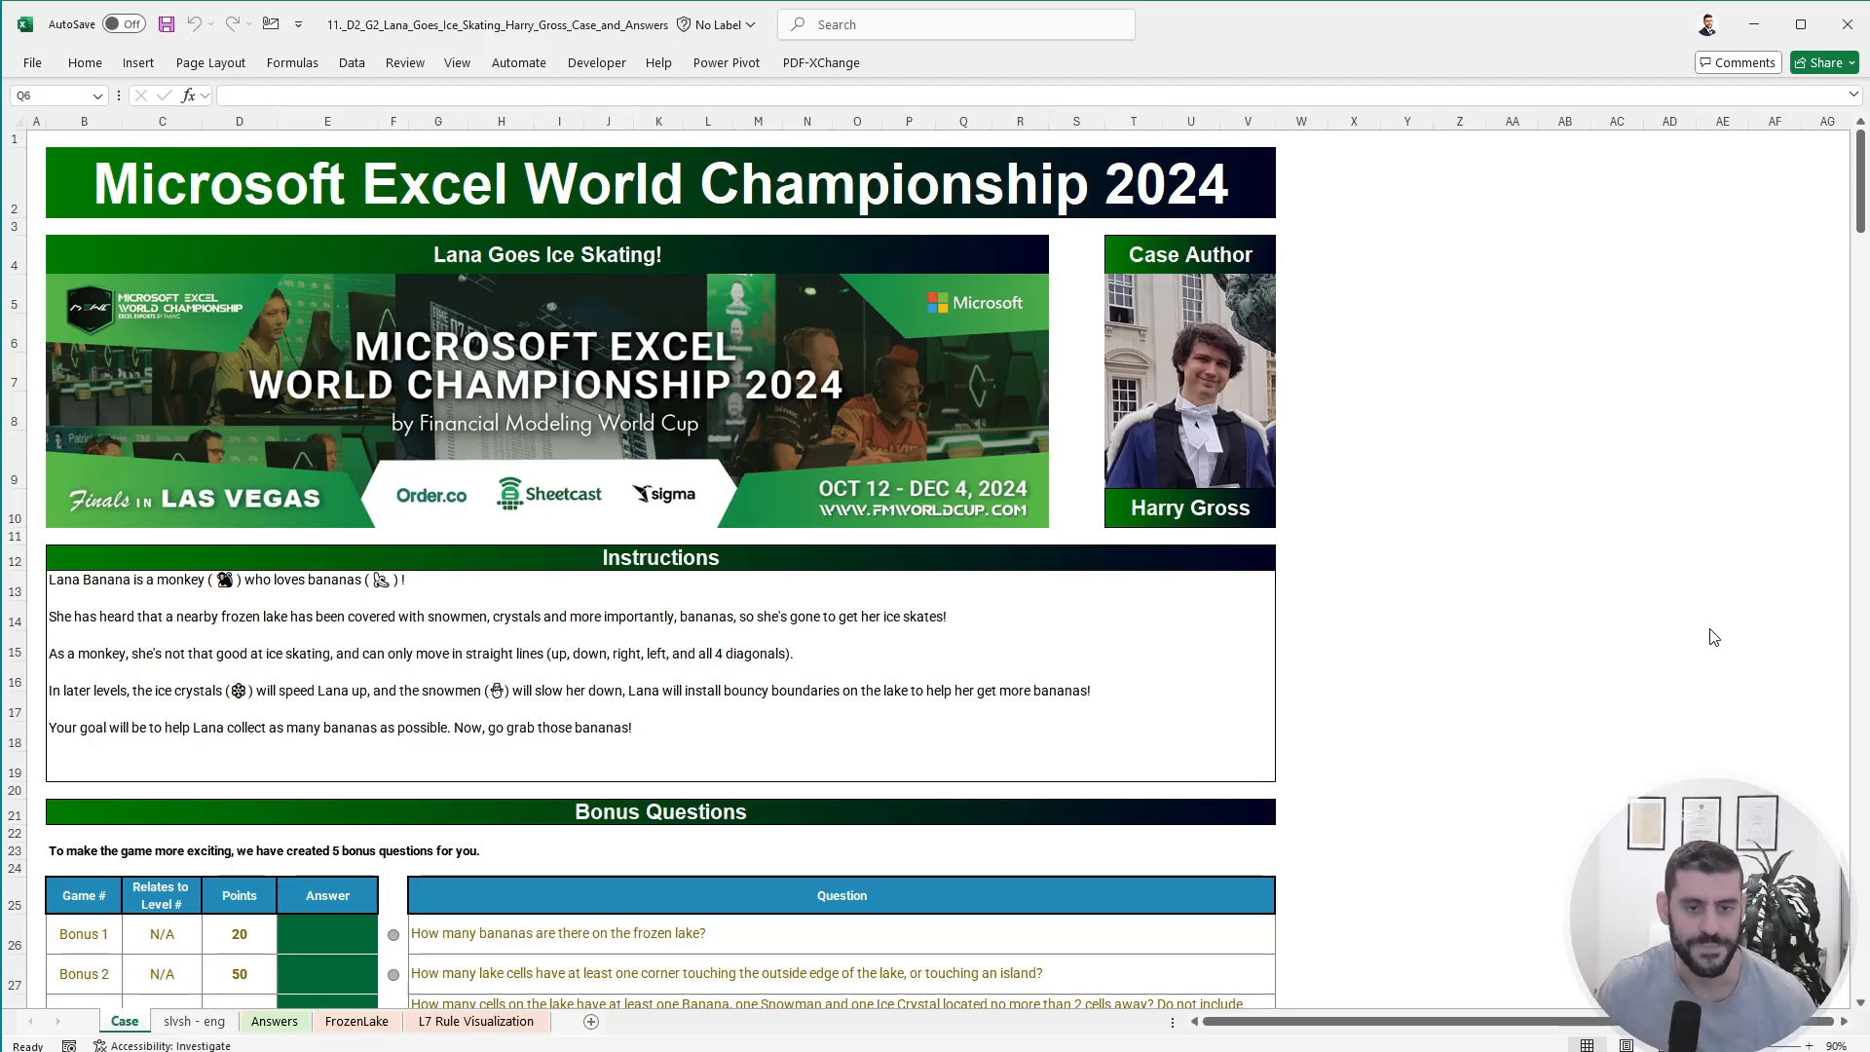
- Examine the case instructions, the map on the FrozenLake sheet and the bonus questions on the Case sheet
click(1461, 716)
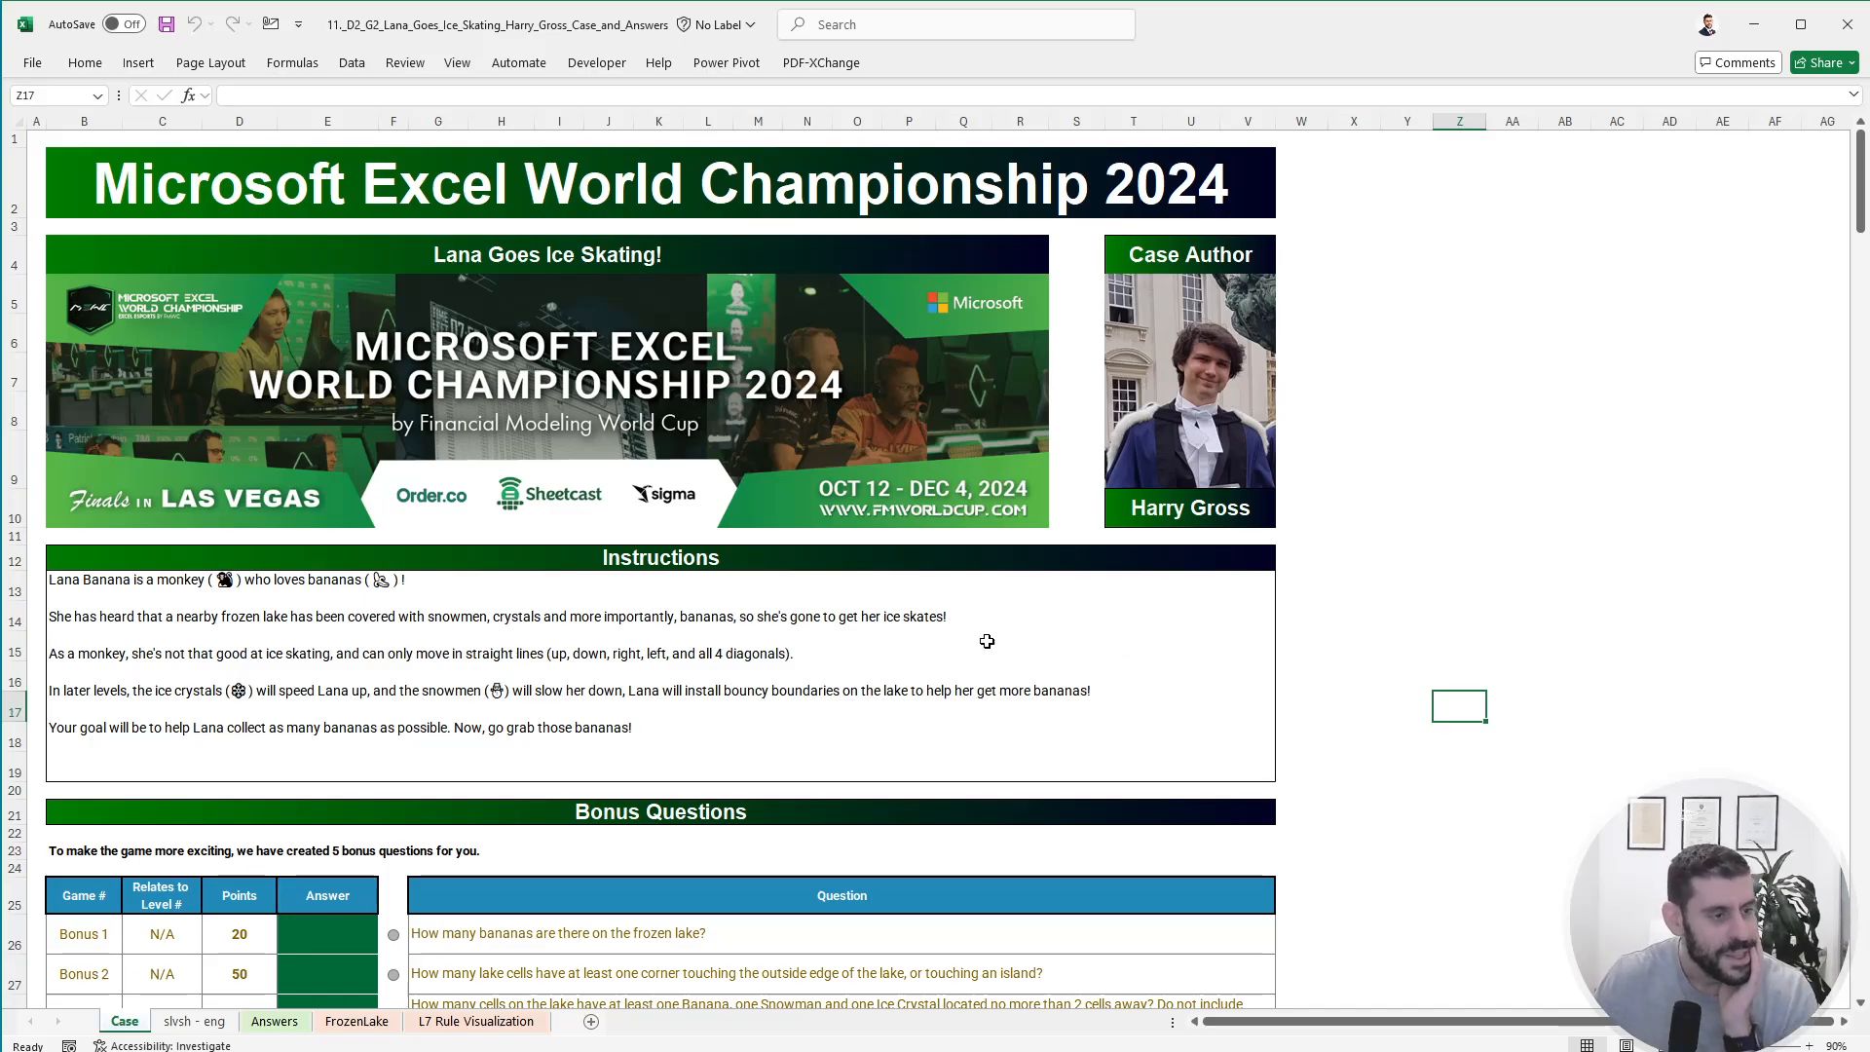
click(1480, 614)
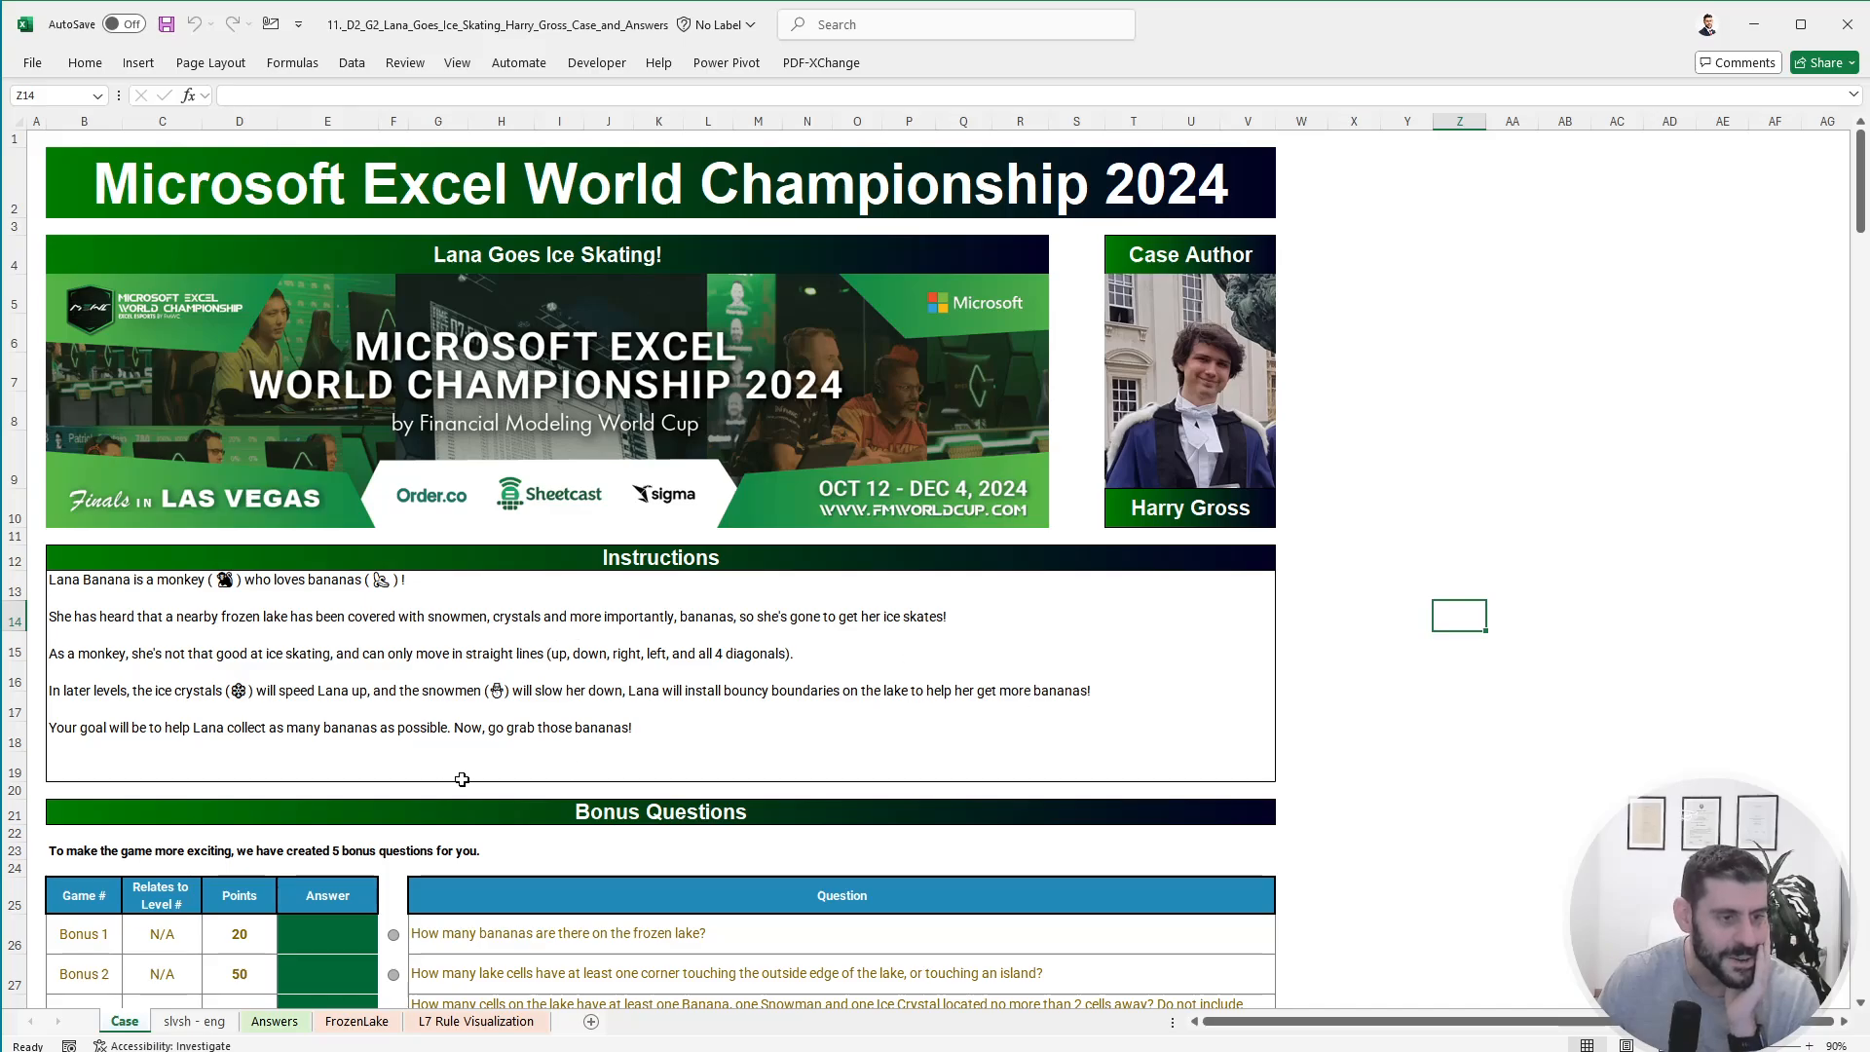
click(362, 1021)
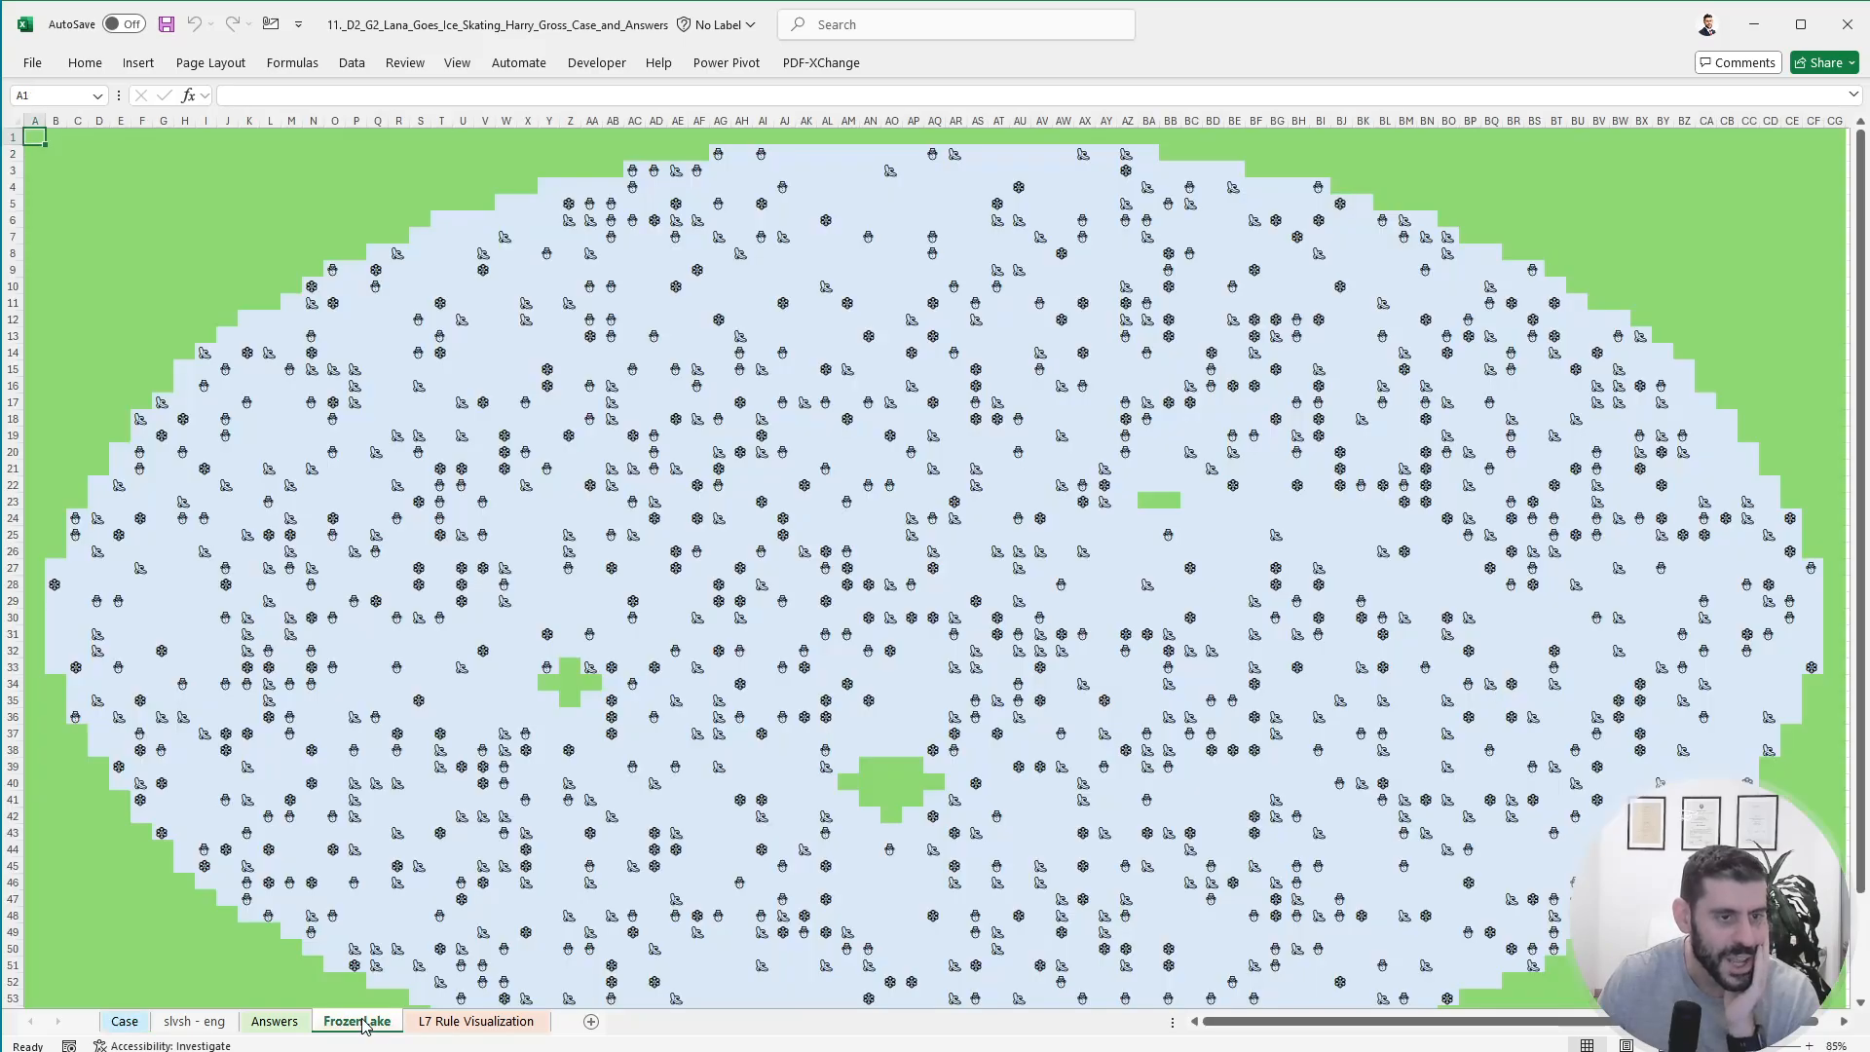
scroll(725, 579, down, 6)
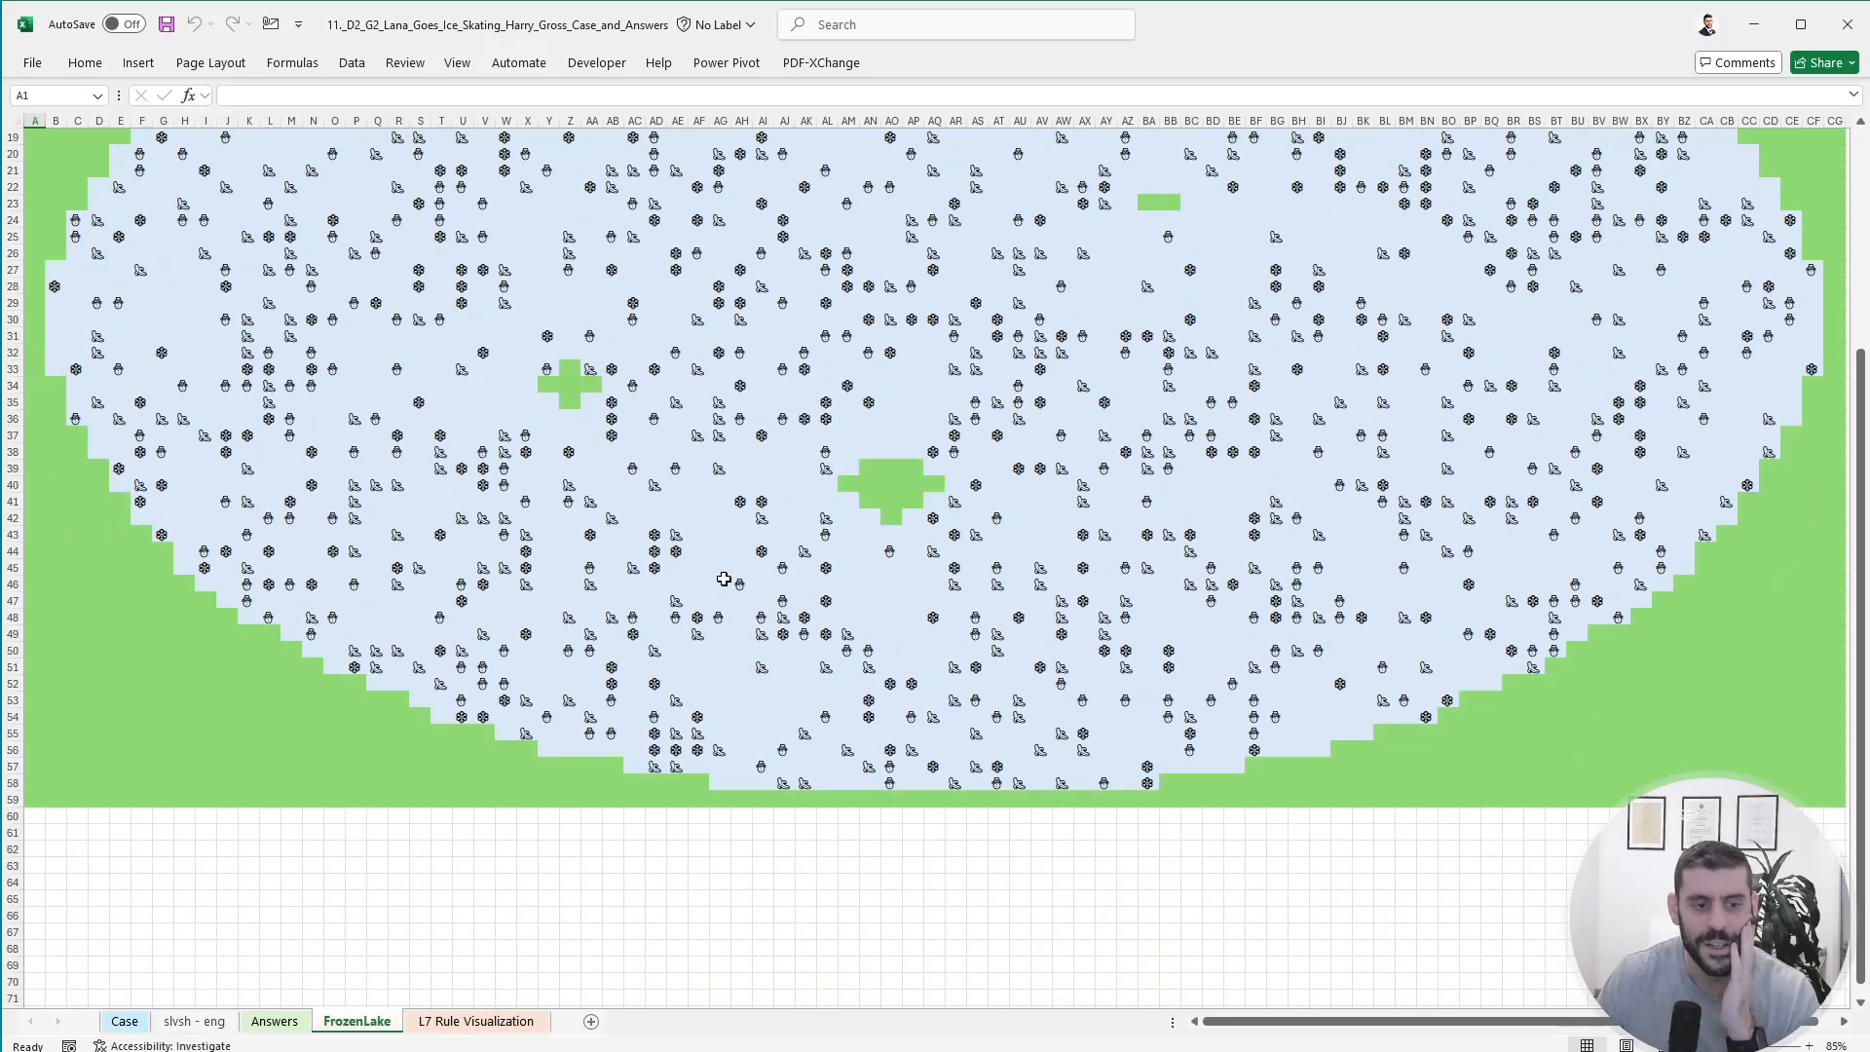
scroll(720, 575, up, 6)
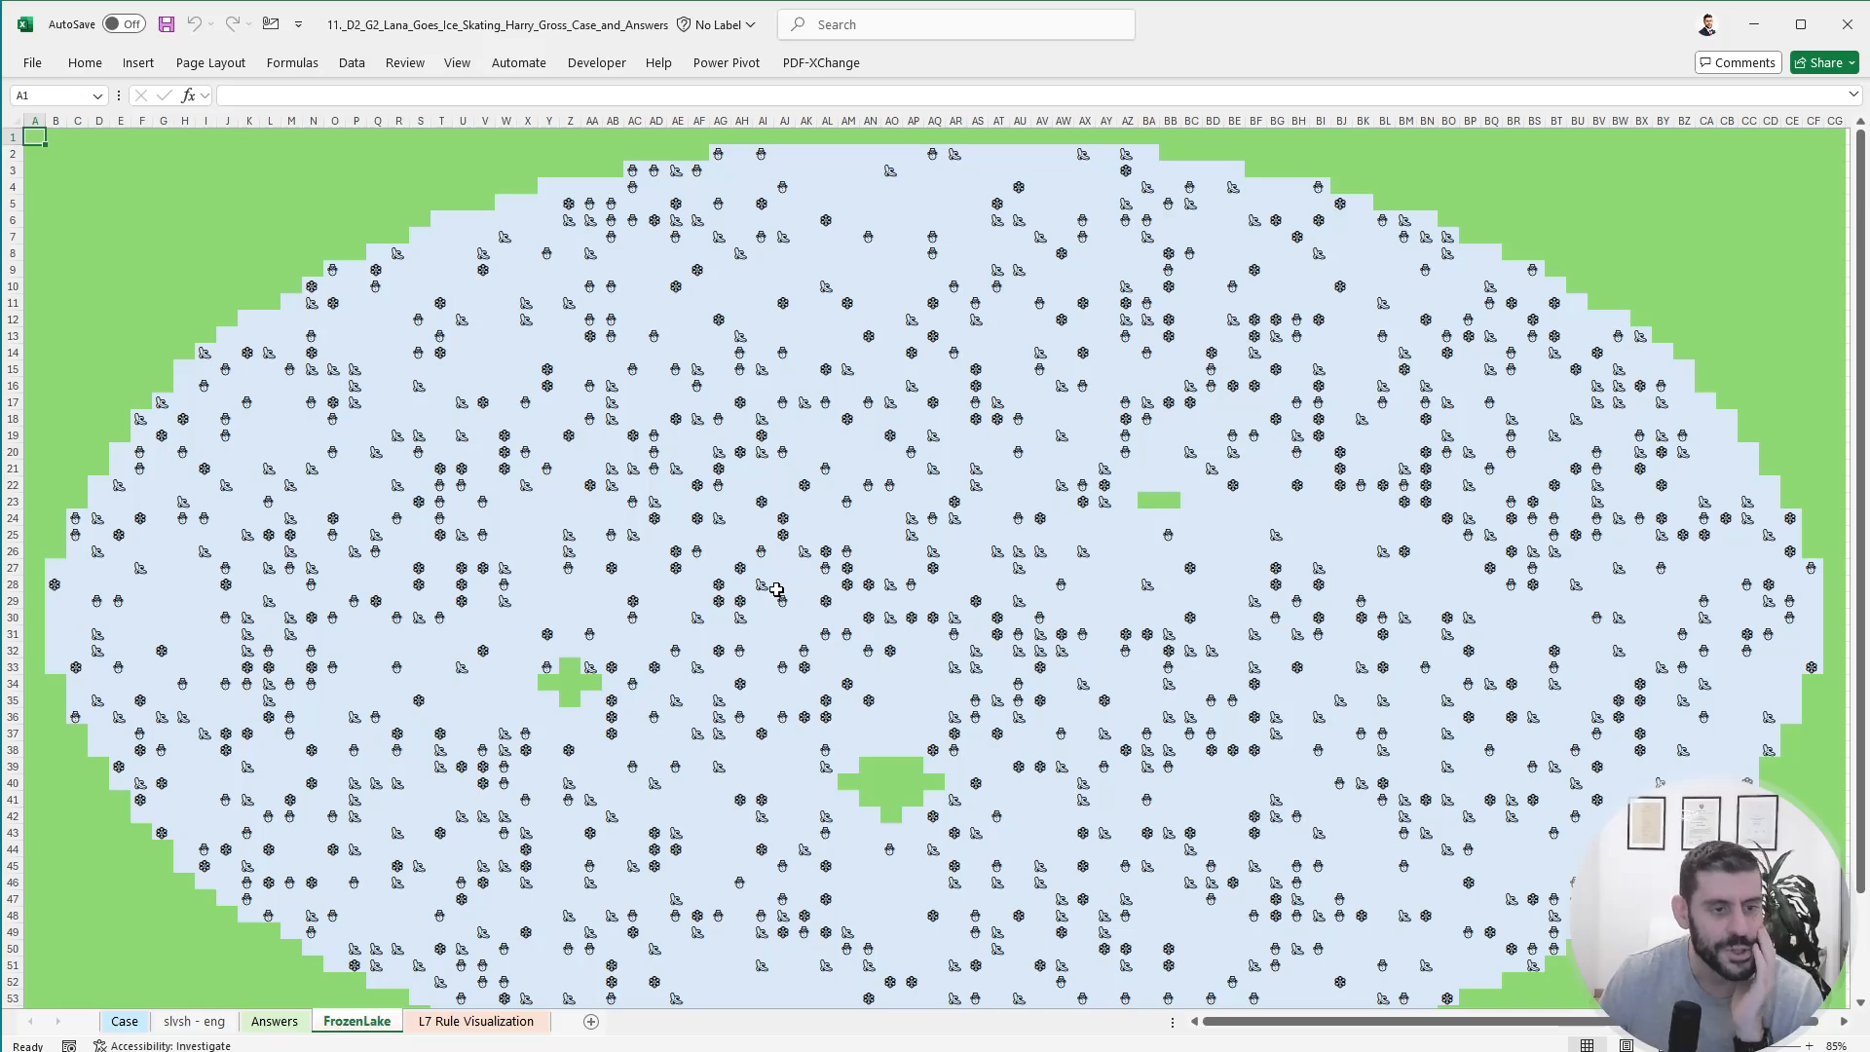
click(633, 601)
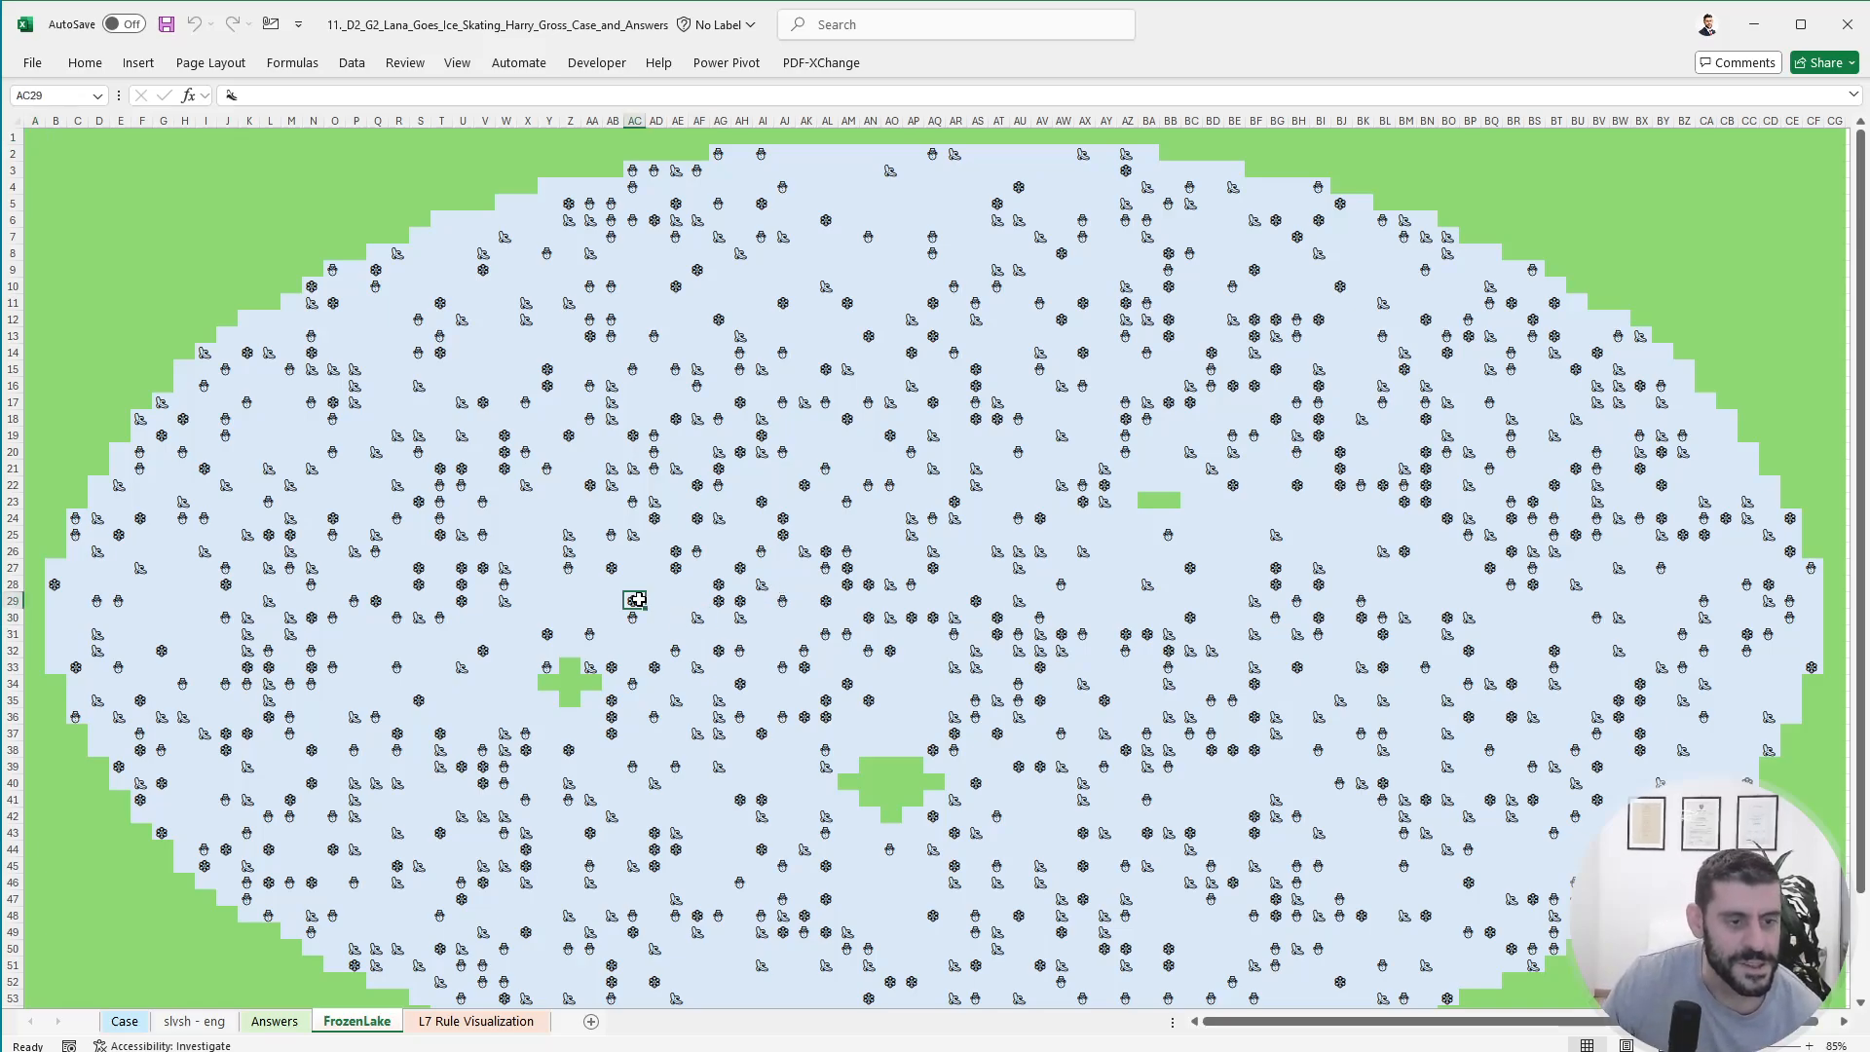
click(123, 1021)
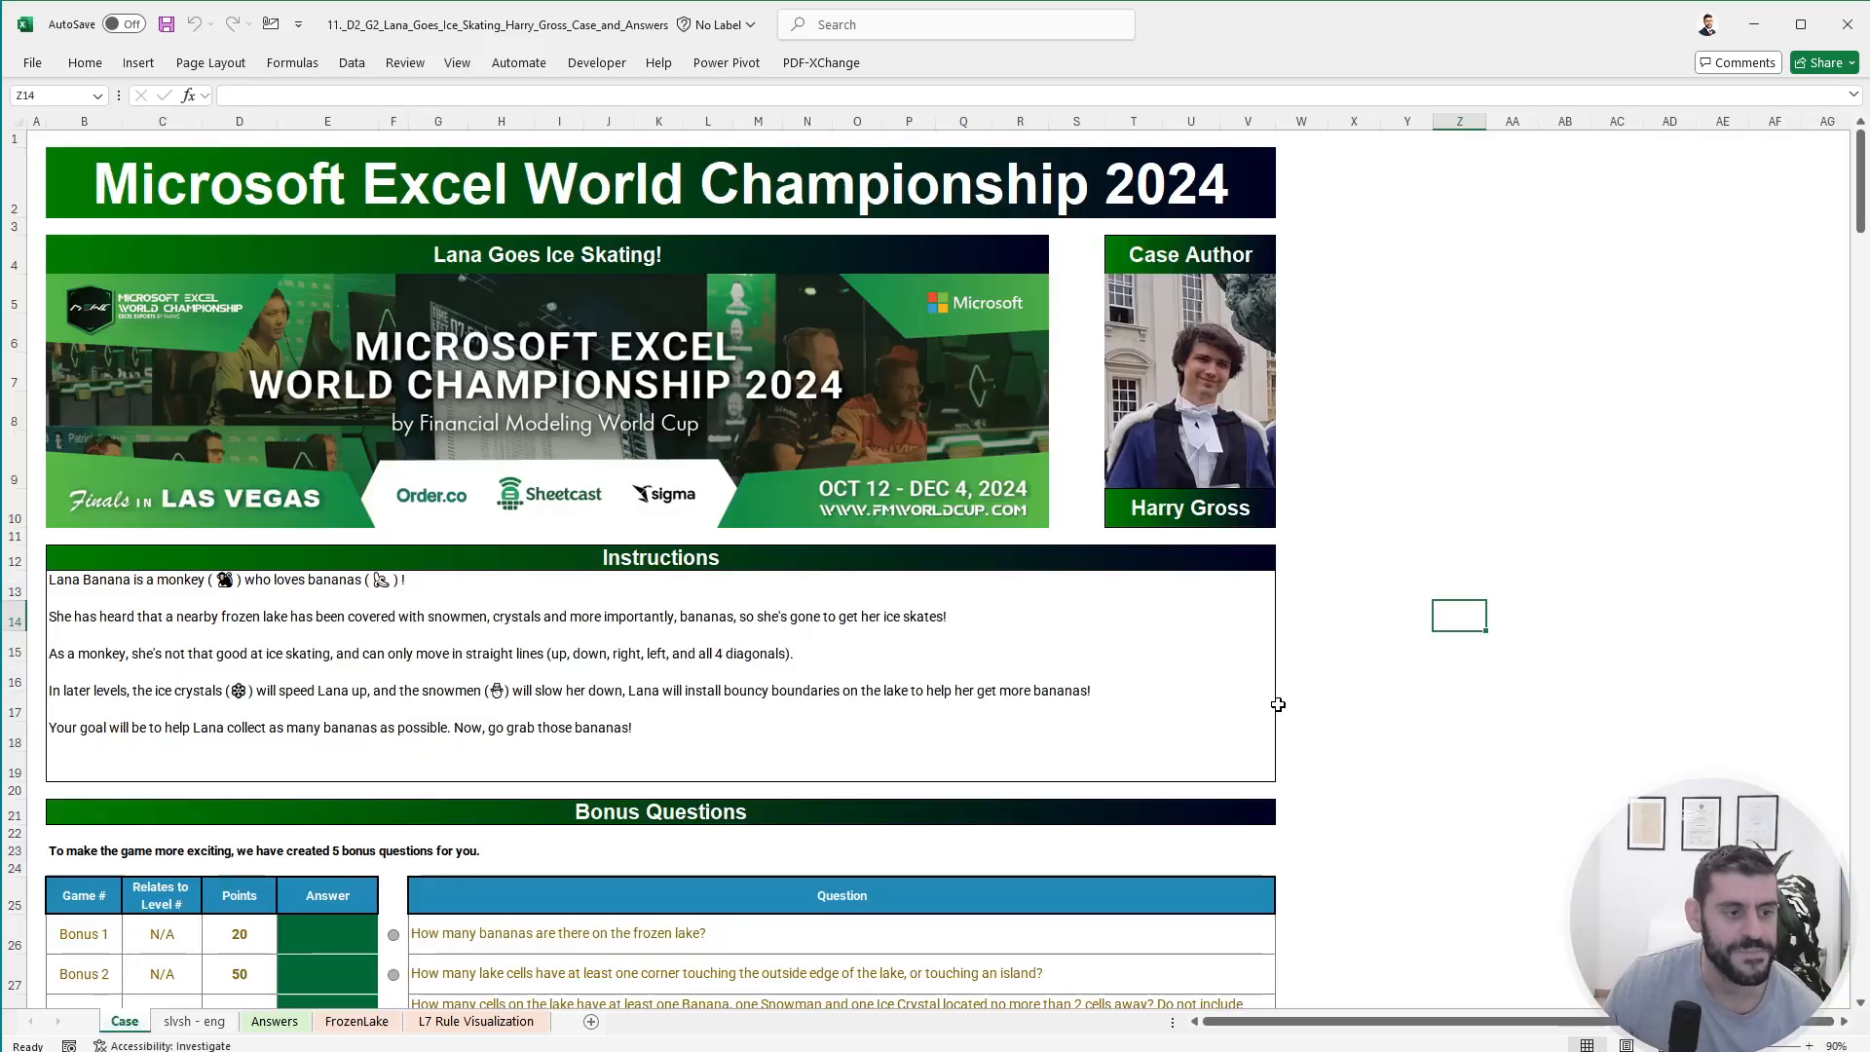
click(1558, 686)
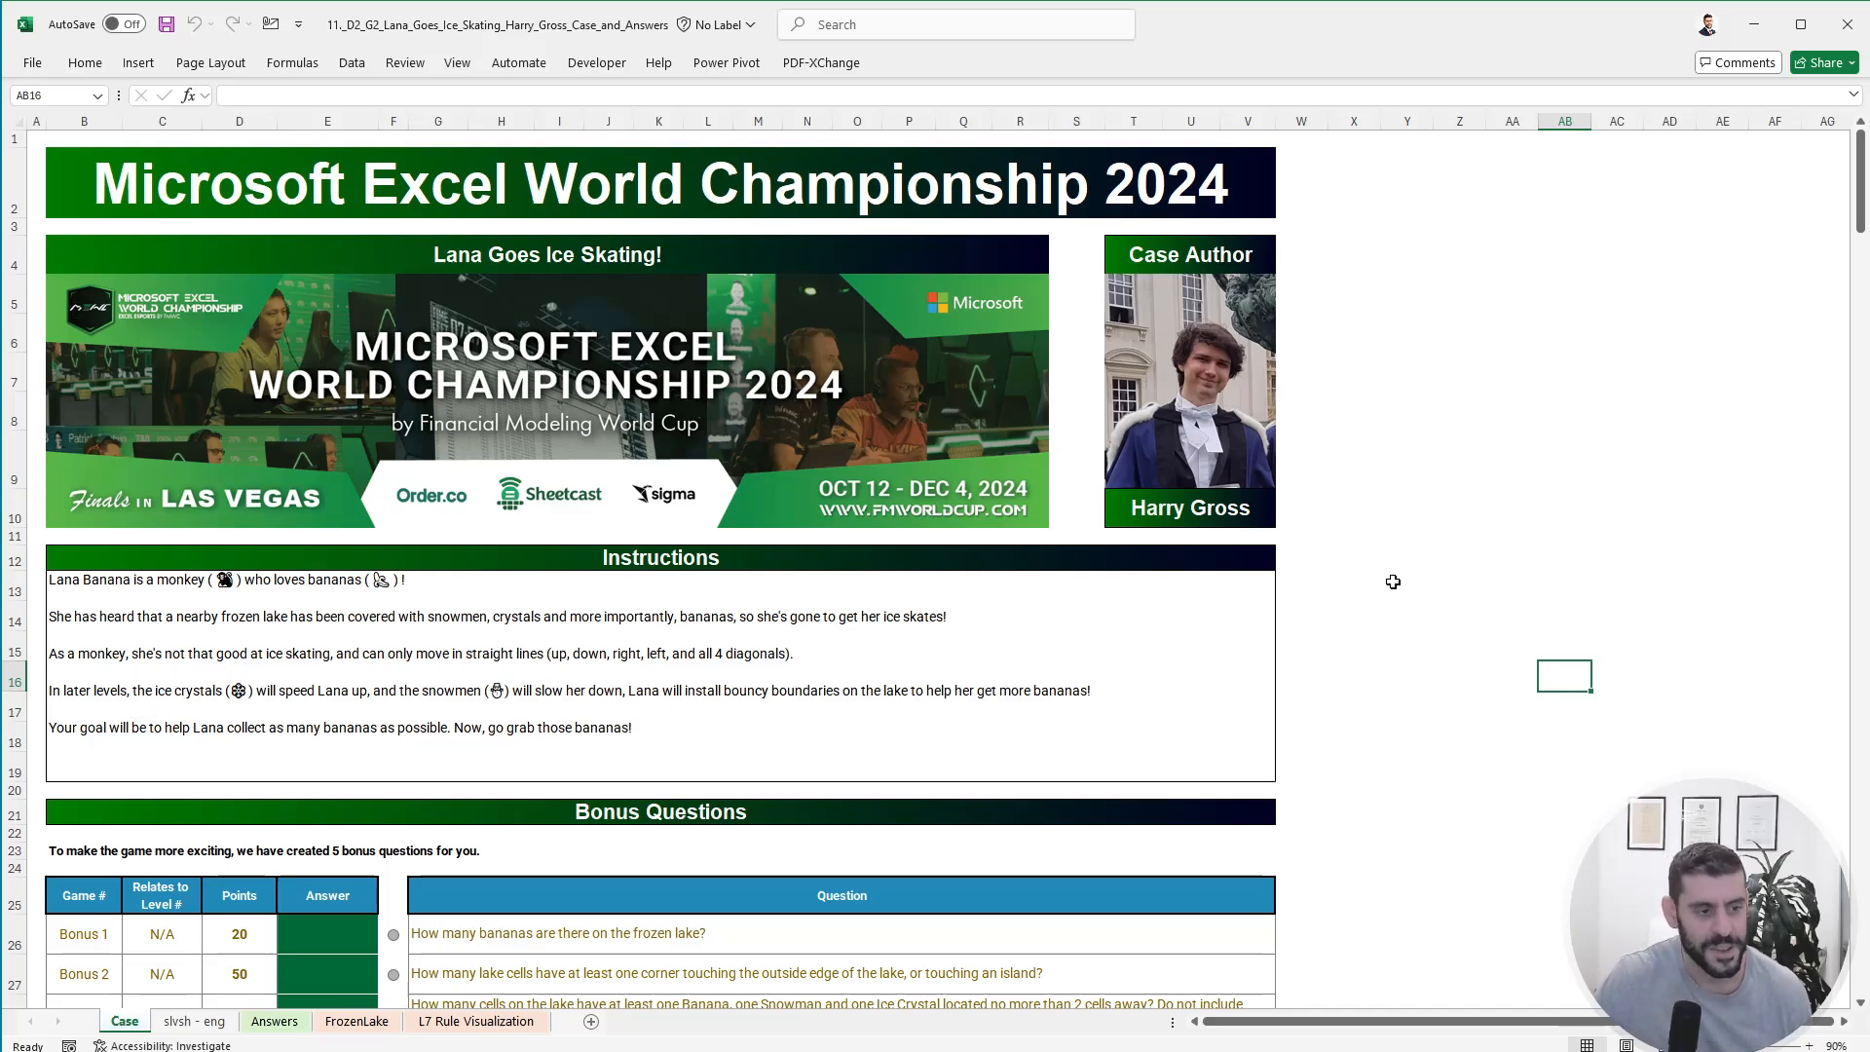
scroll(1393, 582, down, 4)
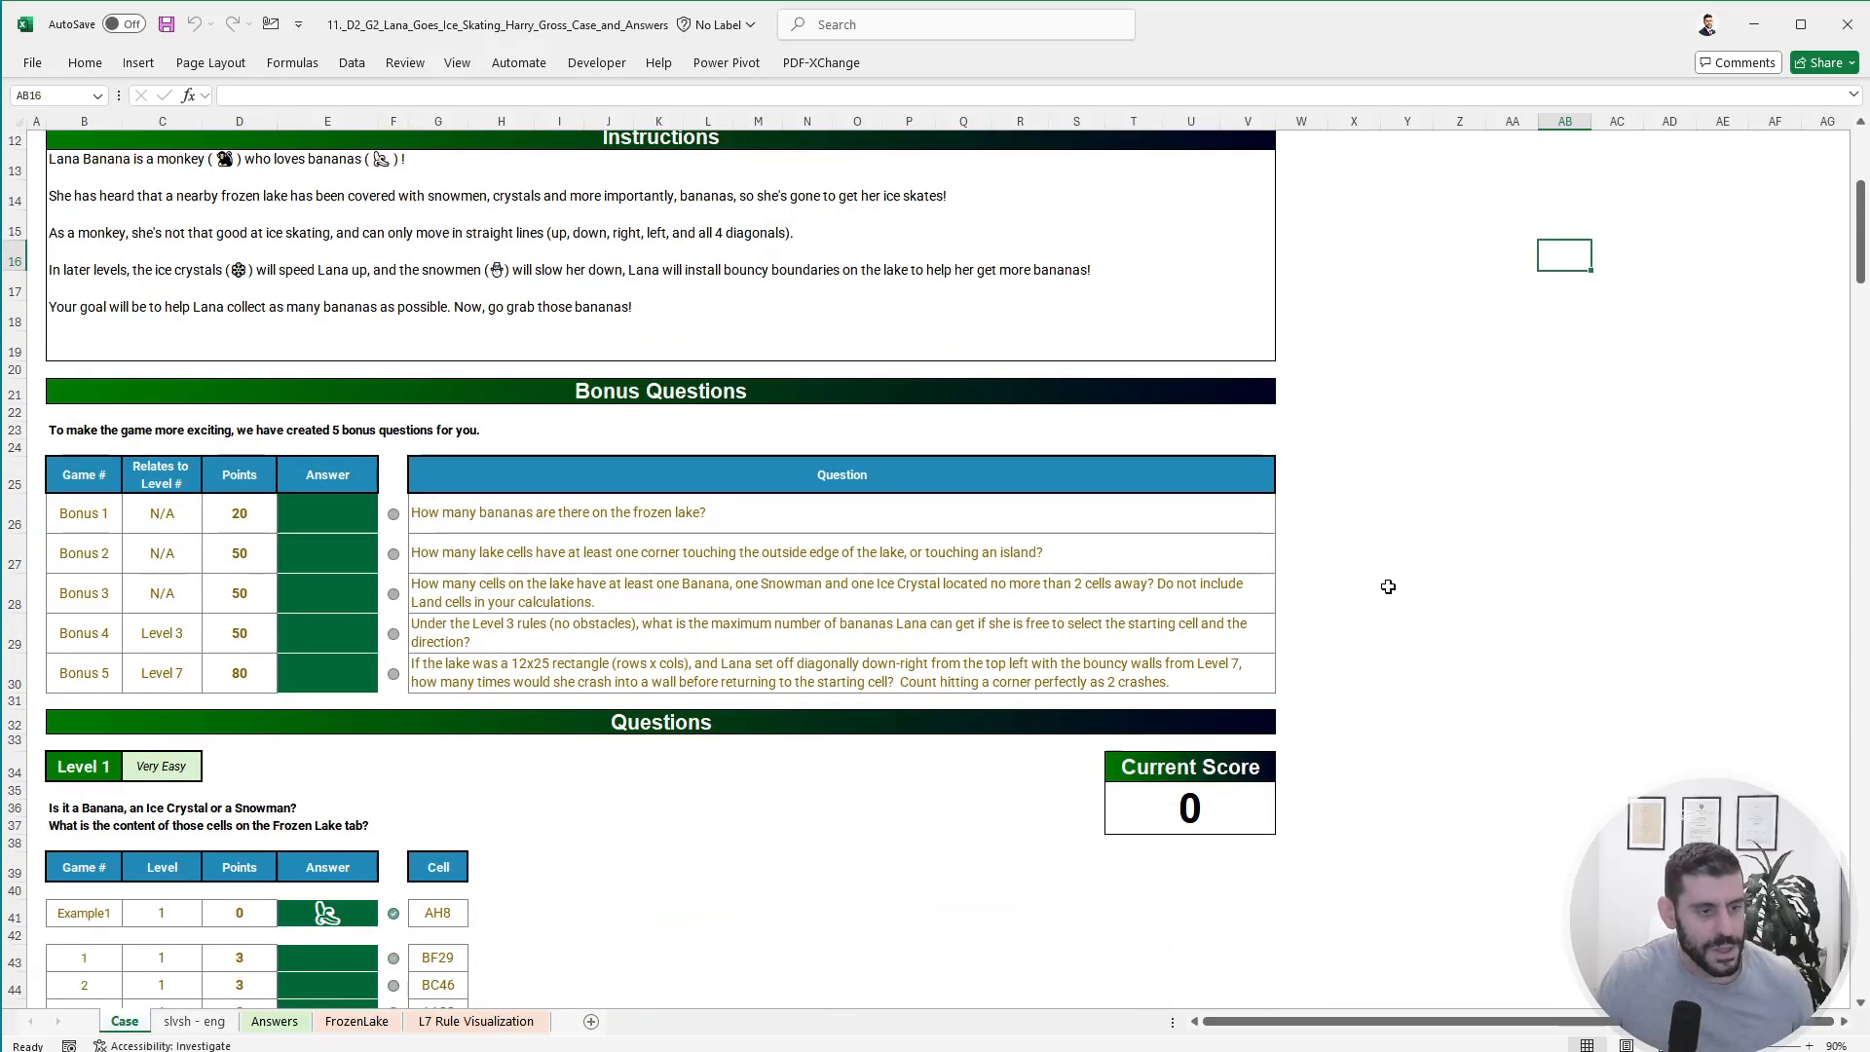
scroll(769, 740, up, 4)
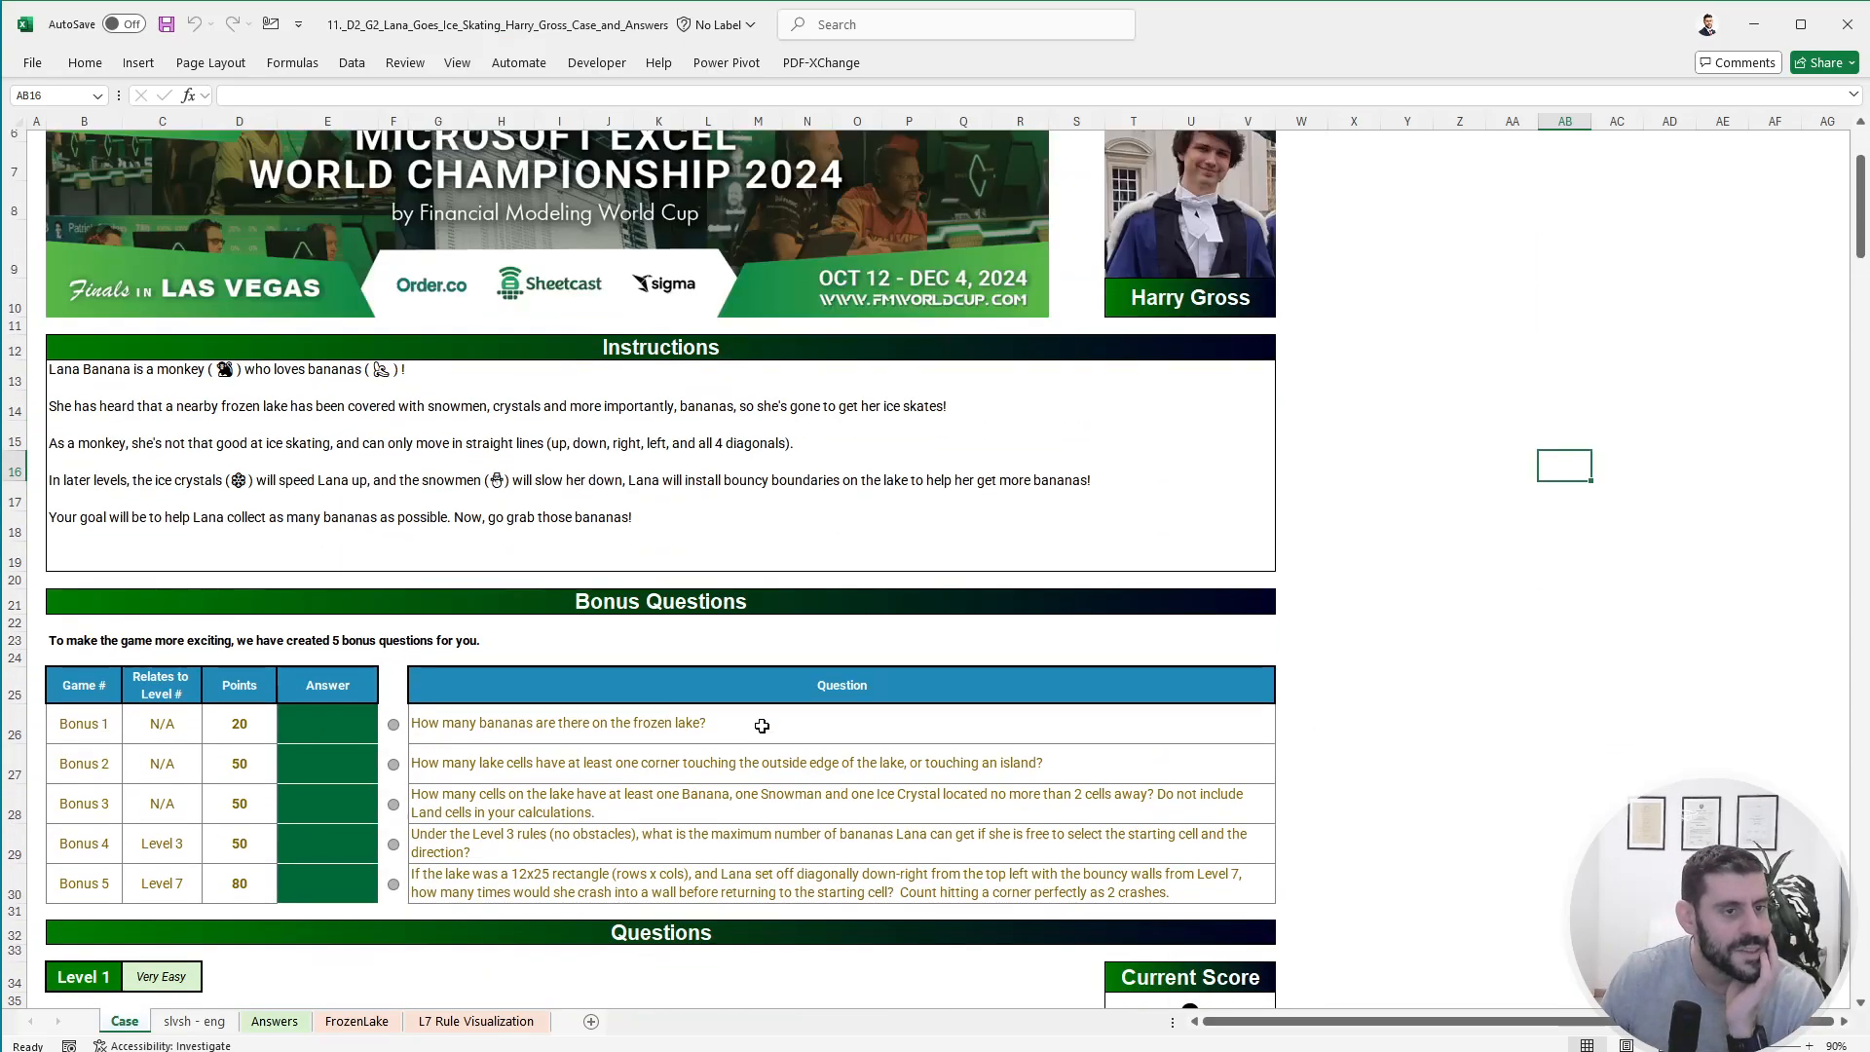
- In I41 beside the Level 1 example, enter the formula +my.simpleIndirect("FrozenLake",G41)
scroll(312, 638, down, 7)
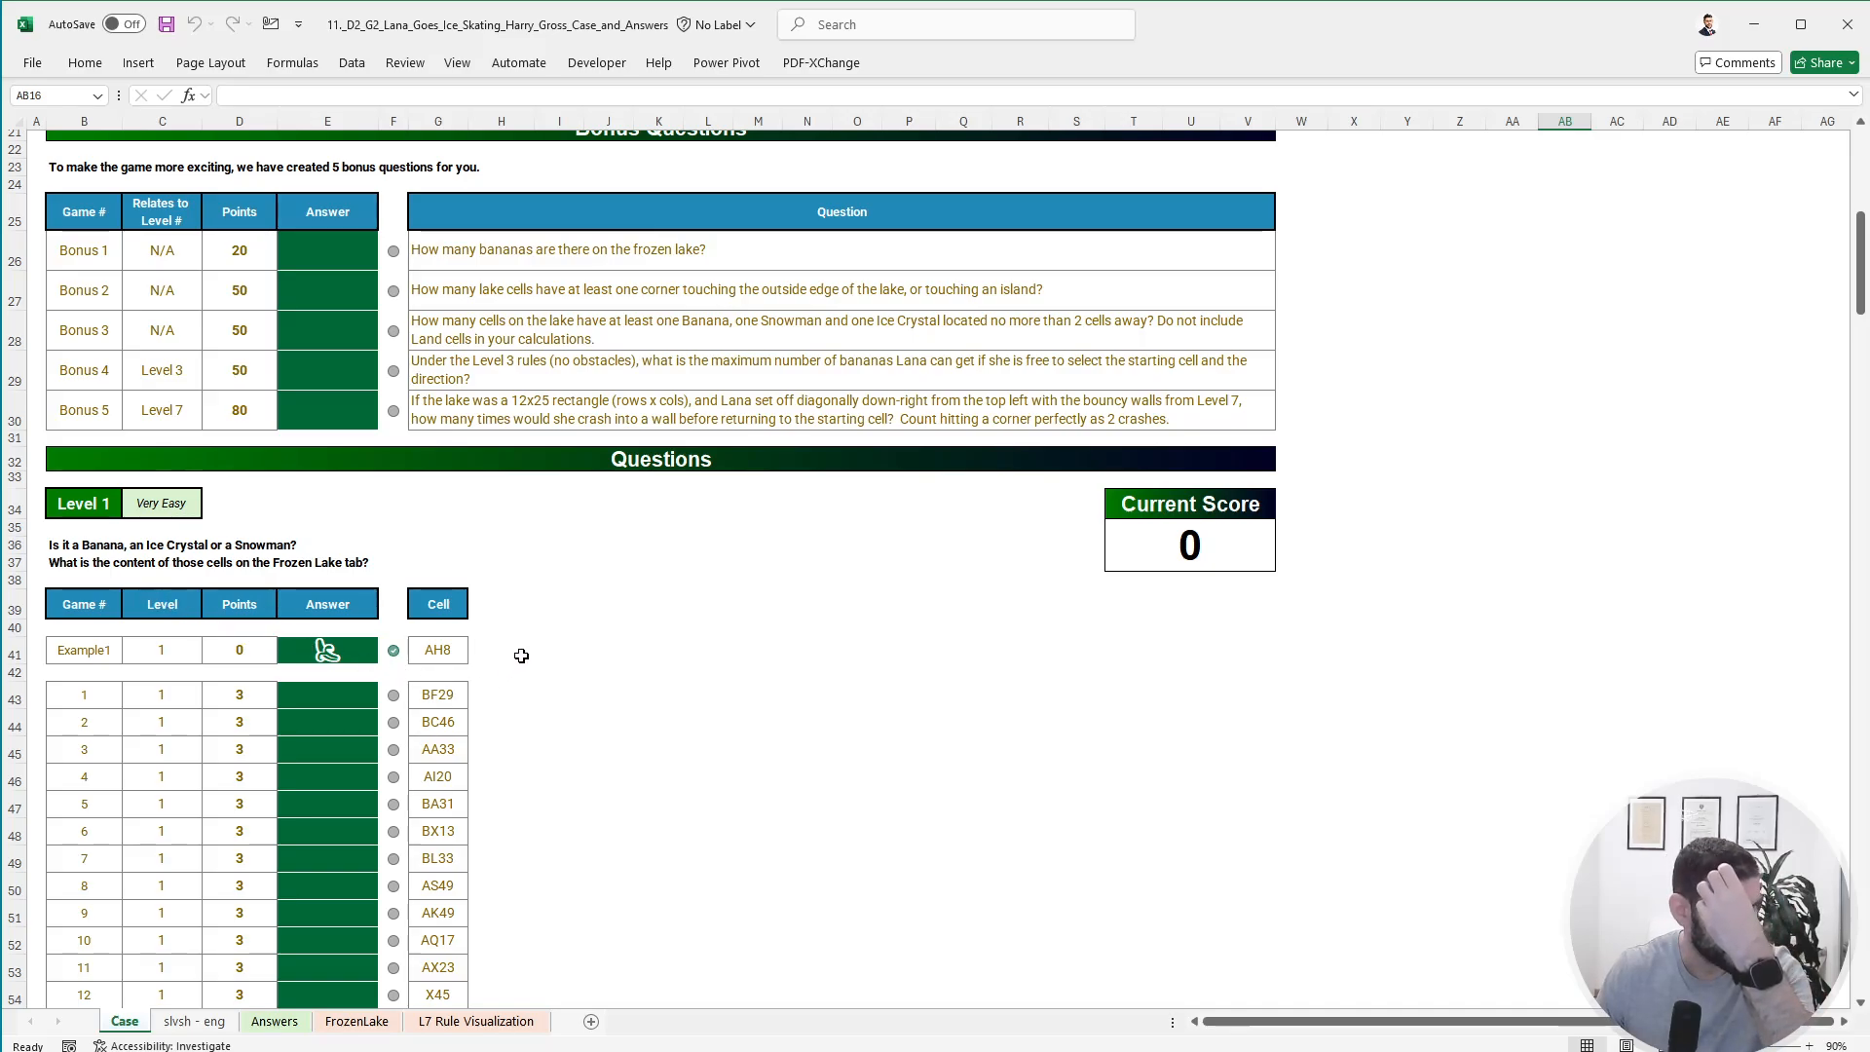
click(551, 651)
text(+simpl)
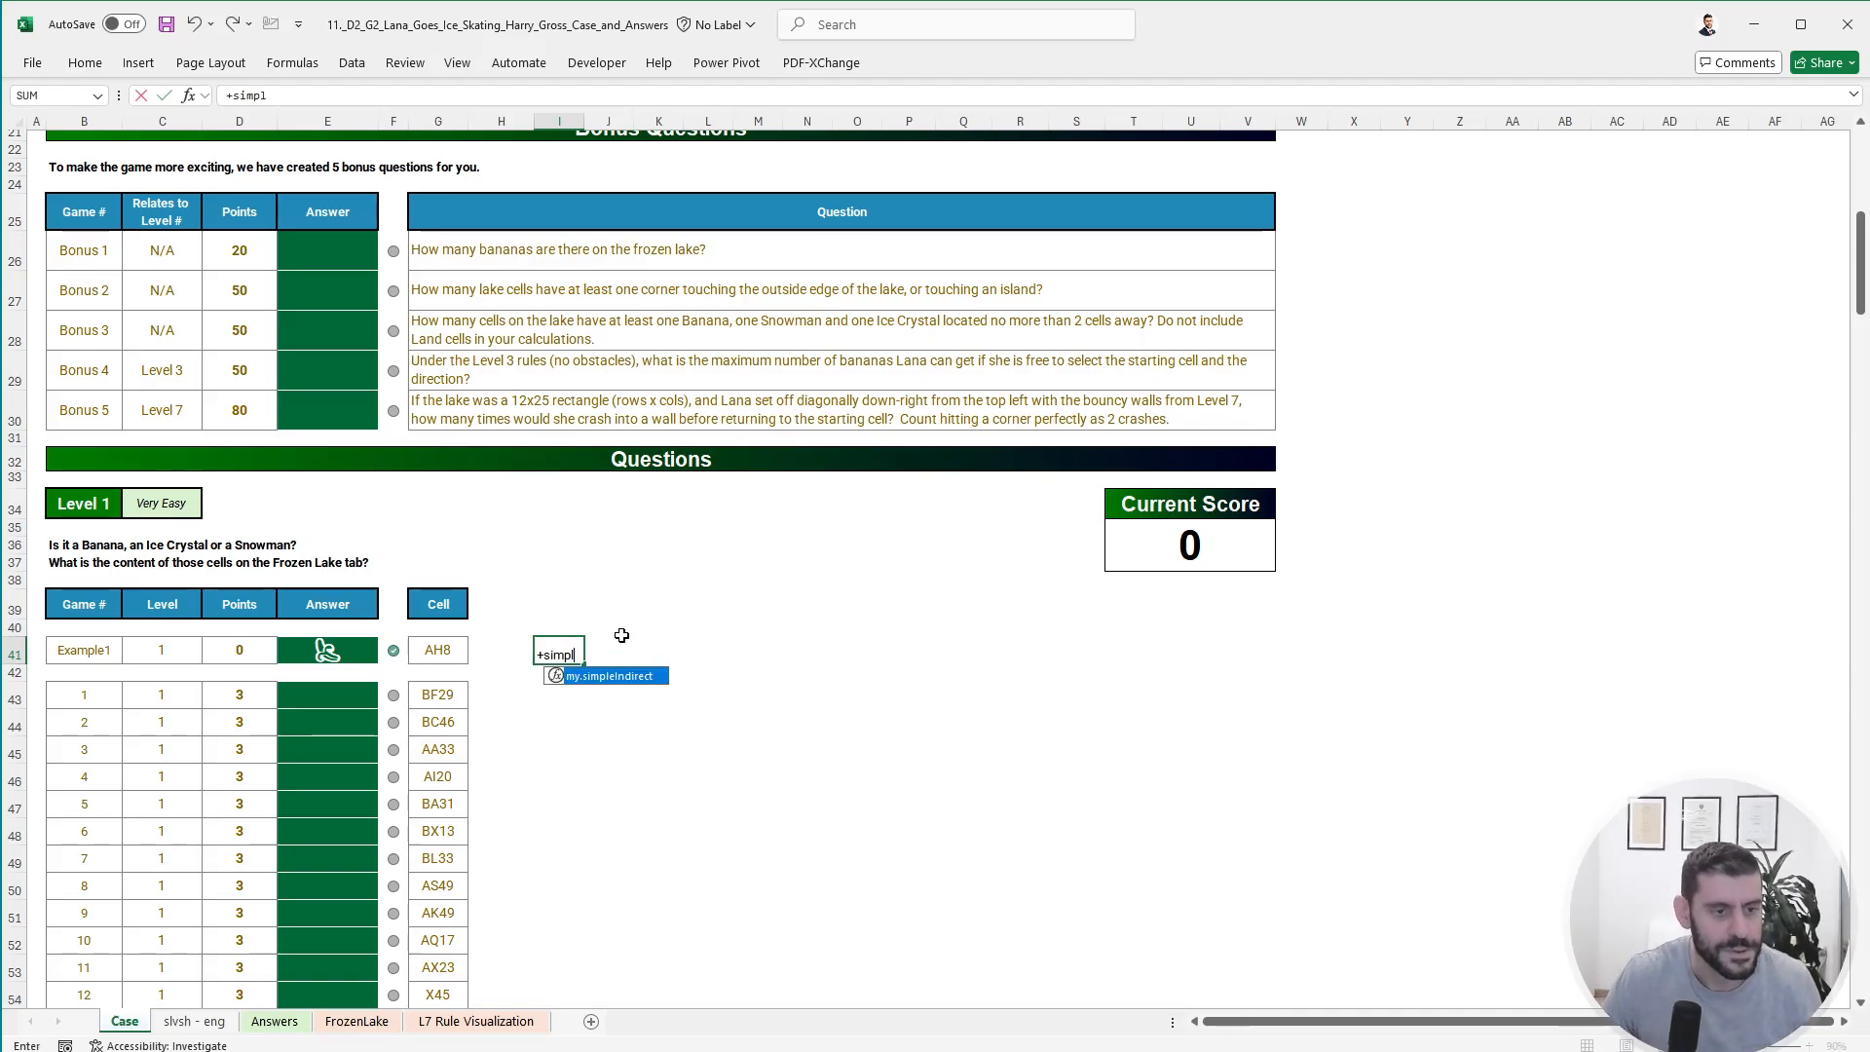
key(Tab)
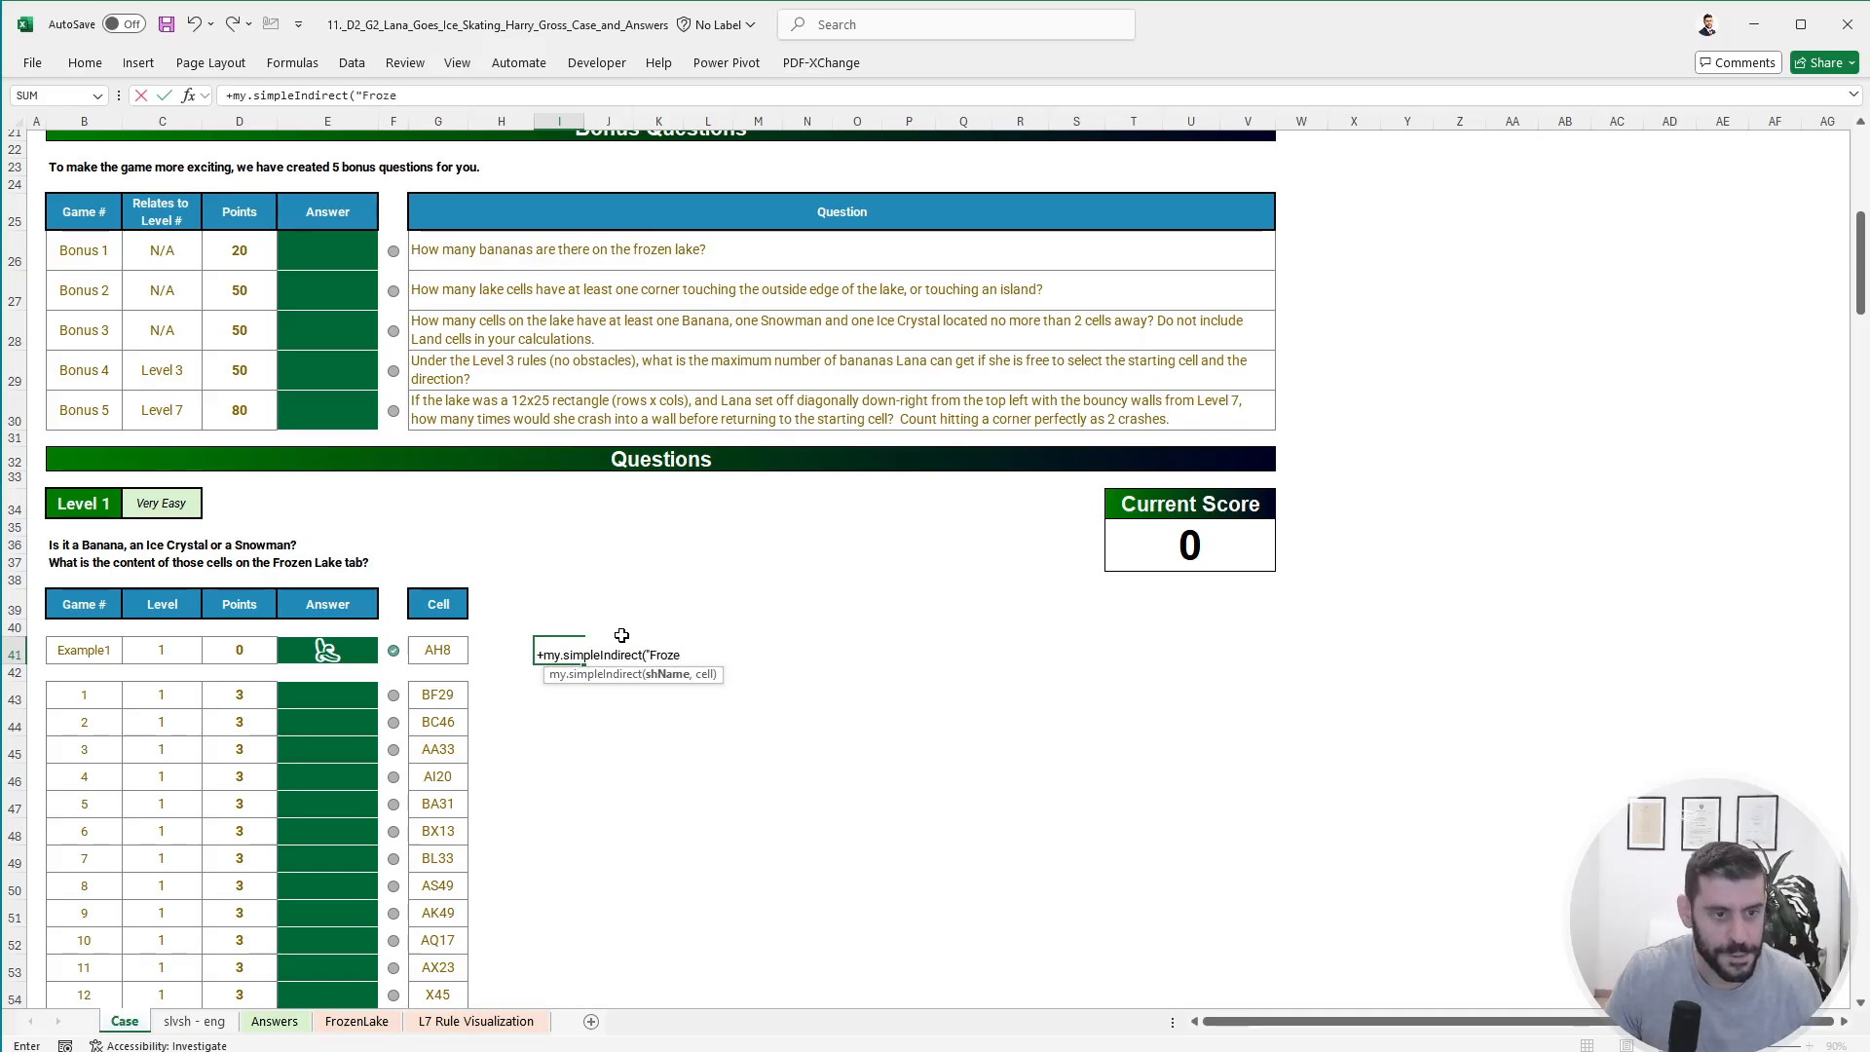
text("FrozenLake")
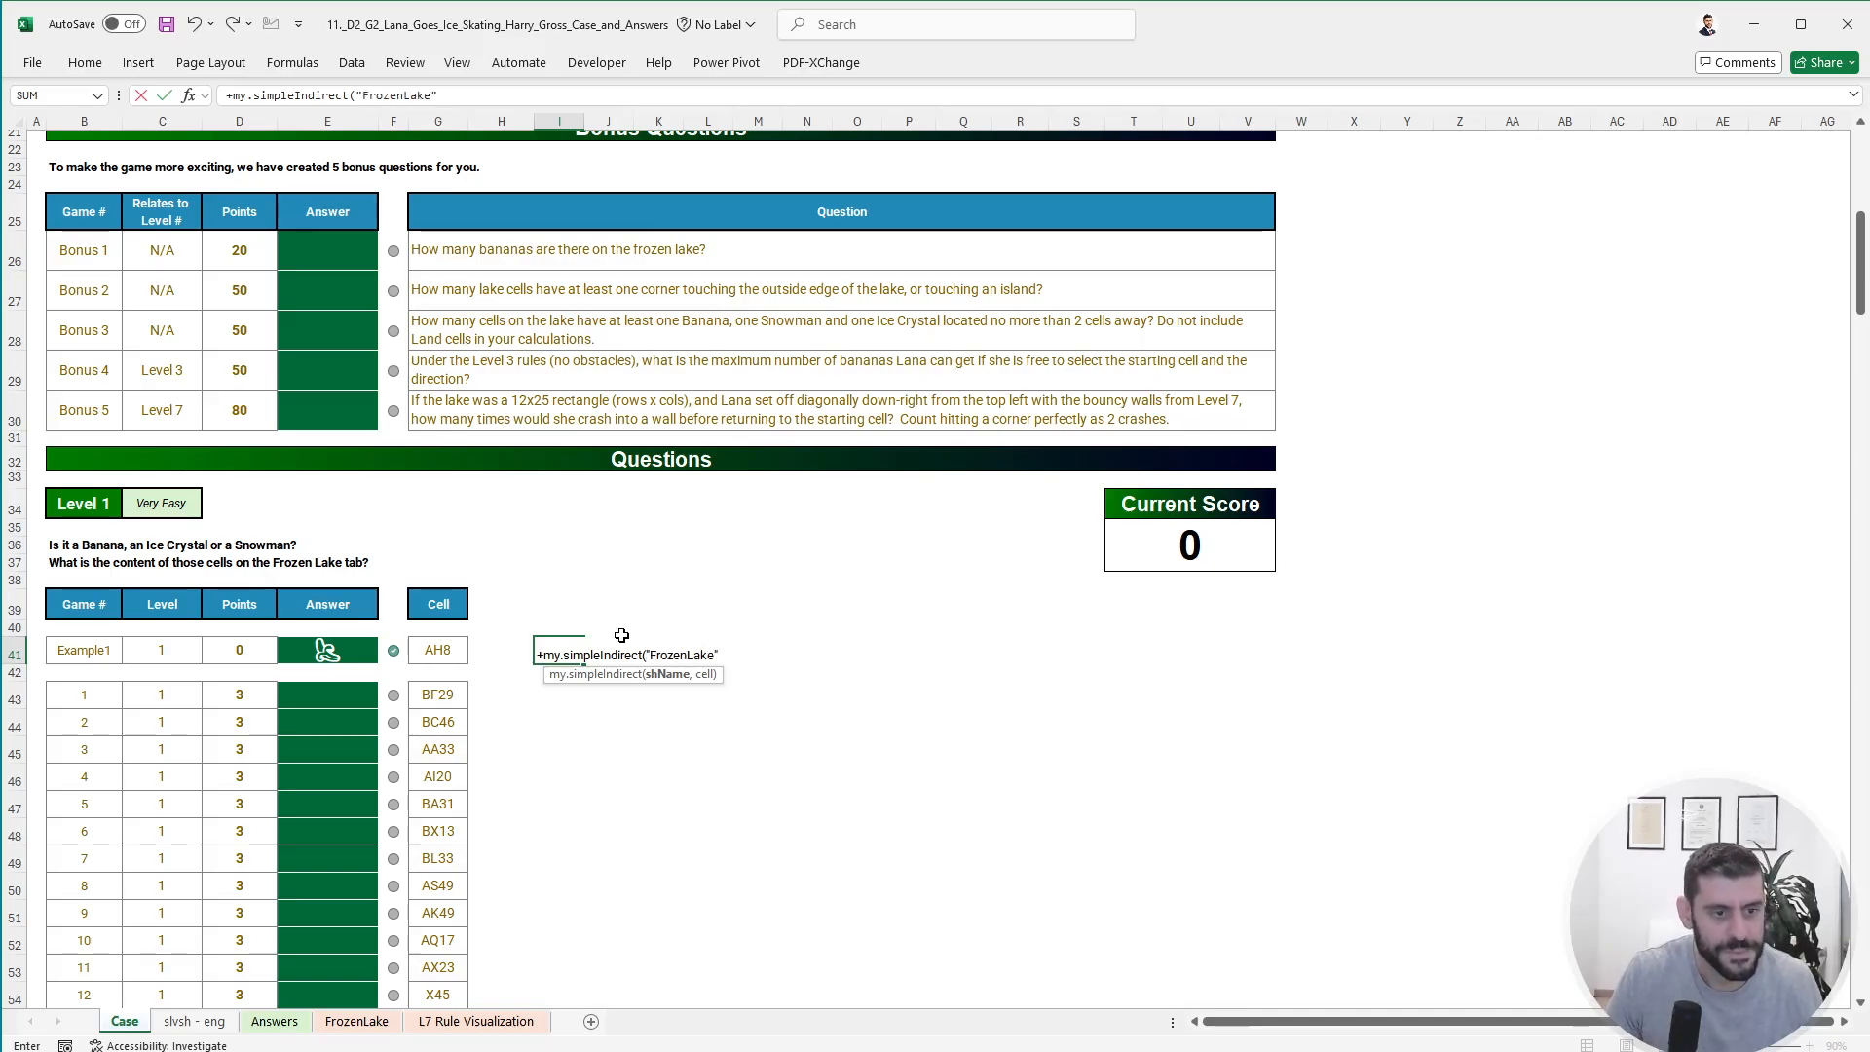
text(,)
key(Left)
key(Left)
text())
key(Return)
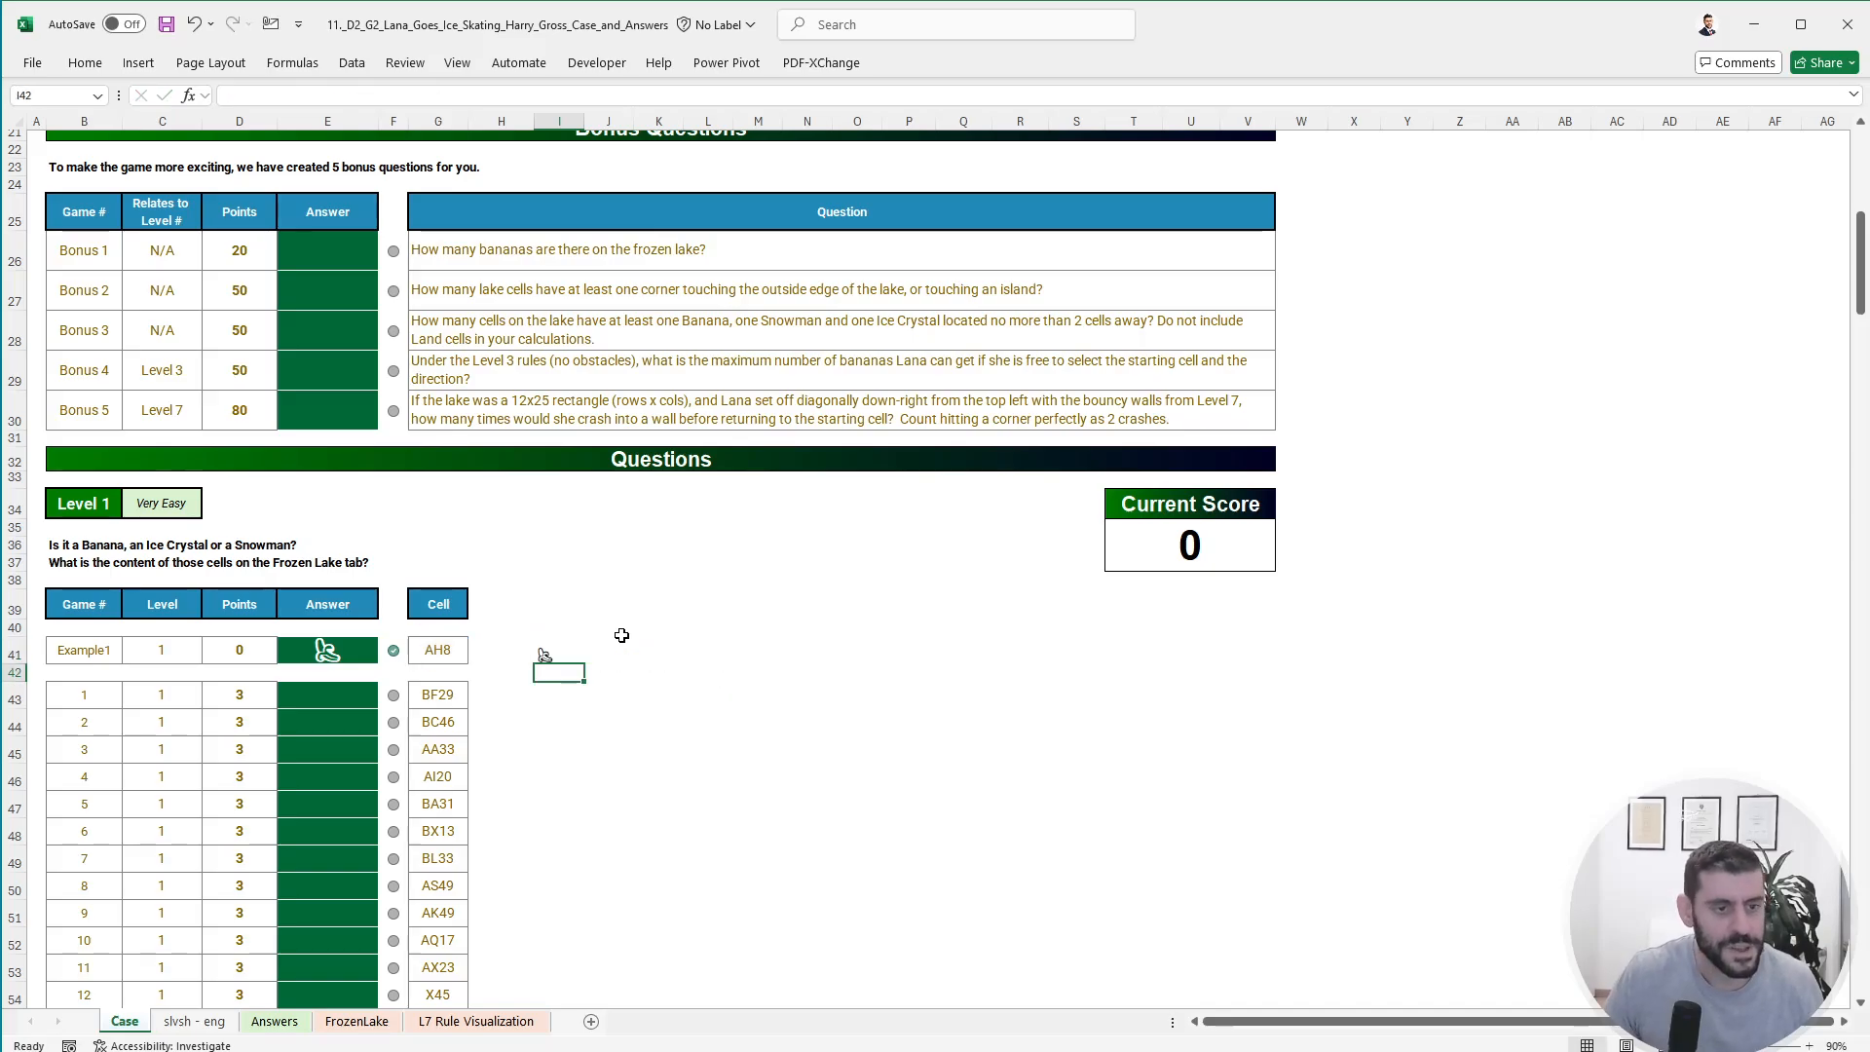
- Copy the lookup formula from I41 into I43:I62 for all 20 Level 1 games
key(Up)
key(ctrl+c)
key(Down)
key(Down)
key(shift+Down)
key(shift+Down)
key(shift+Down)
key(shift+Down)
key(shift+Down)
key(shift+Down)
key(shift+Down)
key(shift+Down)
key(shift+Down)
key(shift+Down)
key(shift+Down)
key(shift+Down)
key(shift+Down)
key(shift+Down)
key(shift+Down)
key(shift+Down)
key(shift+Down)
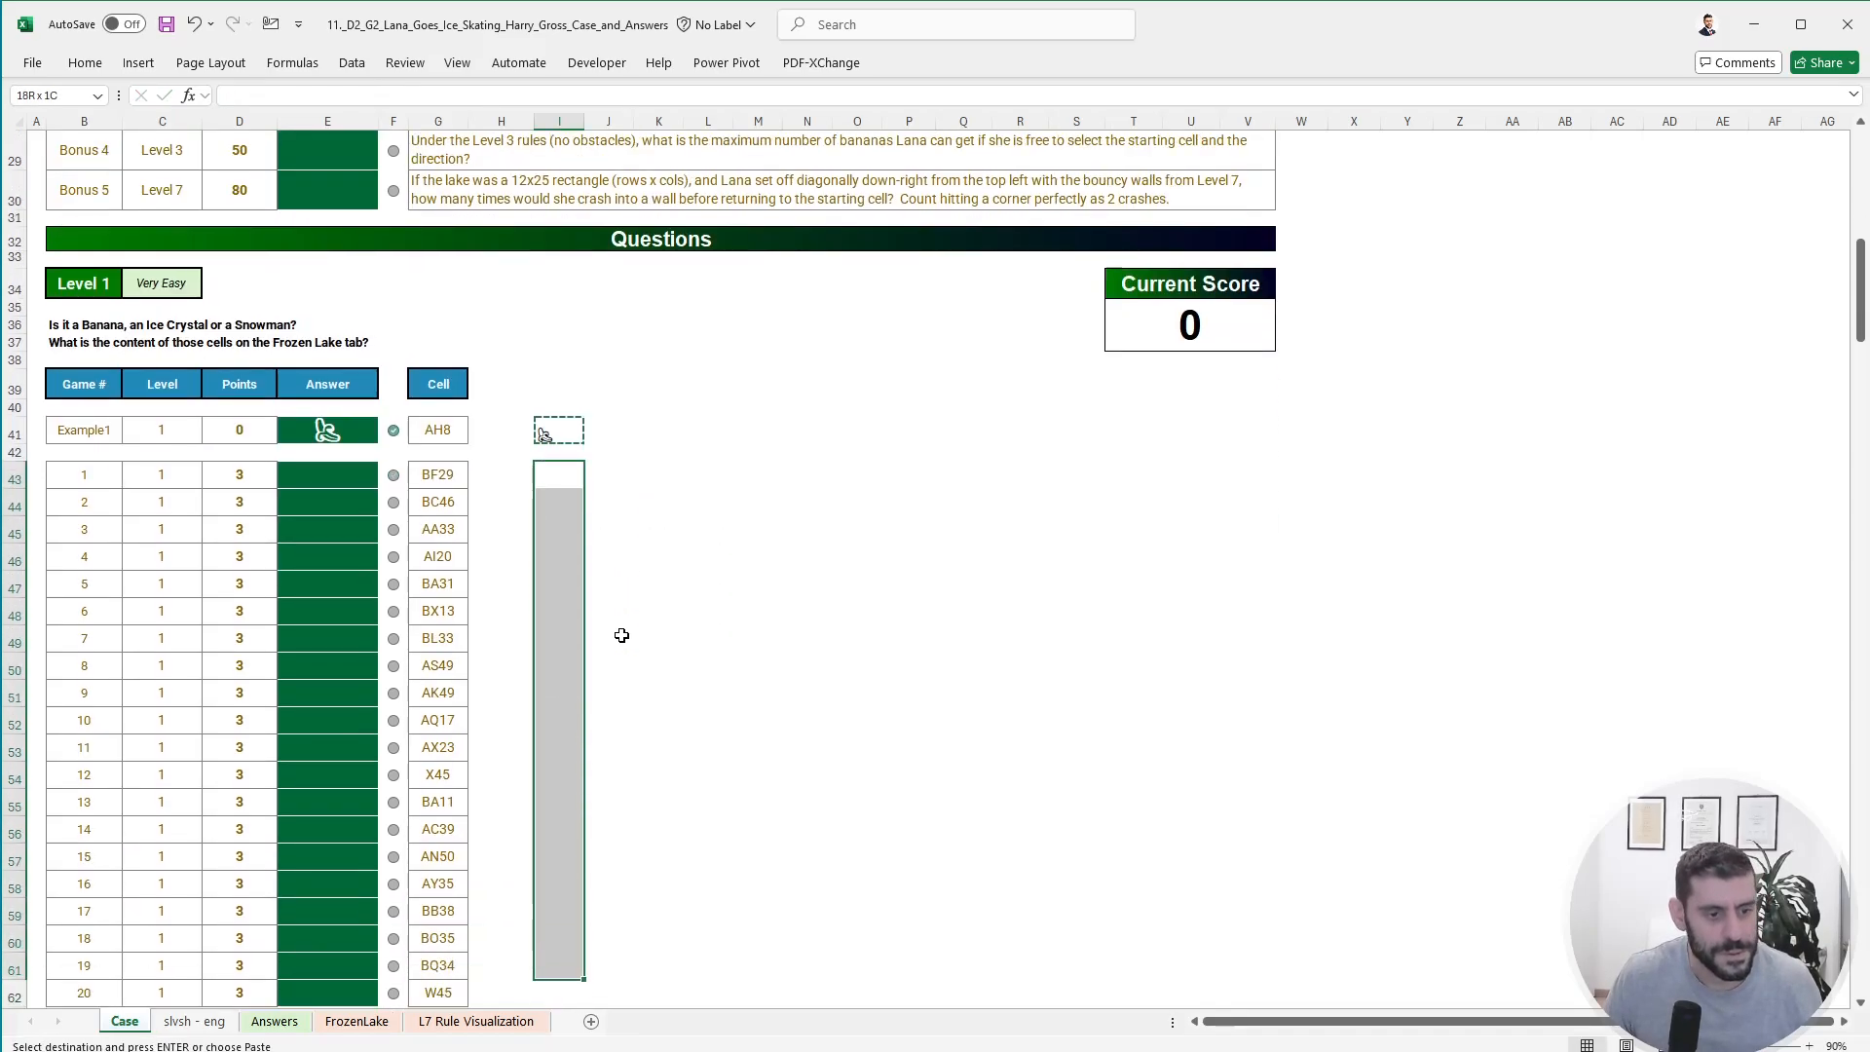
key(shift+Down)
key(Return)
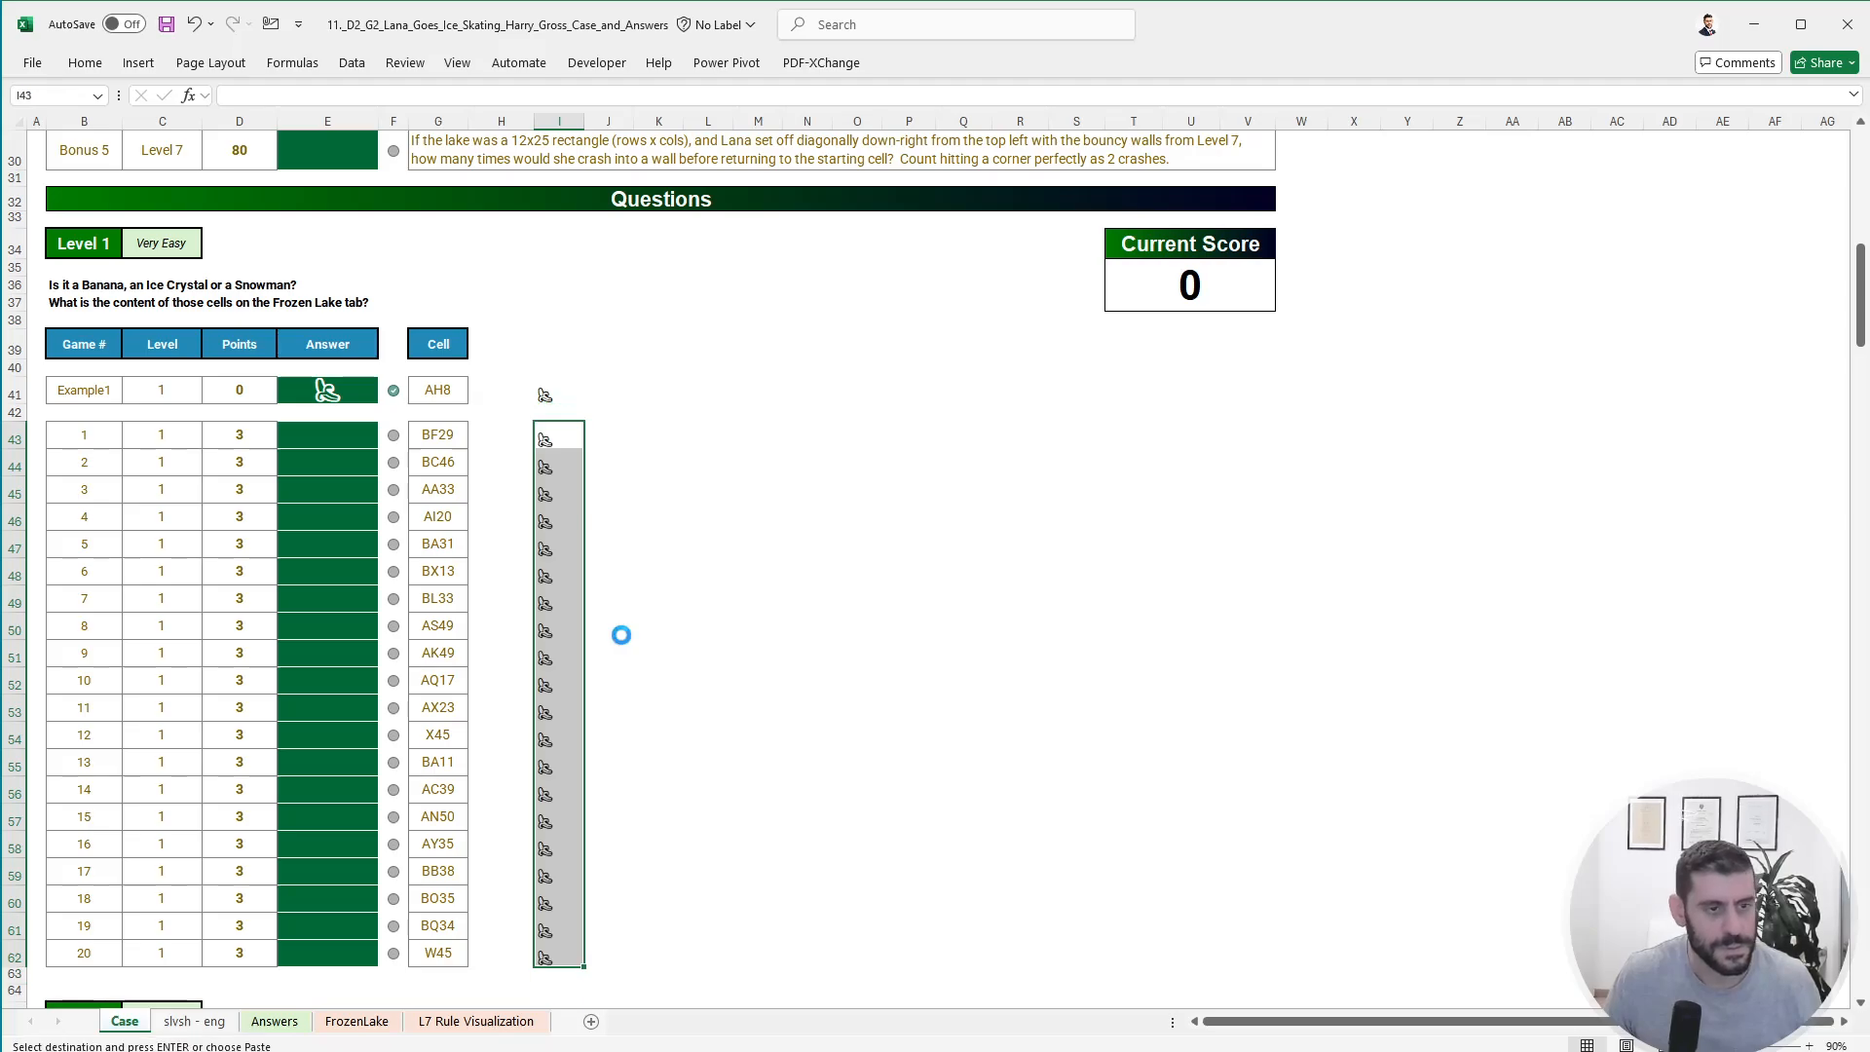
- Fill the Level 1 answers from E43 with a spilled reference to I43:I62
key(Left)
key(Left)
key(Left)
key(Left)
text(+)
key(Right)
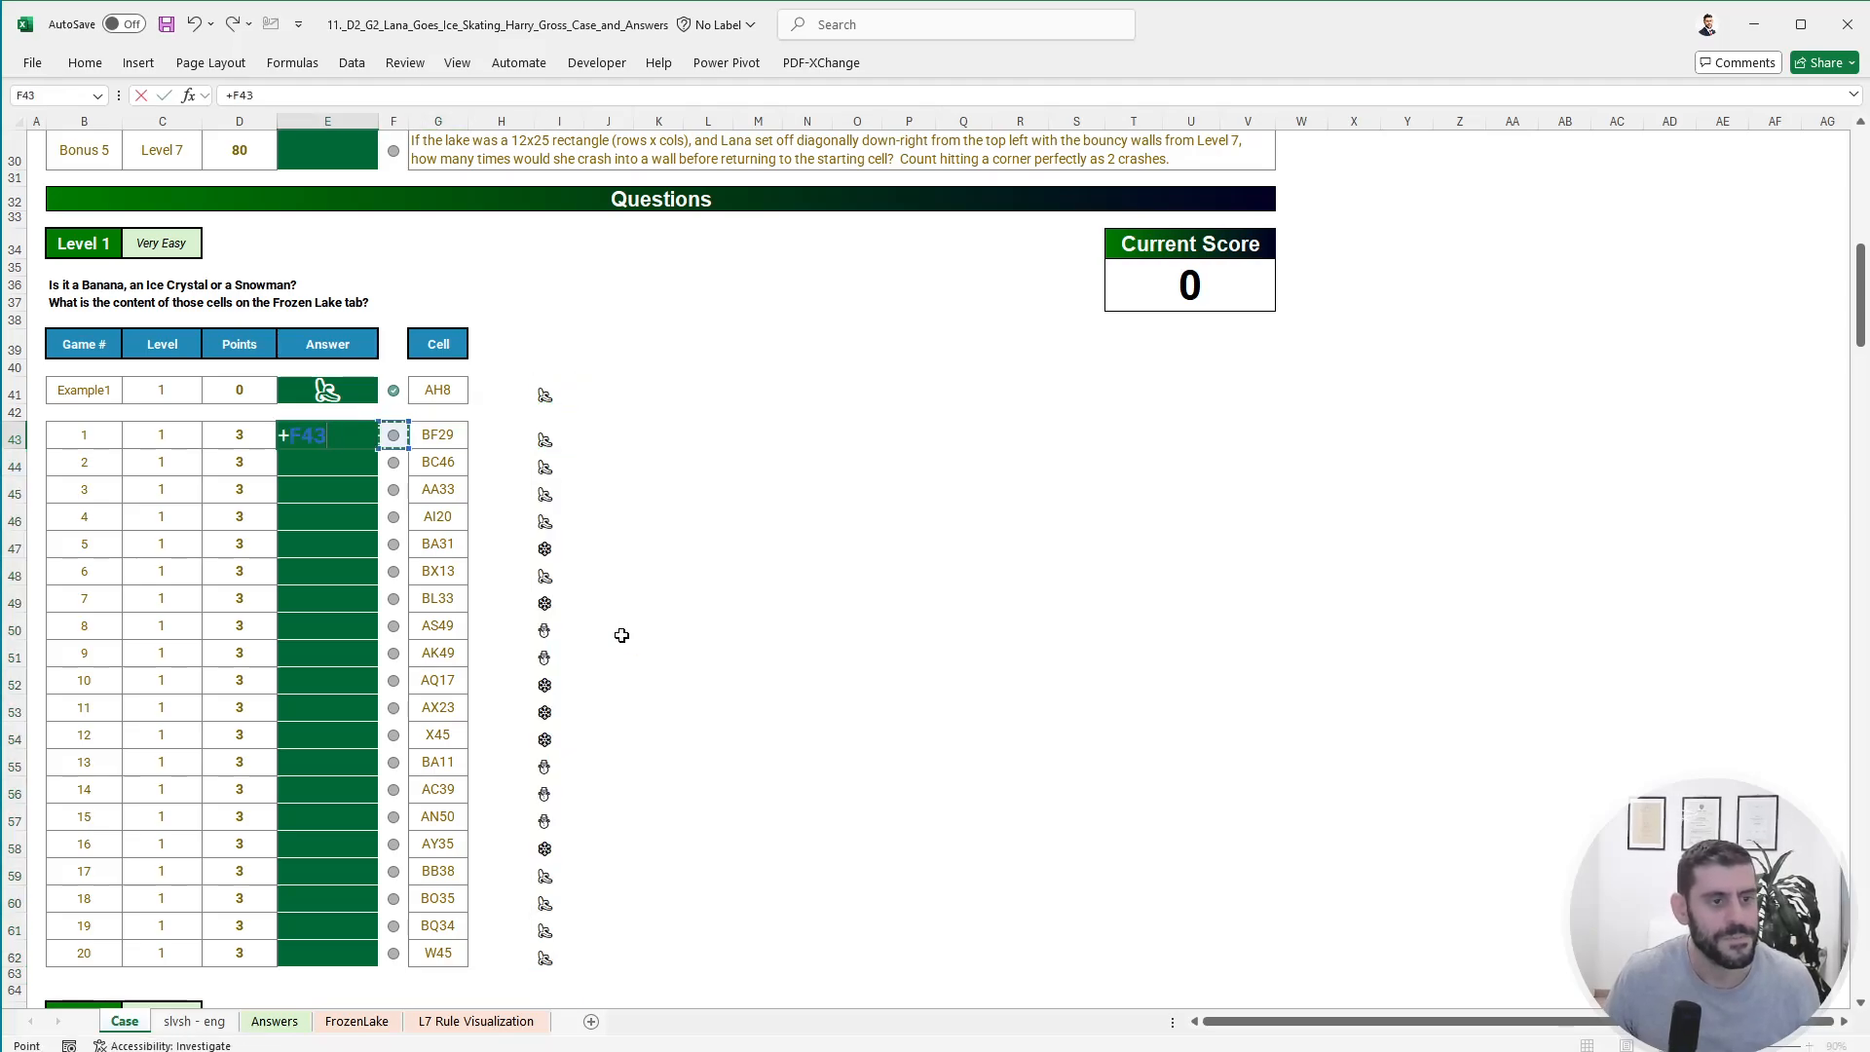
key(Right)
key(Right)
key(Right)
key(ctrl+shift+Down)
key(Return)
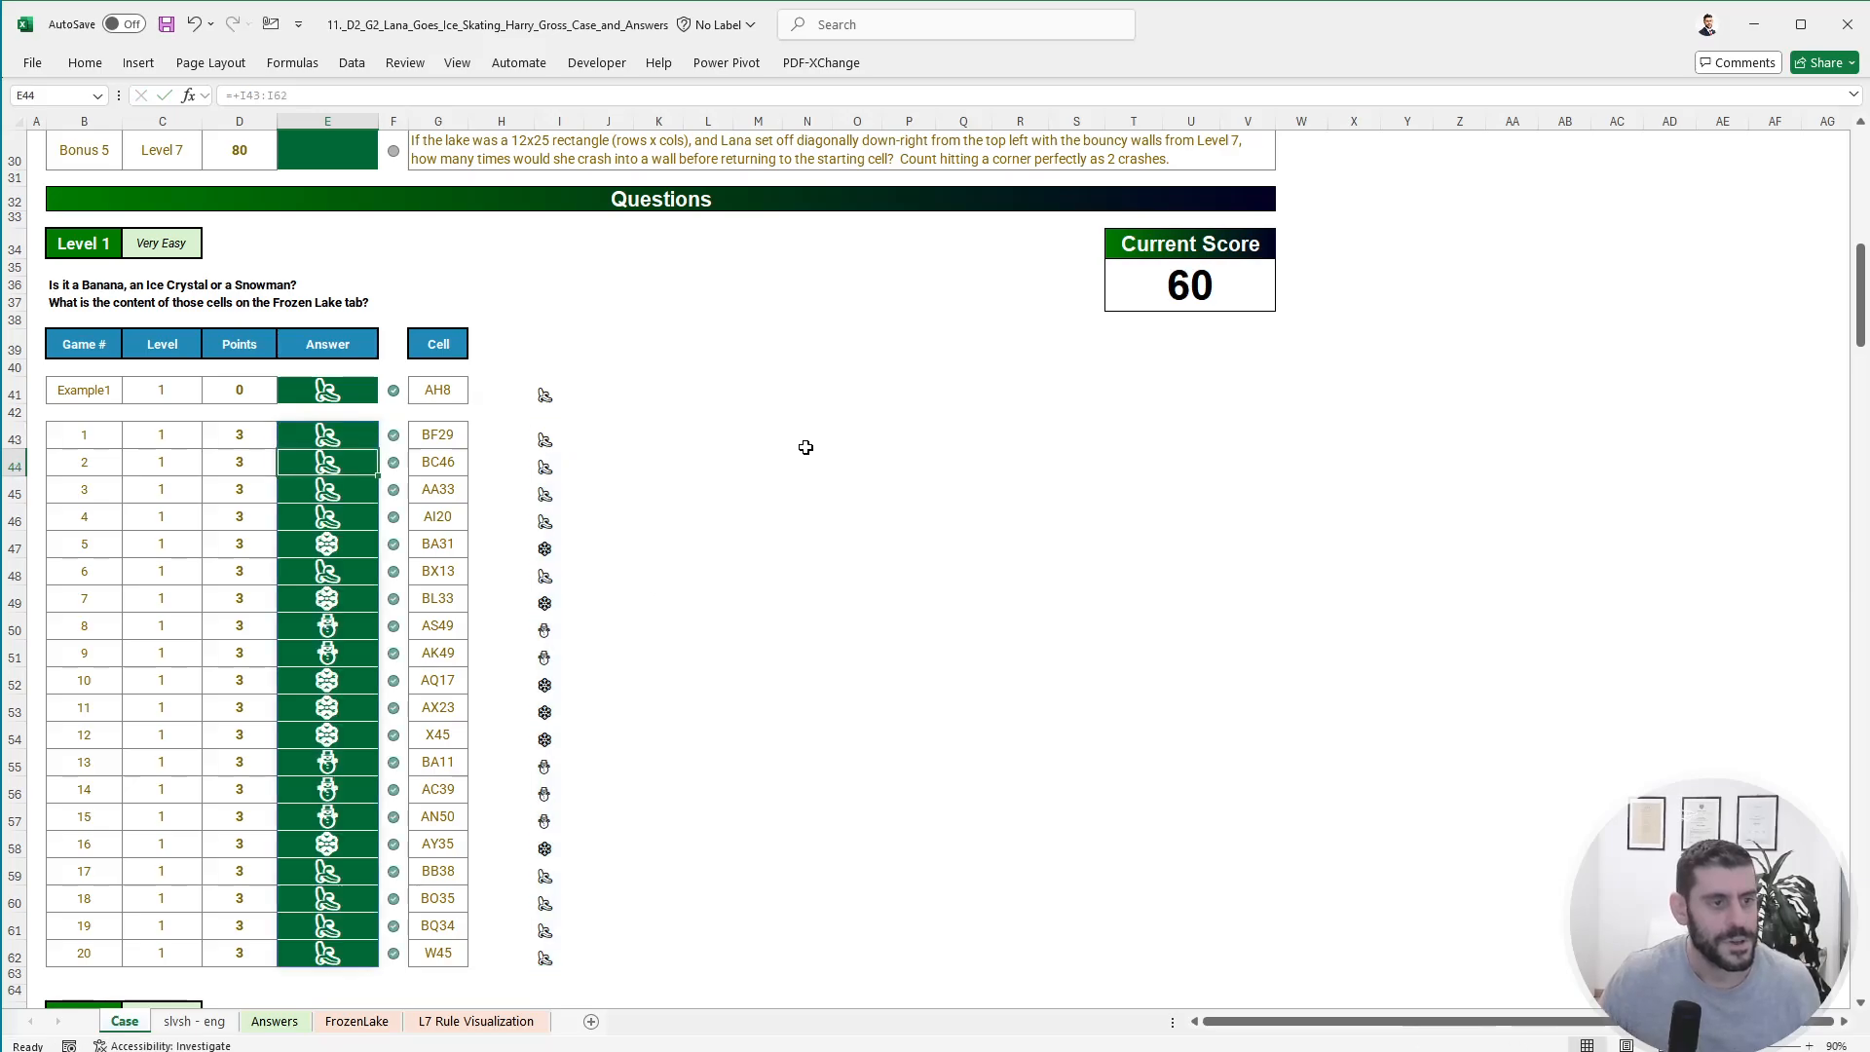
- Hide the answer-check column F and set the font colour of the Current Score value to white
right_click(395, 123)
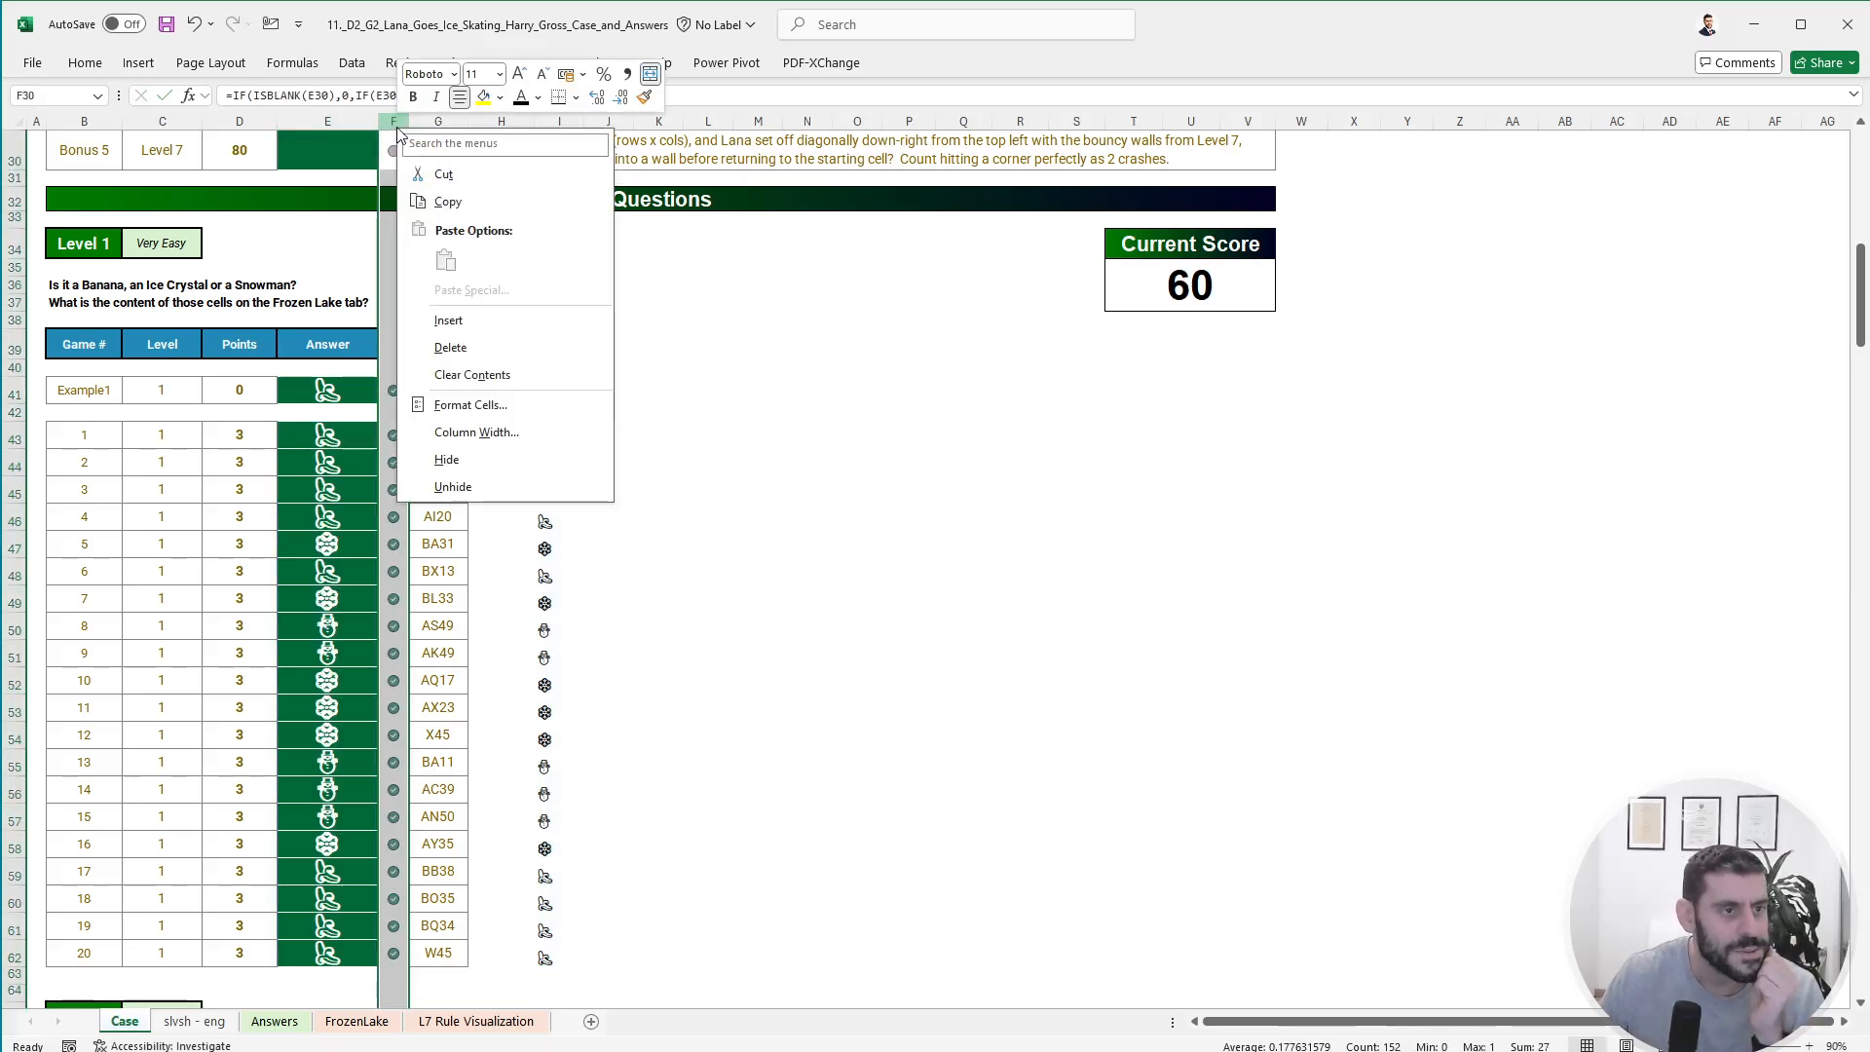
click(446, 459)
click(1081, 289)
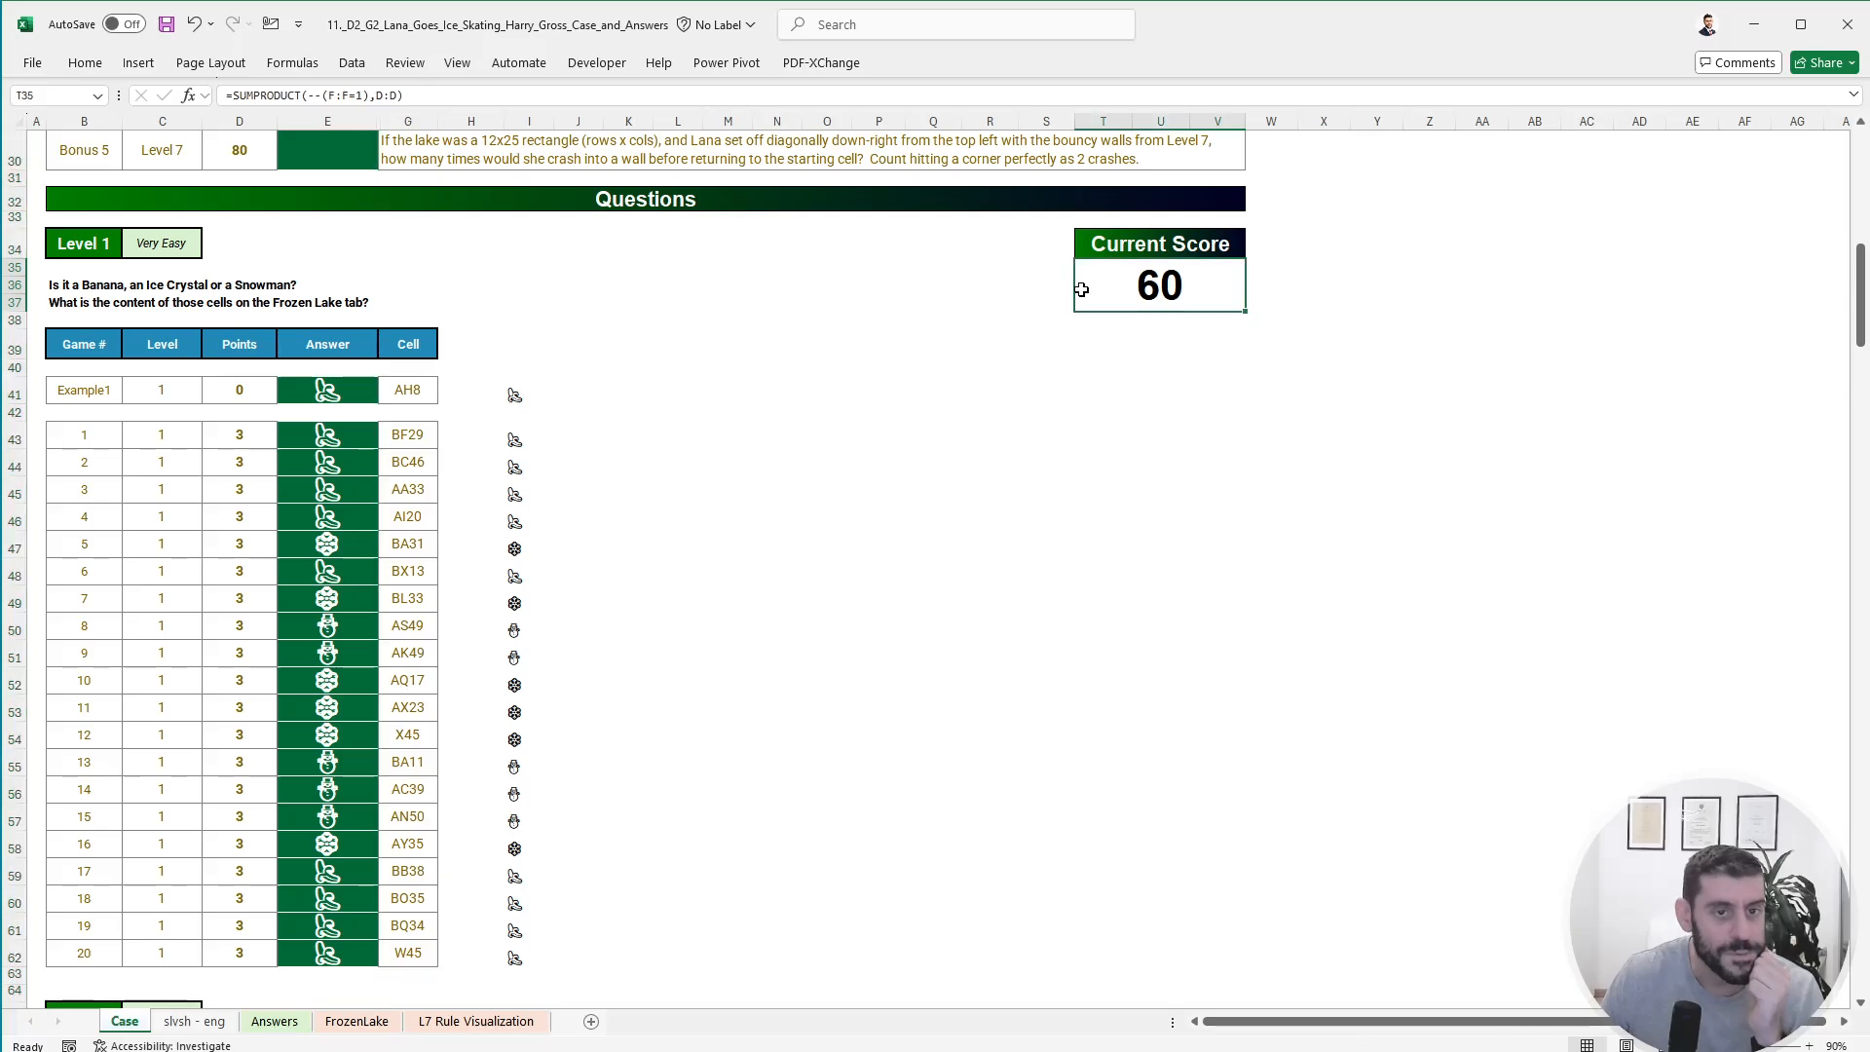
click(83, 64)
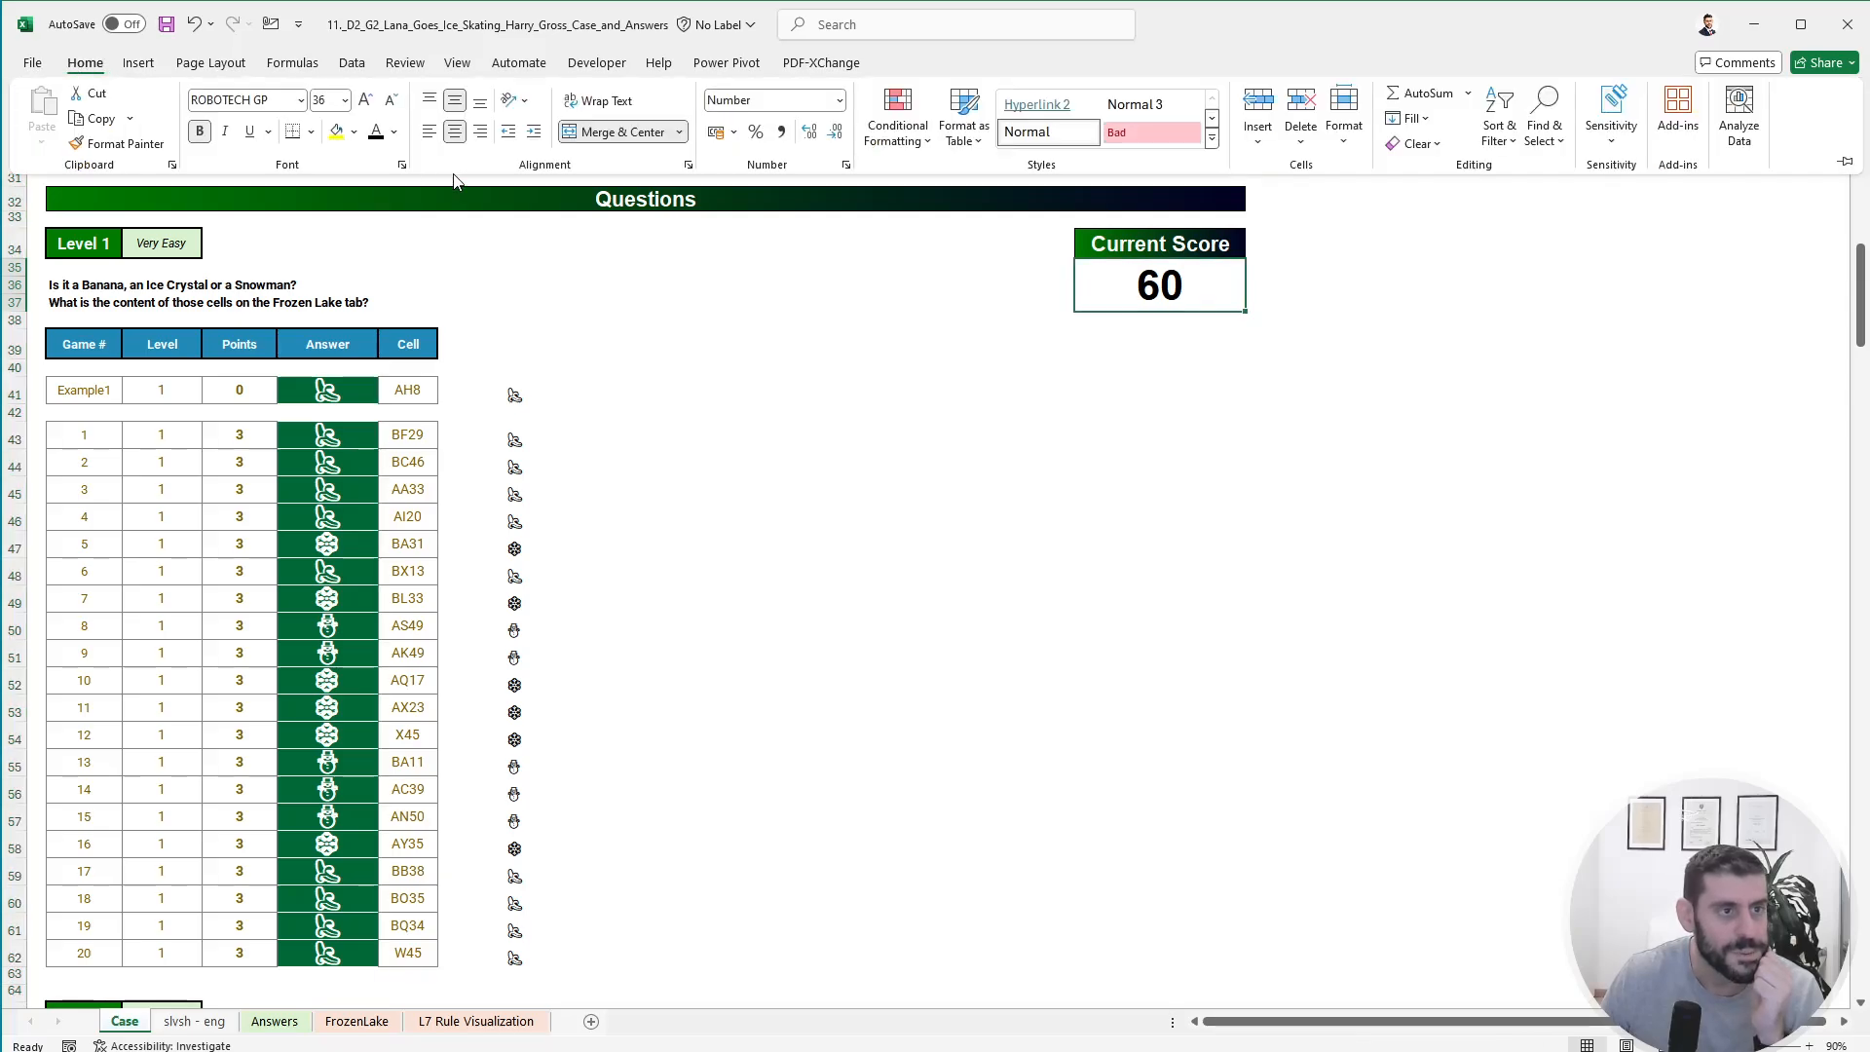
click(395, 130)
click(384, 210)
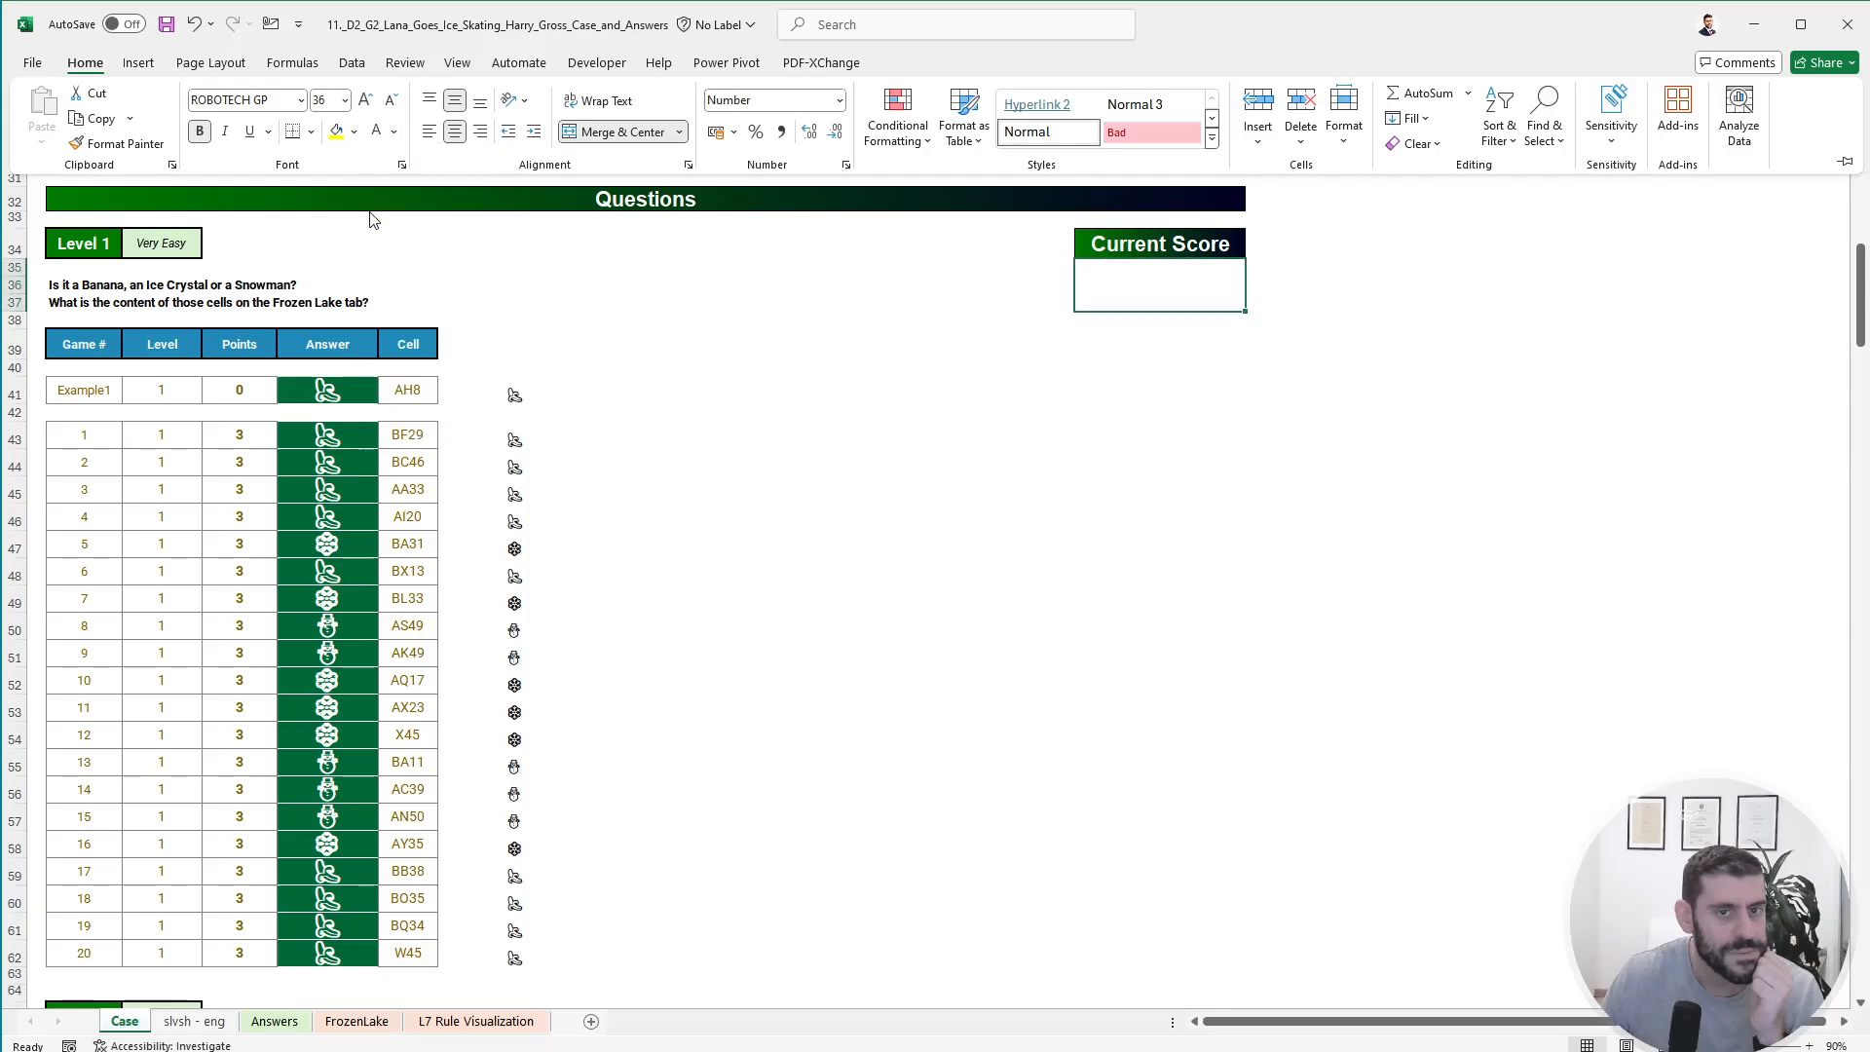
- Begin an OFFSET formula in R74 on the Level 2 example row
scroll(596, 621, down, 8)
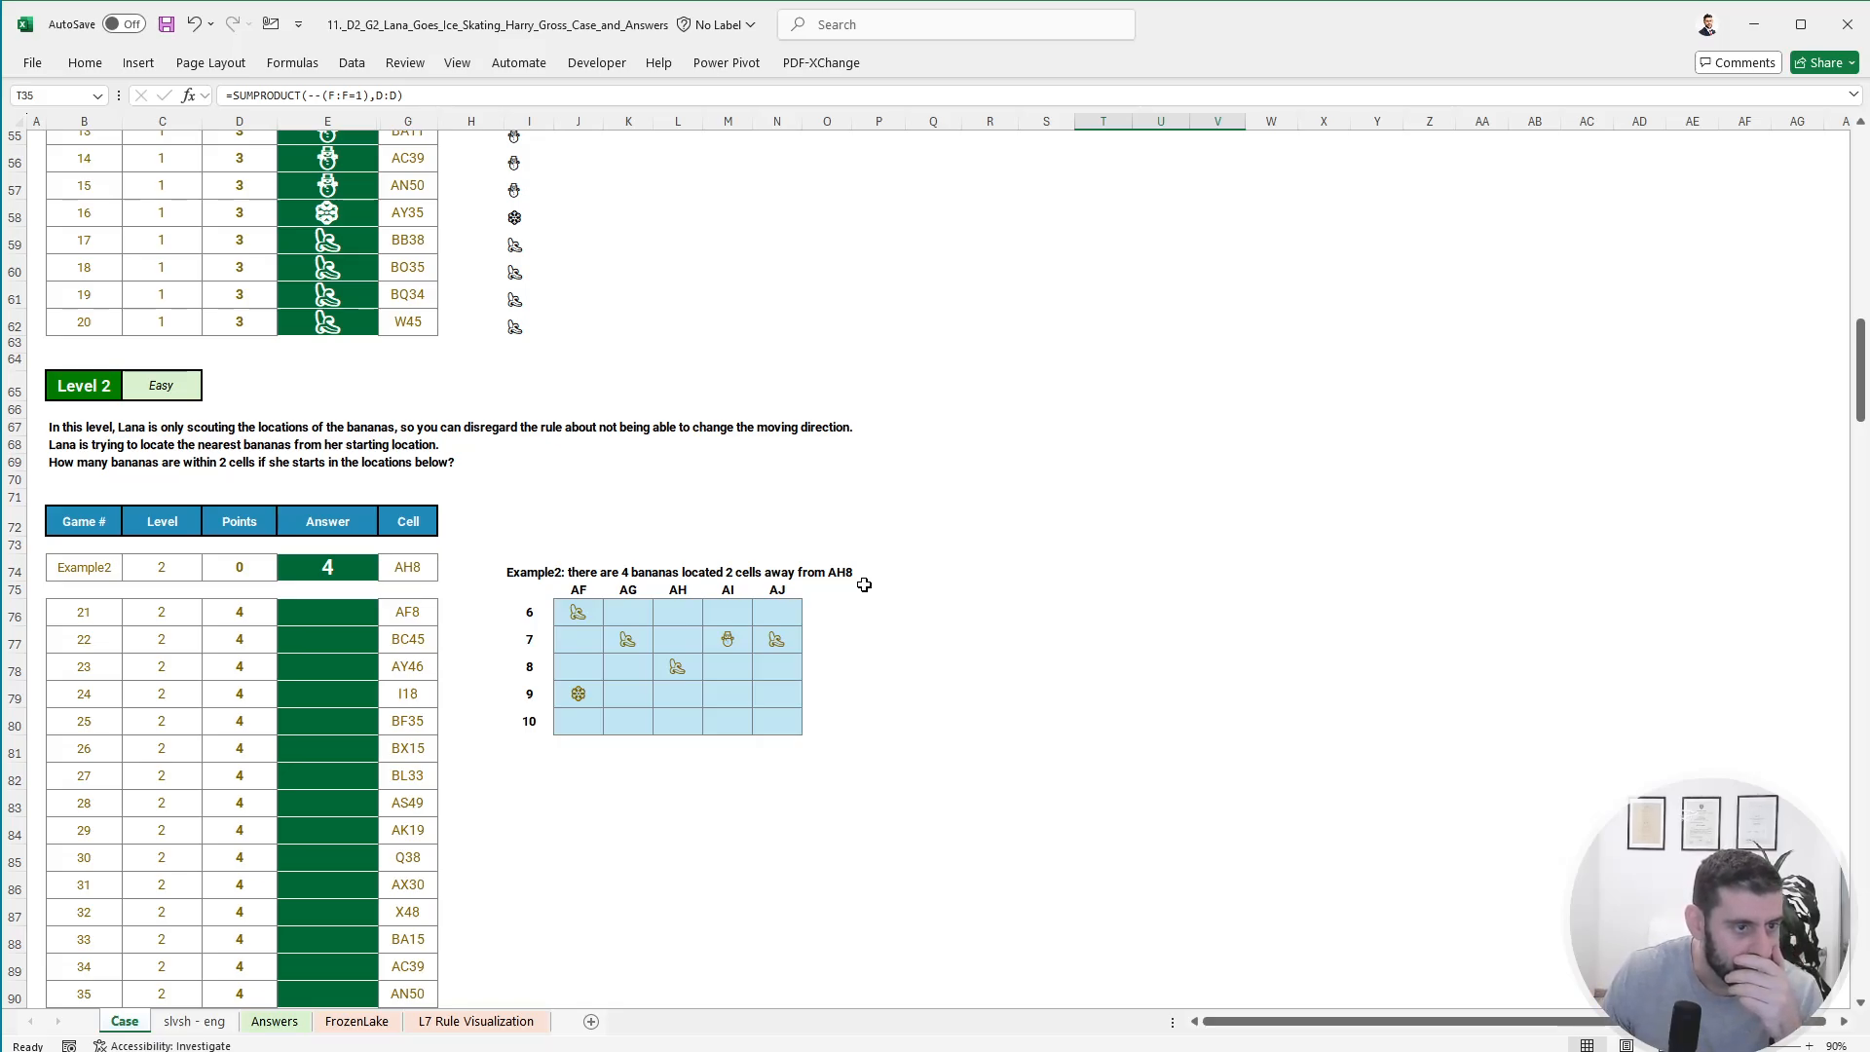
click(979, 577)
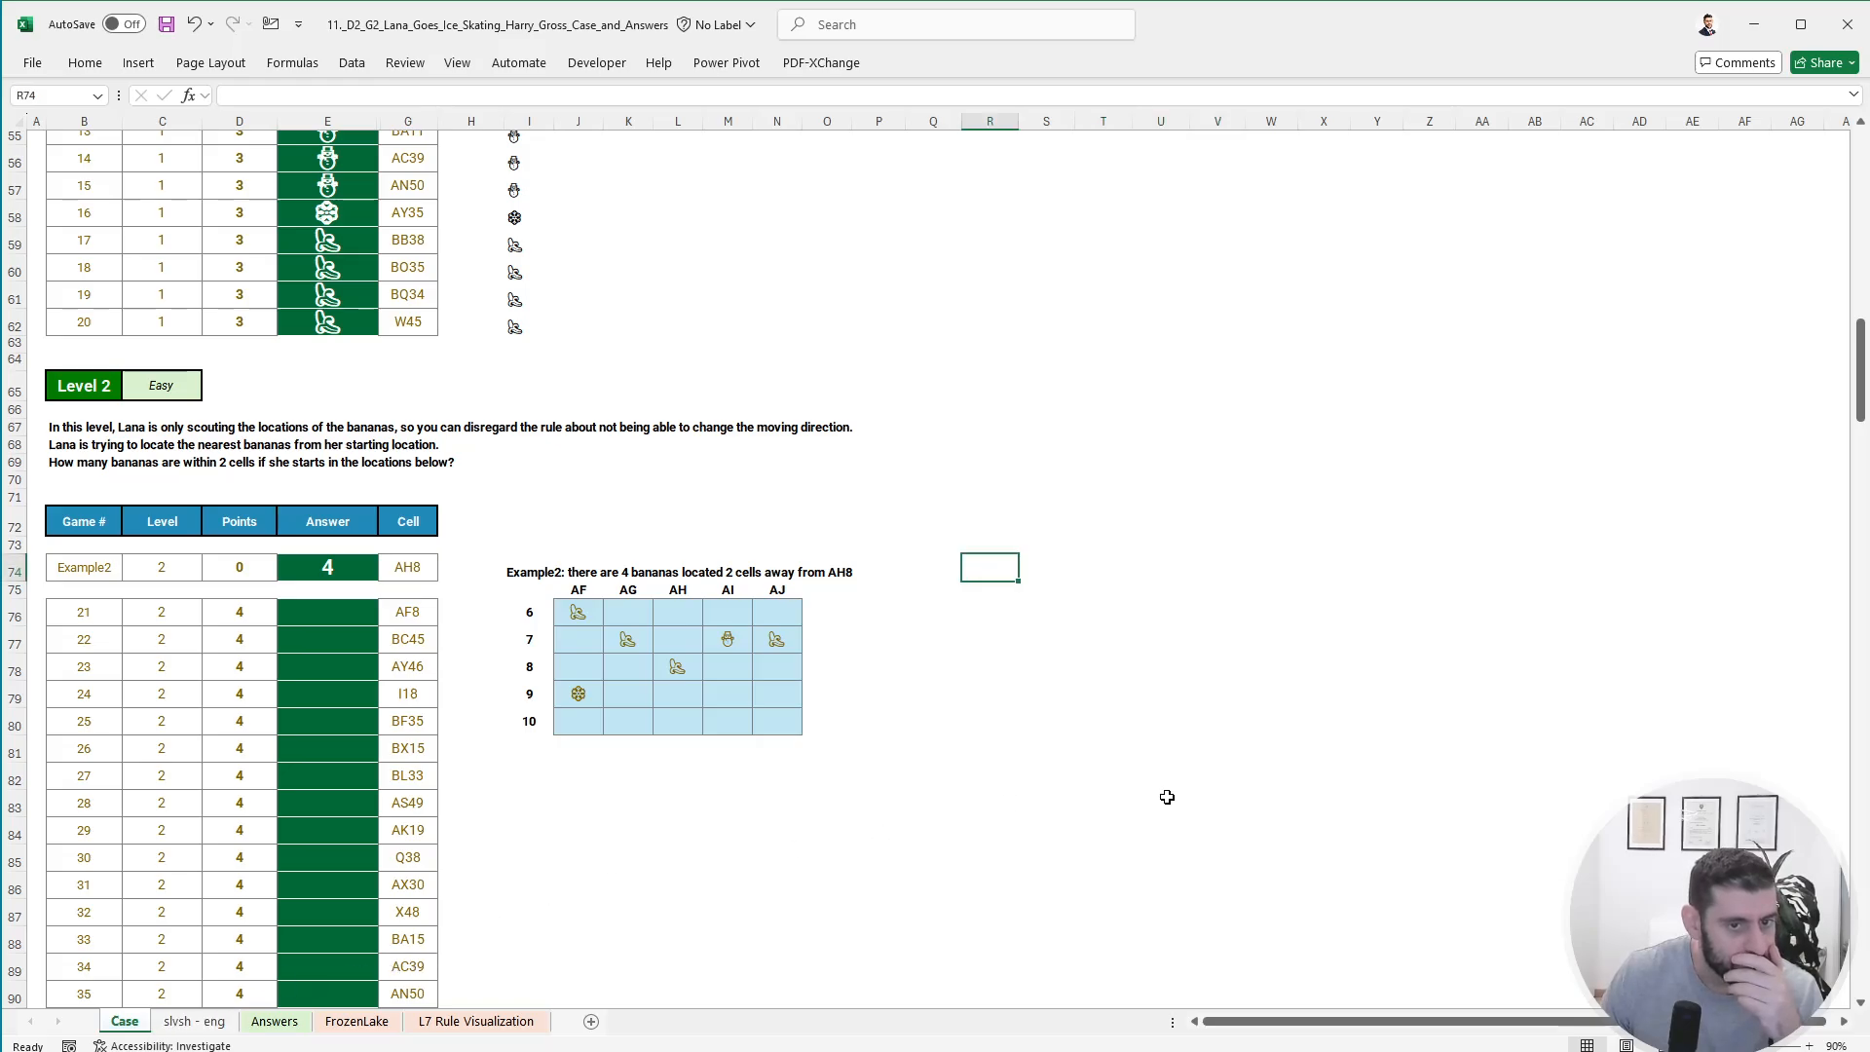
text(+)
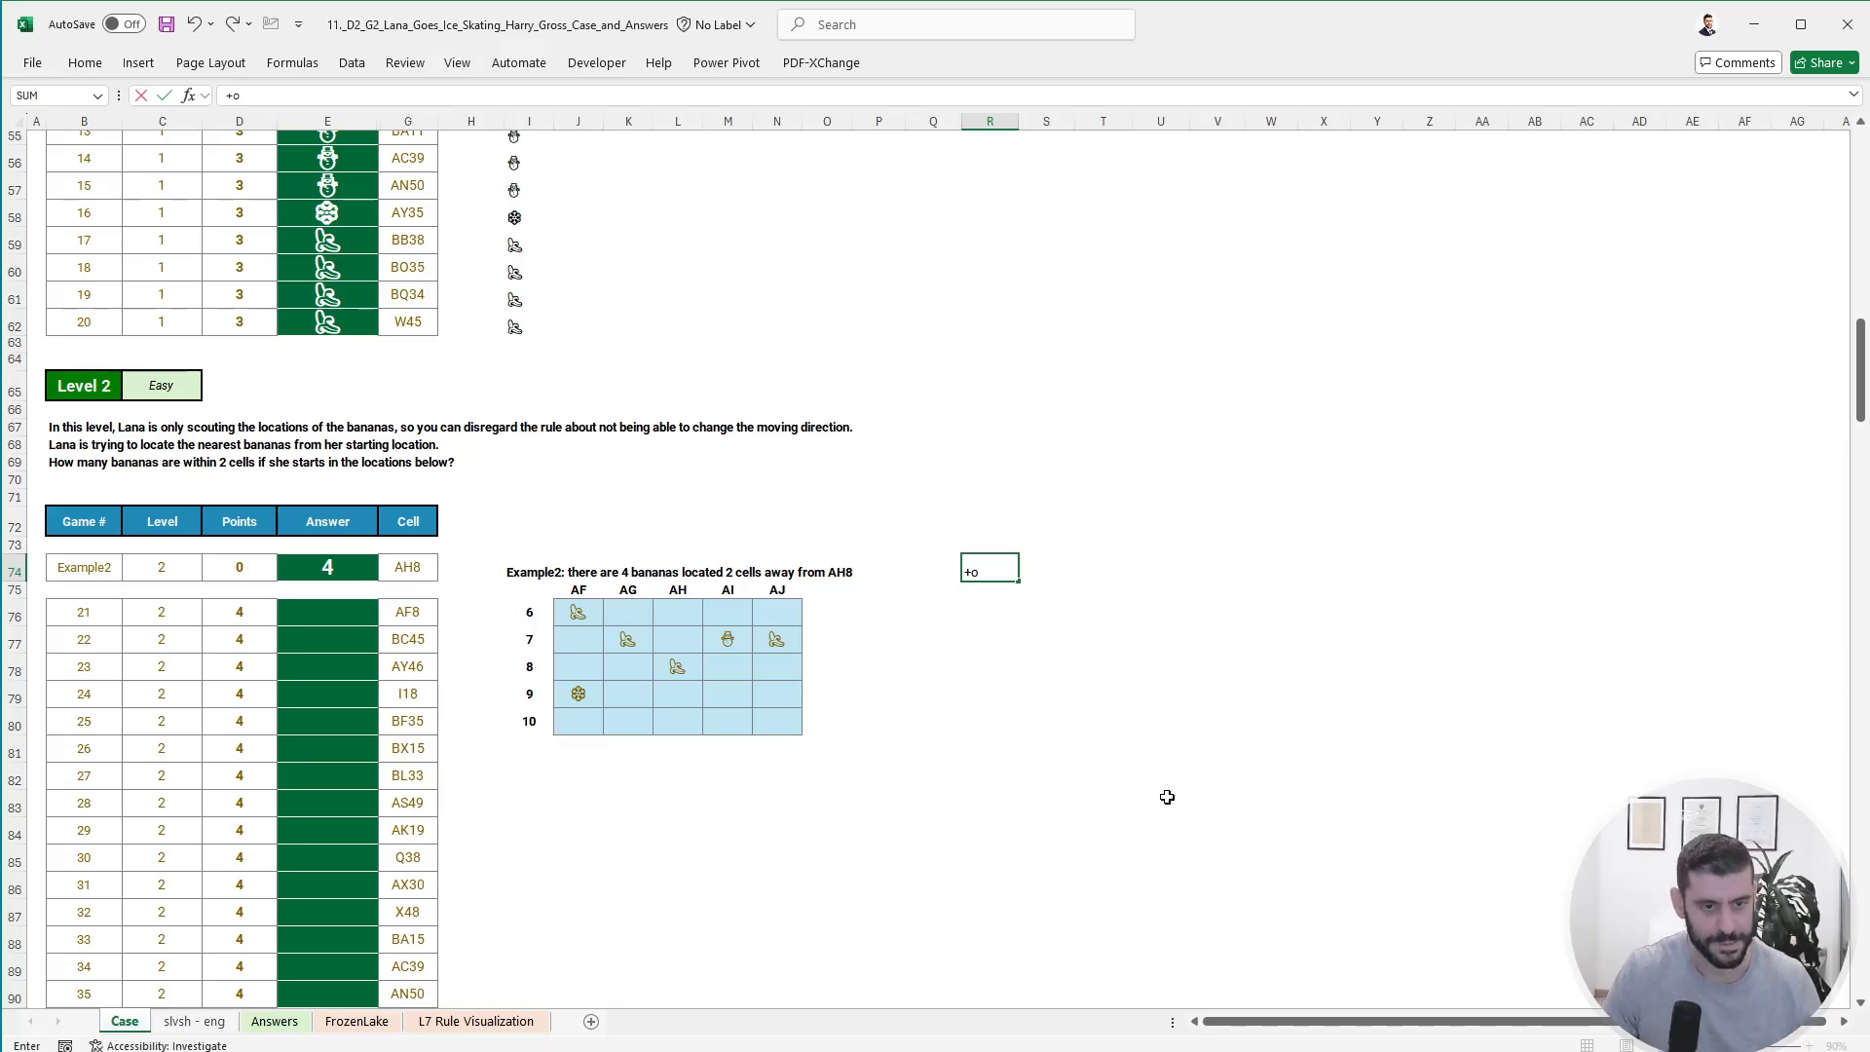
text(off)
key(Tab)
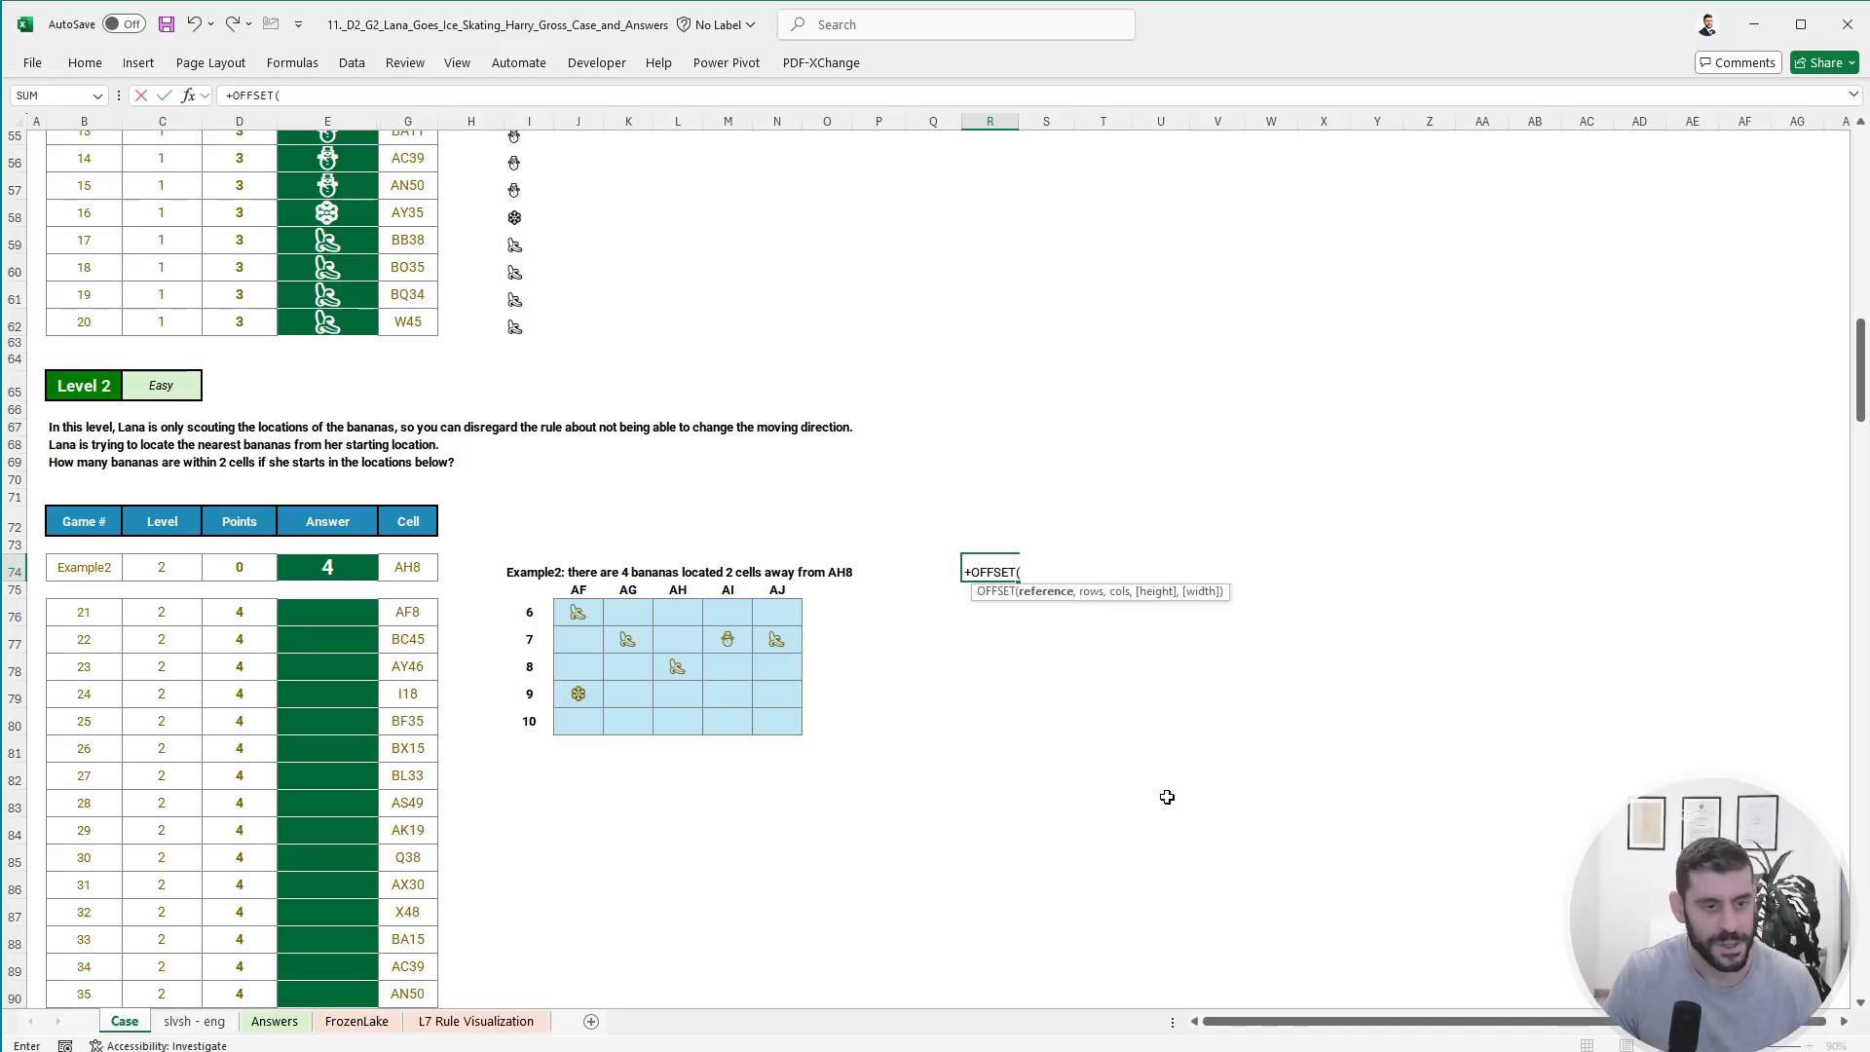
text(INDEX)
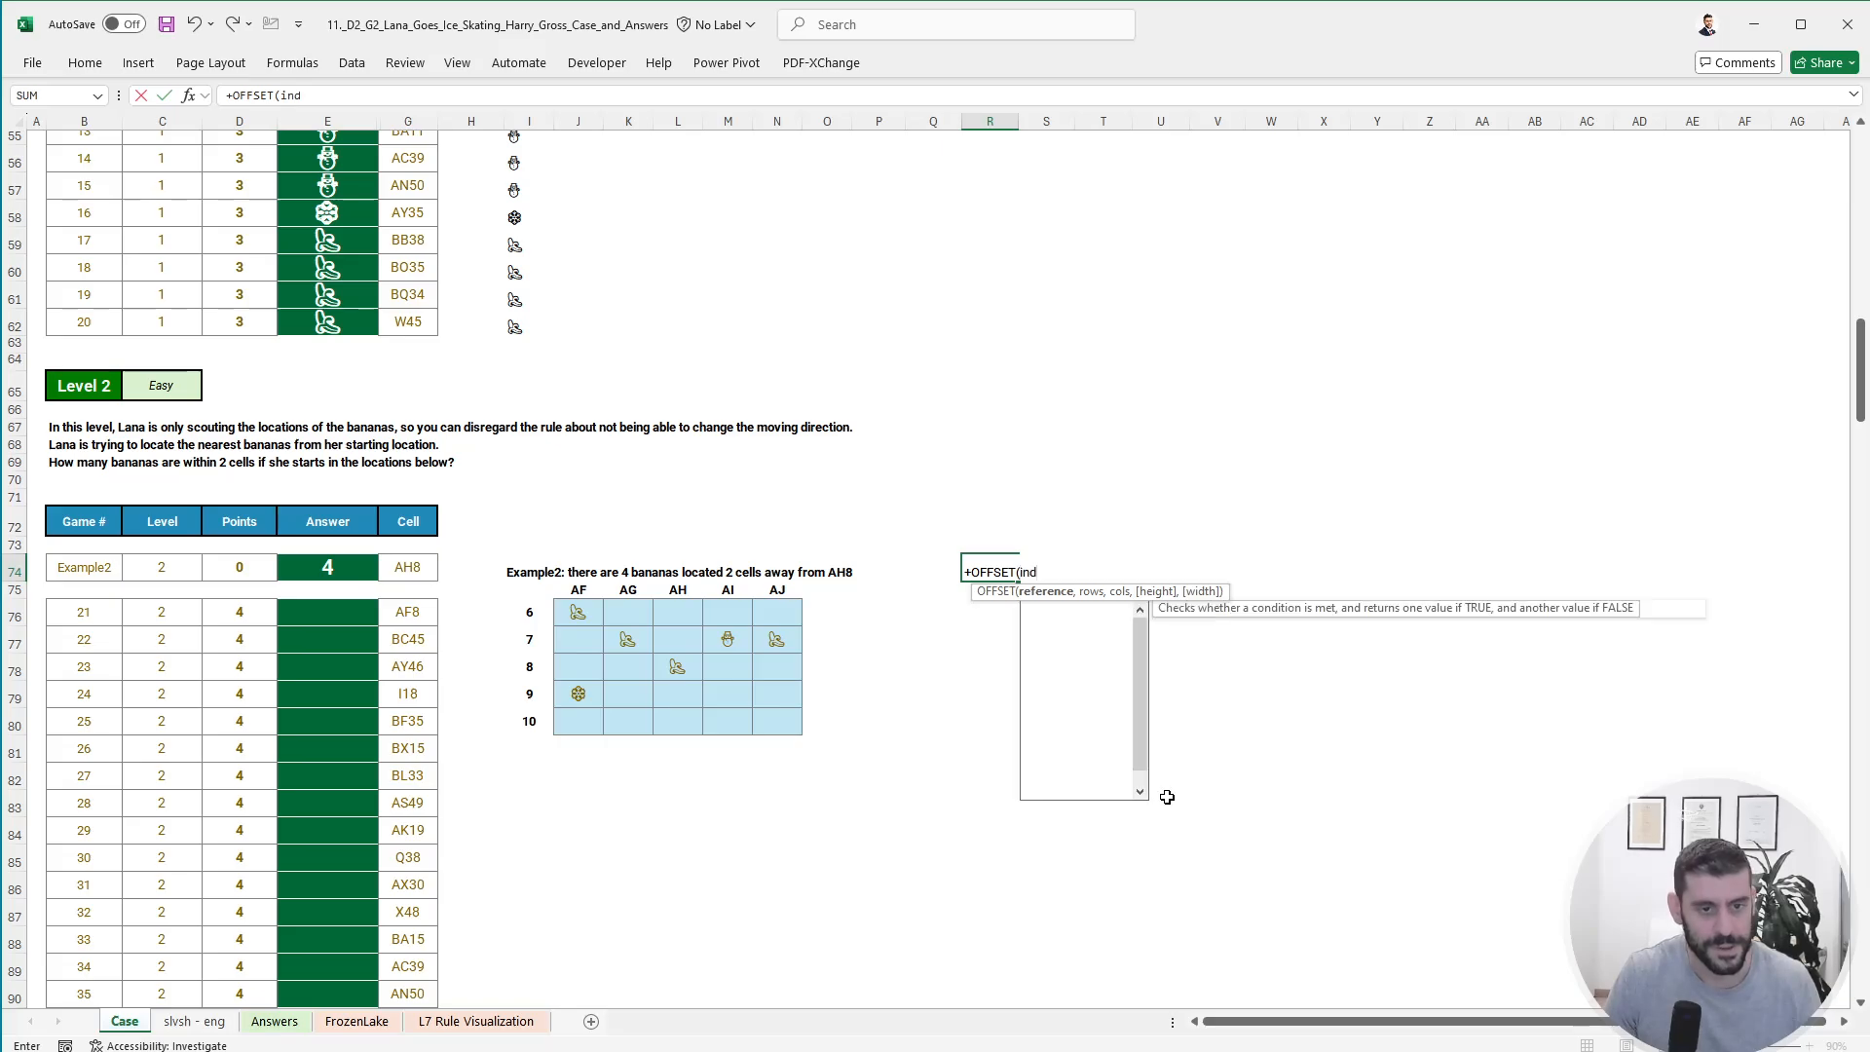
key(BackSpace)
key(BackSpace)
key(BackSpace)
key(BackSpace)
key(BackSpace)
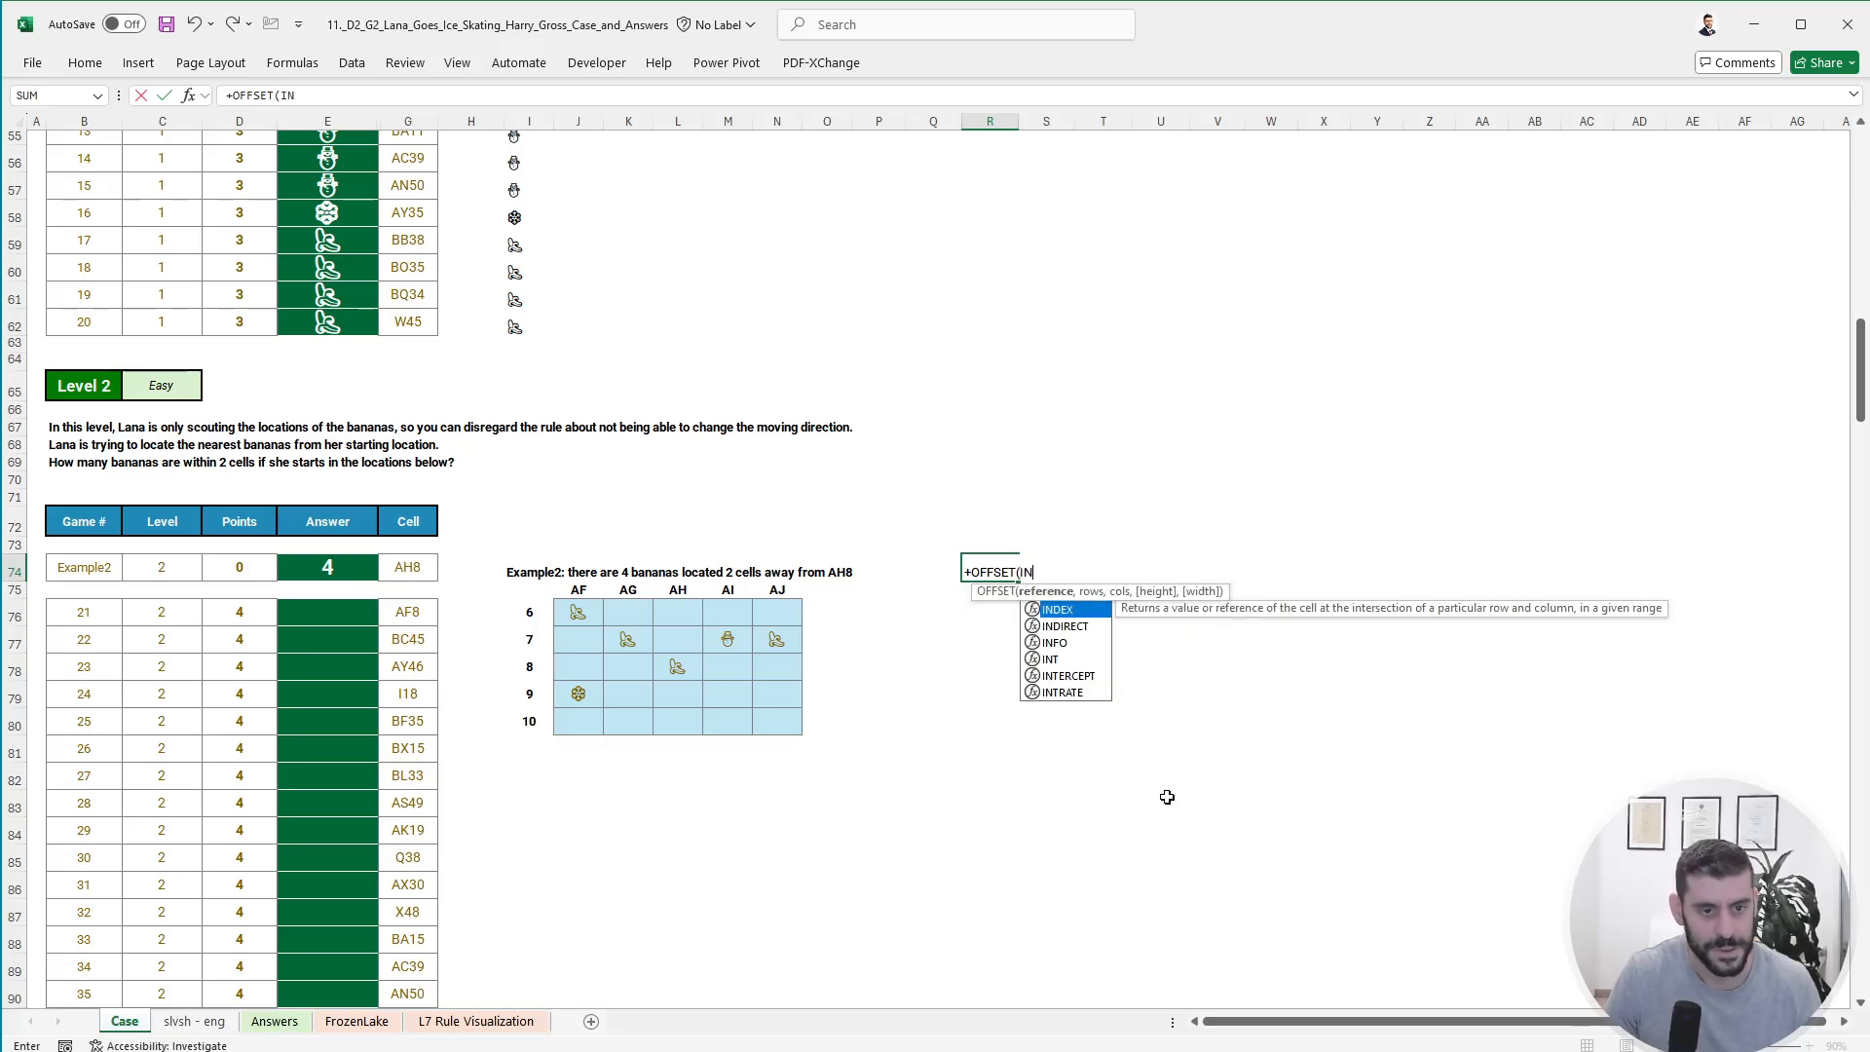
- Complete the OFFSET formula in R74 with my.simpleIndirect("FrozenLake",G74), offsets -2 and -2, and a 5 by 5 size
text(sim)
key(Tab)
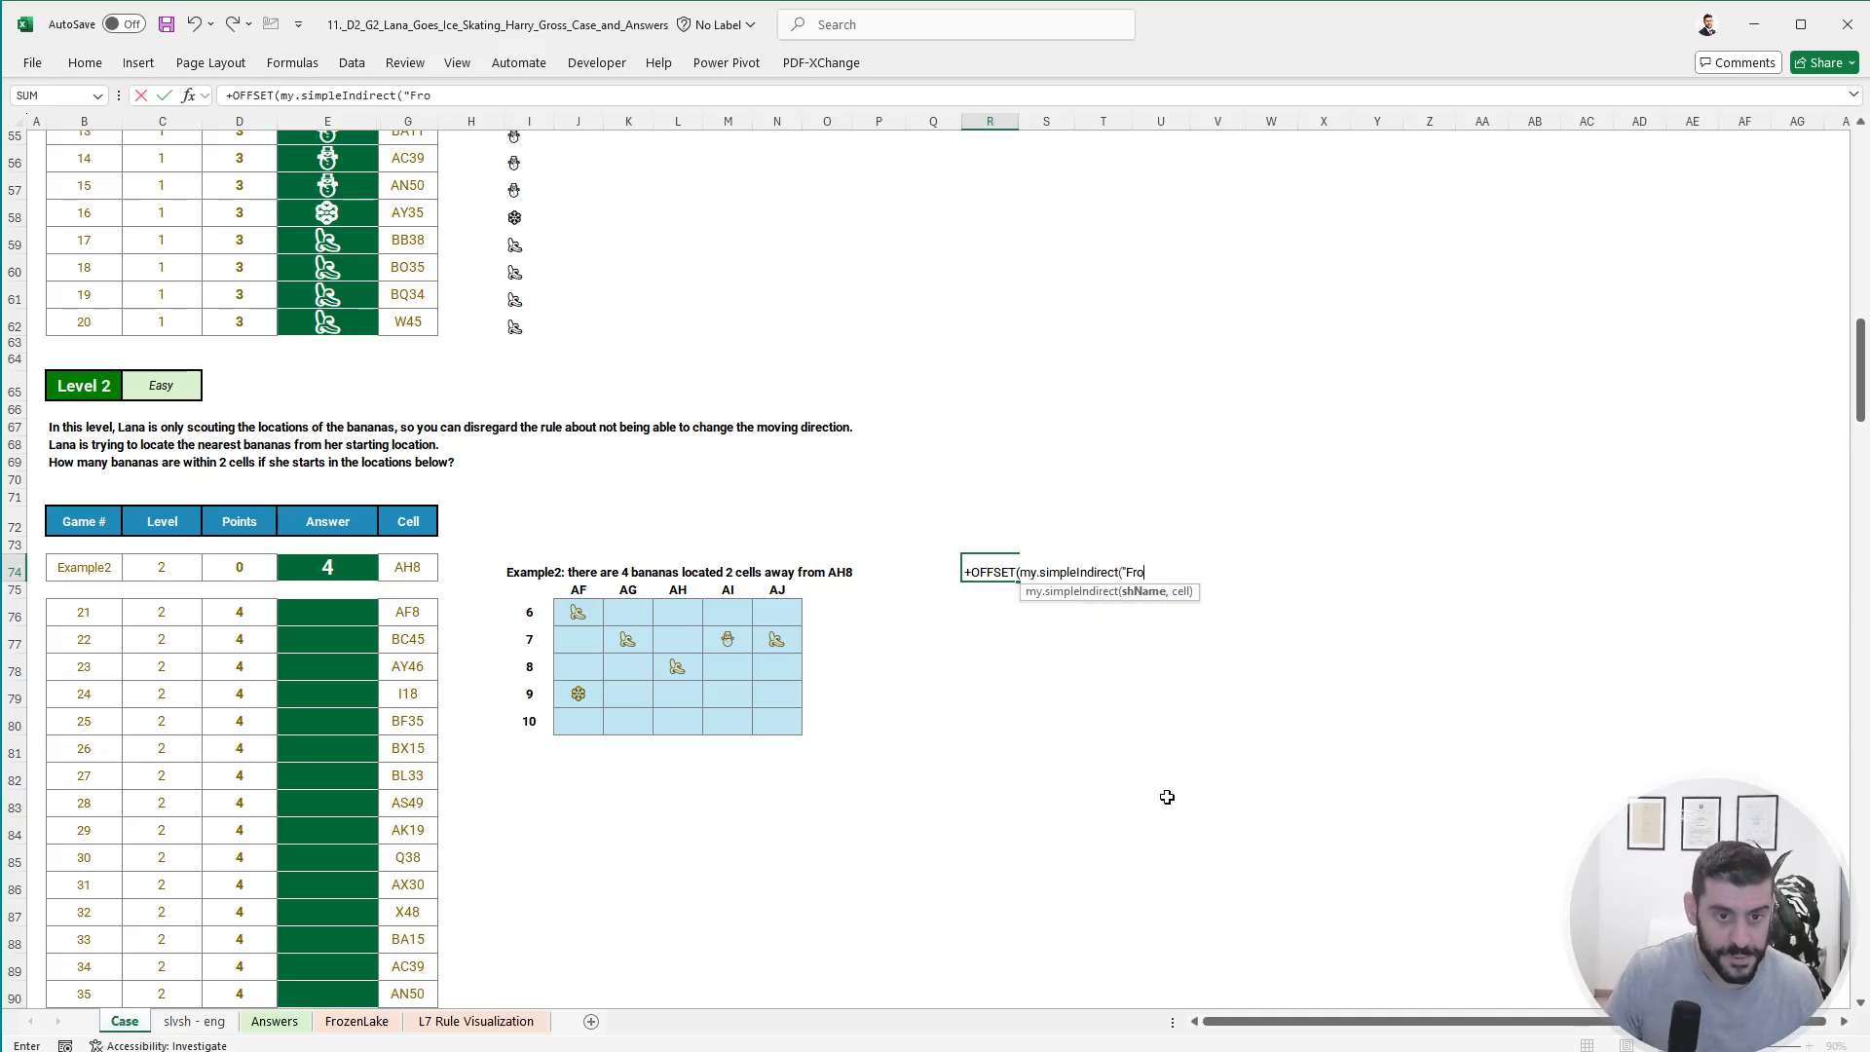
text("FrozenLake",)
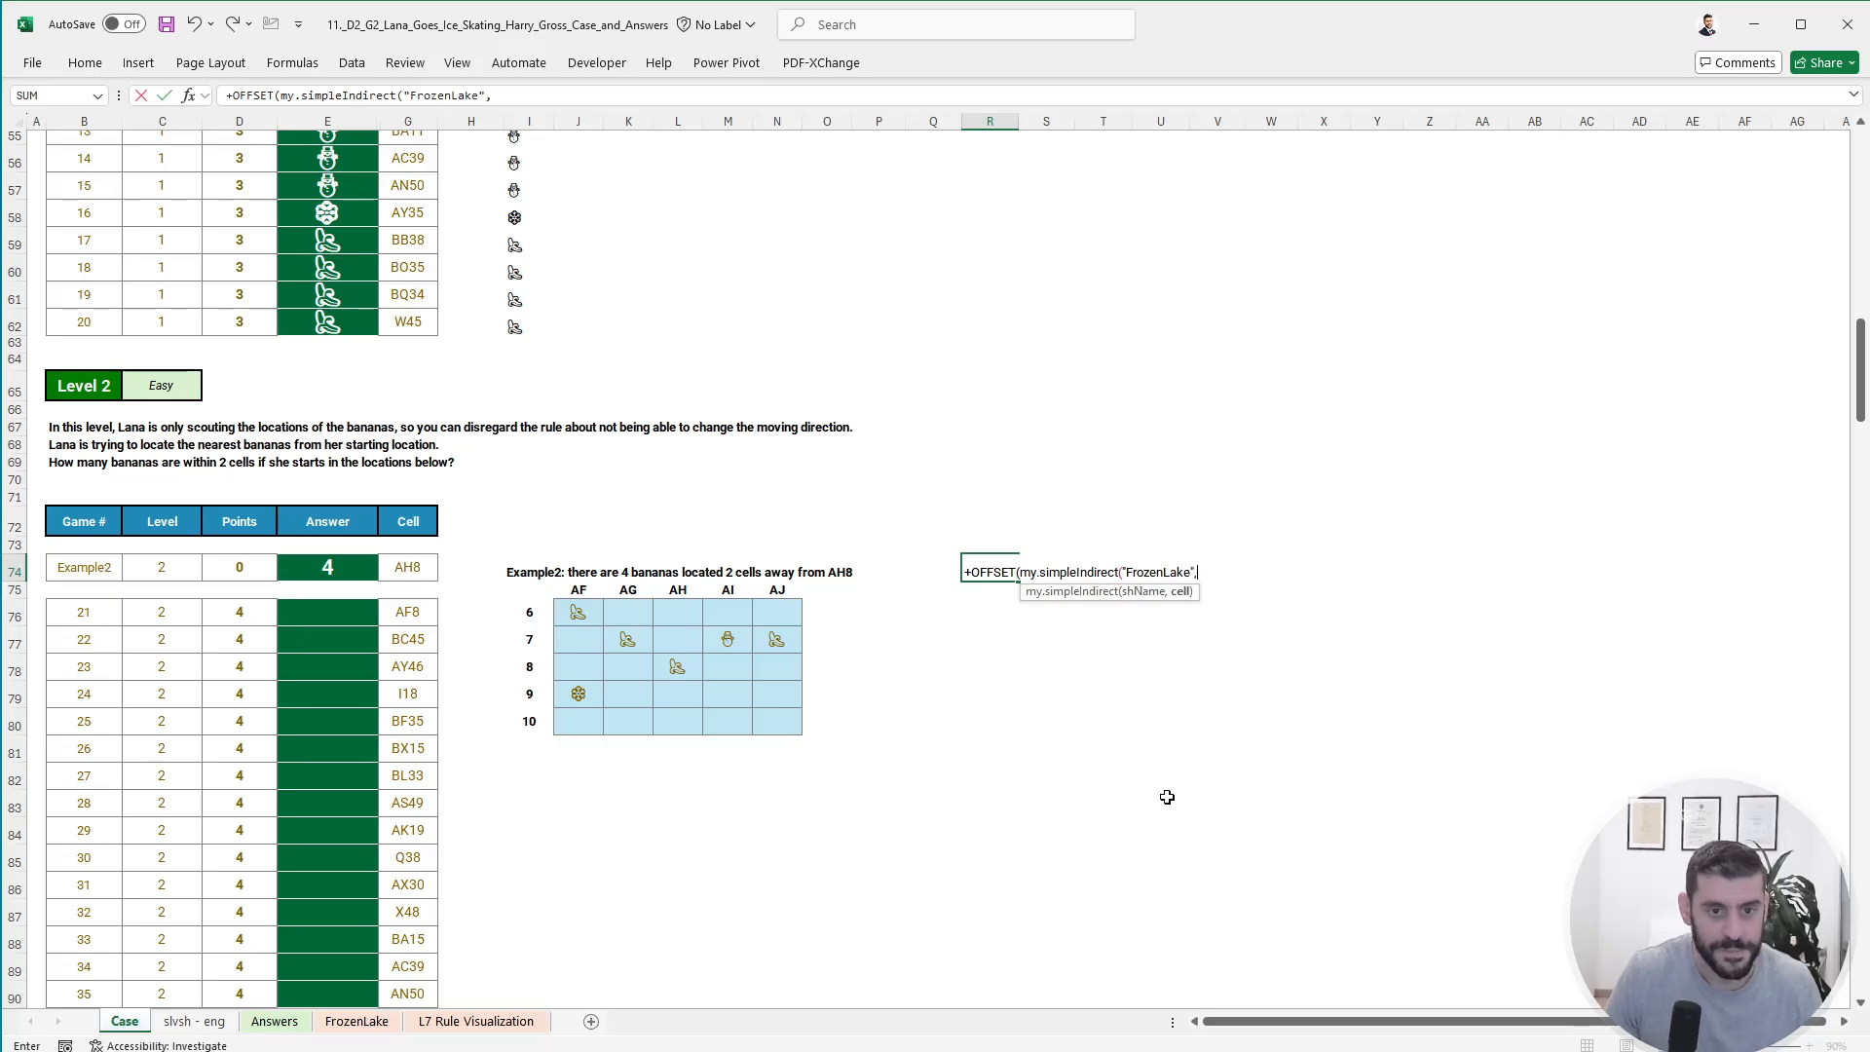
key(ctrl+Left)
key(ctrl+Left)
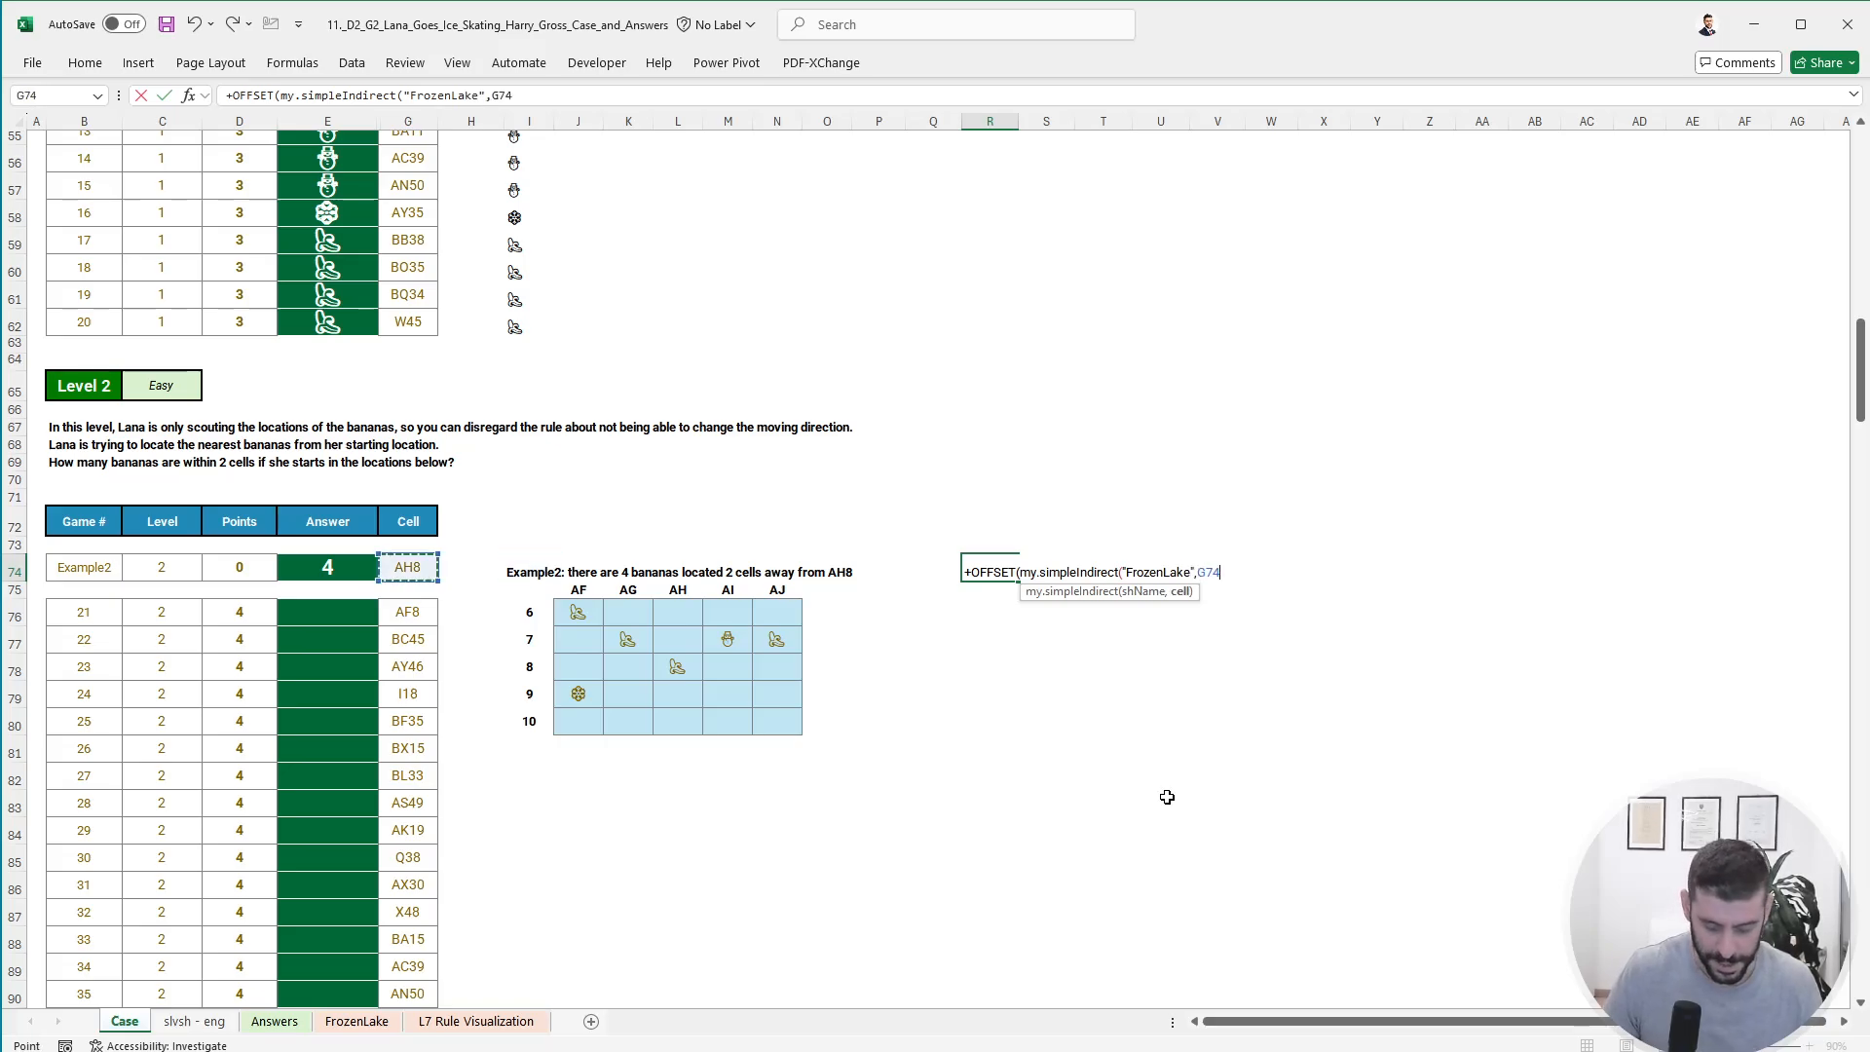
text(),-2)
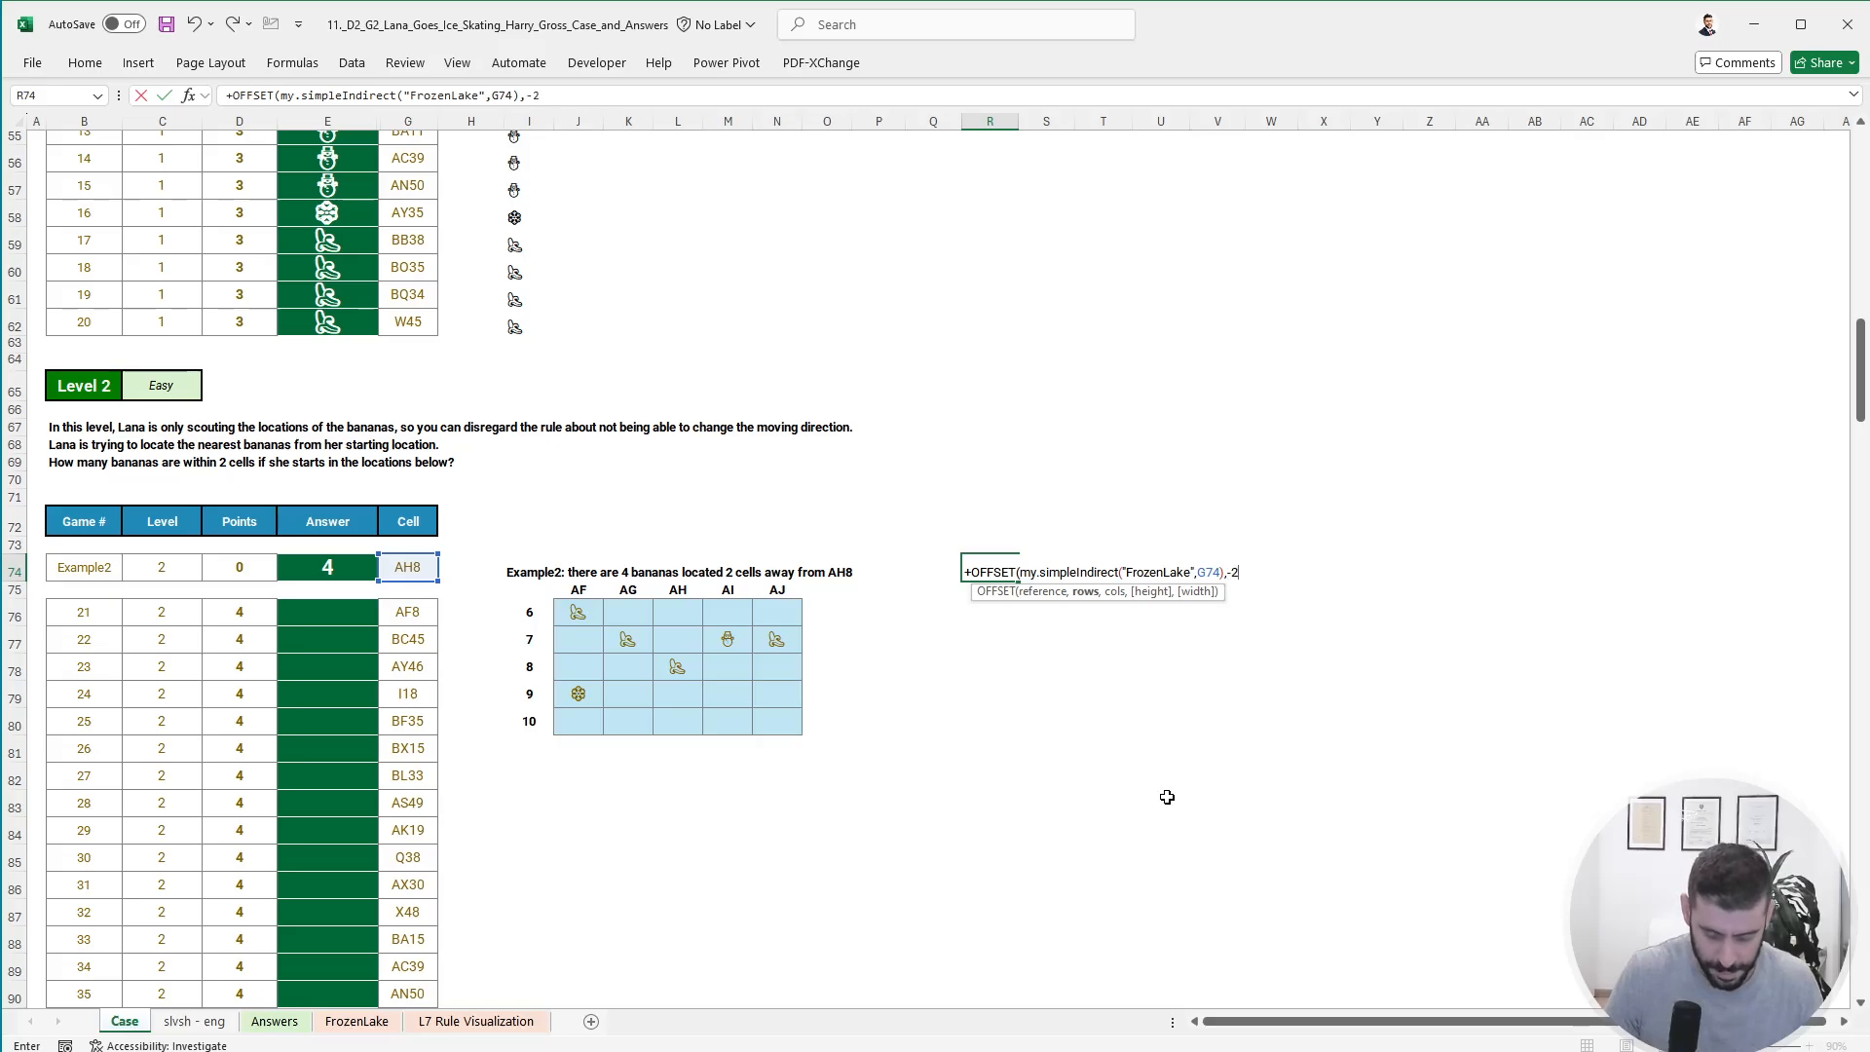
text(,-2,)
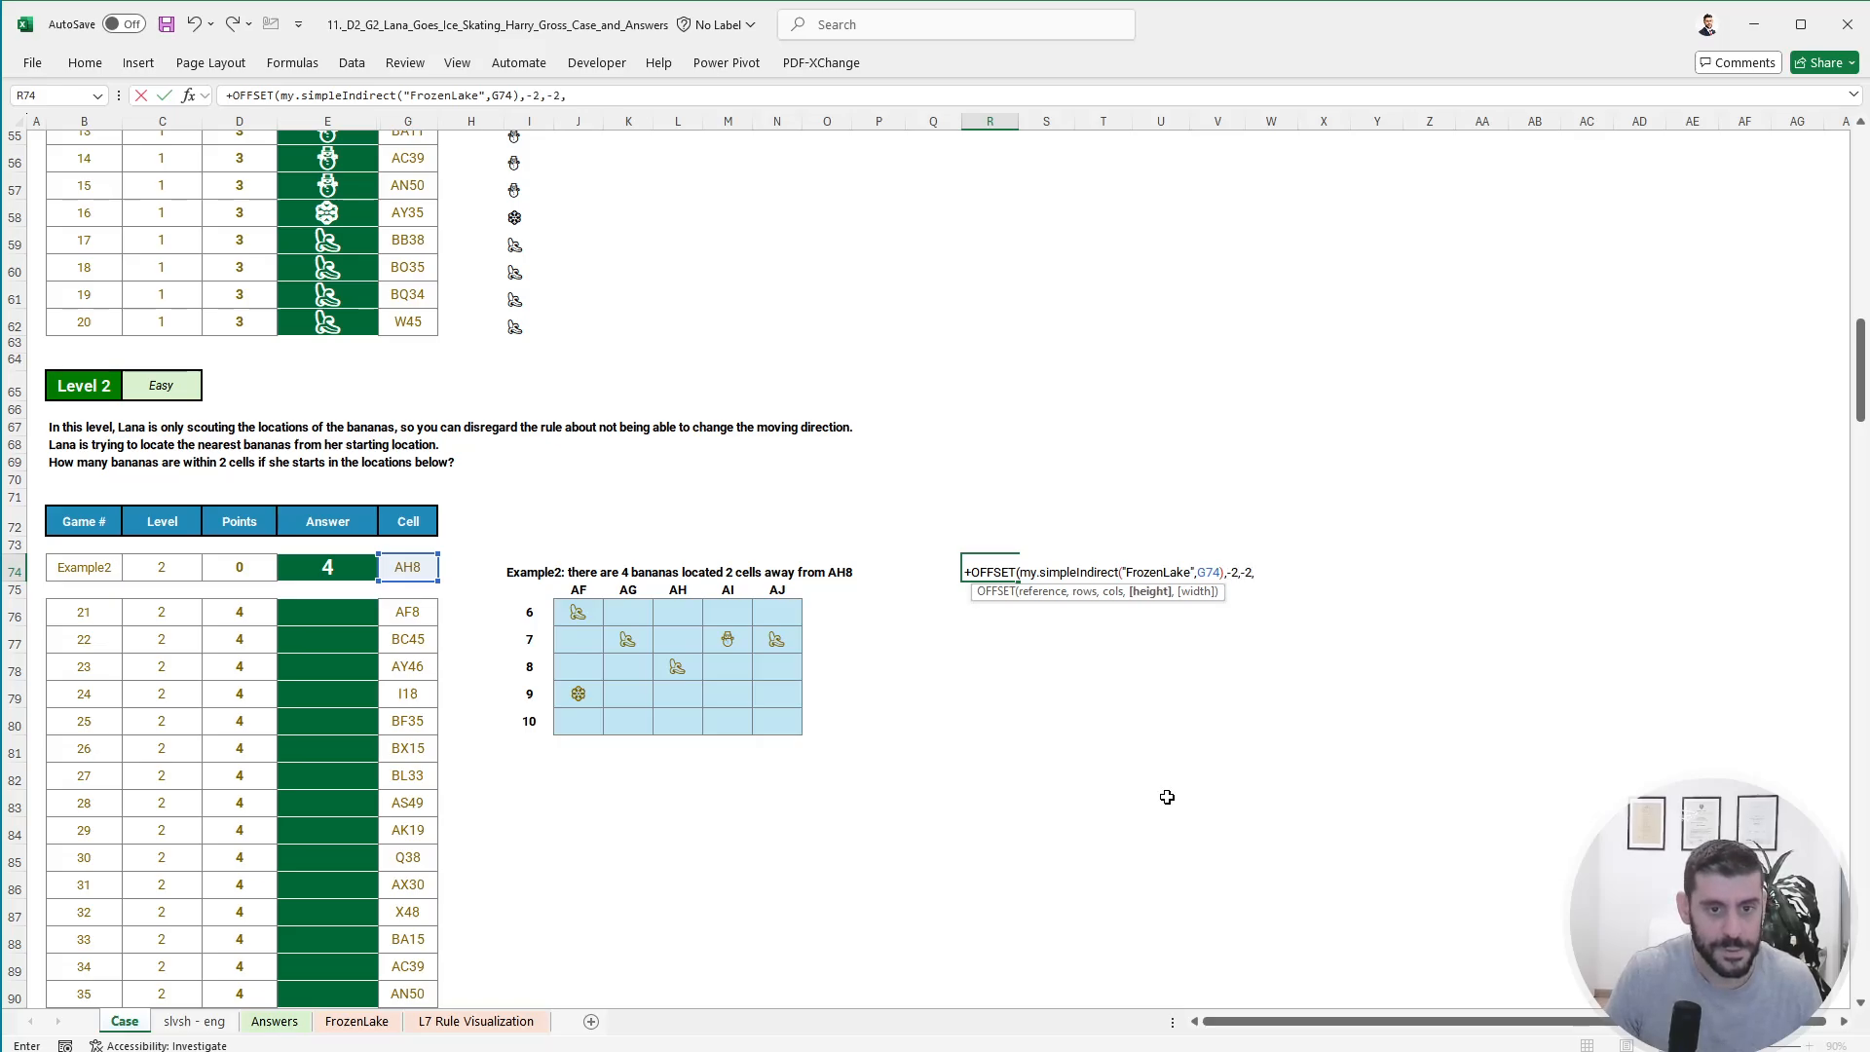
text(5,5)
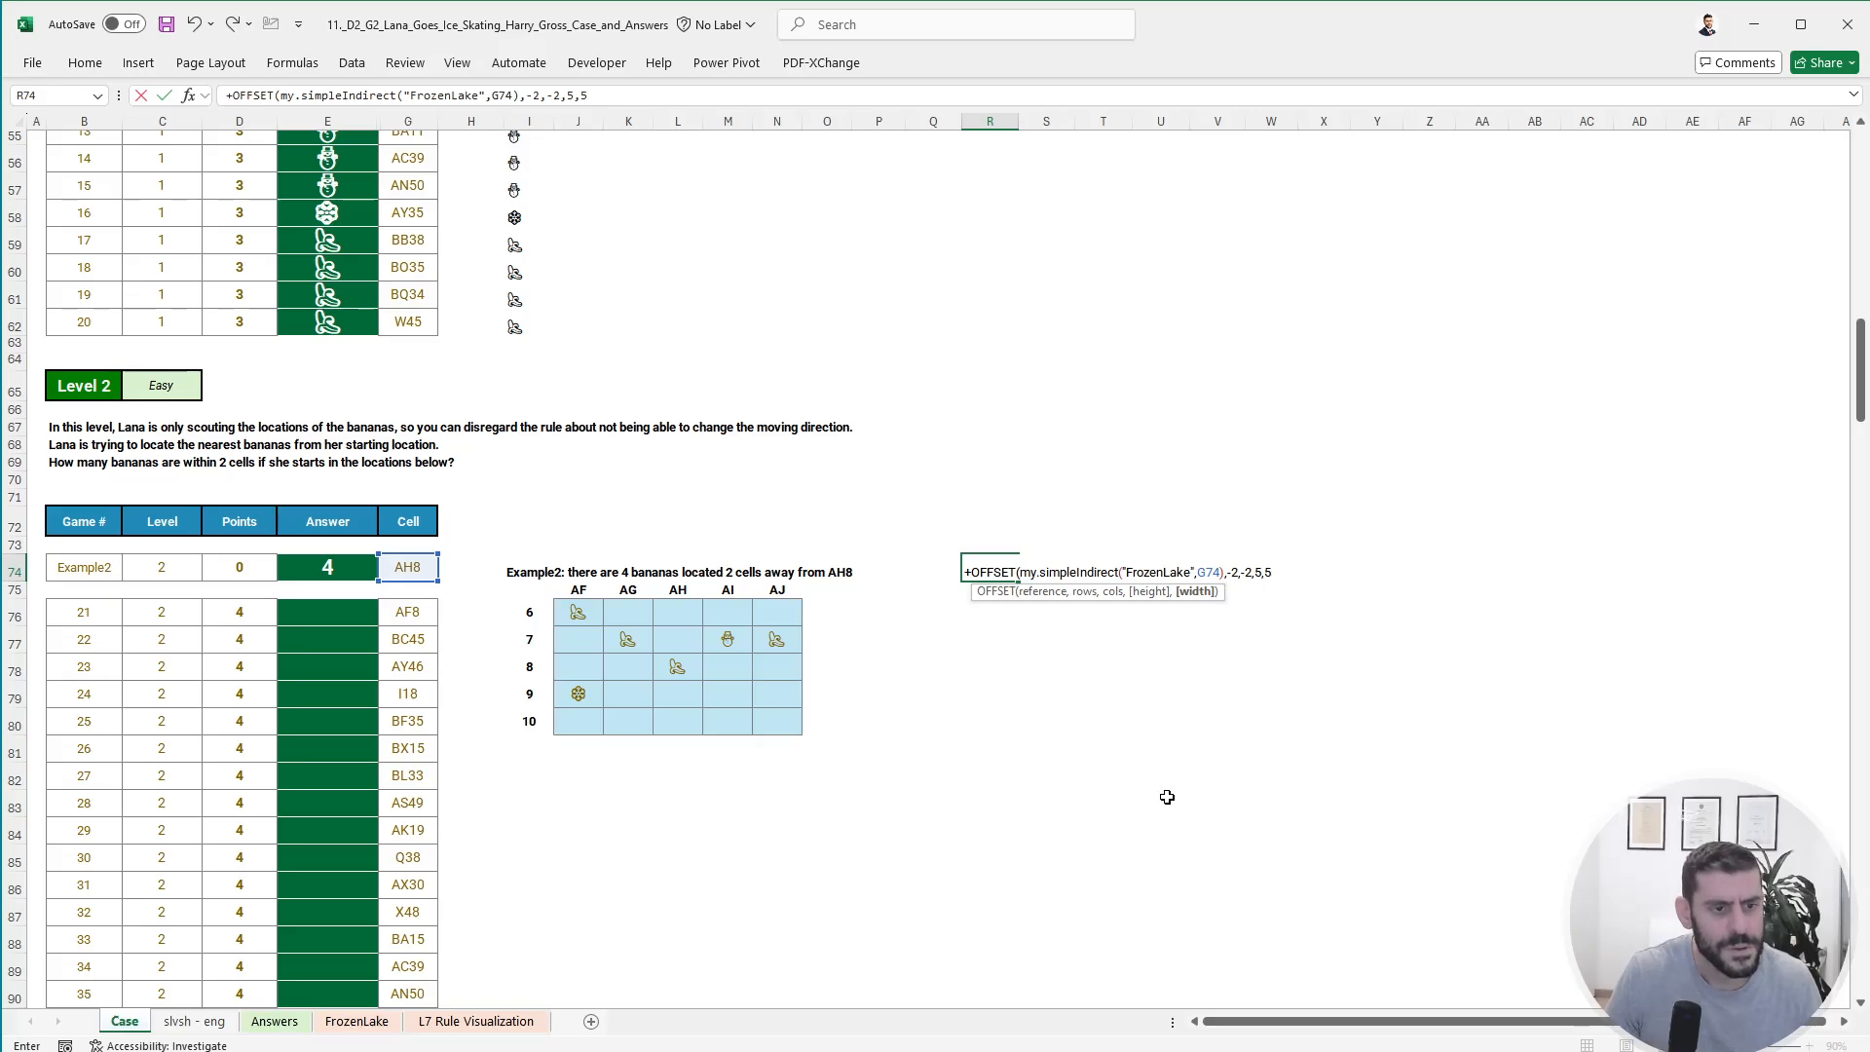
key(Return)
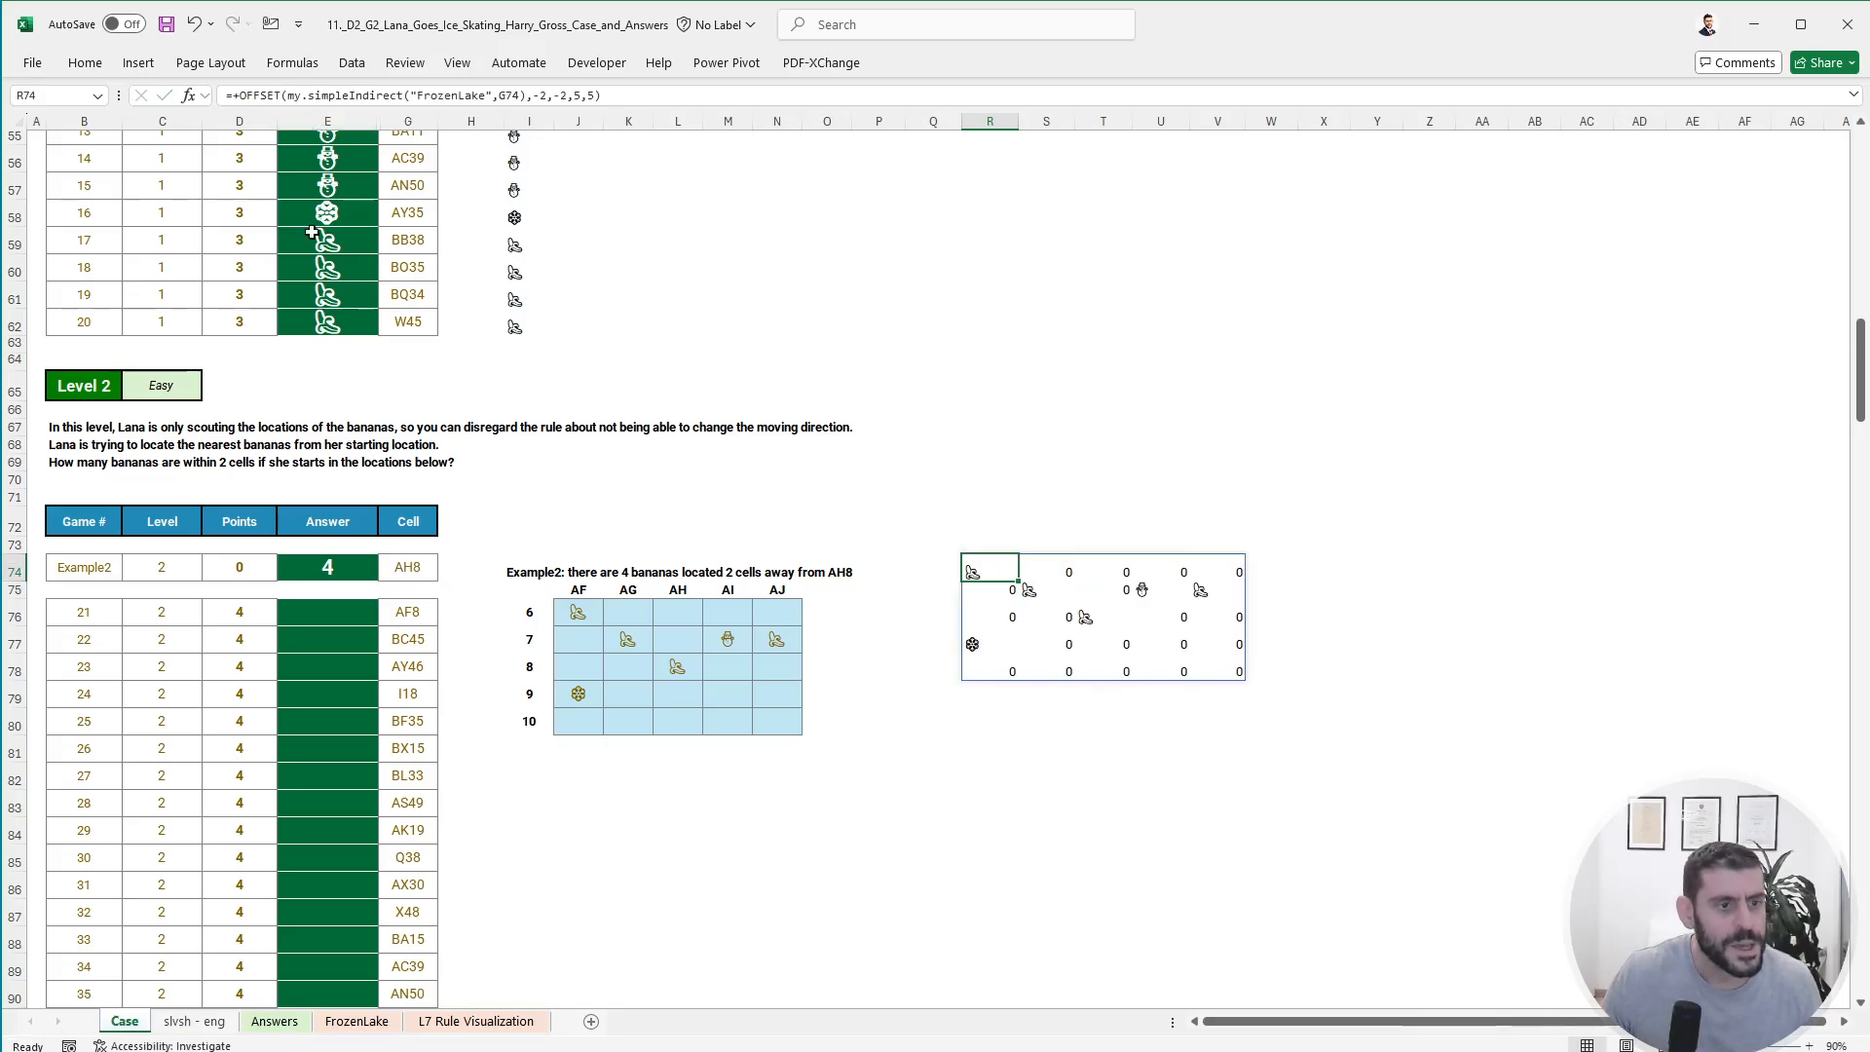
- Name cell J76, the banana symbol in the Level 2 example grid, "banana"
click(585, 610)
click(76, 95)
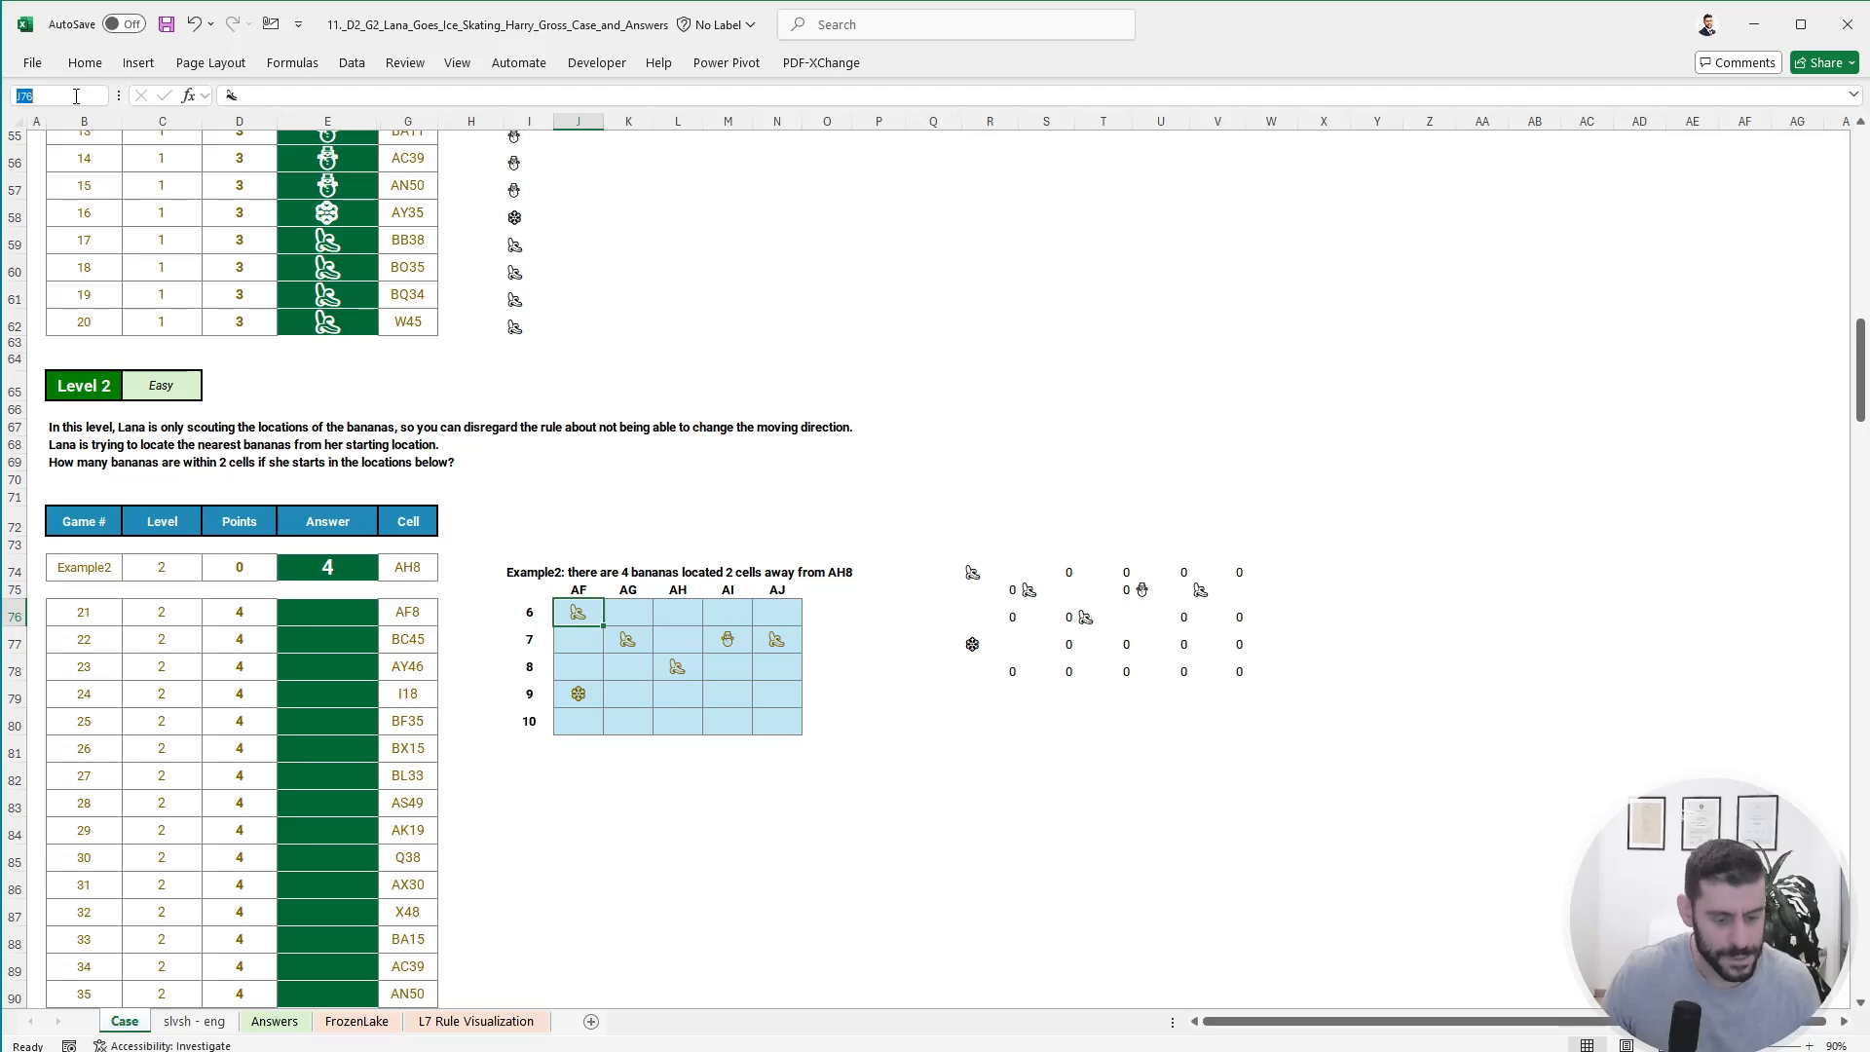
text(banana)
key(Return)
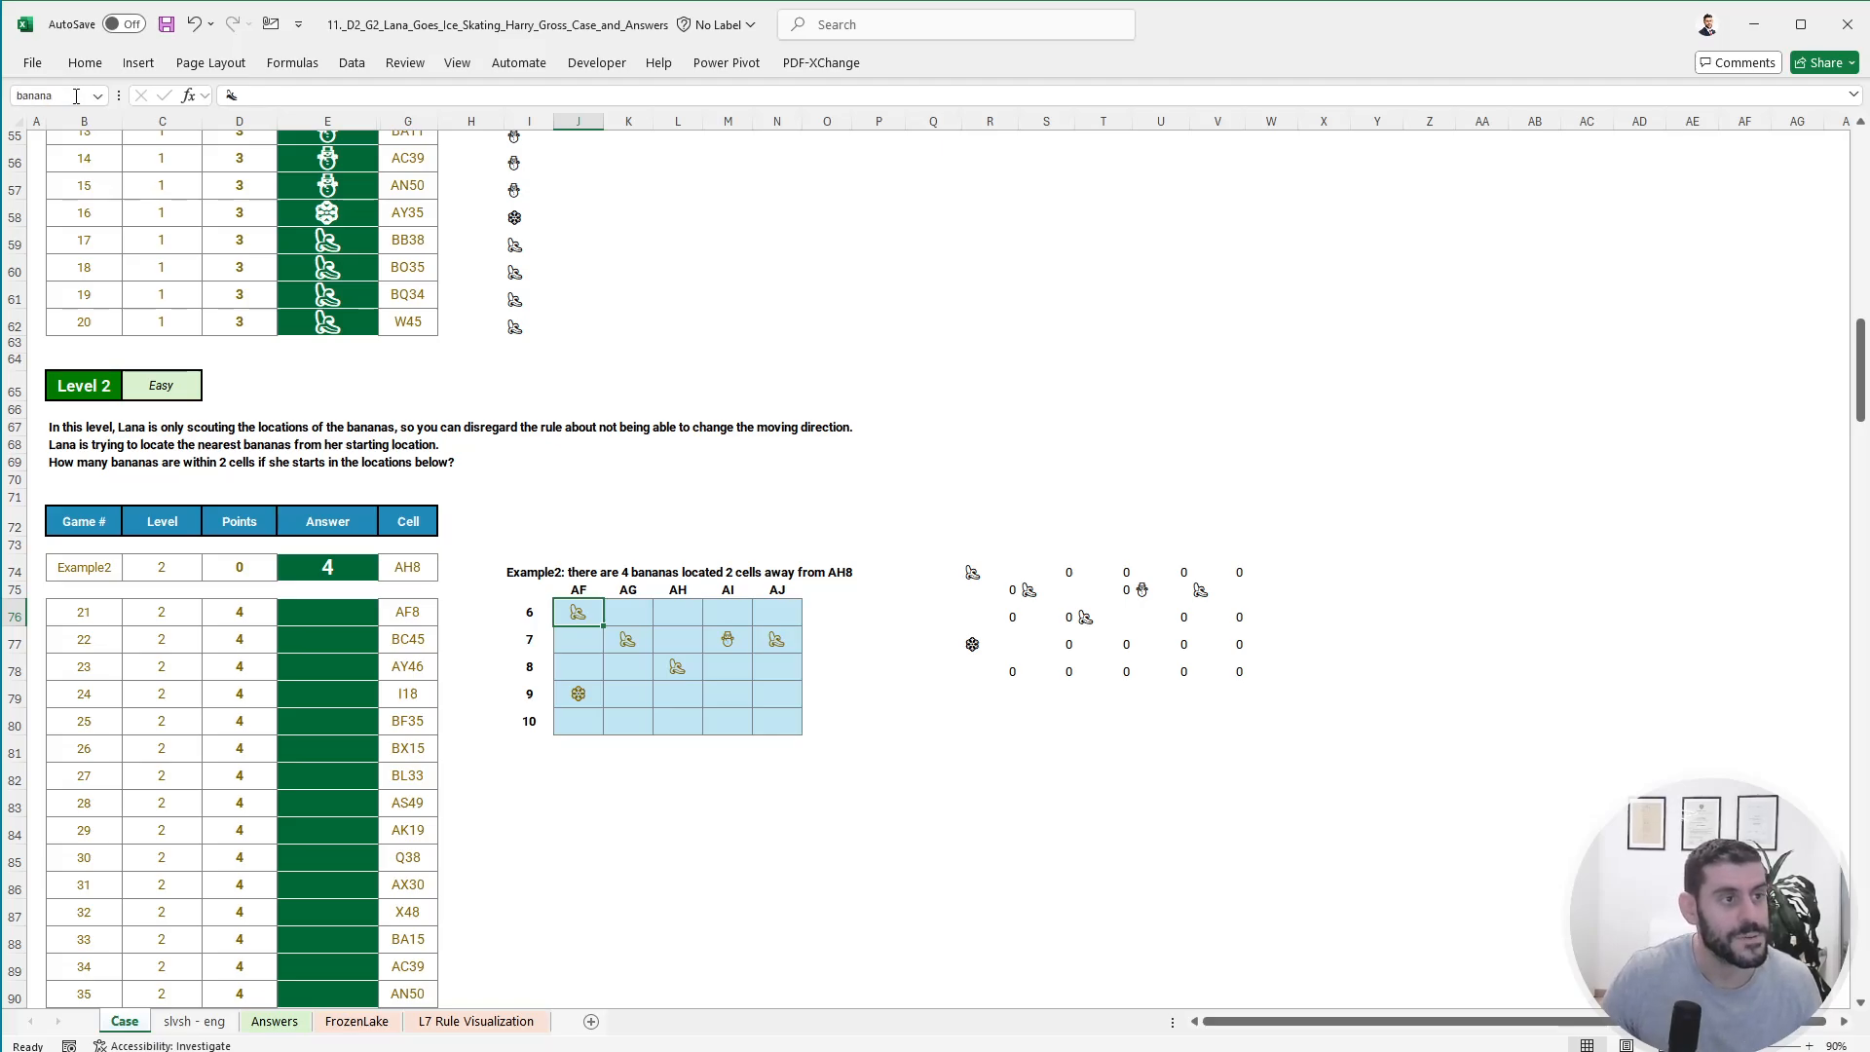
- Wrap the OFFSET formula in R74 in SUM(COUNTIFS(banana, ...)) to count the bananas in the 5 by 5 area
click(959, 578)
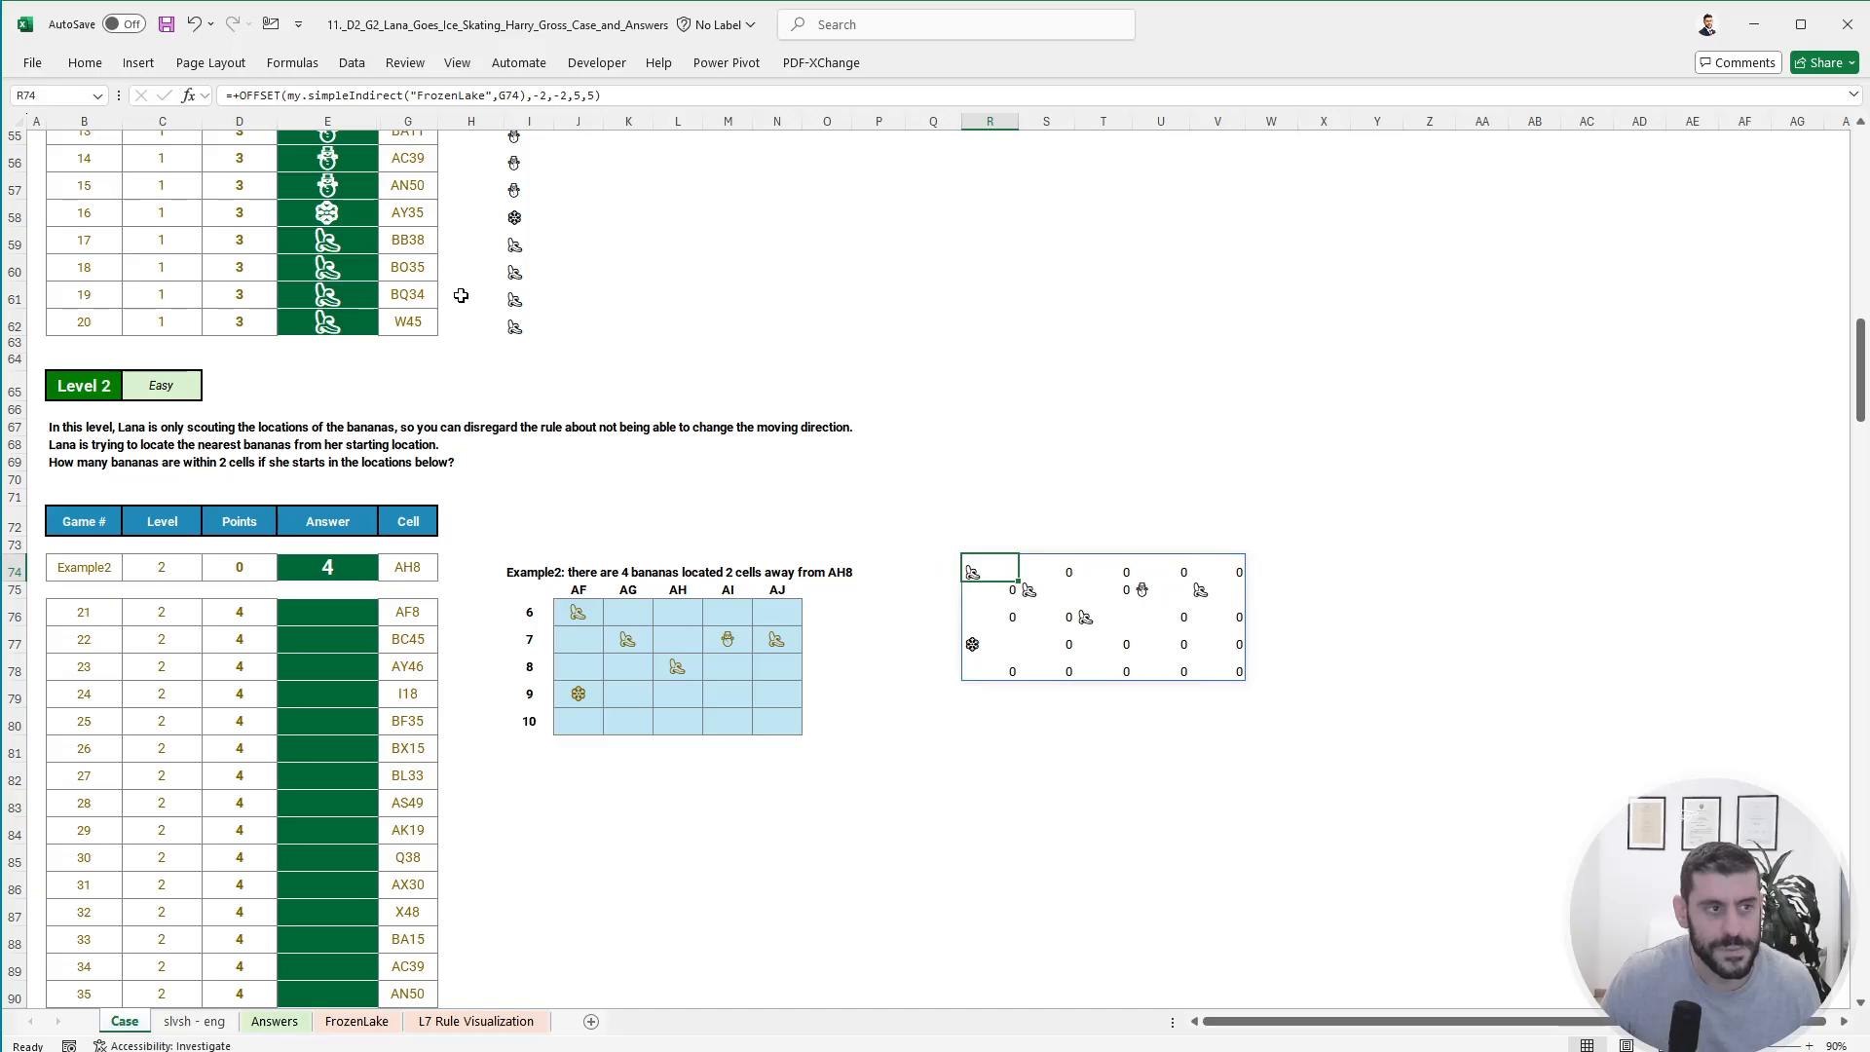
click(240, 91)
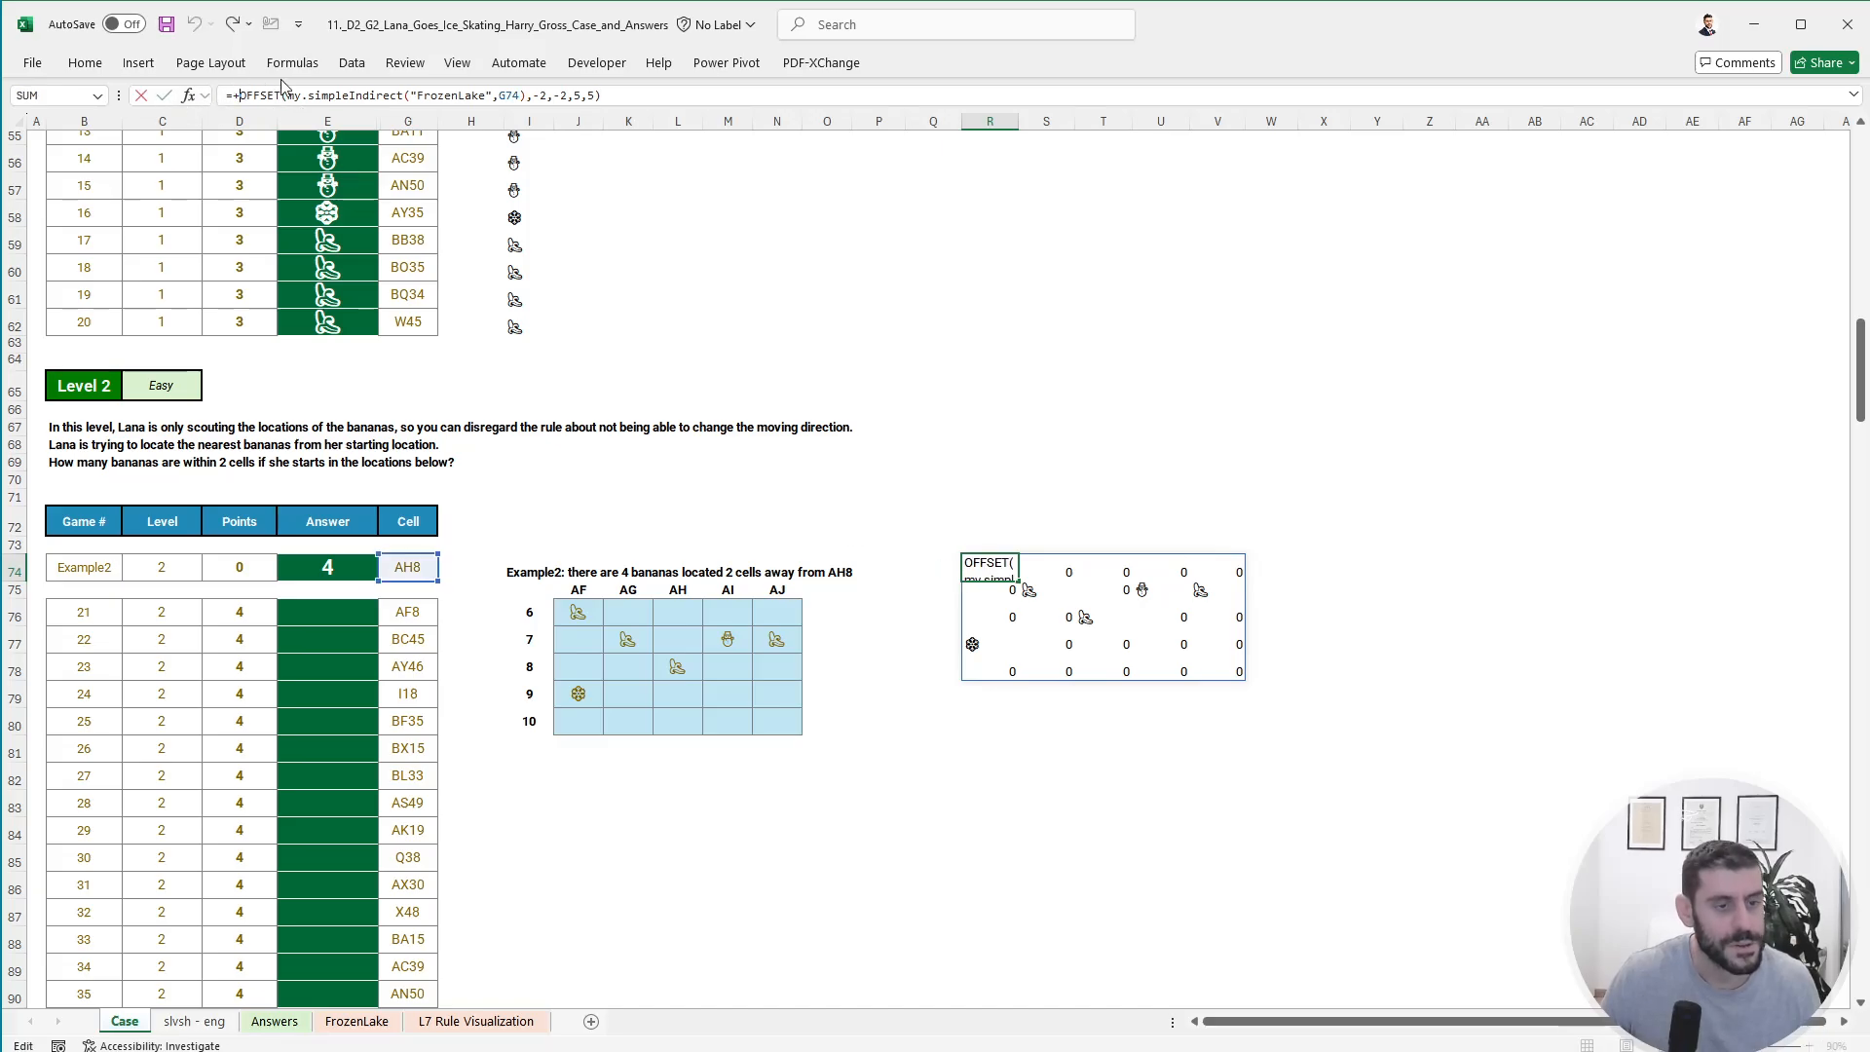
text(counti)
key(Down)
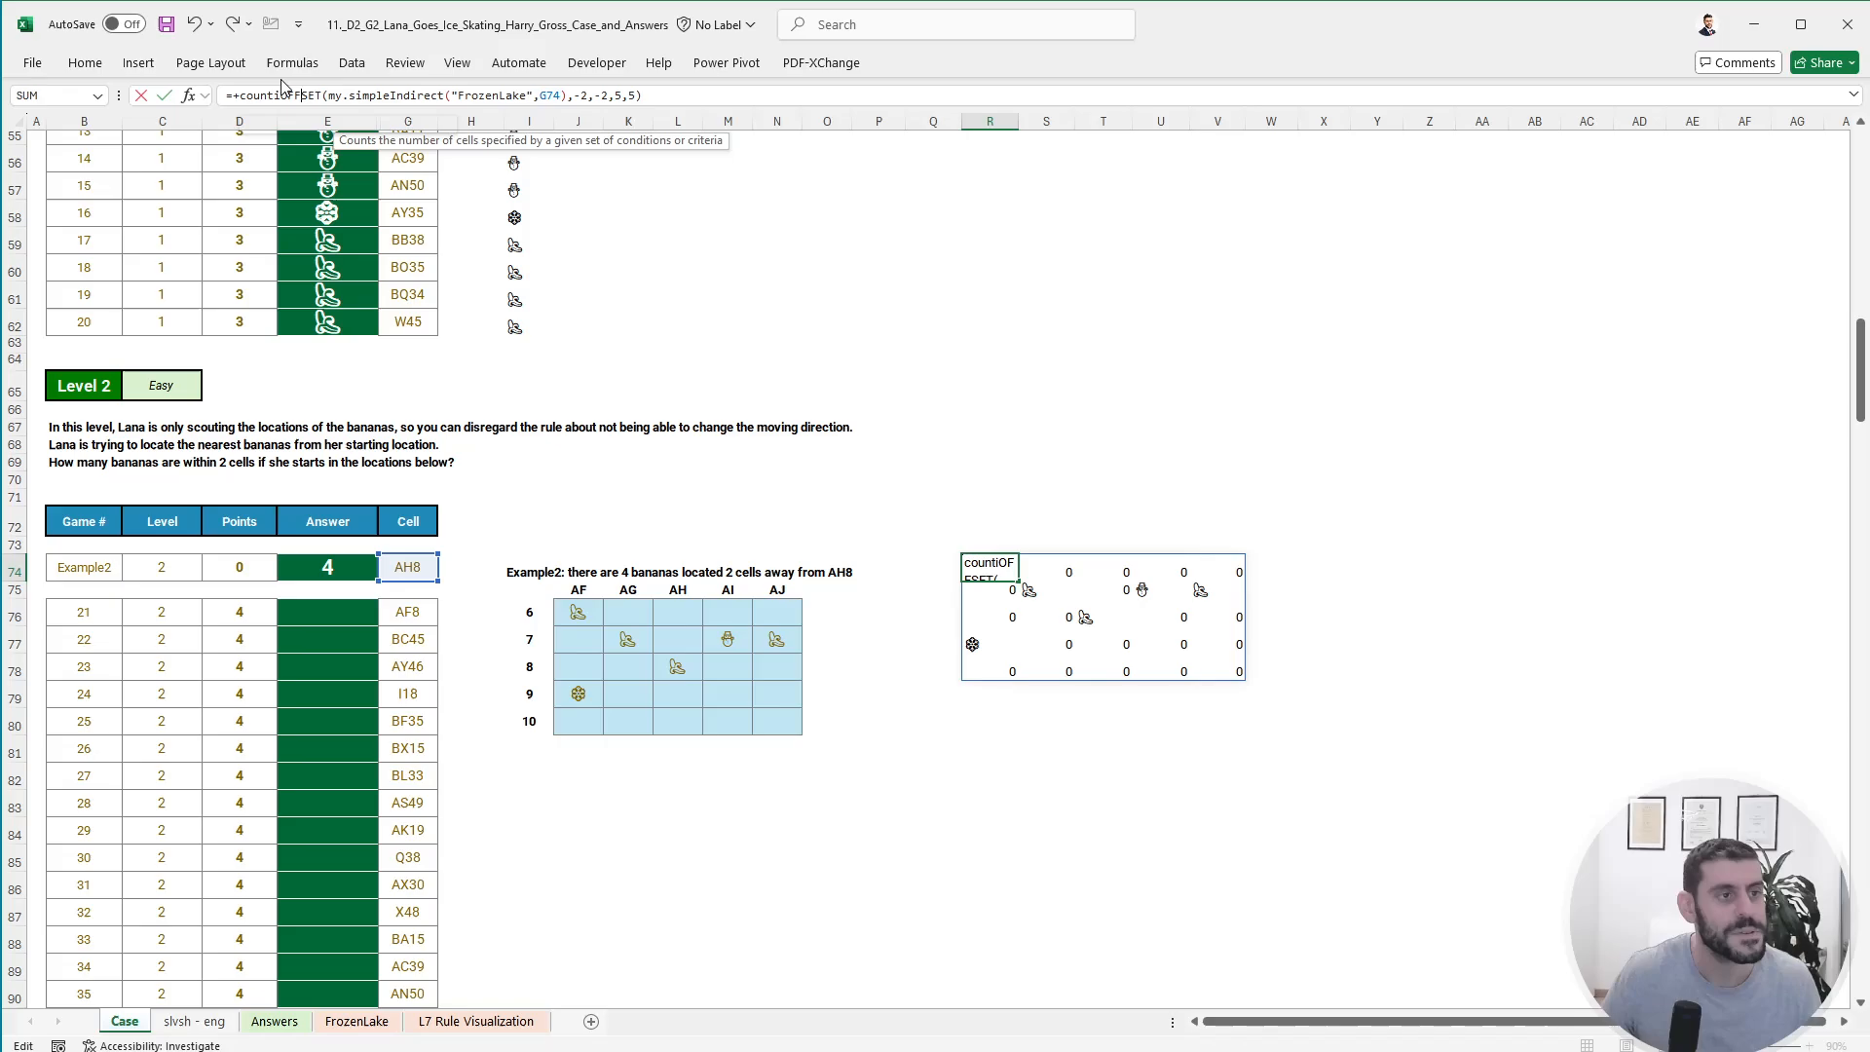
key(Tab)
text(n)
key(BackSpace)
text(banana,)
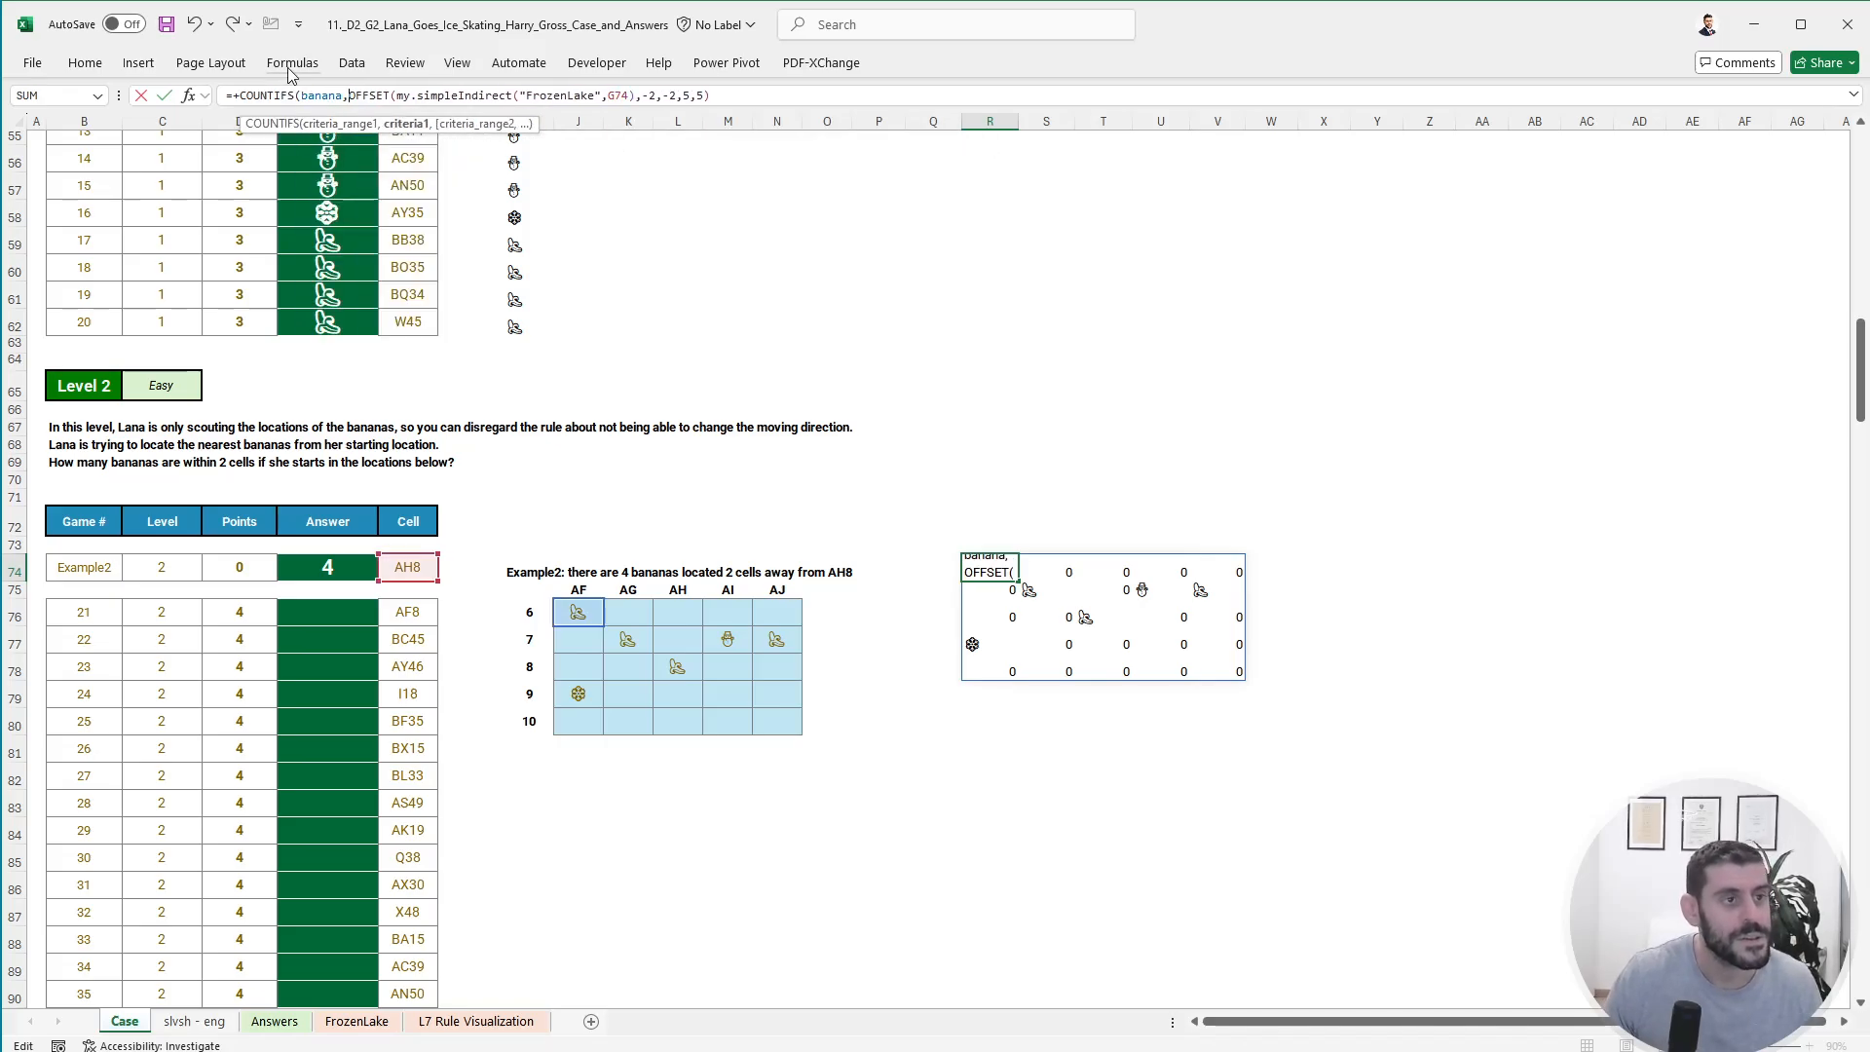
click(240, 94)
text(sum()
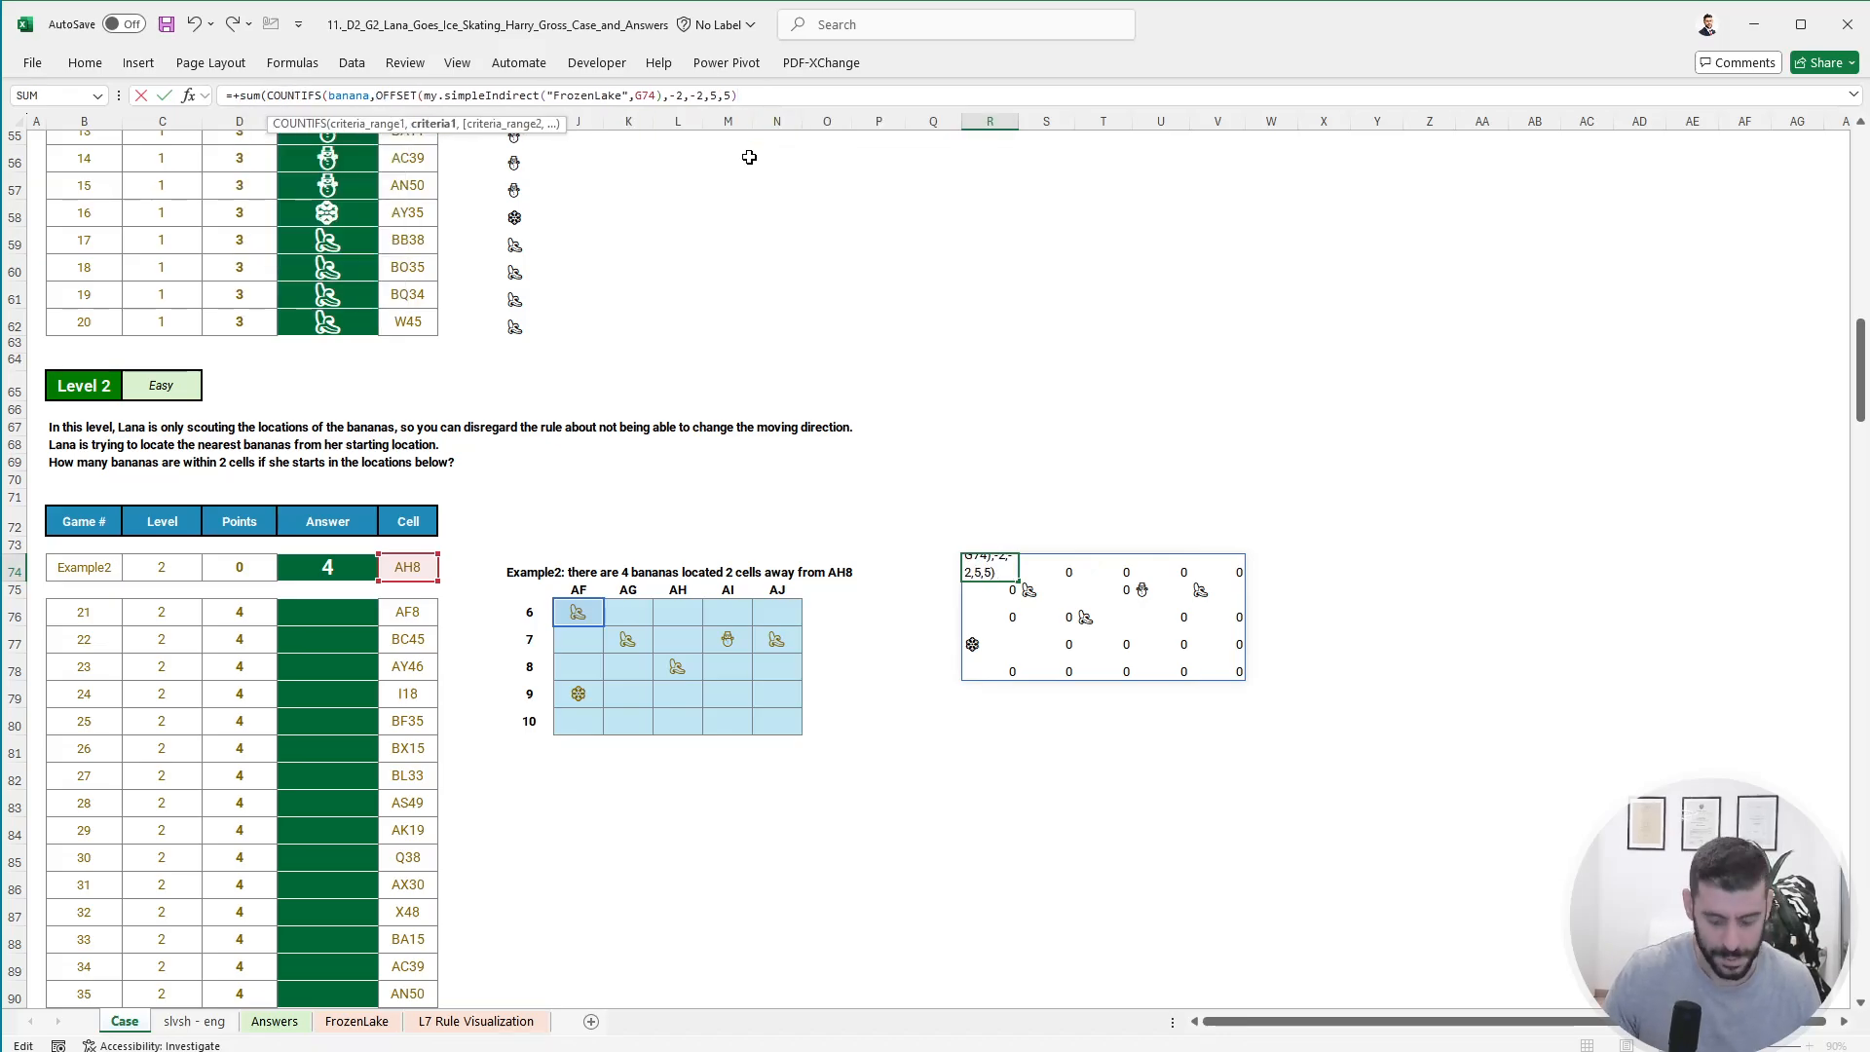
text()))
key(ctrl+Return)
- Copy the banana-count formula from R74 into R76:R95 for all 20 Level 2 games
key(ctrl+c)
key(Down)
key(Down)
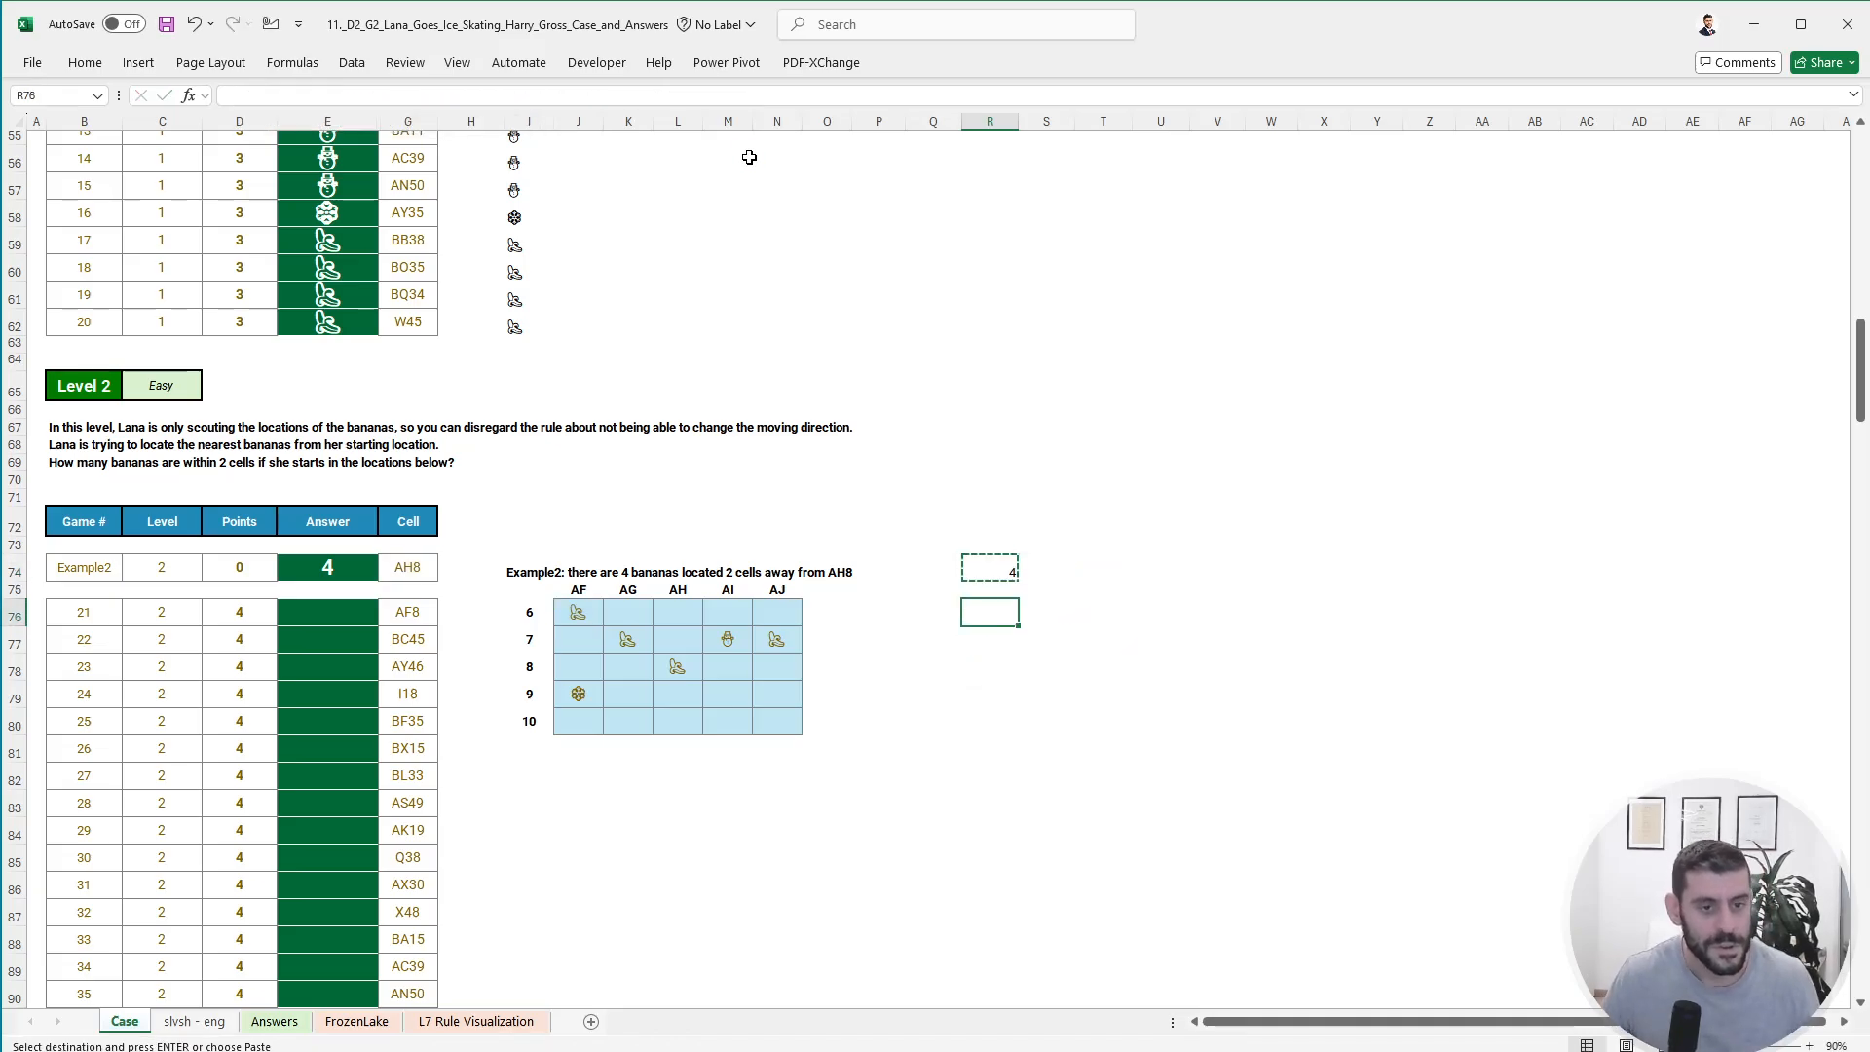
key(shift+Down)
key(shift+Down)
key(shift+Down)
key(shift+Down)
key(shift+Down)
key(shift+Down)
key(shift+Down)
key(shift+Down)
key(shift+Down)
key(shift+Down)
key(shift+Down)
key(shift+Down)
key(shift+Down)
key(shift+Down)
key(shift+Down)
key(shift+Down)
key(shift+Down)
key(shift+Down)
key(shift+Down)
key(shift+Down)
key(shift+Up)
key(shift+Up)
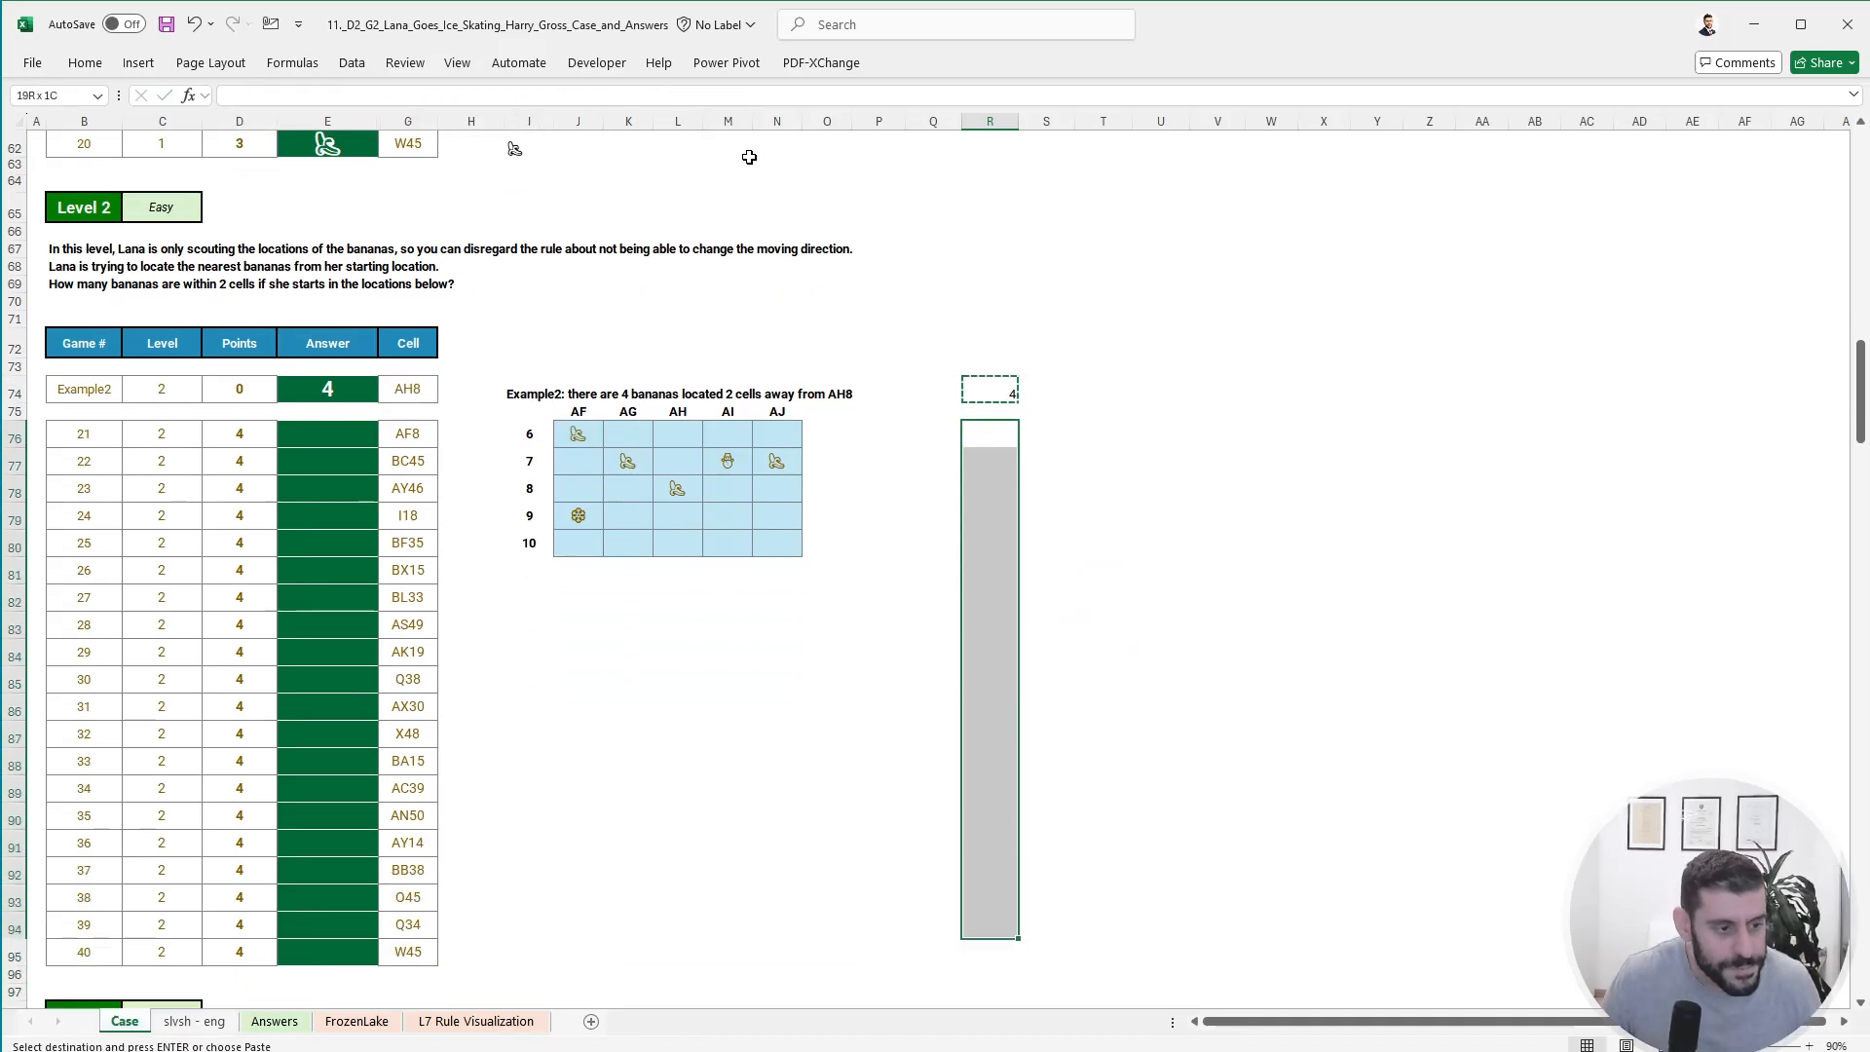
key(shift+Down)
key(ctrl+v)
- Fill the Level 2 answers from E76 with a spilled reference to R76:R95
key(ctrl+Left)
key(Left)
key(Left)
key(Left)
key(Left)
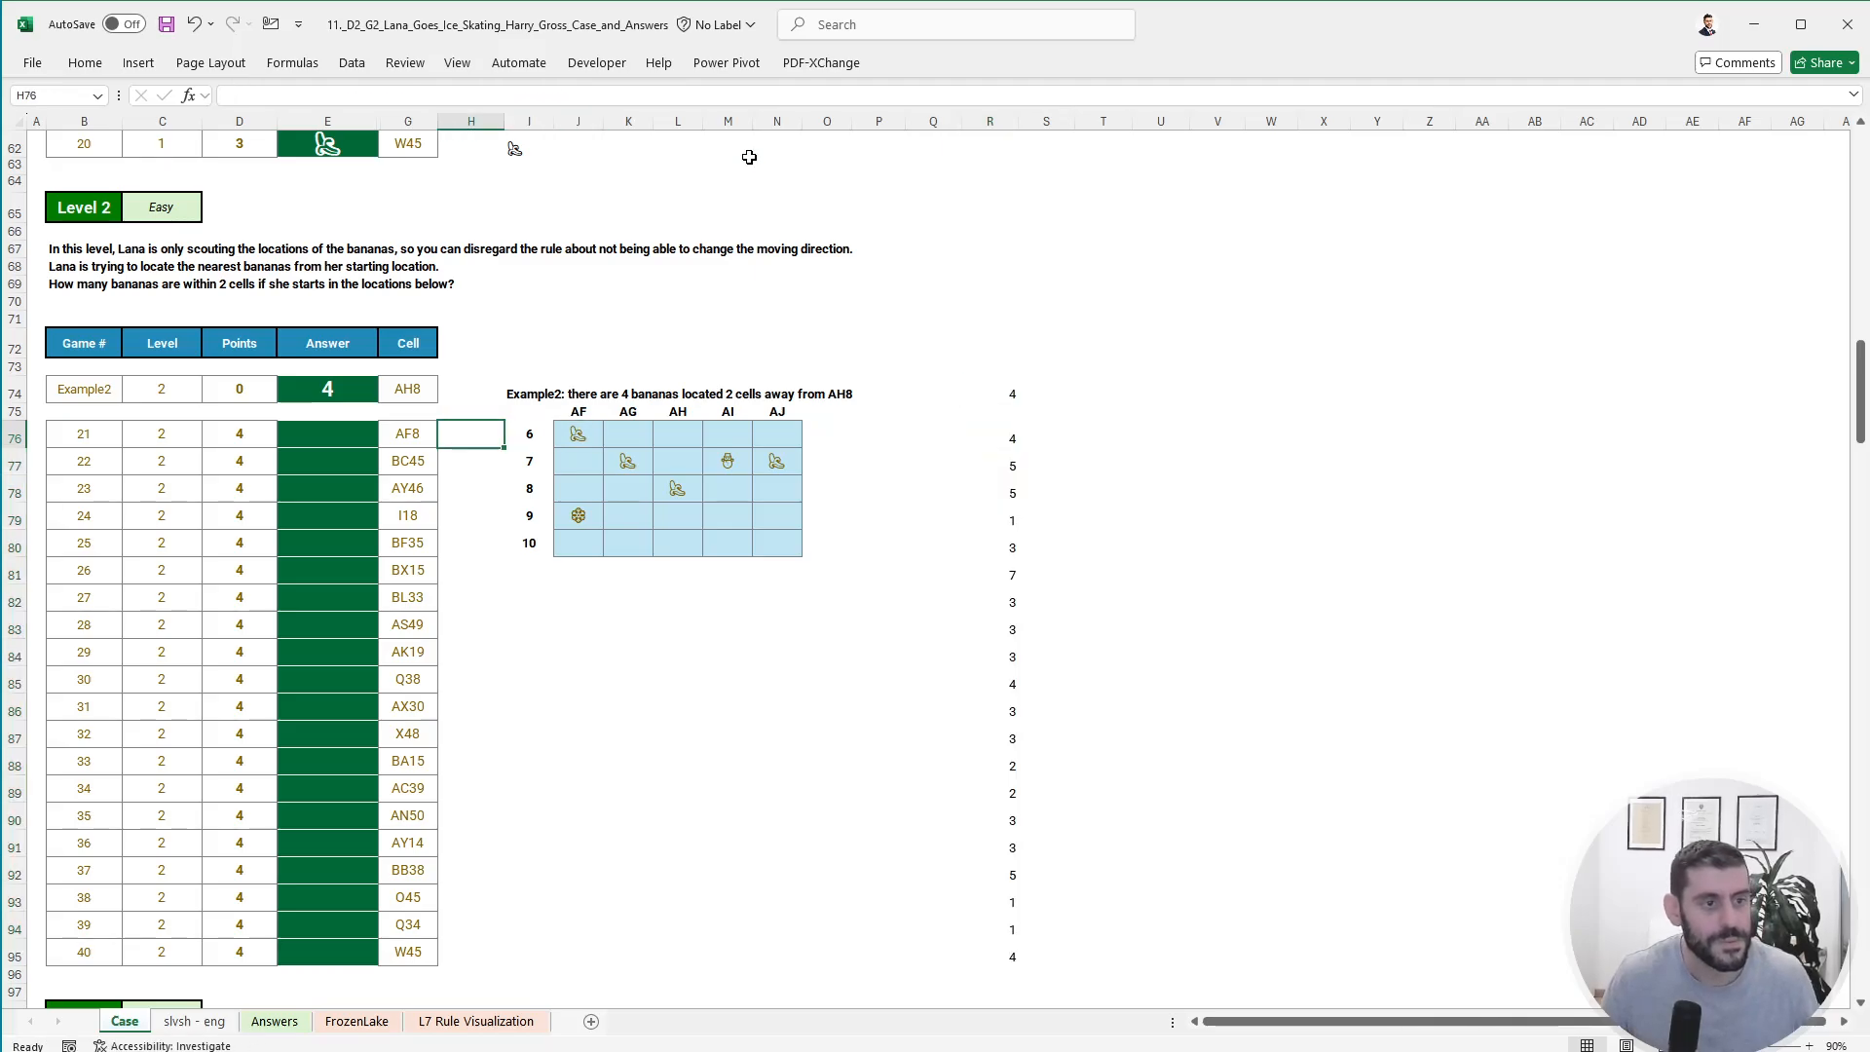
text(+)
key(Right)
key(Right)
key(Right)
key(Right)
key(ctrl+Right)
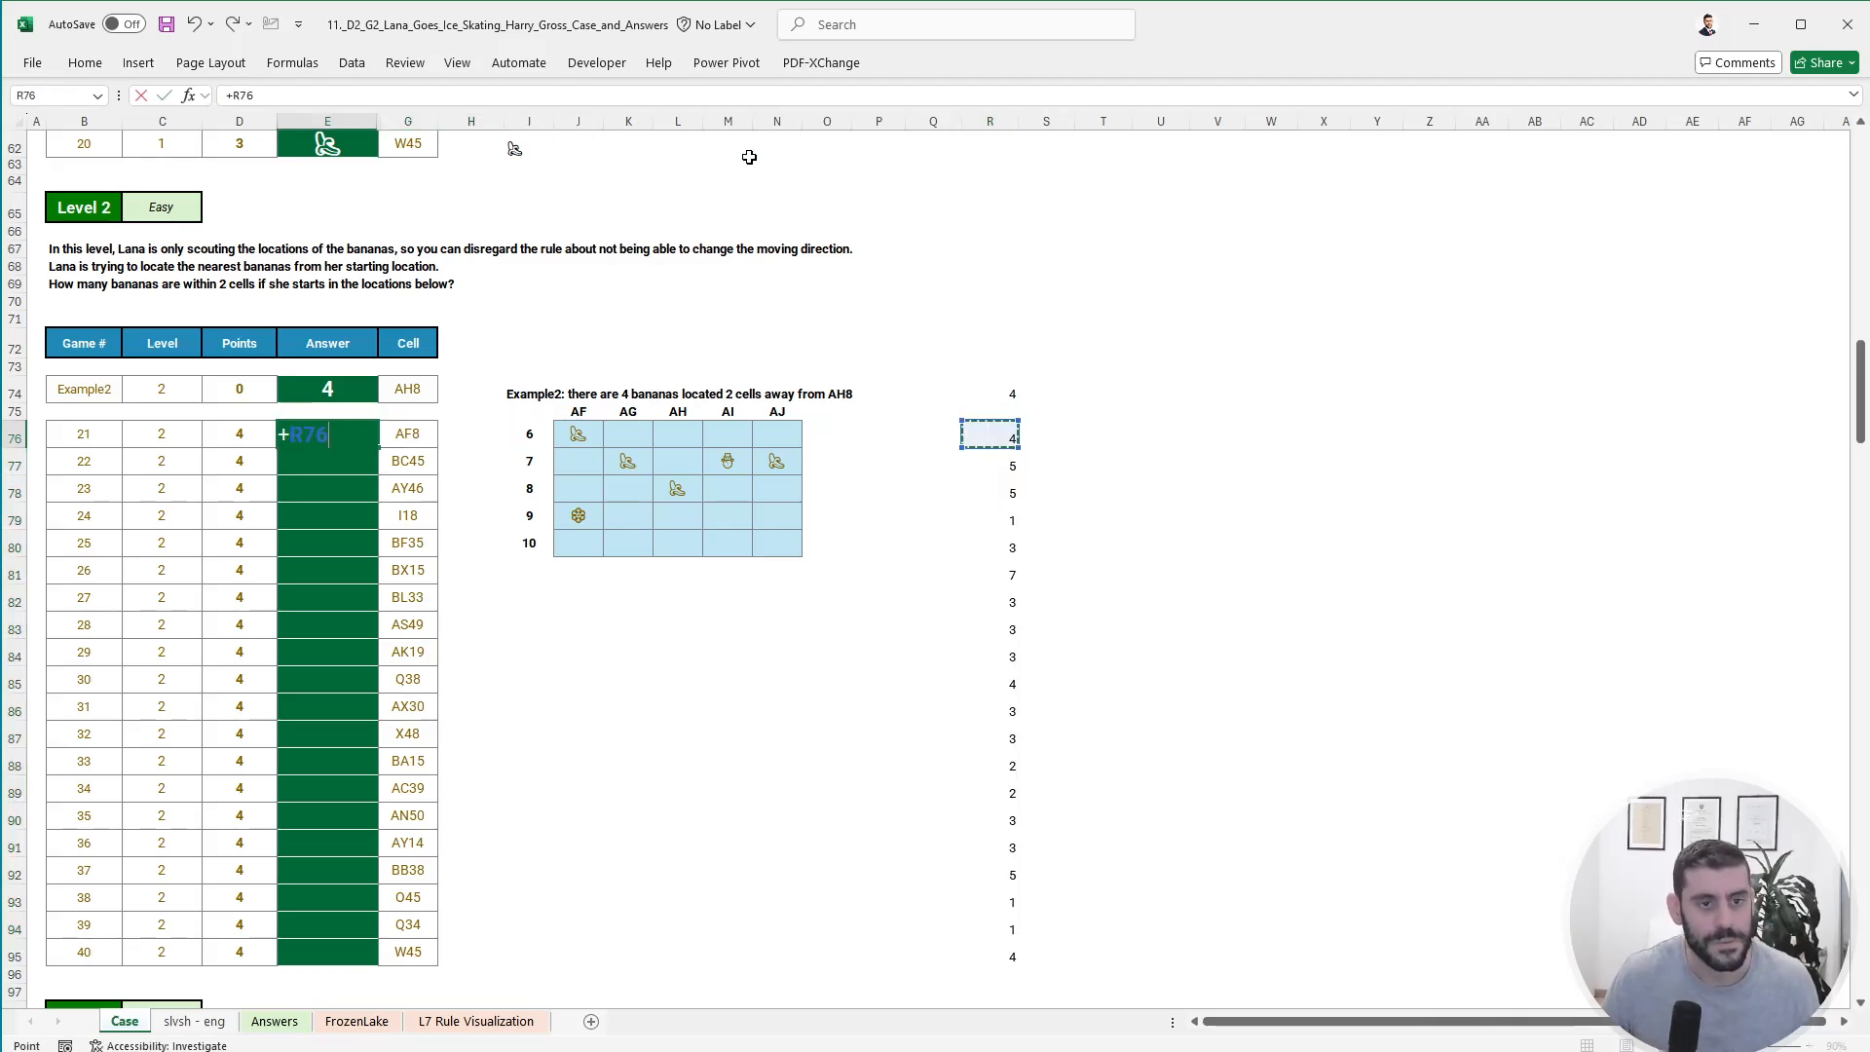
key(ctrl+shift+Down)
key(Return)
- Review the Level 3 task, and on the slvsh - eng sheet turn the LET/XLOOKUP text in G4 into a live formula
scroll(672, 627, down, 3)
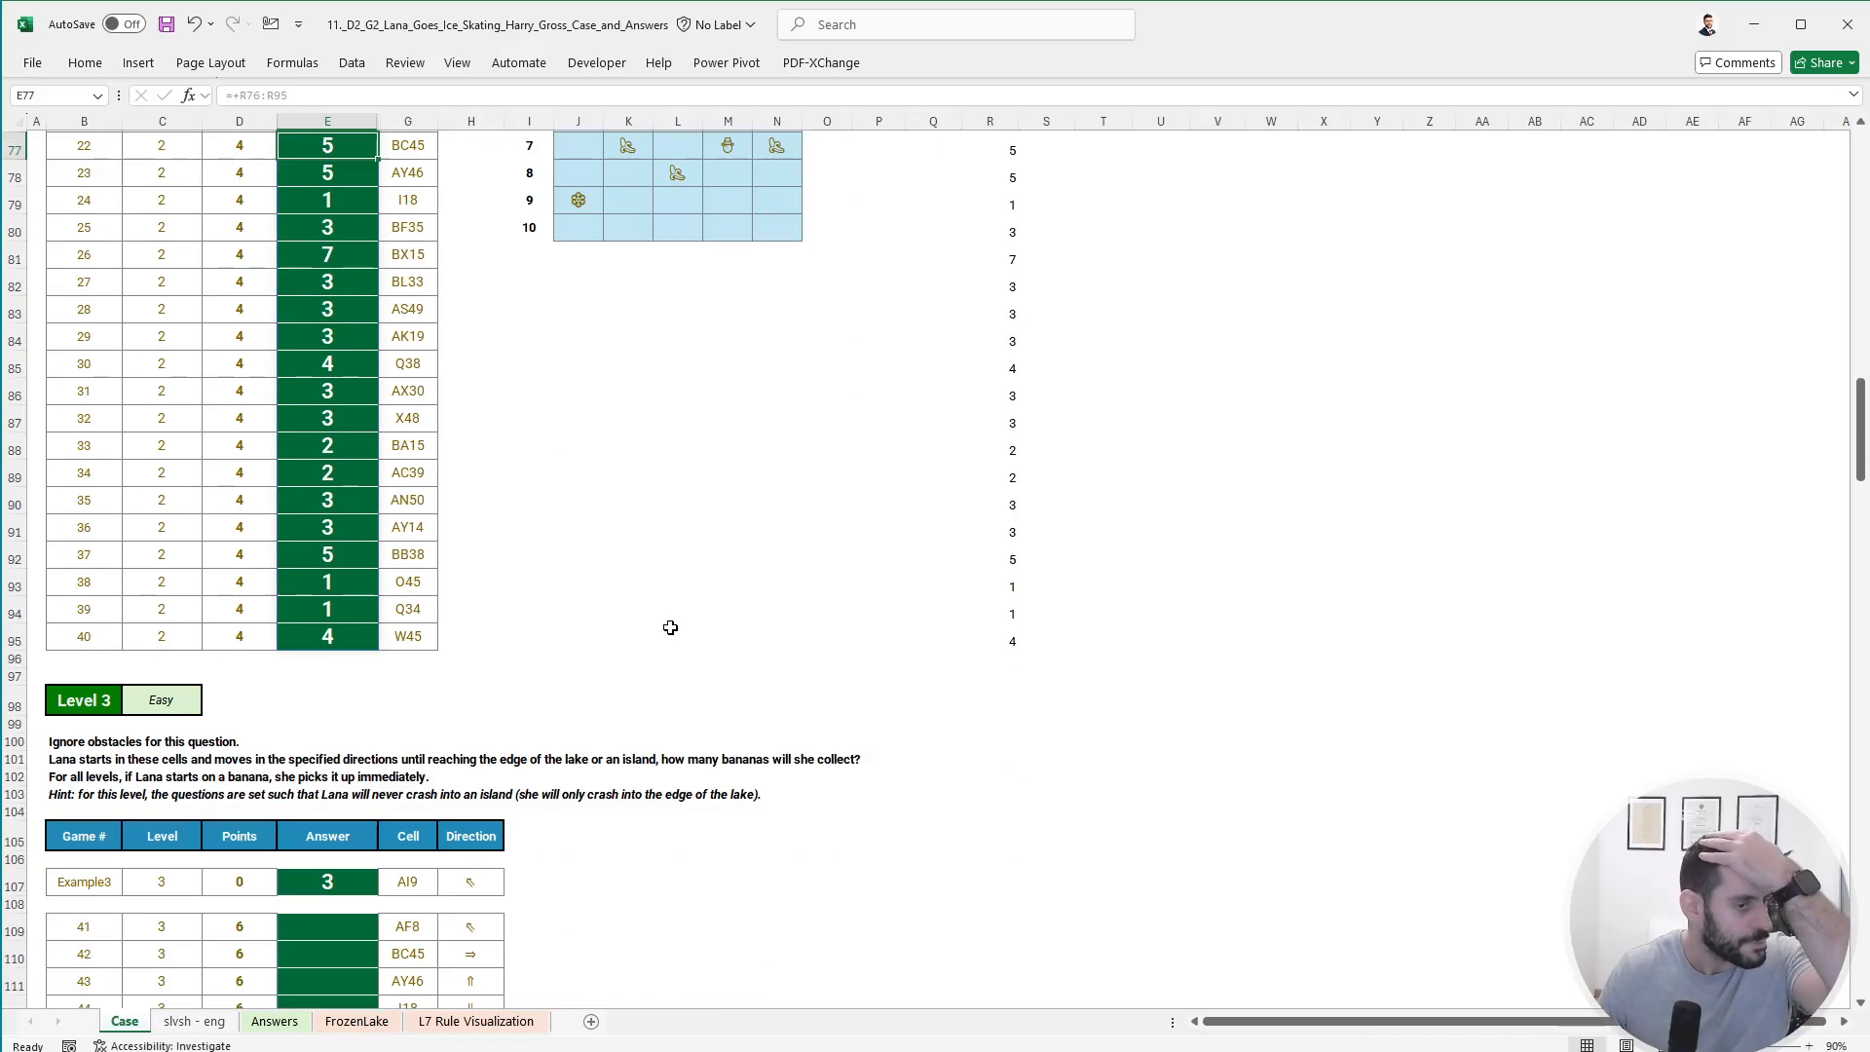
scroll(459, 570, up, 7)
scroll(389, 512, up, 1)
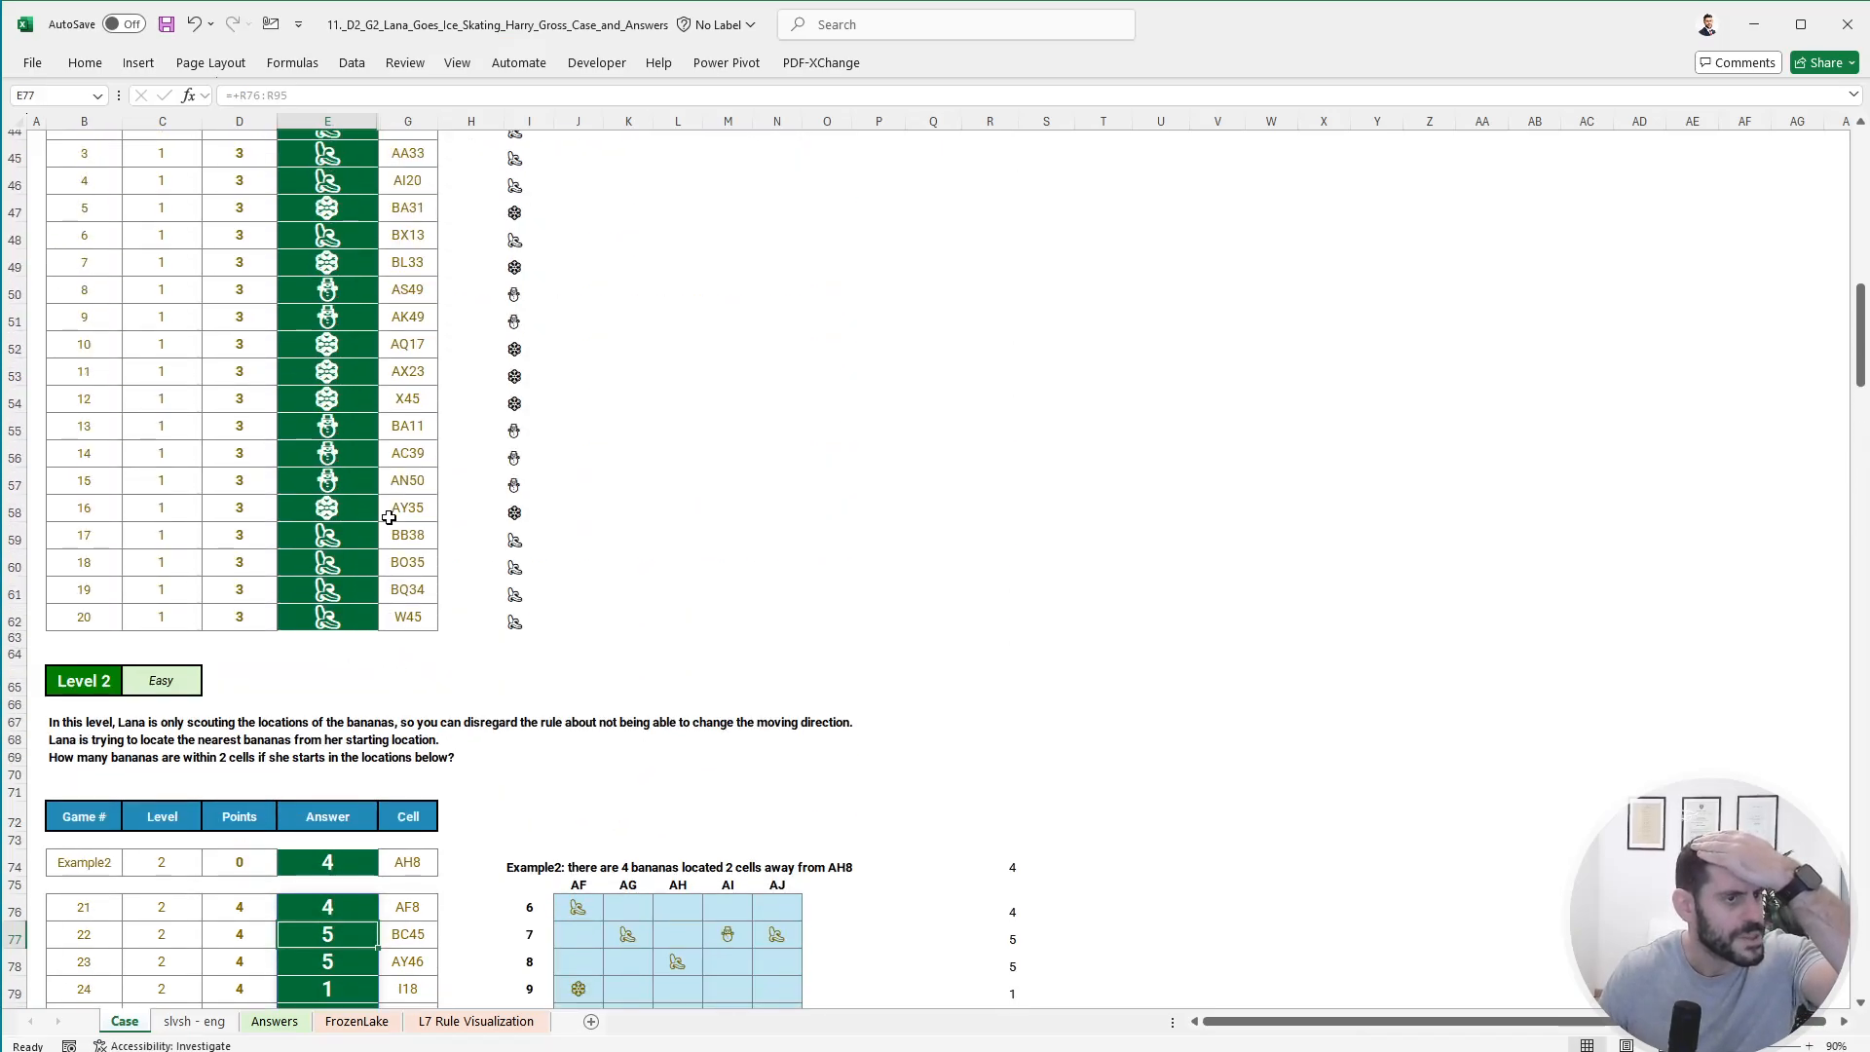
scroll(387, 513, down, 12)
scroll(386, 555, down, 12)
scroll(386, 555, up, 12)
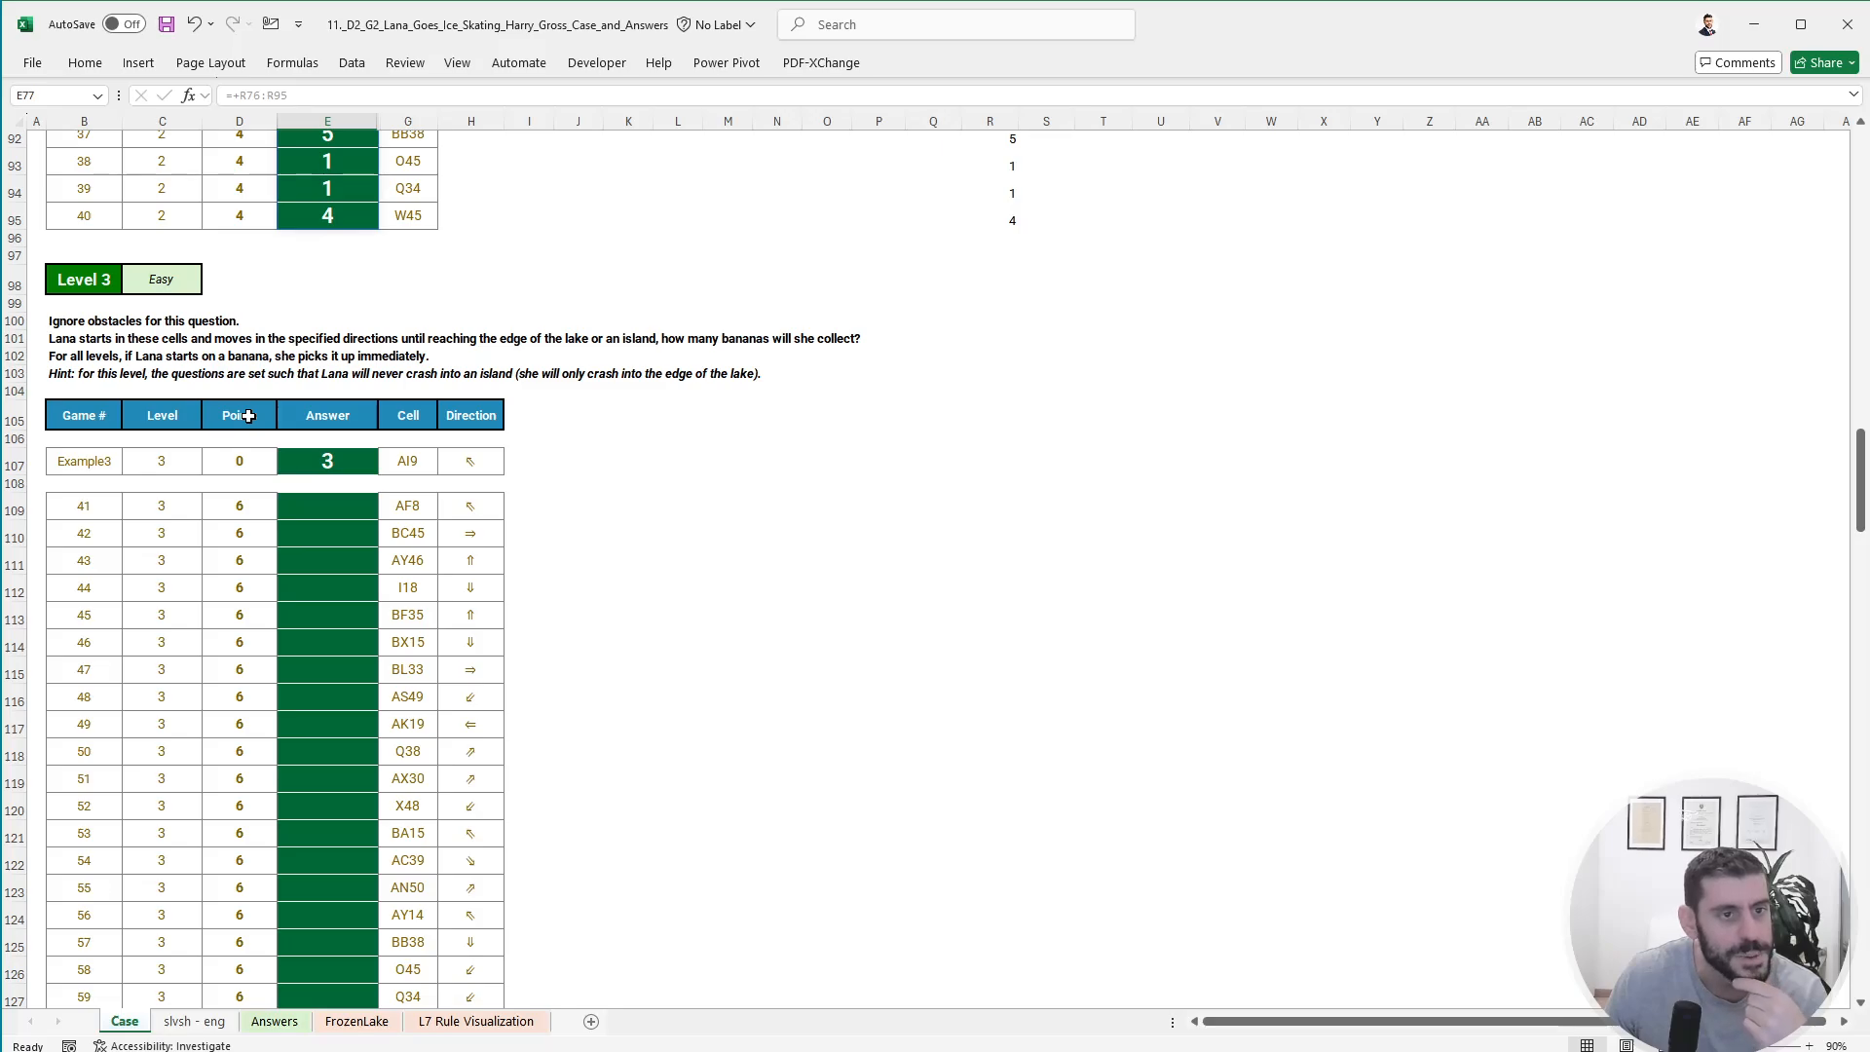
click(219, 1020)
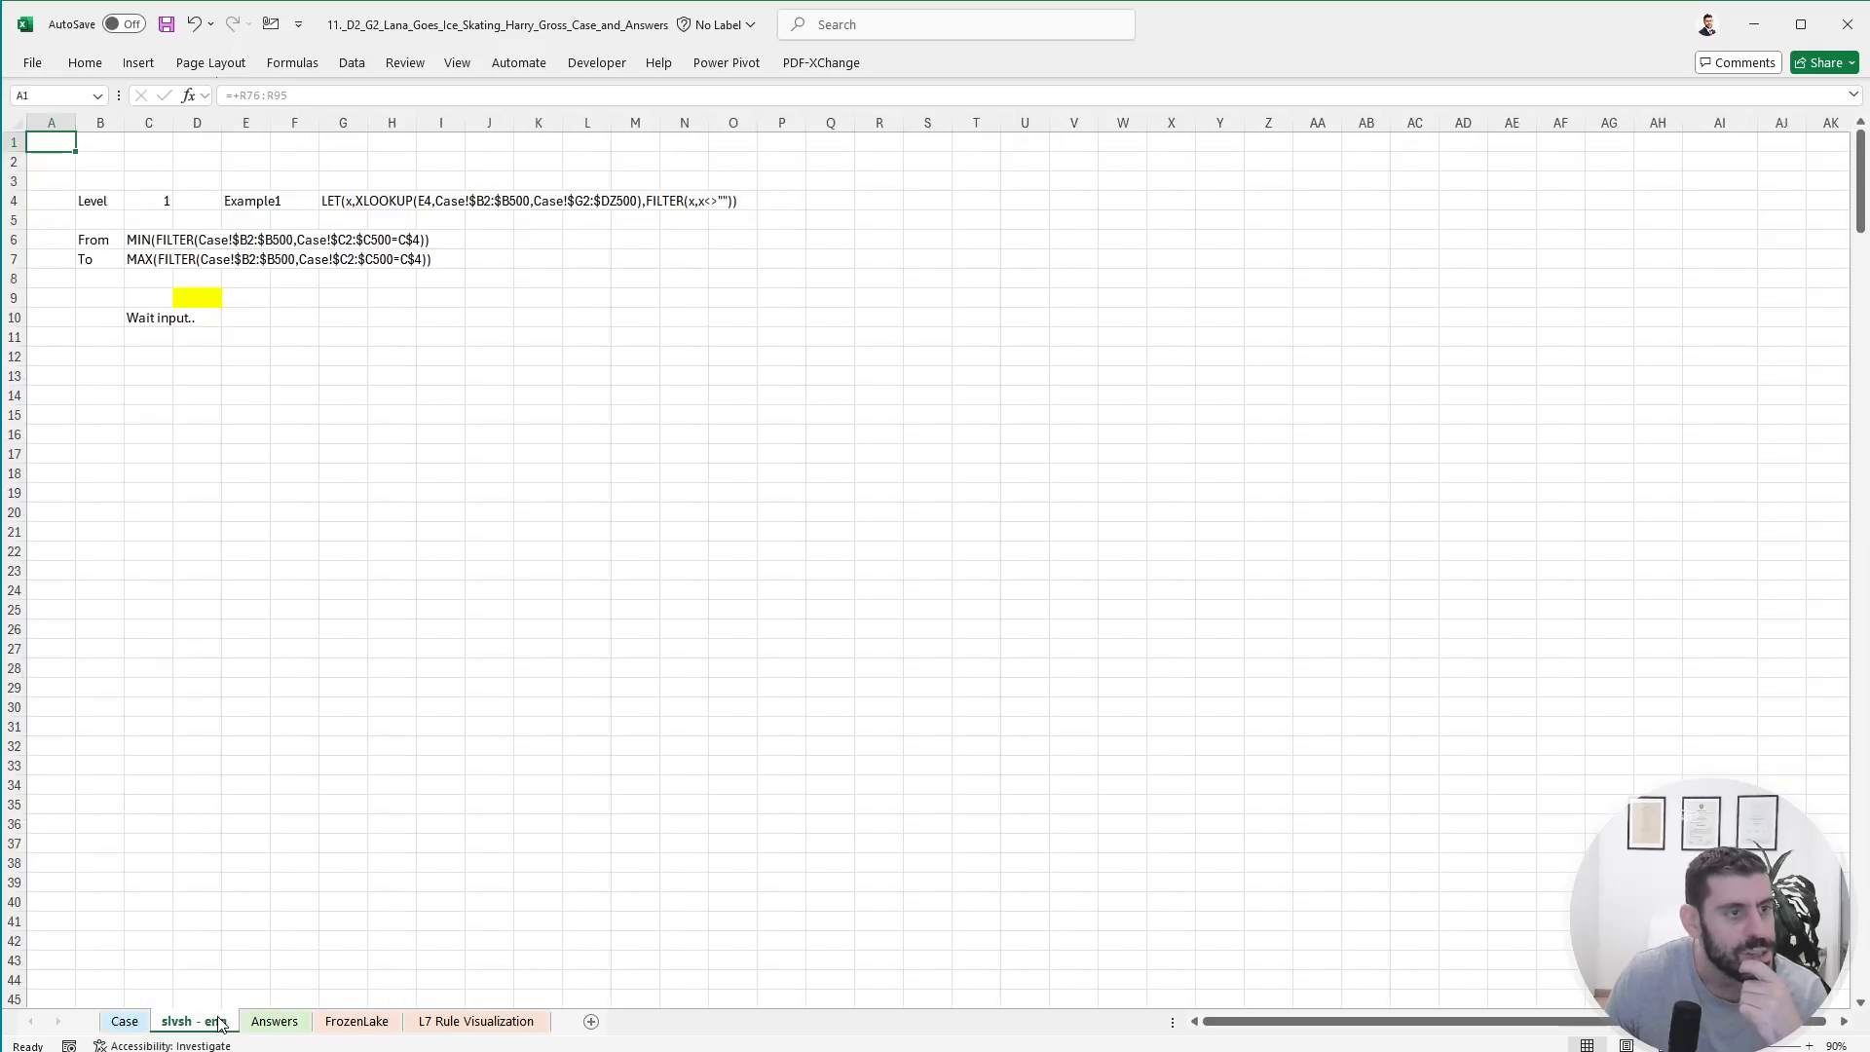
click(348, 198)
click(226, 97)
text(+)
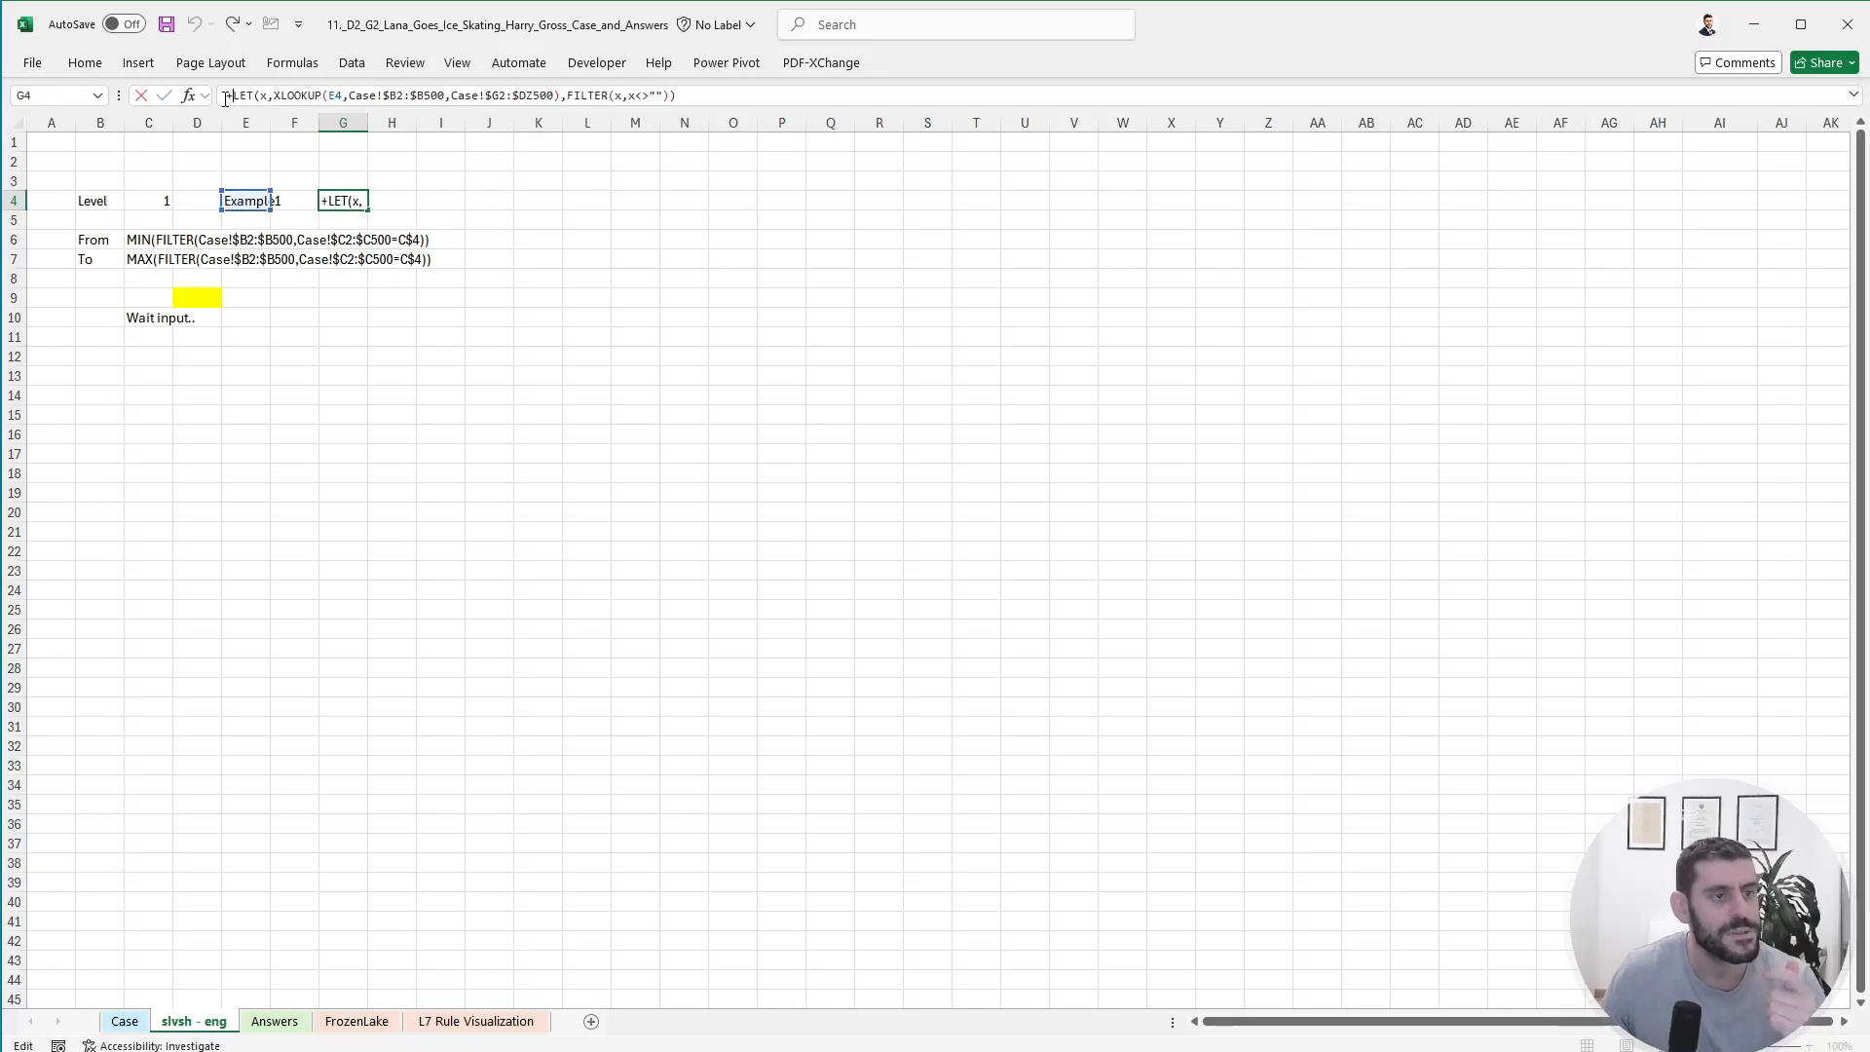
key(Return)
- Turn the MIN and MAX FILTER texts in the From and To cells C6 and C7 into live formulas
key(Down)
key(ctrl+Left)
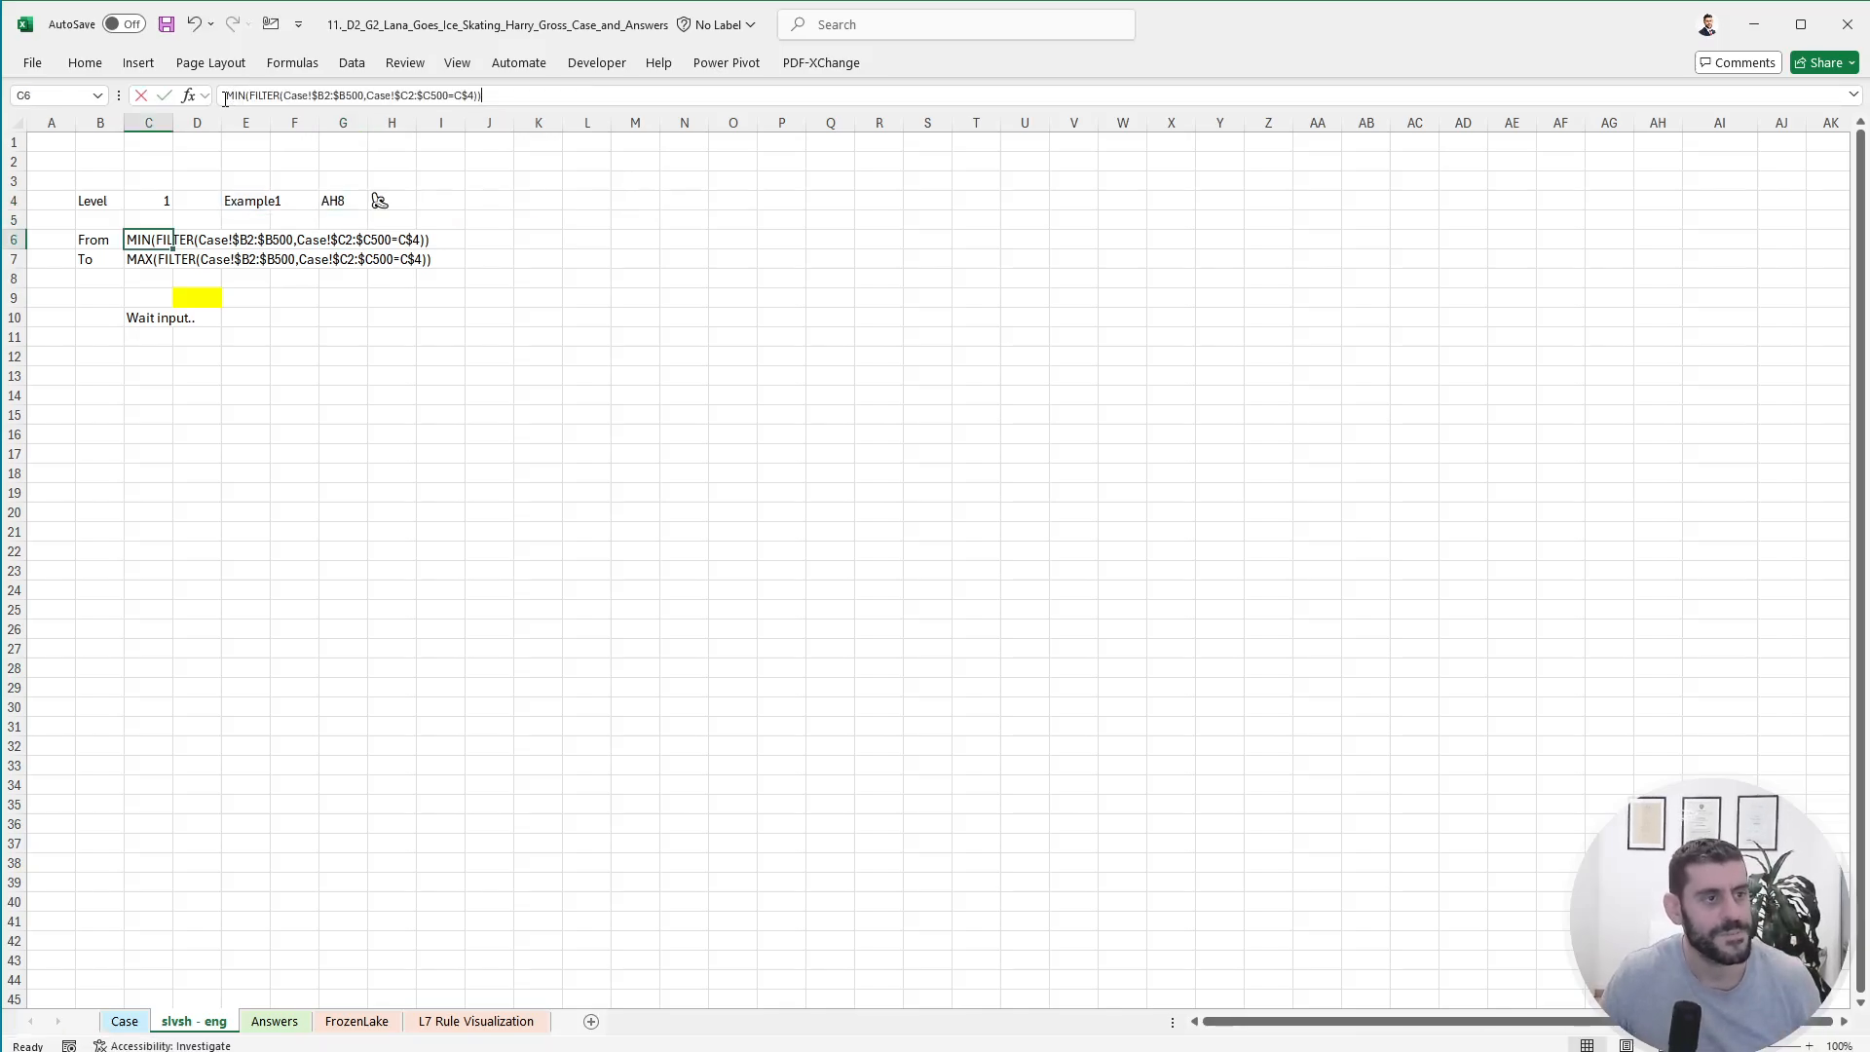
click(225, 96)
text(=)
key(Return)
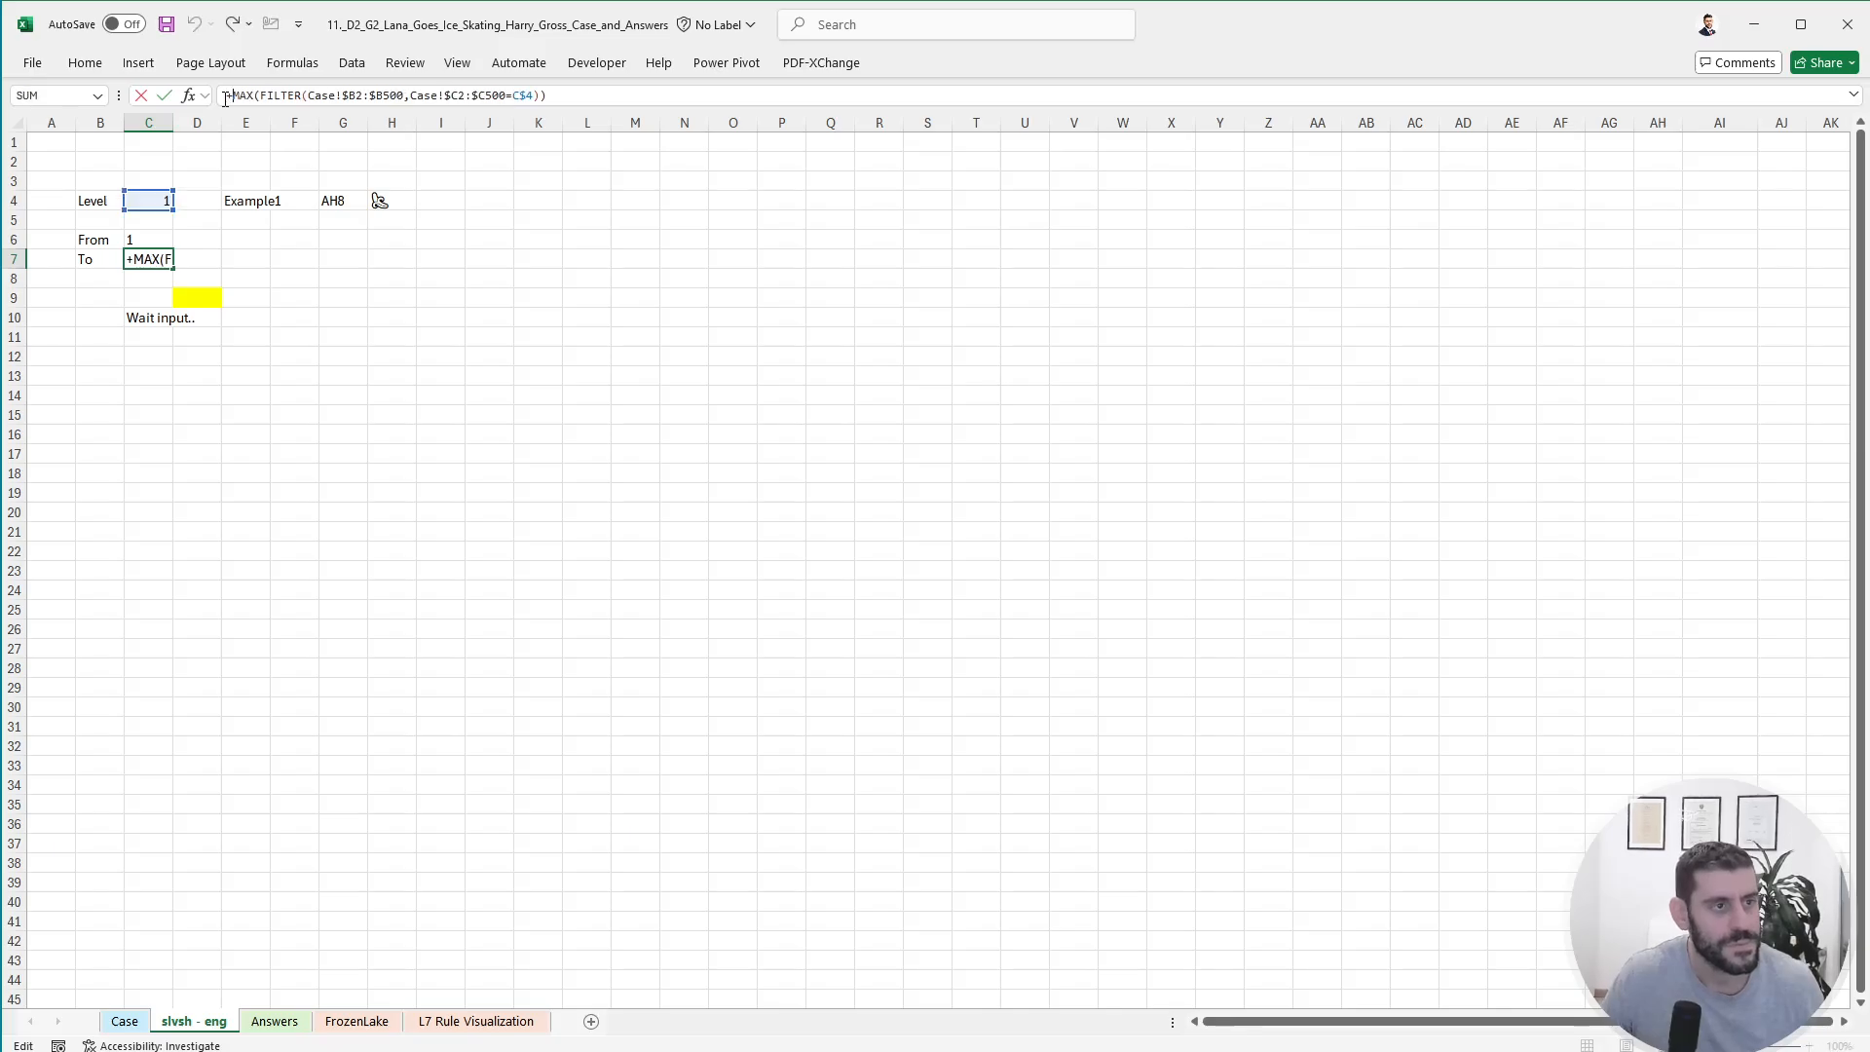
key(Return)
- Set the level in C4 to 3 and the example label in E4 to Example3
key(Up)
key(Up)
key(Up)
key(Up)
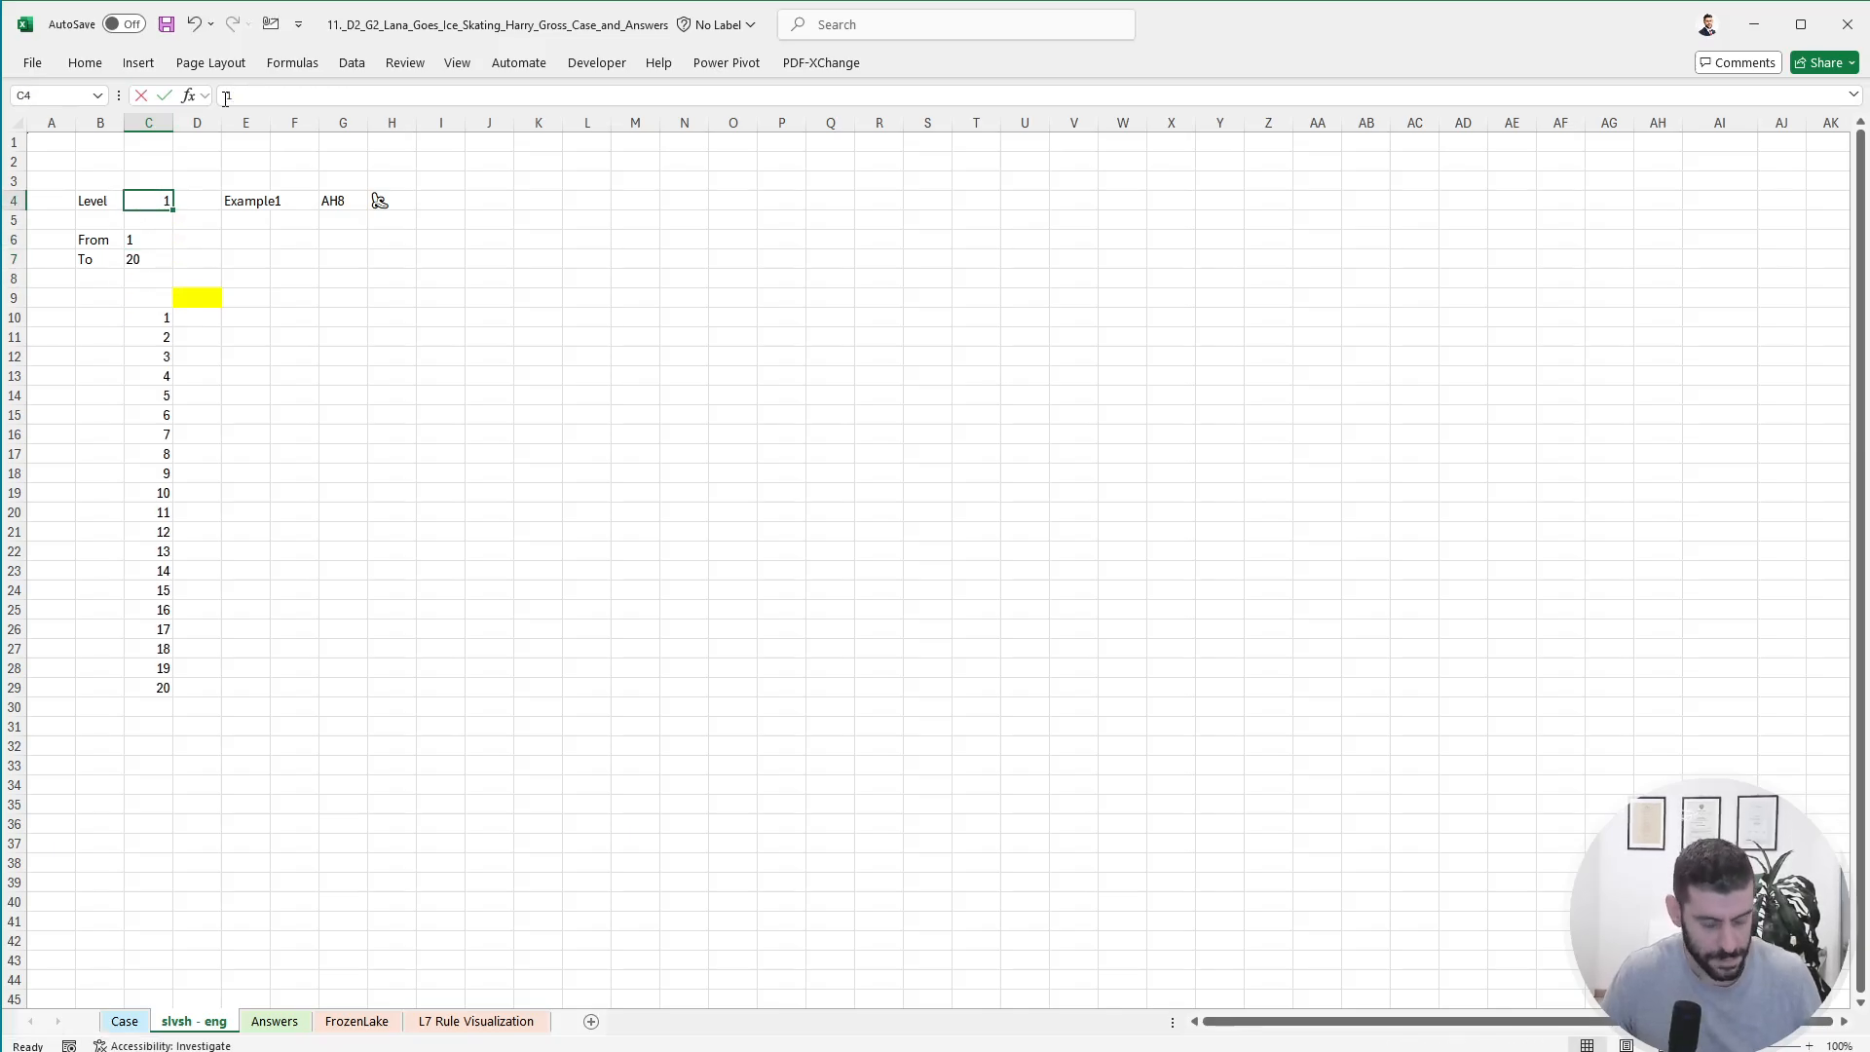
text(3)
key(Right)
key(Right)
key(BackSpace)
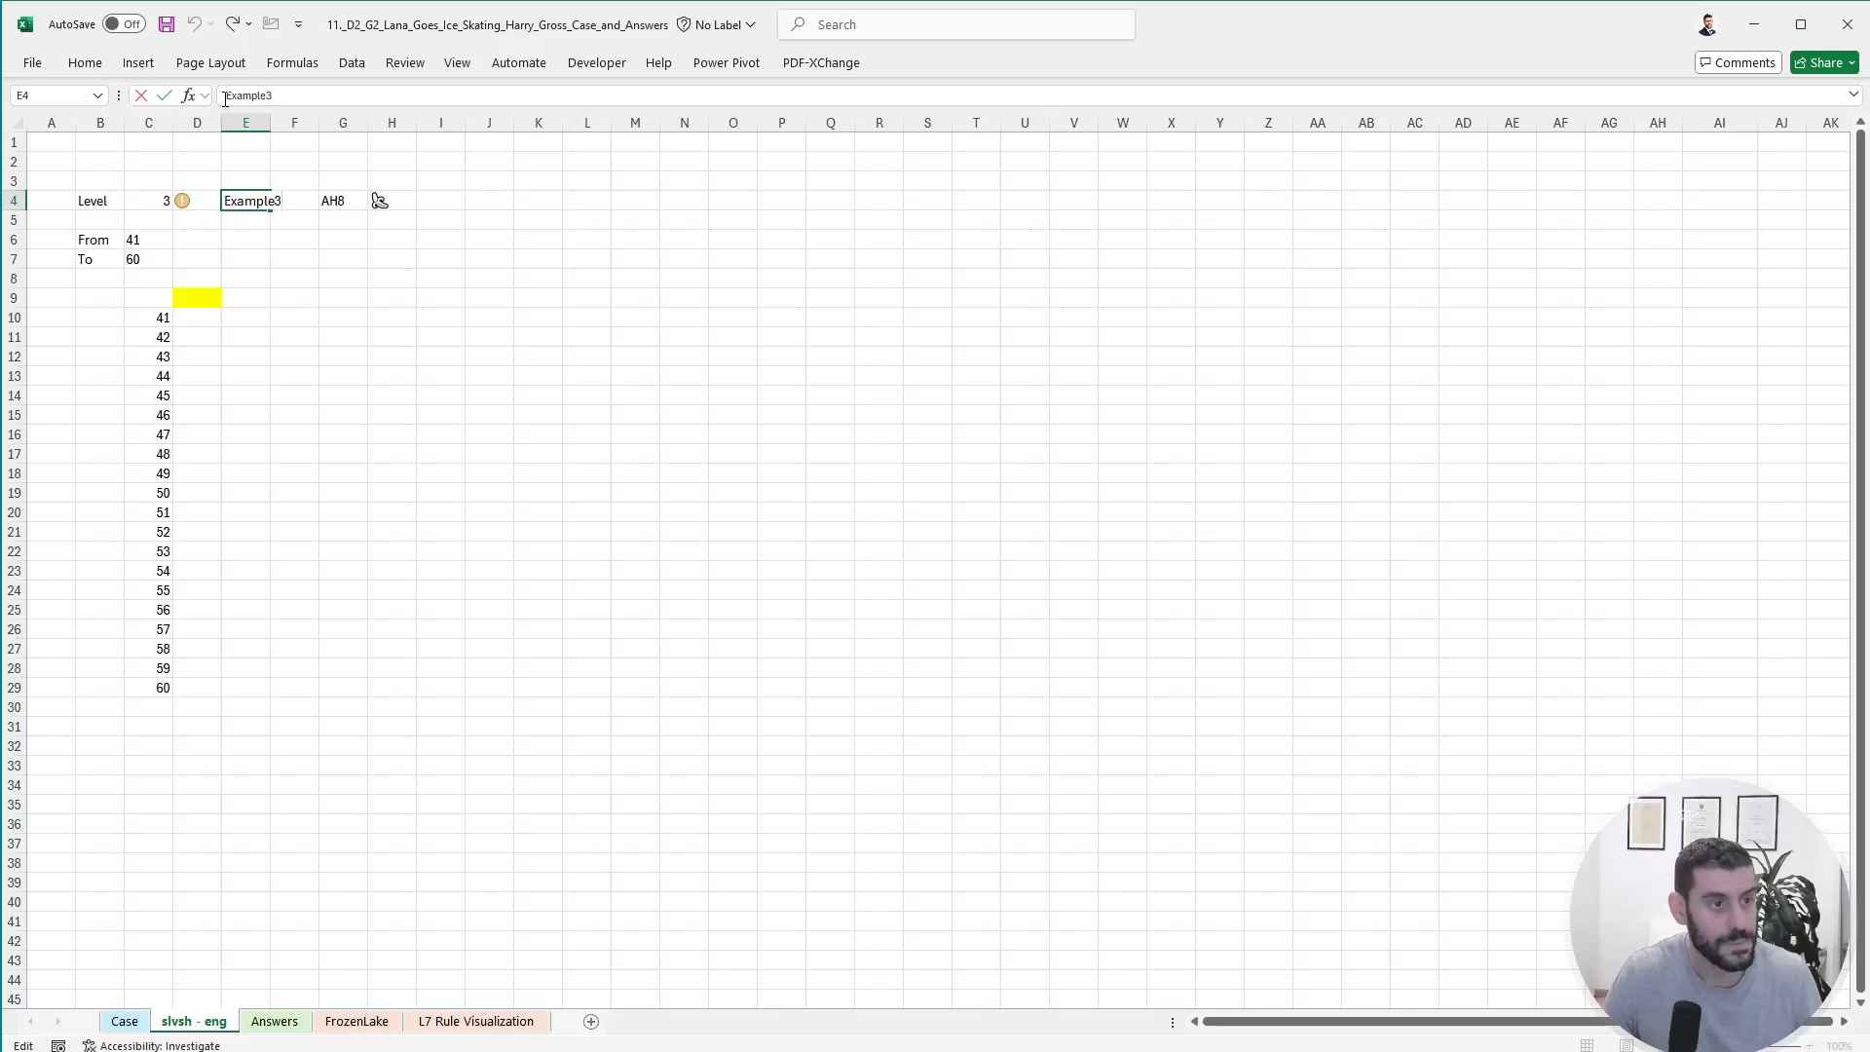
text(3)
key(Return)
- List the stored arrow symbols from G9 downwards with the my.getArrows name
key(Right)
key(Right)
key(Right)
key(Down)
key(Down)
key(Down)
key(Down)
key(Left)
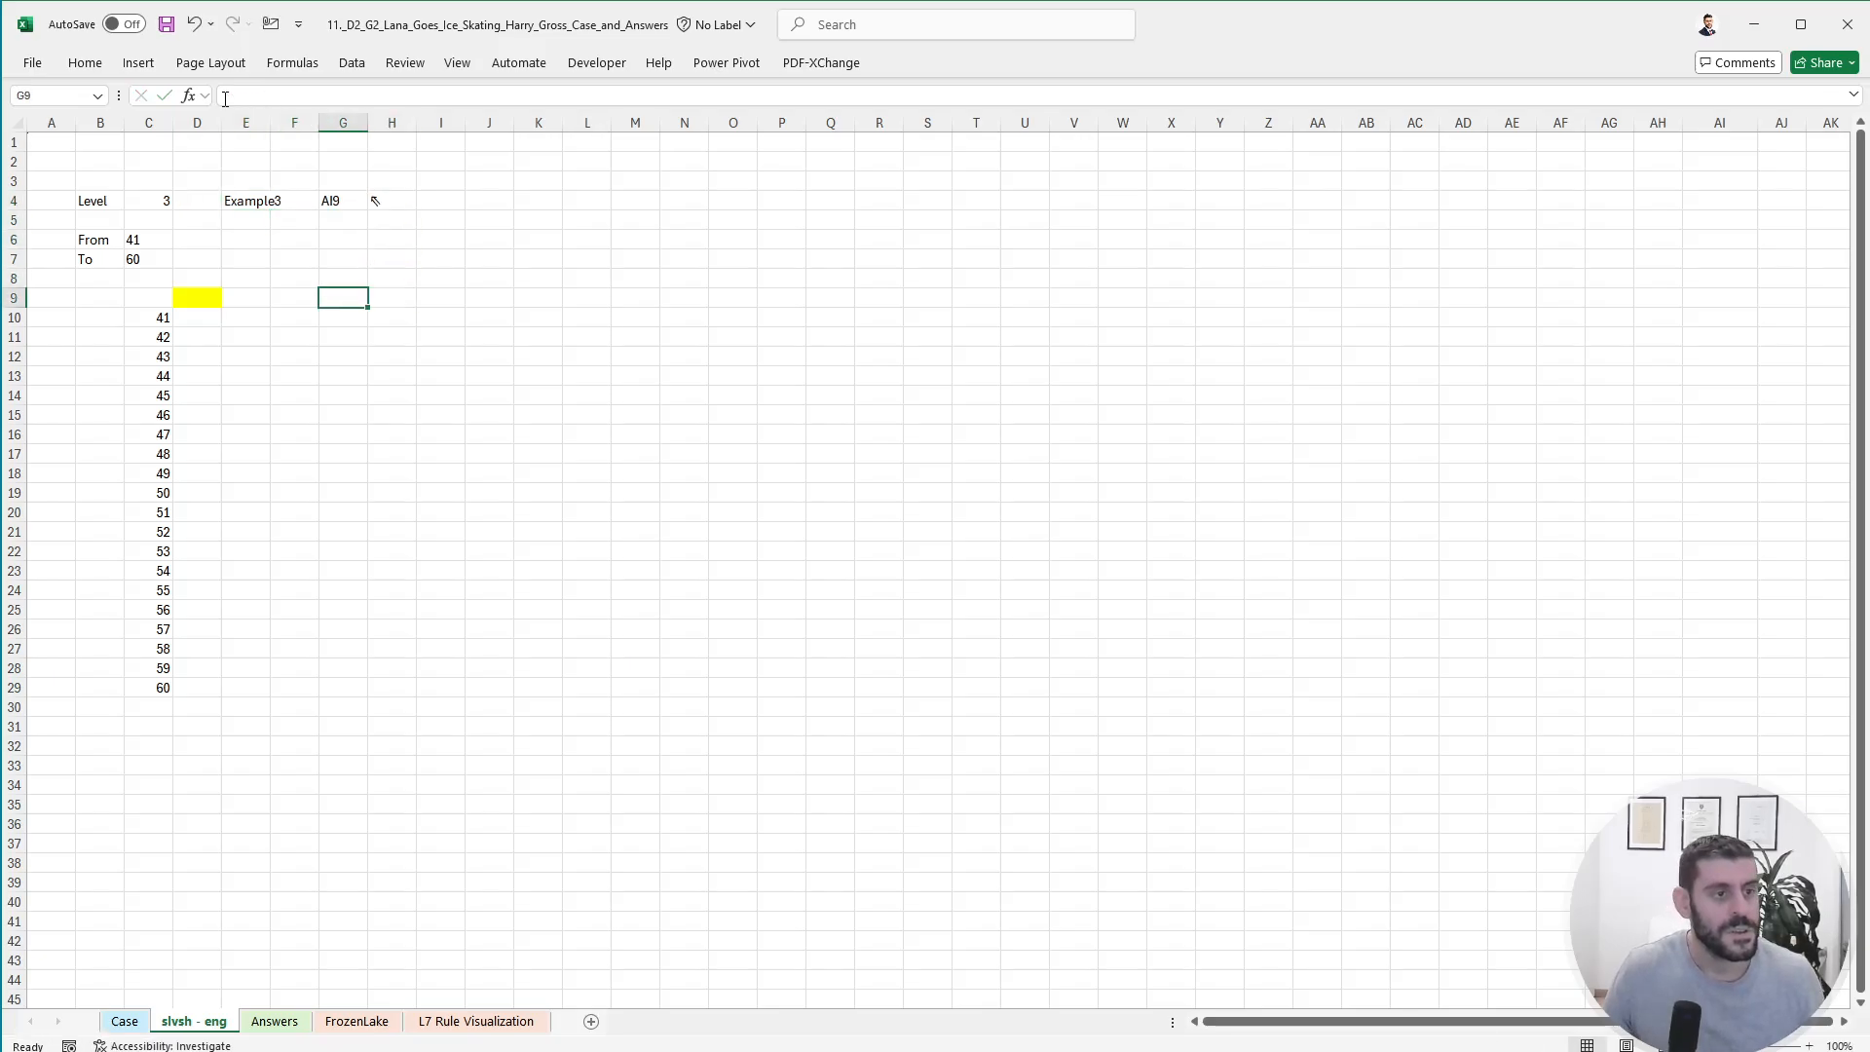
text(+arr)
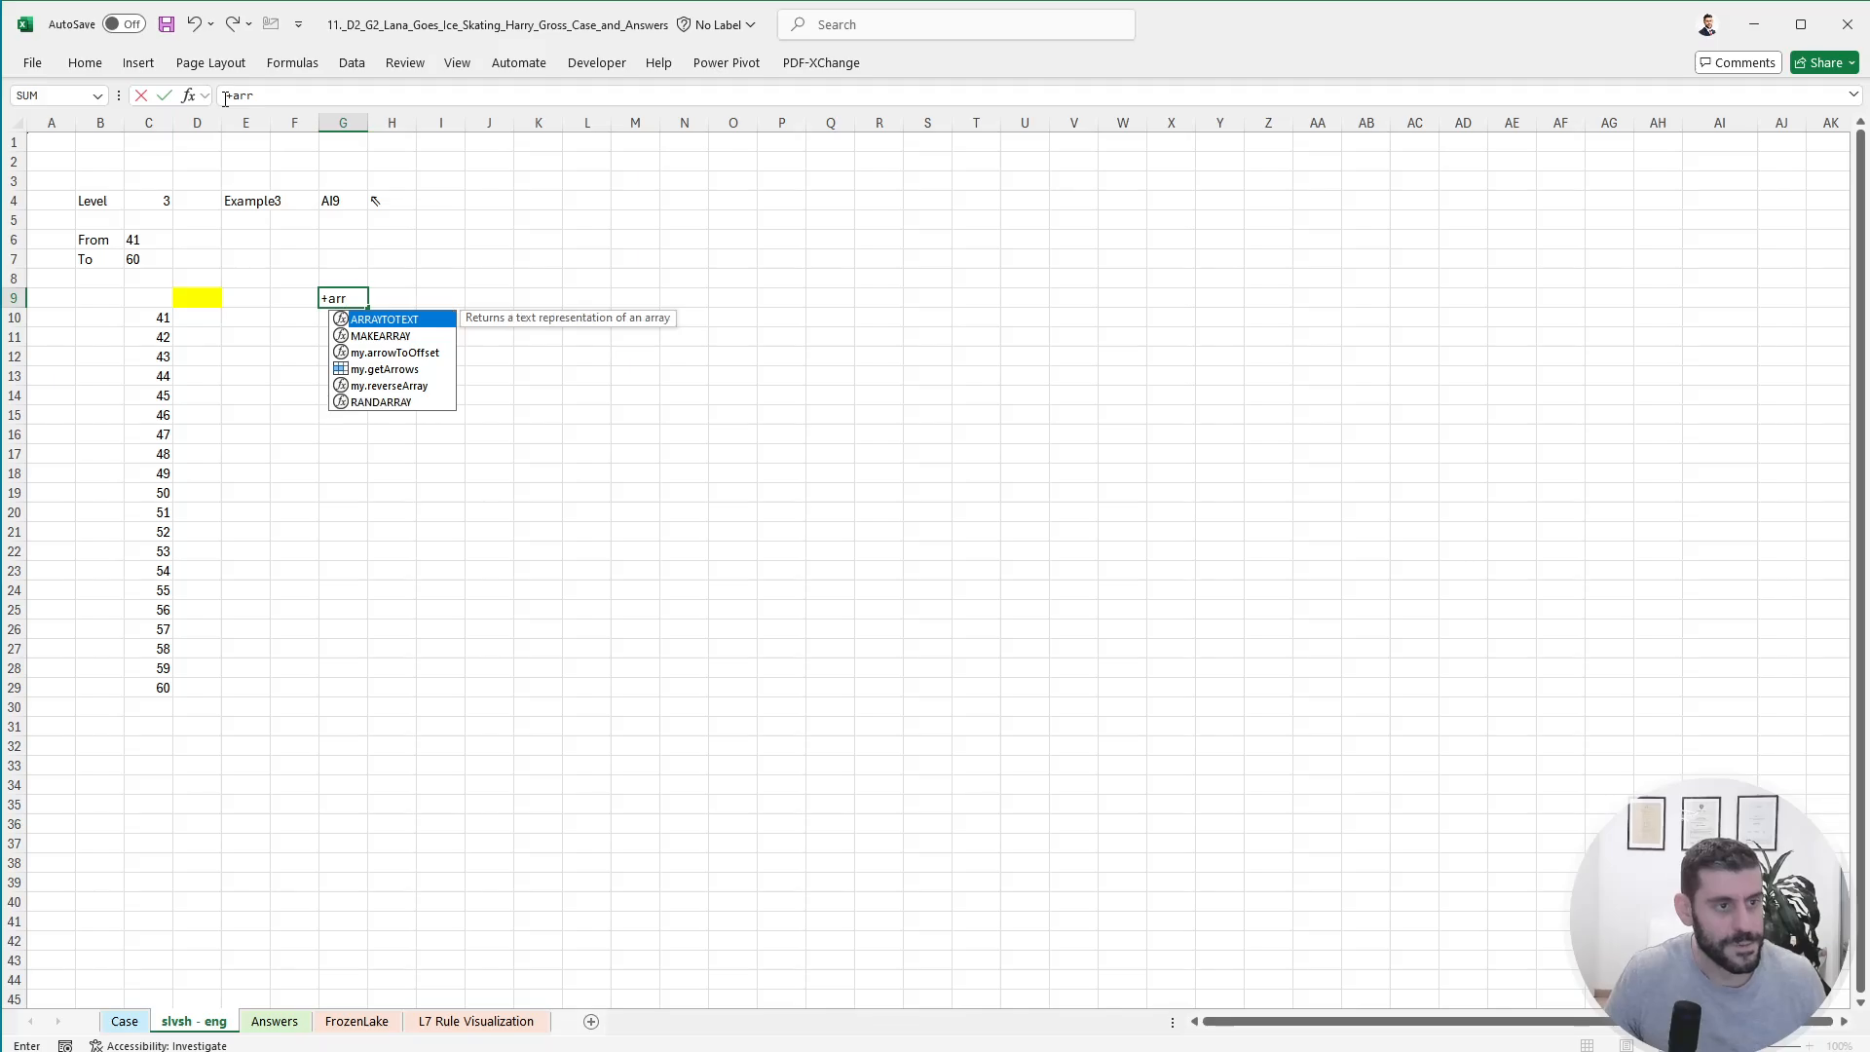
key(Down)
key(Down)
key(Down)
key(Tab)
key(Return)
- List the distinct Level 3 direction arrows from J9 downwards with UNIQUE(Case!H109:H128)
key(Up)
key(Right)
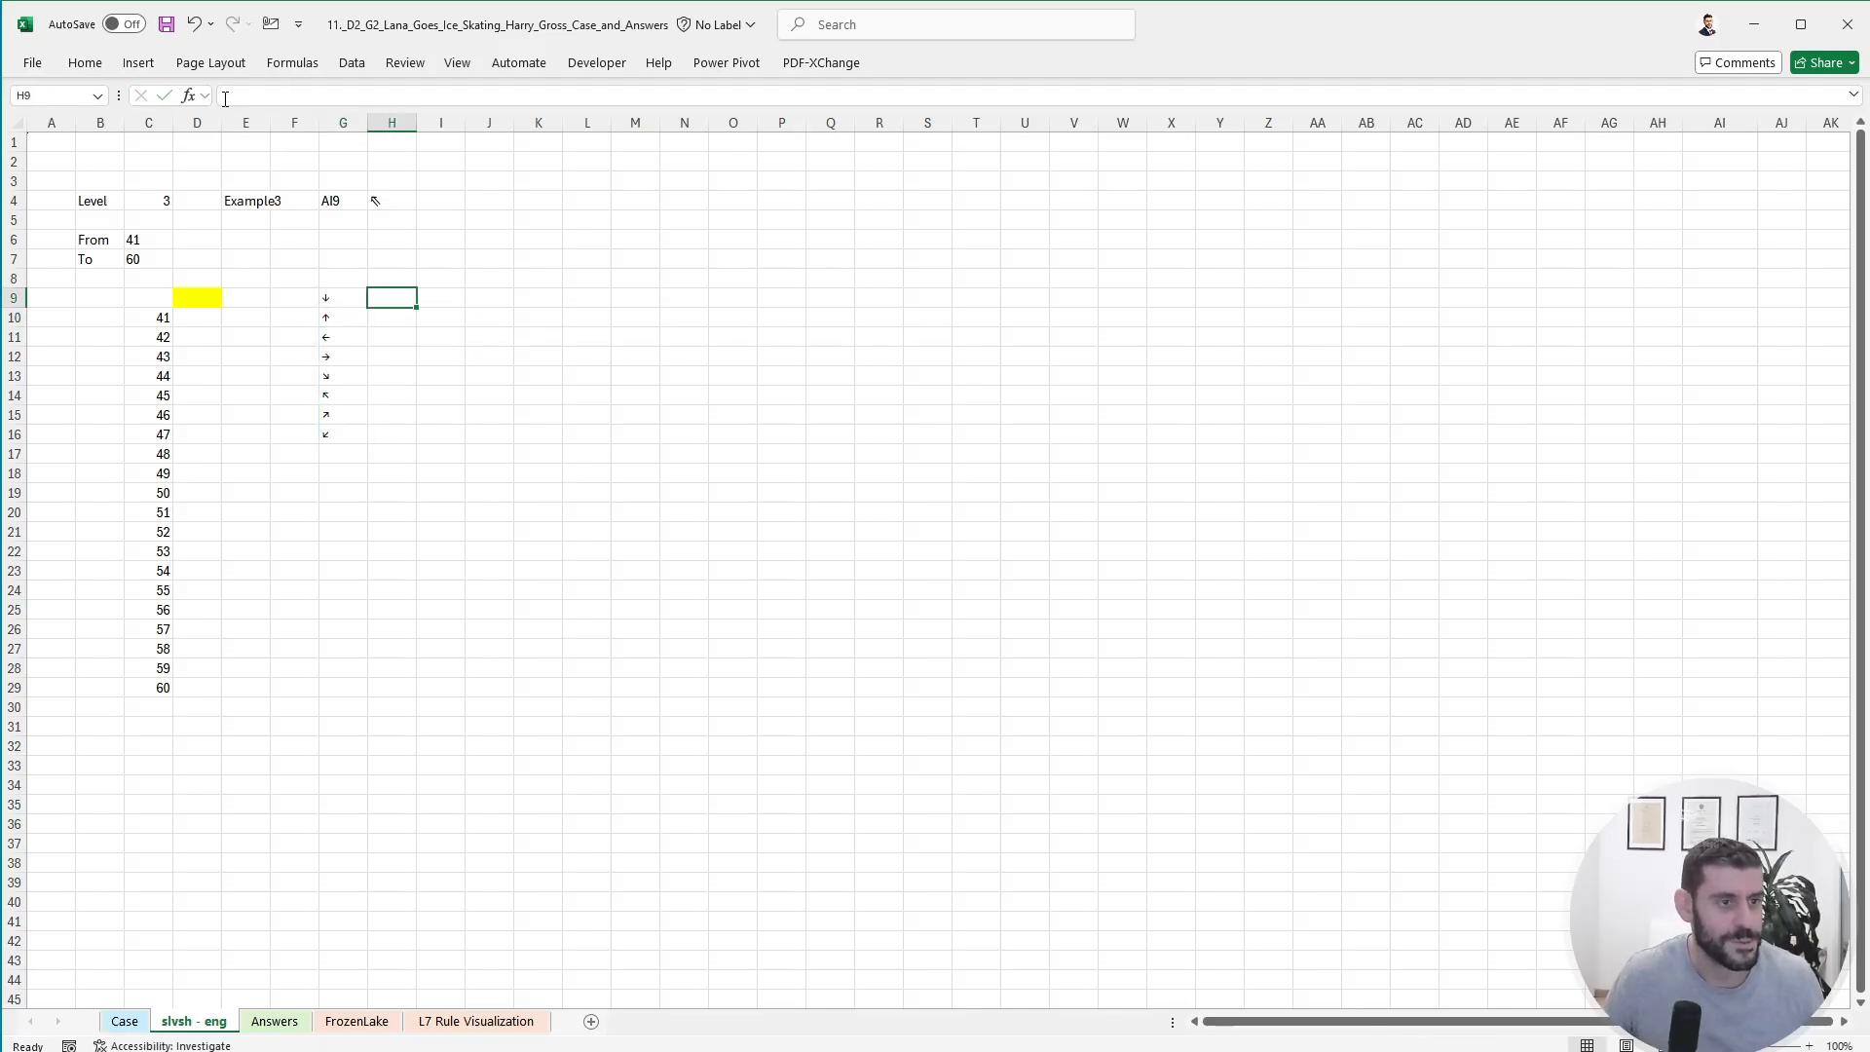
key(Right)
key(Right)
text(+uniq)
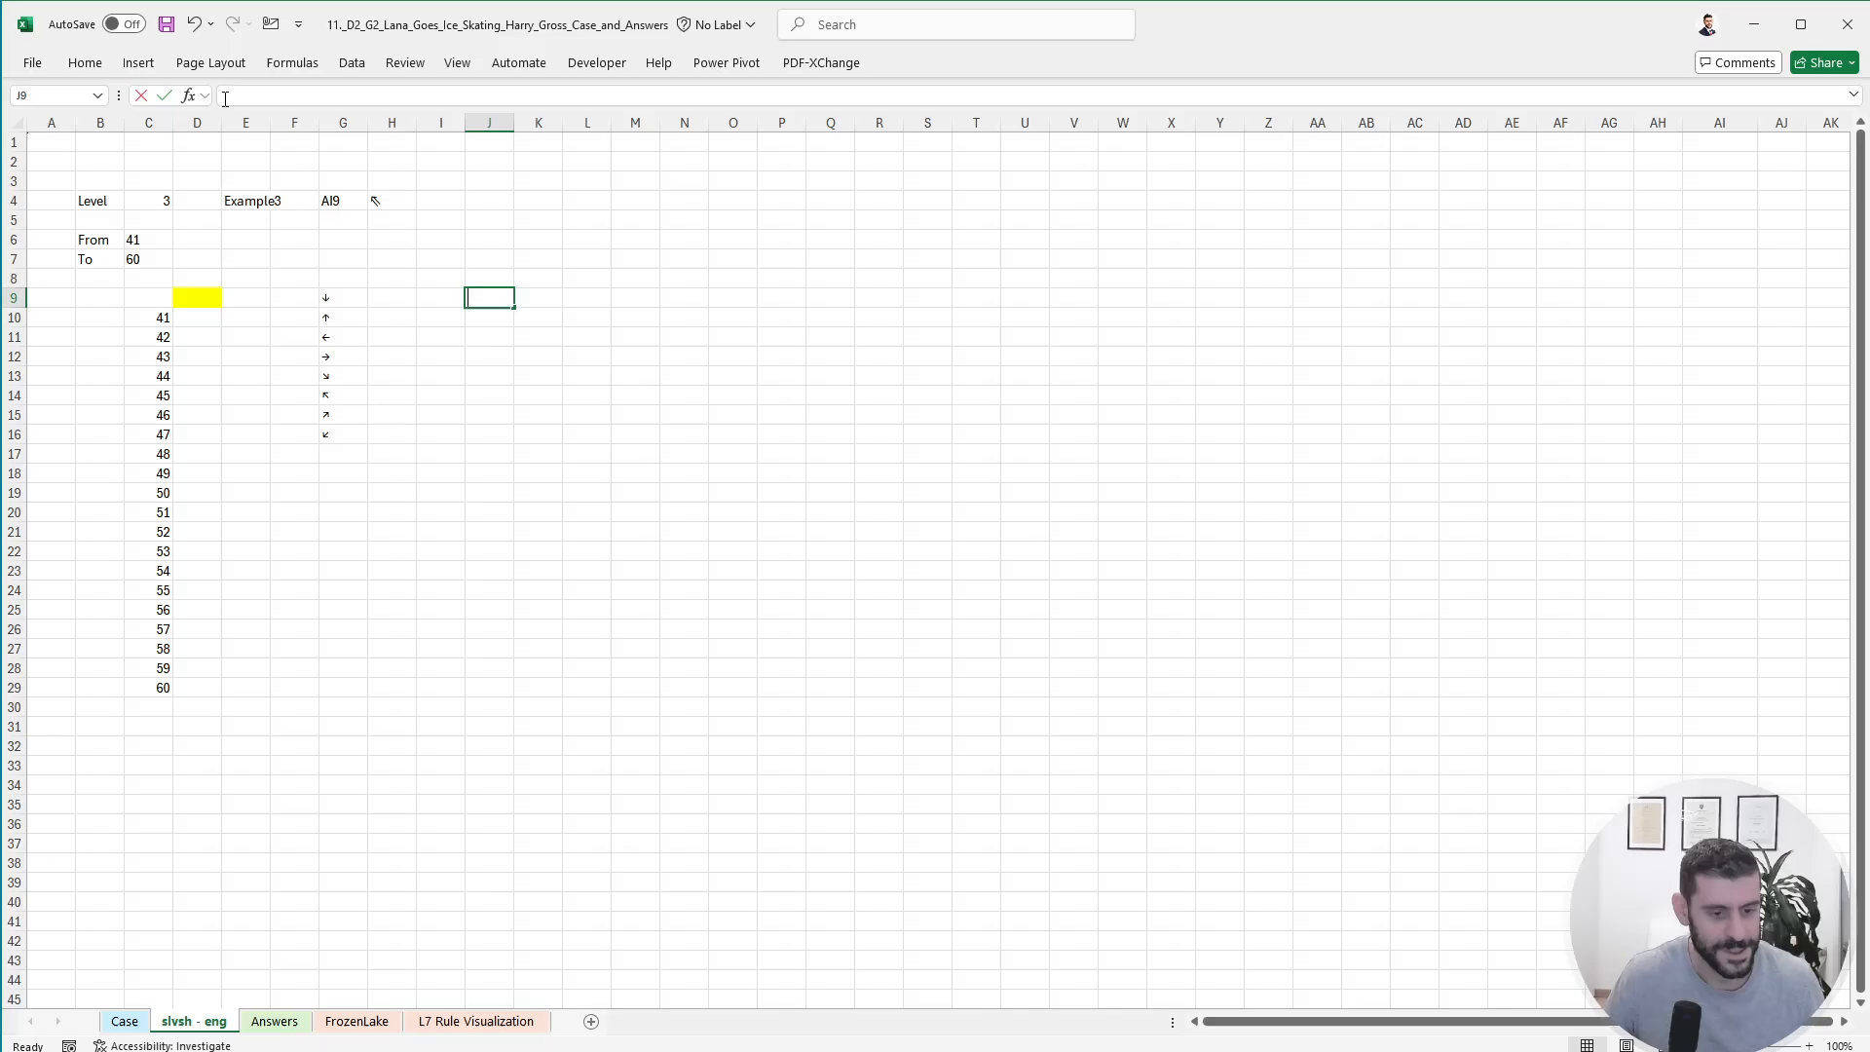
key(Tab)
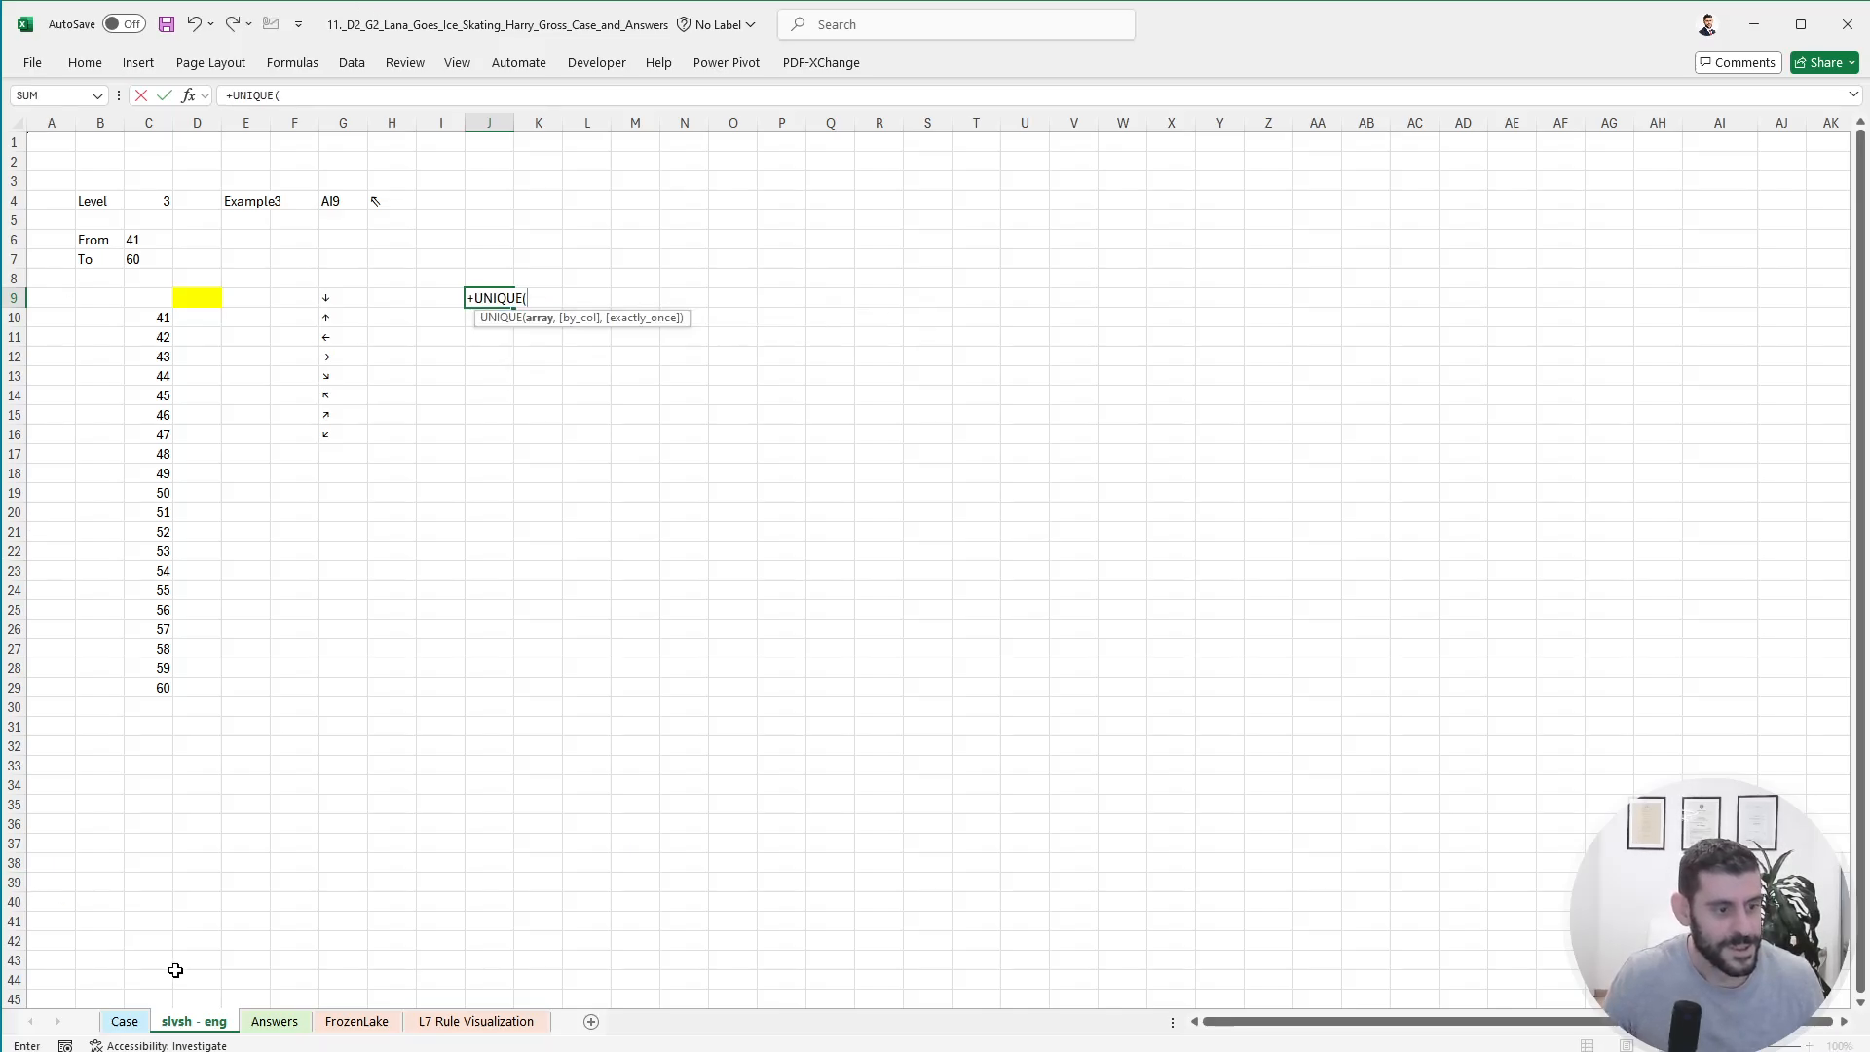
click(124, 1020)
click(465, 519)
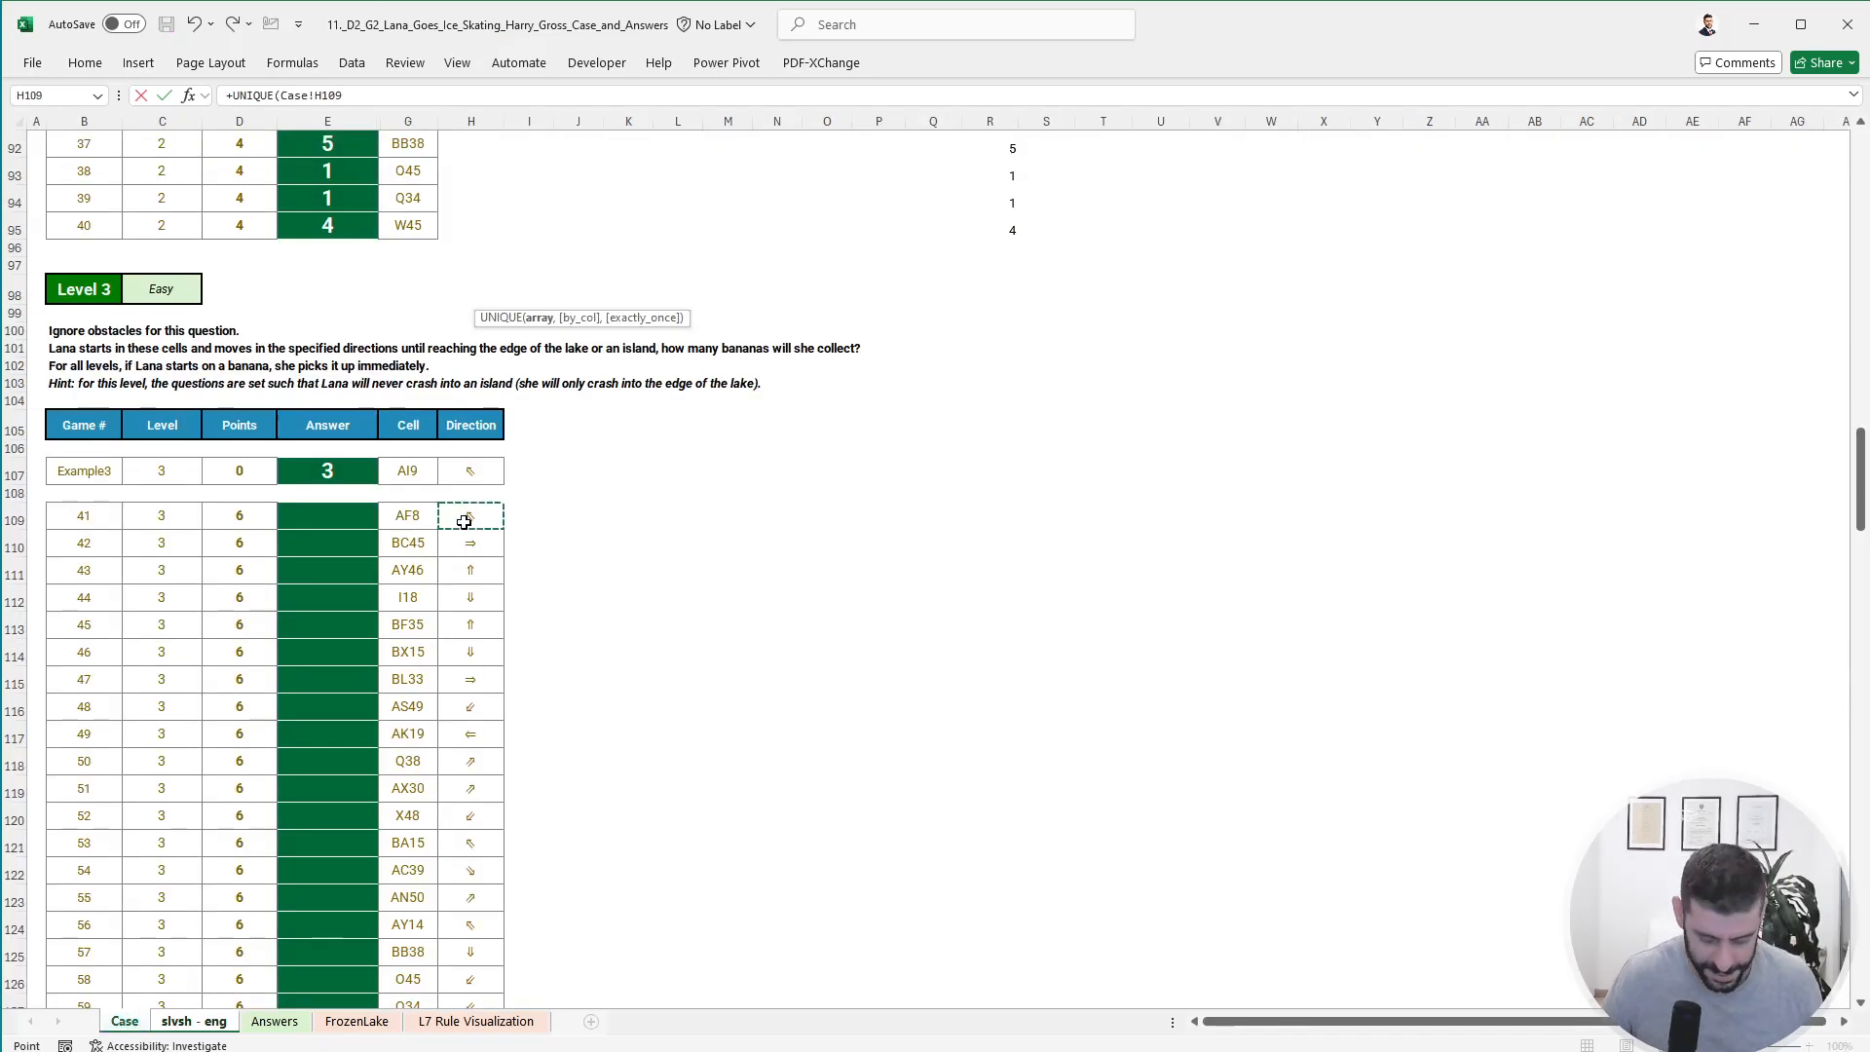
key(ctrl+shift+Down)
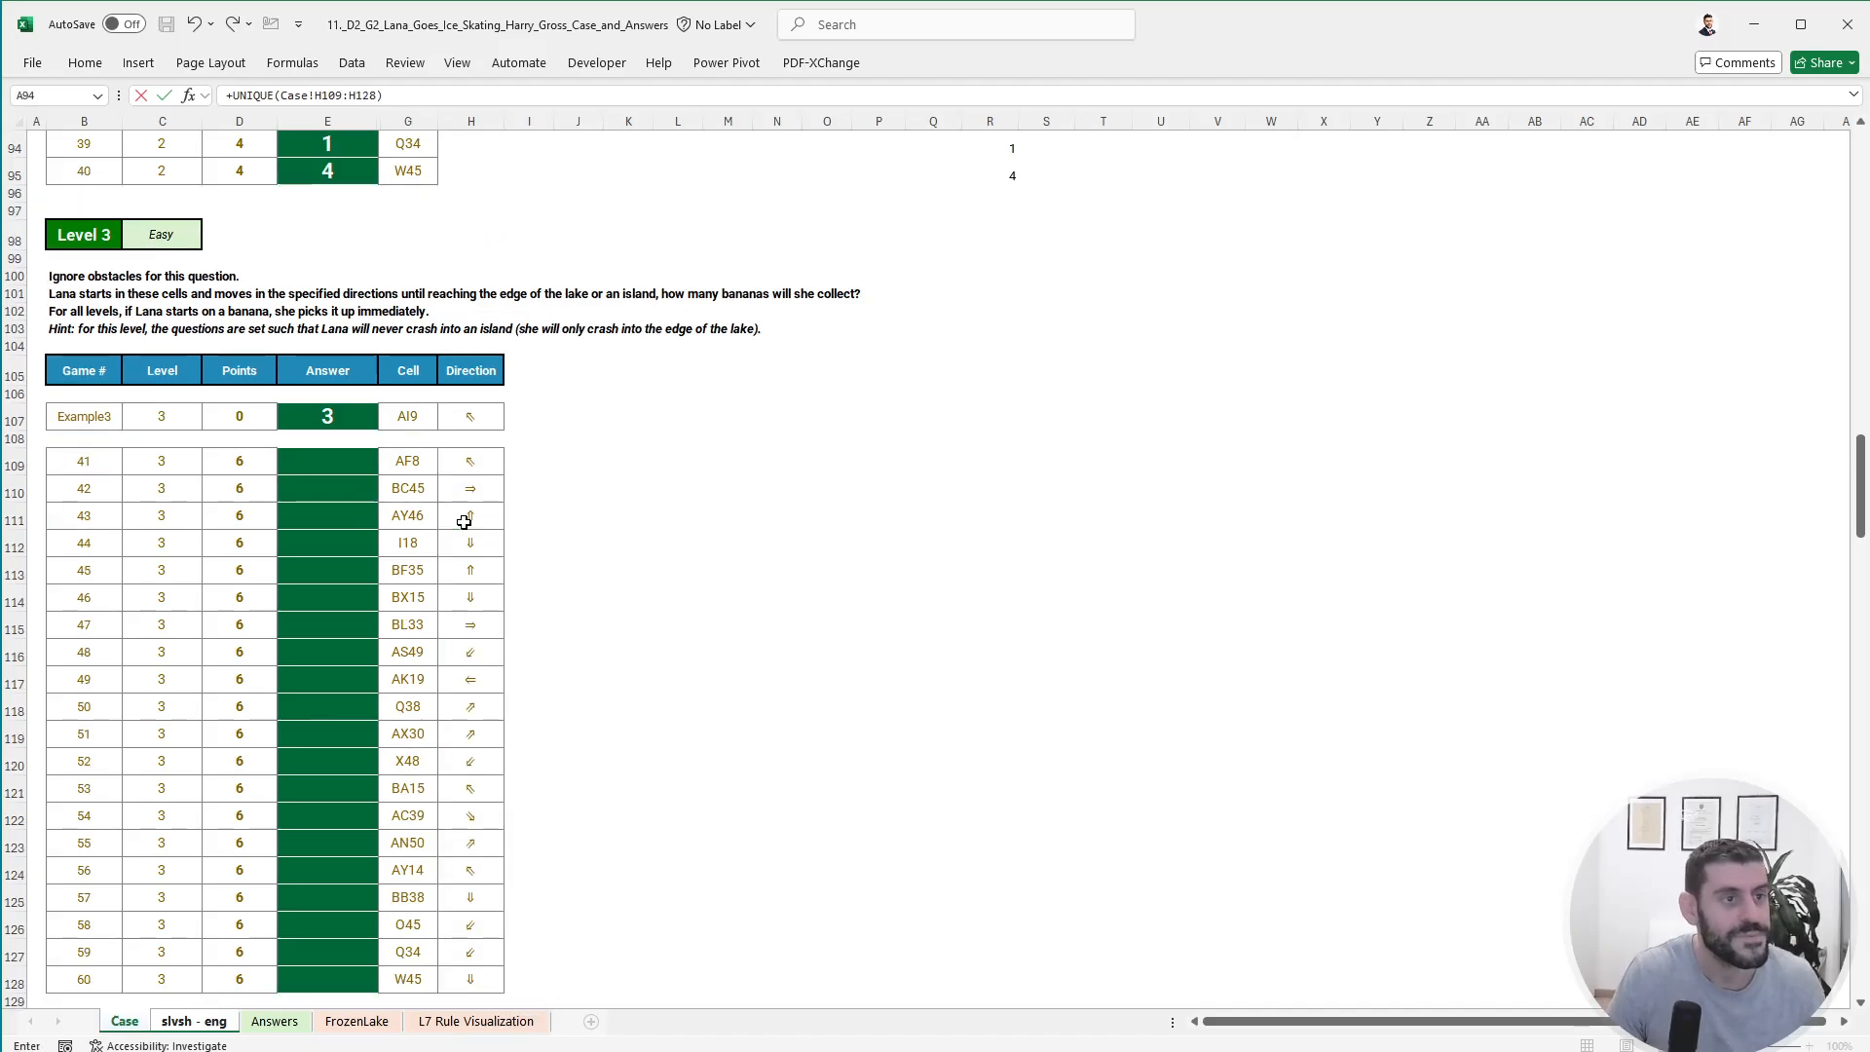
key(Return)
key(Up)
key(Left)
key(Left)
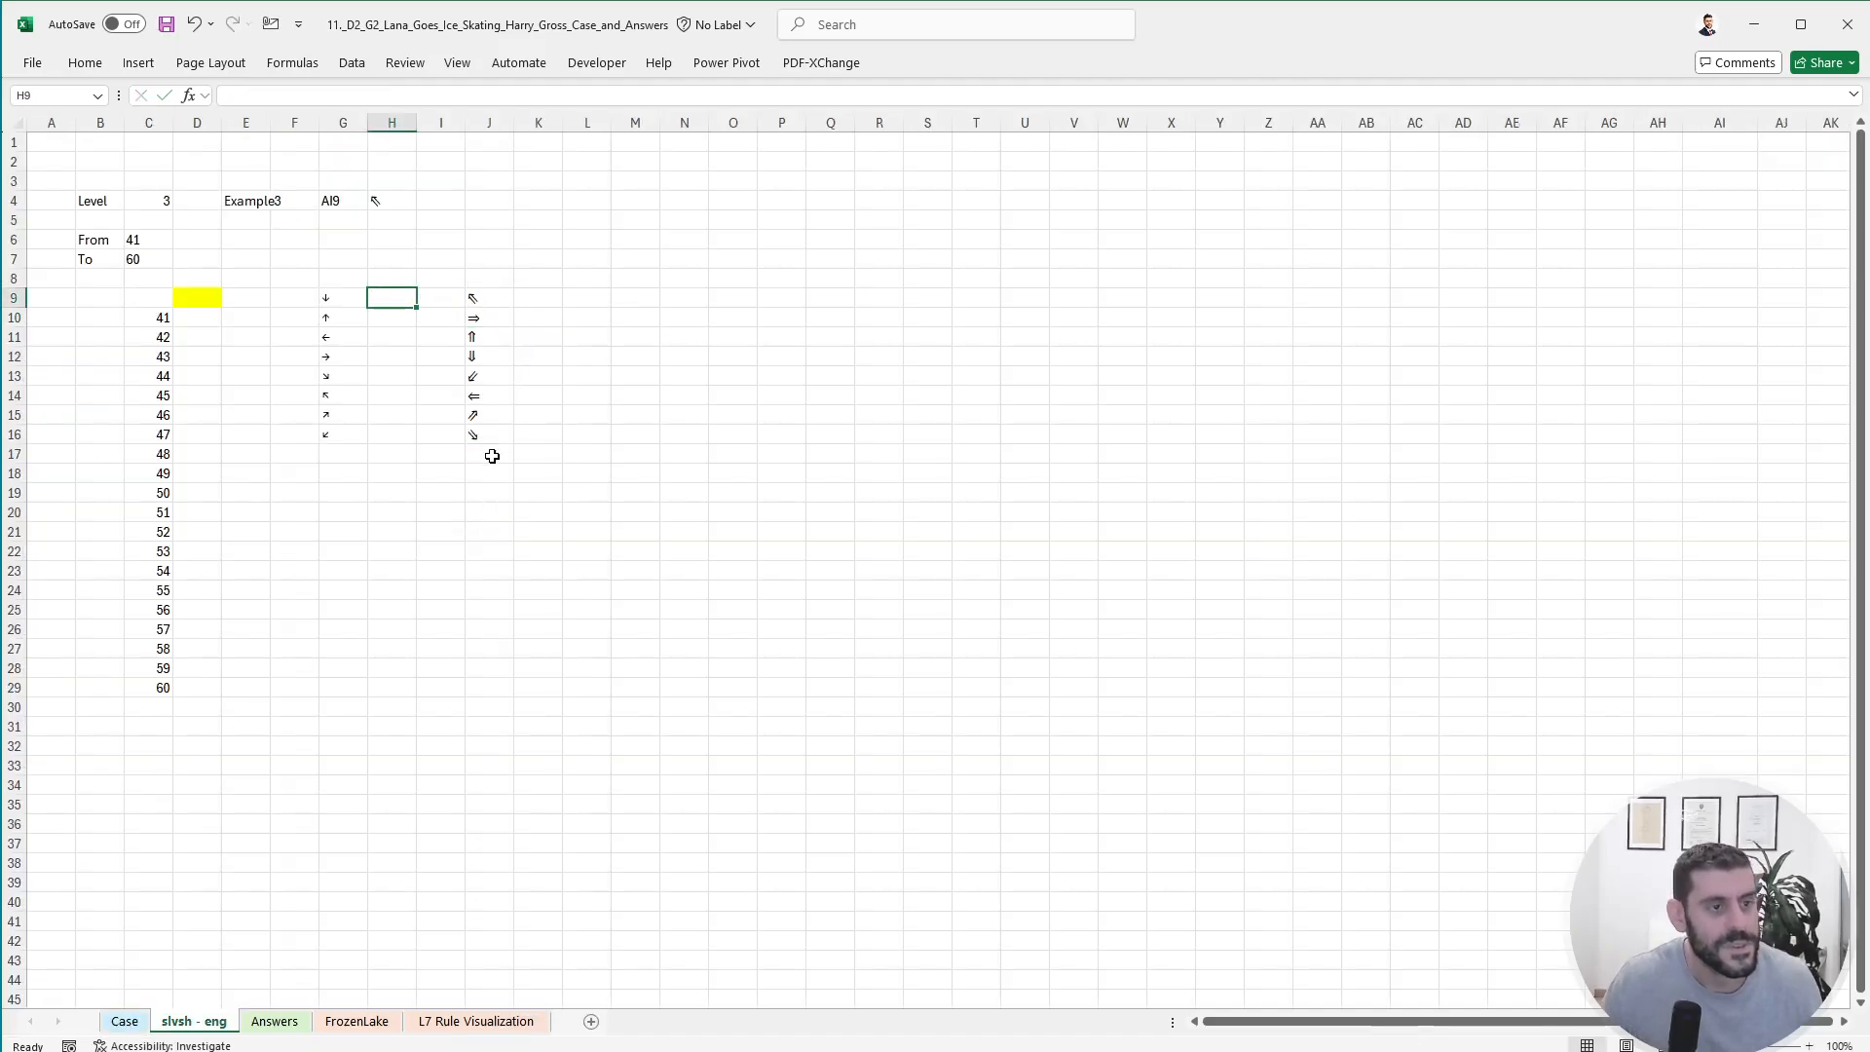
- Copy the ⇖ arrow from J9 and paste it as a value into H14 beside the matching ↖ symbol
click(486, 304)
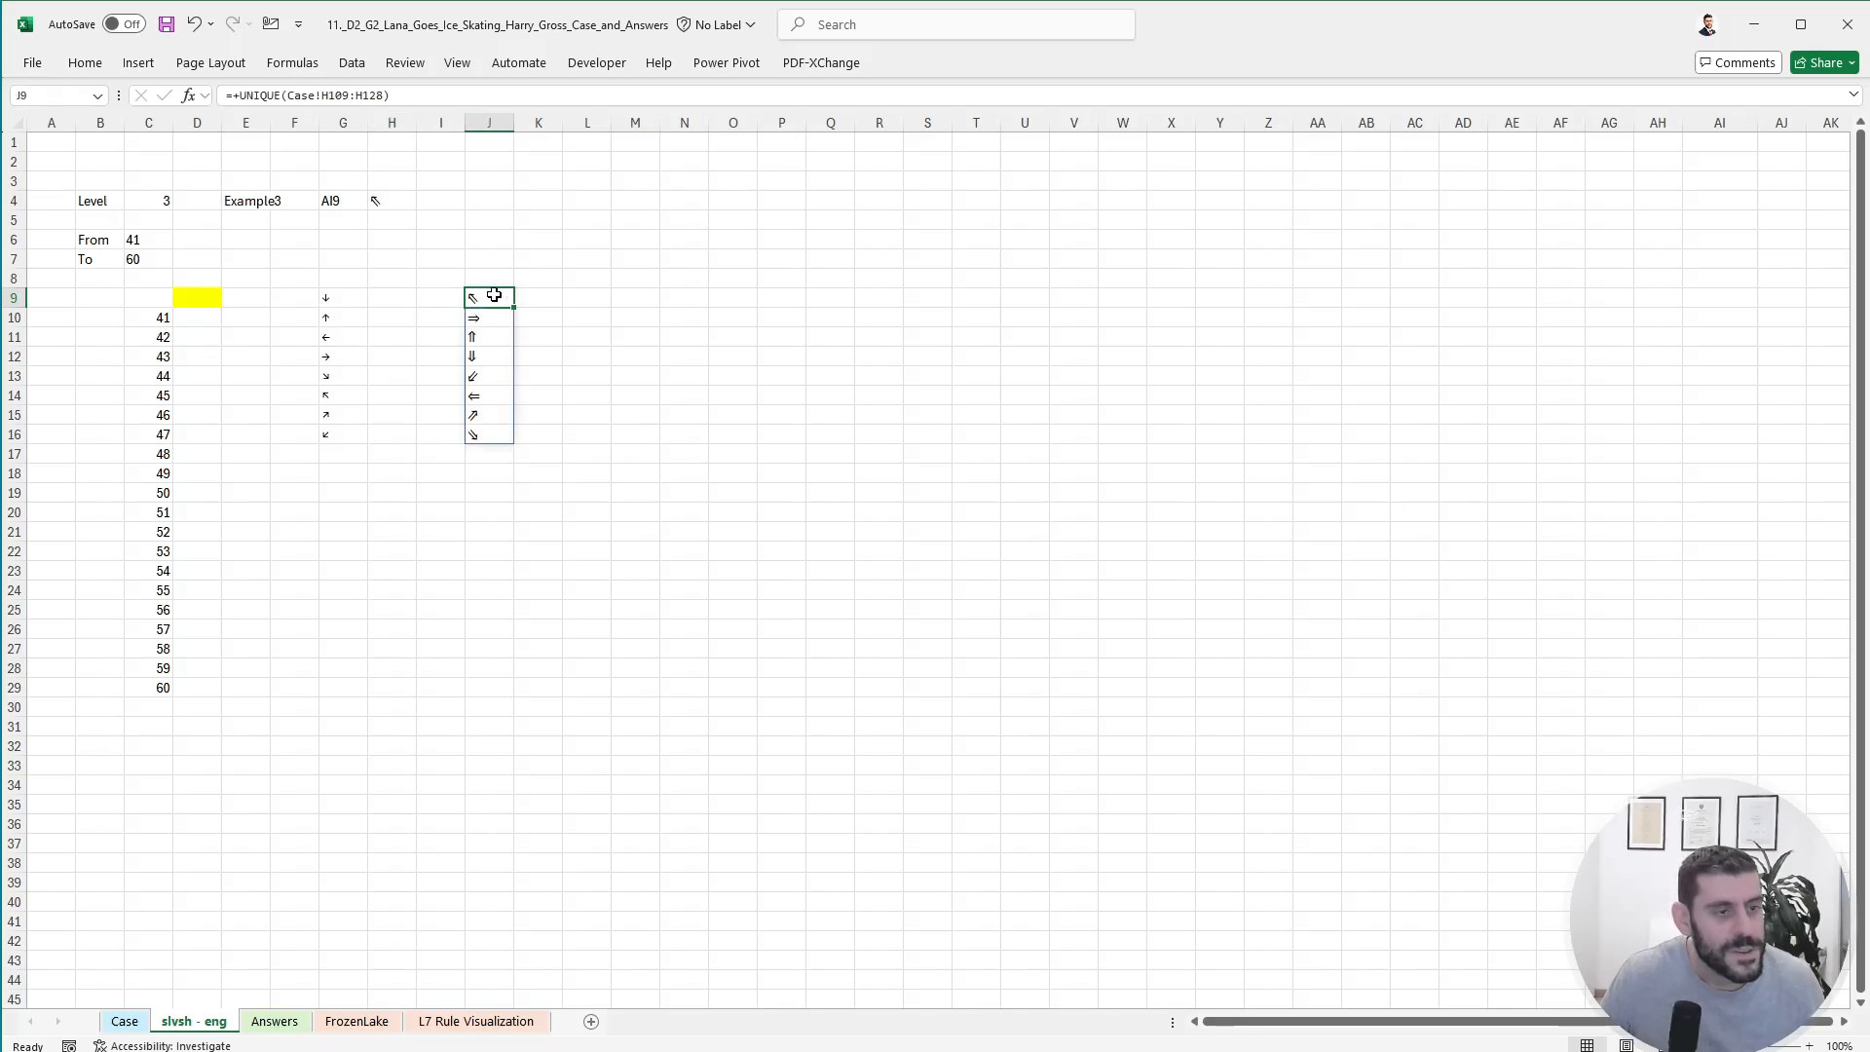
key(ctrl+c)
click(399, 396)
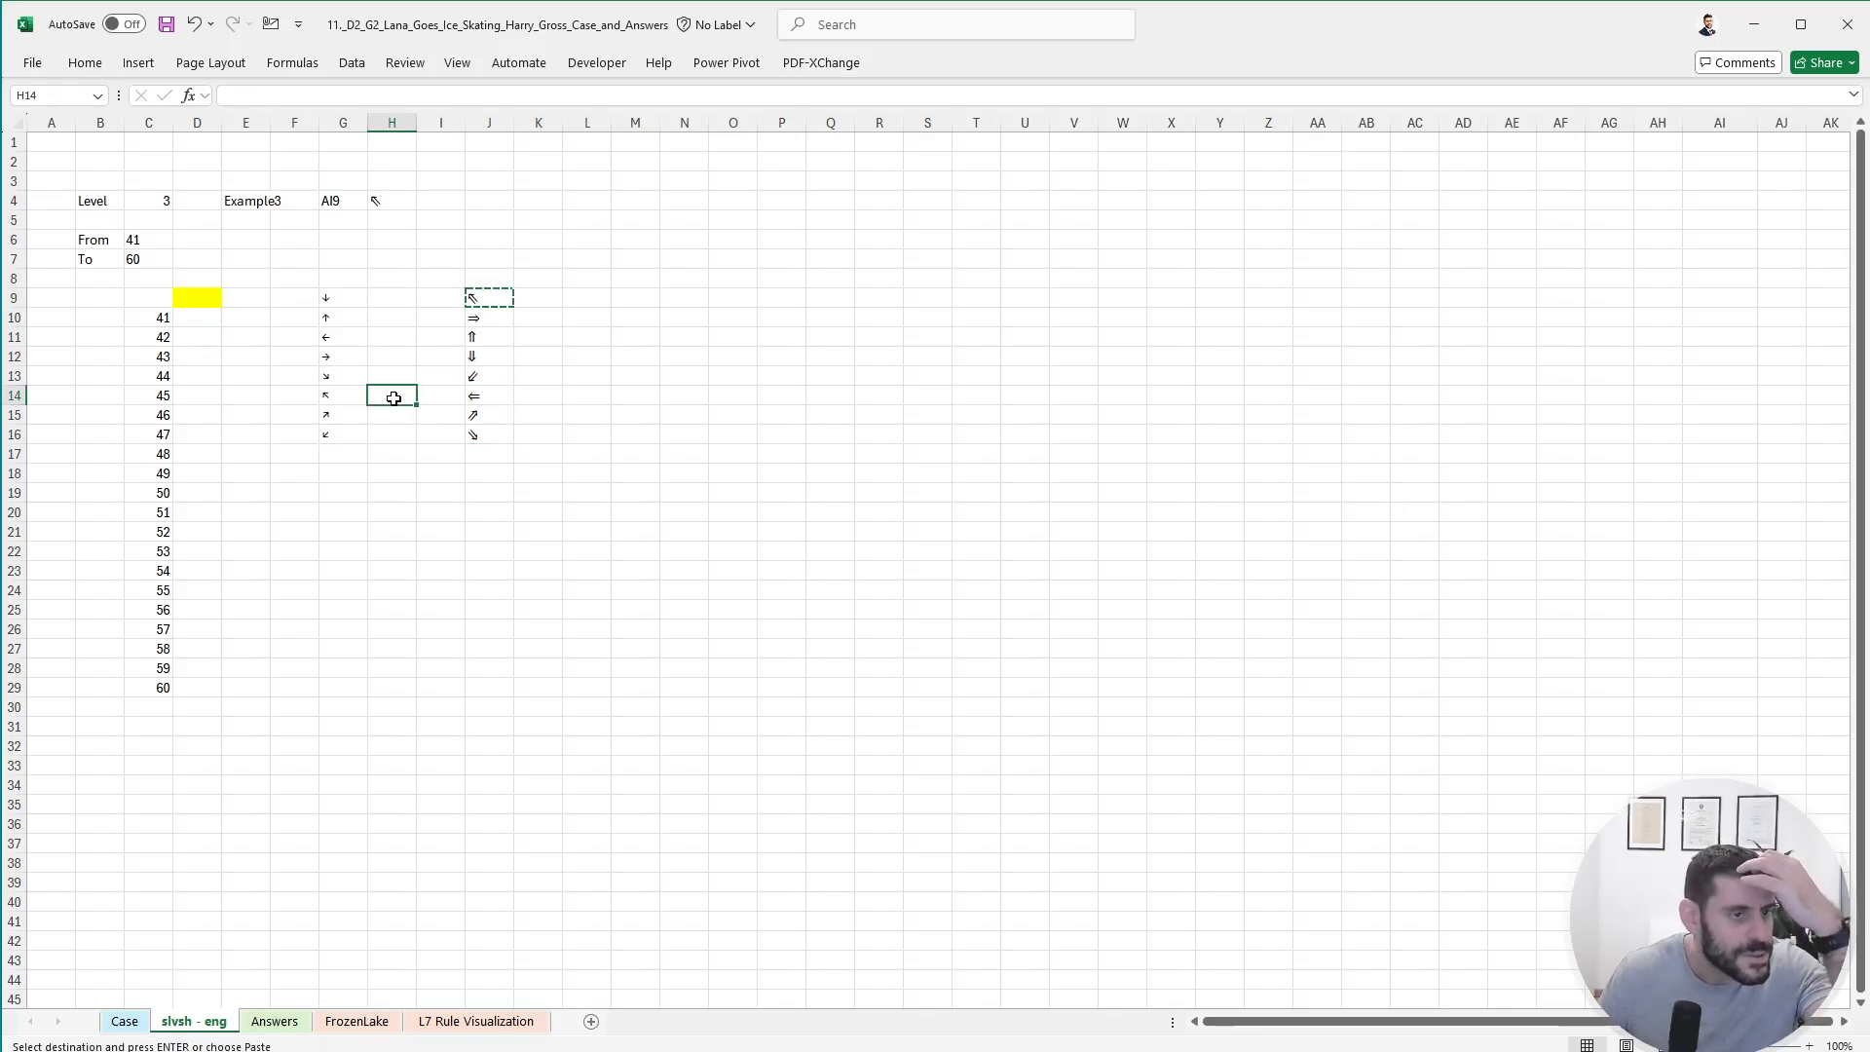
right_click(395, 397)
click(476, 521)
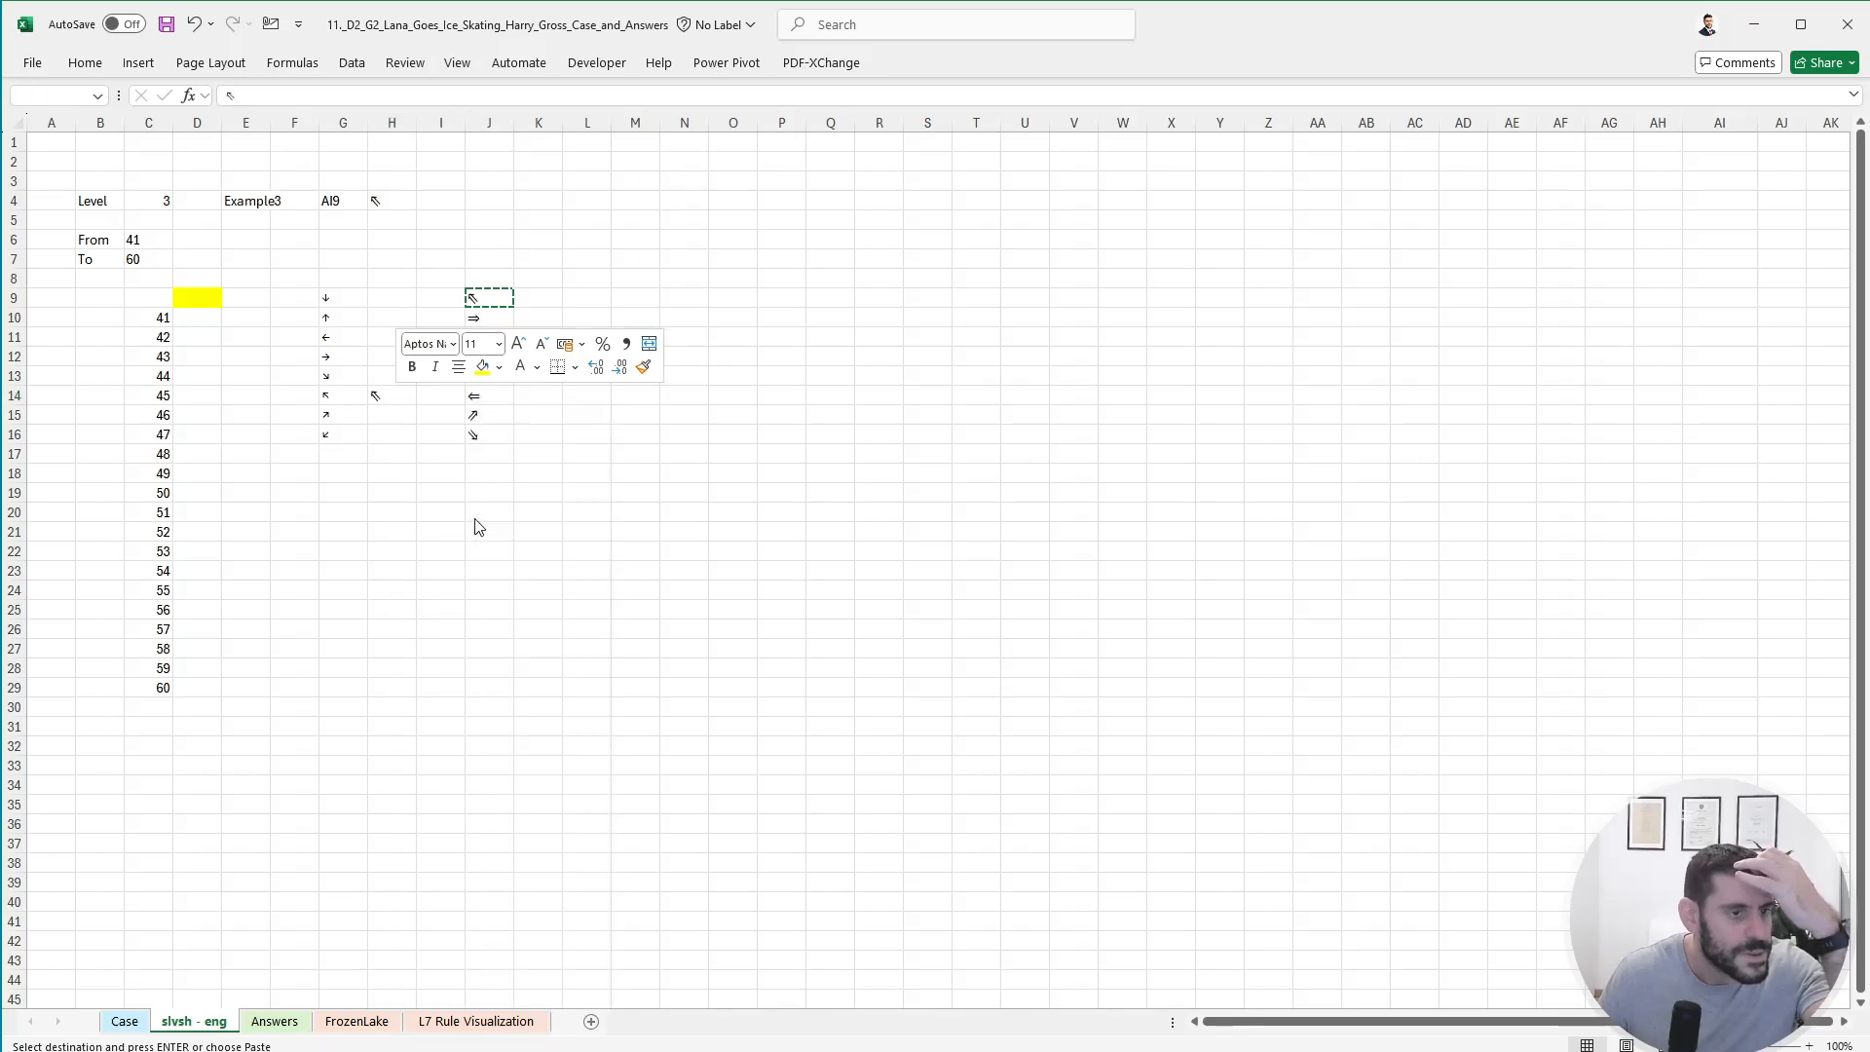
click(476, 507)
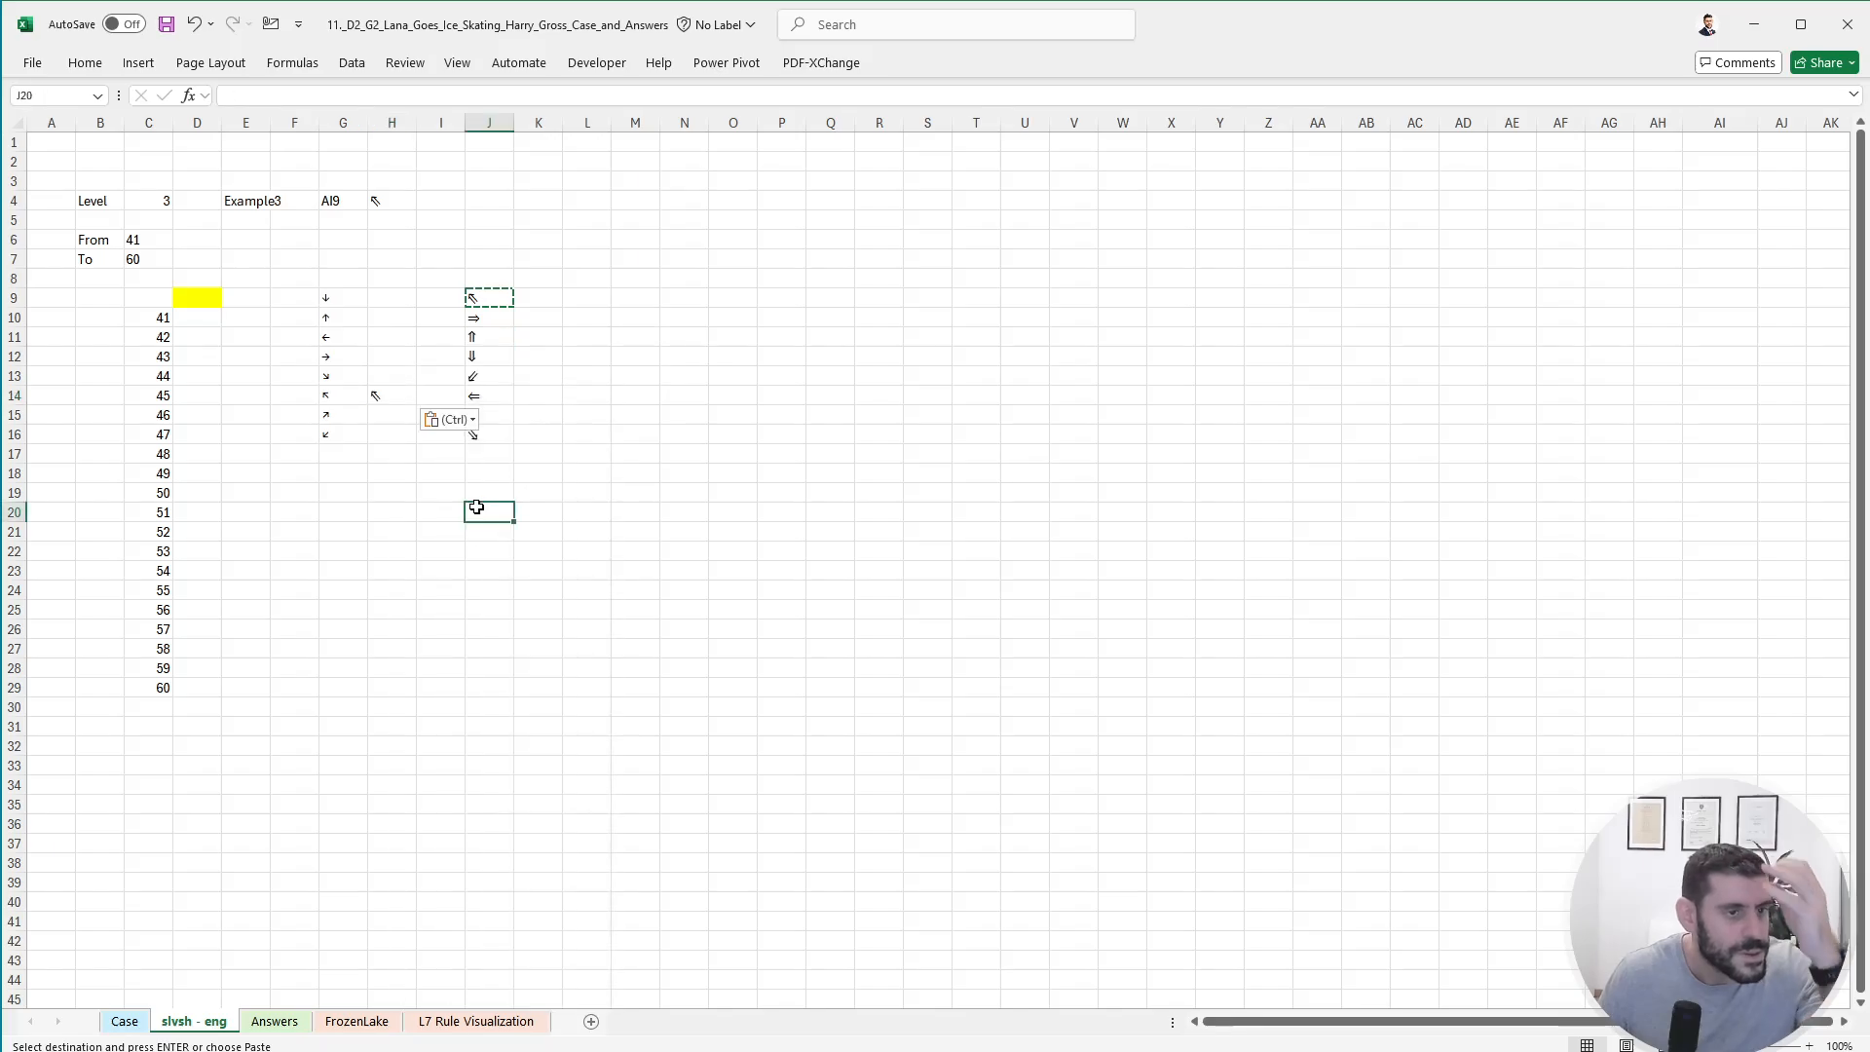
- Replace the UNIQUE arrow list in J9:J16 with static values by pasting it over itself
click(546, 359)
drag(493, 300, 493, 429)
click(495, 298)
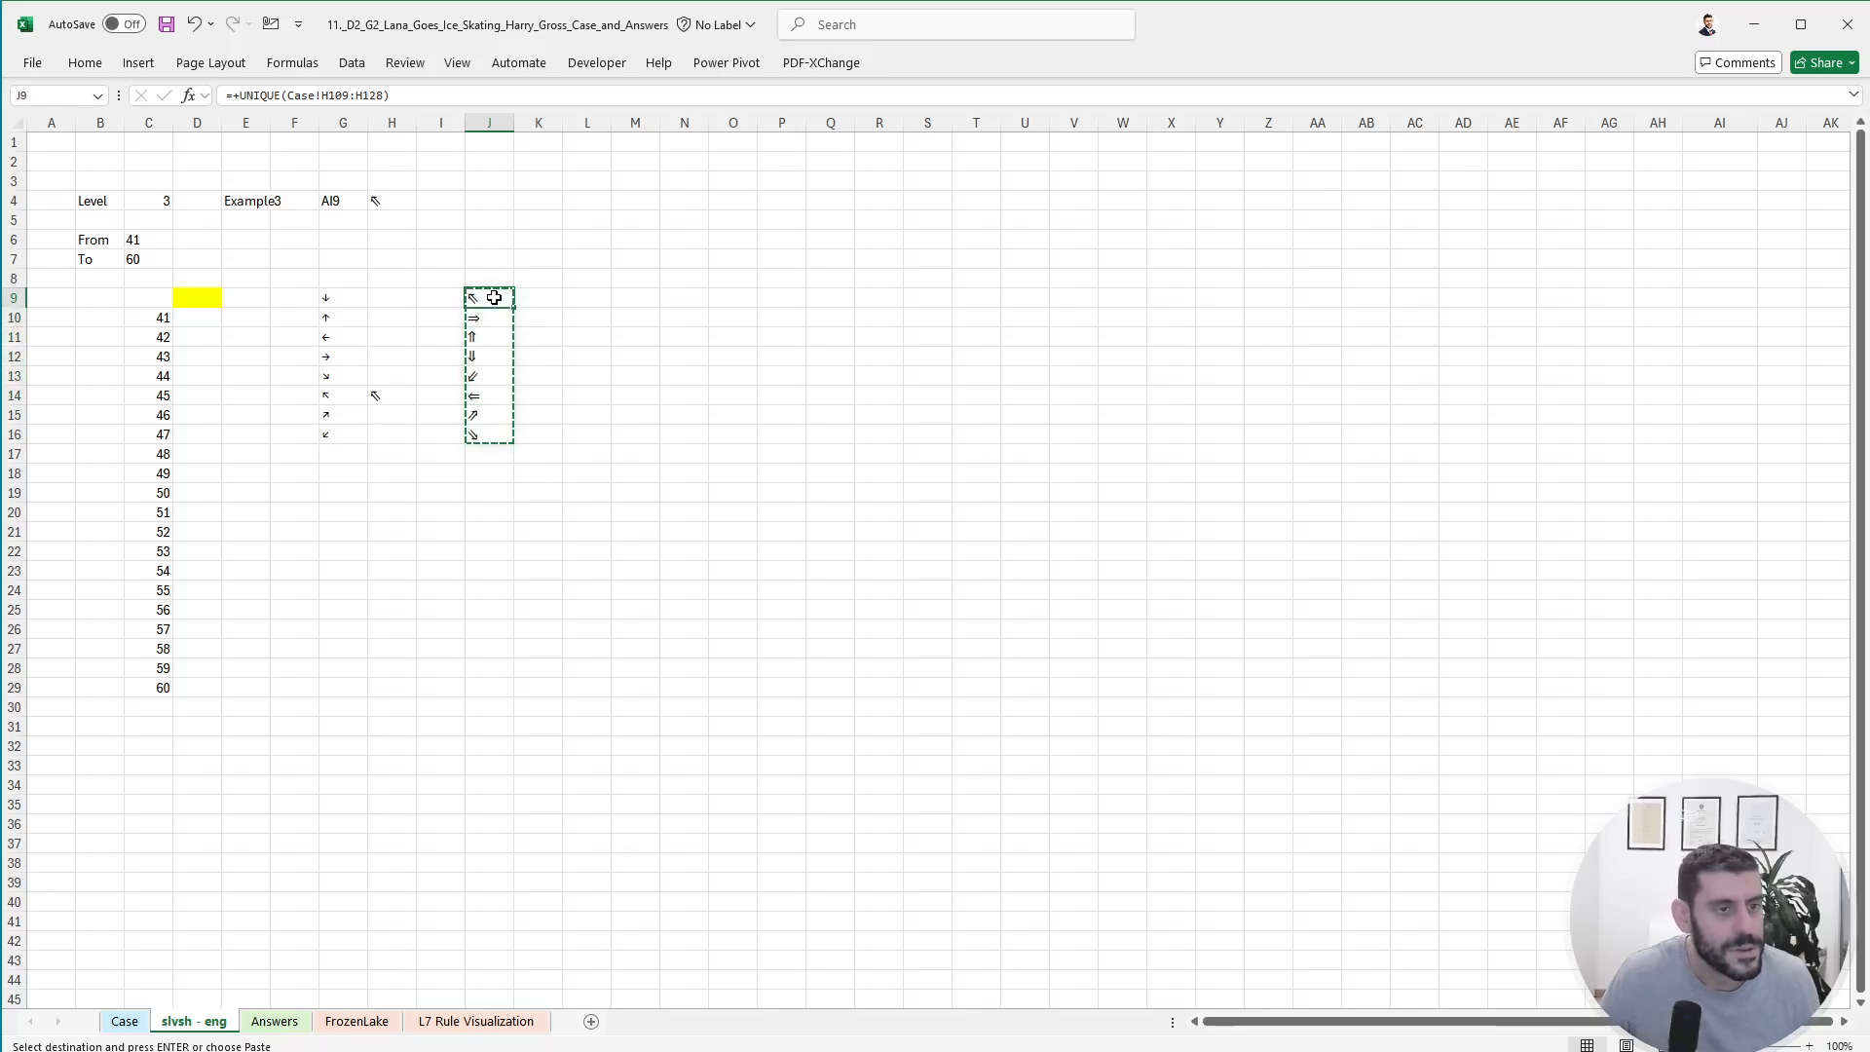
right_click(494, 298)
click(573, 426)
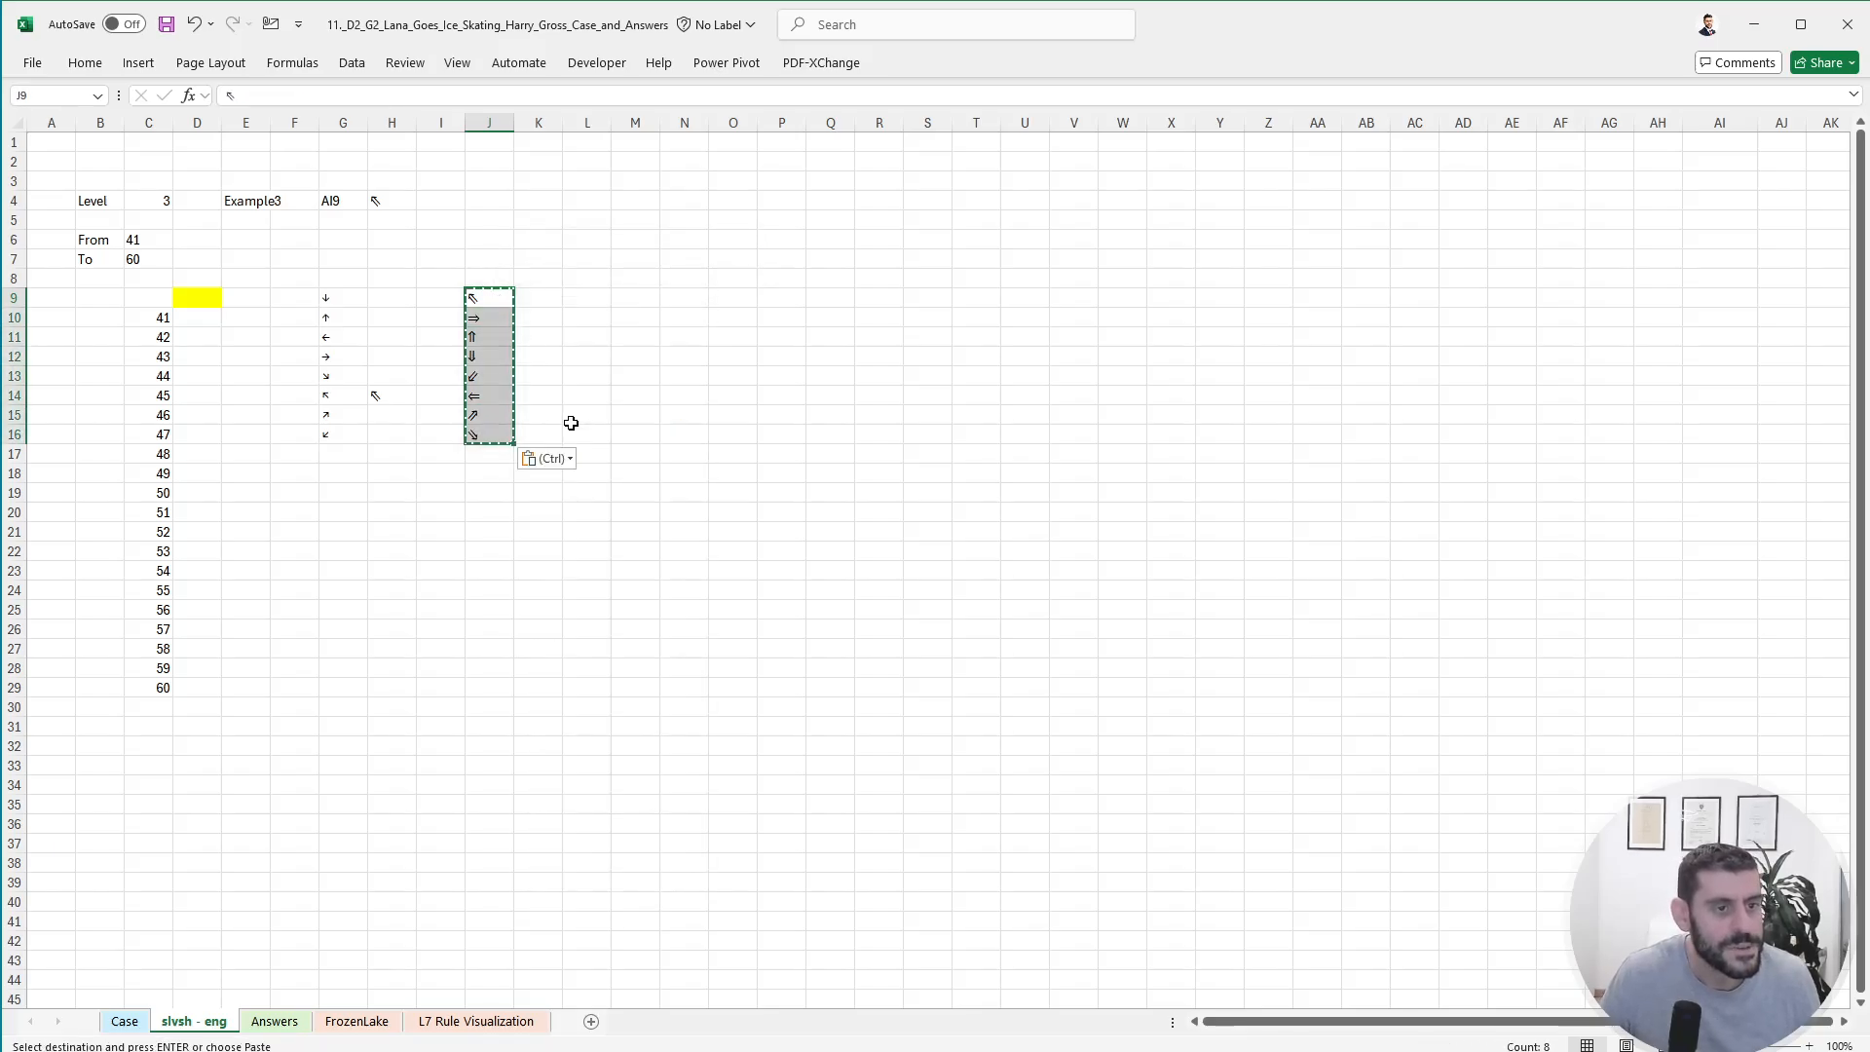
key(Escape)
click(571, 373)
- Move the ⇒, ⇑, ⇓ and ⇖ arrows from column J to H12, H10, H9 and H14, beside their matching symbols
click(492, 319)
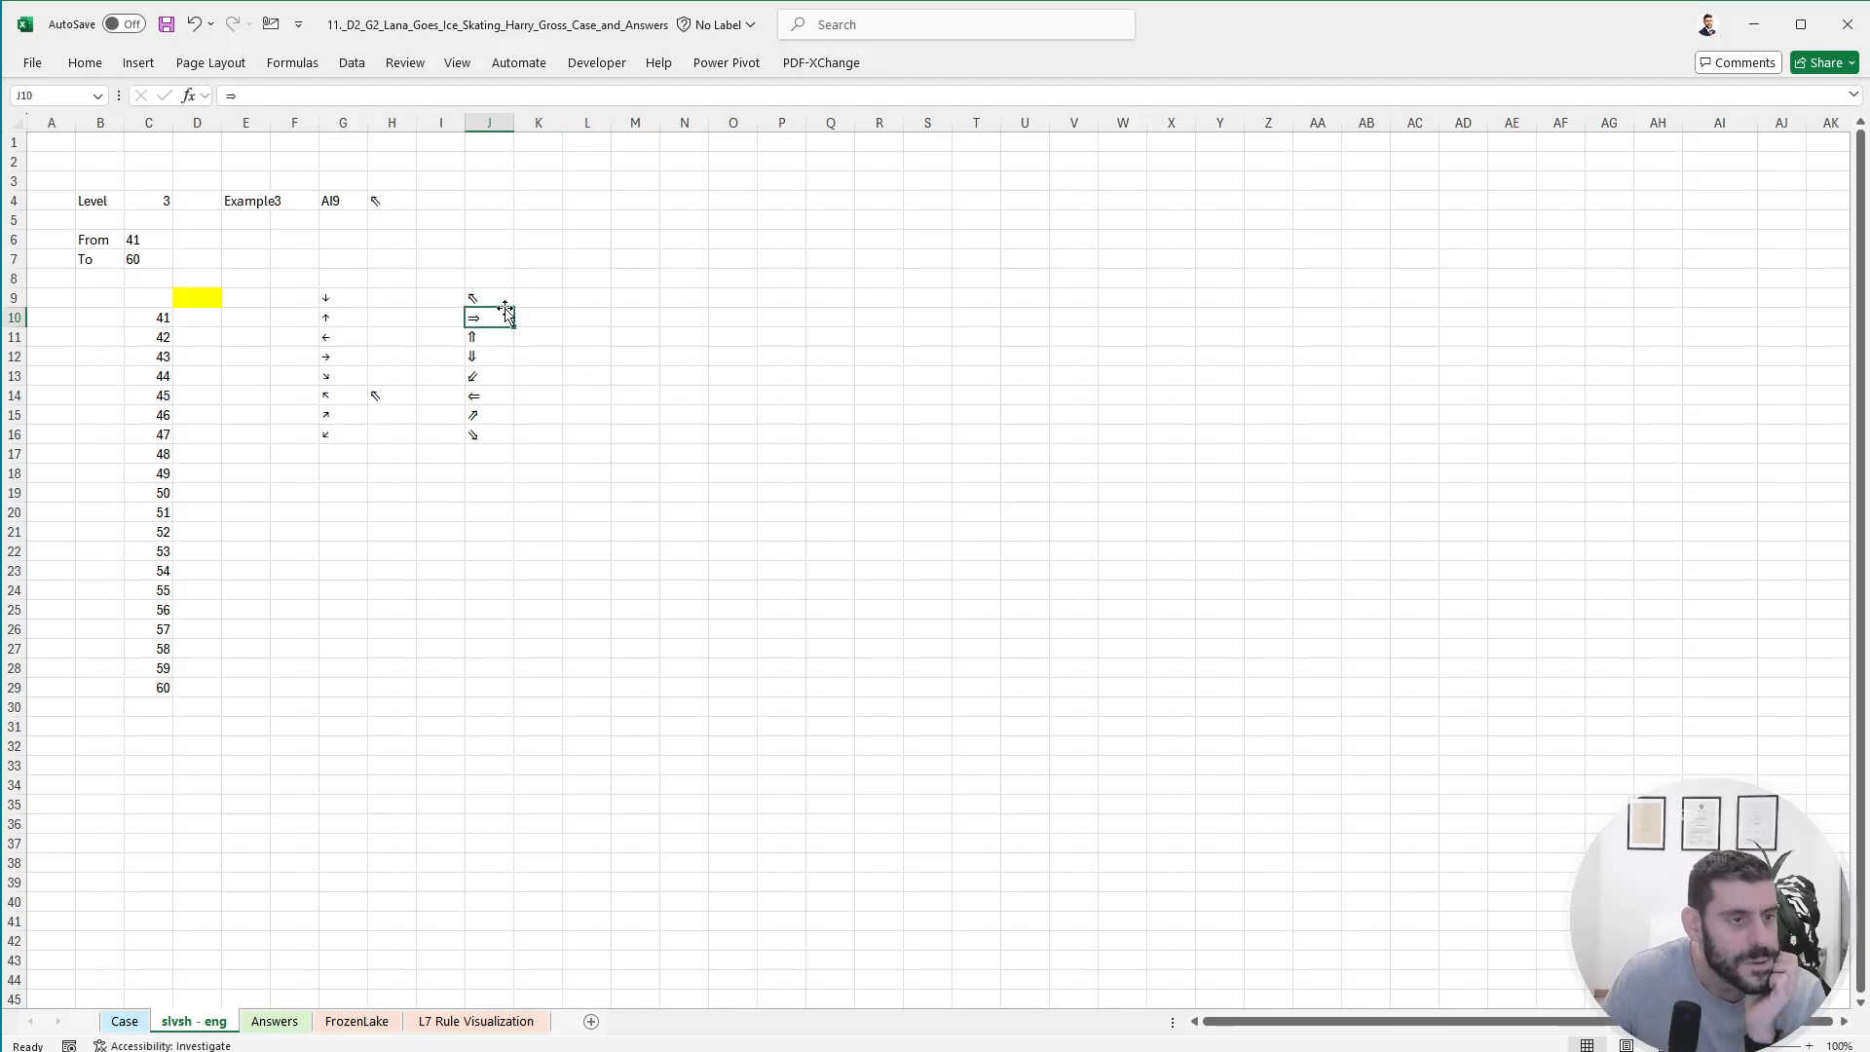
drag(506, 312, 401, 314)
click(492, 338)
click(492, 357)
drag(497, 352, 394, 398)
click(488, 296)
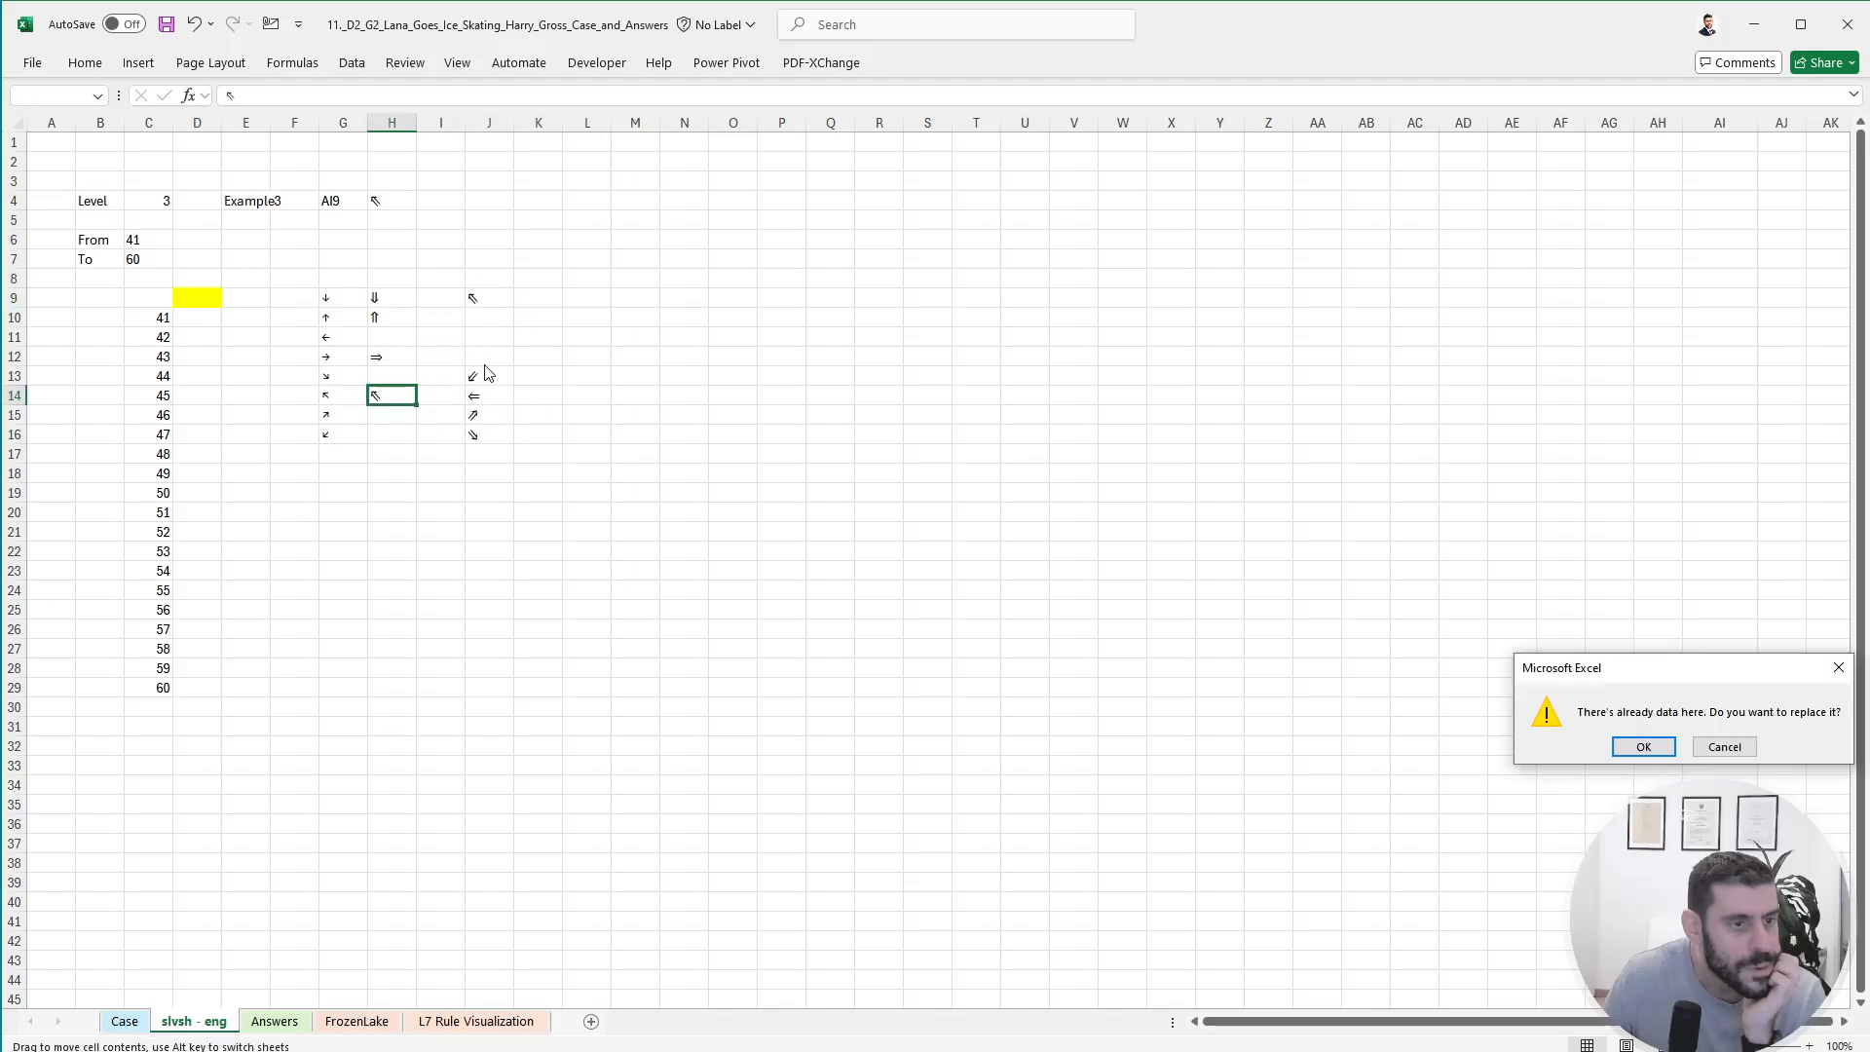
click(1643, 746)
click(448, 359)
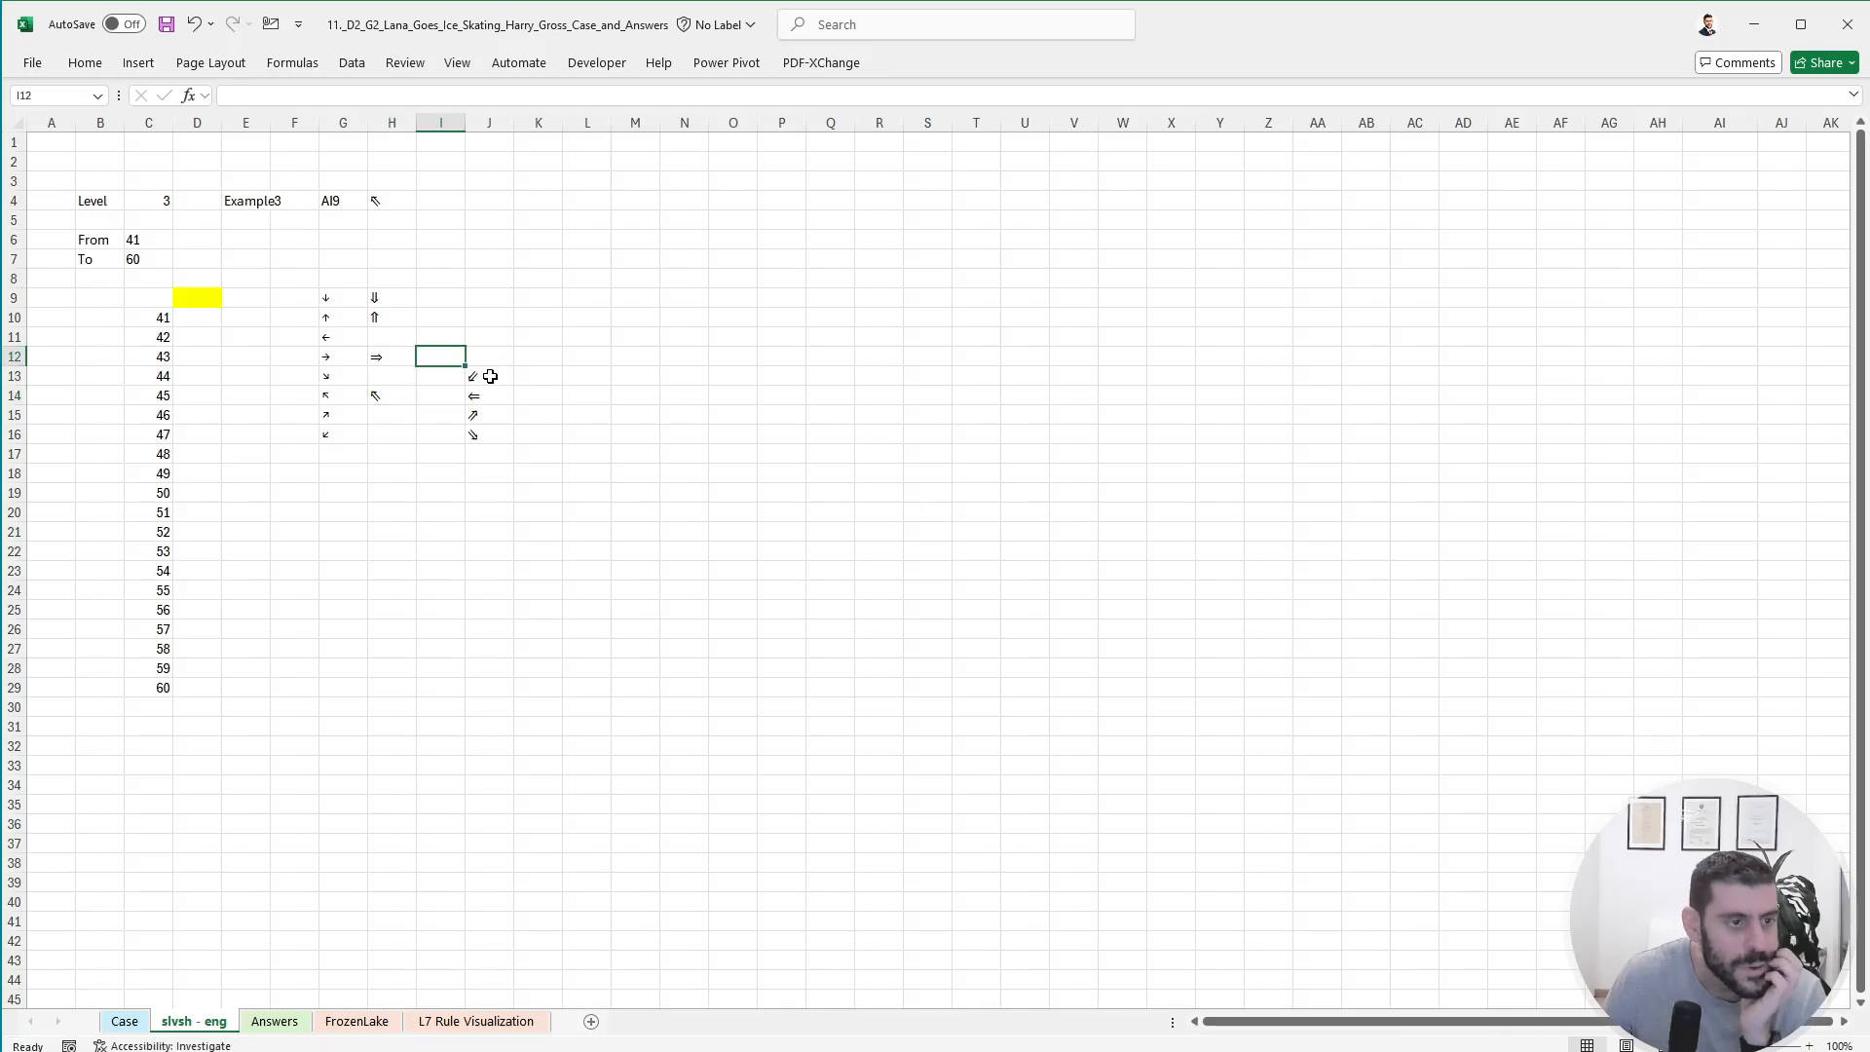
- Move the remaining ⇙, ⇐, ⇗ and ⇘ arrows from column J to H16, H11, H15 and H13
click(492, 377)
drag(495, 368, 394, 434)
click(498, 389)
drag(503, 395, 394, 341)
click(490, 426)
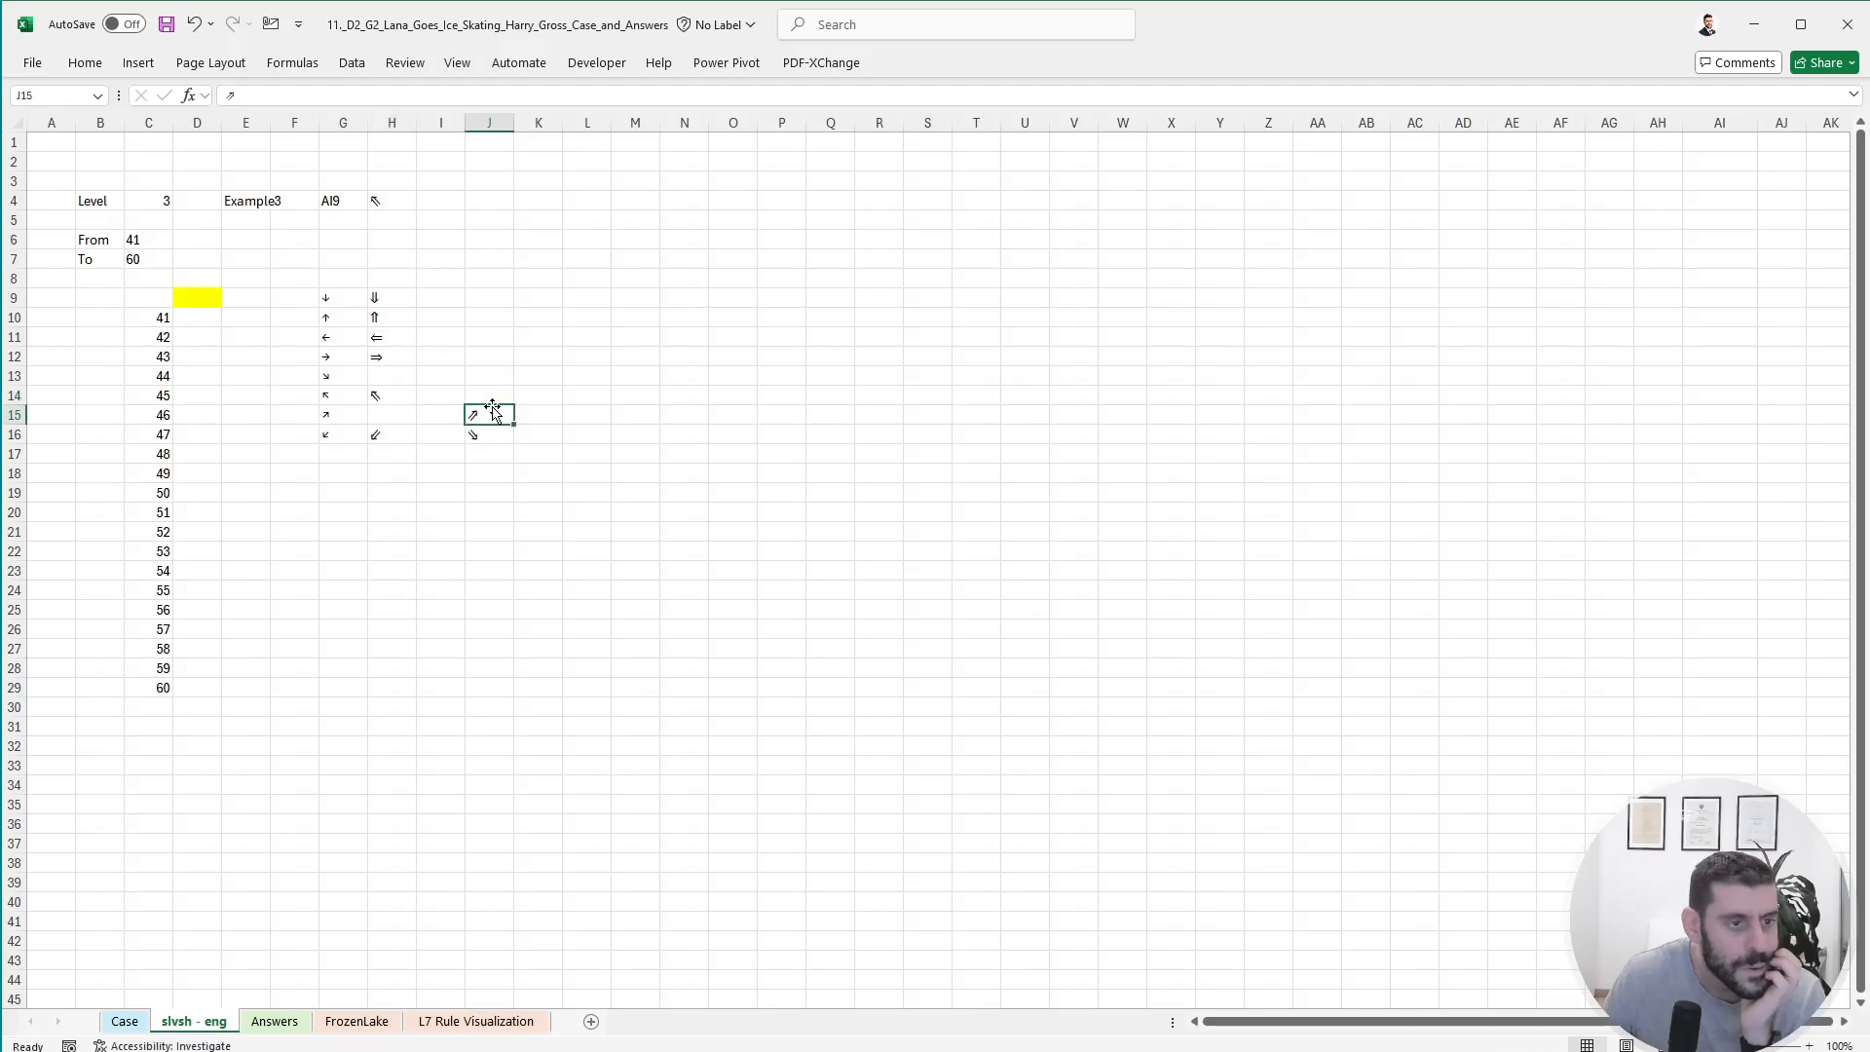
drag(494, 411, 394, 376)
click(489, 434)
- Reference the example's starting cell from G4 in J9
click(492, 298)
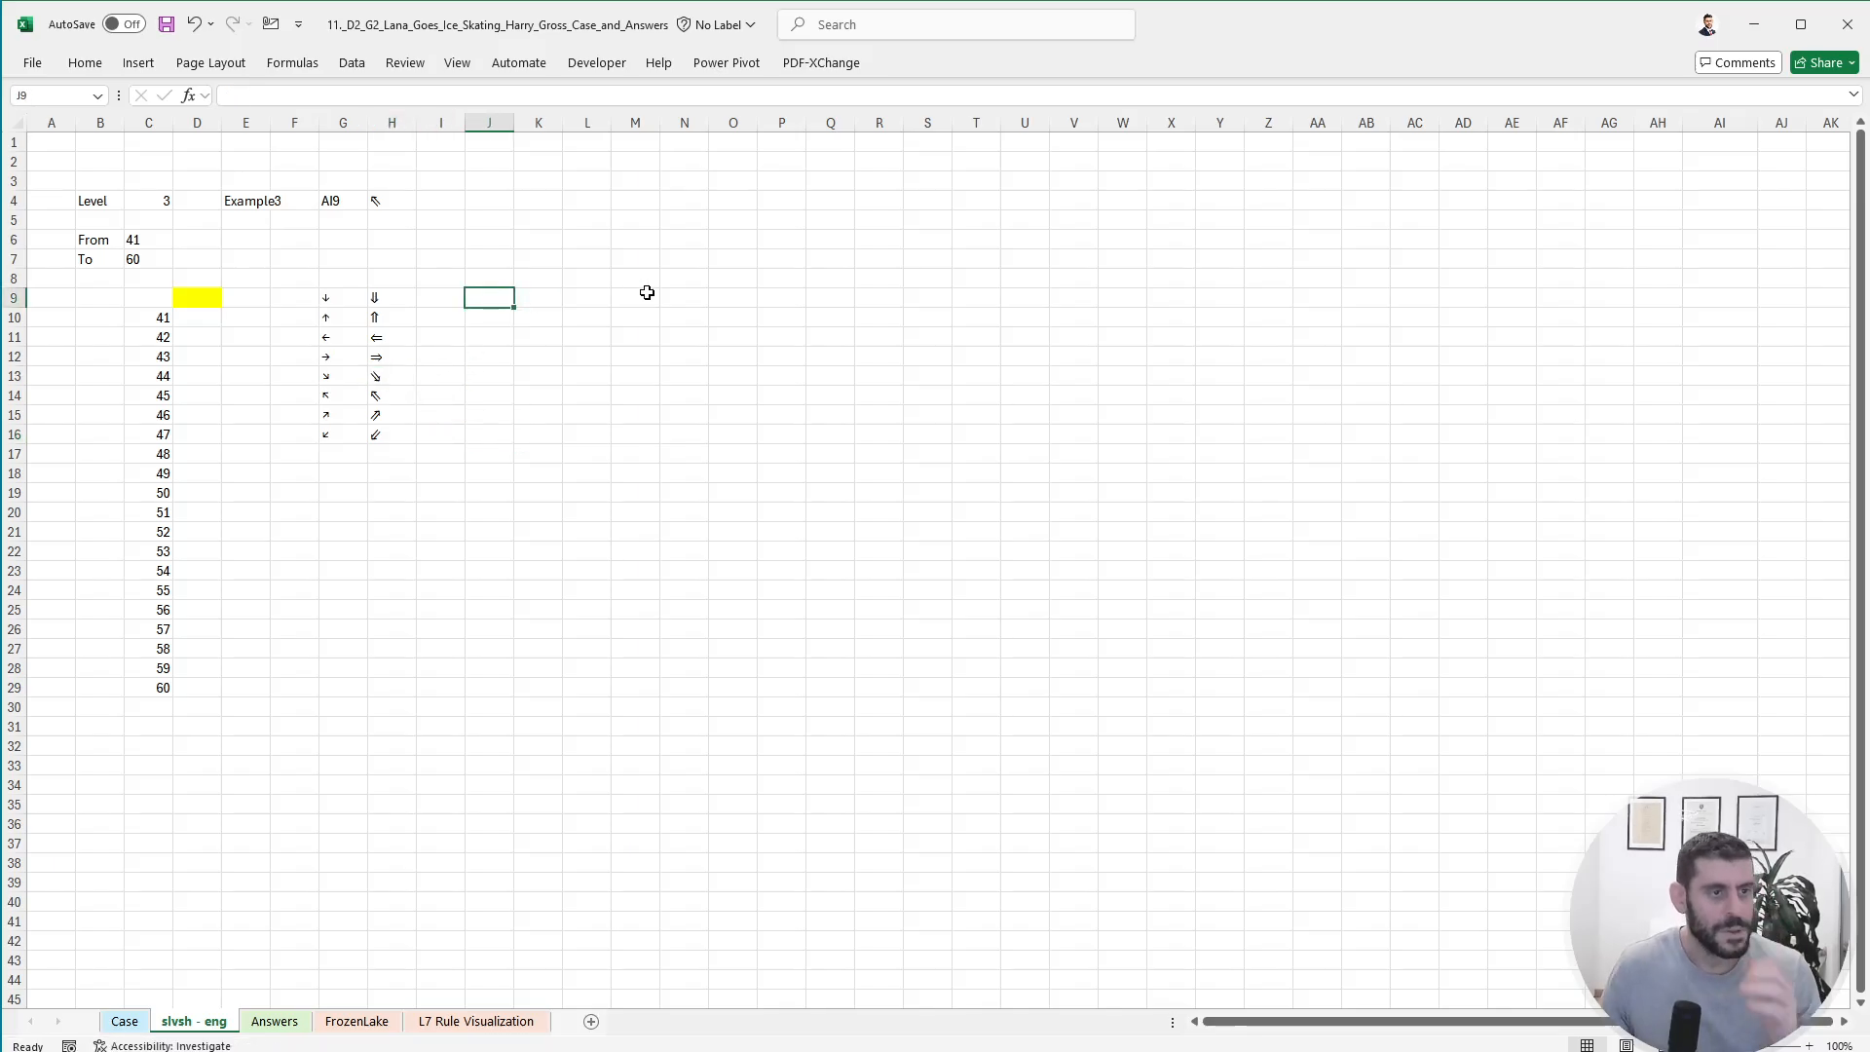
text(=)
key(Left)
key(Left)
key(Left)
key(Up)
key(Up)
key(Up)
key(Up)
key(Up)
key(Return)
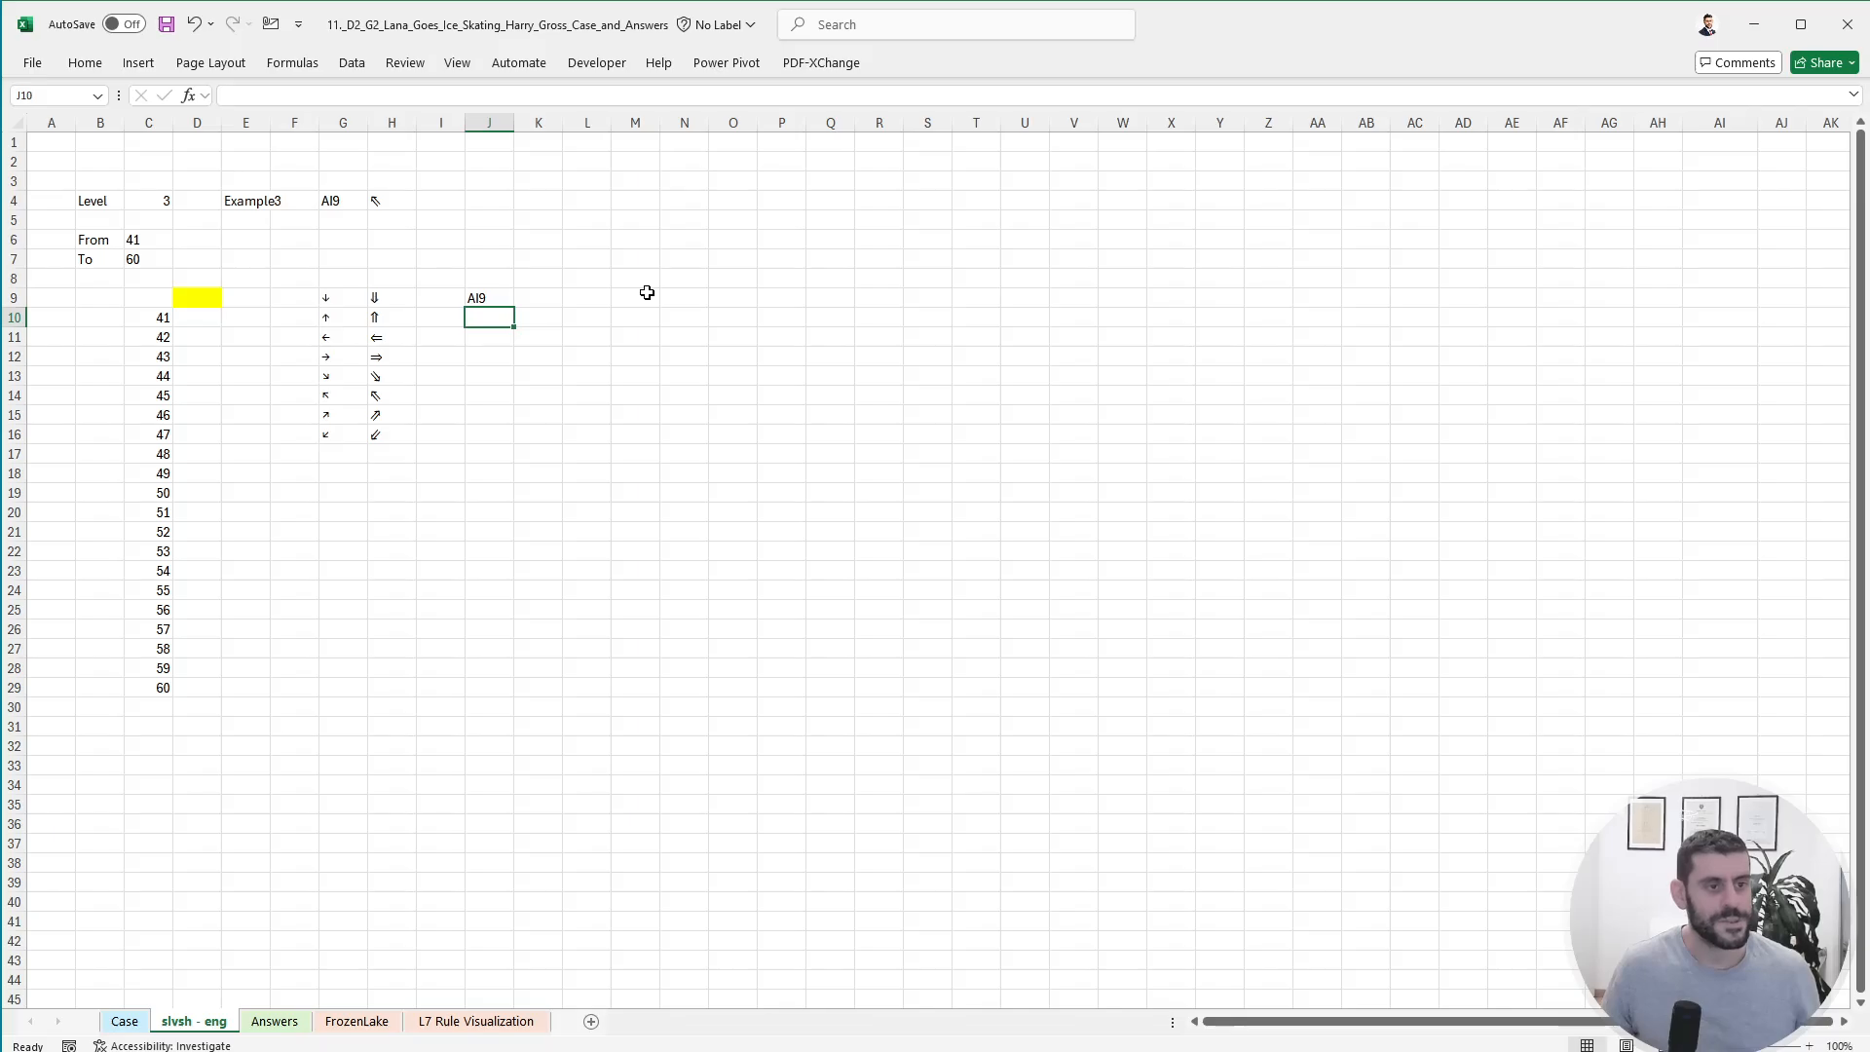
- Reference the example's direction arrow from H4 in K9
key(Up)
key(Right)
text(=)
key(Left)
key(Left)
key(Left)
key(Up)
key(Up)
key(Up)
key(Up)
key(Up)
key(Return)
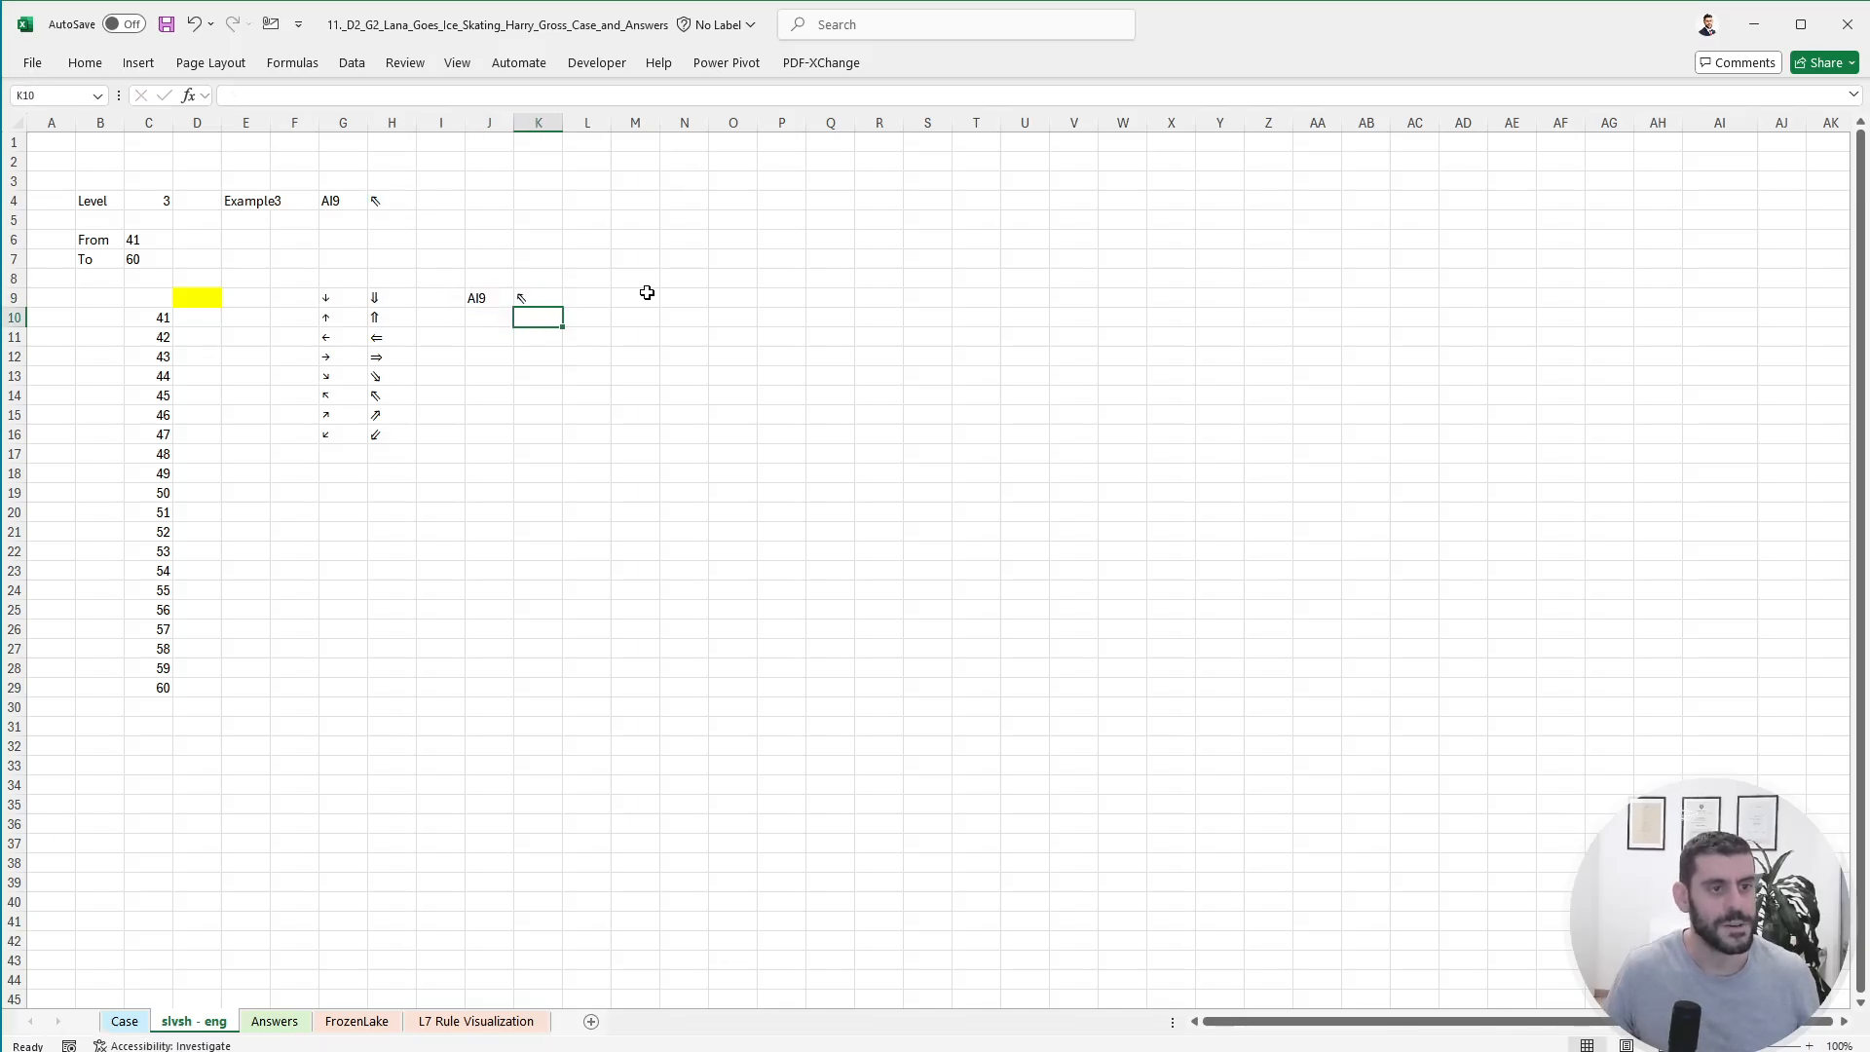
- Translate the K9 arrow in L9 with XLOOKUP(K9,$H$9:$H$16,$G$9:$G$16)
key(Up)
key(Right)
text(+xl)
key(Tab)
key(Left)
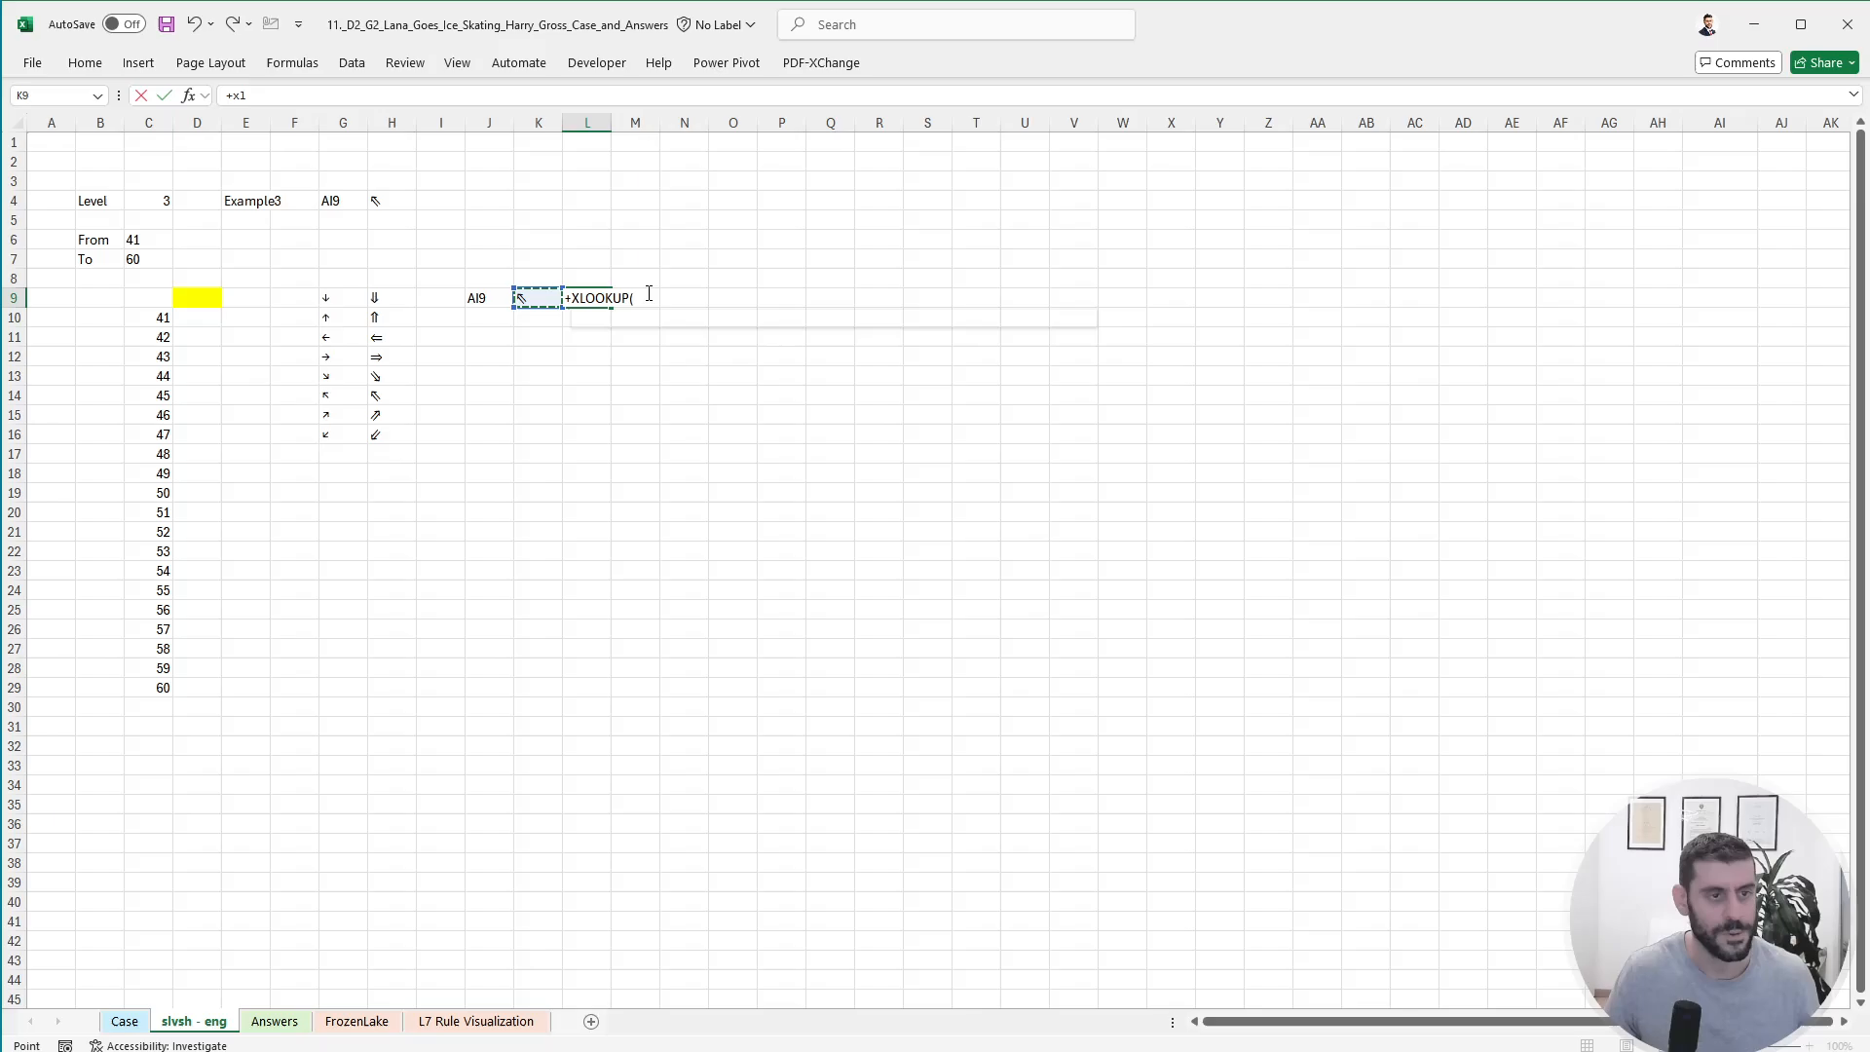
text(,)
key(Left)
key(Left)
key(Left)
key(Left)
key(ctrl+shift+Down)
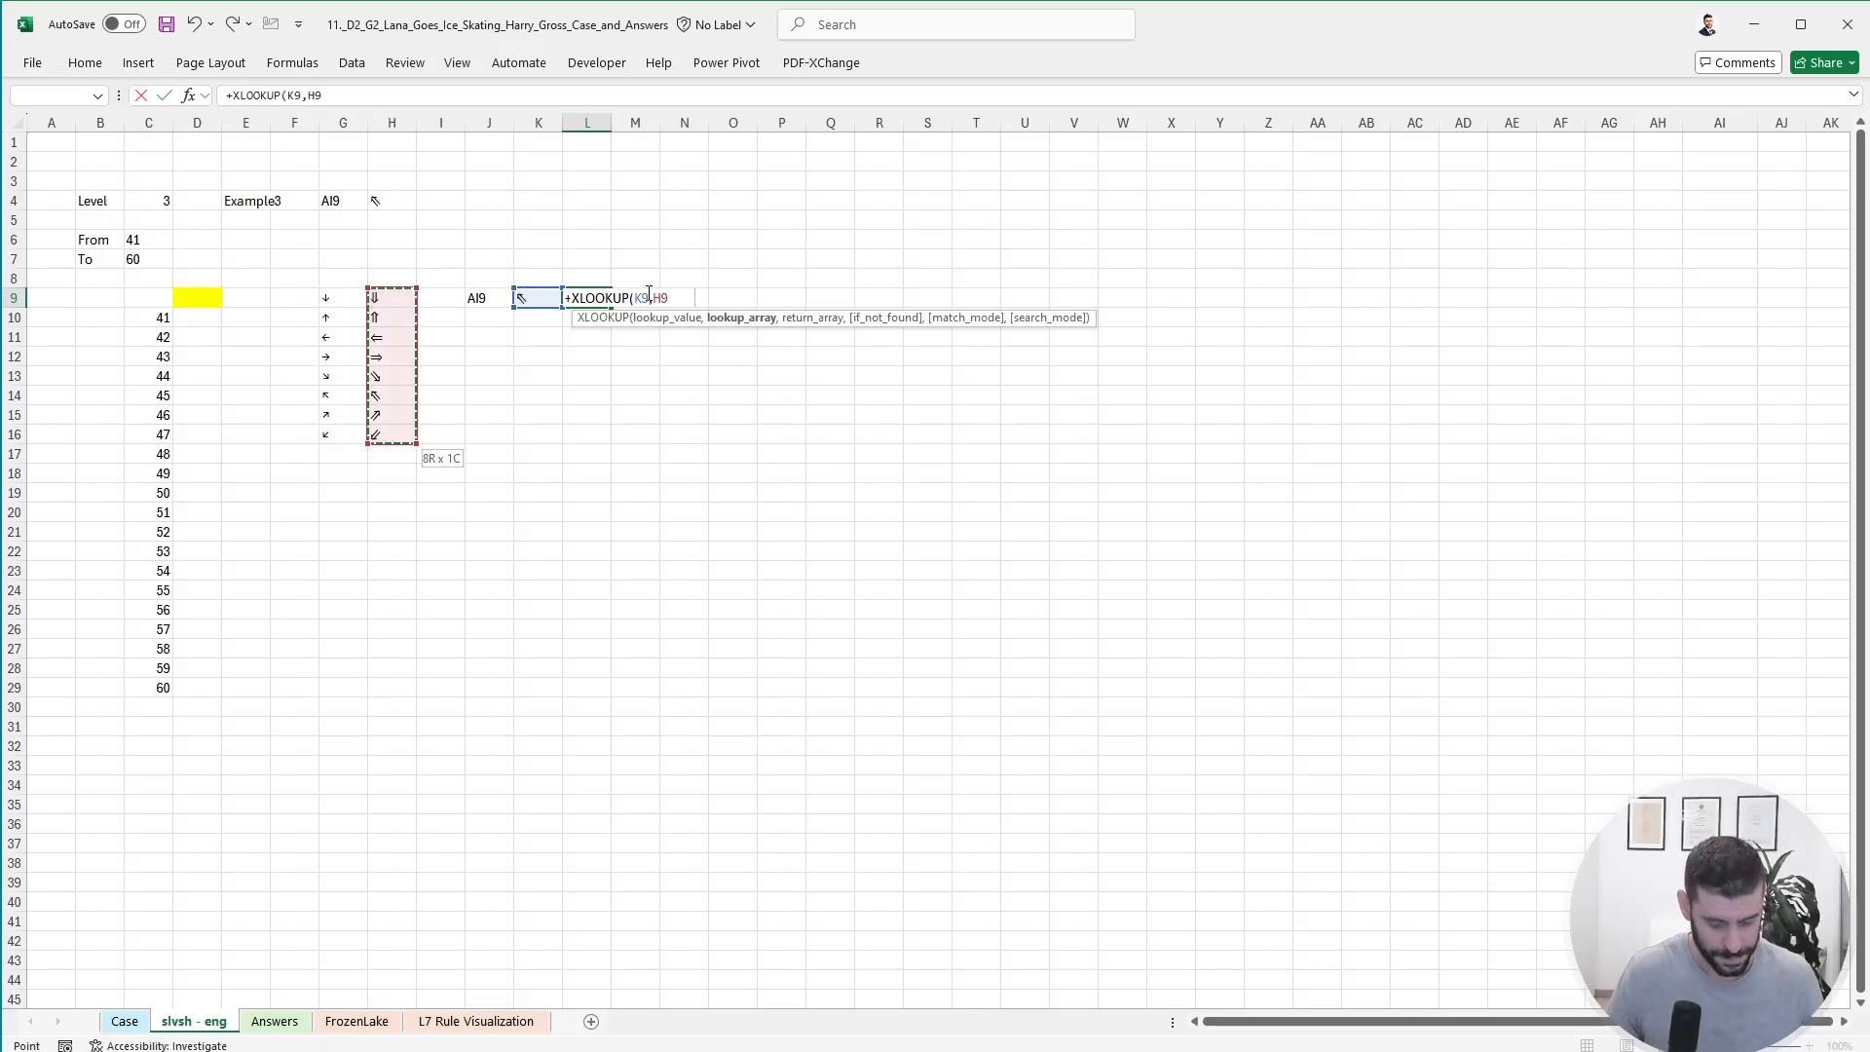
key(F4)
text(,)
key(Left)
key(Left)
key(Left)
key(Left)
key(Left)
key(ctrl+shift+Down)
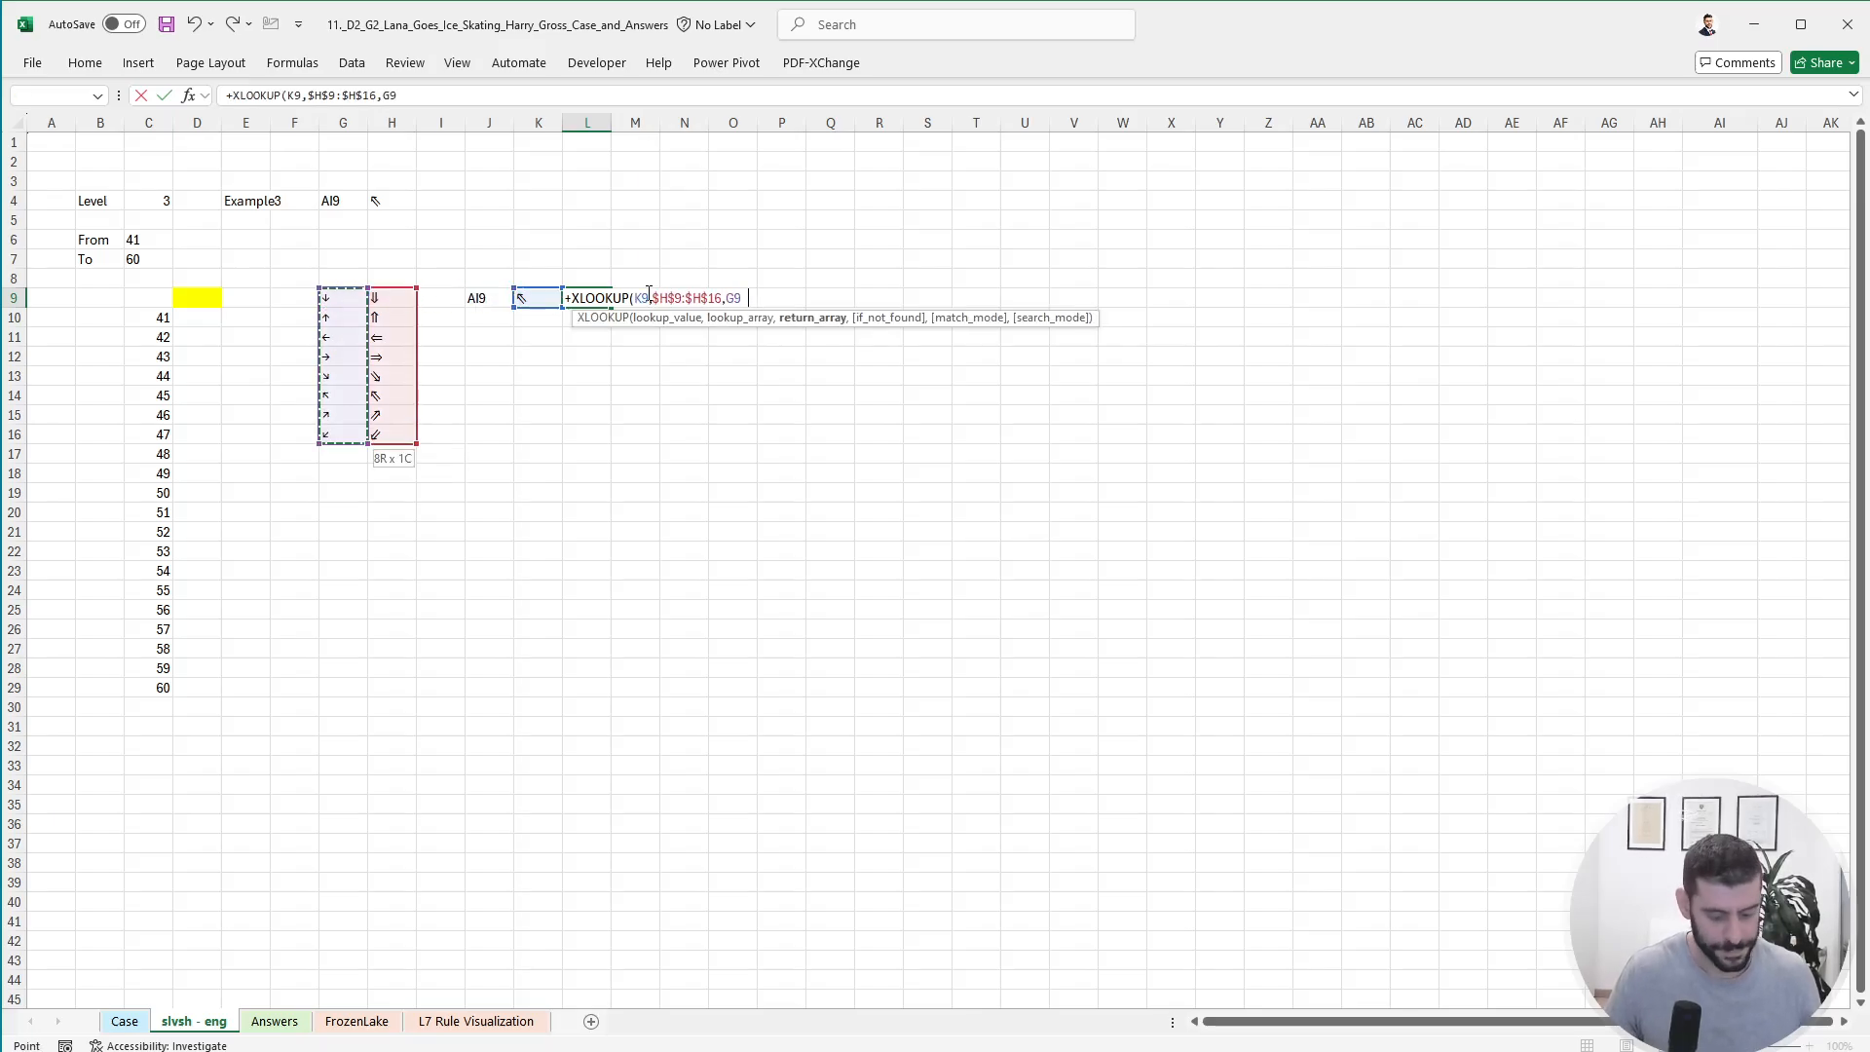
key(F4)
key(Return)
- Check the Level 3 rules on the Case sheet and compute the next cell in M9 with my.pathfinder(J9,L9,0)
click(646, 292)
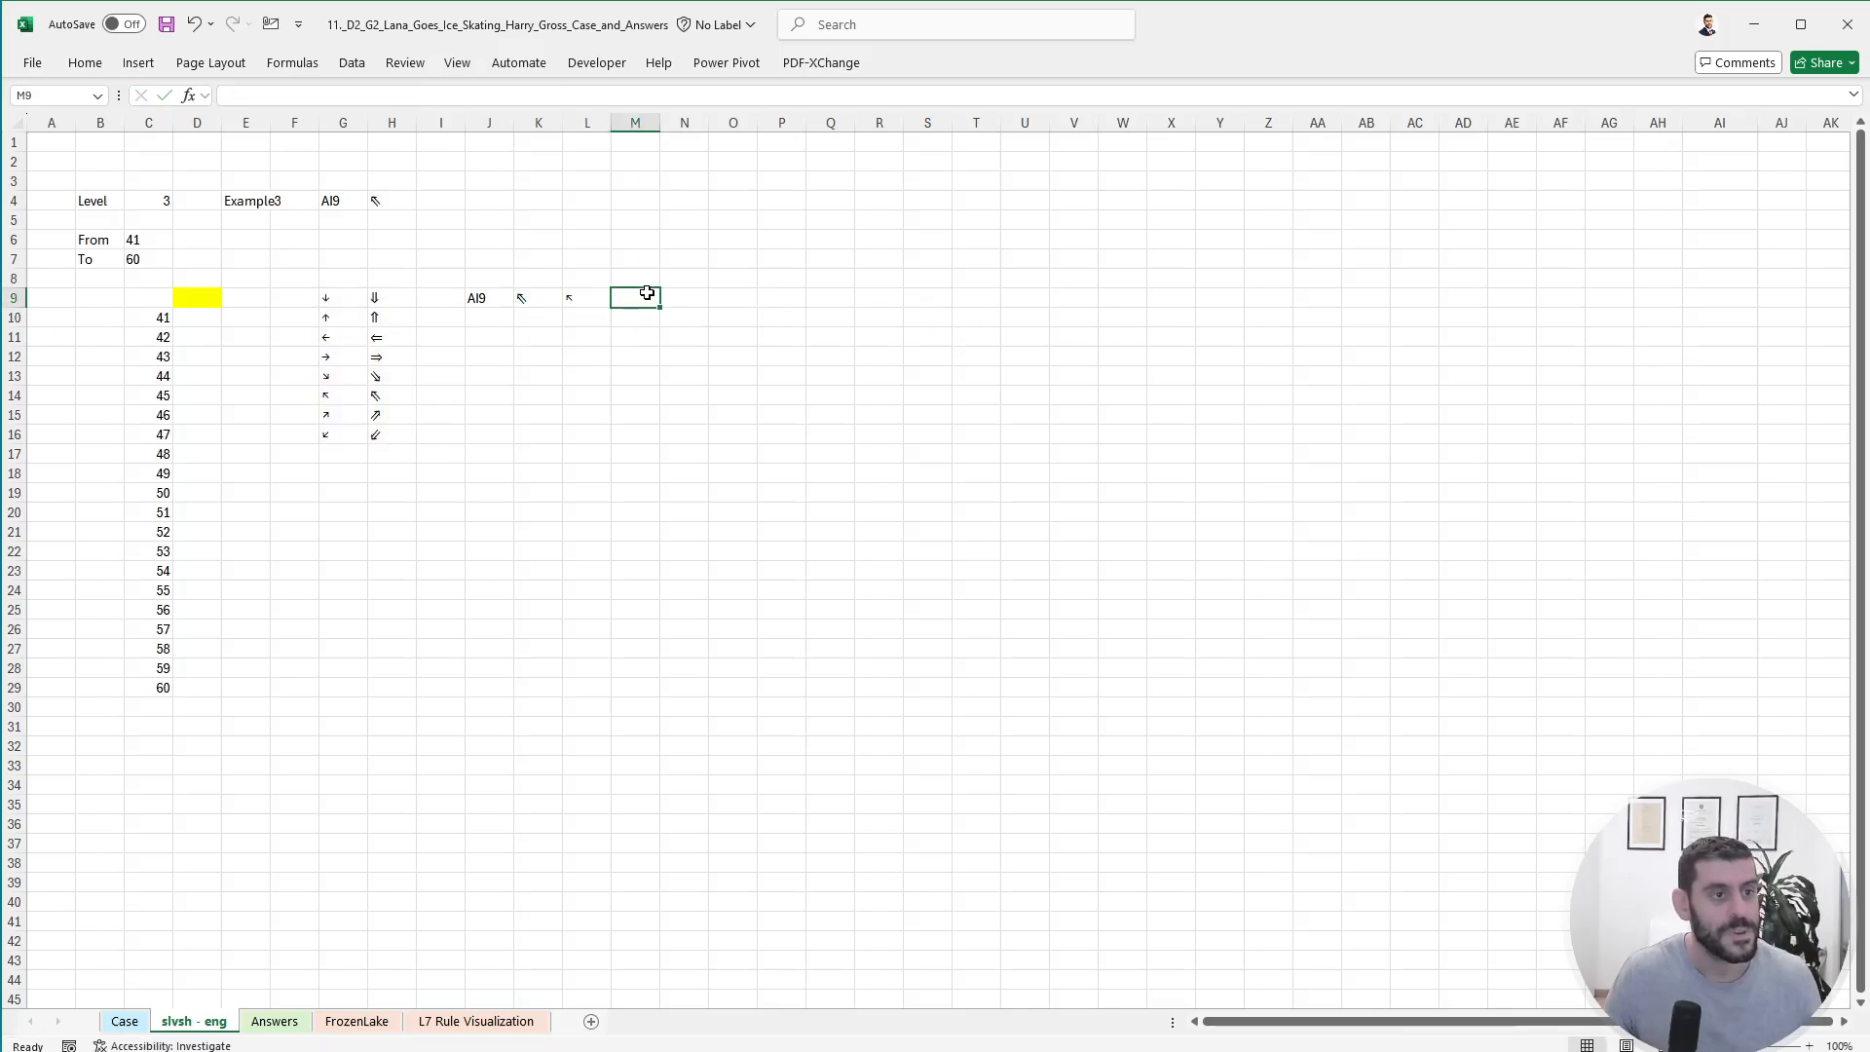
click(127, 1023)
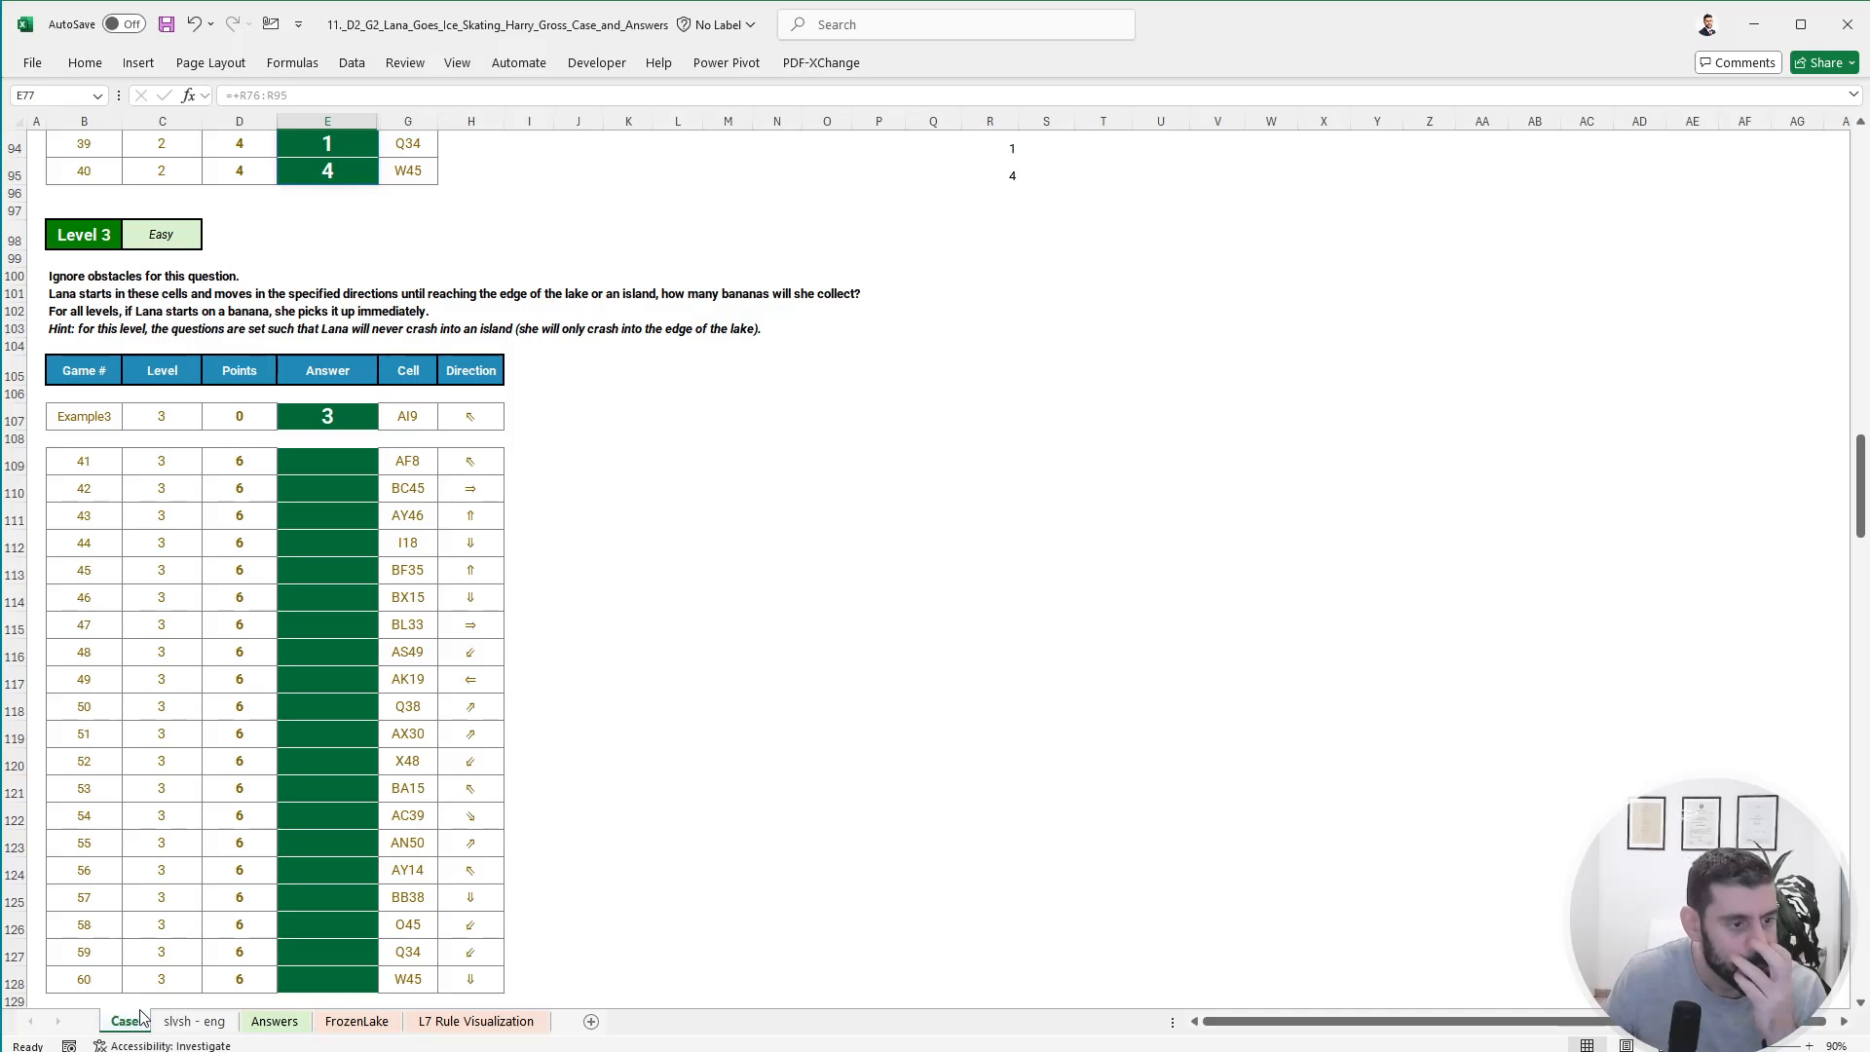
click(180, 1022)
text(+)
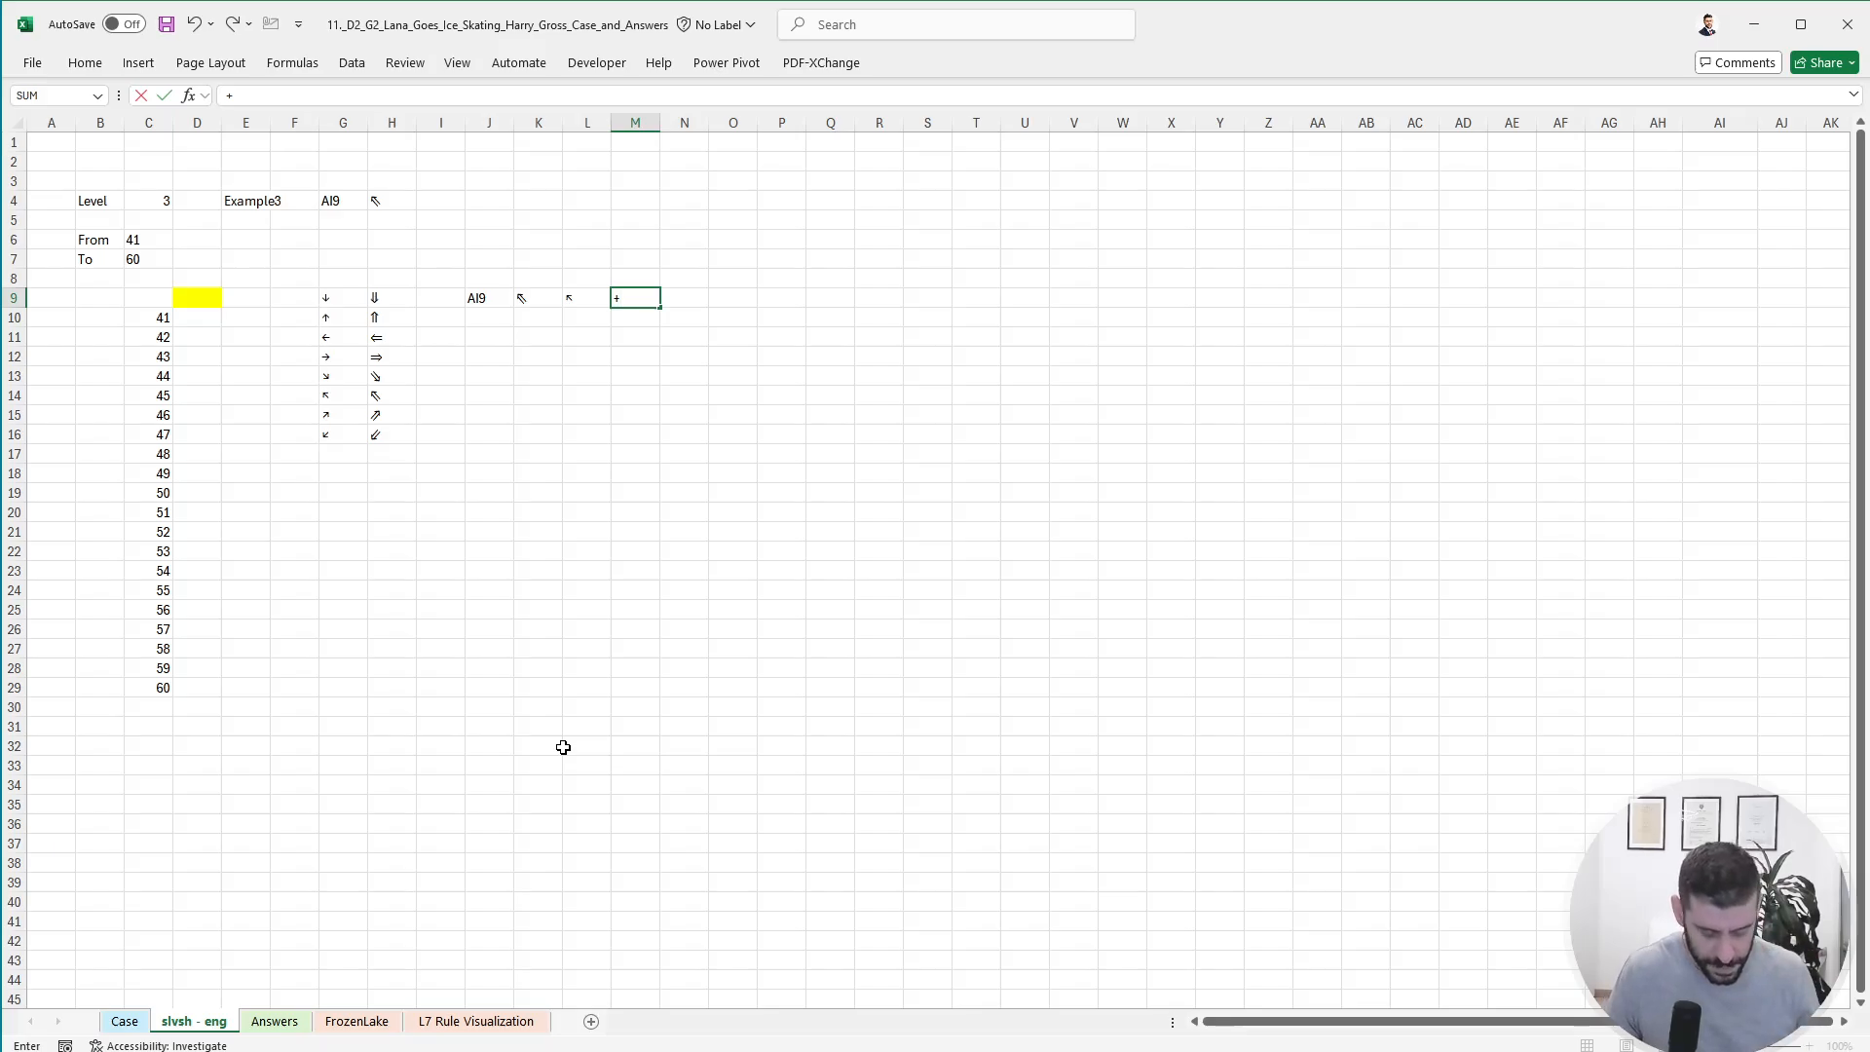
key(Escape)
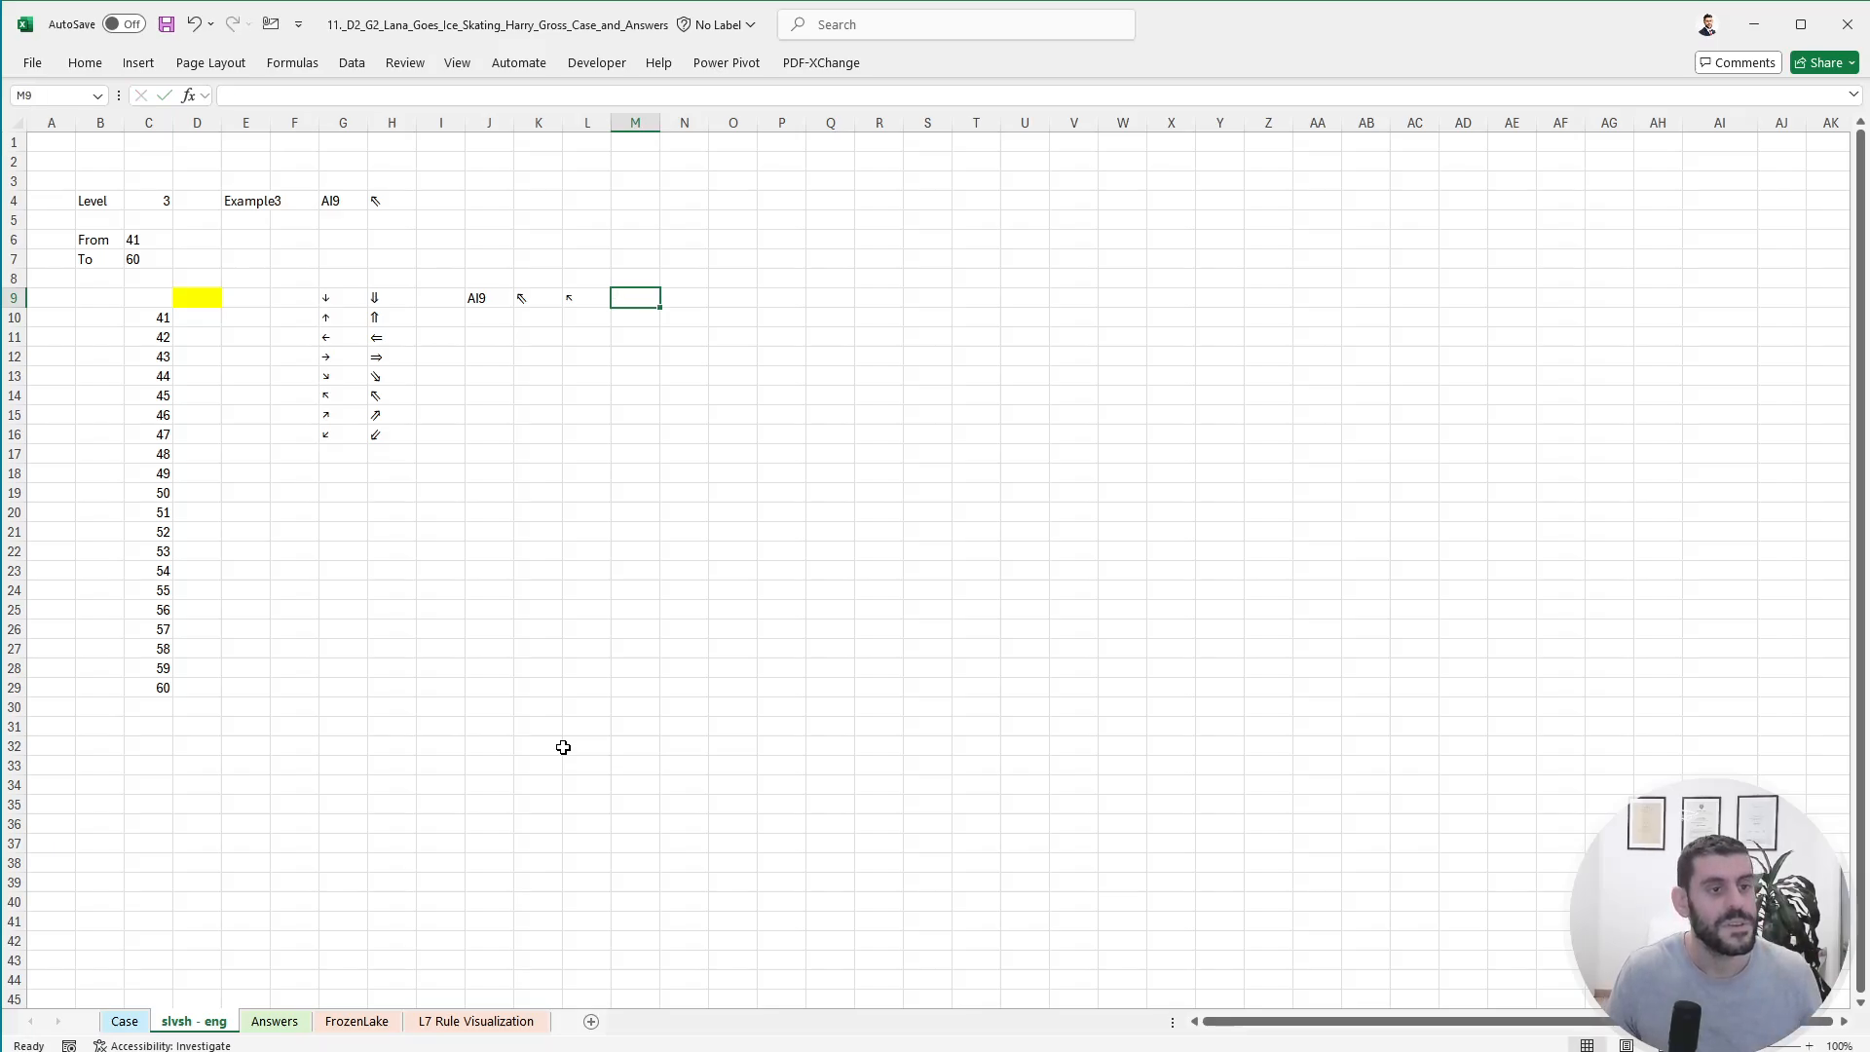
text(+)
text(my.pa)
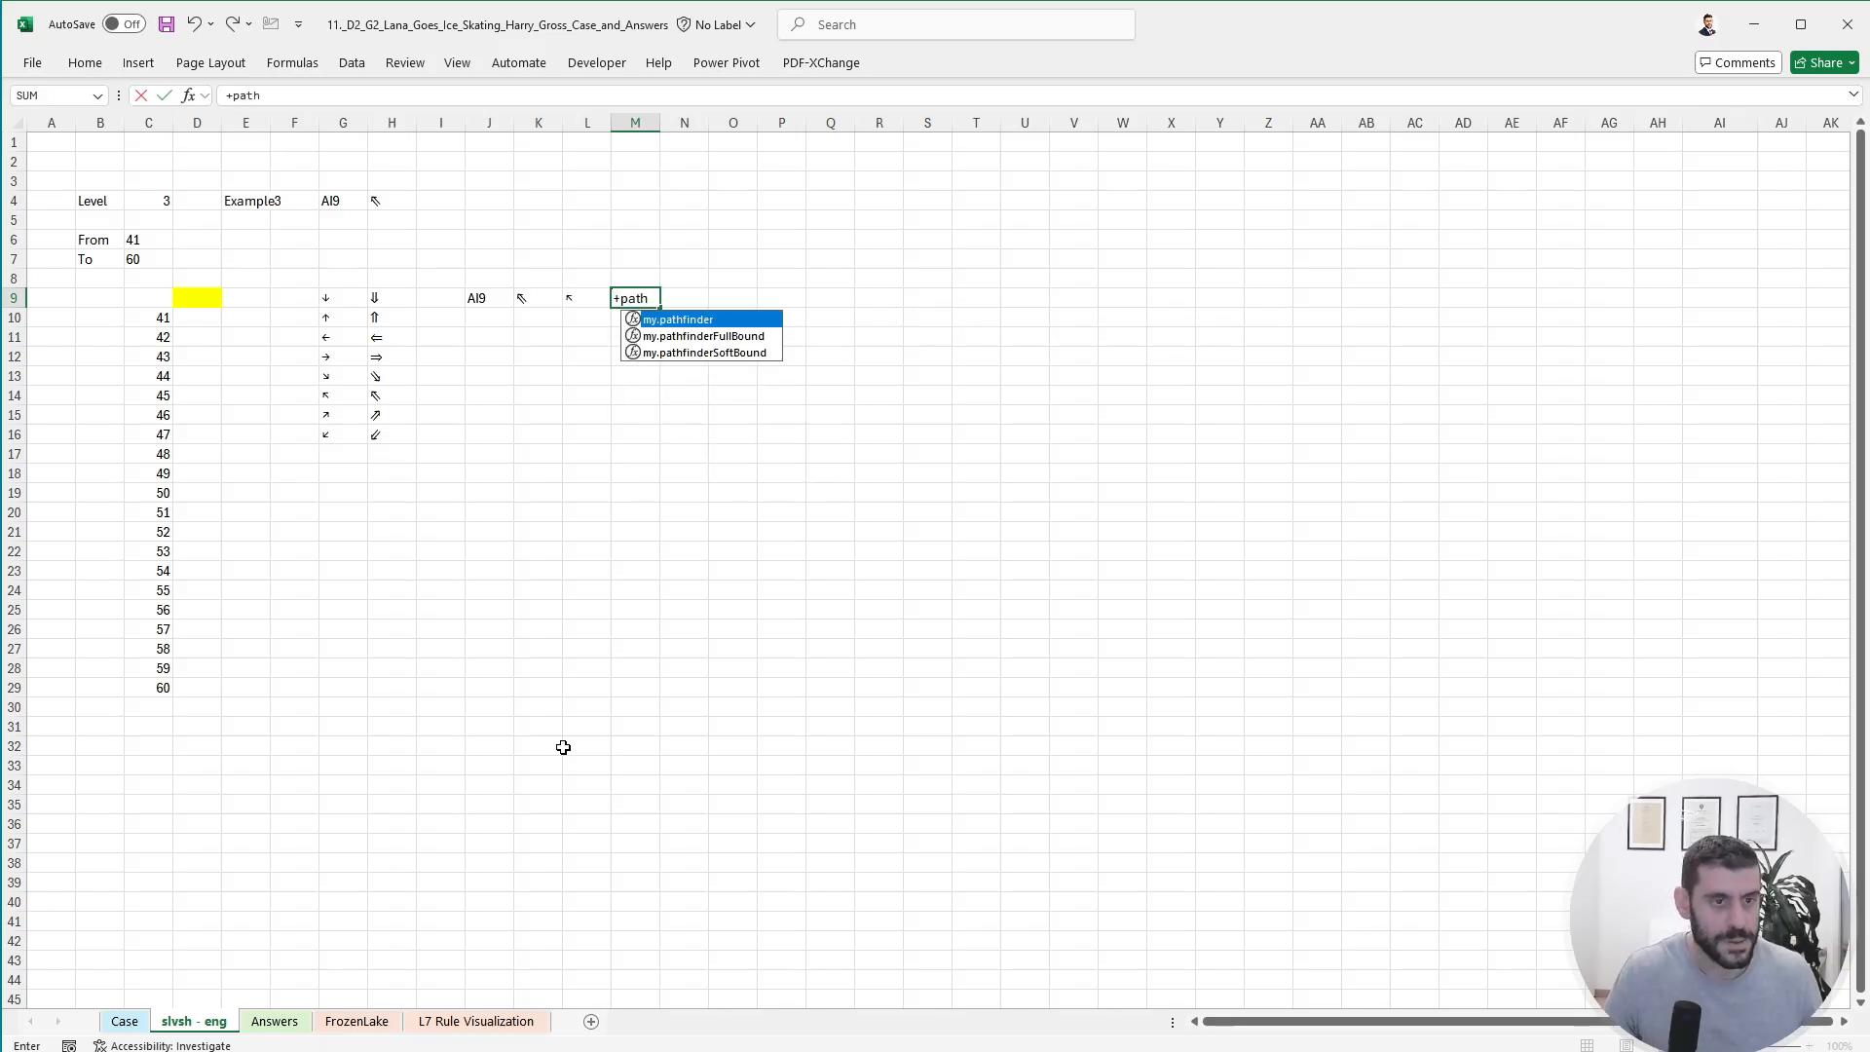
key(Tab)
key(Left)
key(Left)
key(Left)
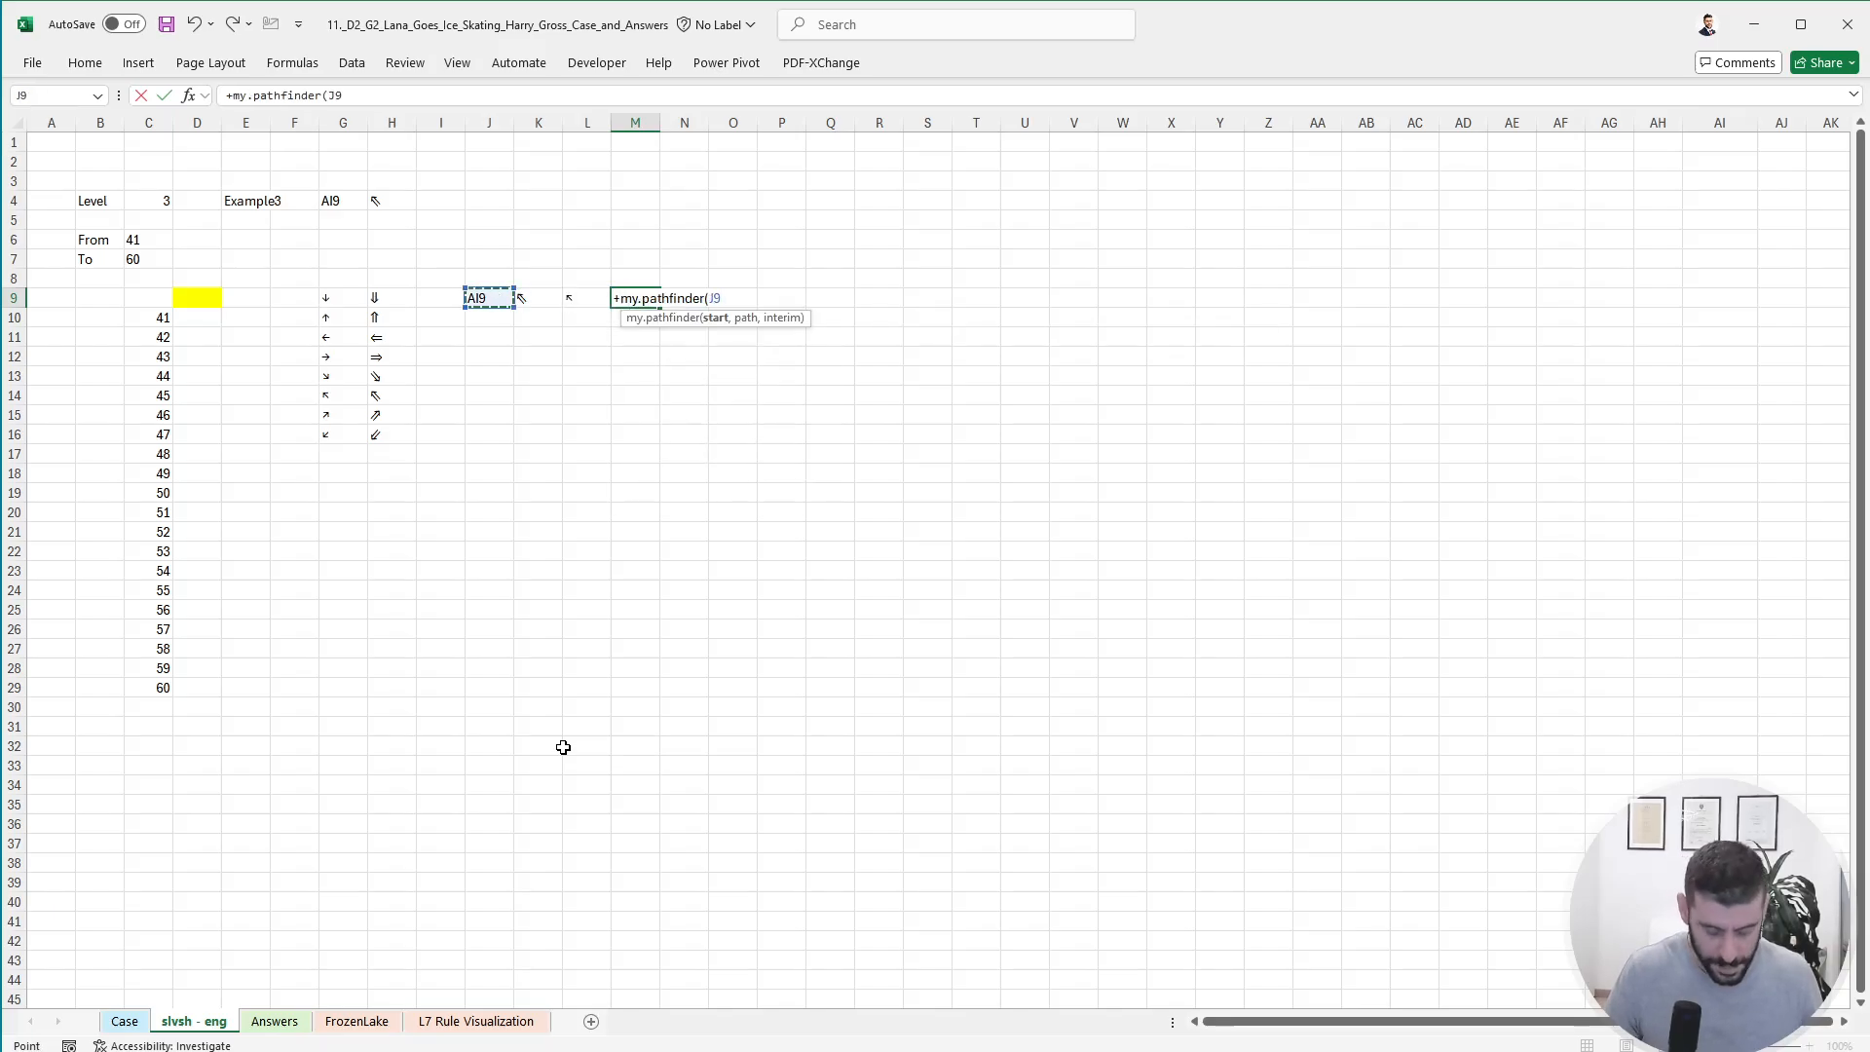
text(,)
key(Left)
text())
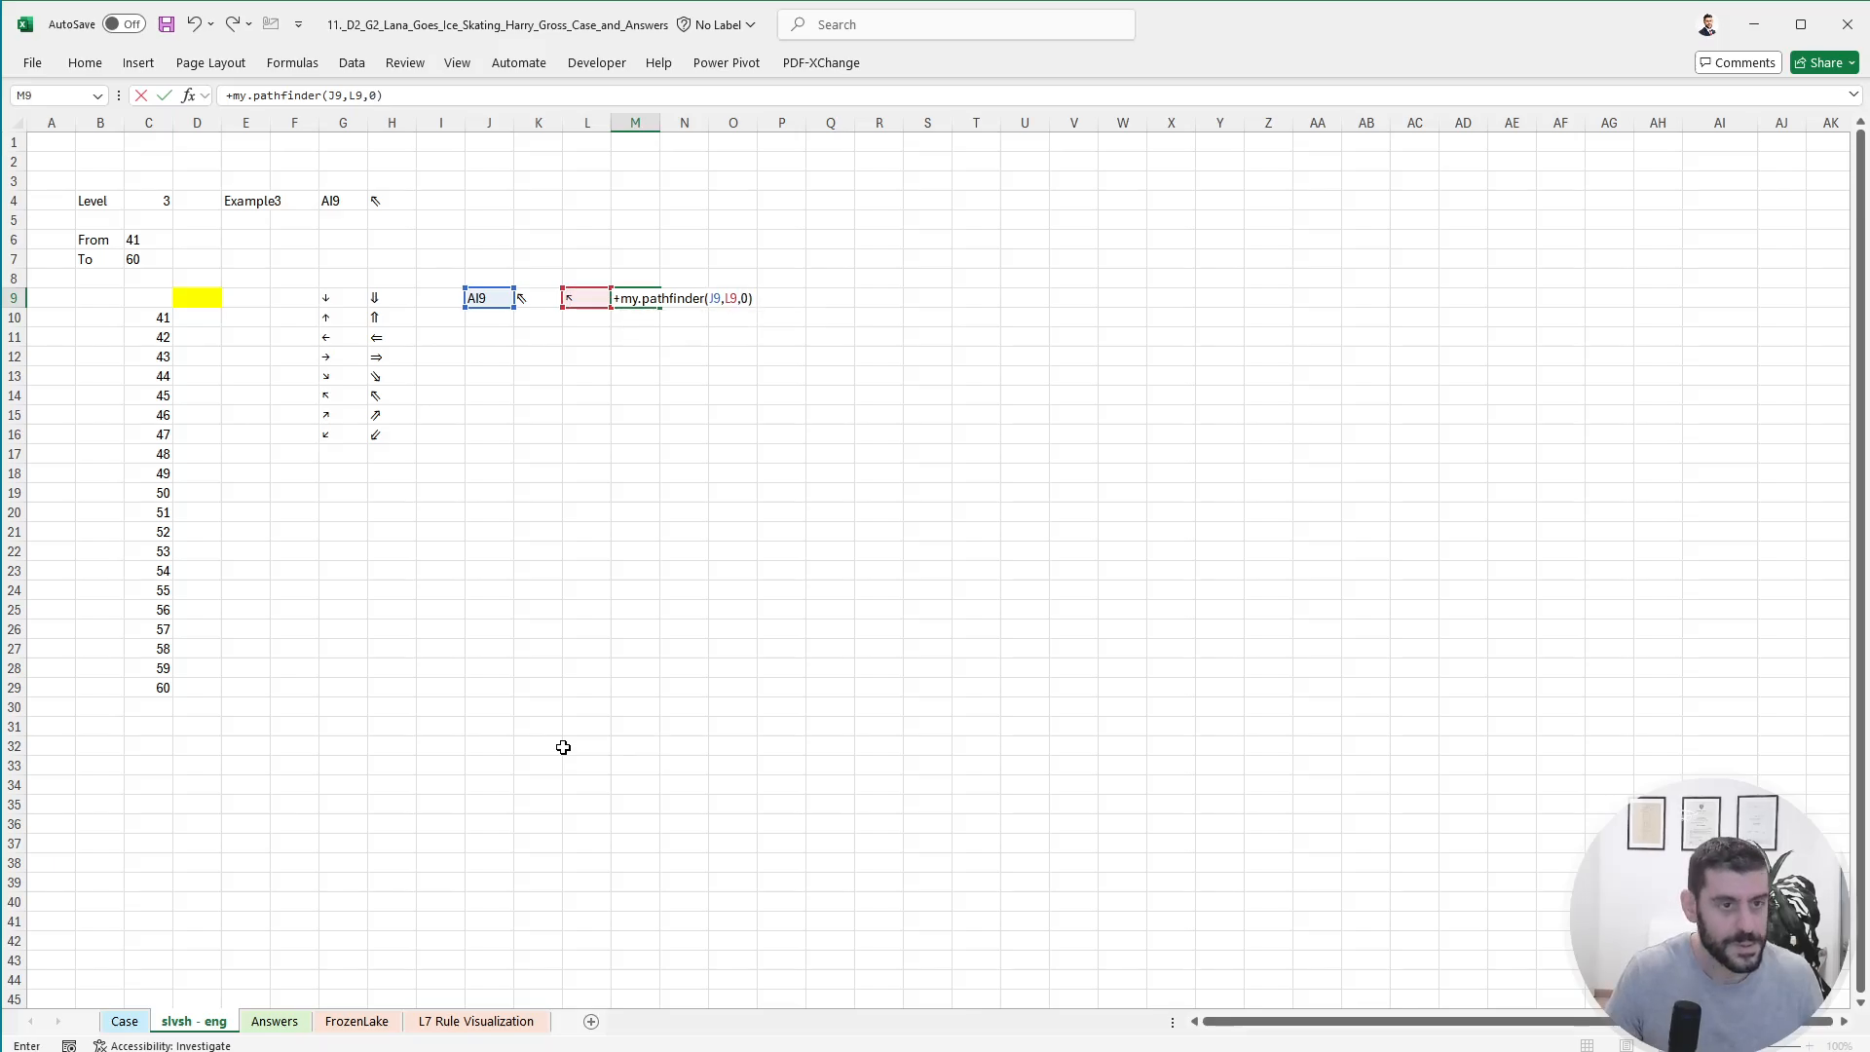
key(Return)
- Set J10 to reference the next cell computed in M9
key(Left)
key(Left)
key(Left)
text(+)
key(Up)
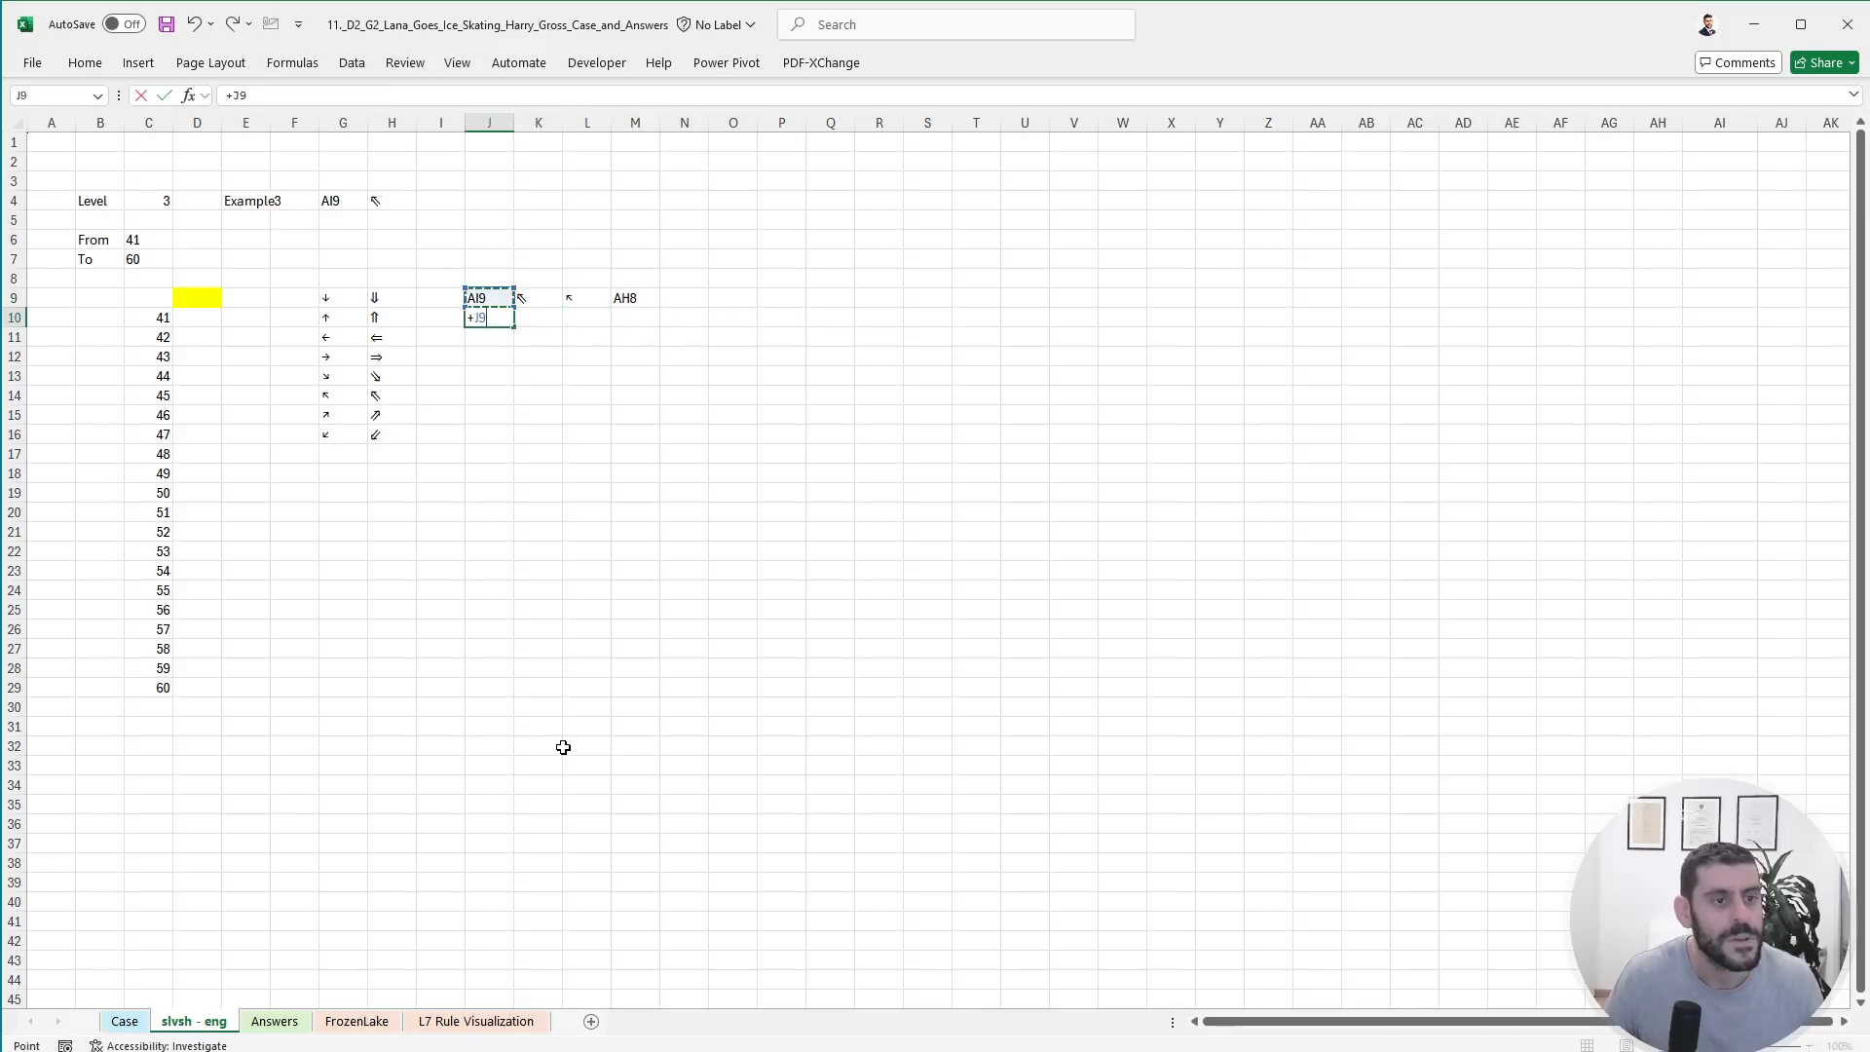
key(Right)
key(Right)
key(Right)
key(Return)
- Insert a column before the path table and number its steps from J9 with SEQUENCE(100)
key(ctrl+space)
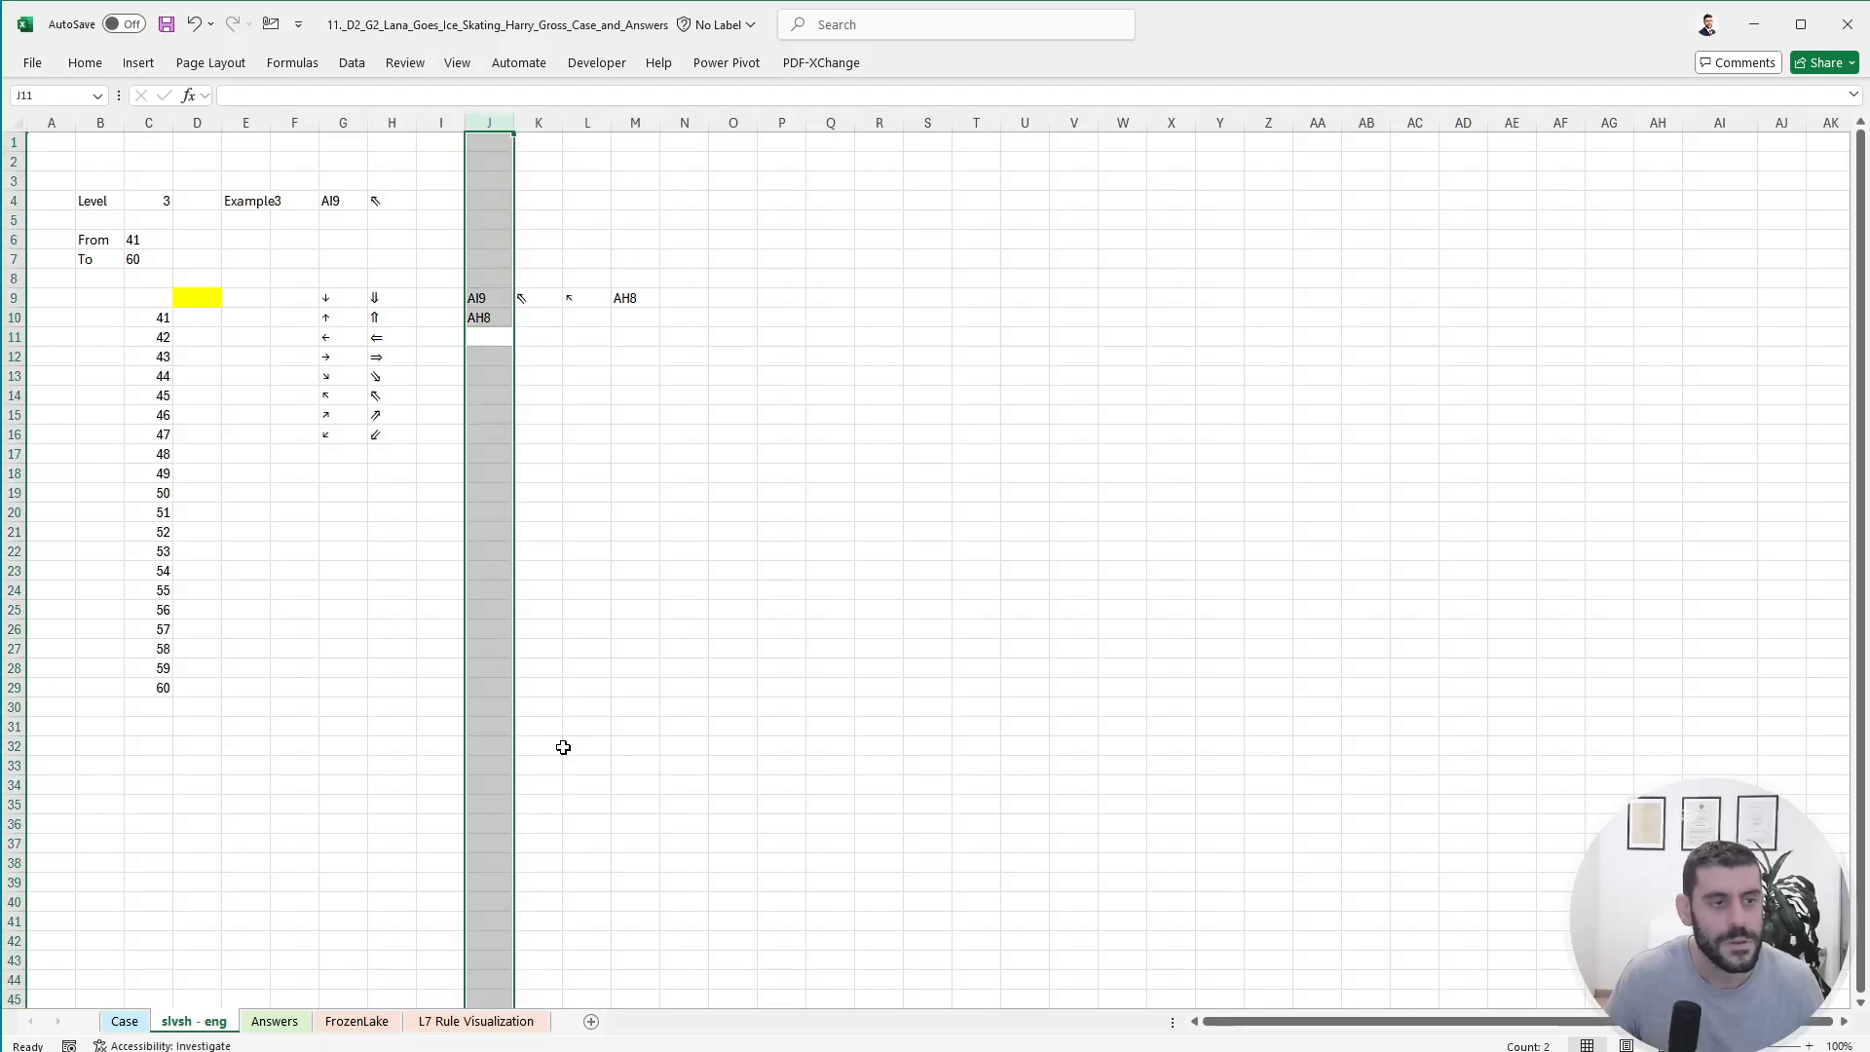
key(ctrl+plus)
key(Up)
key(Up)
text(+seq)
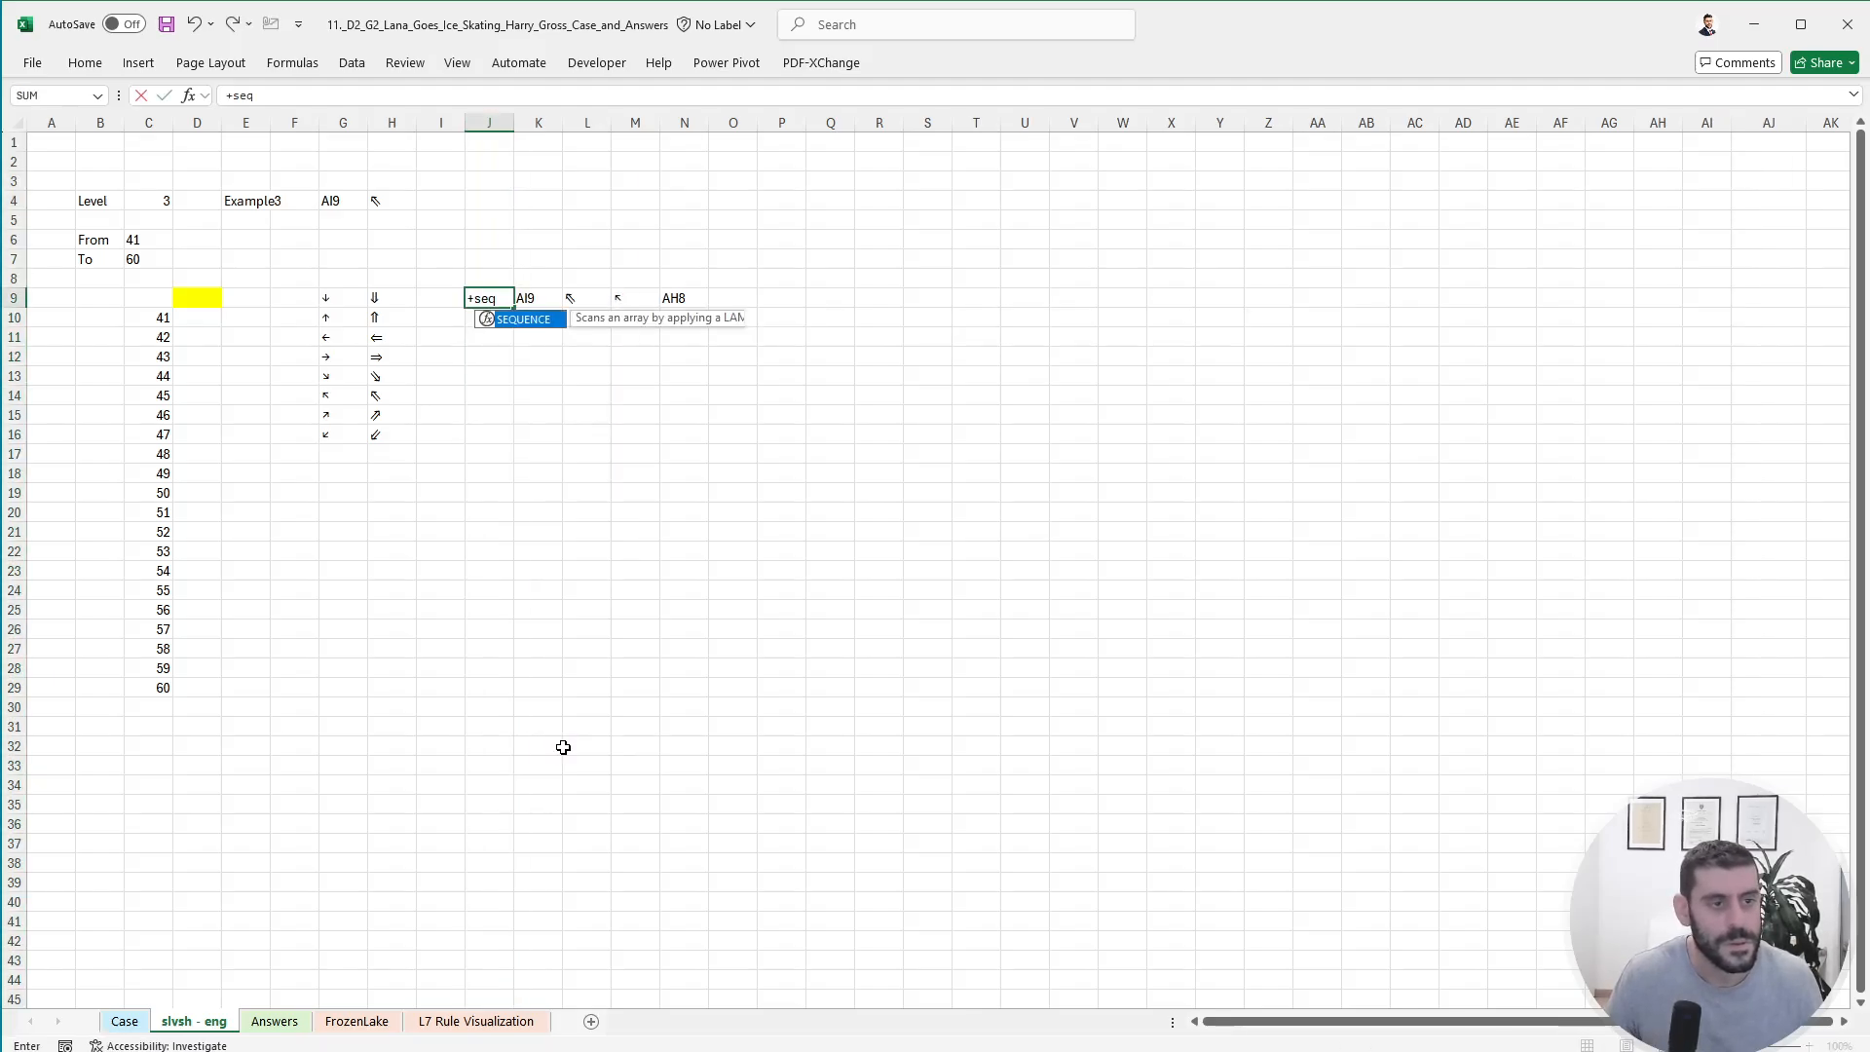
key(Tab)
text(100)
key(Return)
- Carry the direction into L10 with a reference to L9, and fill the M9 and N9 formulas down to row 10
key(Right)
key(Right)
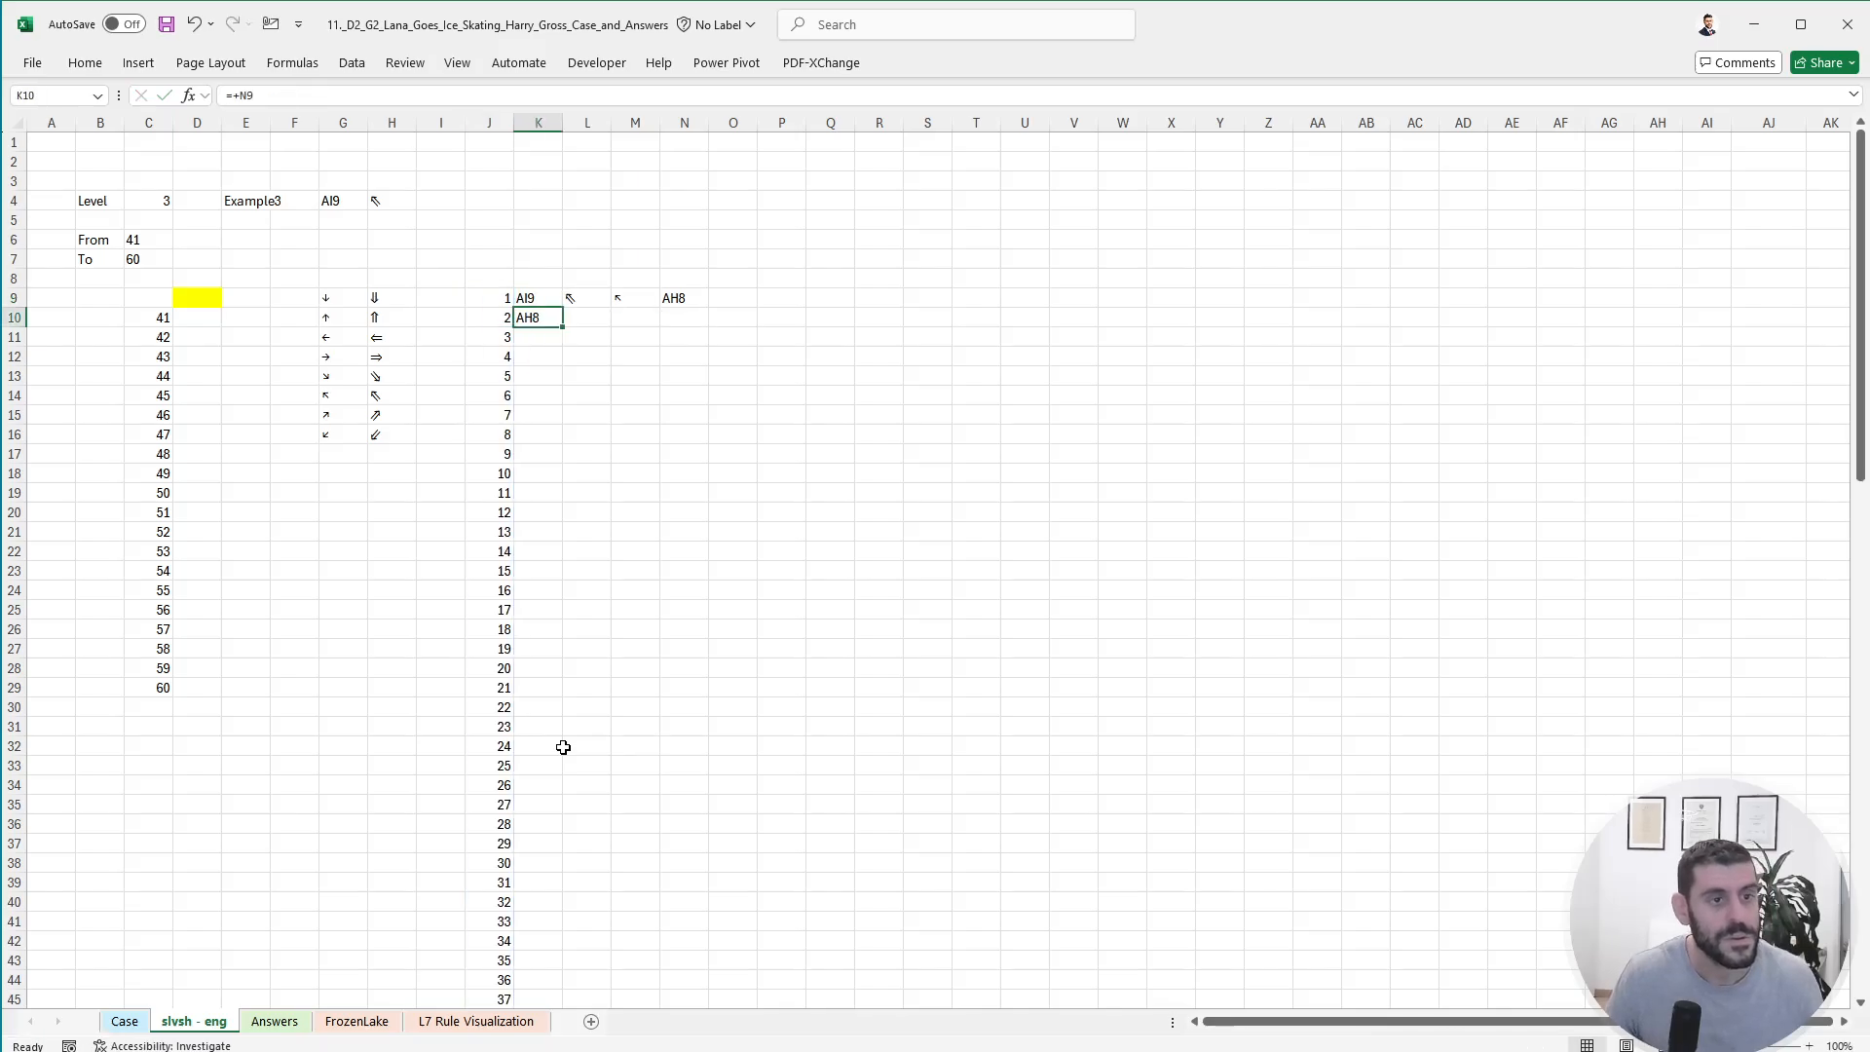
text(+)
key(Up)
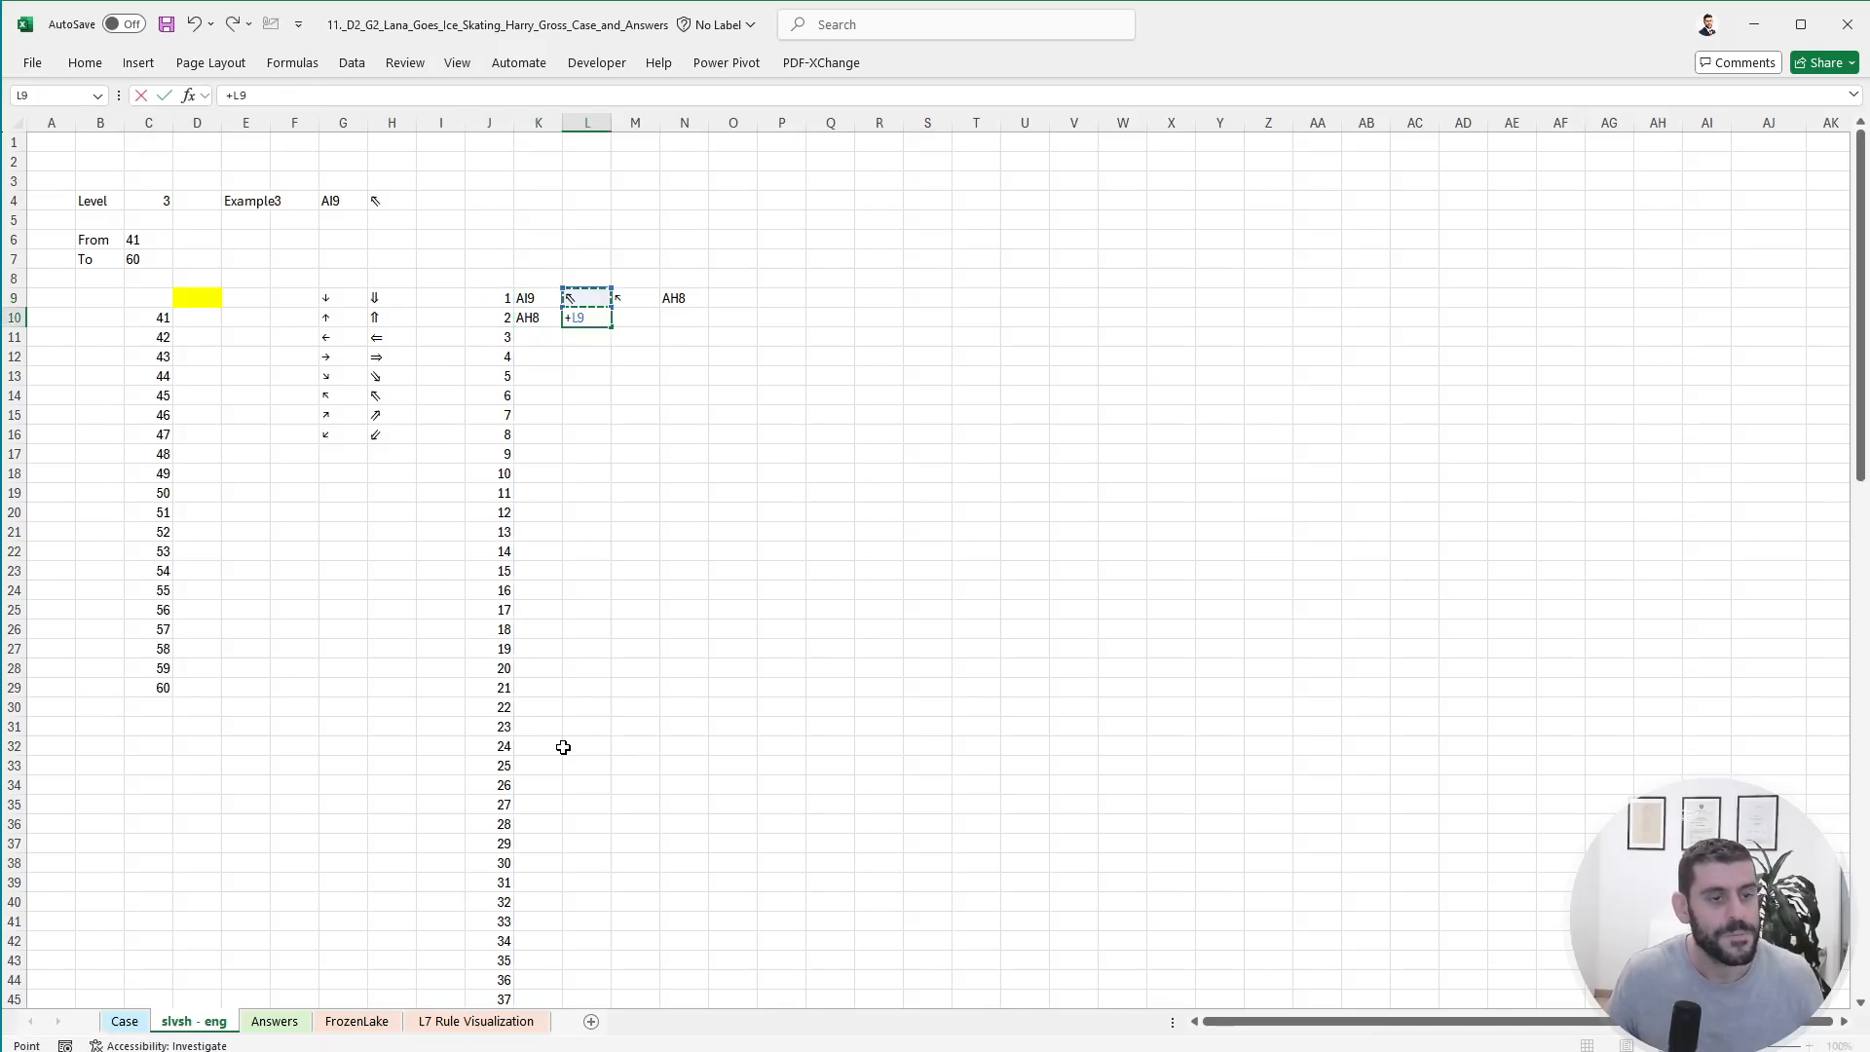
key(Return)
key(Up)
key(Right)
key(ctrl+d)
key(Right)
key(ctrl+d)
- Copy the K10:N10 formulas down to row 108, alongside all 100 numbered steps
key(shift+Left)
key(shift+Left)
key(shift+Left)
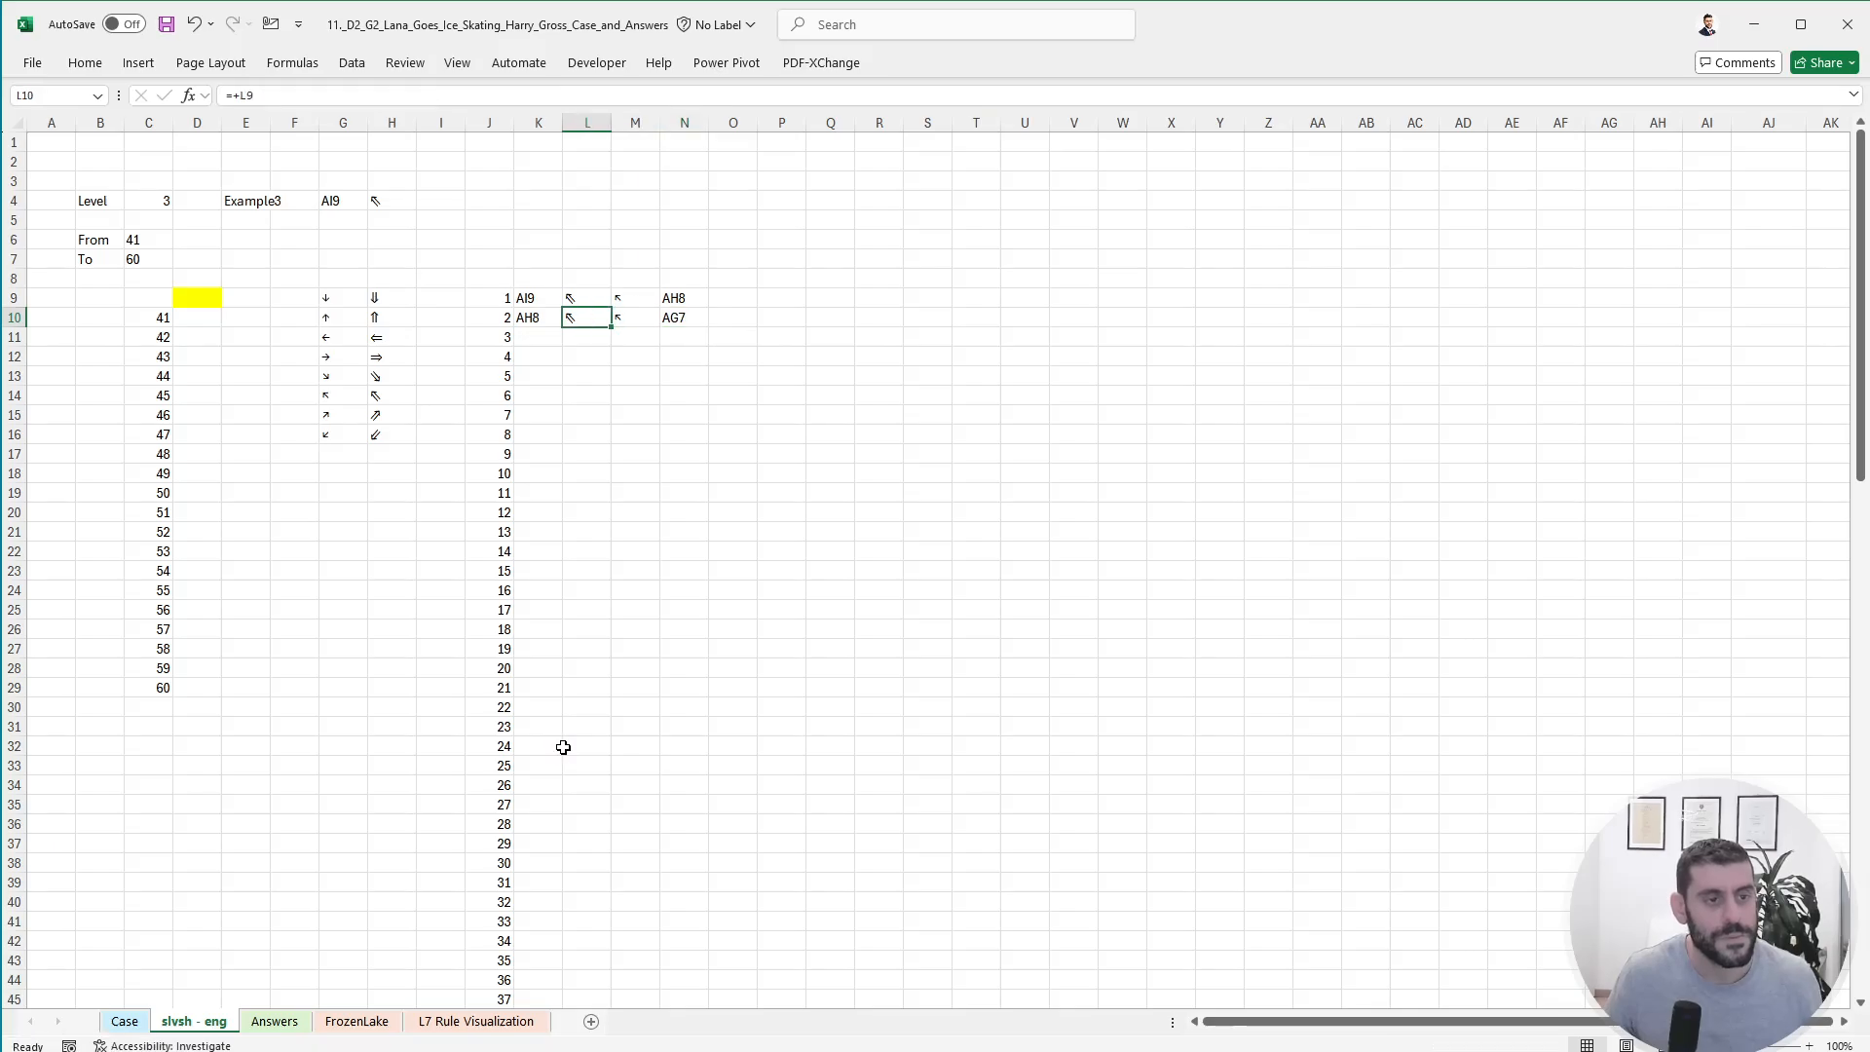
key(ctrl+c)
key(Left)
key(ctrl+Down)
key(Right)
key(ctrl+shift+Up)
key(Return)
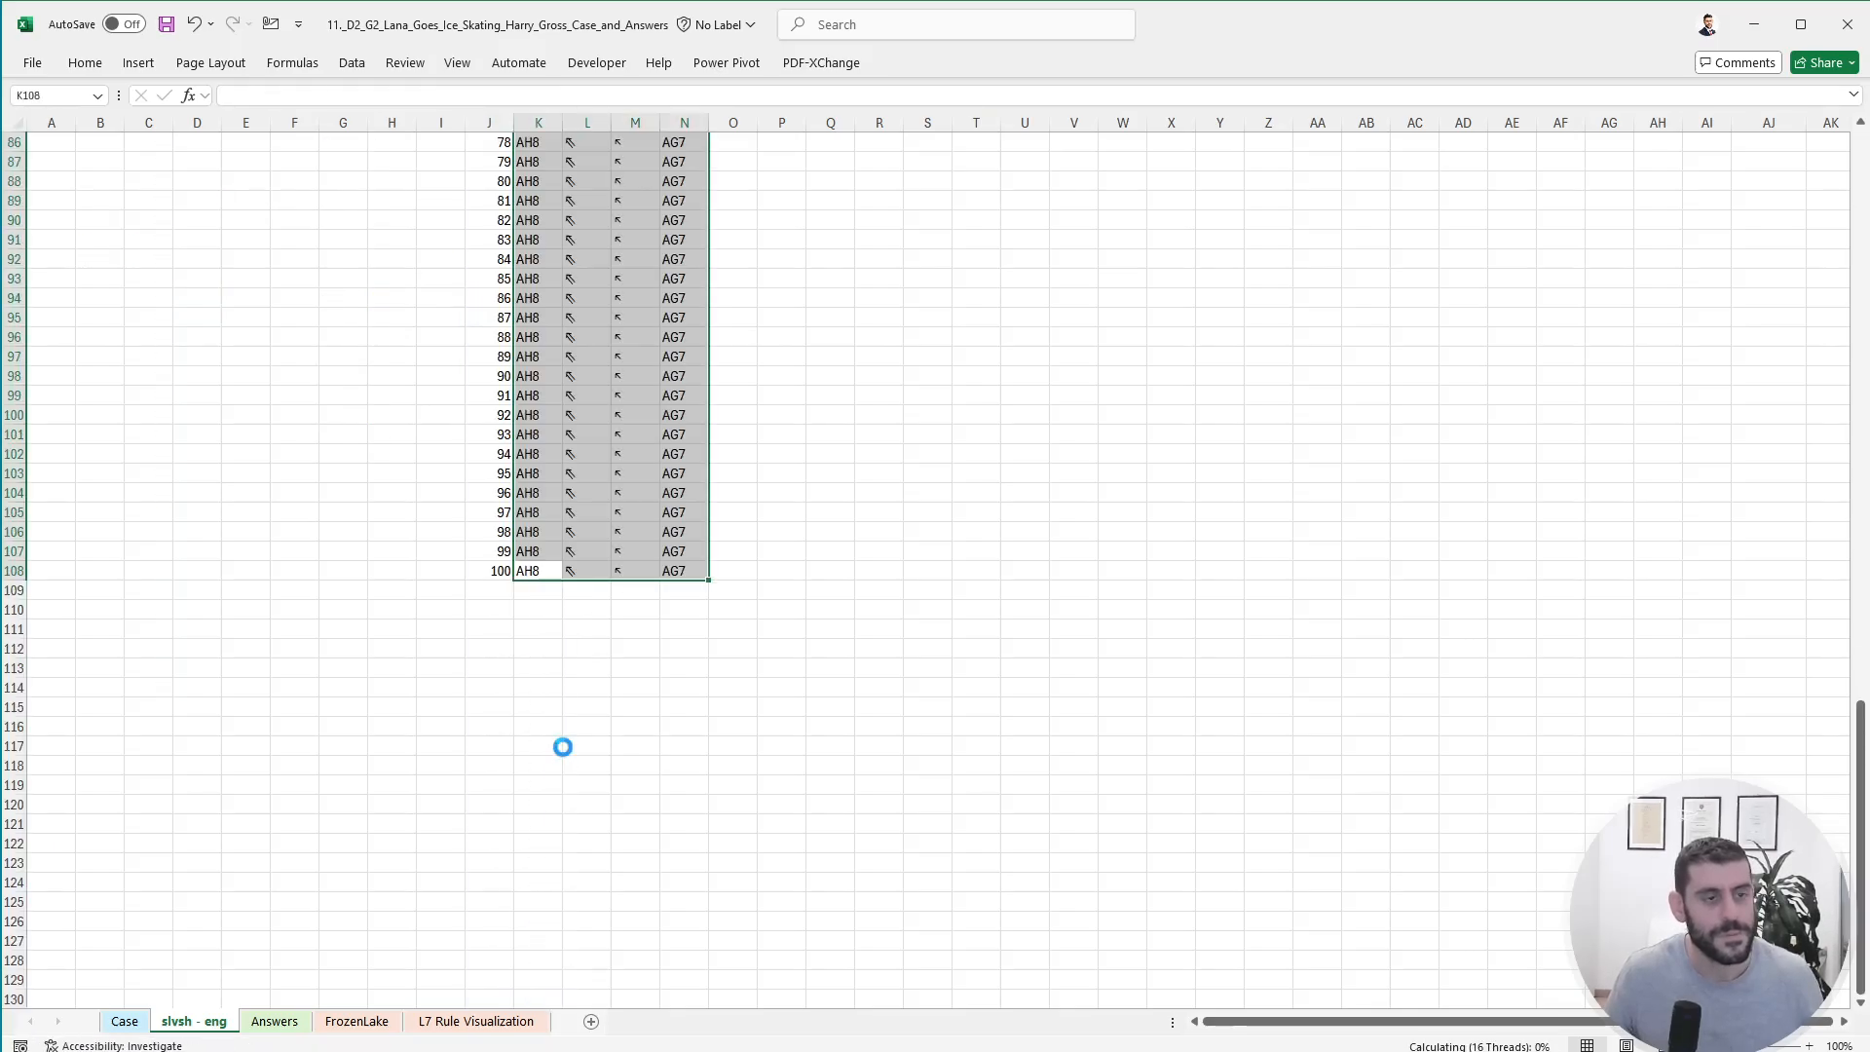
key(ctrl+Up)
key(ctrl+Up)
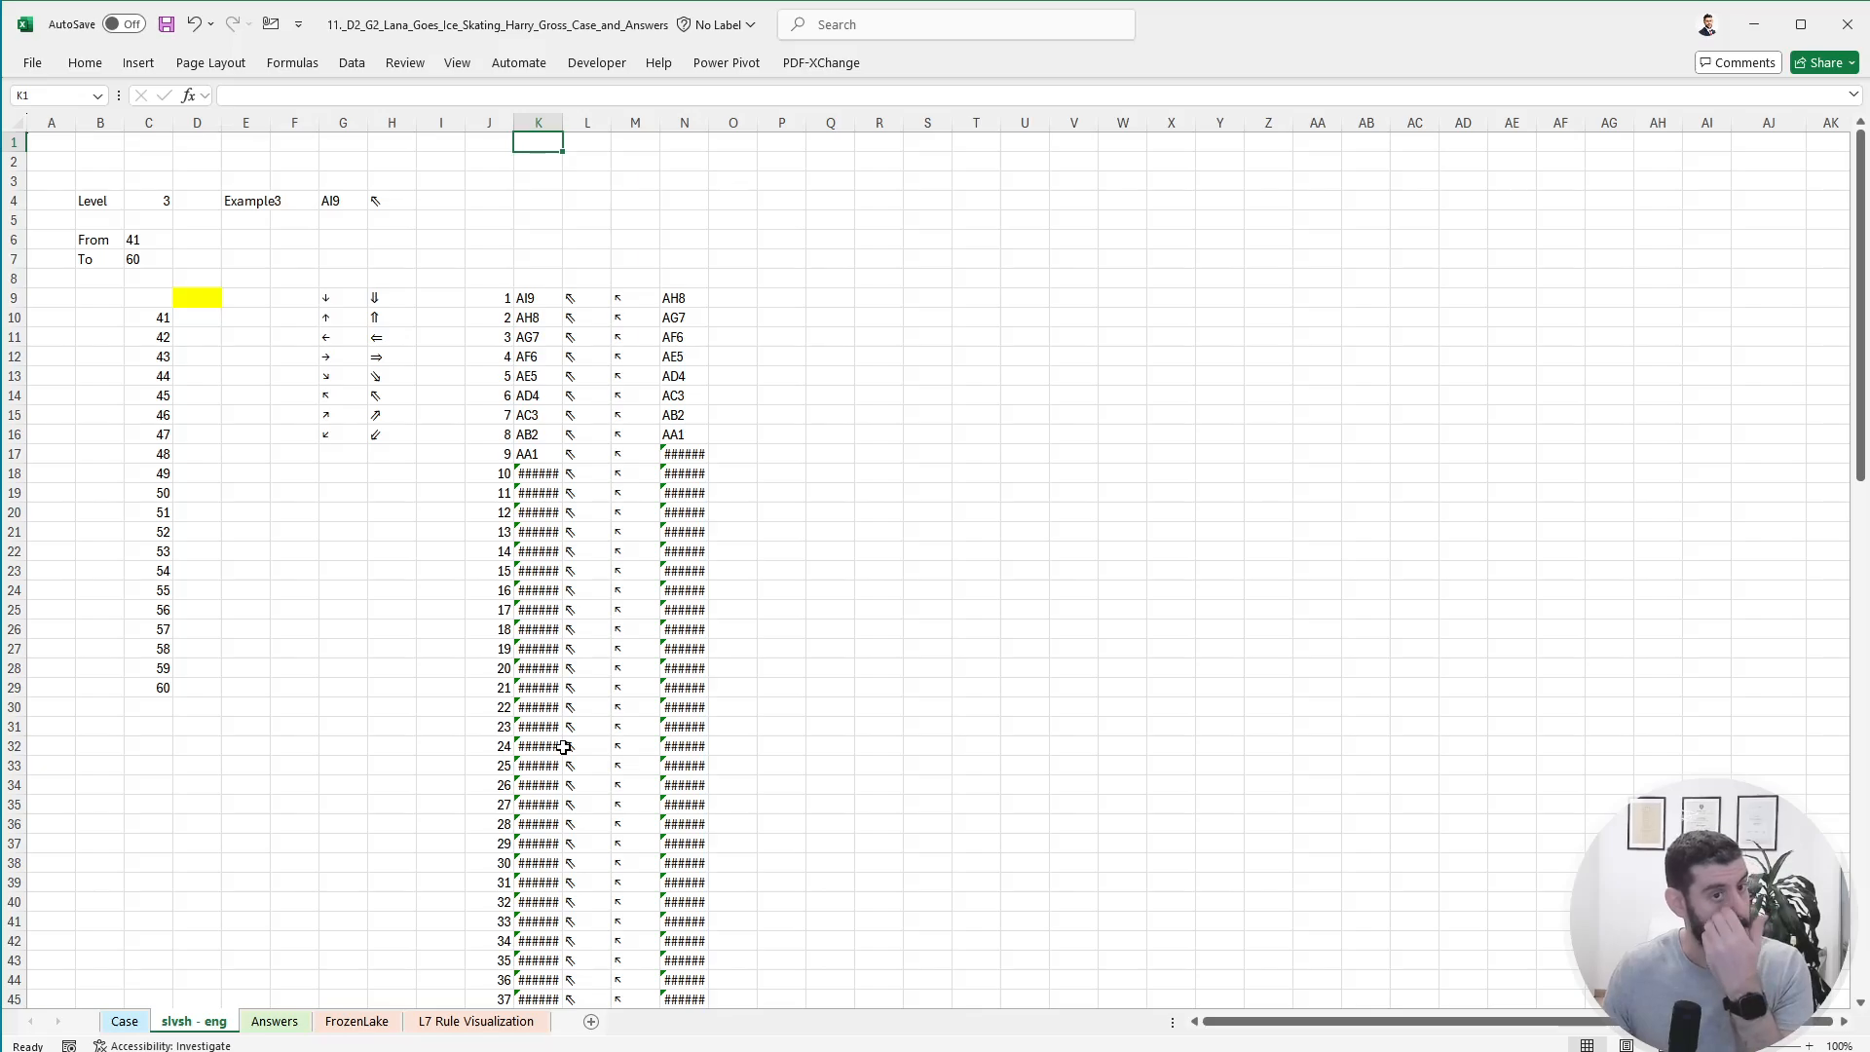
- Read the lake content of the next cell in O9 with my.simpleIndirect("FrozenLake",N9)
click(745, 293)
text(+simpl)
key(Tab)
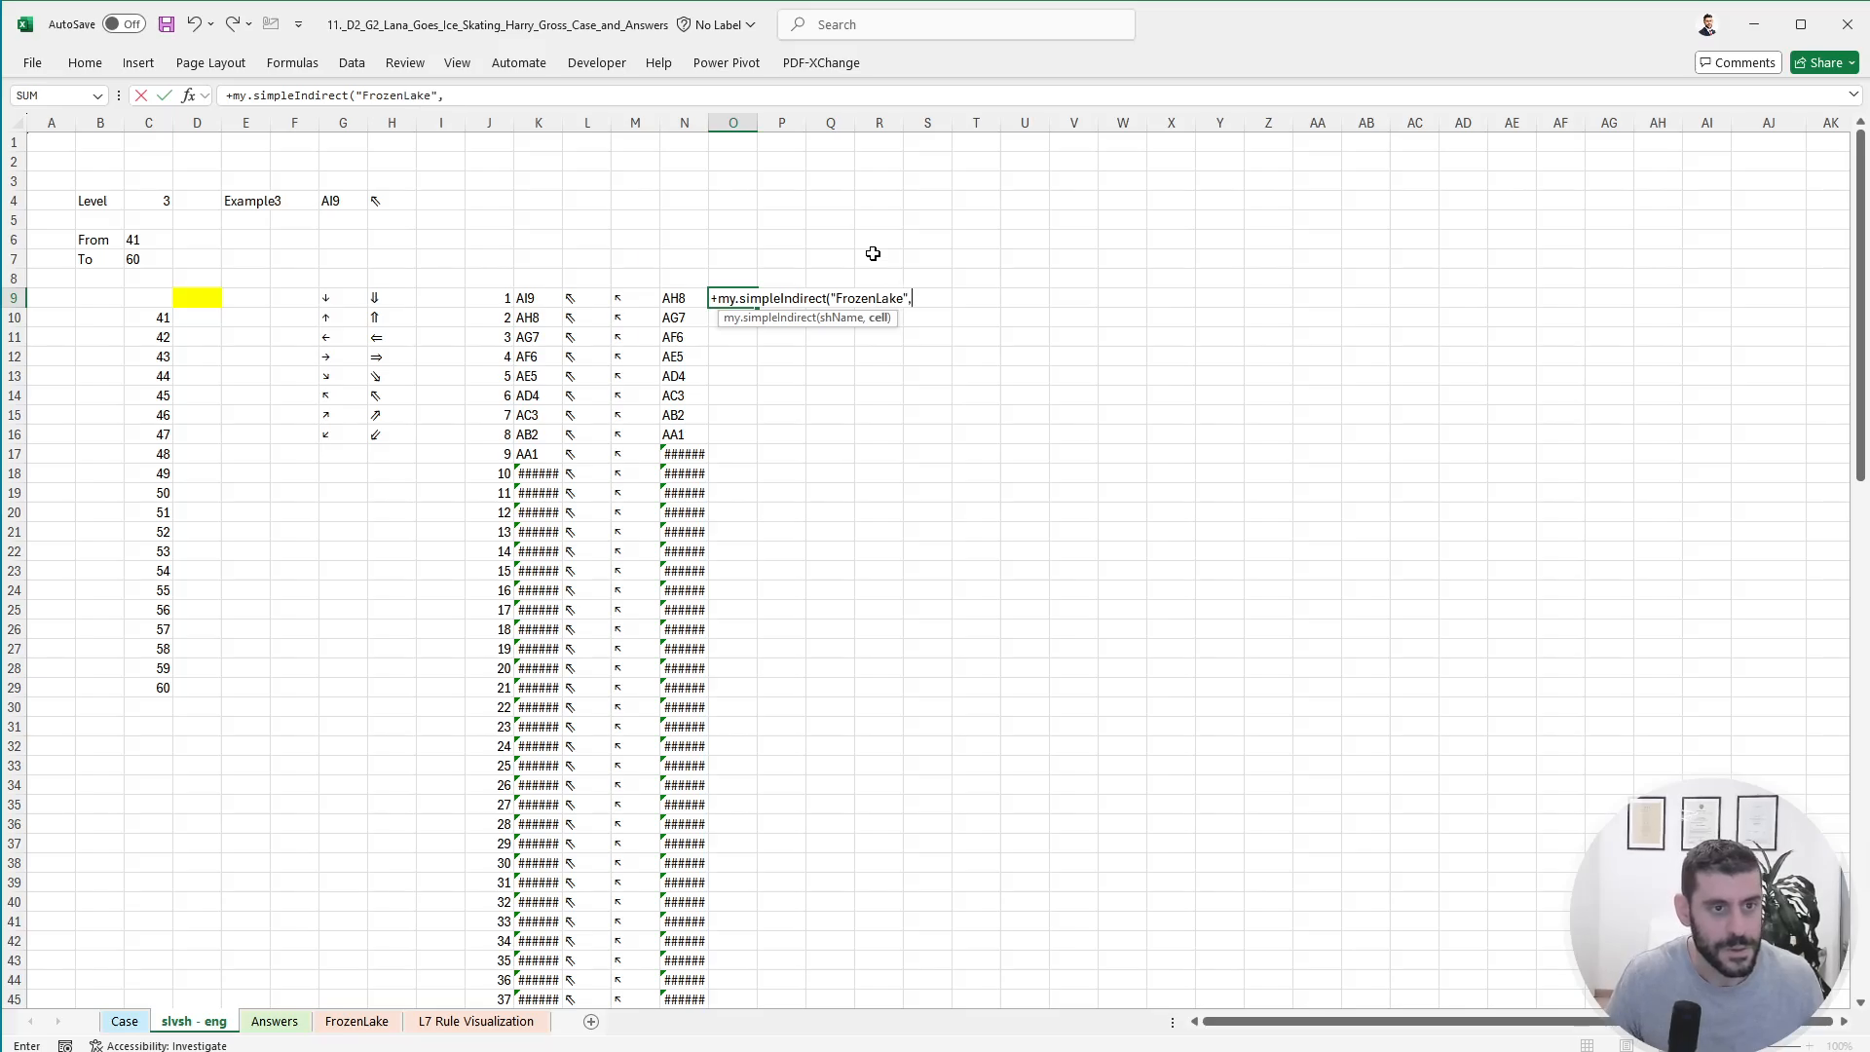
text("FrozenLake",)
key(Left)
text())
key(ctrl+Return)
- Fill the O9 lake lookup formula down column O to row 108
key(Left)
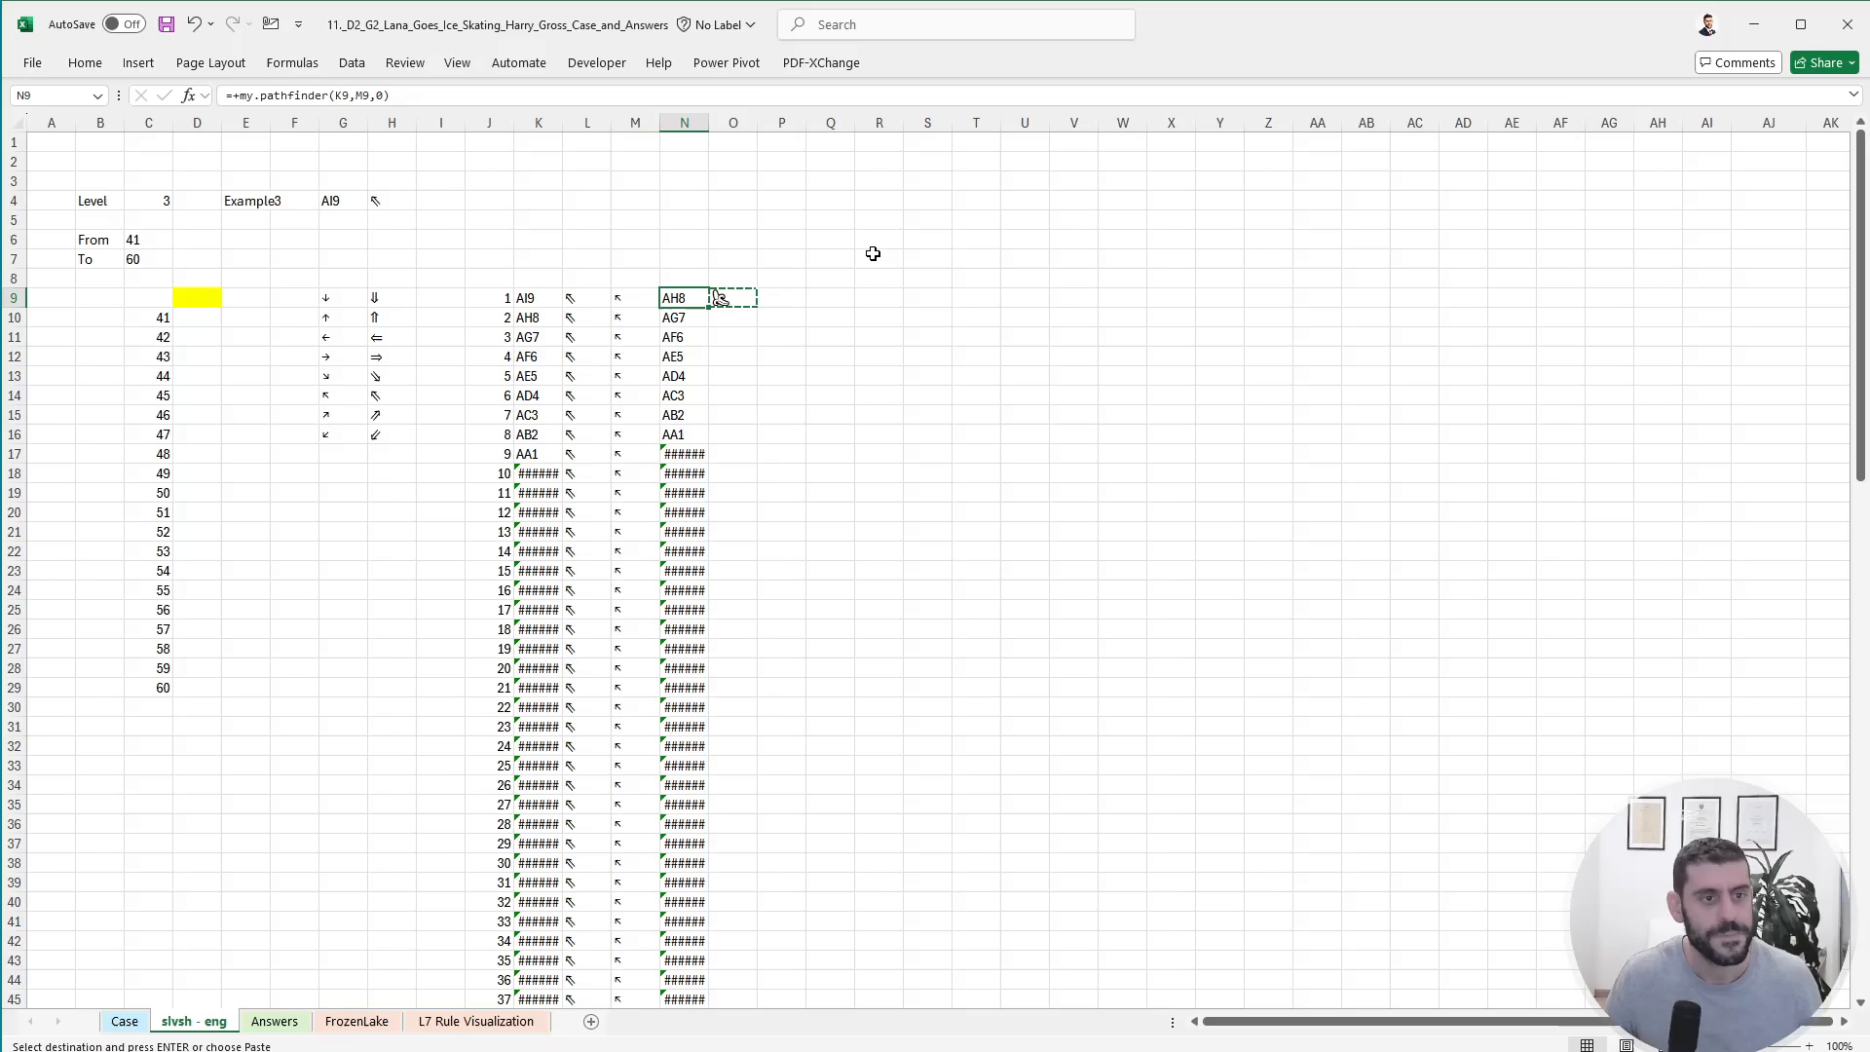
key(ctrl+Down)
key(Right)
key(ctrl+shift+Up)
key(ctrl+d)
key(ctrl+Up)
key(ctrl+Up)
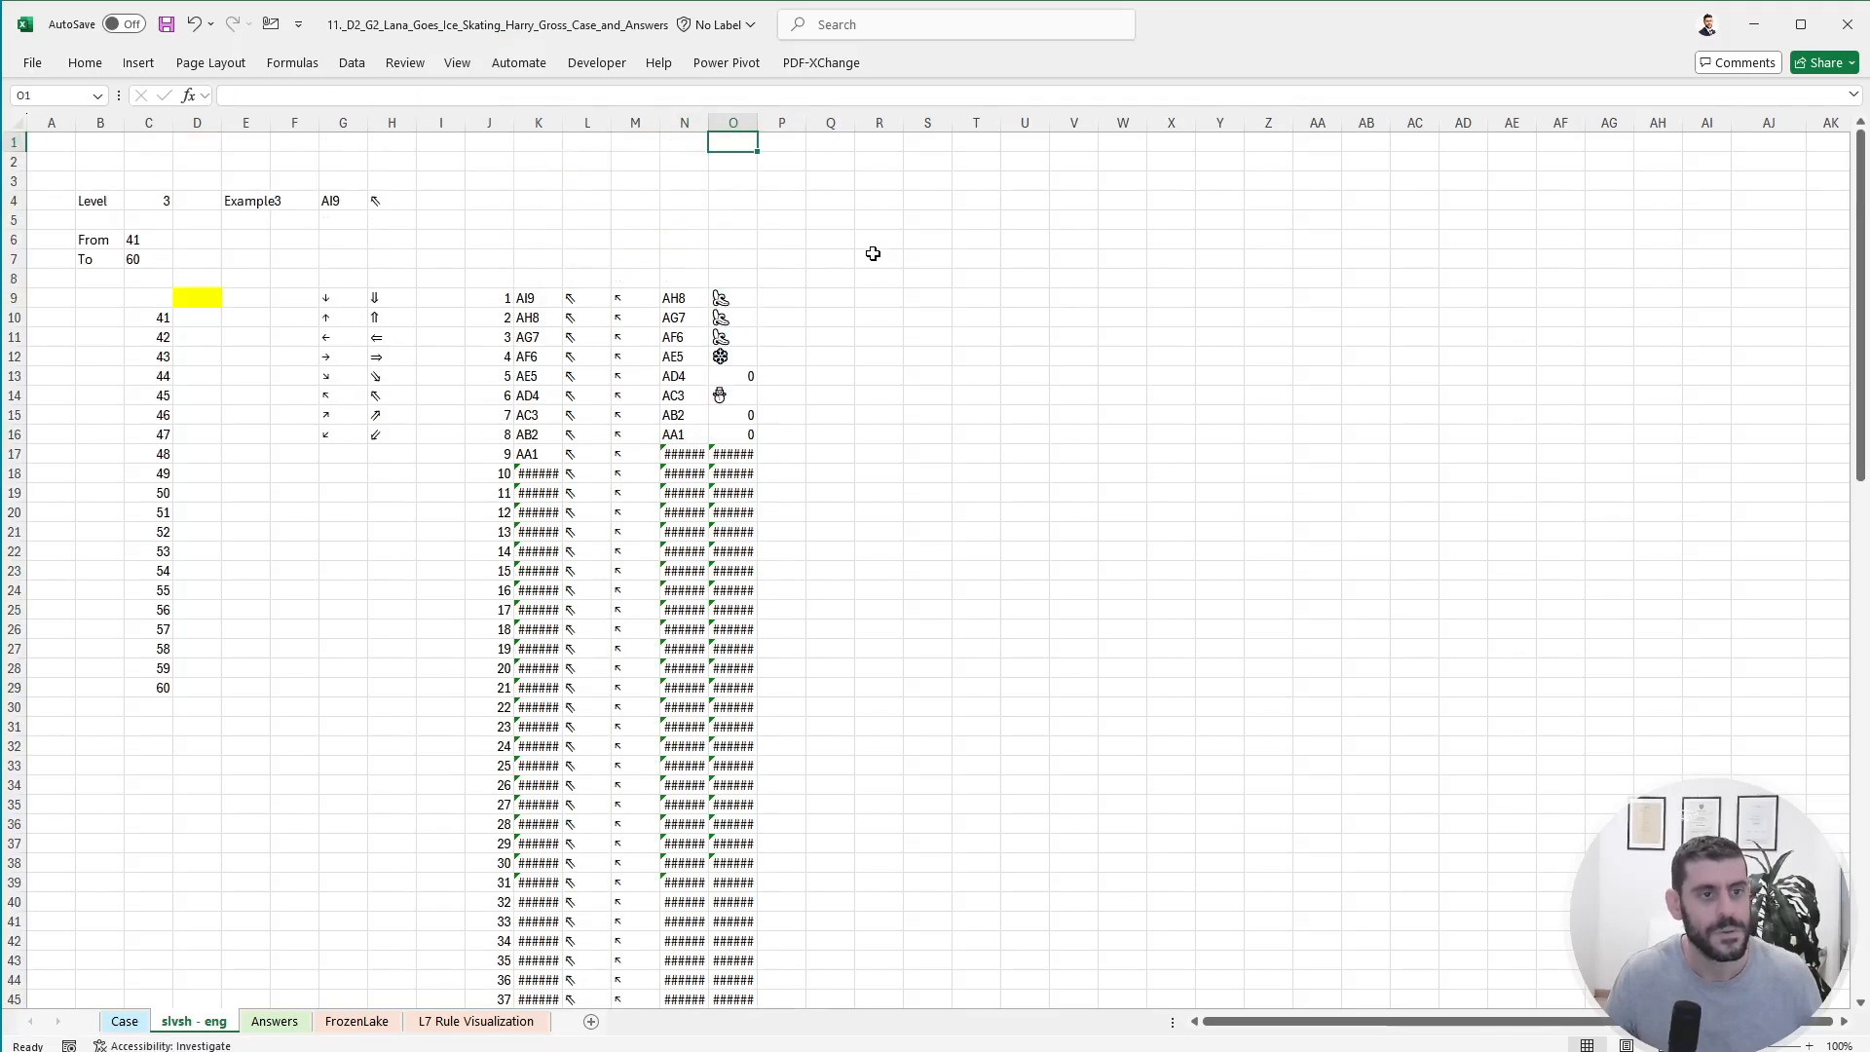
click(536, 240)
text(+)
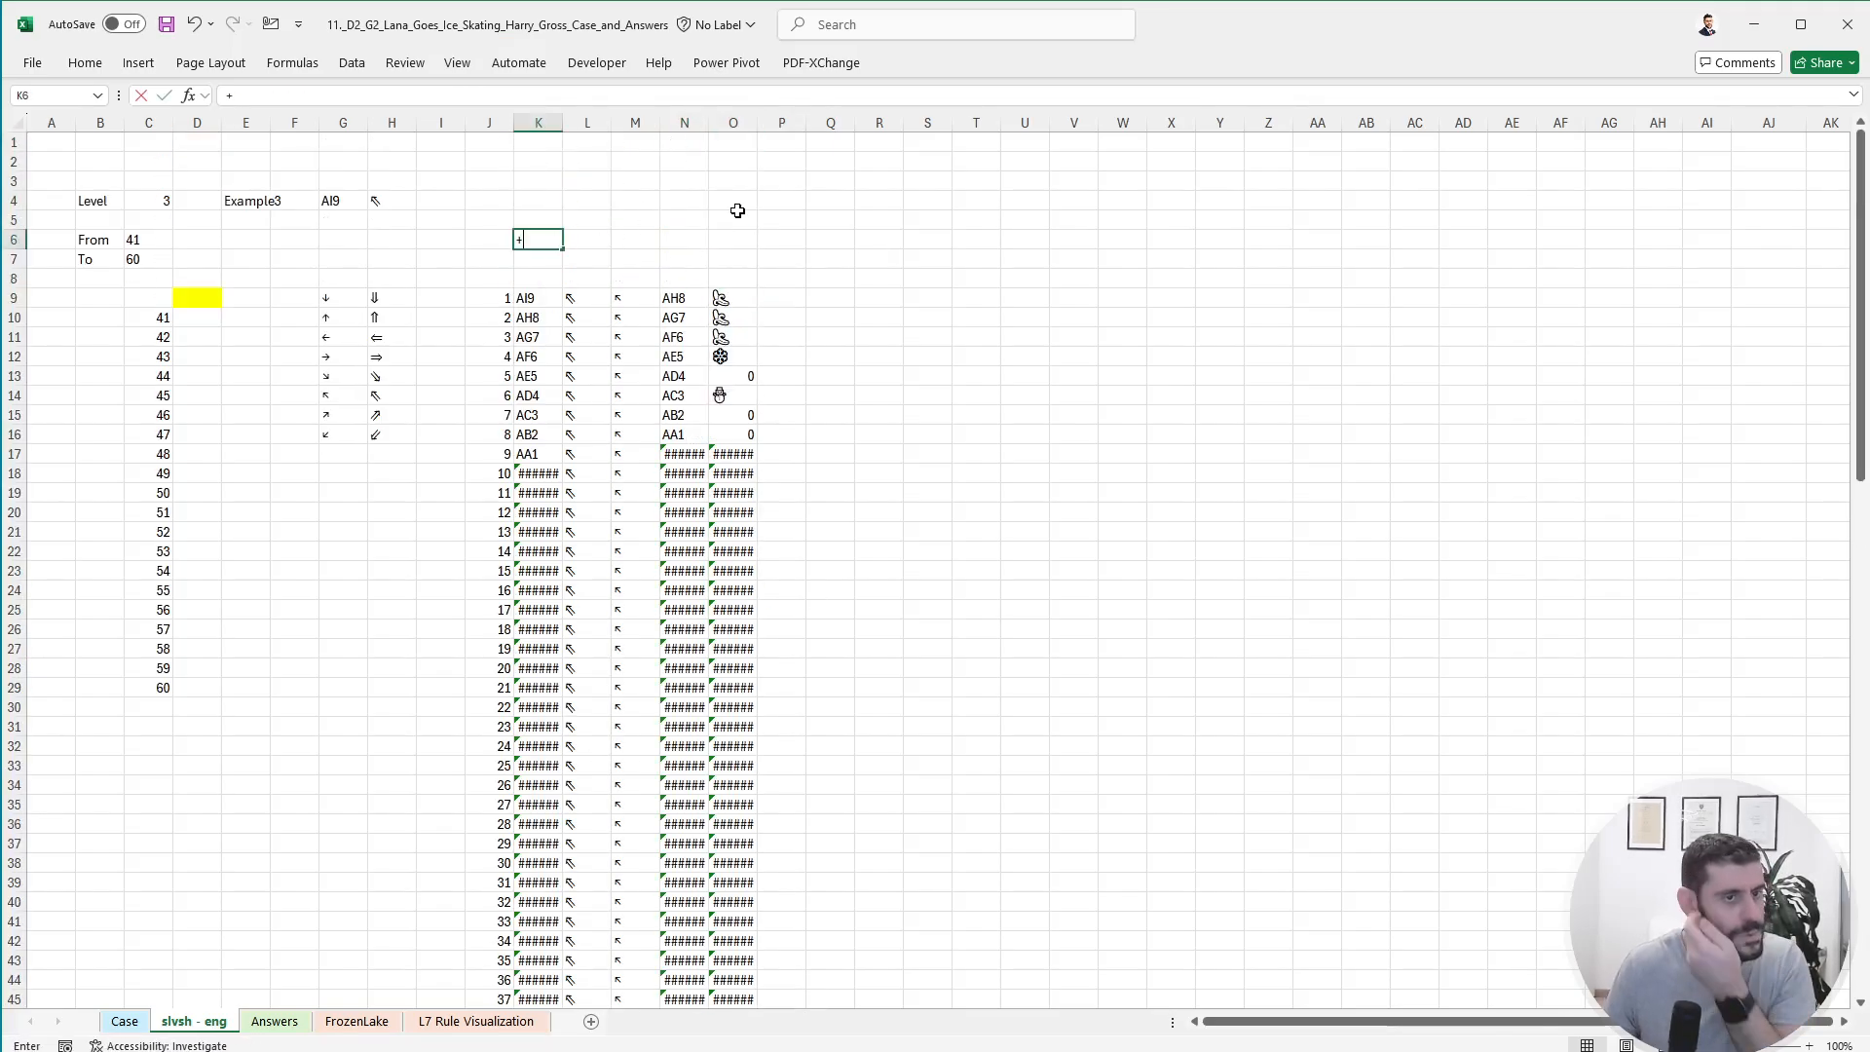
key(Escape)
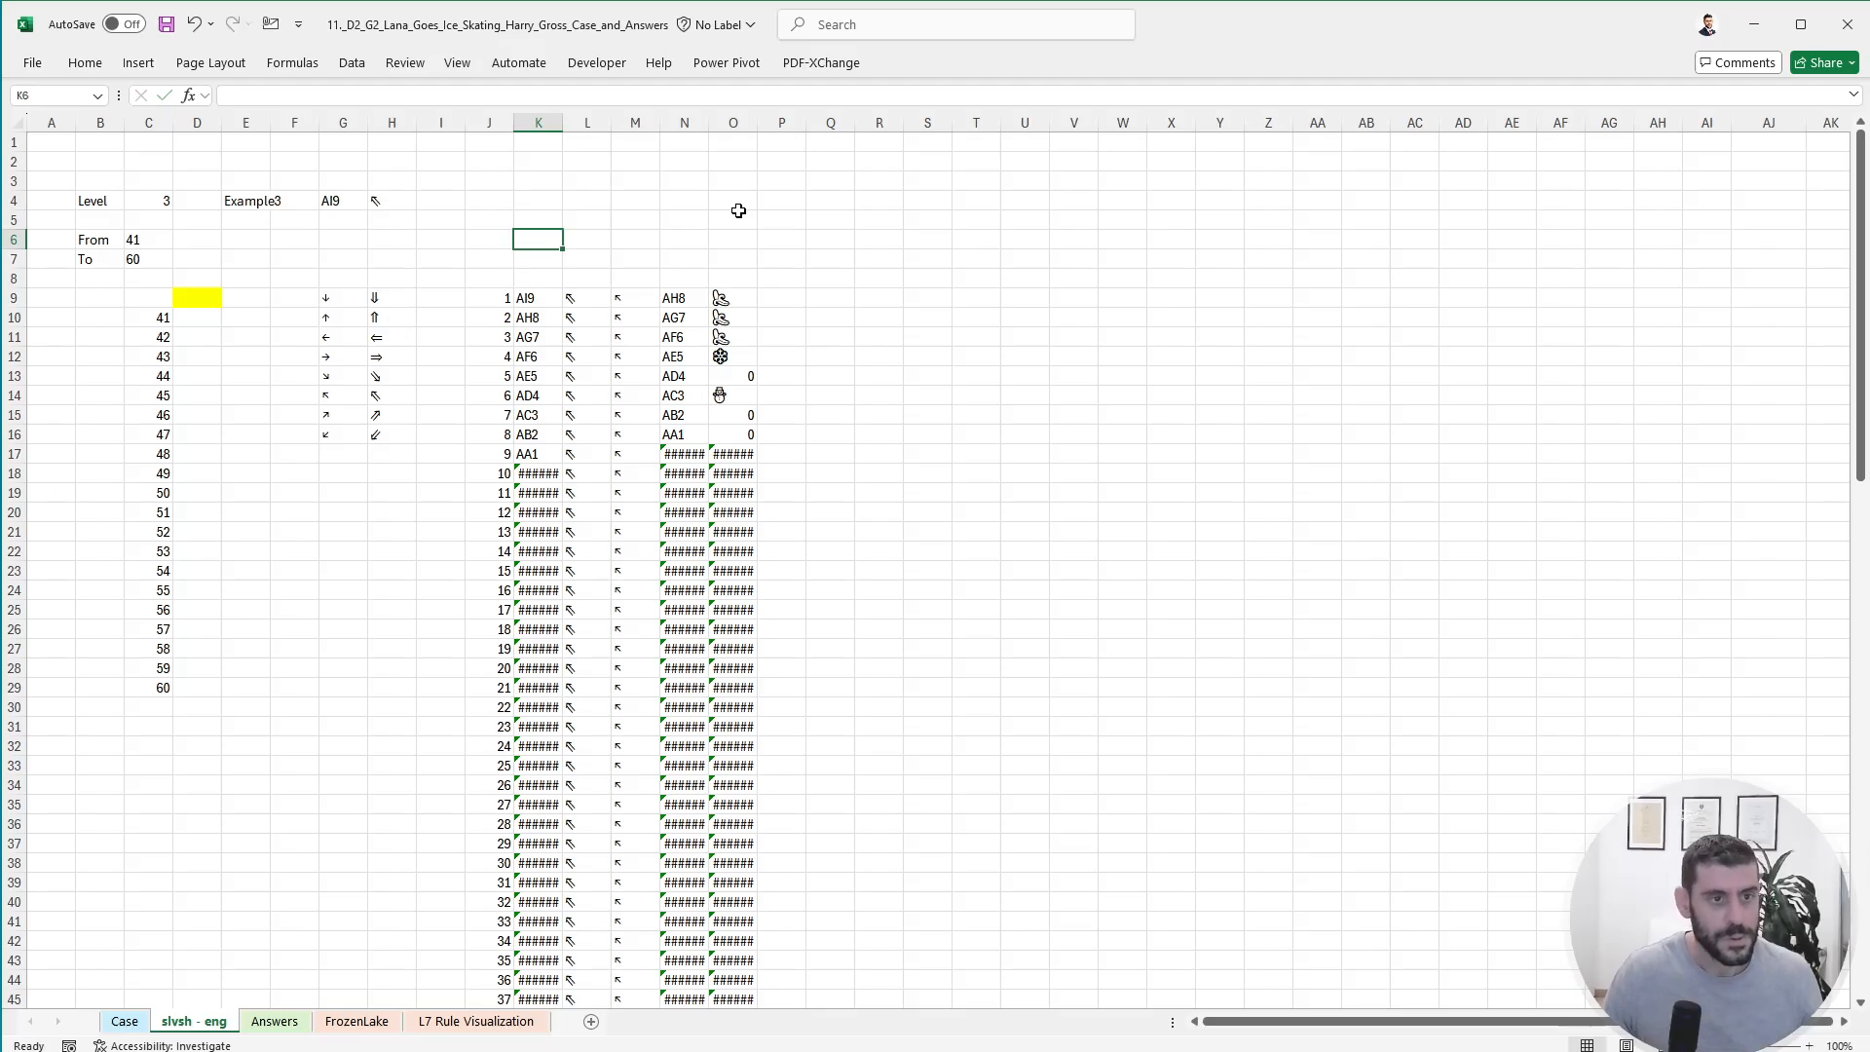
- Reuse the O9 lake lookup in K6 and point it at the starting cell: my.simpleIndirect("FrozenLake",K9)
click(738, 298)
key(ctrl+c)
click(574, 238)
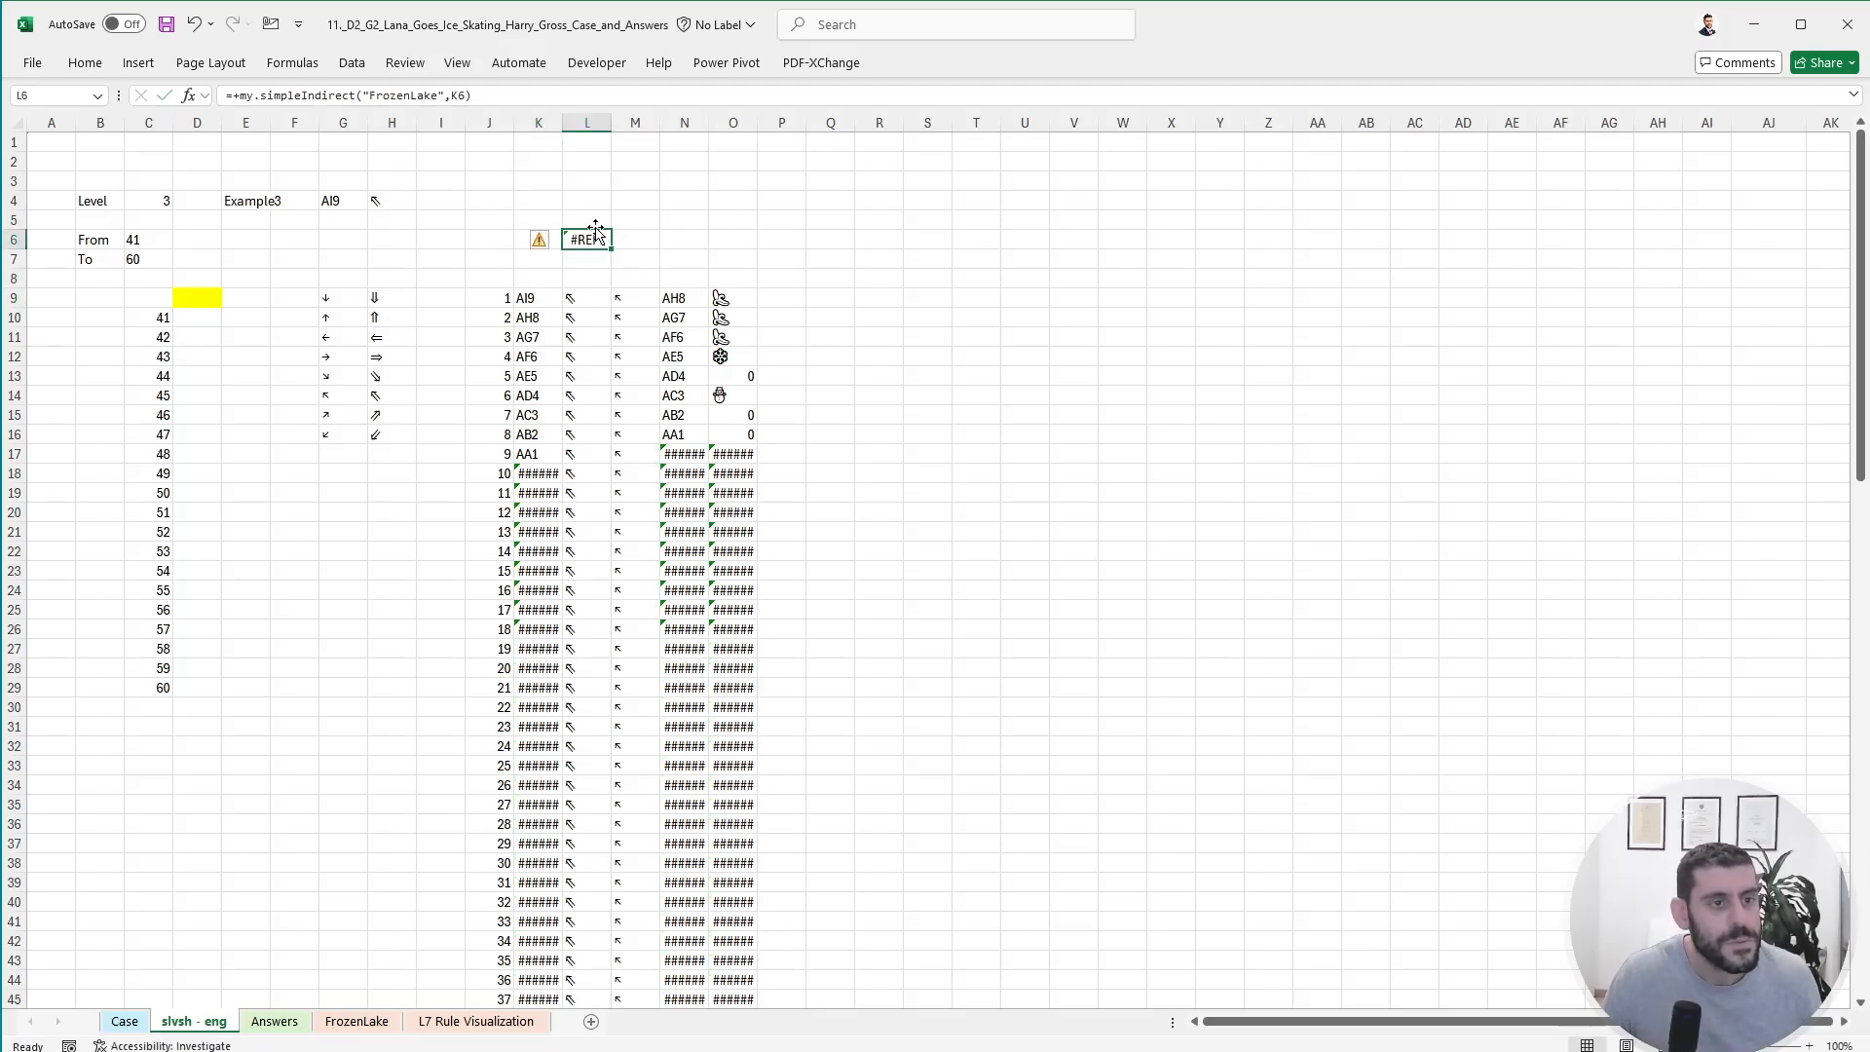
drag(584, 231, 527, 234)
click(425, 95)
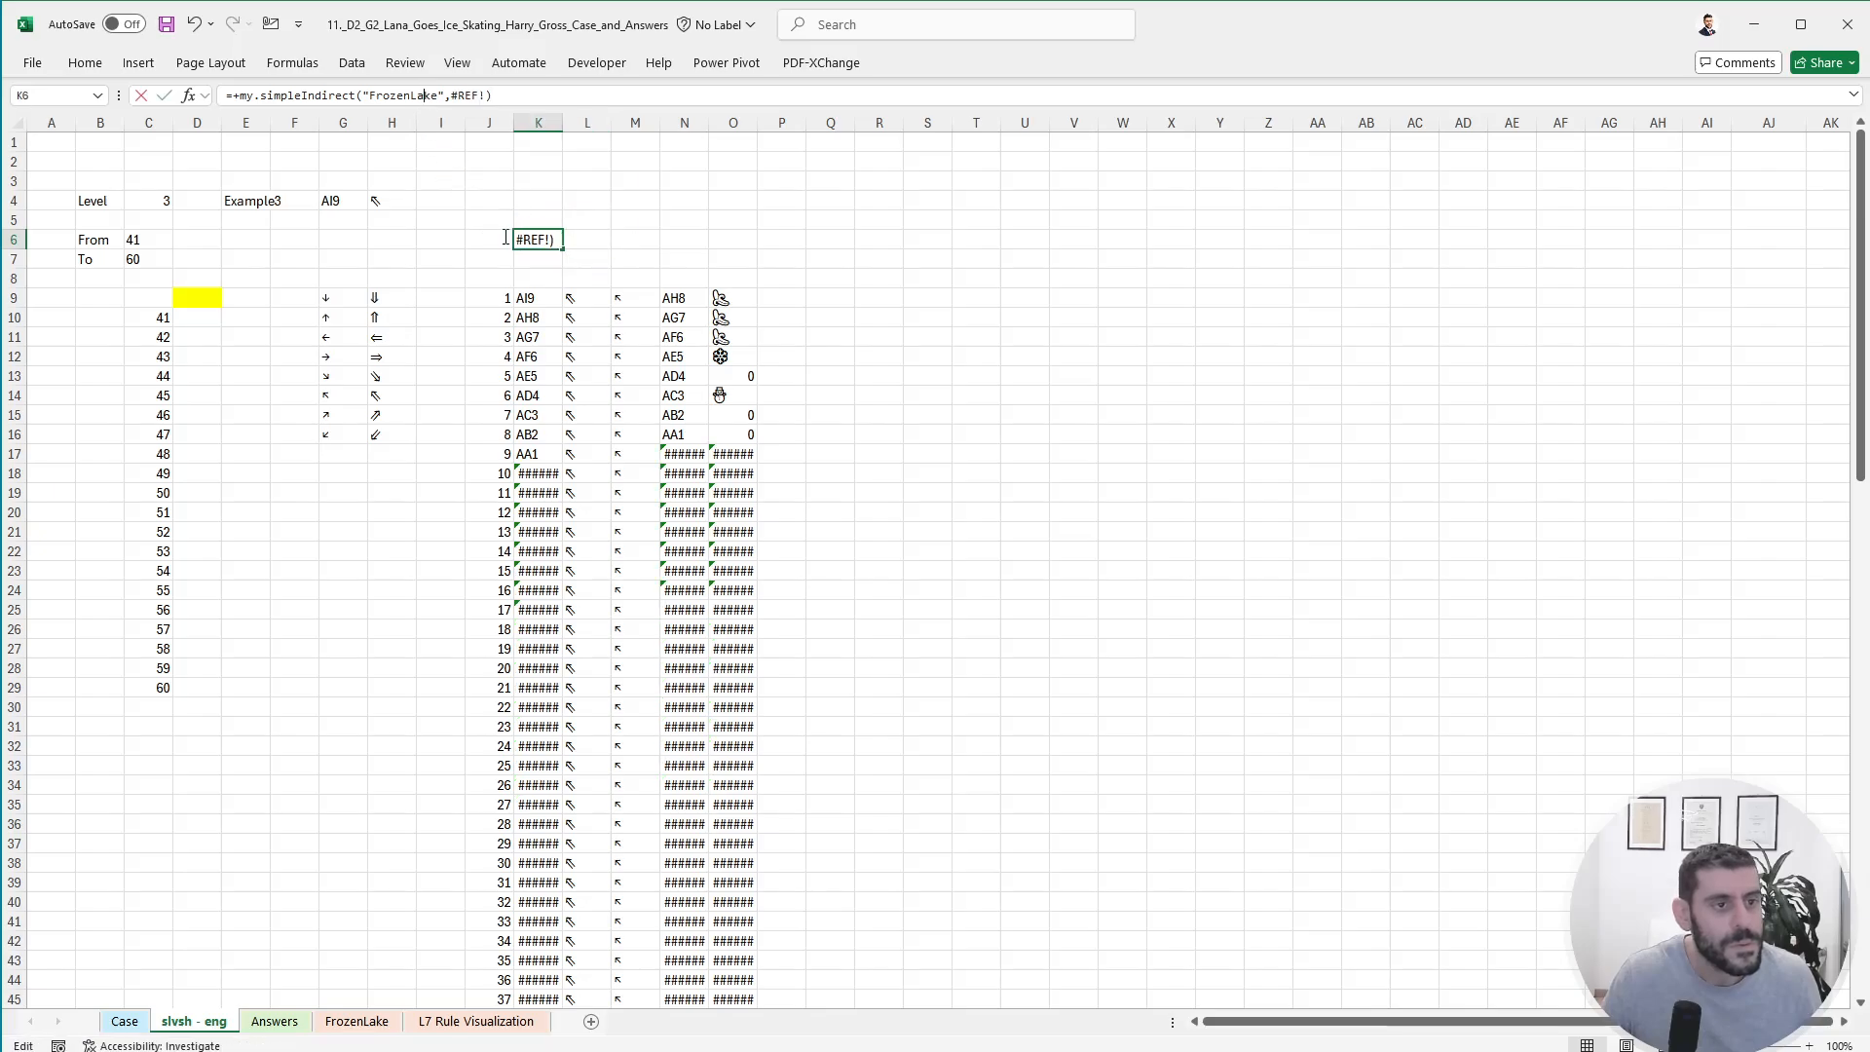
double_click(477, 96)
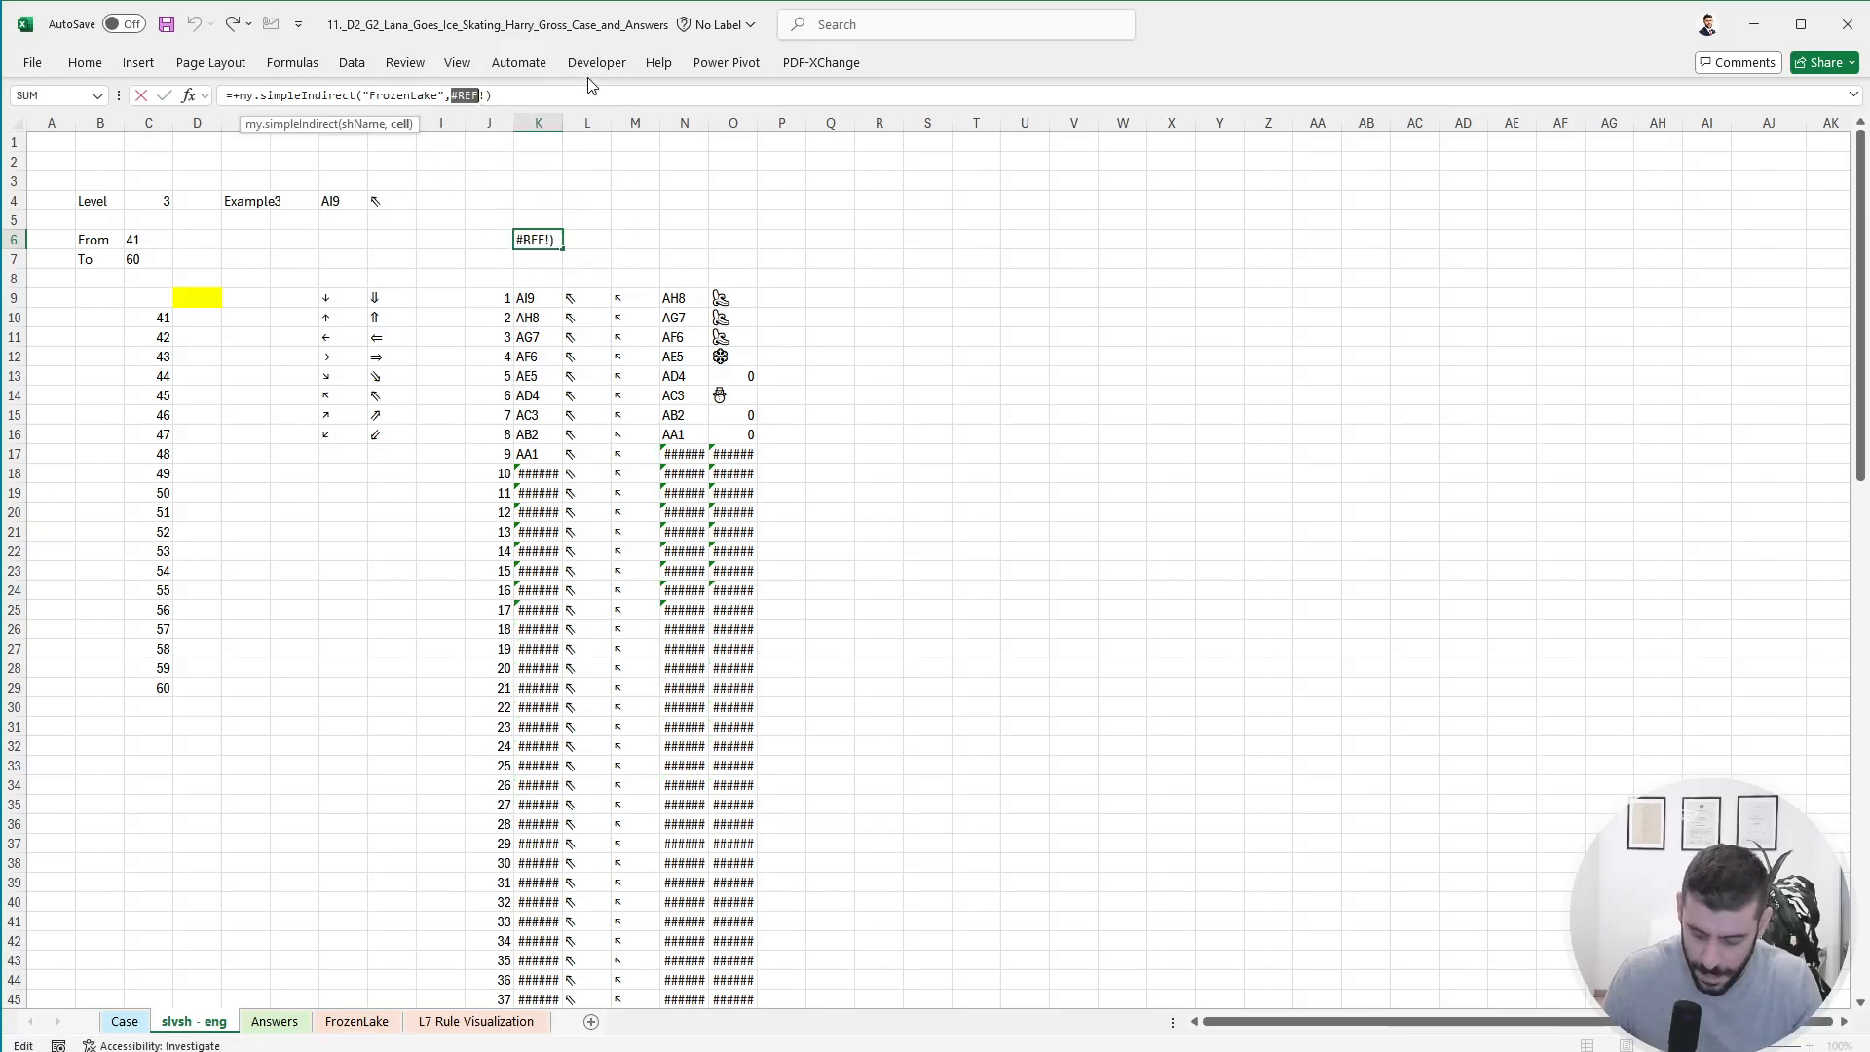
key(BackSpace)
click(527, 295)
key(Return)
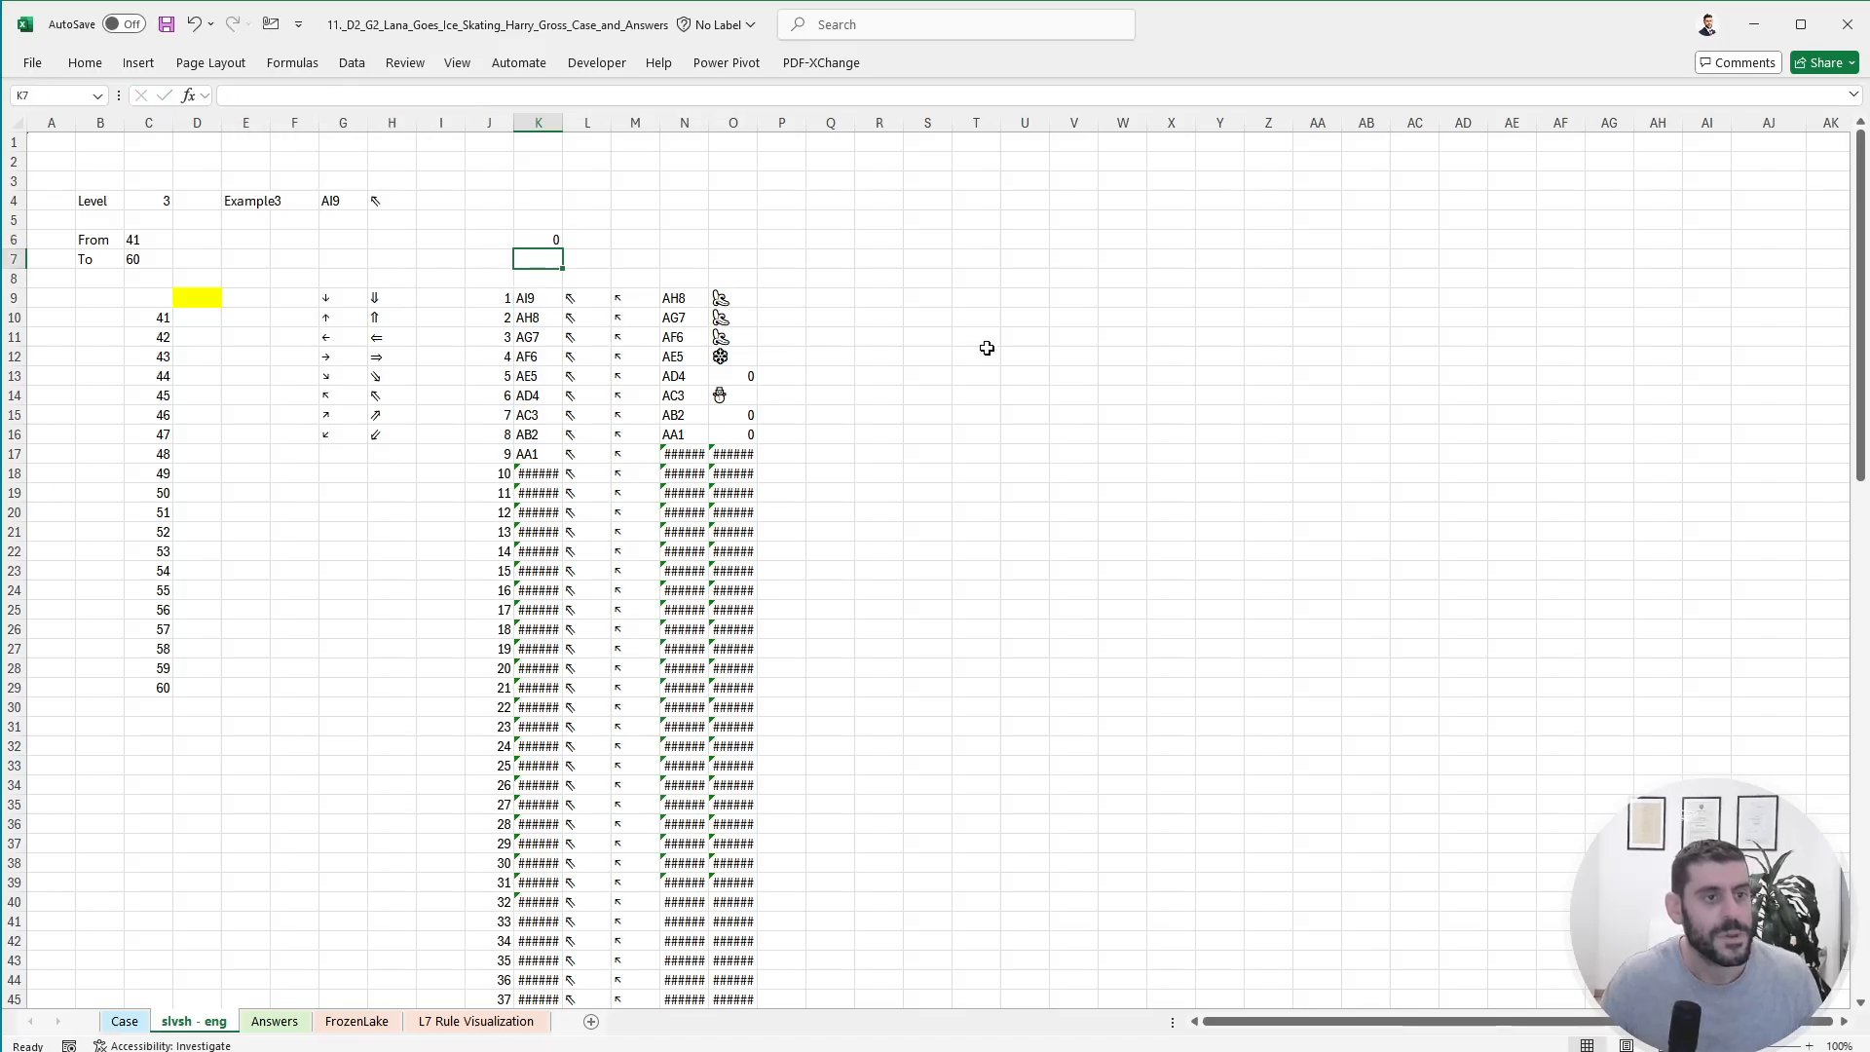
- Recheck the Level 3 question on the Case sheet and count the path's bananas in O6 with COUNTIFS(O9:O108,banana)
click(123, 1020)
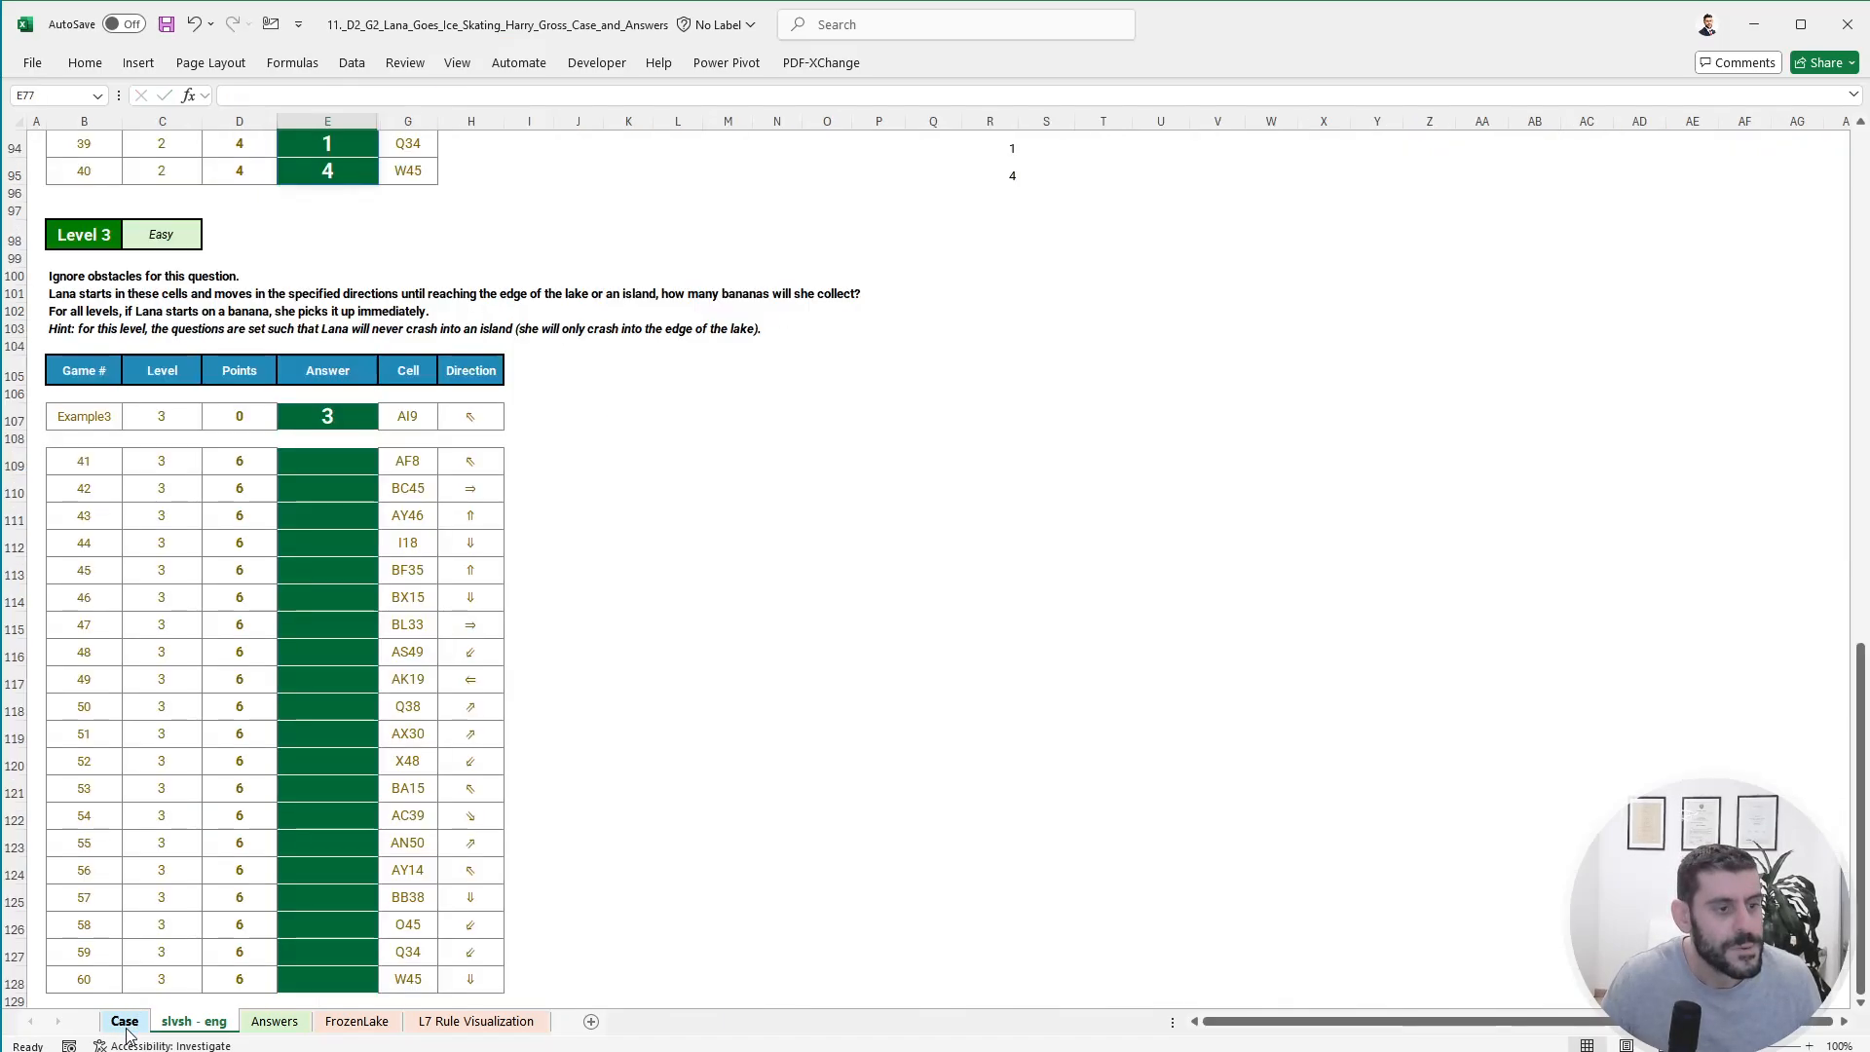
click(194, 1020)
click(726, 240)
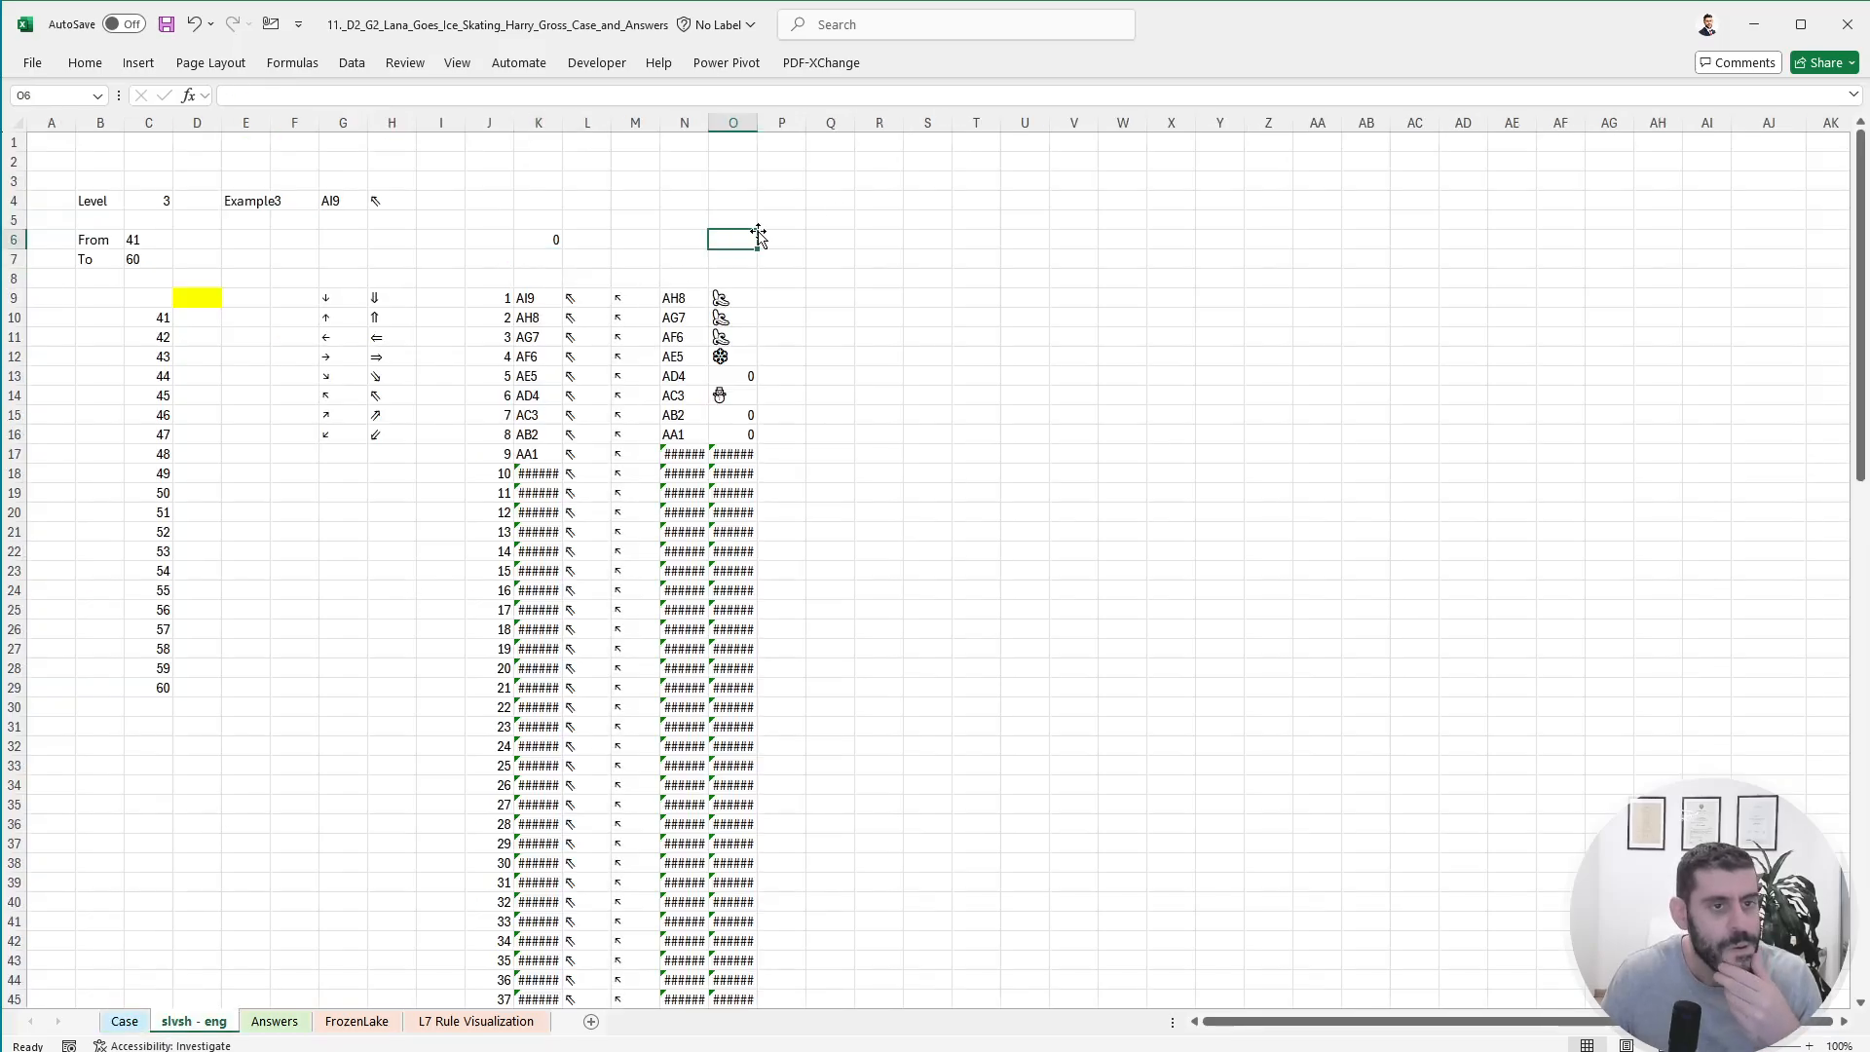
text(+countifs)
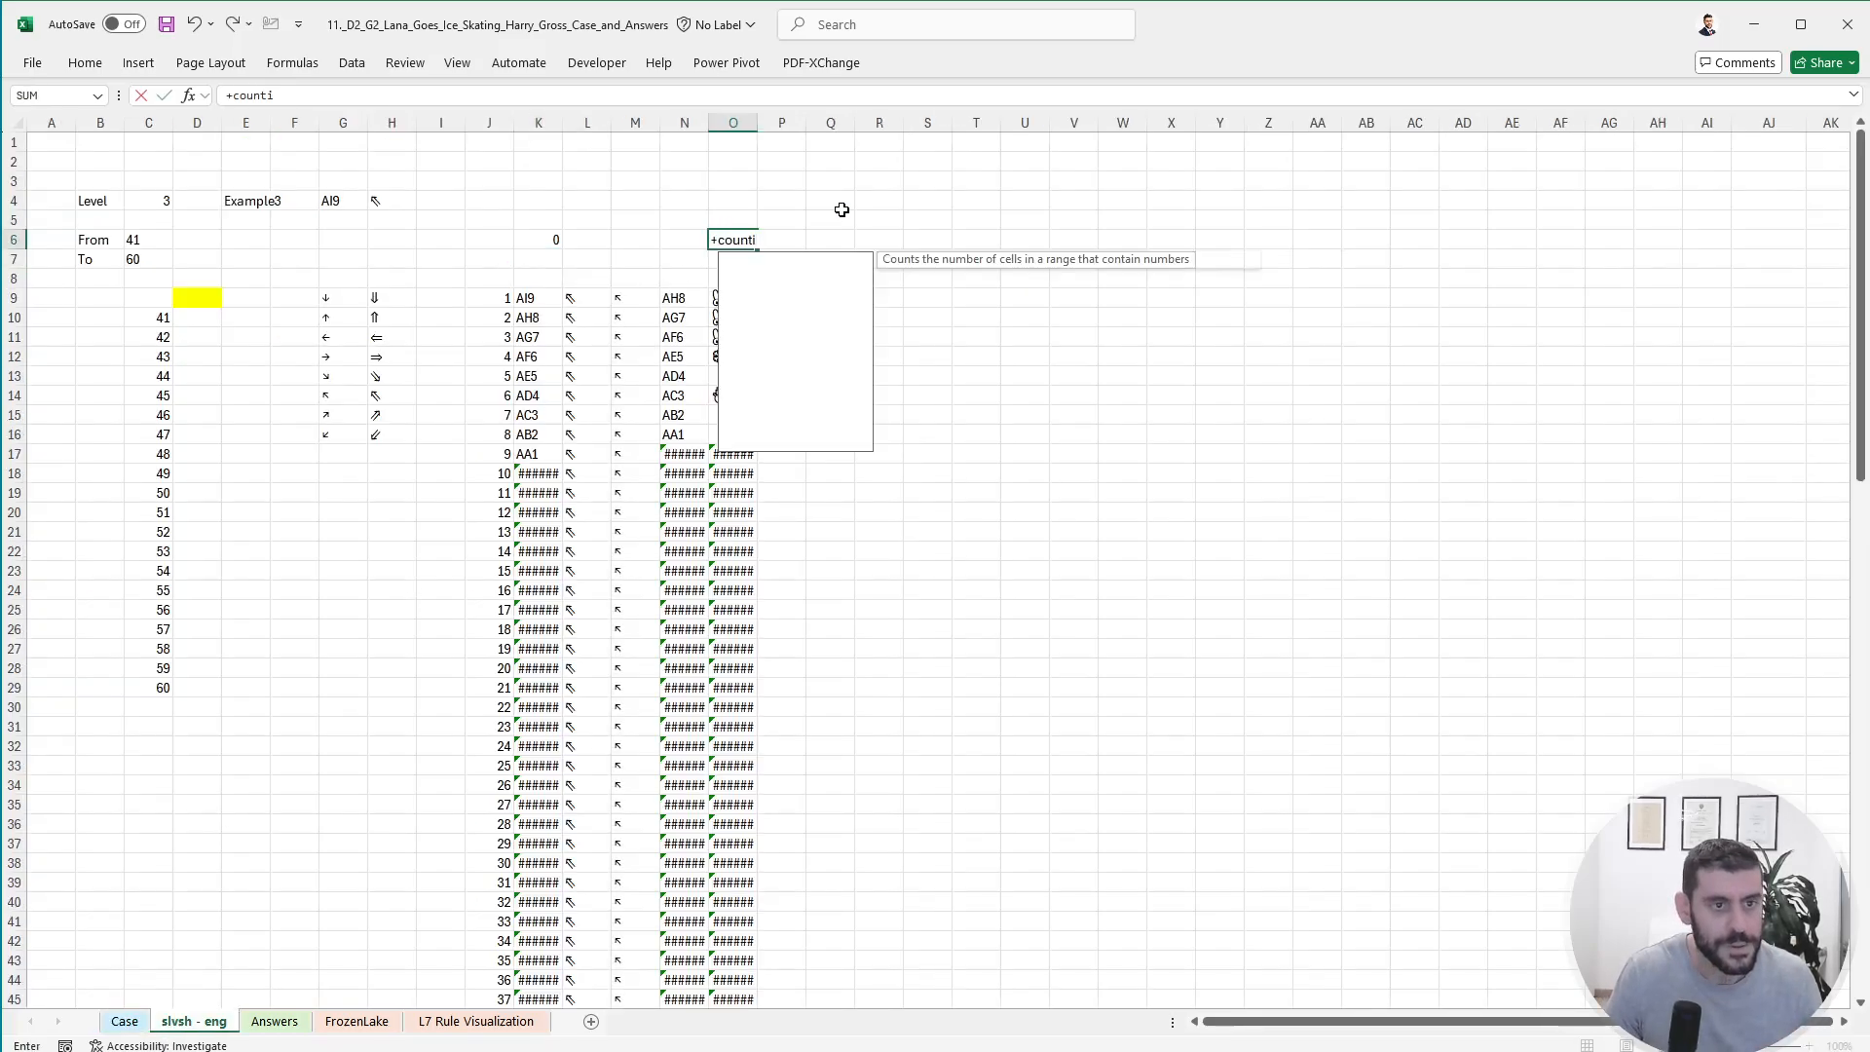
key(Tab)
key(Down)
key(Down)
key(Down)
key(ctrl+shift+Down)
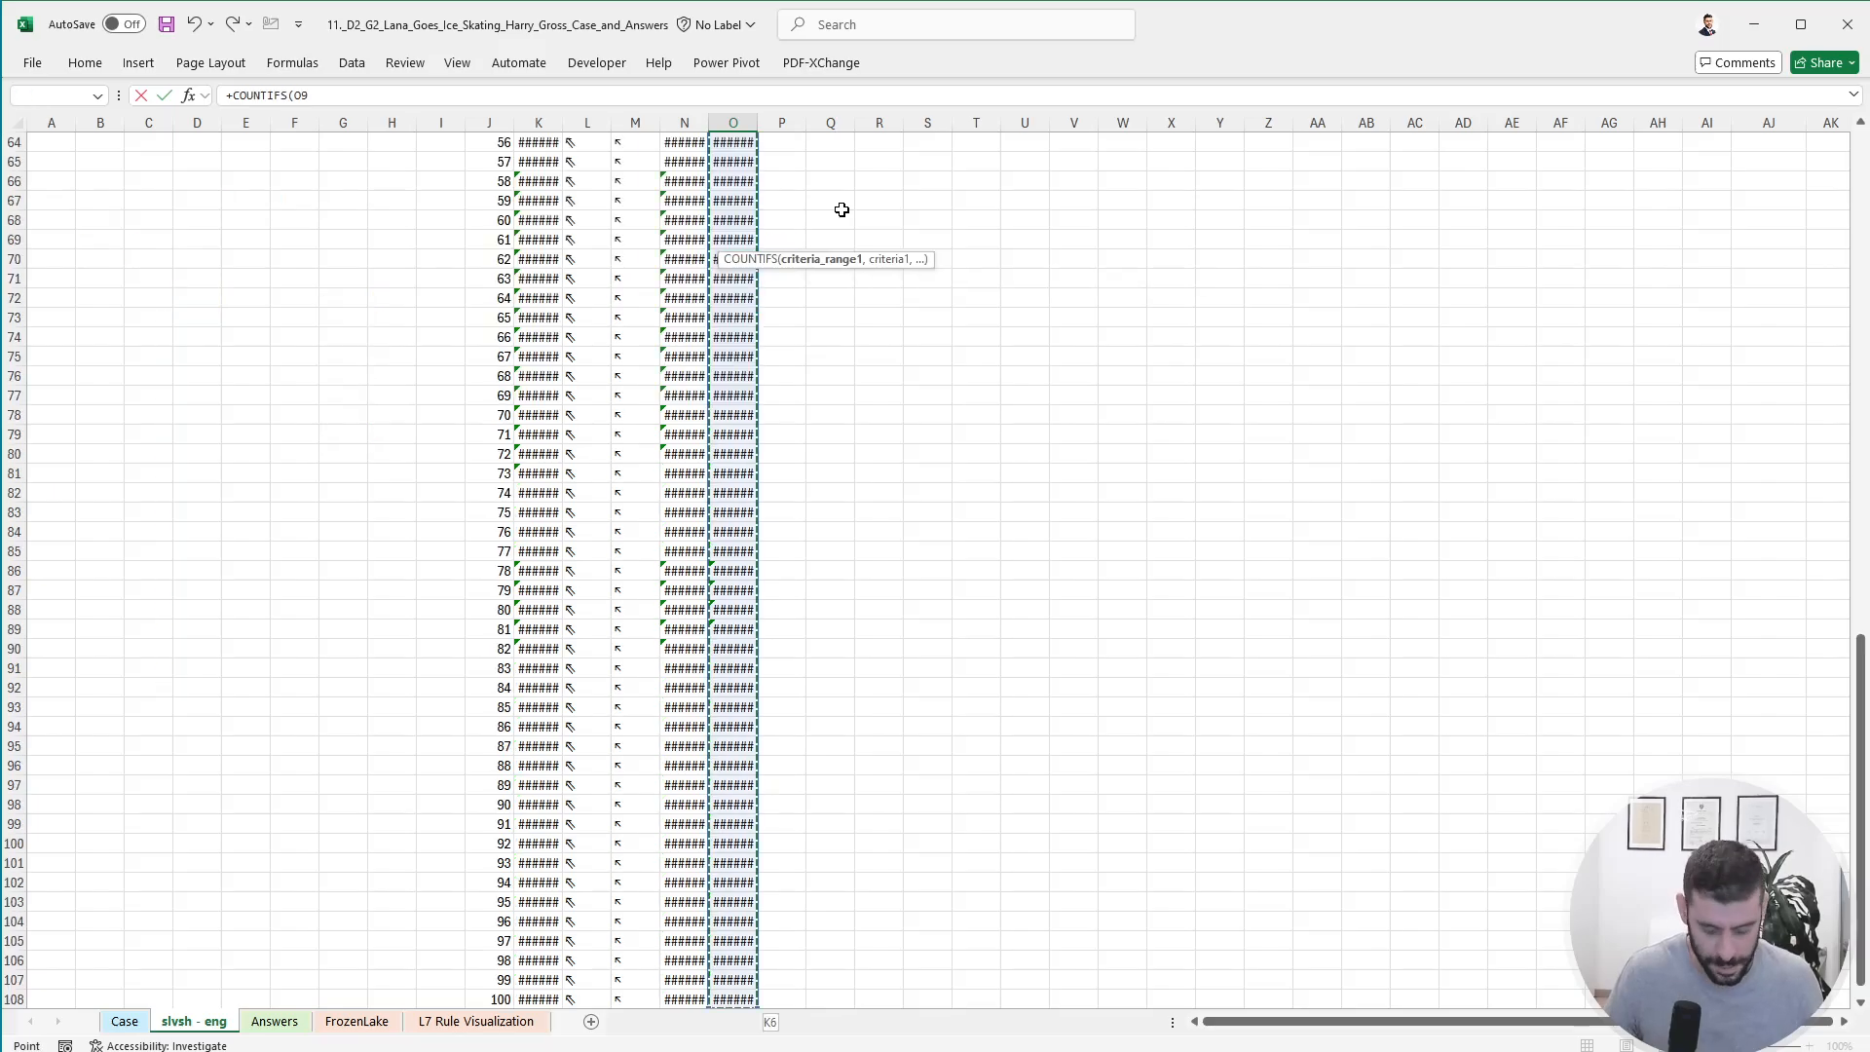
text(,bana)
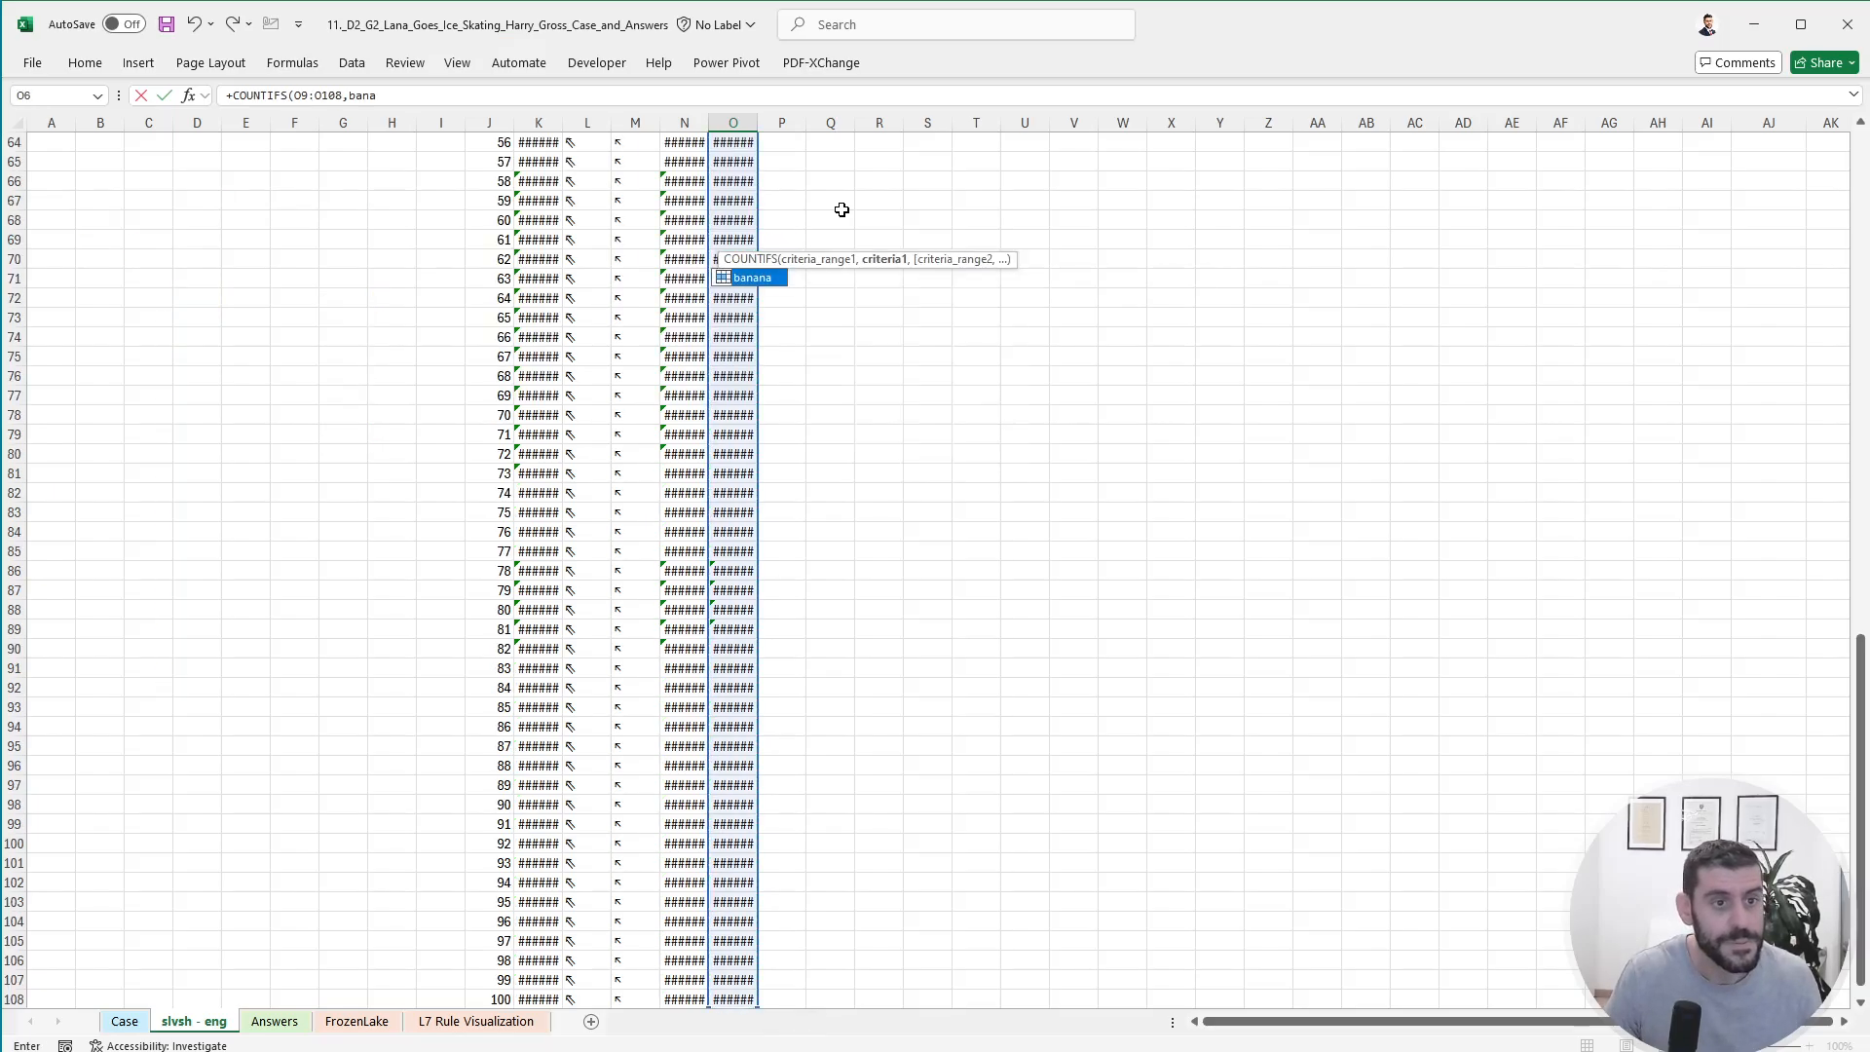
text(na)
key(ctrl+Return)
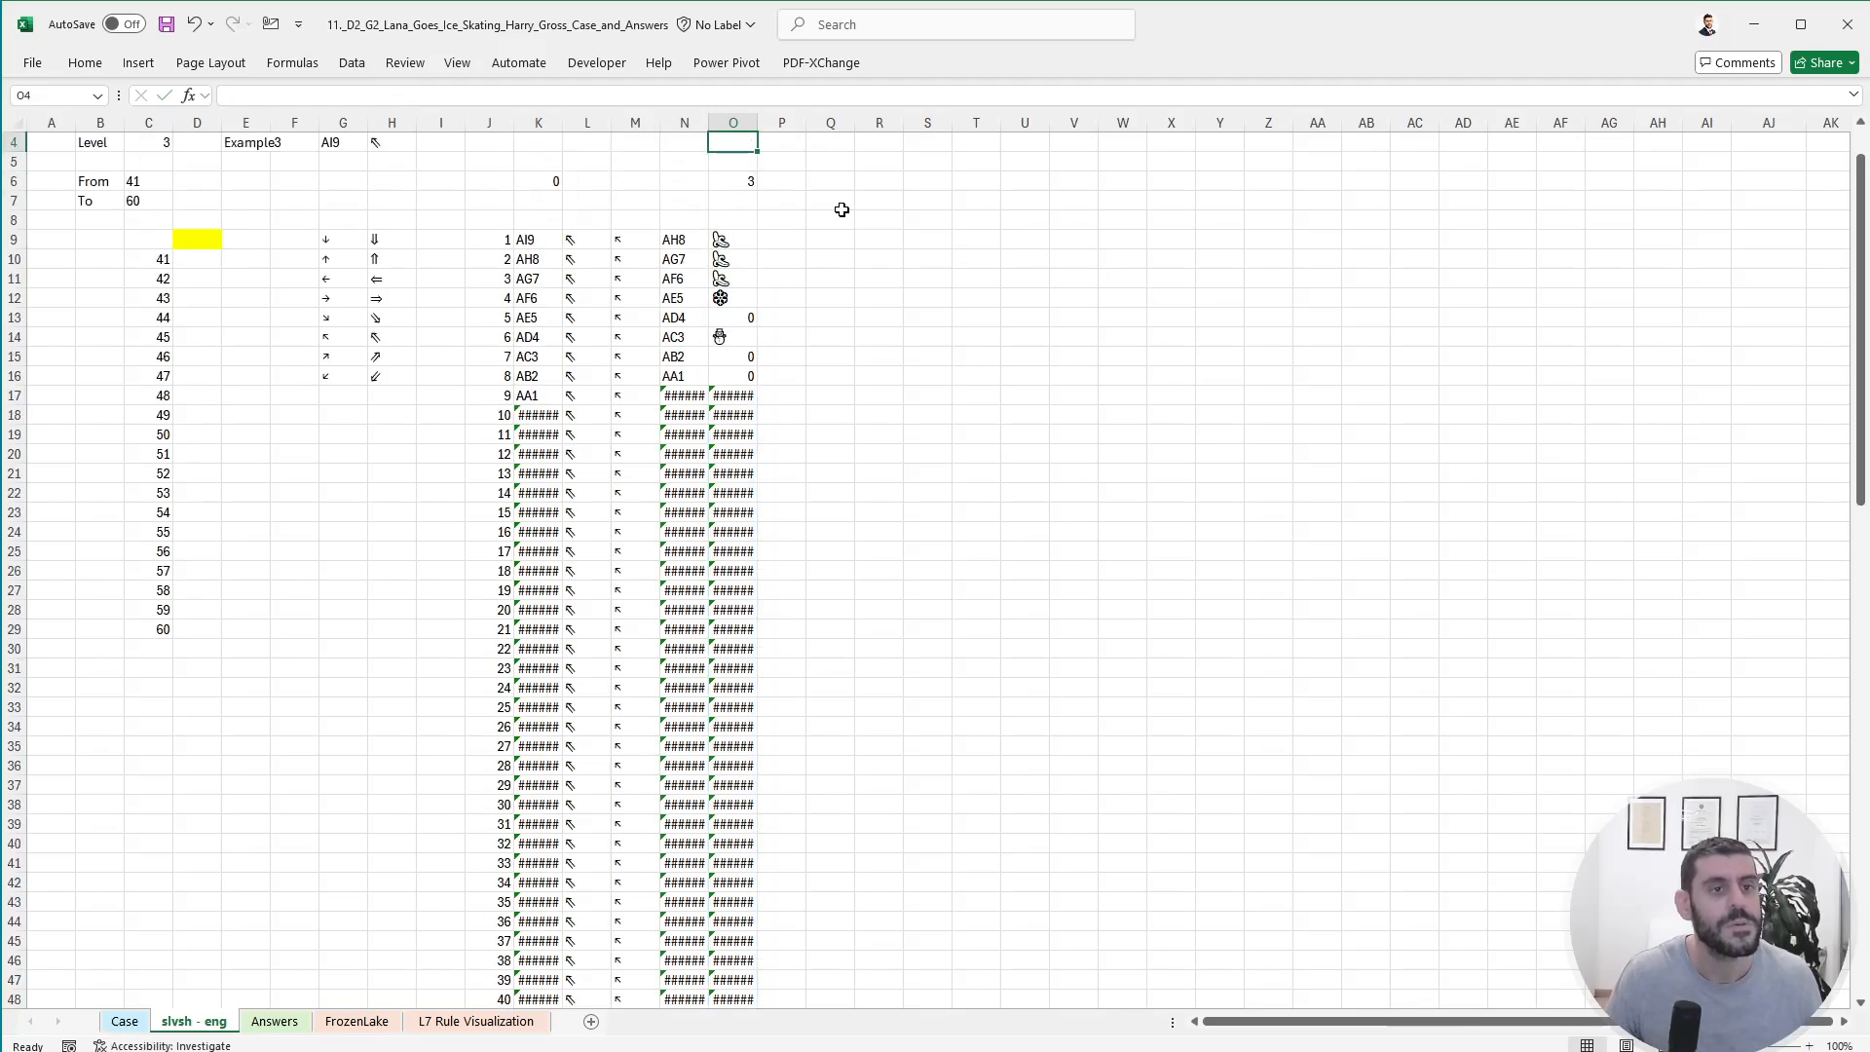
- Extend the O6 formula with +COUNTIFS(K6,banana) so a banana on the starting cell is counted too
drag(411, 97, 261, 109)
click(417, 104)
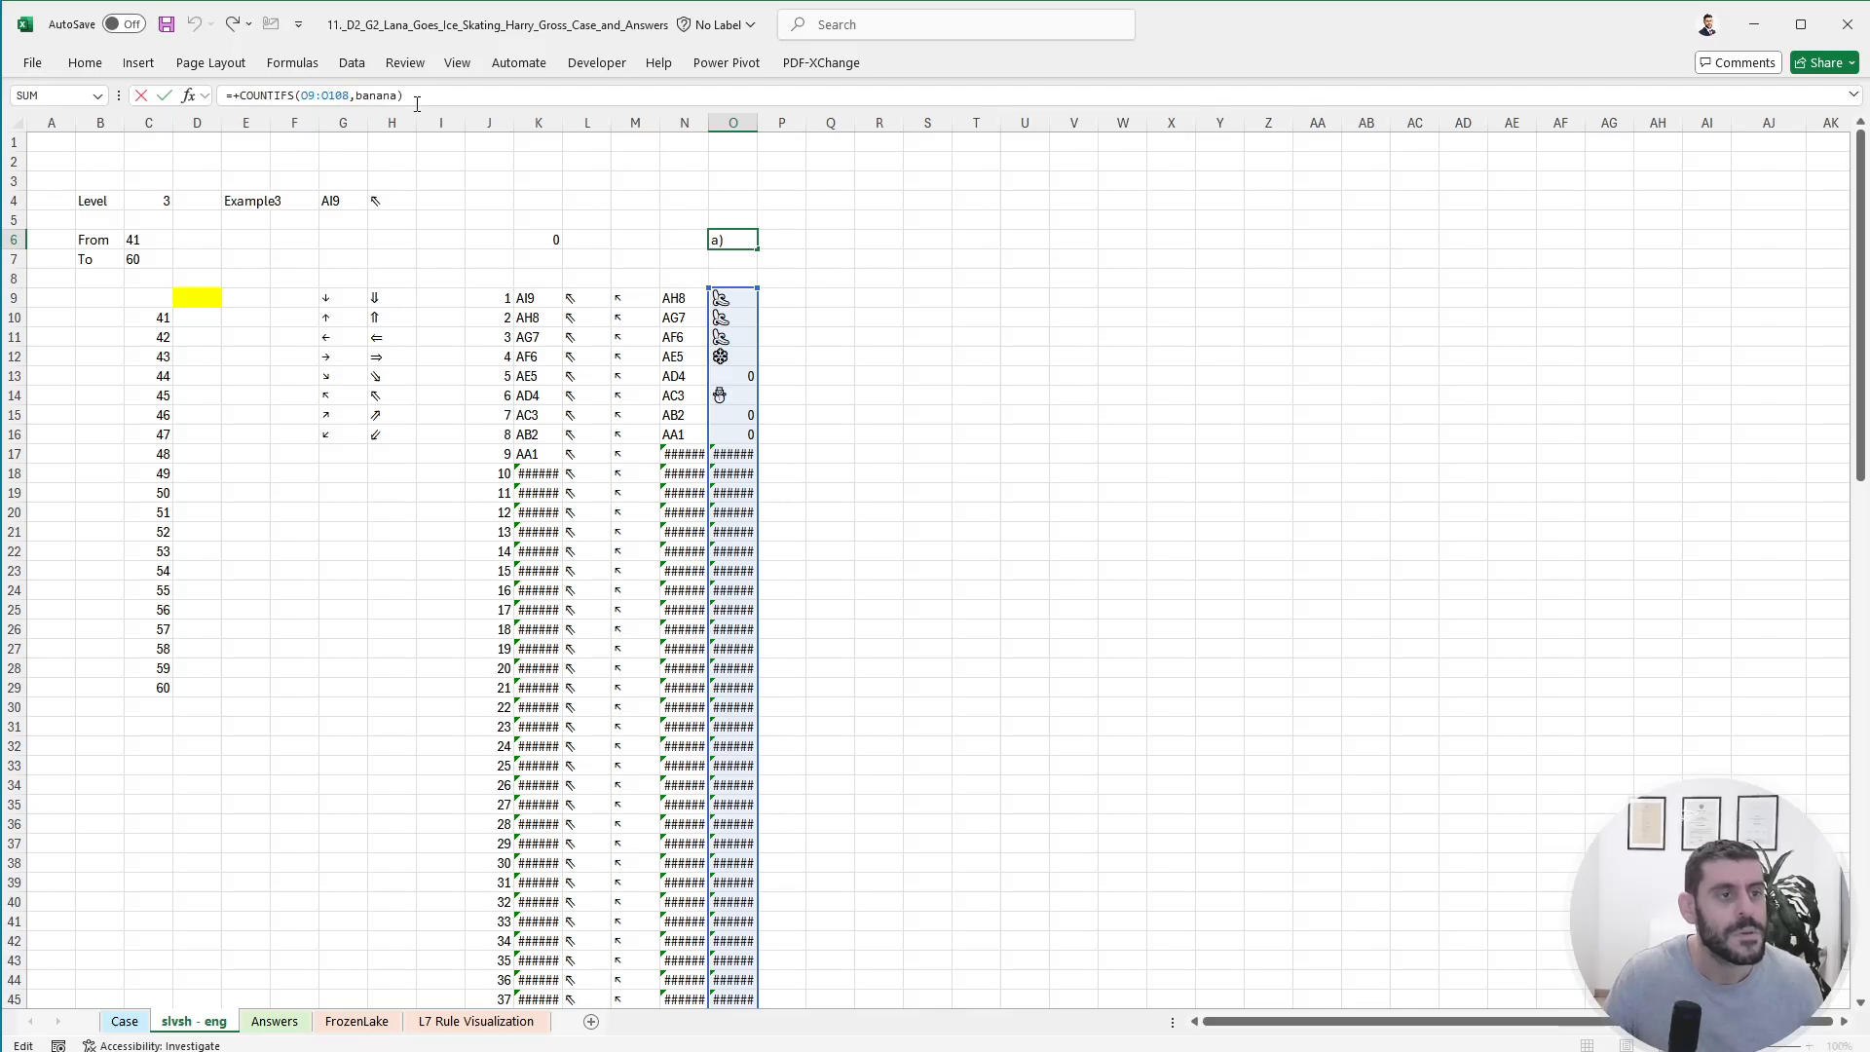
text(+)
key(ctrl+v)
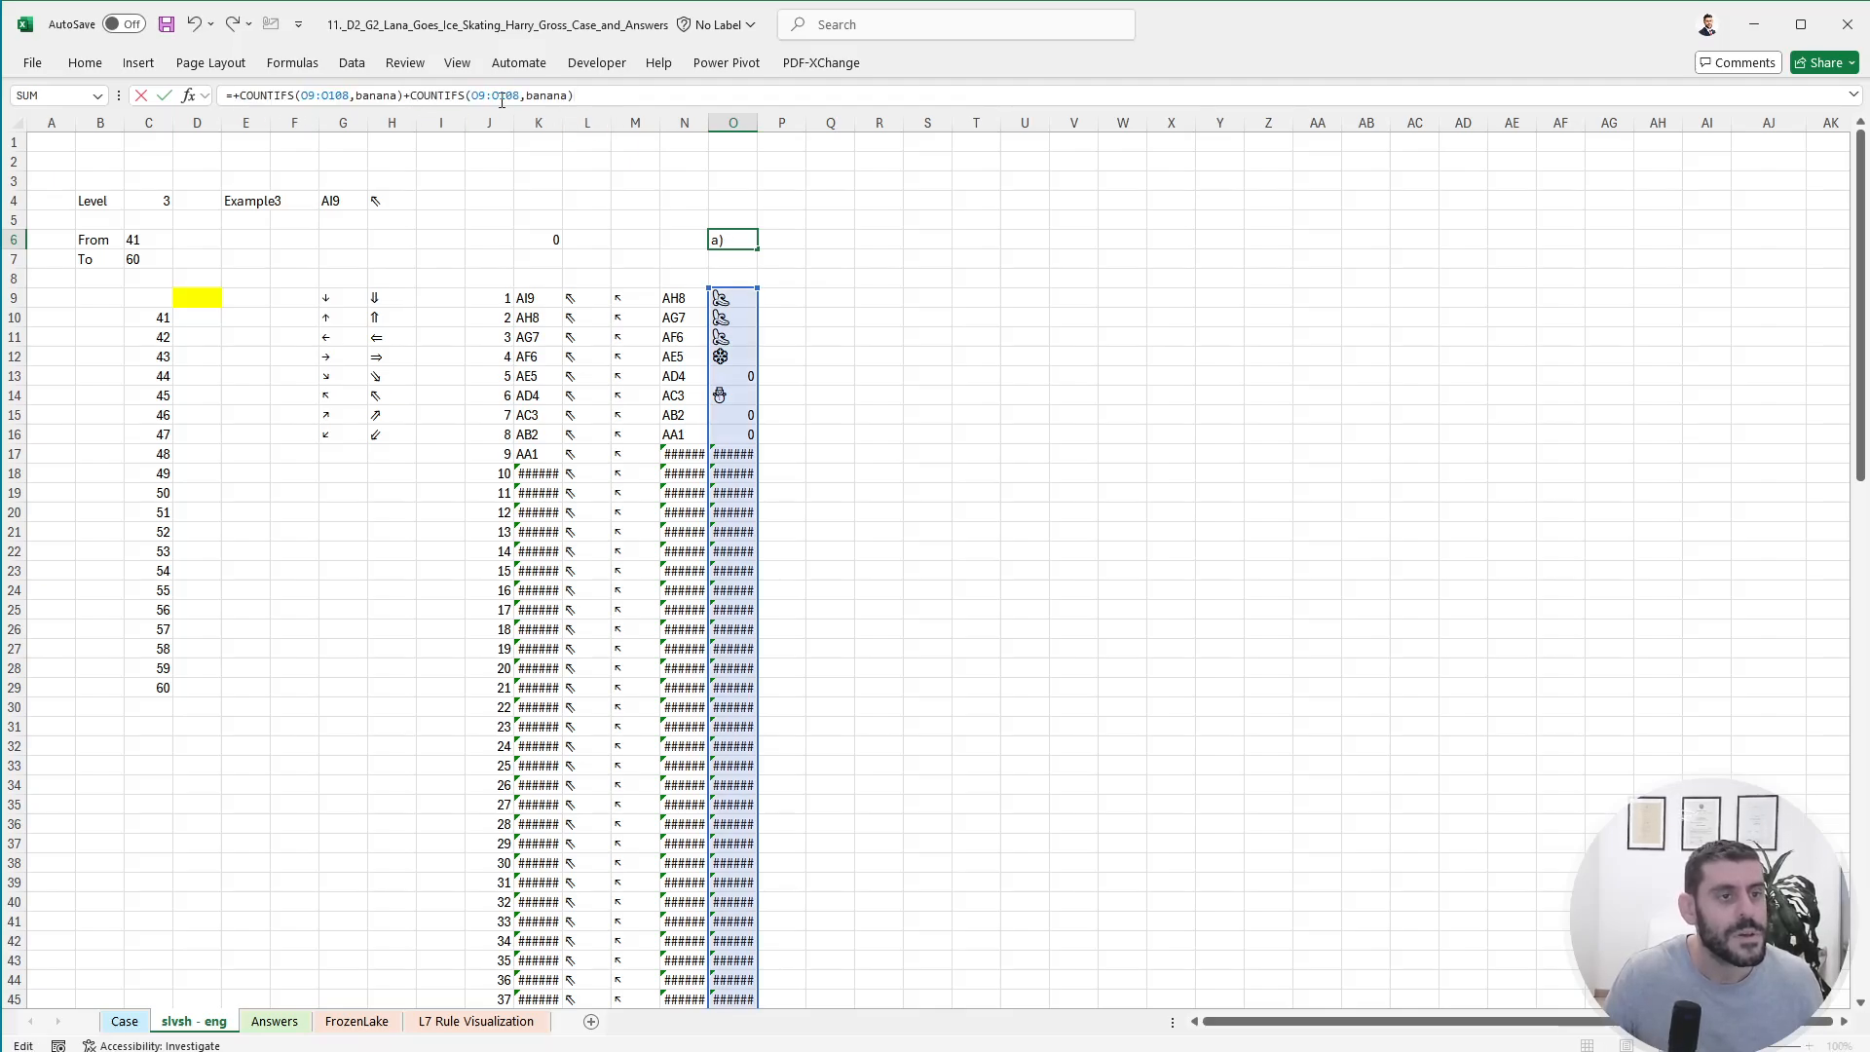
click(511, 124)
click(537, 240)
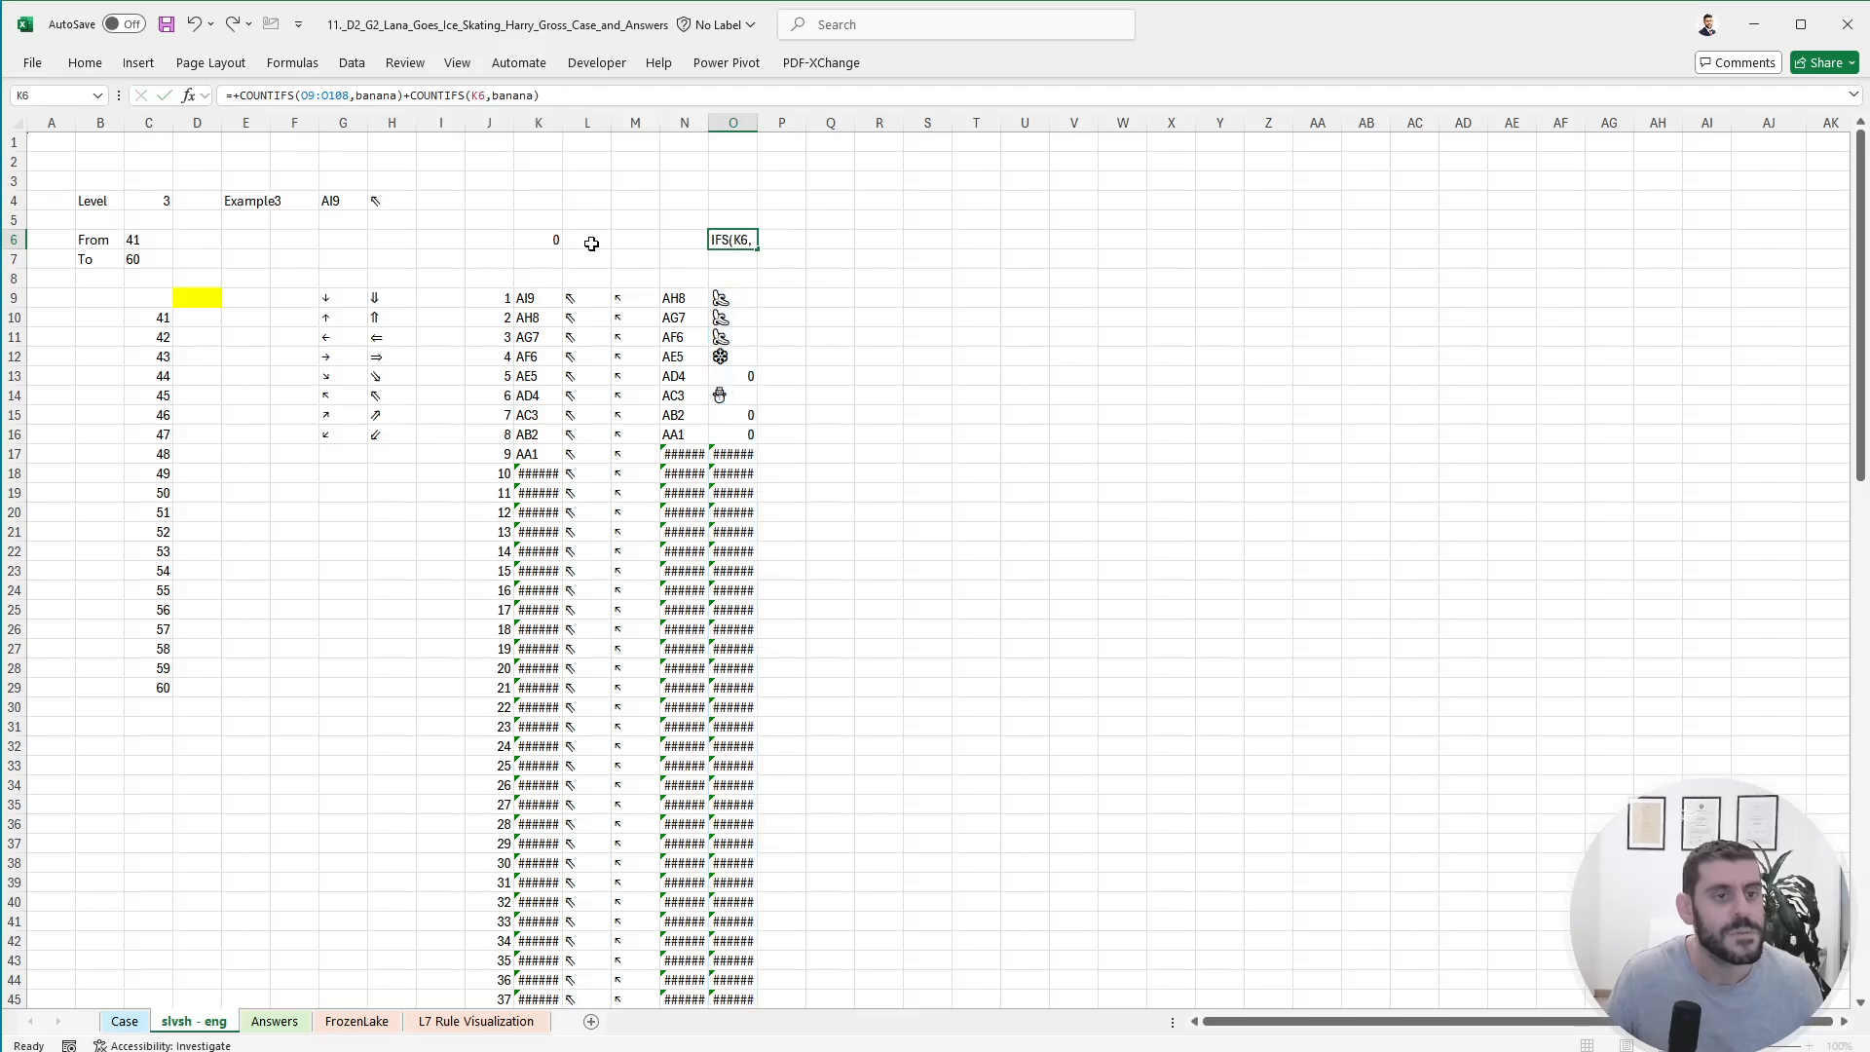
key(Return)
- Link the yellow cell D9 to the banana count in O6
click(219, 297)
text(+)
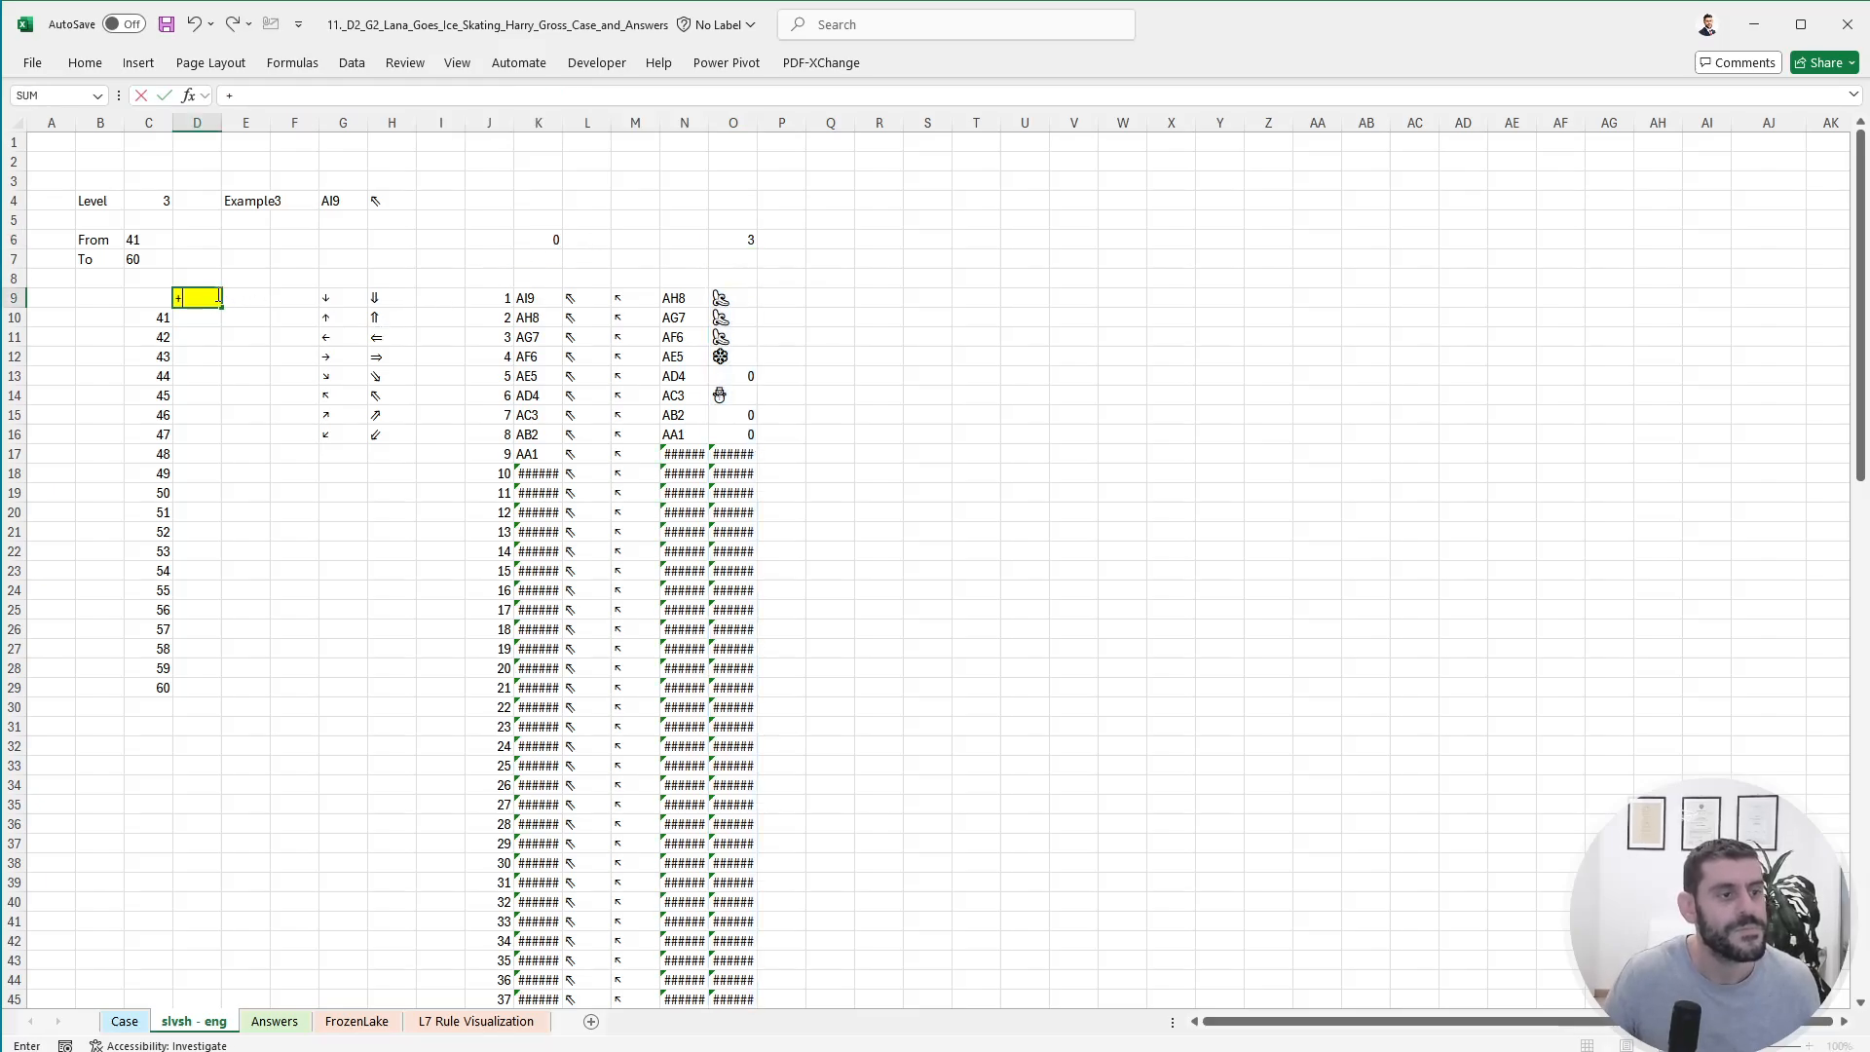
key(Up)
key(Up)
key(Up)
key(ctrl+Right)
key(ctrl+Right)
key(Escape)
- Create a data table over C9:D29 with E4 as the column input cell to calculate games 41 to 60
key(shift+Down)
key(shift+Left)
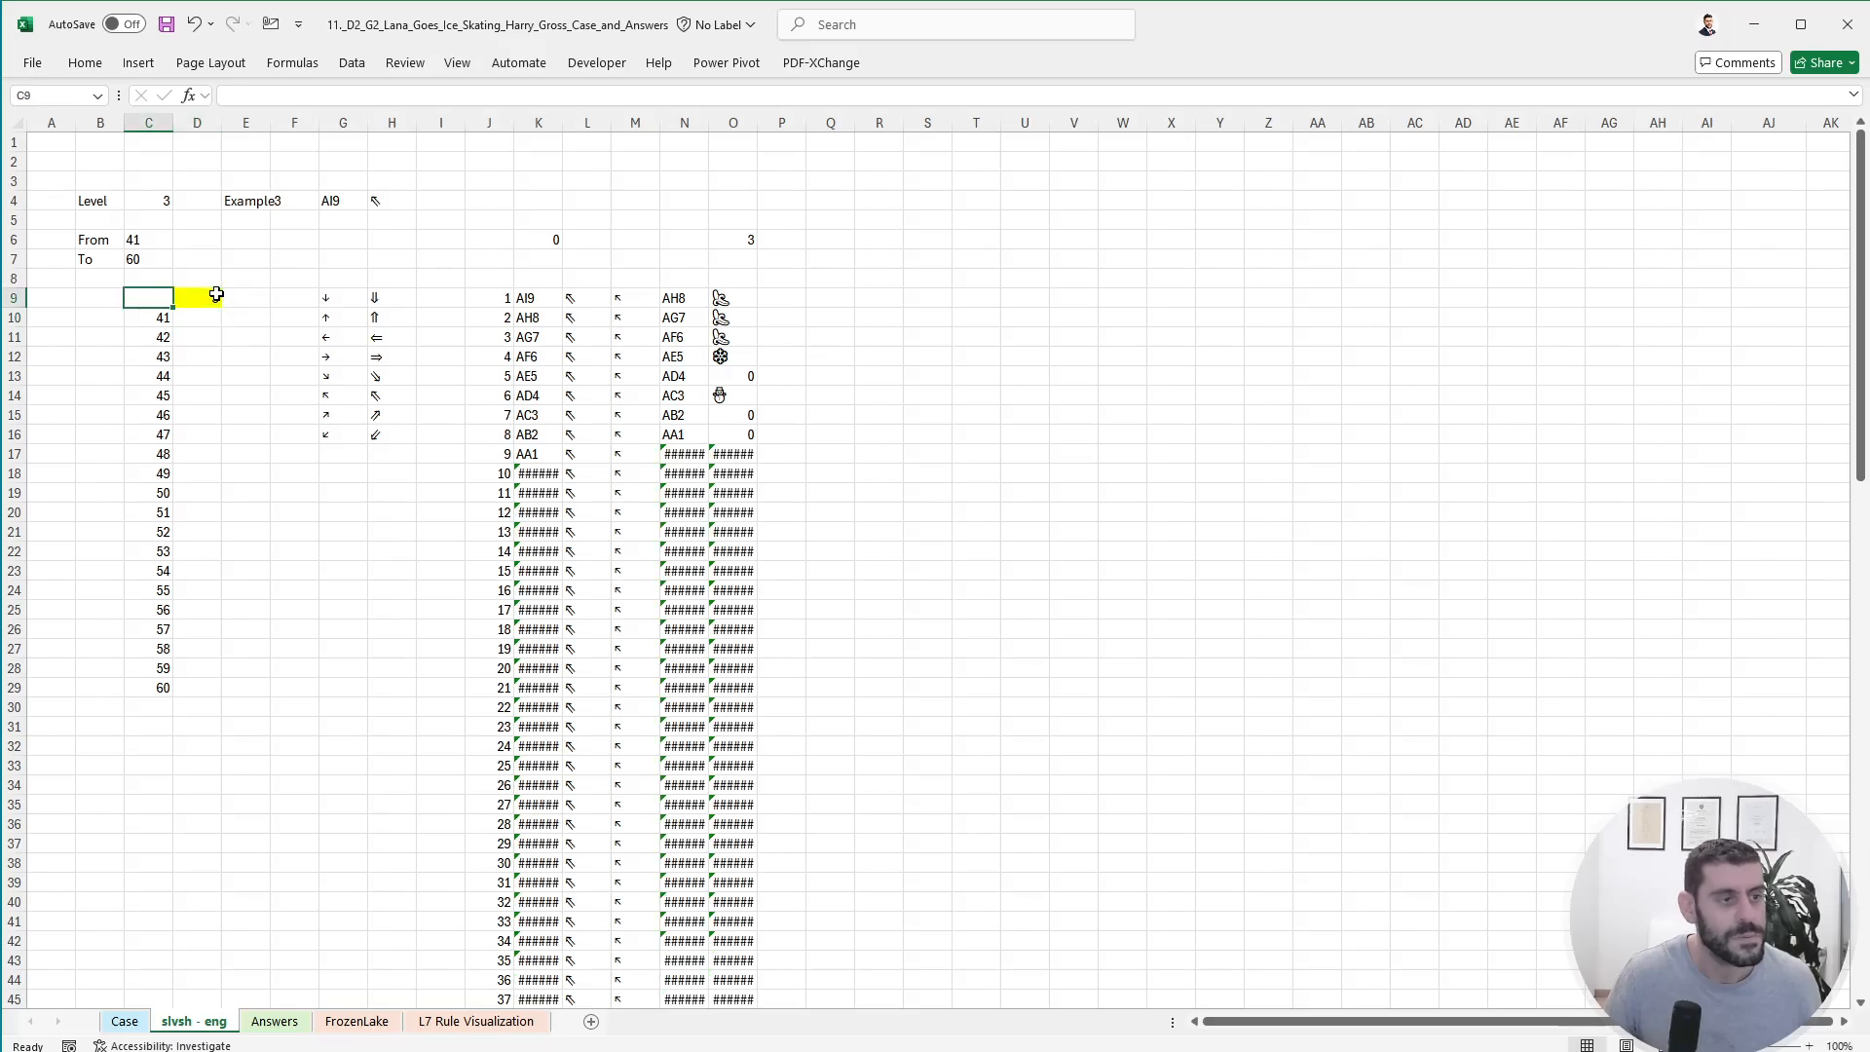
key(ctrl+shift+Down)
key(alt)
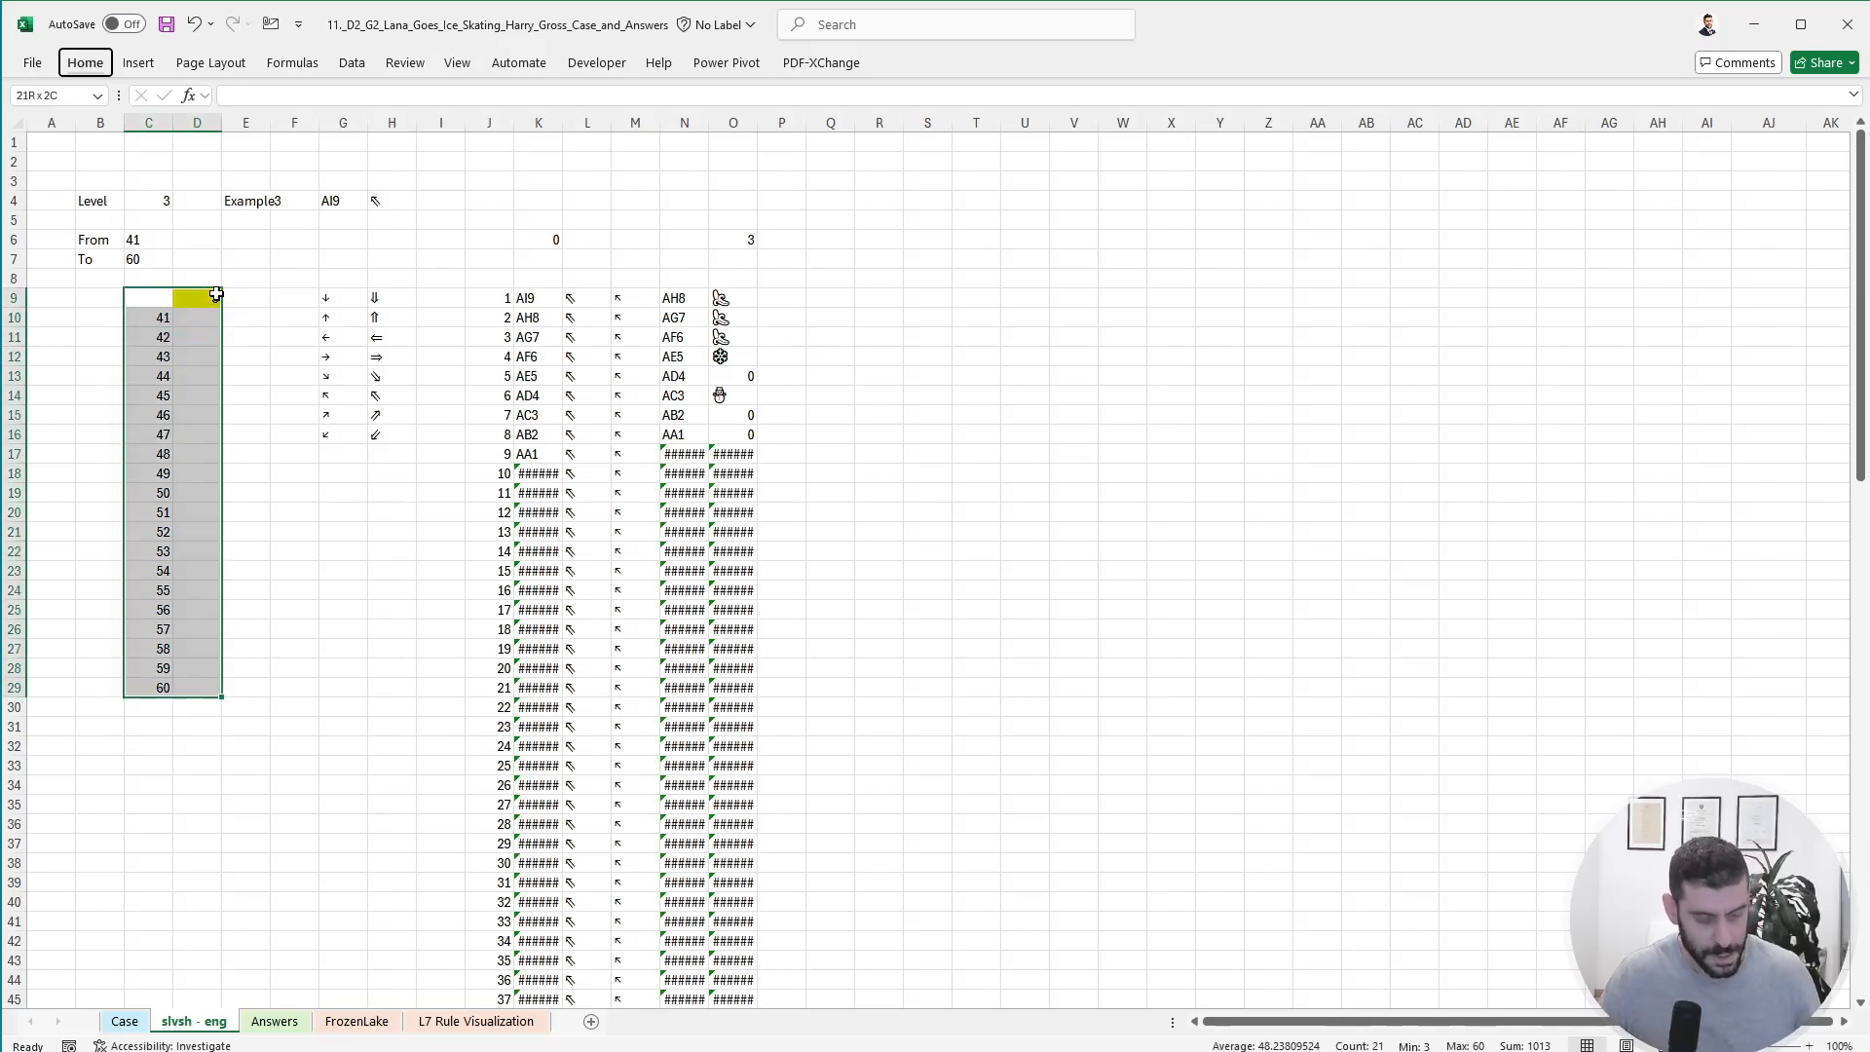
key(a)
key(w)
key(t)
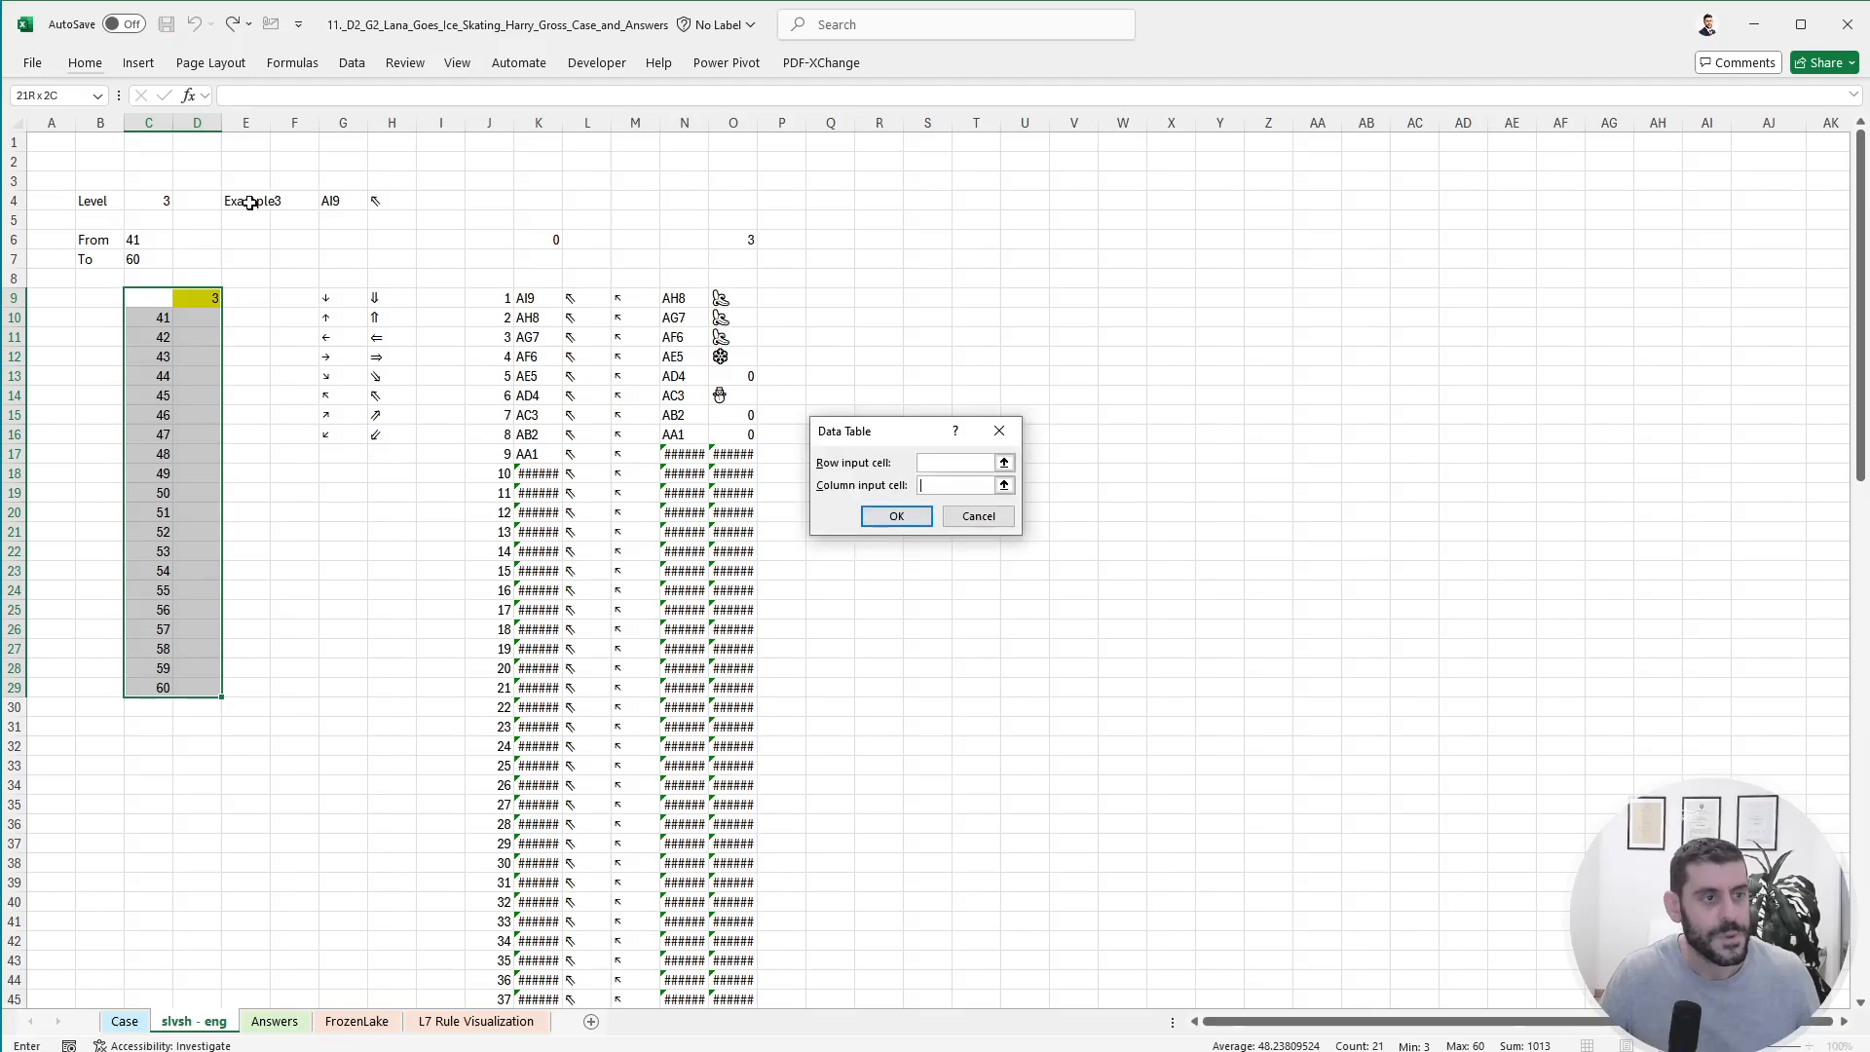
key(Tab)
click(251, 202)
text(.)
key(Return)
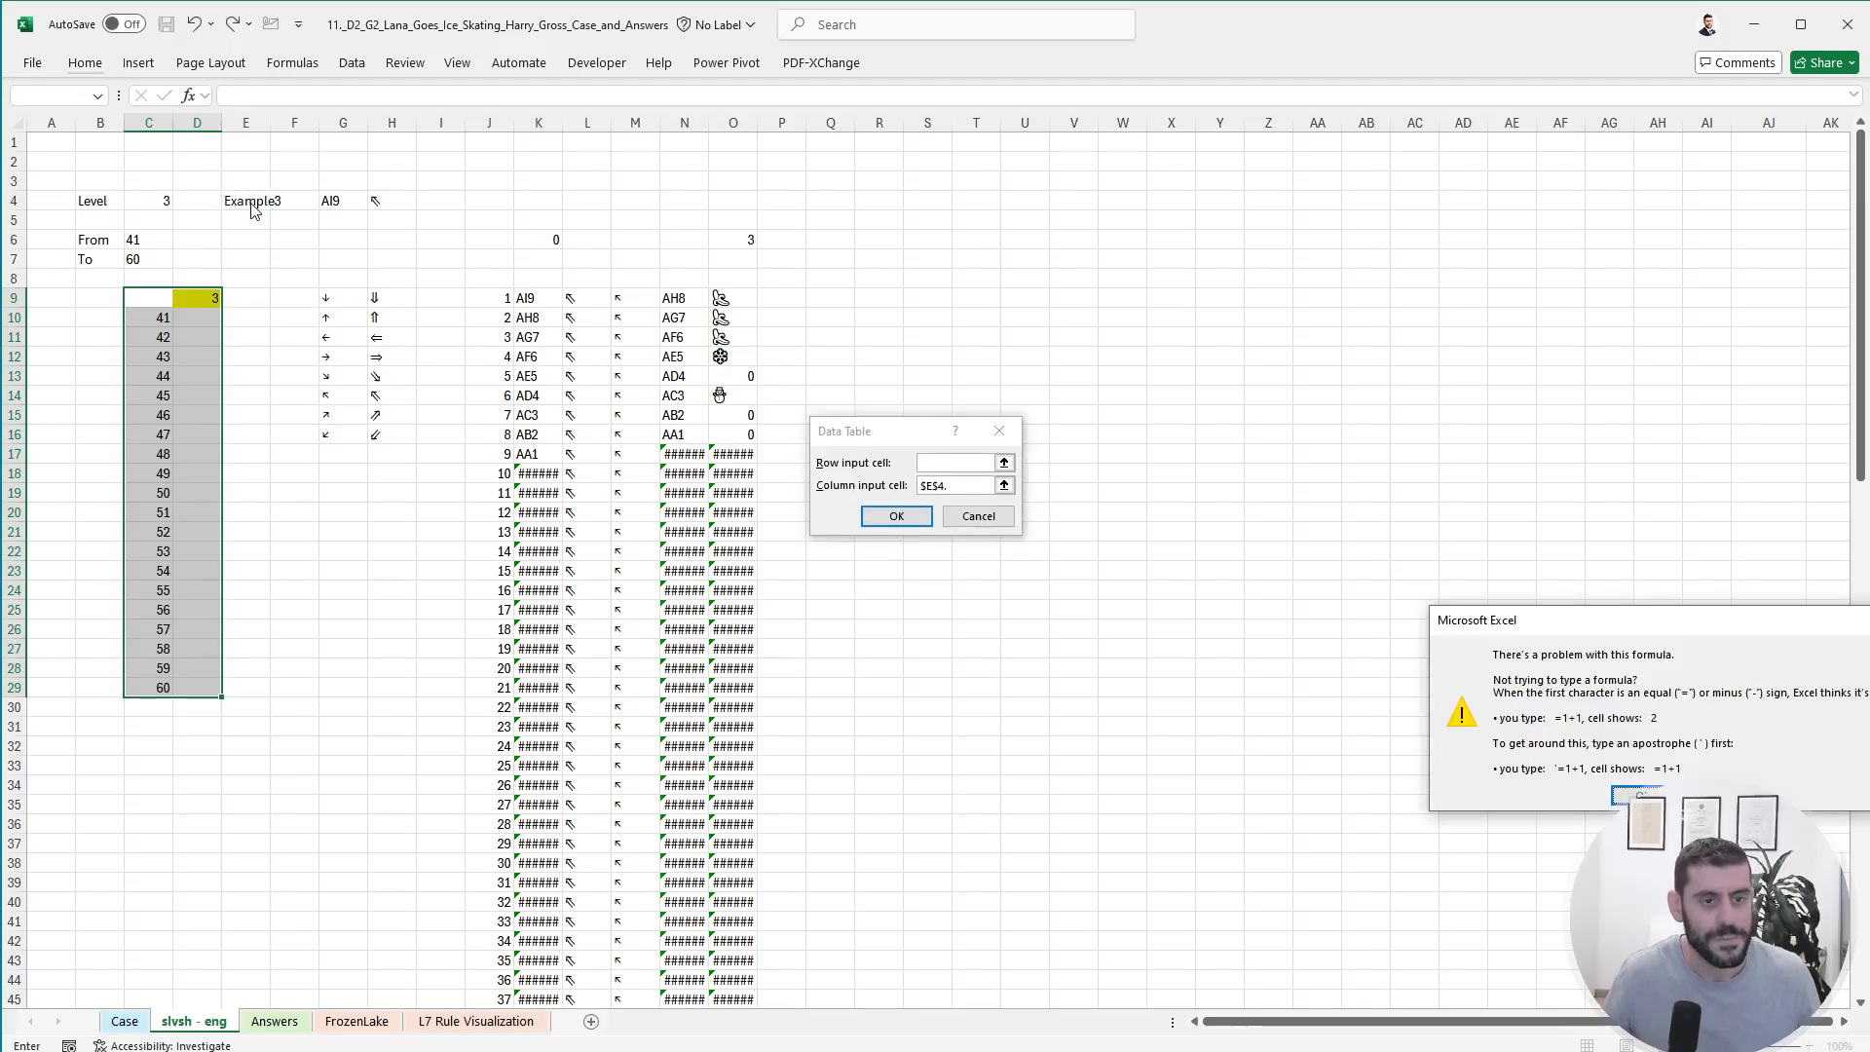
key(Return)
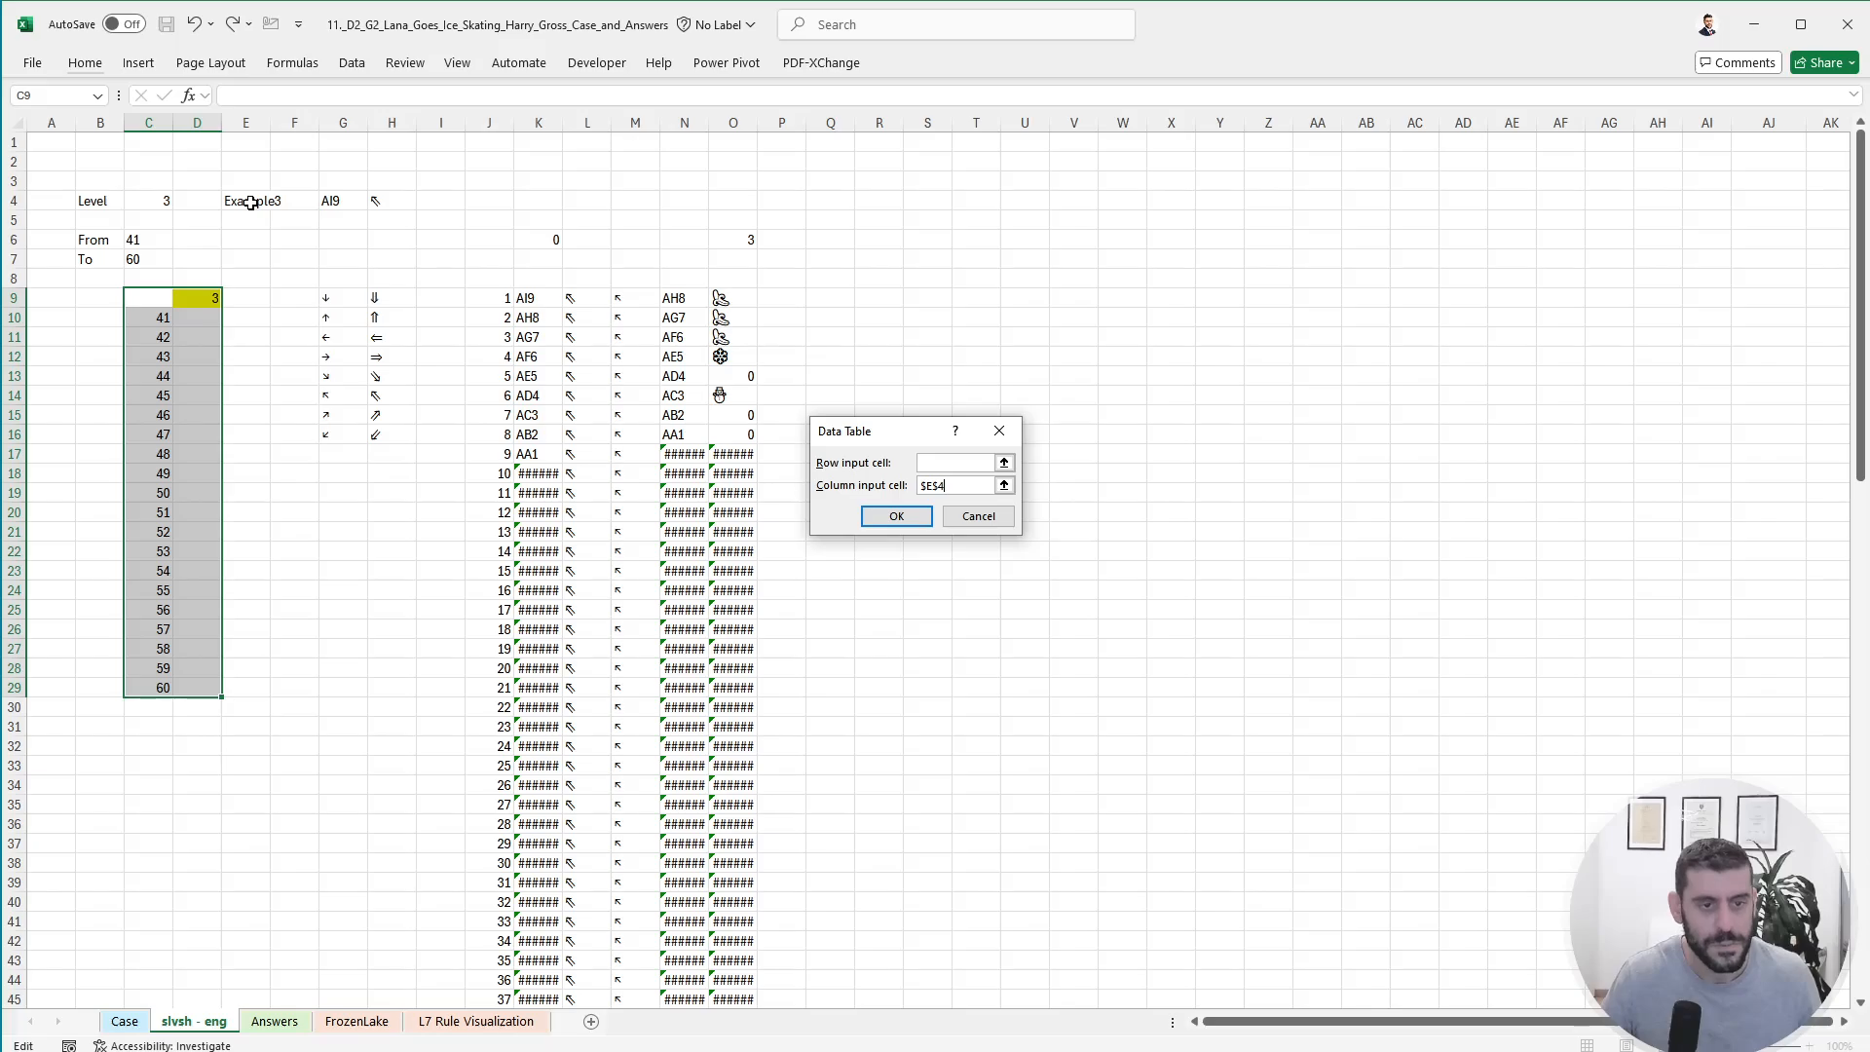
key(BackSpace)
key(Return)
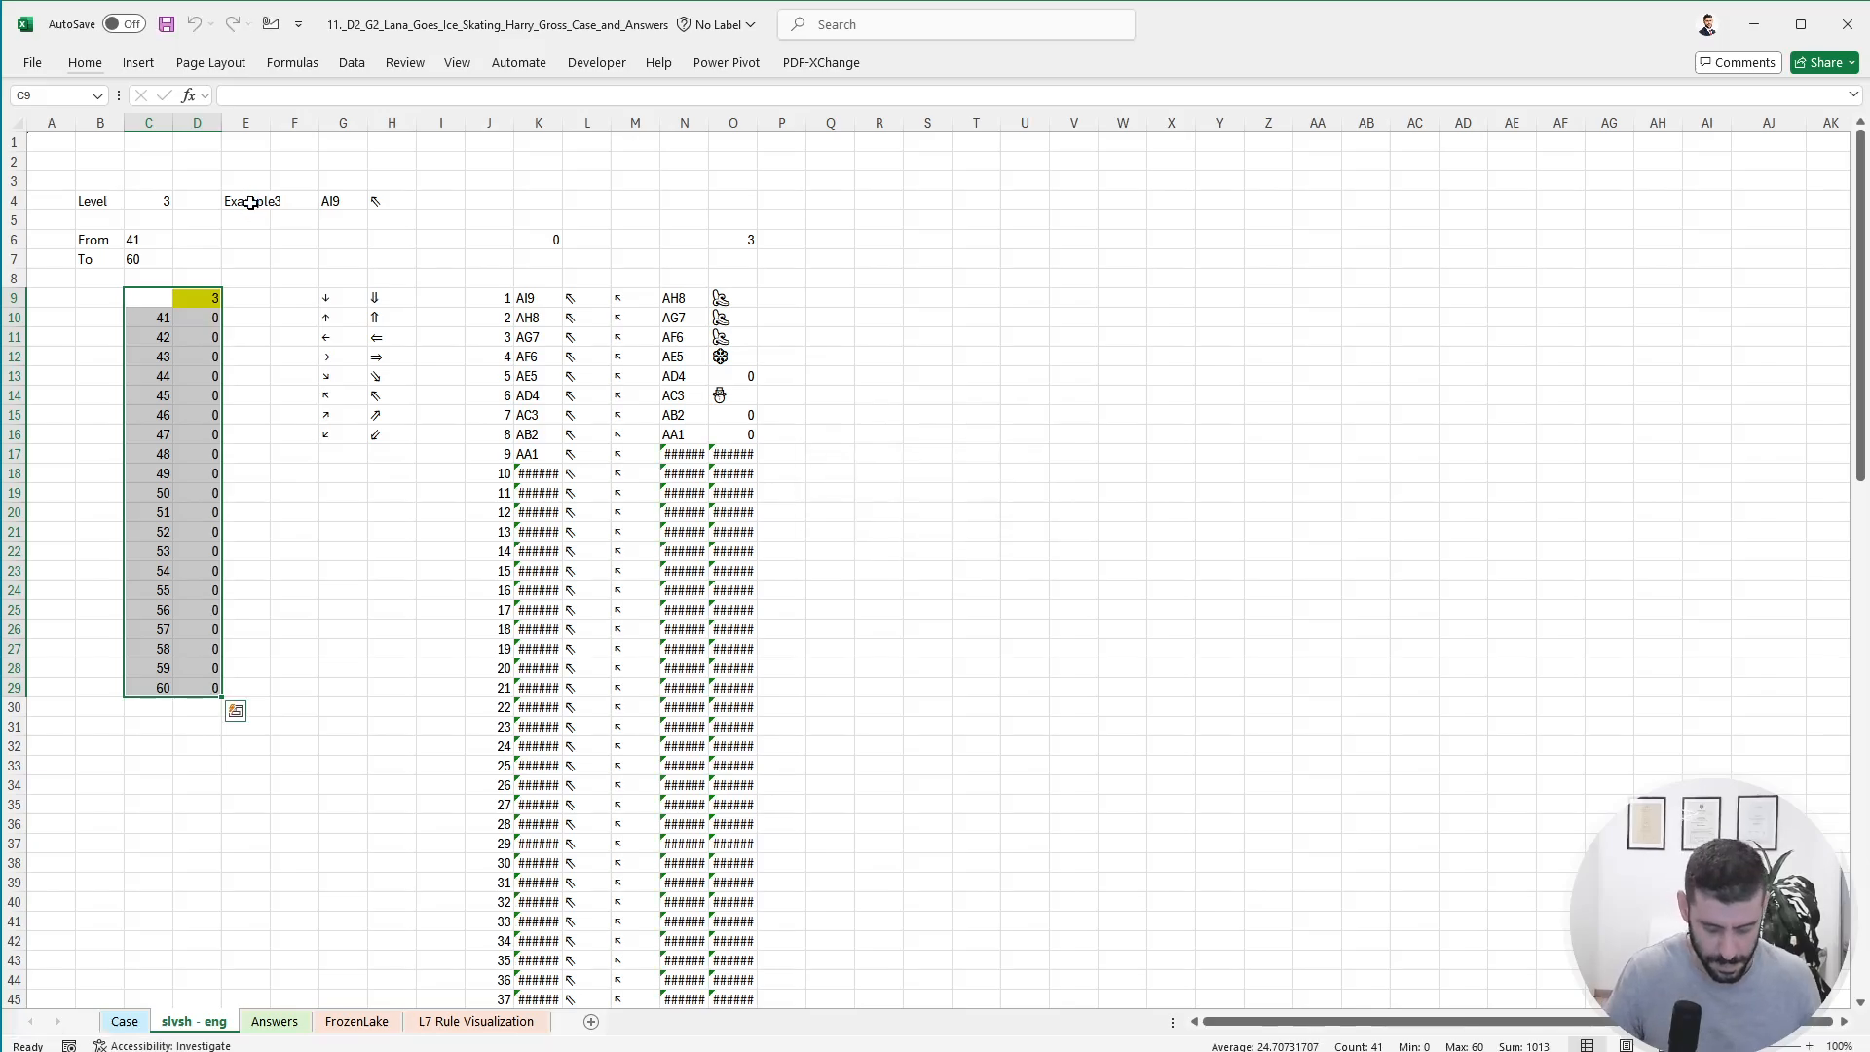
click(384, 394)
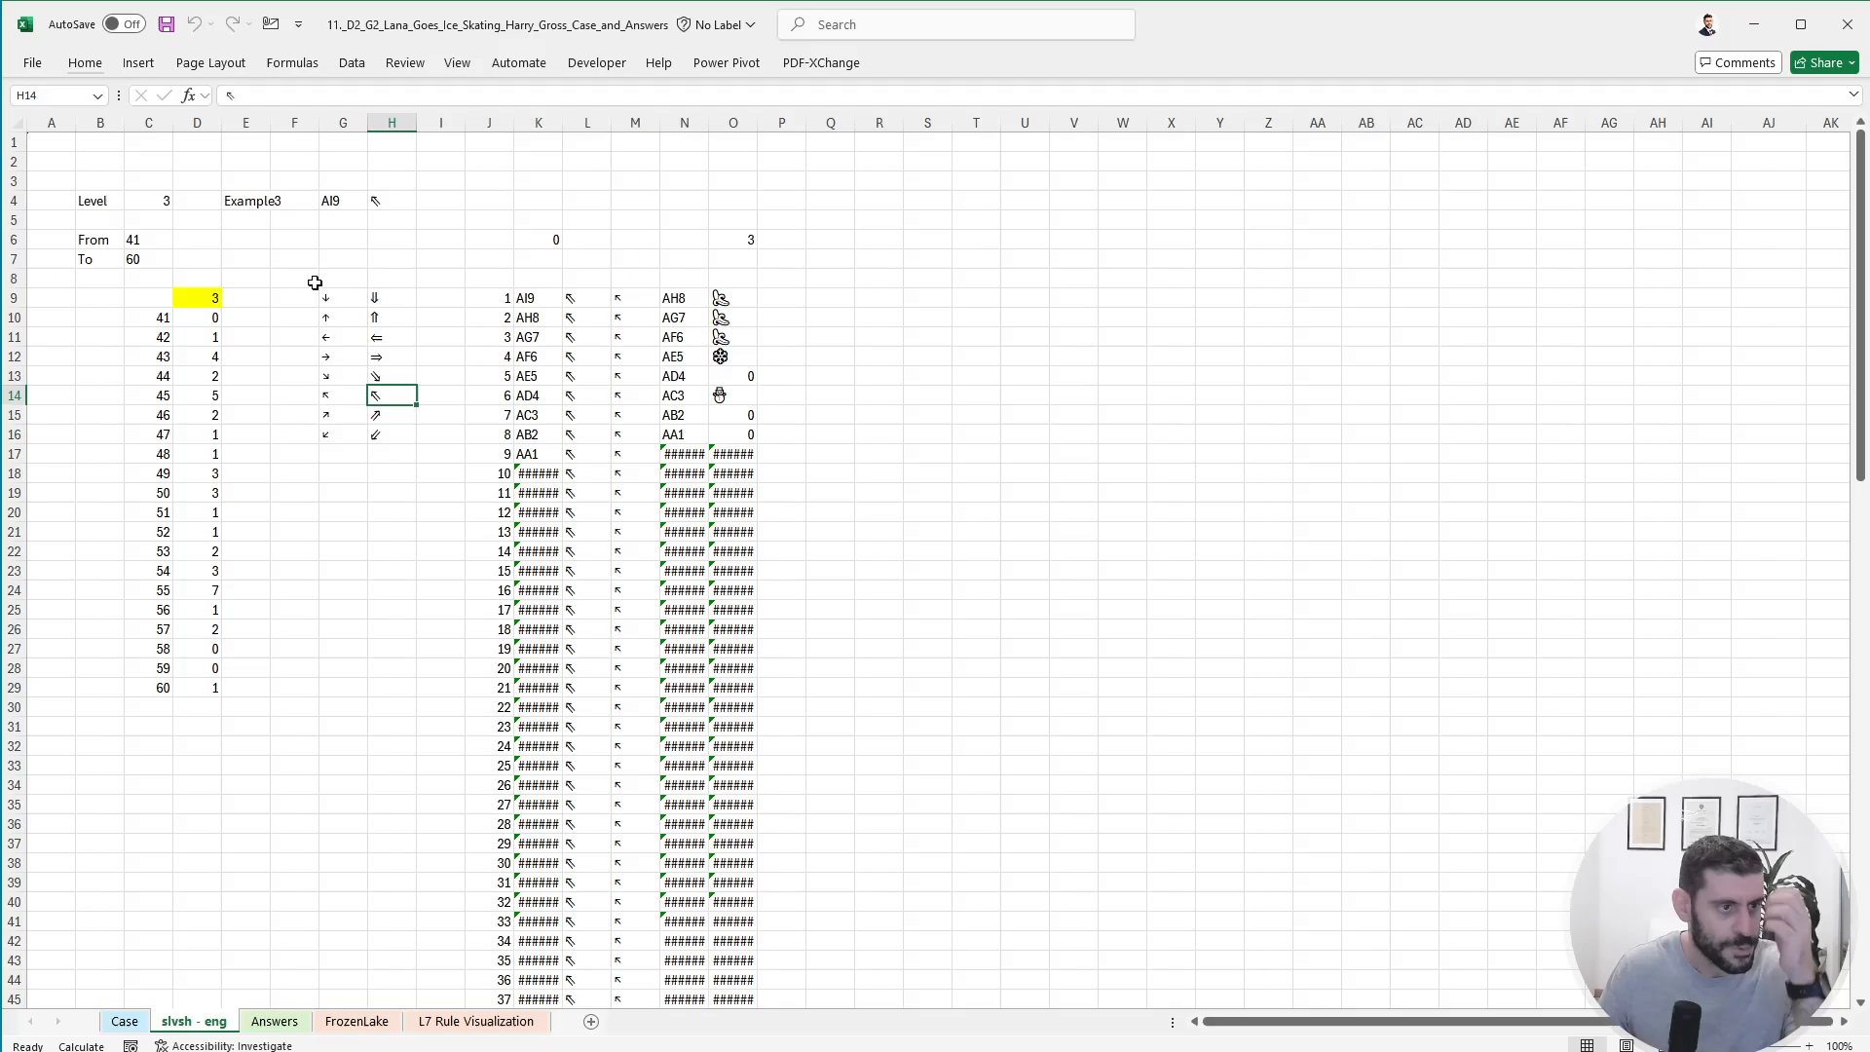
- Test the path model by setting the game number in E4 to 41 and then to 45
click(234, 197)
text(41)
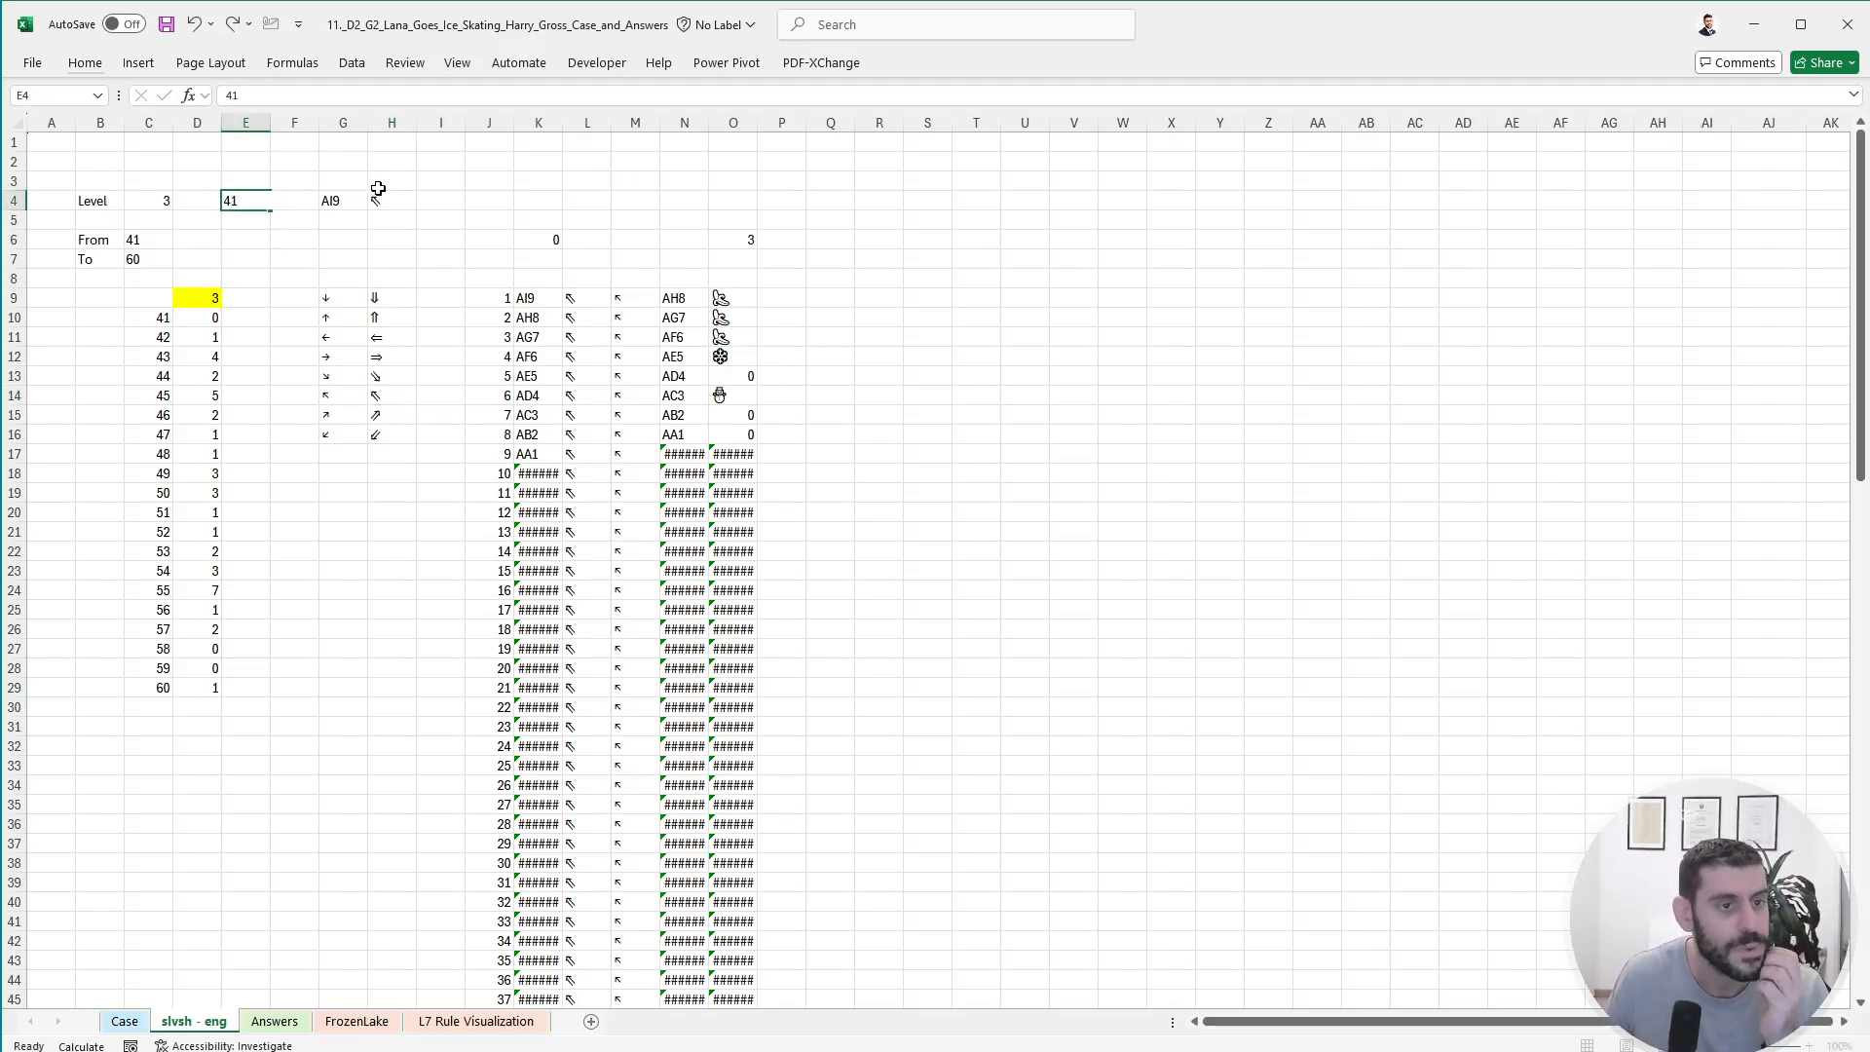
key(Return)
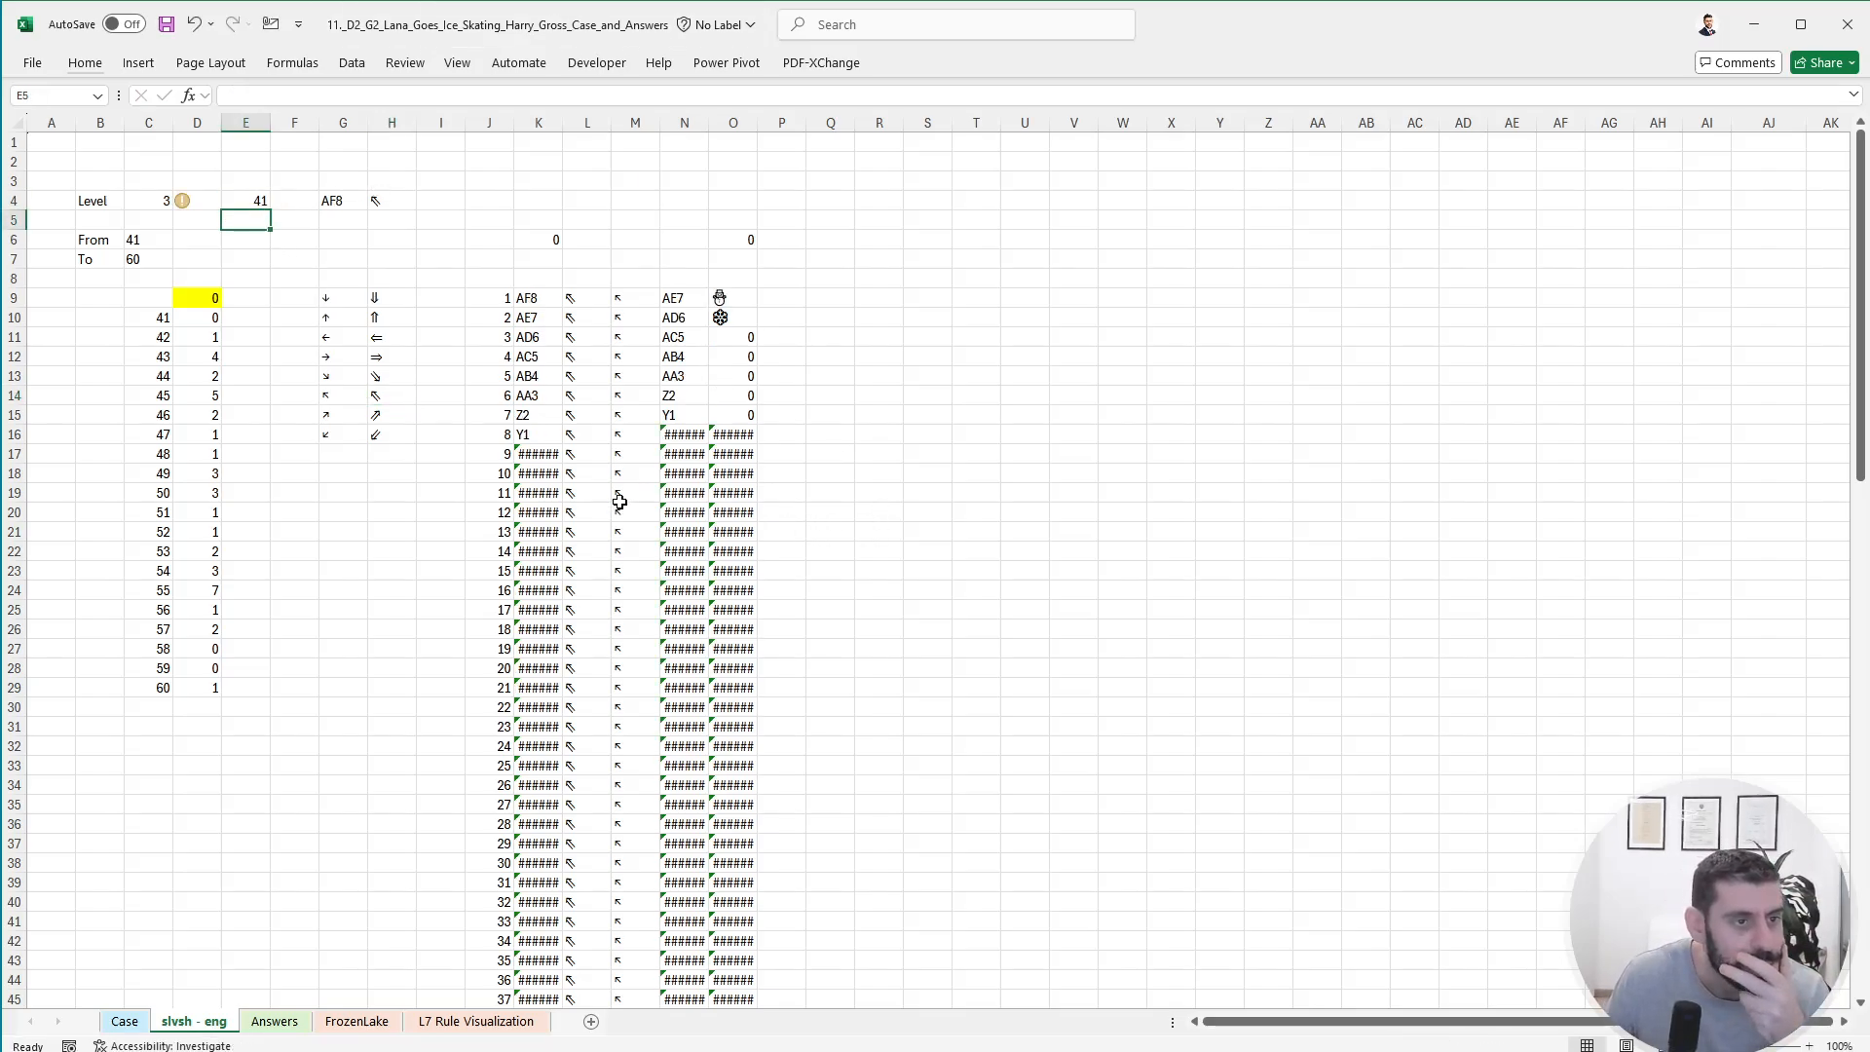
click(243, 197)
text(45)
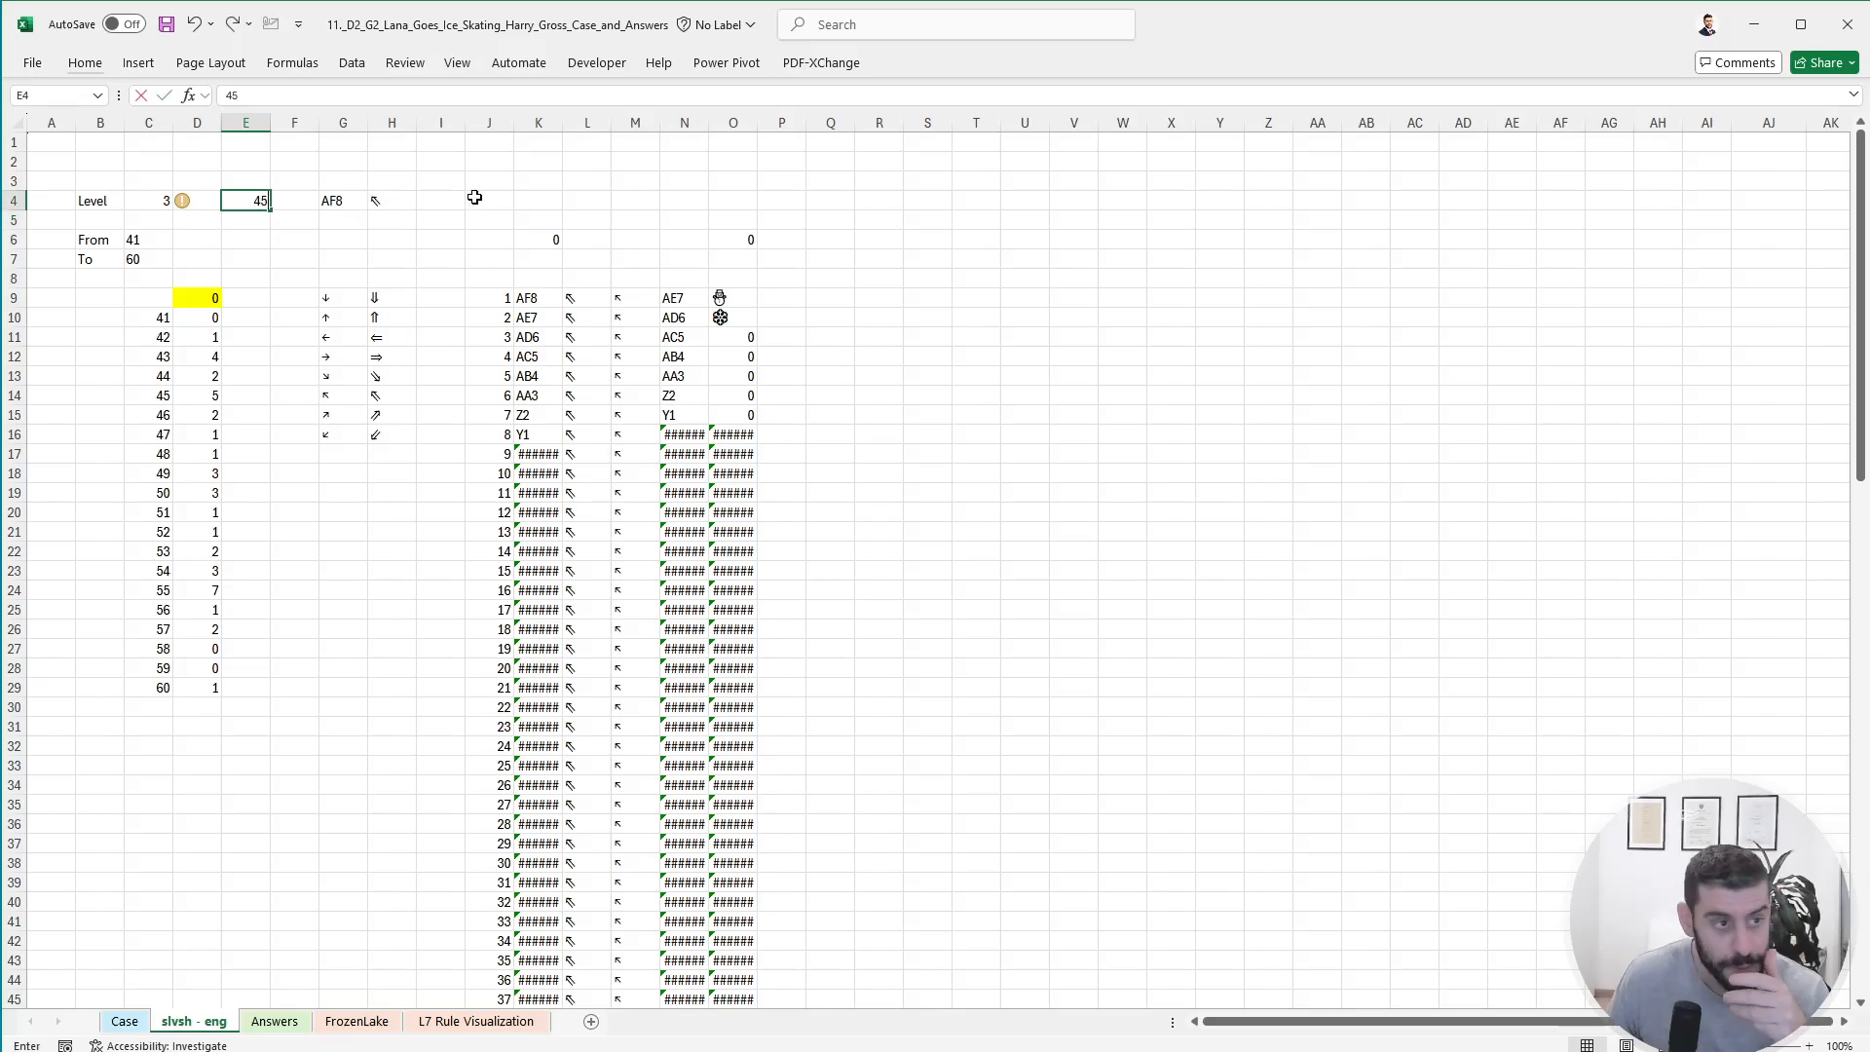
key(ctrl+Return)
key(Return)
- Compare the length of the numbered step list with the height and width of the lake on the FrozenLake sheet
scroll(899, 674, down, 14)
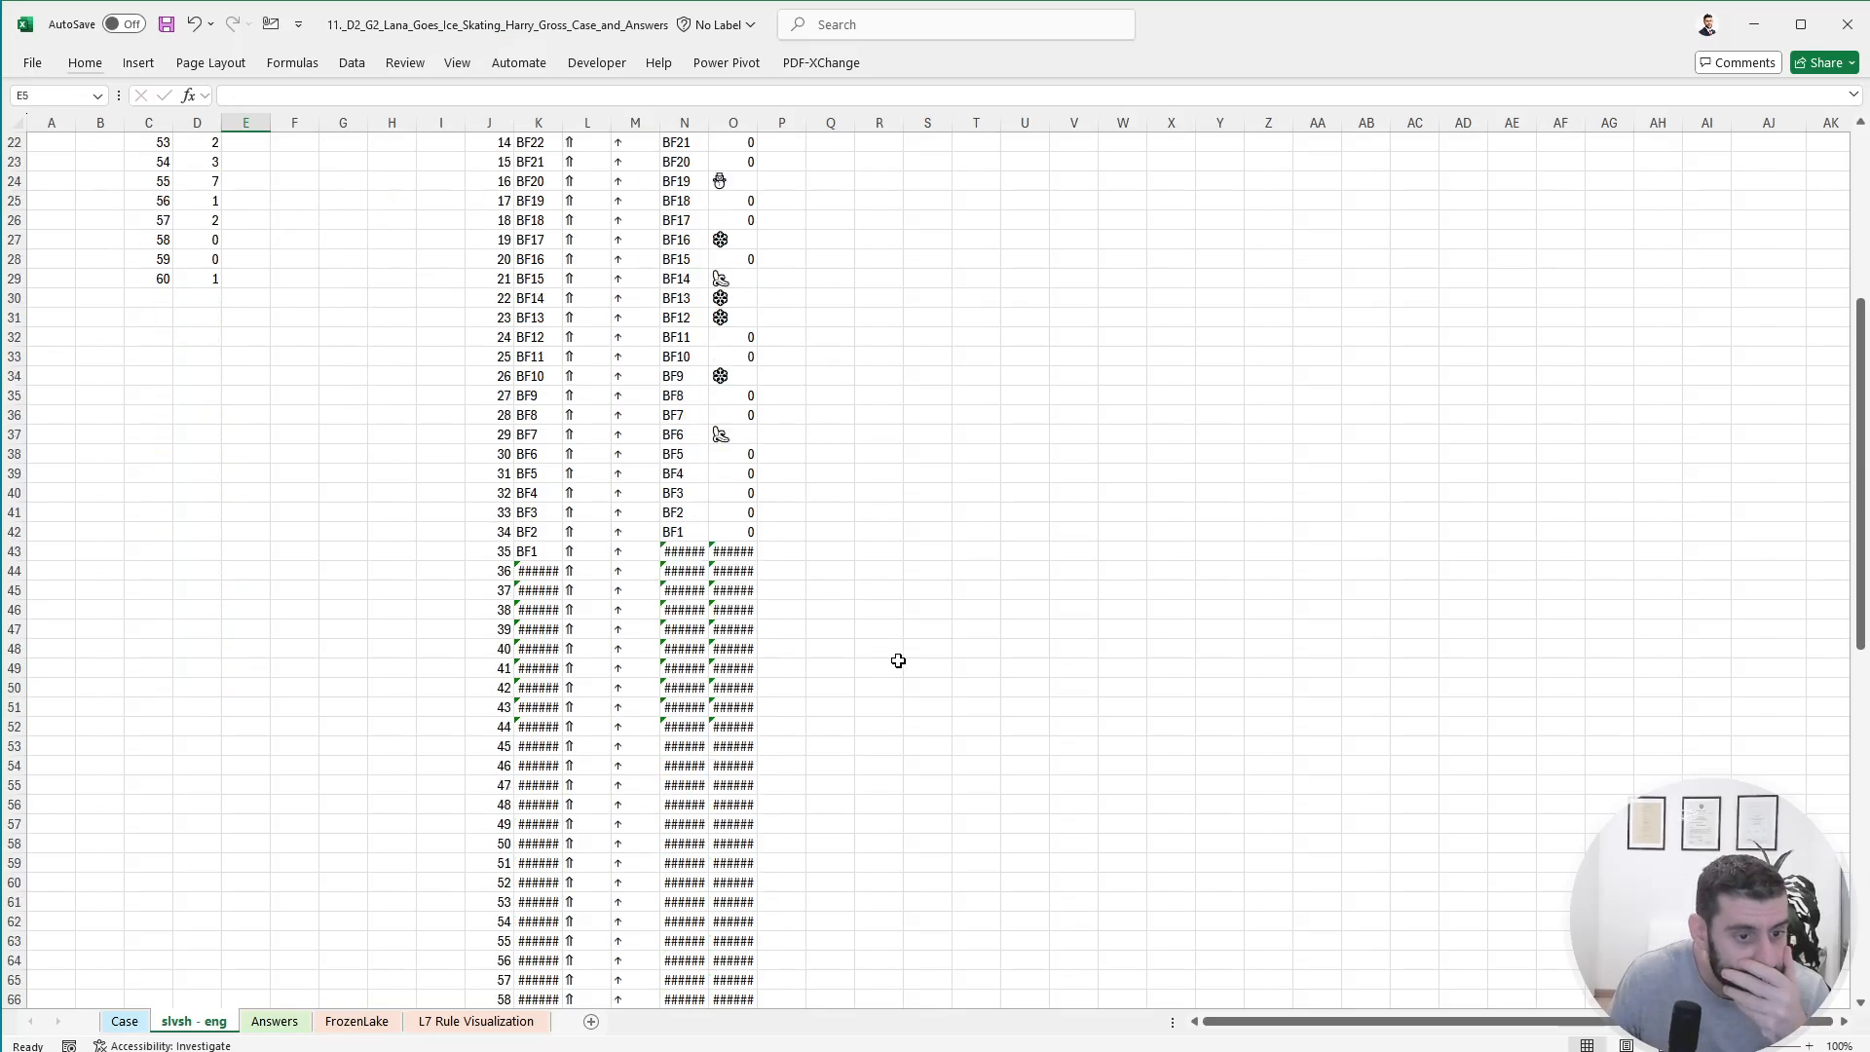
click(356, 1021)
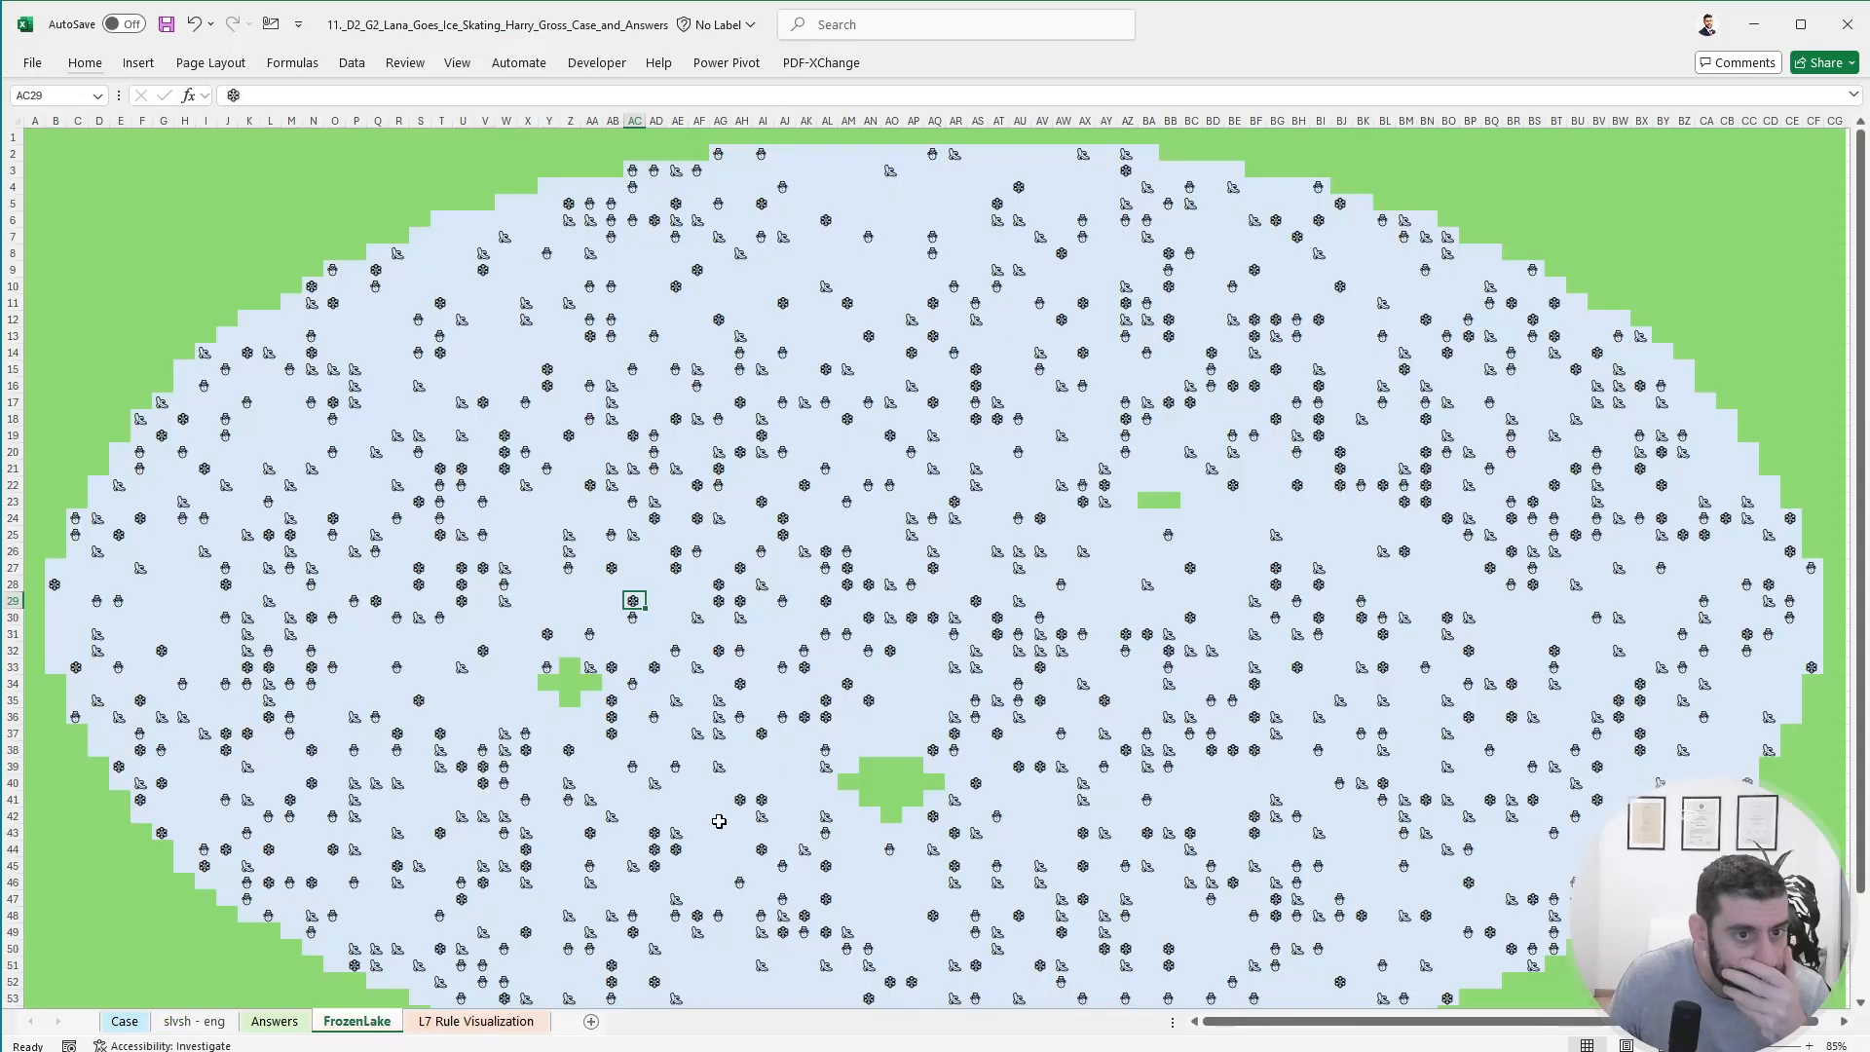
scroll(1092, 714, down, 4)
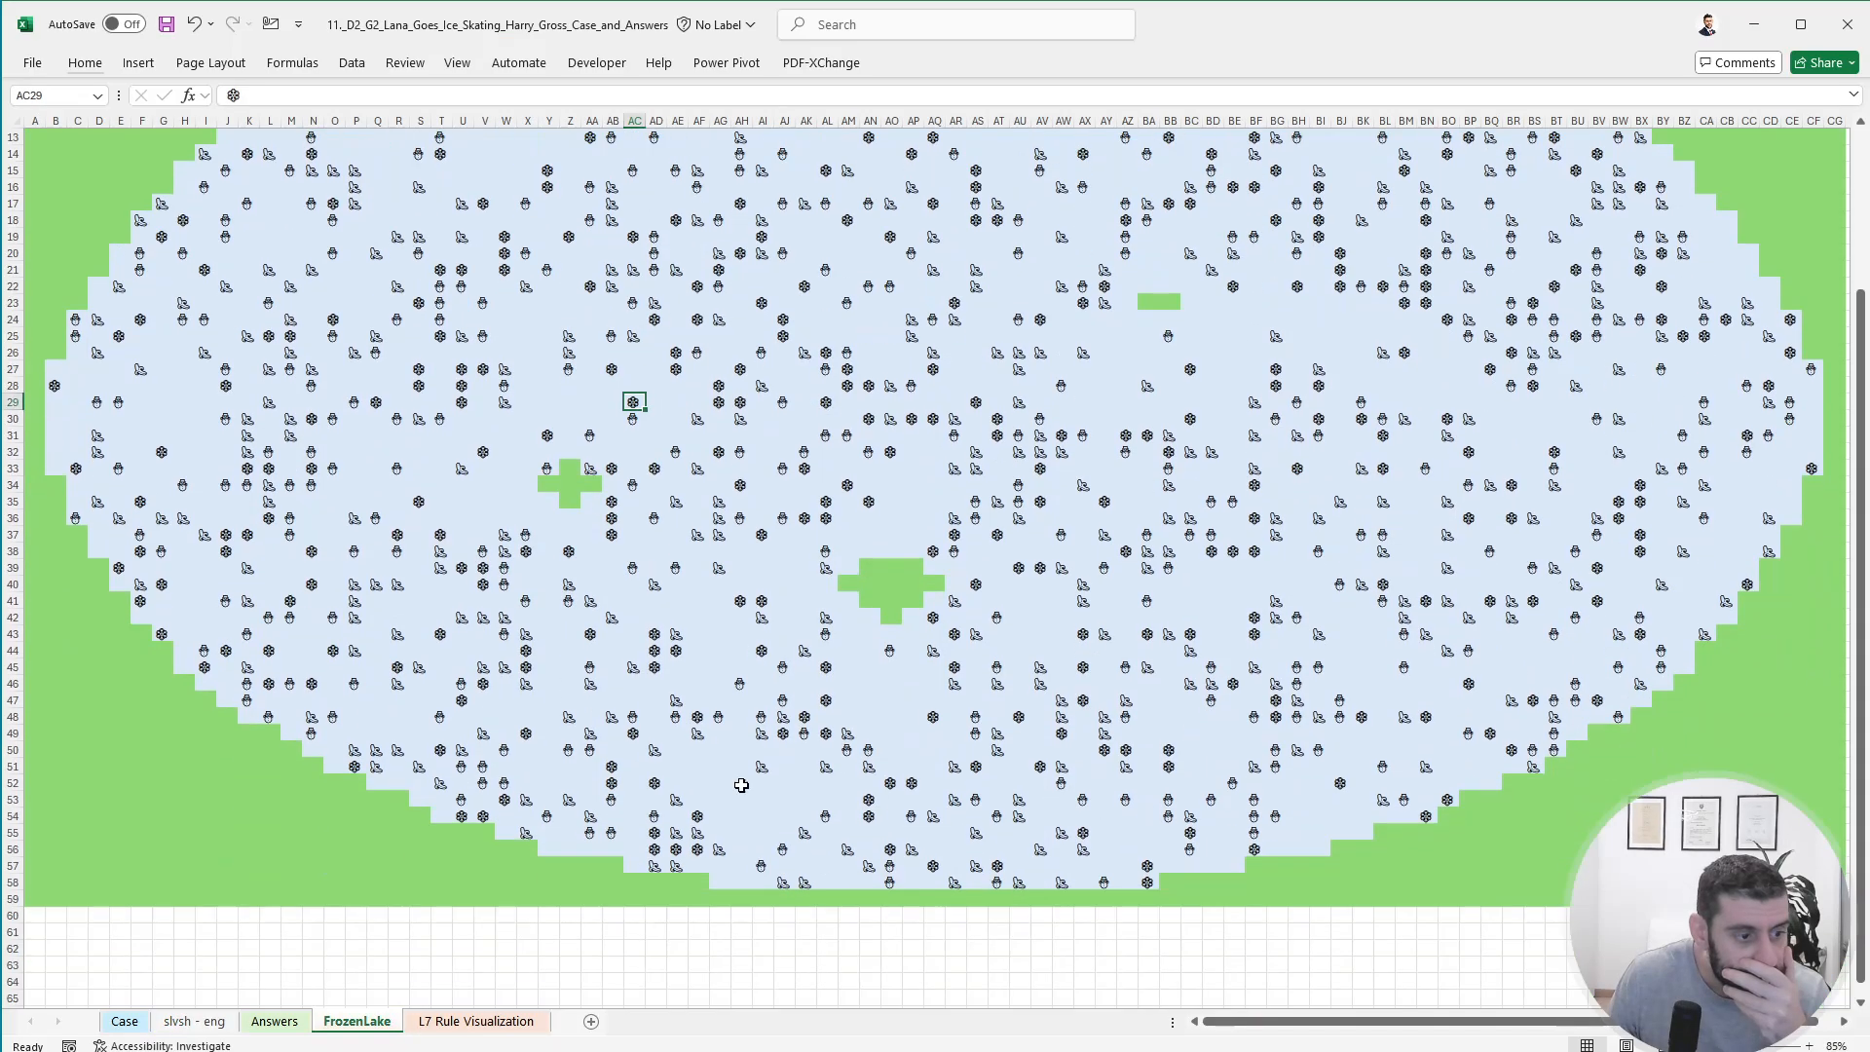
click(37, 896)
click(194, 1021)
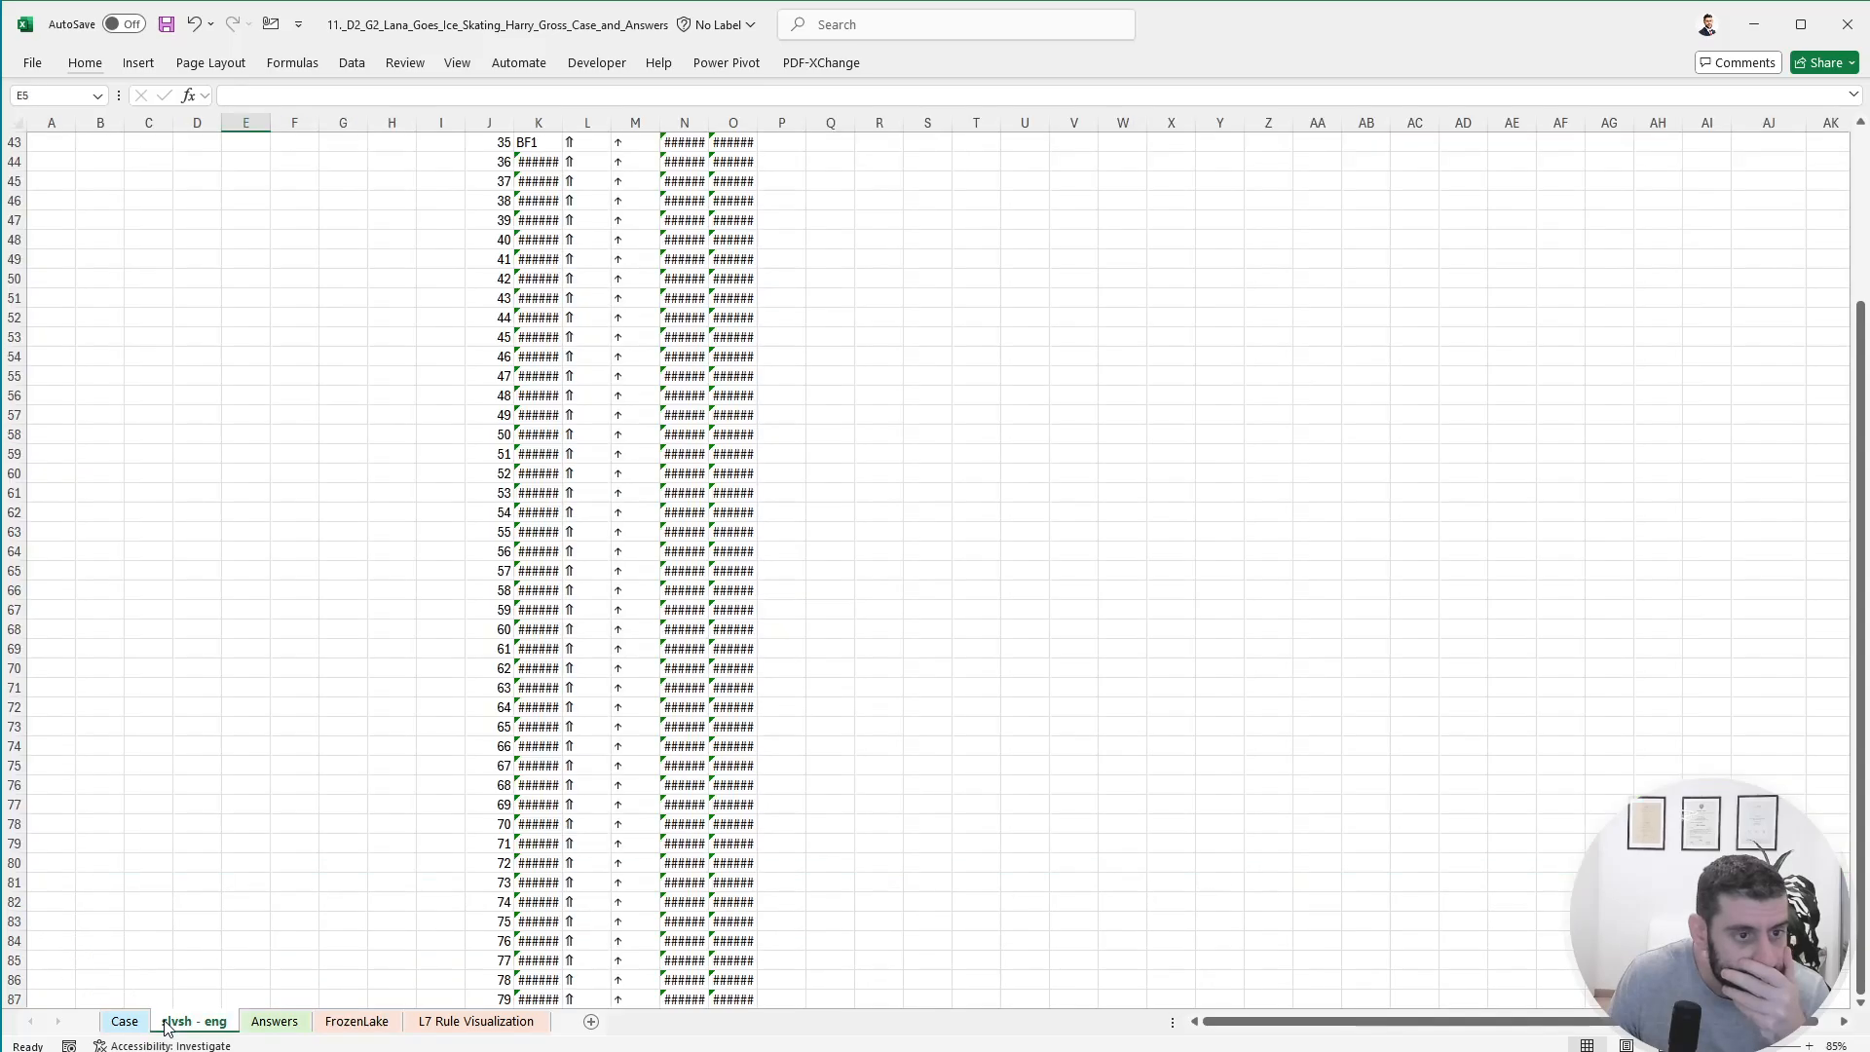
scroll(460, 740, down, 8)
click(322, 1025)
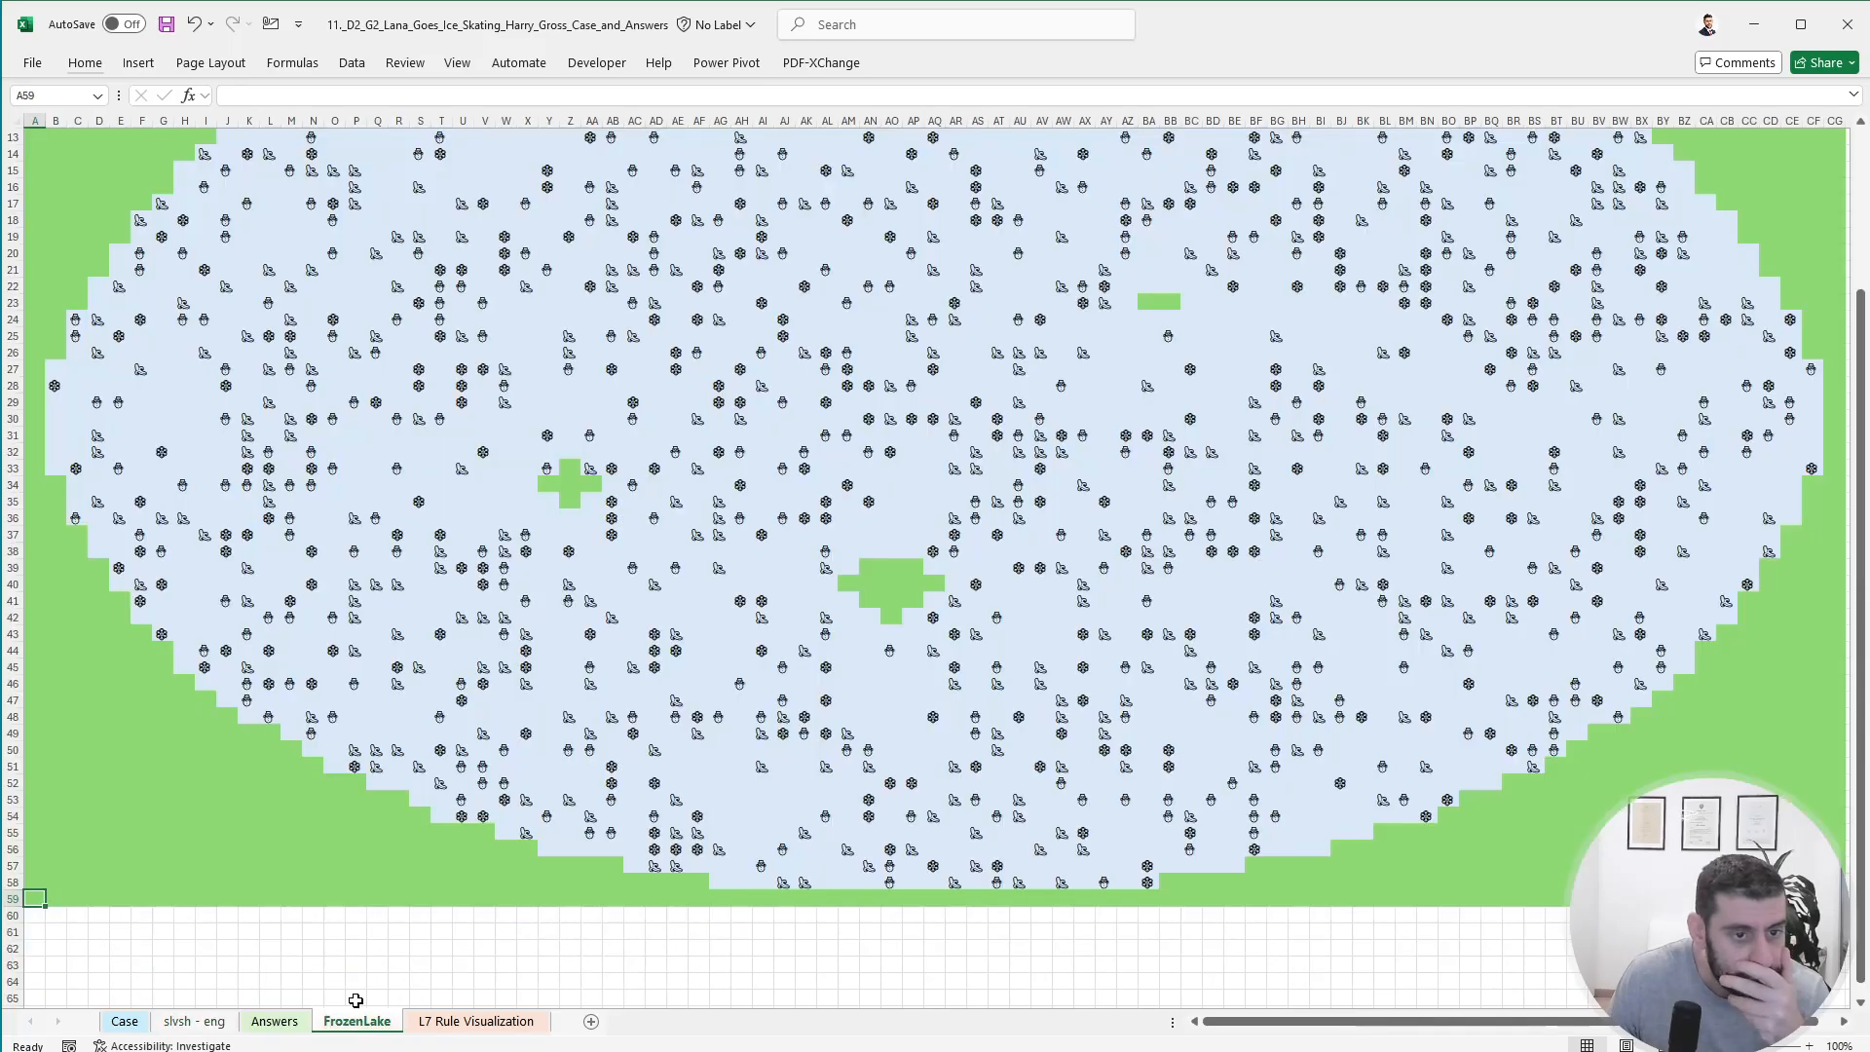
scroll(584, 769, up, 4)
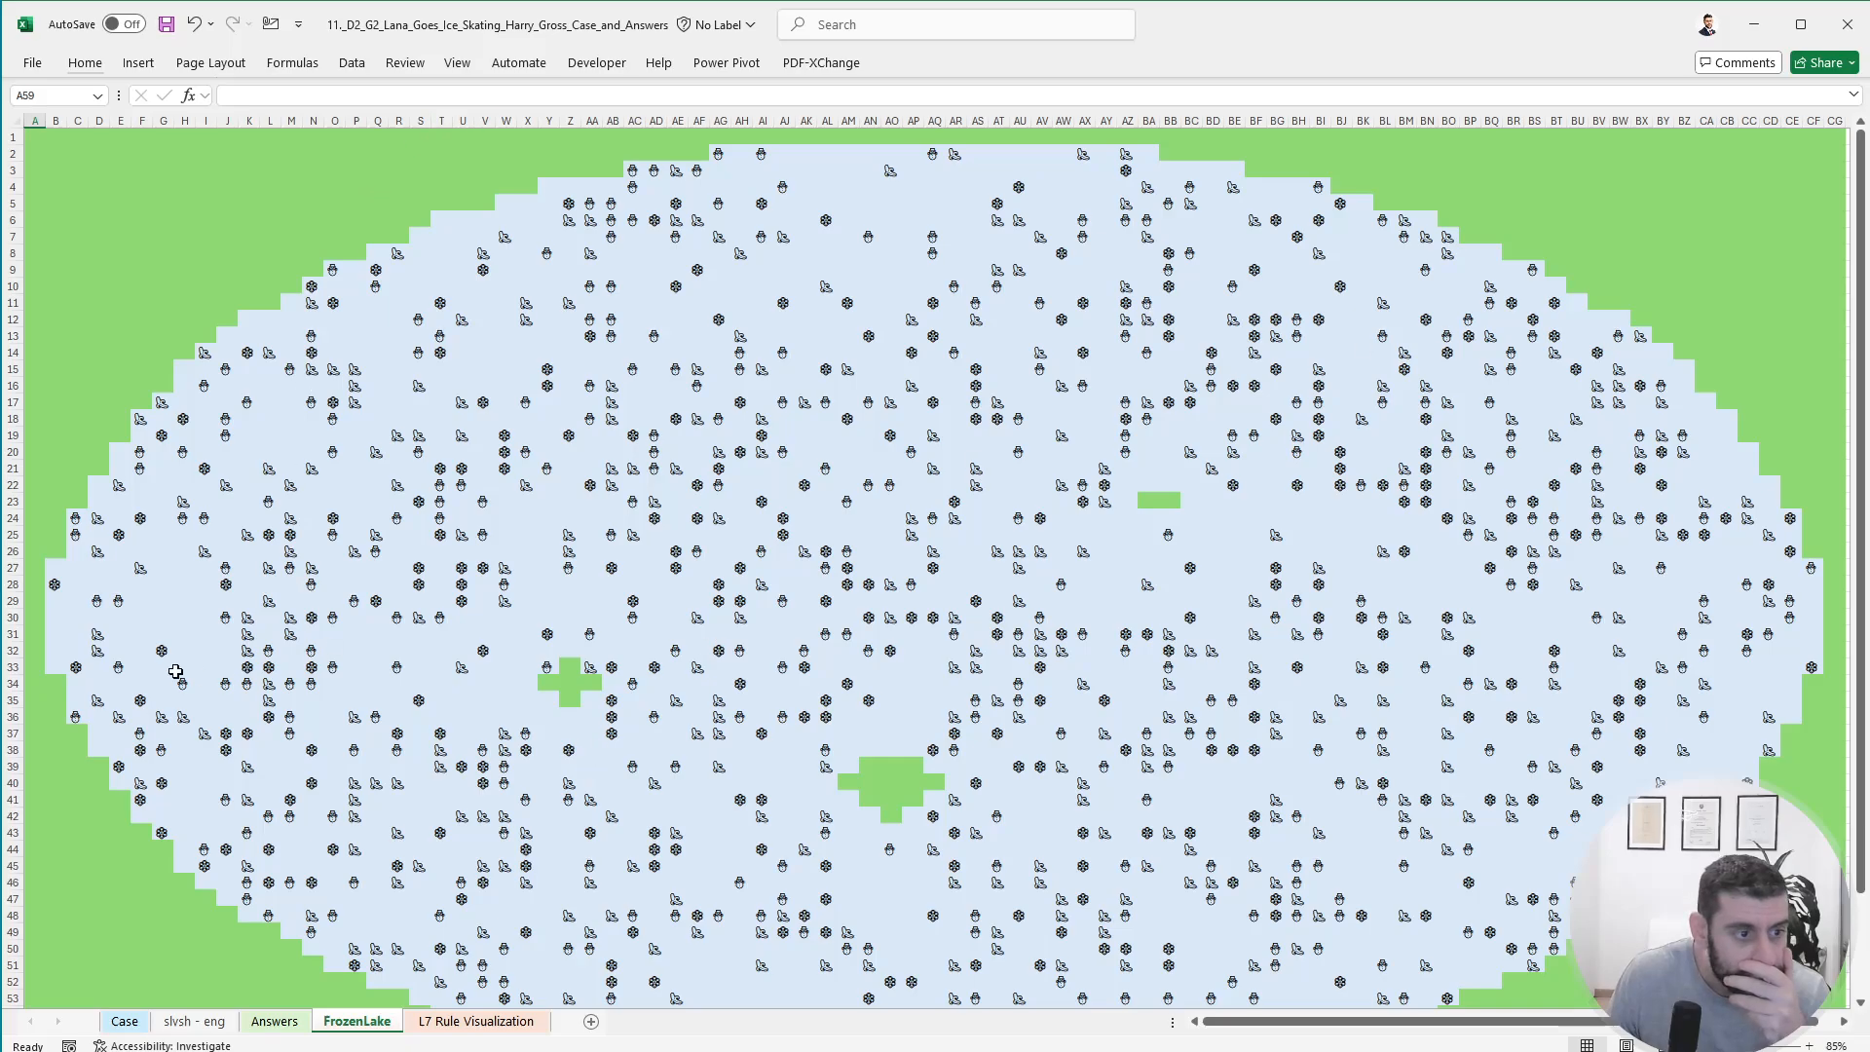
drag(41, 582, 1655, 578)
click(1721, 551)
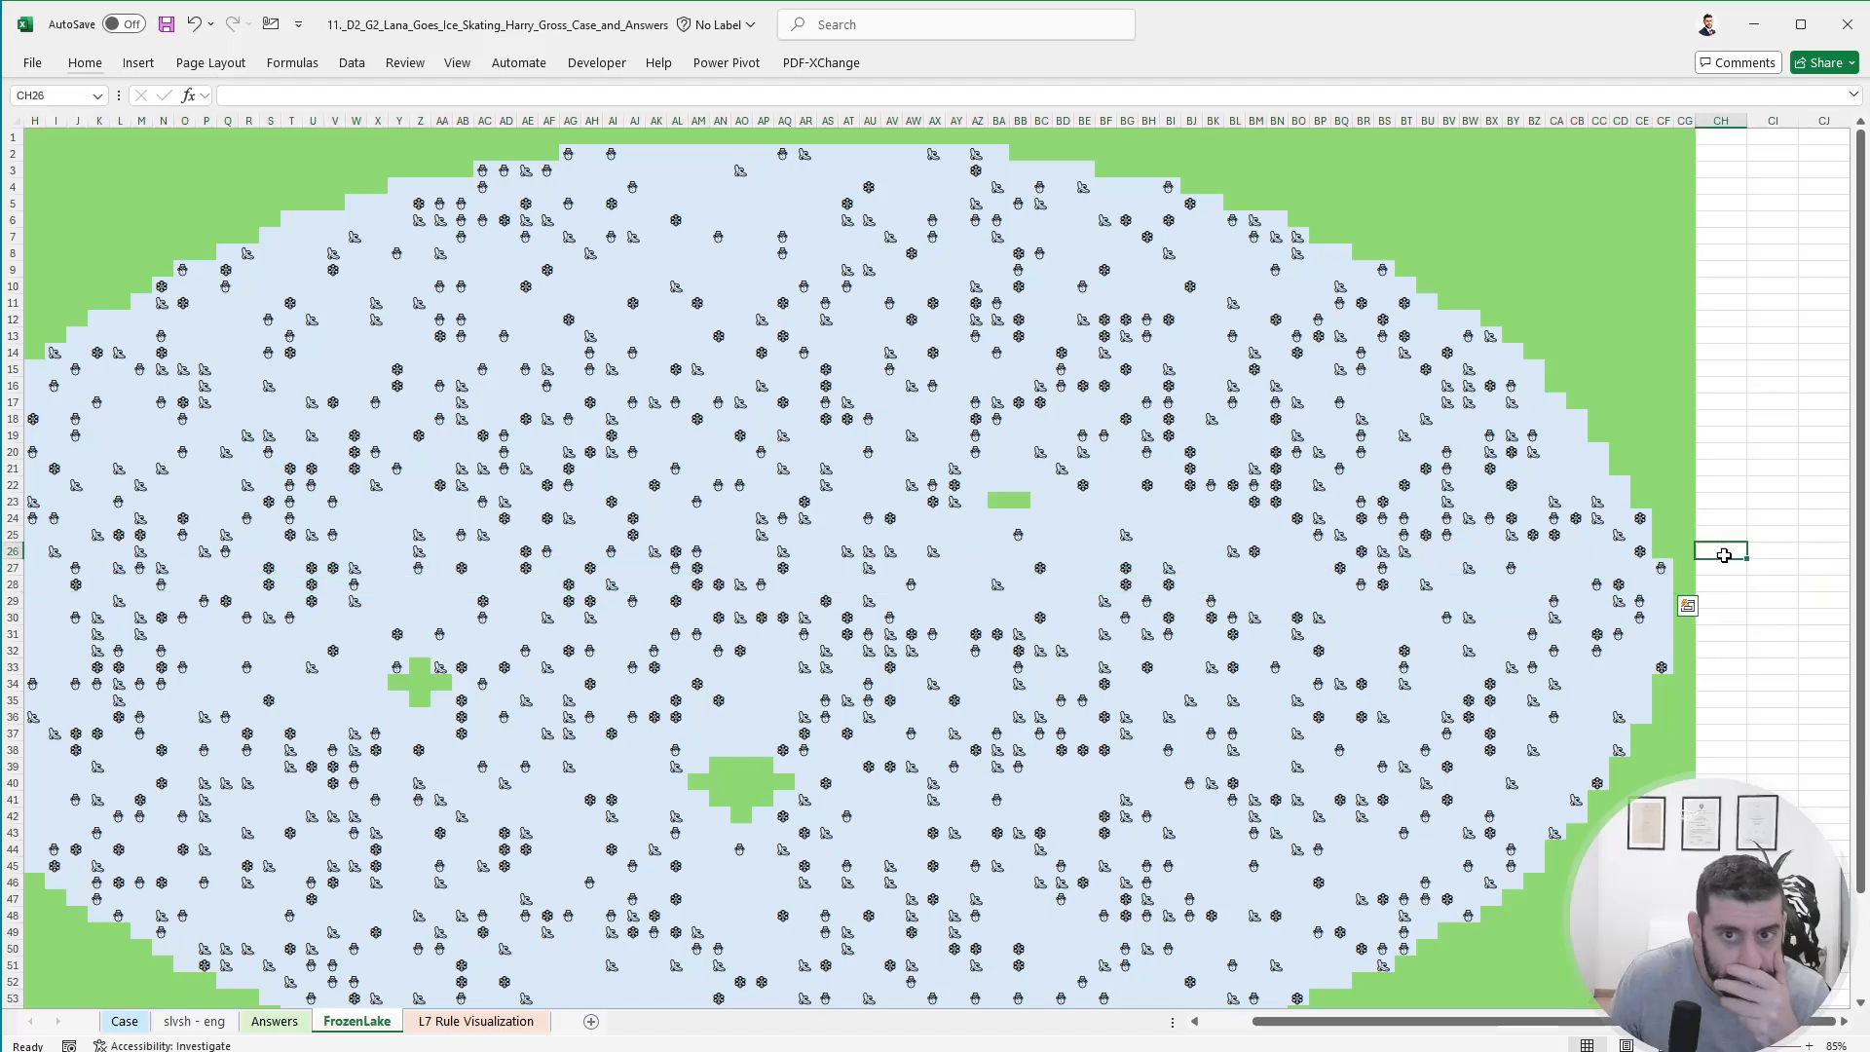
text(+)
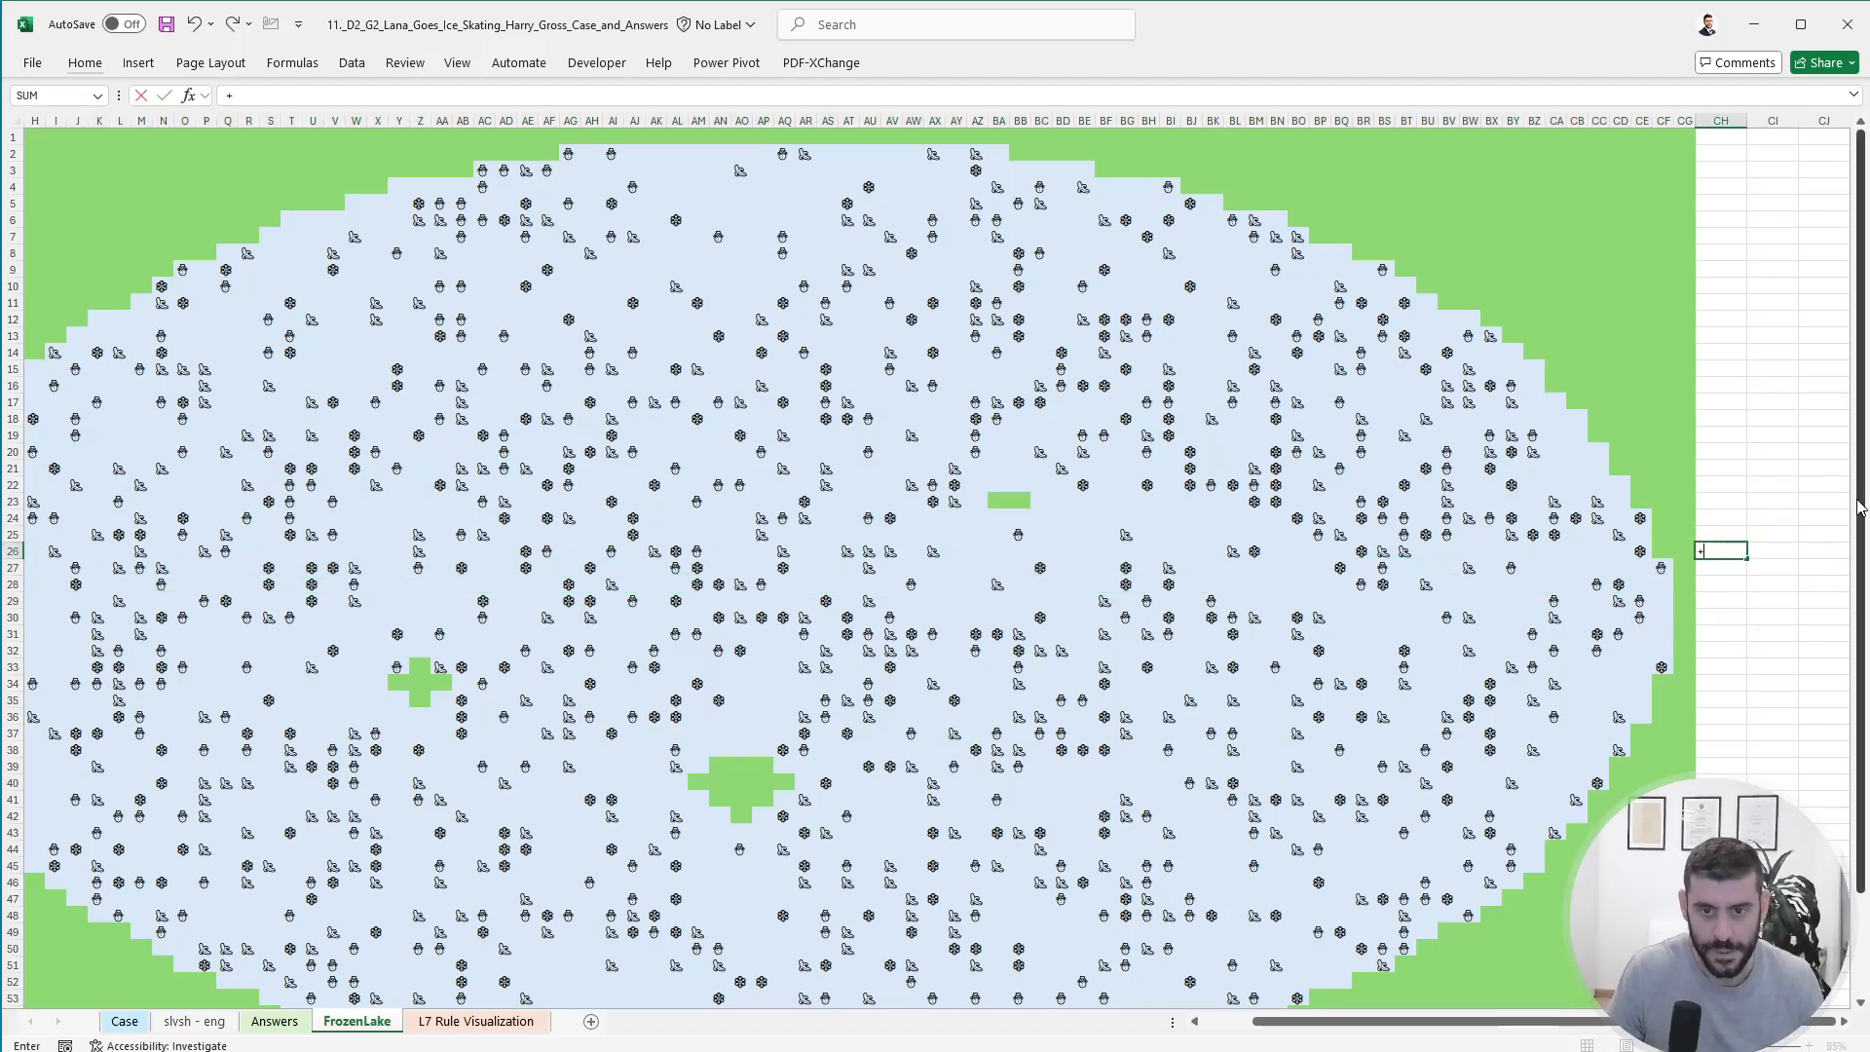
text(a)
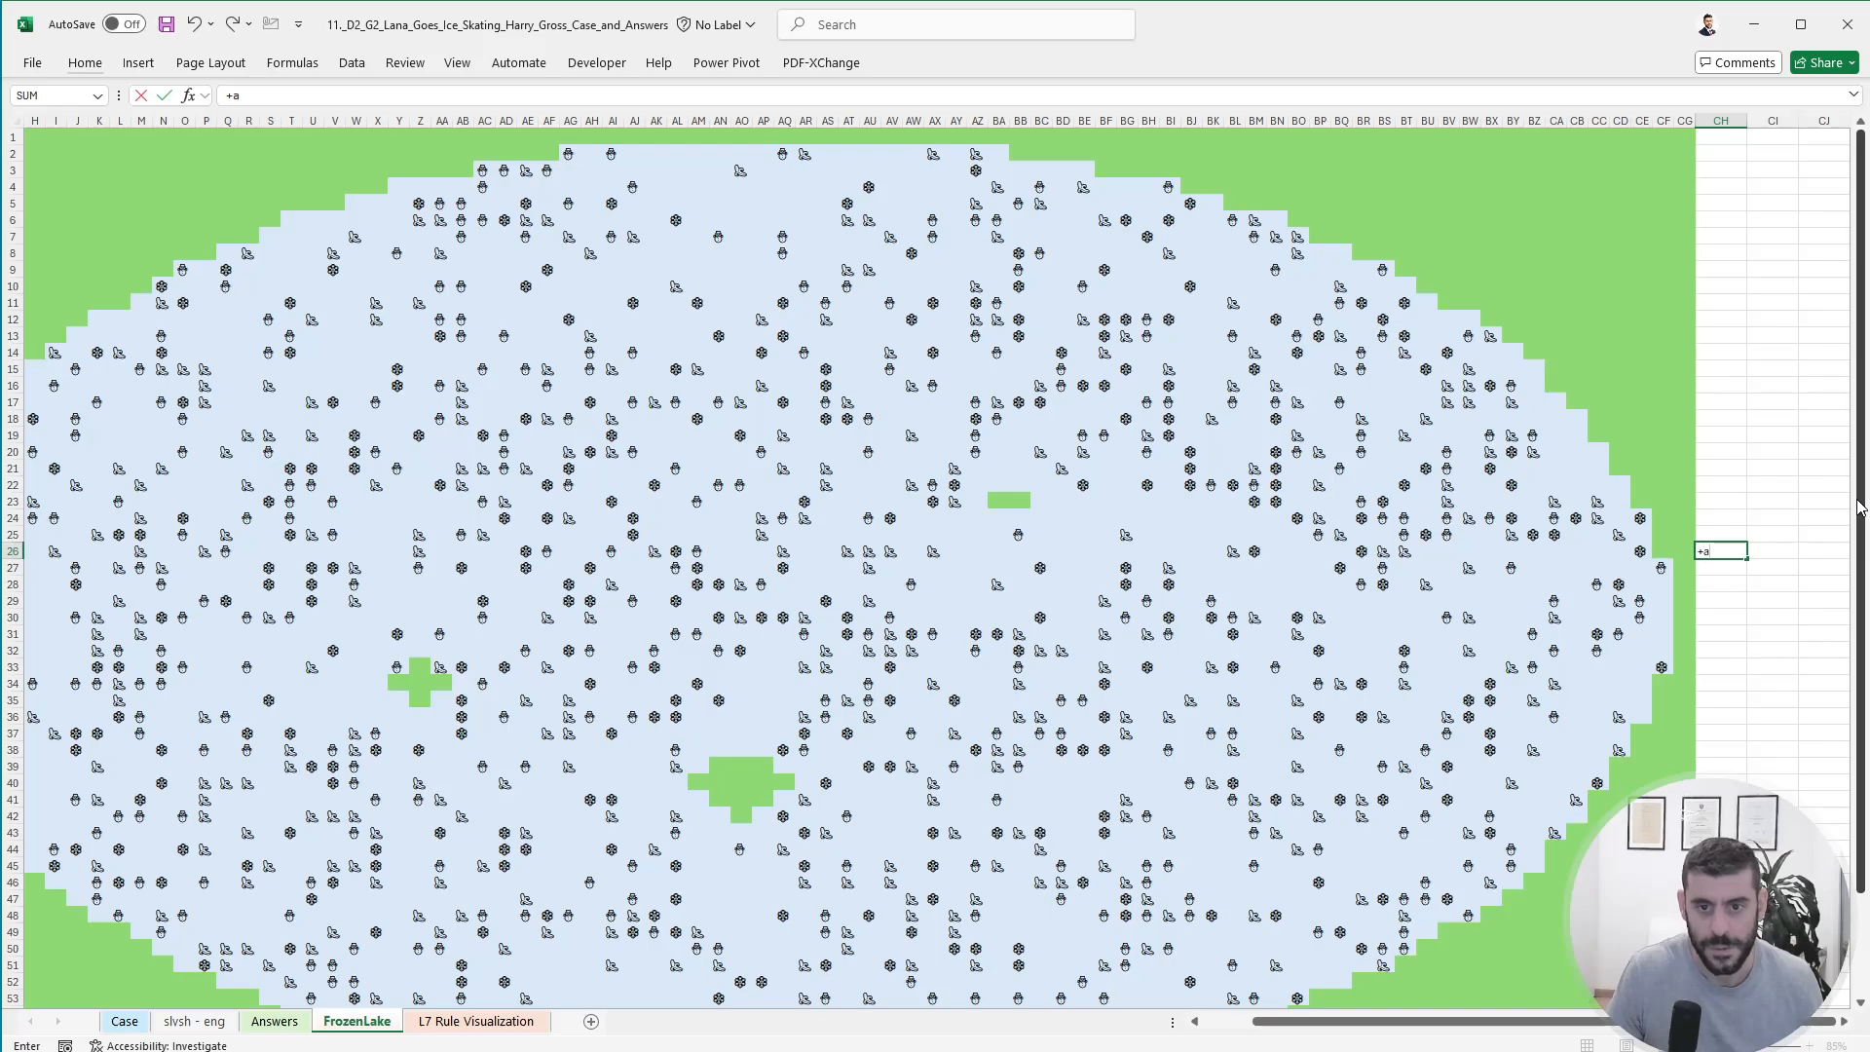
text(dd)
key(Tab)
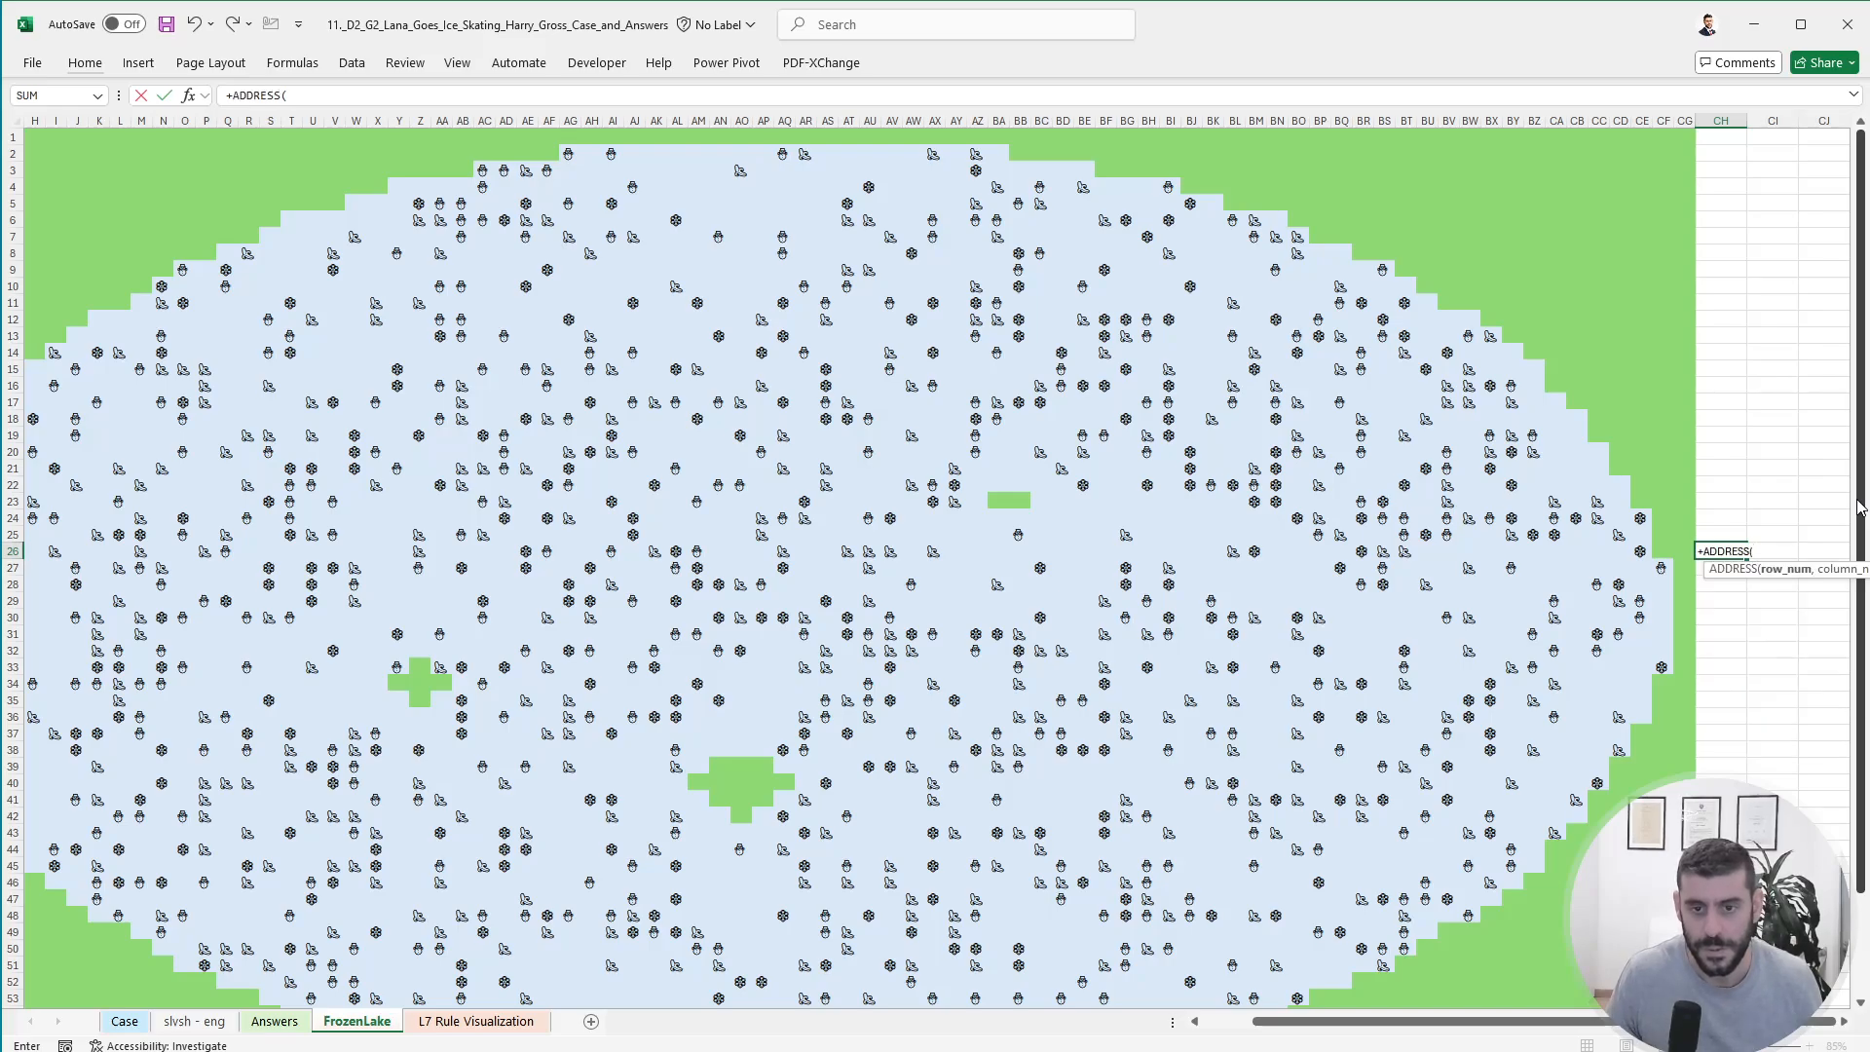
key(BackSpace)
key(BackSpace)
key(BackSpace)
key(BackSpace)
key(BackSpace)
key(BackSpace)
key(BackSpace)
key(BackSpace)
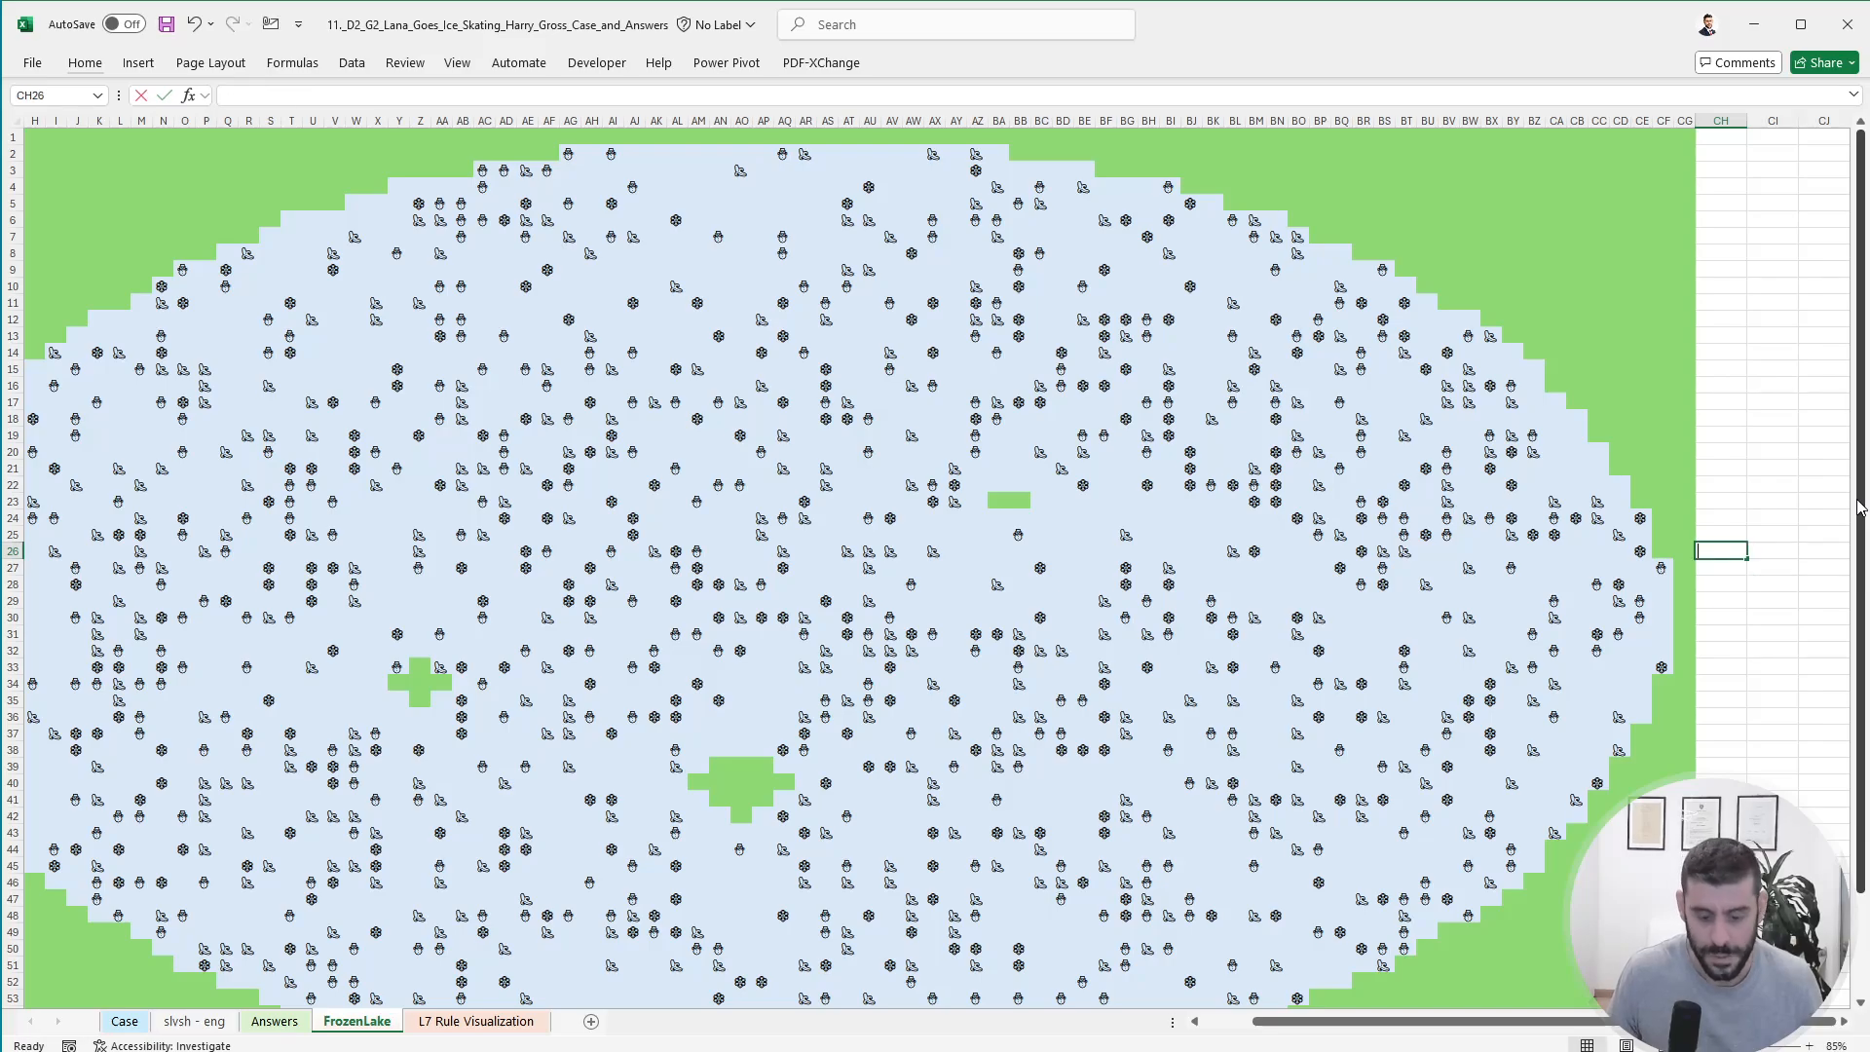
- Check the FrozenLake grid's width with a temporary COLUMN formula in CH26 and clear the cell again
text(col)
key(Tab)
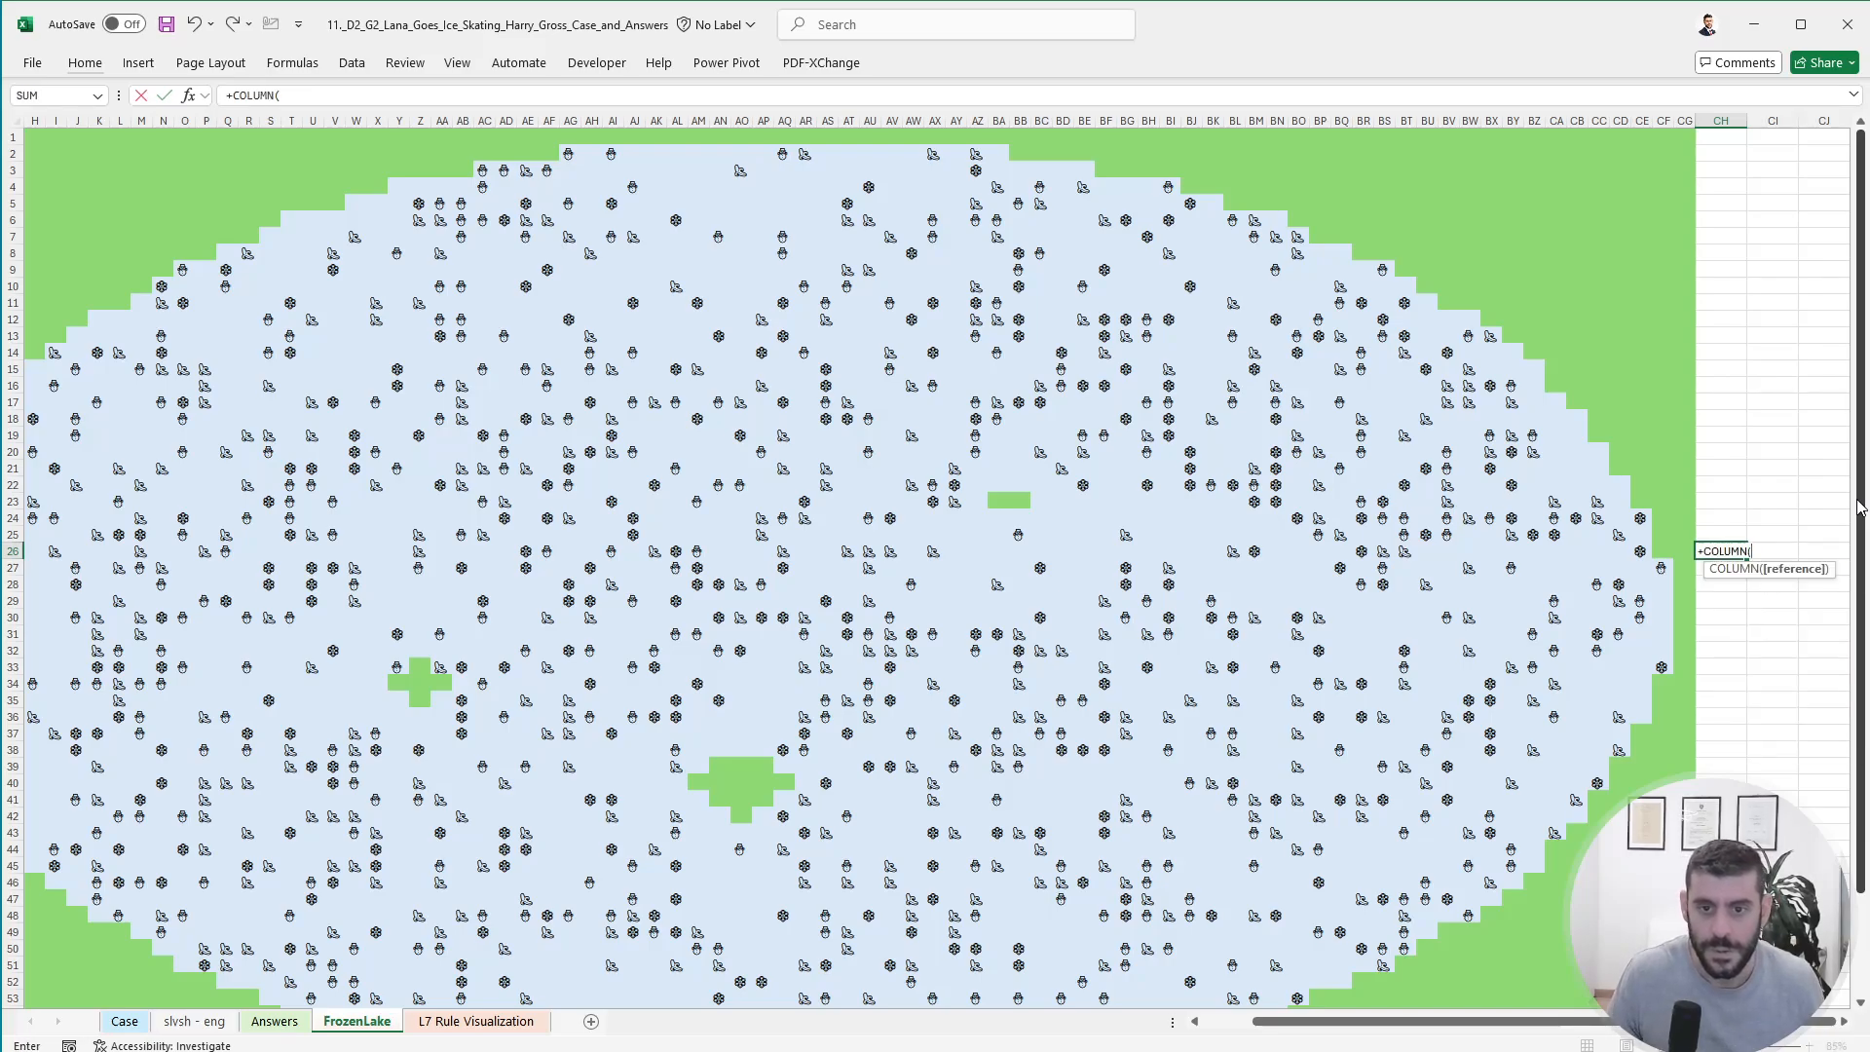
key(Up)
key(ctrl+Return)
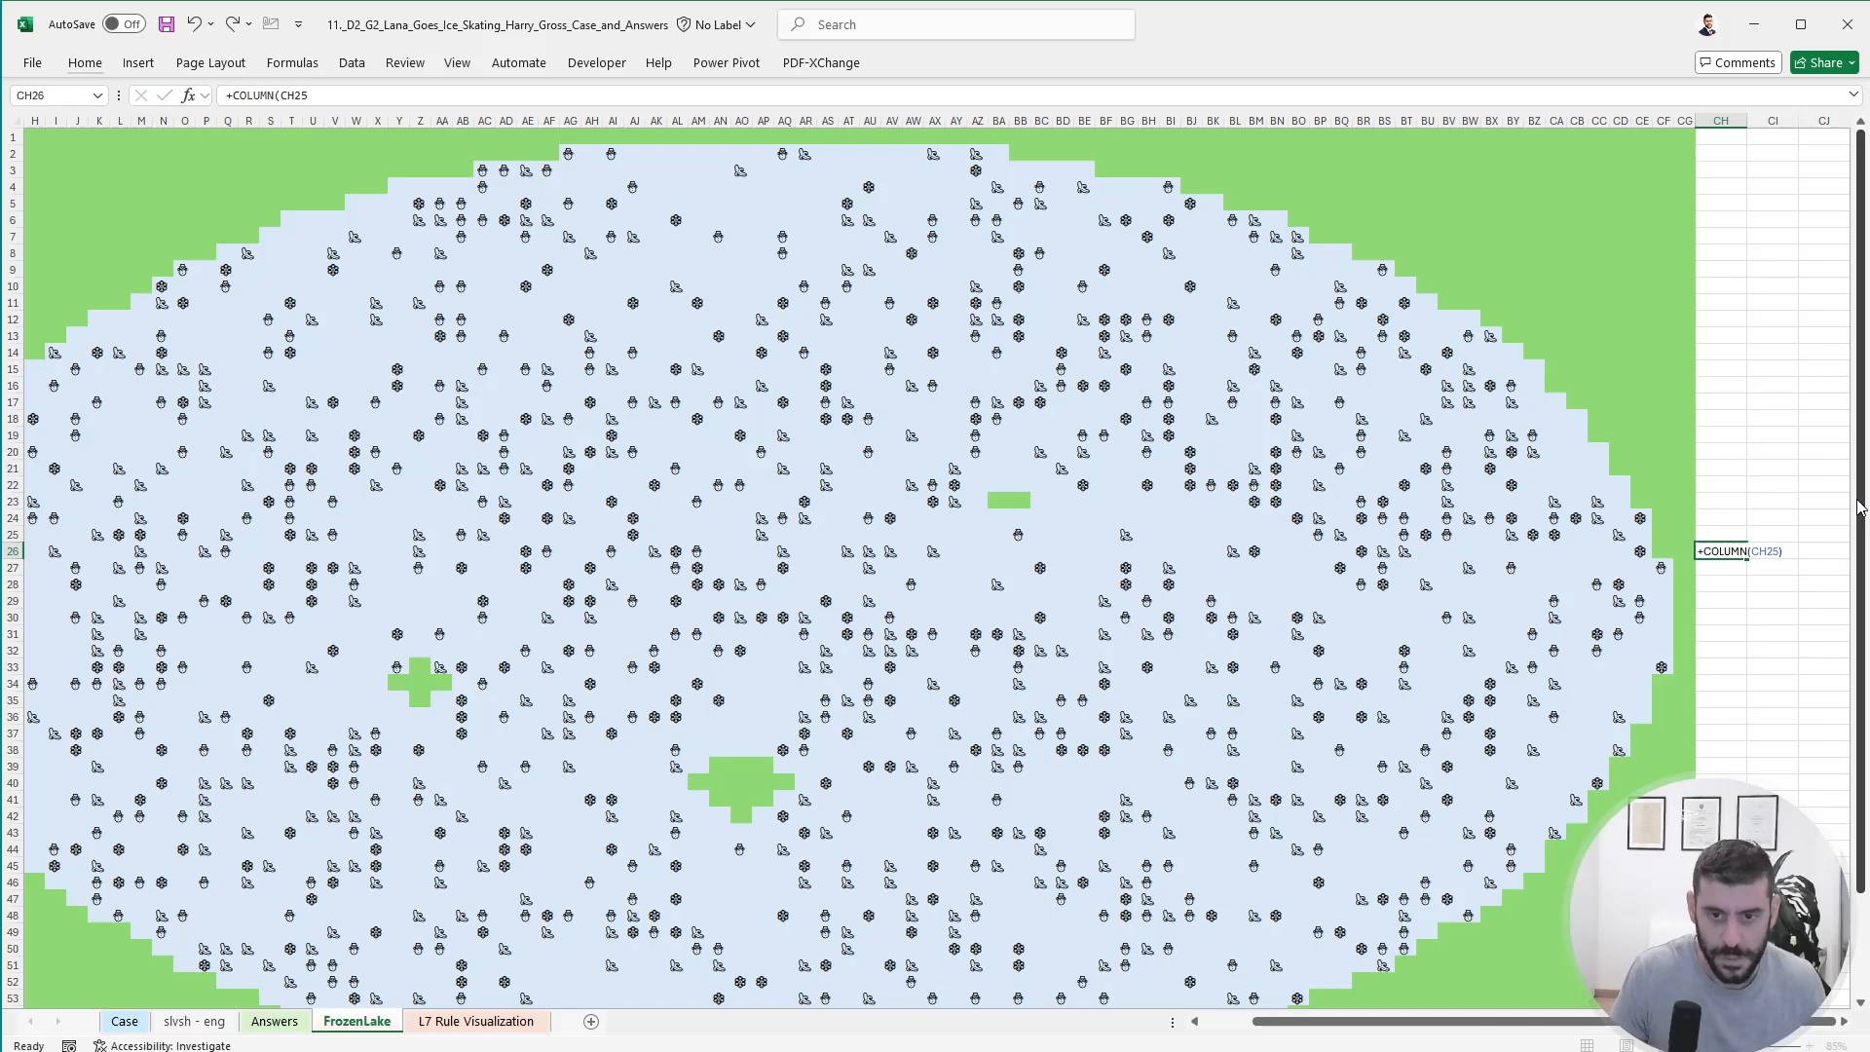
key(Delete)
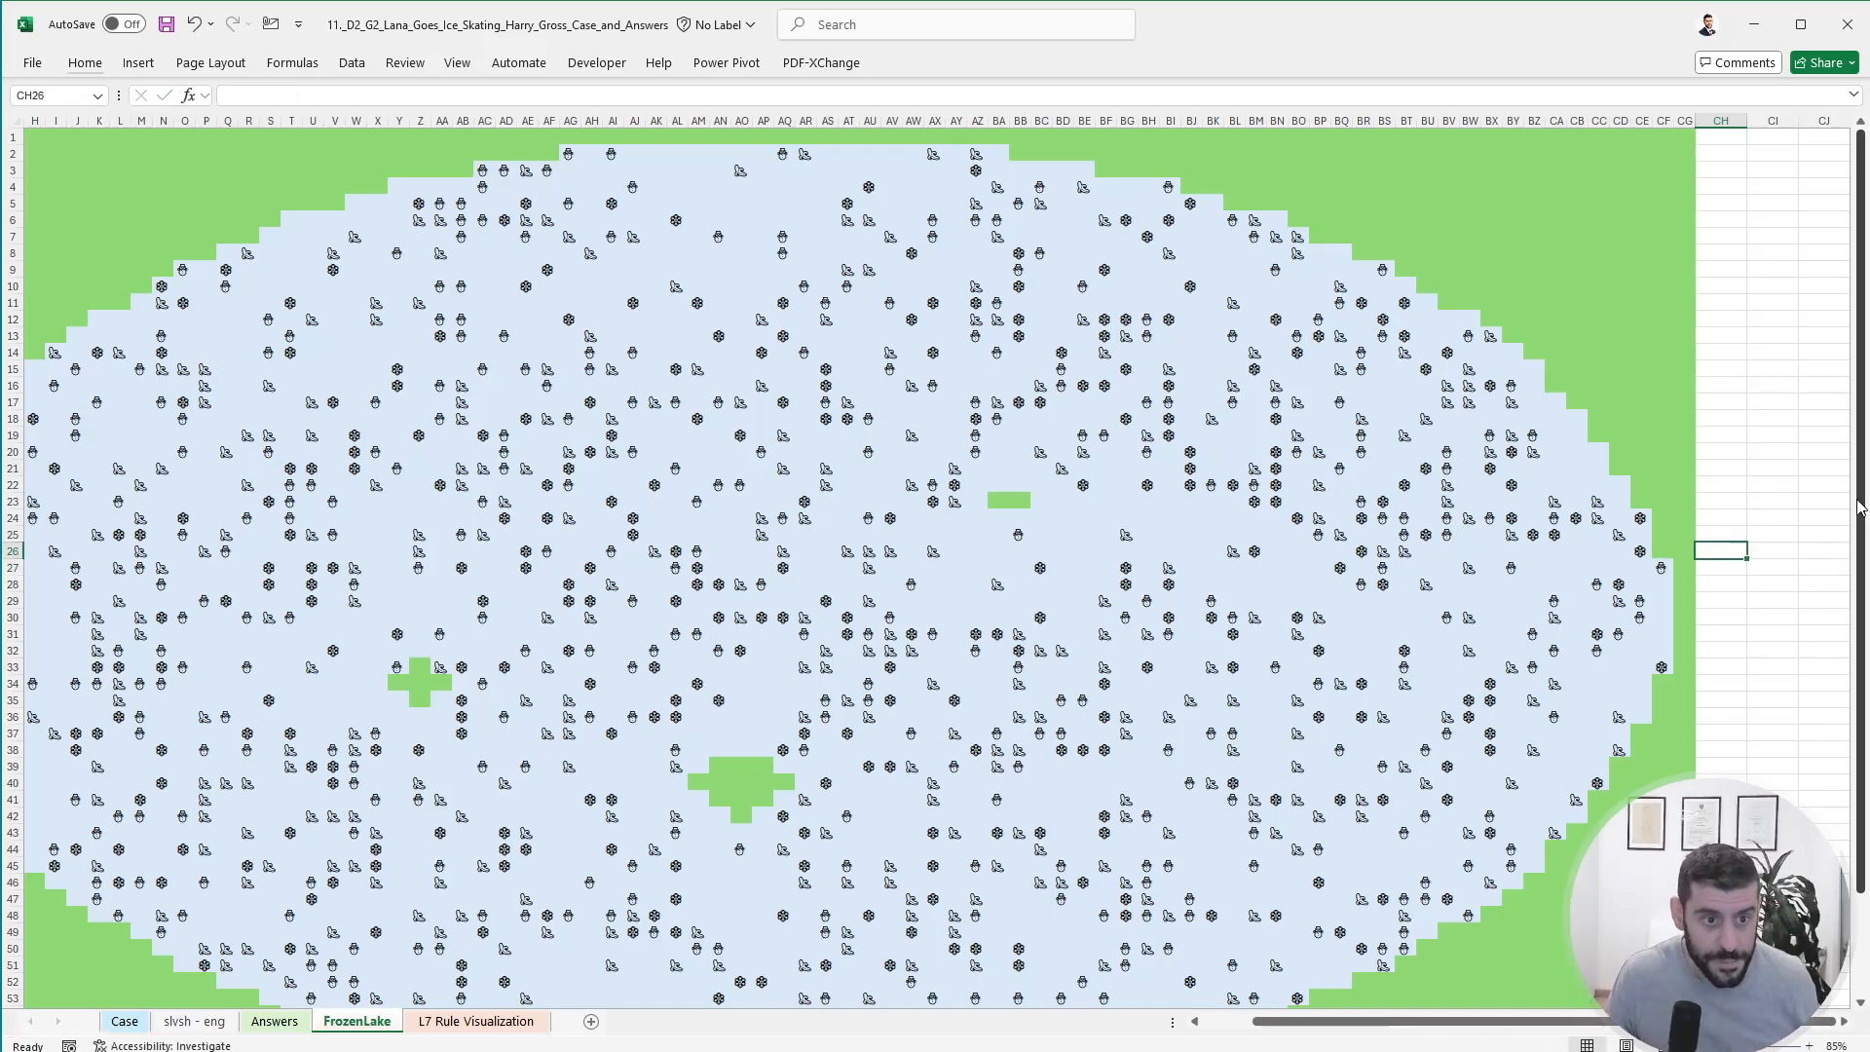
key(Left)
key(Left)
key(Left)
key(Left)
key(Left)
key(Left)
key(Left)
key(Left)
key(Left)
key(Left)
key(Left)
key(Left)
key(Left)
key(Left)
key(Left)
key(Left)
key(Left)
key(Left)
key(Left)
key(Left)
key(ctrl+Page_Up)
key(ctrl+Page_Up)
key(ctrl+Page_Up)
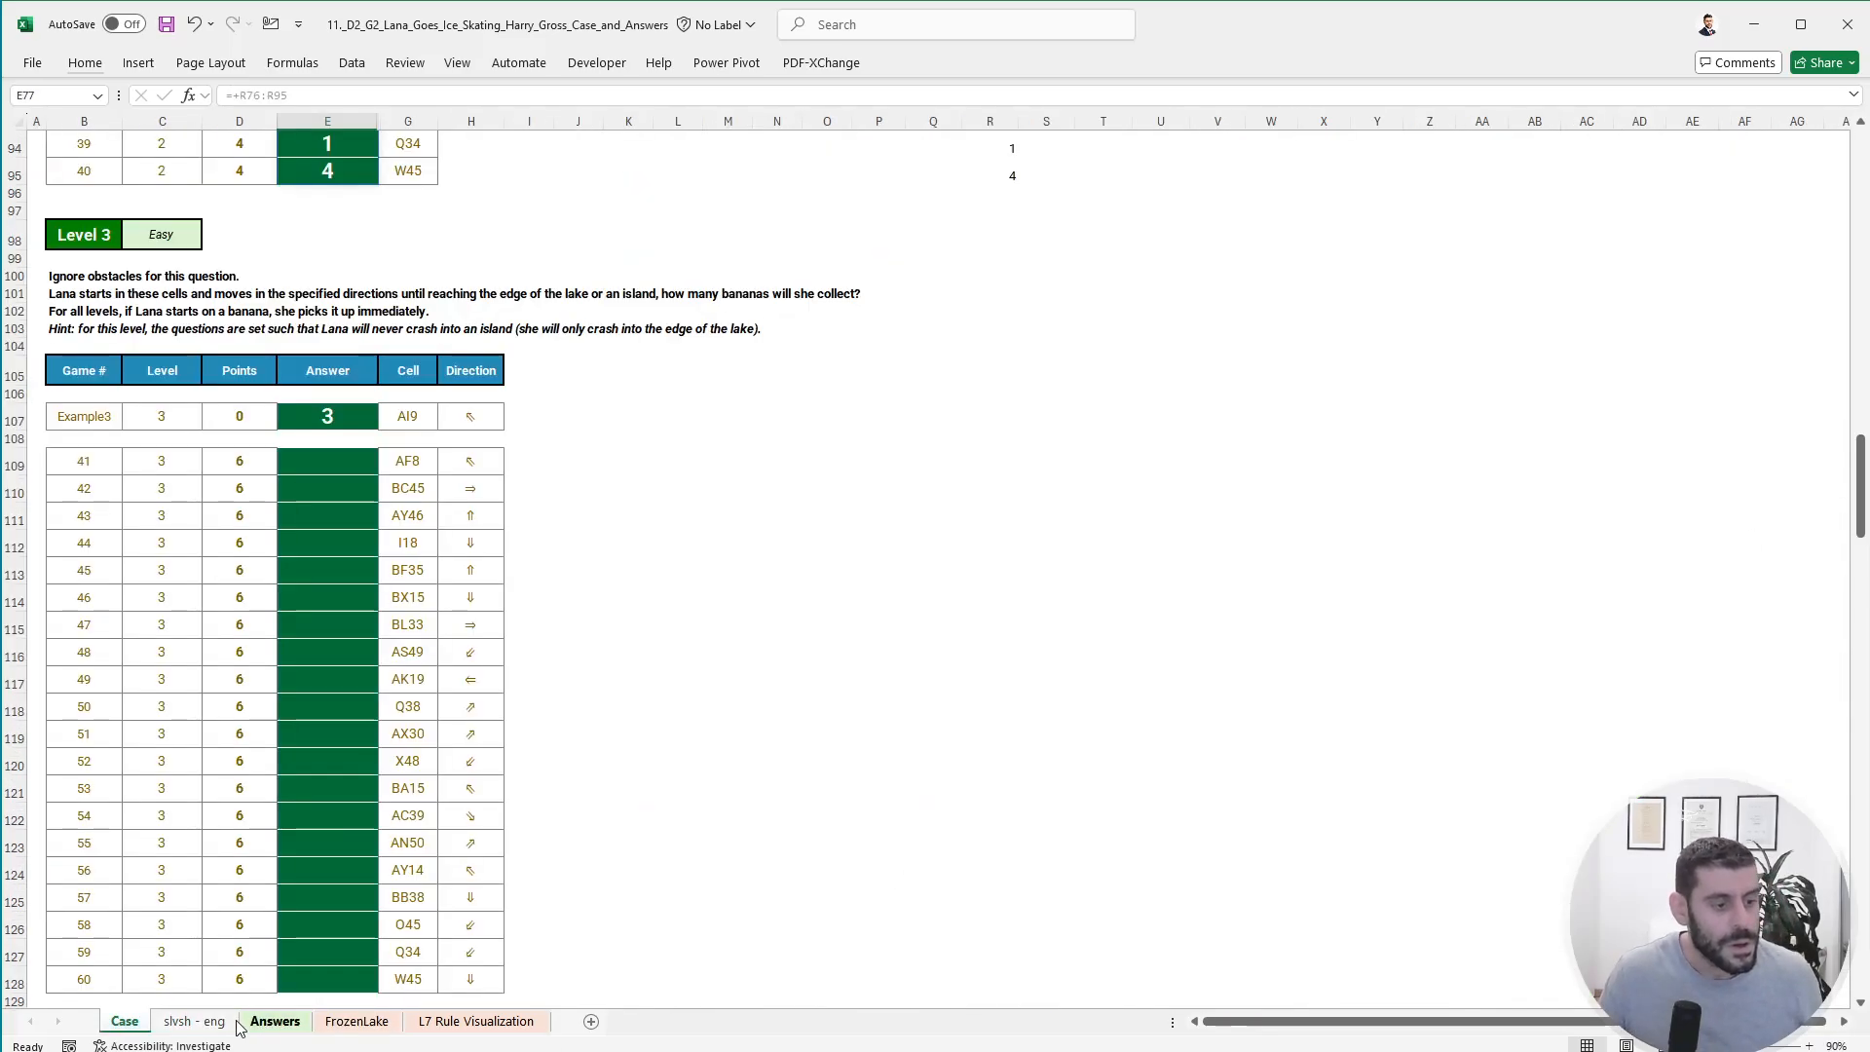
- Copy the data table results in D10:D29 and paste them as values into the Case sheet's Level 3 answers from E109
click(195, 1021)
click(294, 473)
key(ctrl+Home)
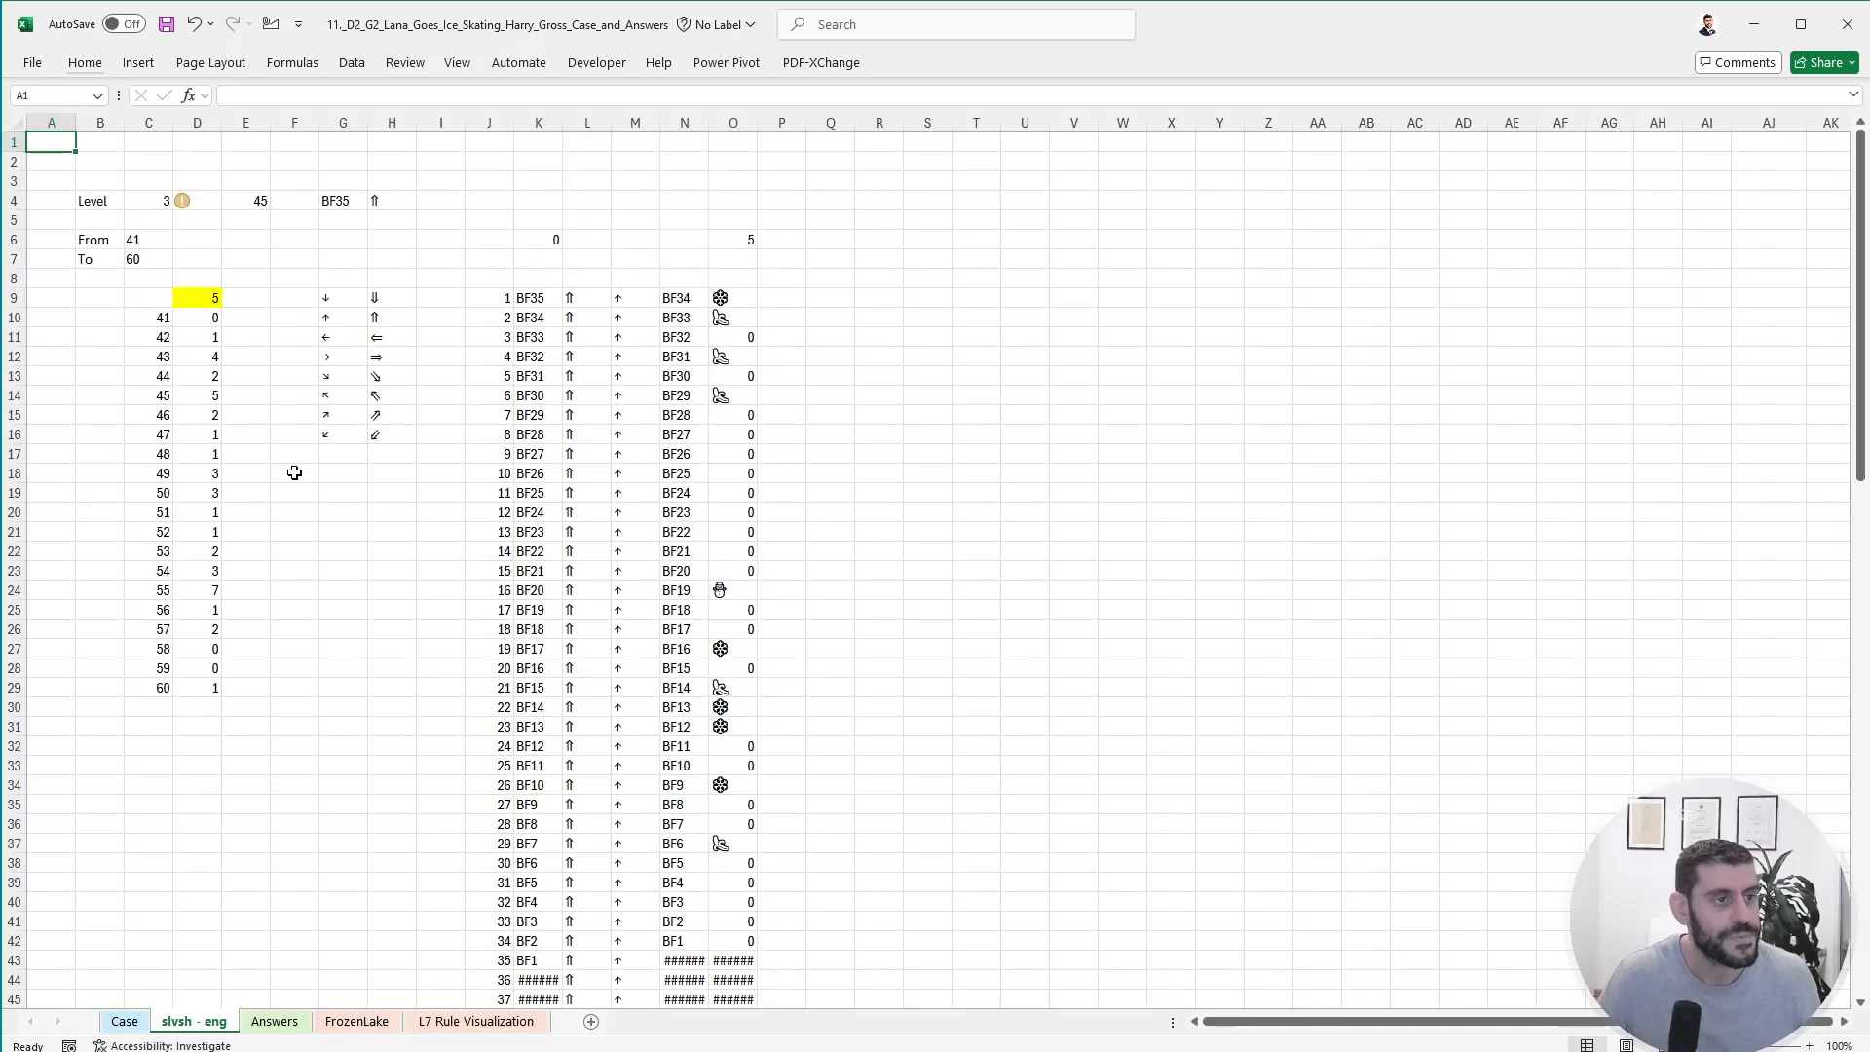
drag(200, 317, 209, 688)
key(ctrl+c)
click(124, 1020)
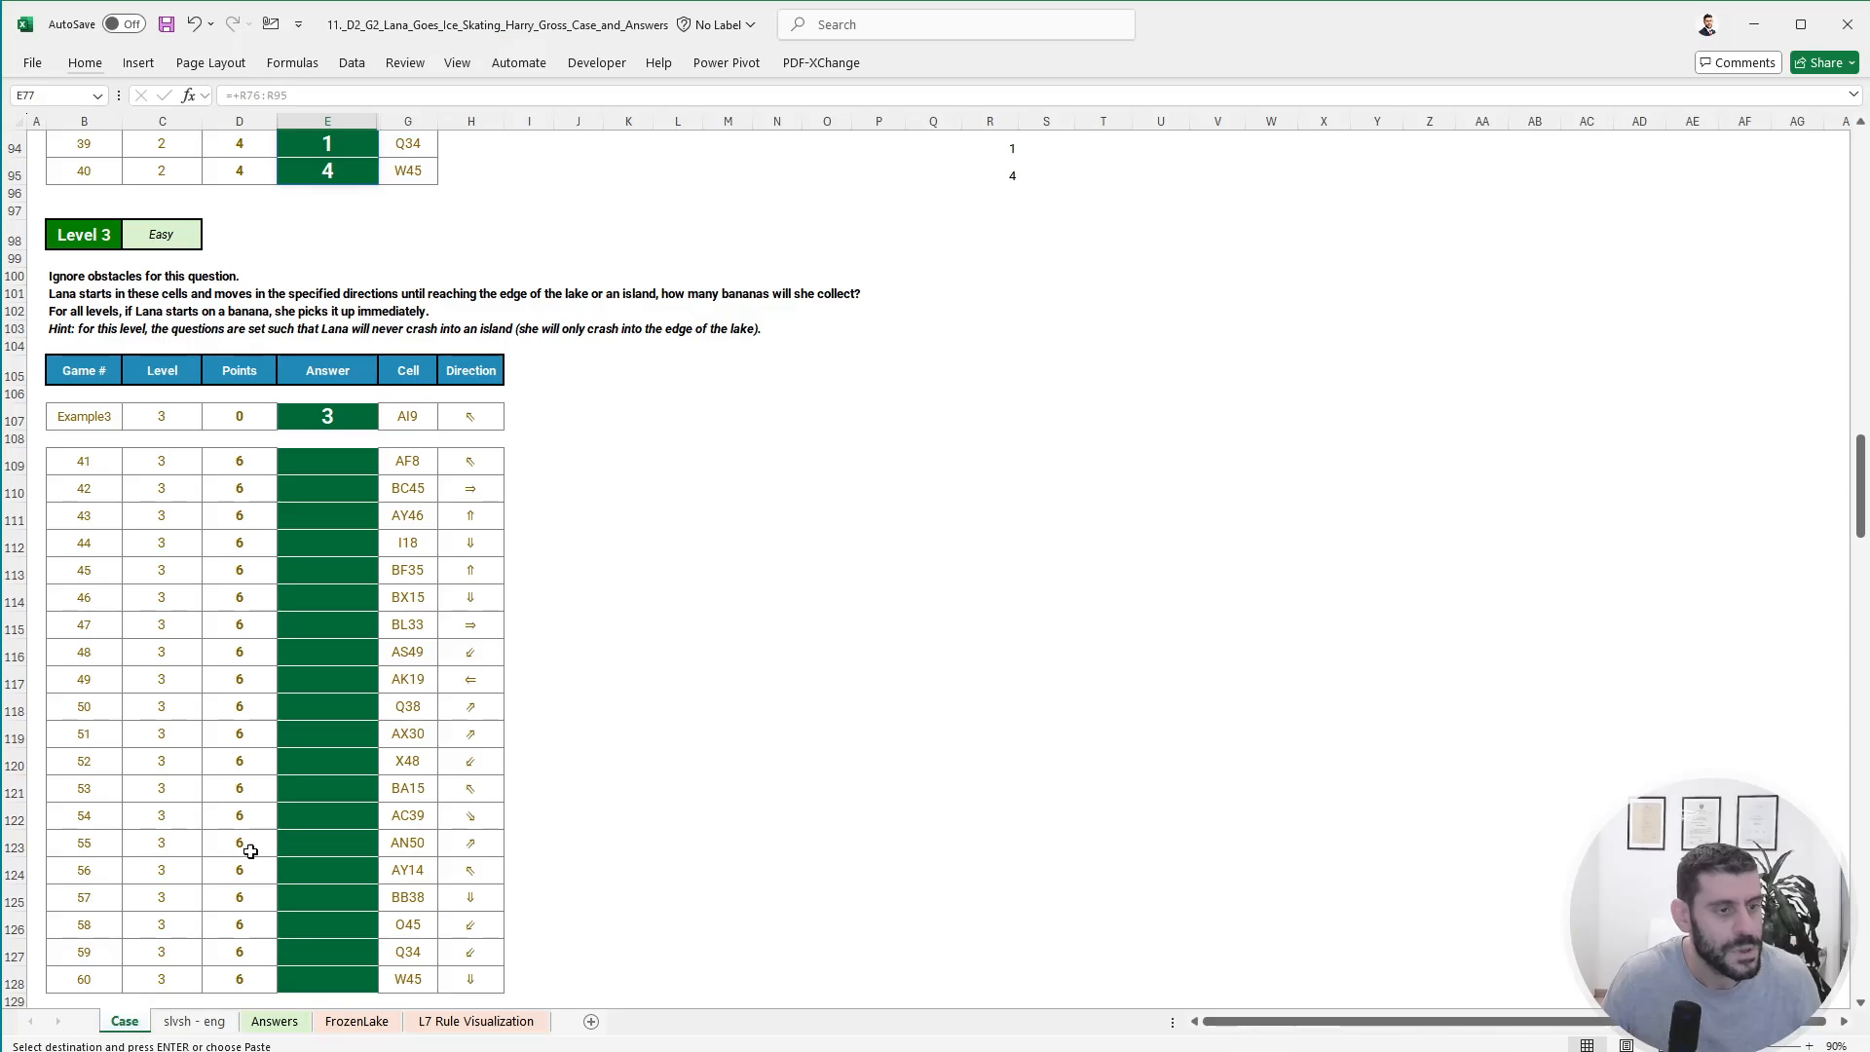
click(329, 460)
right_click(329, 459)
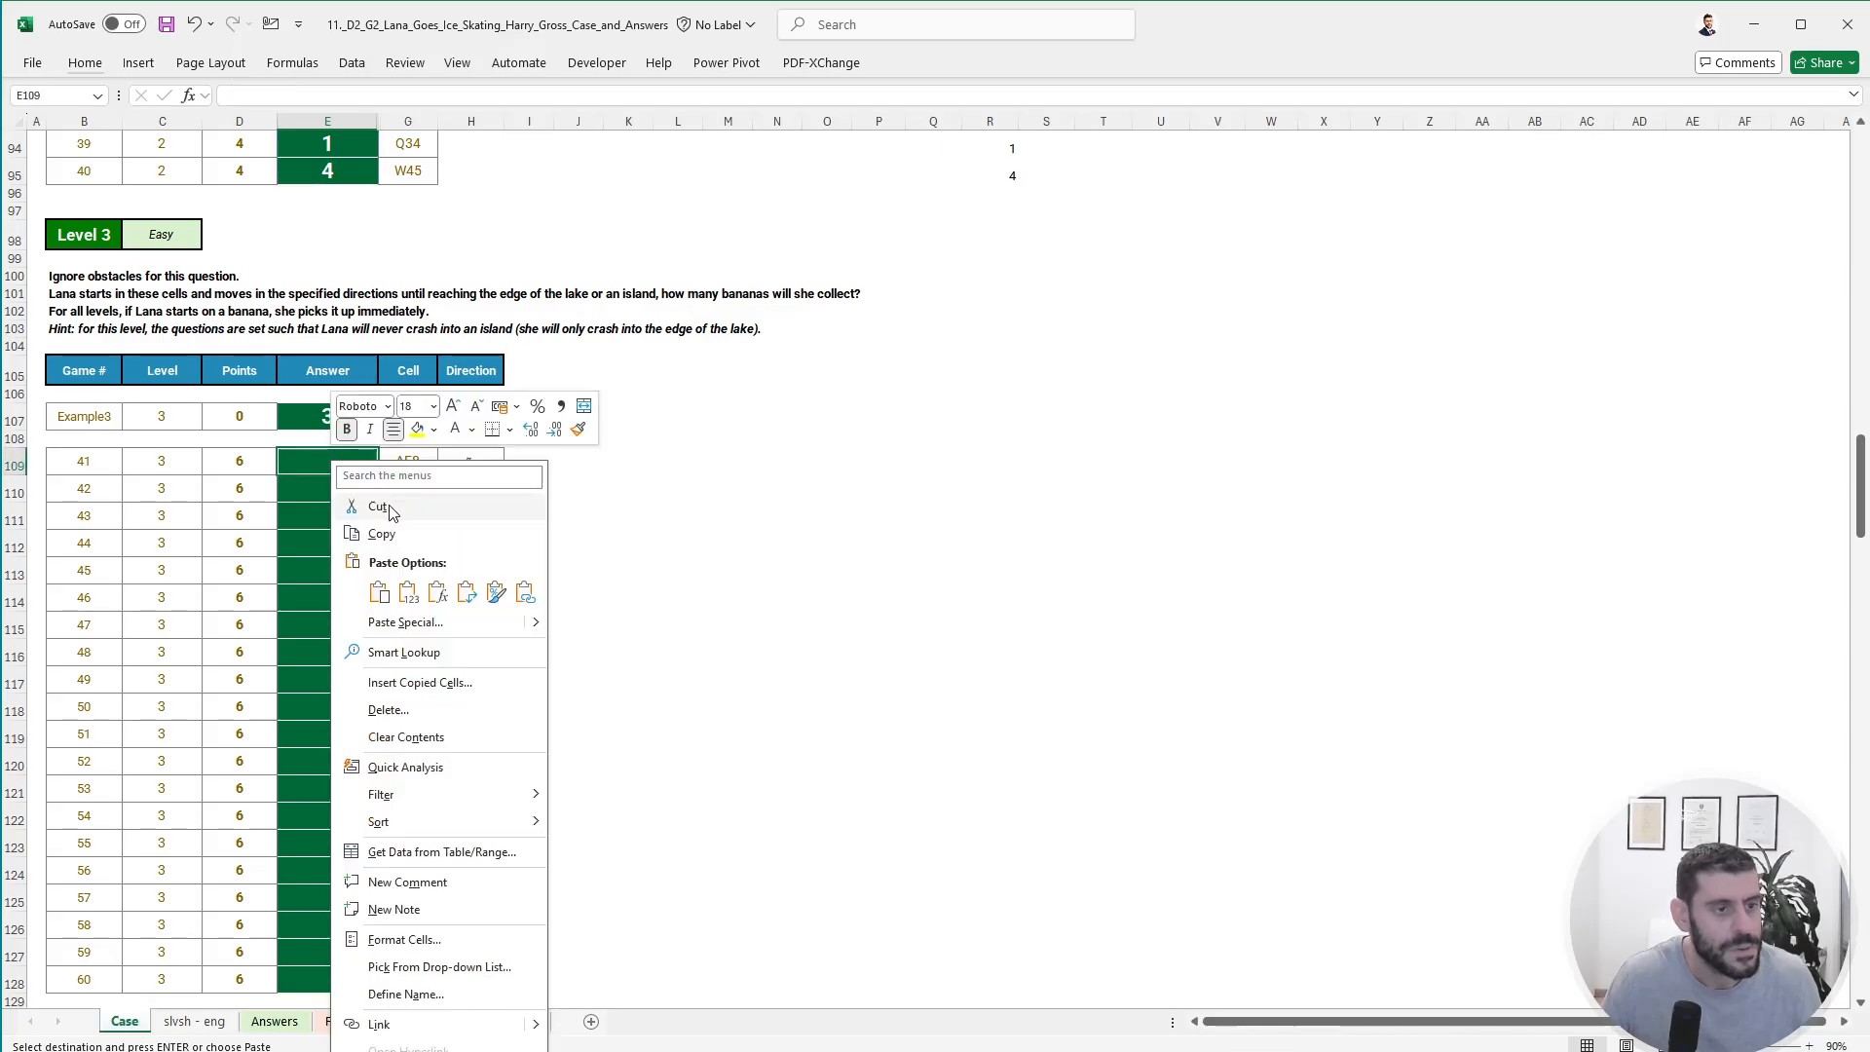
click(408, 583)
click(676, 539)
- Read the Level 4 rules on the Case sheet, and on the solving sheet set E4 to Example4 and the level in C4 to 4
scroll(647, 590, down, 11)
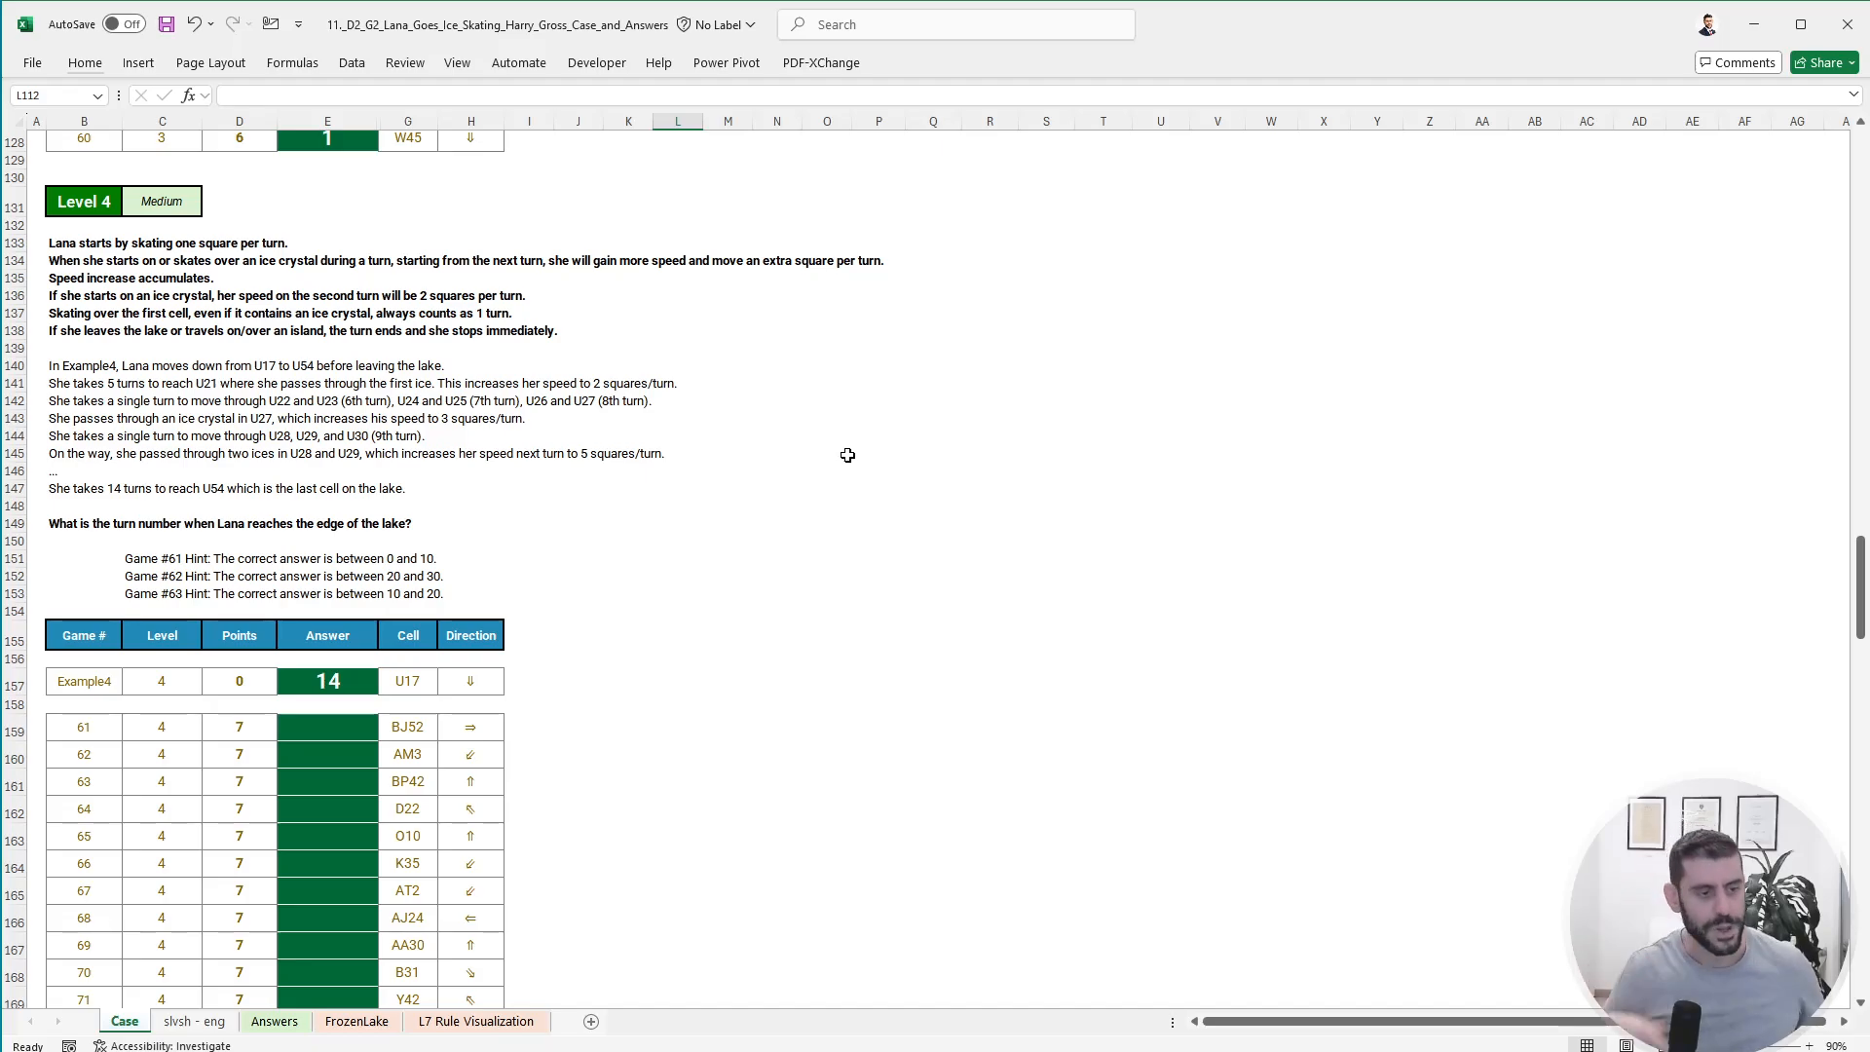
click(207, 1022)
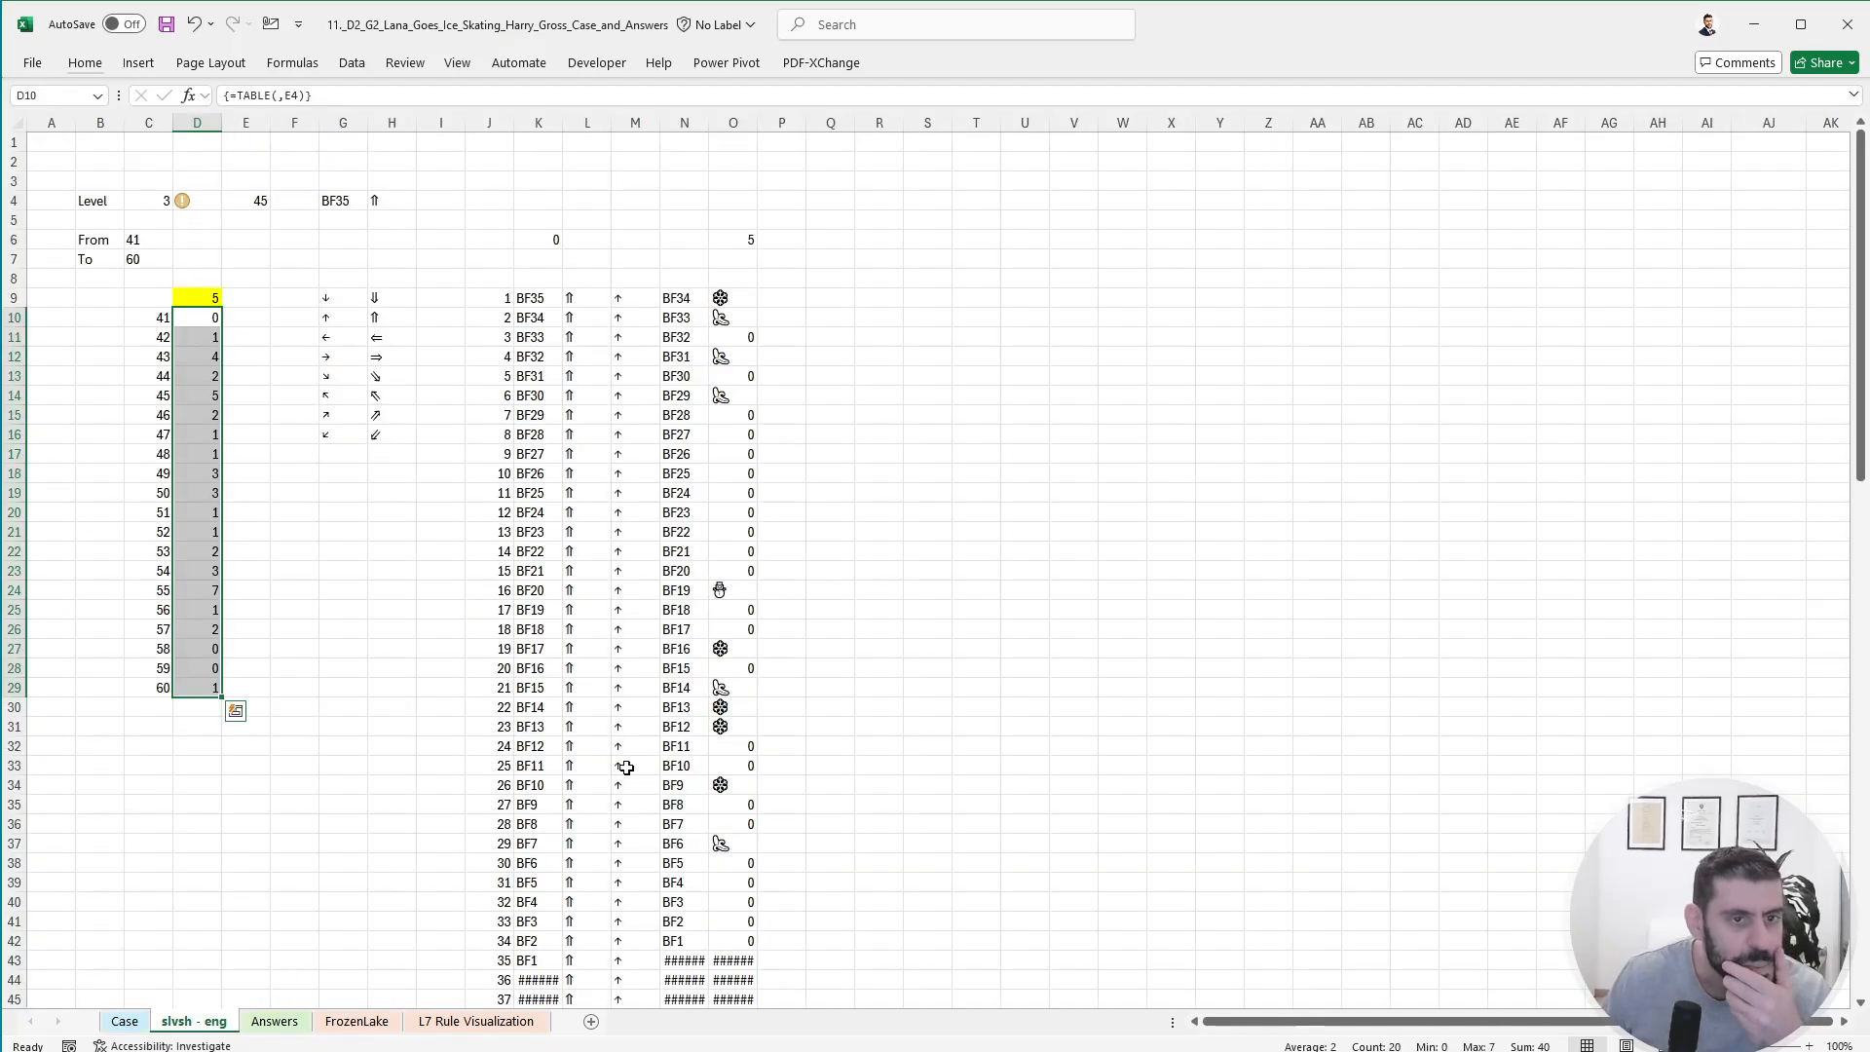
click(261, 204)
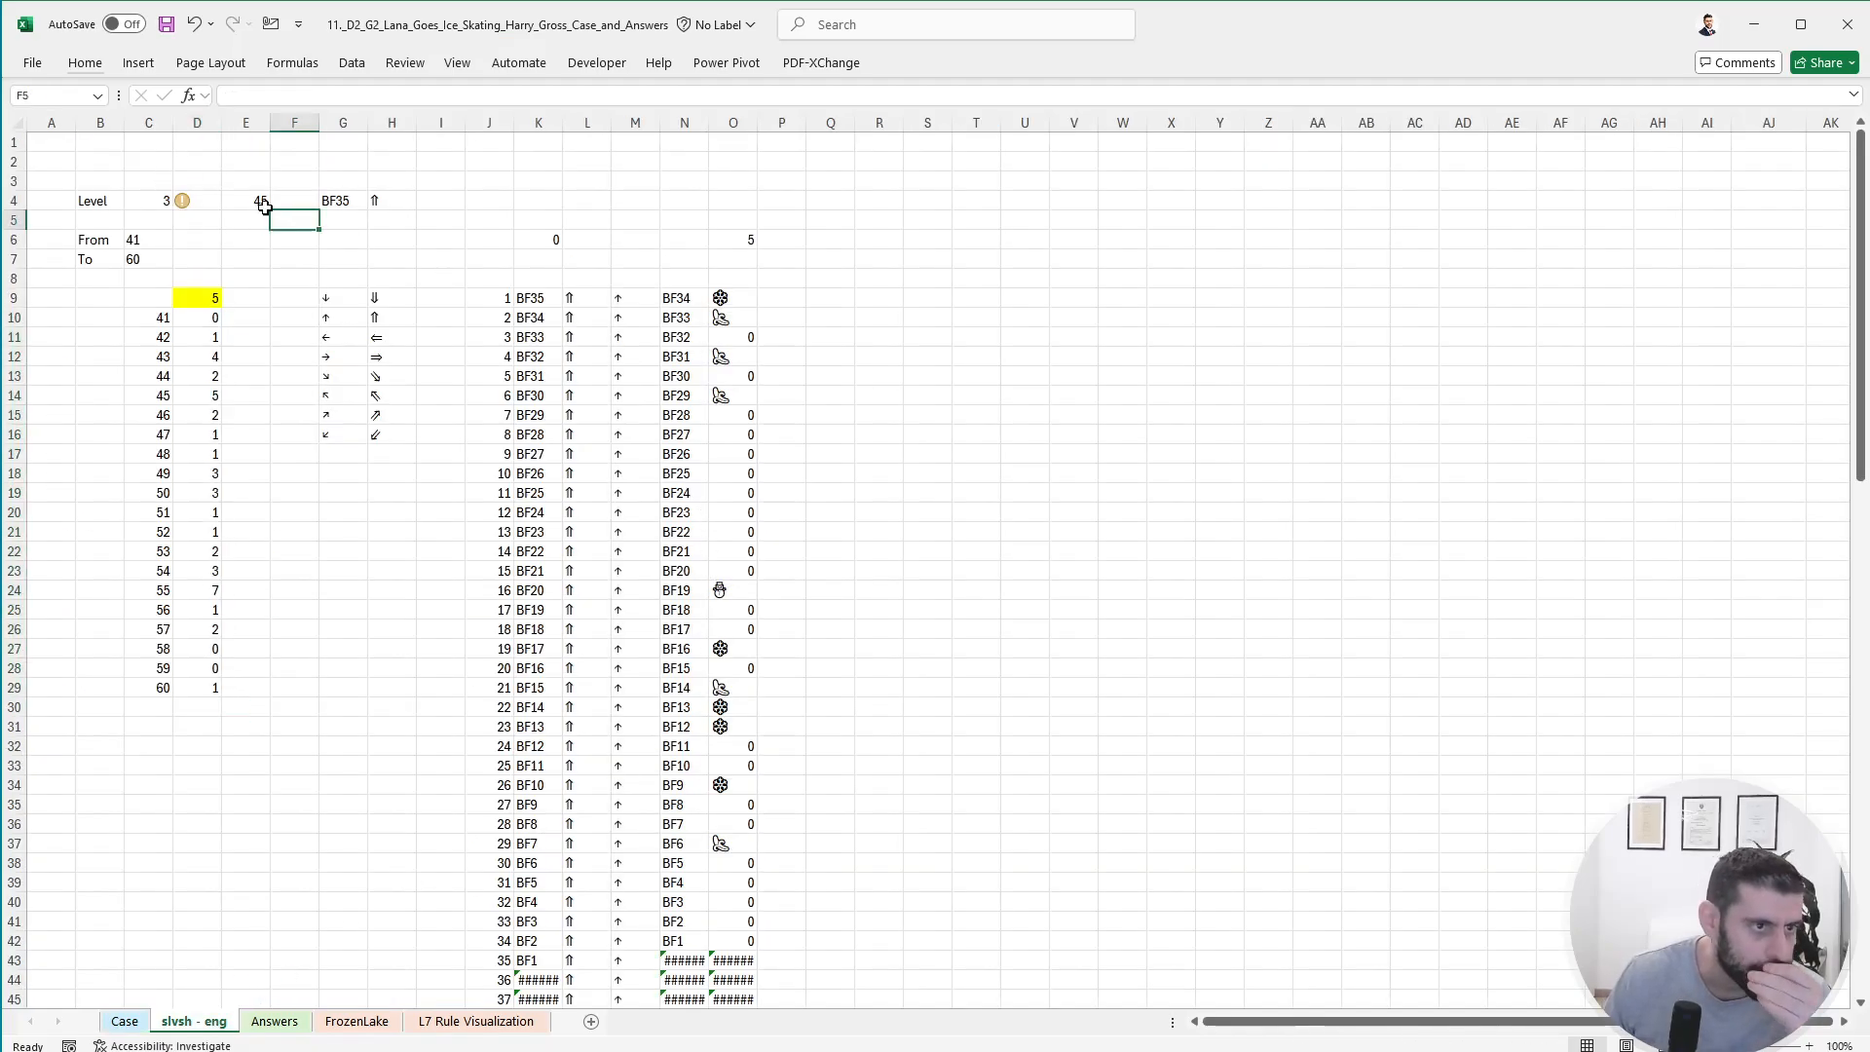
click(274, 91)
key(BackSpace)
key(BackSpace)
text(Exampl)
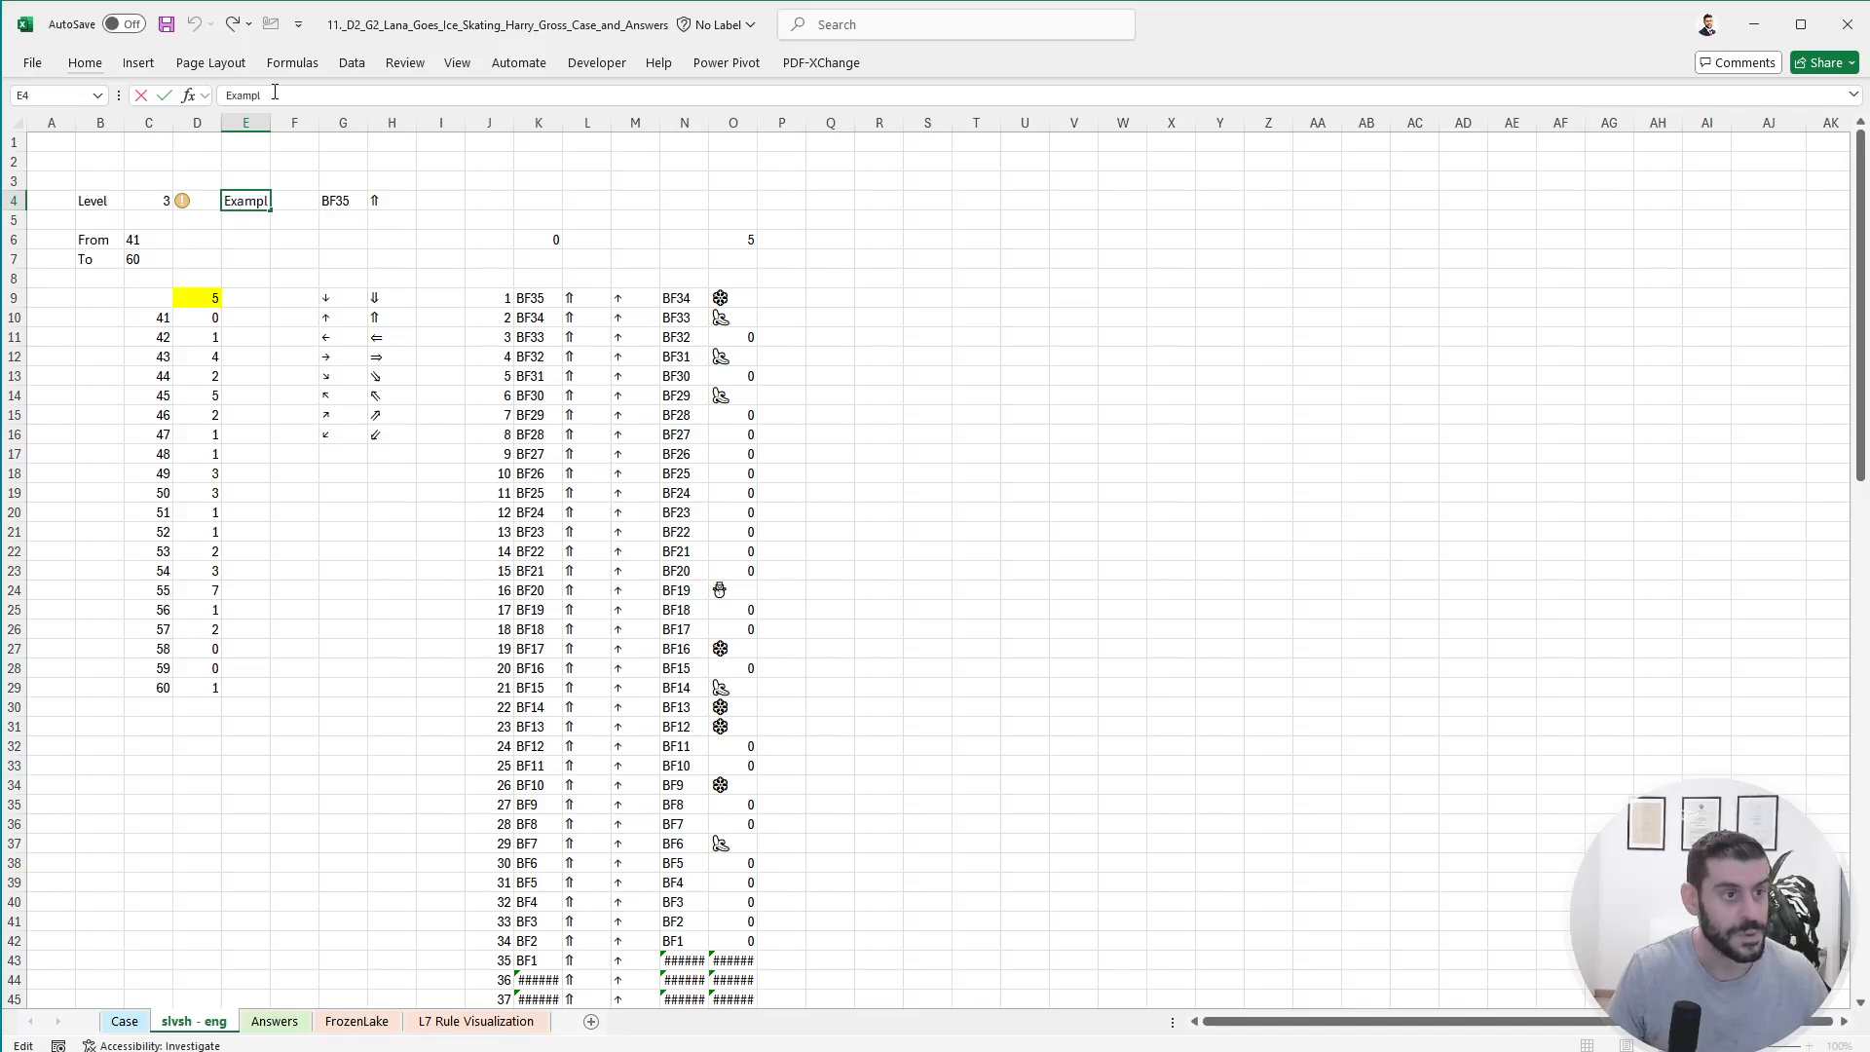
text(e4)
key(Return)
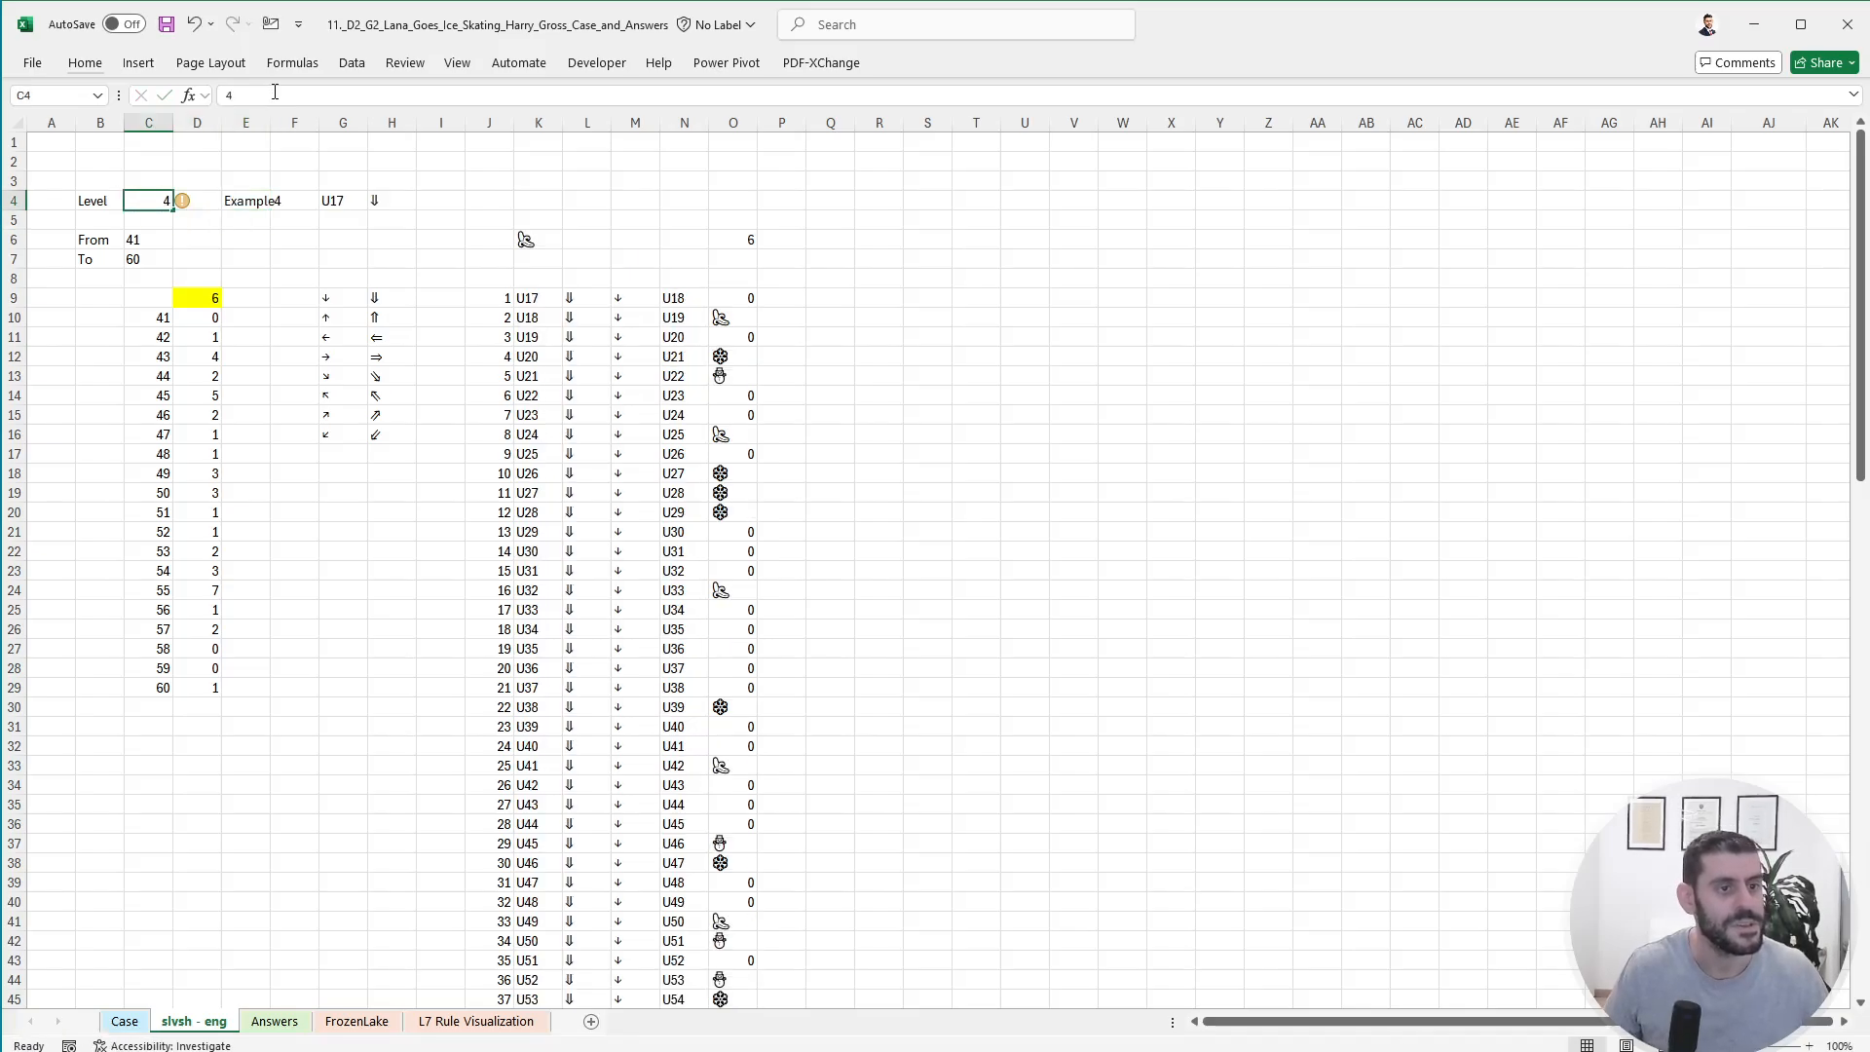
- Insert a new column N after the direction arrows and head it "Speed" in N8
key(Down)
key(Right)
key(Right)
key(Right)
key(Right)
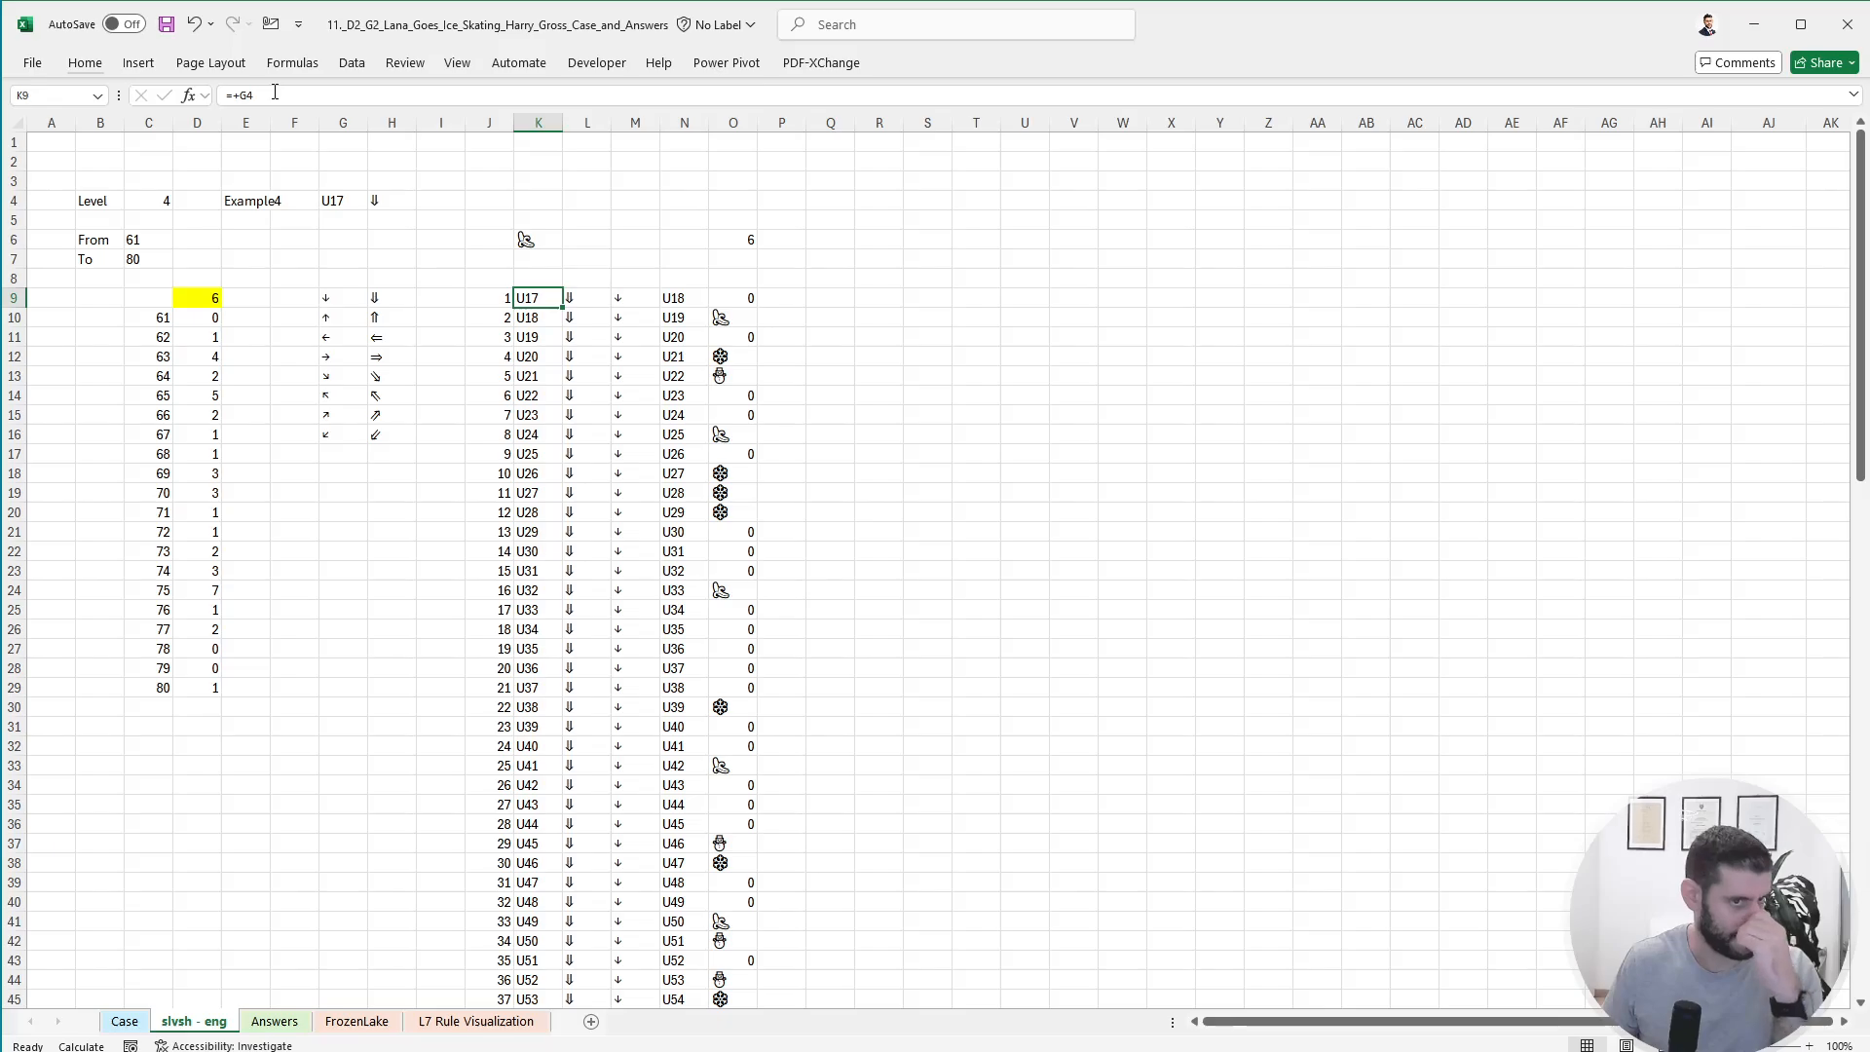
key(Right)
key(Right)
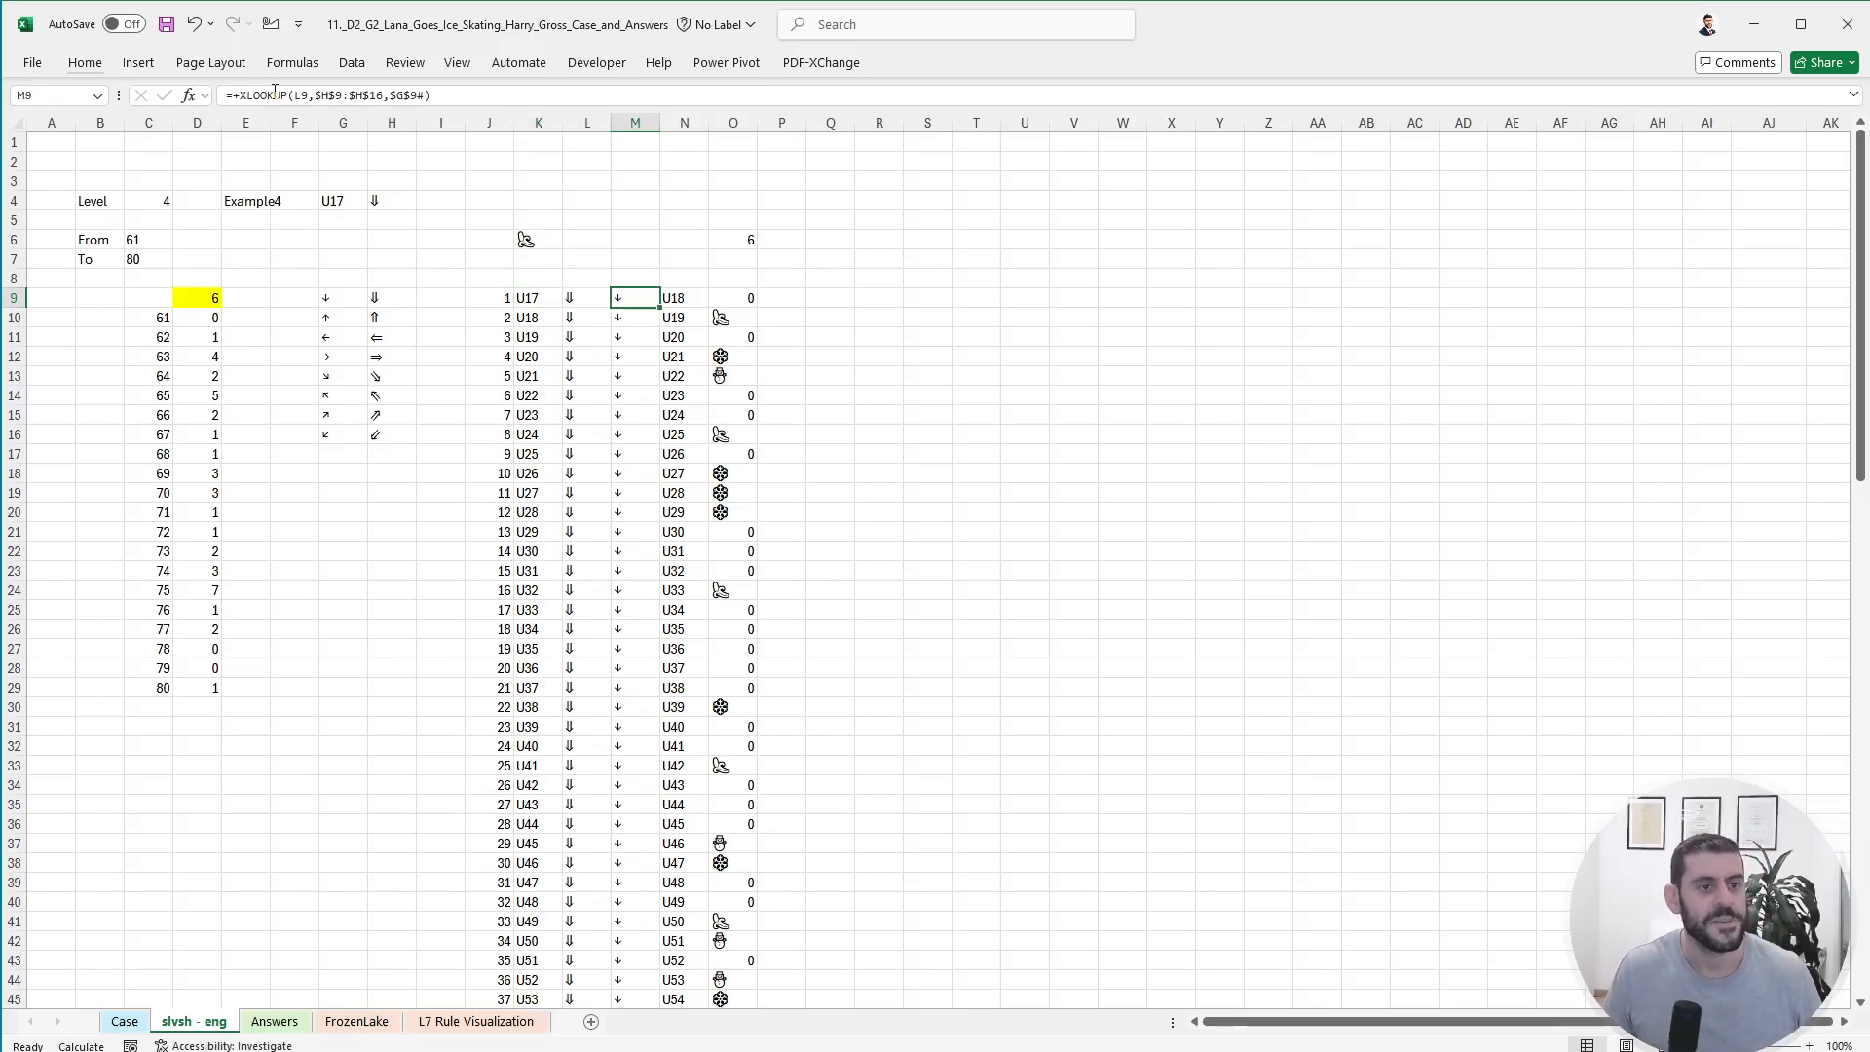
key(Right)
key(ctrl+space)
key(ctrl+shift+plus)
key(Left)
key(Up)
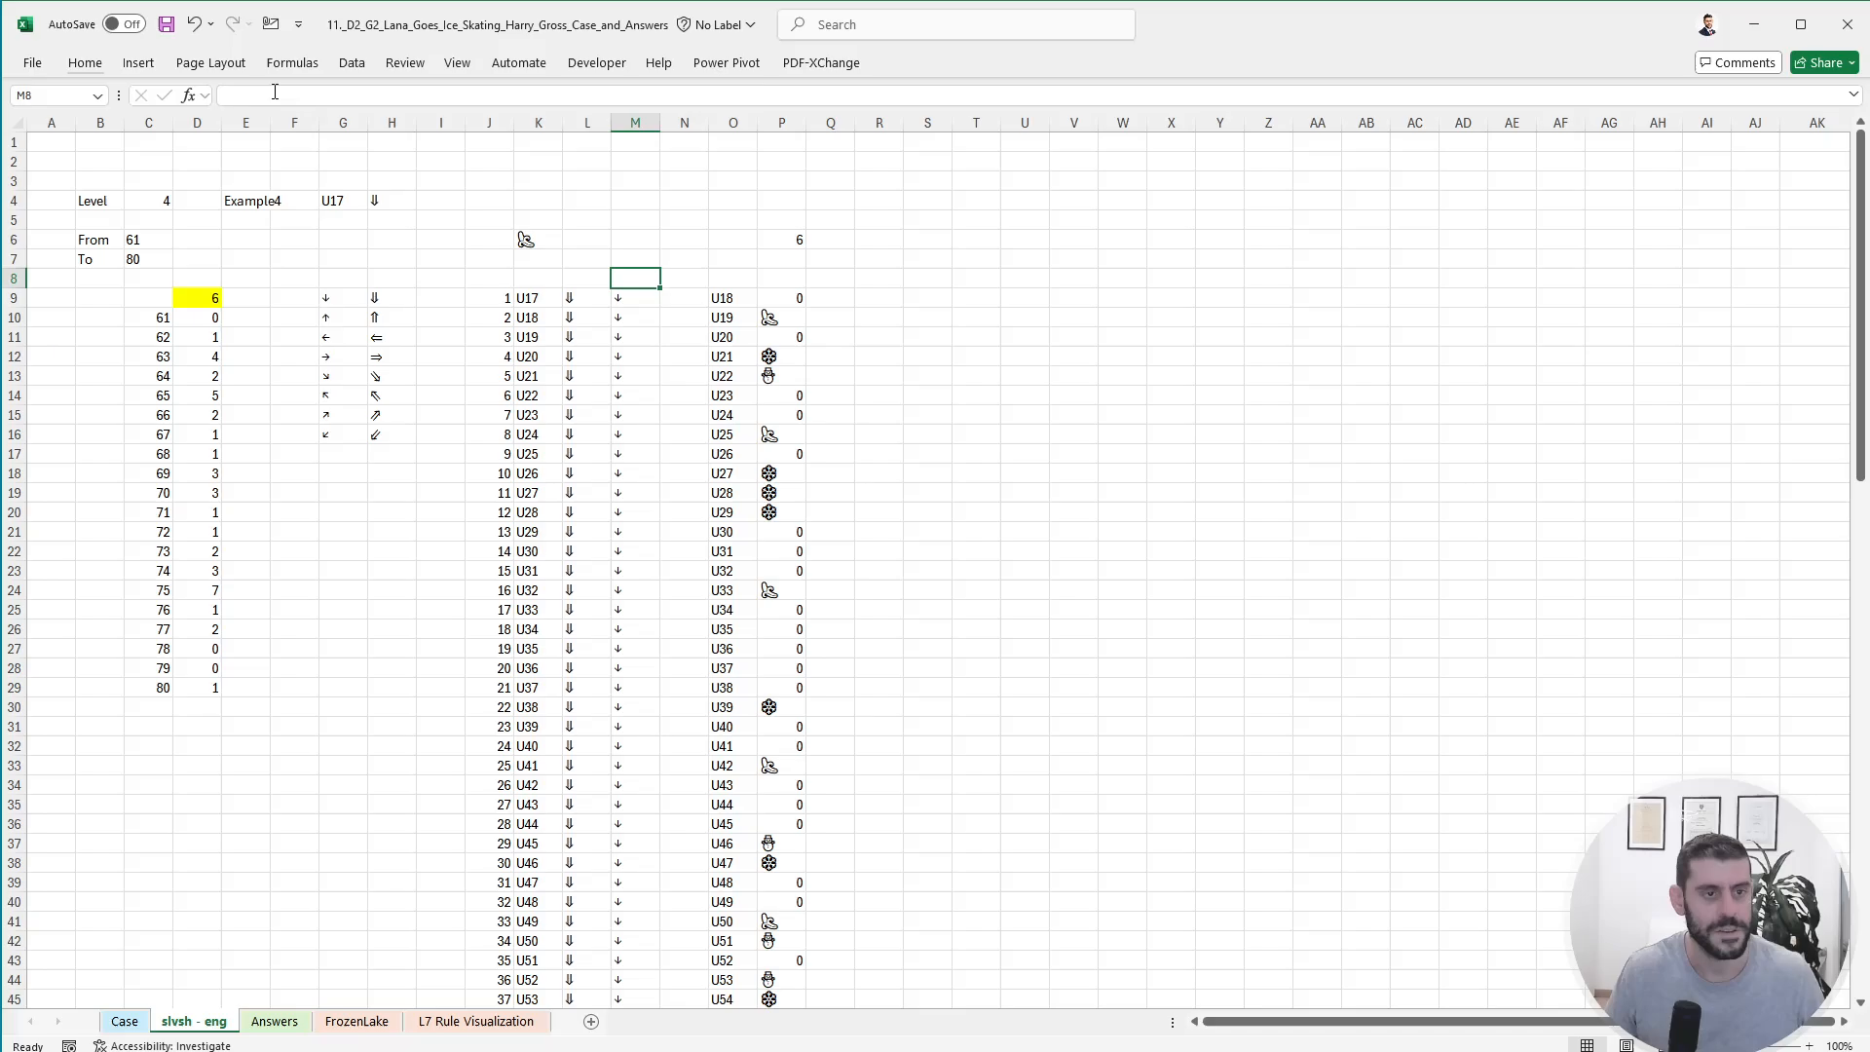
key(Right)
text(Speed)
key(Return)
key(Right)
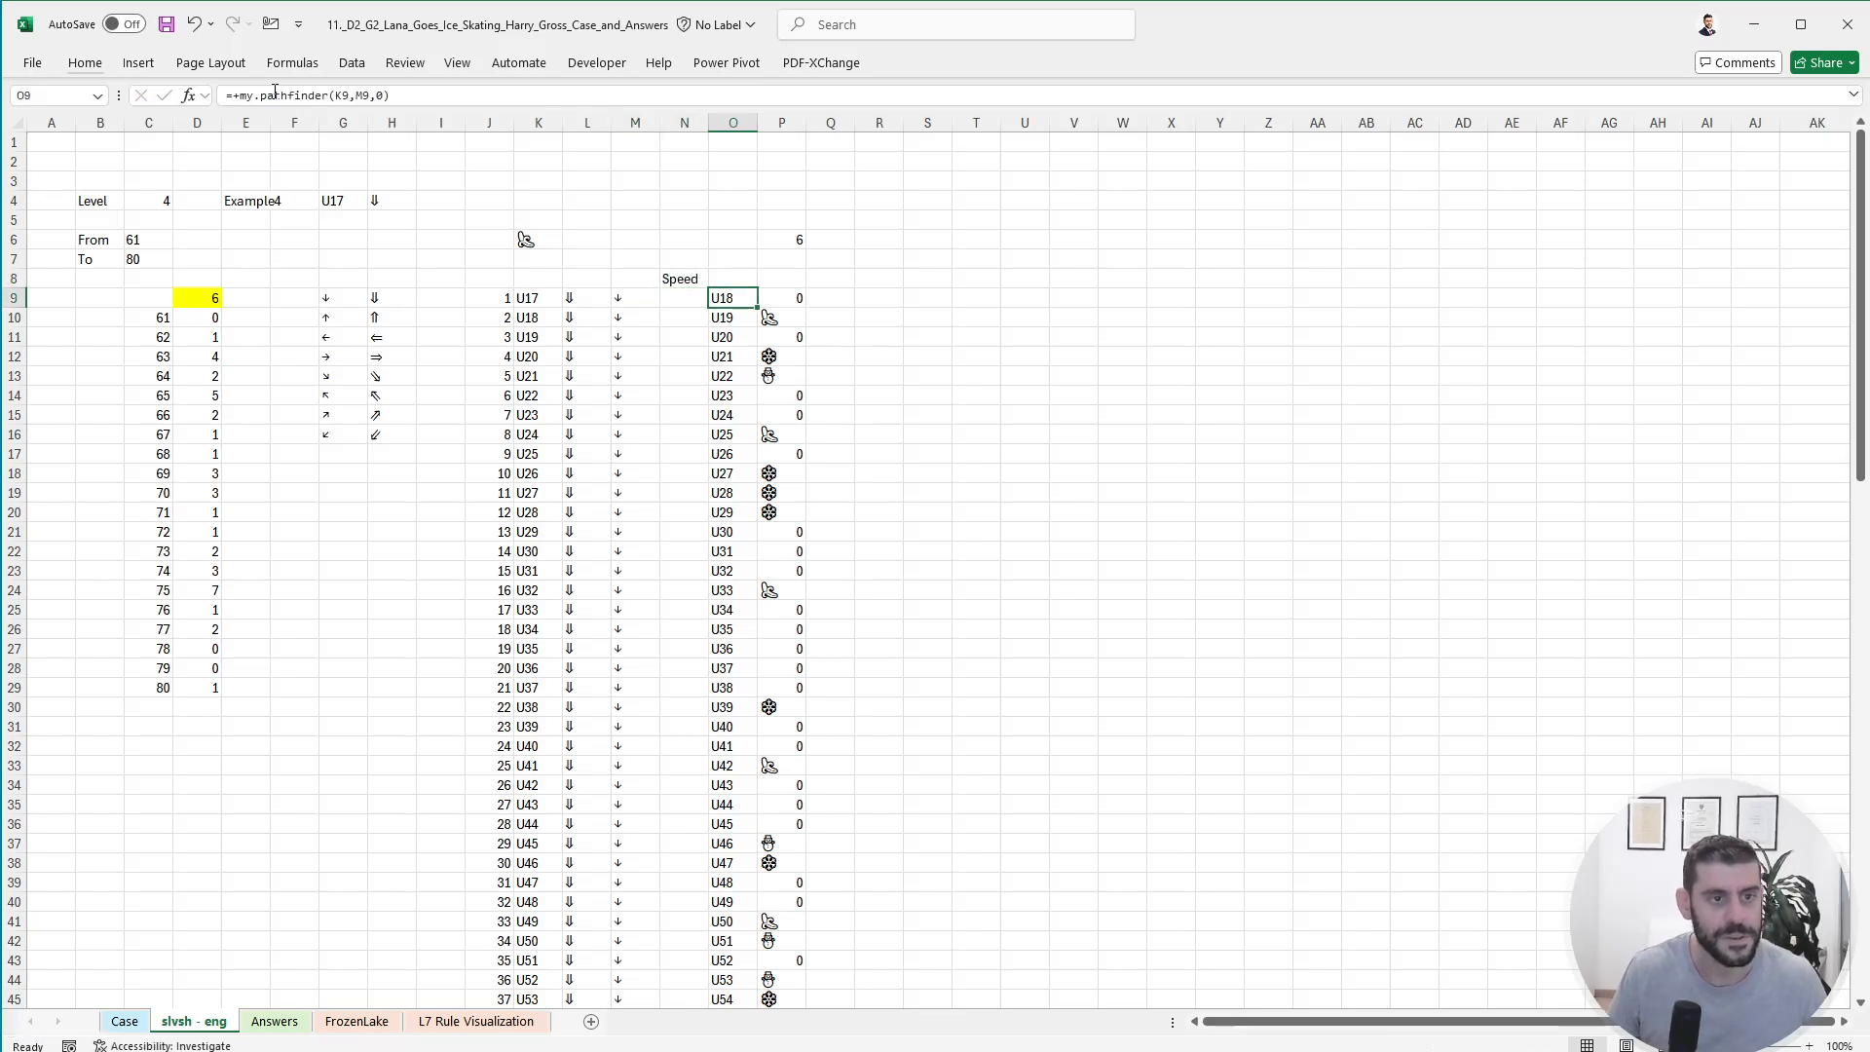
- Insert another column after Speed and head it "Change" in O8
key(ctrl+space)
key(ctrl+shift+plus)
key(Up)
text(C)
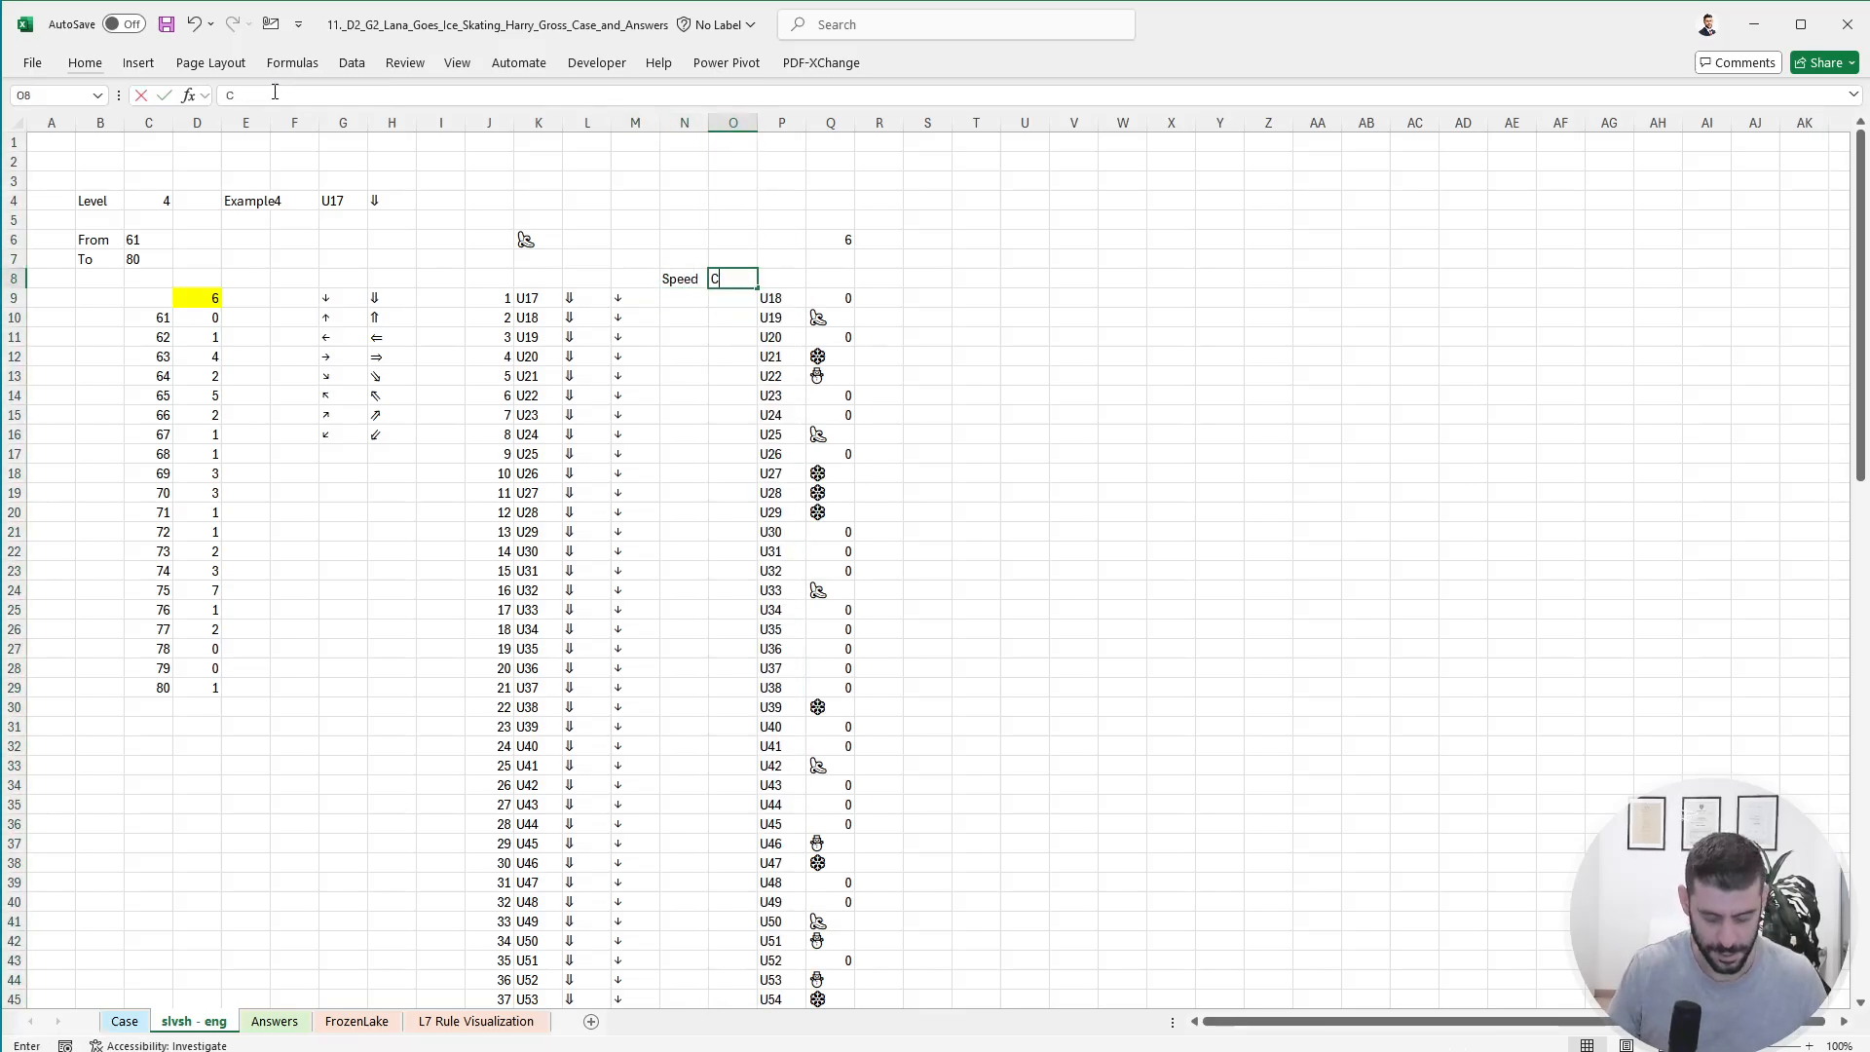
text(an)
text(nge)
key(Tab)
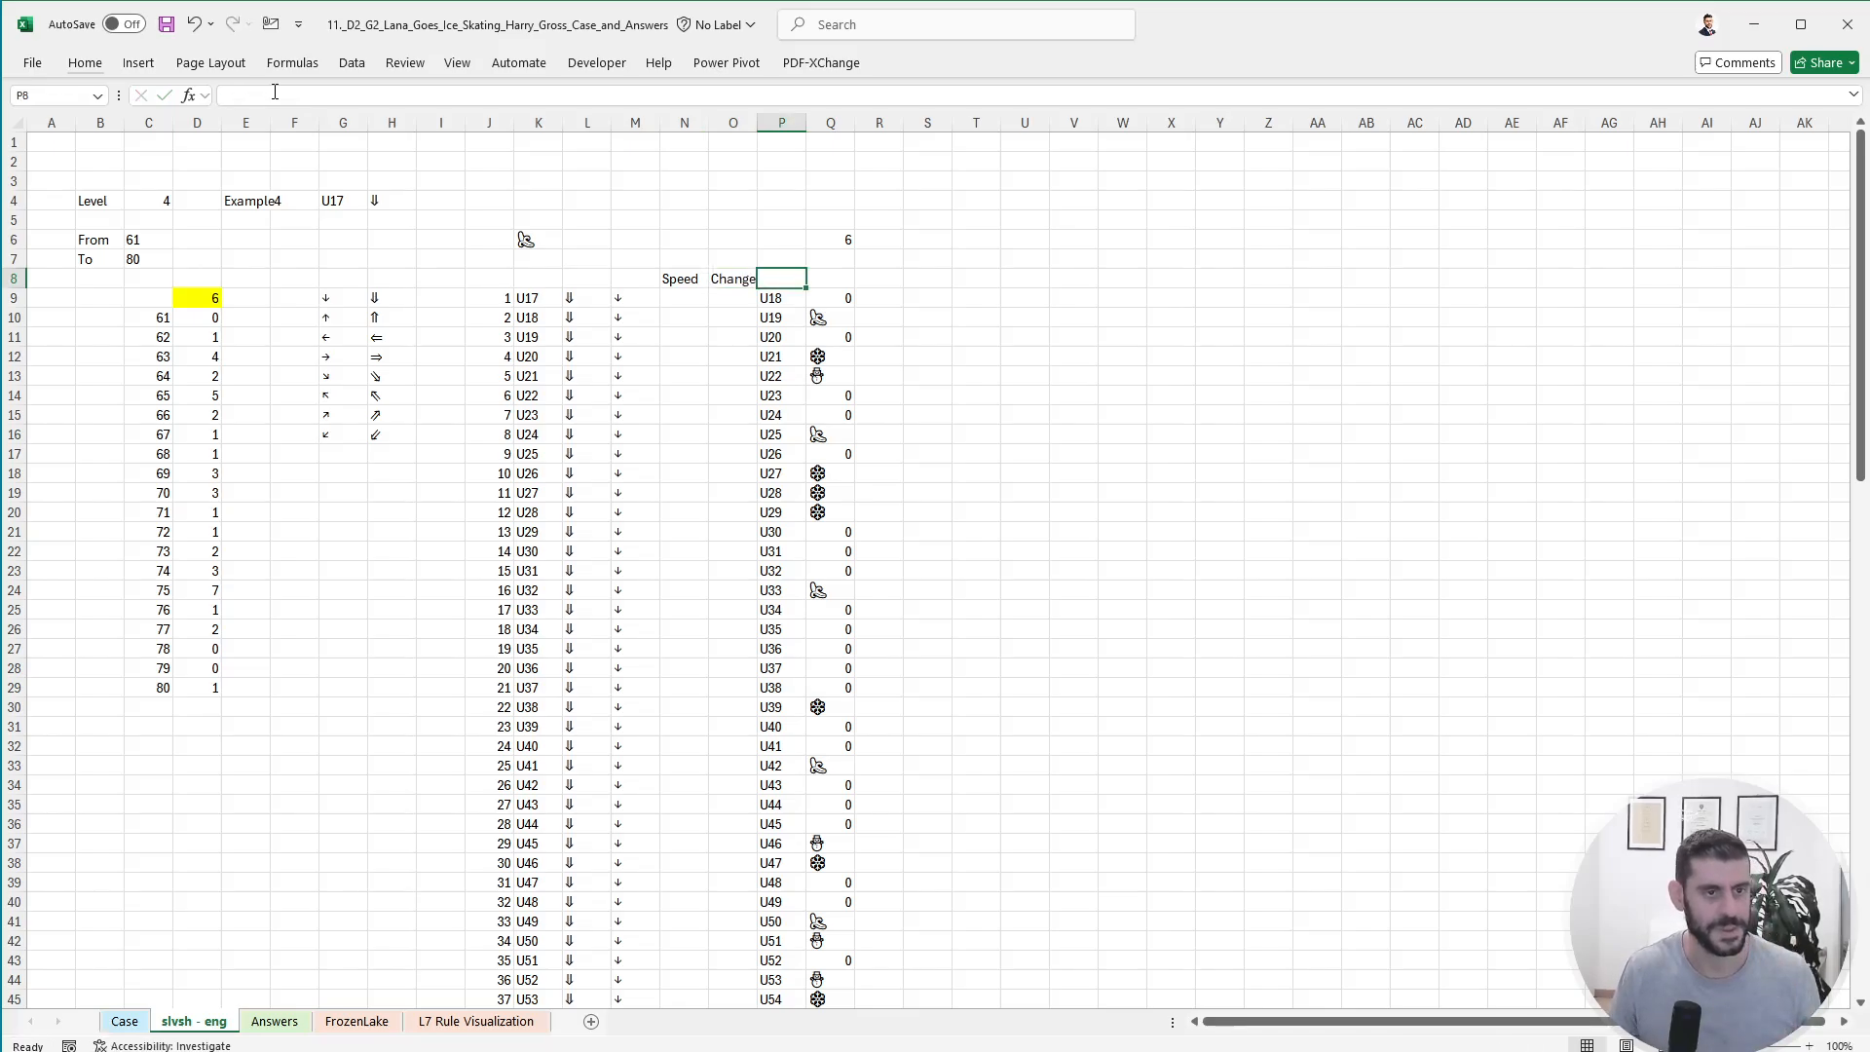
- Set the starting speed in N9 to 1 and calculate N10 as the previous speed plus its change, N9+O9
key(Down)
key(Left)
key(Left)
text(1)
key(Tab)
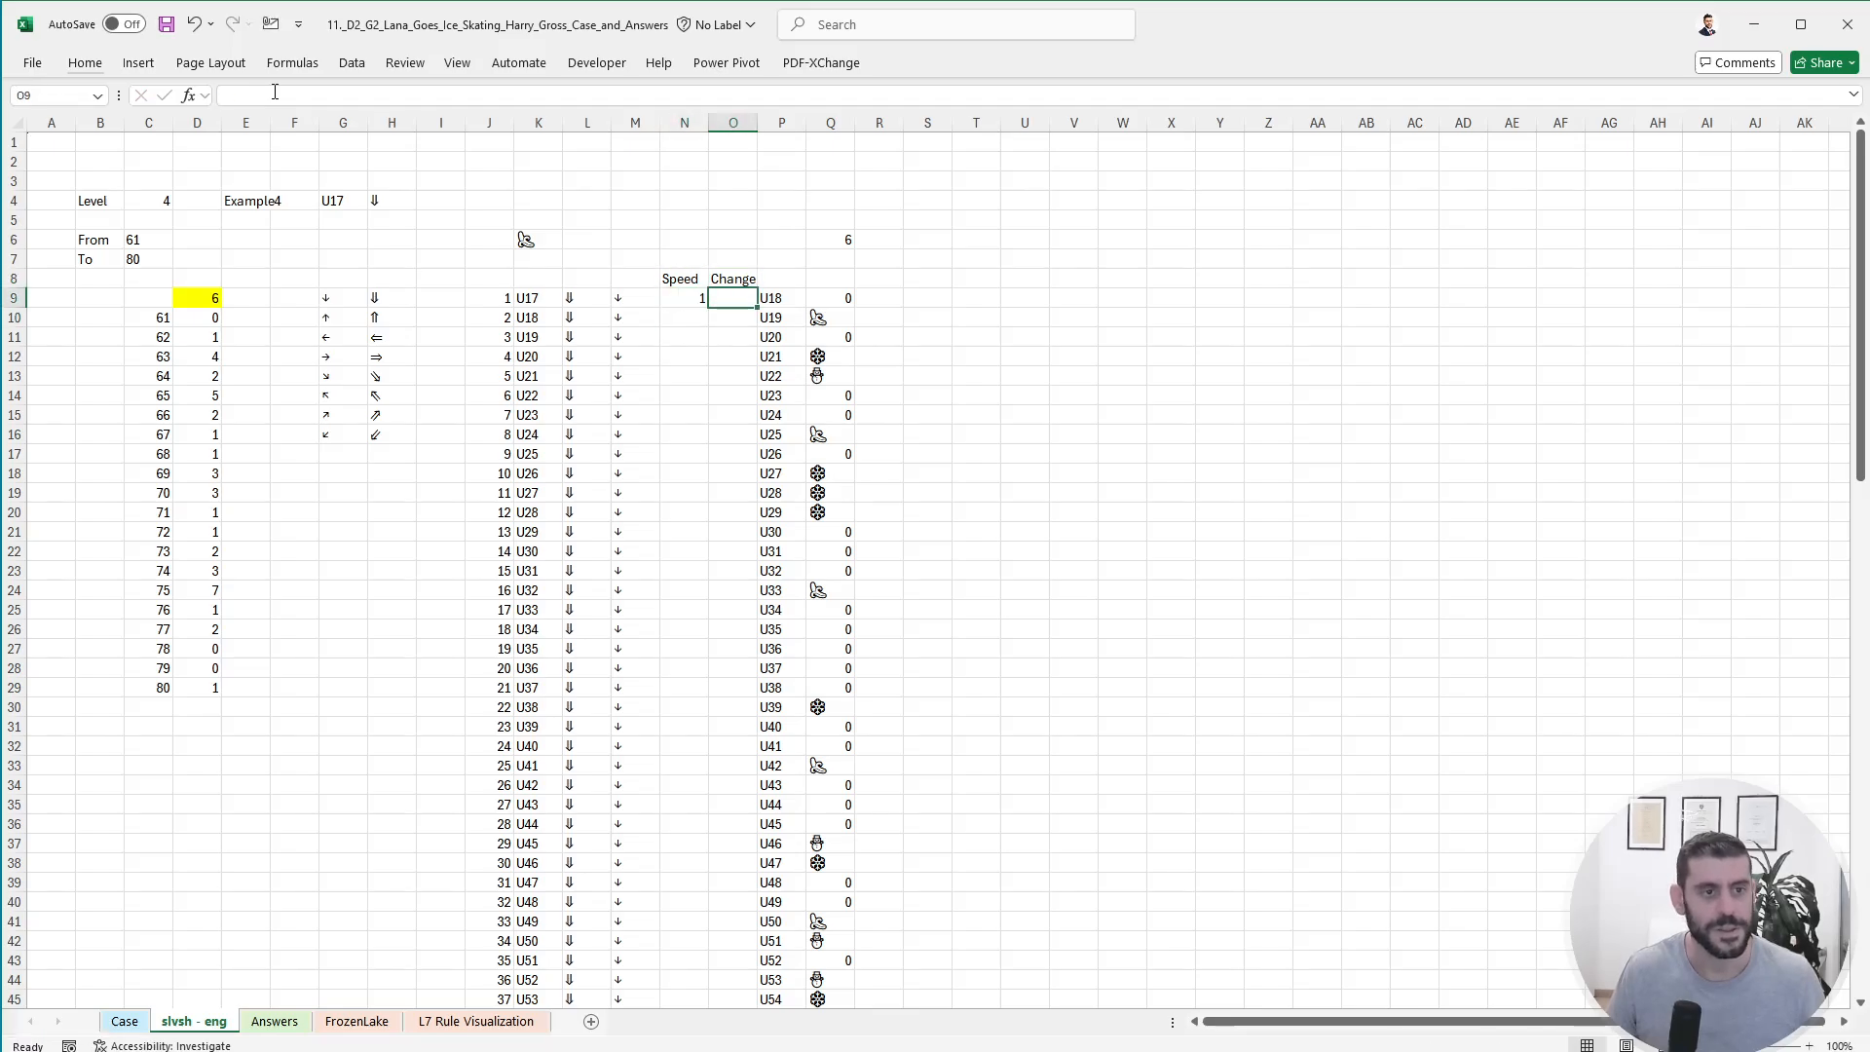
key(Return)
text(+)
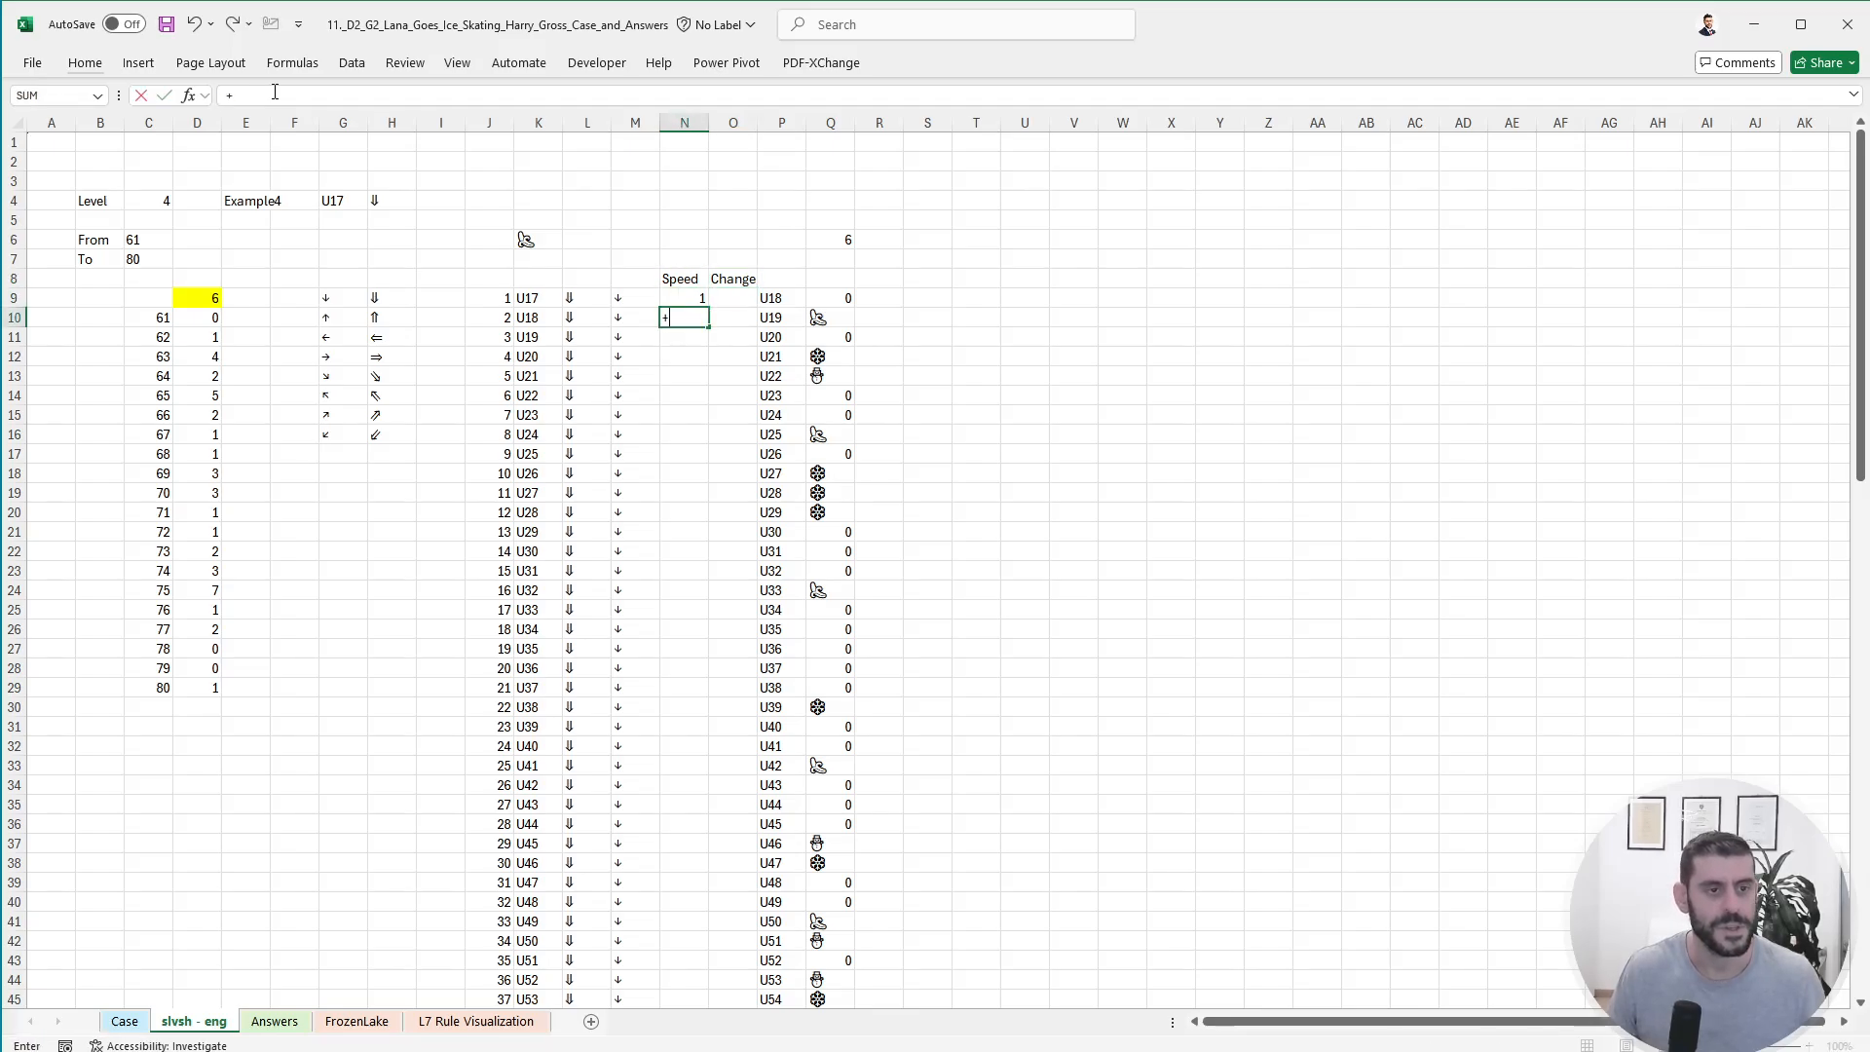
key(Up)
text(+)
key(Up)
key(Right)
key(Return)
key(Up)
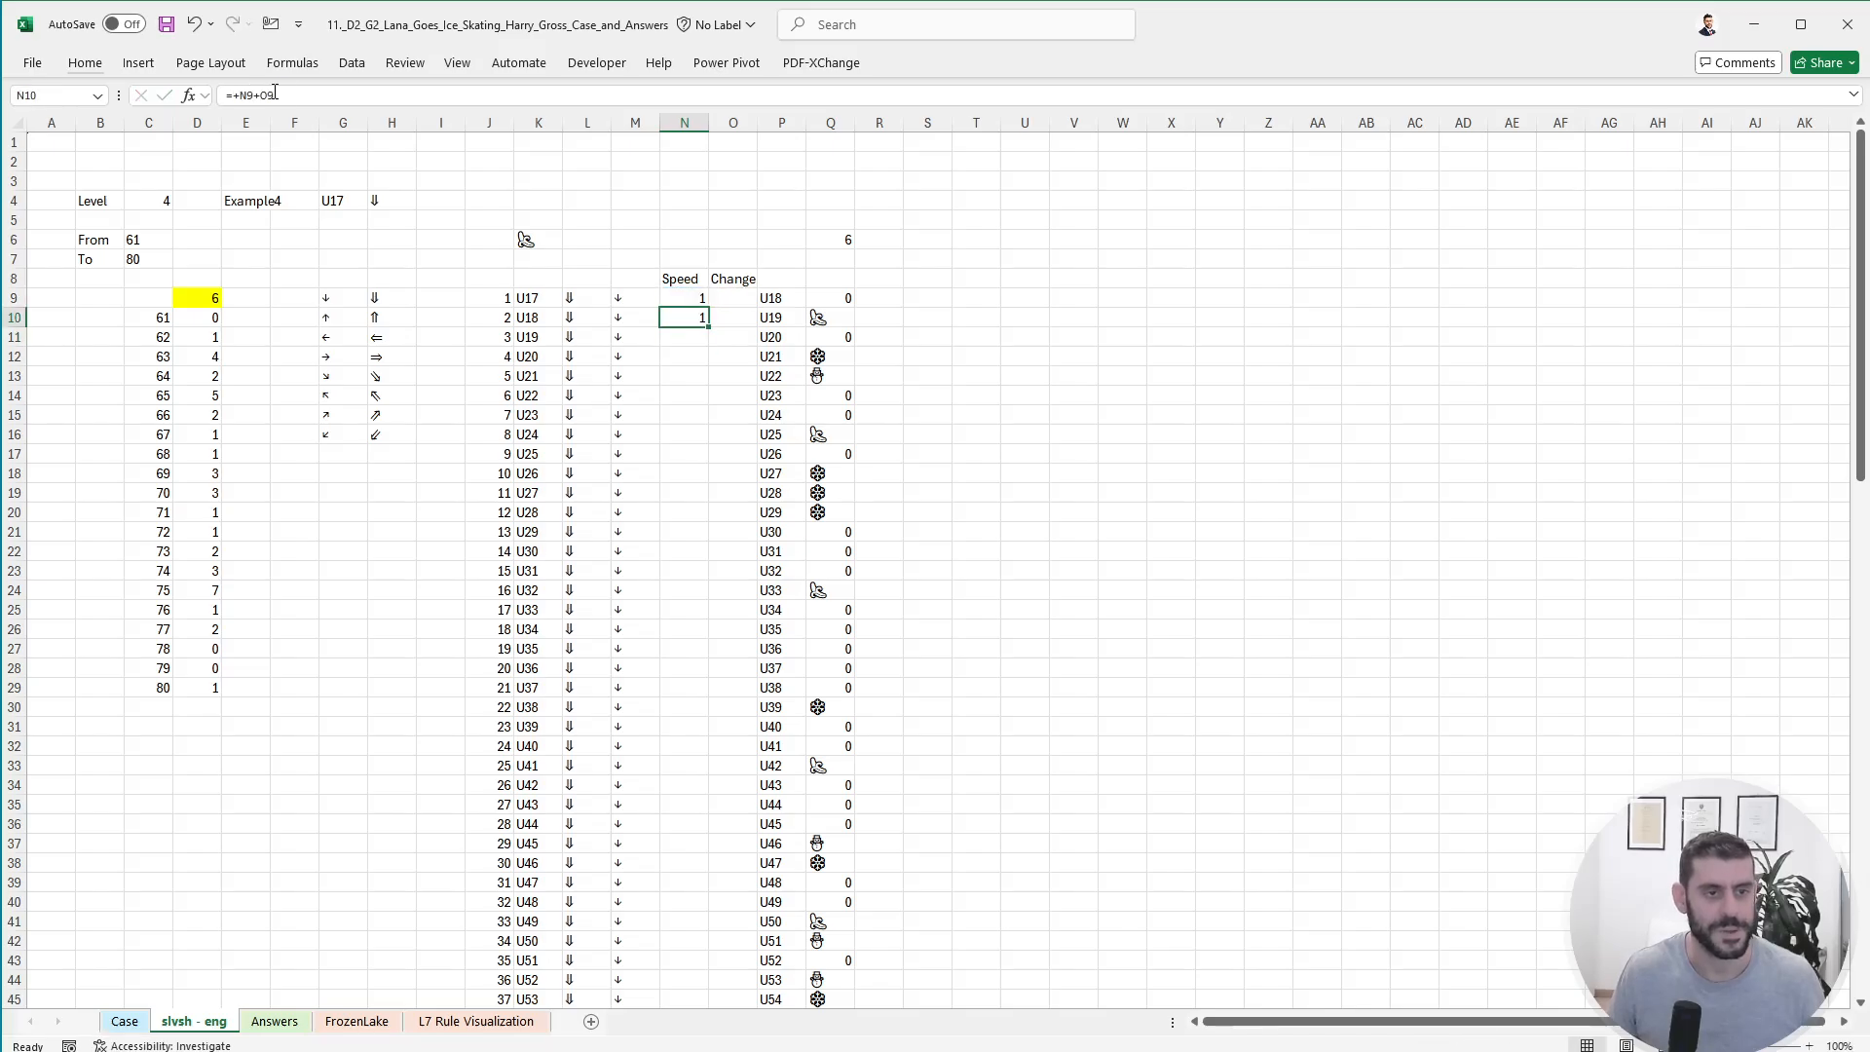
- Fill the N10 speed formula down to N108, the last numbered step
key(ctrl+c)
key(Left)
key(ctrl+Down)
key(Right)
key(ctrl+shift+Up)
key(Return)
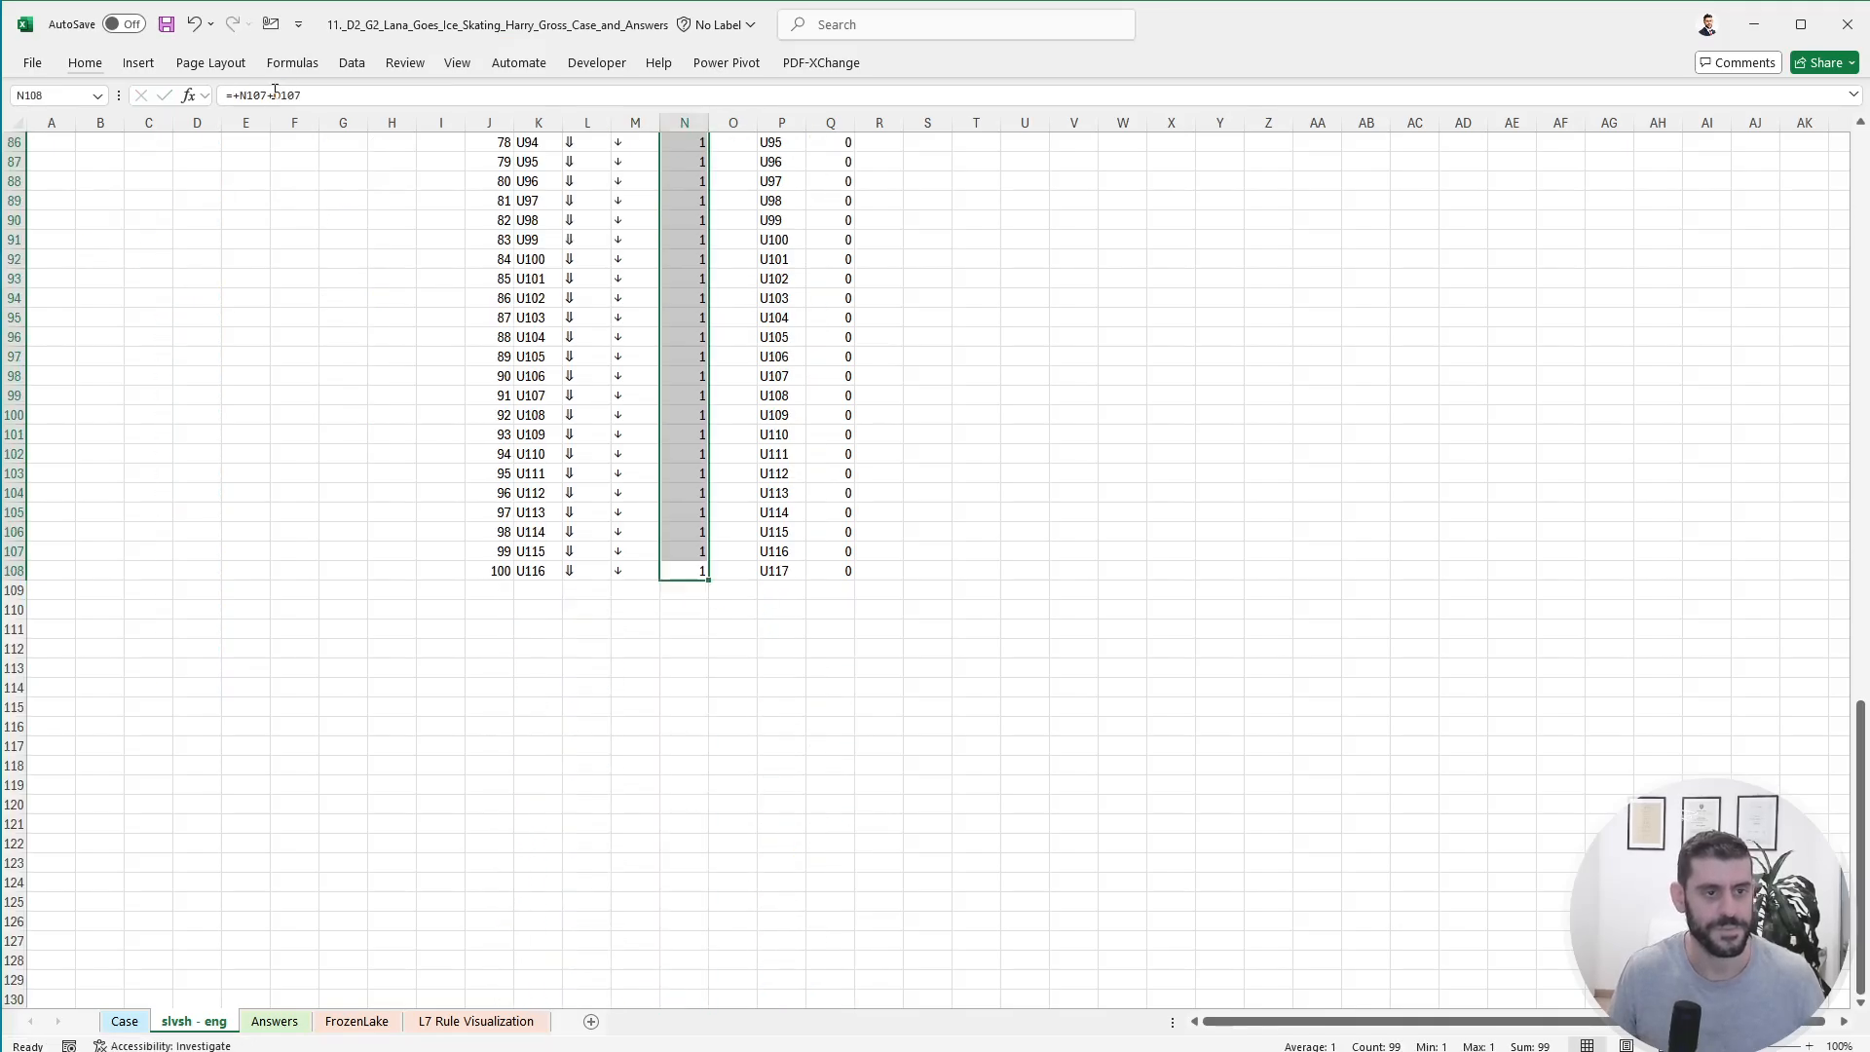
- Insert a column after Change and head it "Vector" in P8
key(ctrl+Up)
key(Right)
key(Right)
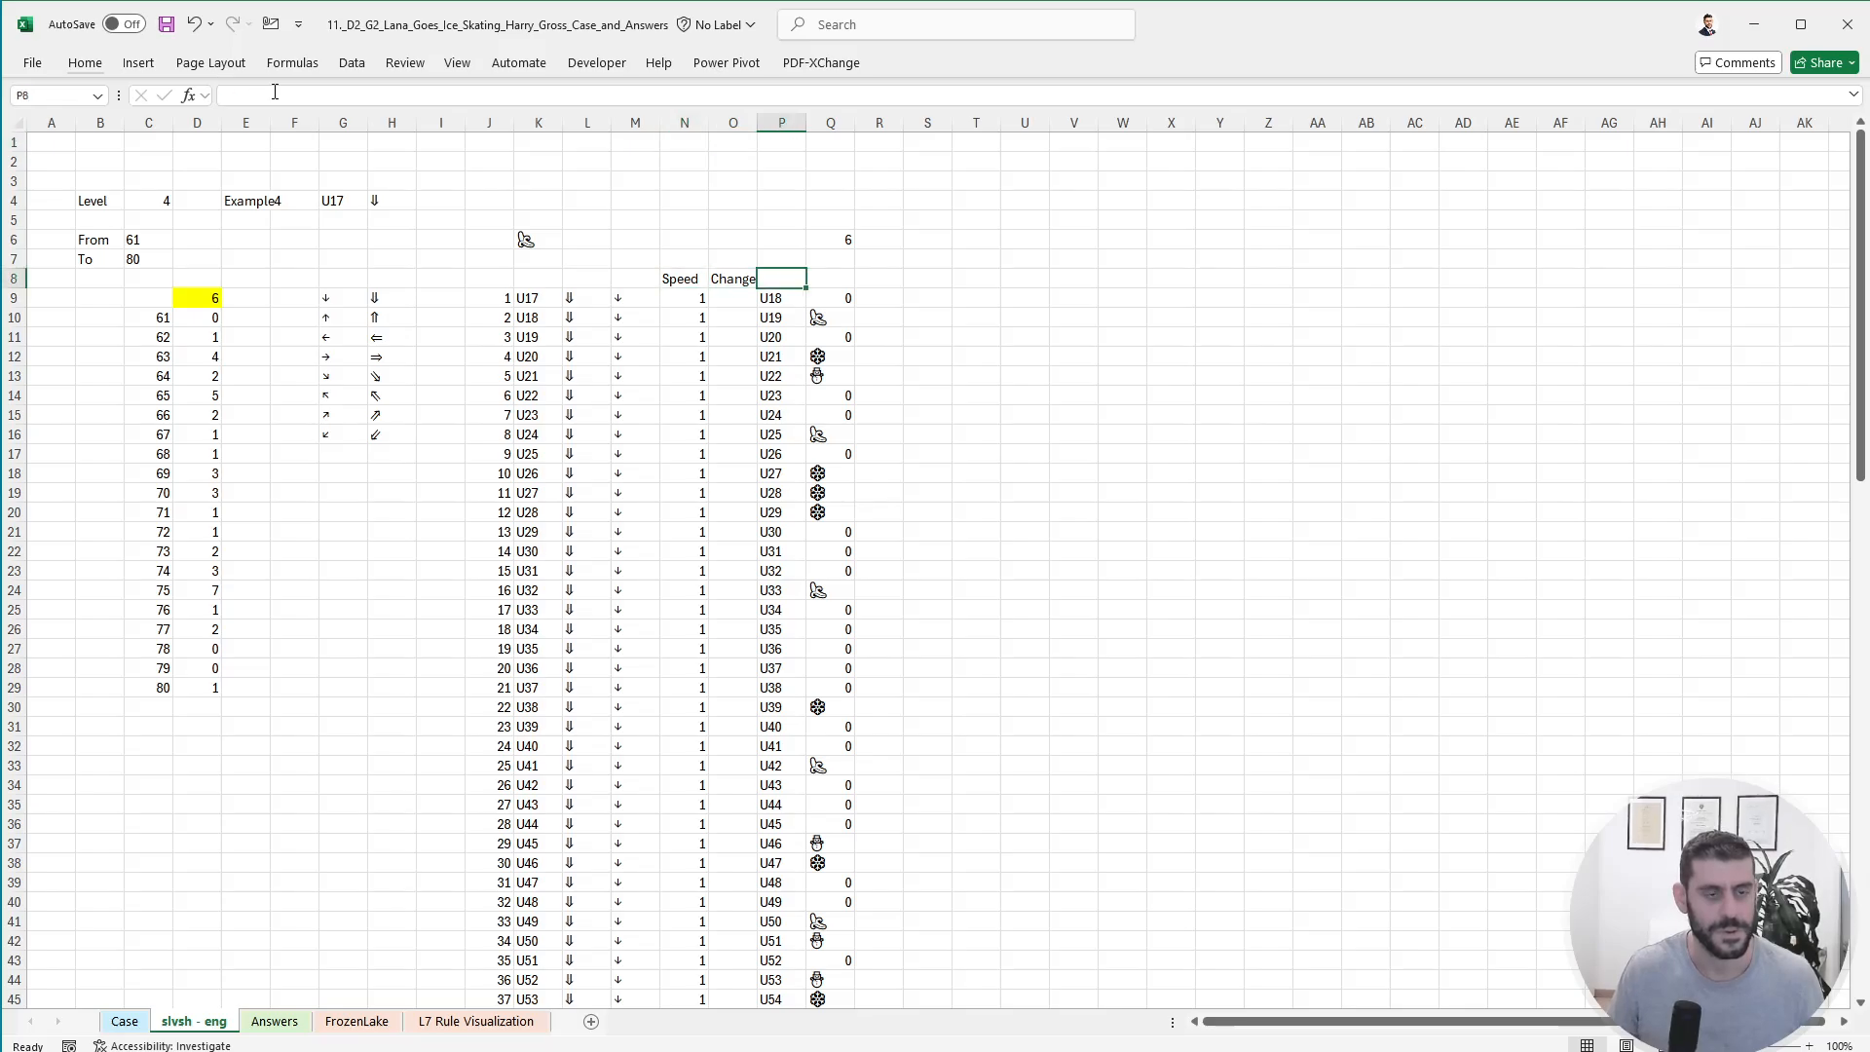
key(ctrl+space)
key(ctrl+plus)
key(shift+BackSpace)
text(V)
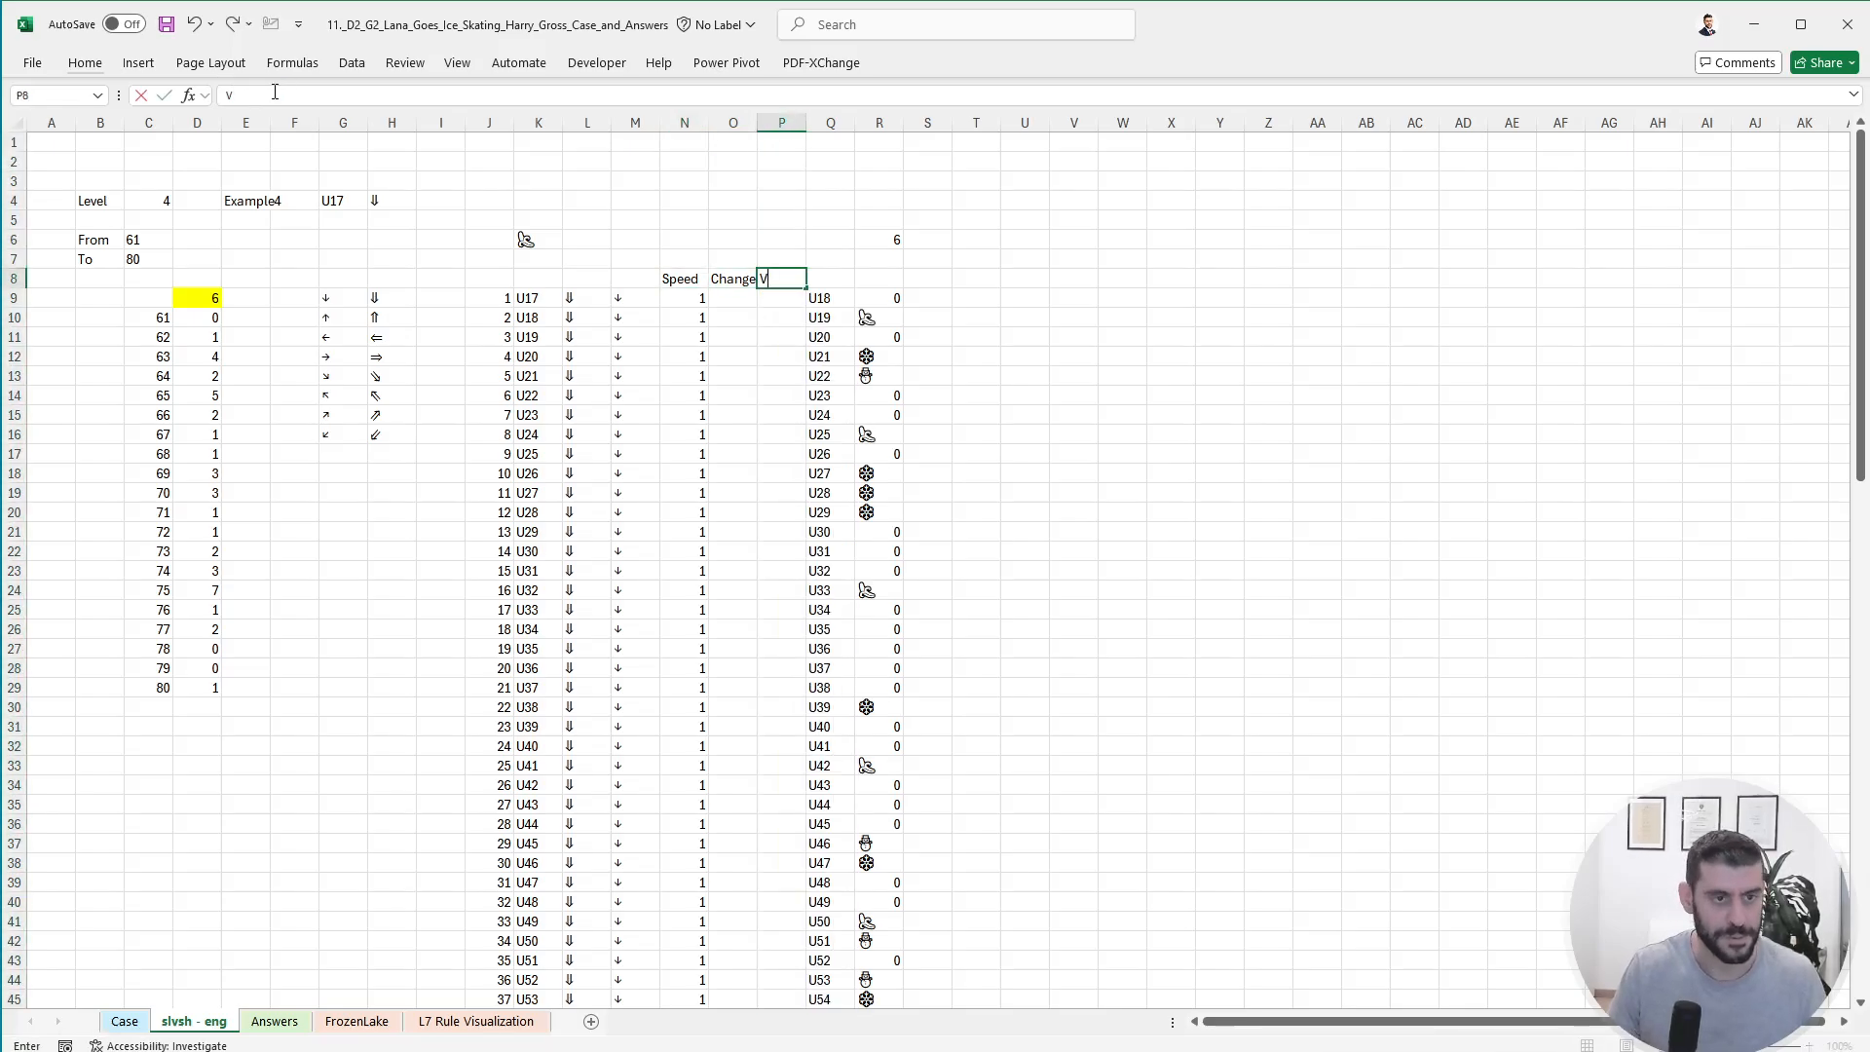
text(ector)
key(Return)
- Build the first vector in P9 by joining the speed and the direction arrow with N9&M9, and copy it
text(+)
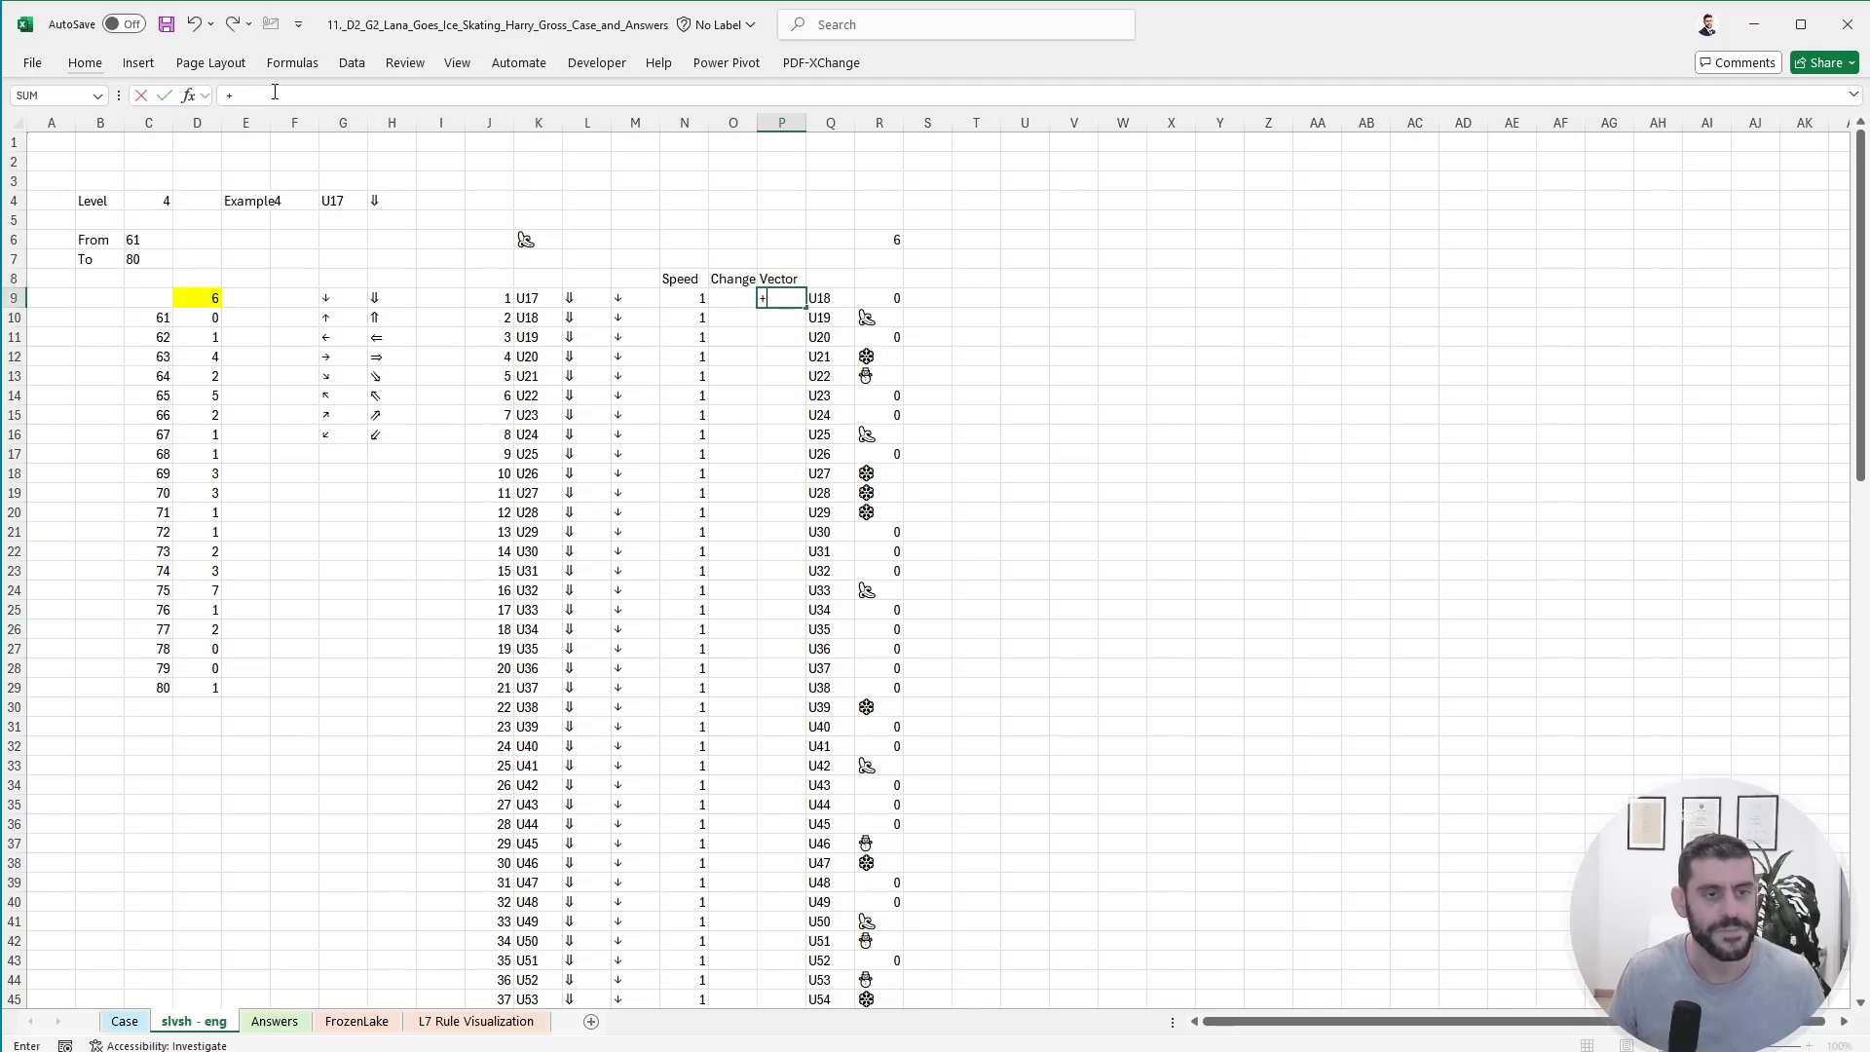
key(Left)
key(Left)
text(&)
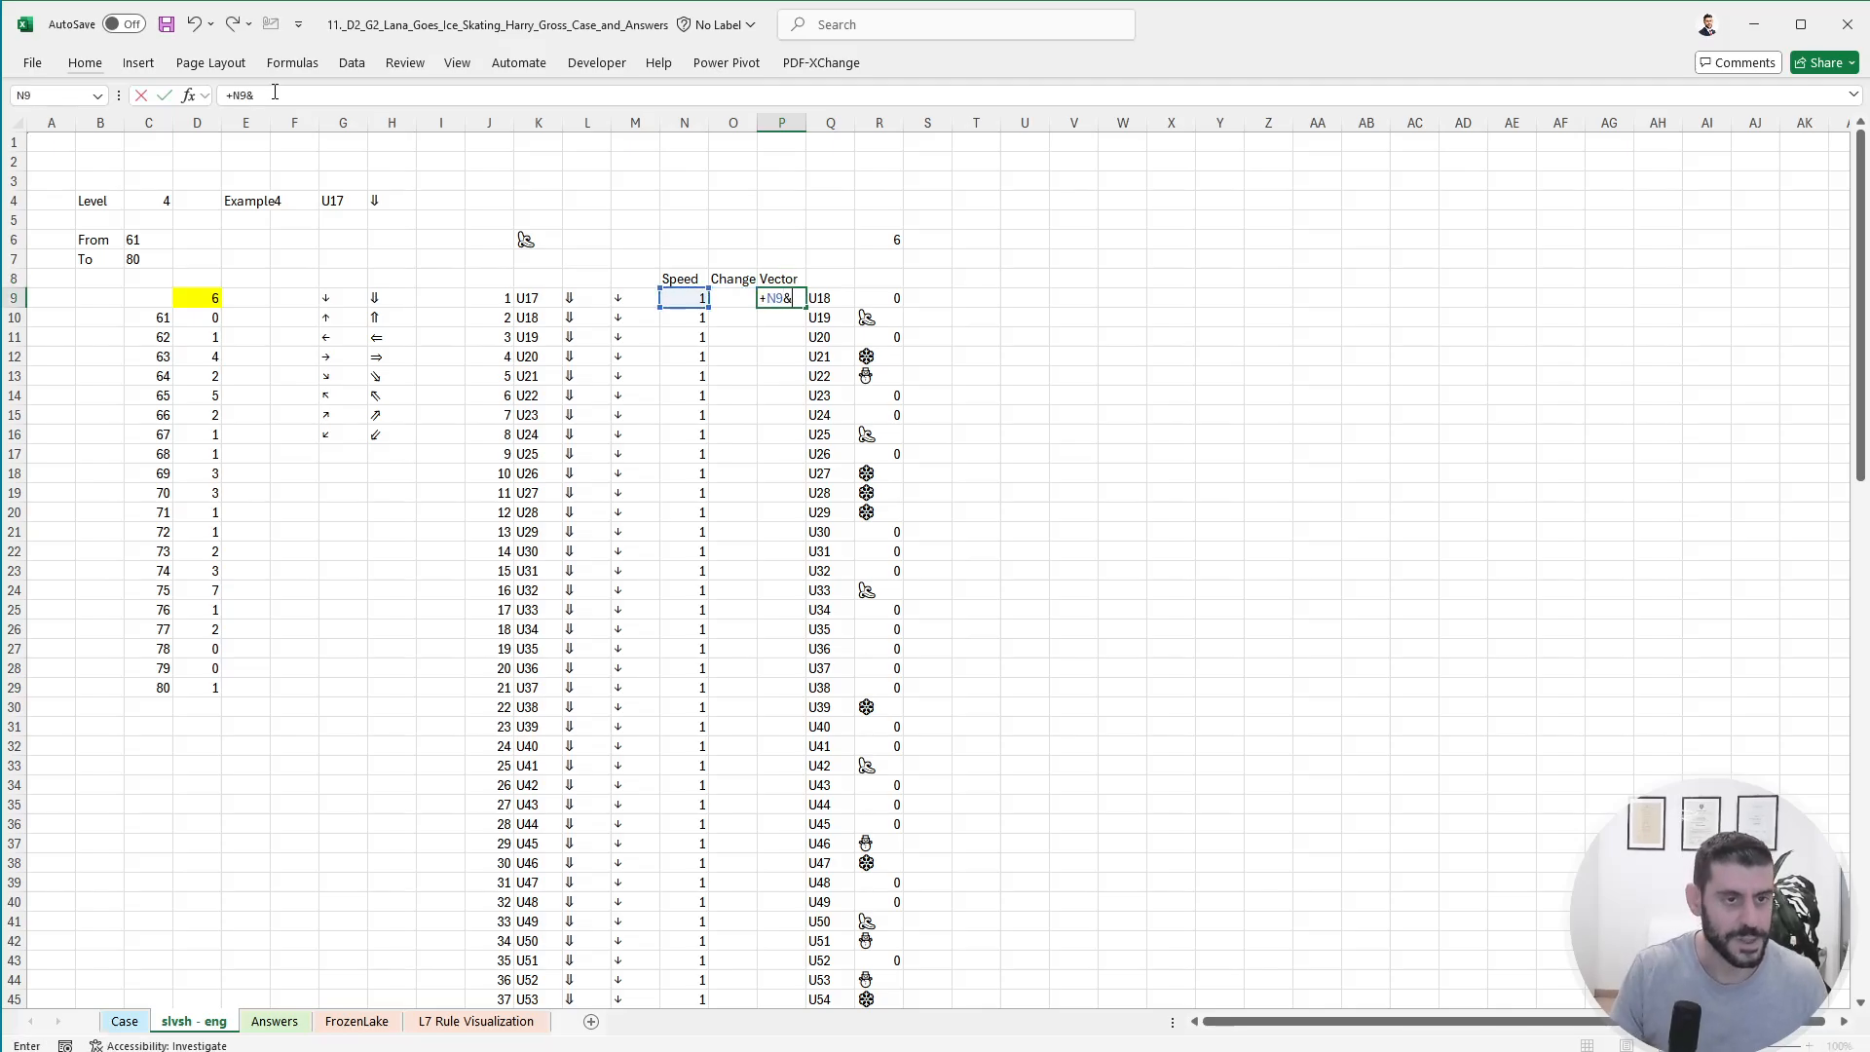
key(Left)
key(Return)
key(Up)
key(ctrl+c)
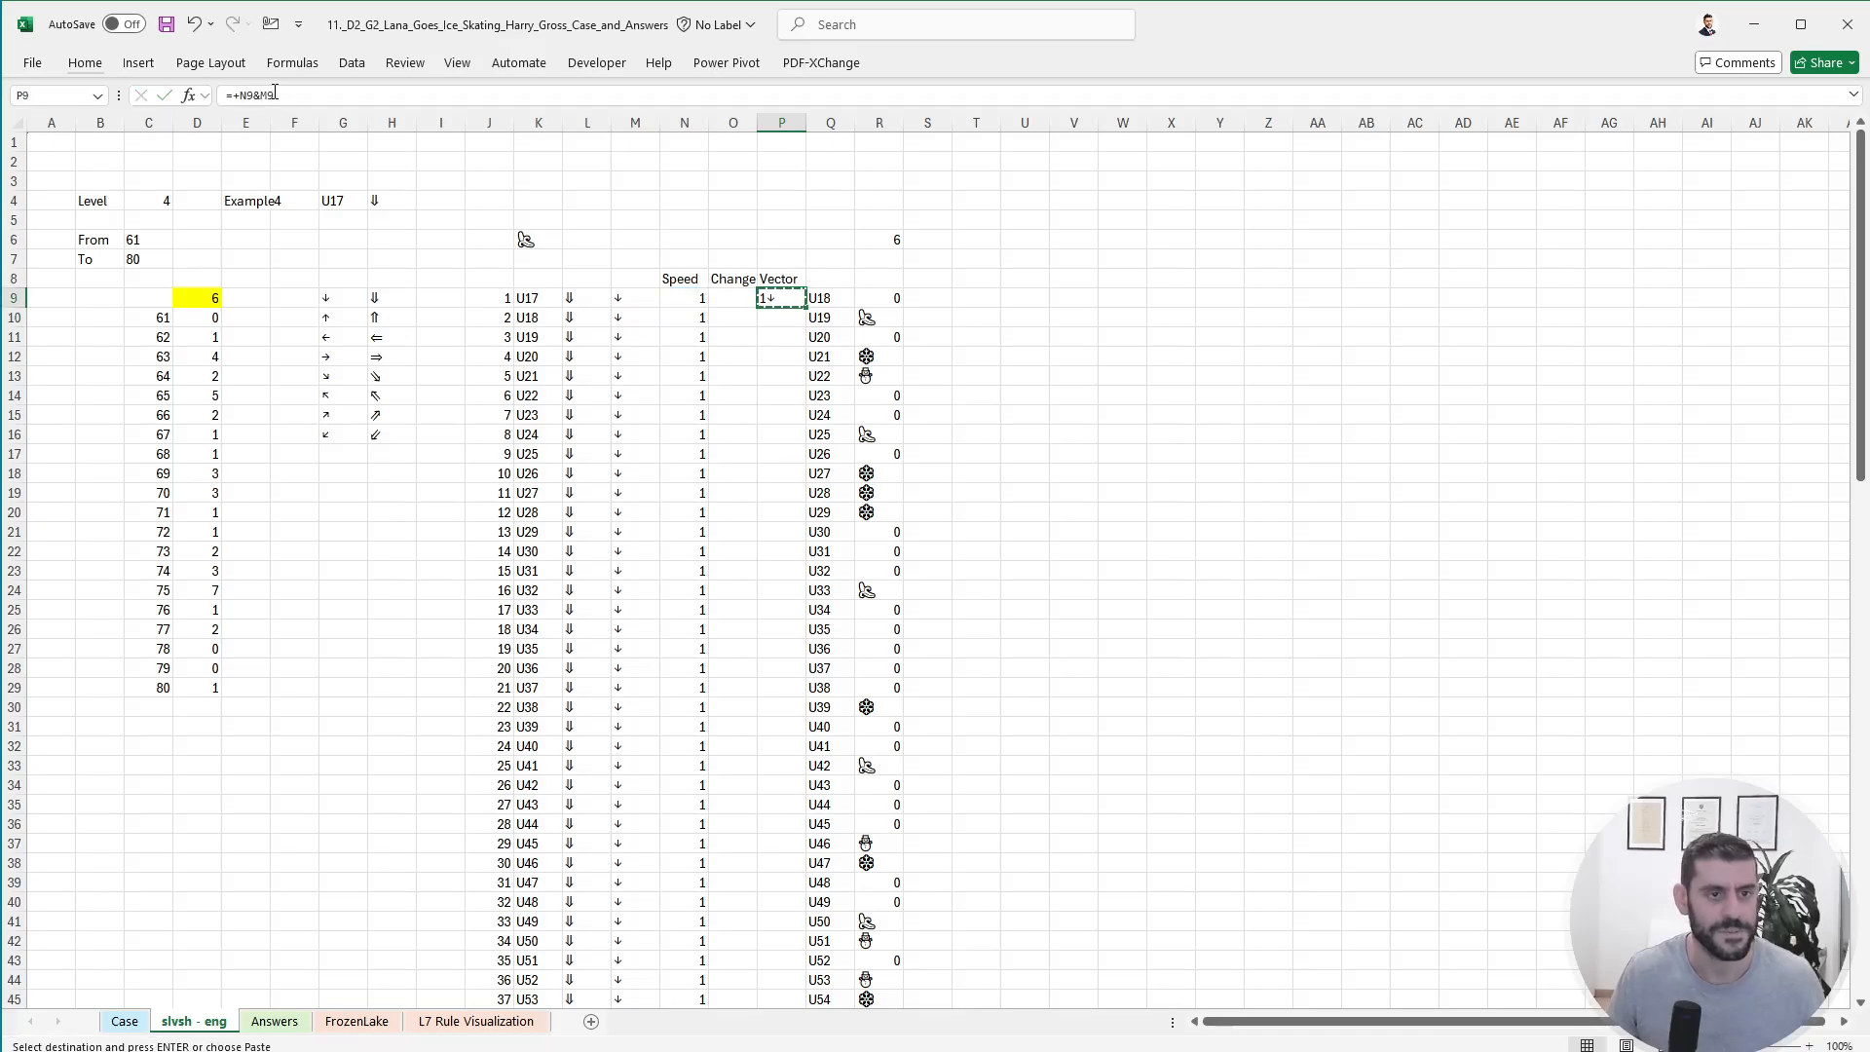
- Fill the copied vector formula down column P to row 108
key(Left)
key(Left)
key(ctrl+Down)
key(Right)
key(Right)
key(ctrl+shift+Up)
key(Return)
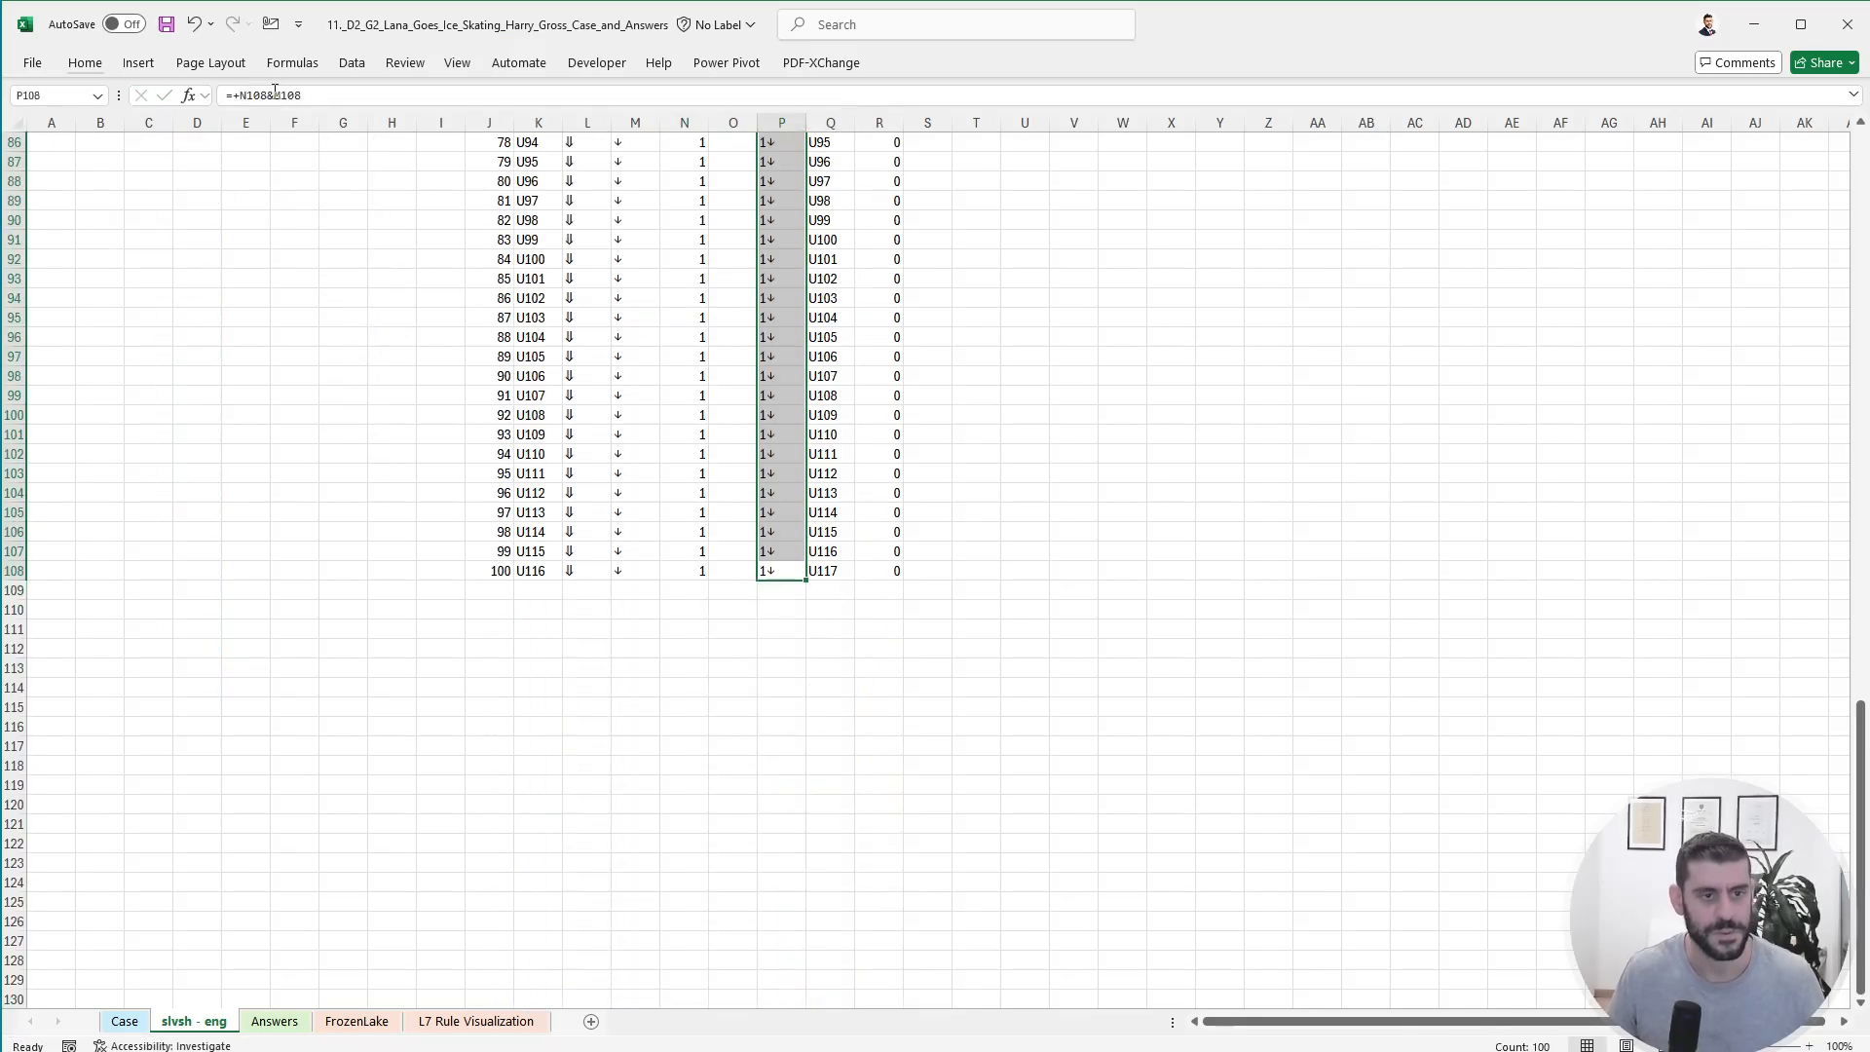
- Change the pathfinder formula in Q9 to use the vector in P9 as its path argument
key(ctrl+Up)
scroll(275, 90, up, 3)
key(Down)
key(Right)
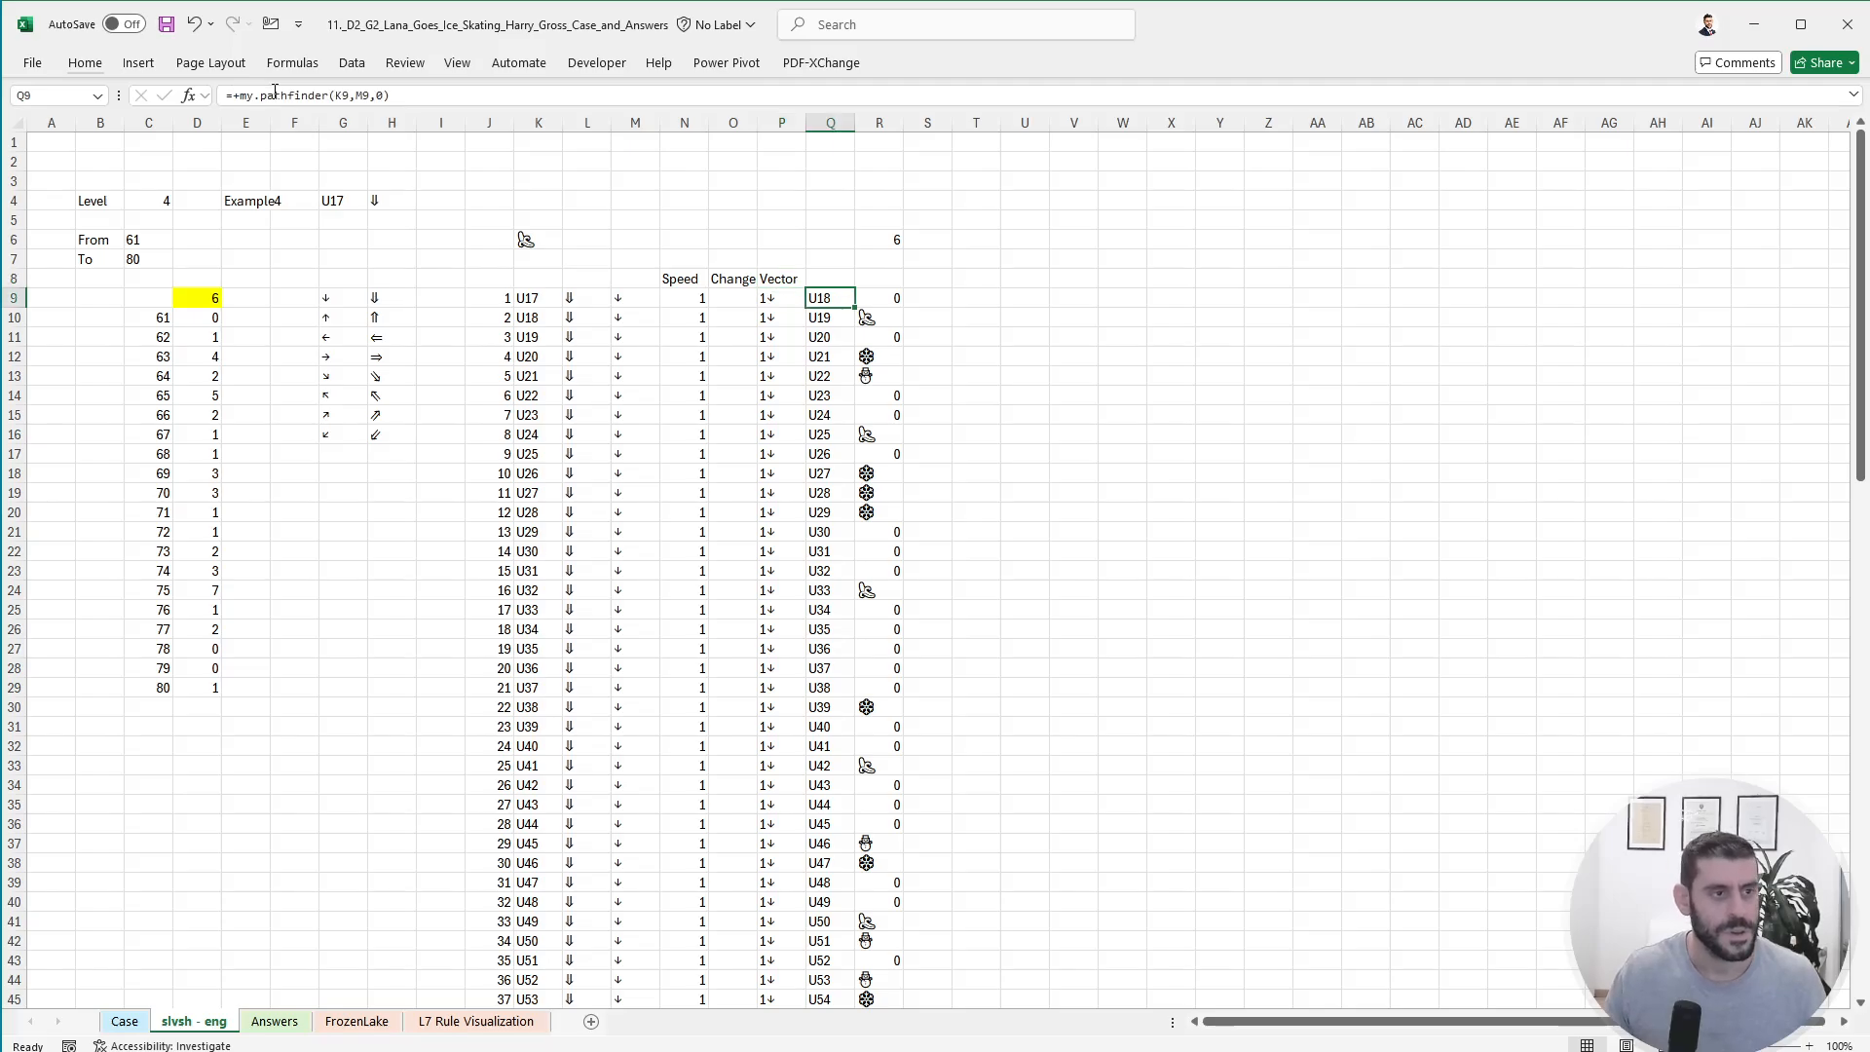
double_click(340, 94)
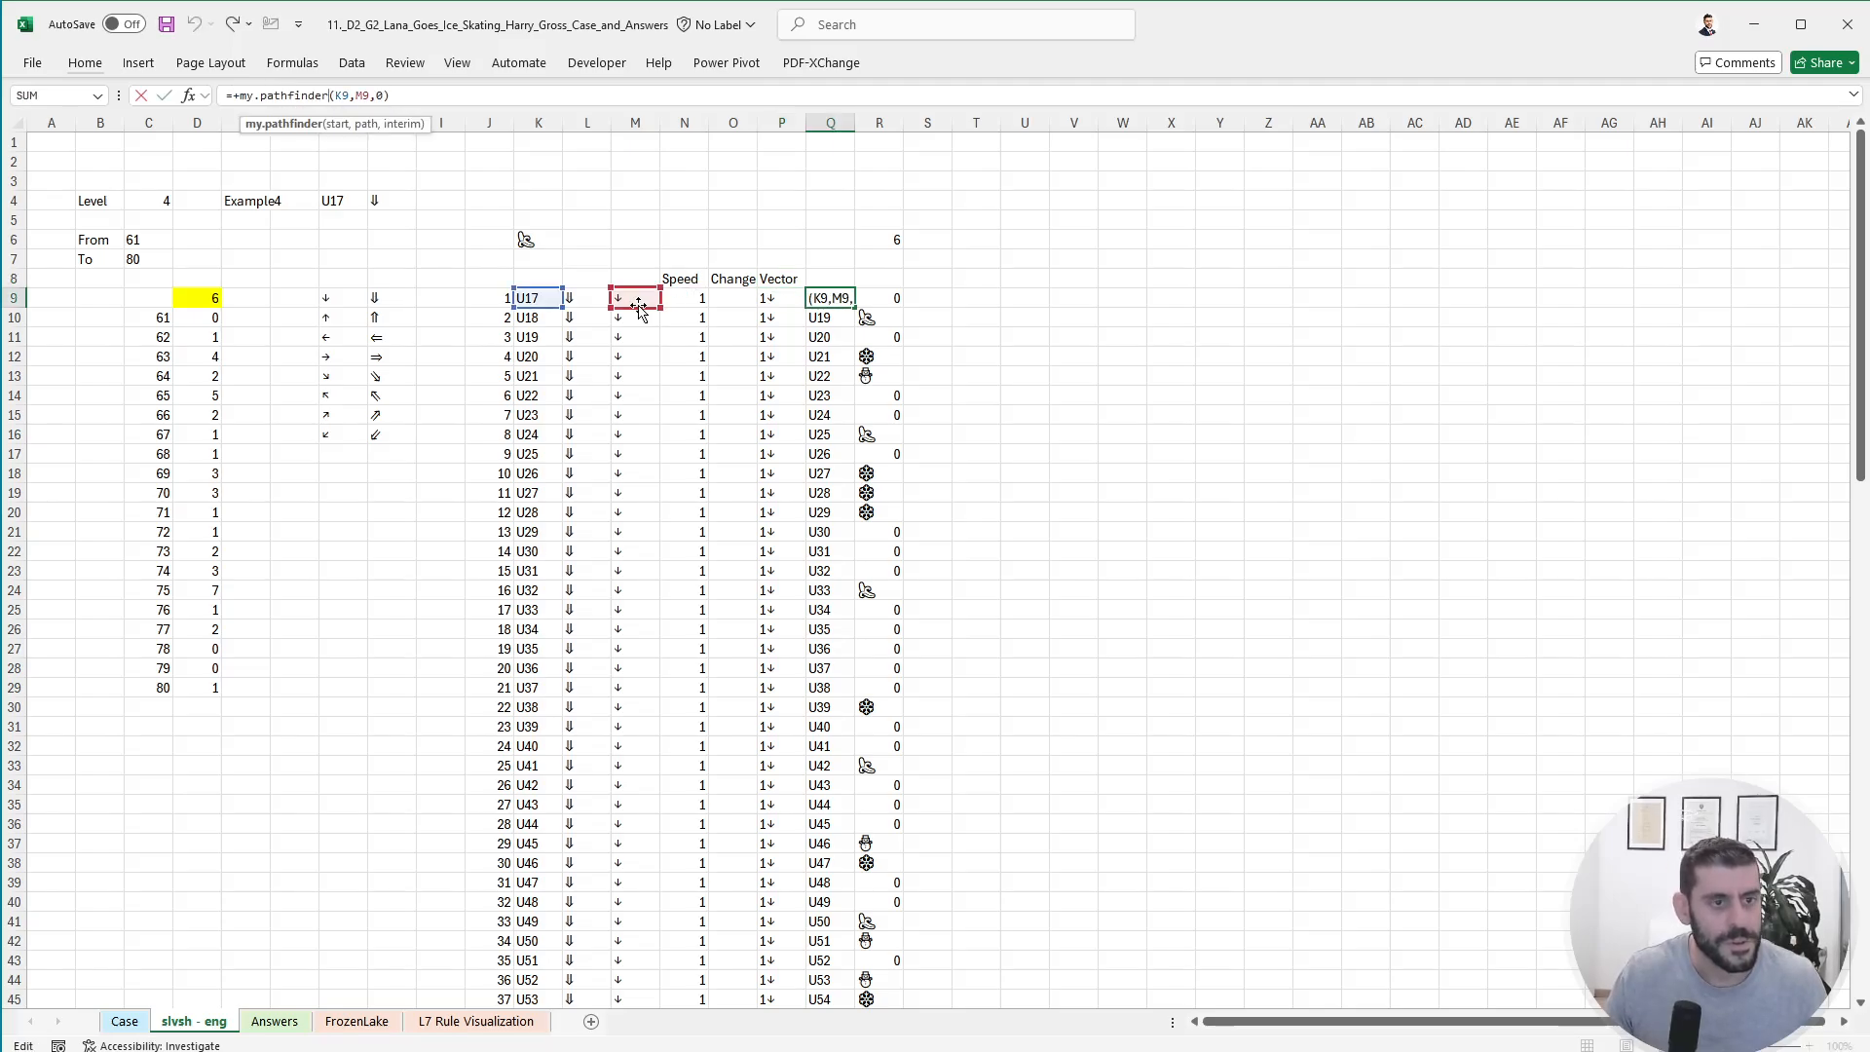
click(775, 317)
click(779, 298)
key(ctrl+Return)
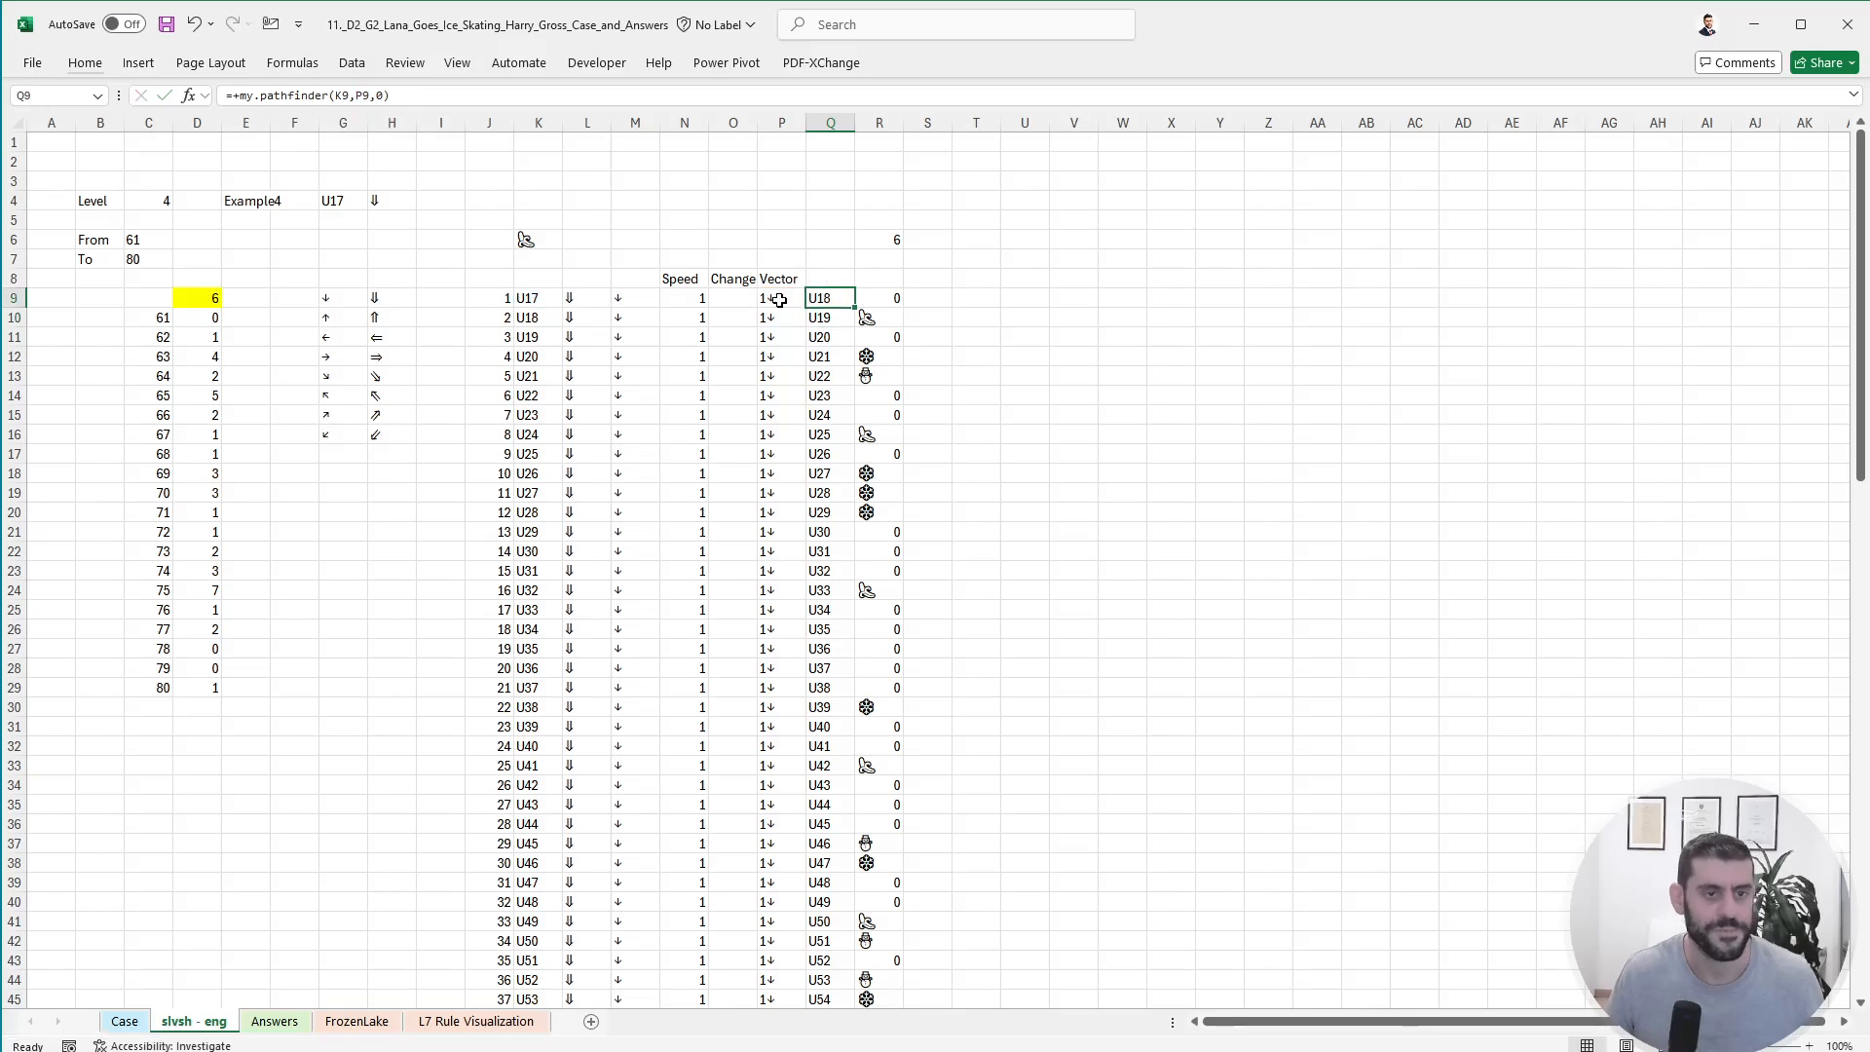
- Fill the updated Q9 pathfinder formula down column Q through the last numbered step
key(ctrl+c)
key(Down)
key(ctrl+shift+Down)
key(Return)
key(Up)
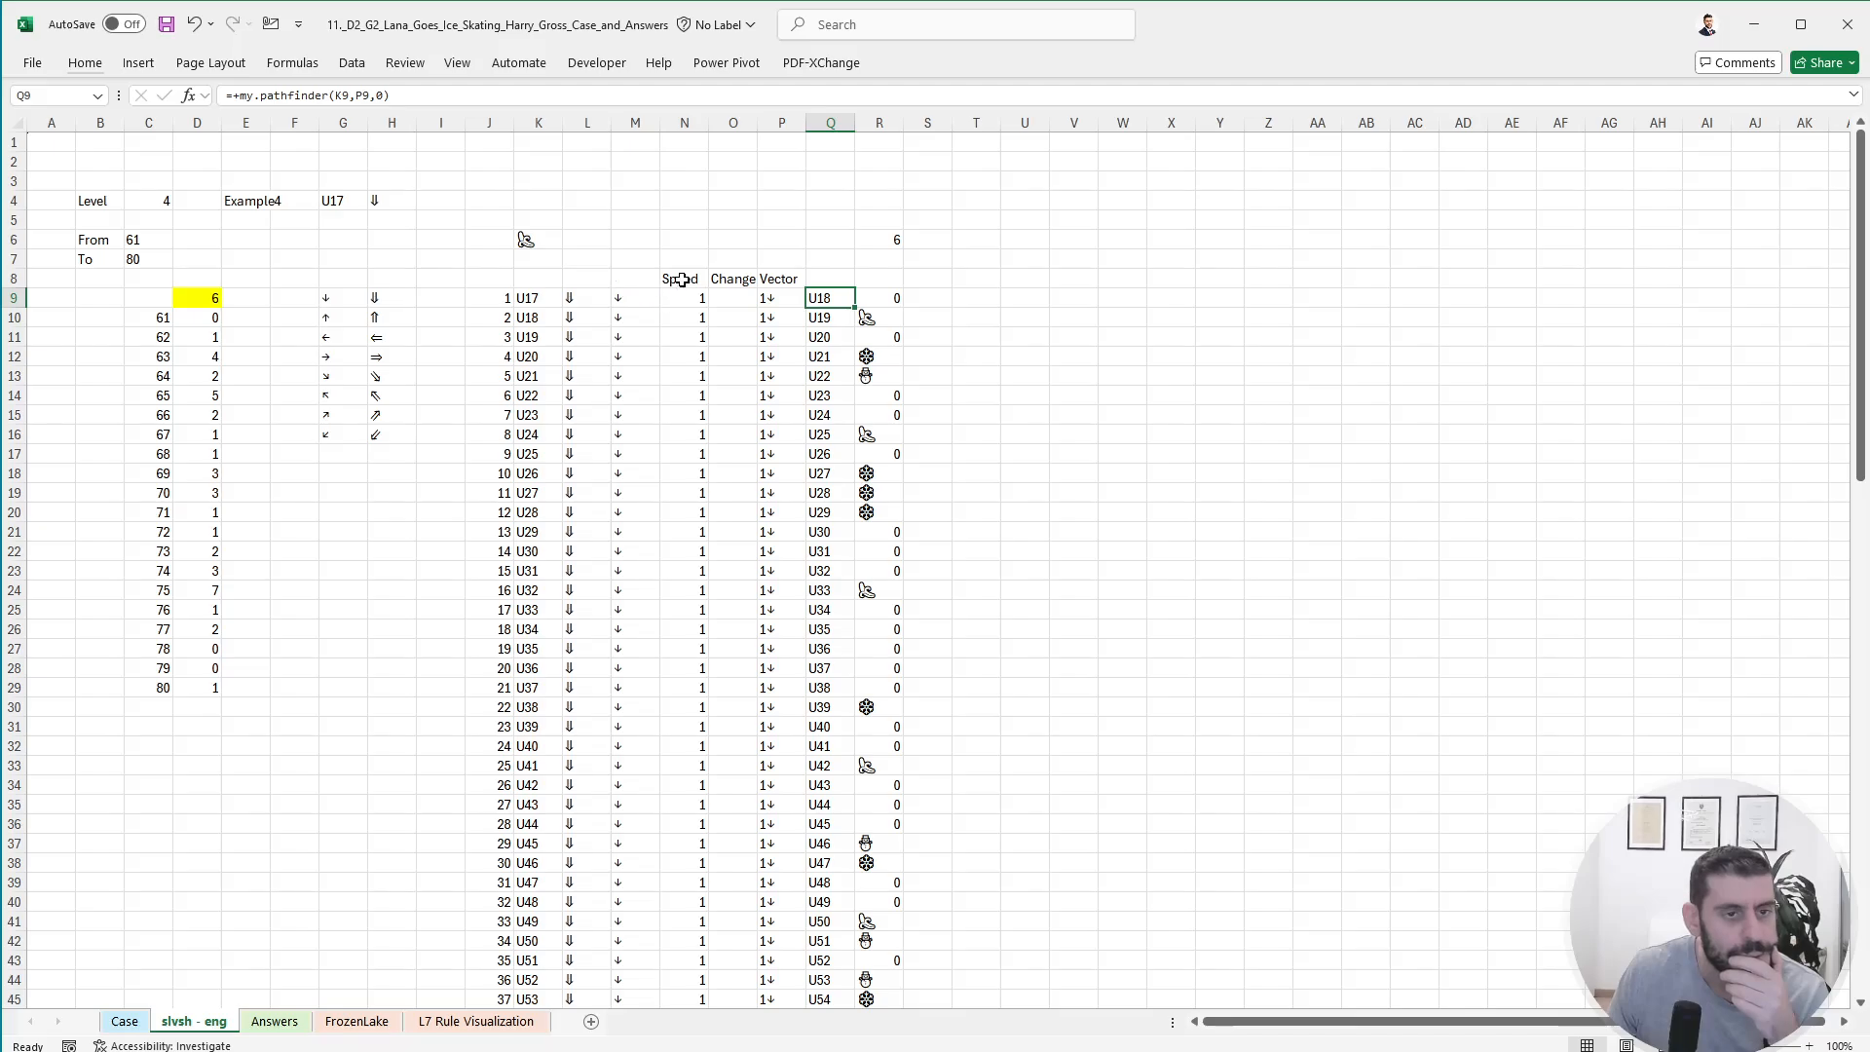
- Insert an empty column R before the FrozenLake item lookup and inspect the shifted lookup formula in S9
click(881, 303)
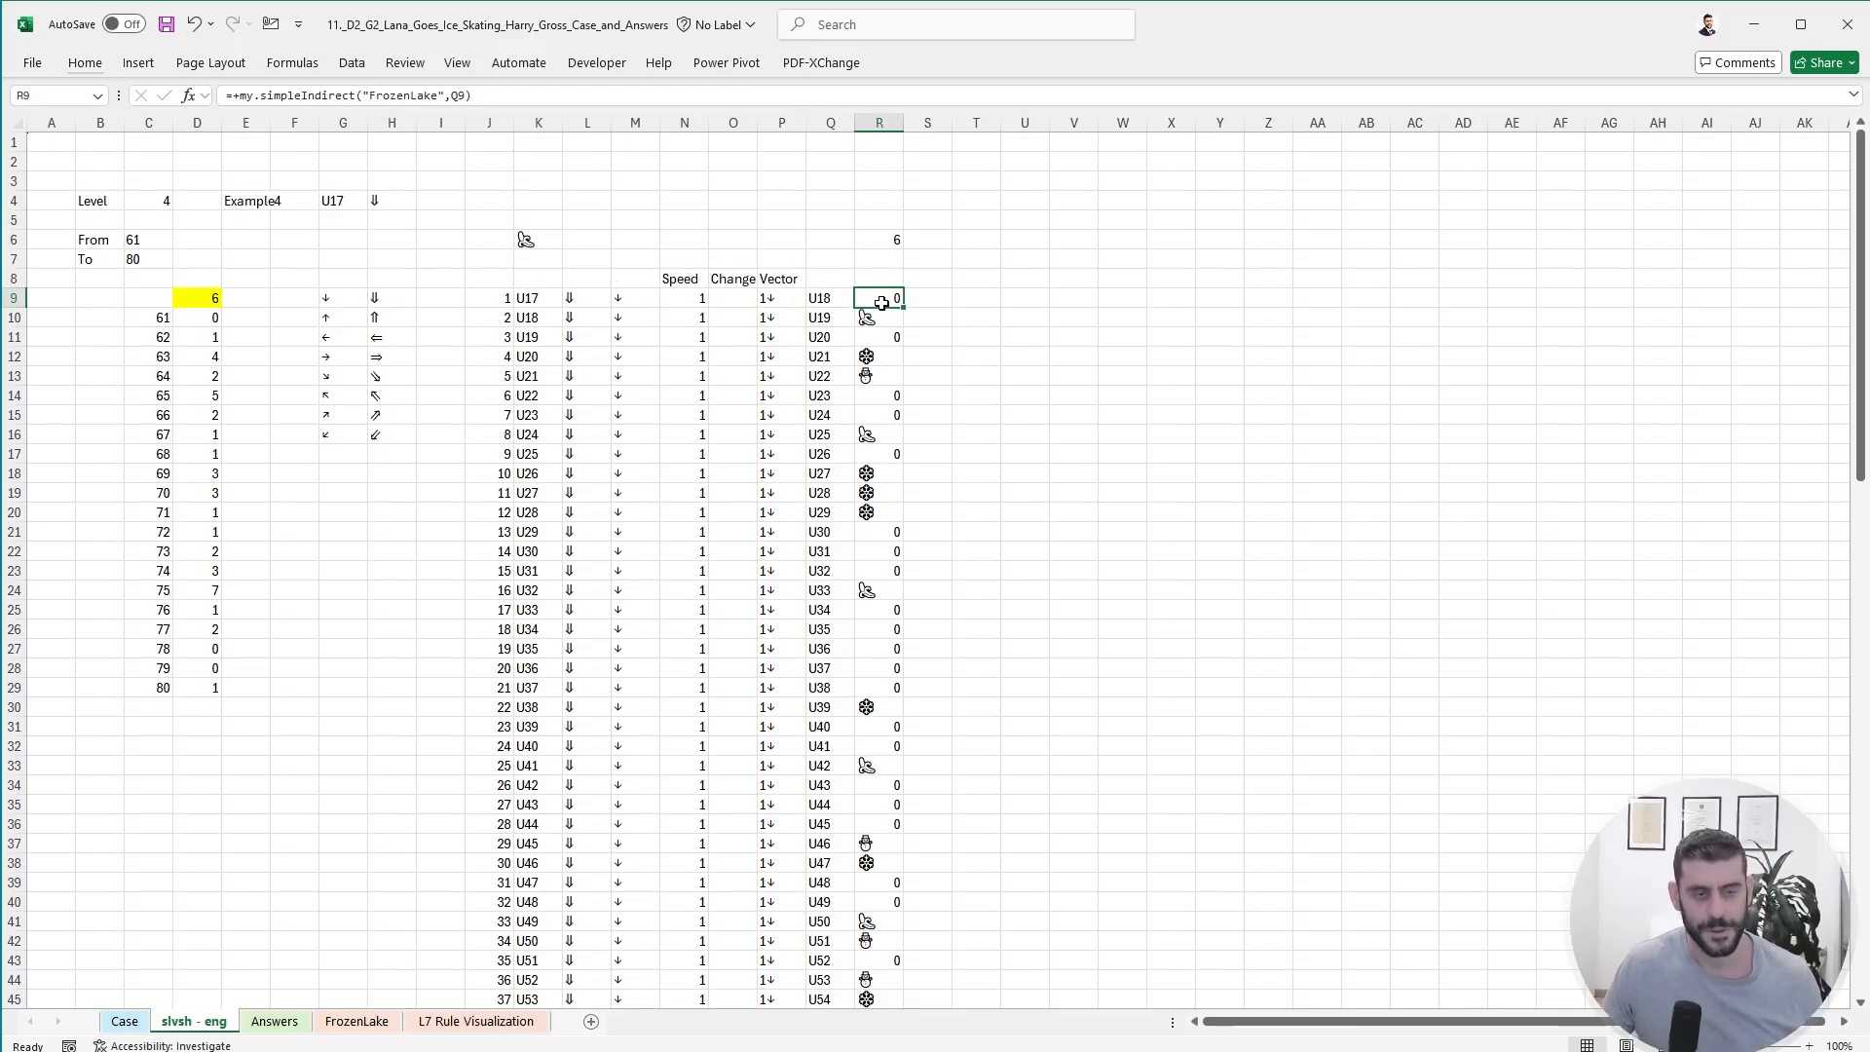
key(ctrl+space)
key(ctrl+shift+plus)
key(Right)
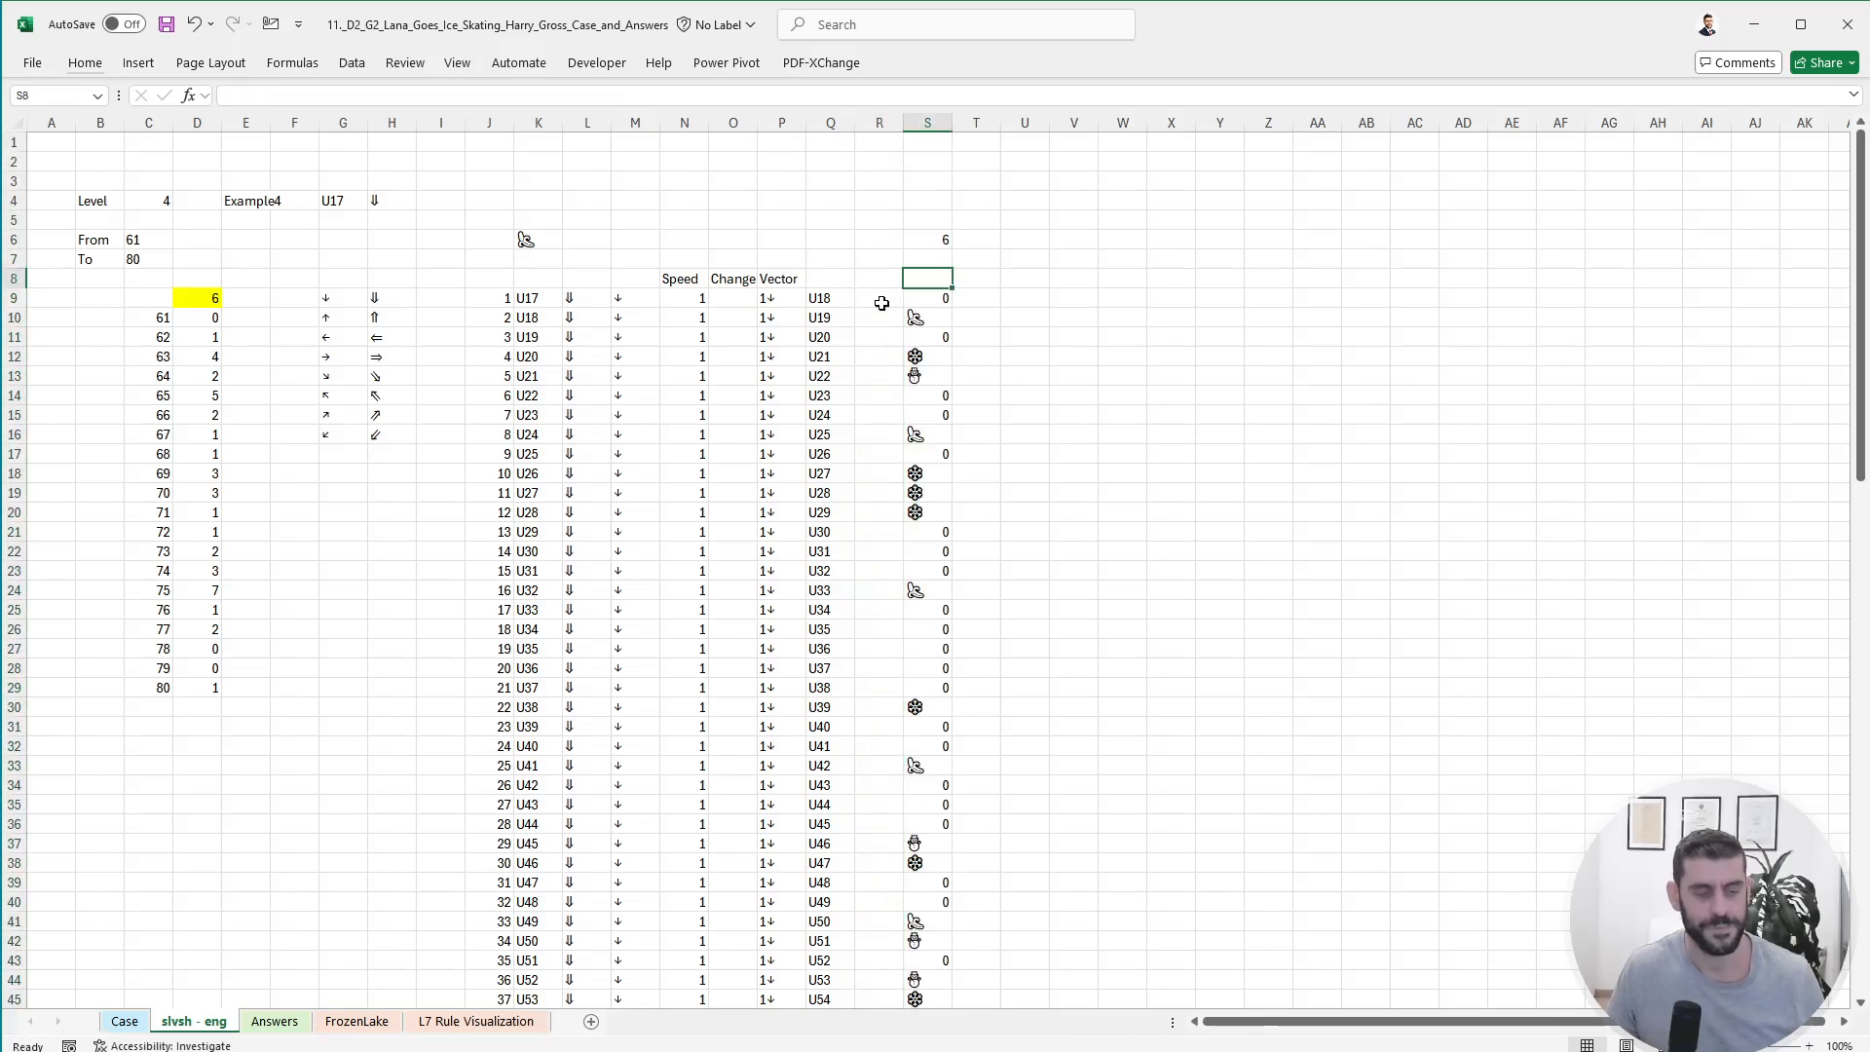
key(F2)
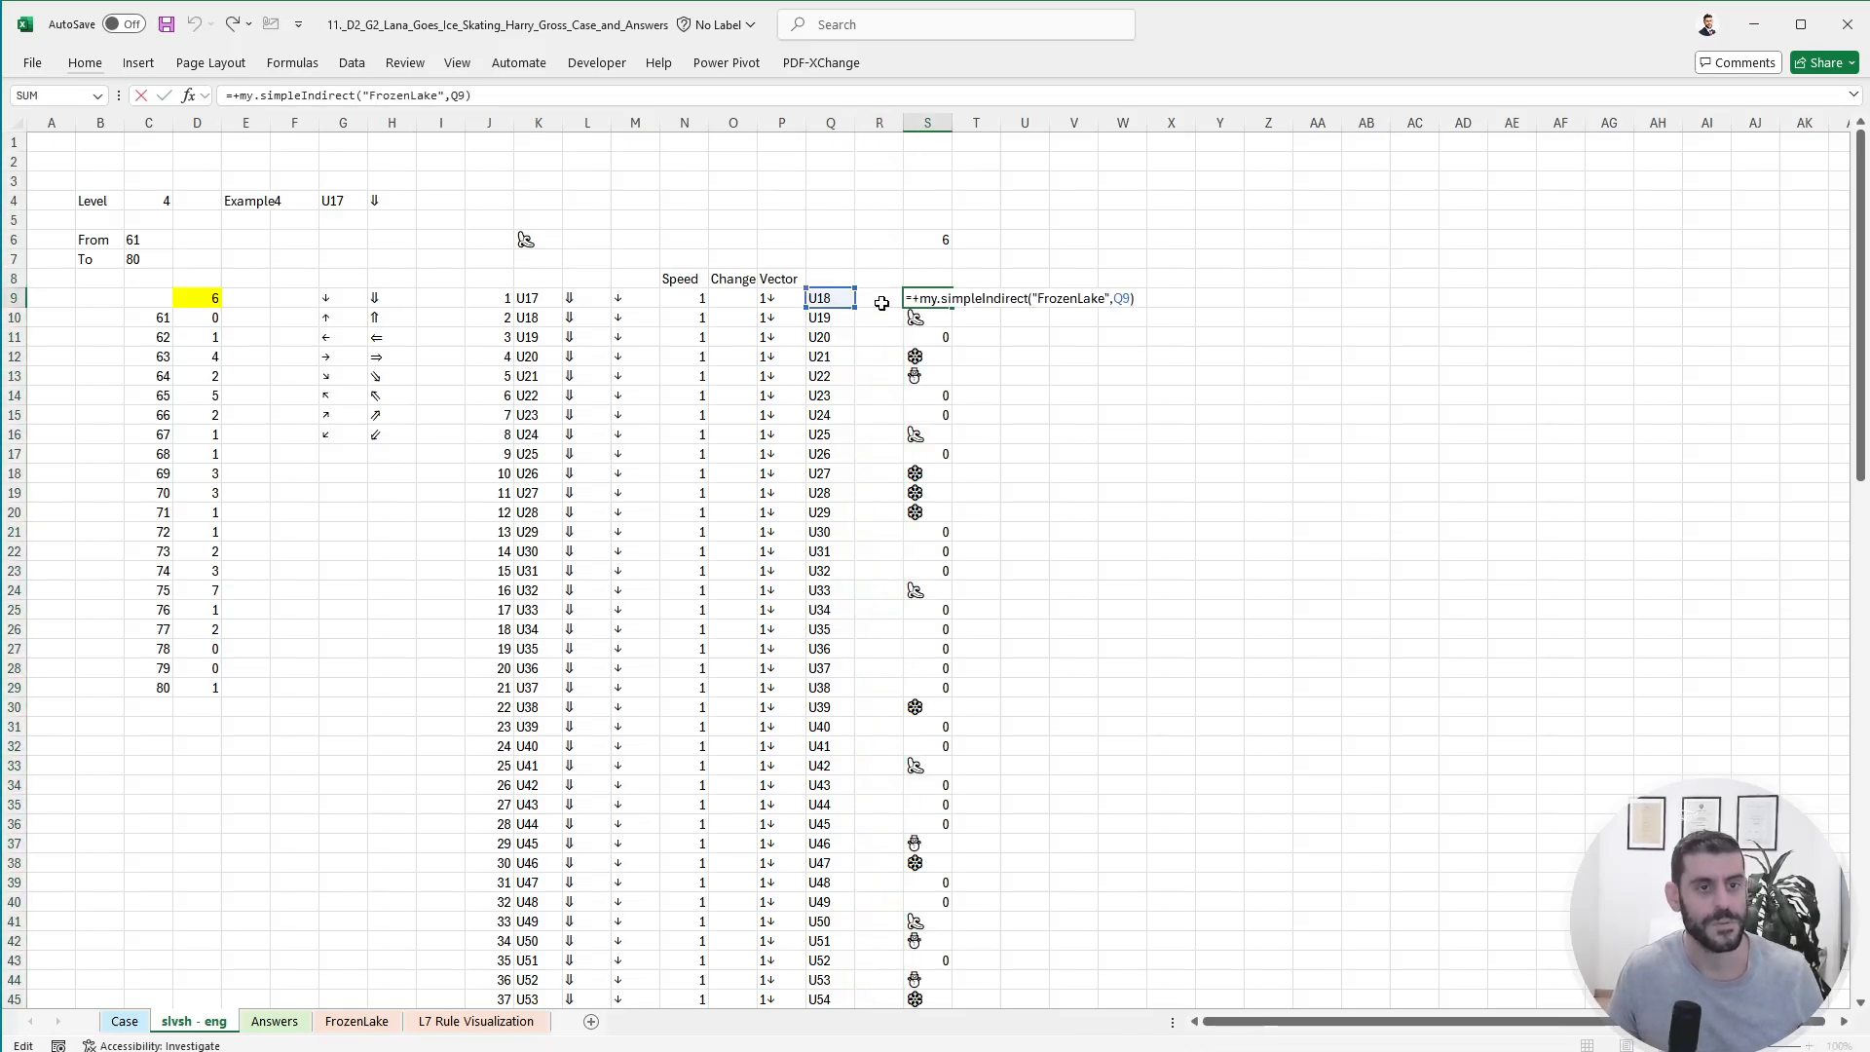
key(Escape)
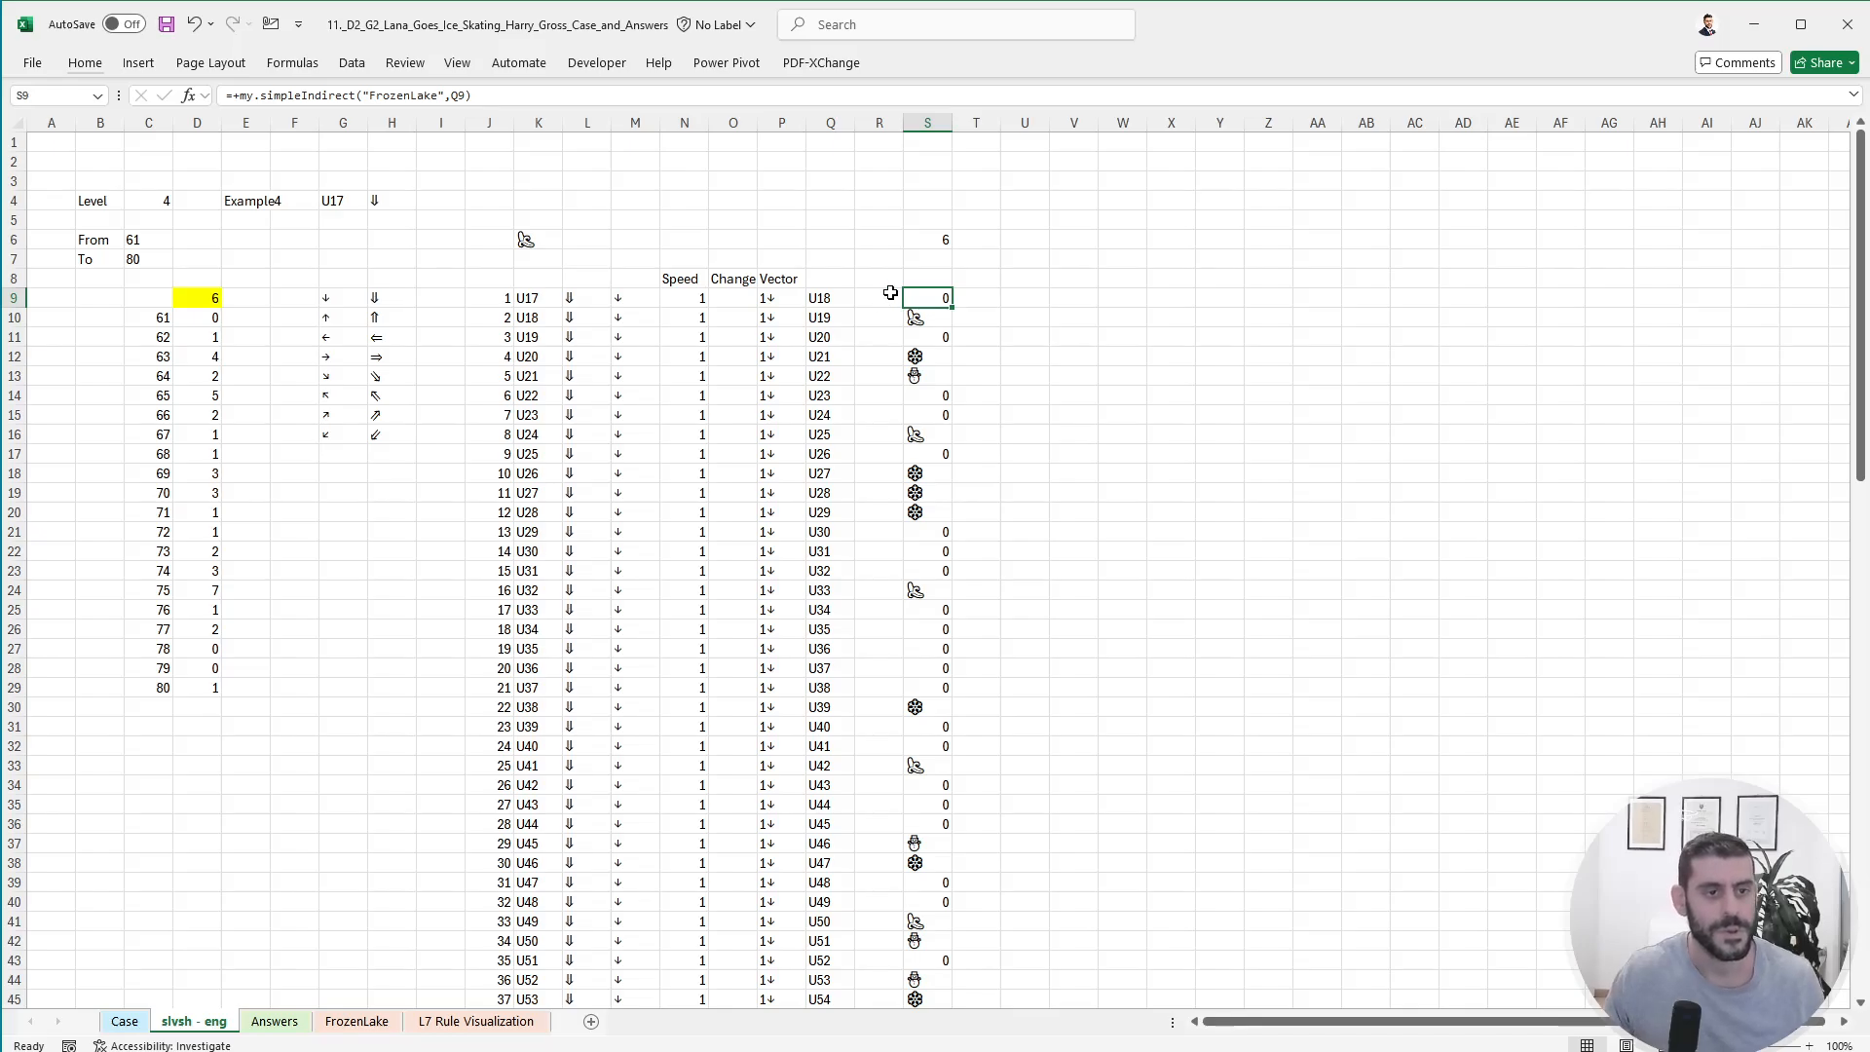
- Link Q8 to the path's starting cell in K9
click(831, 279)
text(+)
key(Left)
key(Left)
key(Left)
key(Down)
key(Left)
key(Left)
key(Left)
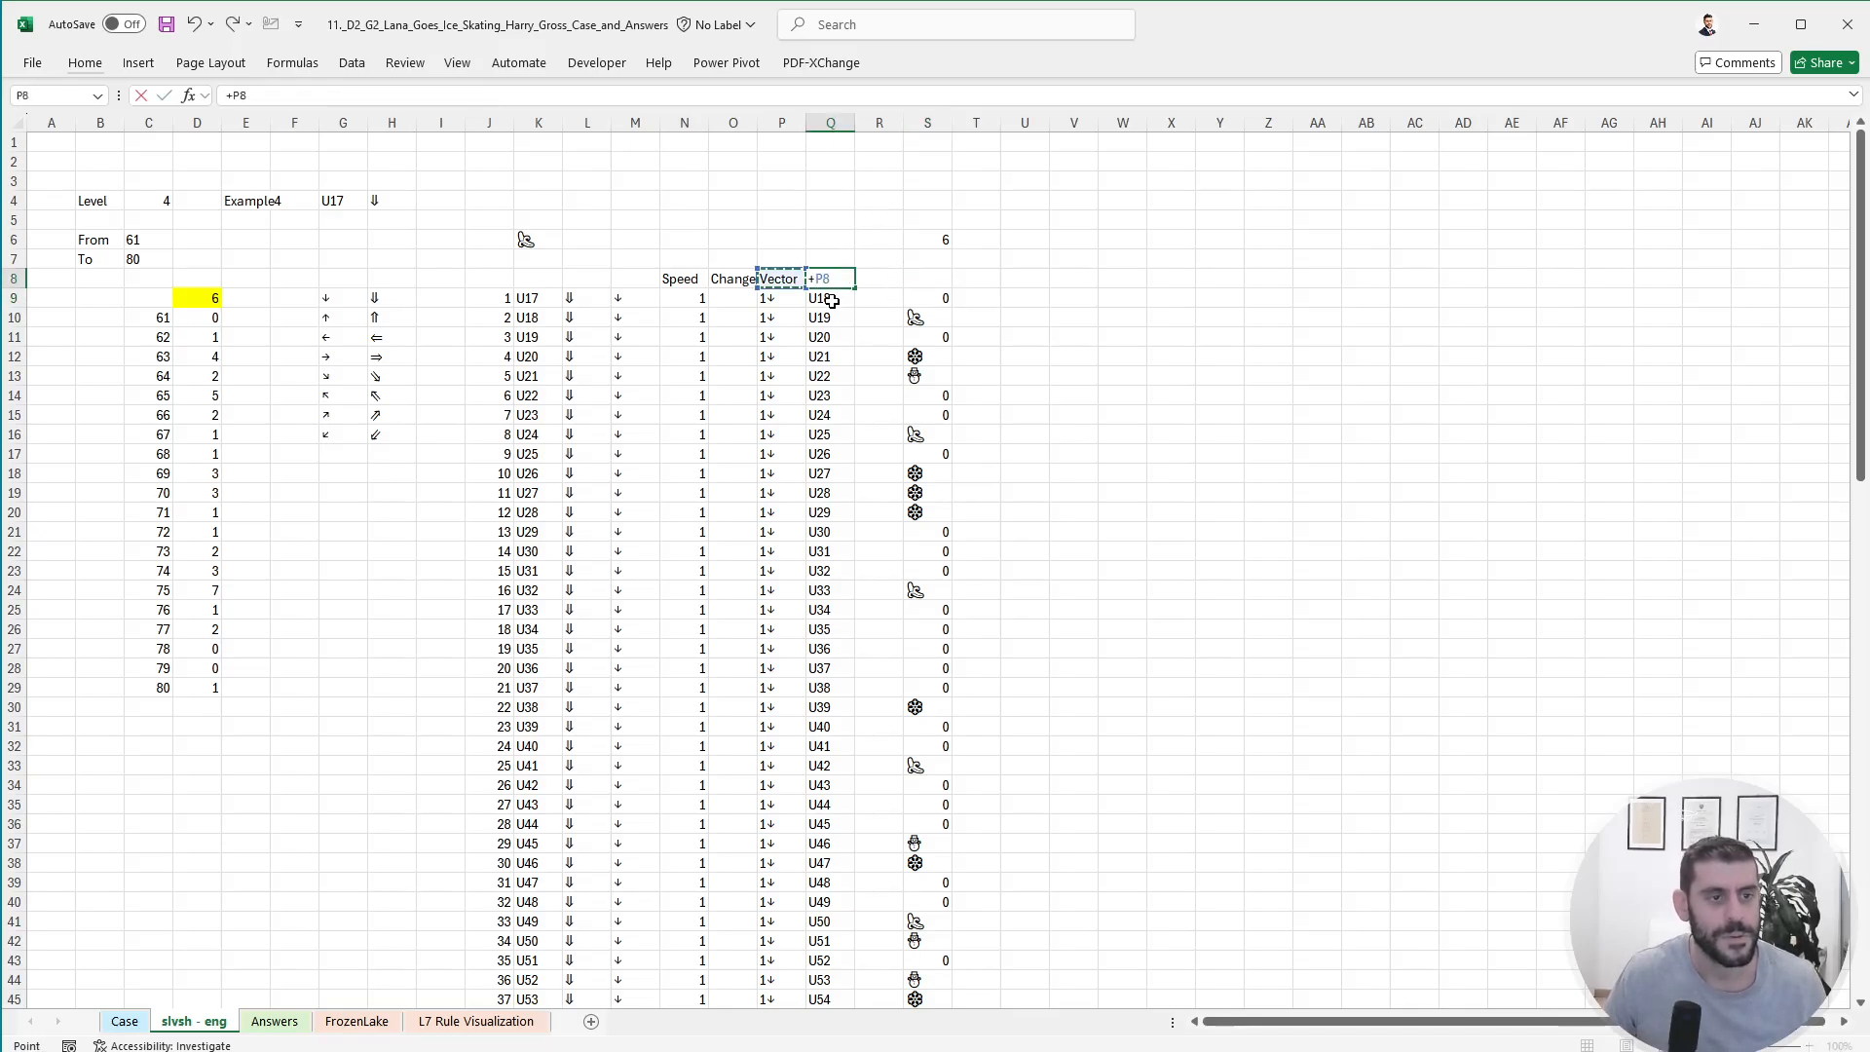
key(Return)
key(Up)
key(Right)
key(Right)
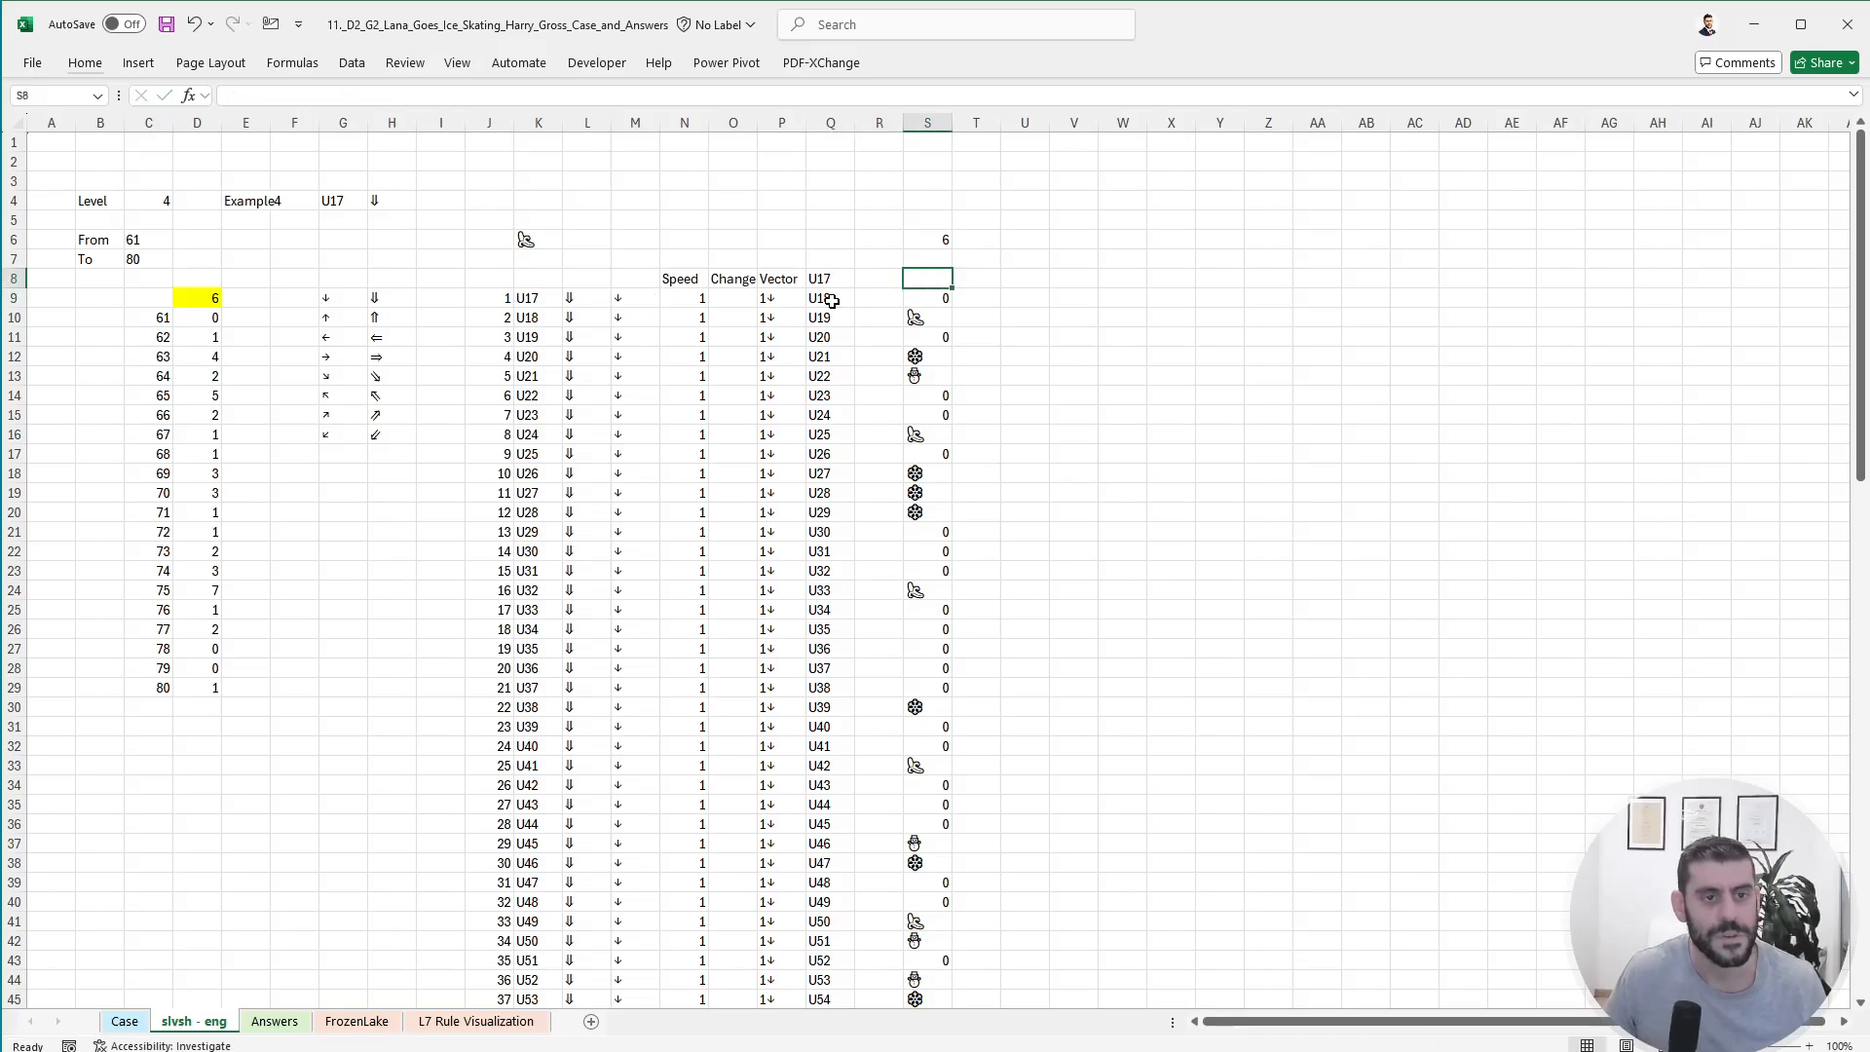
- Copy the FrozenLake lookup formula from S9 up into S8 for the starting cell
key(Down)
key(ctrl+c)
key(Up)
key(Return)
- Extend the first COUNTIFS range in S6 to S8:S108 and clear the separate starting item lookup in K6
key(Up)
key(Up)
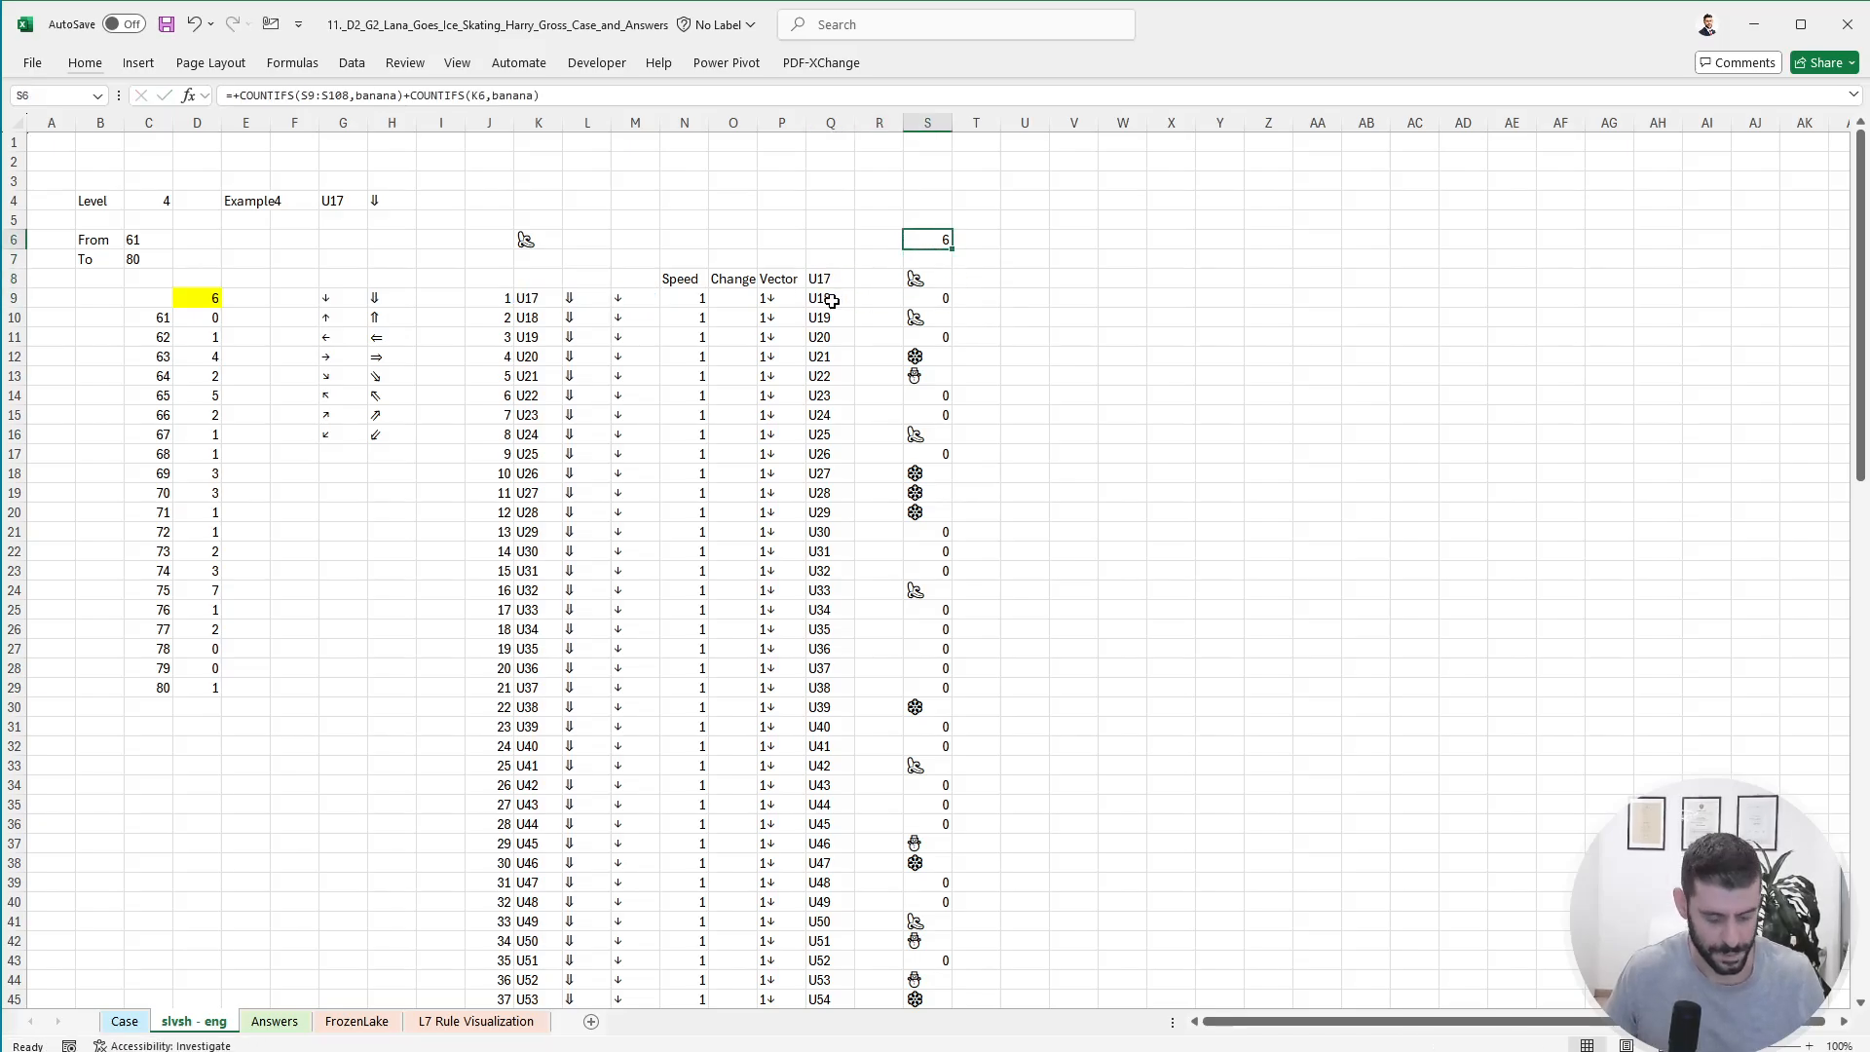
key(F2)
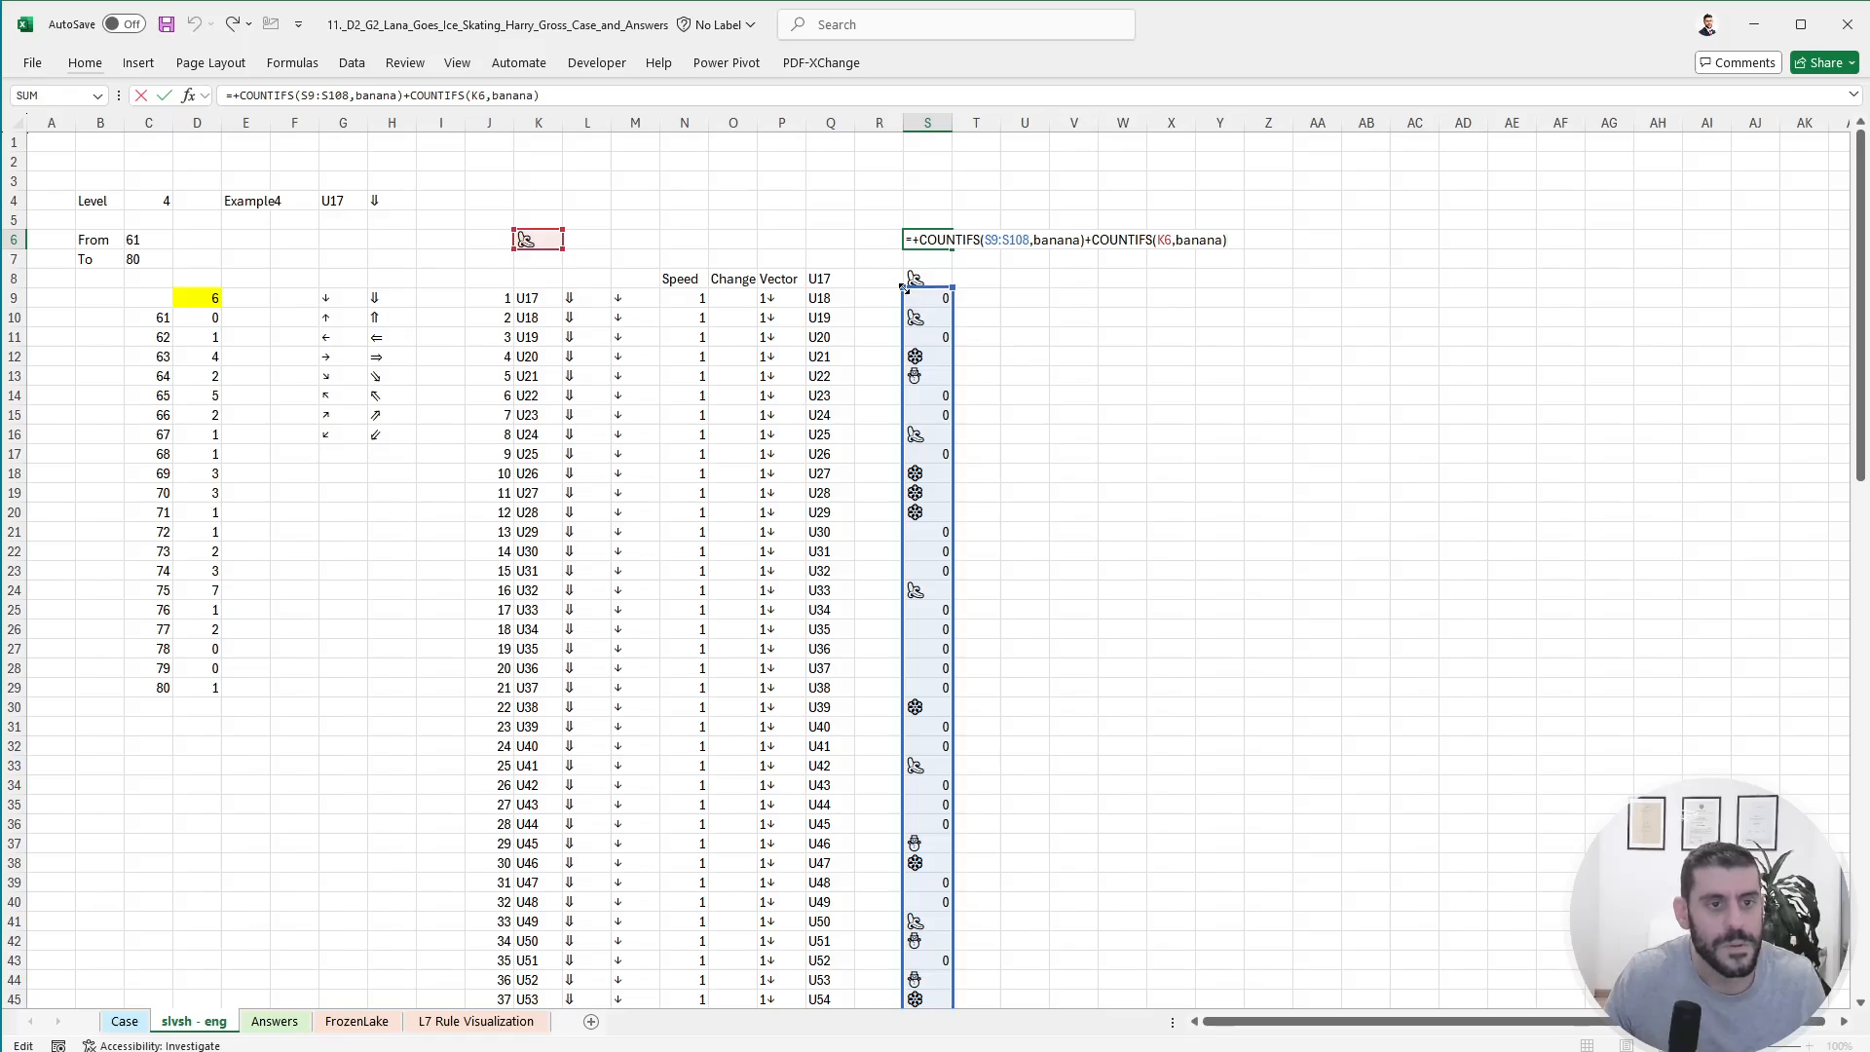
key(Return)
key(Up)
key(ctrl+Left)
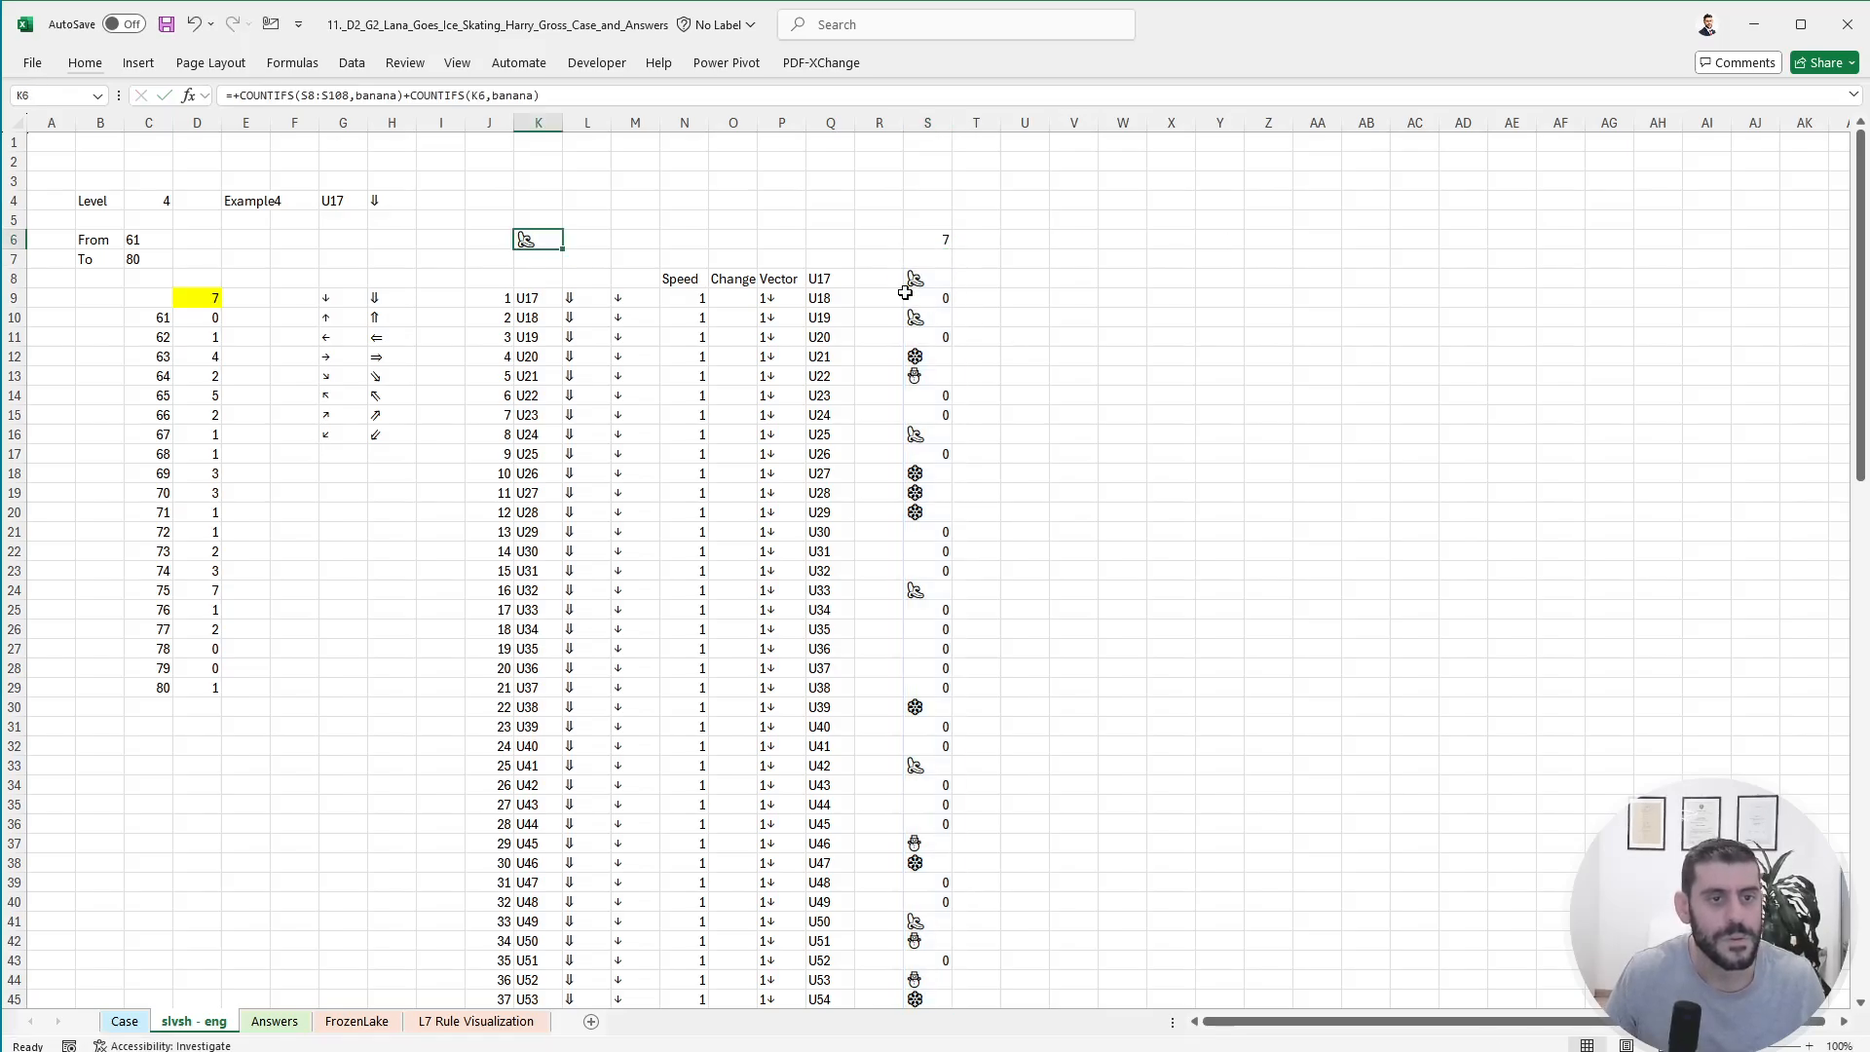
key(Delete)
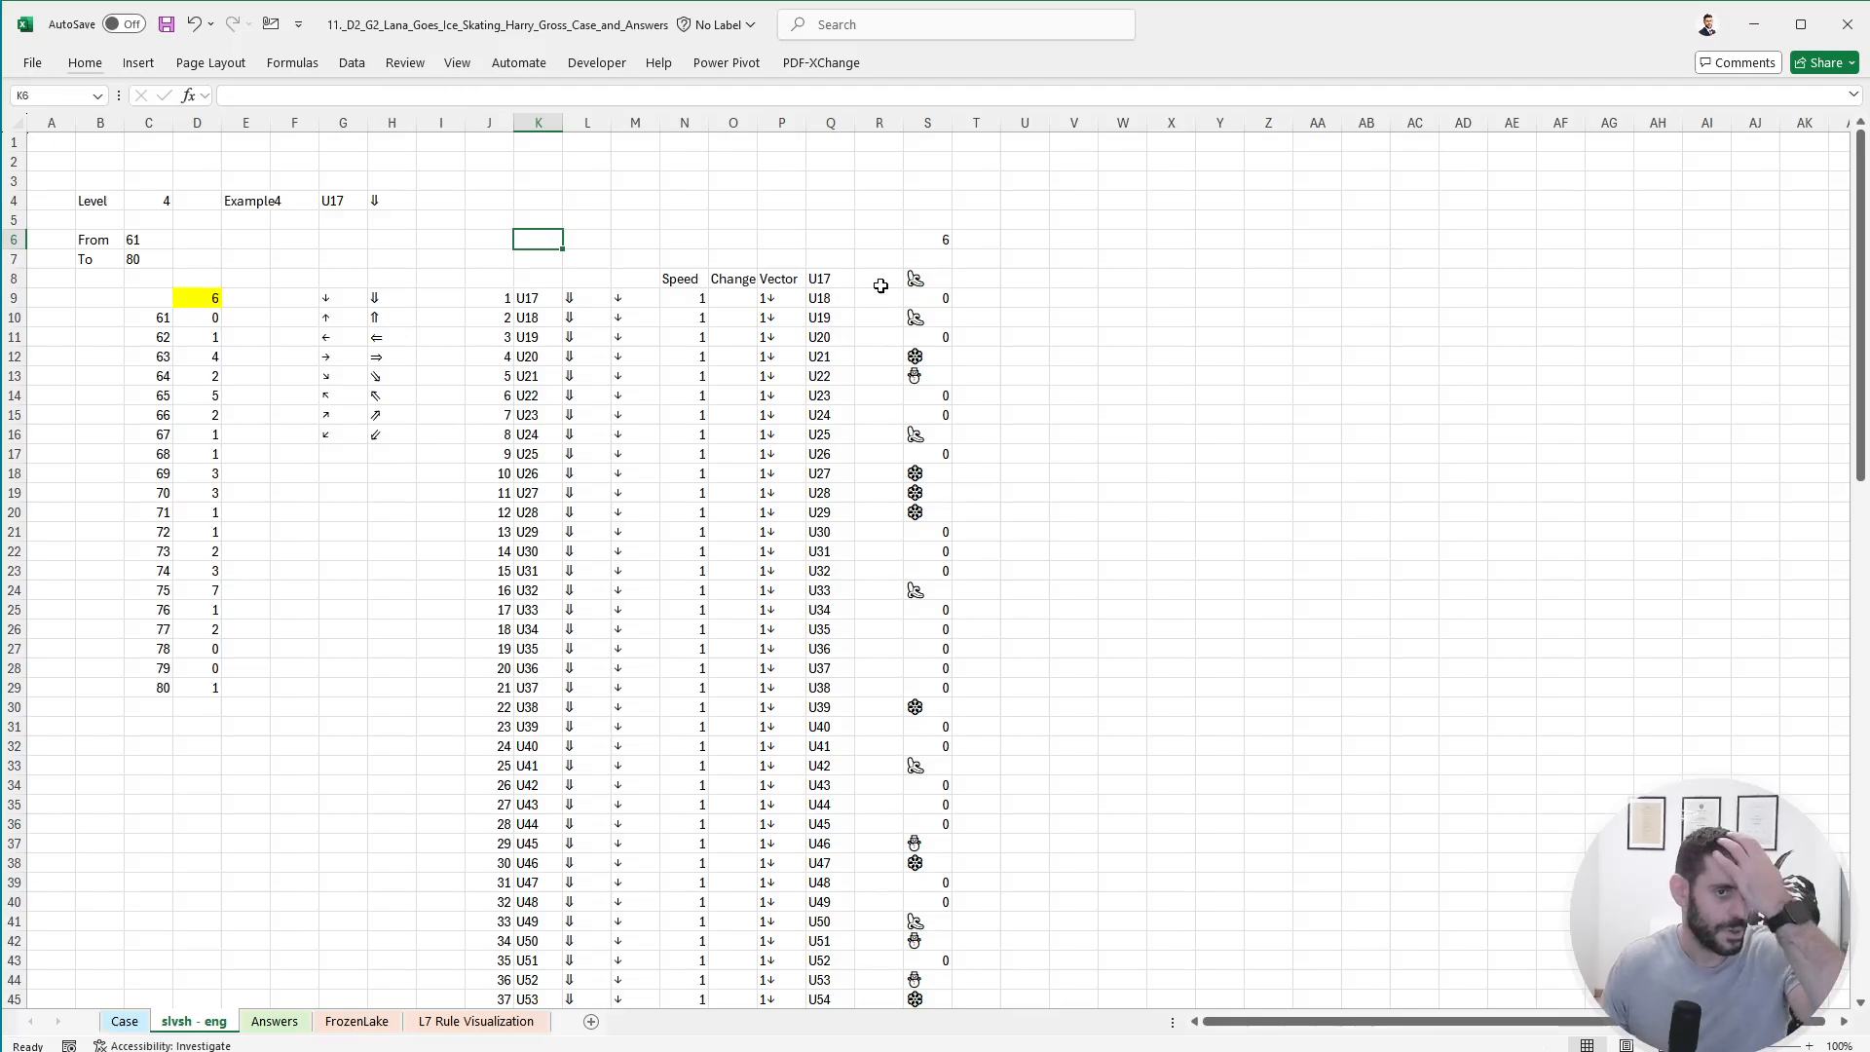
click(911, 280)
click(734, 298)
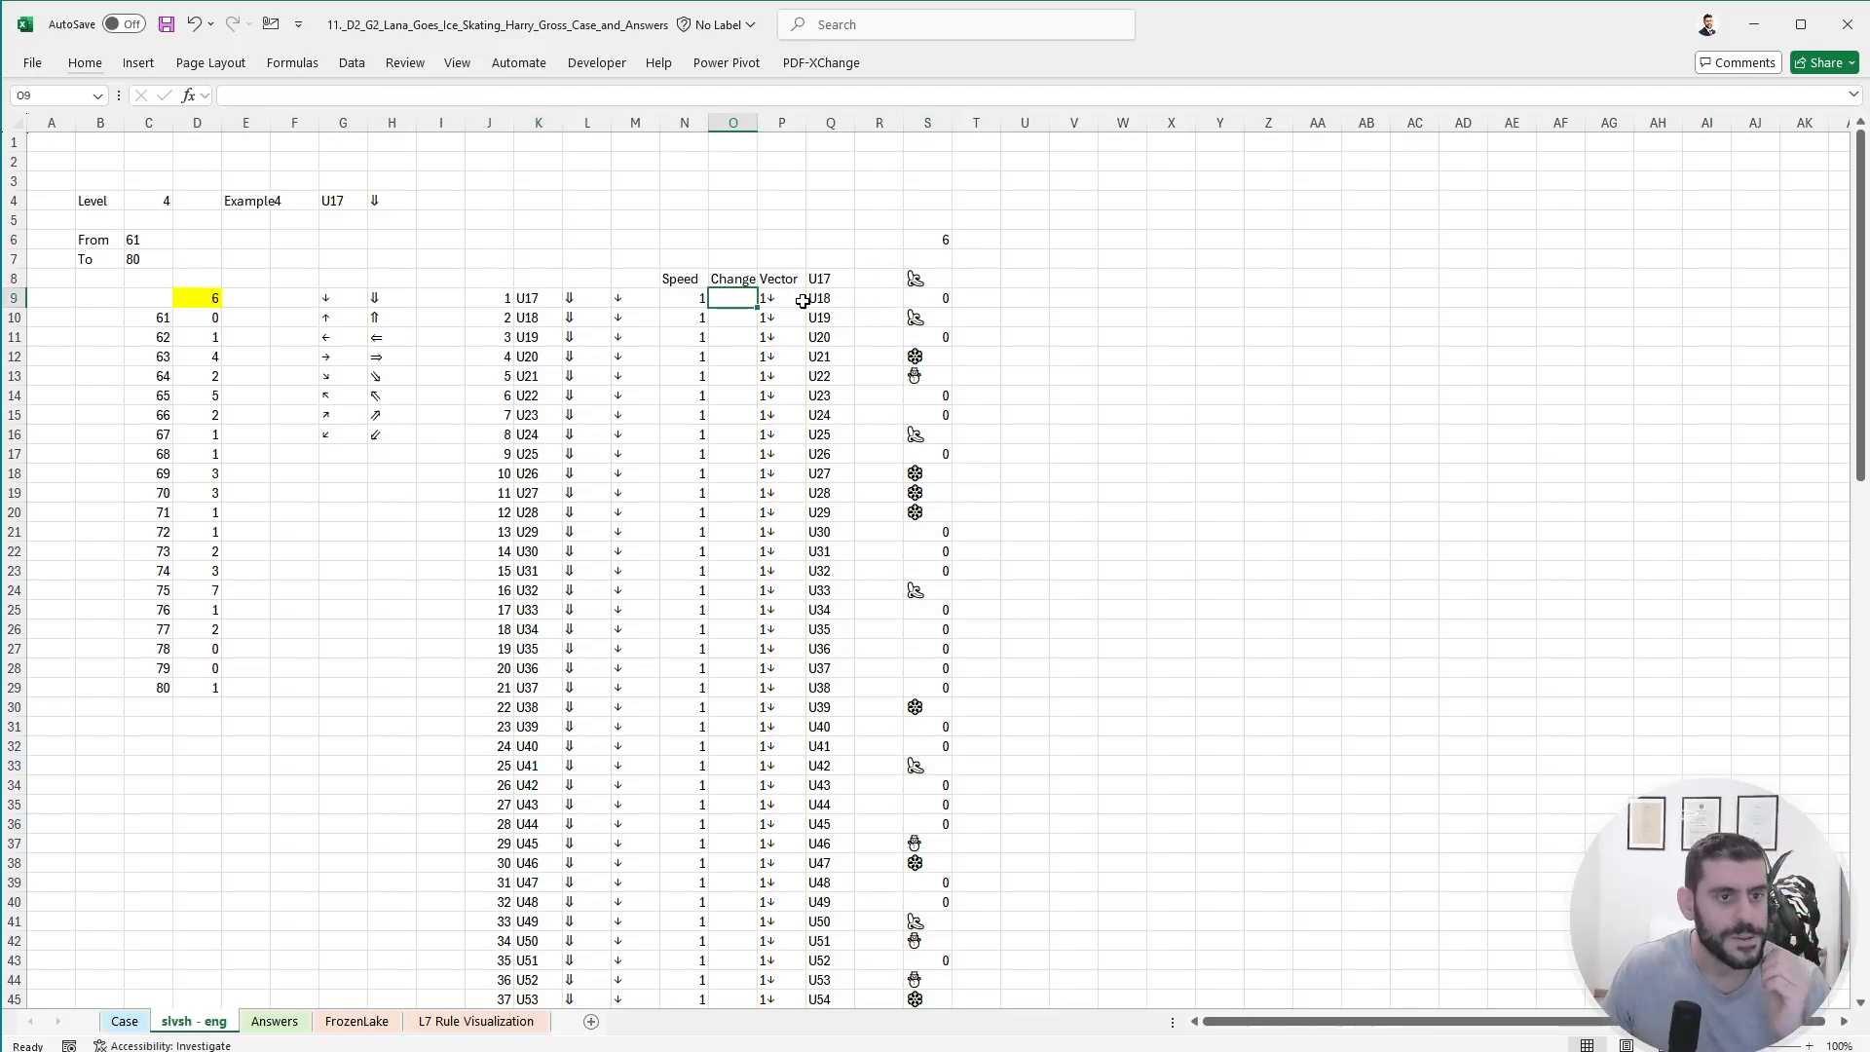
text(+)
key(Escape)
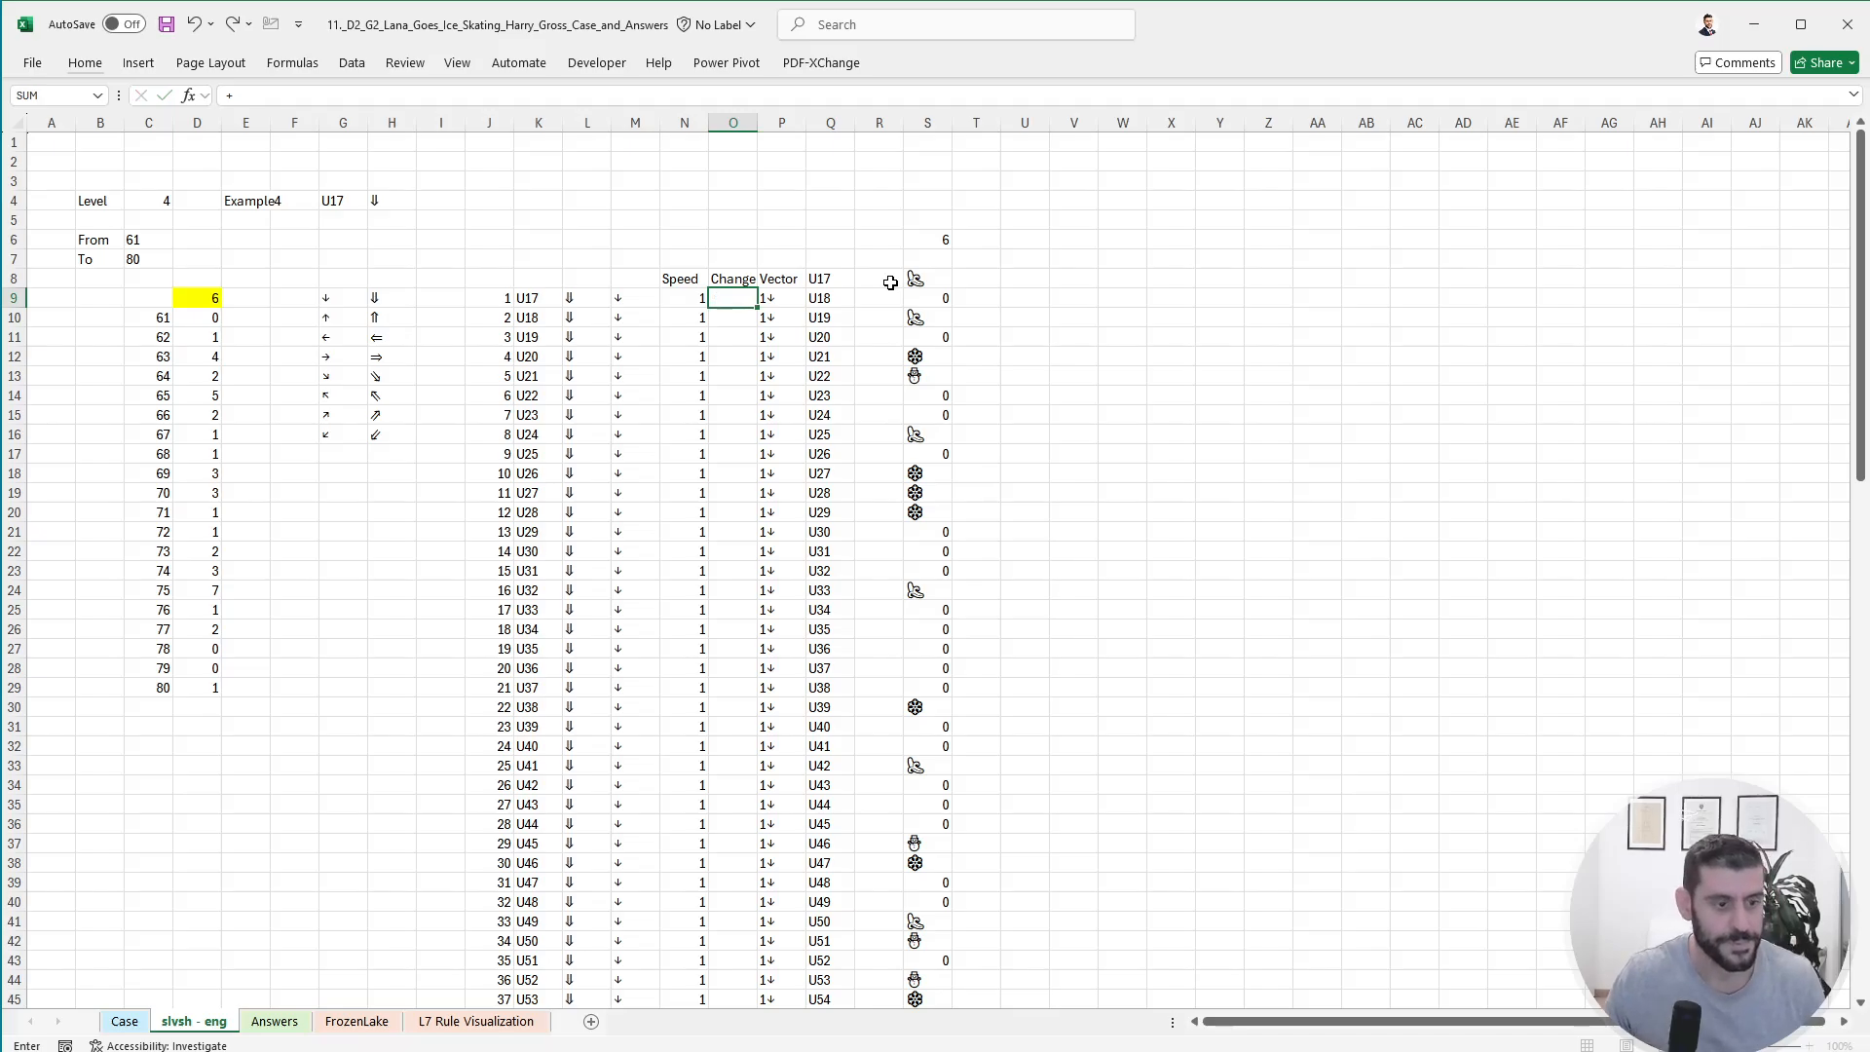
- Name the ice crystal cell Y15 on the FrozenLake sheet "ice"
click(357, 1021)
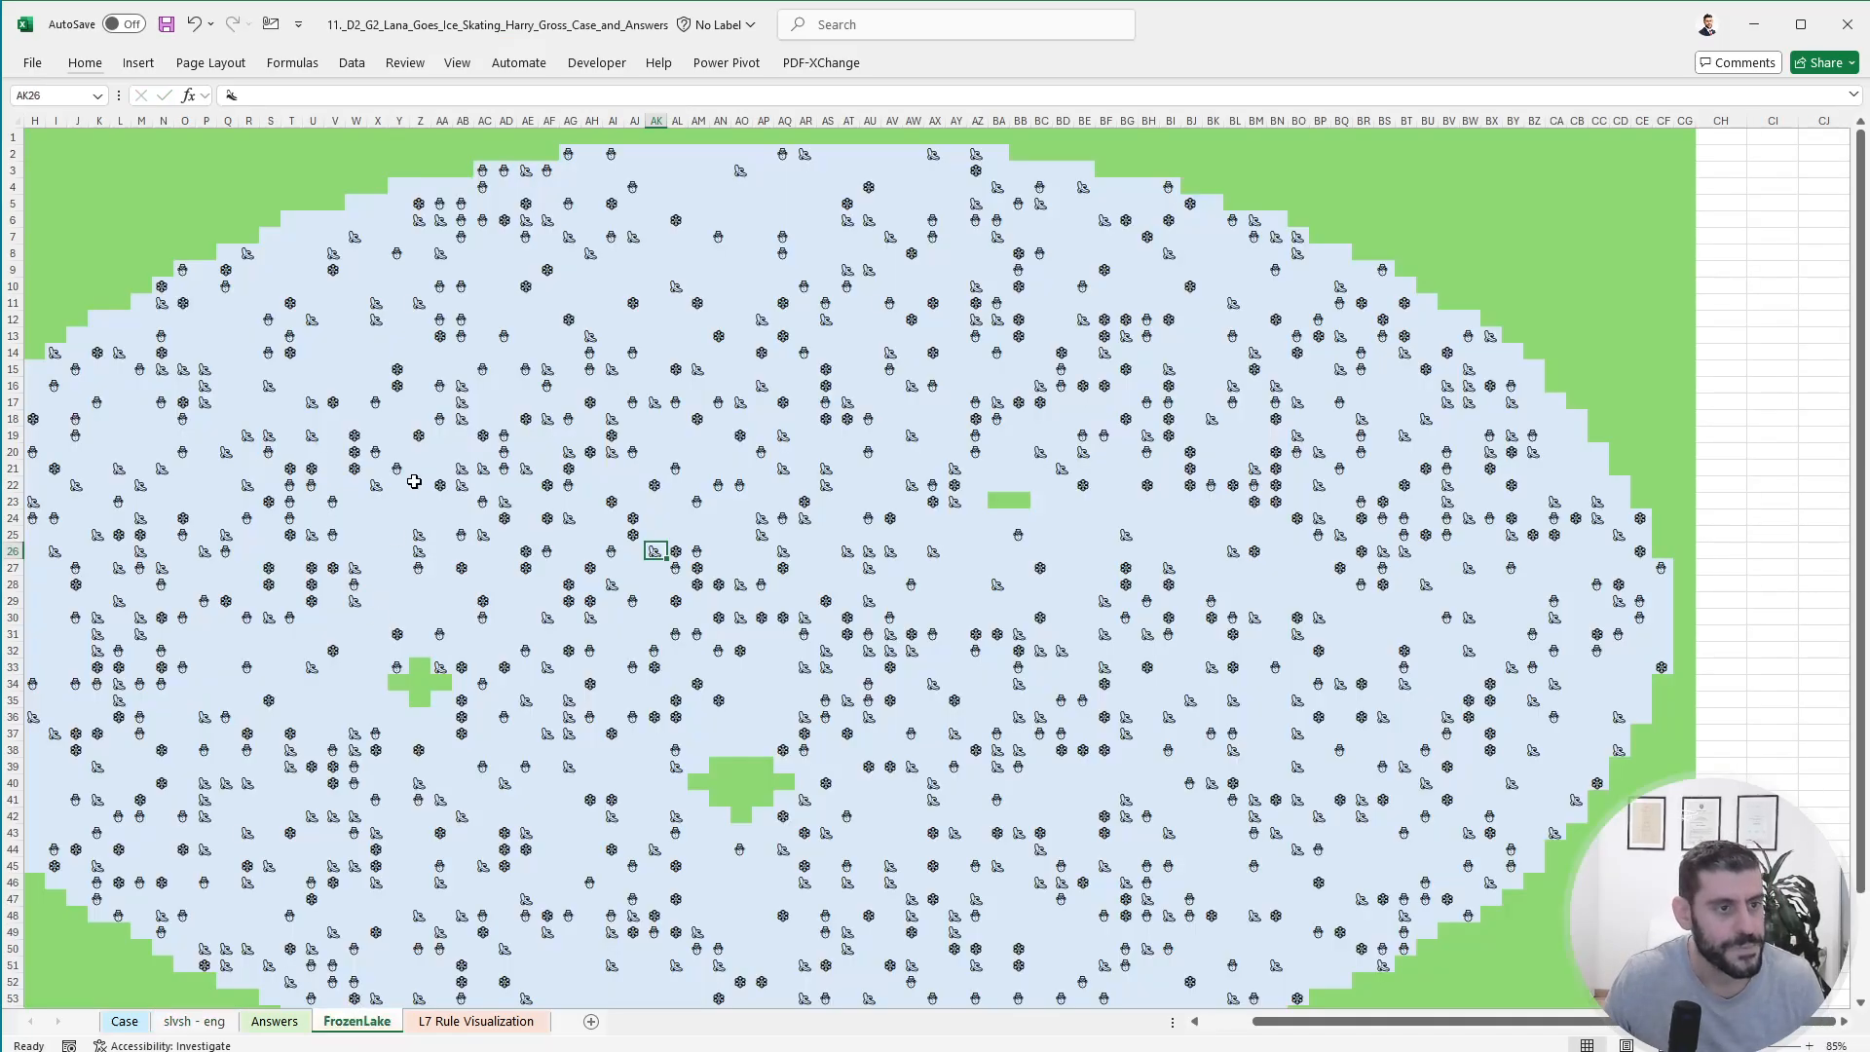
click(398, 370)
click(64, 95)
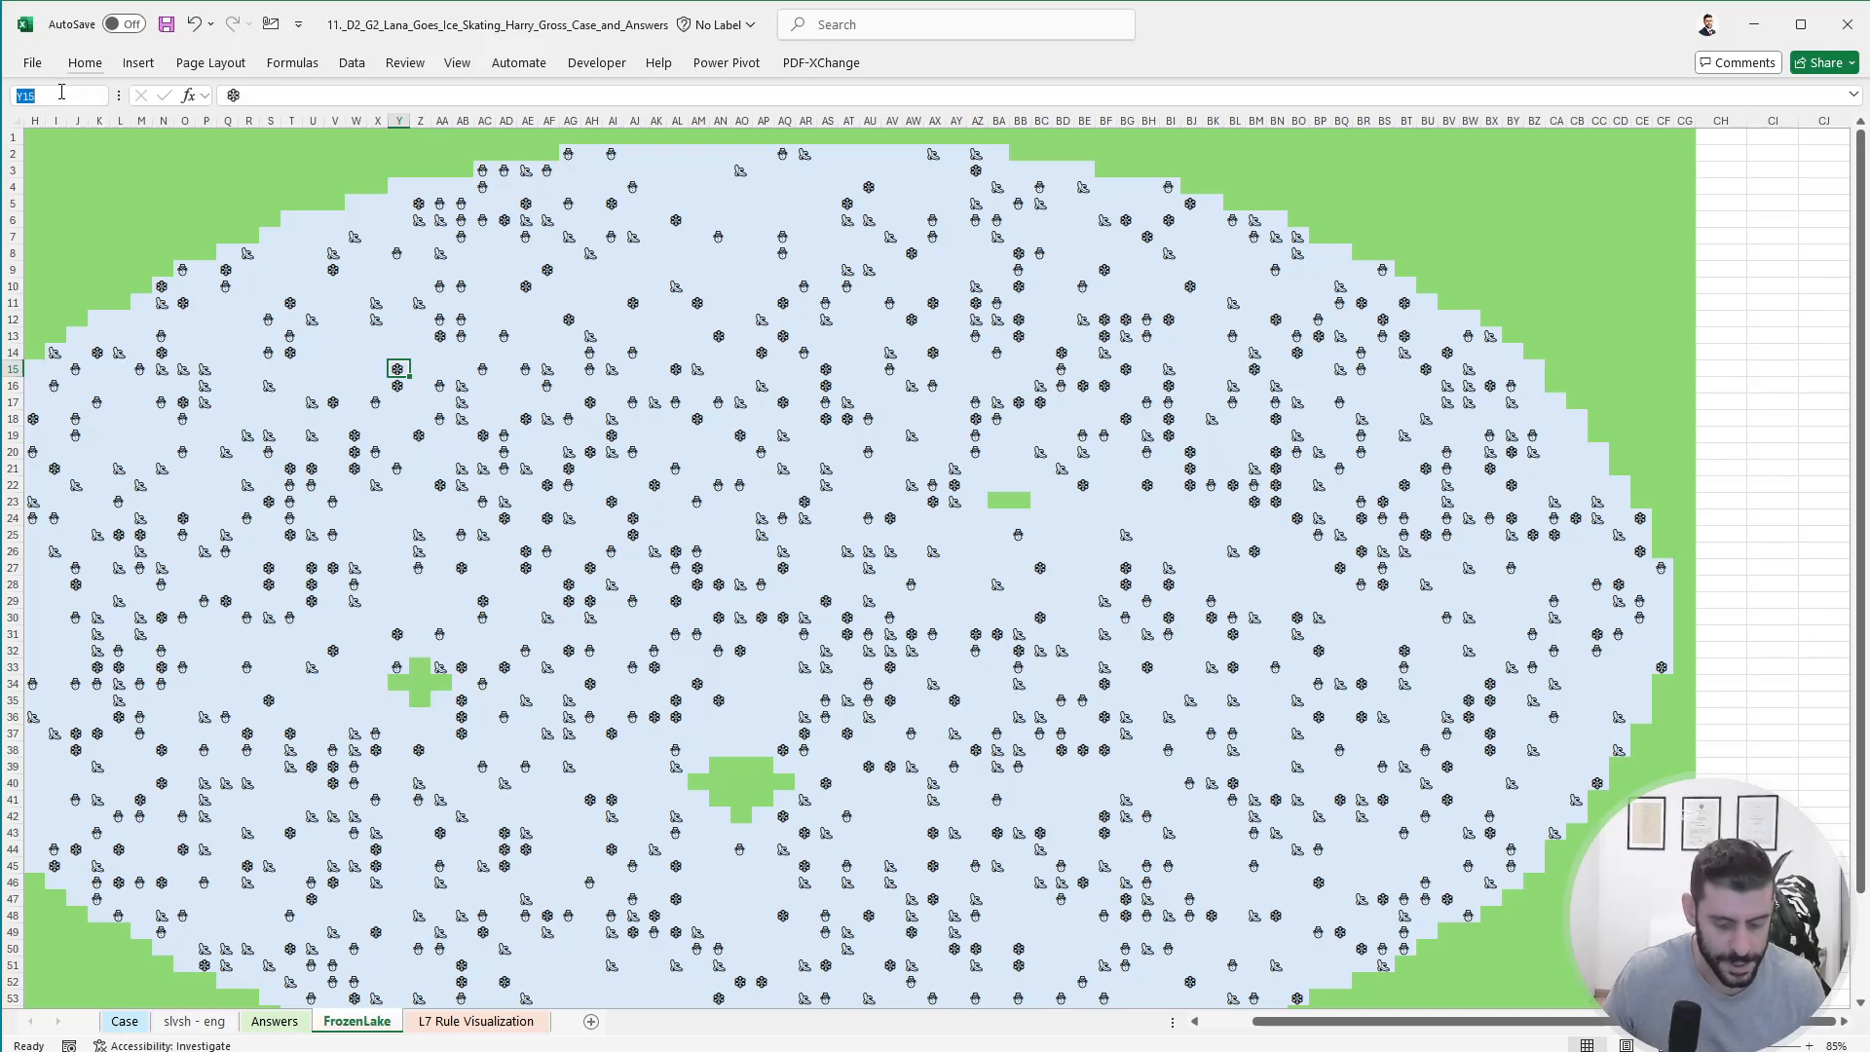
text(ice)
key(Return)
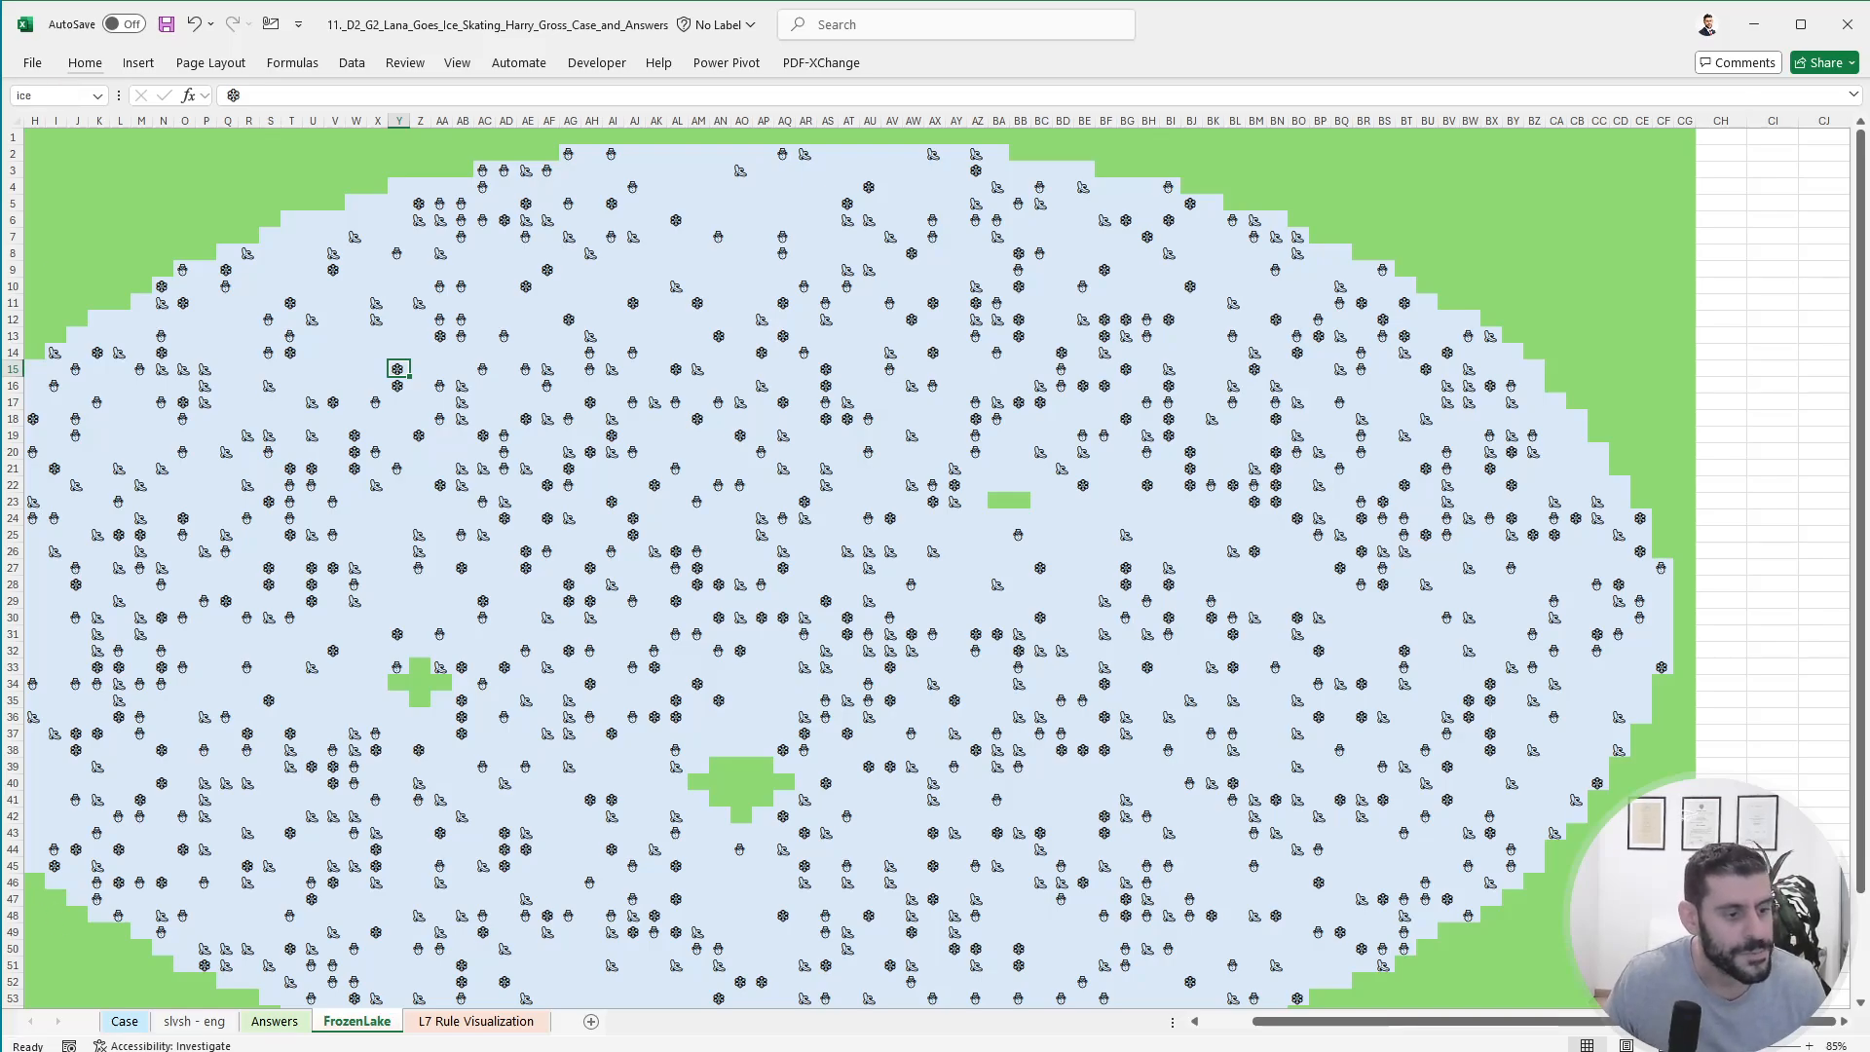
- Back on the slvsh - eng sheet, close the Accessibility pane and enter +if(S8=ice,1,0) as the Change formula in O9
click(185, 1020)
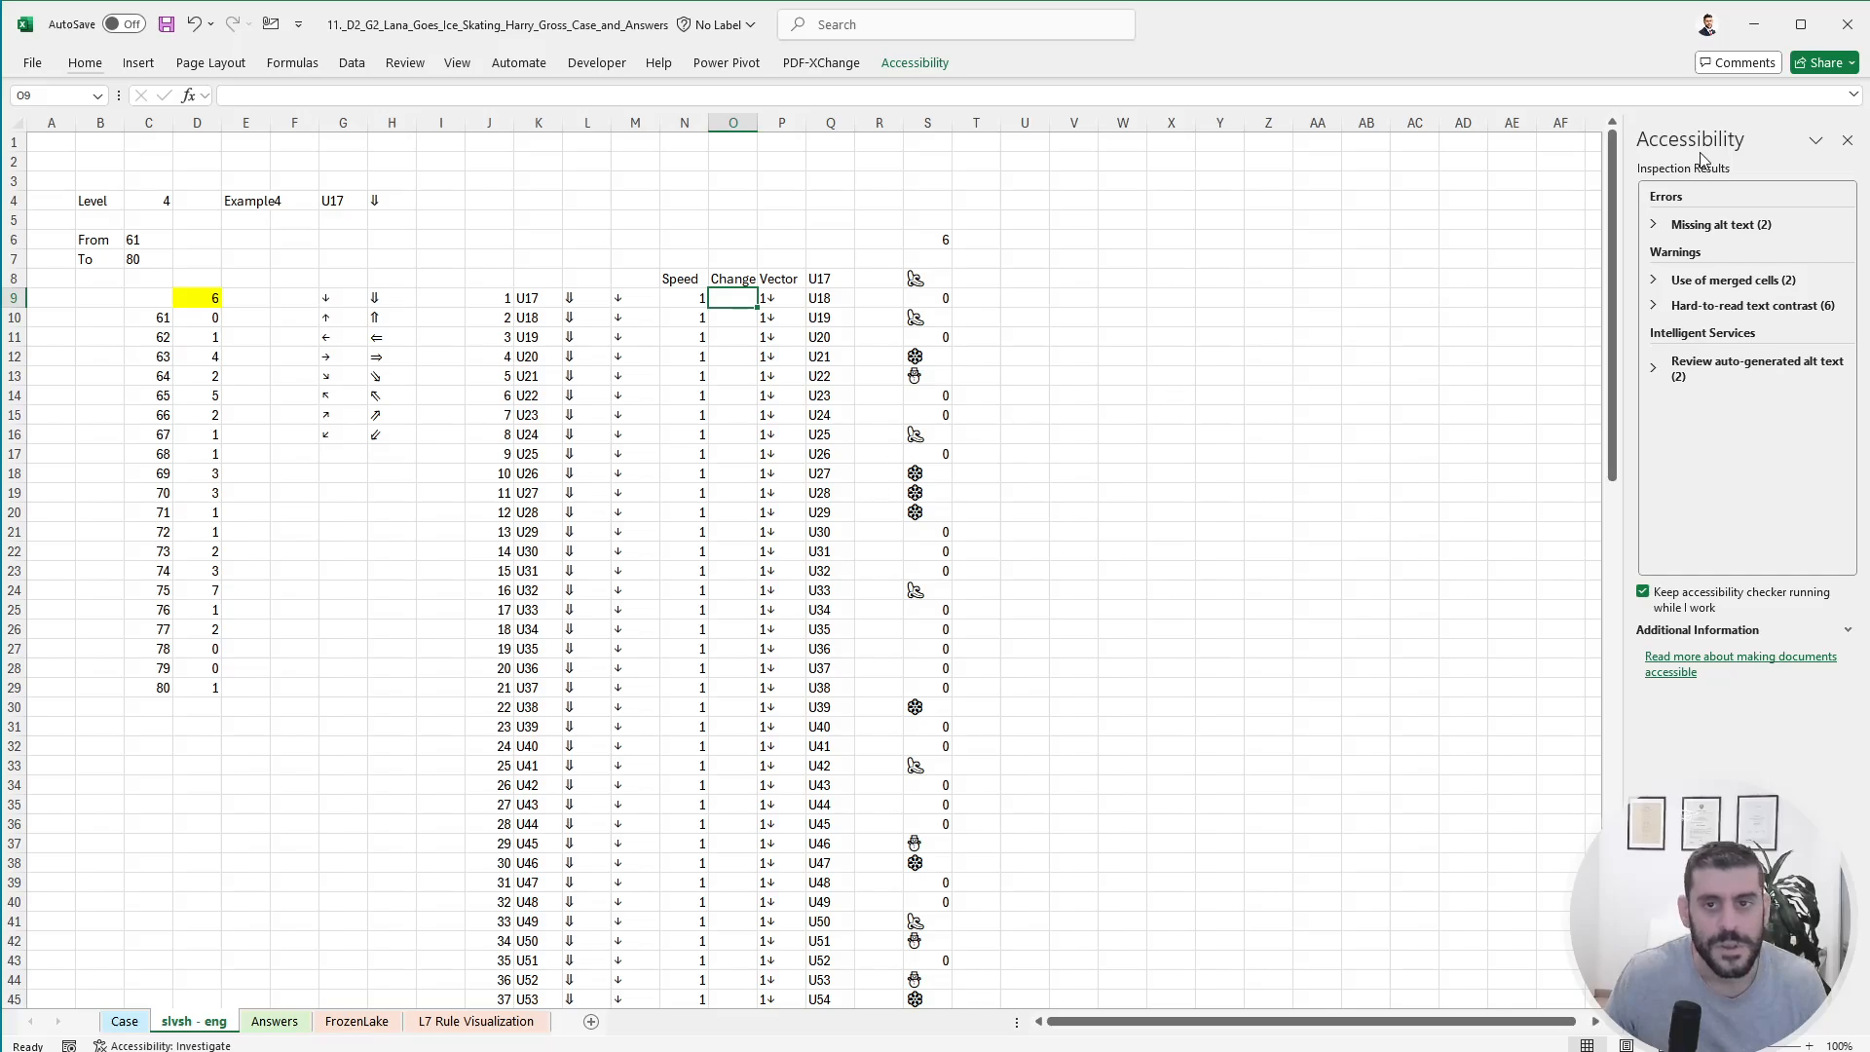
click(1848, 140)
key(Right)
key(Right)
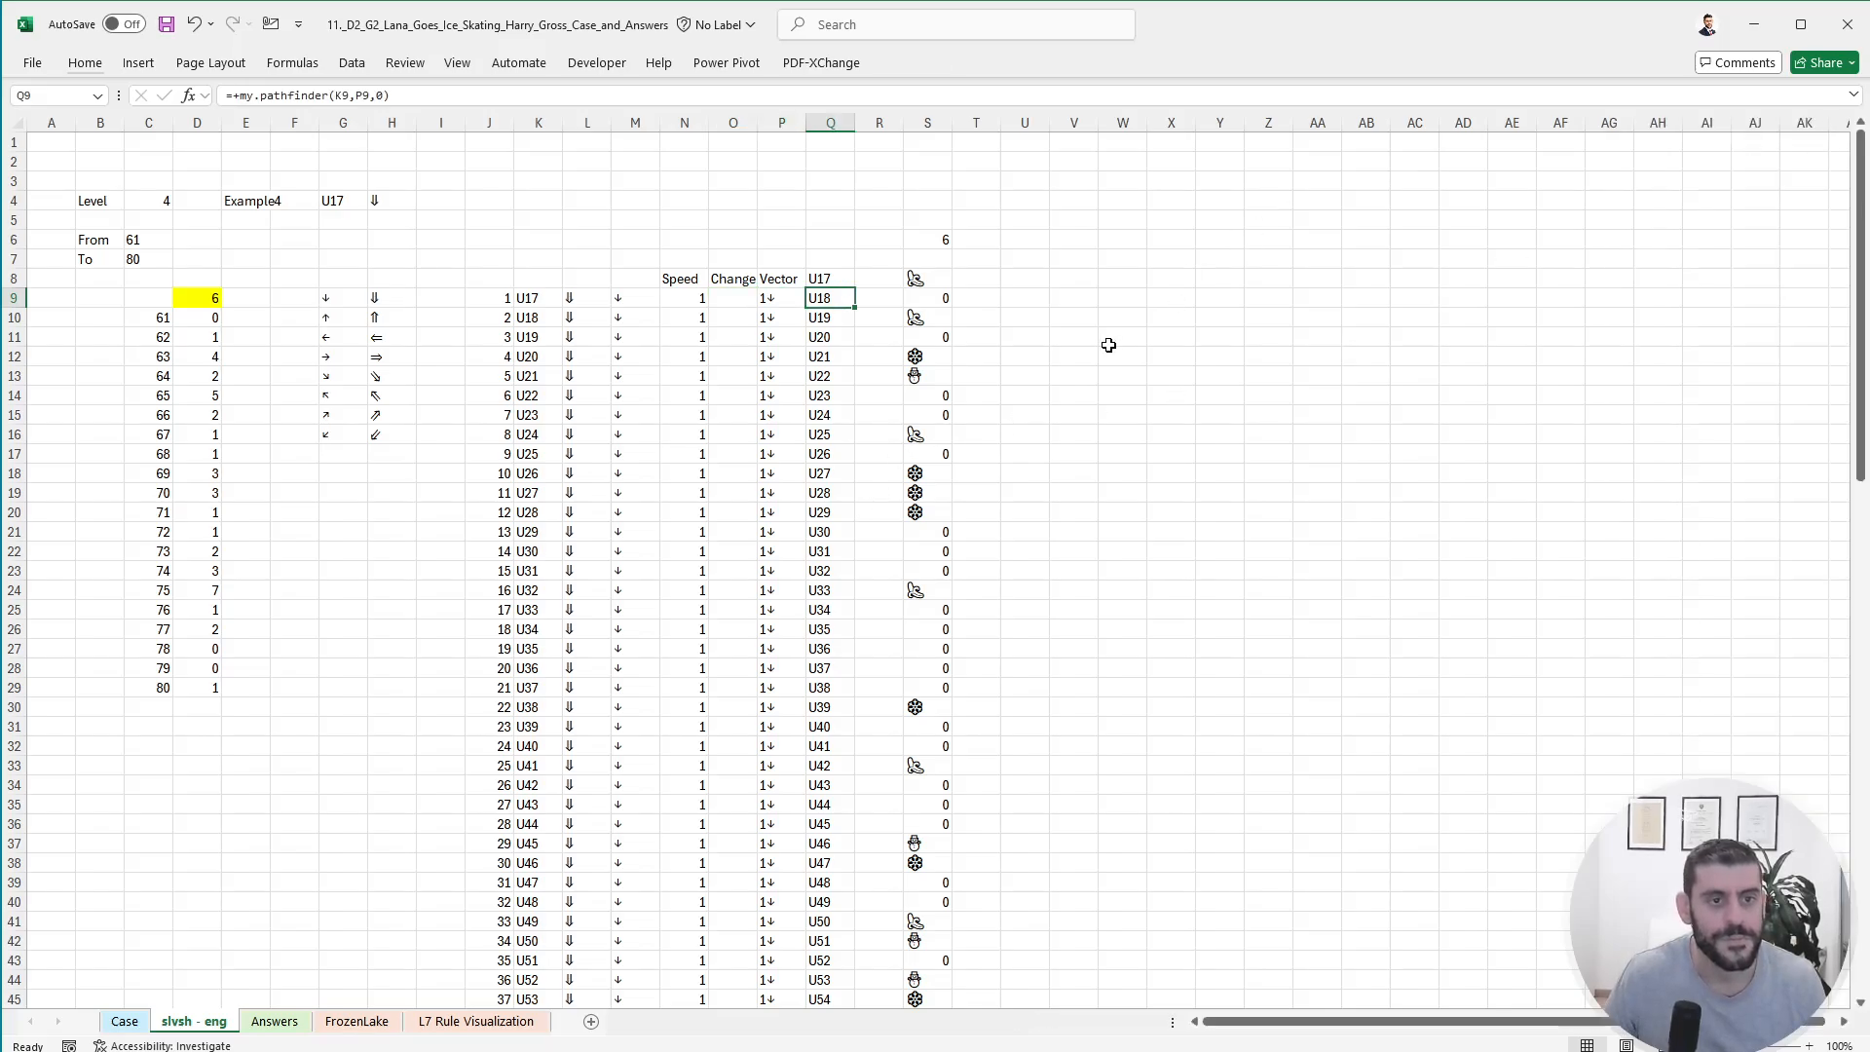
key(Left)
key(Left)
text(+if()
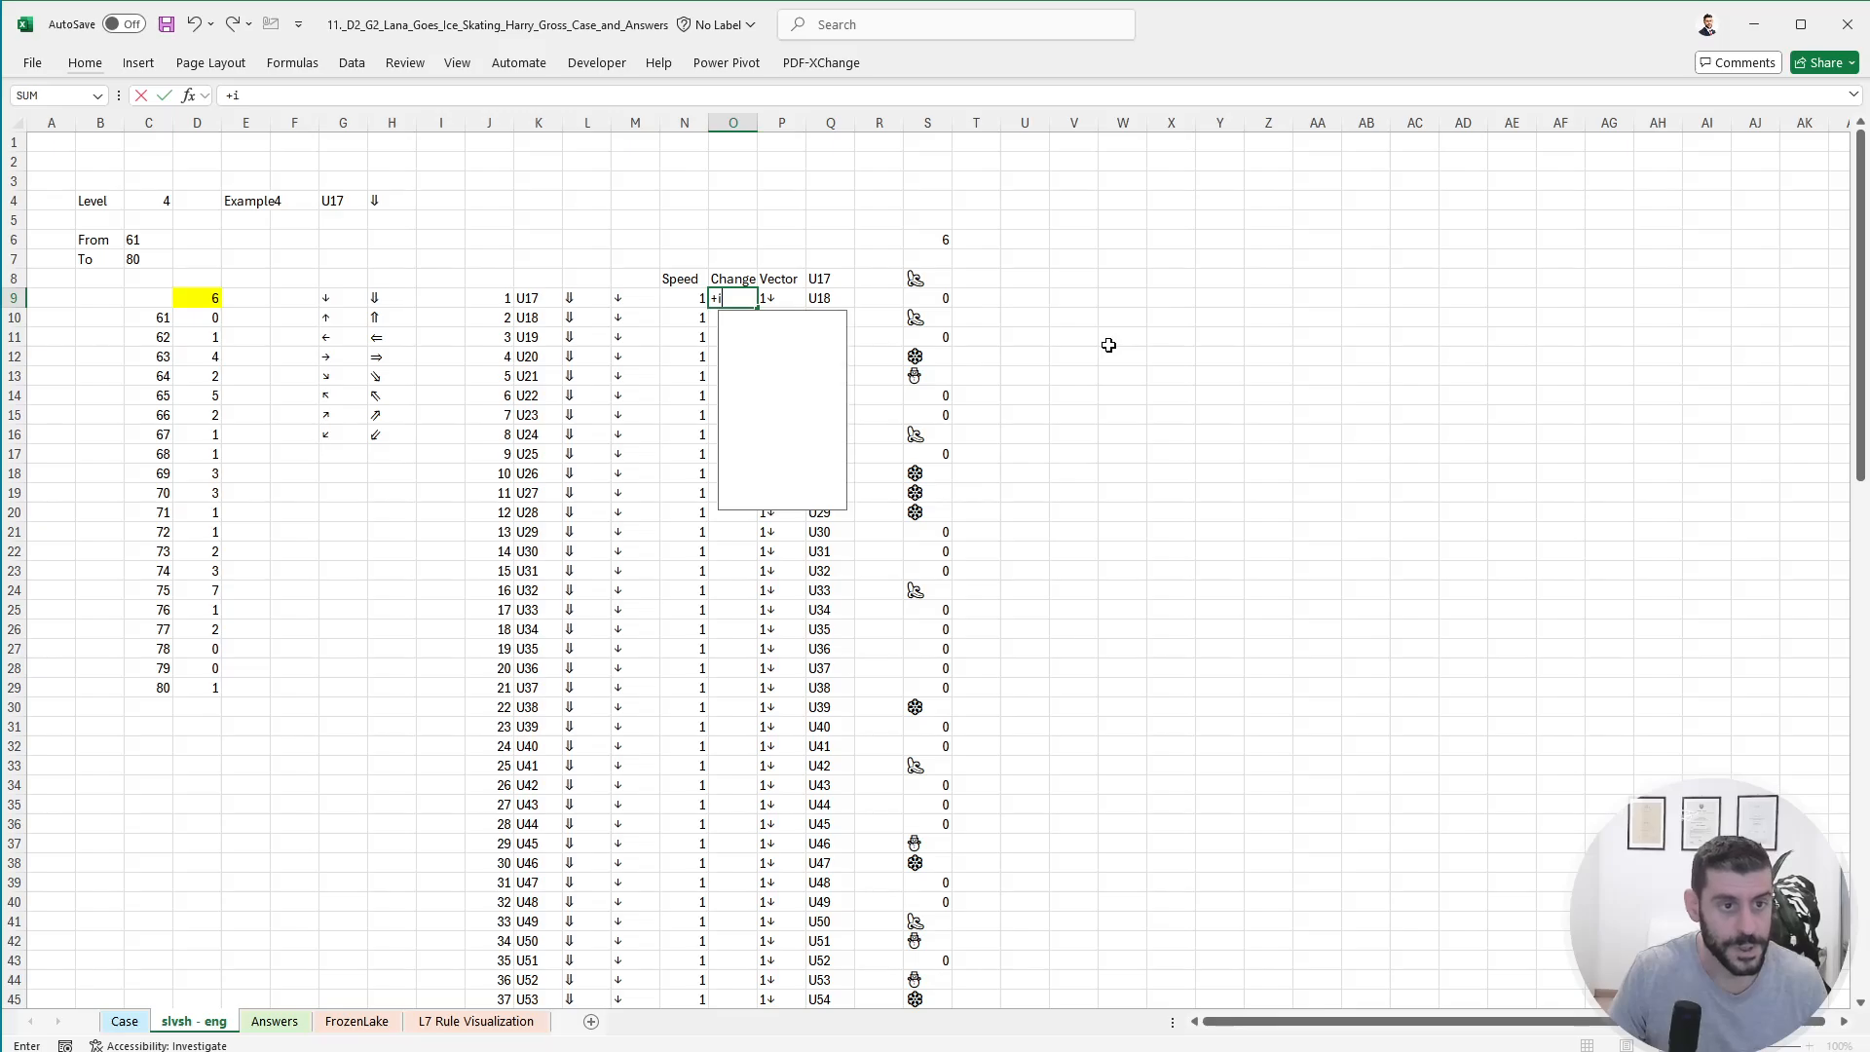
key(Right)
key(Right)
key(Right)
key(Right)
key(Up)
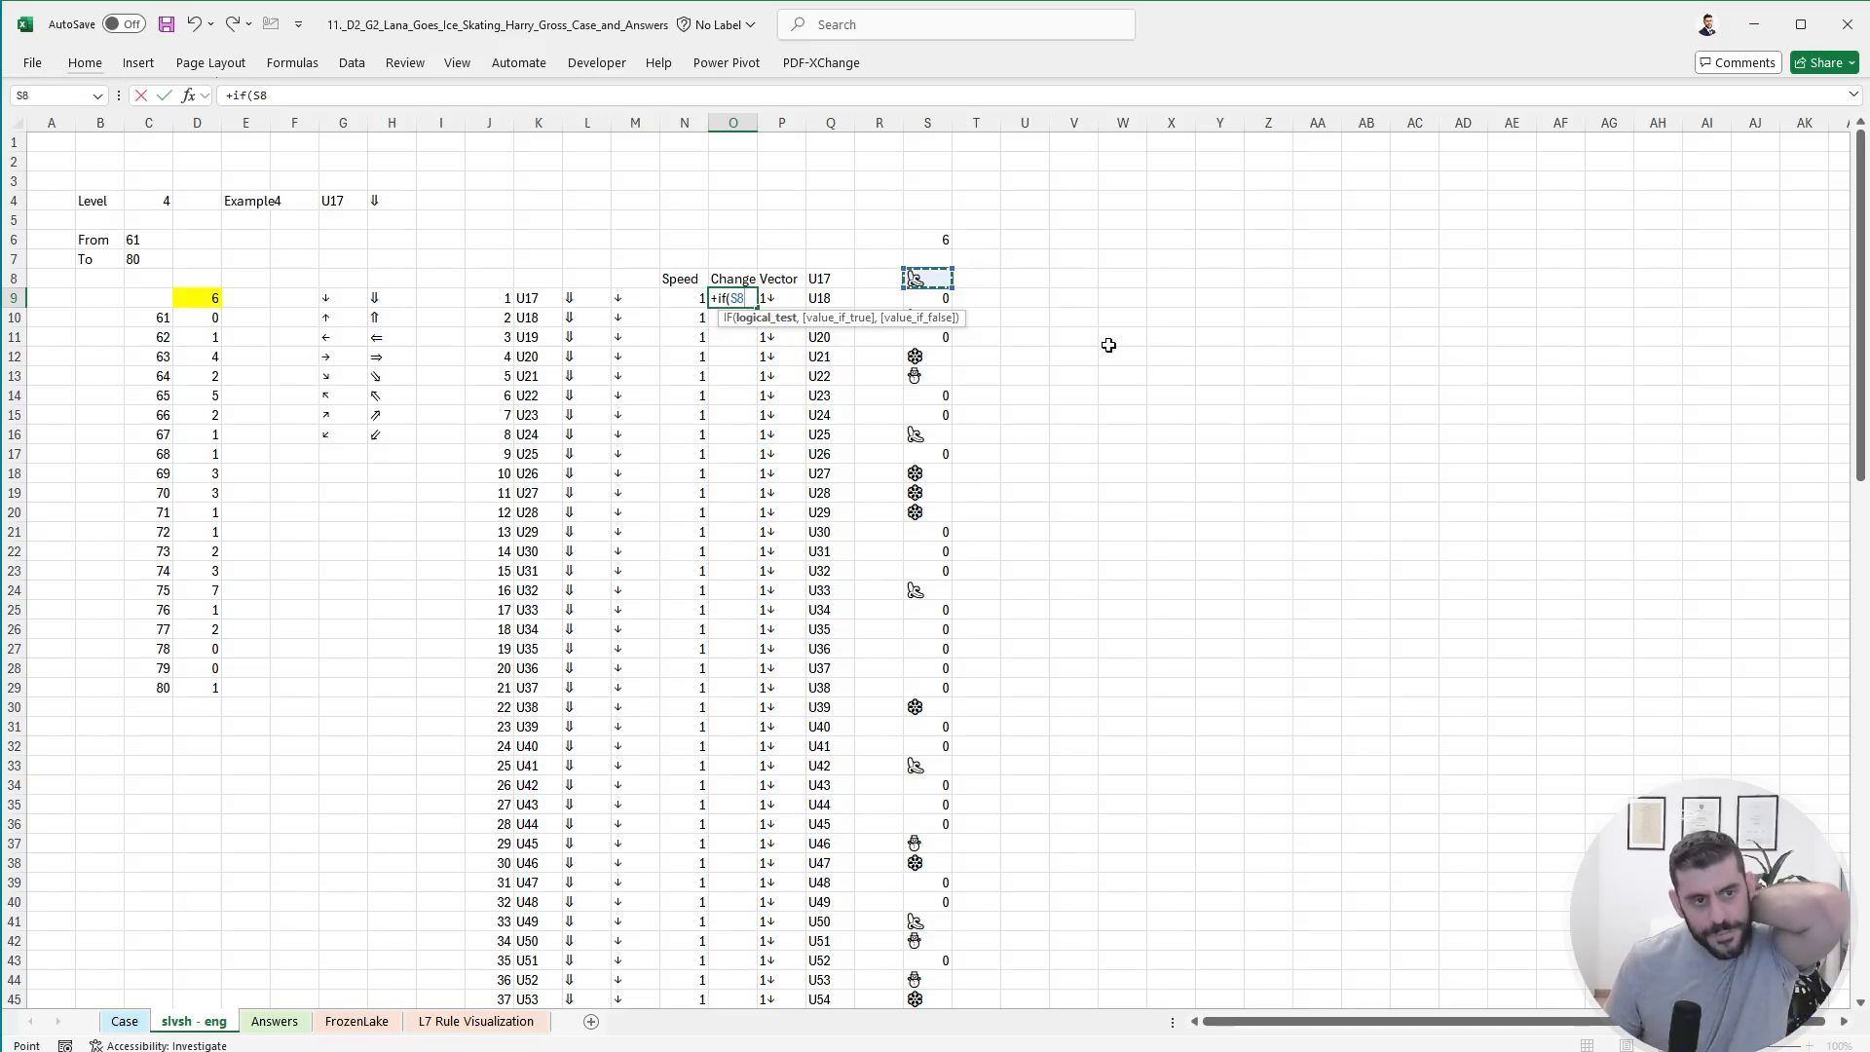
text(=i)
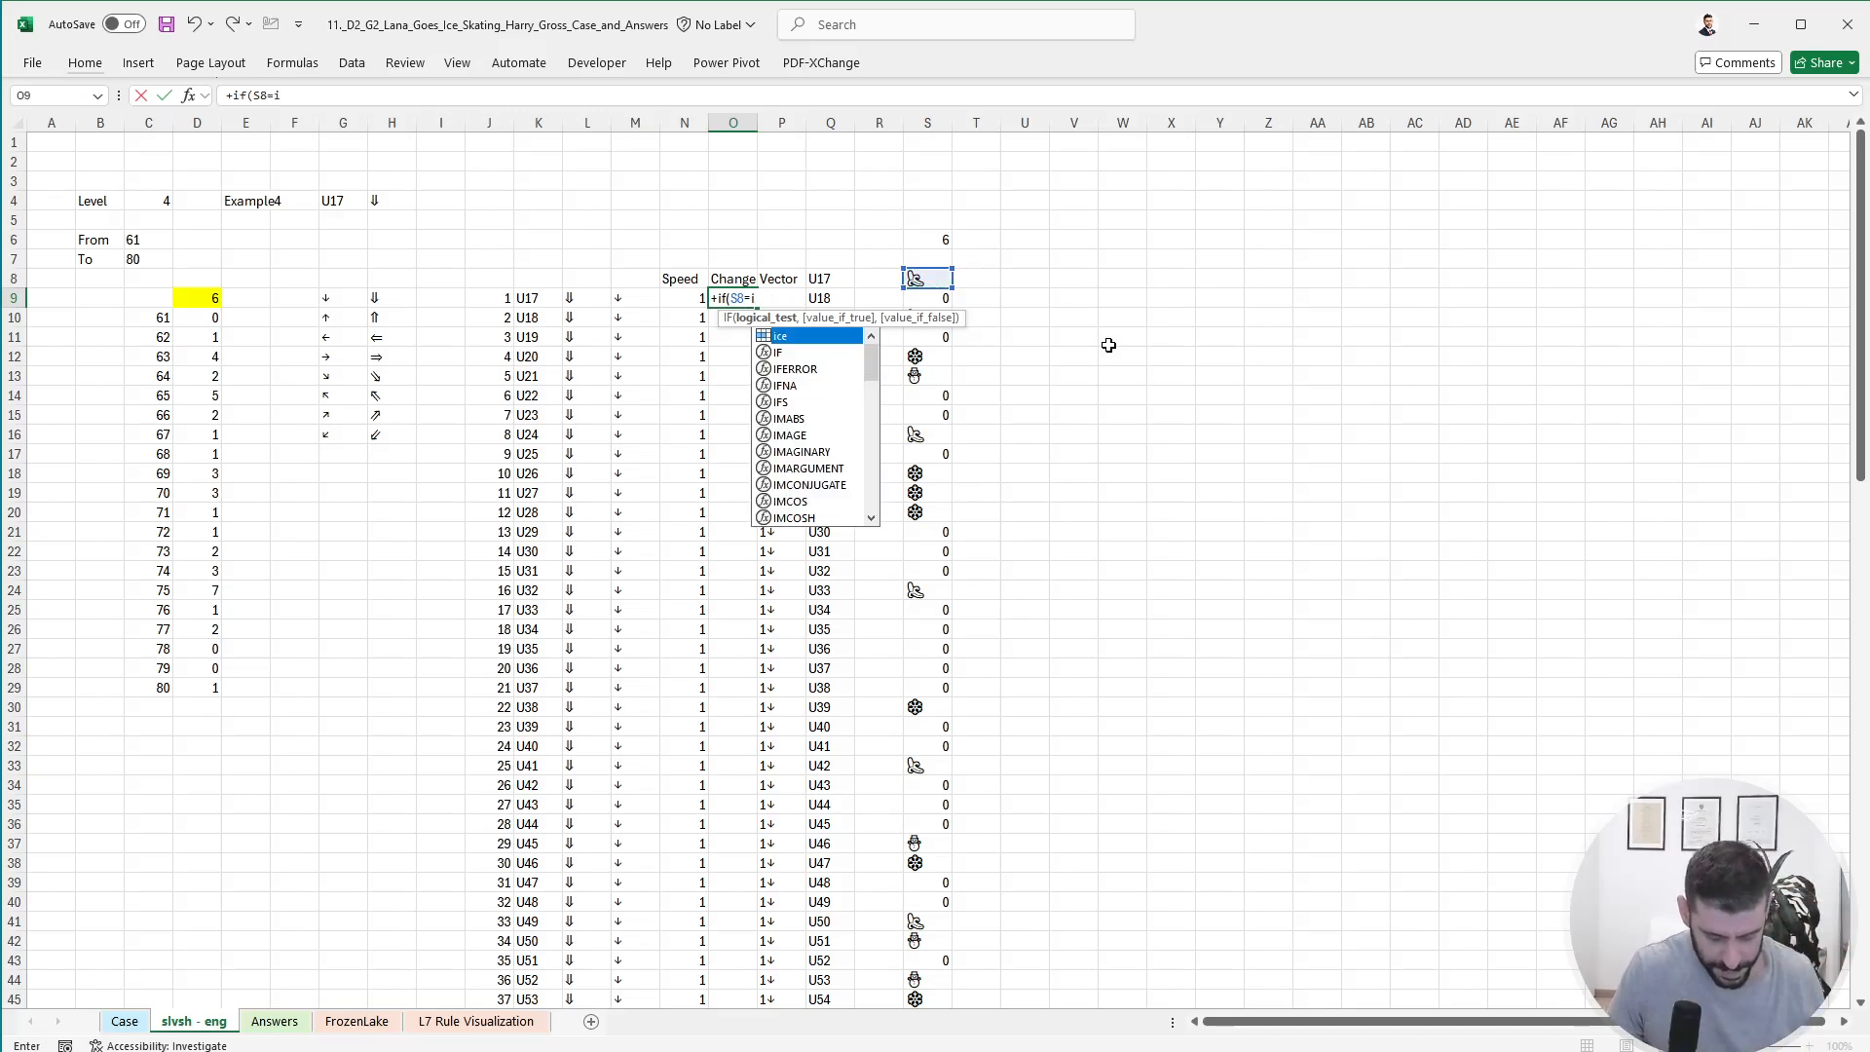
text(ce,1,0))
key(Return)
key(Up)
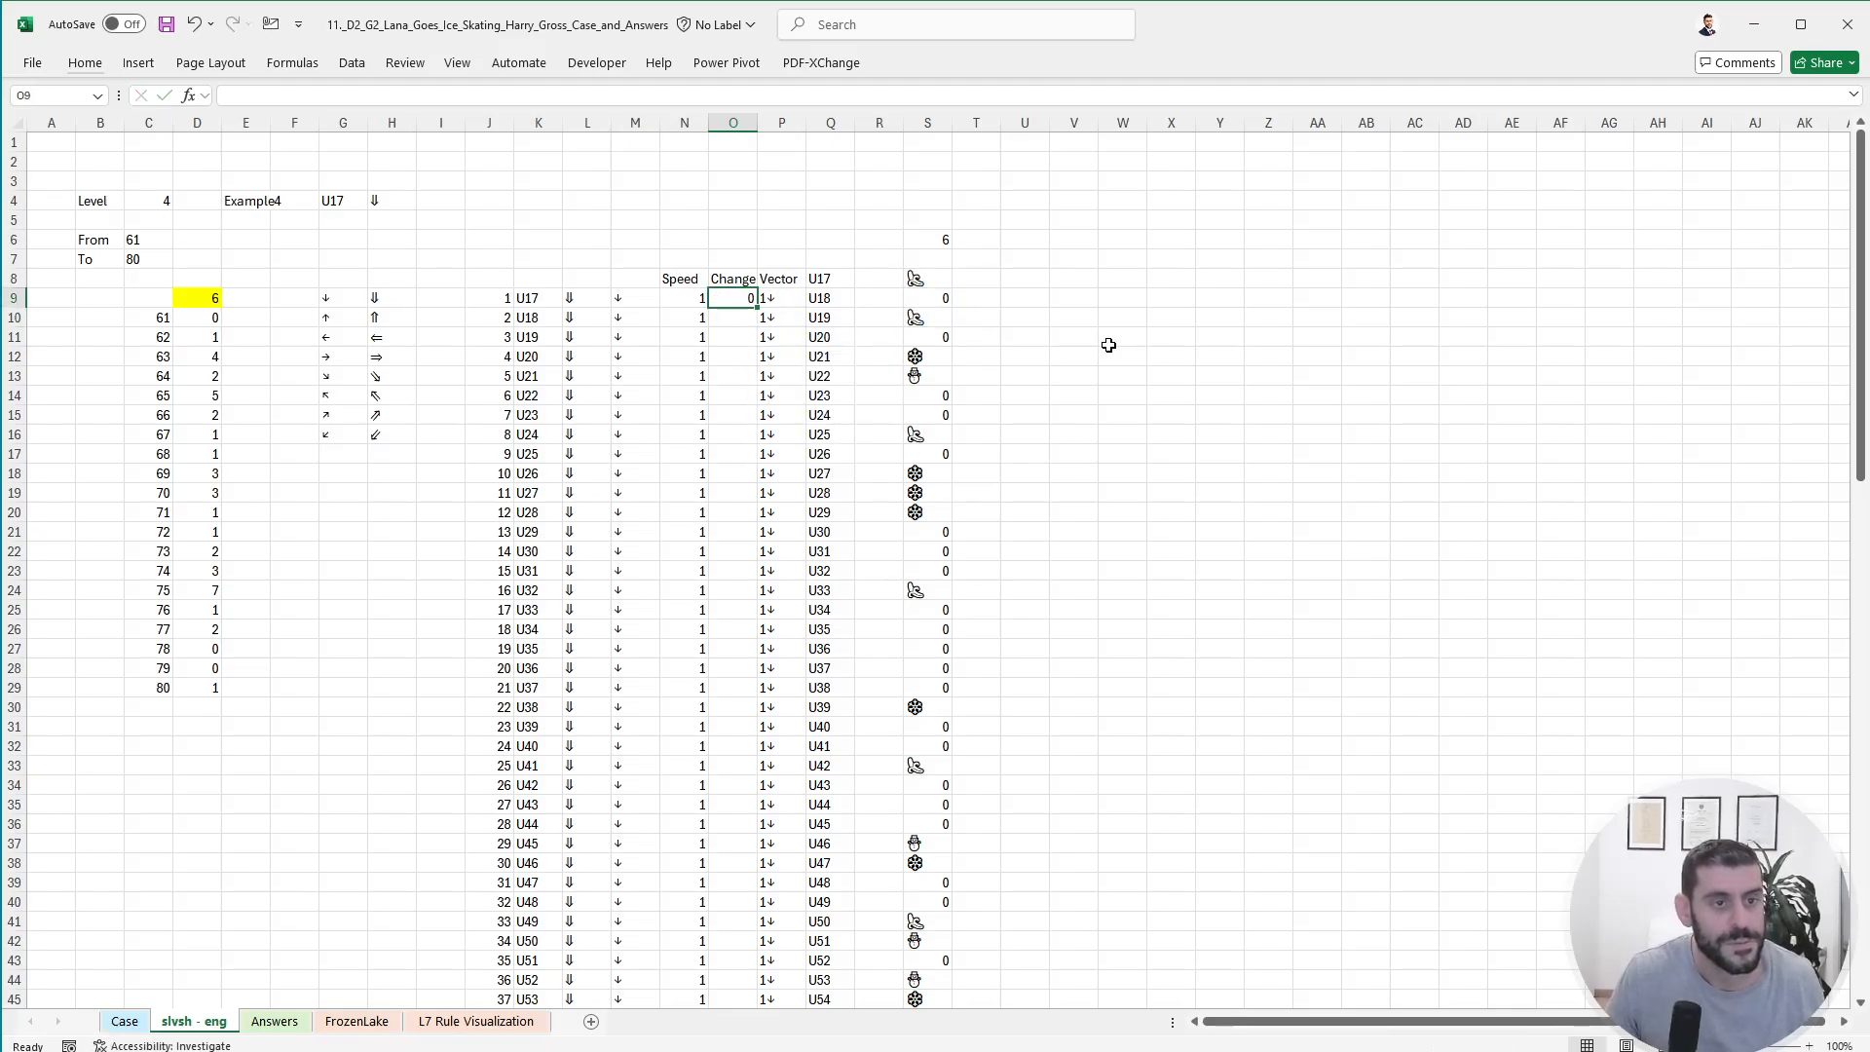
- Copy the O9 Change formula down column O to the last numbered step
key(ctrl+c)
key(Left)
key(ctrl+Down)
key(Right)
key(ctrl+shift+Up)
key(ctrl+v)
key(Escape)
key(ctrl+Up)
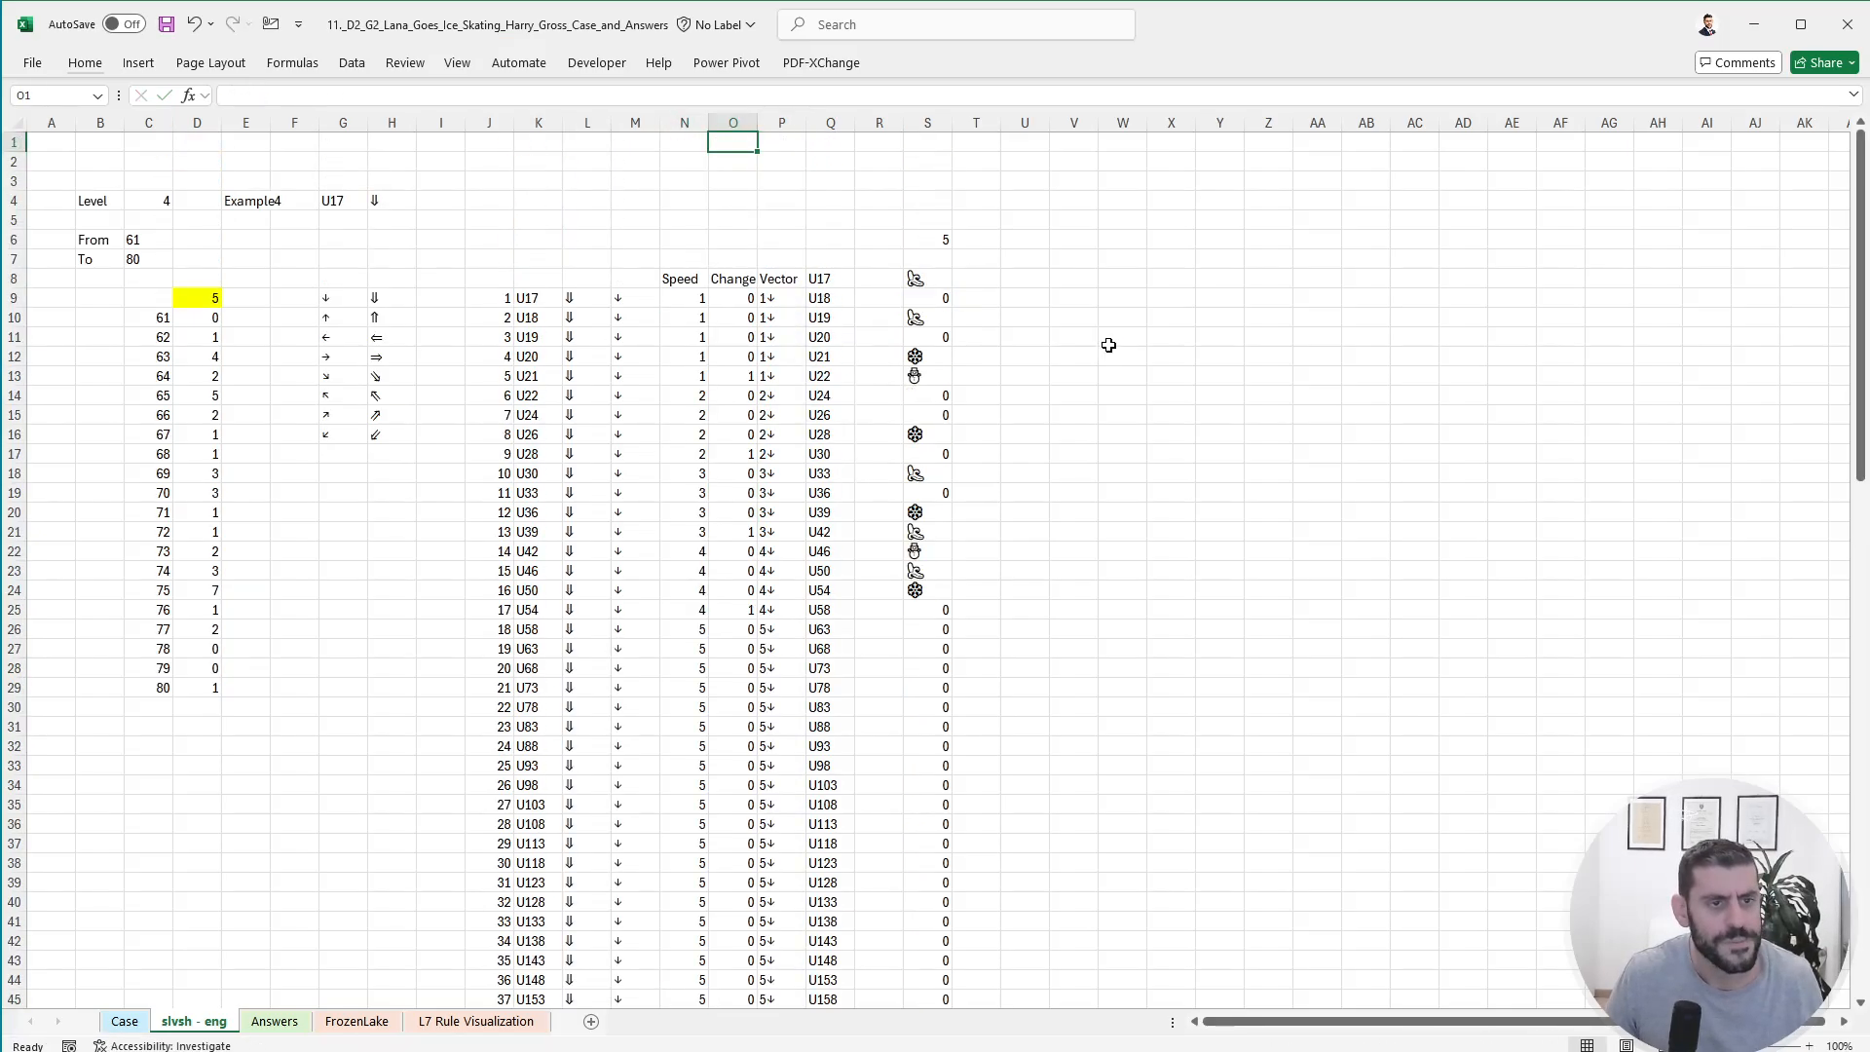
- Compare the Speed and Change results around row 13 with the Level 4 rules and Example4 walkthrough on the Case sheet
key(Down)
key(Down)
key(Down)
key(Down)
key(Down)
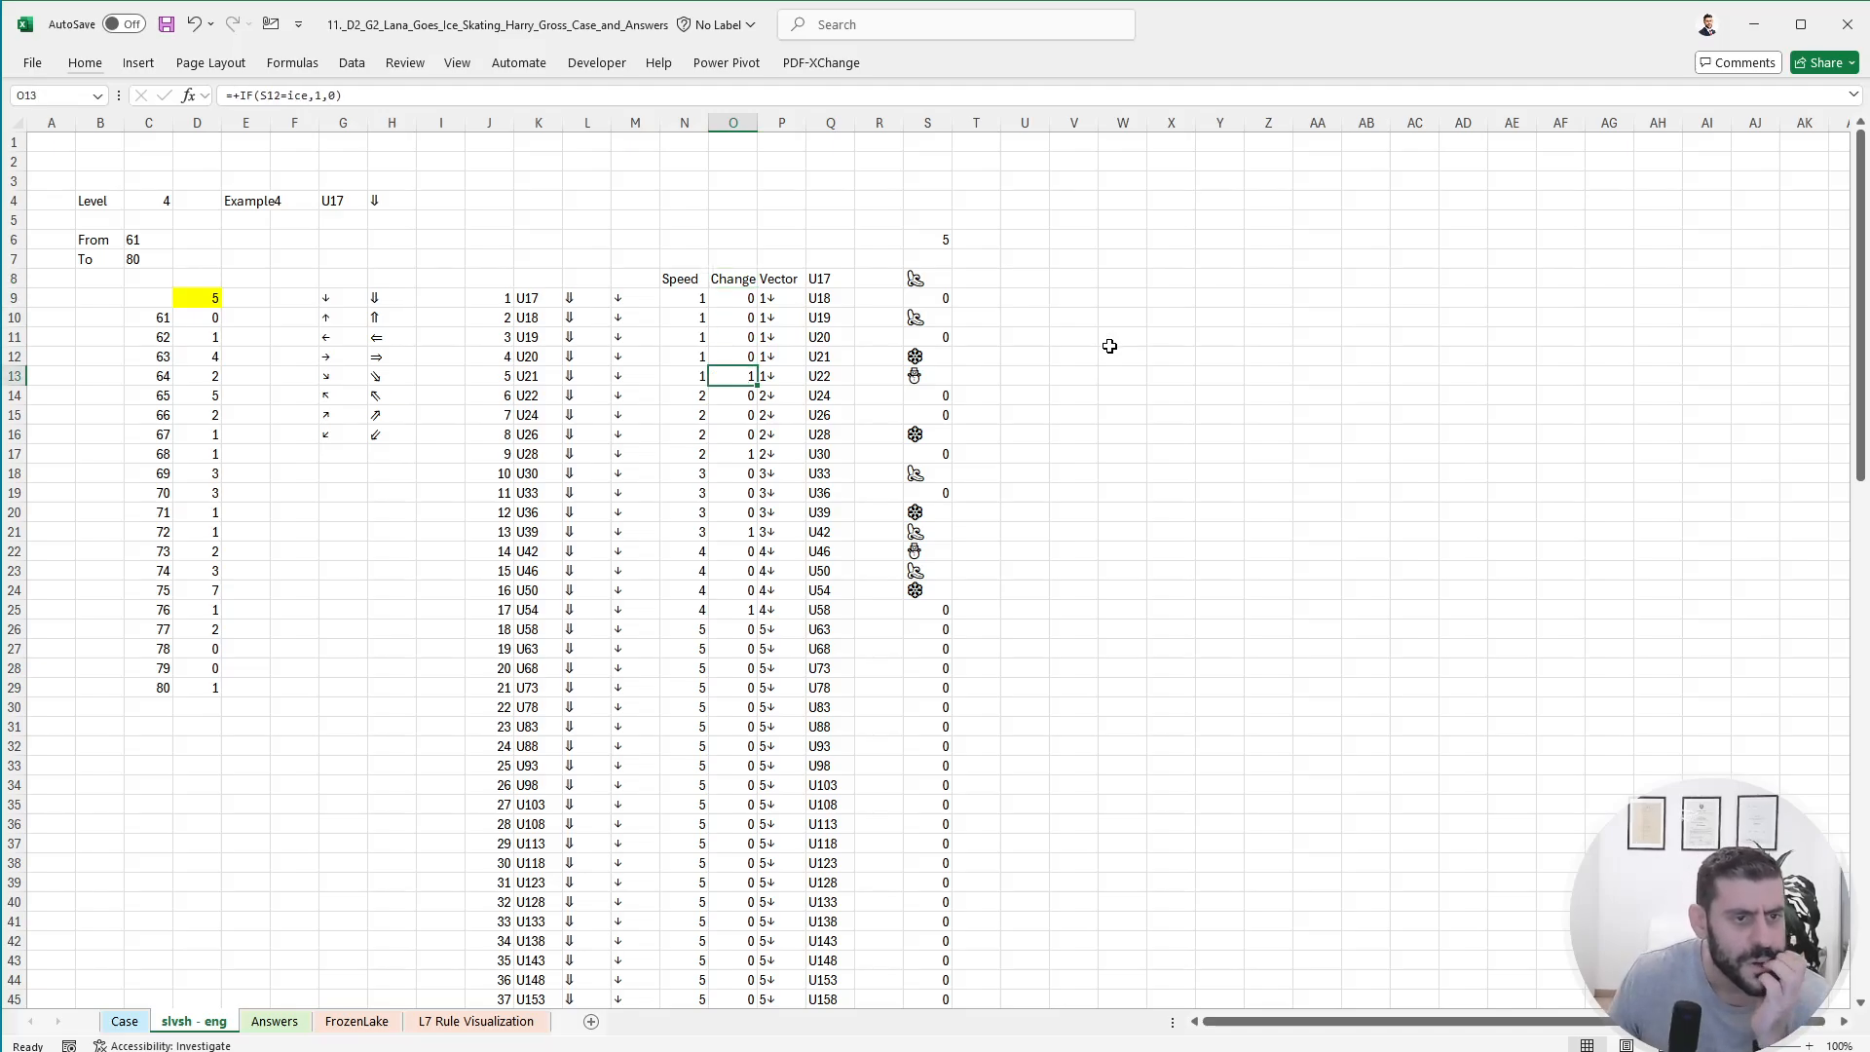
click(136, 1021)
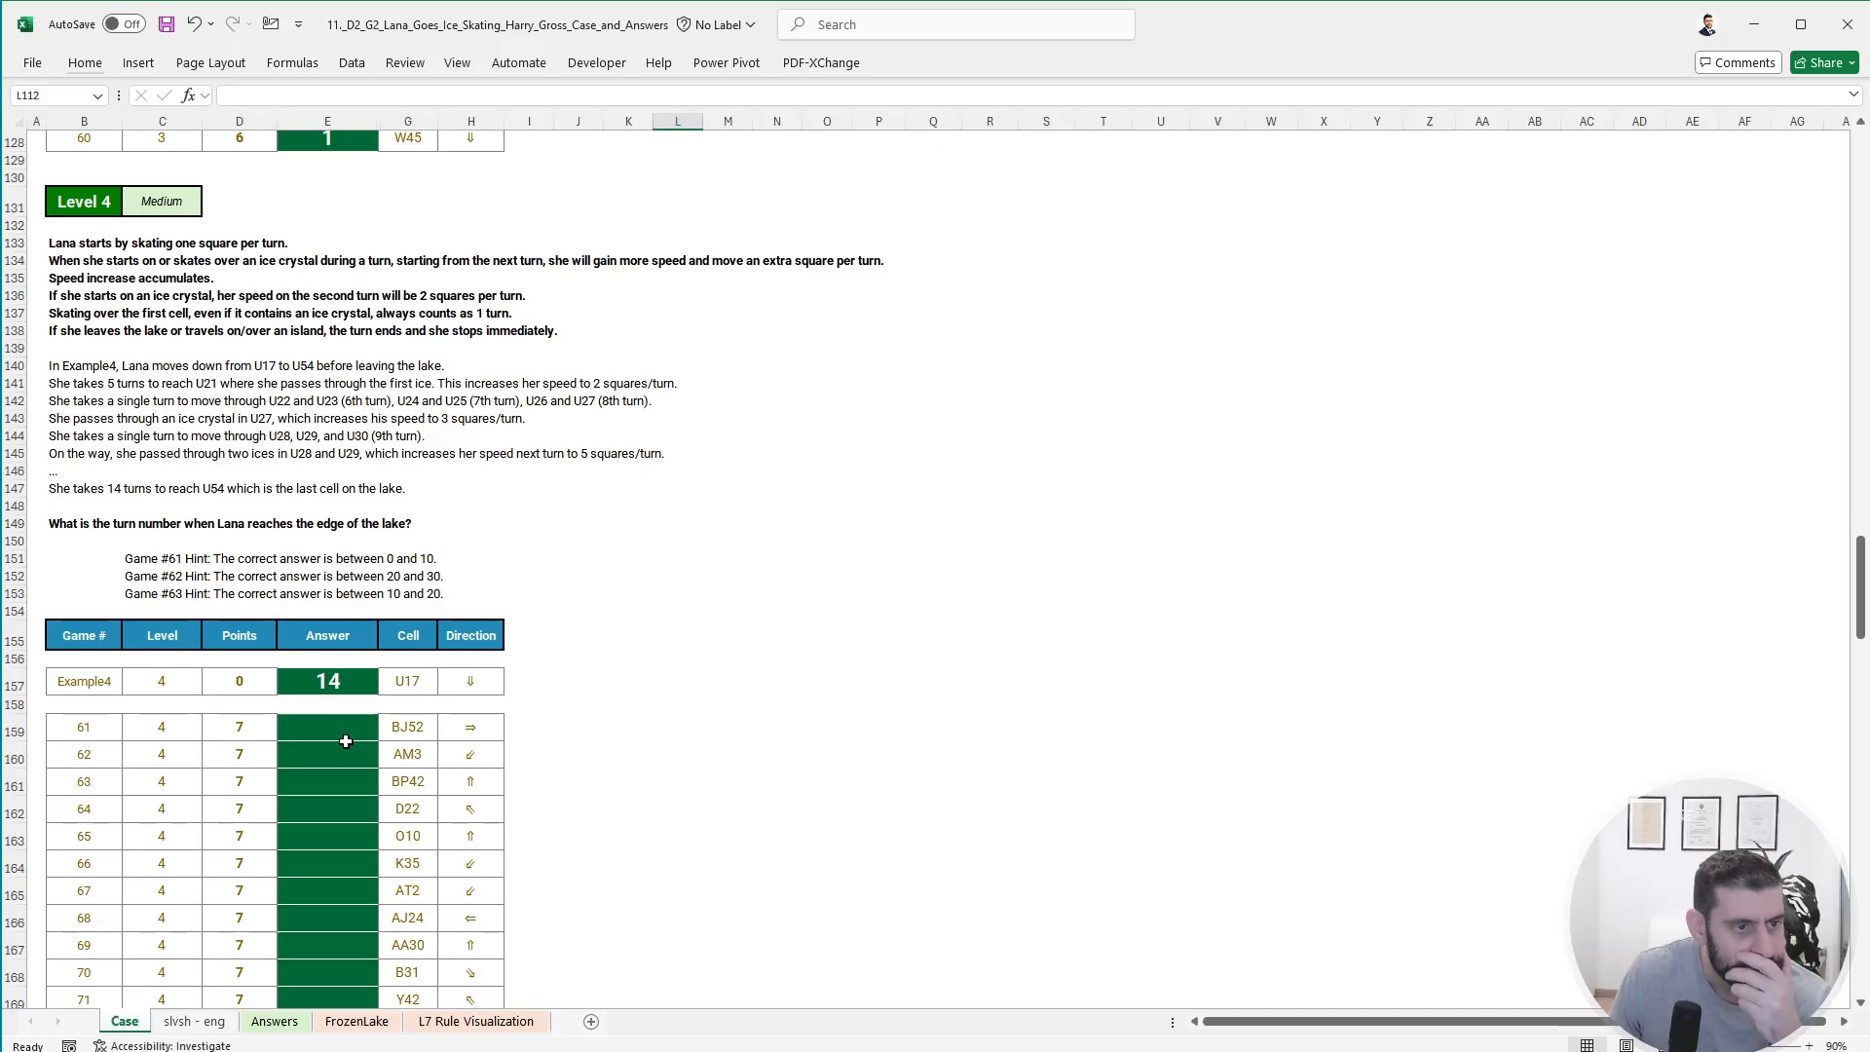
click(219, 1021)
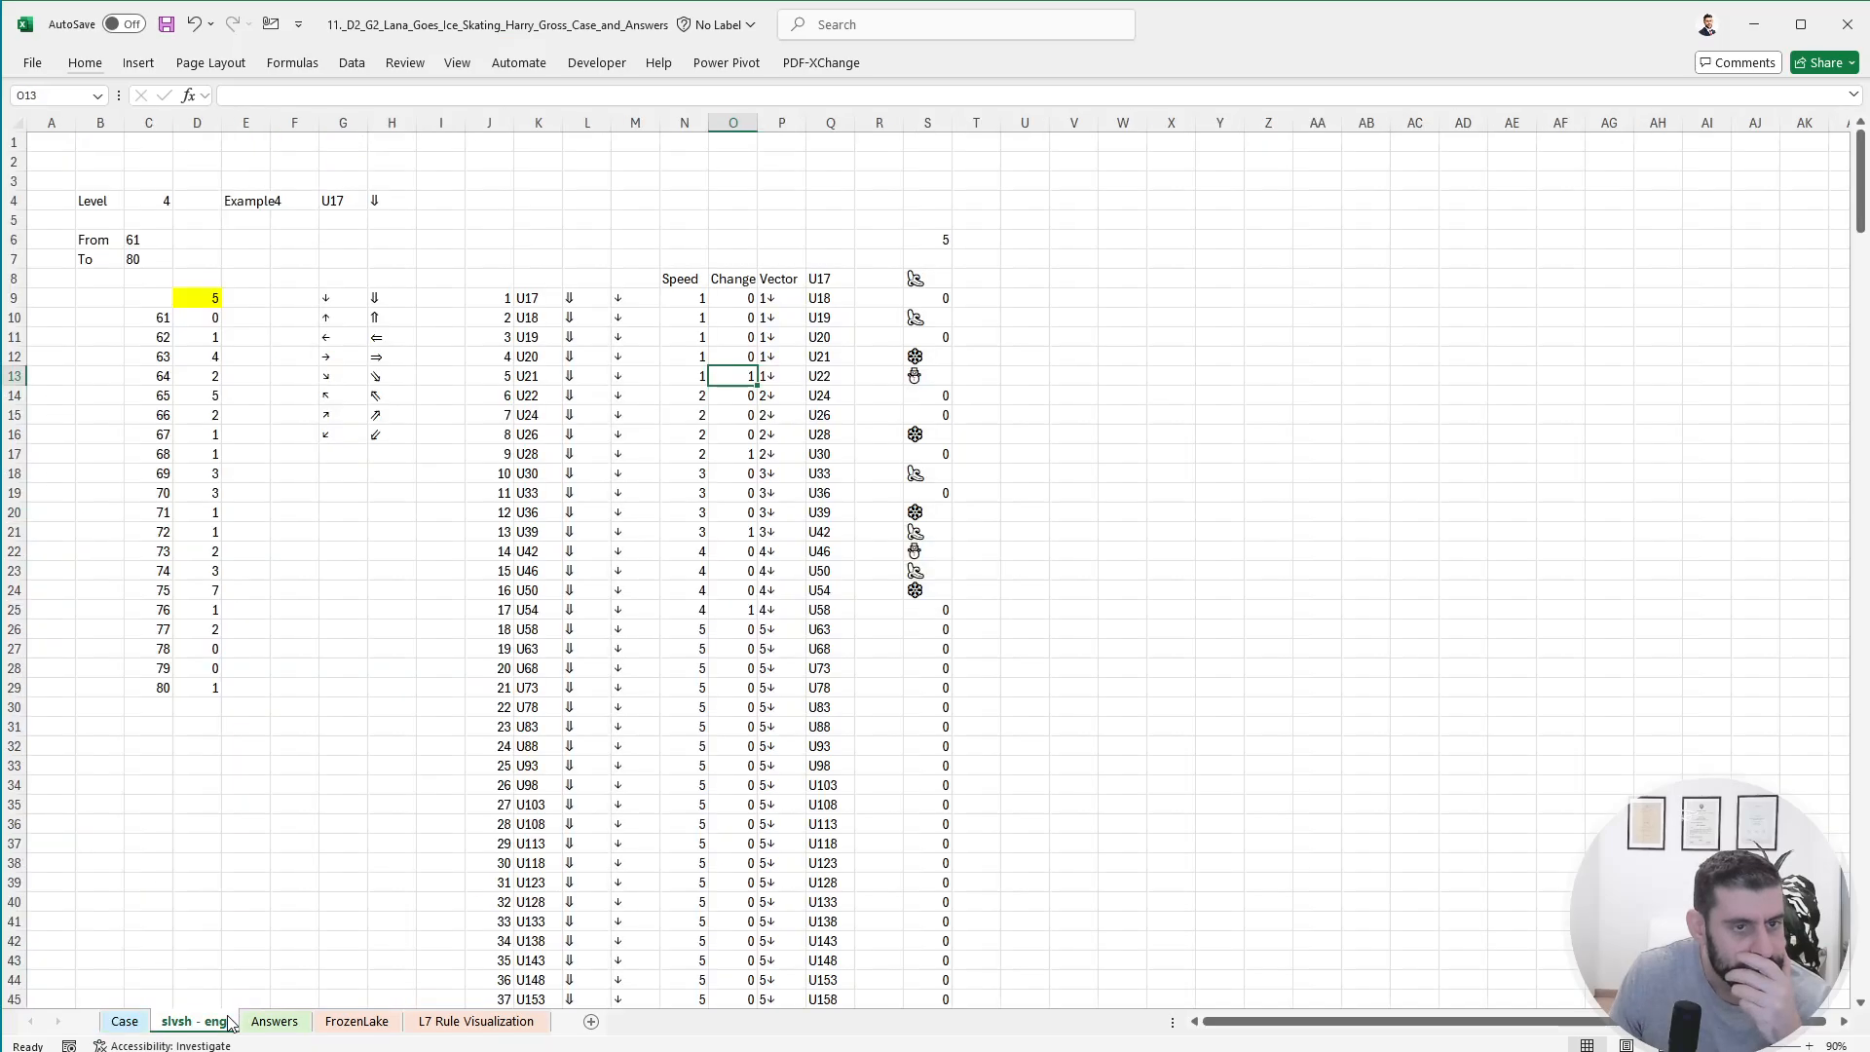
click(833, 364)
click(916, 357)
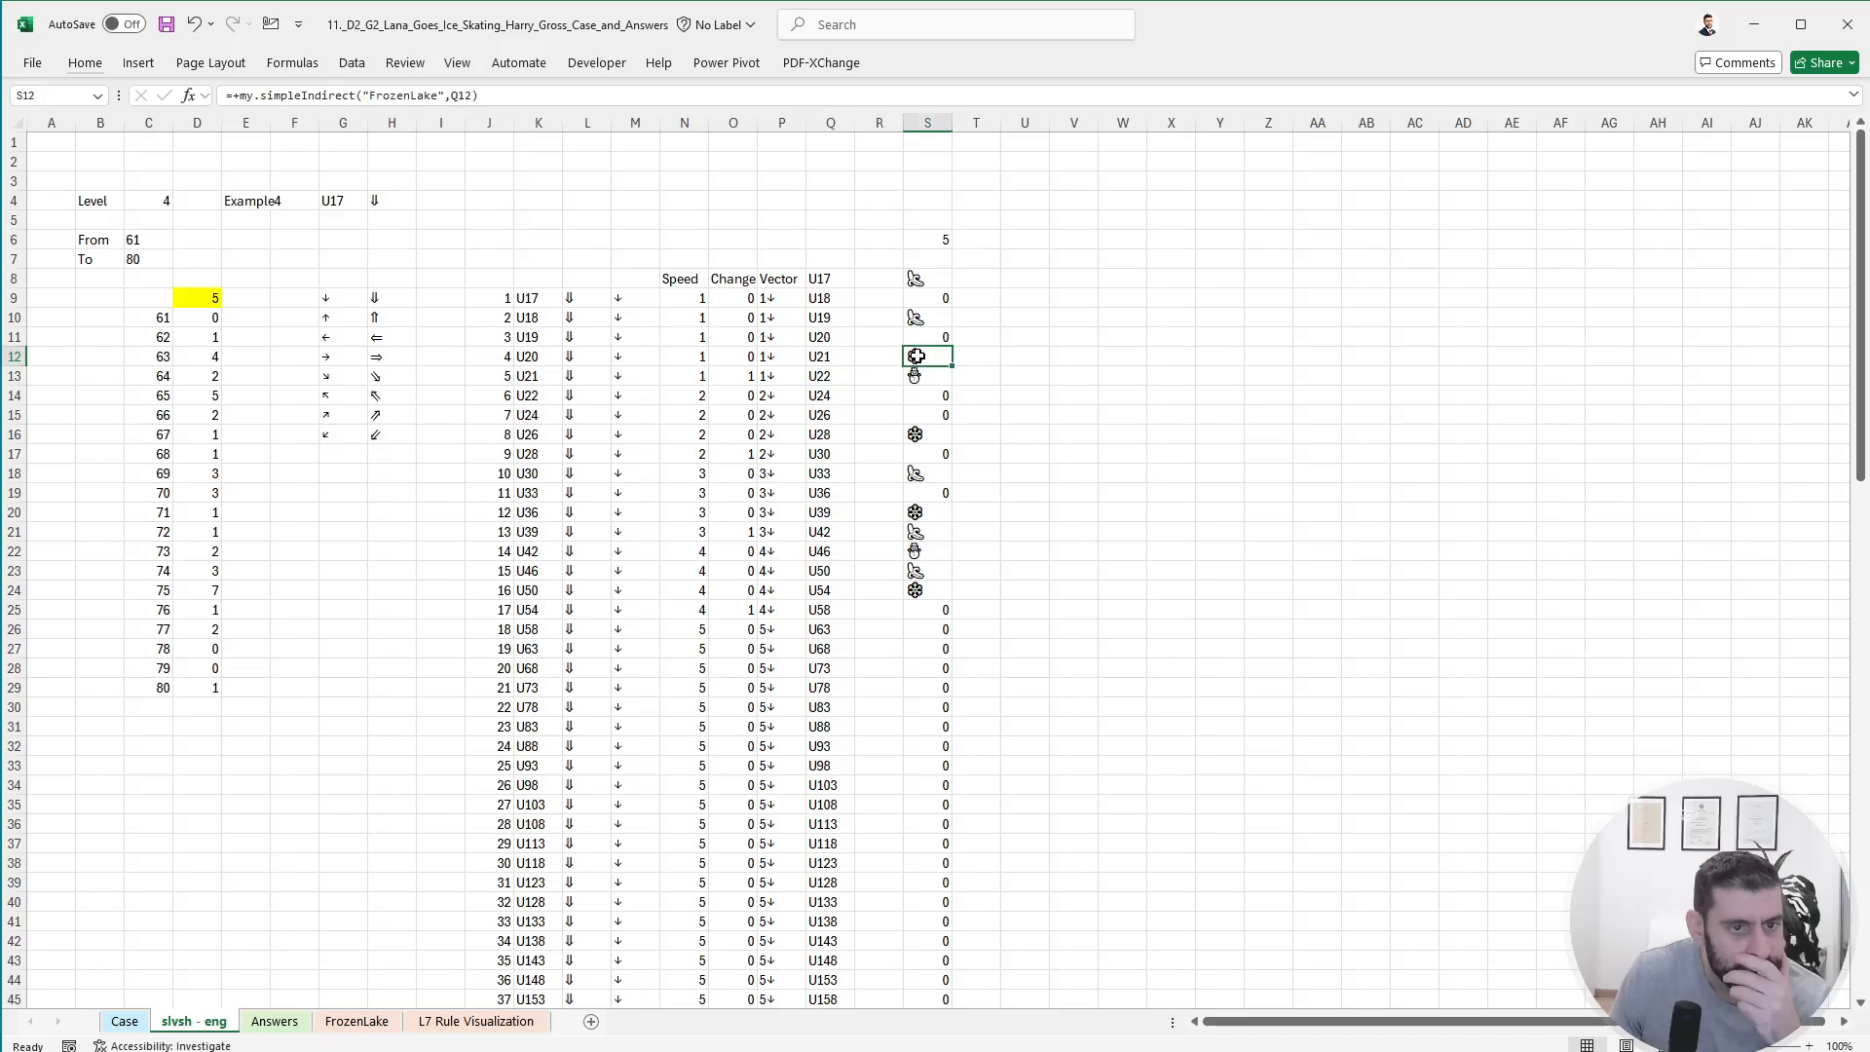
click(672, 378)
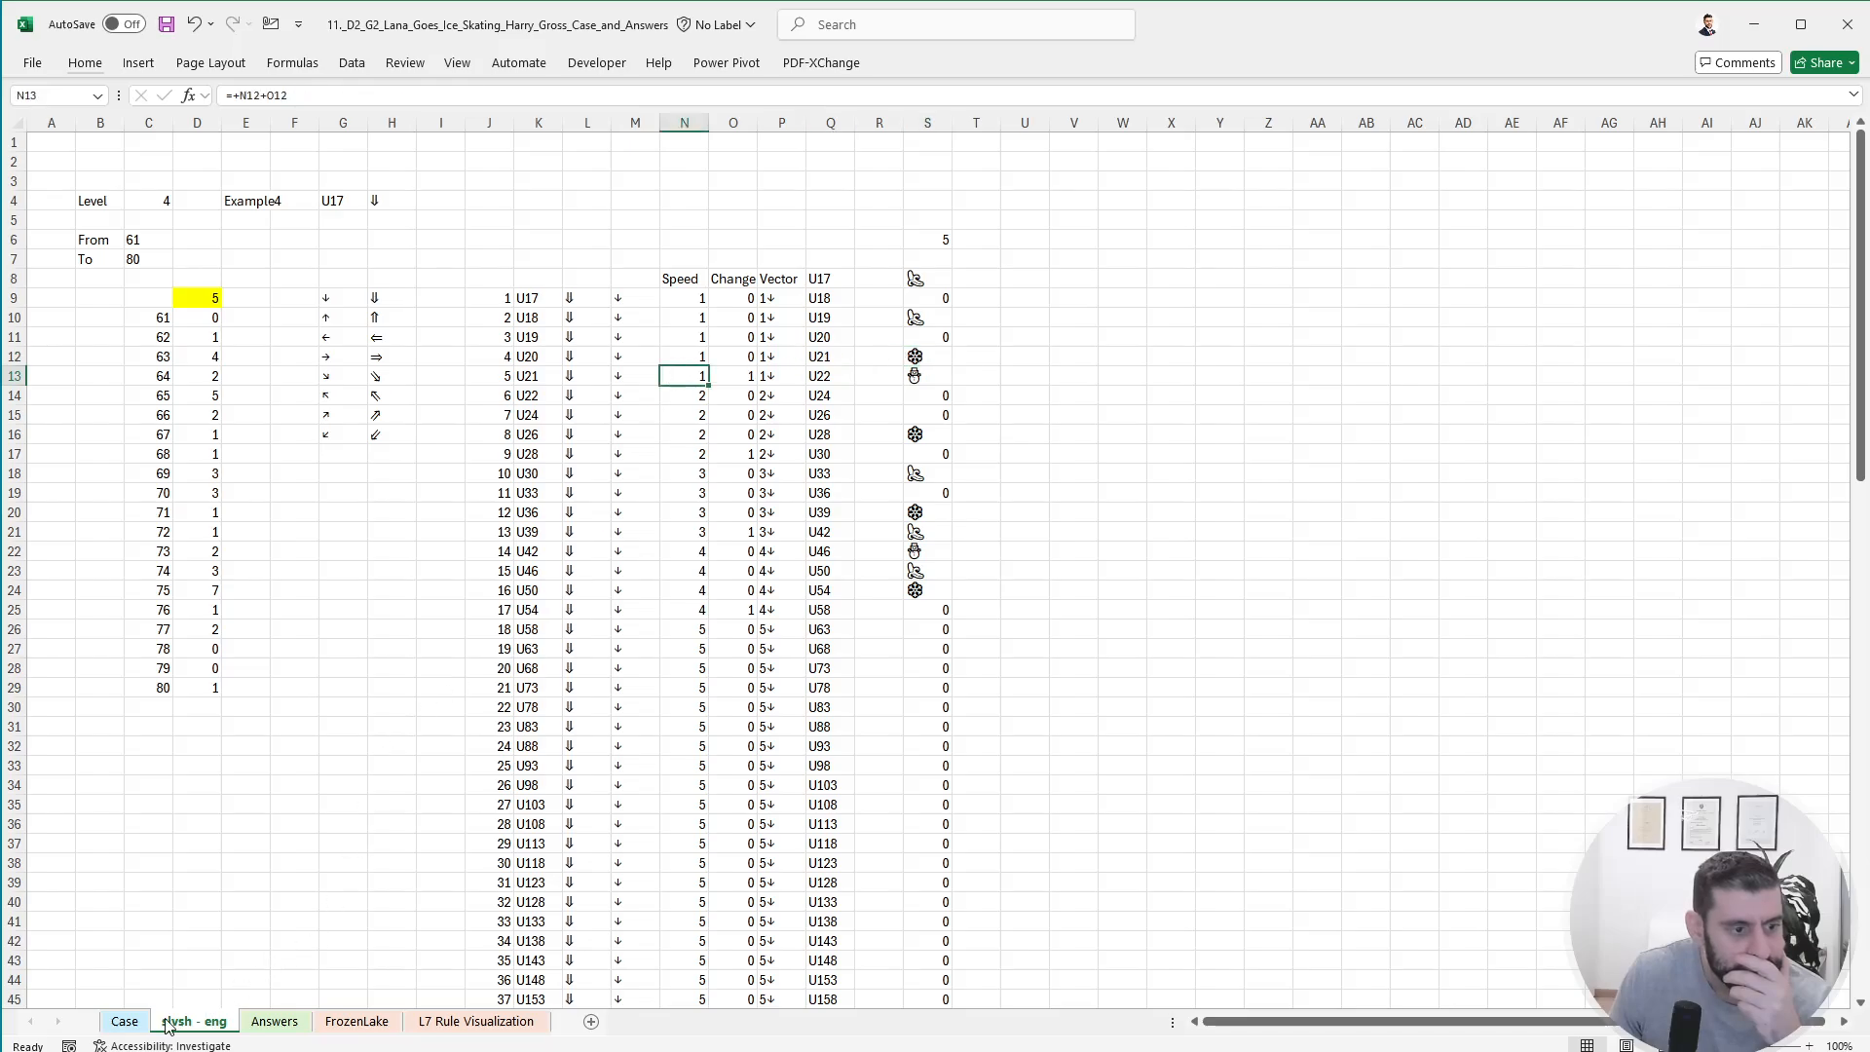
click(124, 1022)
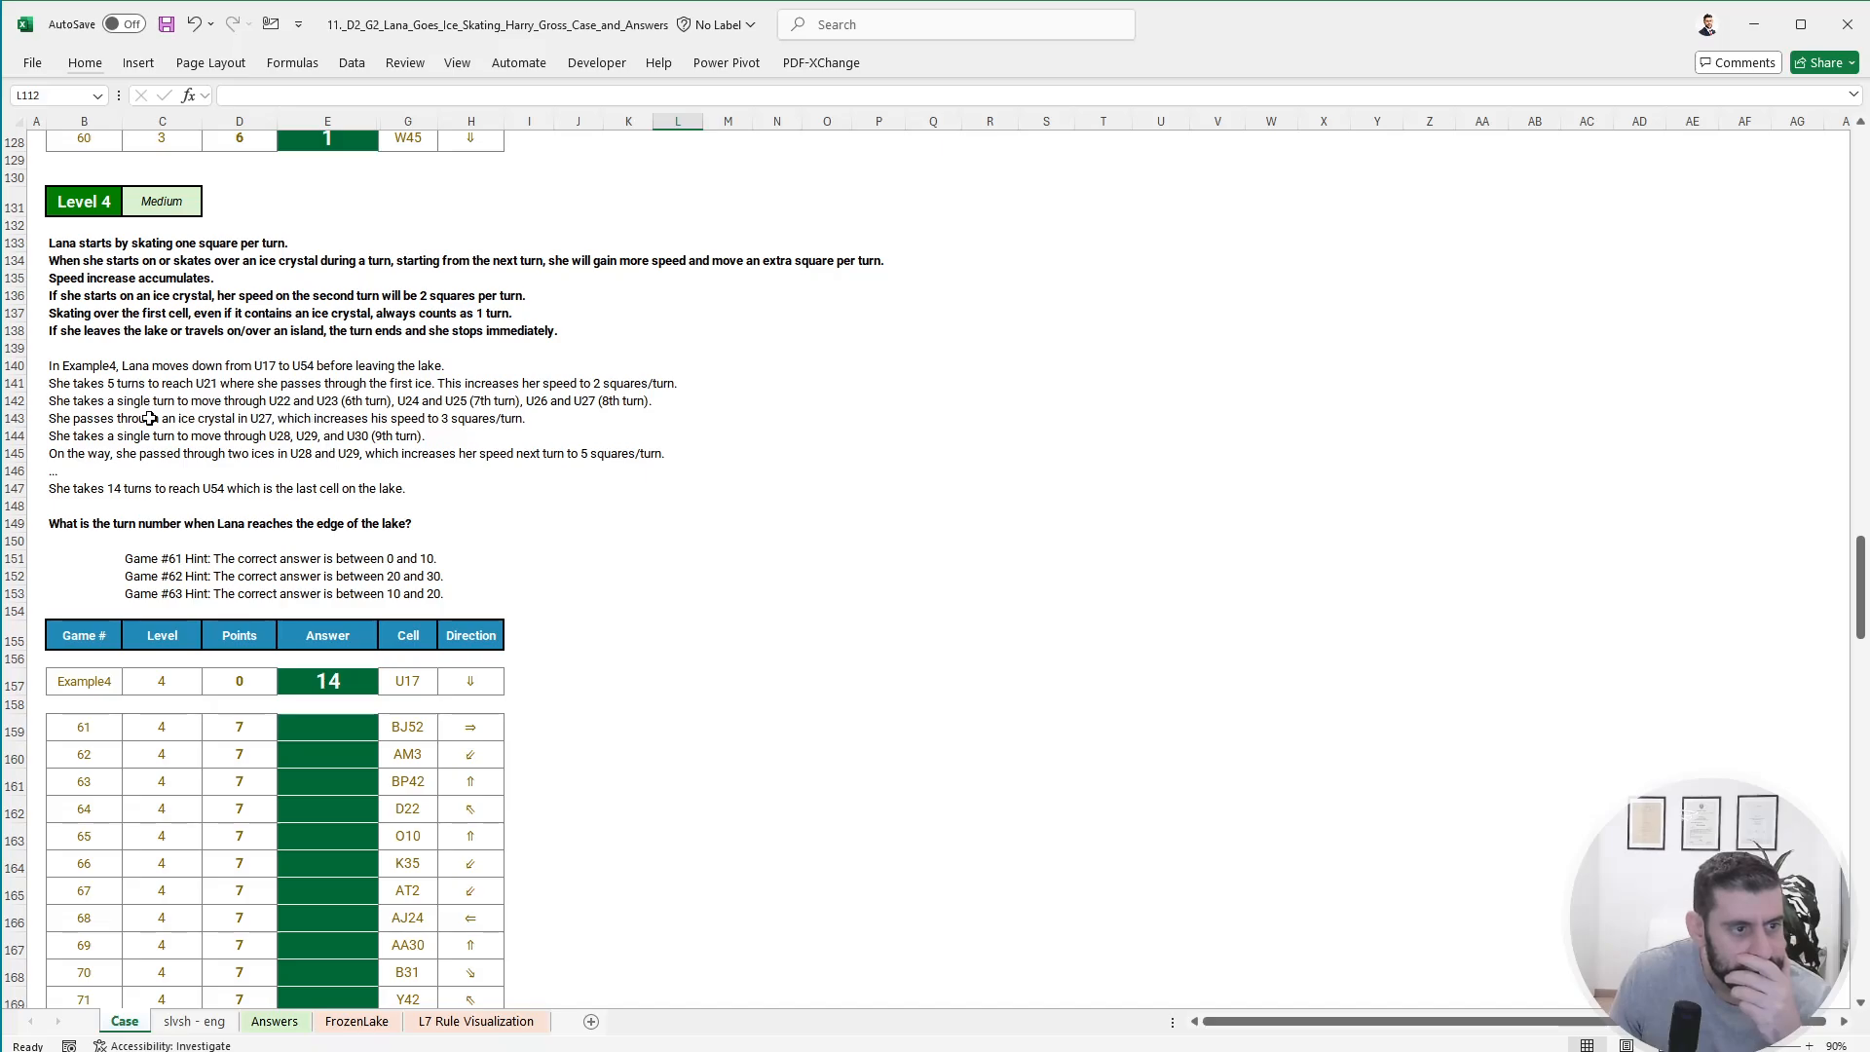
click(221, 1023)
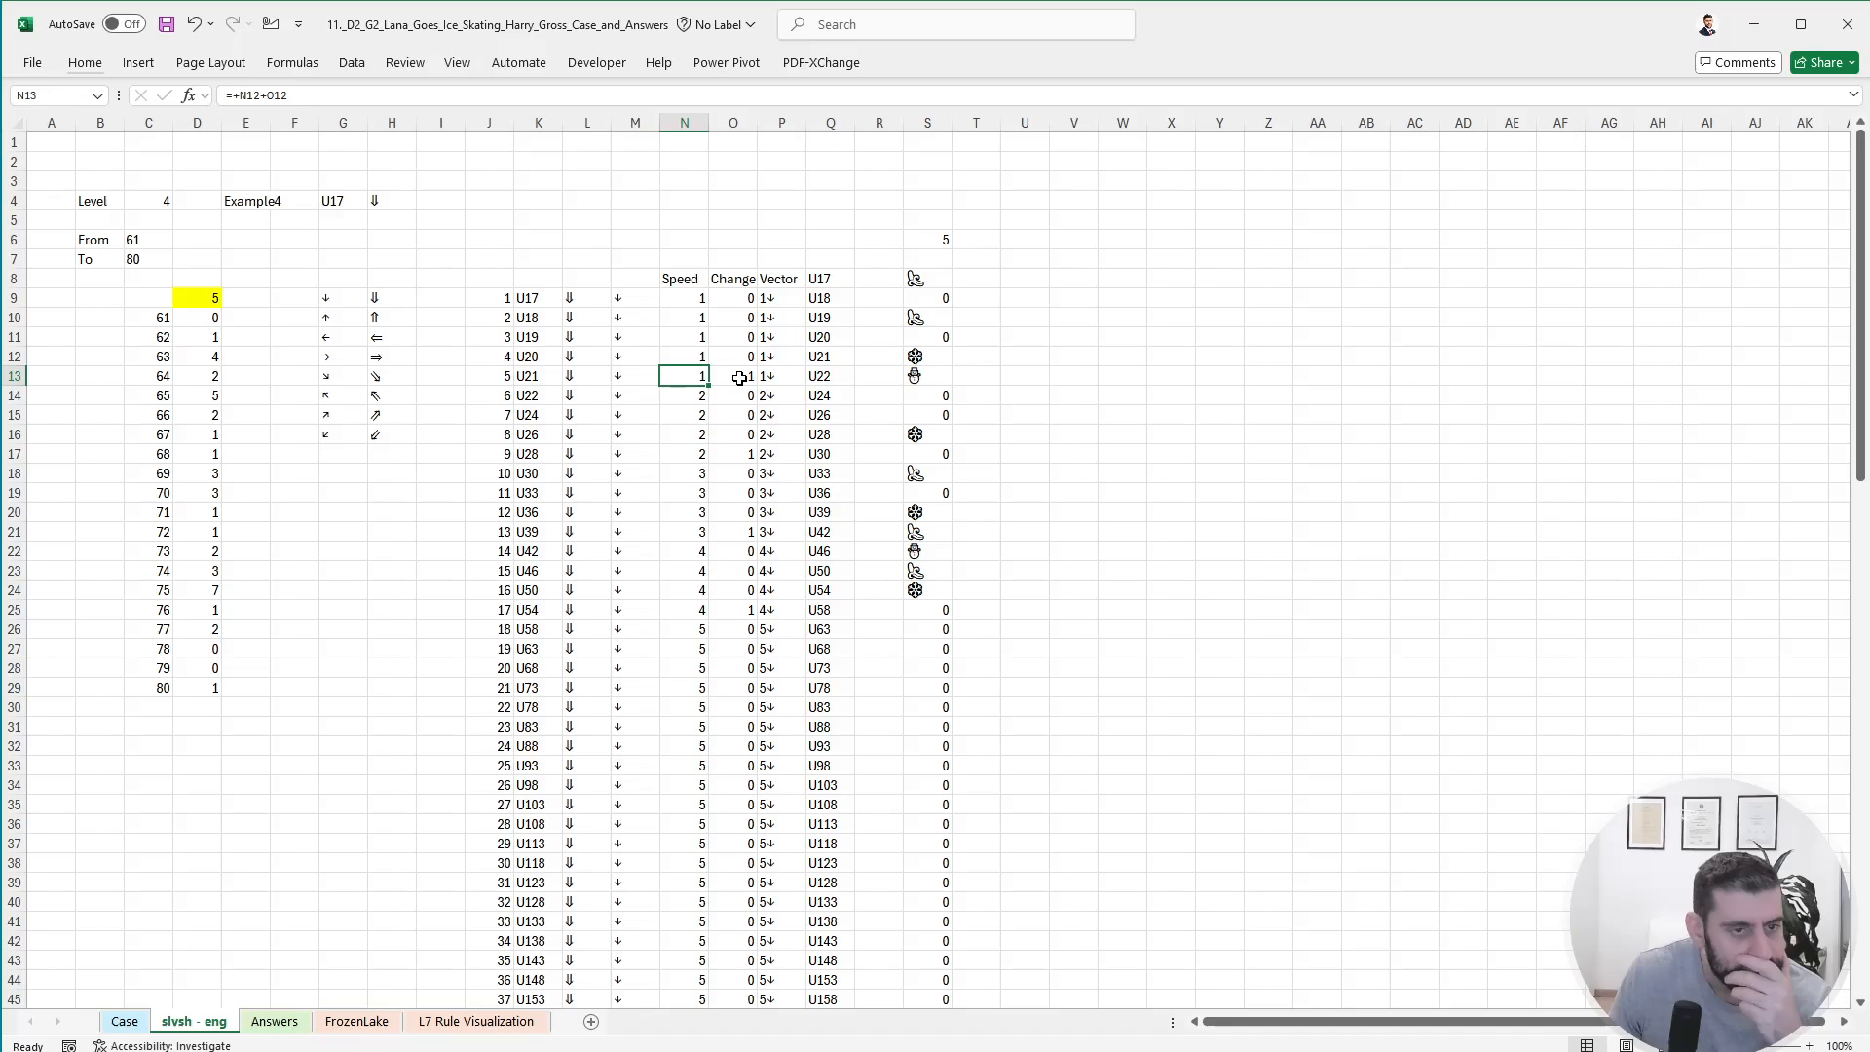
- Inspect the Change formula in O9 and the ice check it performs on S8
click(733, 298)
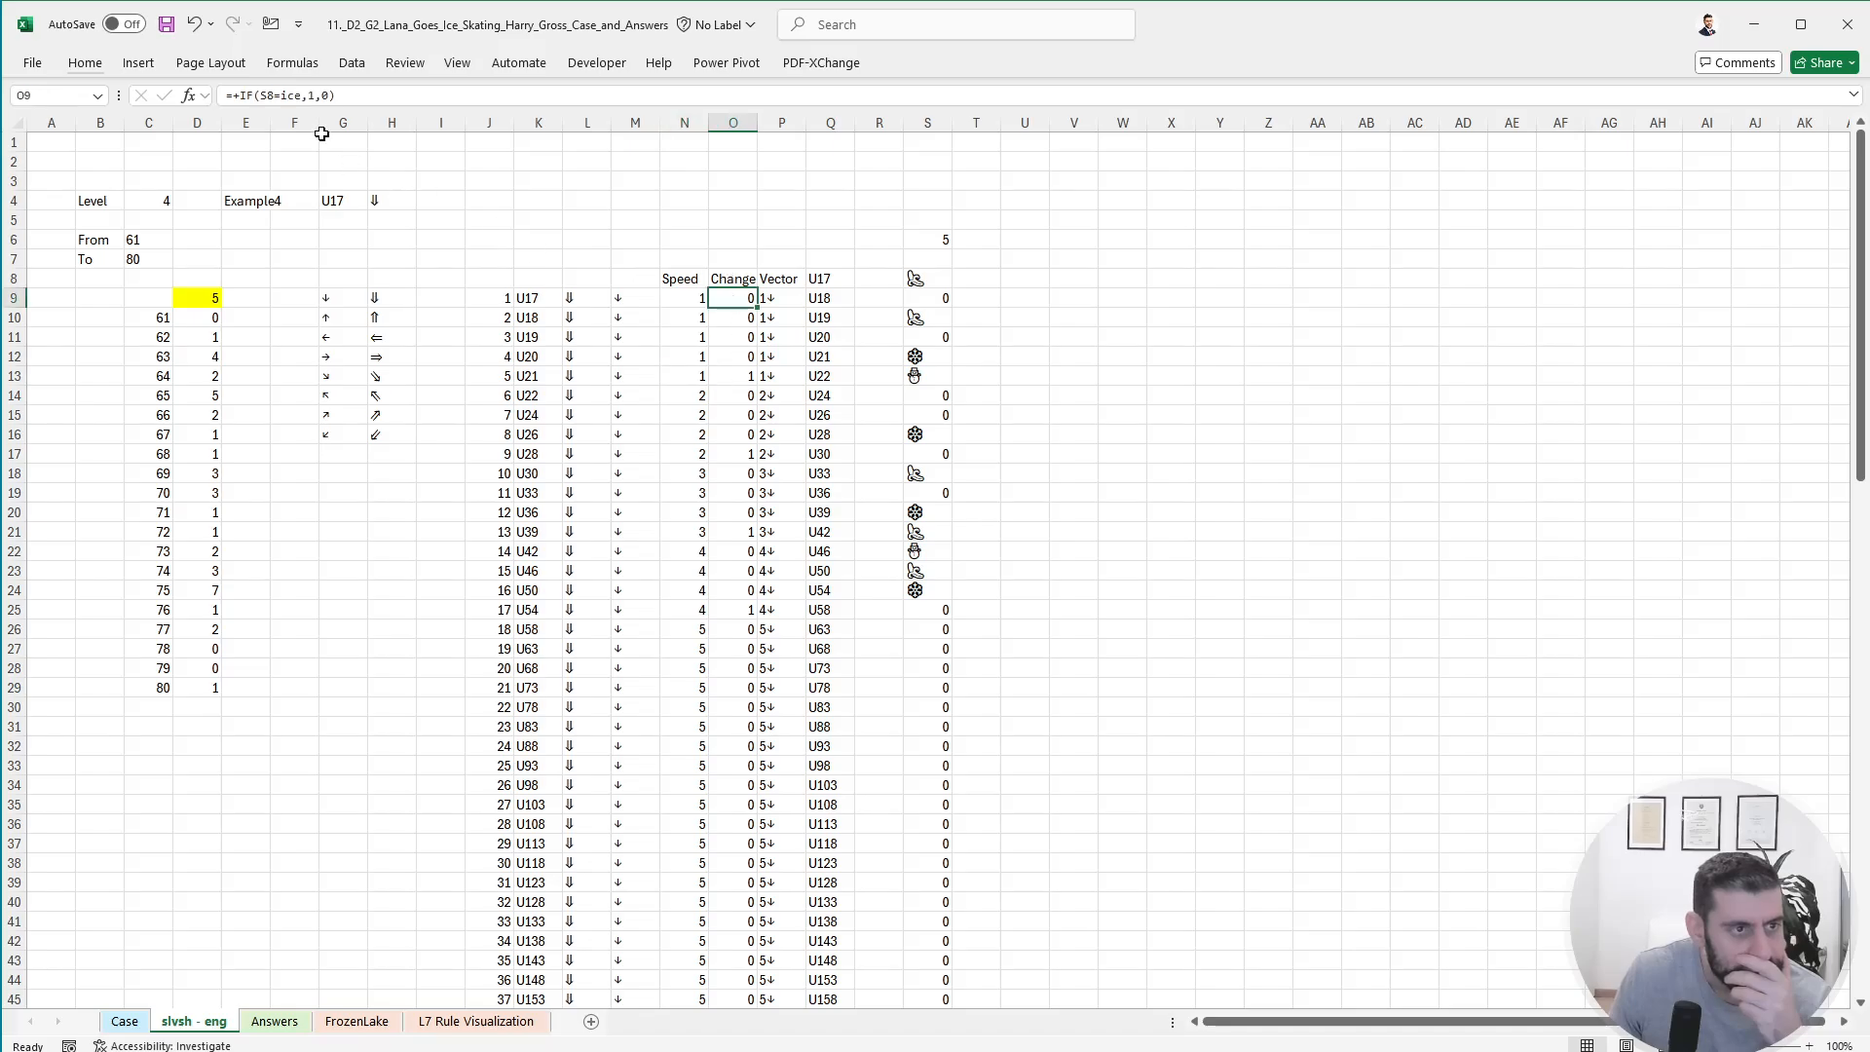
click(312, 95)
text(1)
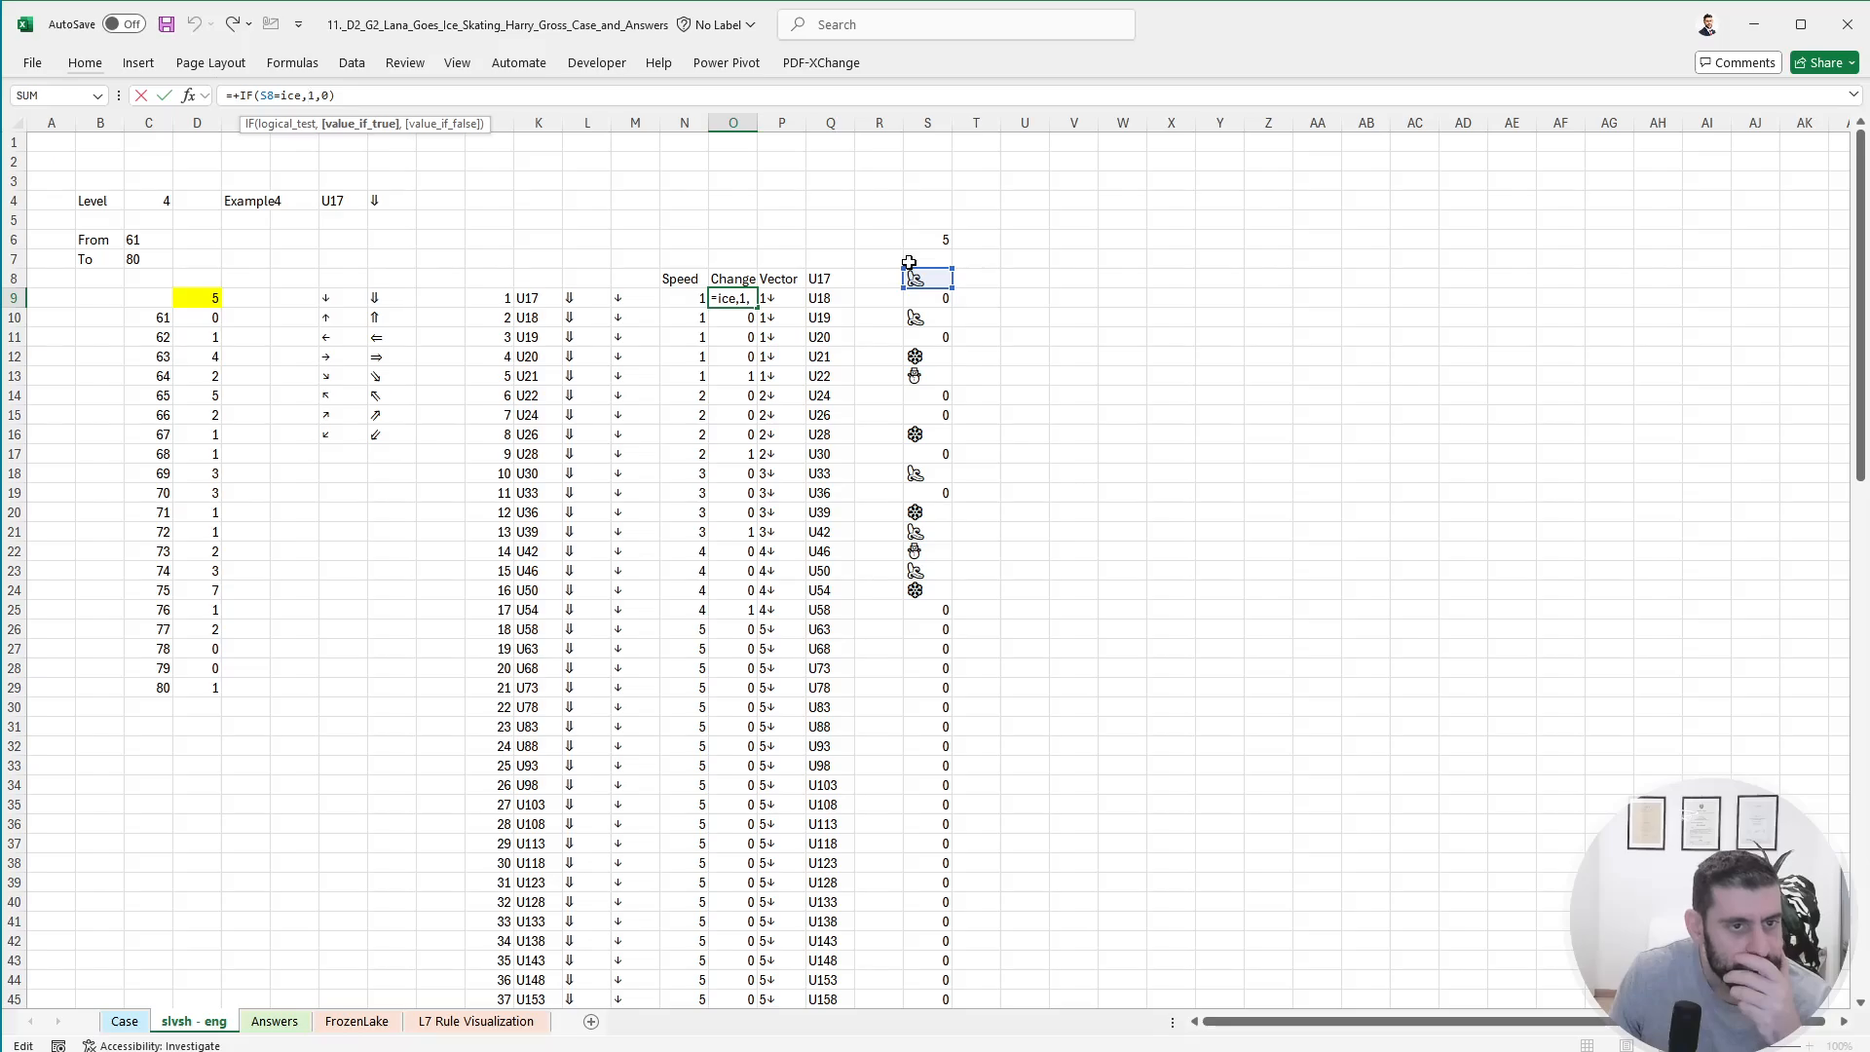
key(Return)
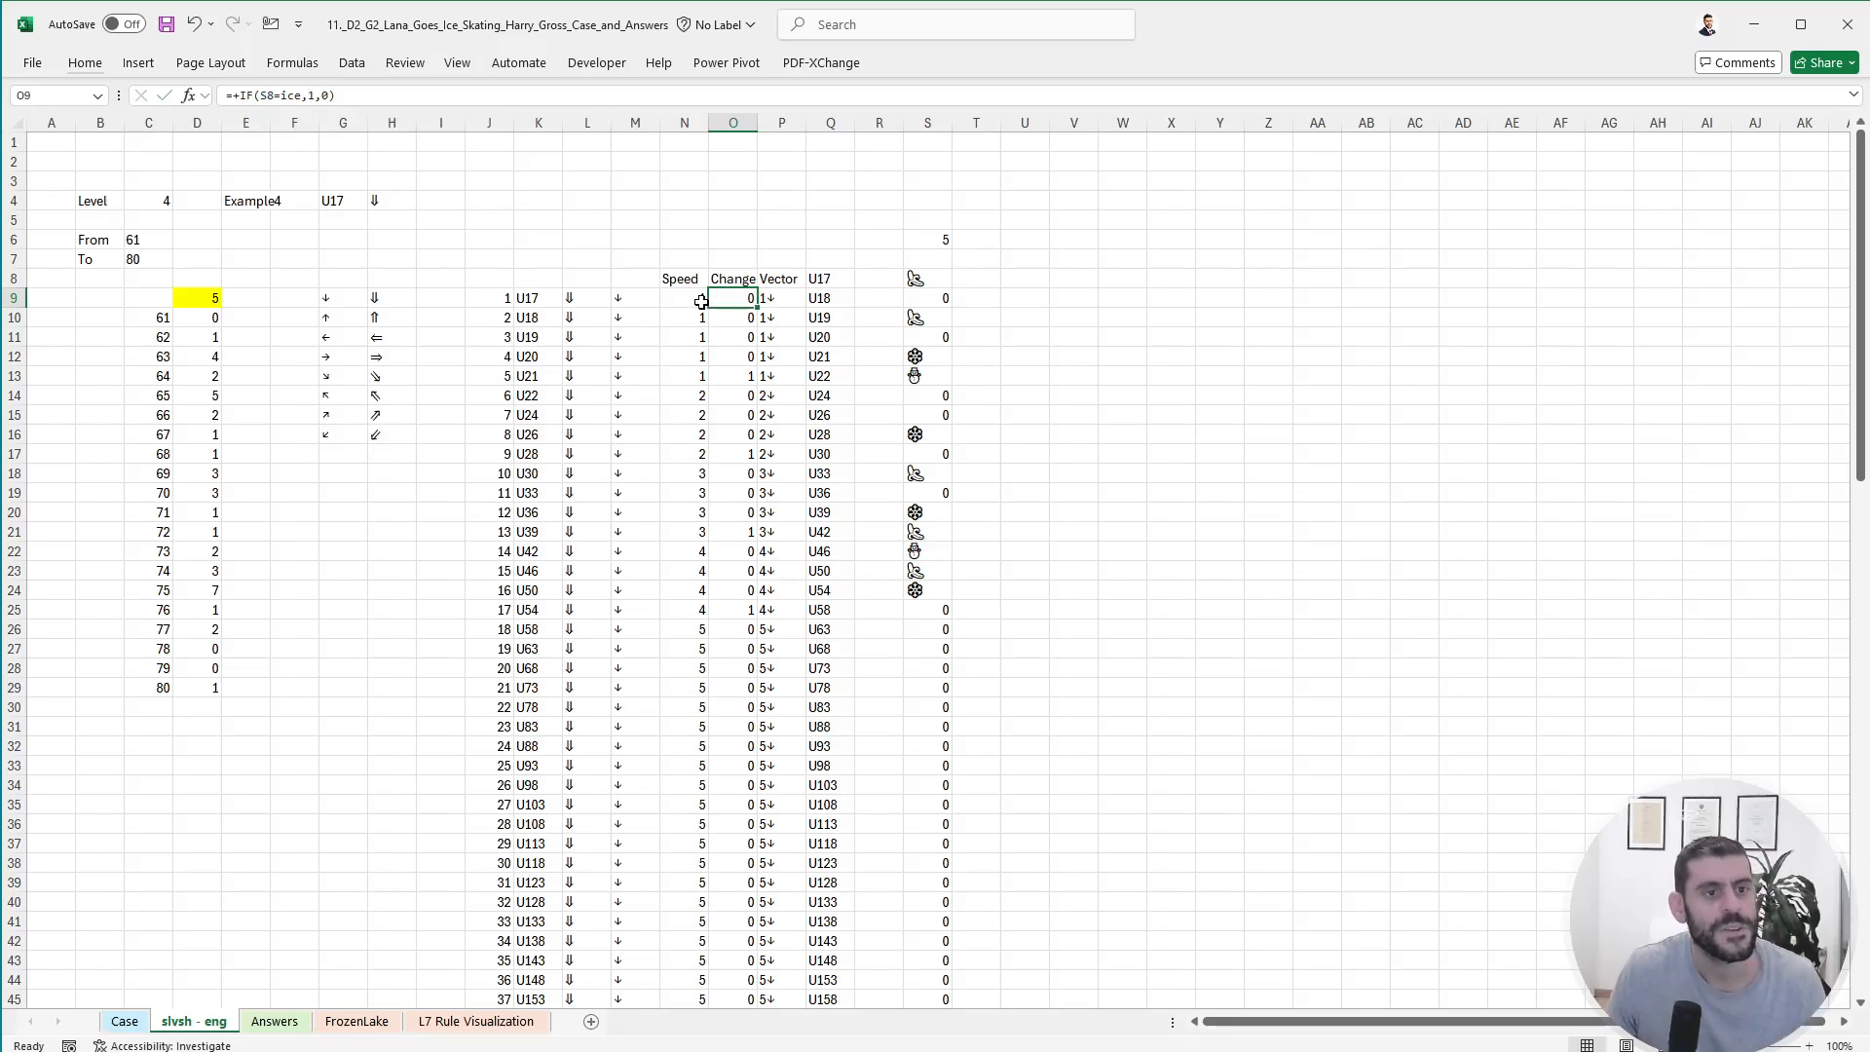
- Insert a new column before Vector and head it "Sp end" in P8
click(779, 298)
key(ctrl+space)
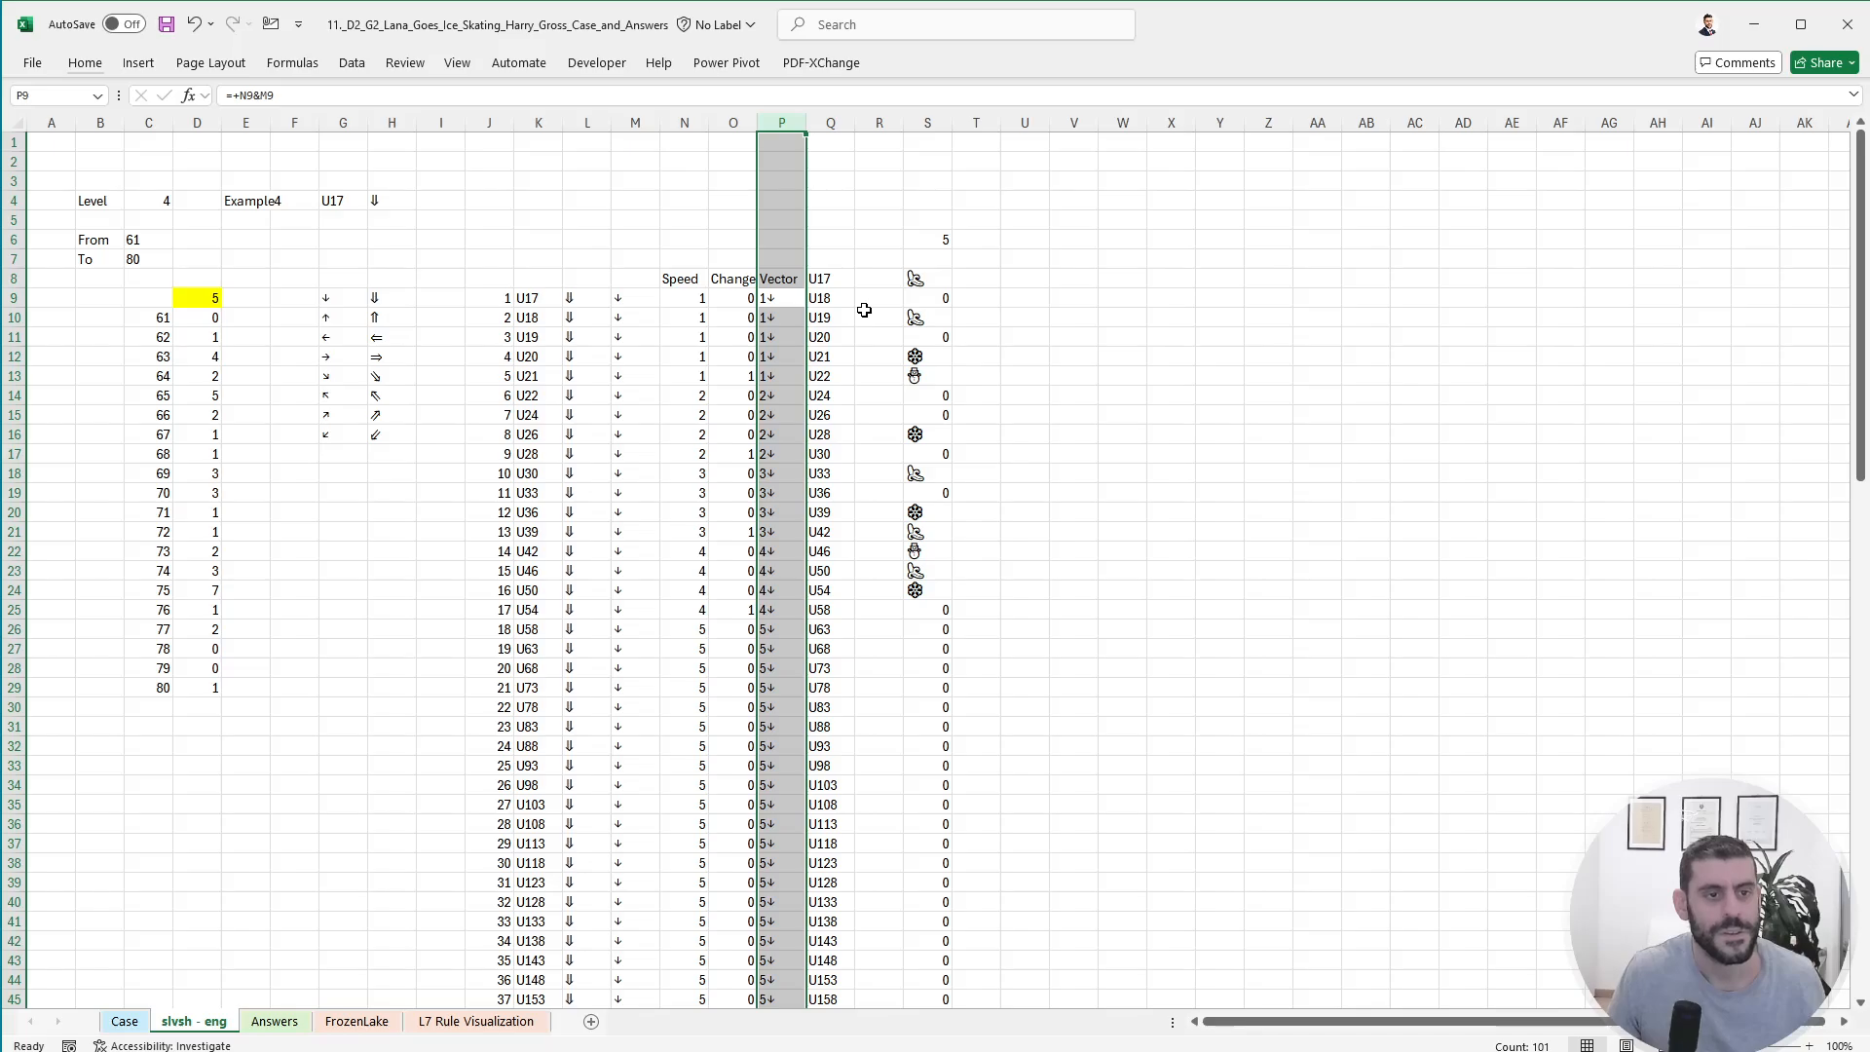
key(ctrl+shift+equal)
key(Up)
text(Ep)
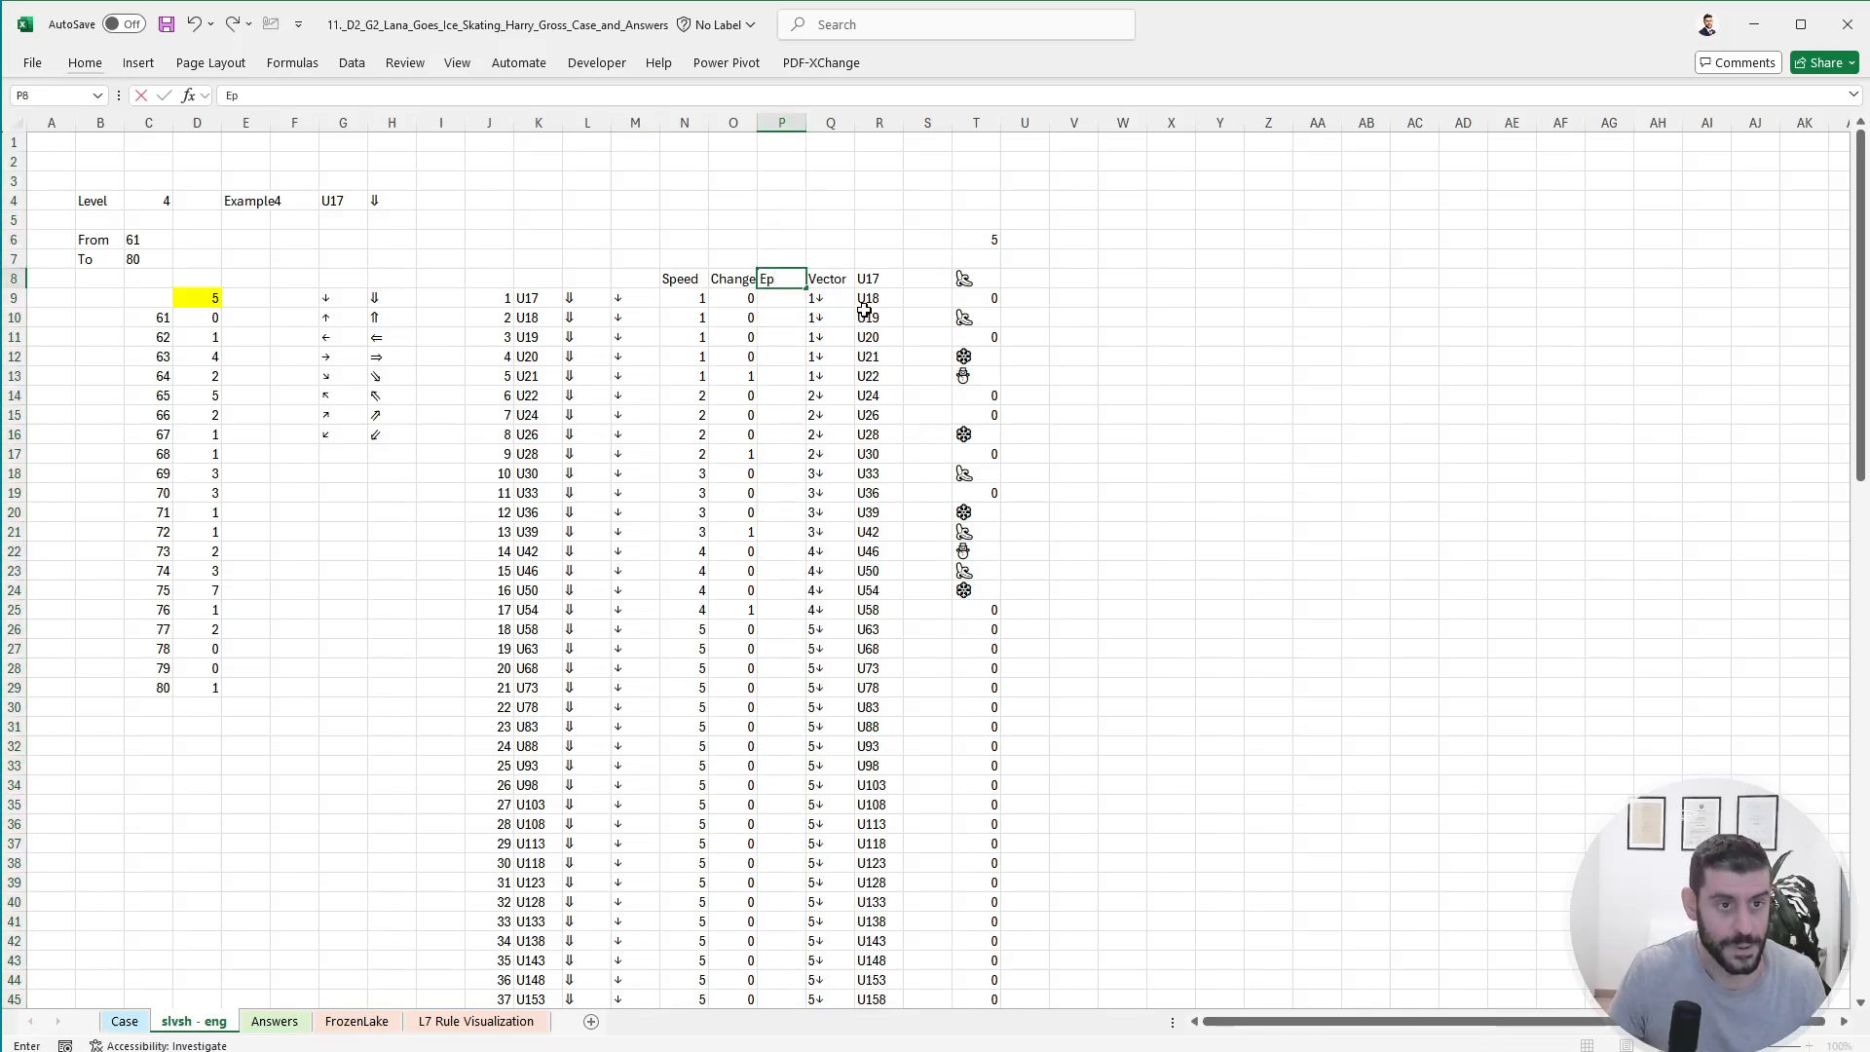
key(BackSpace)
key(BackSpace)
key(BackSpace)
text(Sp end)
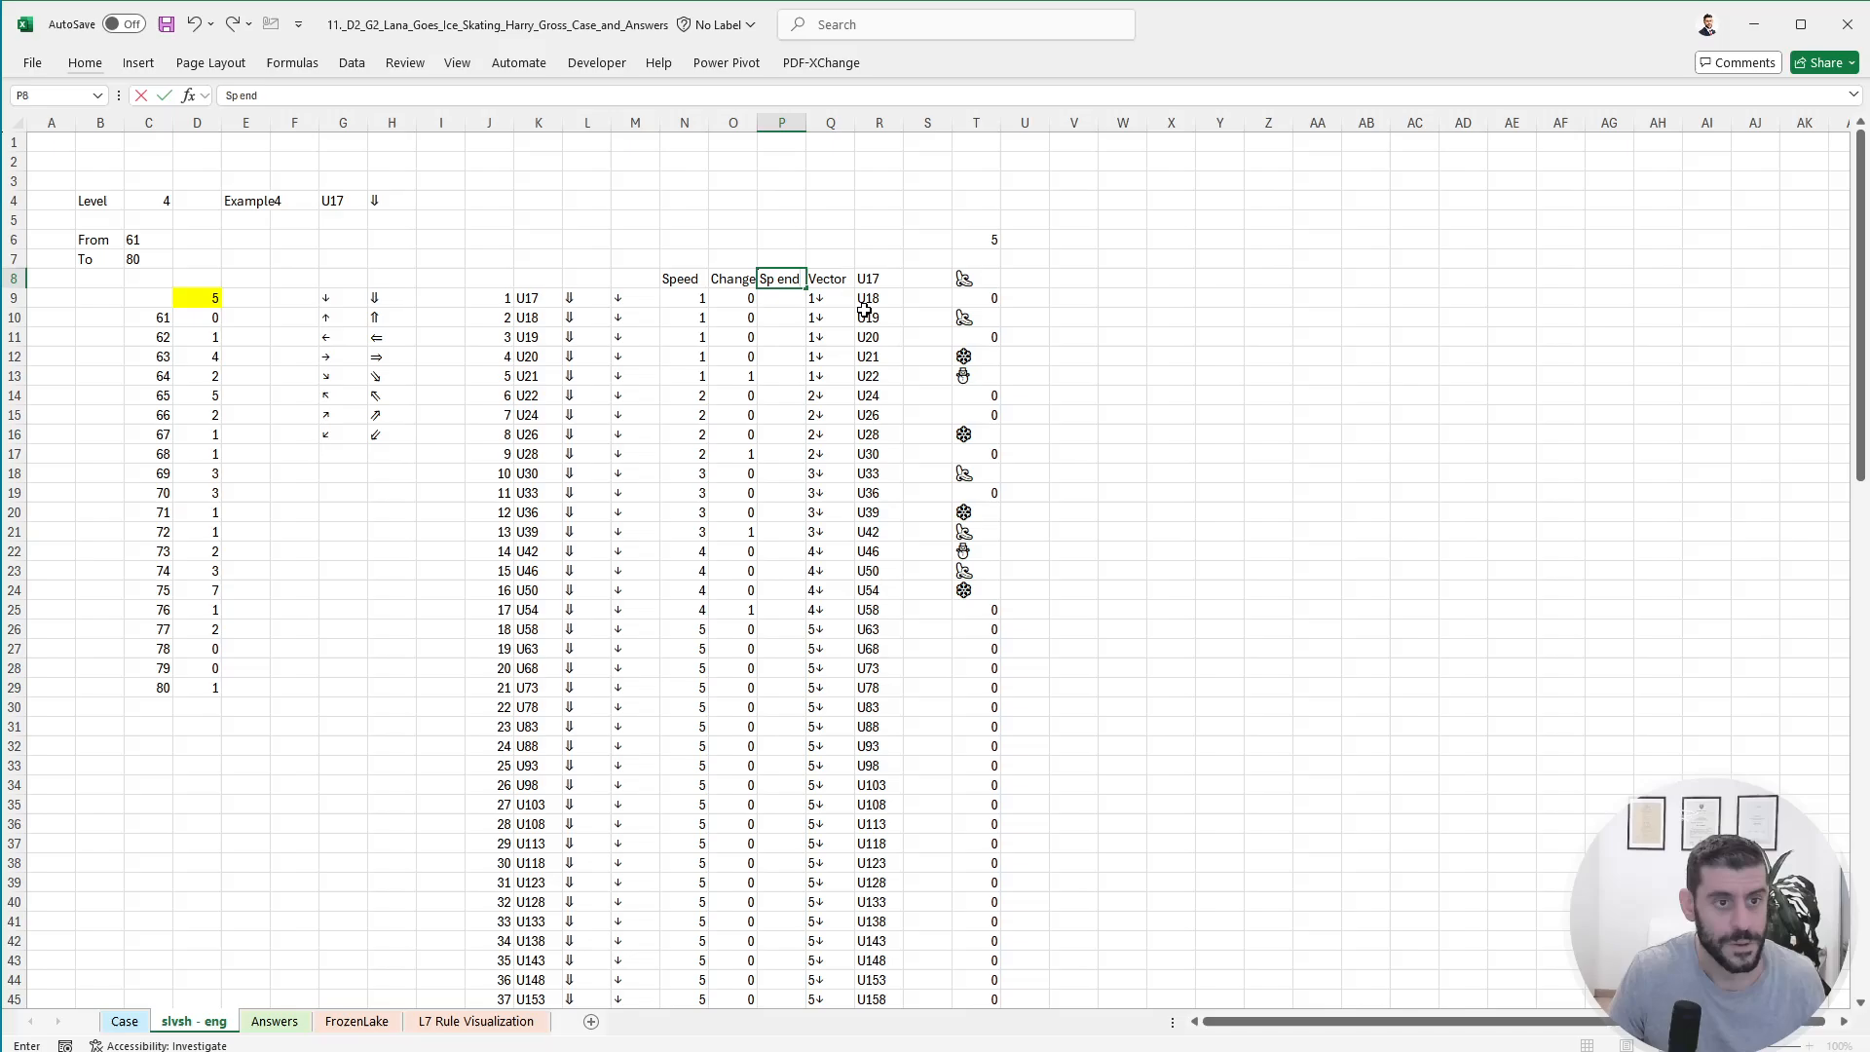
key(Return)
- Enter +N9+O9 in P9 to add the Change to the turn's starting Speed
text(+)
key(Left)
key(Left)
text(+)
key(Left)
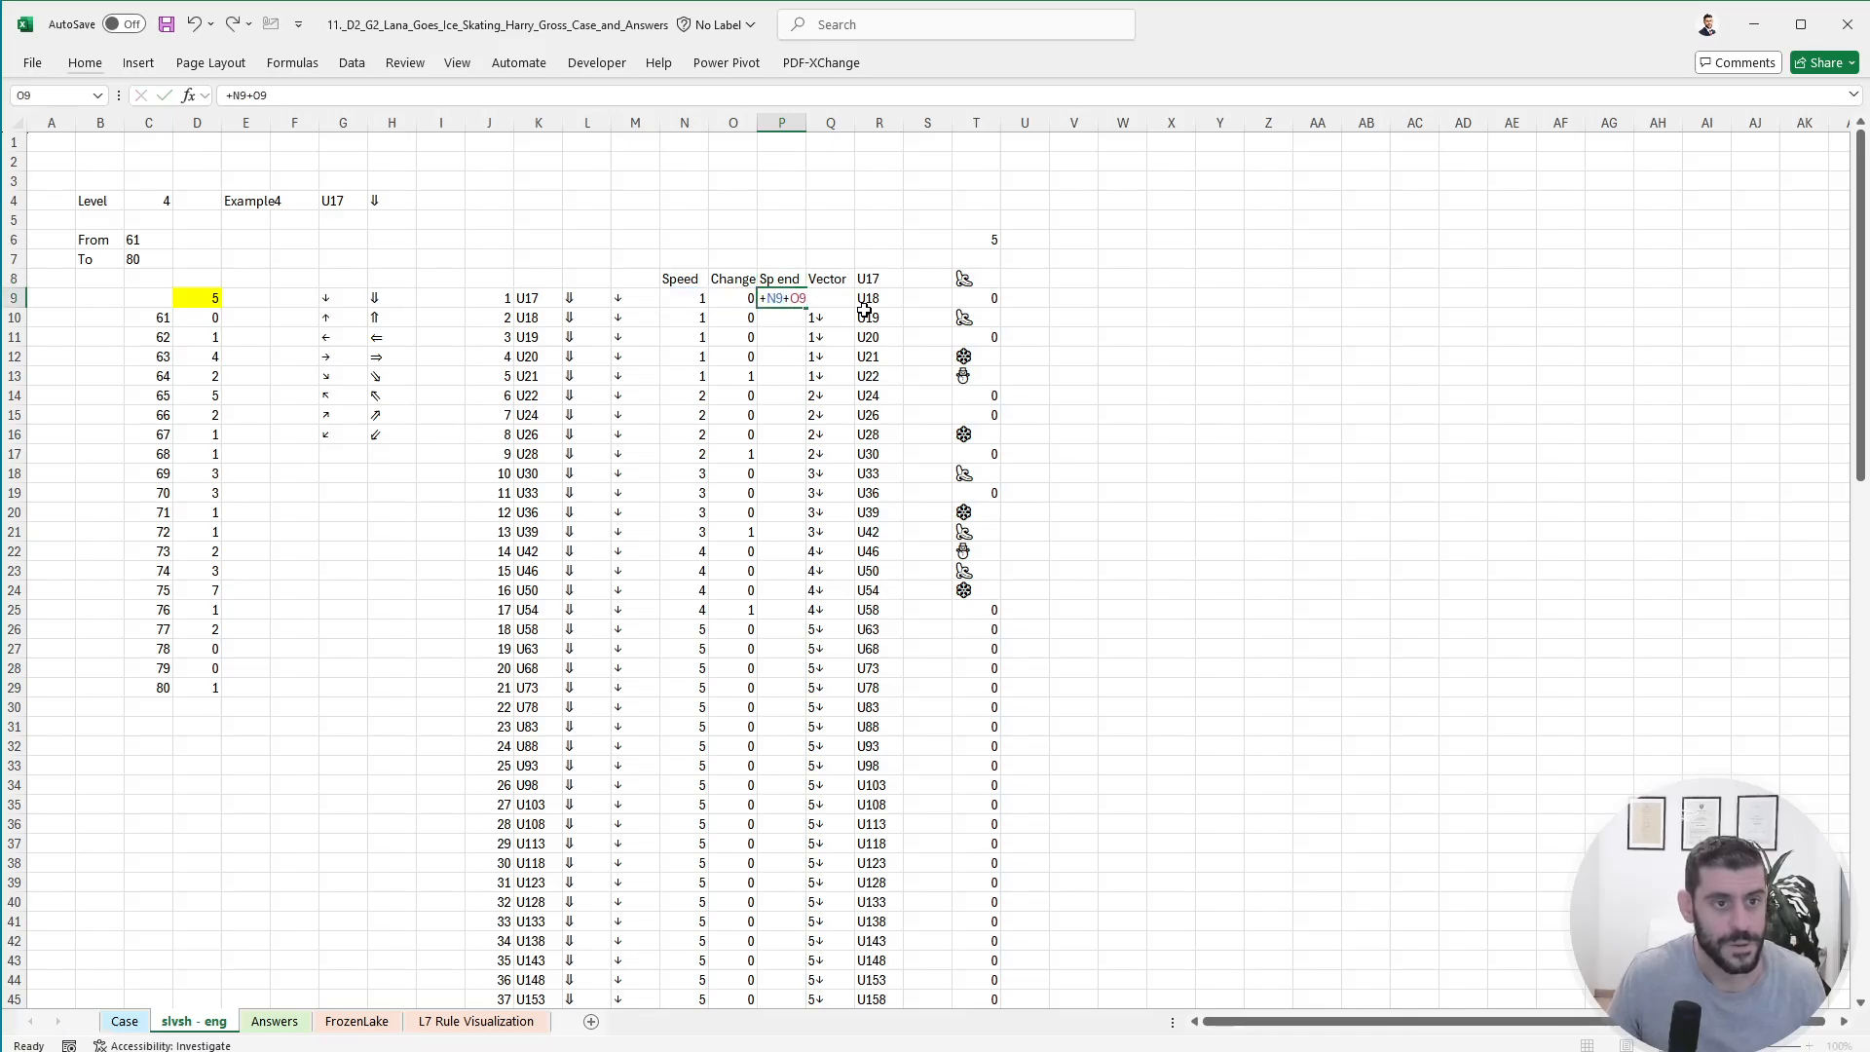
key(Return)
- Set the second turn's Speed in N10 to the previous turn's end speed with +P9
key(Left)
key(Left)
text(+)
key(Up)
key(Right)
key(Right)
key(Return)
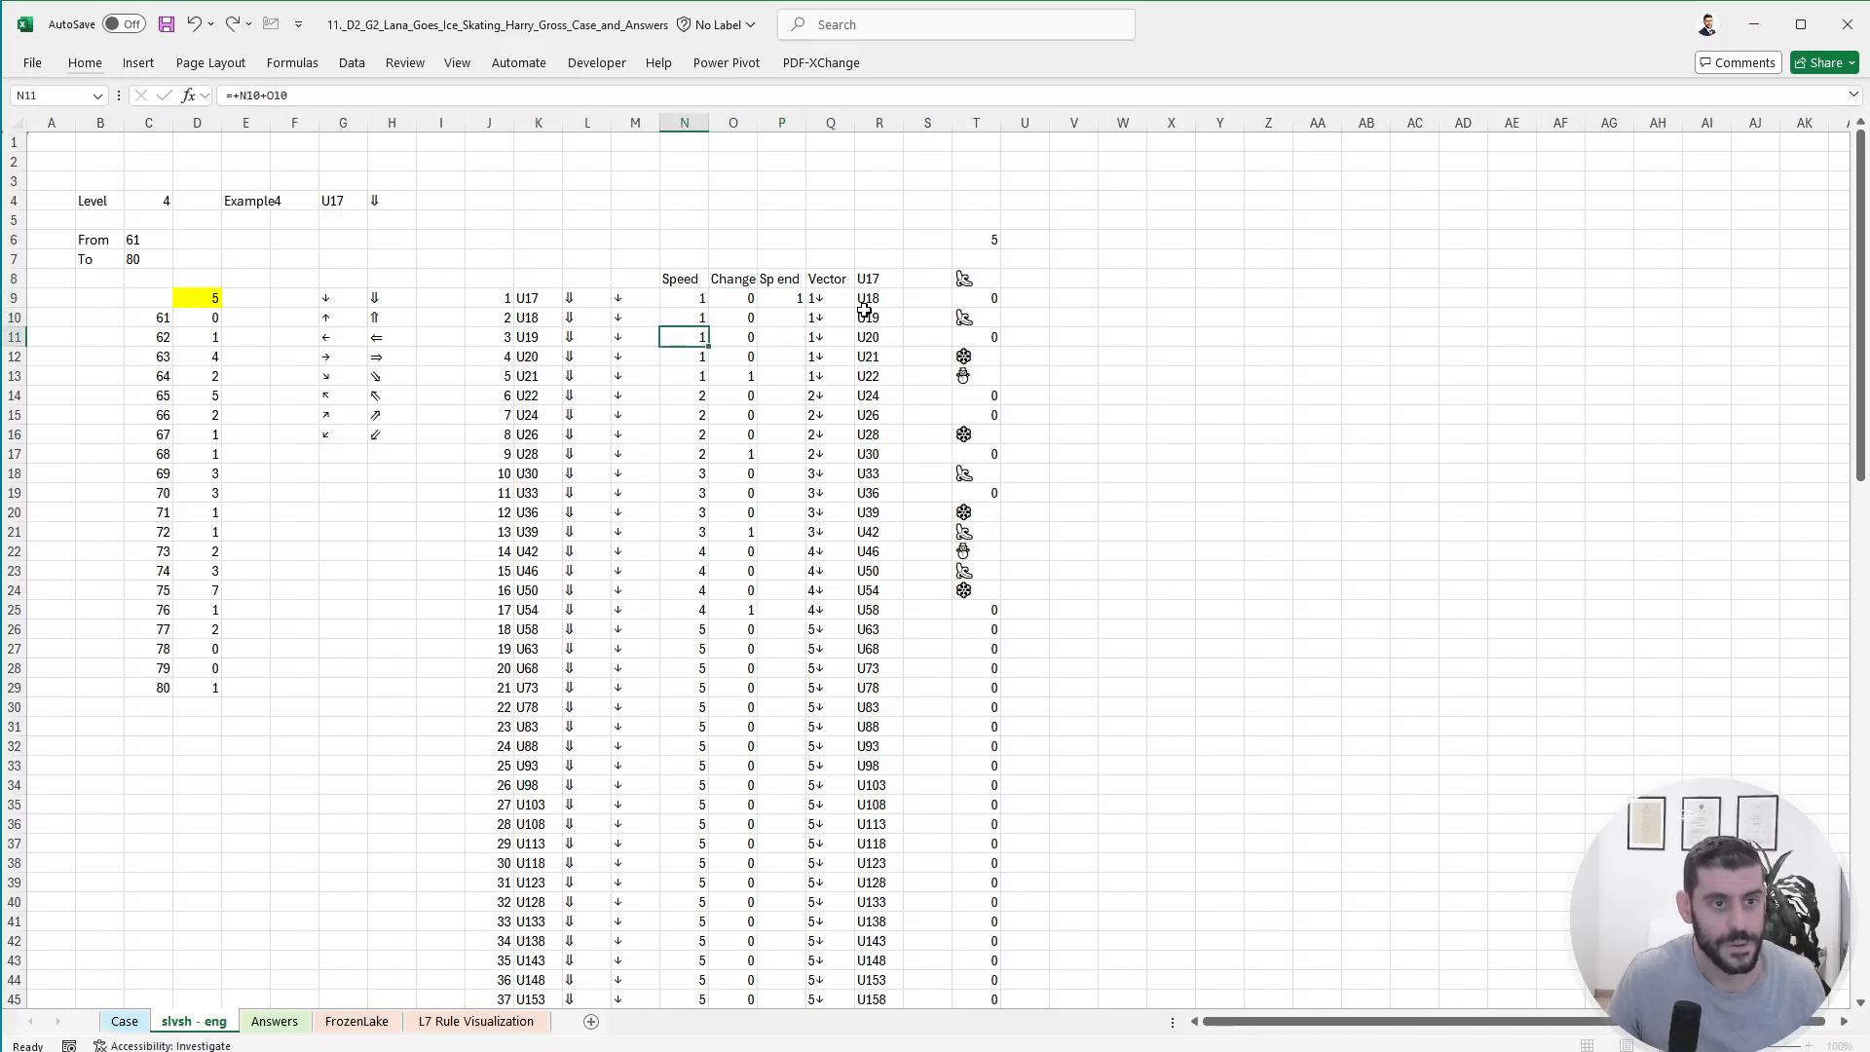
- Copy the Sp end formula from P9 down column P to the last numbered step
key(Up)
key(Right)
key(Right)
key(Up)
key(ctrl+c)
key(Left)
key(ctrl+Down)
key(Right)
key(ctrl+shift+Up)
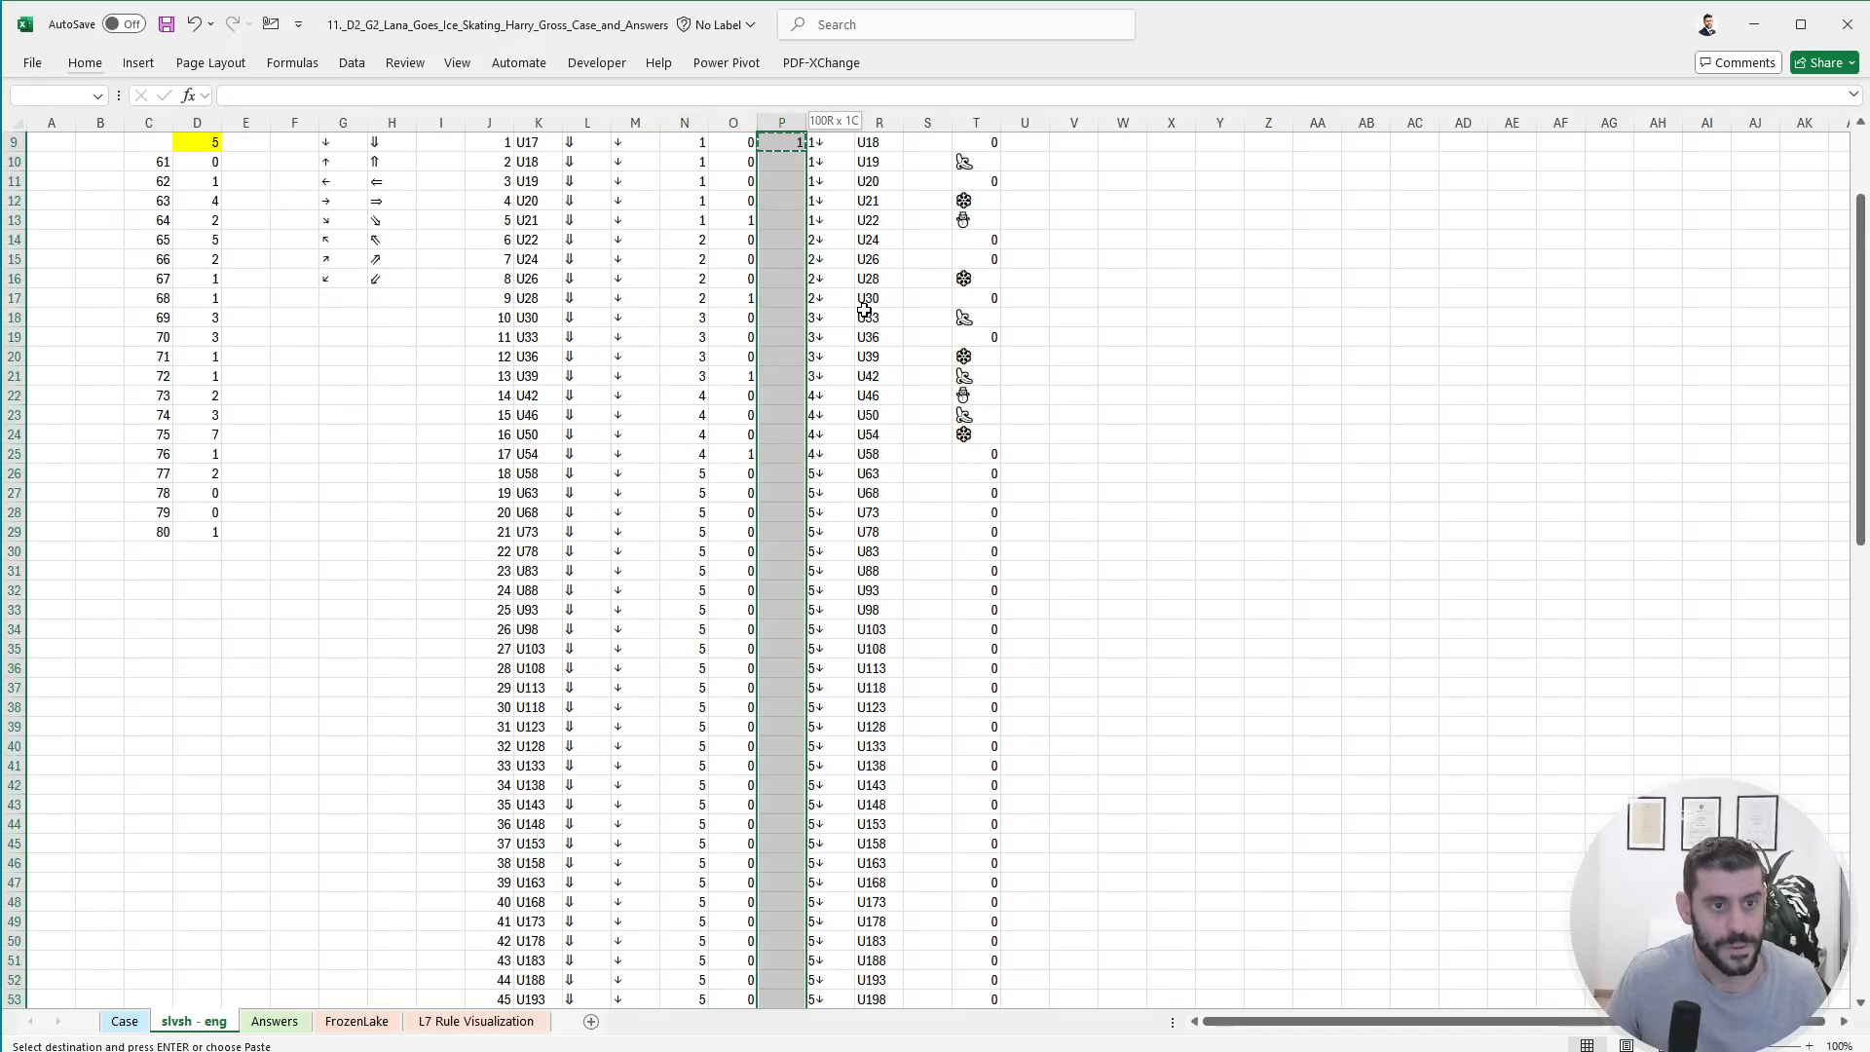
key(ctrl+v)
key(ctrl+Up)
key(ctrl+Up)
key(Escape)
- Re-enter +P9 in N10 and copy it down the rest of the Speed column
key(Down)
key(Down)
key(Down)
key(Left)
key(Left)
key(Down)
key(Down)
key(Down)
key(Down)
key(Down)
key(Down)
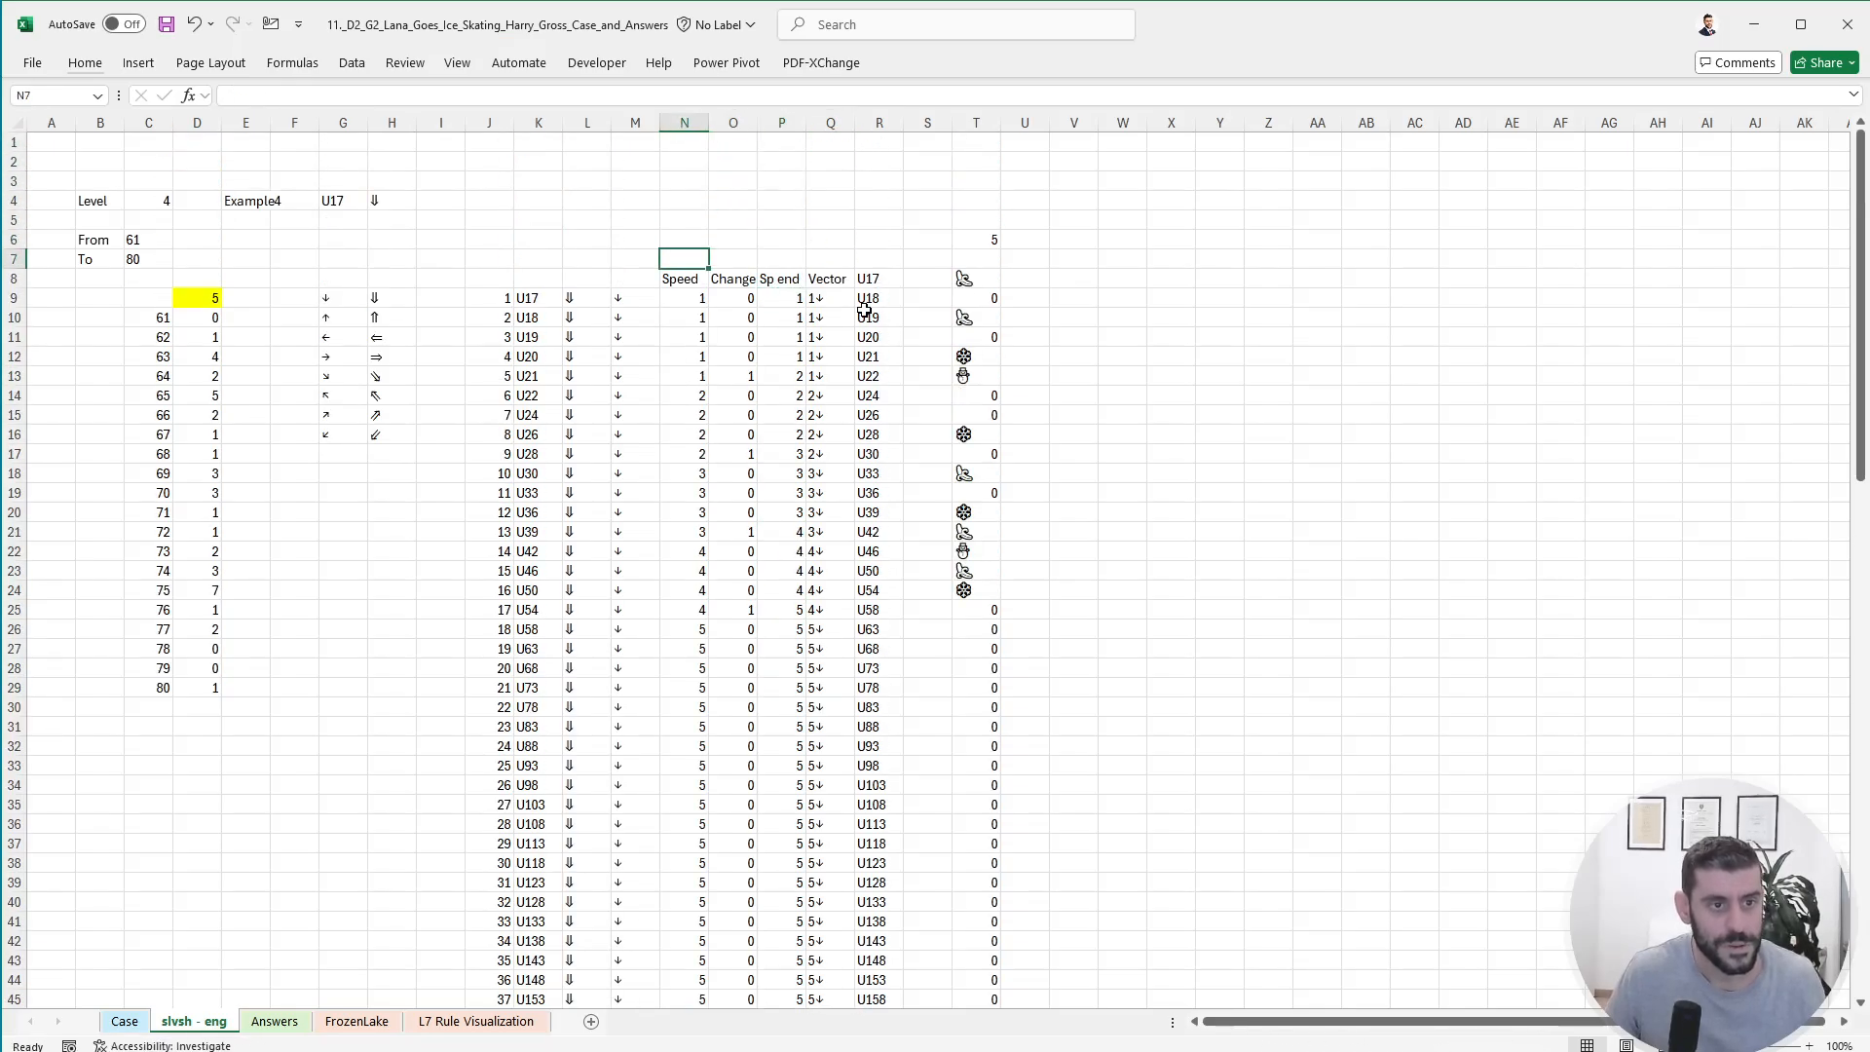
text(+)
key(Up)
key(Right)
key(Right)
key(Return)
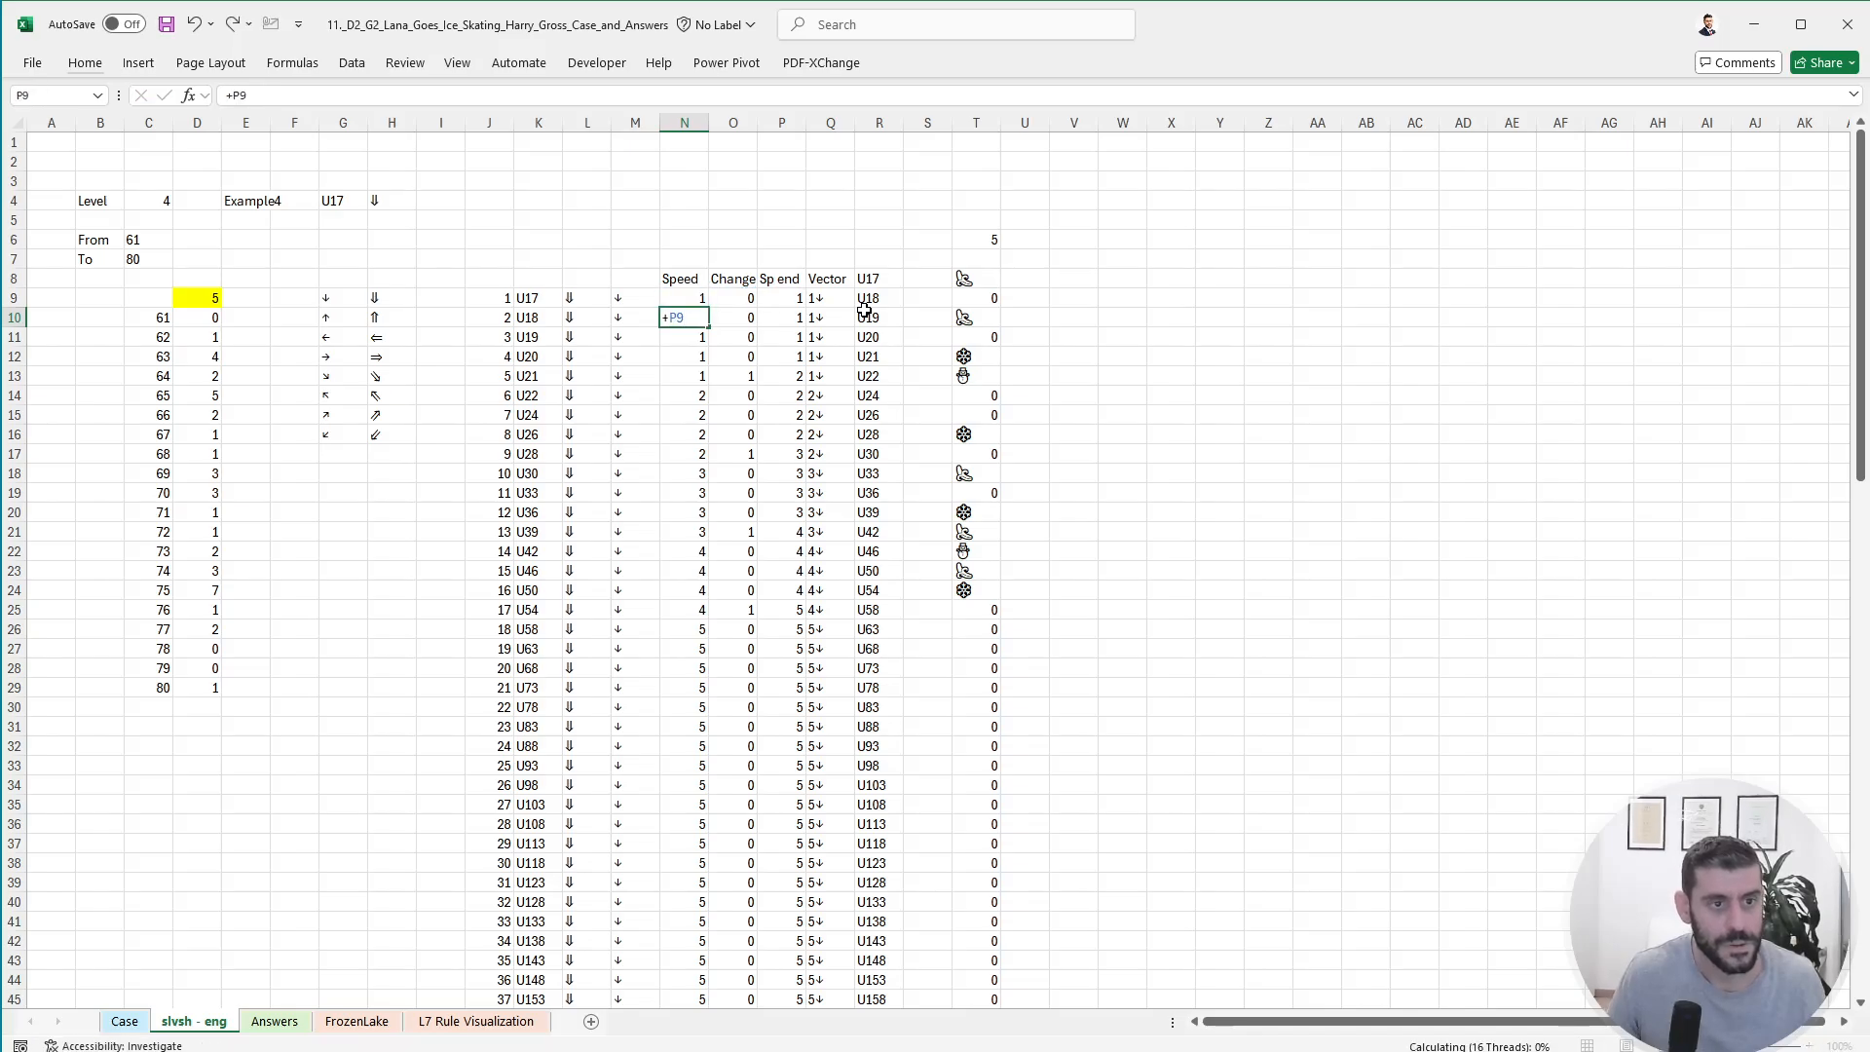
key(Up)
key(ctrl+c)
key(Down)
key(ctrl+shift+Down)
key(ctrl+v)
key(Escape)
key(Down)
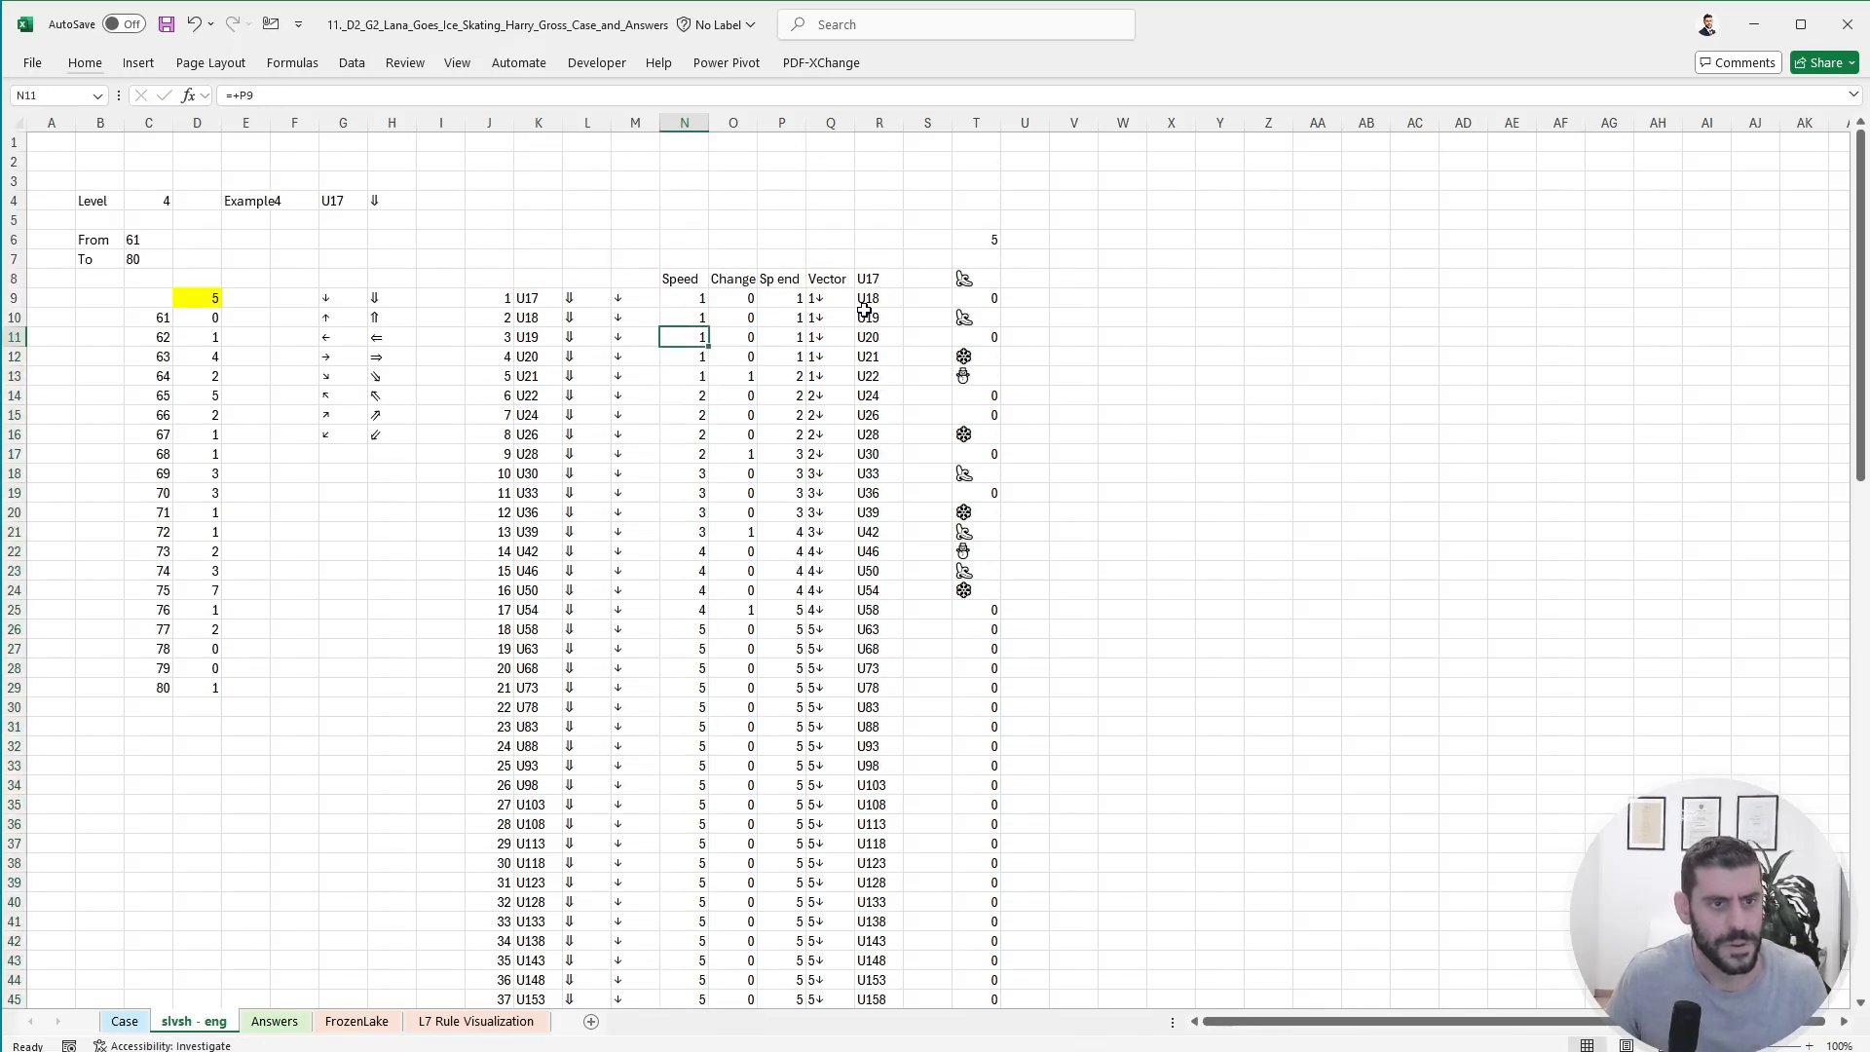
- Check the row 13 Vector and position formulas against the Level 4 speed rules on the Case sheet
key(Down)
key(Right)
key(Right)
key(Right)
key(Right)
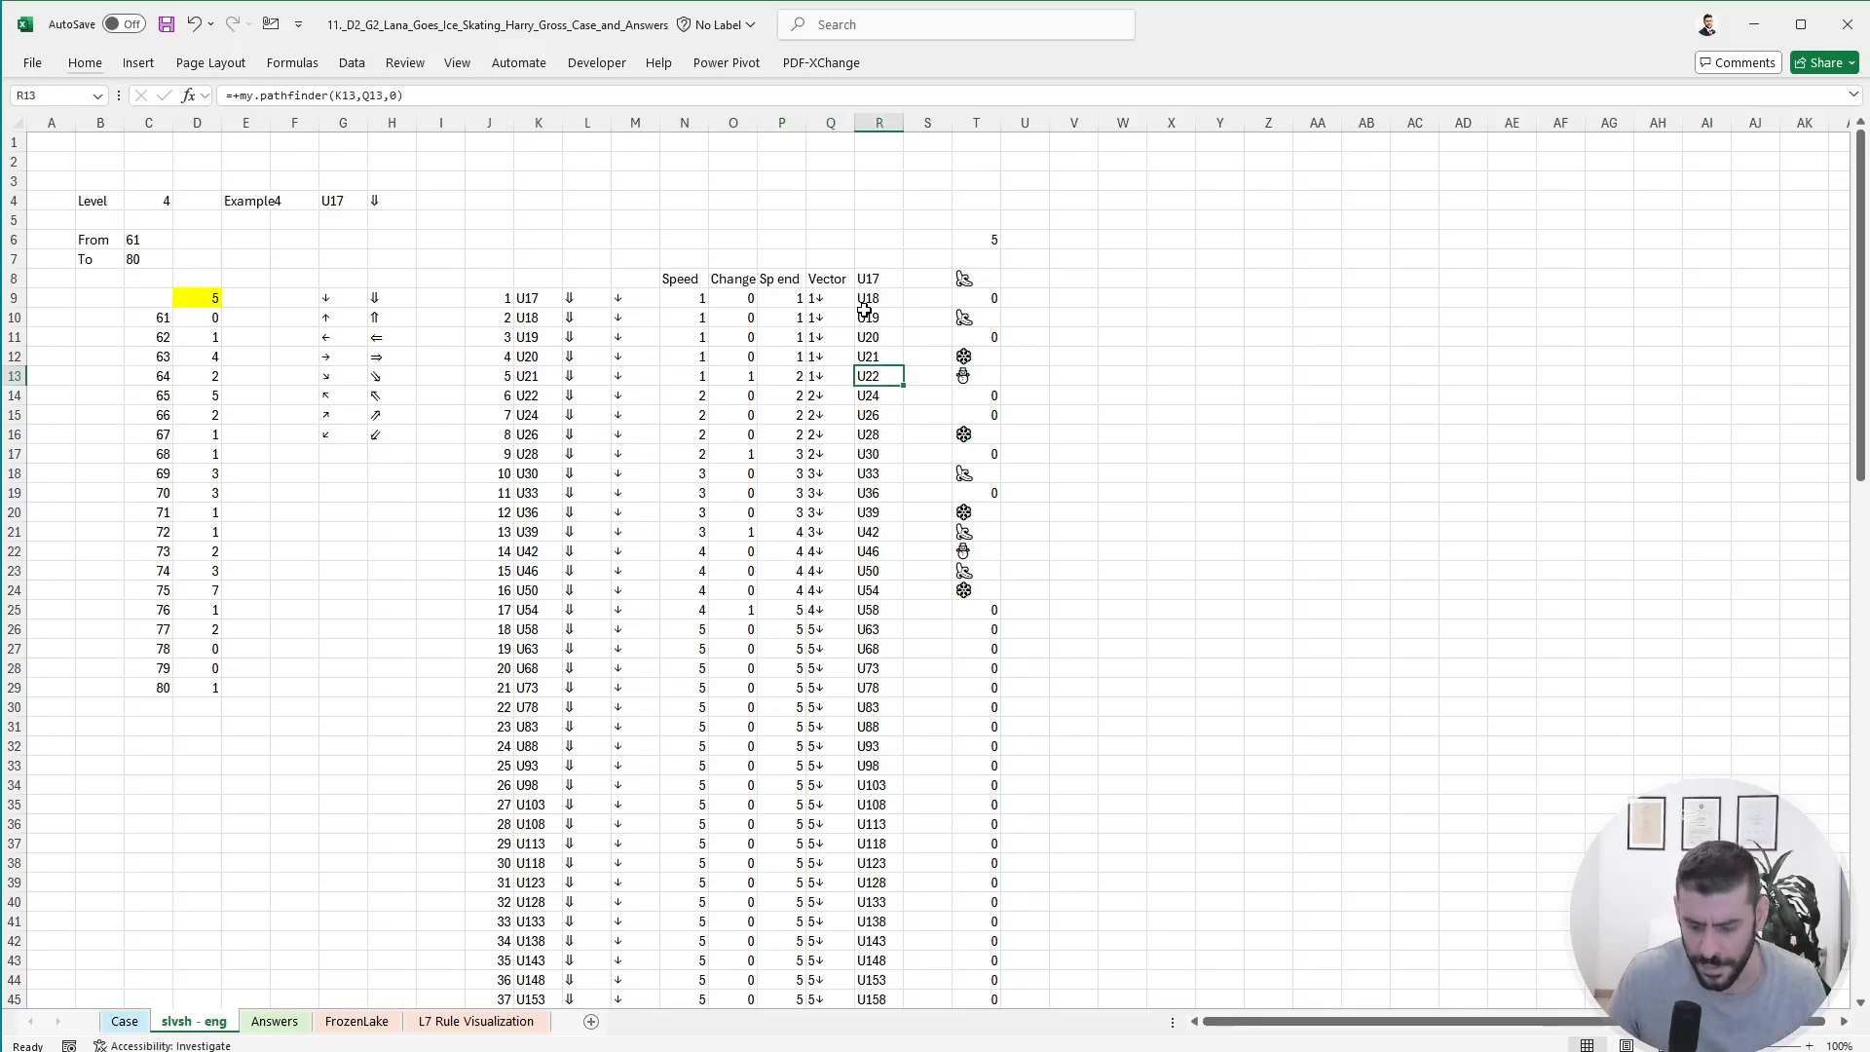
key(ctrl+Page_Up)
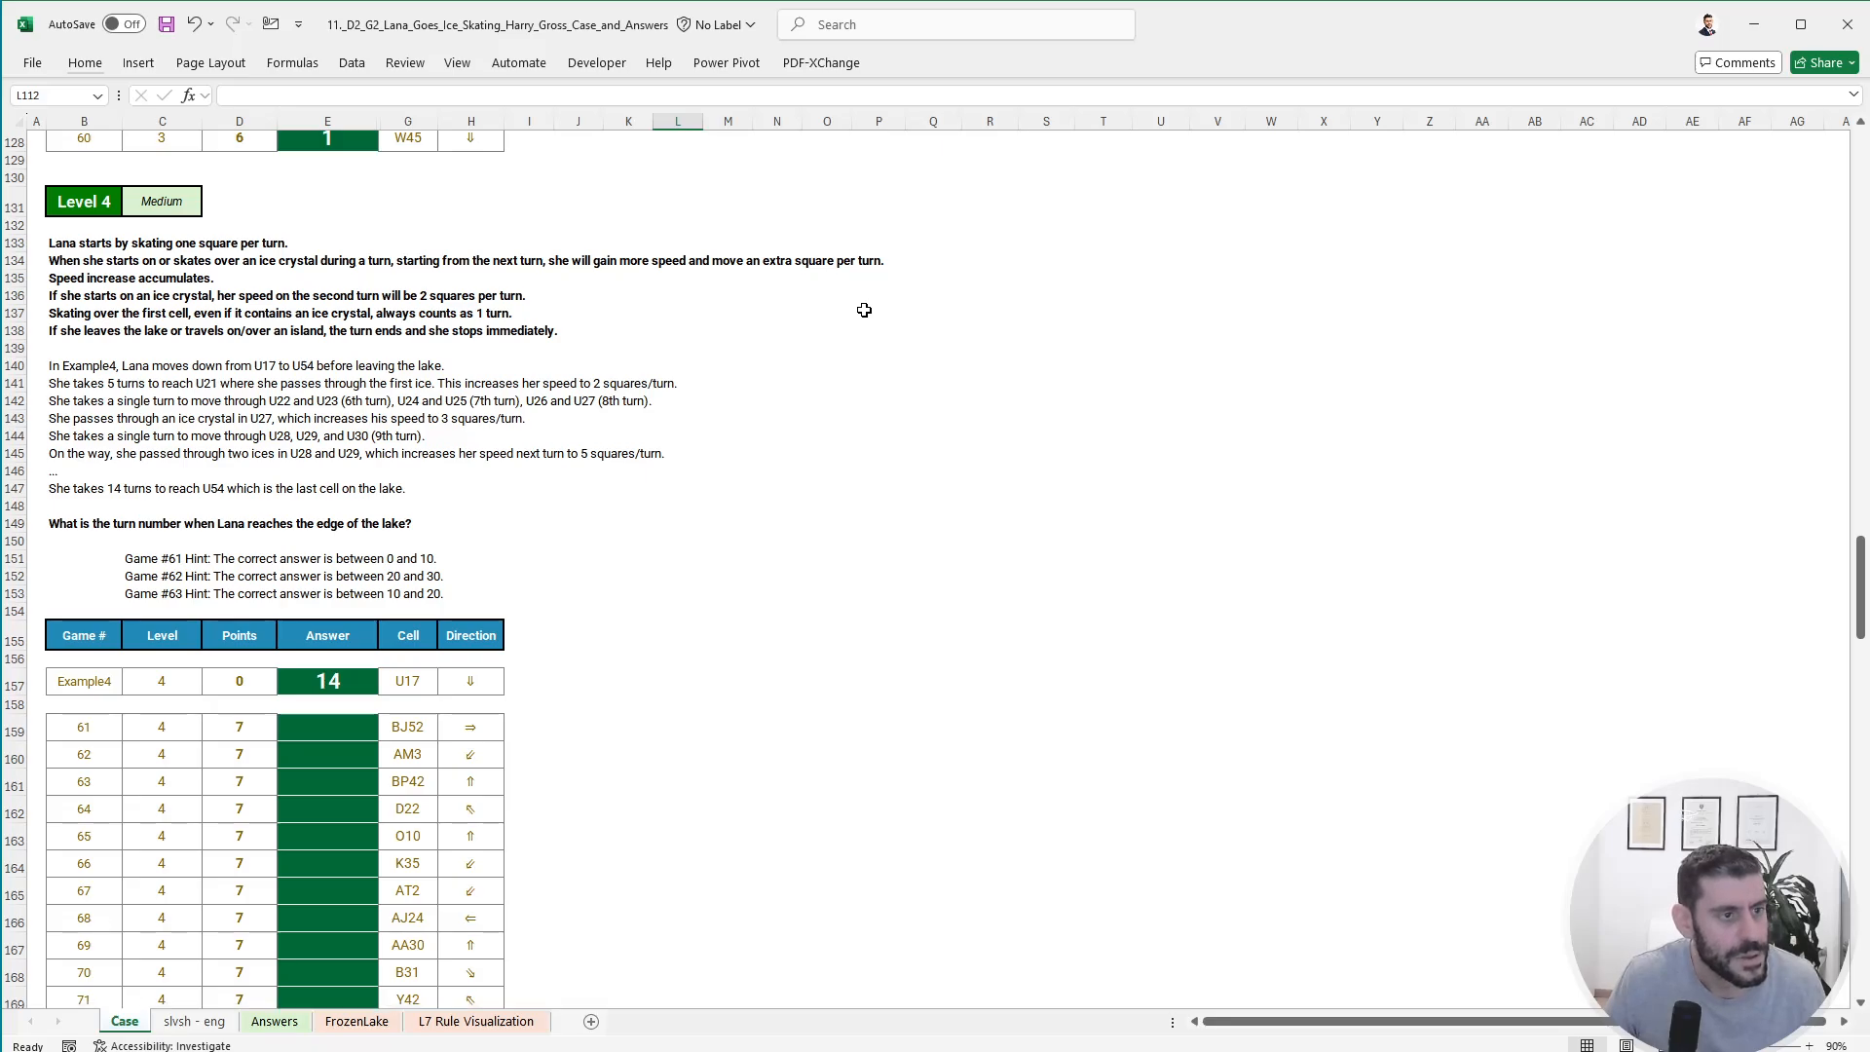
key(ctrl+Page_Down)
key(Up)
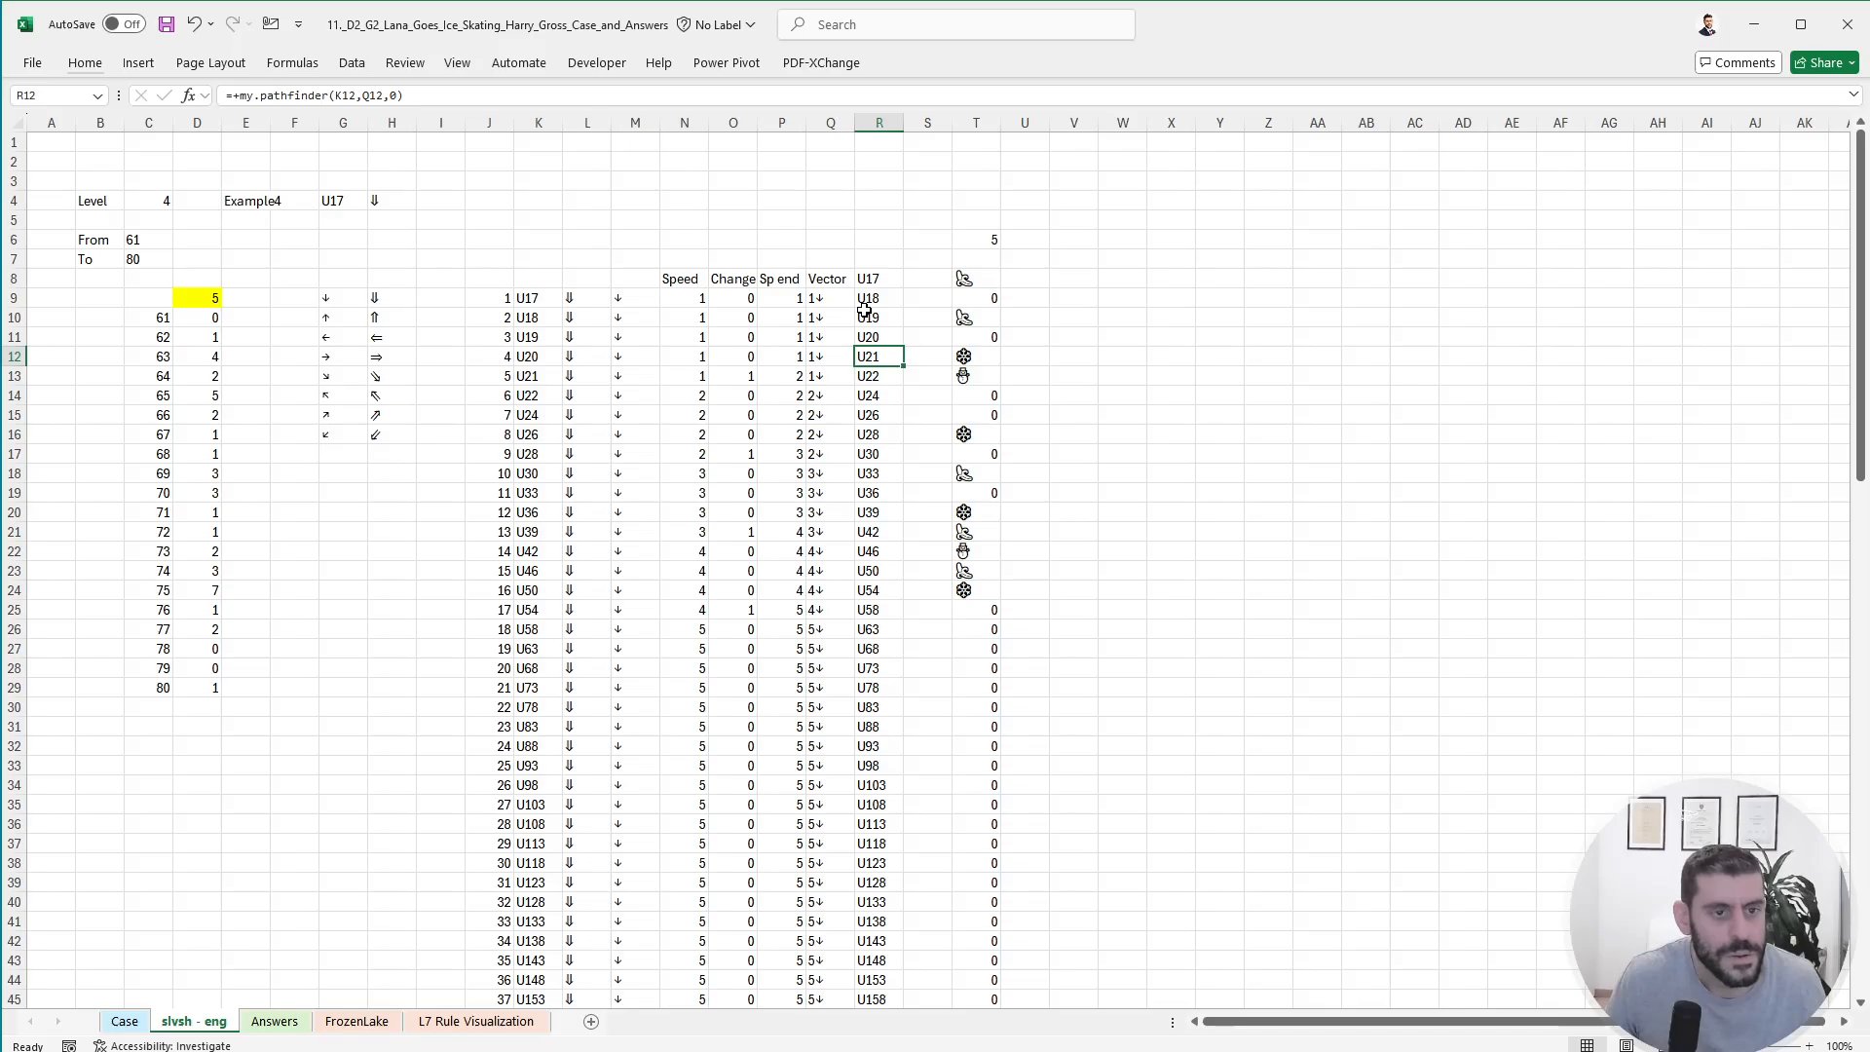
key(Left)
key(Down)
key(F2)
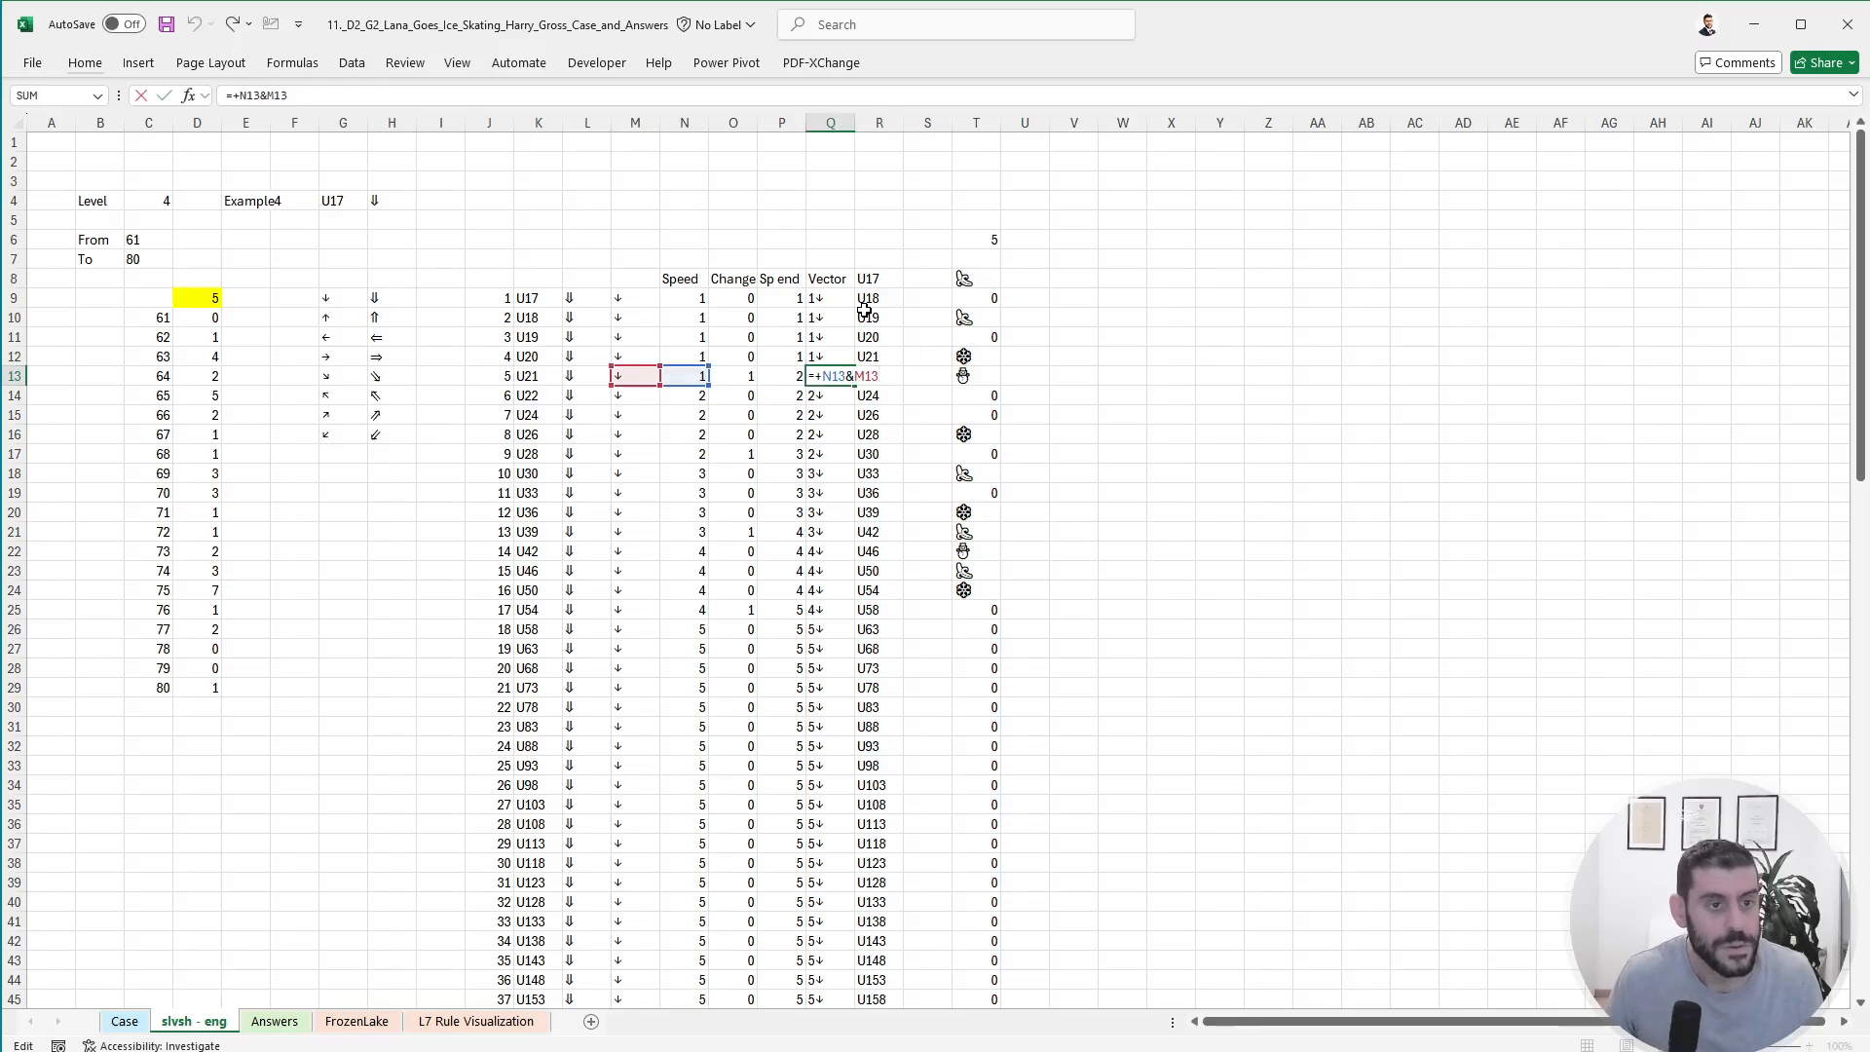
key(Escape)
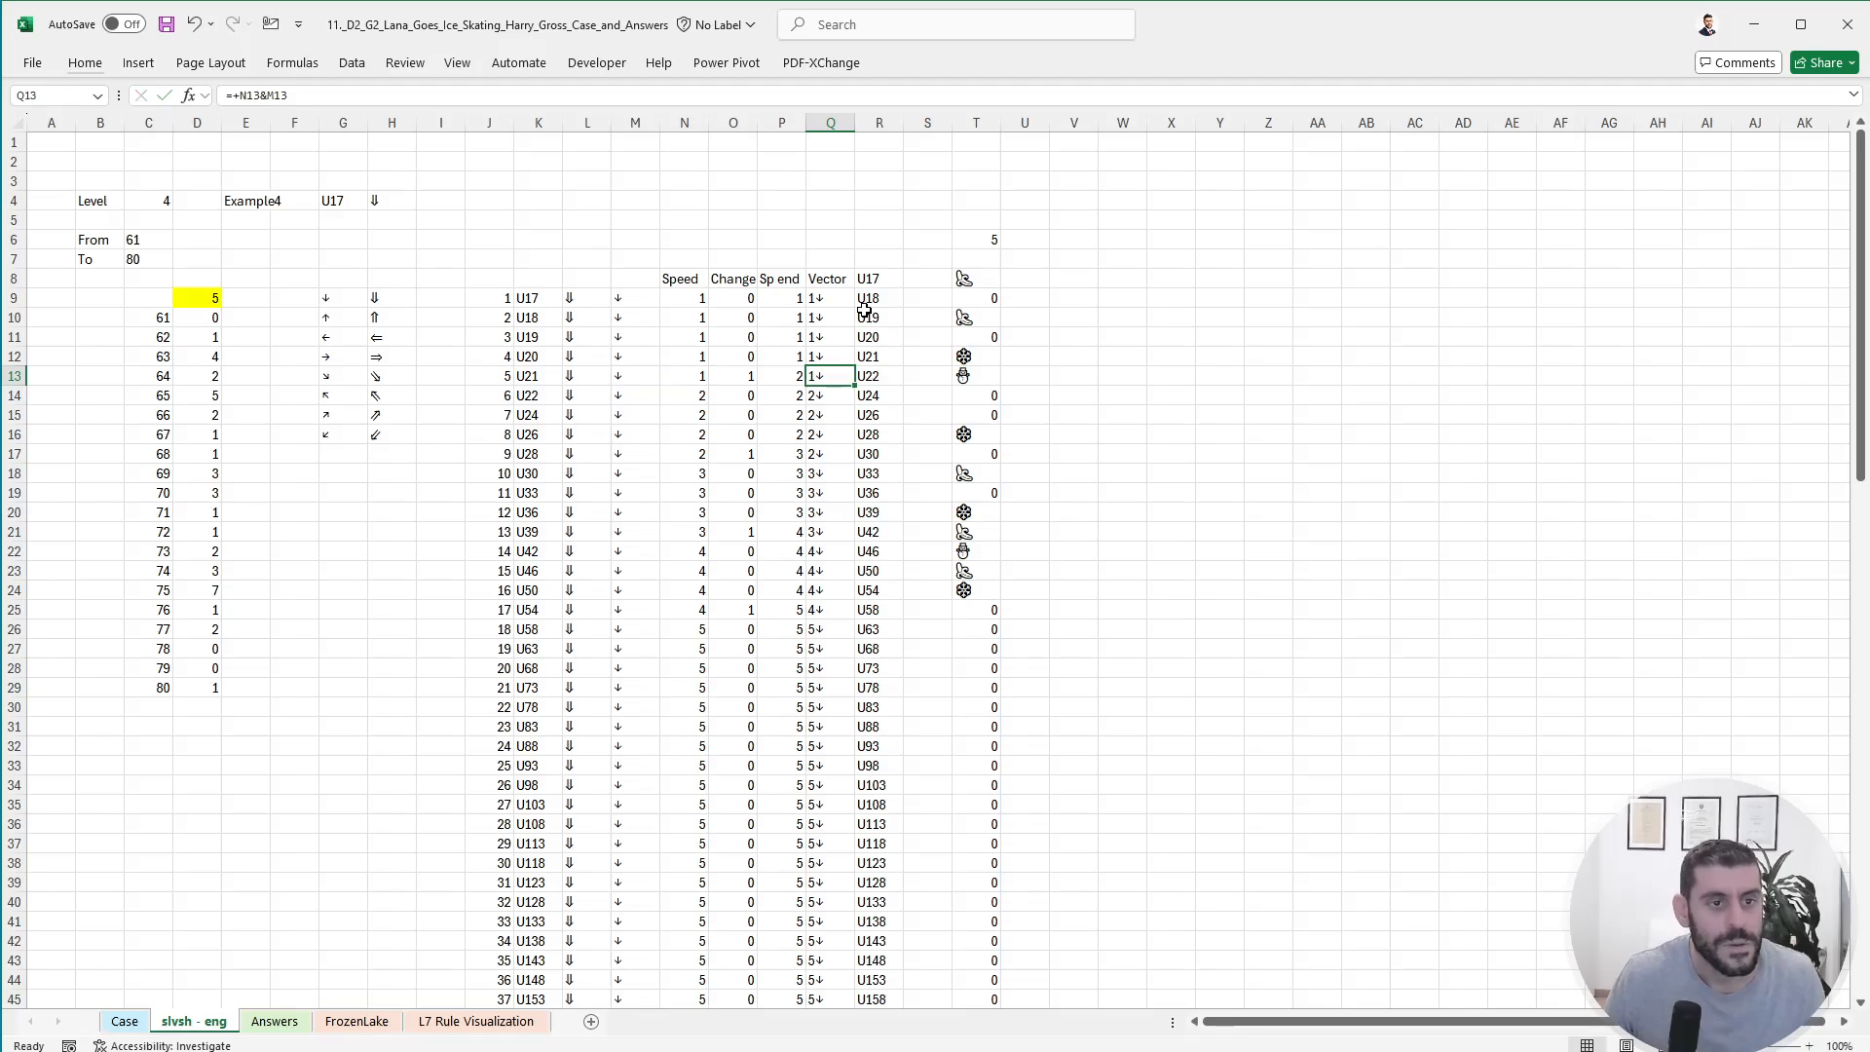
- Change the Vector formula in Q9 to use Sp end, P9&M9, and copy it down column Q
double_click(833, 302)
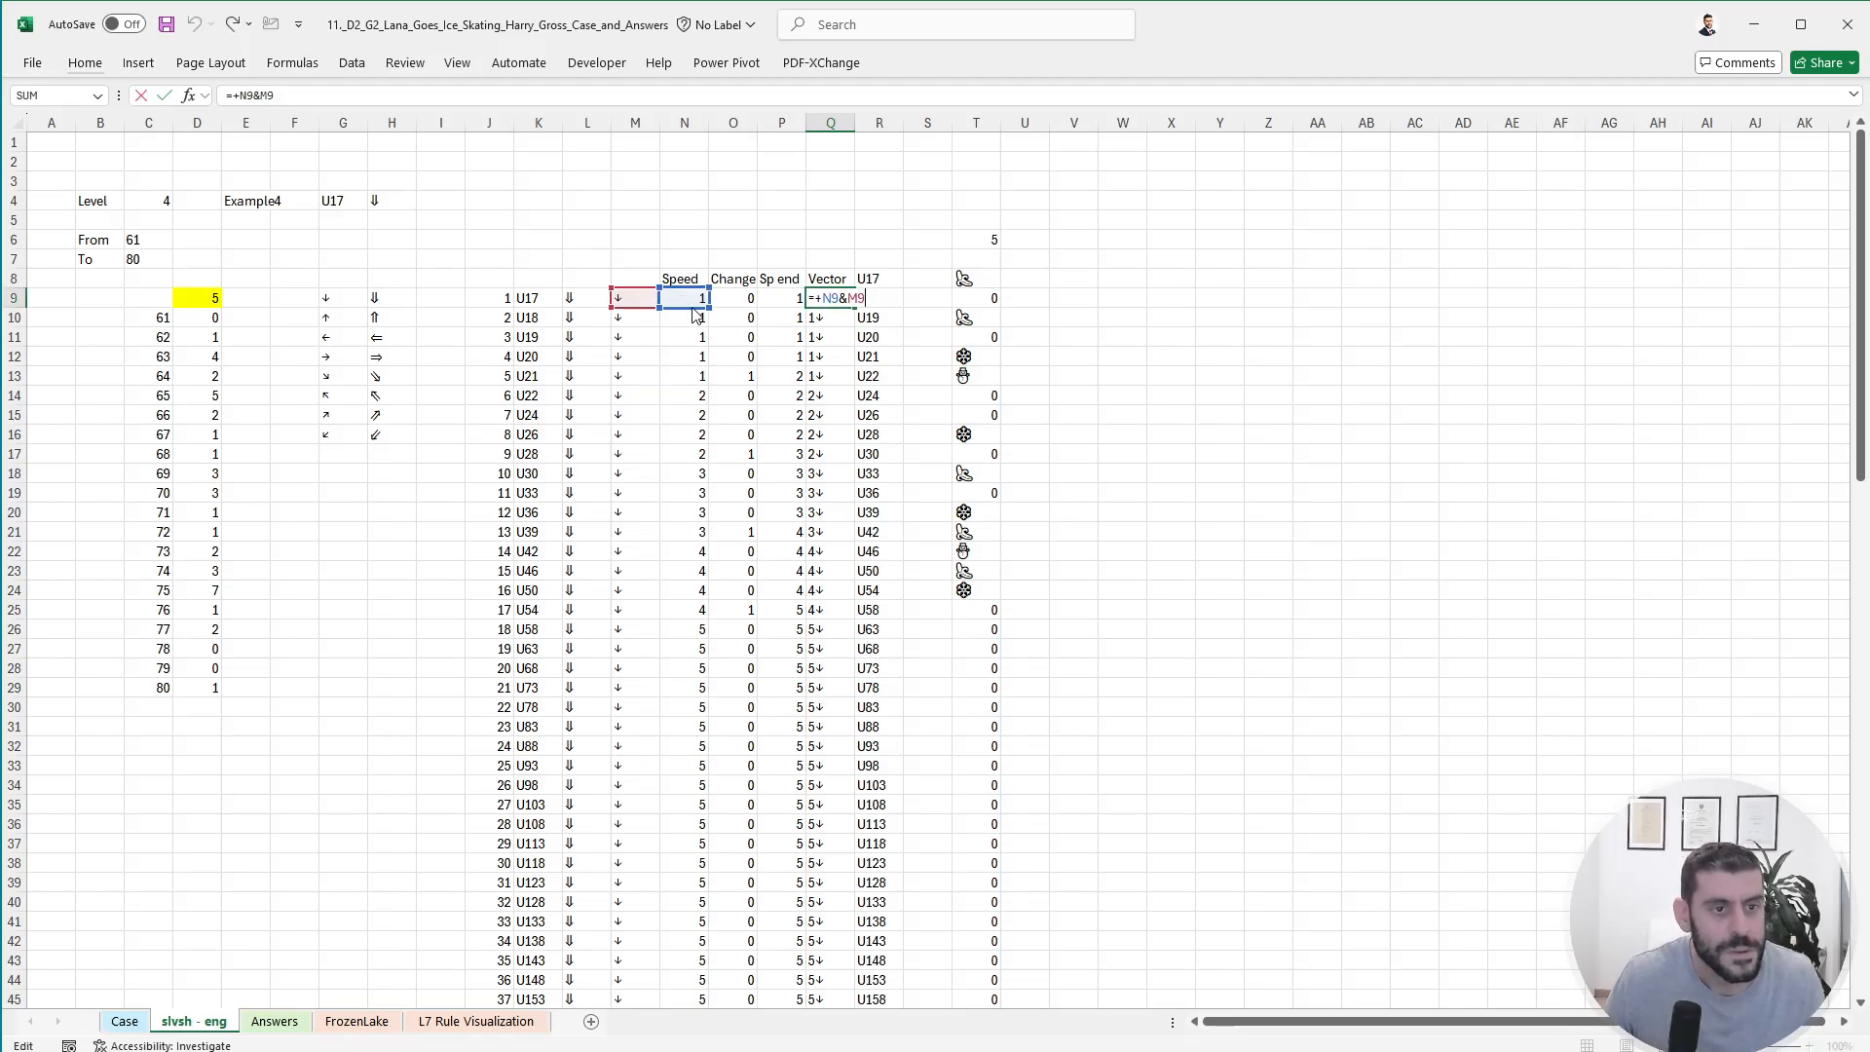
drag(680, 302, 789, 300)
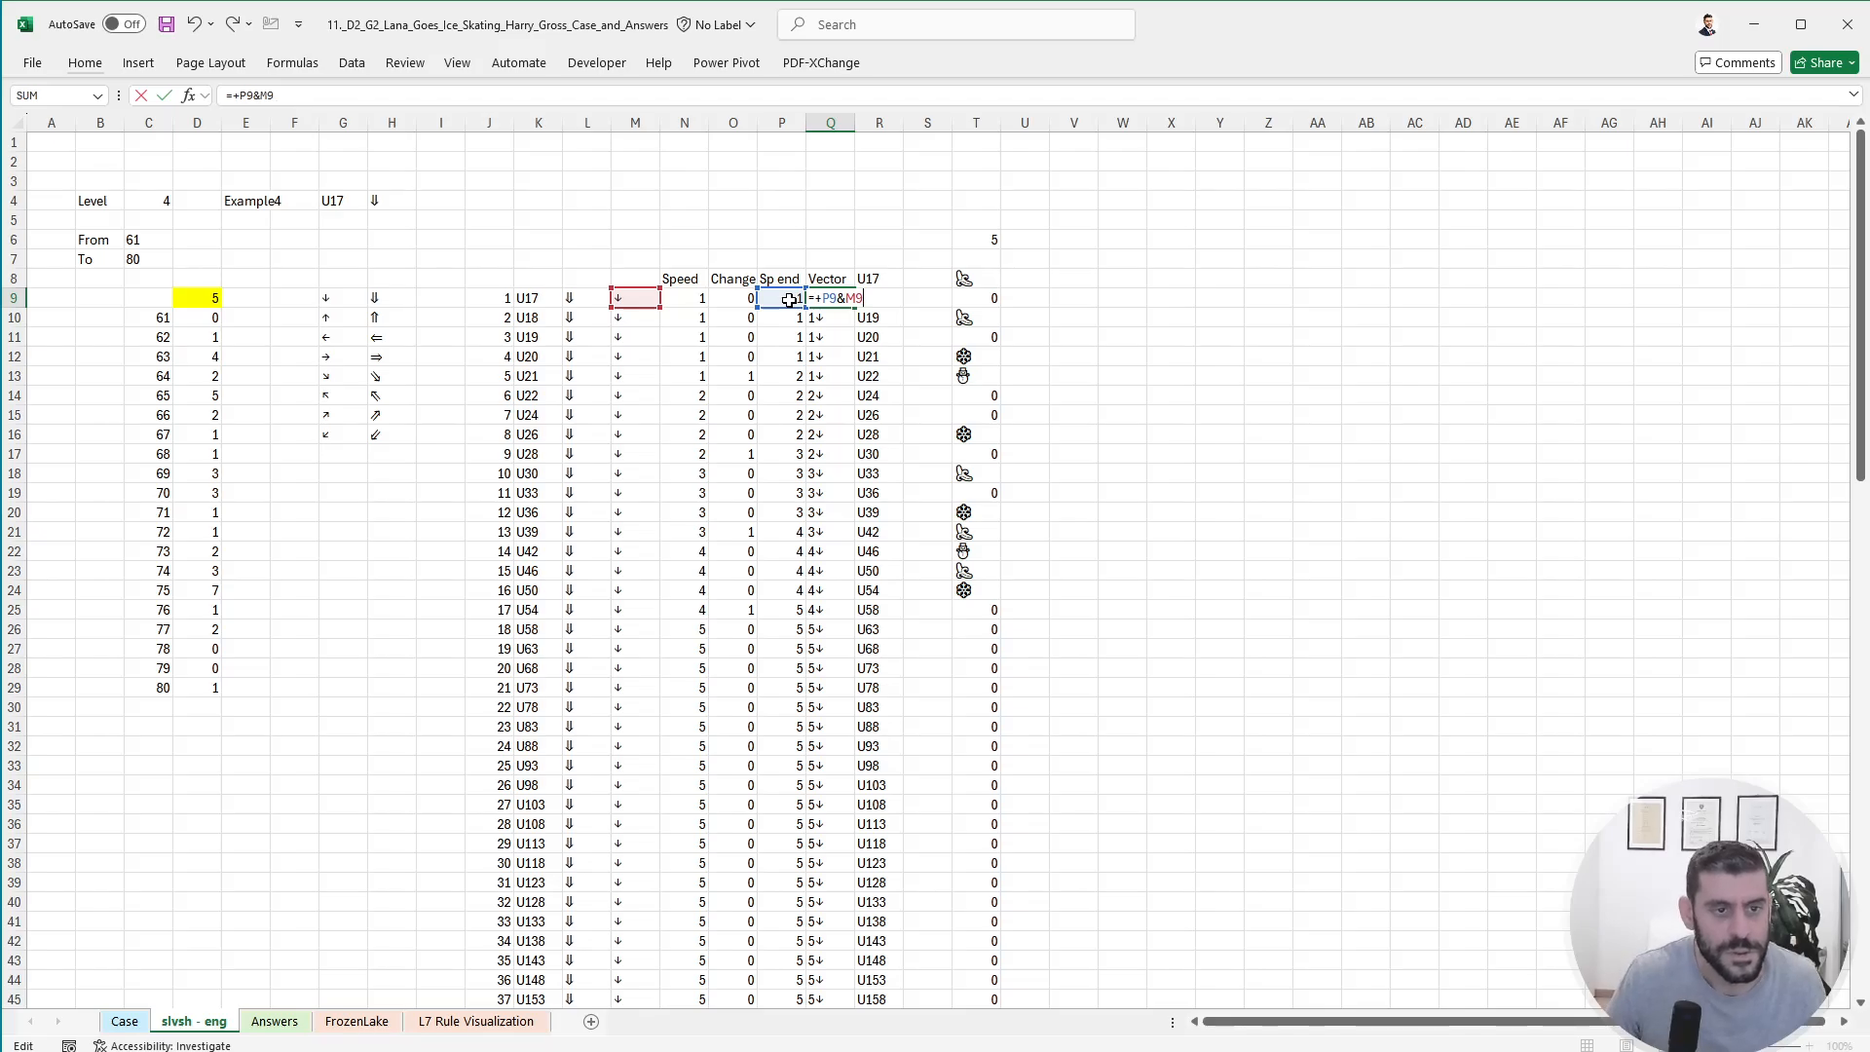
key(Return)
key(Up)
key(ctrl+c)
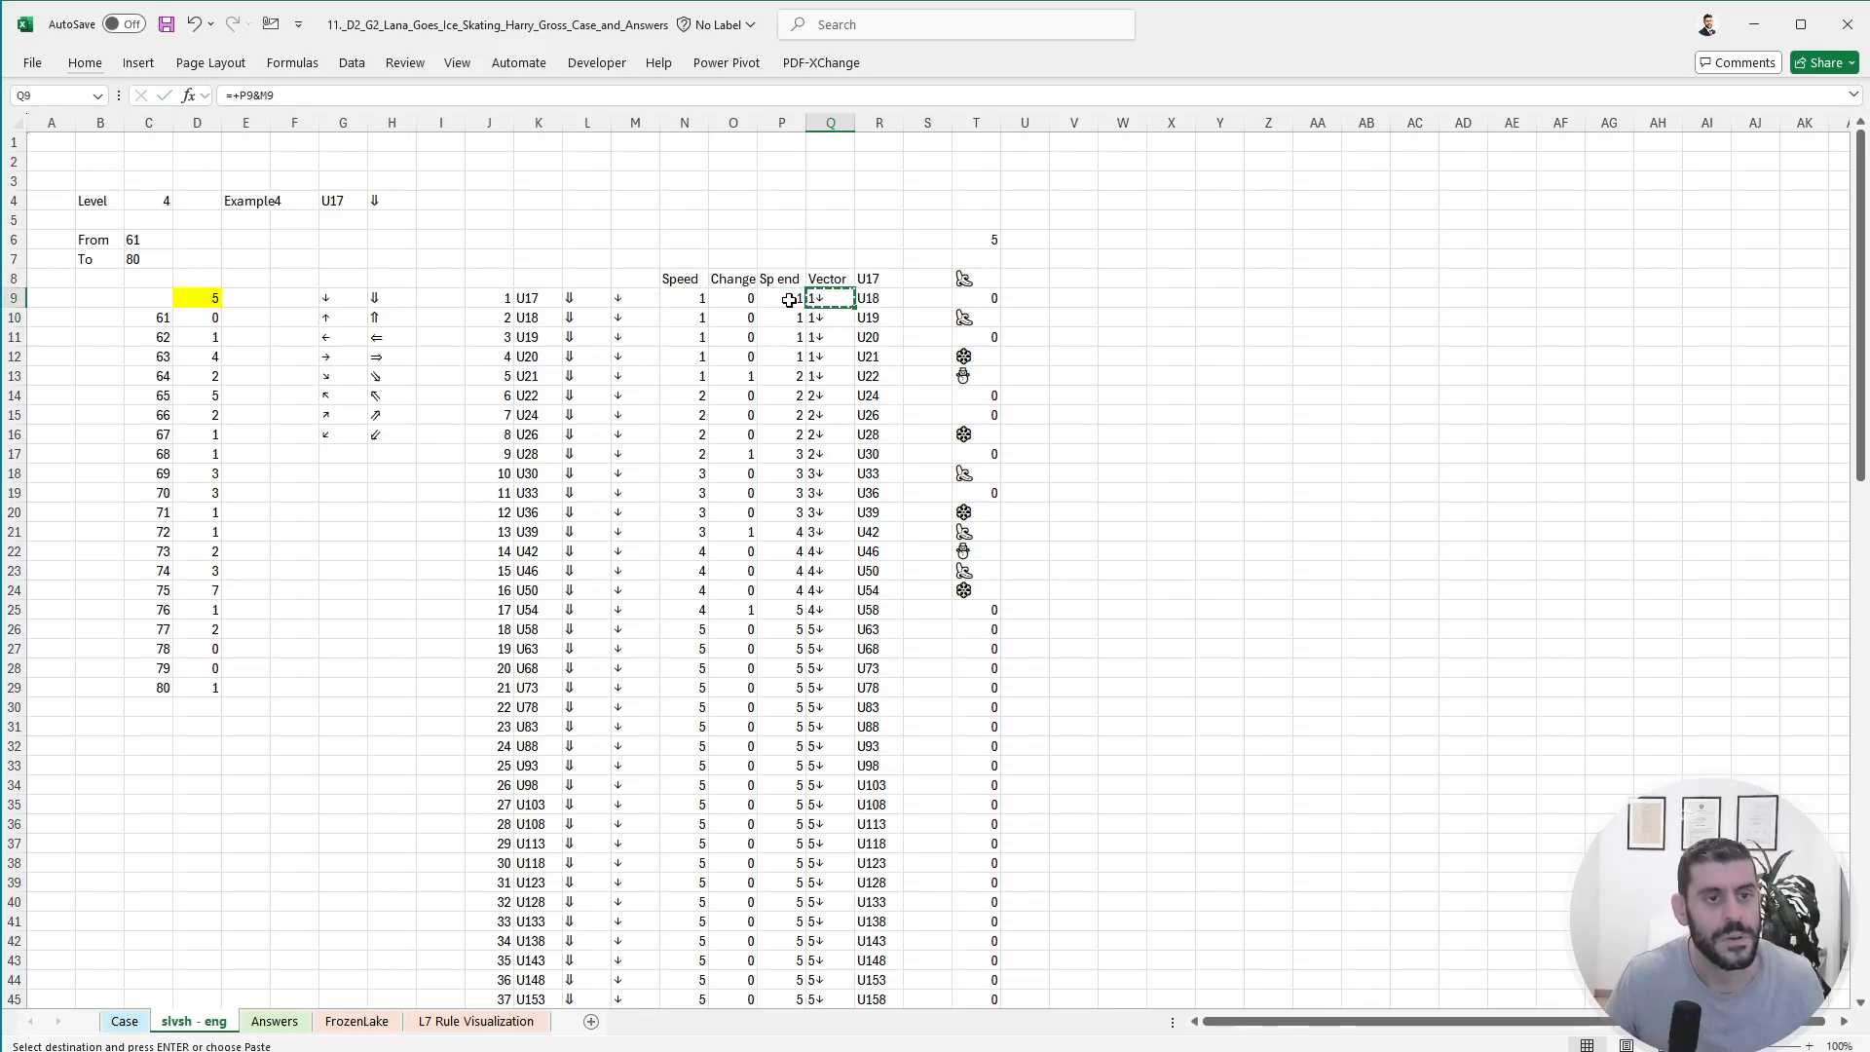
key(Down)
key(ctrl+shift+Down)
key(ctrl+v)
key(Escape)
- Compare the Vector and position results in rows 13 and 14 with the Example4 walkthrough on the Case sheet
key(Down)
key(Down)
key(Down)
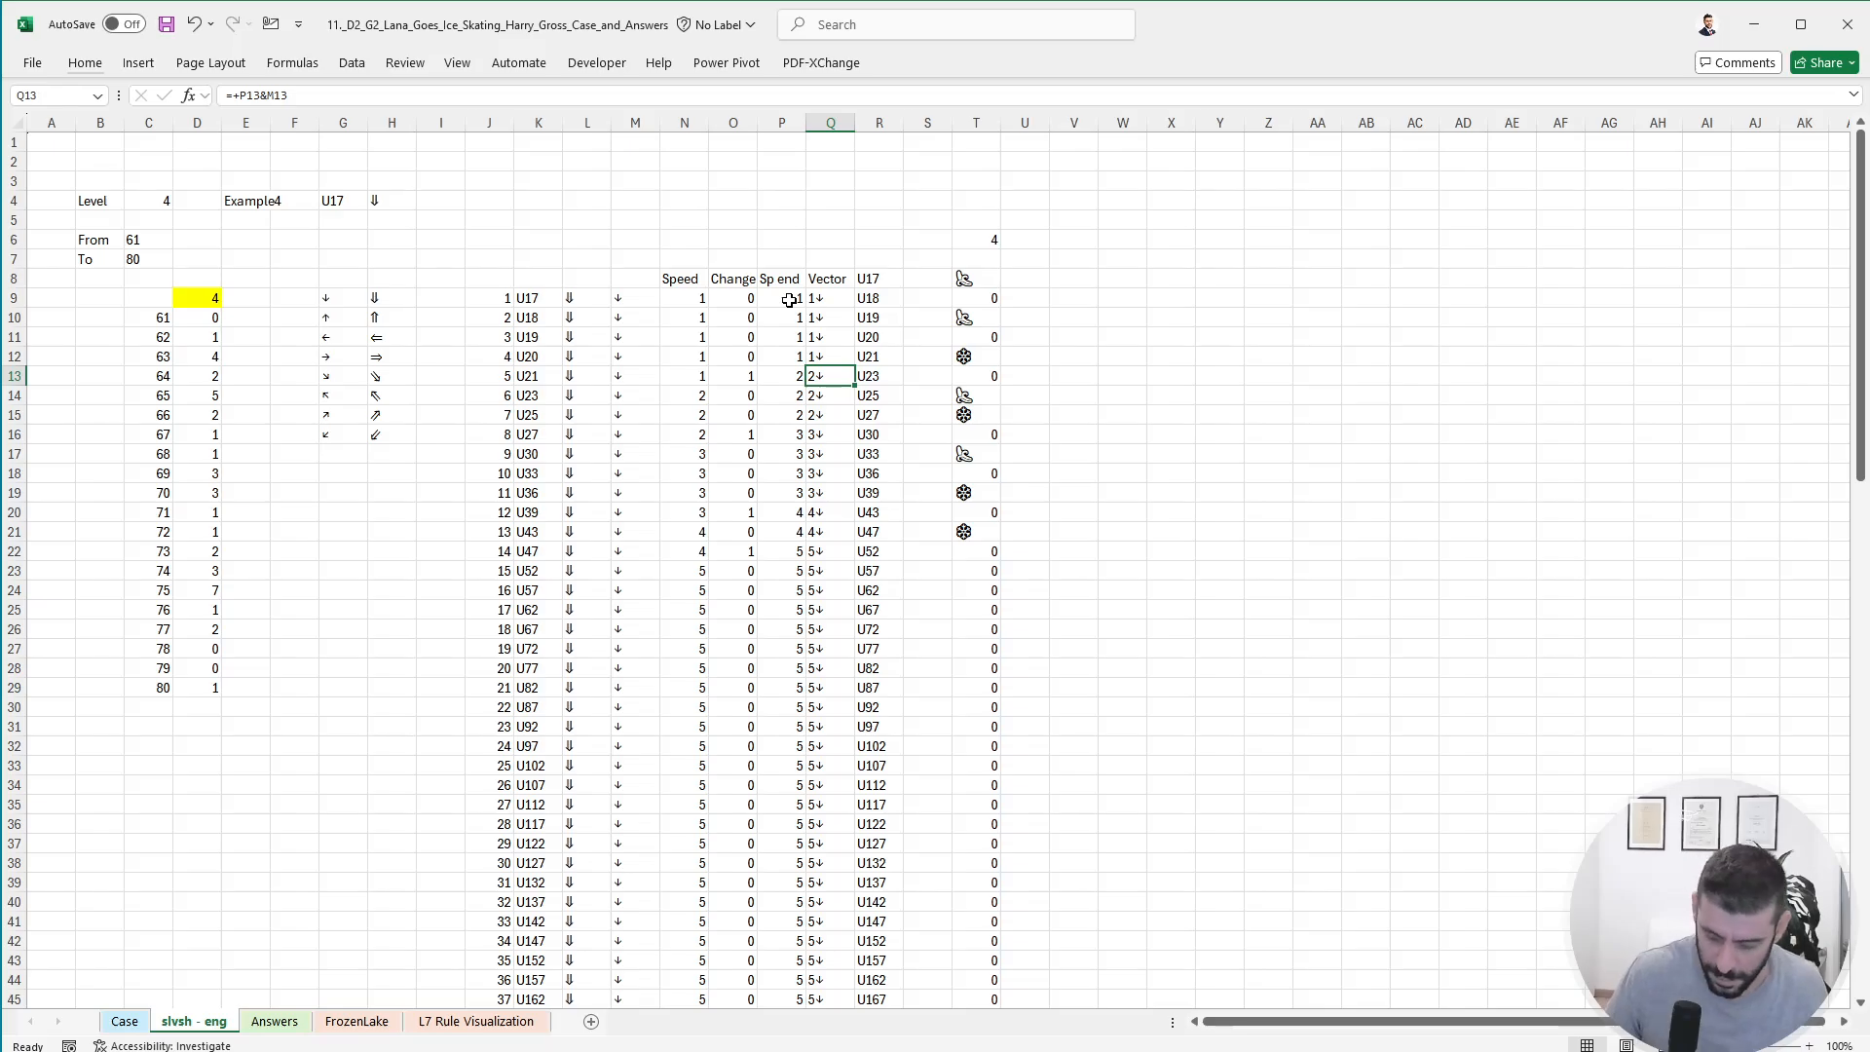
key(ctrl+Page_Up)
key(ctrl+Page_Down)
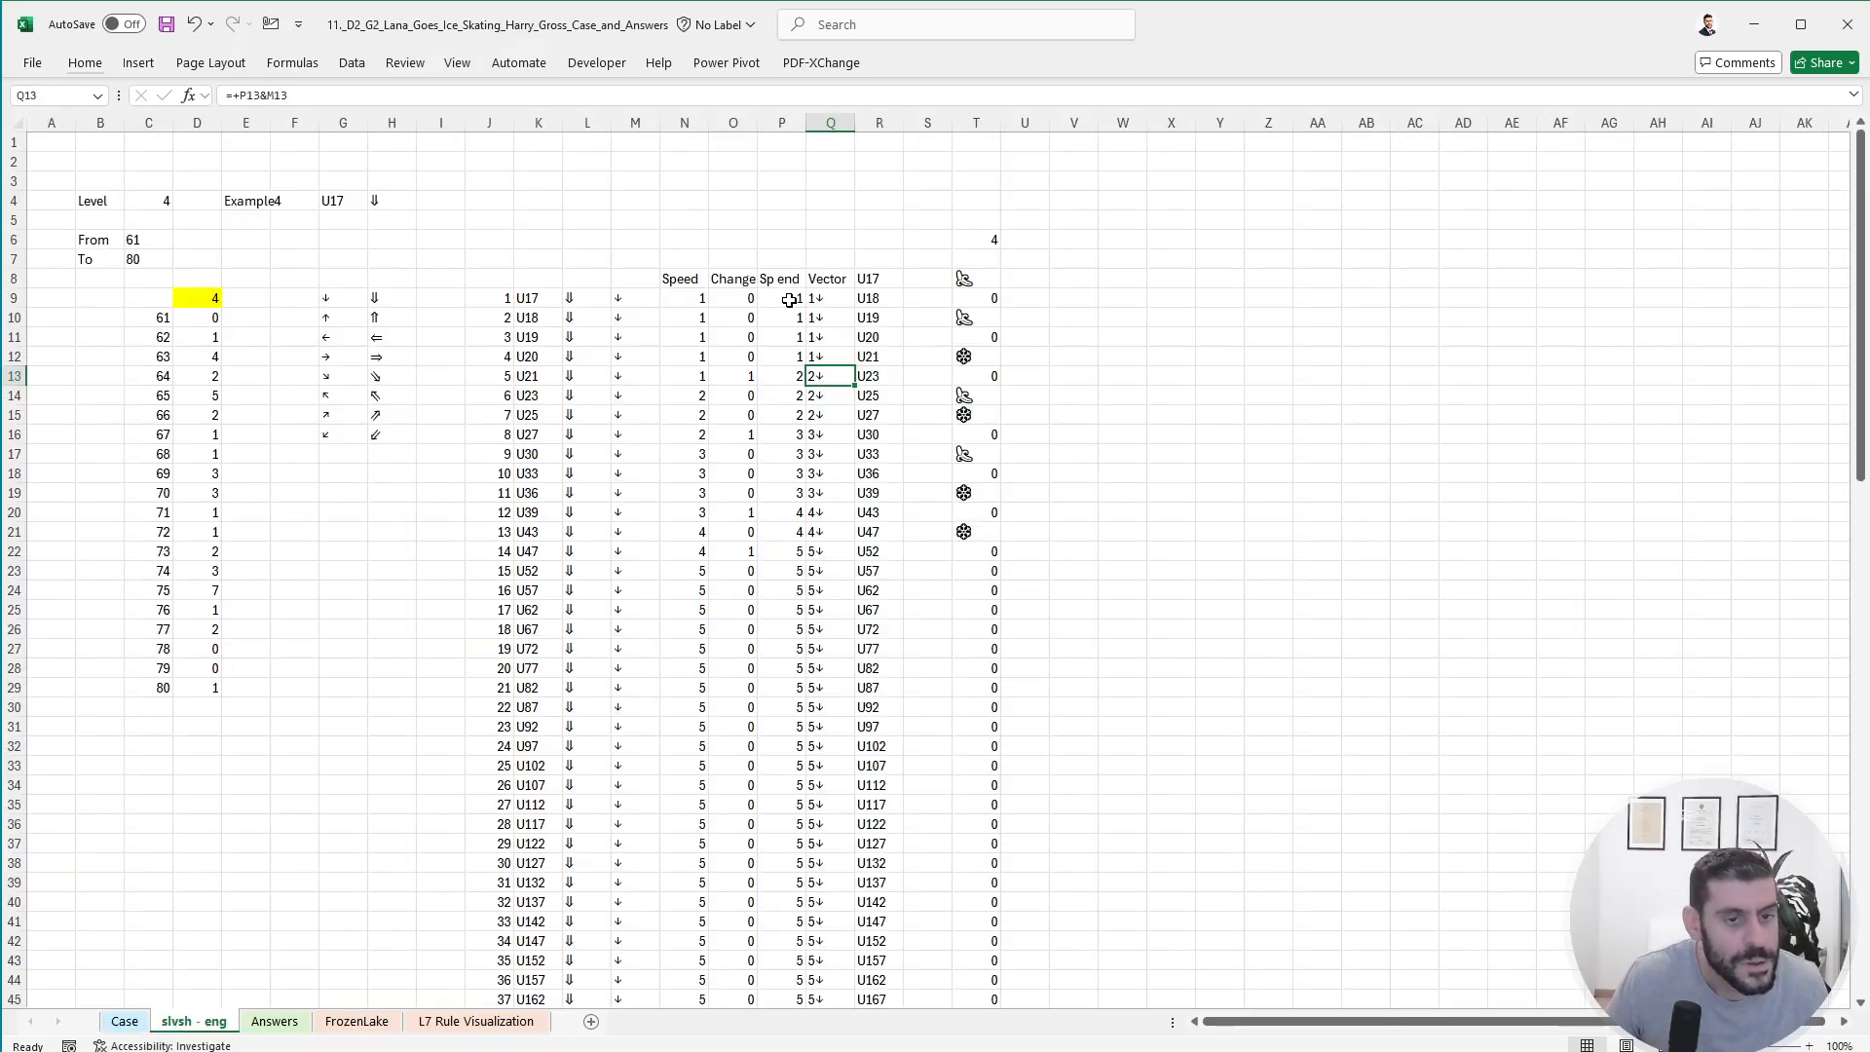
key(Down)
key(Right)
key(Right)
key(Right)
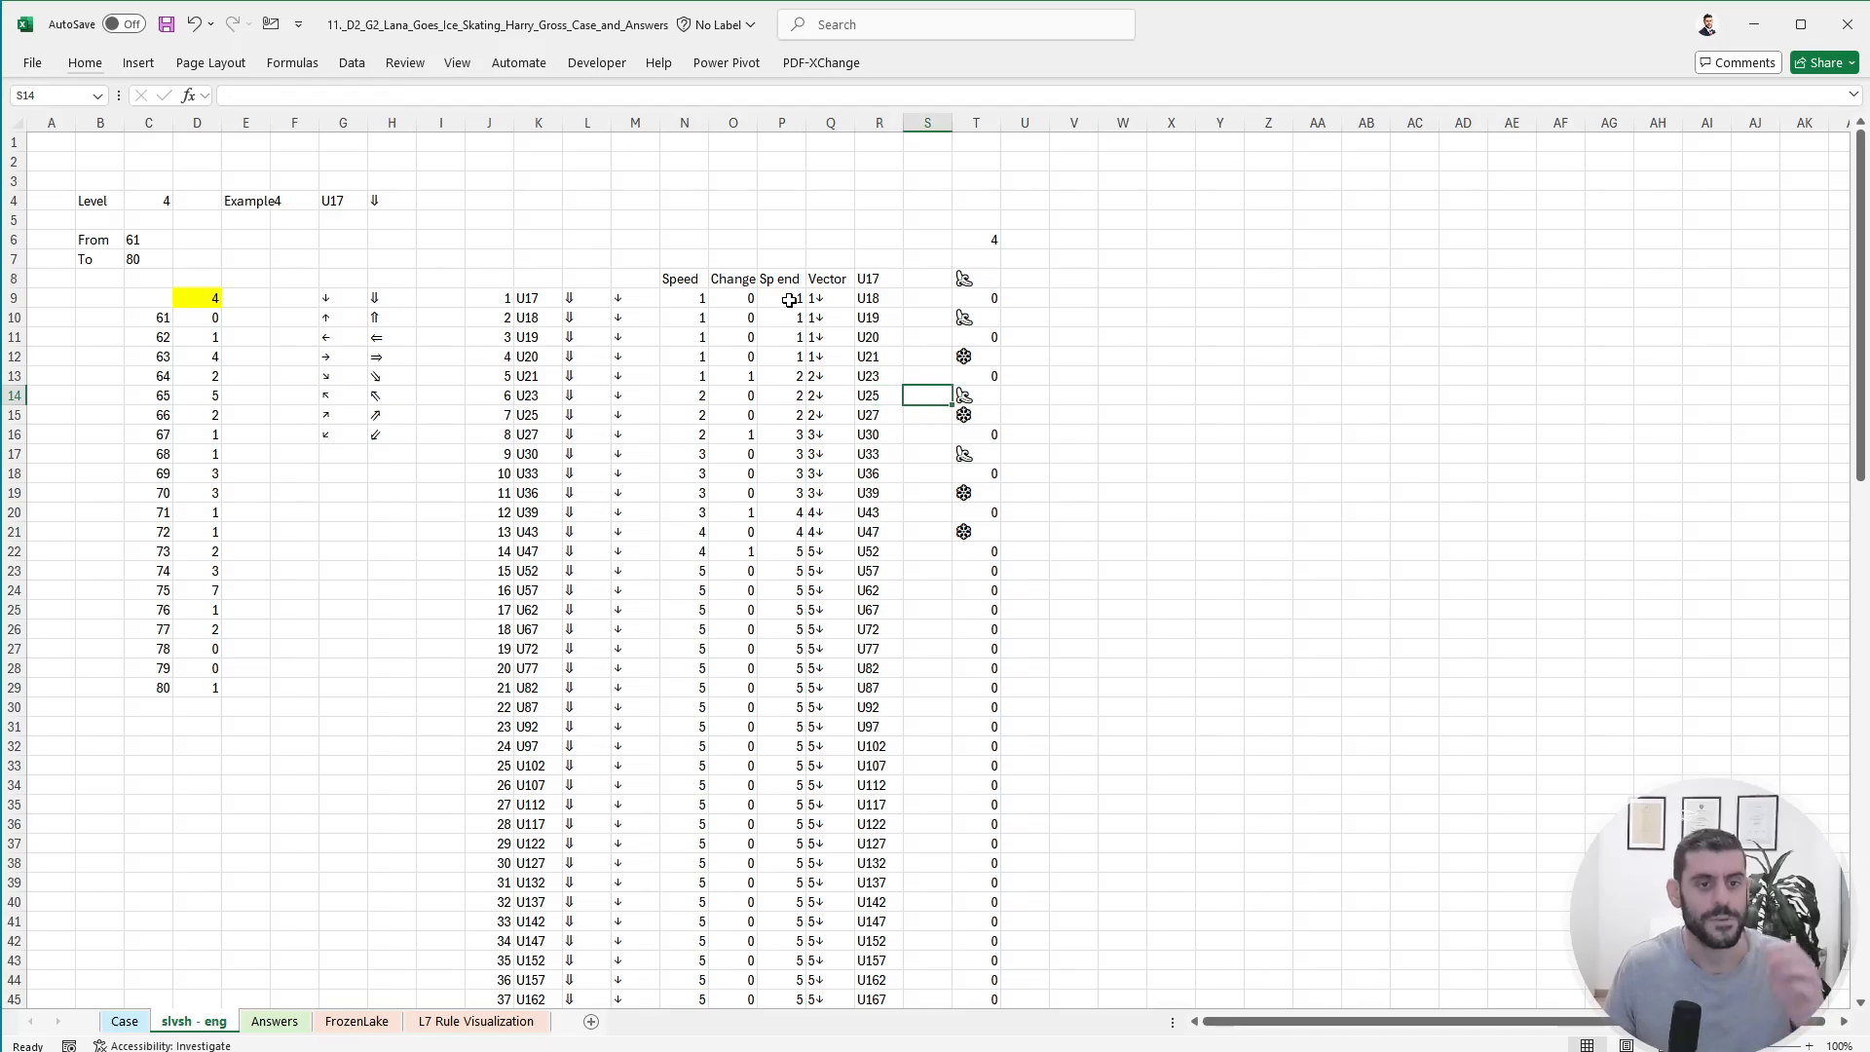
key(Left)
key(Left)
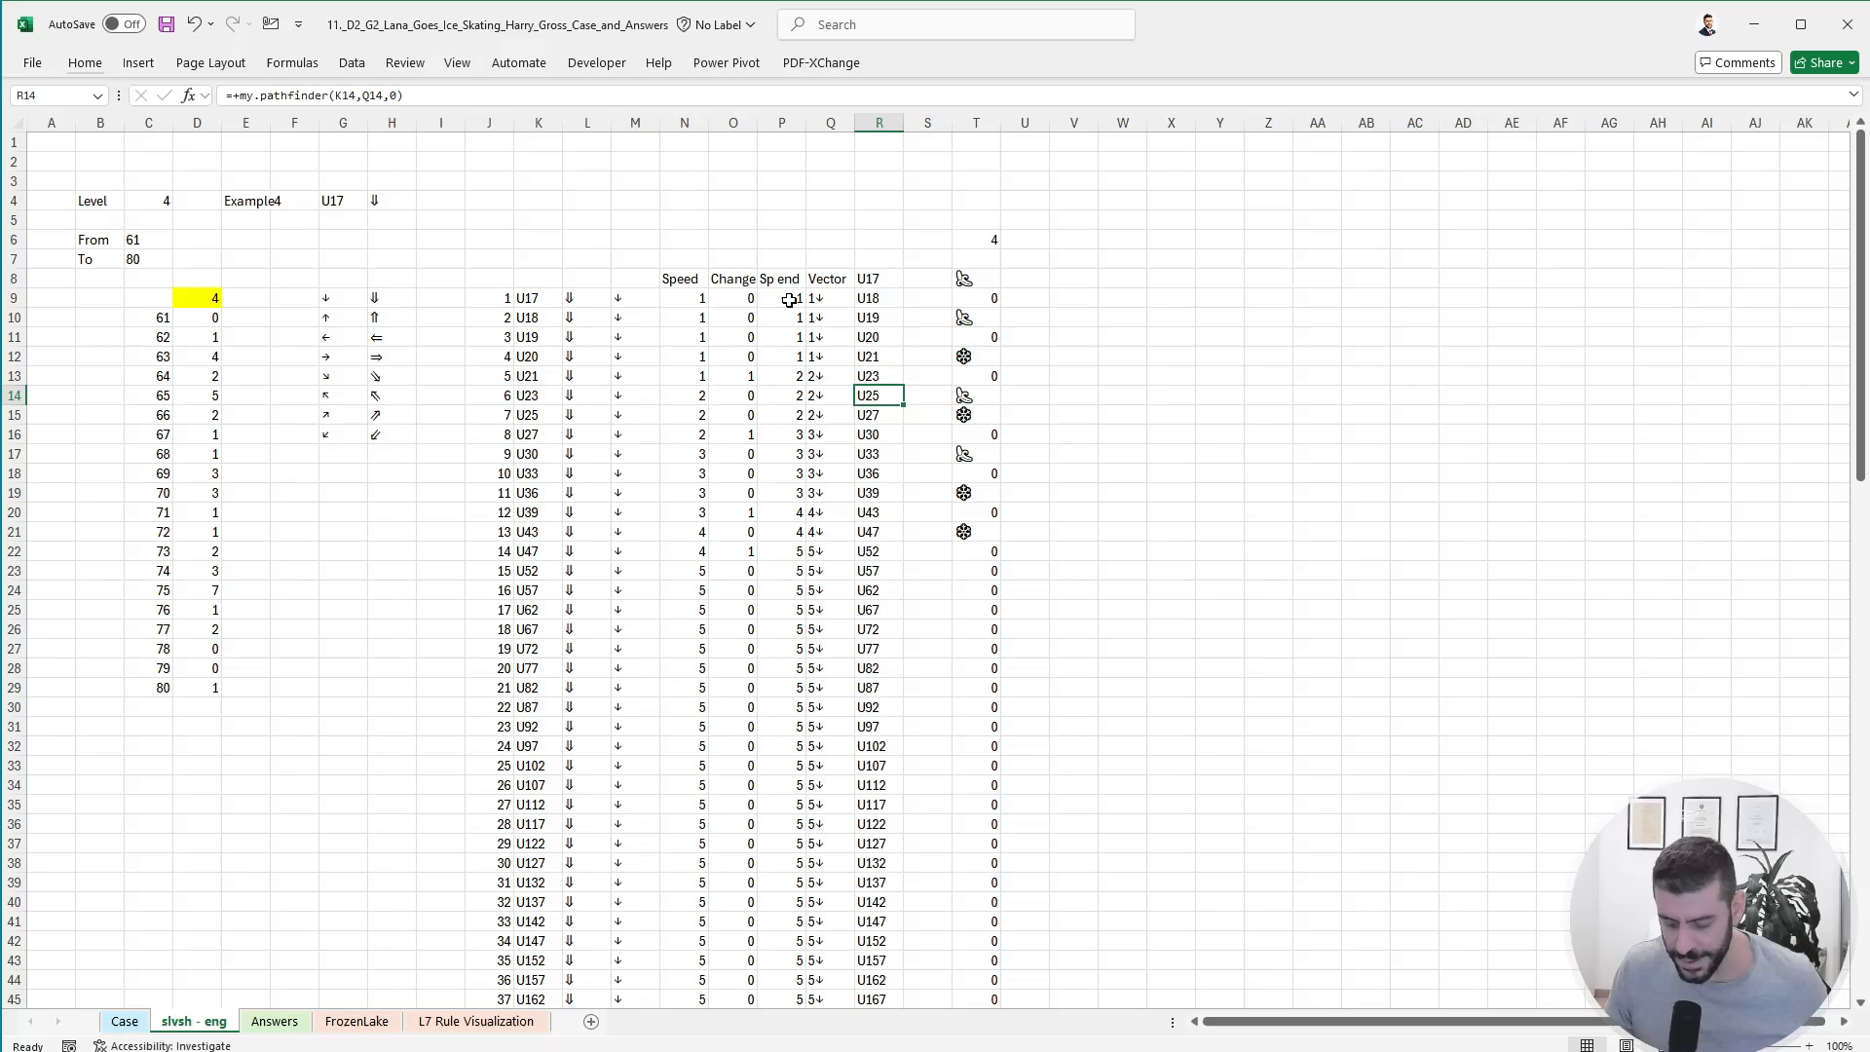
key(ctrl+Page_Up)
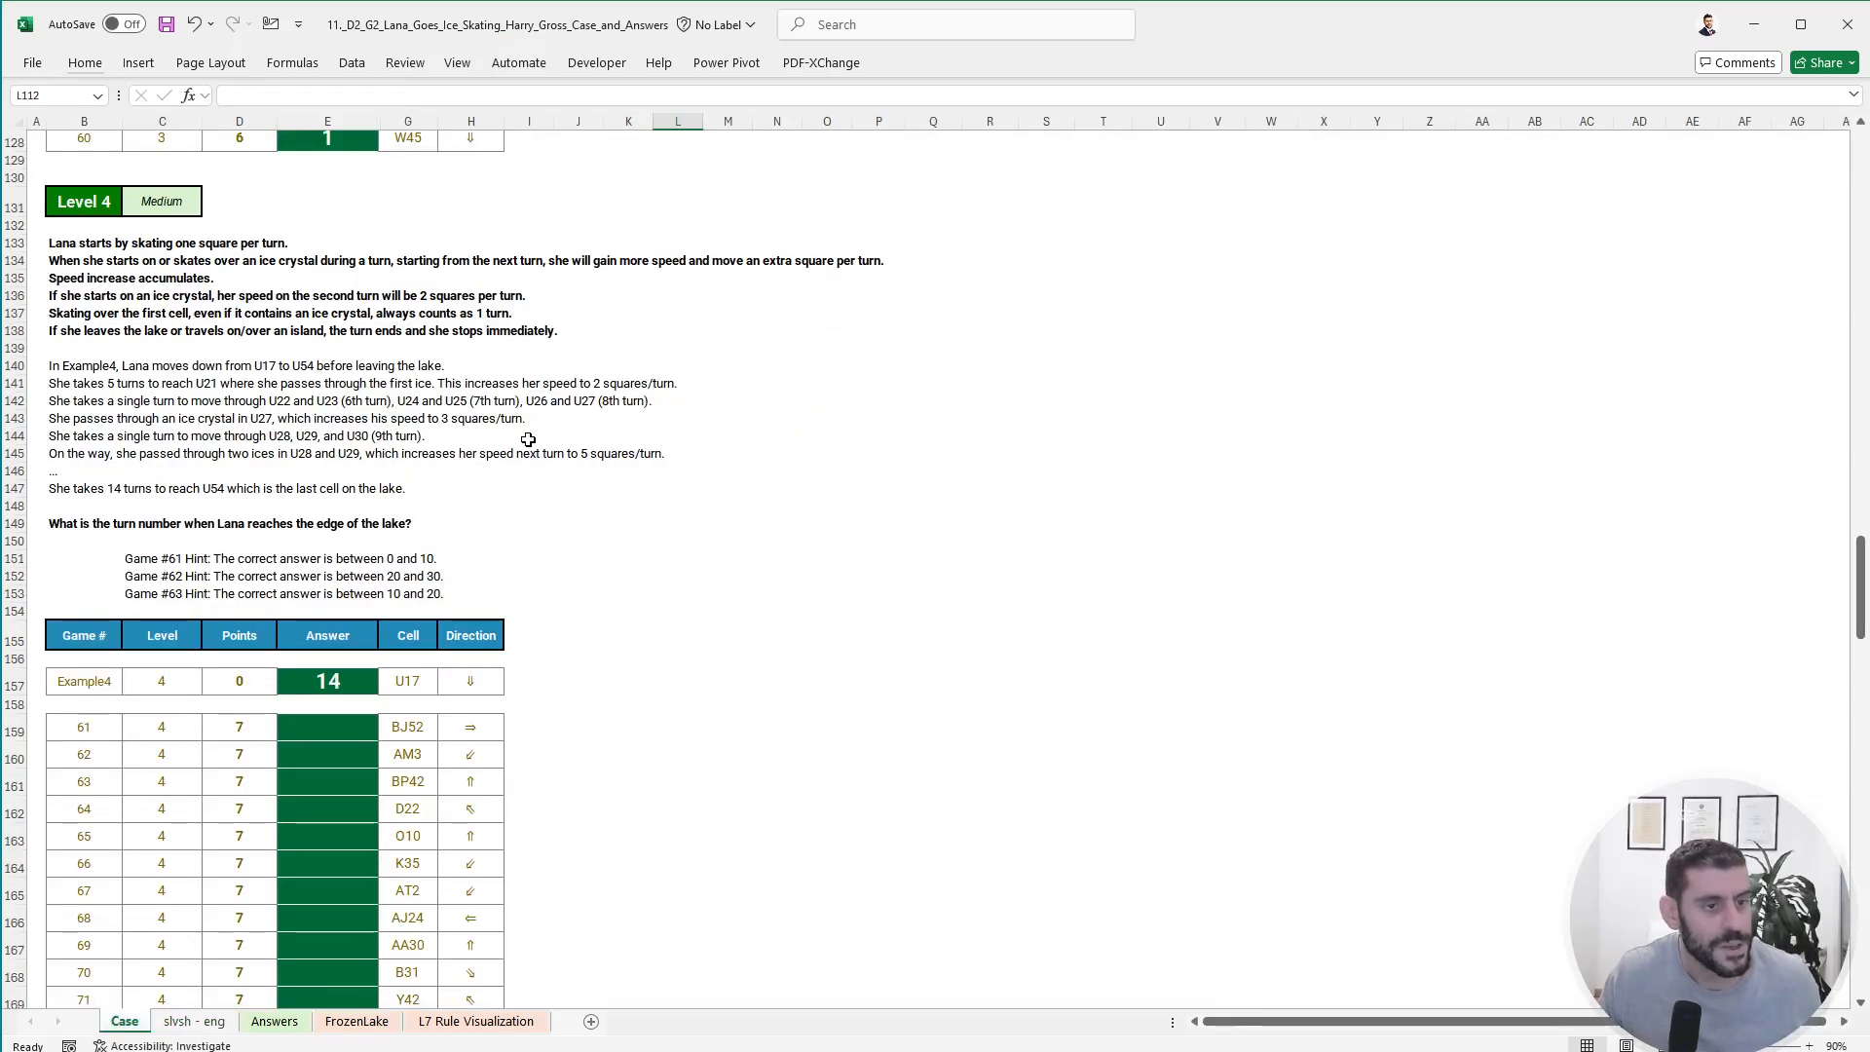
click(210, 1020)
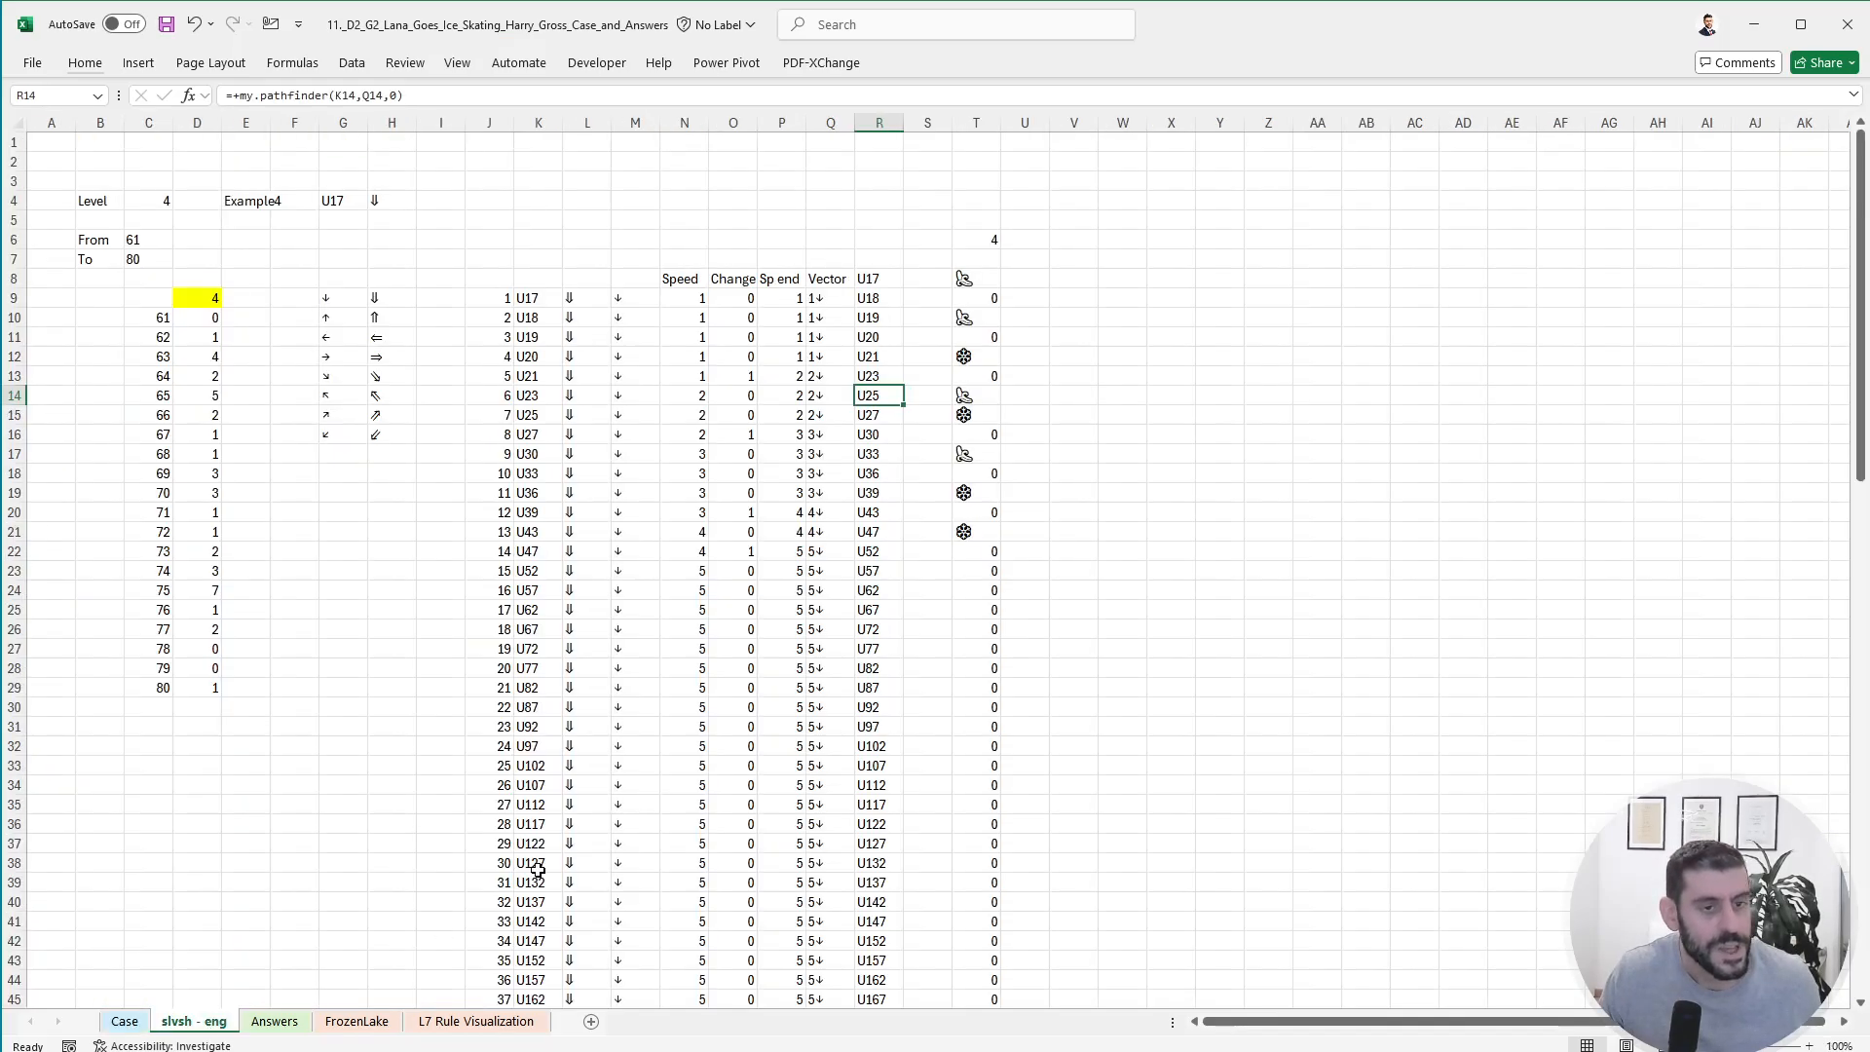
- Examine the eighth and ninth turns' positions, ice lookups and speeds against the Example4 text about ices passed in U28 and U29
click(883, 415)
click(986, 420)
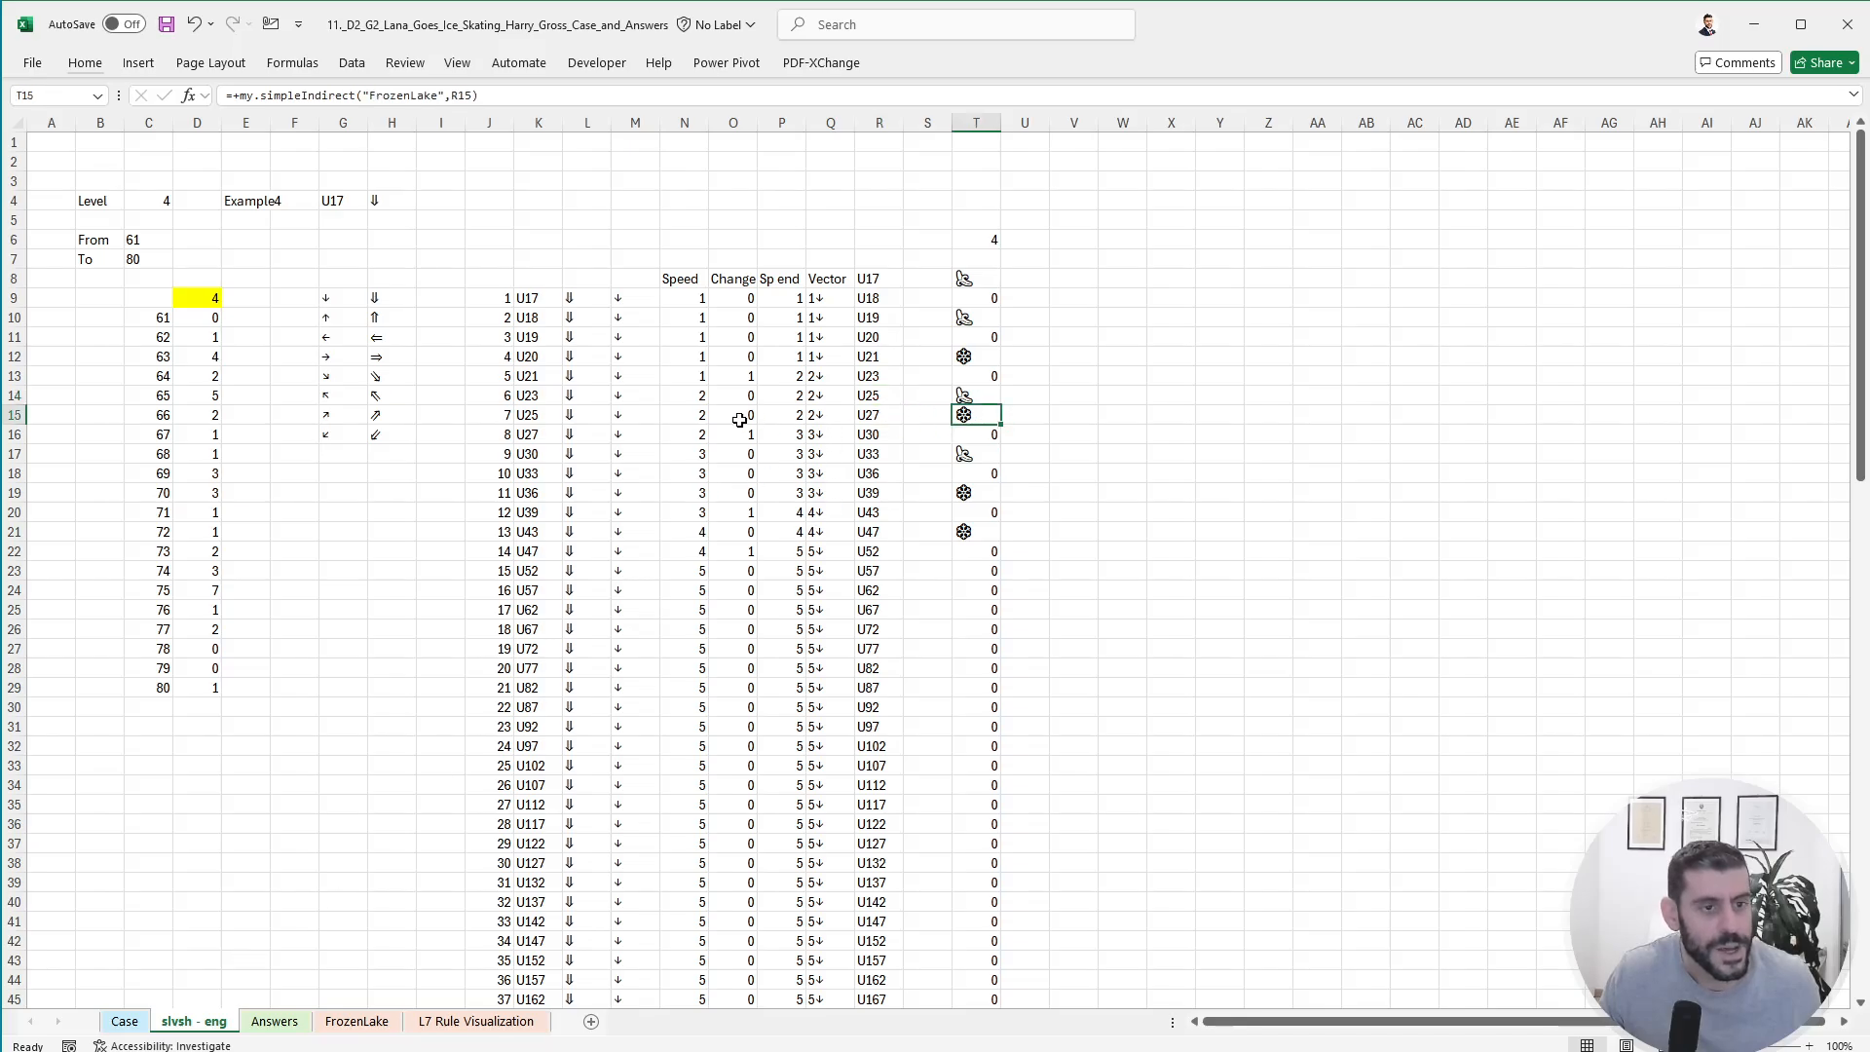
click(780, 435)
click(126, 1021)
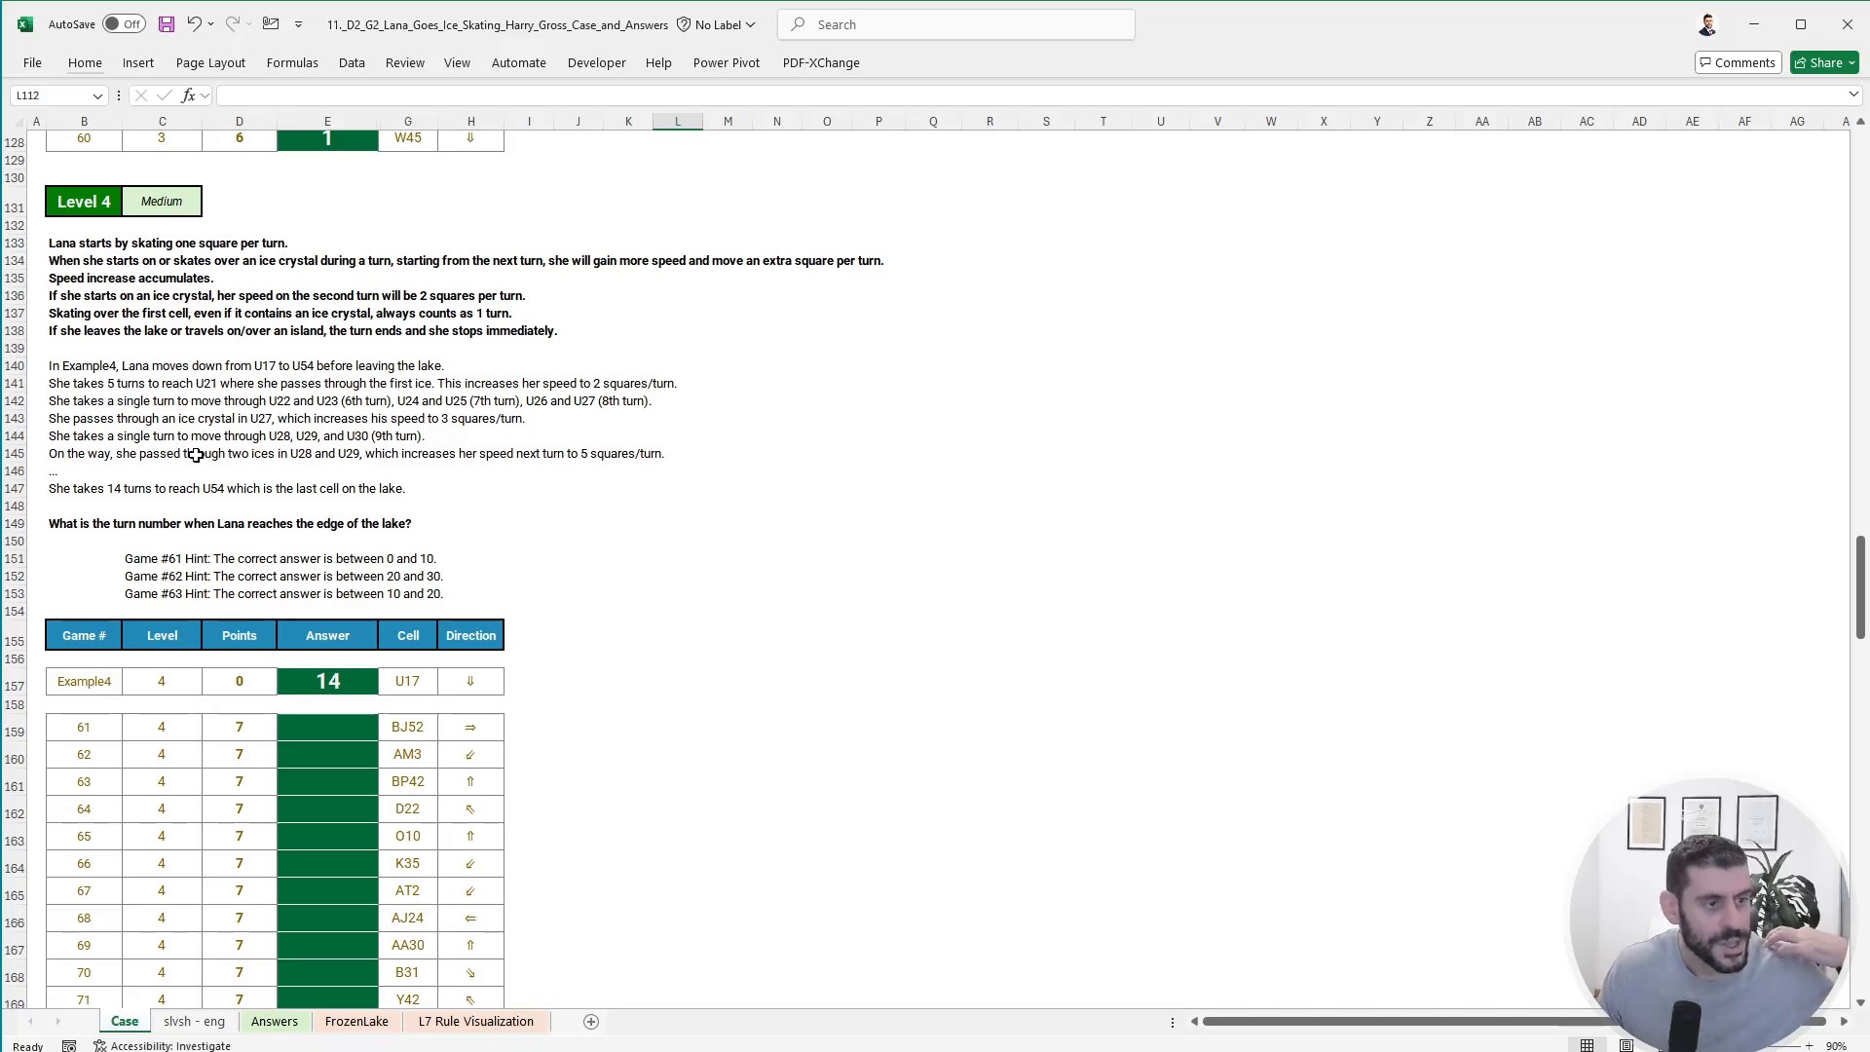
click(209, 1022)
click(882, 435)
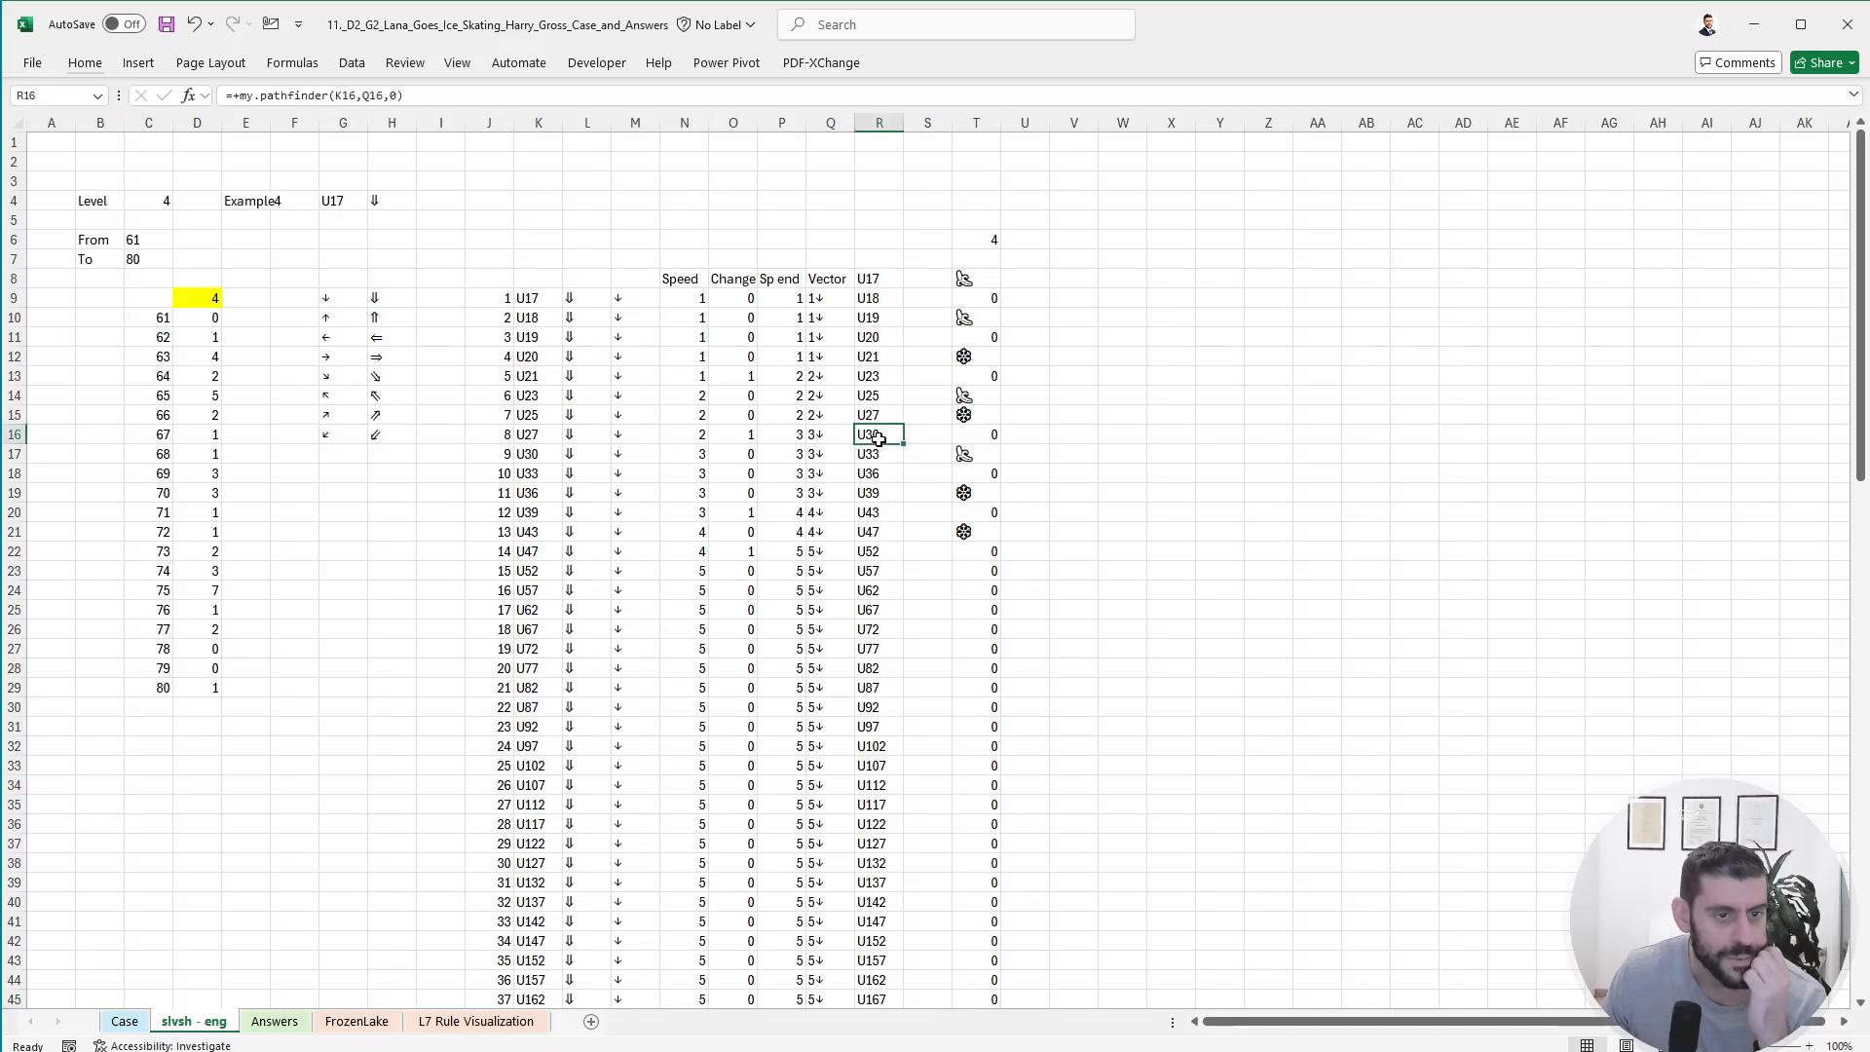
click(115, 1025)
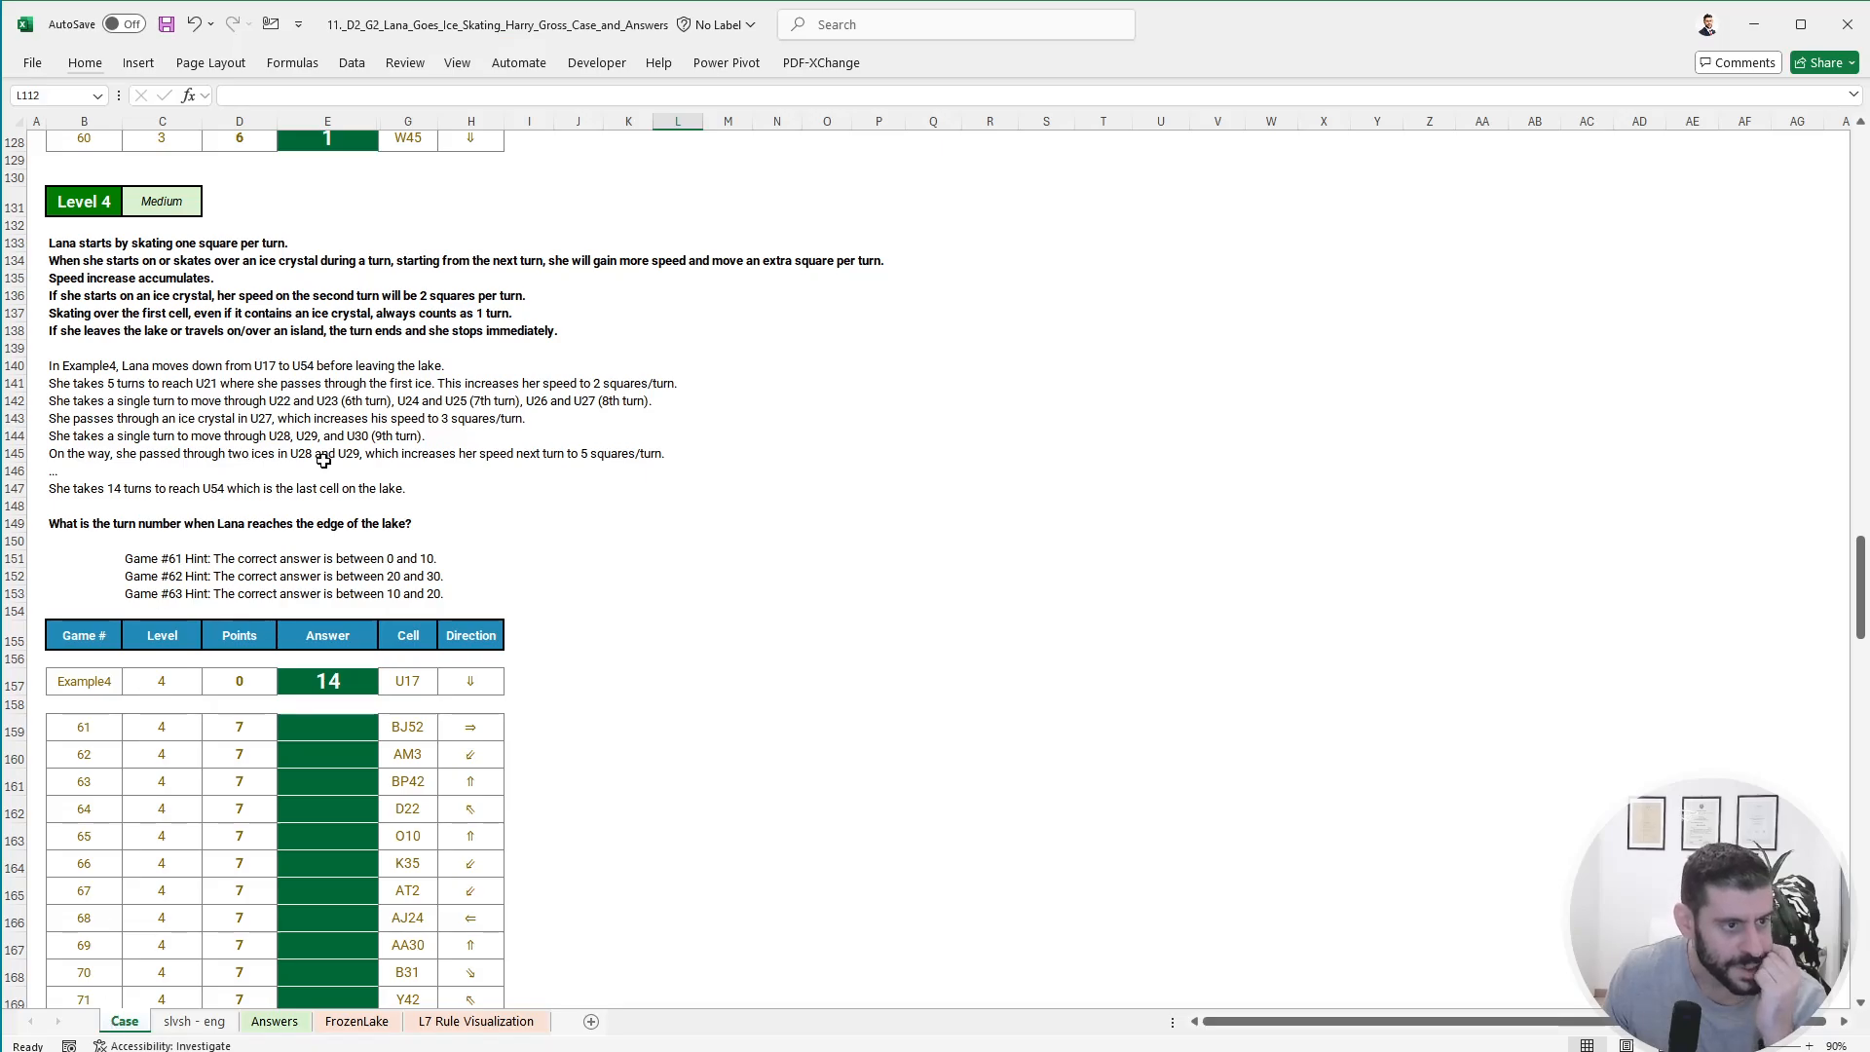
click(191, 1023)
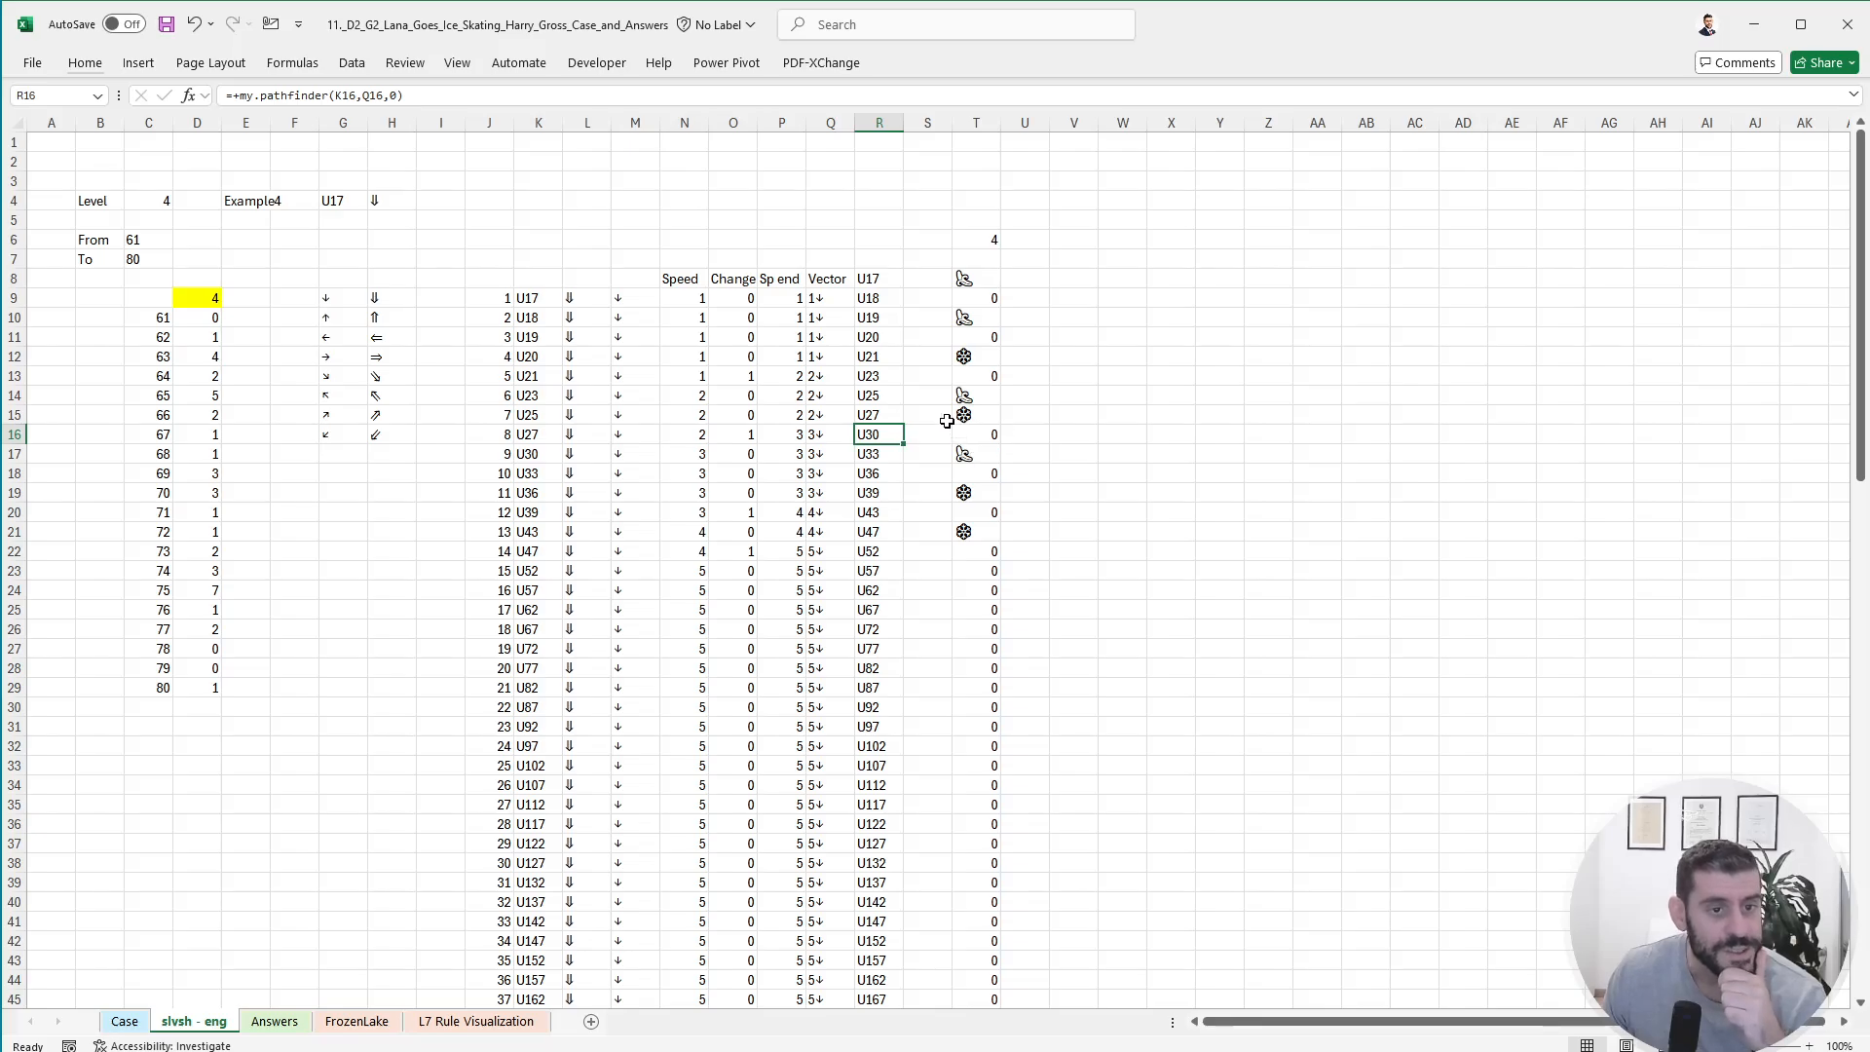
click(981, 428)
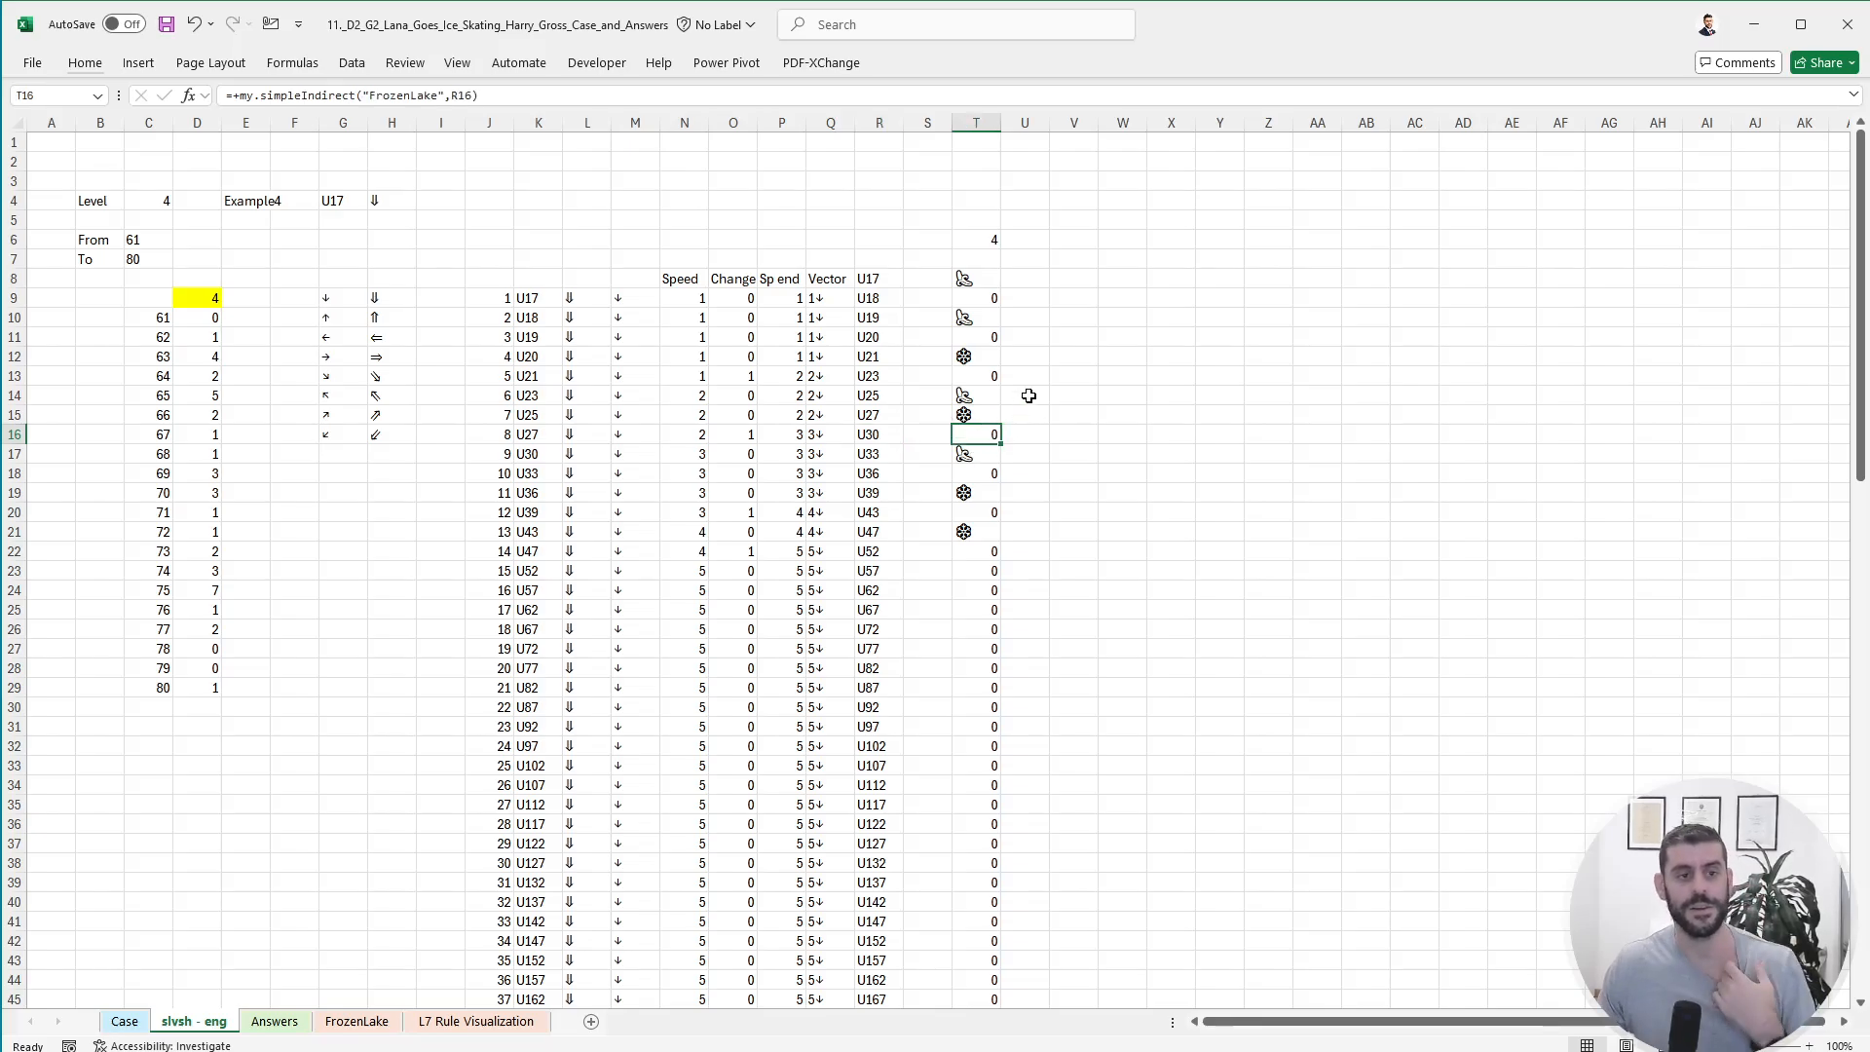
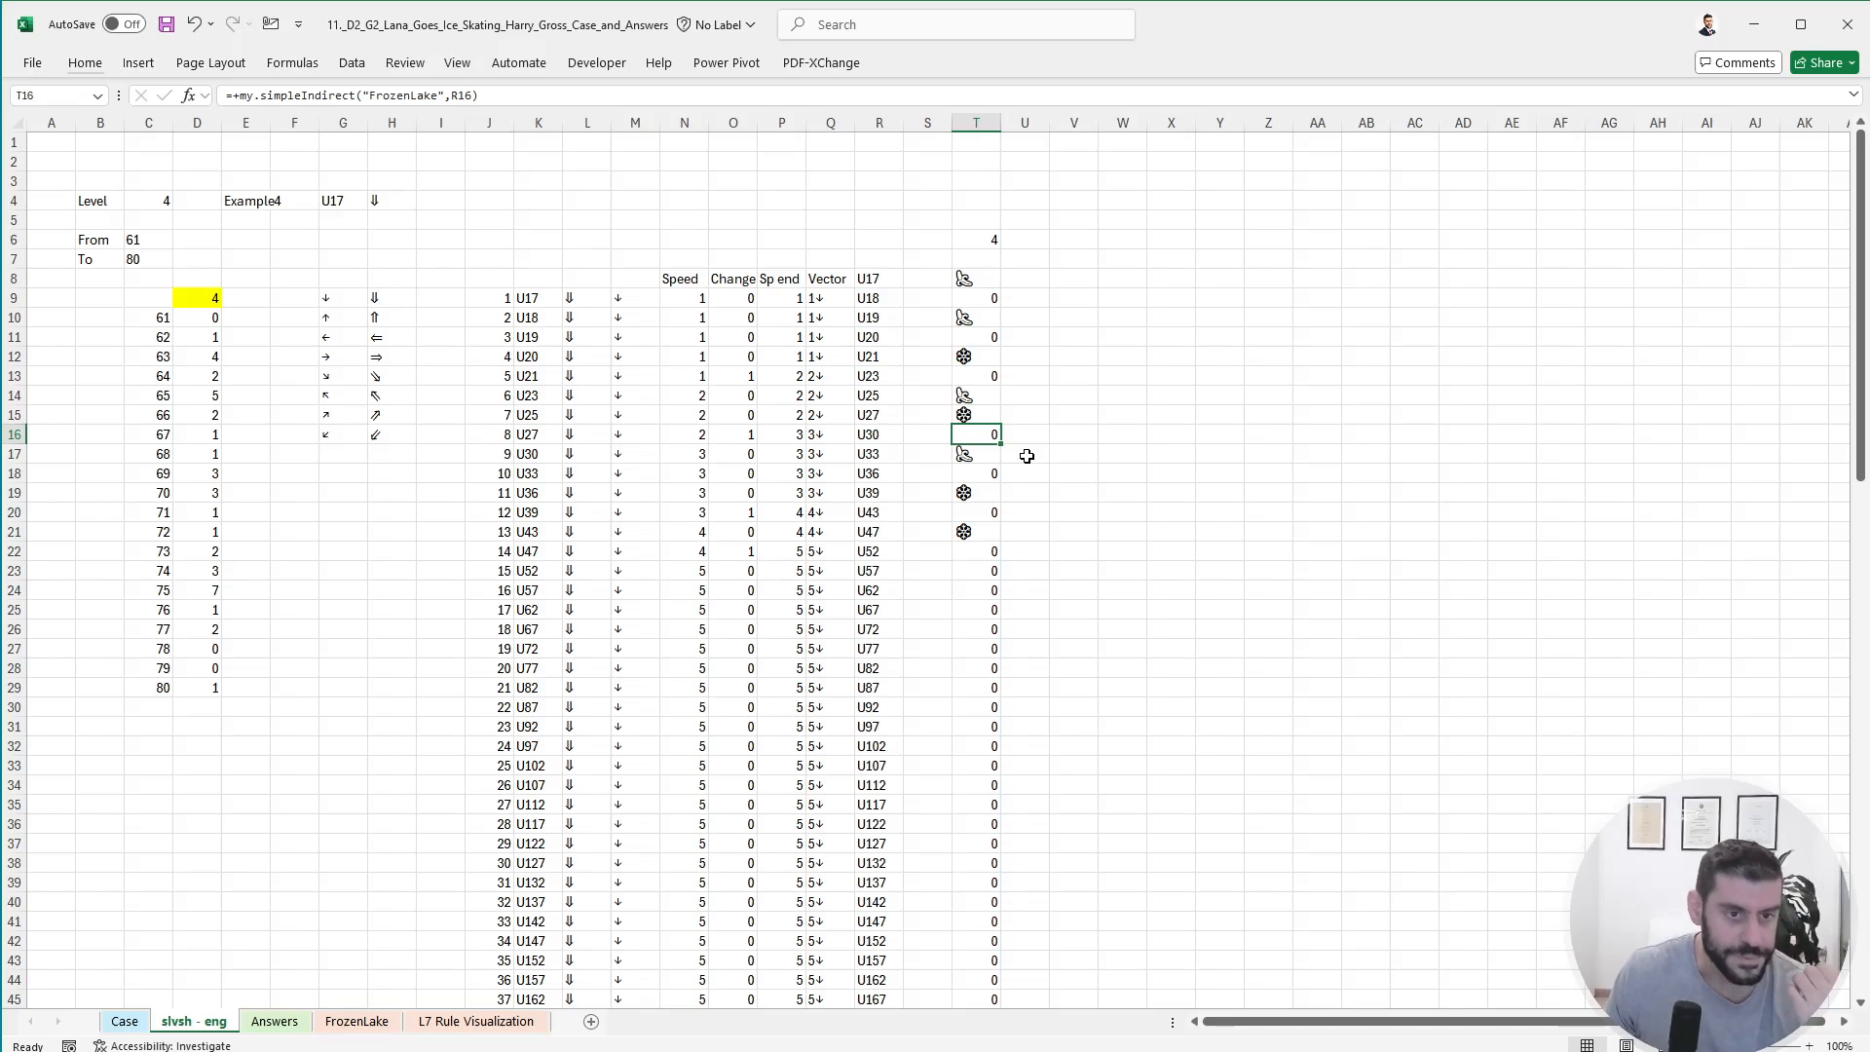
click(827, 297)
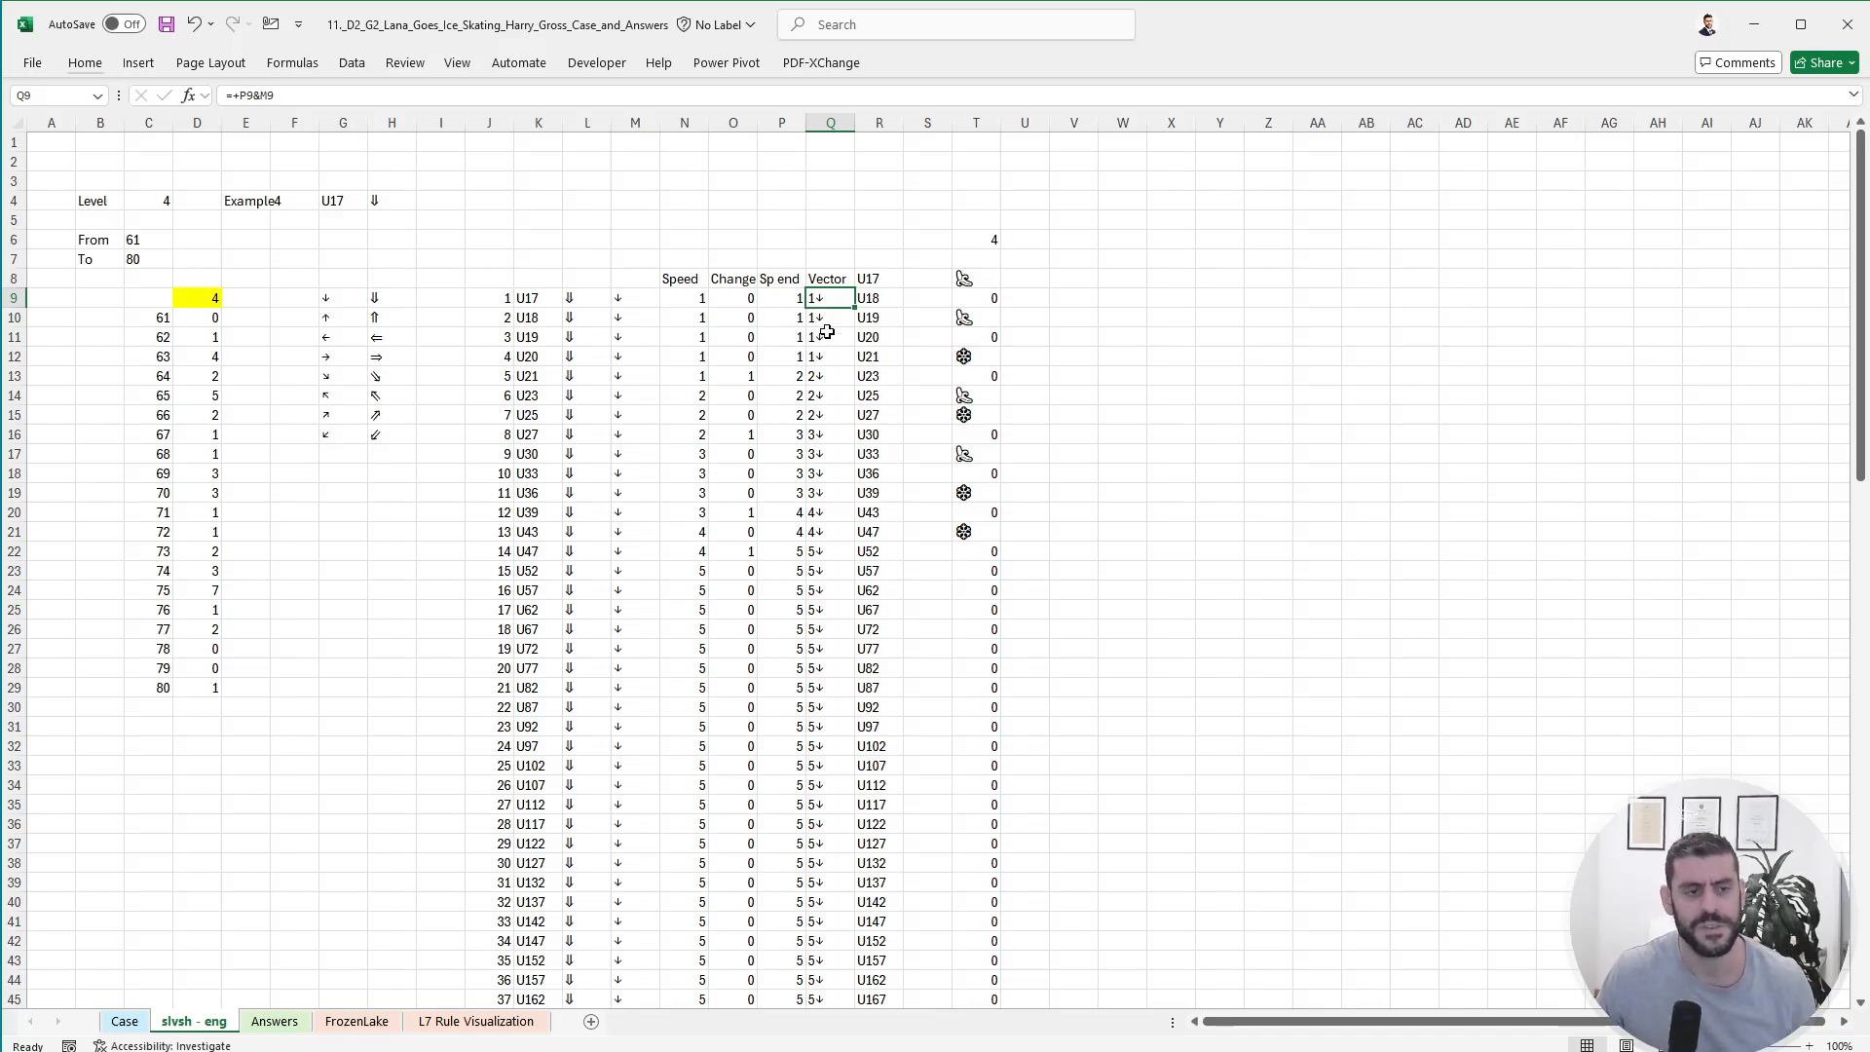
click(1112, 296)
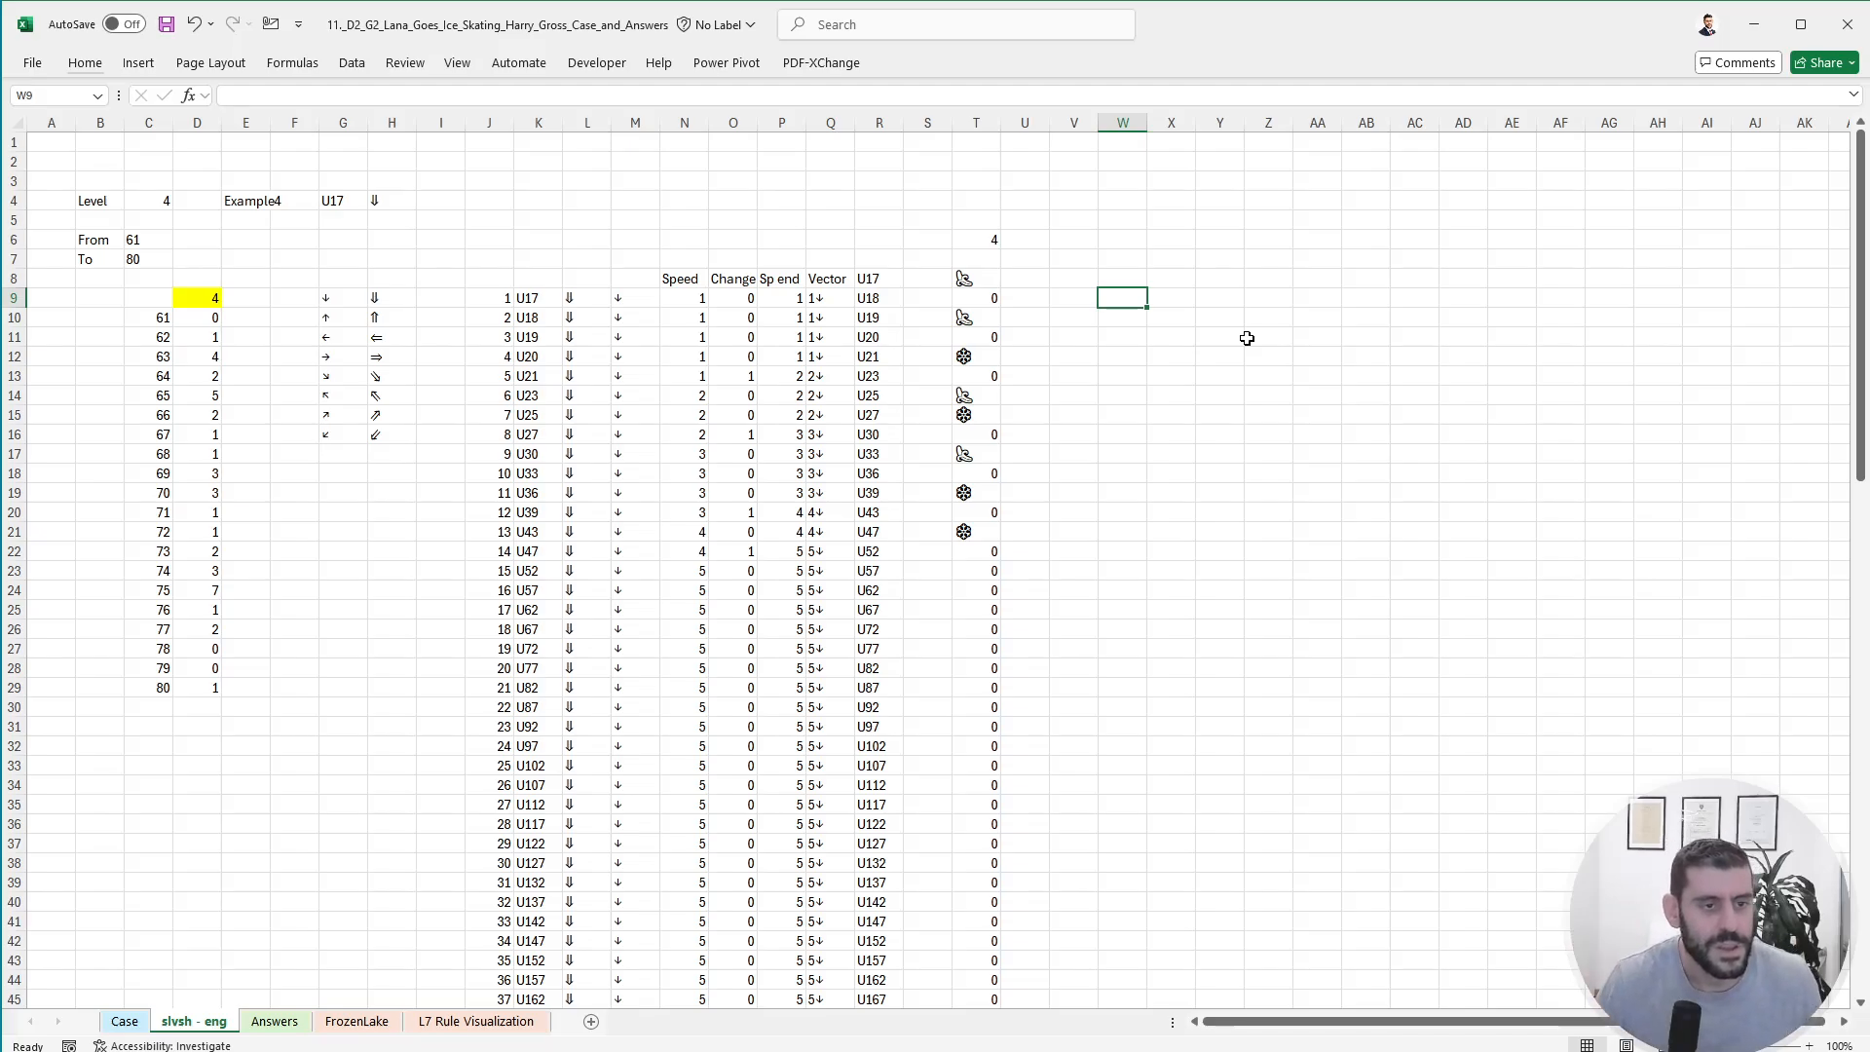
- Enter my.vstacks(M13,P13) in X13 to repeat row 13's direction arrow once per unit of Sp end
click(693, 395)
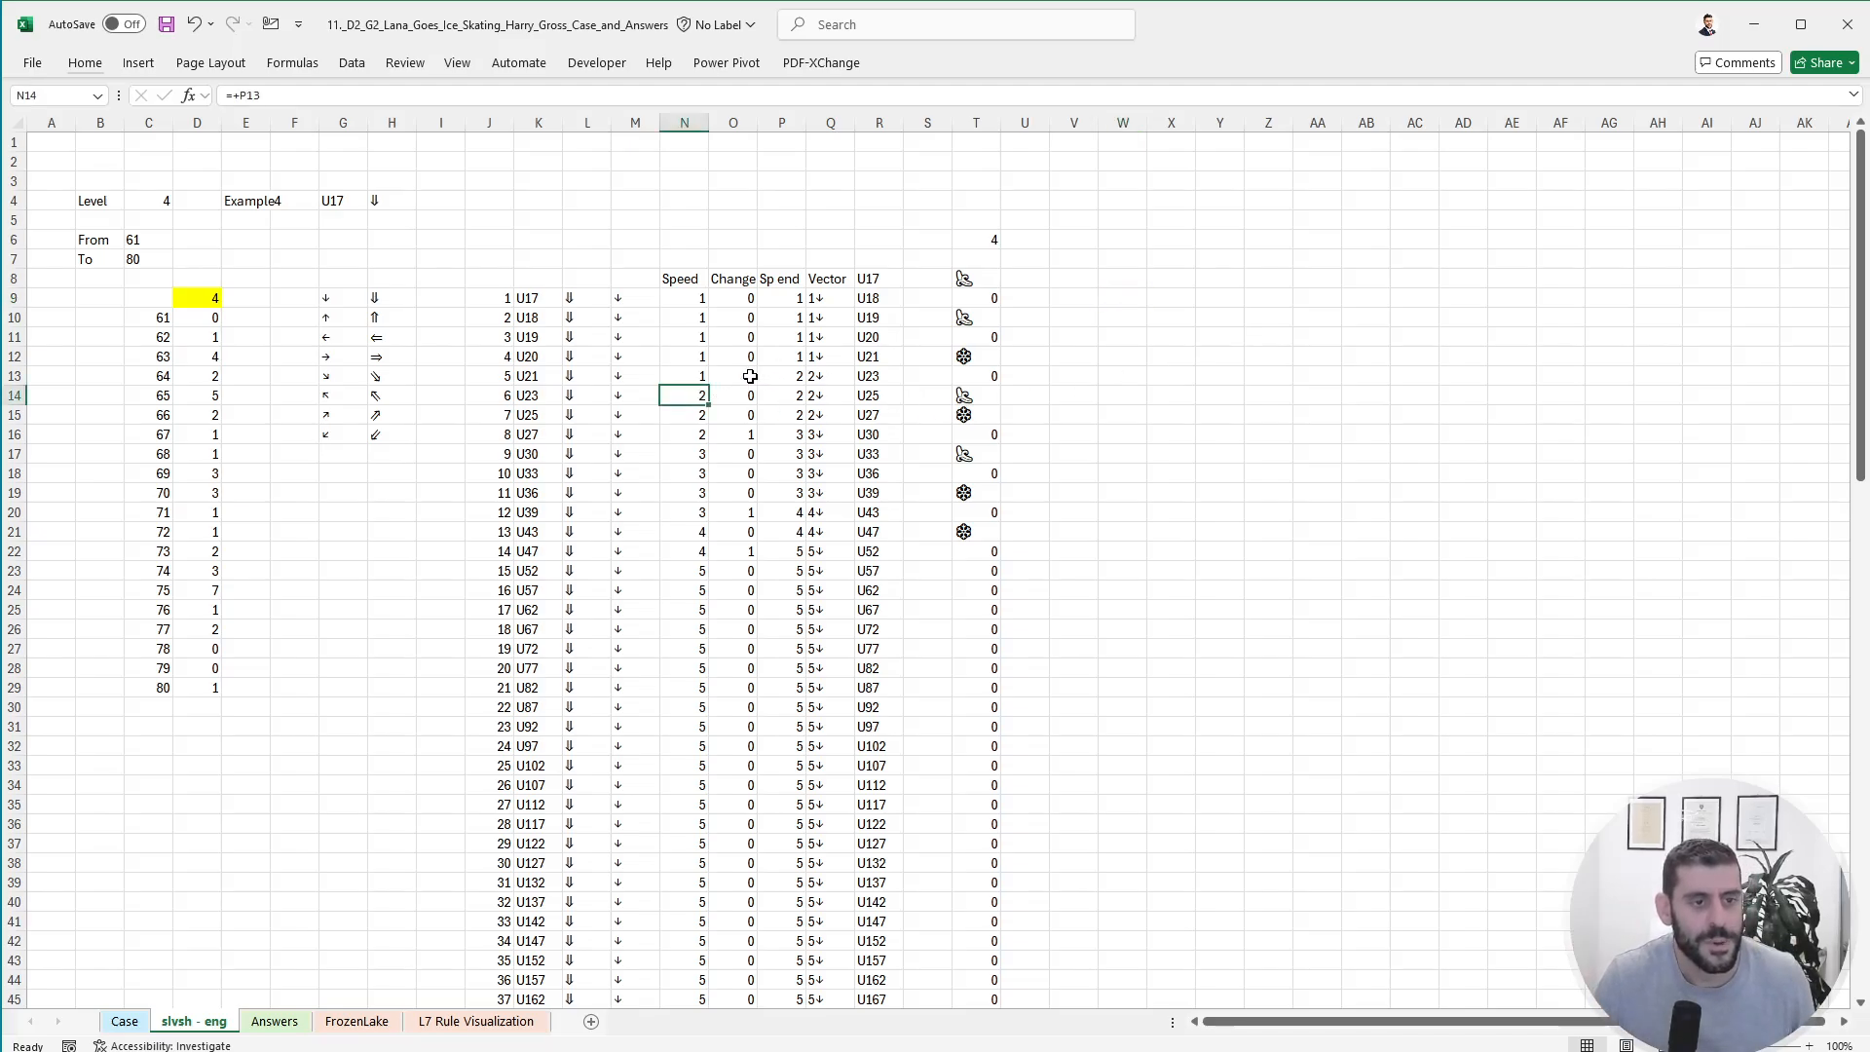
click(833, 374)
click(866, 372)
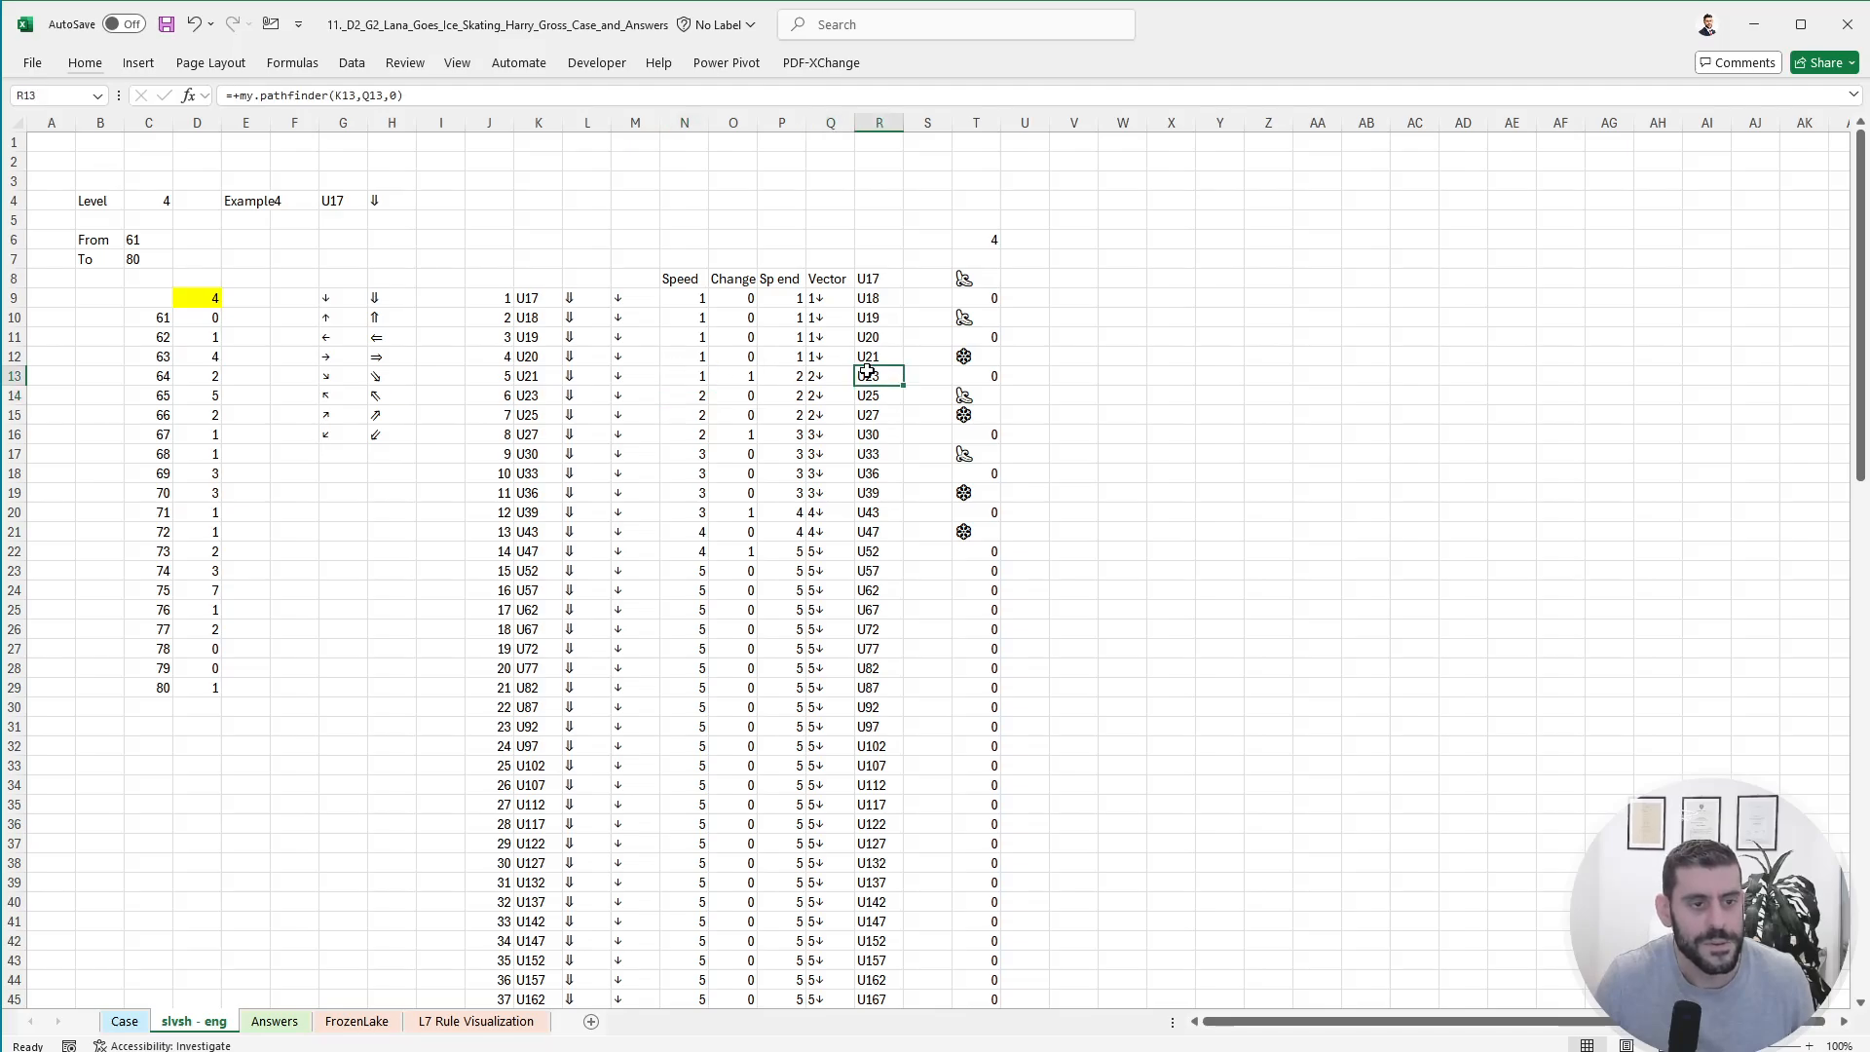
click(820, 372)
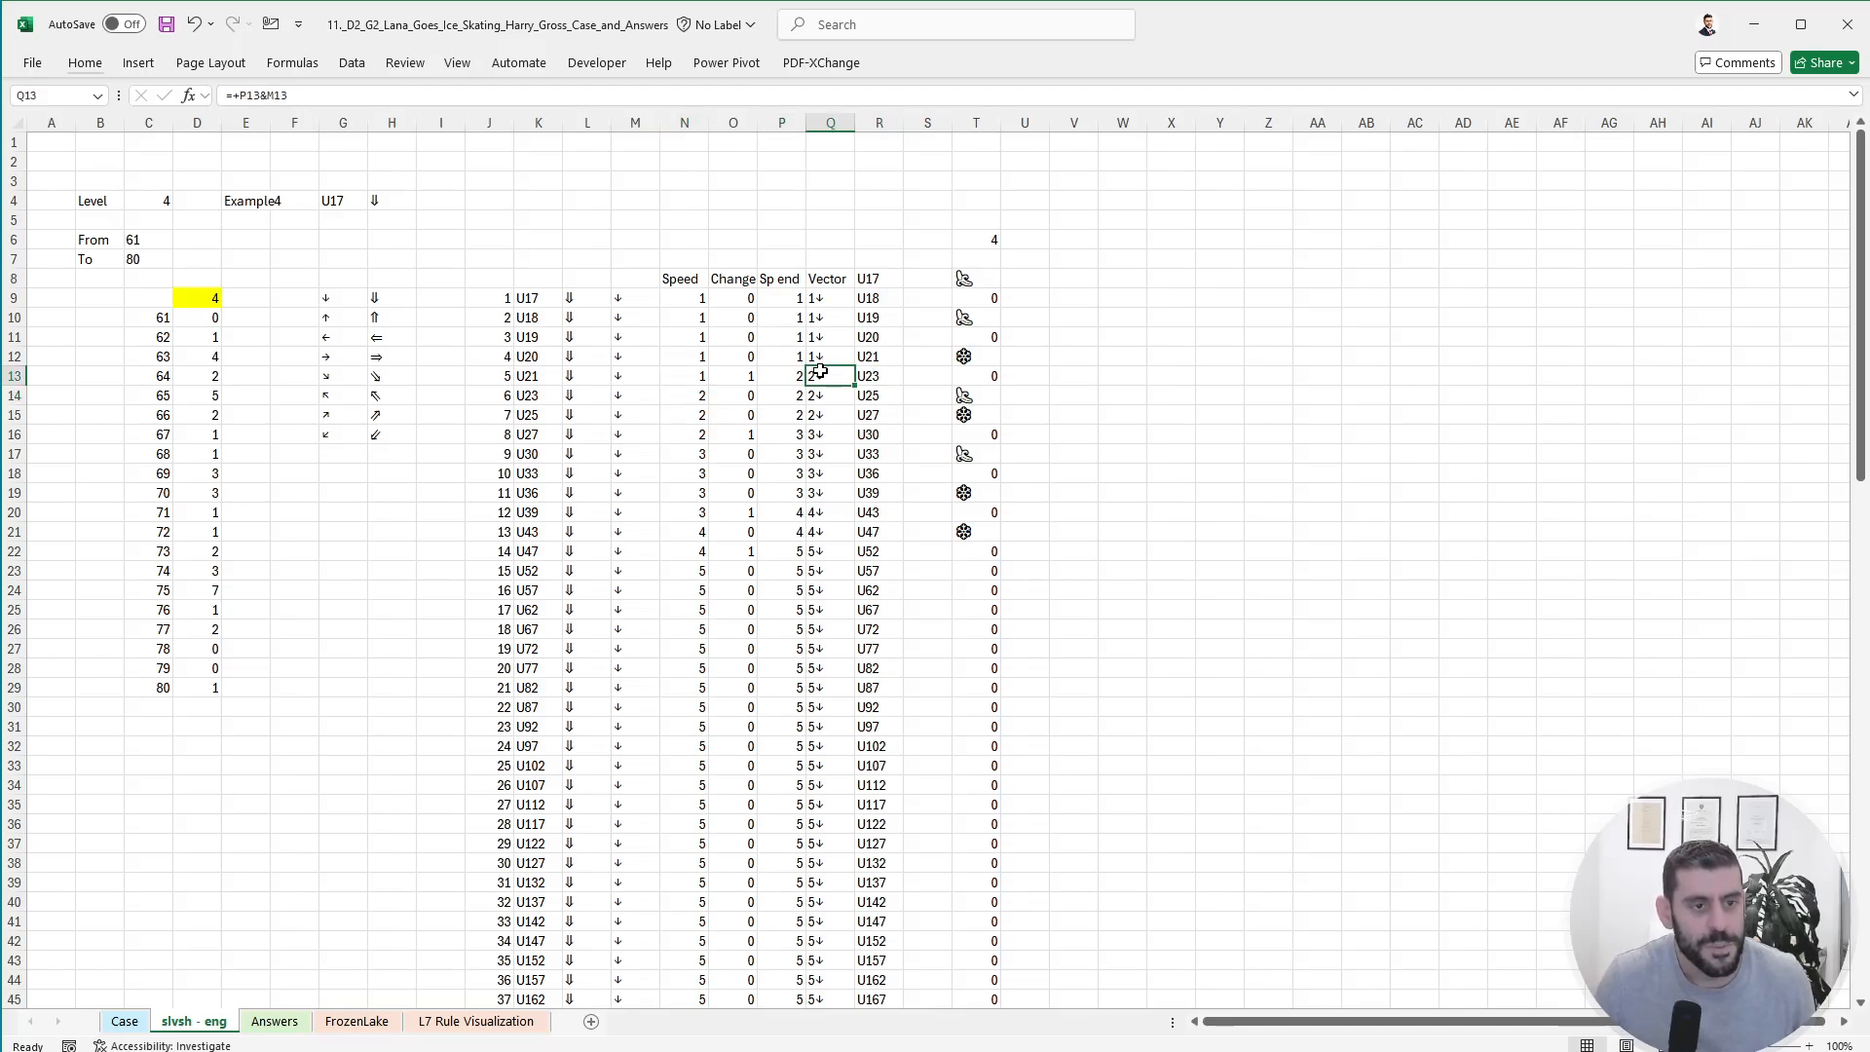
click(1168, 376)
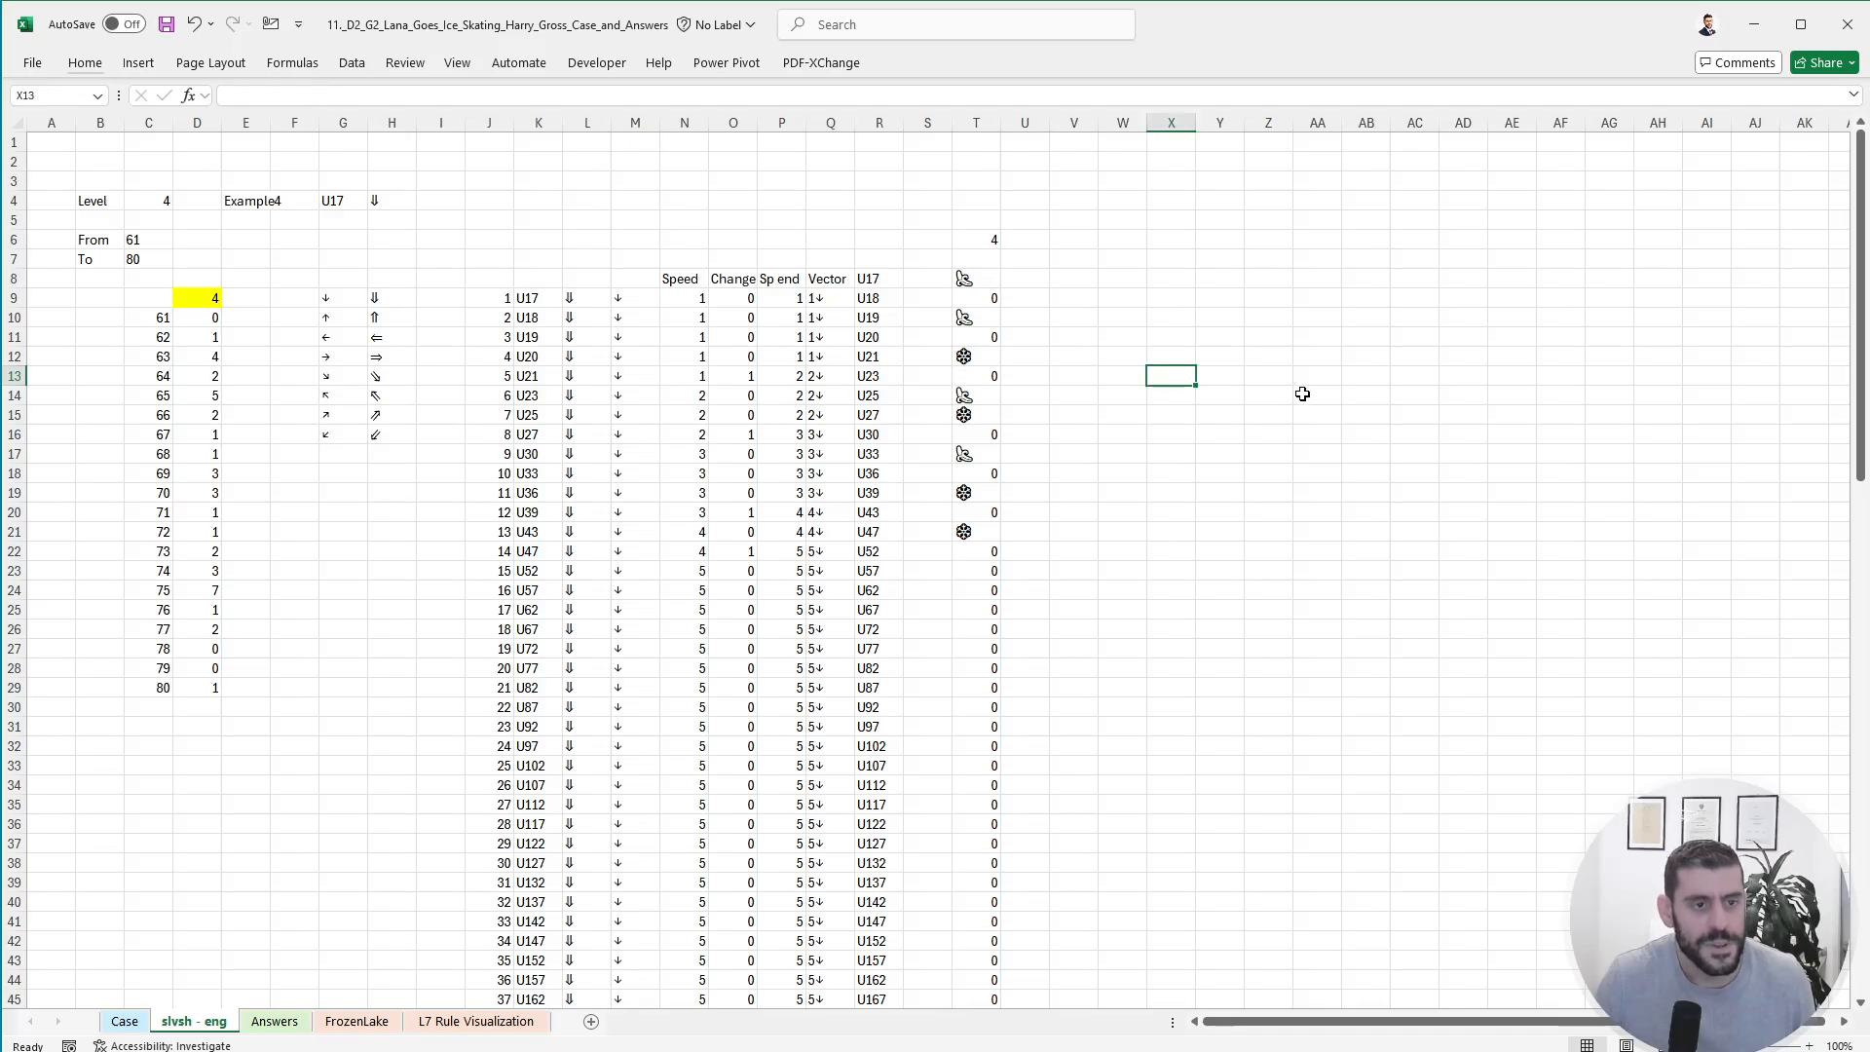
text(+my.vstacks()
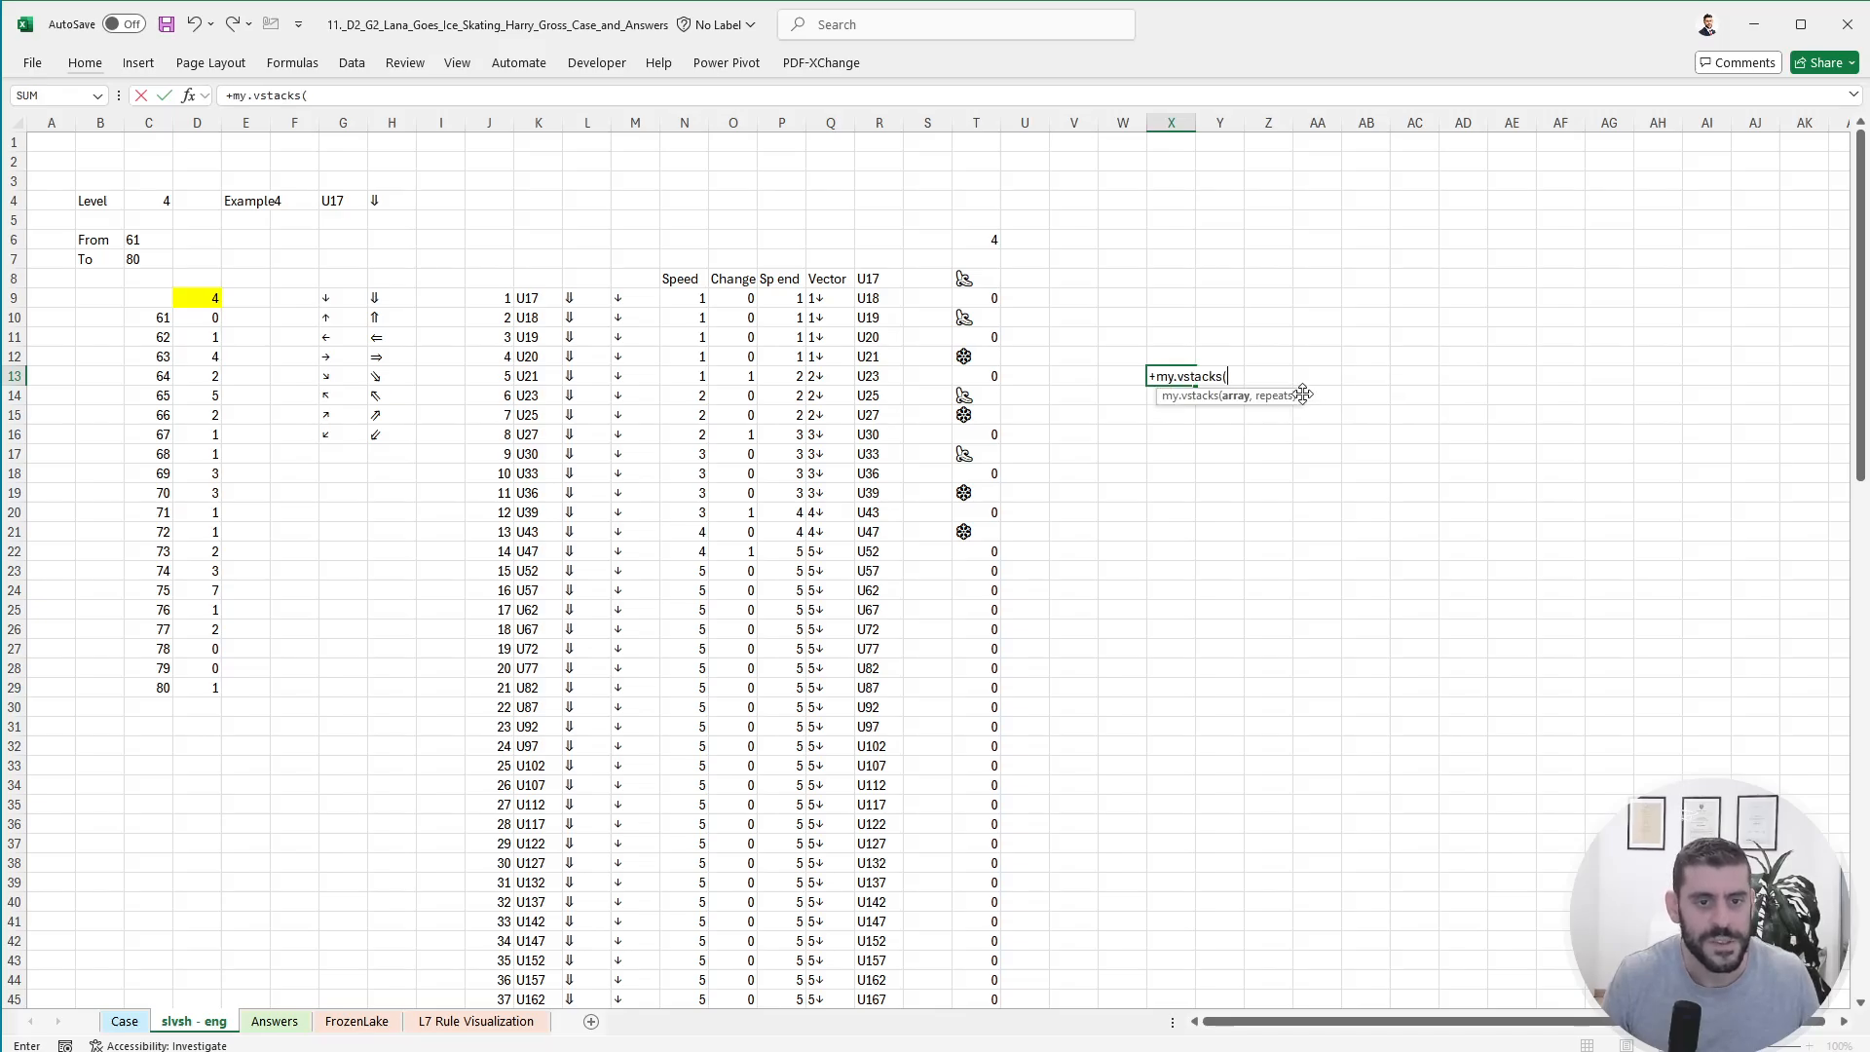
key(Left)
key(Left)
key(Left)
key(Left)
key(Left)
key(Left)
key(Left)
key(Left)
key(Left)
key(Left)
key(Left)
key(Left)
key(Left)
key(Right)
key(Right)
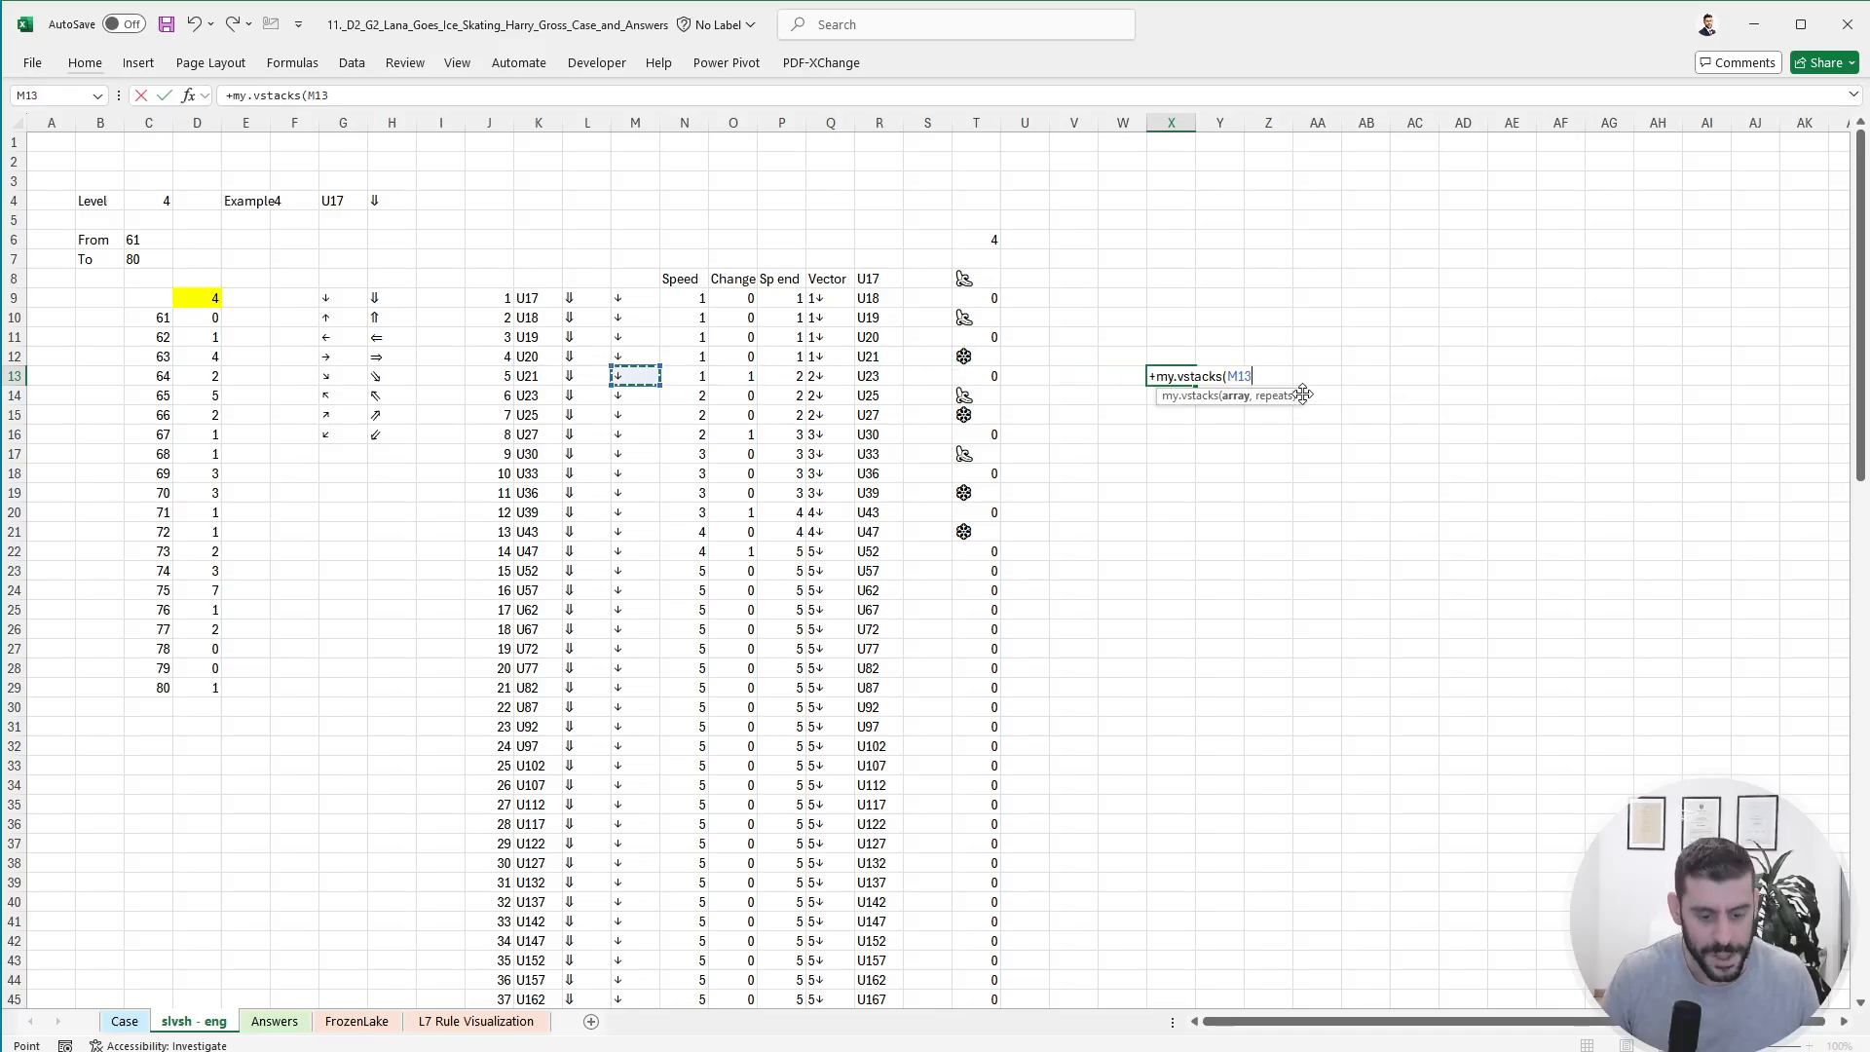
text(,)
key(Left)
key(Left)
key(Left)
key(Left)
key(Left)
key(Left)
key(Left)
key(Left)
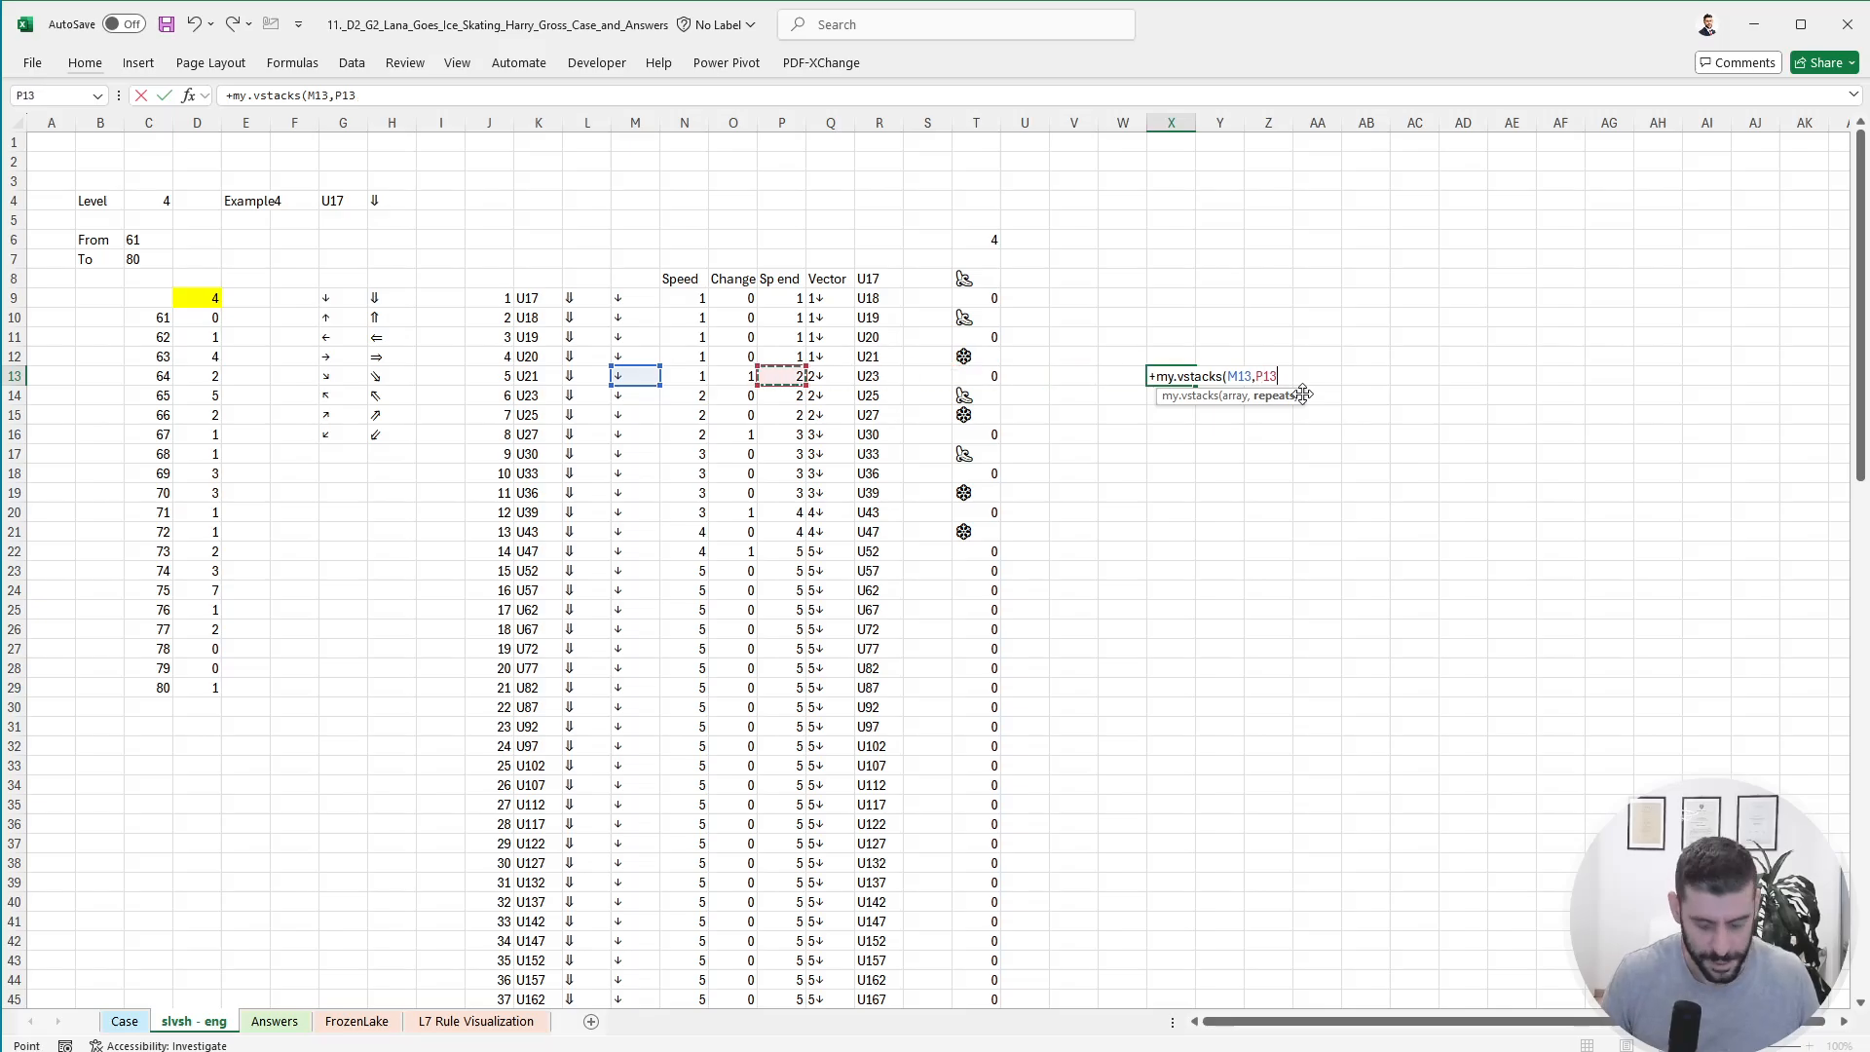
key(Return)
key(Up)
key(Right)
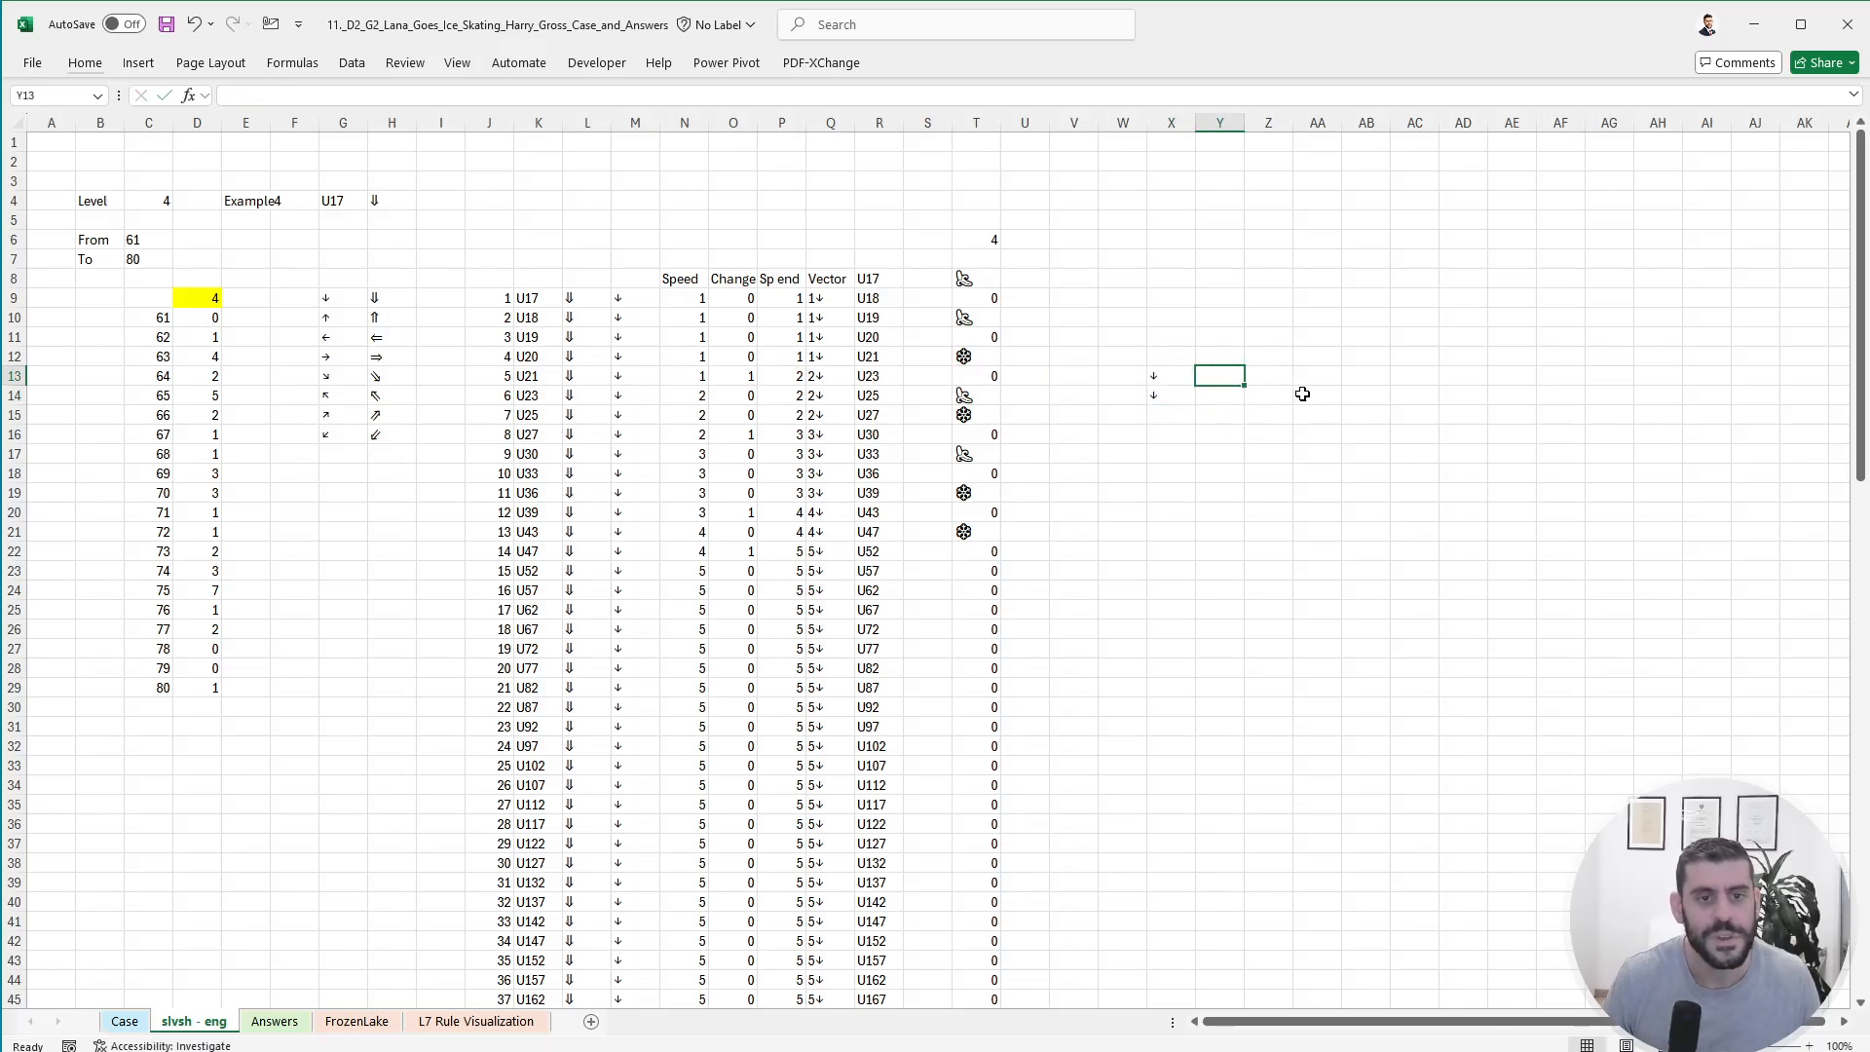
- Enter my.pathfinder(K13,X13#,1) in Y13 to list every position passed through during the fifth turn
text(+my.)
text(path)
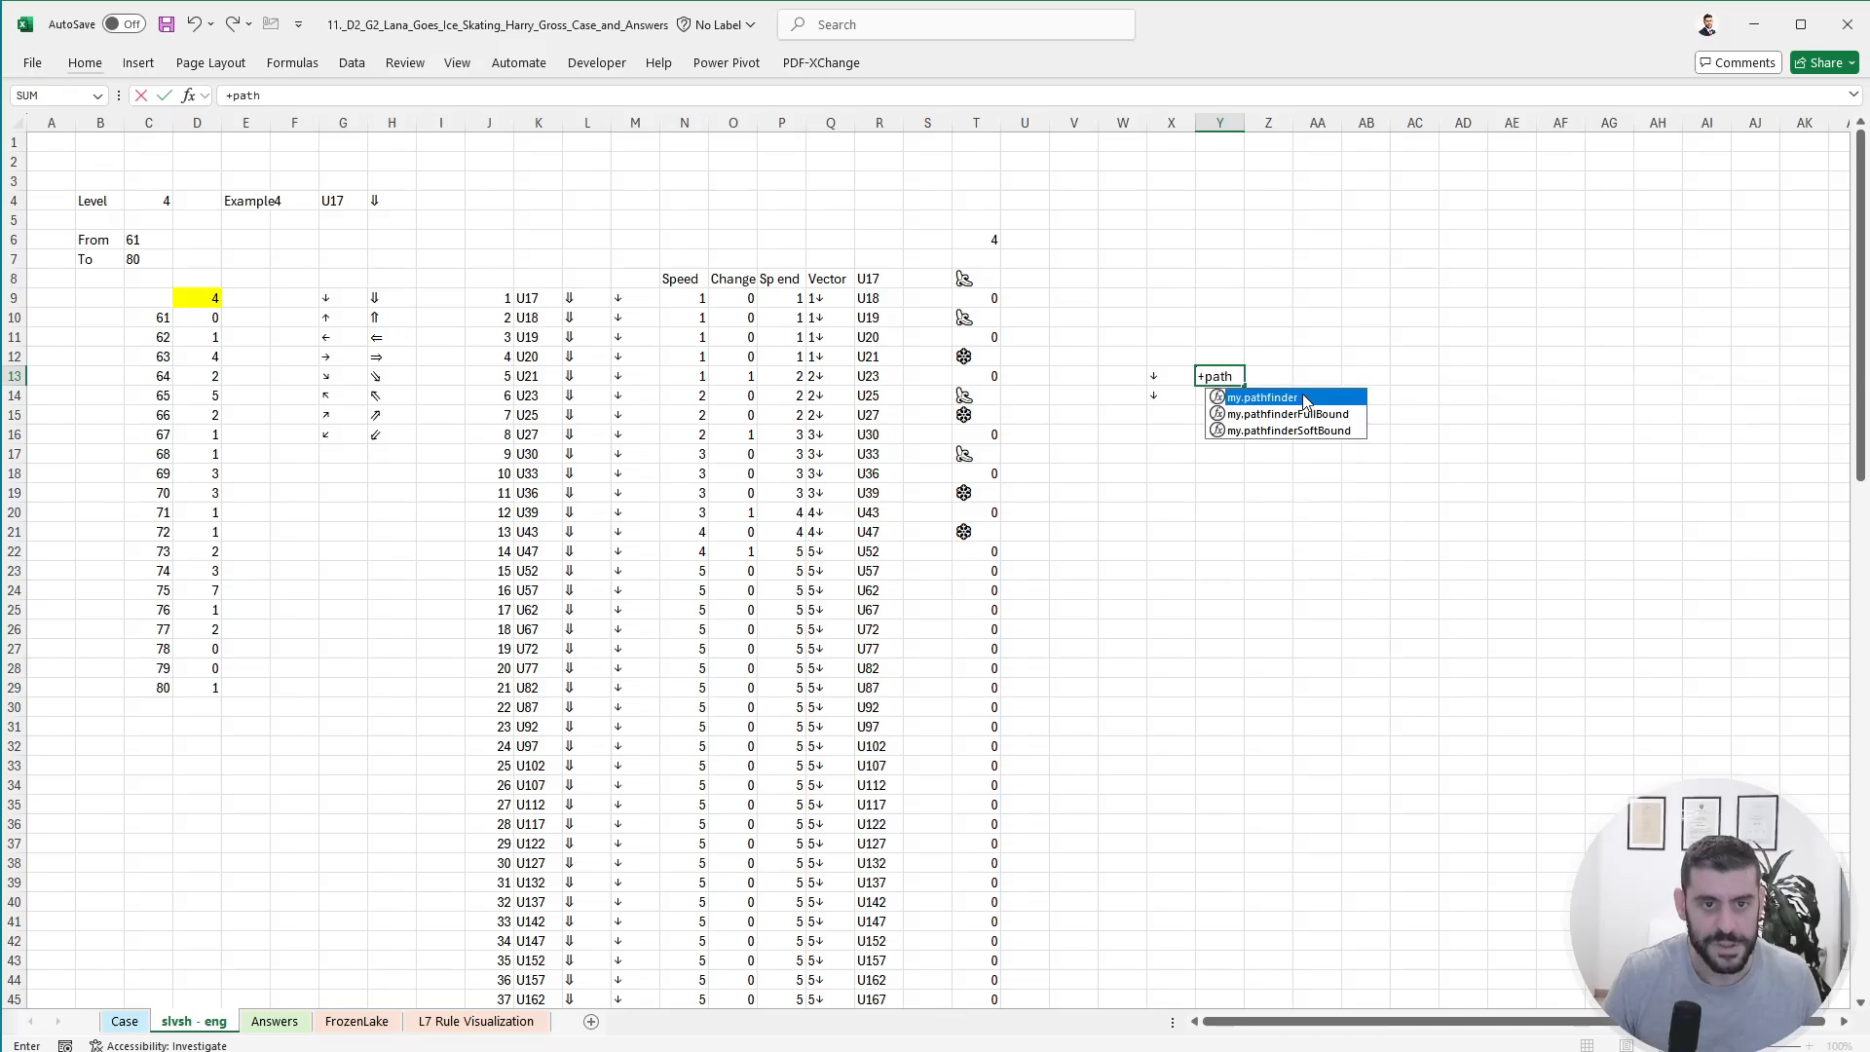
key(Tab)
key(Left)
key(Left)
key(Left)
key(Left)
key(Left)
key(Left)
key(Left)
key(Left)
key(Left)
key(Left)
key(Left)
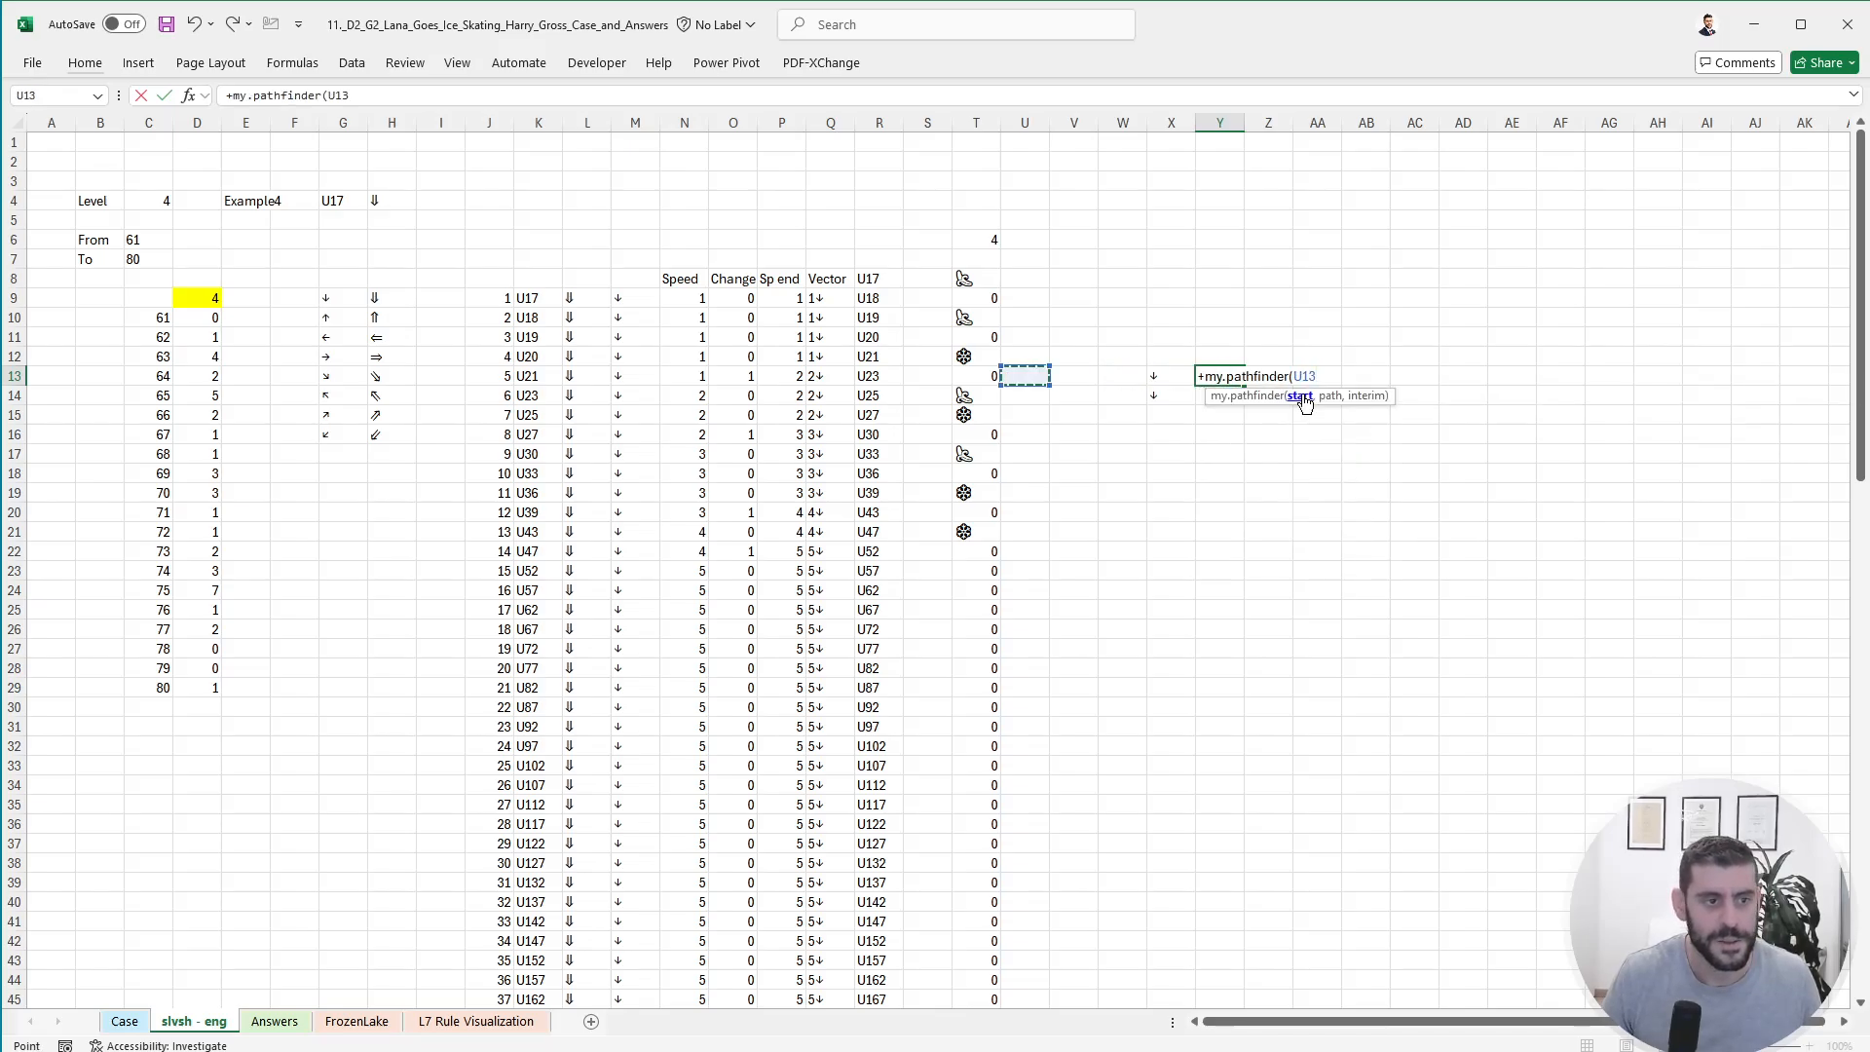
key(Left)
key(Left)
key(Left)
text(,)
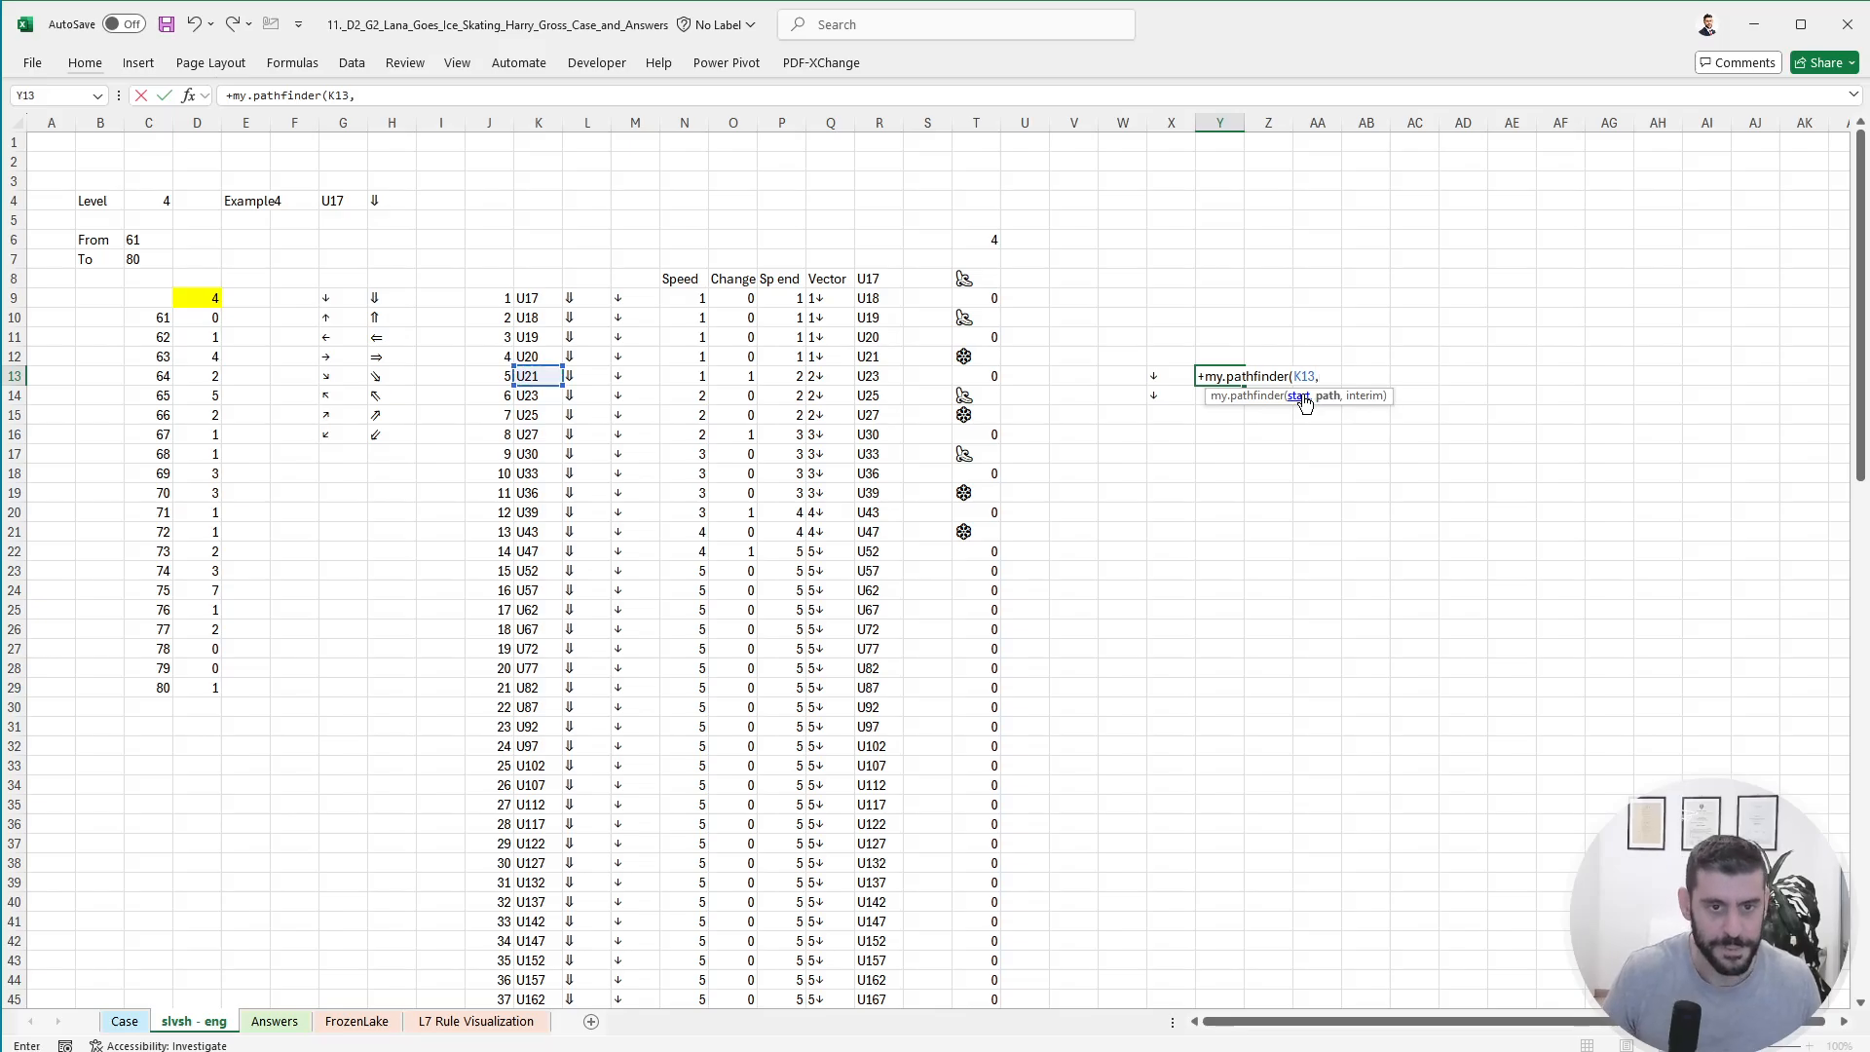
key(Left)
text(#,)
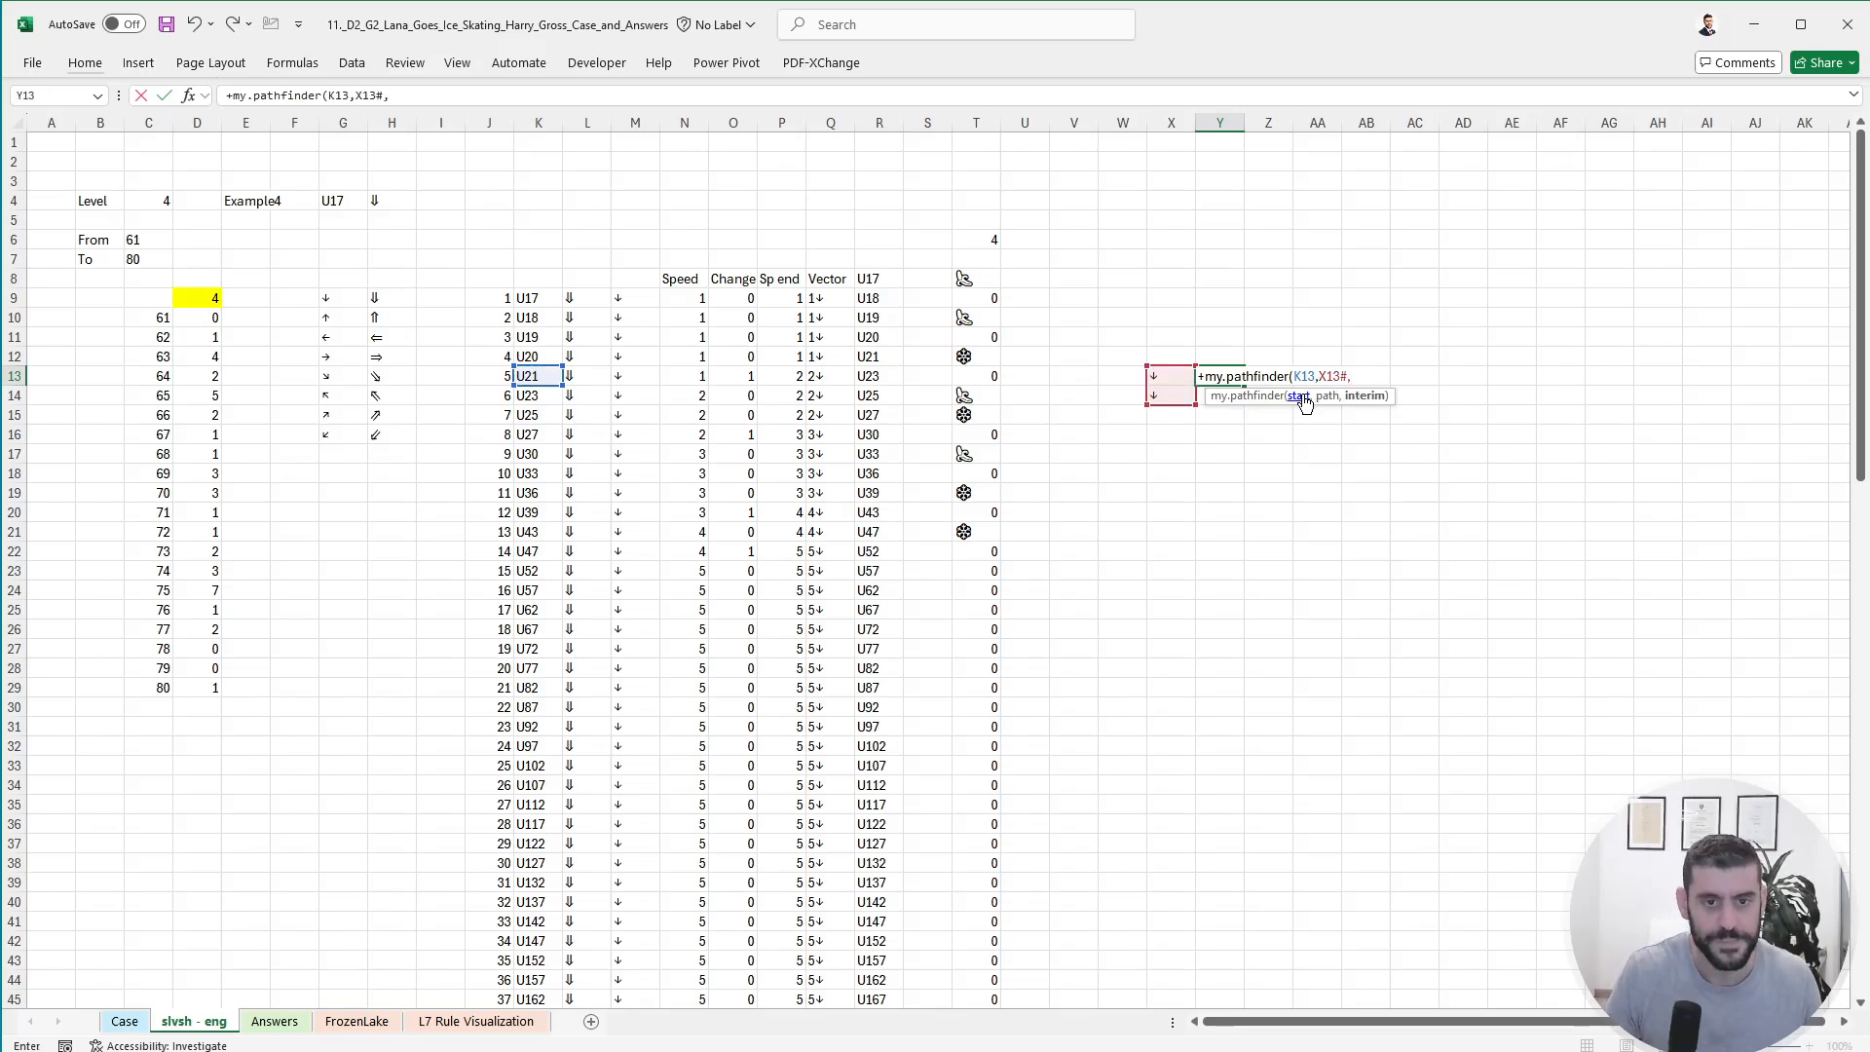
key(Return)
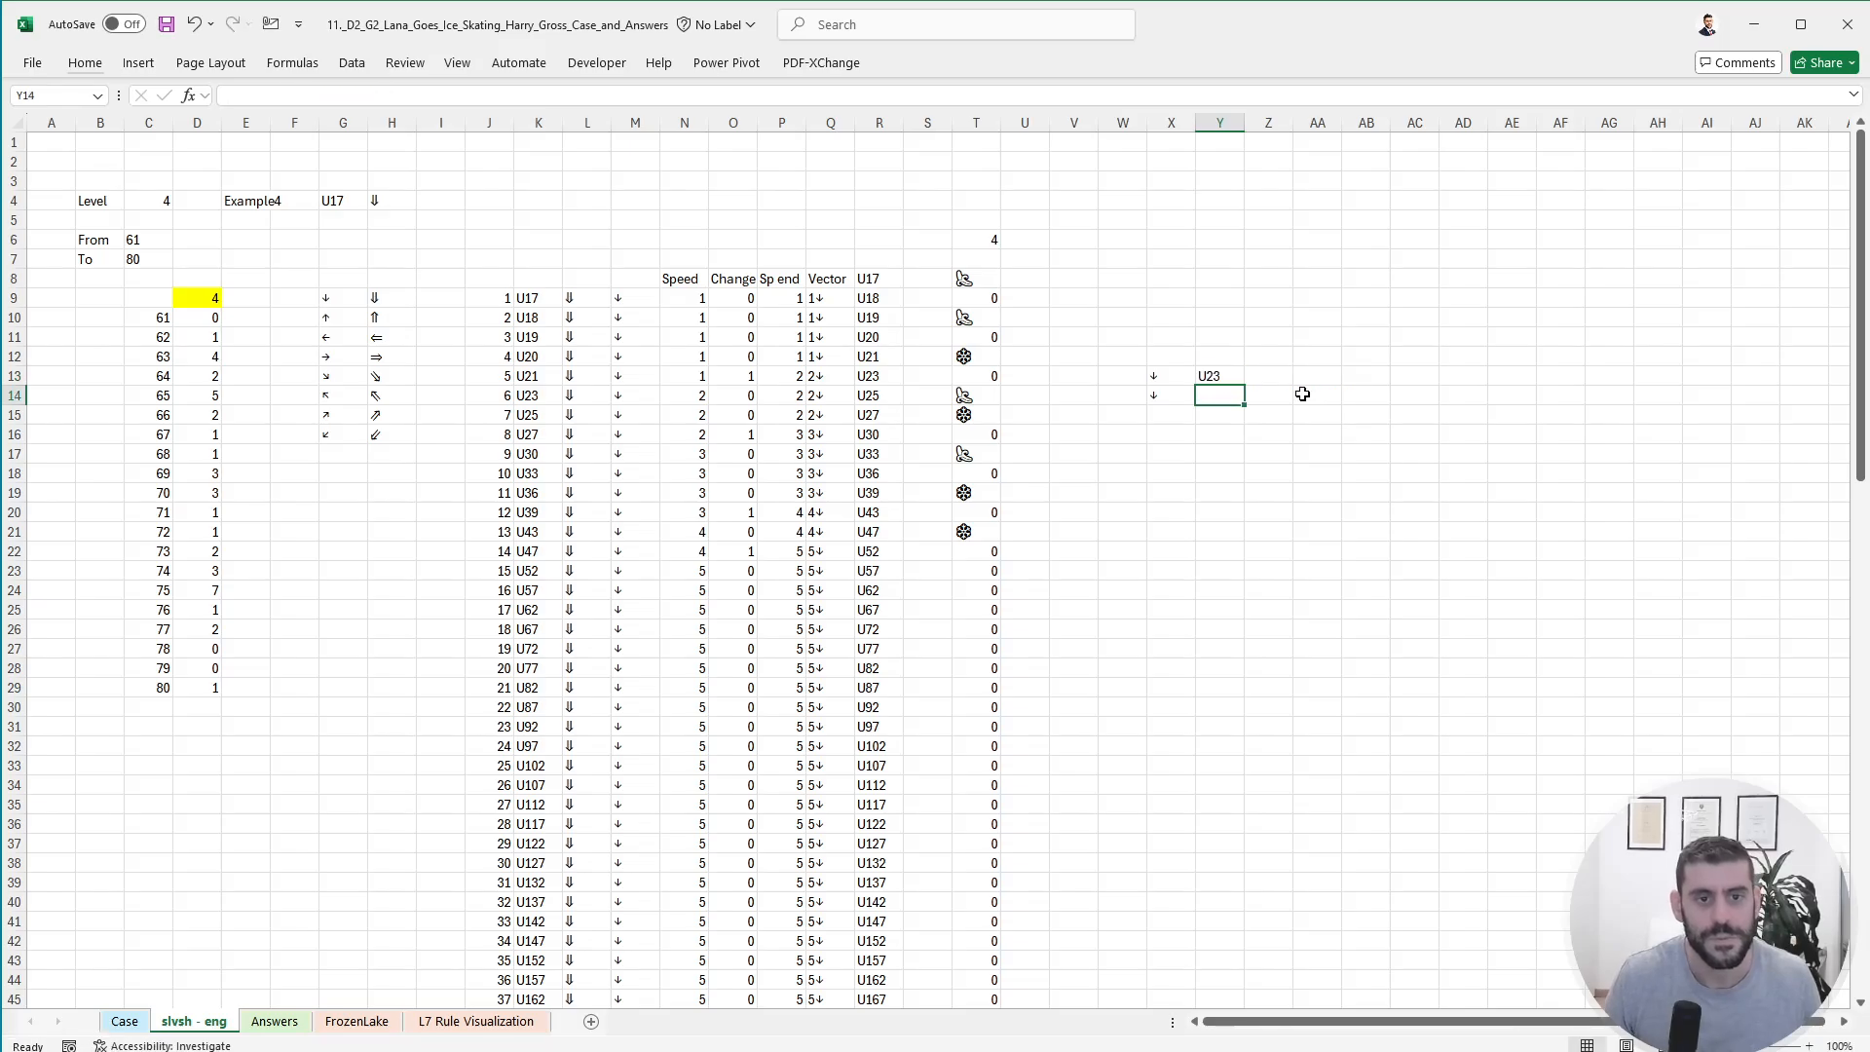
double_click(400, 95)
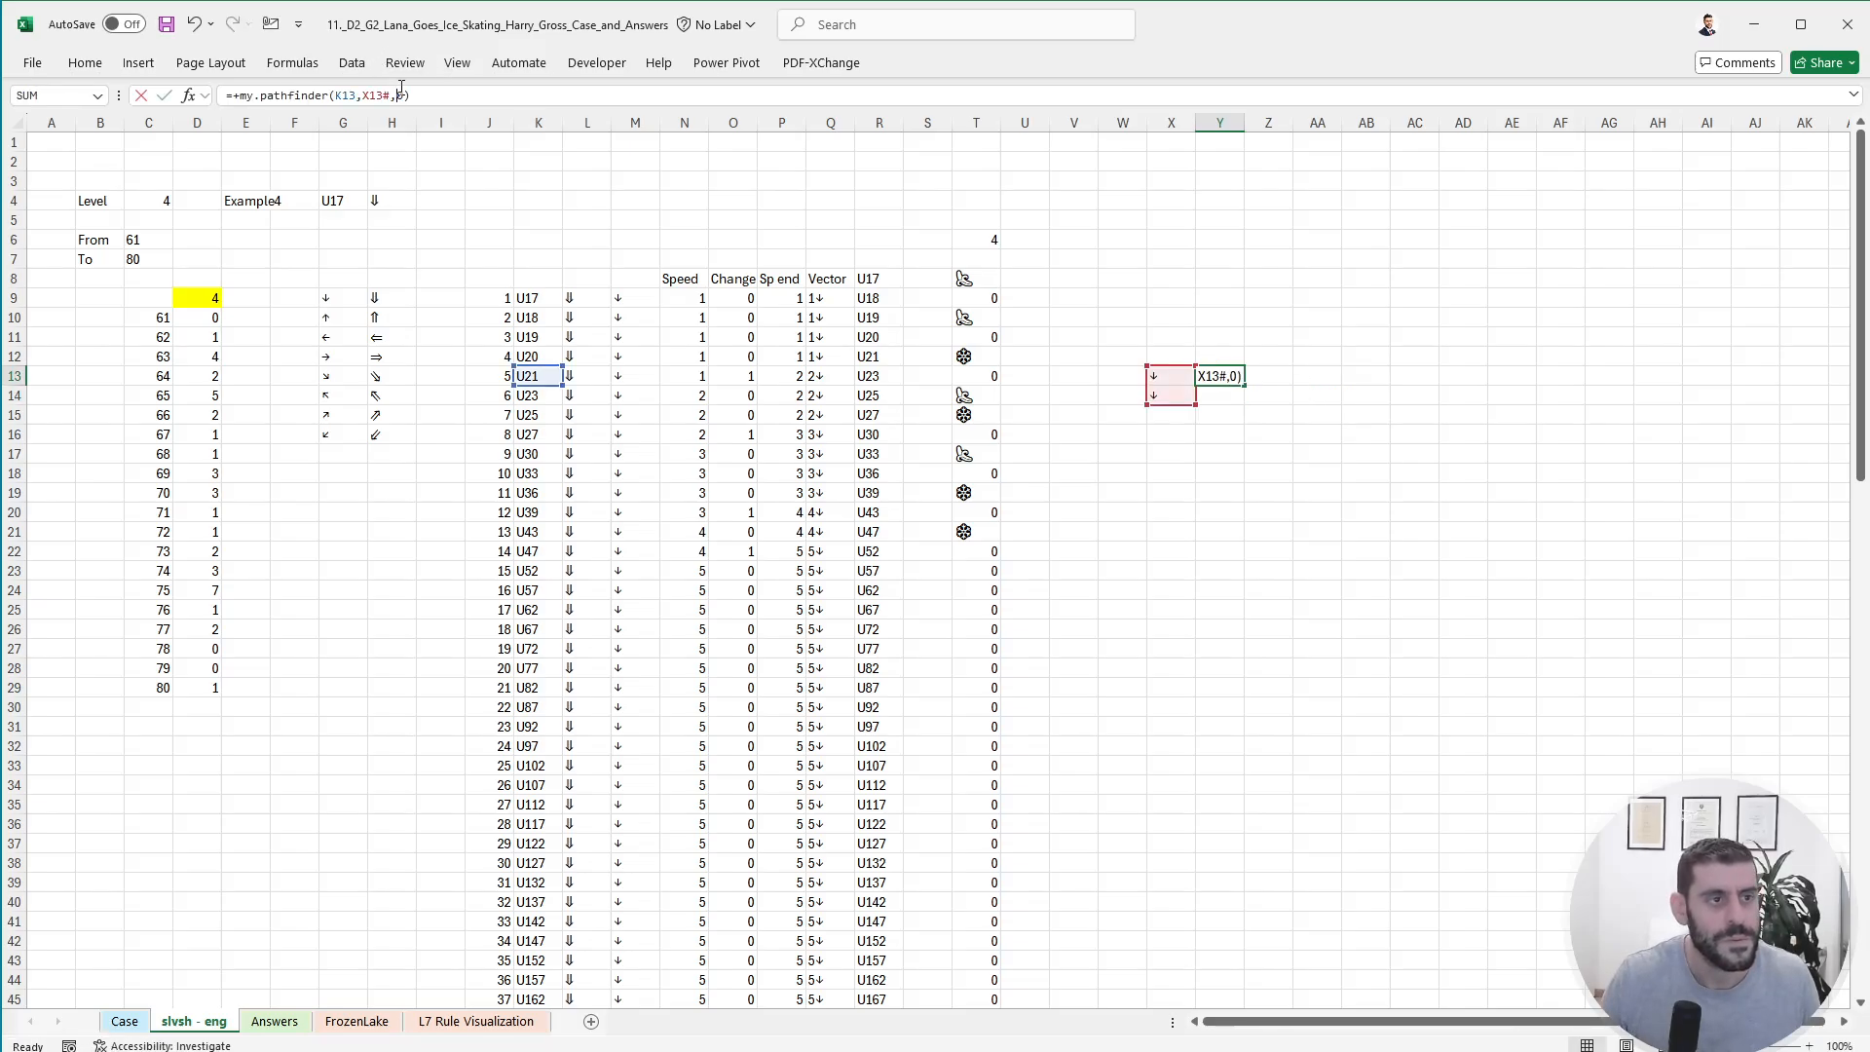
text(1)
key(Return)
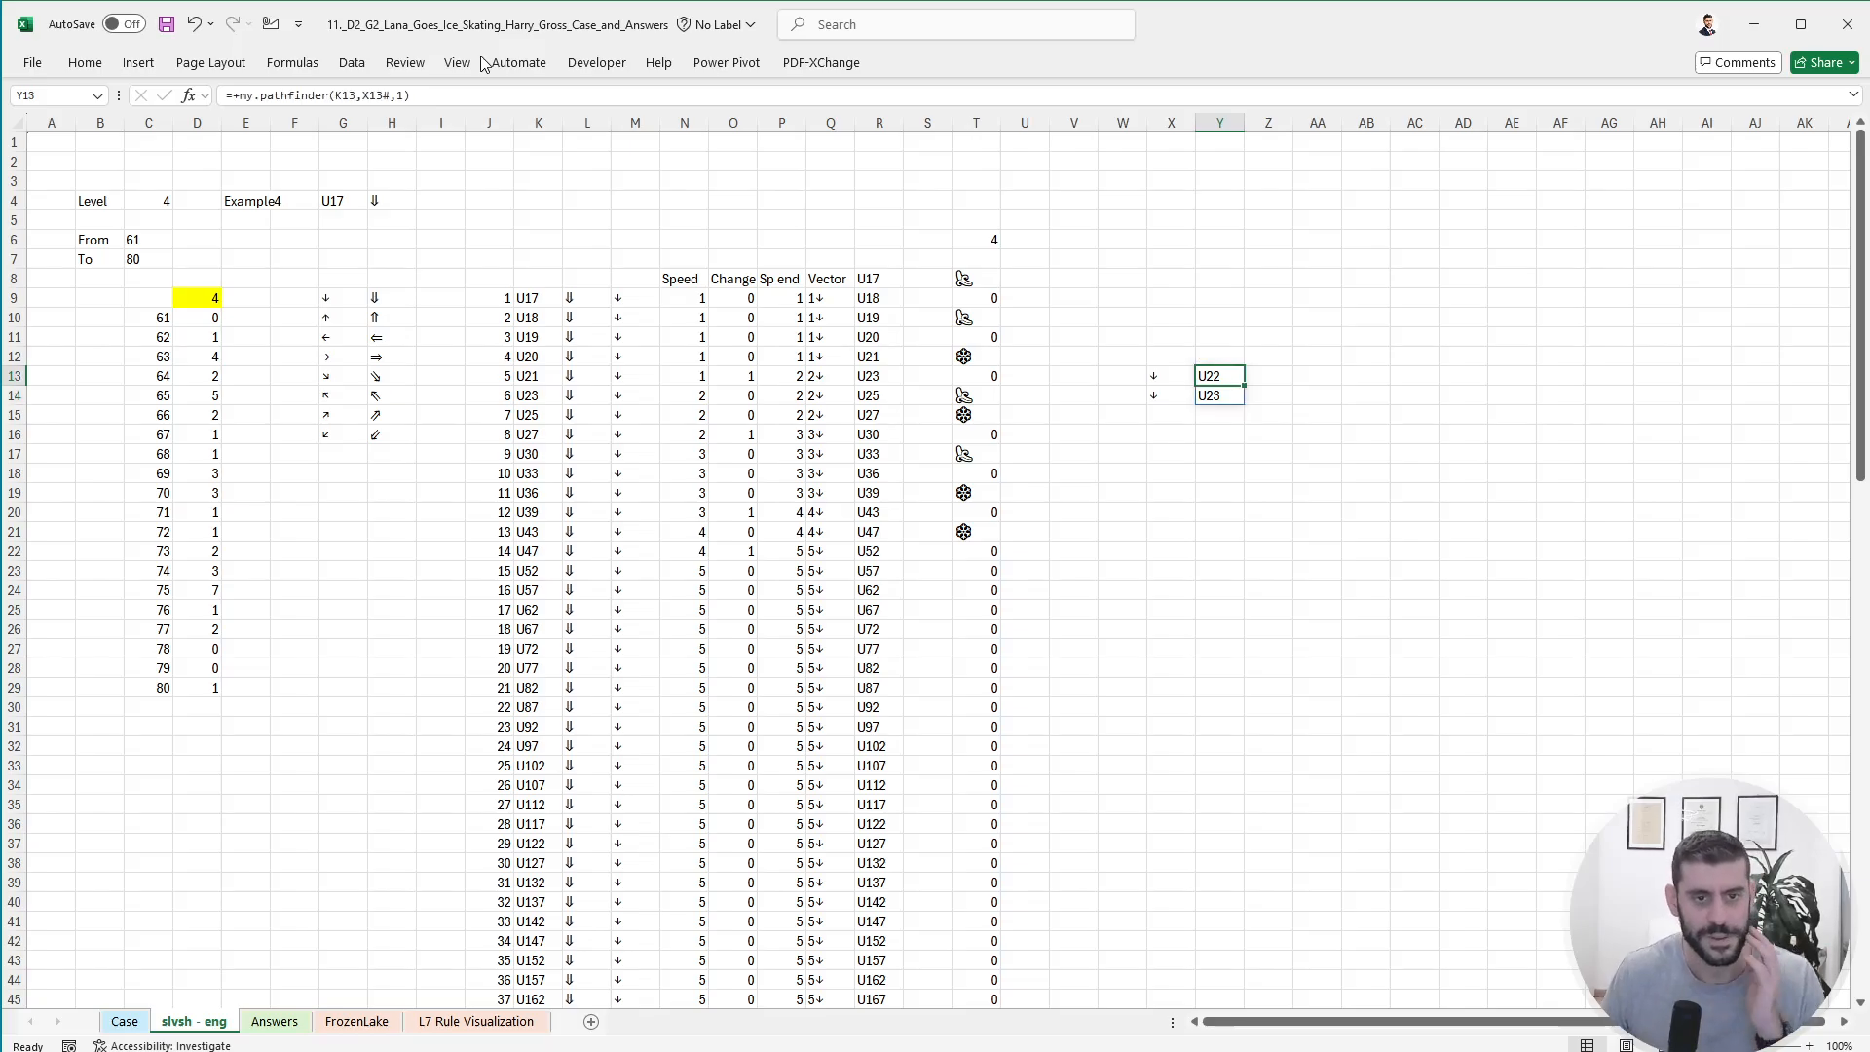
click(1303, 394)
click(1213, 378)
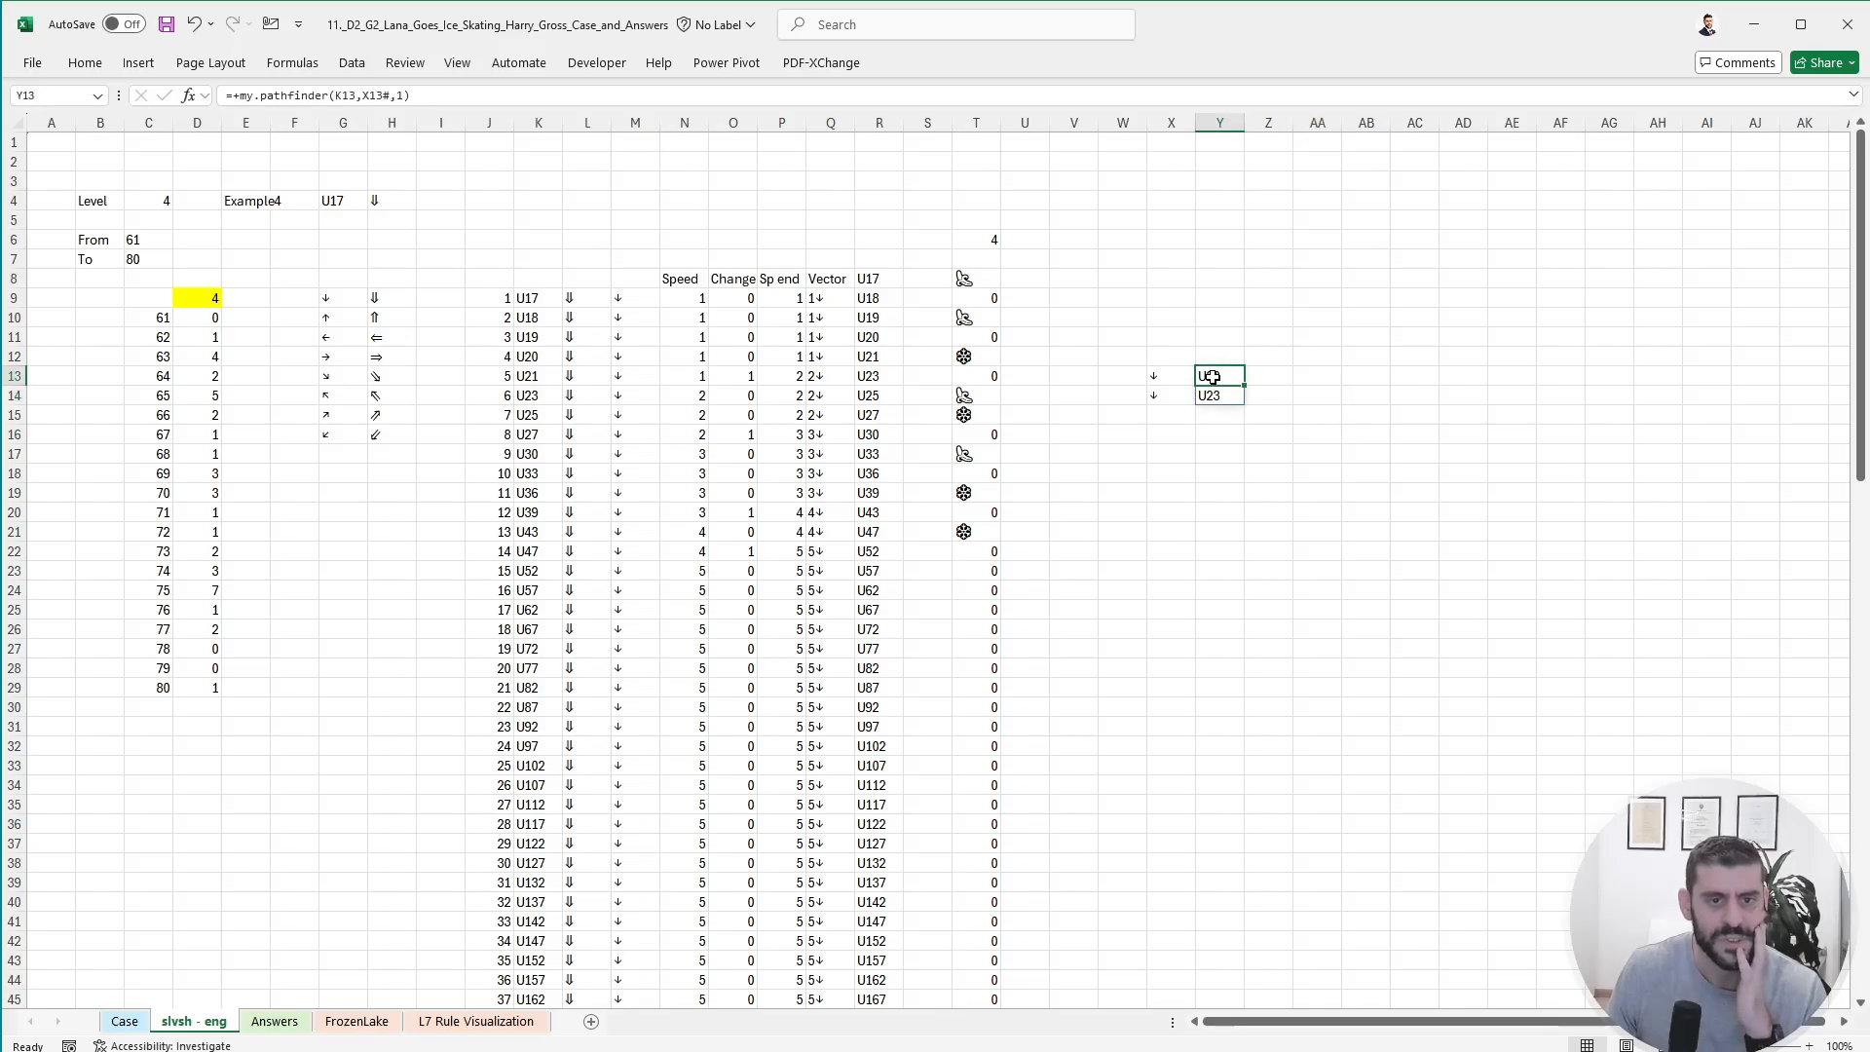
- Enter my.simpleIndirect("FrozenLake",Y13#) in AA13 to look up the passed positions on the FrozenLake sheet
click(1288, 370)
click(1312, 374)
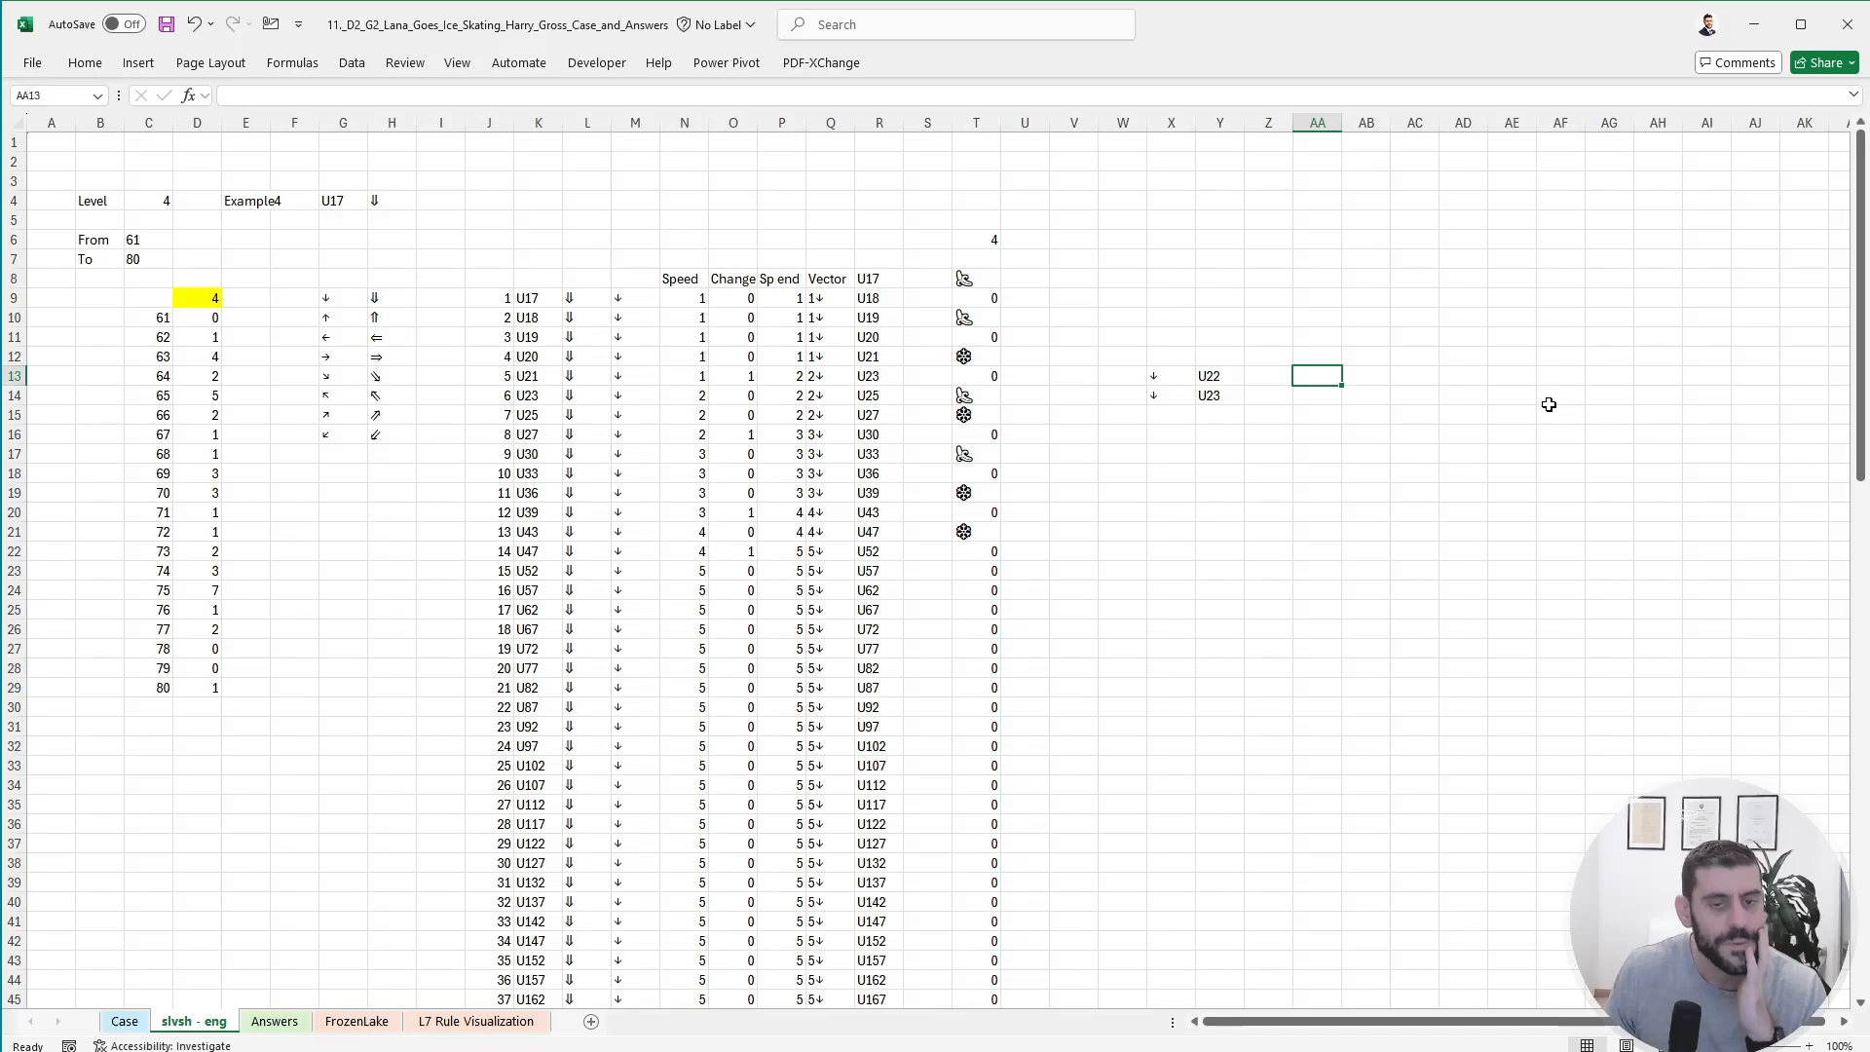
text(+)
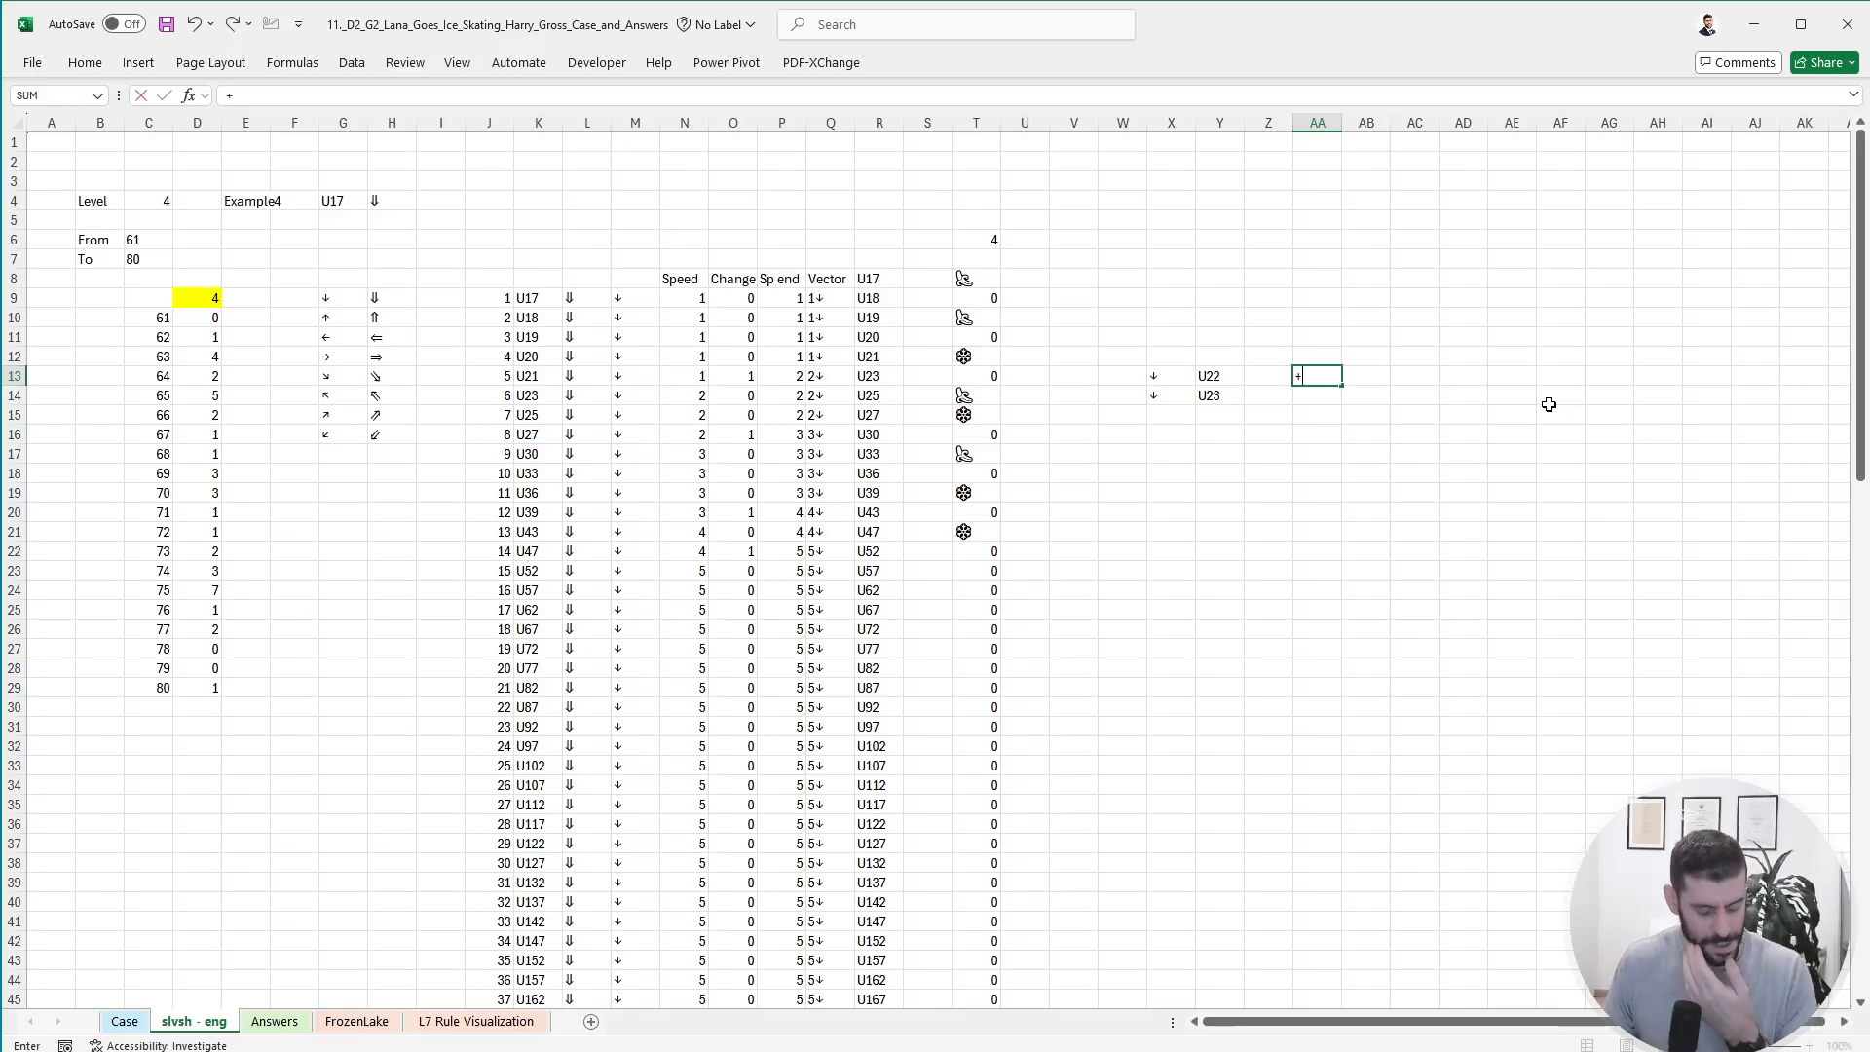
text(simp)
key(Tab)
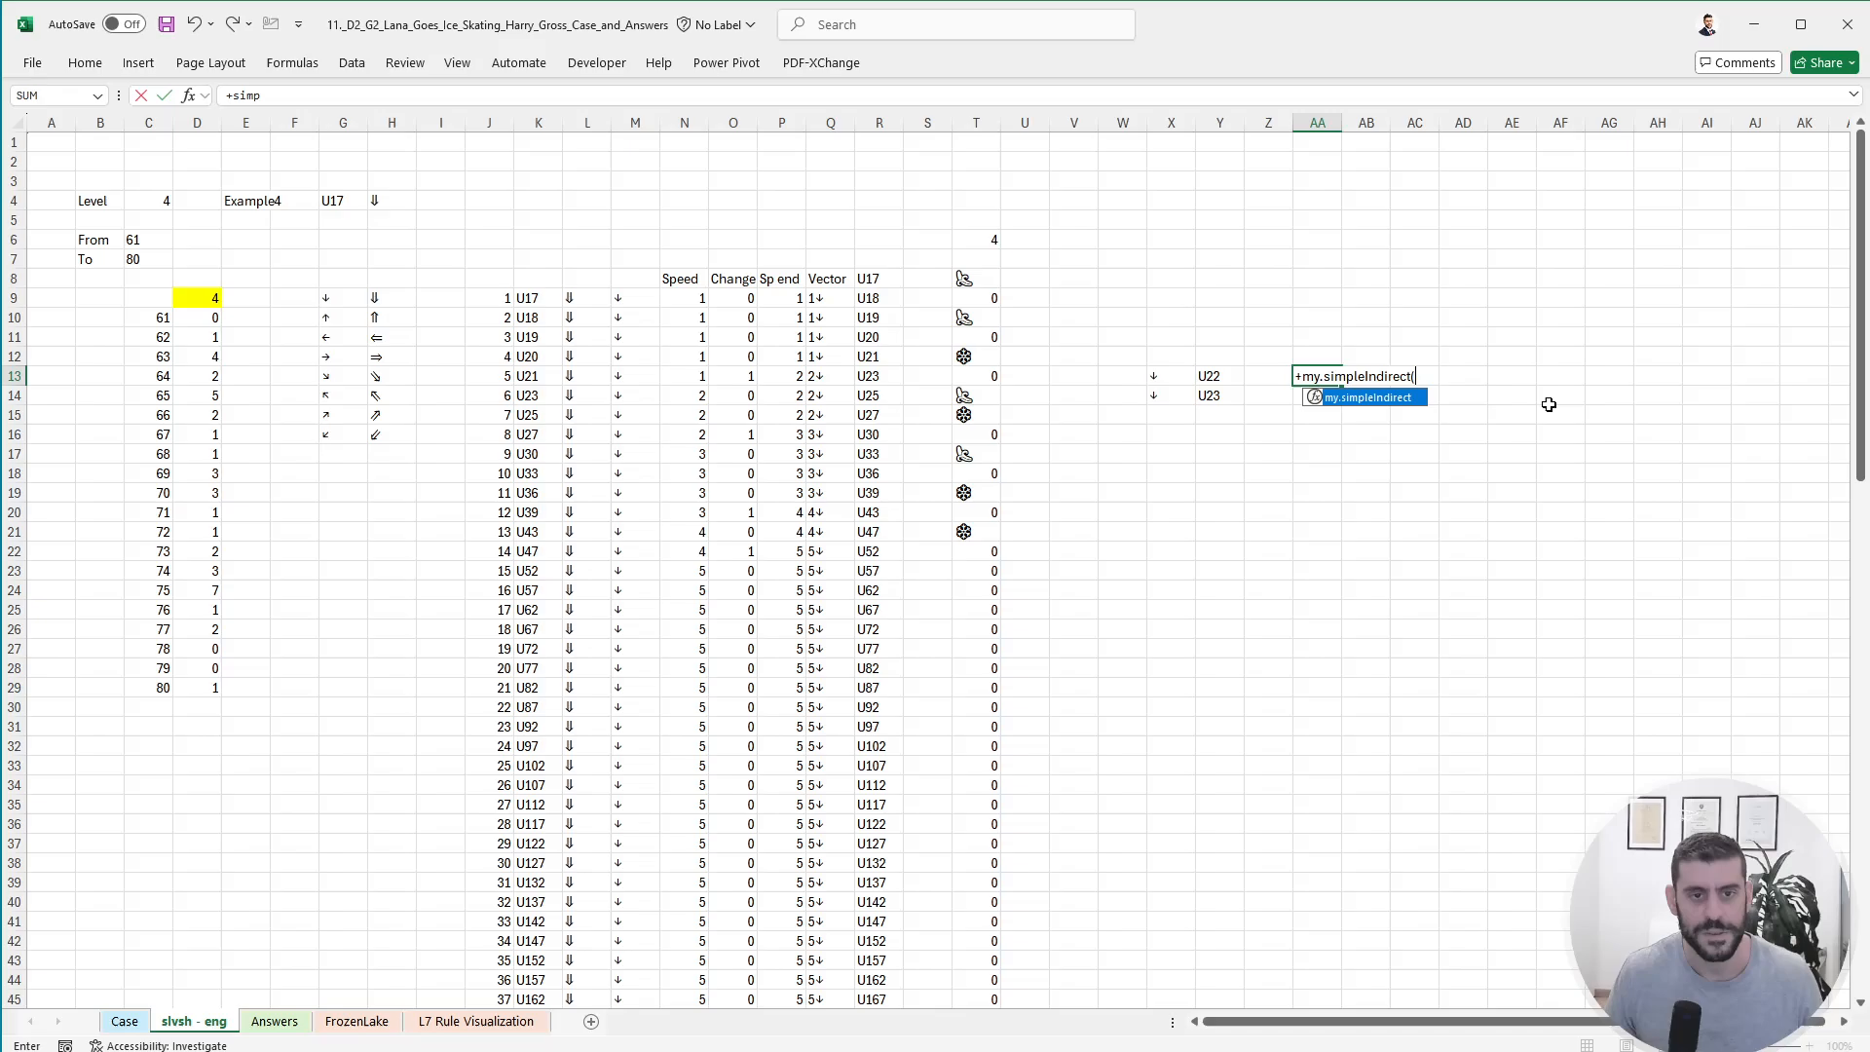
key(Left)
key(Left)
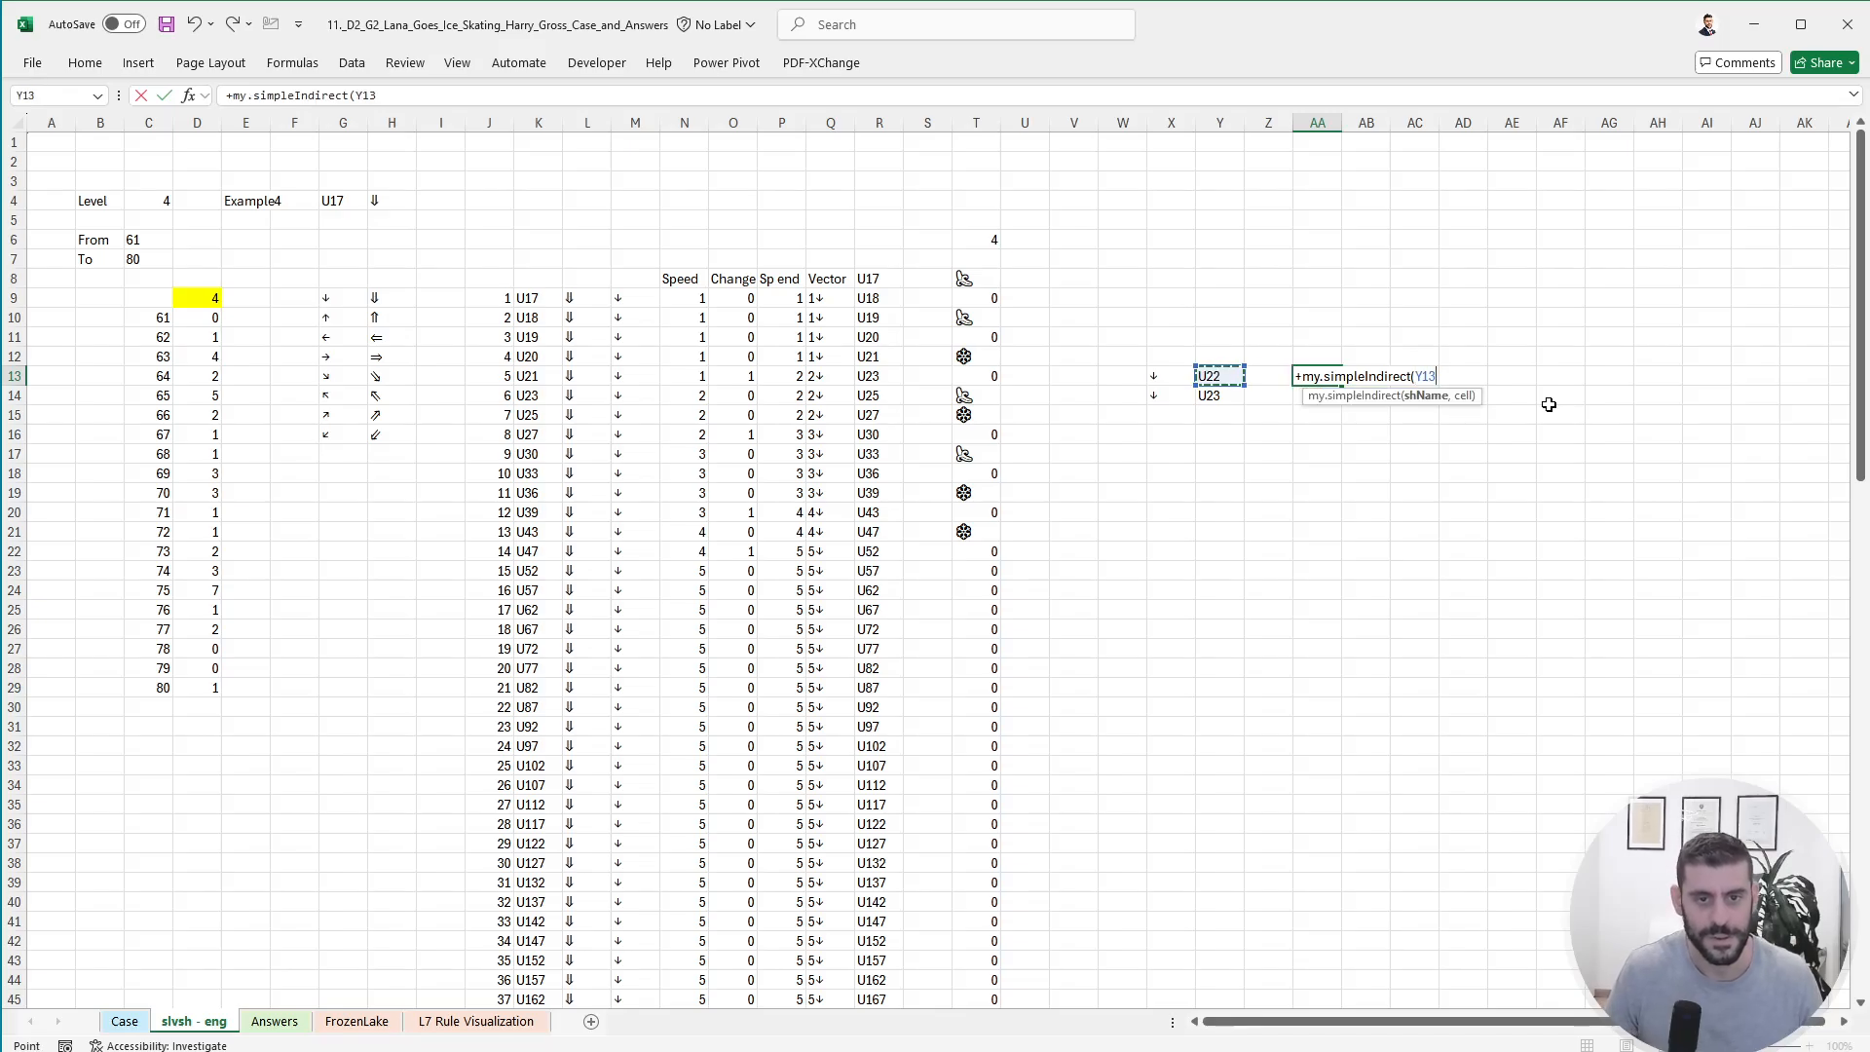
key(BackSpace)
key(BackSpace)
key(BackSpace)
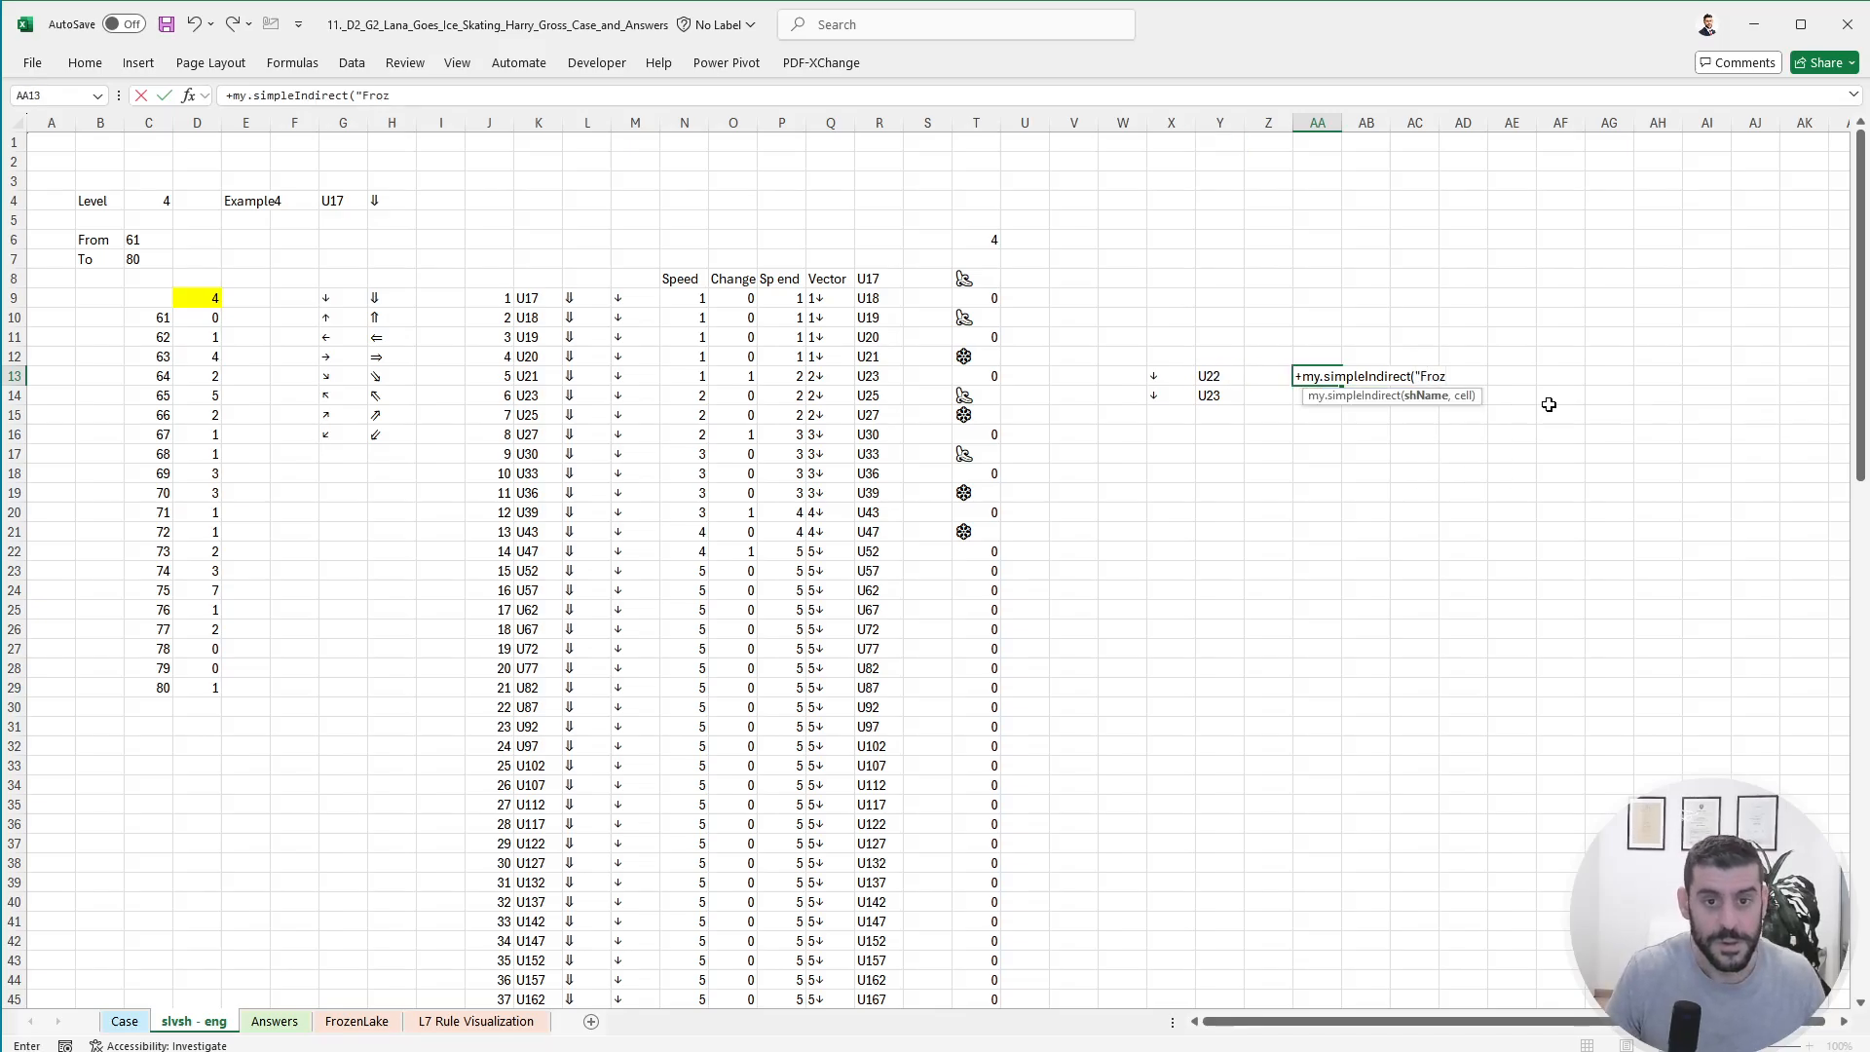
text("FrozenLake")
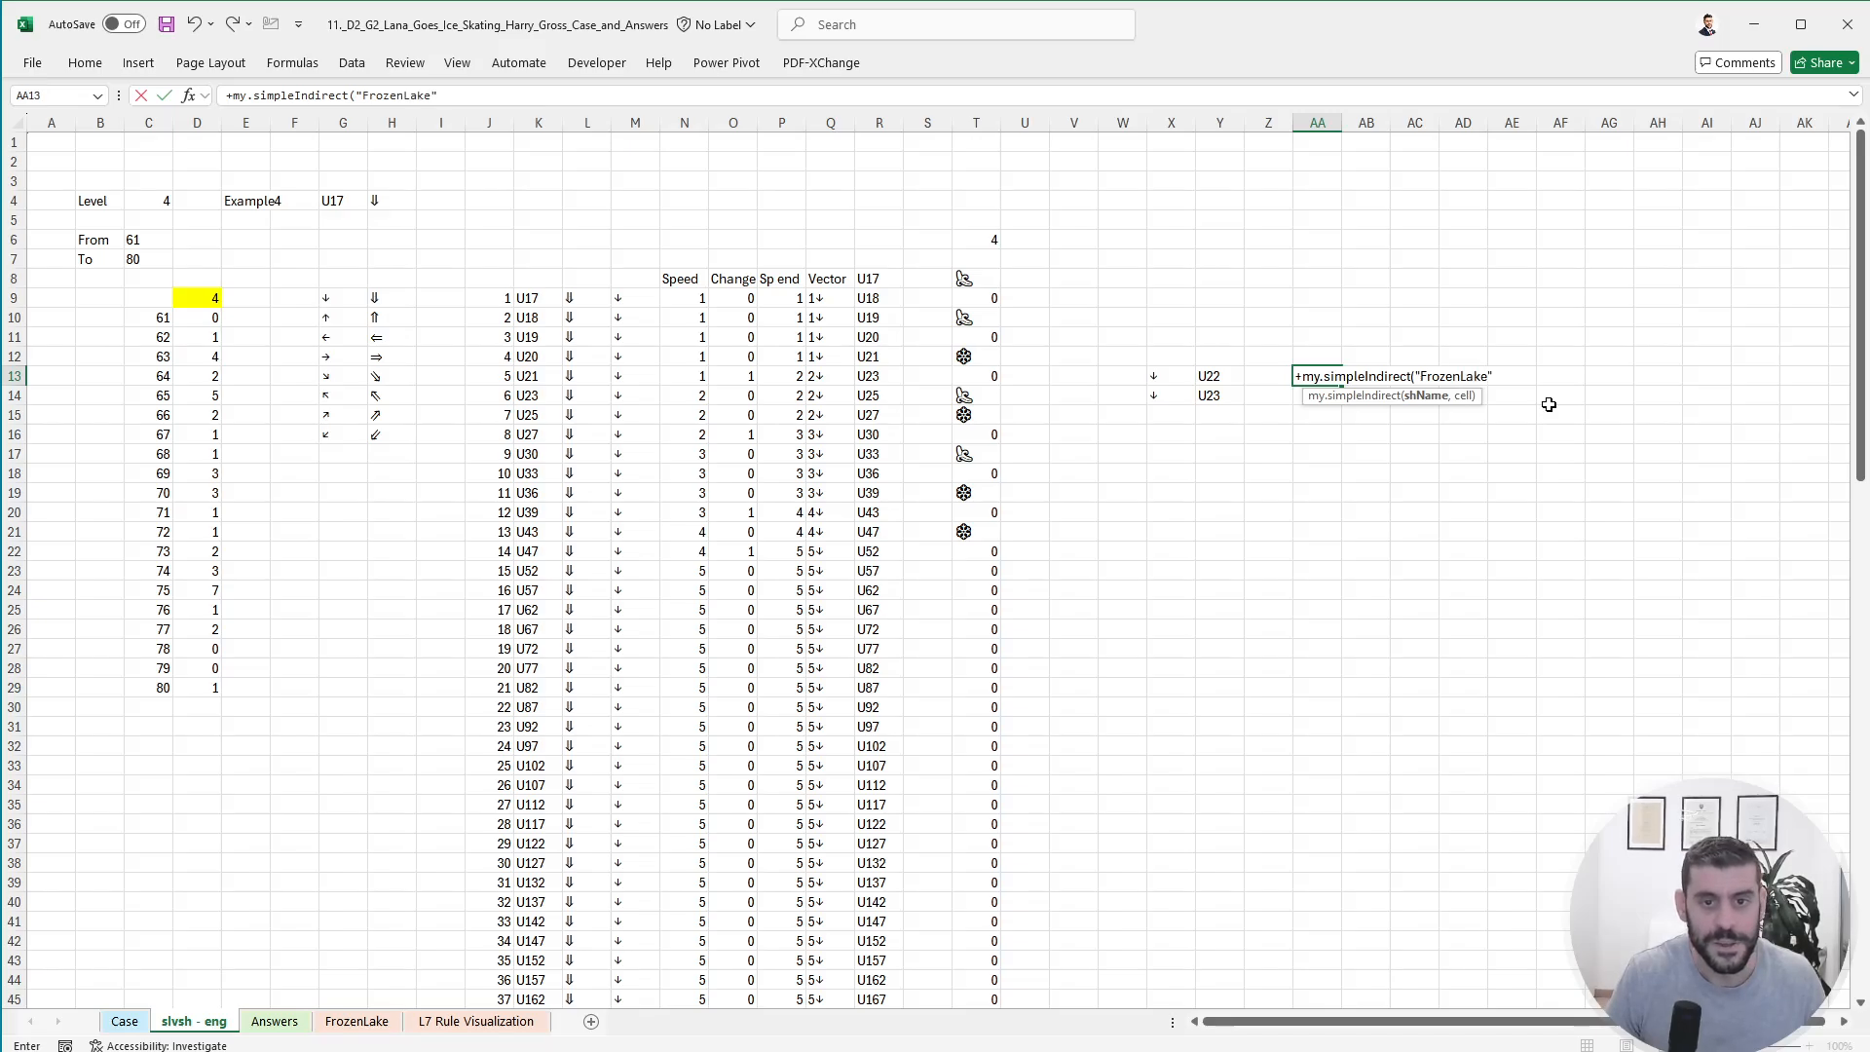
text(,)
key(Left)
key(Left)
key(ctrl+shift+Down)
key(Return)
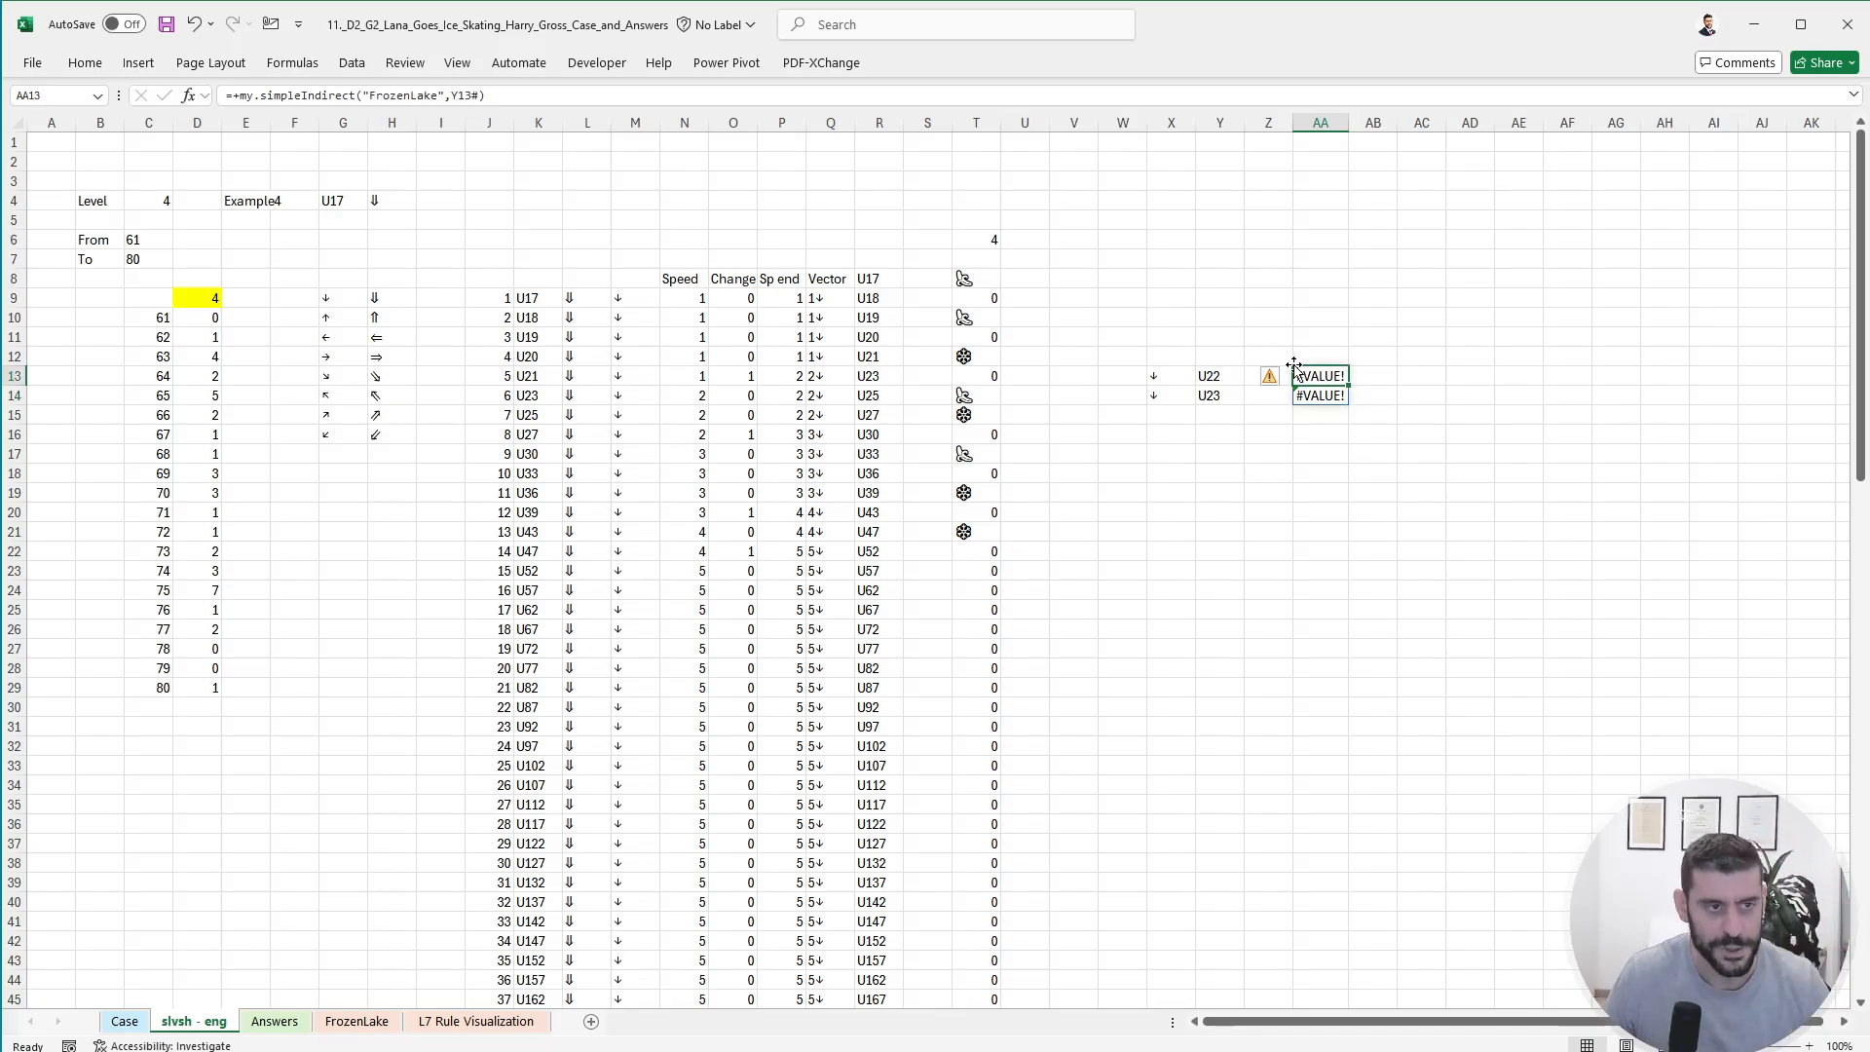
- Change the AA13 lookup to refer to the single cell Y13 and copy it down to AA14
click(478, 101)
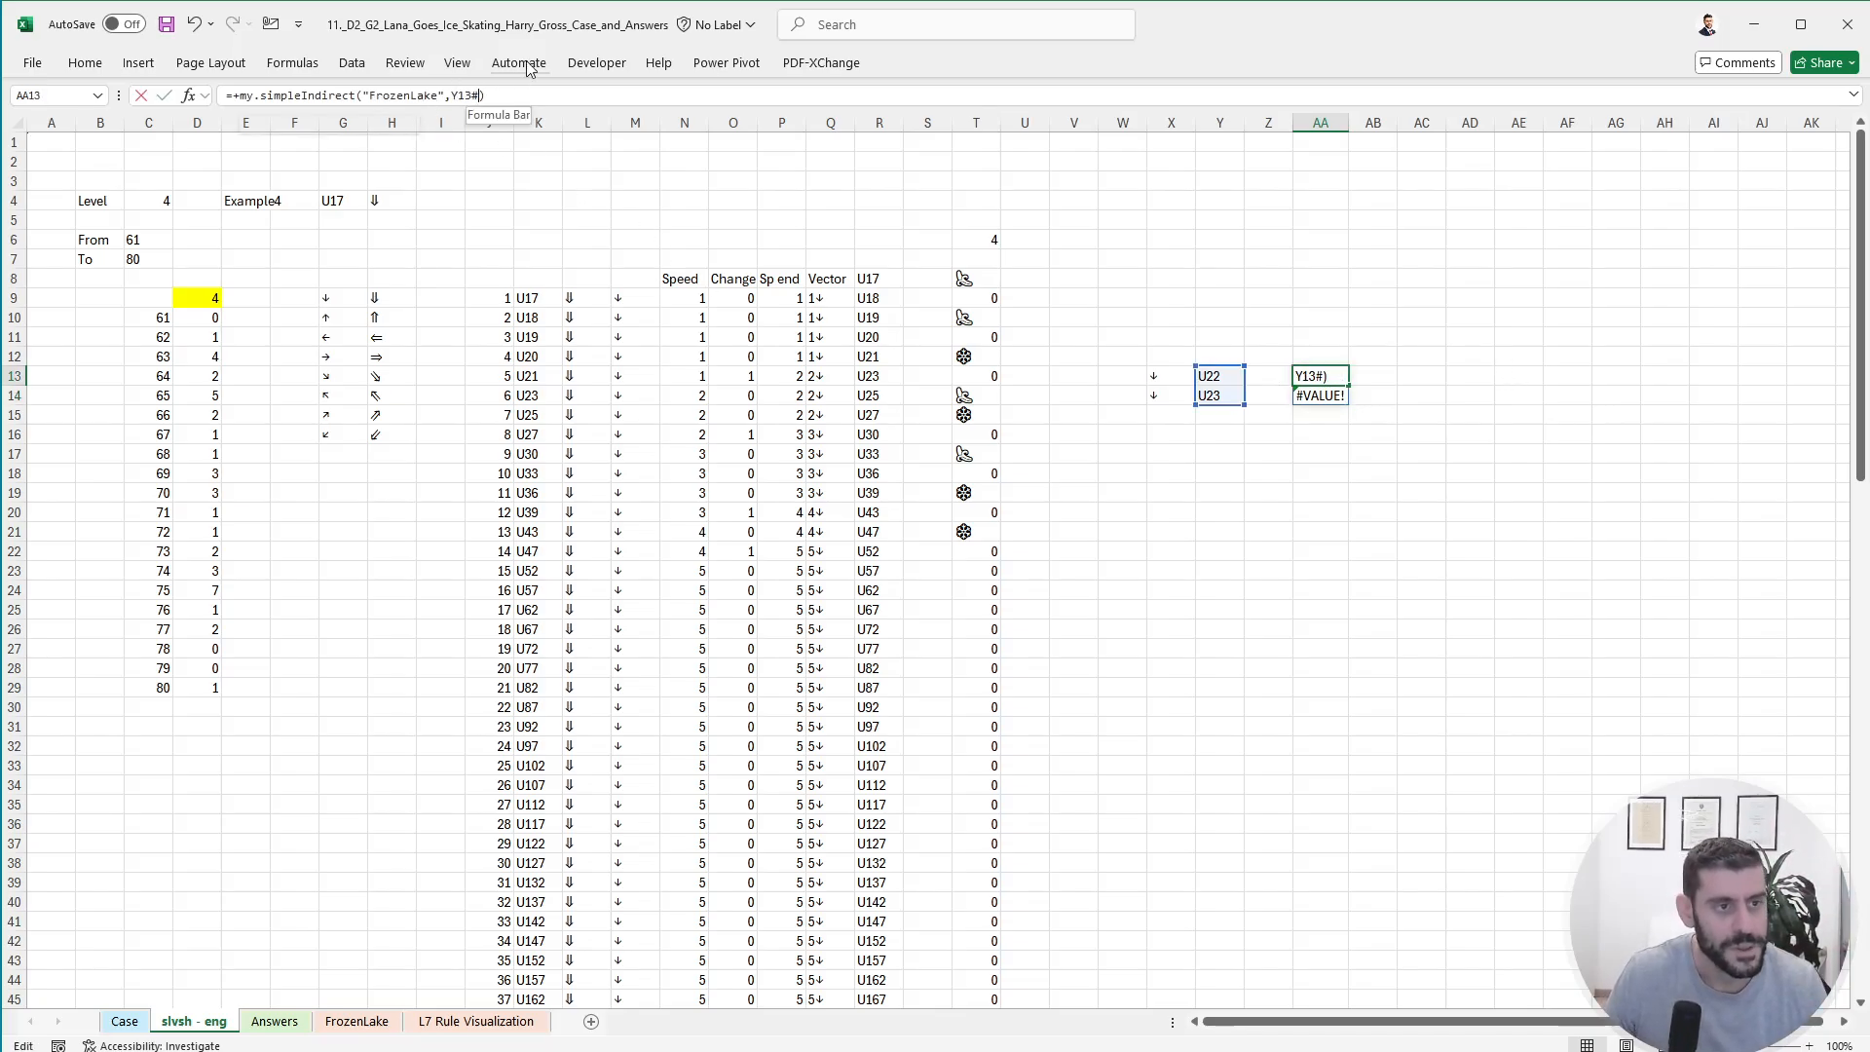
key(Return)
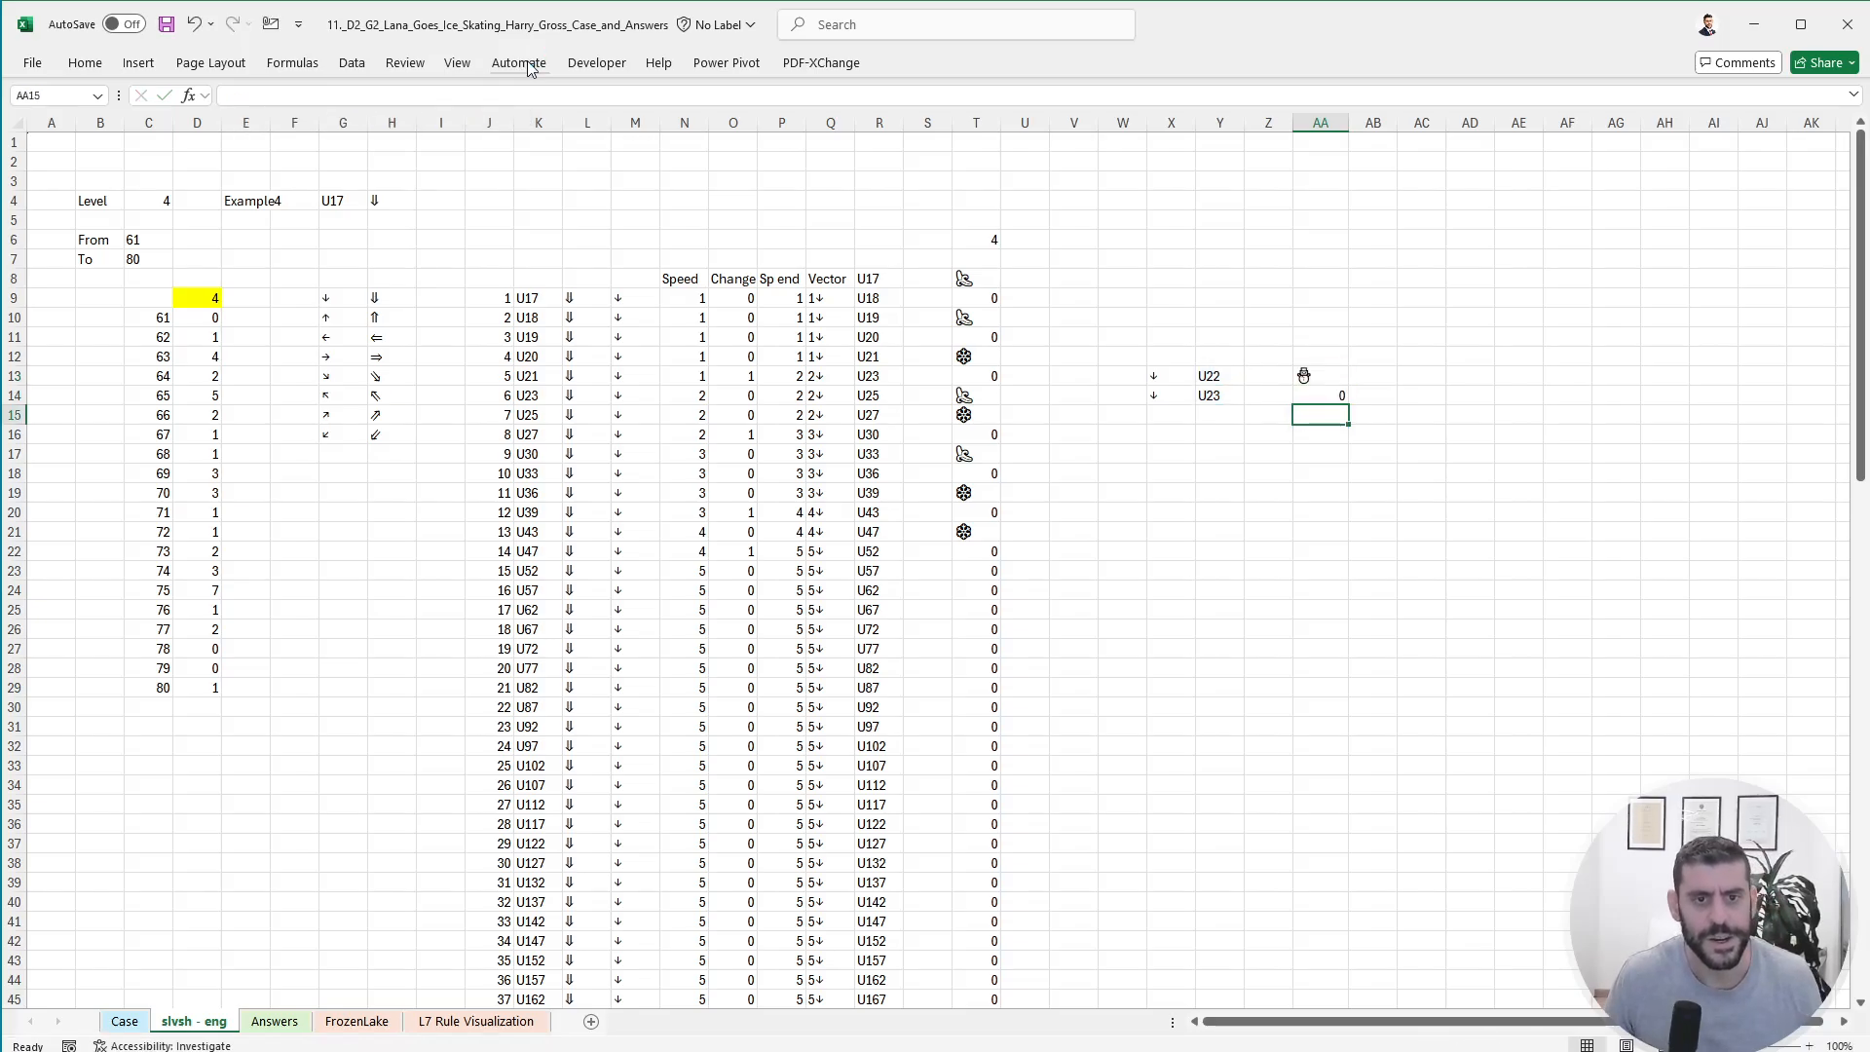
key(Up)
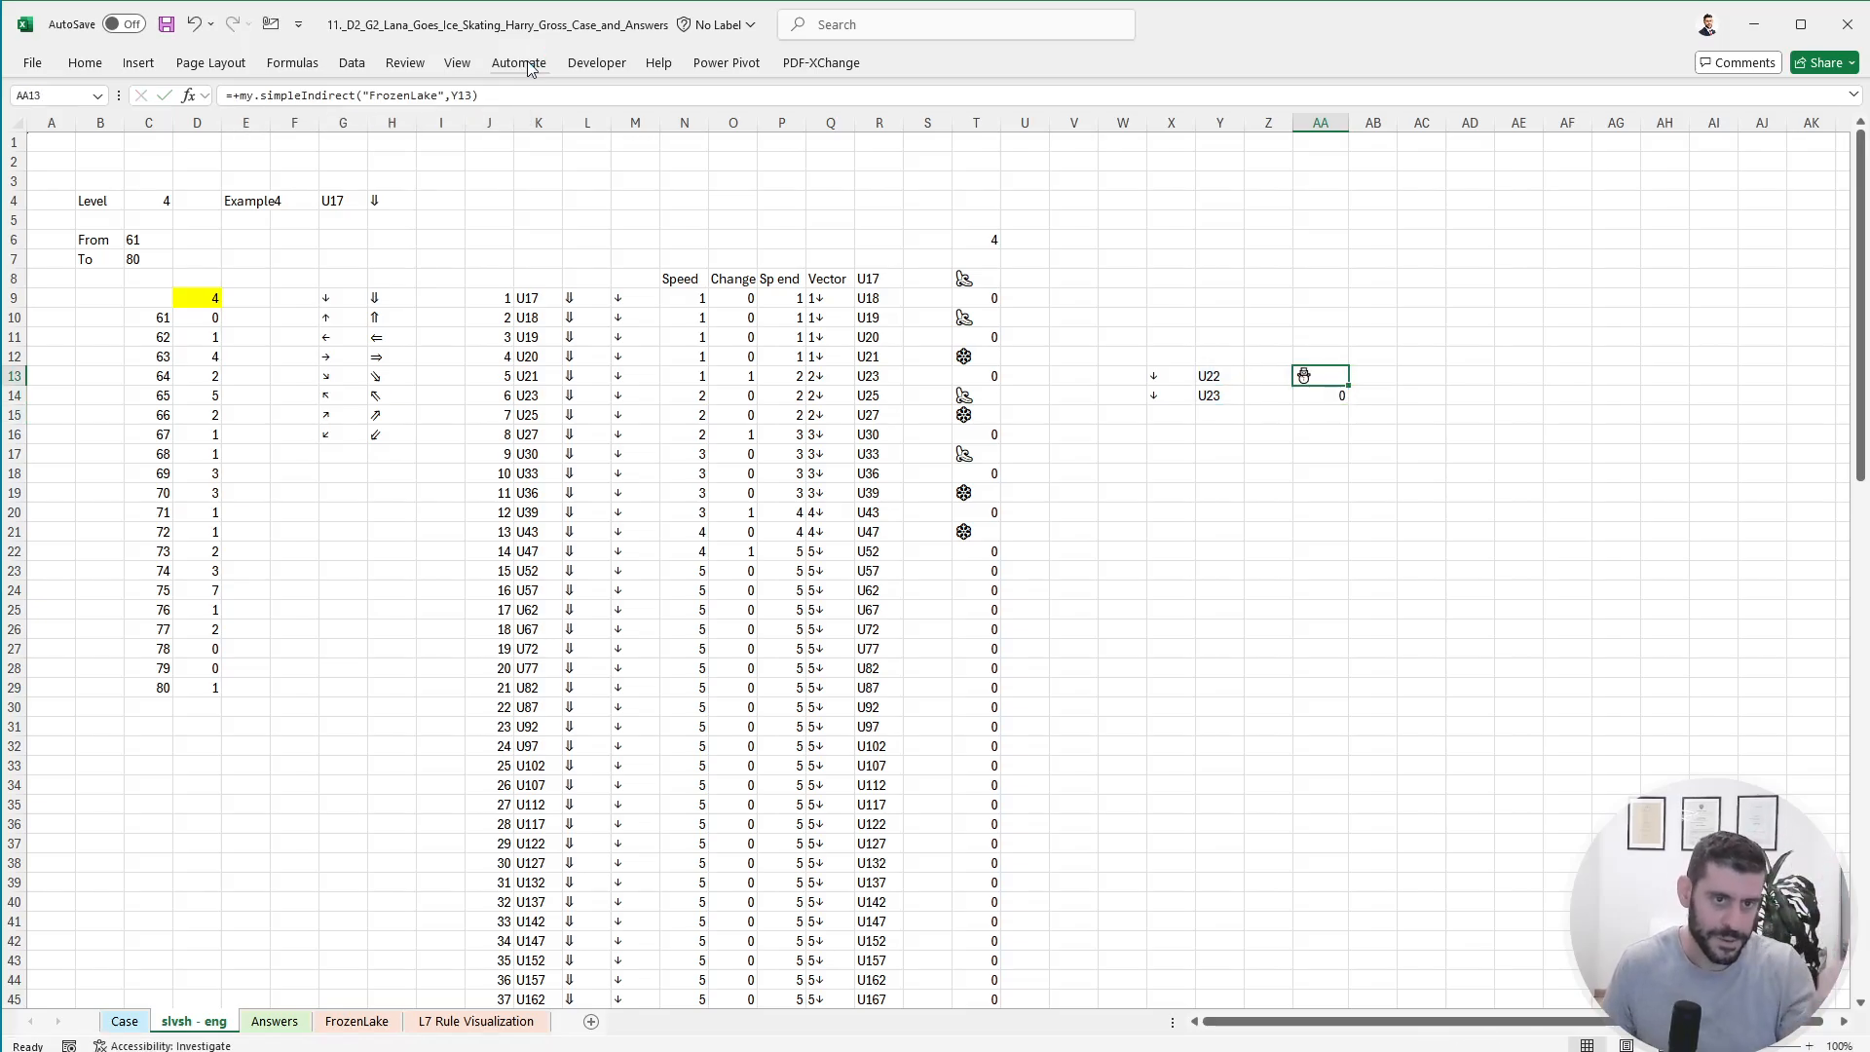
- Start a LET formula in V13 that defines arrs as my.vstacks(M13,P13)
key(Left)
key(Left)
key(Left)
key(Left)
key(Left)
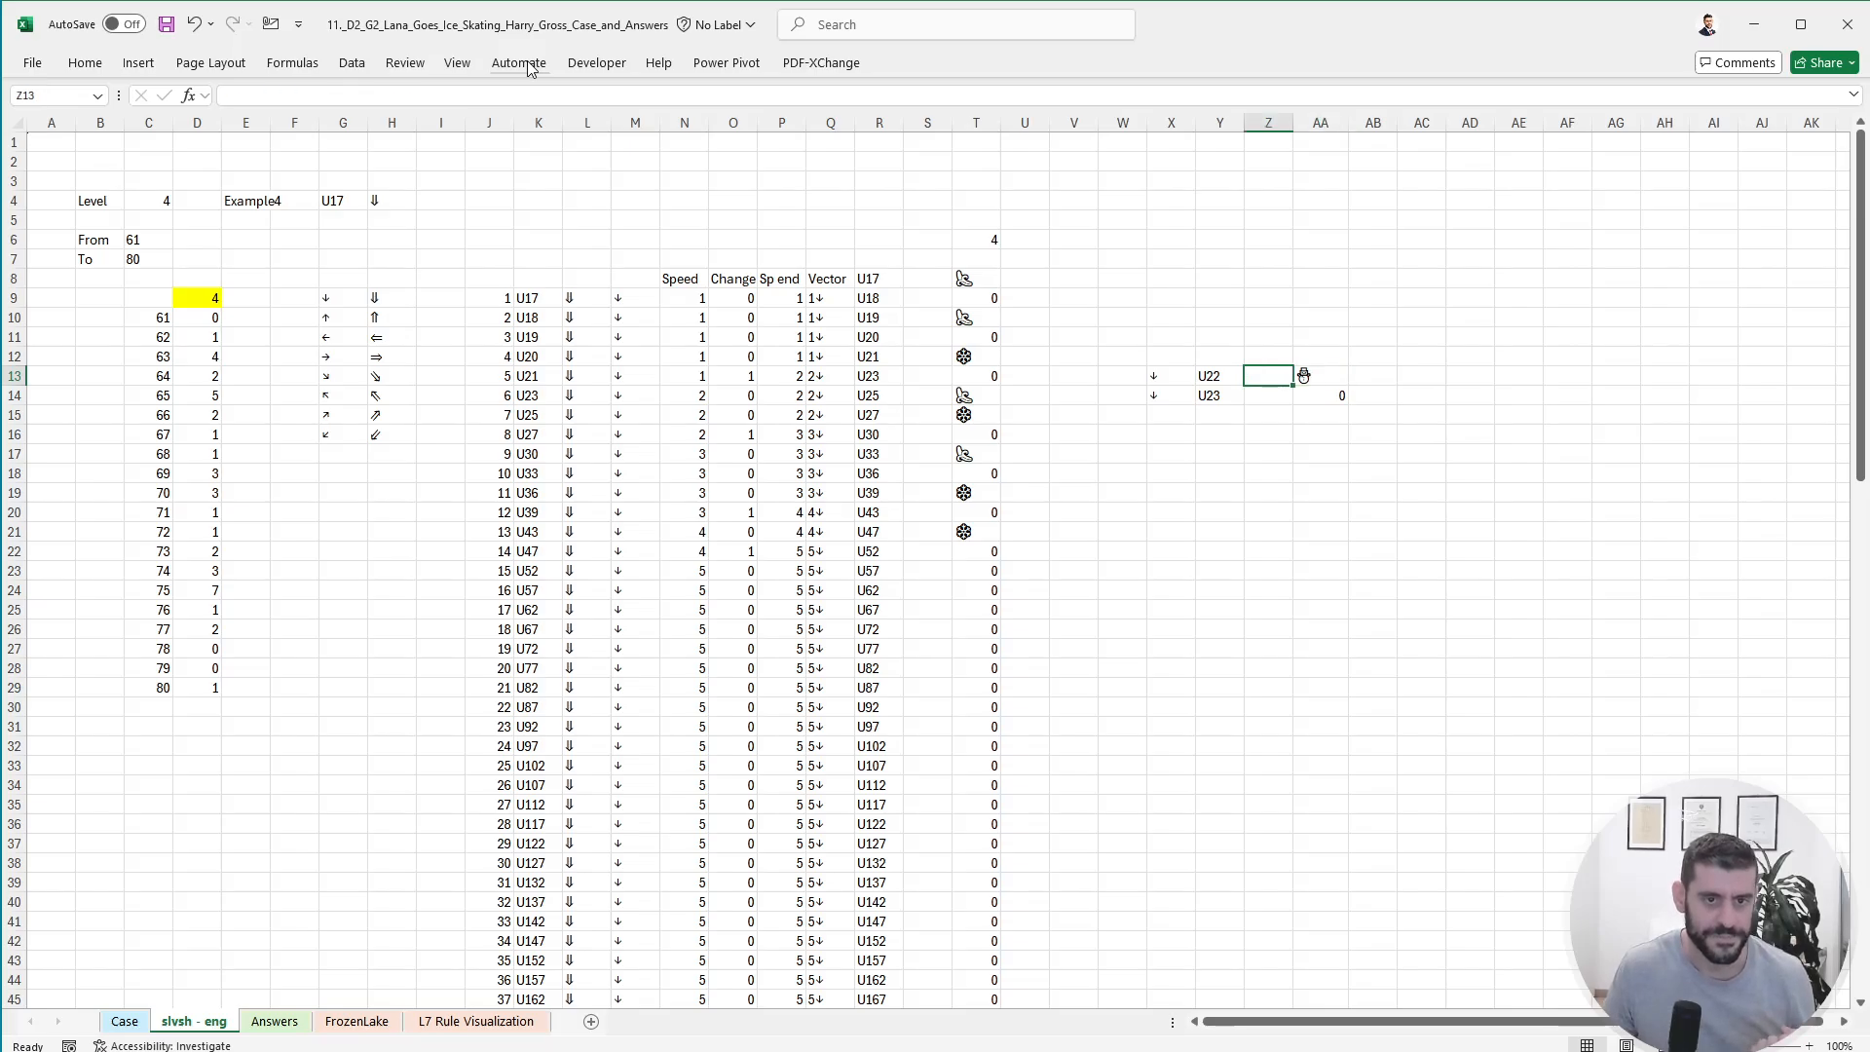
text(+)
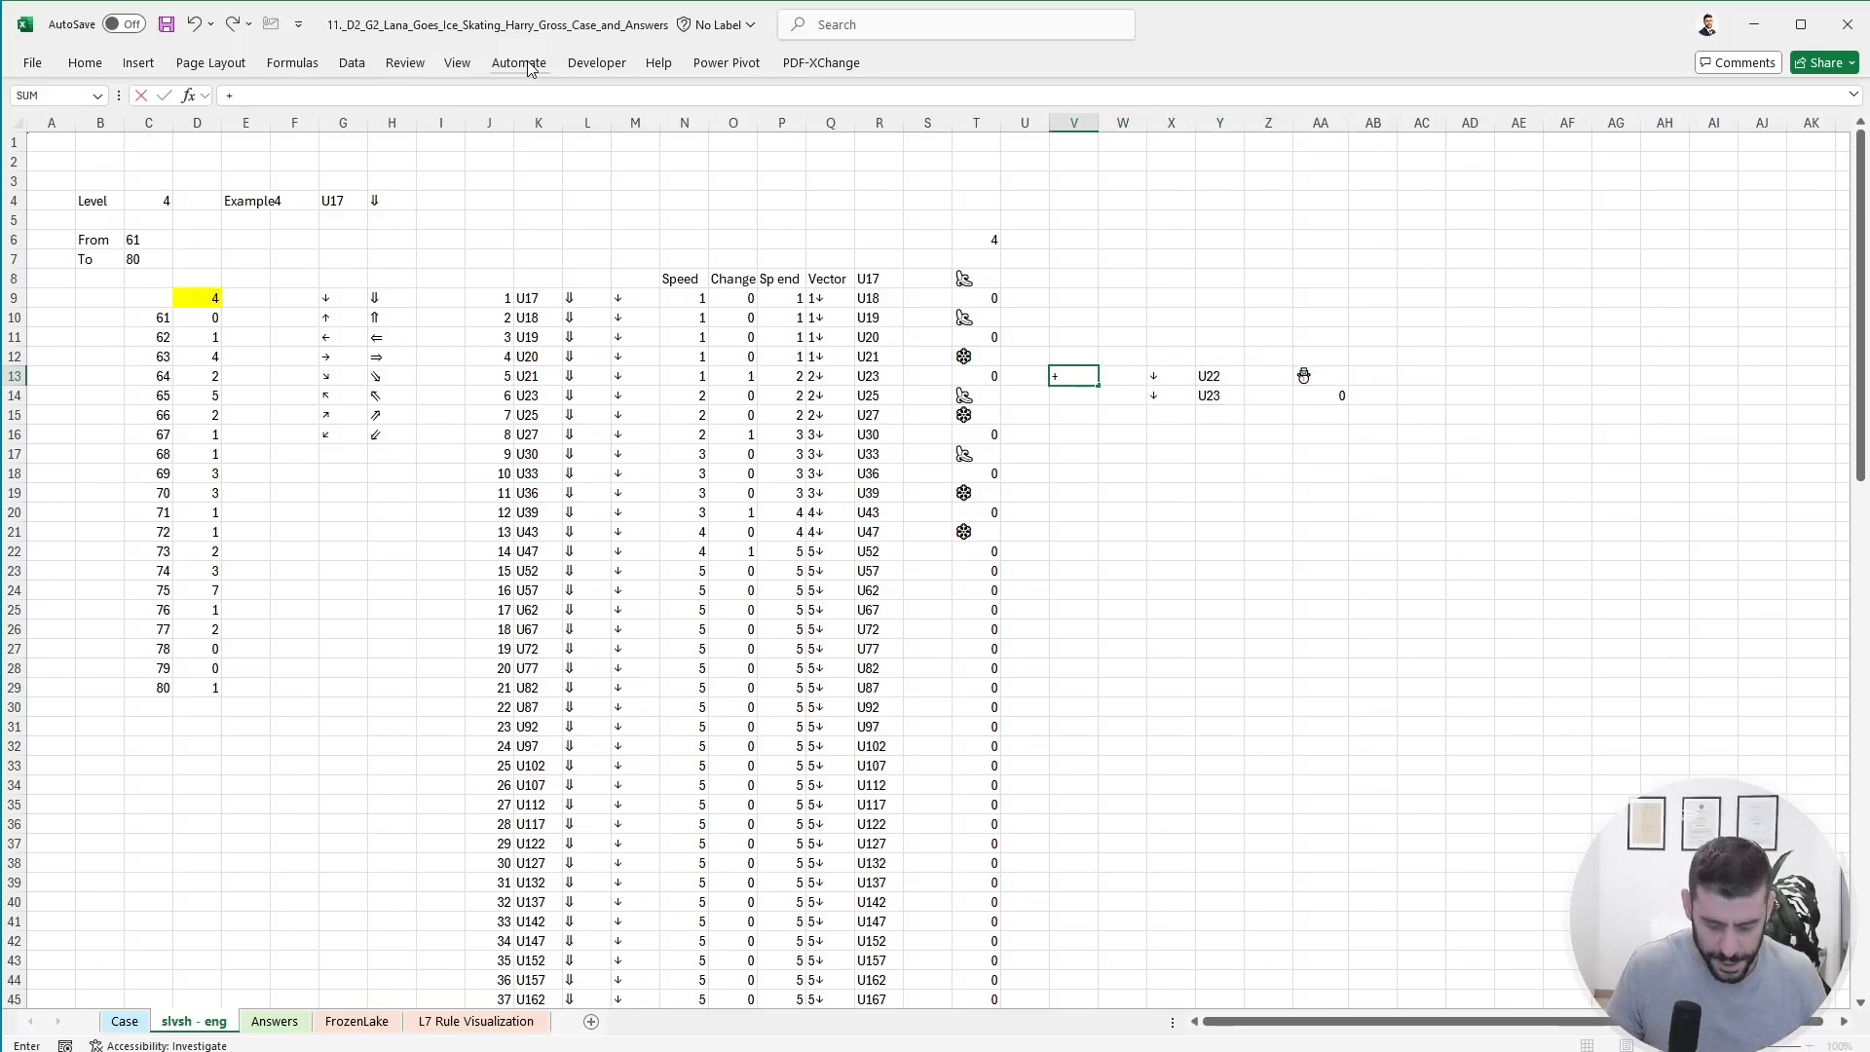
text(let(arrw)
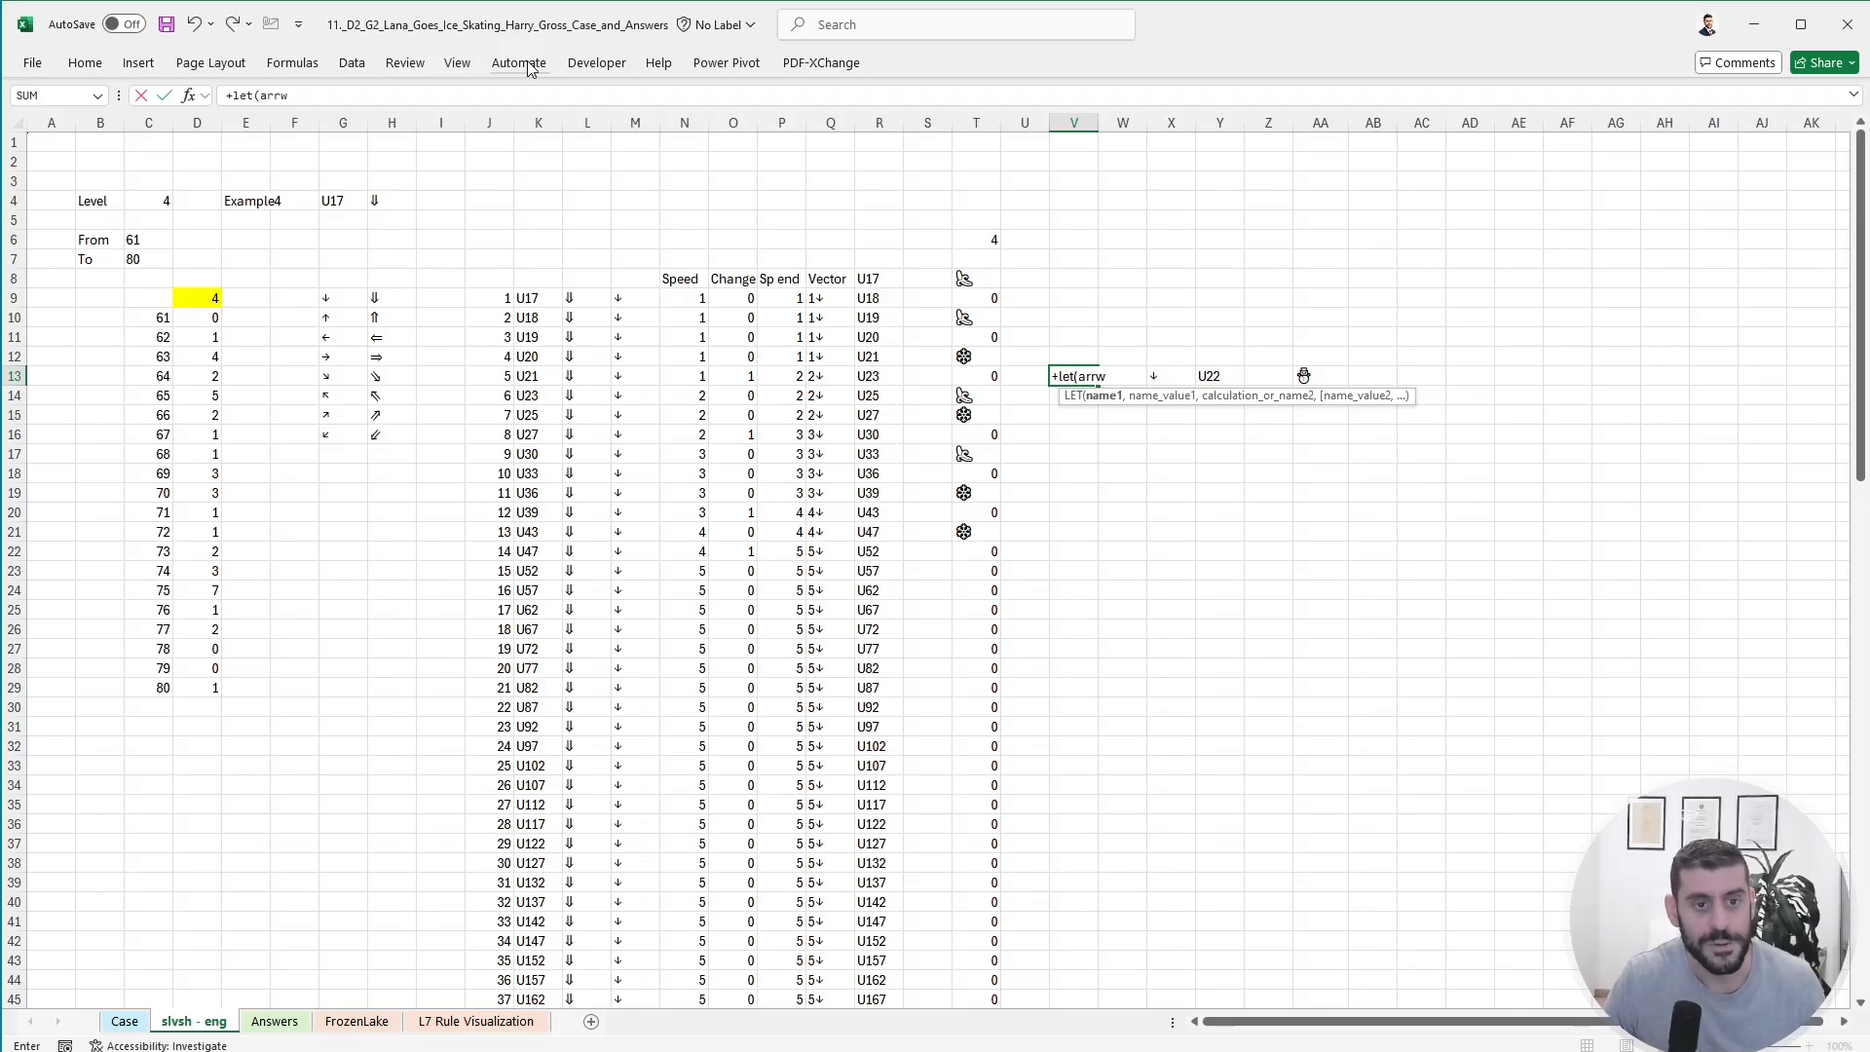
key(BackSpace)
text(s,vst)
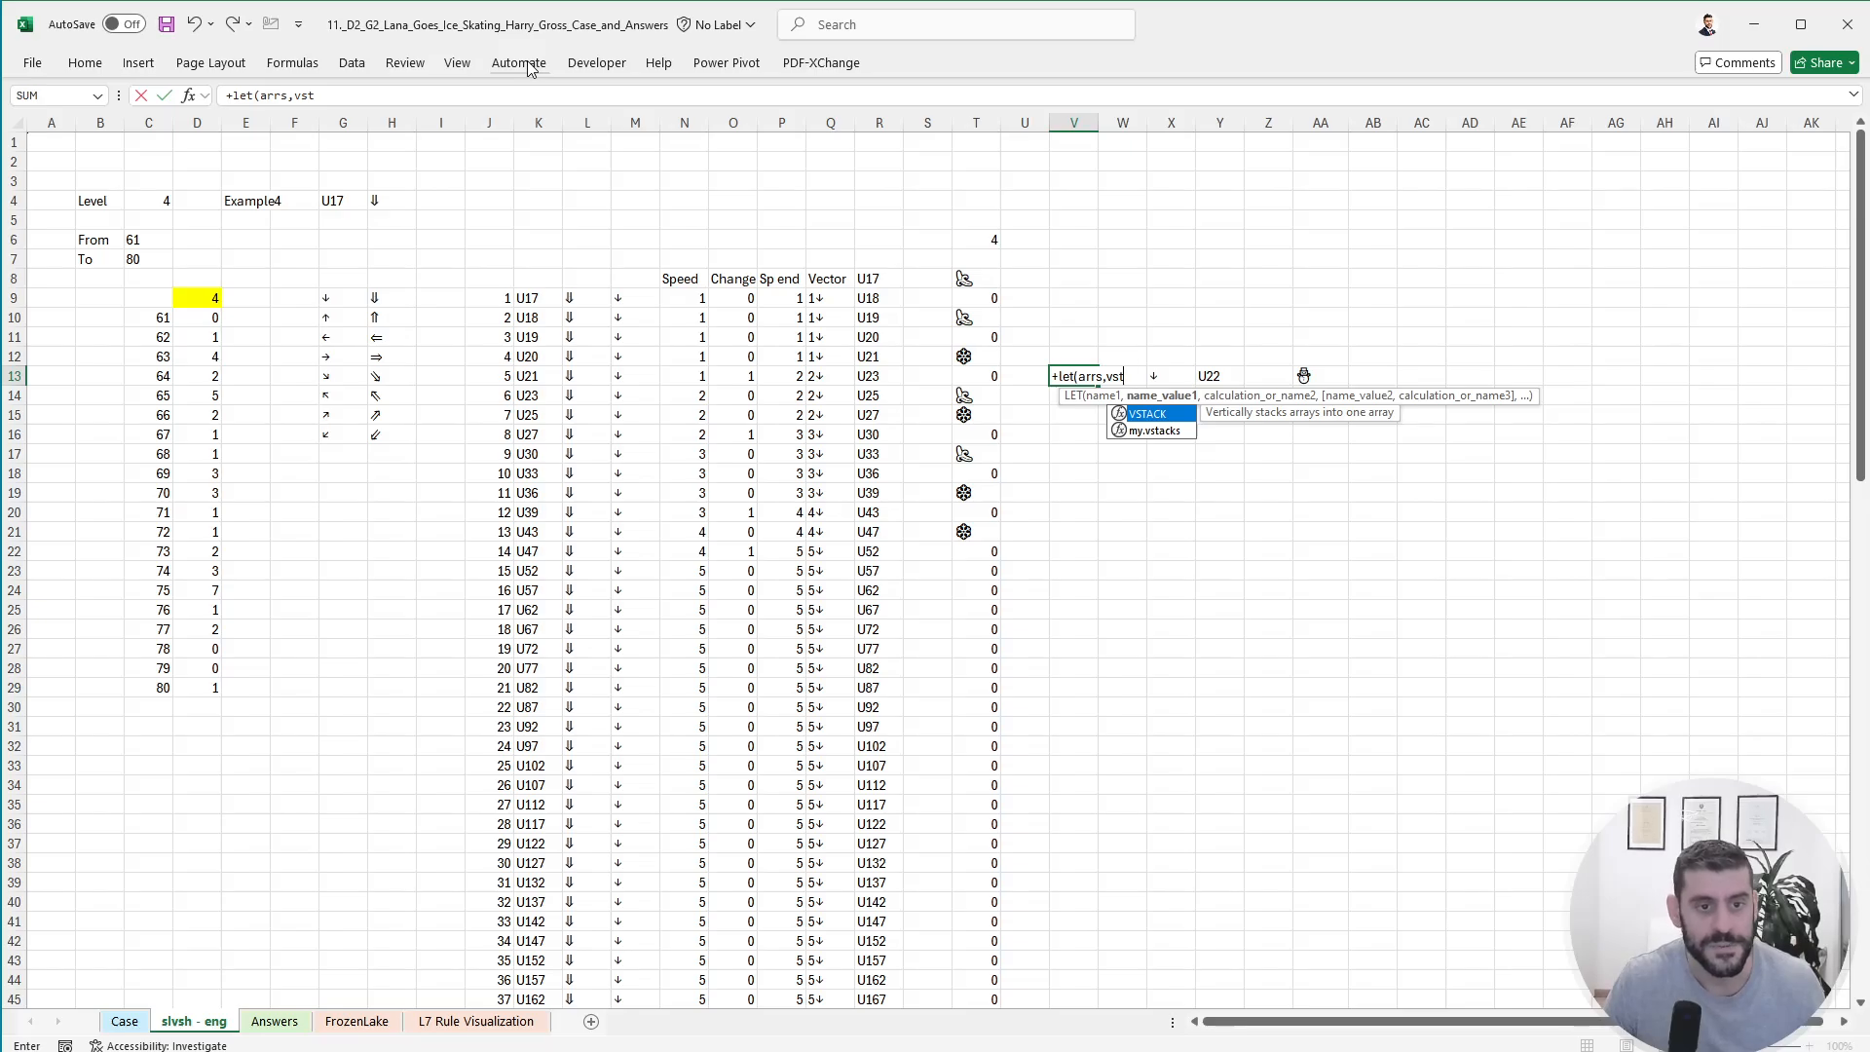
key(Down)
key(Tab)
key(Left)
key(Left)
key(Left)
key(Left)
key(Left)
key(Left)
key(Left)
key(Left)
key(Left)
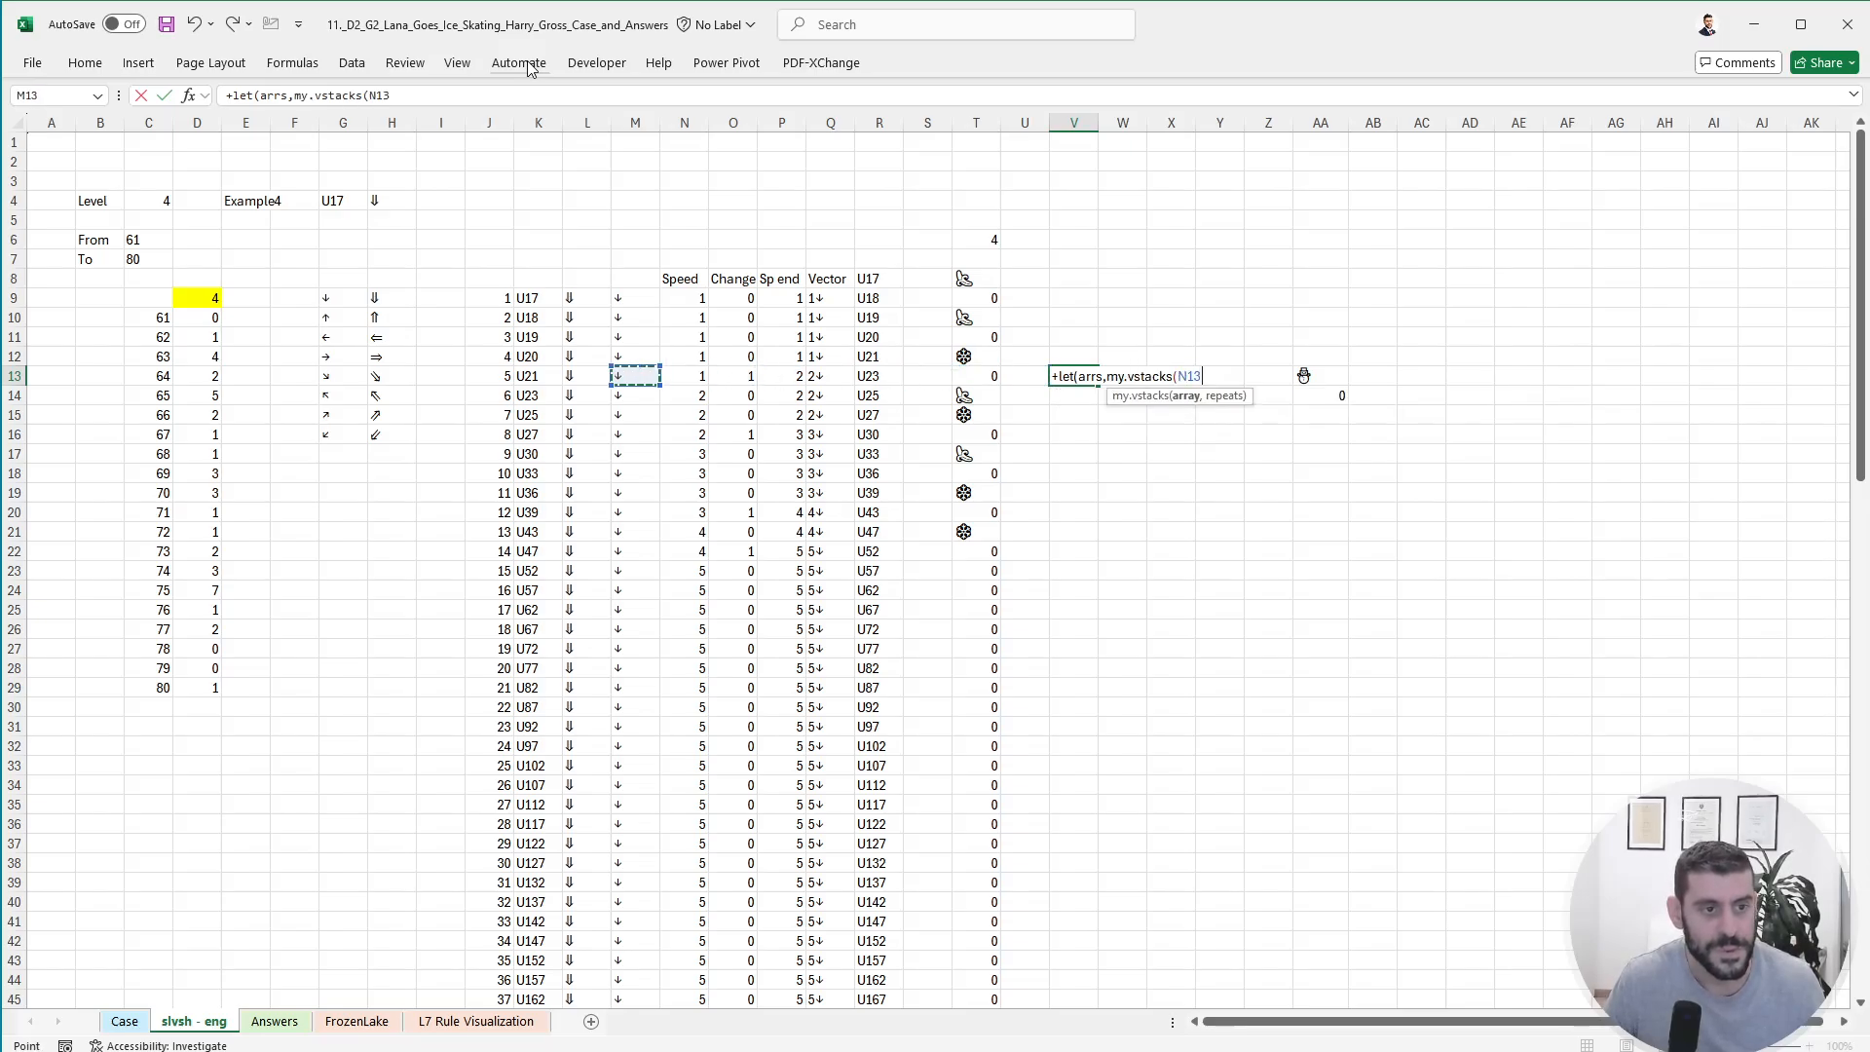
text(,)
key(Left)
key(Left)
key(Left)
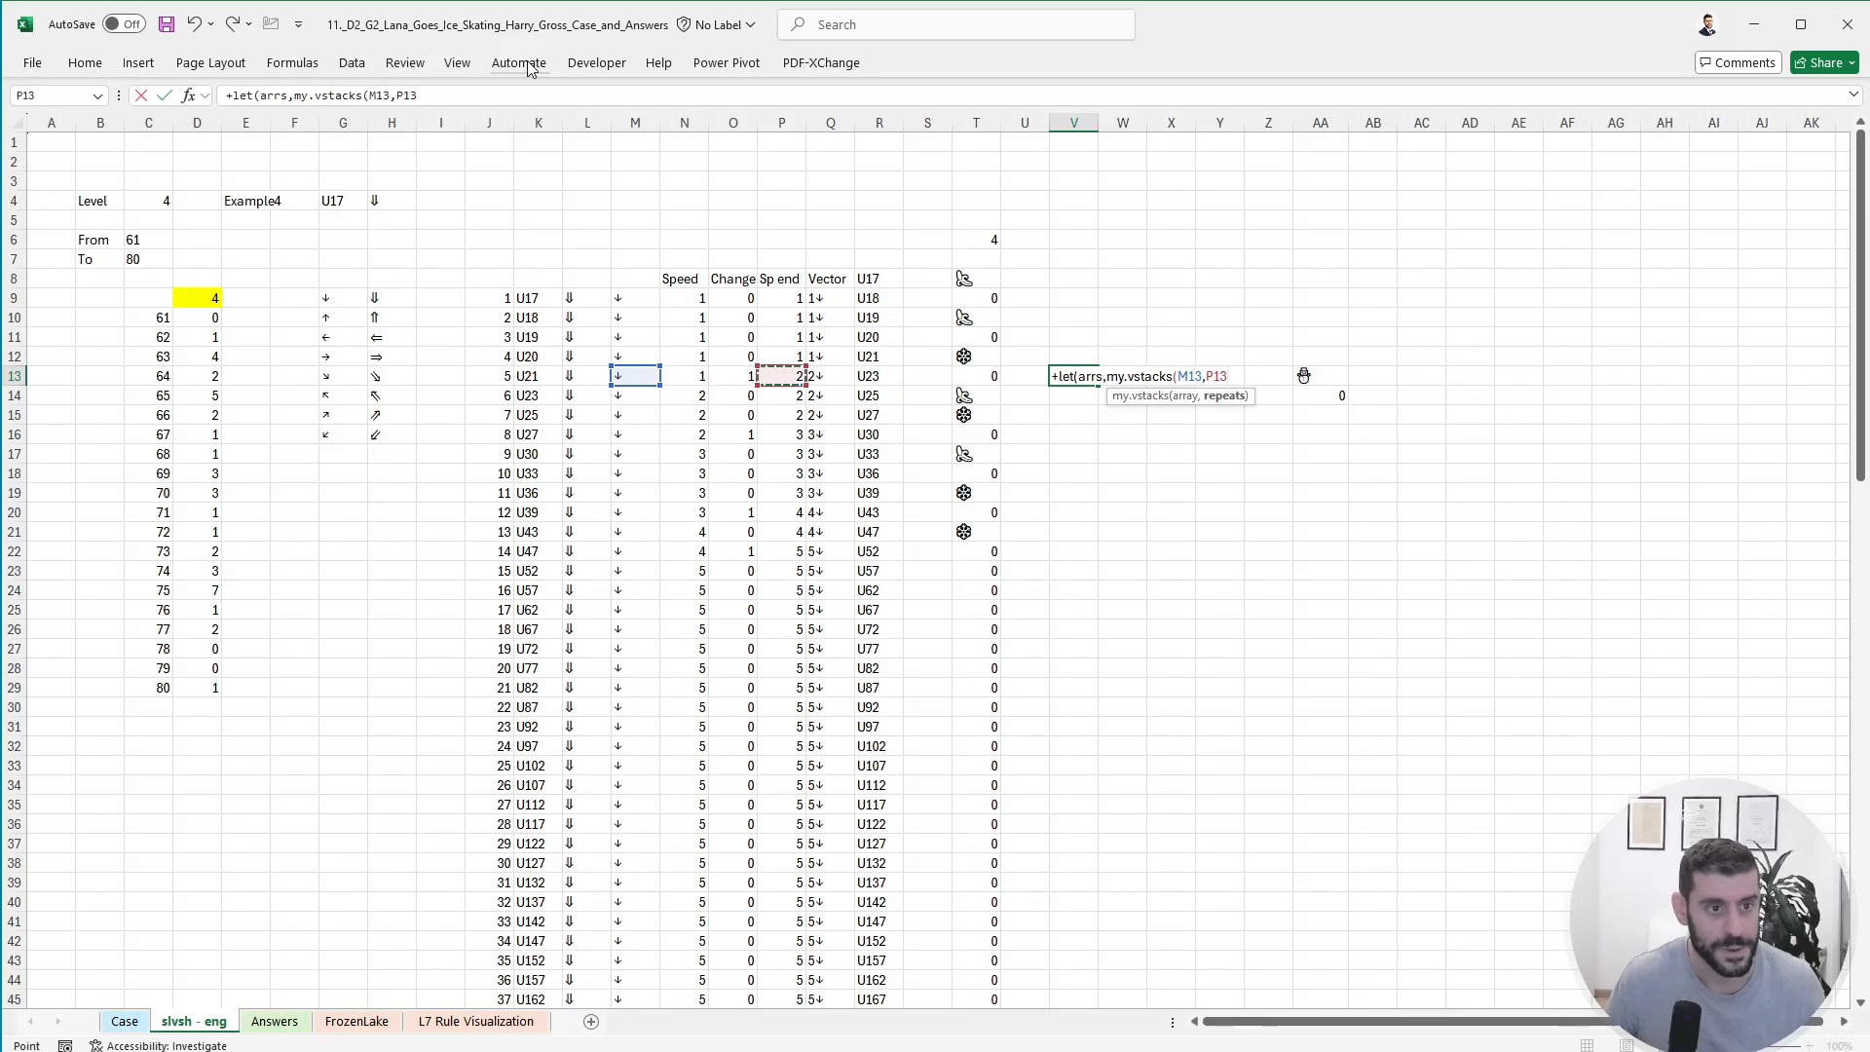
text(),)
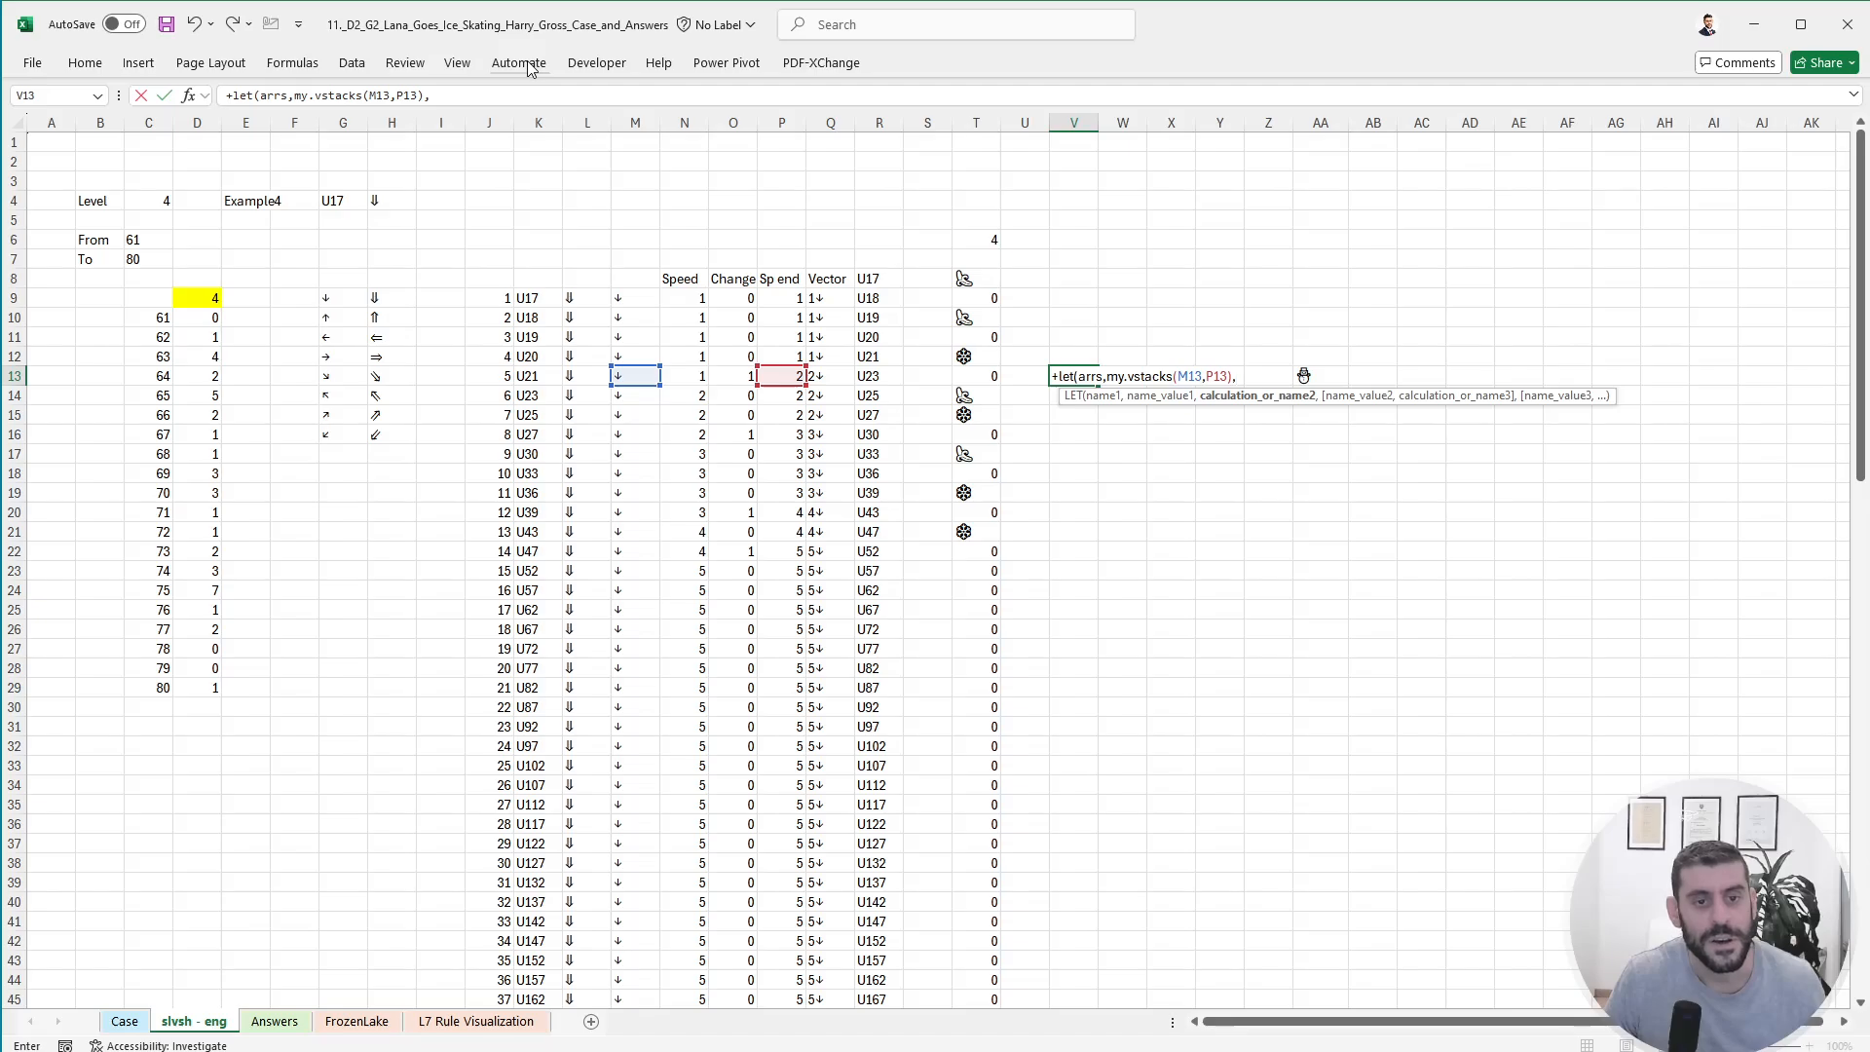
- Add the variable path to the V13 LET formula, defined as my.pathfinder(K13,arrs,1)
text(path)
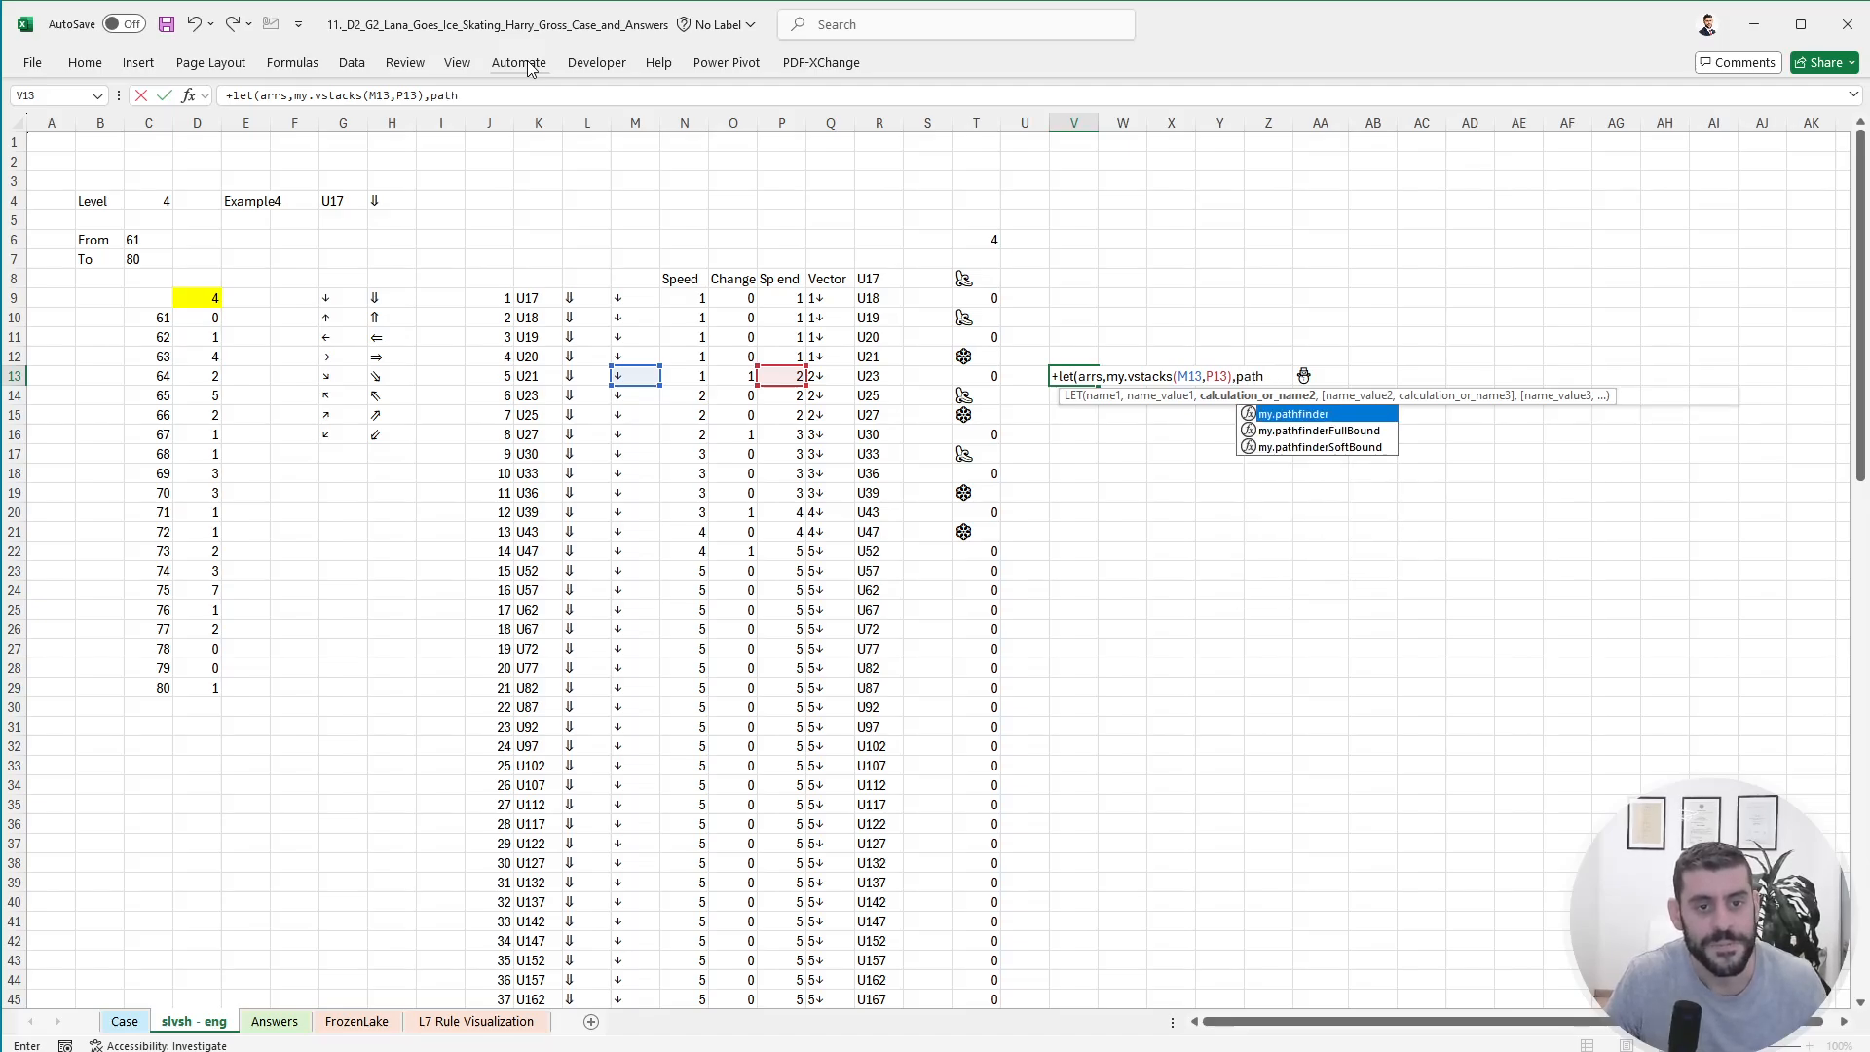
text(,my.pathfinder()
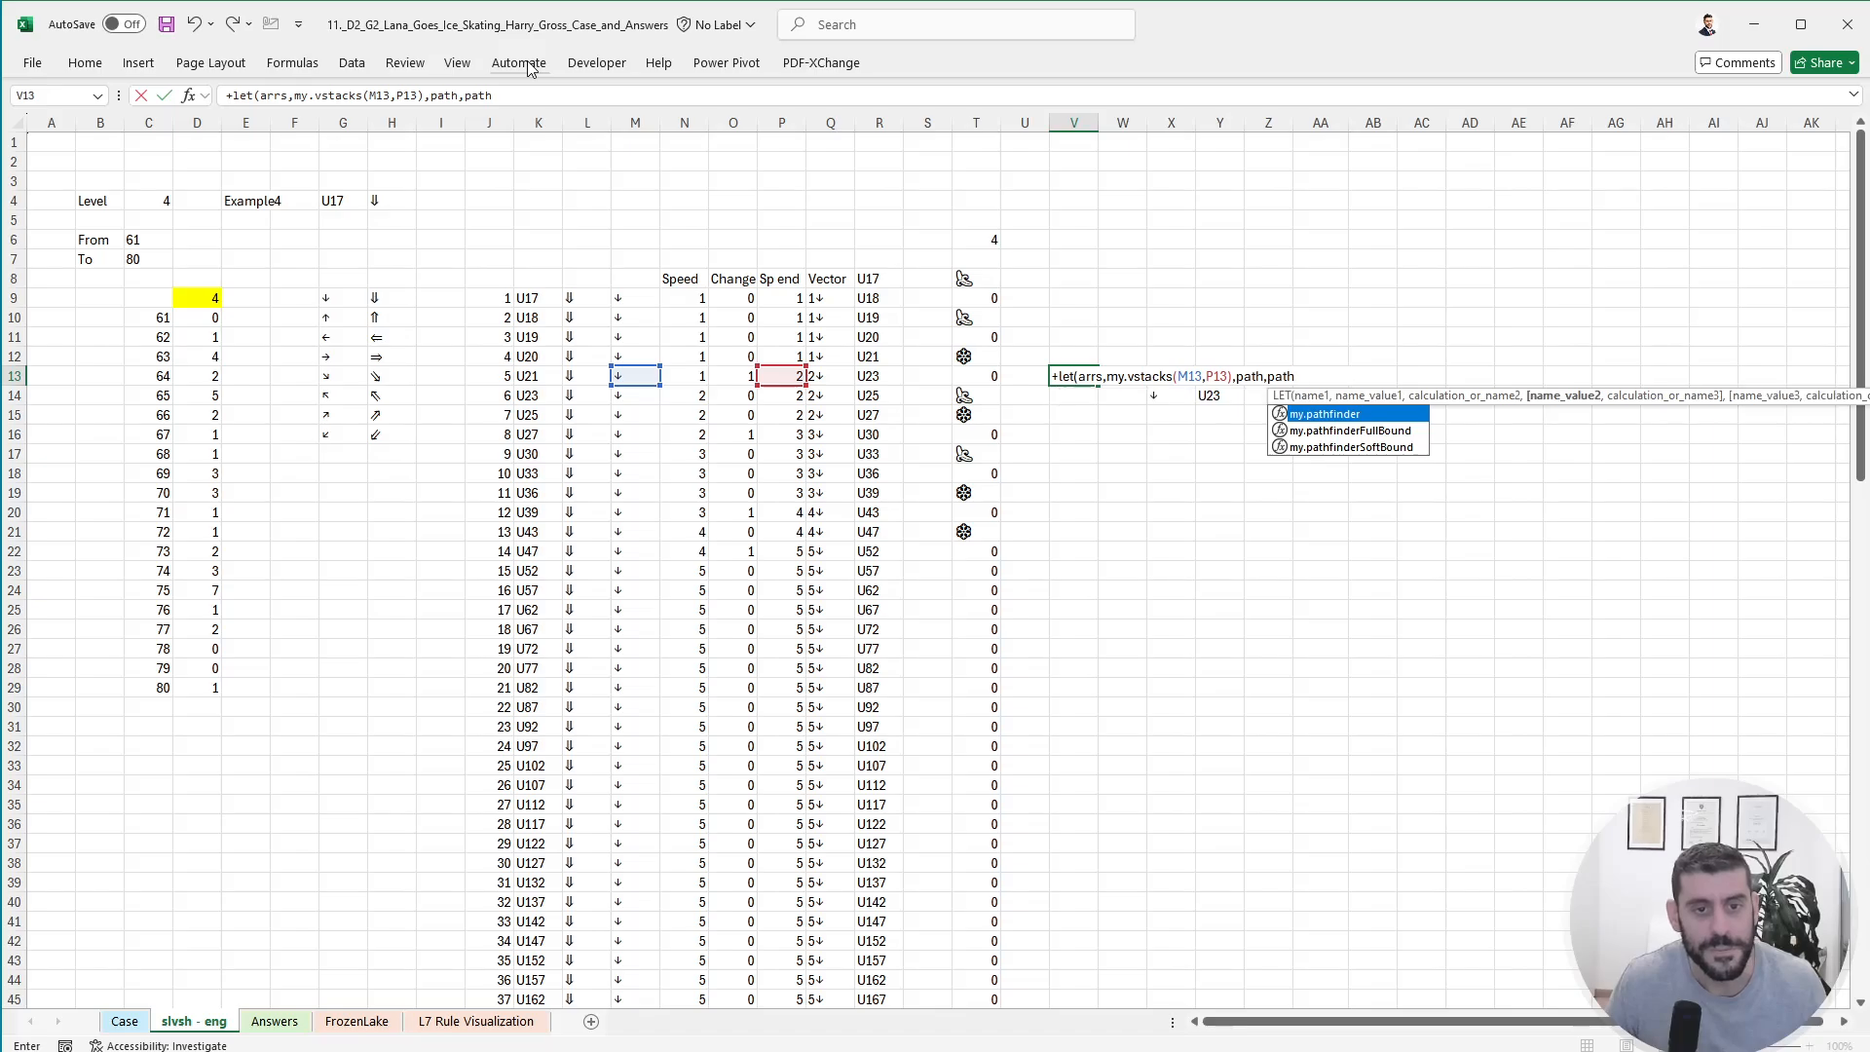
key(Left)
key(Left)
key(Left)
key(Left)
key(Left)
key(Left)
key(Left)
key(Left)
key(Left)
key(Left)
key(Left)
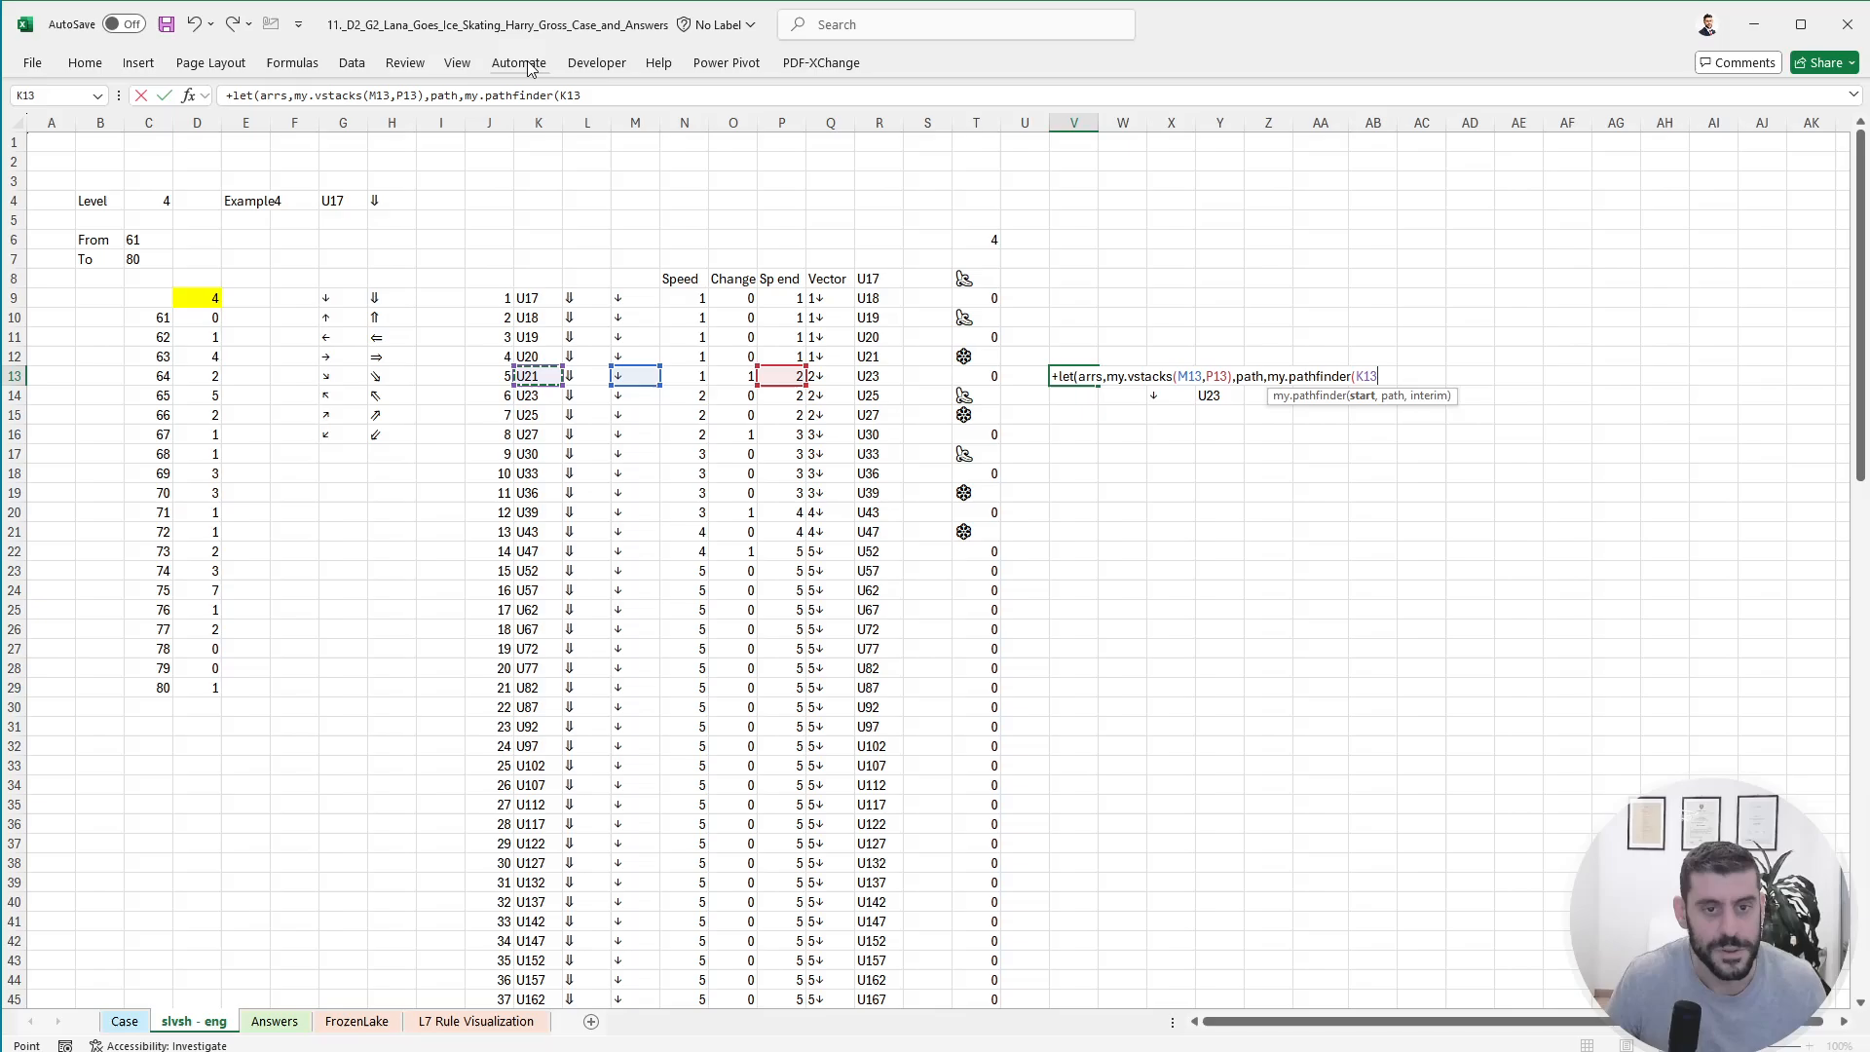
text(,)
text(arr)
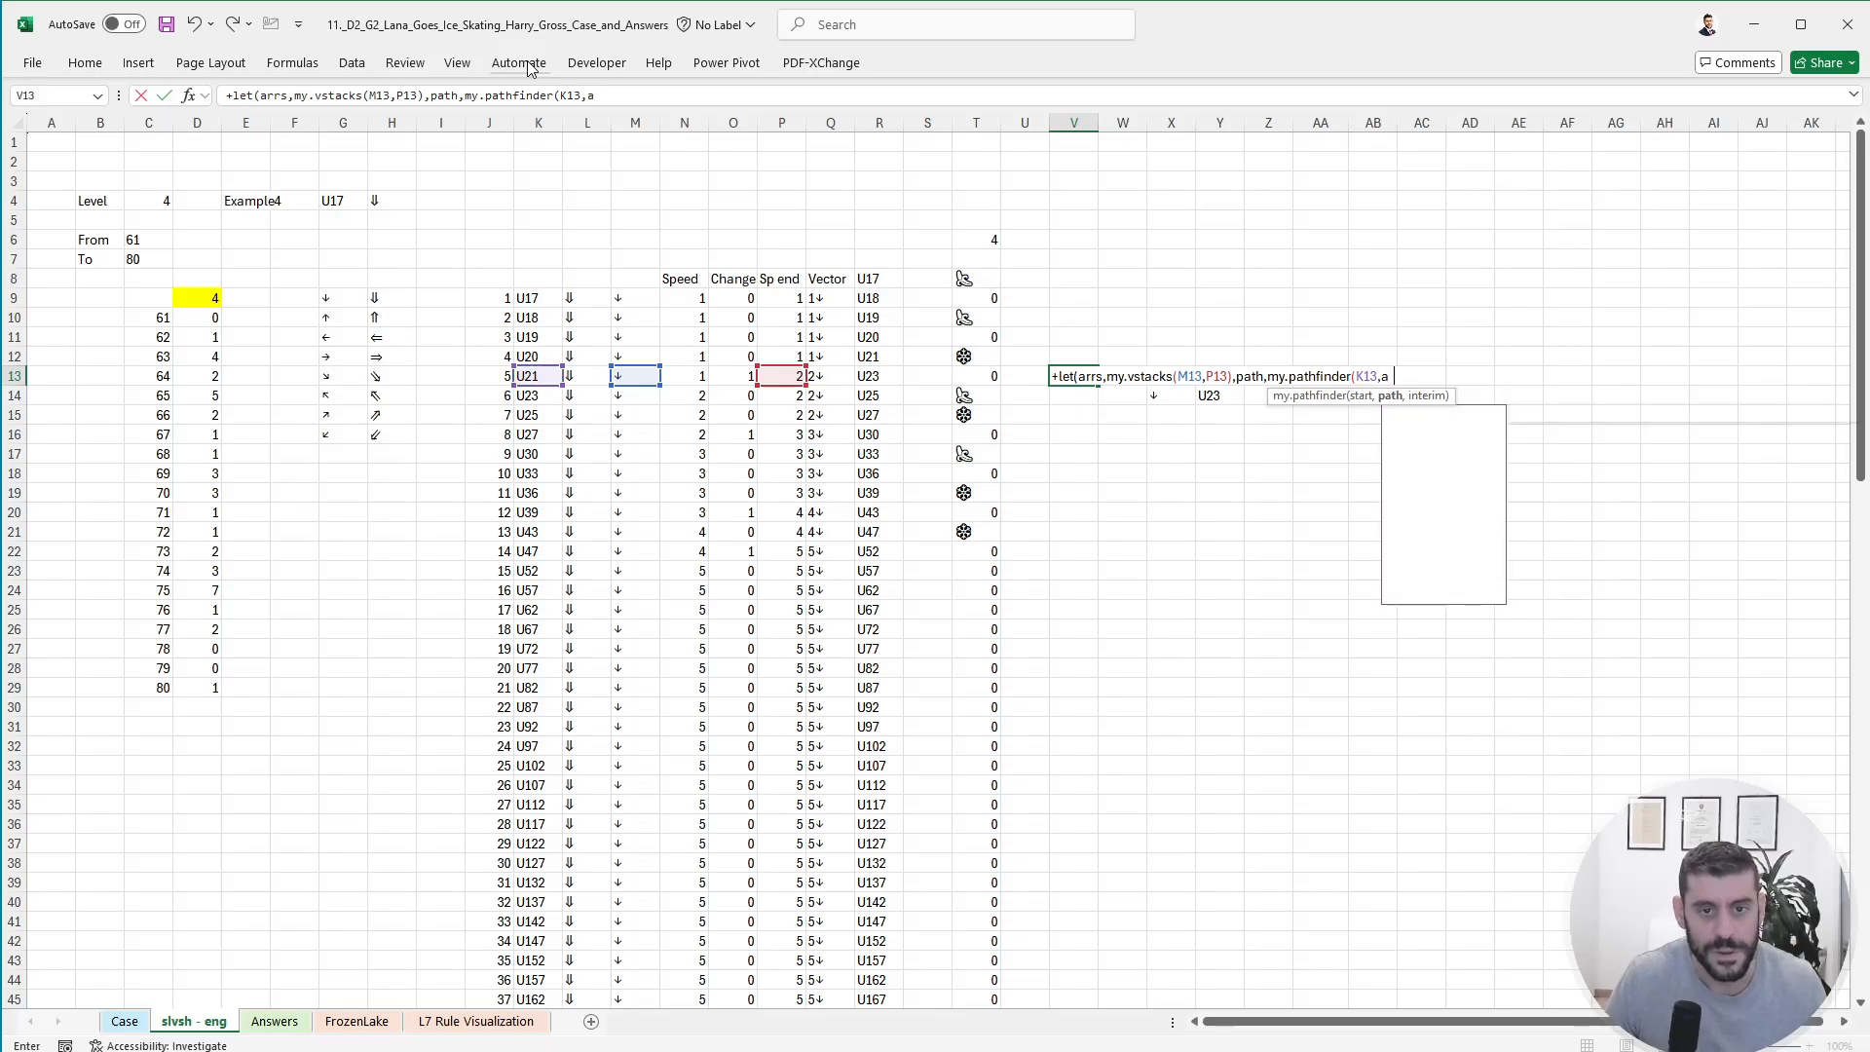
text(s)
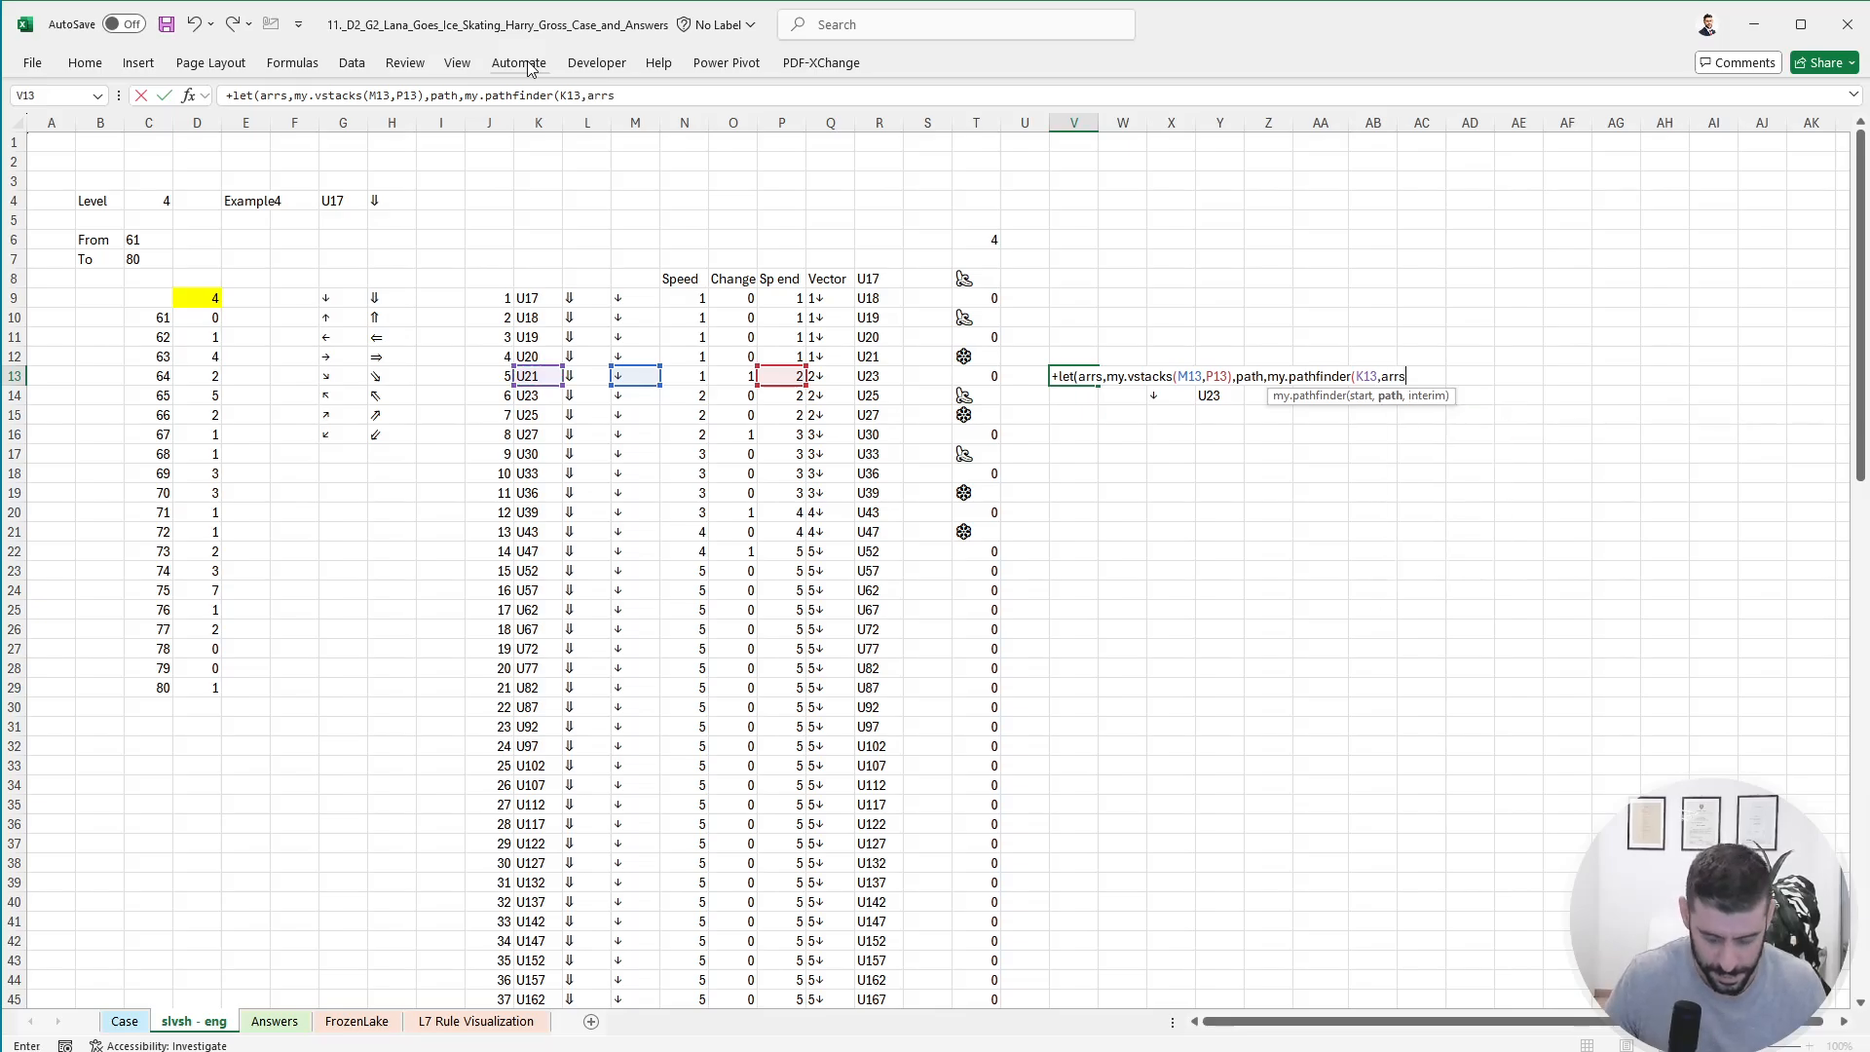
text(,1))
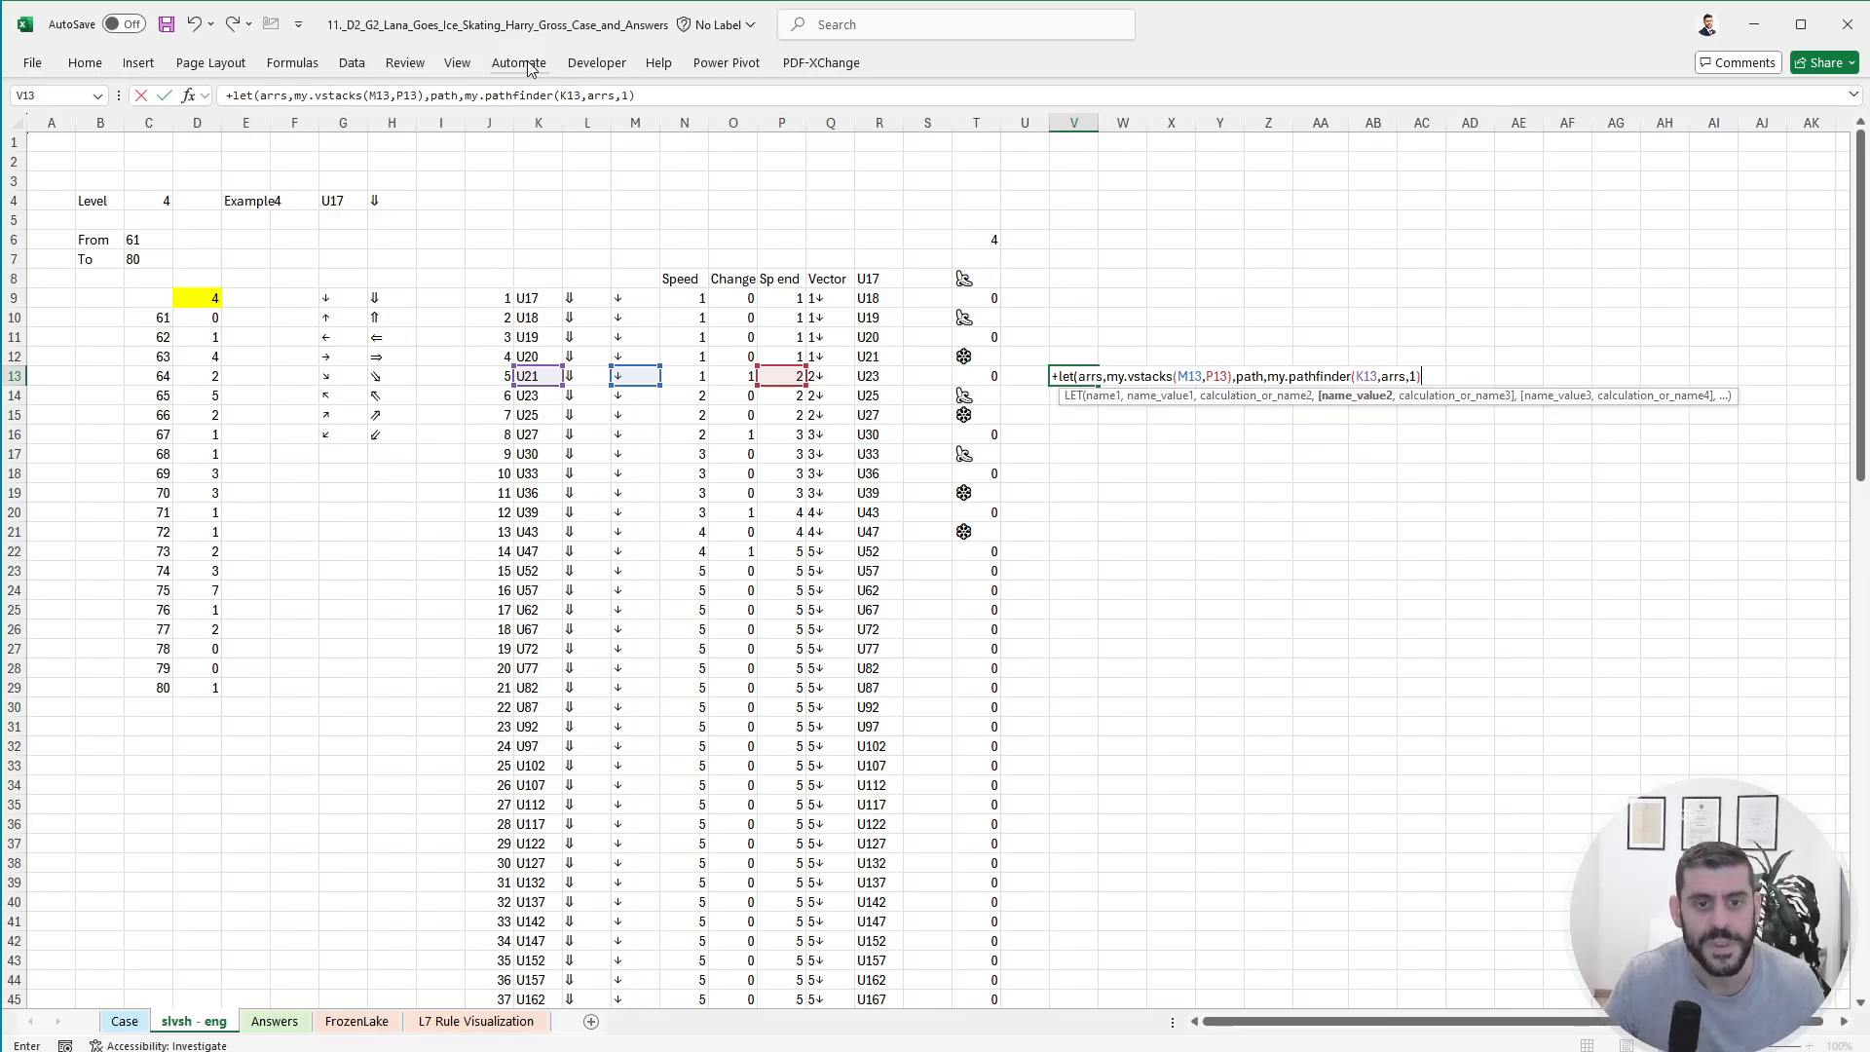
text(,)
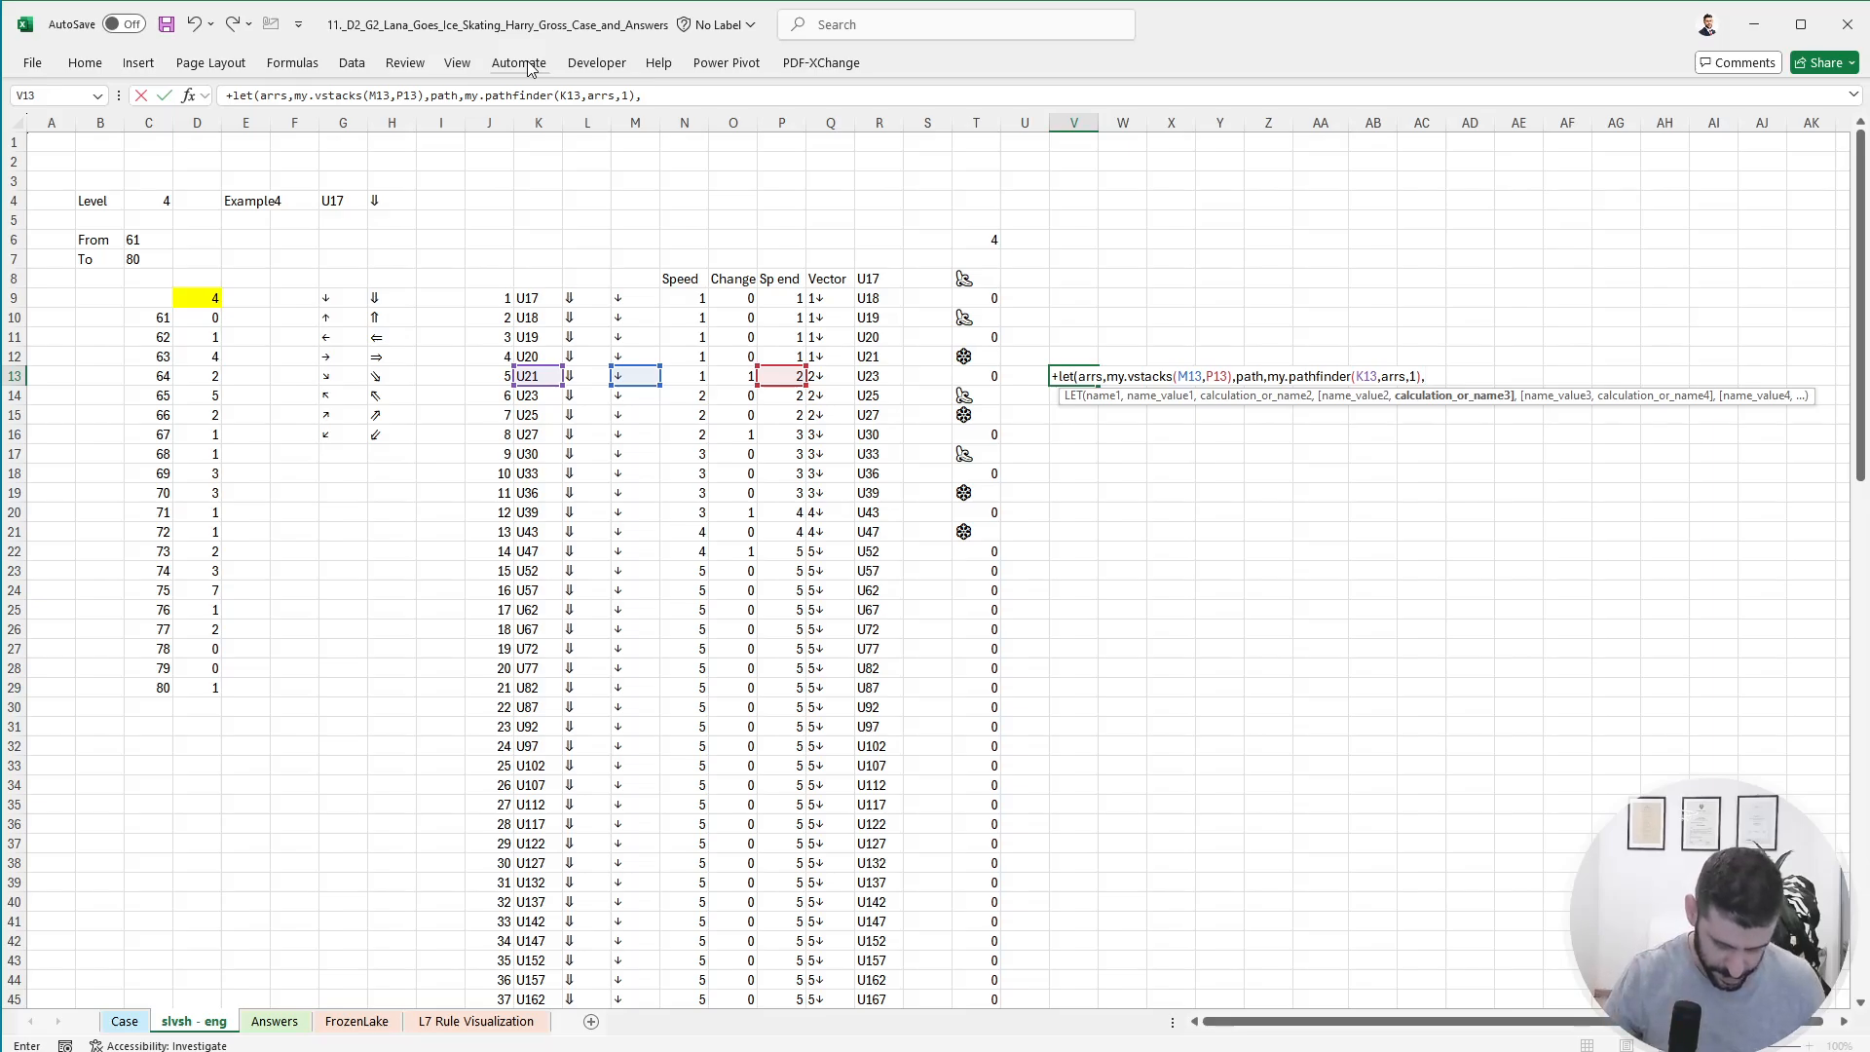
- Add the variable contents to the LET formula, defined as SCAN("",path,LAMBDA(a,v,my.simpleIndirect("FrozenLake",path)))
text(conte)
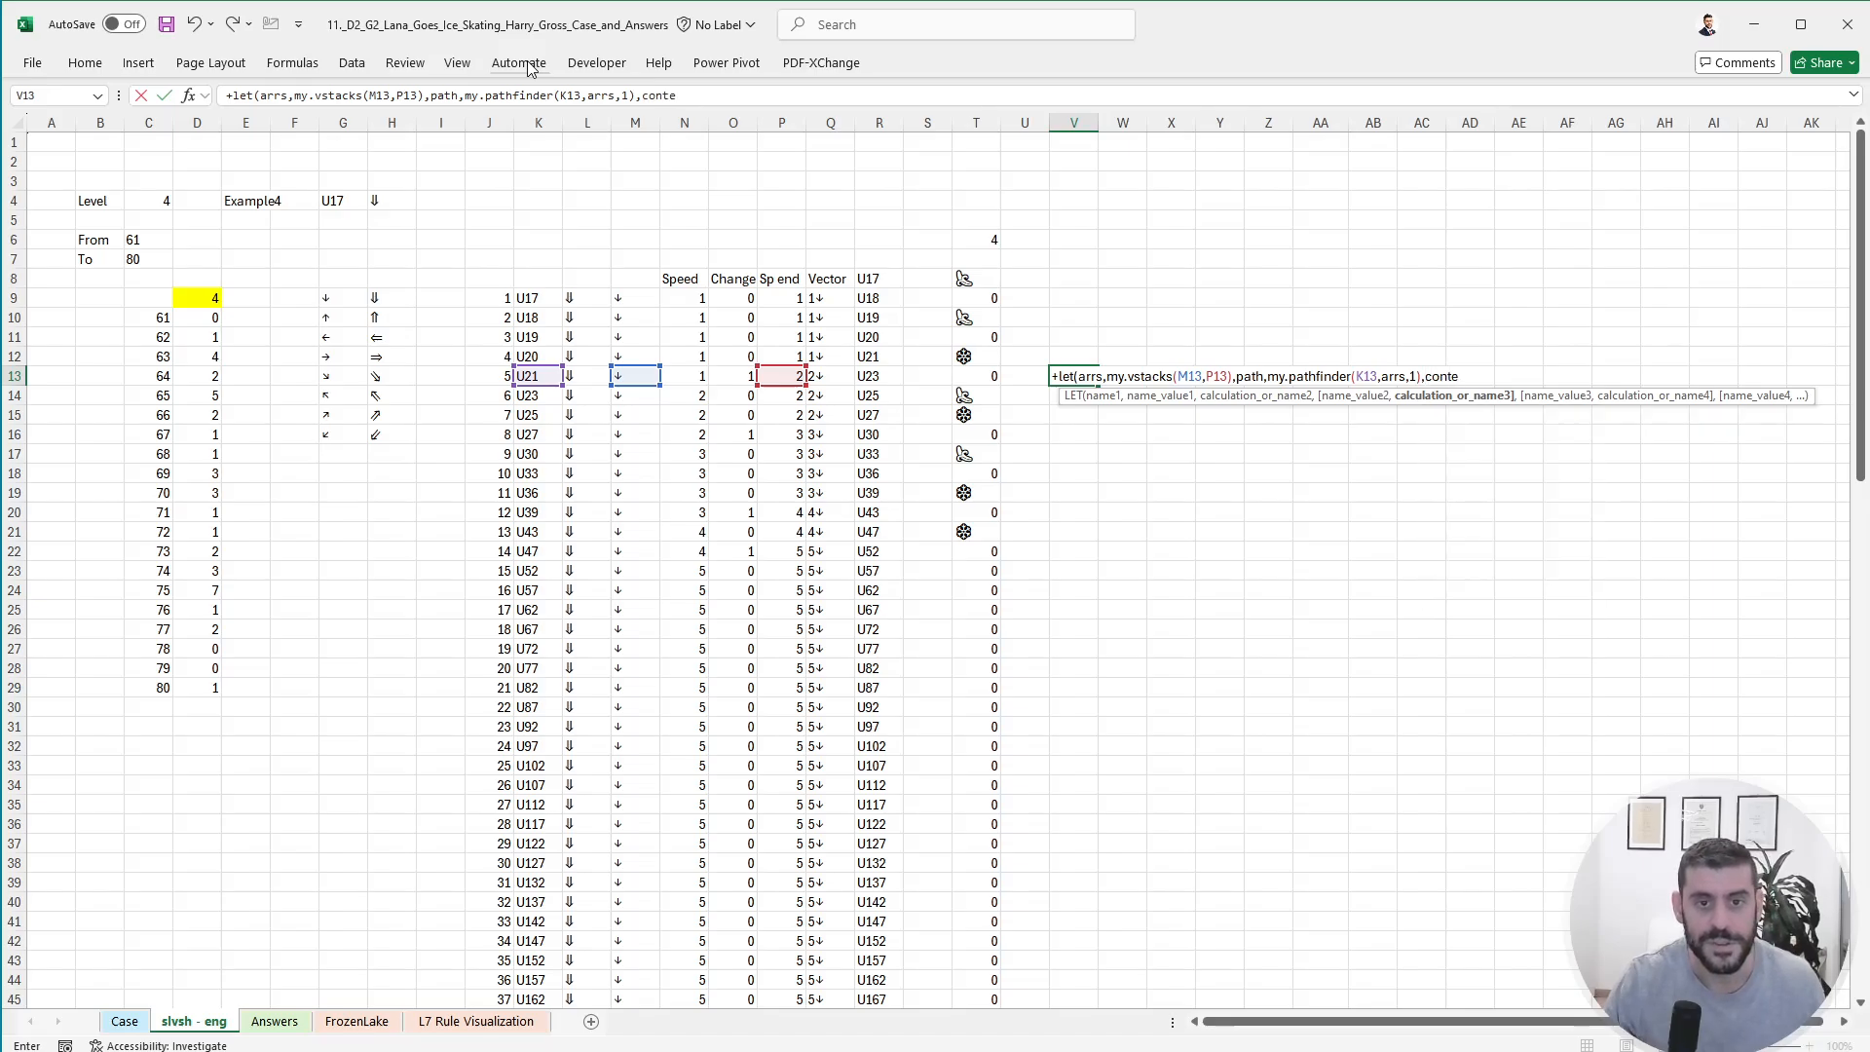
text(nts,SCAN()
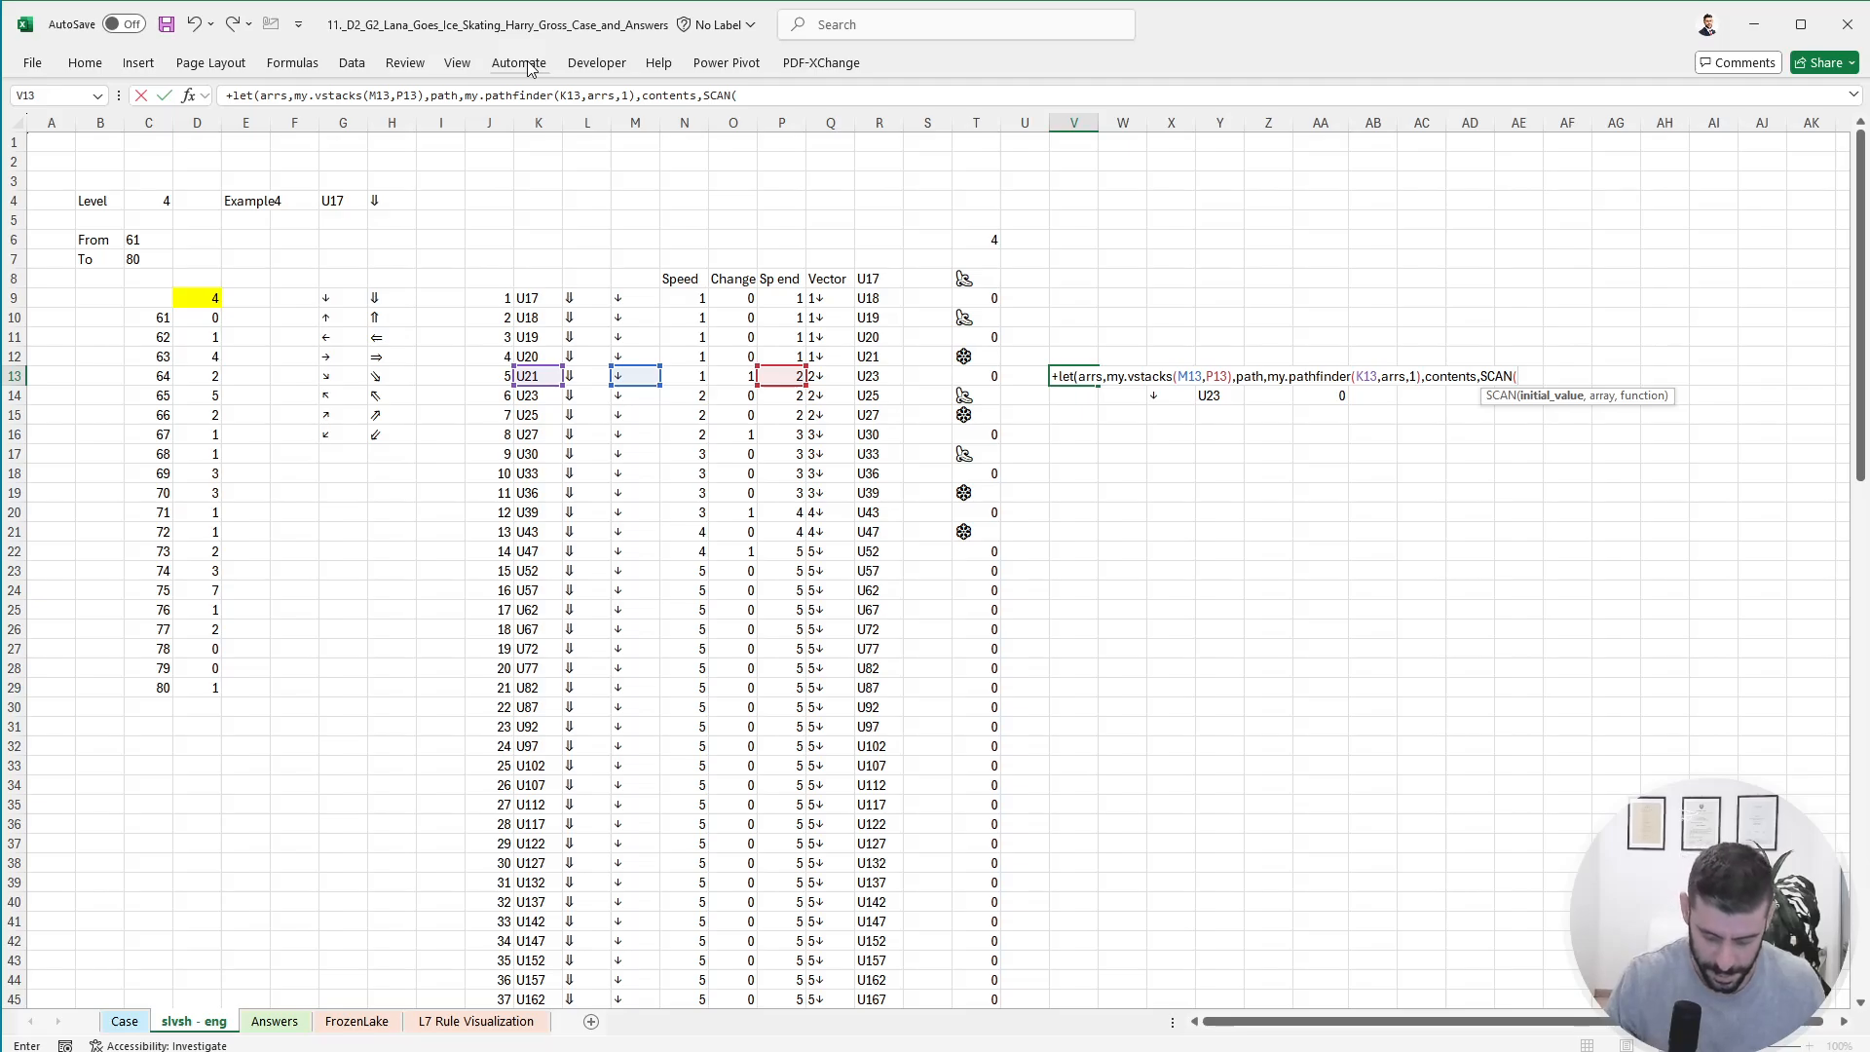
text("",)
text(path,)
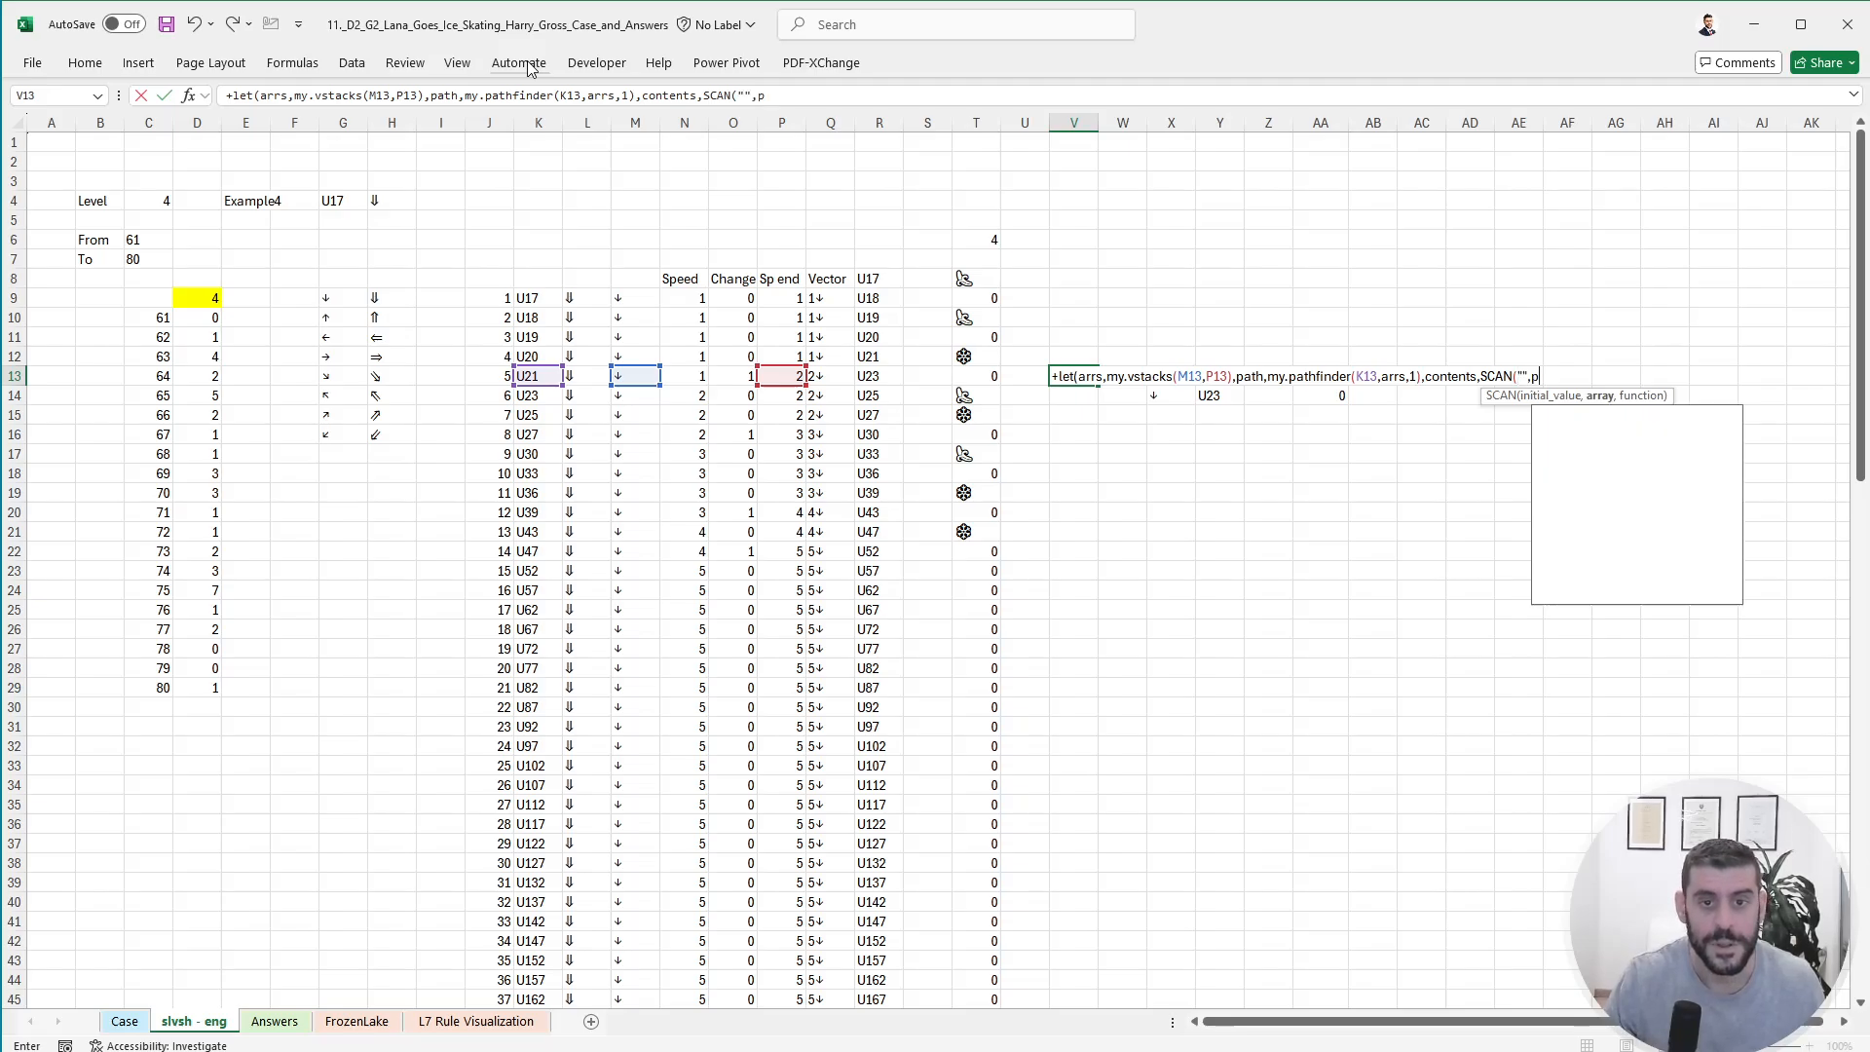
text(l)
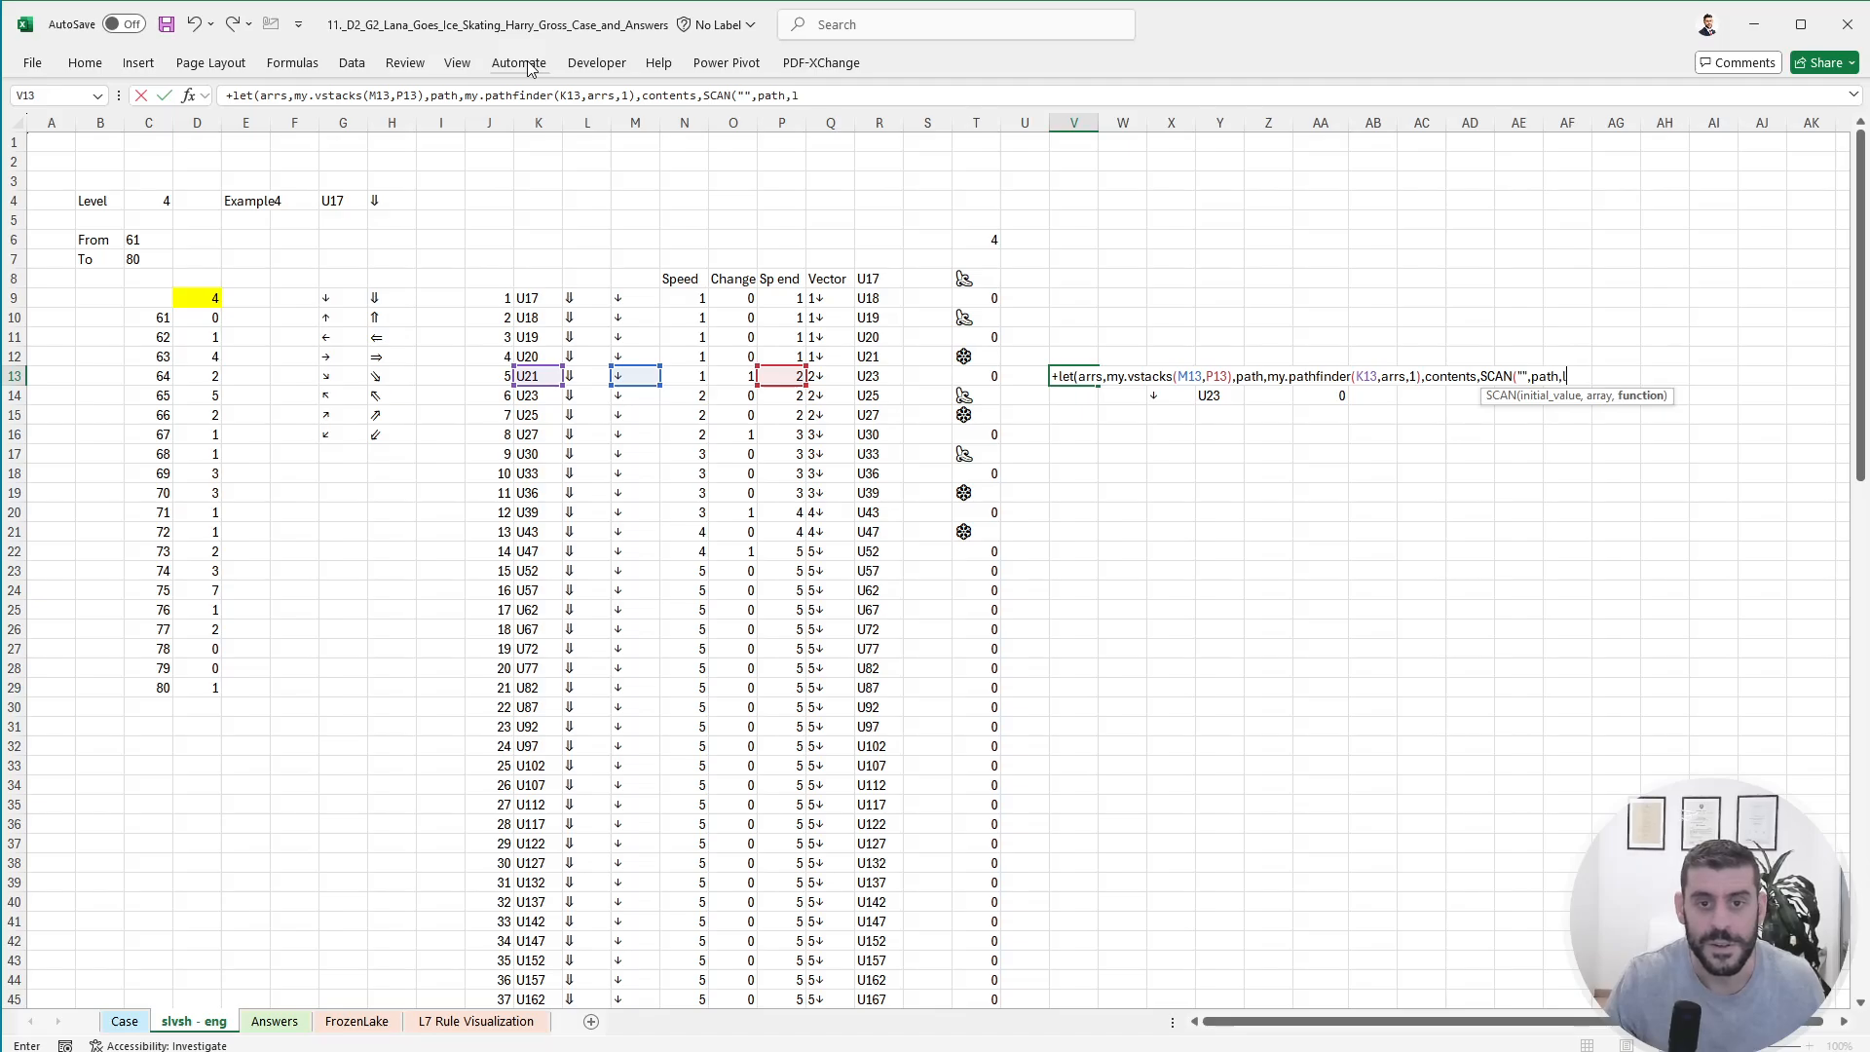
text(AMBDA(a,b)
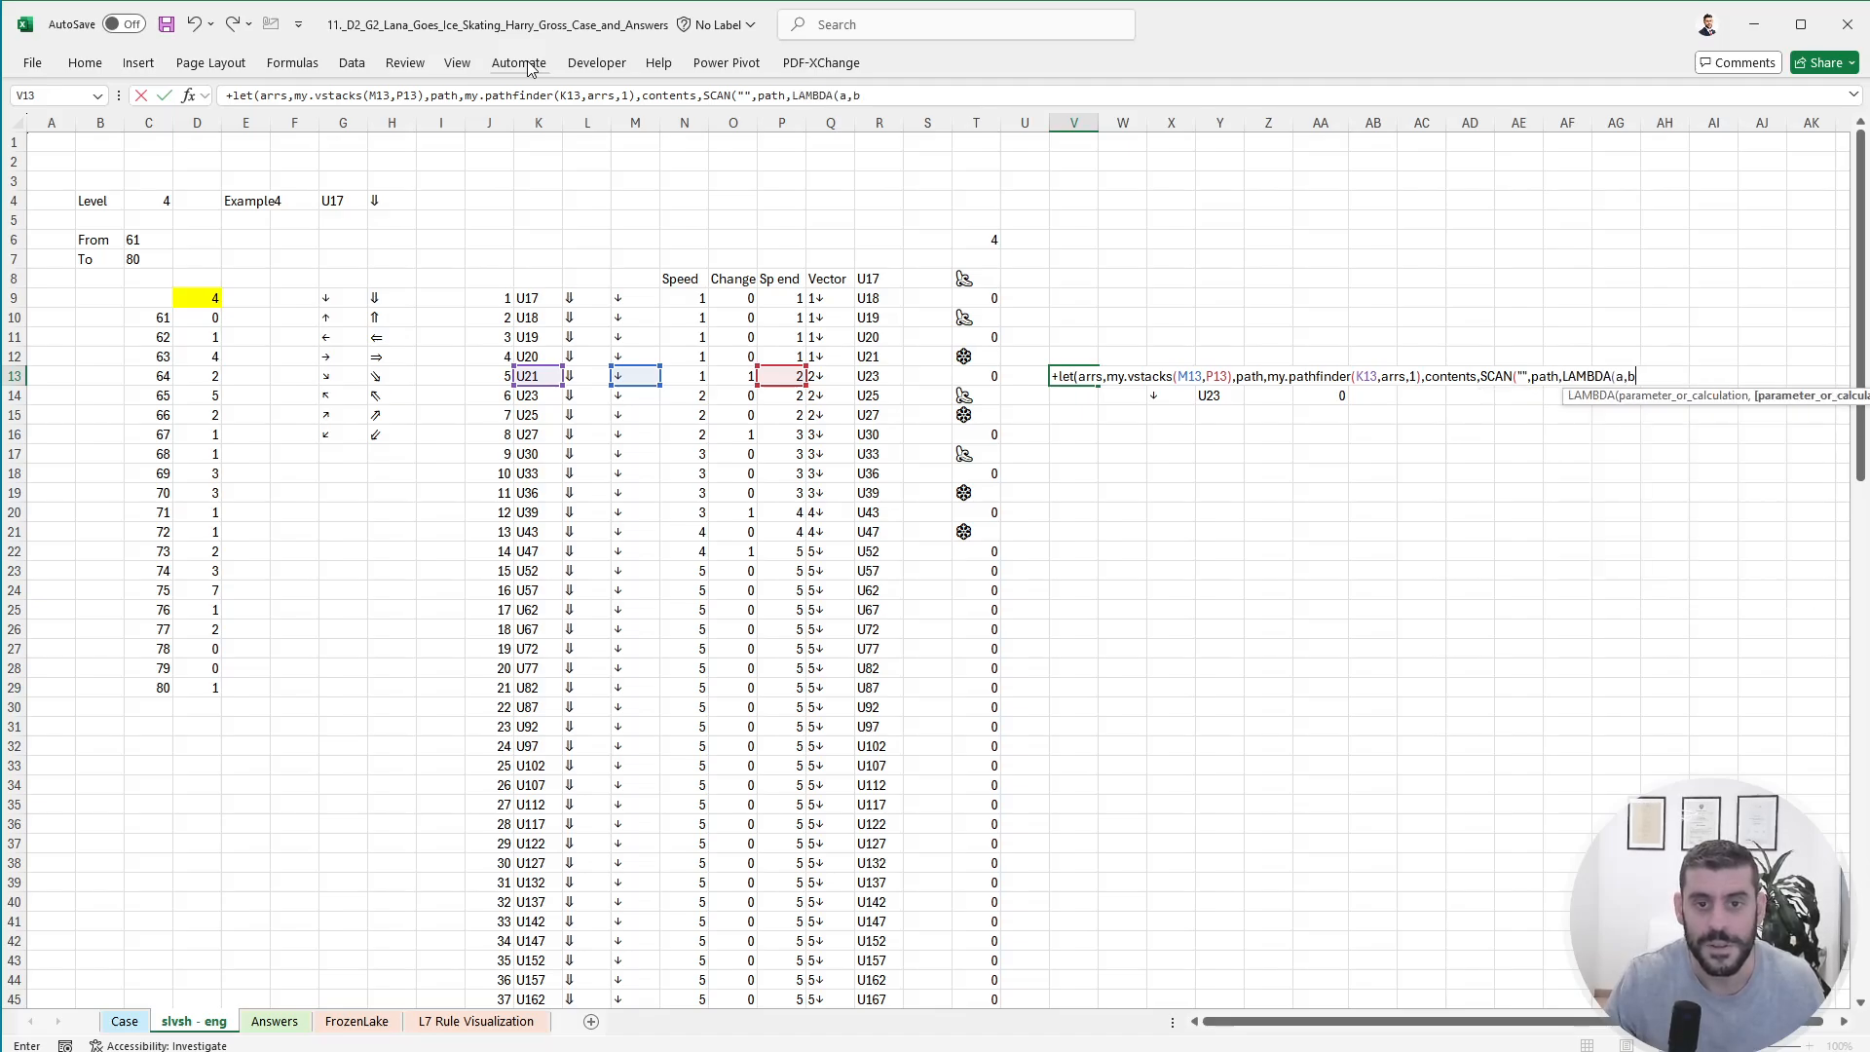
key(BackSpace)
text(v,my.)
text(s)
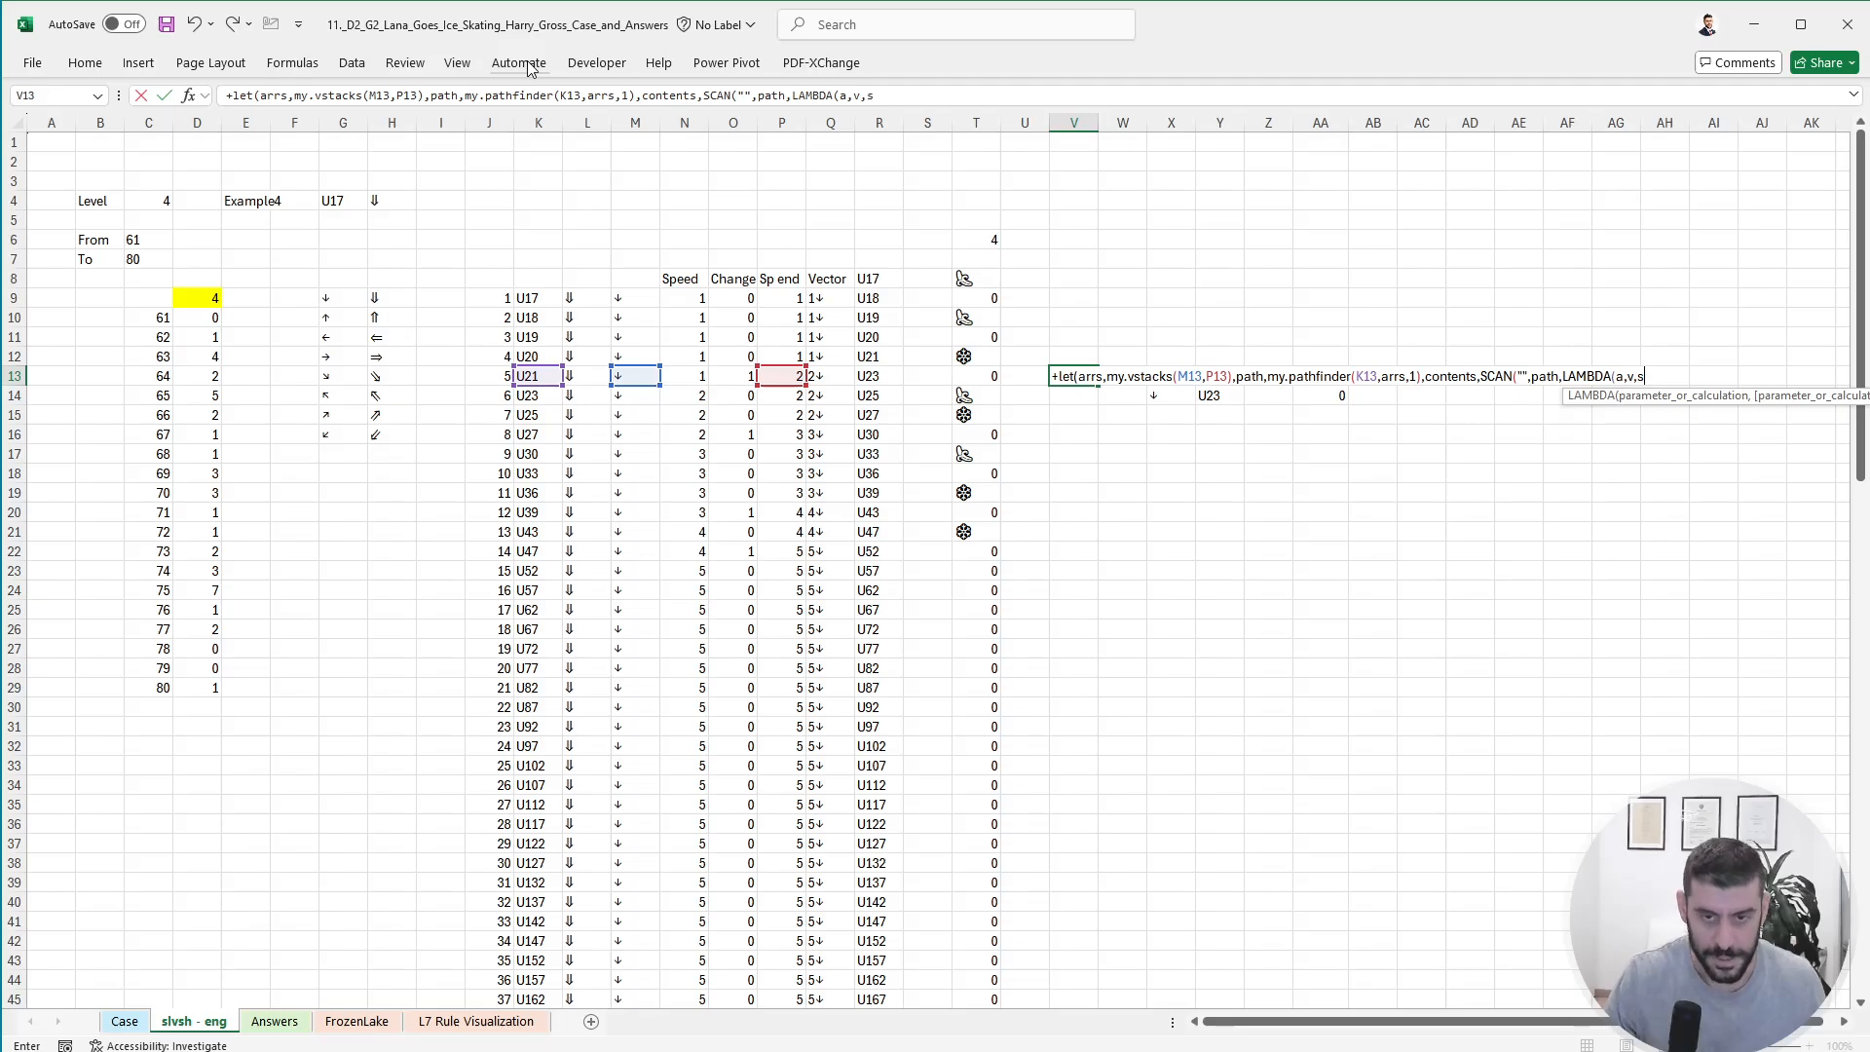
text(impl)
key(Tab)
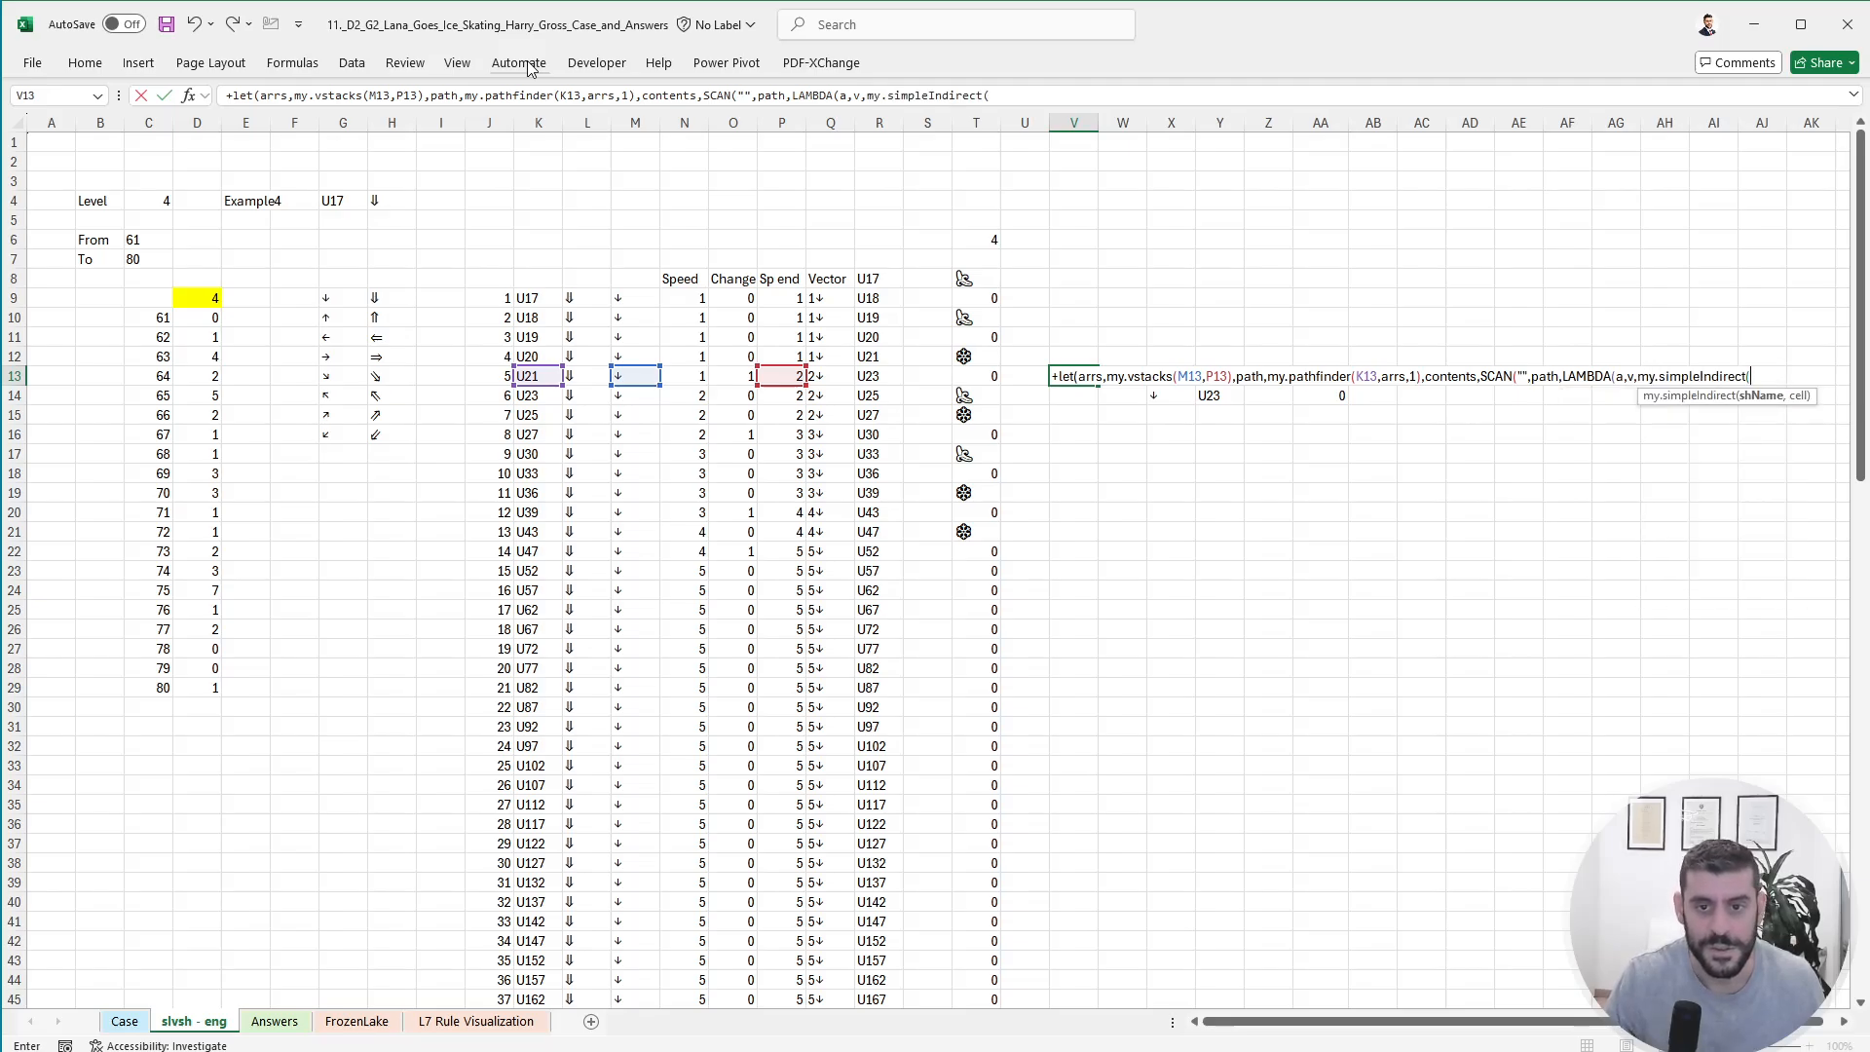
text("Fr)
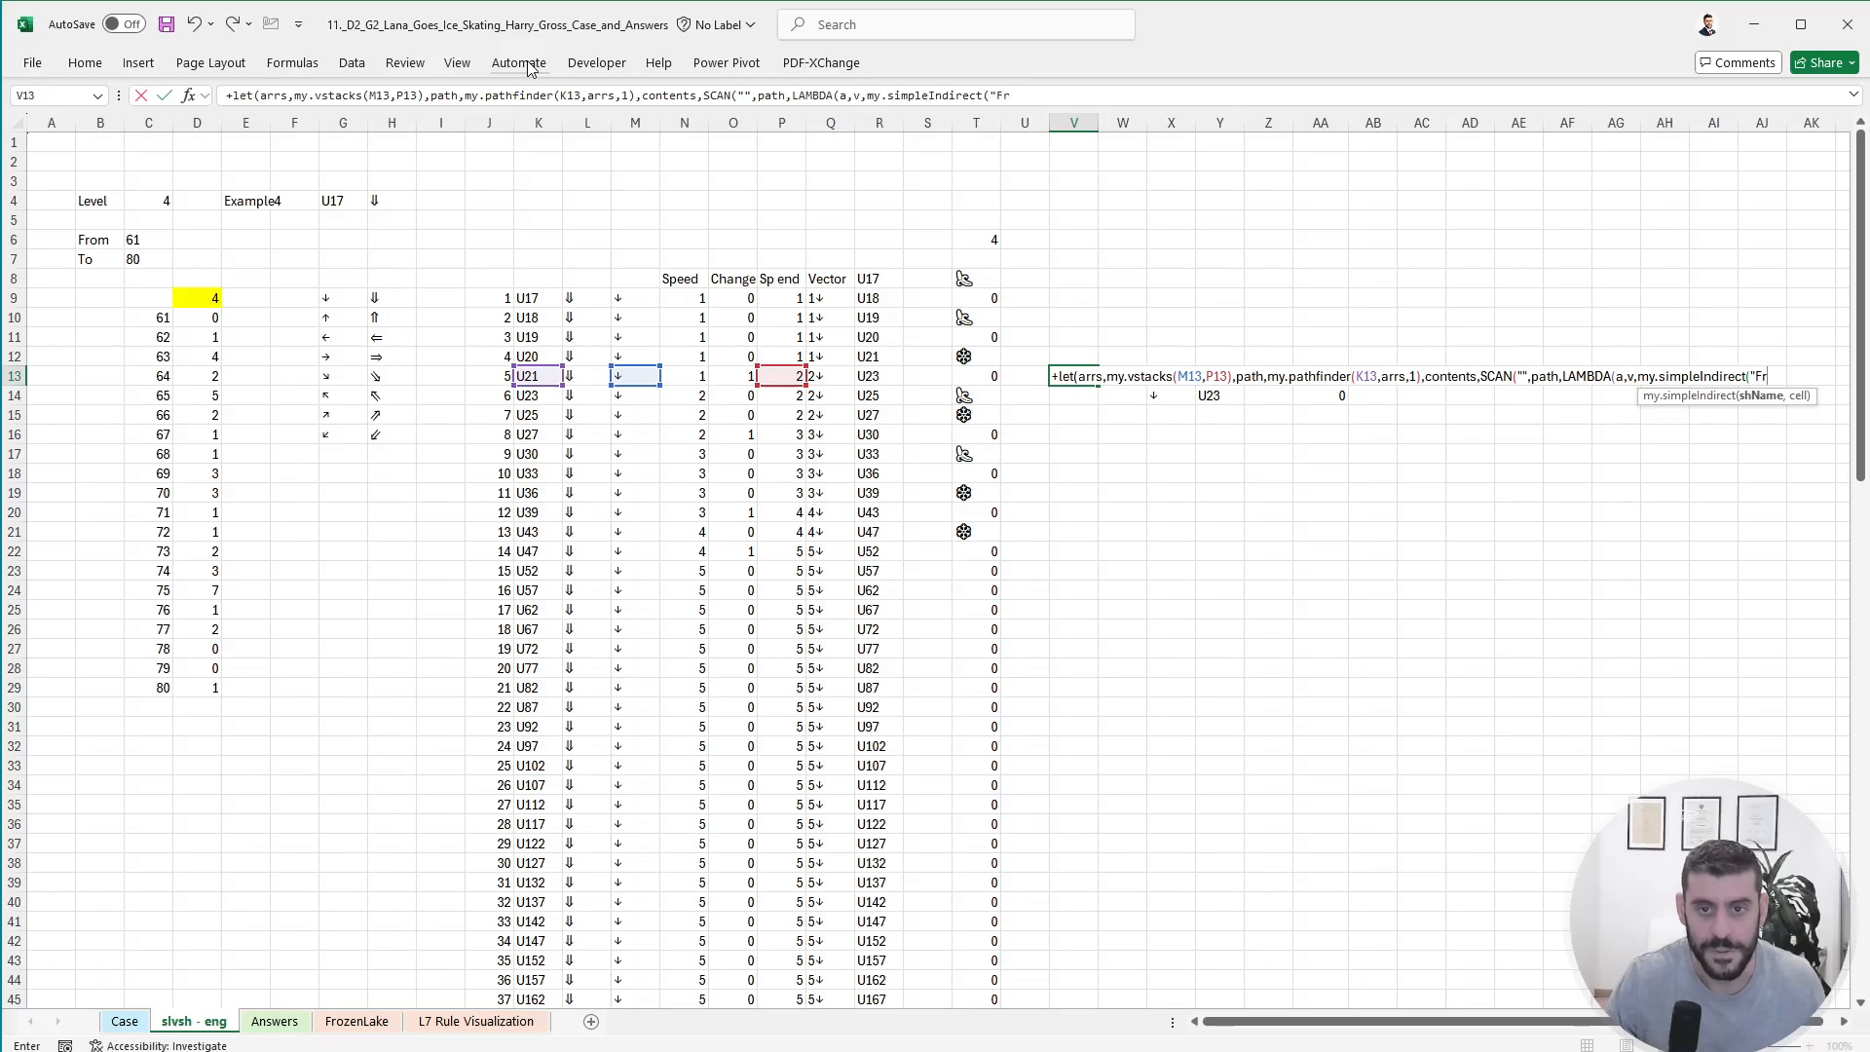
text(ozenLa)
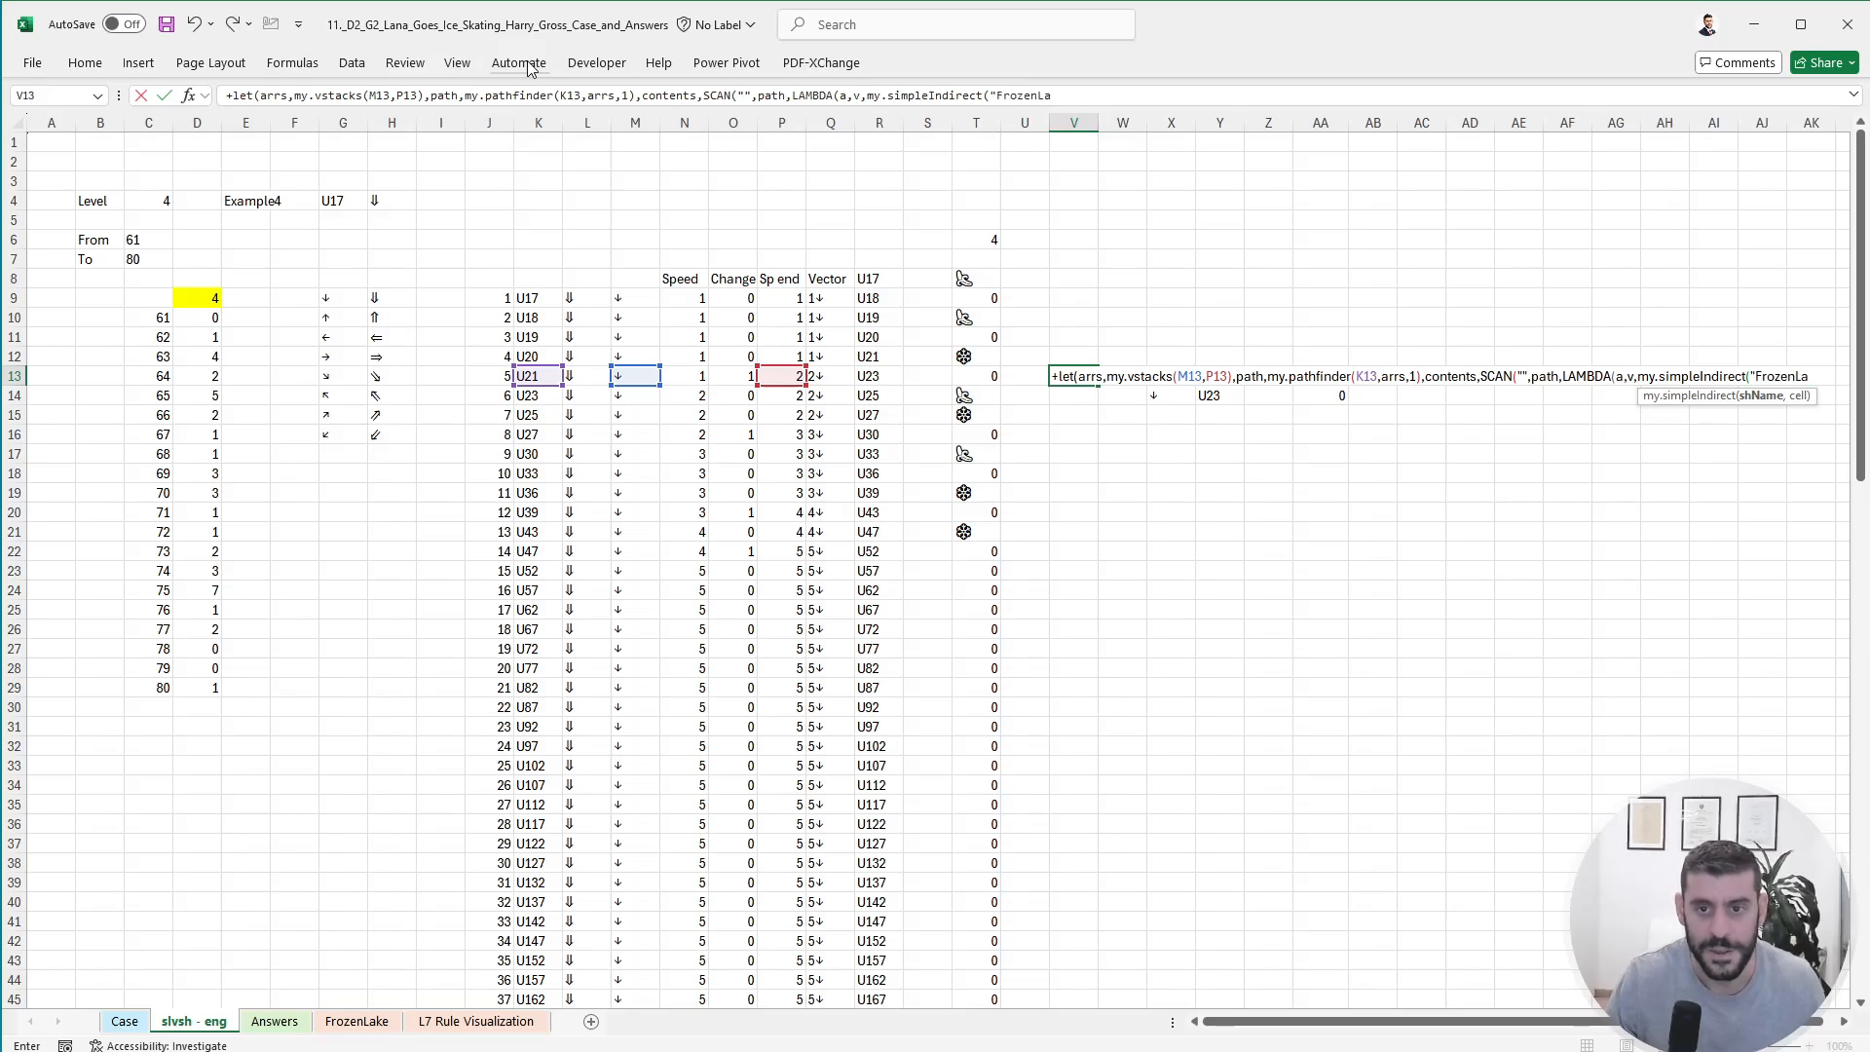
text(eke",)
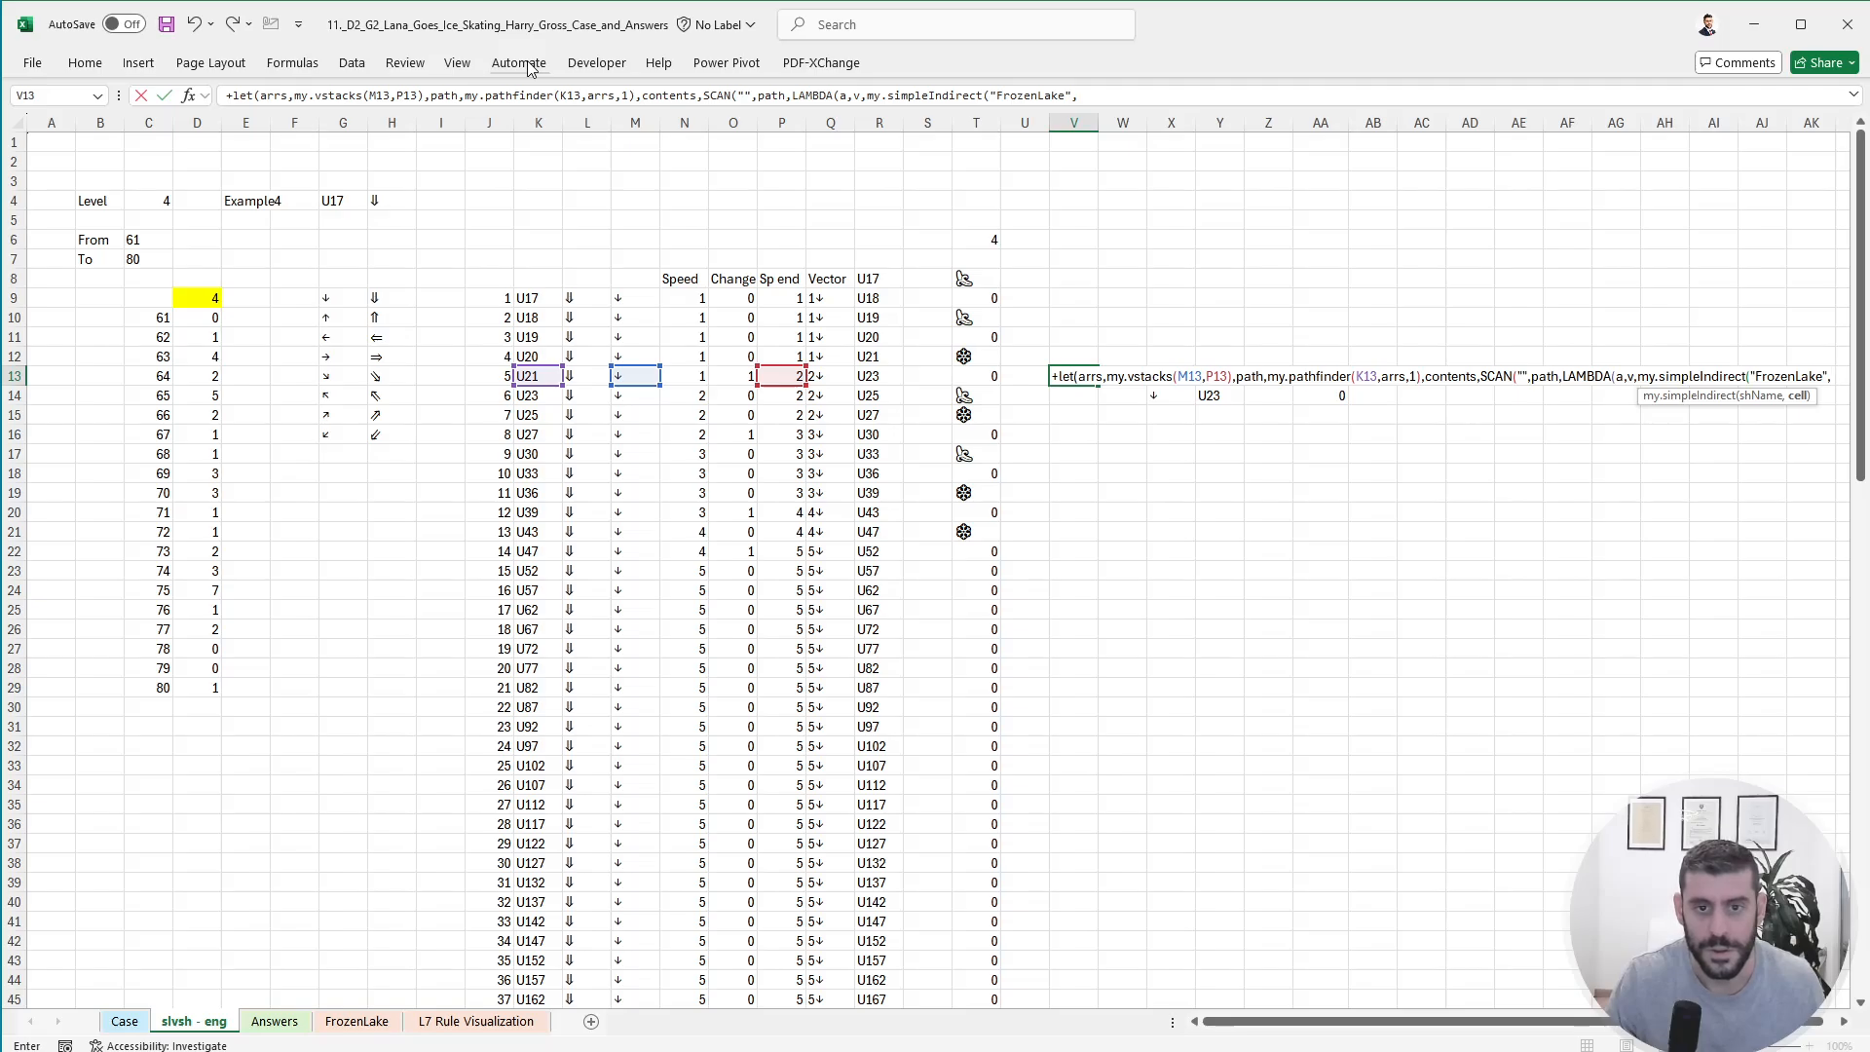
text([a)
key(BackSpace)
key(BackSpace)
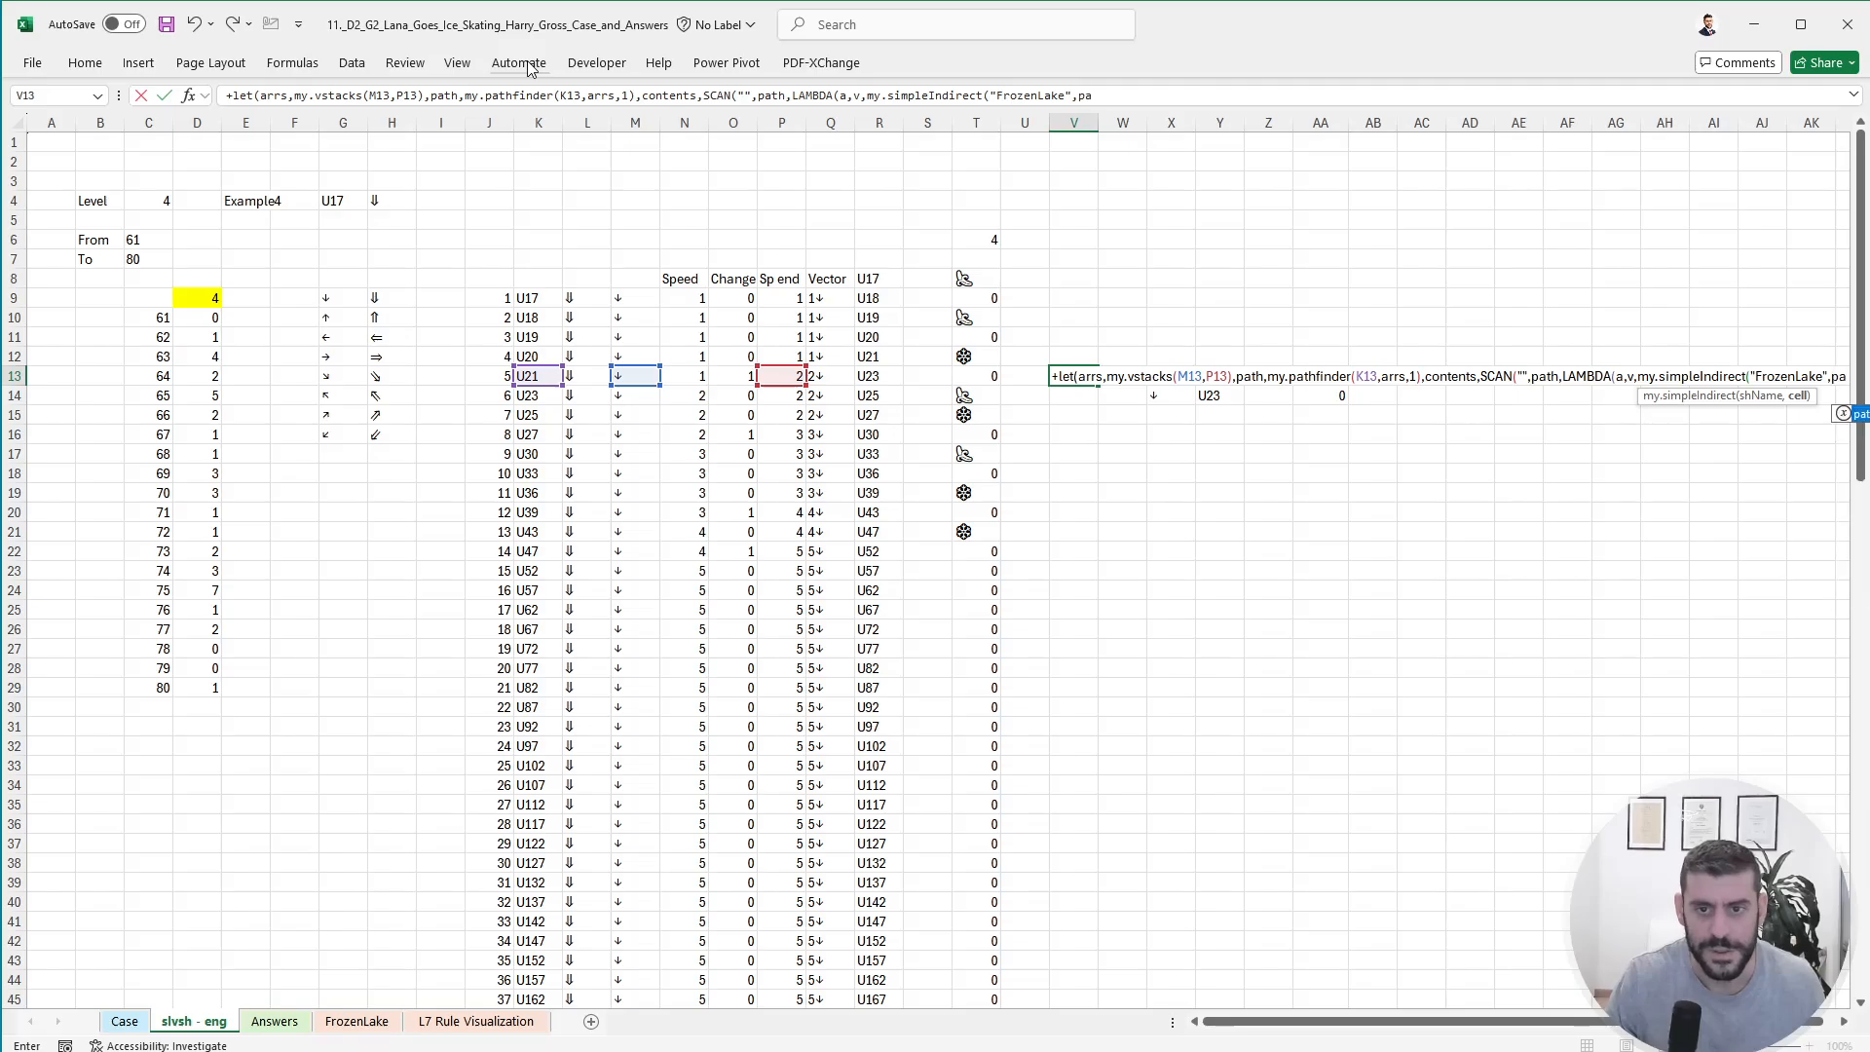
text(path))
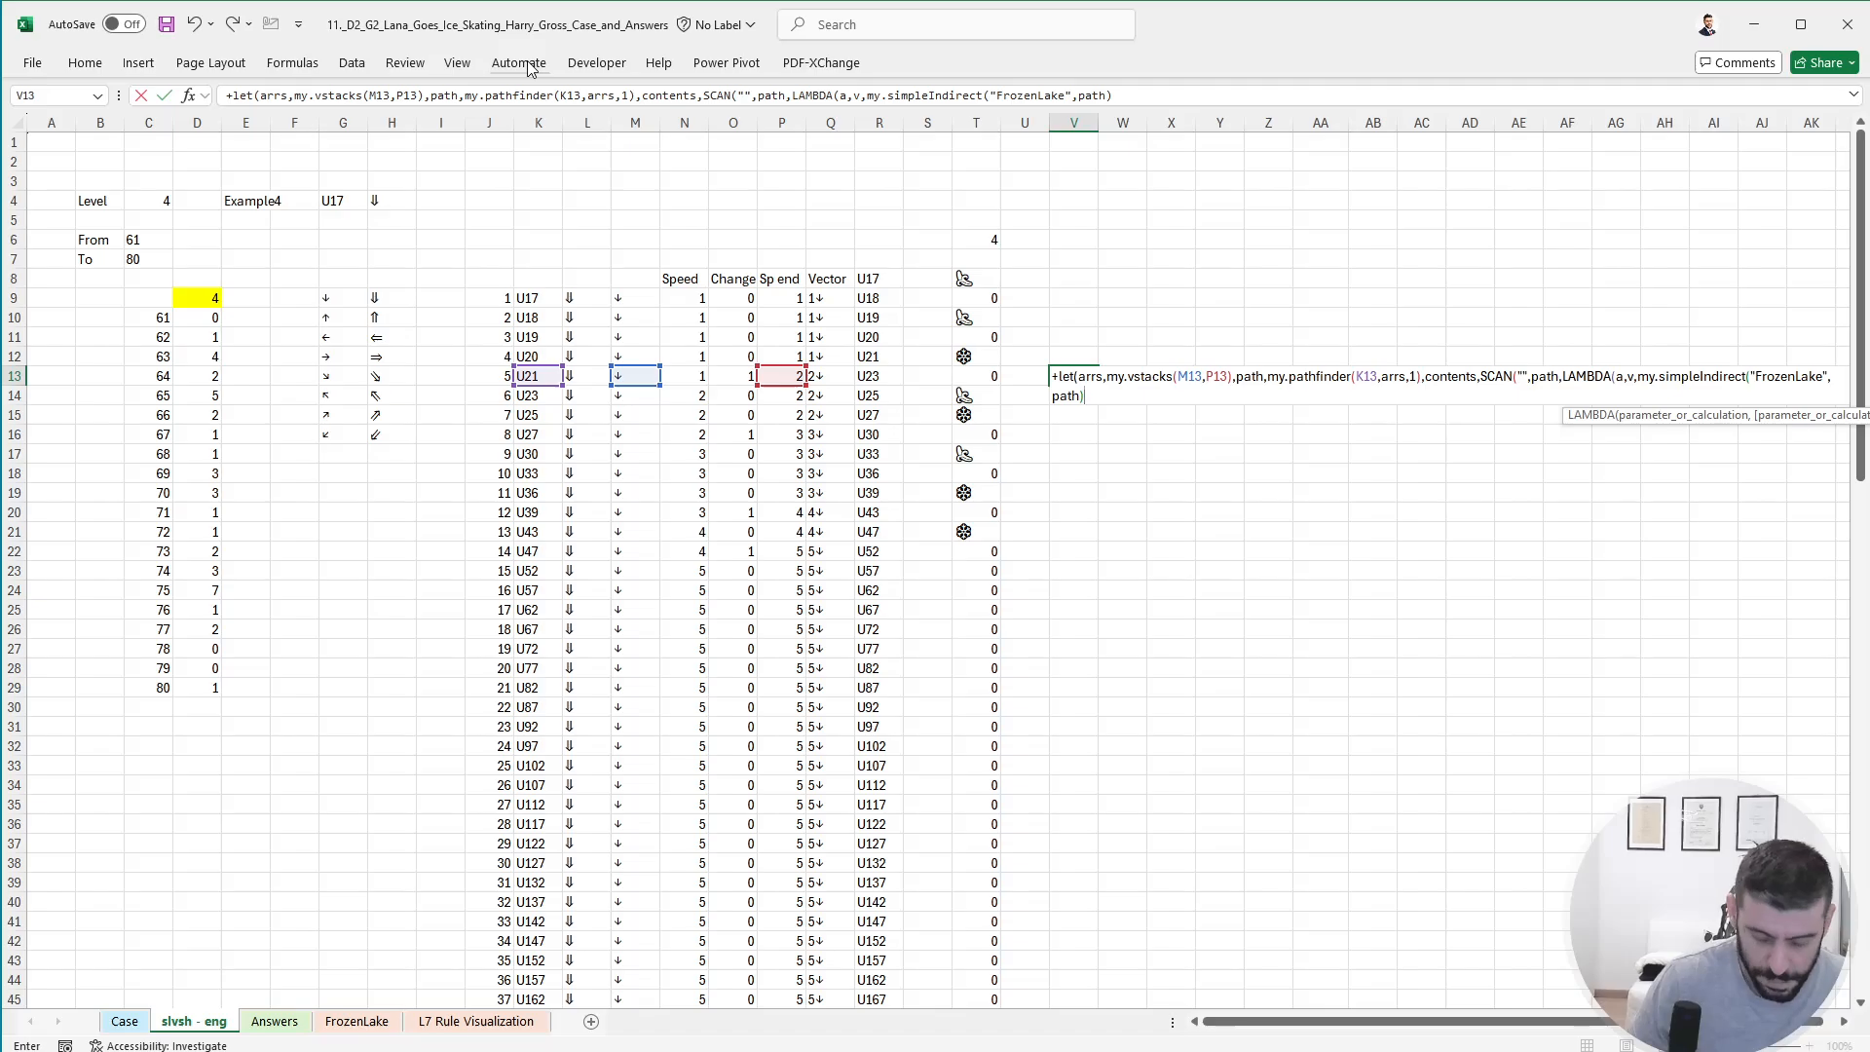
- Finish the V13 LET formula with SUM(COUNTIFS(ice,contents)) as its result and enter it
text()),sum)
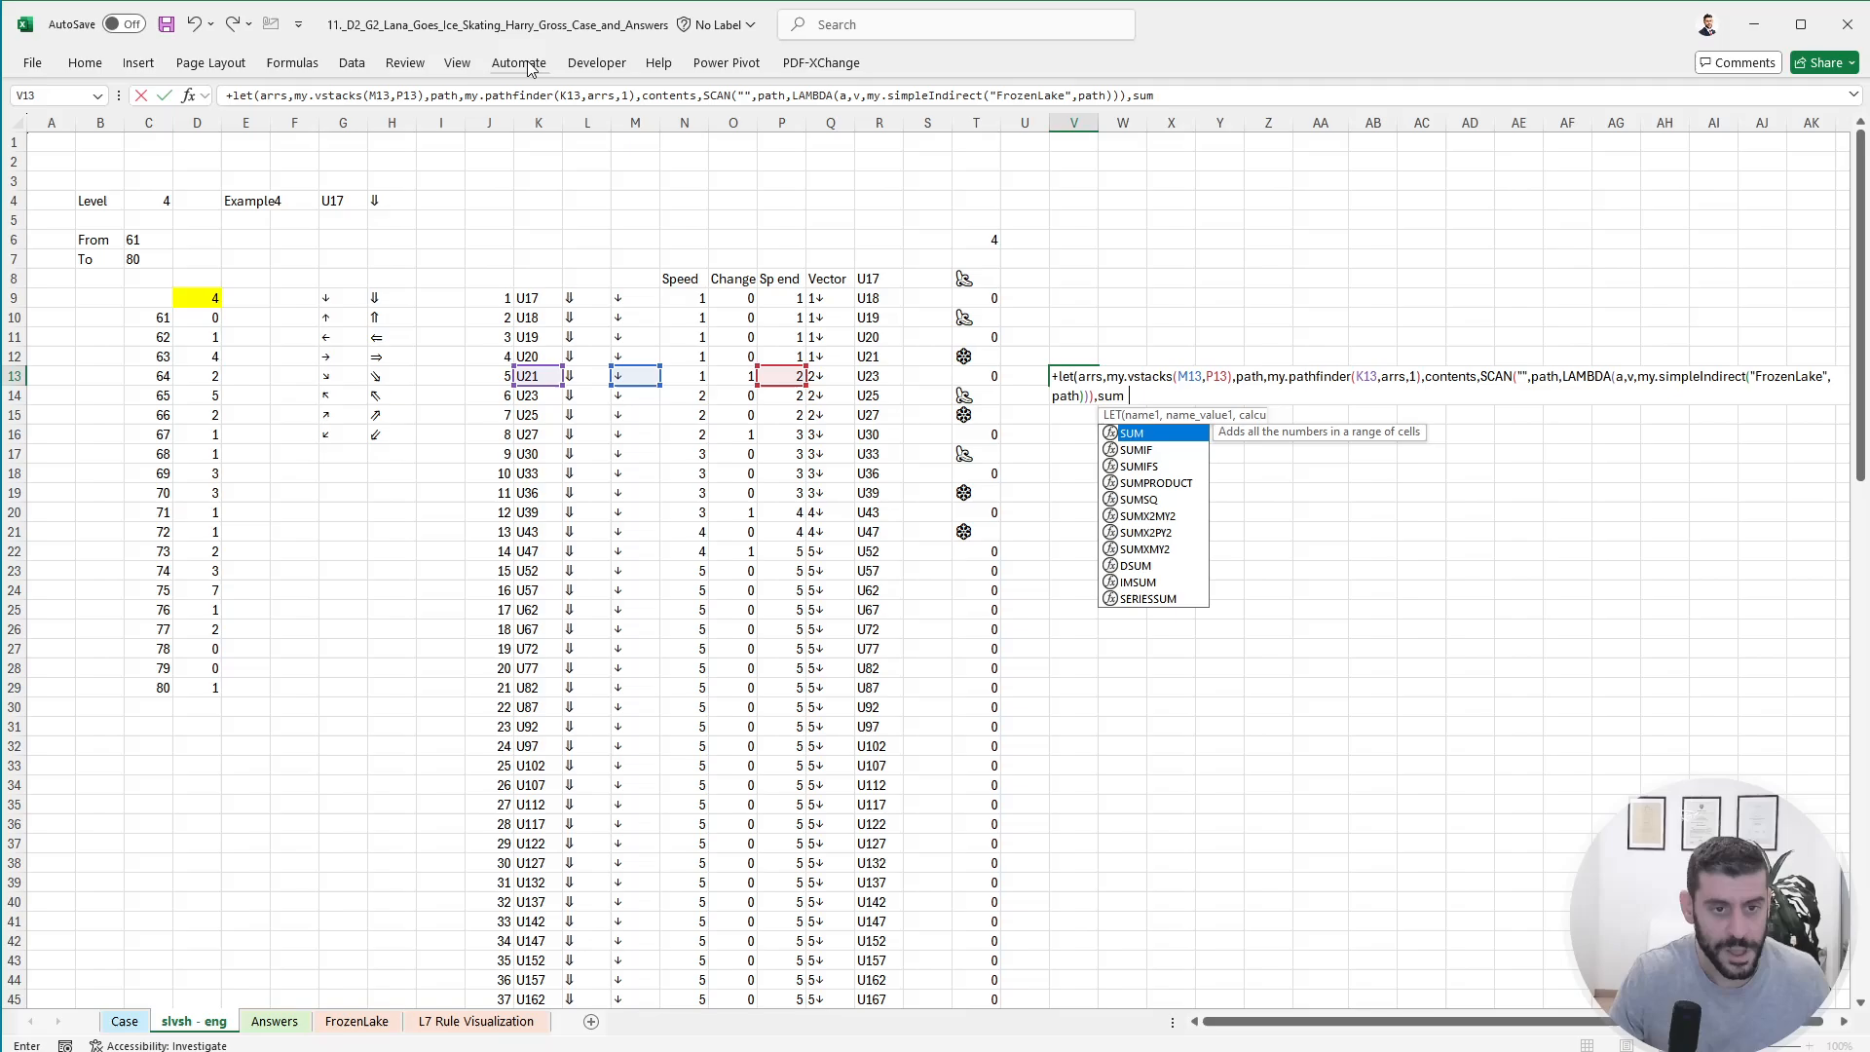
text((coun)
key(Down)
key(Down)
key(Down)
key(Down)
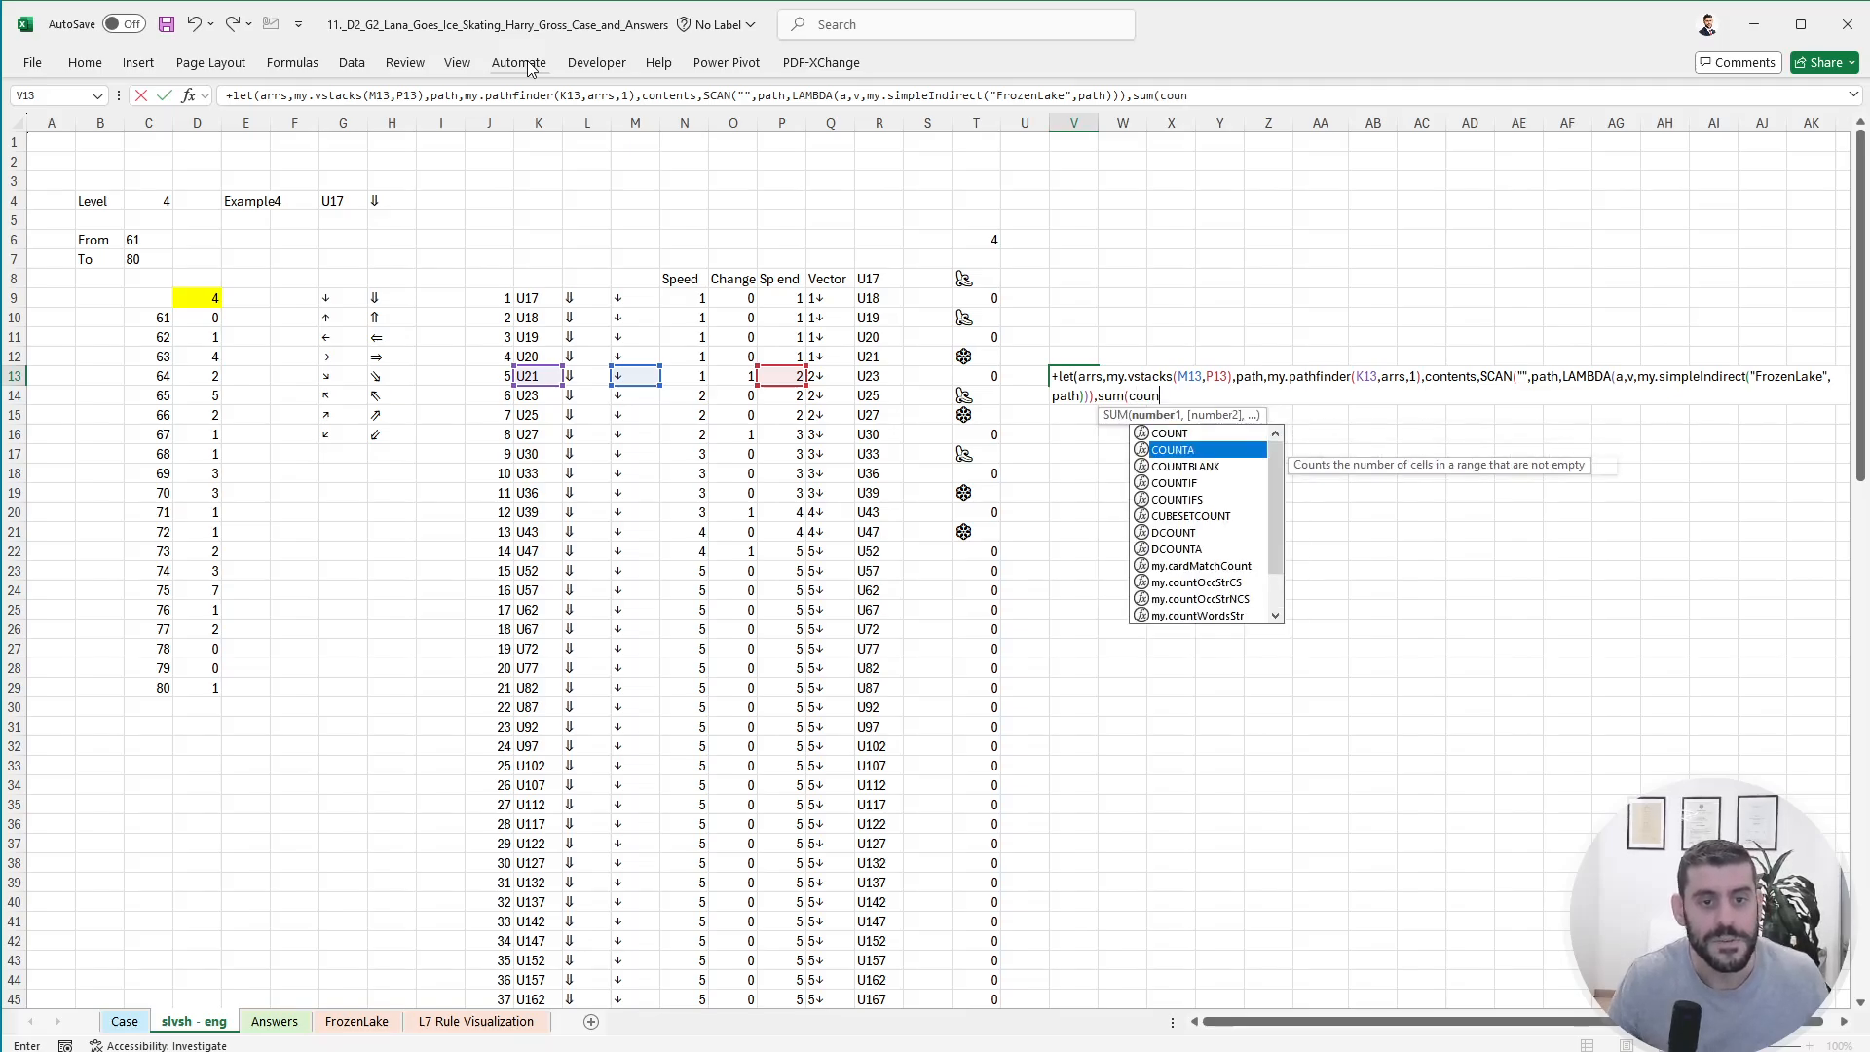
key(Tab)
text(ice,)
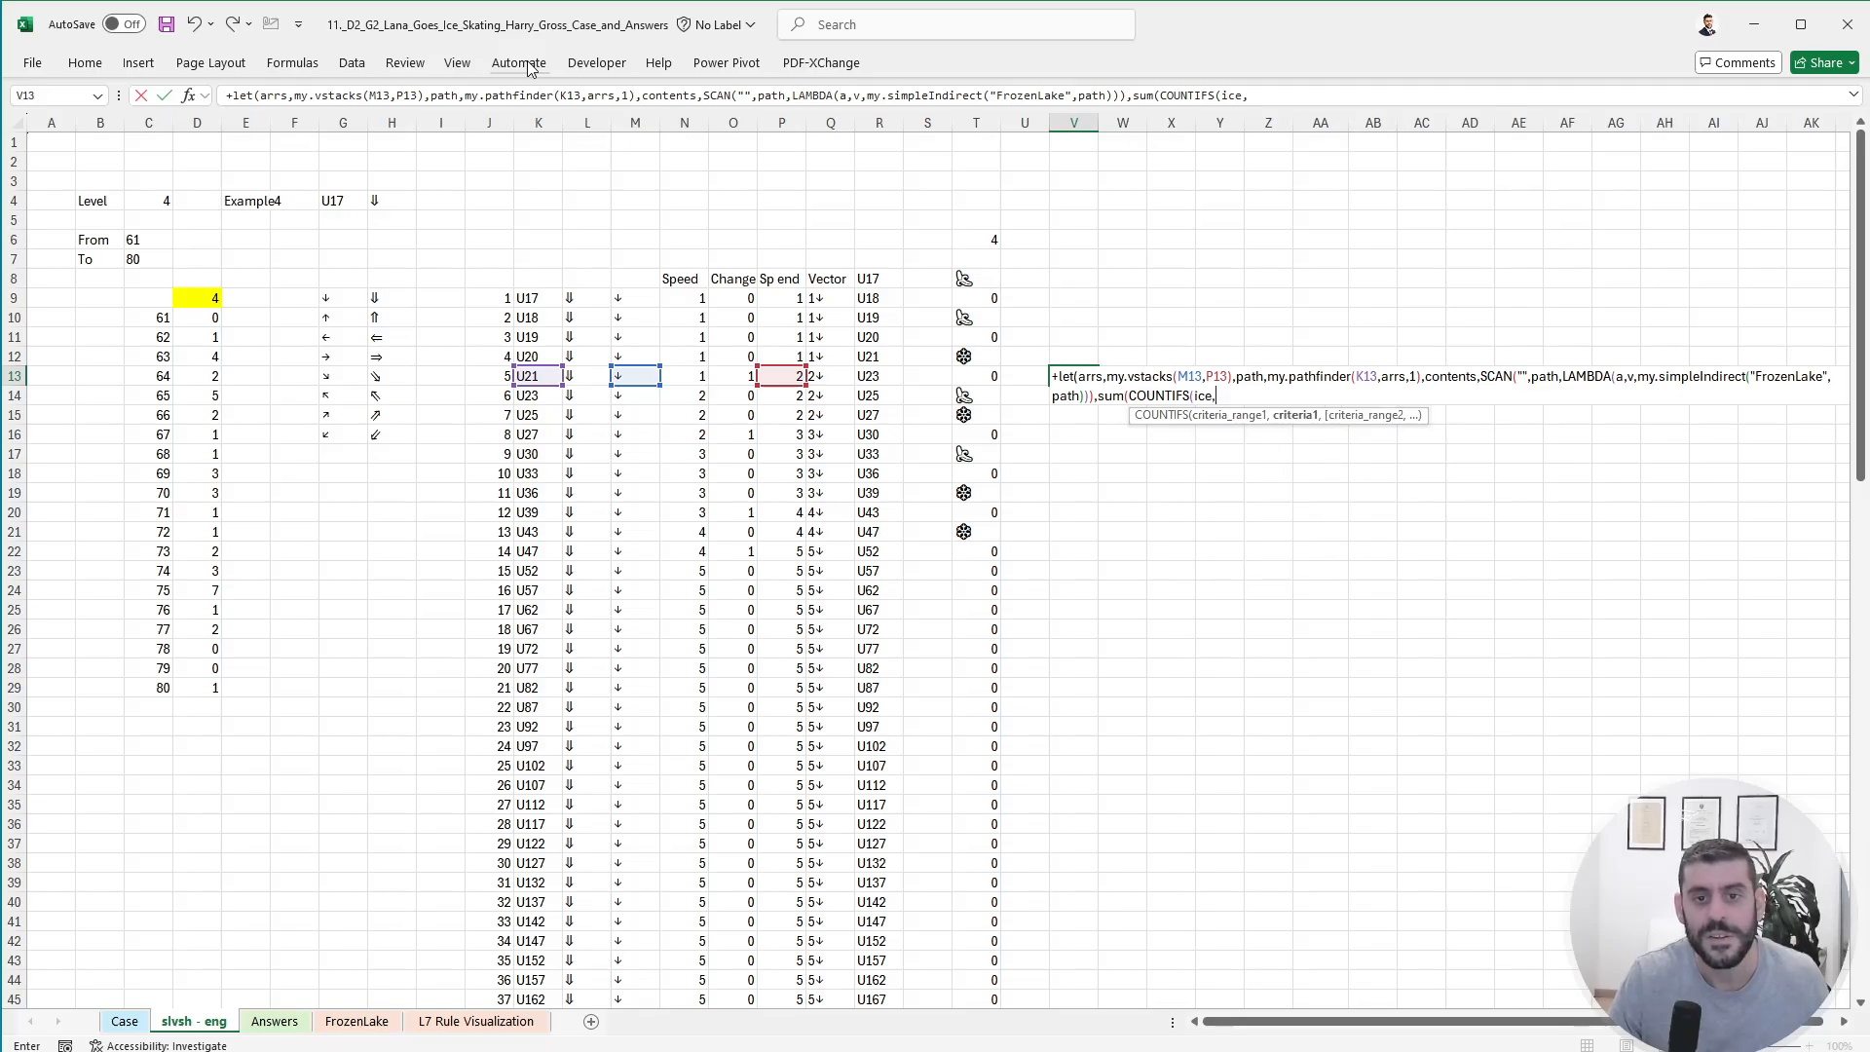
text(con)
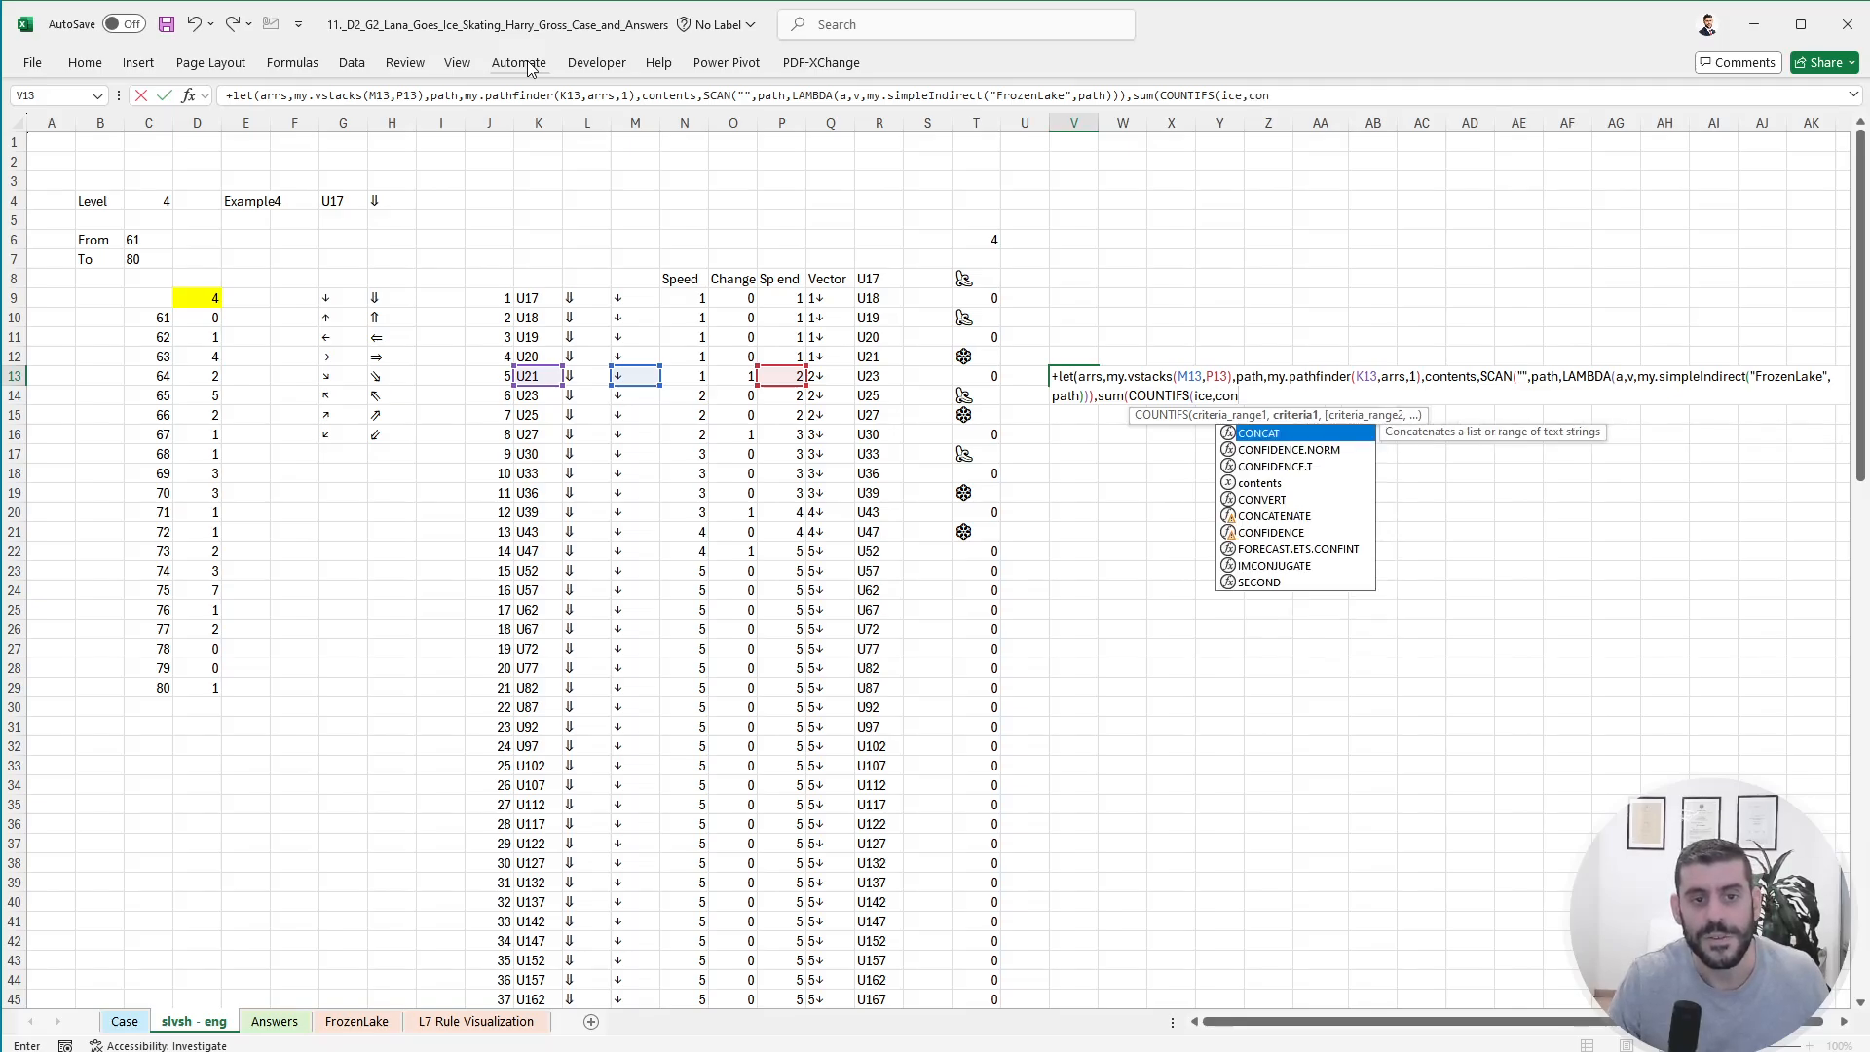
key(Down)
key(Down)
key(Down)
key(Tab)
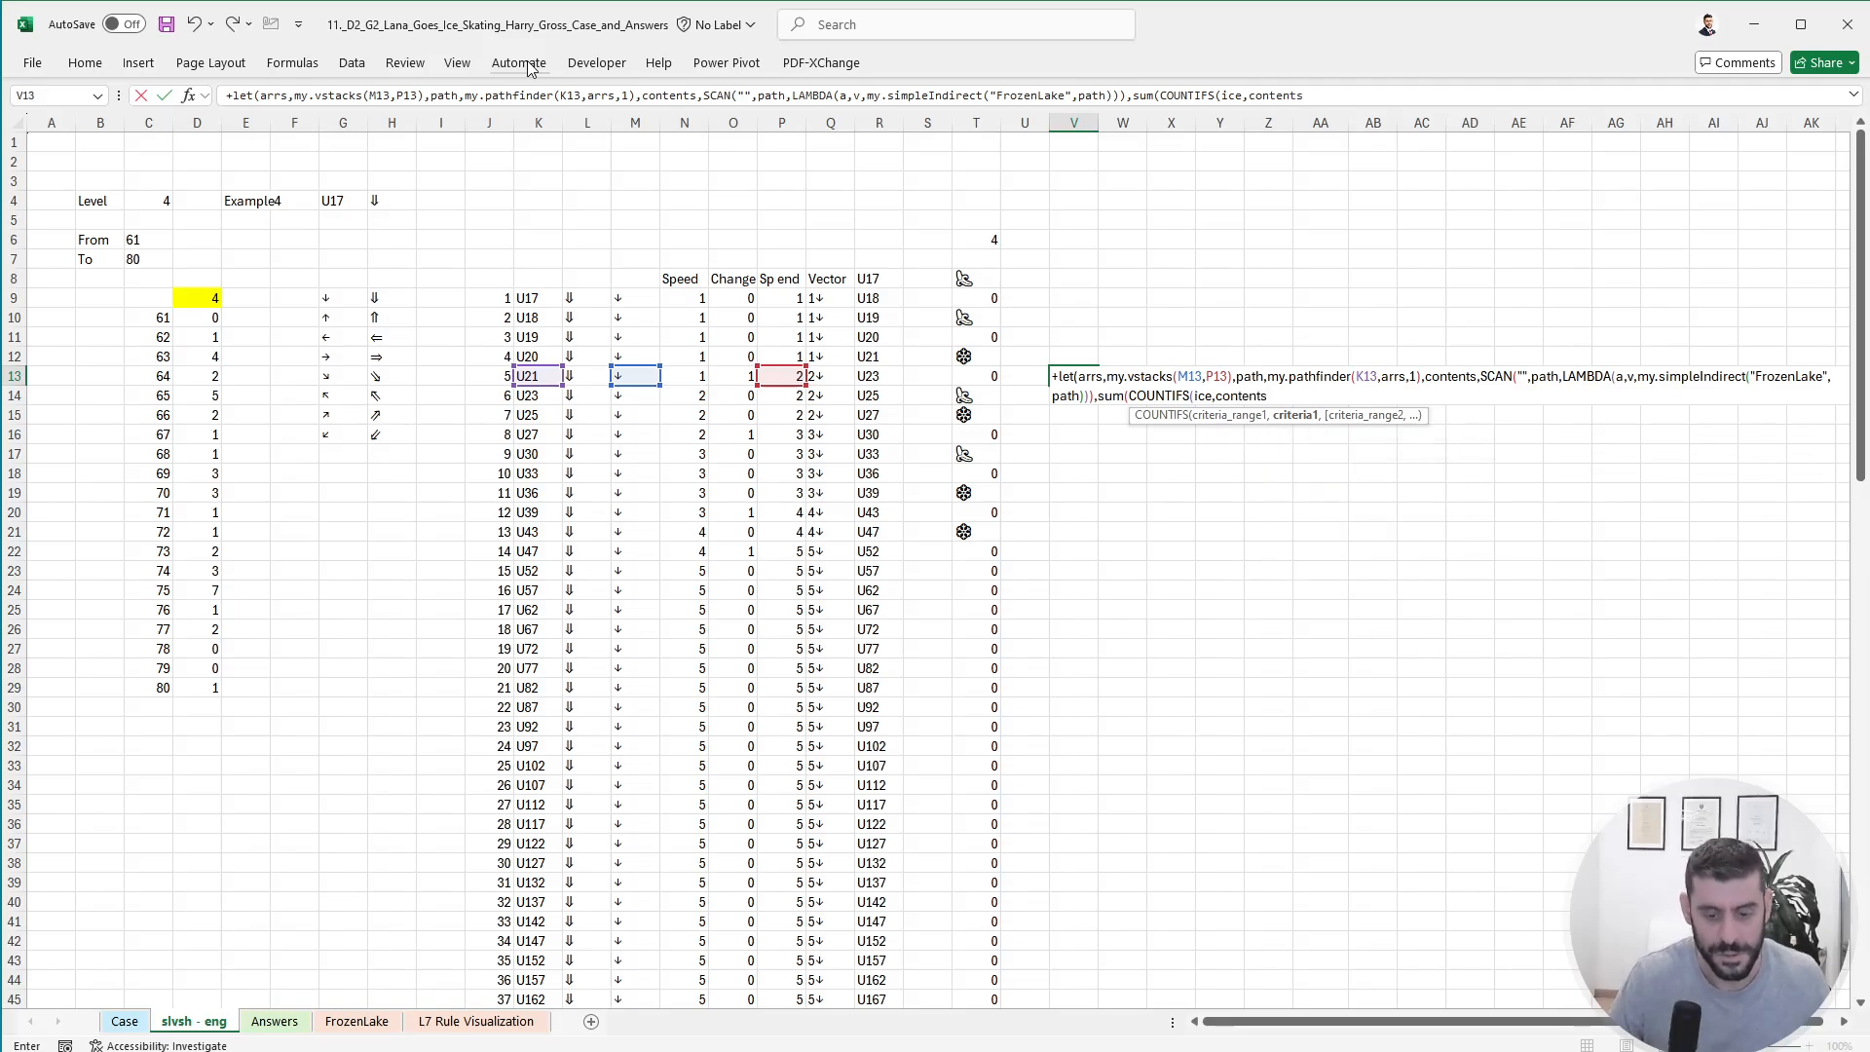
text()))
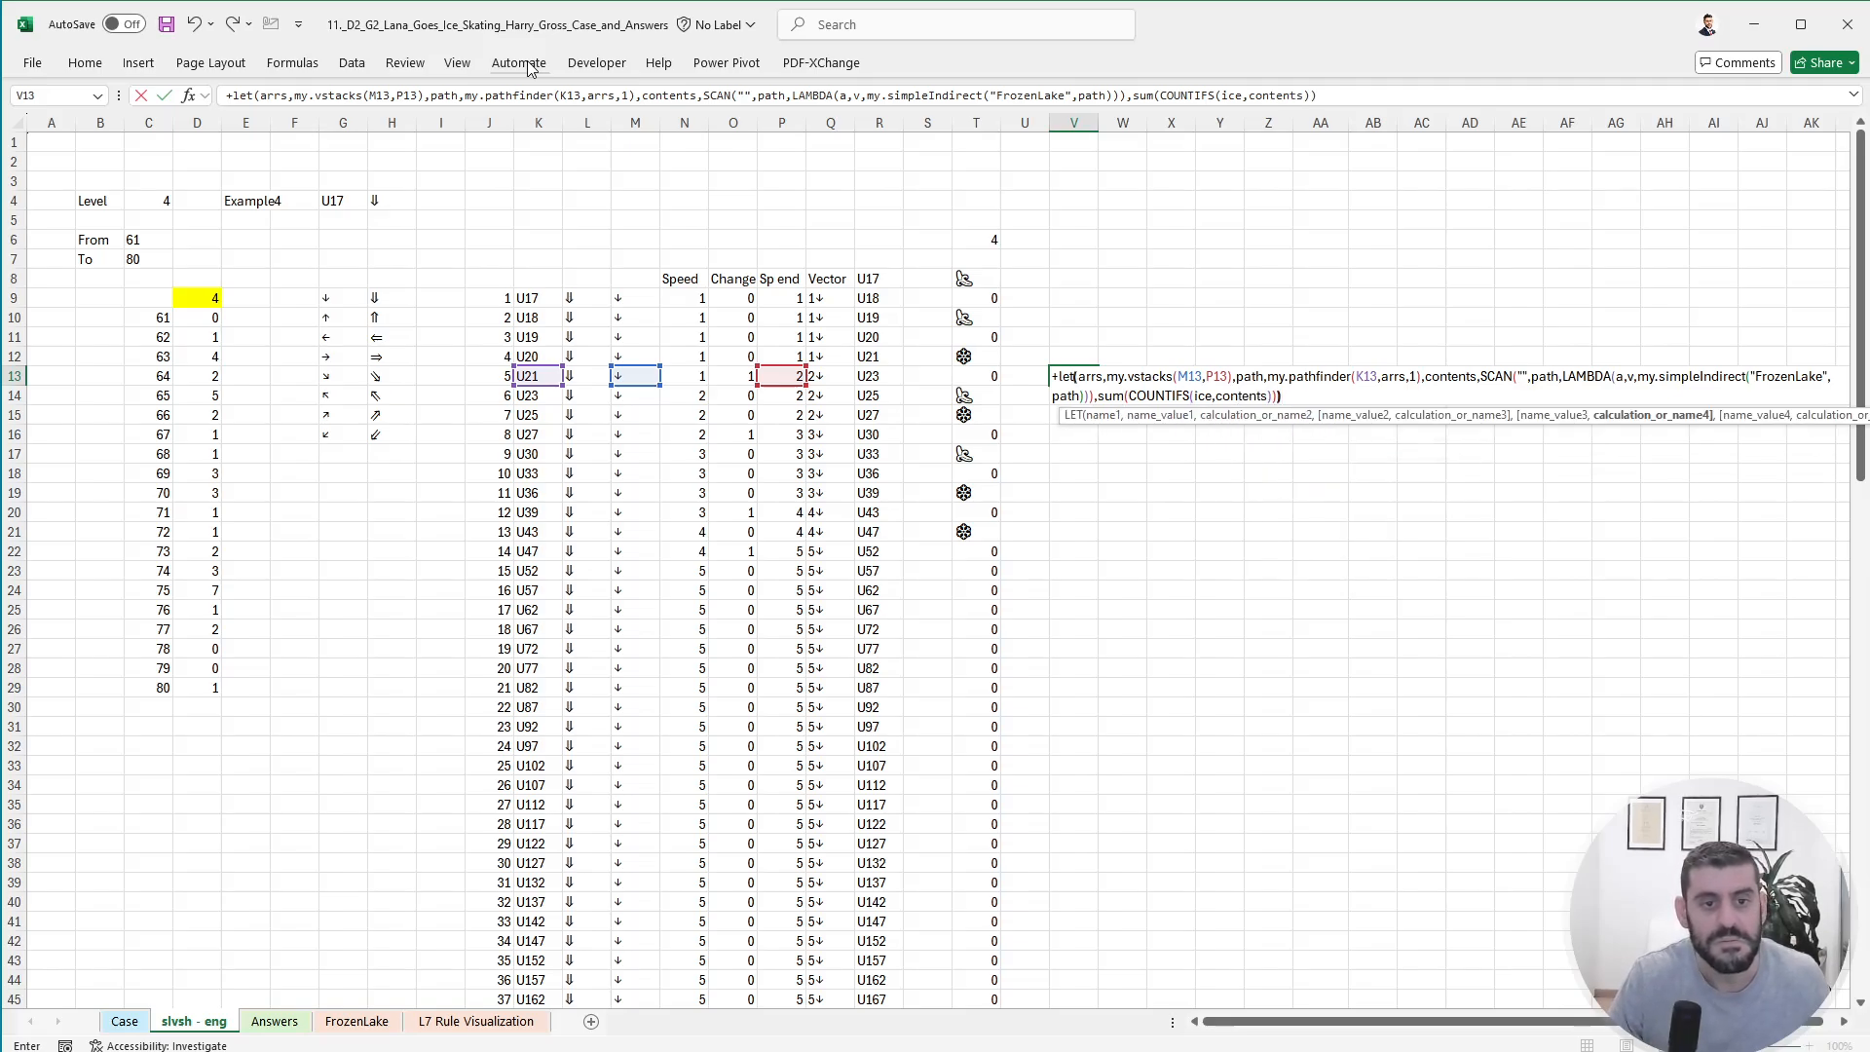
key(Return)
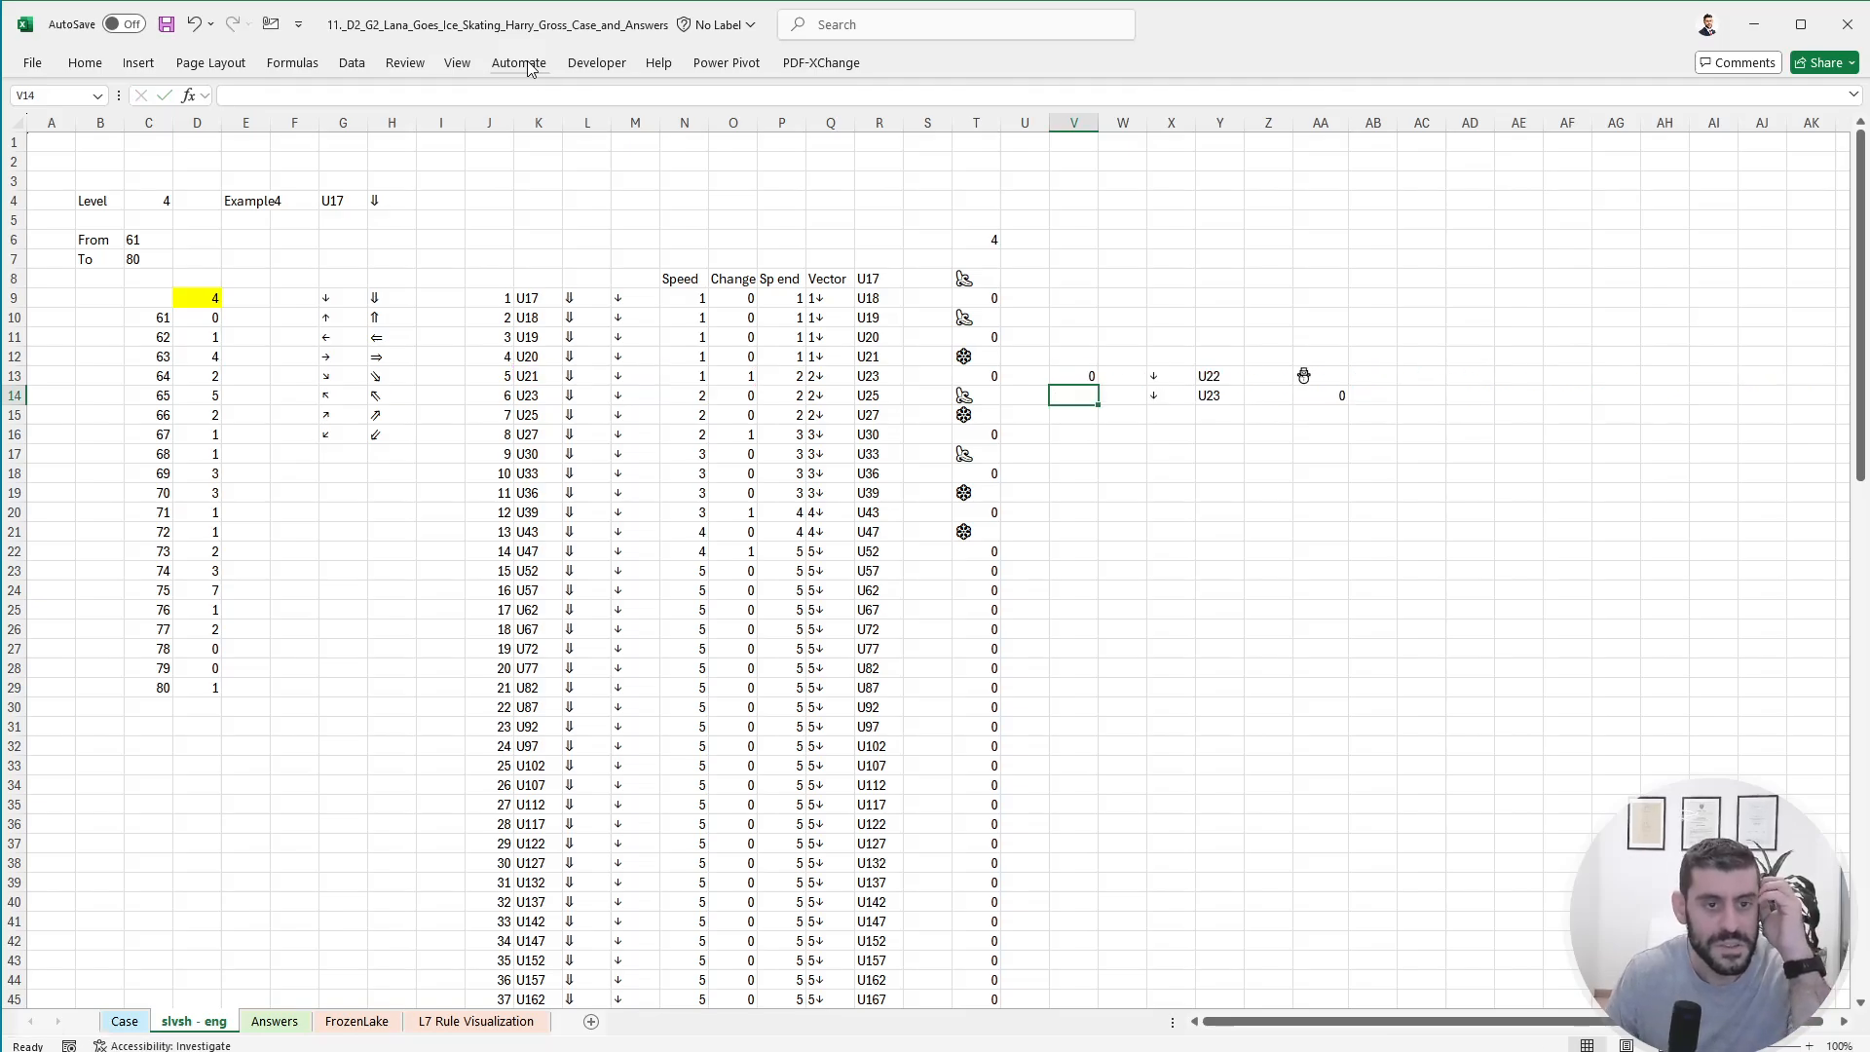
- Move the LET formula from V13 to S13 and copy it to S9:S12
key(Up)
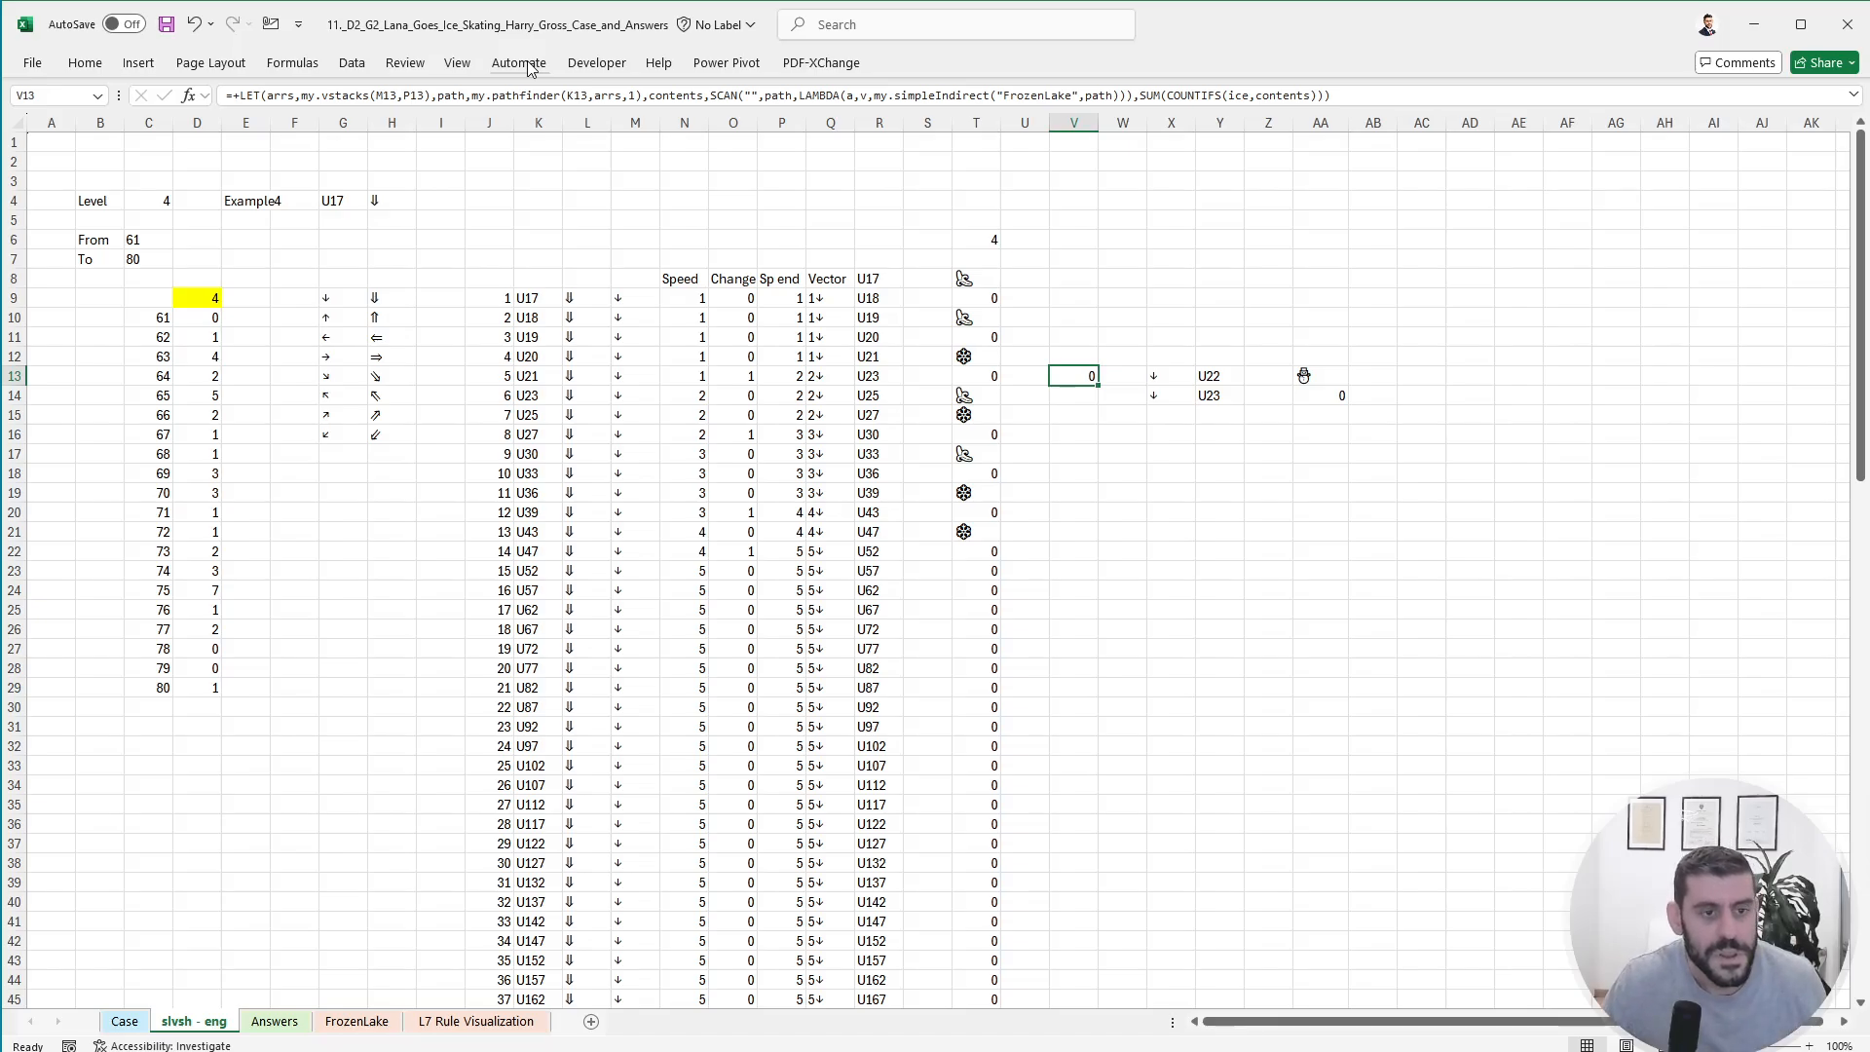
drag(1081, 386, 926, 304)
key(ctrl+x)
key(ctrl+v)
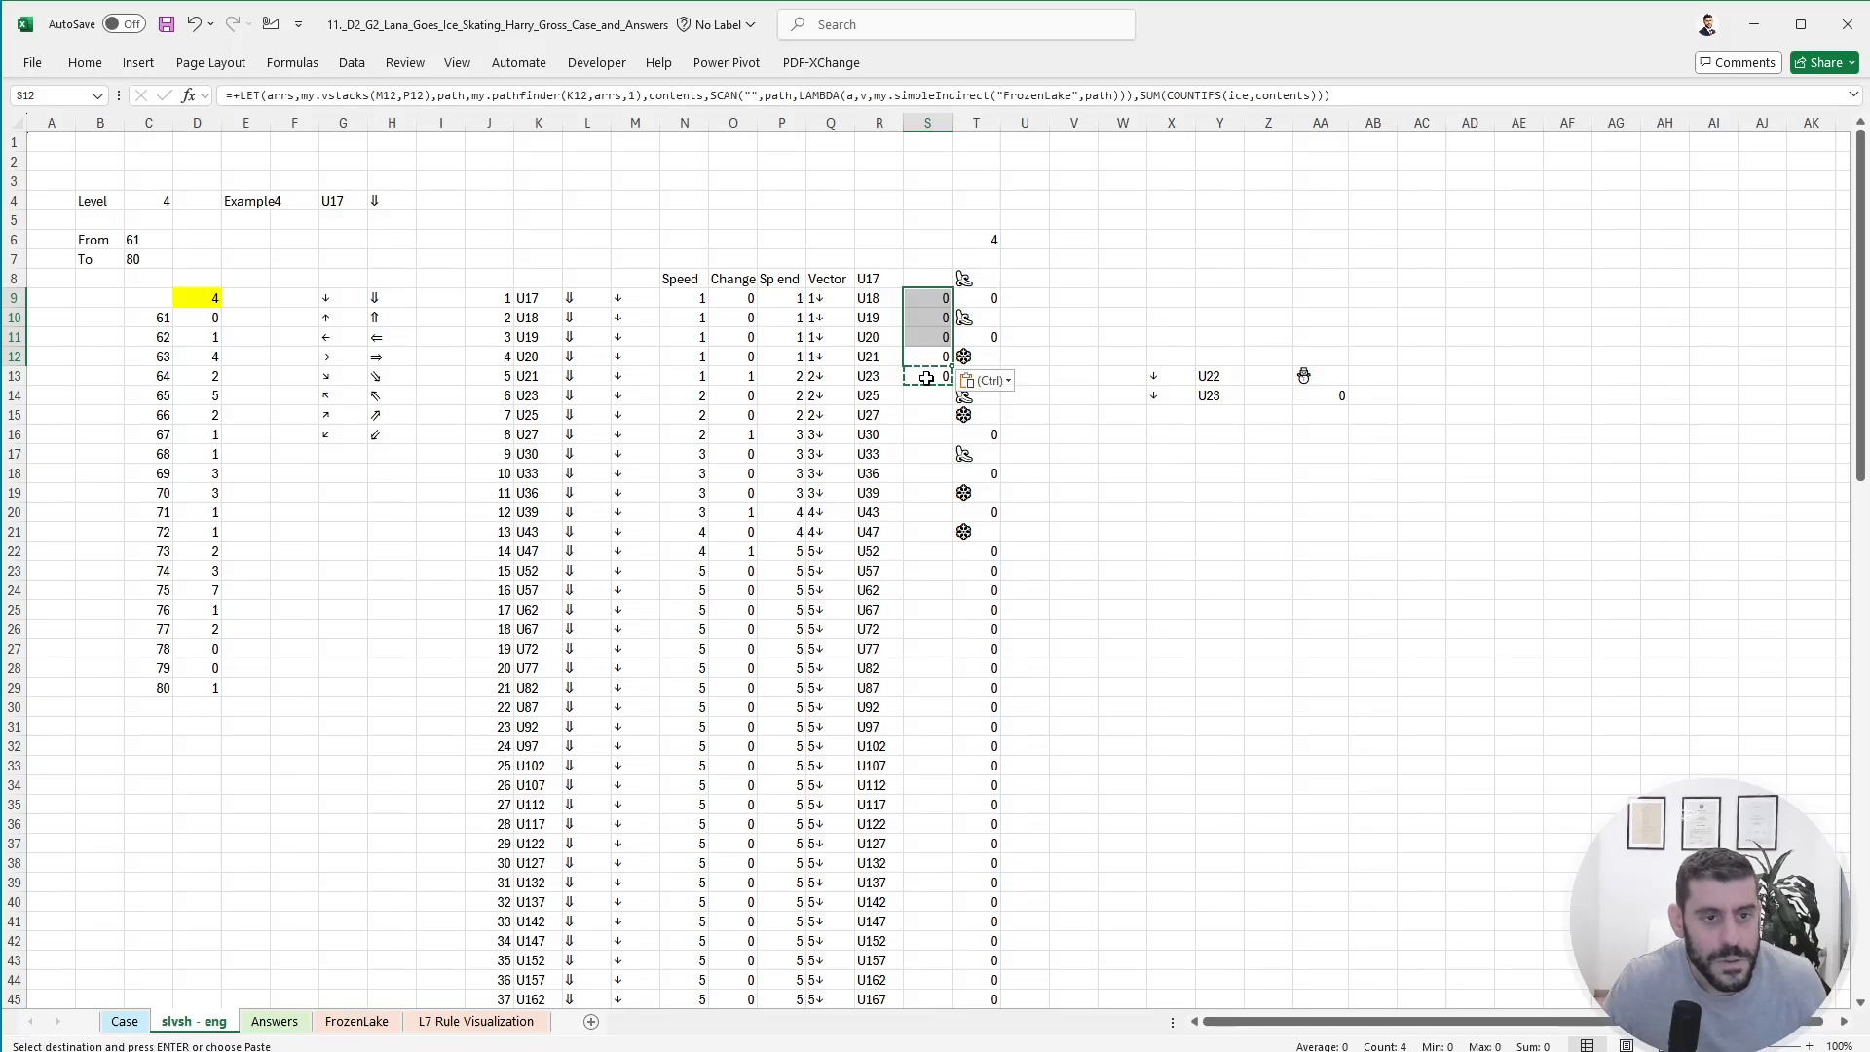
- Copy the LET formula from S13 down to S14:S19 and review the formula in S14
drag(926, 391, 926, 492)
key(ctrl+v)
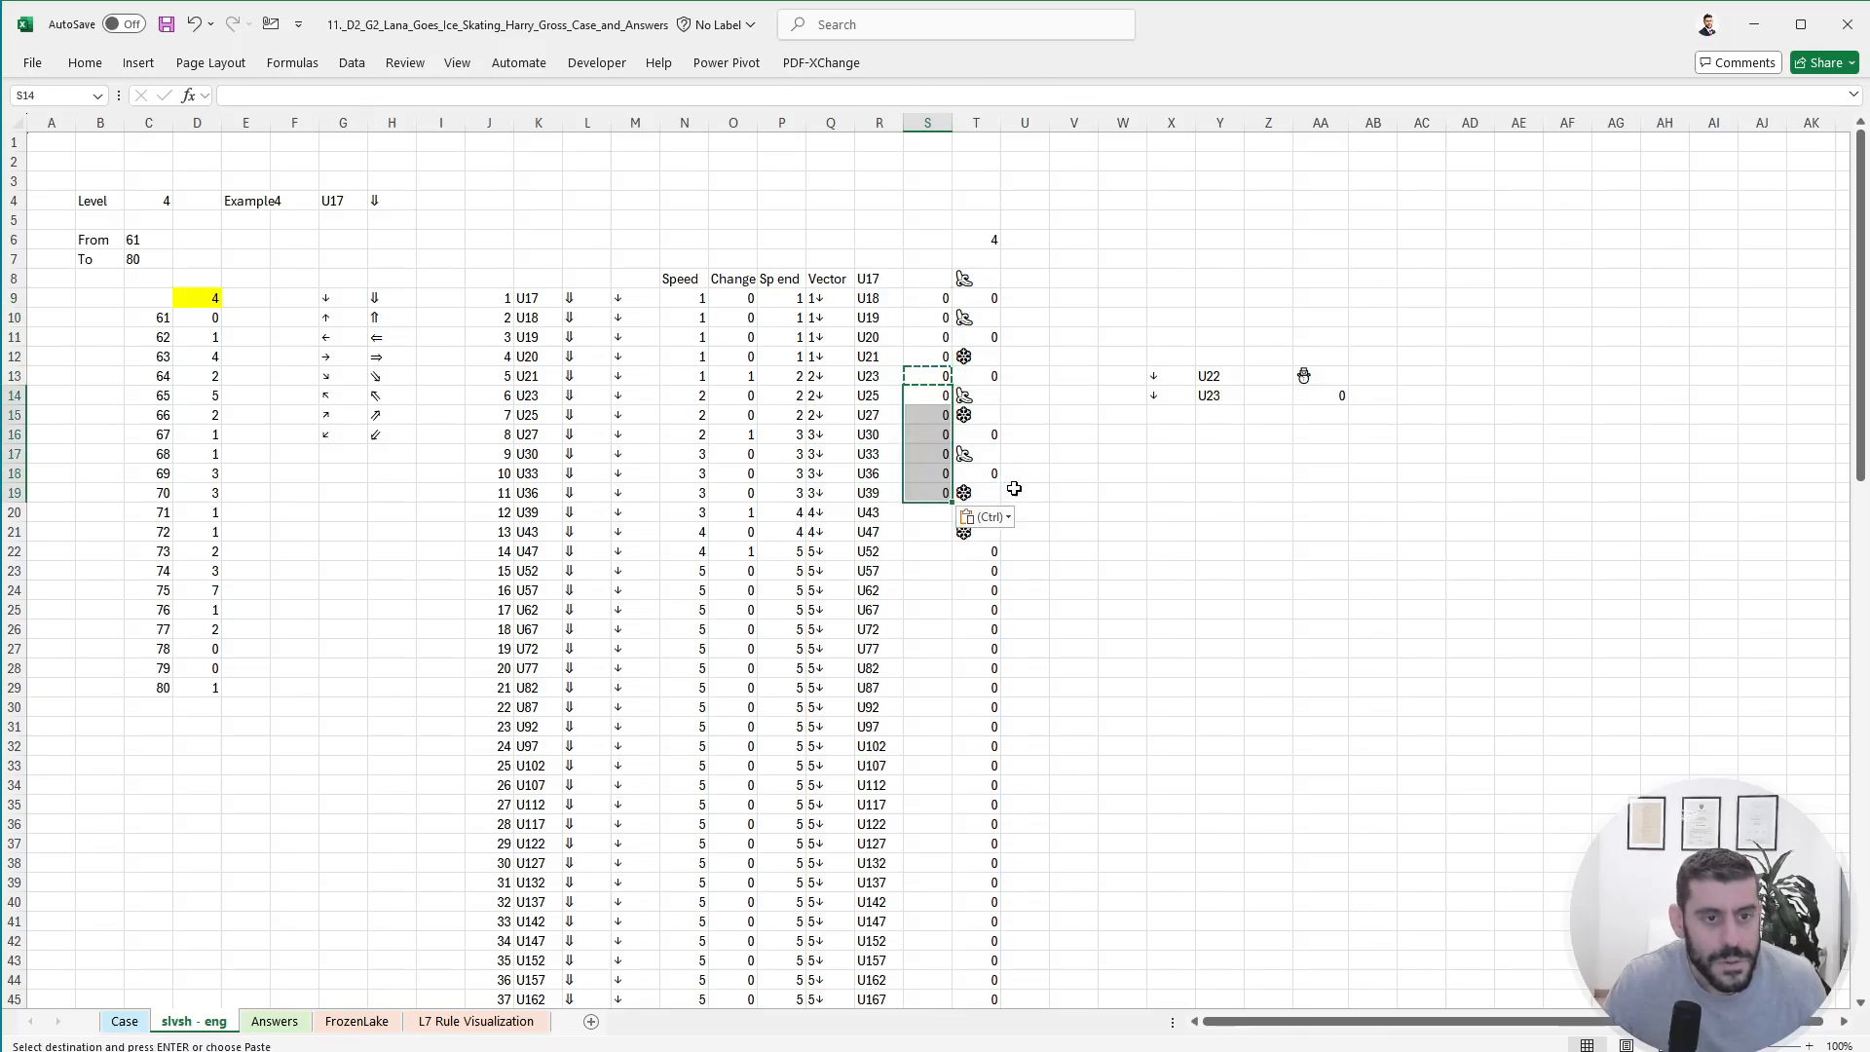
key(Escape)
click(930, 394)
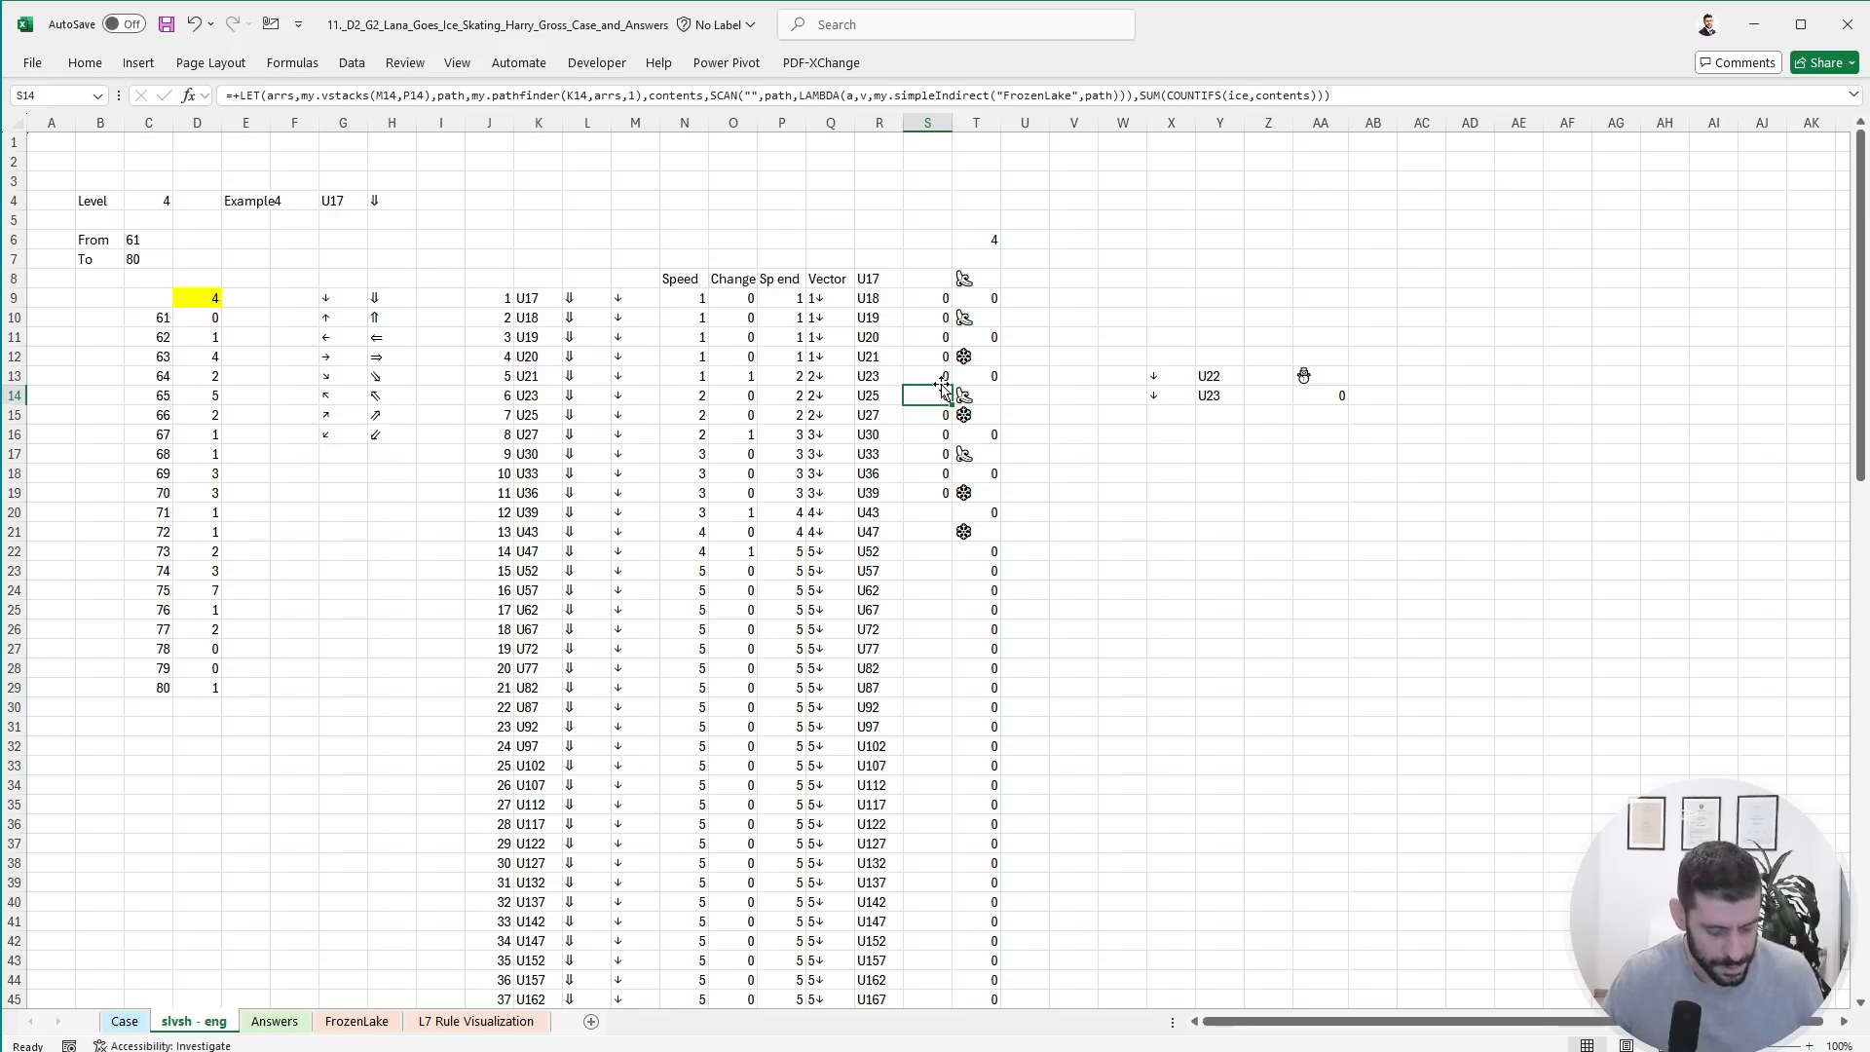
key(F2)
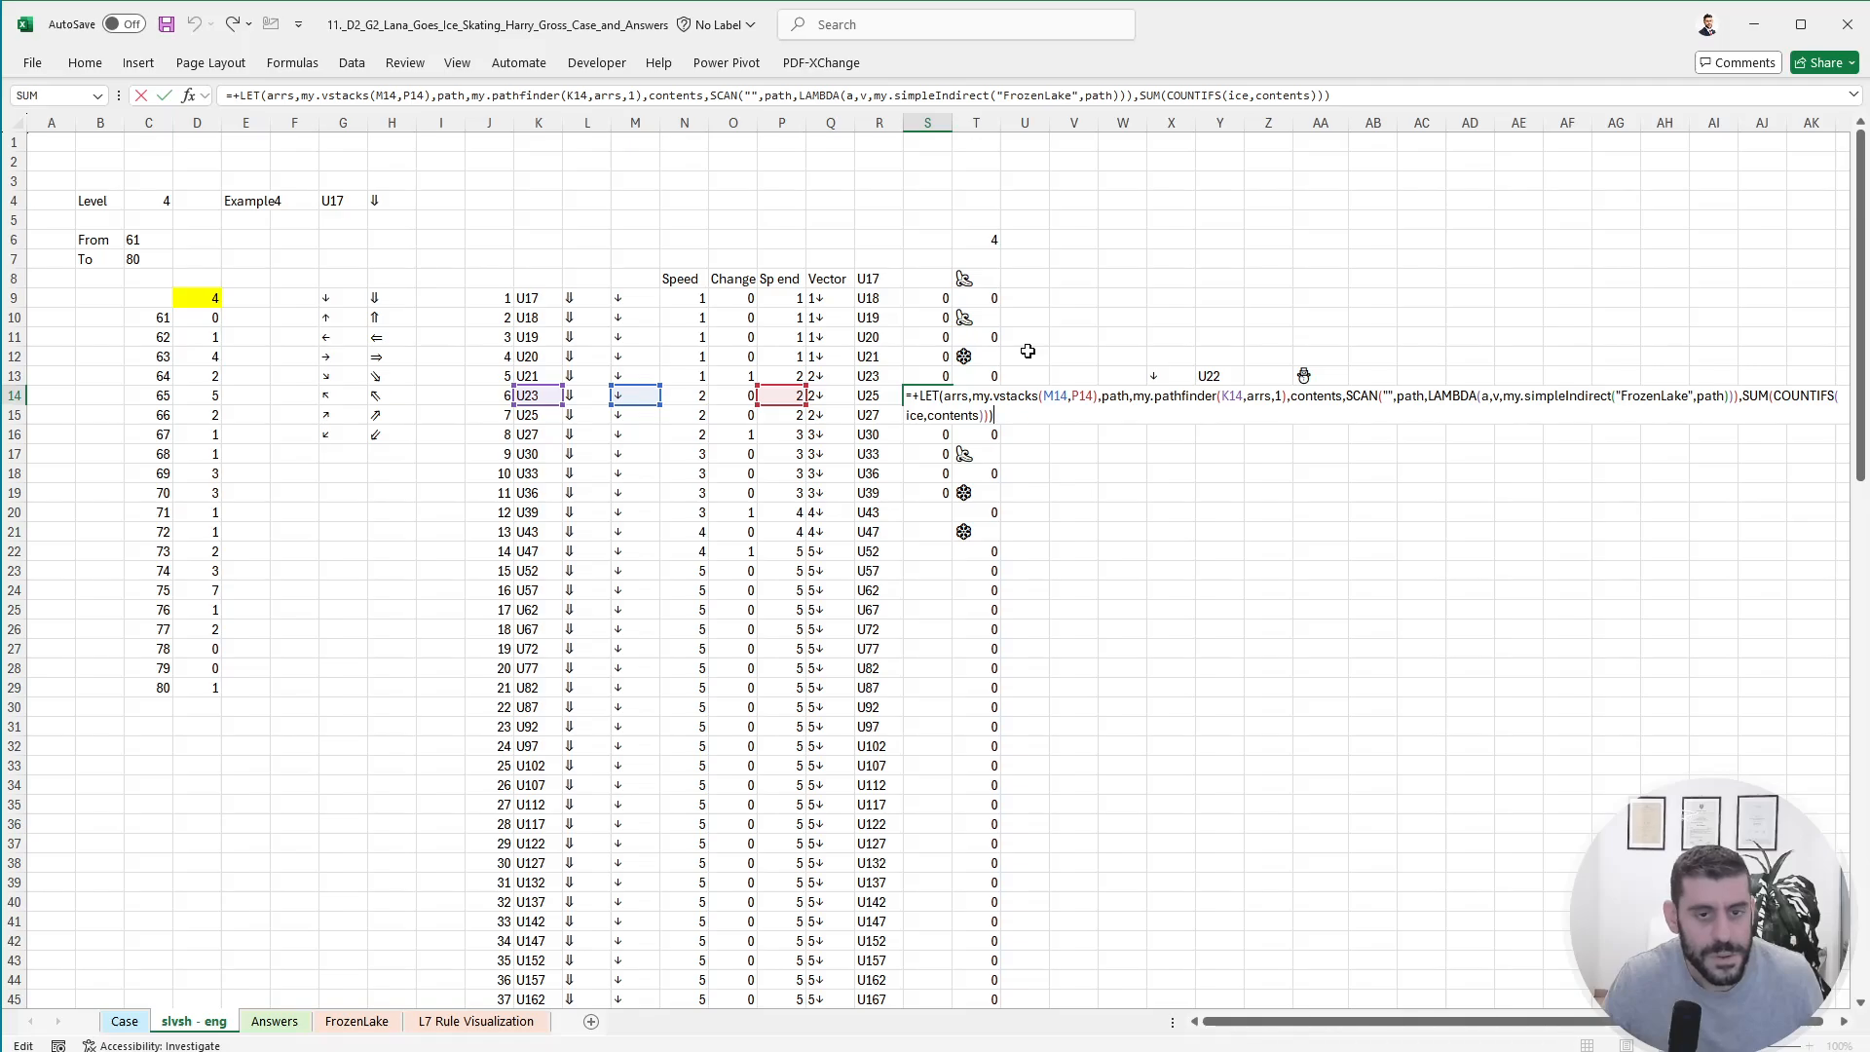
key(ctrl+Return)
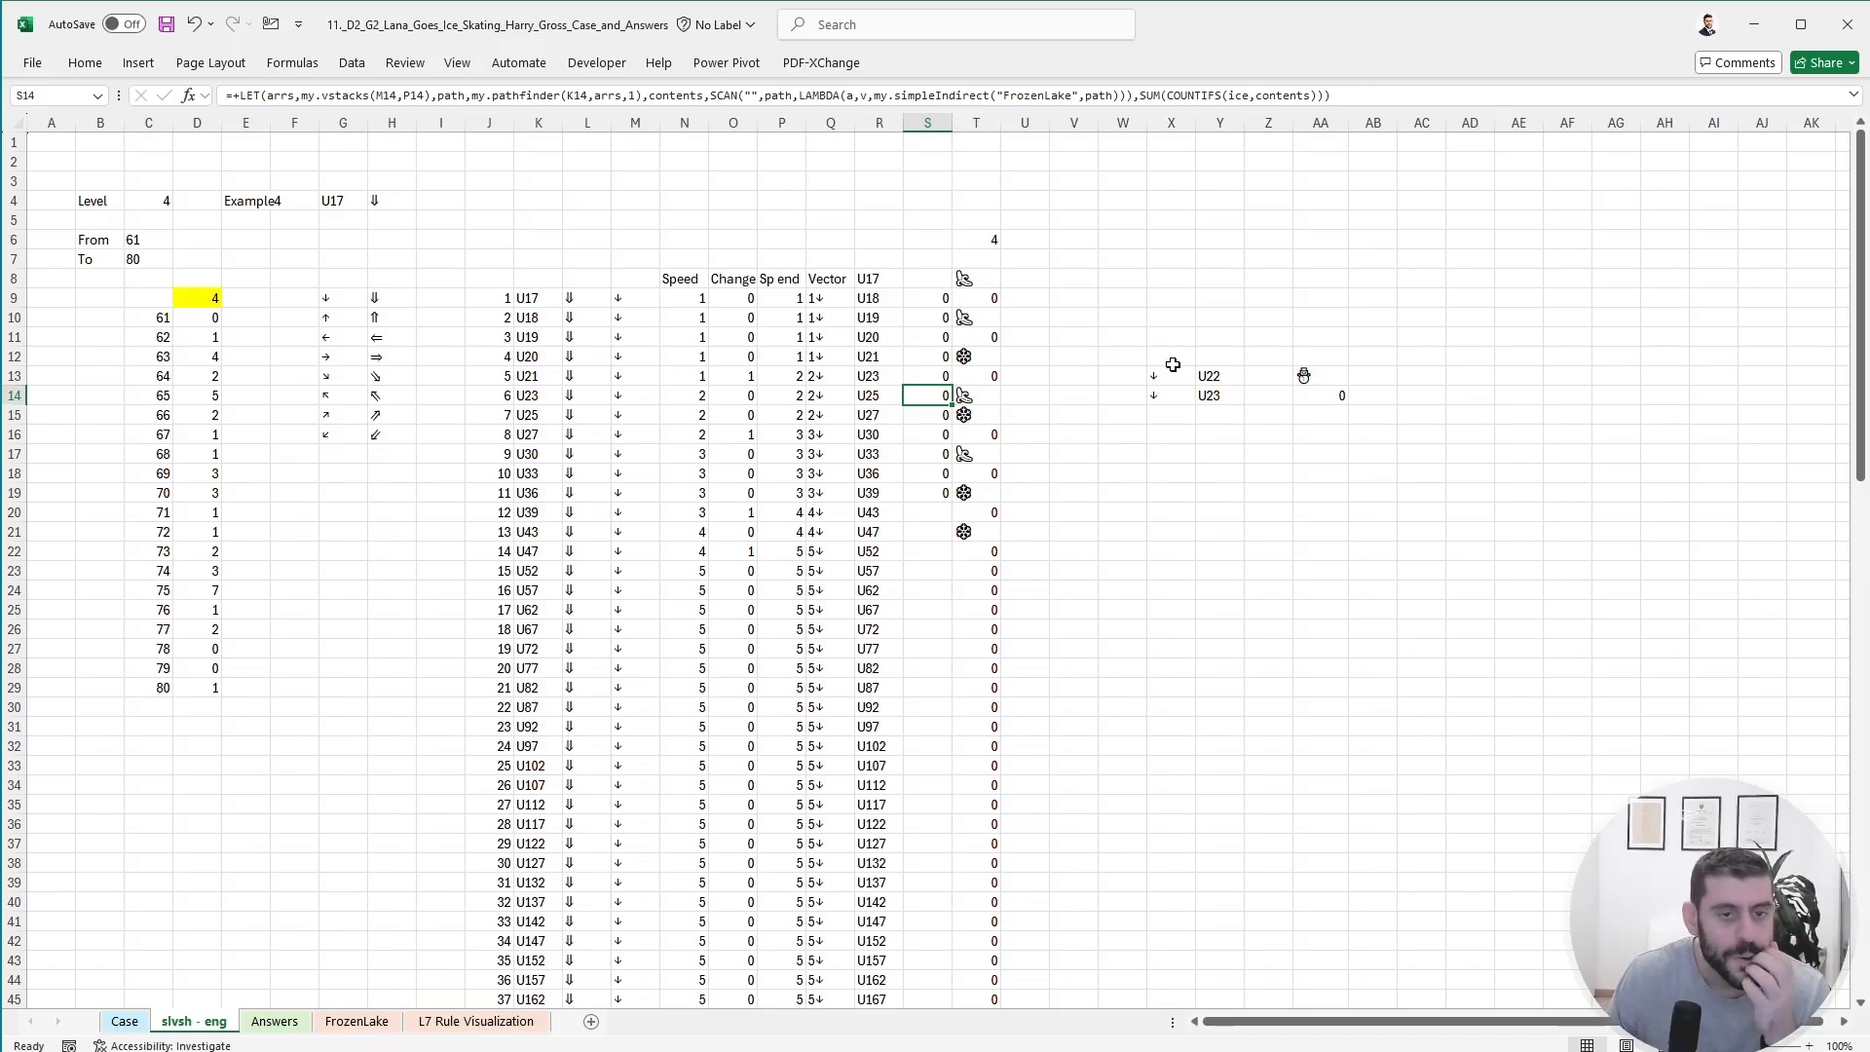
- Copy the my.vstacks formula from X13 to X16 and the my.pathfinder formula from Y13 to Y16
click(1171, 368)
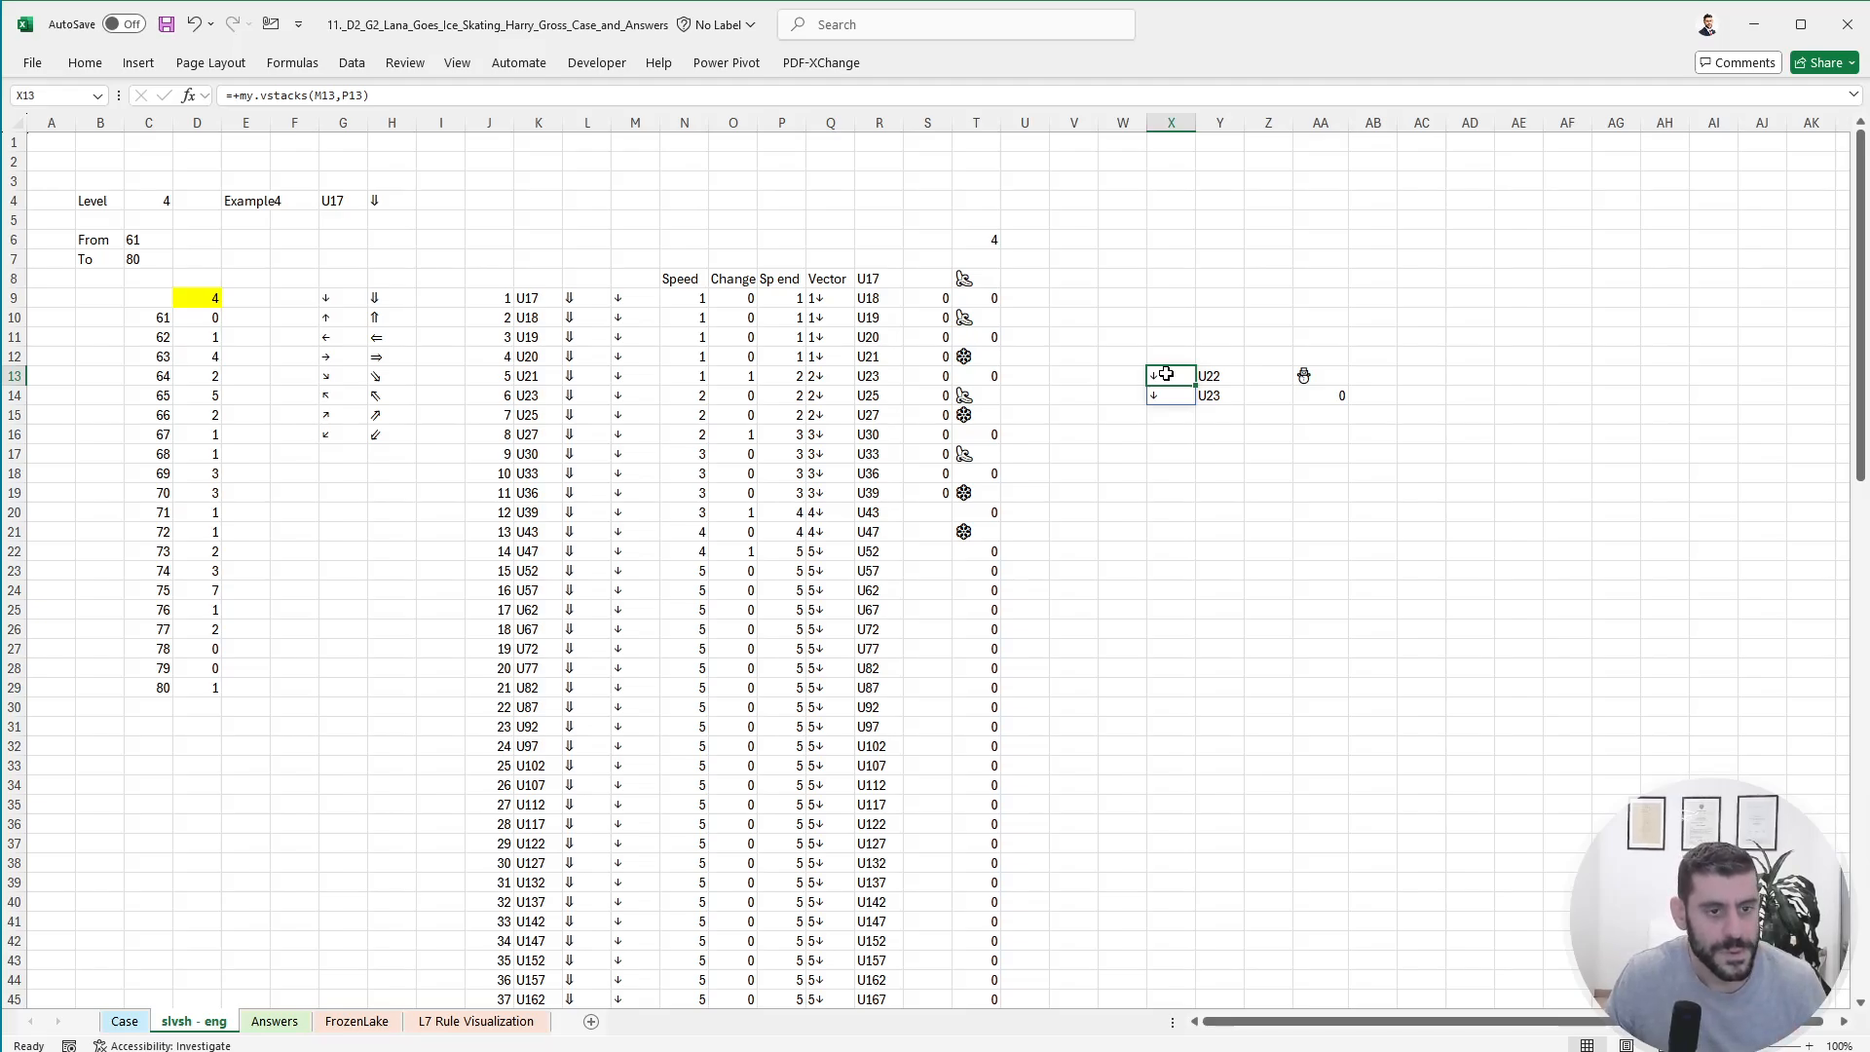
key(ctrl+c)
click(1160, 423)
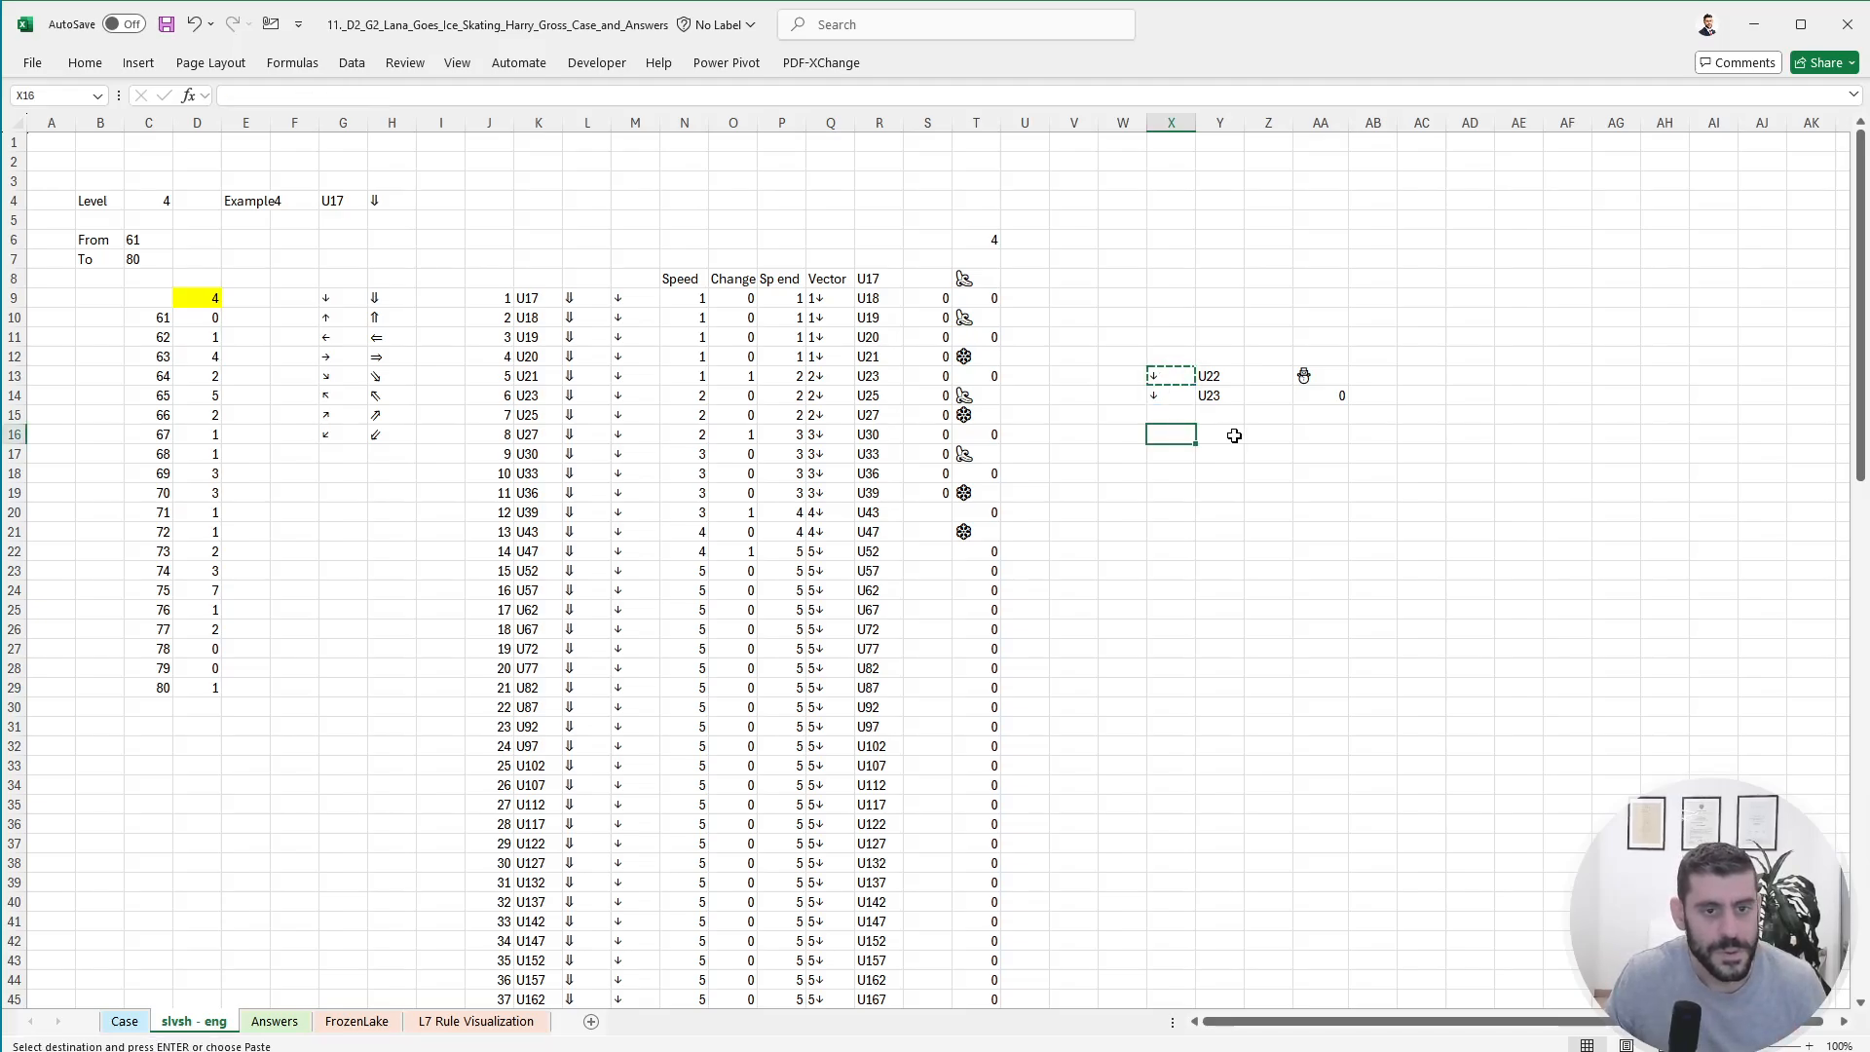
key(ctrl+v)
key(Escape)
click(1226, 382)
key(ctrl+c)
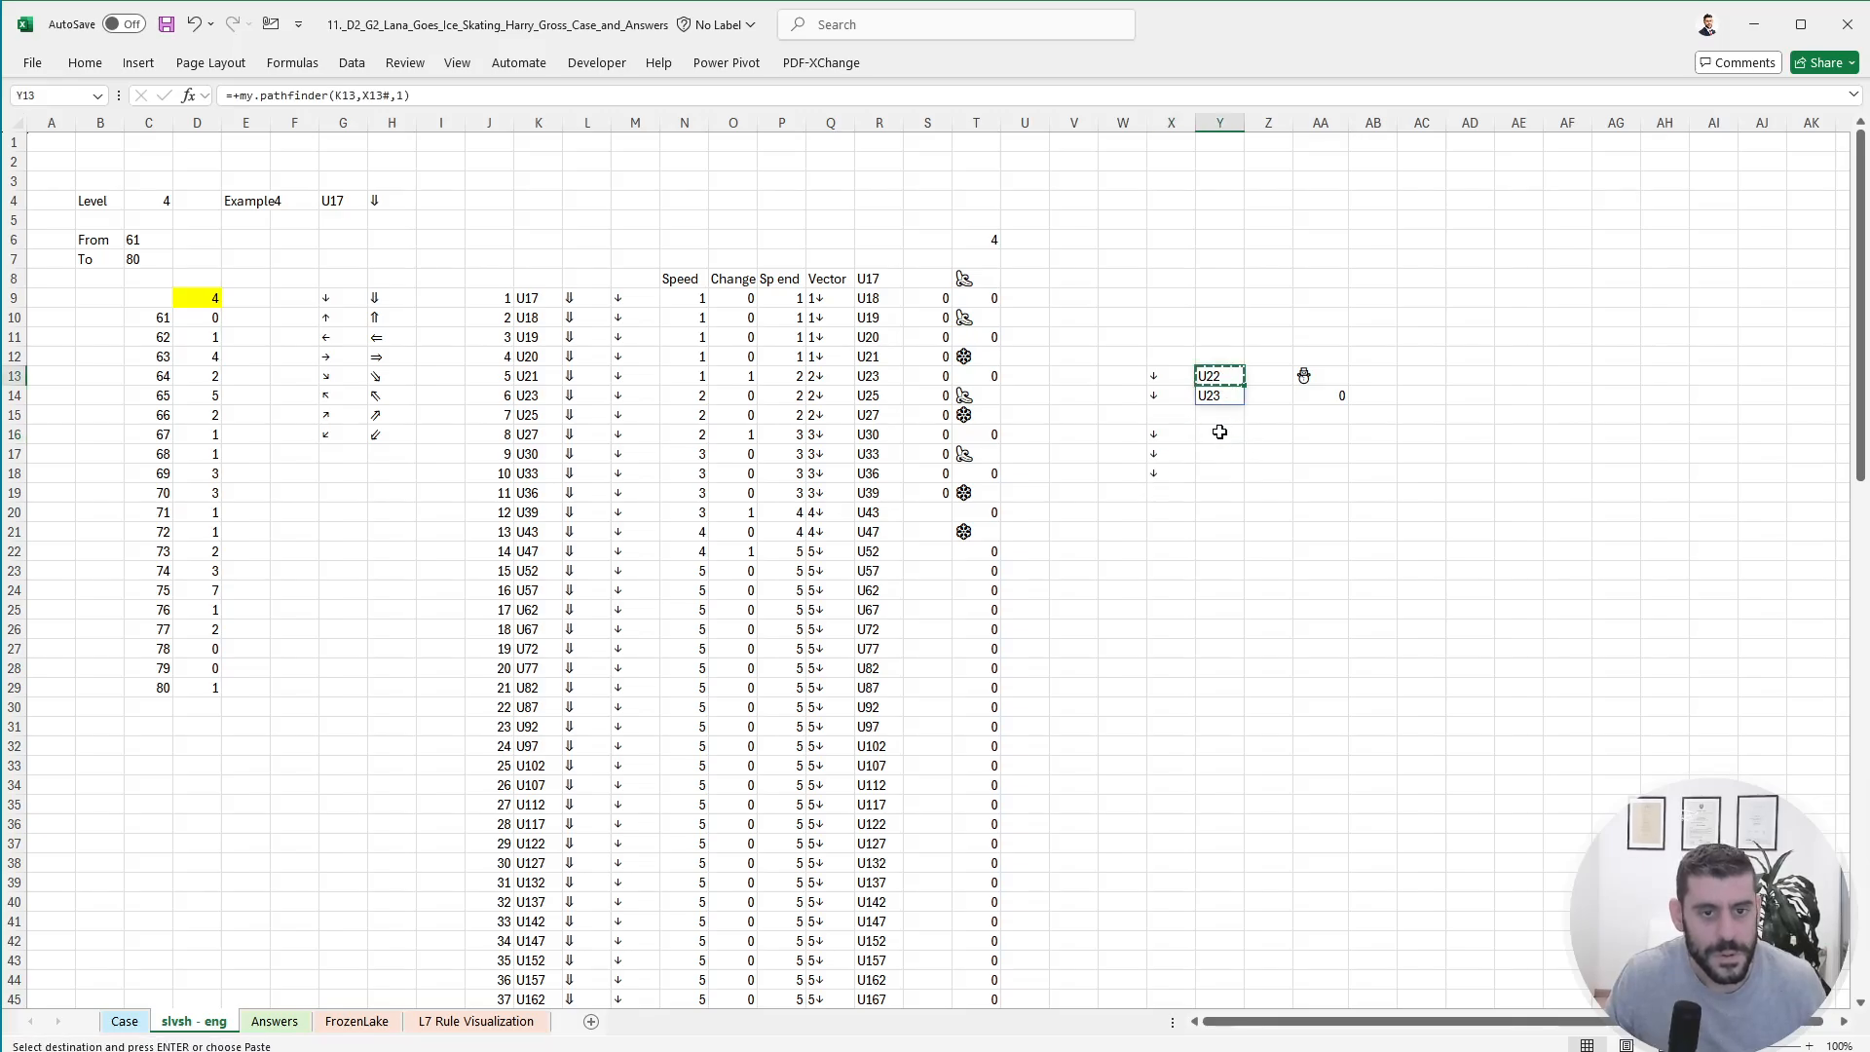
click(1220, 432)
key(ctrl+v)
- Copy the my.simpleIndirect formula from AA13 to AA16:AA18
click(1303, 375)
key(ctrl+c)
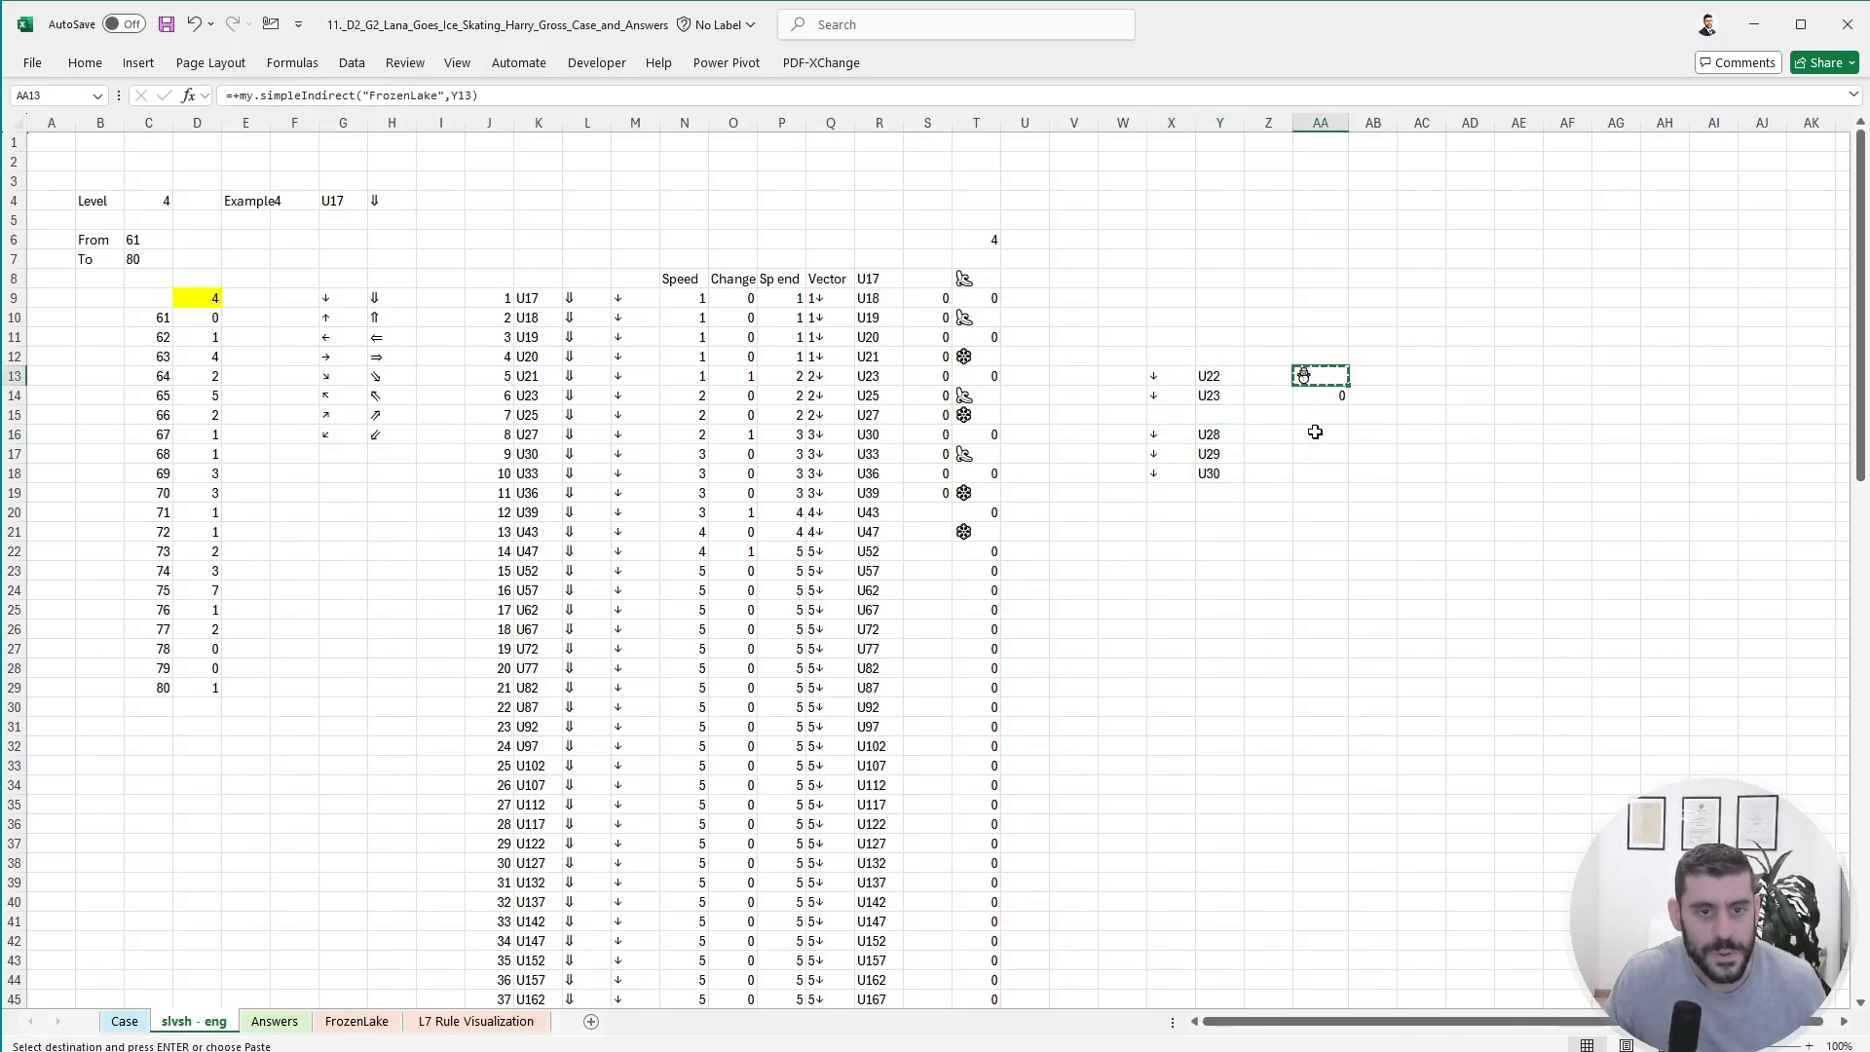
click(1341, 438)
key(ctrl+v)
key(Escape)
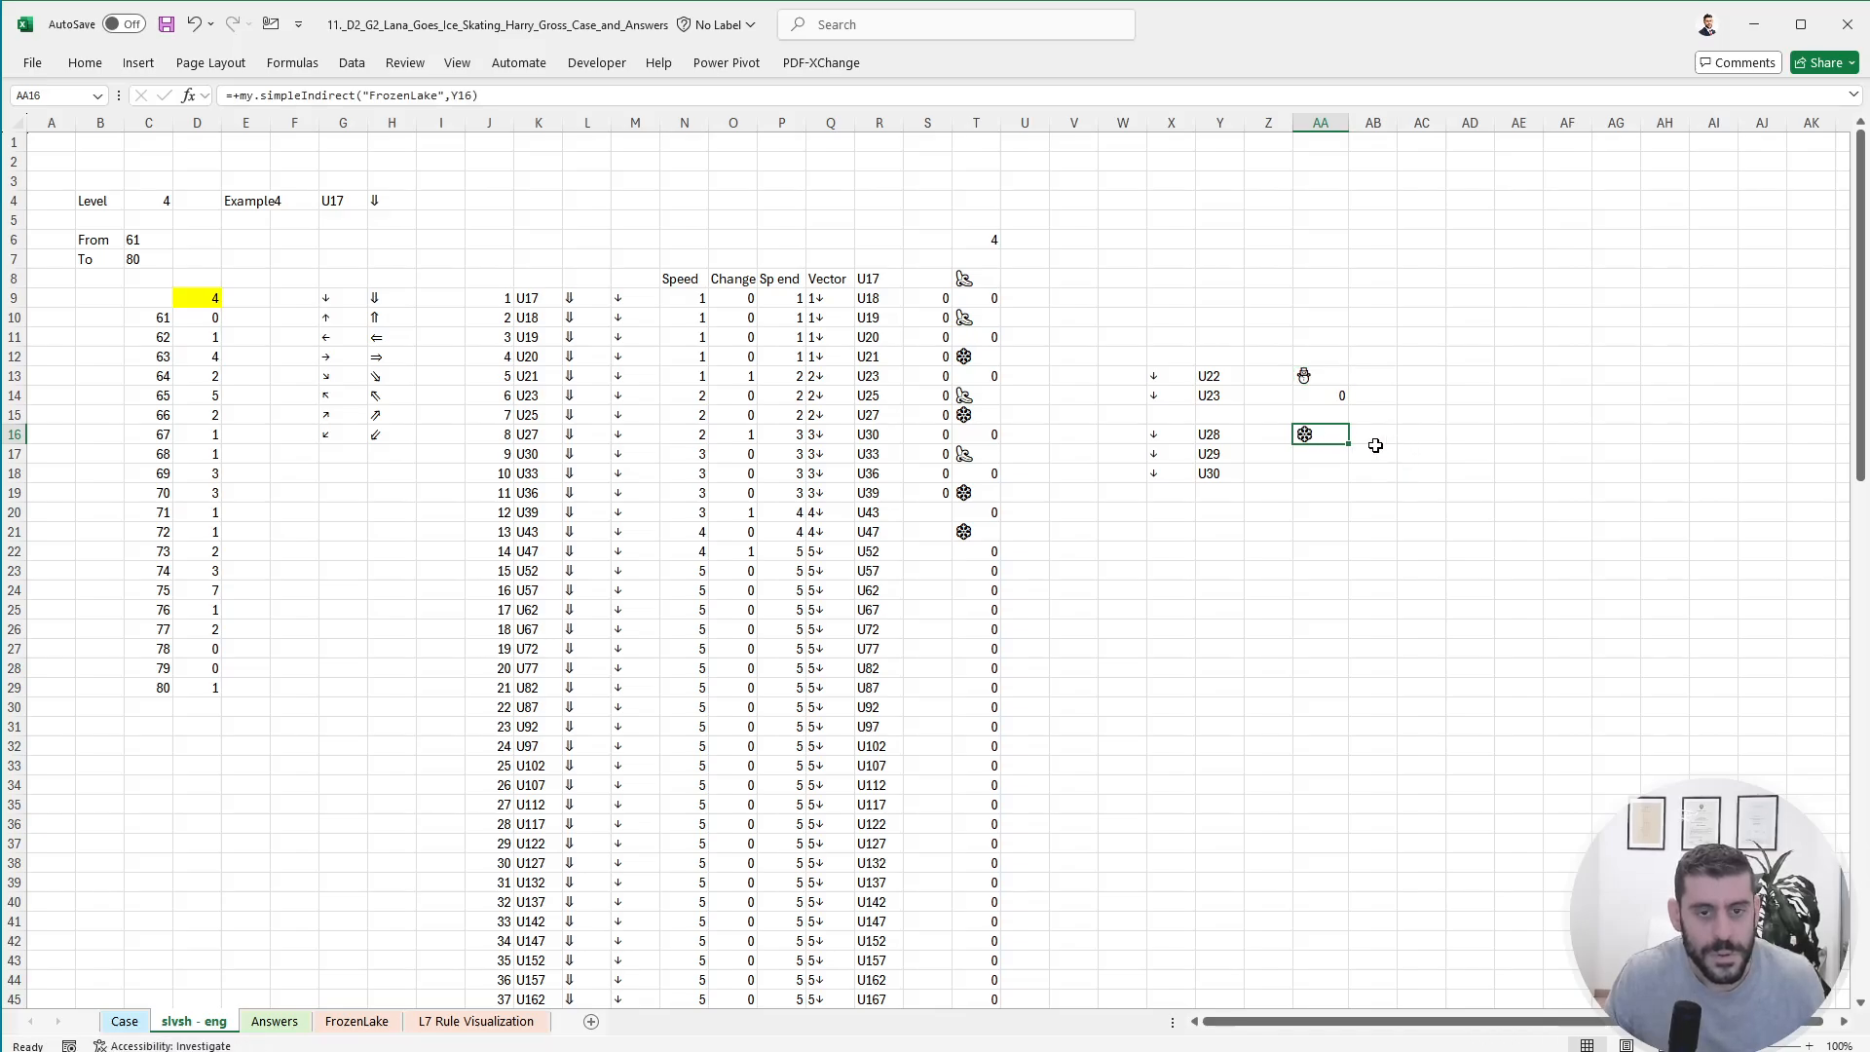
key(ctrl+c)
drag(1310, 454, 1318, 473)
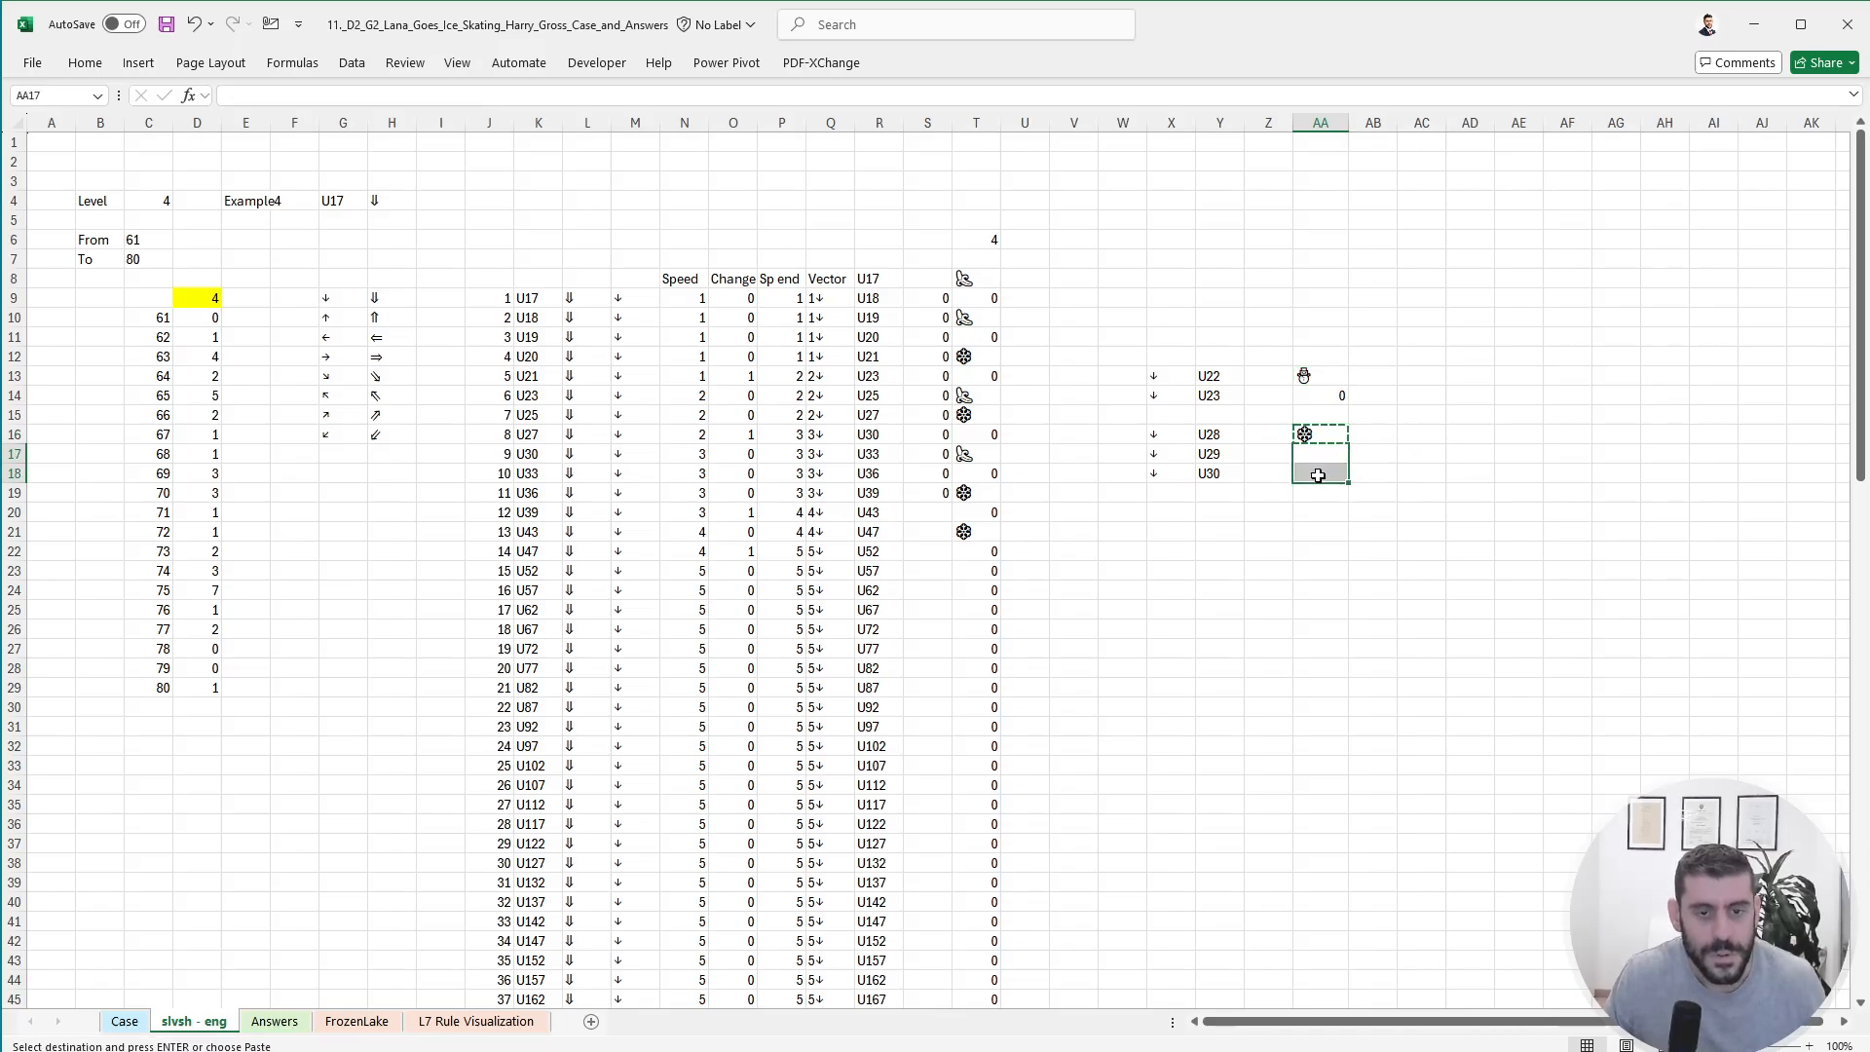
key(ctrl+v)
key(Escape)
click(1378, 456)
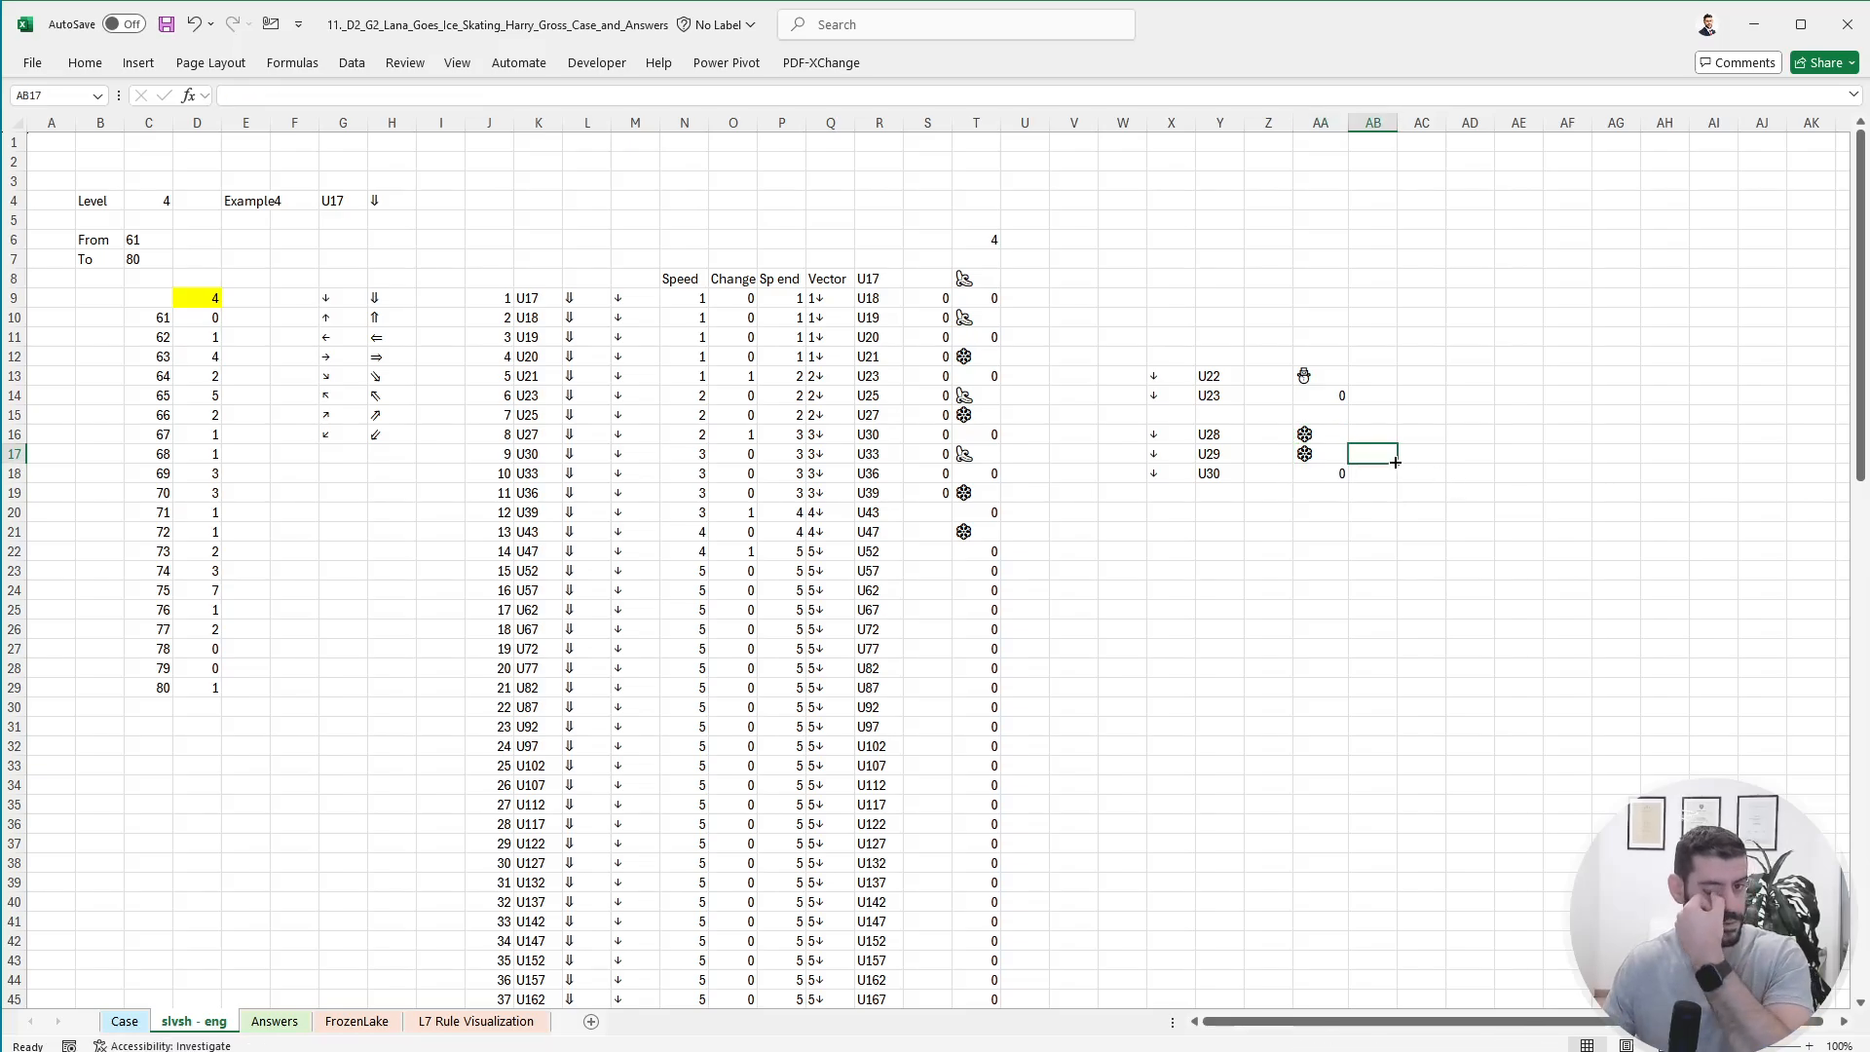
- Inspect the my.pathfinder, SCAN and LAMBDA arguments of the LET formula in S16 without changing it
click(920, 435)
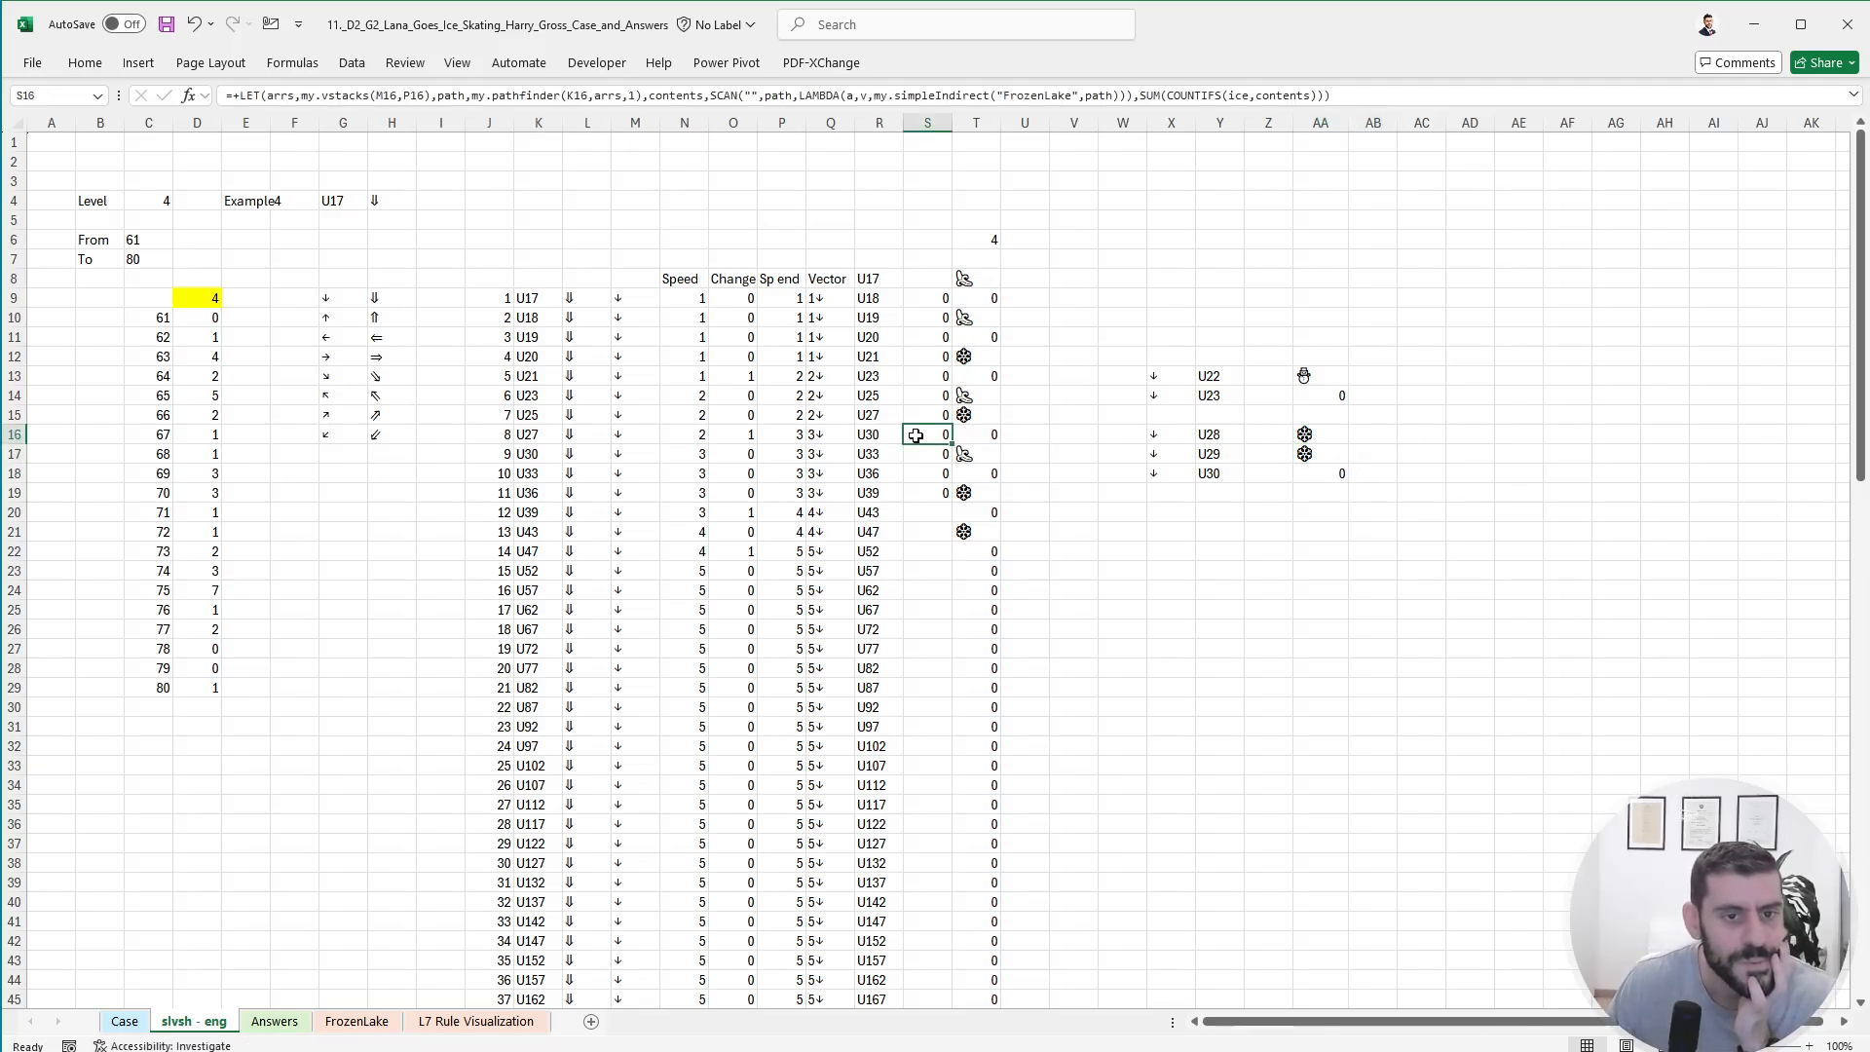
click(591, 97)
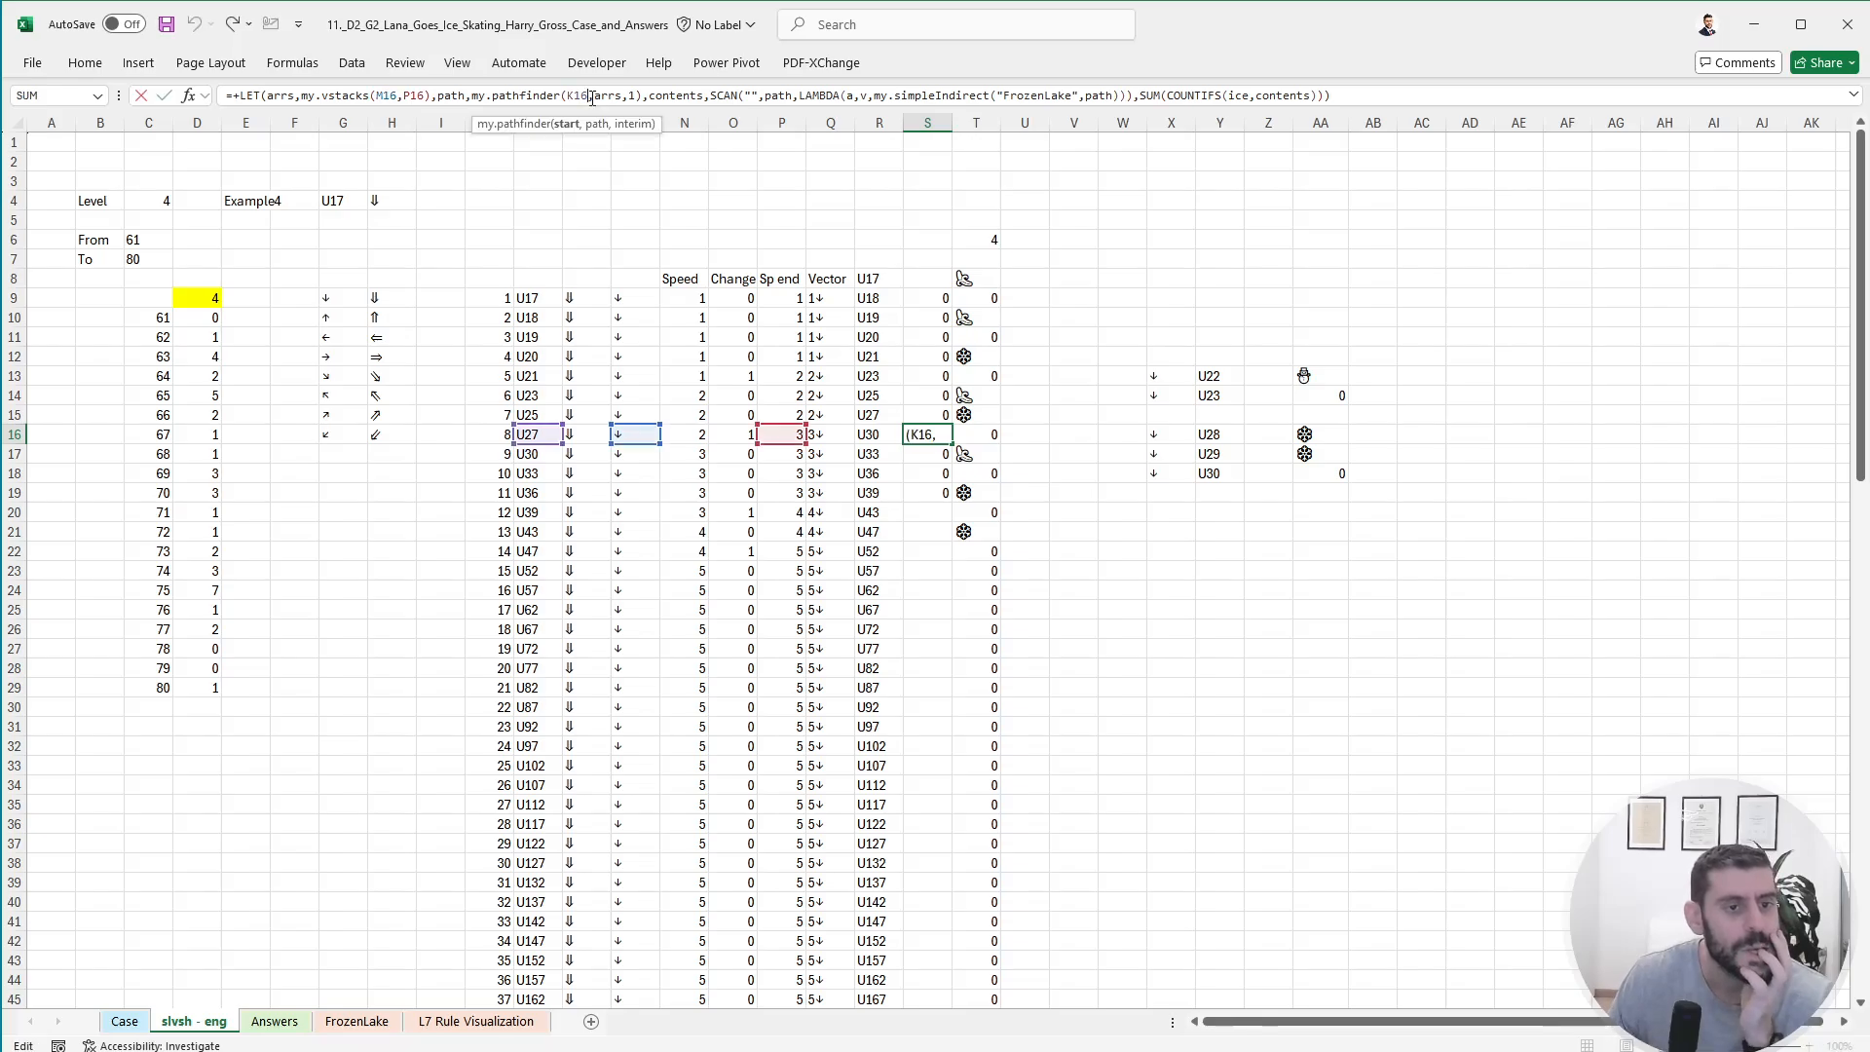
click(456, 98)
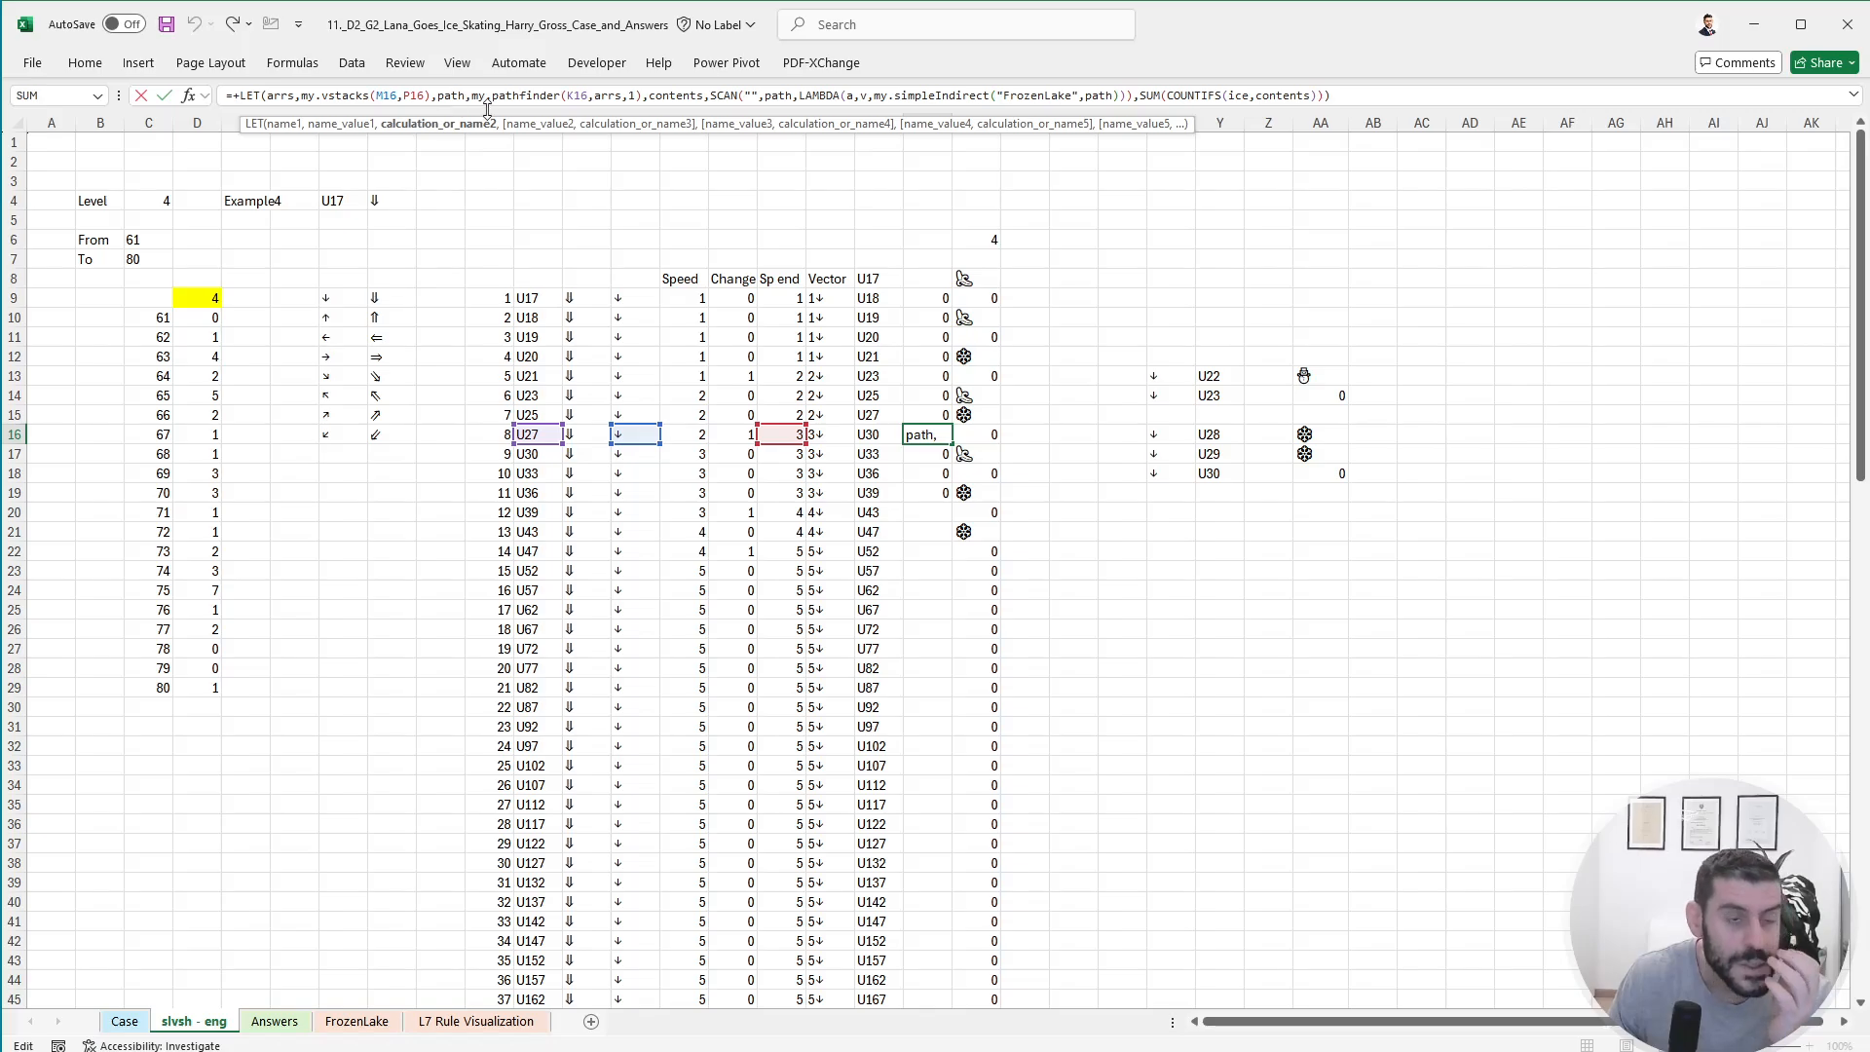
click(729, 94)
click(779, 95)
click(820, 94)
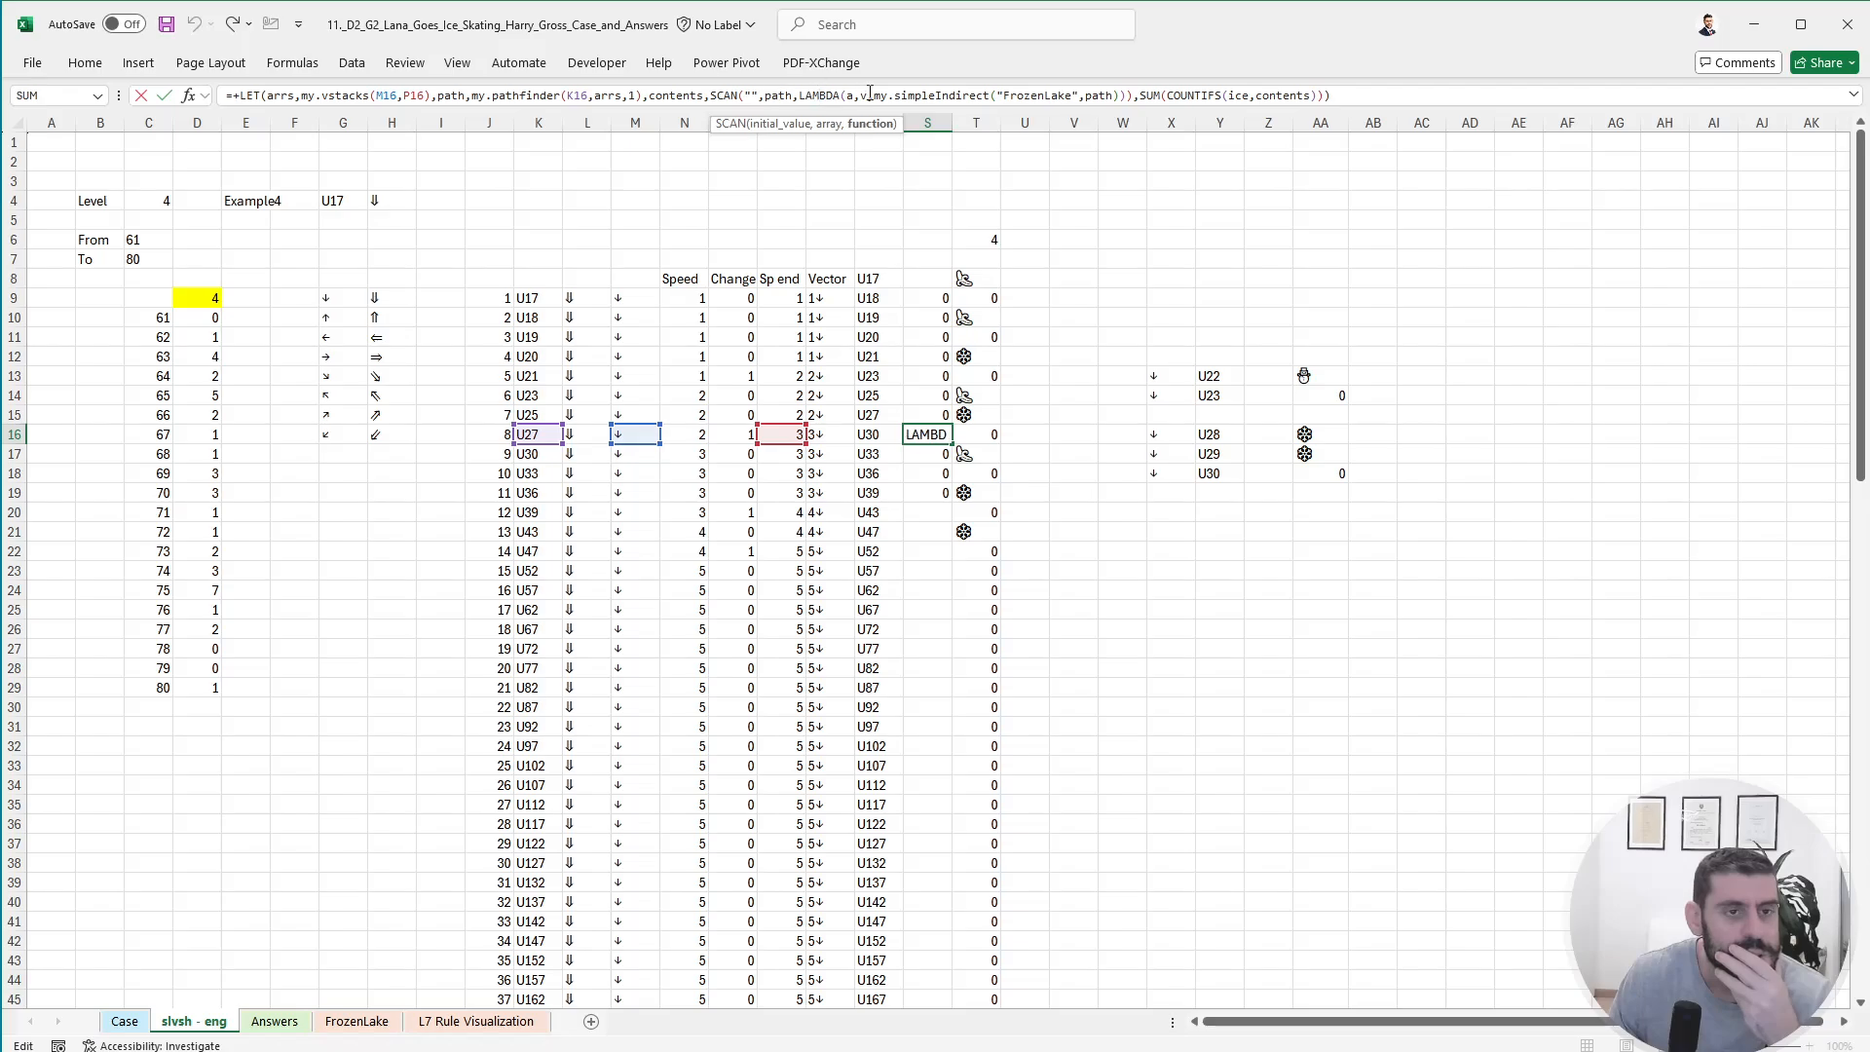
click(881, 94)
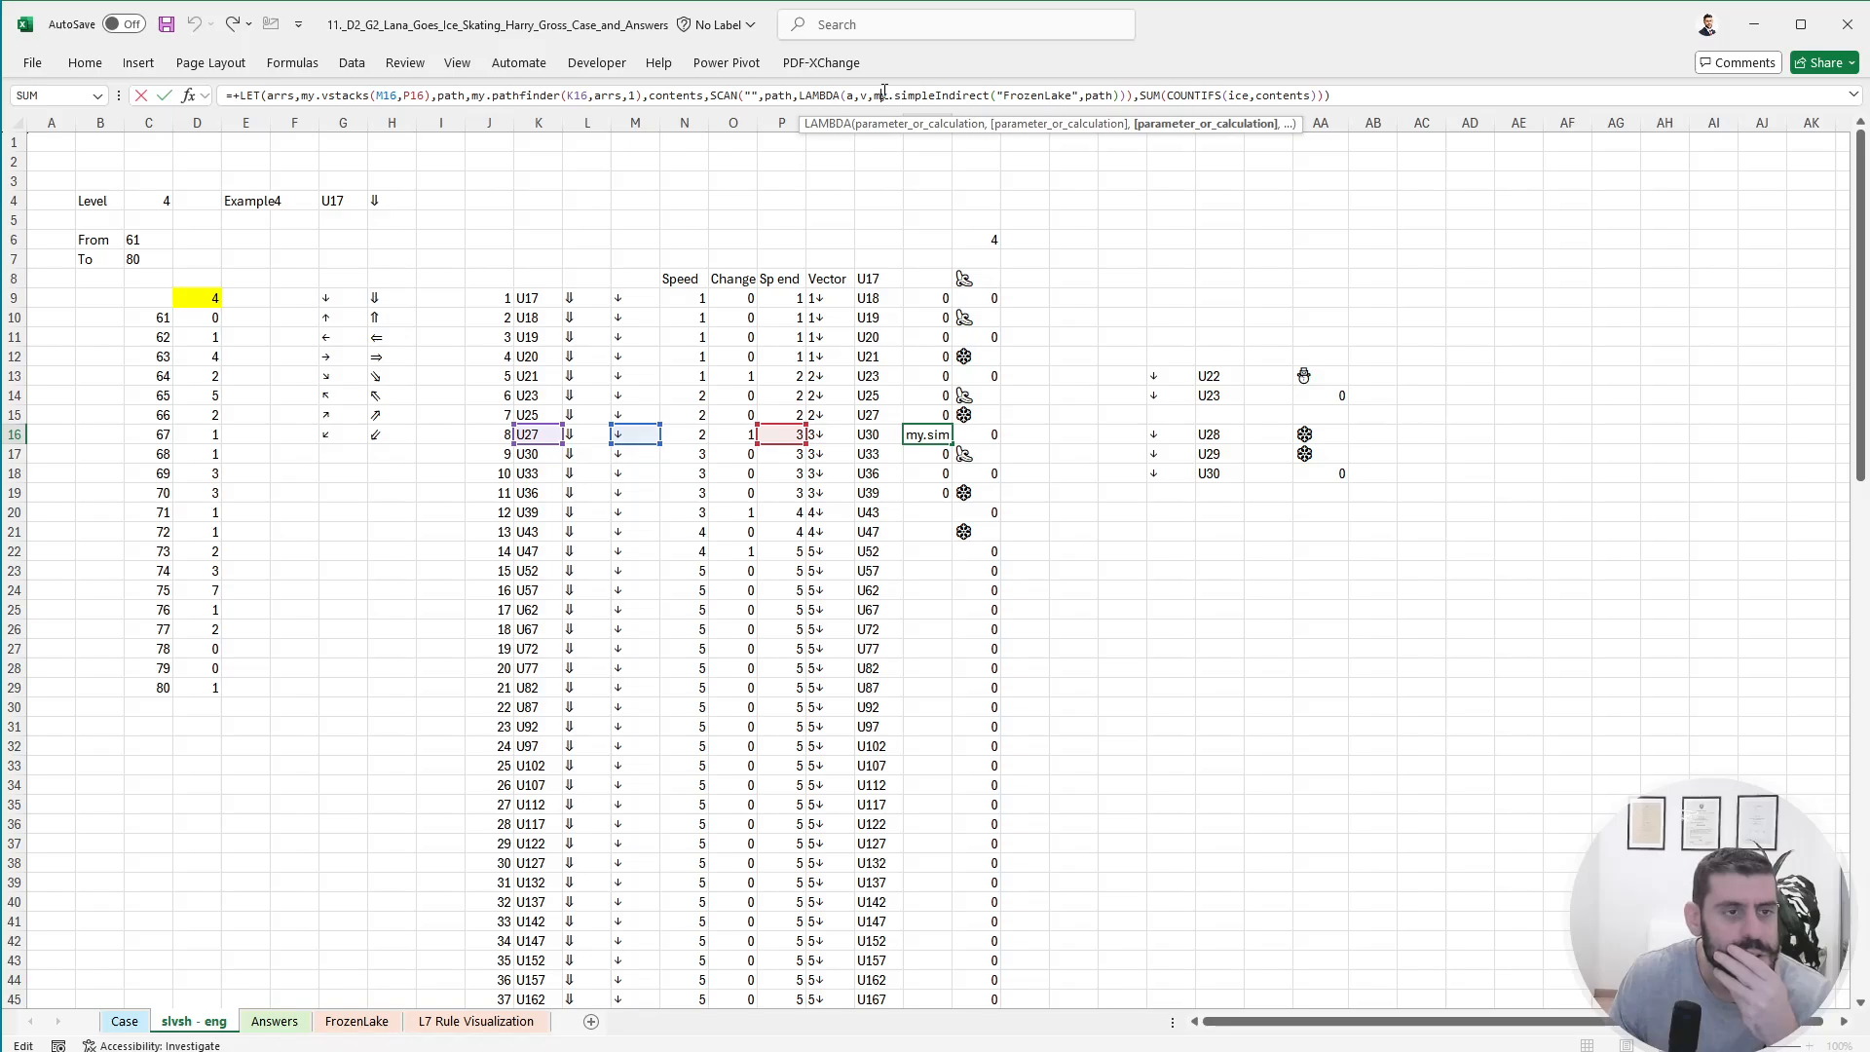
key(Escape)
- Evaluate the S16 LET formula step by step through to its final result, then close the evaluation
click(292, 62)
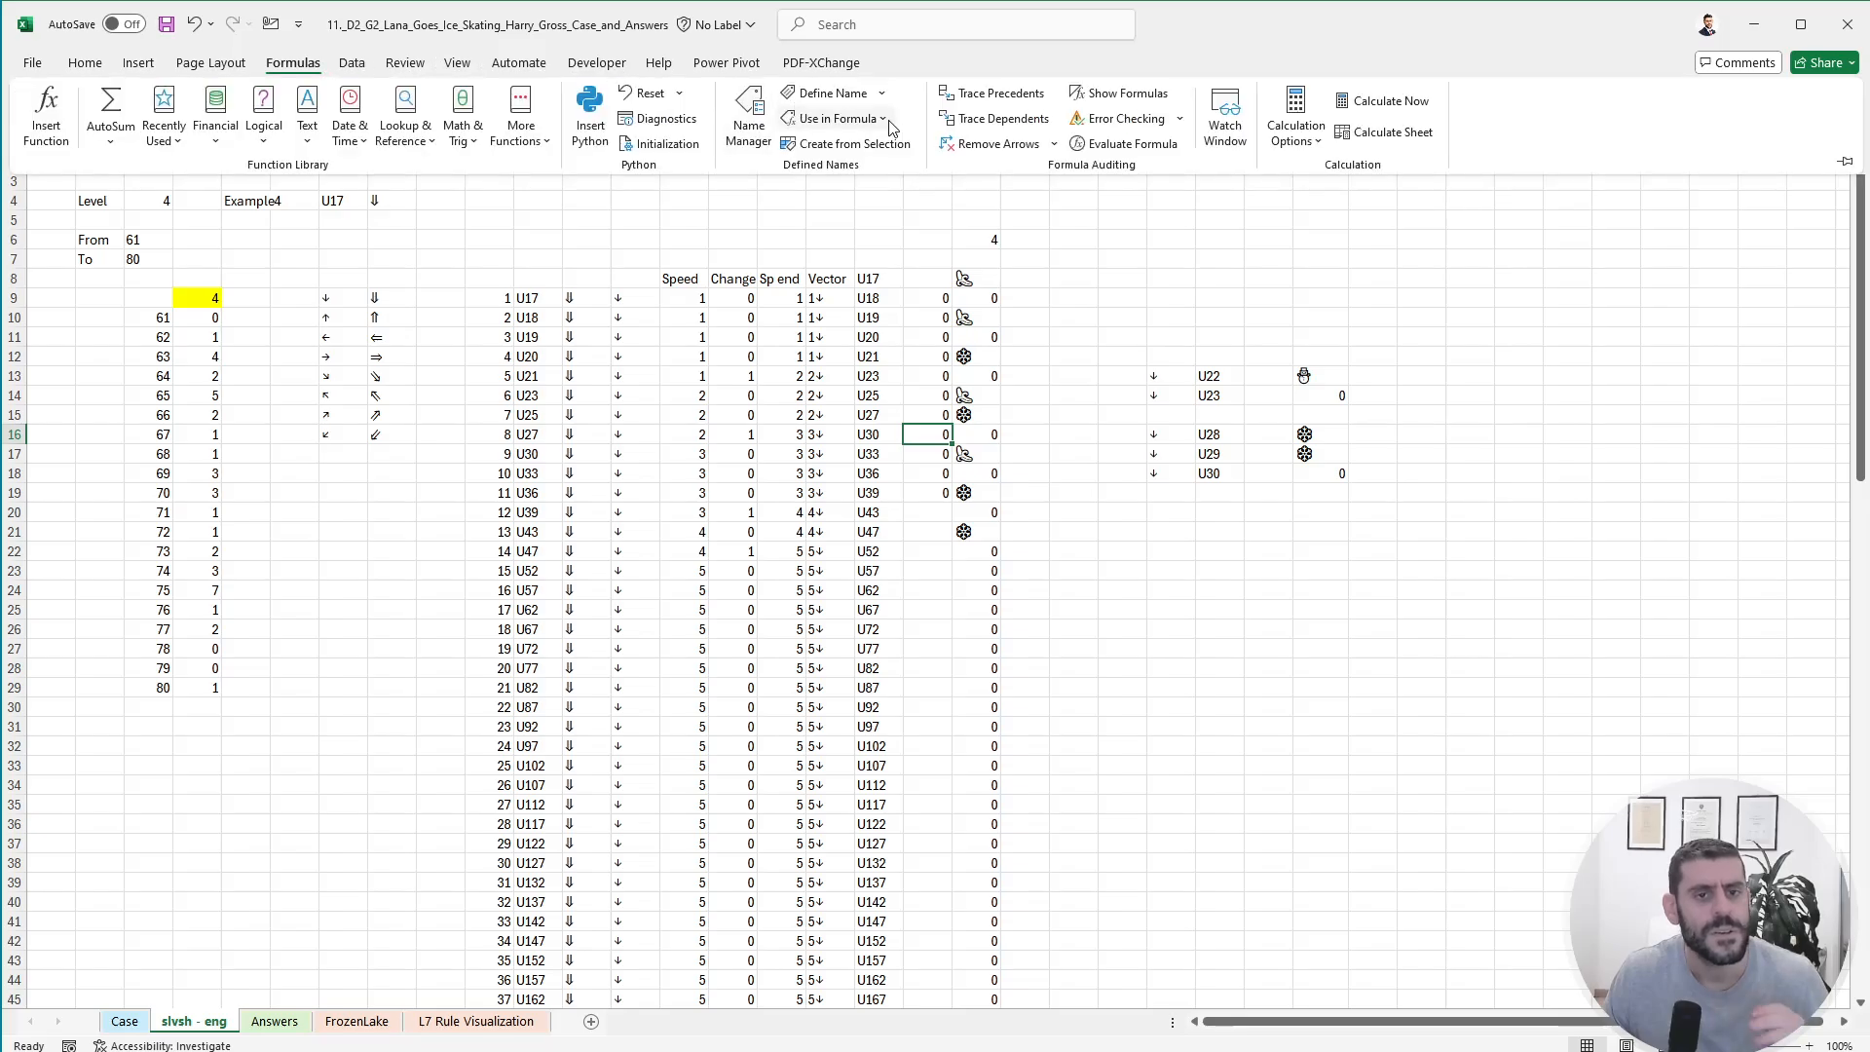
click(1129, 143)
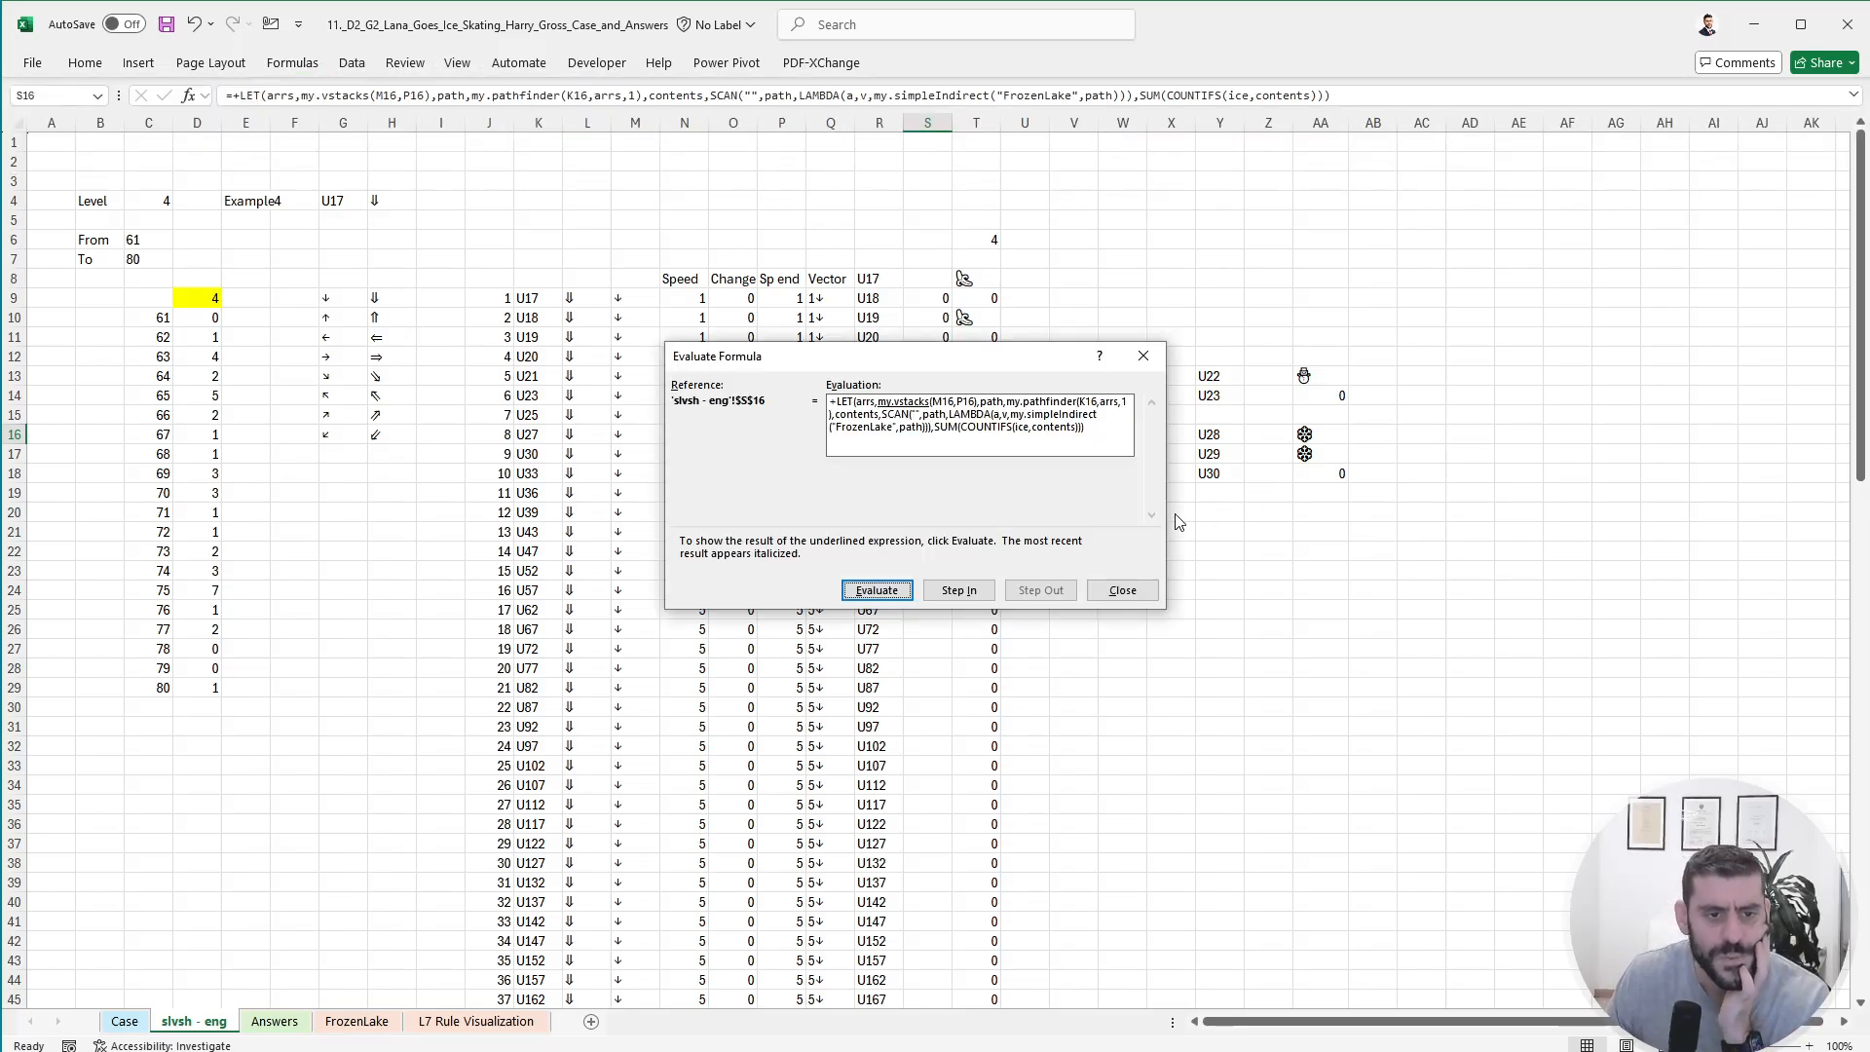
click(876, 590)
click(880, 594)
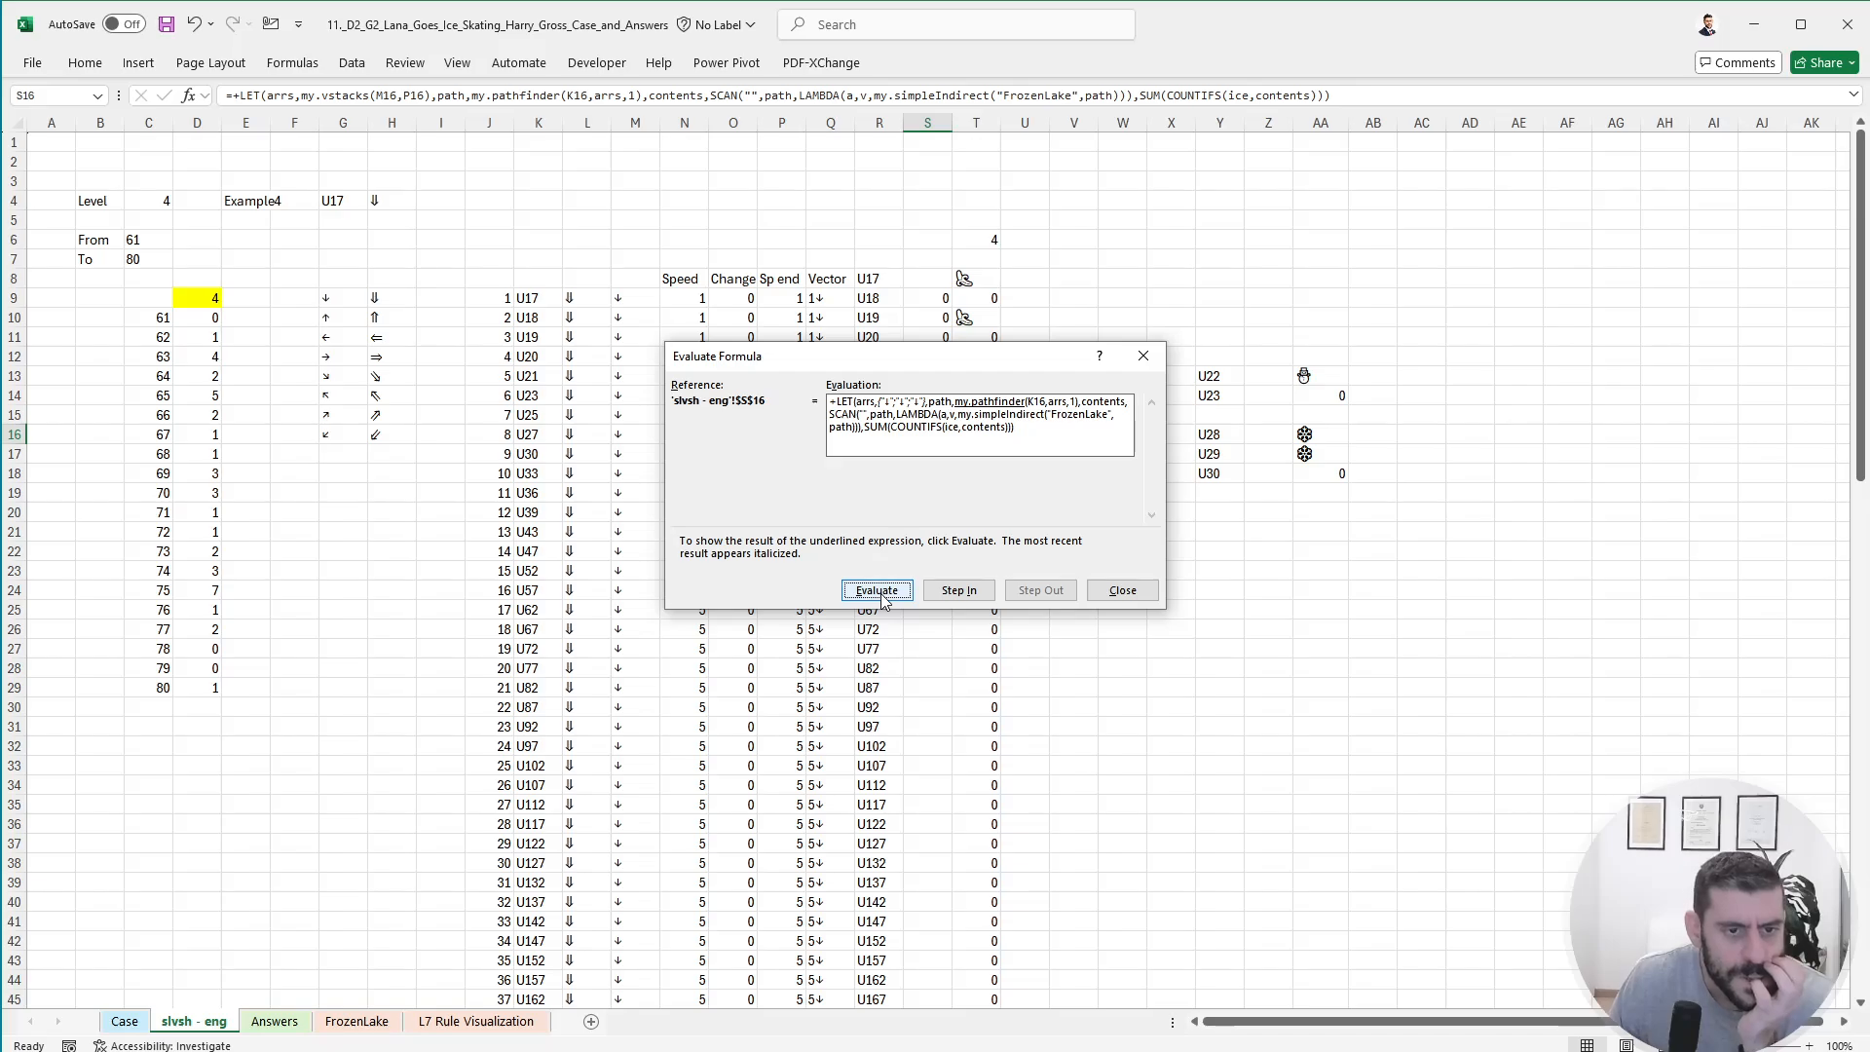
click(879, 591)
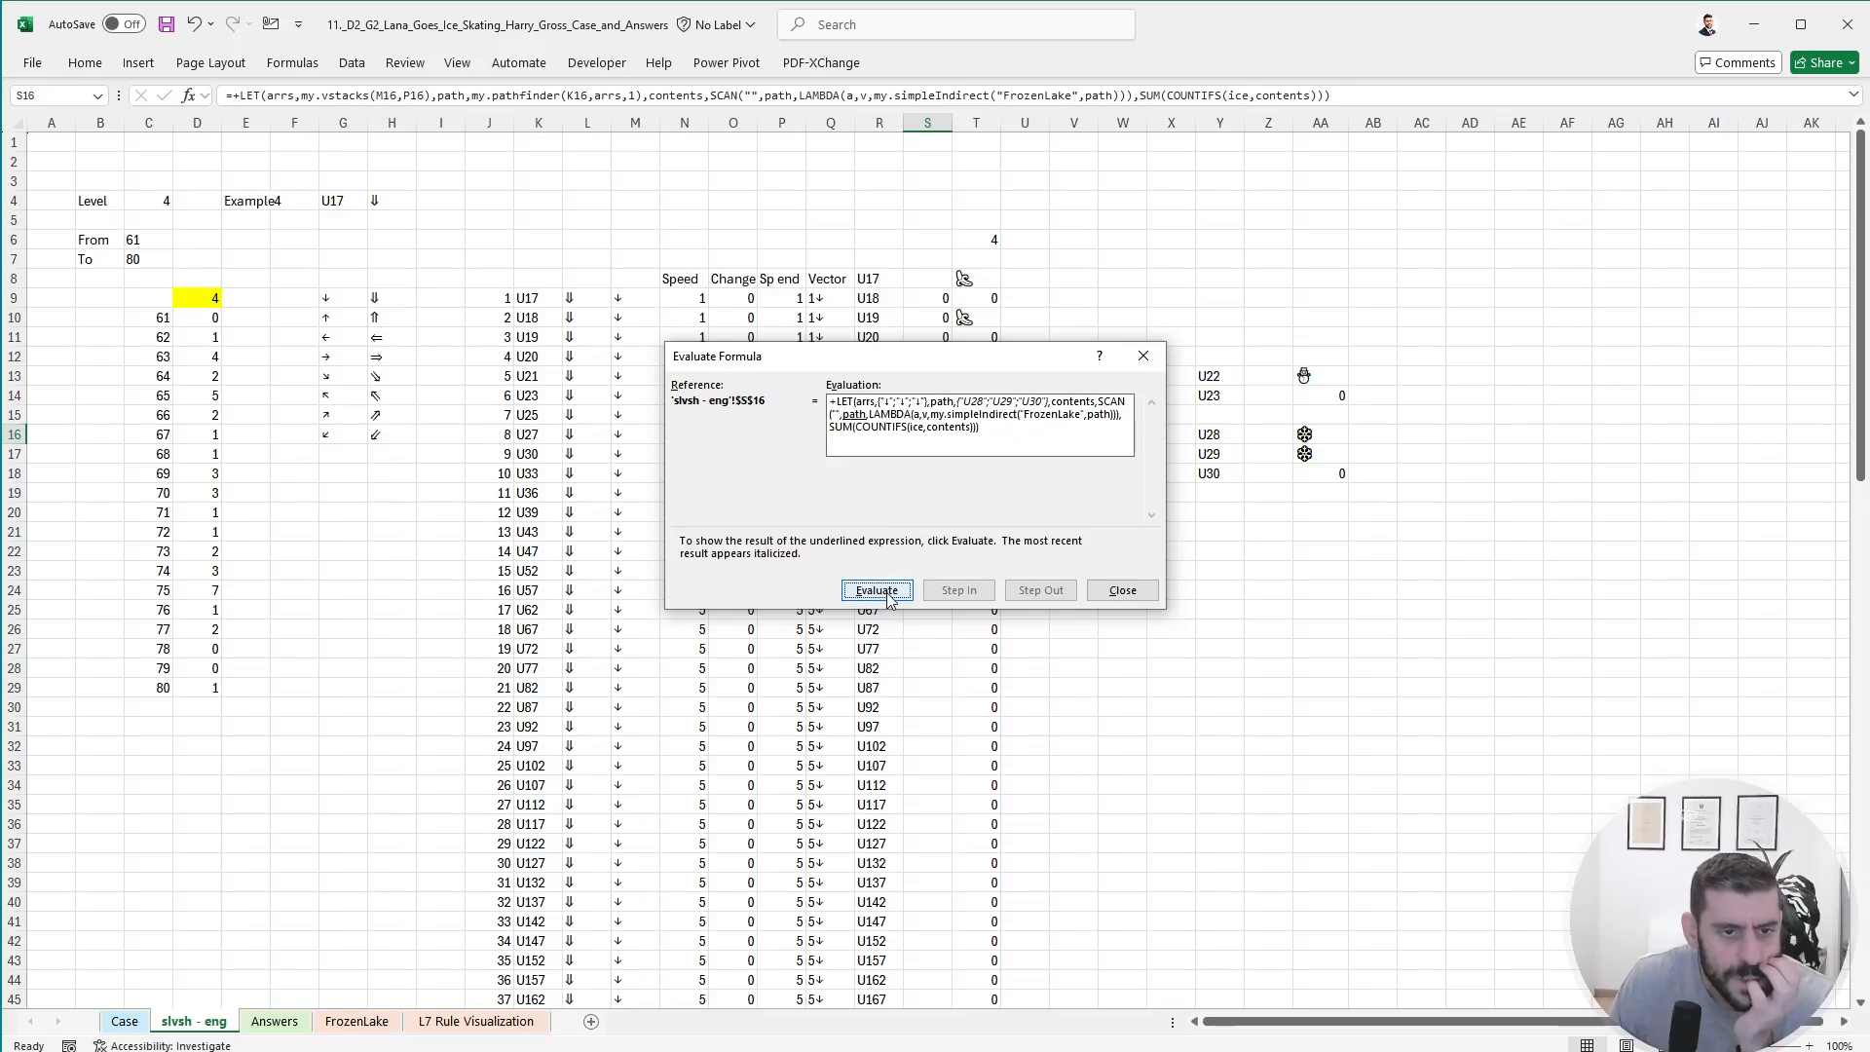
click(877, 590)
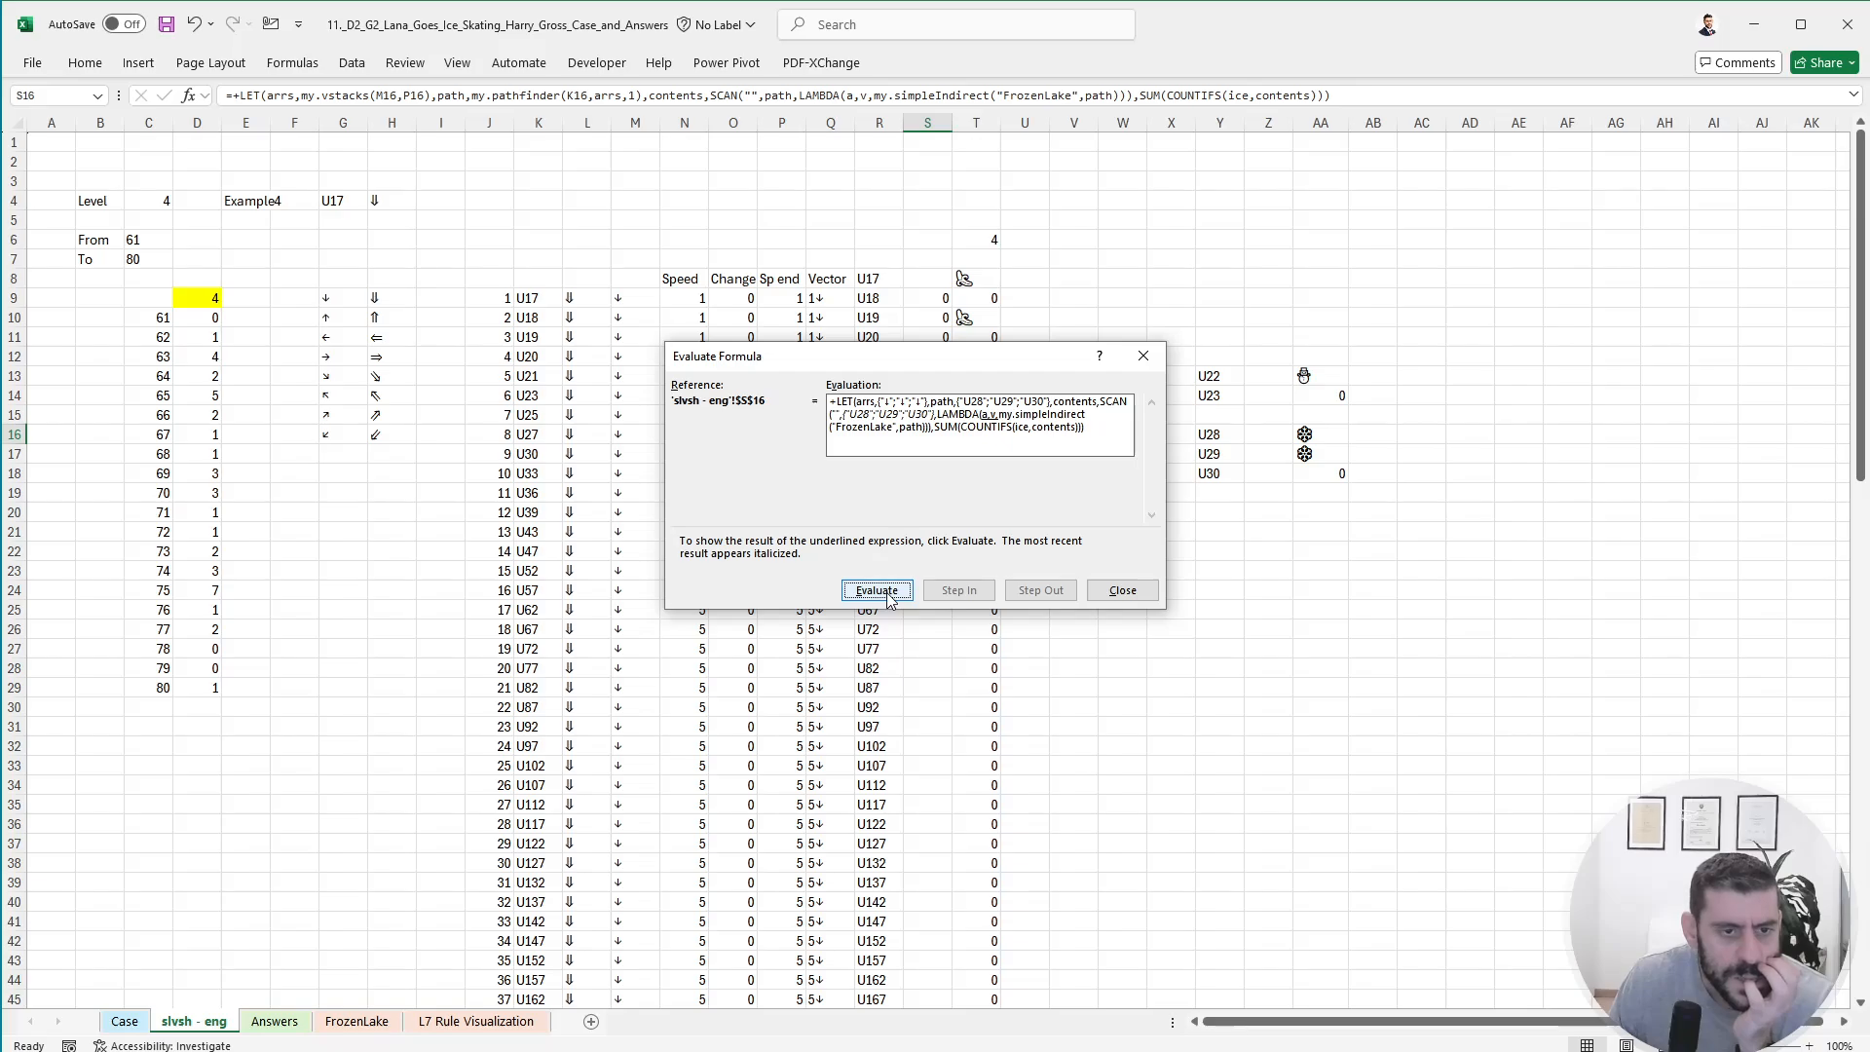
click(877, 590)
click(877, 590)
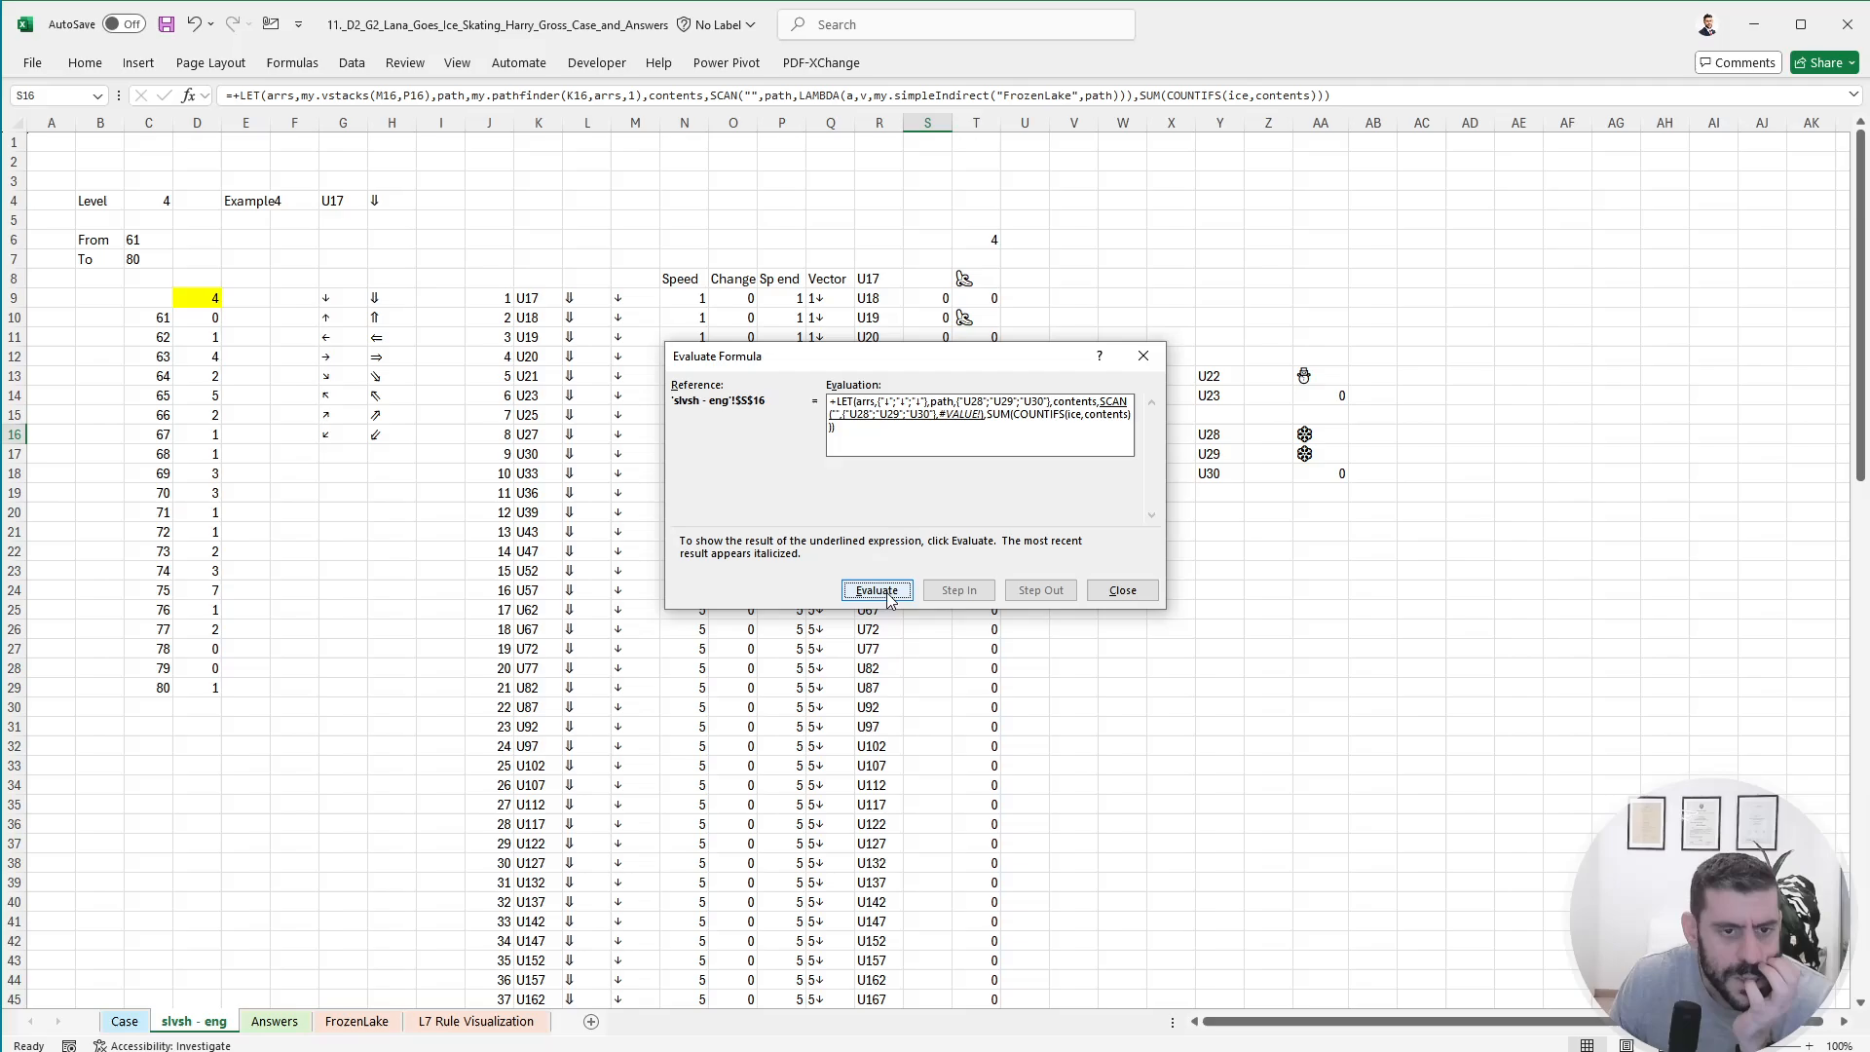
click(876, 591)
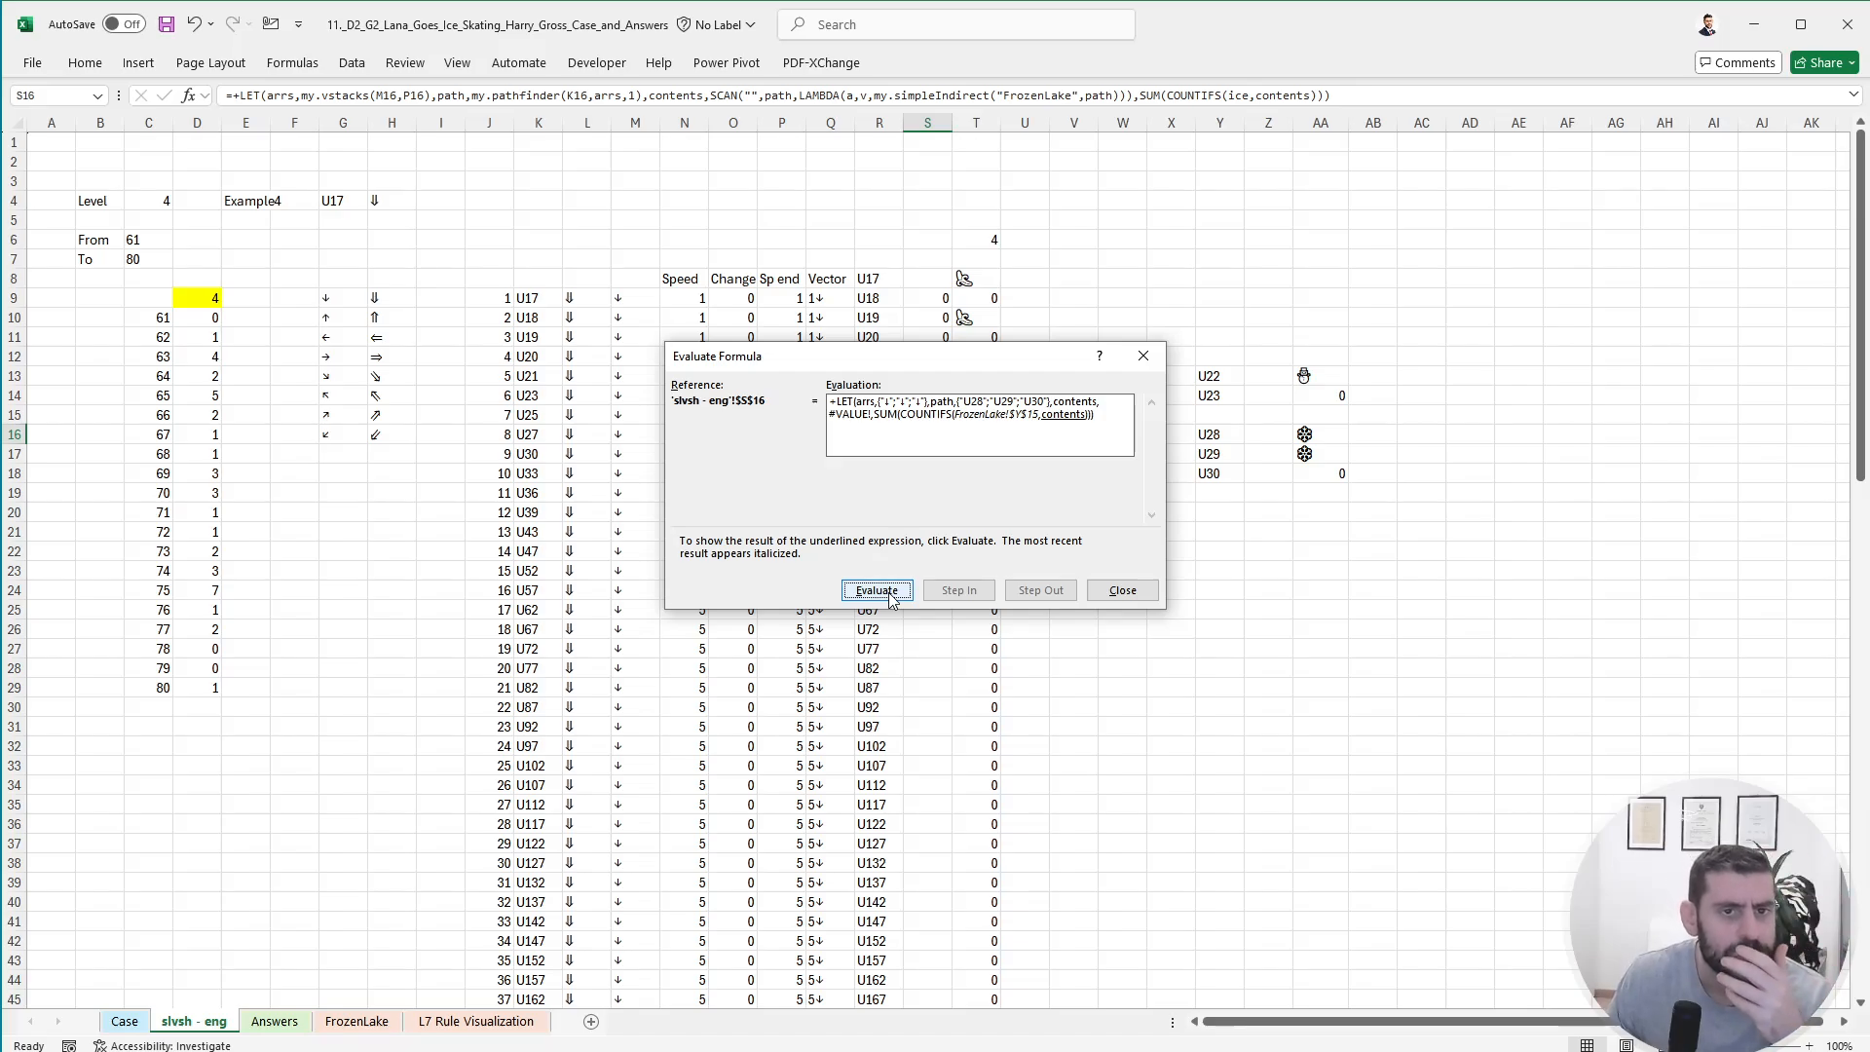
click(877, 590)
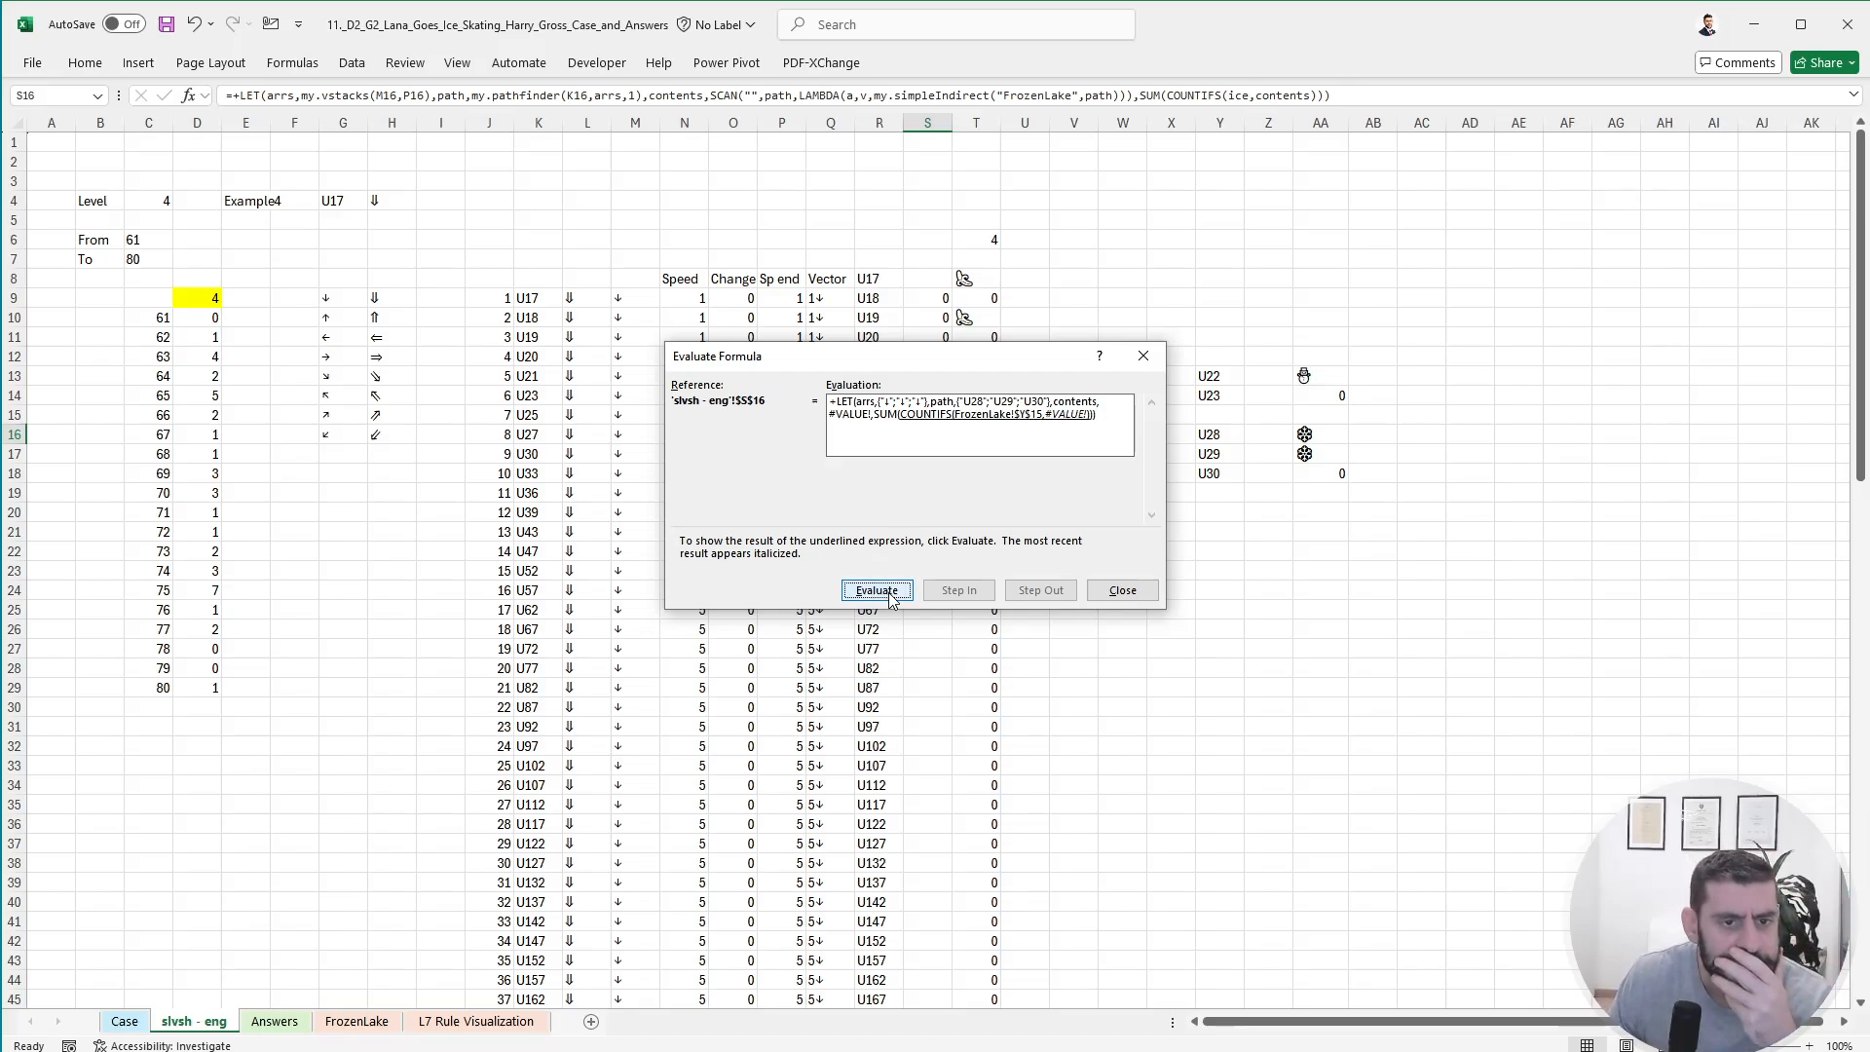
click(876, 590)
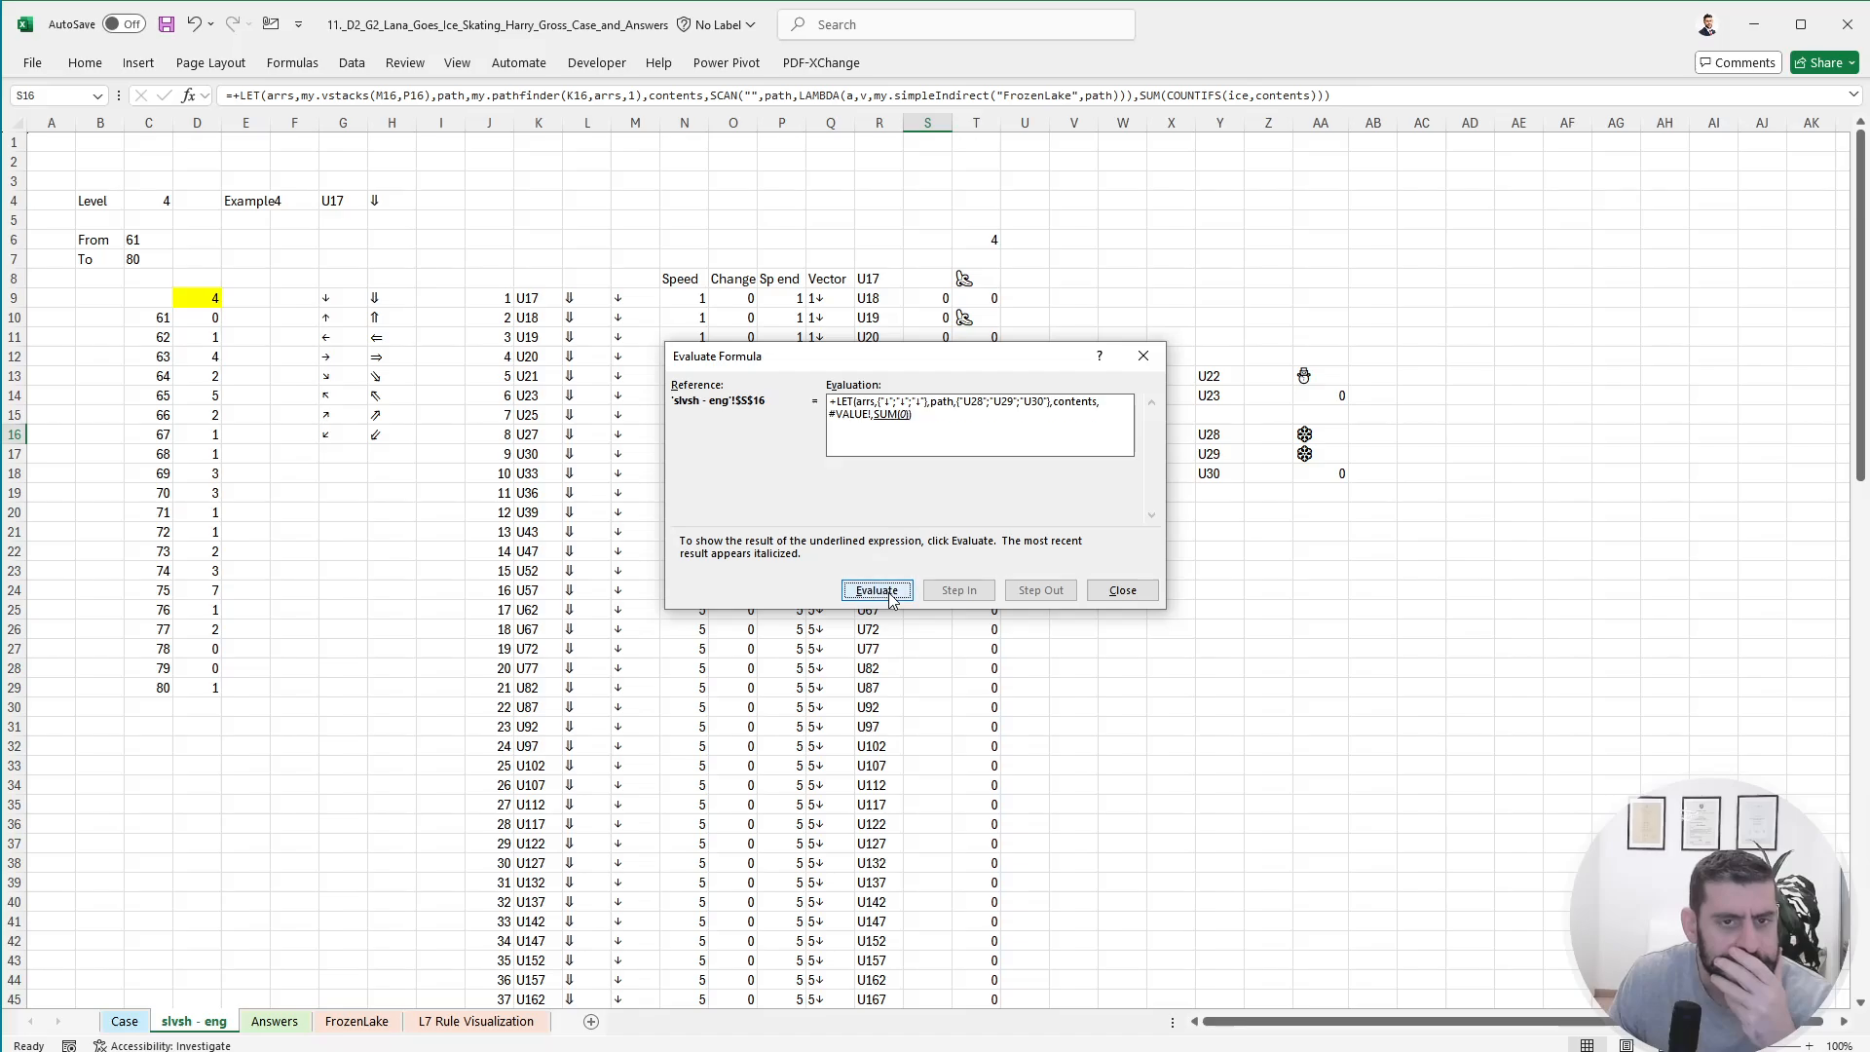
click(877, 591)
click(1122, 590)
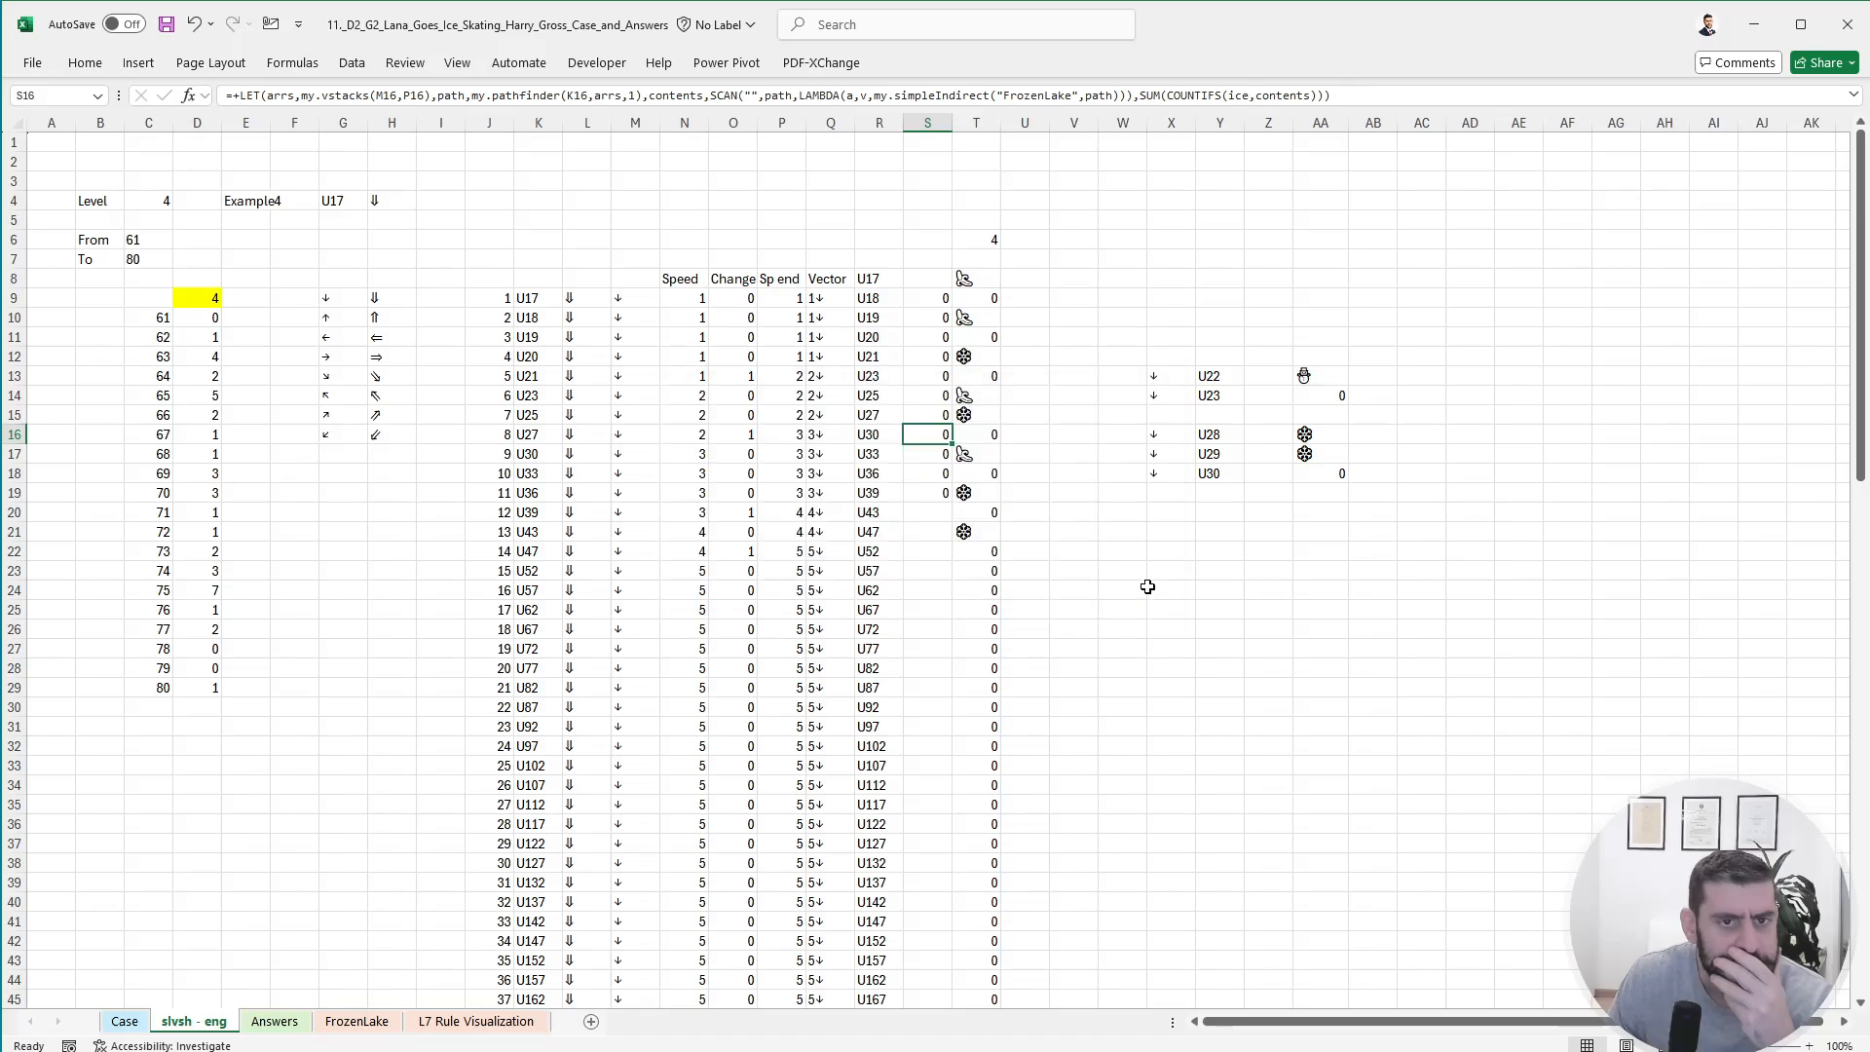
- Name the SUM(COUNTIFS(ice,contents)) part x in the S16 LET formula and return contents as its result
click(1147, 94)
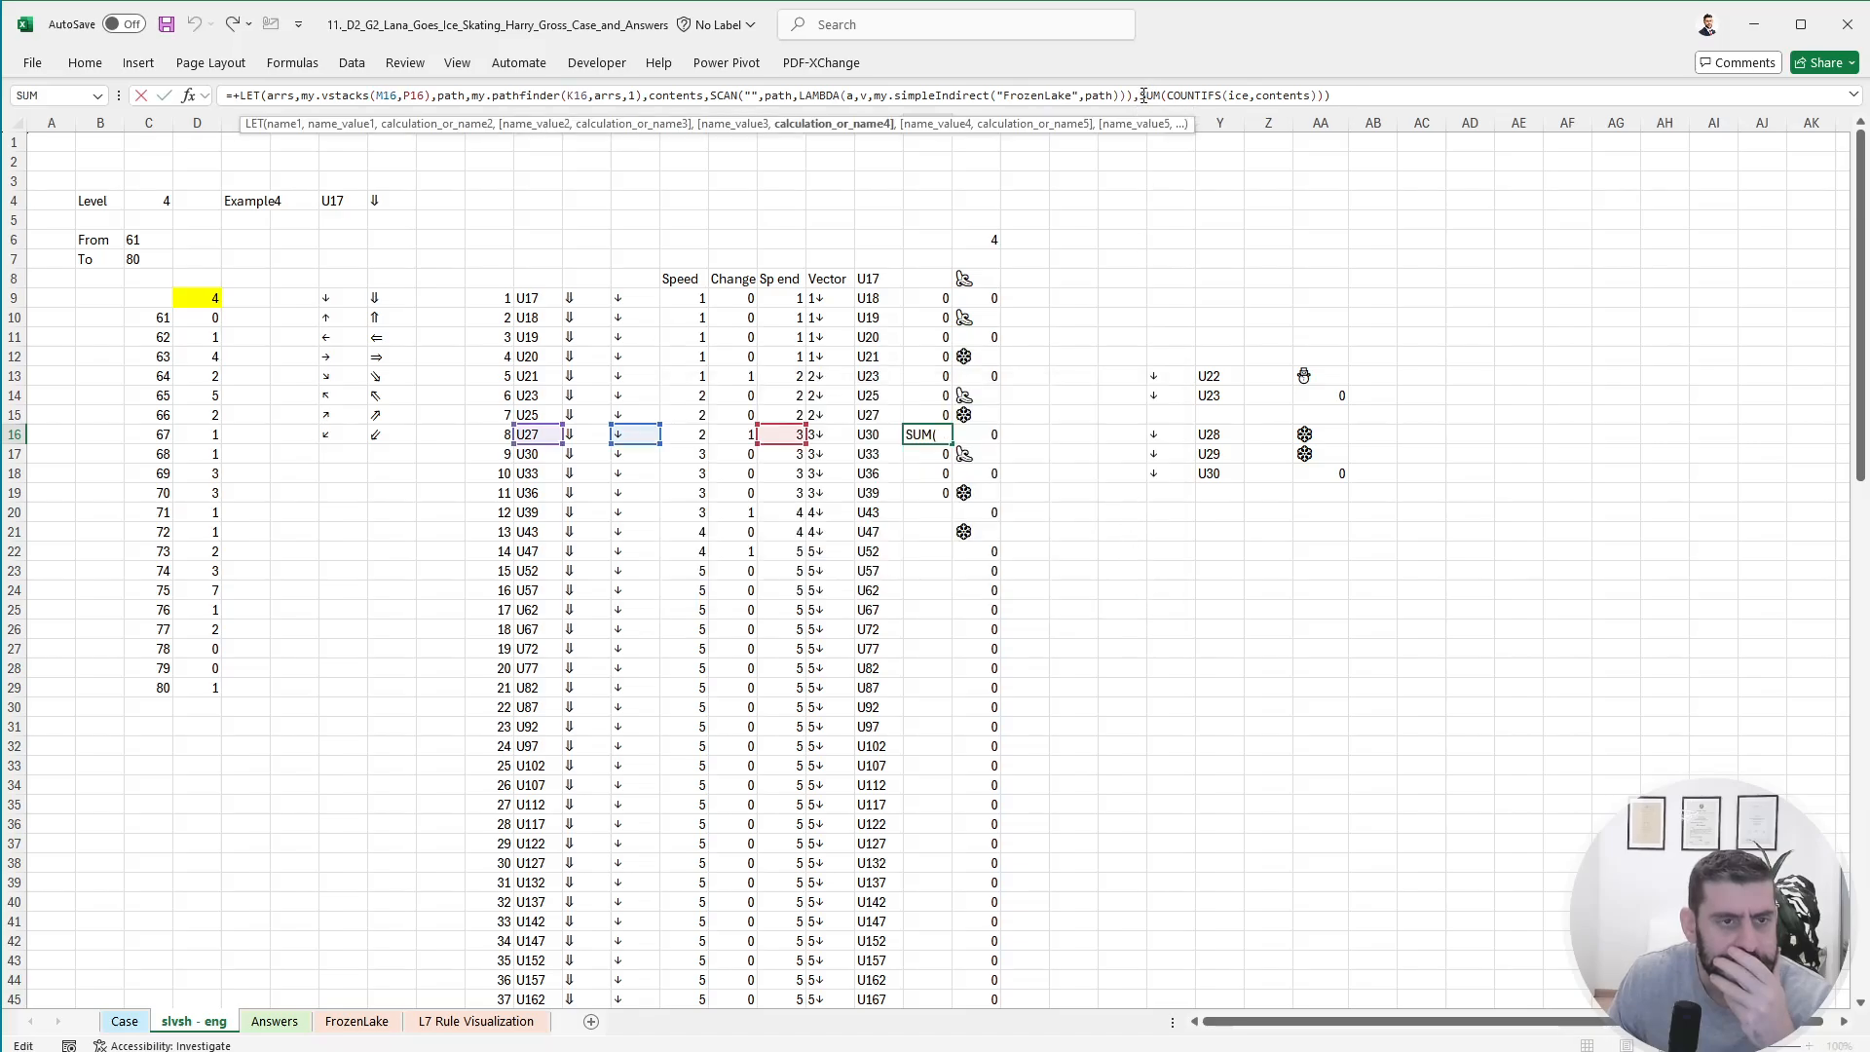
text(x,)
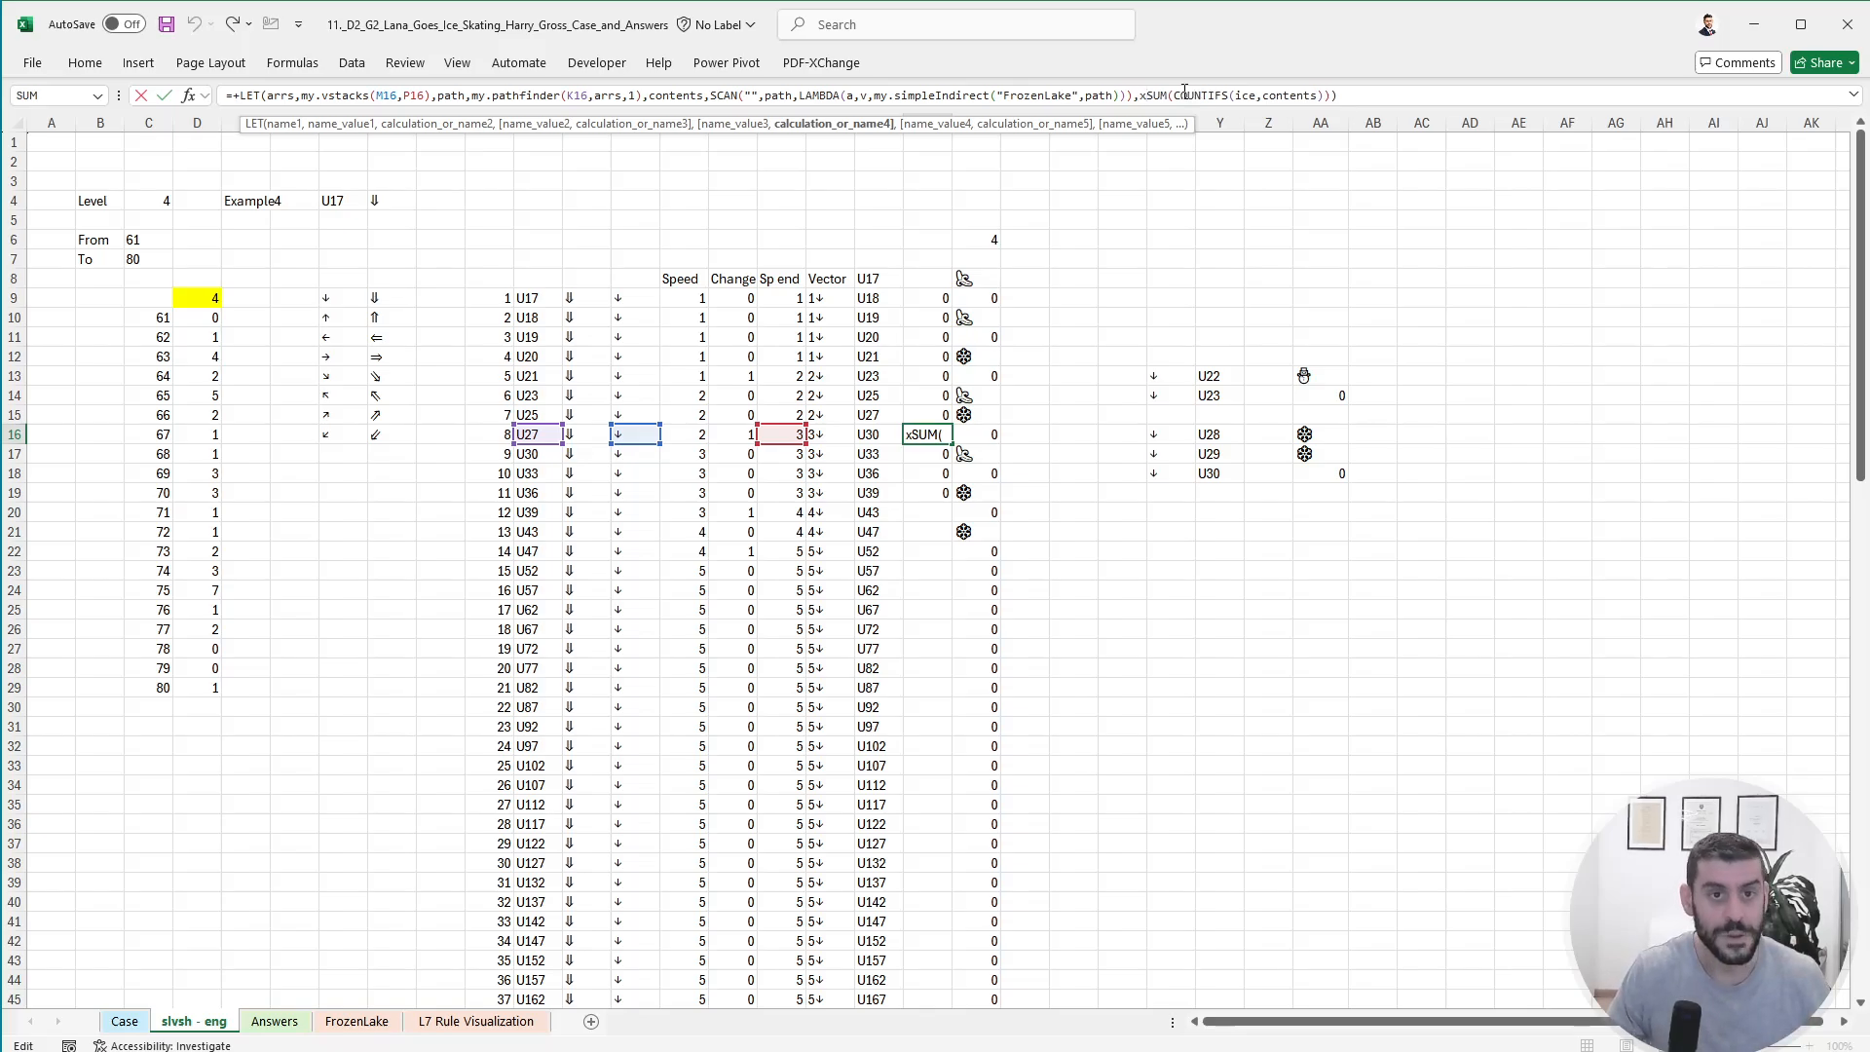
click(1339, 94)
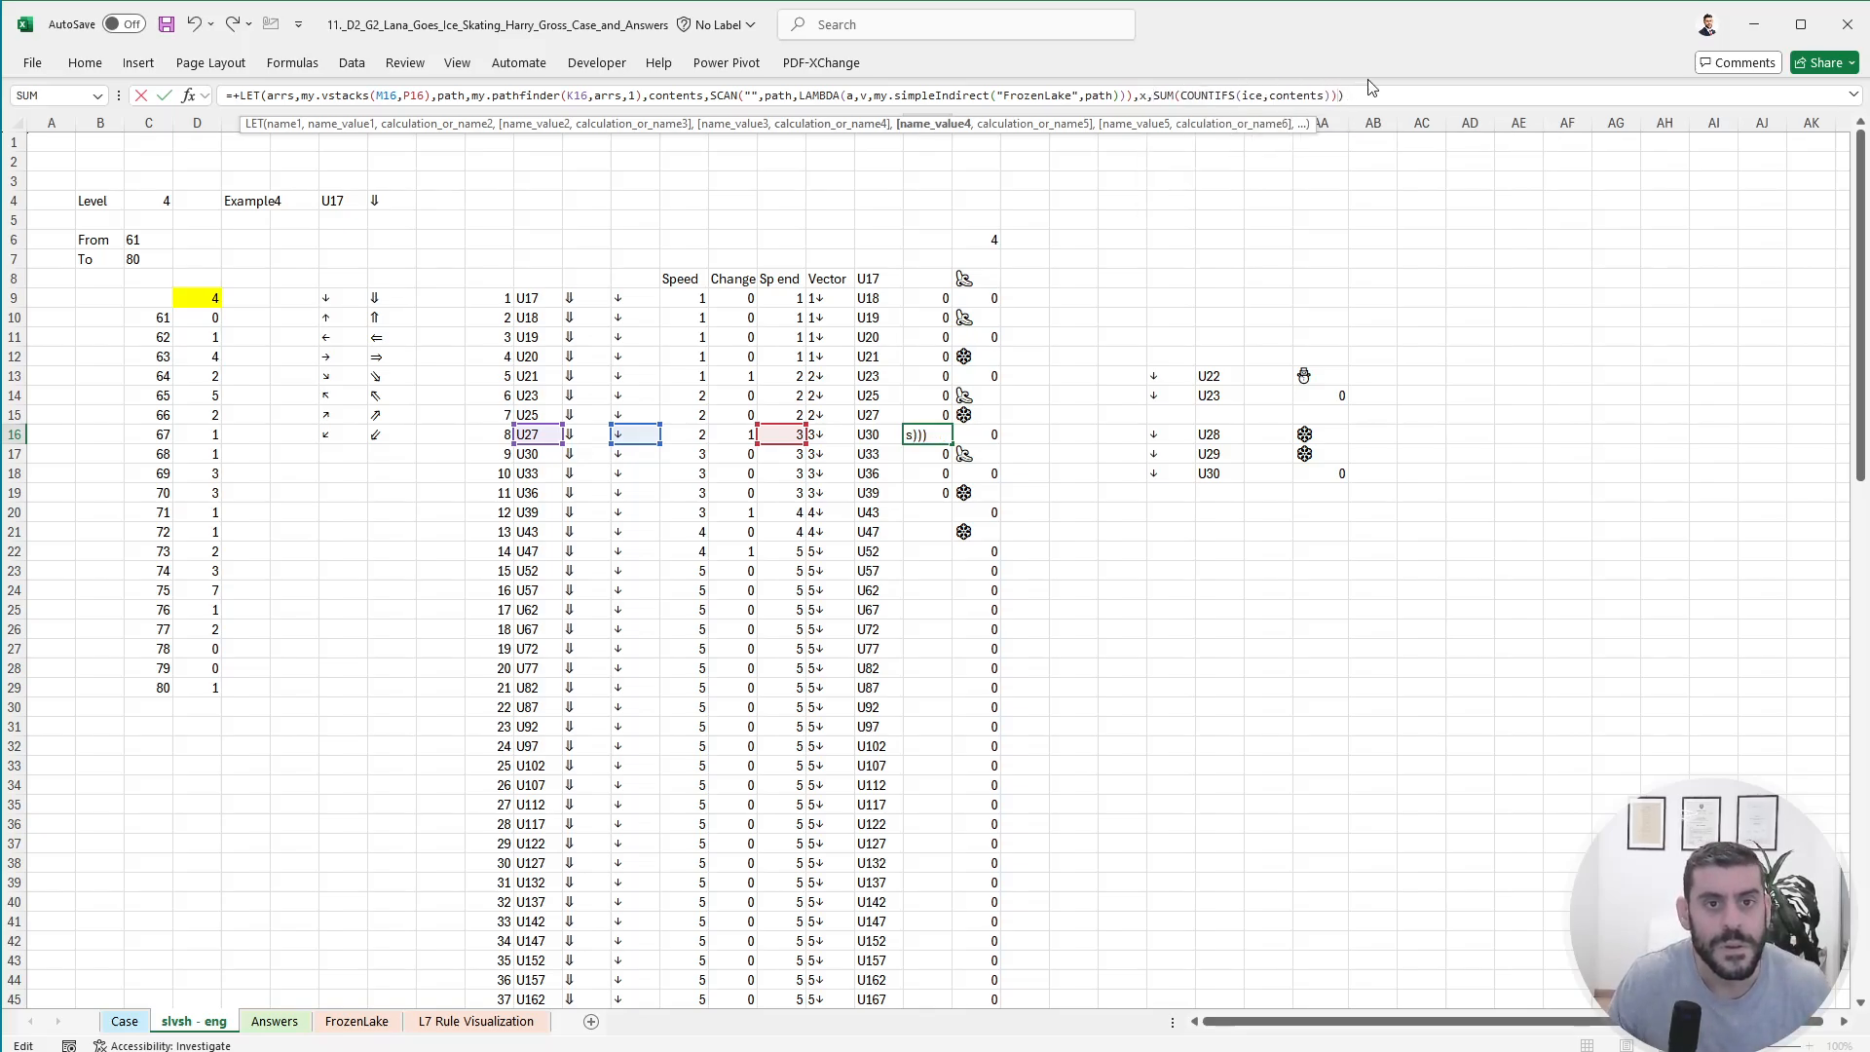
text(,con)
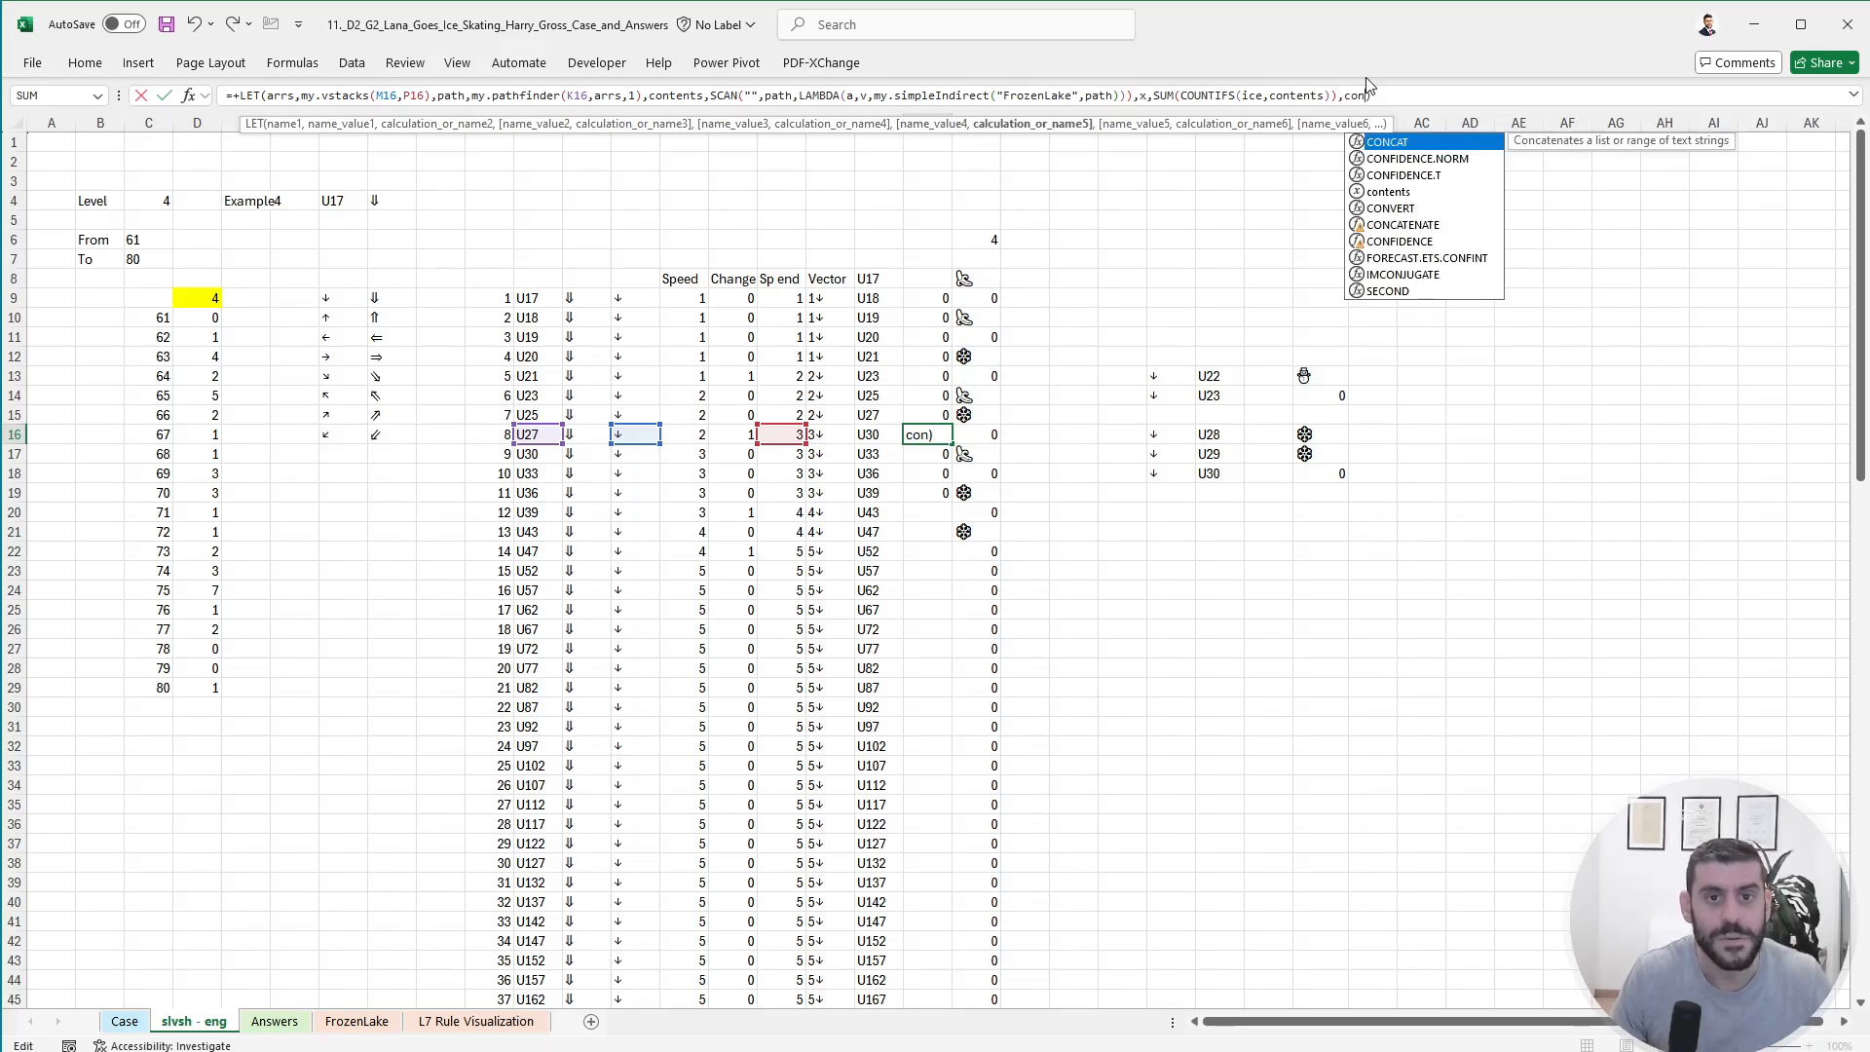
key(Tab)
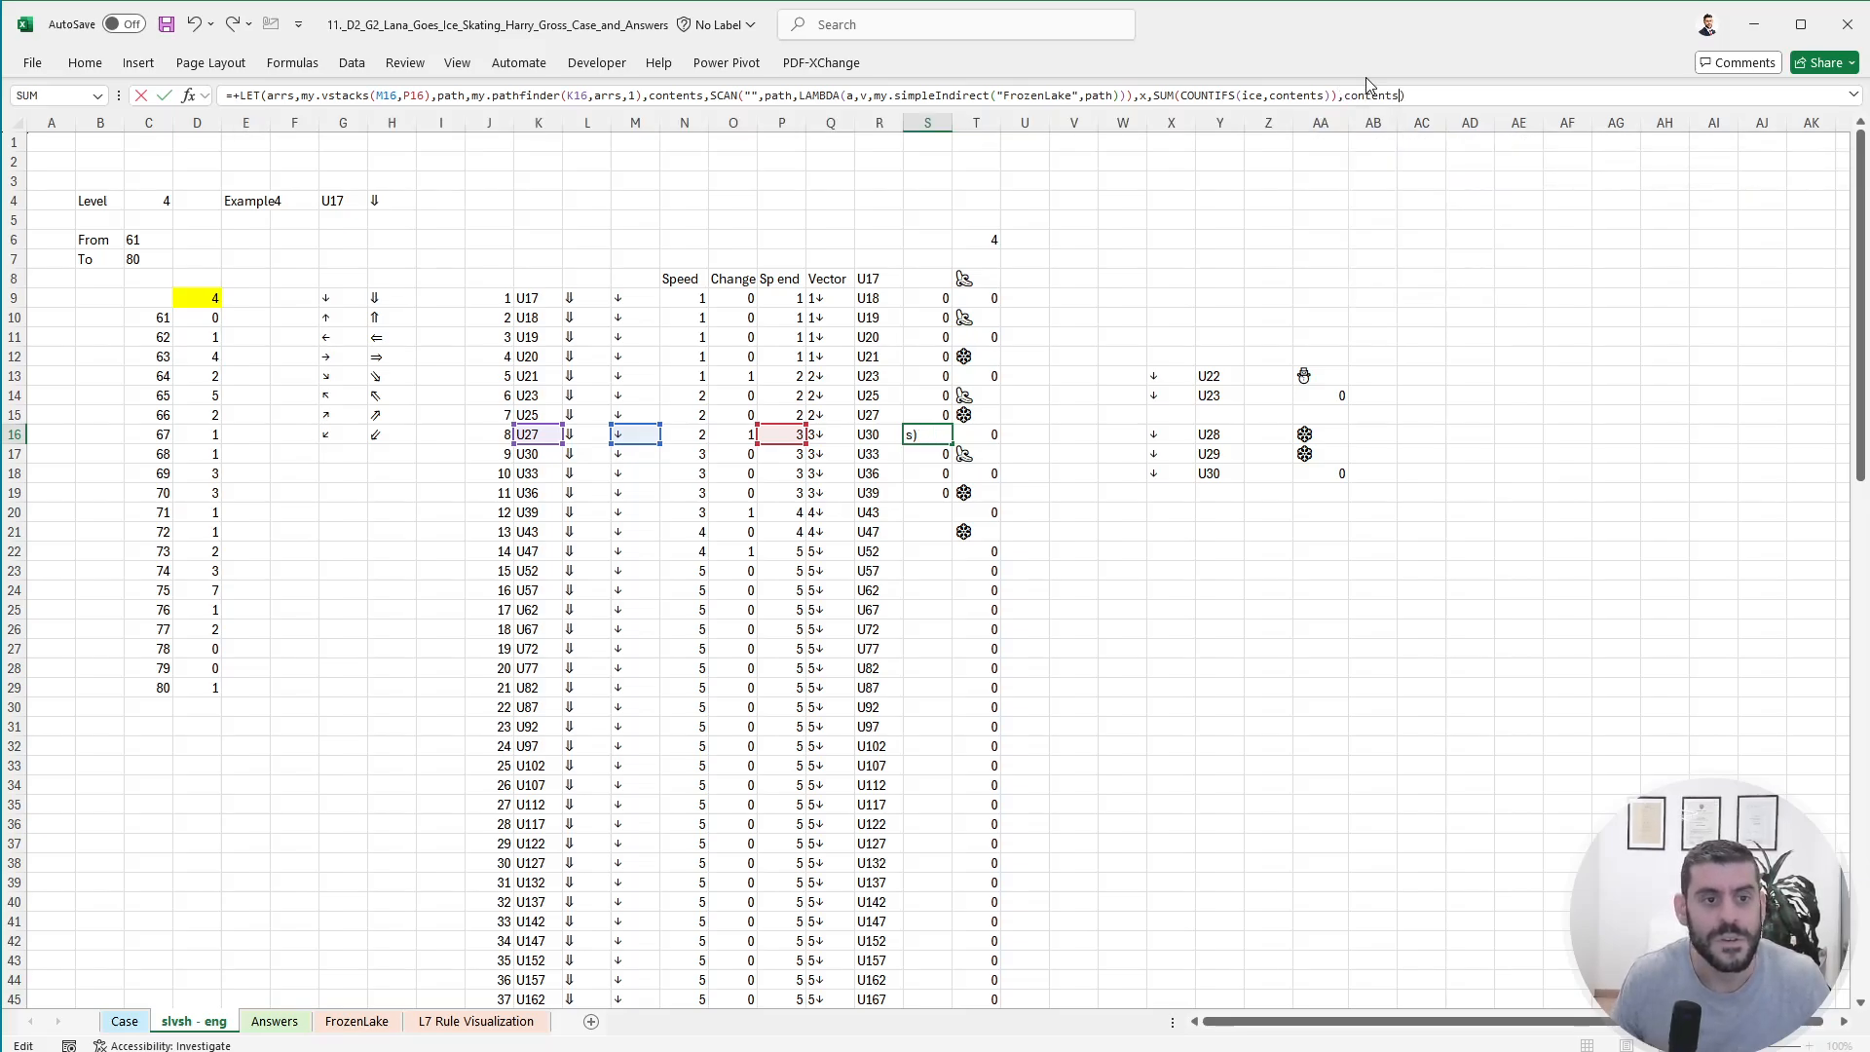
key(ctrl+Return)
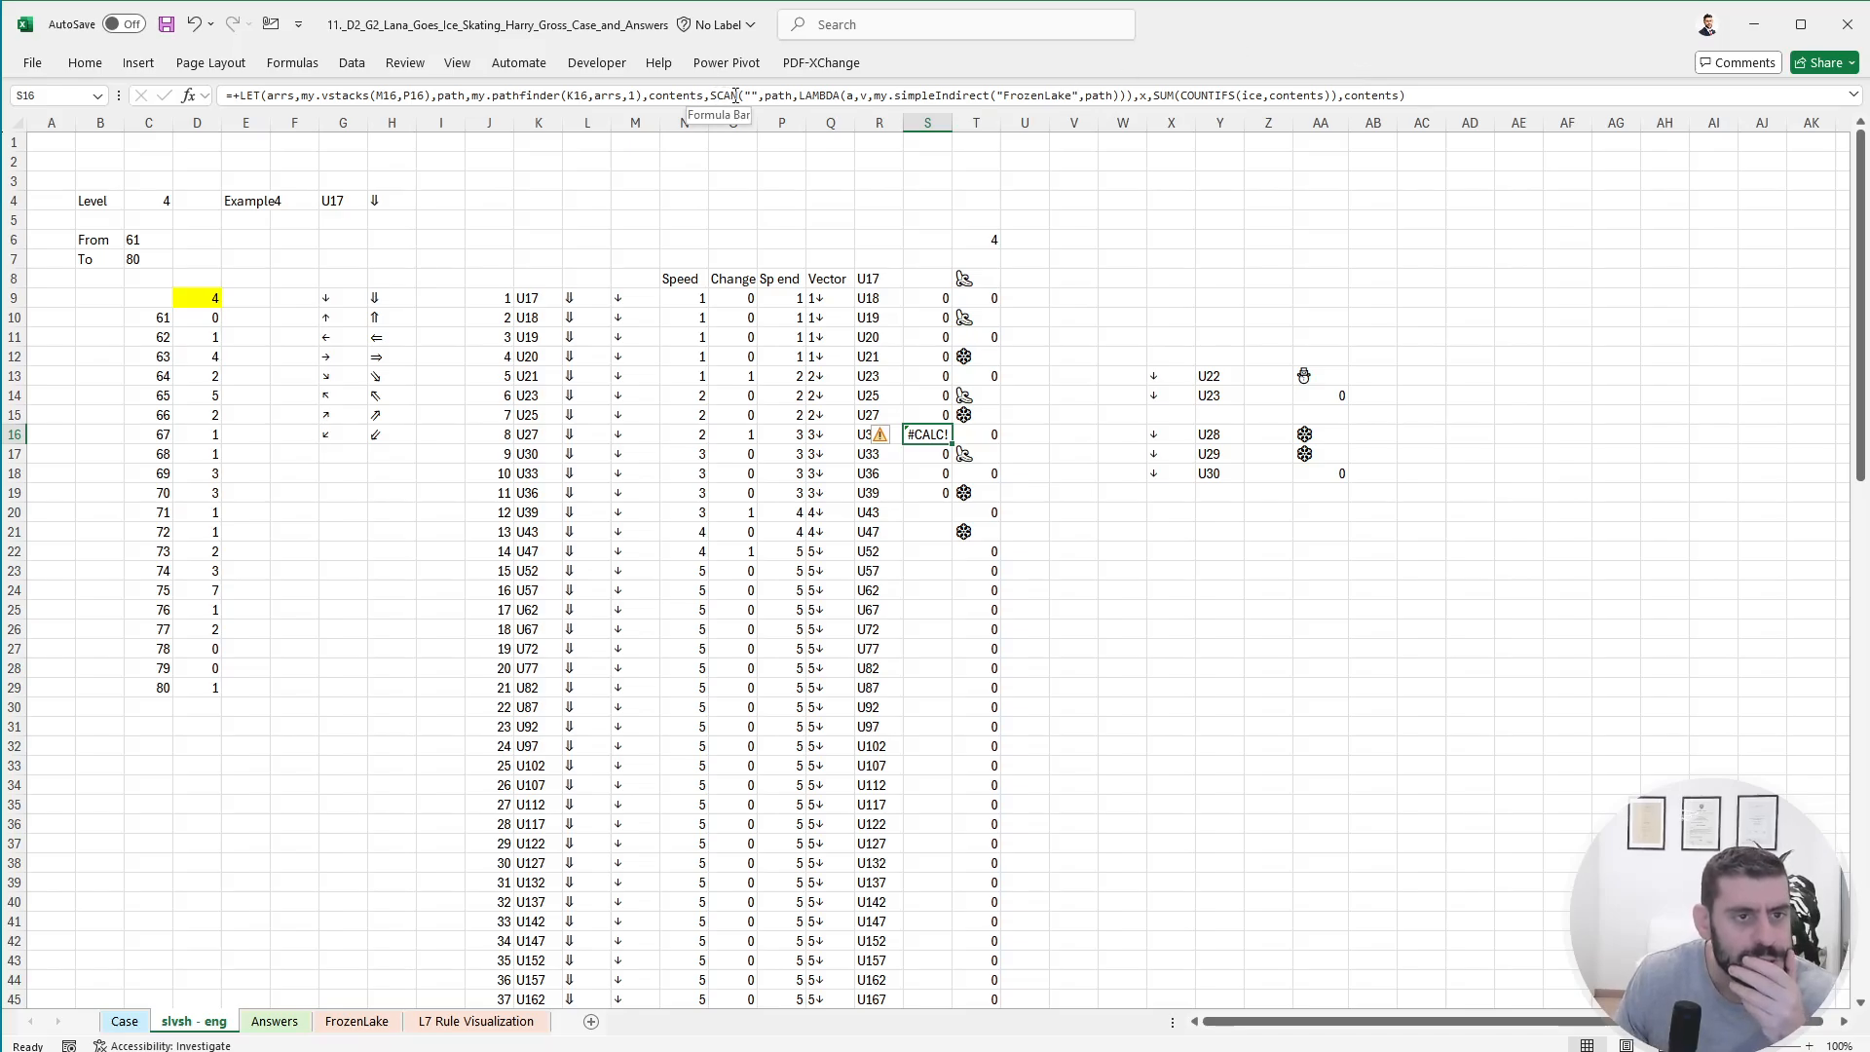
- Replace the final result of the S16 LET formula with path and enter it
click(767, 101)
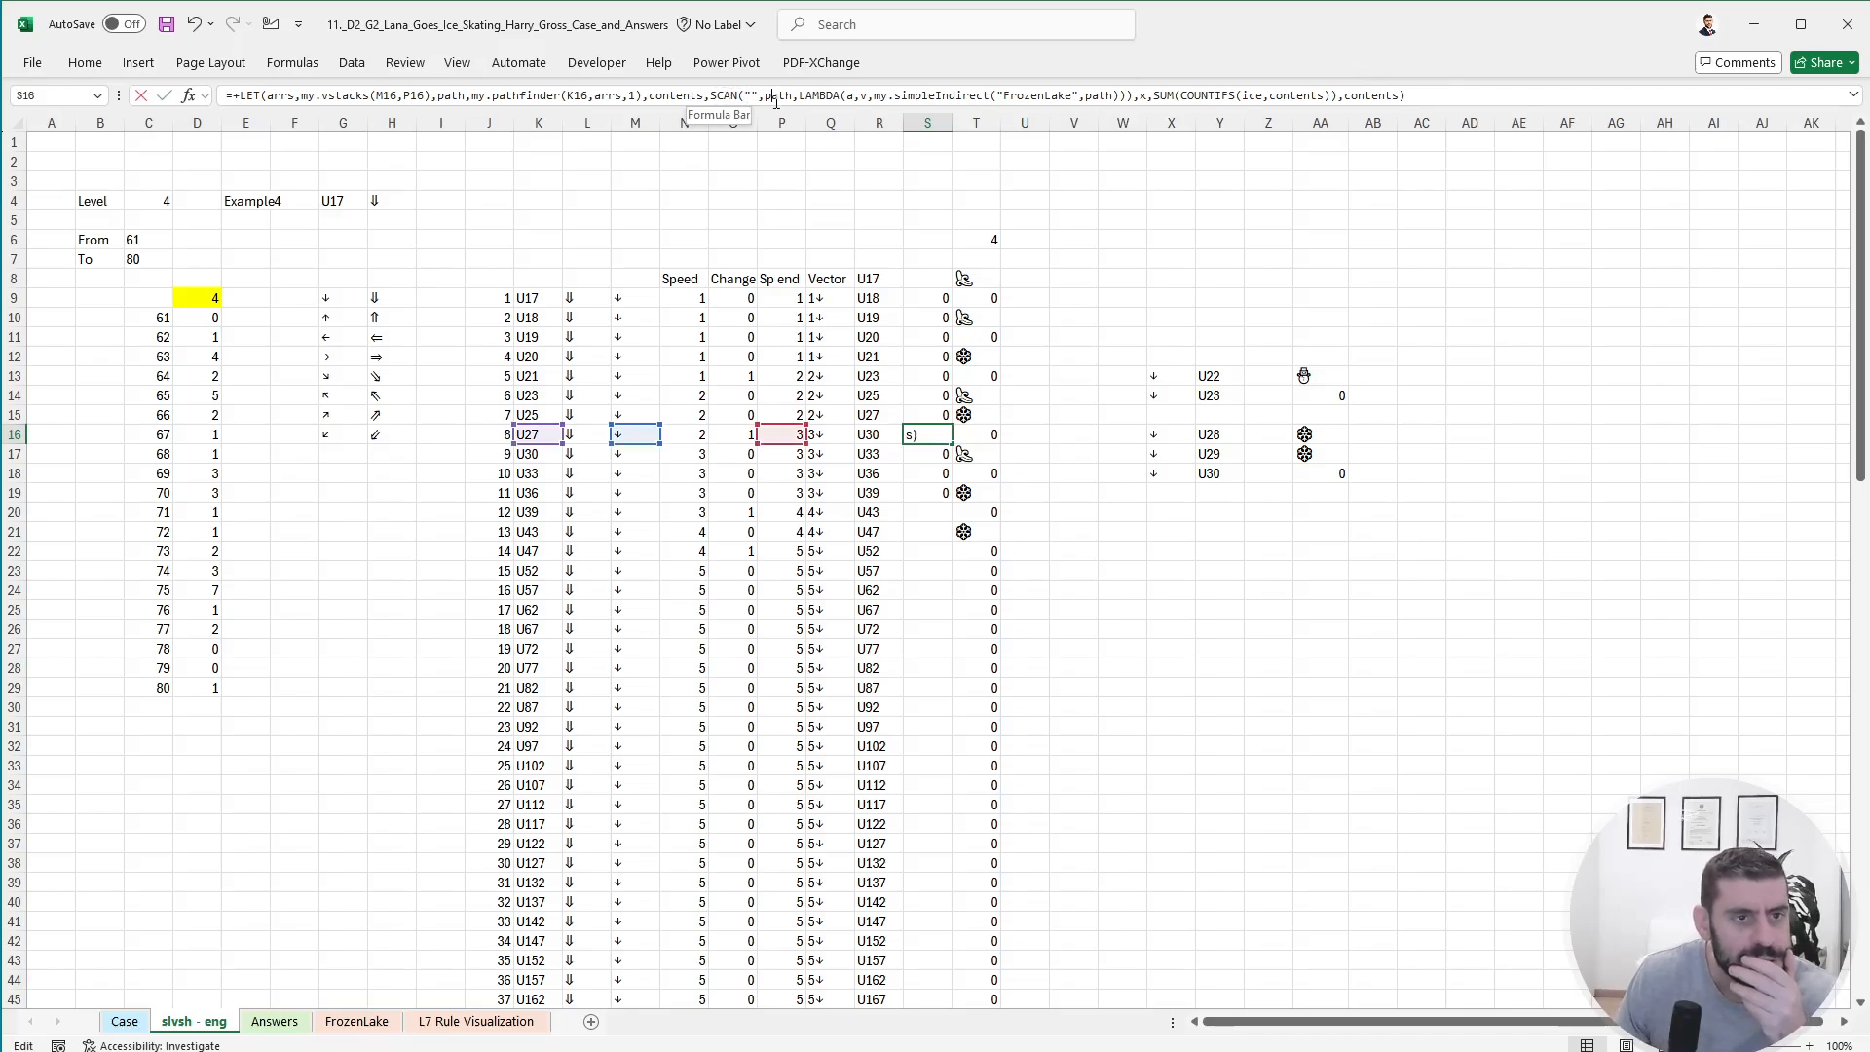
double_click(1373, 95)
text(path)
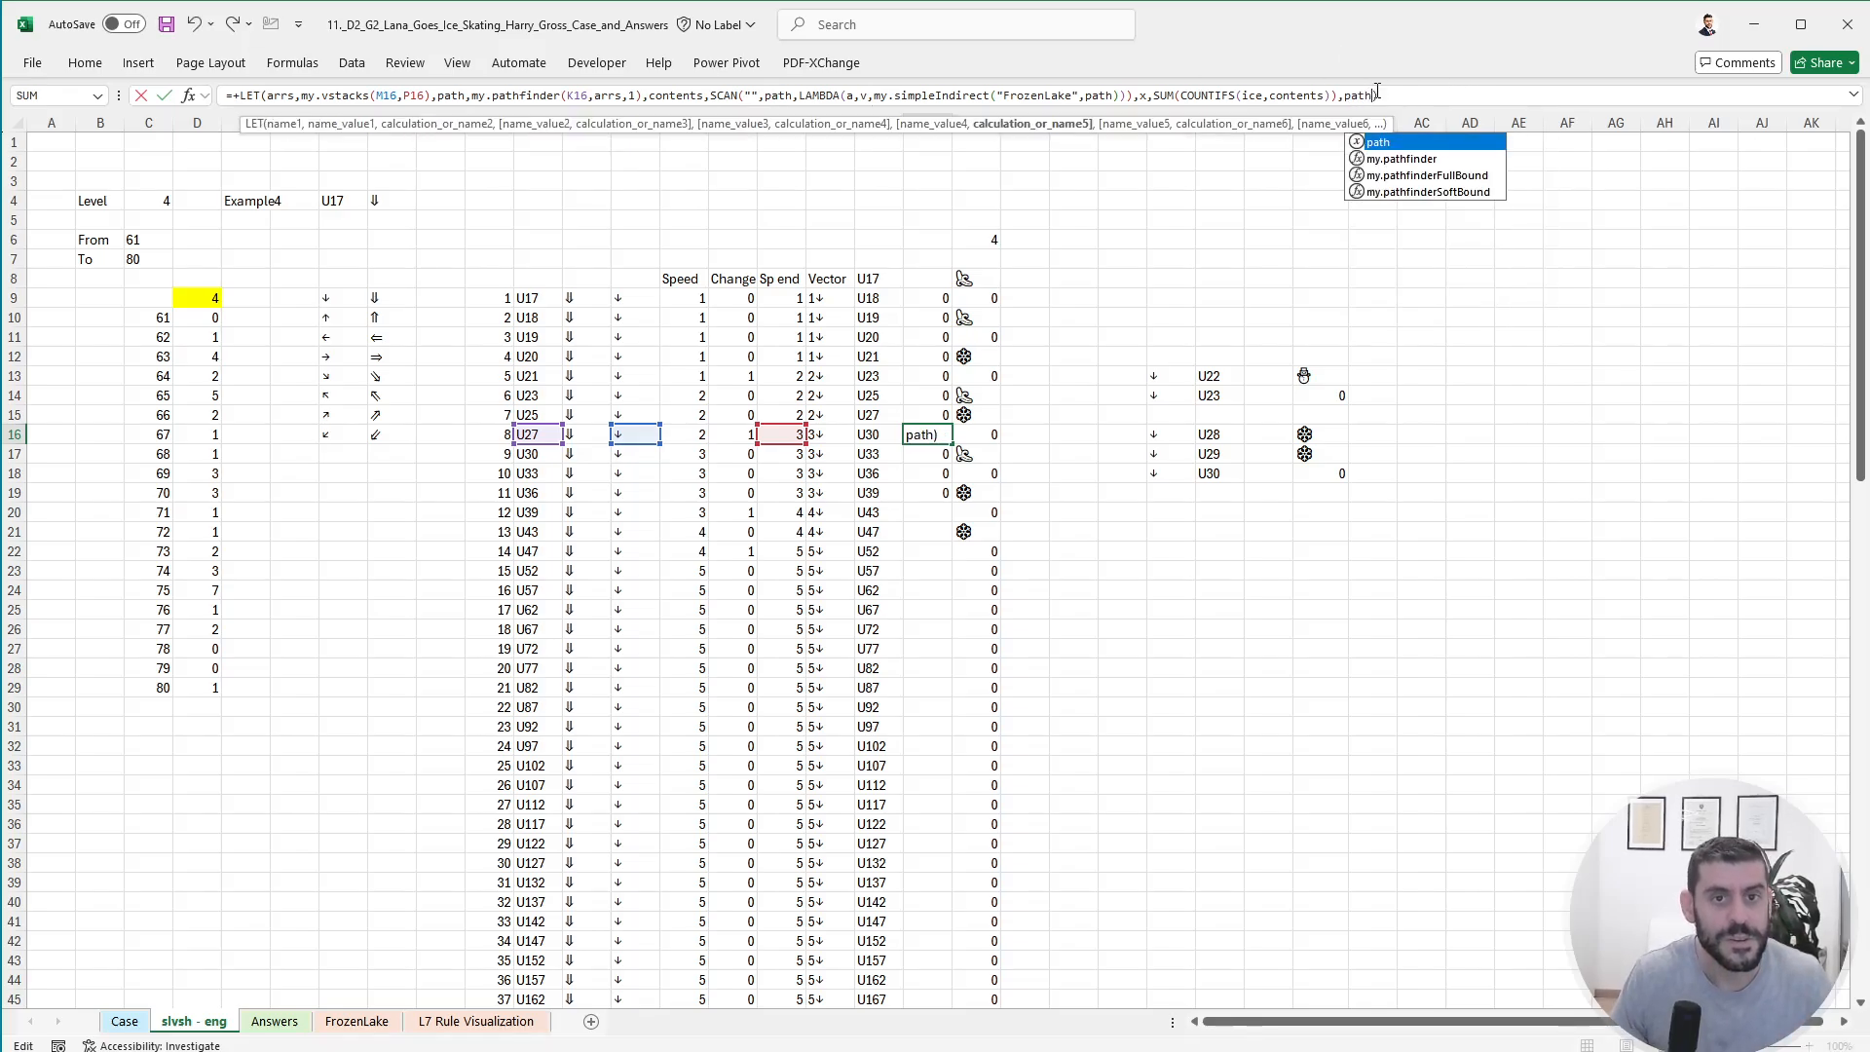
key(Return)
- Clear the old values in S17:S19 so the path result of the S16 formula can spill
key(Up)
key(shift+Down)
key(shift+Down)
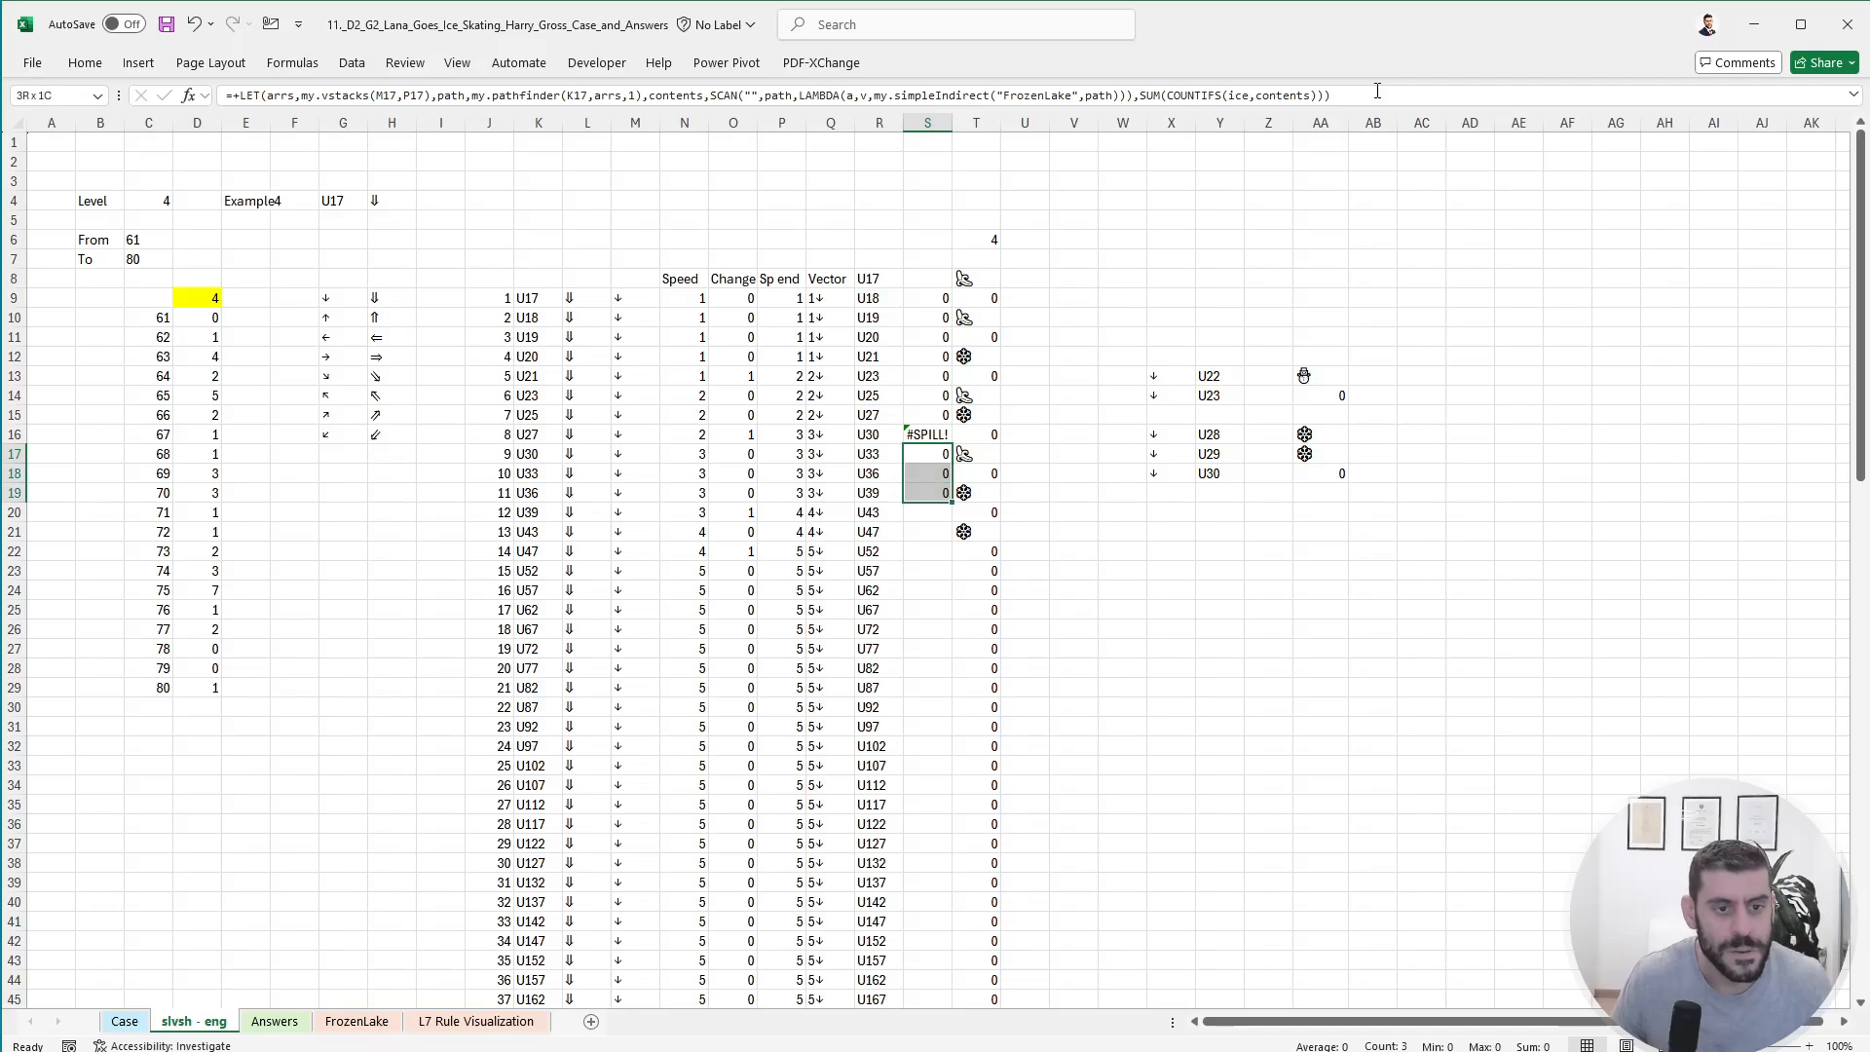
key(Delete)
key(Up)
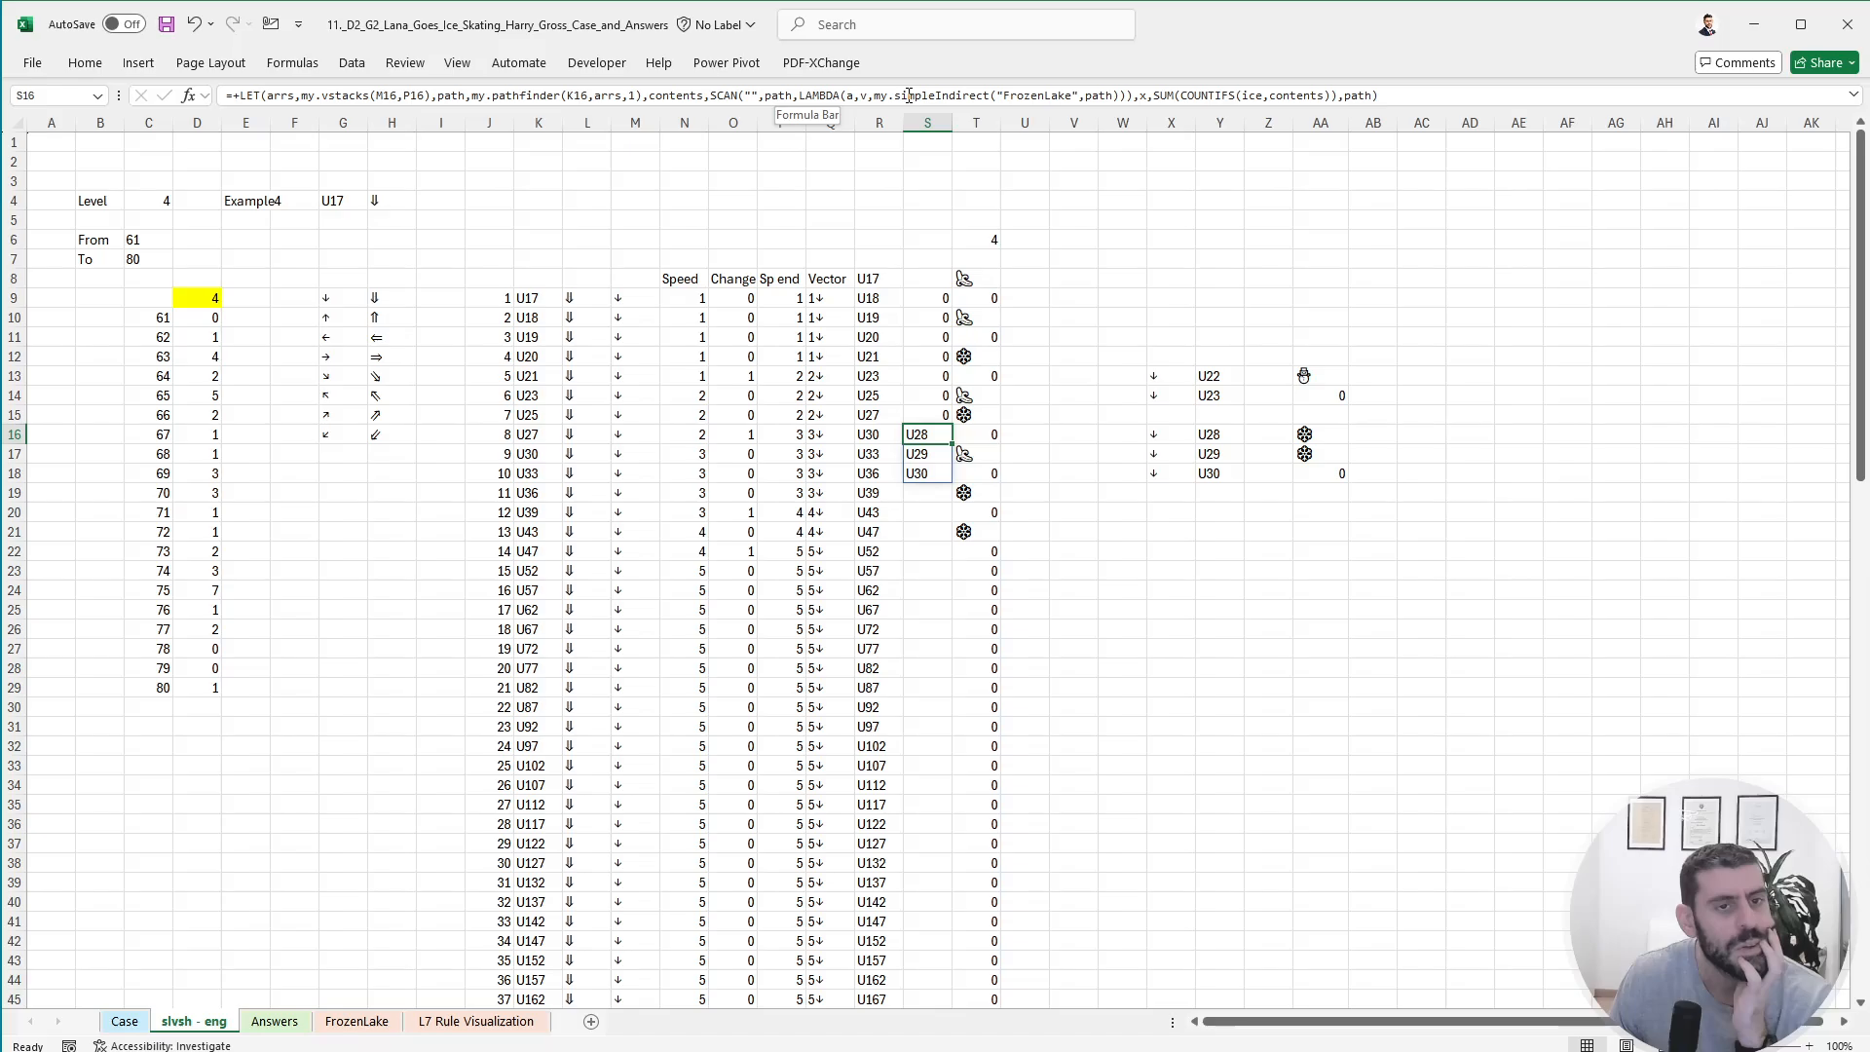
- In the S16 LET formula, make my.simpleIndirect read v instead of path and return x as the final result
double_click(1089, 97)
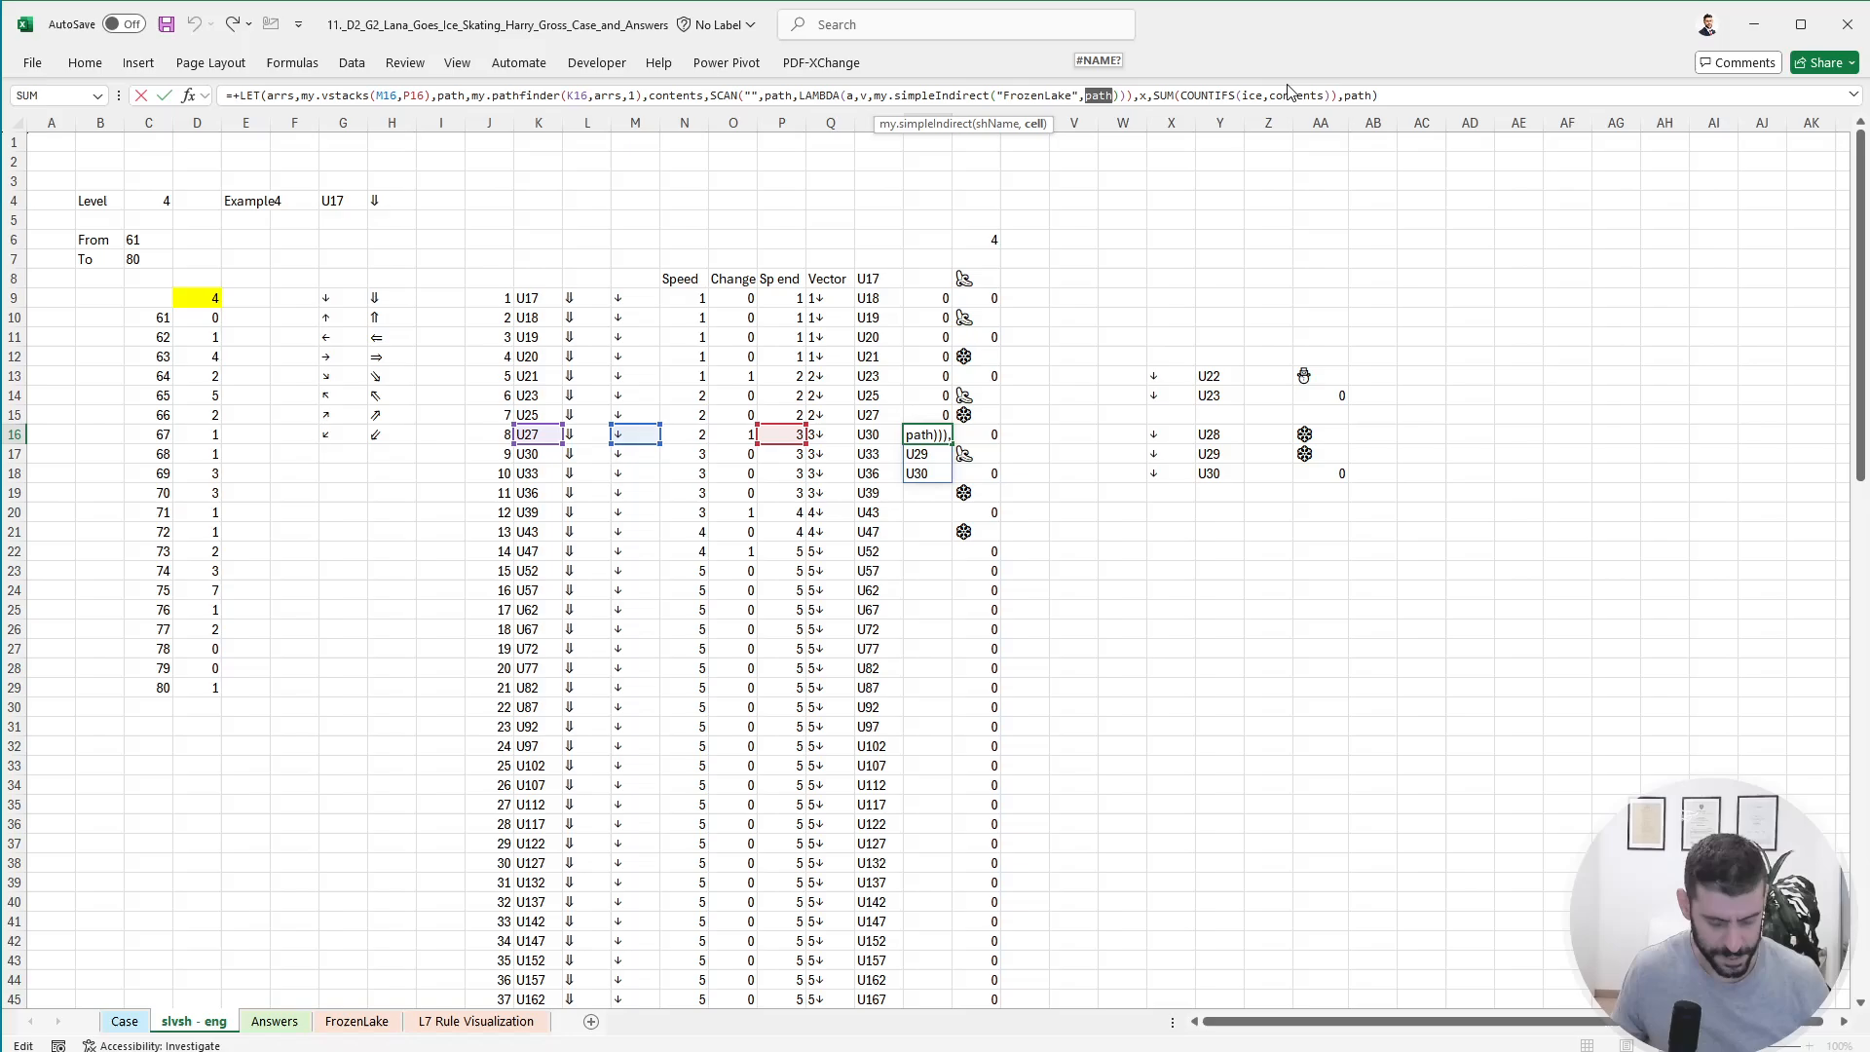
text(v)
key(ctrl+Return)
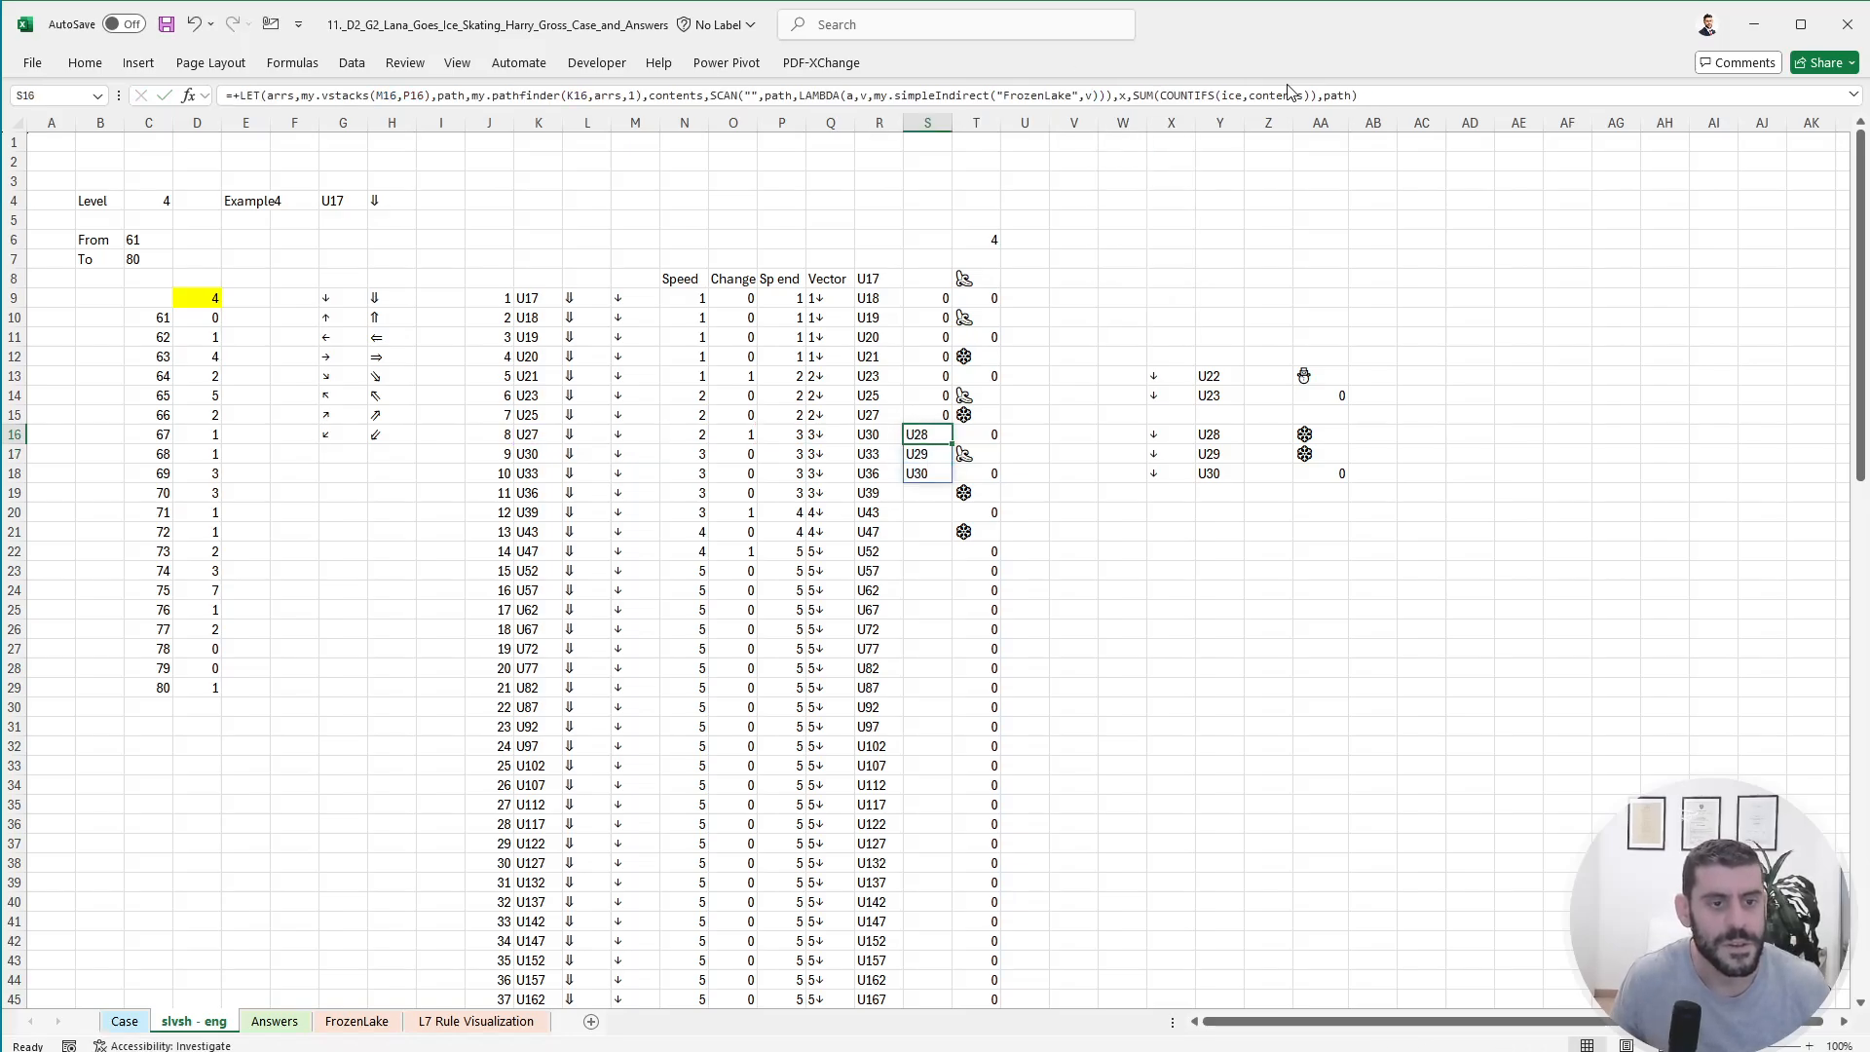
double_click(1347, 95)
text(x)
key(Return)
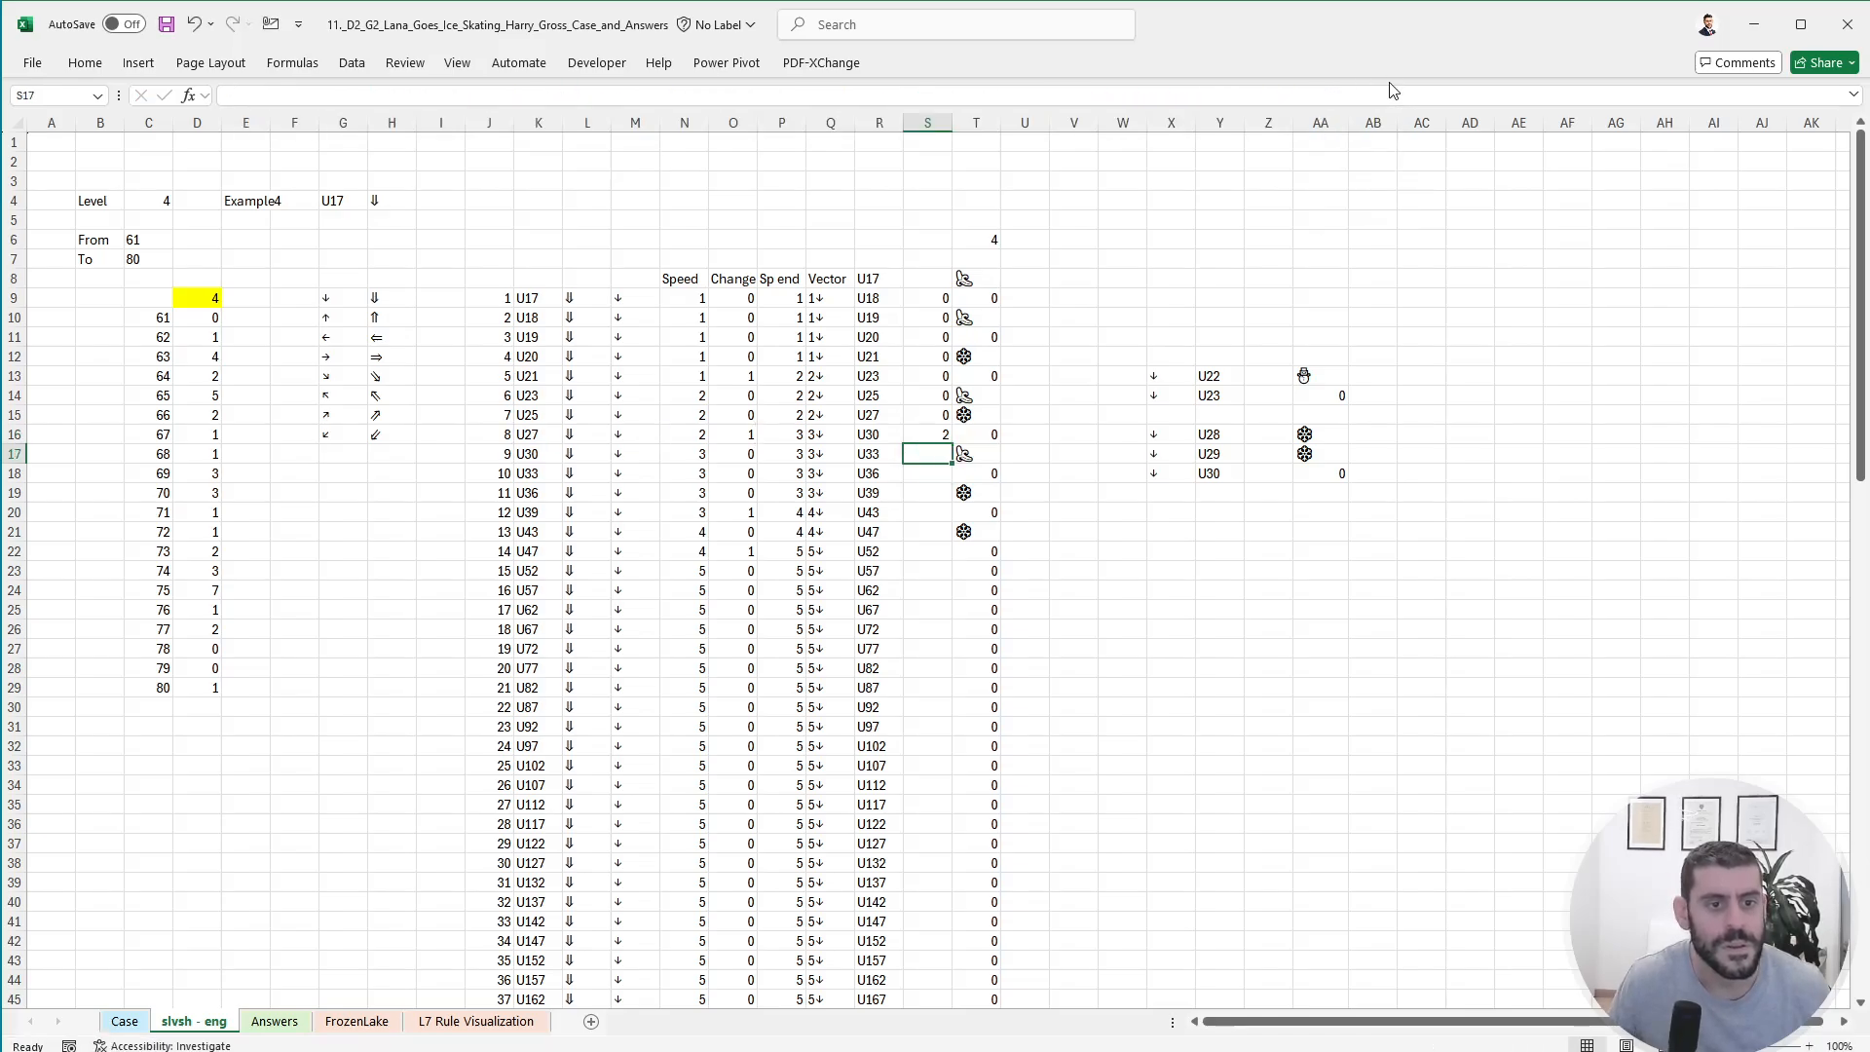
- Copy the corrected LET formula from S16 into S9:S16
key(Up)
key(ctrl+c)
key(ctrl+Up)
key(ctrl+shift+Down)
key(ctrl+v)
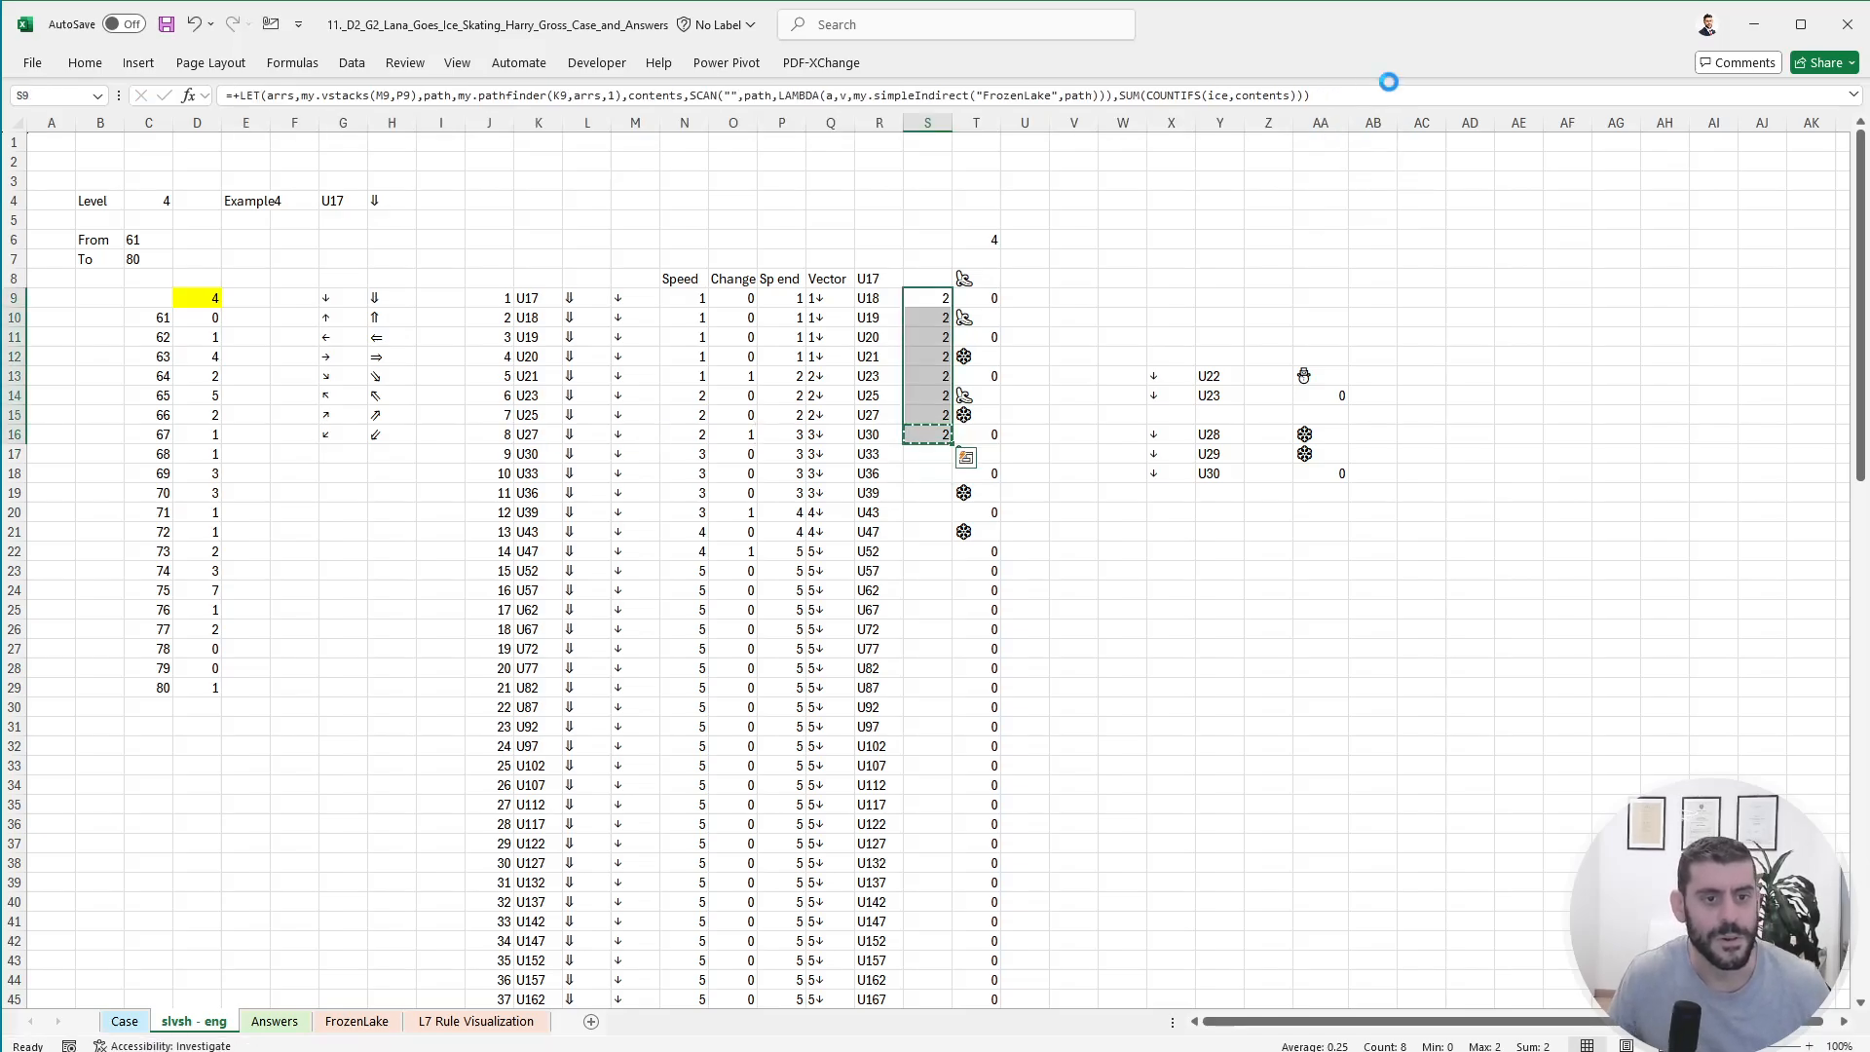
- Copy the corrected LET formula down into S17:S108, as far as the last turn
key(Down)
key(ctrl+Down)
key(ctrl+c)
key(Left)
key(ctrl+Down)
key(Right)
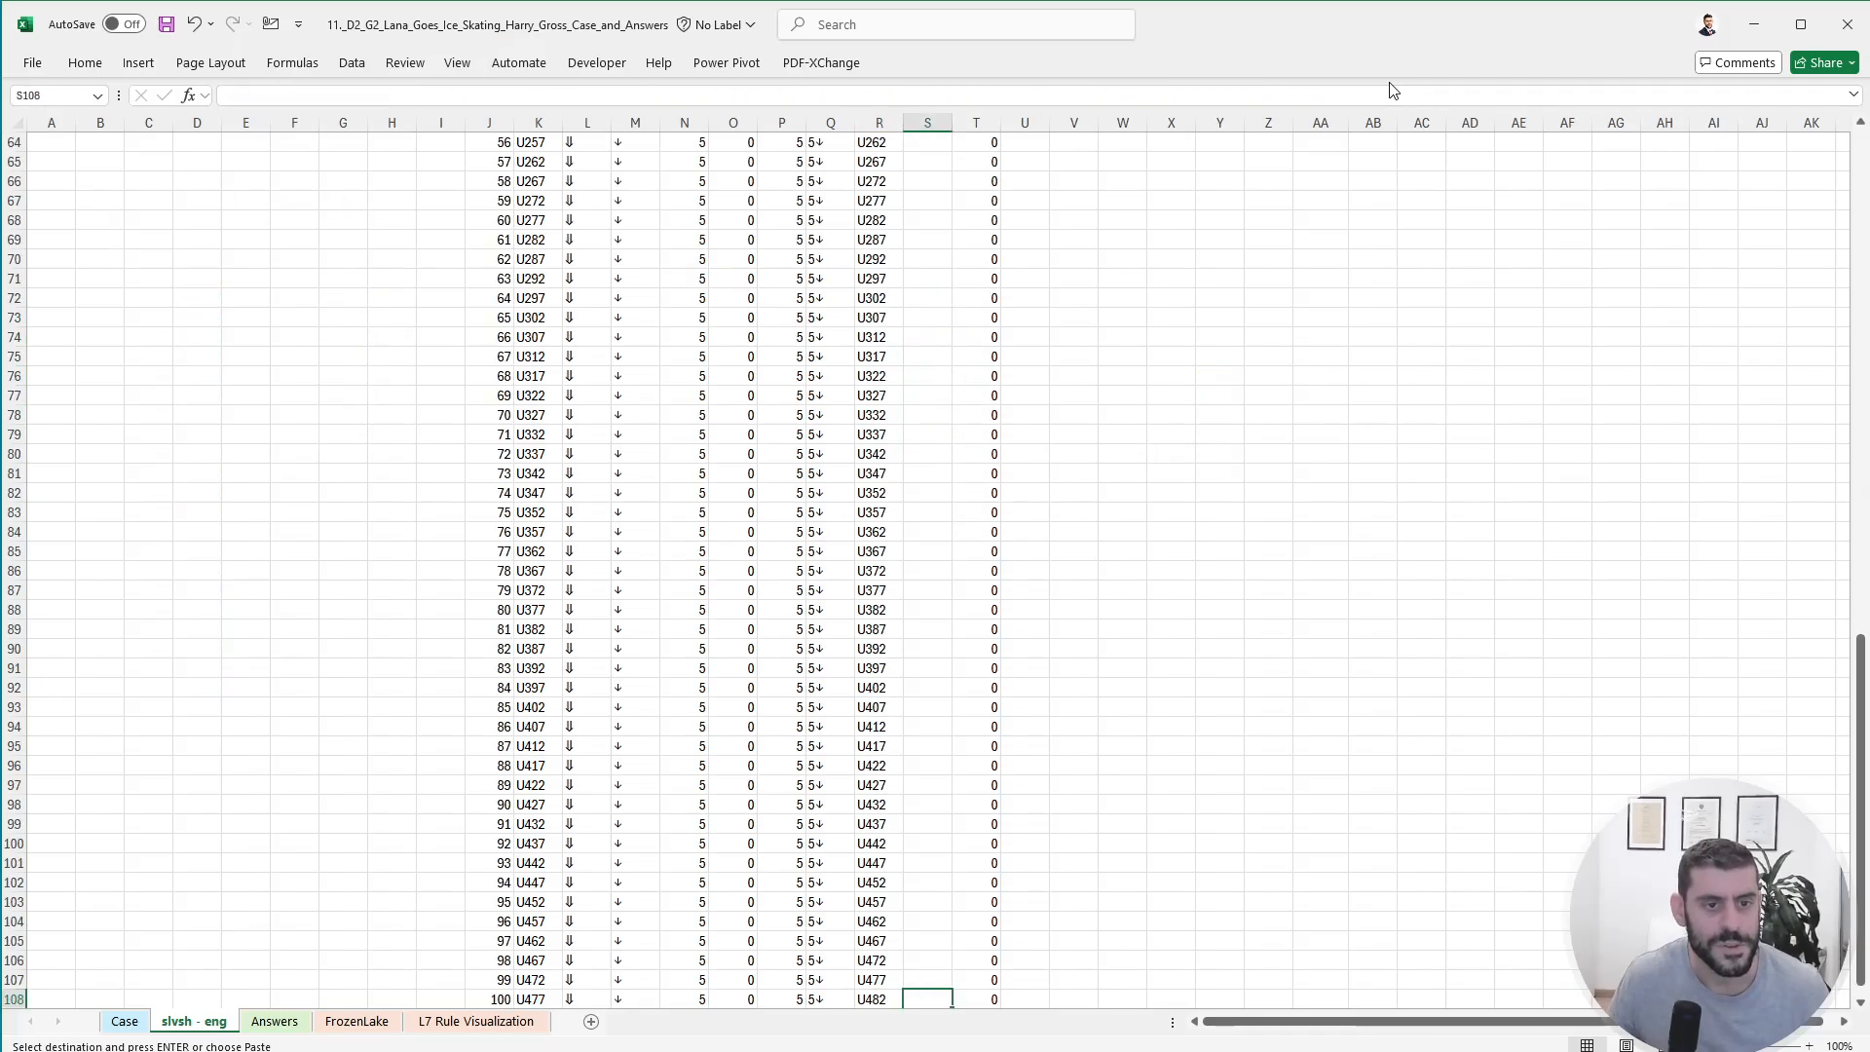
key(ctrl+shift+Up)
key(ctrl+v)
key(Escape)
key(ctrl+Up)
key(ctrl+Up)
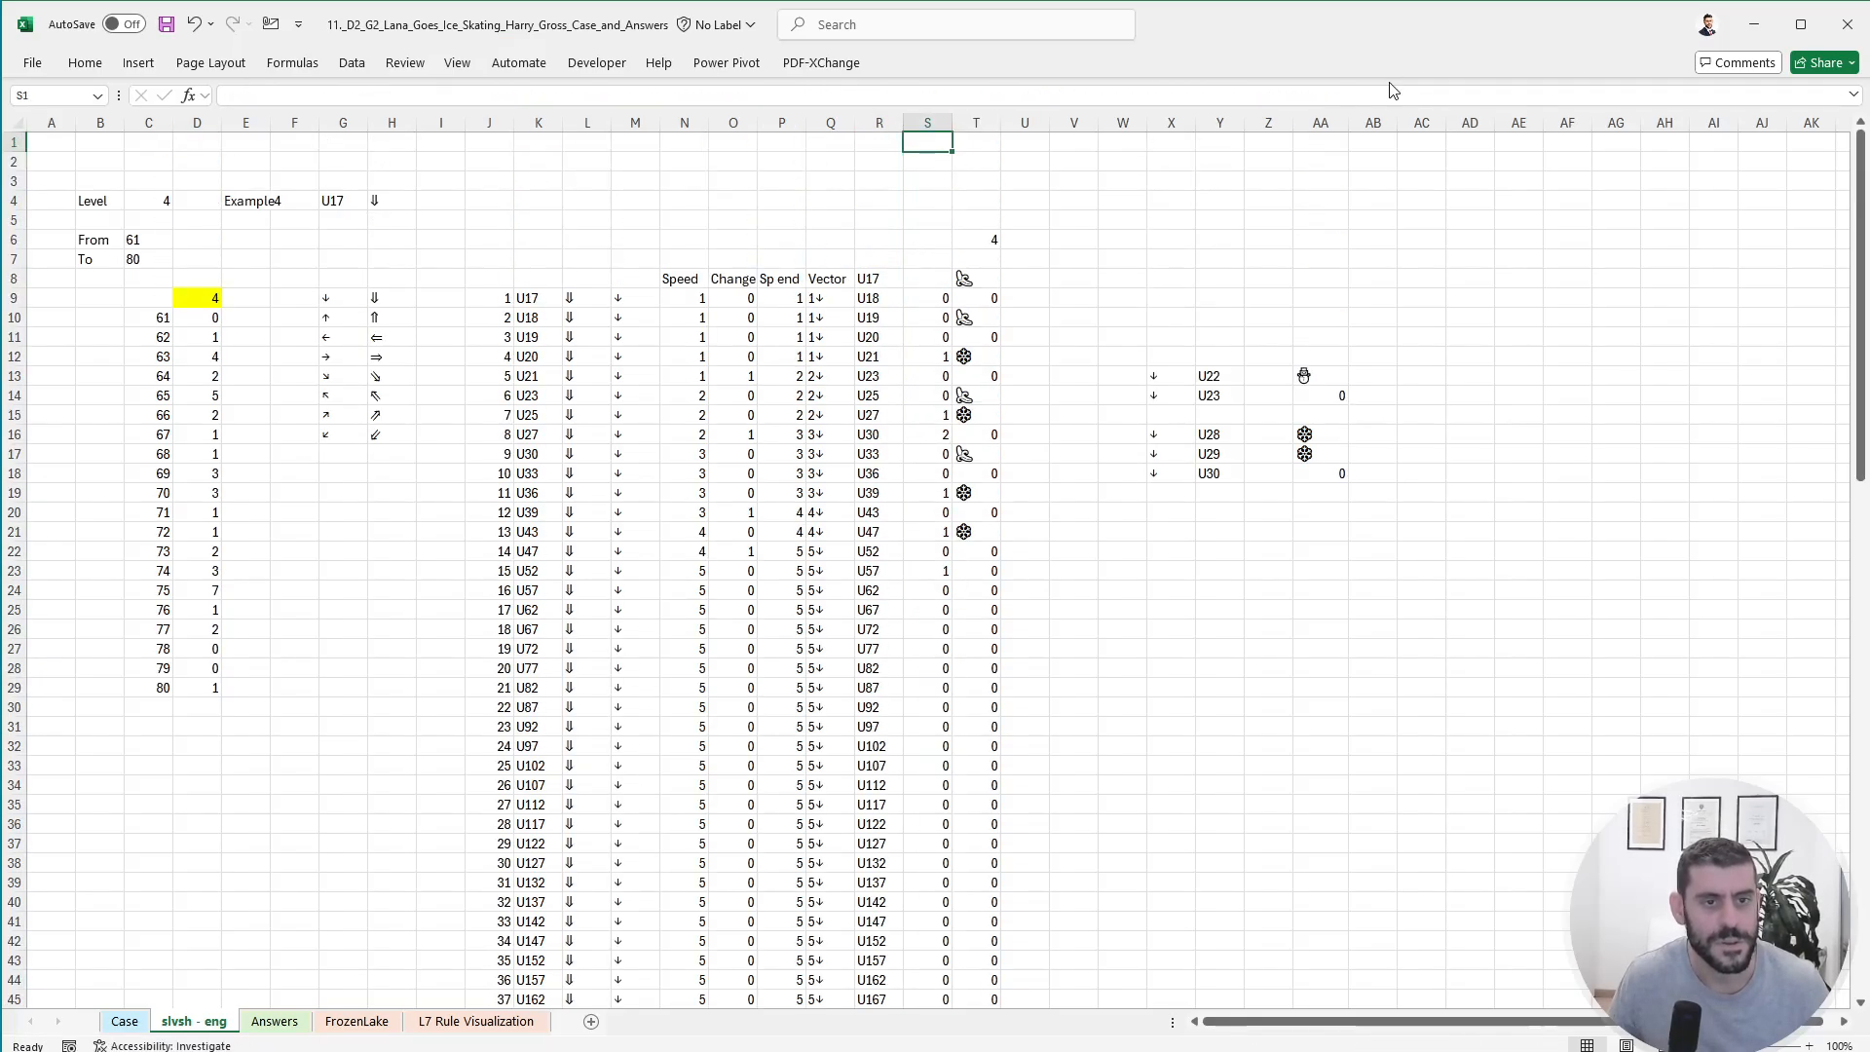
- Examine how the Change formulas between O9 and O13 detect ice, without altering them
click(881, 415)
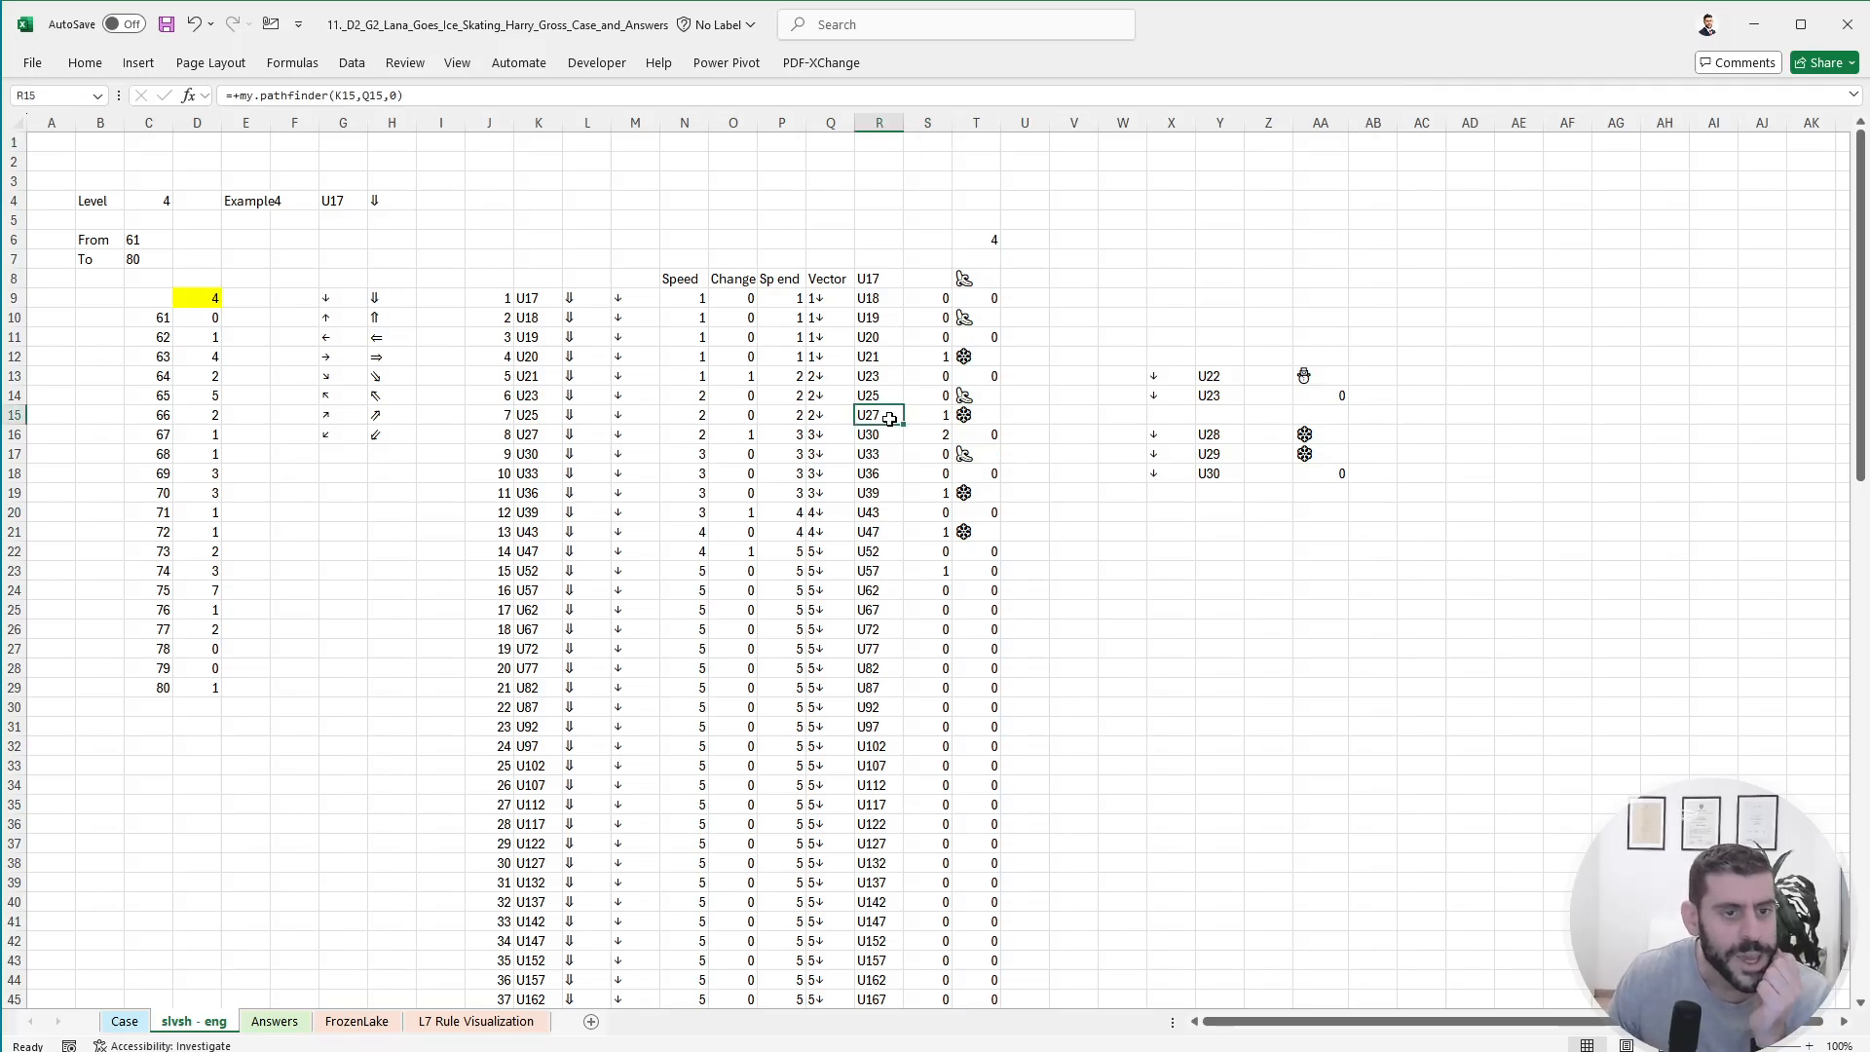
click(917, 356)
click(756, 374)
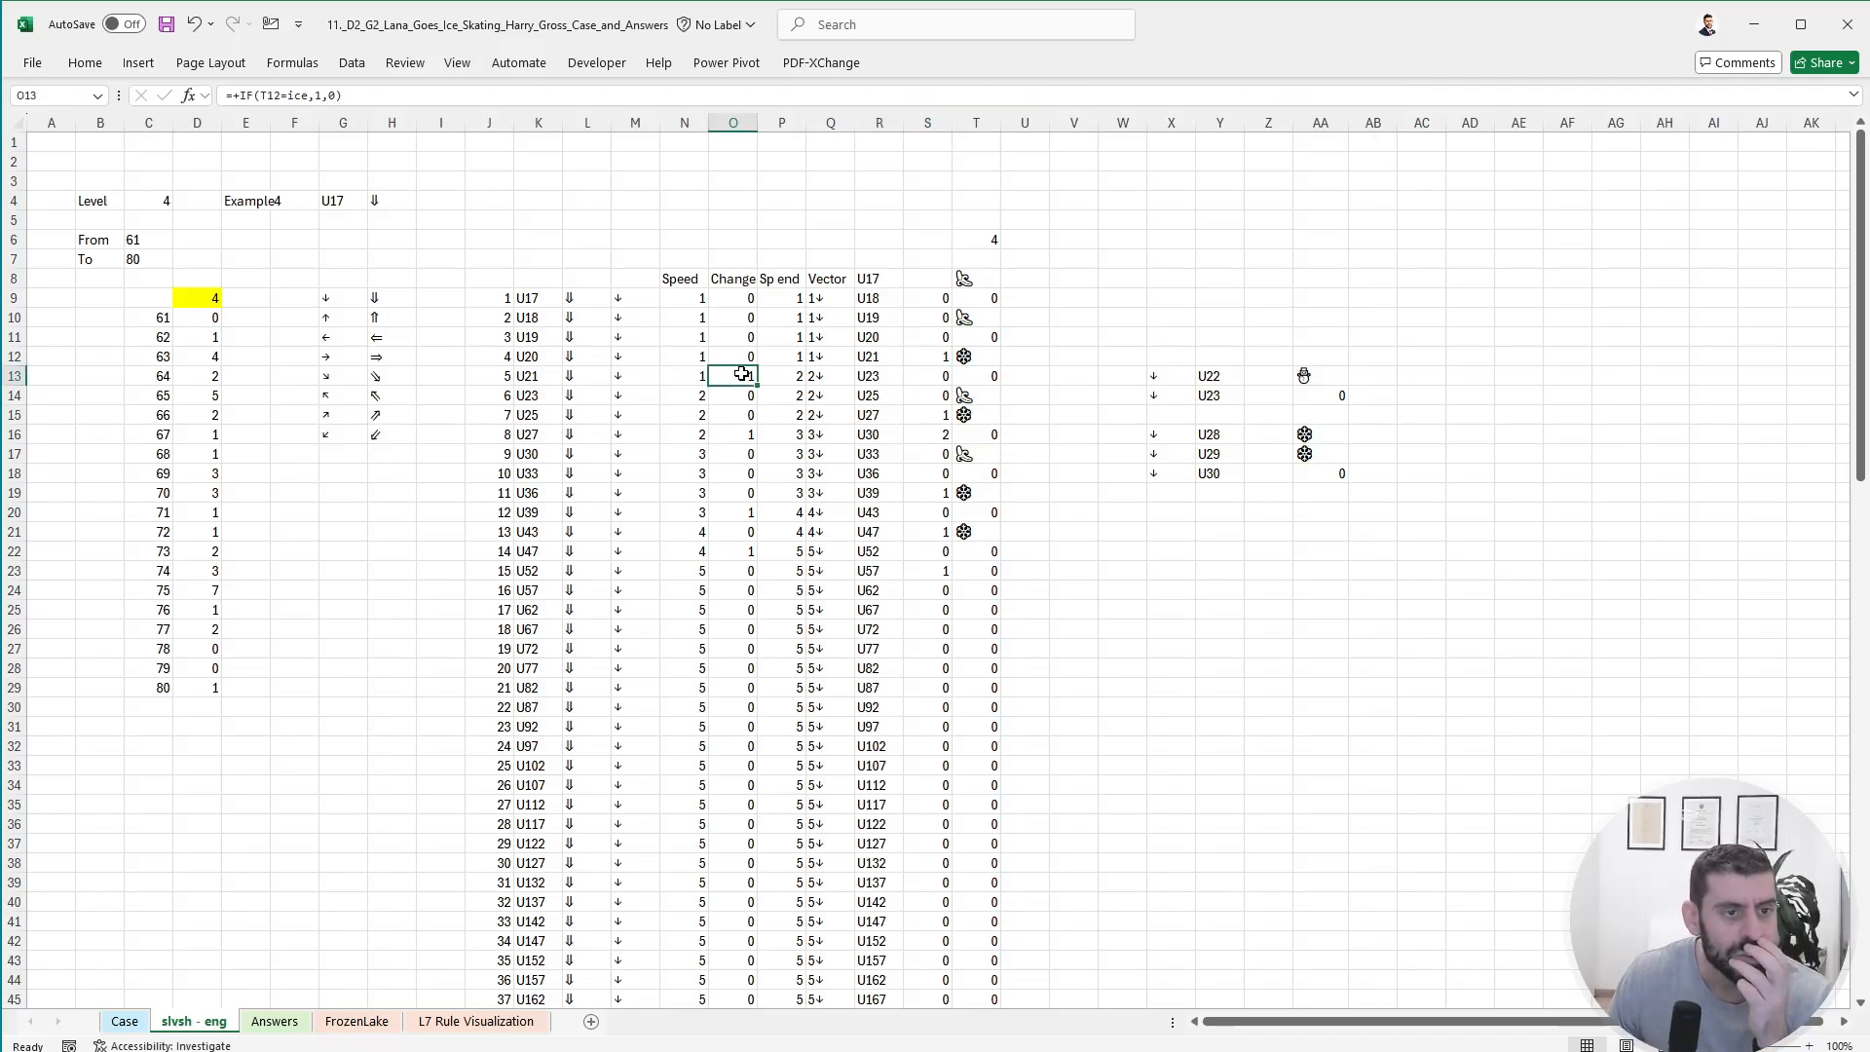
click(413, 88)
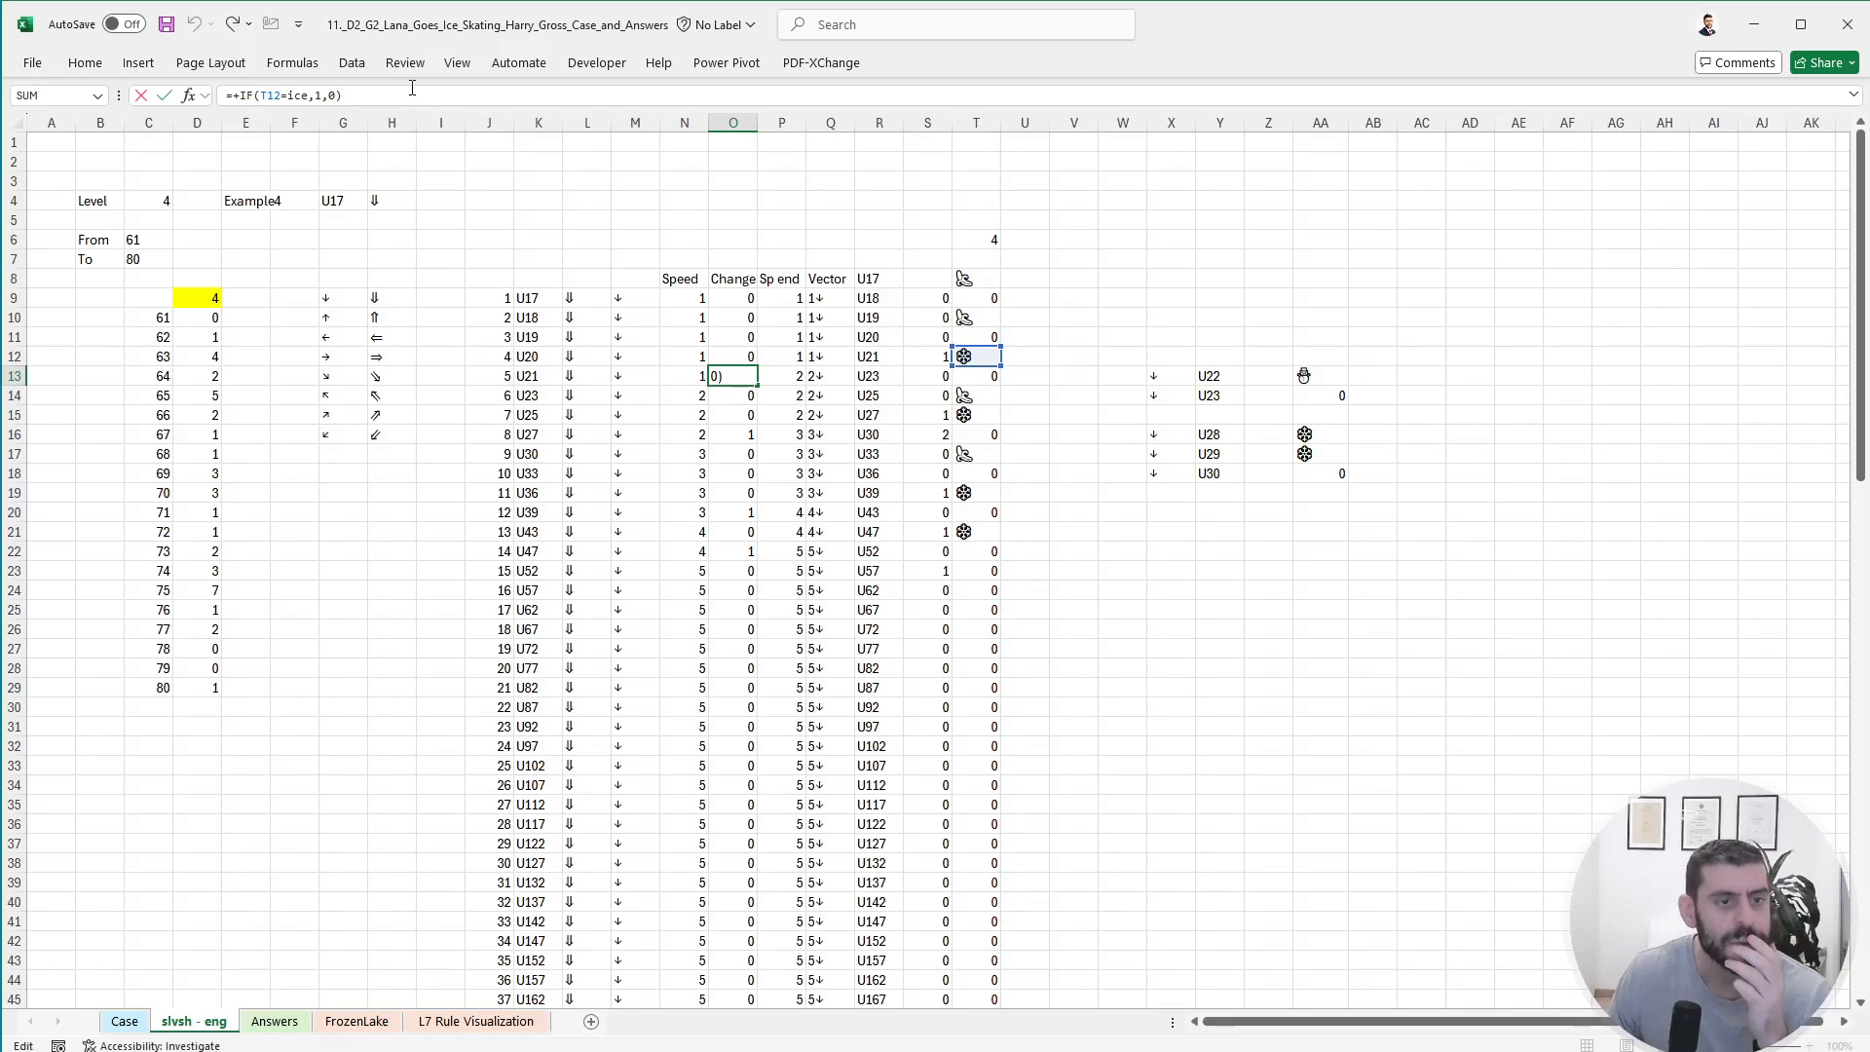
key(ctrl+Return)
key(Up)
key(Up)
key(Up)
key(Up)
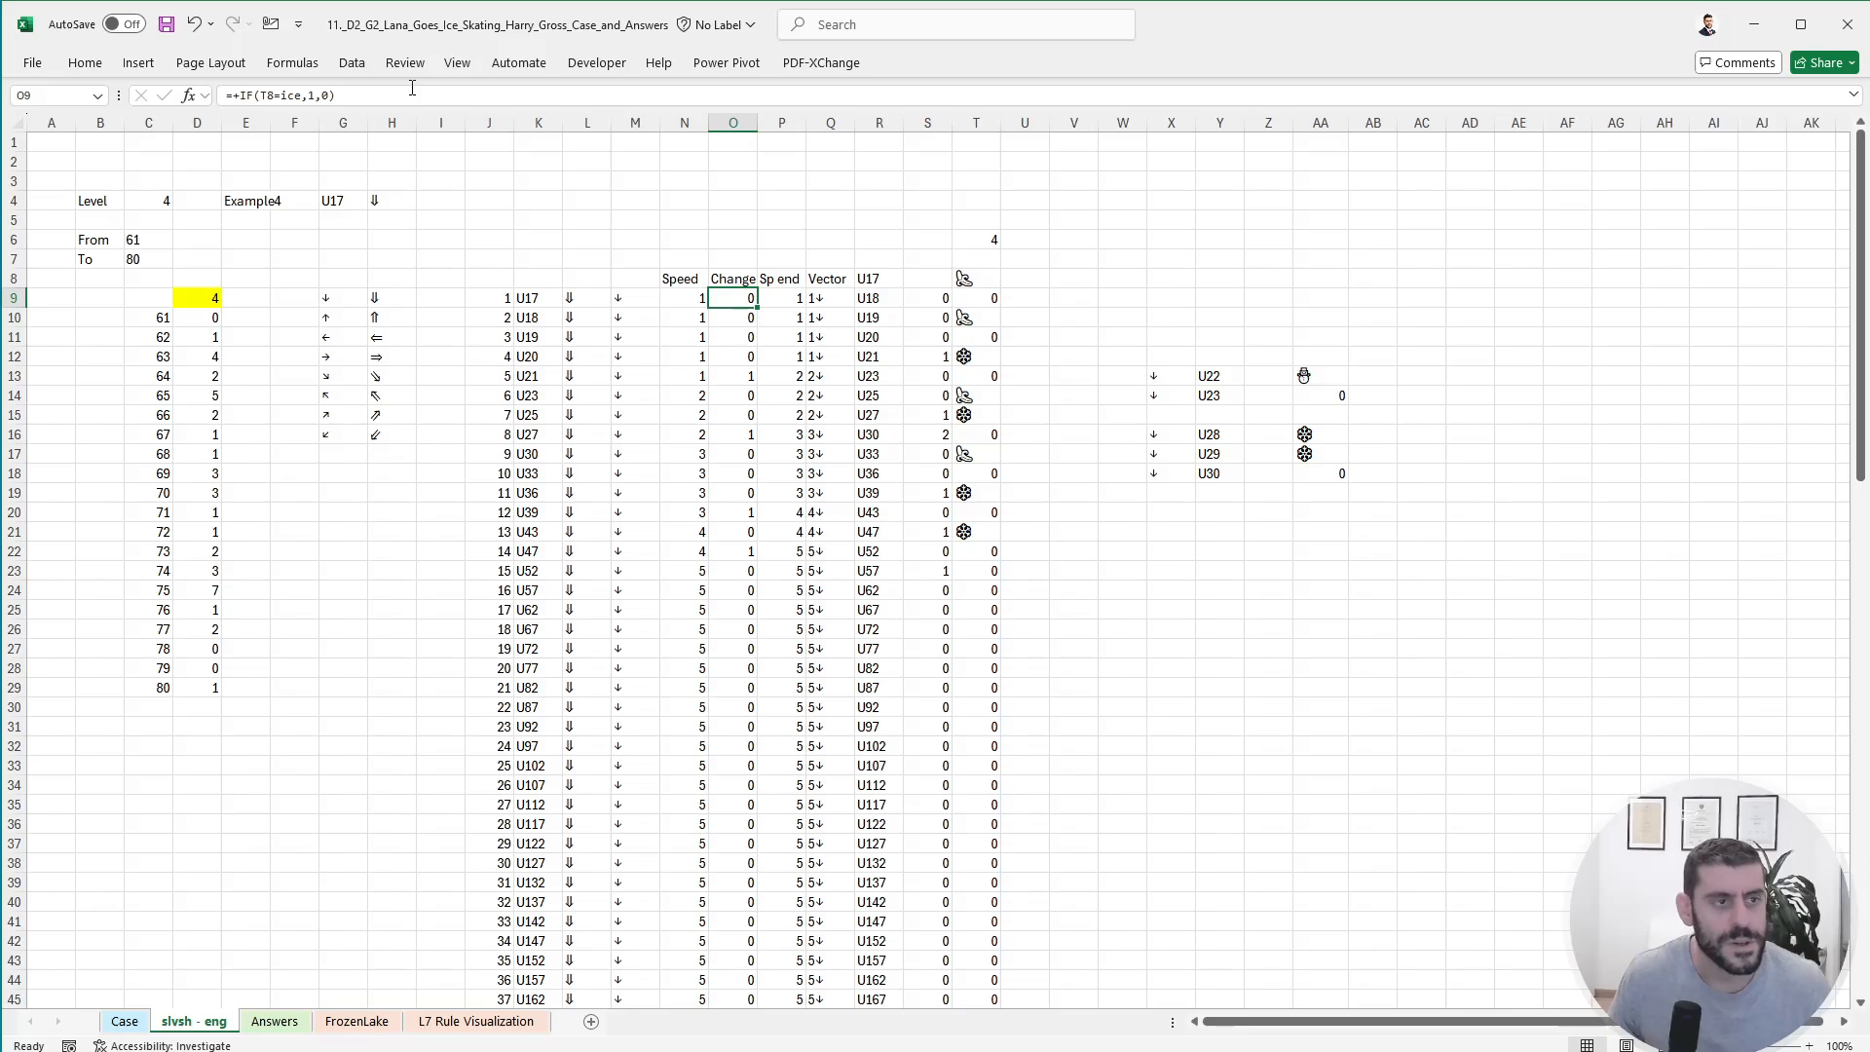
- Replace the Change formula in O10 with a reference to the previous turn's ice count in S9
key(Down)
text(+)
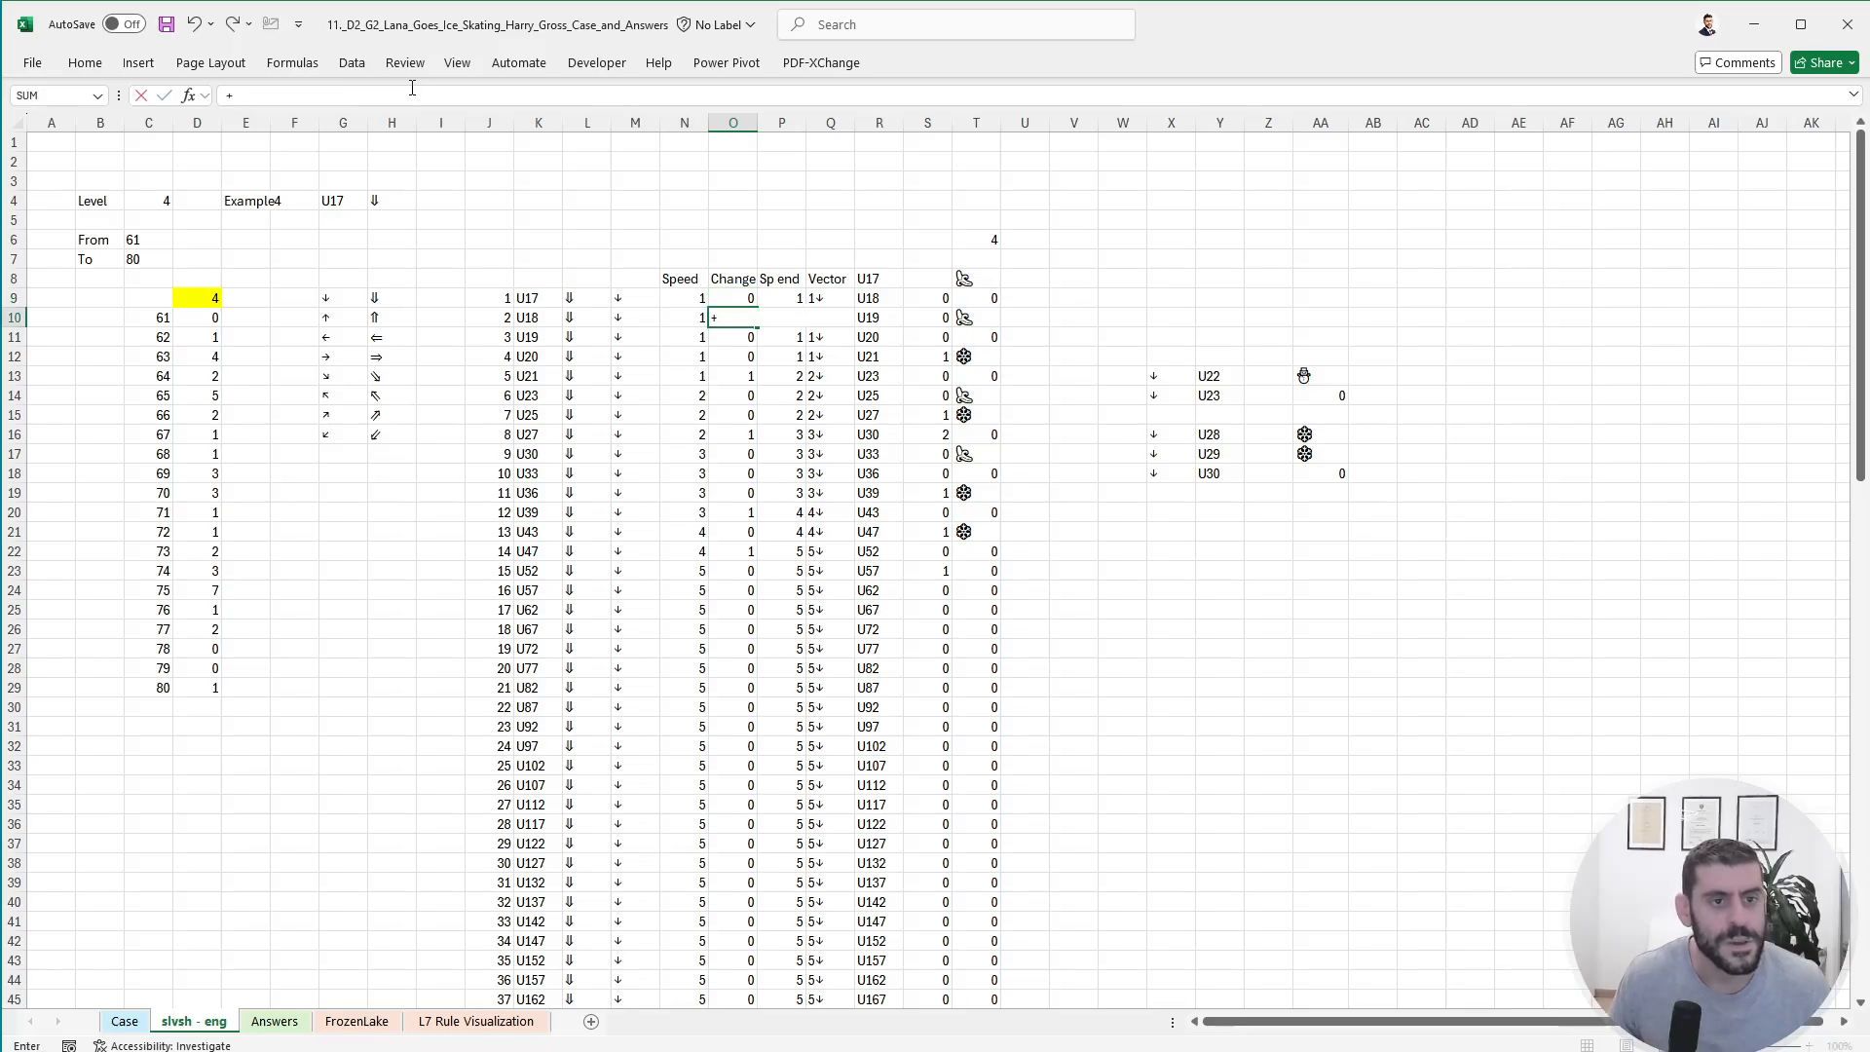
key(Right)
key(Right)
key(Right)
key(Right)
key(Up)
key(Return)
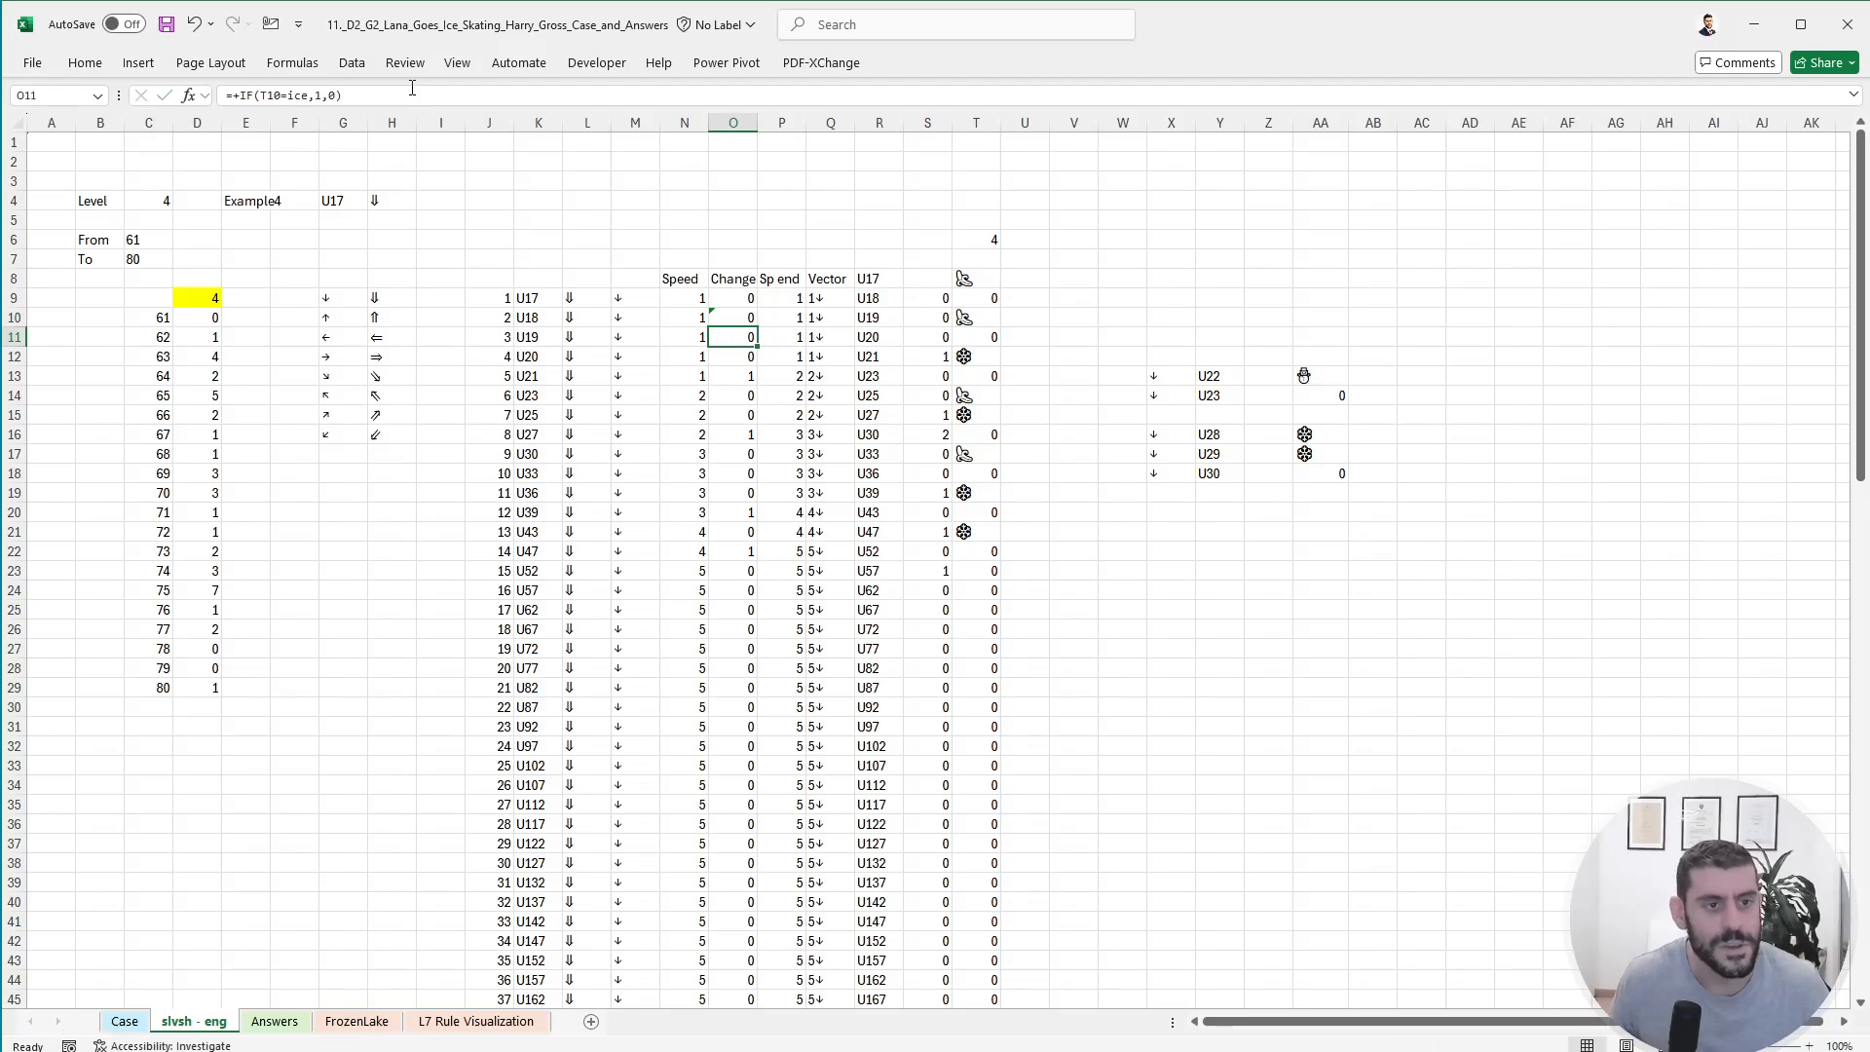
- Copy the O10 Change formula down into O11:O108
key(Up)
key(ctrl+c)
key(Down)
key(ctrl+shift+Down)
key(ctrl+v)
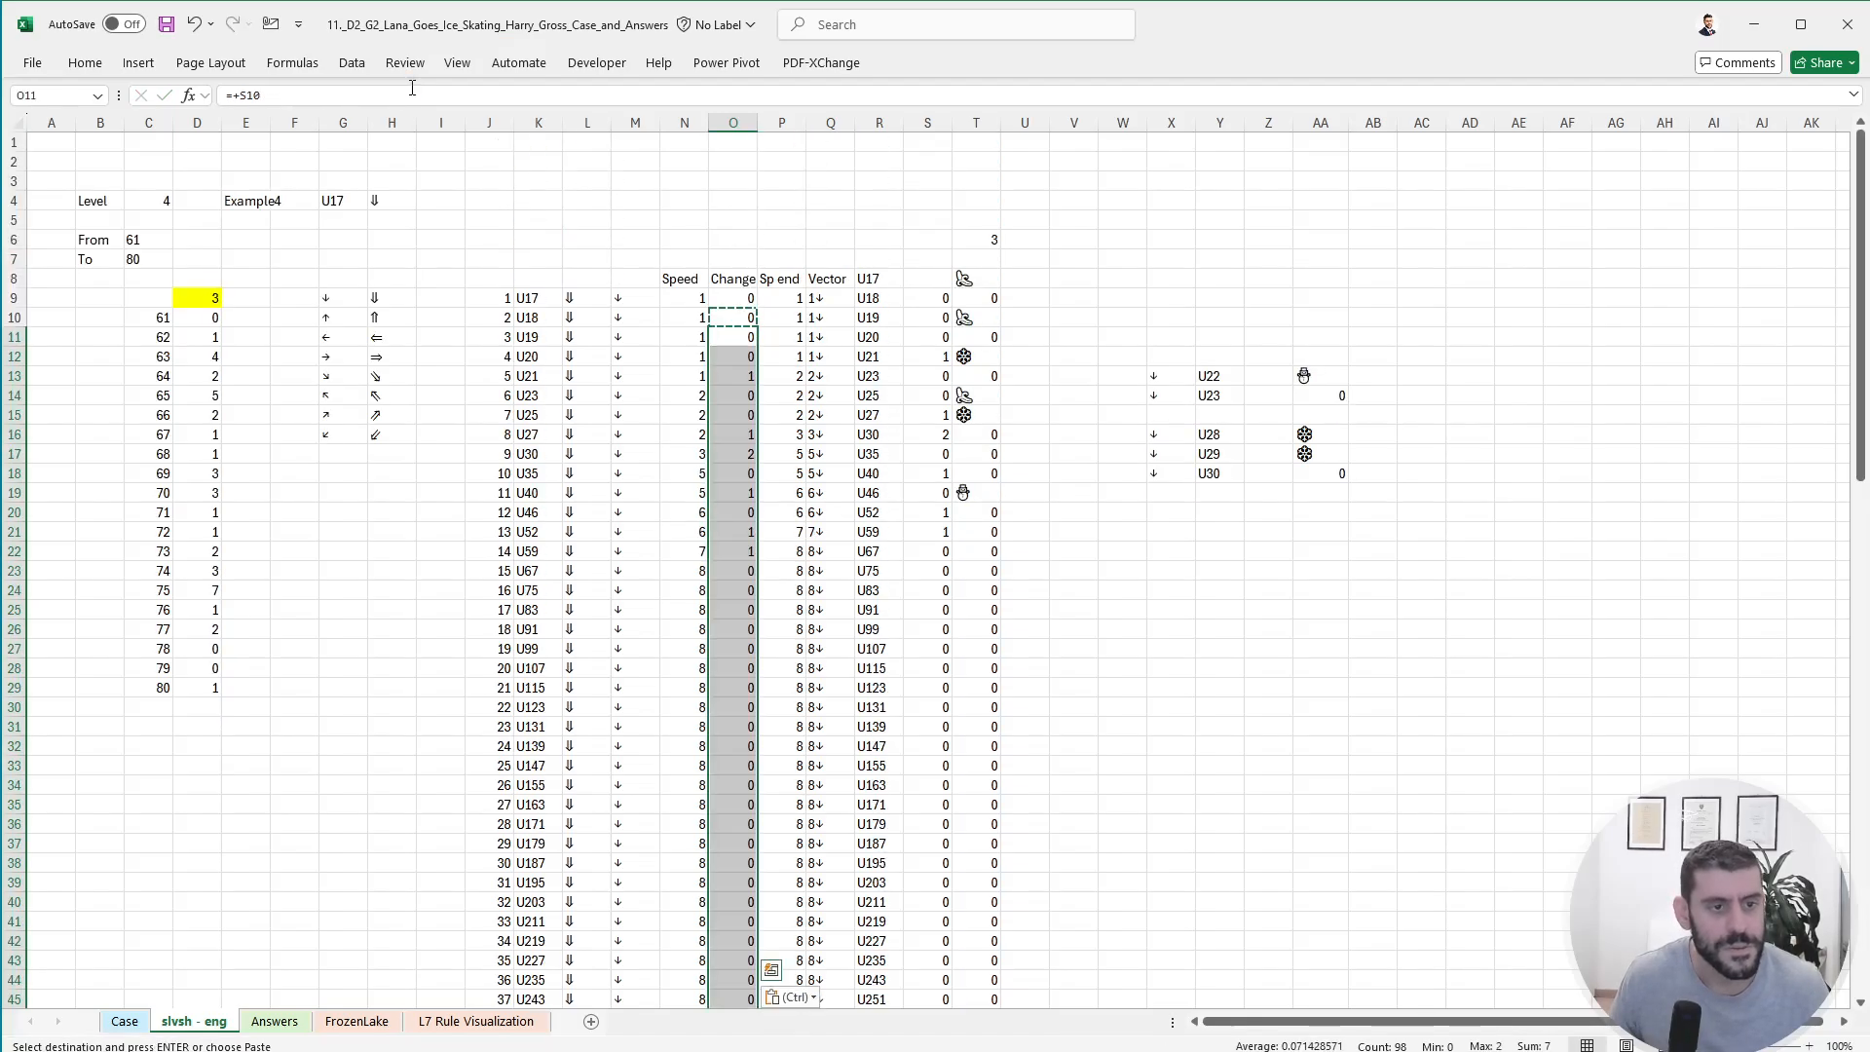
key(Escape)
key(Up)
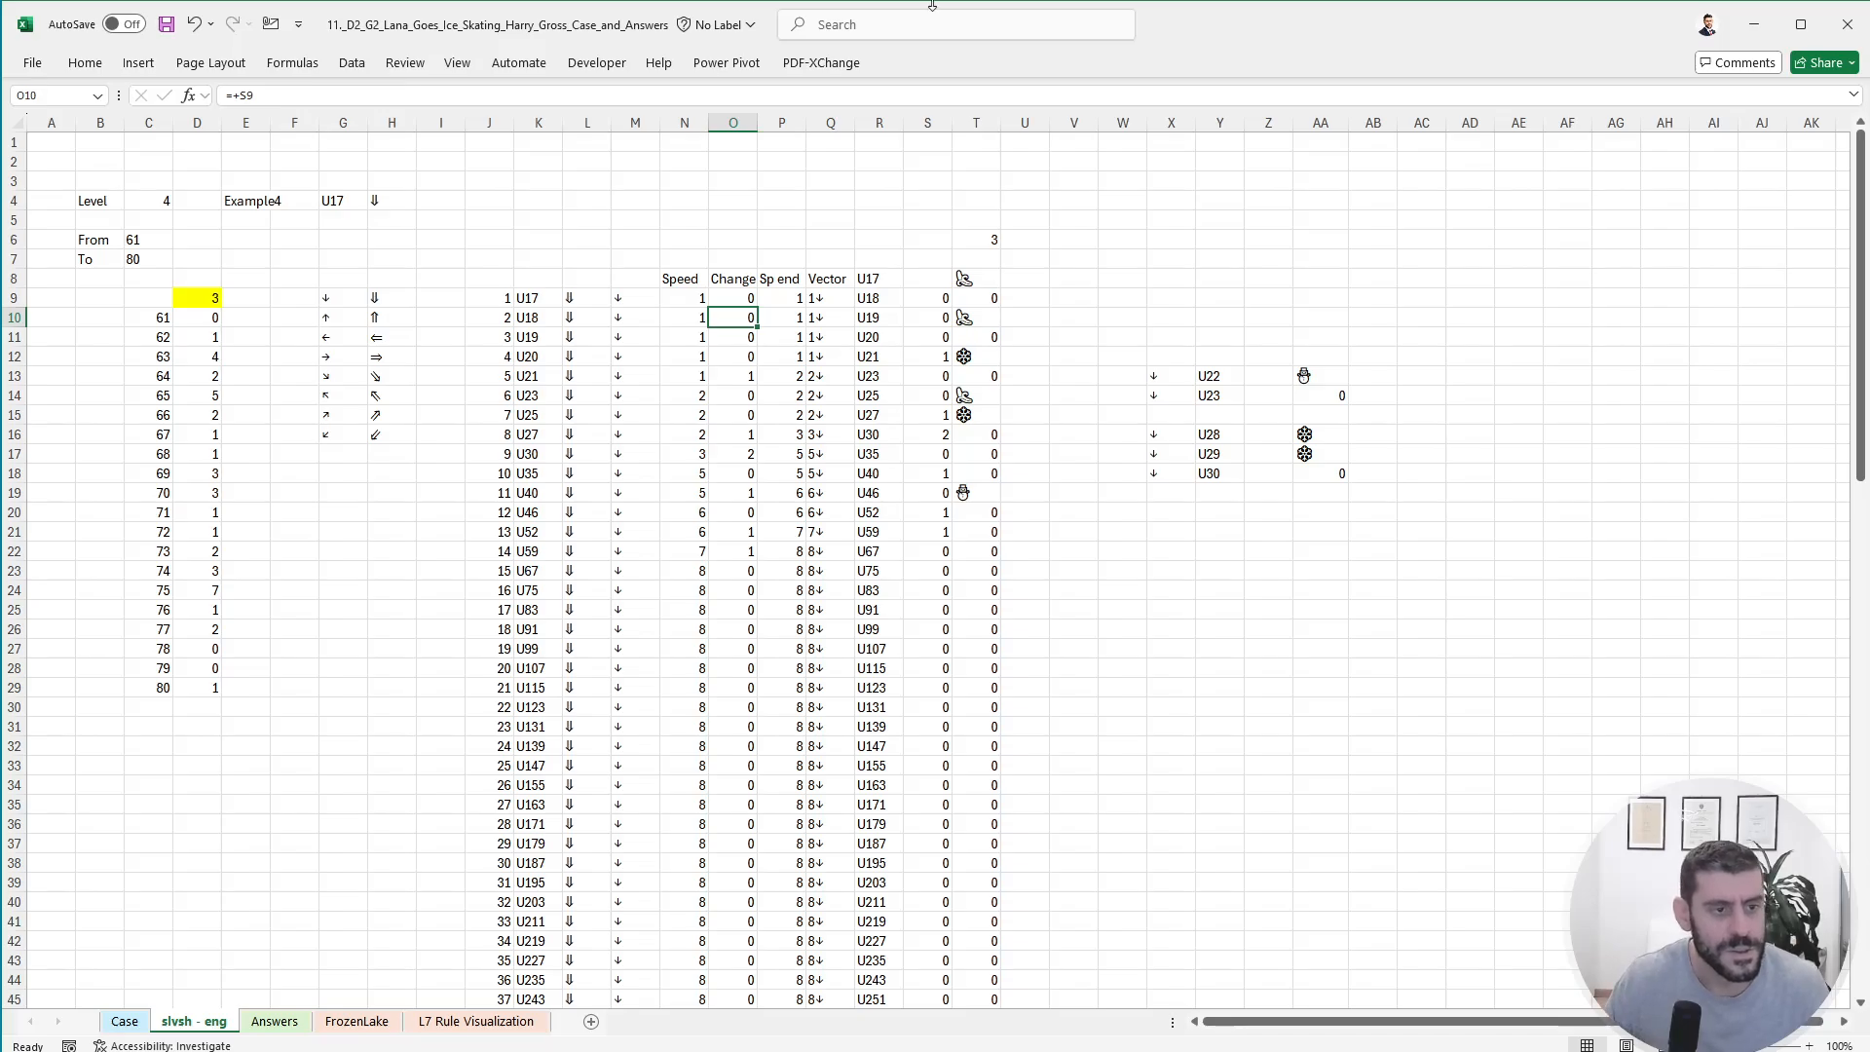
- Compare the Level 4 rules and Example4 walkthrough on the Case sheet with the speed calculation in row 17
click(124, 1021)
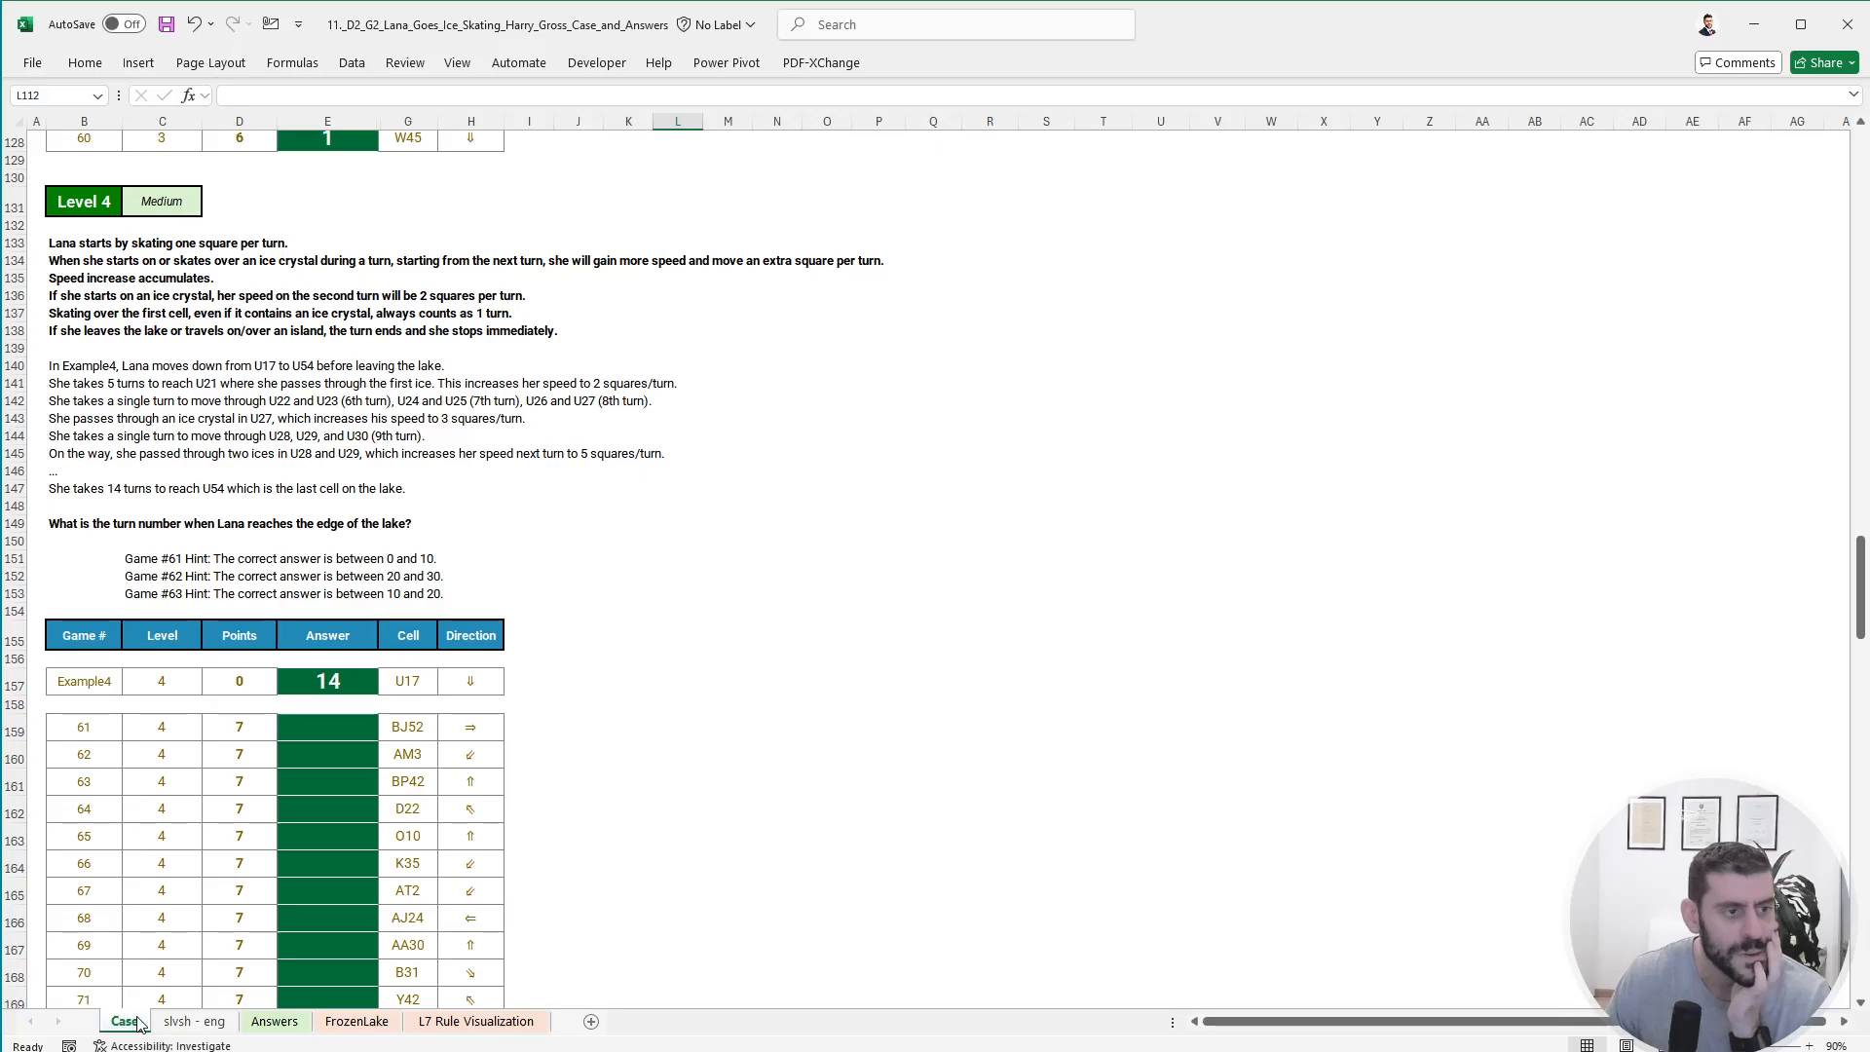
click(187, 1020)
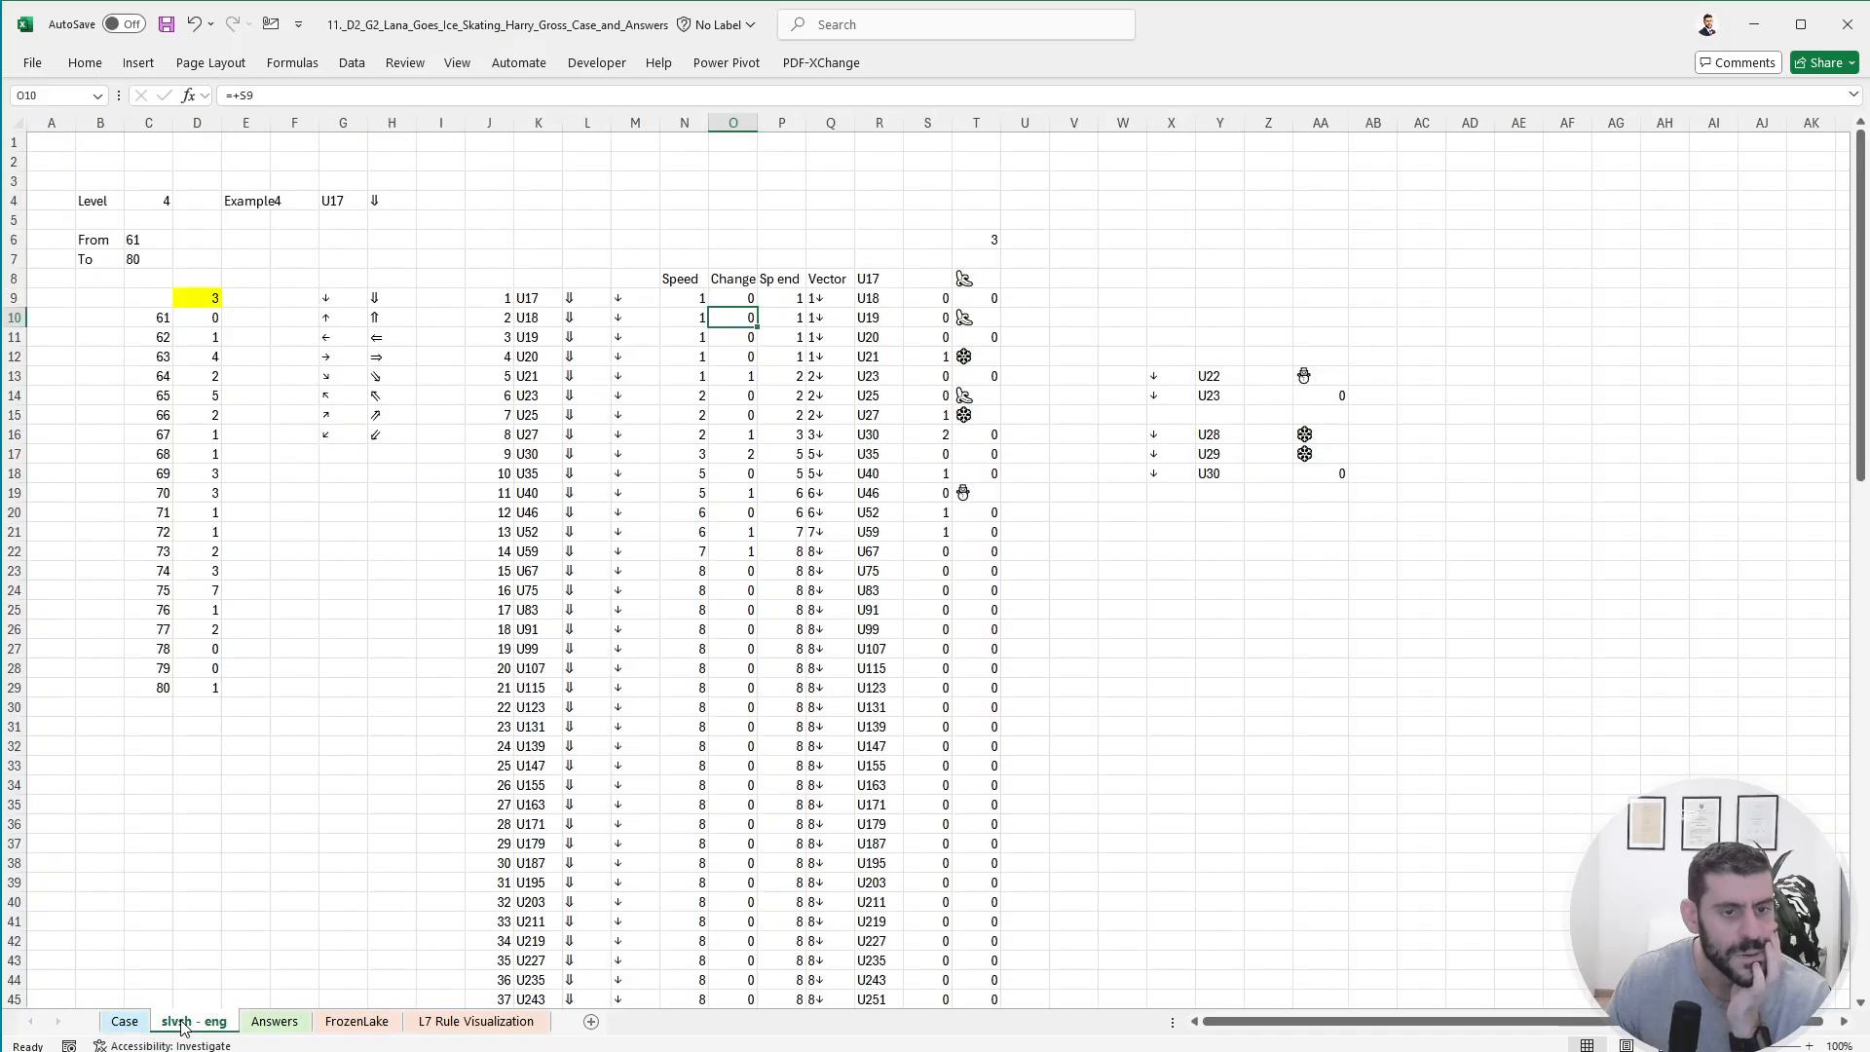
click(794, 456)
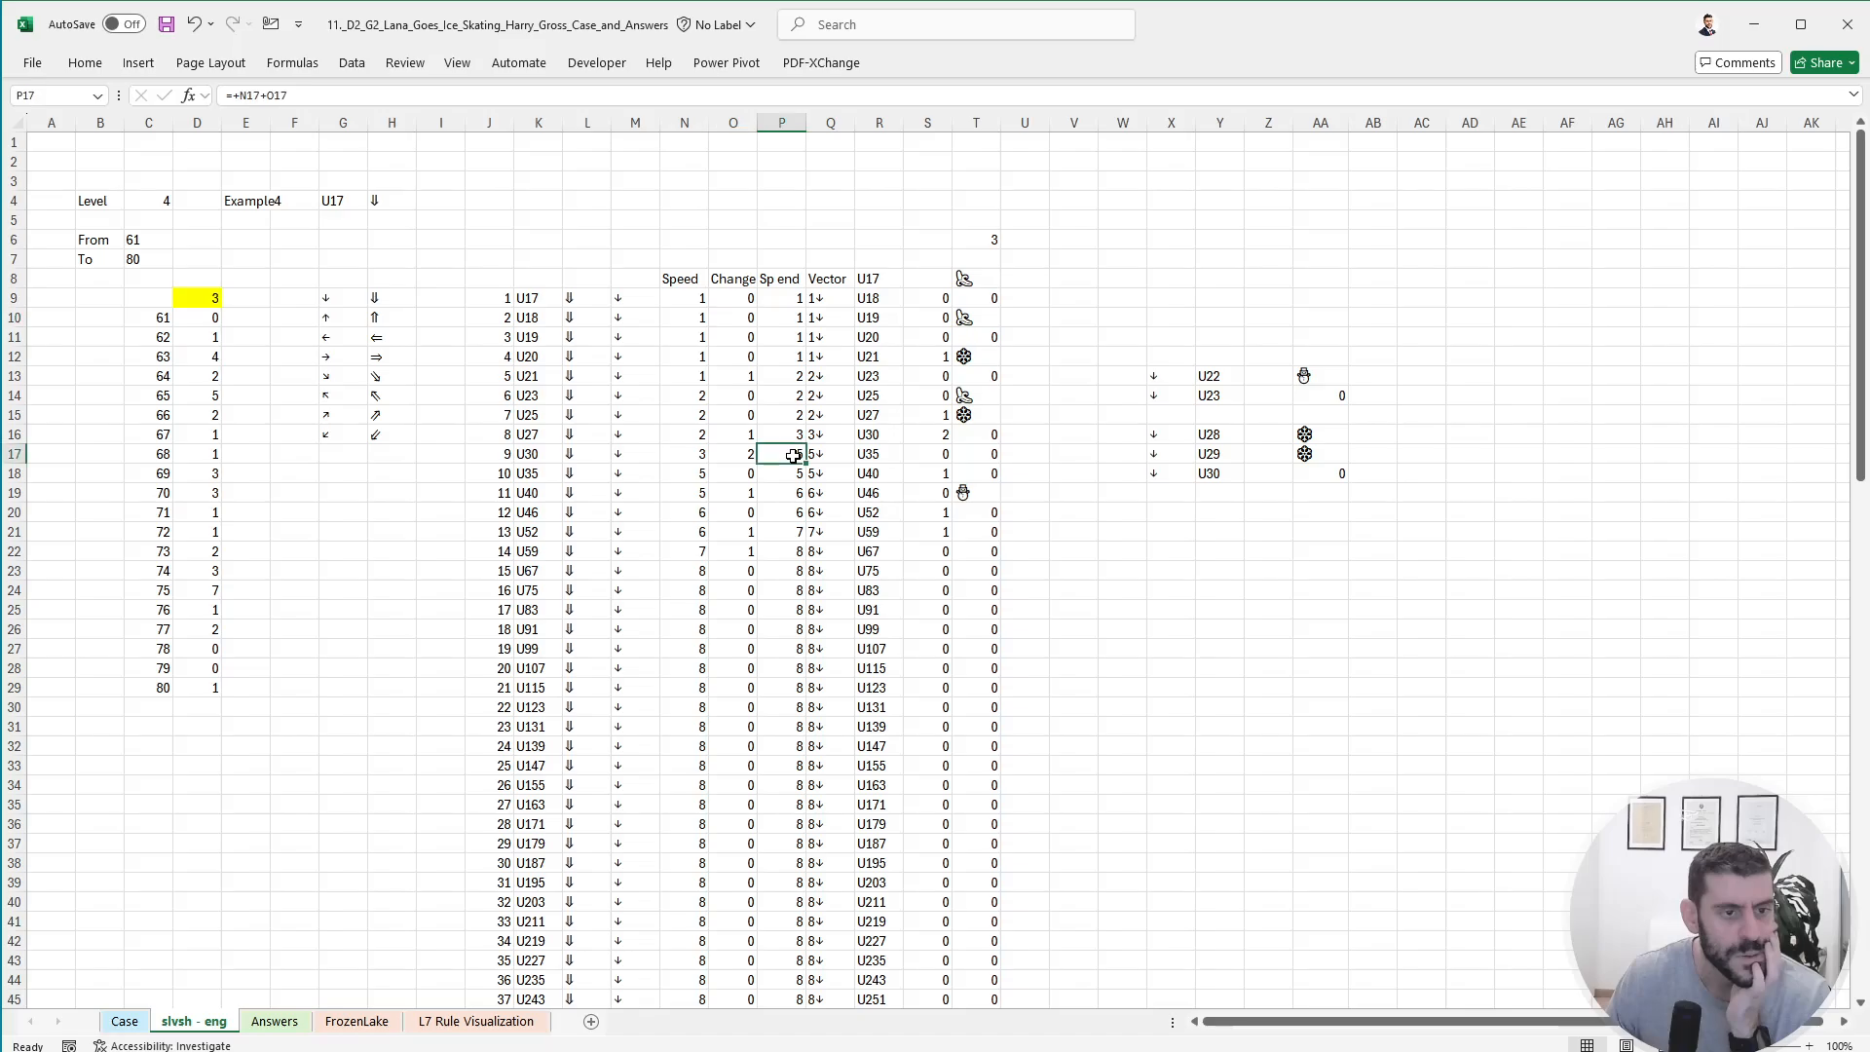
click(734, 454)
click(782, 455)
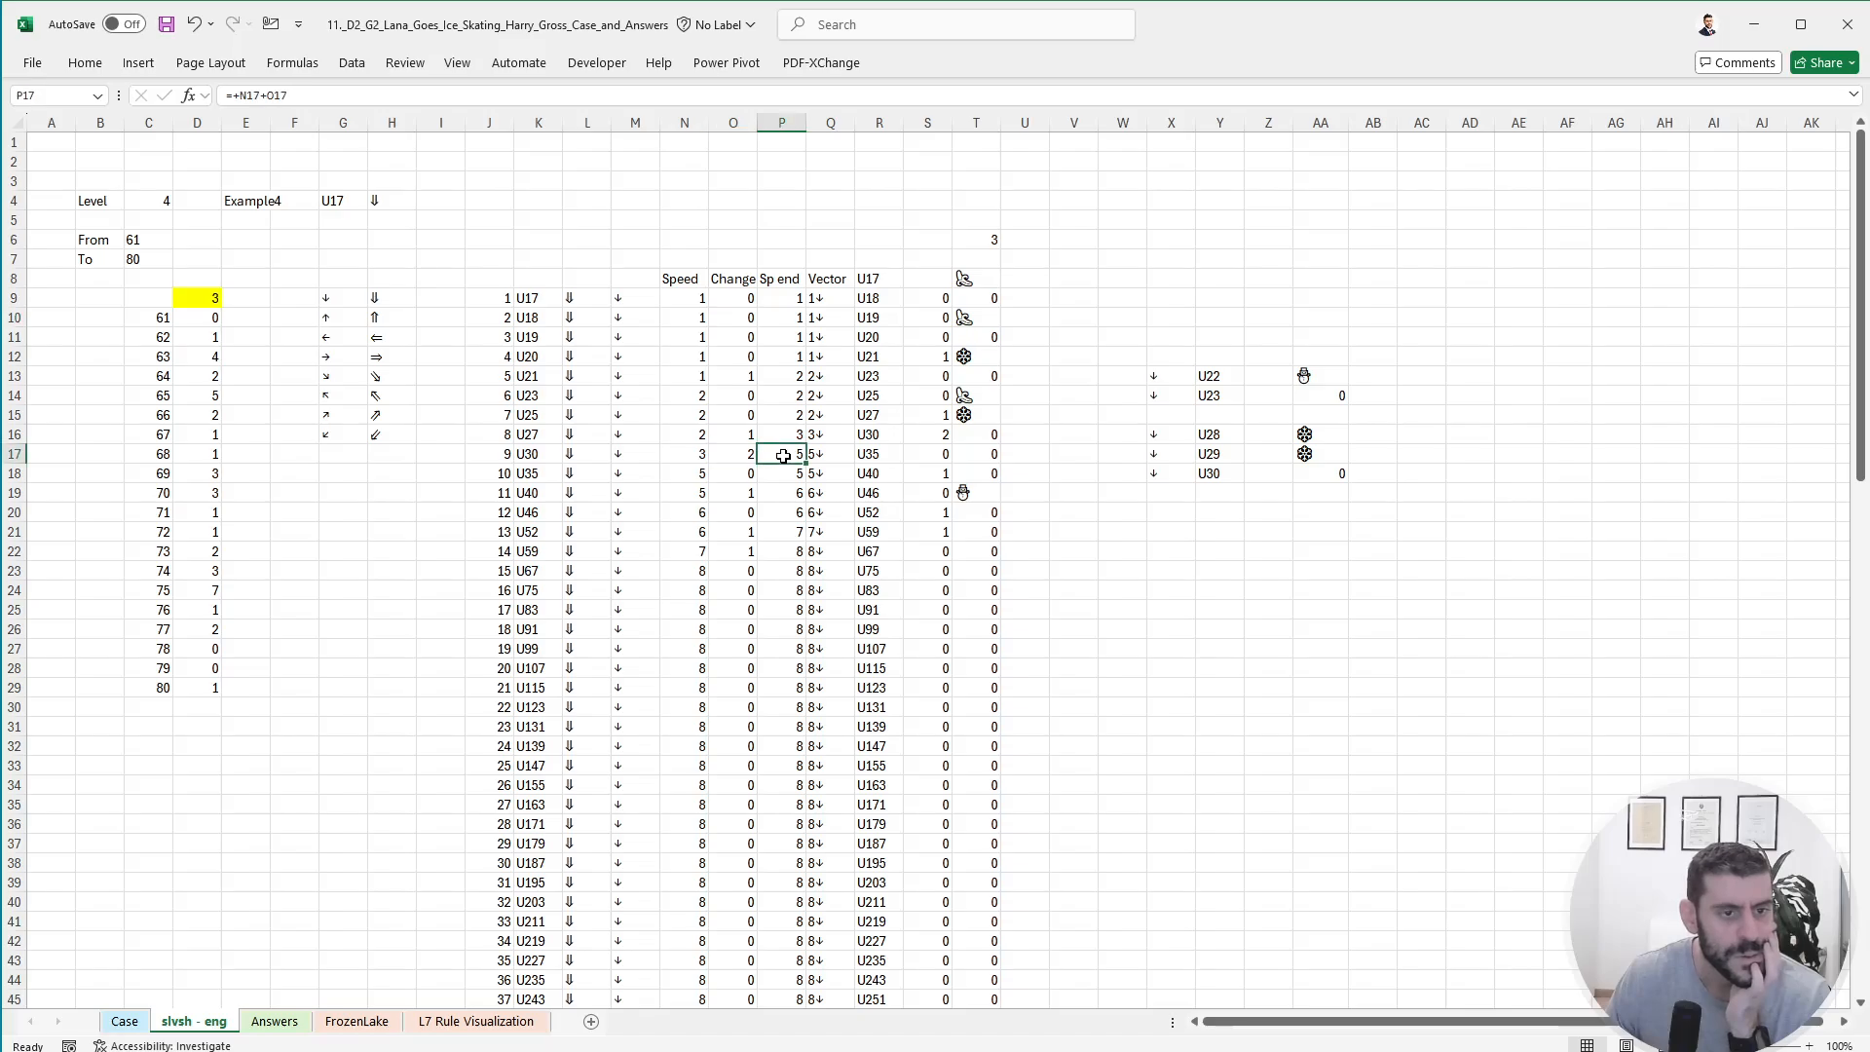
click(125, 1021)
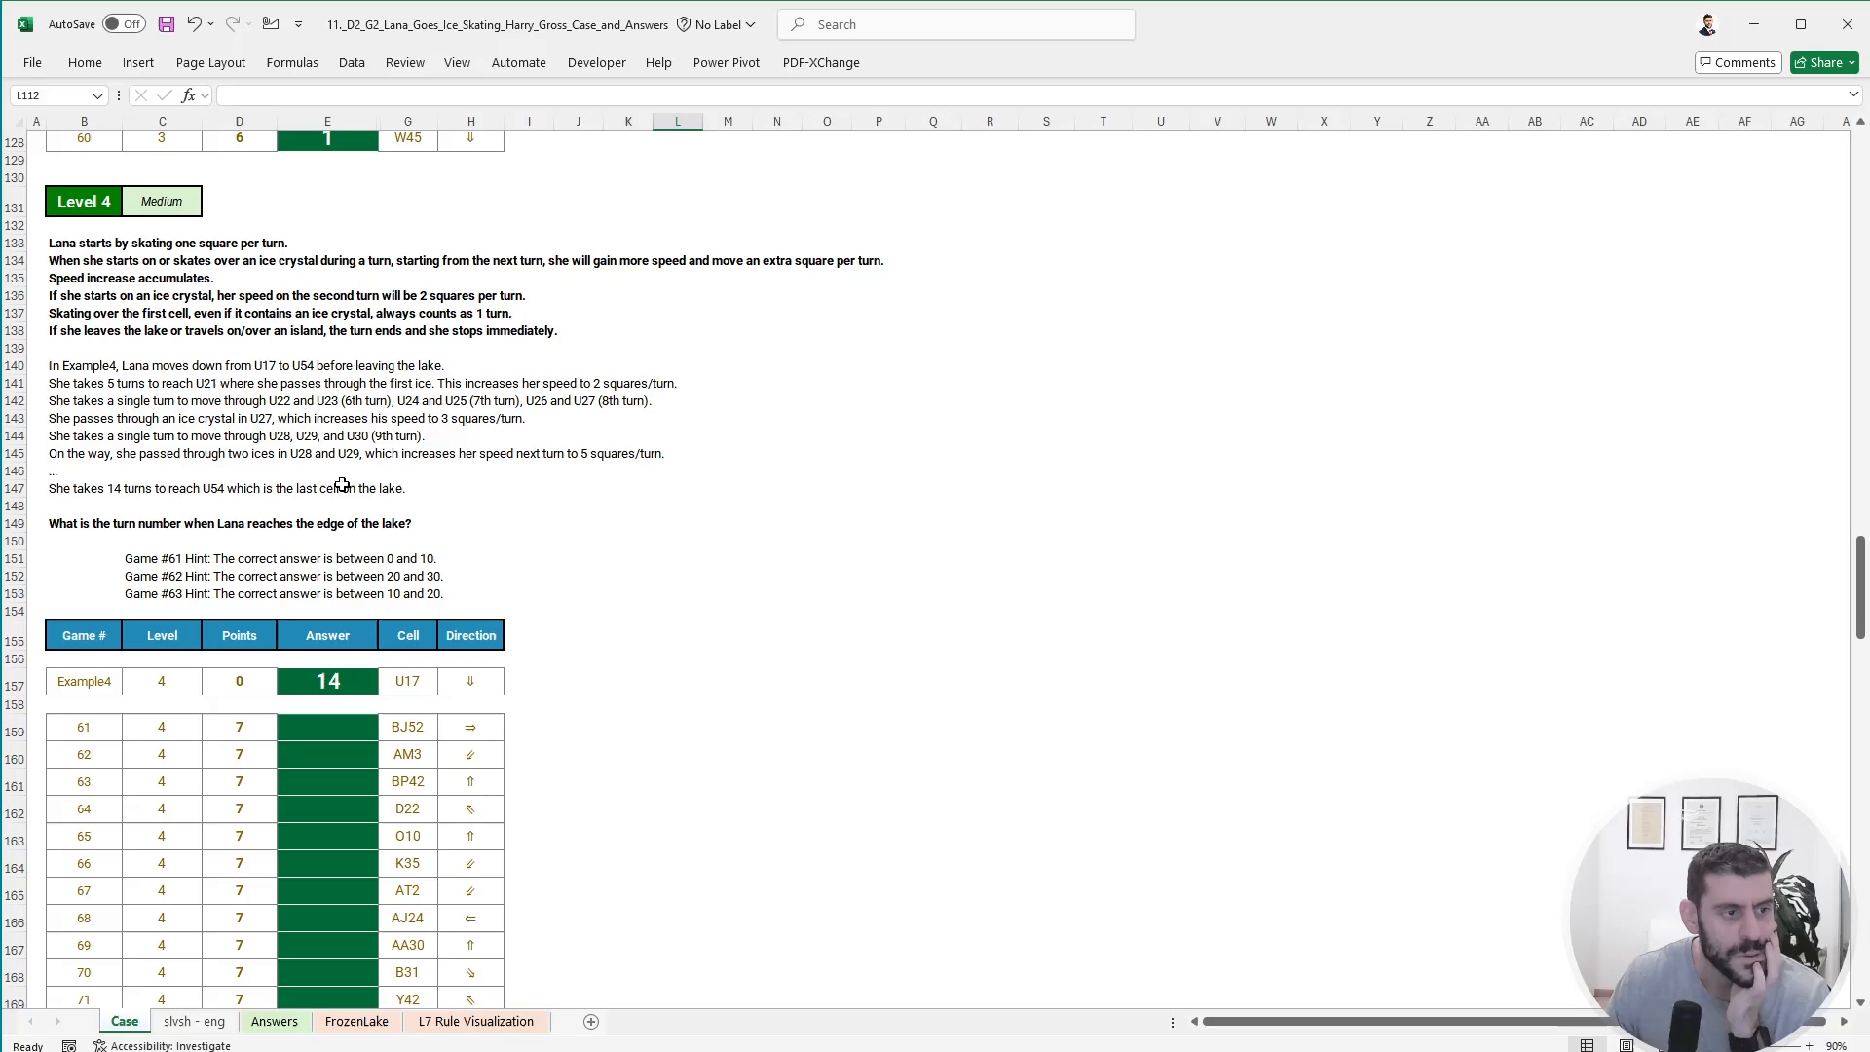
click(194, 1021)
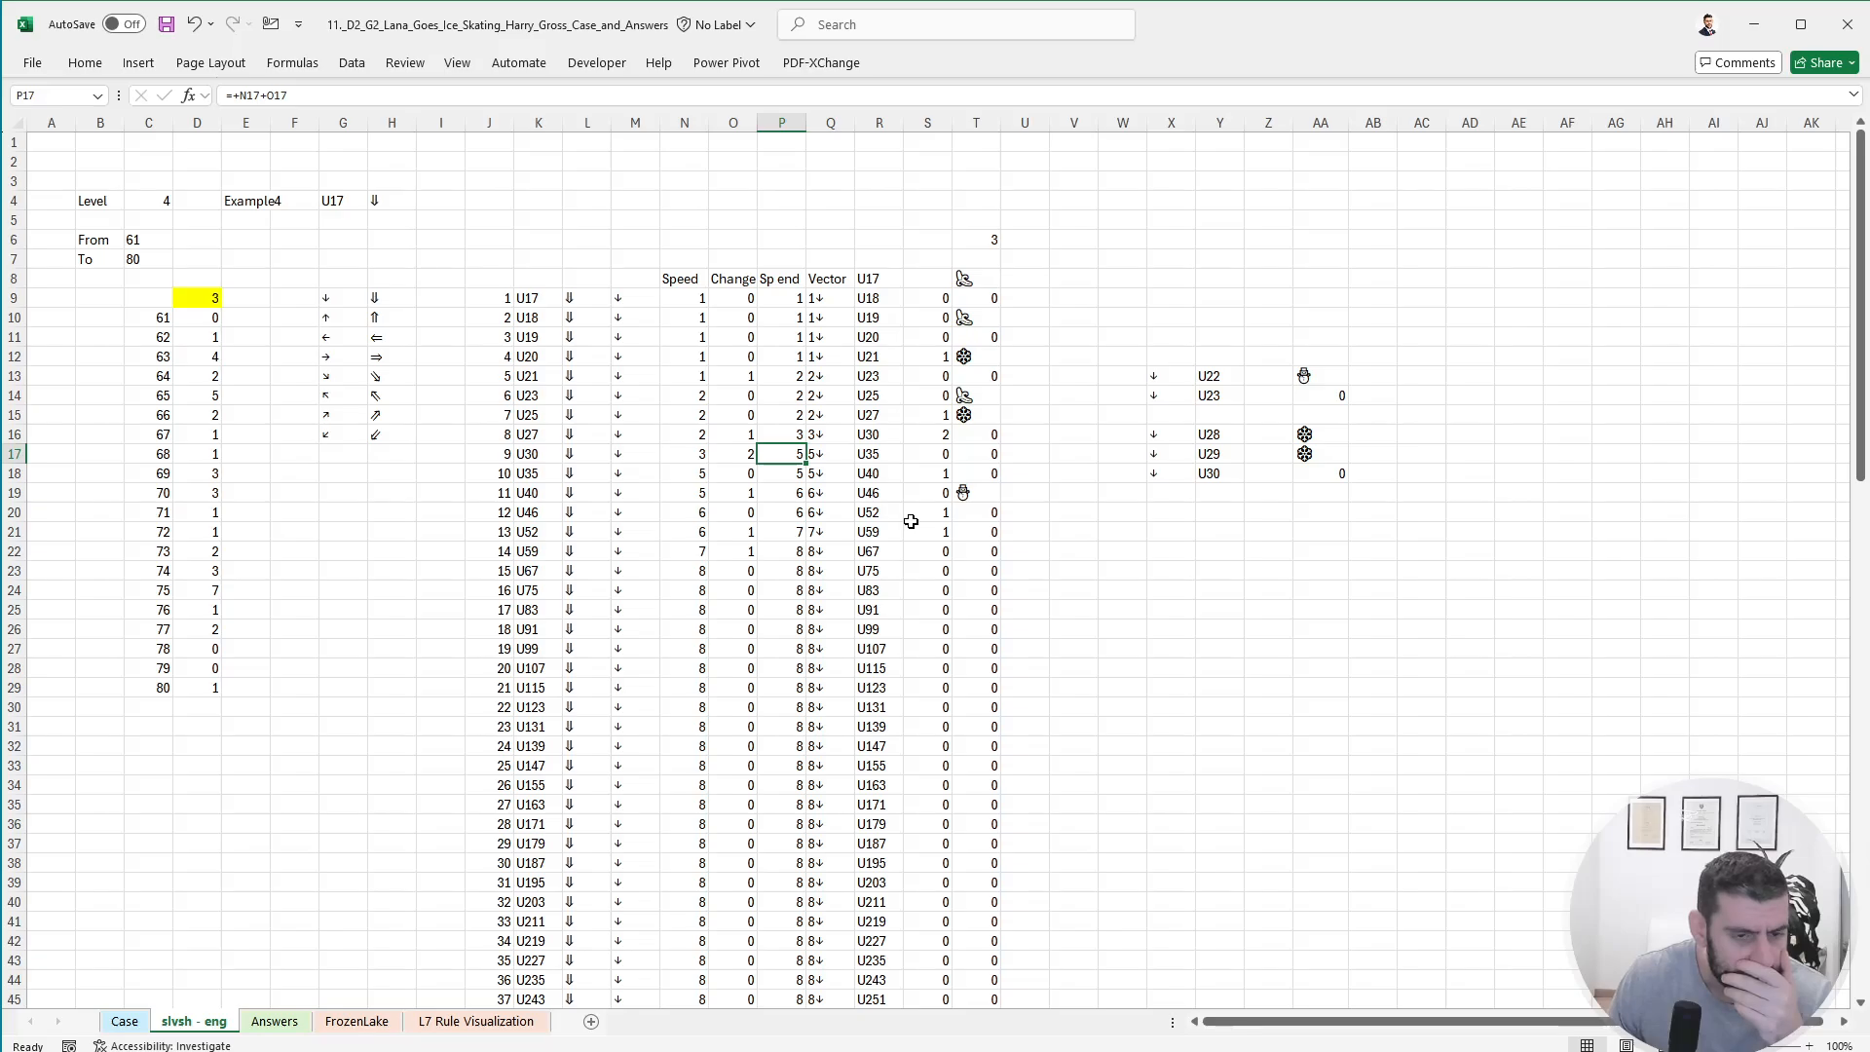
- Trace column U on the FrozenLake sheet from U9 down to its last lake cell, U54
click(389, 1021)
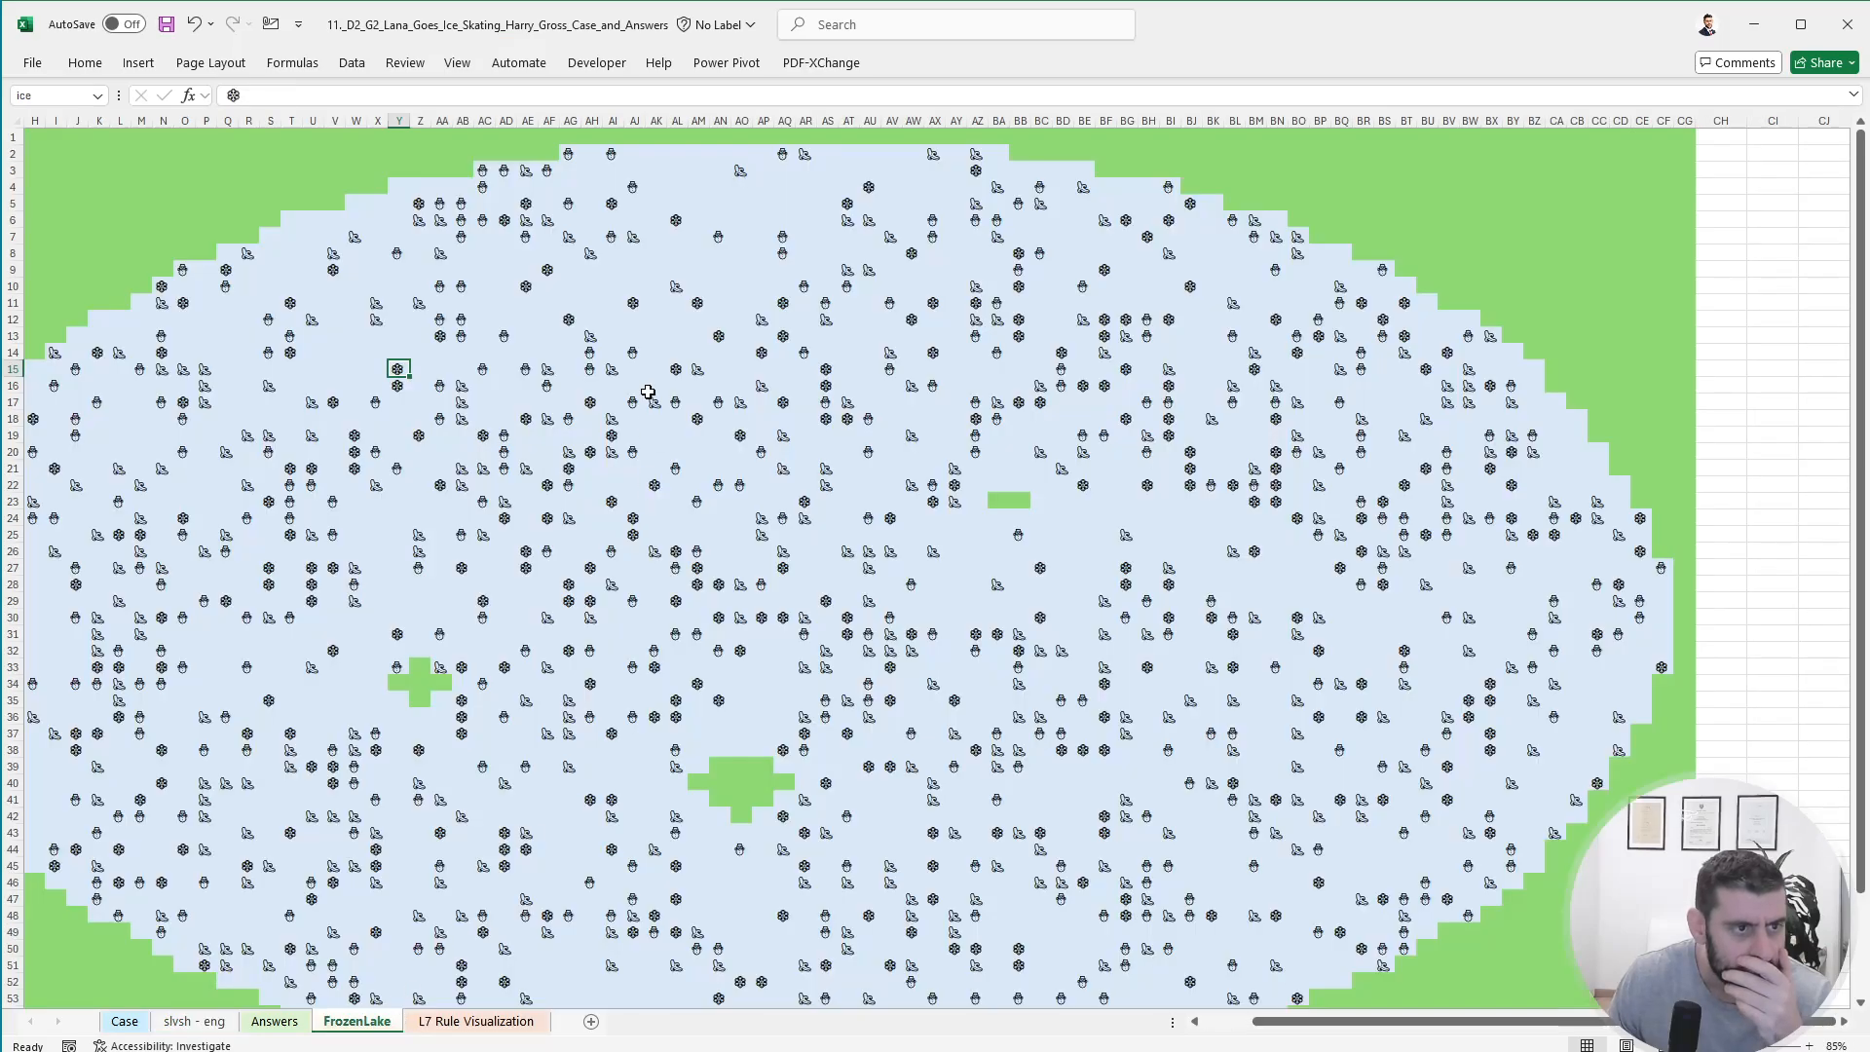
drag(314, 267, 312, 816)
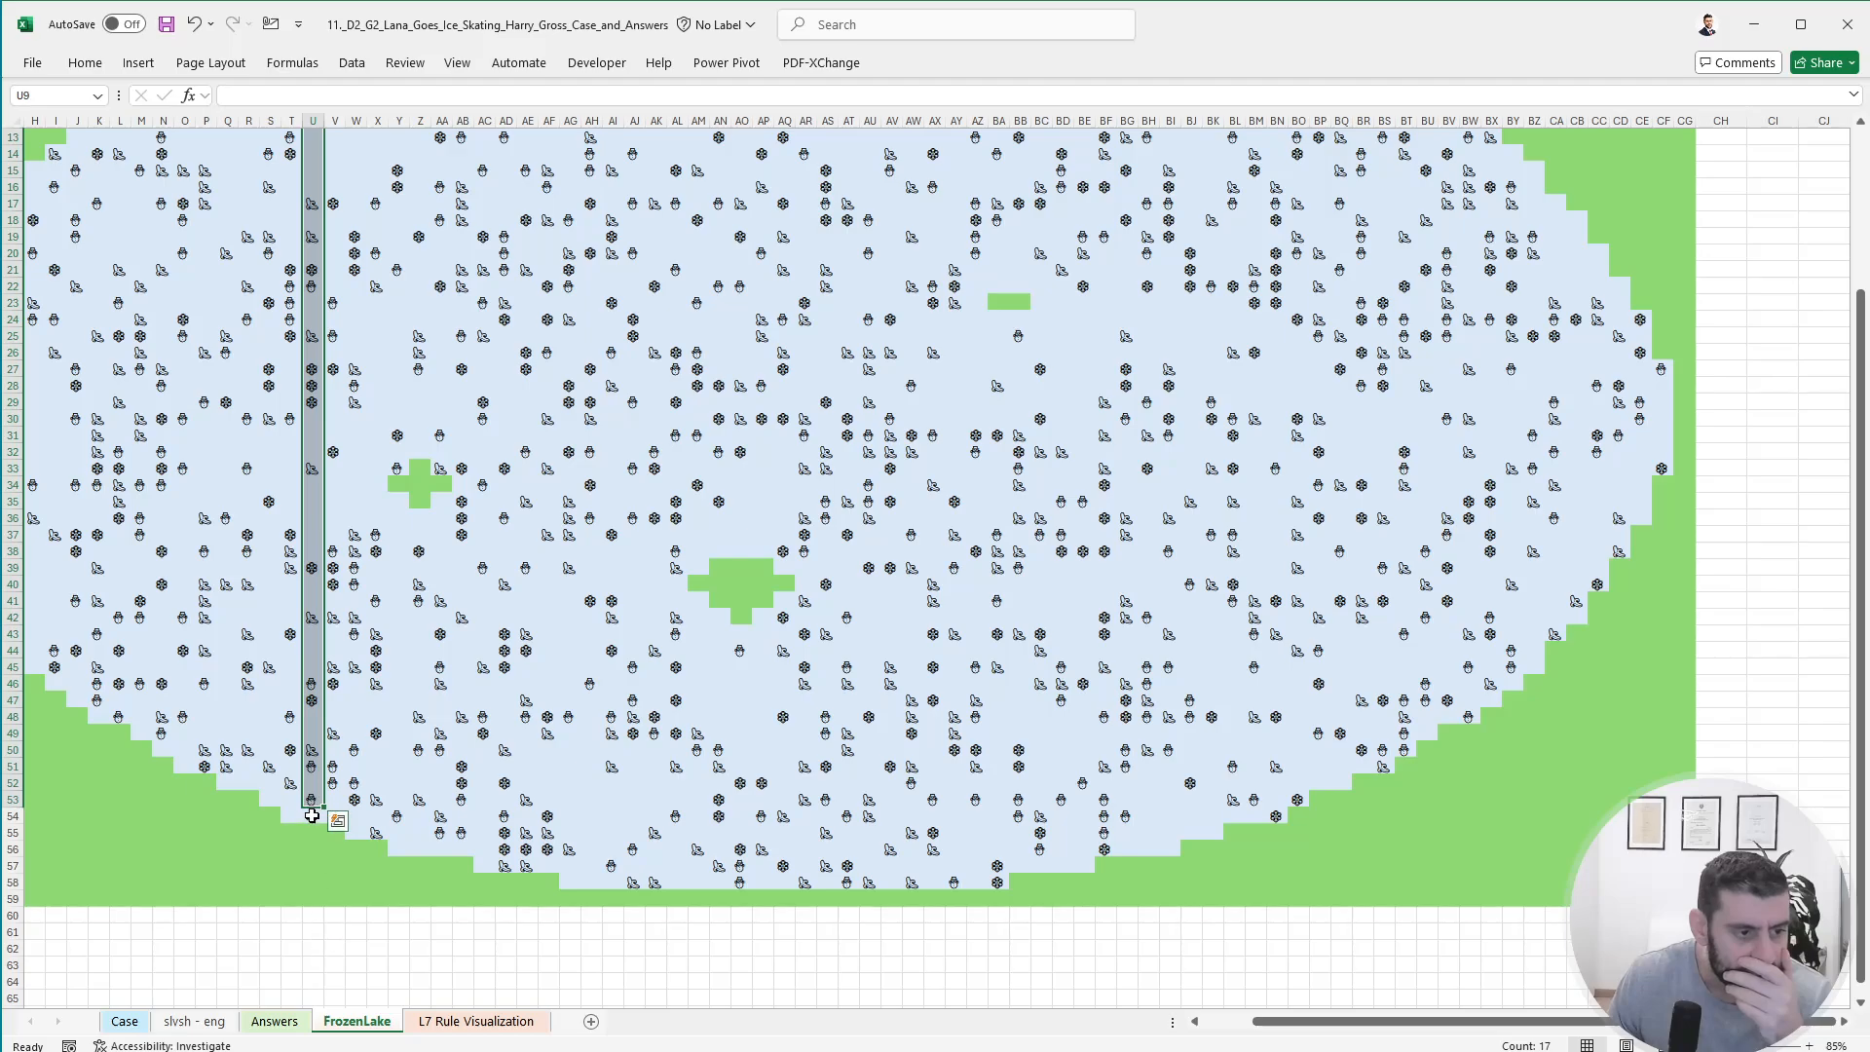
click(312, 816)
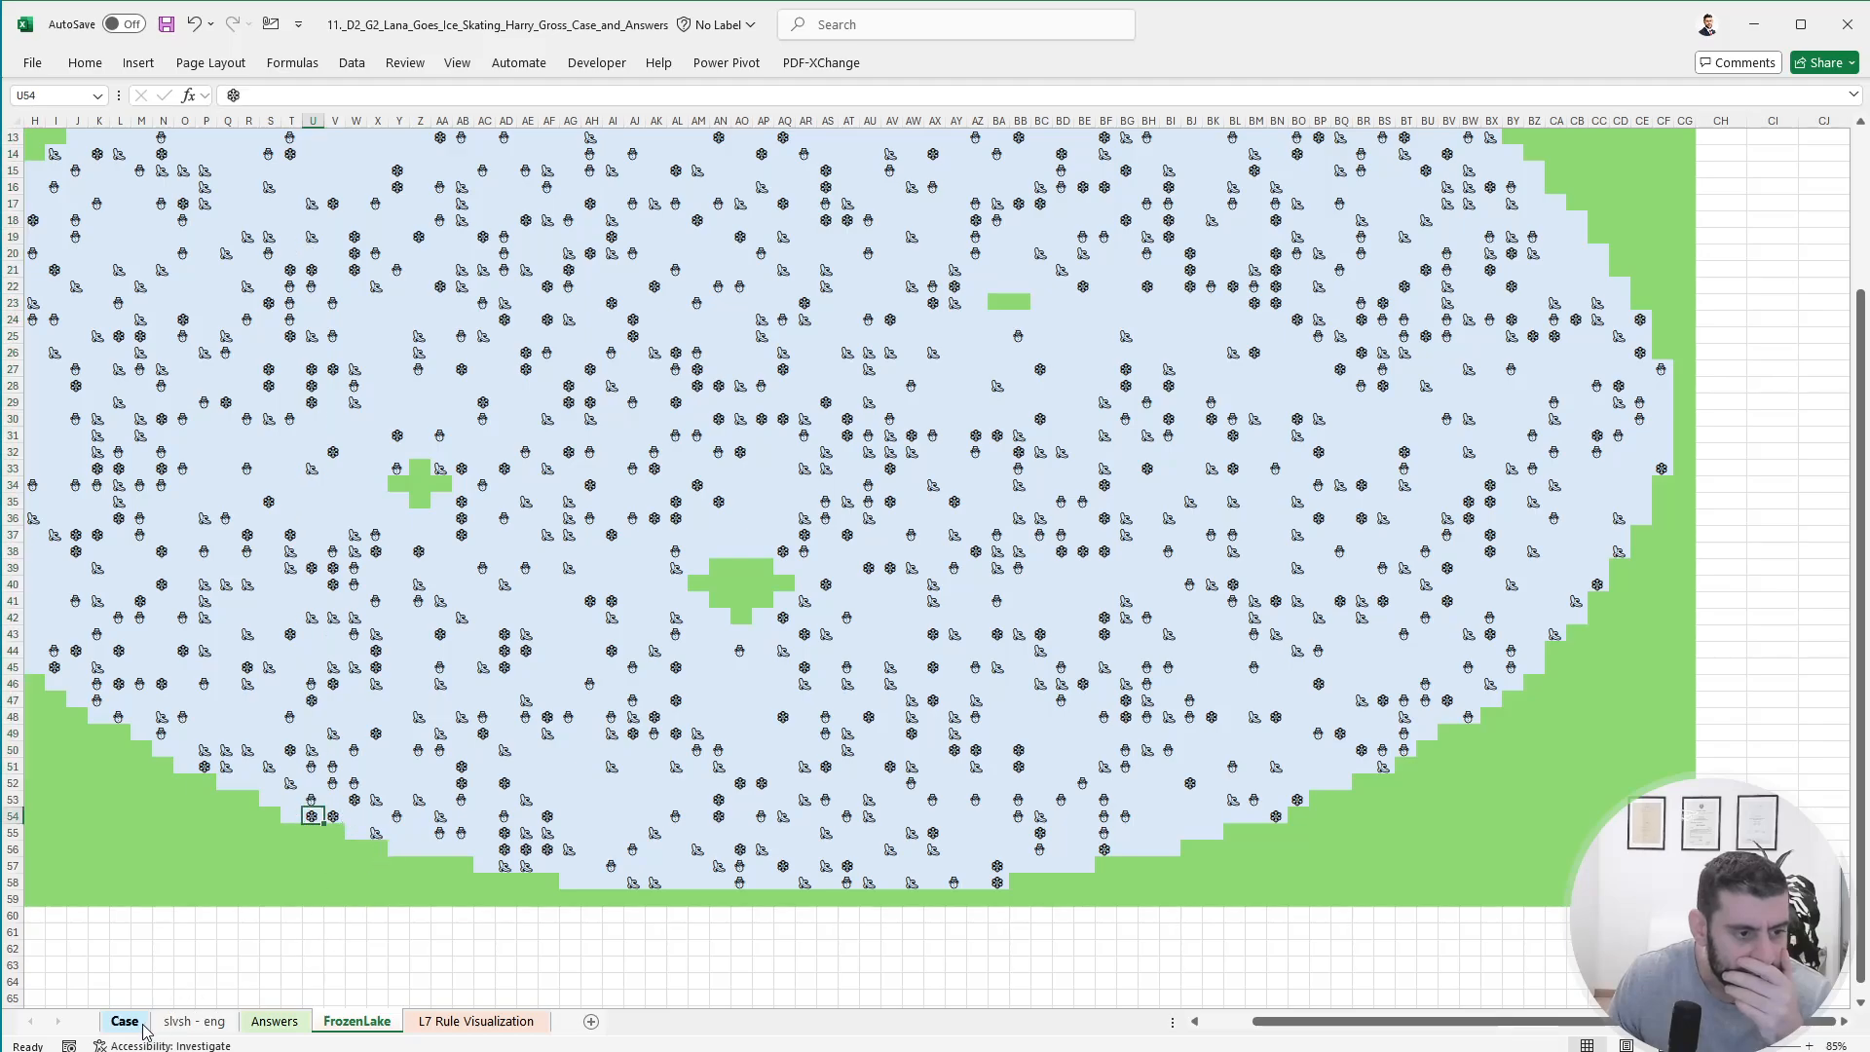
- Check the Change references in O21 and O22 on the slvsh - eng sheet without editing them
click(176, 1023)
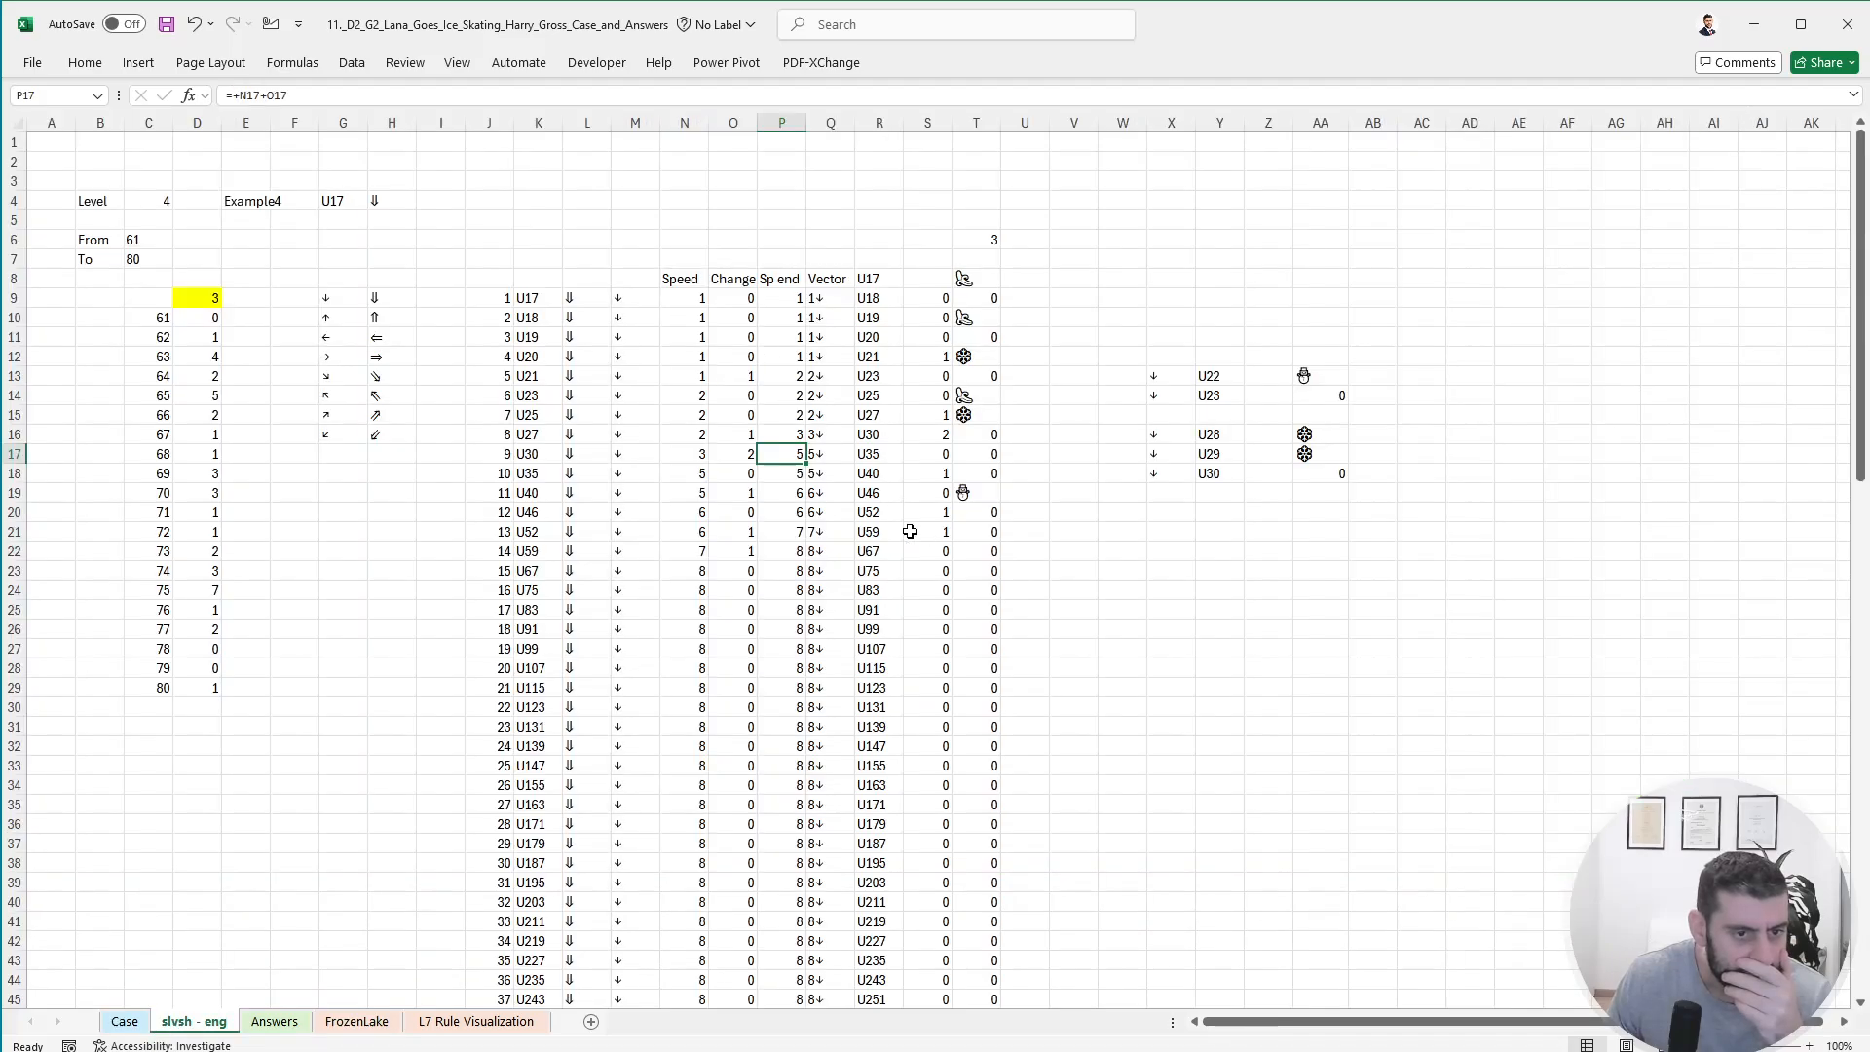
click(722, 531)
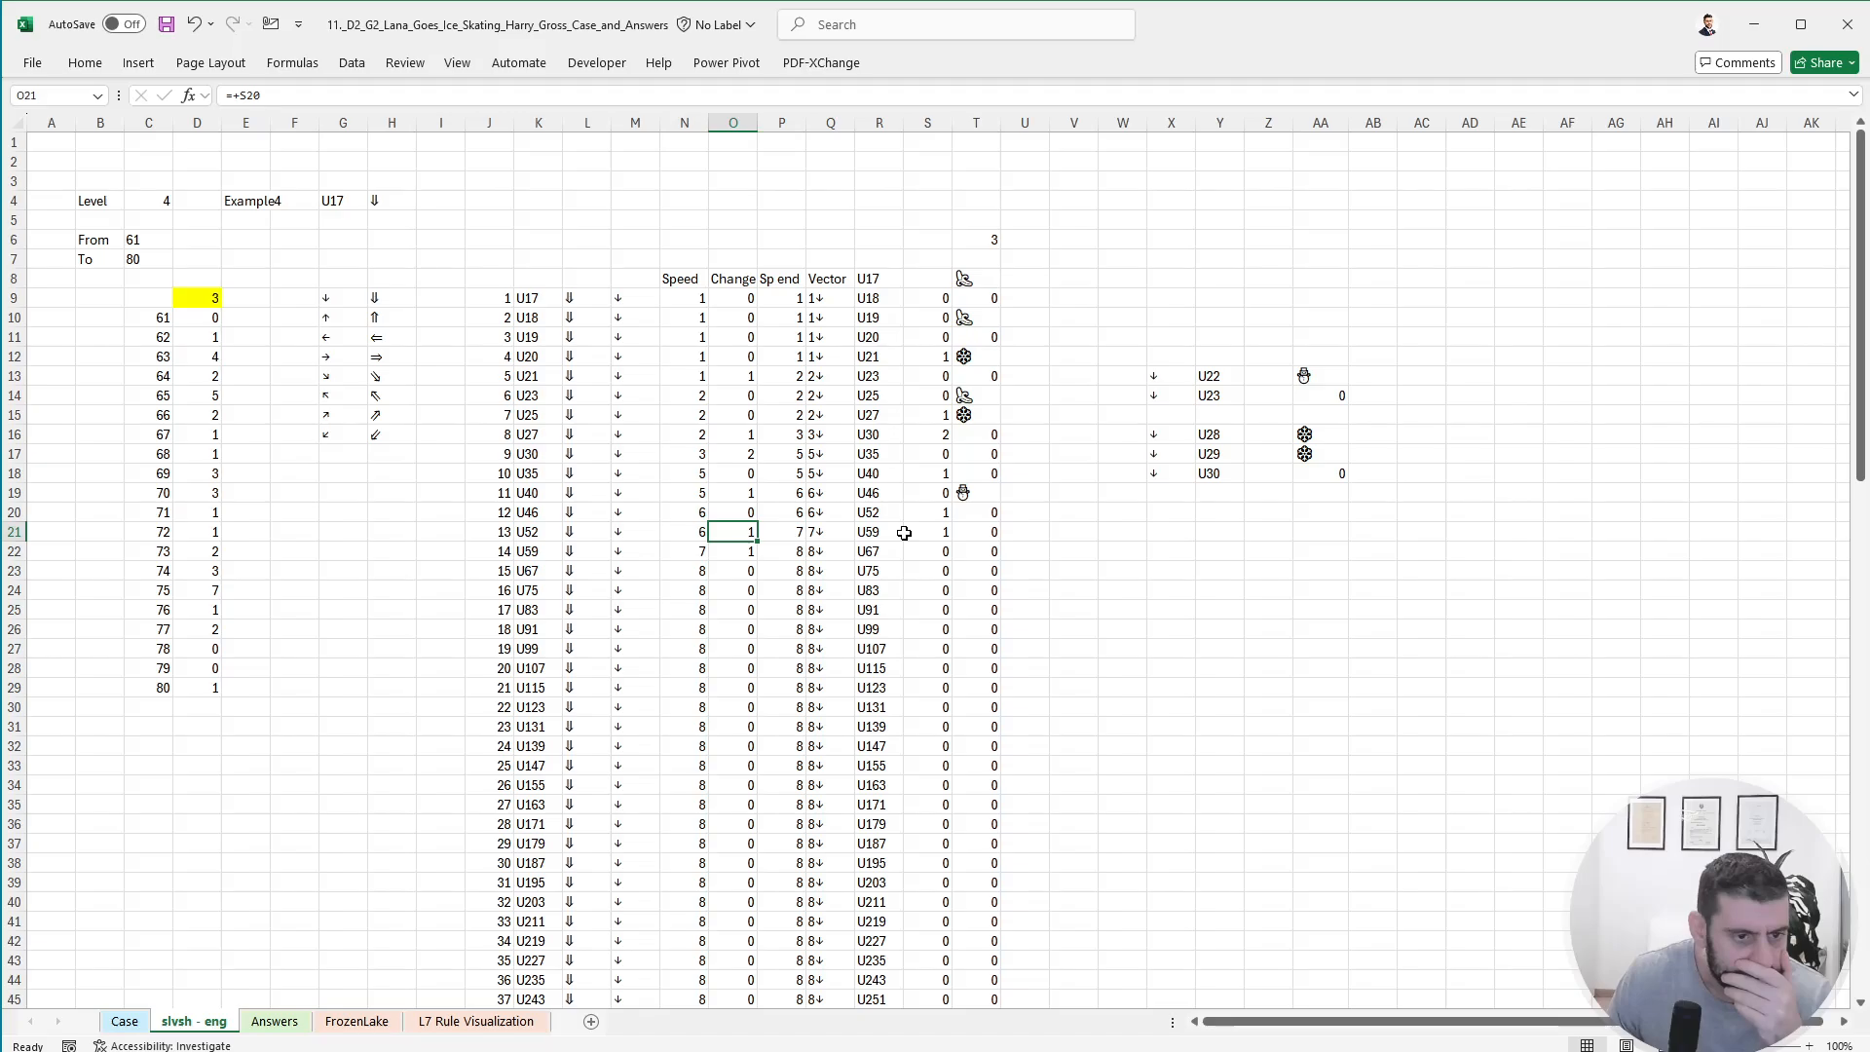
click(747, 554)
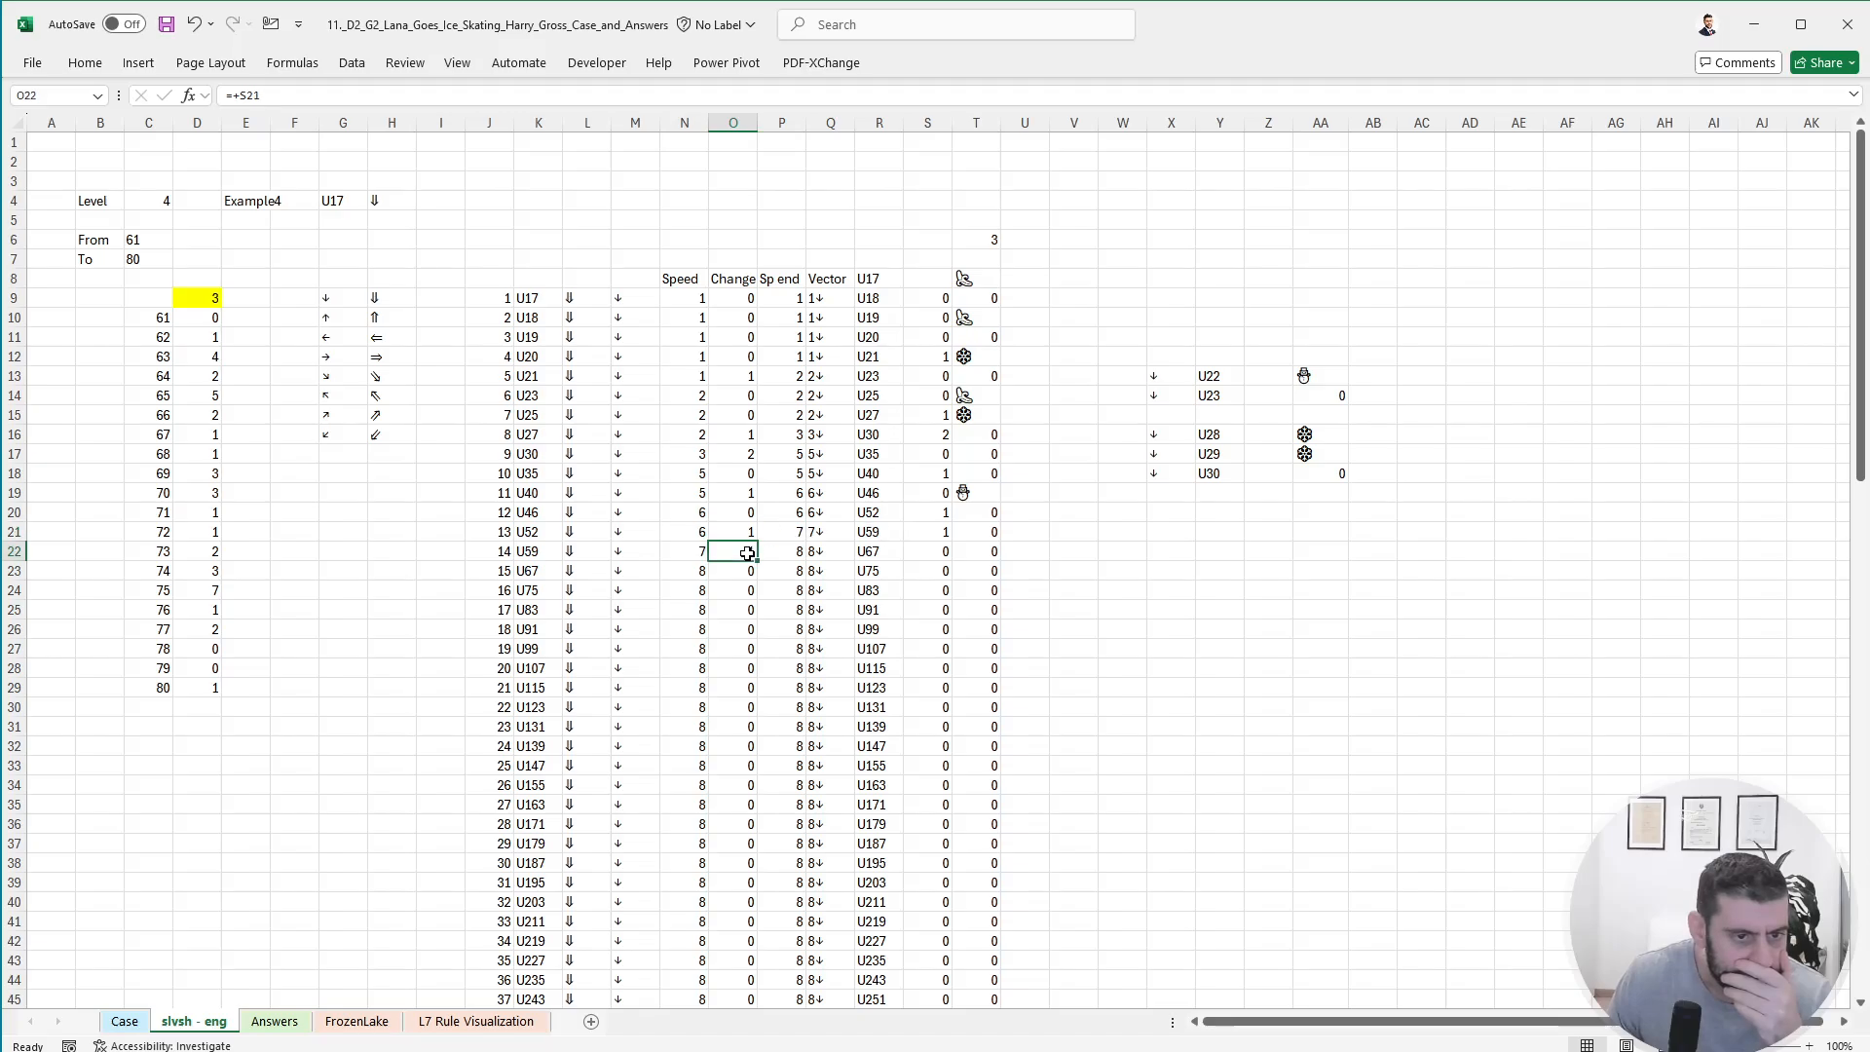
click(279, 99)
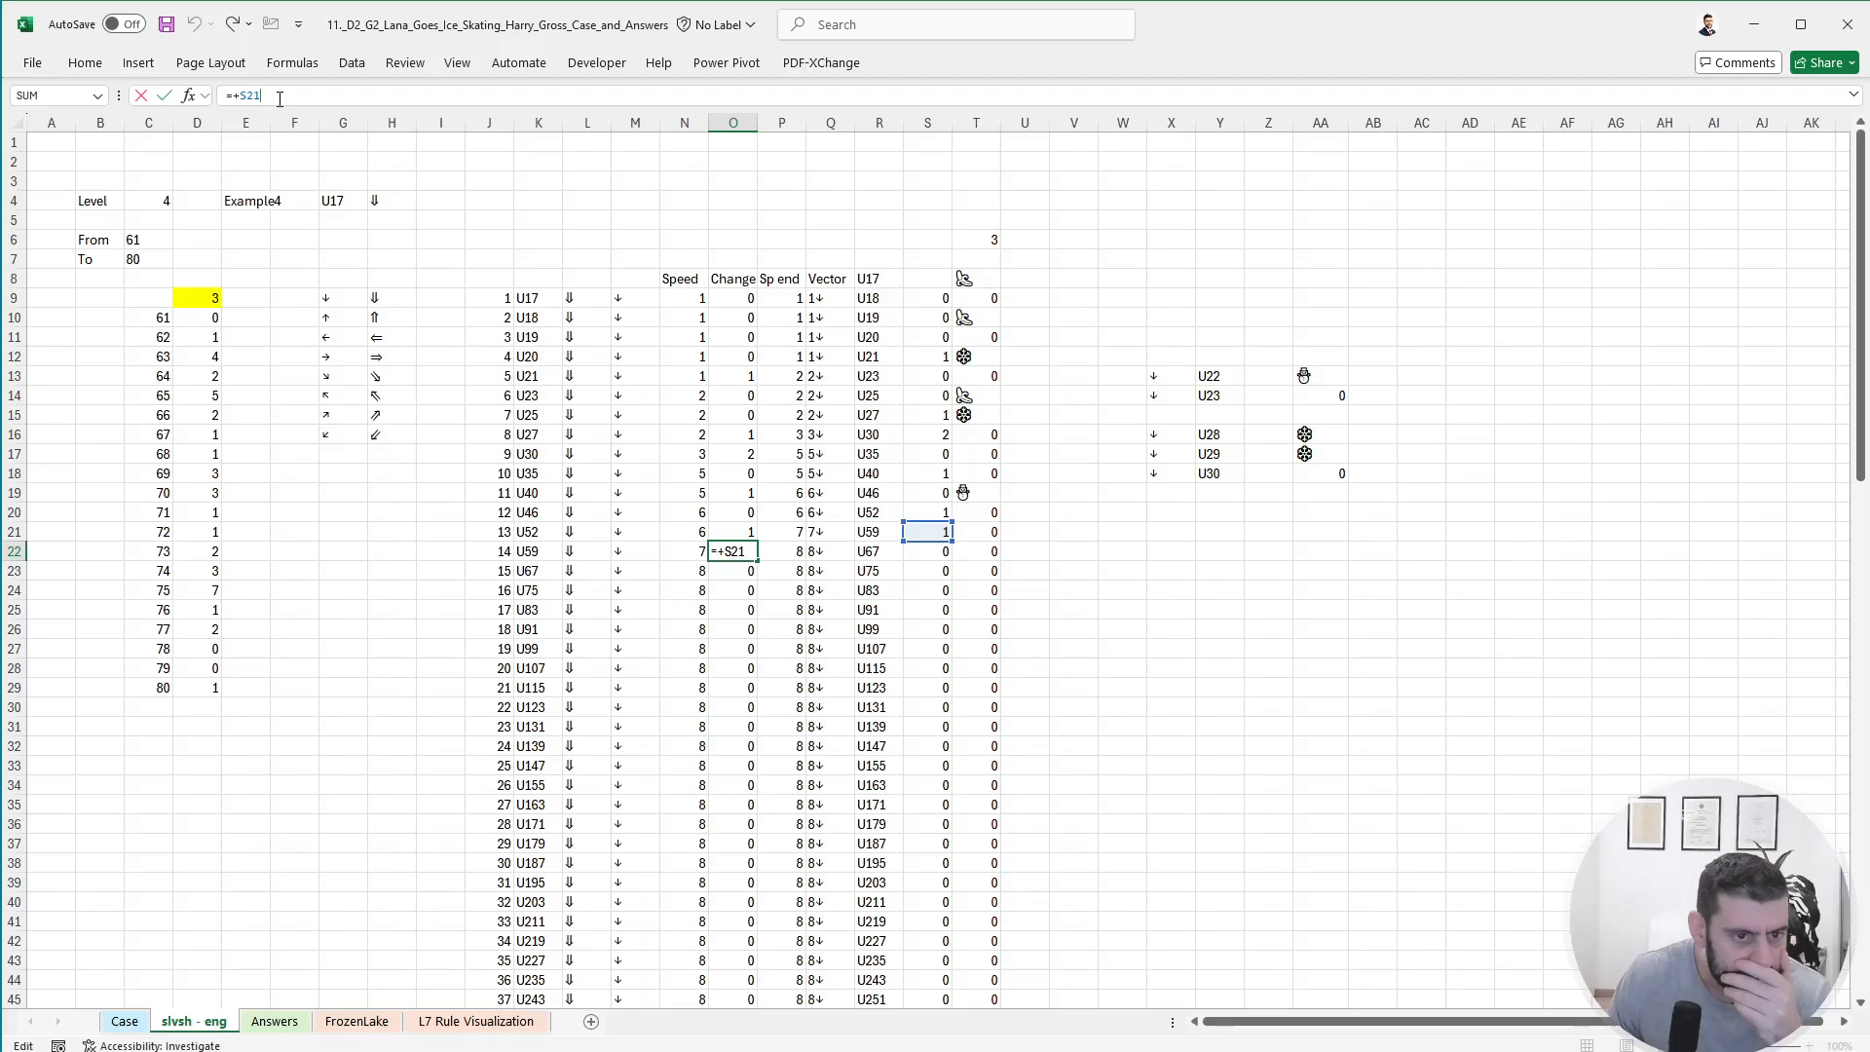
key(Escape)
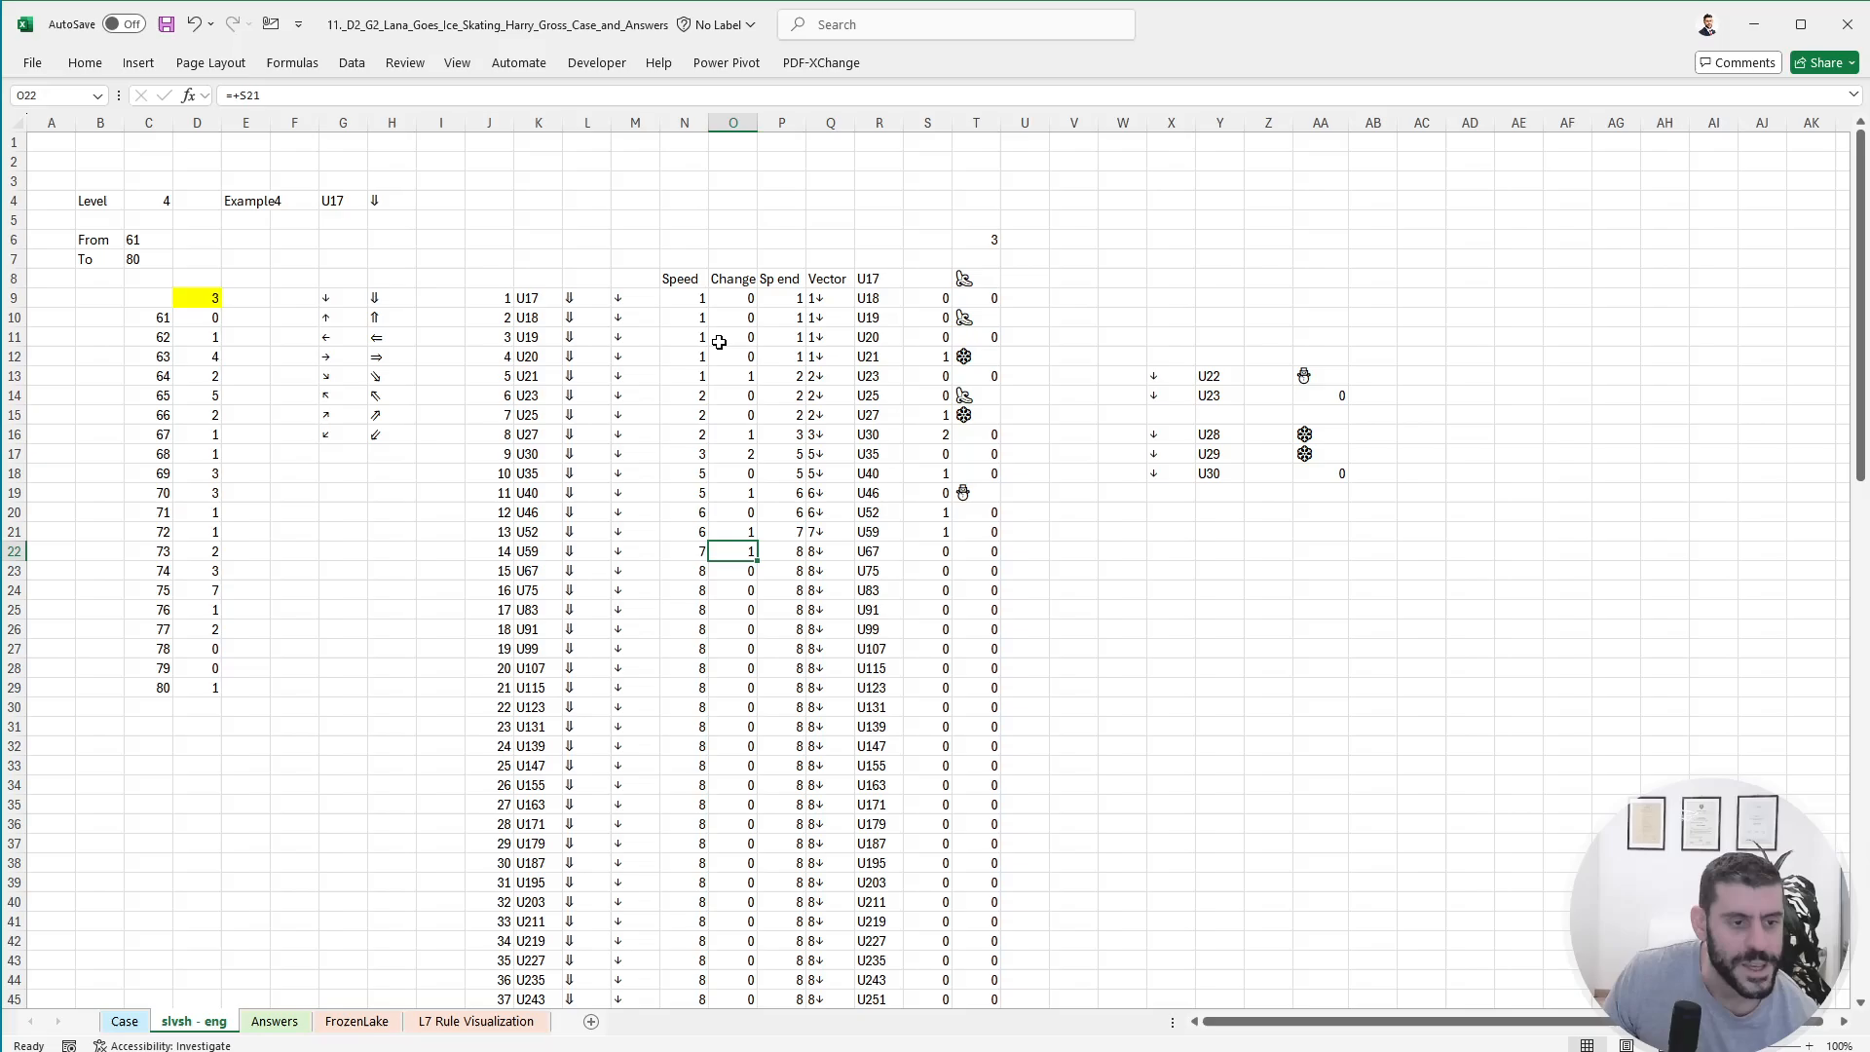
- Create a copy of the FrozenLake sheet, placed directly before the L7 Rule Visualization sheet
click(359, 1022)
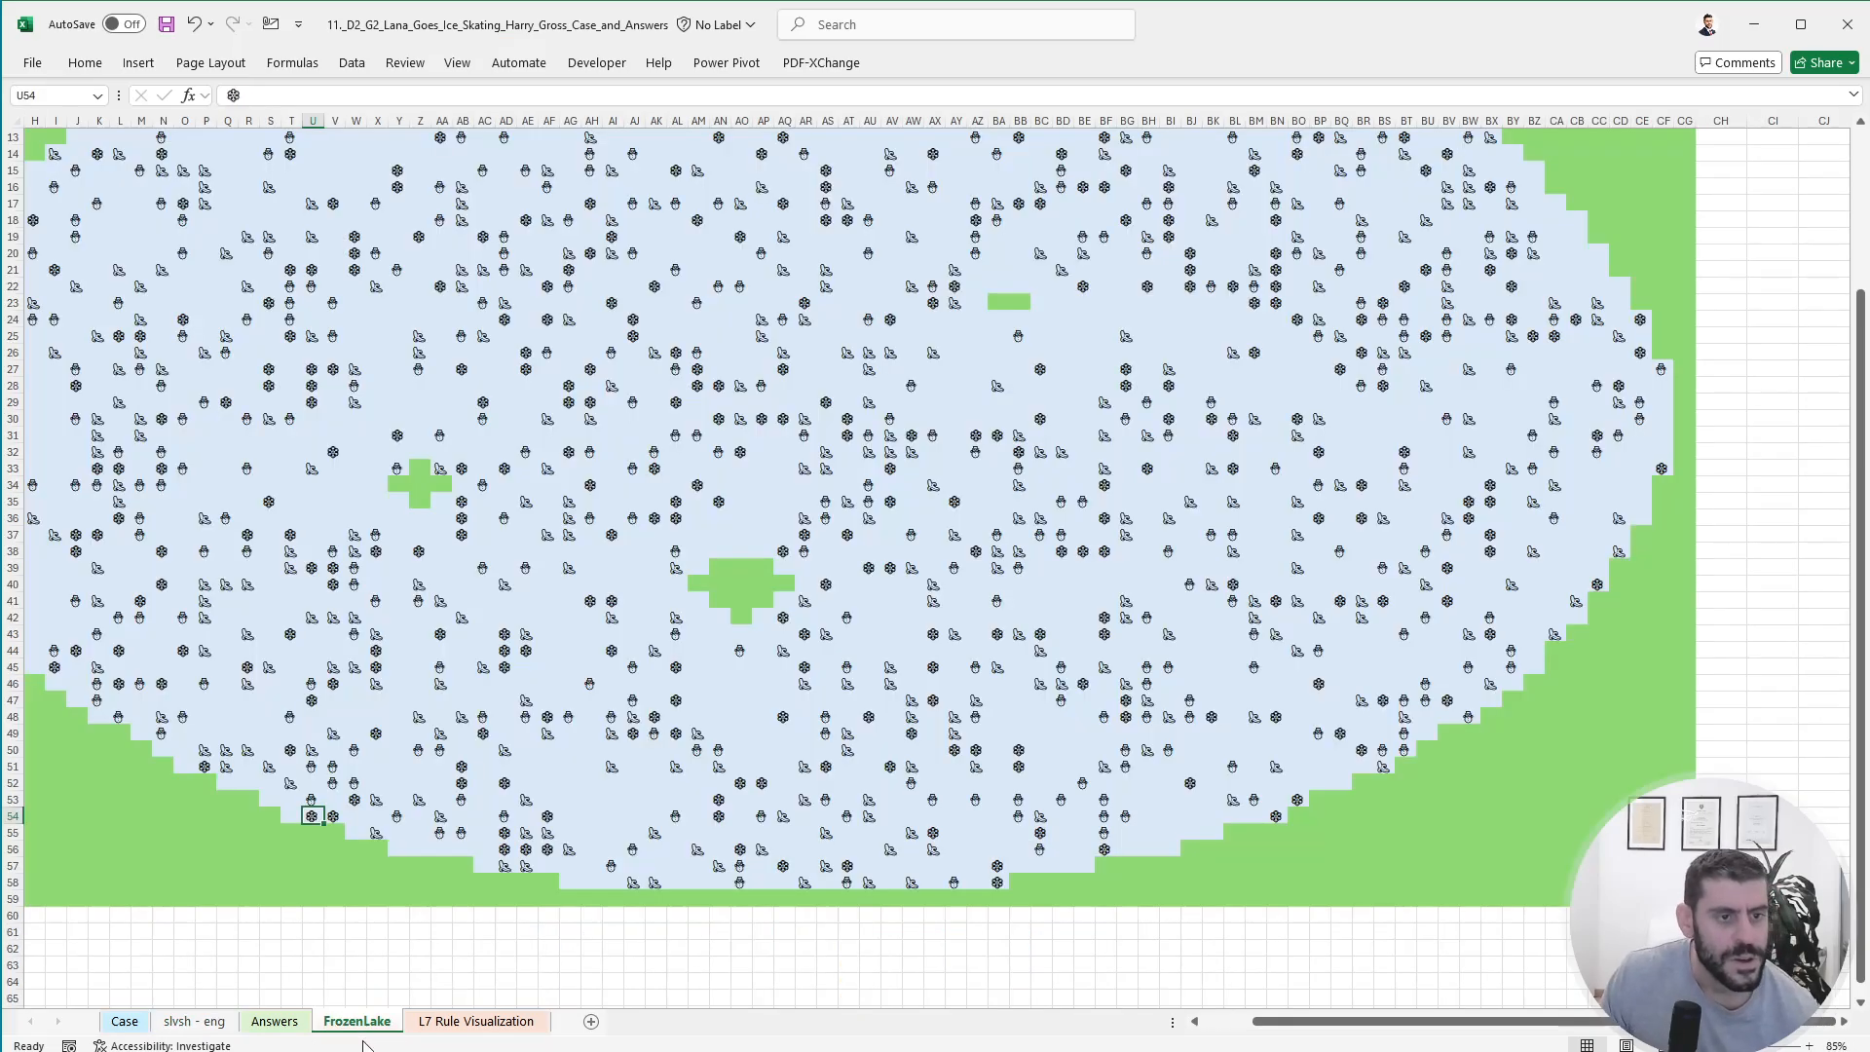
right_click(374, 1029)
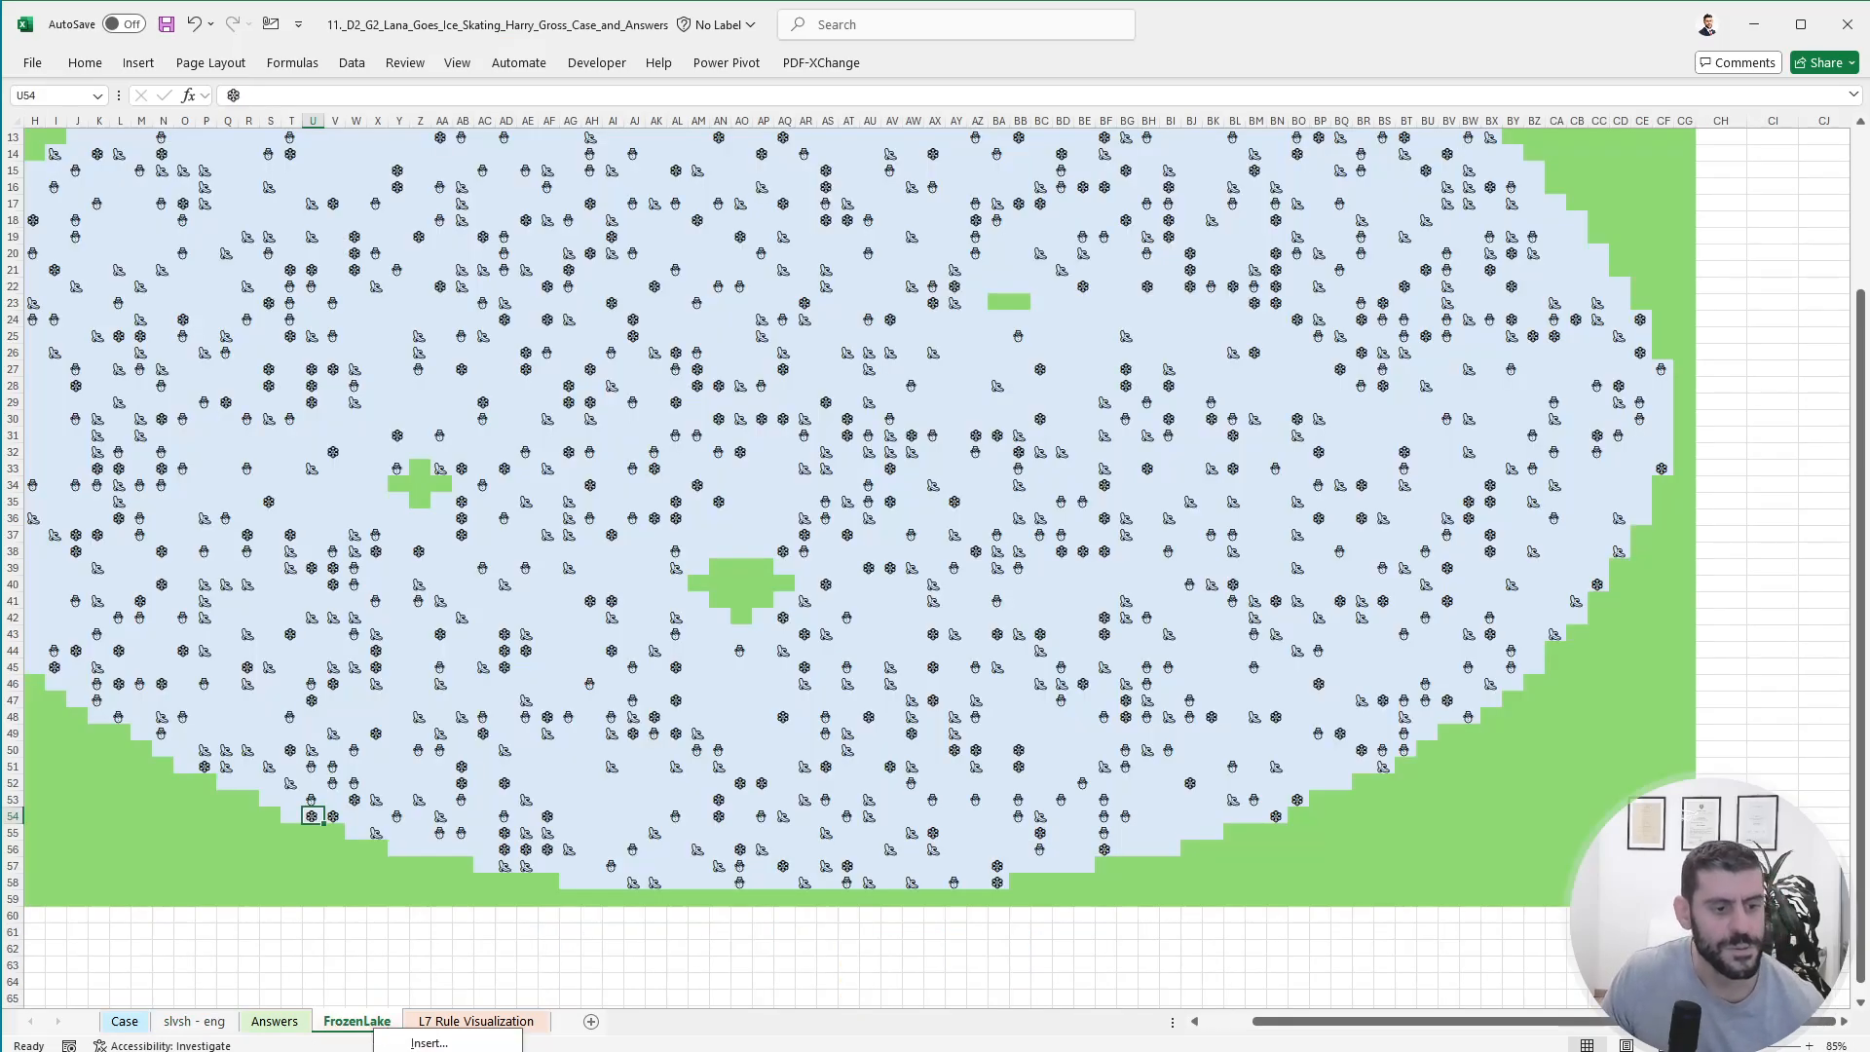
key(m)
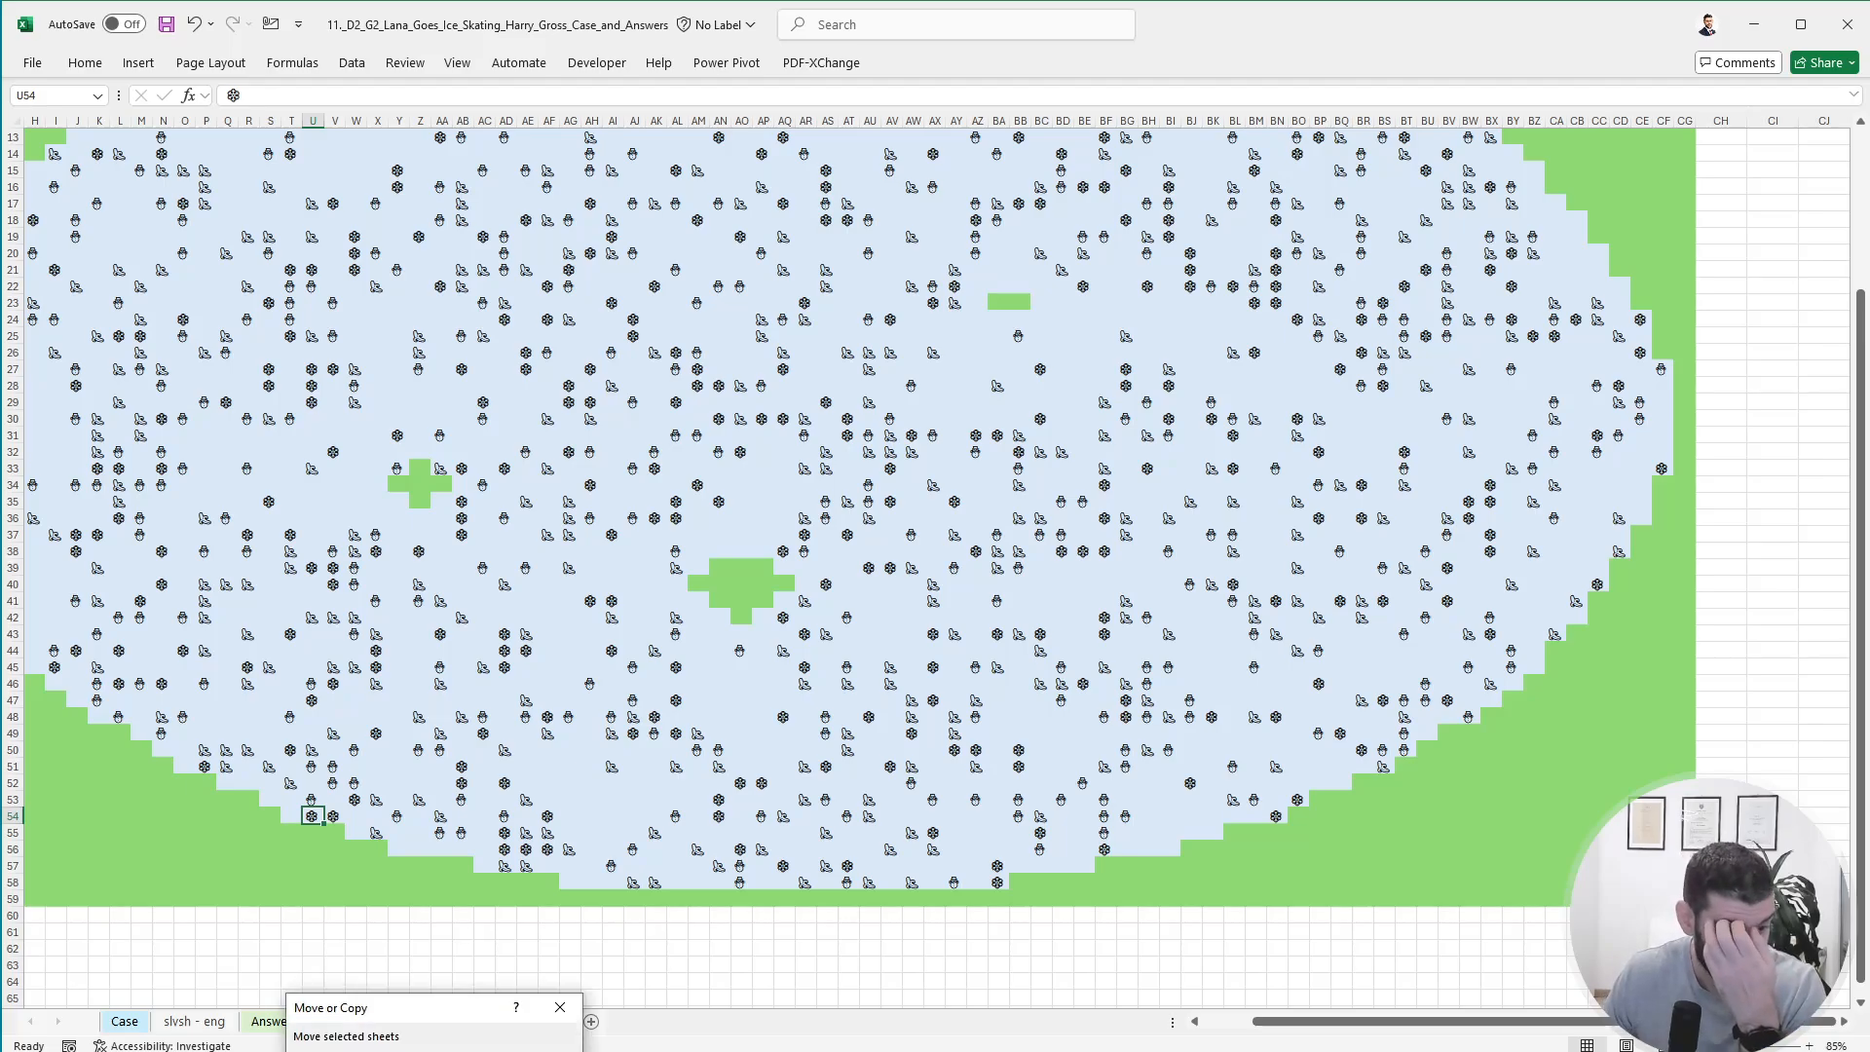
key(Return)
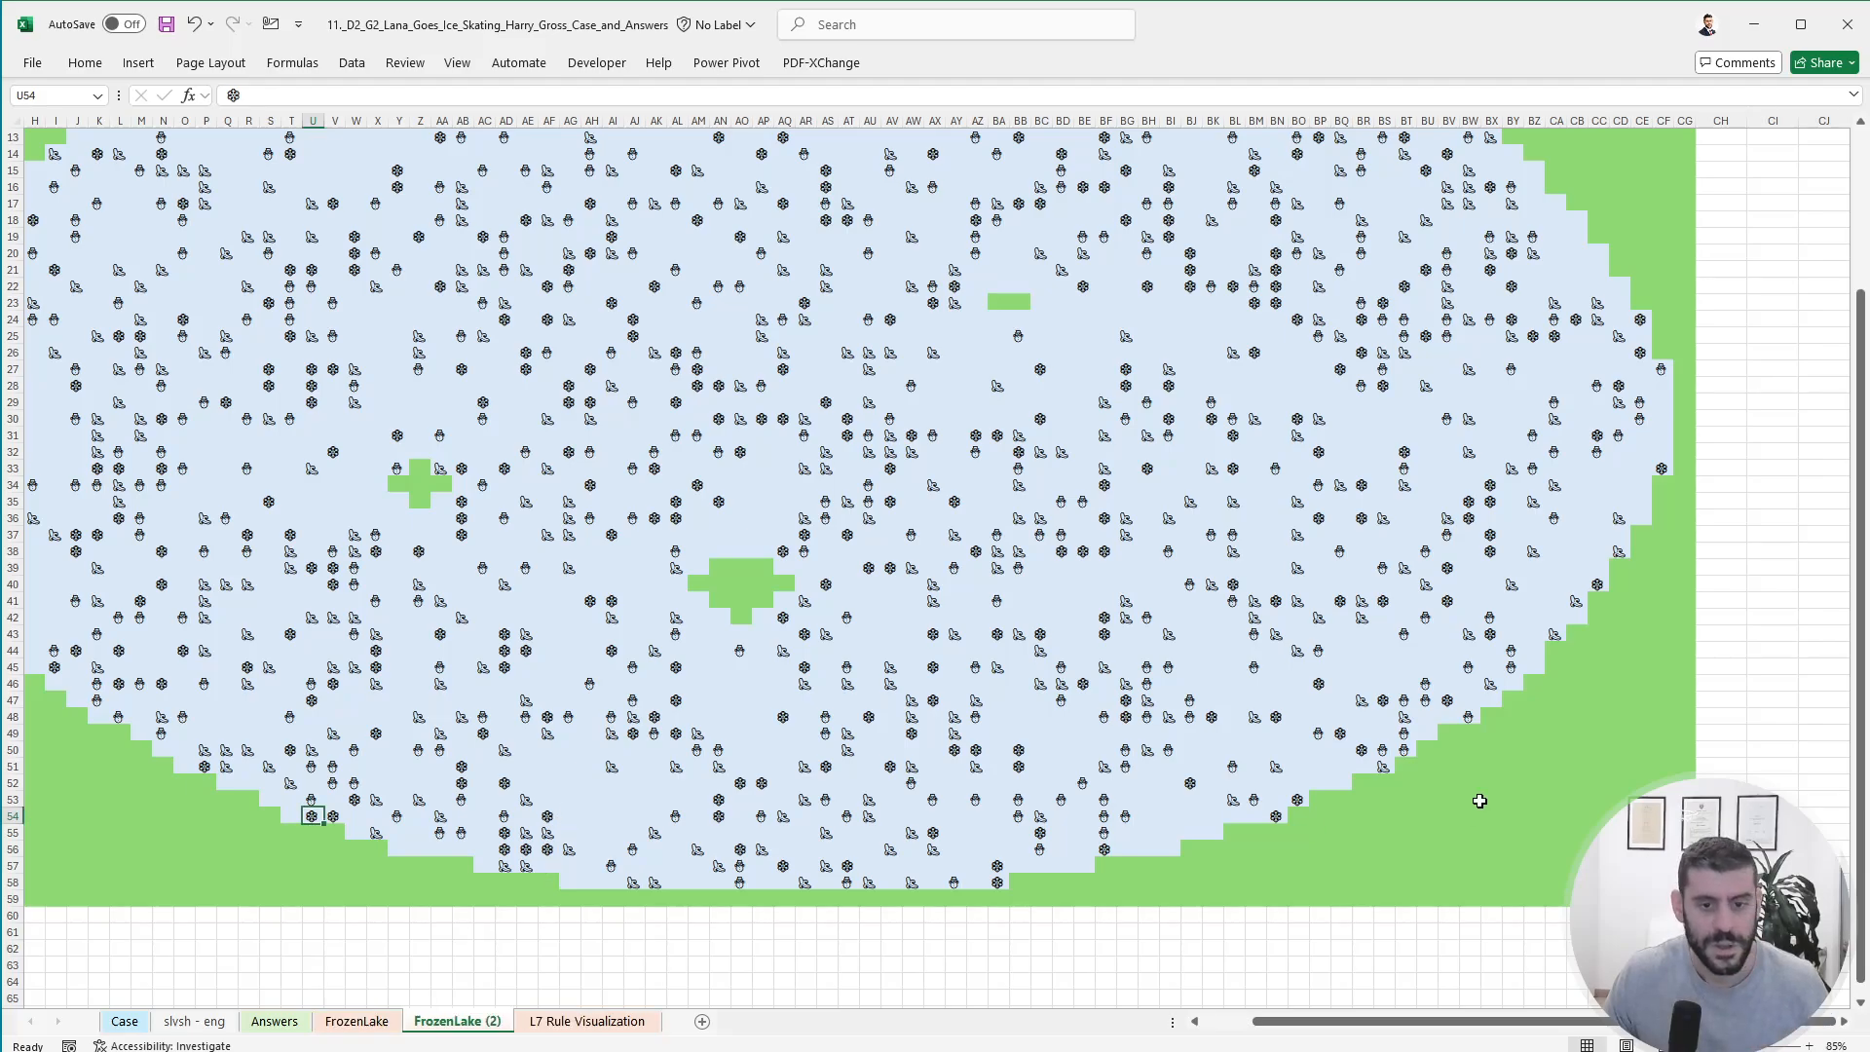
- Rename the copied lake sheet as FrozenLakeCol
double_click(506, 1021)
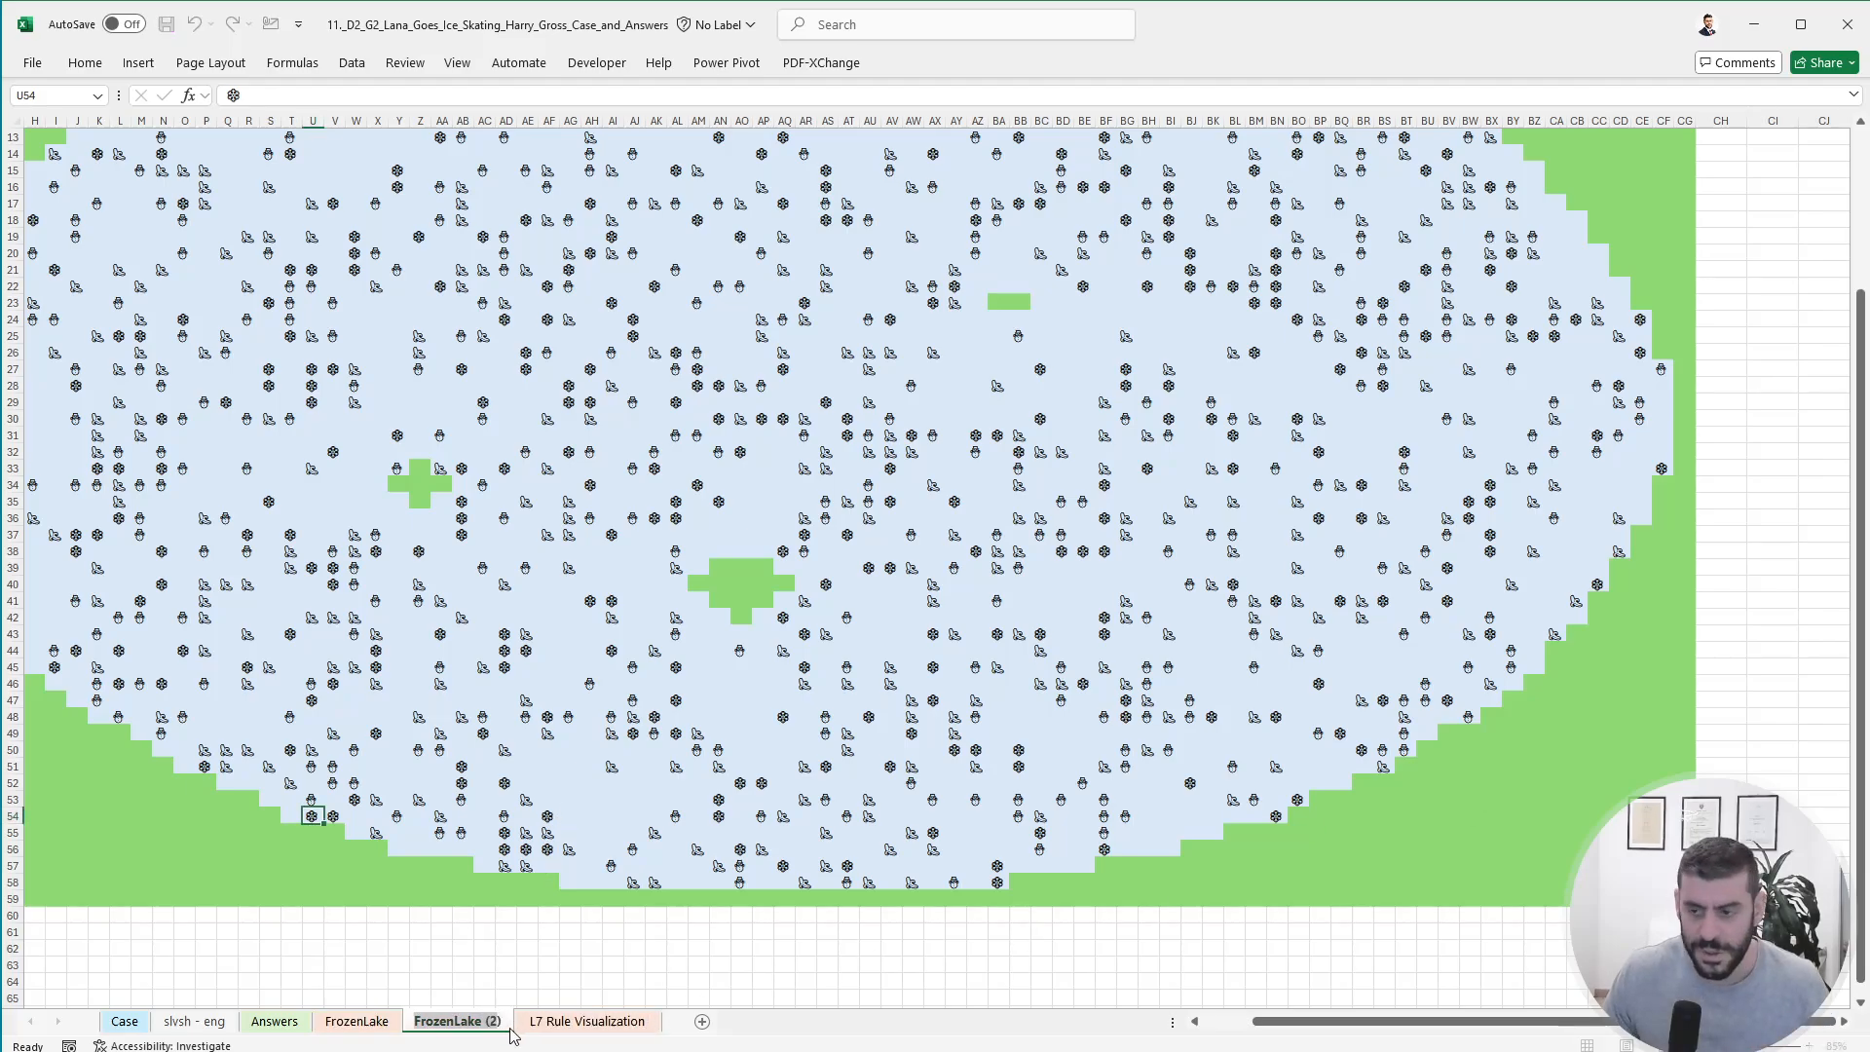
click(474, 1021)
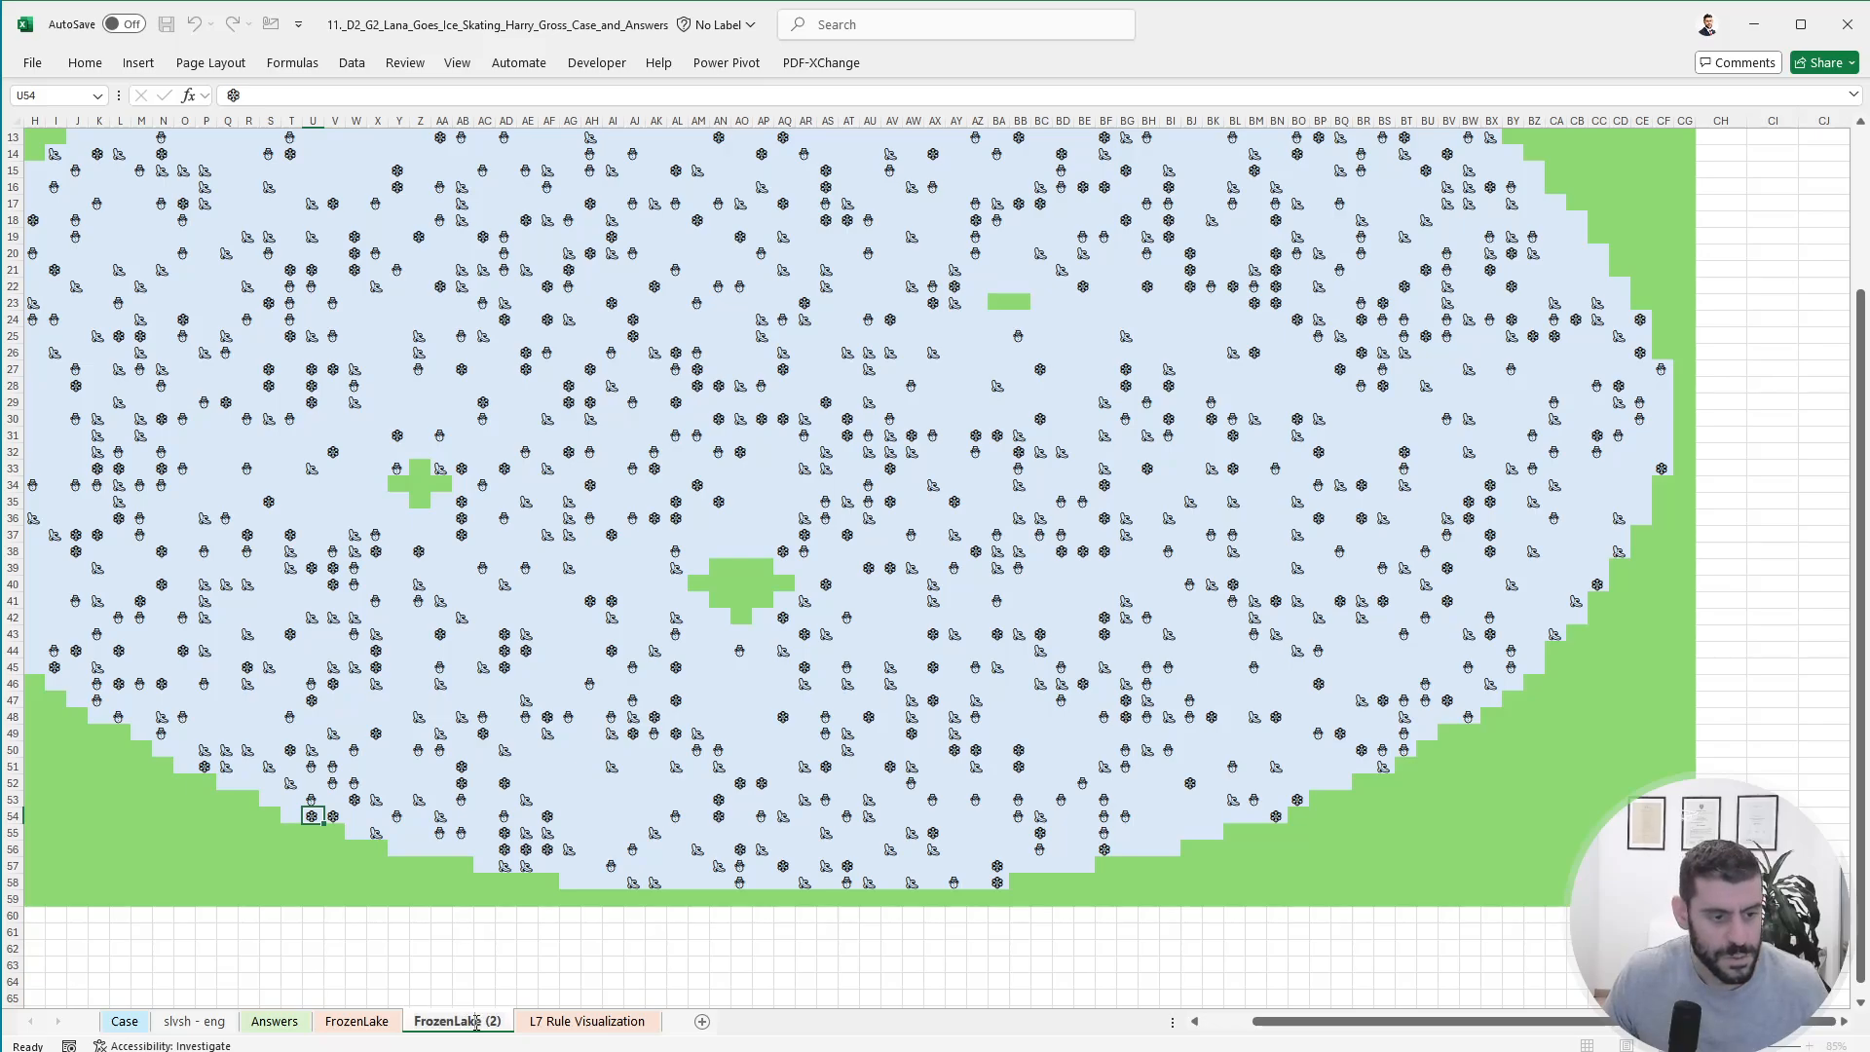
drag(481, 1021, 502, 1021)
key(BackSpace)
text(C)
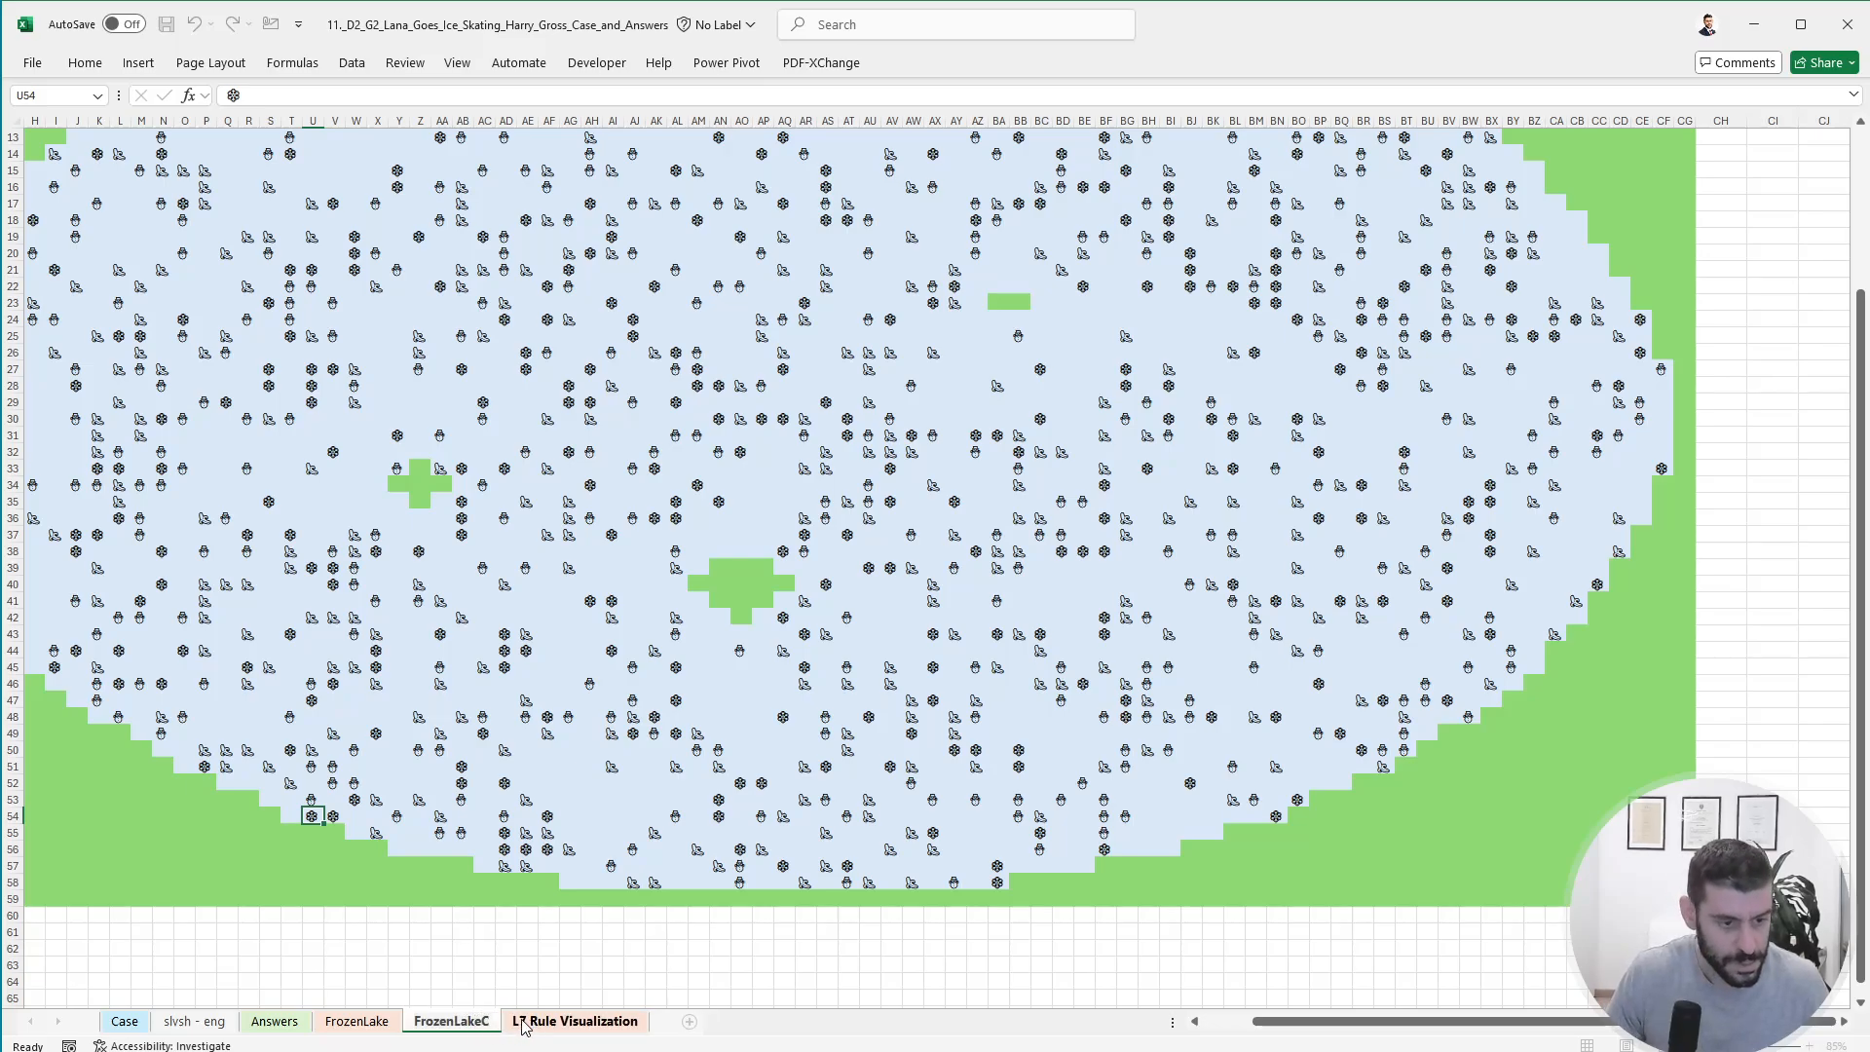
text(ol)
key(Return)
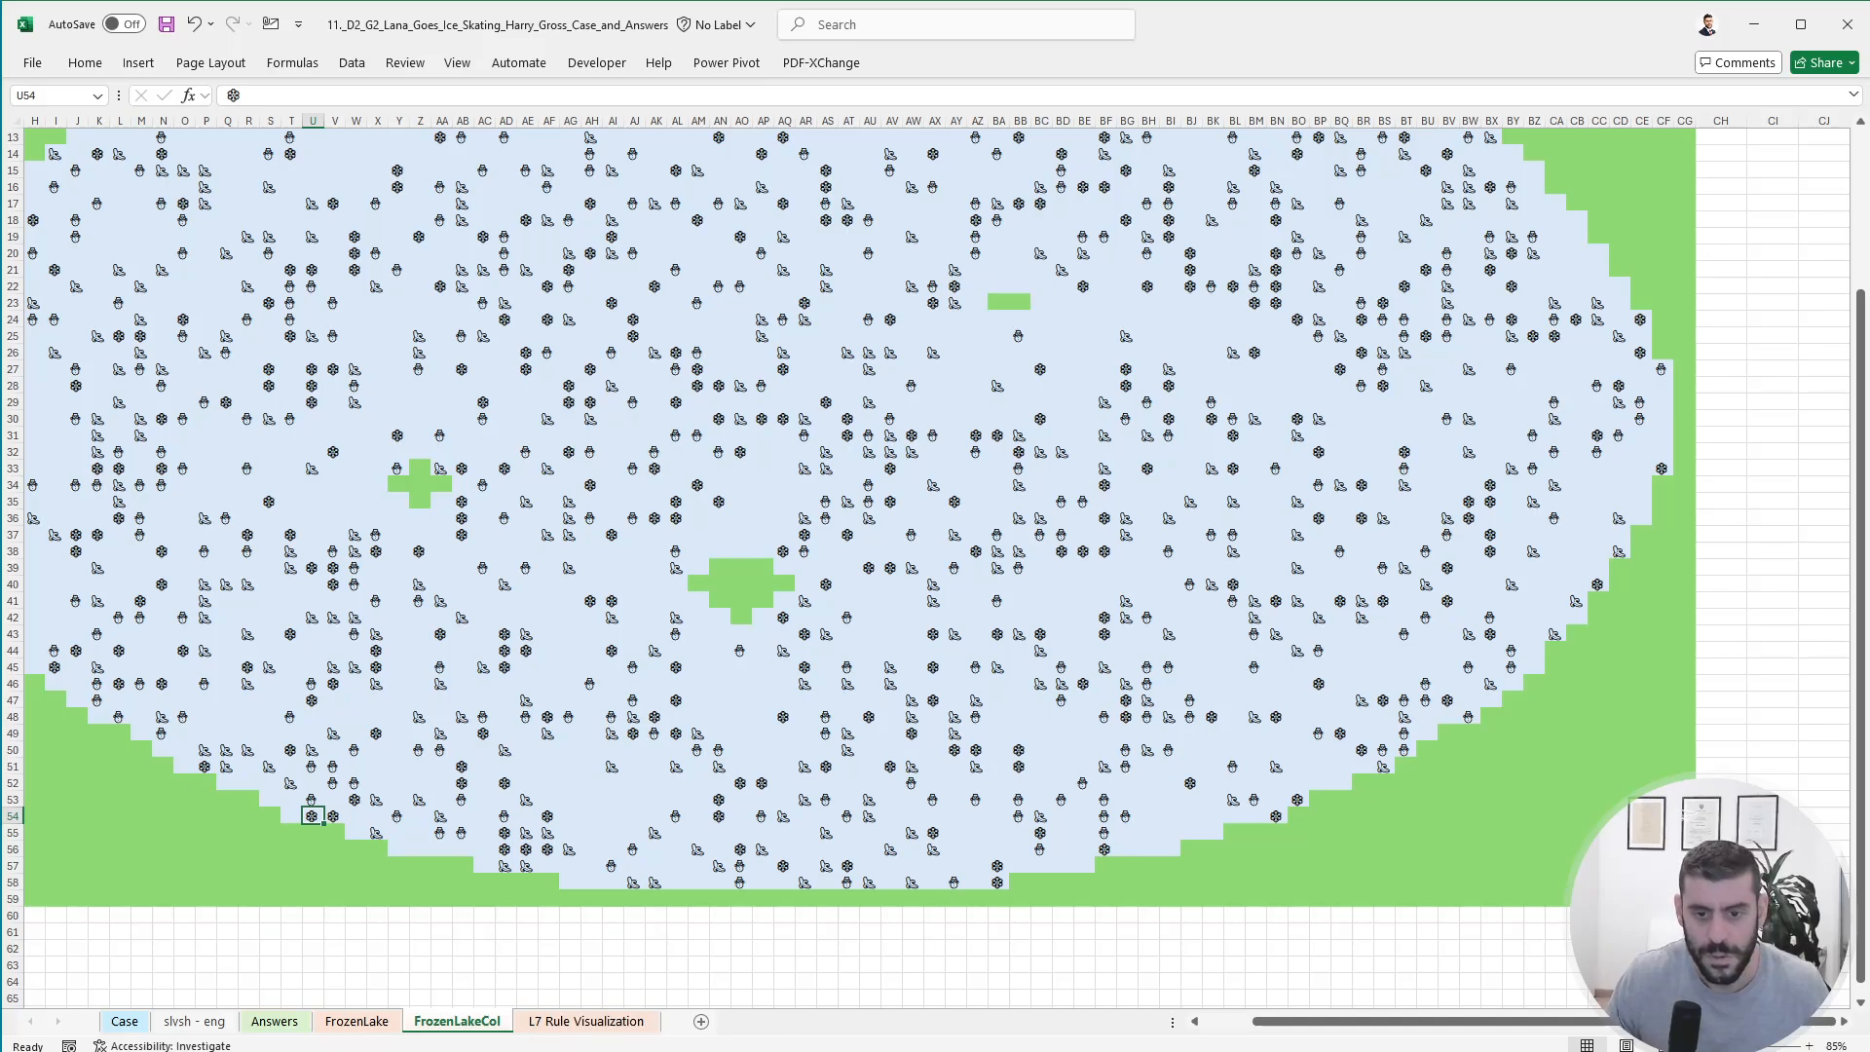
- Clear all symbols from the lake map A1:CG59 on the FrozenLakeCol sheet, keeping the cell colours
drag(1685, 899, 14, 3)
key(ctrl+BackSpace)
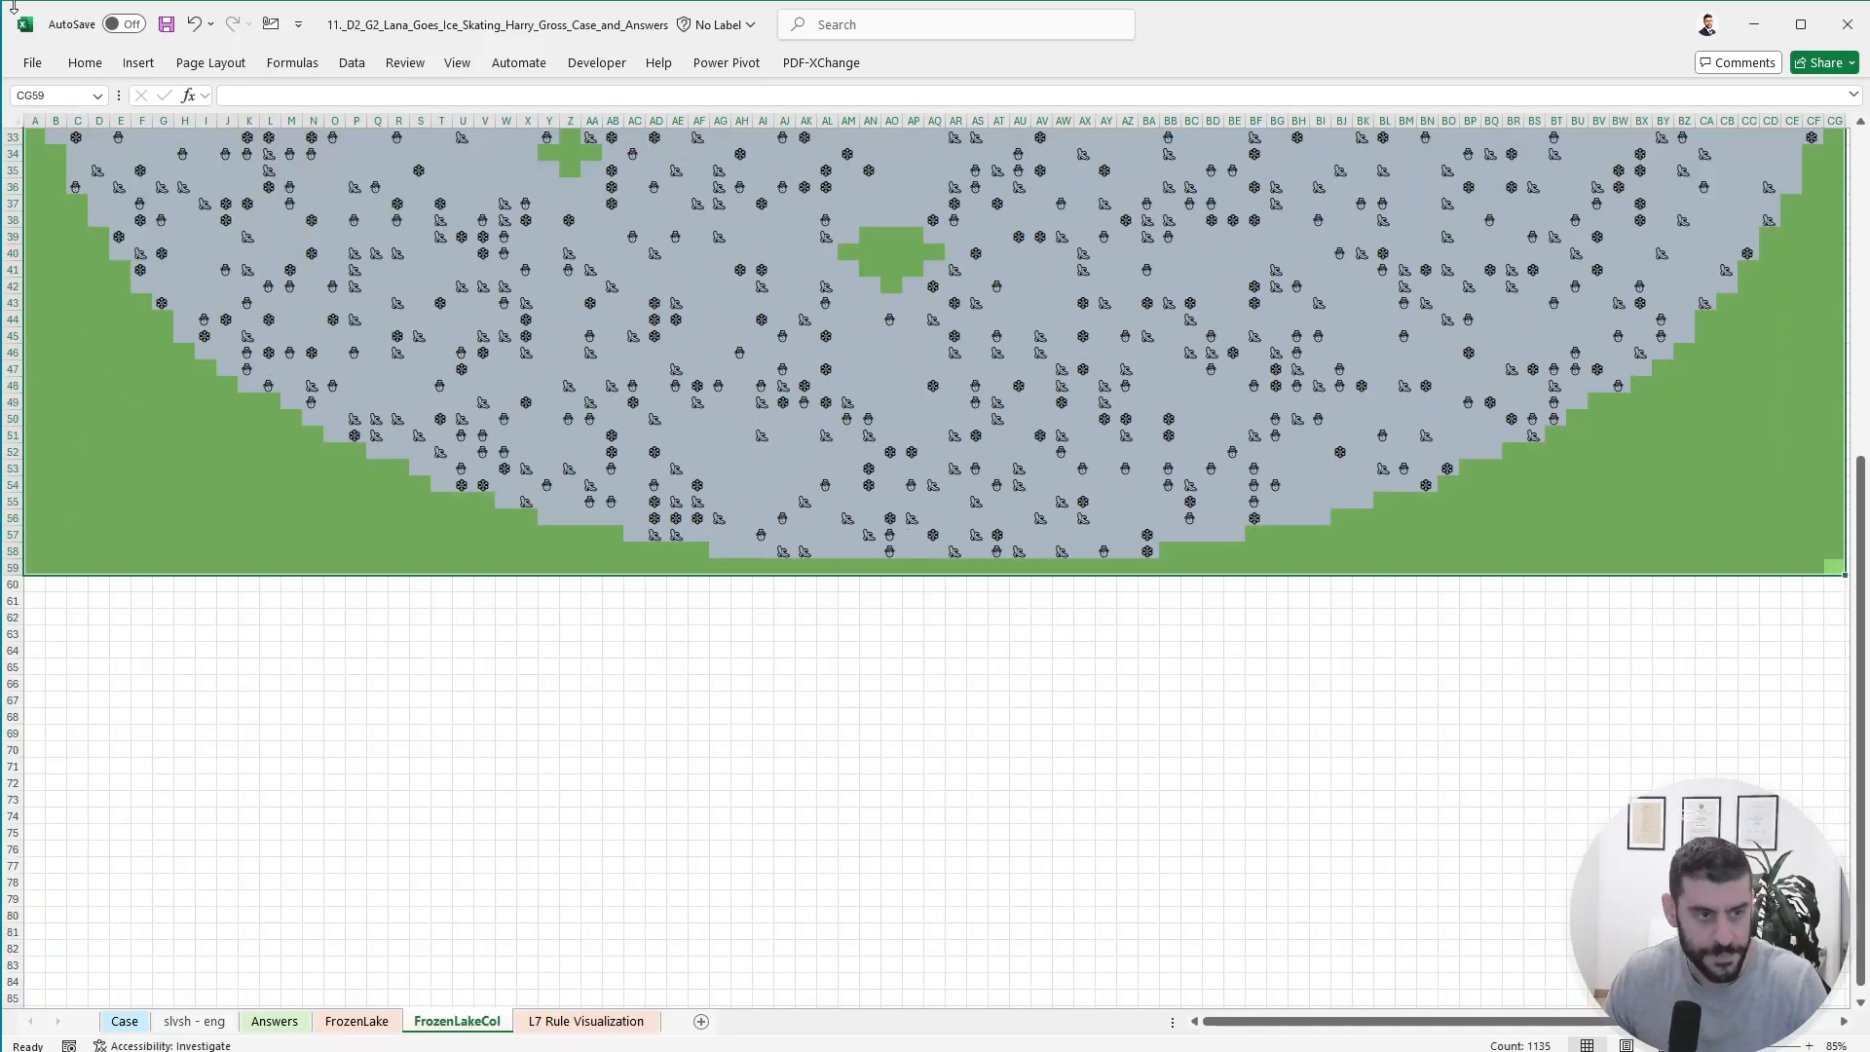
key(Delete)
click(293, 403)
key(ctrl+Home)
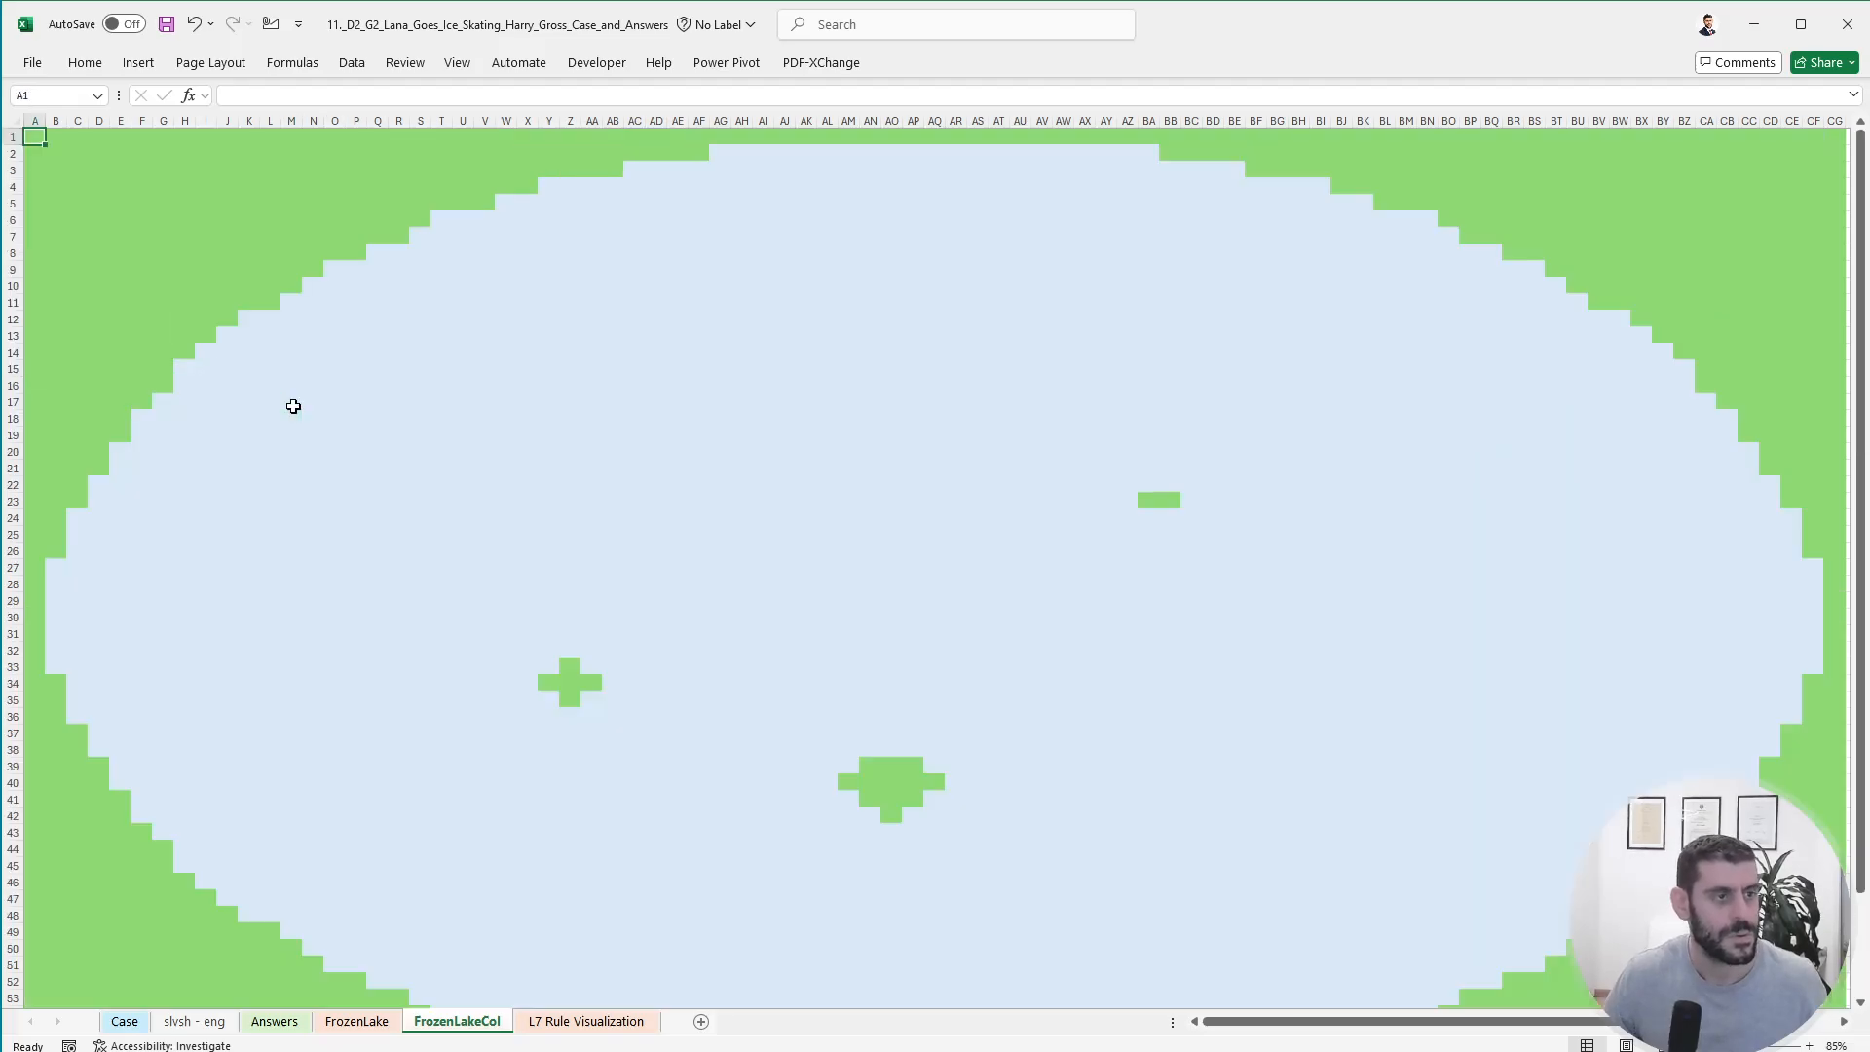
- Run the PERSONAL.XLSB parseColors macro on the whole map range A1:CG59 of the FrozenLakeCol sheet
scroll(1753, 779, down, 5)
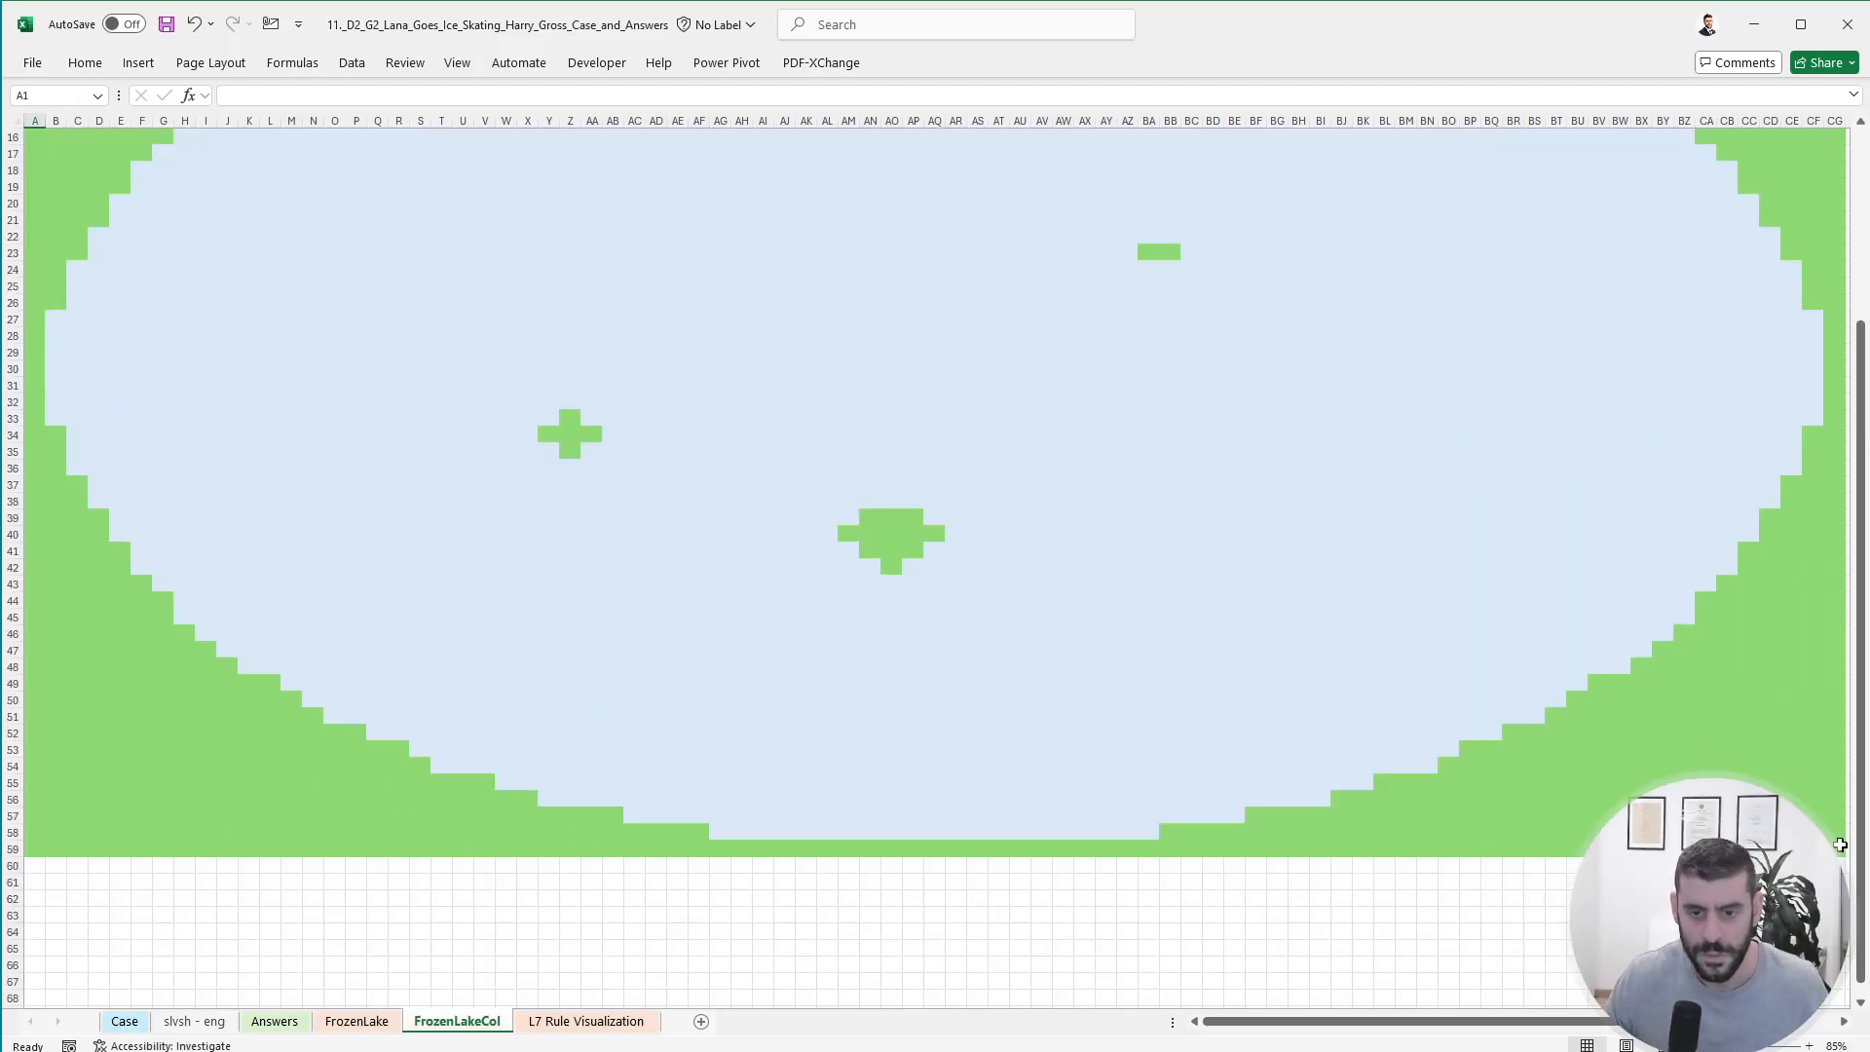
drag(1839, 848, 25, 122)
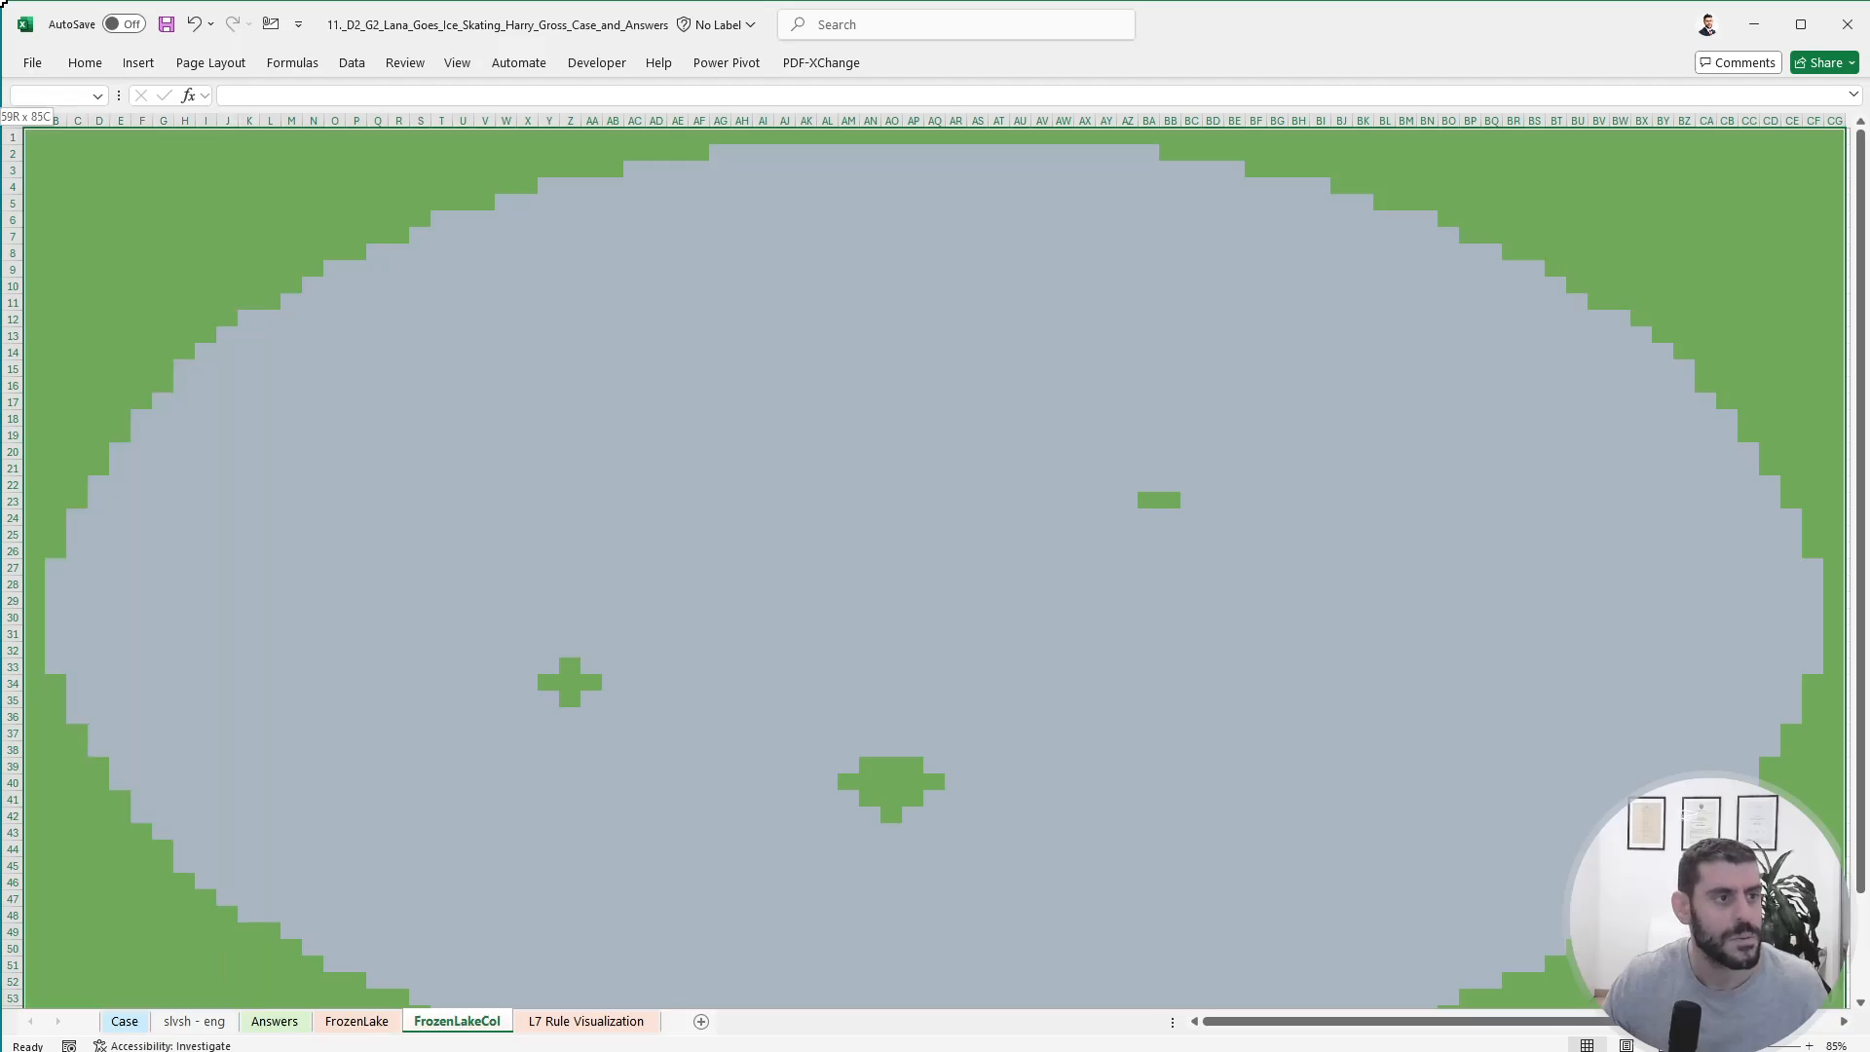
click(613, 68)
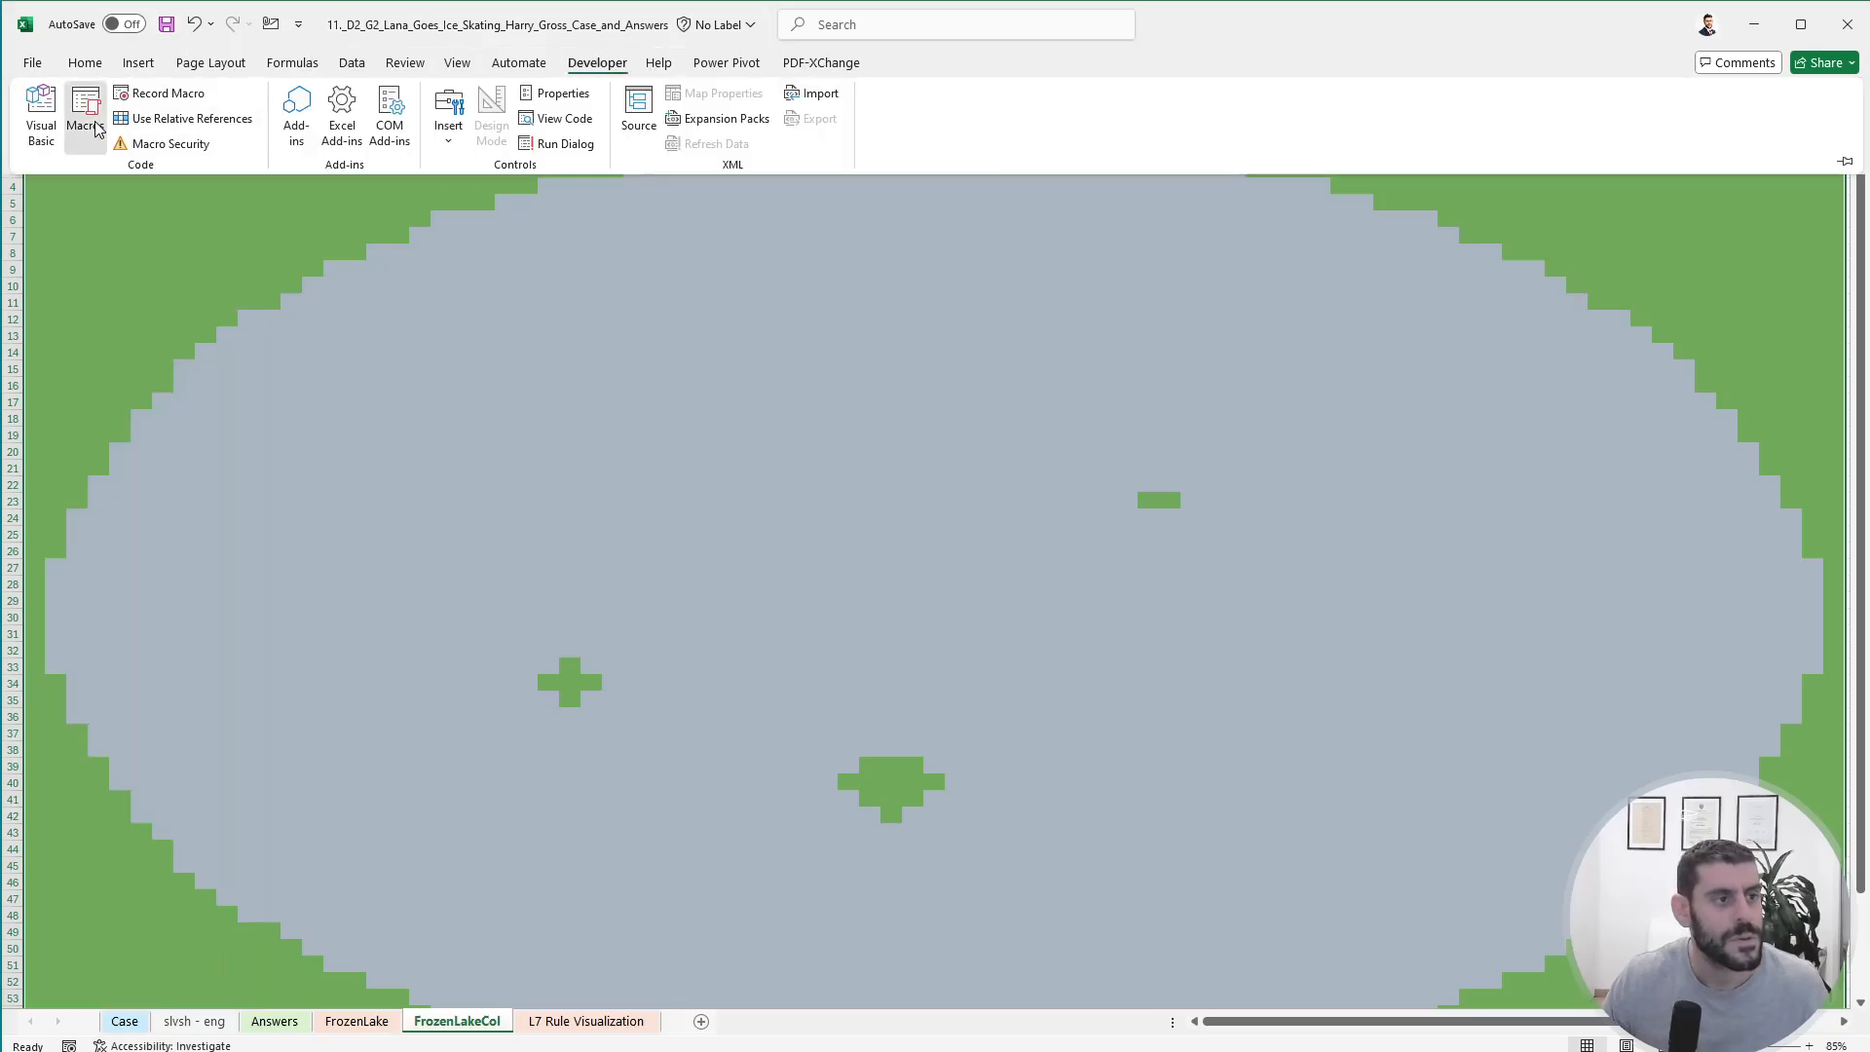
click(109, 134)
click(769, 395)
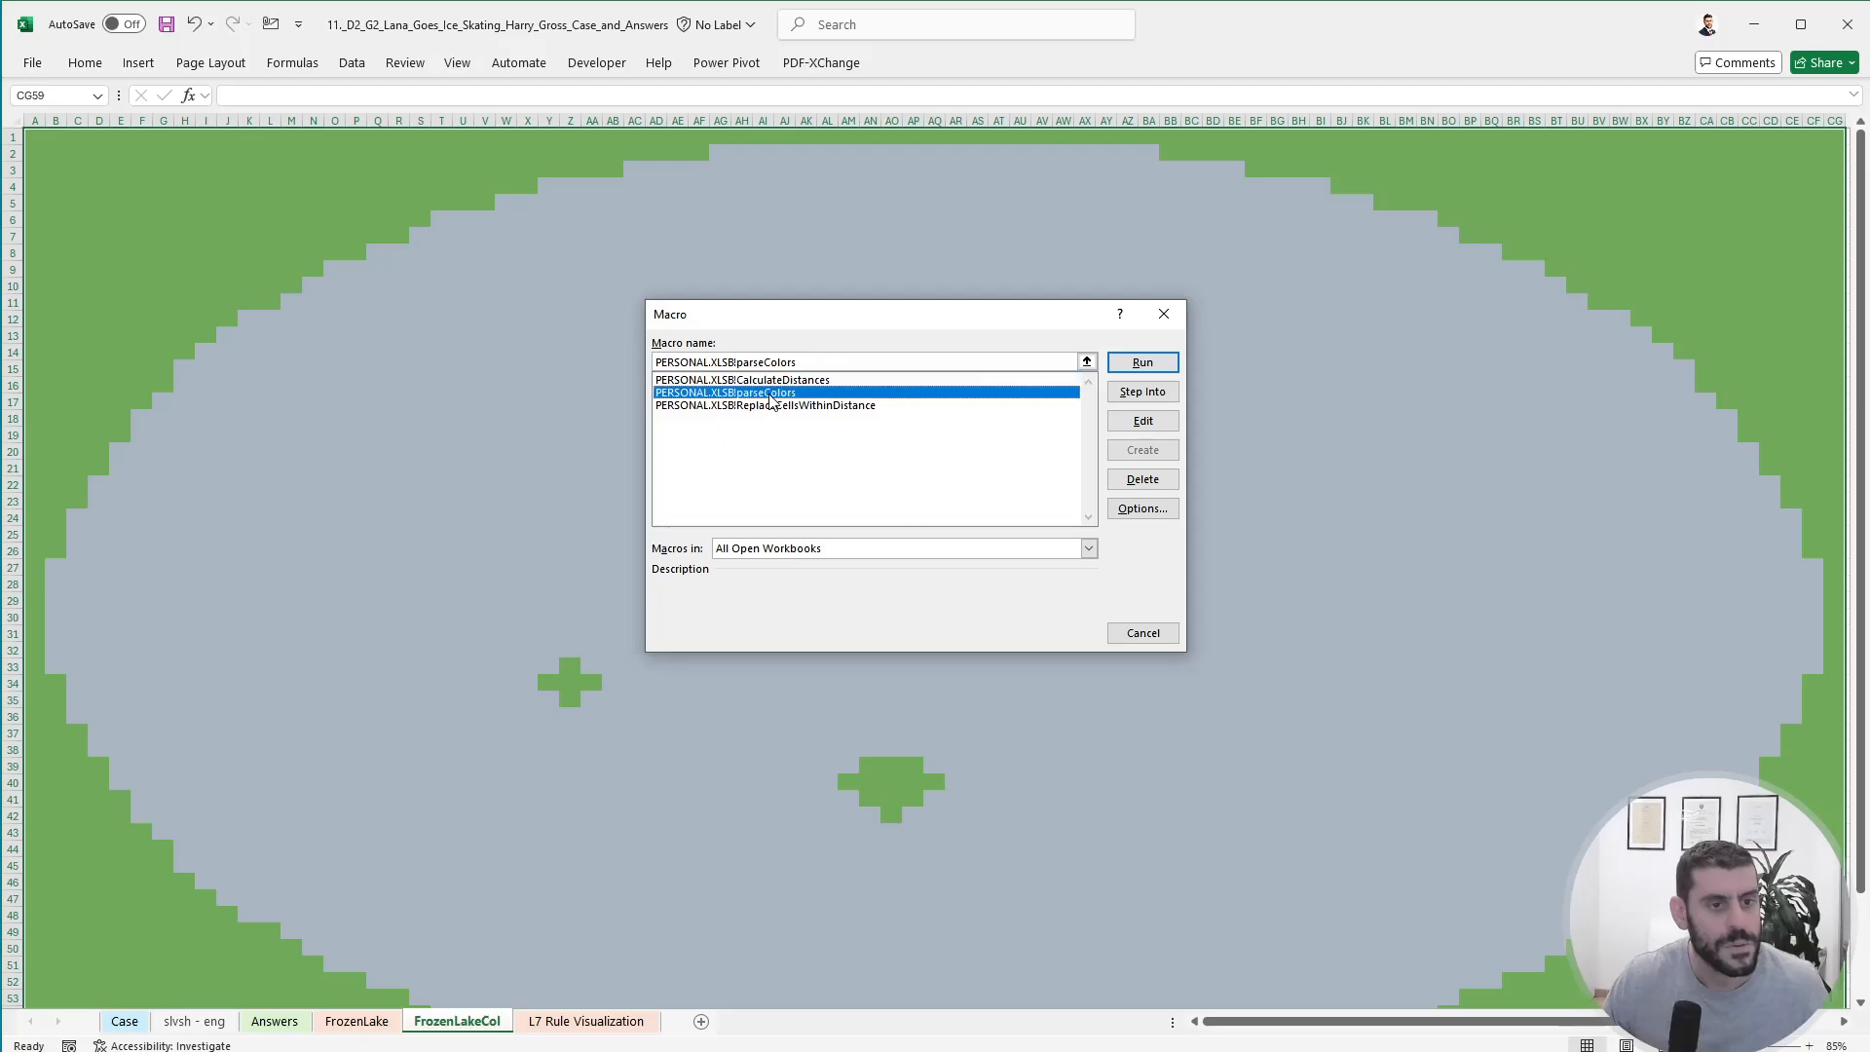
click(1143, 362)
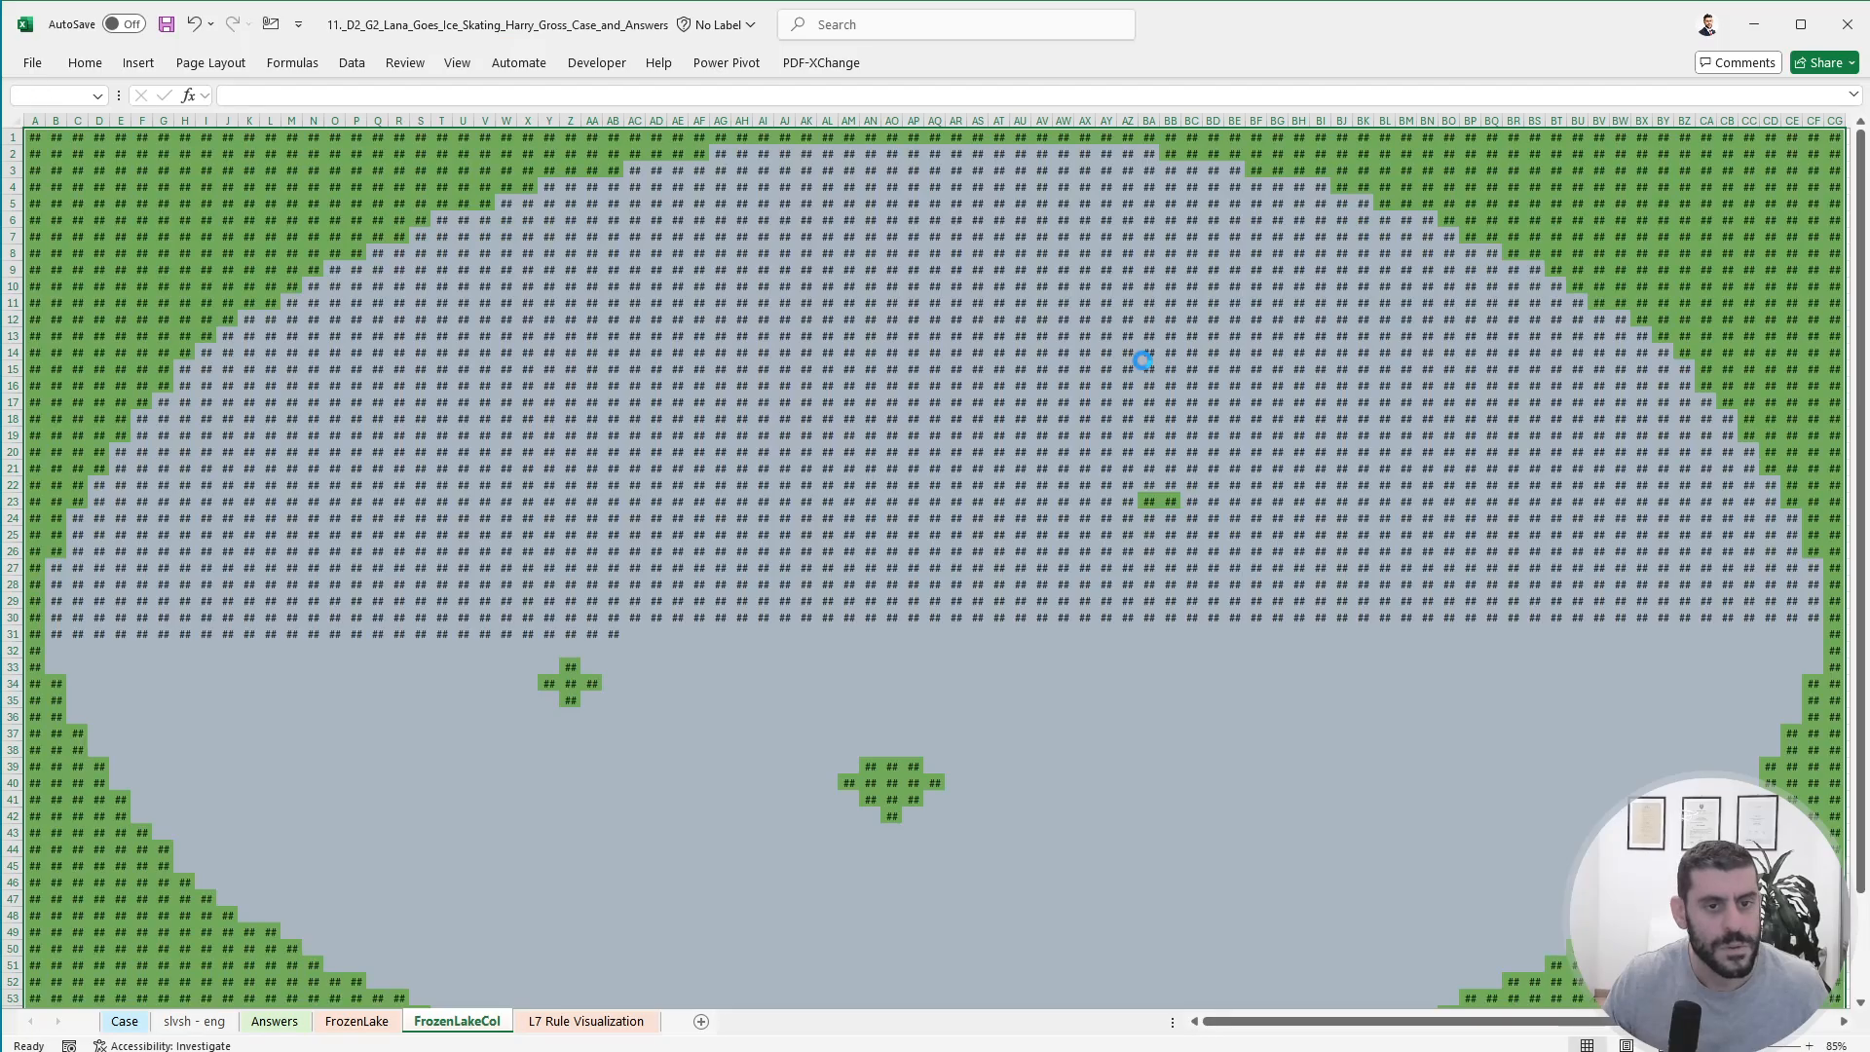
- Copy the land colour code 7592334 from cell M6 of the FrozenLakeCol sheet into U4 of the slvsh - eng sheet
click(290, 220)
key(ctrl+c)
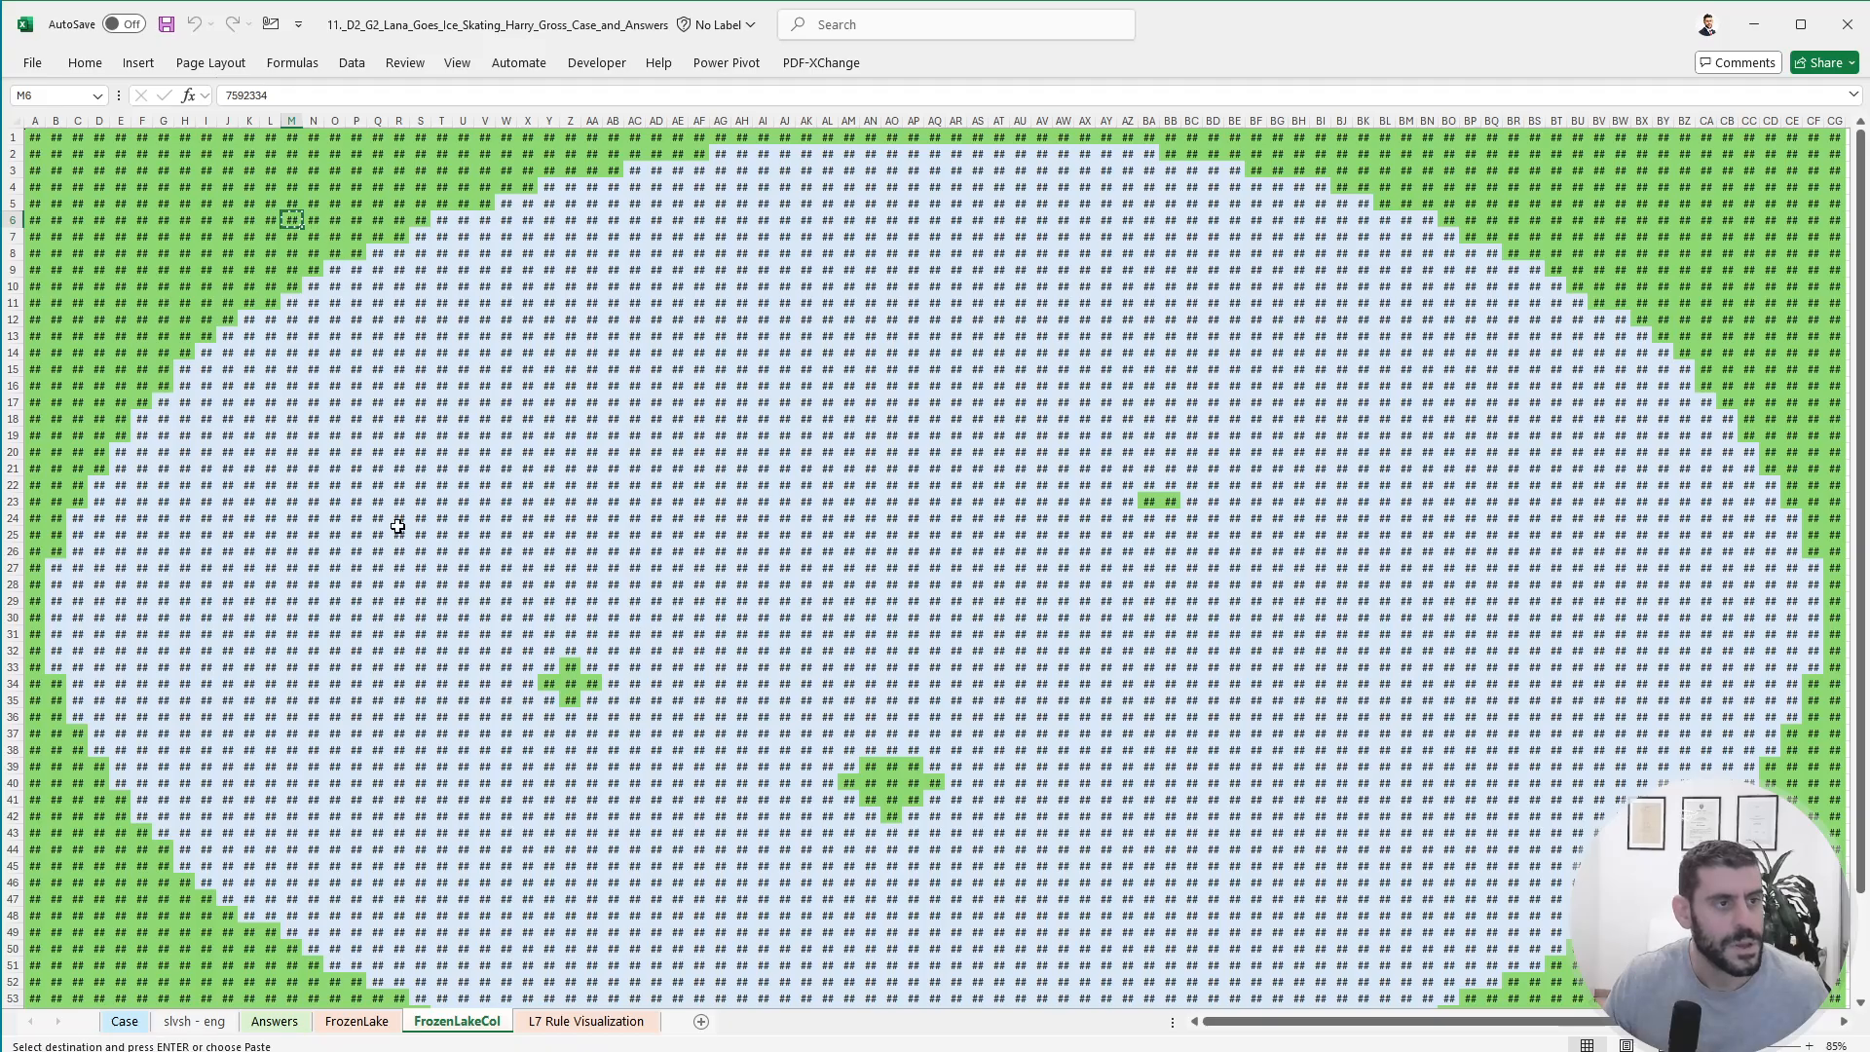
click(194, 1021)
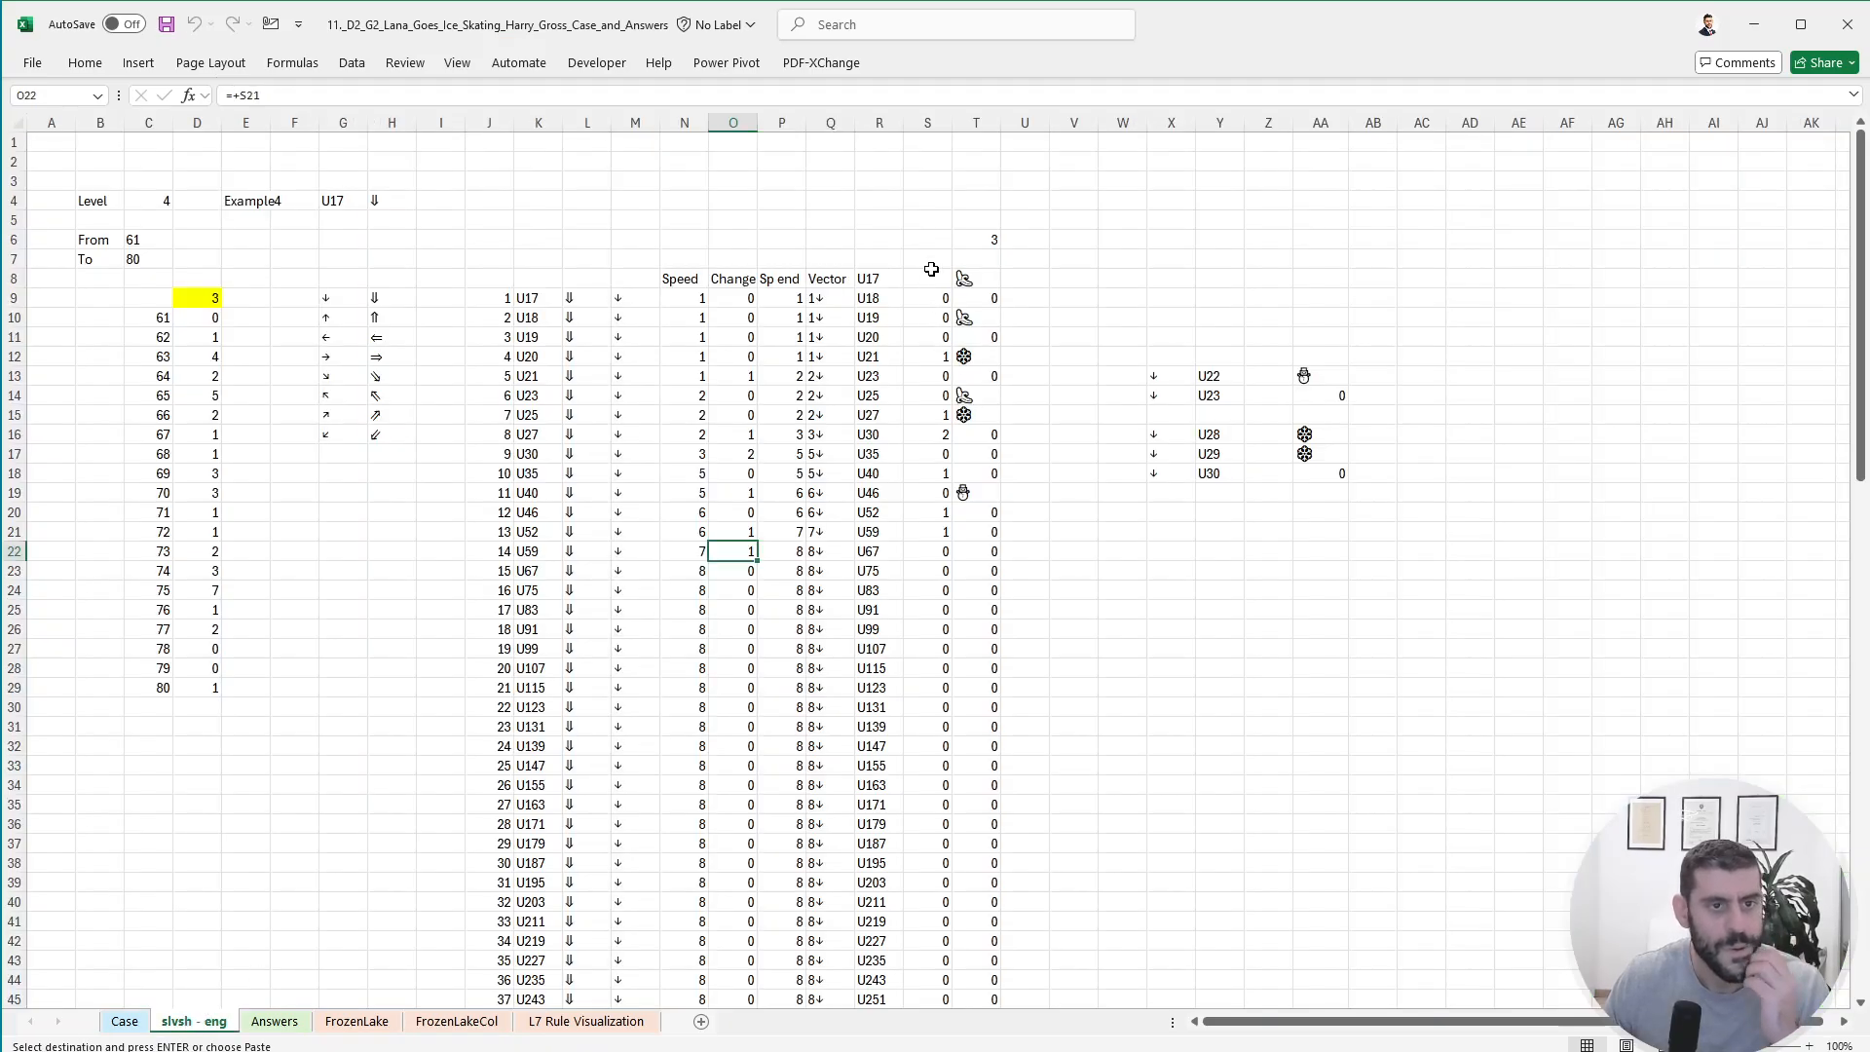
right_click(1044, 200)
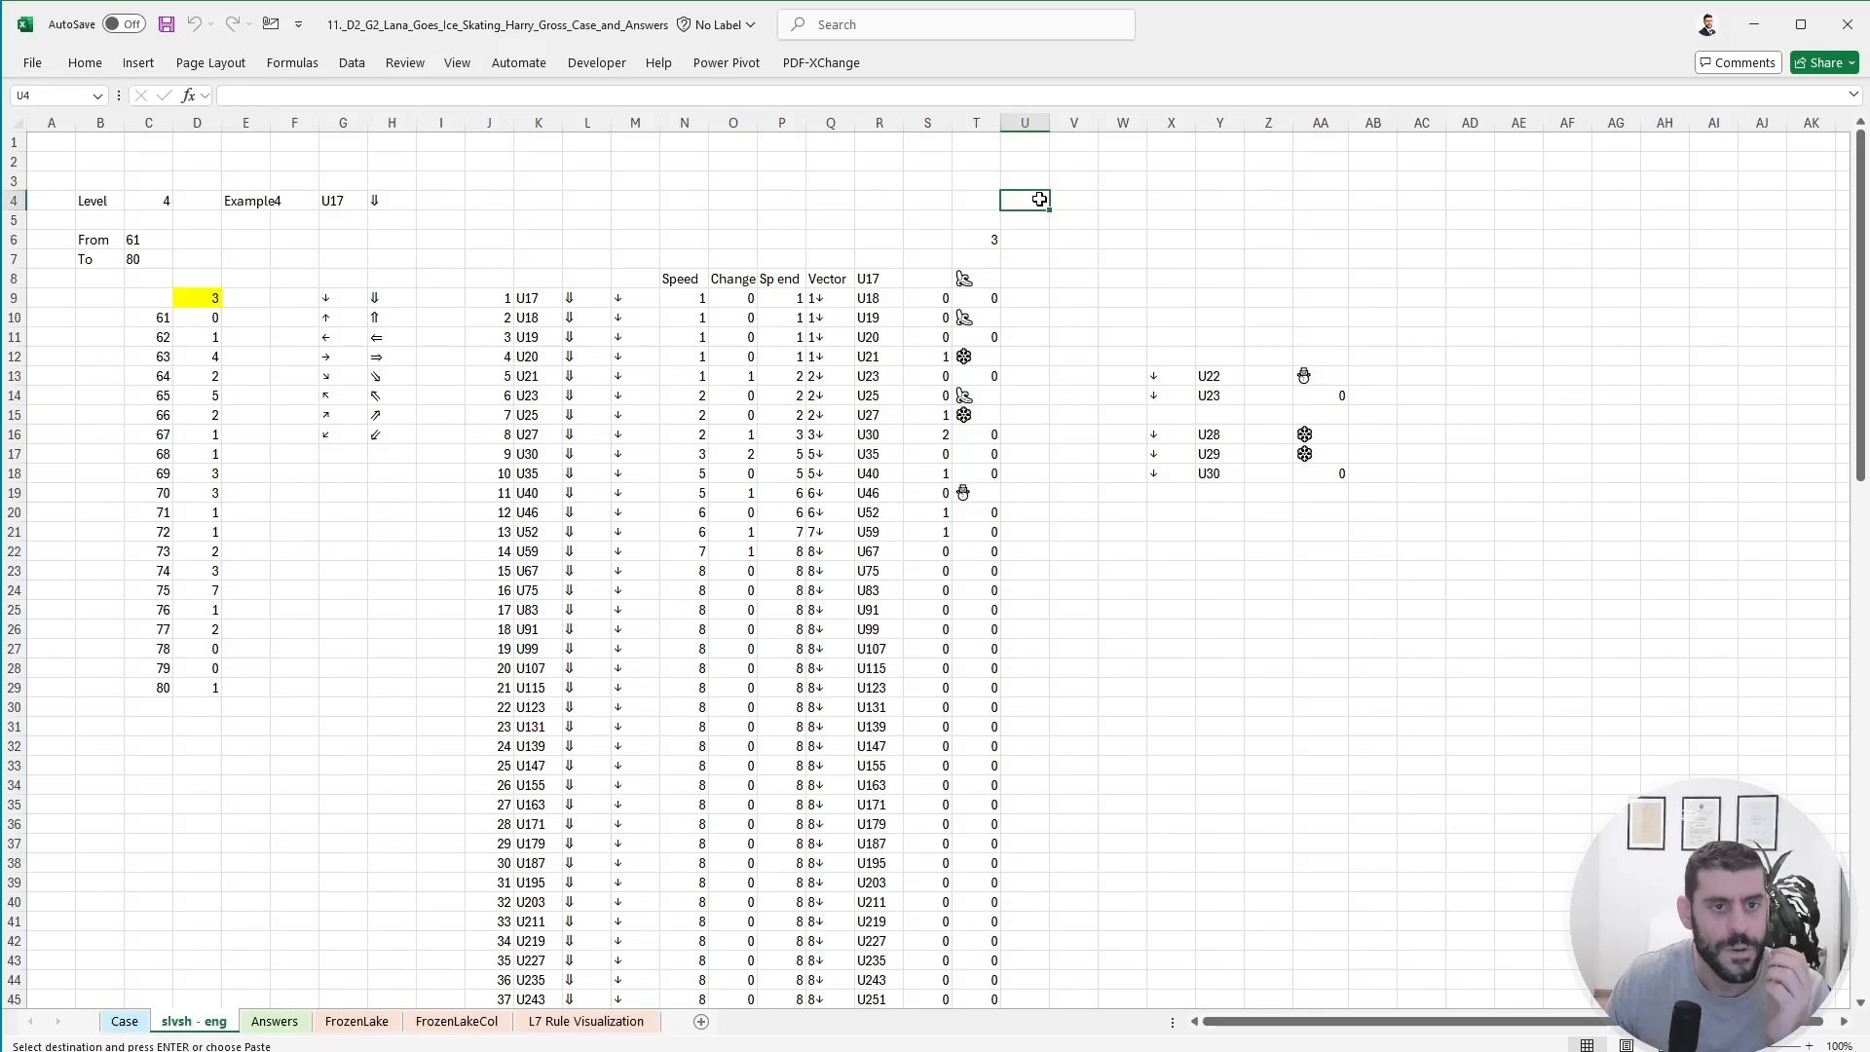
click(1130, 324)
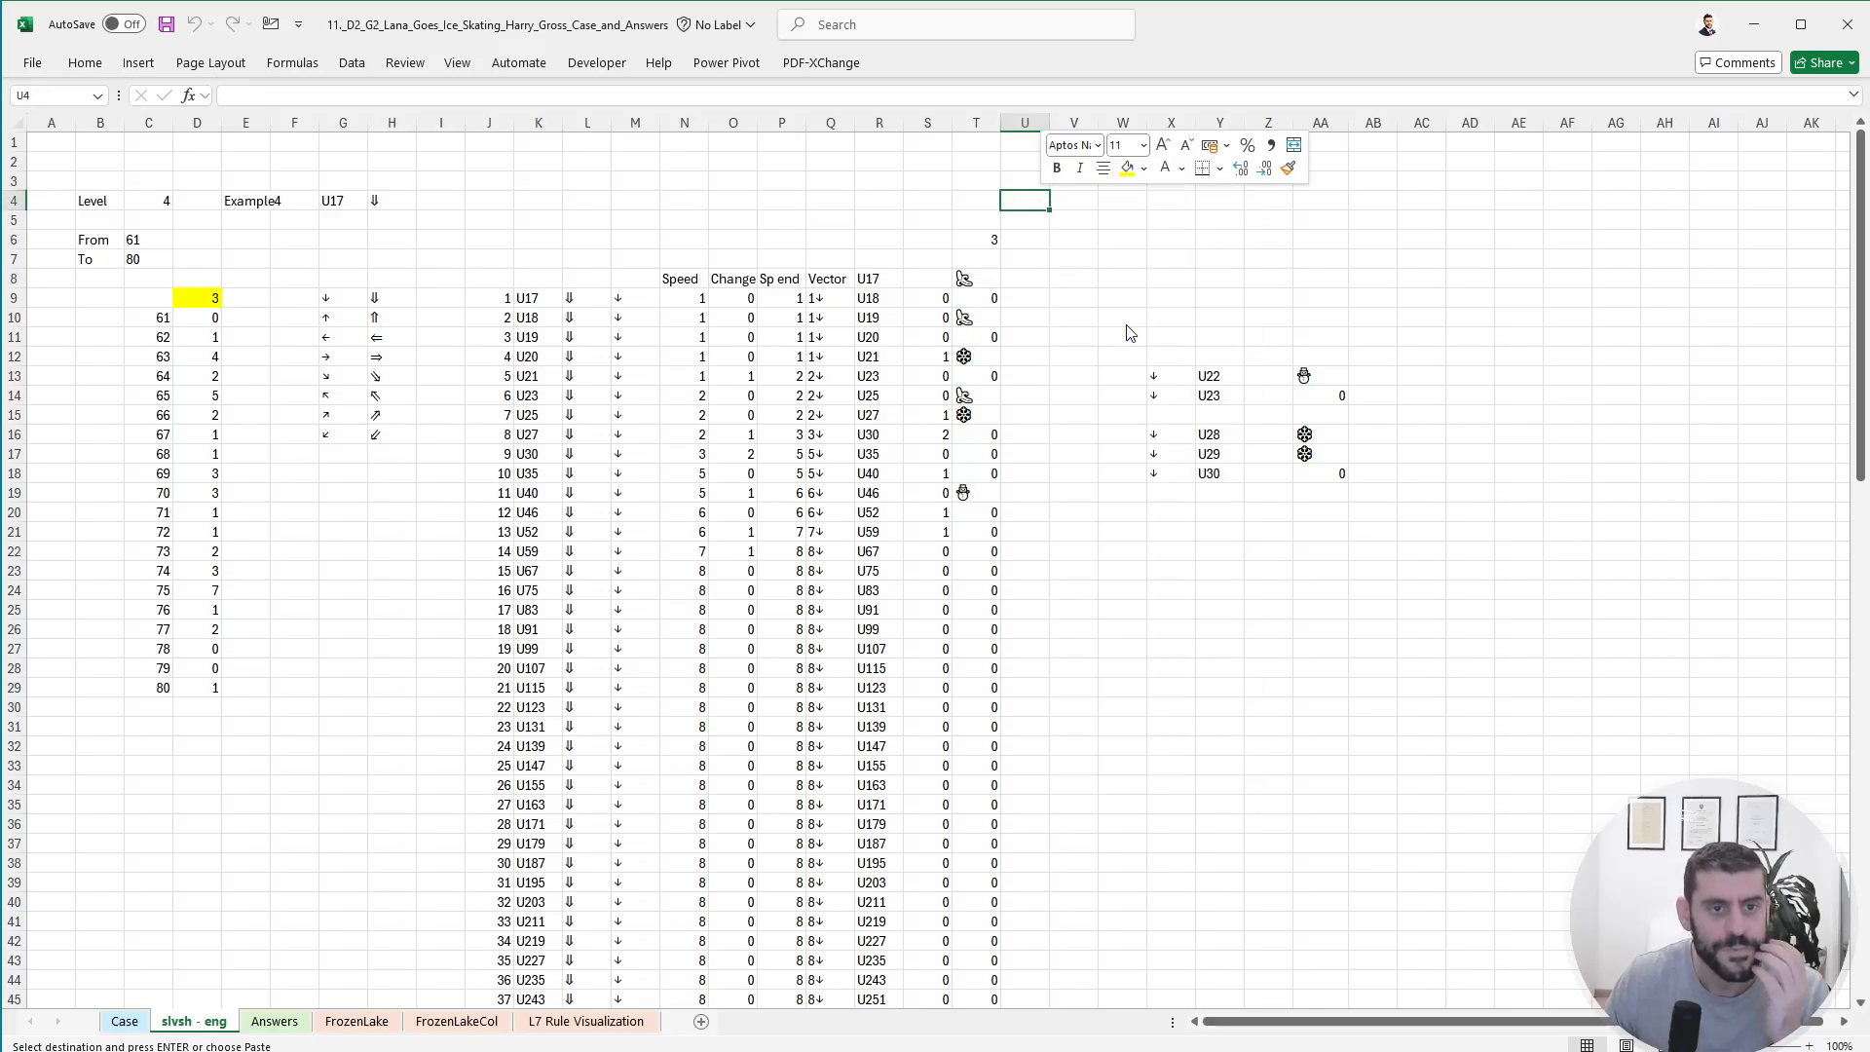
- Enter a formula in U9 that looks up the colour of the cell in R9: my.simpleIndirect("FrozenLakeCol",R9)
click(1036, 297)
text(+simpl)
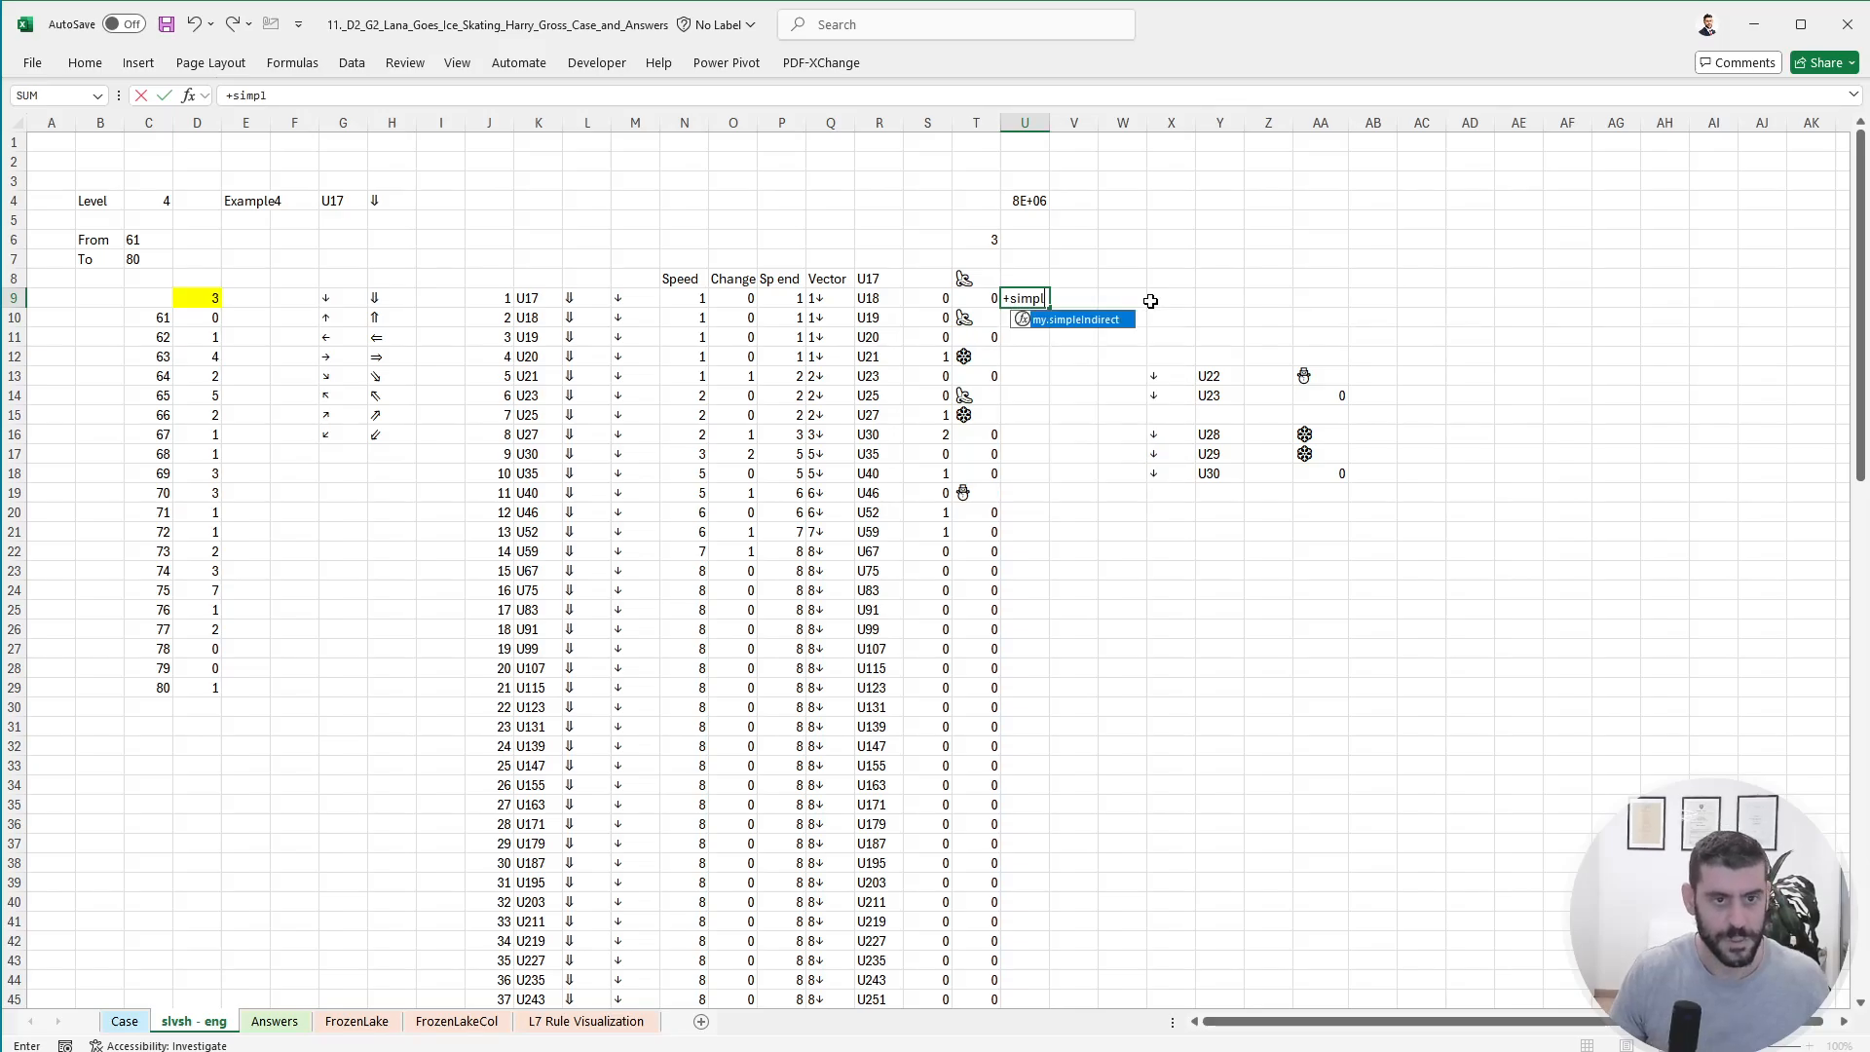
key(Tab)
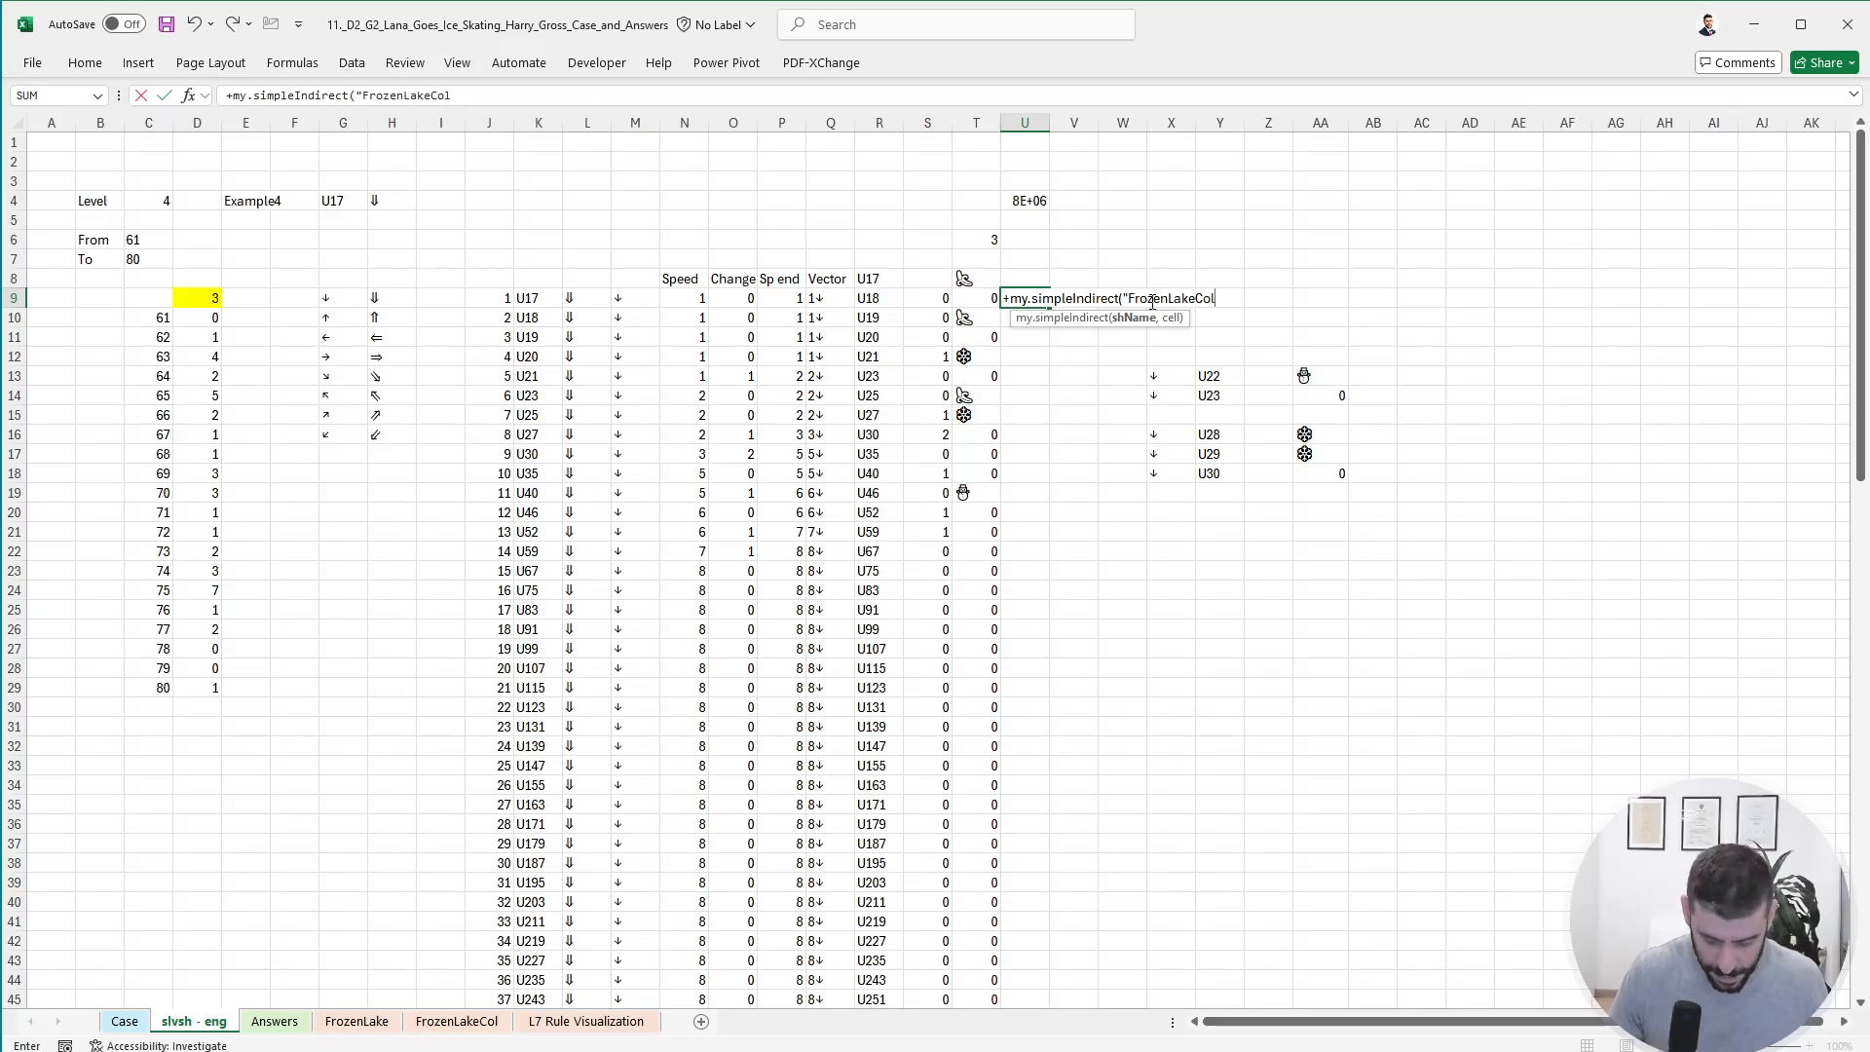
text("FrozenLakeCol",)
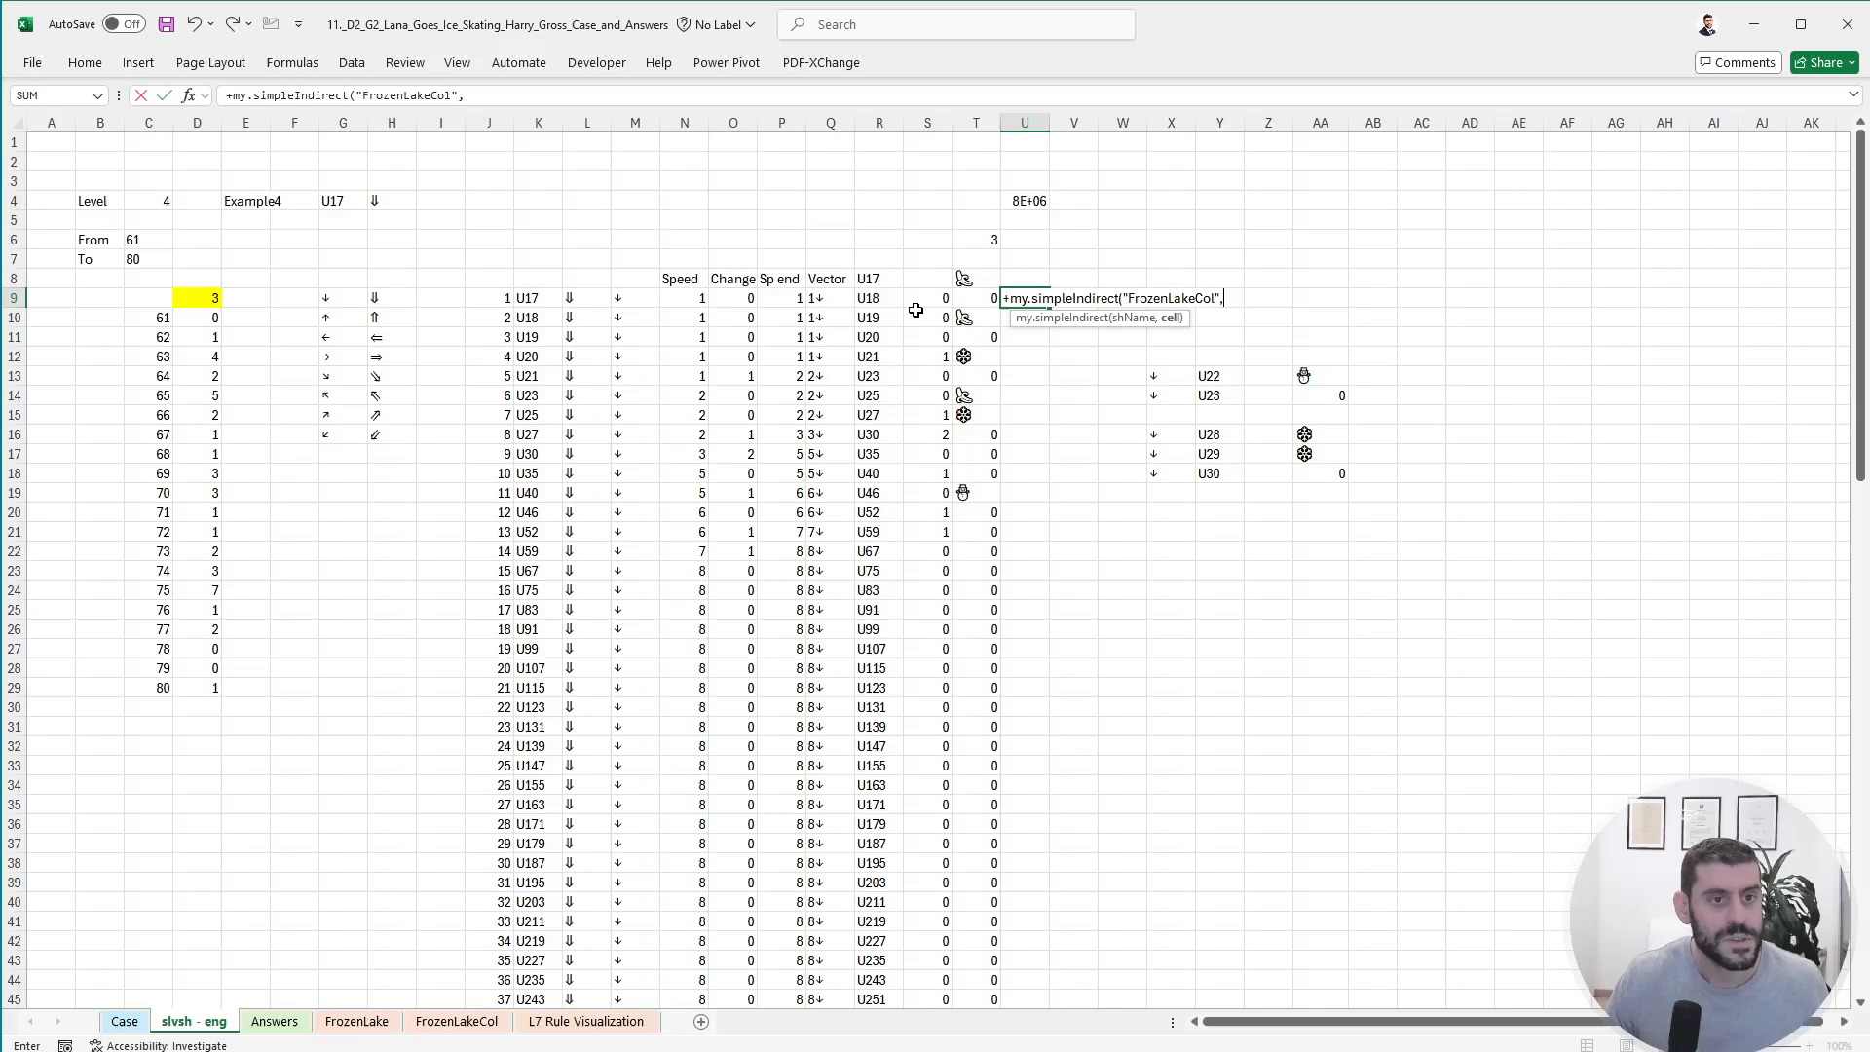
click(893, 299)
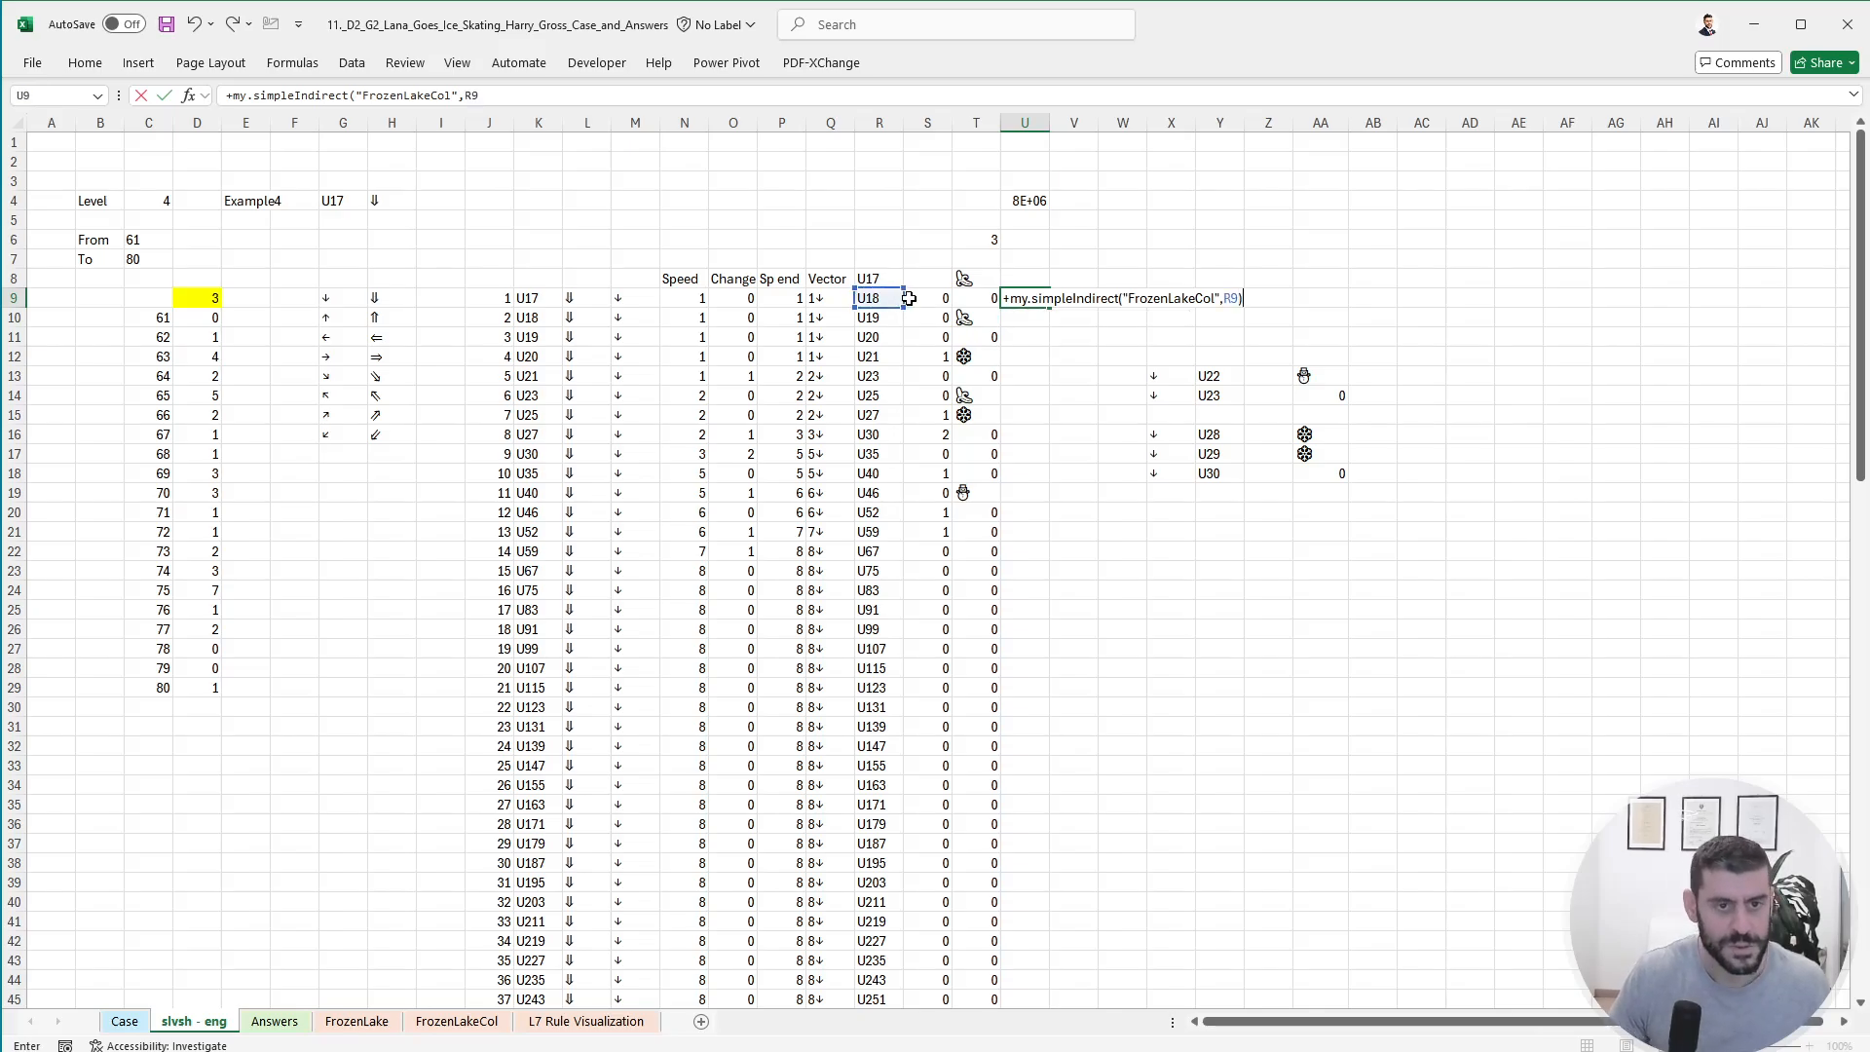
key(Return)
- Fill the colour lookup formula in U9 down column U to row 108
key(Up)
key(Left)
key(ctrl+Down)
key(Right)
key(ctrl+shift+Up)
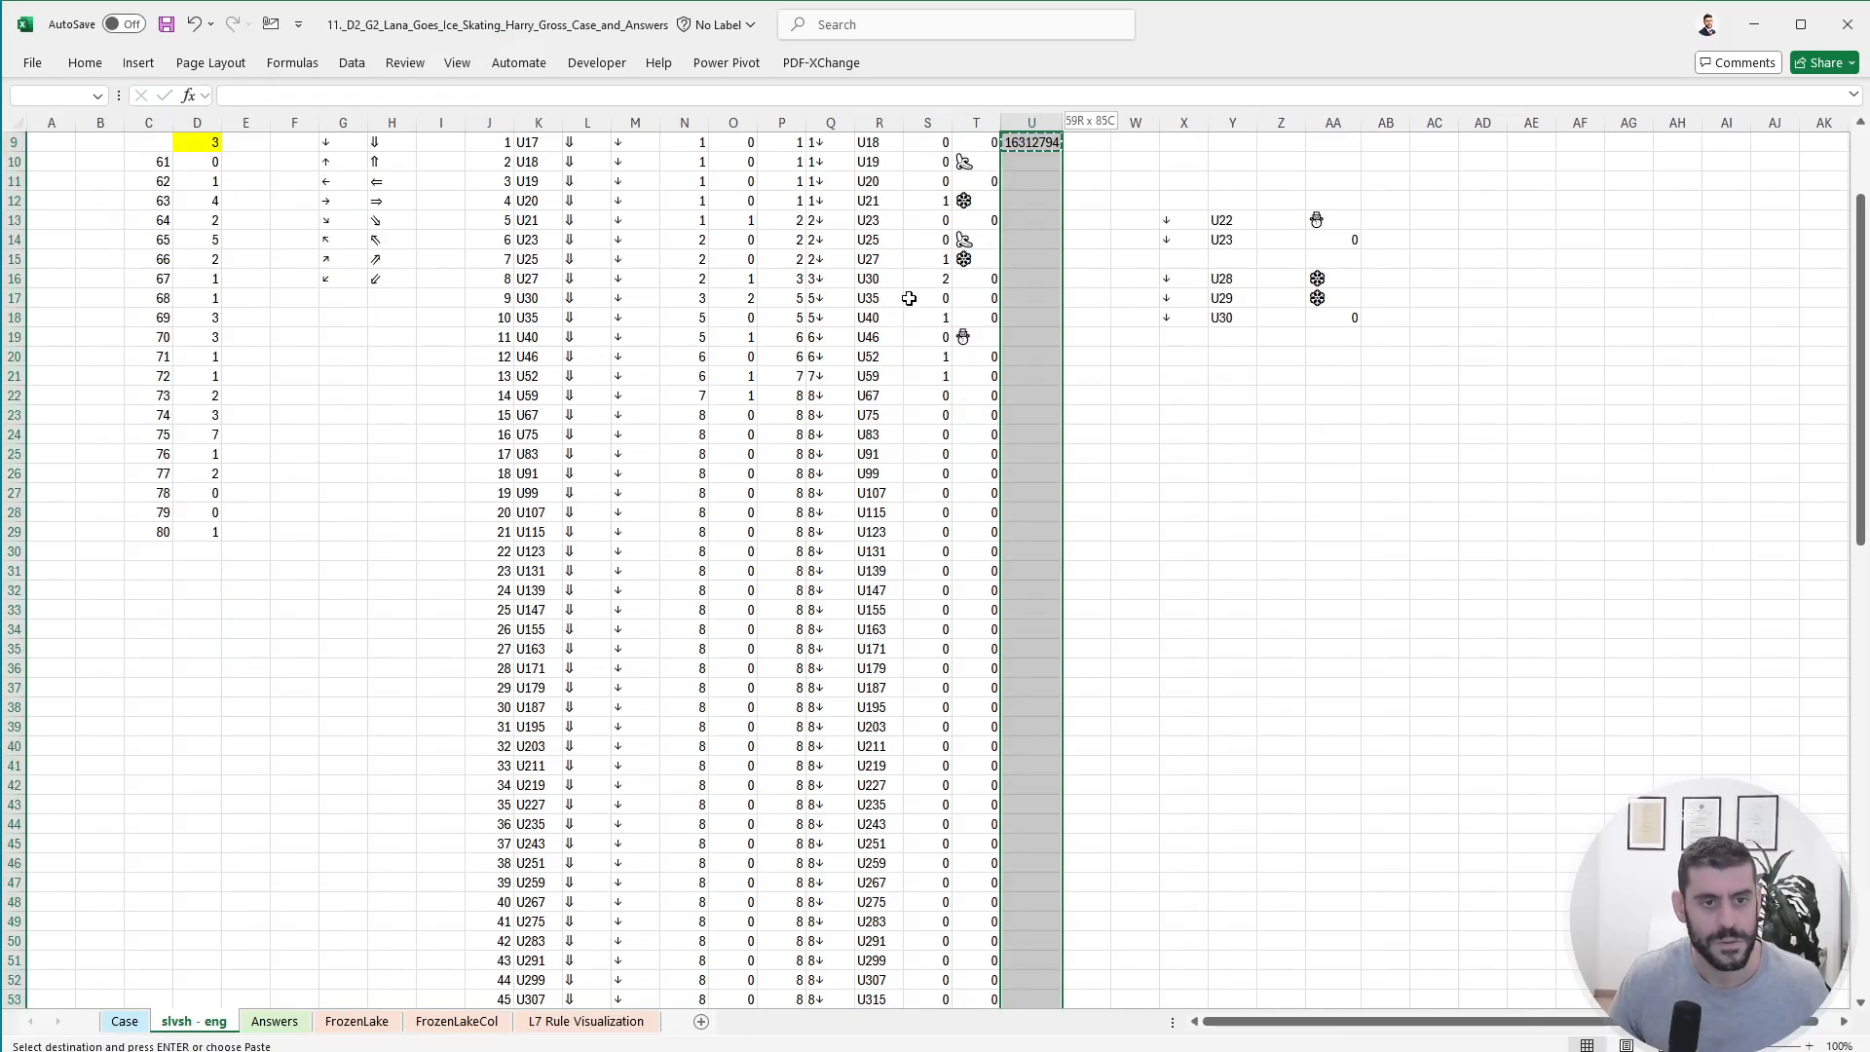
key(ctrl+d)
key(ctrl+Up)
key(ctrl+Up)
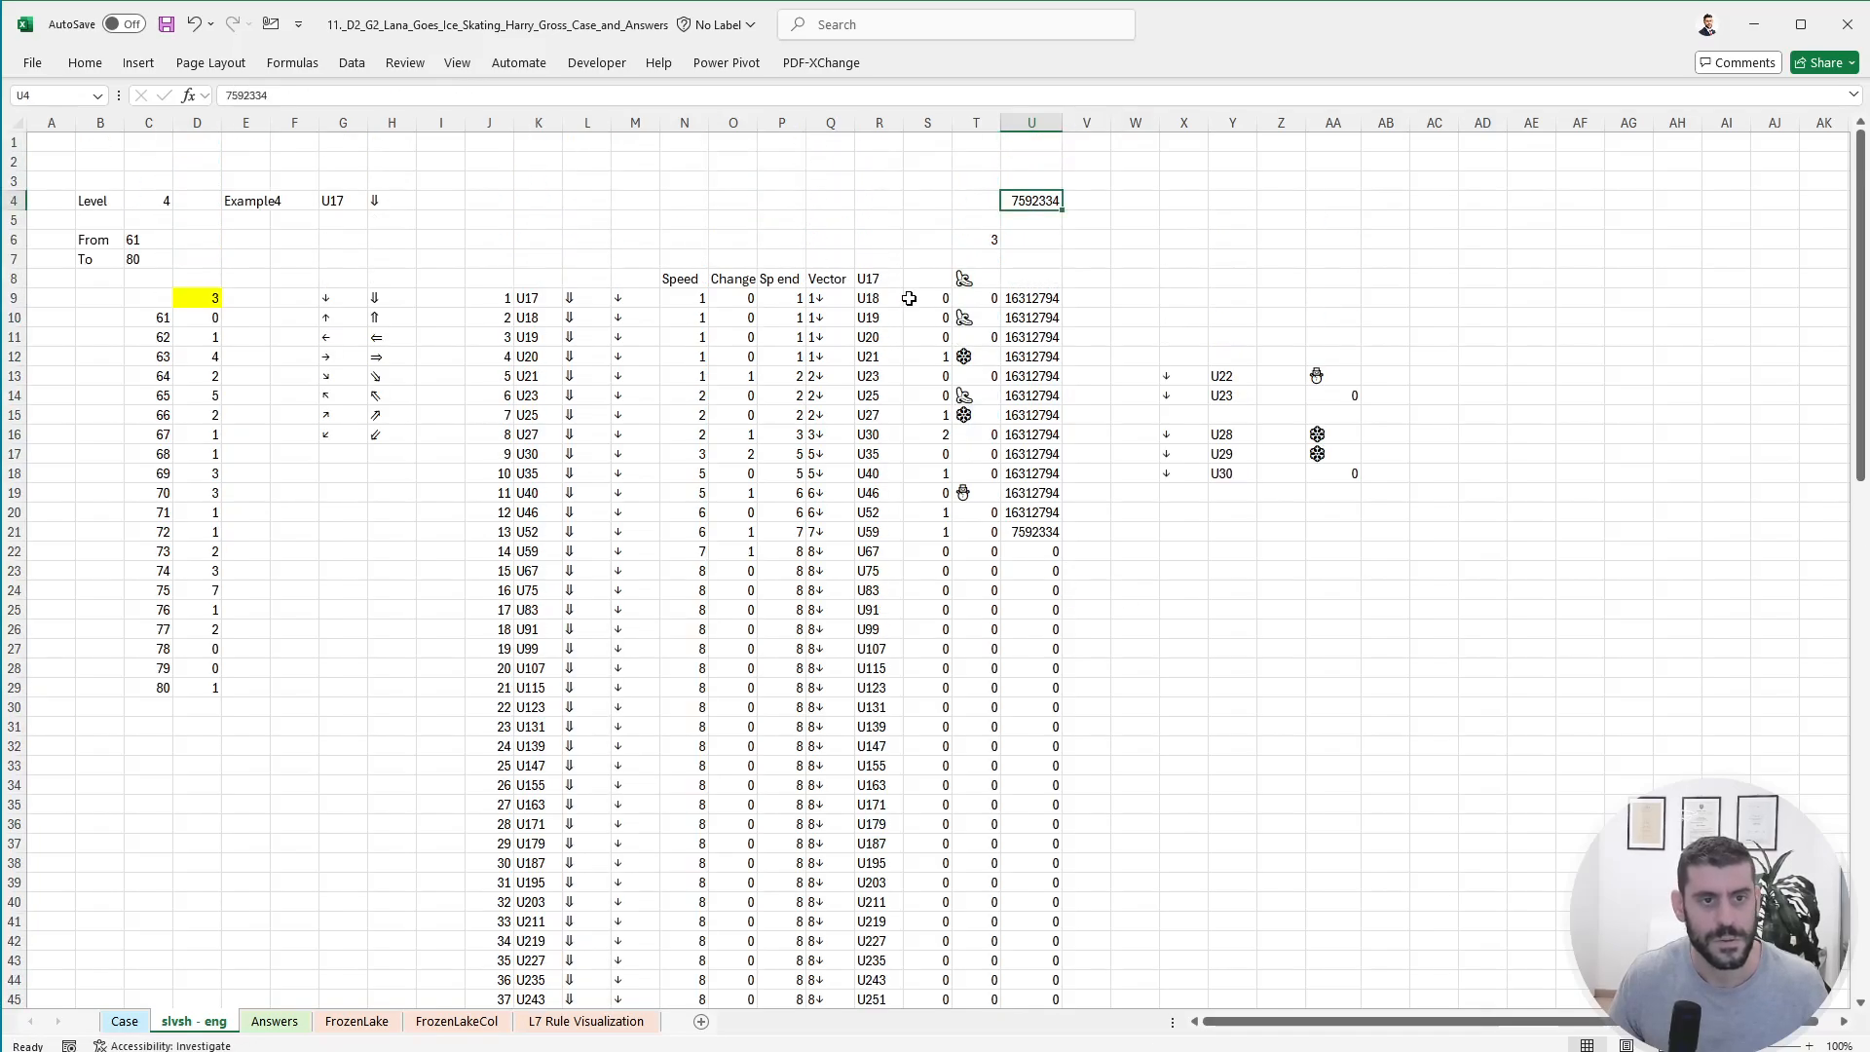
- Enter an XMATCH formula in U3 that finds U4 within U9:U108
key(Up)
text(=u)
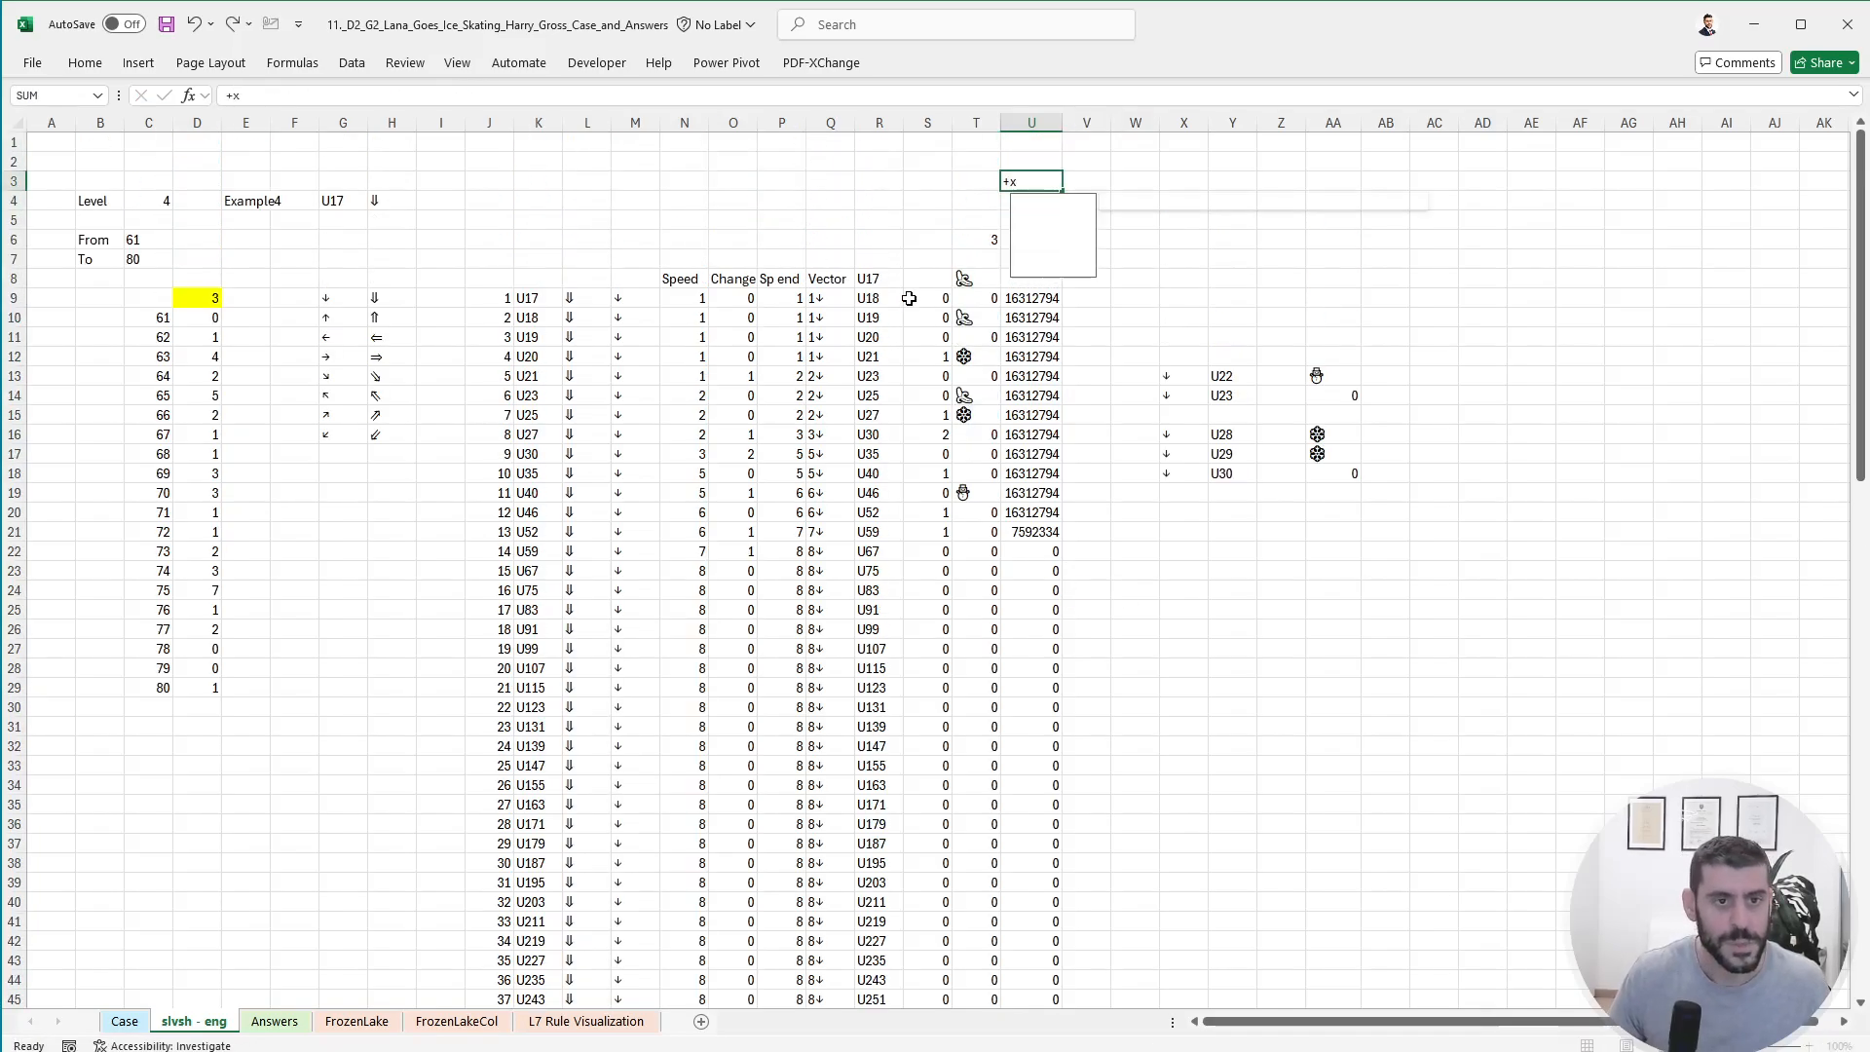
key(Tab)
key(Left)
key(Delete)
text(+xm)
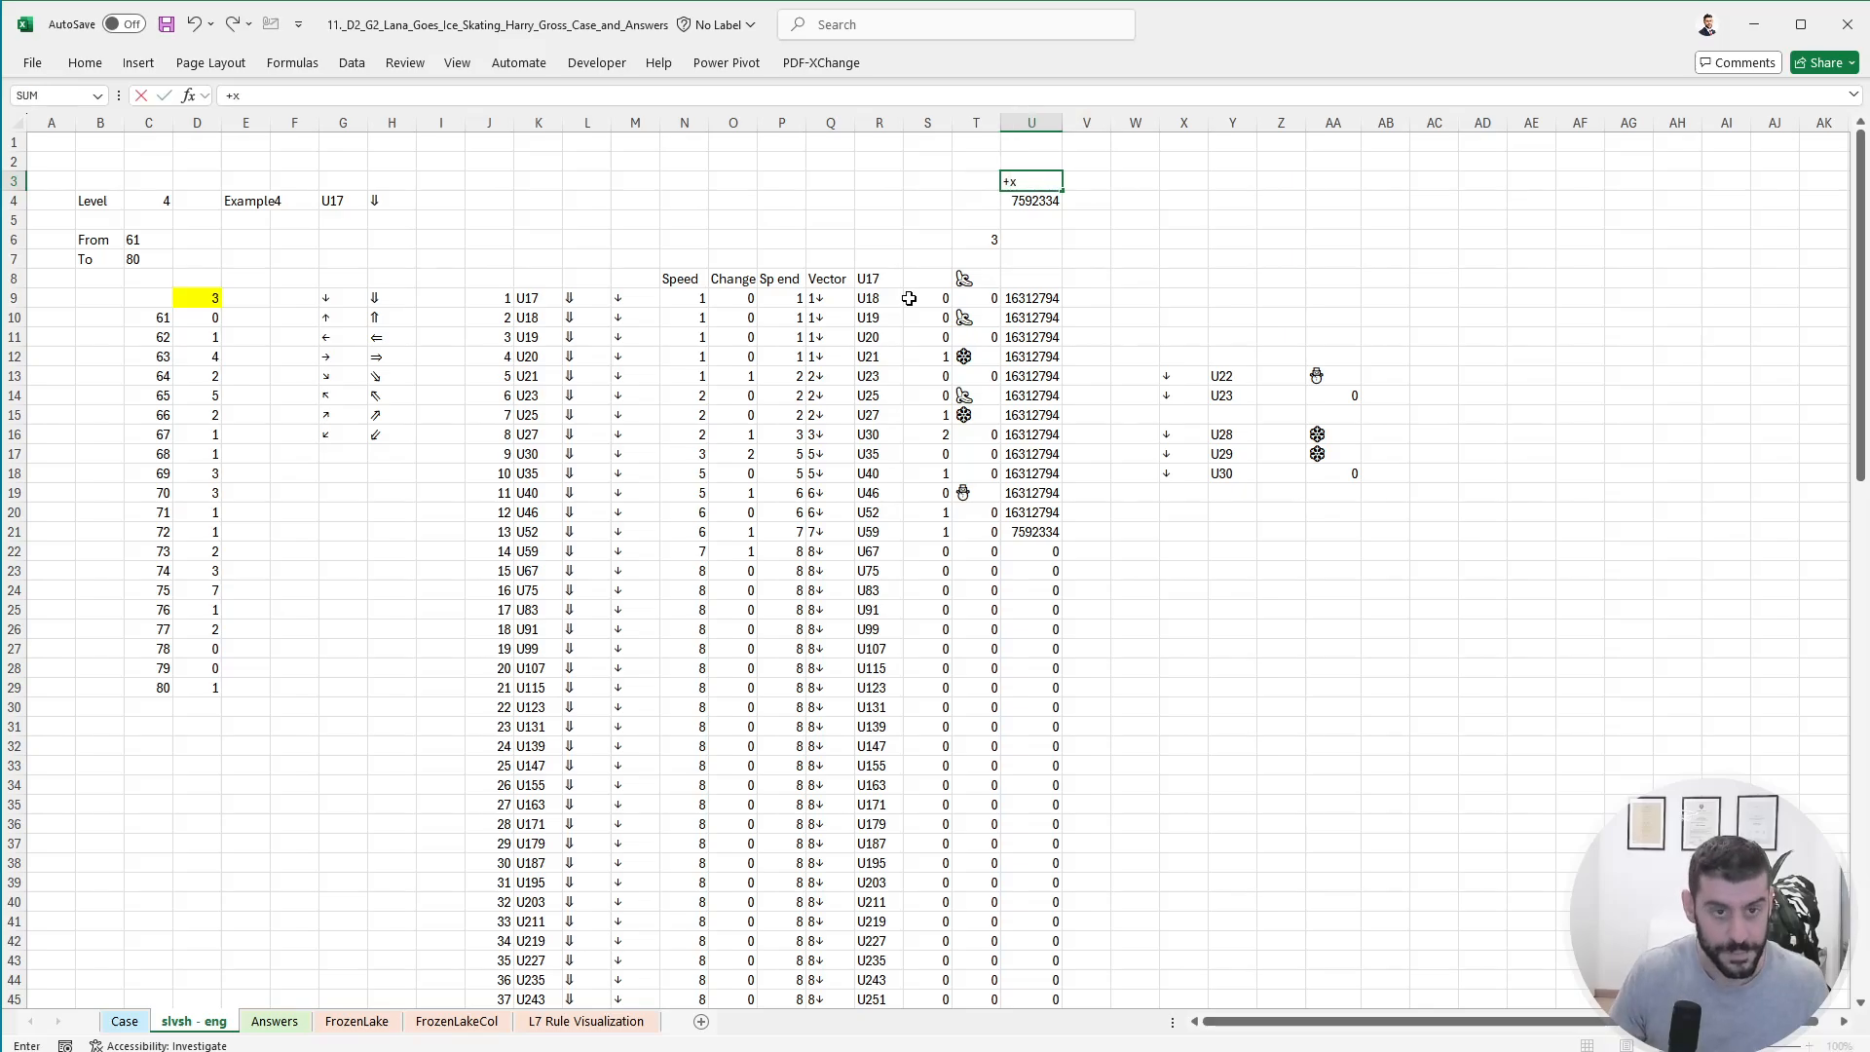
key(Tab)
key(Down)
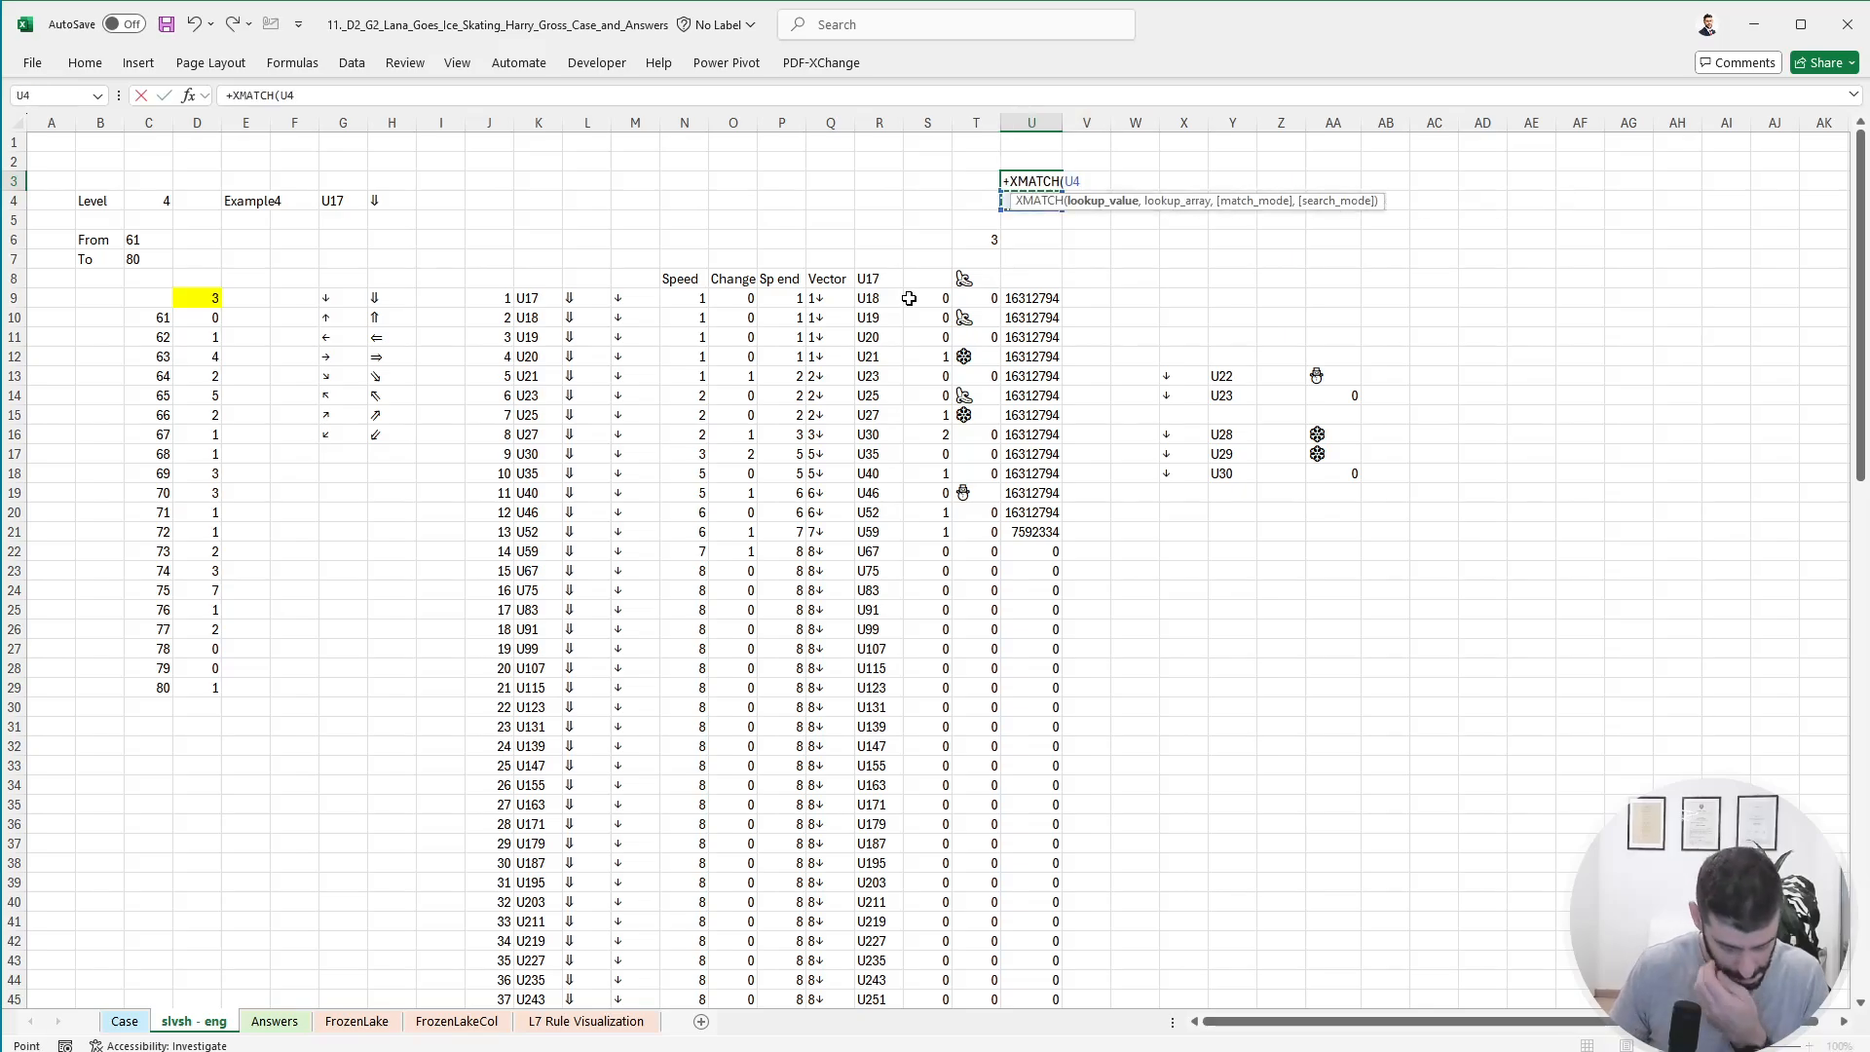
text(,)
key(Down)
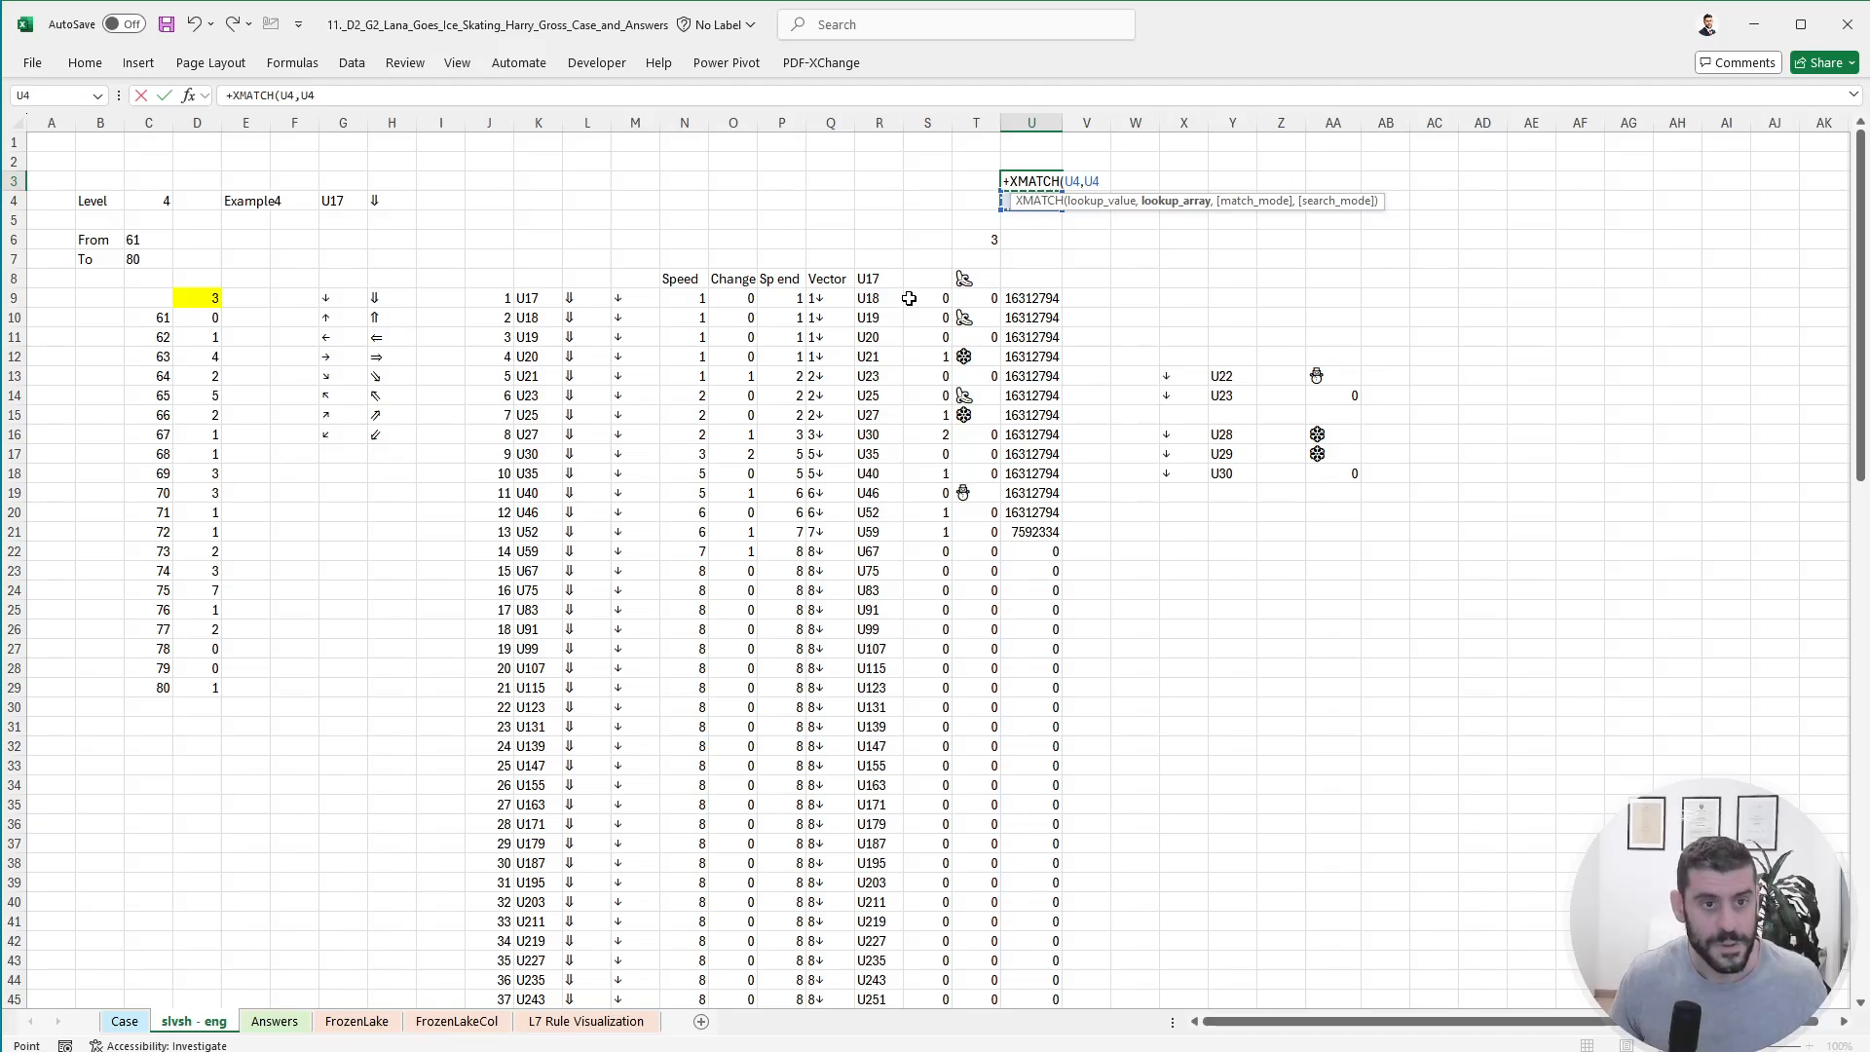
key(ctrl+Down)
key(ctrl+shift+Down)
key(Return)
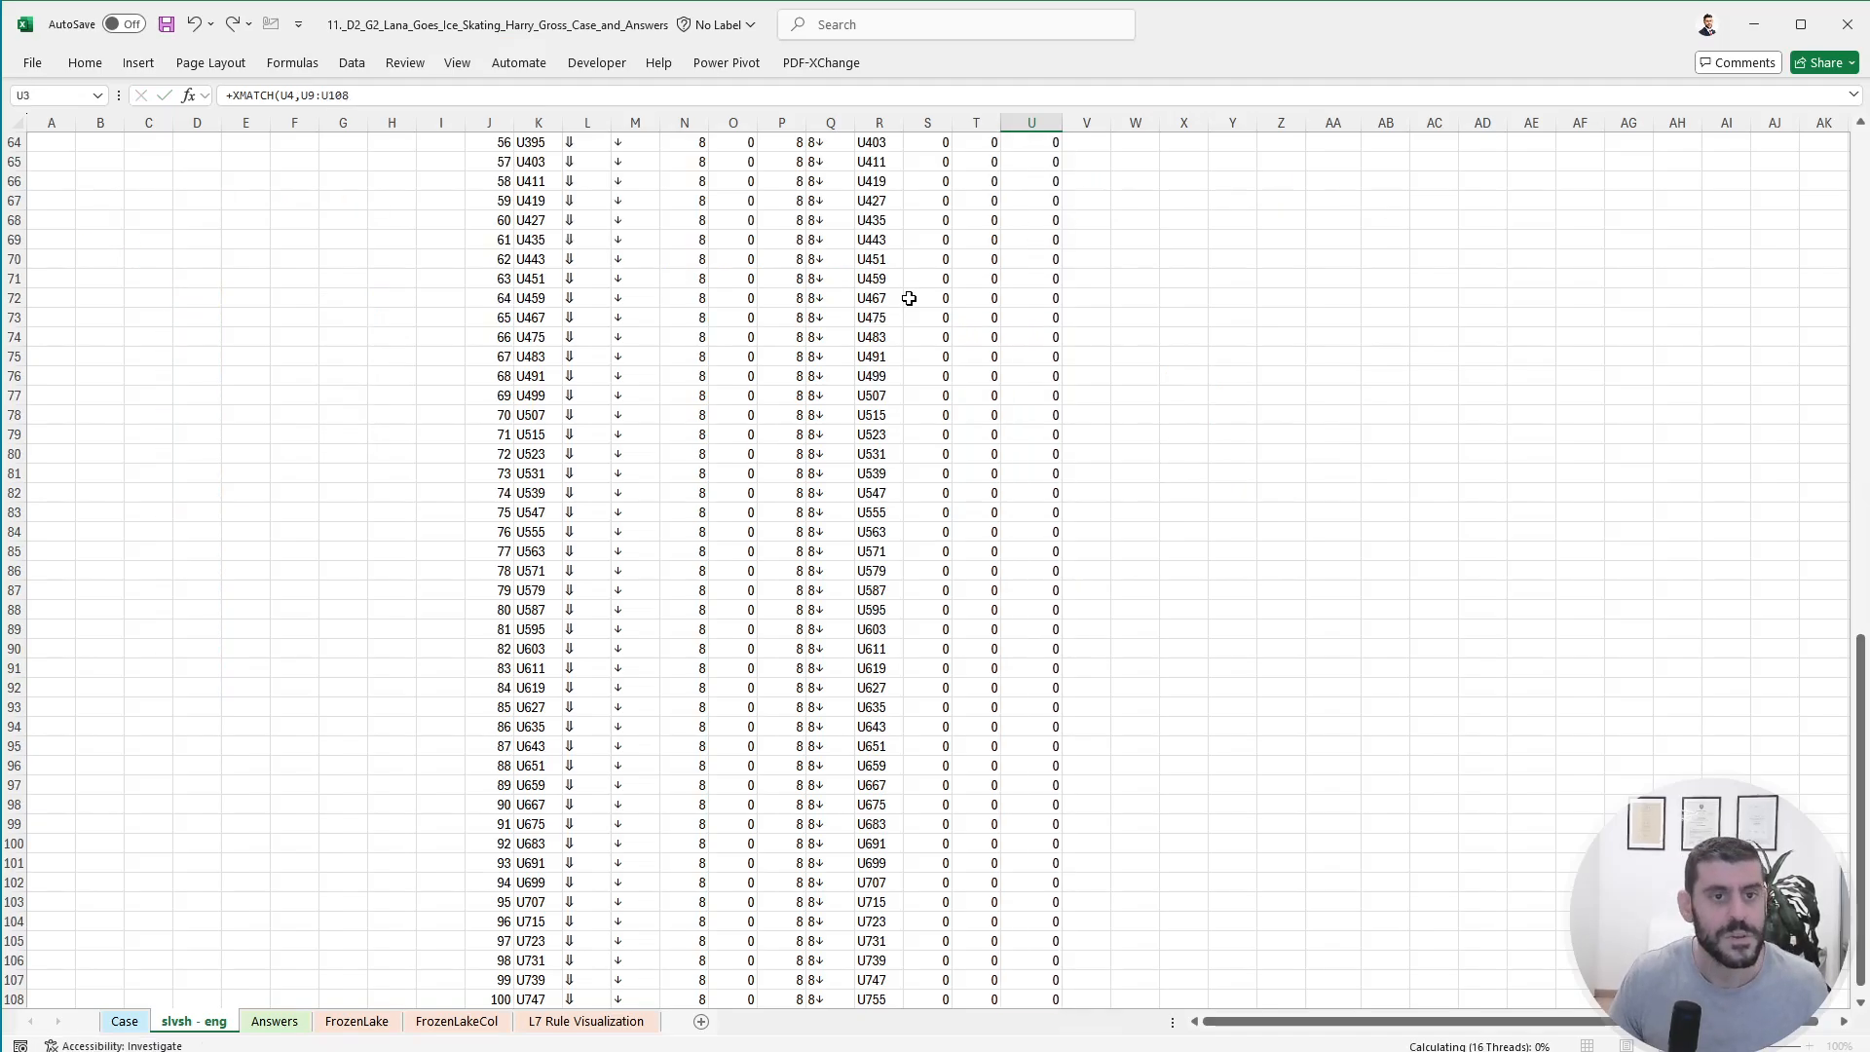
key(ctrl+Up)
key(ctrl+Up)
- Check the Level 4 example on the Case sheet and add 1 to the XMATCH formula in U3
key(ctrl+Page_Up)
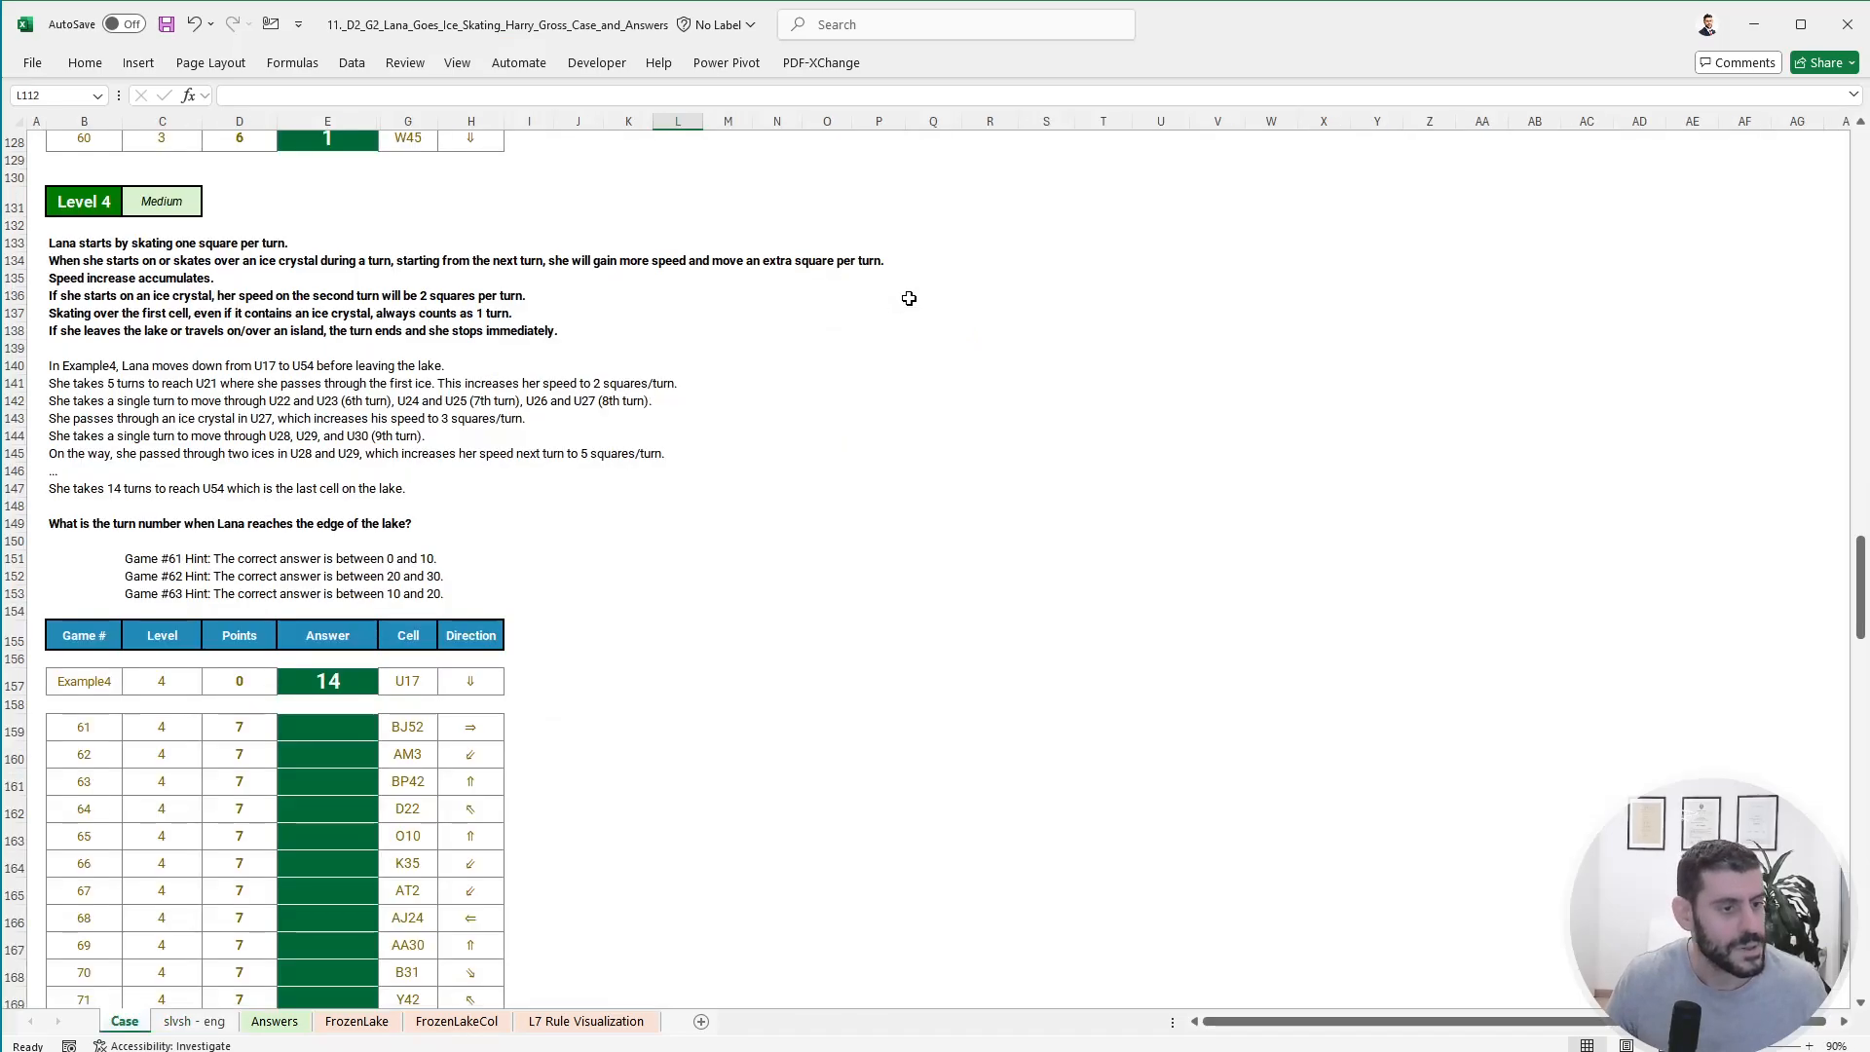
key(ctrl+Page_Down)
key(Down)
key(Down)
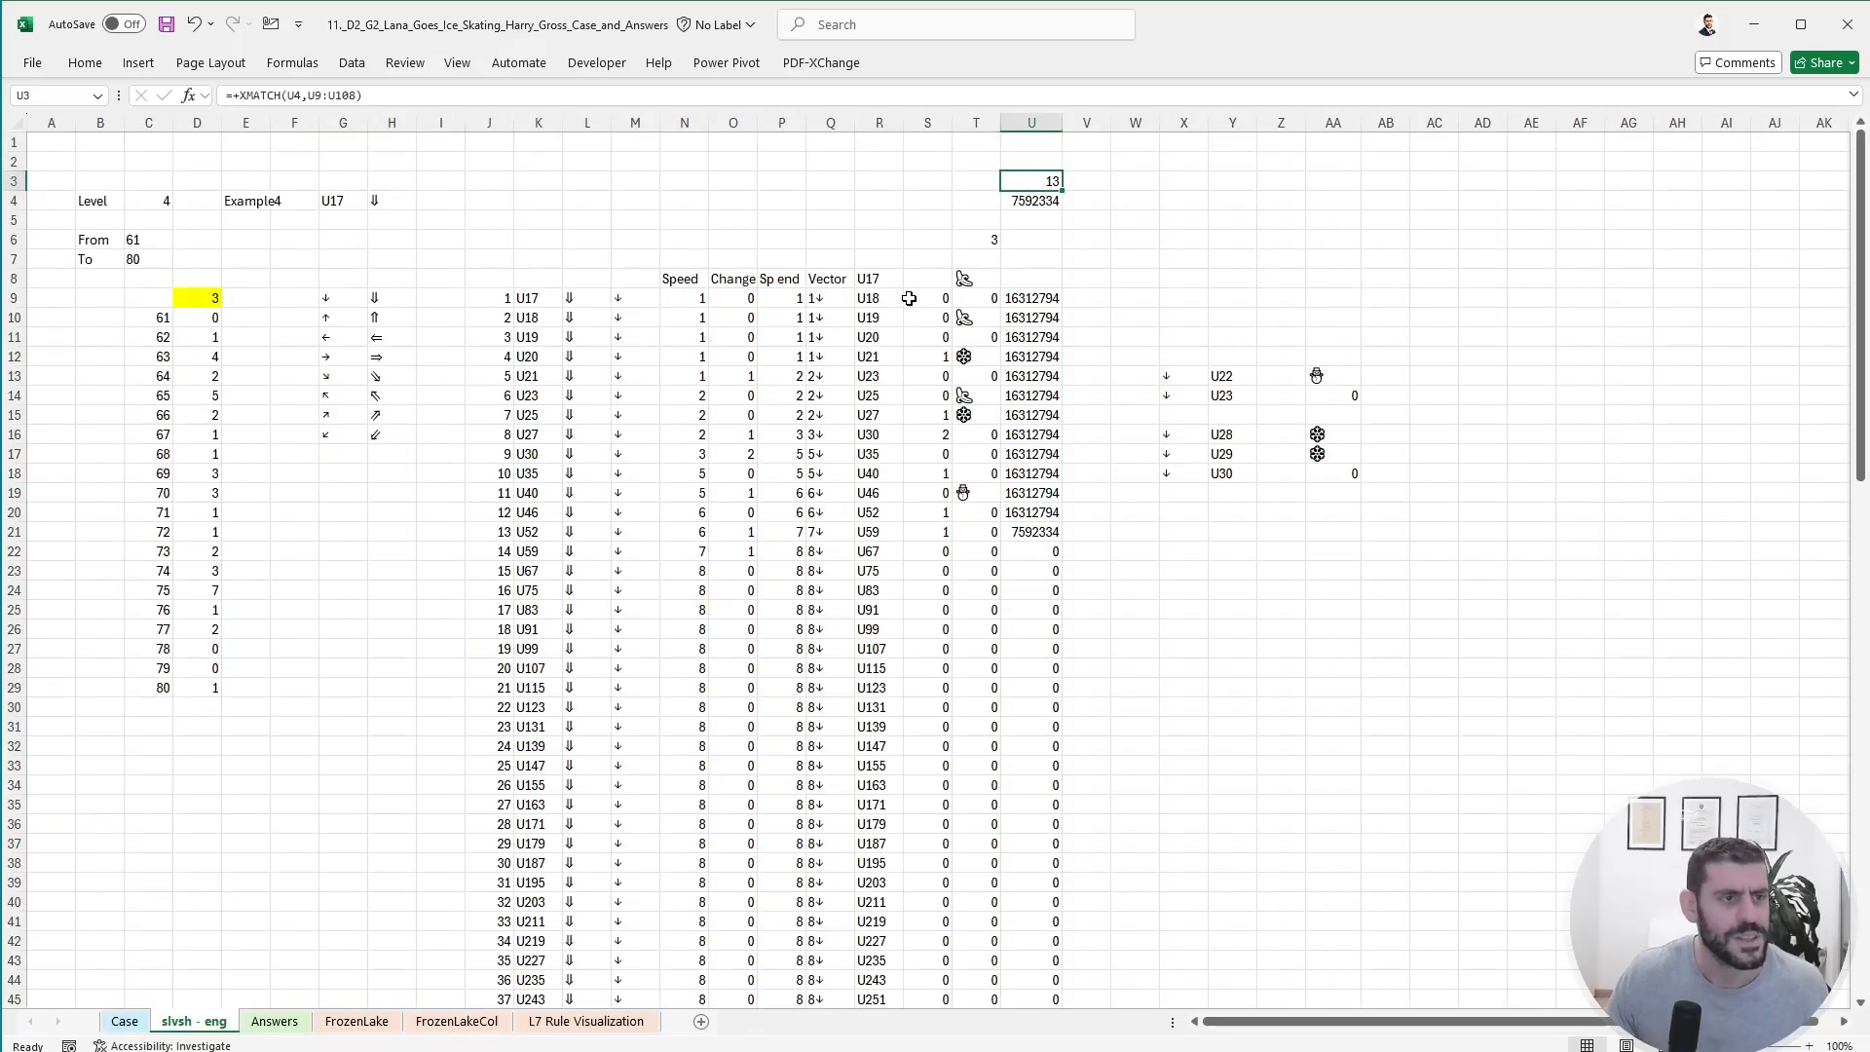
click(423, 98)
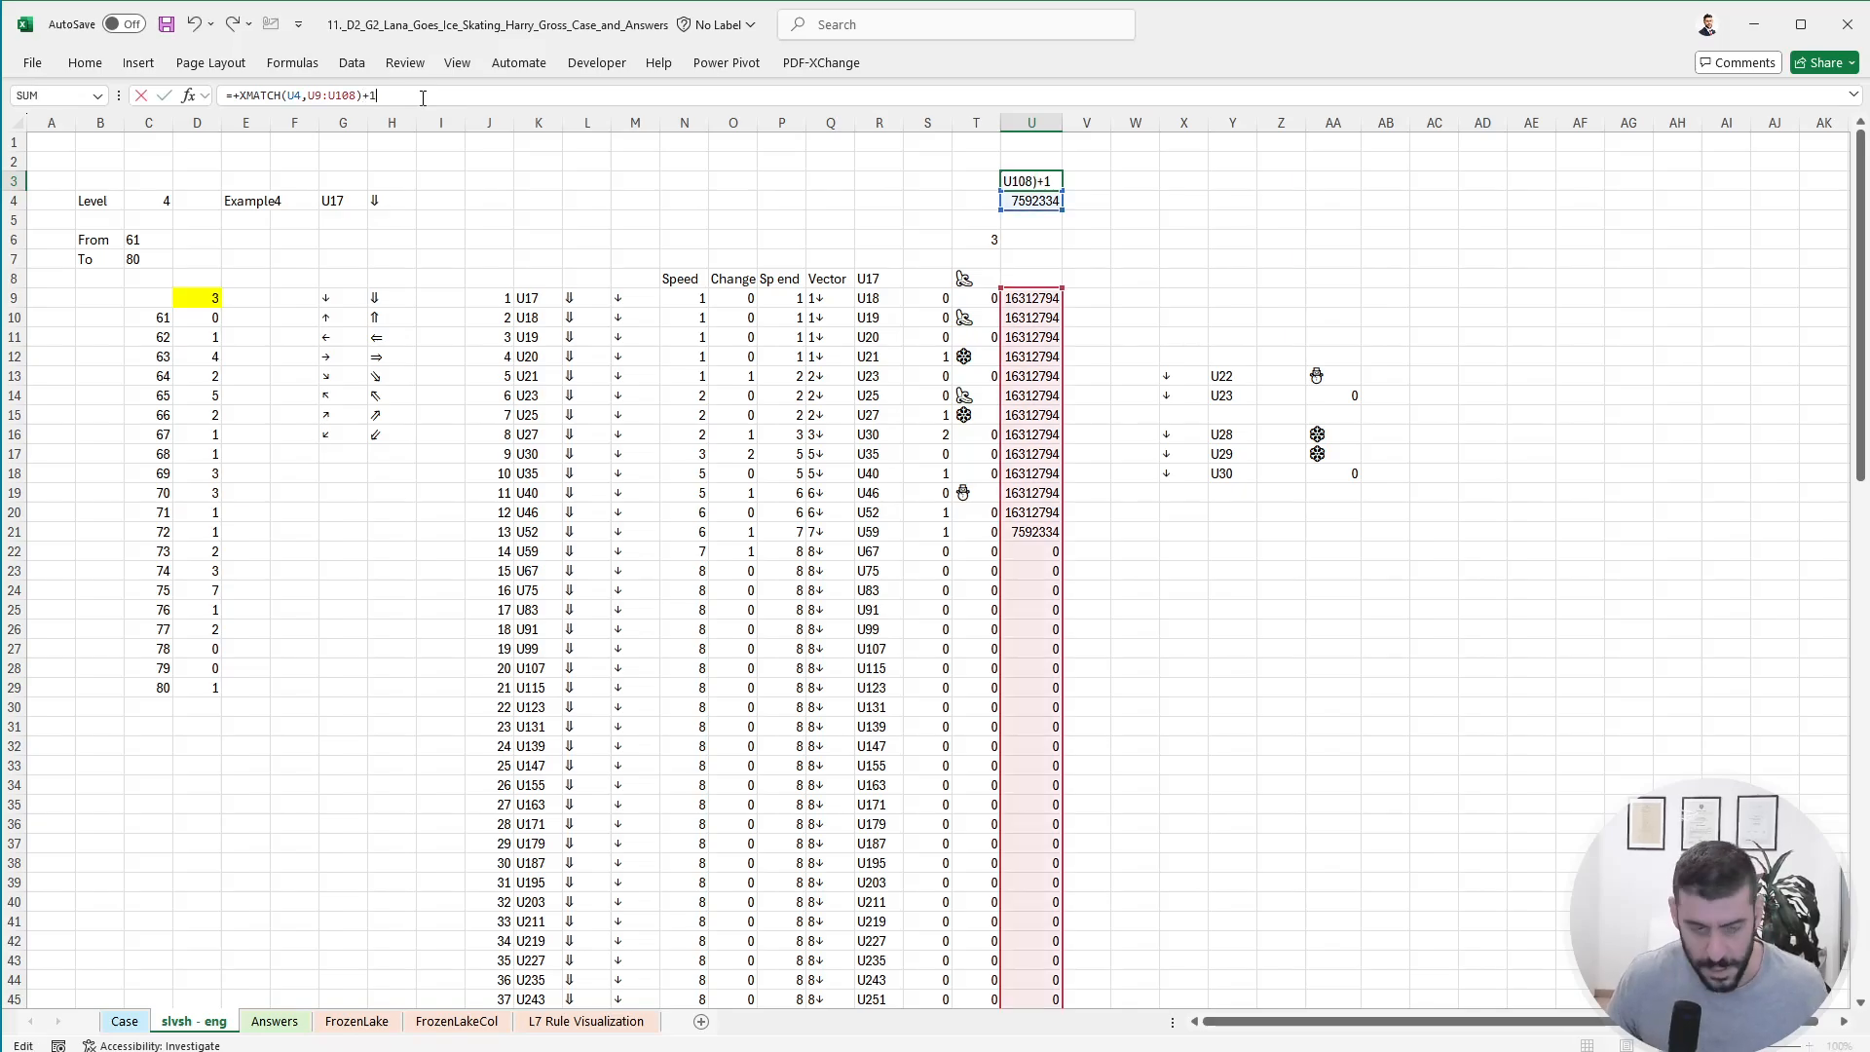
key(Return)
- Link the data table's yellow output cell D9 to U3 and recalculate the table for games 61 to 80
click(196, 297)
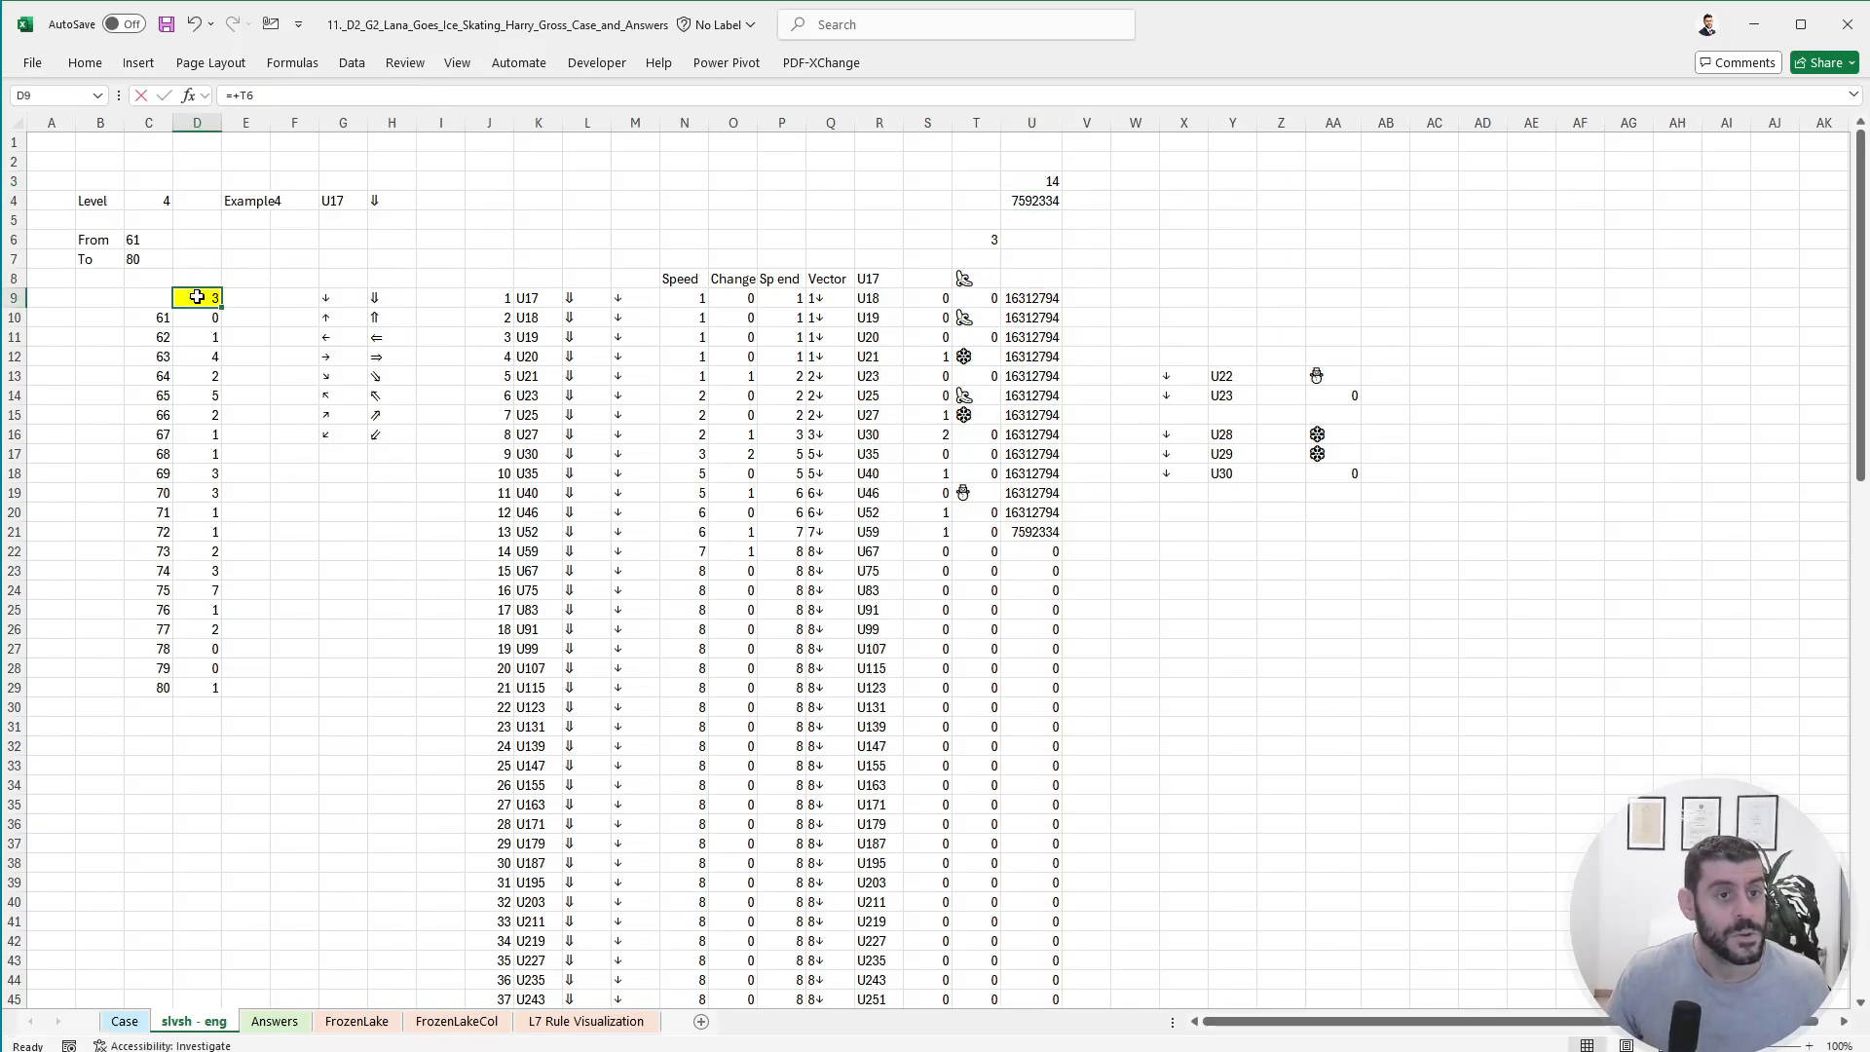
text(+)
key(Up)
key(Right)
key(Up)
key(Right)
key(Up)
key(Right)
key(Up)
key(Right)
key(Up)
key(Right)
key(Up)
key(ctrl+Right)
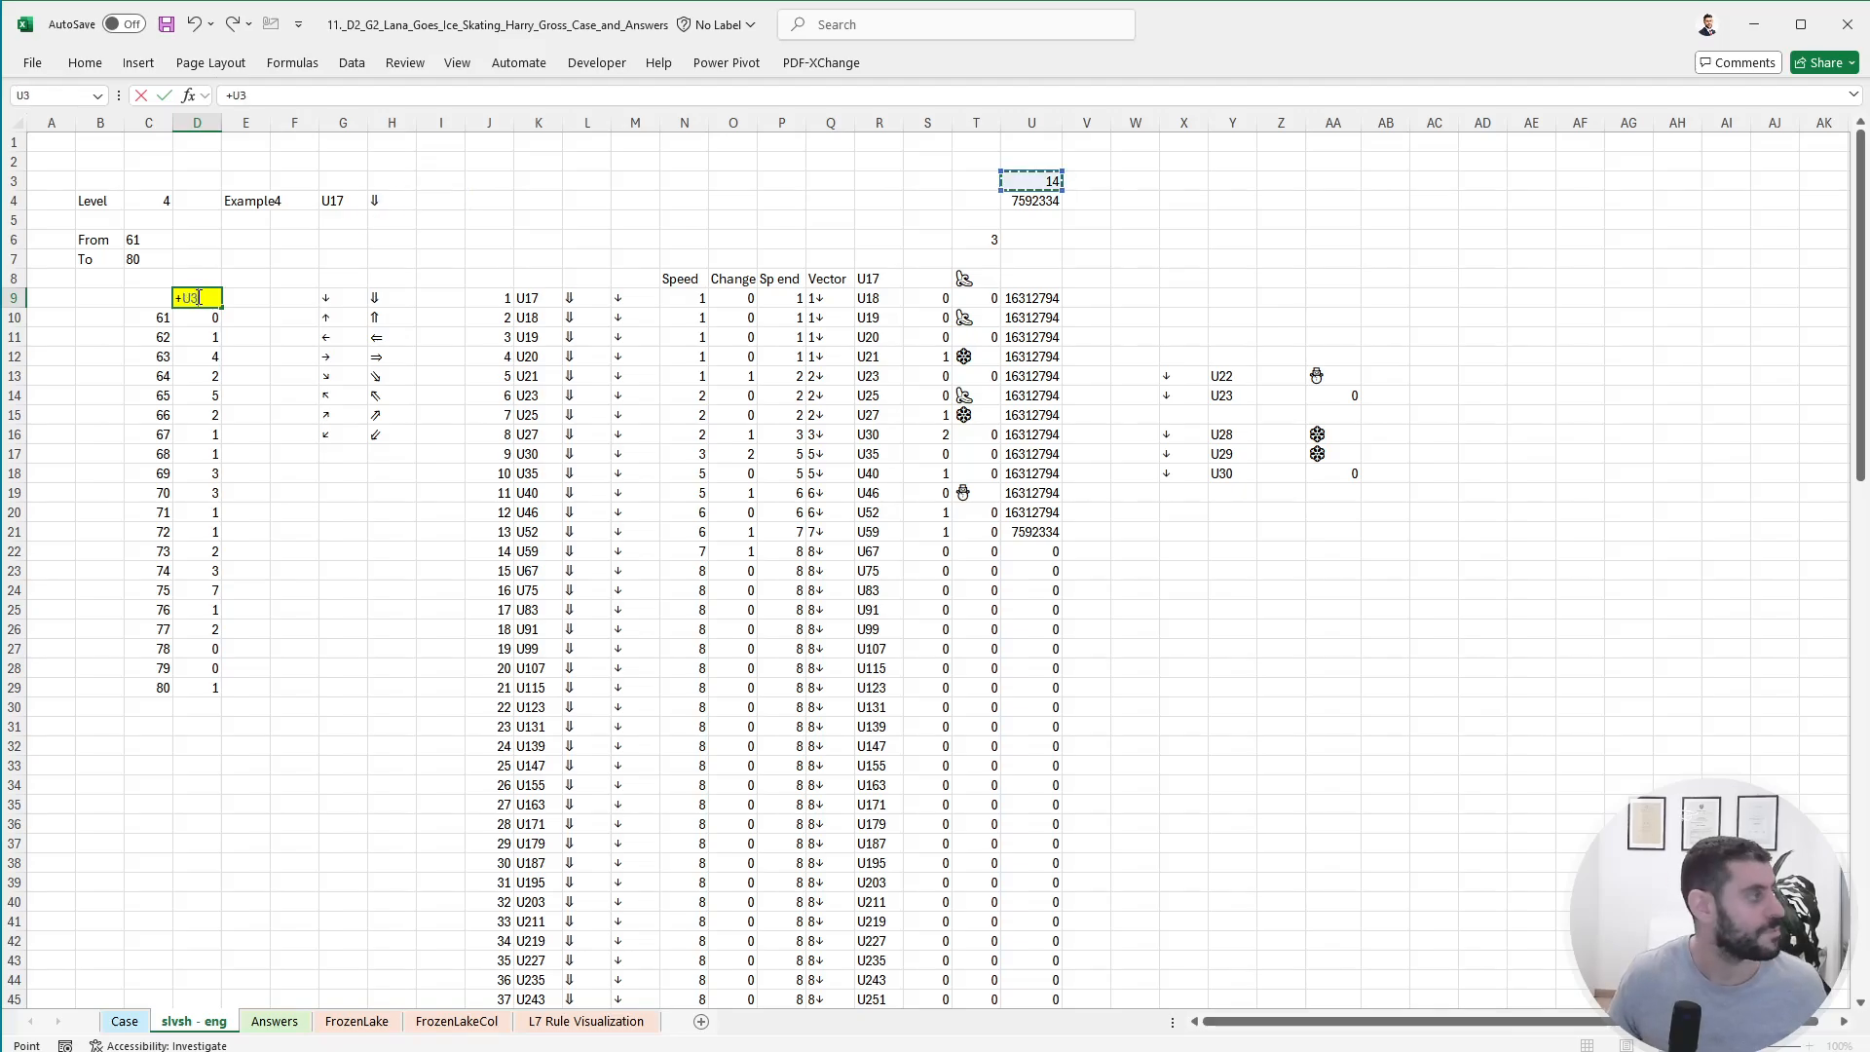
key(Return)
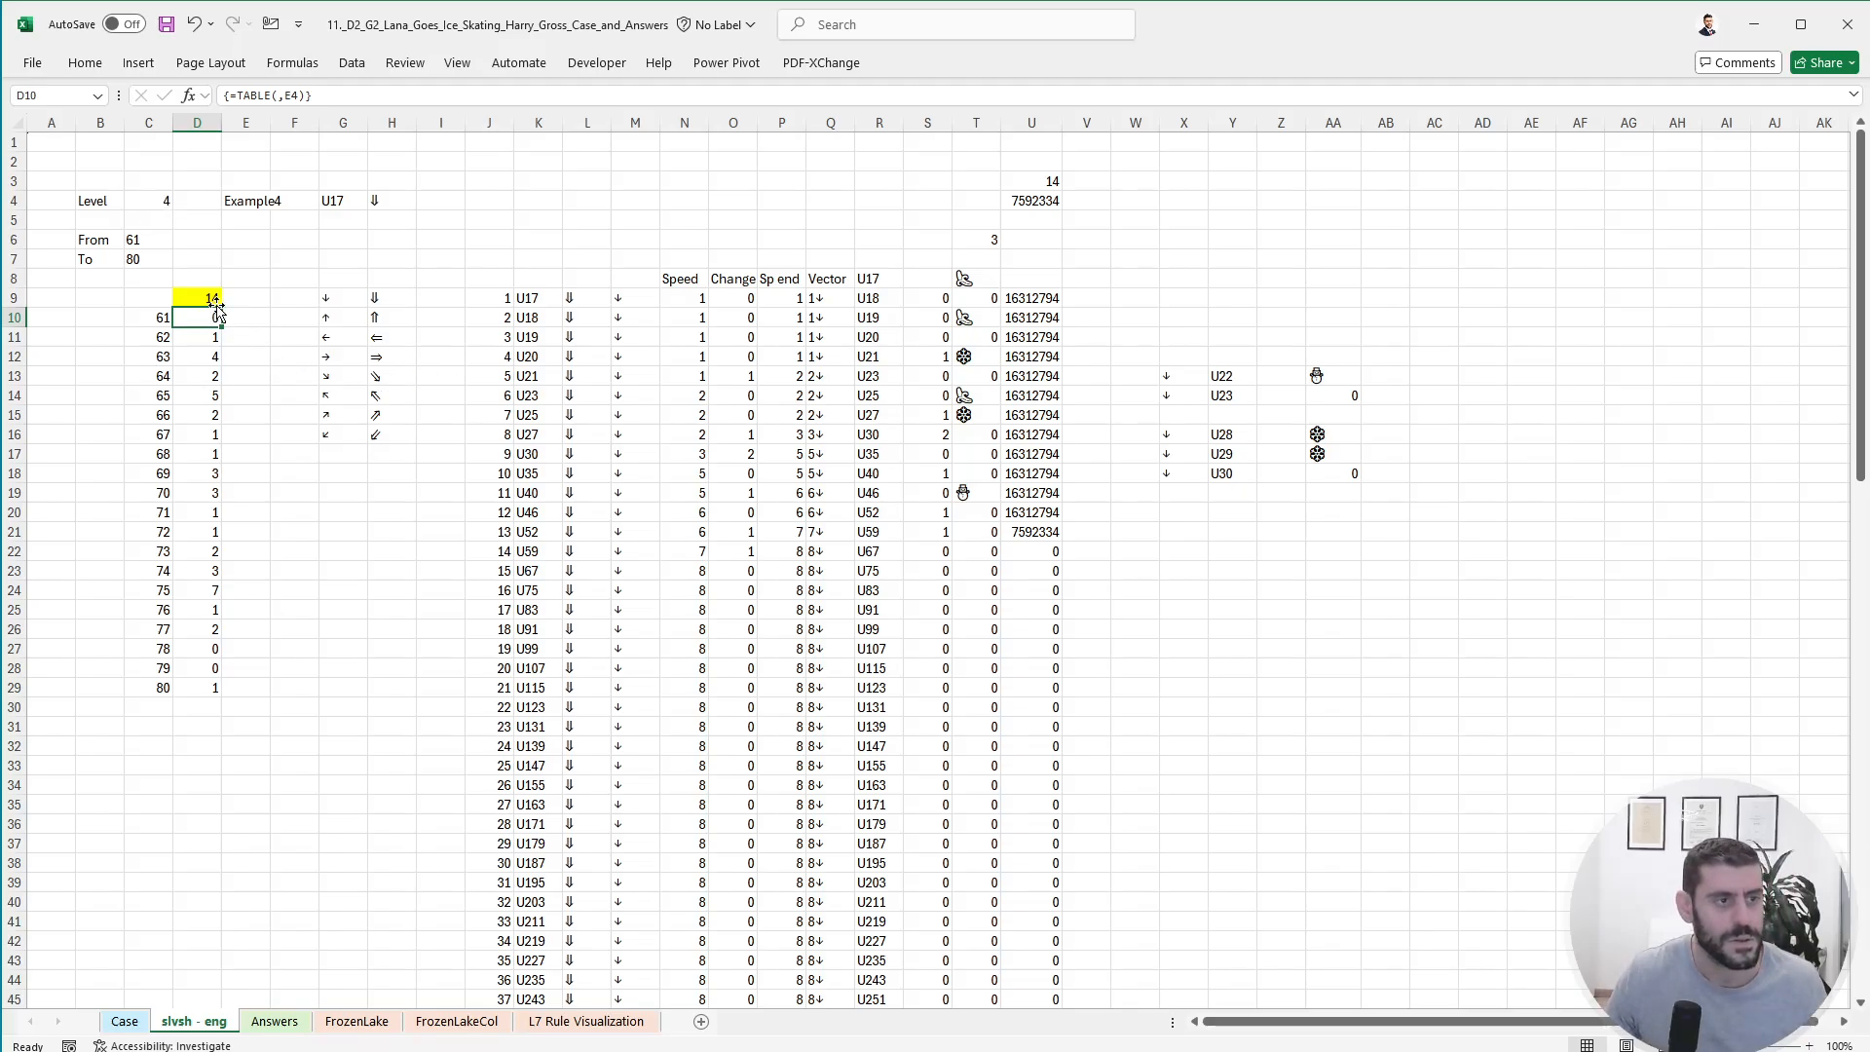
key(alt+m)
key(b)
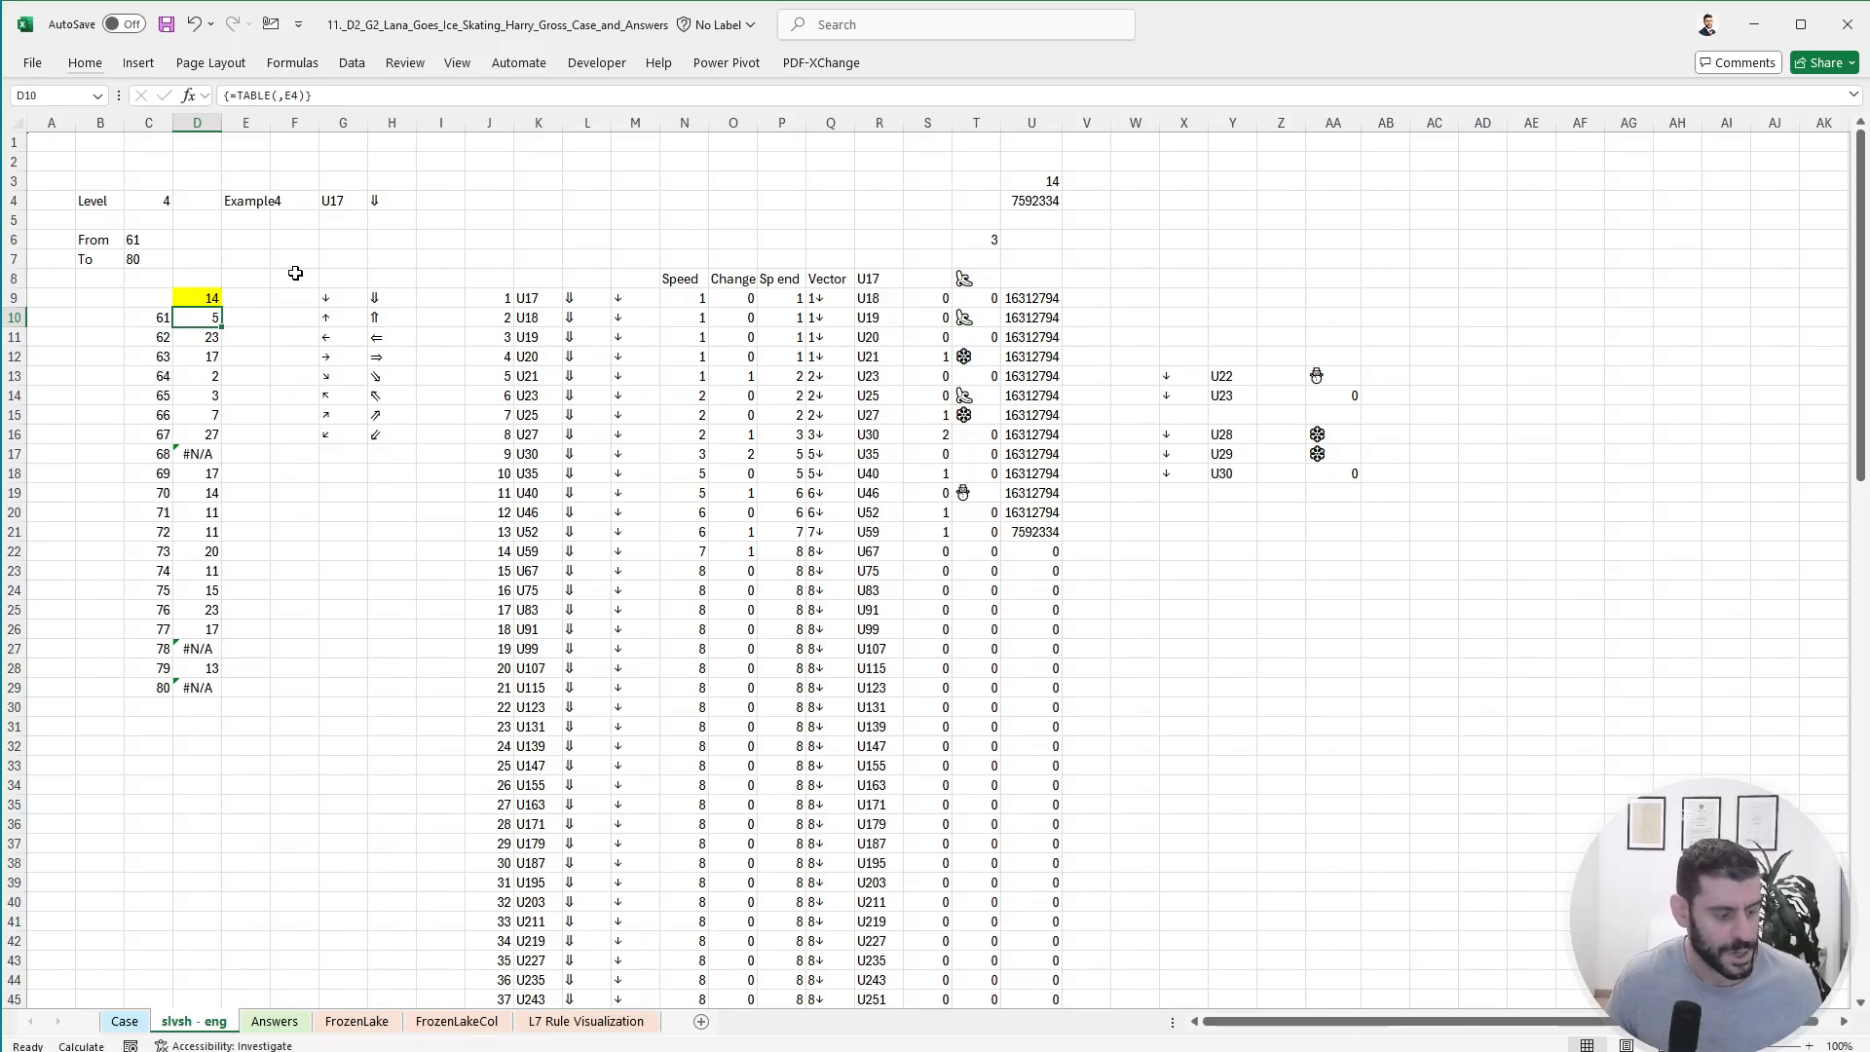
- Set the game in E4 to 68 and inspect the colour lookup formula in U18
click(253, 203)
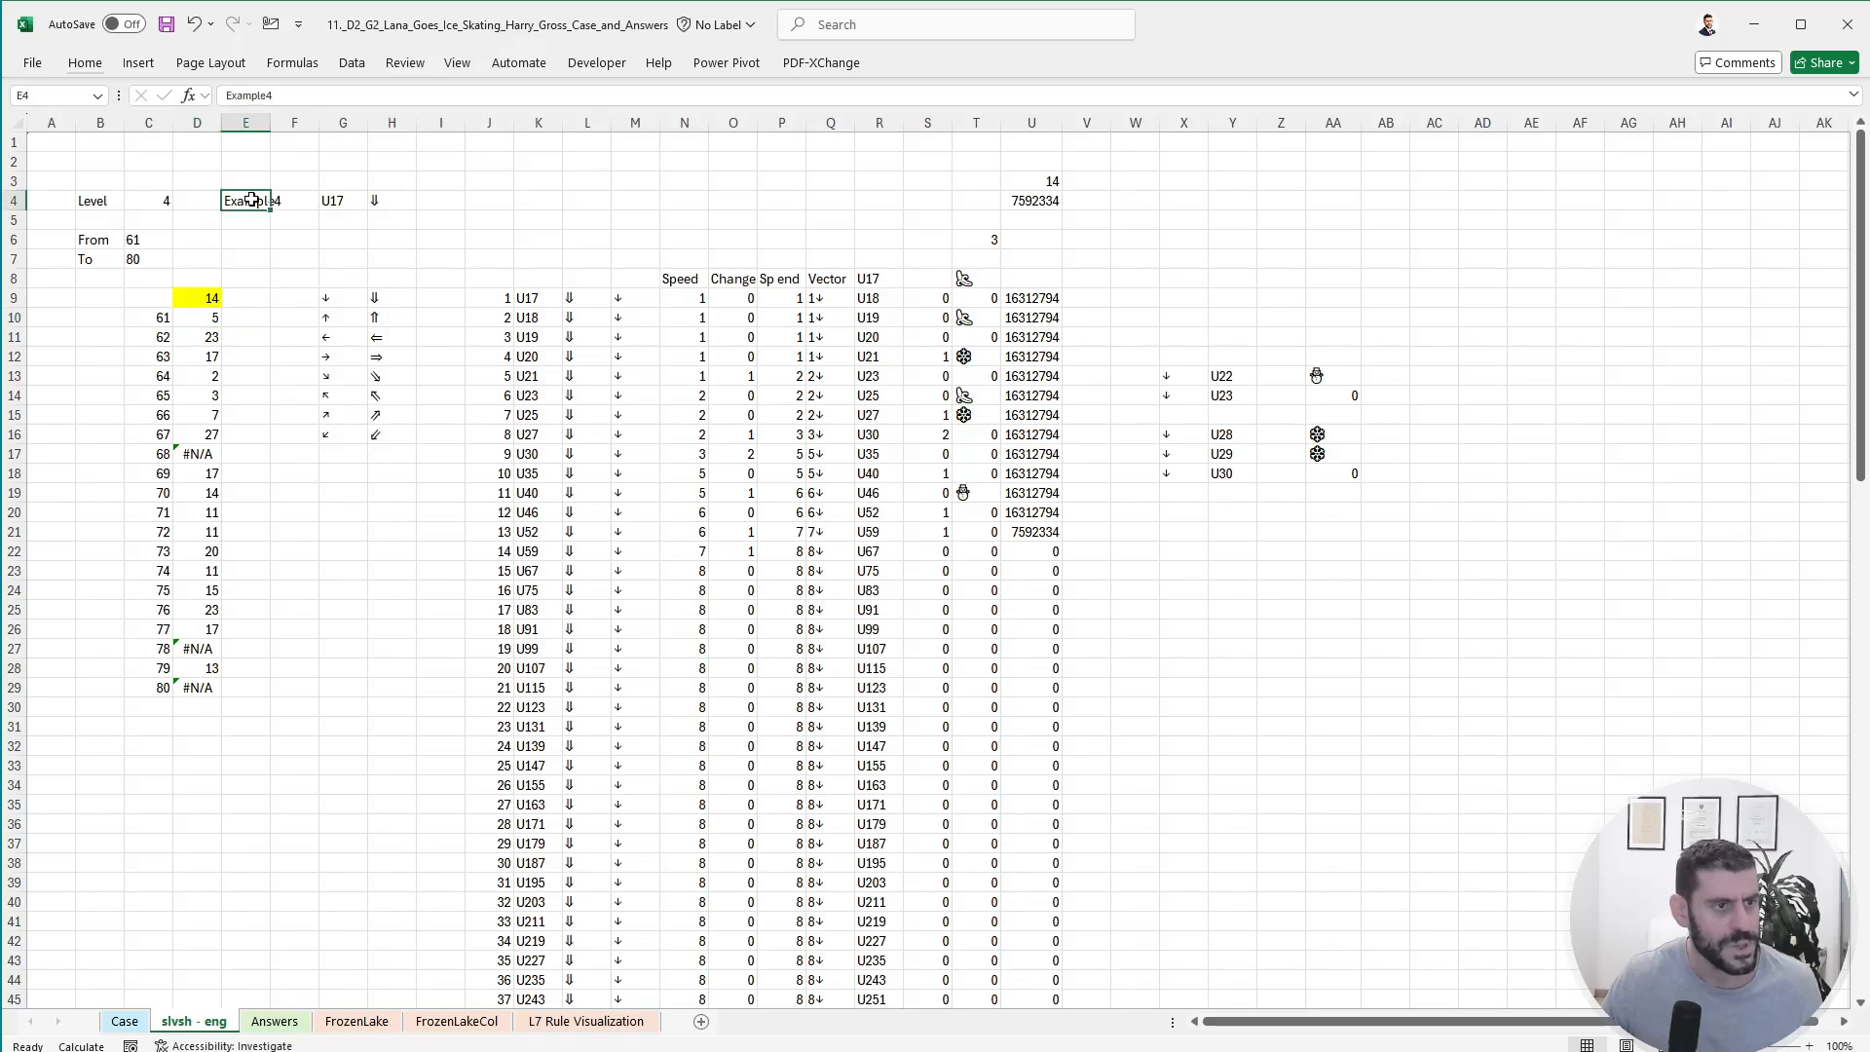
text(68)
key(Return)
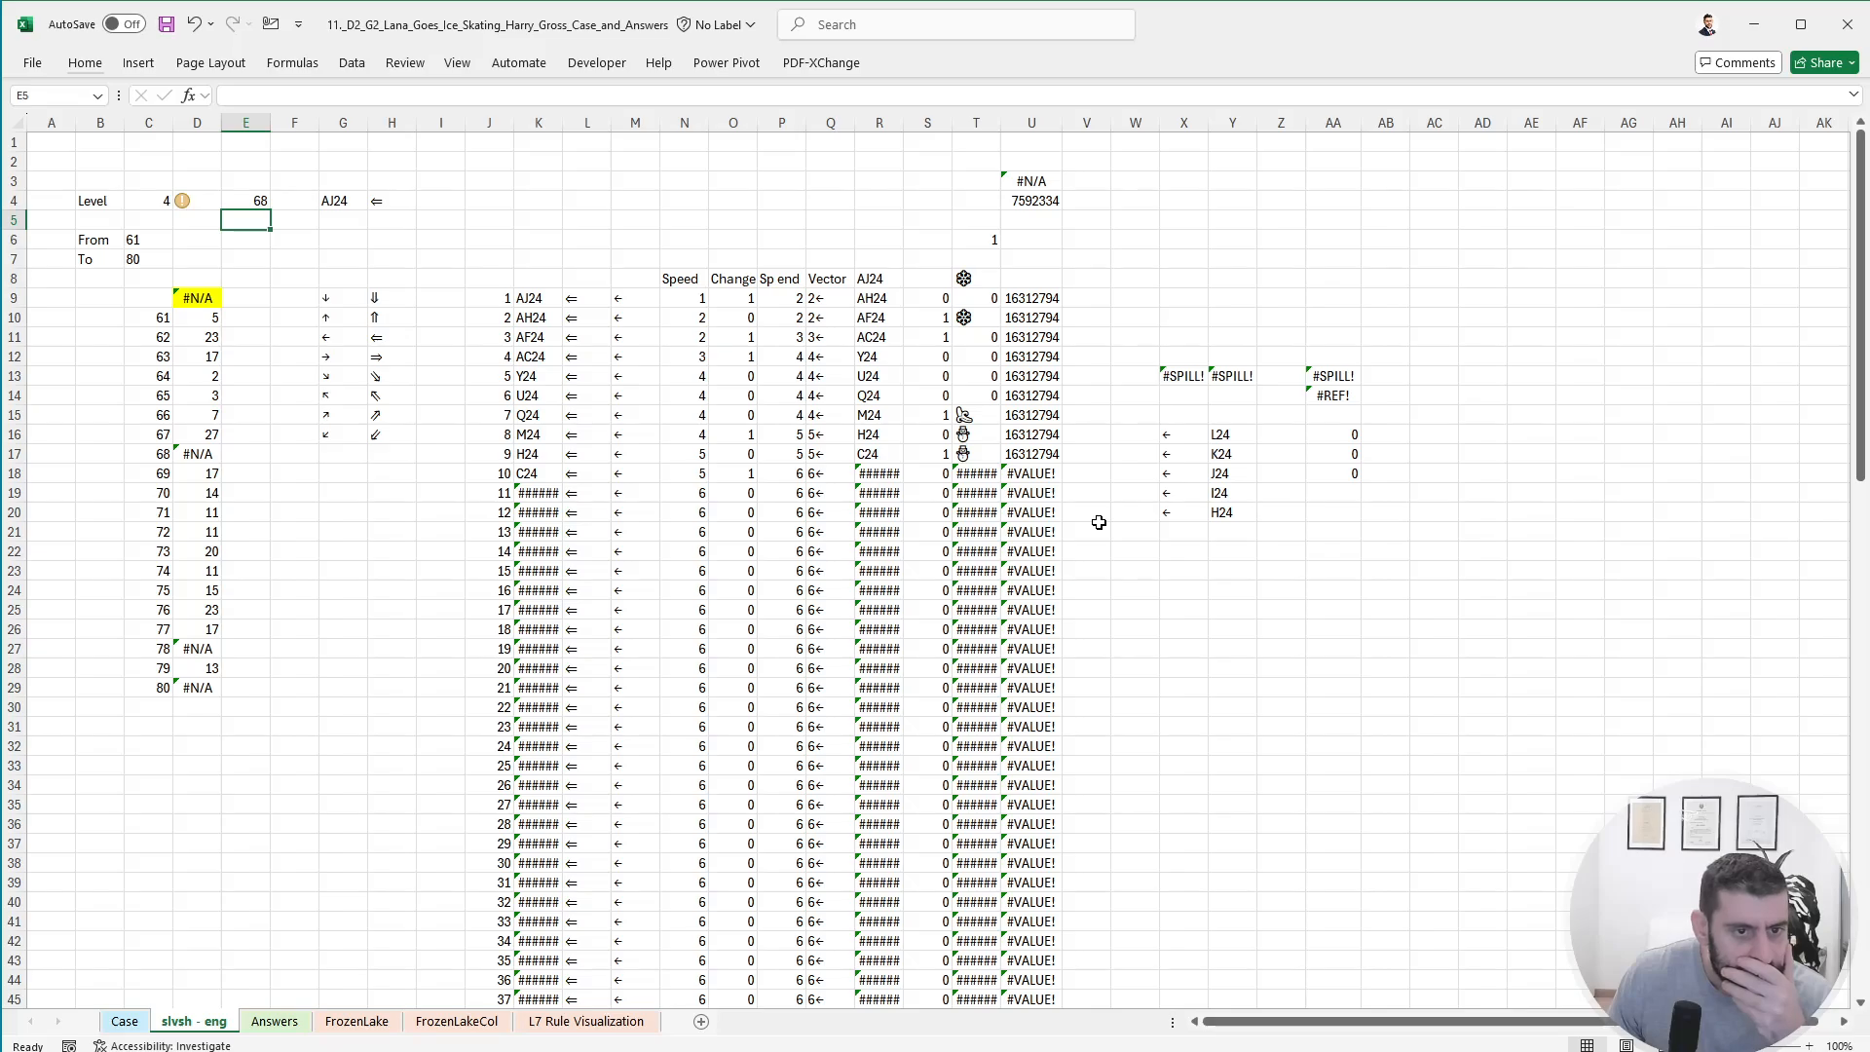
click(1042, 476)
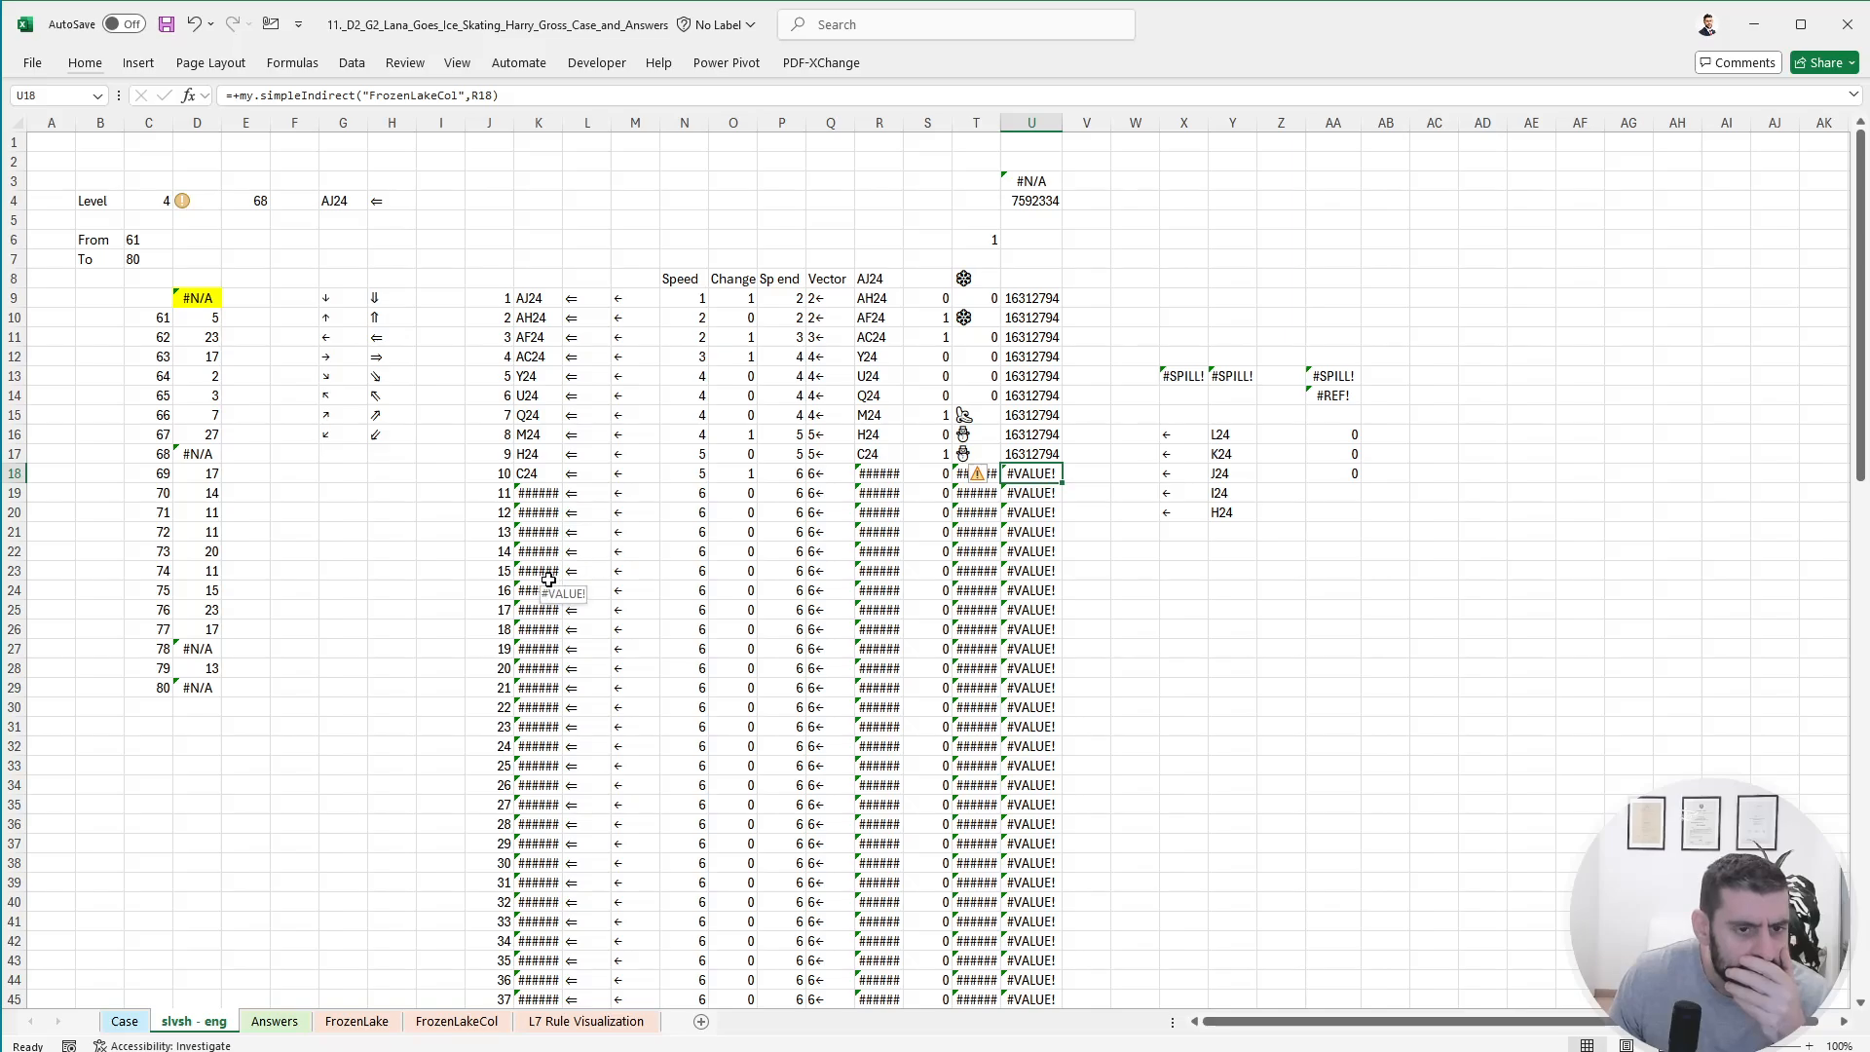
- Enter the formula IF(U9=$U$4,0,1) in V9 to flag whether the colour differs from the land colour
click(1086, 299)
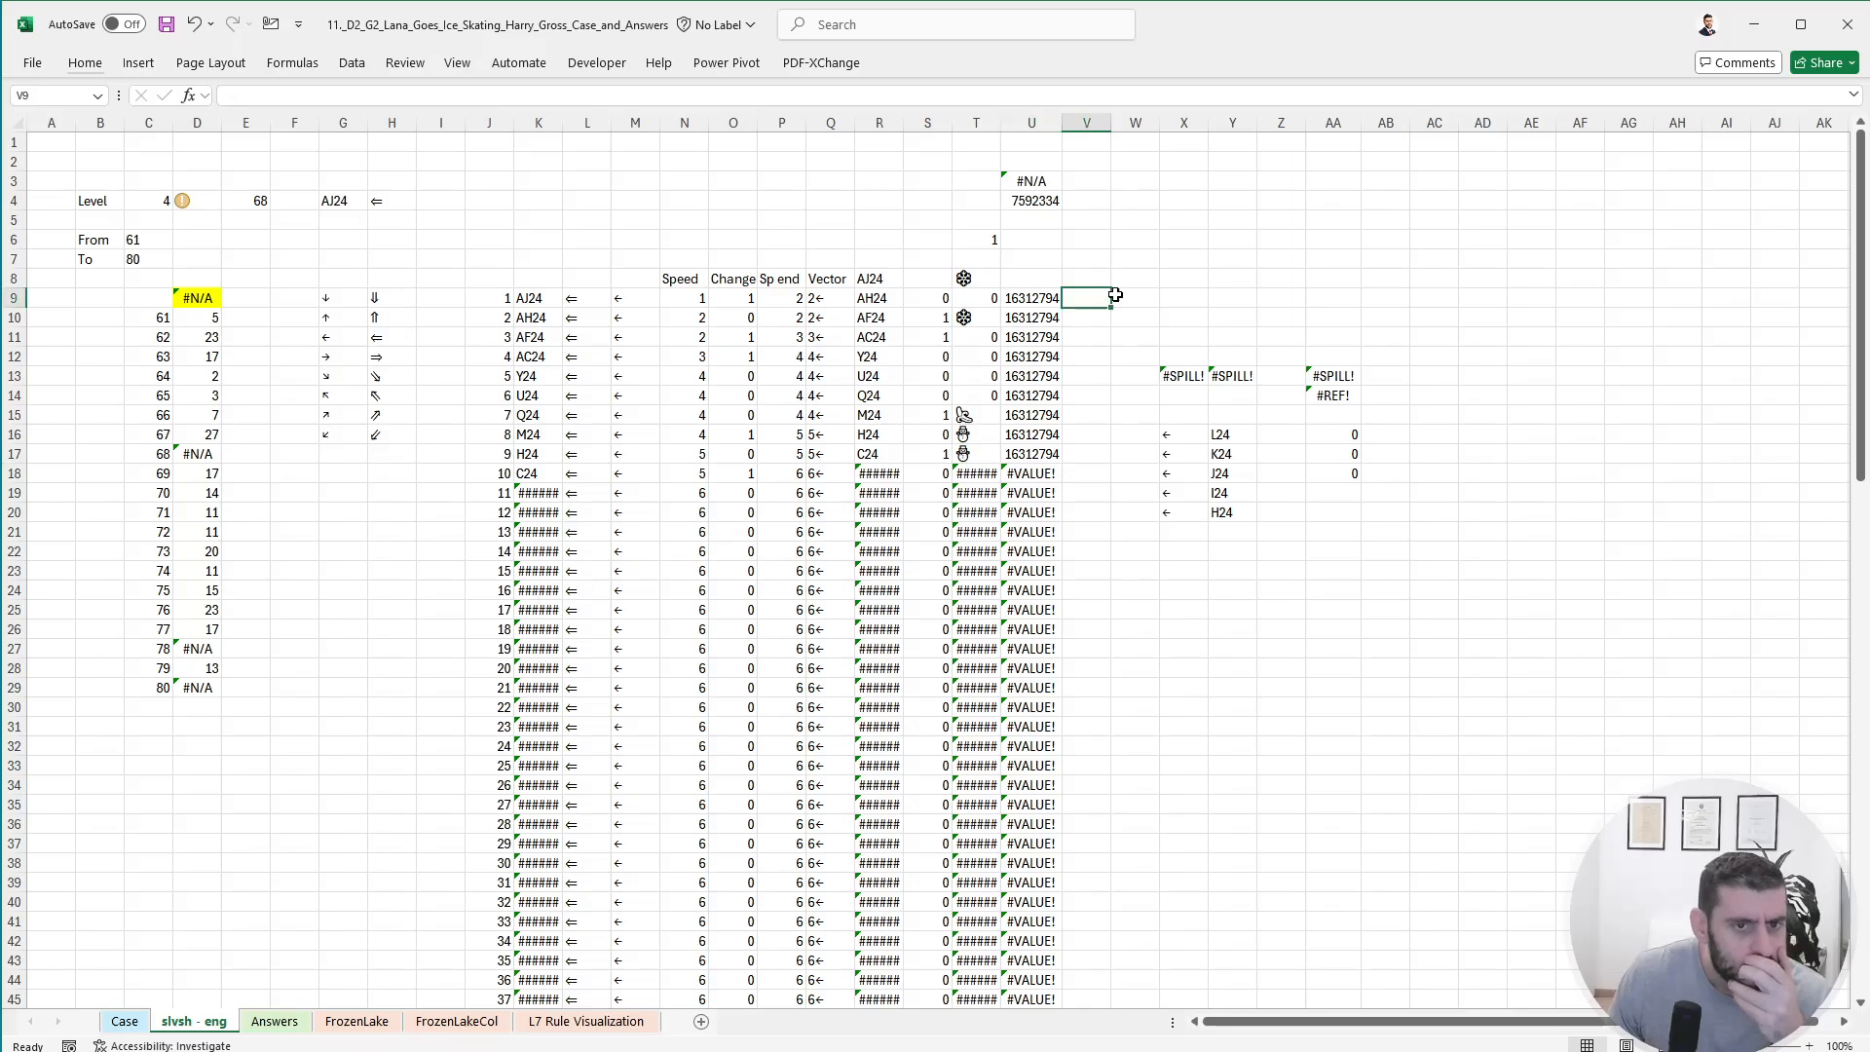
text(+i)
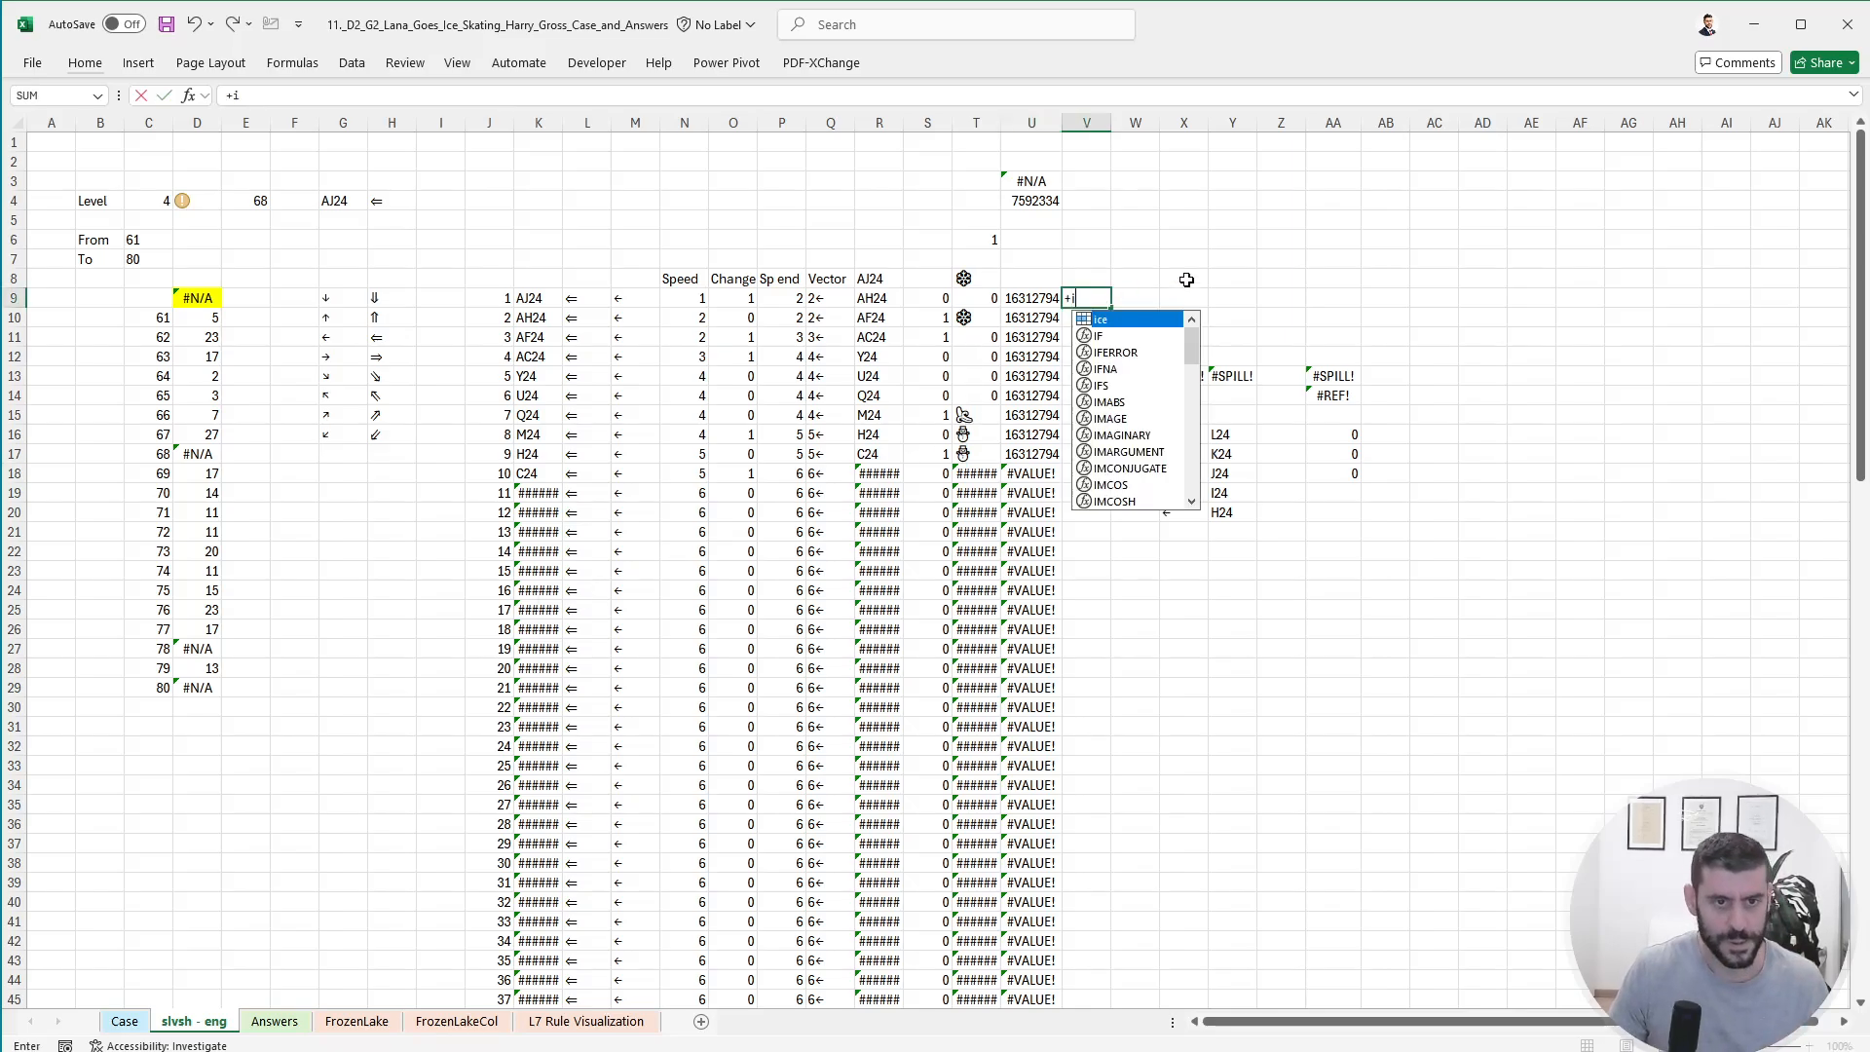
text(f()
key(Left)
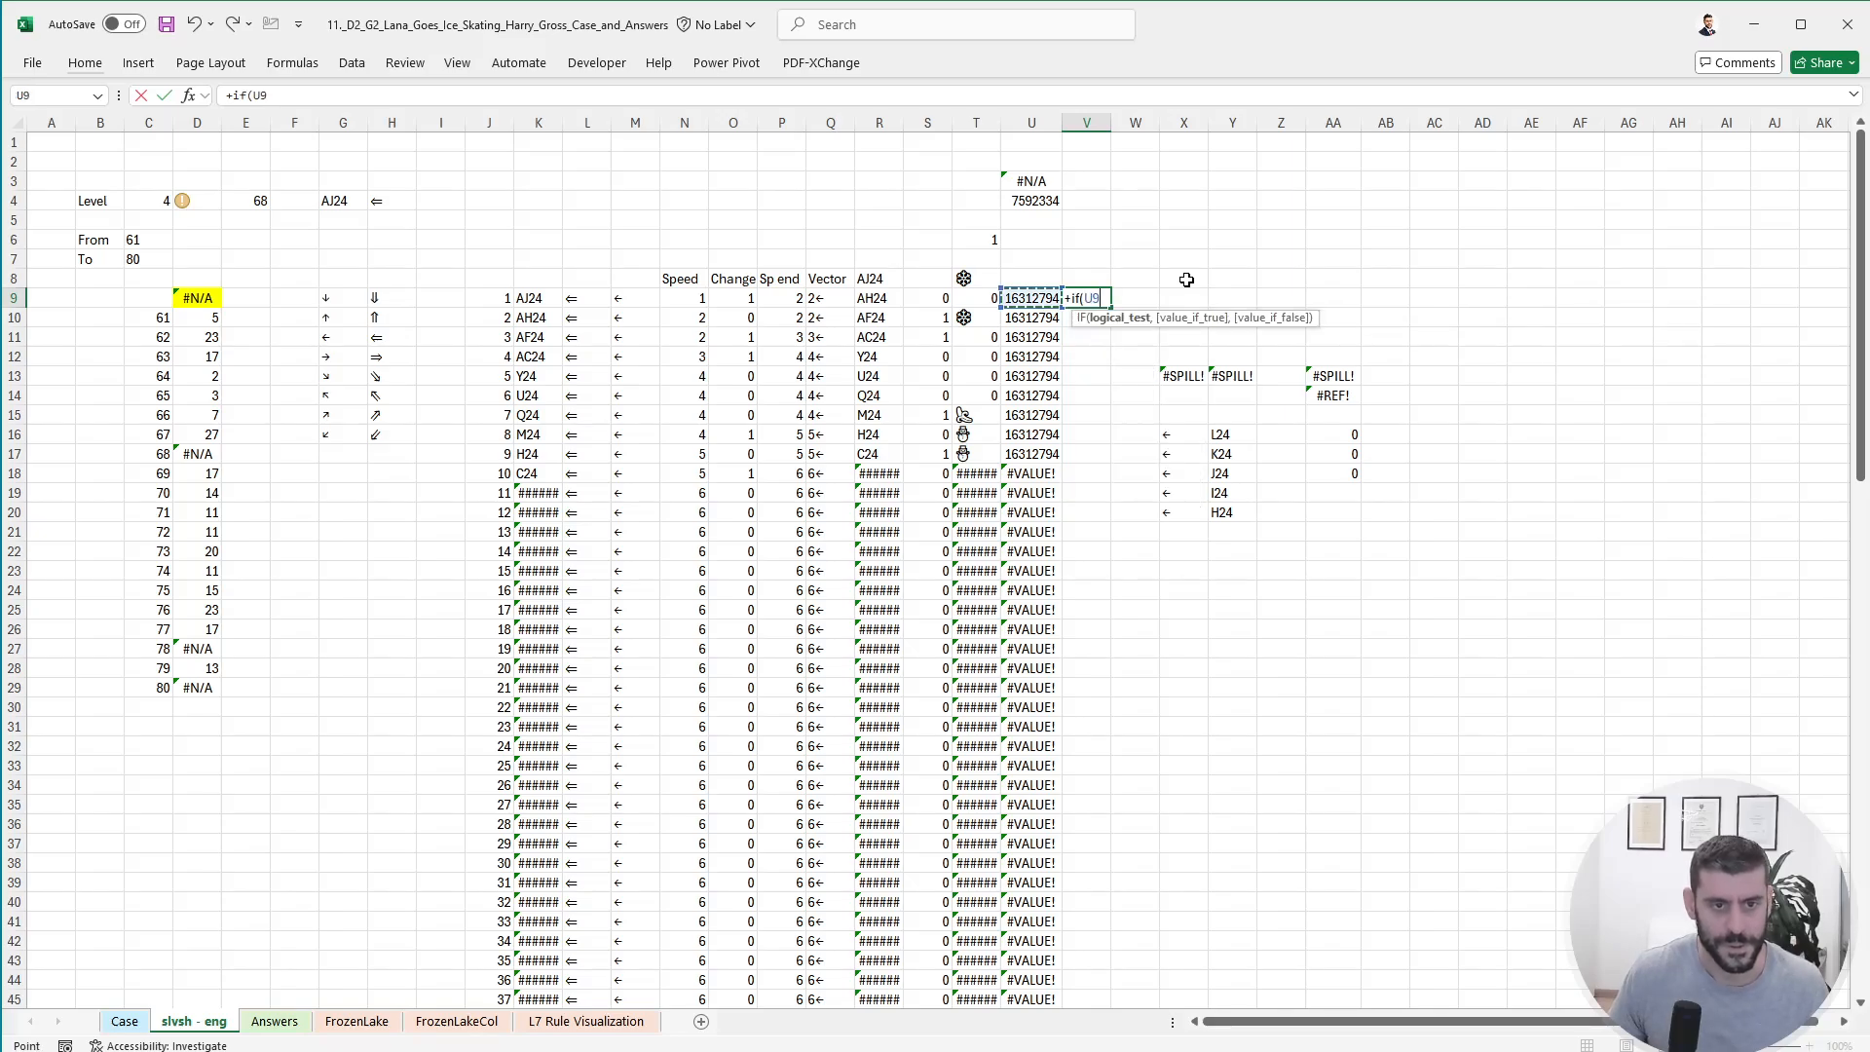
text(=)
key(Left)
key(Up)
key(Up)
key(Up)
key(Up)
key(Up)
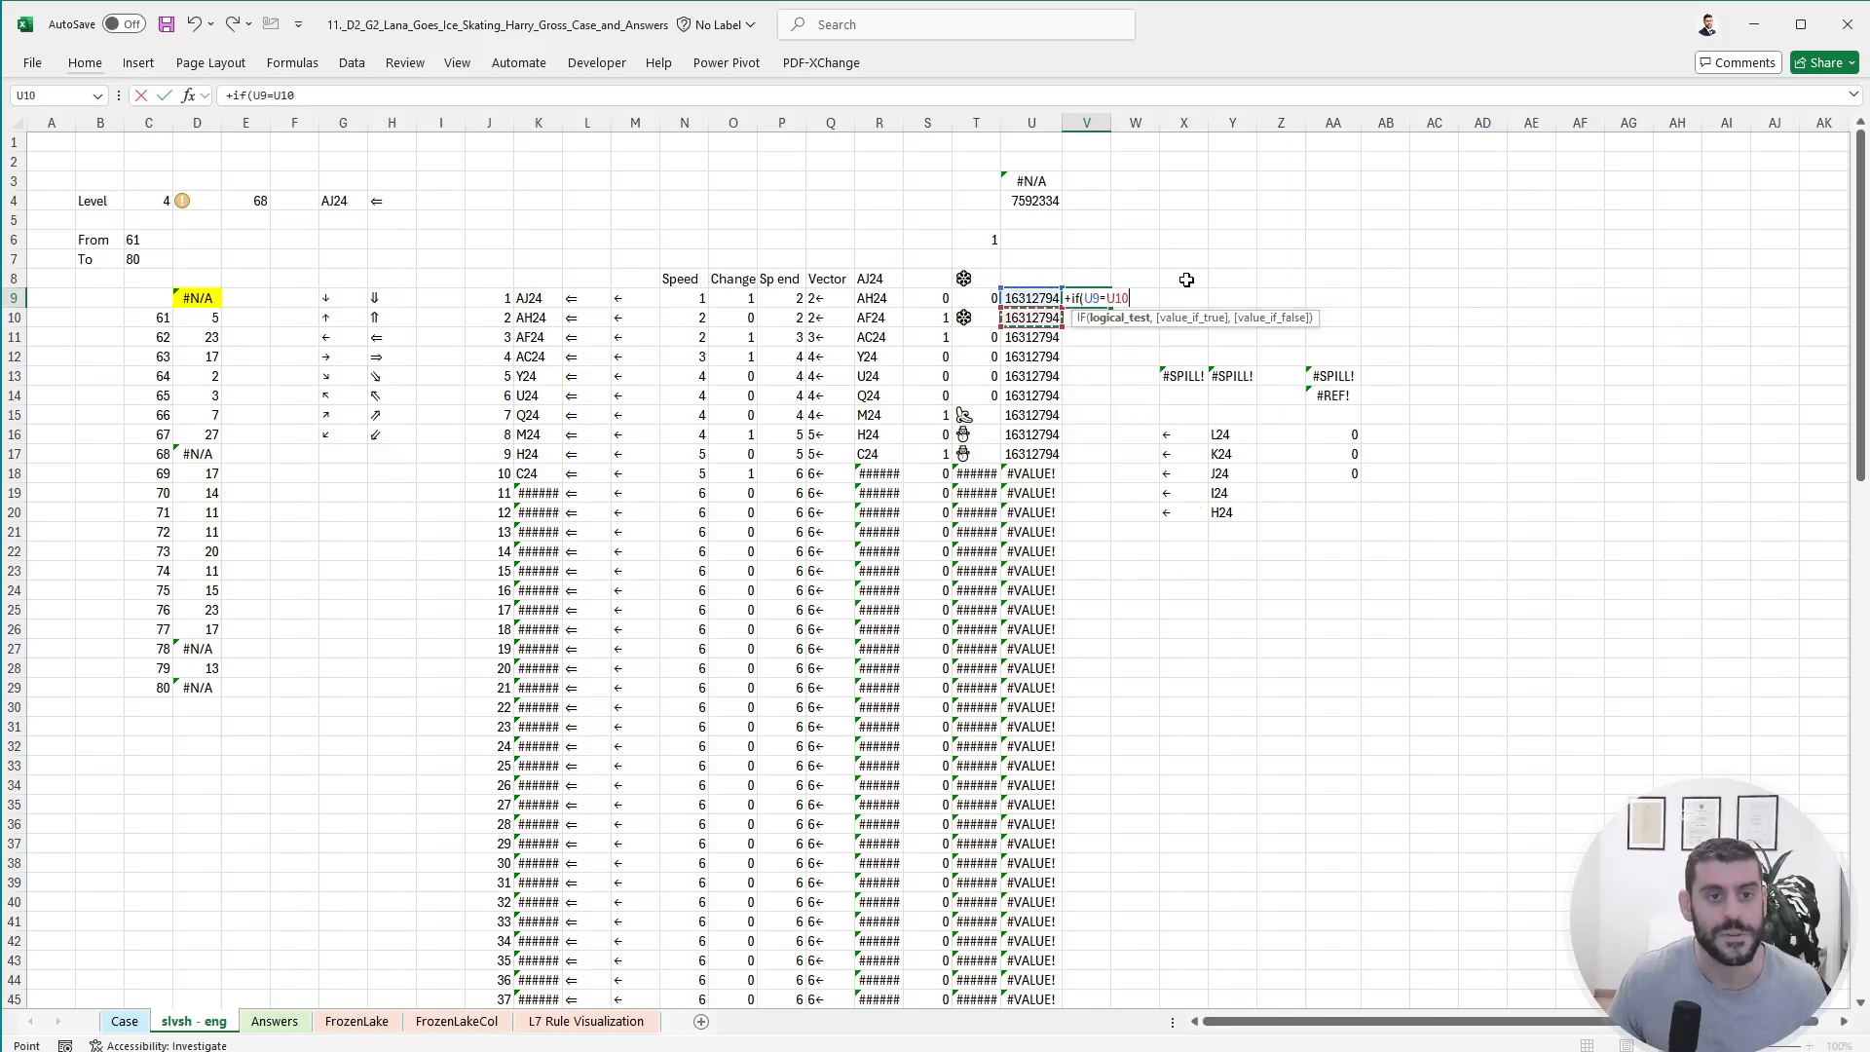
key(F4)
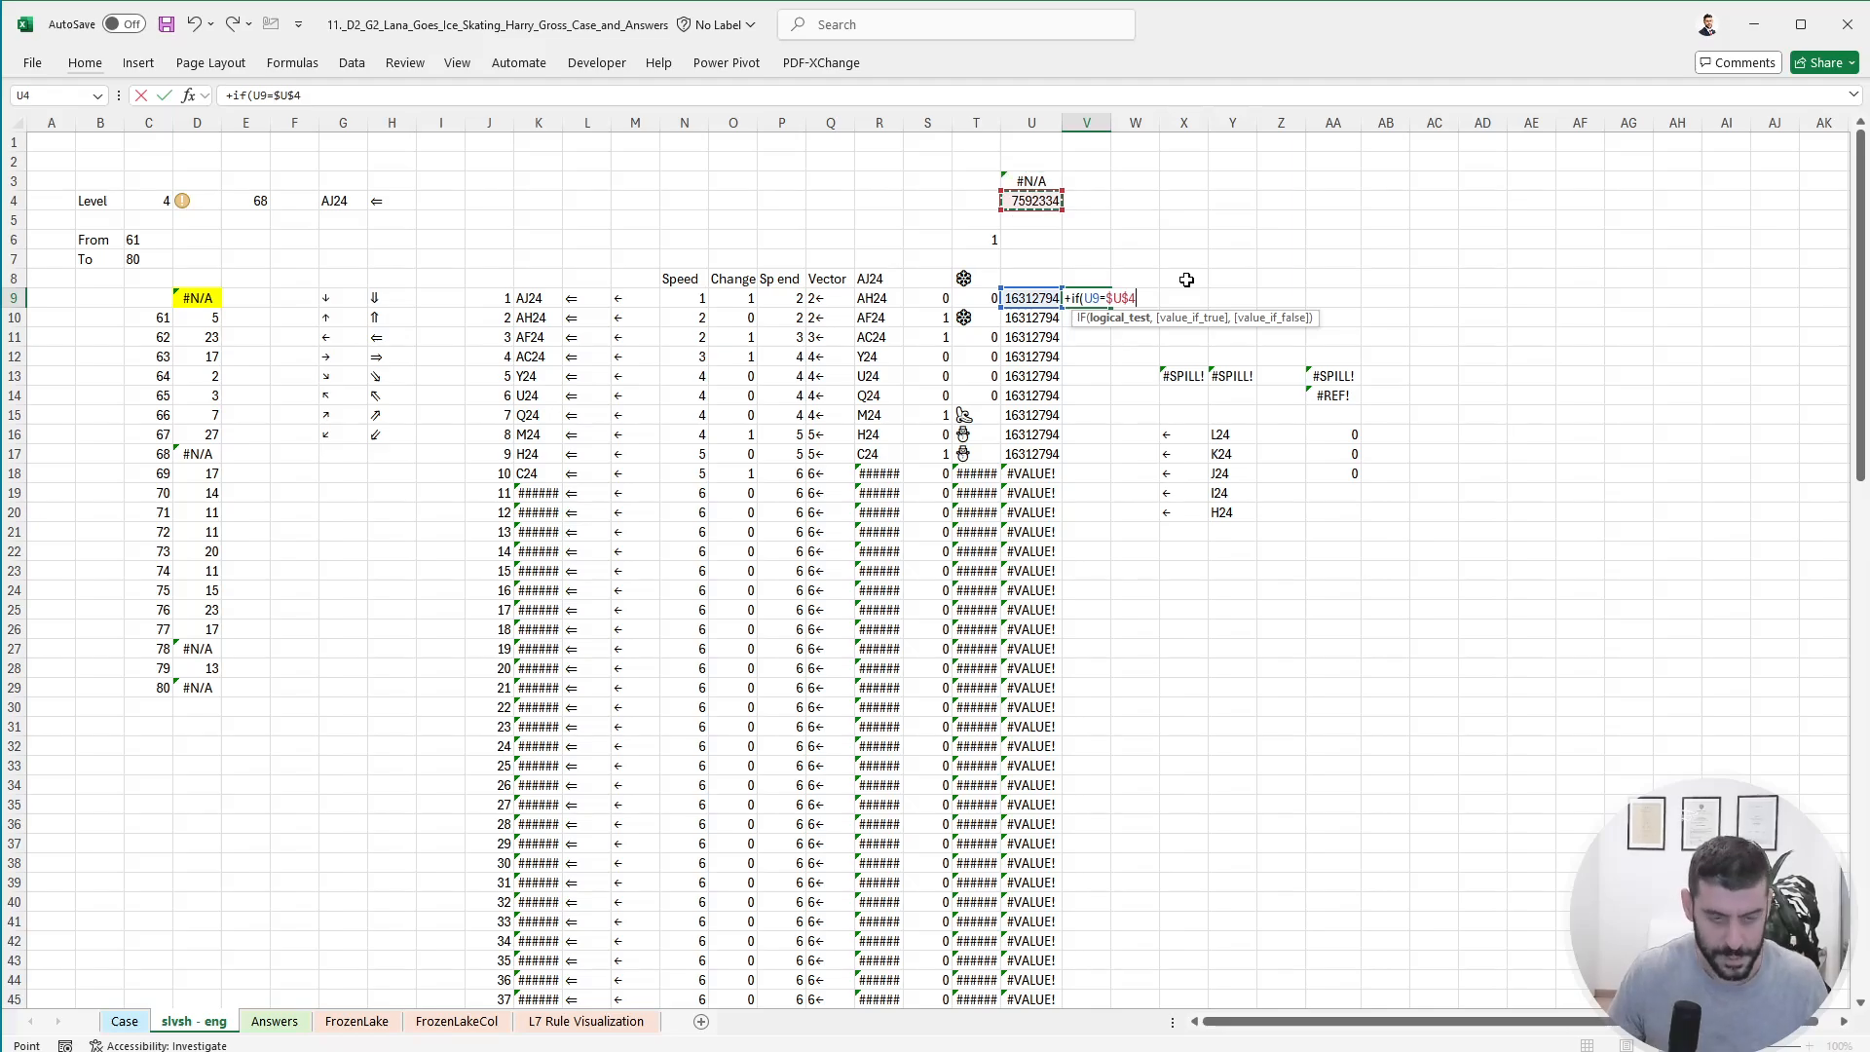
text(,1,0))
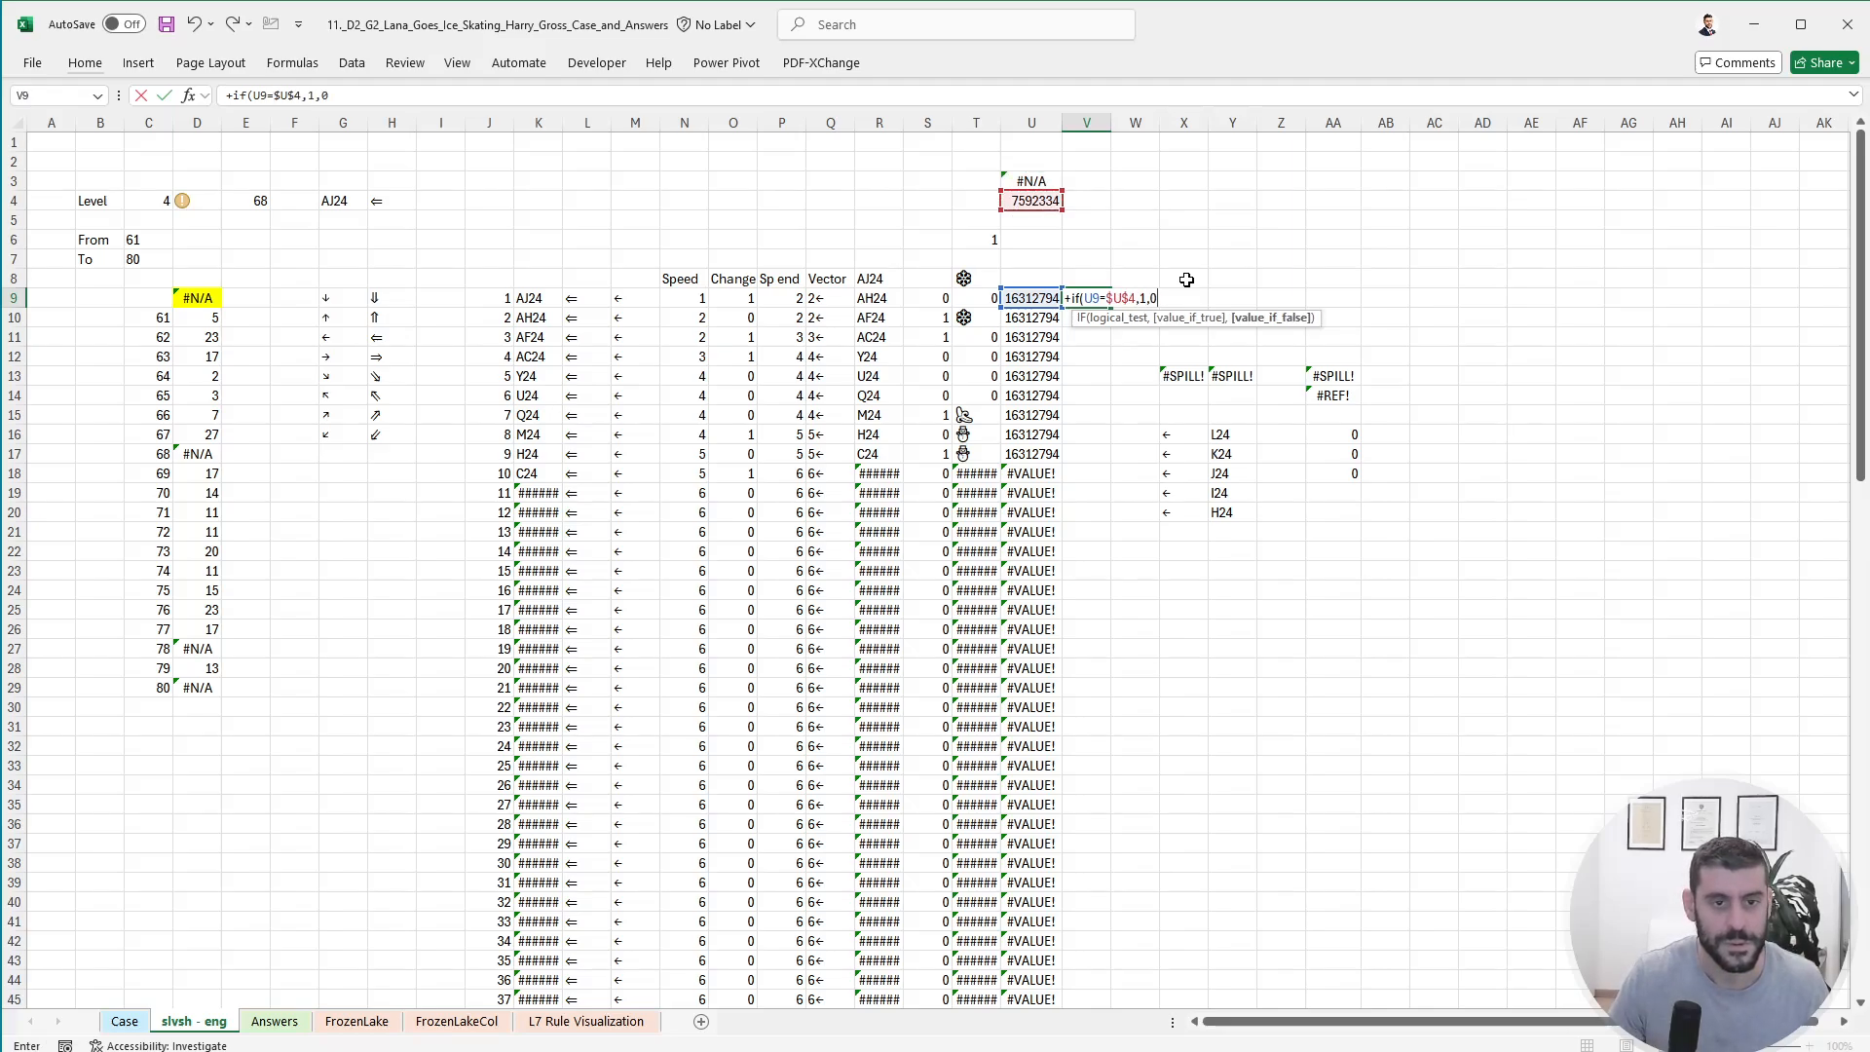
key(BackSpace)
key(BackSpace)
key(BackSpace)
key(BackSpace)
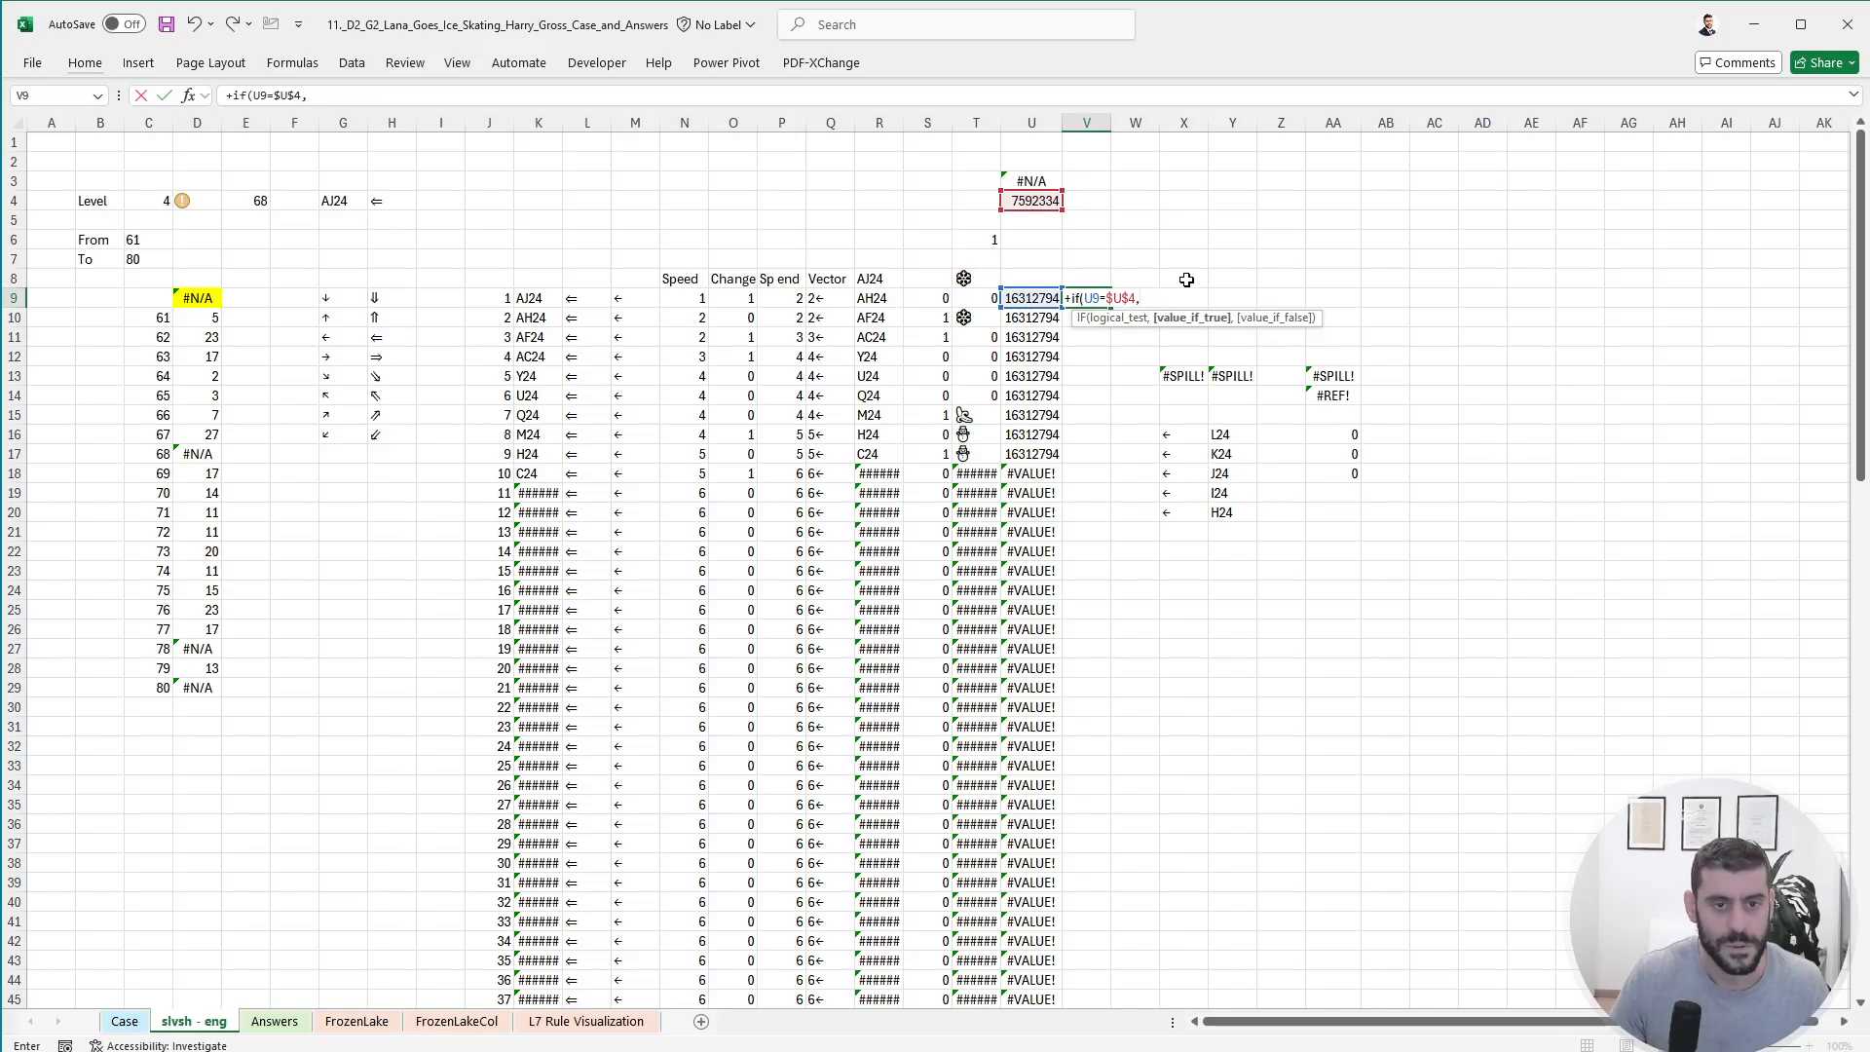
text(0,1))
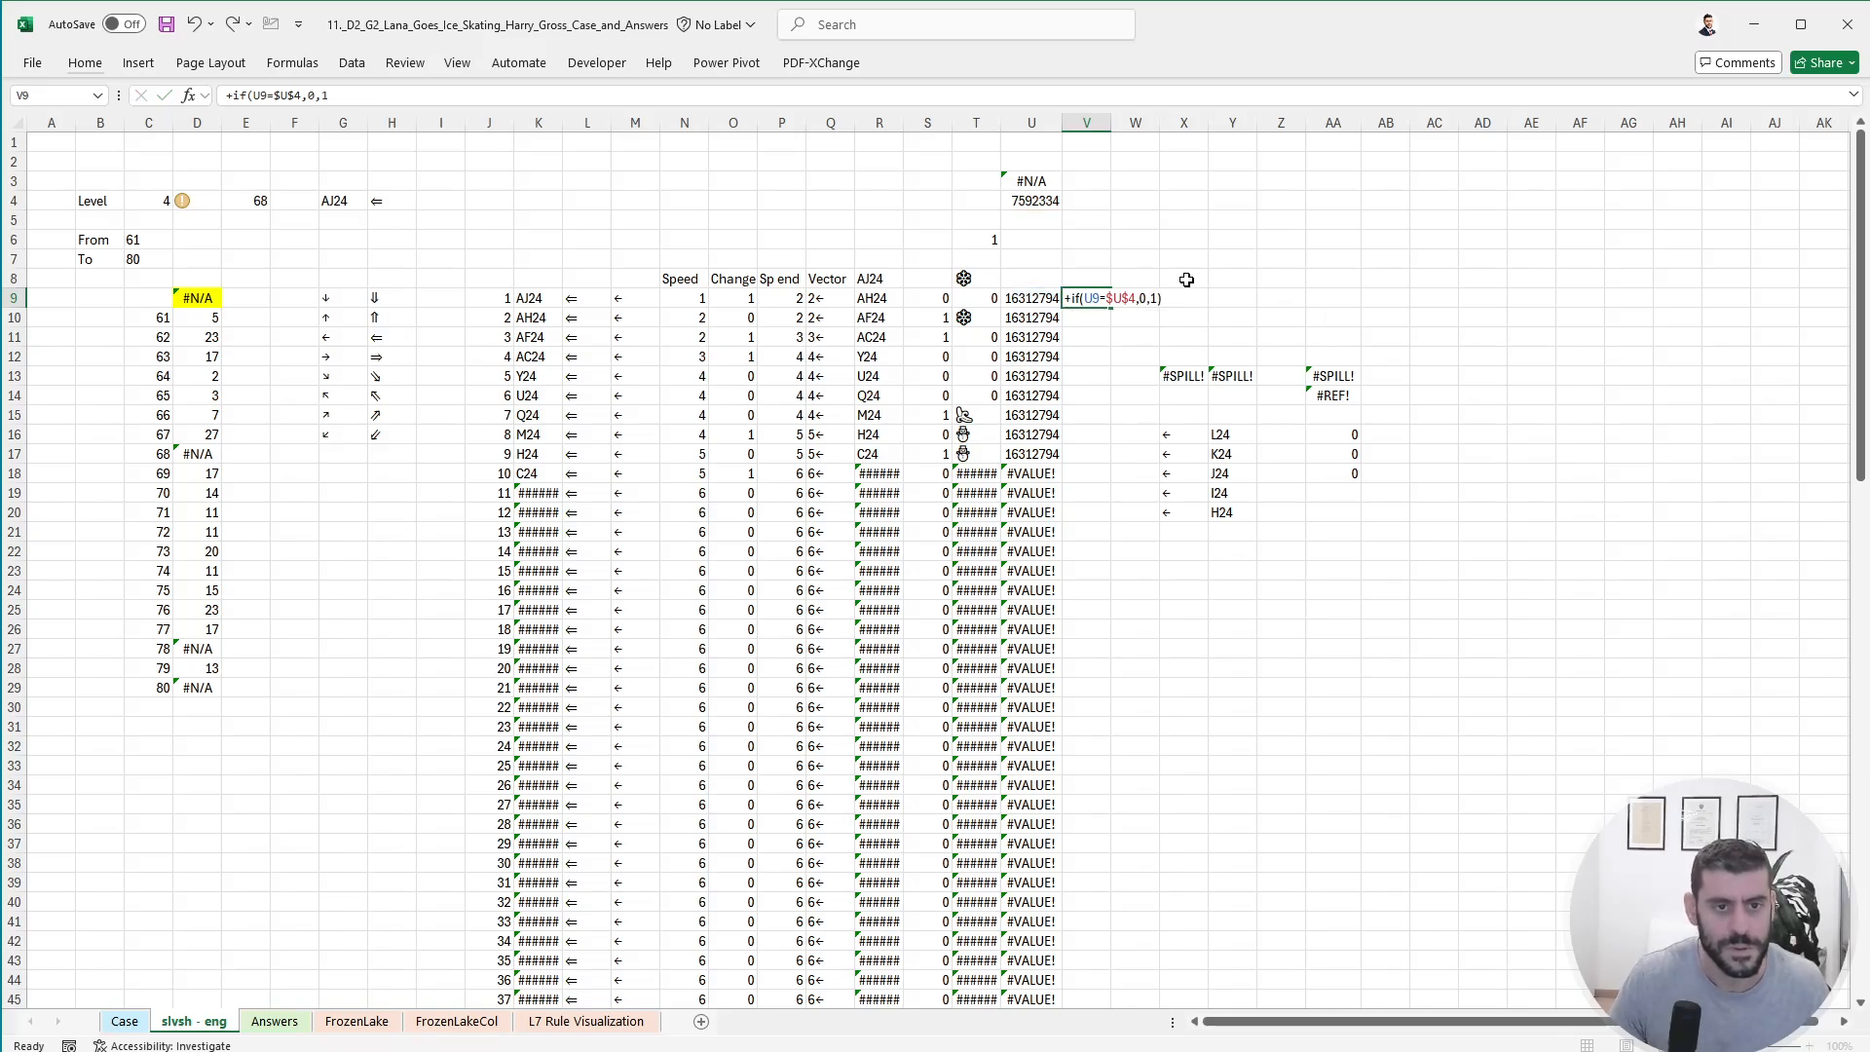
key(ctrl+Return)
- Copy the IF formula from V9 down column V to row 108
key(ctrl+c)
key(Left)
key(ctrl+Down)
key(Right)
key(ctrl+shift+Up)
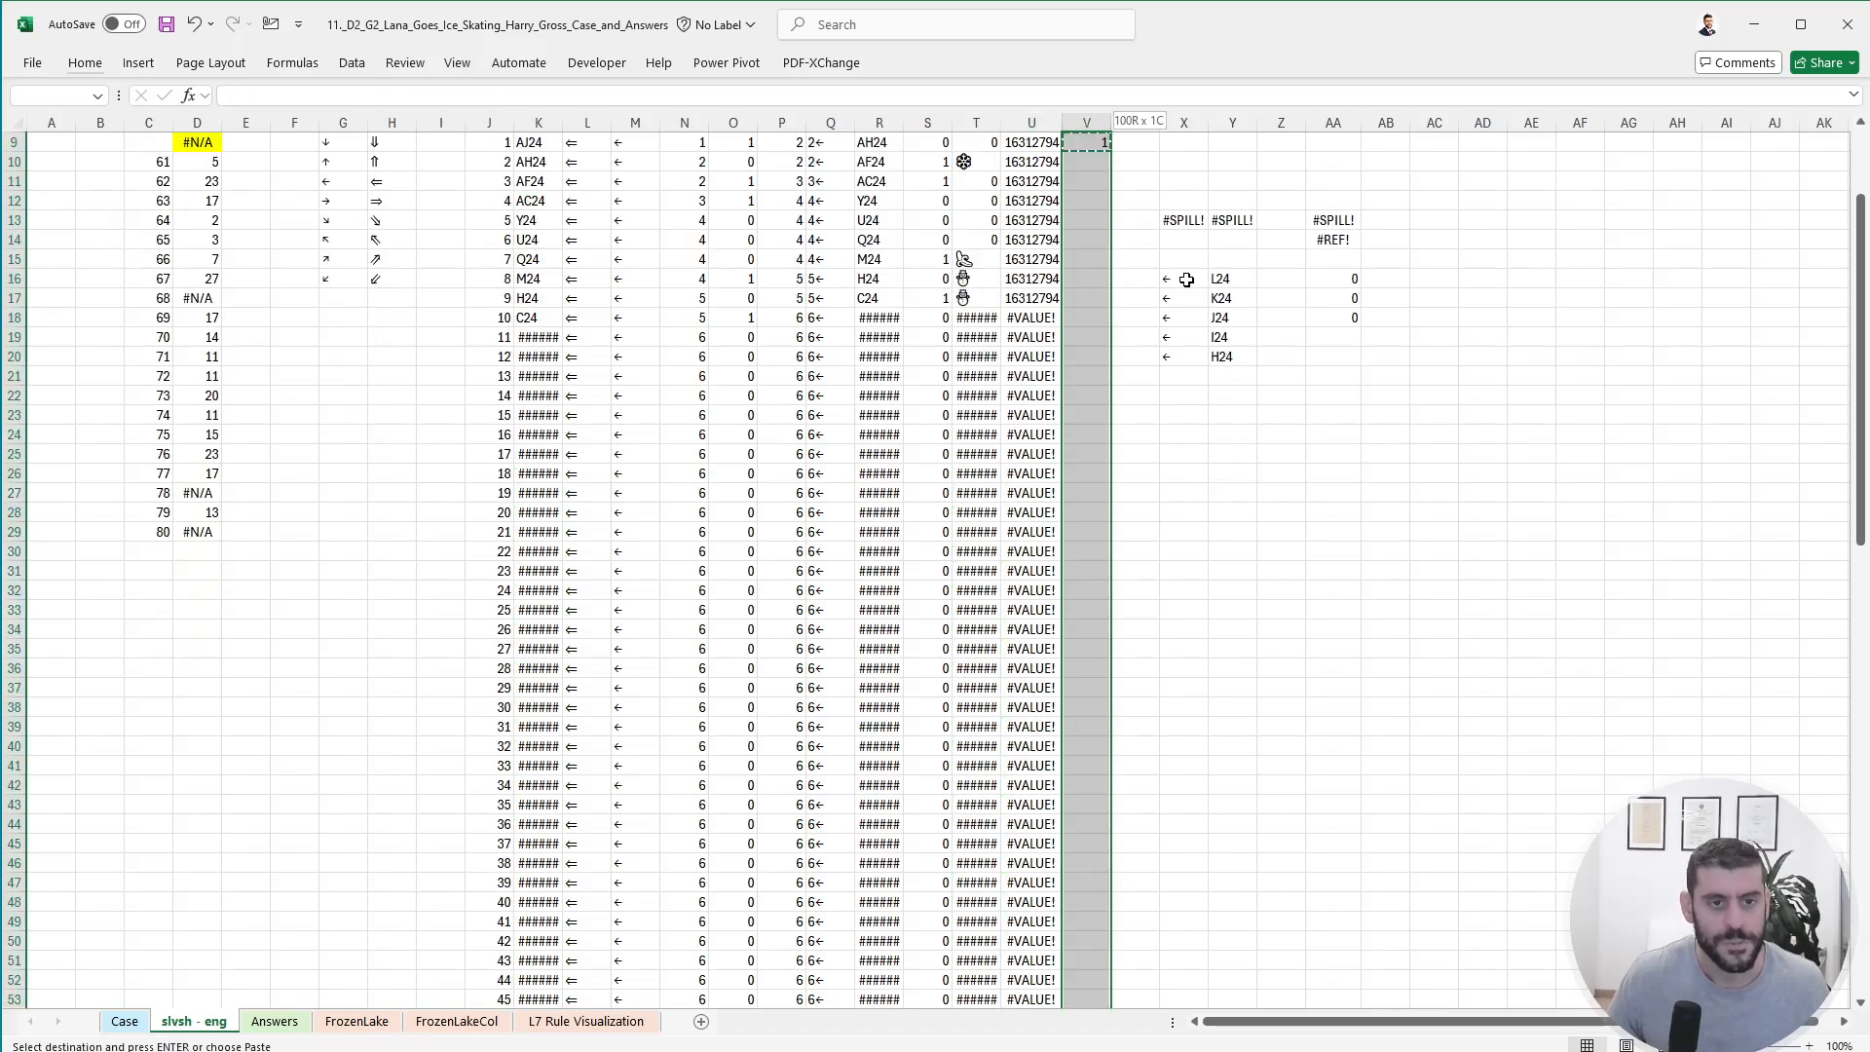
key(ctrl+v)
key(ctrl+Up)
key(Escape)
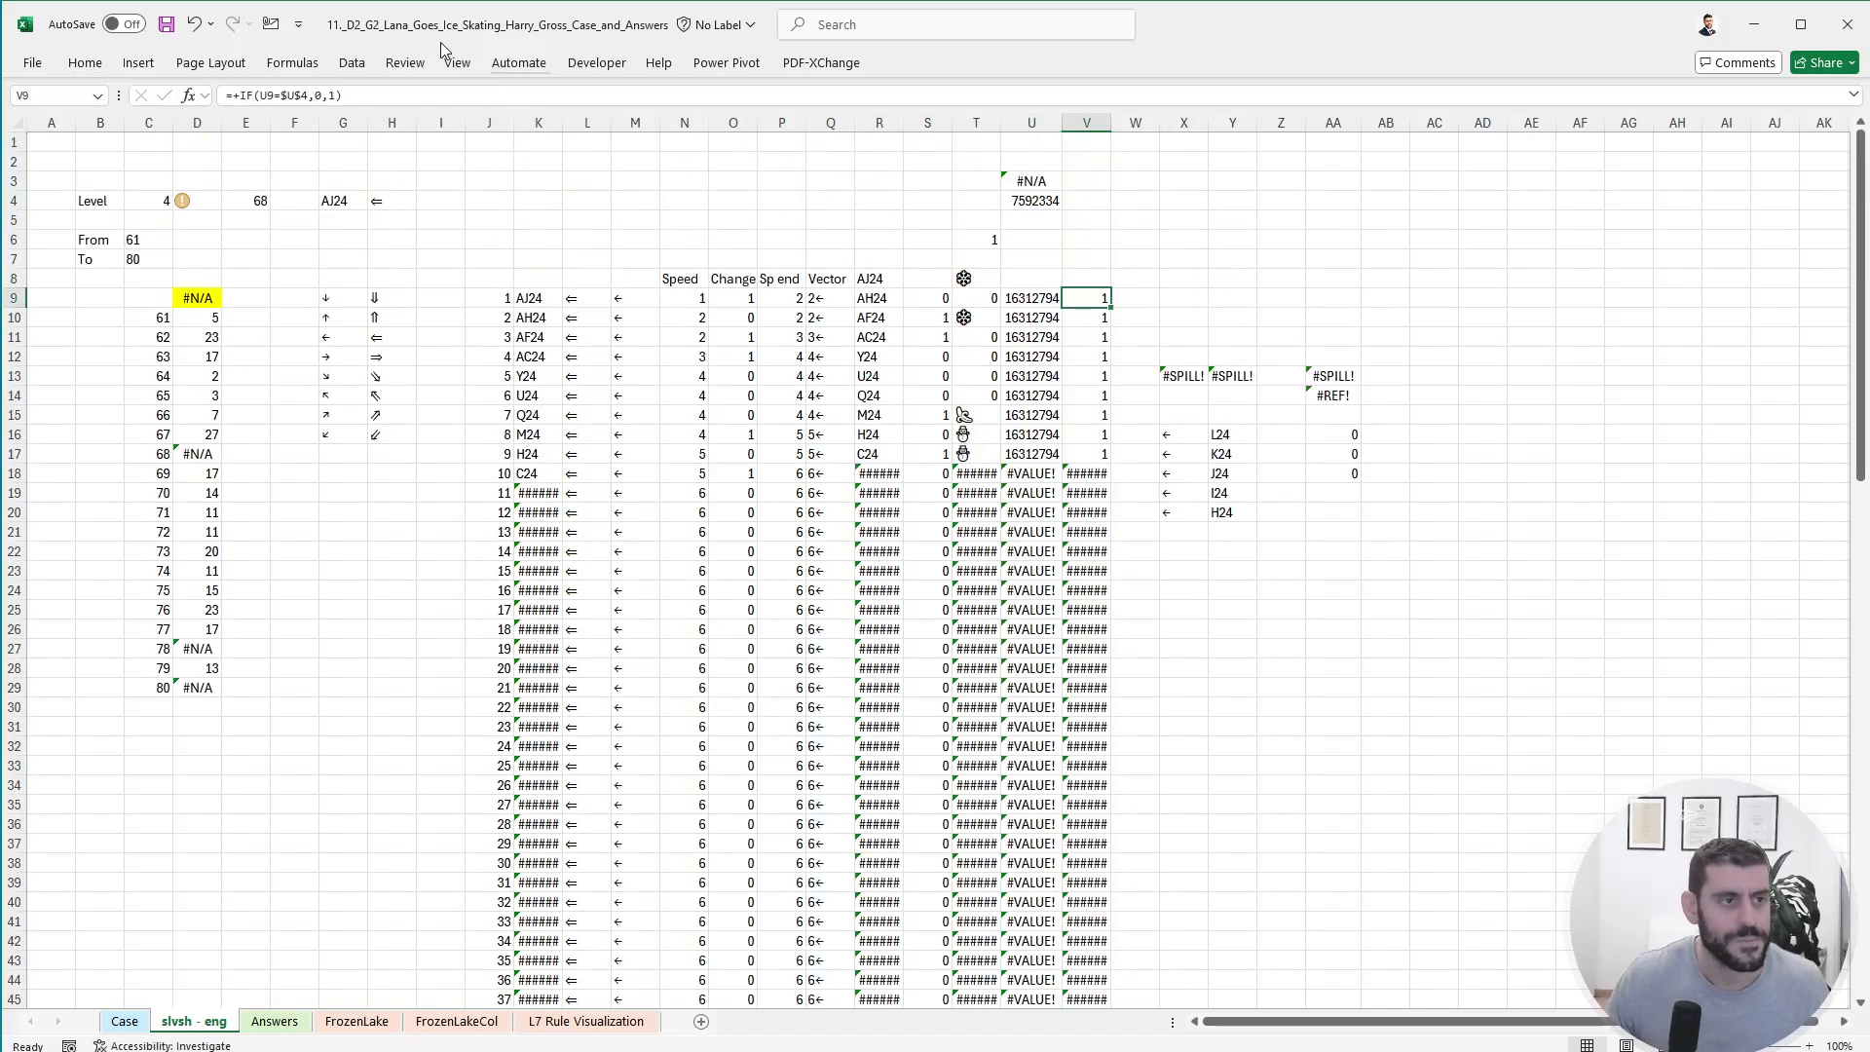
- Wrap the V9 formula in IFERROR with a fallback of 0: IFERROR(IF(U9=$U$4,0,1),0)
click(238, 95)
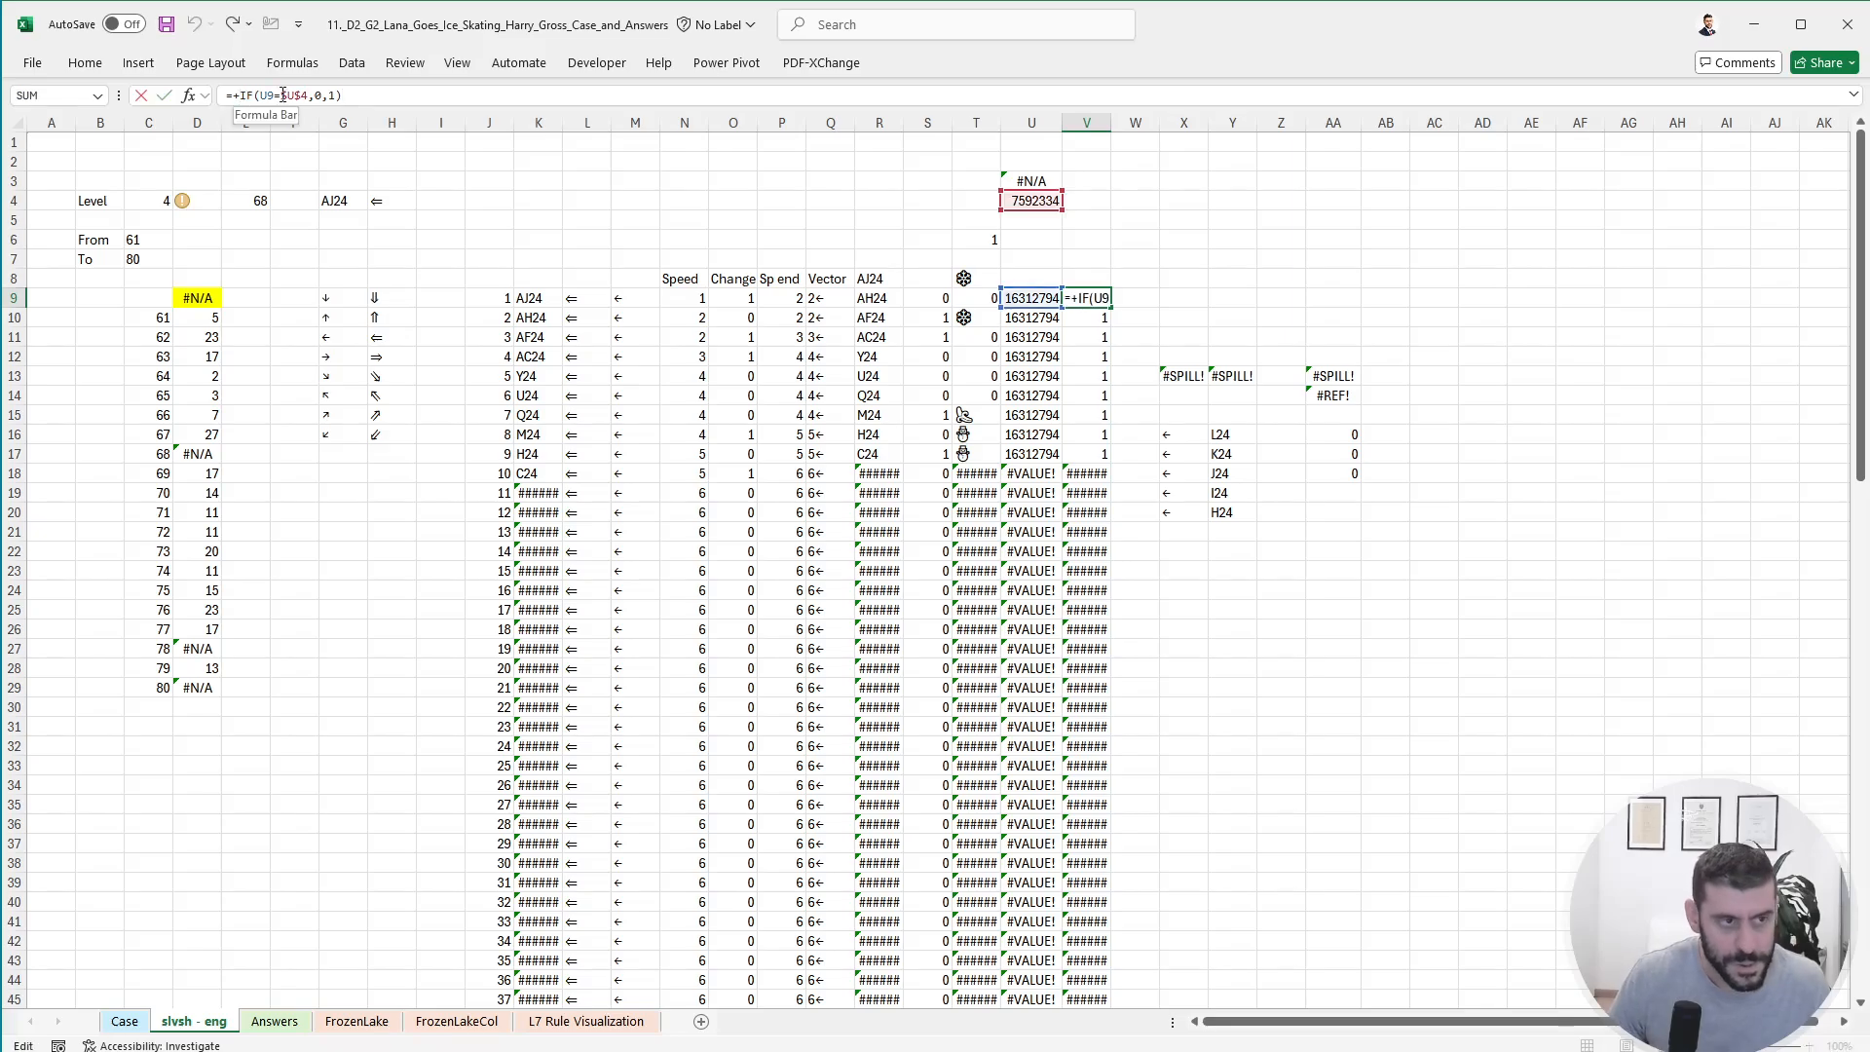
text(if)
key(Tab)
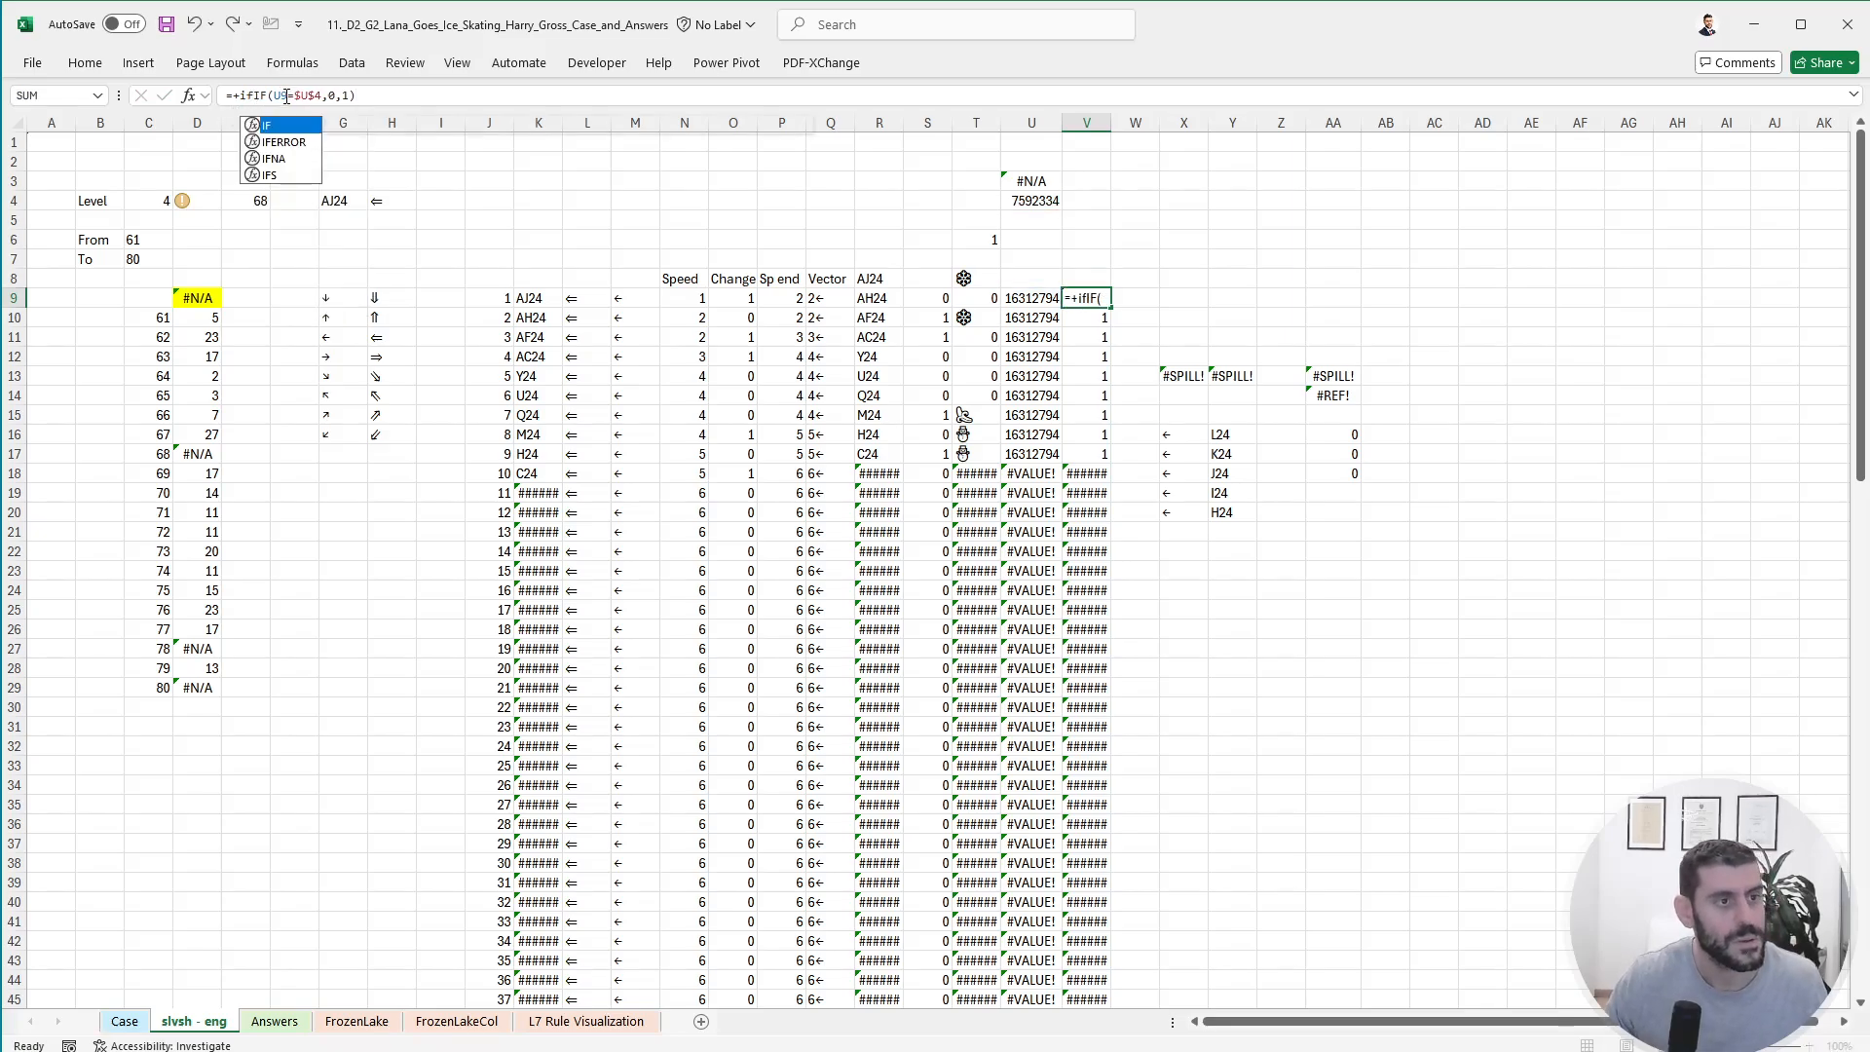
key(Left)
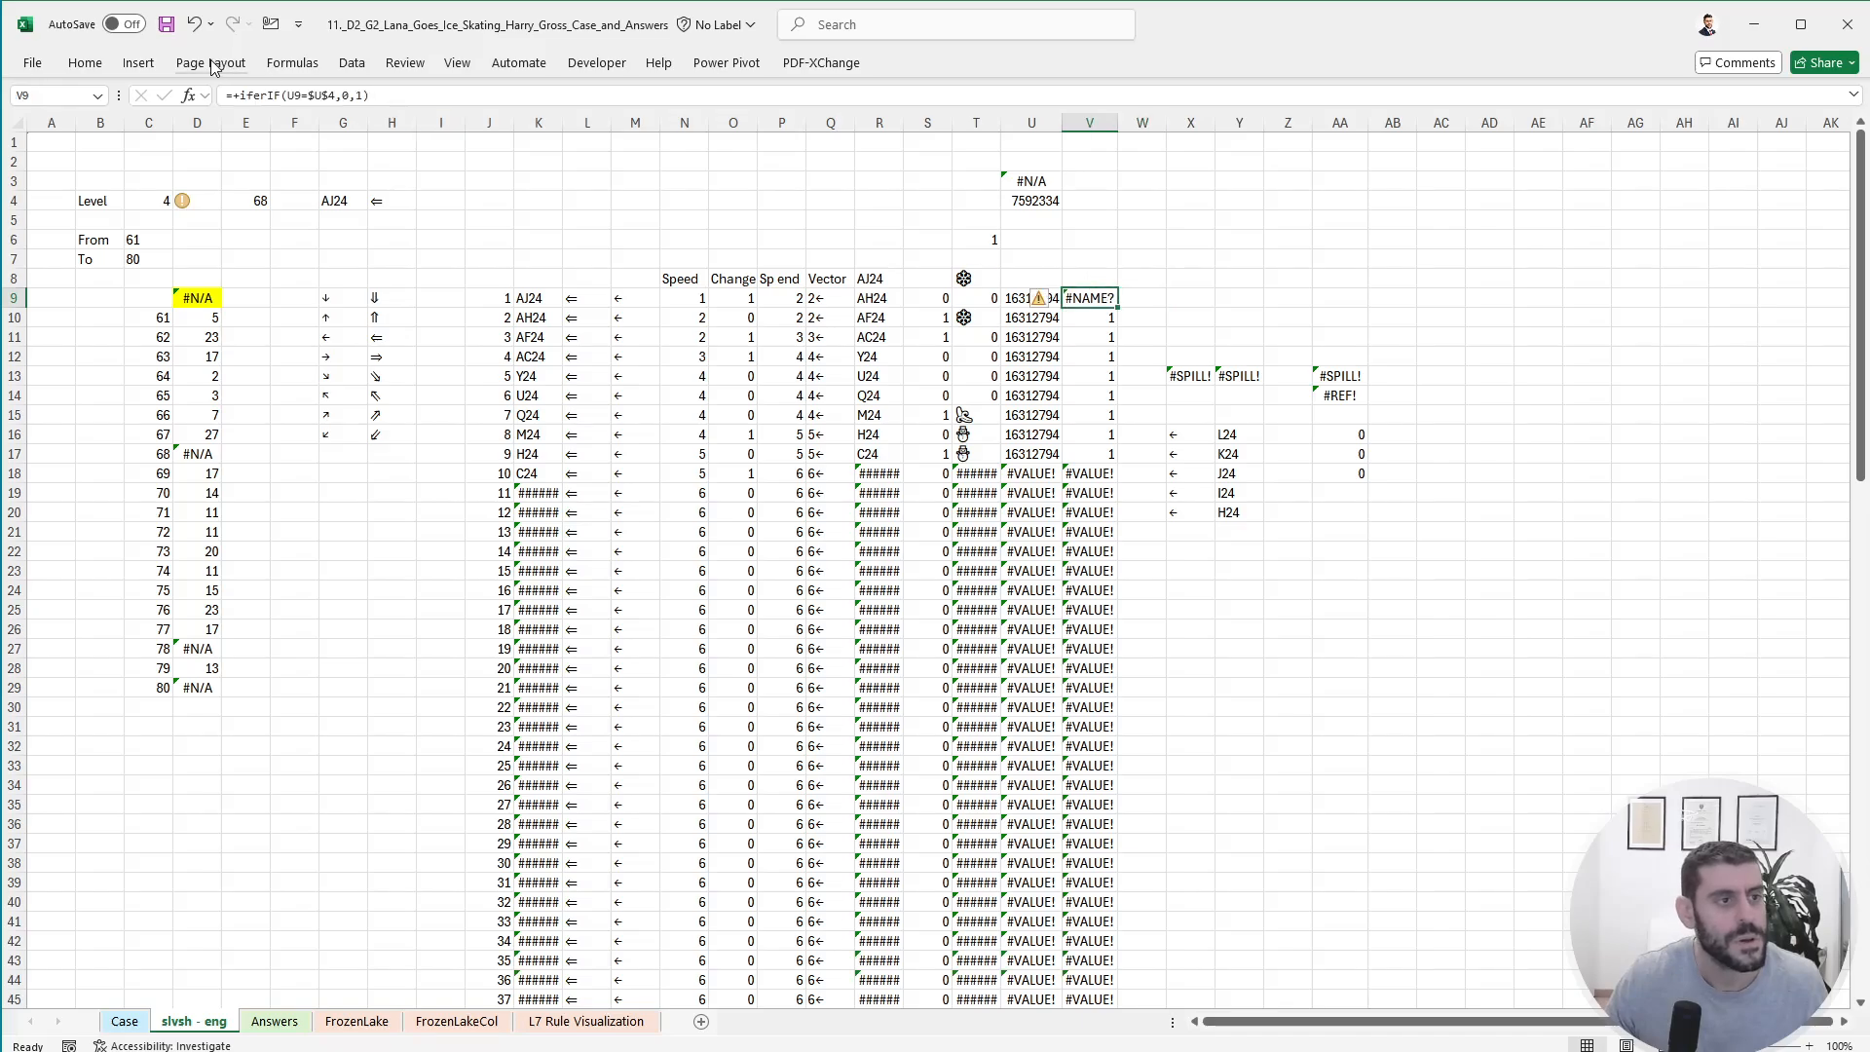
click(260, 94)
text(er)
drag(267, 94, 242, 99)
text(ifer)
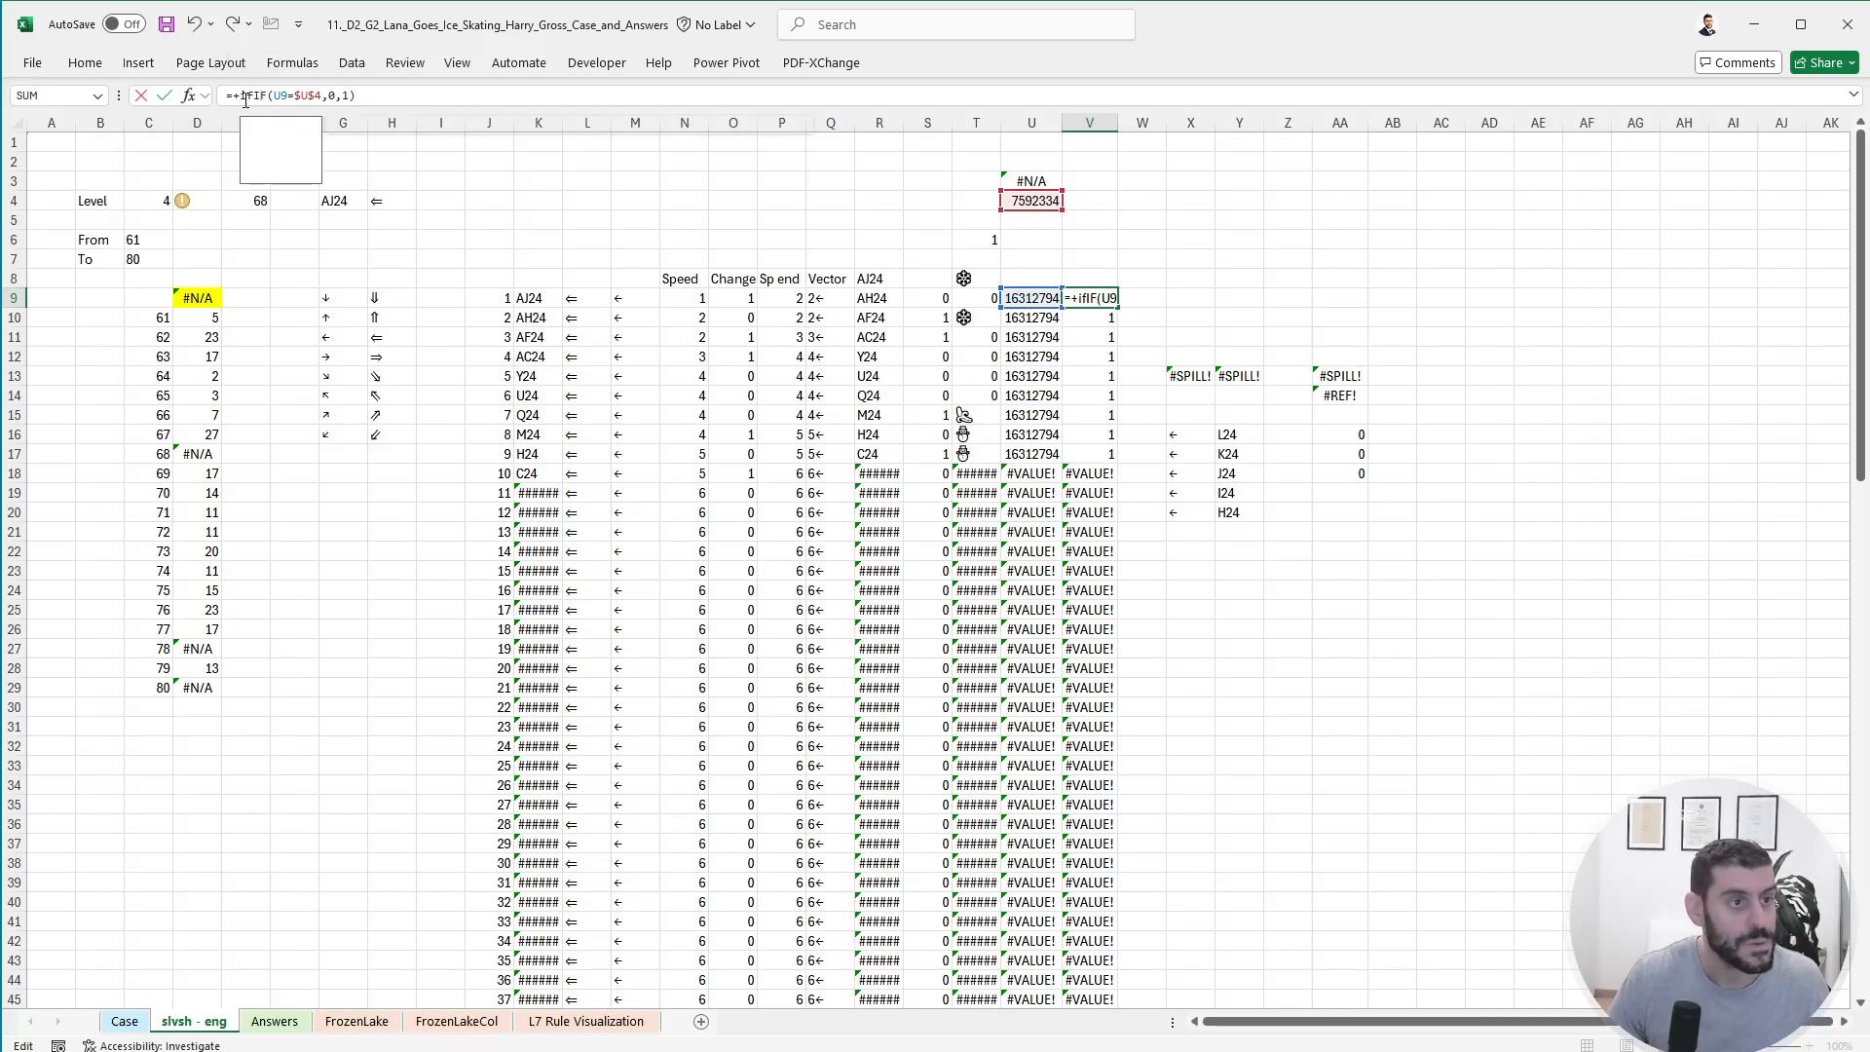
key(Tab)
click(475, 97)
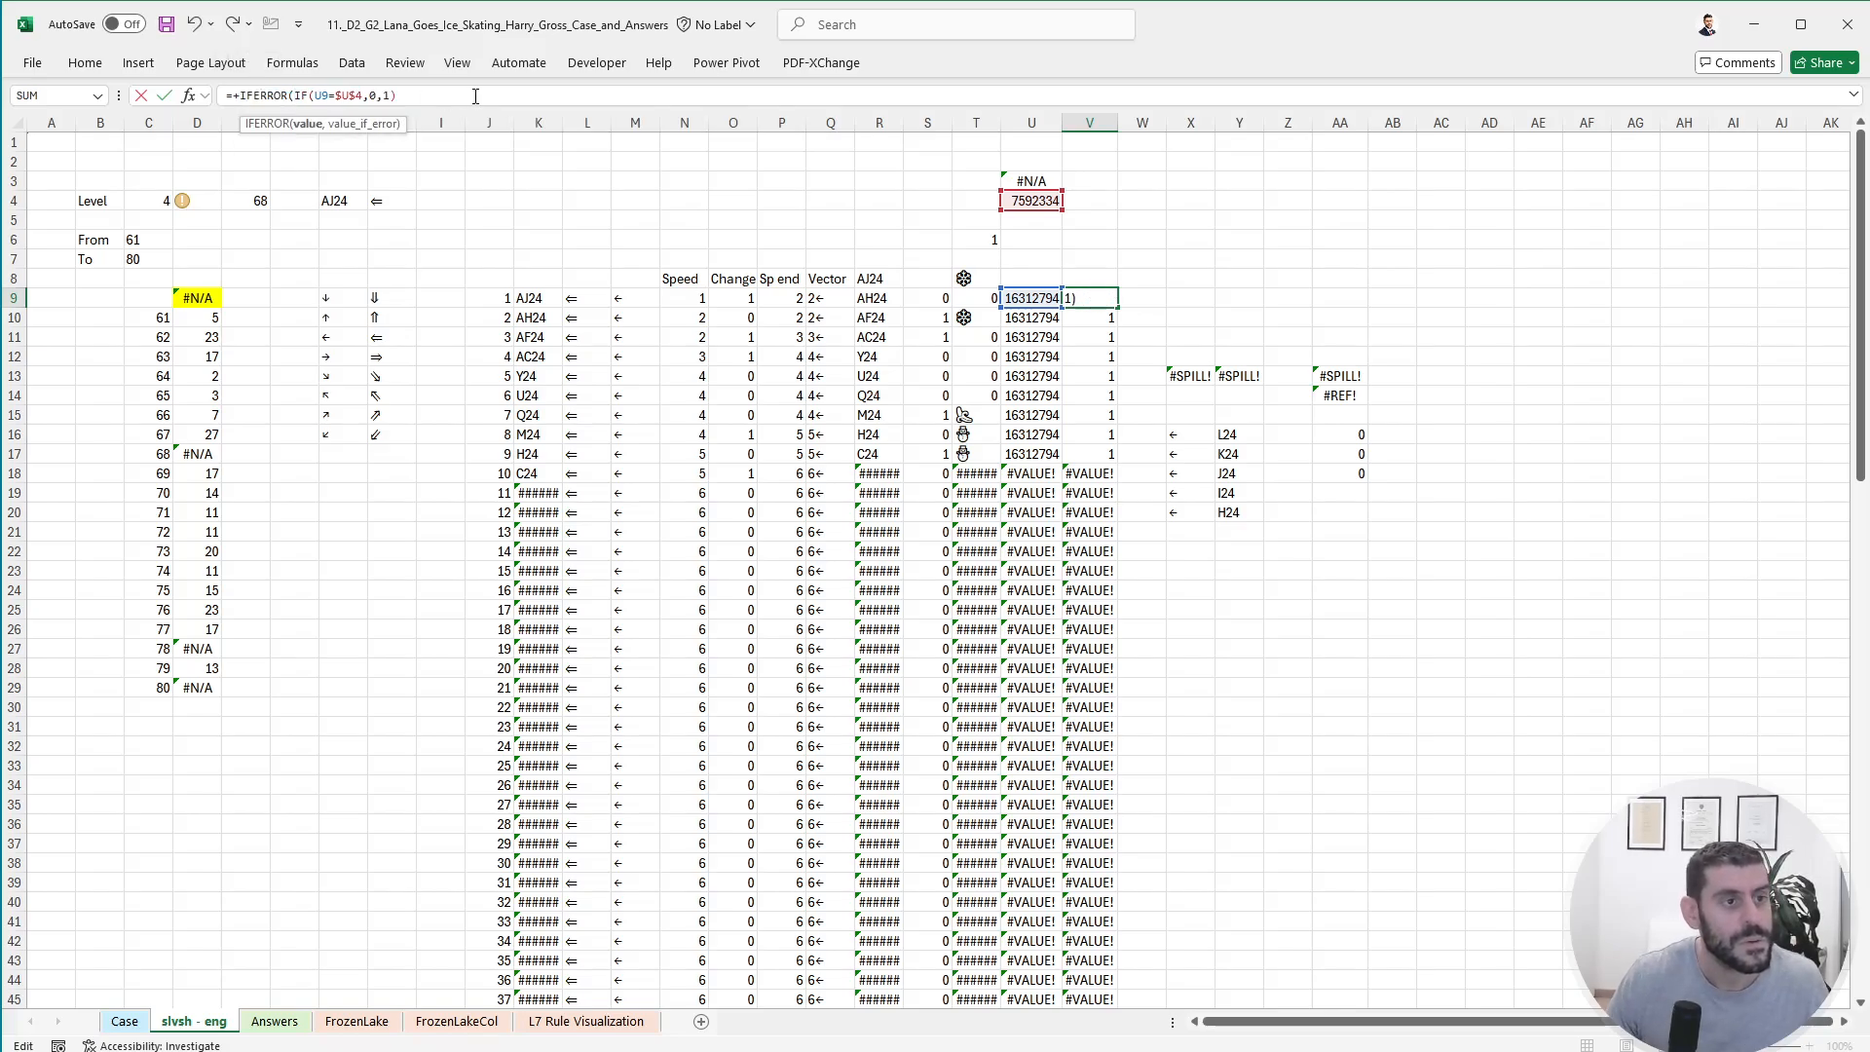
text(,1))
key(Return)
key(Up)
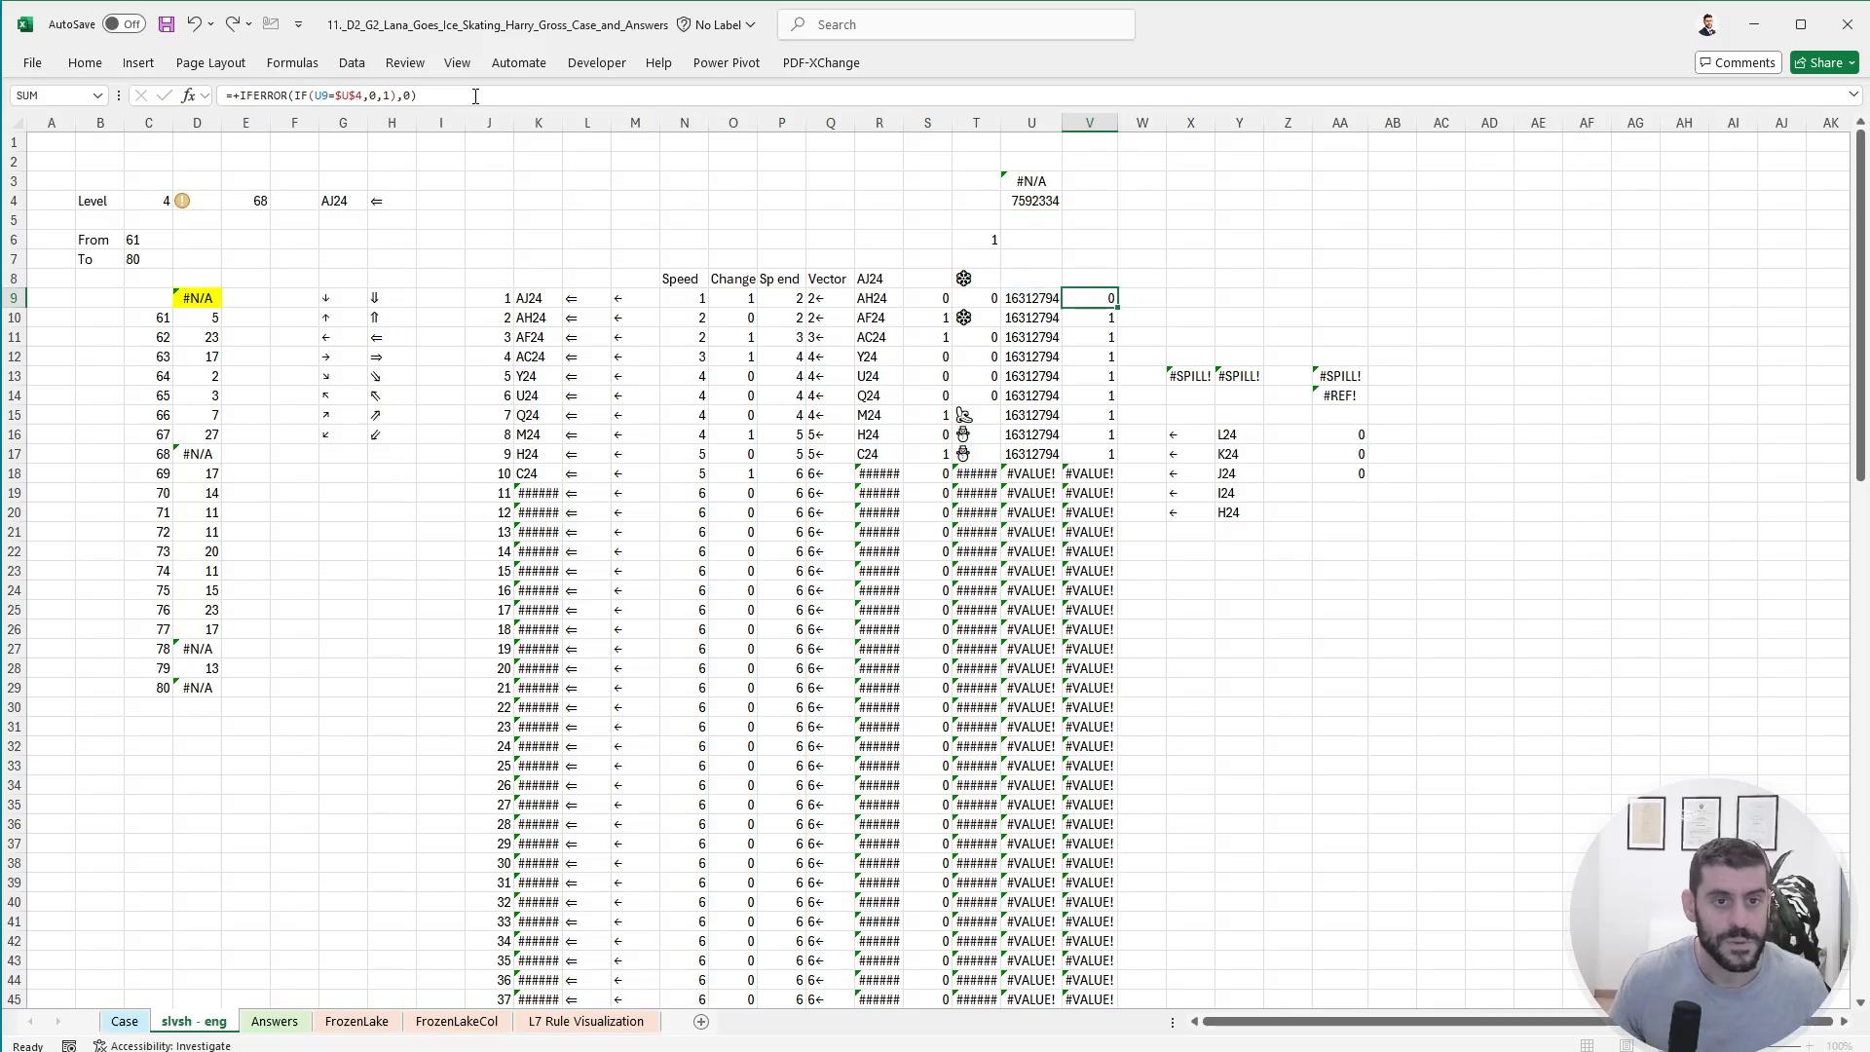
- Copy the IFERROR formula from V9 down column V to row 108
key(ctrl+c)
key(Down)
key(ctrl+shift+Down)
key(ctrl+v)
key(Escape)
key(Up)
key(Up)
key(Up)
key(Up)
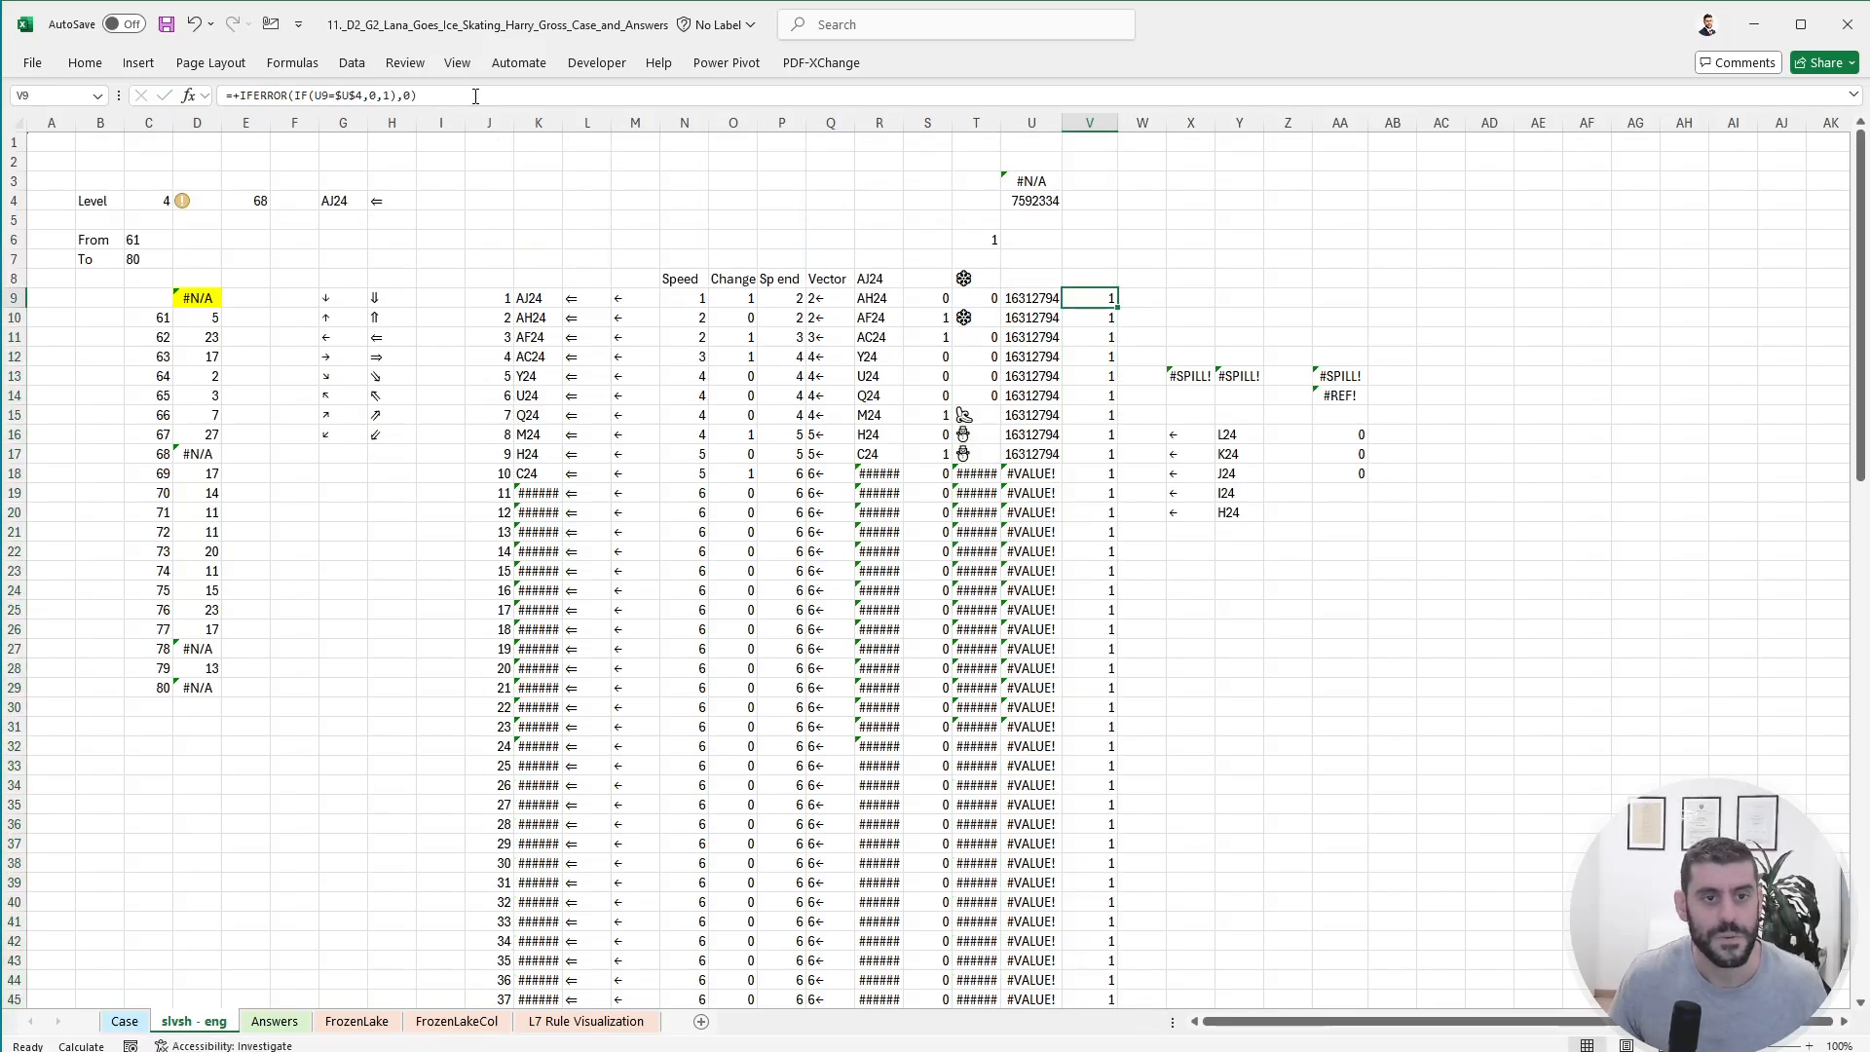
- Enter XMATCH(0,V9:V108) in V4 to find the first flagged turn
key(Up)
key(Up)
text(+)
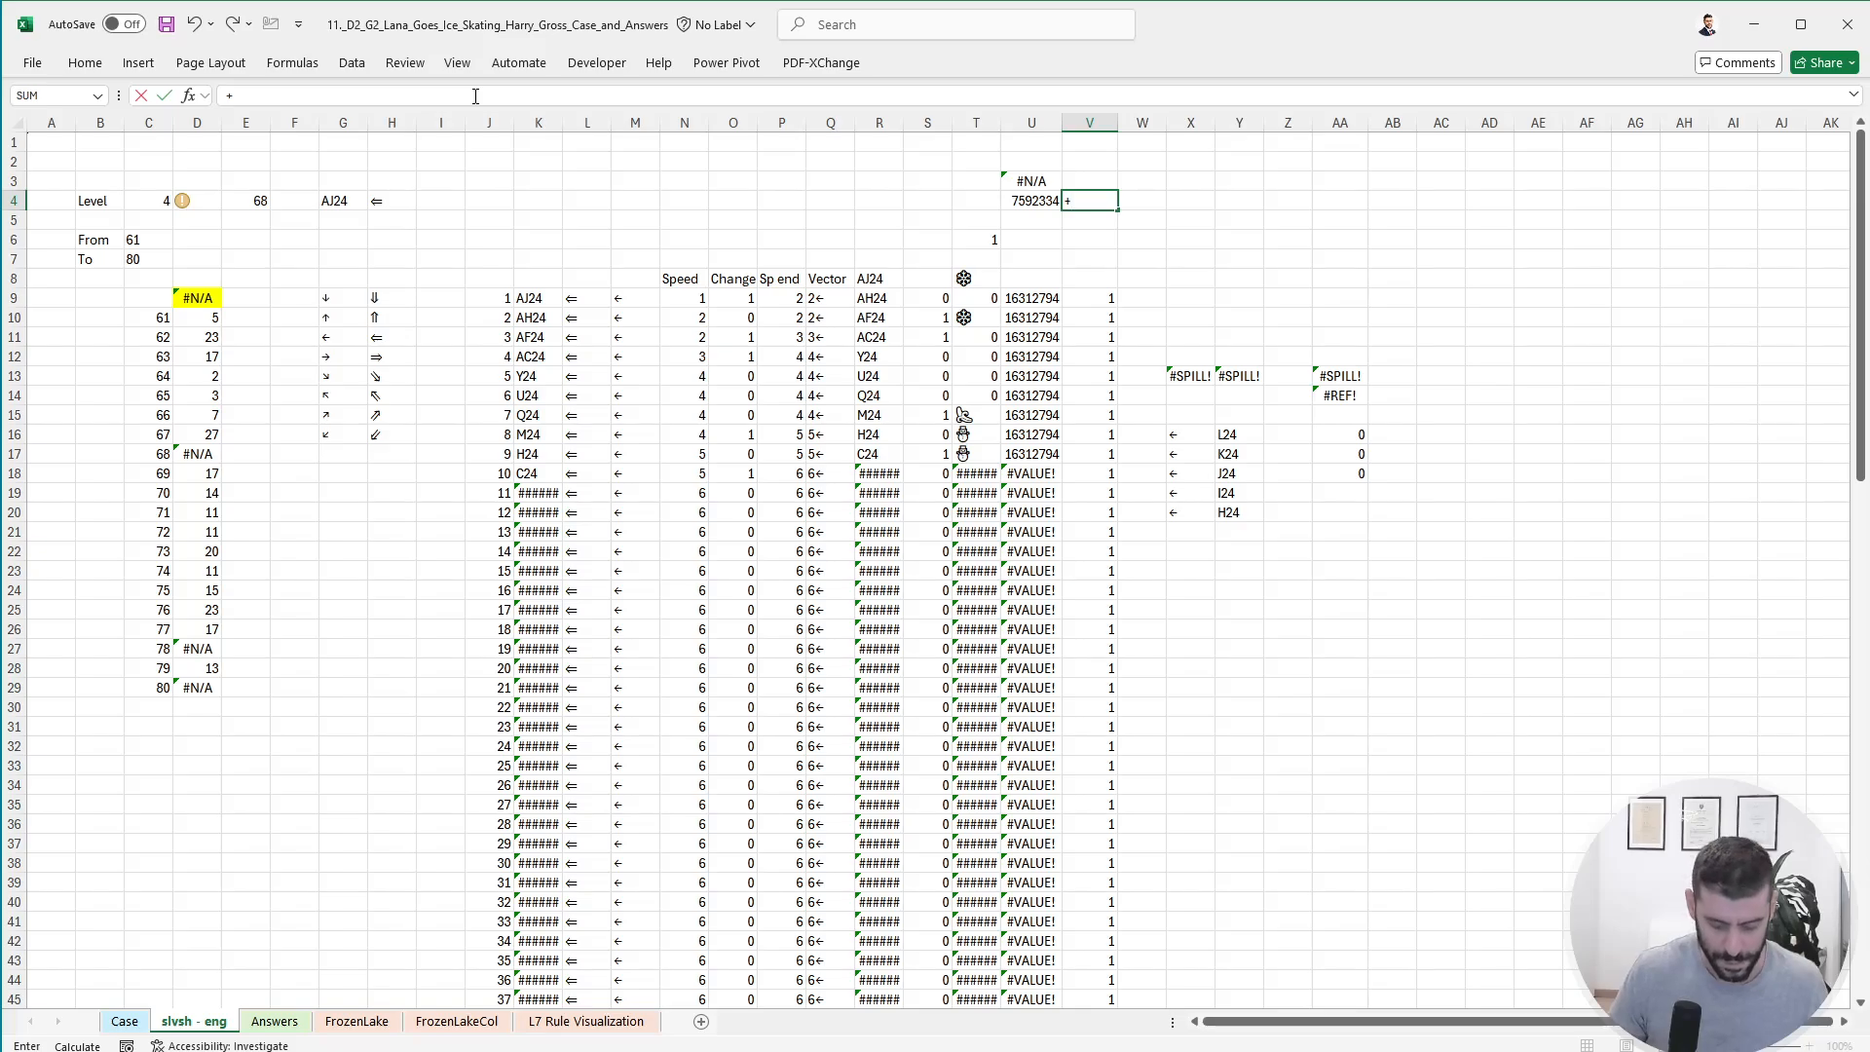
text(xm)
key(ctrl+Return)
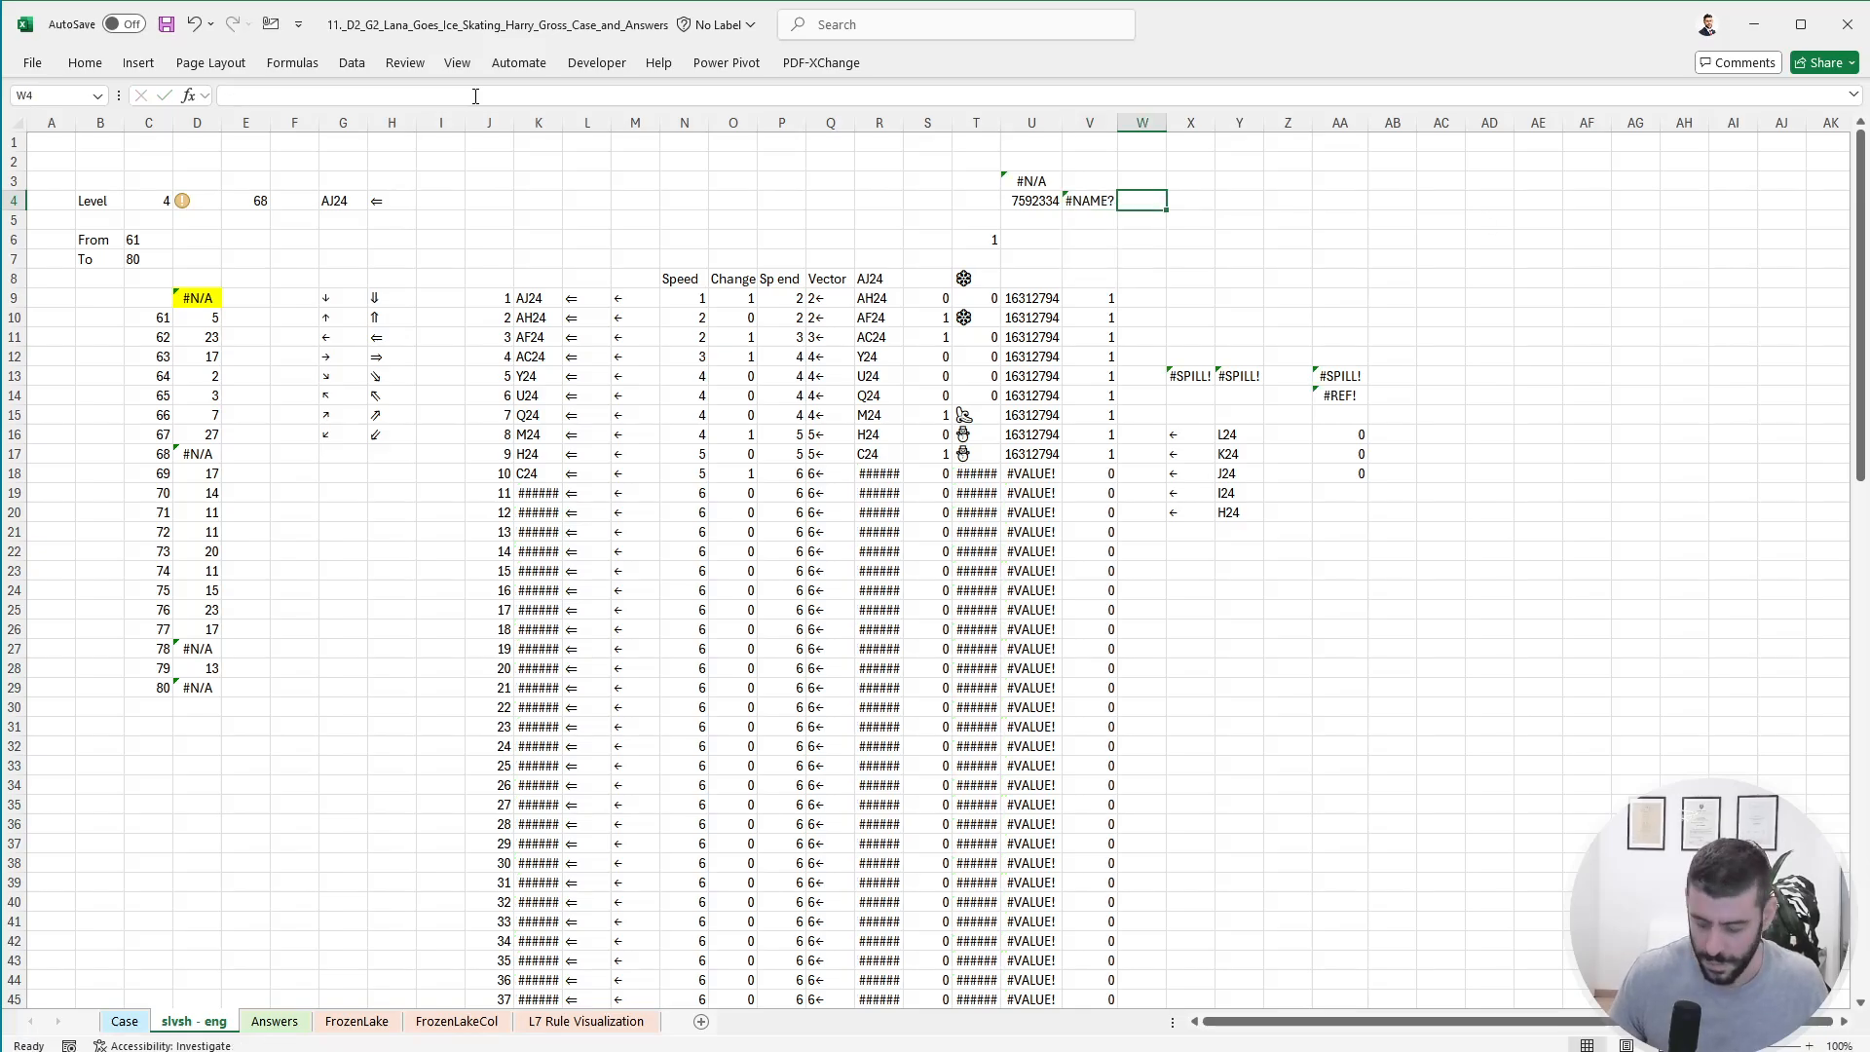
text(+xm)
key(Tab)
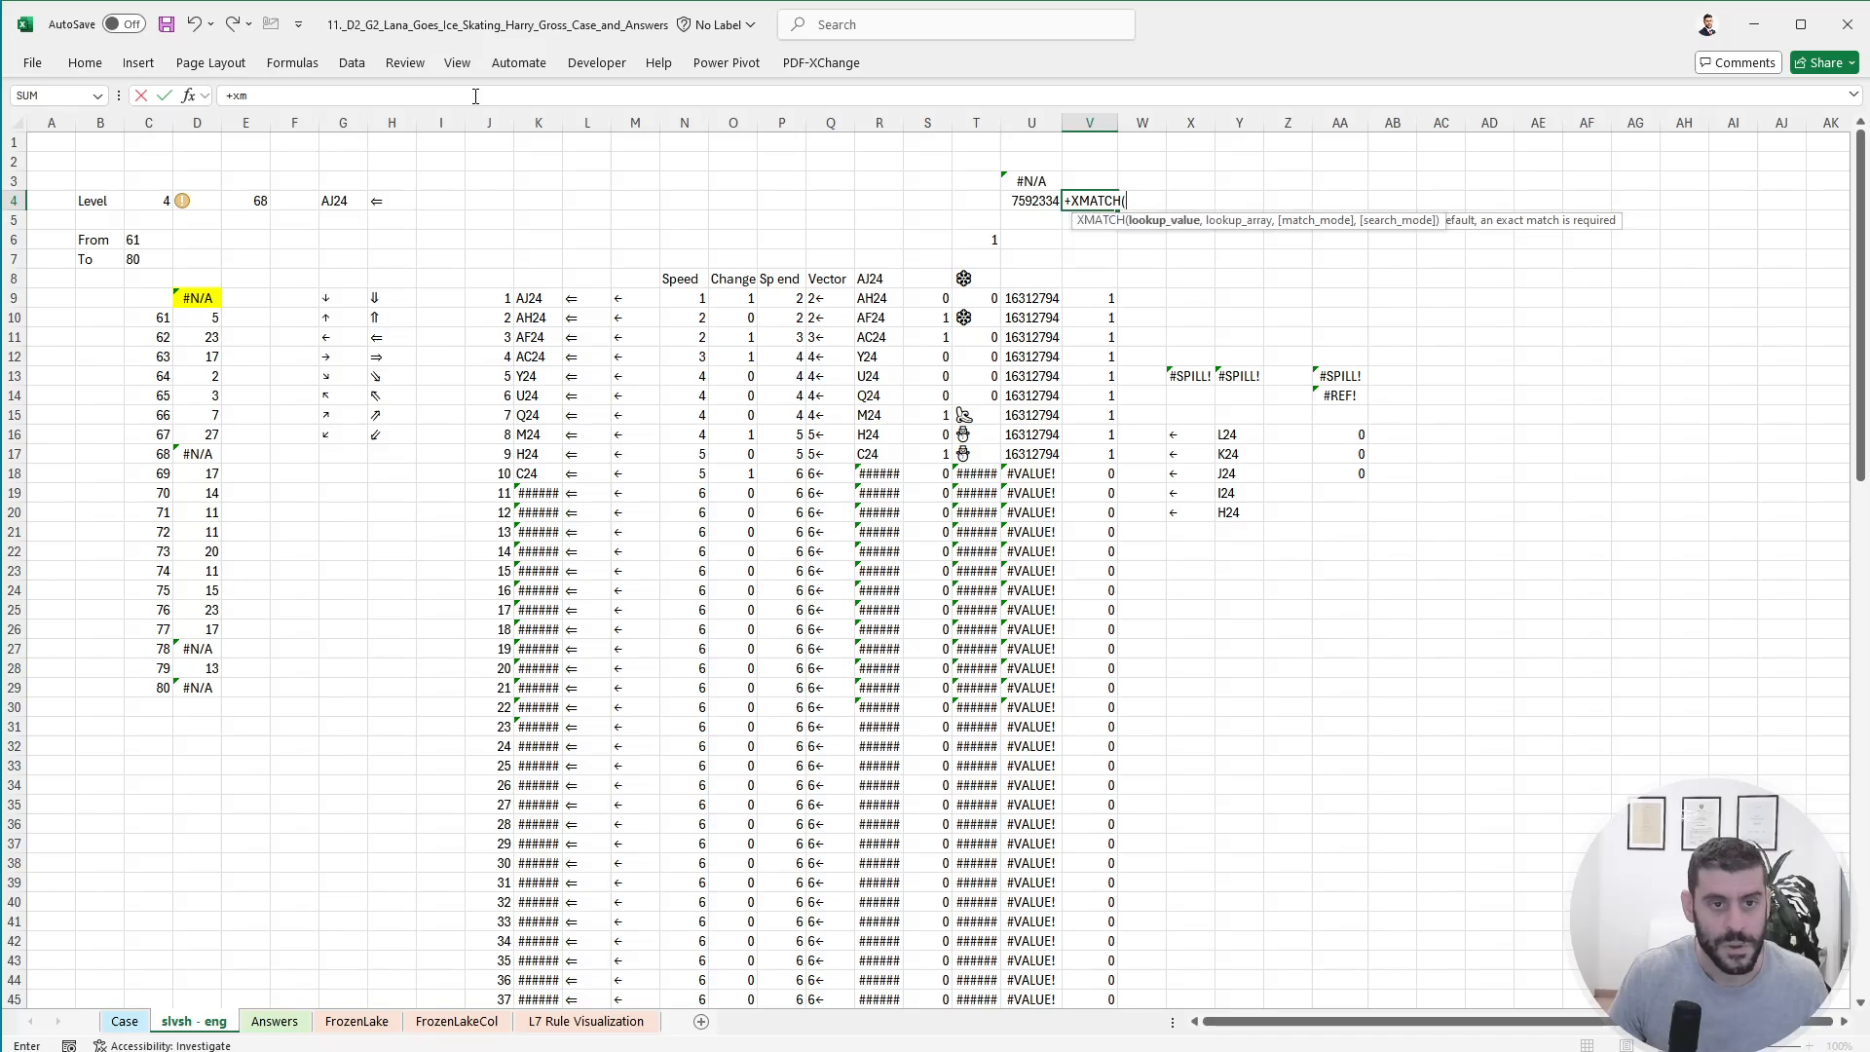
text(0,)
key(Down)
key(Down)
key(Down)
key(Down)
key(Down)
key(ctrl+shift+Down)
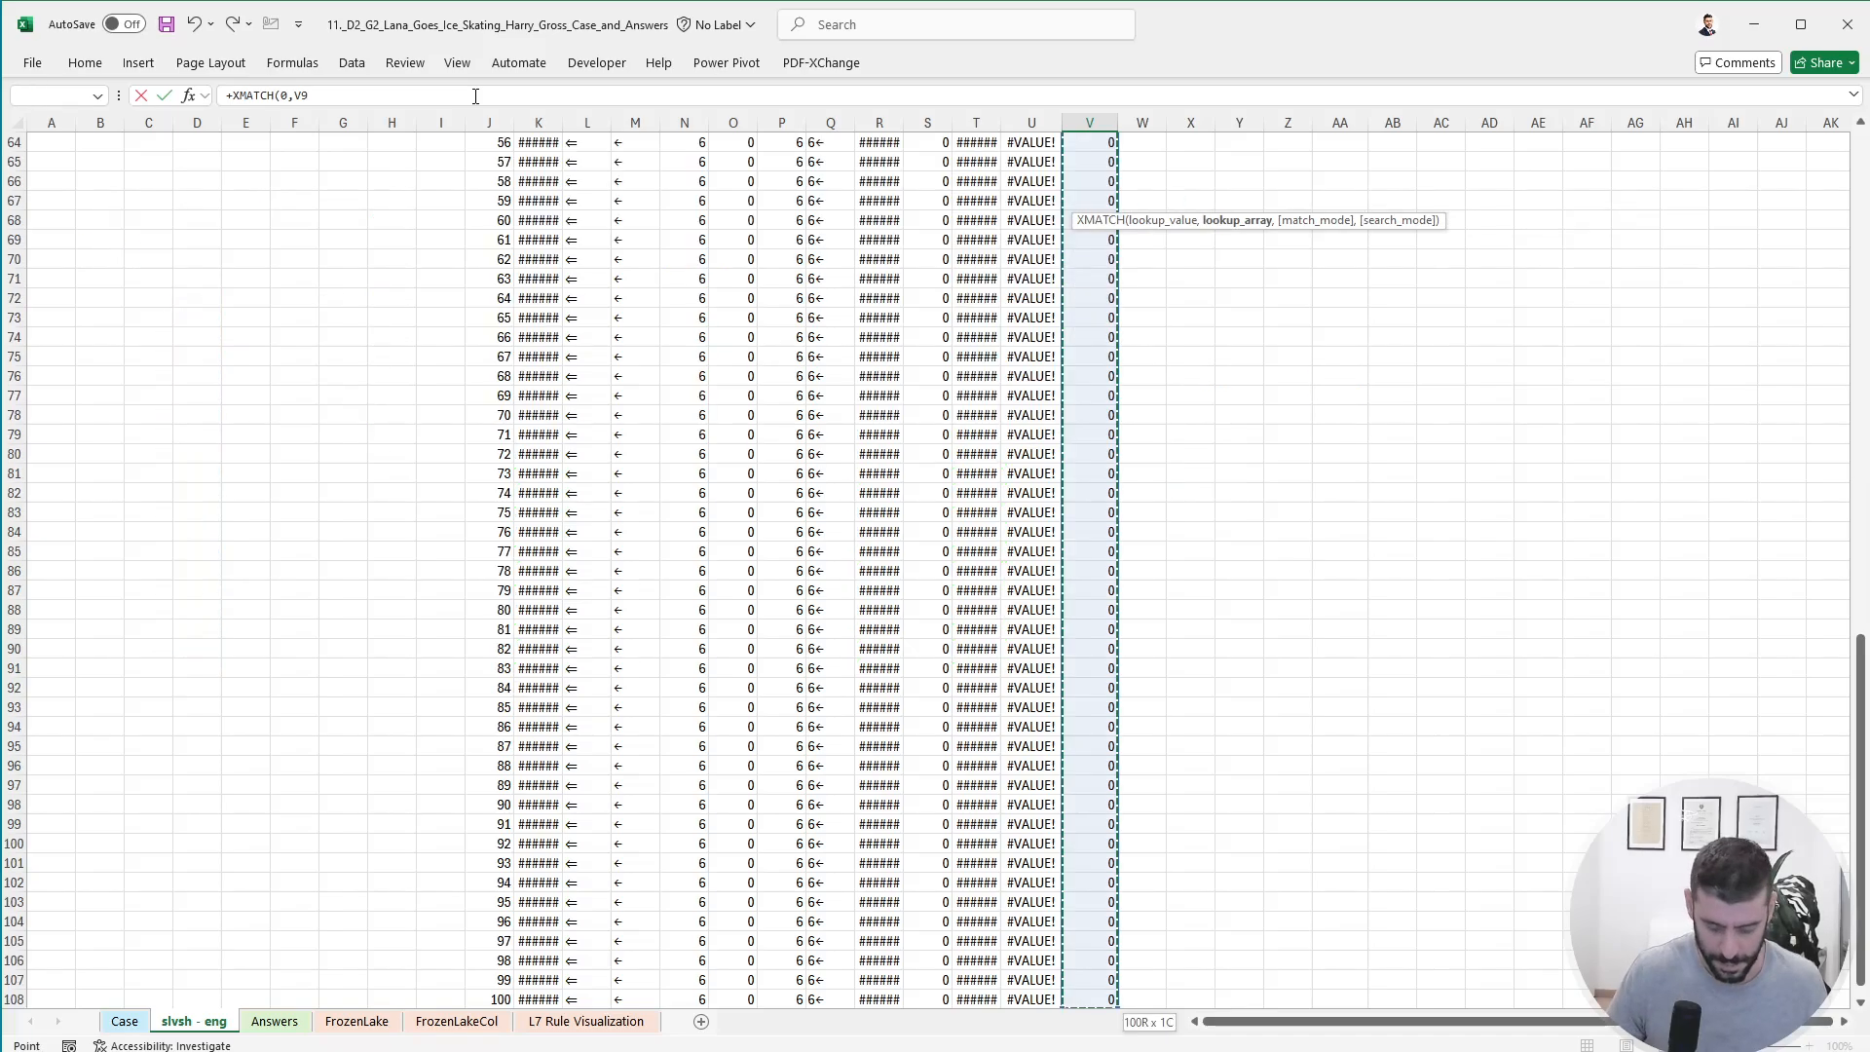
key(ctrl+Return)
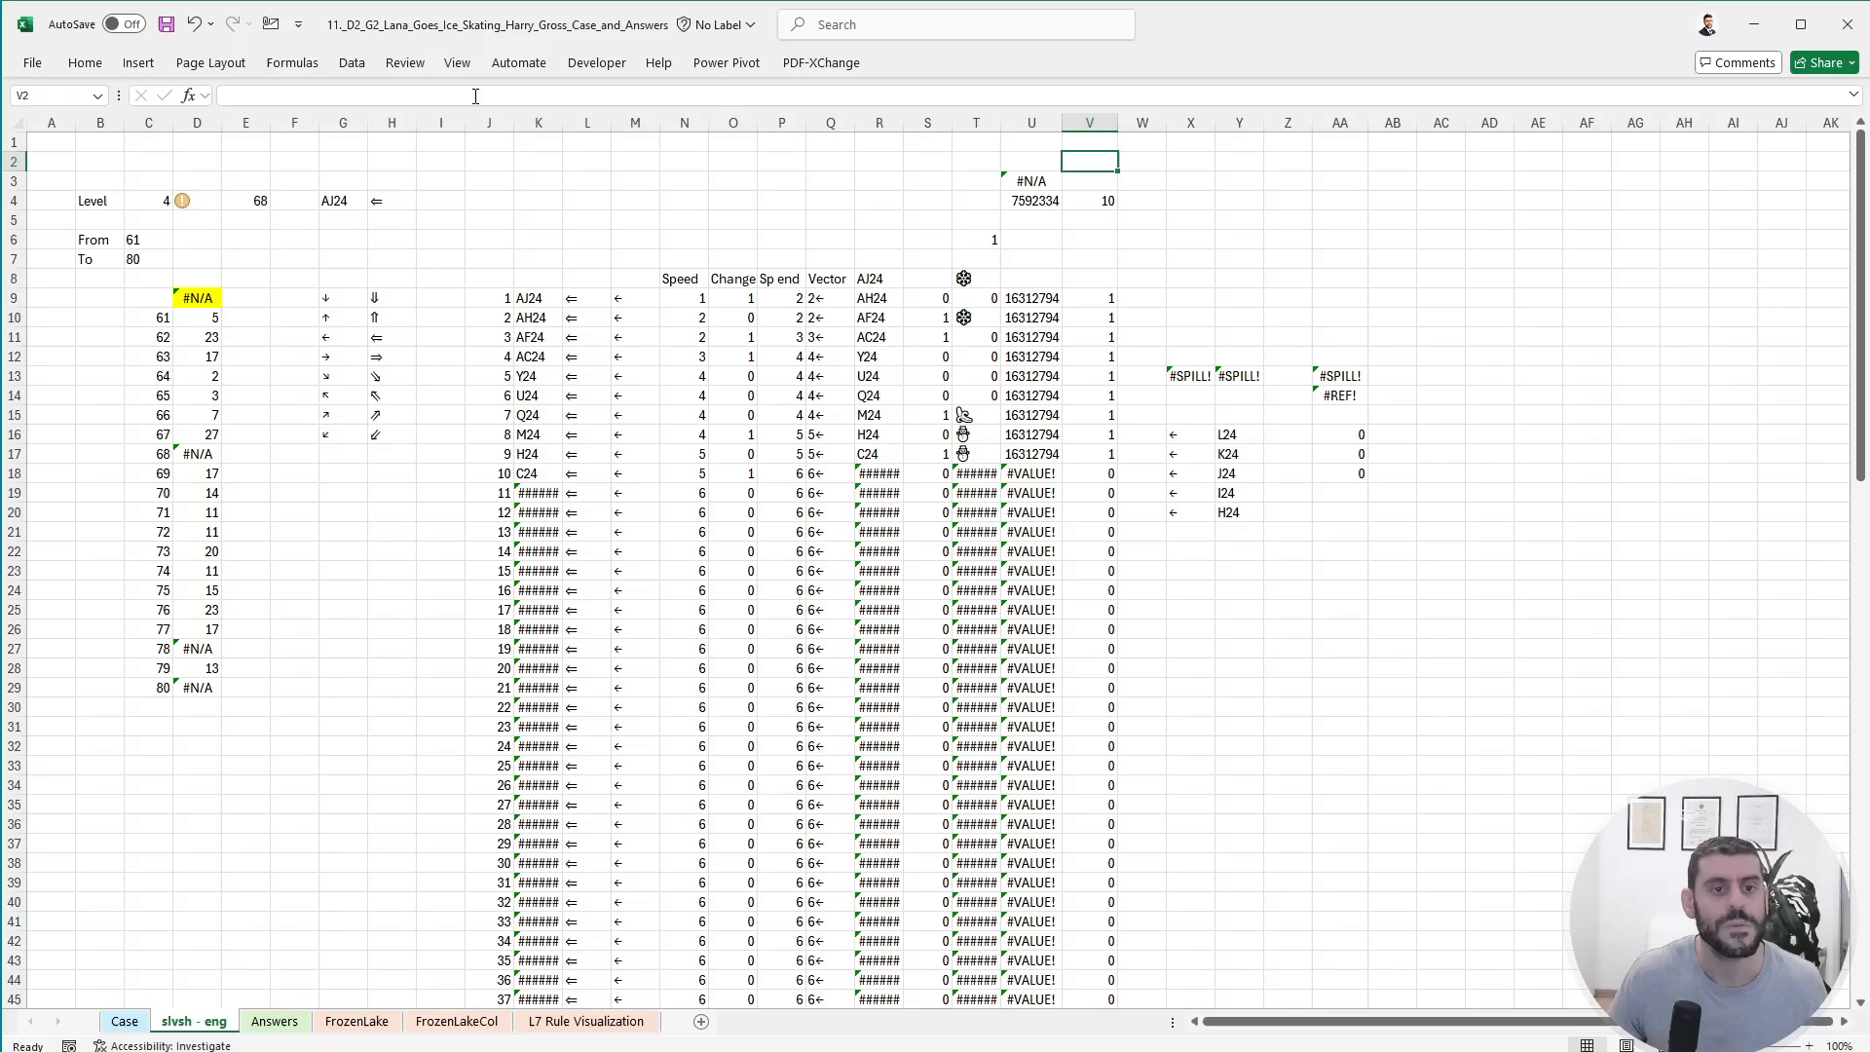
- Extend the XMATCH formula in V4 by adding 1 to its result
key(Left)
key(Up)
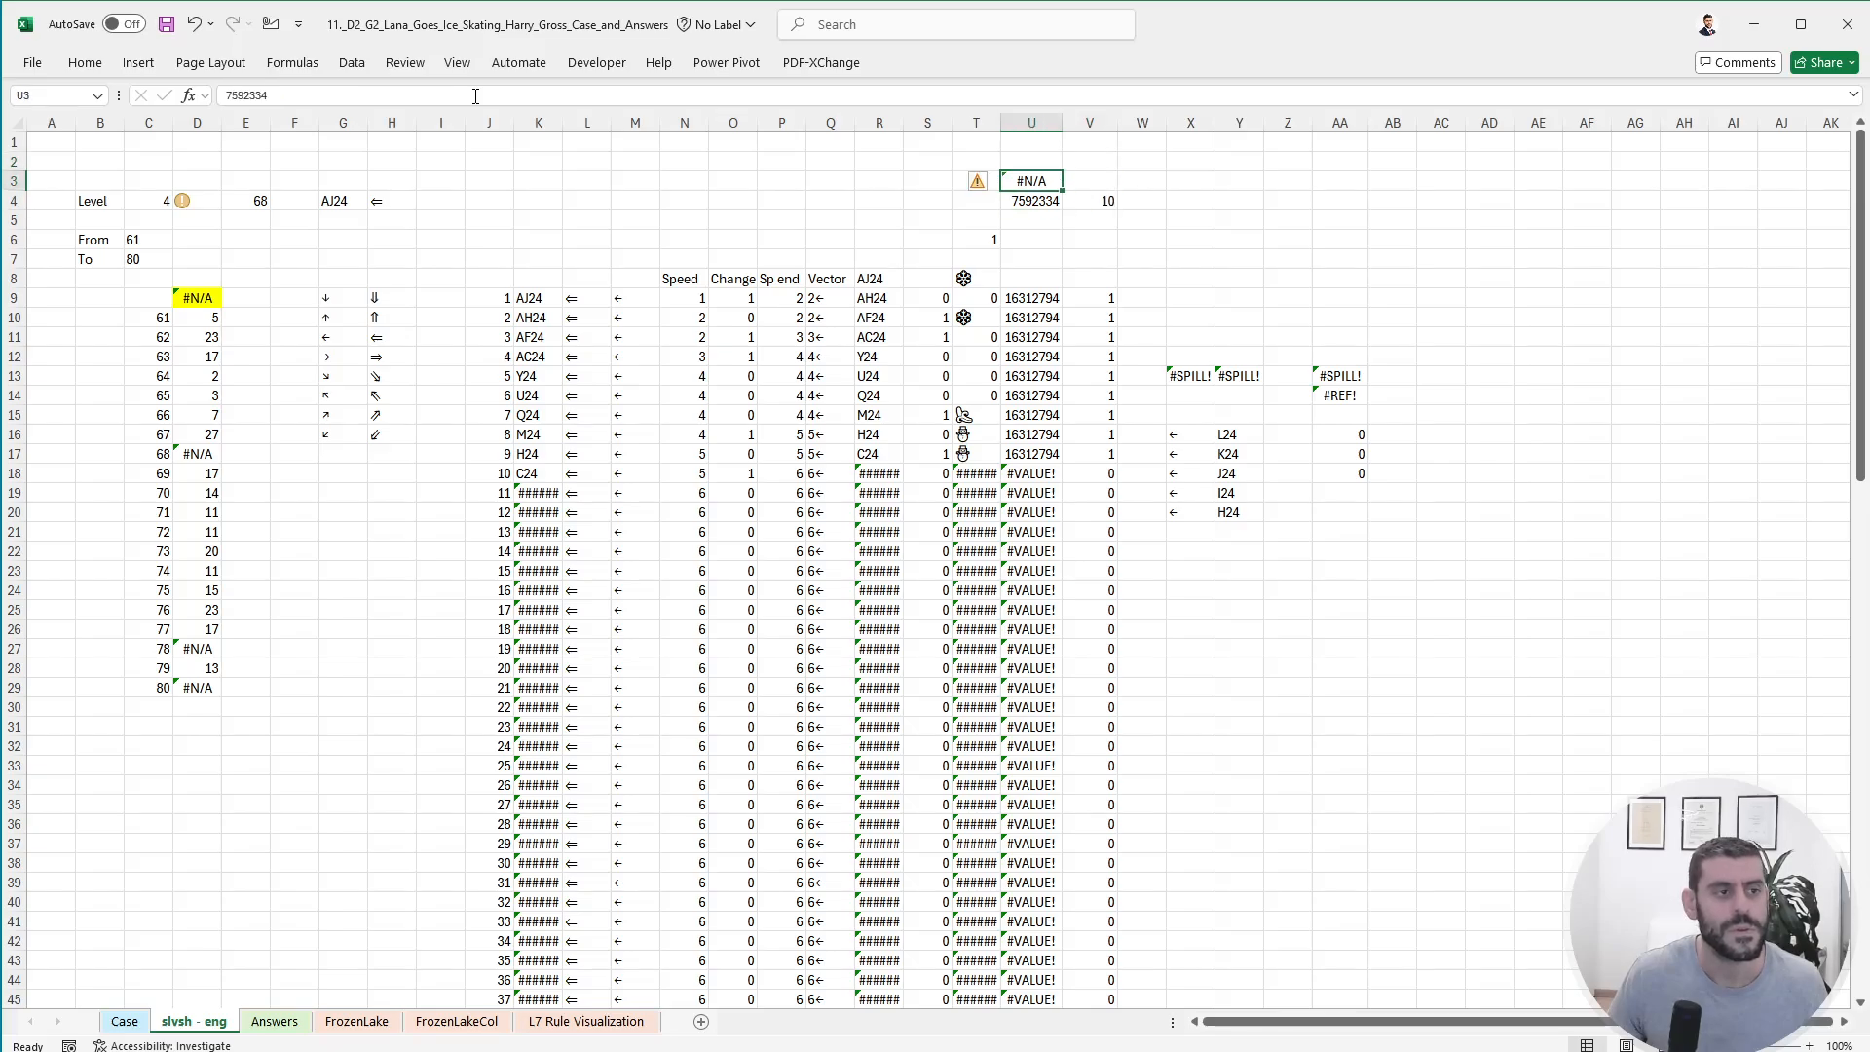
key(Down)
key(Right)
click(475, 96)
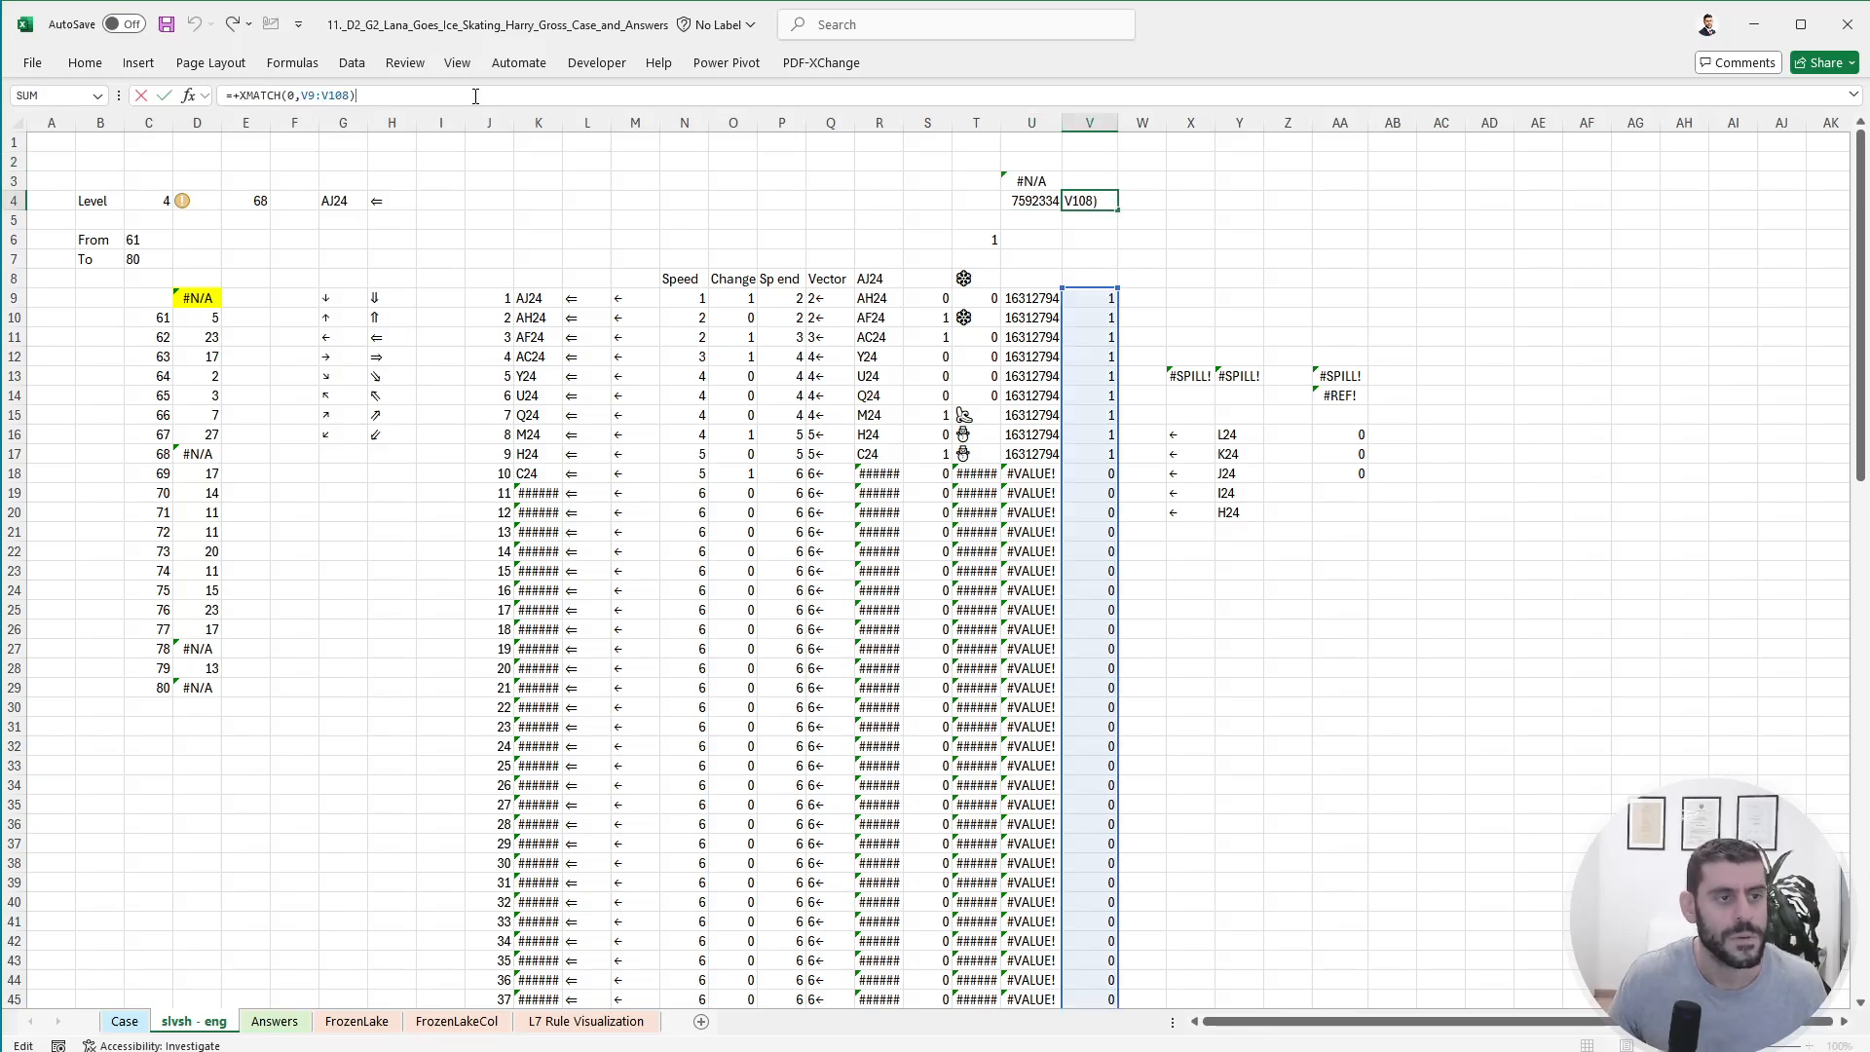
key(Return)
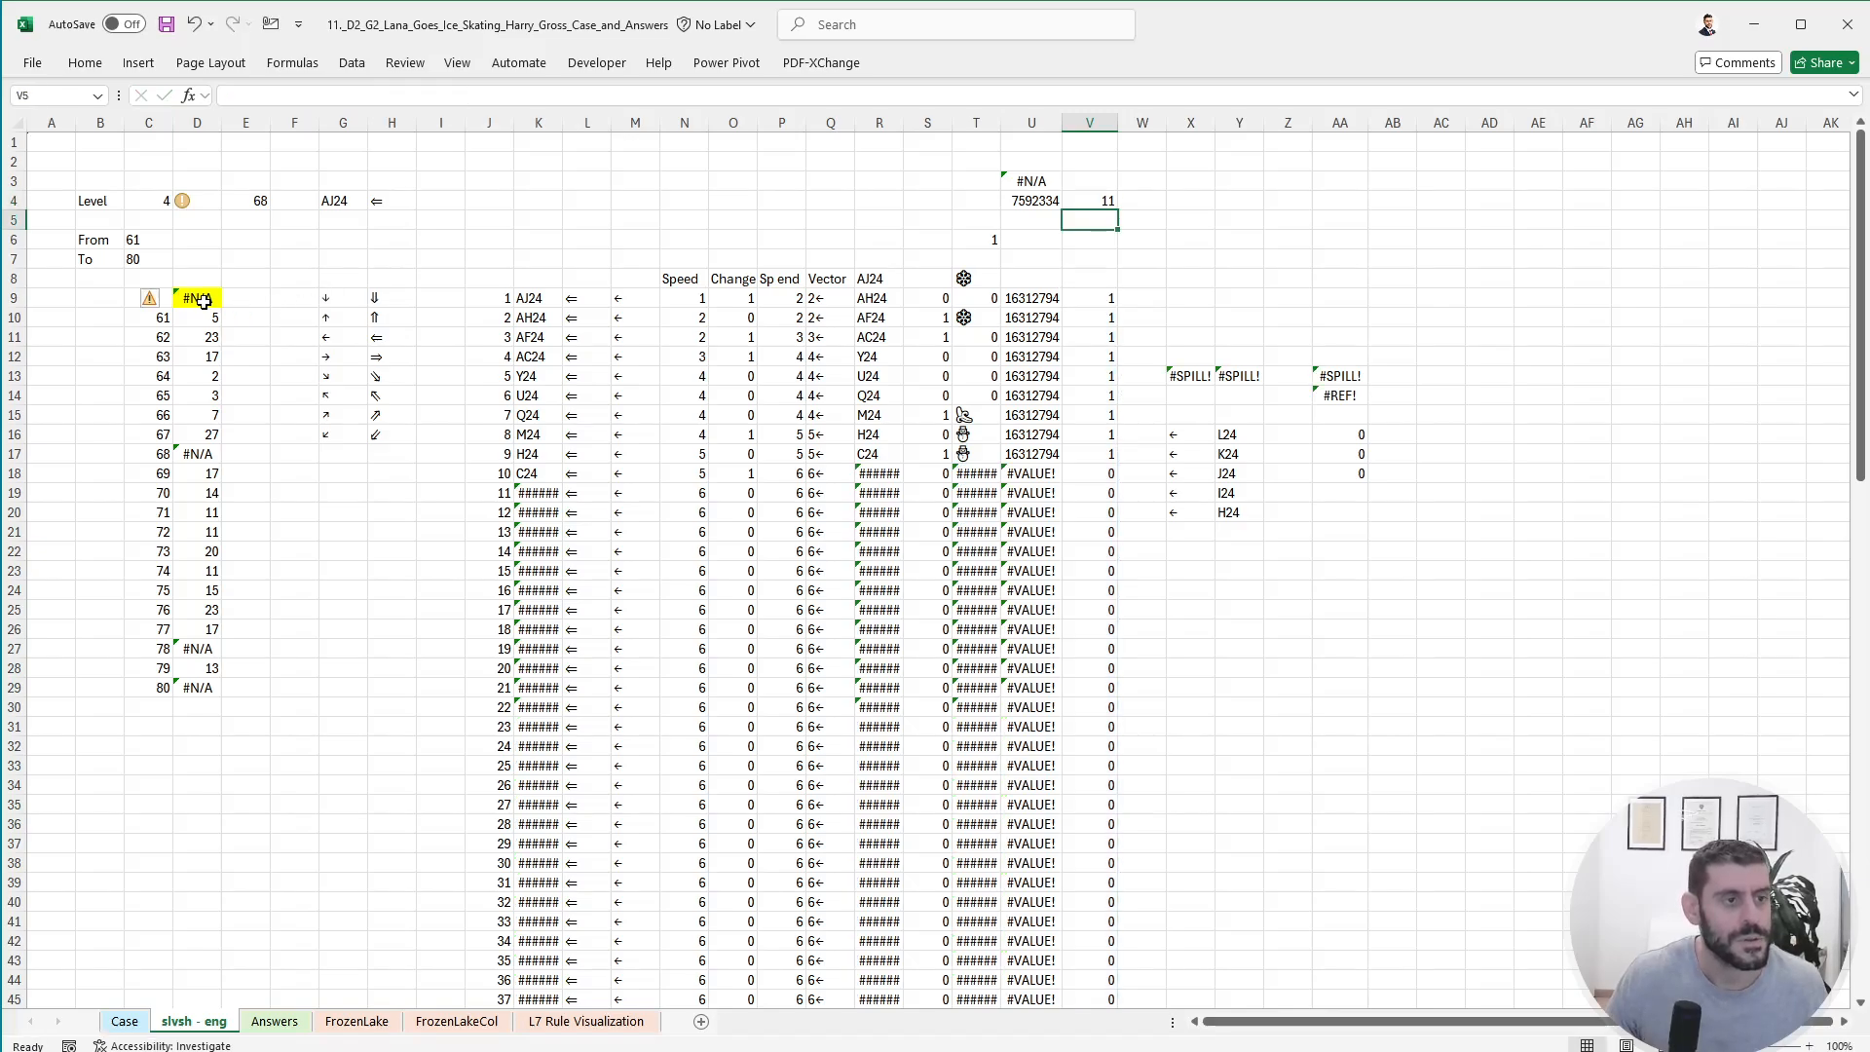
- Relink the data table's yellow output cell D9 to V4 and recalculate the table
click(202, 302)
text(+)
key(Up)
key(Right)
key(Up)
key(Right)
key(Up)
key(Right)
key(Up)
key(Right)
key(Up)
key(Right)
key(ctrl+Right)
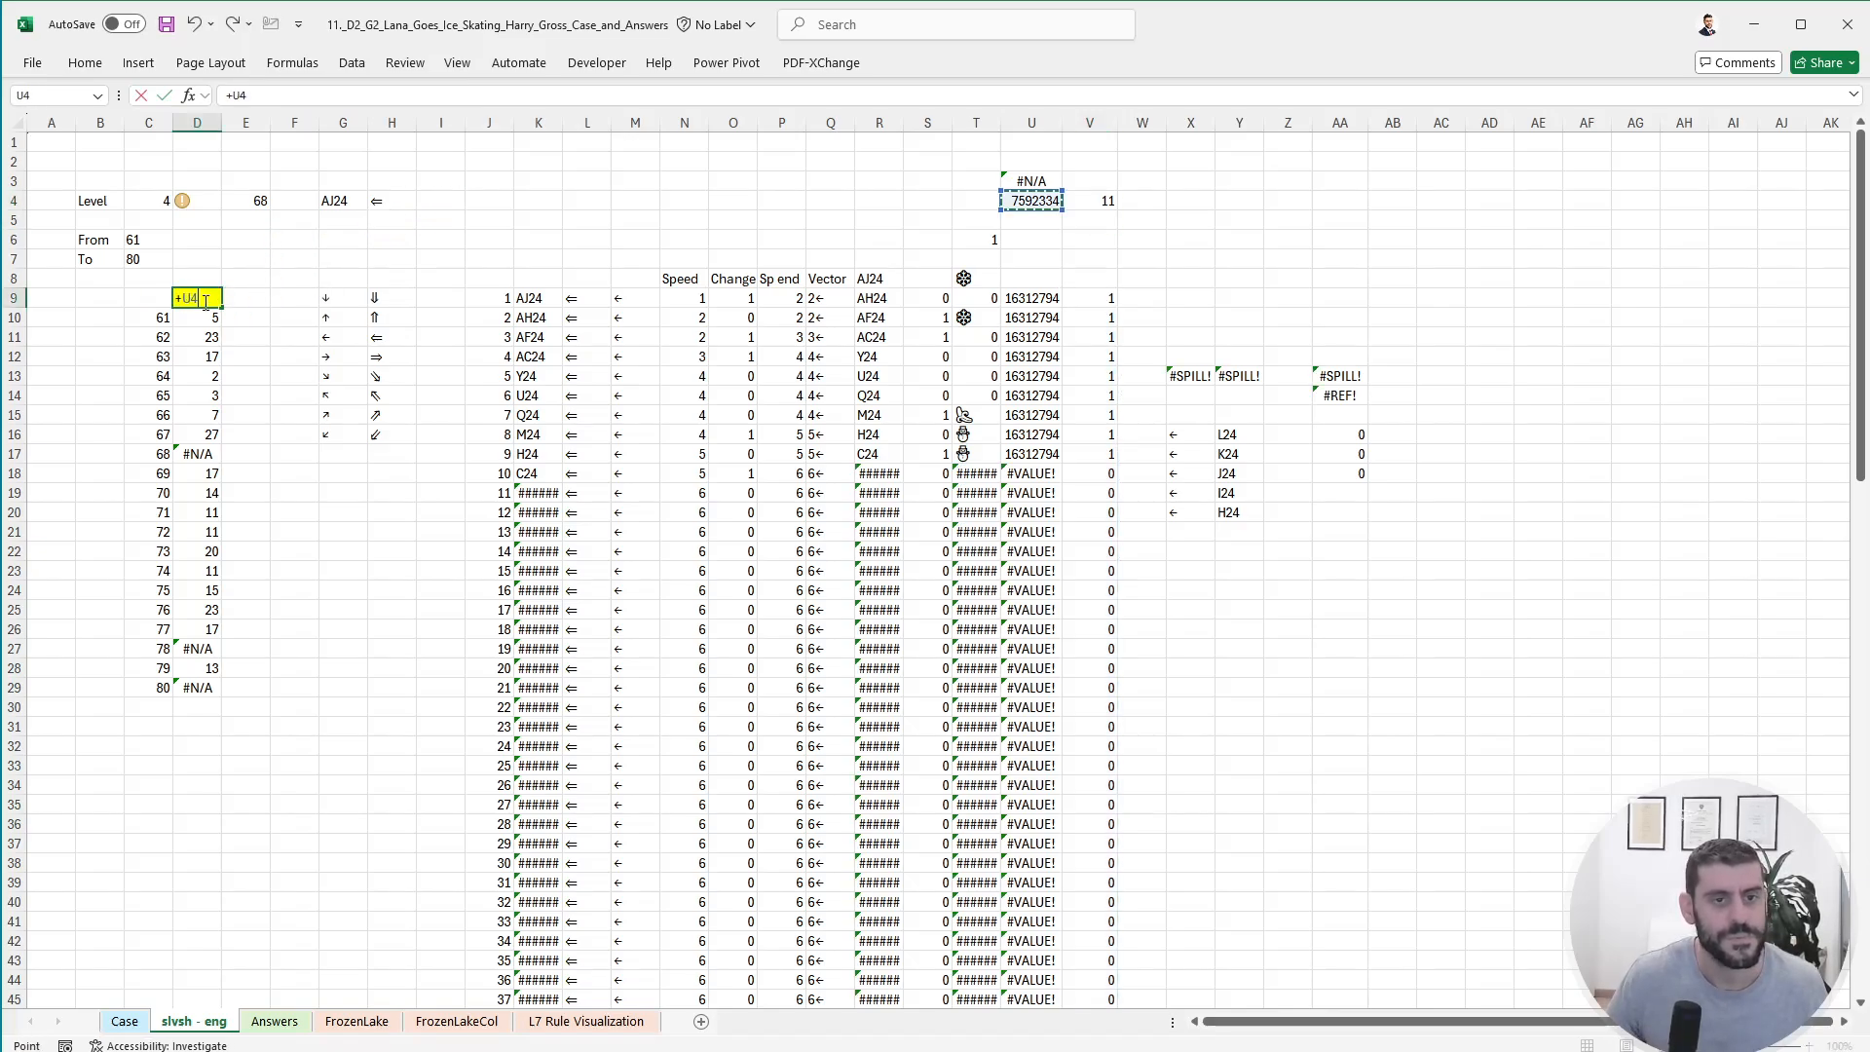
key(Right)
key(Return)
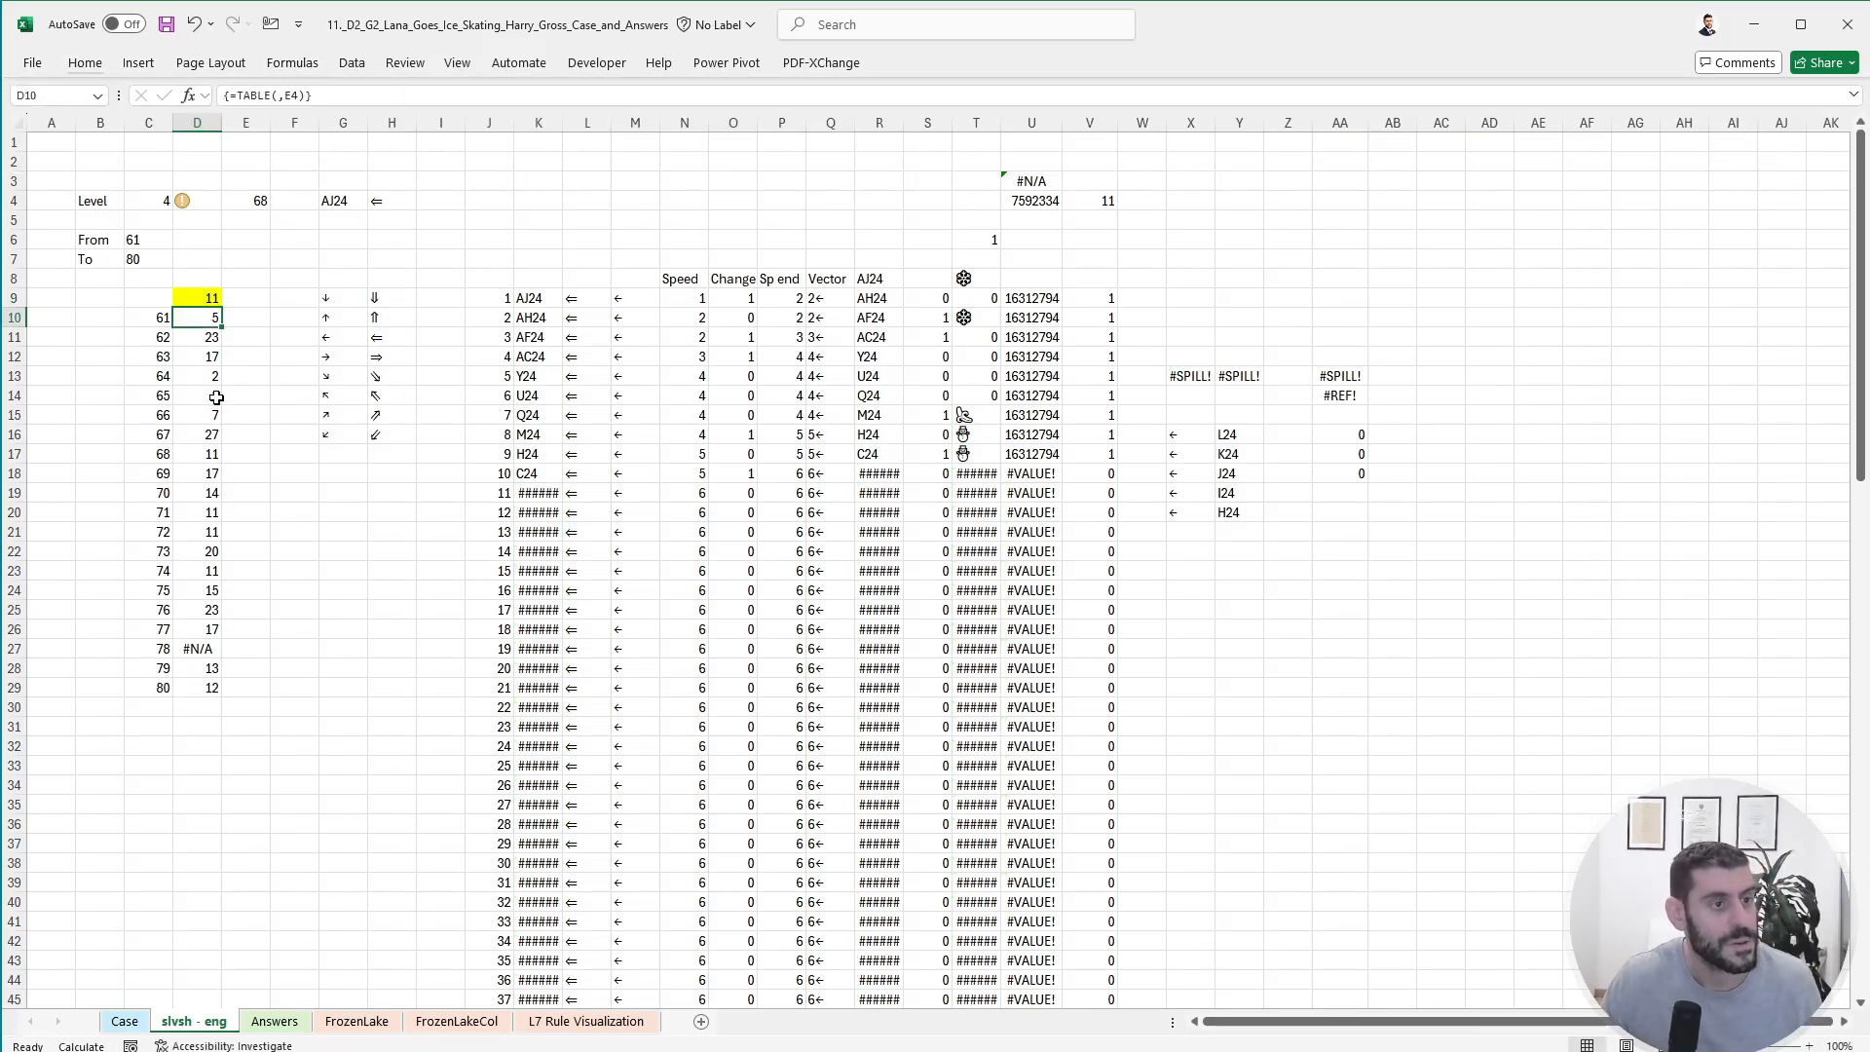
- Set the game in E4 to 78 and recalculate its turn-by-turn path
click(239, 200)
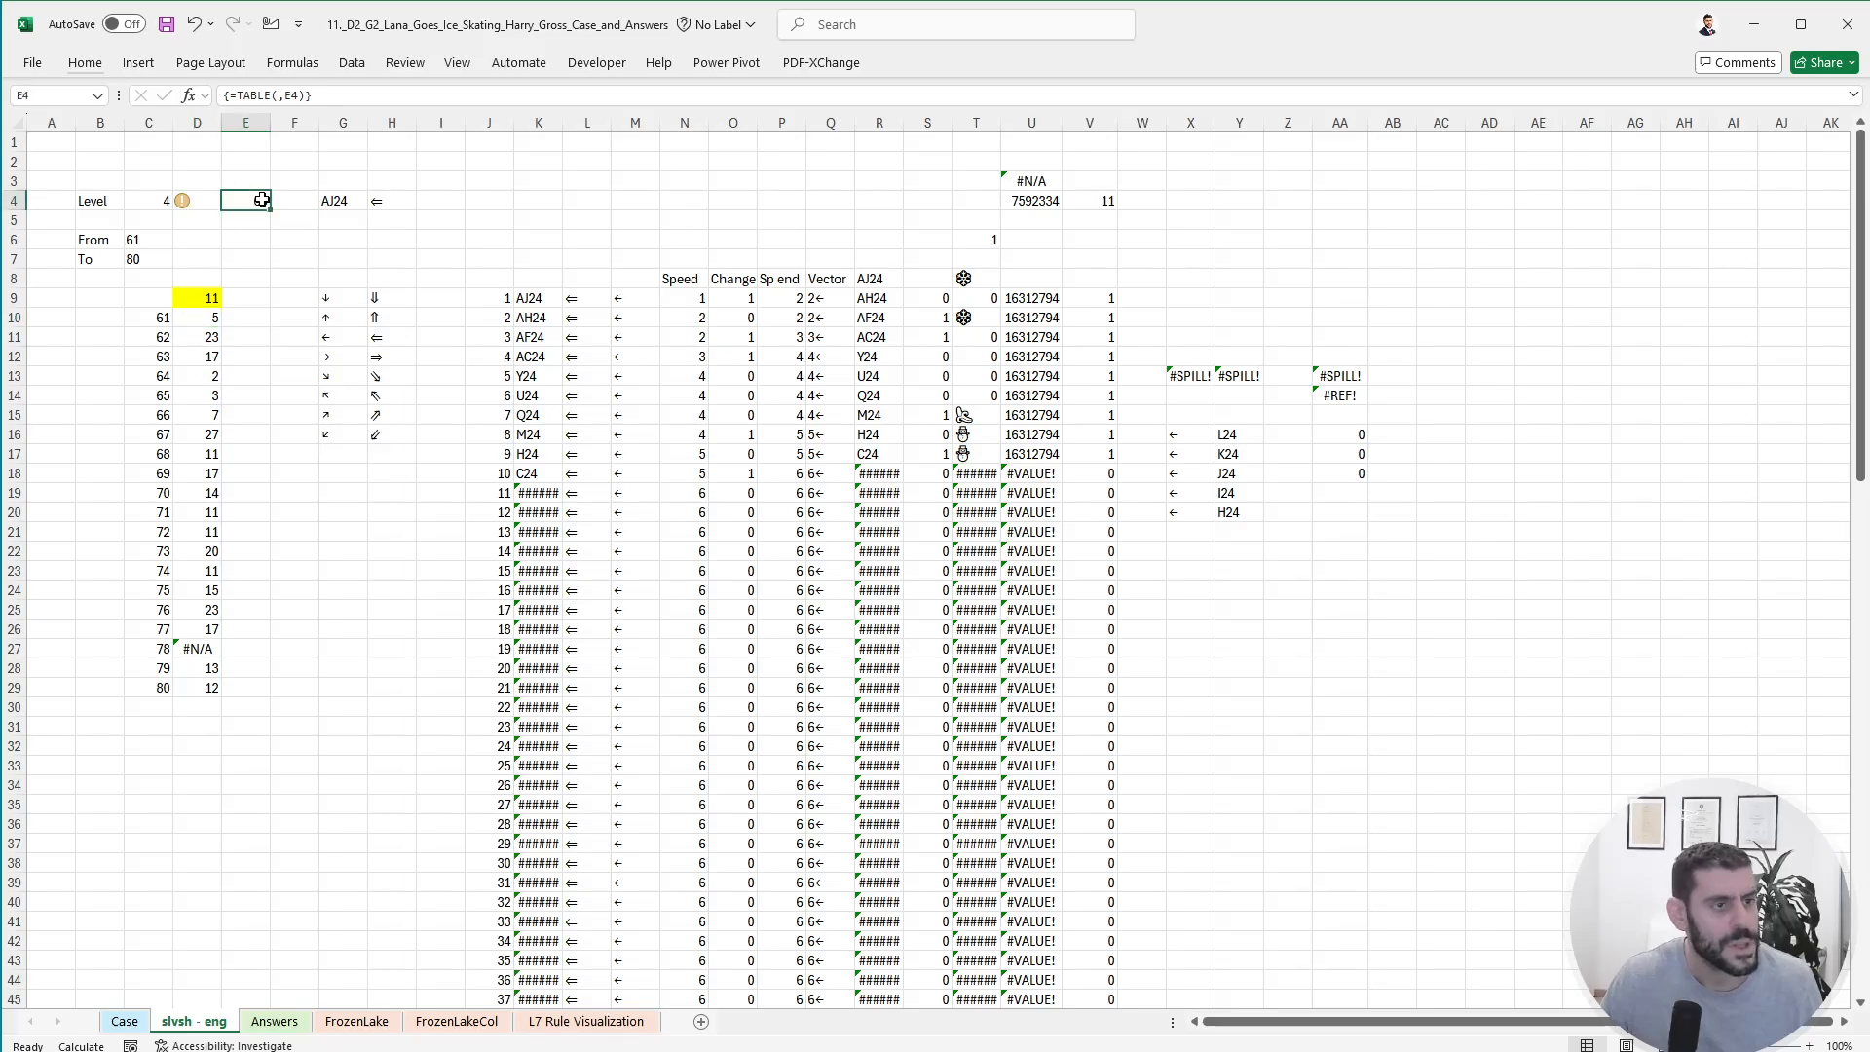
text(78)
key(ctrl+Return)
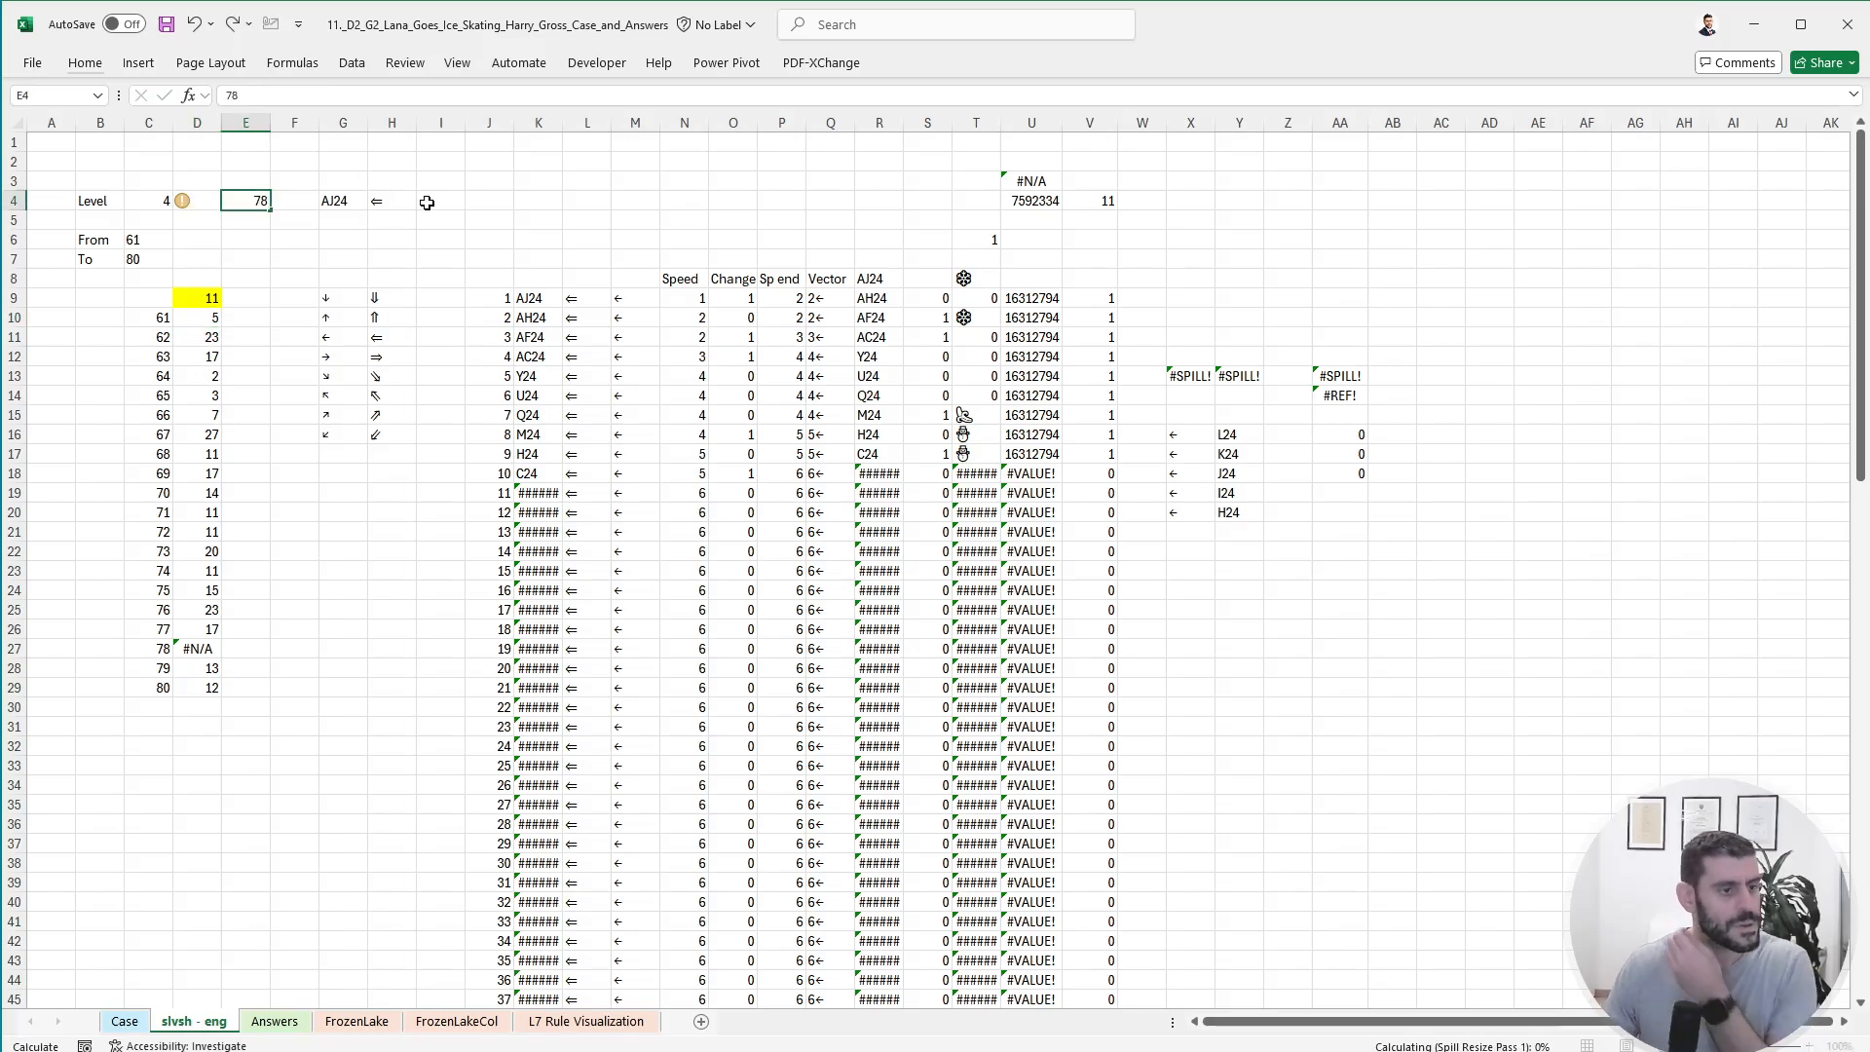
key(Return)
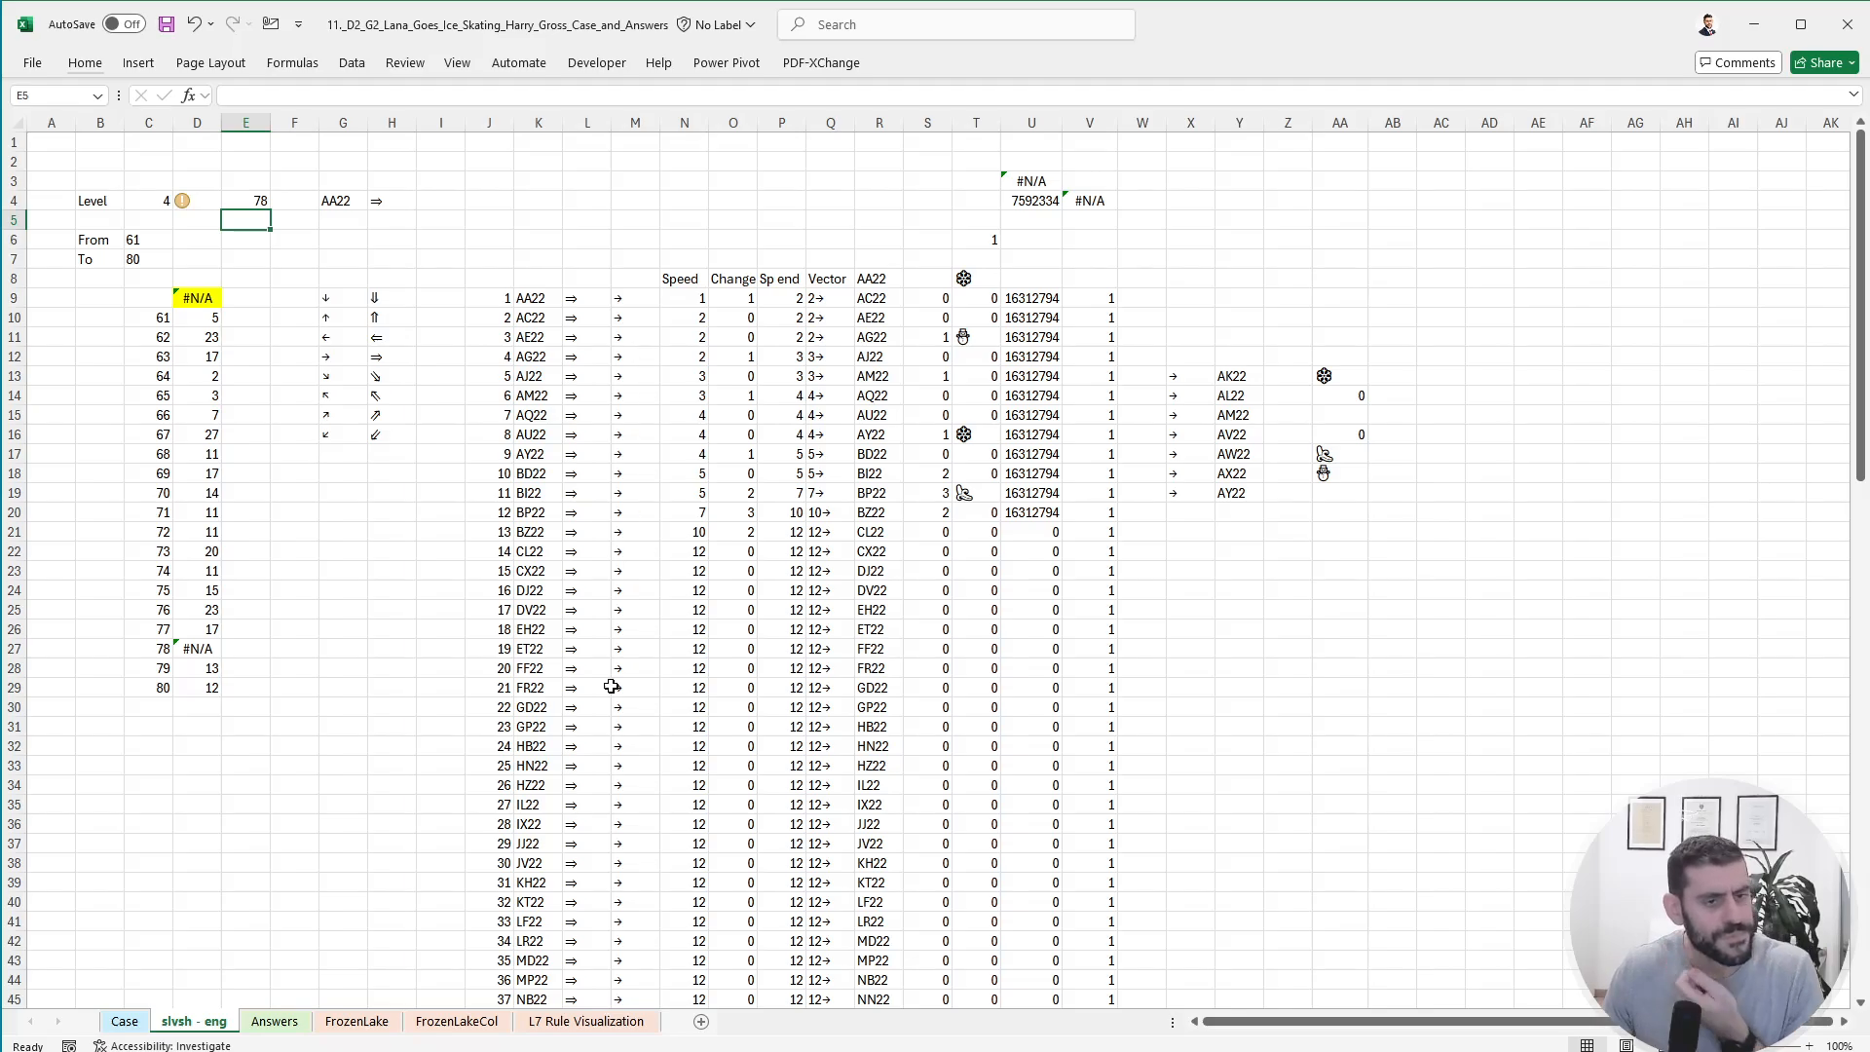
- On the FrozenLakeCol sheet, copy the land colour values in CG1:CG59 and paste them as values across columns CH to DE
click(457, 1021)
drag(1490, 650, 1771, 651)
key(shift+Up)
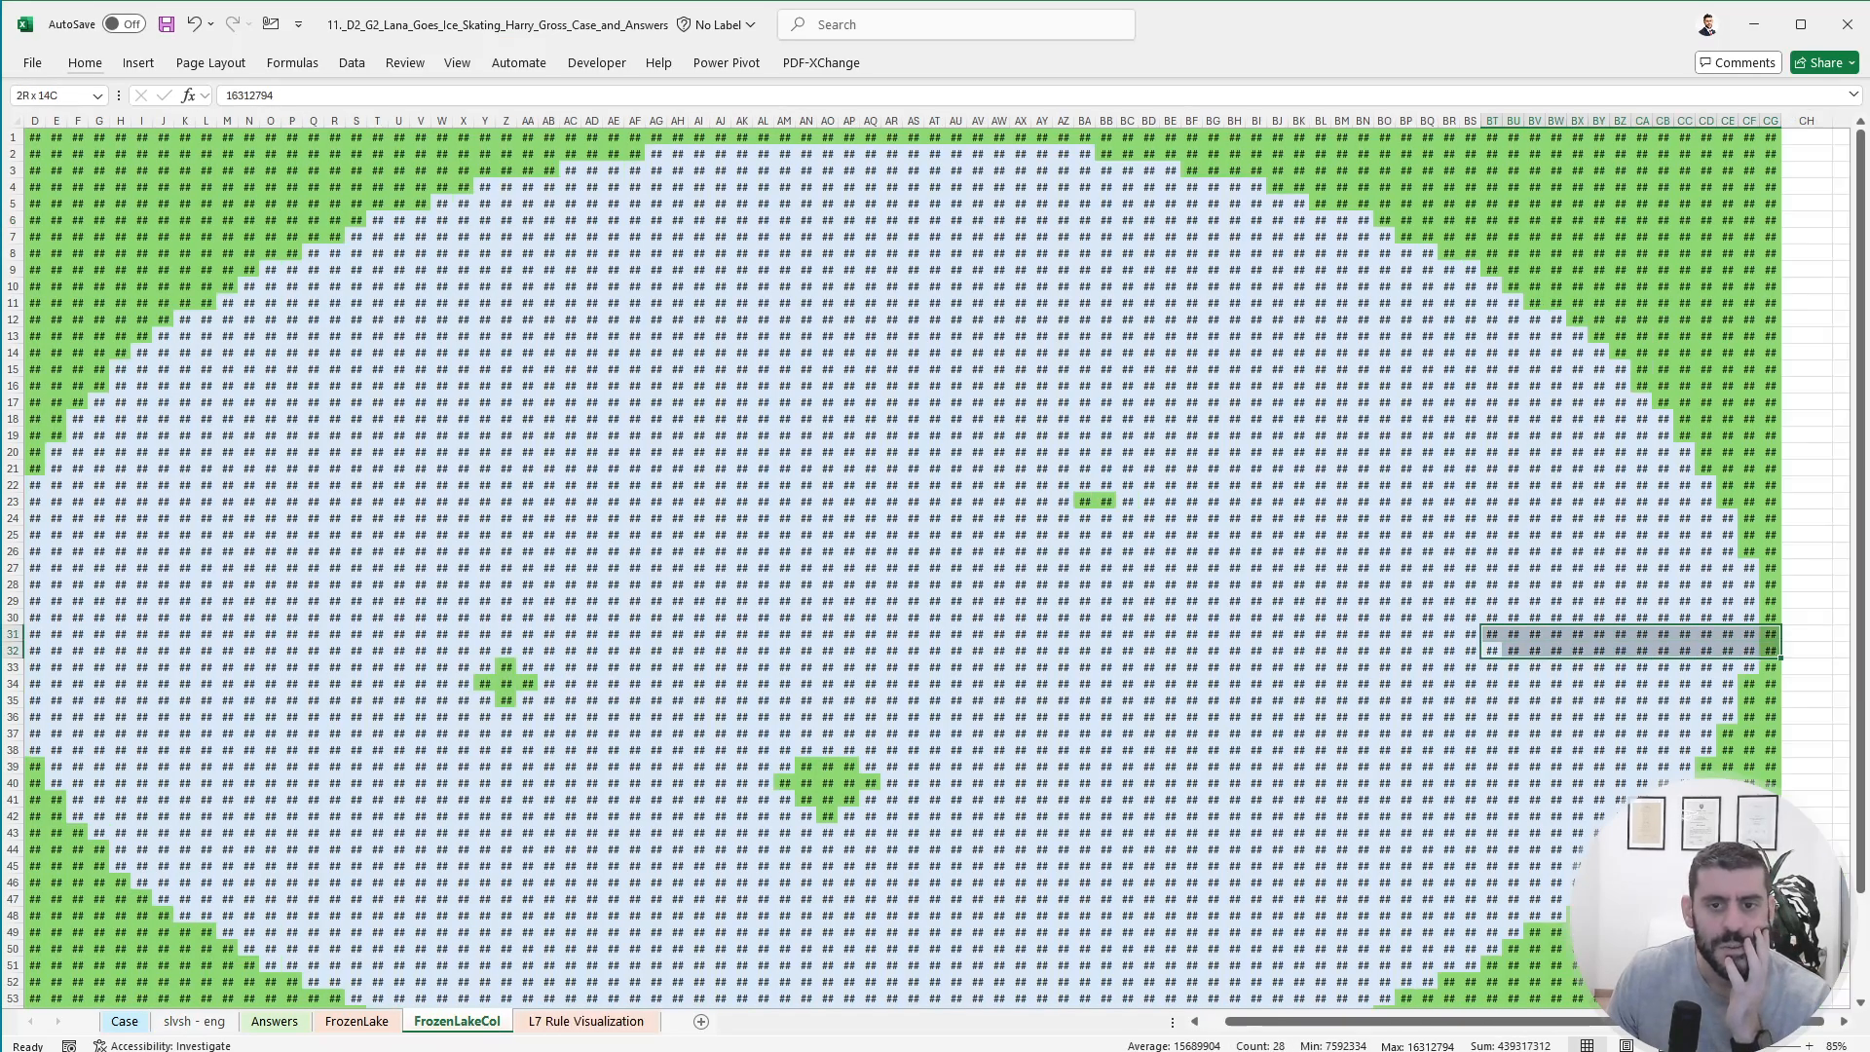
key(shift+Right)
drag(1729, 139, 1728, 984)
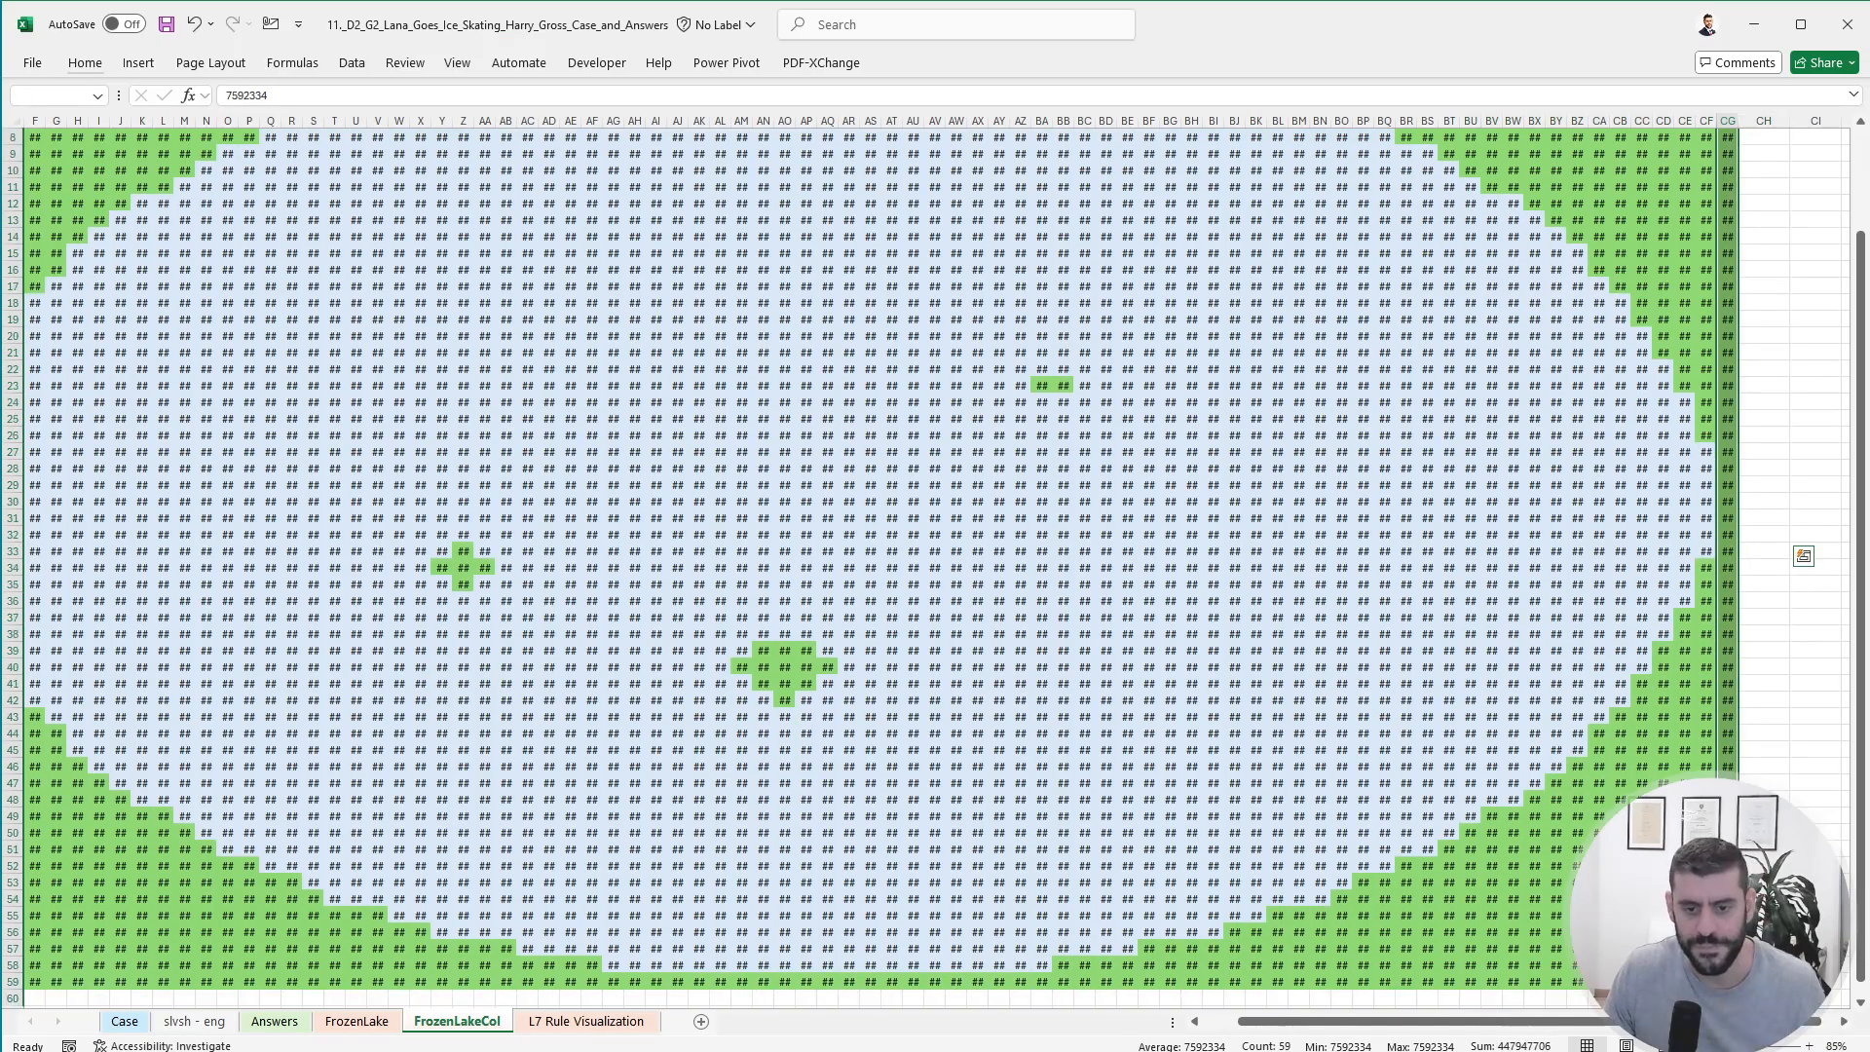
key(ctrl+c)
scroll(1775, 703, up, 2)
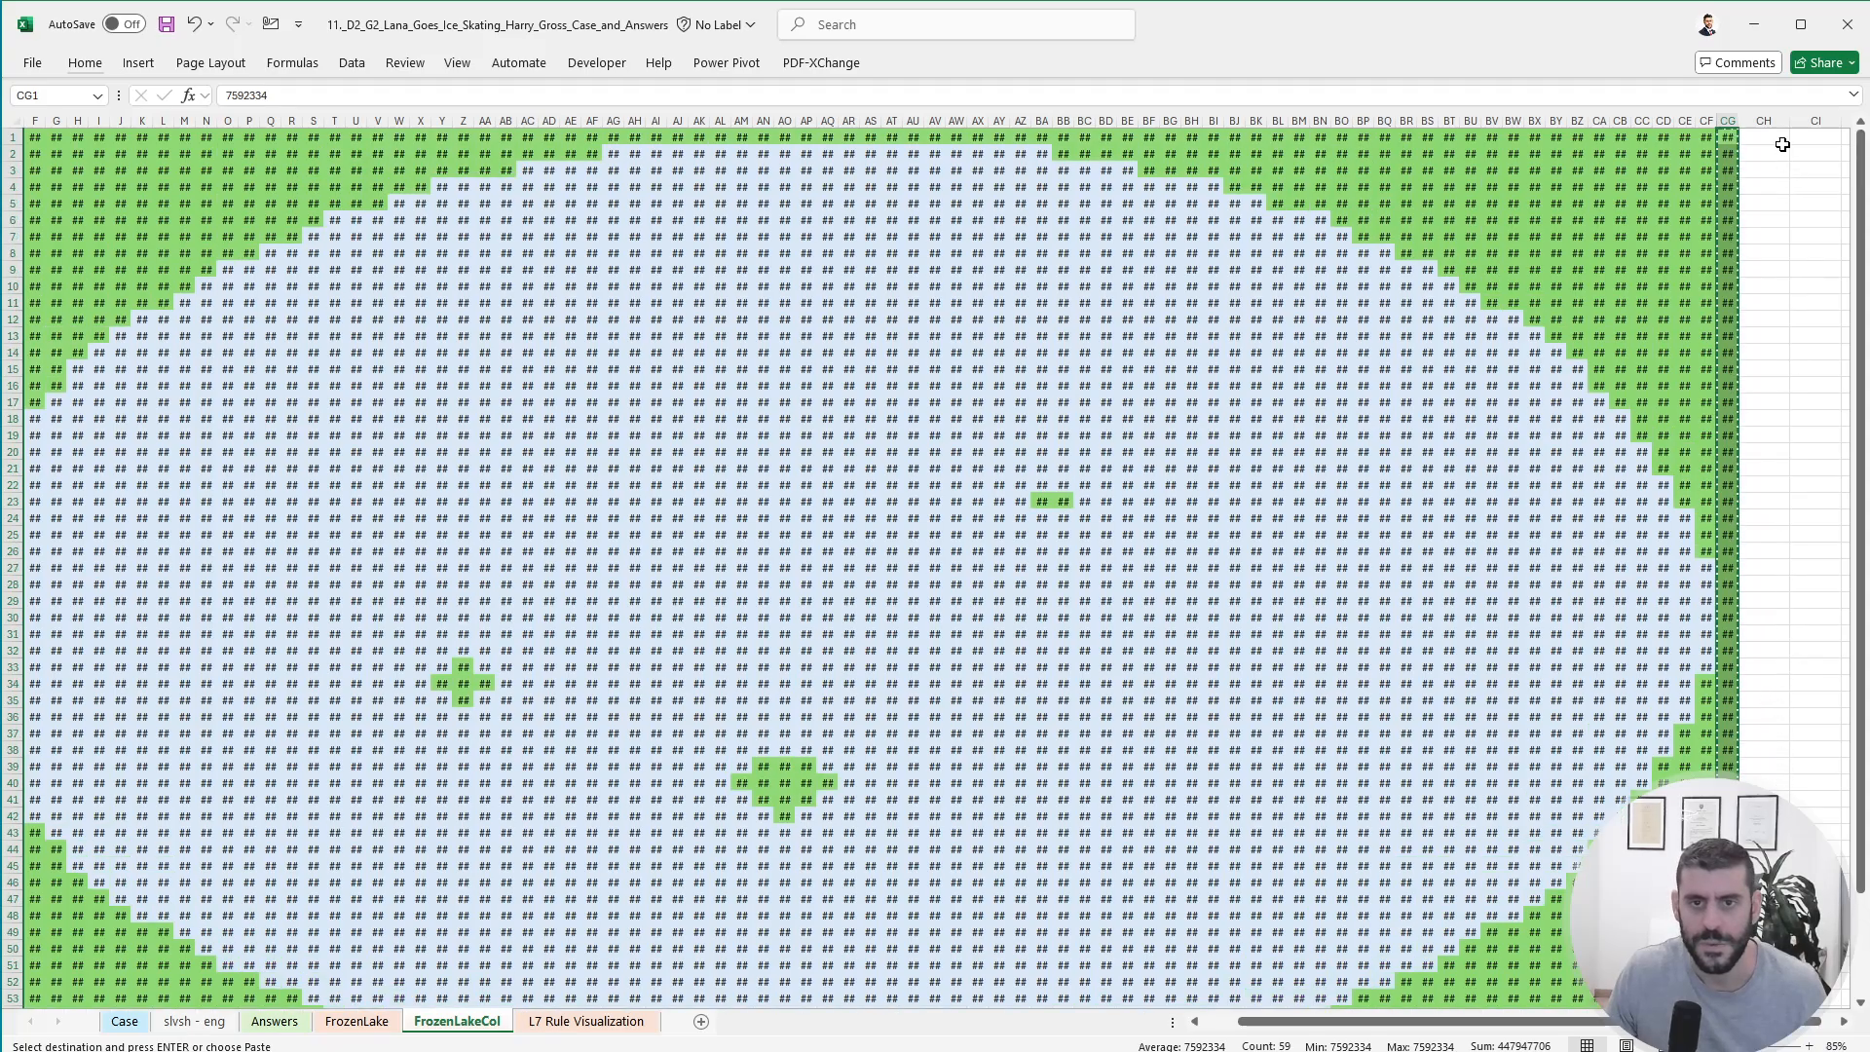
drag(1782, 144, 1721, 131)
key(alt+h)
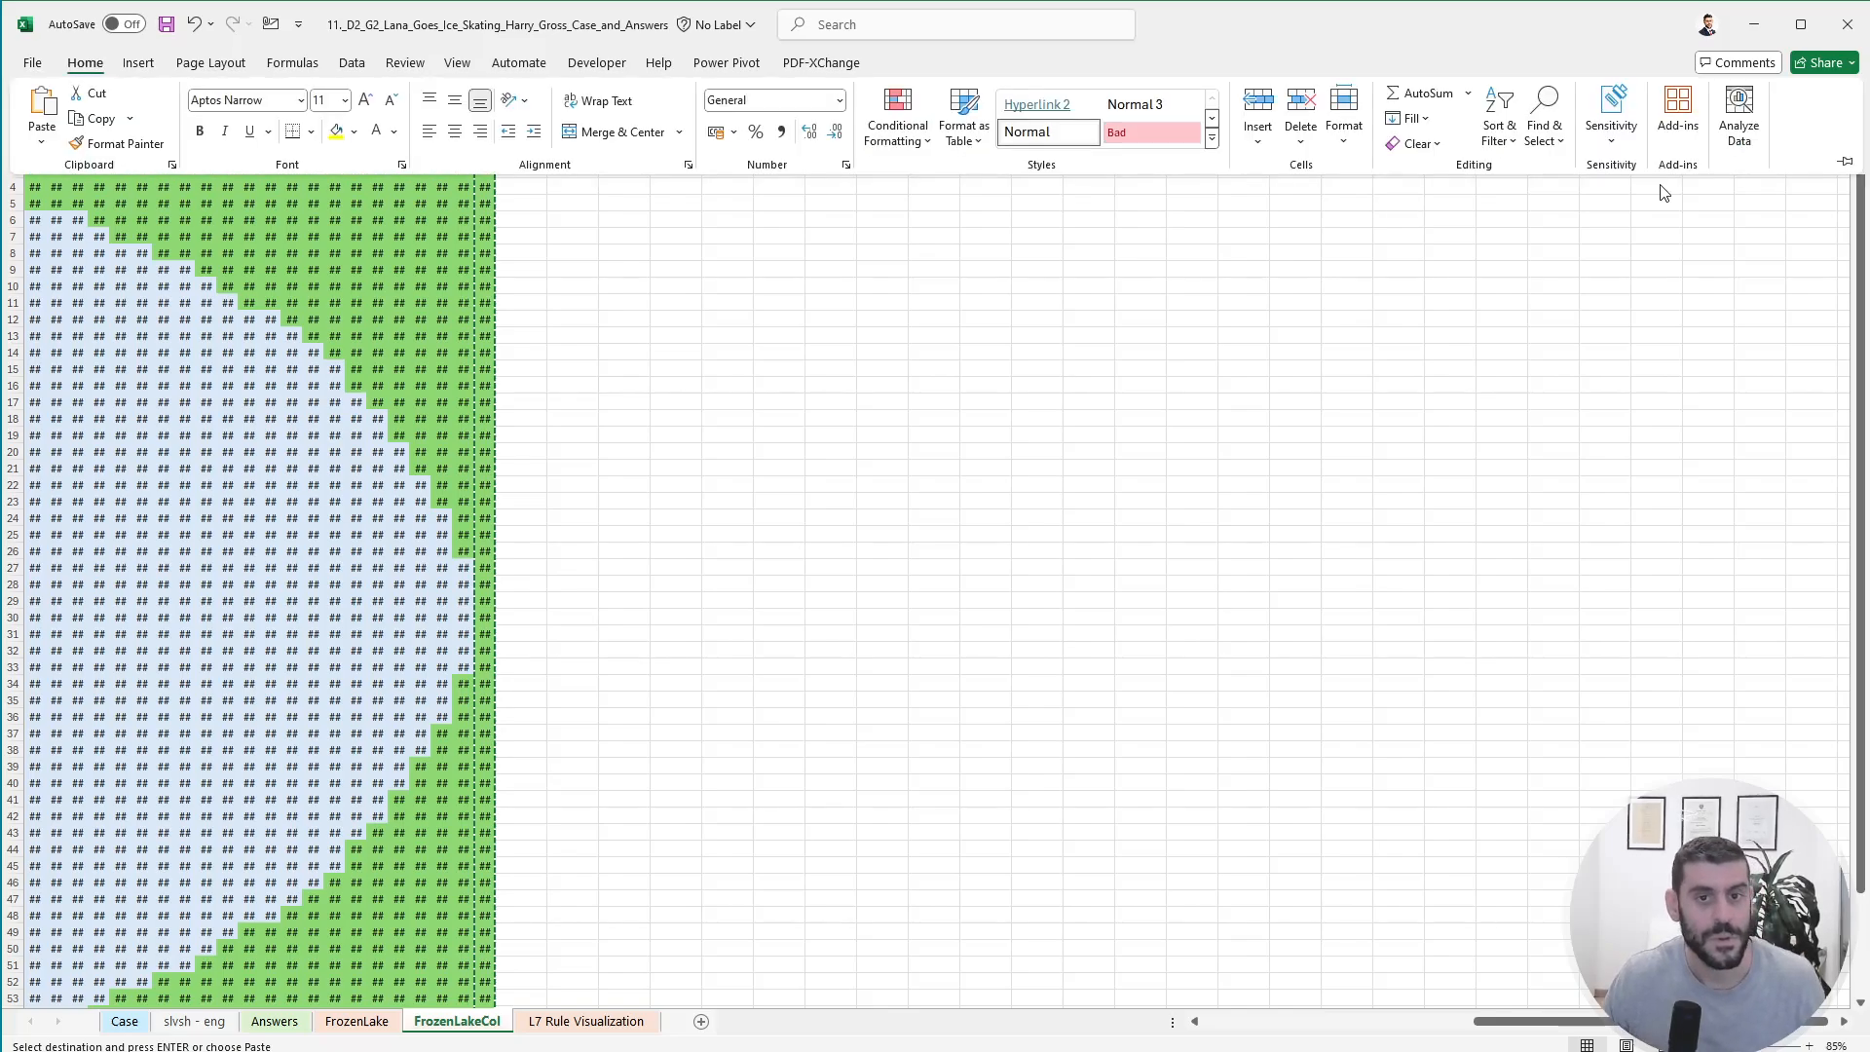
key(v)
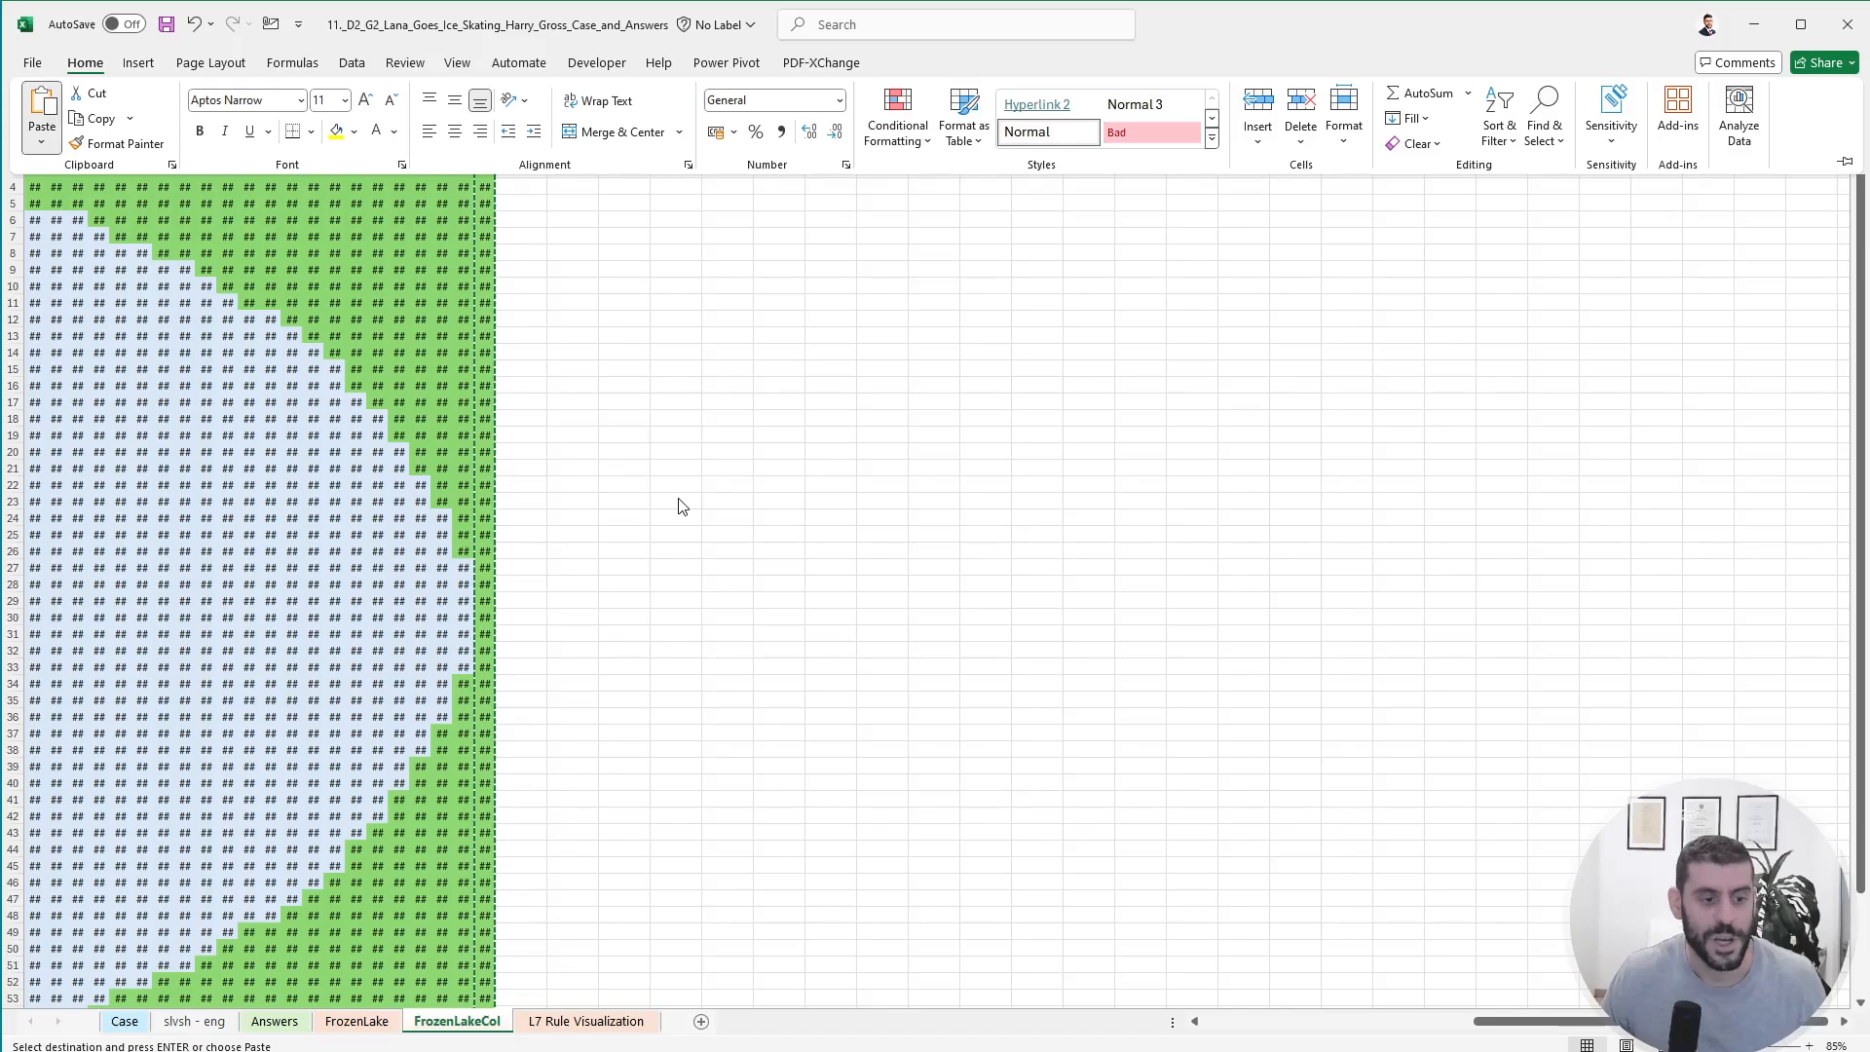
key(v)
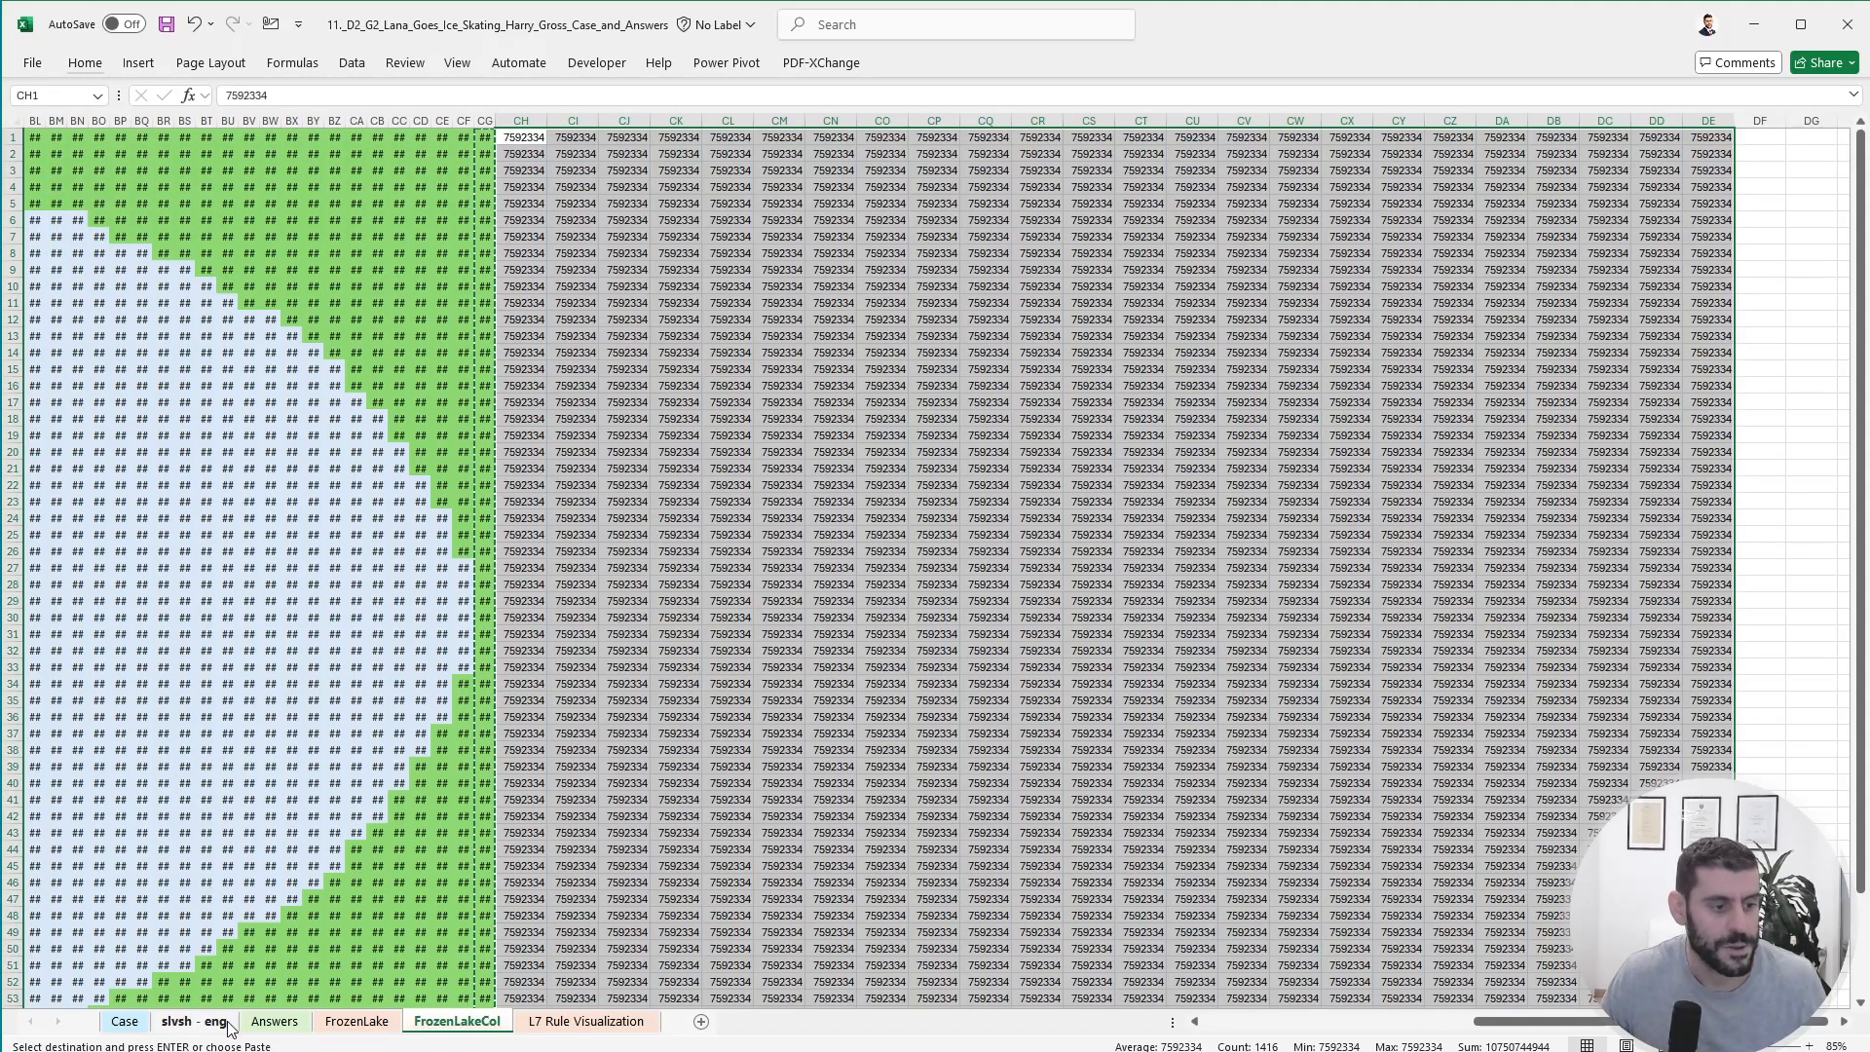
- Return to the slvsh - eng sheet and recalculate the data table for games 61 to 80
click(194, 1020)
click(385, 687)
key(Escape)
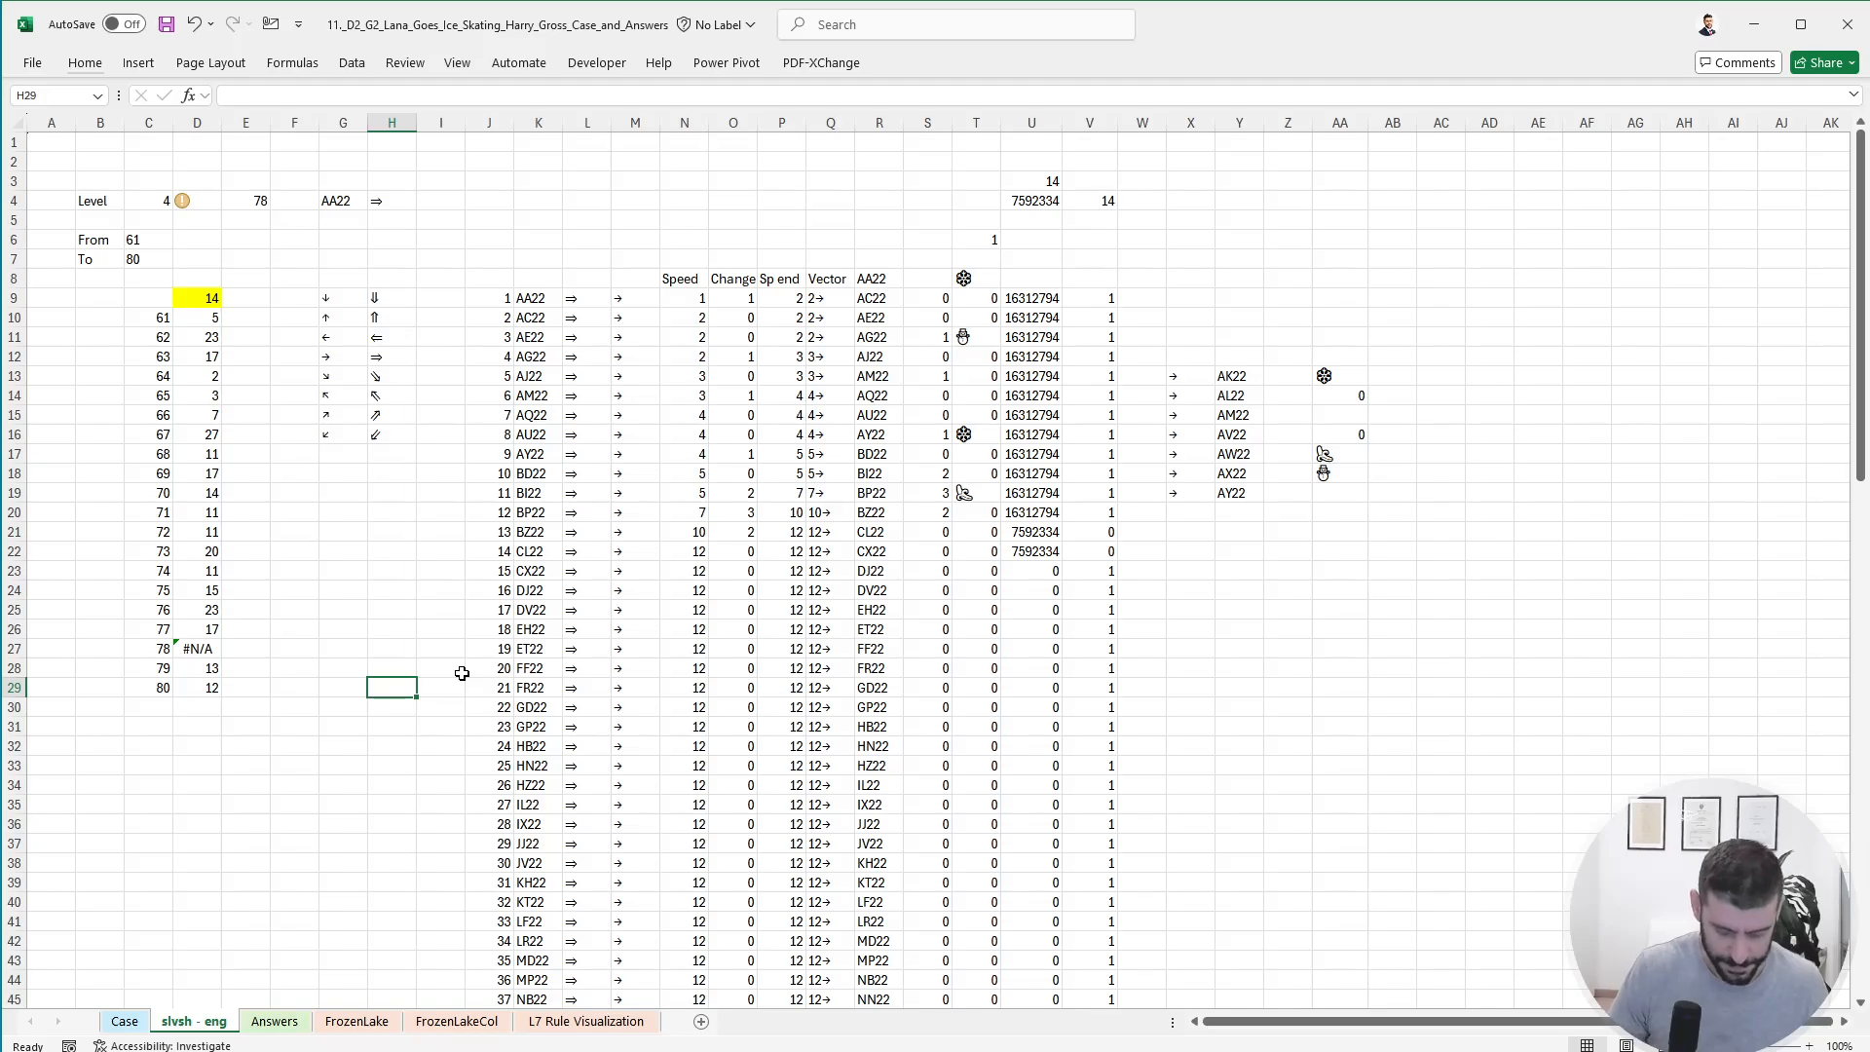
key(alt+m)
key(j)
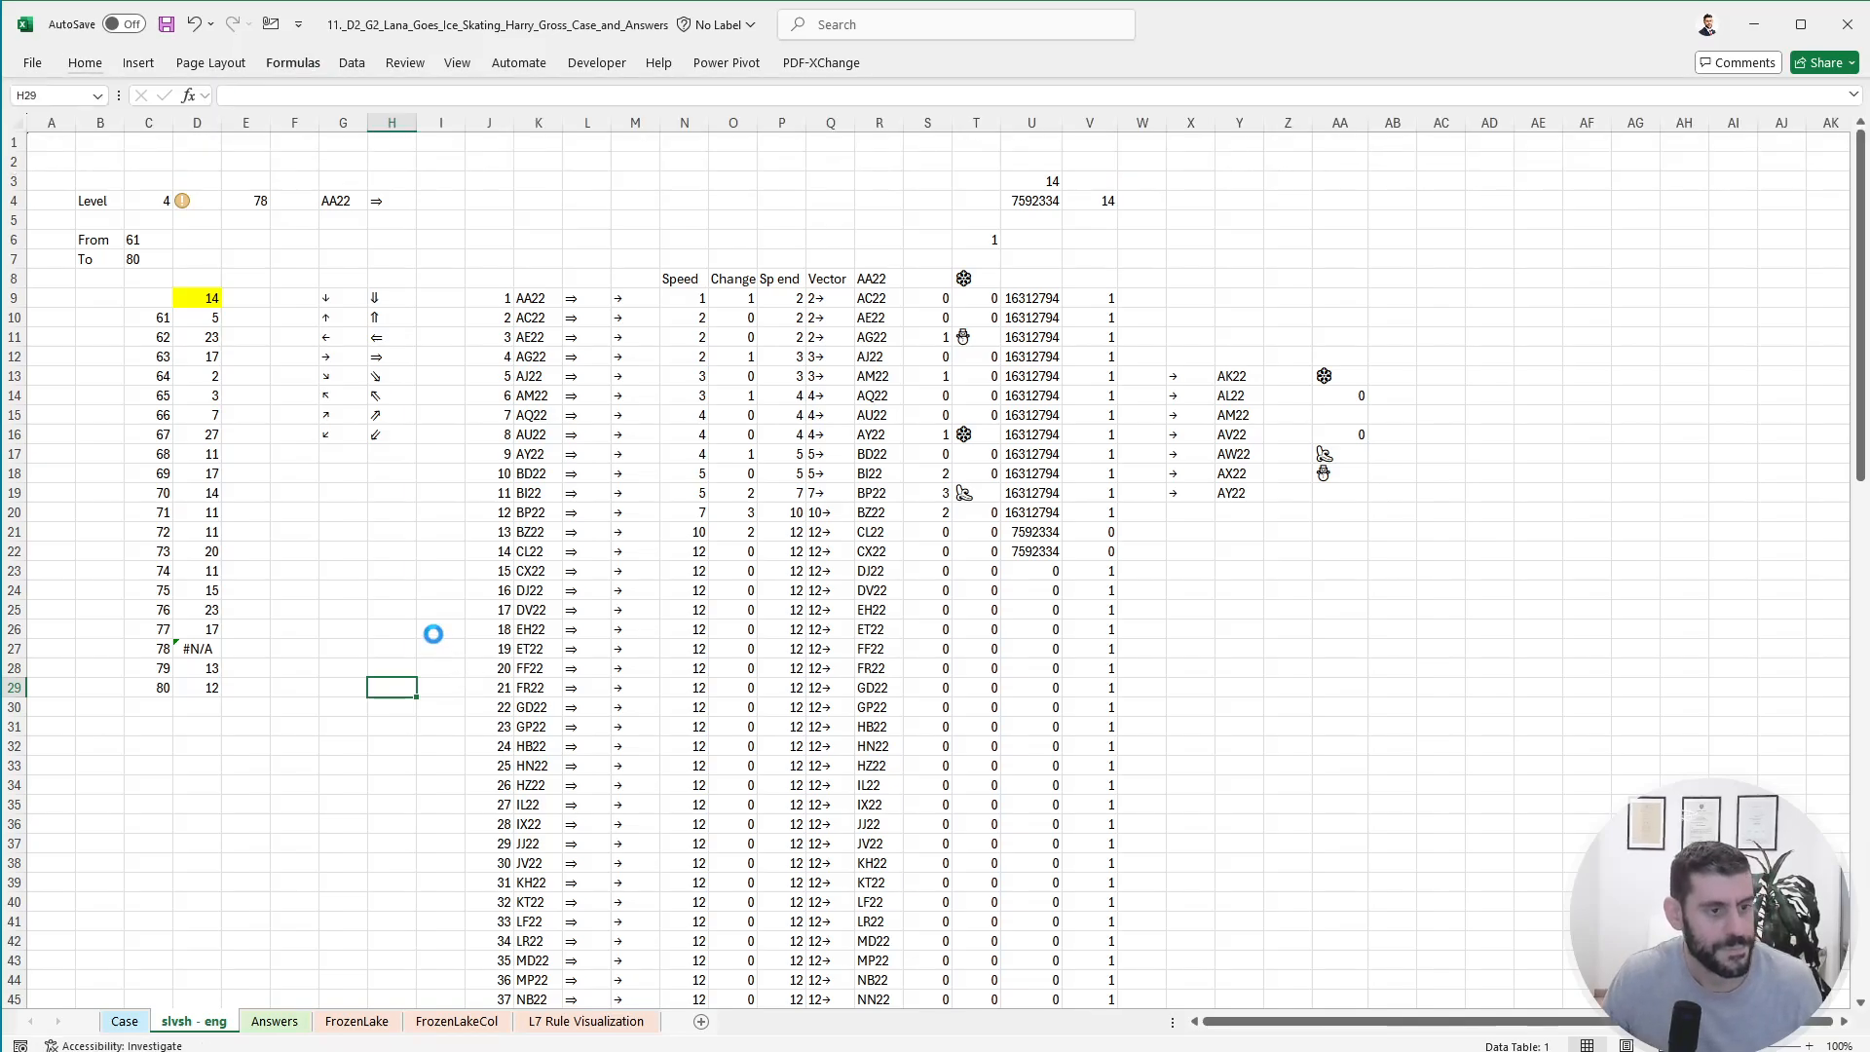
- Copy the results in D10:D29 and paste them as values into the Case sheet's Level 4 answers, starting at E159
drag(205, 318, 210, 694)
key(ctrl+c)
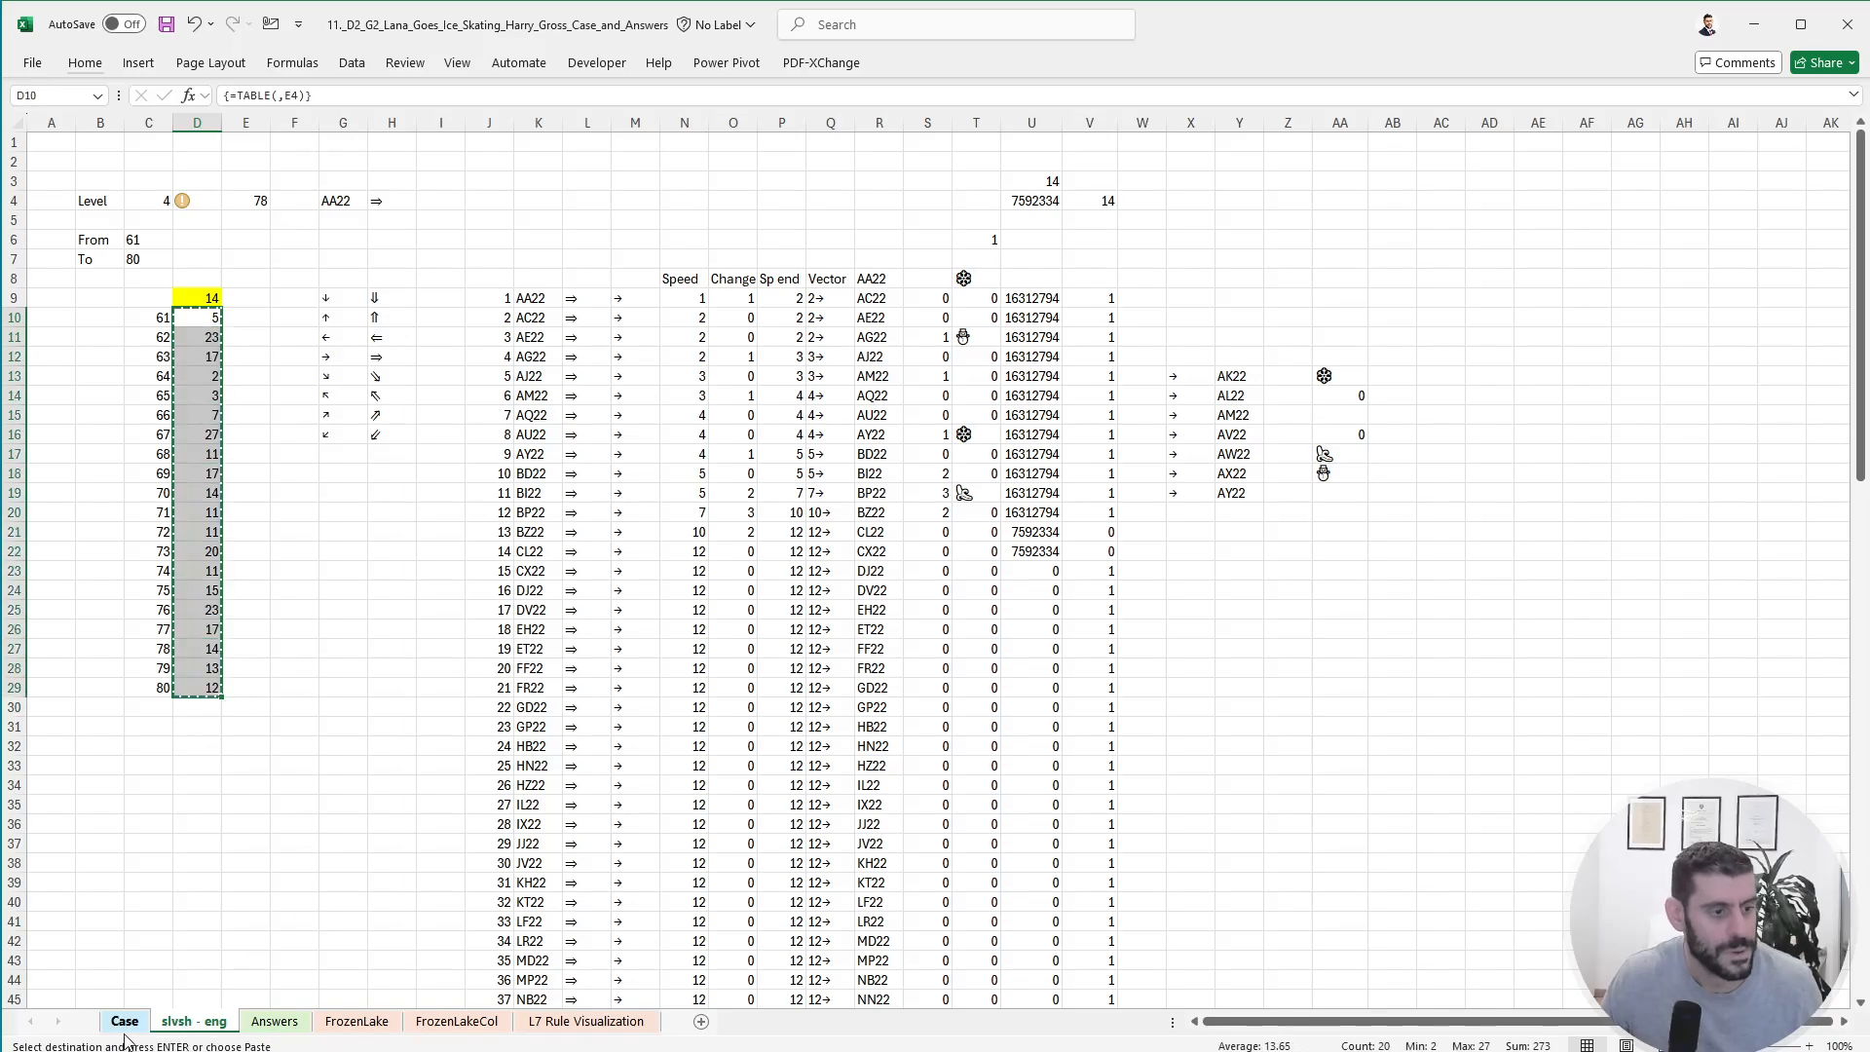
click(124, 1020)
scroll(251, 847, down, 5)
click(342, 473)
right_click(342, 474)
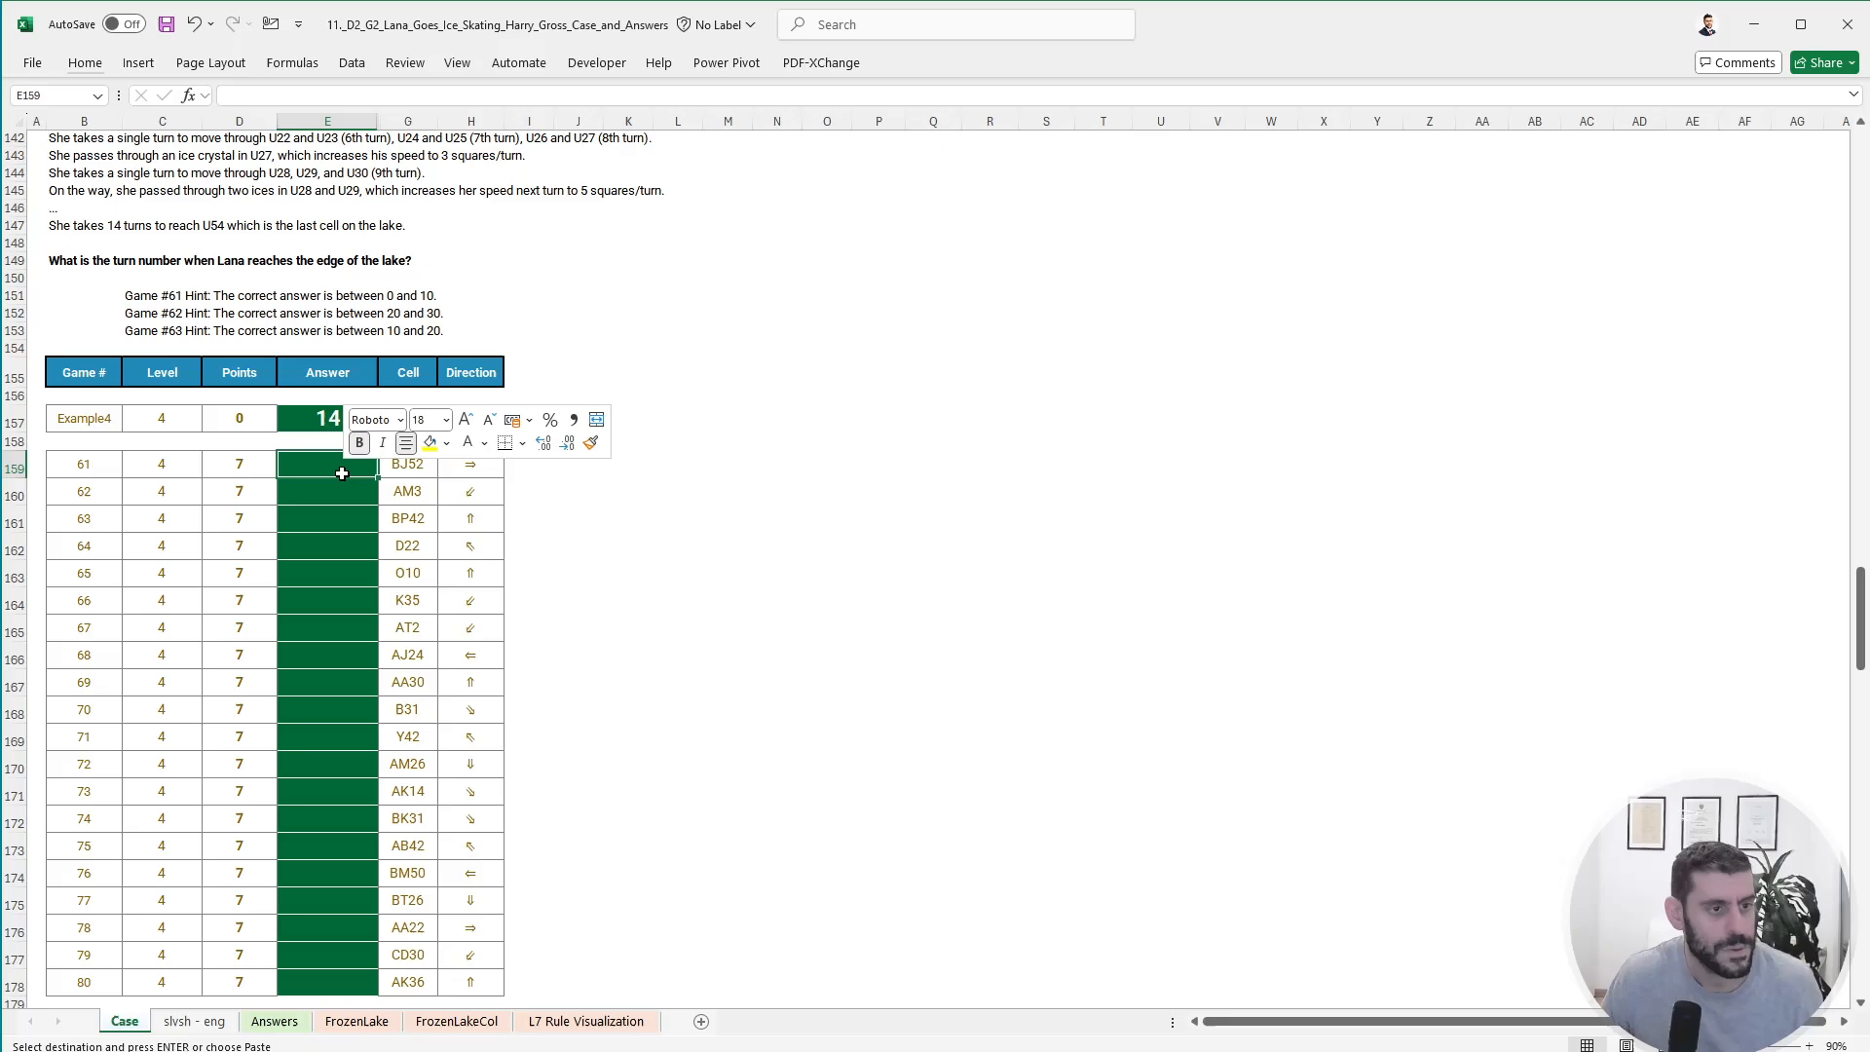
click(425, 615)
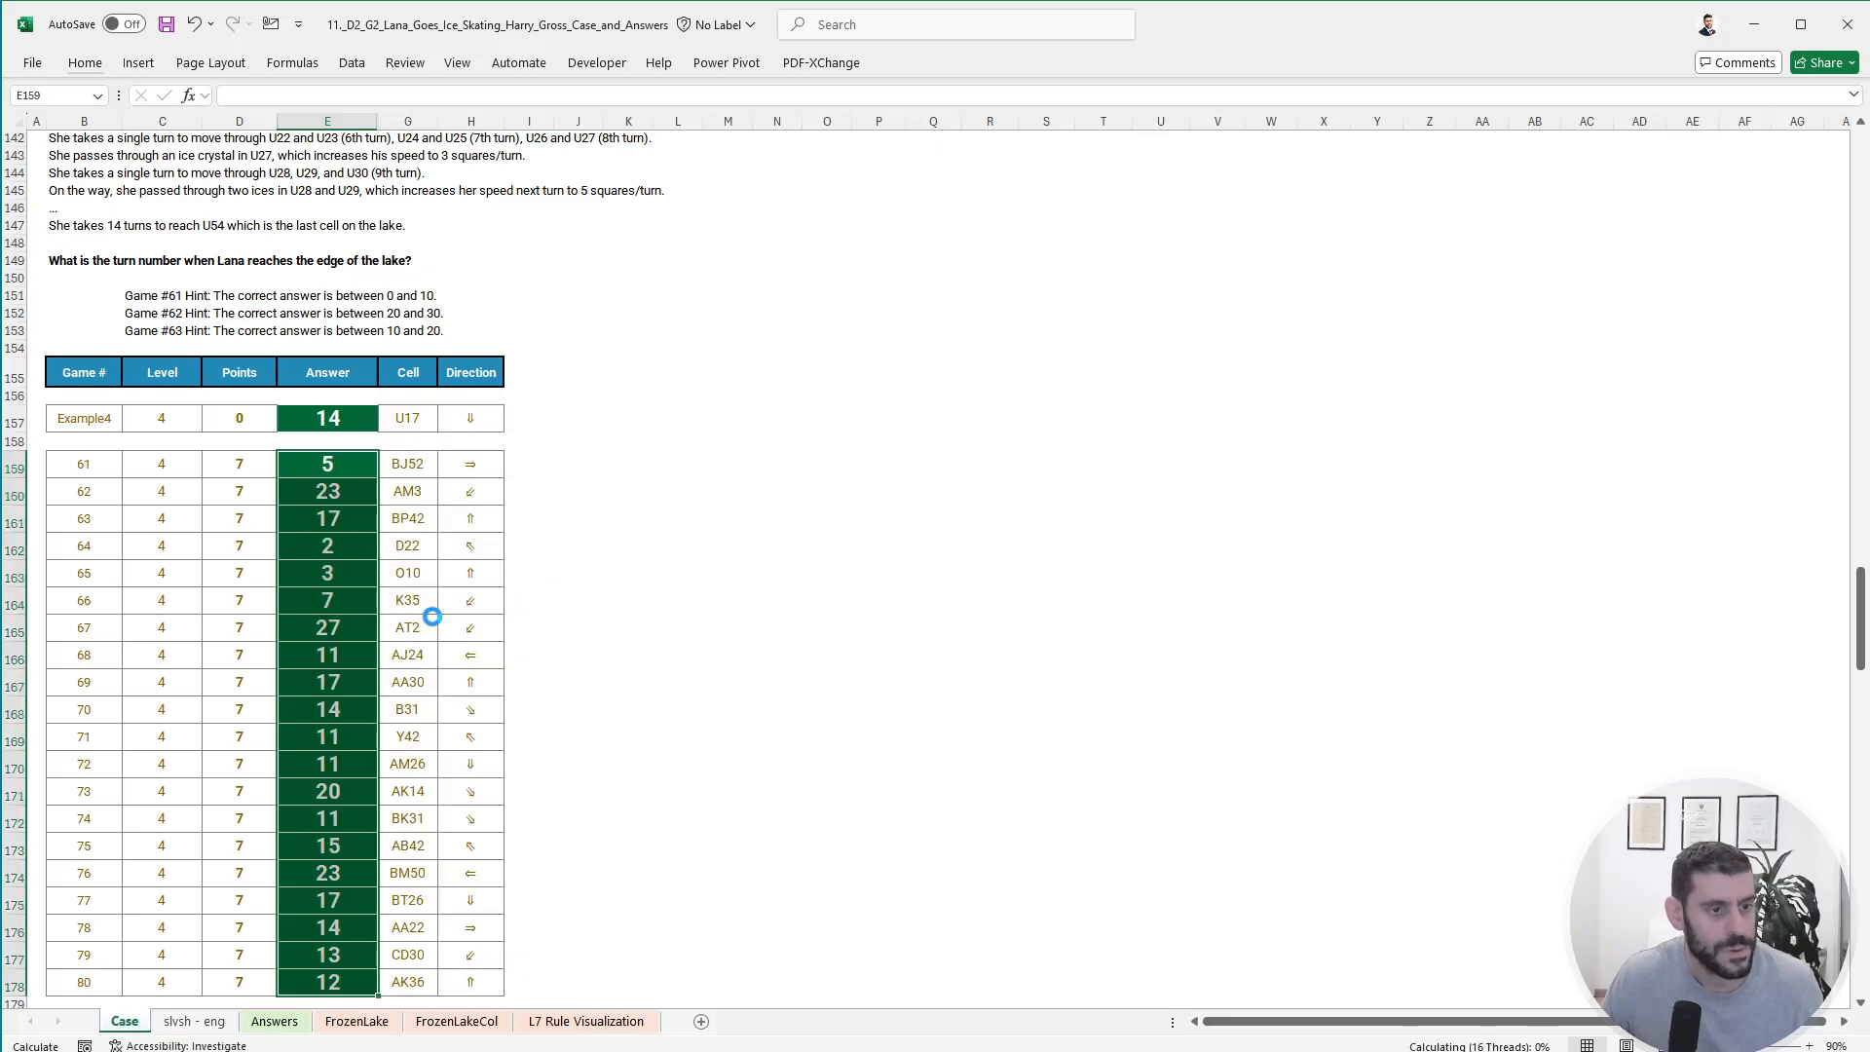
click(573, 601)
- Check the answers for games 61 to 63 against the Level 4 hints and read the Level 5 rules
click(332, 466)
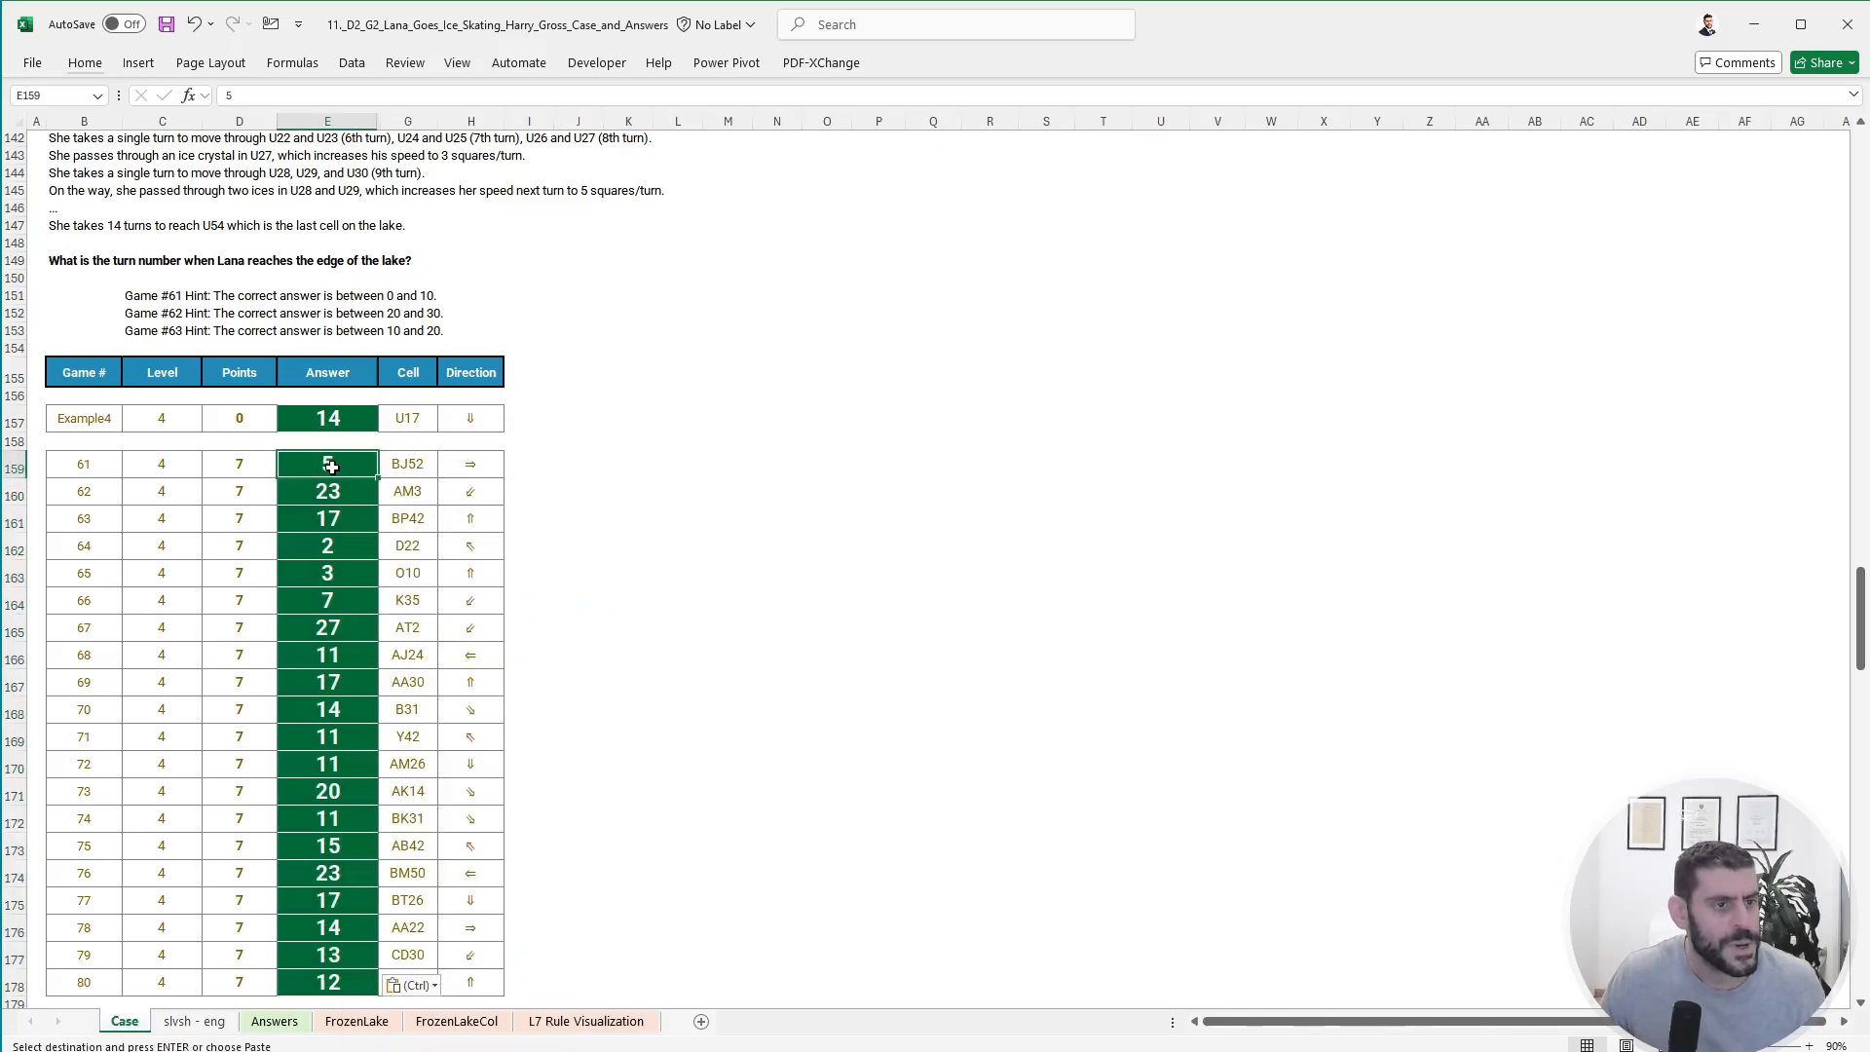
click(340, 489)
click(348, 517)
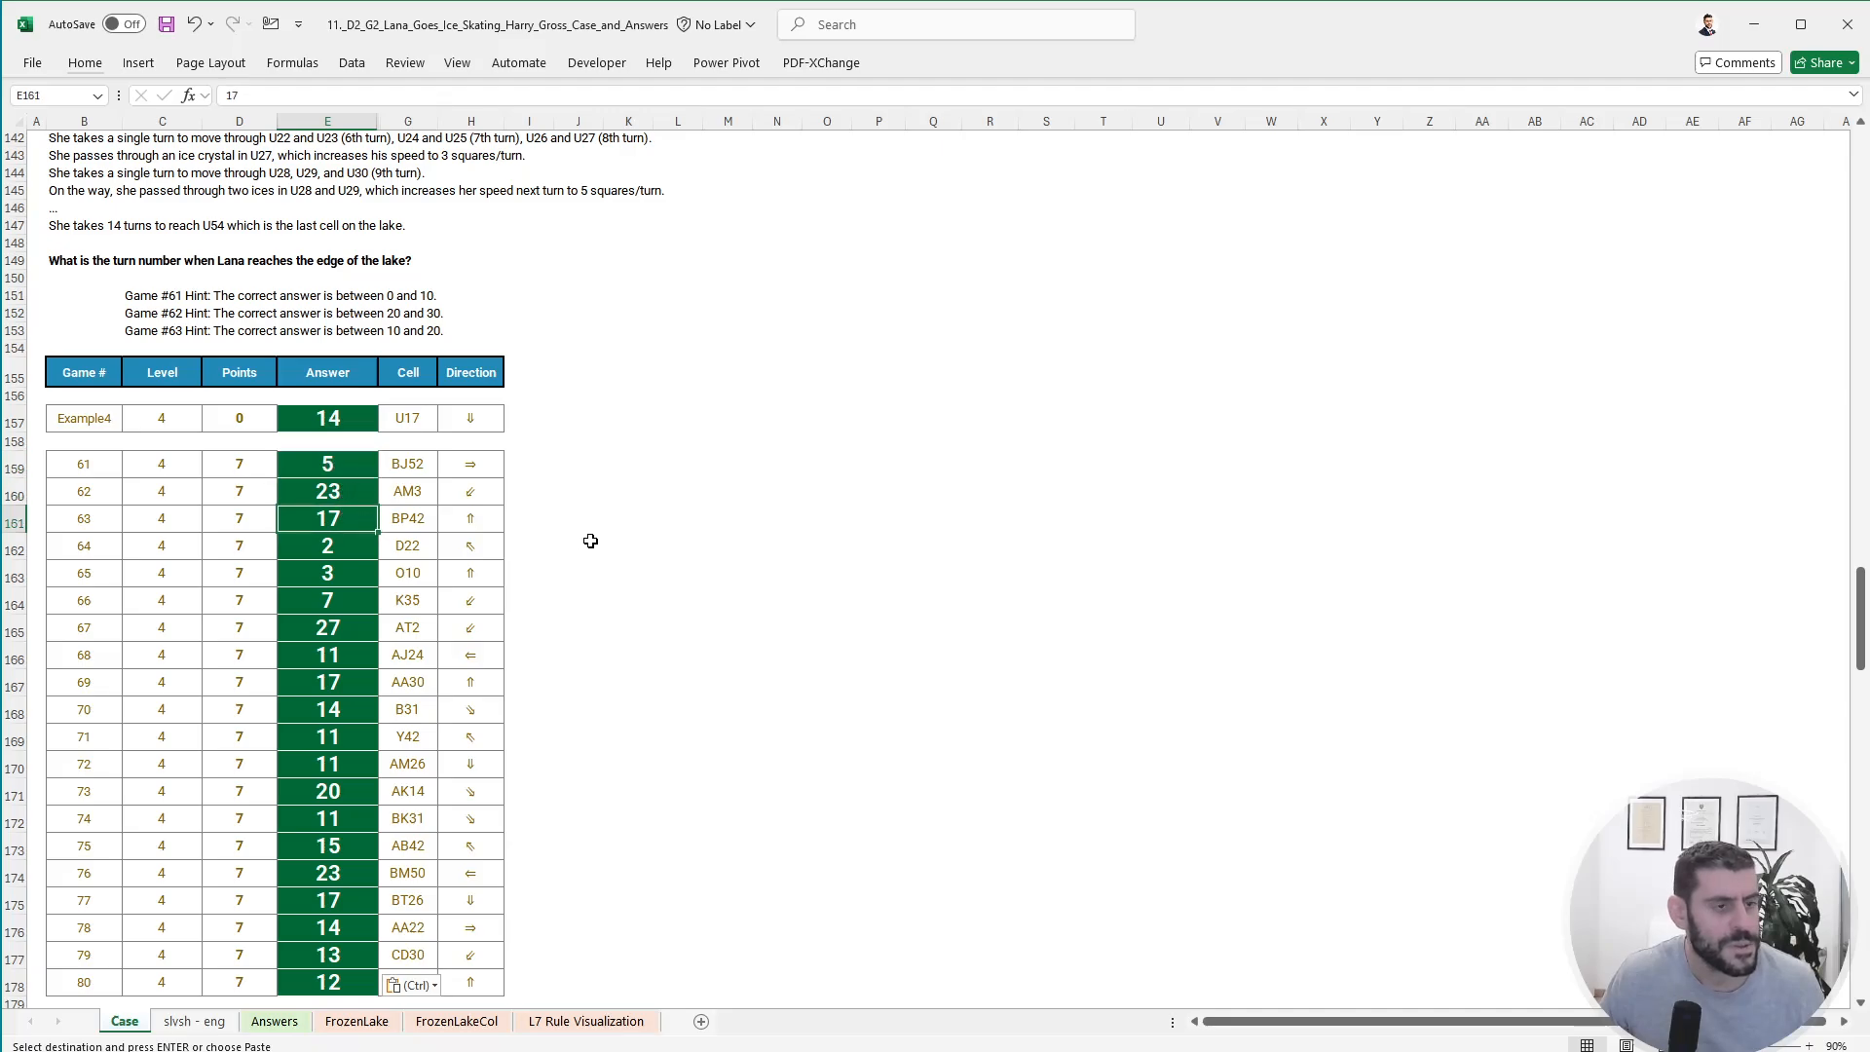
scroll(672, 564, up, 5)
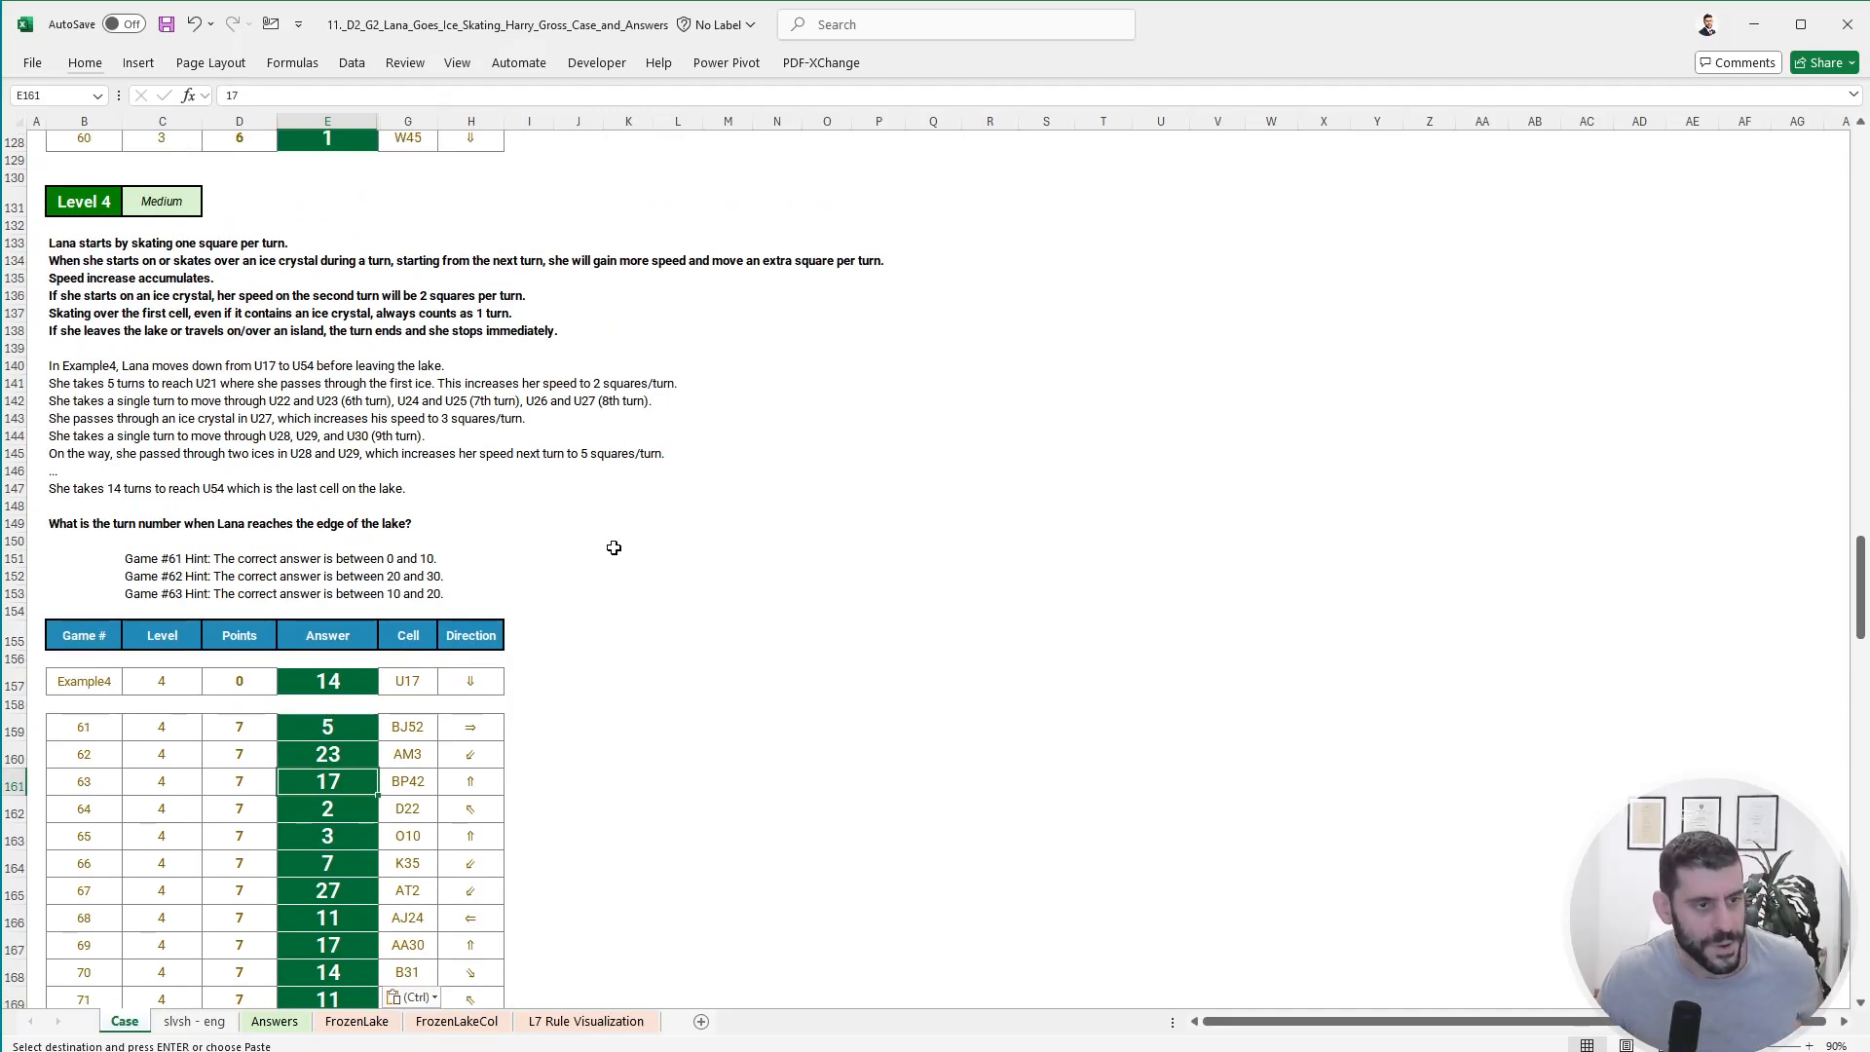
scroll(620, 539, down, 15)
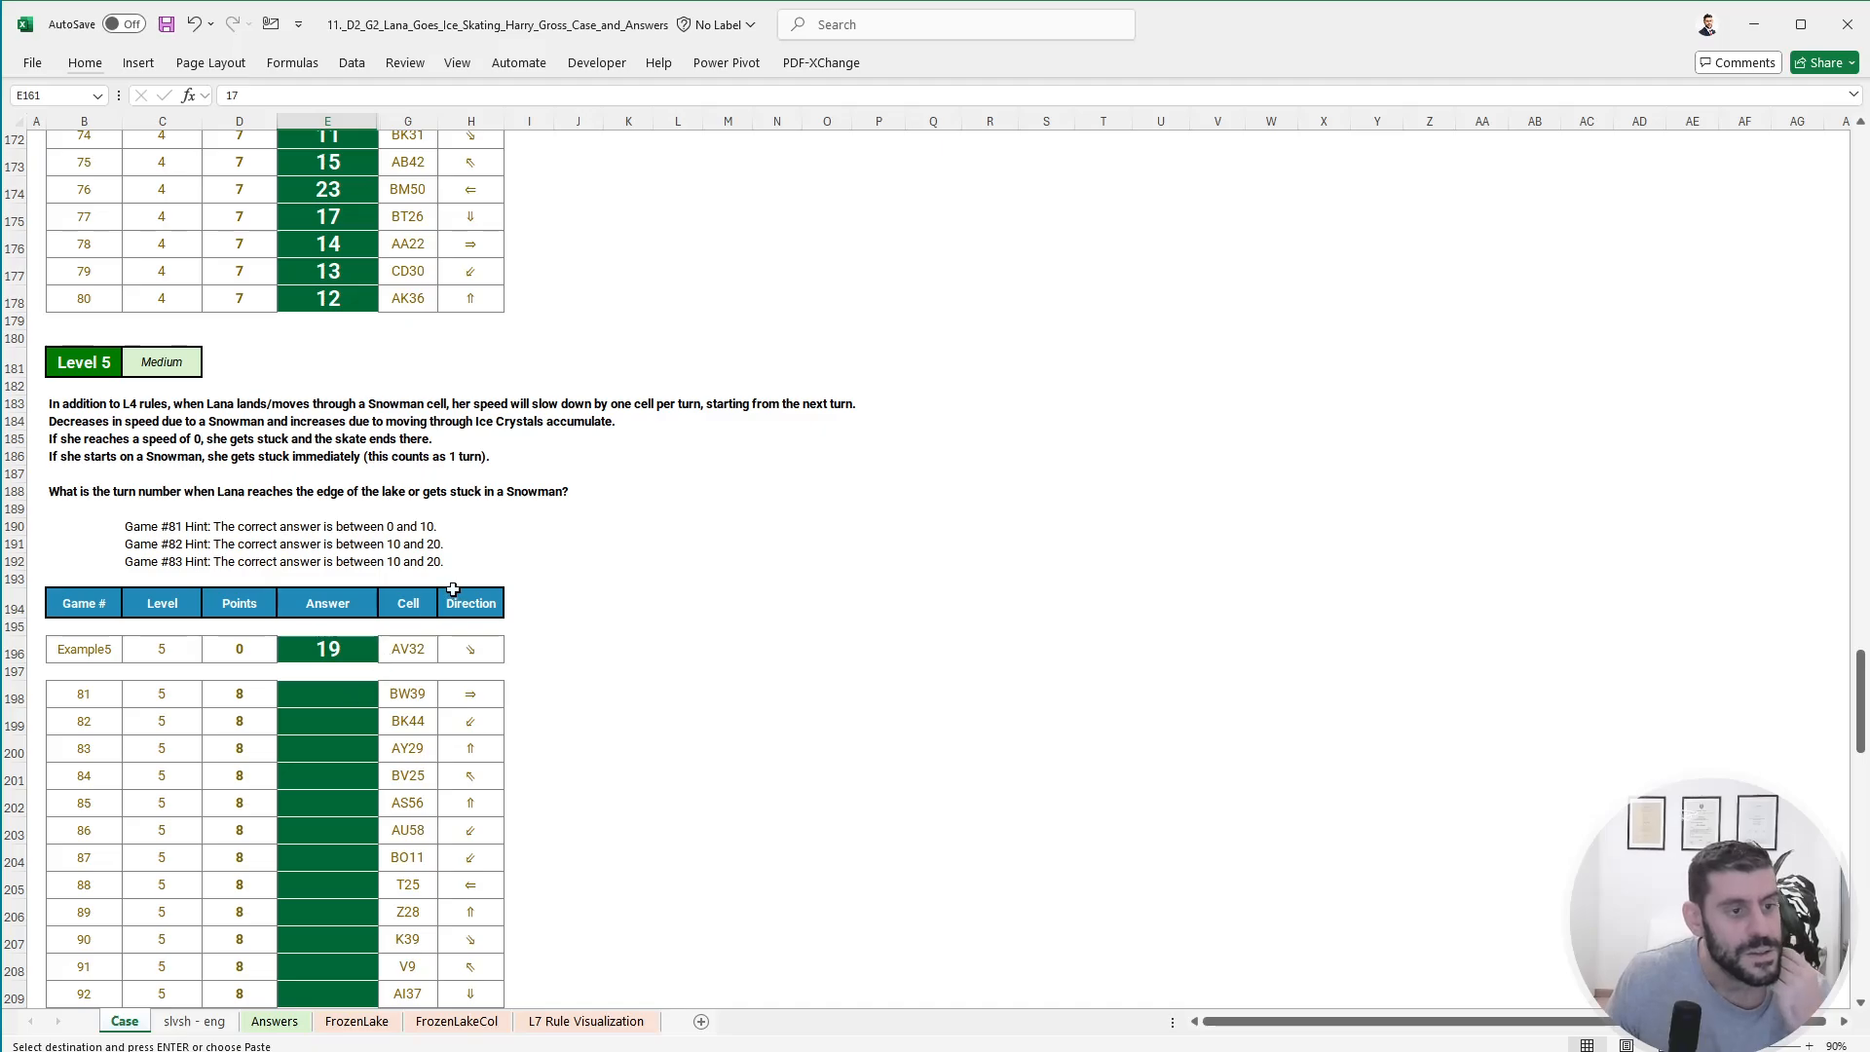
- On the slvsh - eng sheet, set the game in E4 to Example5 and the level in C4 to 5
click(216, 1021)
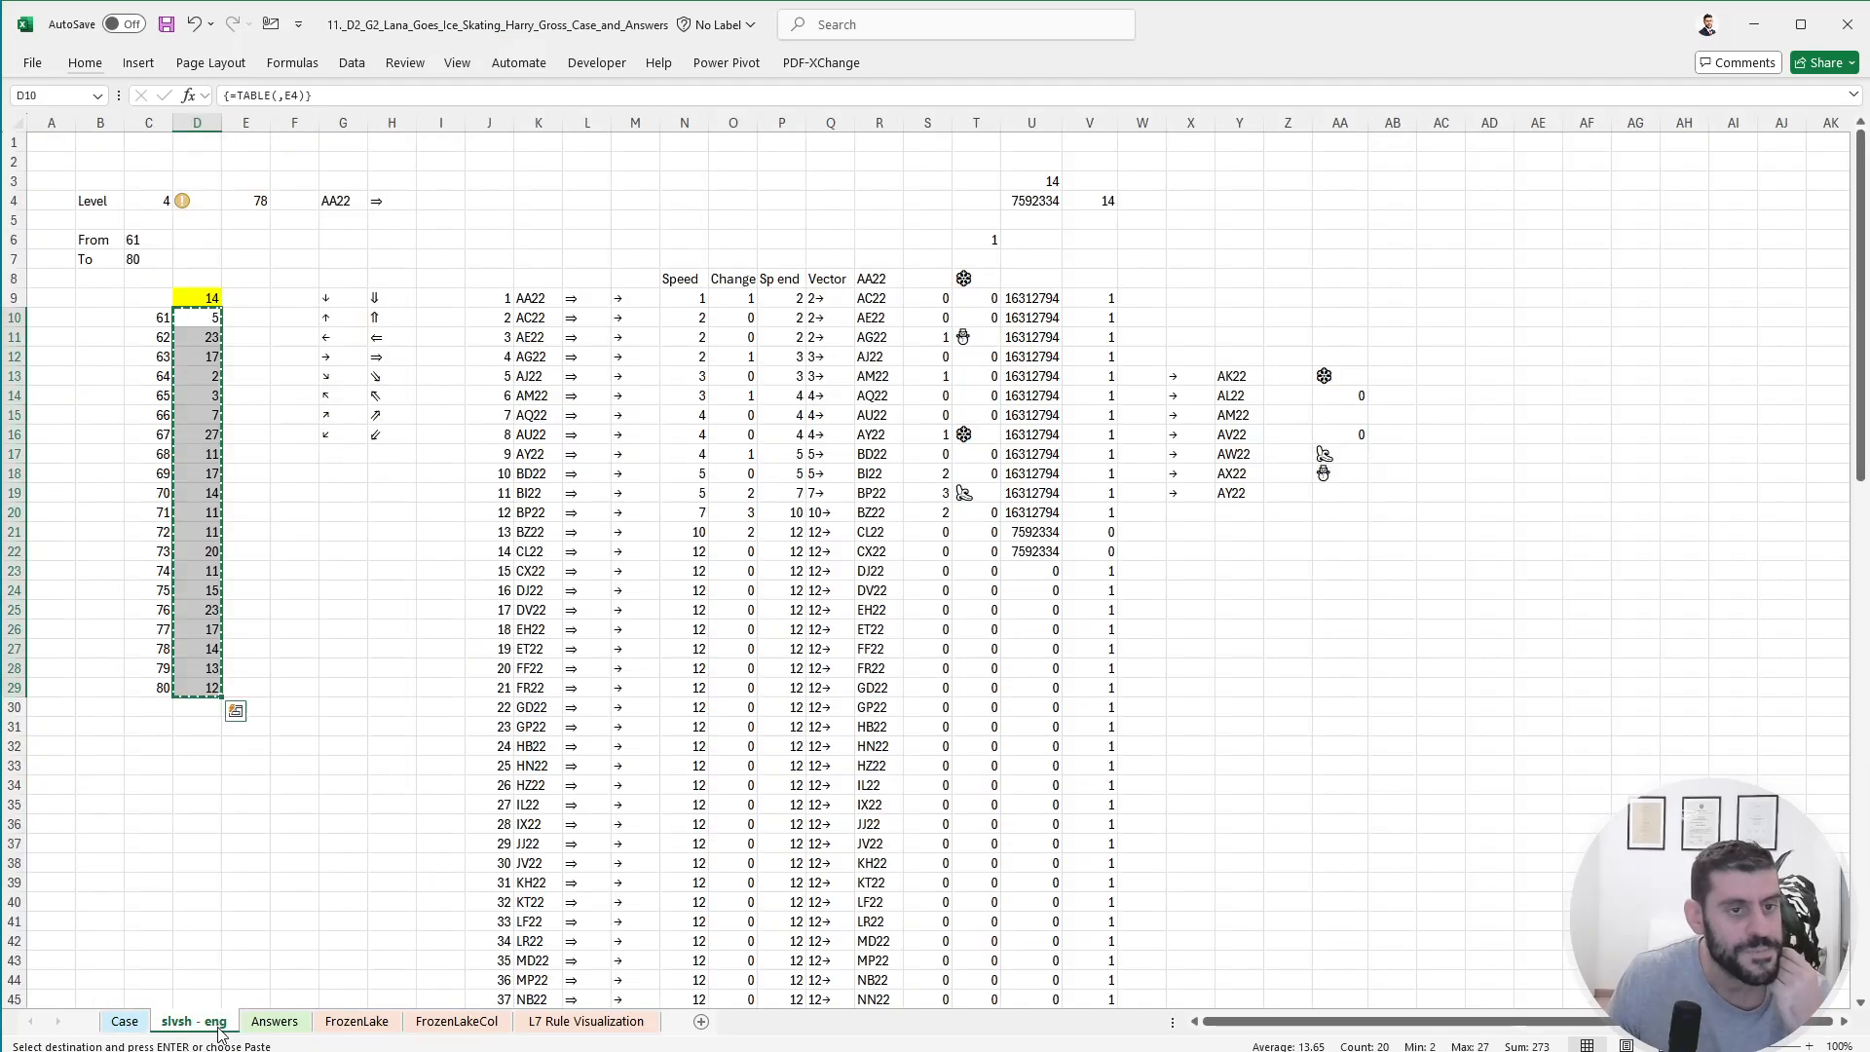
key(Escape)
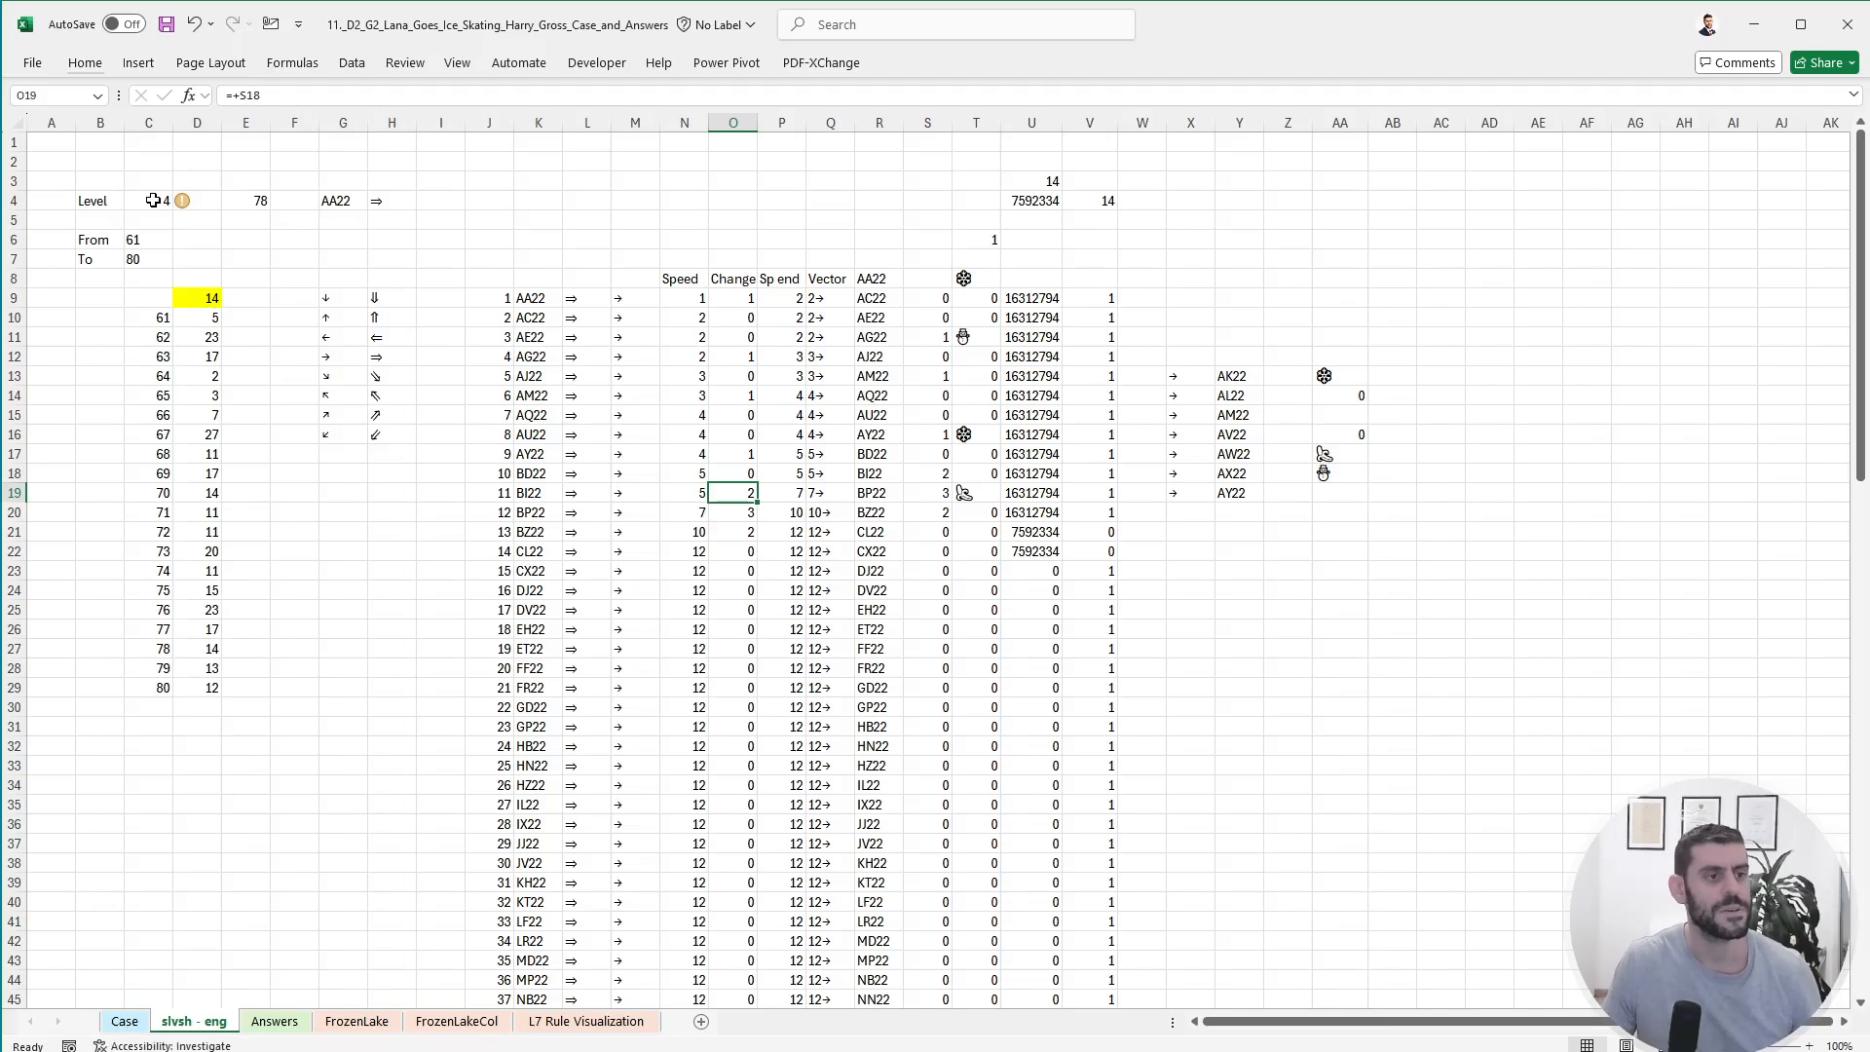
click(248, 200)
text(Example5)
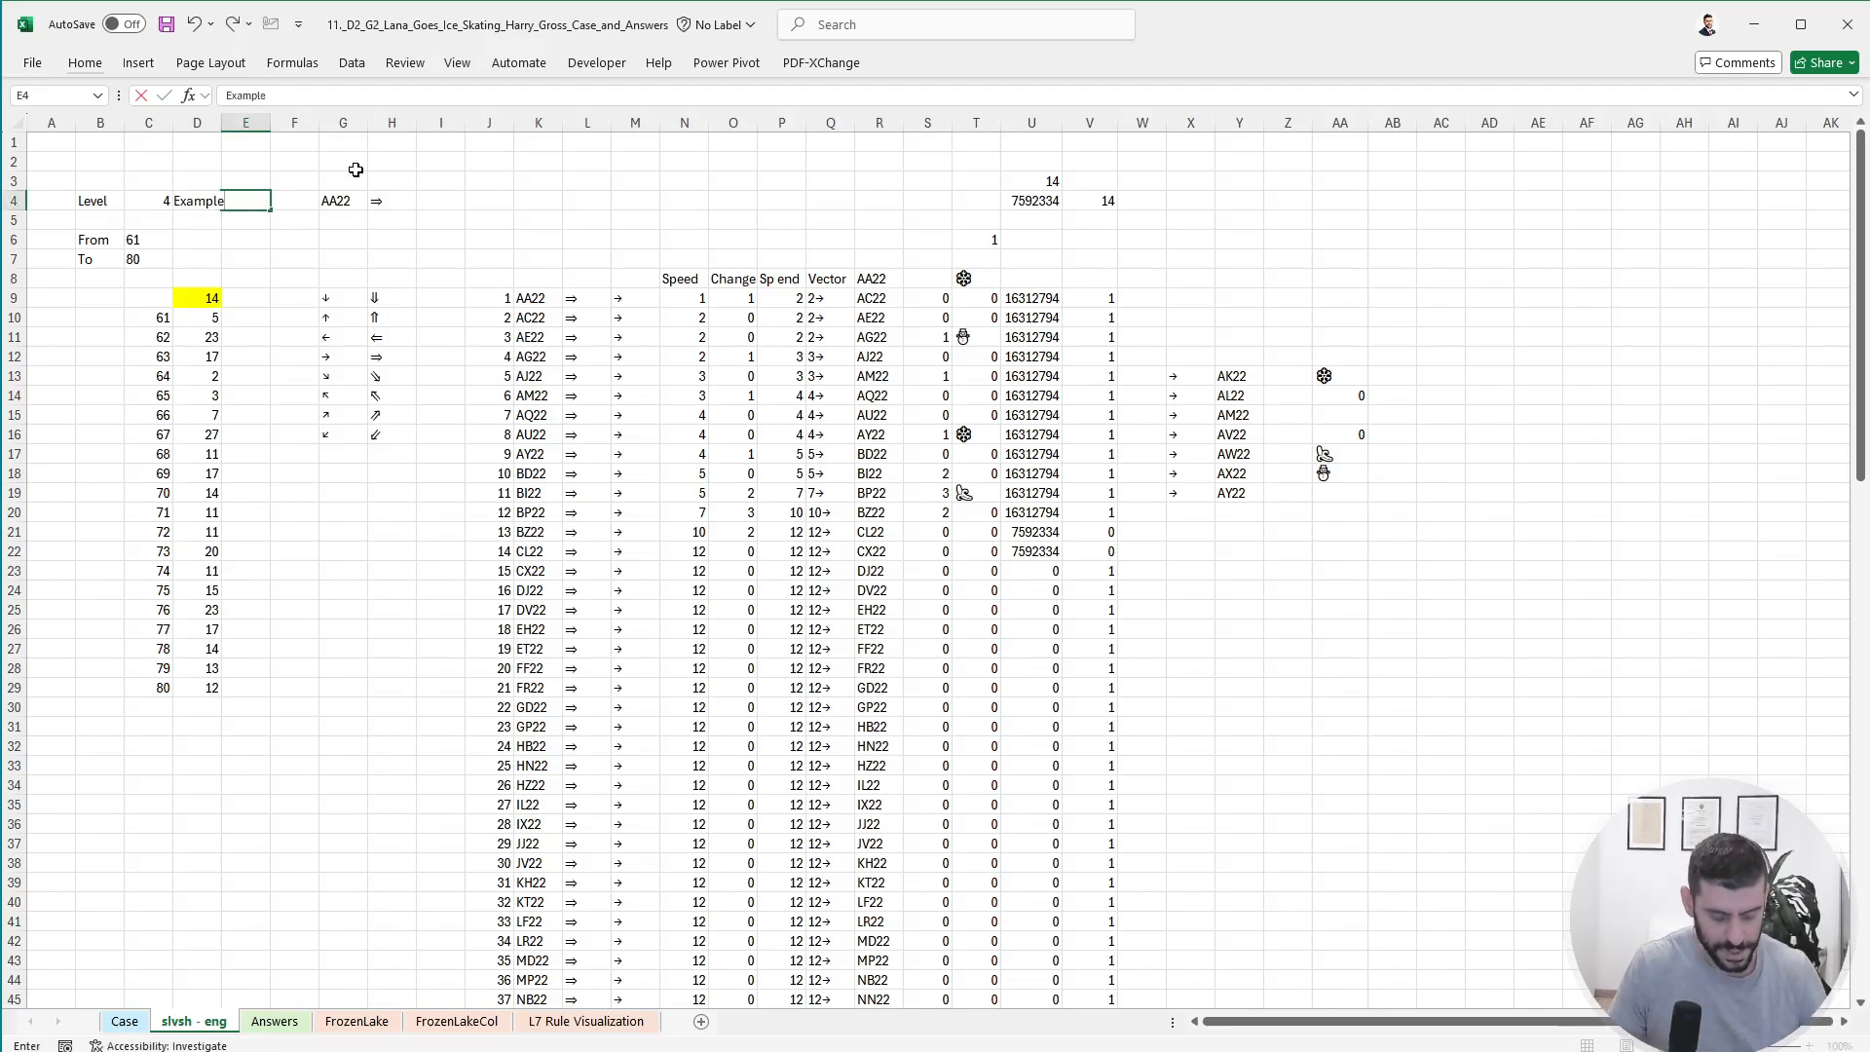
key(Return)
key(Up)
key(Left)
text(5)
key(Return)
- Enter the heading Ices in S8, above the ice crystal counts
key(Down)
key(Right)
key(Right)
key(Right)
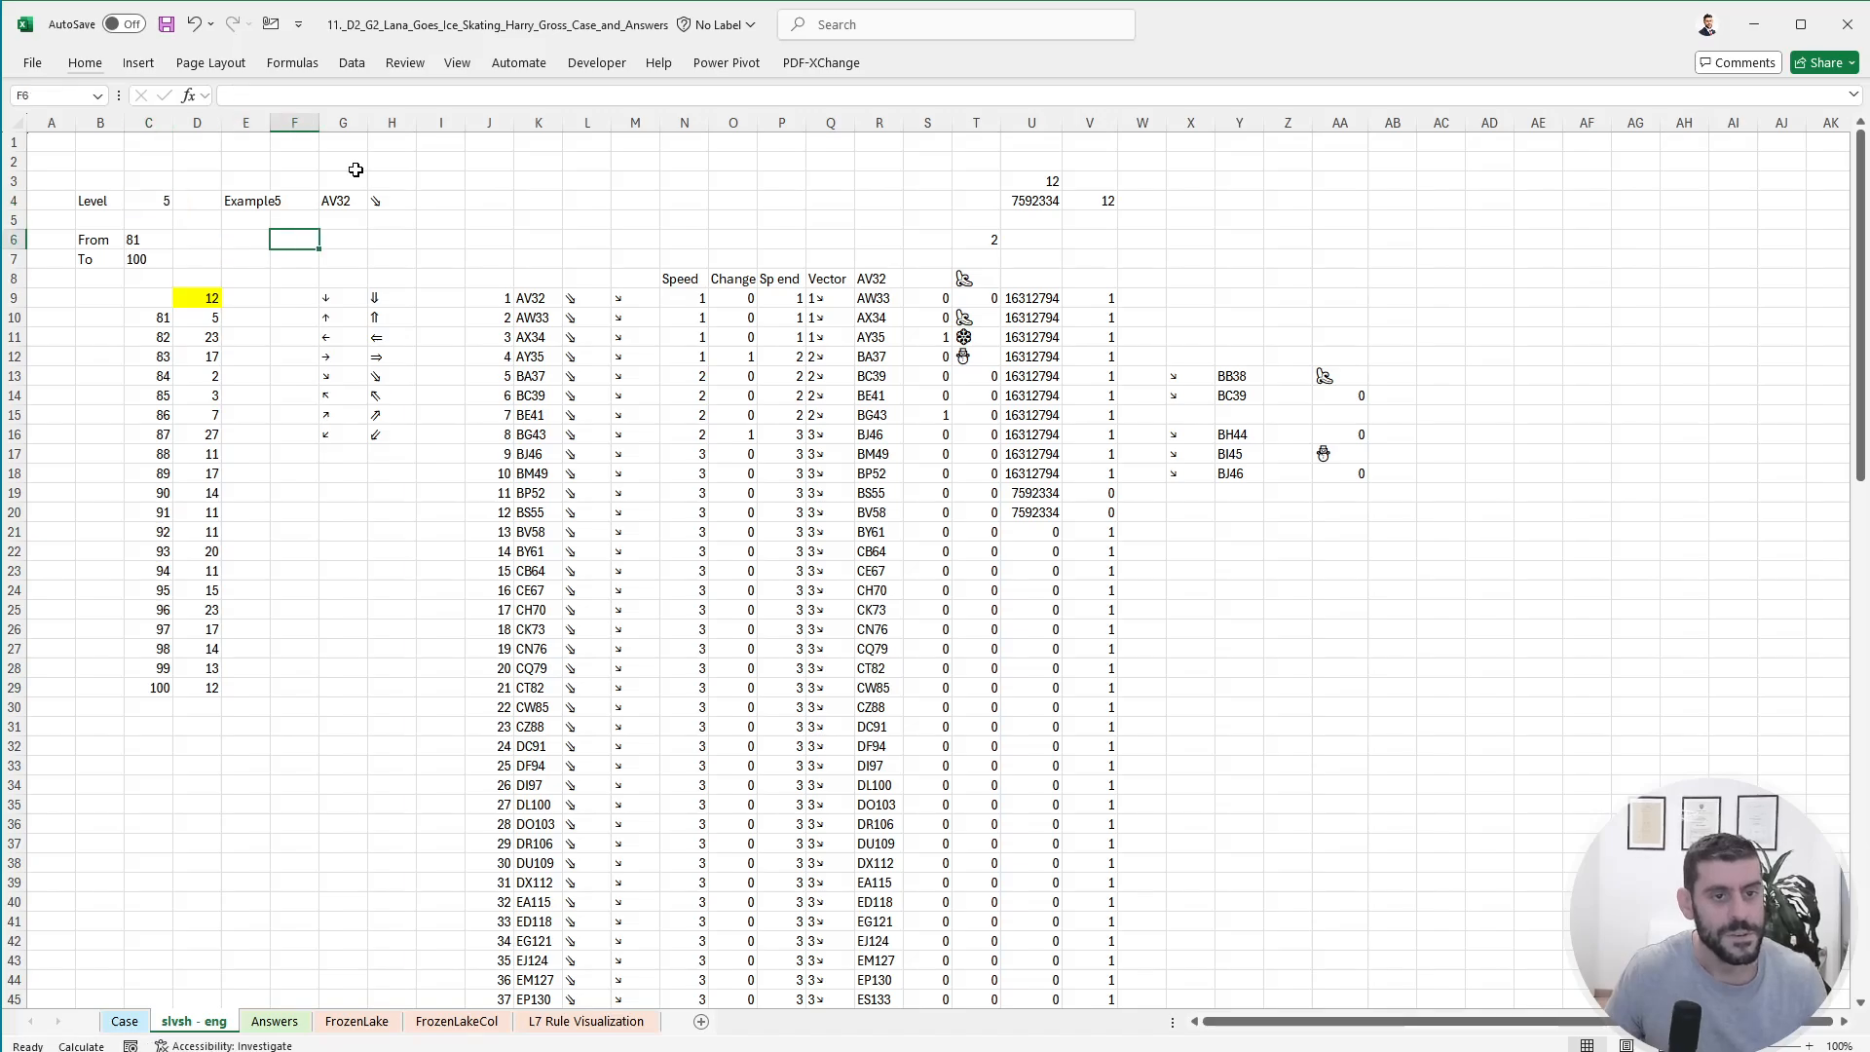
key(Right)
key(Right)
key(Right)
key(Down)
key(Down)
key(Right)
key(Right)
key(Right)
key(Right)
key(Right)
key(Right)
key(Right)
key(Right)
key(Right)
key(Right)
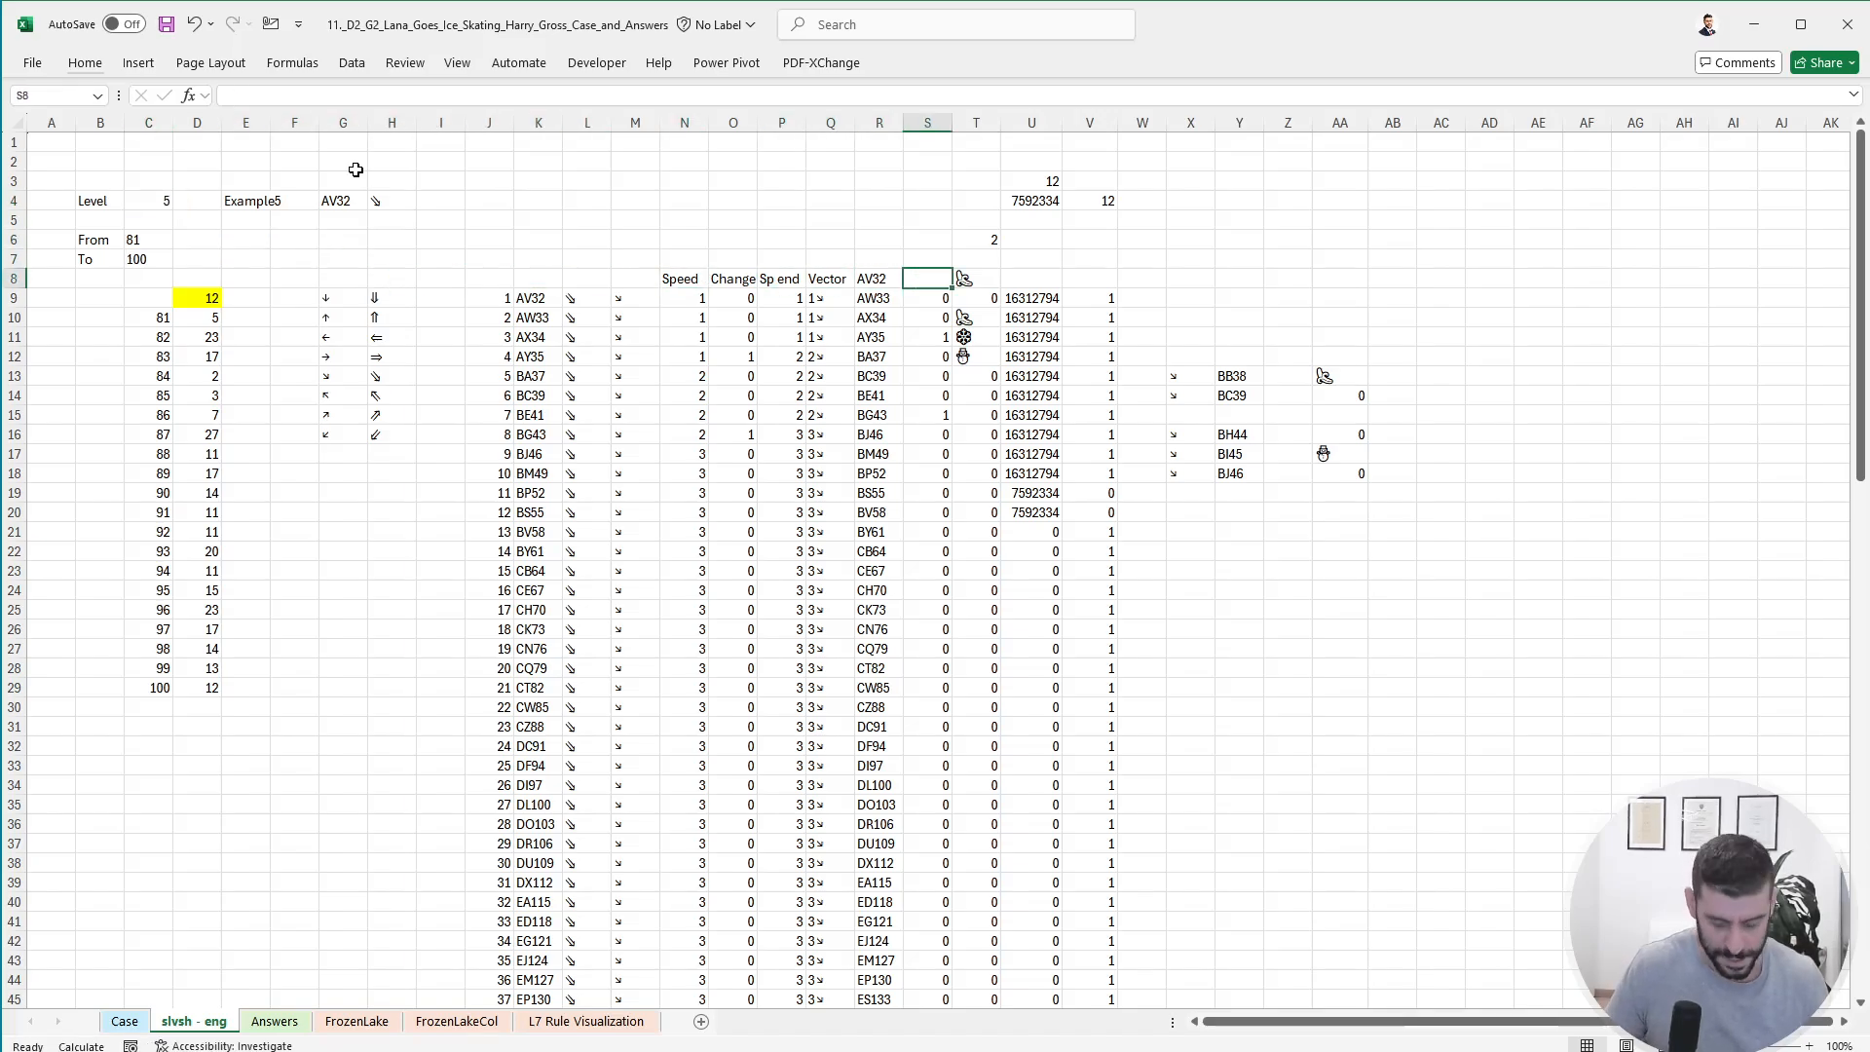
text(Ices)
key(Return)
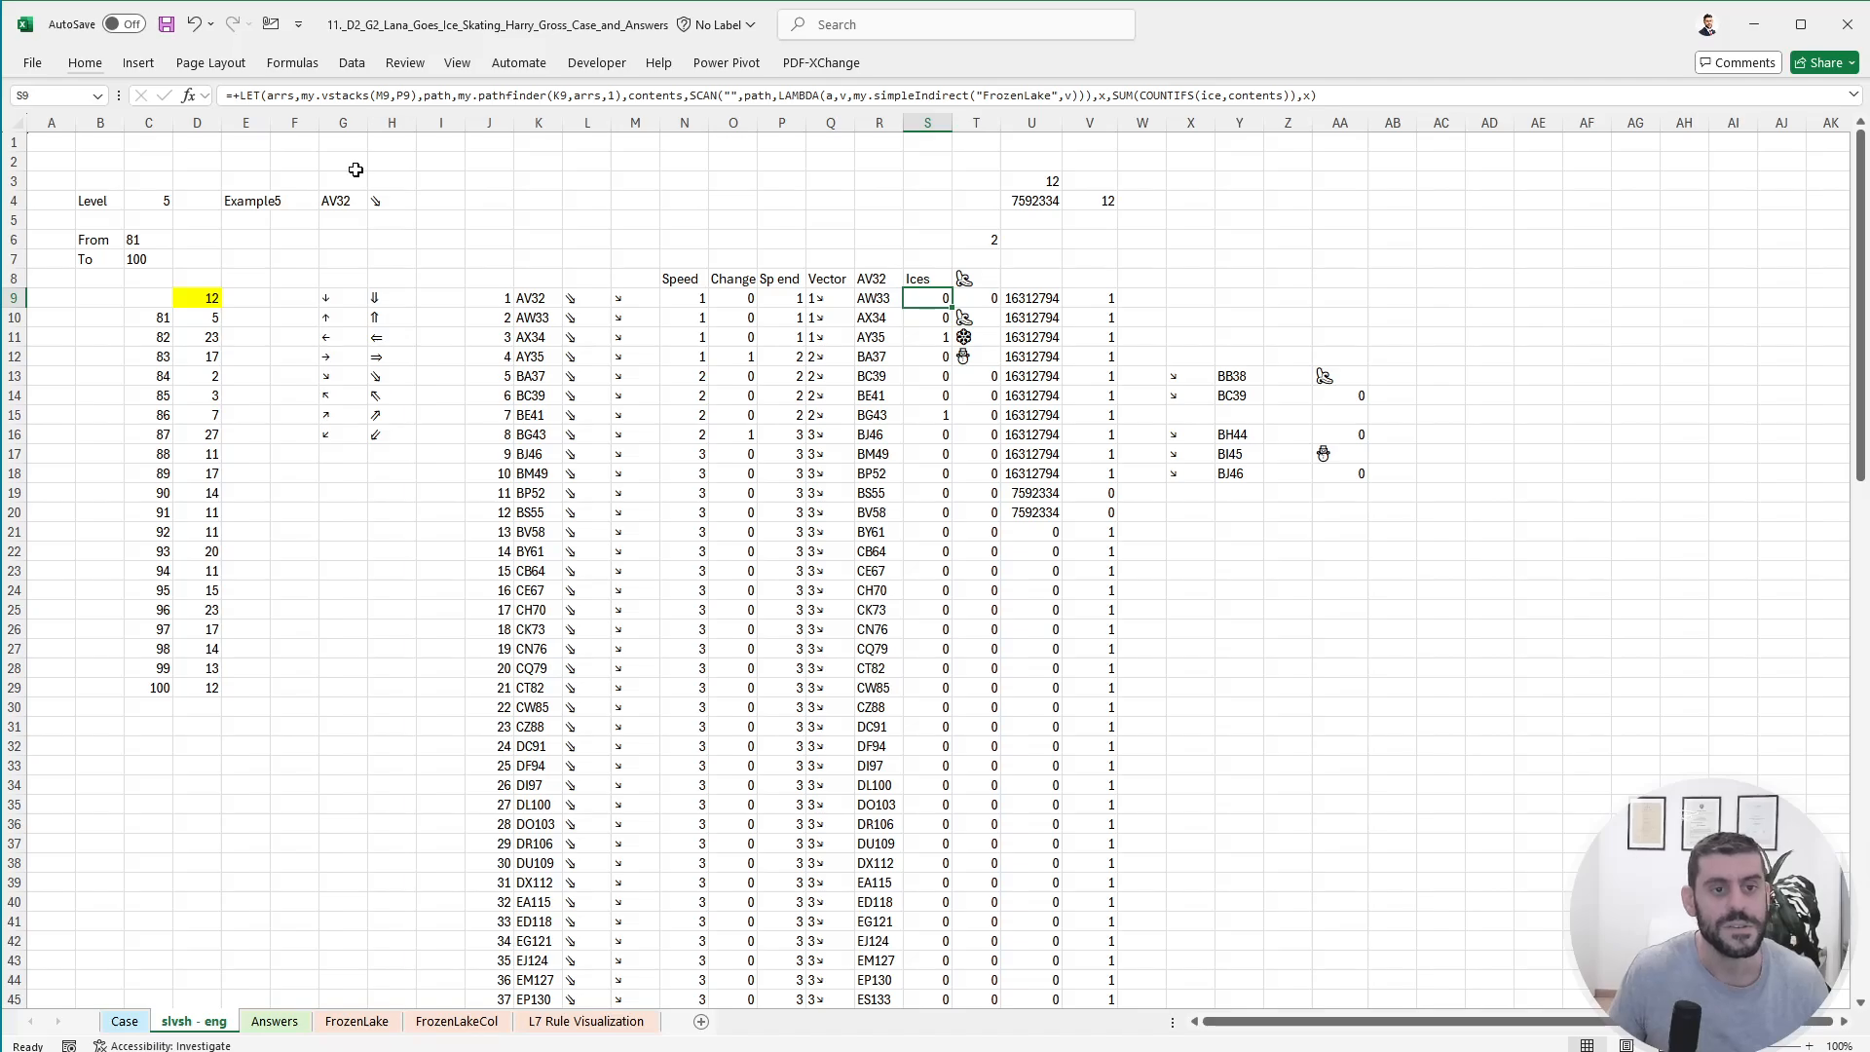
- Insert a blank column directly after the Ices column and enter the heading Snow in T8
key(Right)
key(ctrl+space)
key(ctrl+shift+plus)
key(Up)
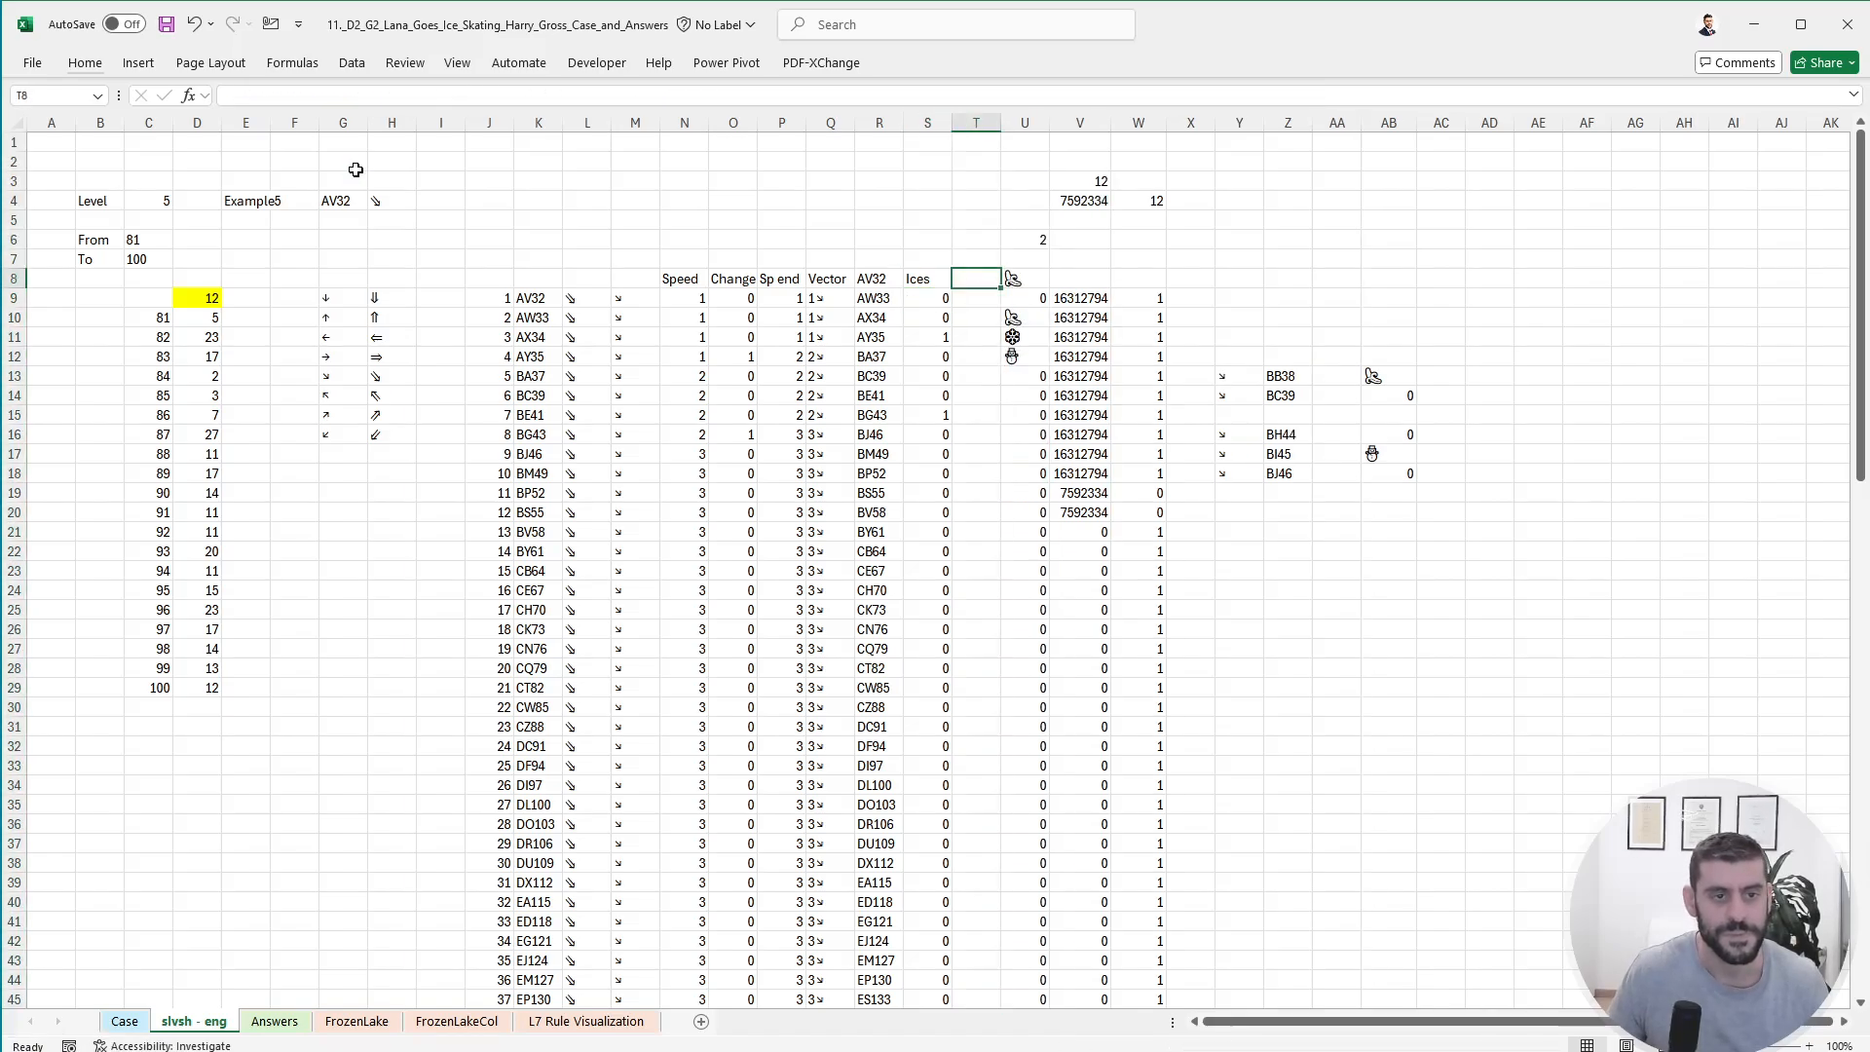
text(Snow)
key(Return)
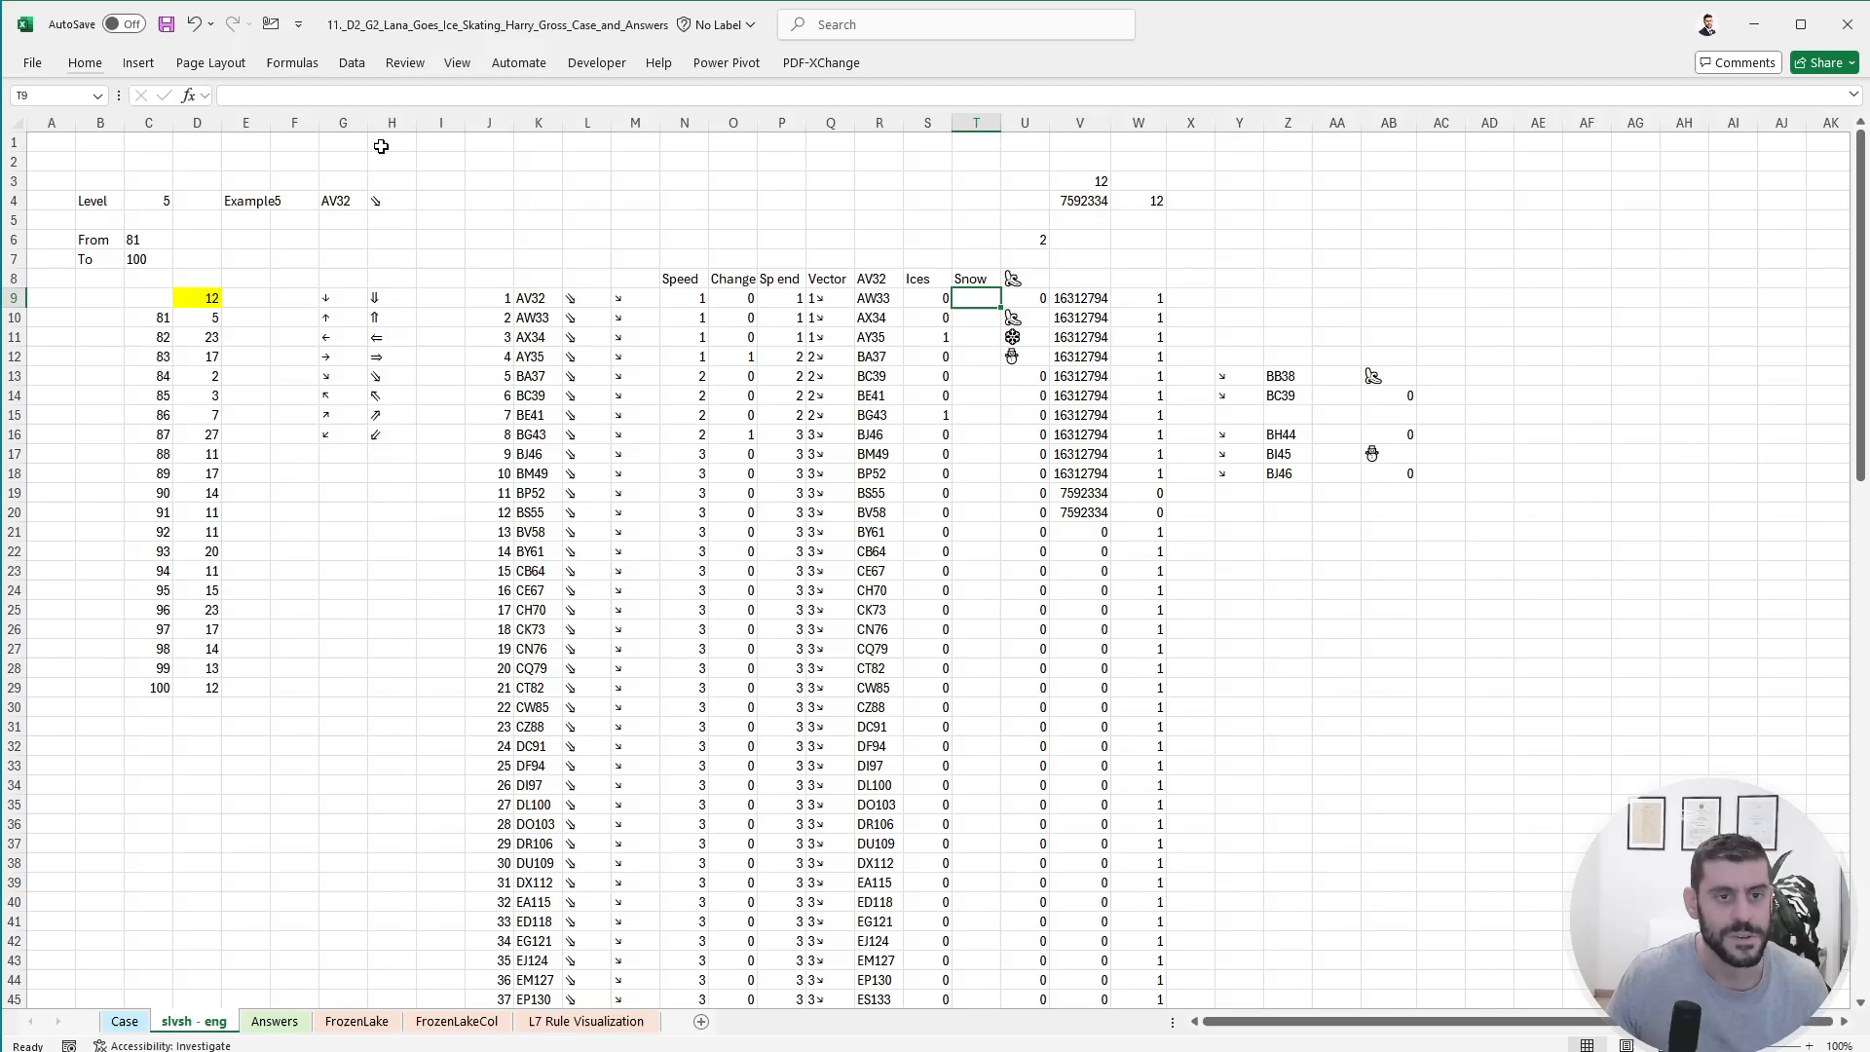
- On the FrozenLake sheet, name the snowman cell W28 snow, and return to the slvsh - eng sheet
click(357, 1020)
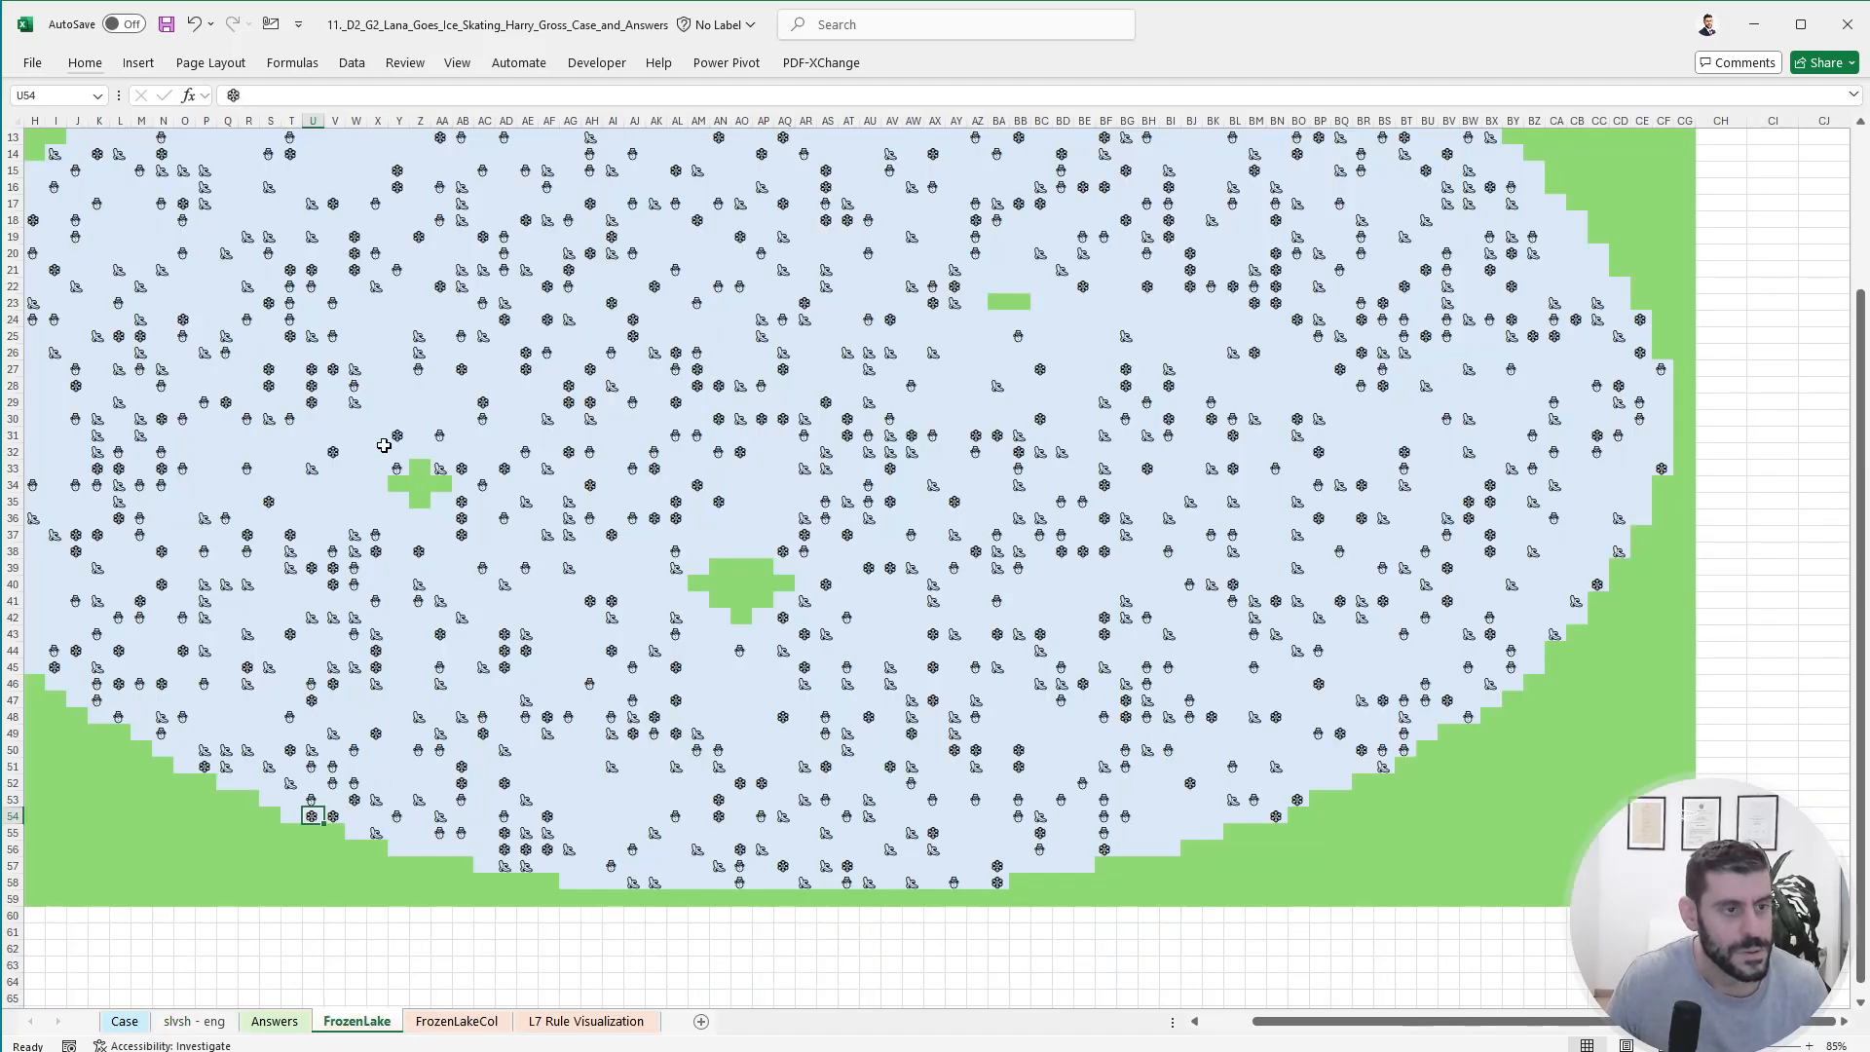
click(356, 389)
click(60, 100)
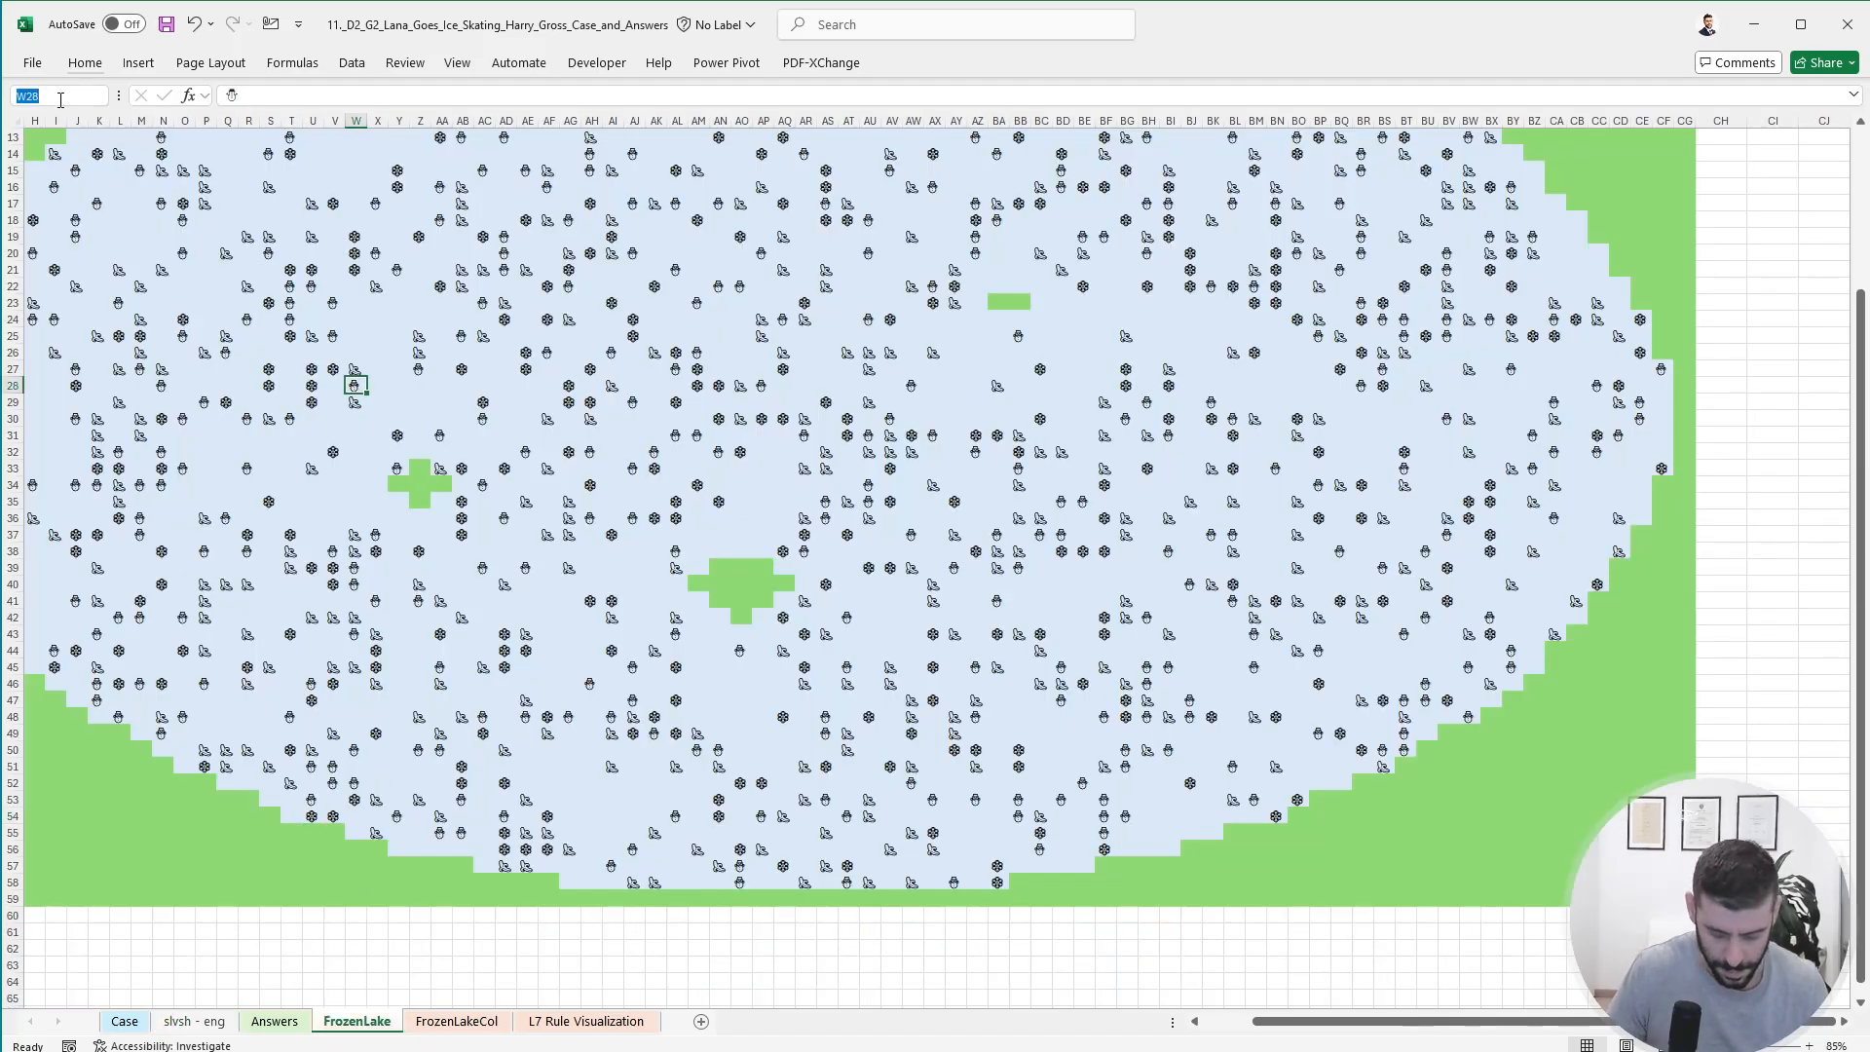
text(snow)
key(Escape)
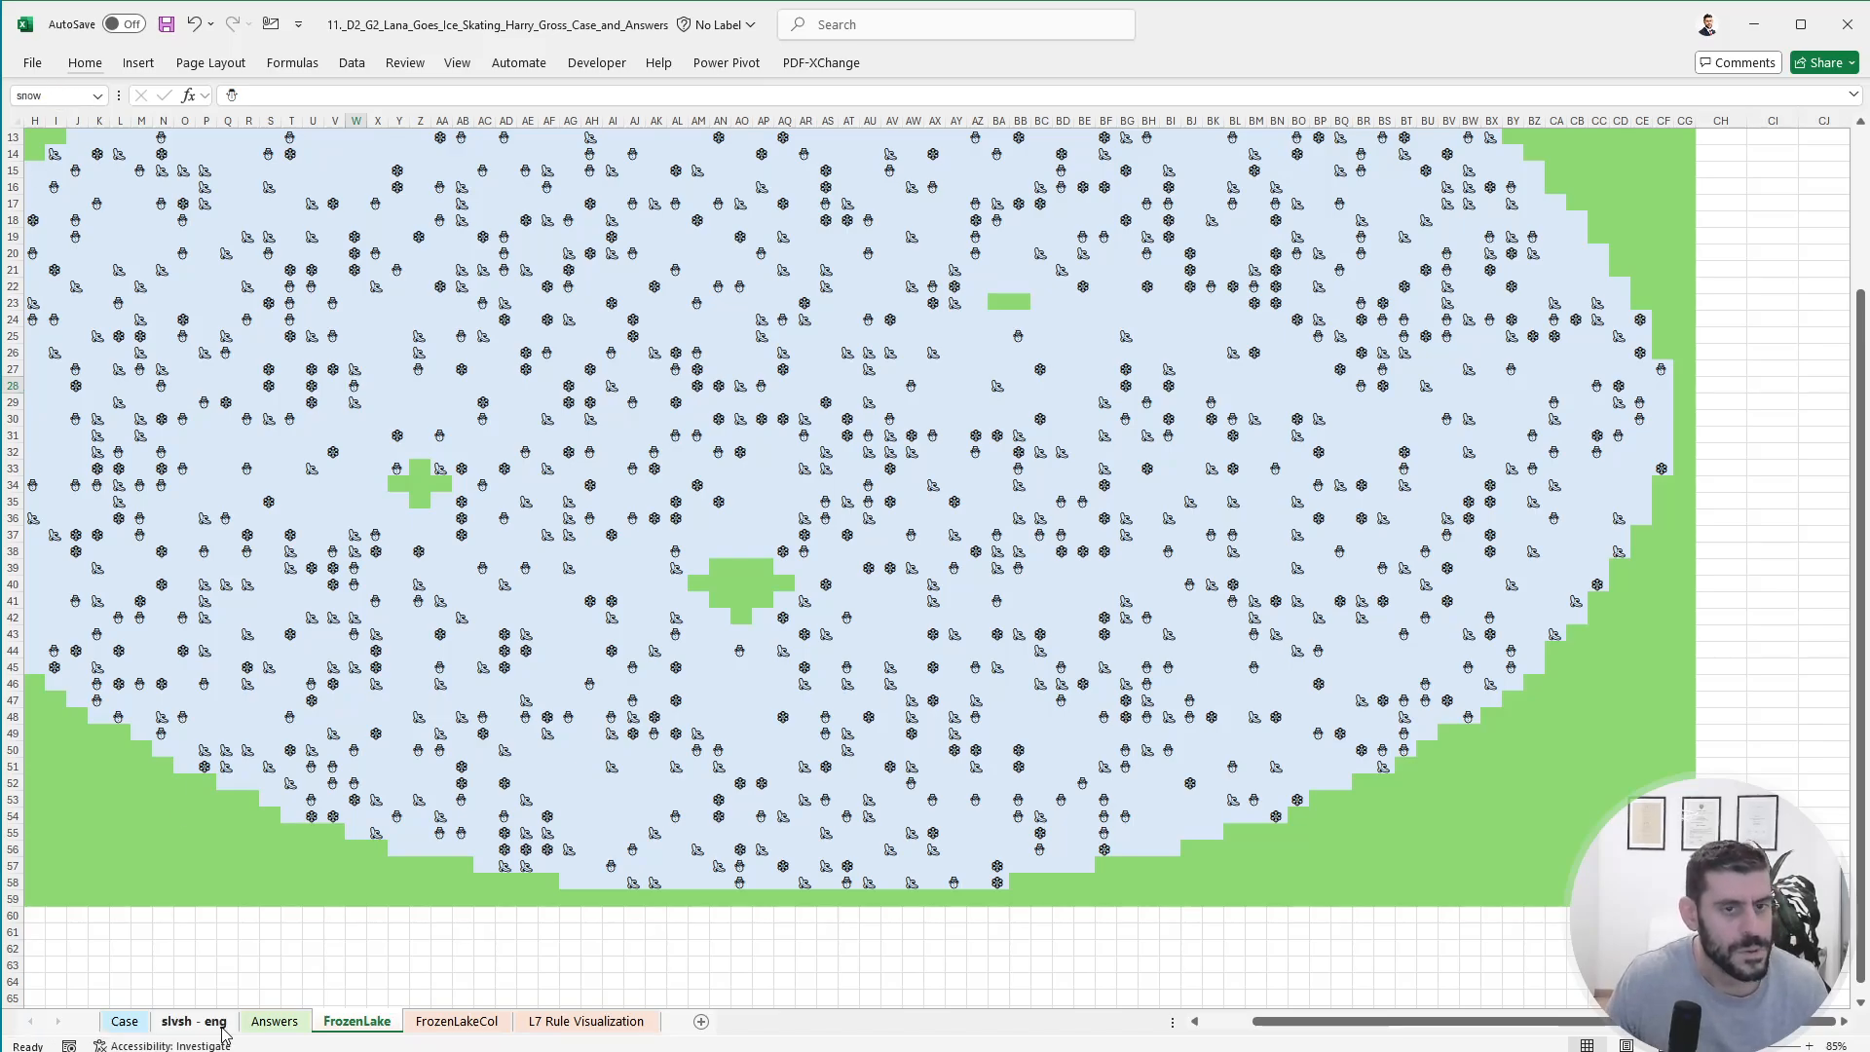
click(193, 1020)
- Try to paste the ice-counting formula into T9 with its references shifted by one column
key(F2)
key(ctrl+v)
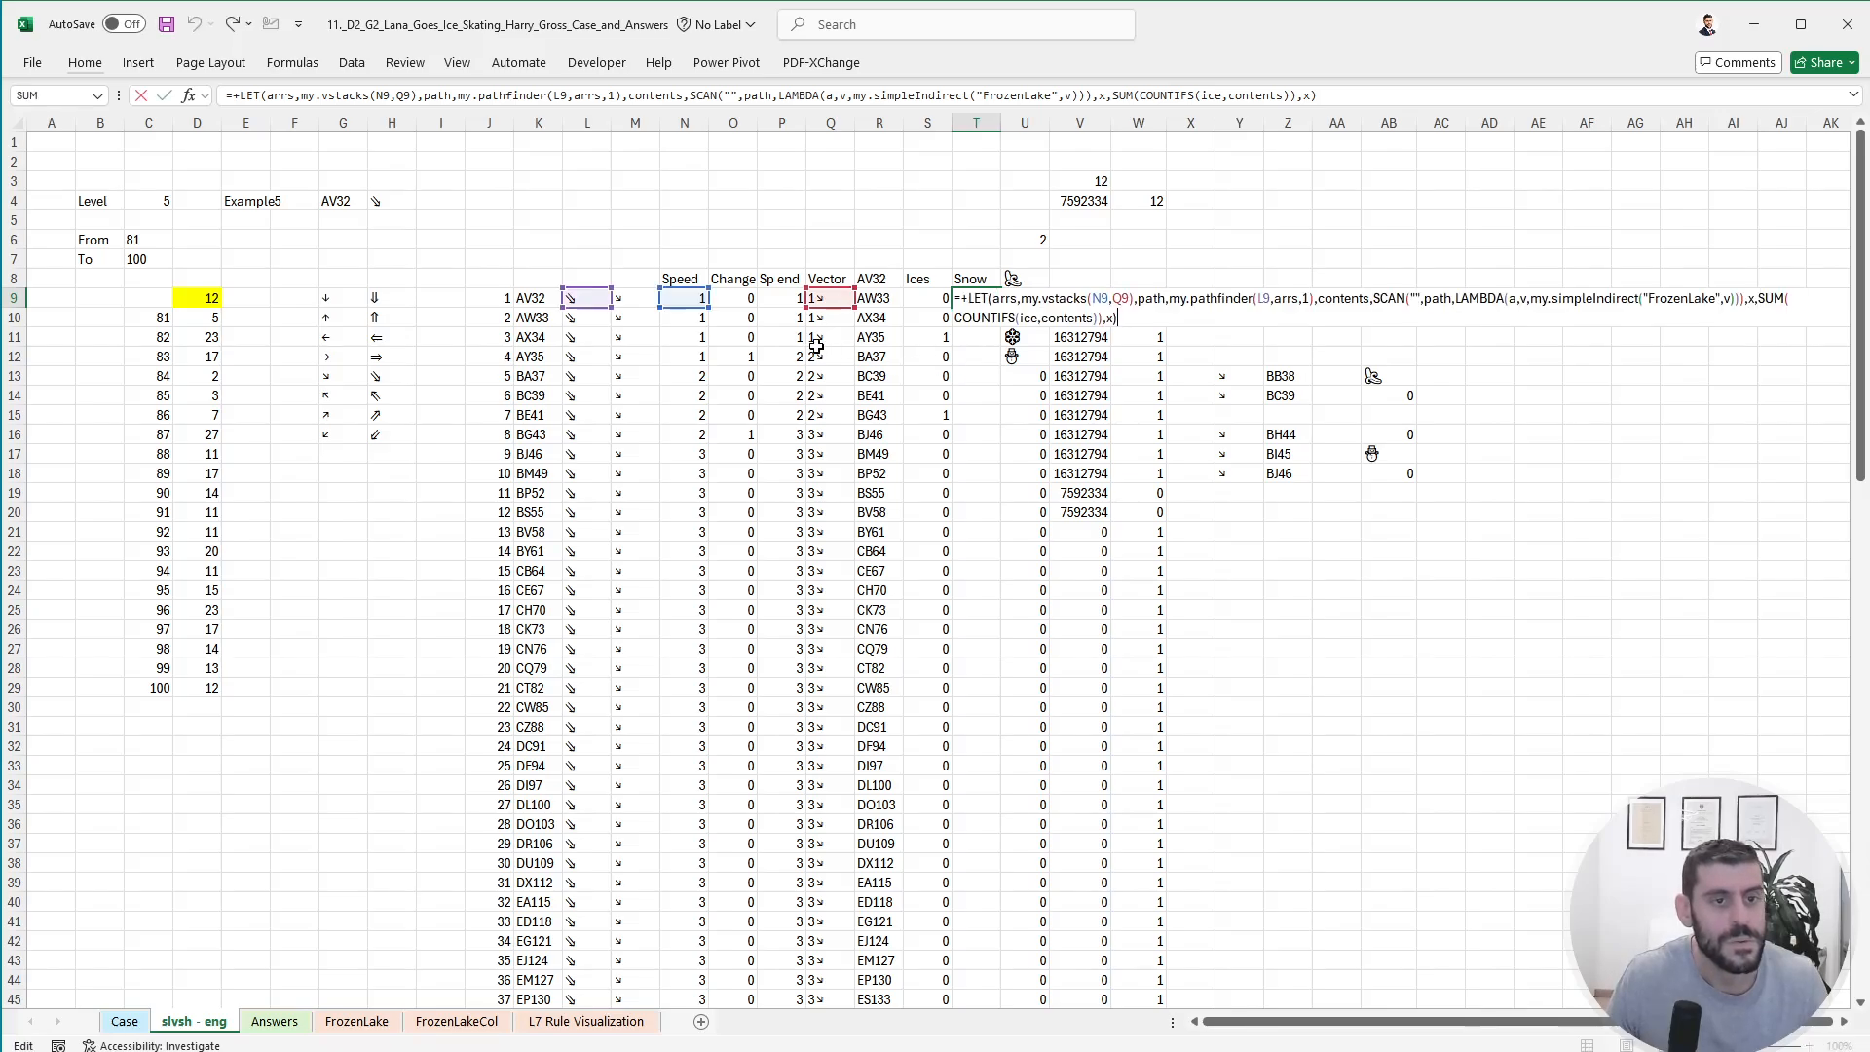
key(ctrl+Return)
- Copy the exact text of the S9 formula into T9, replacing ice with snow in its COUNTIFS
click(923, 298)
drag(1336, 96, 4, 62)
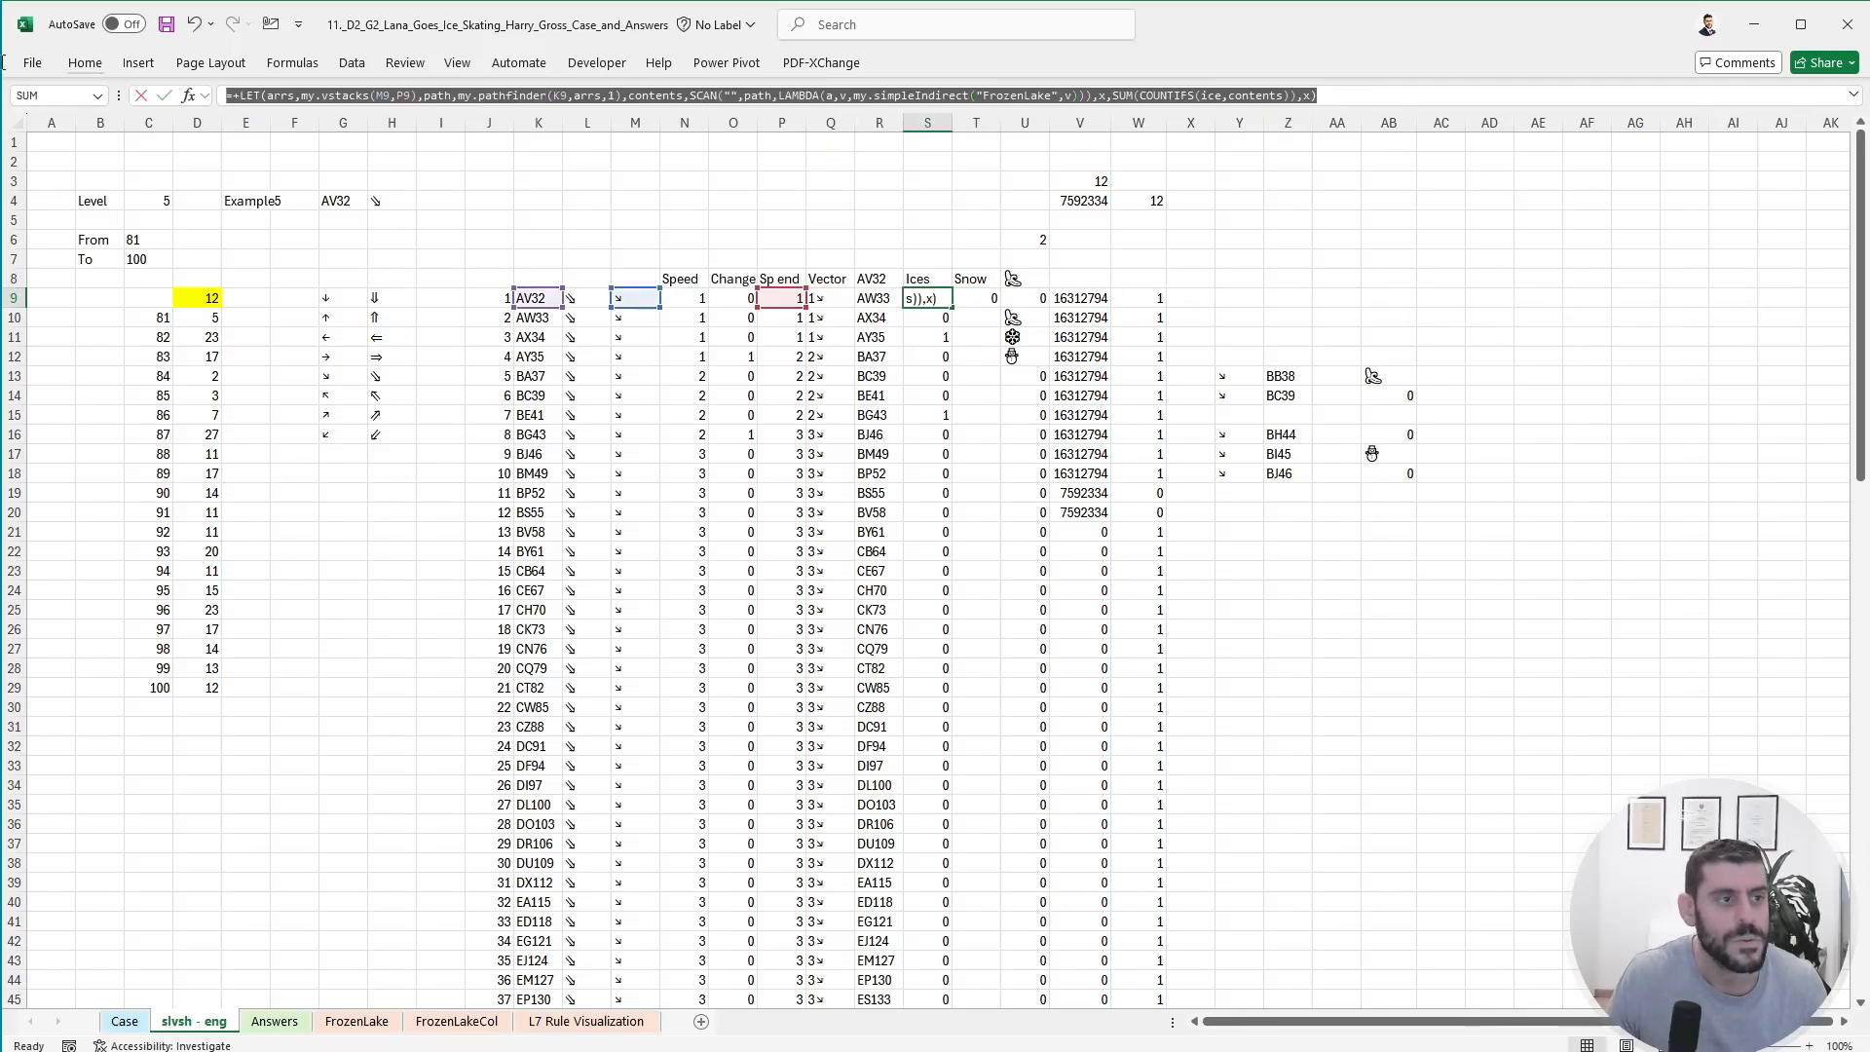
key(Escape)
click(984, 297)
drag(1380, 95, 3, 76)
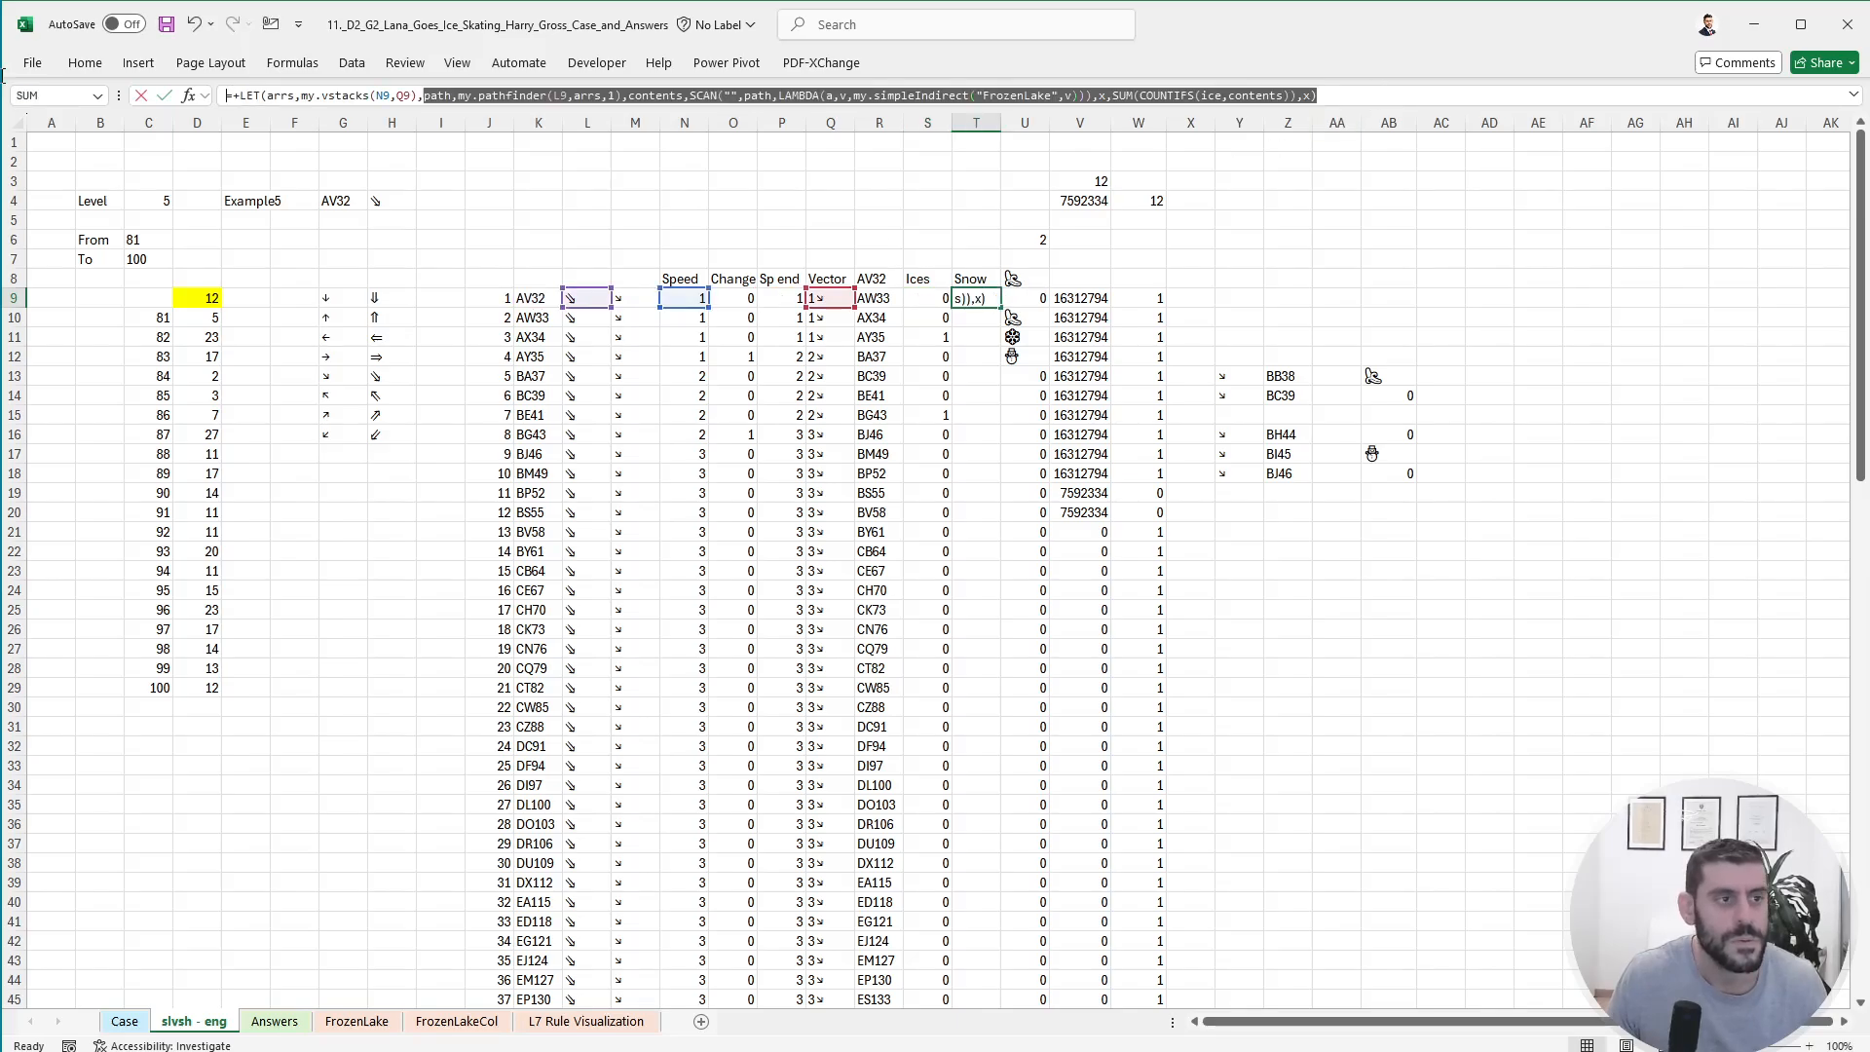
key(ctrl+v)
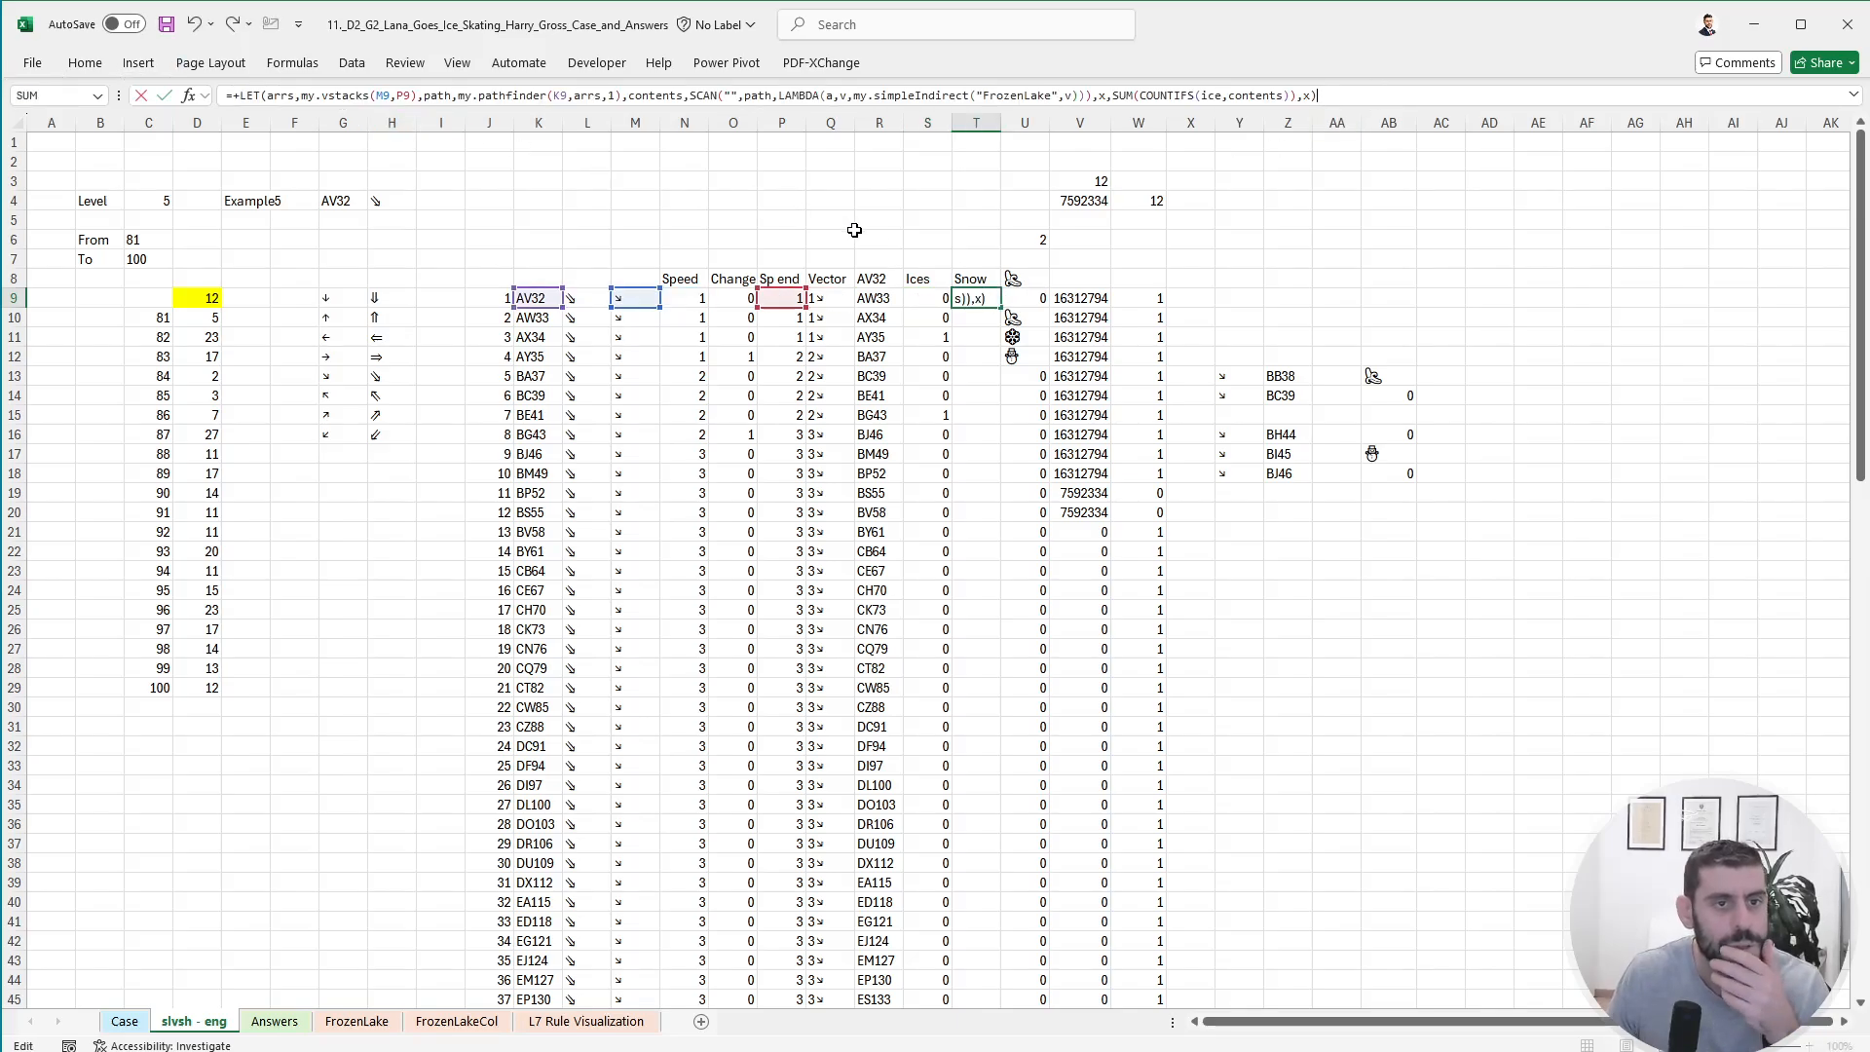
double_click(1216, 94)
text(snow)
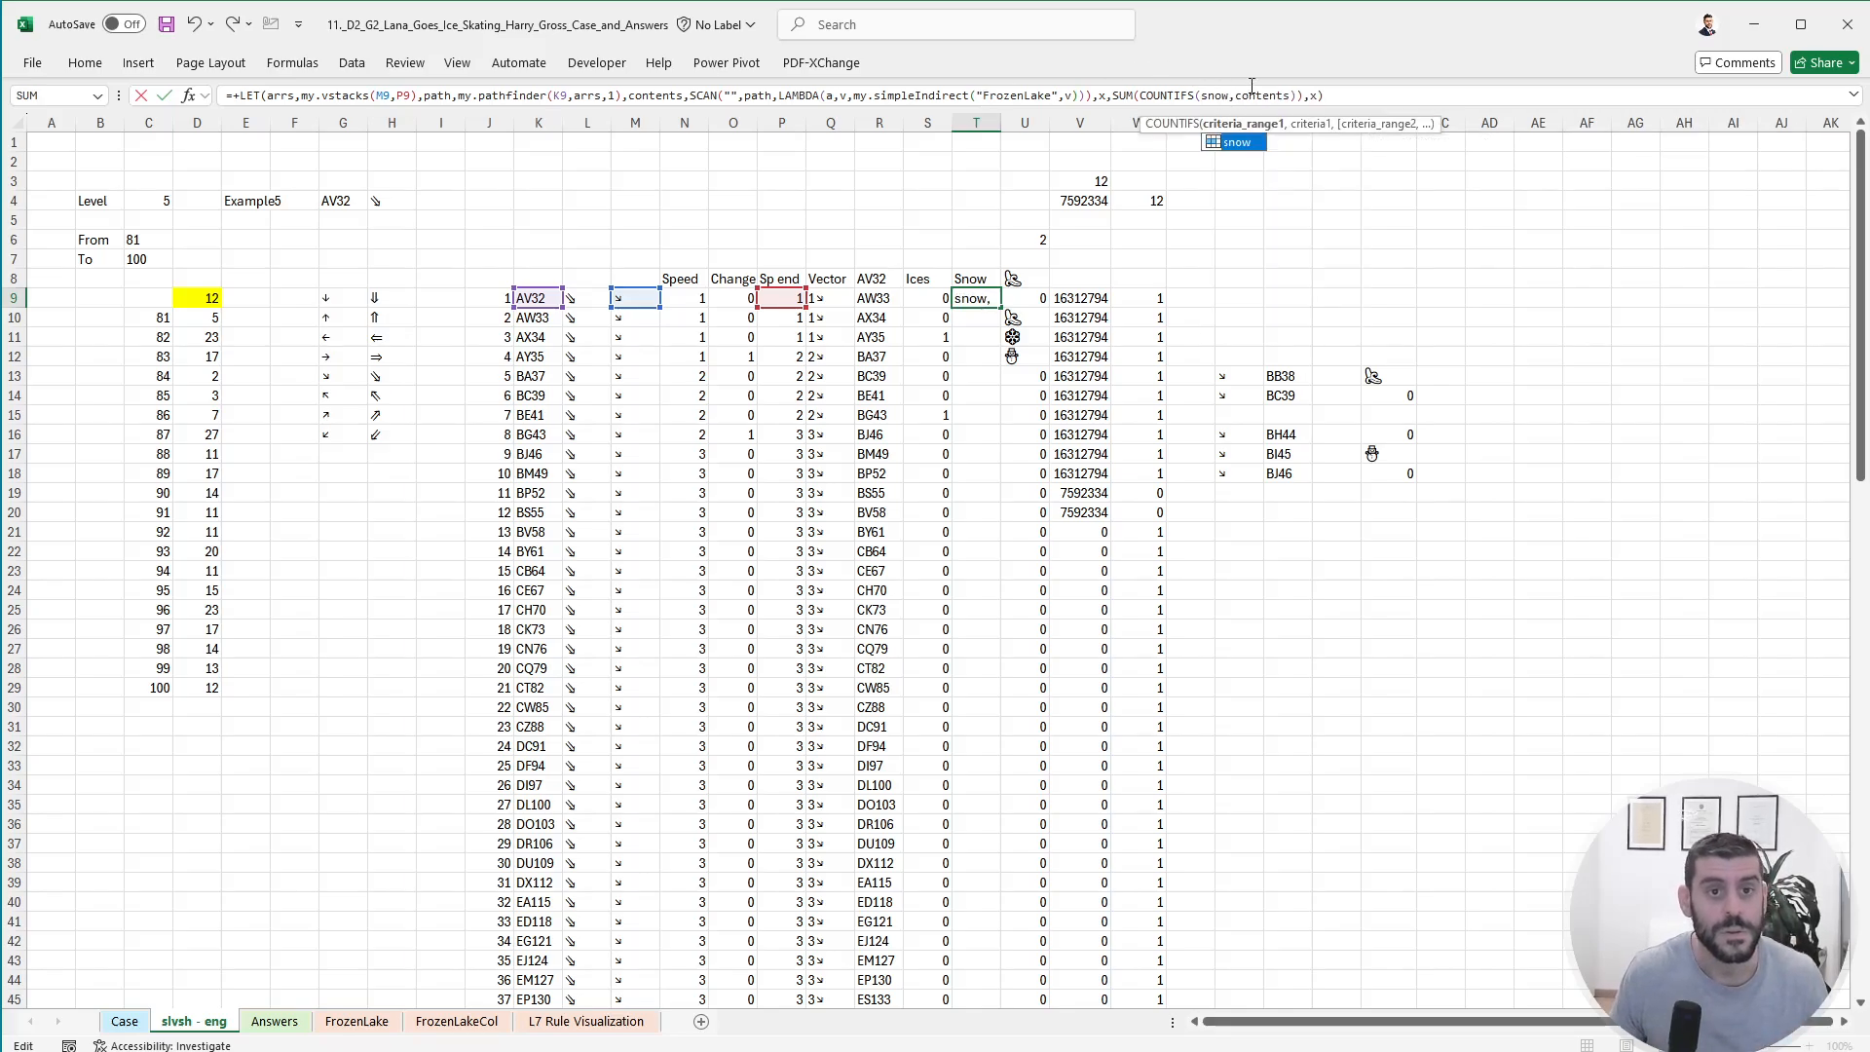
key(Return)
- Copy the T9 snow formula down the Snow column to row 108
key(Up)
key(ctrl+c)
key(Left)
key(ctrl+Down)
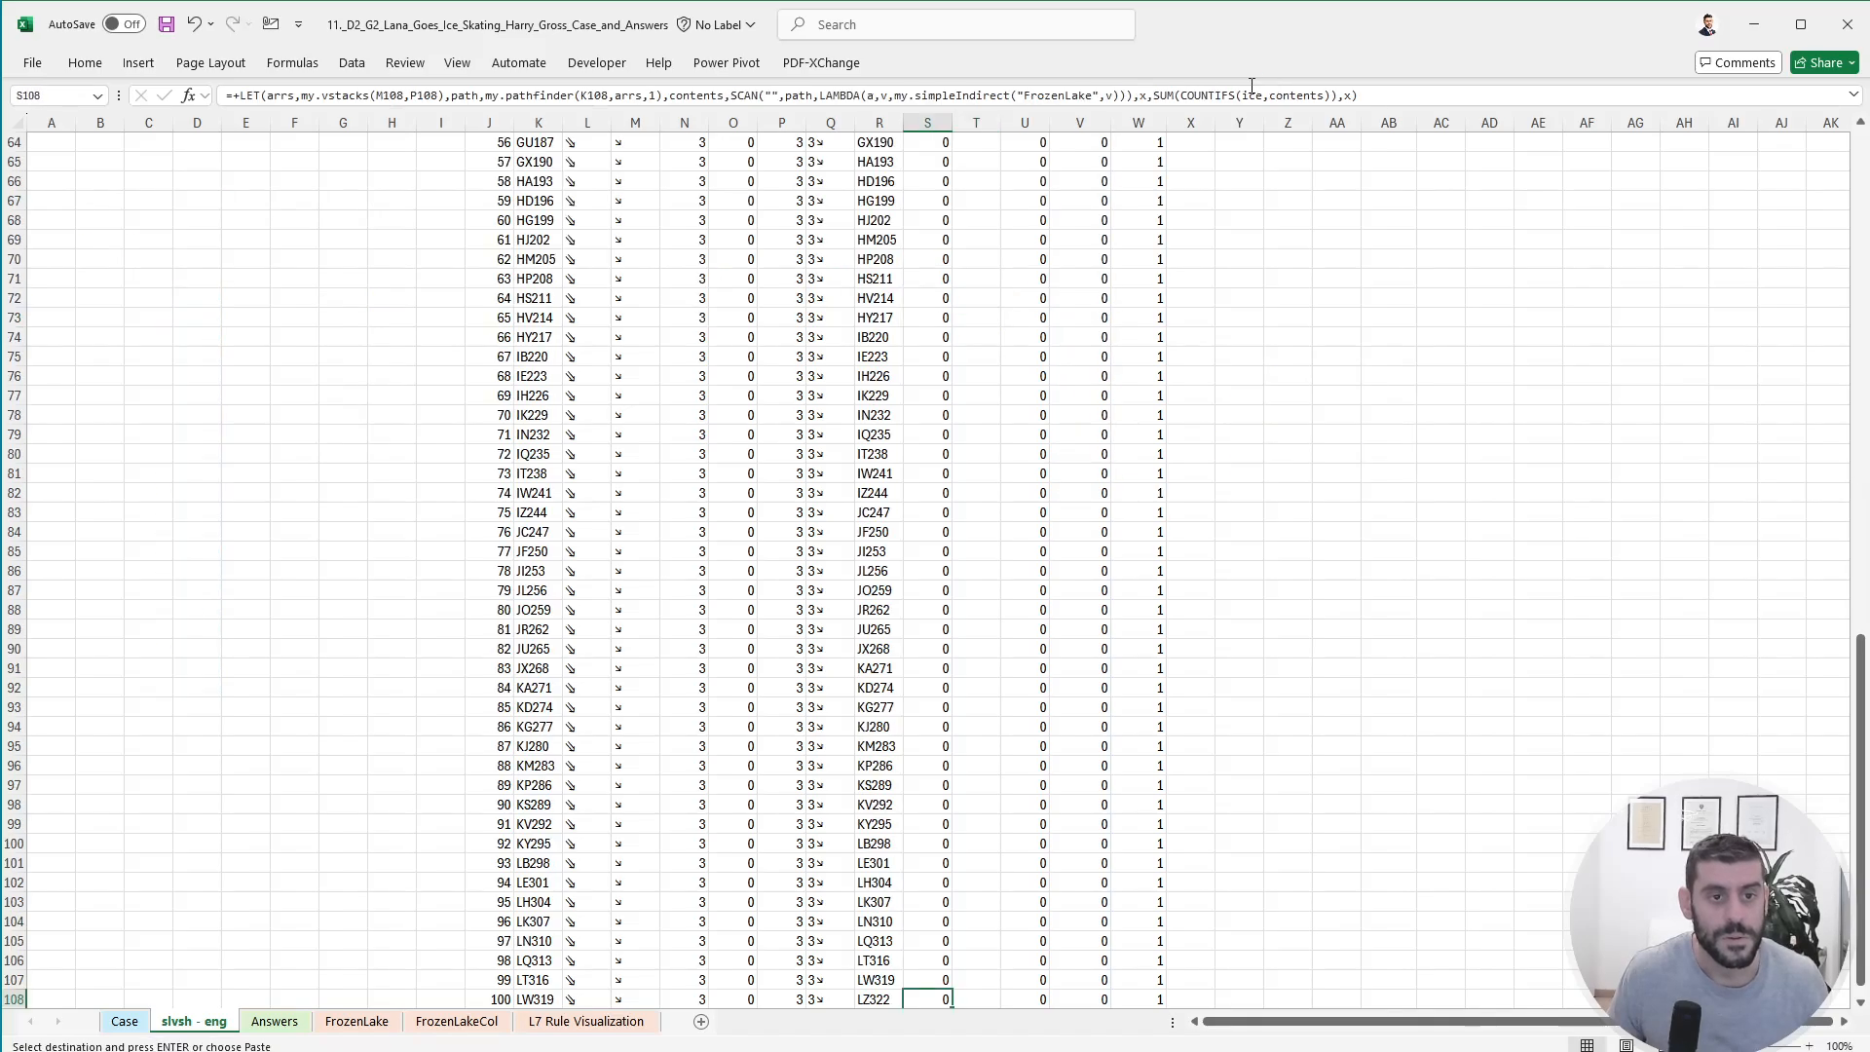
key(Right)
key(ctrl+shift+Up)
key(ctrl+v)
key(ctrl+Up)
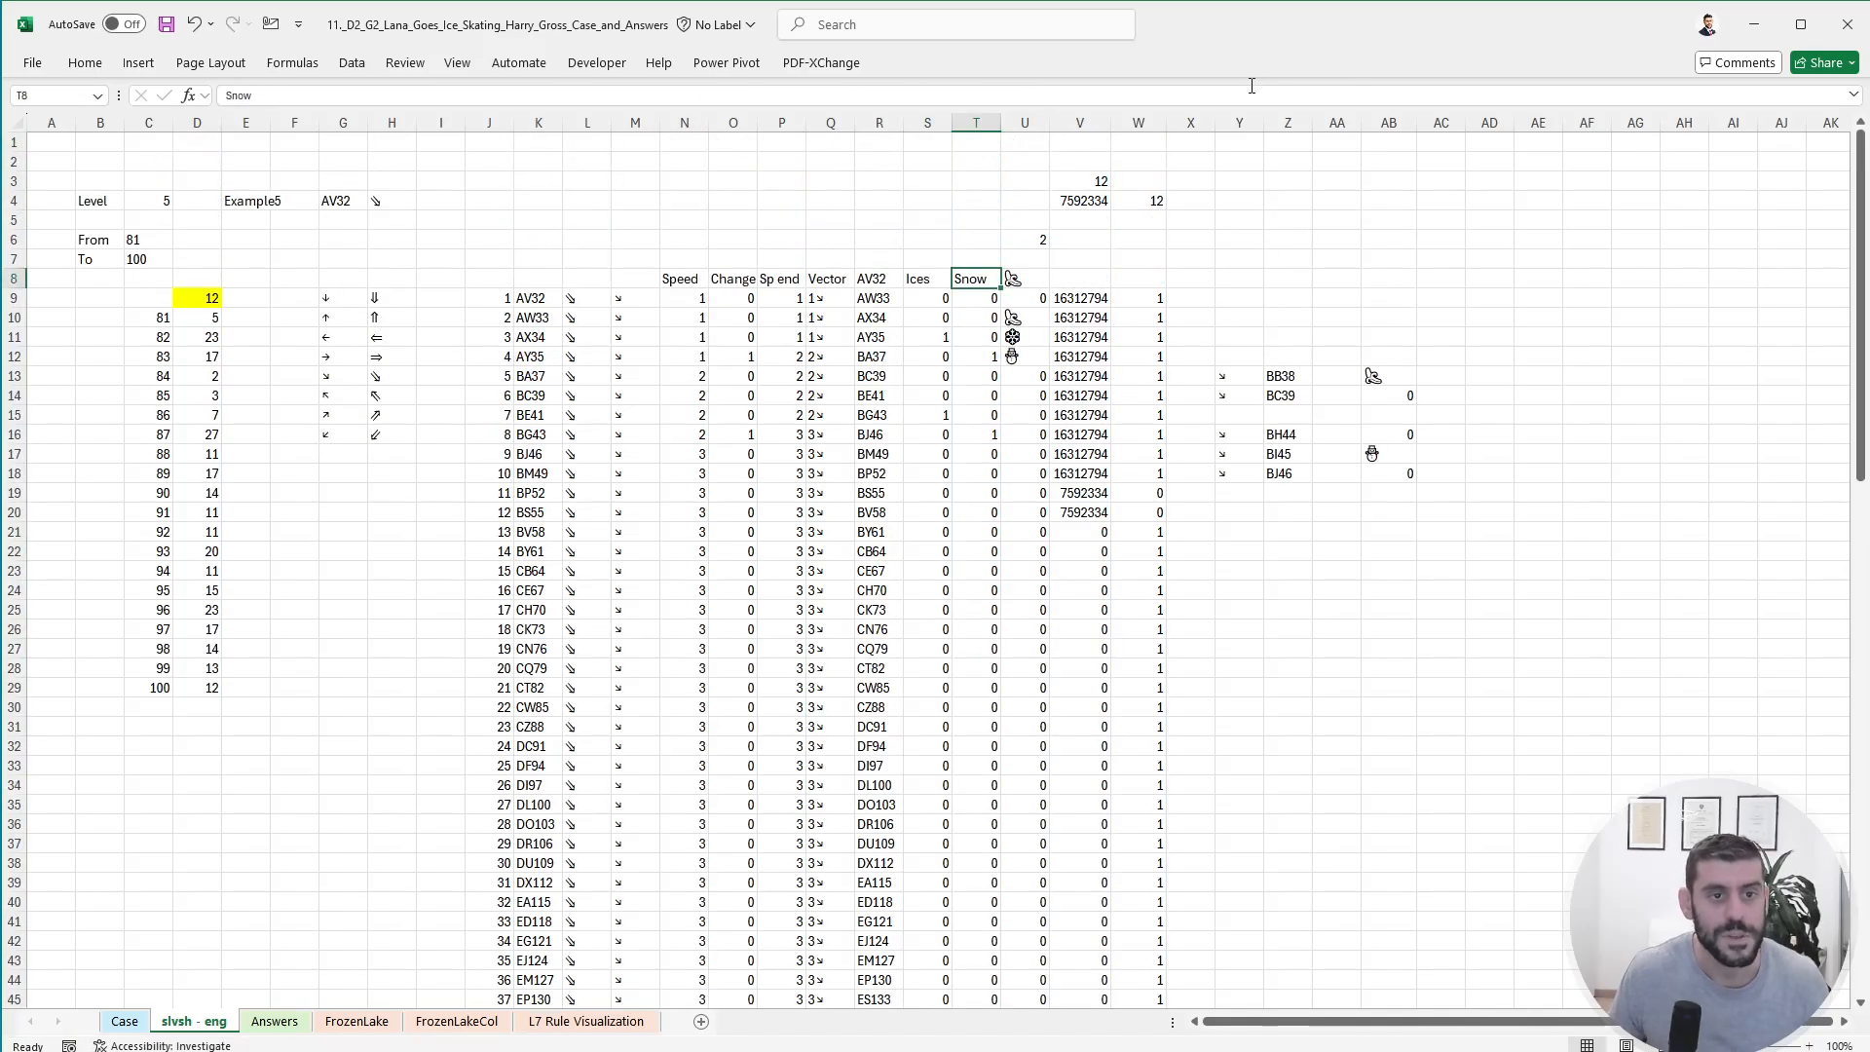
- Extend the starting speed change formula in O9 with +IF(U8=snow,-1,0)
key(Down)
key(Down)
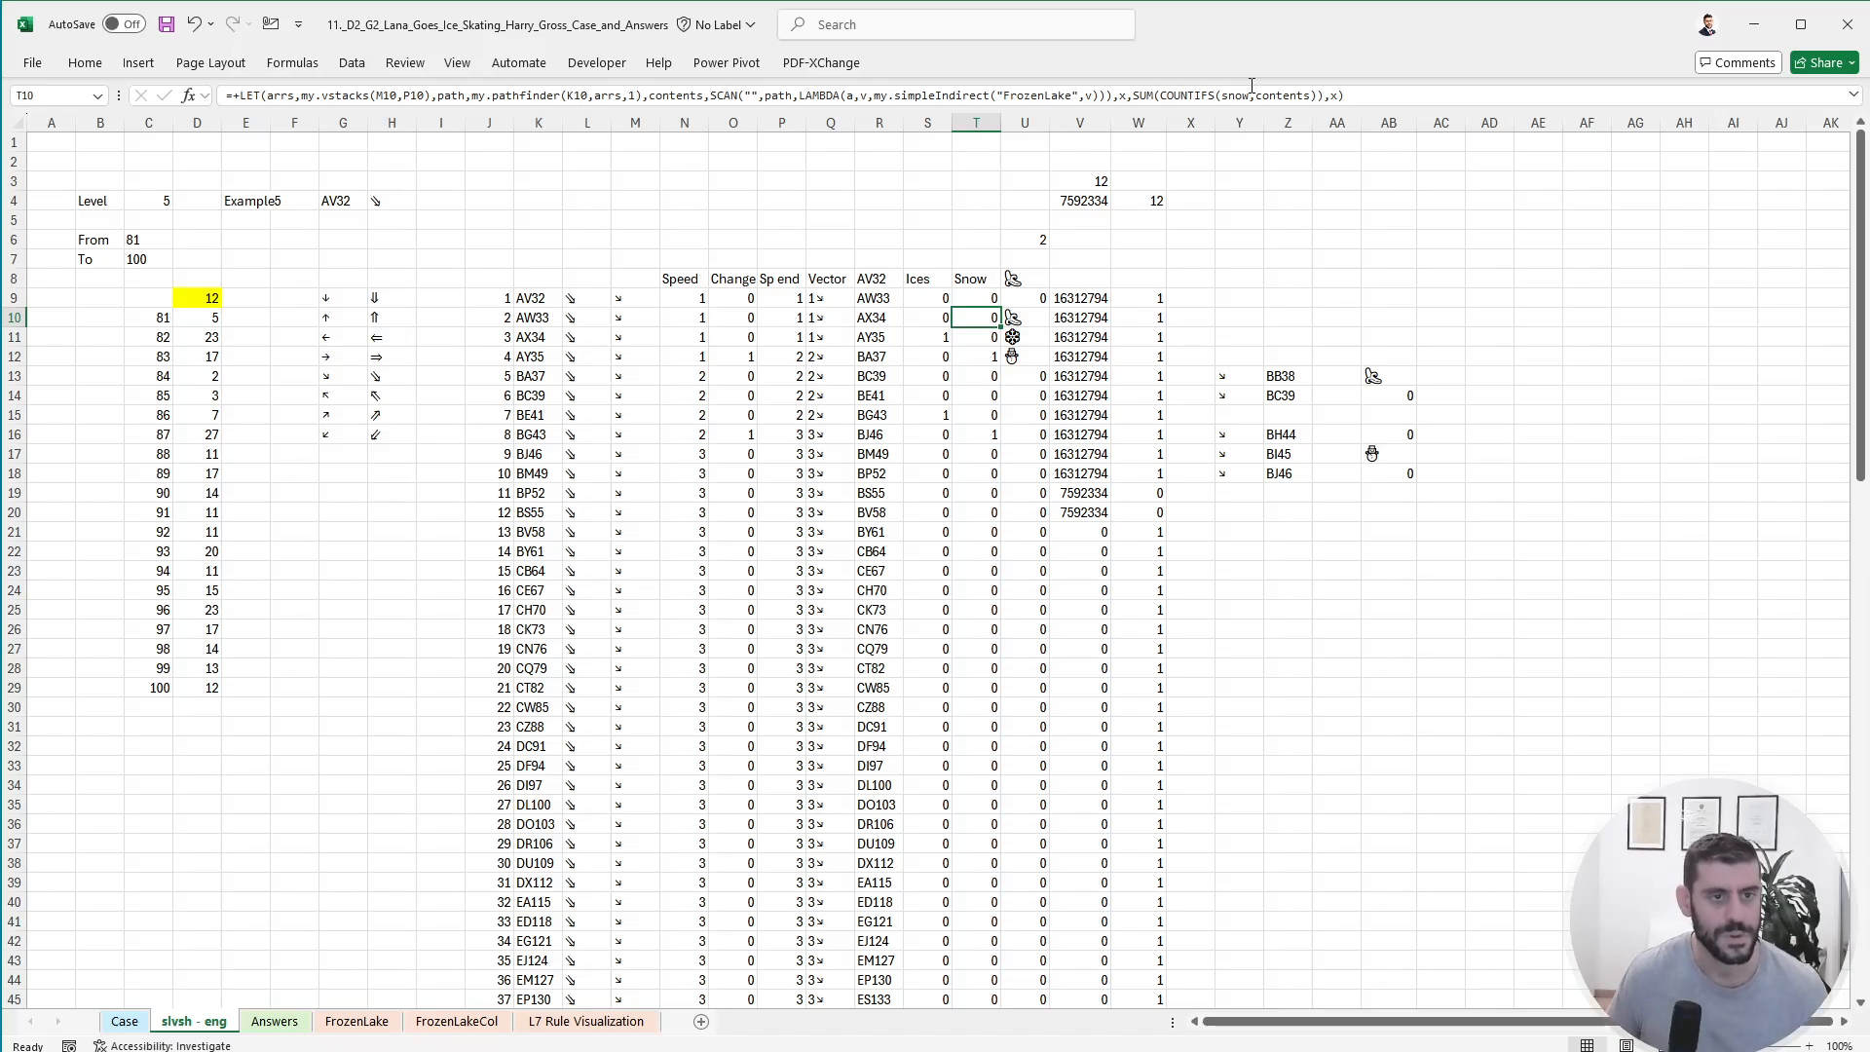
key(Left)
key(Left)
key(Left)
key(Left)
key(Left)
key(Up)
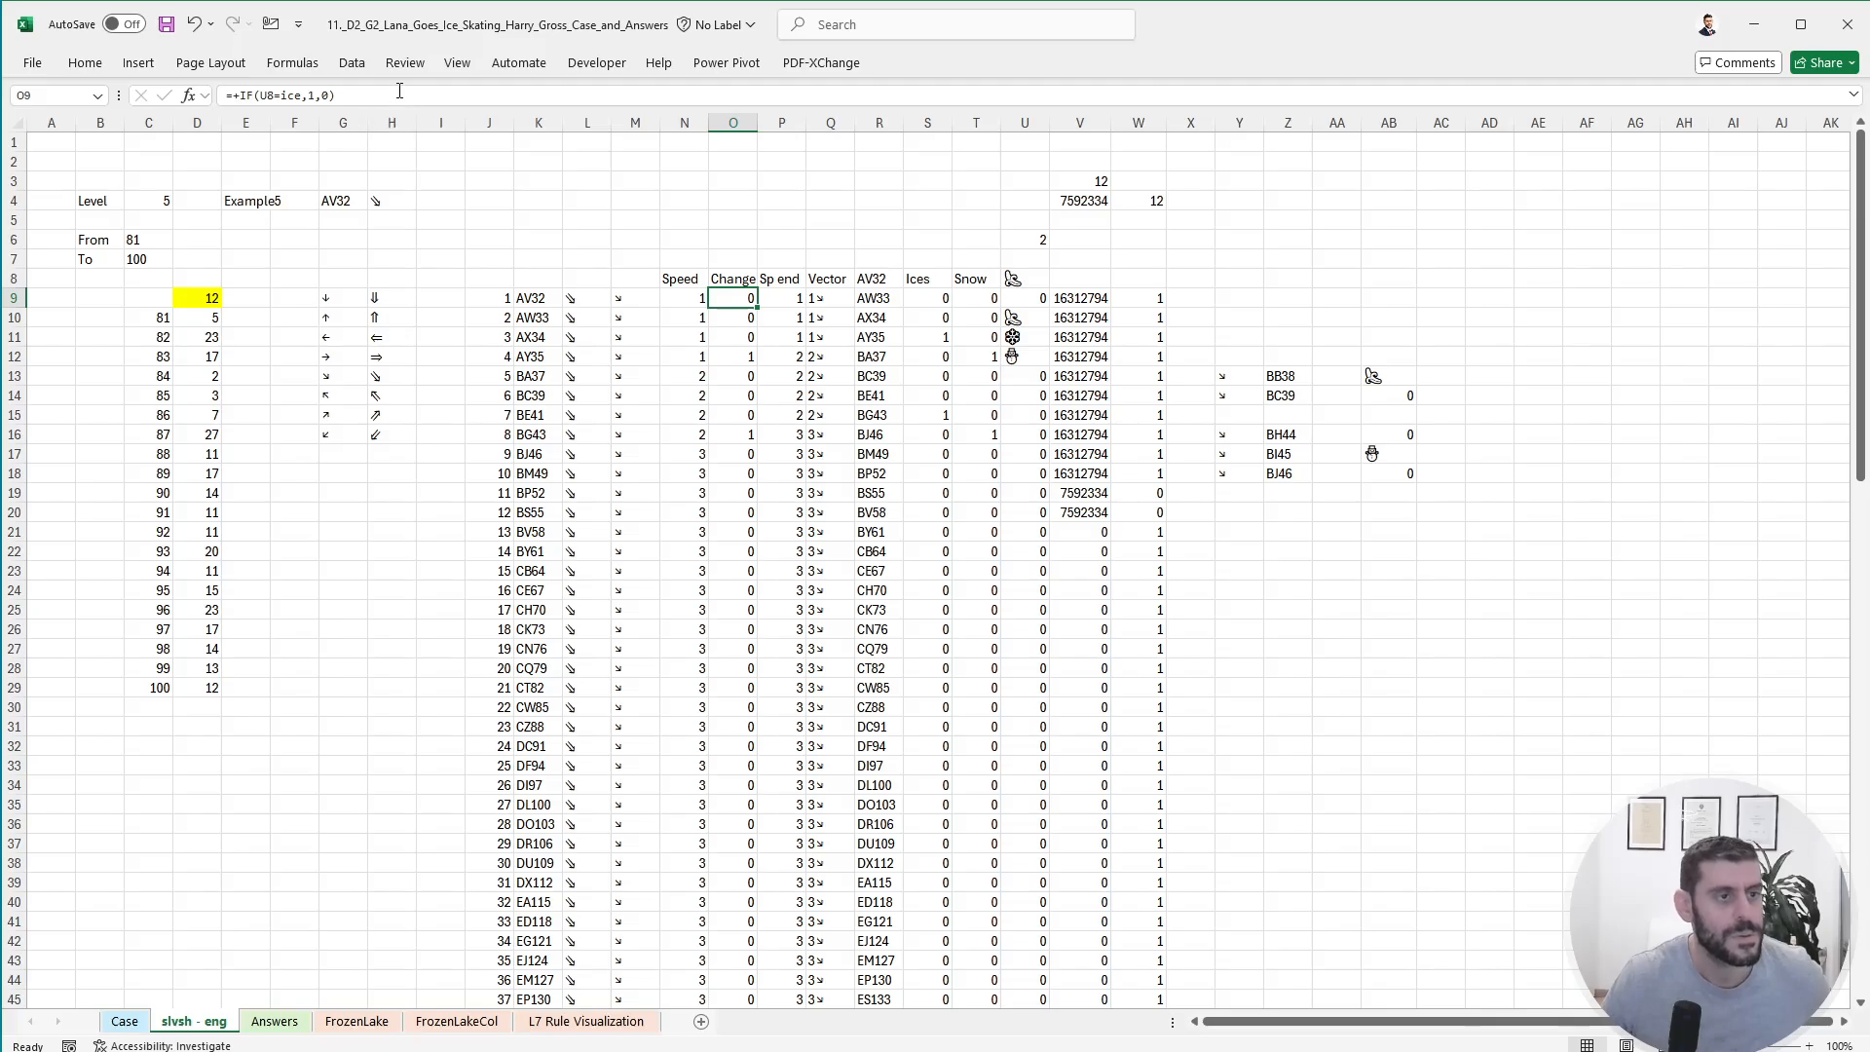
key(F2)
text(+if()
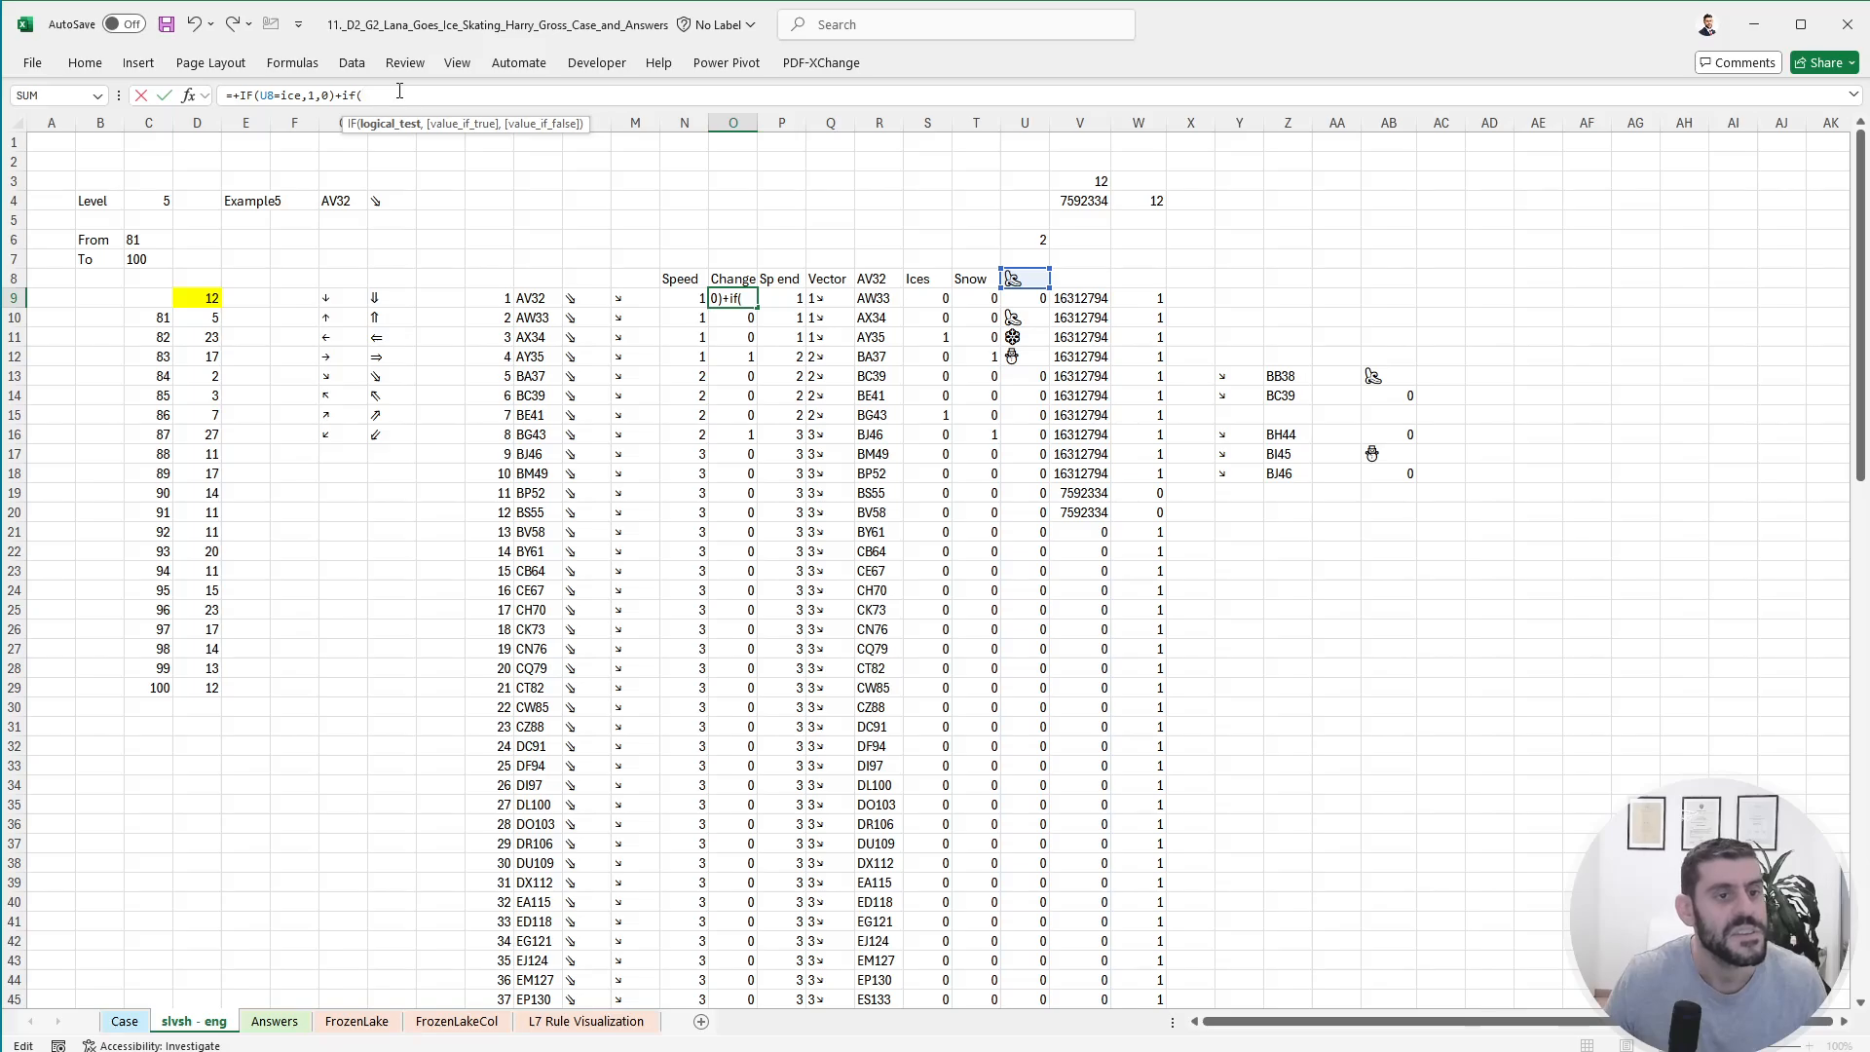
click(1019, 276)
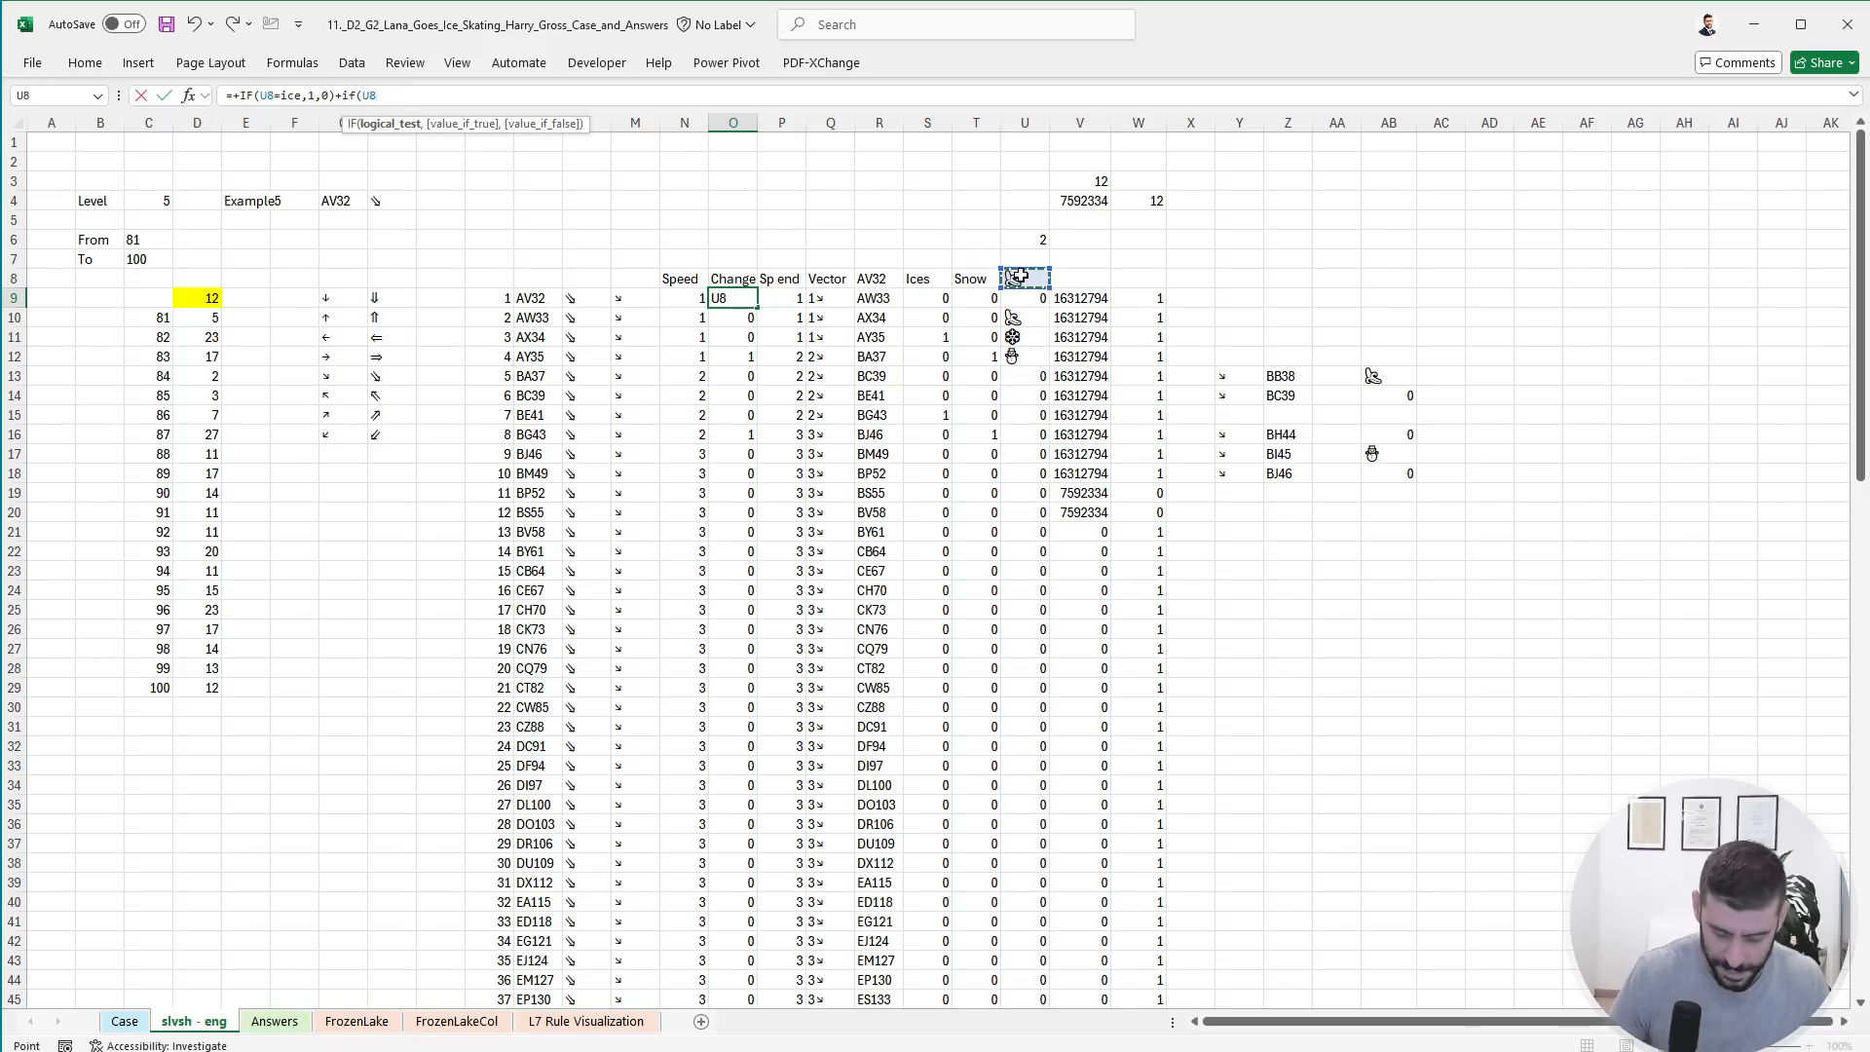
text(=snow)
key(Tab)
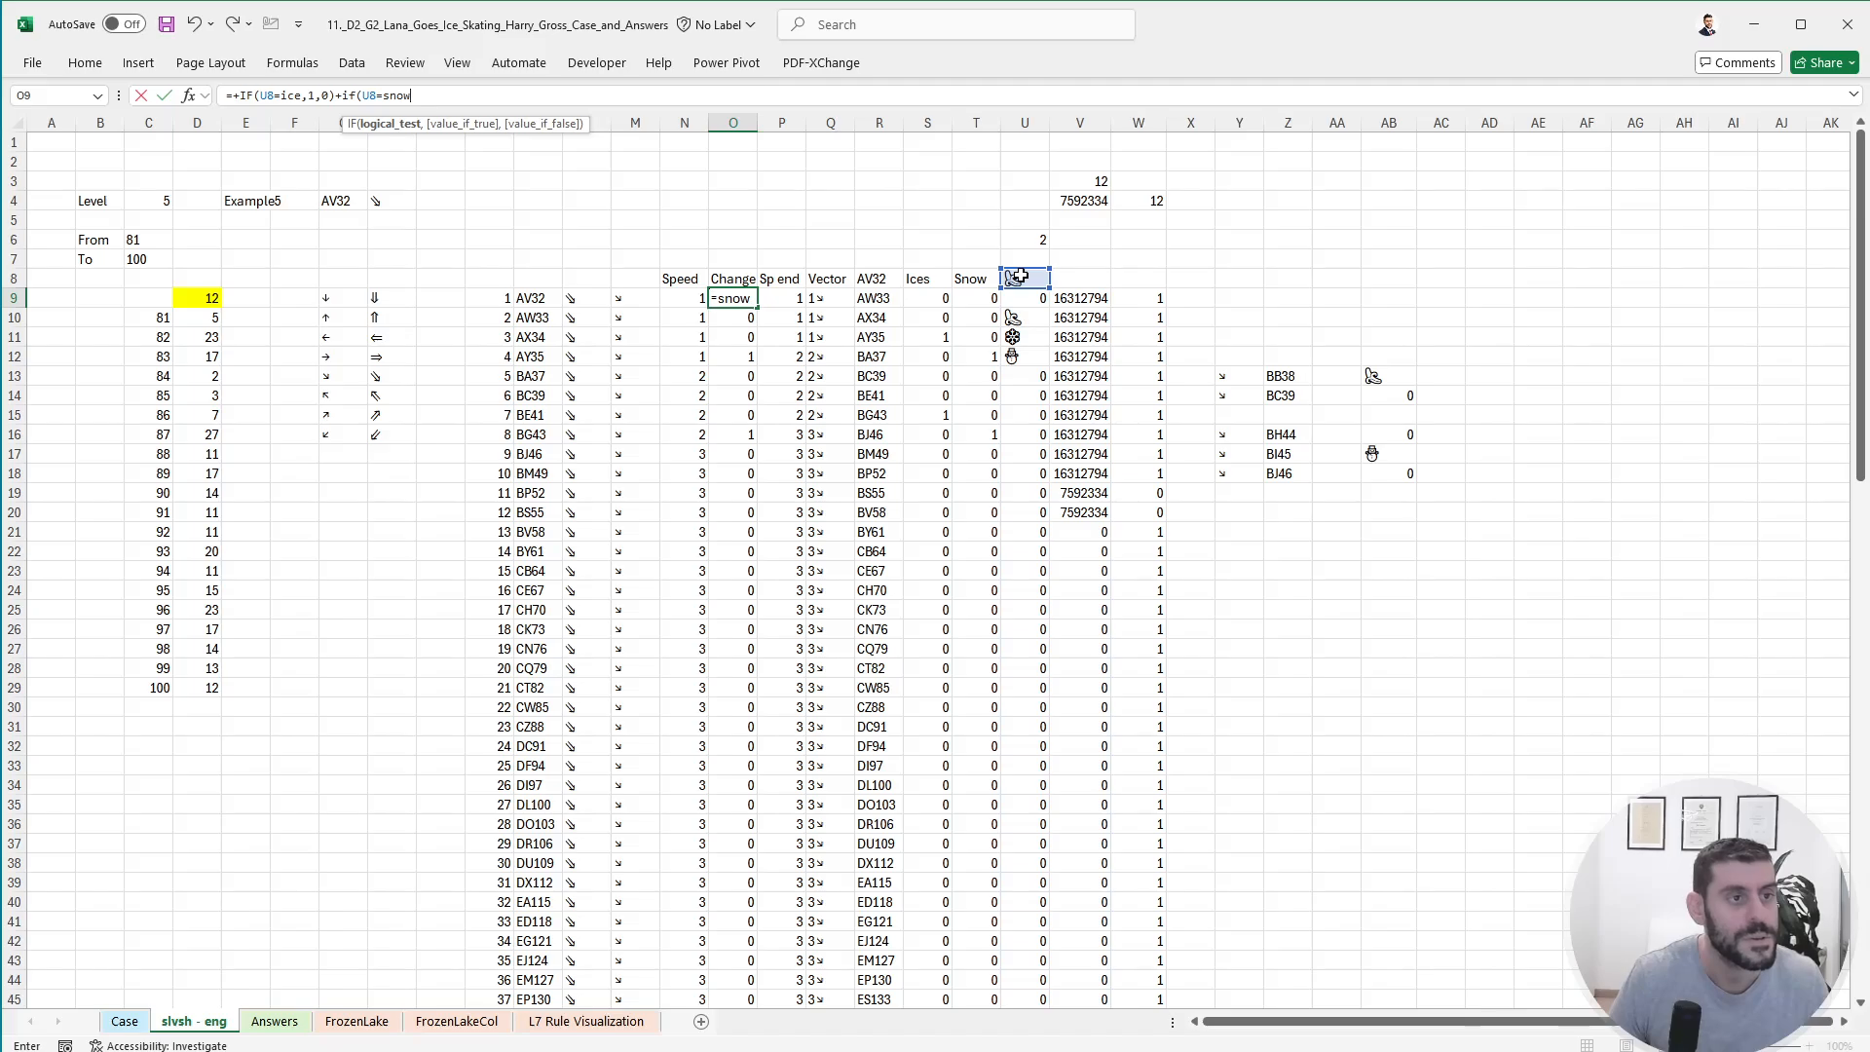
text(,-1,)
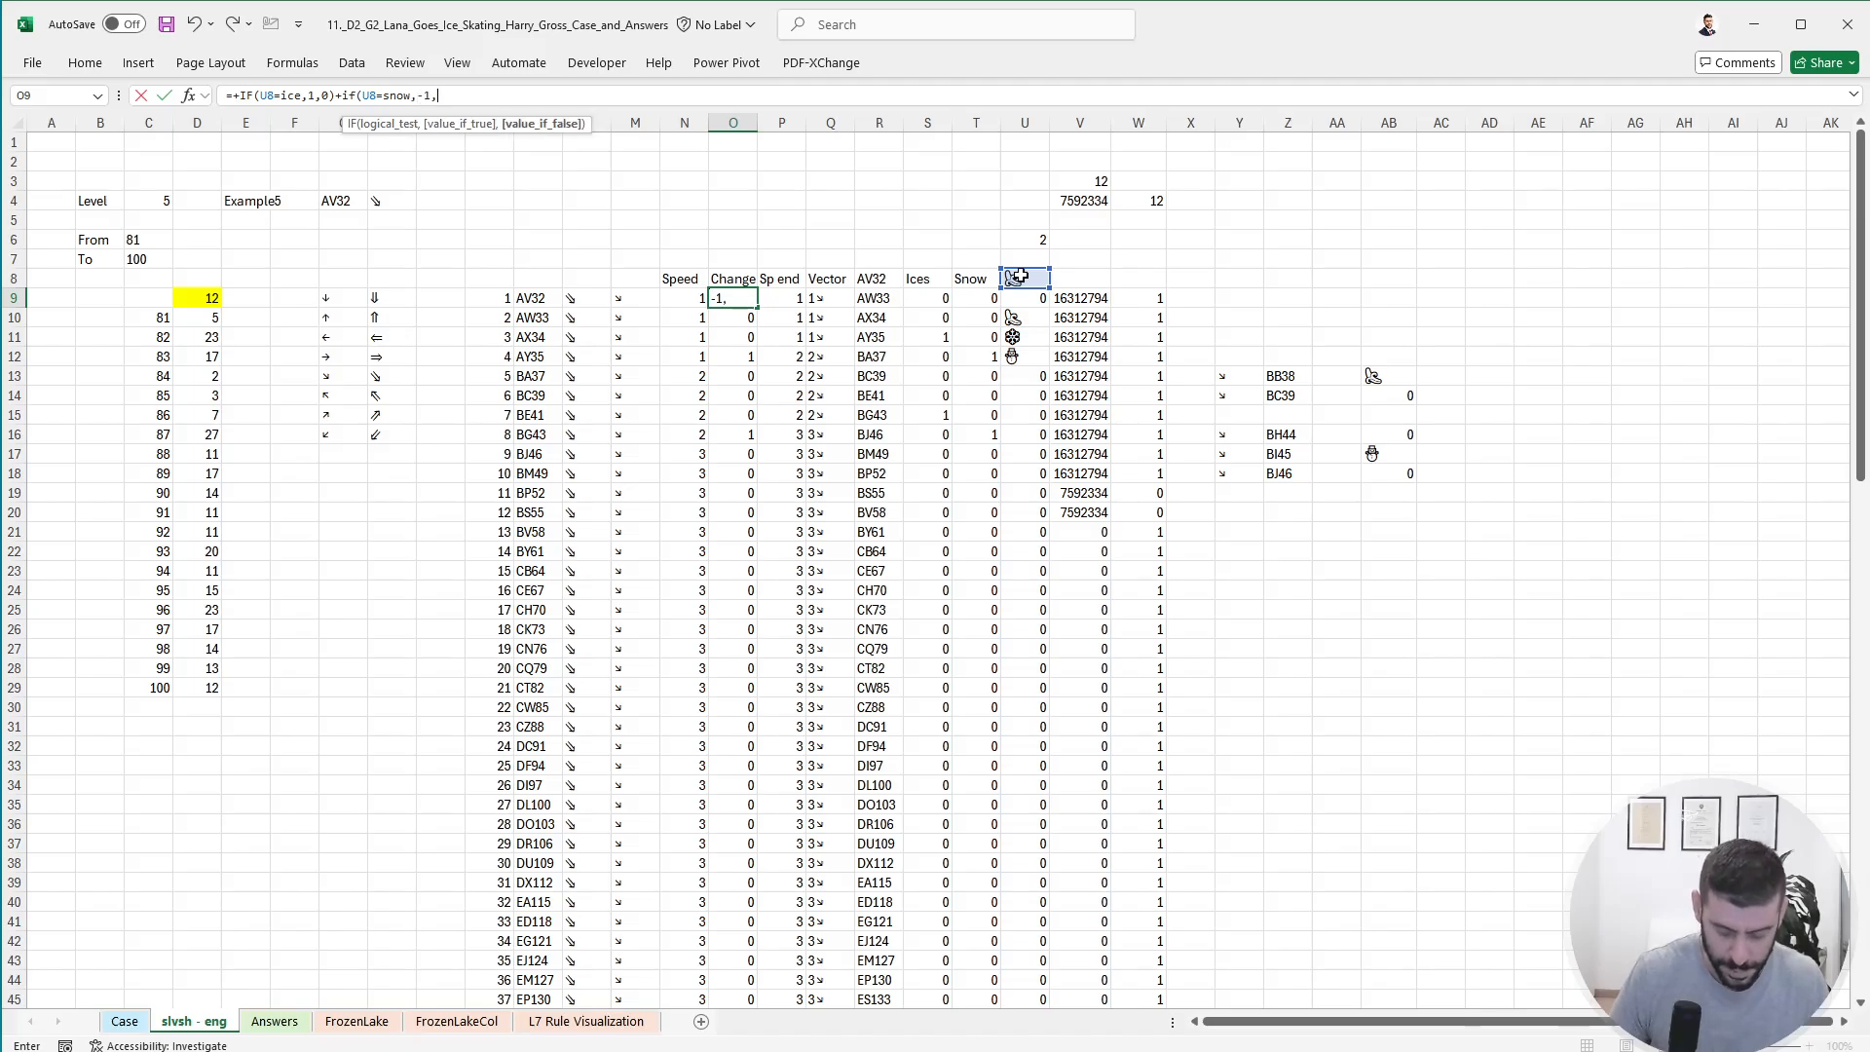
text(0))
key(Return)
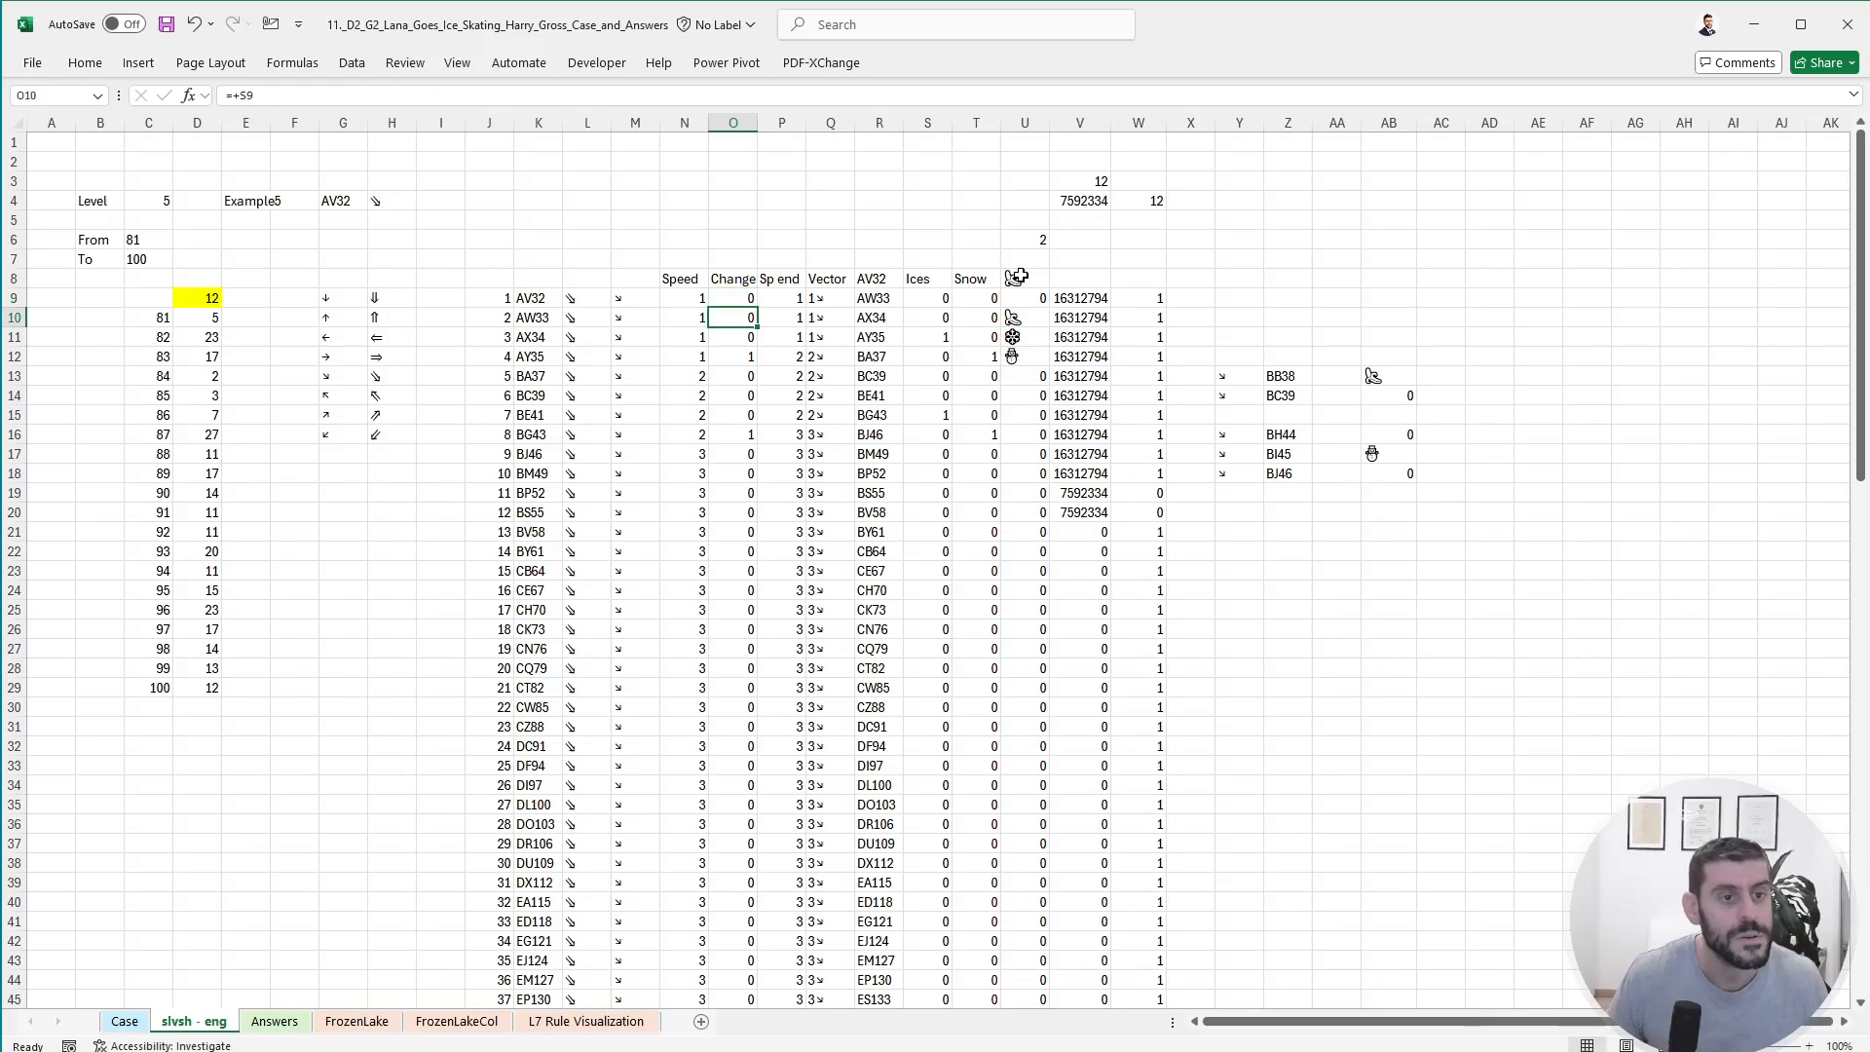
- Subtract the snow count T9 from the ice count S9 in the O10 speed change formula
click(400, 95)
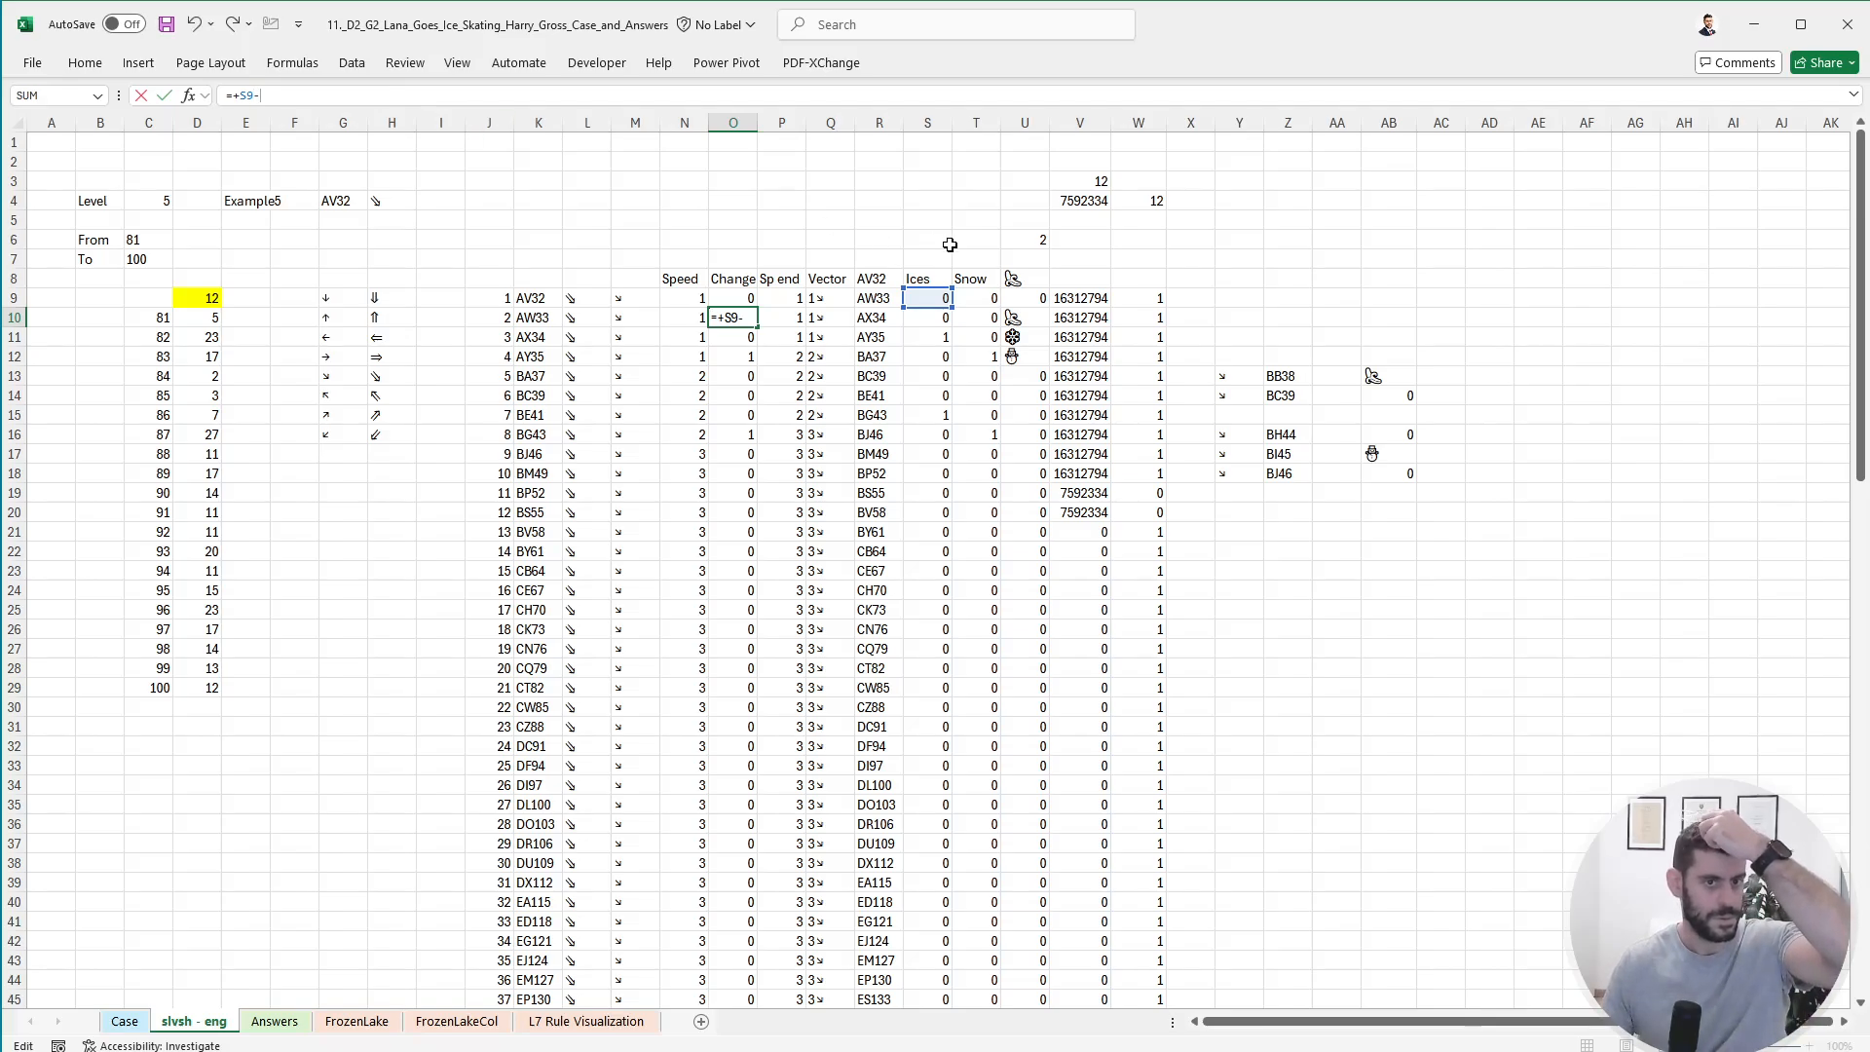
text(-)
click(977, 299)
key(ctrl+Return)
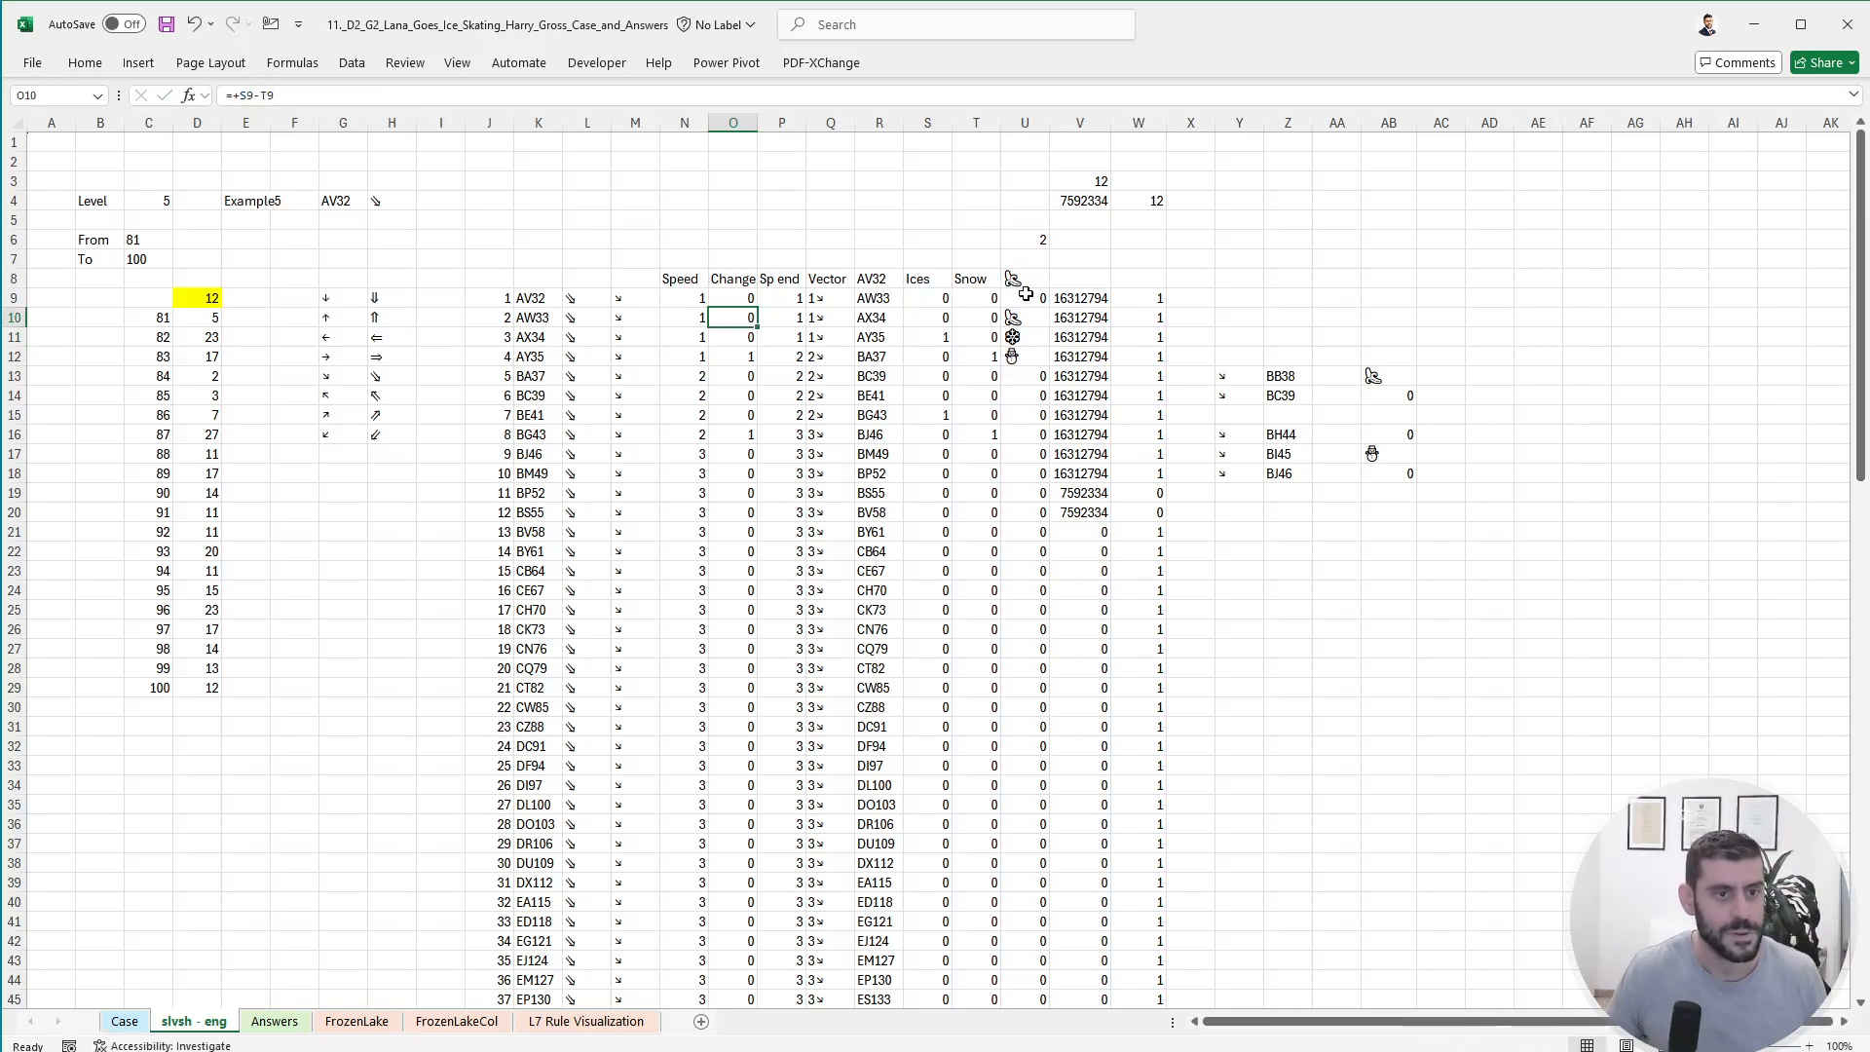
- Wrap the O10 formula in MAX so it reads =+MAX(0,S9-T9)
key(F2)
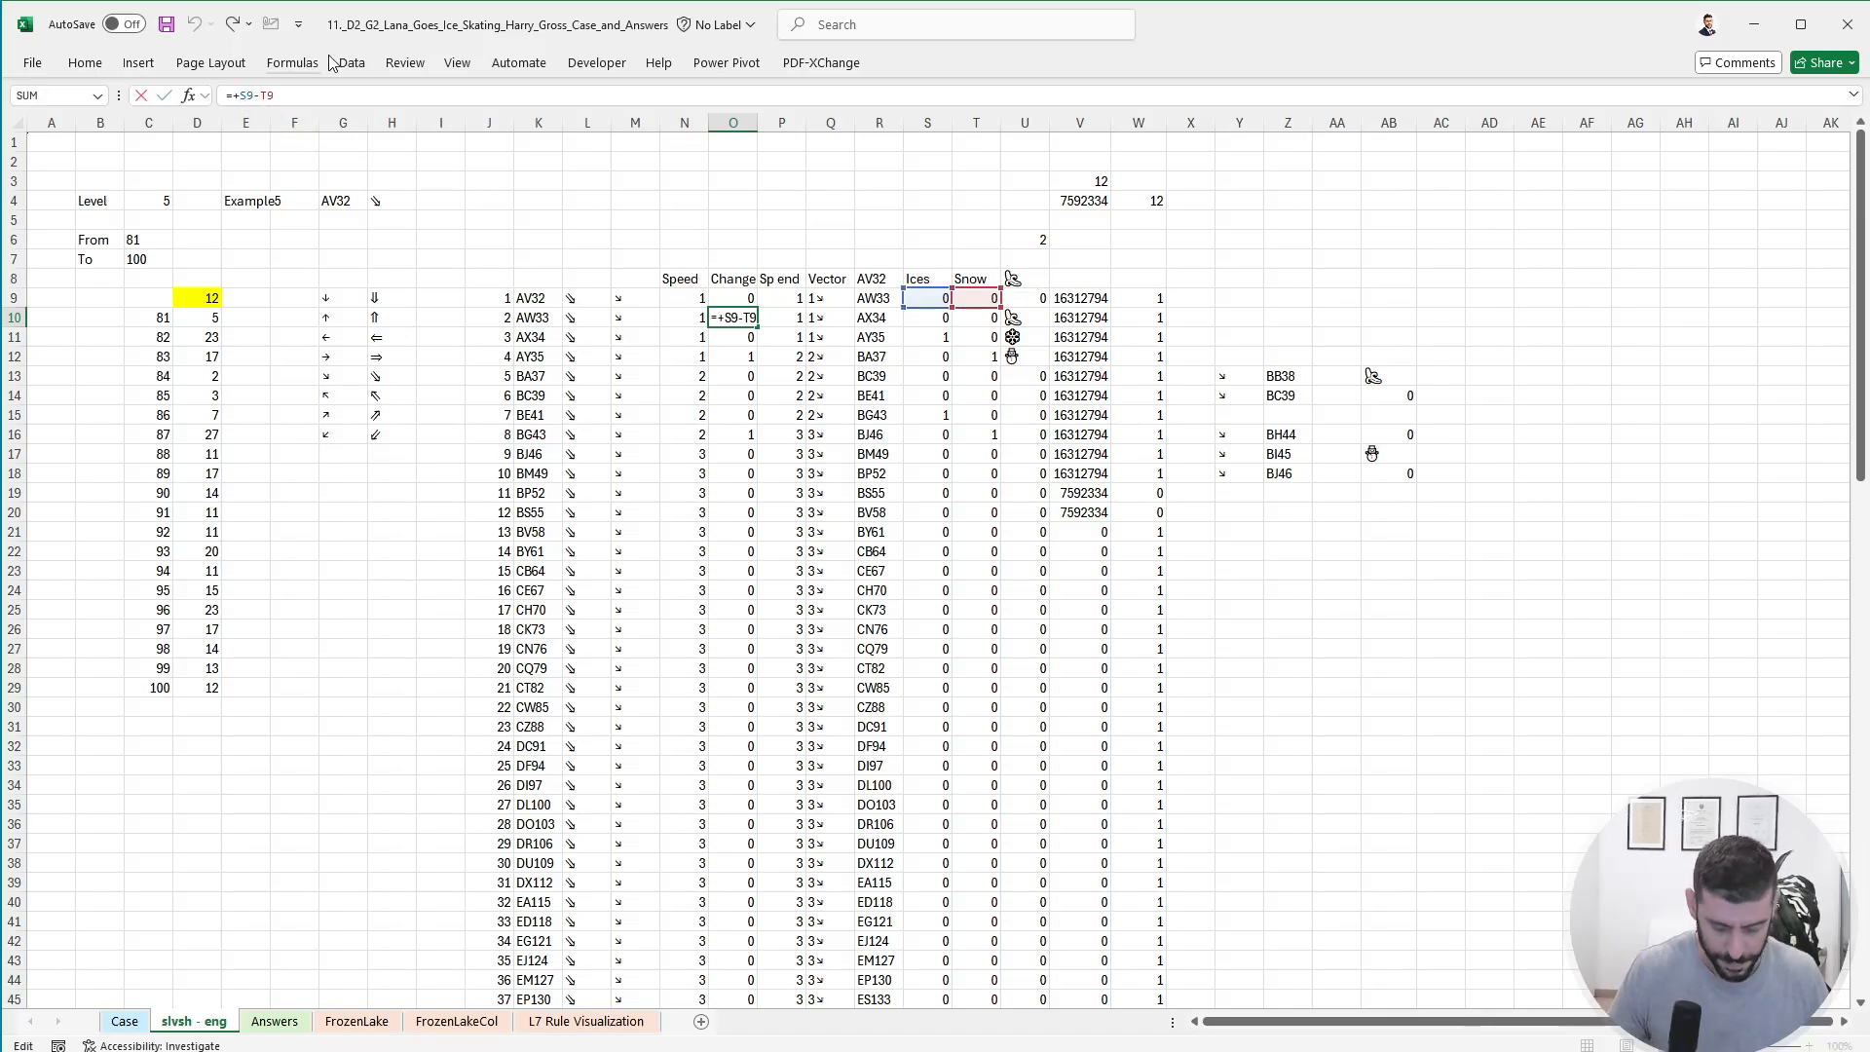
key(Home)
key(Right)
key(Right)
text(max()
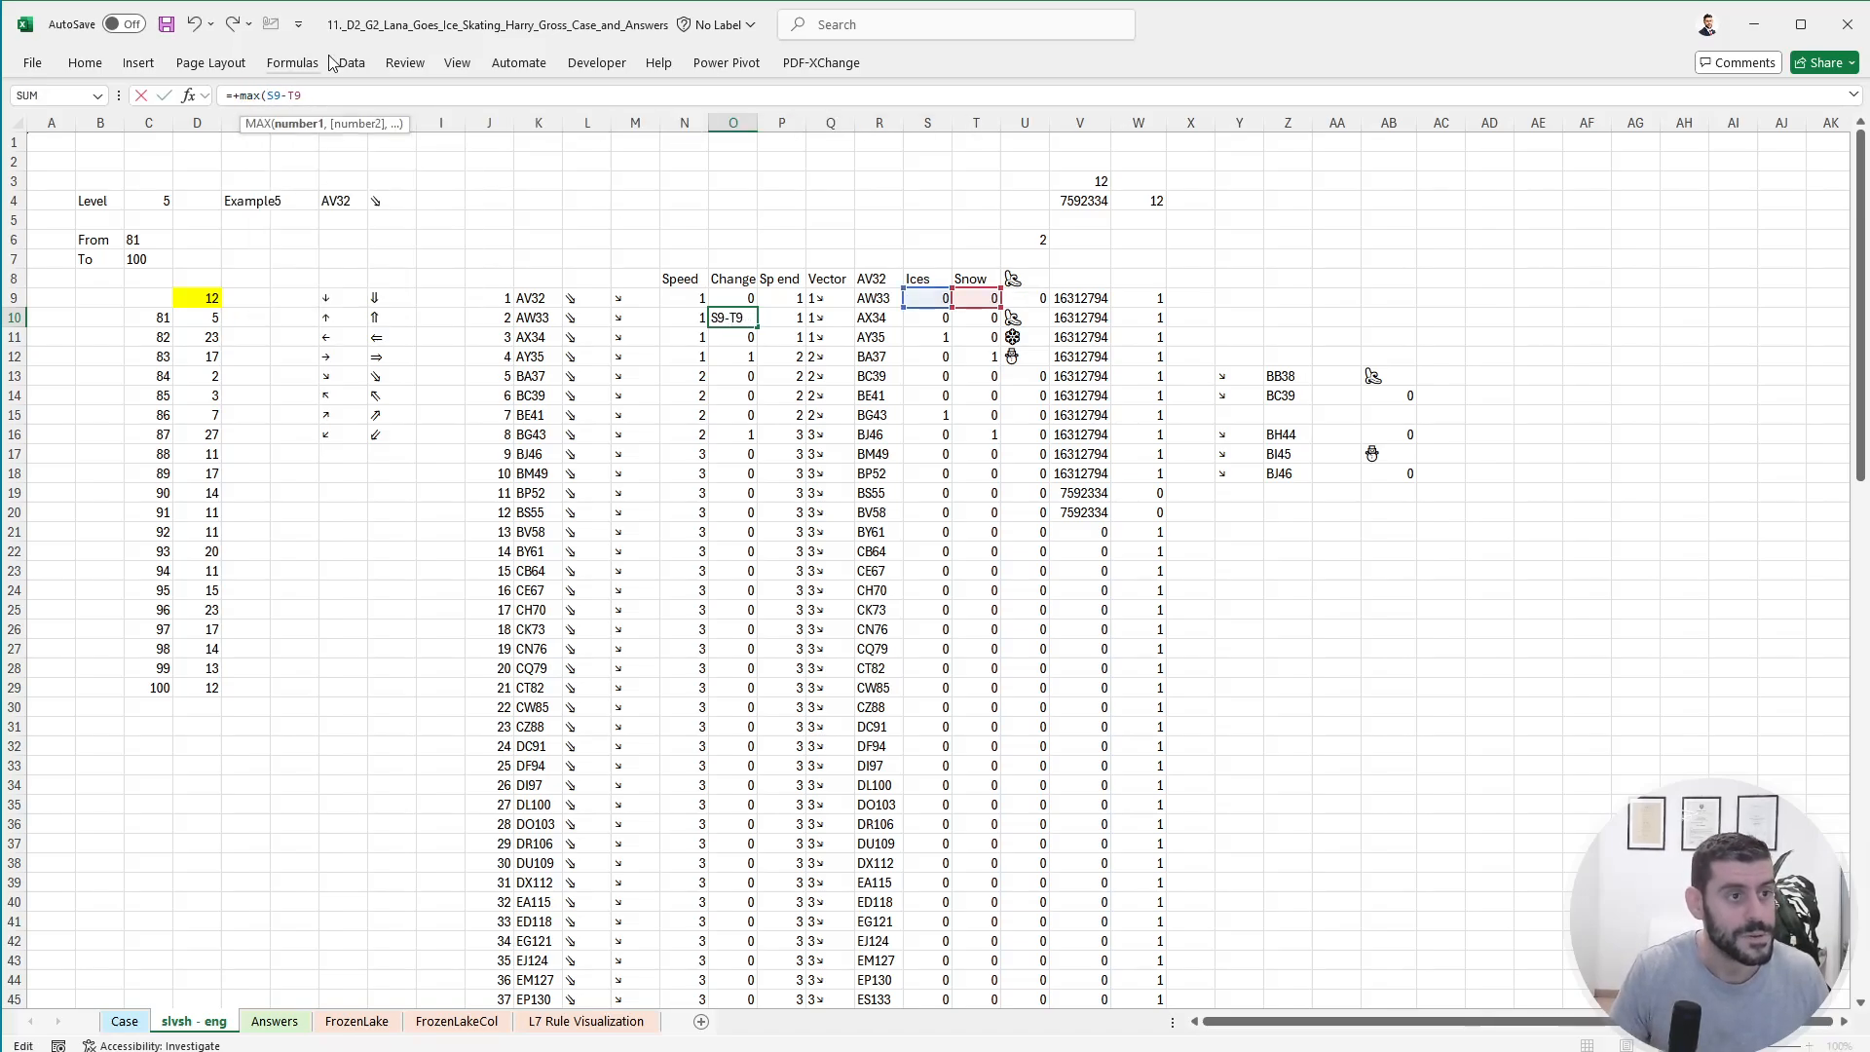
text(0,)
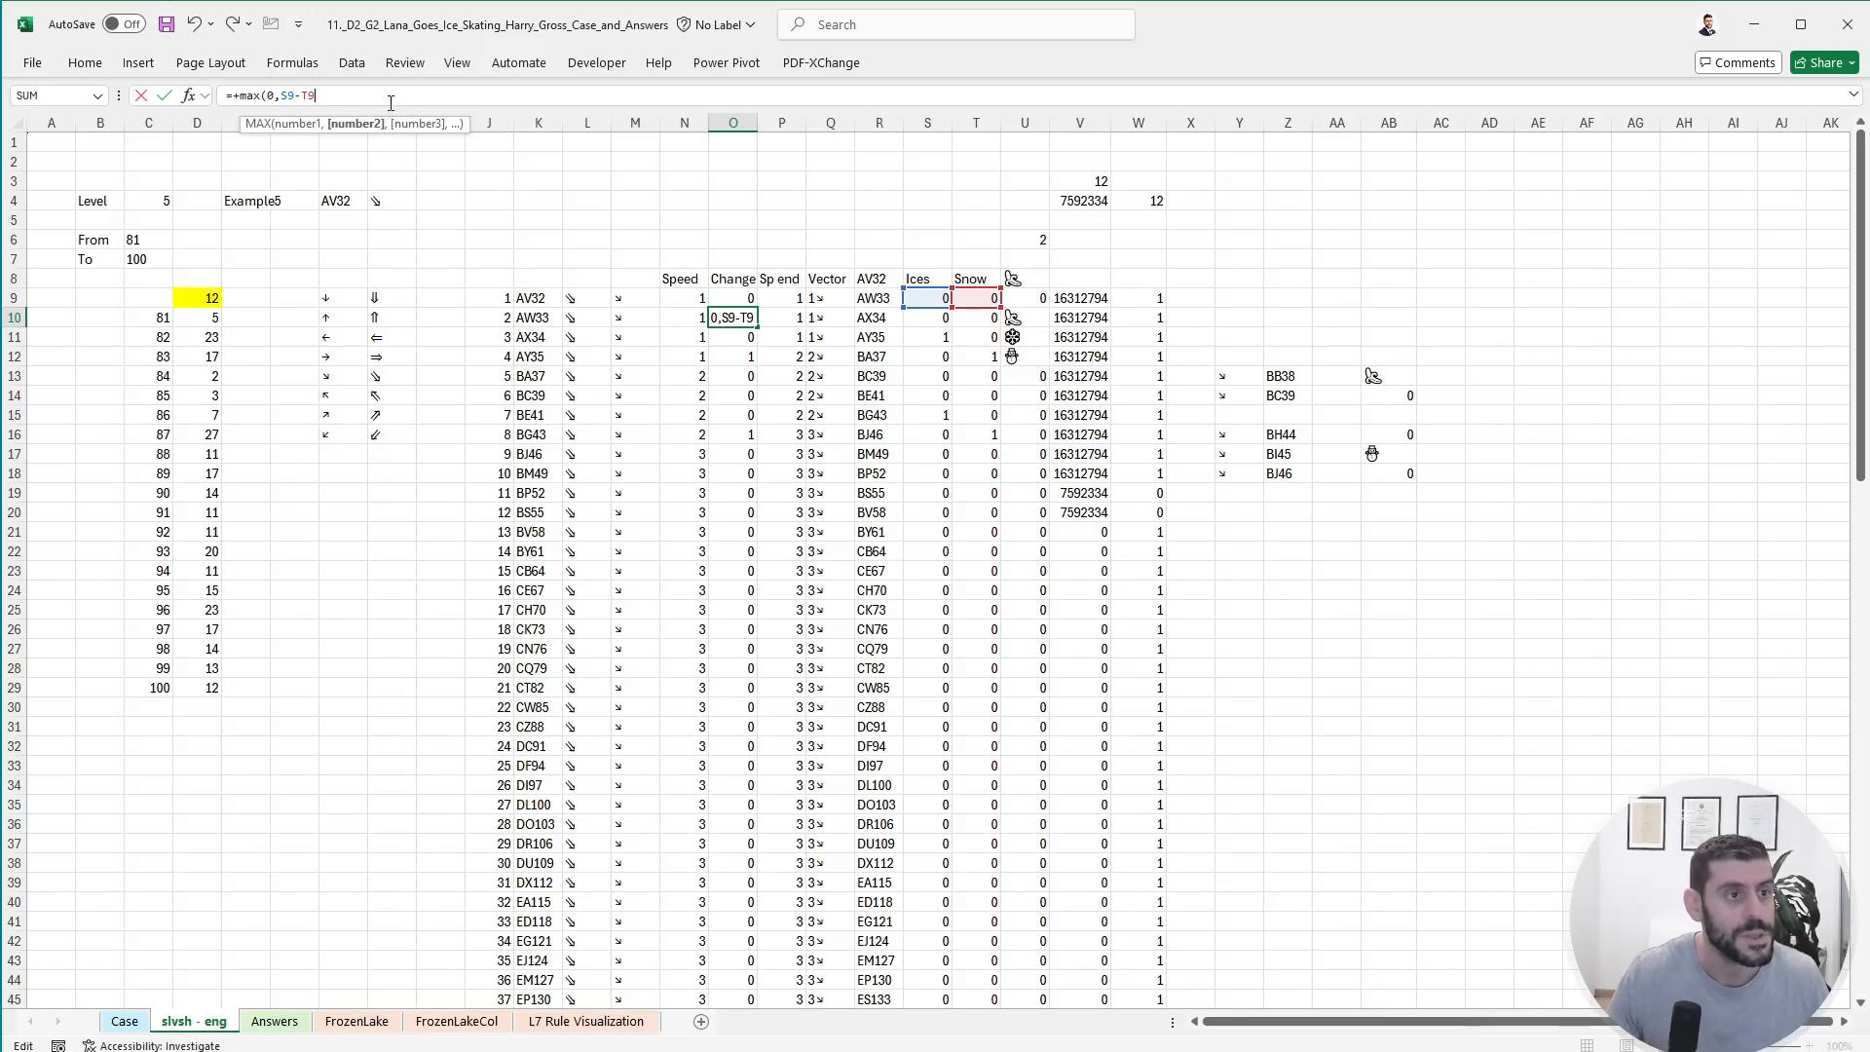
text())
key(ctrl+Return)
- Copy the O10 formula down through the rest of the Change column
key(ctrl+c)
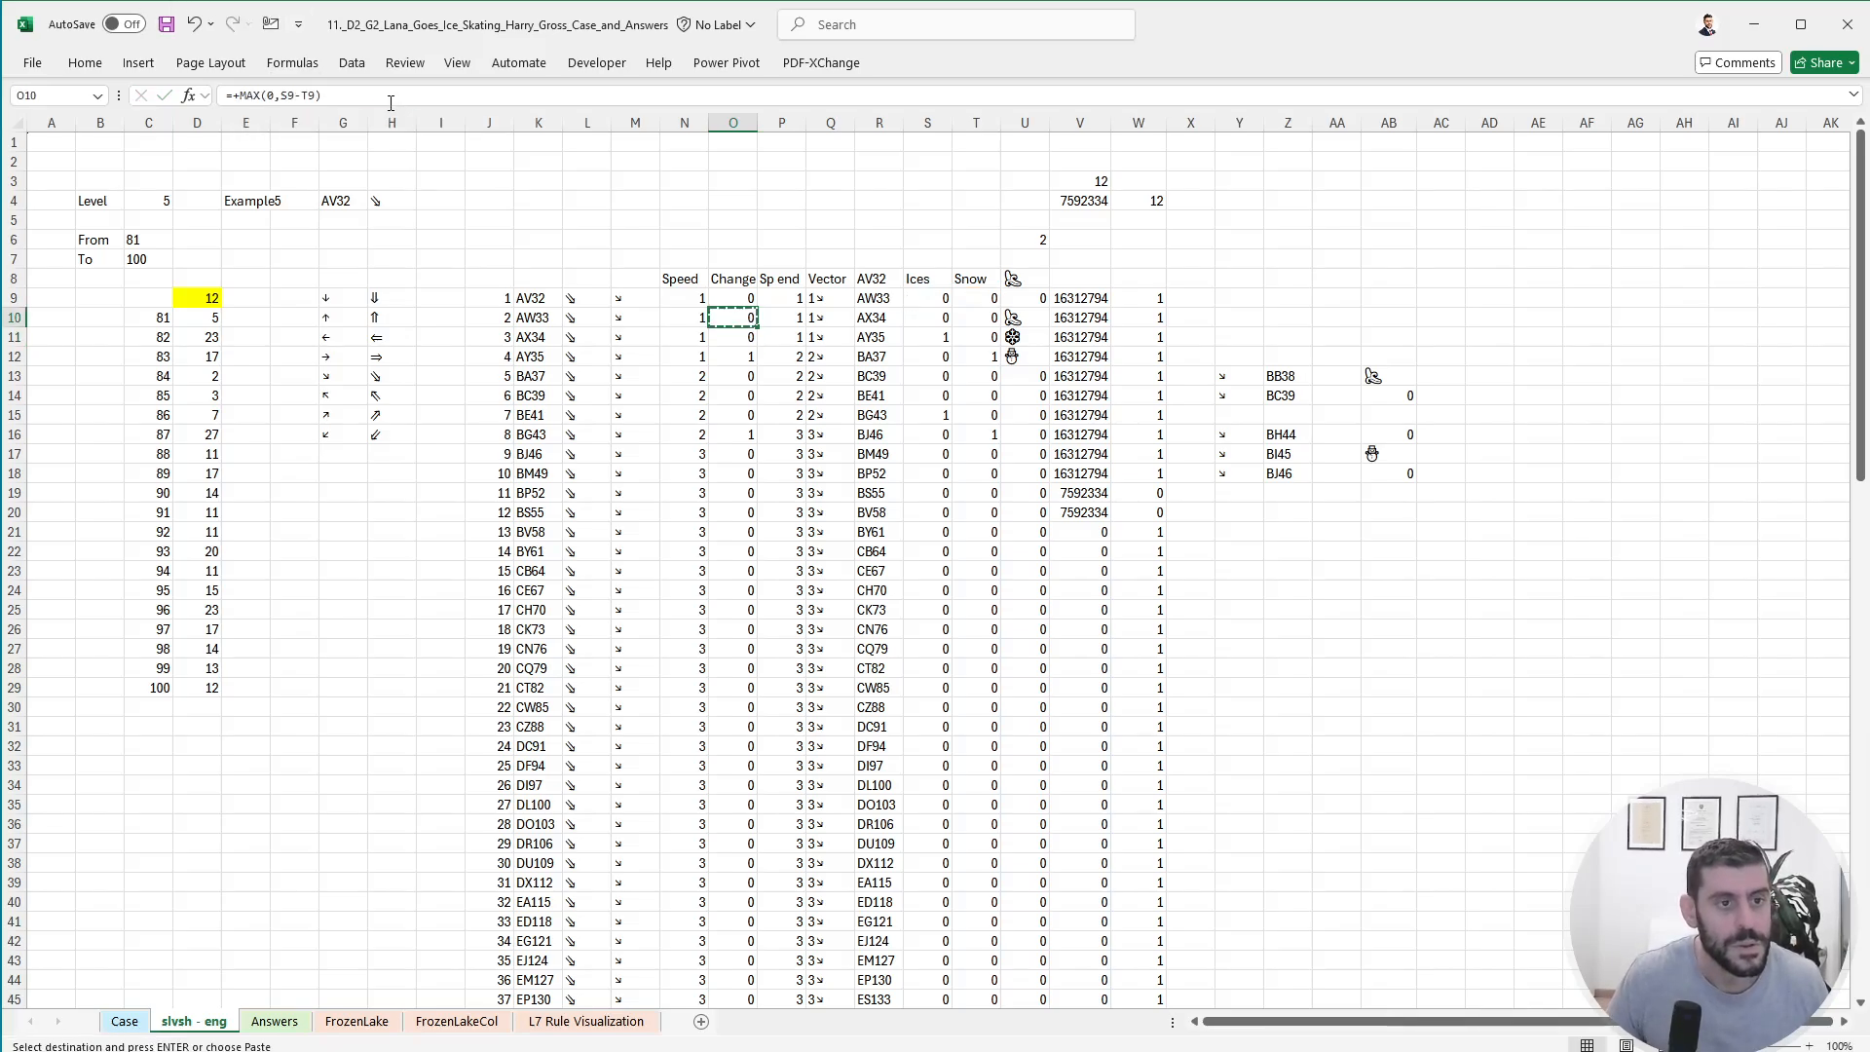
key(Down)
key(ctrl+shift+Down)
key(Return)
key(Up)
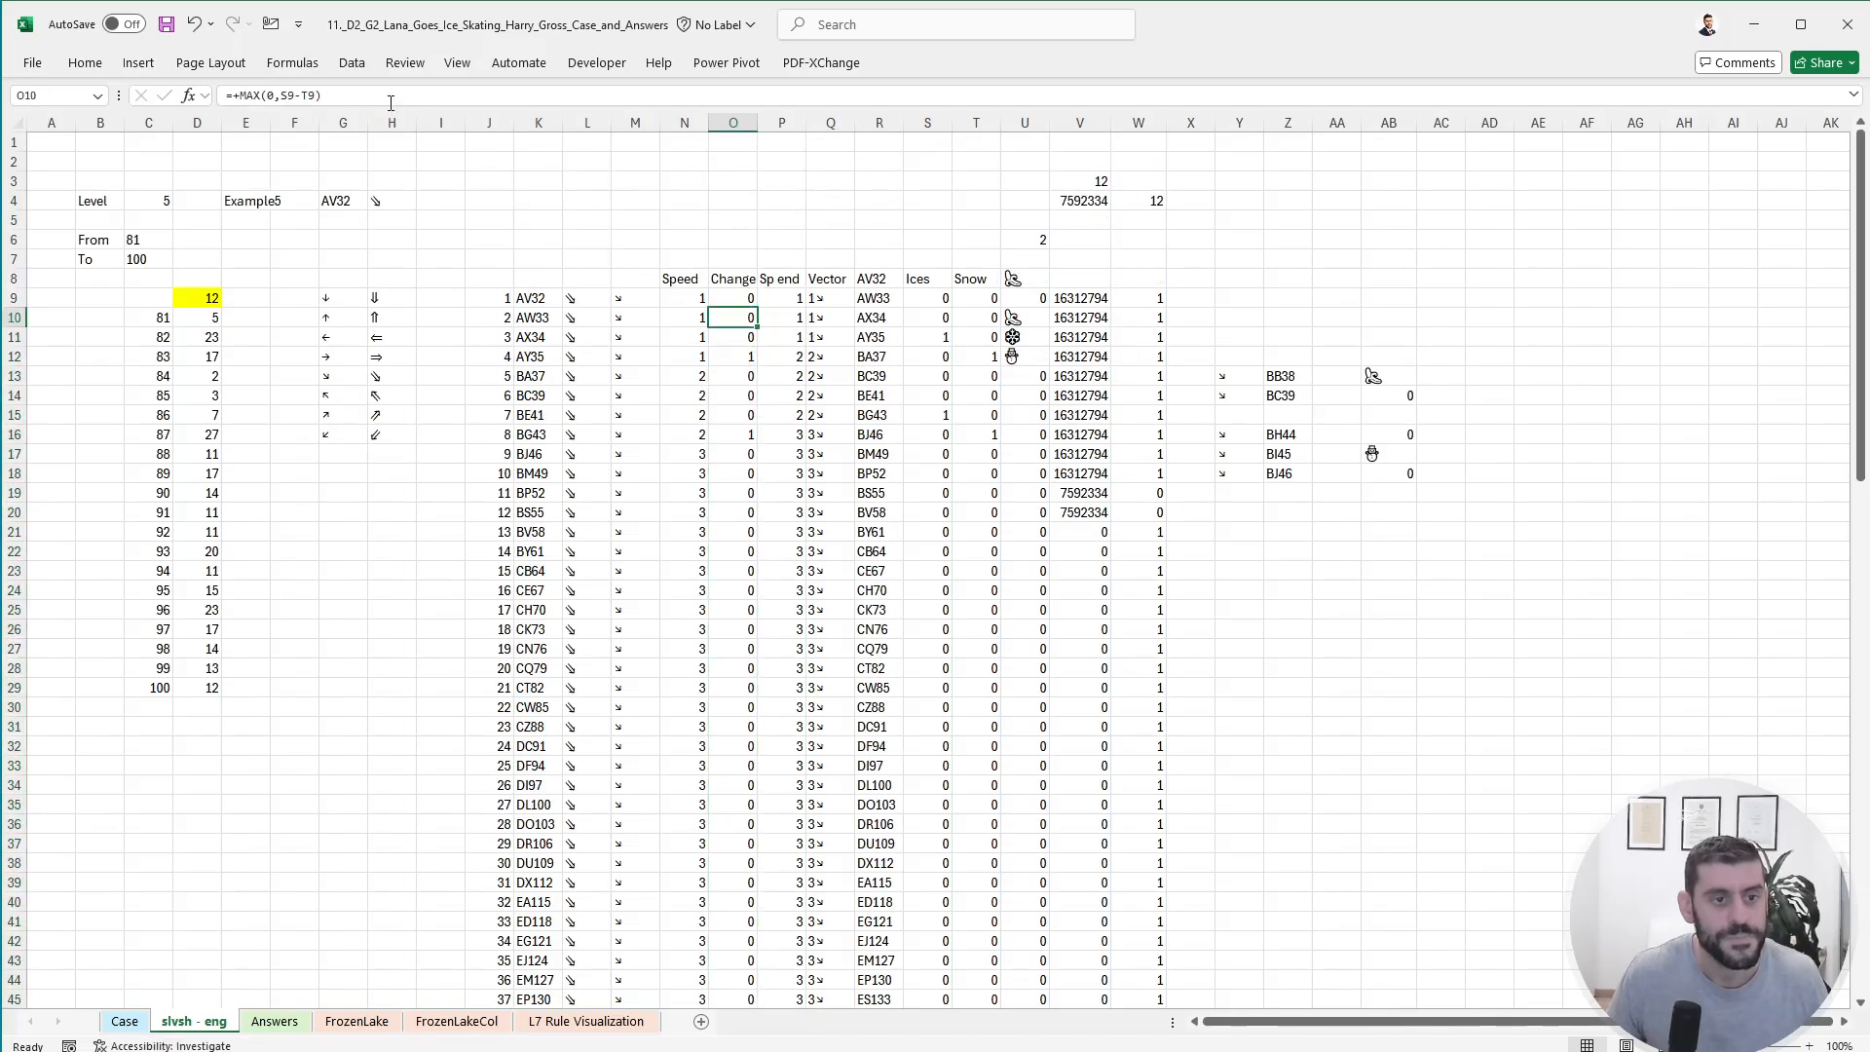
- Examine the Sp end formula in P10 and the Change formula in O13, including the cells it references
key(Right)
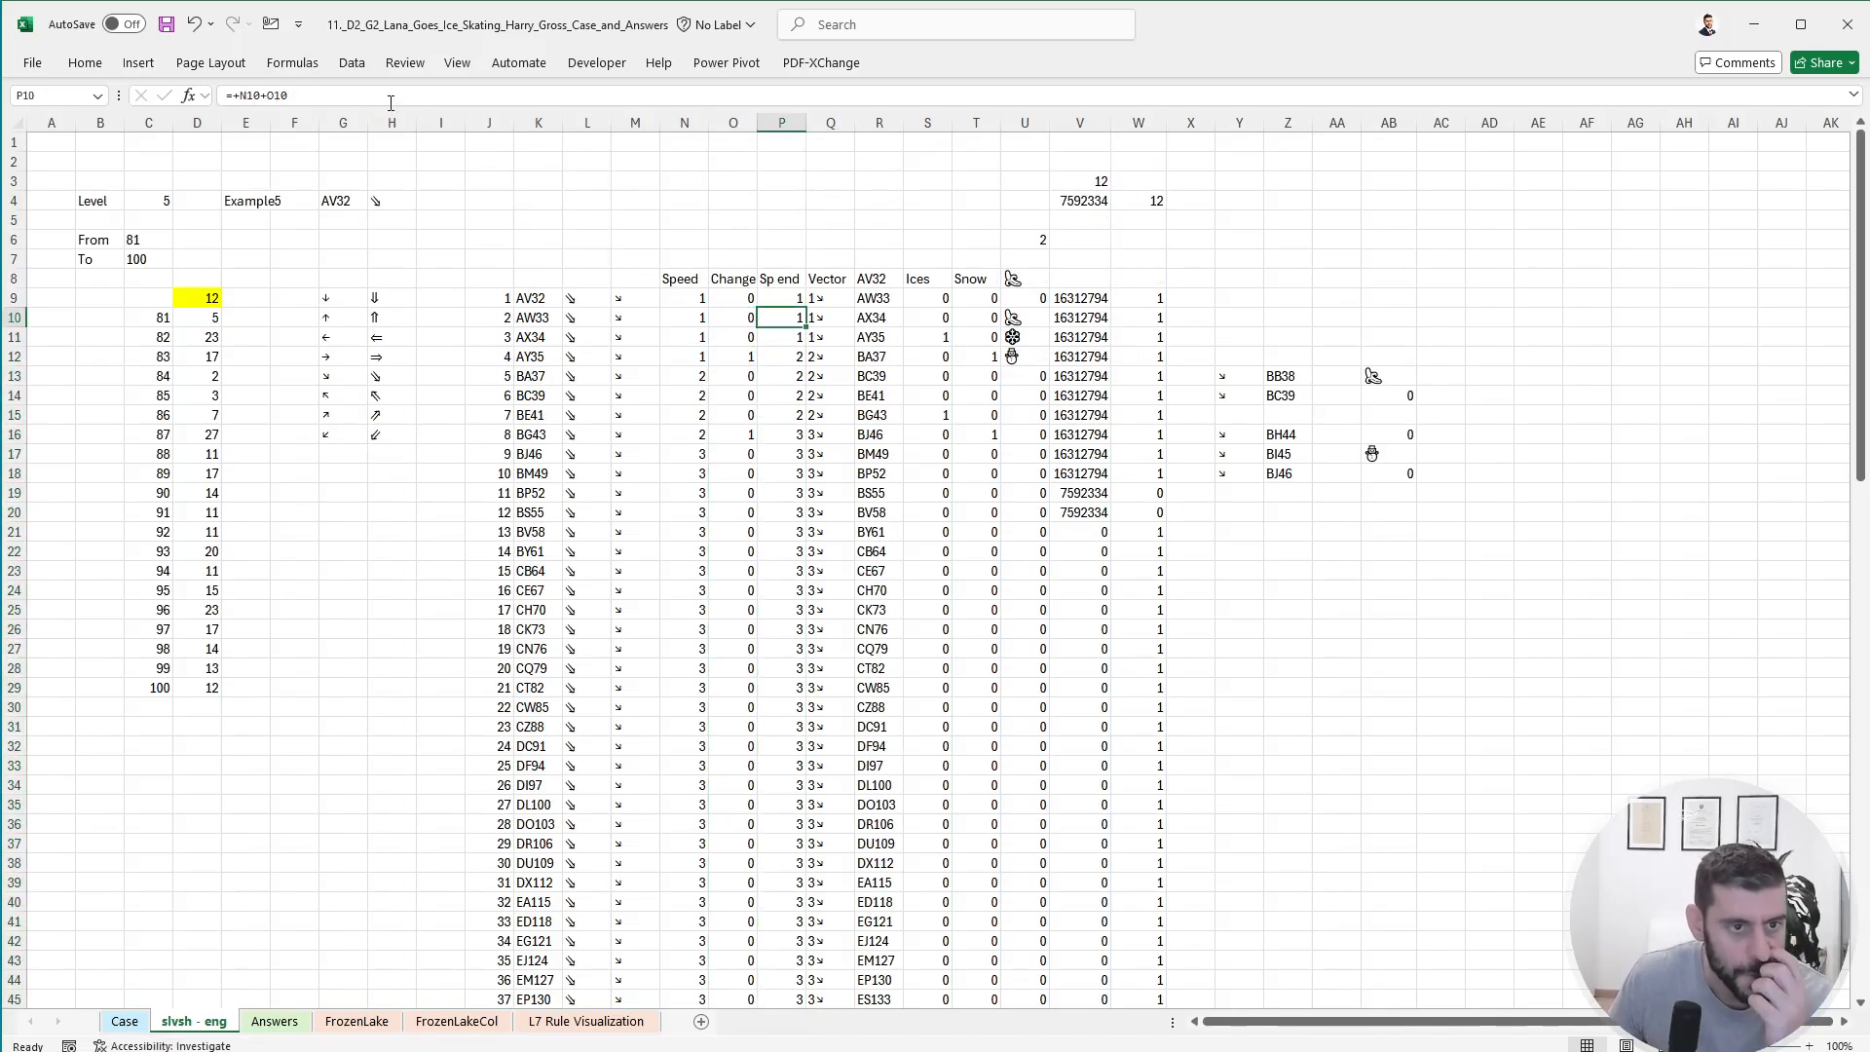
key(Down)
key(Down)
key(Down)
key(Left)
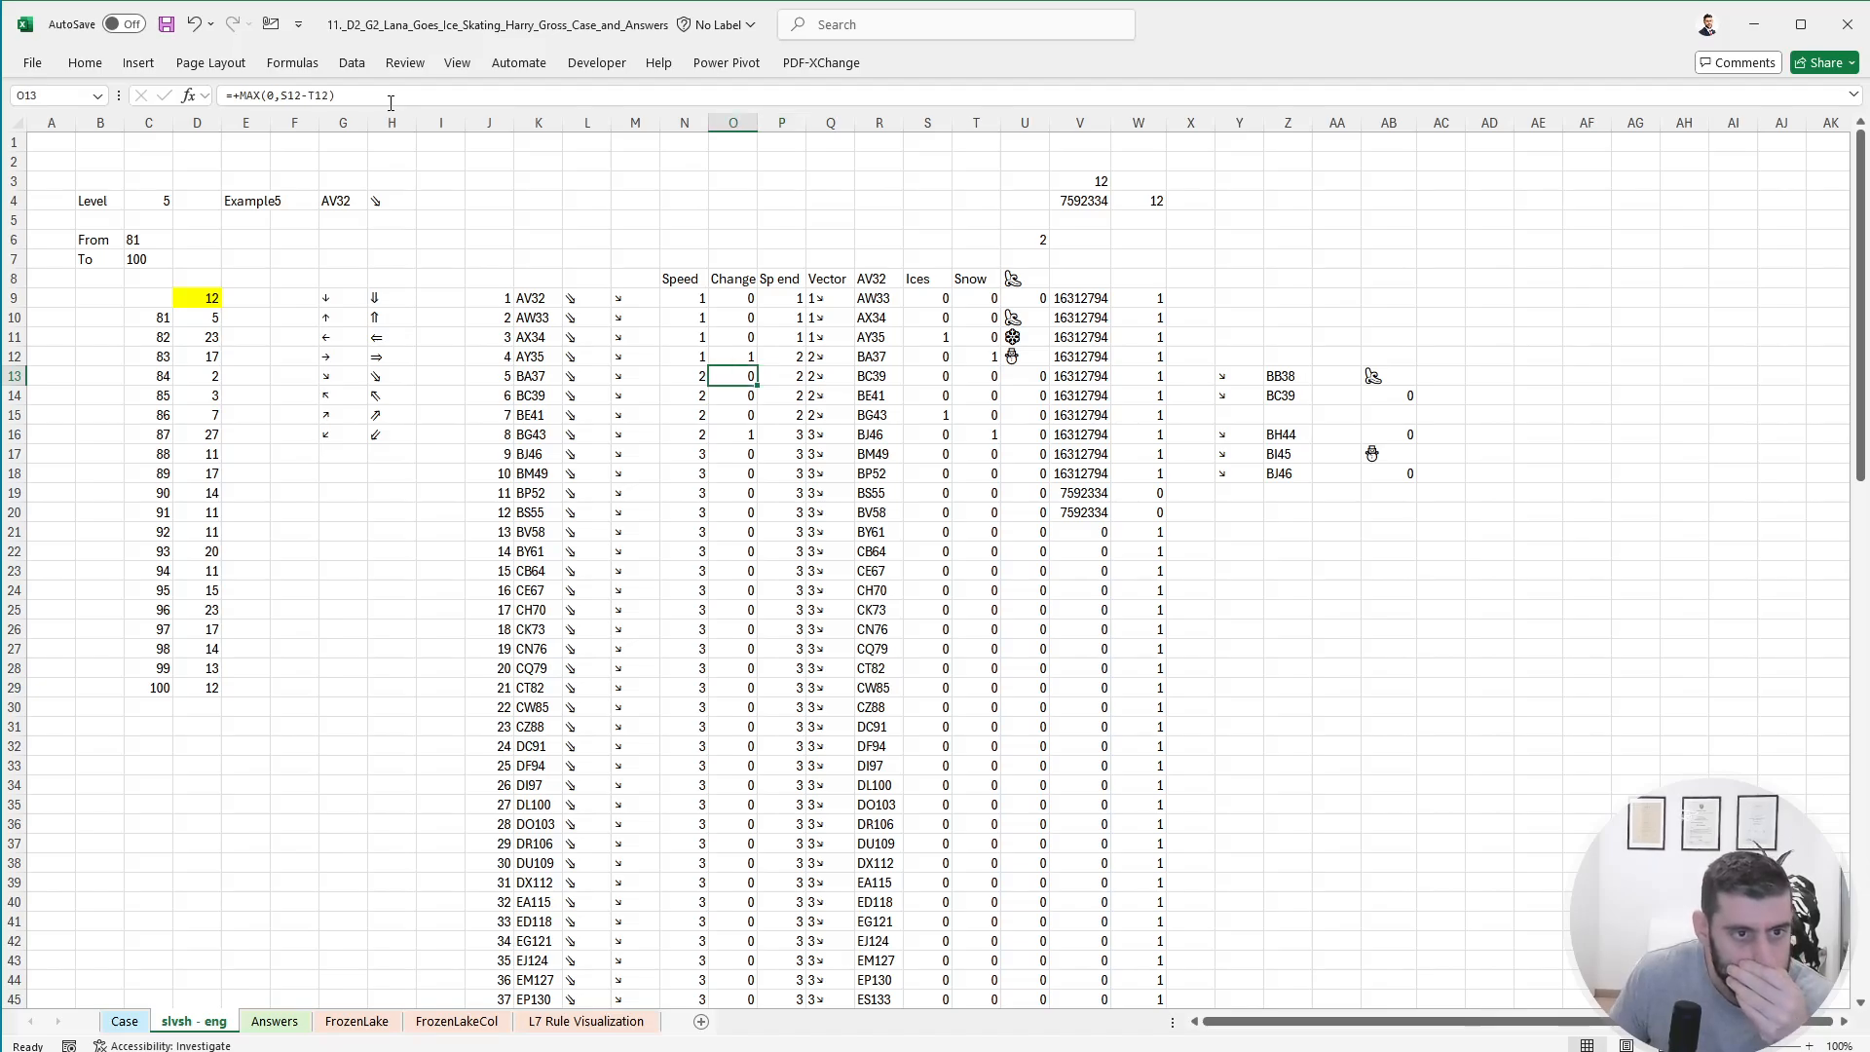
key(F2)
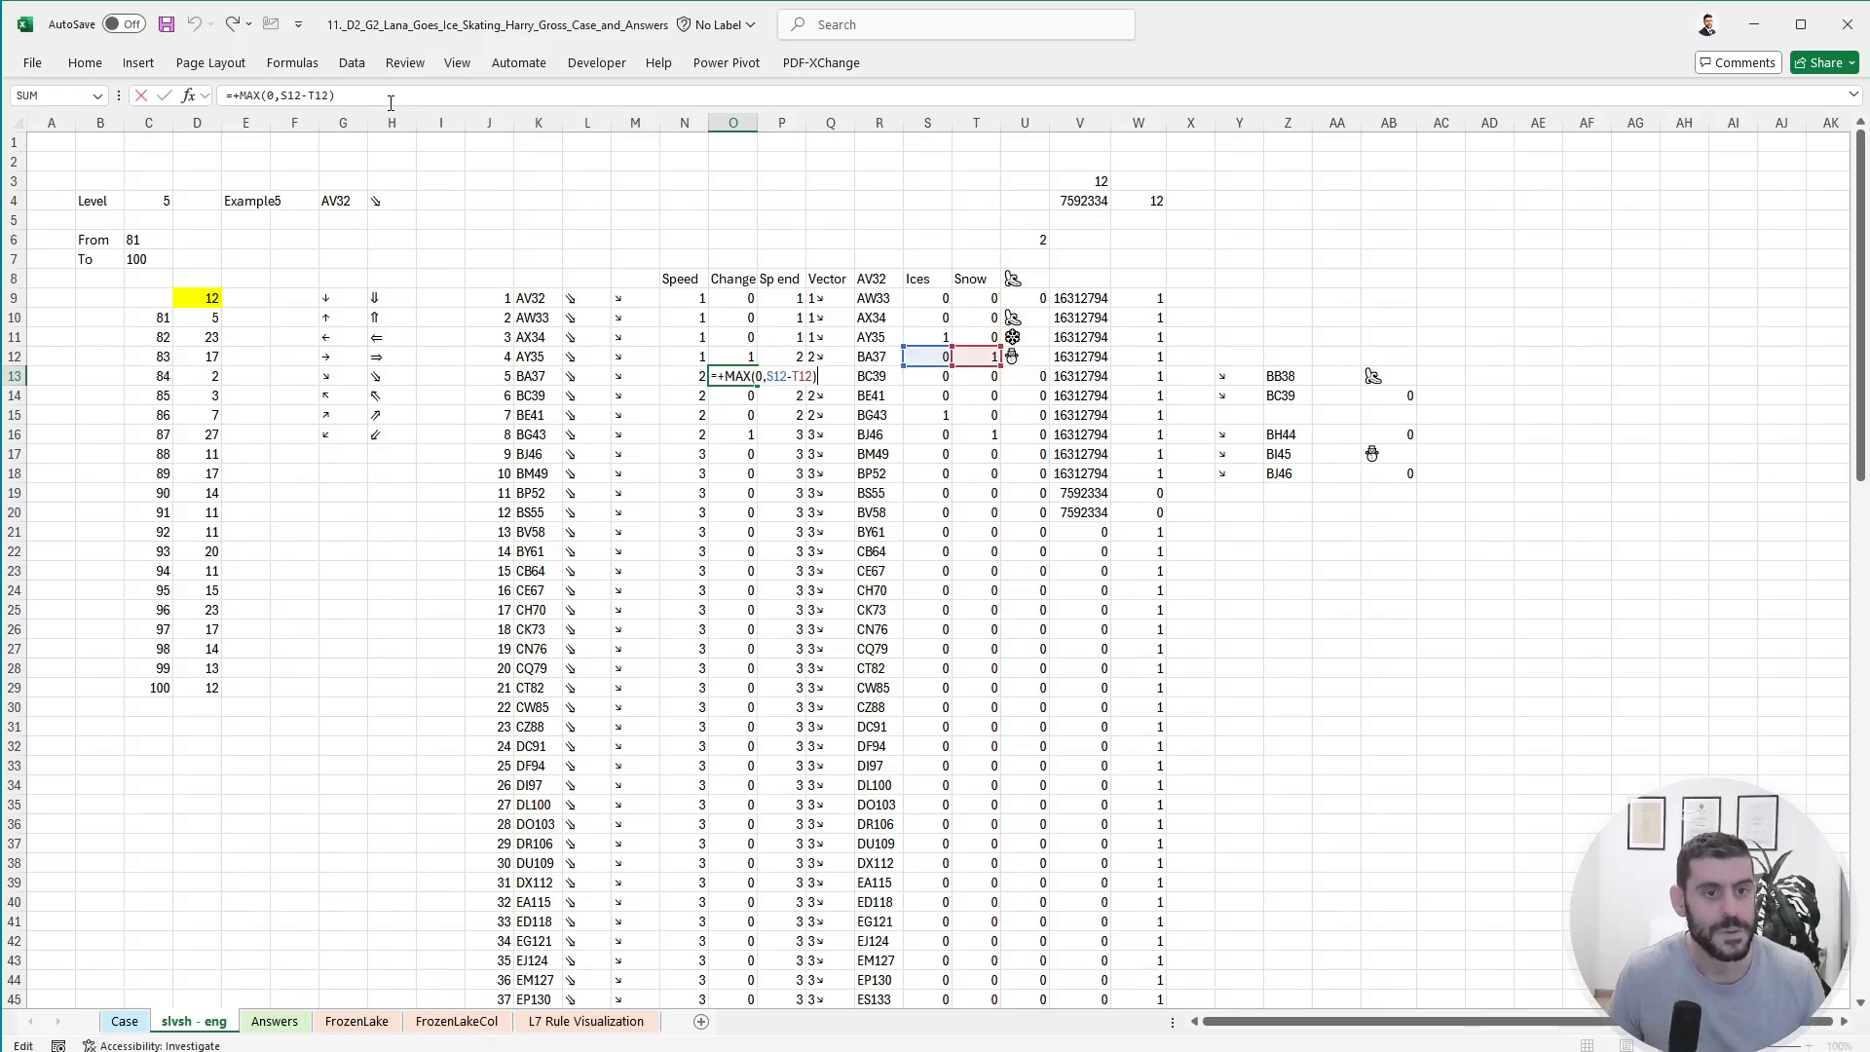
key(Escape)
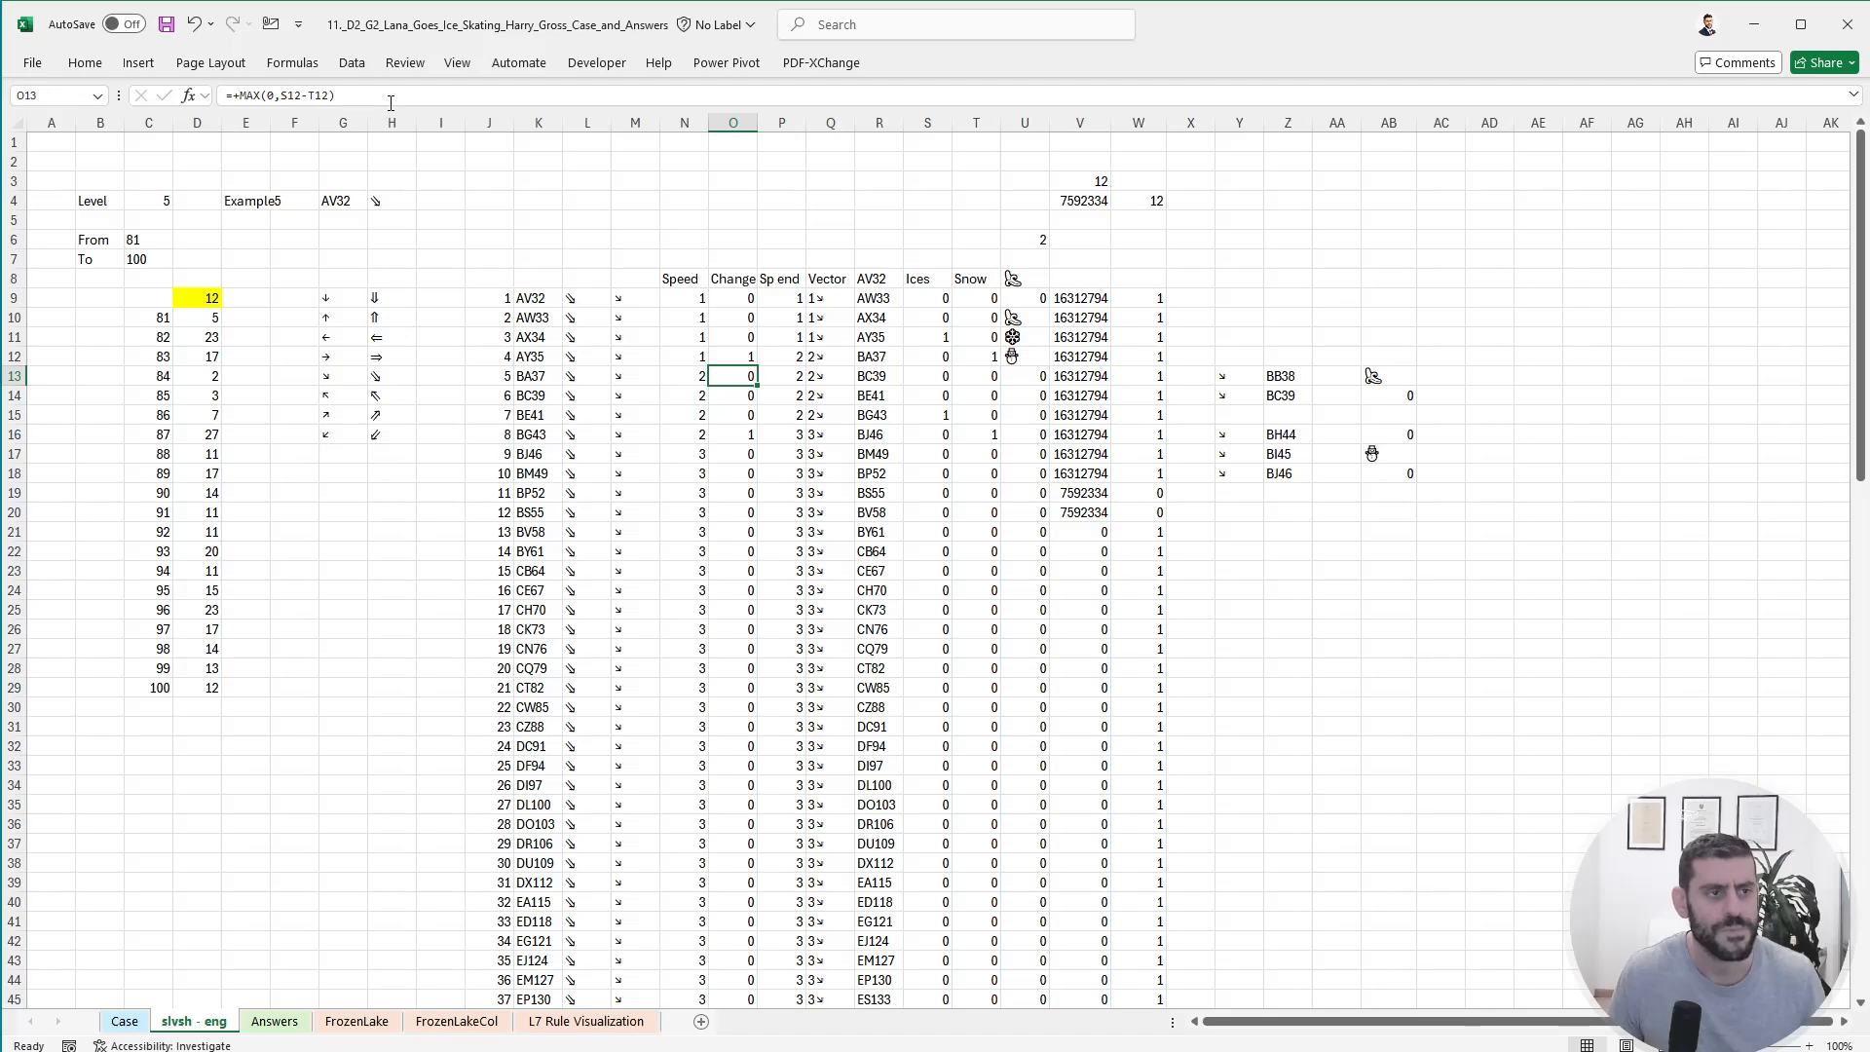
key(Up)
key(Up)
key(Up)
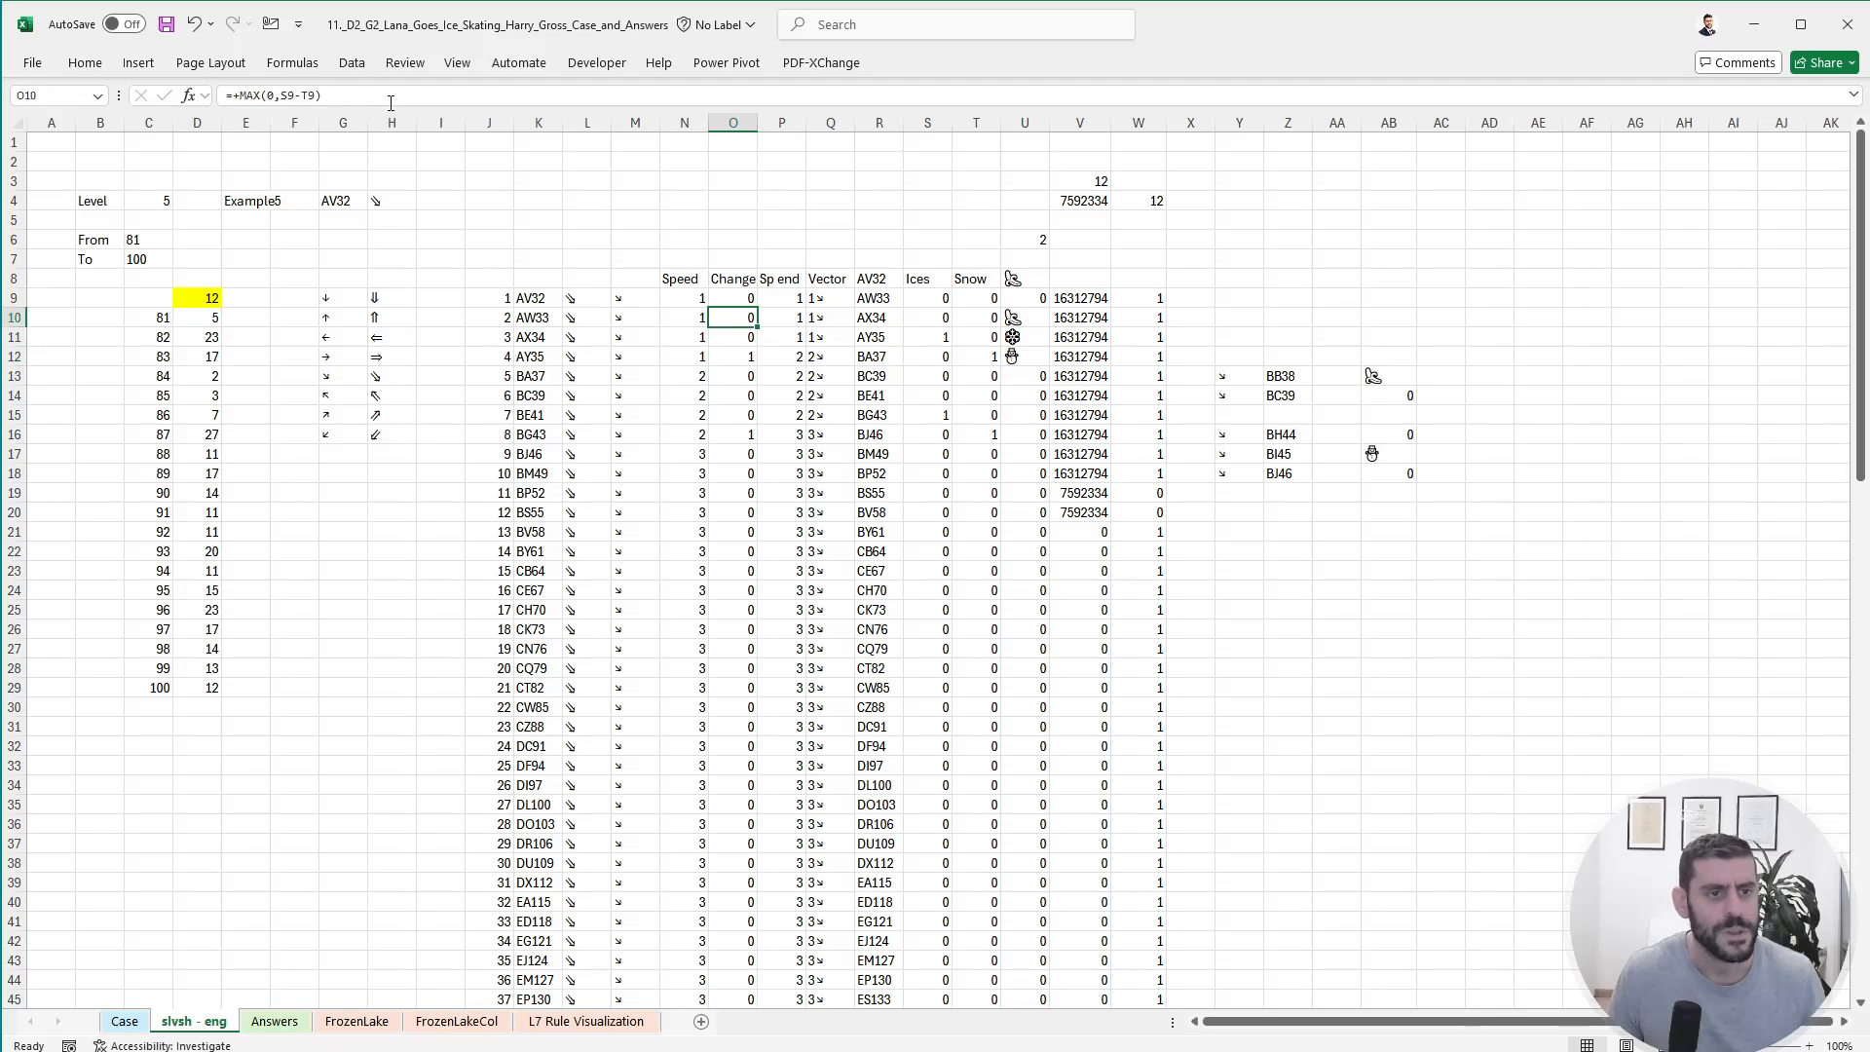
- Remove the MAX wrapper from the O10 speed change formula so it reads =+S9-T9
click(261, 95)
drag(280, 95, 245, 94)
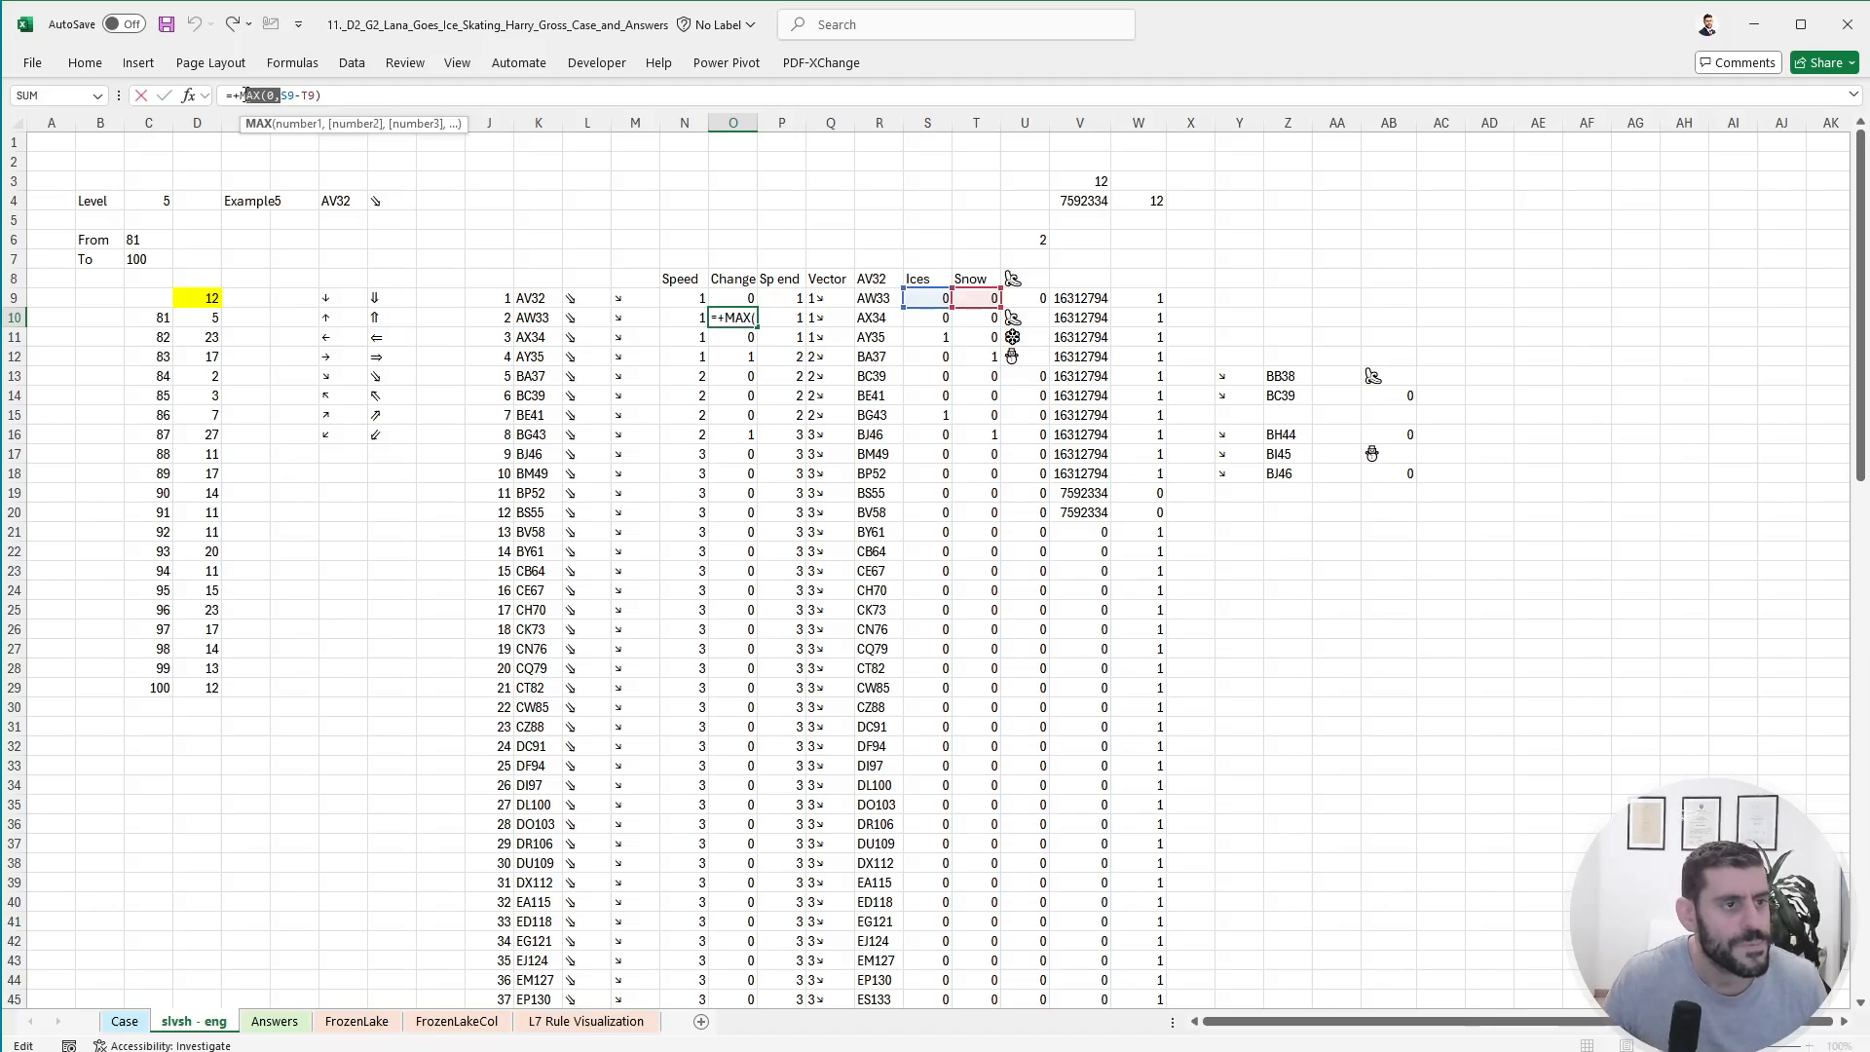
key(BackSpace)
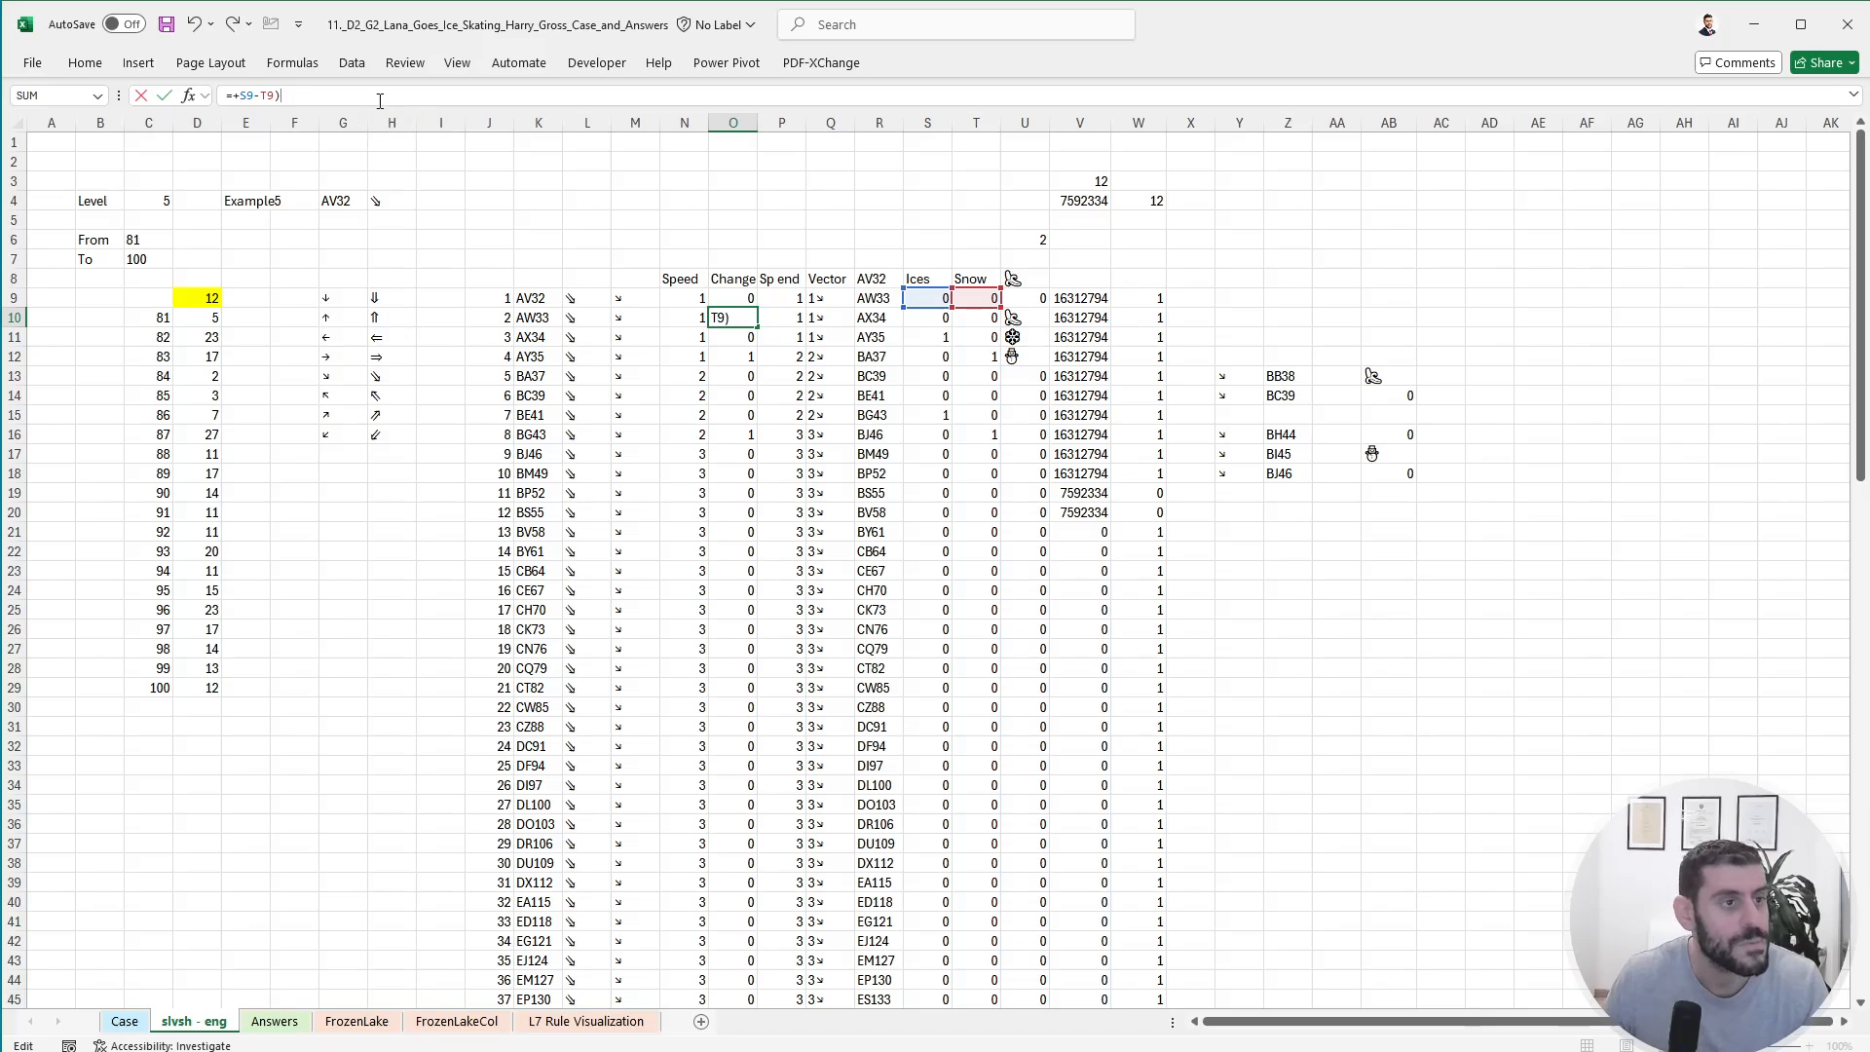
click(442, 92)
key(BackSpace)
key(Return)
- Copy the simplified O10 formula down through the rest of the Change column
key(Up)
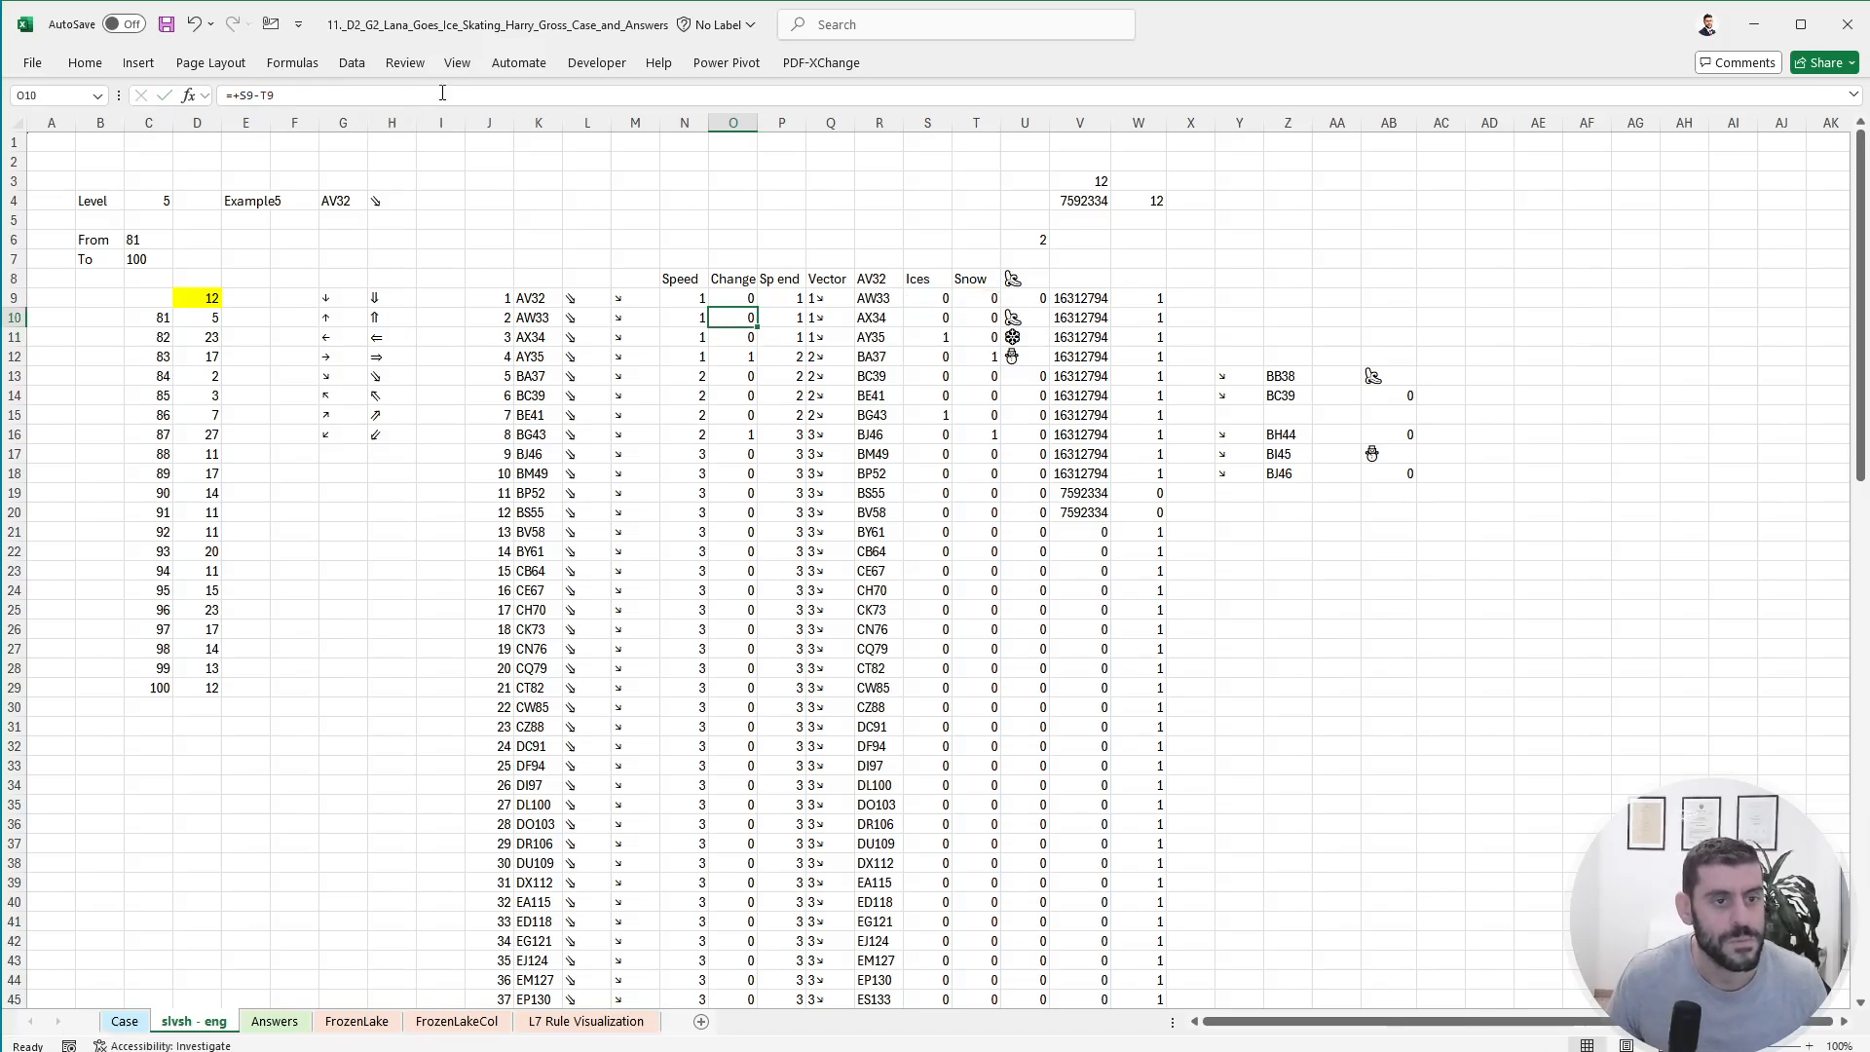
key(ctrl+c)
key(Down)
key(ctrl+shift+Down)
key(Return)
key(Up)
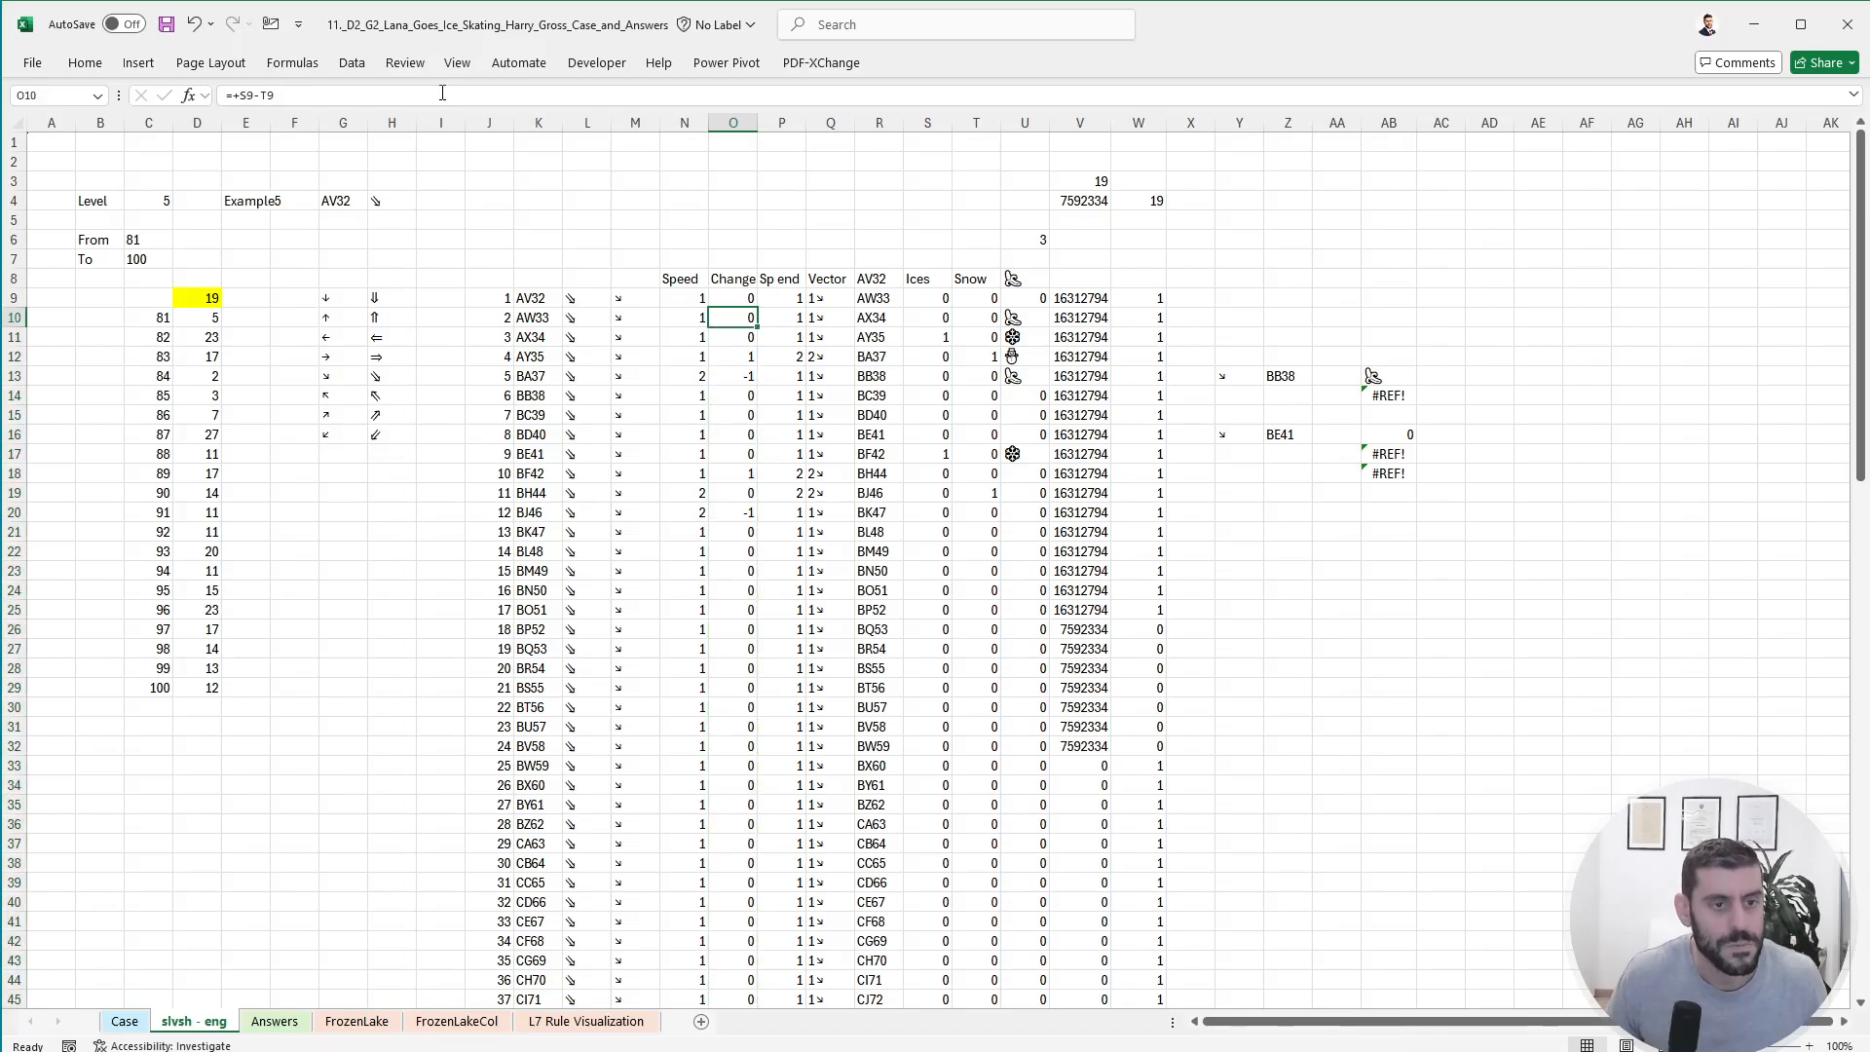
- Wrap the P9 end speed formula in MAX so it reads =+MAX(0,N9+O9)
key(Down)
key(Down)
key(Right)
key(Up)
key(Up)
key(Up)
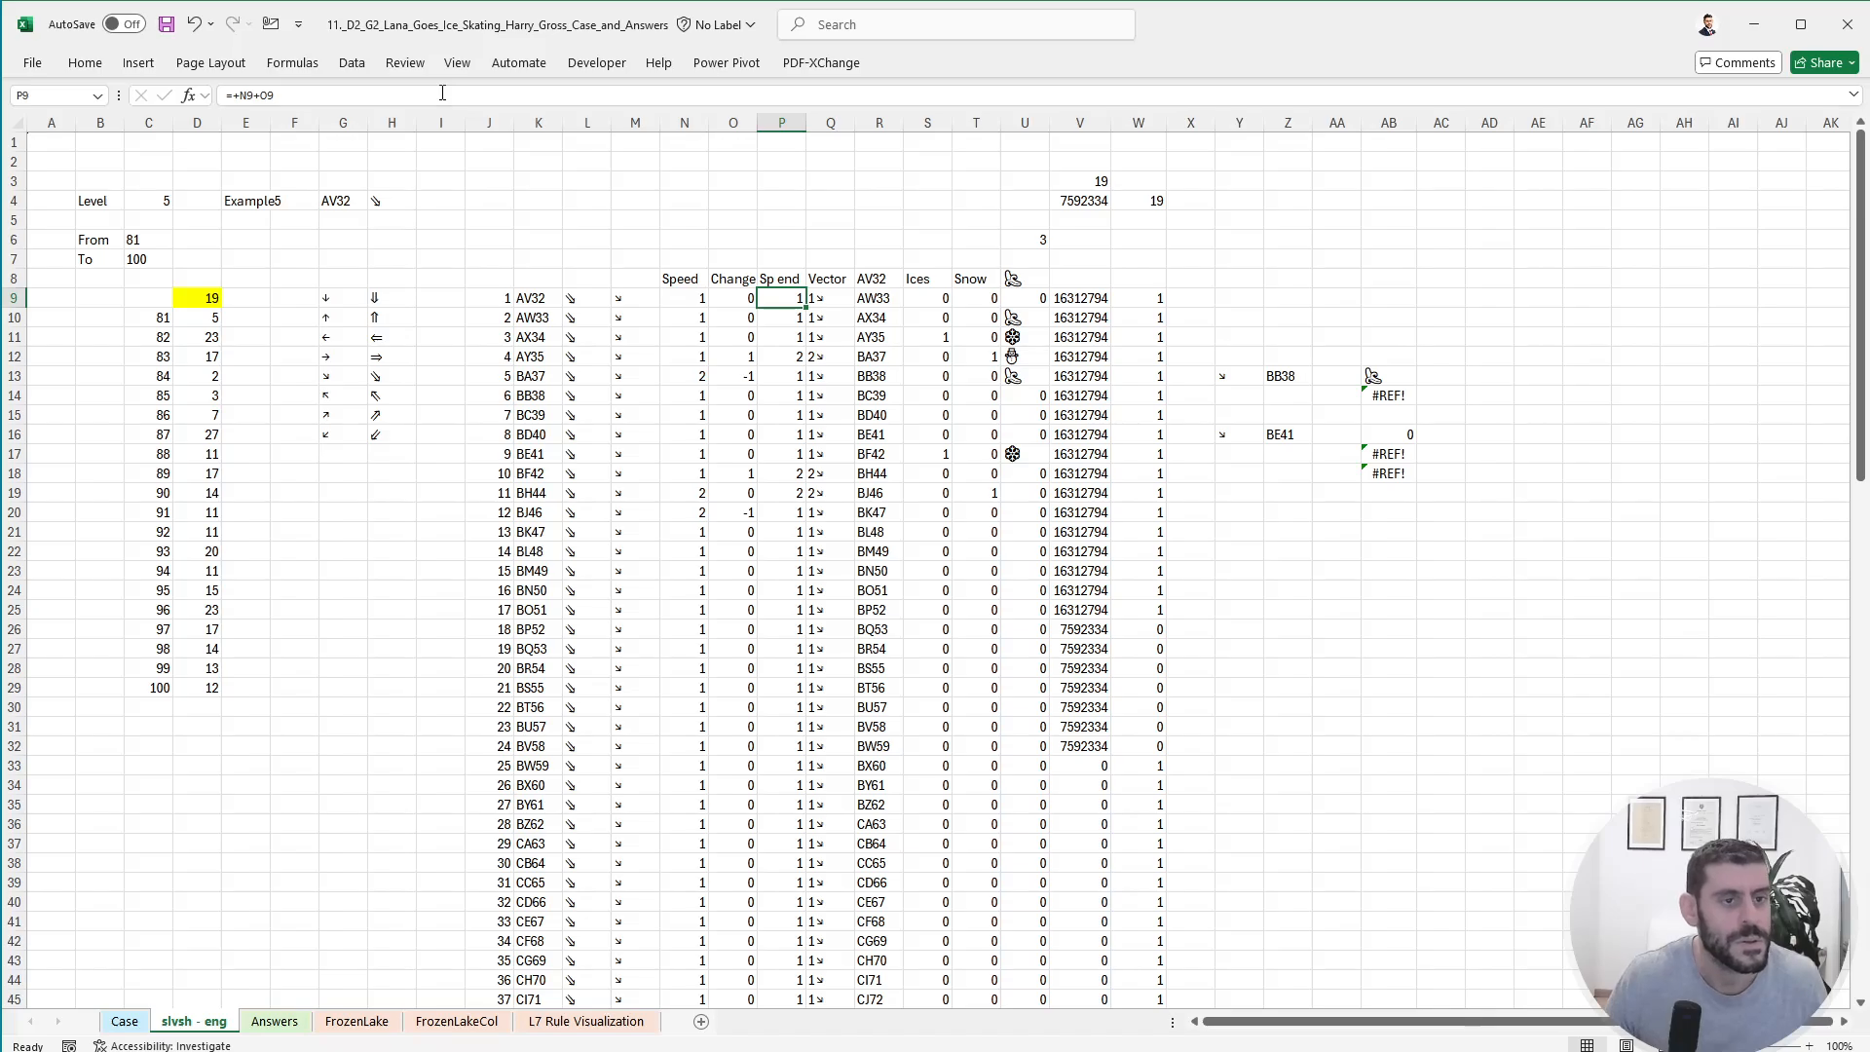
click(244, 90)
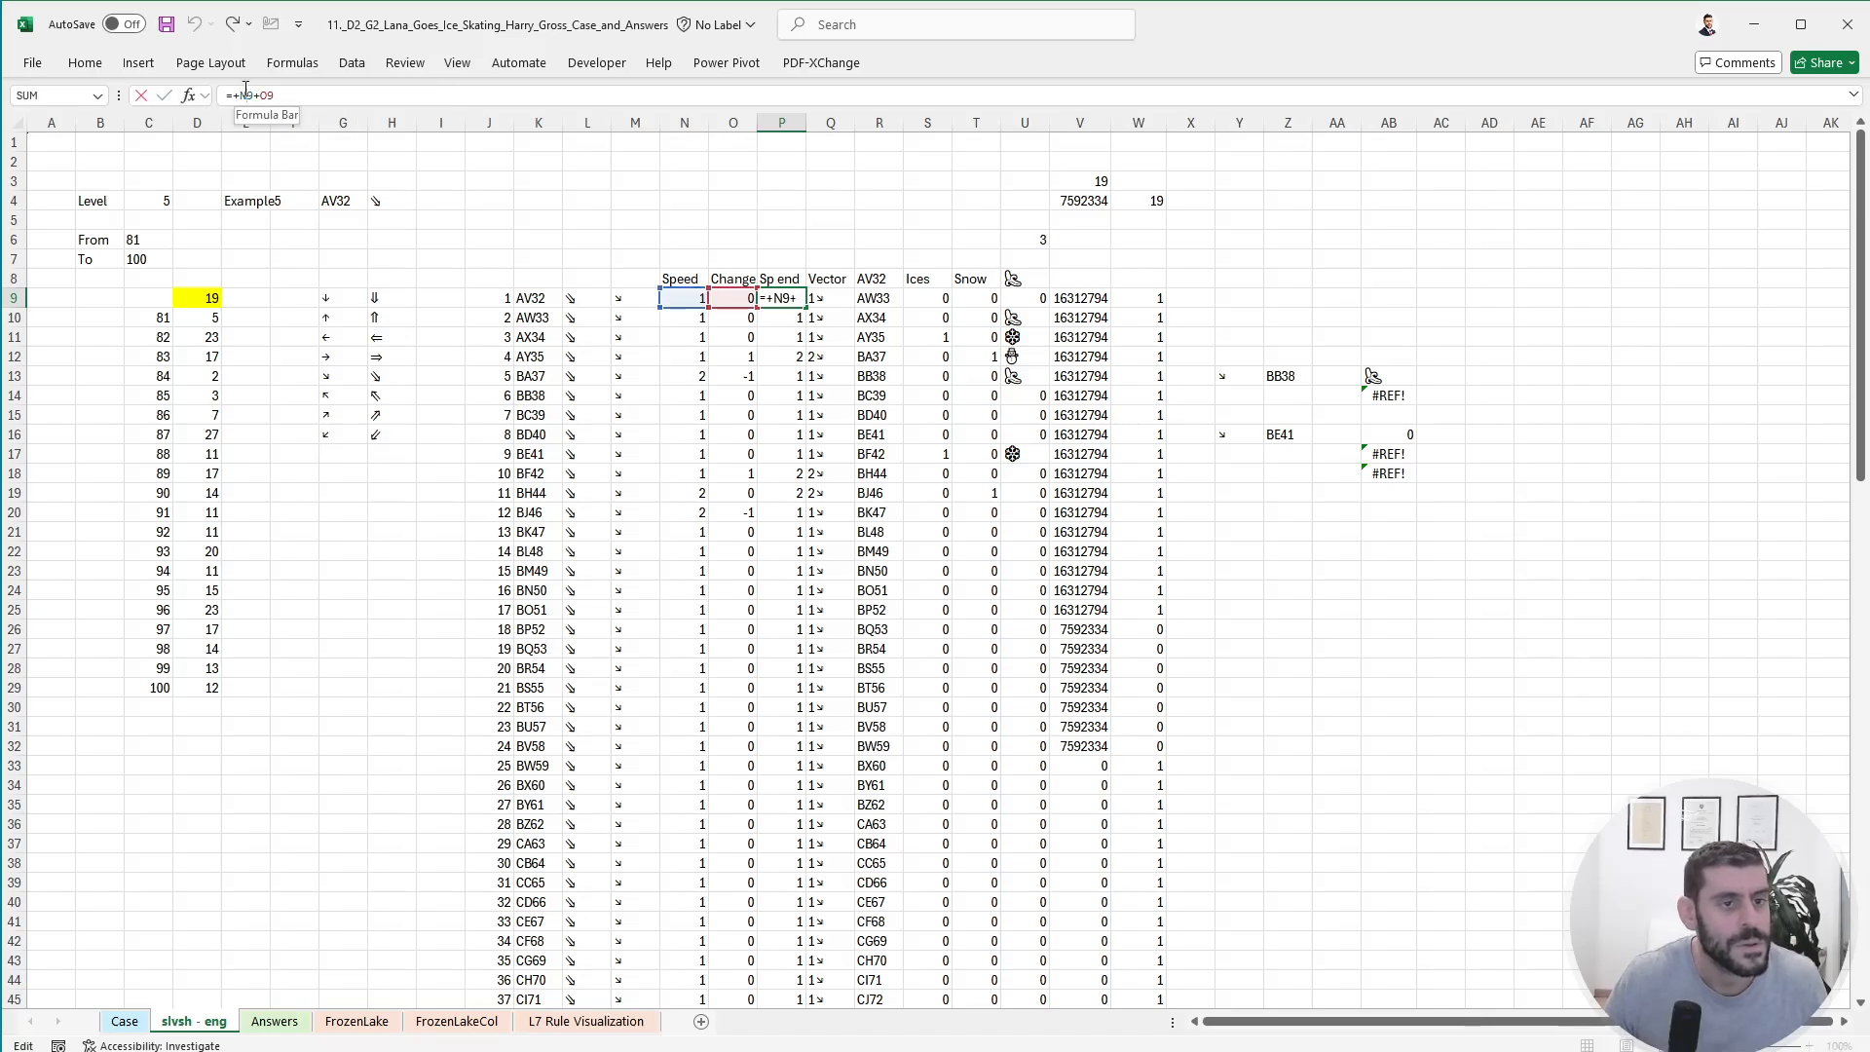
text(max()
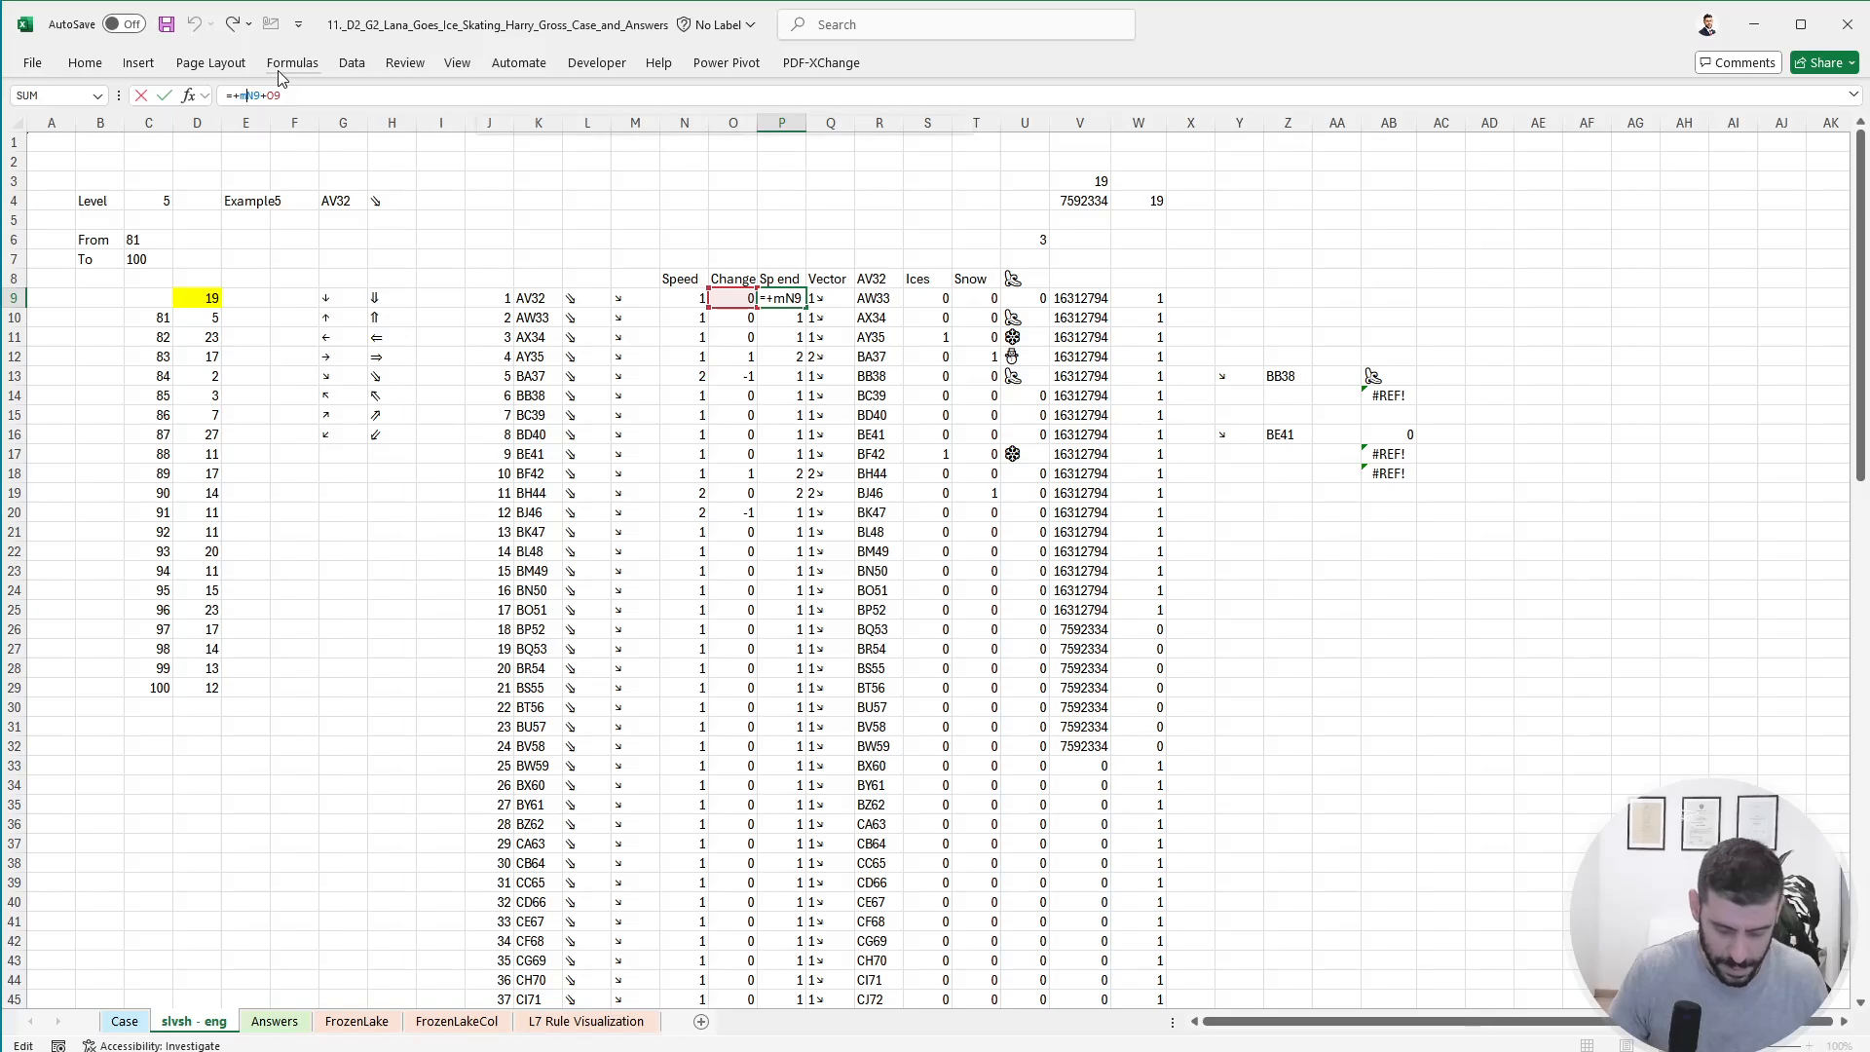
text(-m)
key(BackSpace)
key(BackSpace)
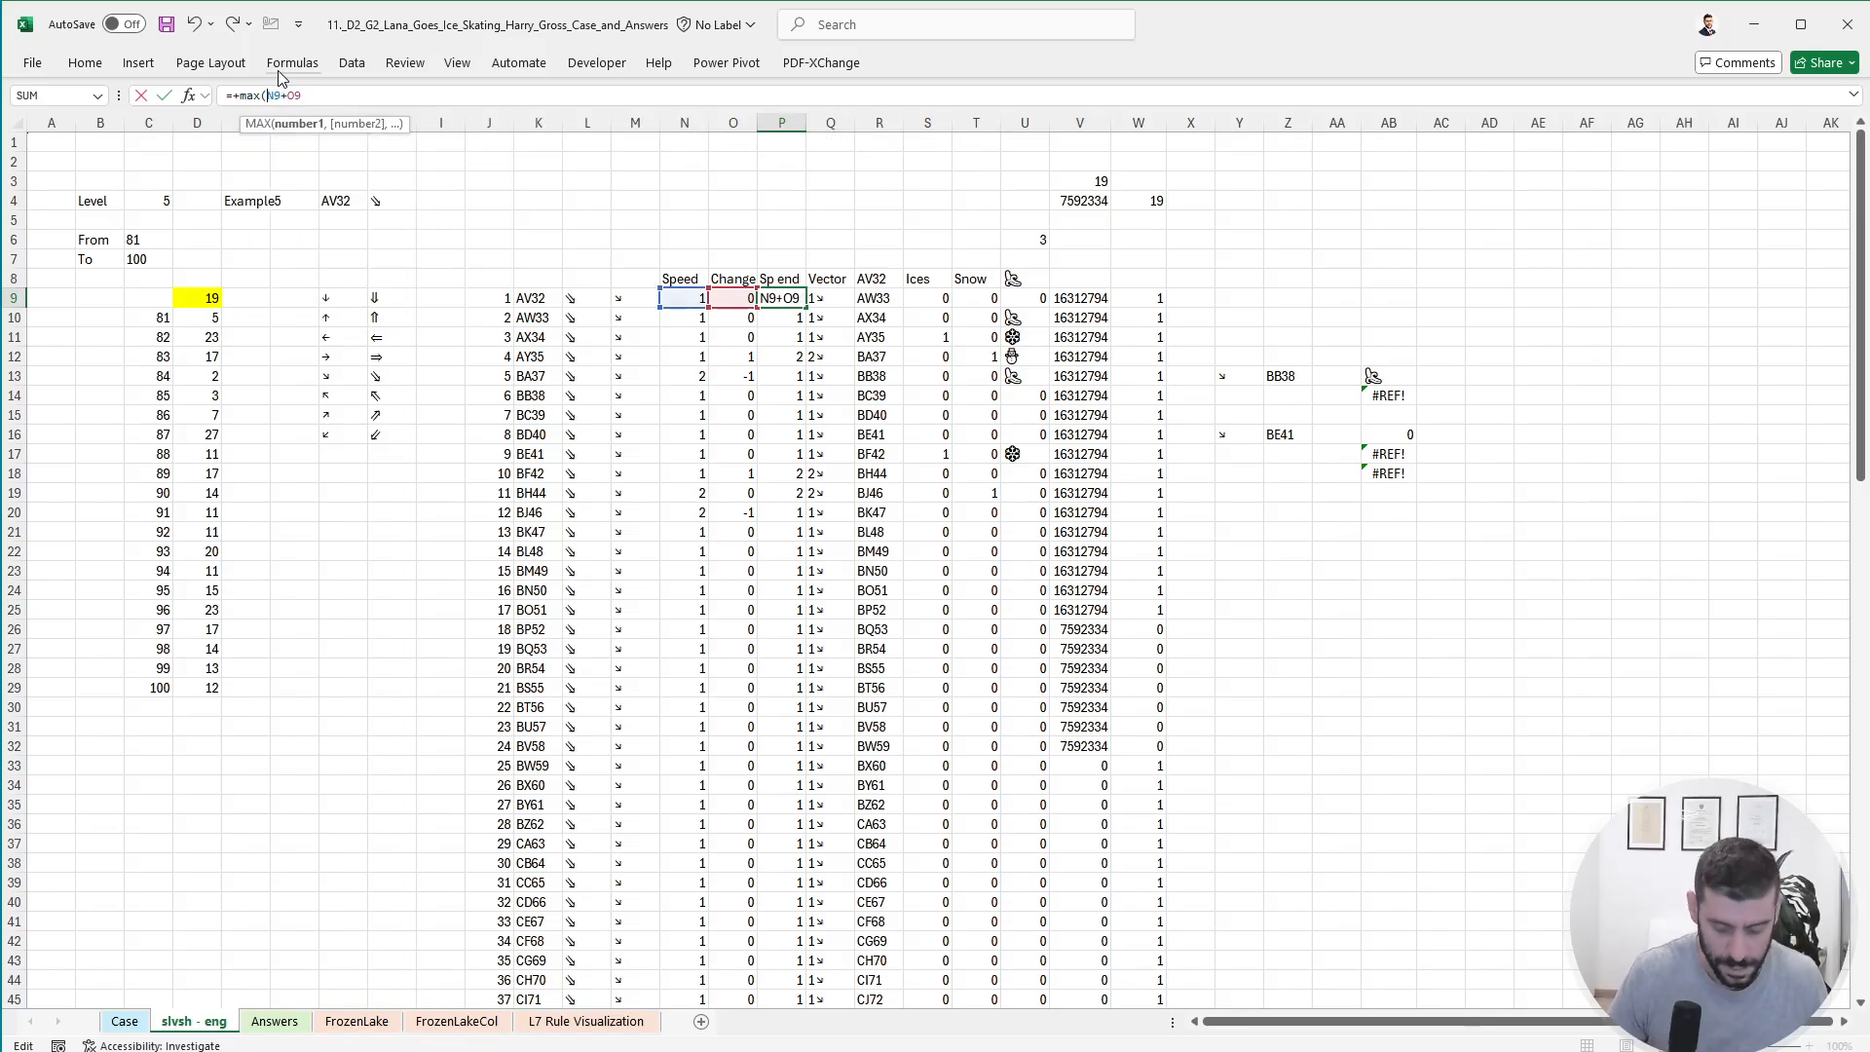
text(0,)
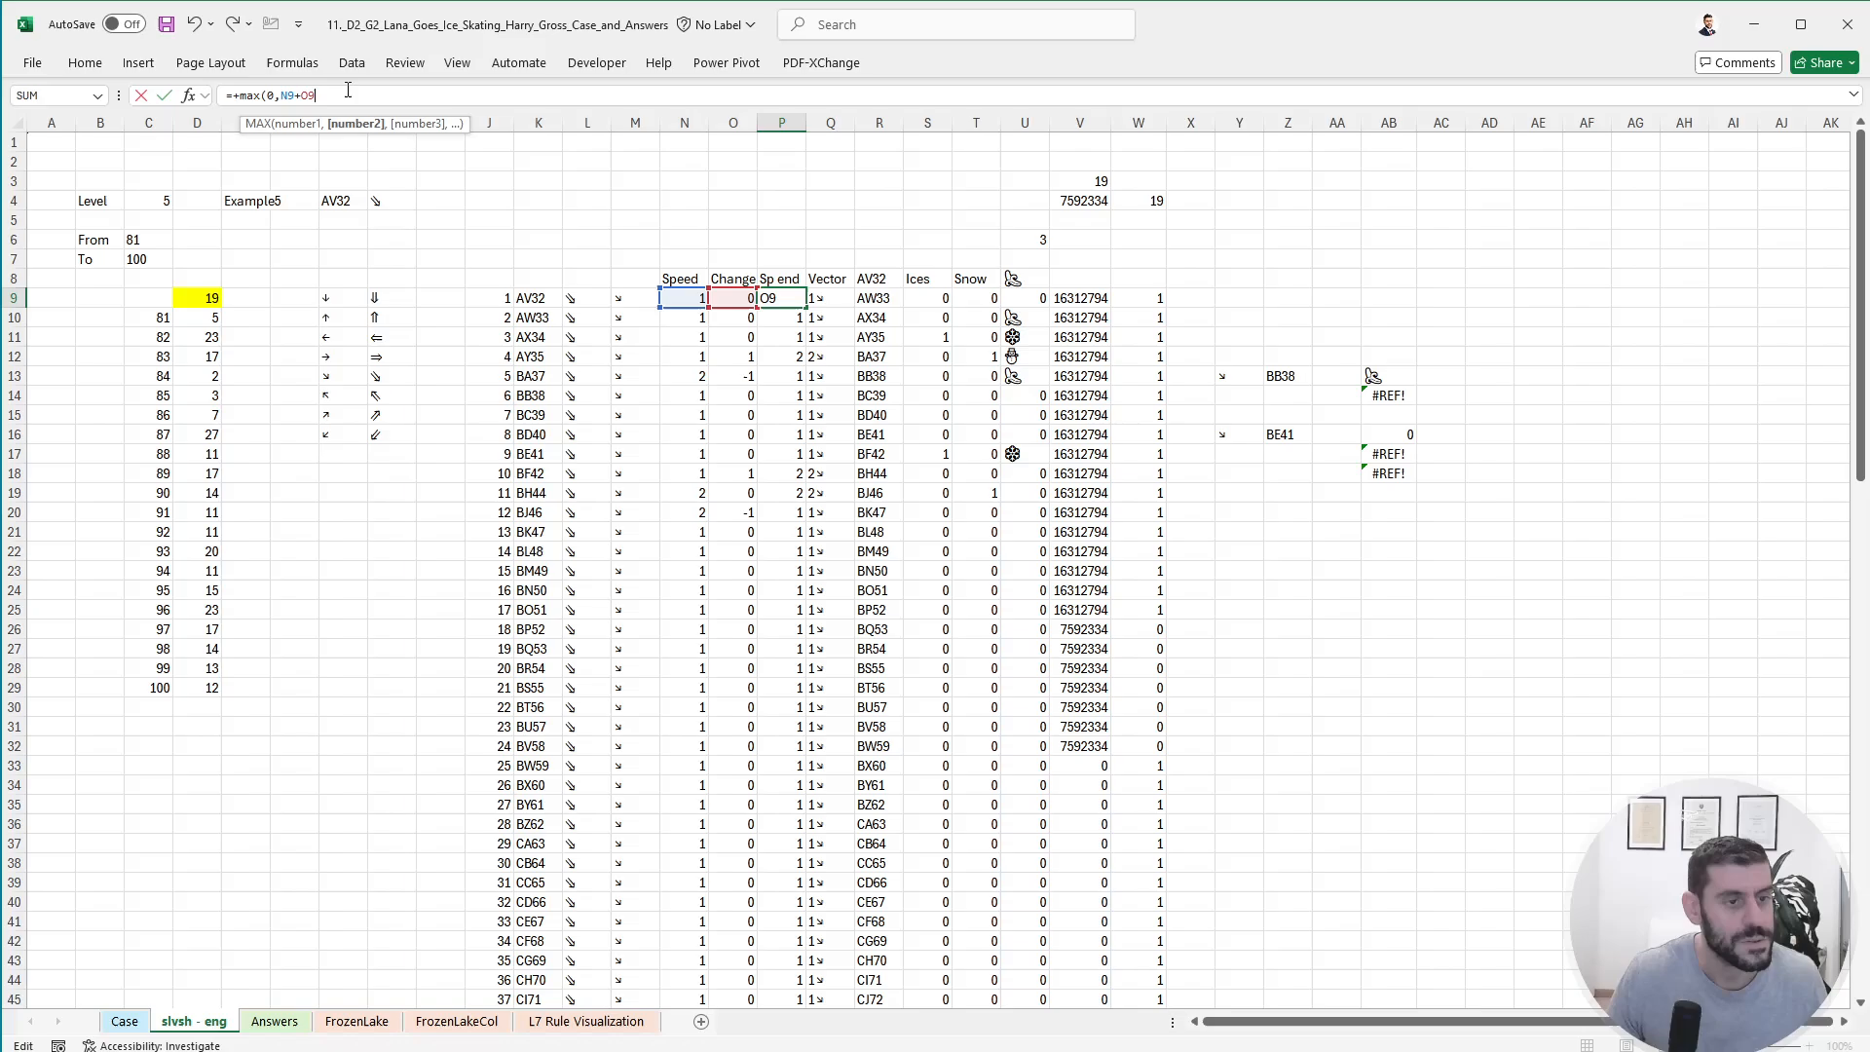
click(347, 94)
text())
key(Return)
- Copy the P9 formula down through the rest of the Sp end column
key(Up)
key(ctrl+c)
key(Down)
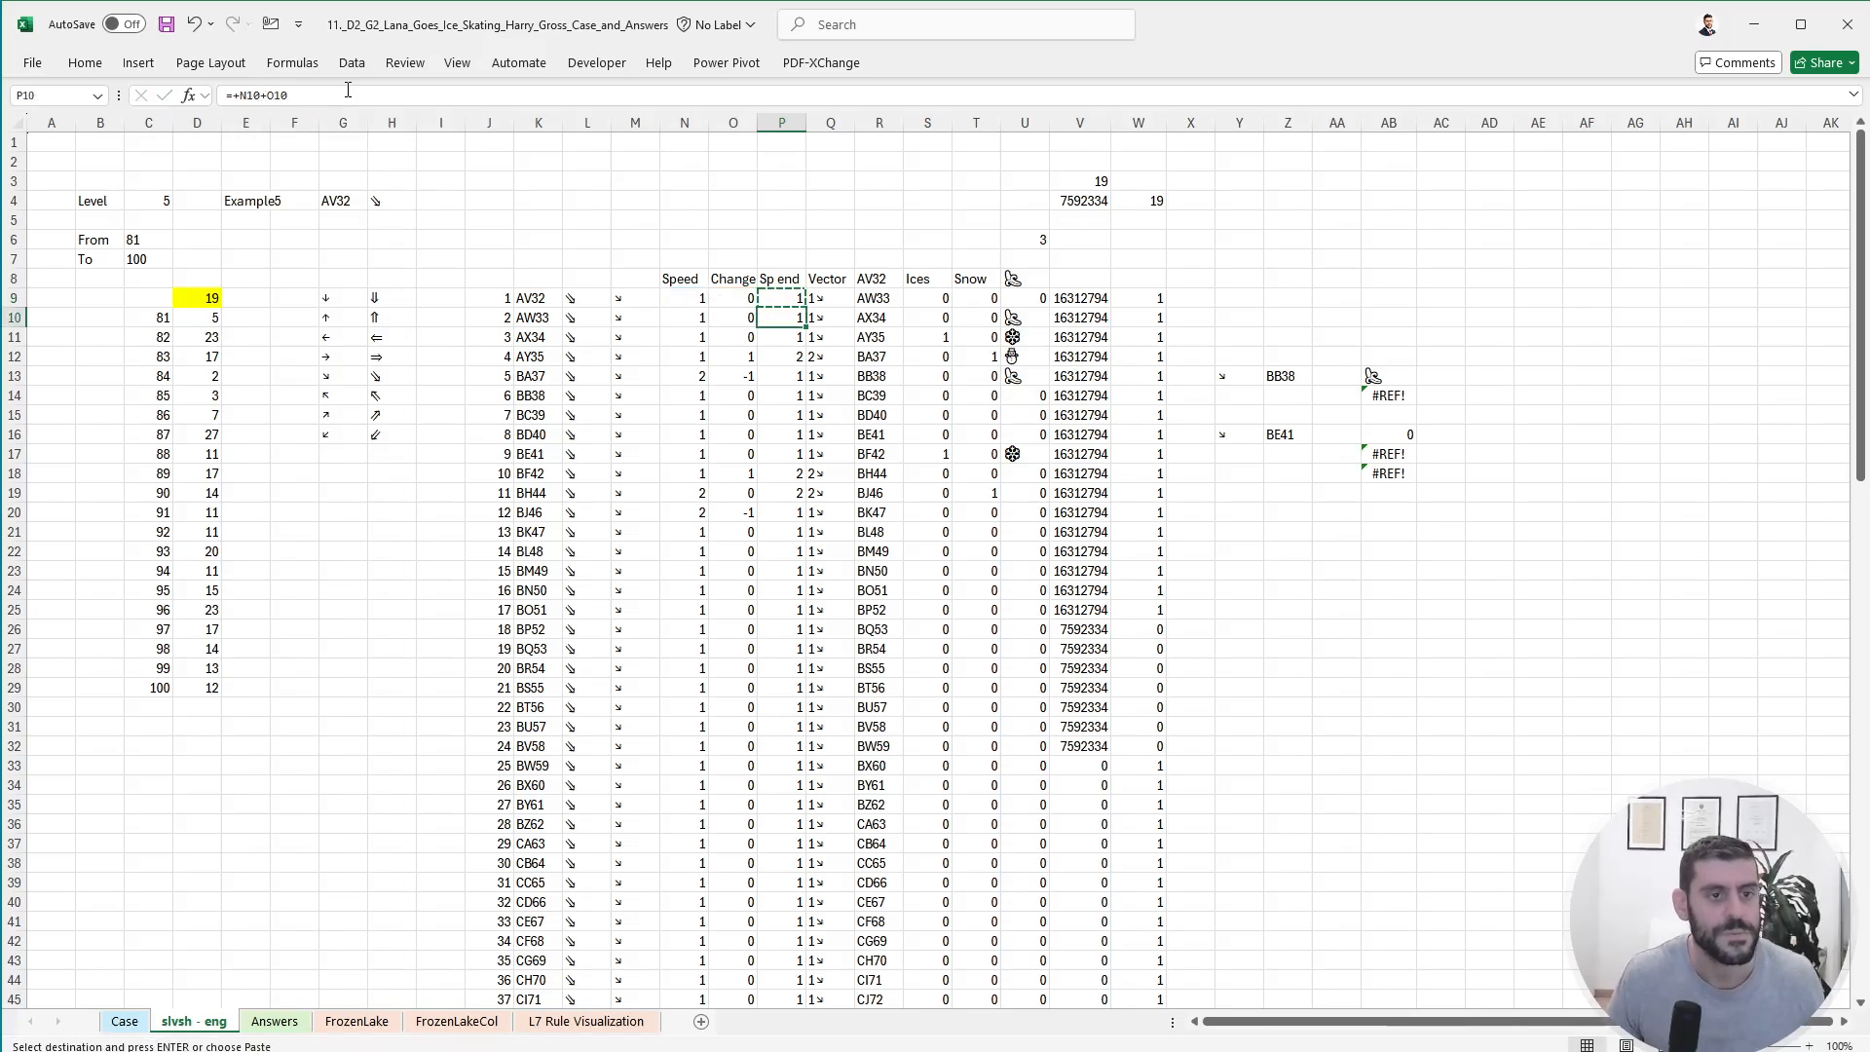
key(ctrl+shift+Down)
key(ctrl+v)
key(ctrl+BackSpace)
- Examine the Sp end values down to row 28 and the Snow count formula in T28
key(Down)
key(Down)
key(Down)
key(Down)
key(Down)
key(Down)
key(Down)
key(Down)
key(Down)
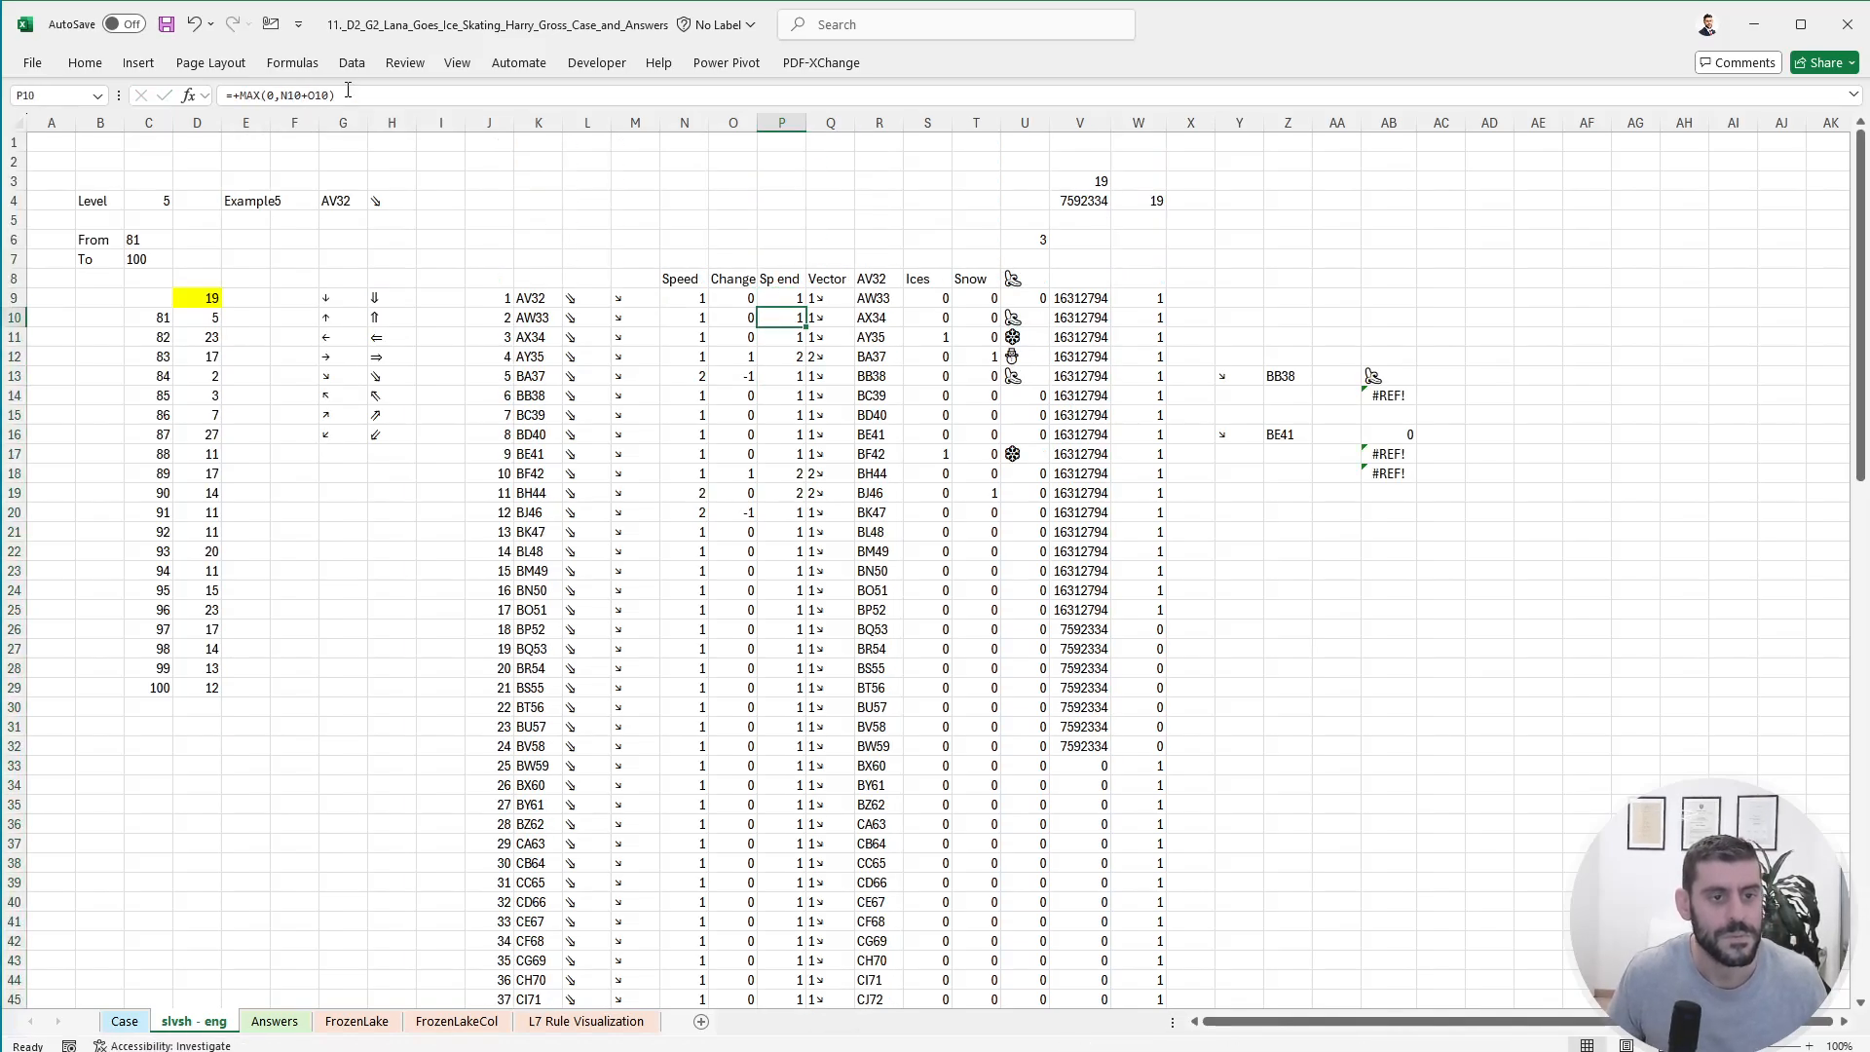
key(Down)
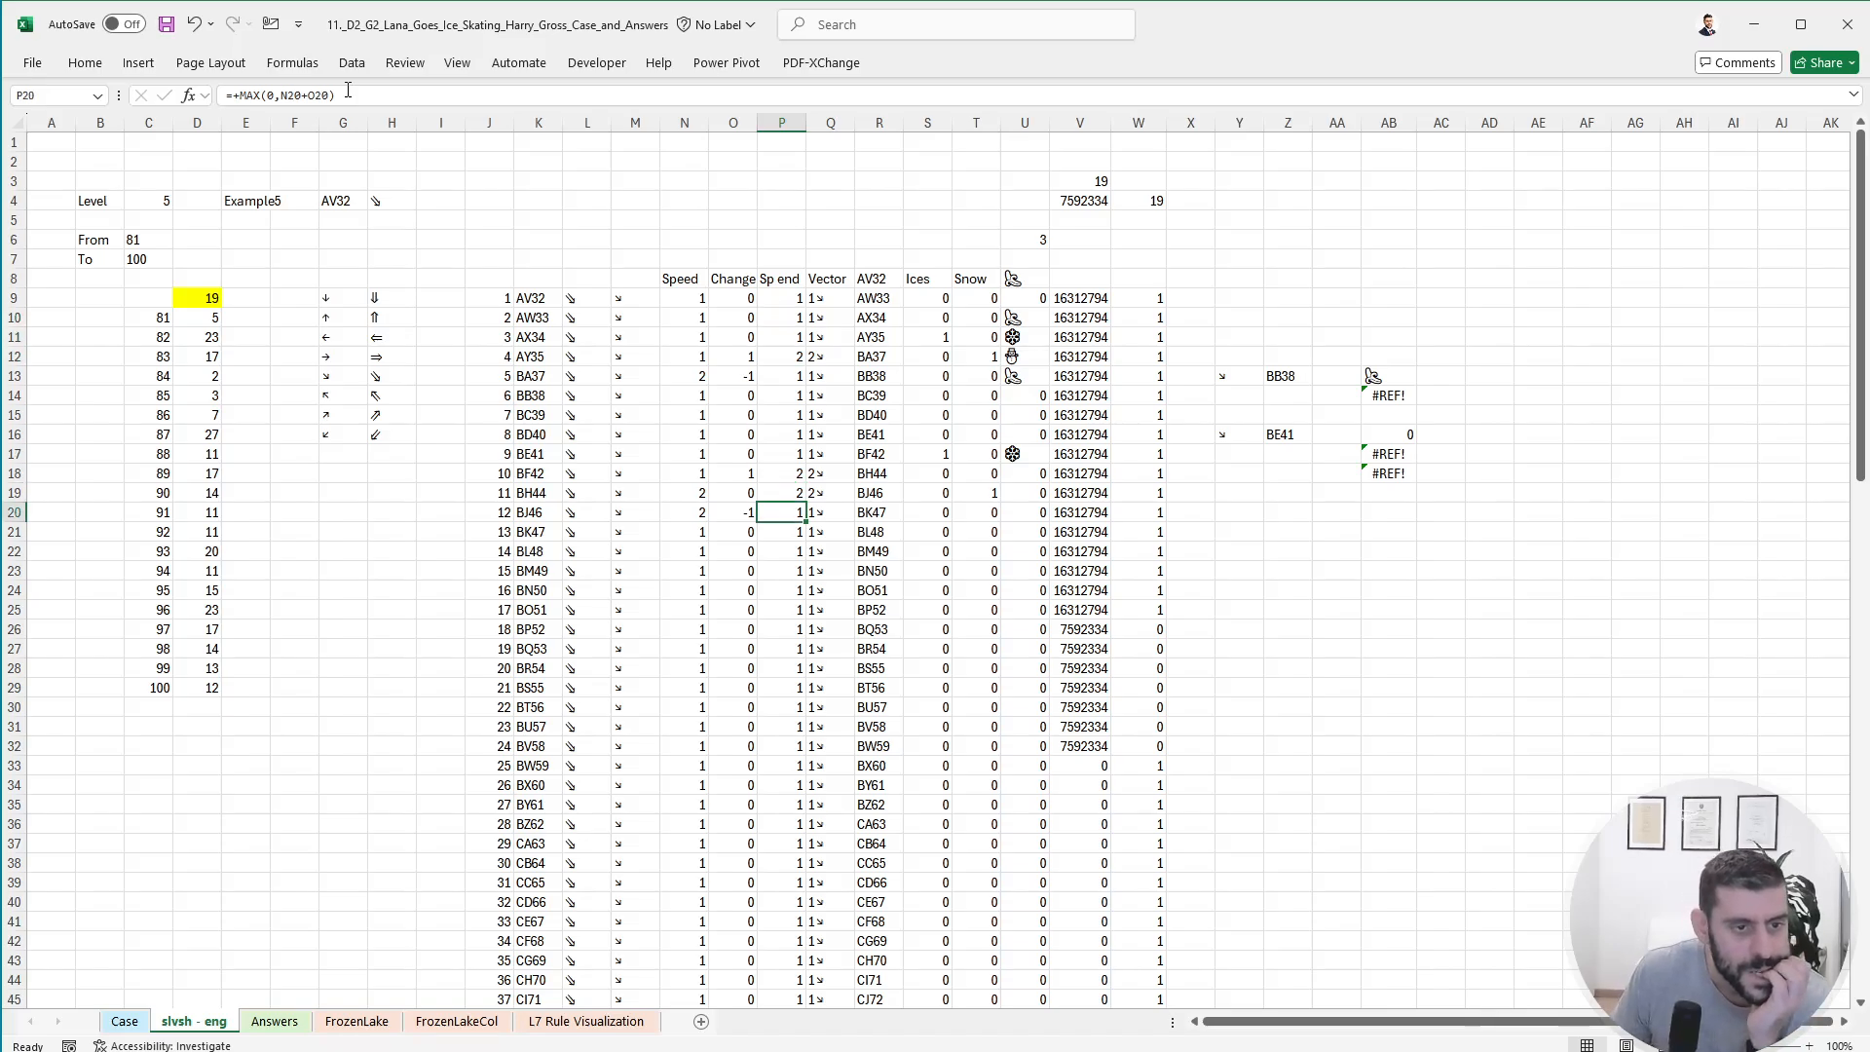
key(Down)
key(Down)
key(Down)
key(Down)
key(Down)
key(Down)
key(Down)
key(Down)
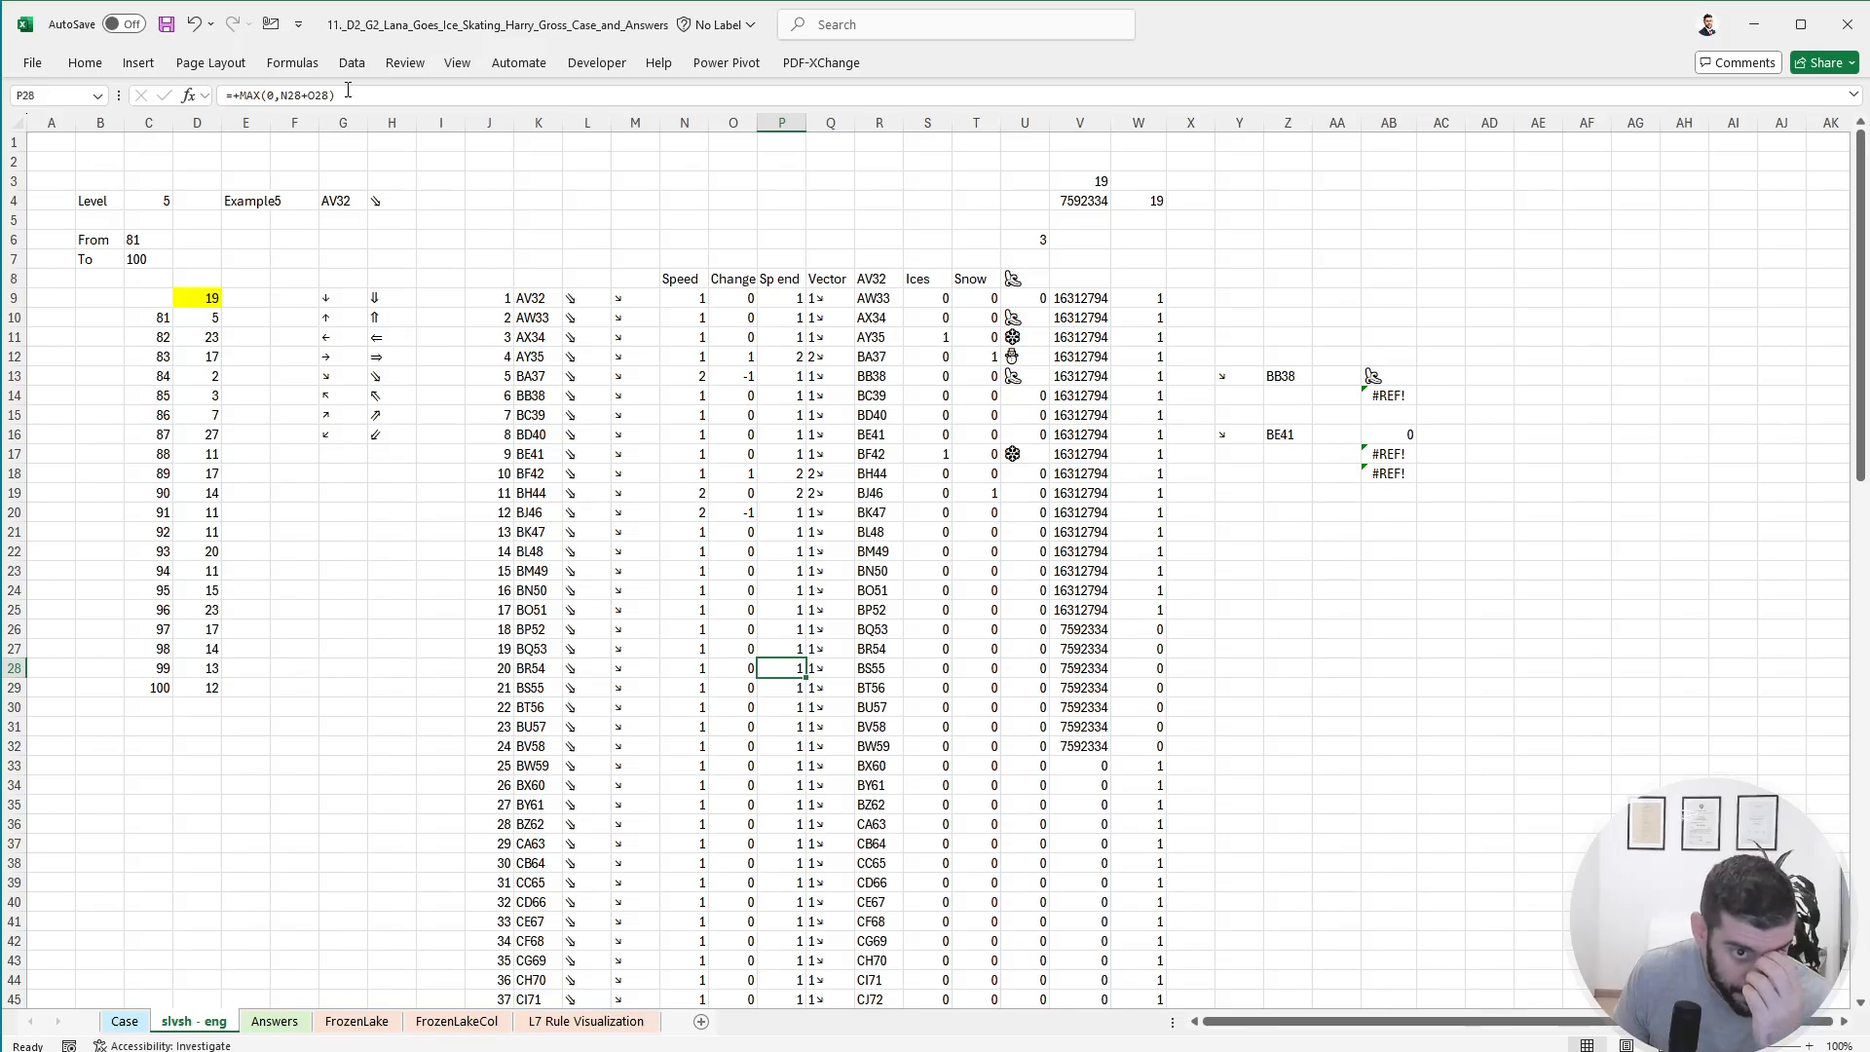
key(Right)
key(Right)
key(Right)
key(Right)
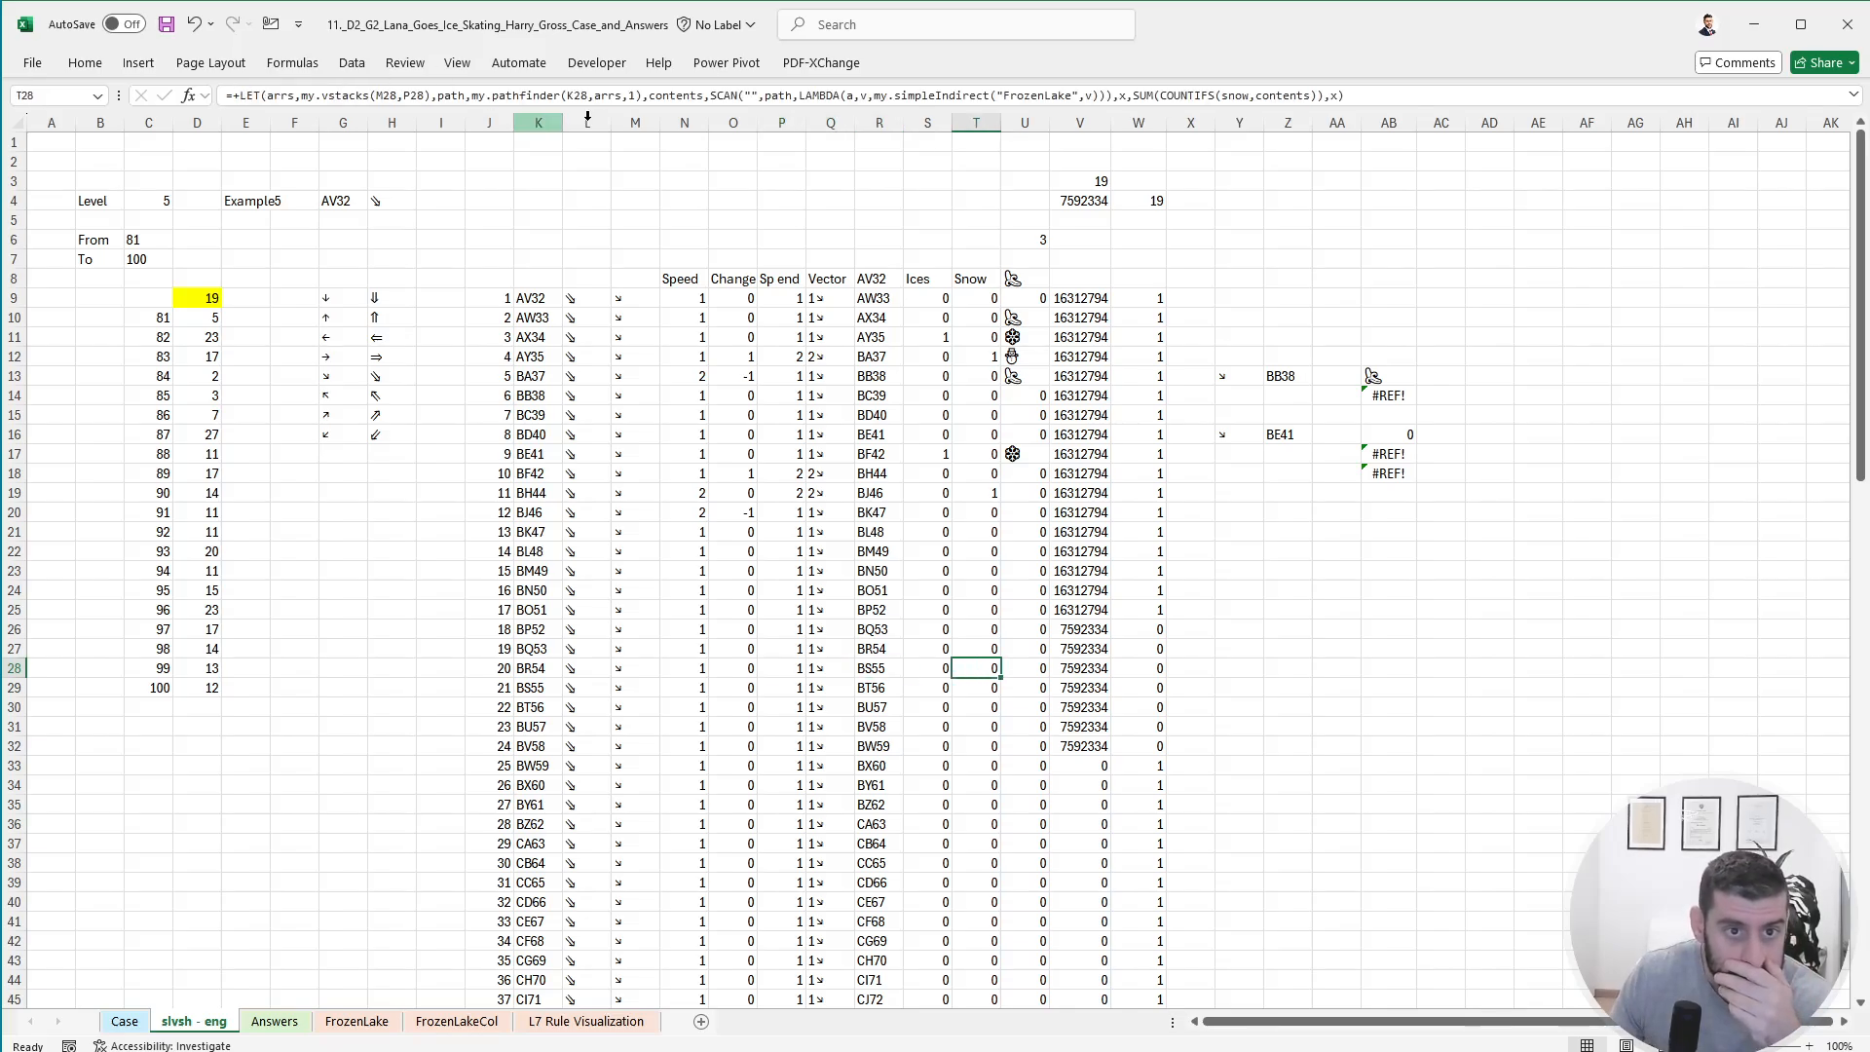
- Clear the scratch path checks in Y12:AD22 and check the Level 5 rules and Example5 answer on the Case sheet
drag(1236, 356, 1490, 553)
key(Delete)
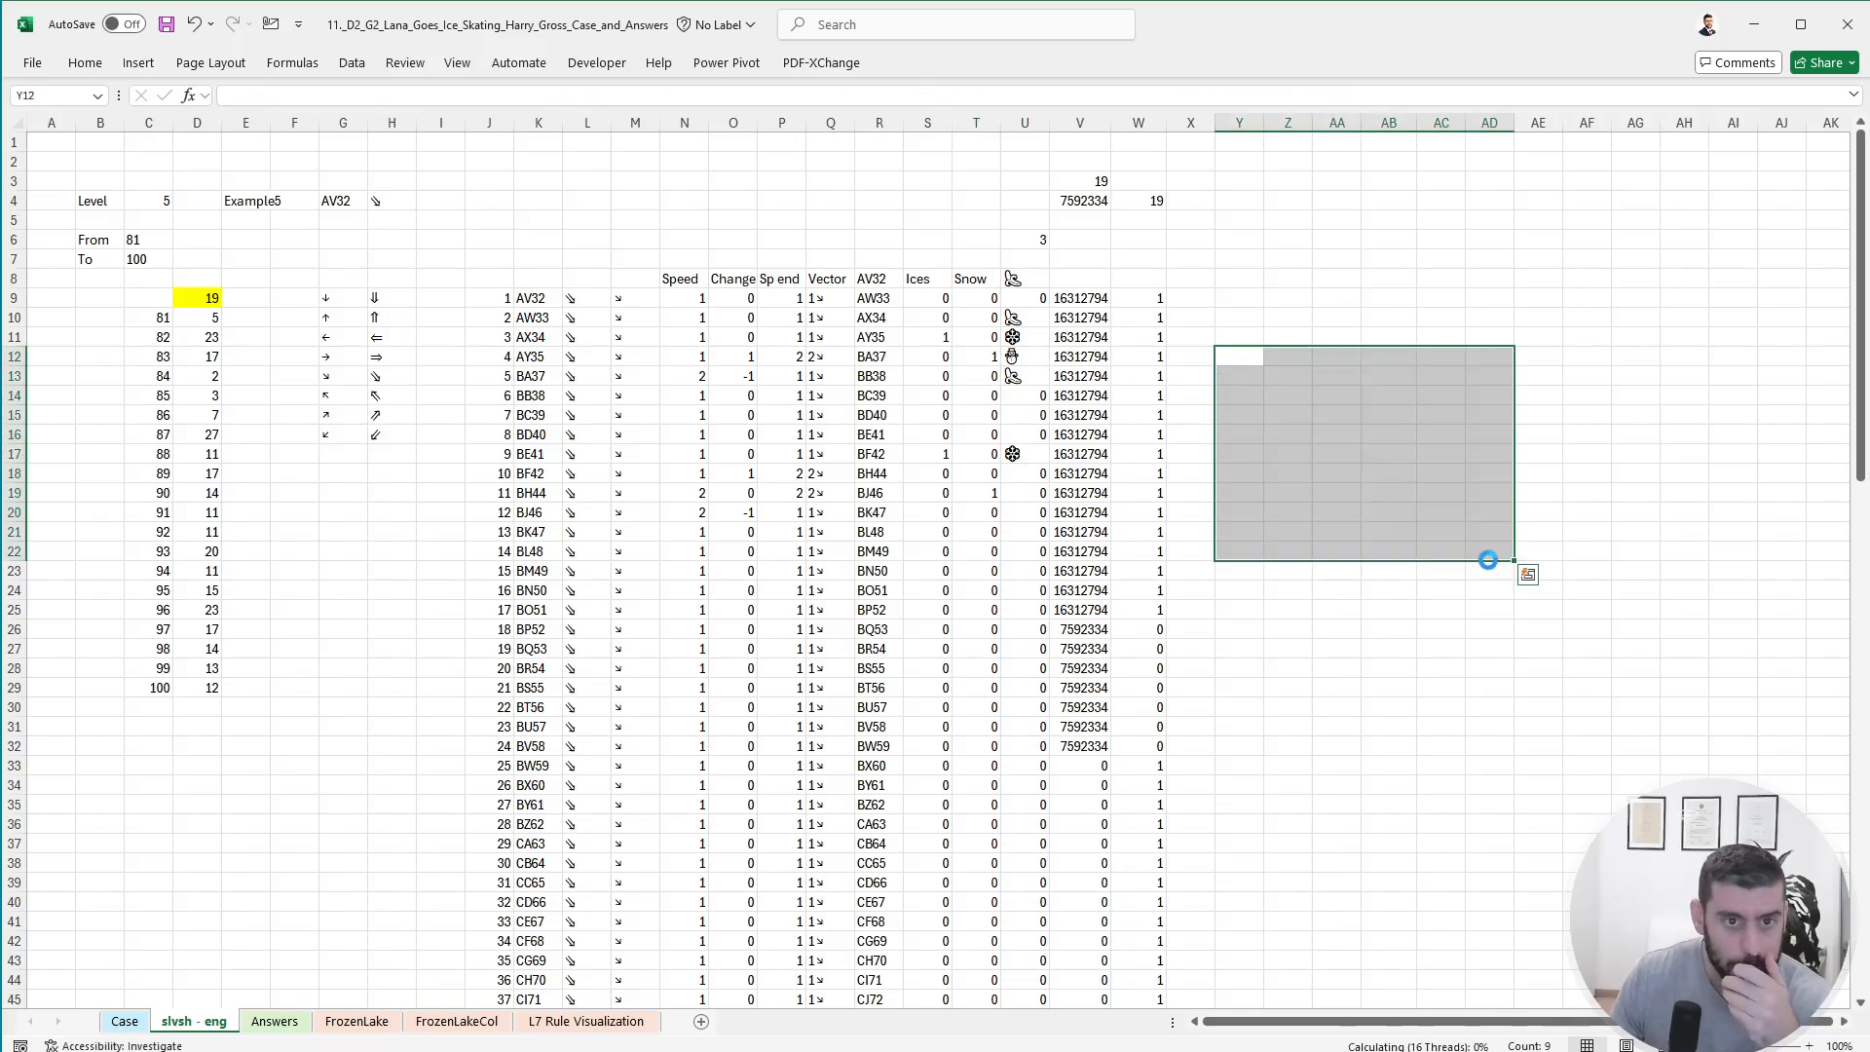
click(127, 1022)
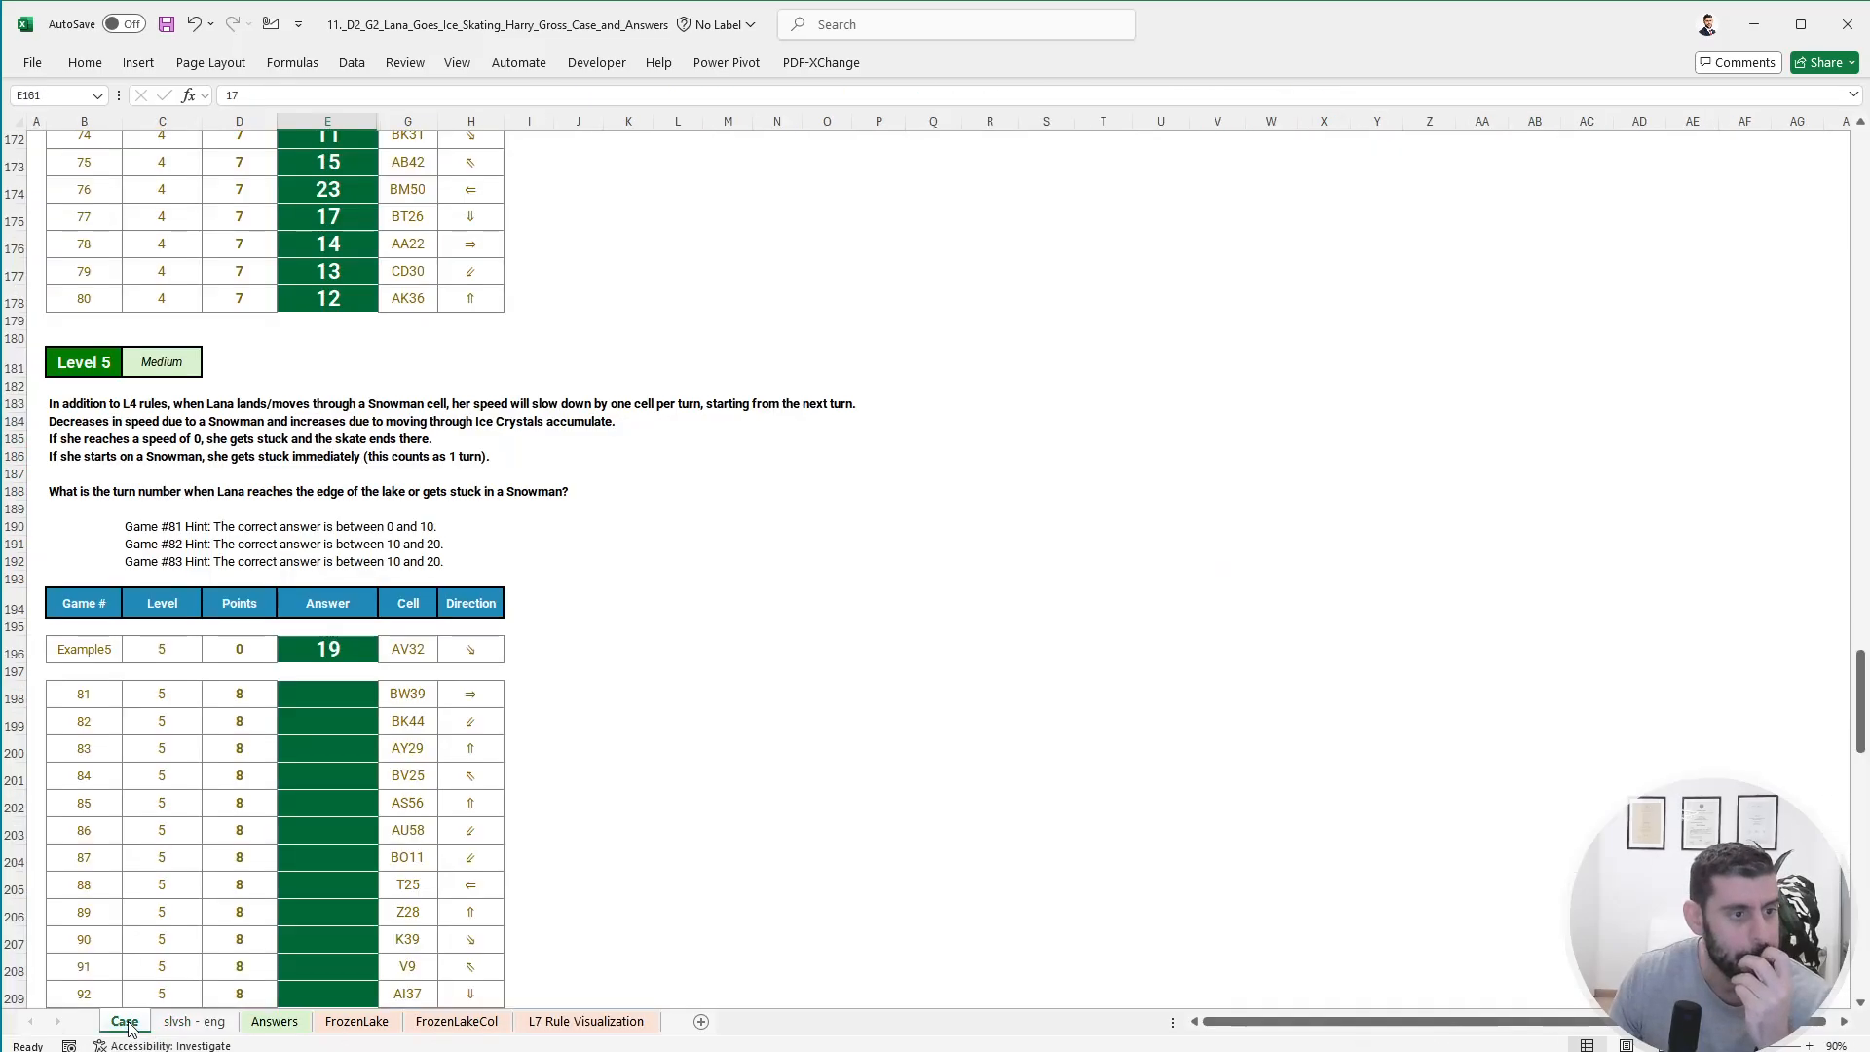
click(188, 1023)
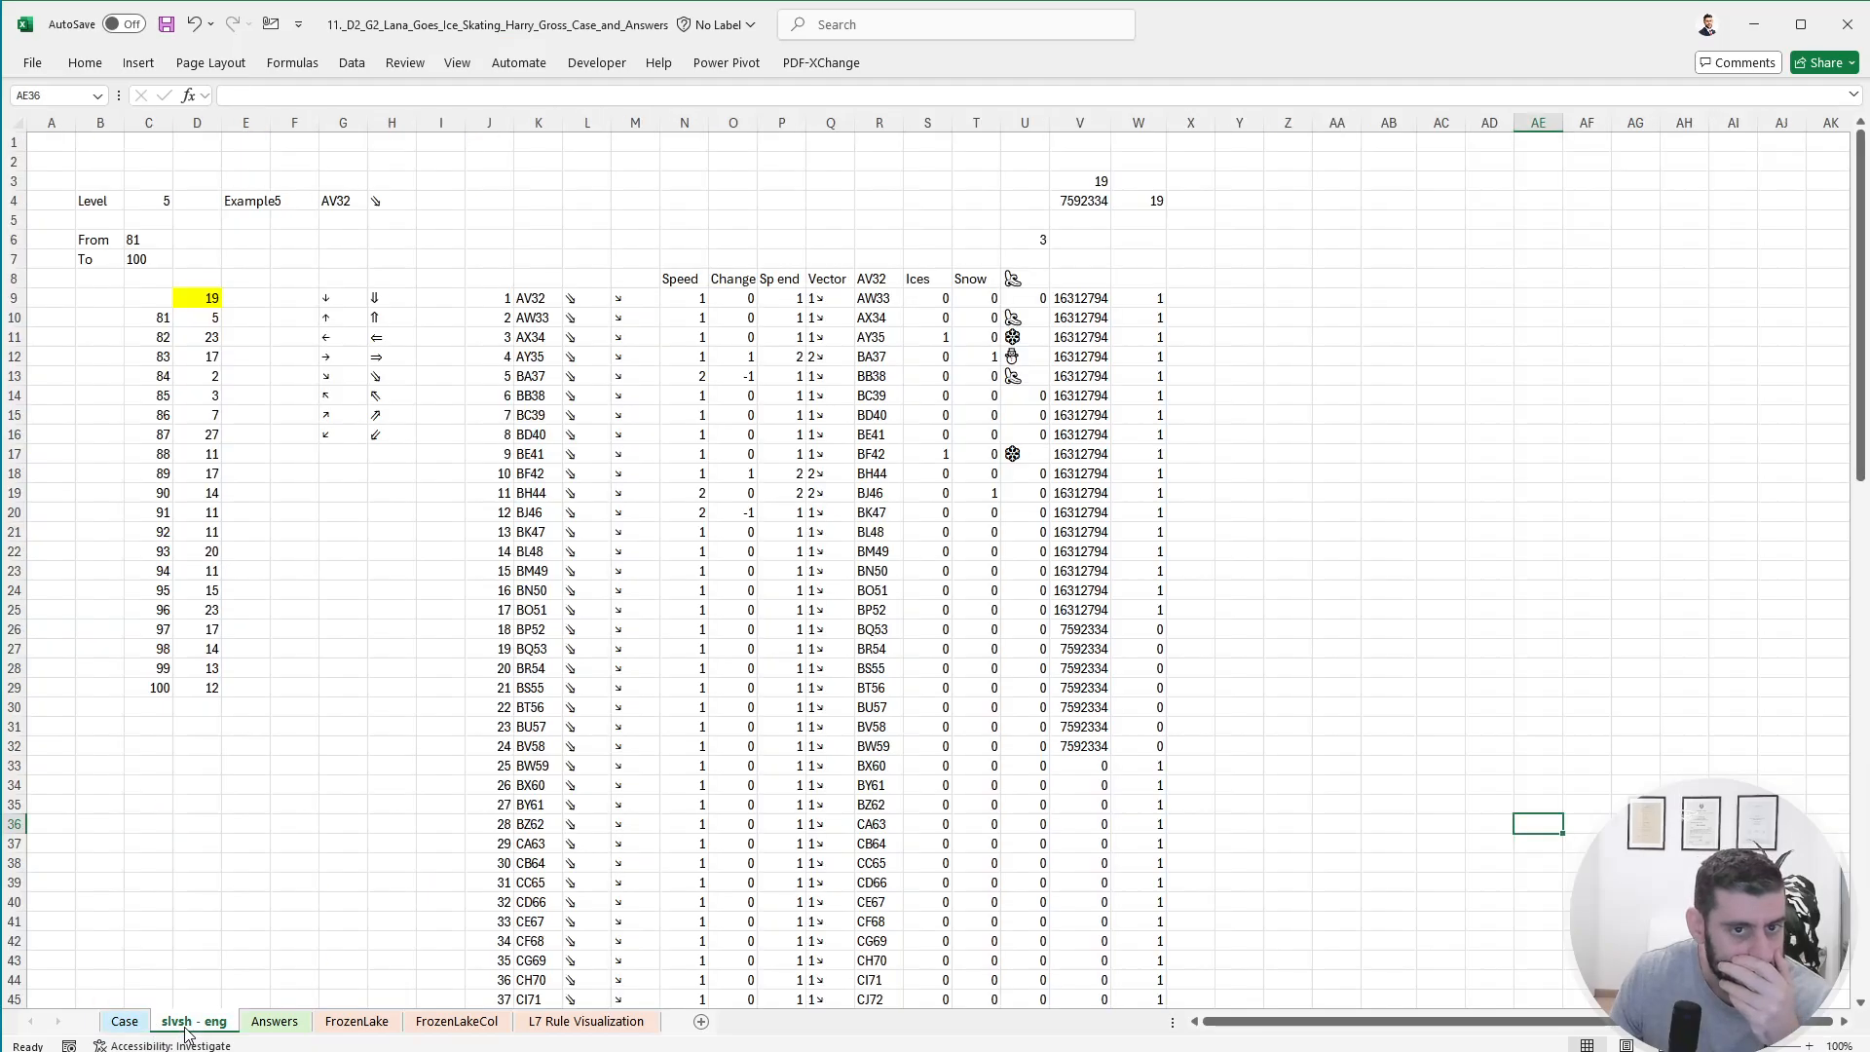
- Add a zero end speed condition to the W9 formula on slvsh - eng so it reads =+IFERROR(IF(OR(V9=$V$4,P9=0),0,1),0)
click(1142, 318)
click(1148, 301)
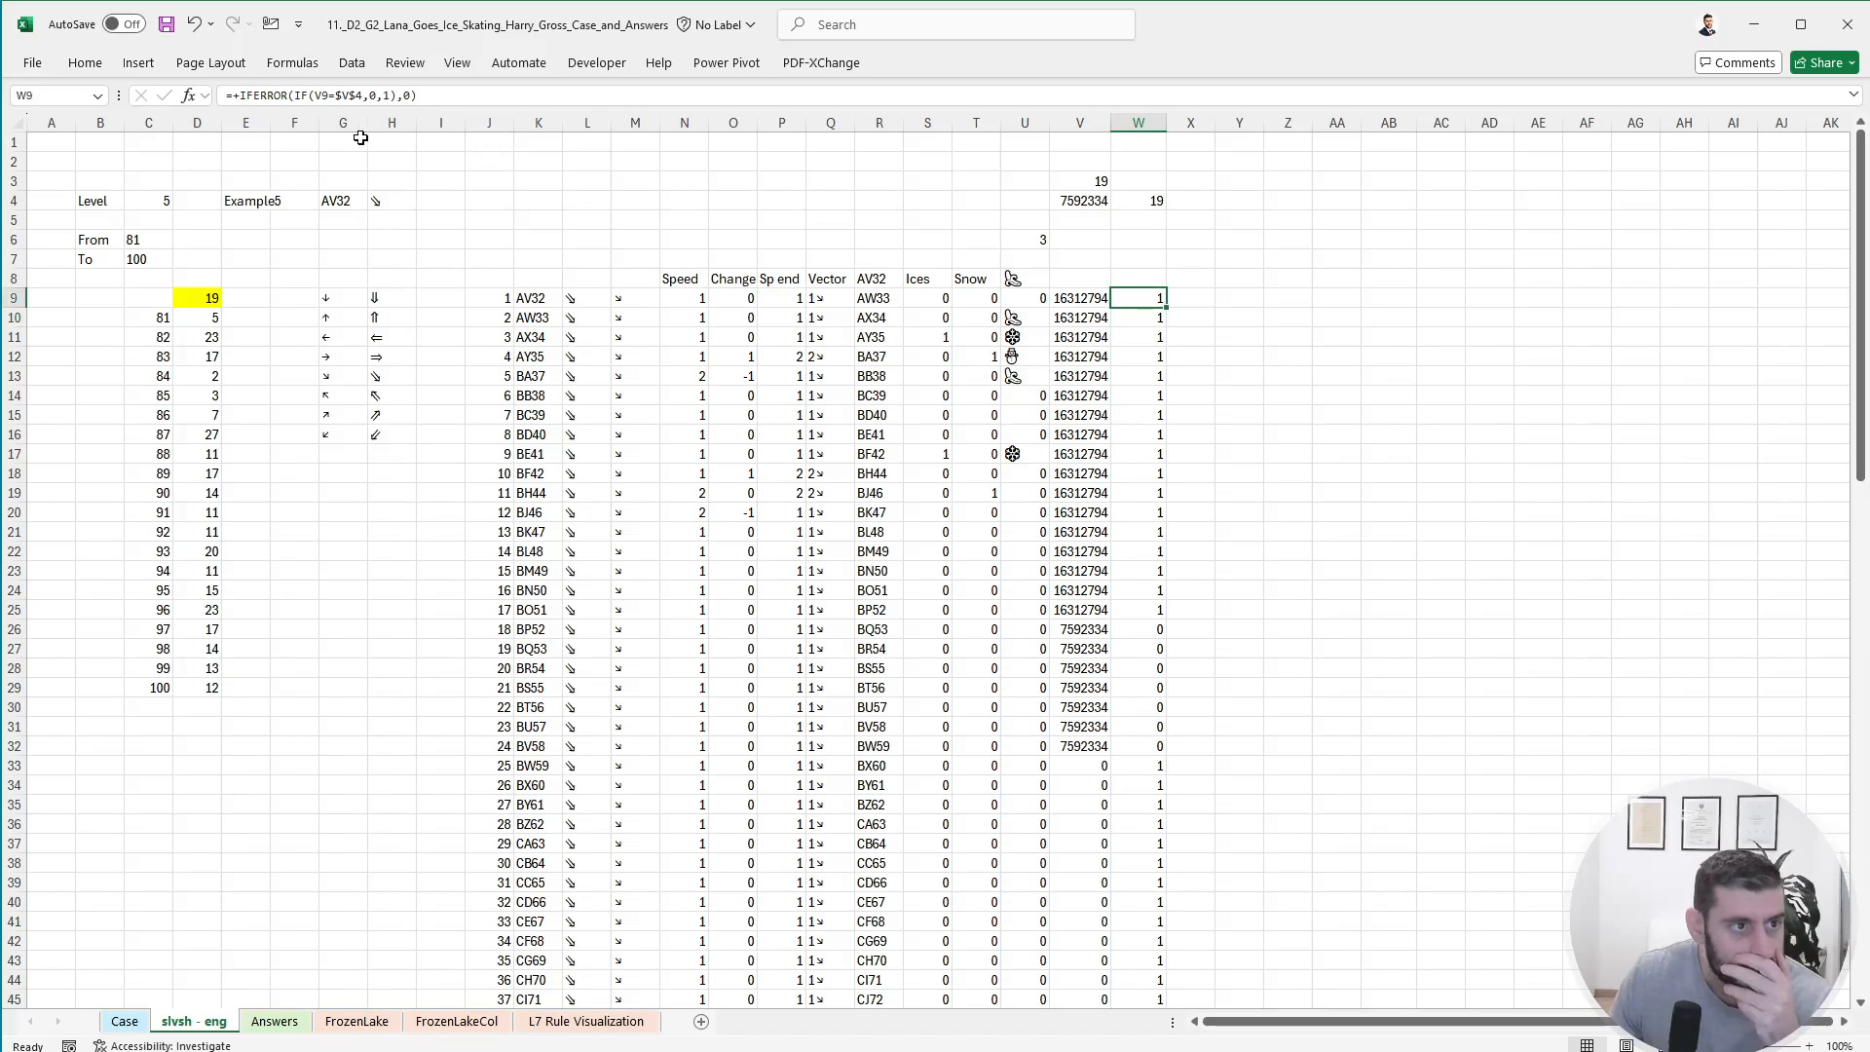
click(326, 91)
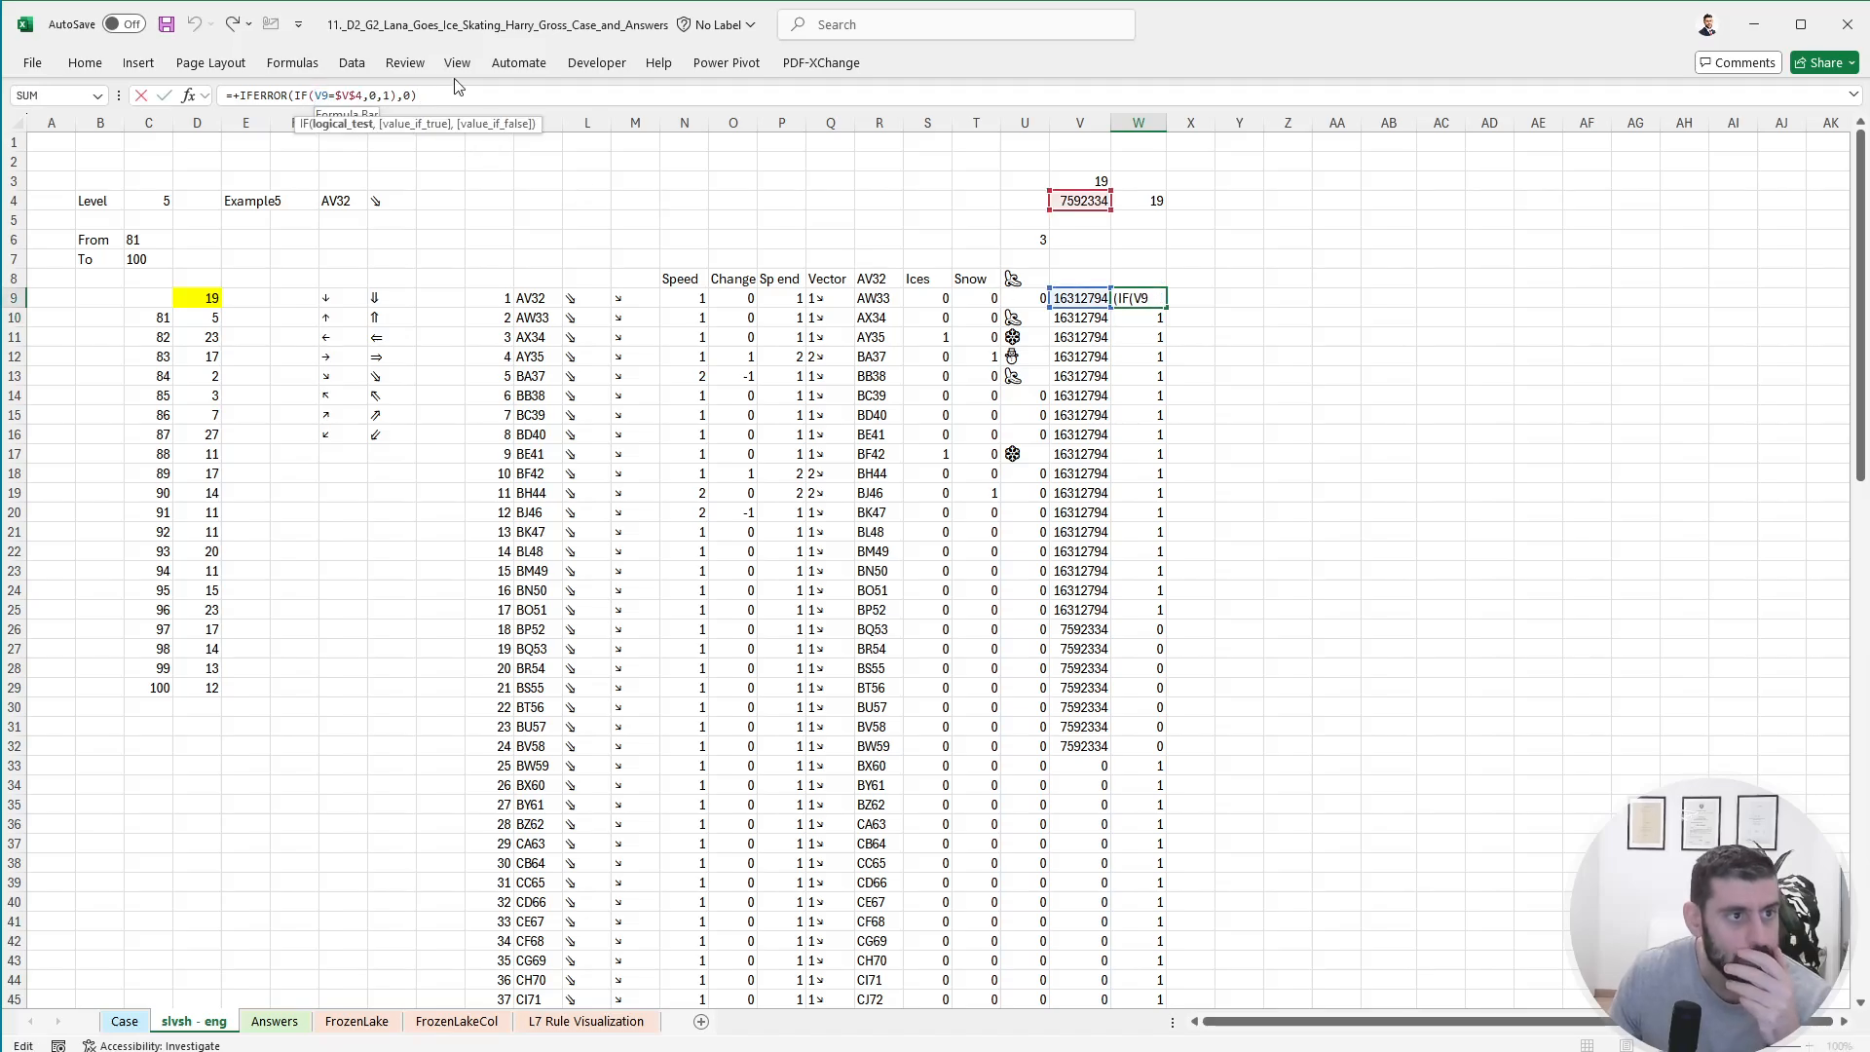
text(or()
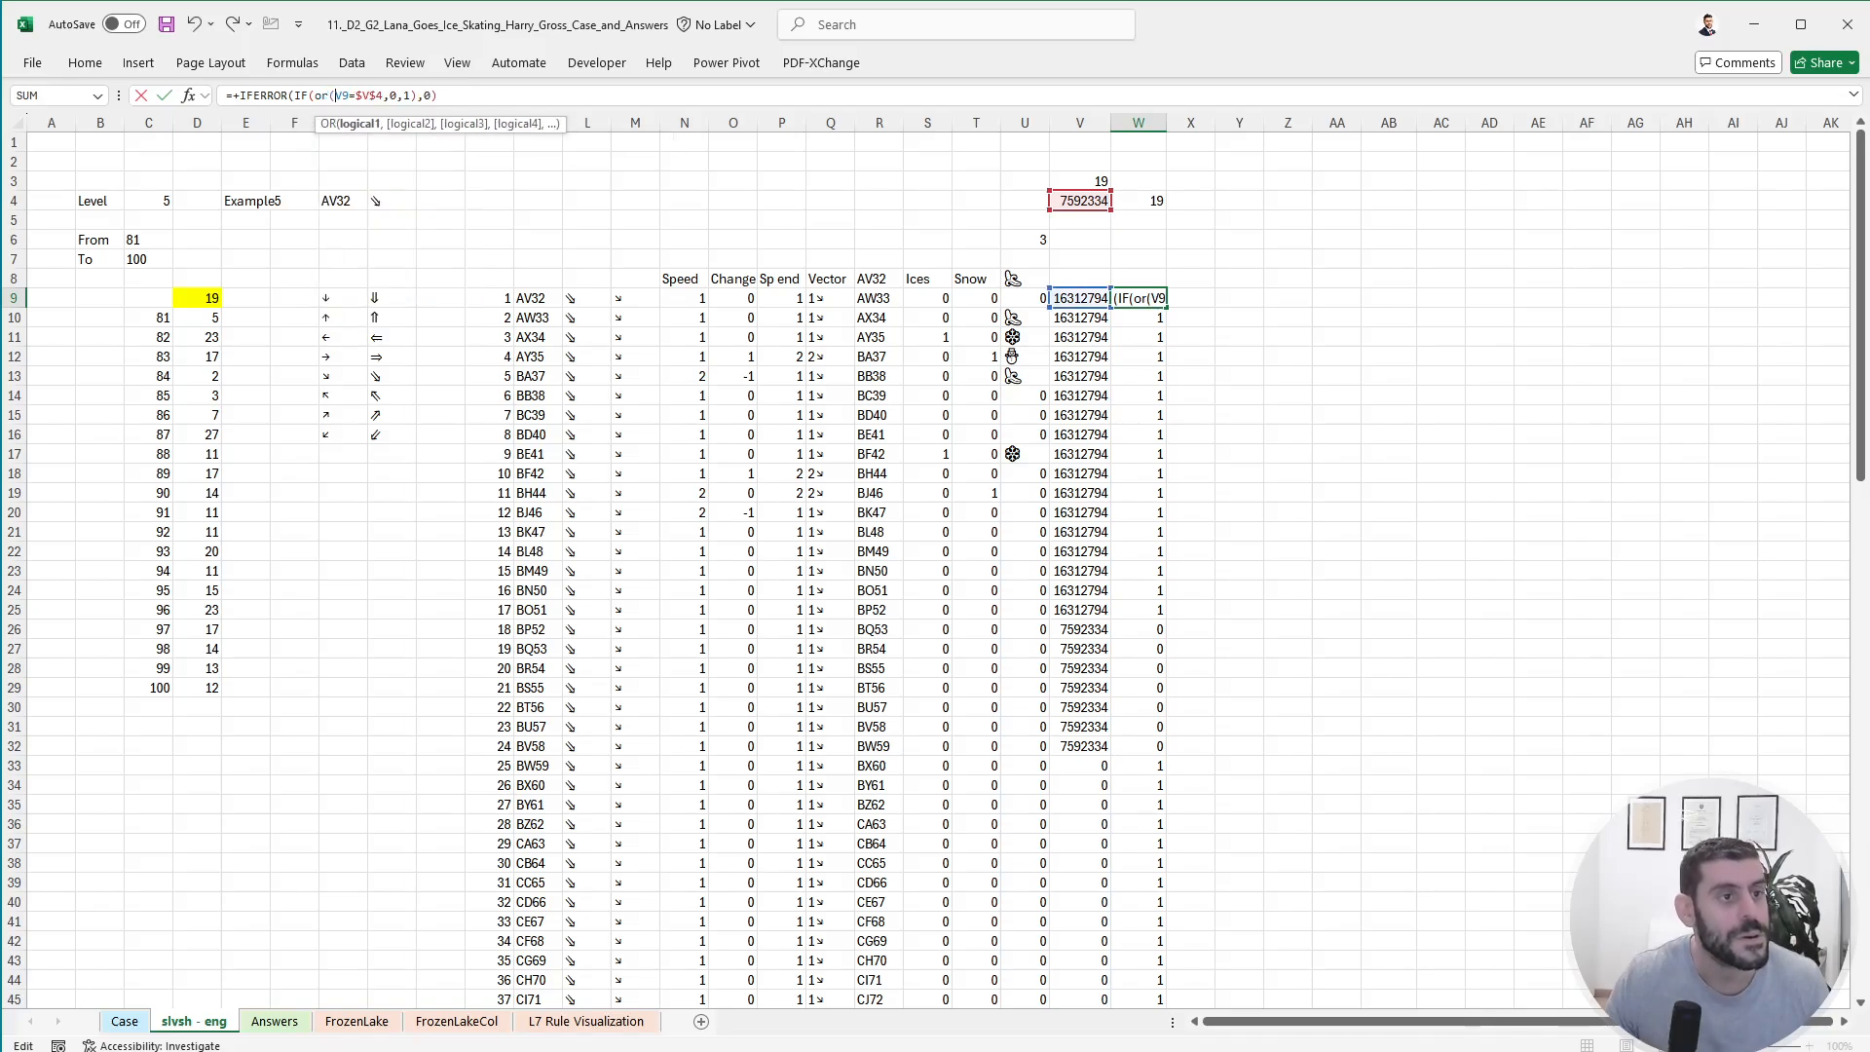
click(388, 94)
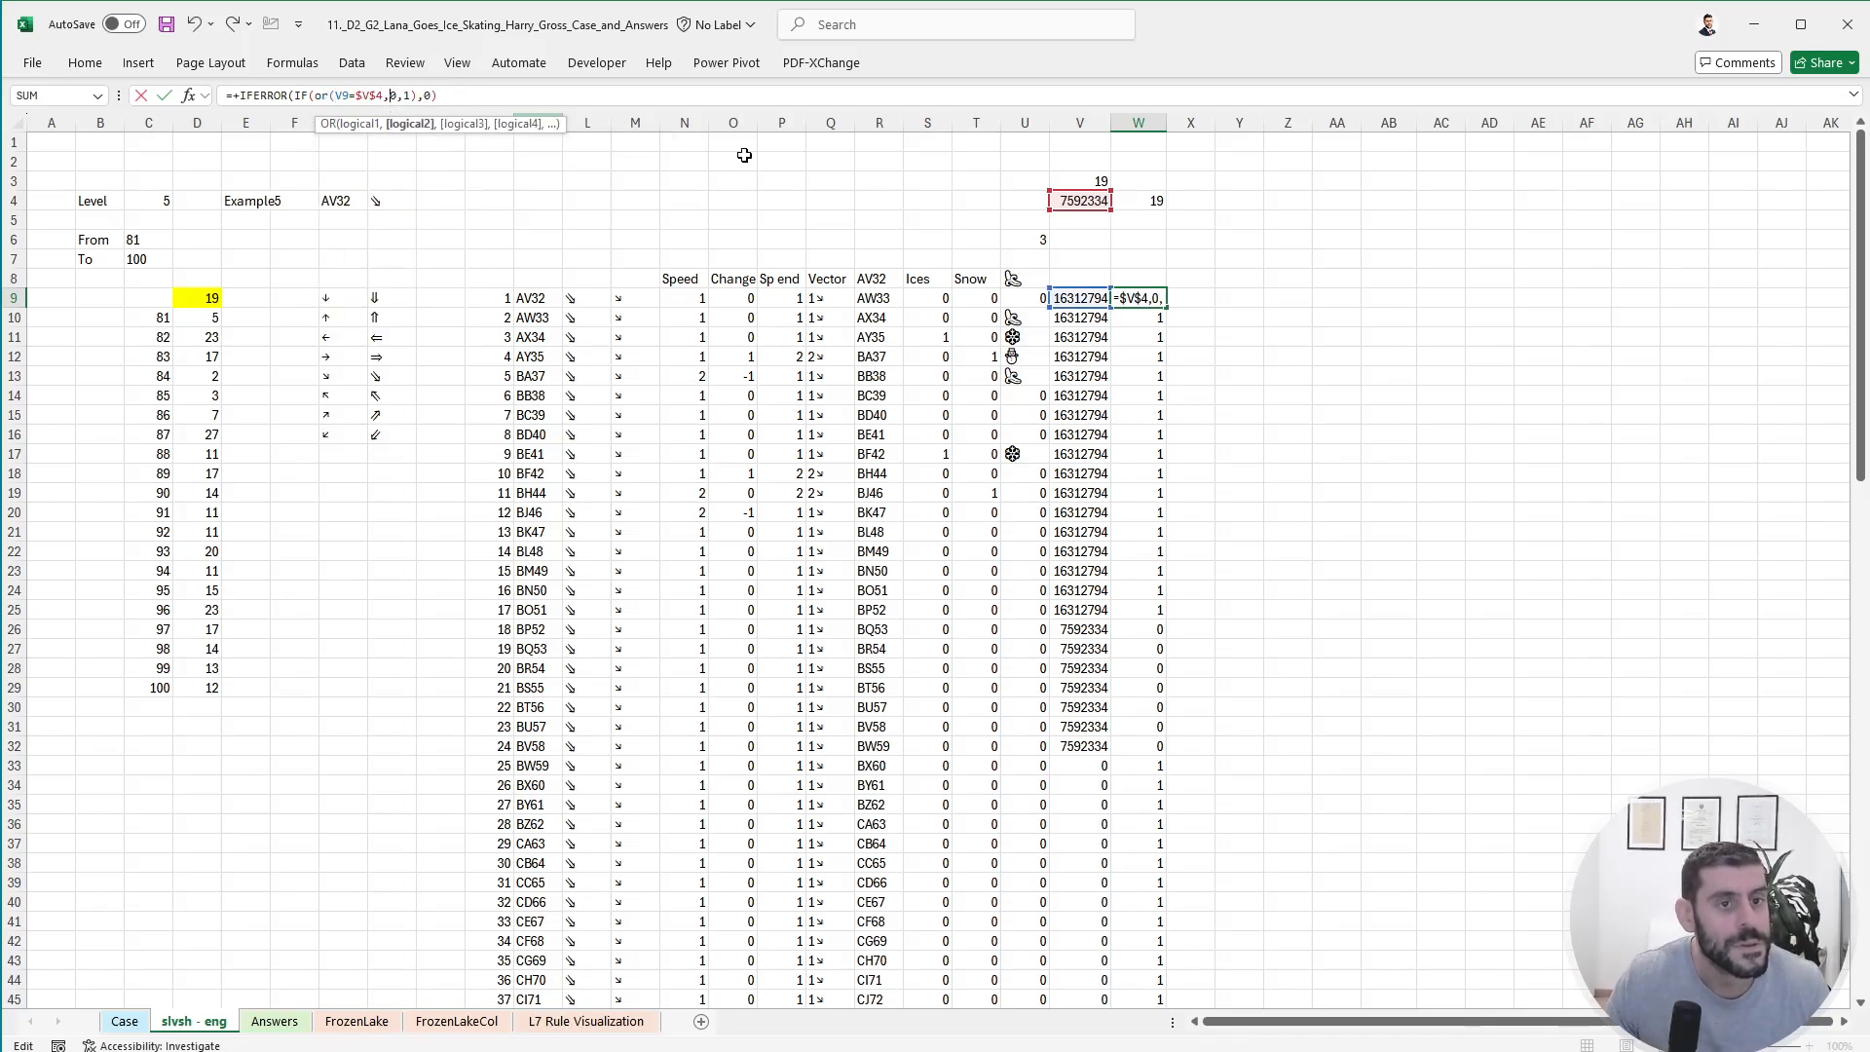
click(790, 301)
text(=0)
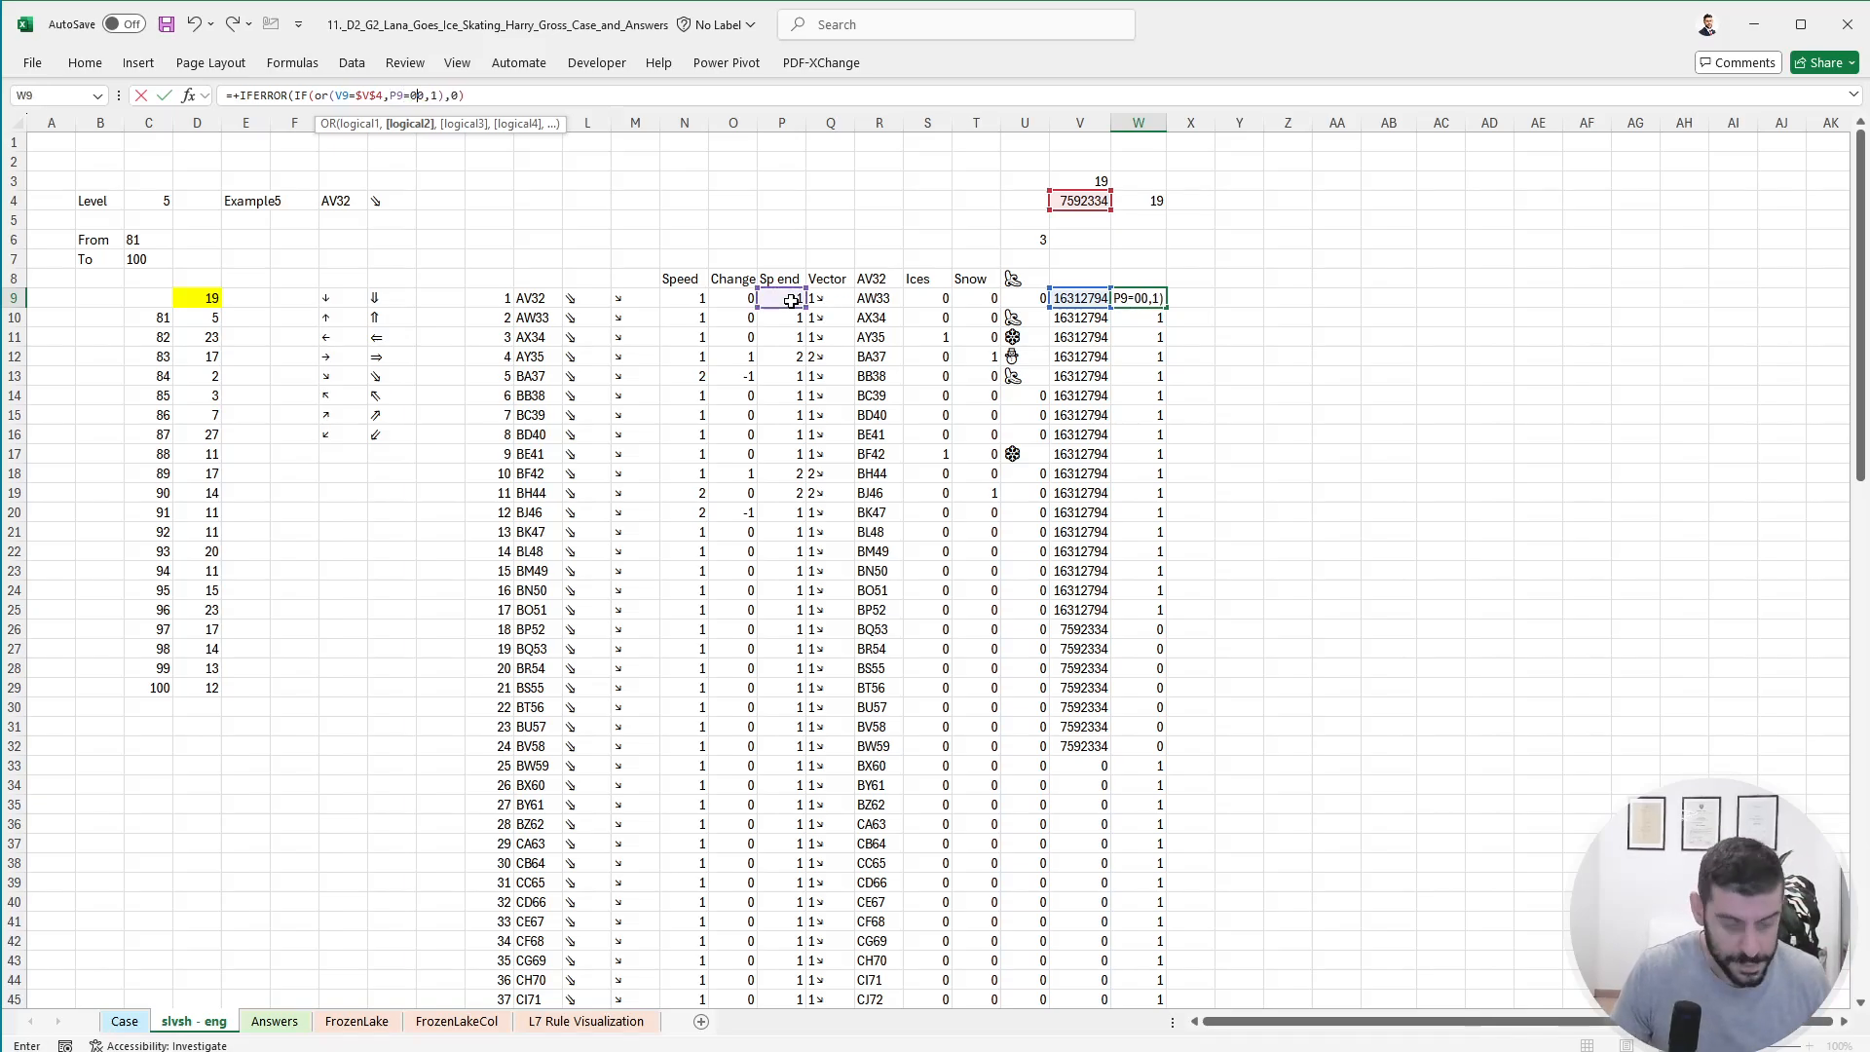
text())
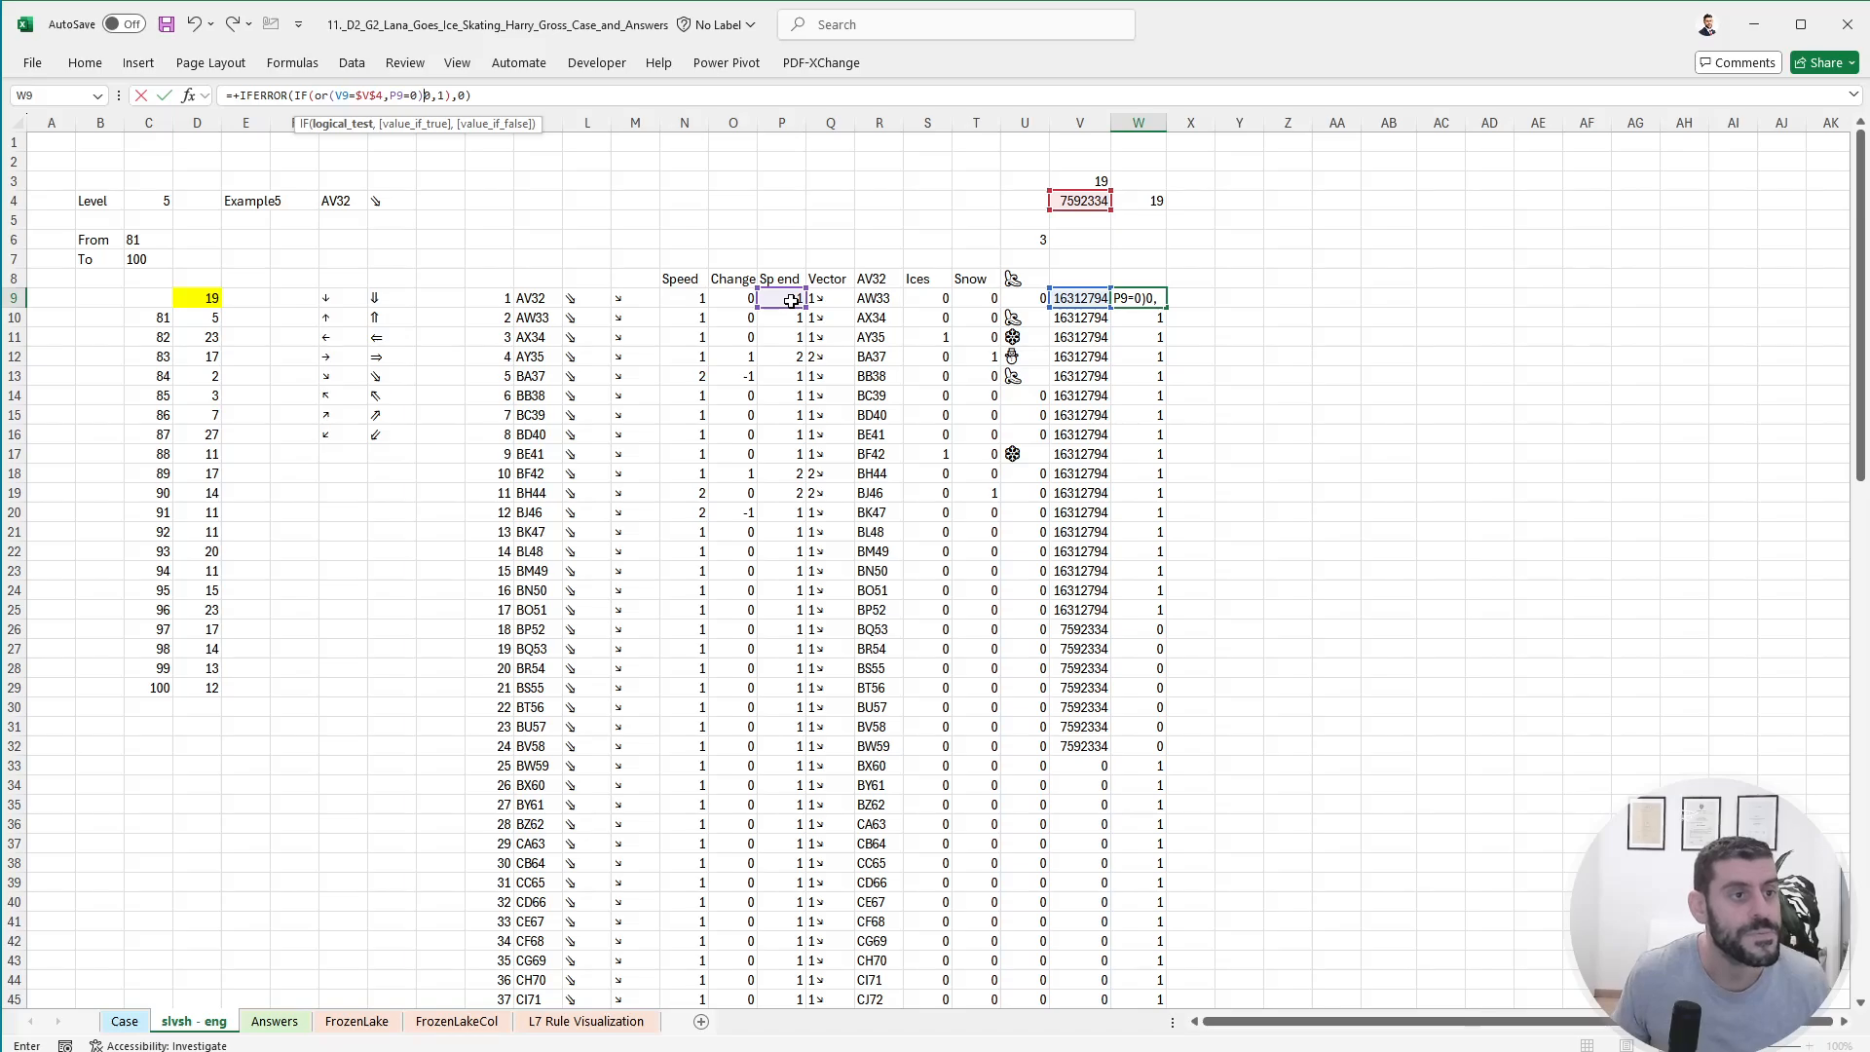
text(,)
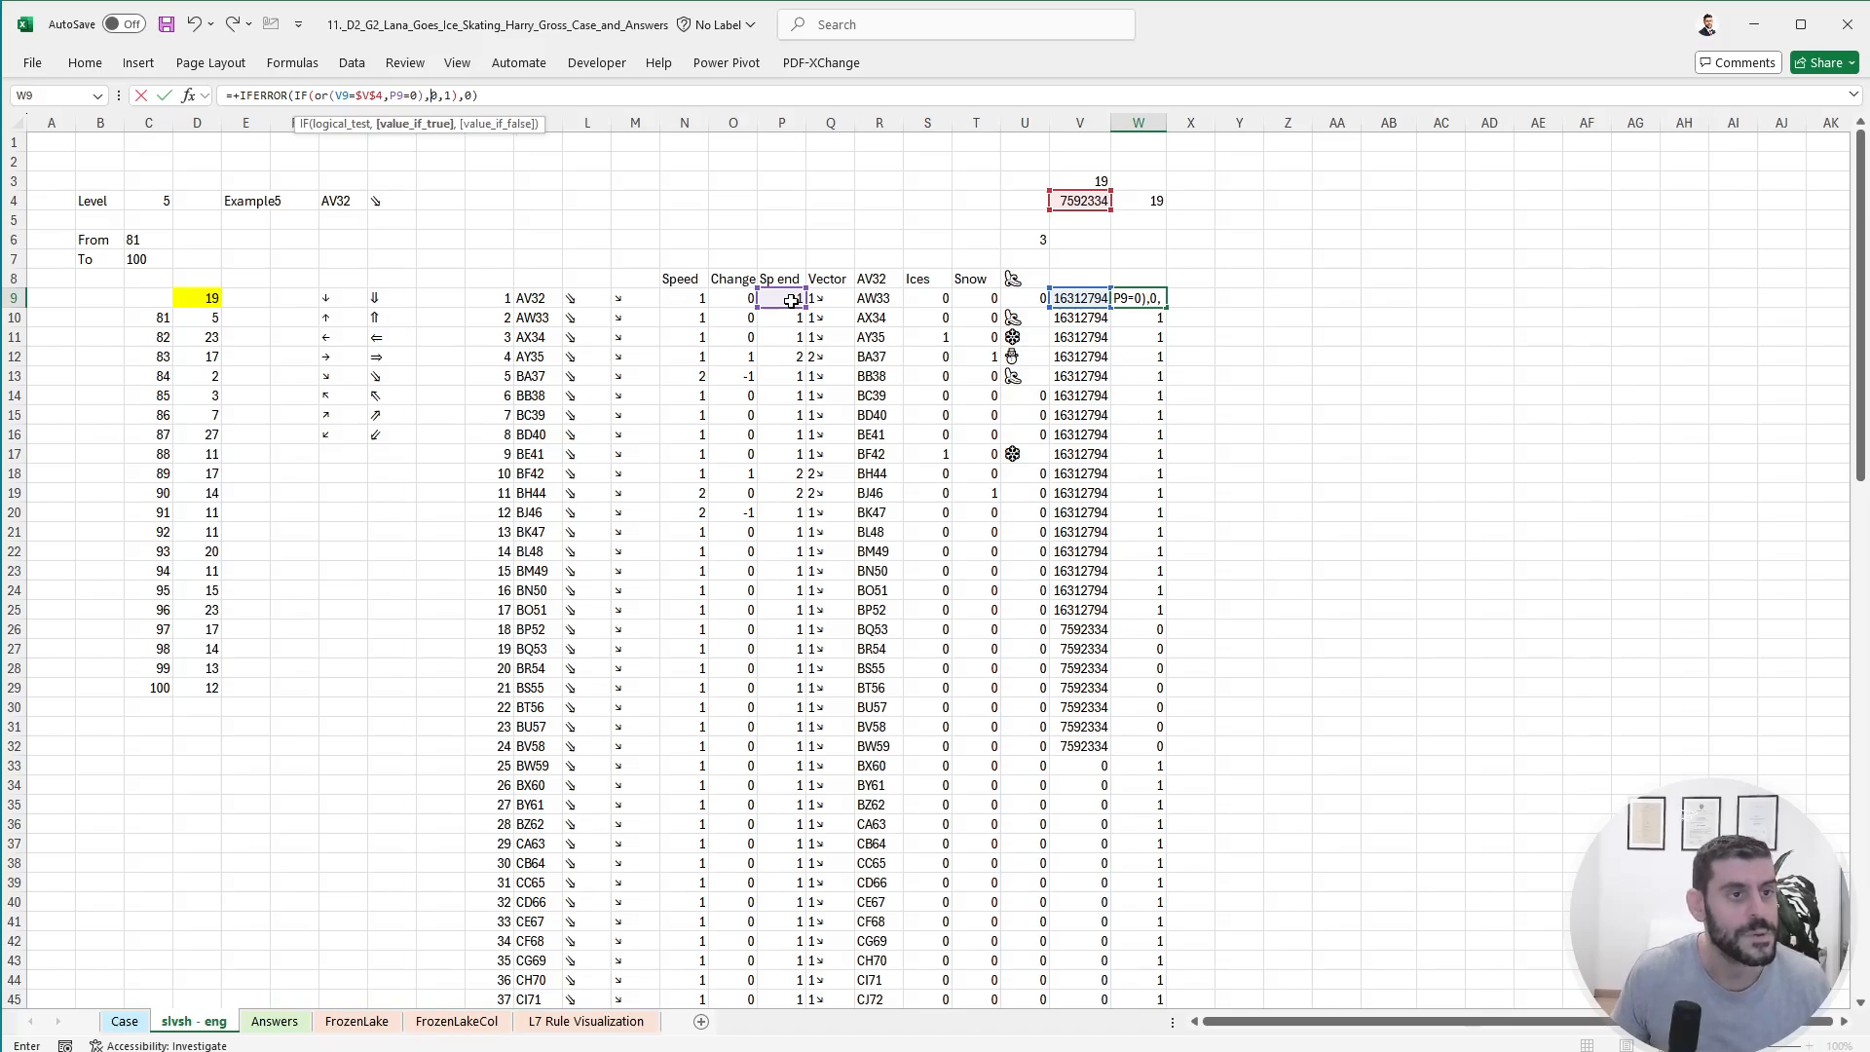
key(Return)
- Copy the W9 stop check formula down through the rest of column W
key(Up)
key(ctrl+c)
key(Down)
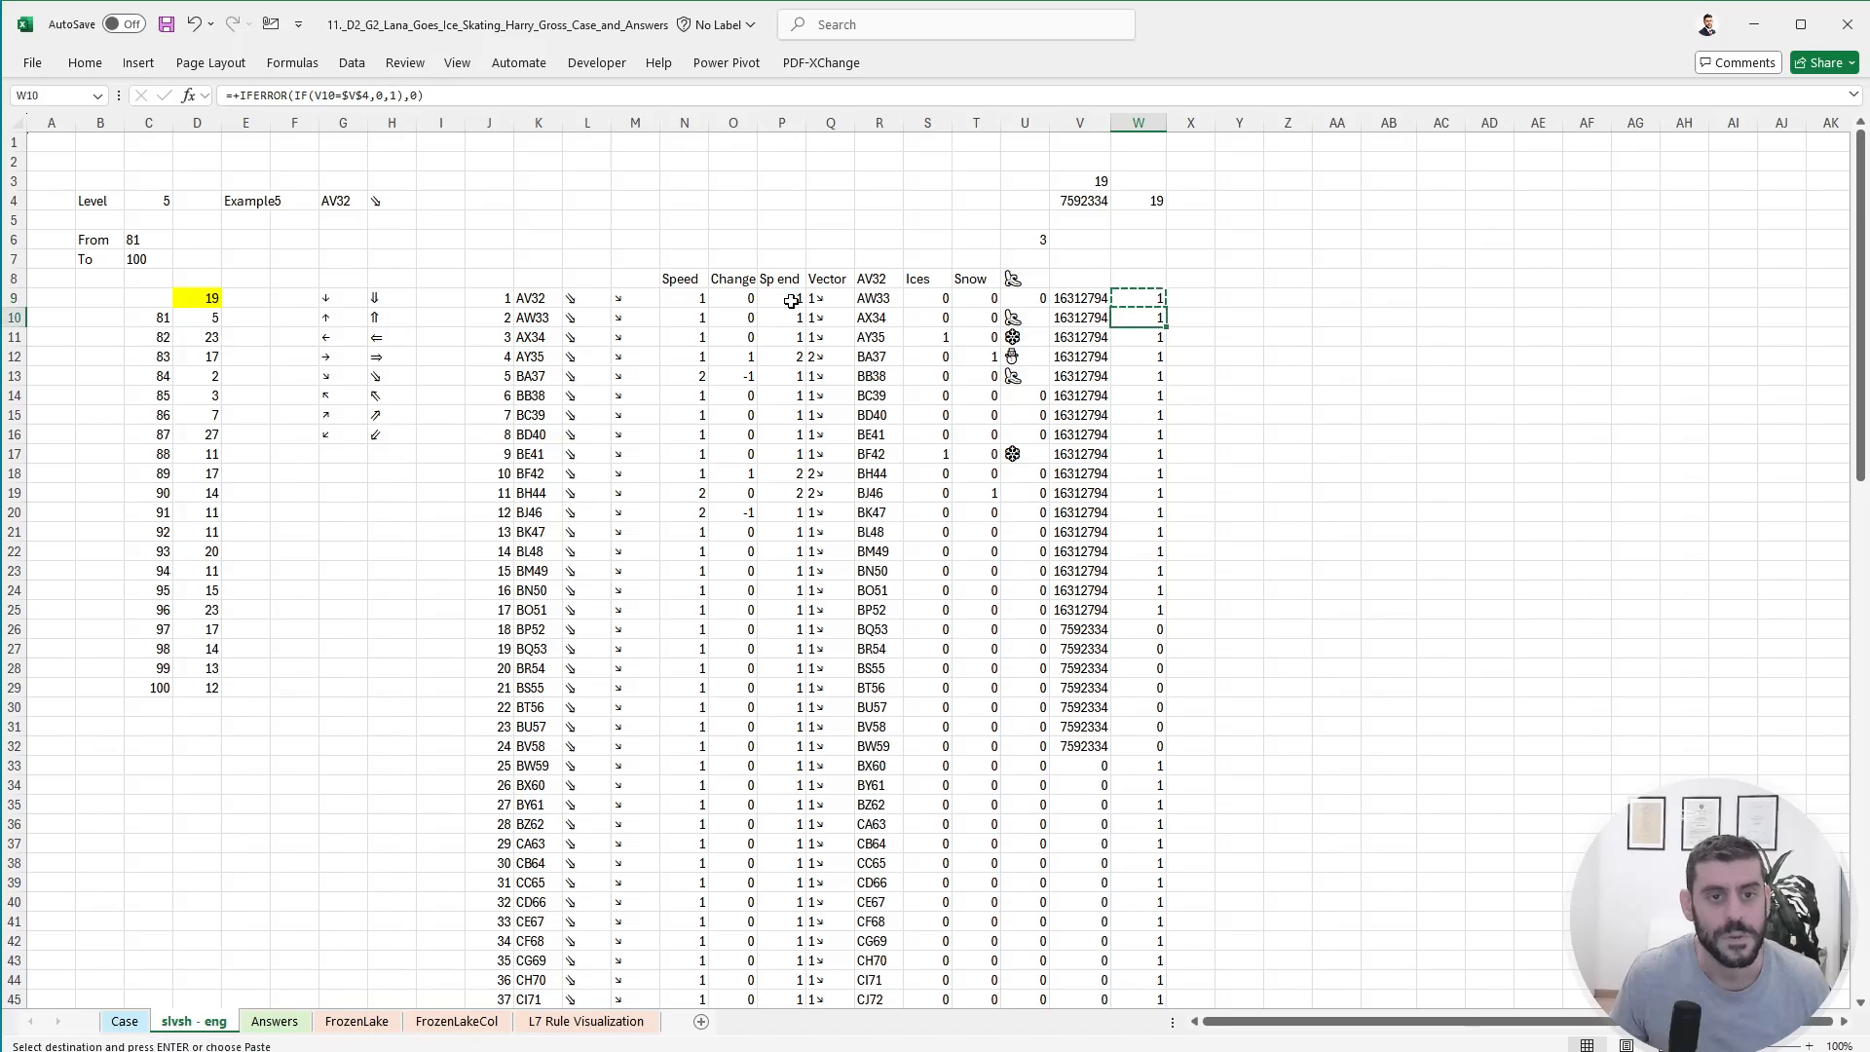
key(ctrl+shift+Down)
key(ctrl+v)
key(Escape)
key(Up)
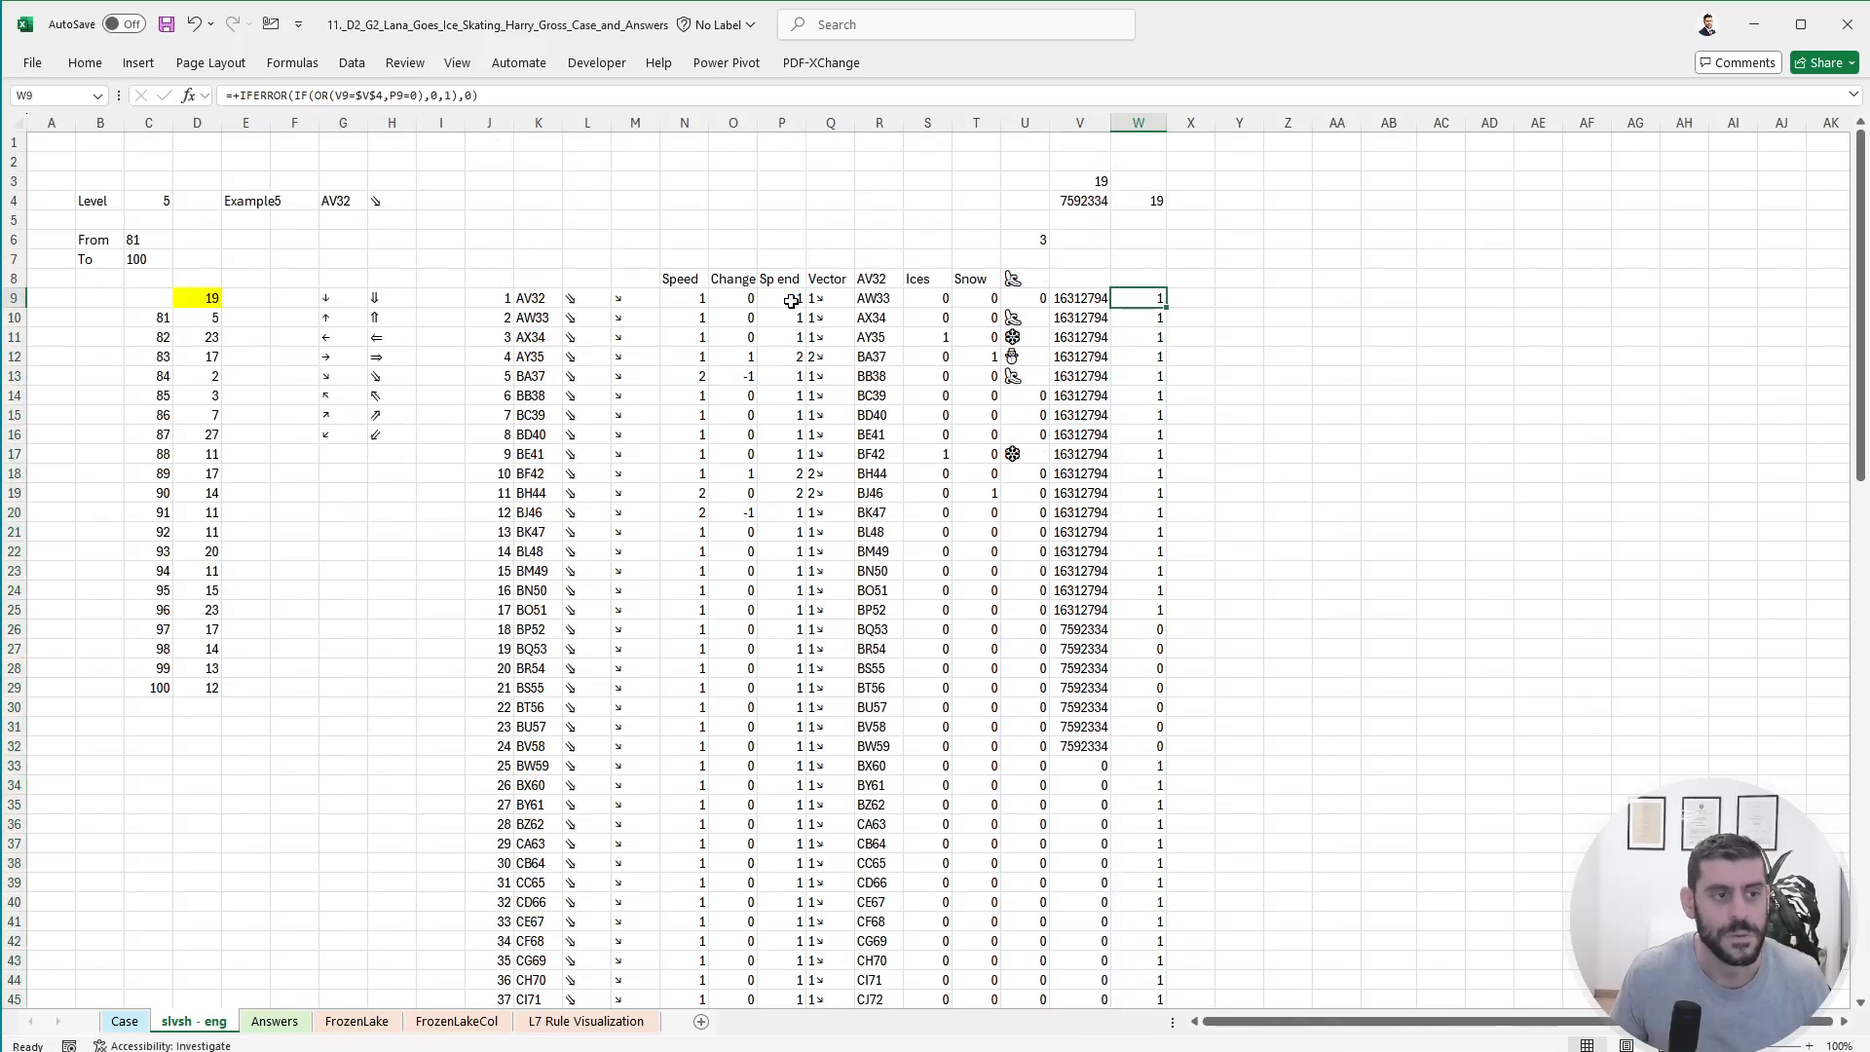
- Recalculate the workbook to refresh the results for games 81 to 100
key(alt)
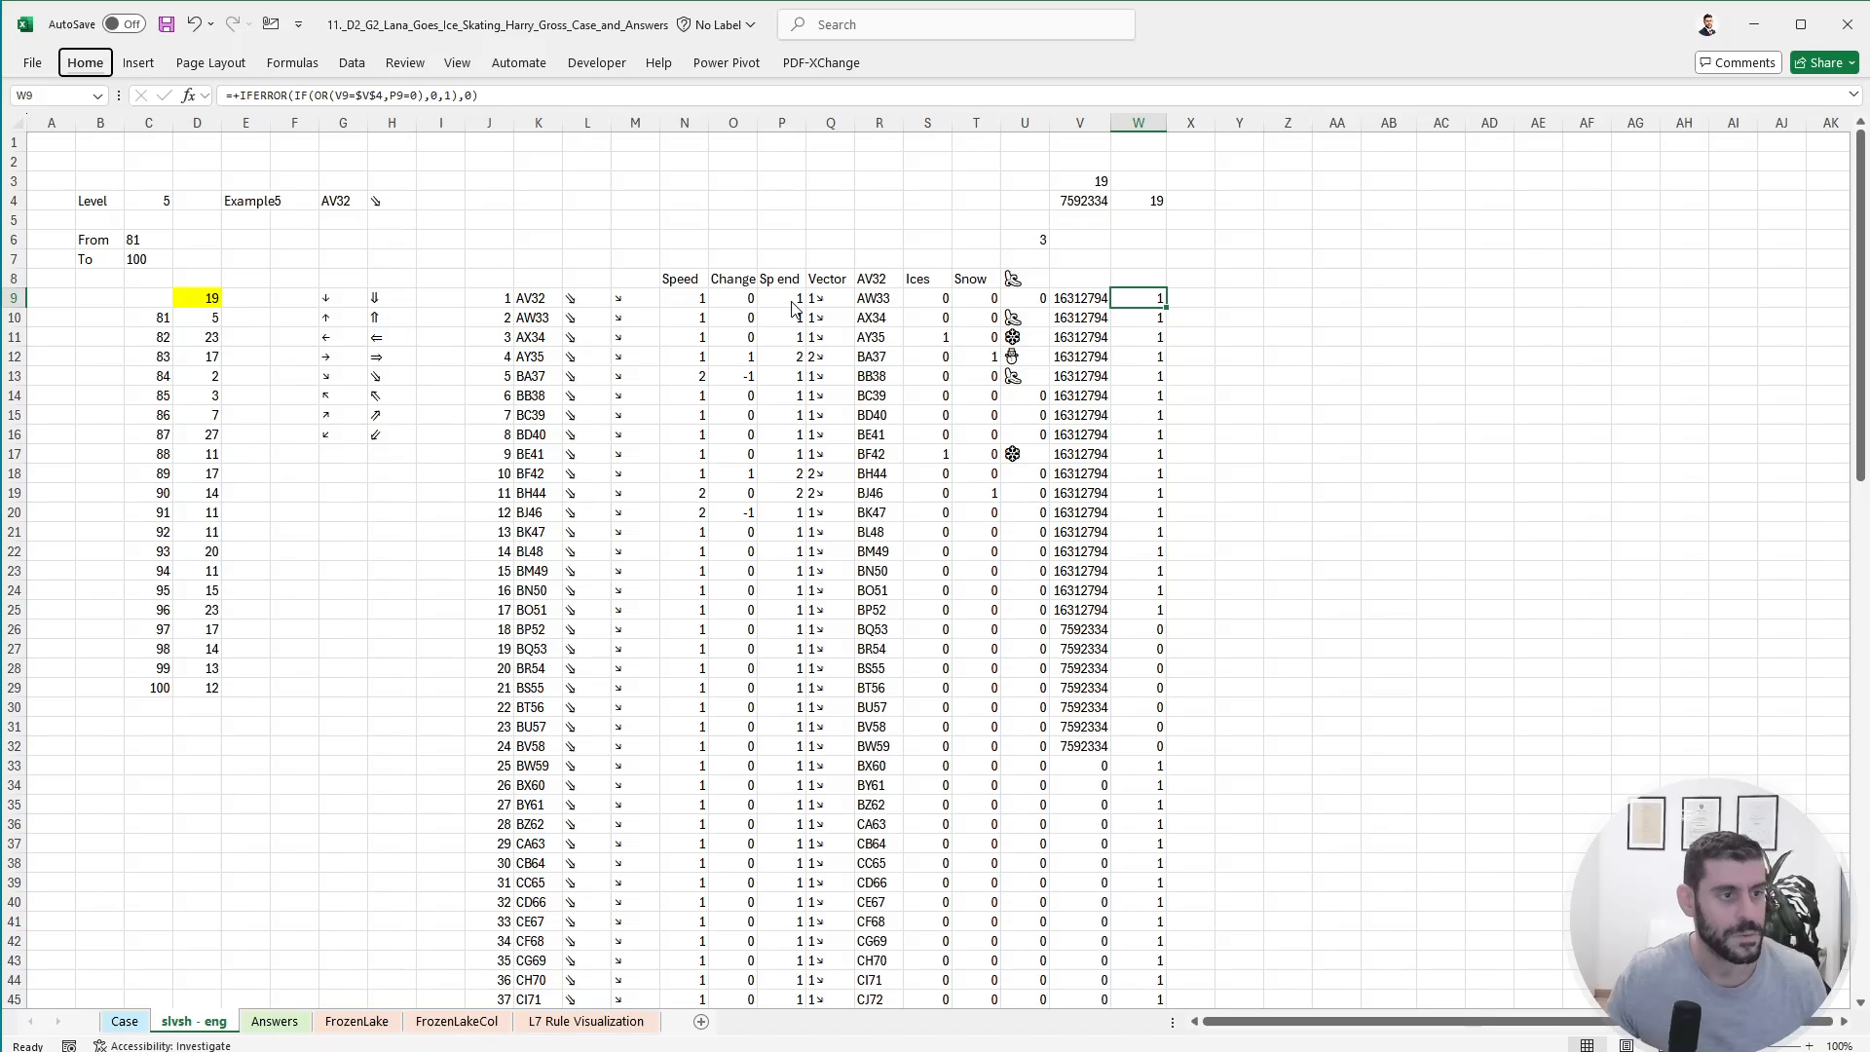
key(m)
key(b)
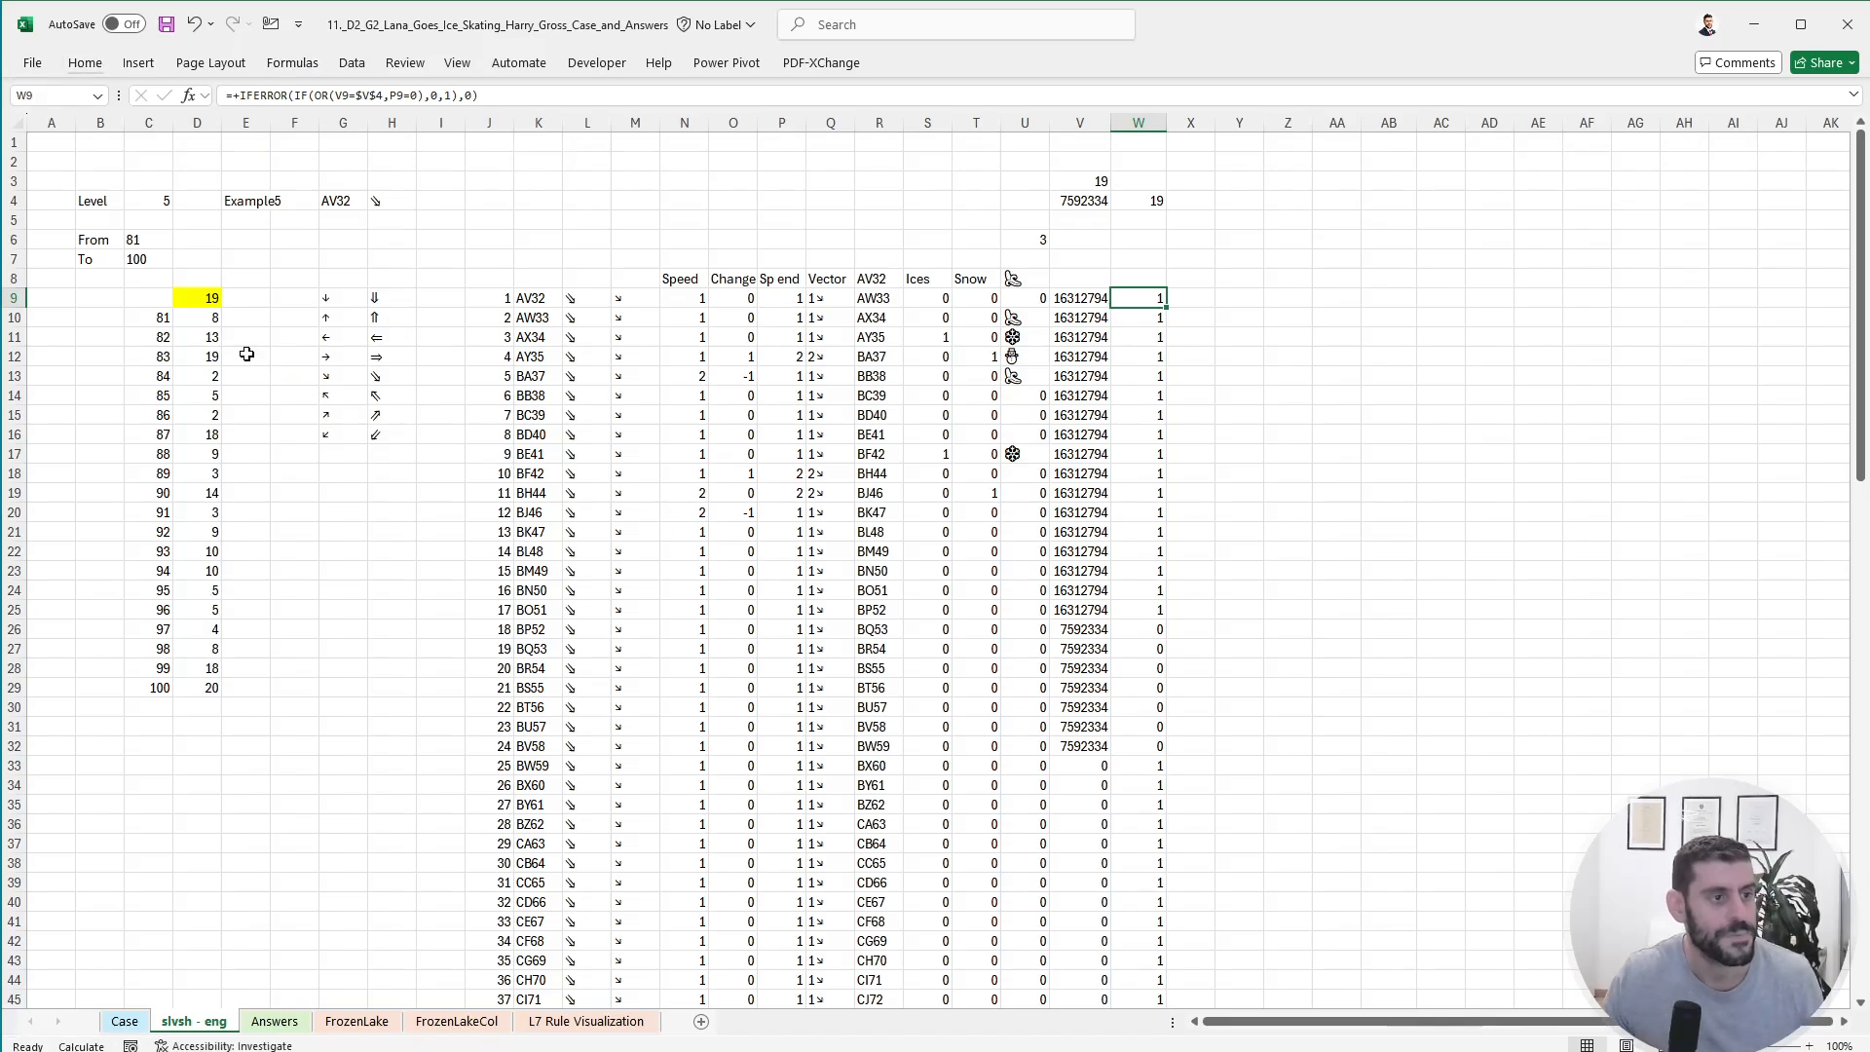
- Copy the results for games 81 to 100 from slvsh - eng and paste them as values into the Level 5 answers on Case
drag(209, 319, 191, 683)
key(ctrl+c)
click(127, 1020)
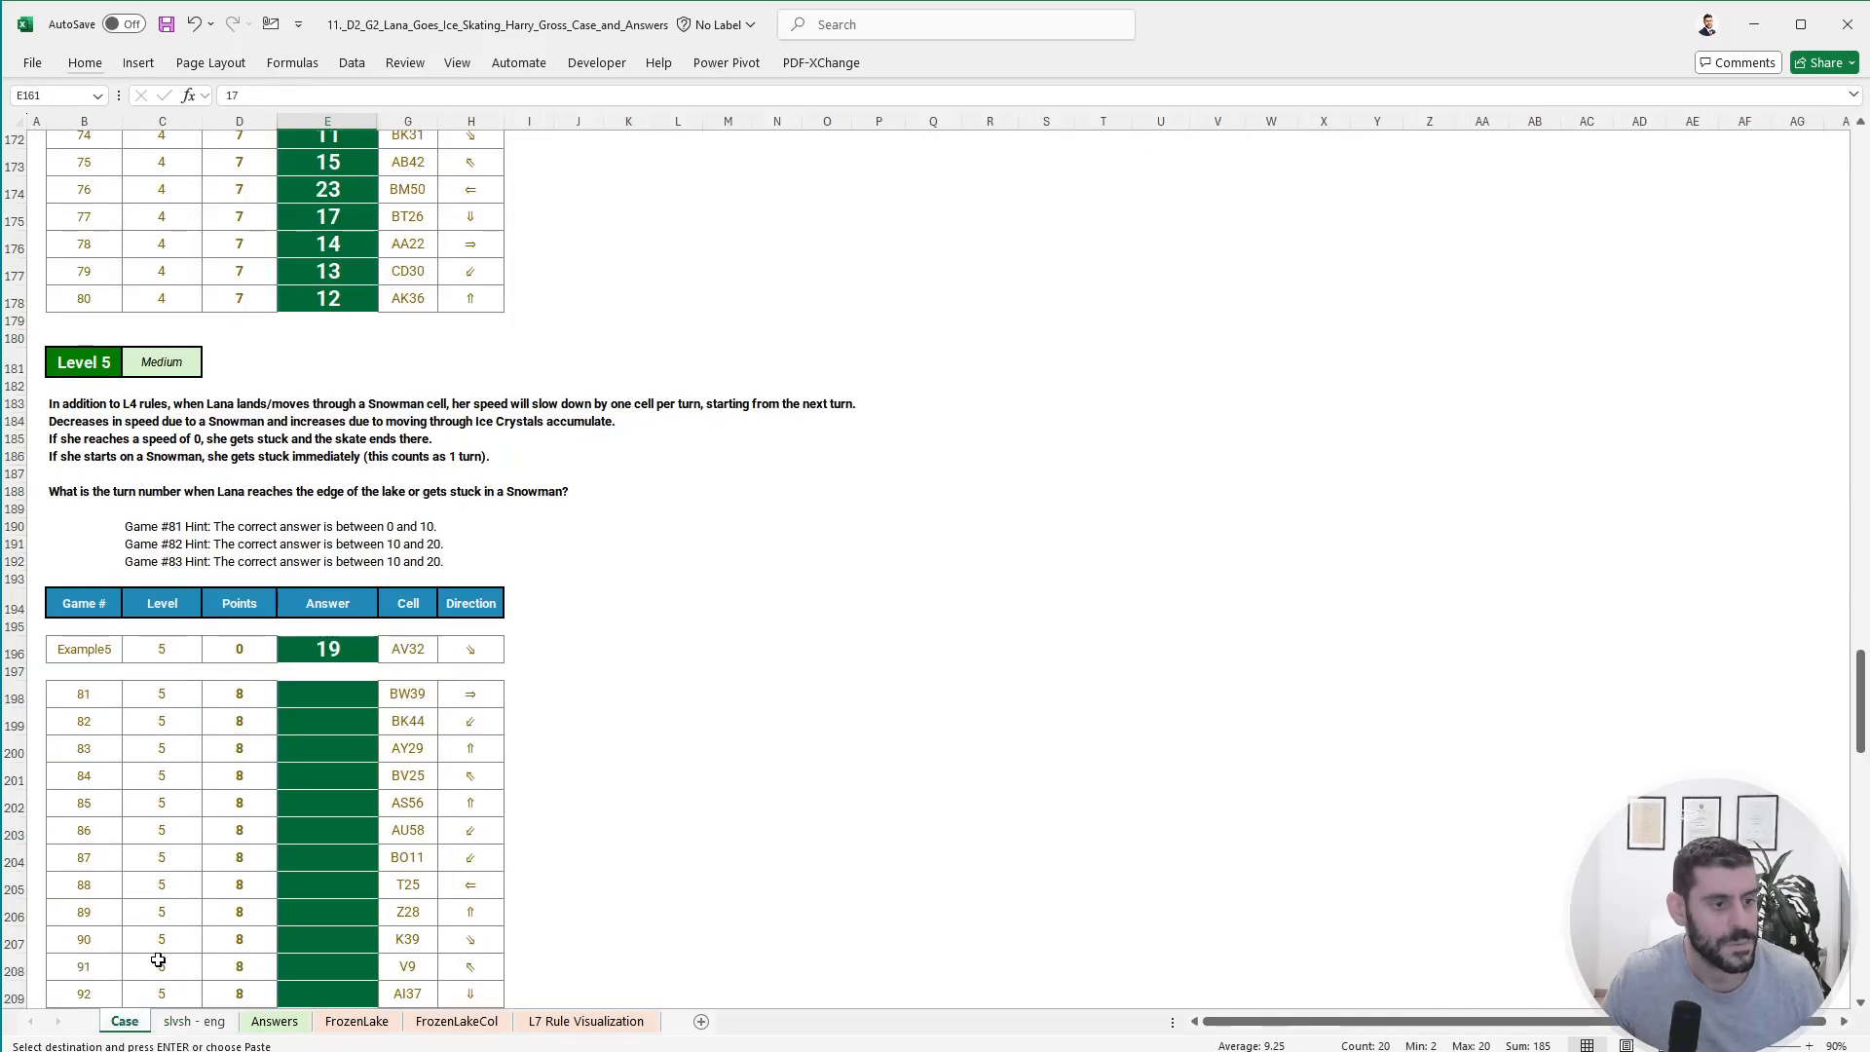
right_click(327, 682)
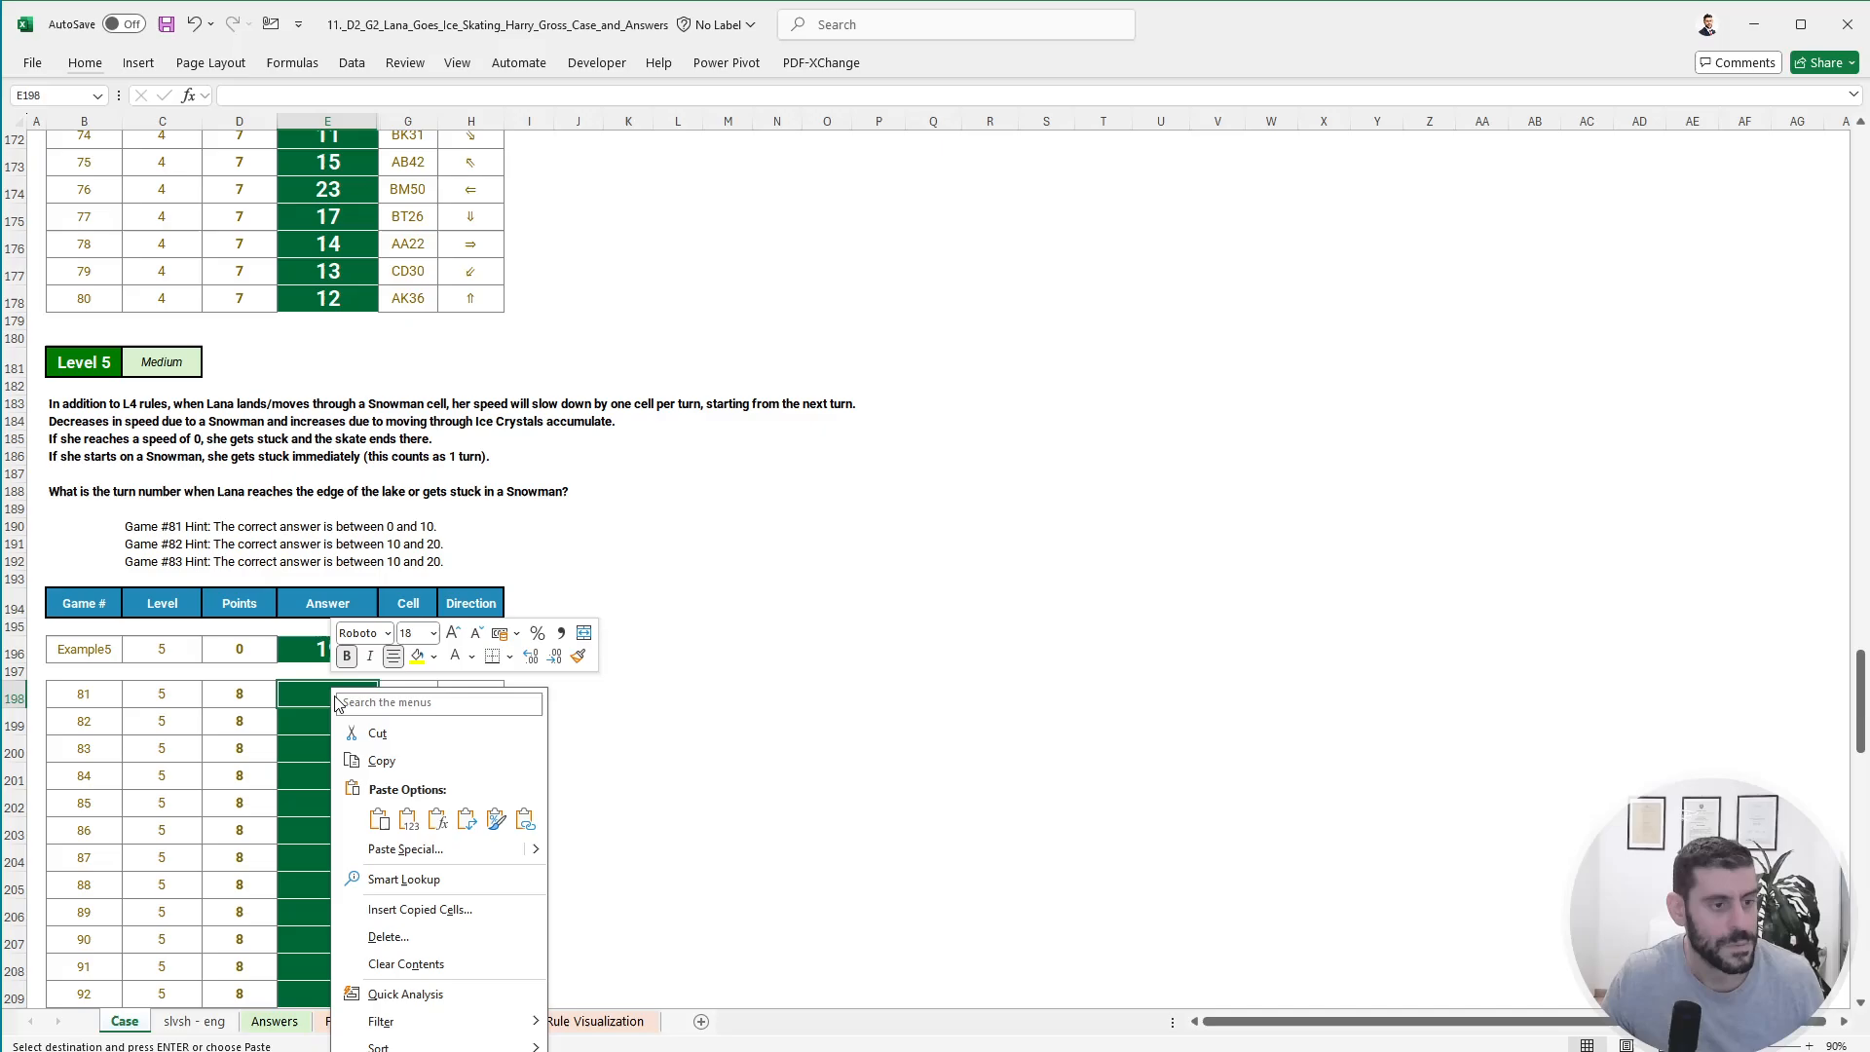
click(408, 818)
click(660, 703)
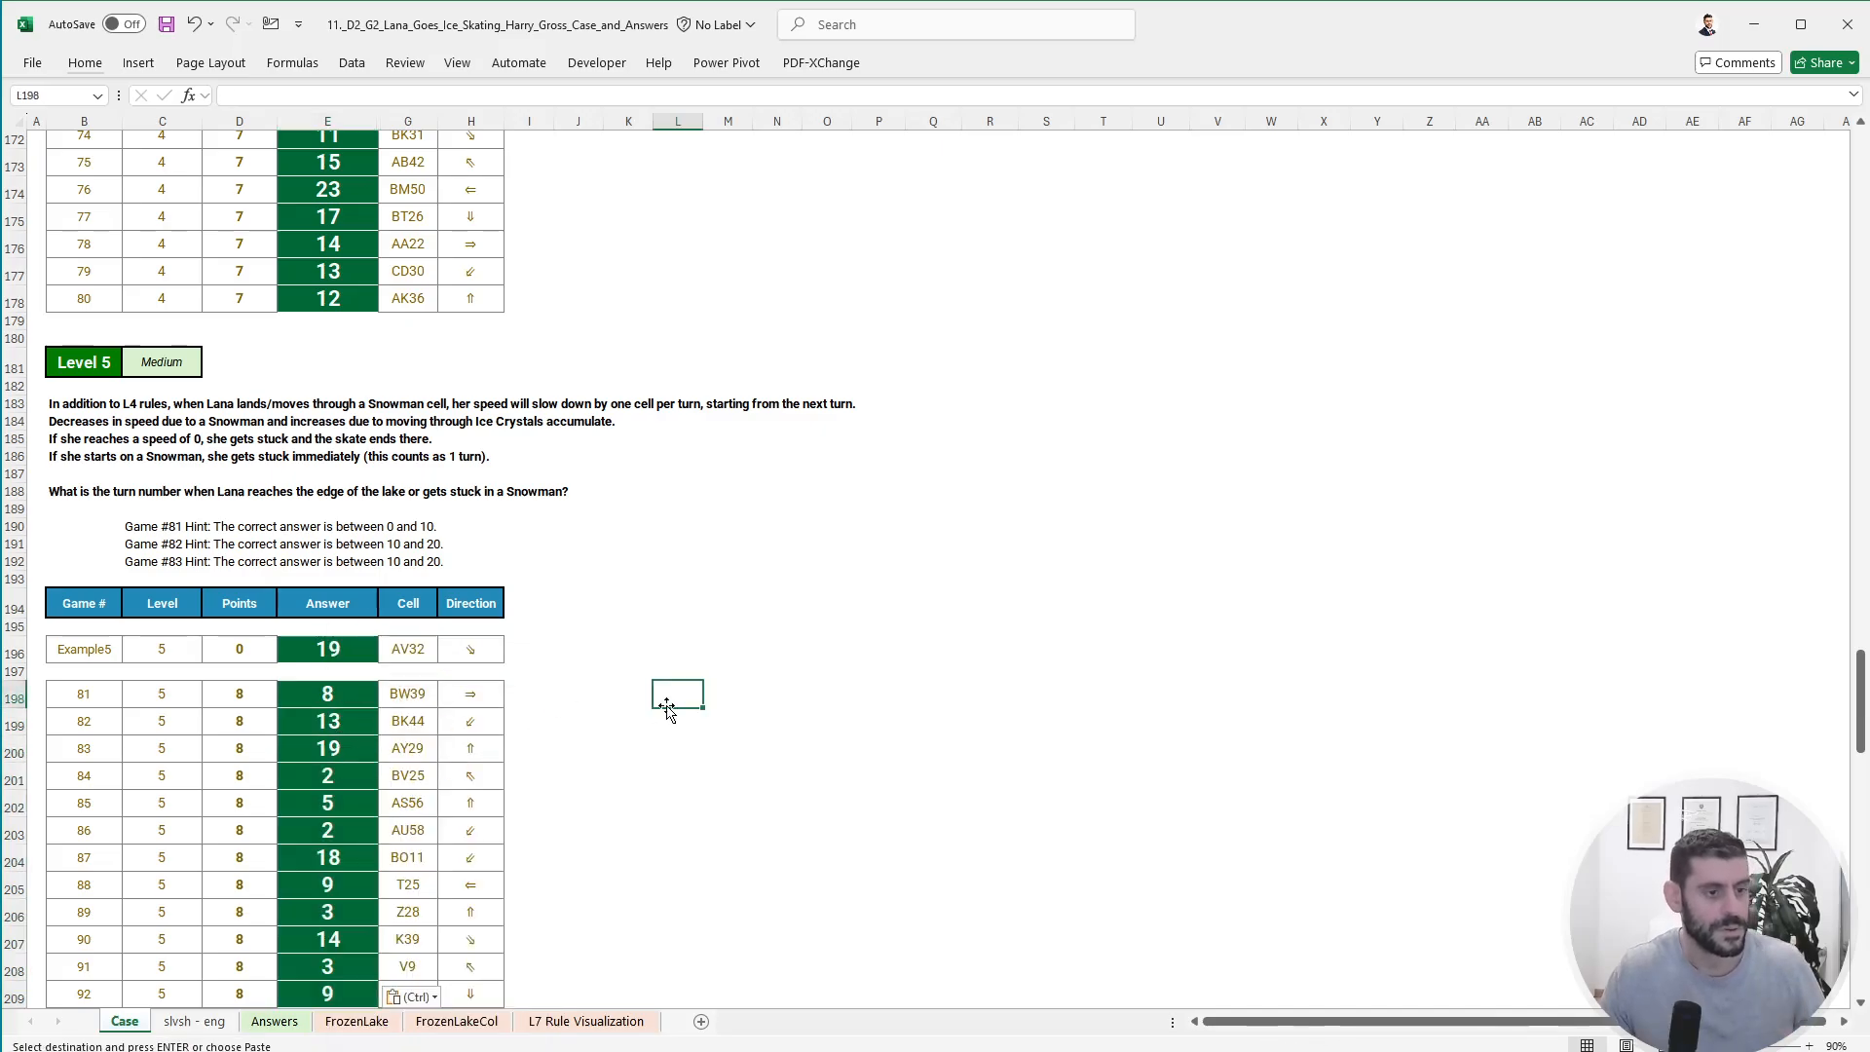
- Review the Level 6 question and the bonus questions on the Case sheet
scroll(666, 705, down, 4)
scroll(667, 705, up, 4)
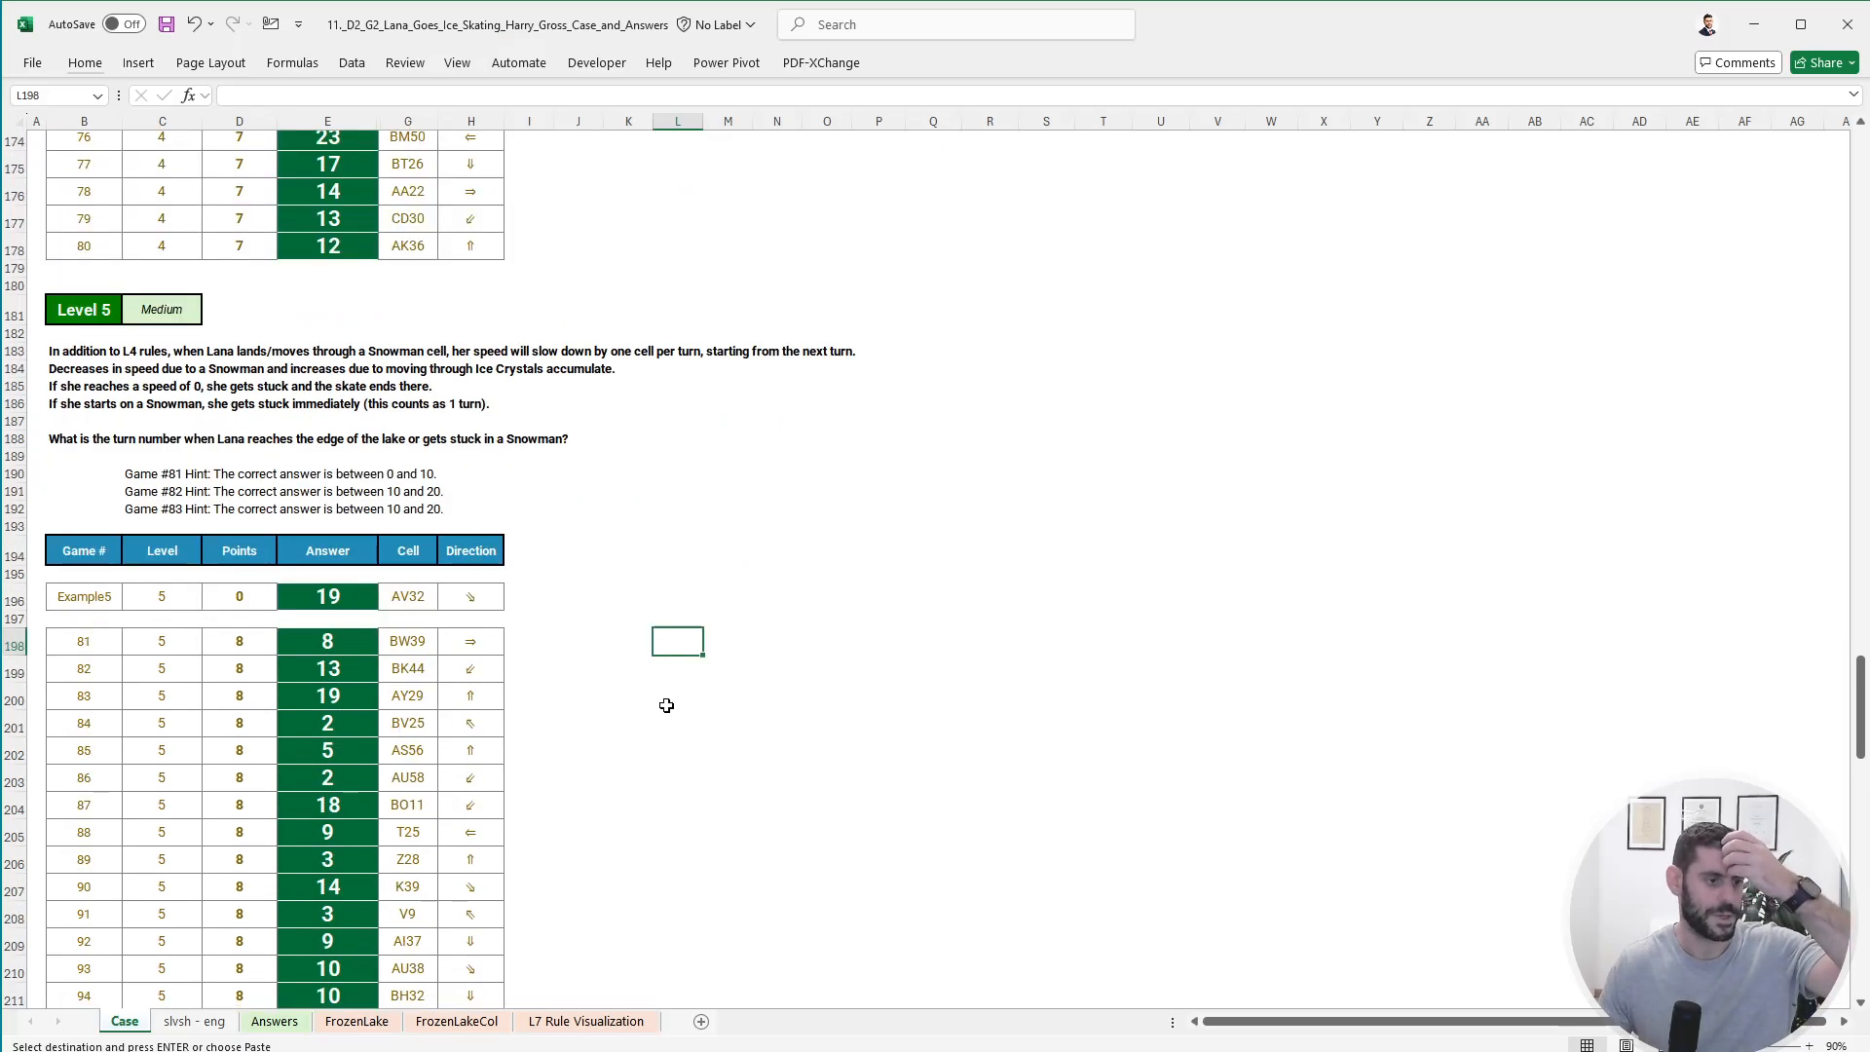
scroll(668, 708, down, 10)
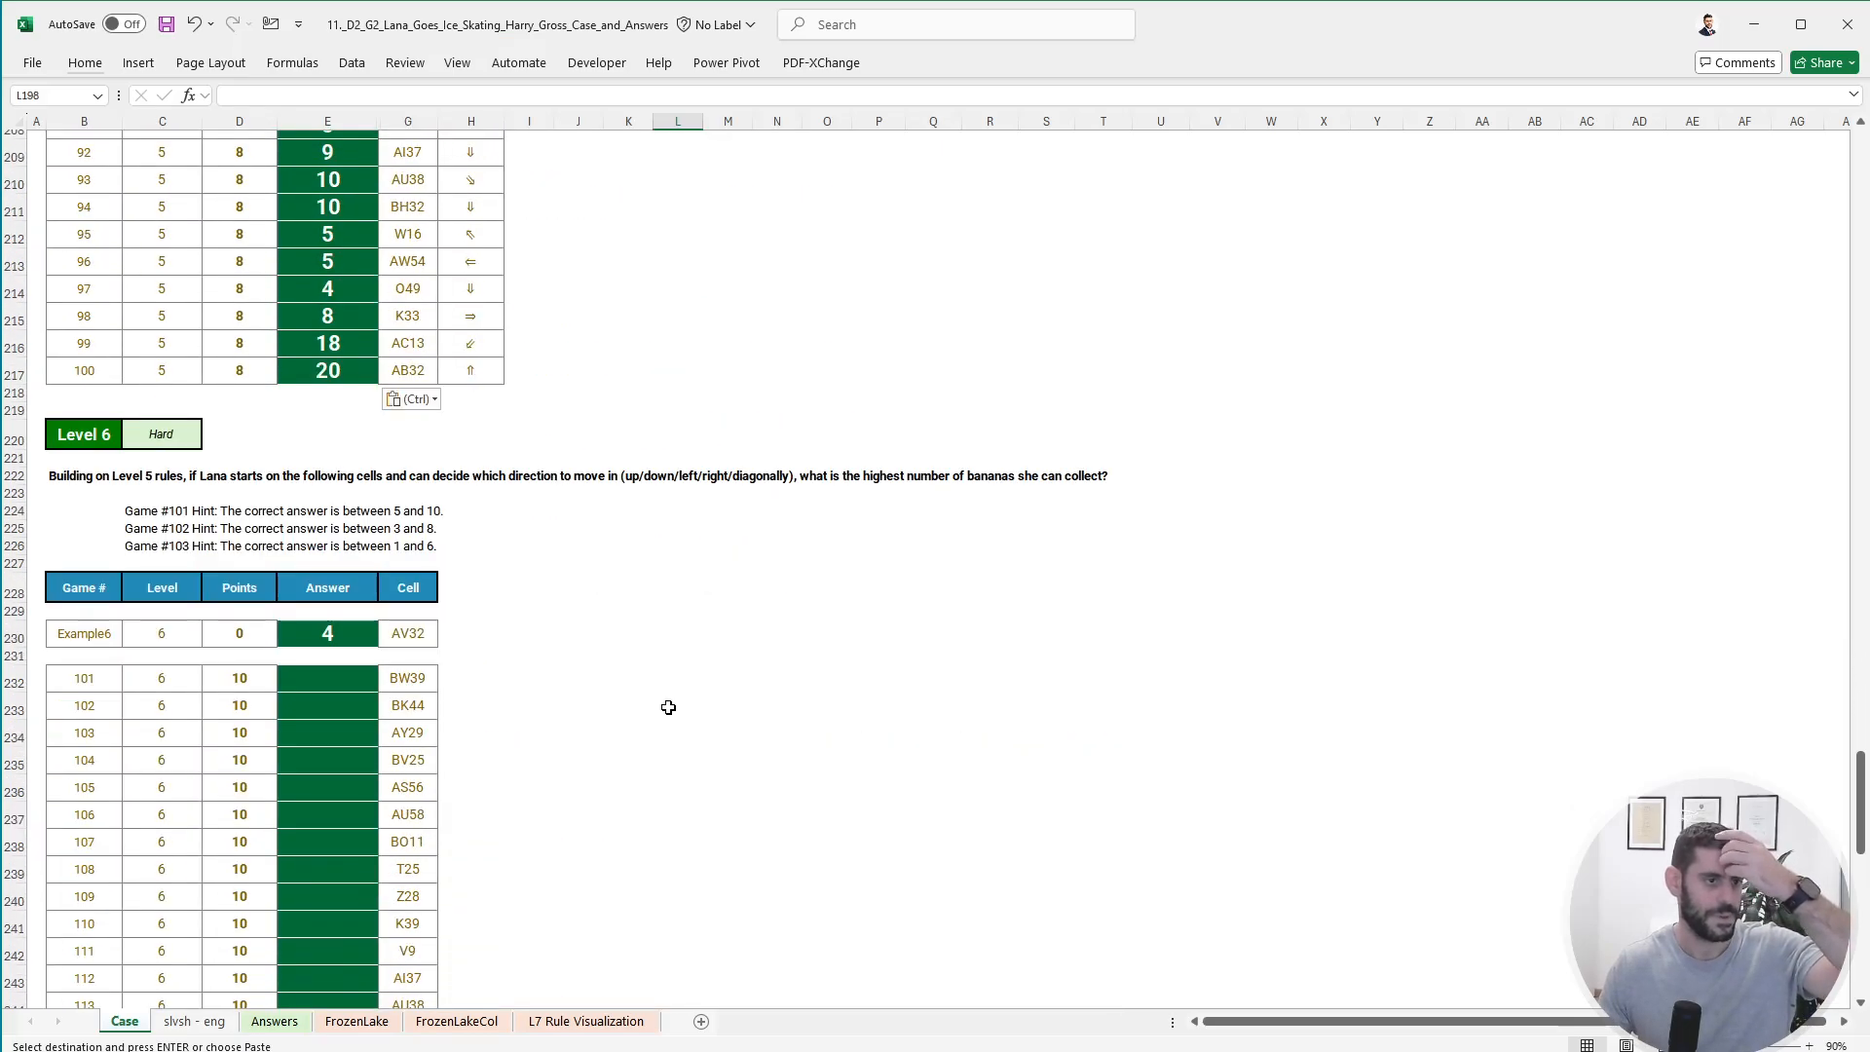
scroll(668, 708, up, 3)
key(ctrl+Up)
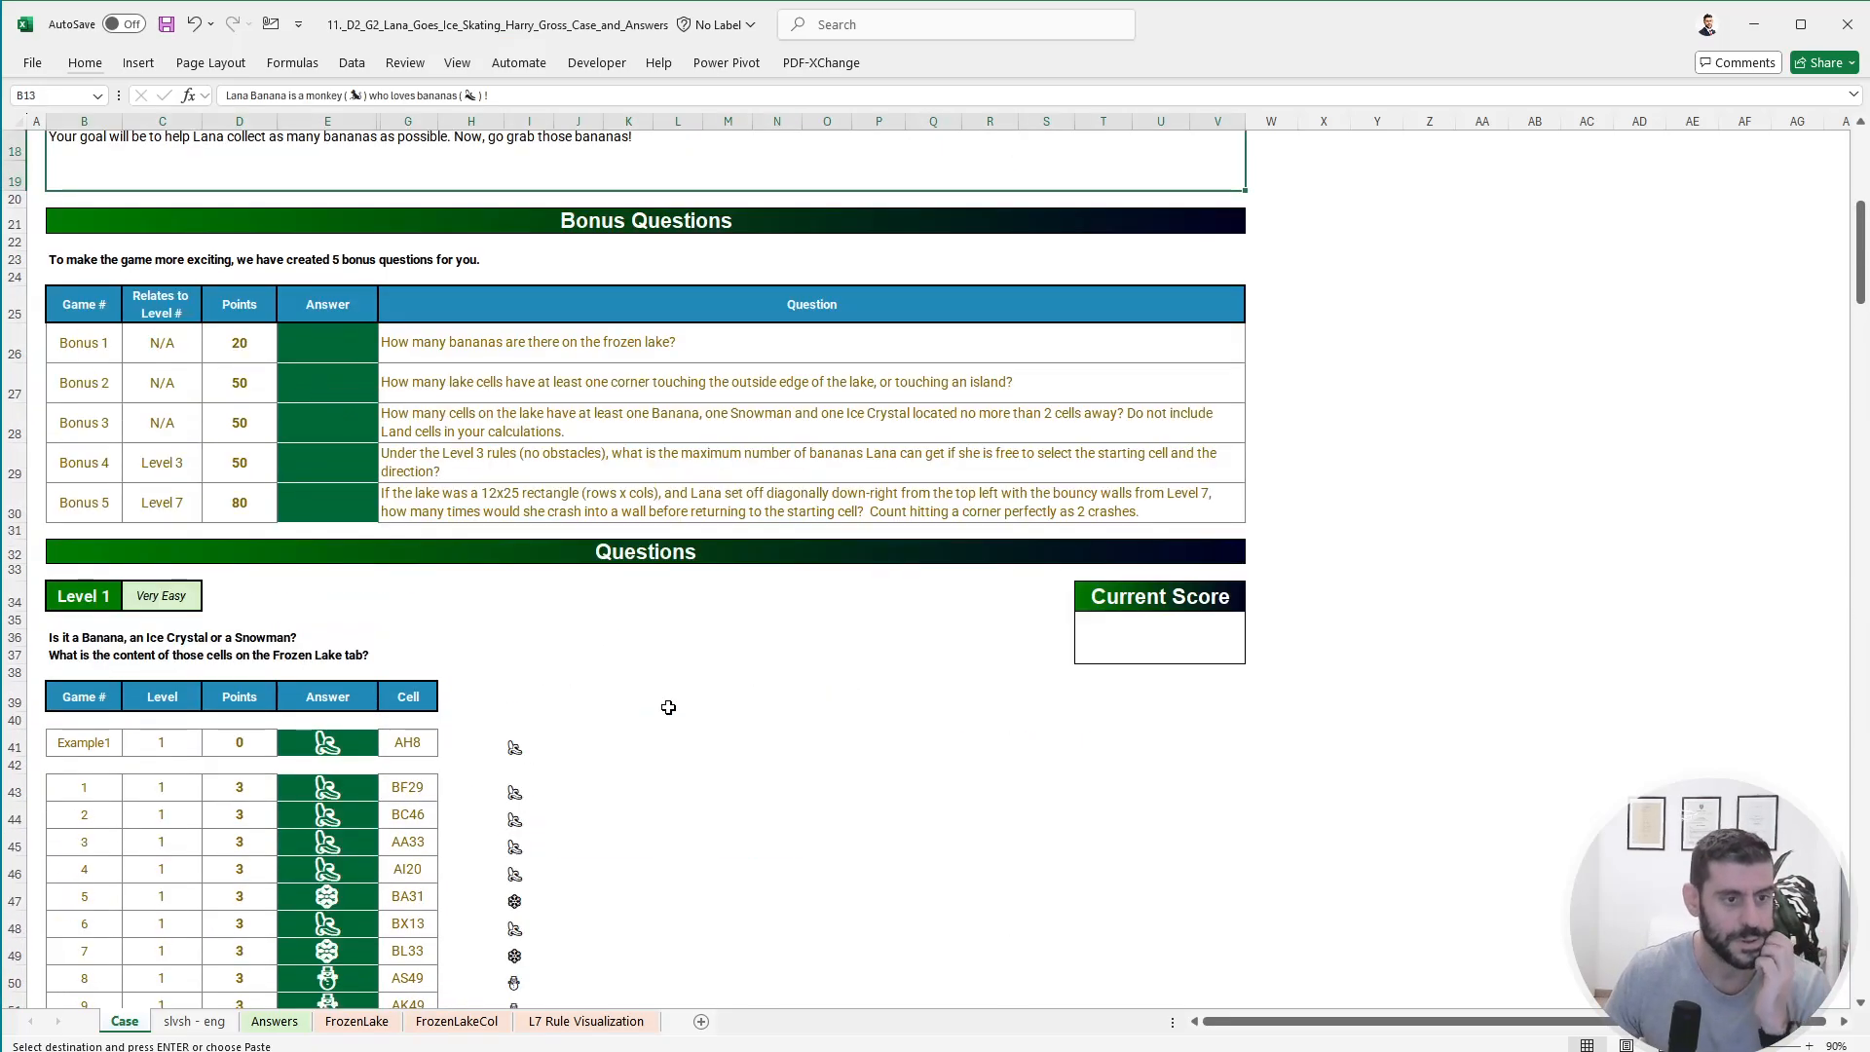
scroll(668, 707, up, 3)
- Answer Bonus 1 in E26 with the formula +COUNTIFS(FrozenLake!A1:CG59,banana)
click(329, 606)
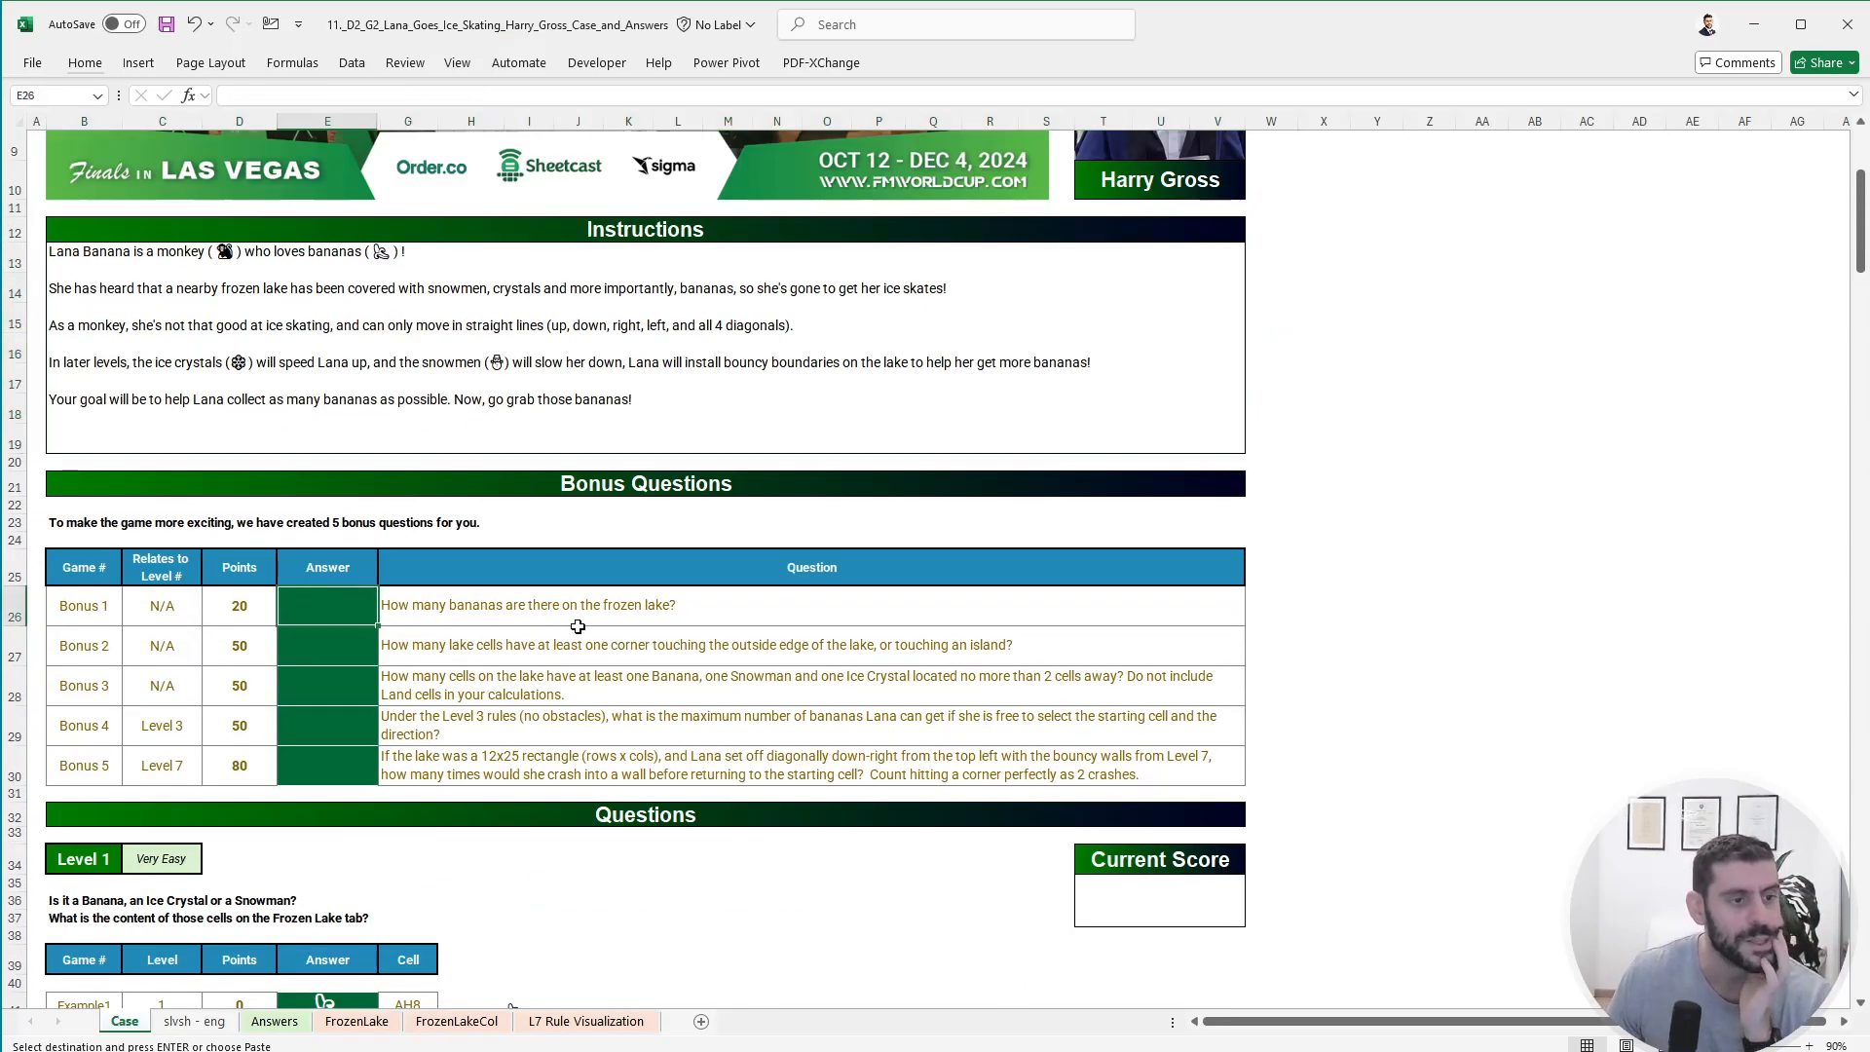
text(+c)
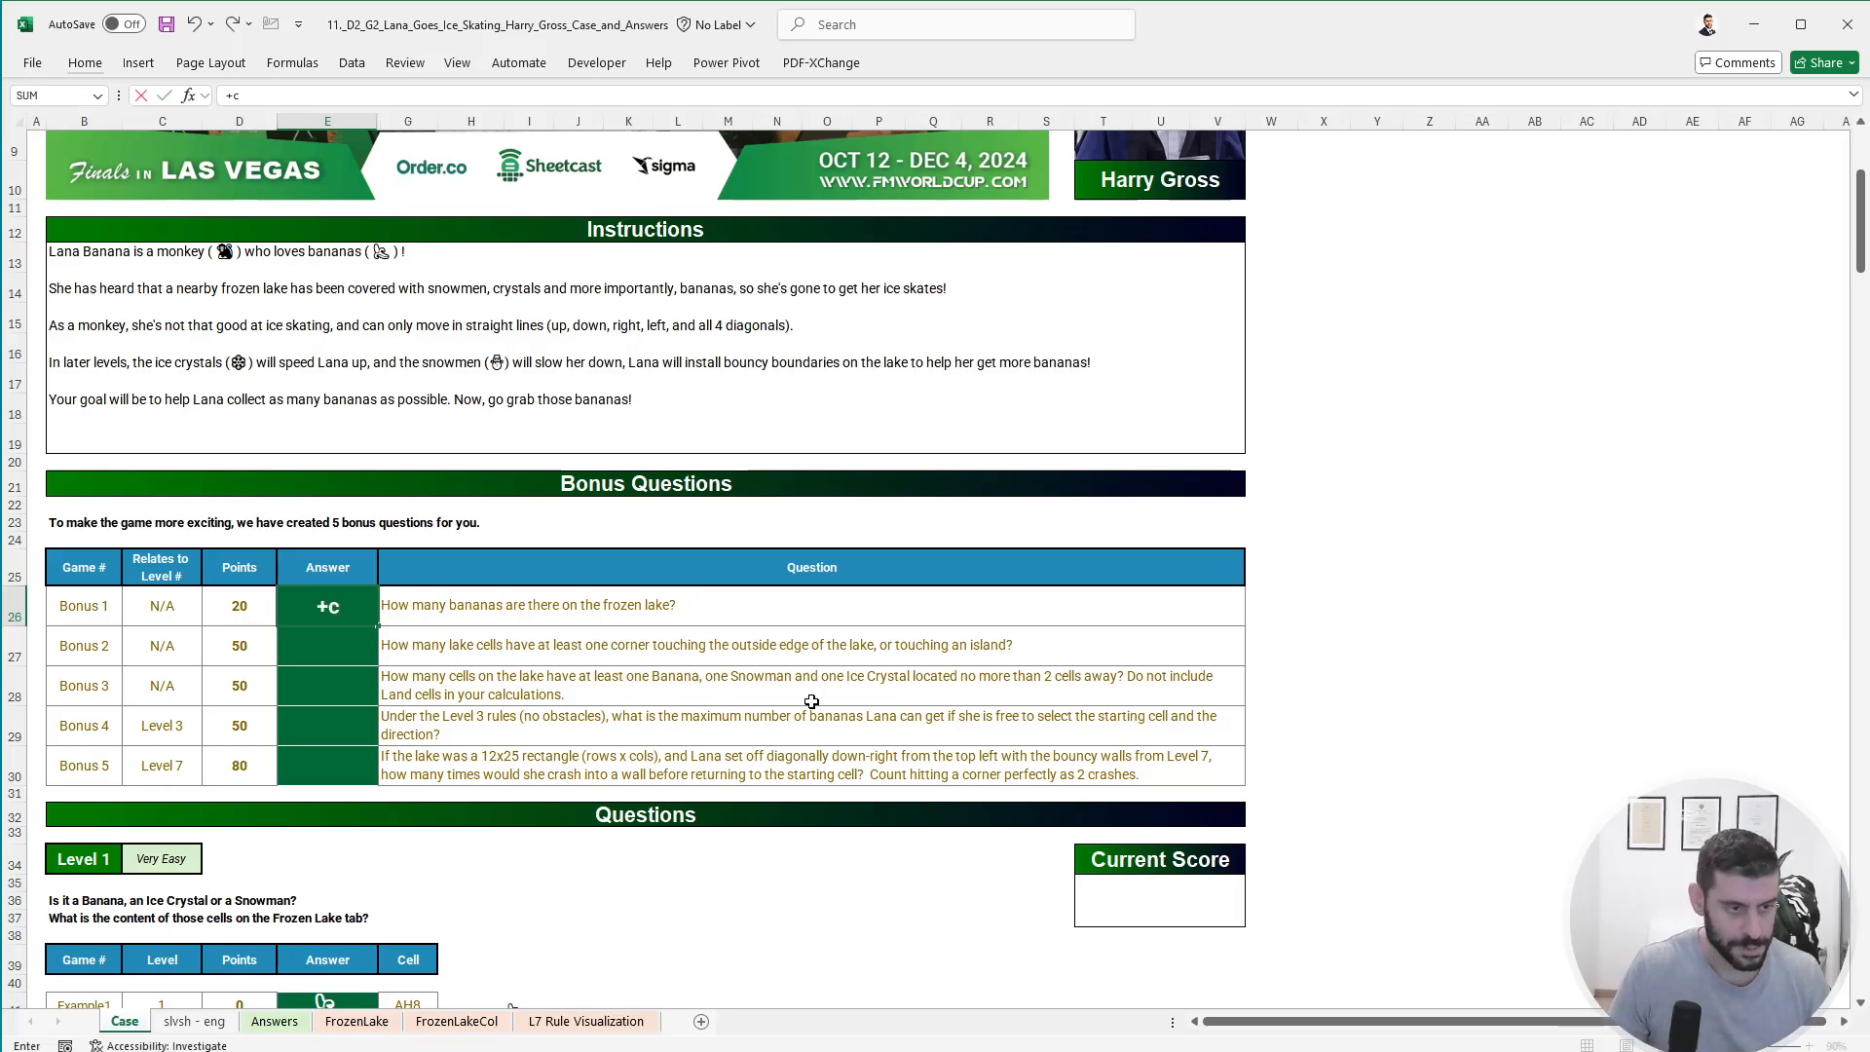
text(ount)
key(Down)
key(Down)
key(Down)
key(Down)
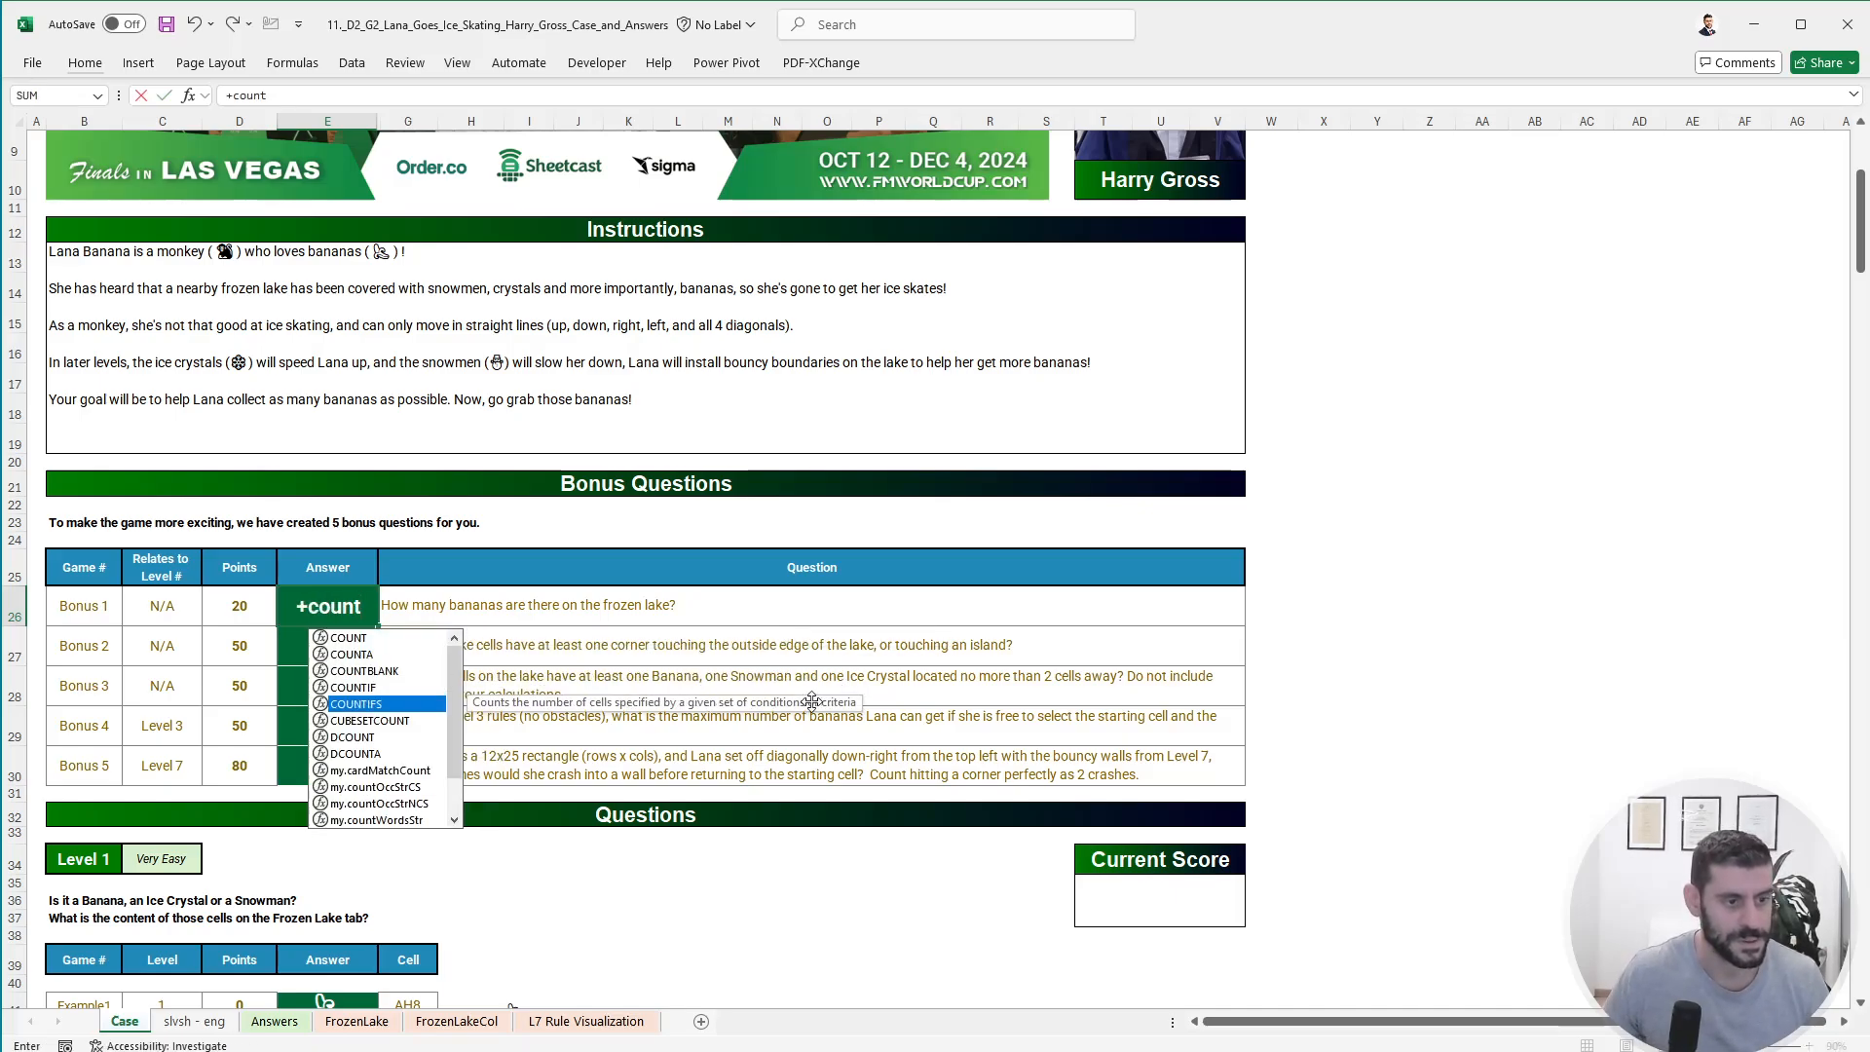
key(Tab)
click(392, 1028)
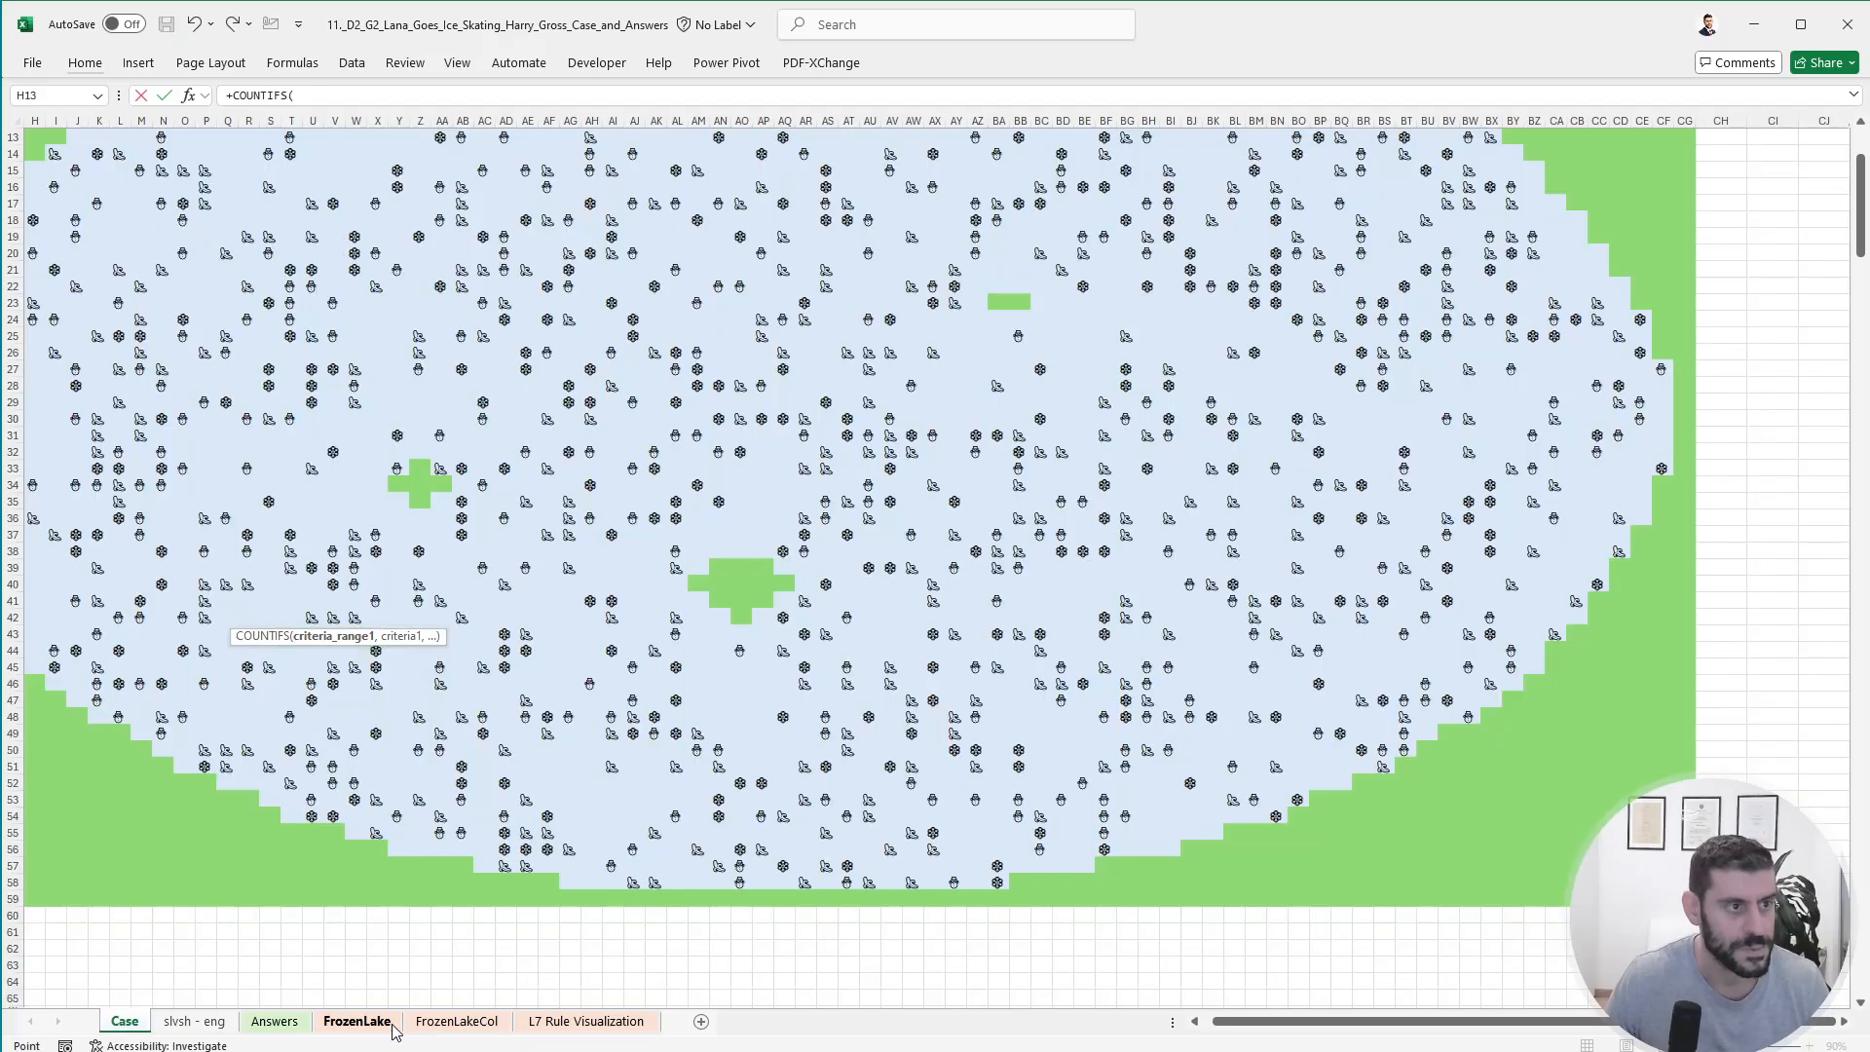
scroll(42, 167, up, 4)
drag(37, 138, 1719, 998)
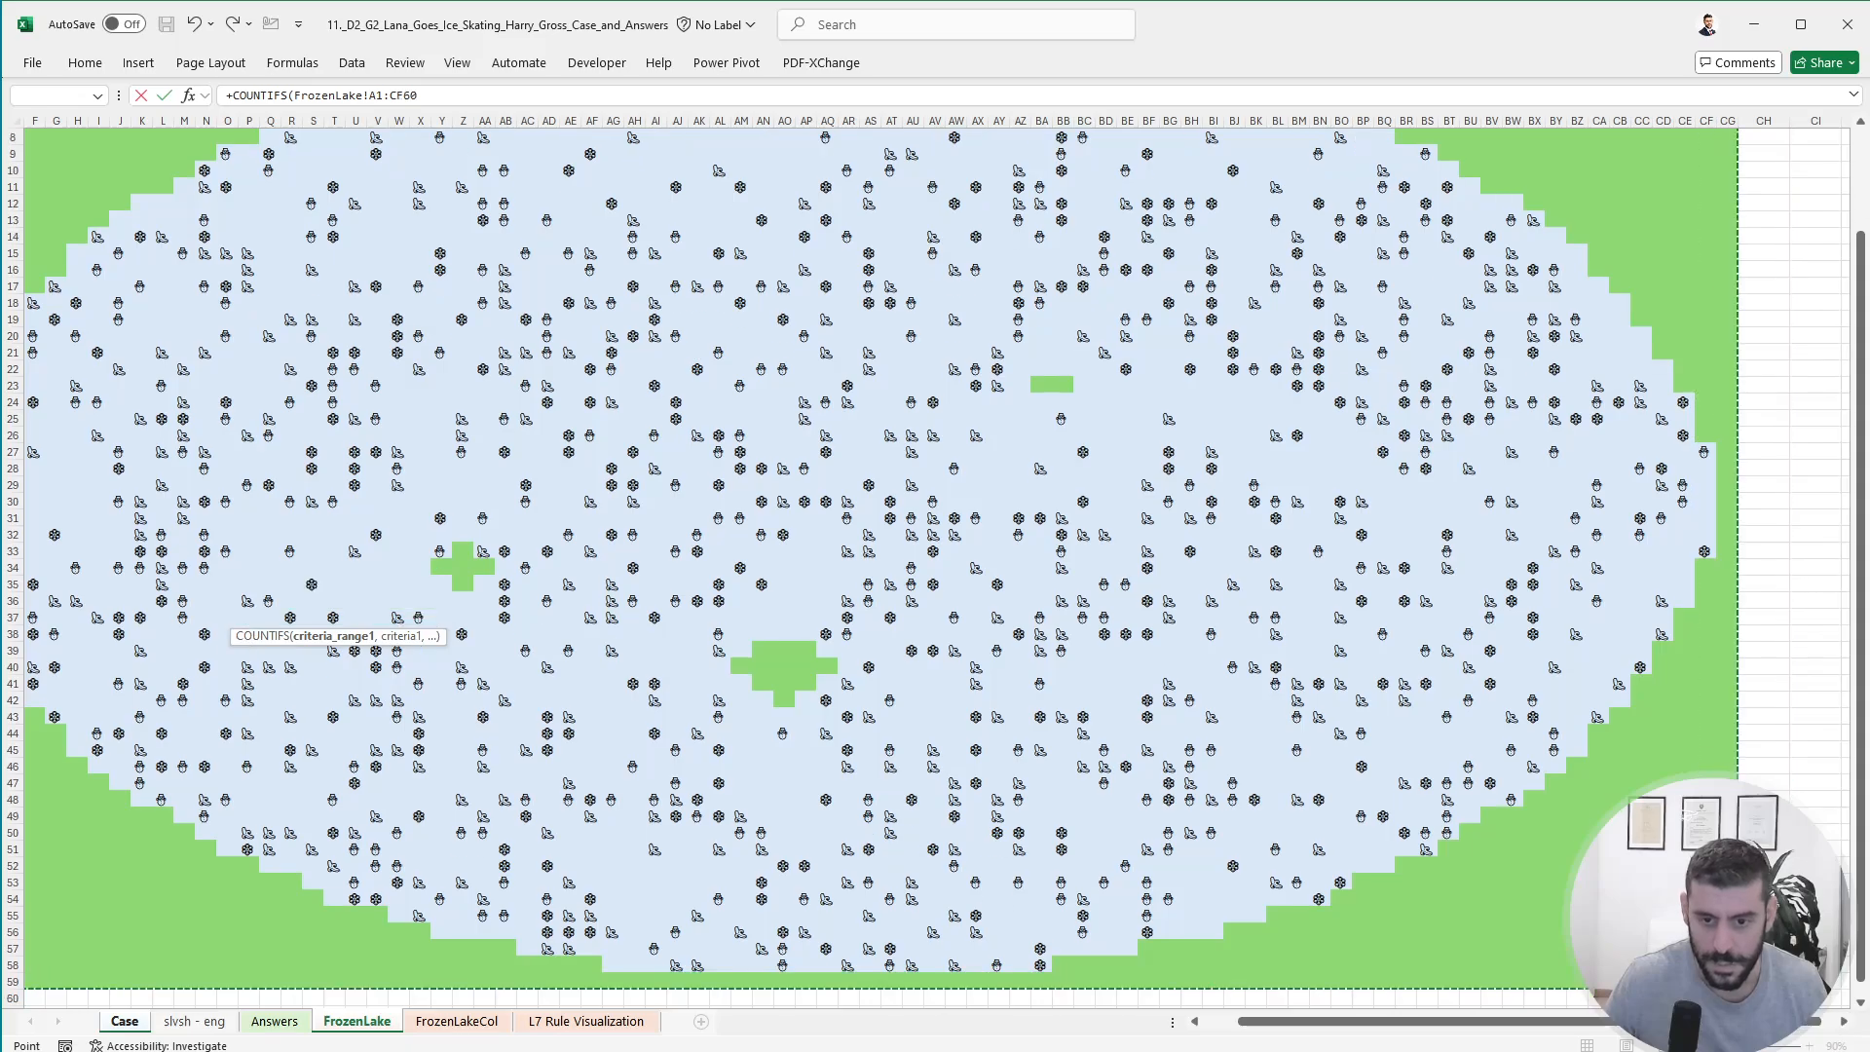
text(,banana)
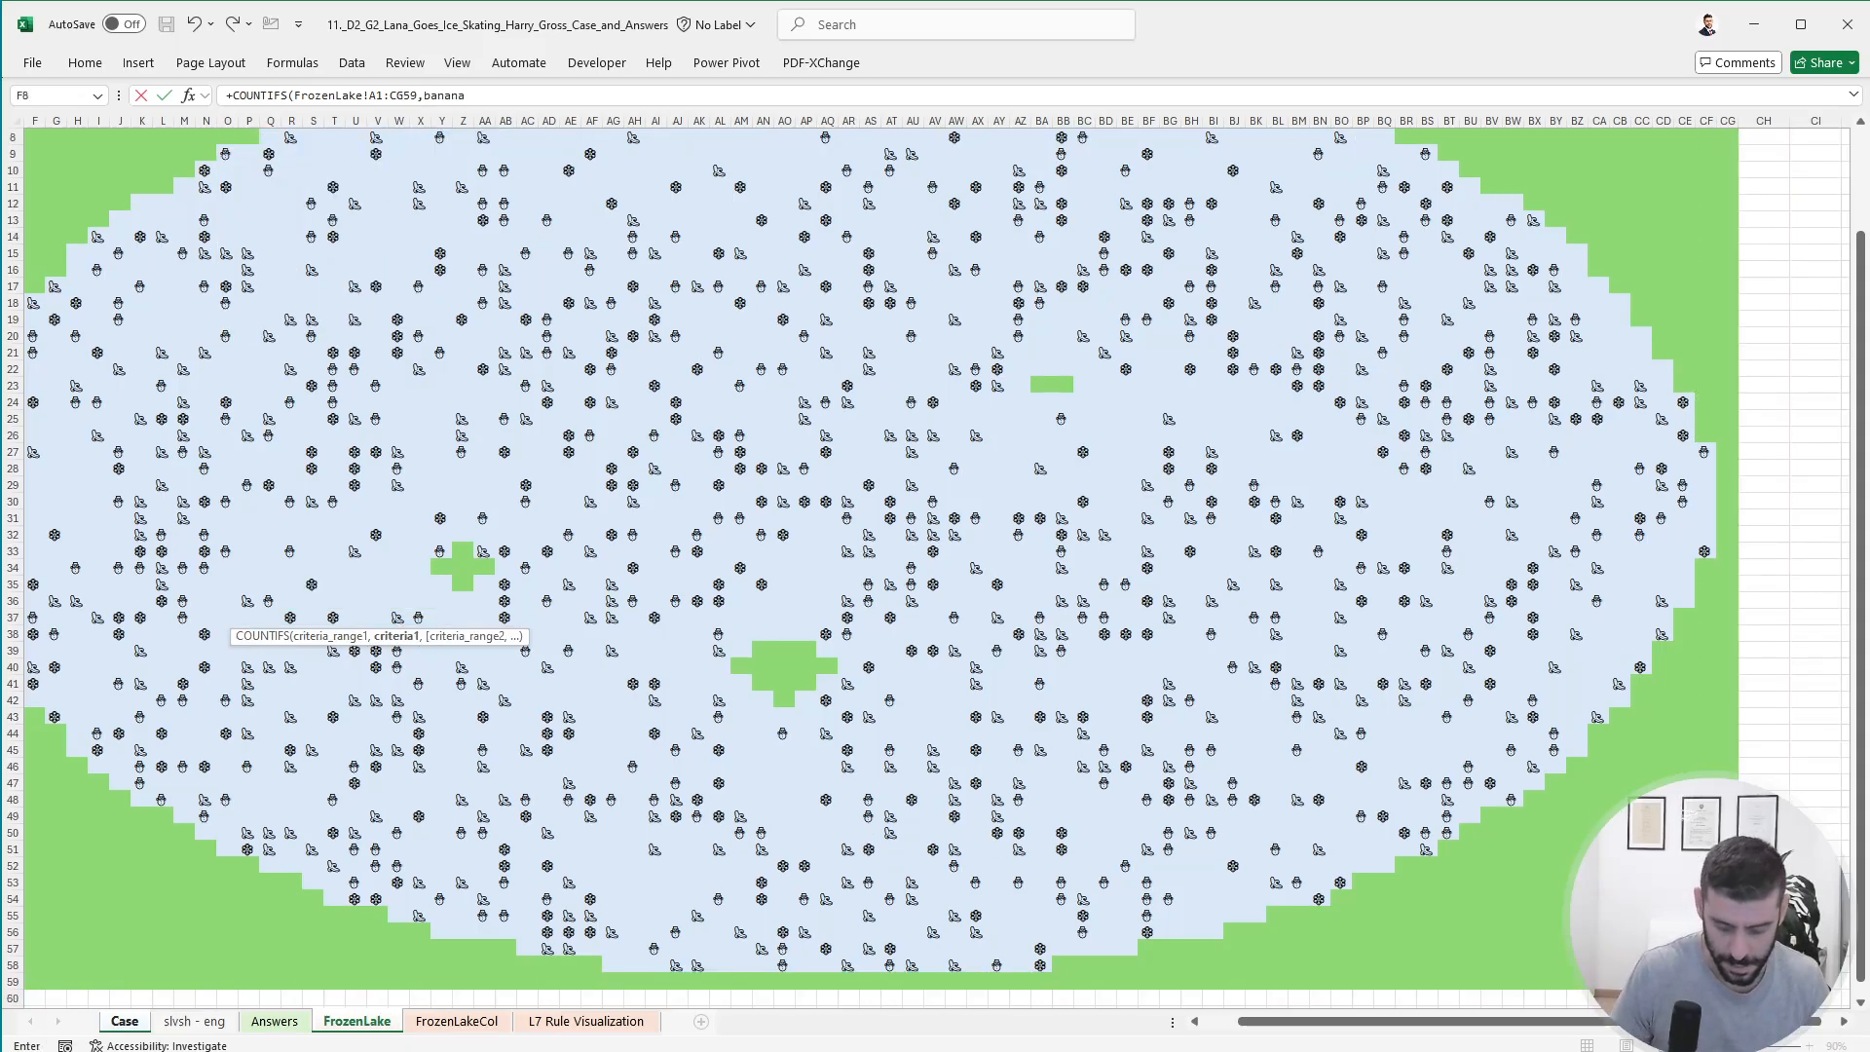
key(Return)
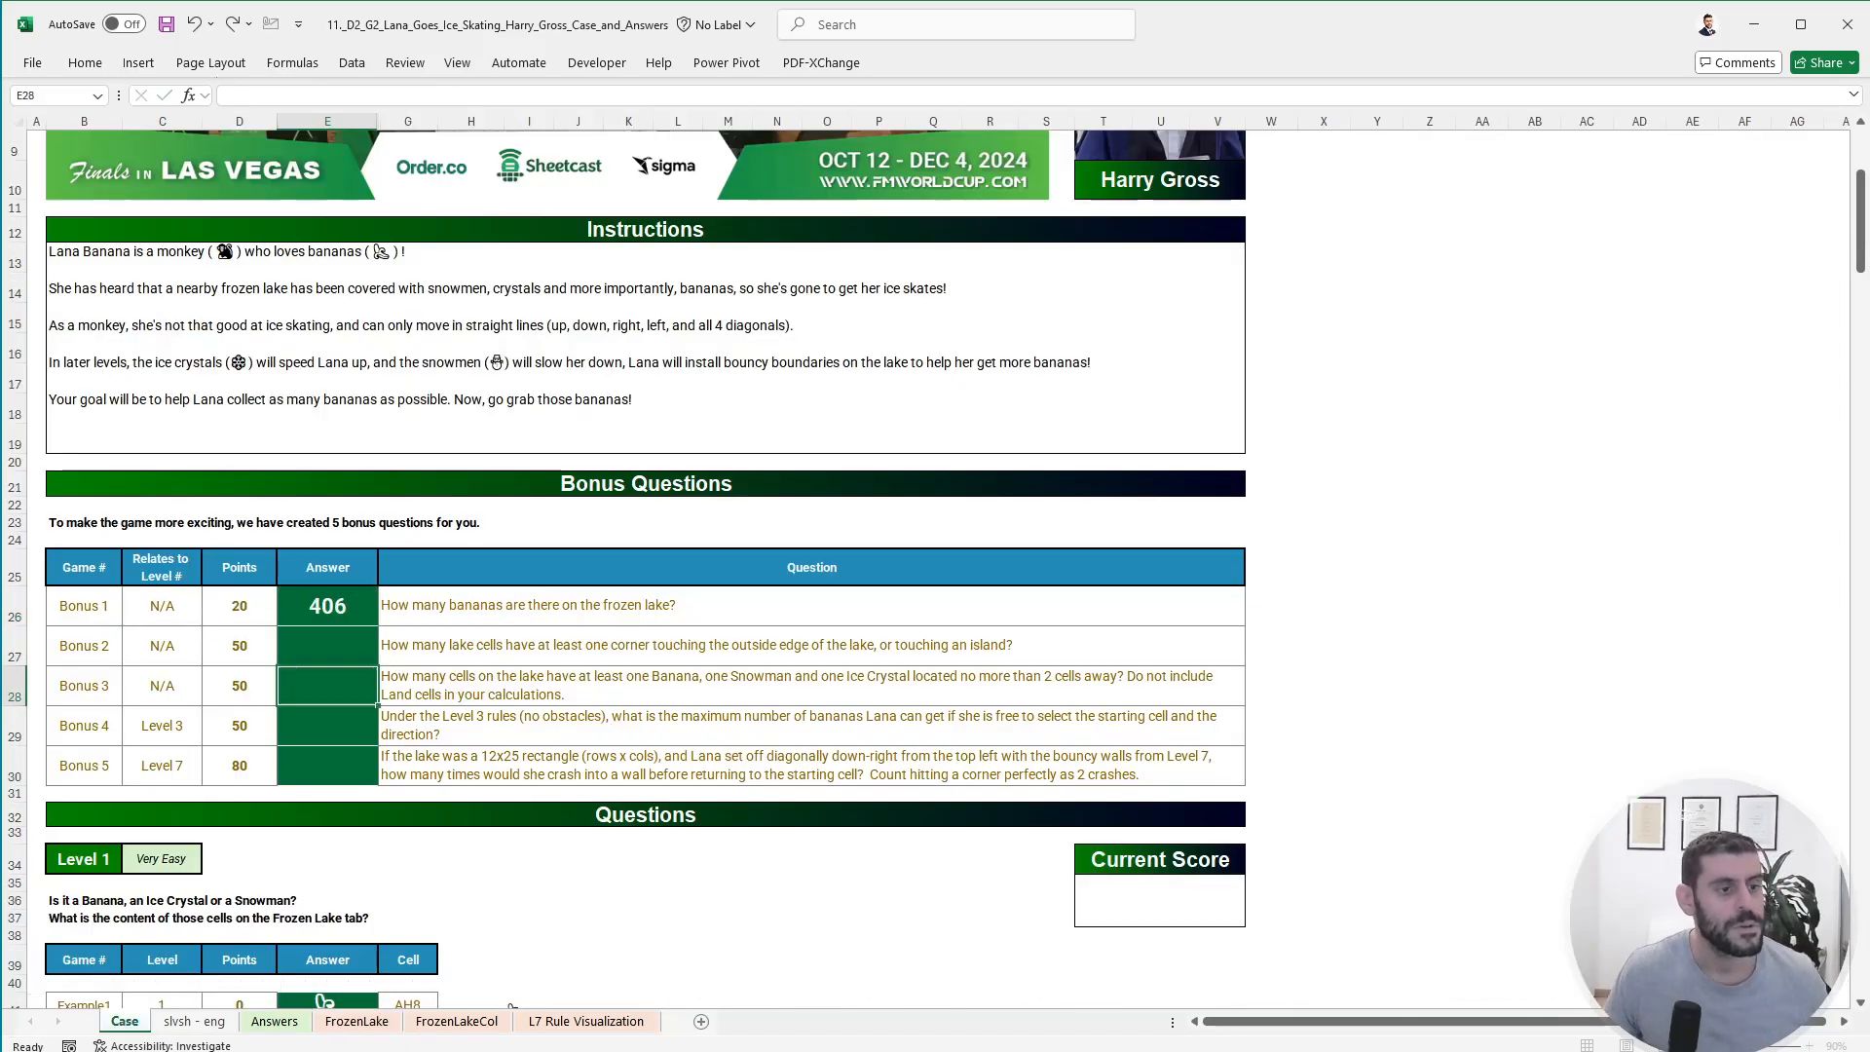
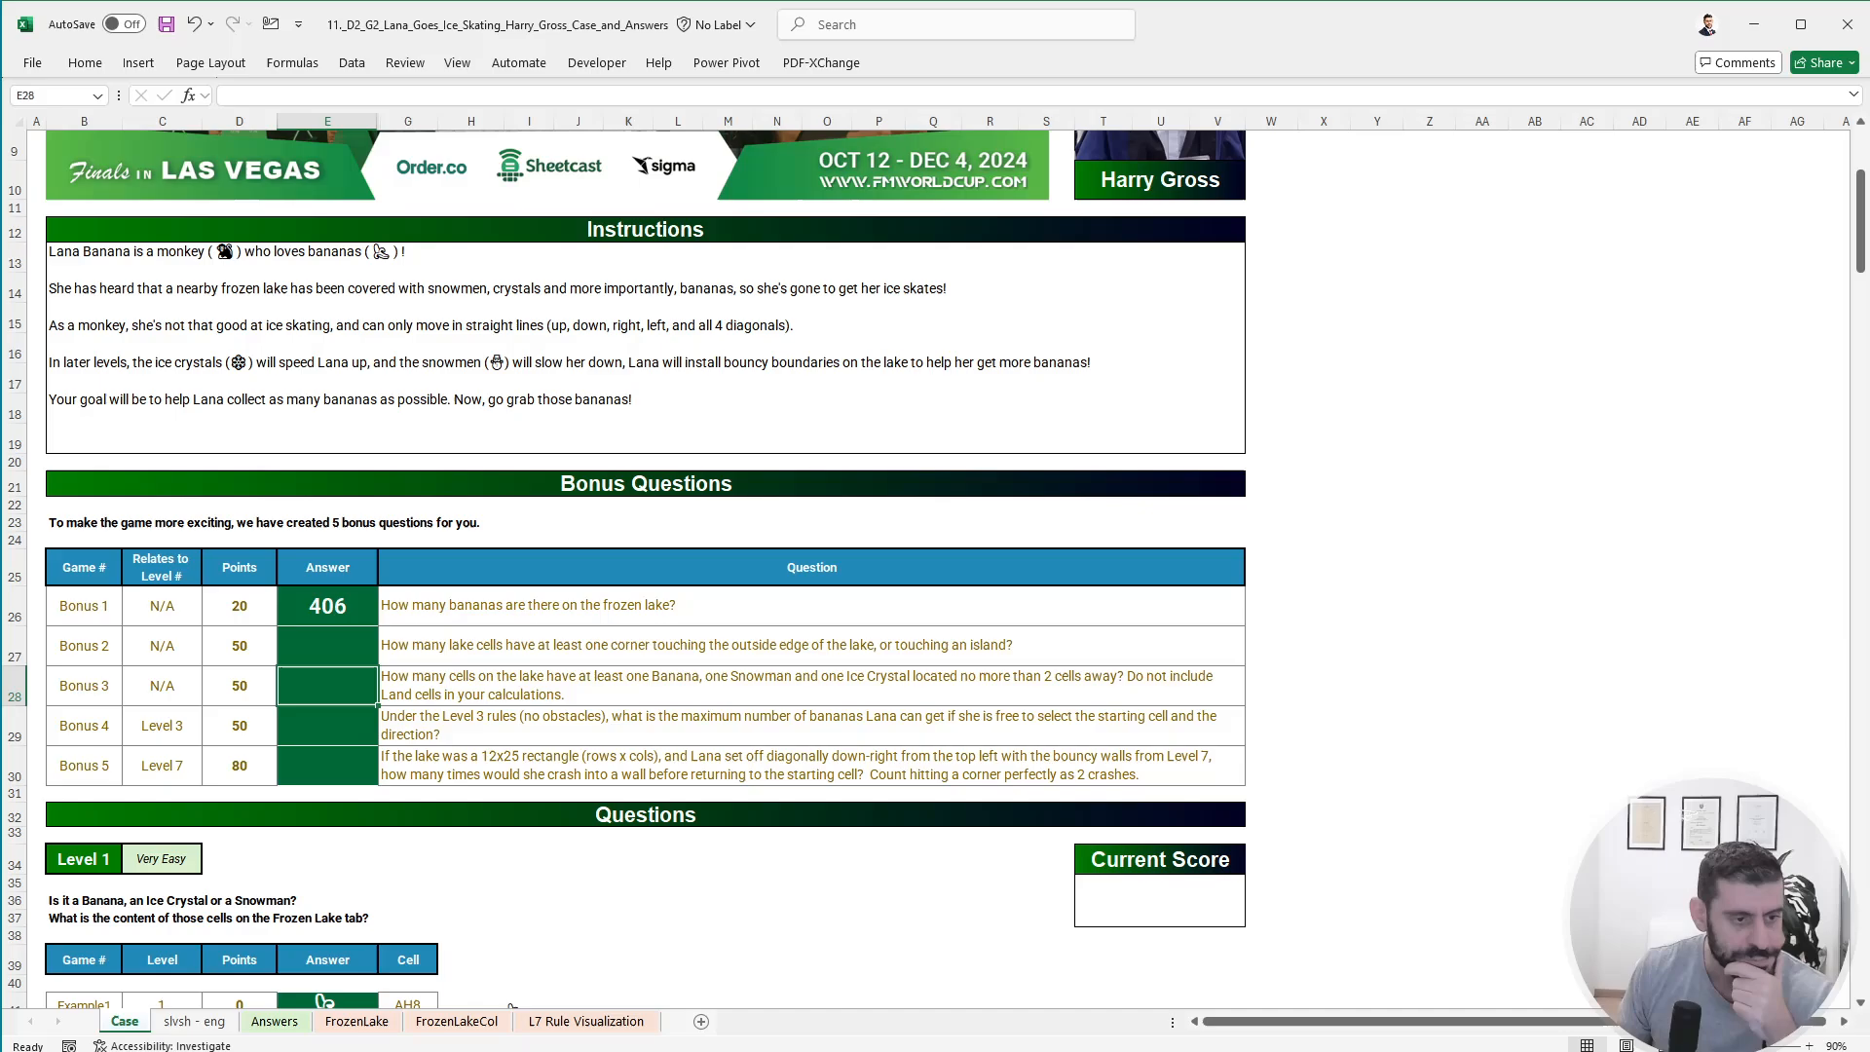
- Read the Bonus 3 and Bonus 4 questions and examine the lake's extent on the FrozenLake sheet
key(Down)
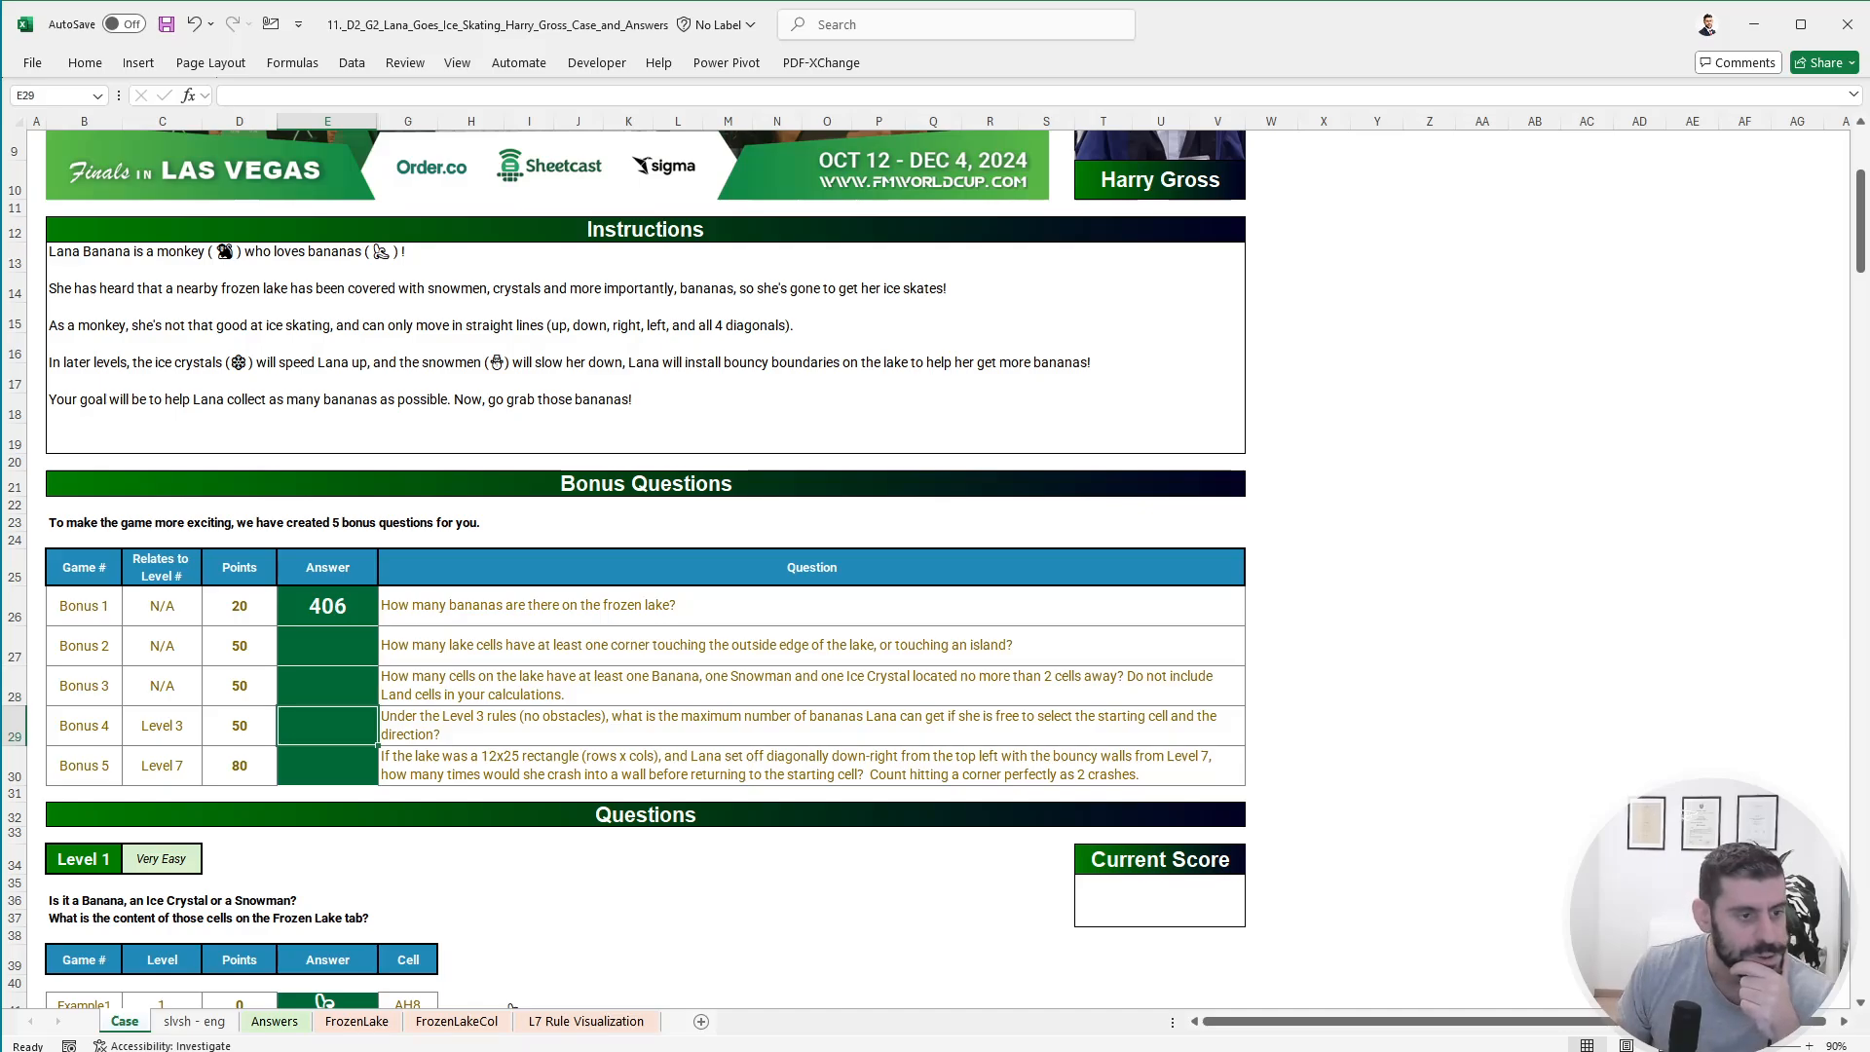
key(Up)
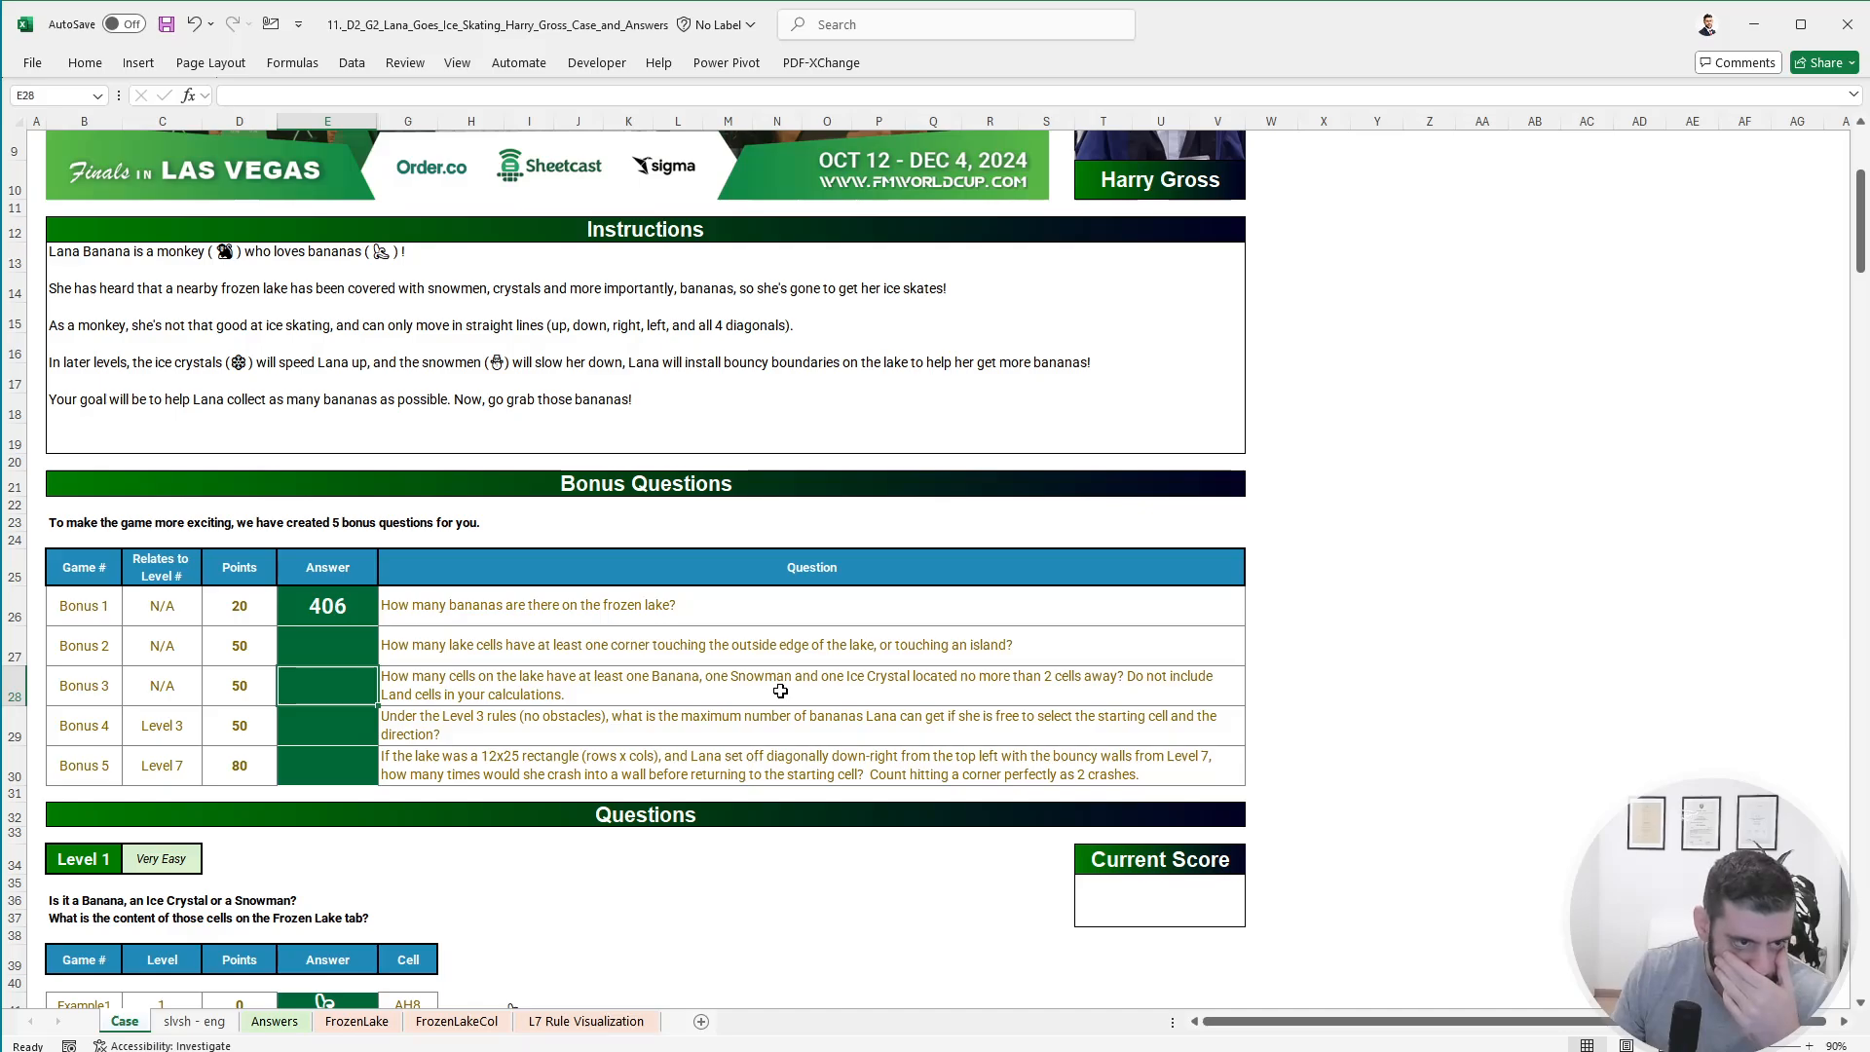
click(356, 1021)
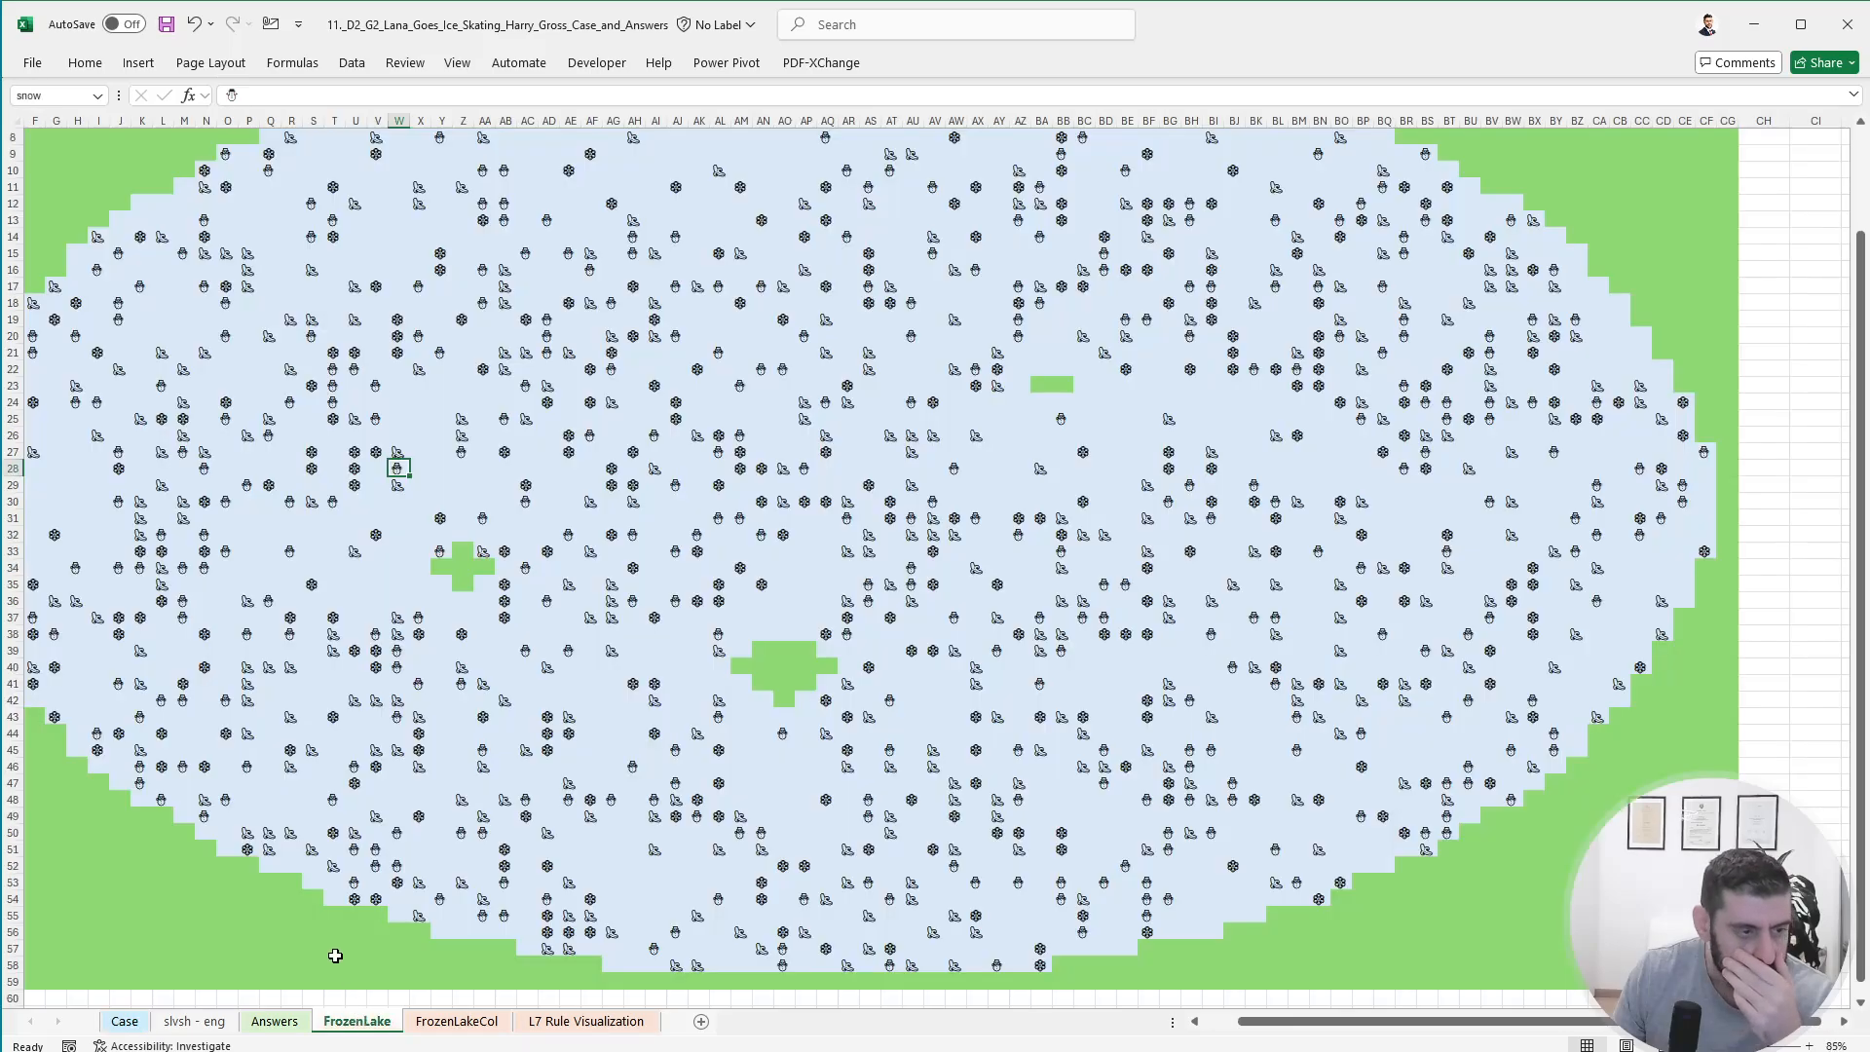
drag(184, 882, 29, 816)
scroll(26, 787, down, 7)
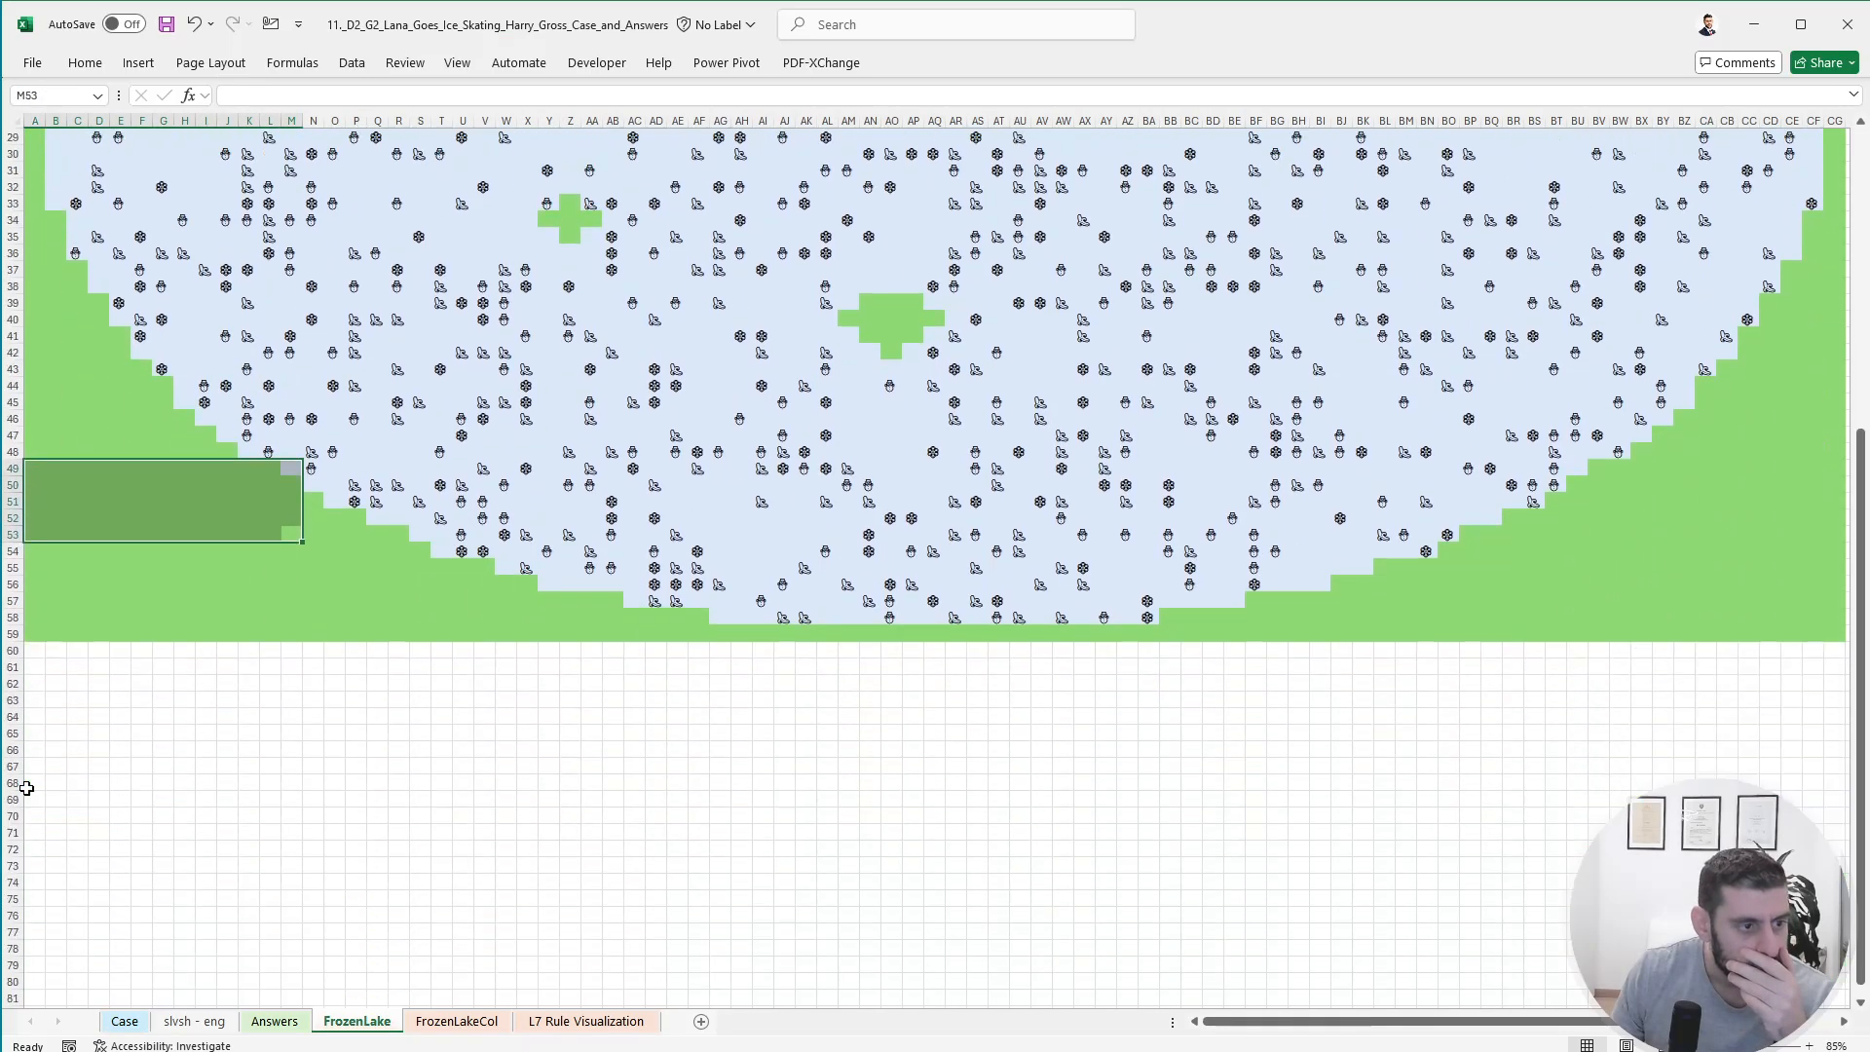
scroll(26, 787, down, 3)
click(45, 605)
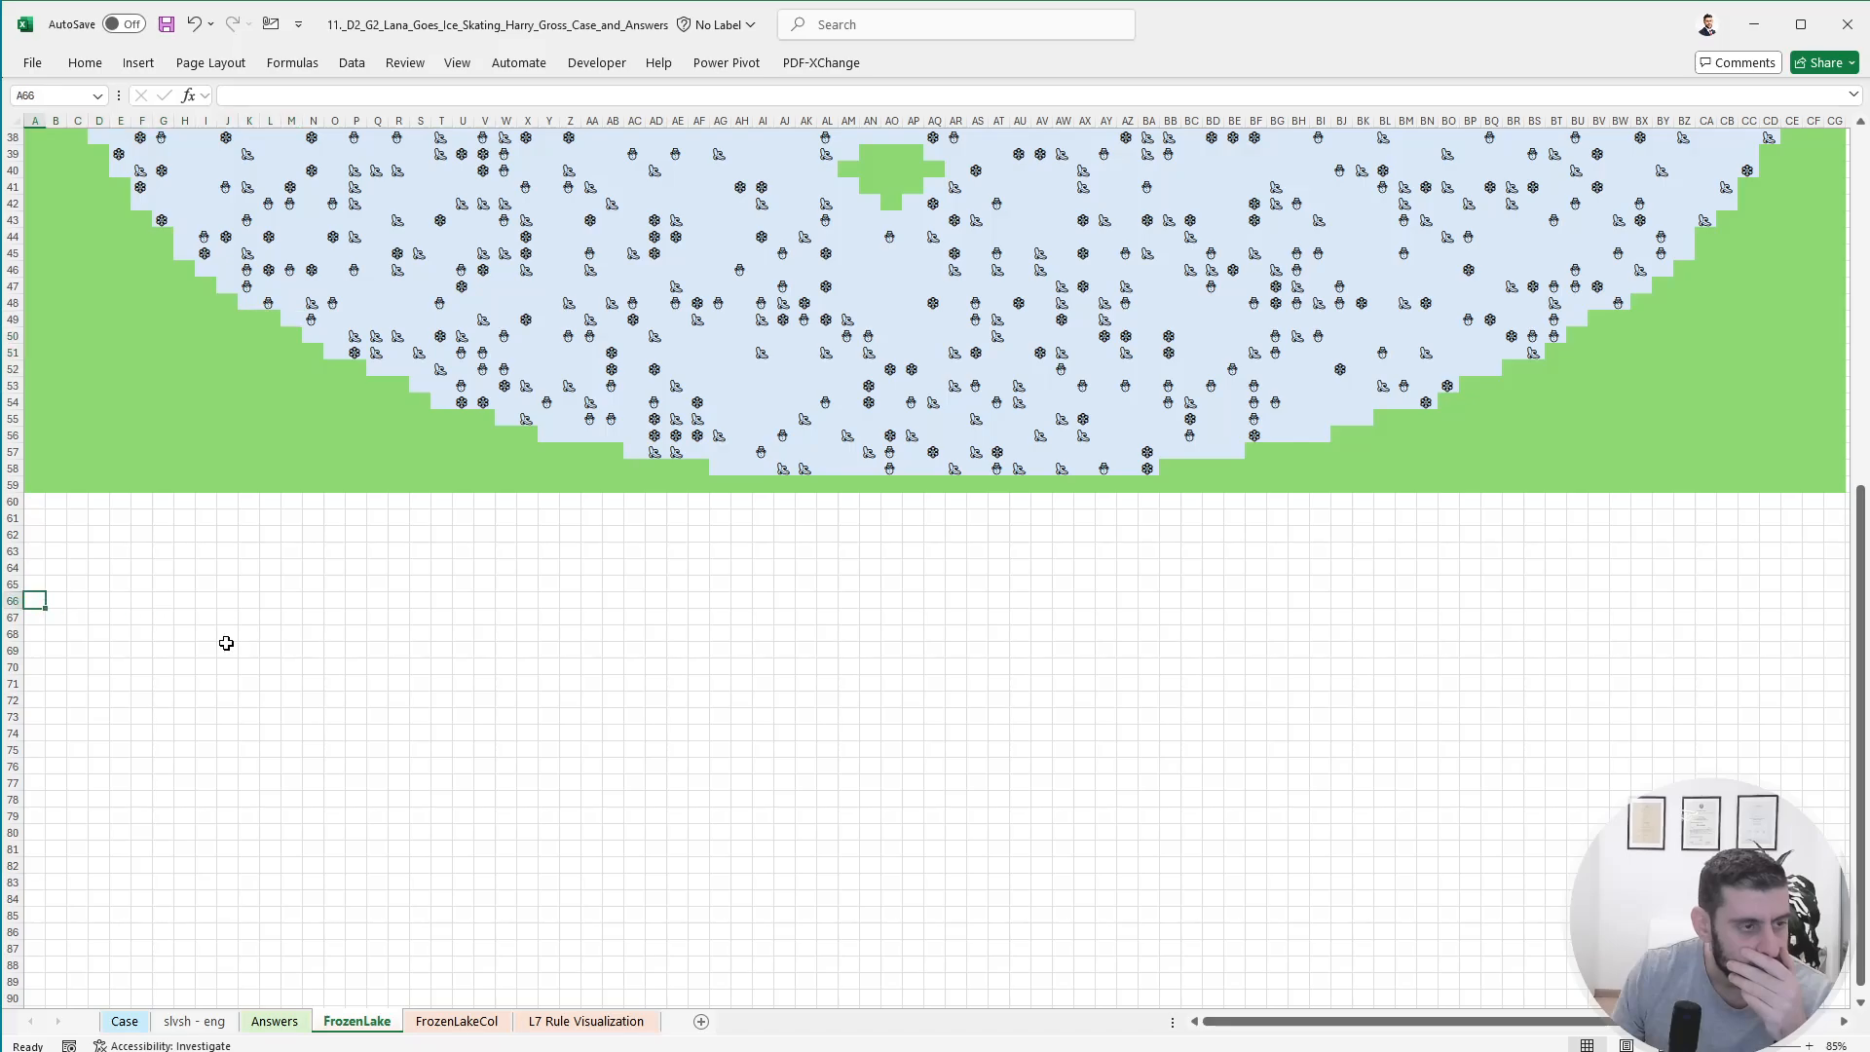
scroll(226, 660, up, 6)
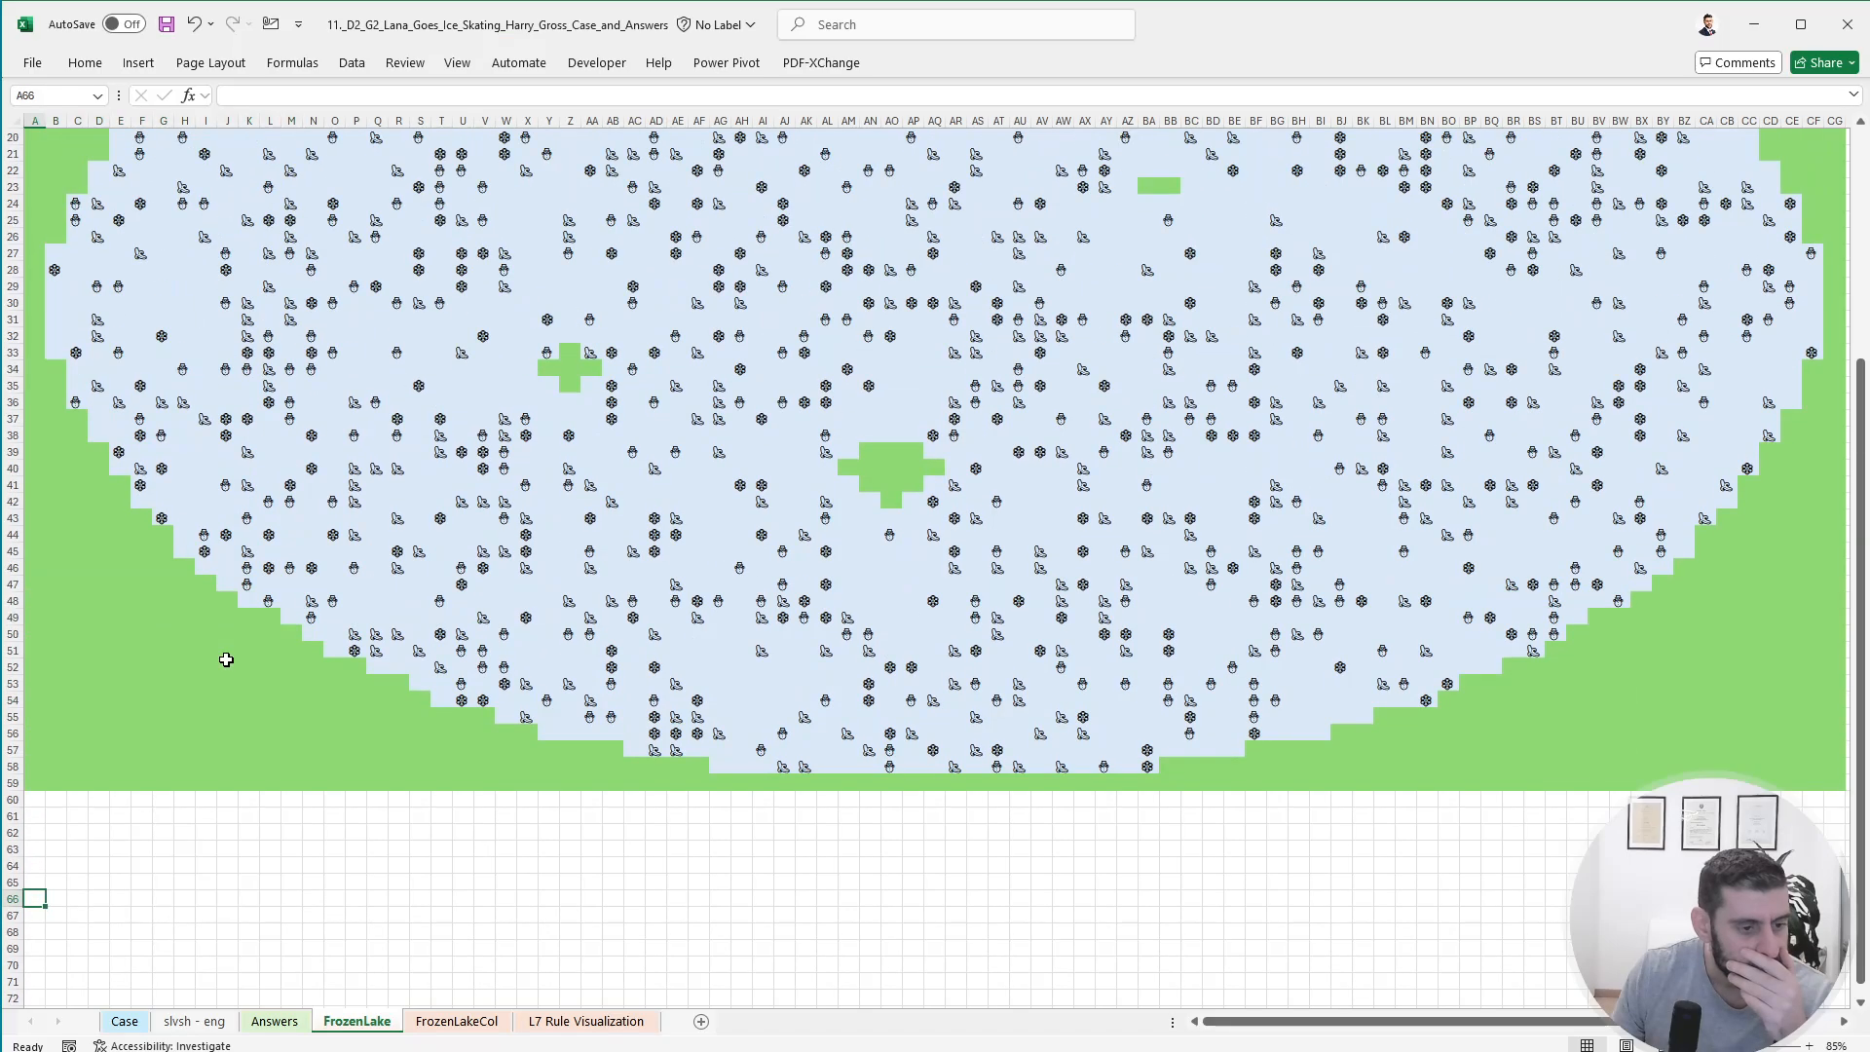
scroll(226, 660, up, 6)
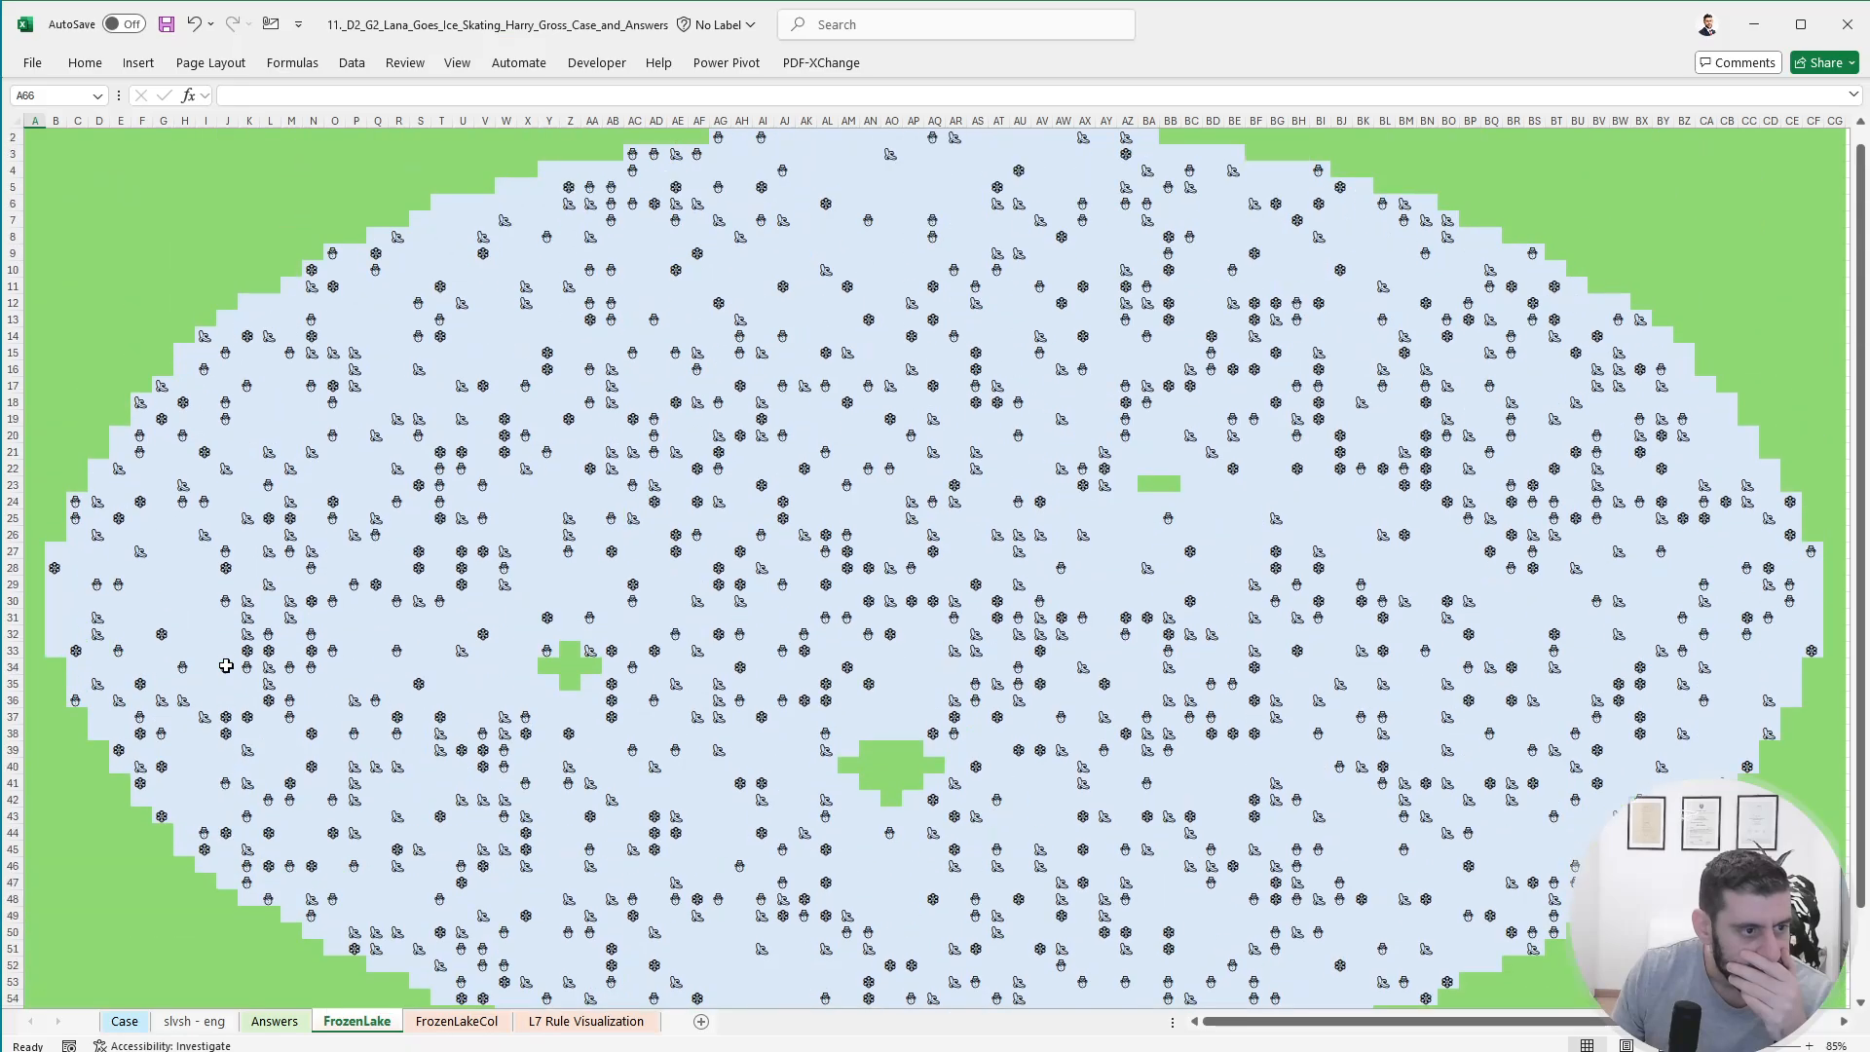
scroll(226, 666, up, 1)
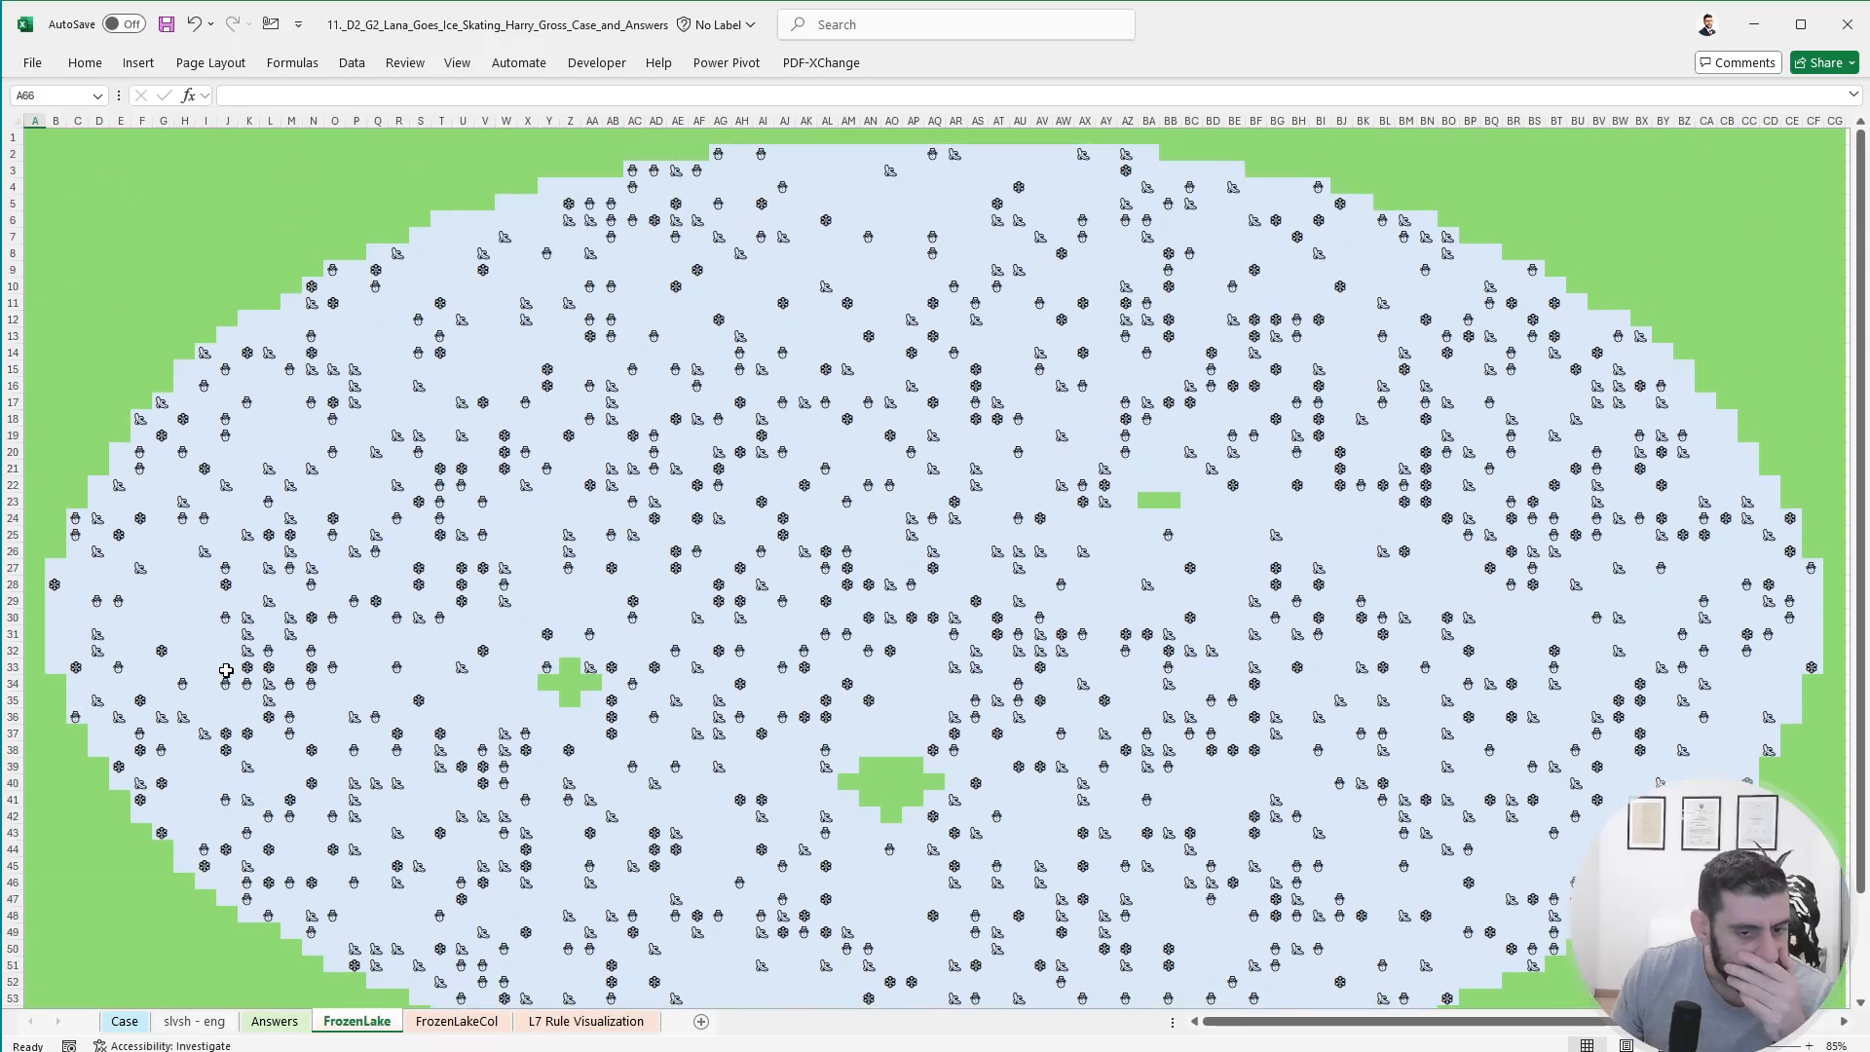
- Create a copy of the FrozenLake sheet placed before FrozenLakeCol
right_click(357, 1028)
click(401, 1050)
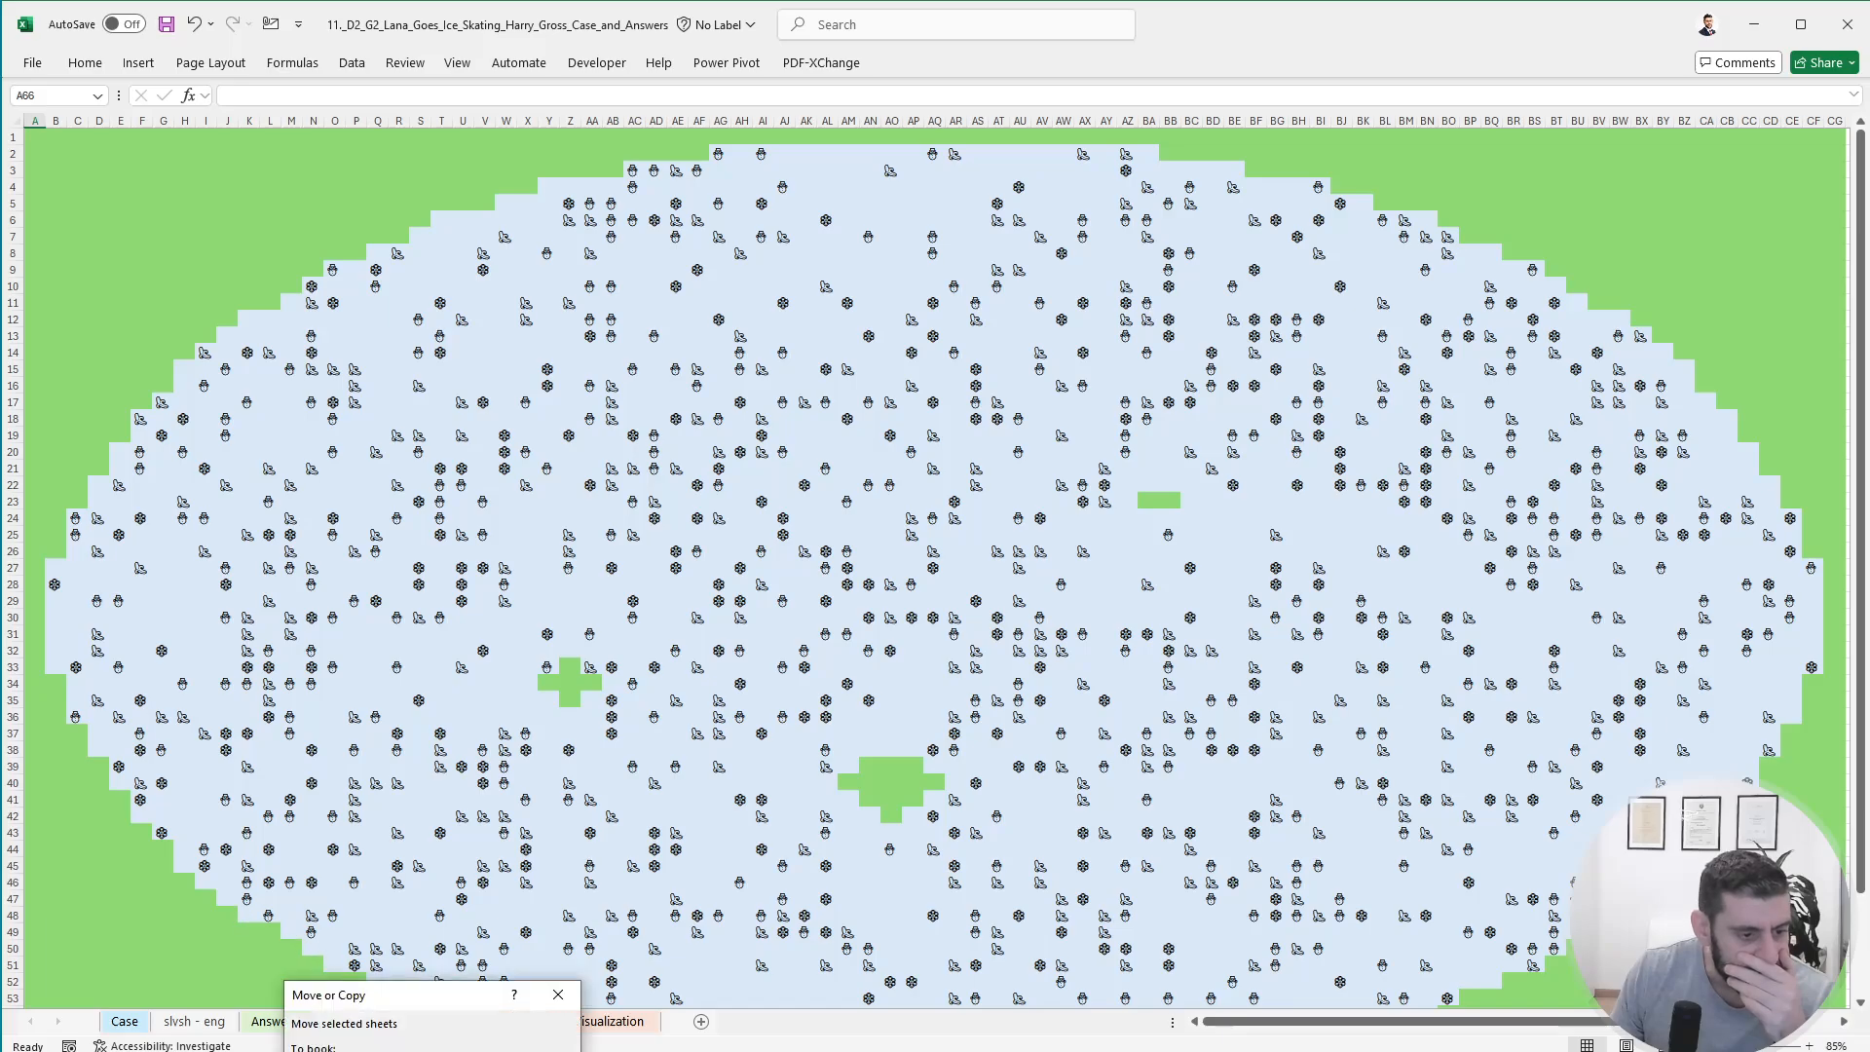
key(Return)
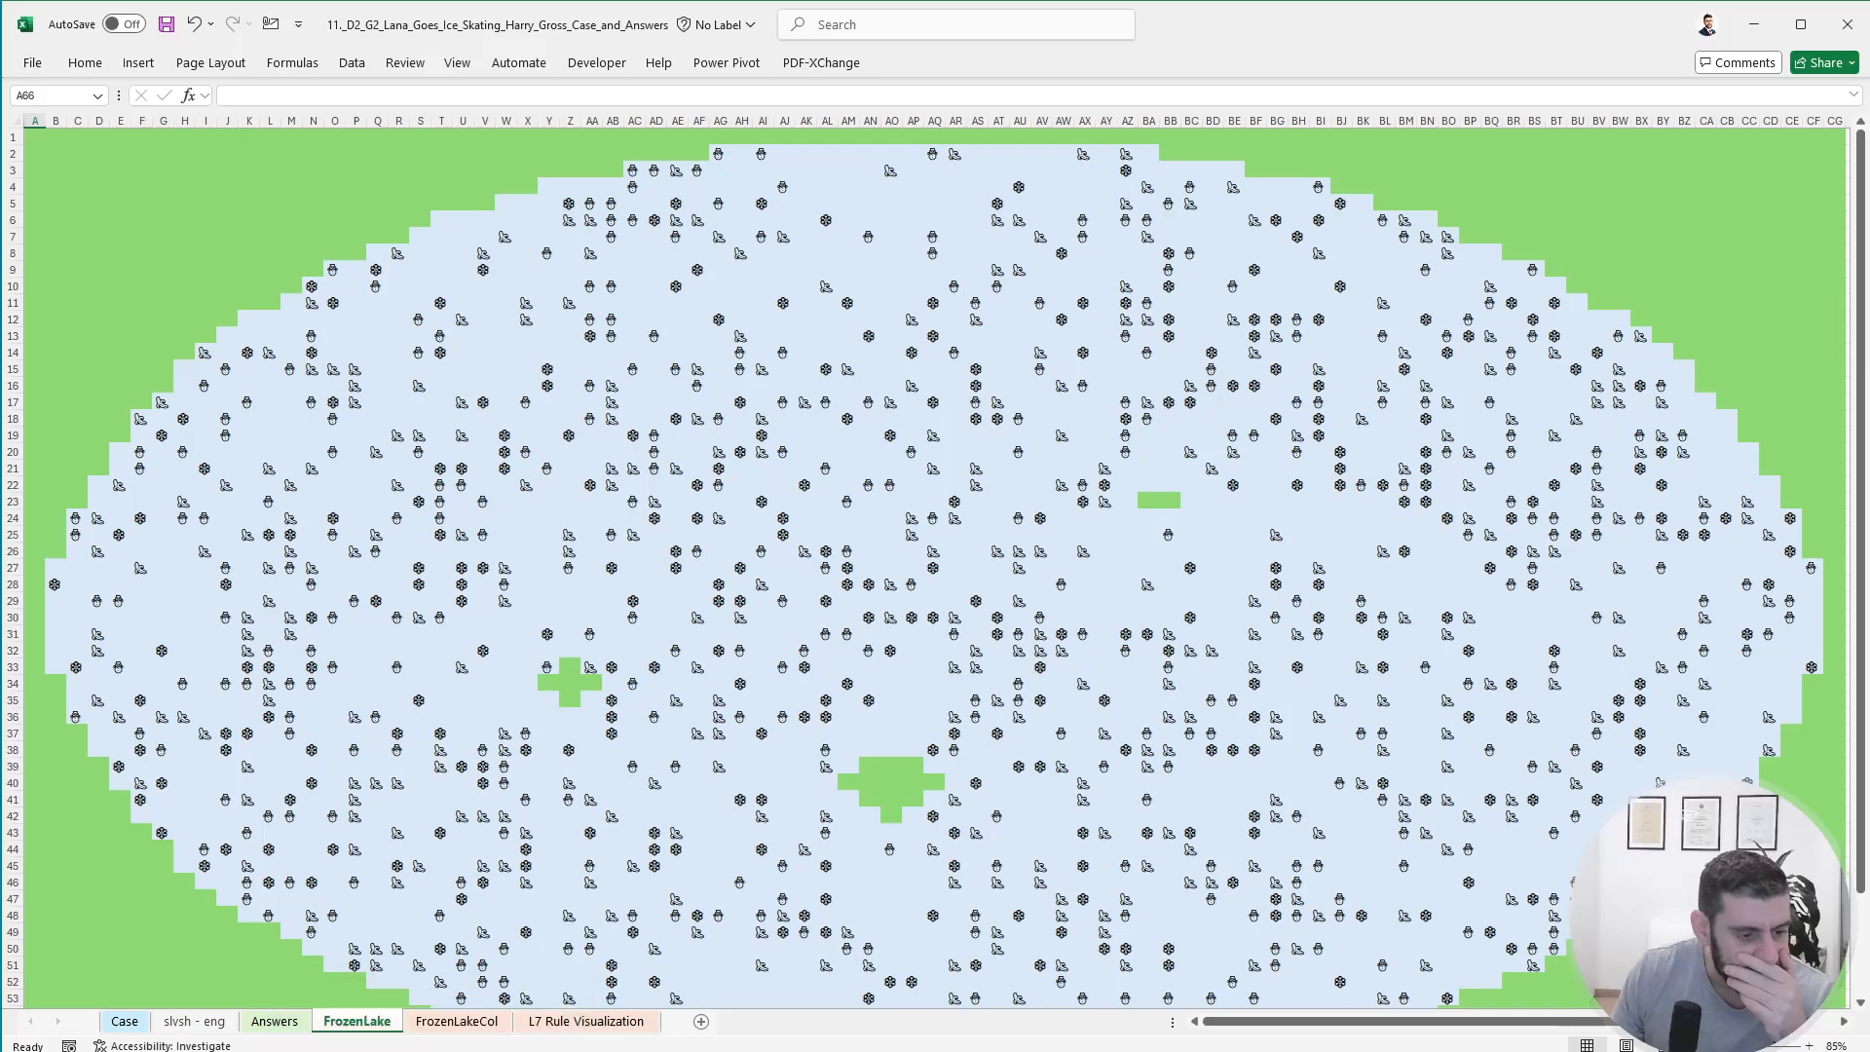
- Insert two blank columns before column A and two blank rows above row 1 on FrozenLake (2)
click(35, 917)
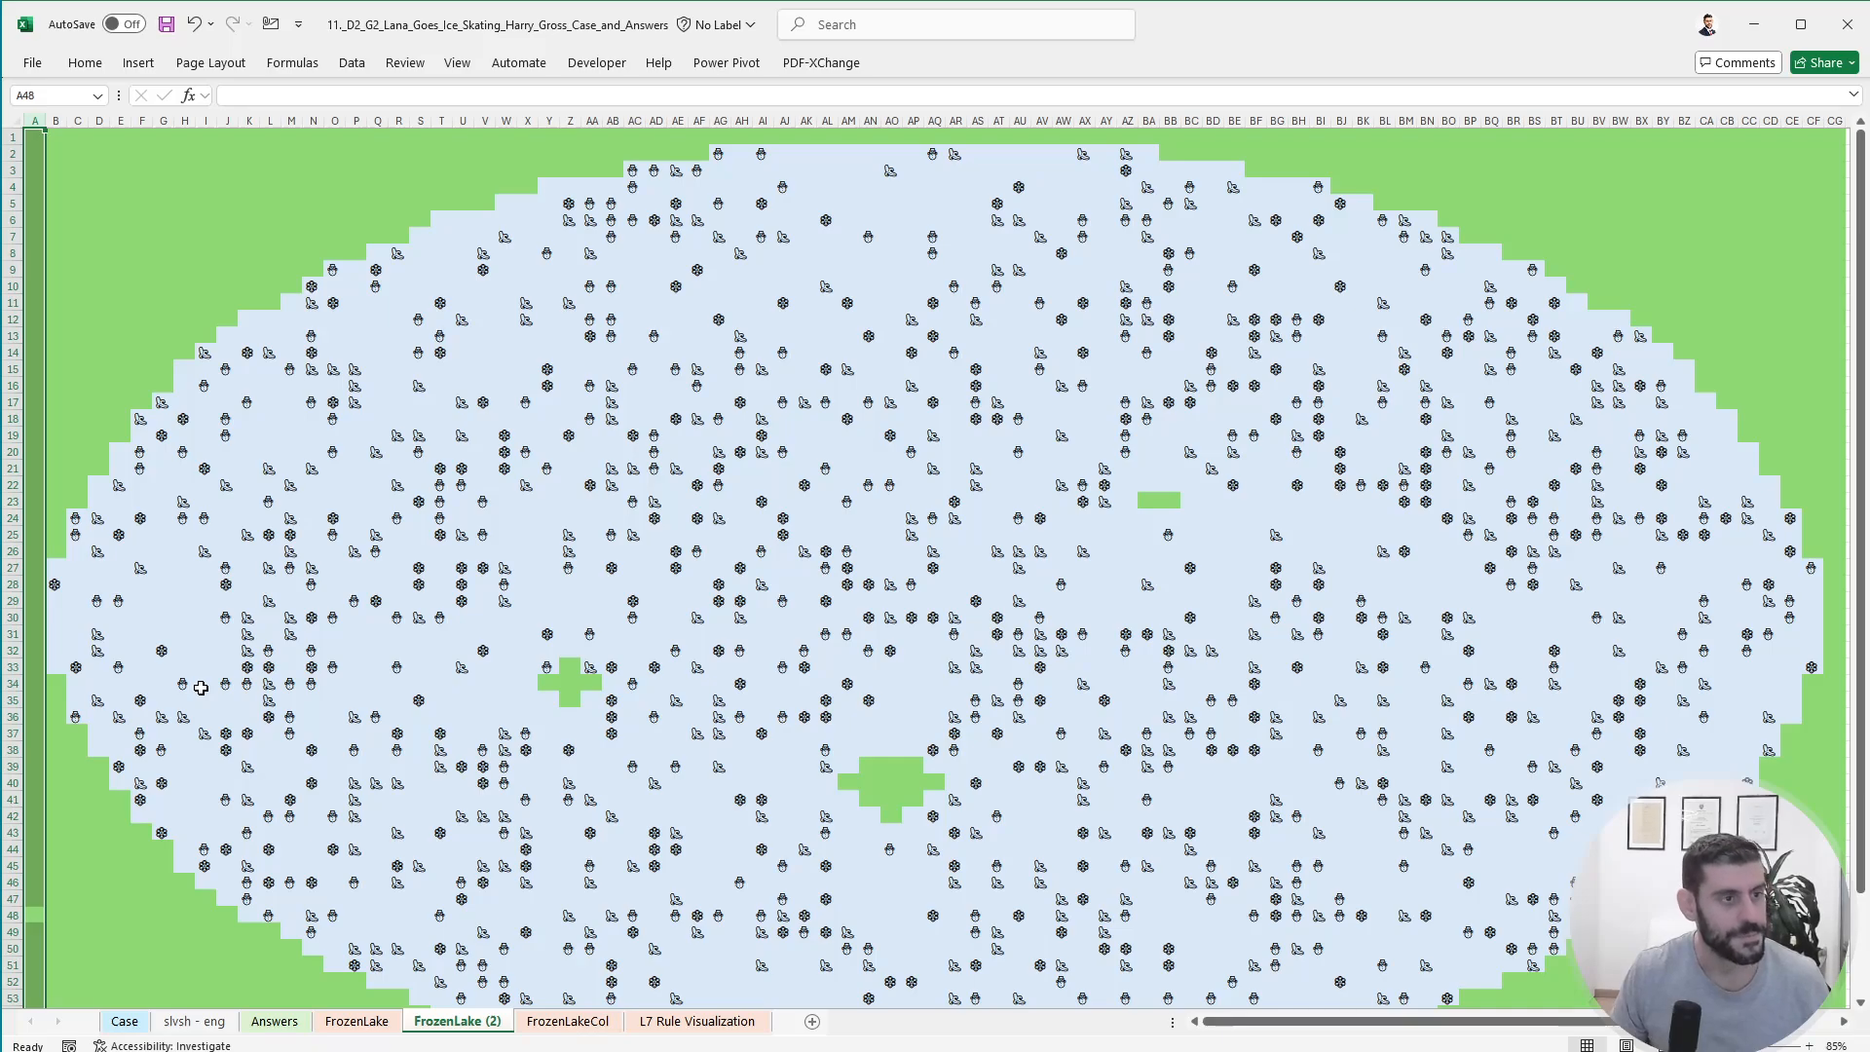
key(ctrl+plus)
key(ctrl+plus)
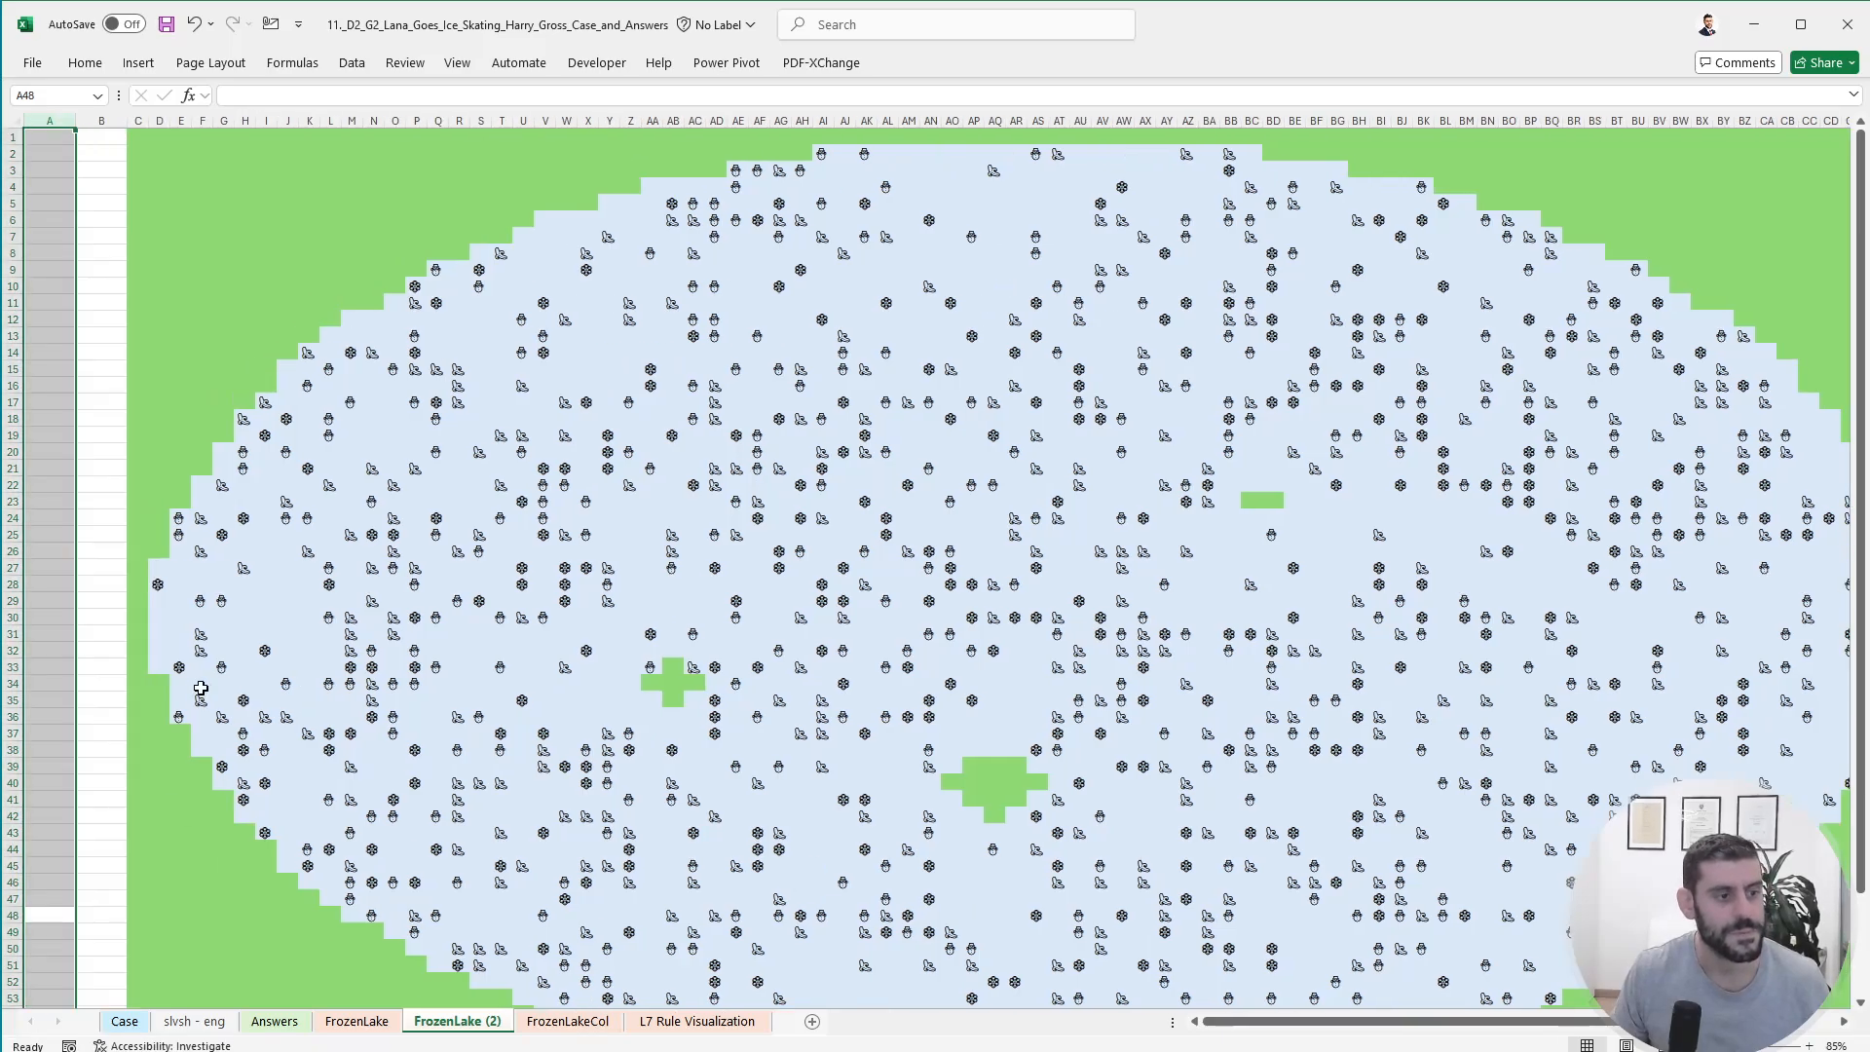
click(381, 137)
key(shift+space)
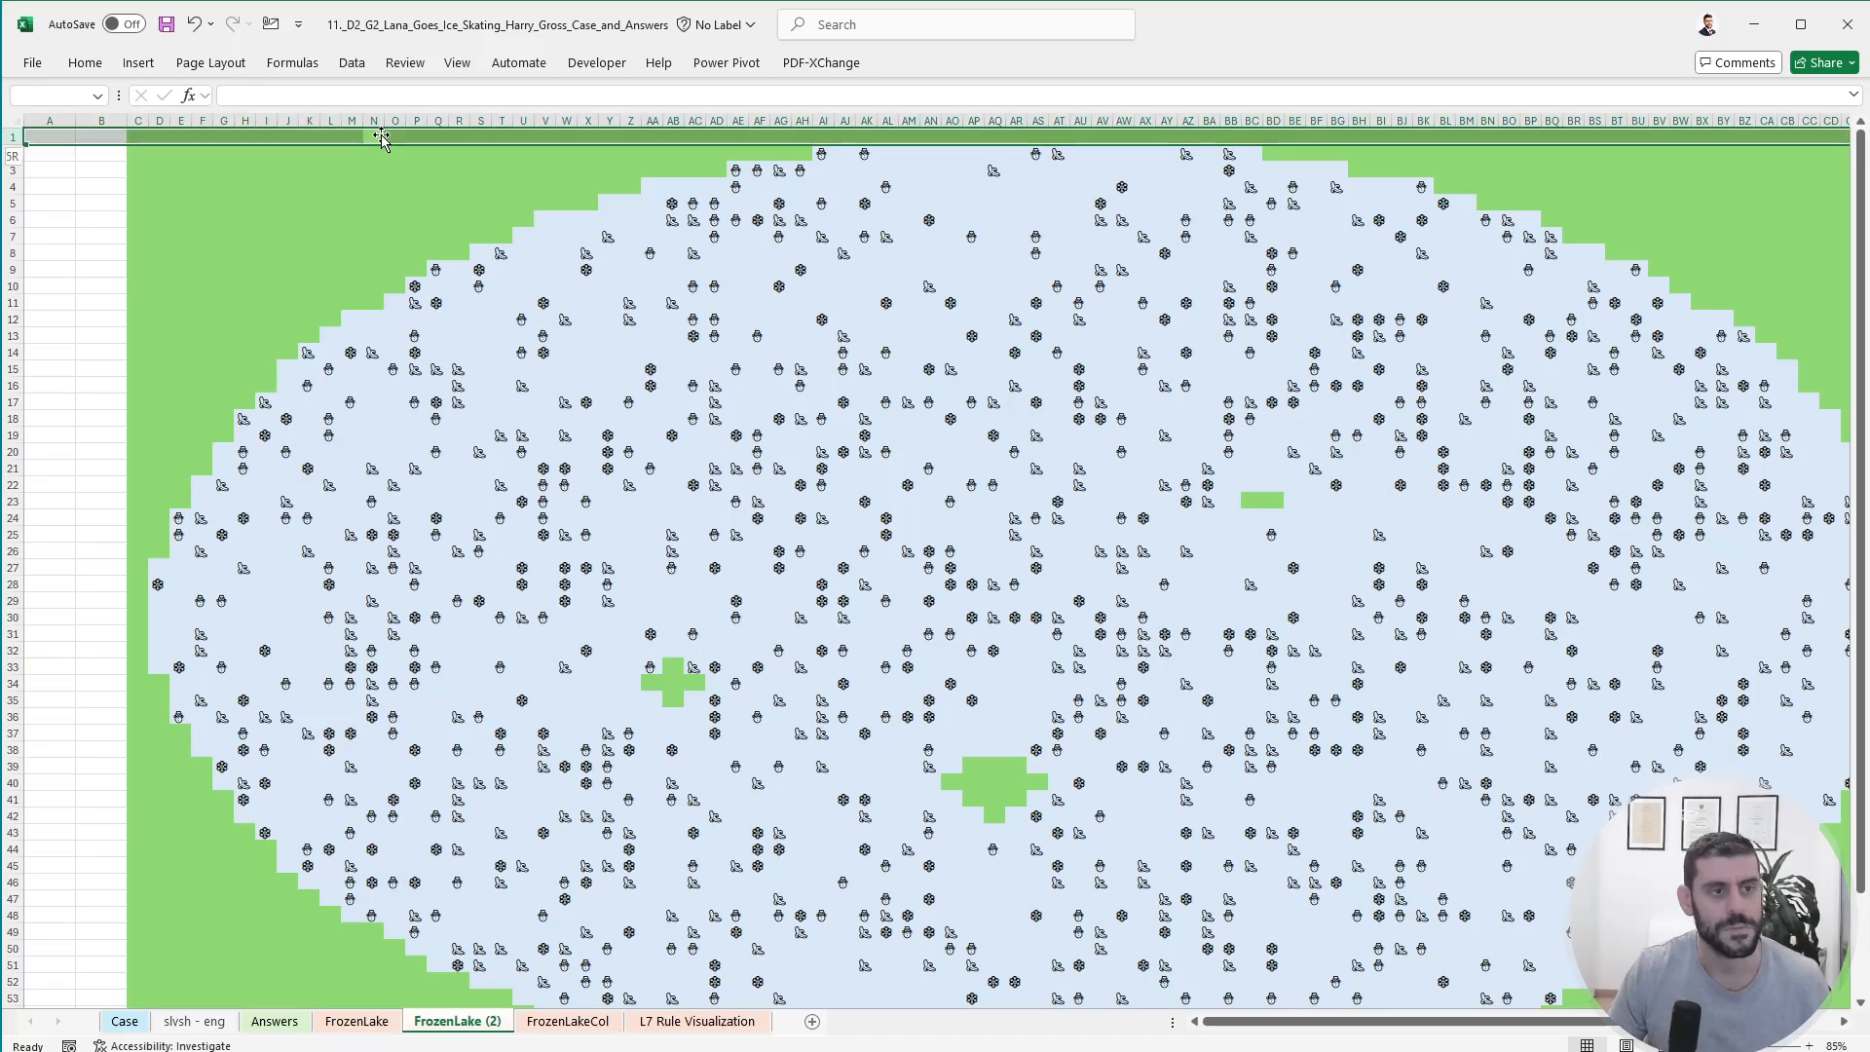
key(ctrl+plus)
key(ctrl+plus)
click(350, 481)
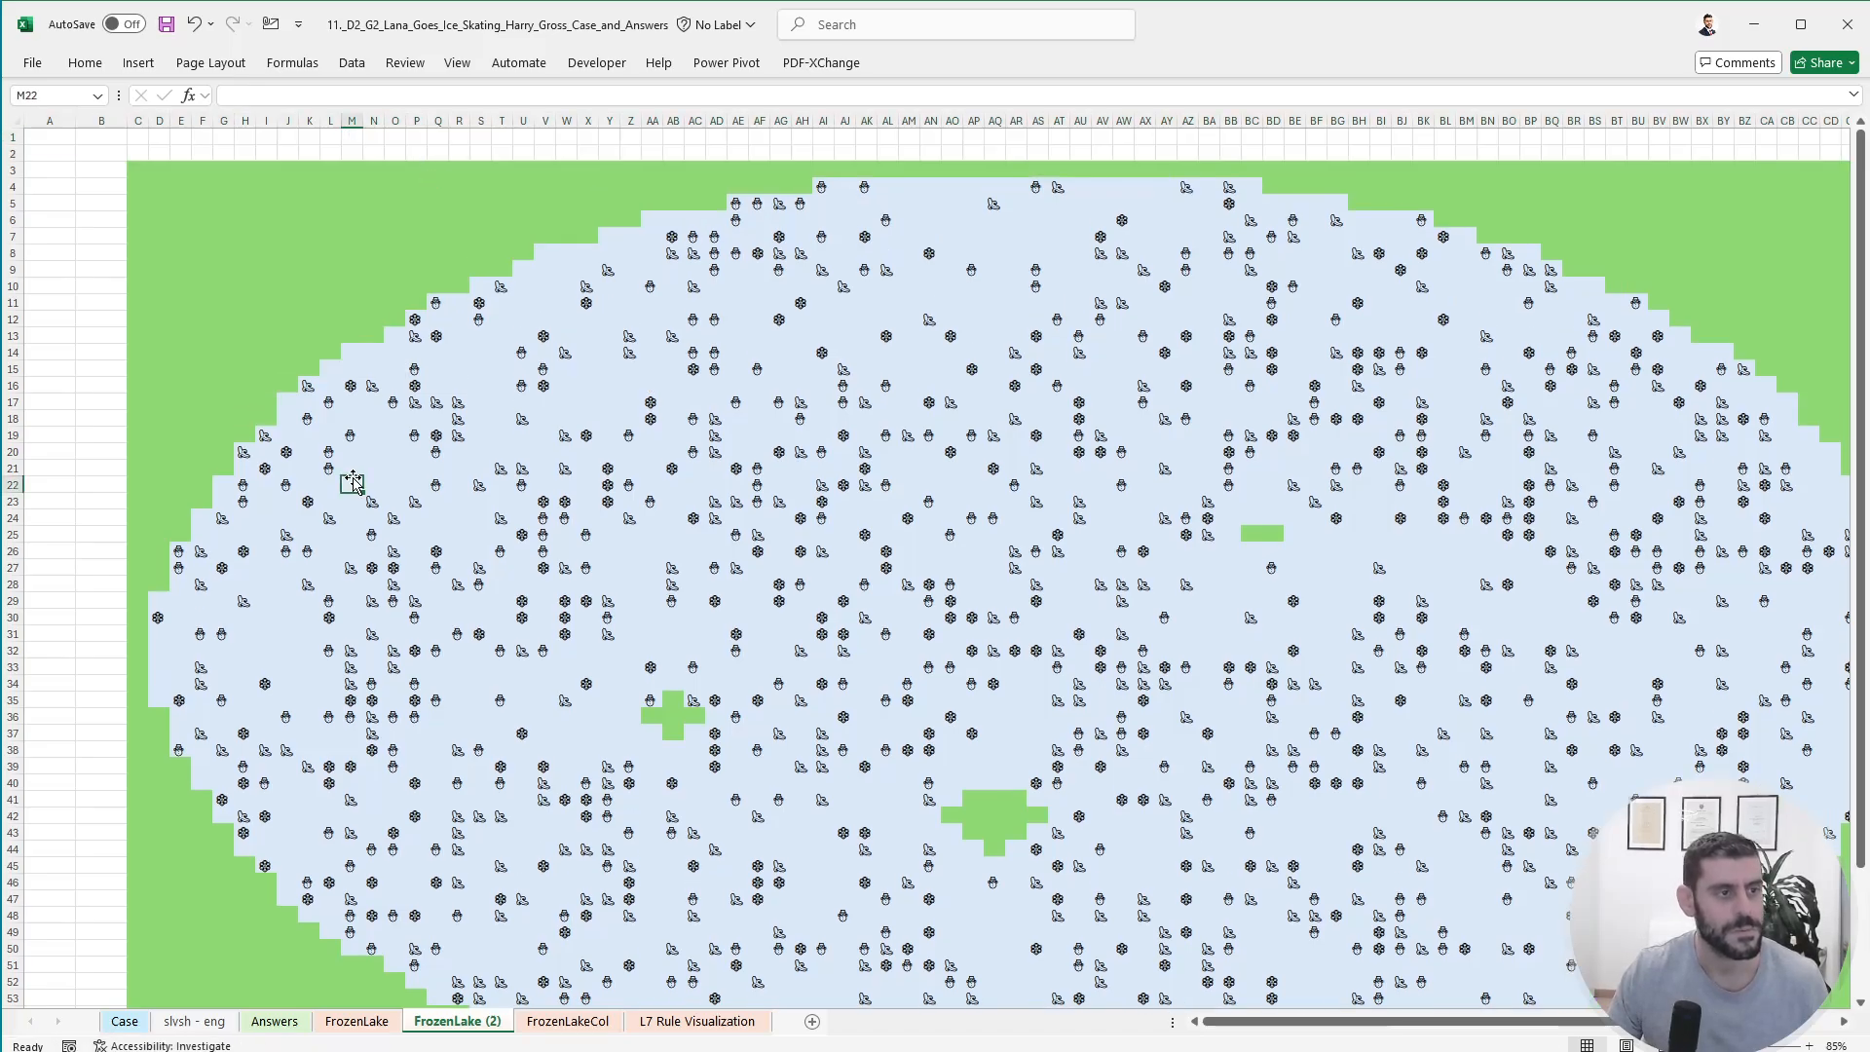
- Start a formula in C65 below the lake that counts bananas in the surrounding 5x5 block: +COUNTIFS(A1:E5,banana)
scroll(351, 480, down, 7)
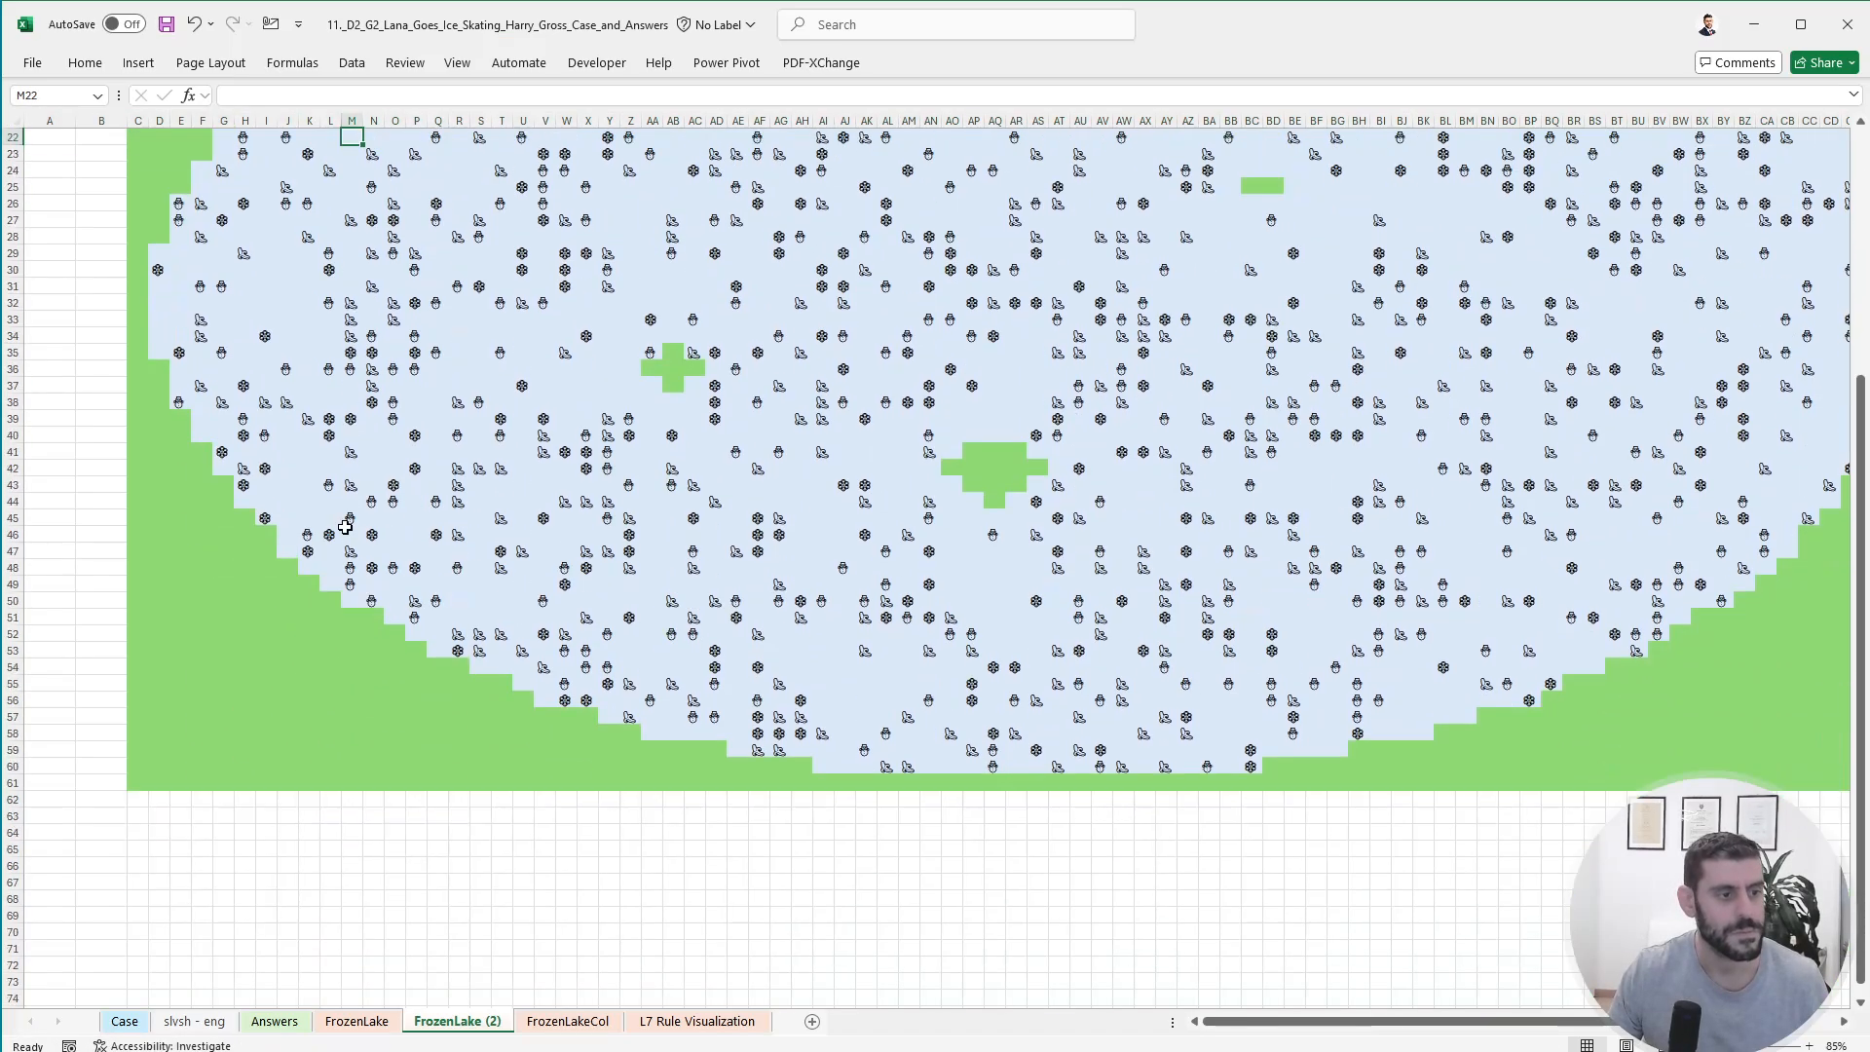
click(139, 848)
text(+)
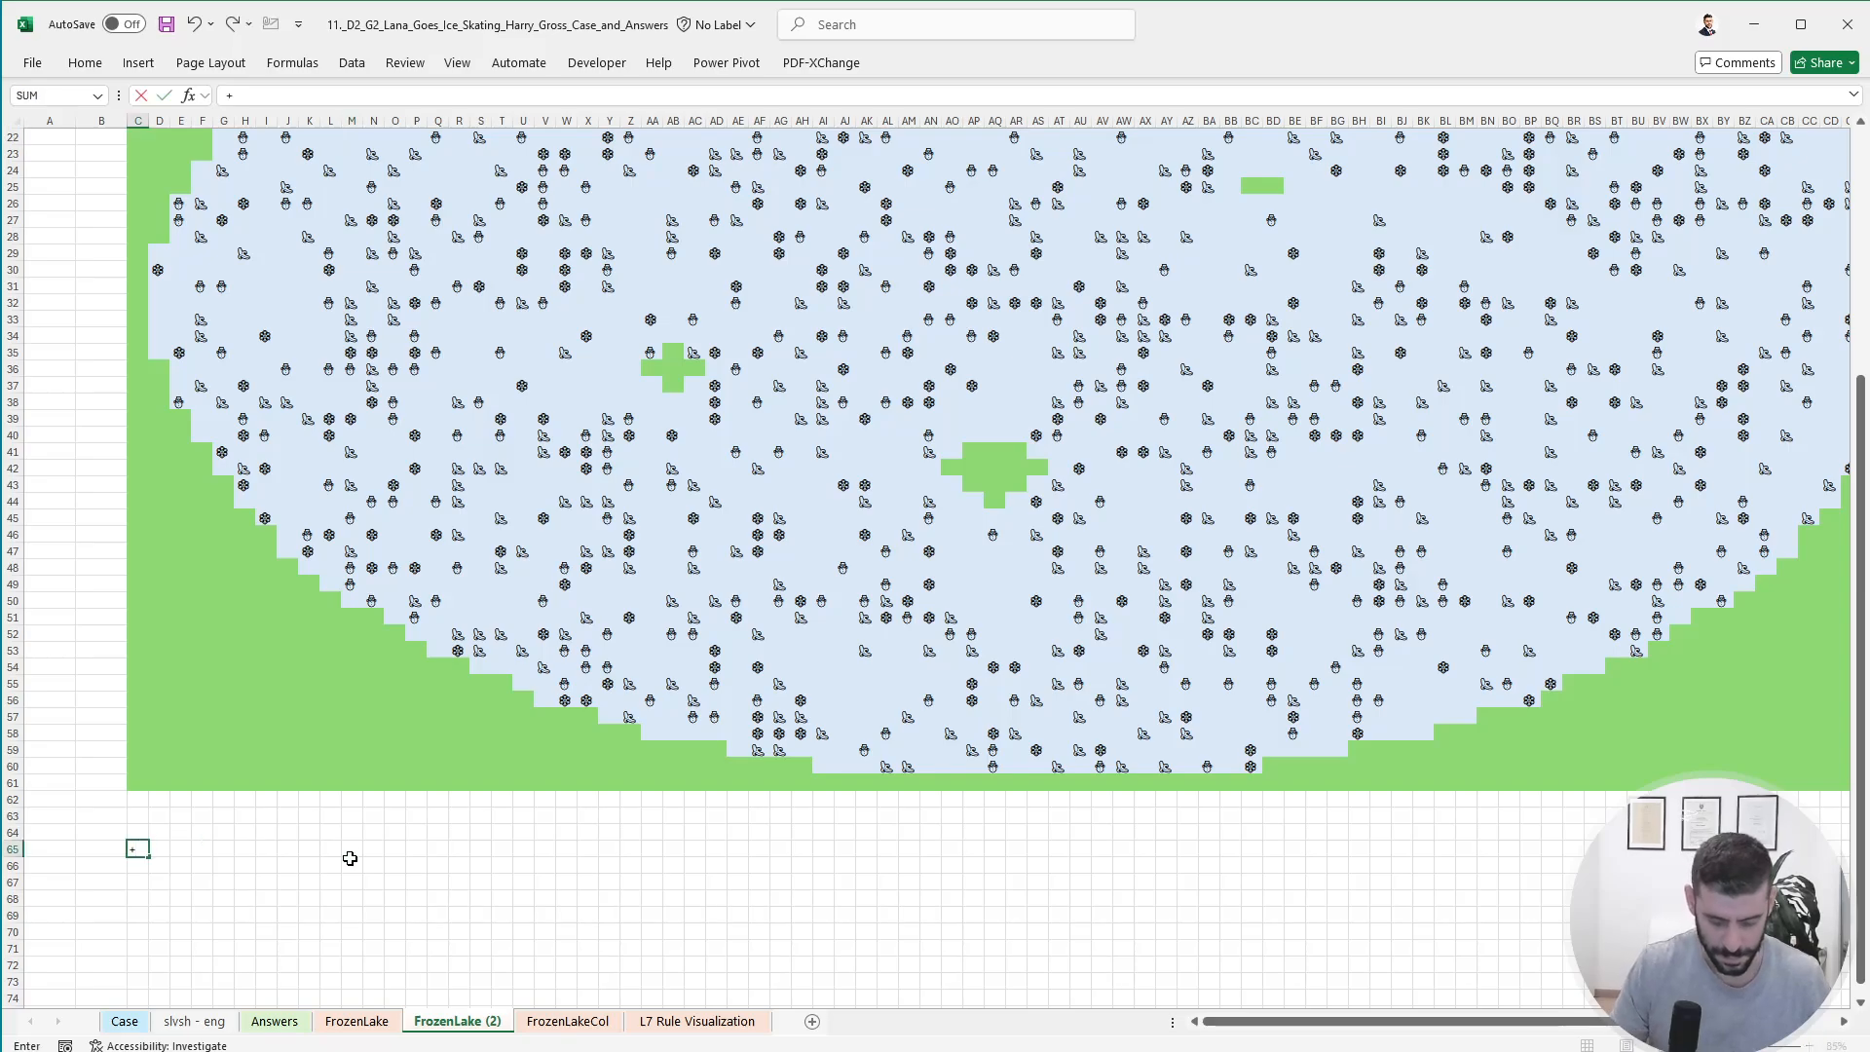
text(countifs)
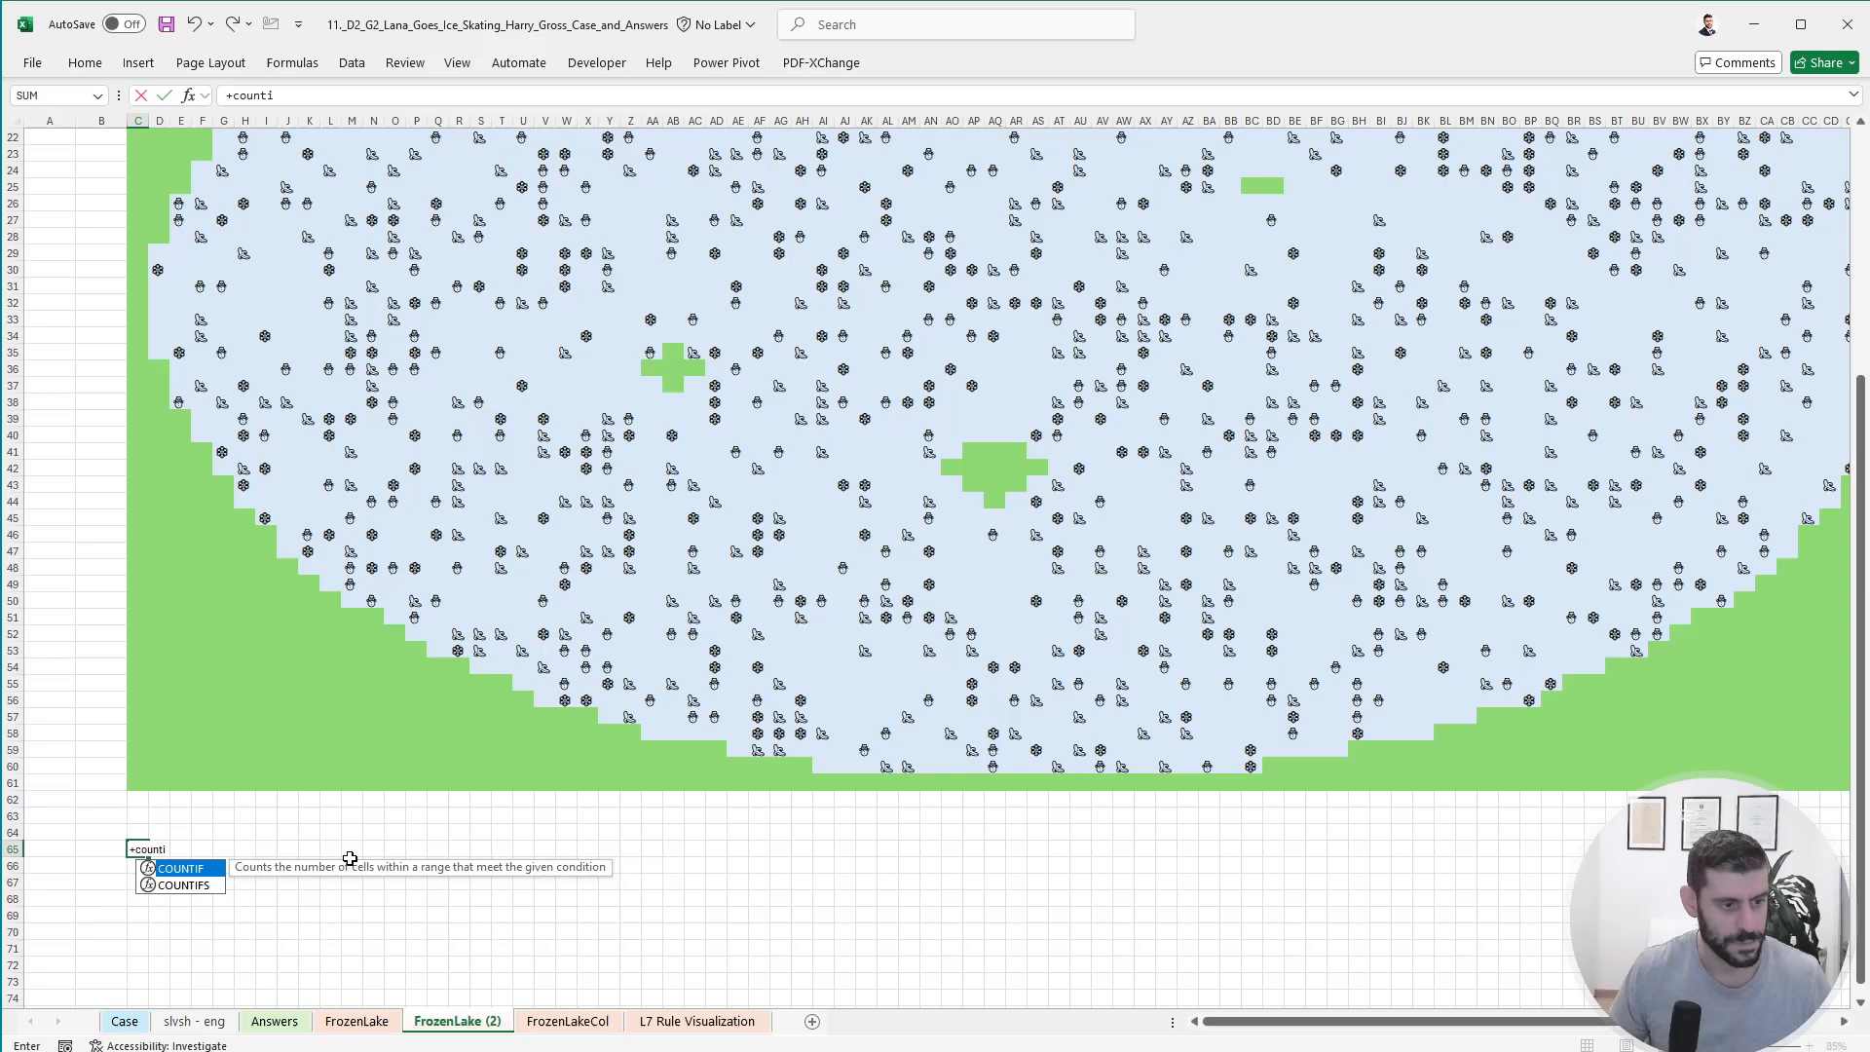
key(Tab)
key(ctrl+Up)
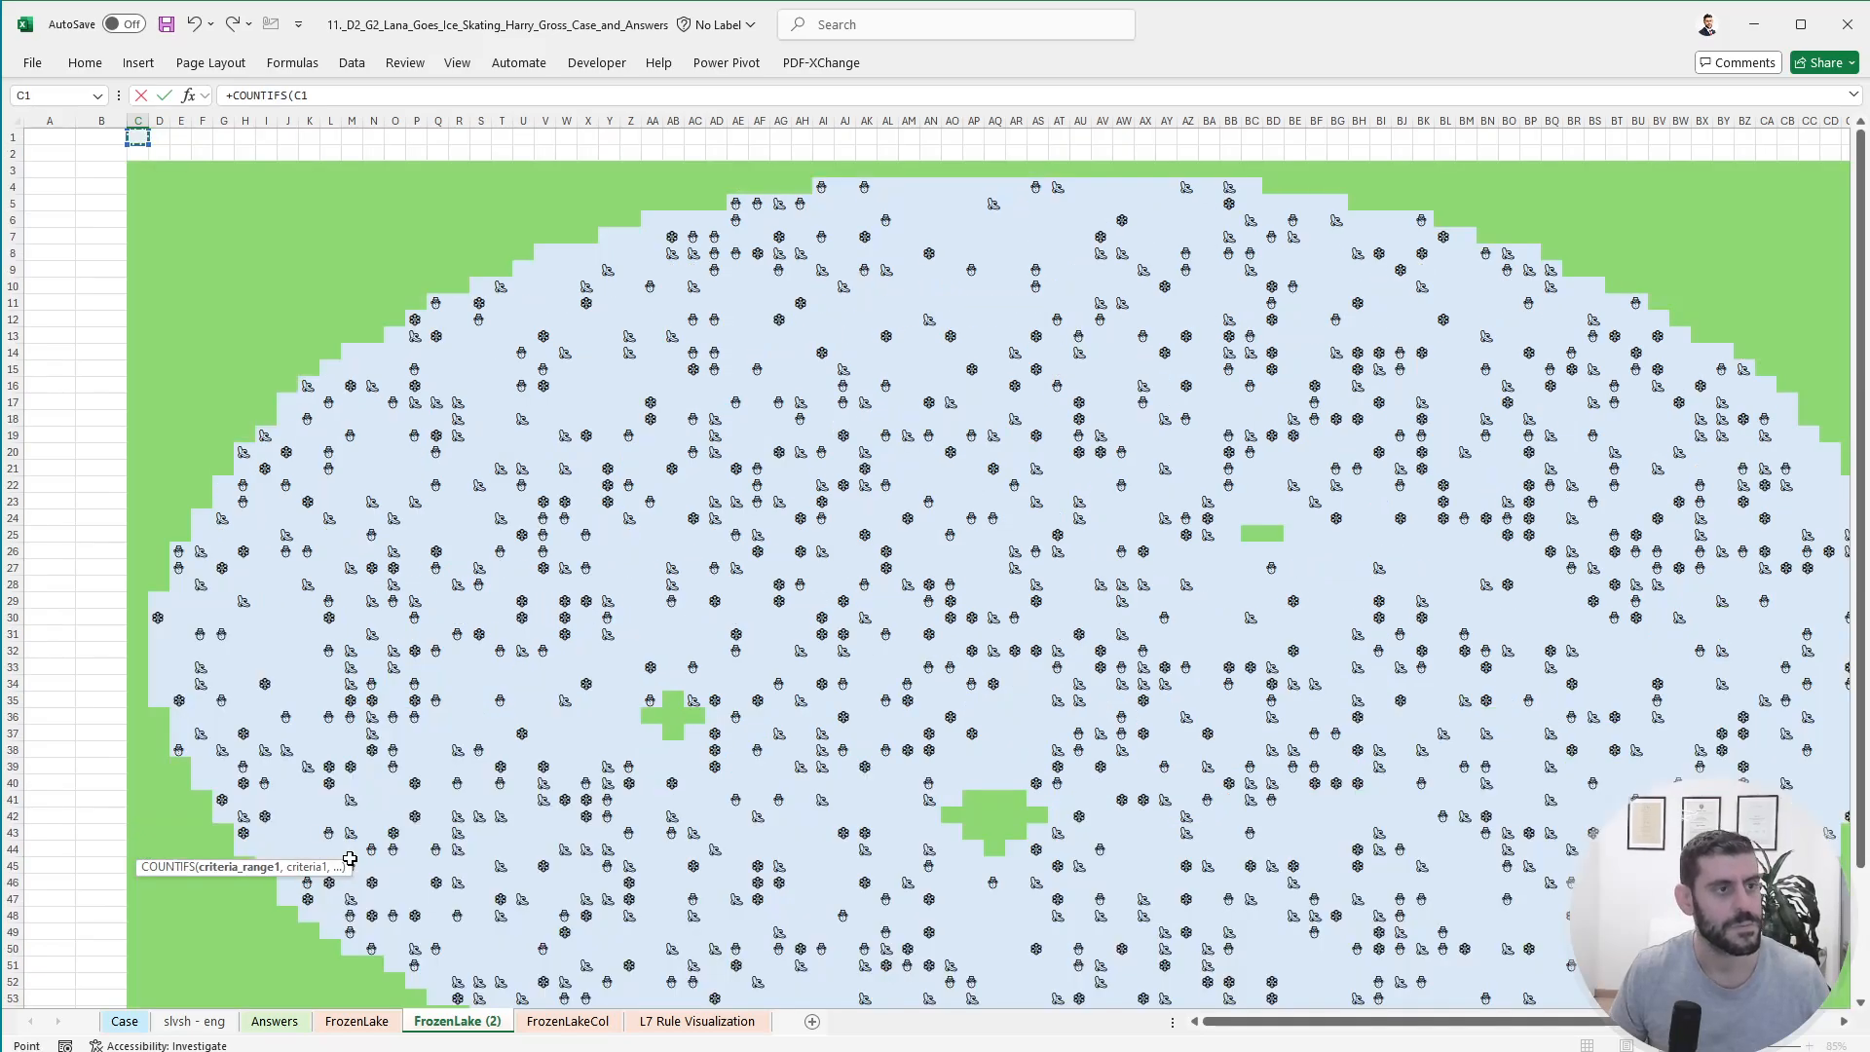
key(shift+Left)
key(shift+Left)
key(shift+Right)
key(shift+Right)
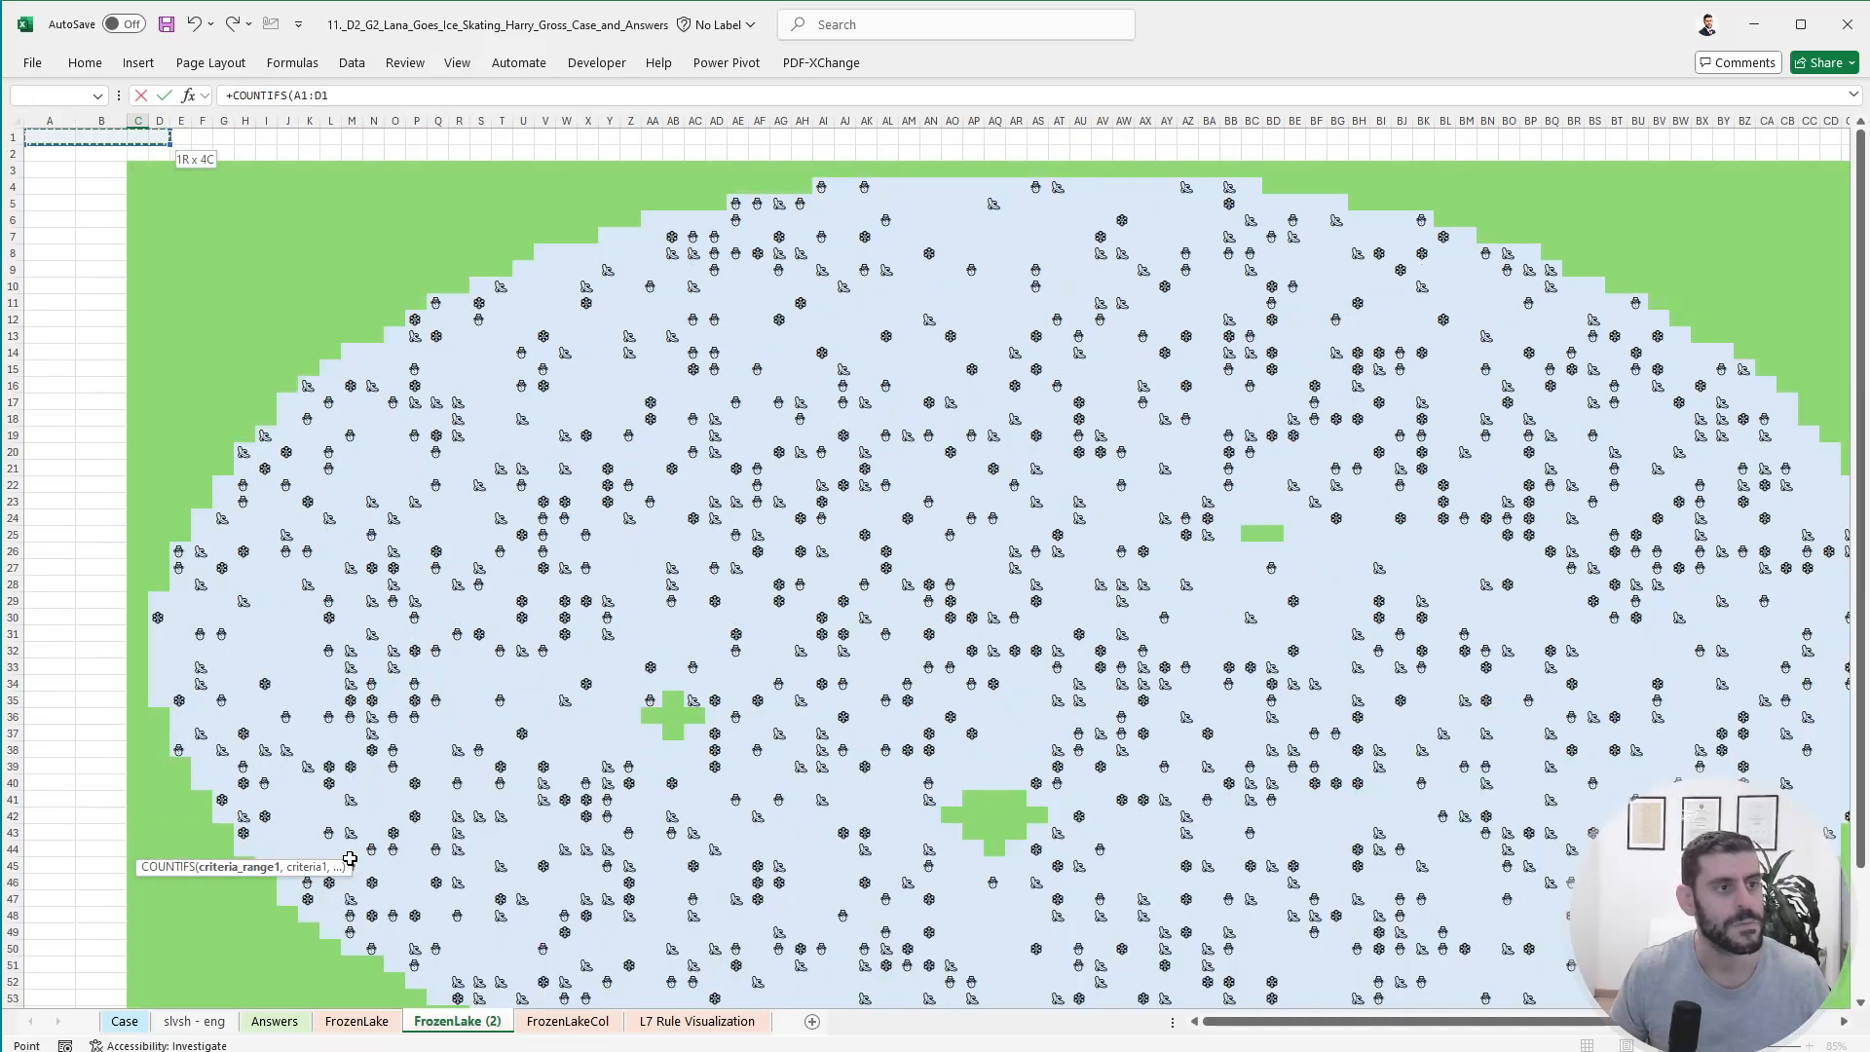
key(shift+Down)
key(shift+Down)
key(shift+Down)
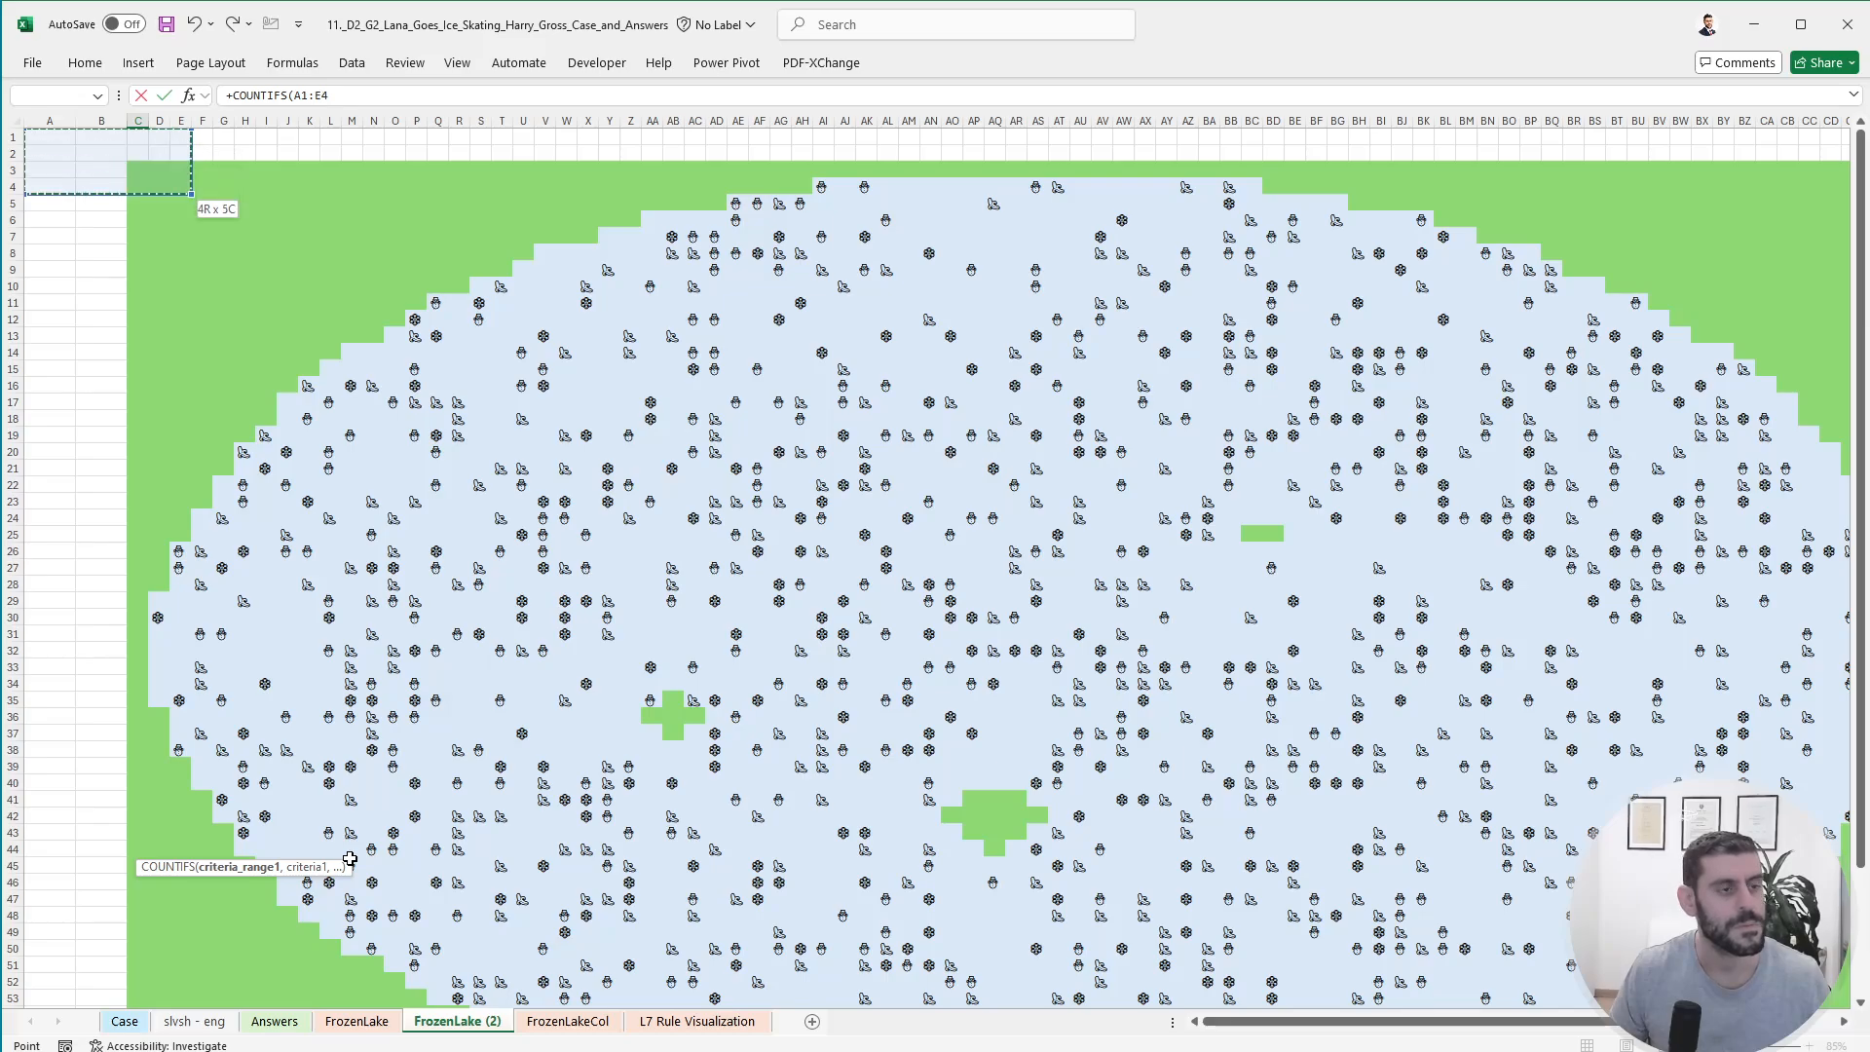
key(shift+Down)
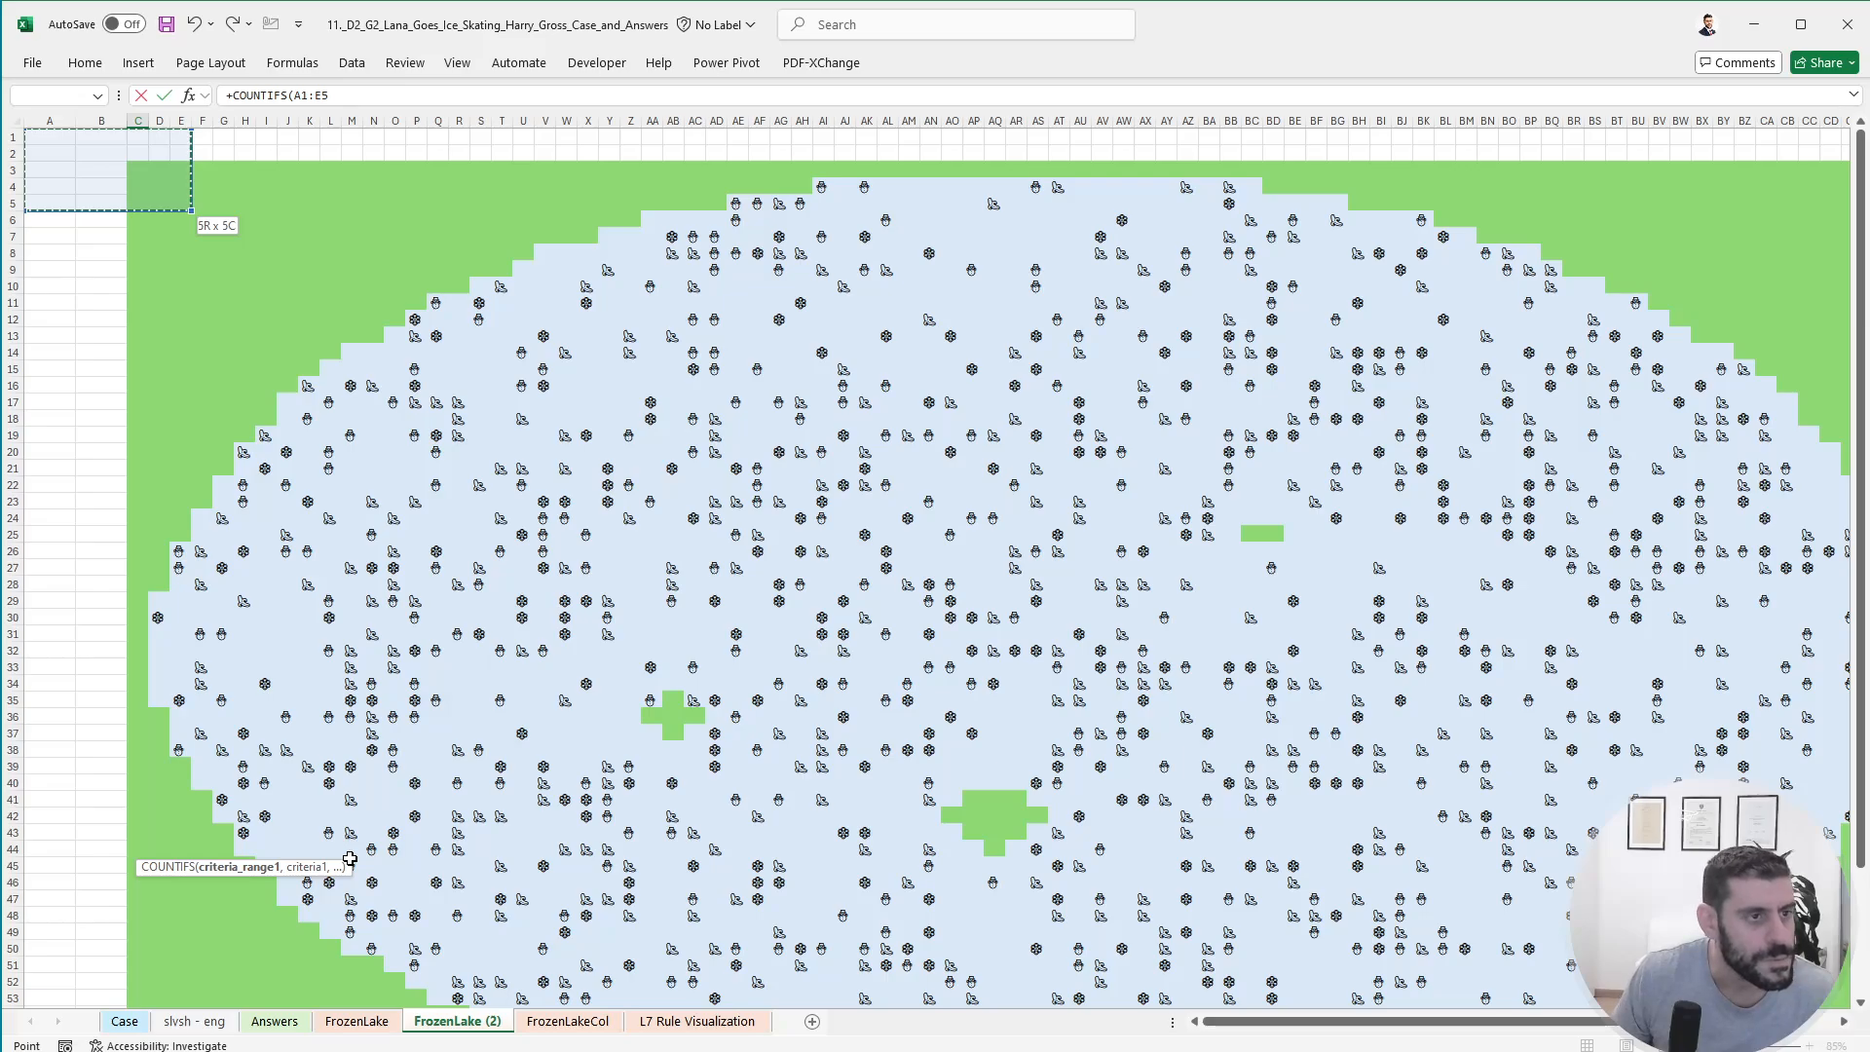
text(,banana)
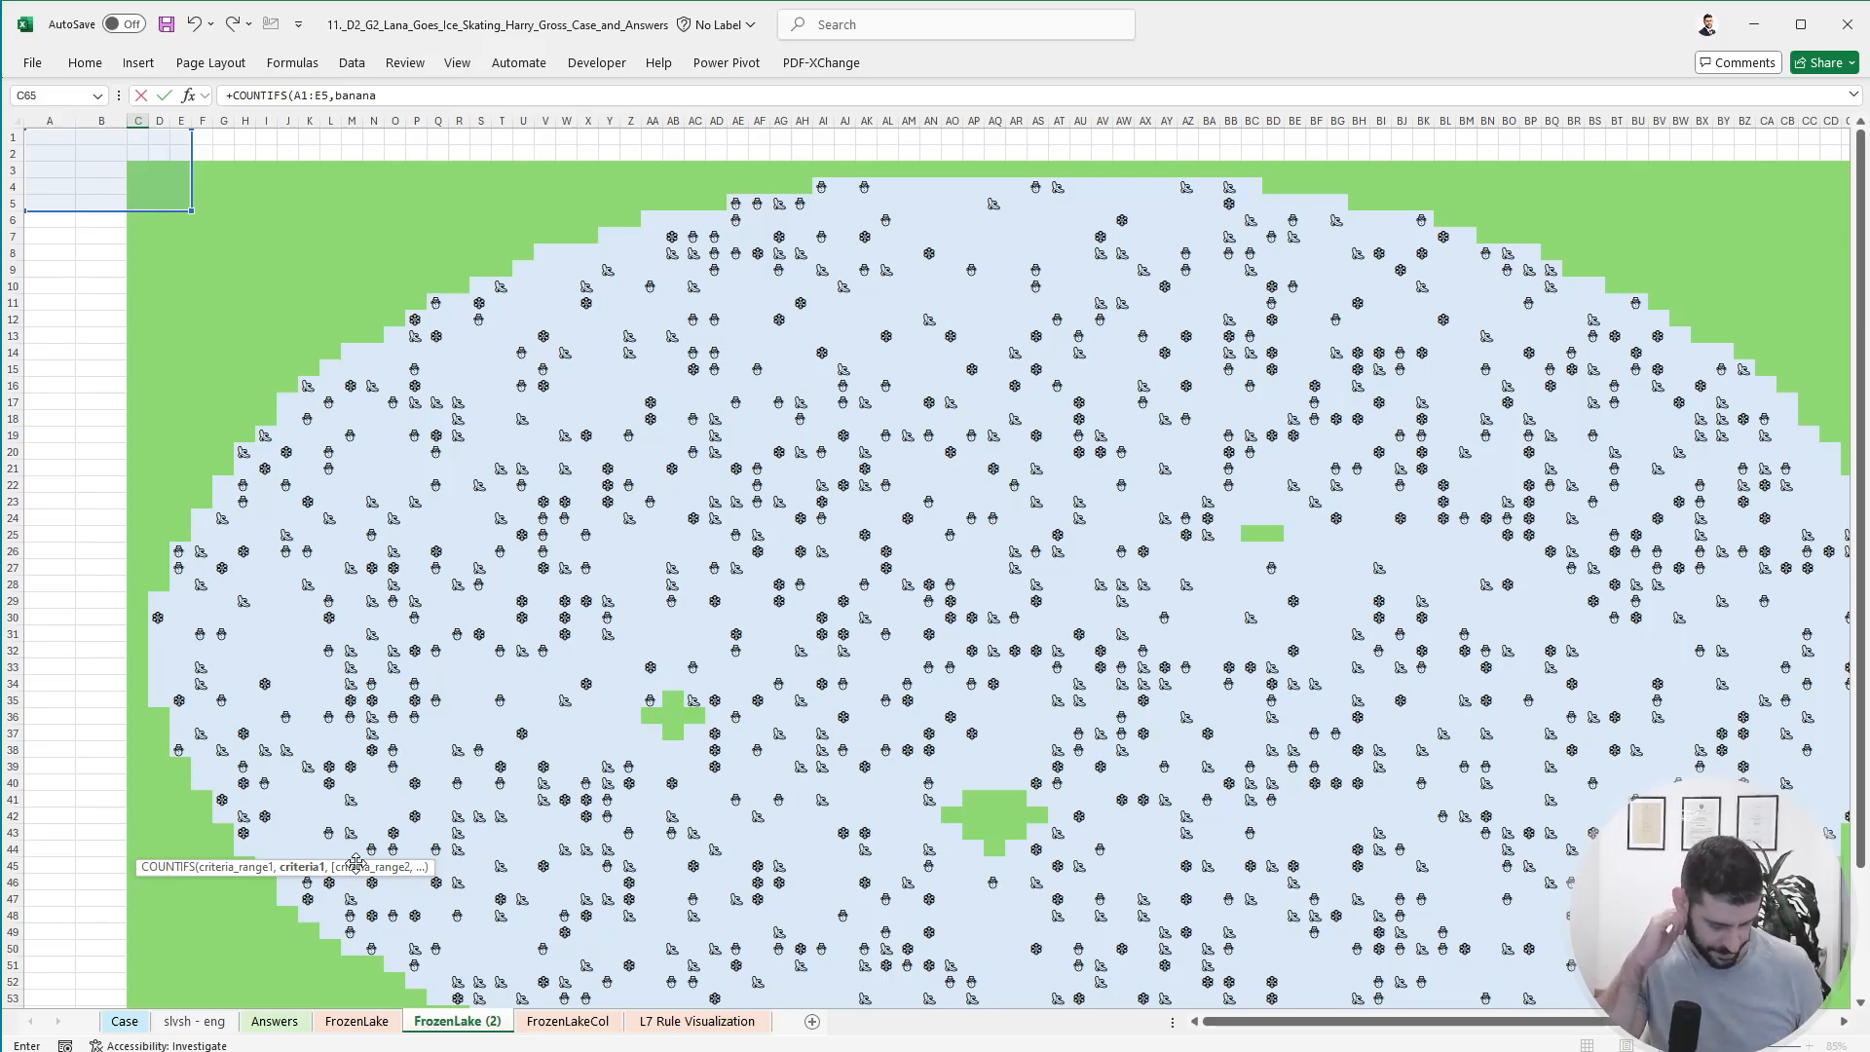
text())
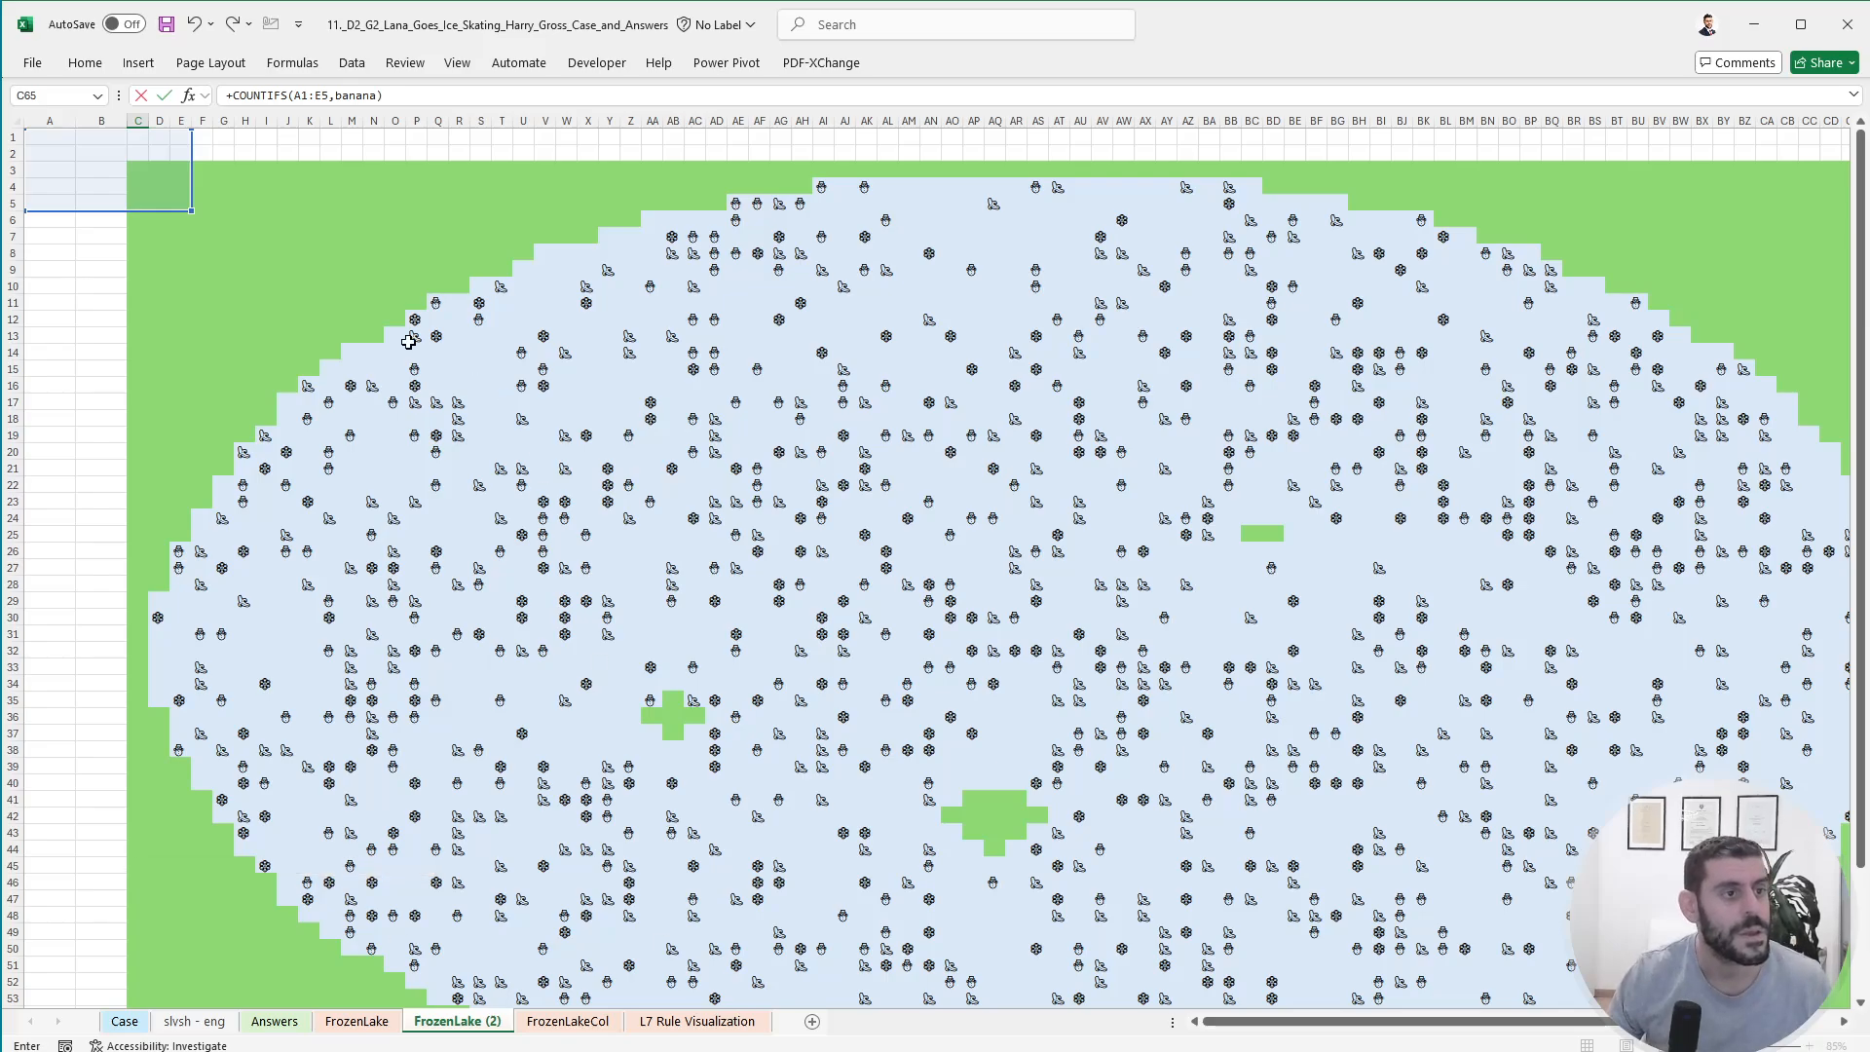
- Wrap the count in IF(AND( with a >0 test, and repeat that COUNTIFS test to make three identical conditions
click(231, 94)
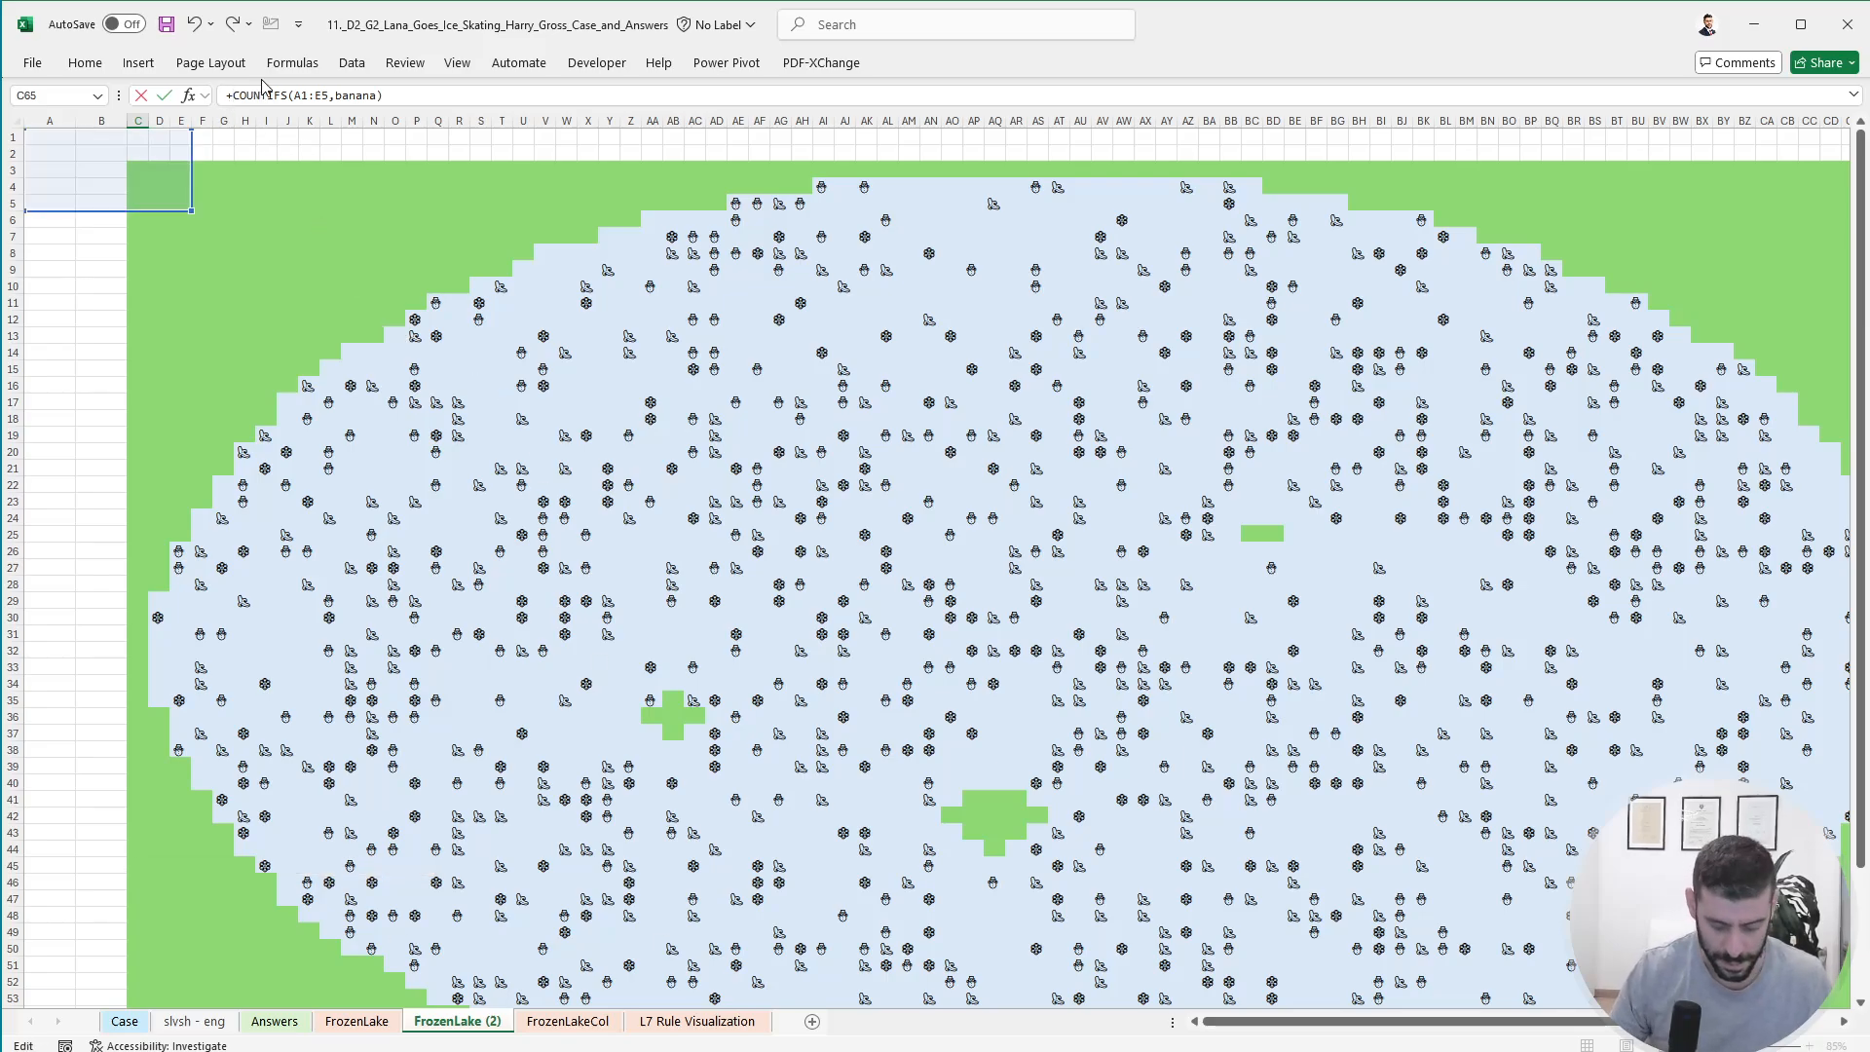
text(if(amd()
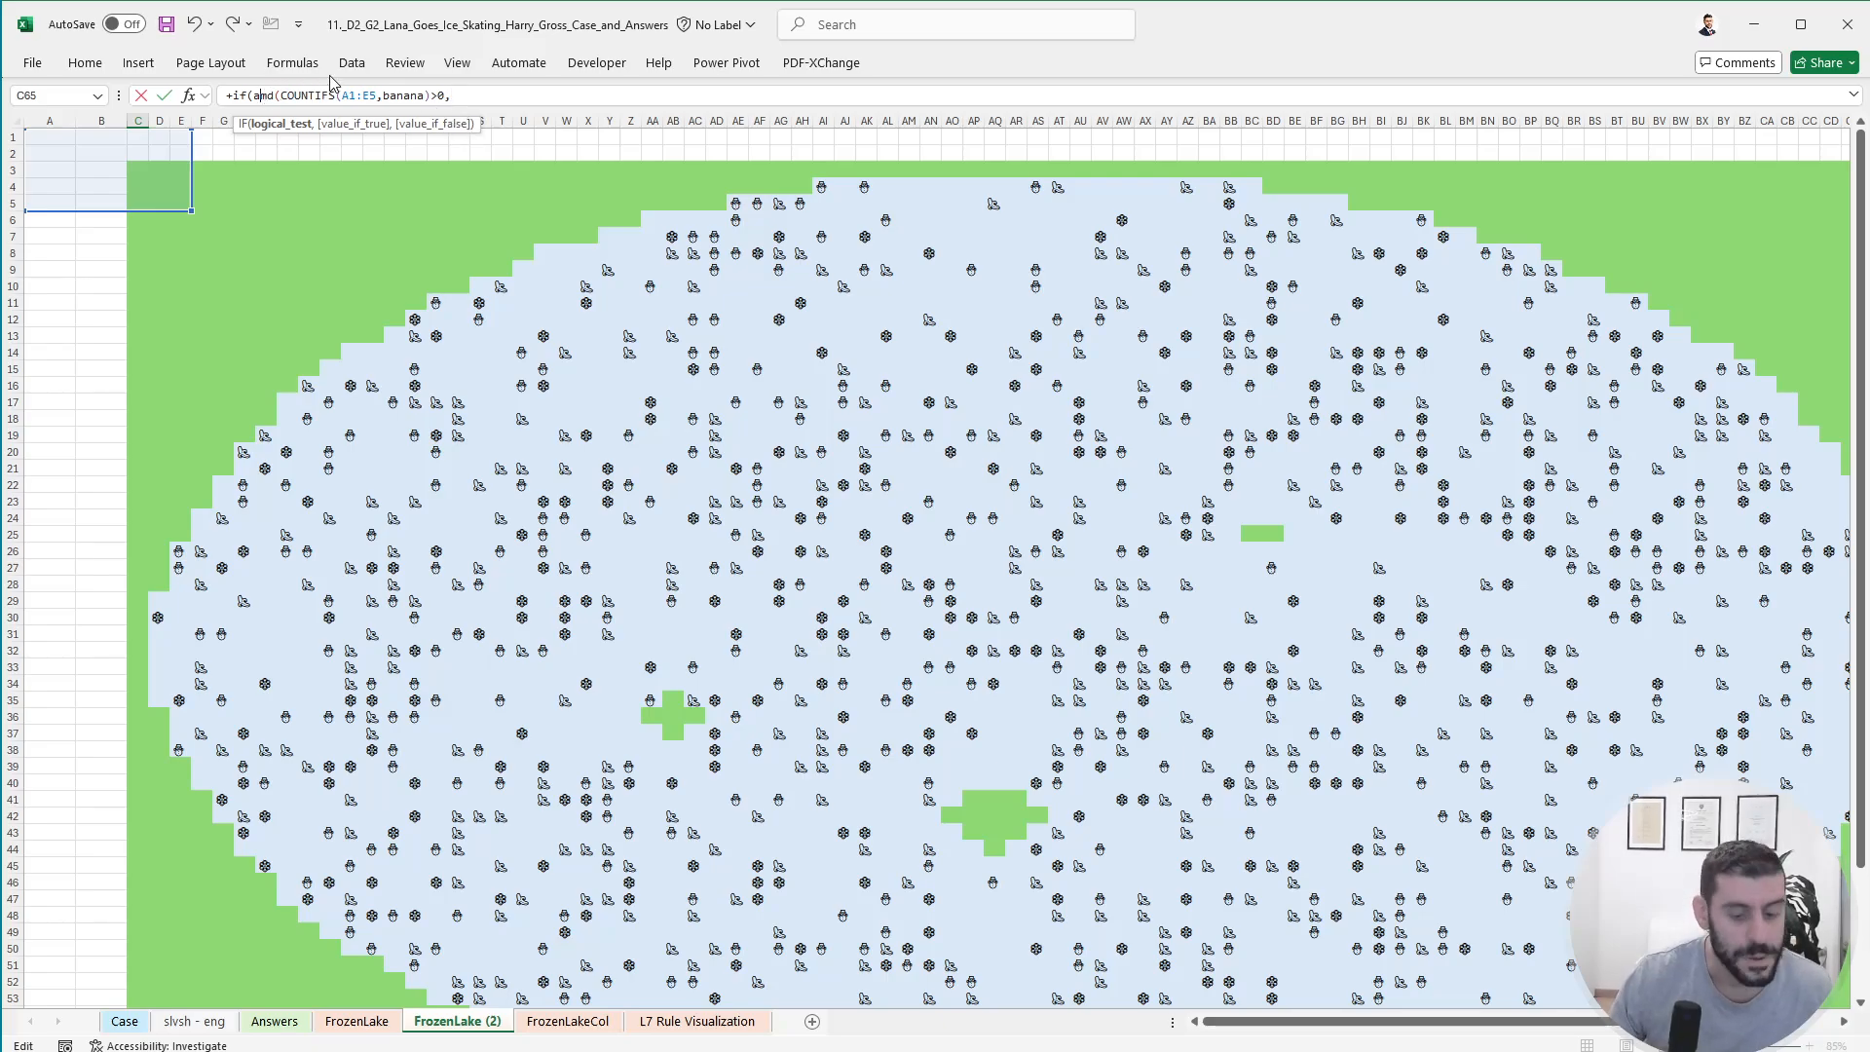
key(BackSpace)
text(n)
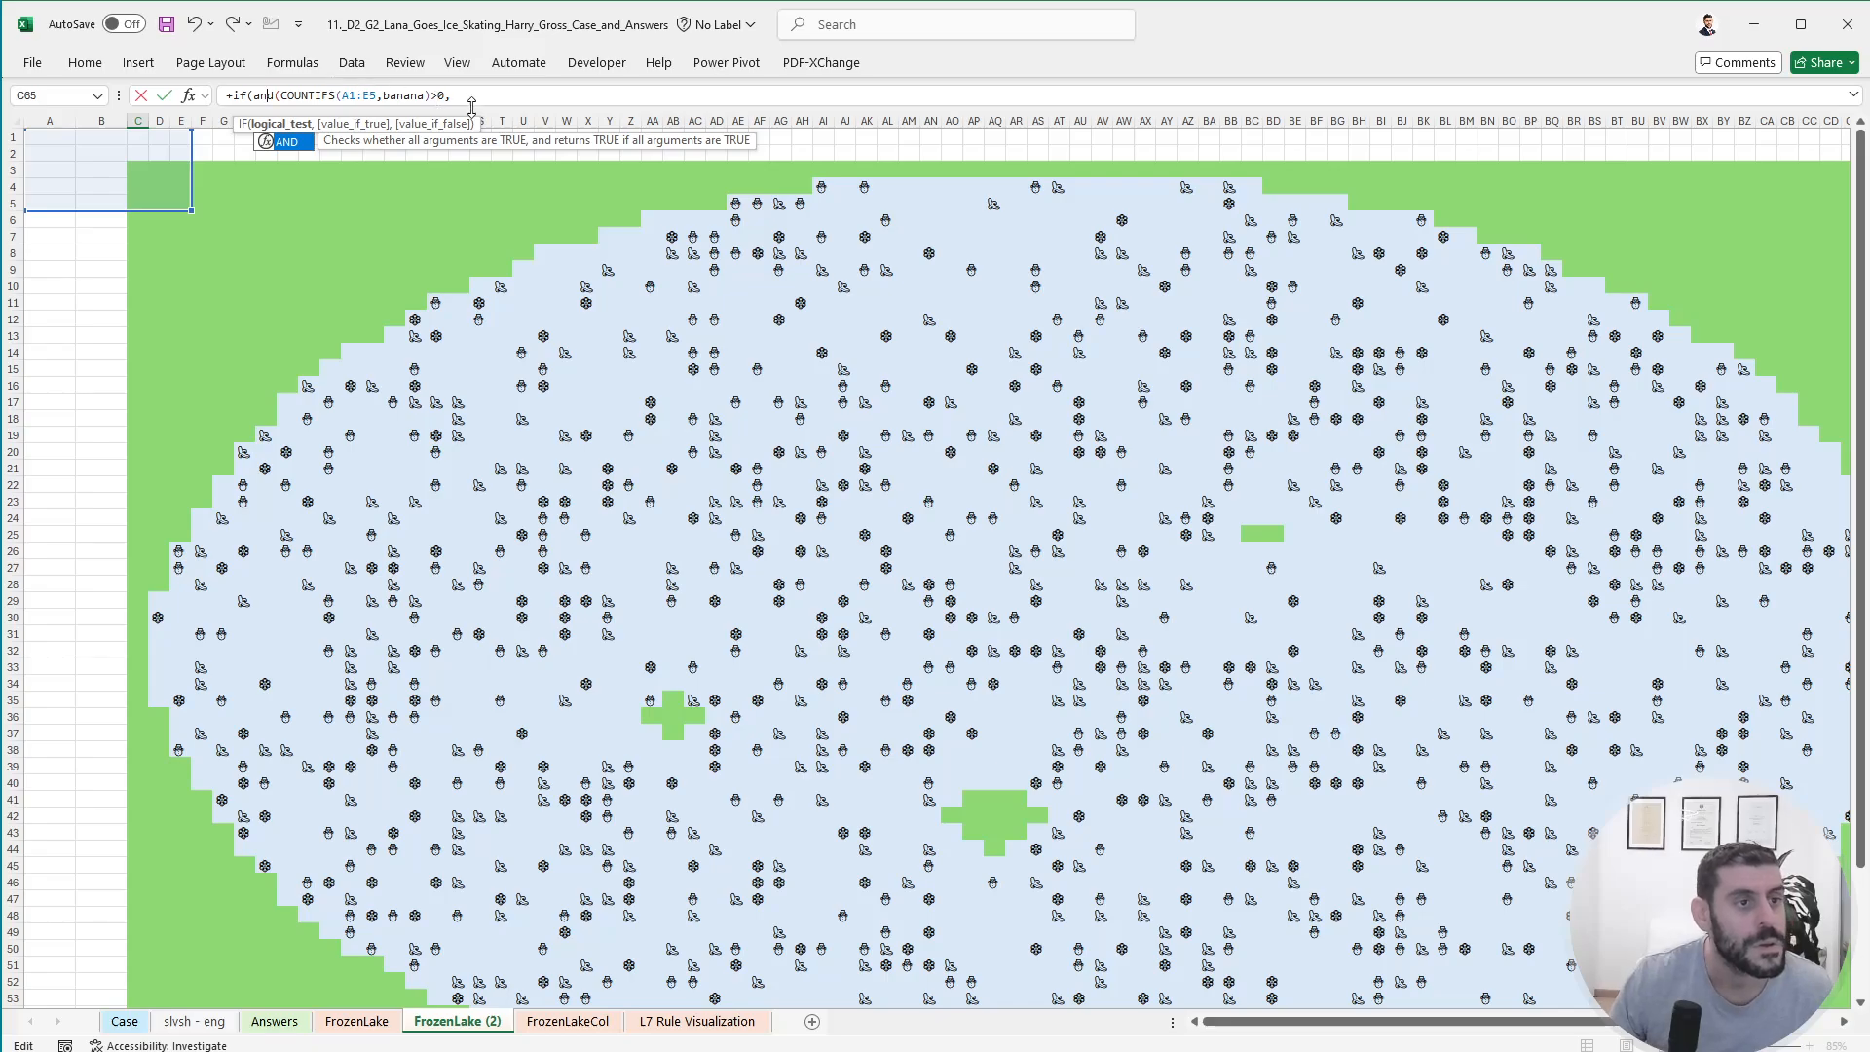
click(471, 102)
drag(458, 99, 282, 109)
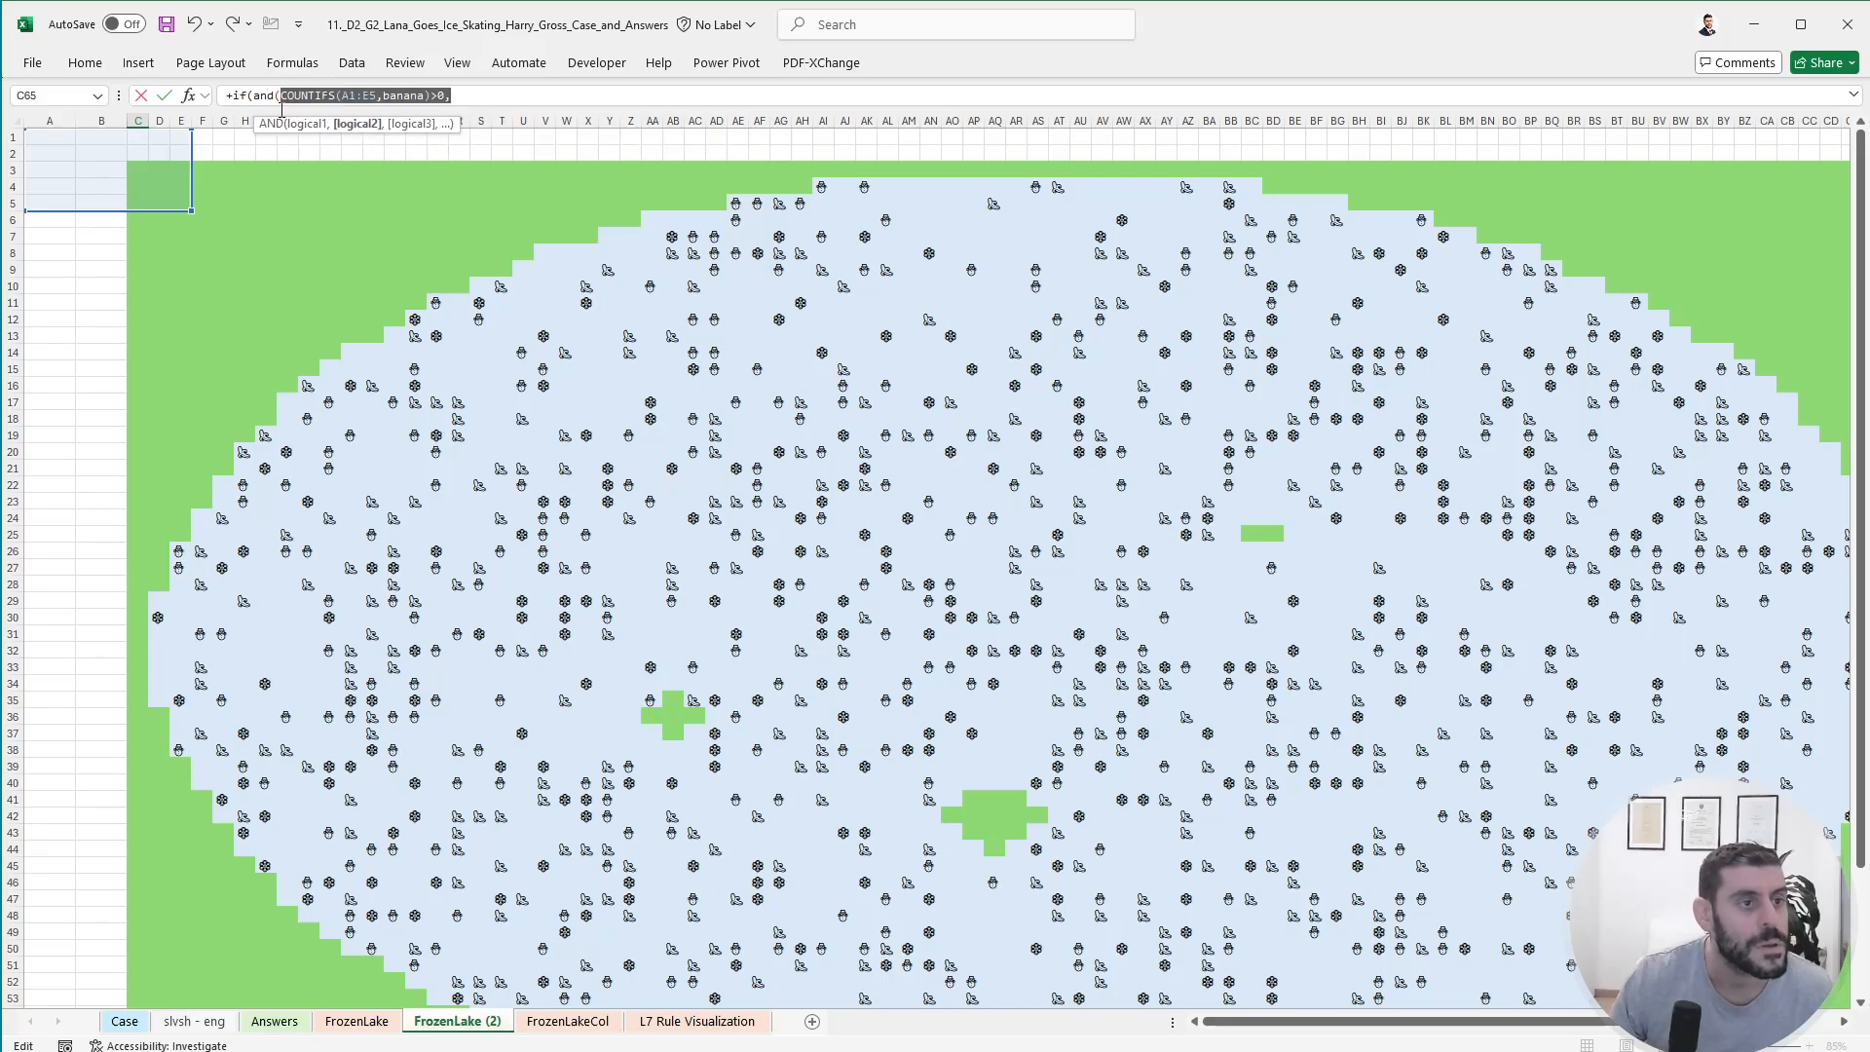
key(ctrl+c)
click(565, 90)
key(ctrl+v)
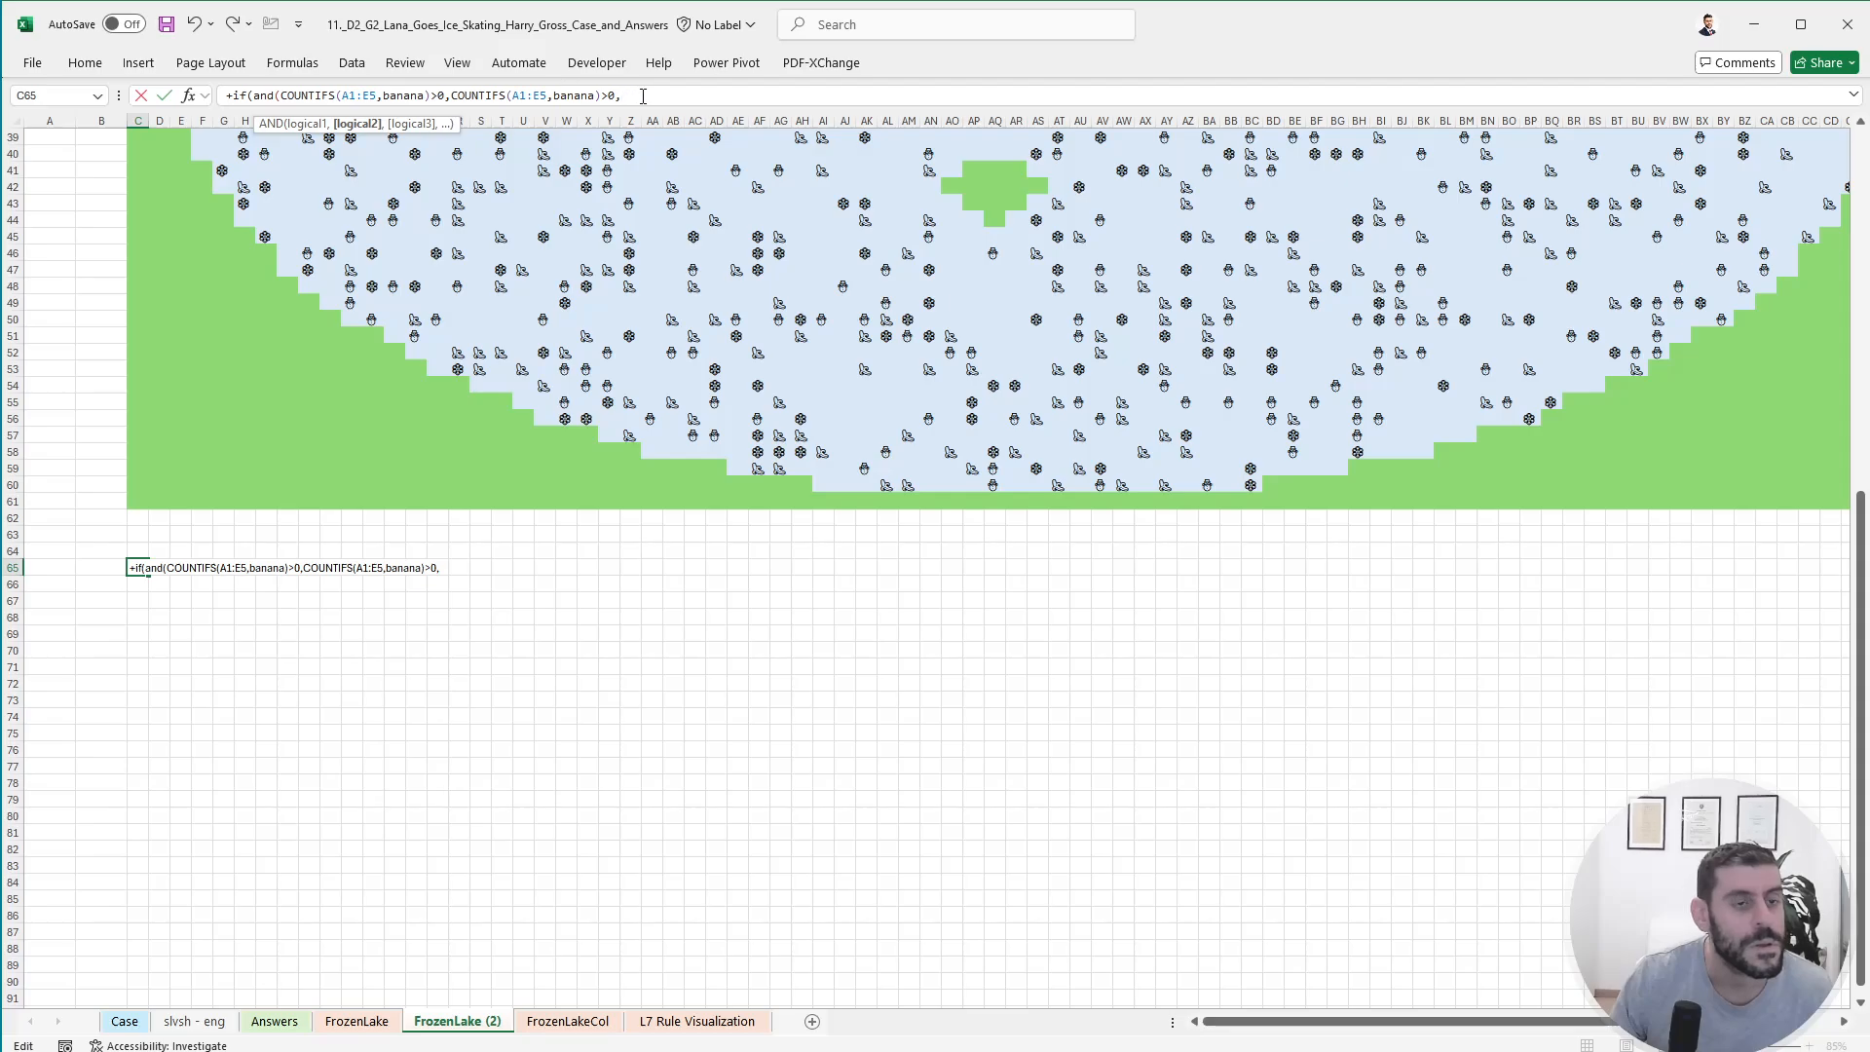
key(ctrl+v)
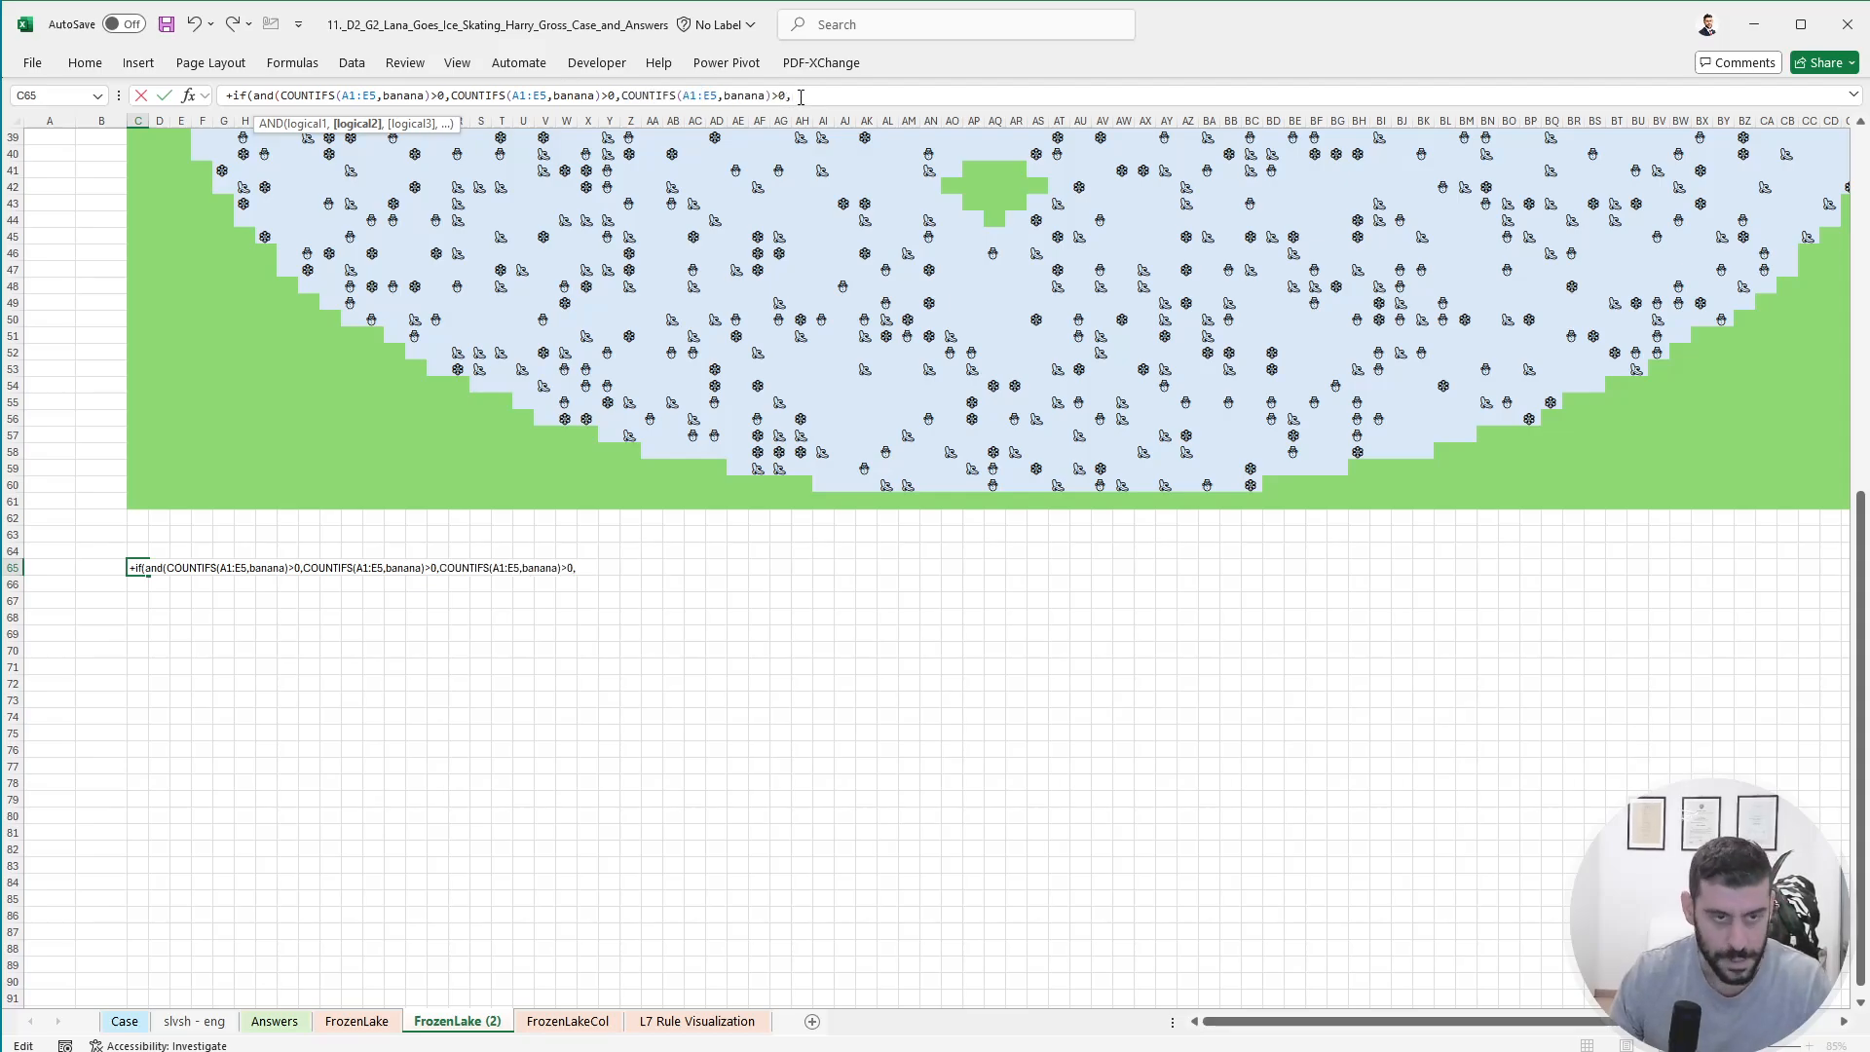
- Change the second condition's criterion to the worksheet-level name ice and the third's to the worksheet-level name snow
double_click(564, 95)
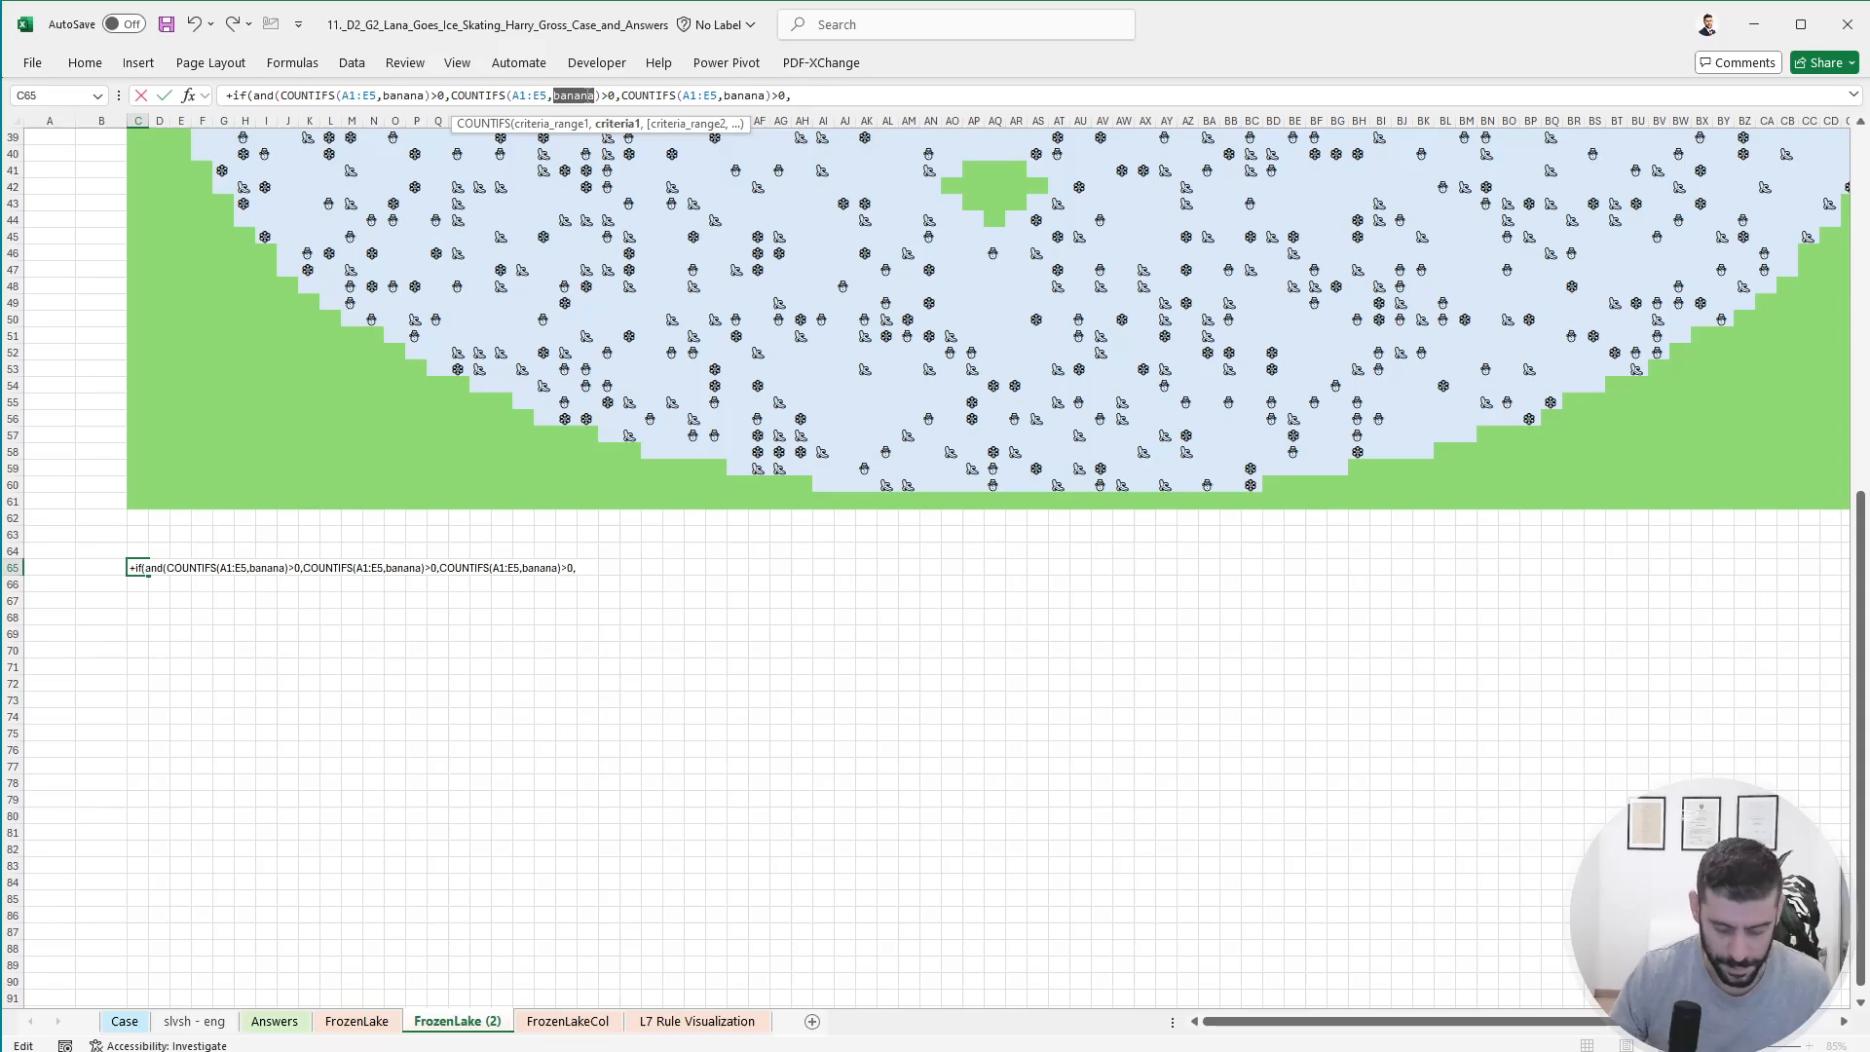
text(ice)
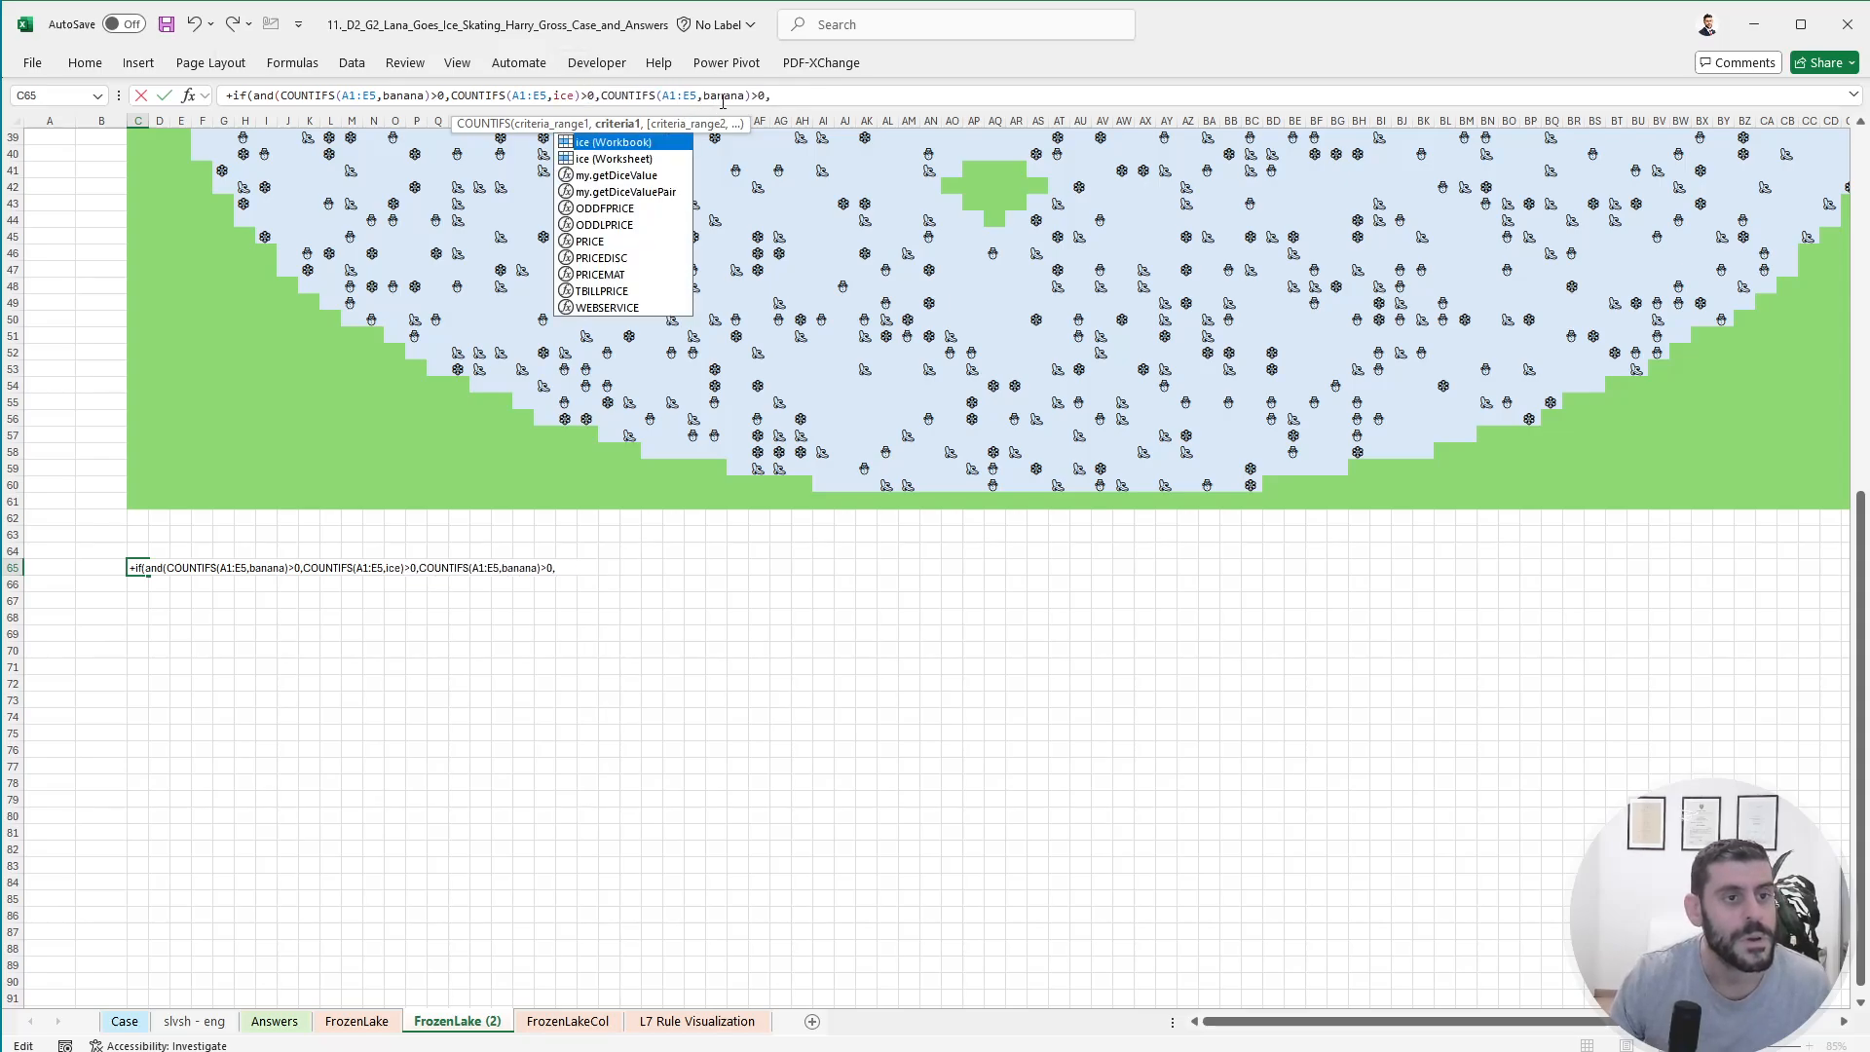
double_click(624, 158)
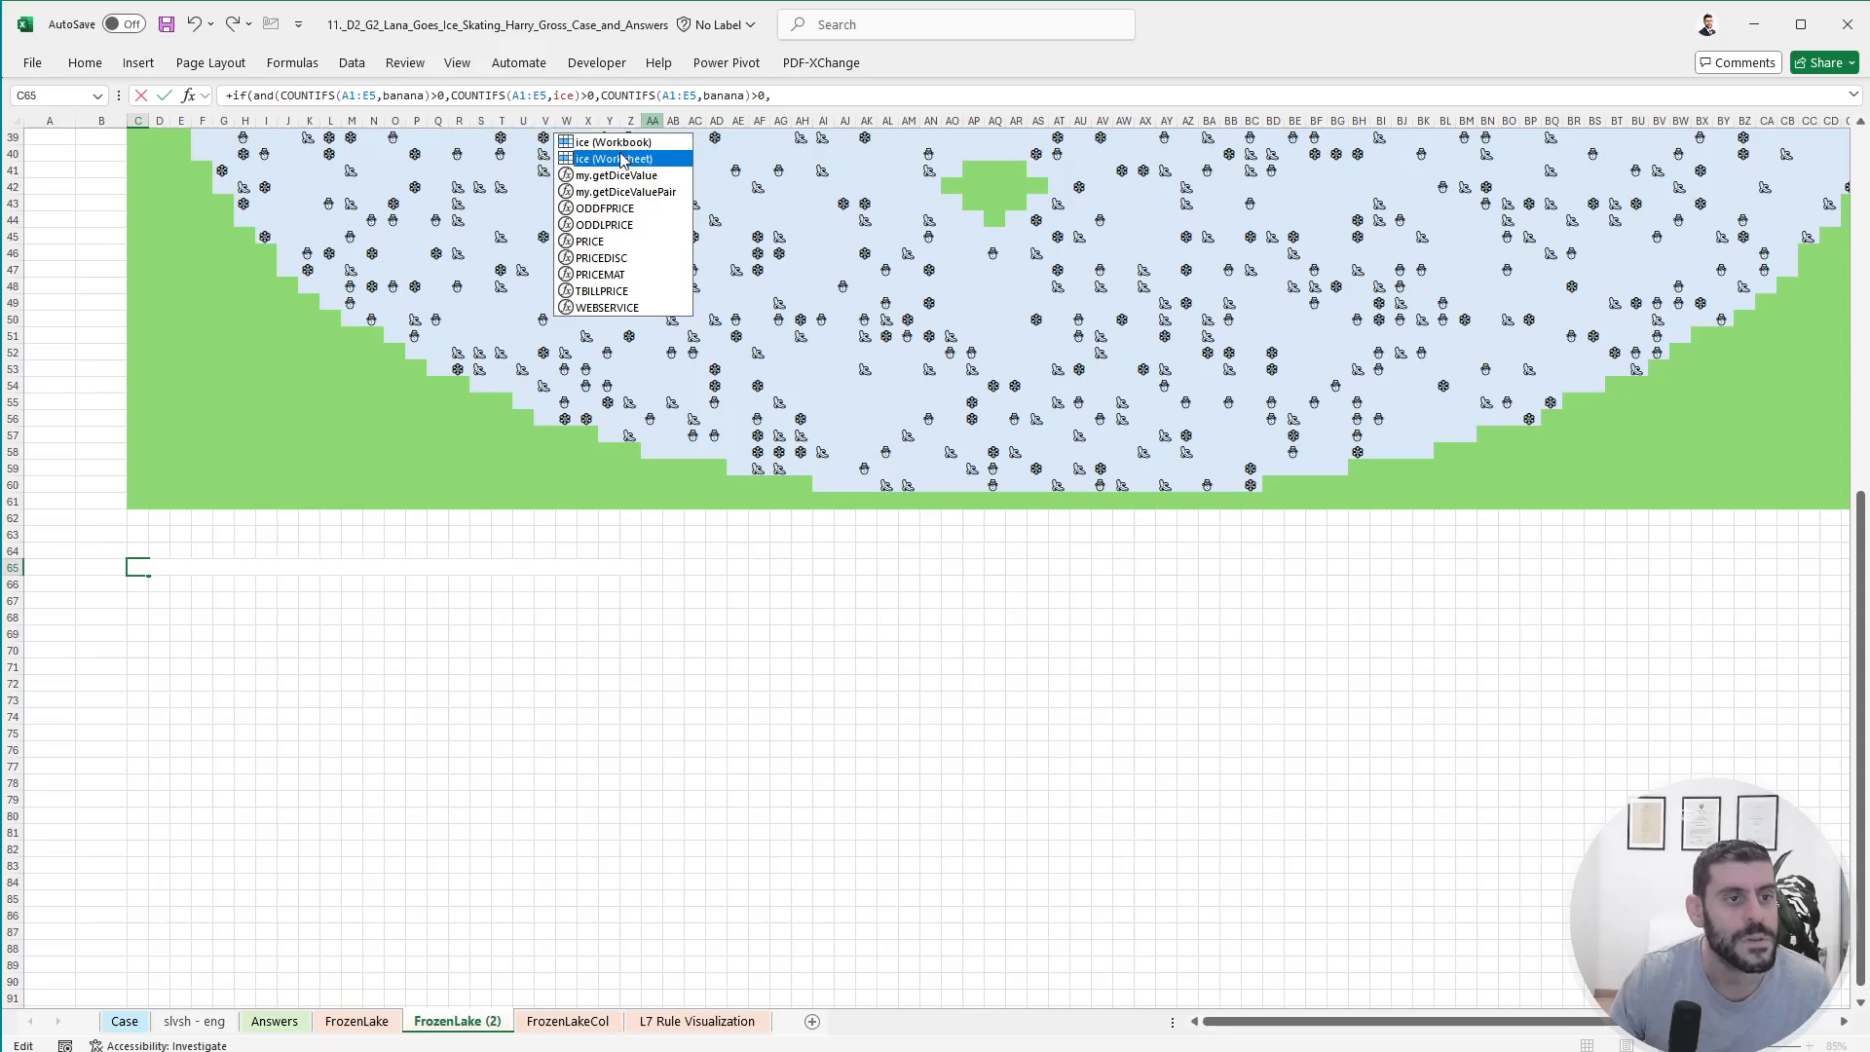
double_click(844, 96)
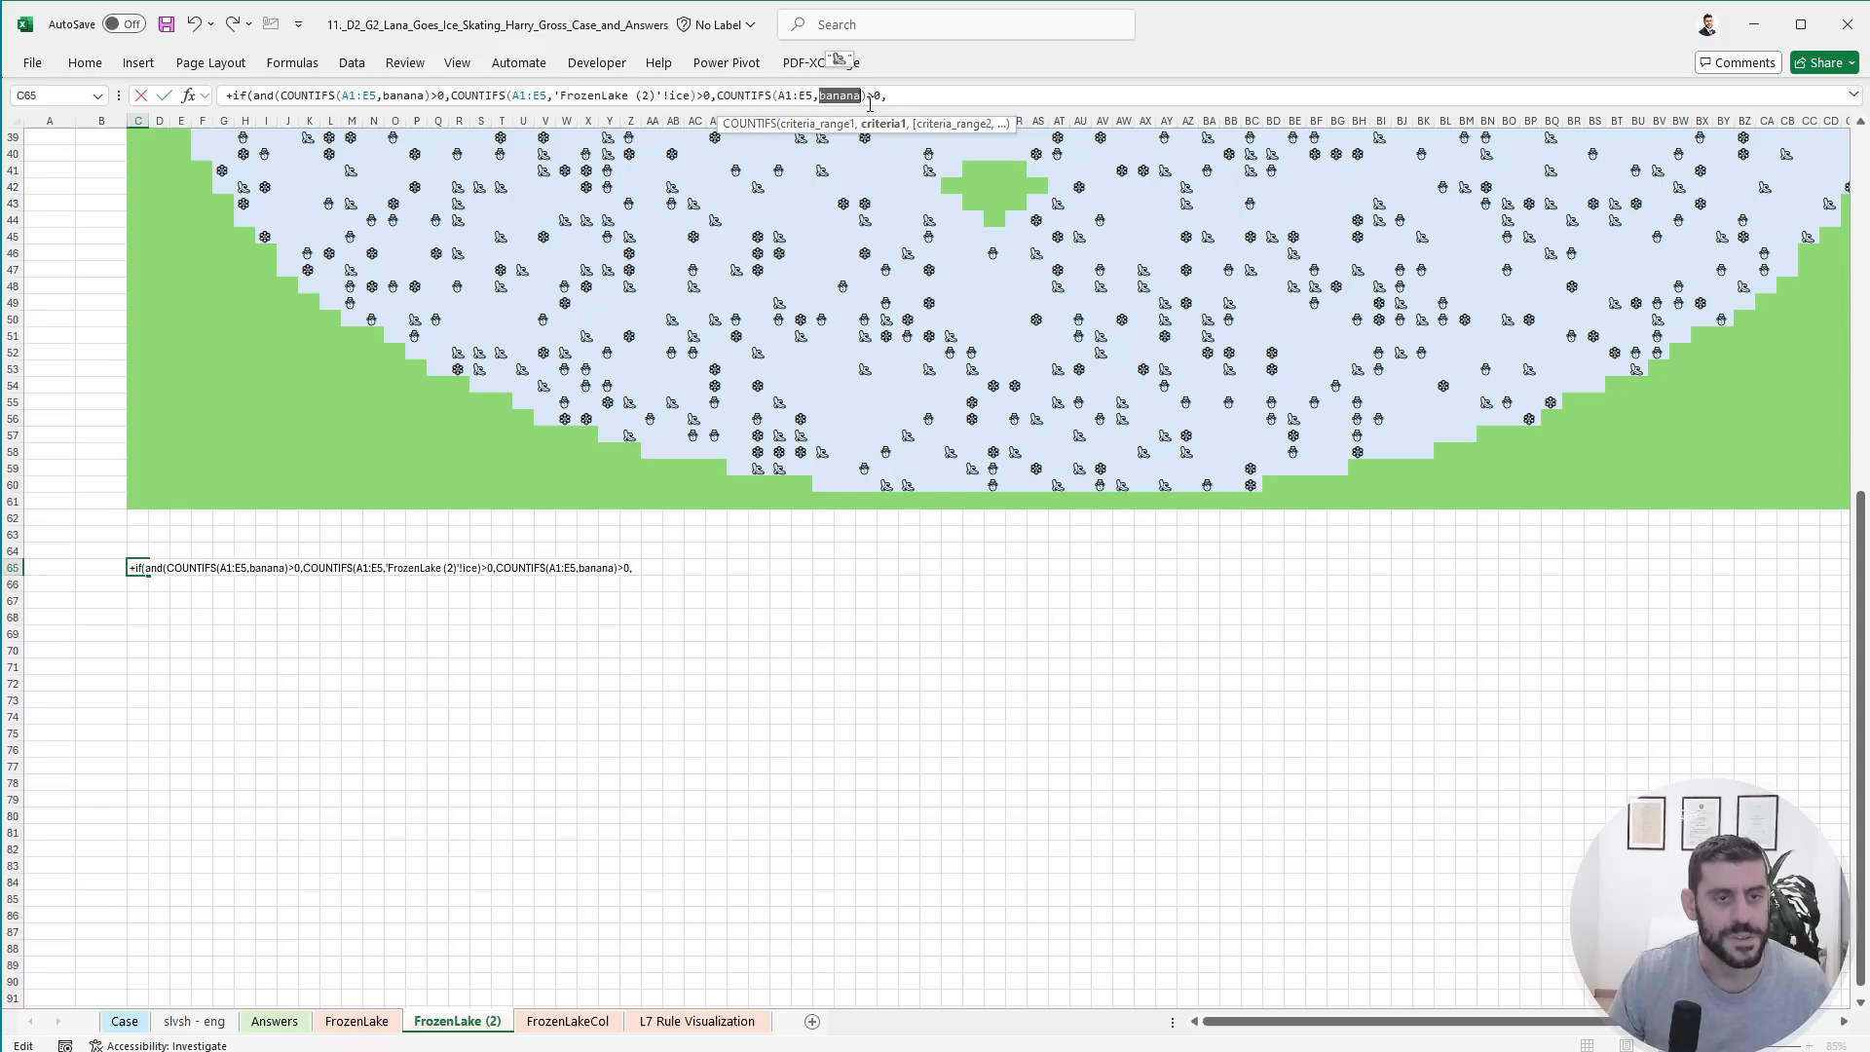
text(snow)
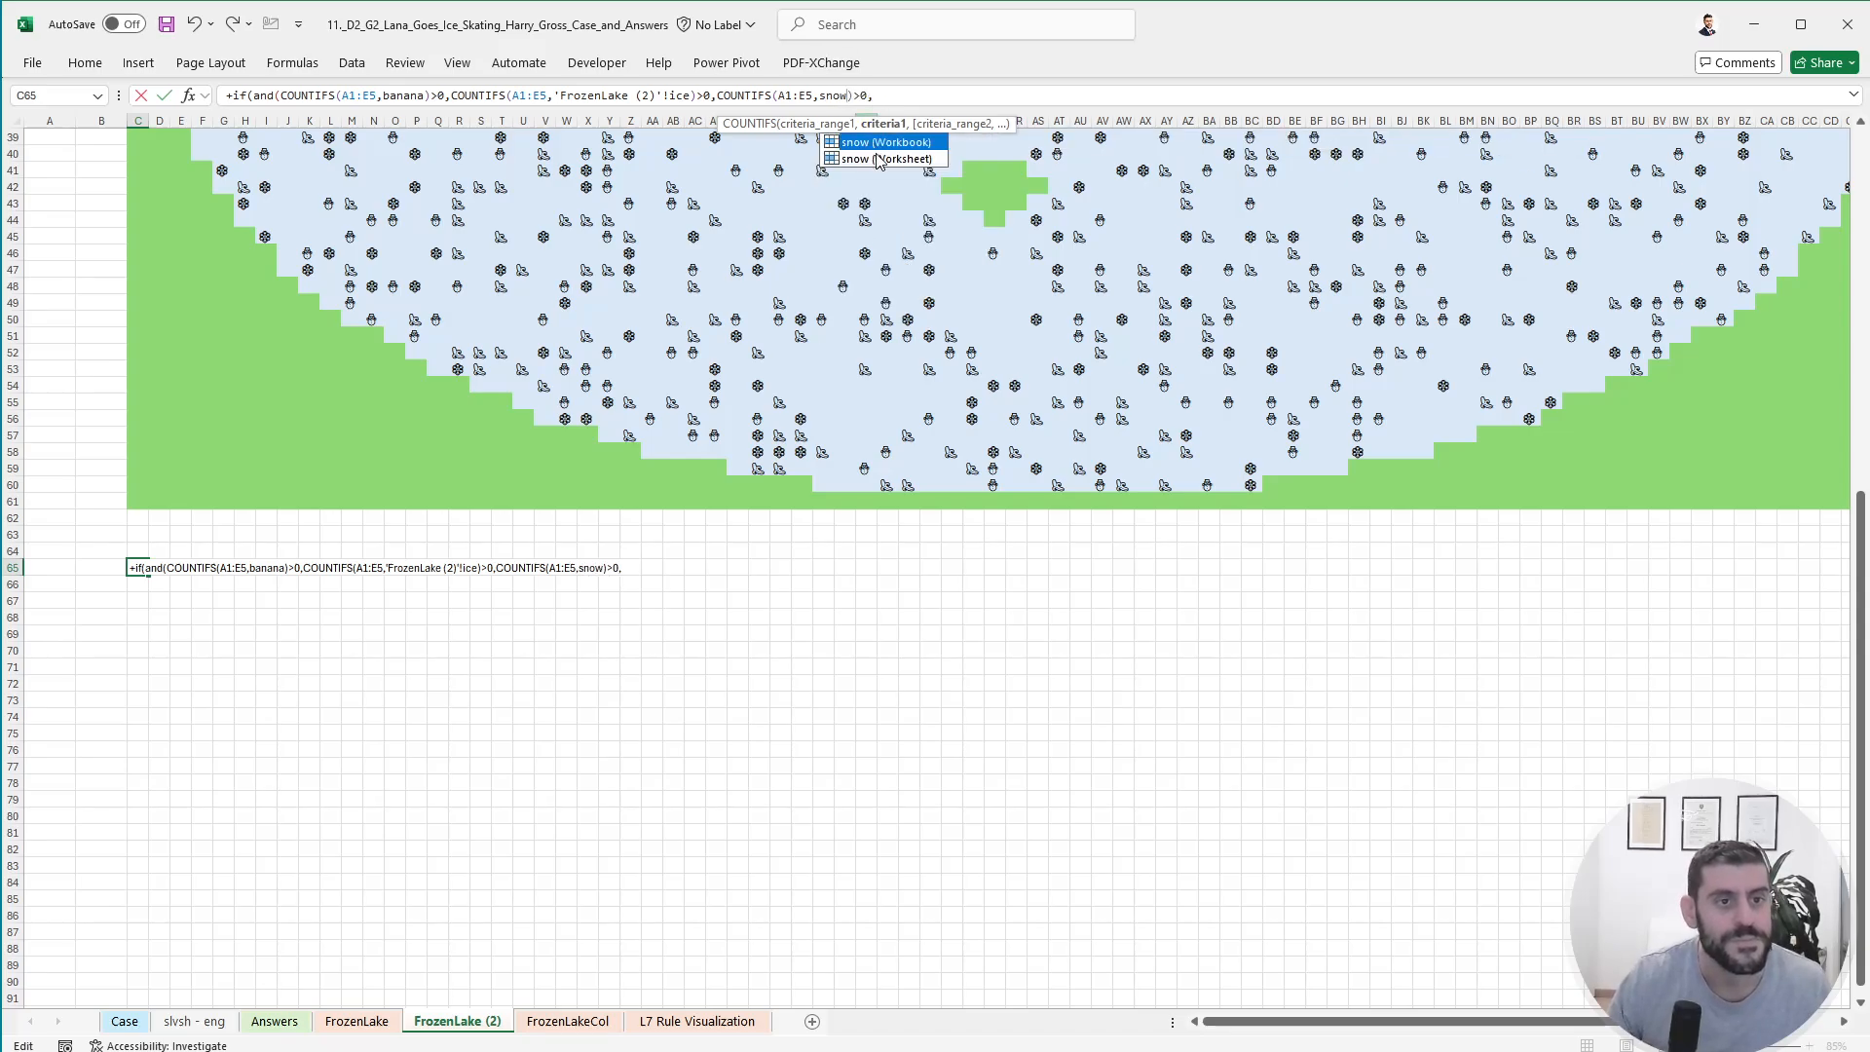
double_click(878, 158)
click(1017, 95)
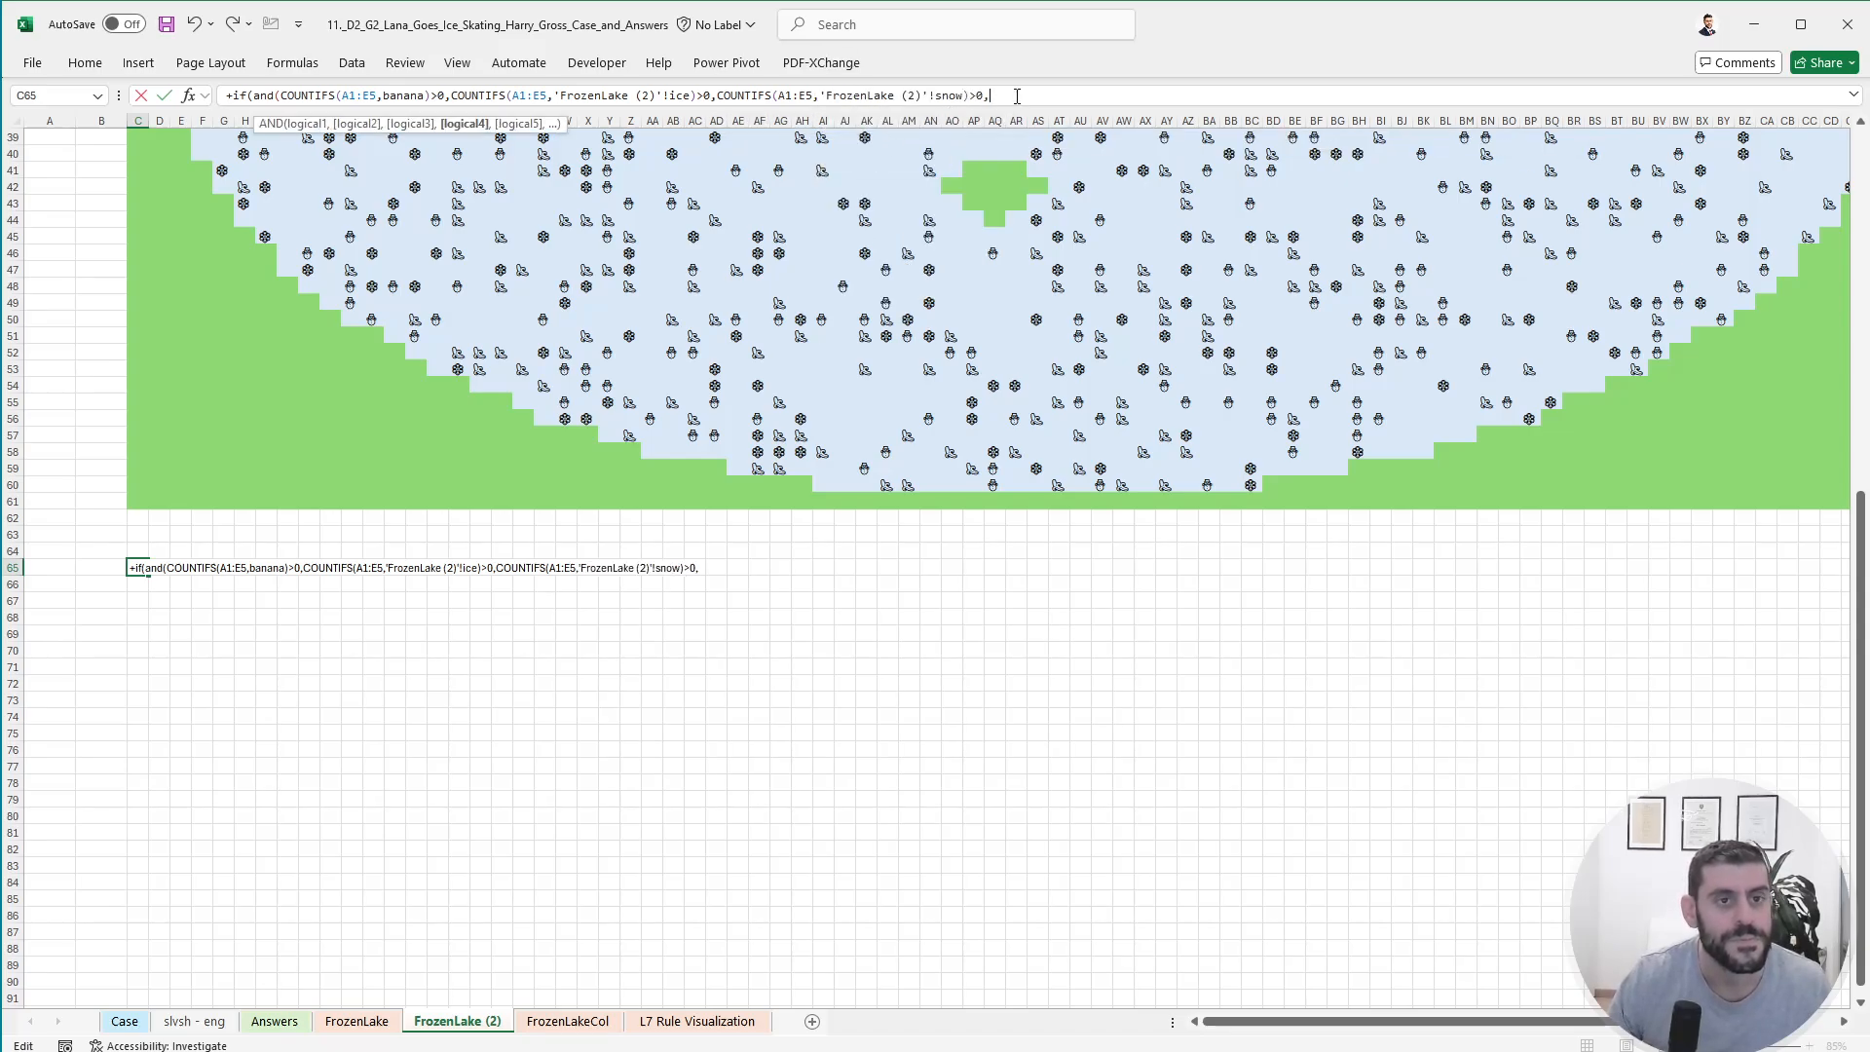
- Add the condition FrozenLakeCol!A1<>FrozenLakeCol!$I$4, close the AND, and complete the IF with results 1 and 0
click(601, 1021)
click(181, 143)
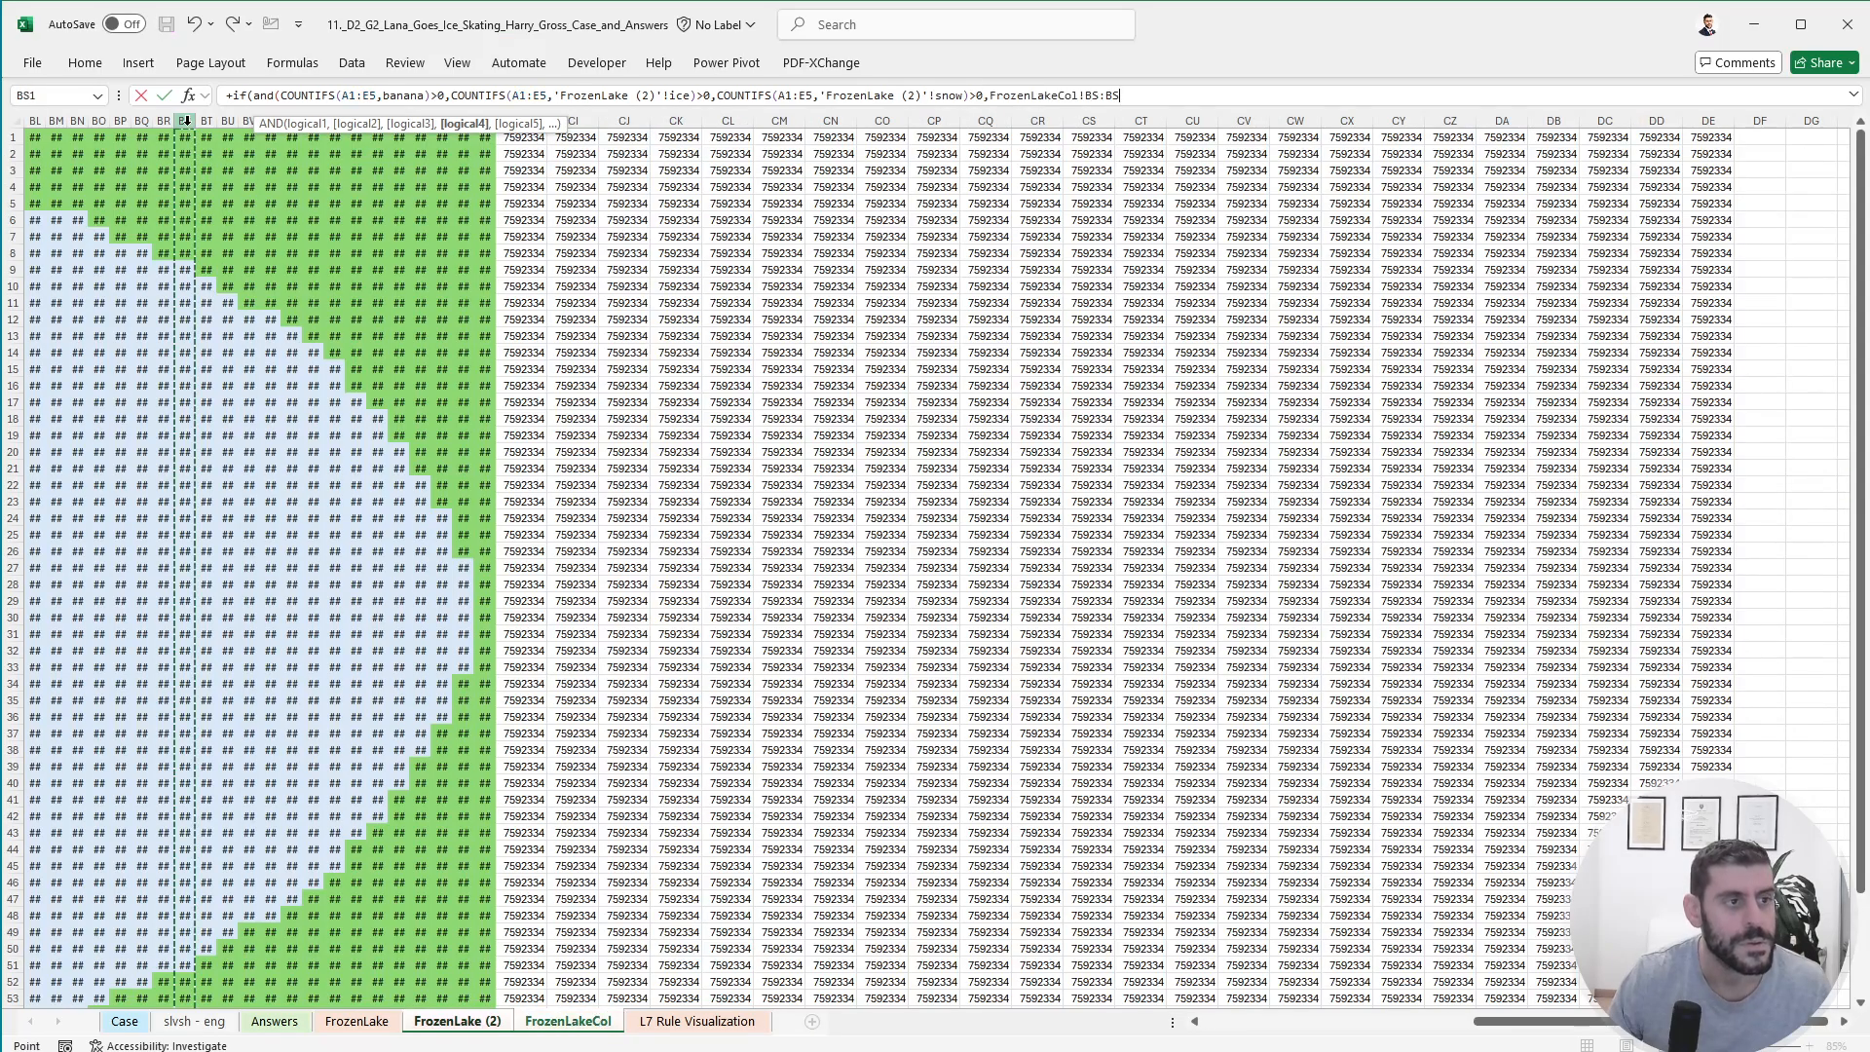
key(ctrl+Home)
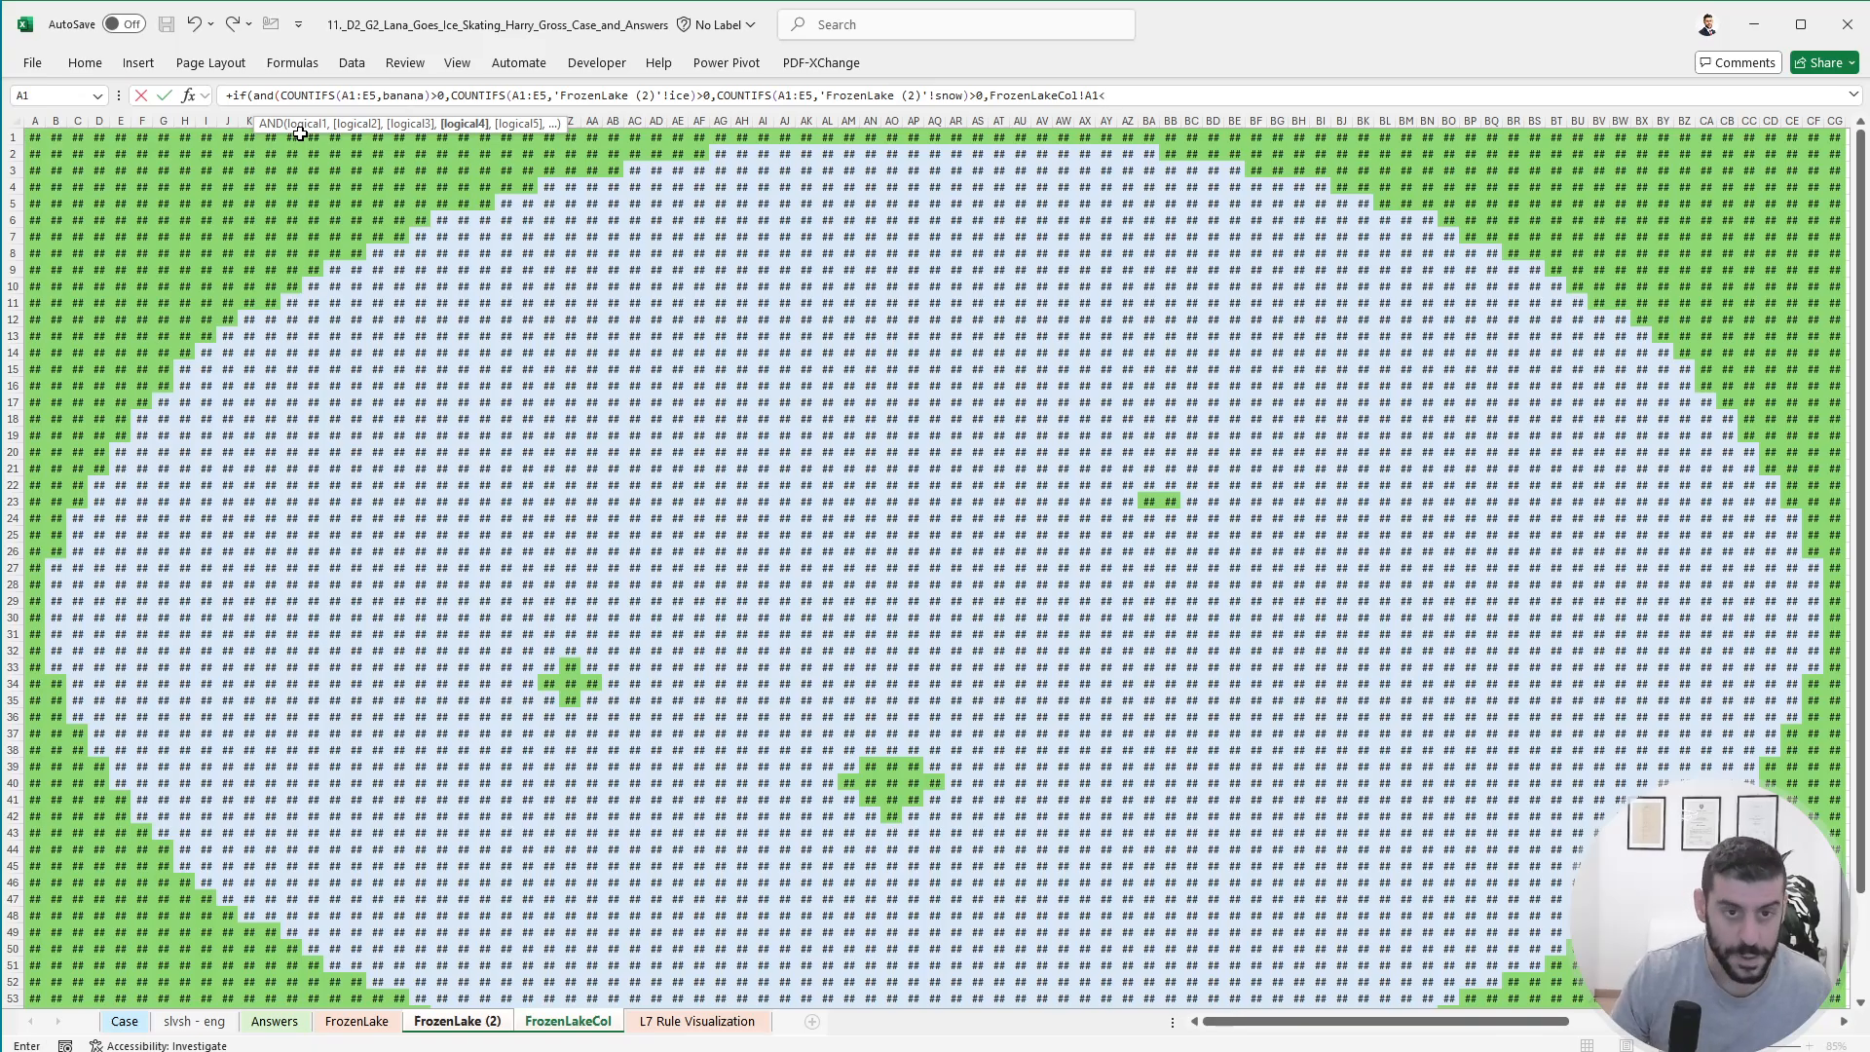
text(>)
click(200, 185)
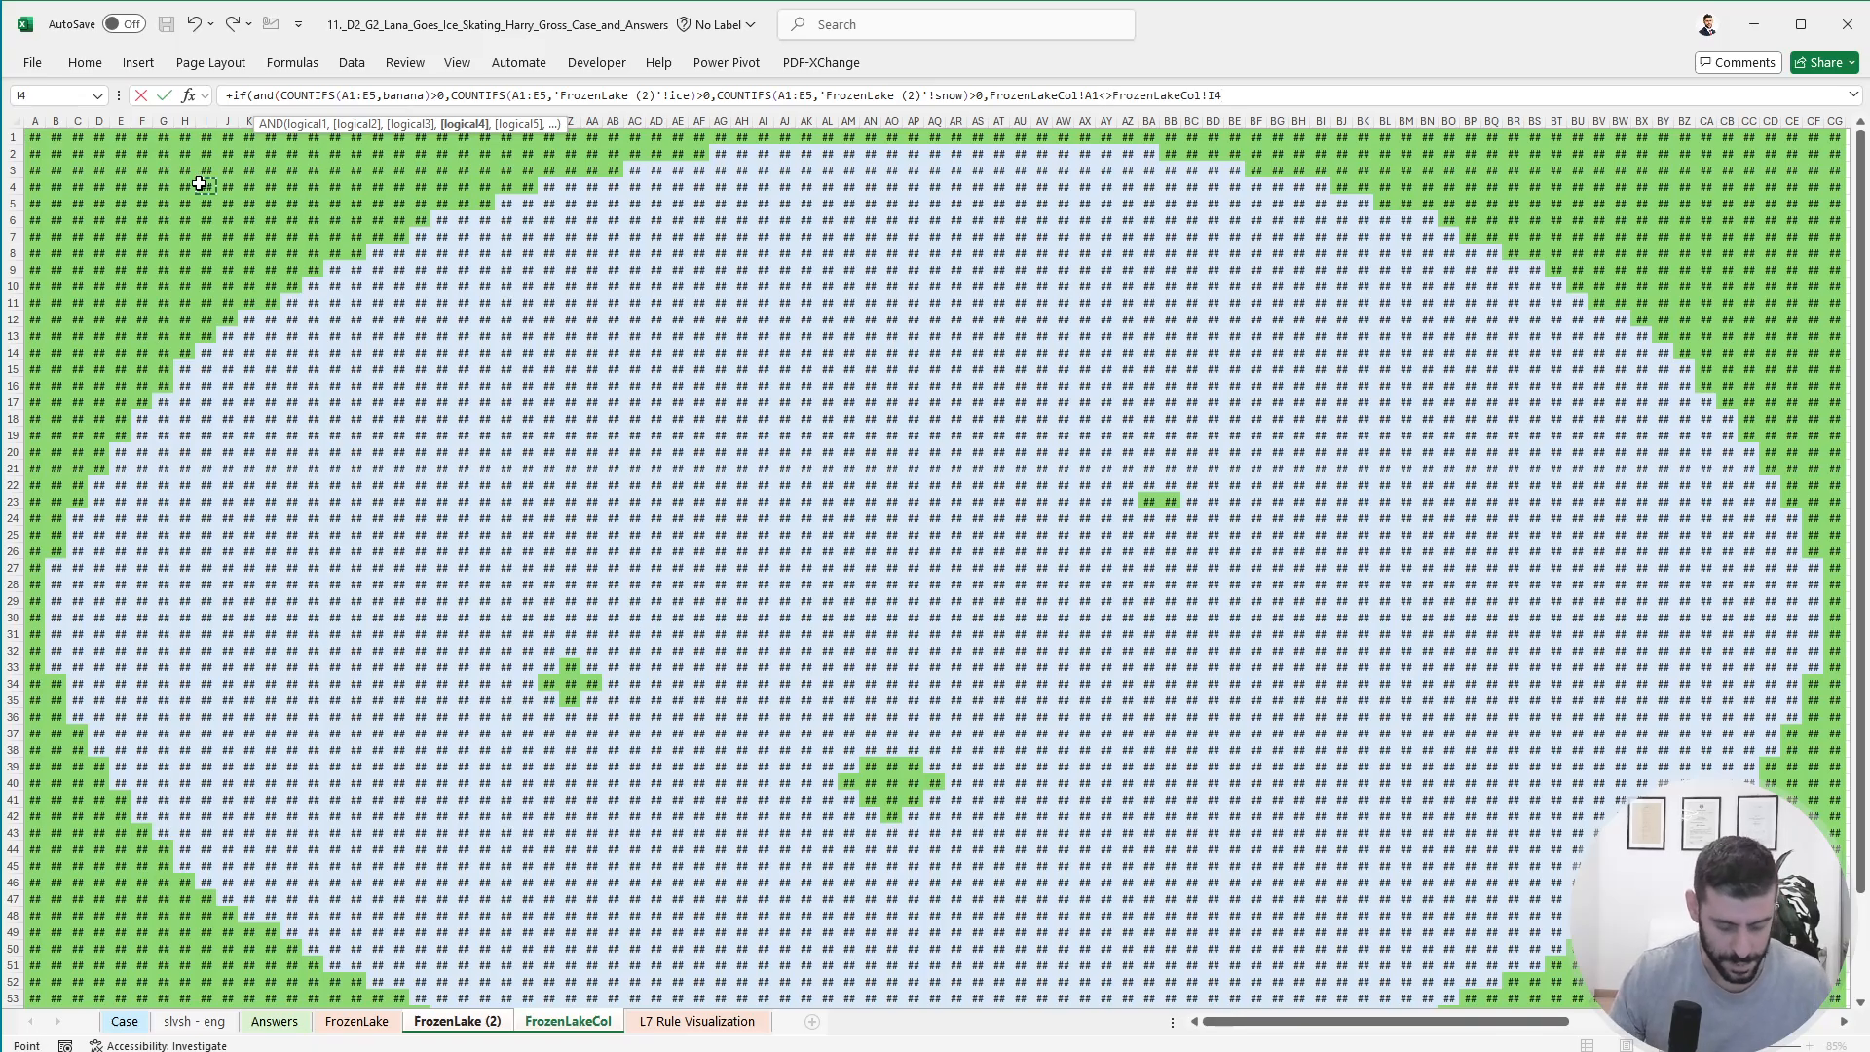
text())
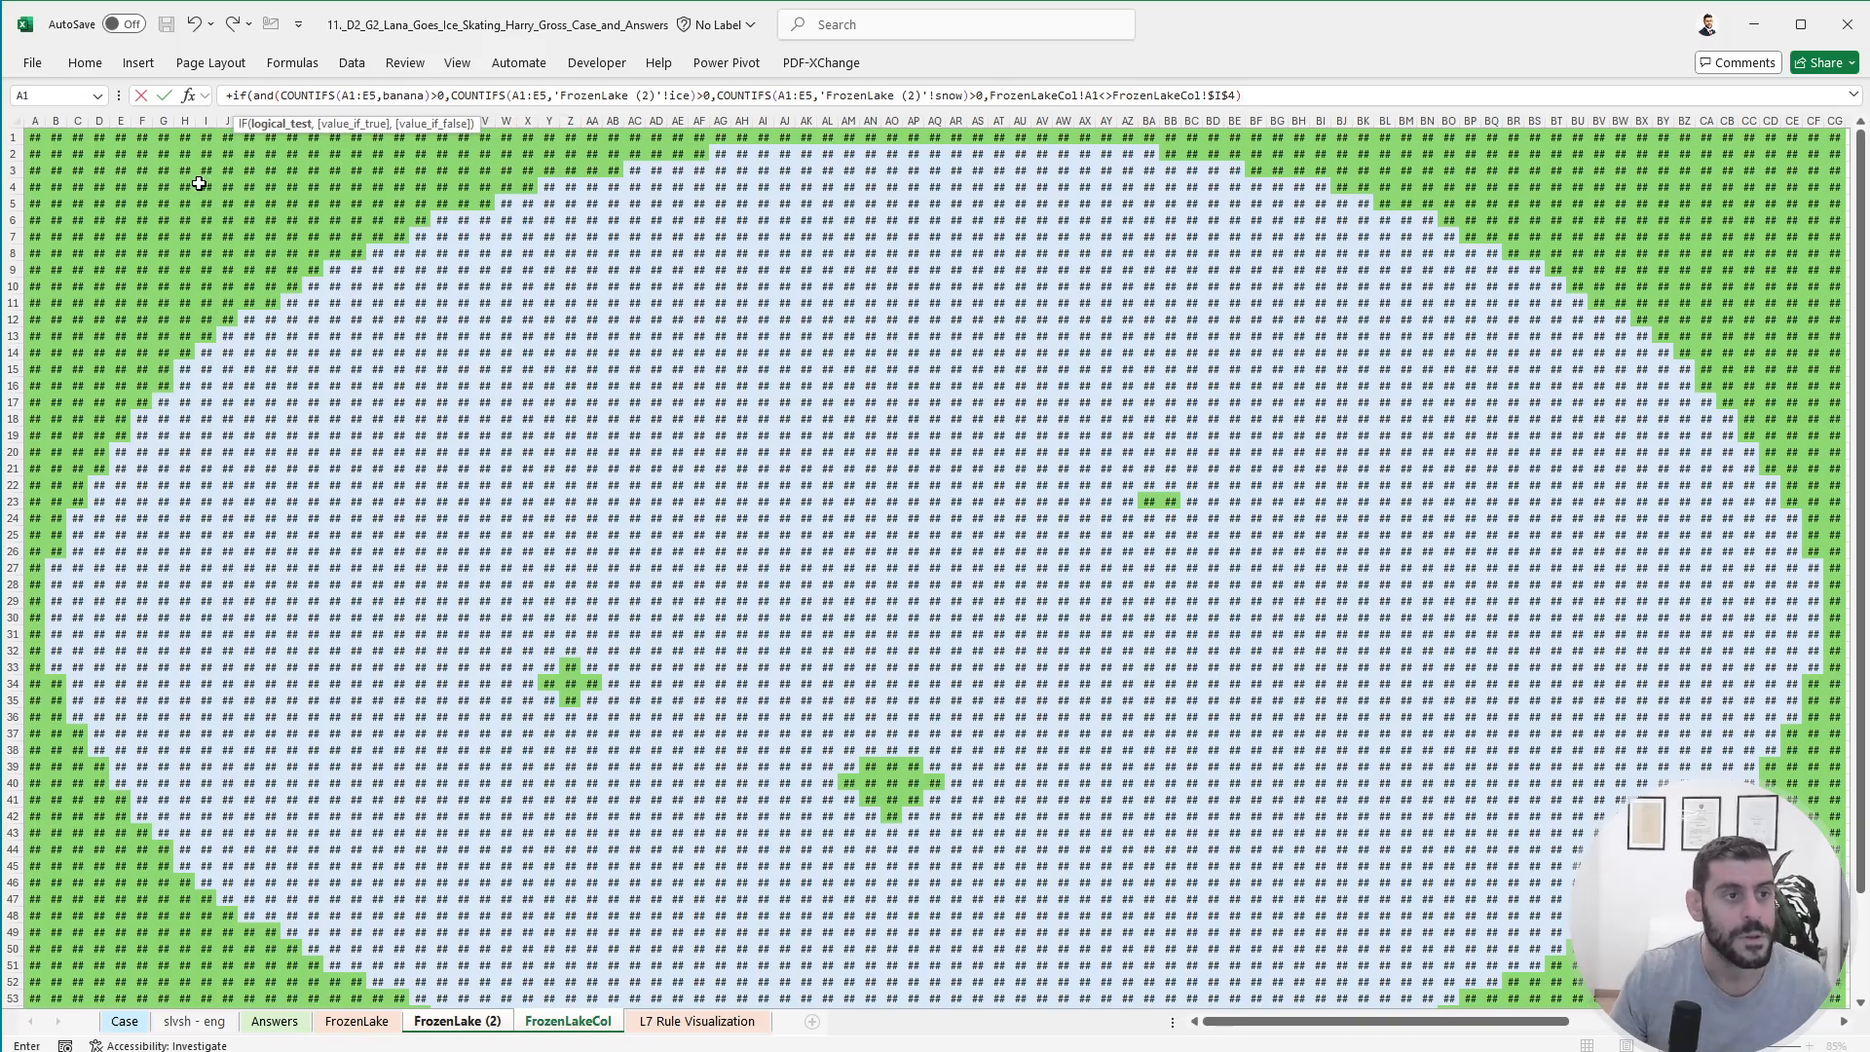
text(,1,0))
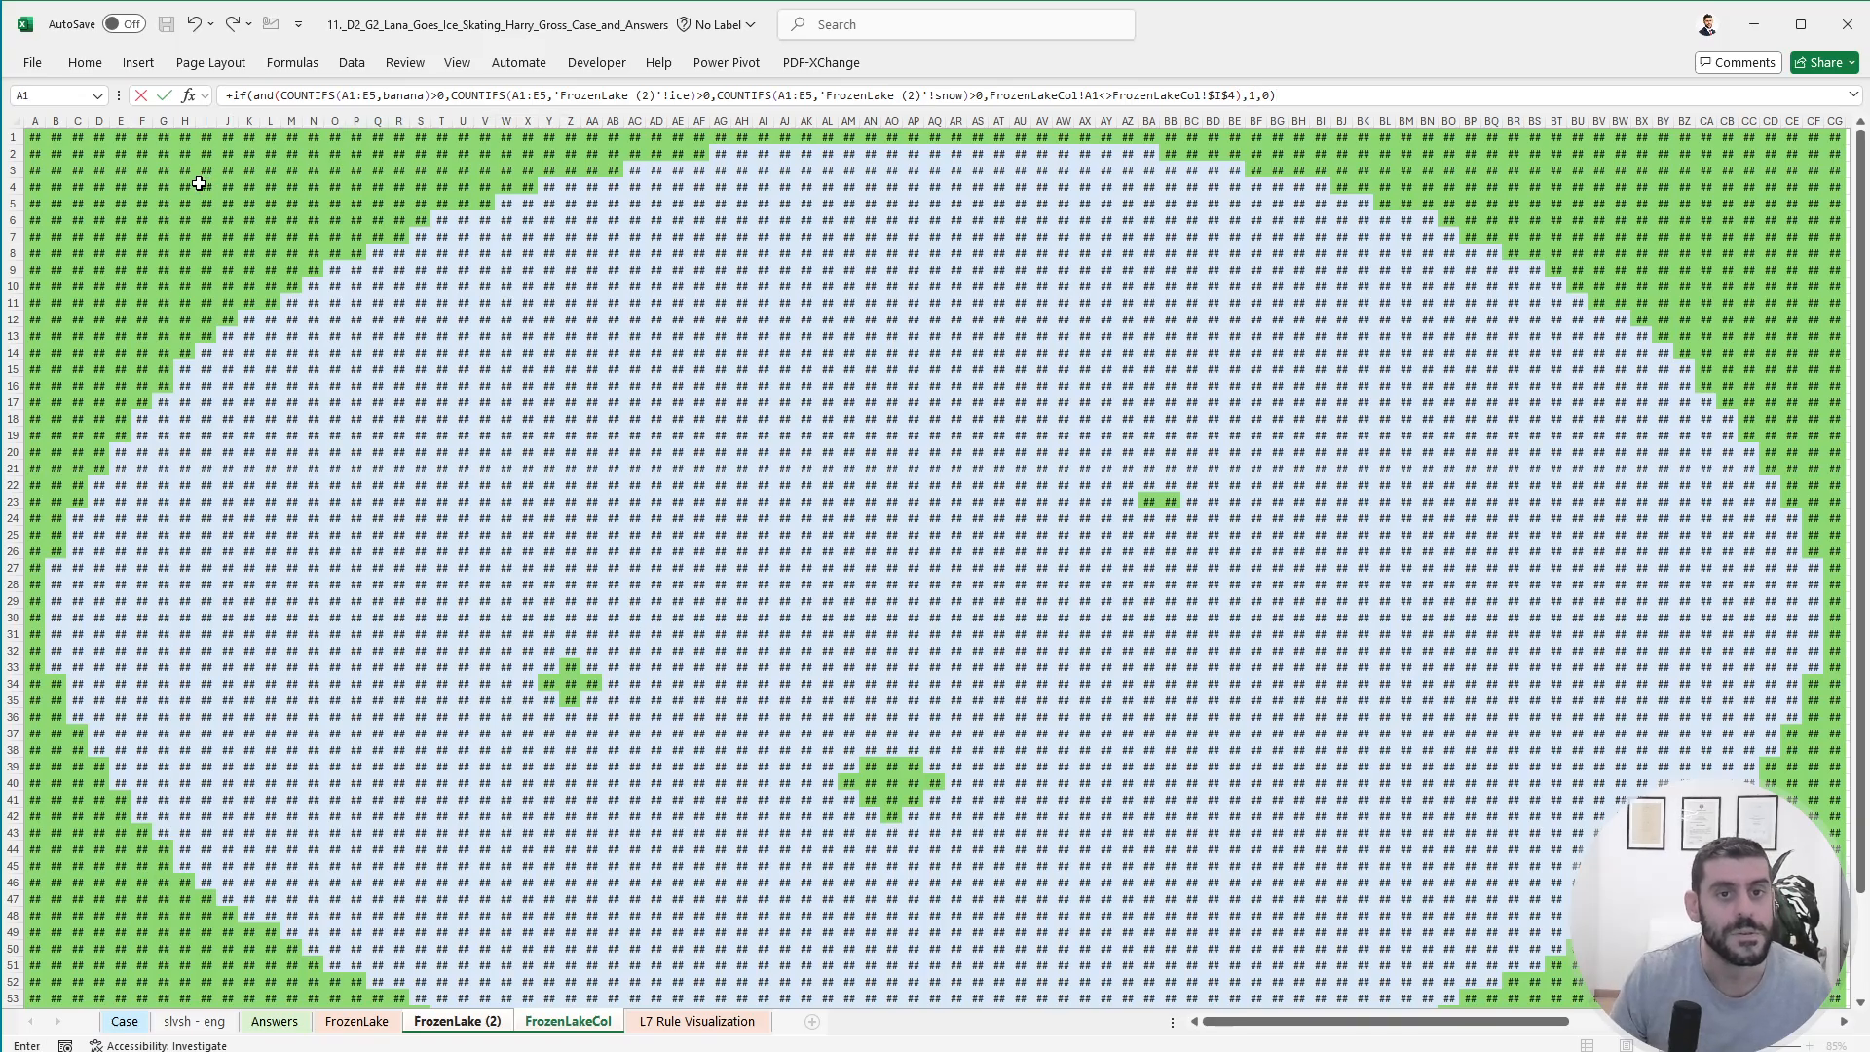
key(Return)
- Copy the C65 formula across row 65 through column CI, matching the lake's full width
key(Up)
key(ctrl+c)
key(shift+Right)
key(shift+Right)
key(shift+Right)
key(shift+Right)
key(shift+Right)
key(shift+Right)
key(shift+Right)
key(shift+Right)
key(shift+Right)
key(shift+Right)
key(shift+Right)
key(shift+Right)
key(shift+Right)
key(shift+Right)
key(shift+Right)
key(shift+Right)
key(shift+Right)
key(shift+Right)
key(shift+Right)
key(shift+Right)
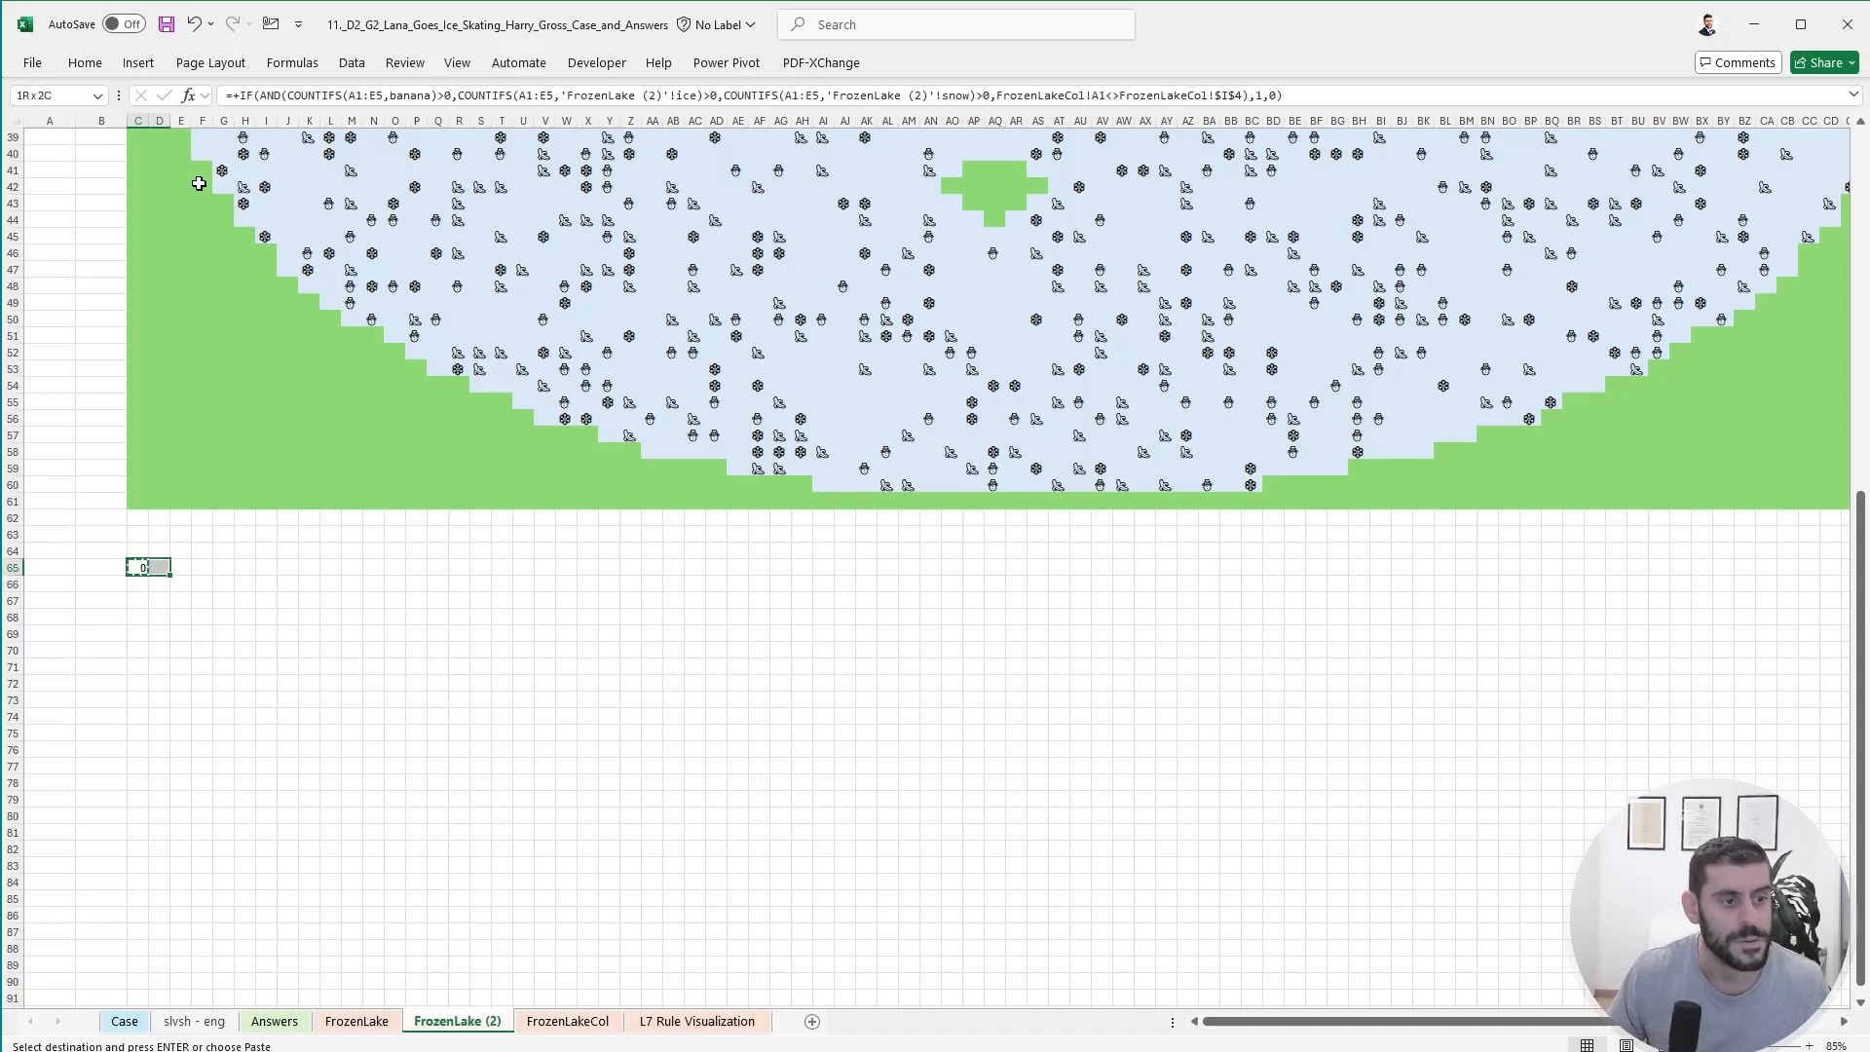
key(shift+Right)
key(shift+Right)
key(shift+Right)
key(shift+Right)
key(shift+Right)
key(shift+Right)
key(shift+Right)
key(shift+Right)
key(shift+Right)
key(shift+Right)
key(shift+Right)
key(shift+Right)
key(shift+Right)
key(shift+Right)
key(shift+Right)
key(shift+Right)
key(shift+Right)
key(shift+Right)
key(shift+Right)
key(shift+Right)
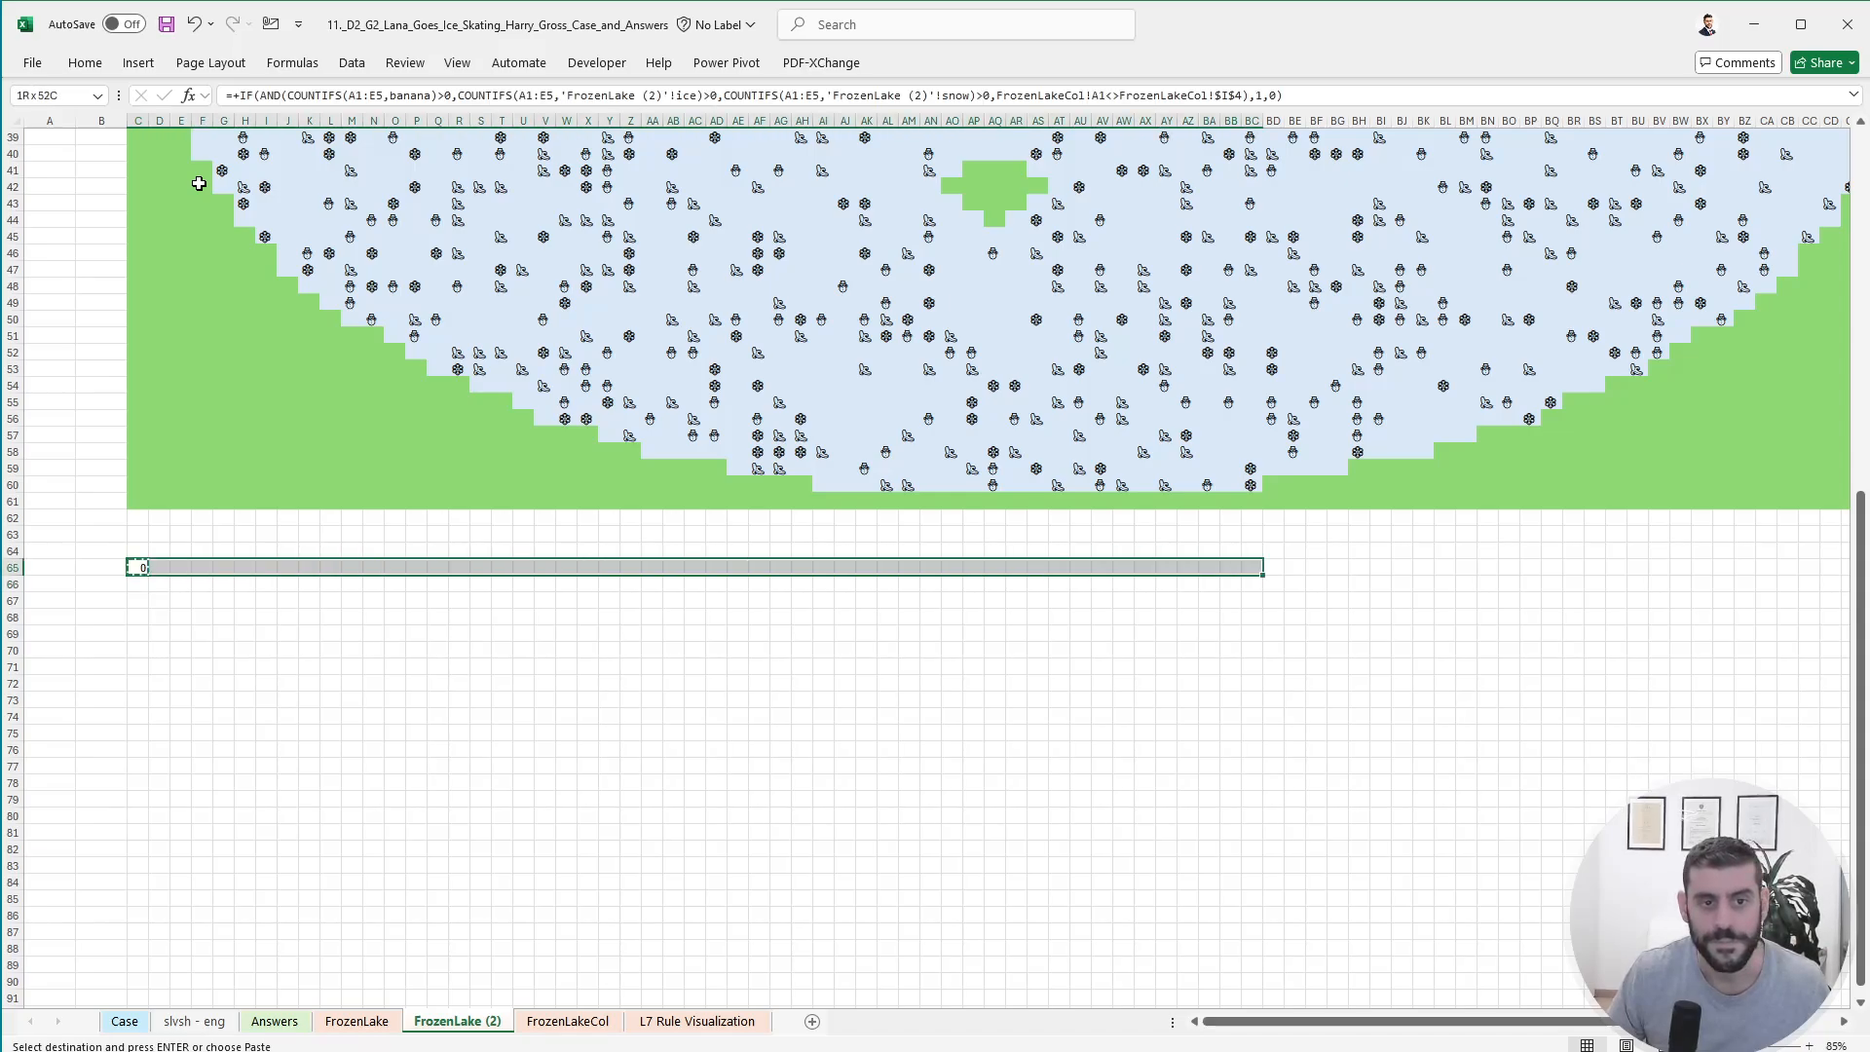
key(shift+Right)
key(shift+Right)
key(shift+Right)
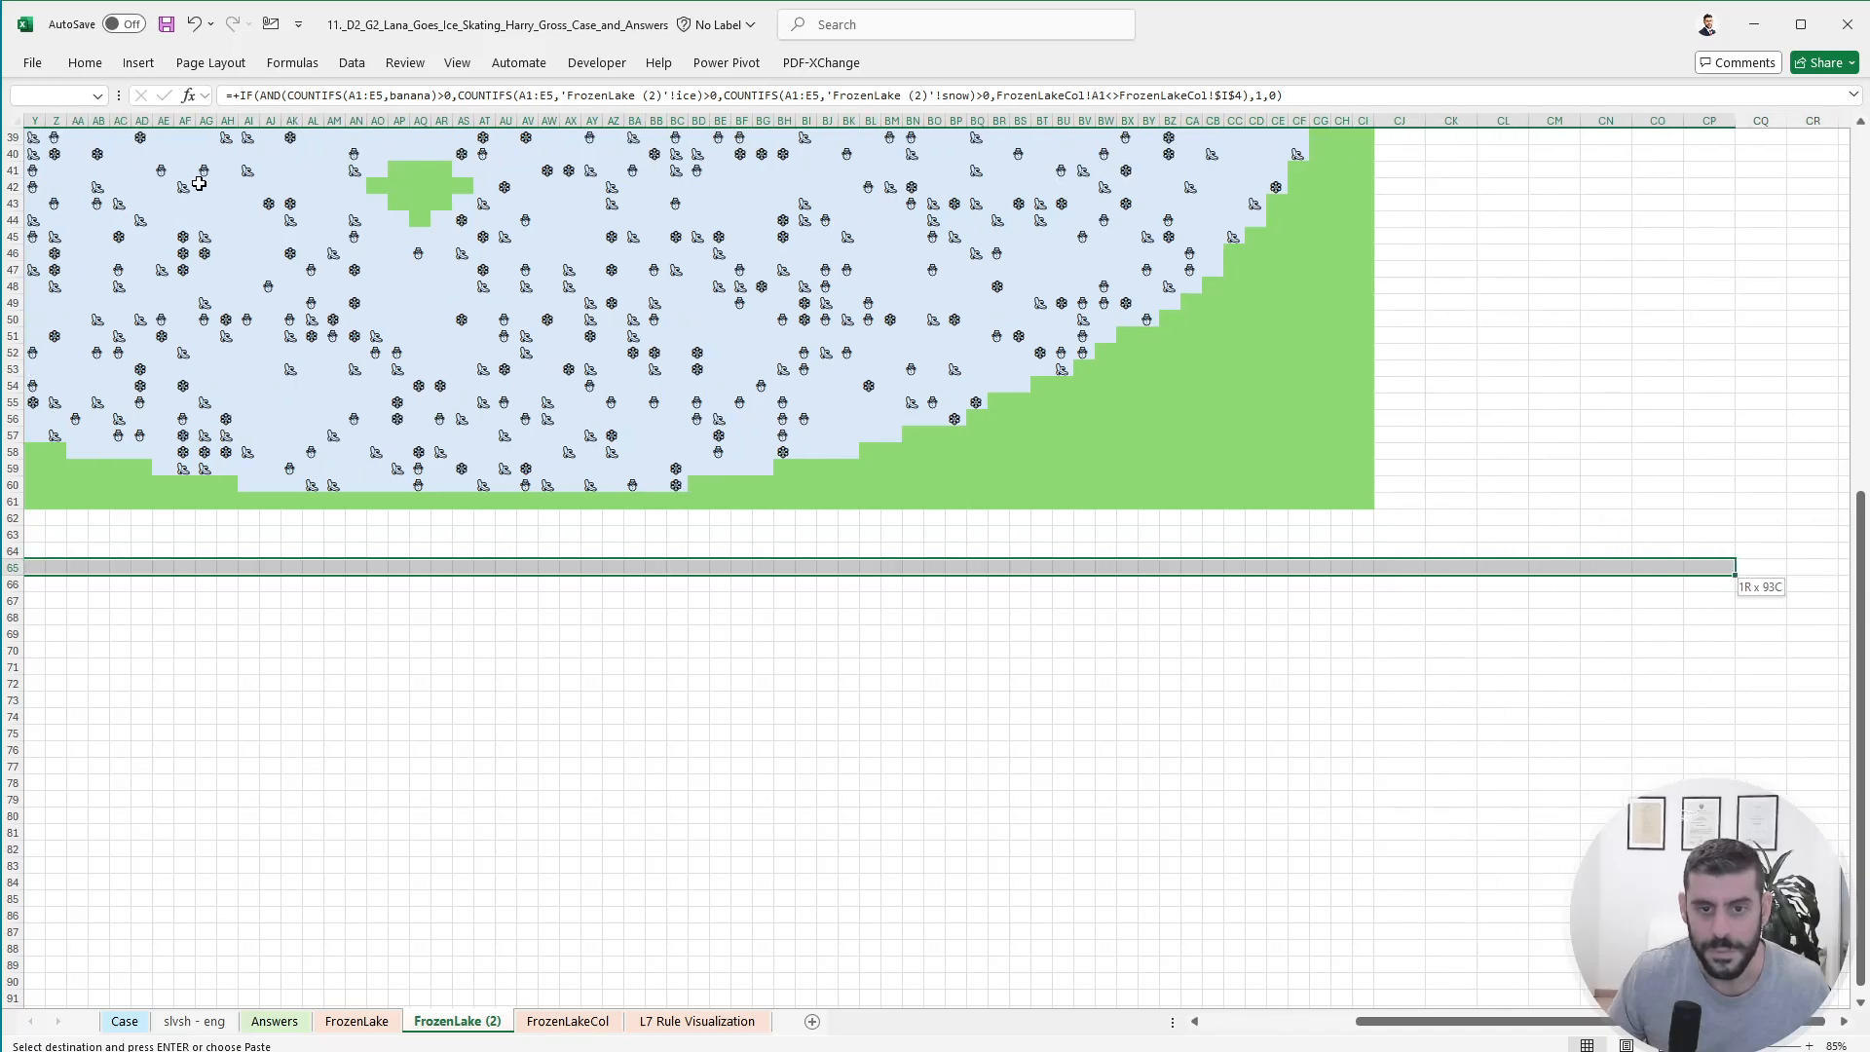
key(shift+Left)
key(shift+Left)
key(shift+Left)
key(shift+Left)
key(shift+Left)
key(shift+Left)
key(shift+Left)
key(shift+Left)
key(shift+Left)
key(shift+Left)
key(shift+Left)
key(shift+Left)
key(shift+Right)
key(shift+Right)
key(shift+Right)
key(shift+Right)
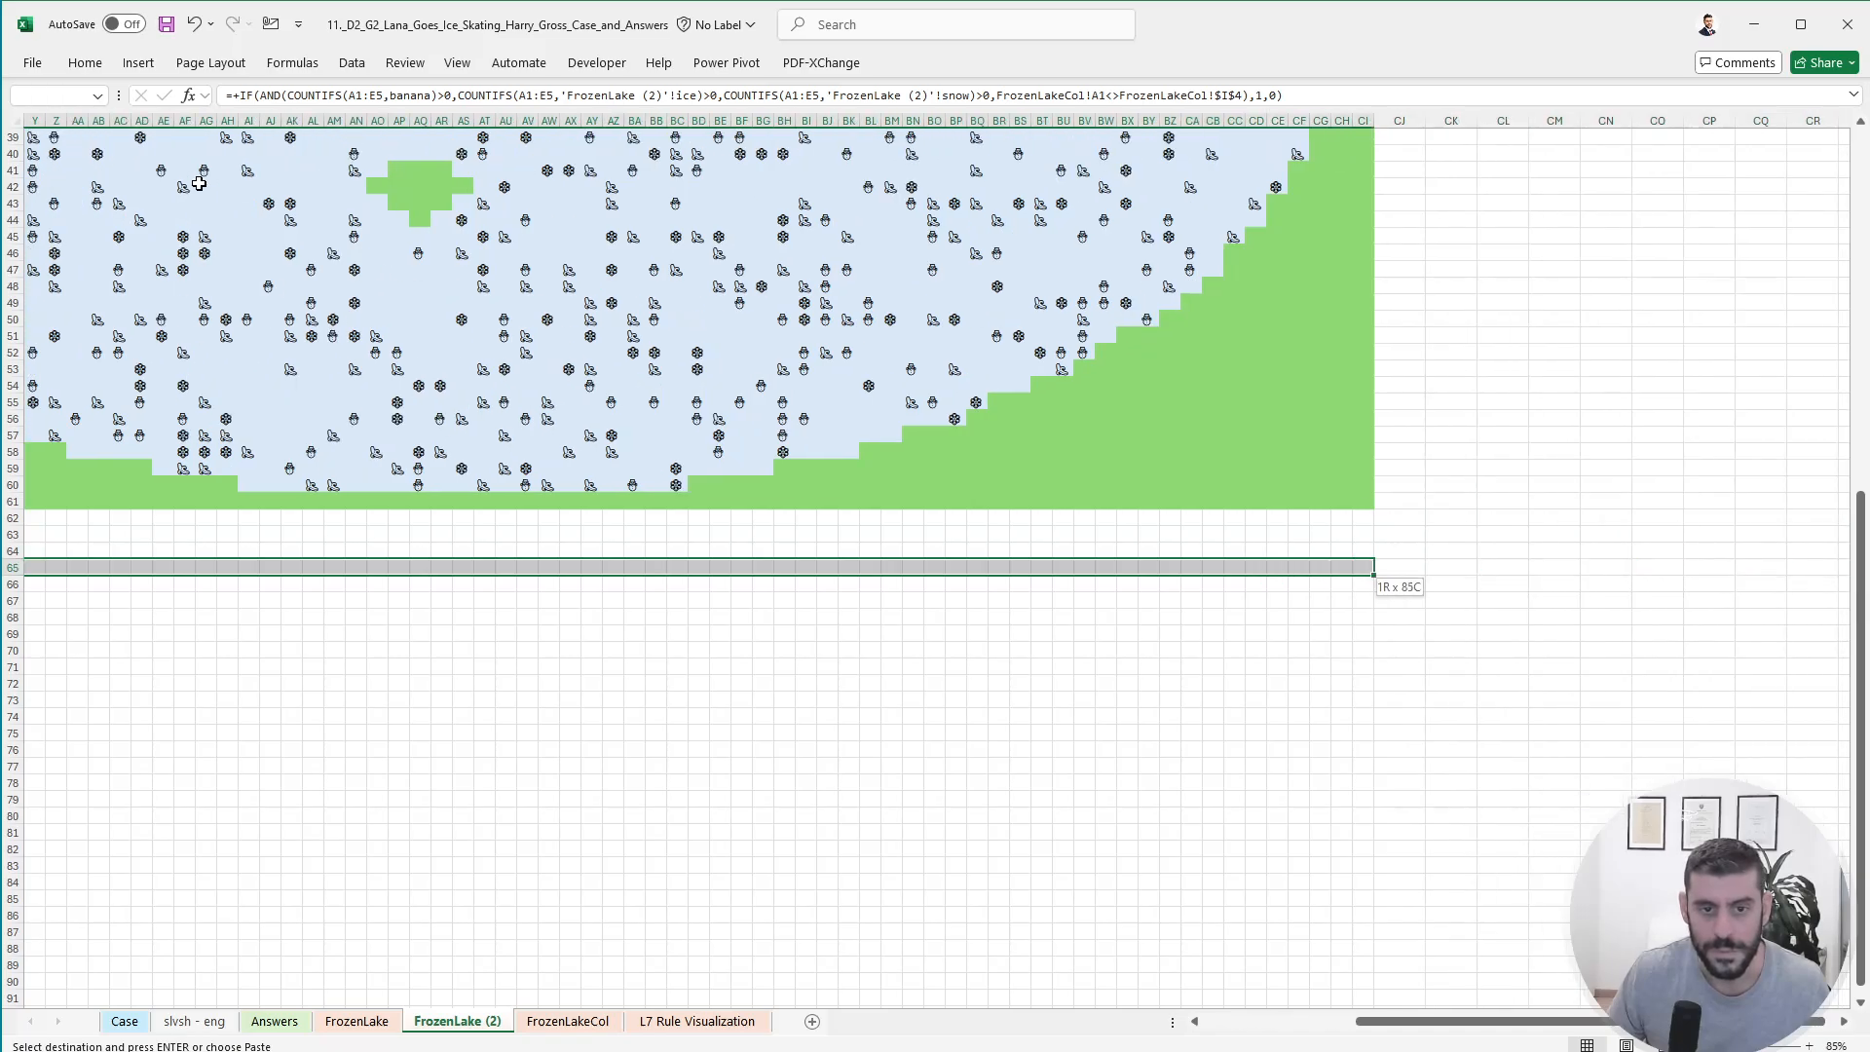
key(ctrl+v)
key(Left)
key(Right)
- Copy the row of formulas C65:CI65 down into rows 66 to 109
key(ctrl+shift+Right)
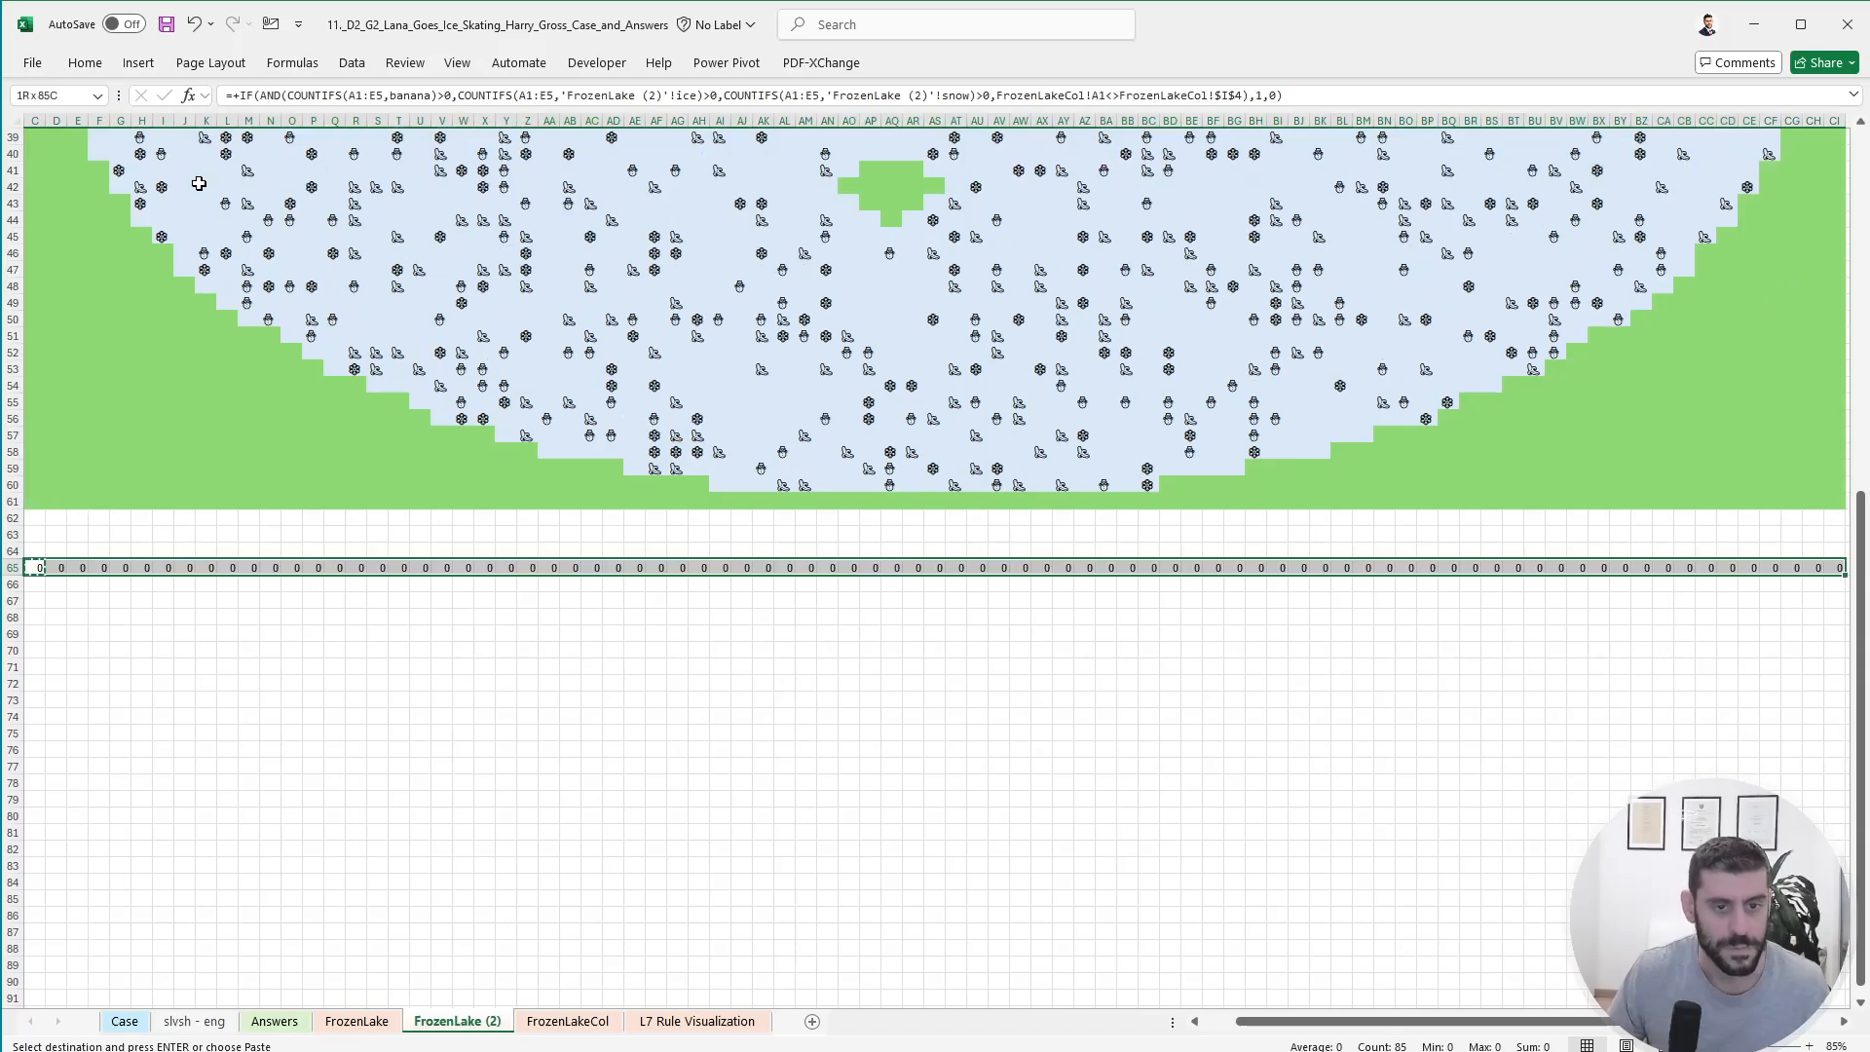
key(ctrl+c)
key(ctrl+Left)
key(Right)
key(Right)
key(Down)
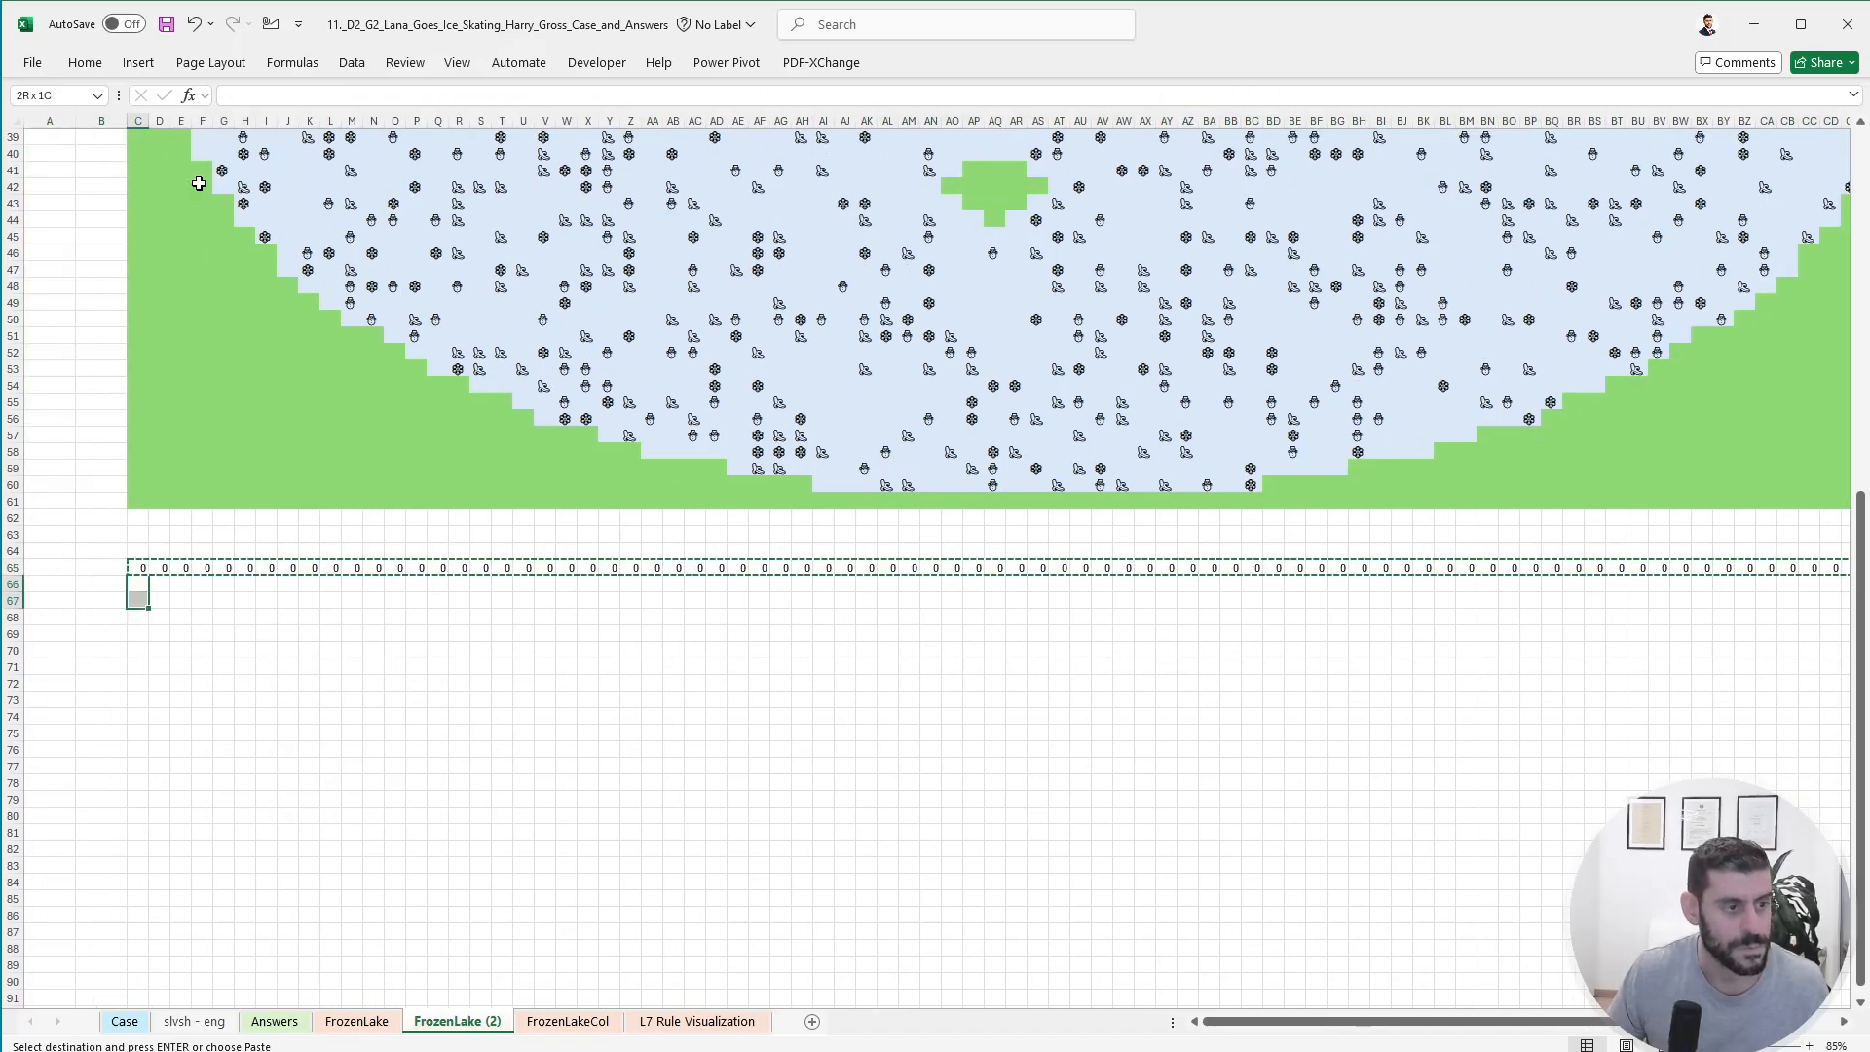
key(shift+Down)
key(shift+Down)
key(shift+Down)
key(shift+Down)
key(shift+Down)
key(shift+Down)
key(shift+Down)
key(shift+Down)
key(shift+Down)
key(shift+Down)
key(shift+Down)
key(shift+Down)
key(shift+Down)
key(shift+Down)
key(shift+Down)
key(shift+Down)
key(shift+Down)
key(shift+Down)
key(shift+Down)
key(shift+Down)
key(shift+Down)
key(shift+Down)
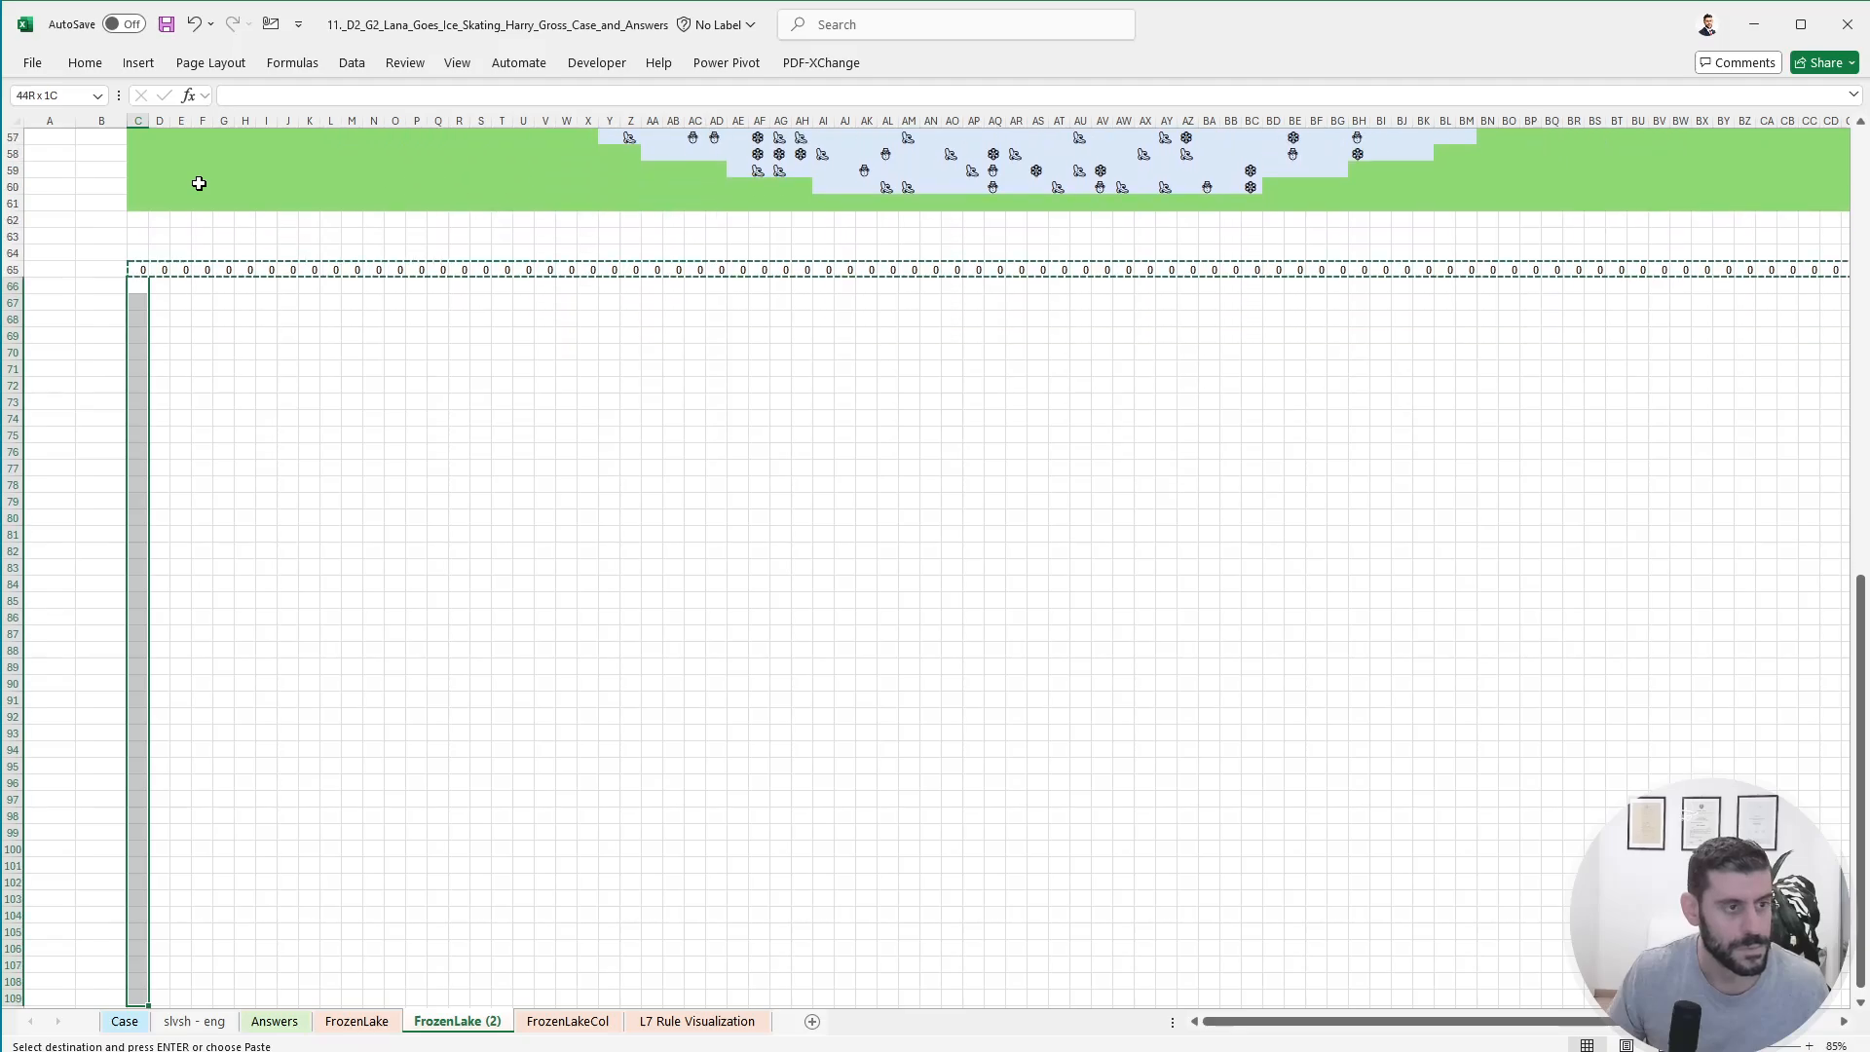
key(ctrl+v)
key(ctrl+Down)
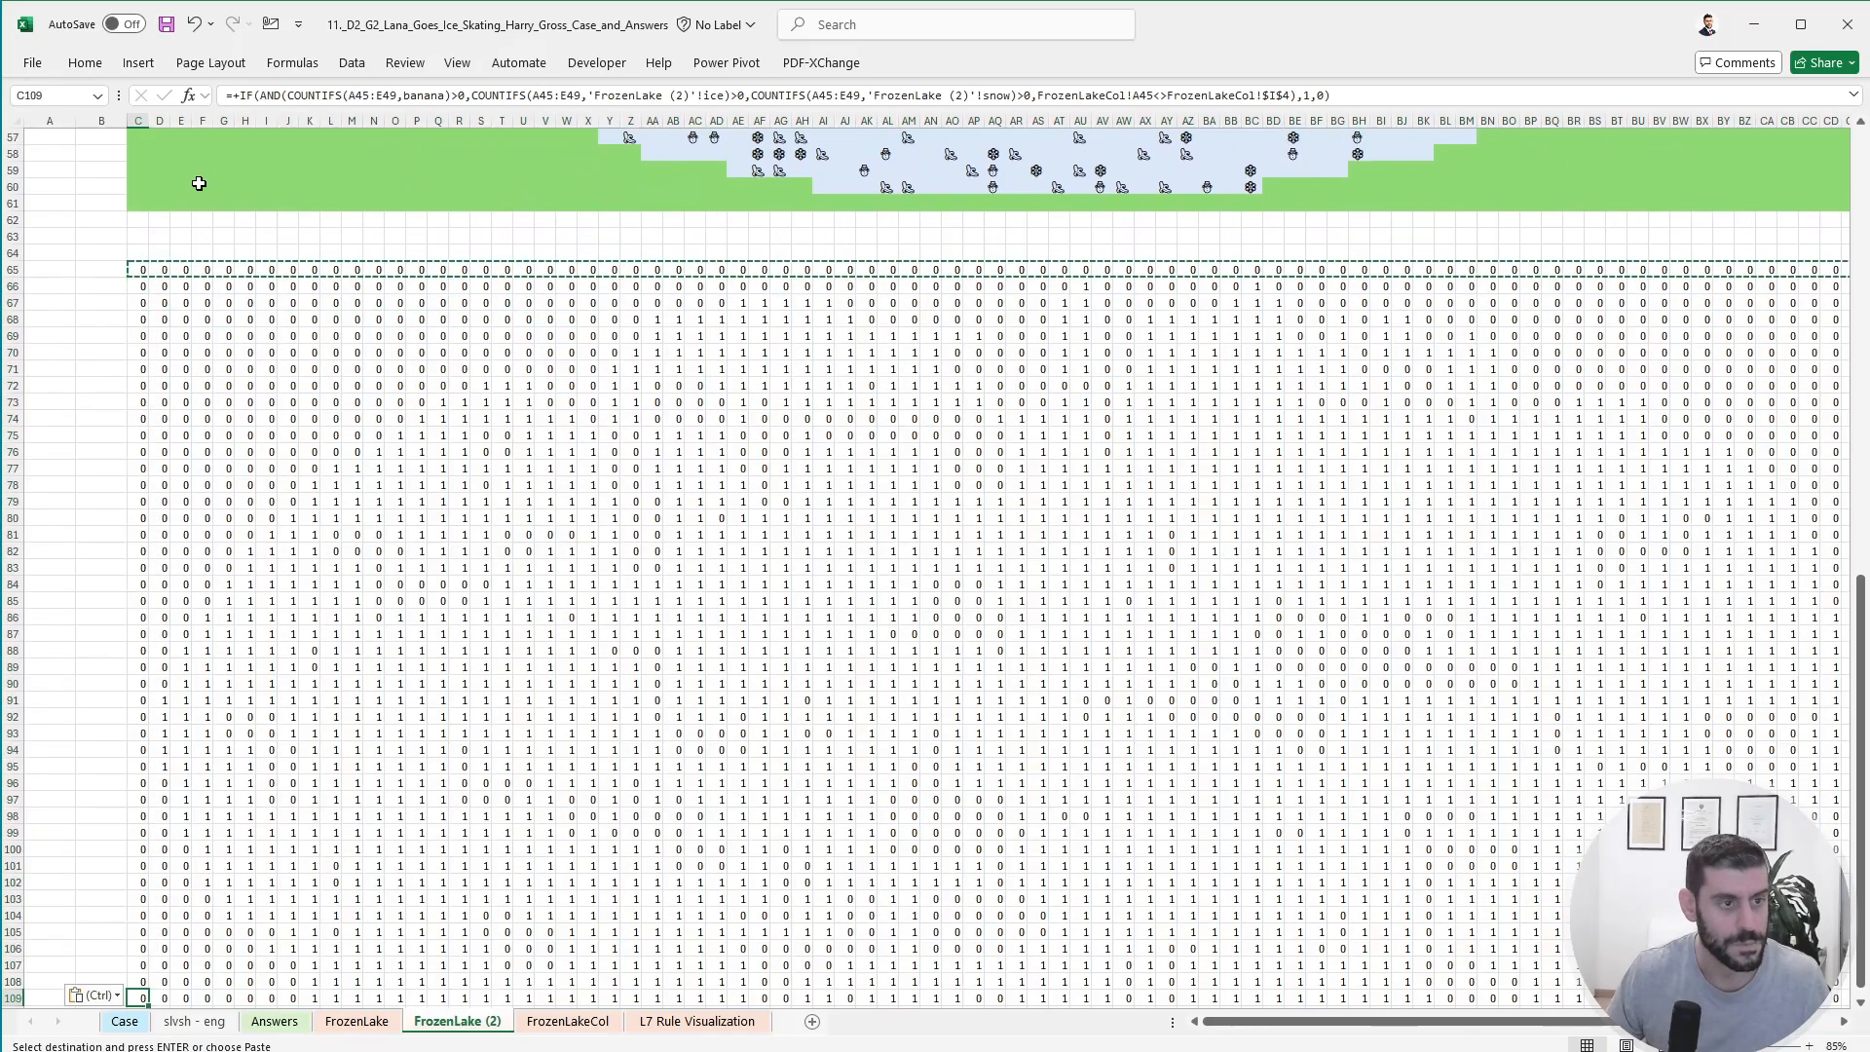
- Check the lake range referenced in C109, and copy the row 109 formulas through column CI down into rows 110 to 117
key(F2)
scroll(274, 389, up, 7)
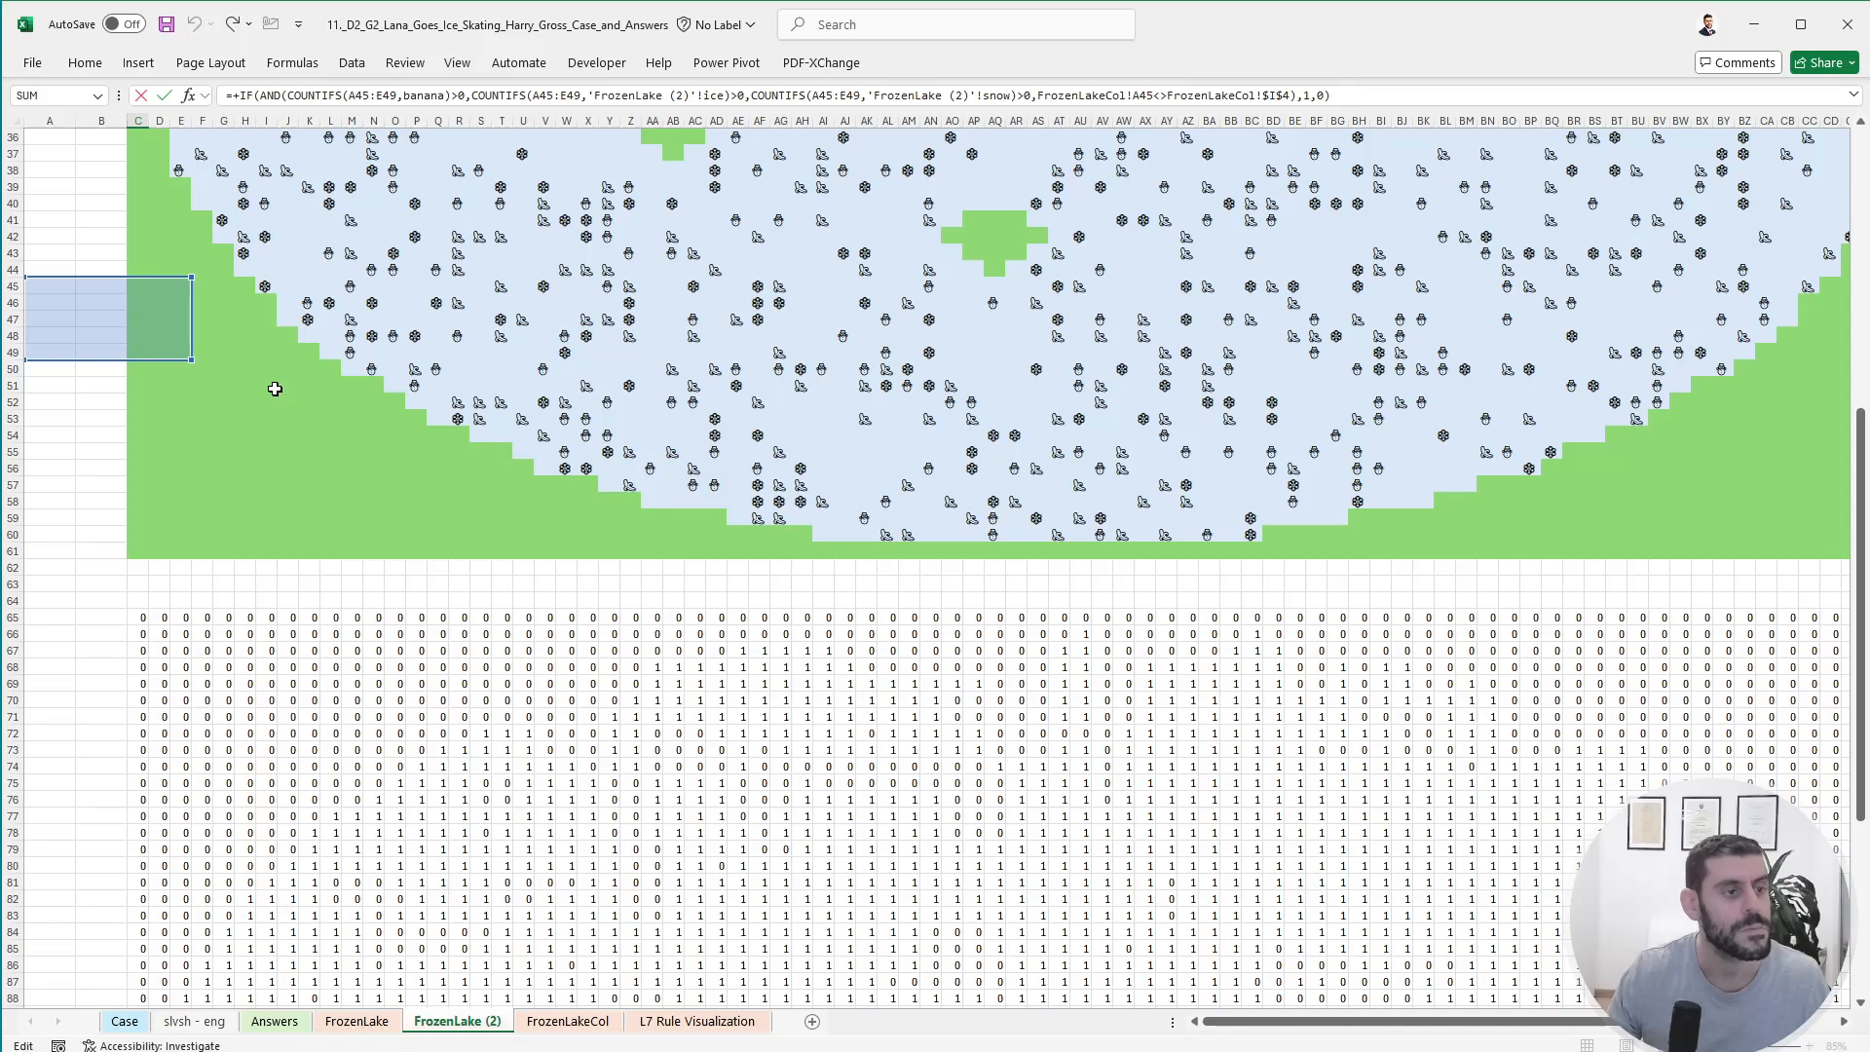
scroll(274, 389, down, 11)
key(Escape)
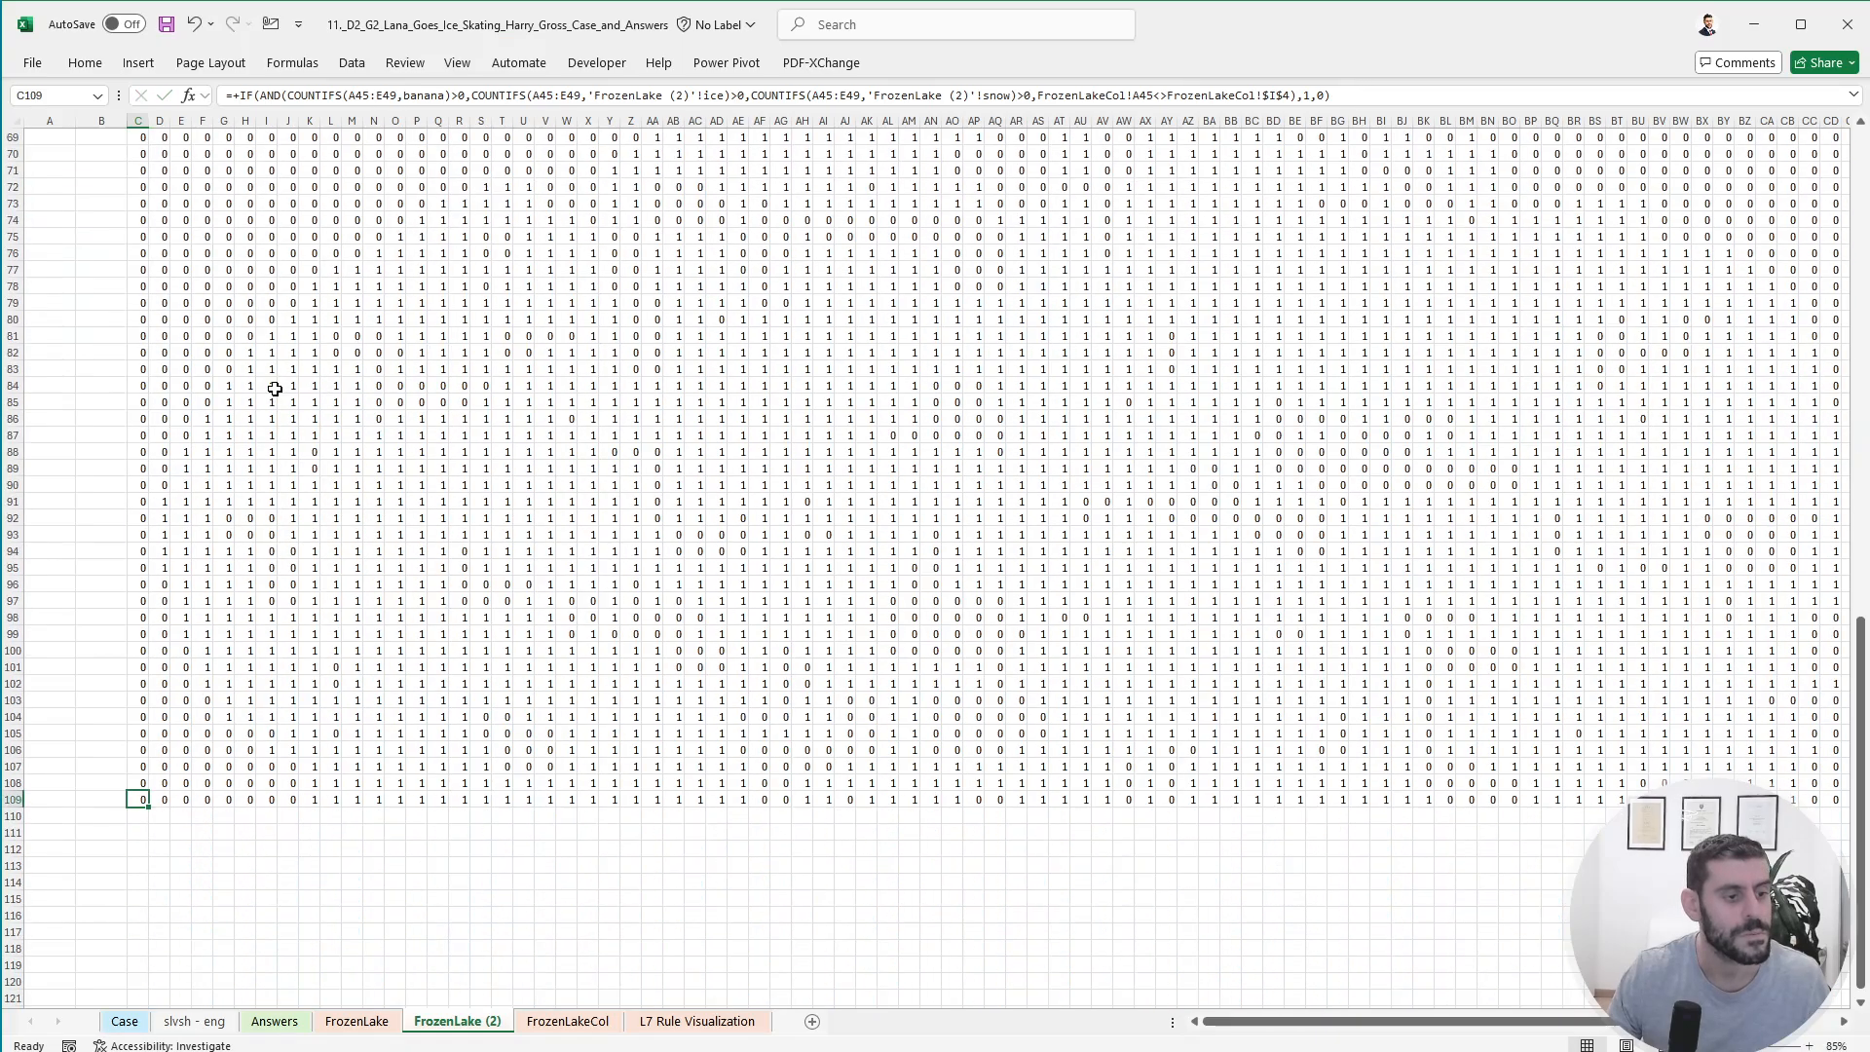
key(ctrl+shift+Right)
key(ctrl+c)
key(Down)
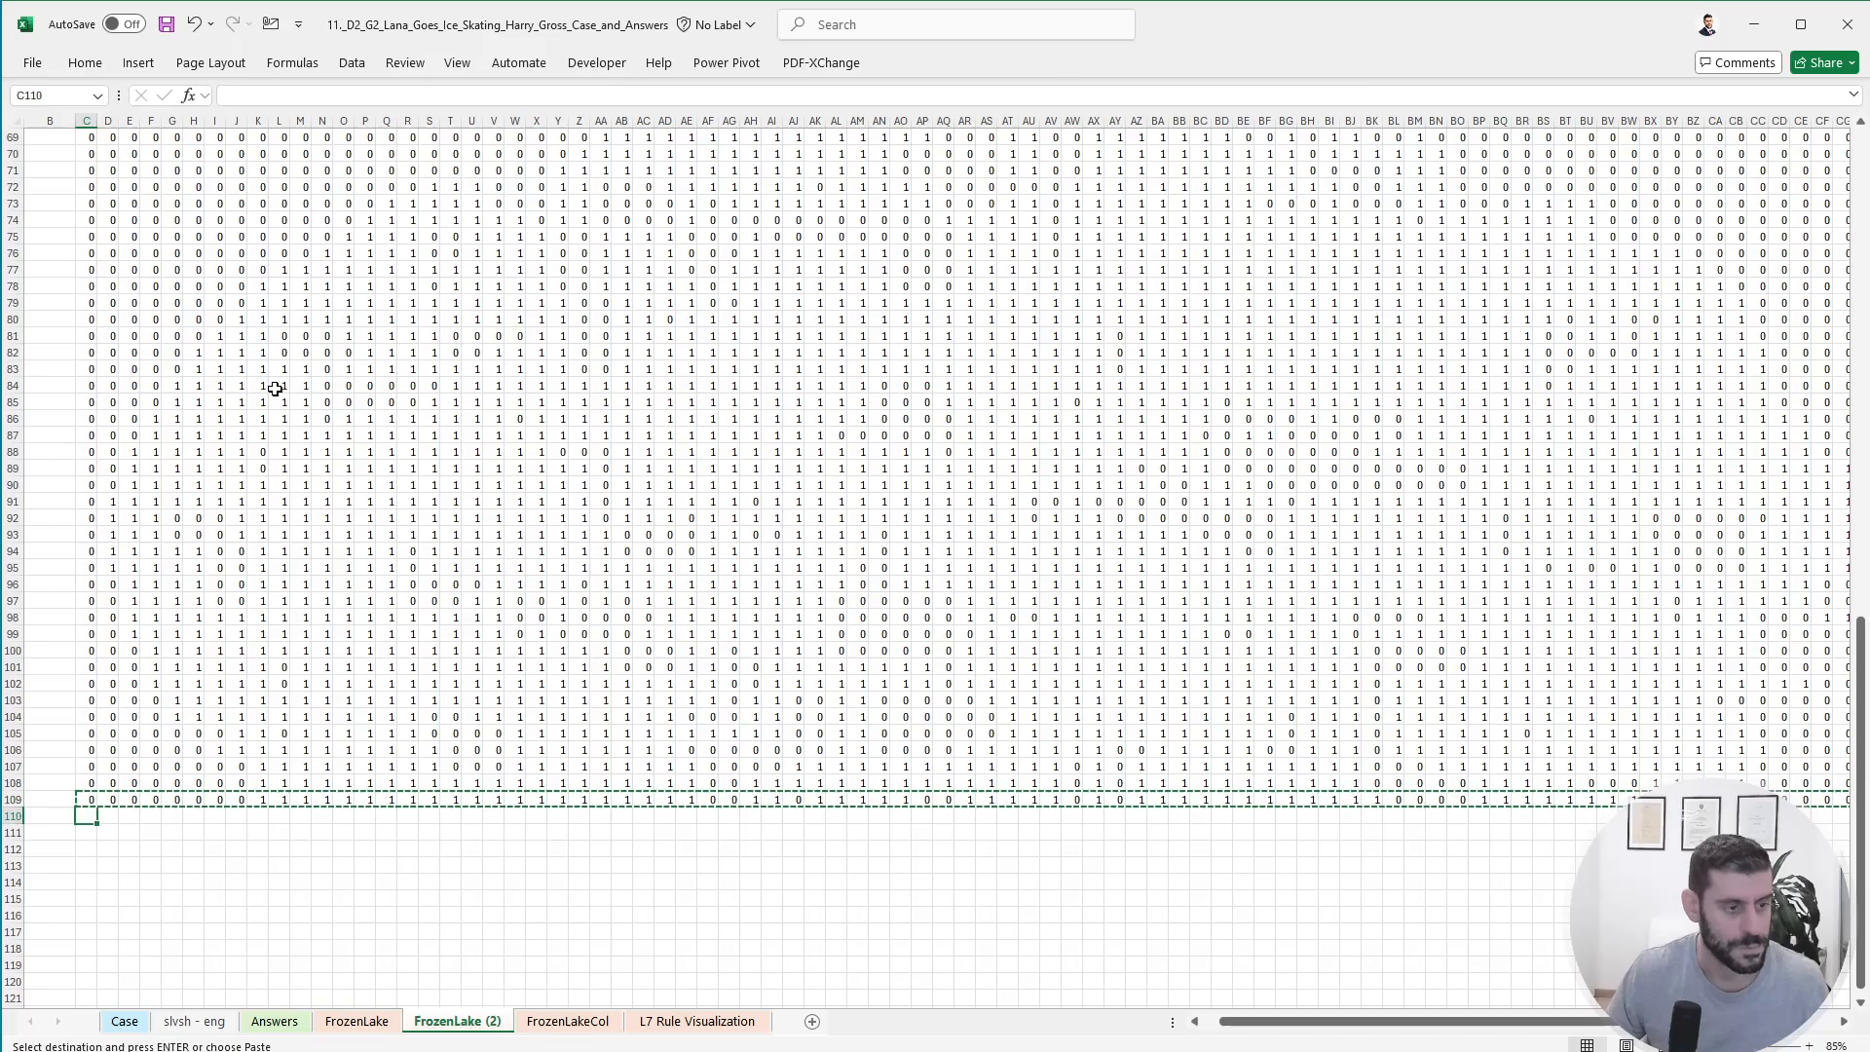
key(shift+Down)
key(shift+Down)
key(shift+Down)
key(shift+Down)
key(shift+Down)
key(shift+Down)
key(shift+Down)
key(ctrl+v)
key(ctrl+Down)
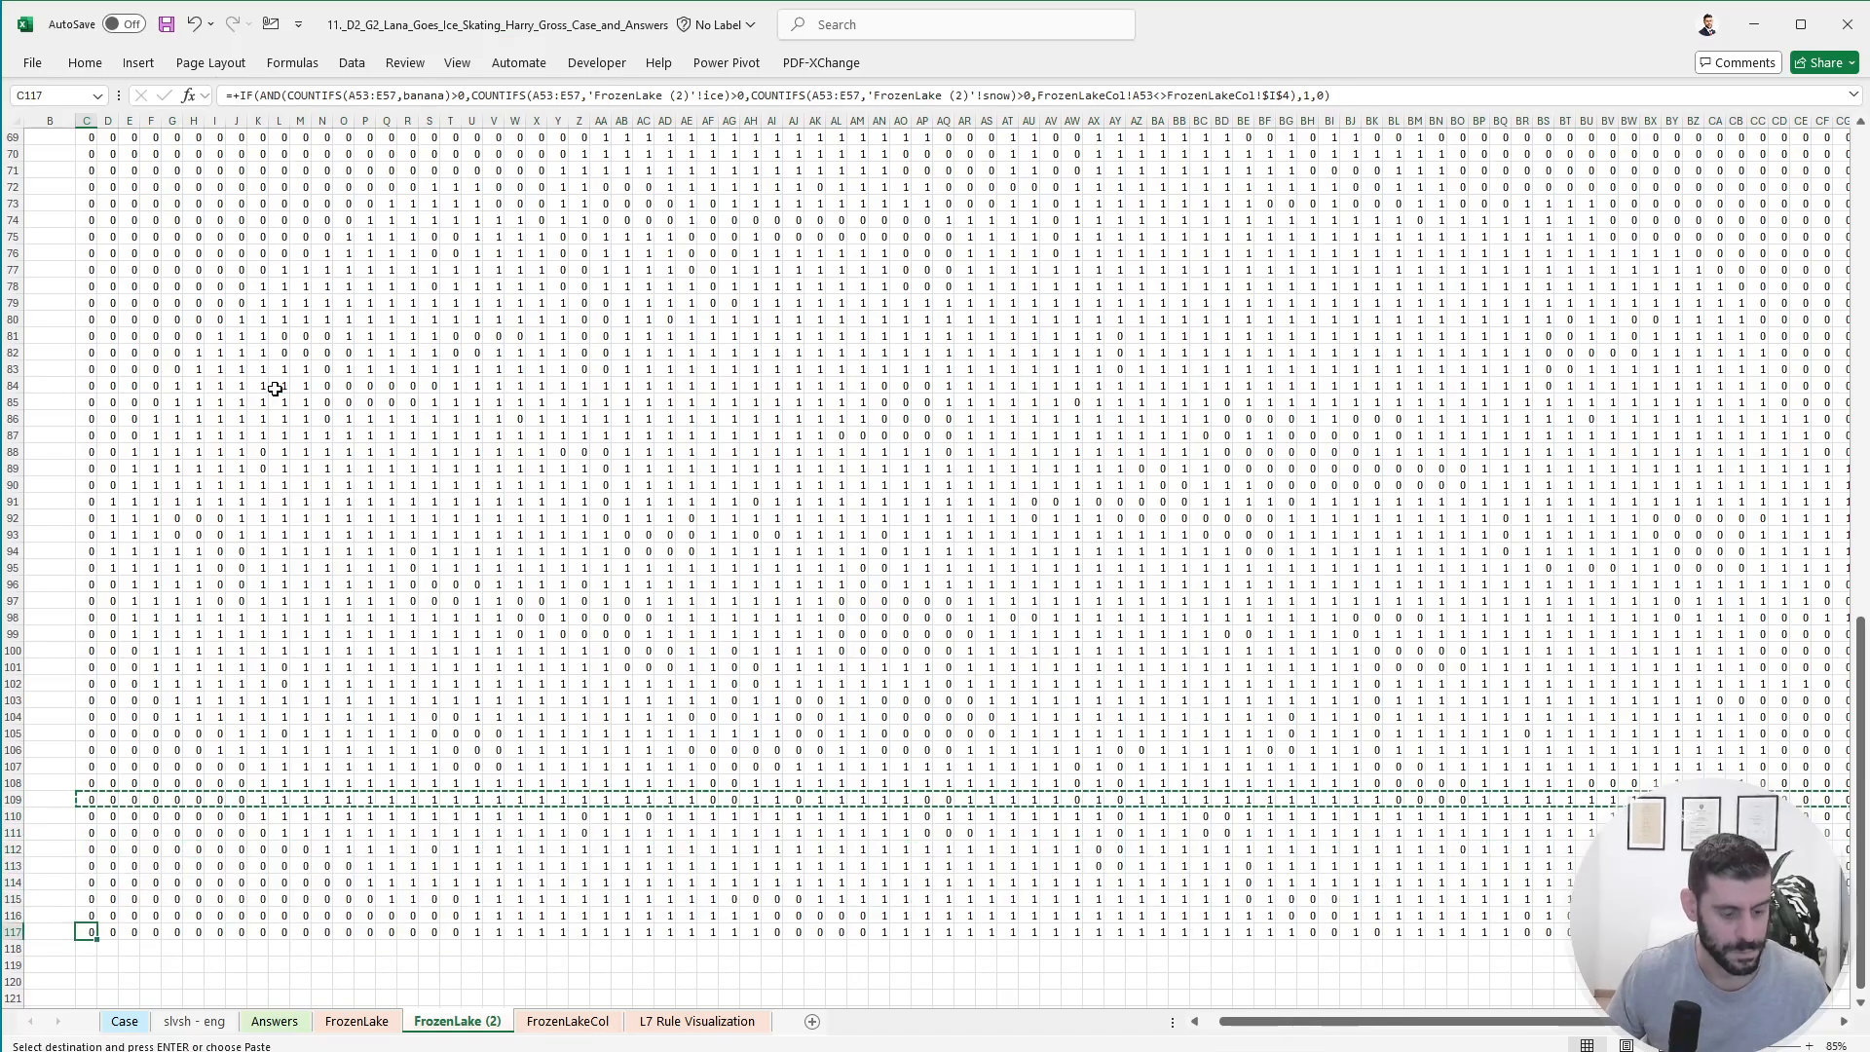
- Check the lake range referenced in C117, and copy the row 117 formulas through column CI down into rows 118 to 126
key(F2)
scroll(444, 505, up, 6)
key(Escape)
scroll(442, 519, down, 7)
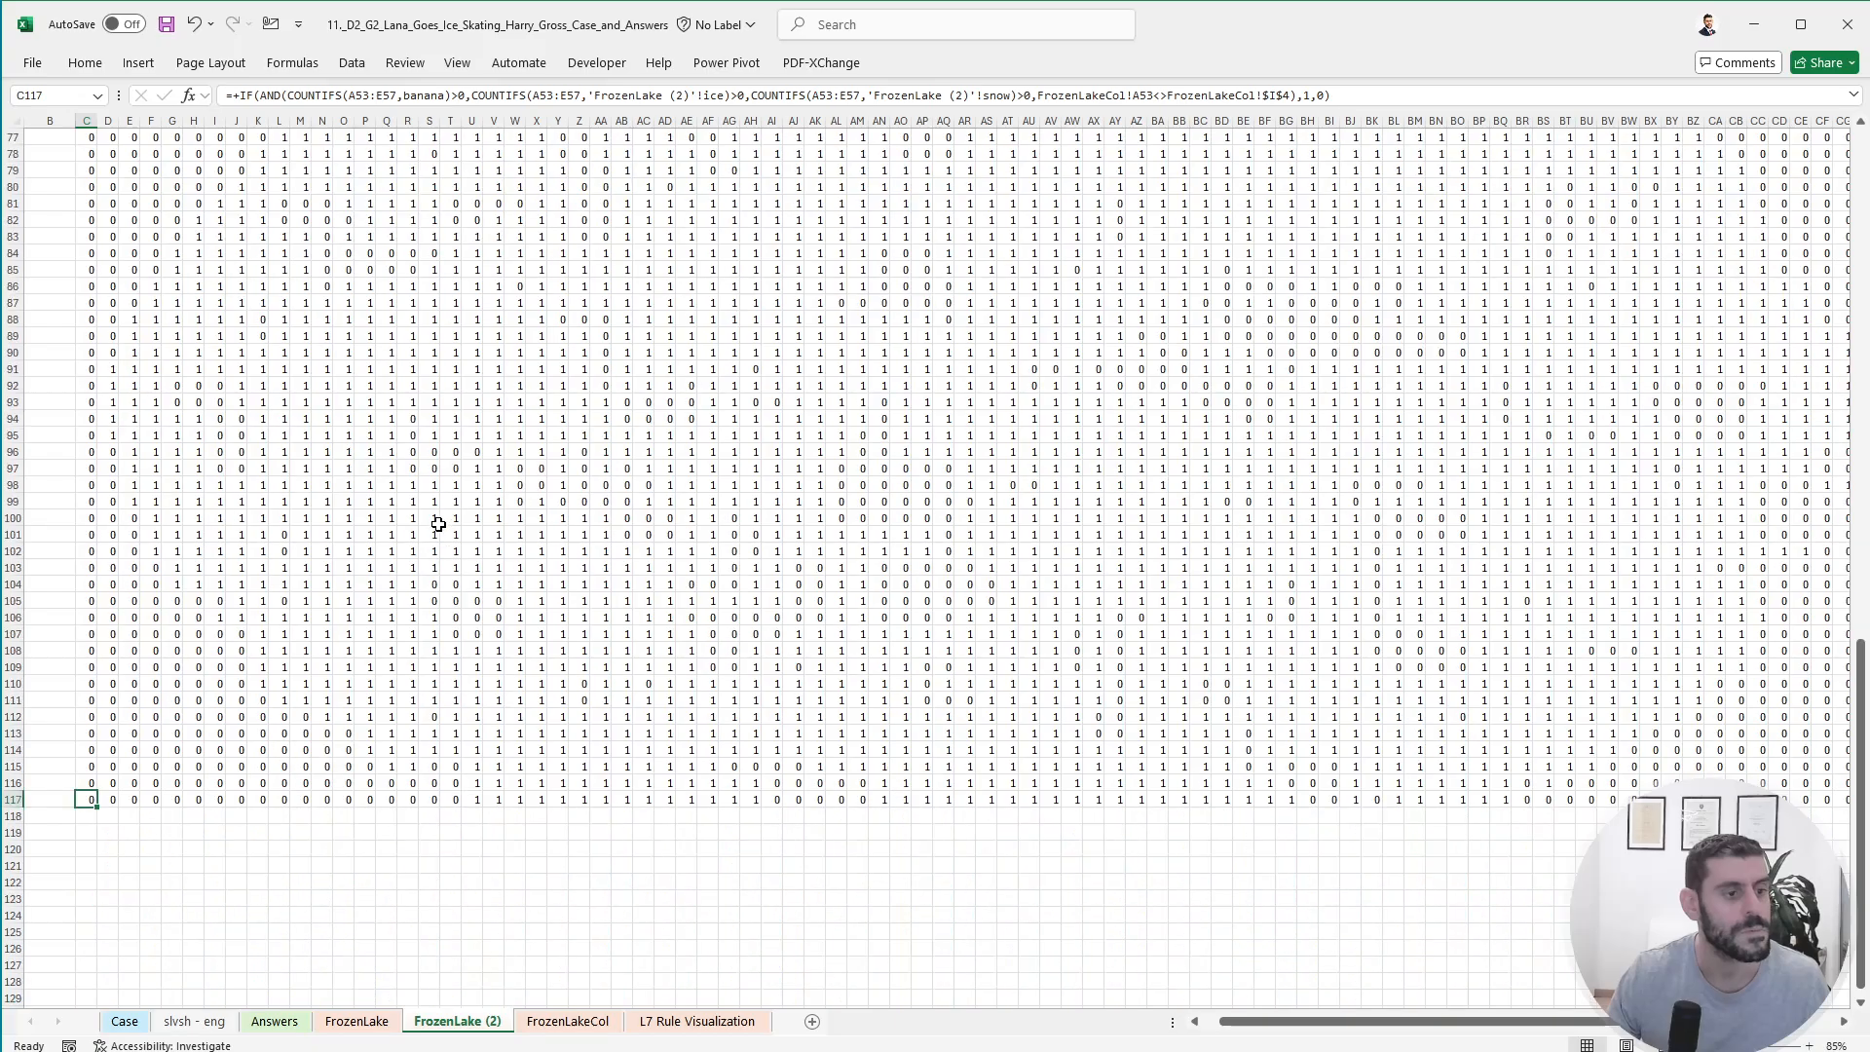
key(ctrl+shift+Right)
key(ctrl+c)
key(Left)
key(Left)
key(Right)
key(Right)
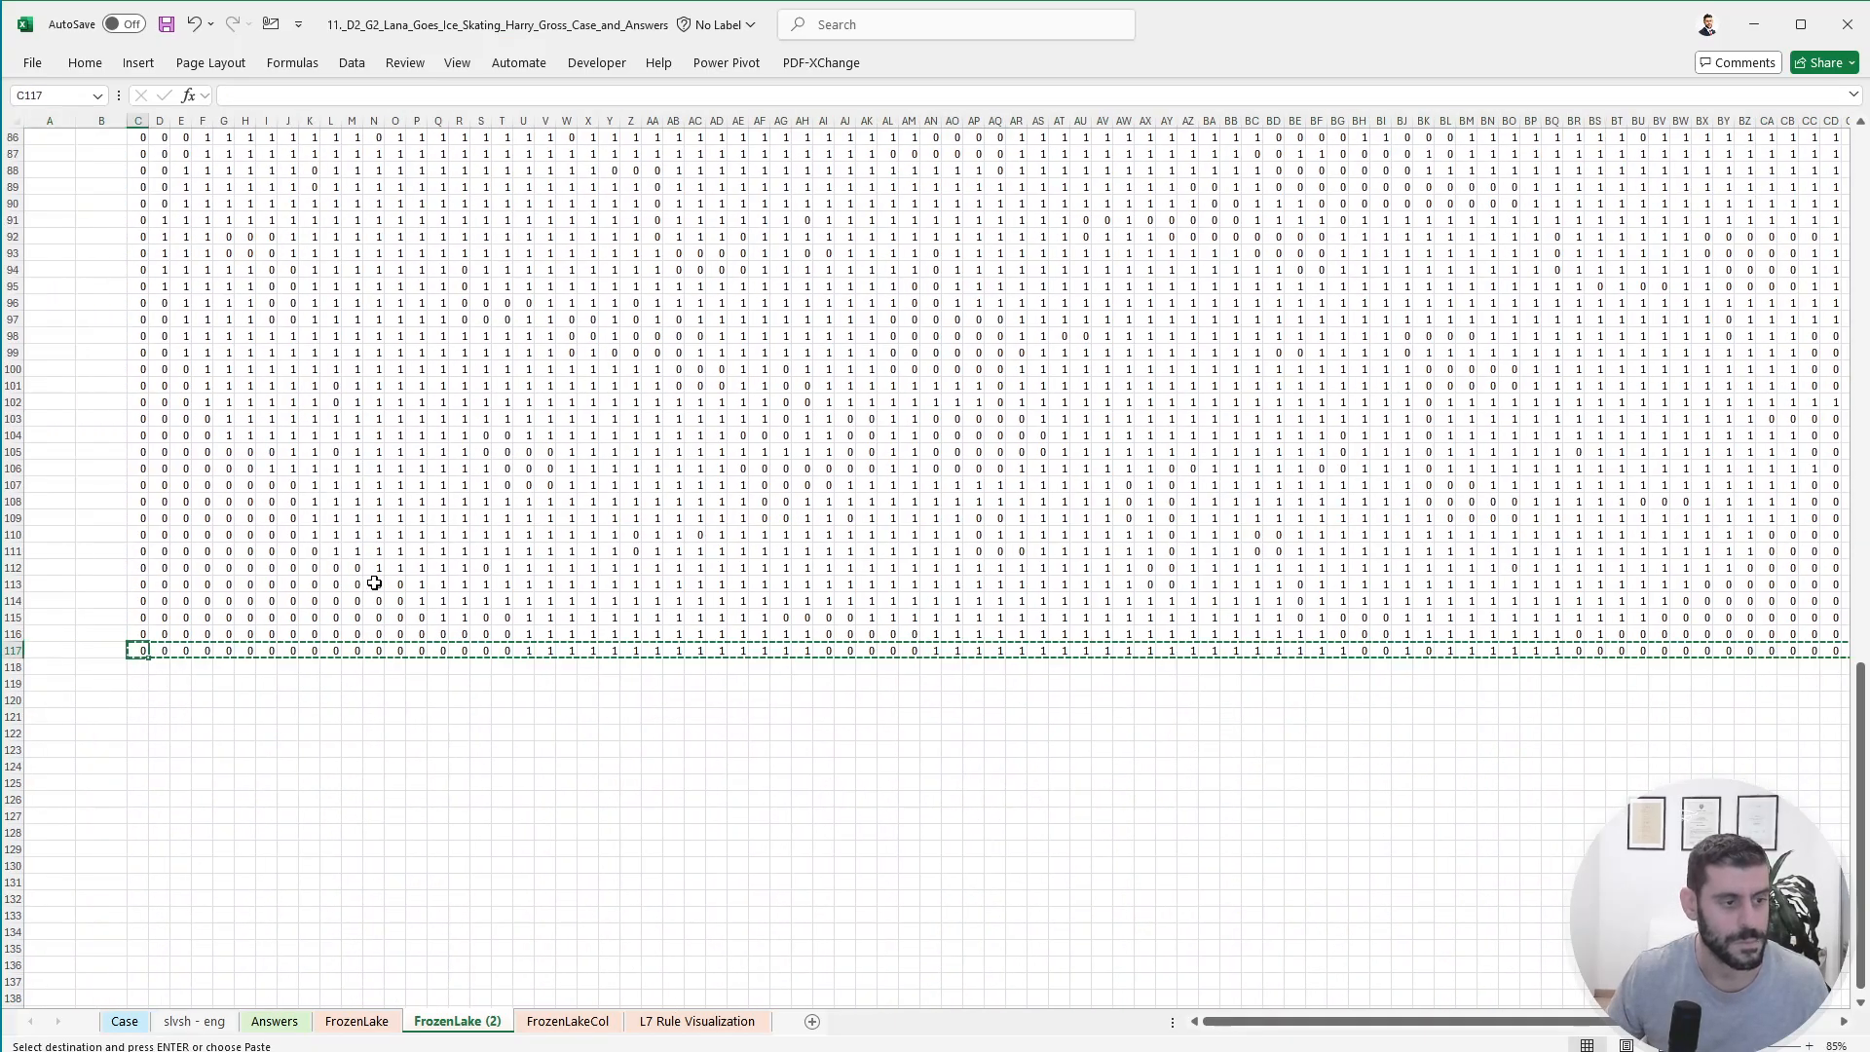
key(Down)
key(shift+Down)
key(shift+Down)
key(shift+Down)
key(shift+Down)
key(shift+Down)
key(shift+Down)
key(shift+Down)
key(shift+Down)
key(ctrl+v)
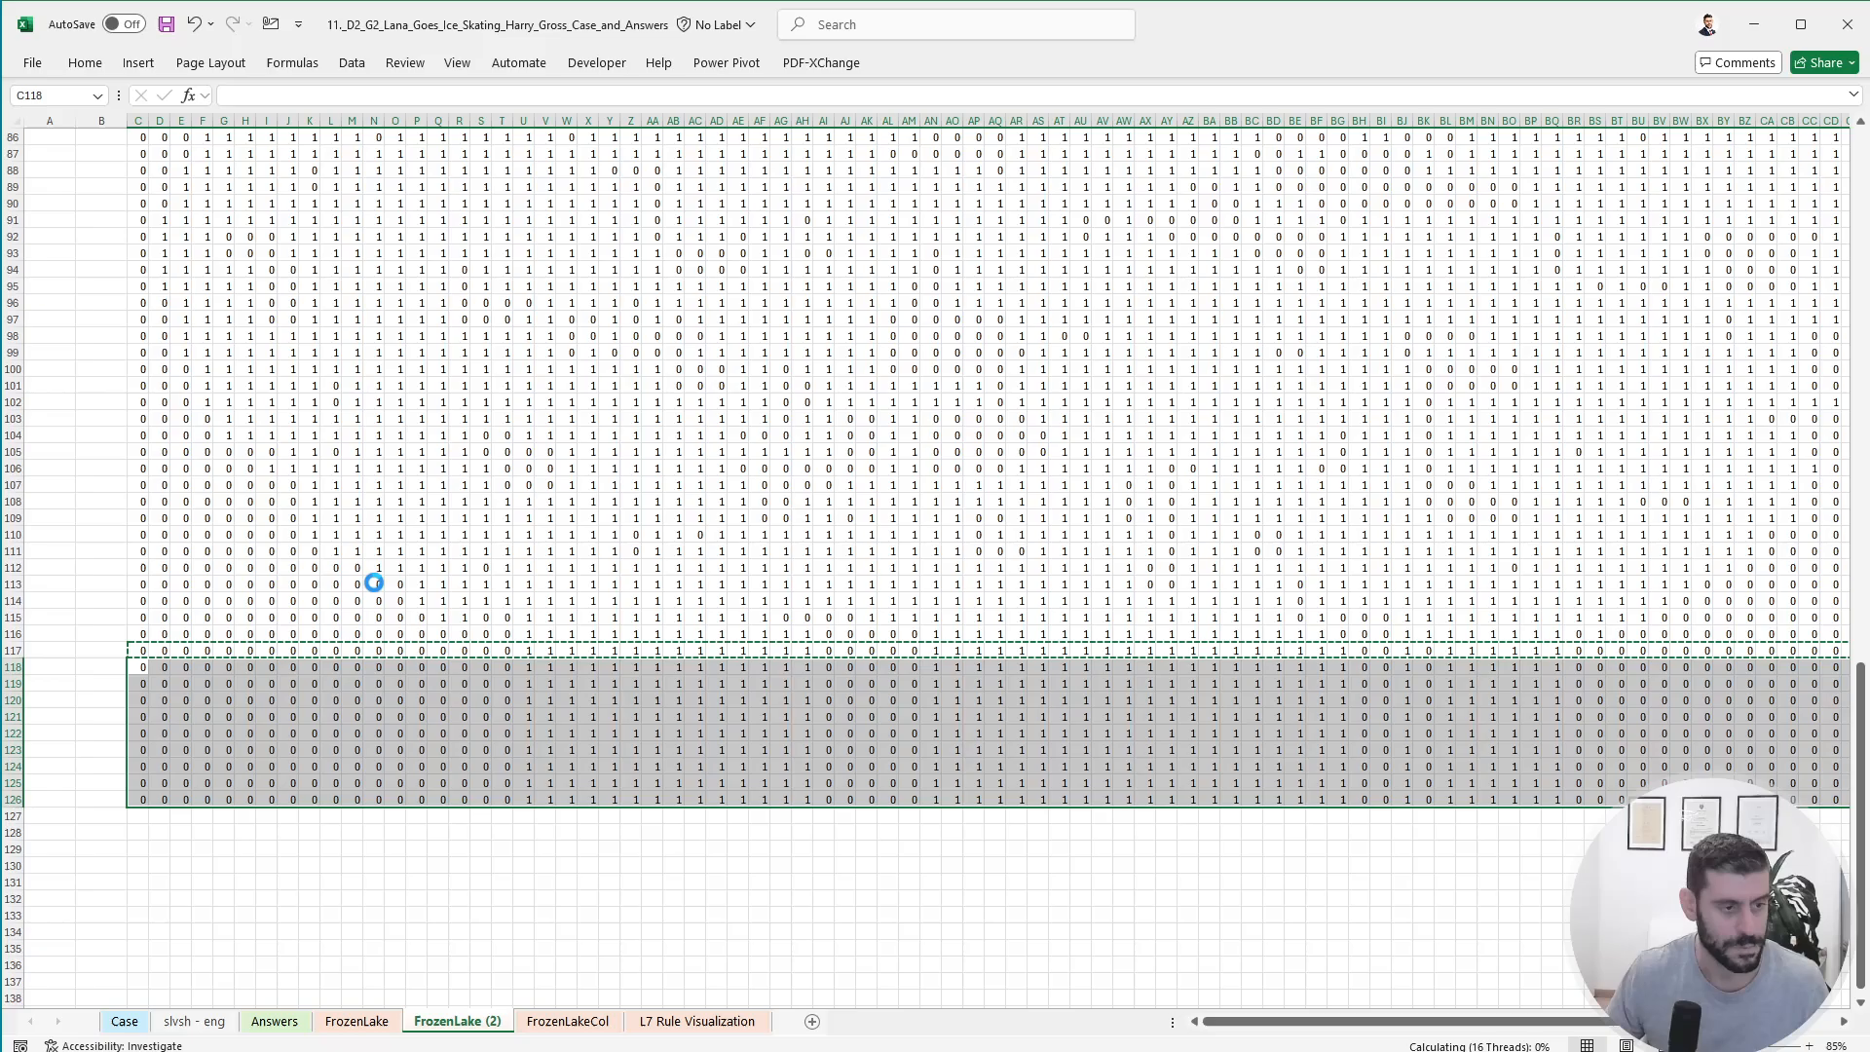
- Inspect the ranges referenced by the formulas in C126, C124 and C123 to see where the lake's rows end
key(ctrl+Down)
key(F2)
scroll(374, 584, up, 7)
scroll(374, 583, up, 4)
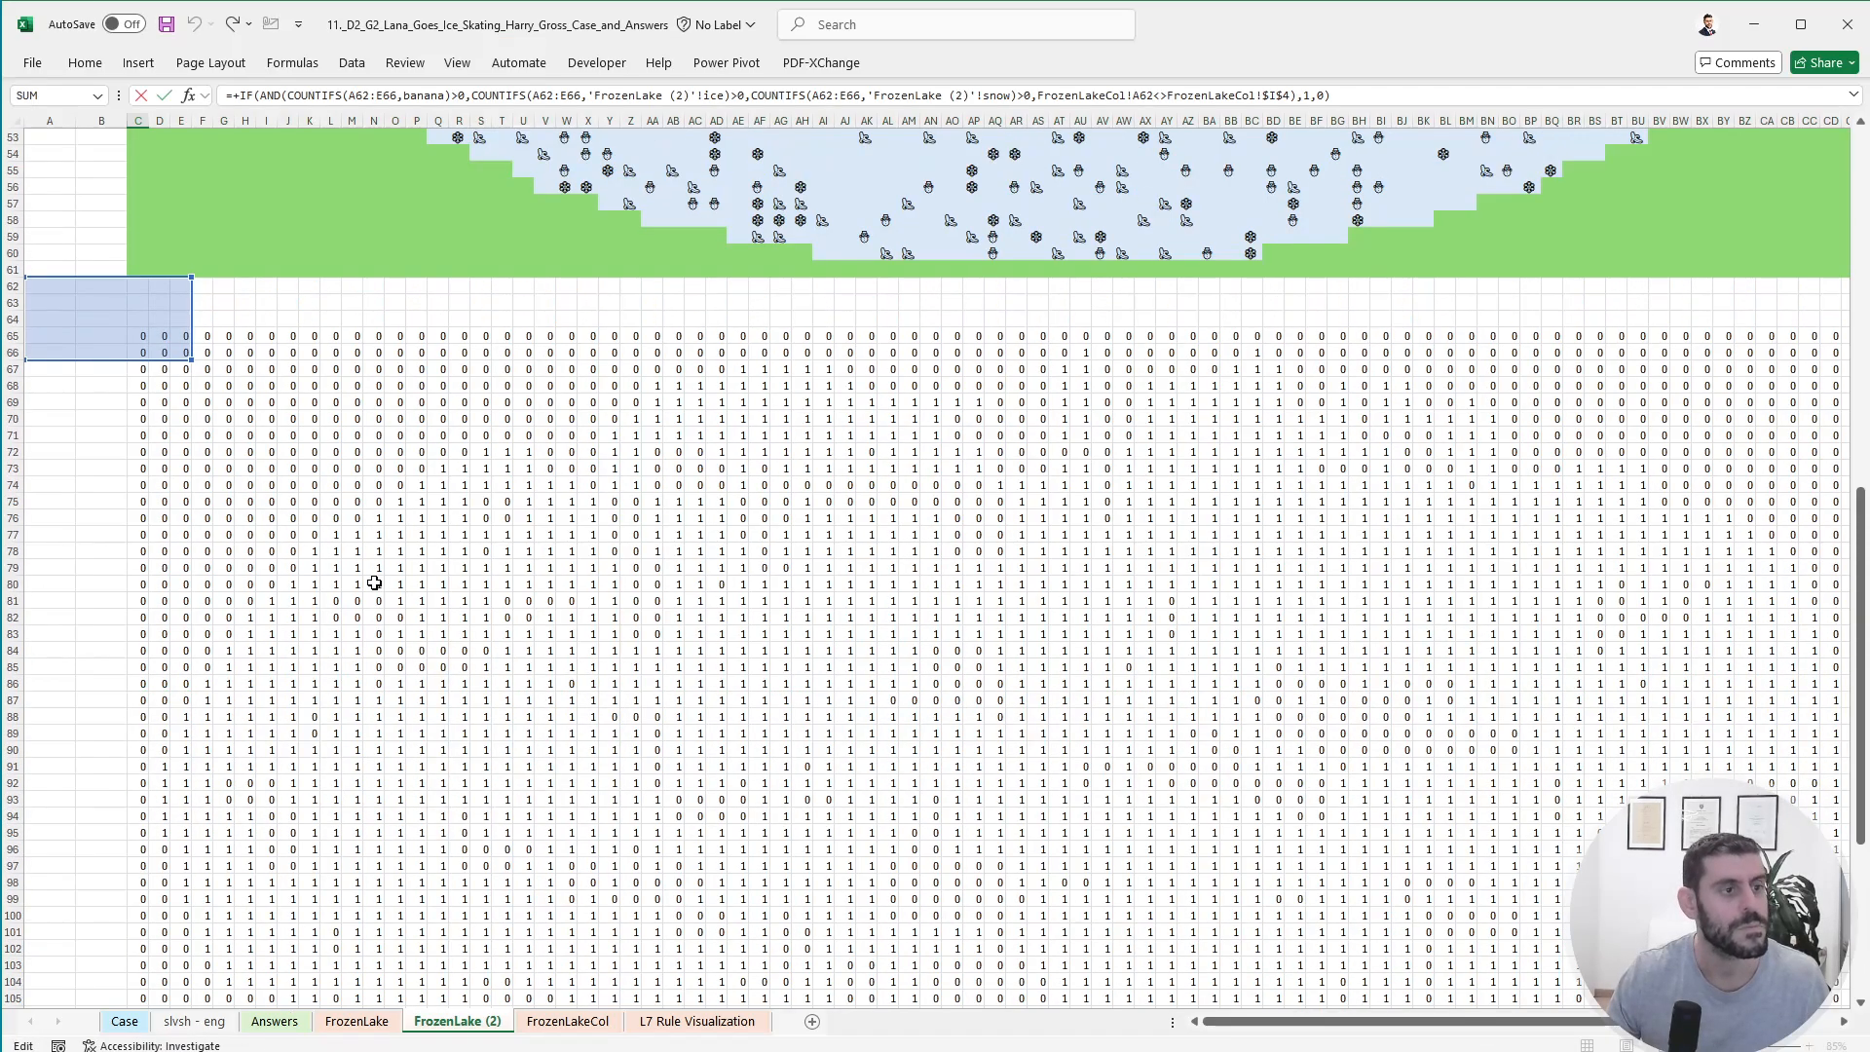
key(Escape)
key(Up)
key(Up)
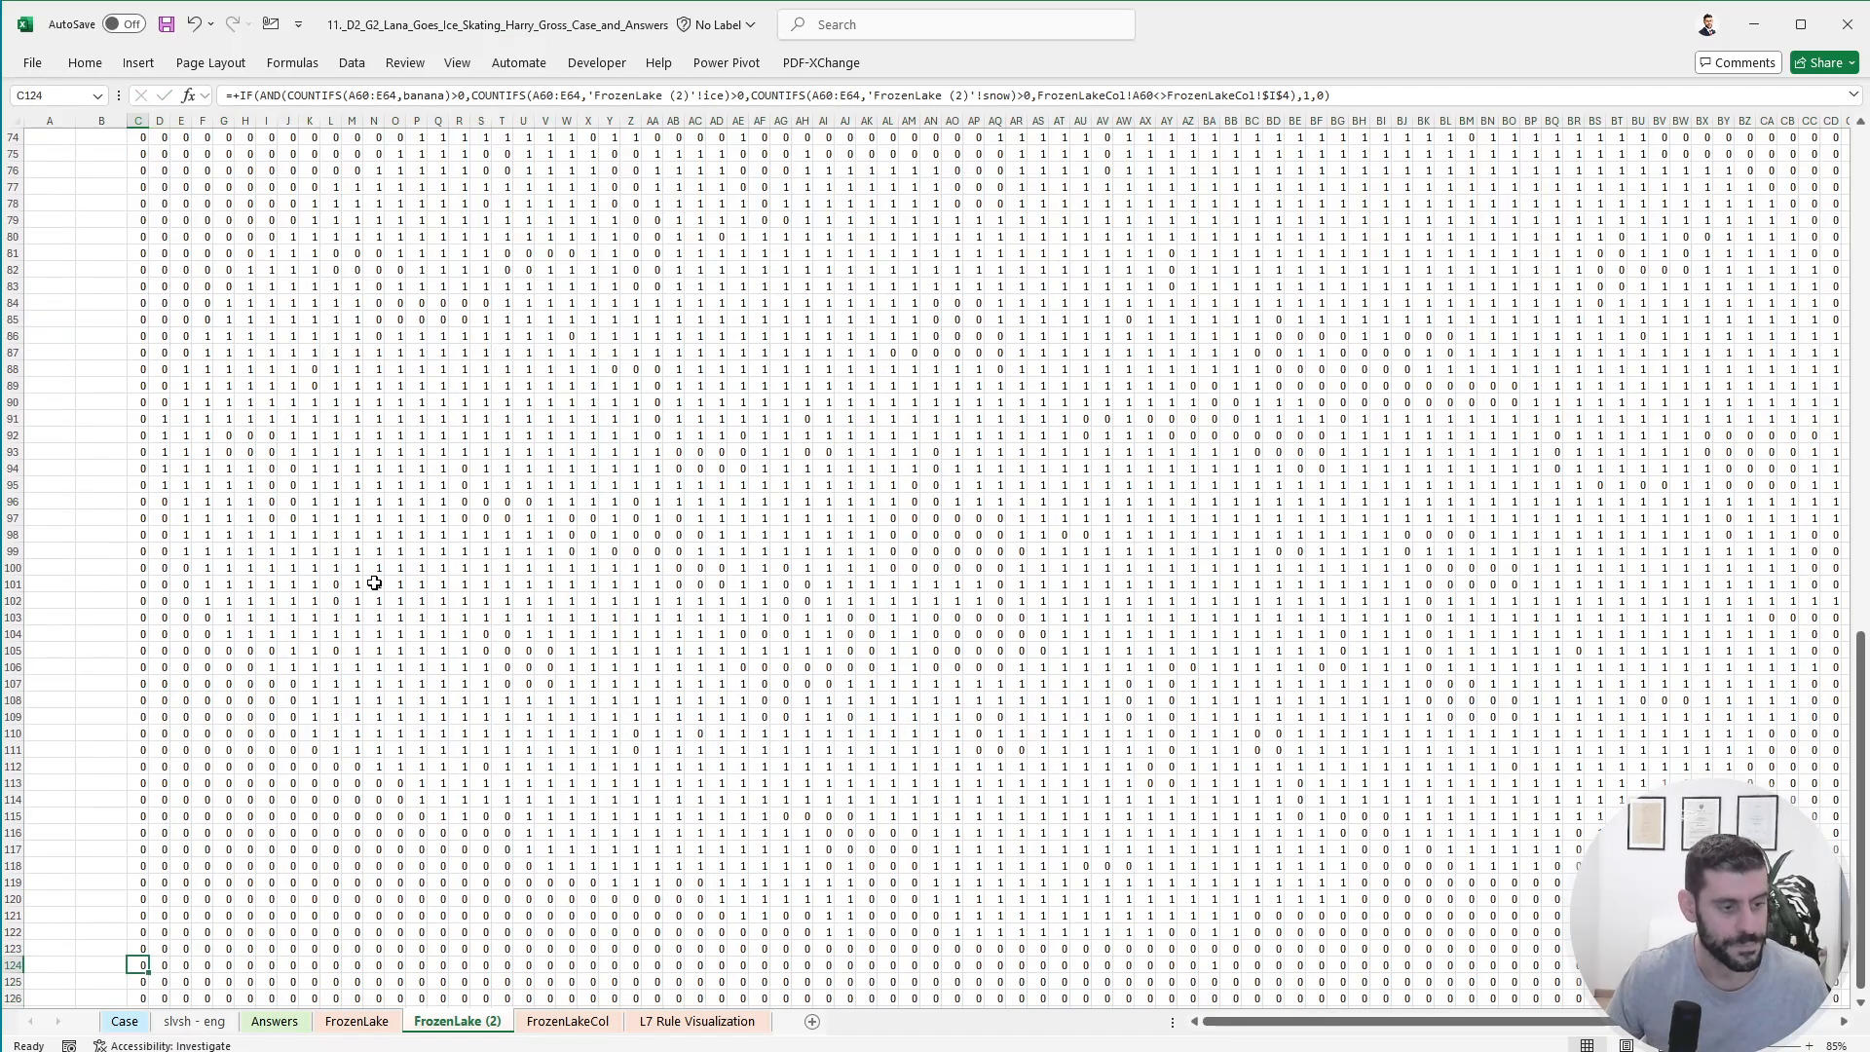
key(F2)
scroll(373, 582, up, 6)
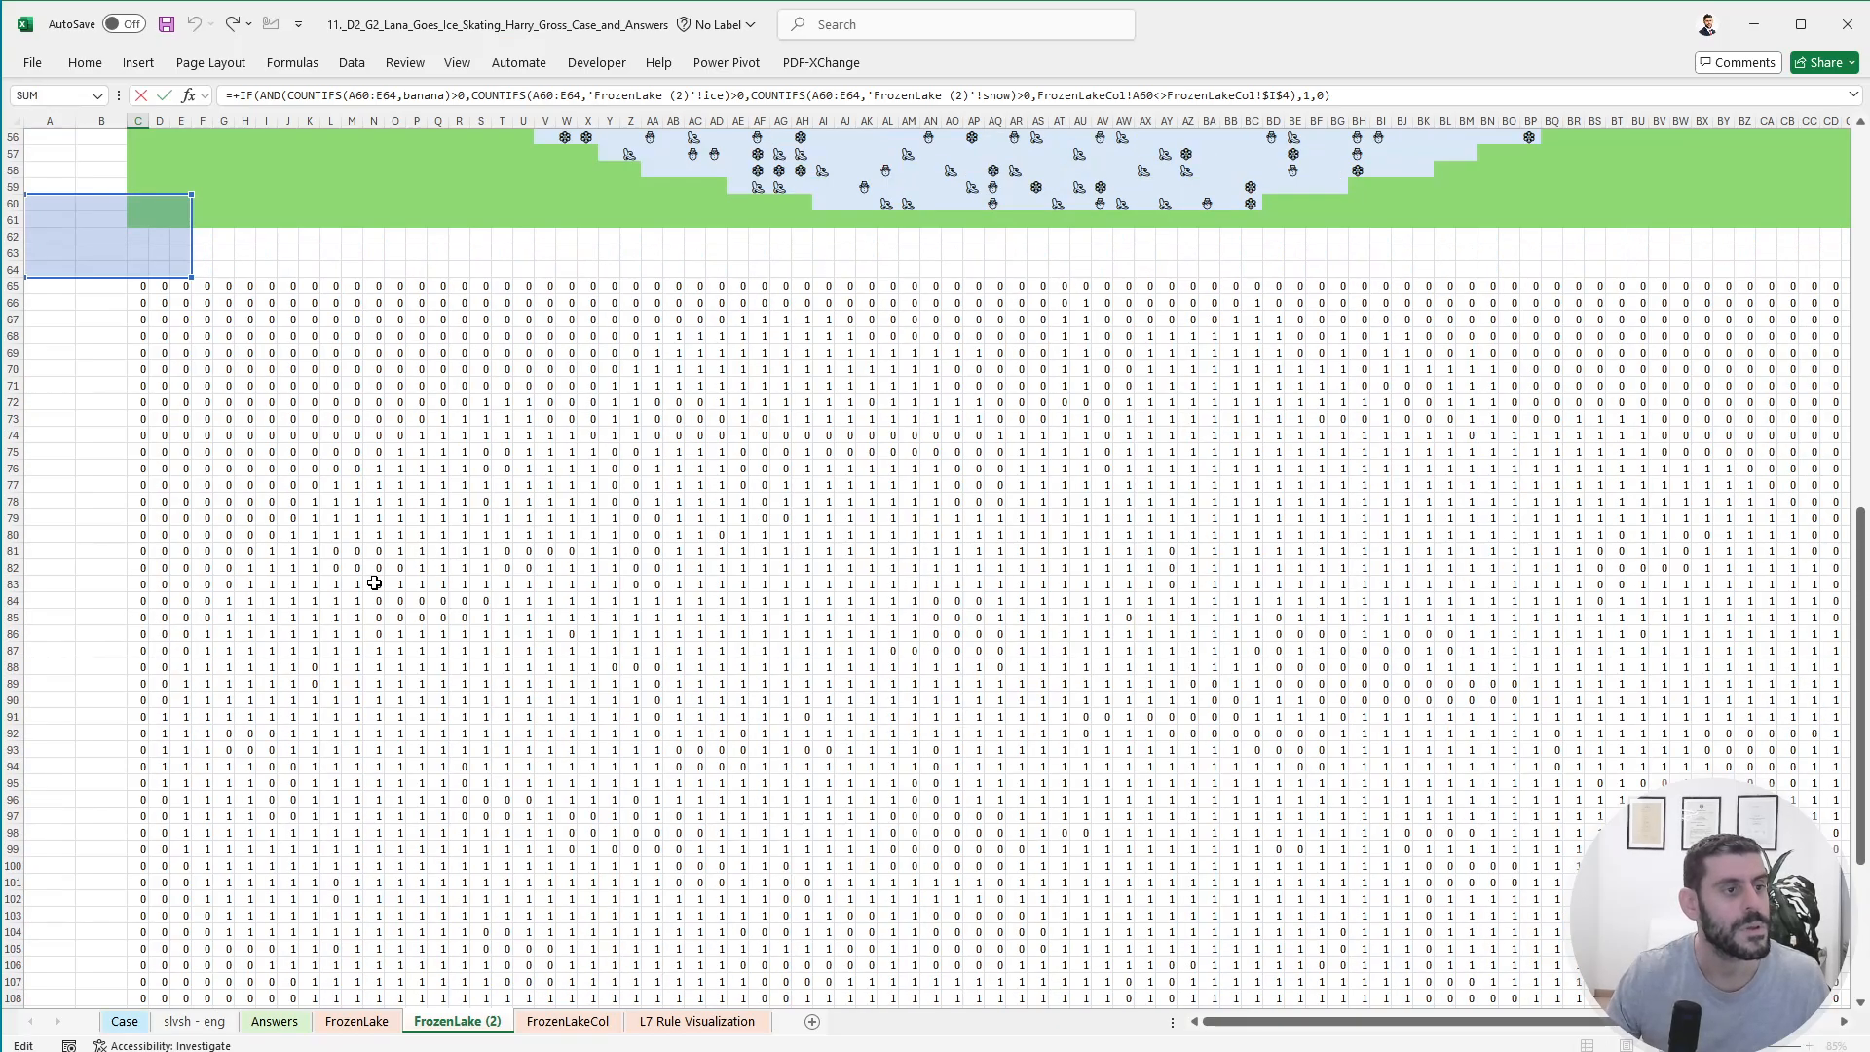
key(Escape)
key(Up)
key(F2)
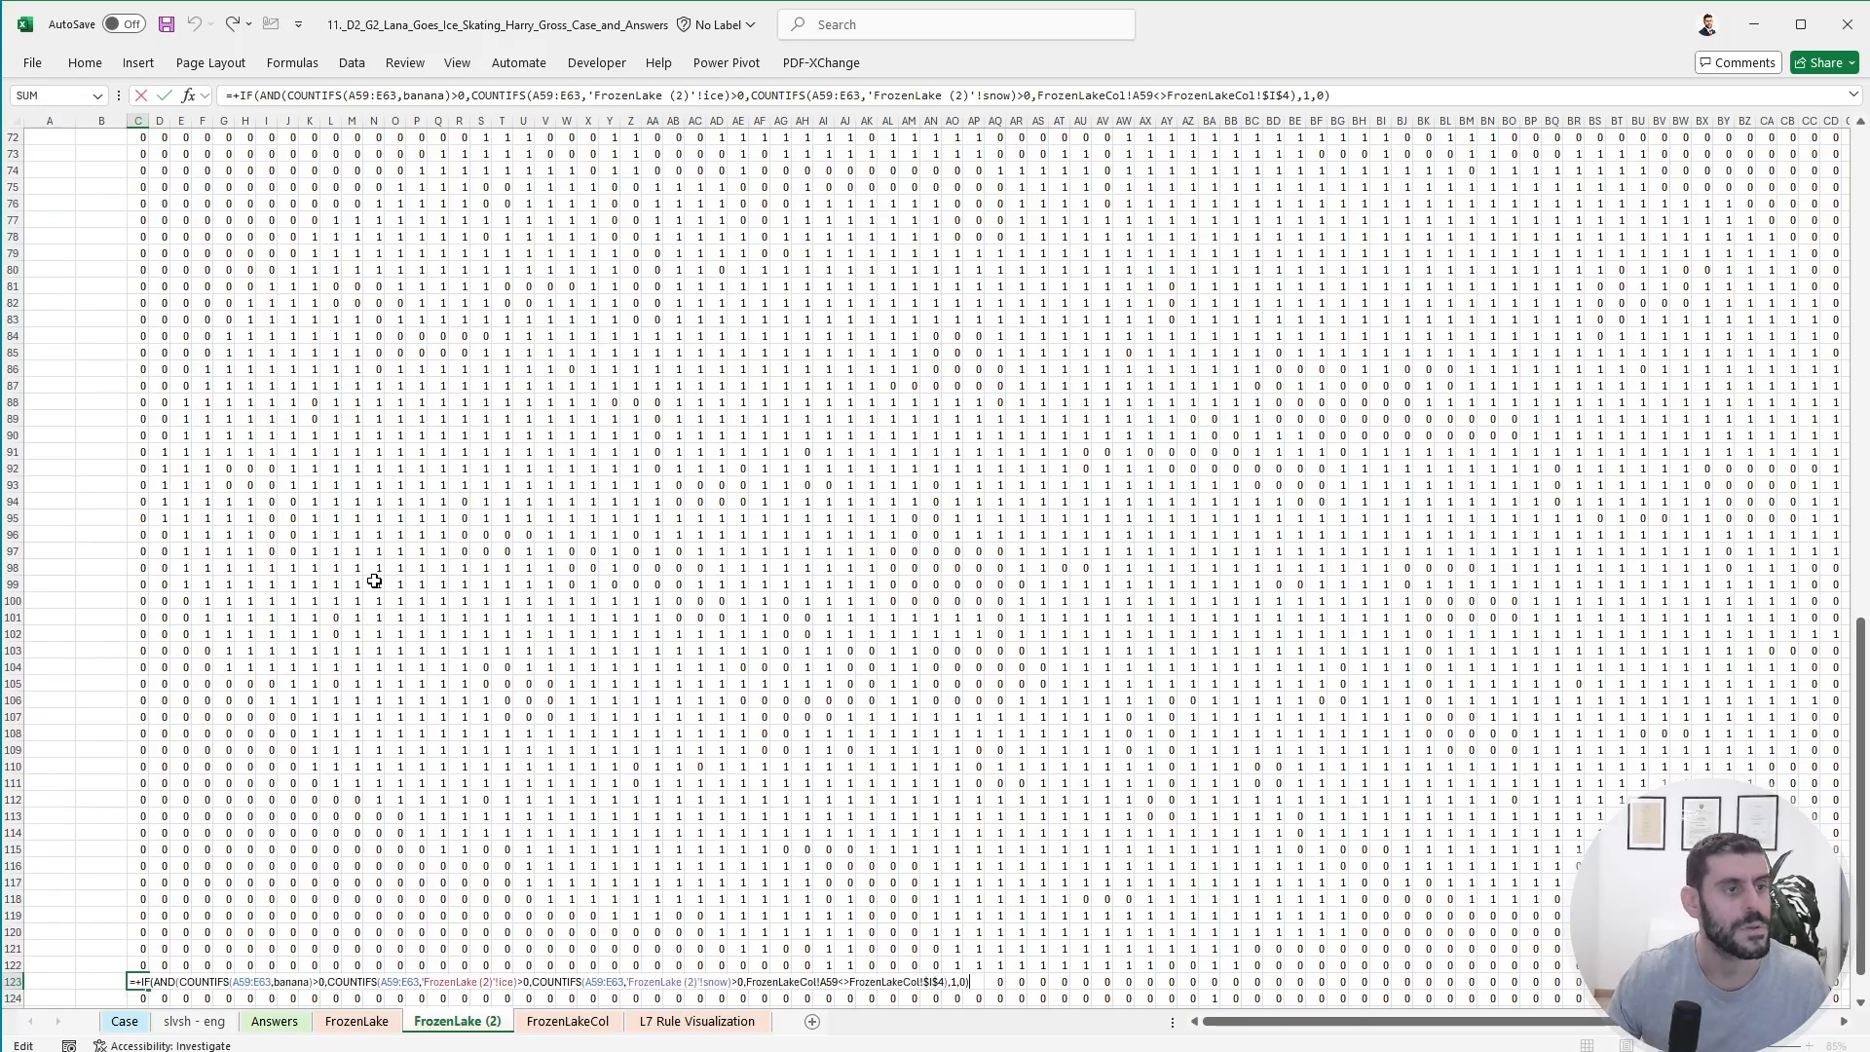
scroll(374, 583, up, 6)
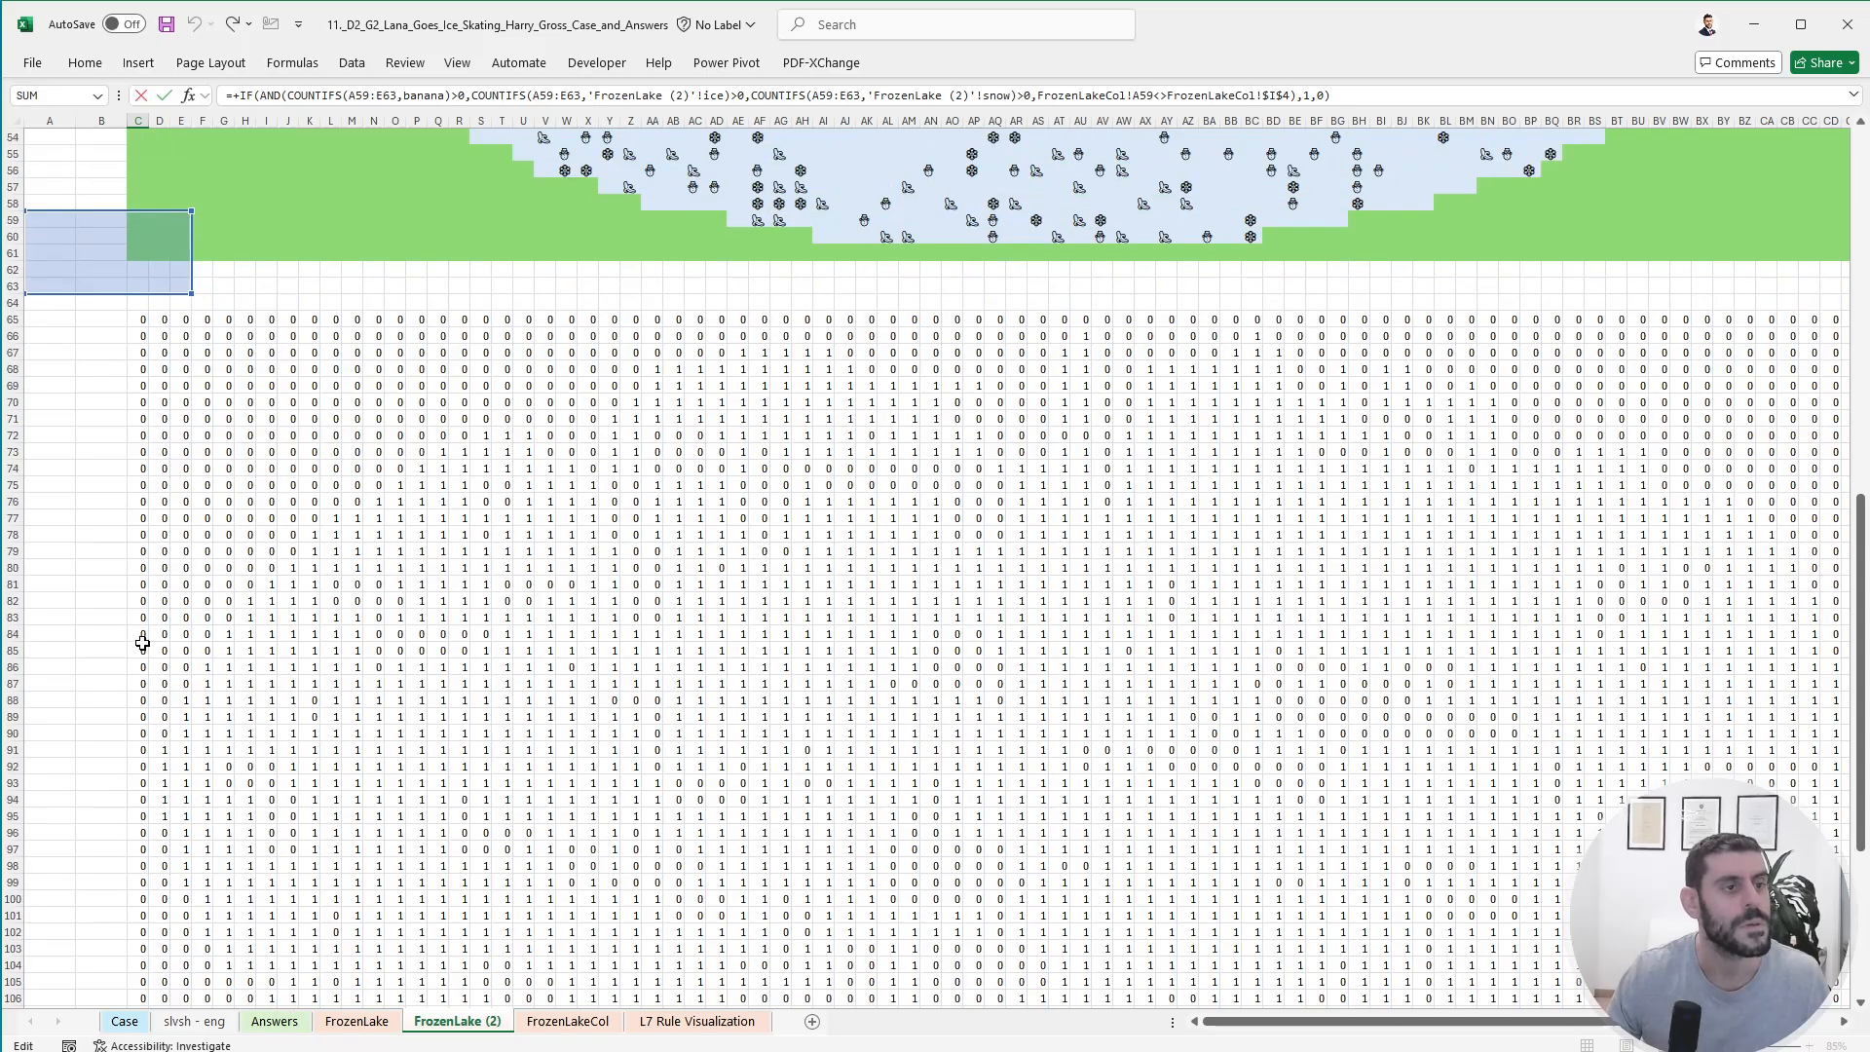
scroll(147, 636, down, 7)
key(Escape)
- Delete the surplus formulas in rows 124 to 126, from column C through CI
key(Down)
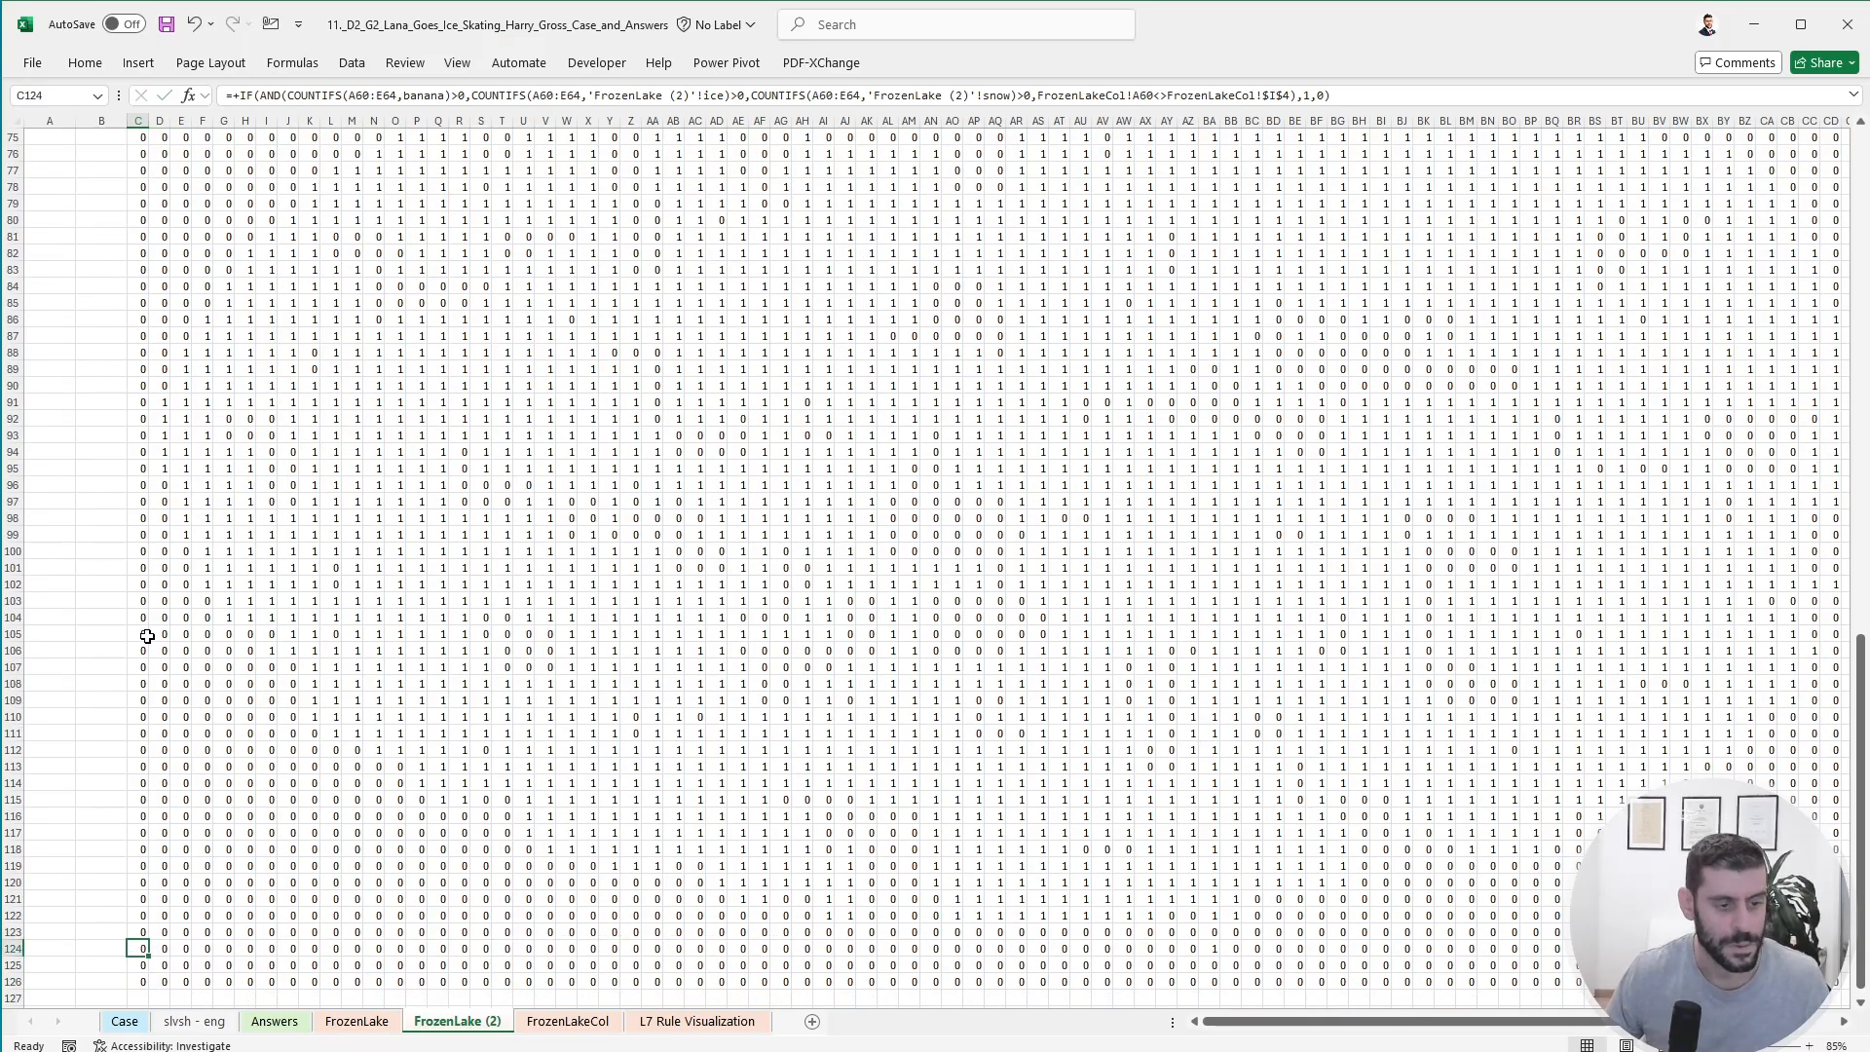
key(ctrl+shift+Right)
key(ctrl+shift+Down)
key(Delete)
key(Up)
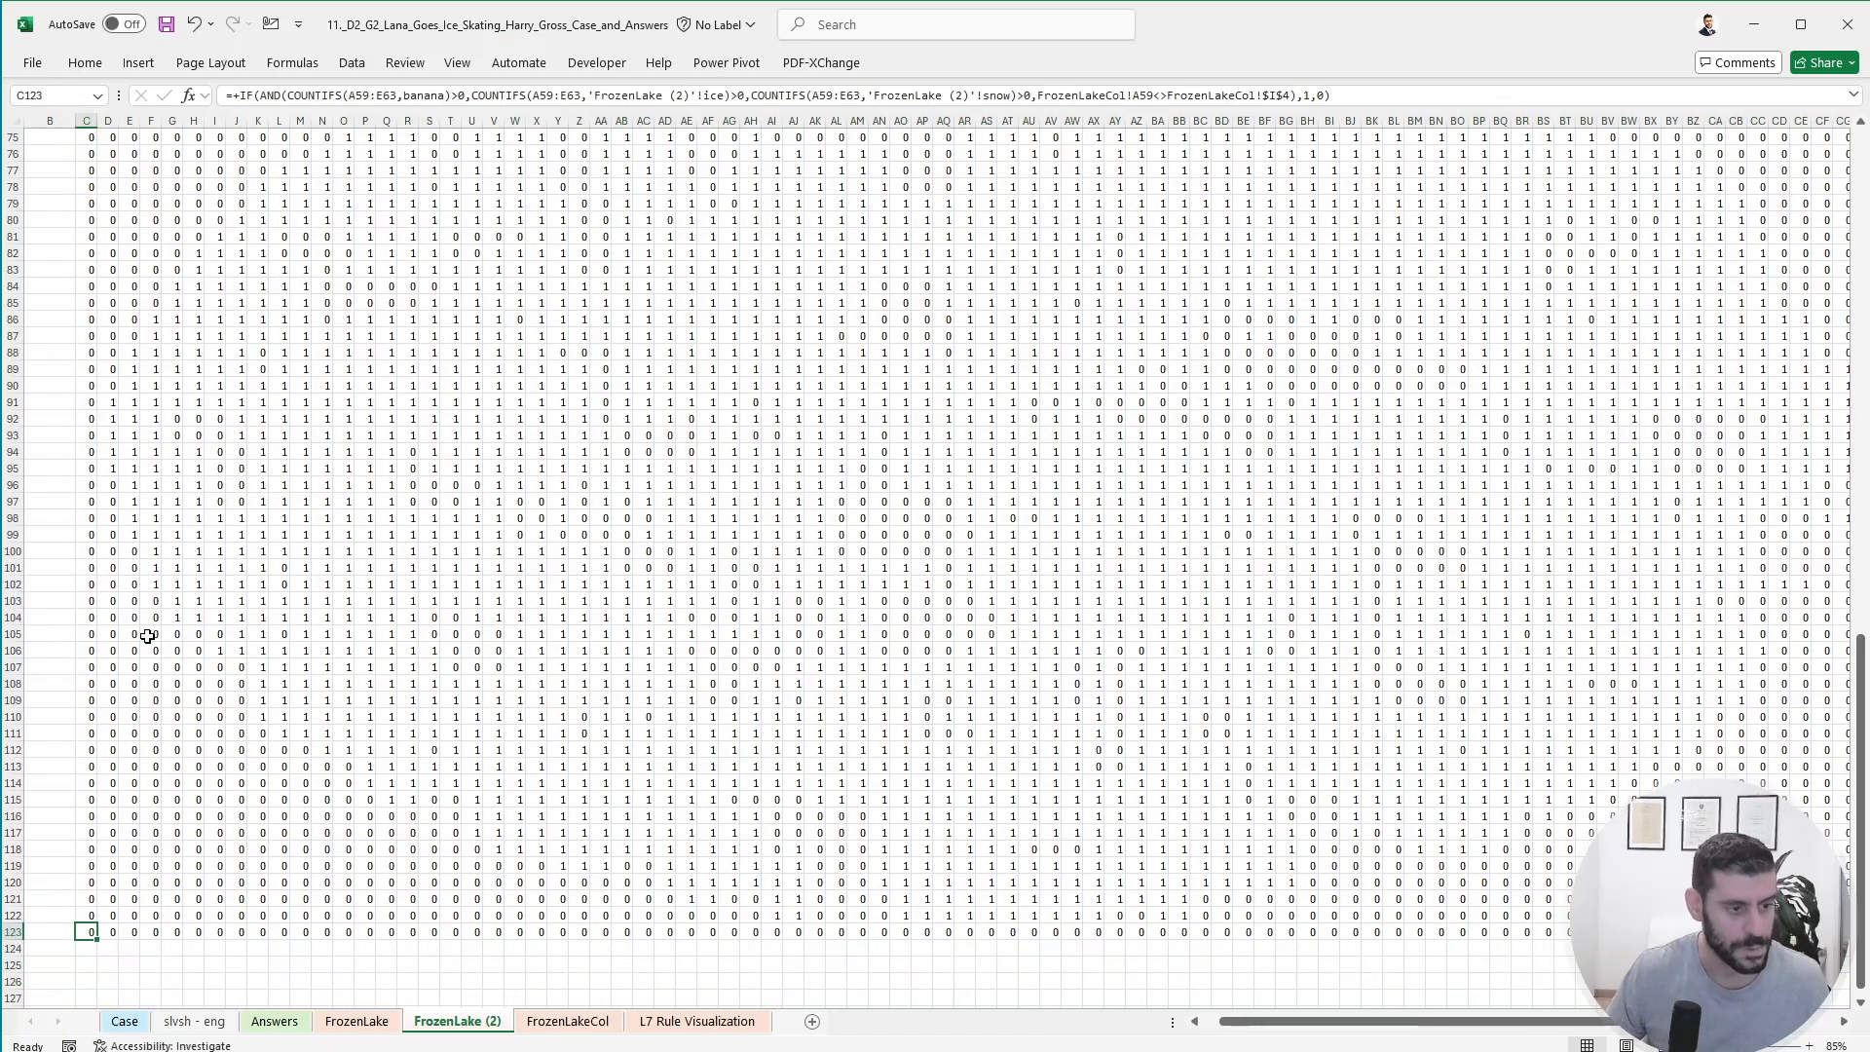
- Check which range beside the lake's edge the formula in the grid's last cell, CI123, references
key(ctrl+Right)
key(F2)
scroll(993, 445, up, 13)
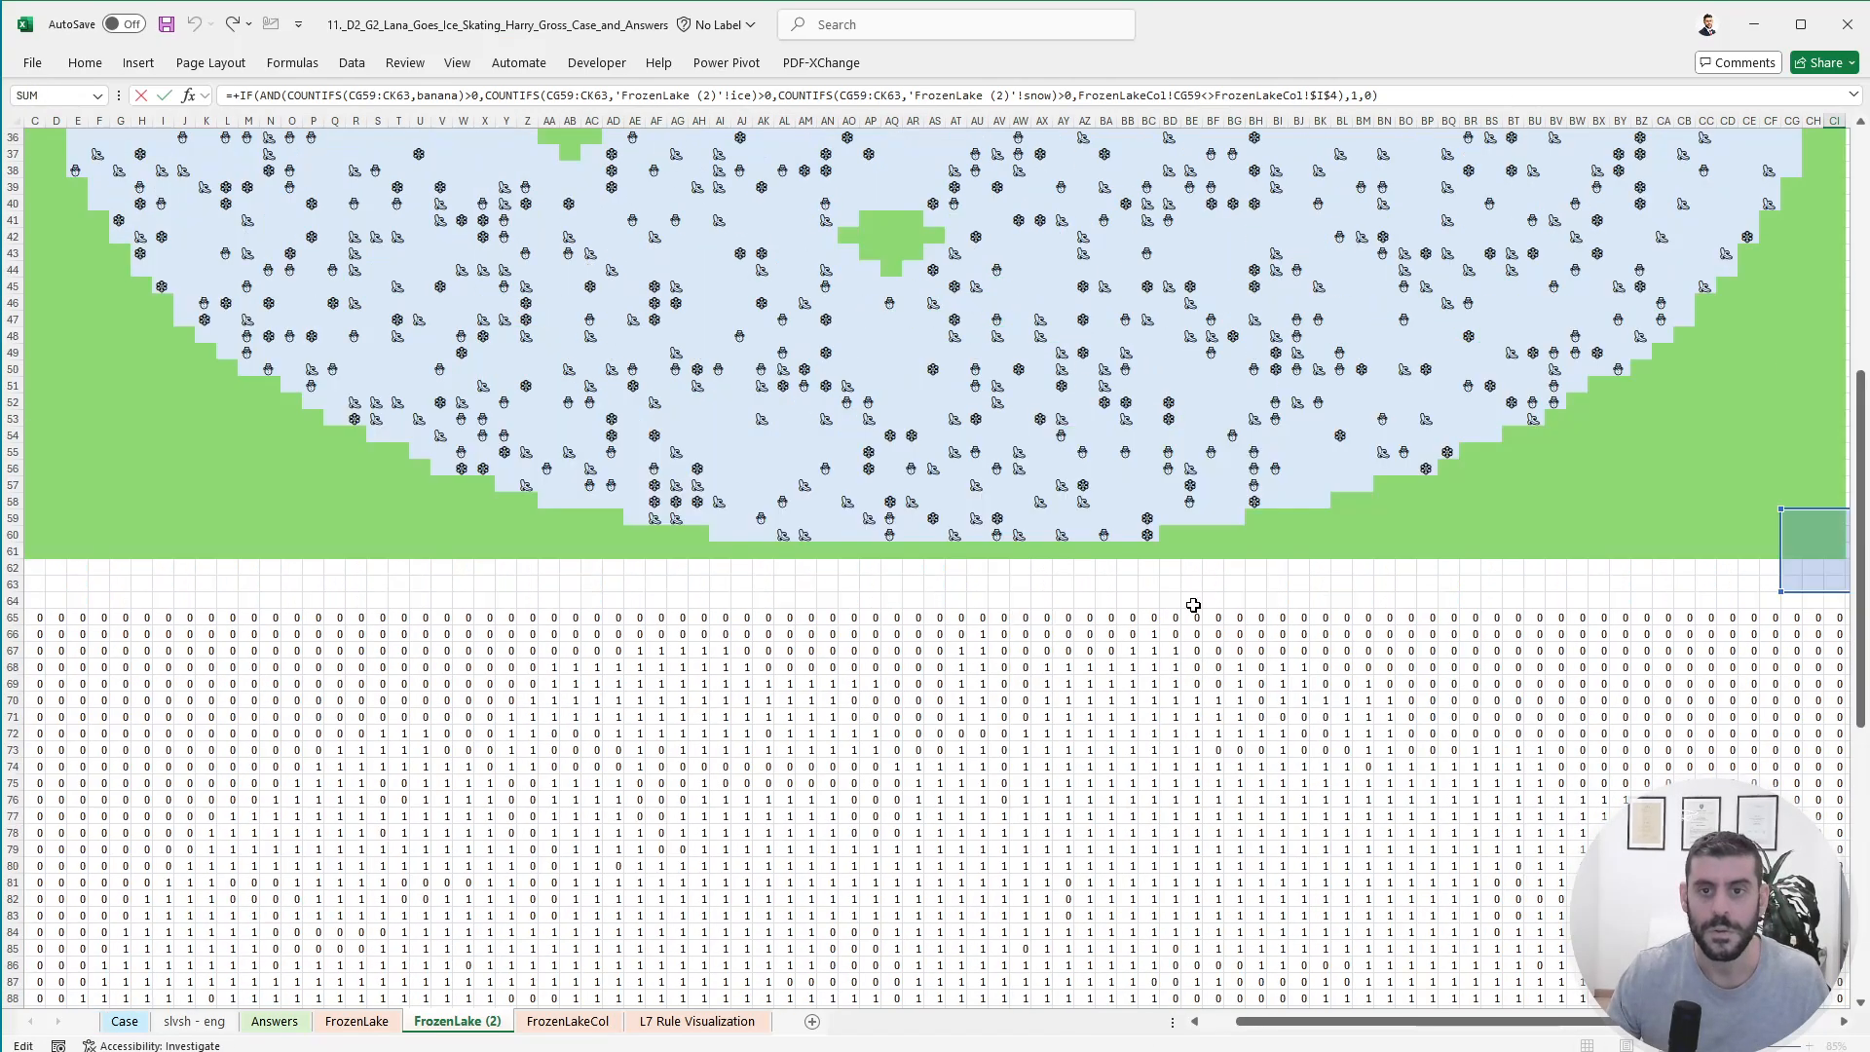
drag(1476, 1025, 1547, 1025)
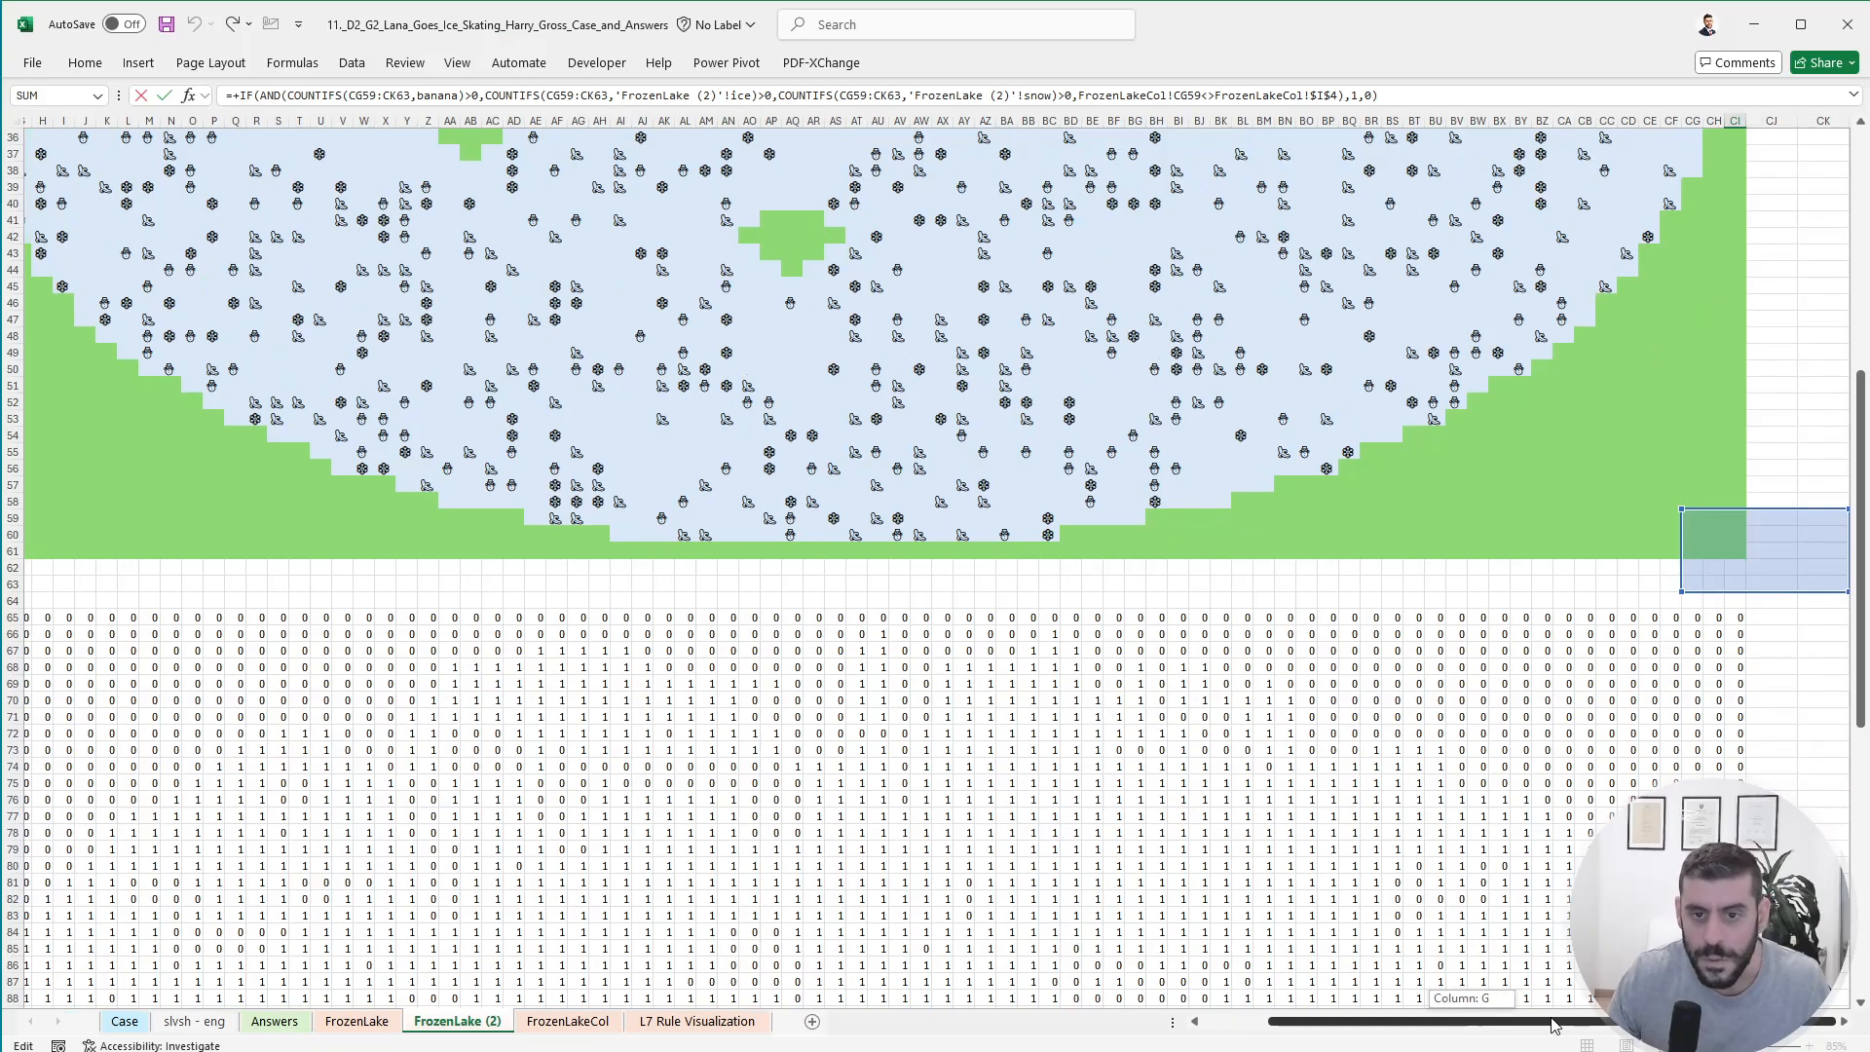
key(Escape)
- Select the whole grid of flags C65:CI123 to read its sum
click(1420, 801)
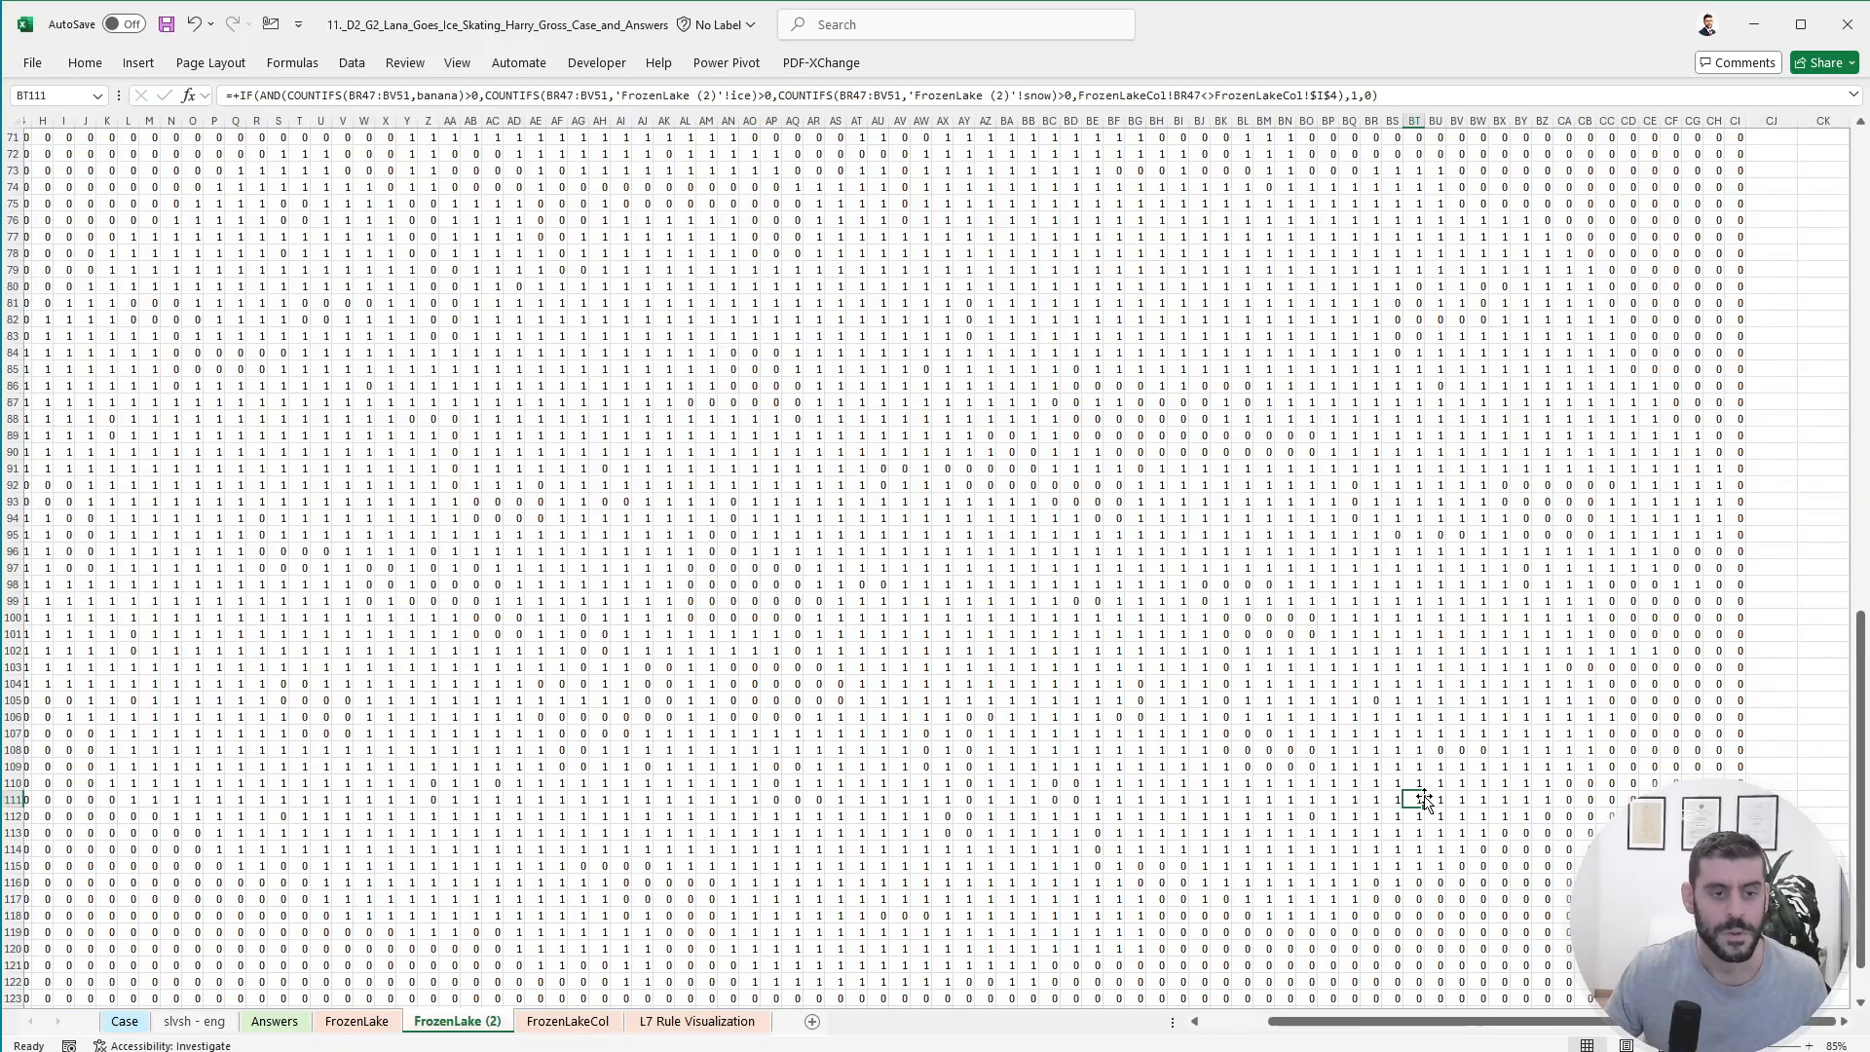
key(ctrl+Left)
key(ctrl+Up)
scroll(1423, 797, up, 17)
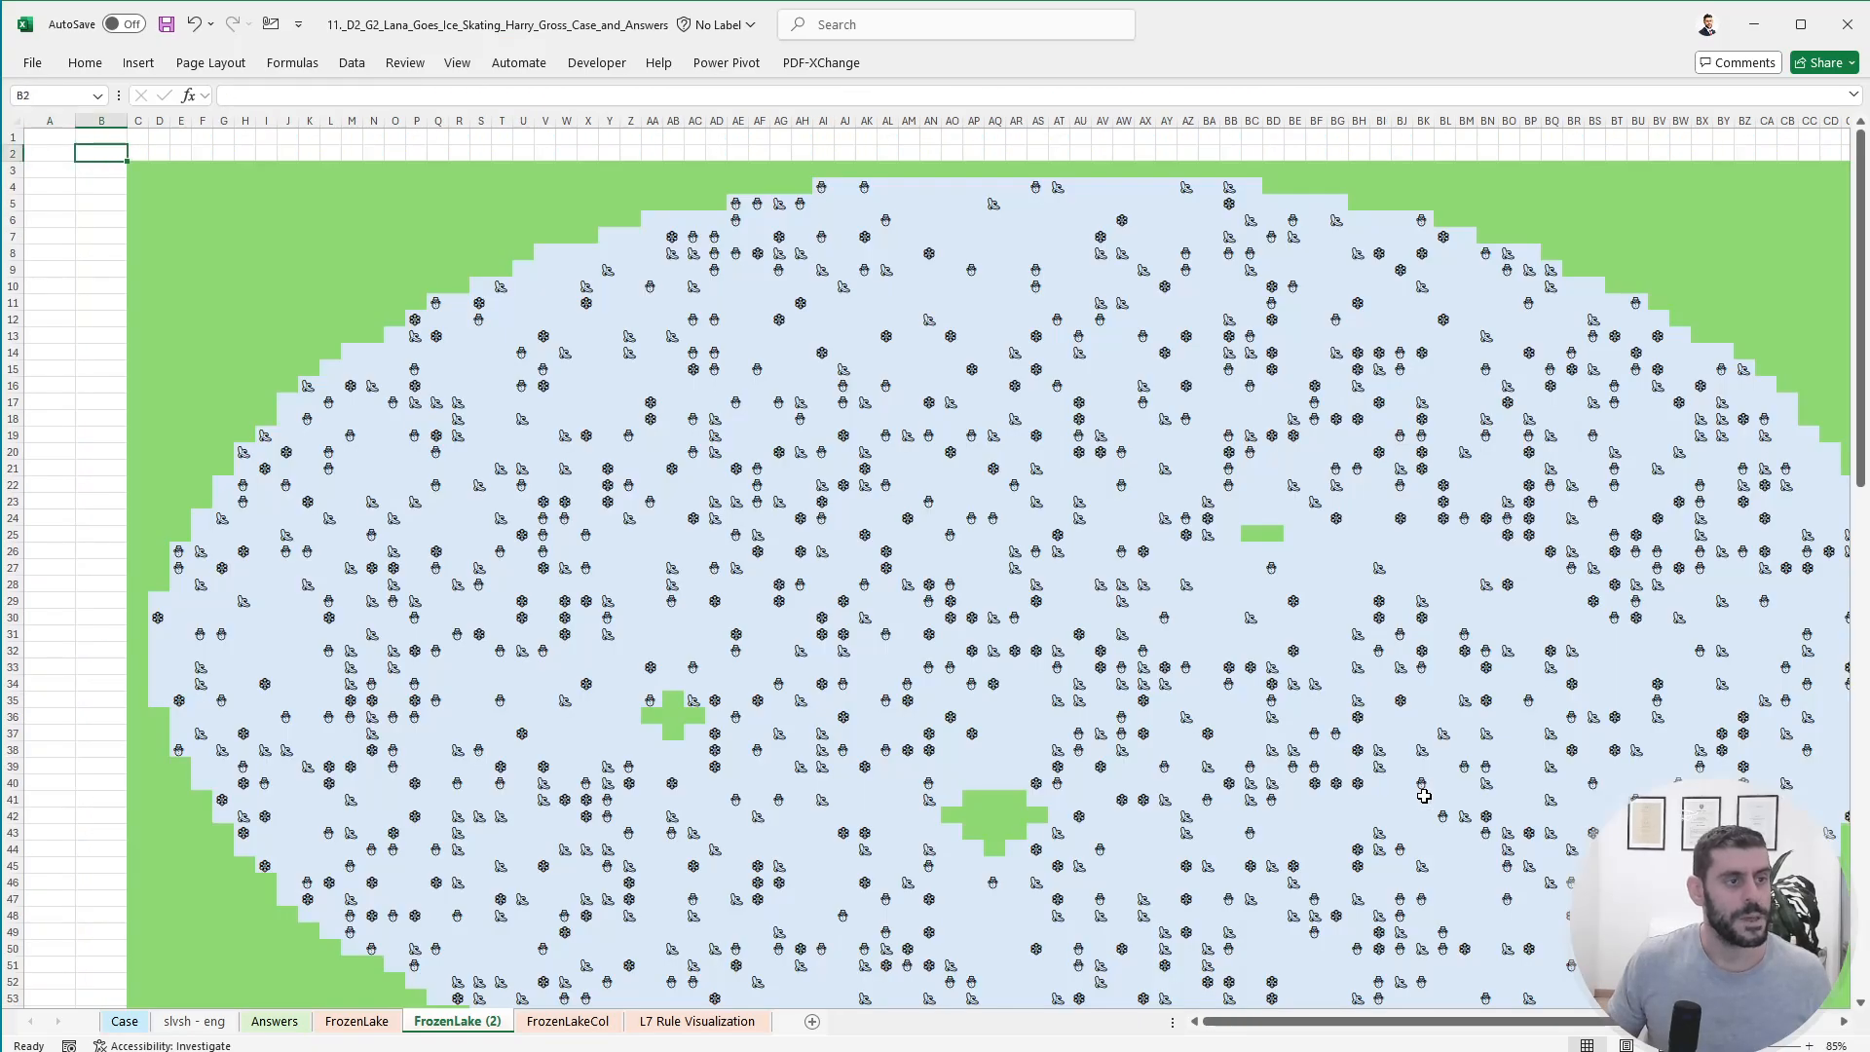
key(ctrl+shift+Right)
key(ctrl+shift+Down)
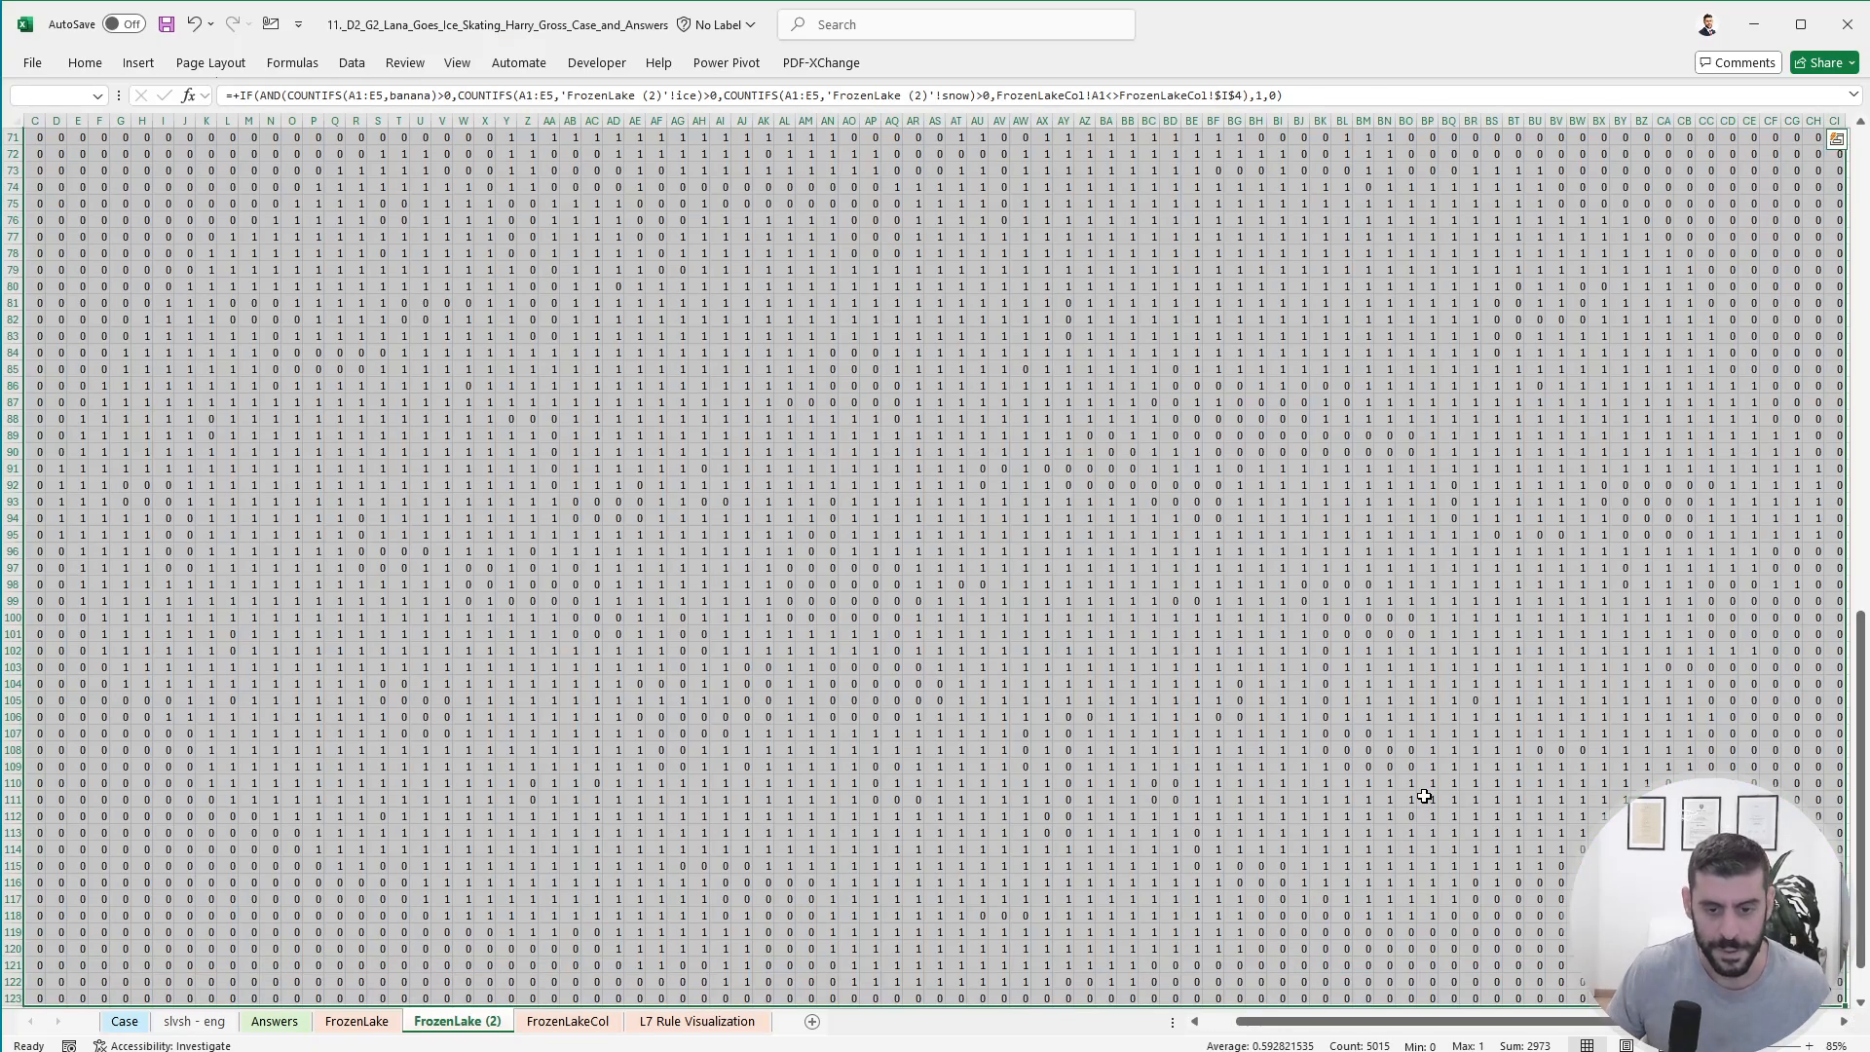
- Enter 2973 as the Bonus 3 answer in E28 of the Case sheet
key(ctrl+Page_Up)
key(ctrl+Page_Up)
key(ctrl+Page_Up)
key(ctrl+Page_Up)
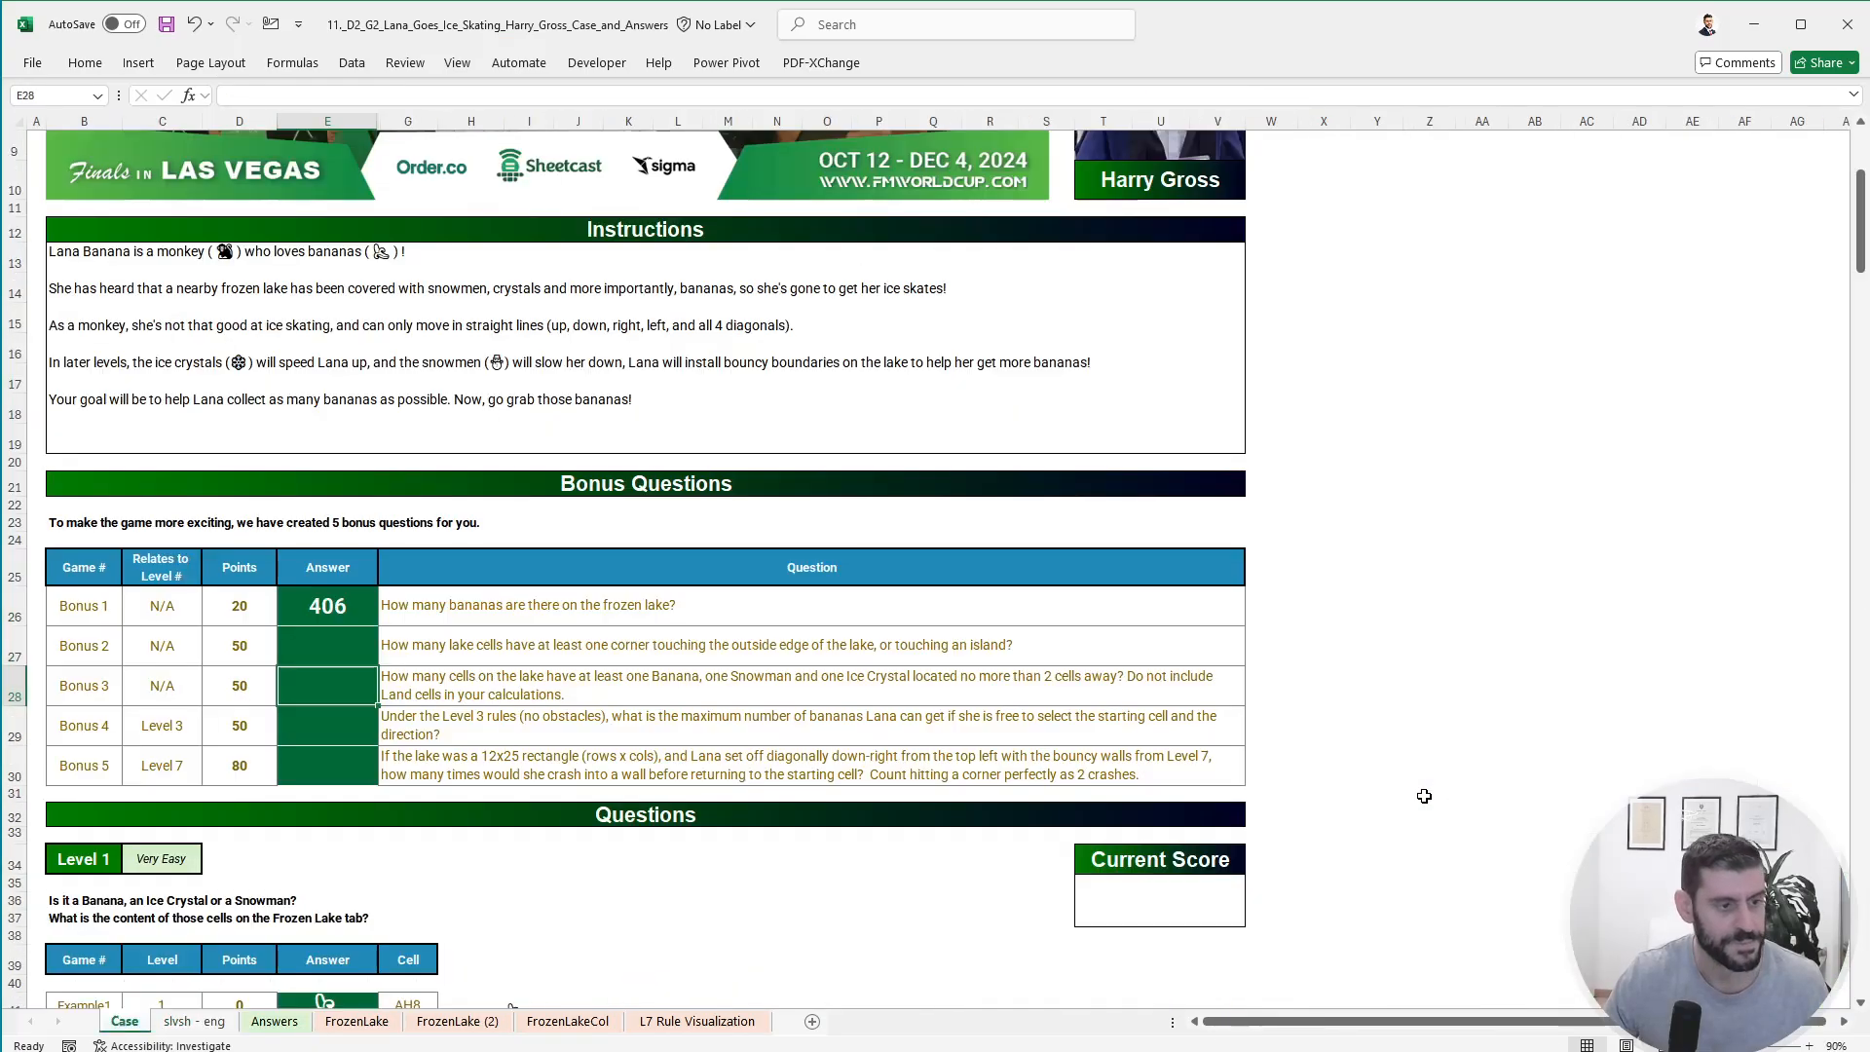
text(2973)
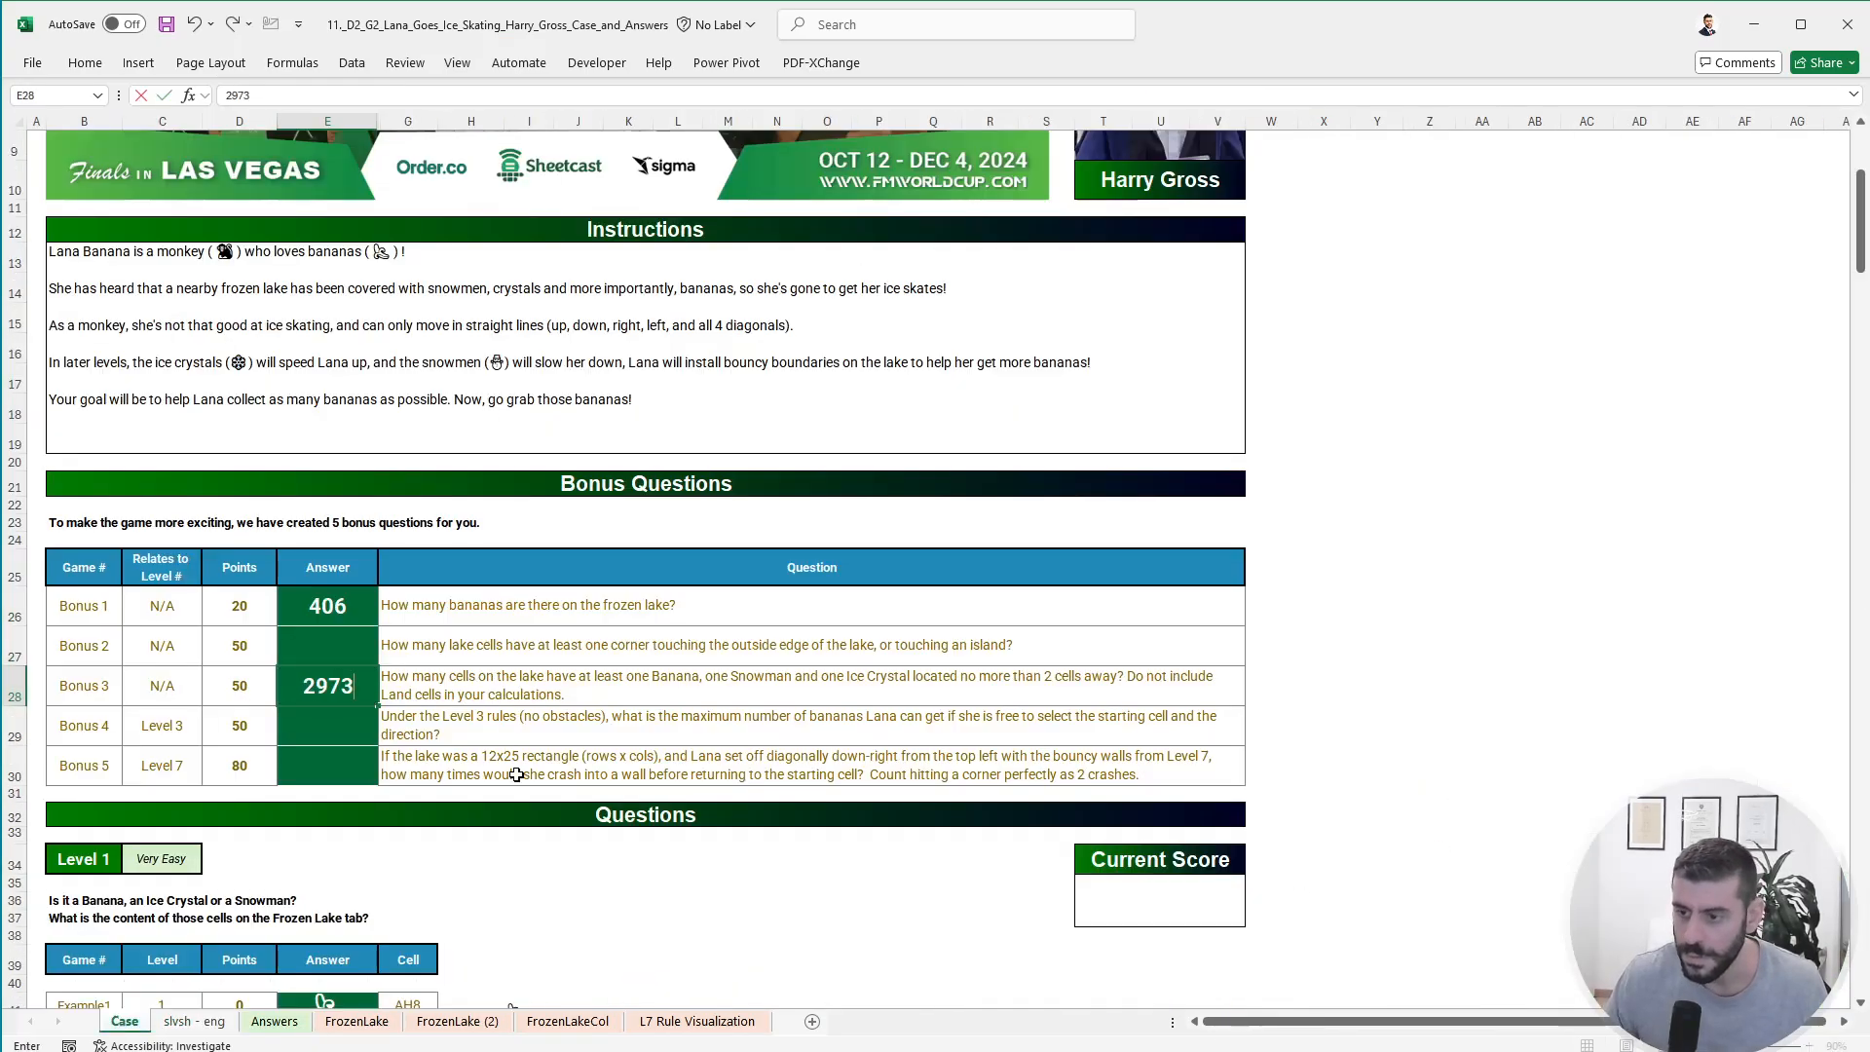
key(Return)
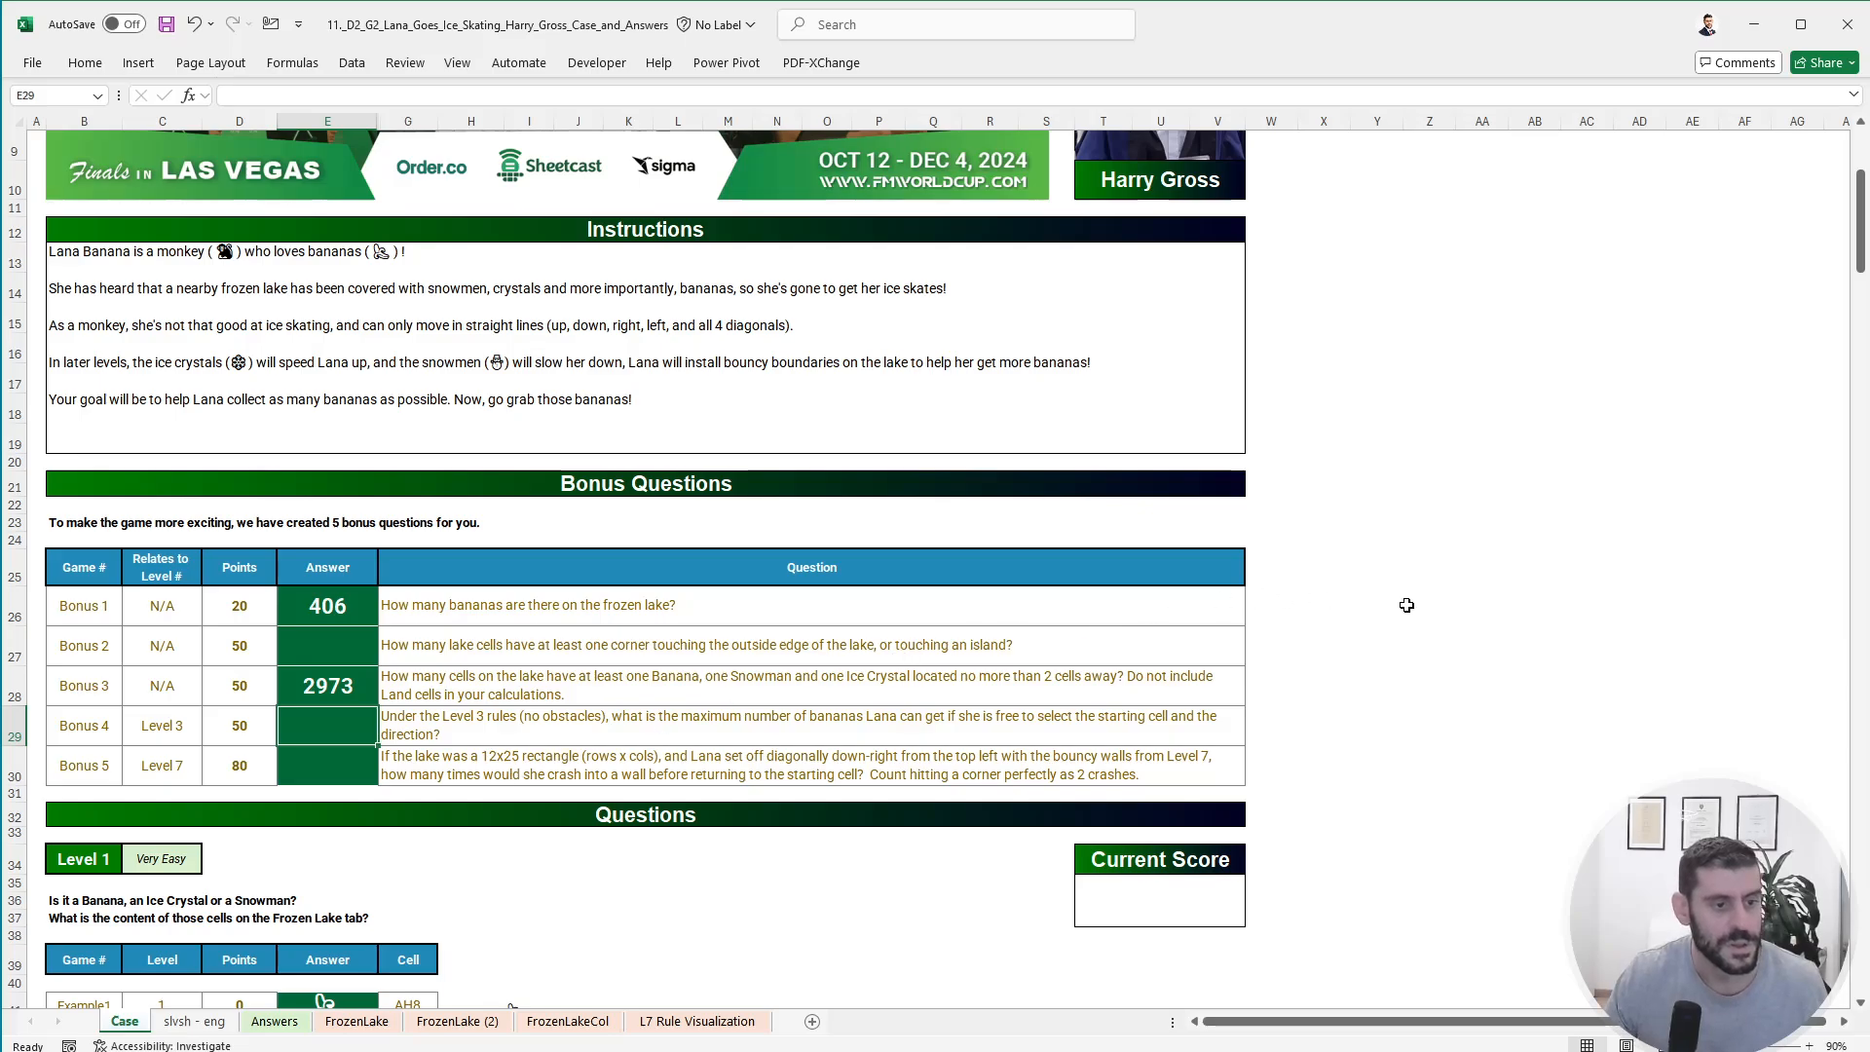
- Review the remaining bonus questions and the level instructions on the Case sheet down to the Level 6 rules
click(1407, 604)
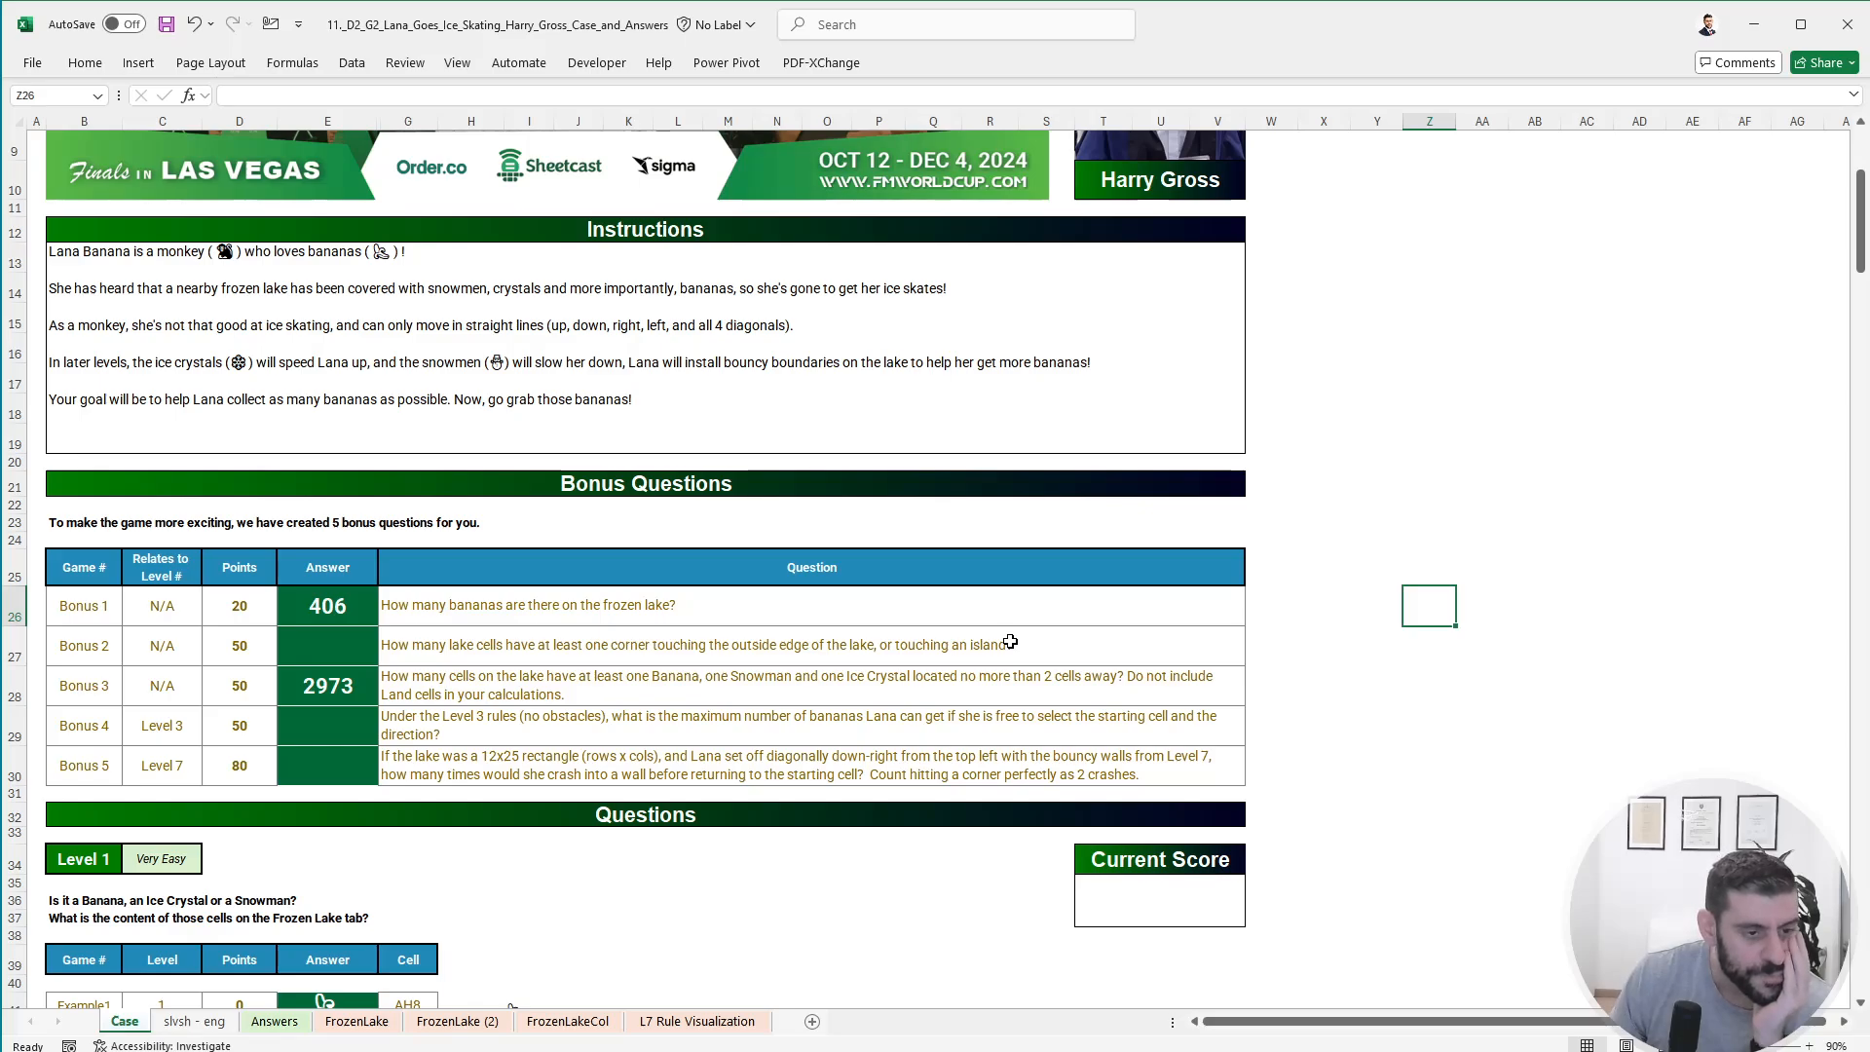
scroll(394, 861, down, 20)
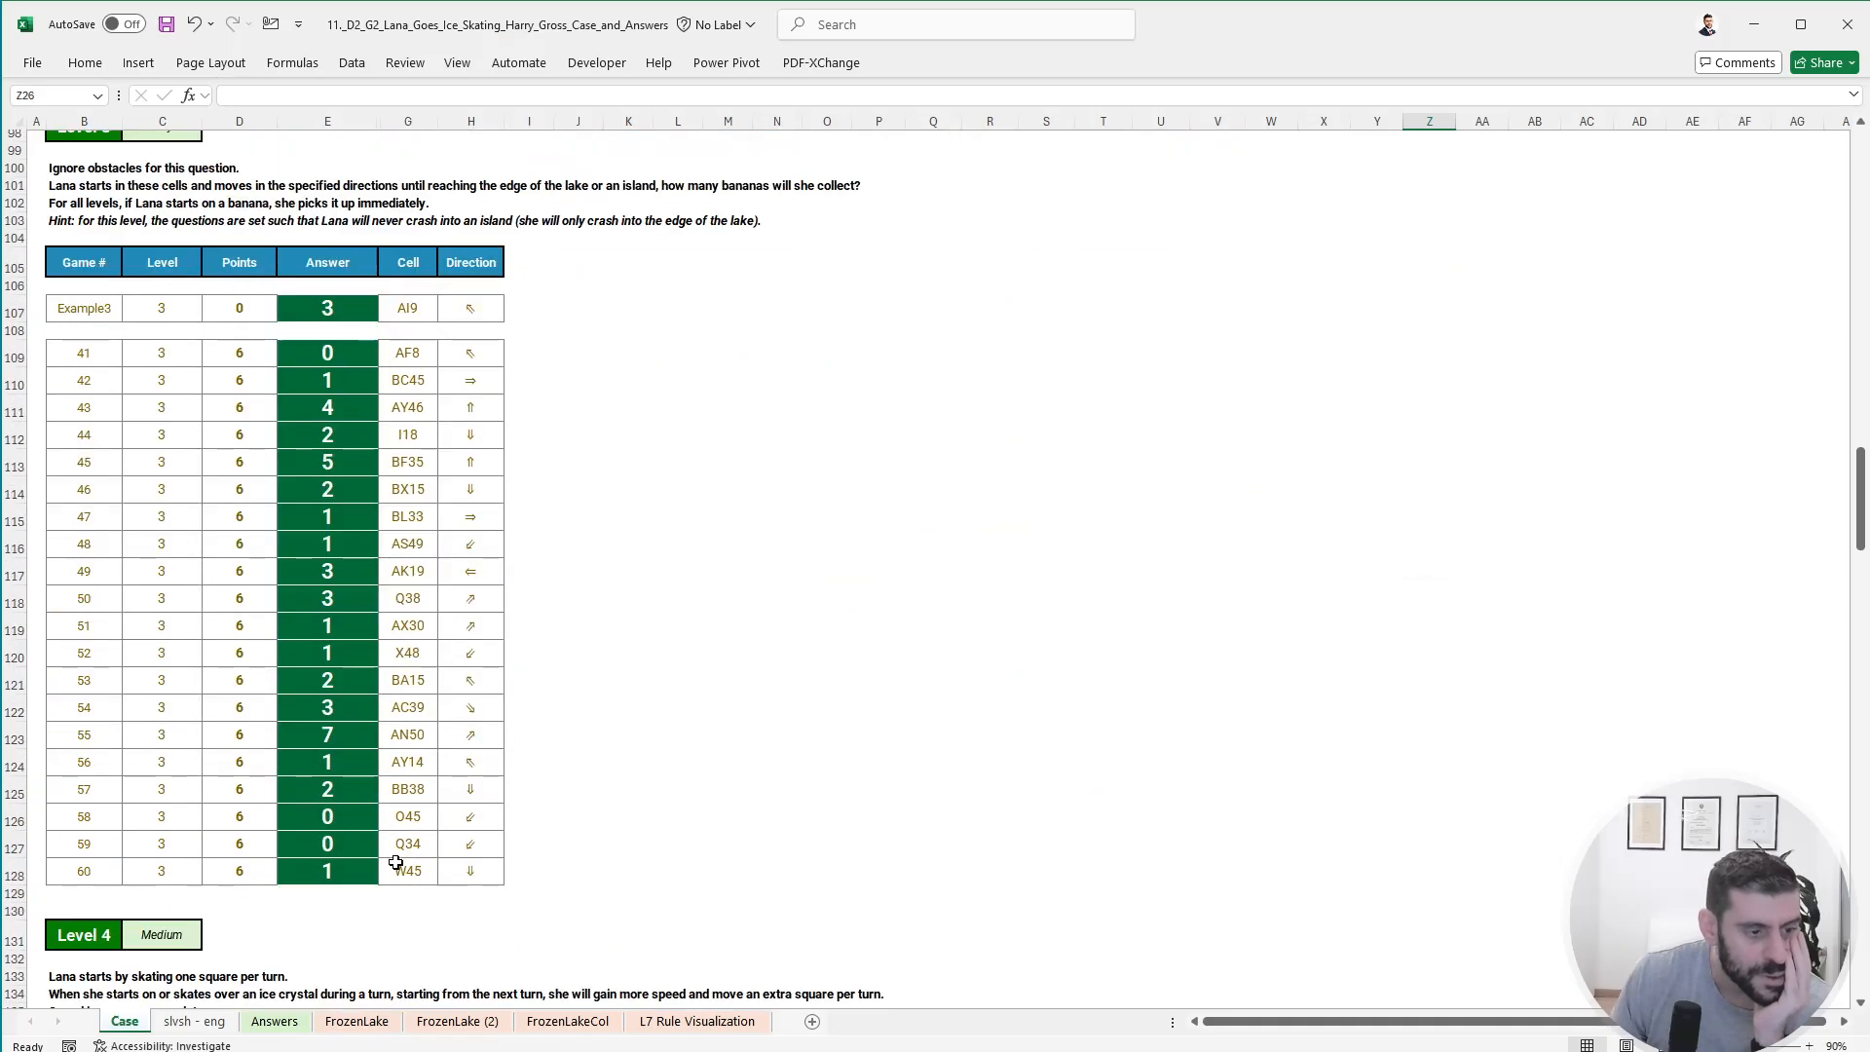
scroll(394, 861, up, 2)
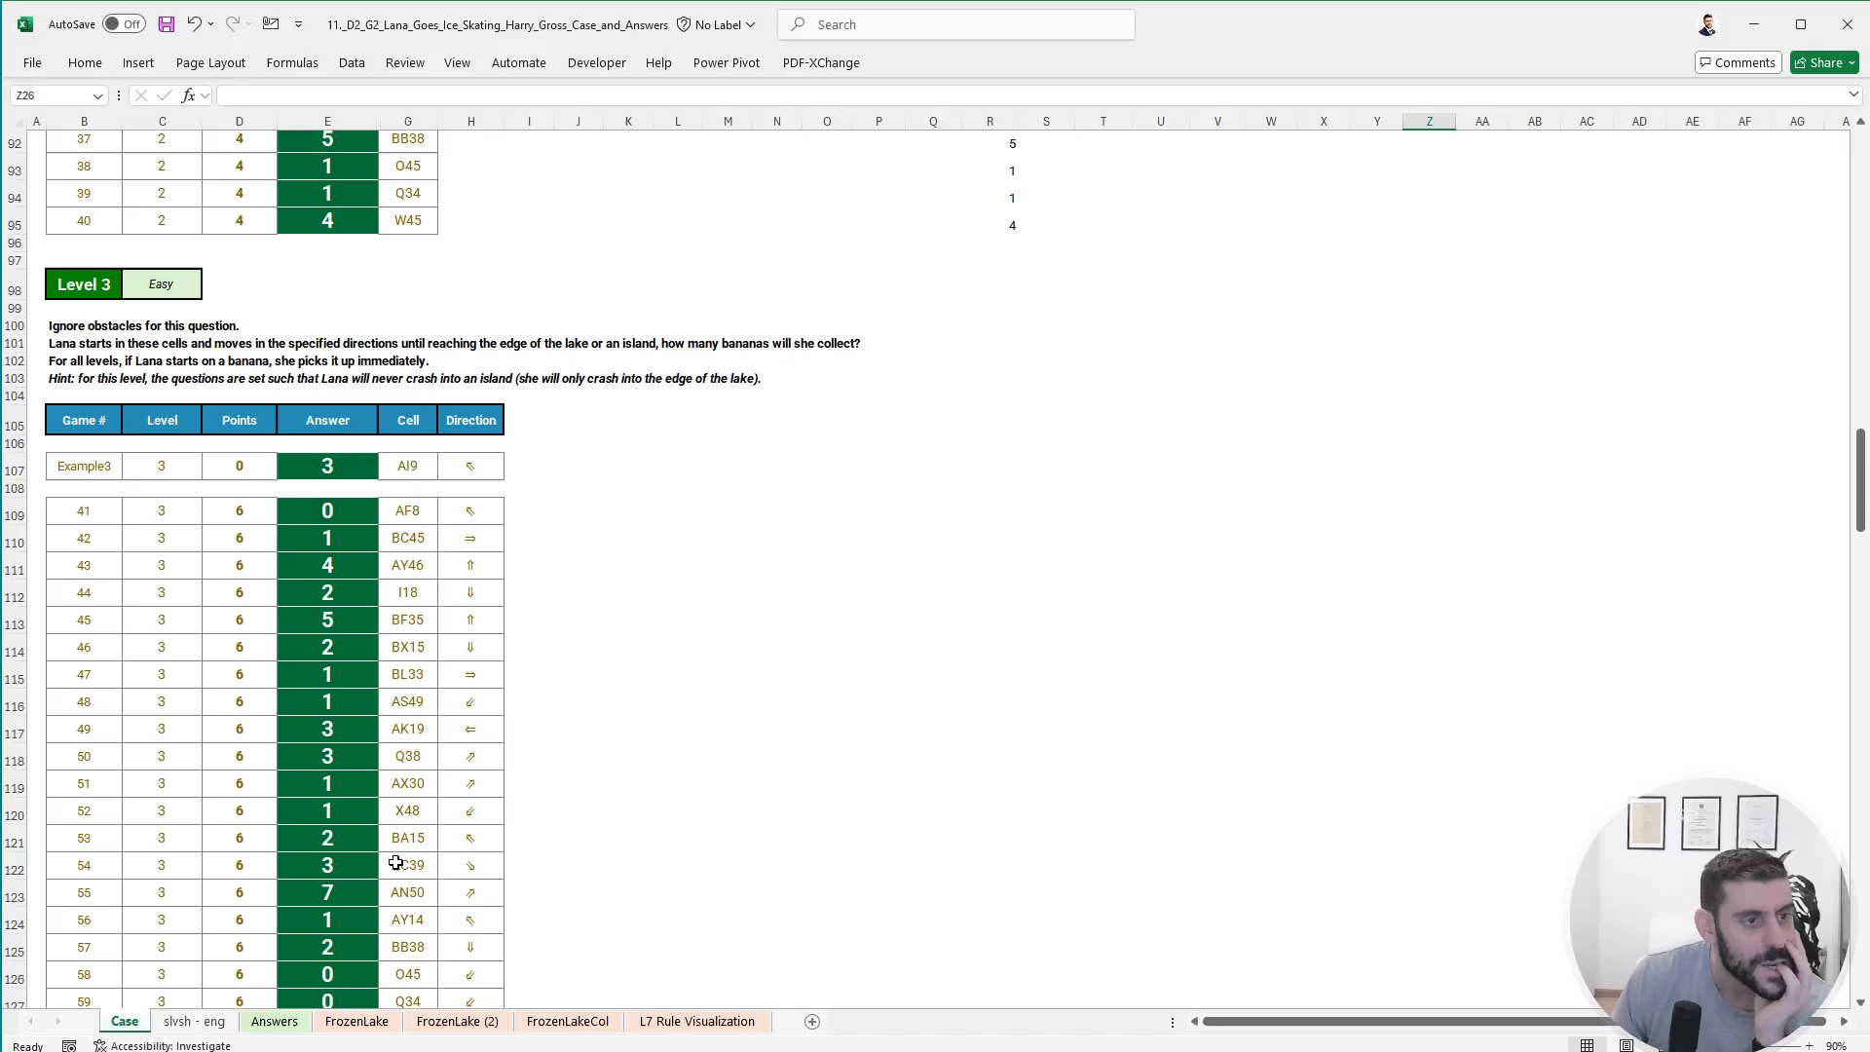
scroll(395, 862, up, 20)
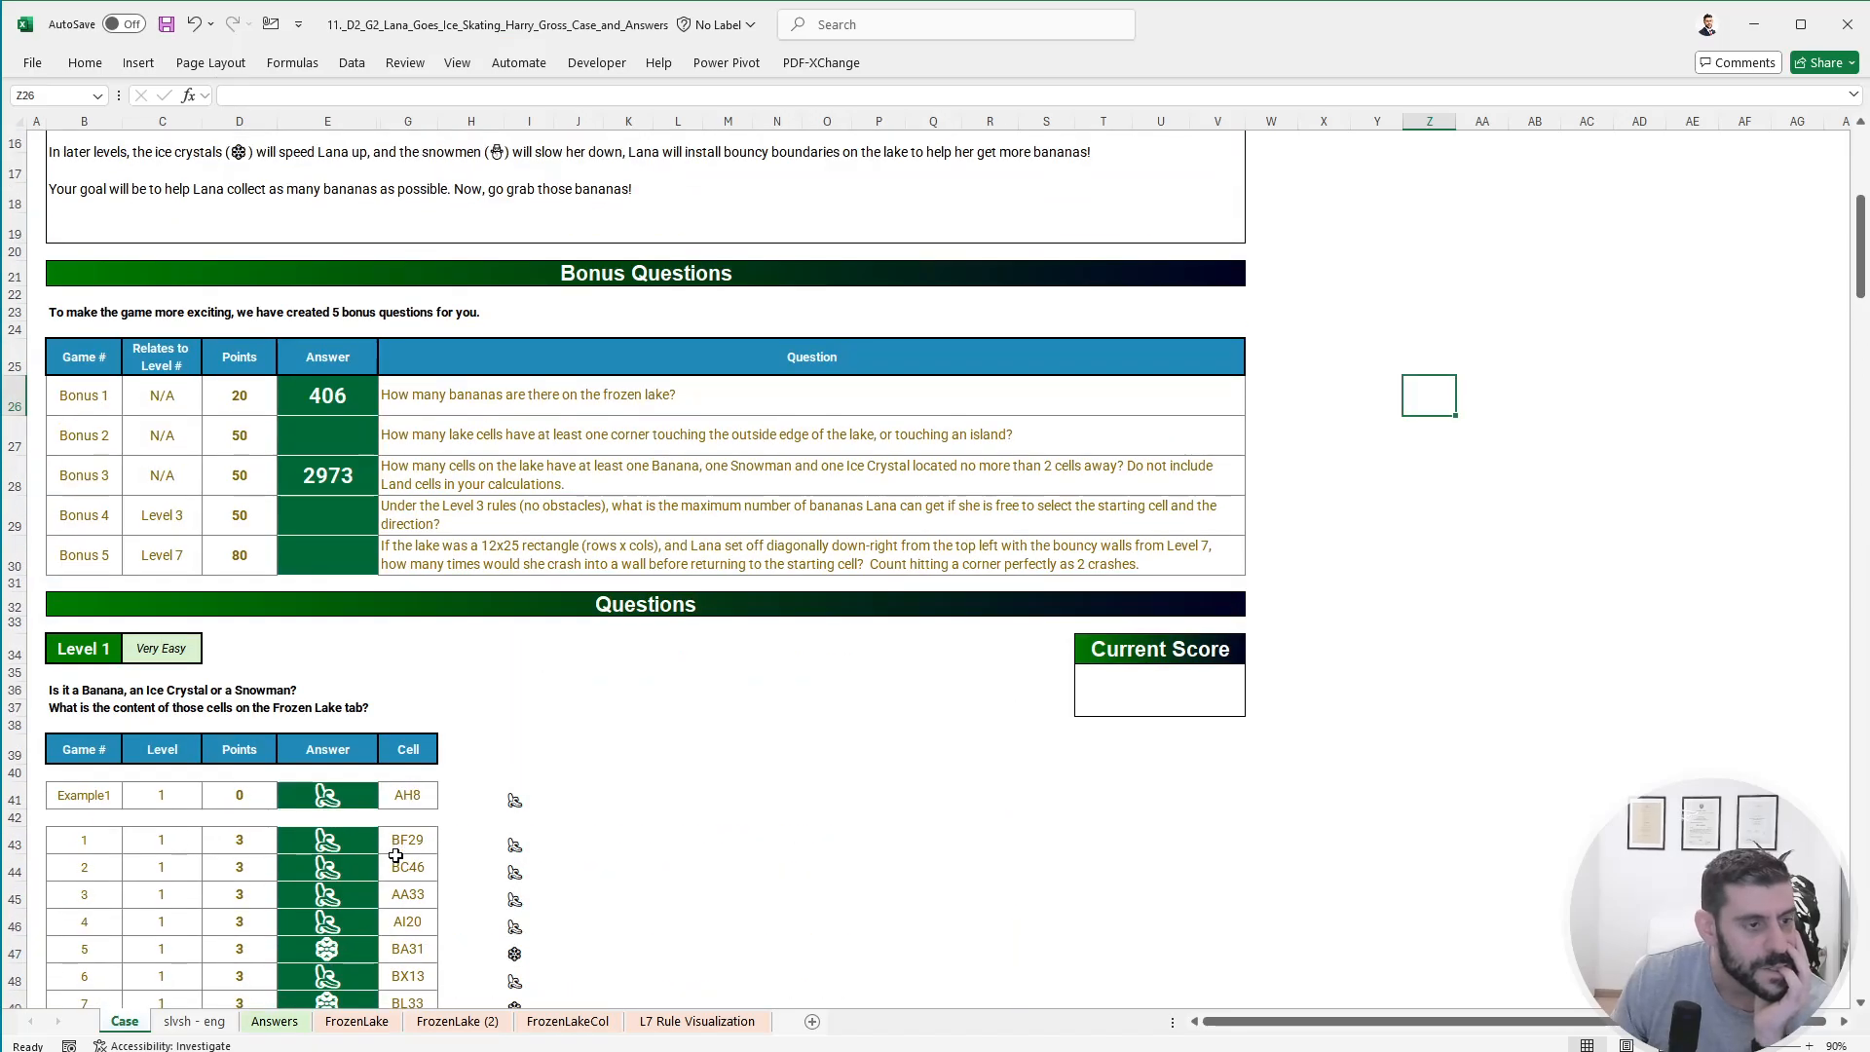
scroll(395, 855, down, 20)
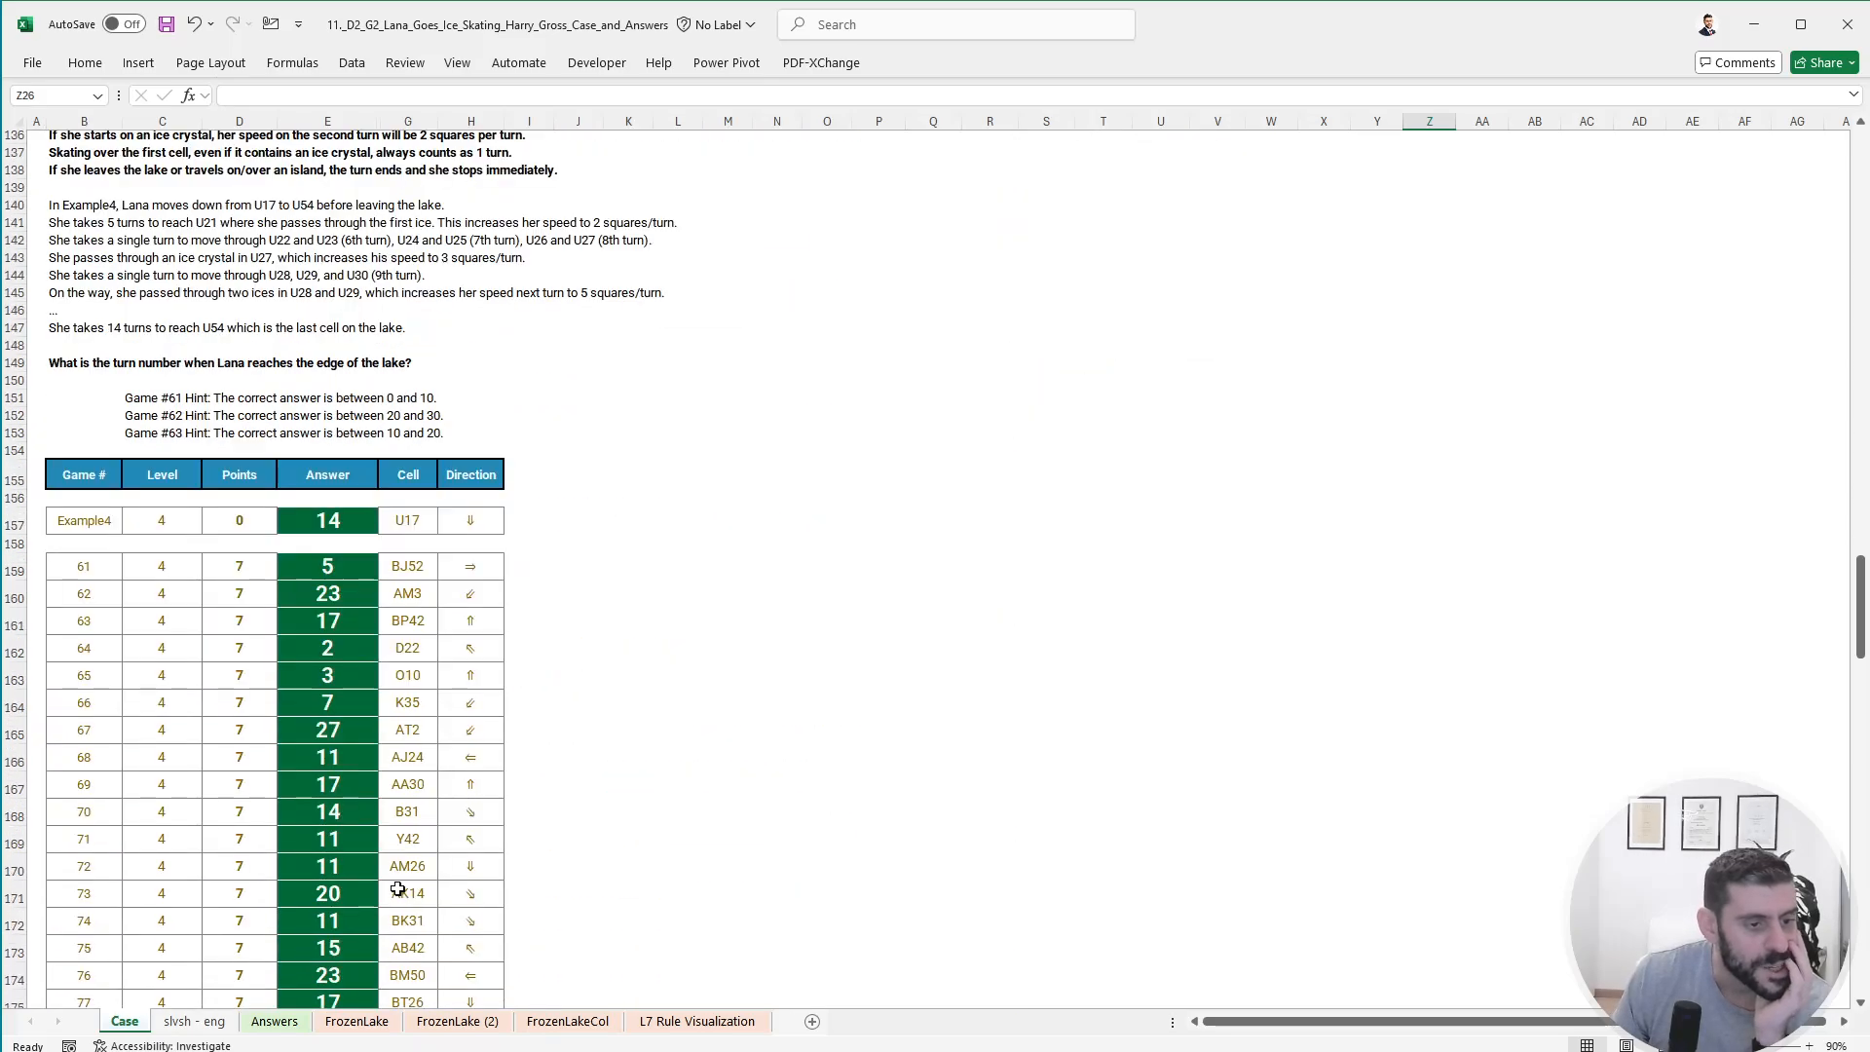
scroll(399, 890, down, 20)
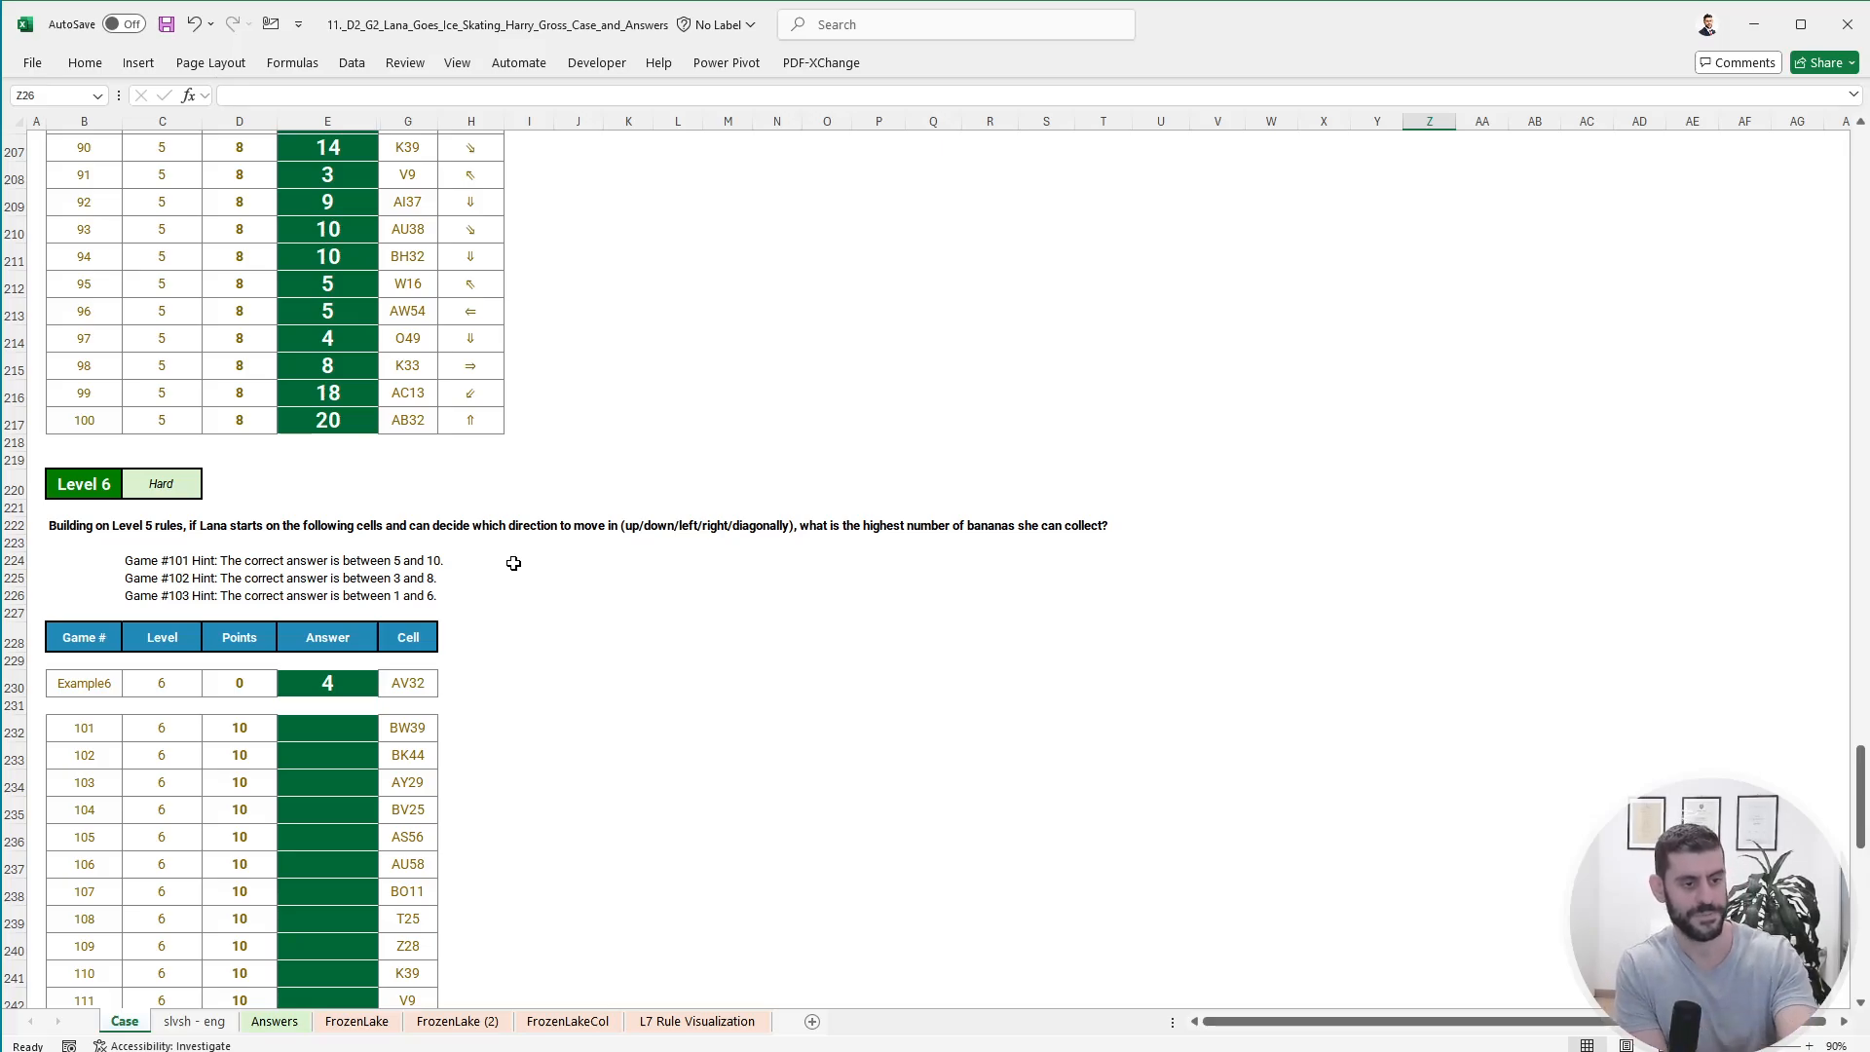
- On the slvsh - eng sheet, change the game name in E4 to Example6
click(208, 1021)
click(538, 295)
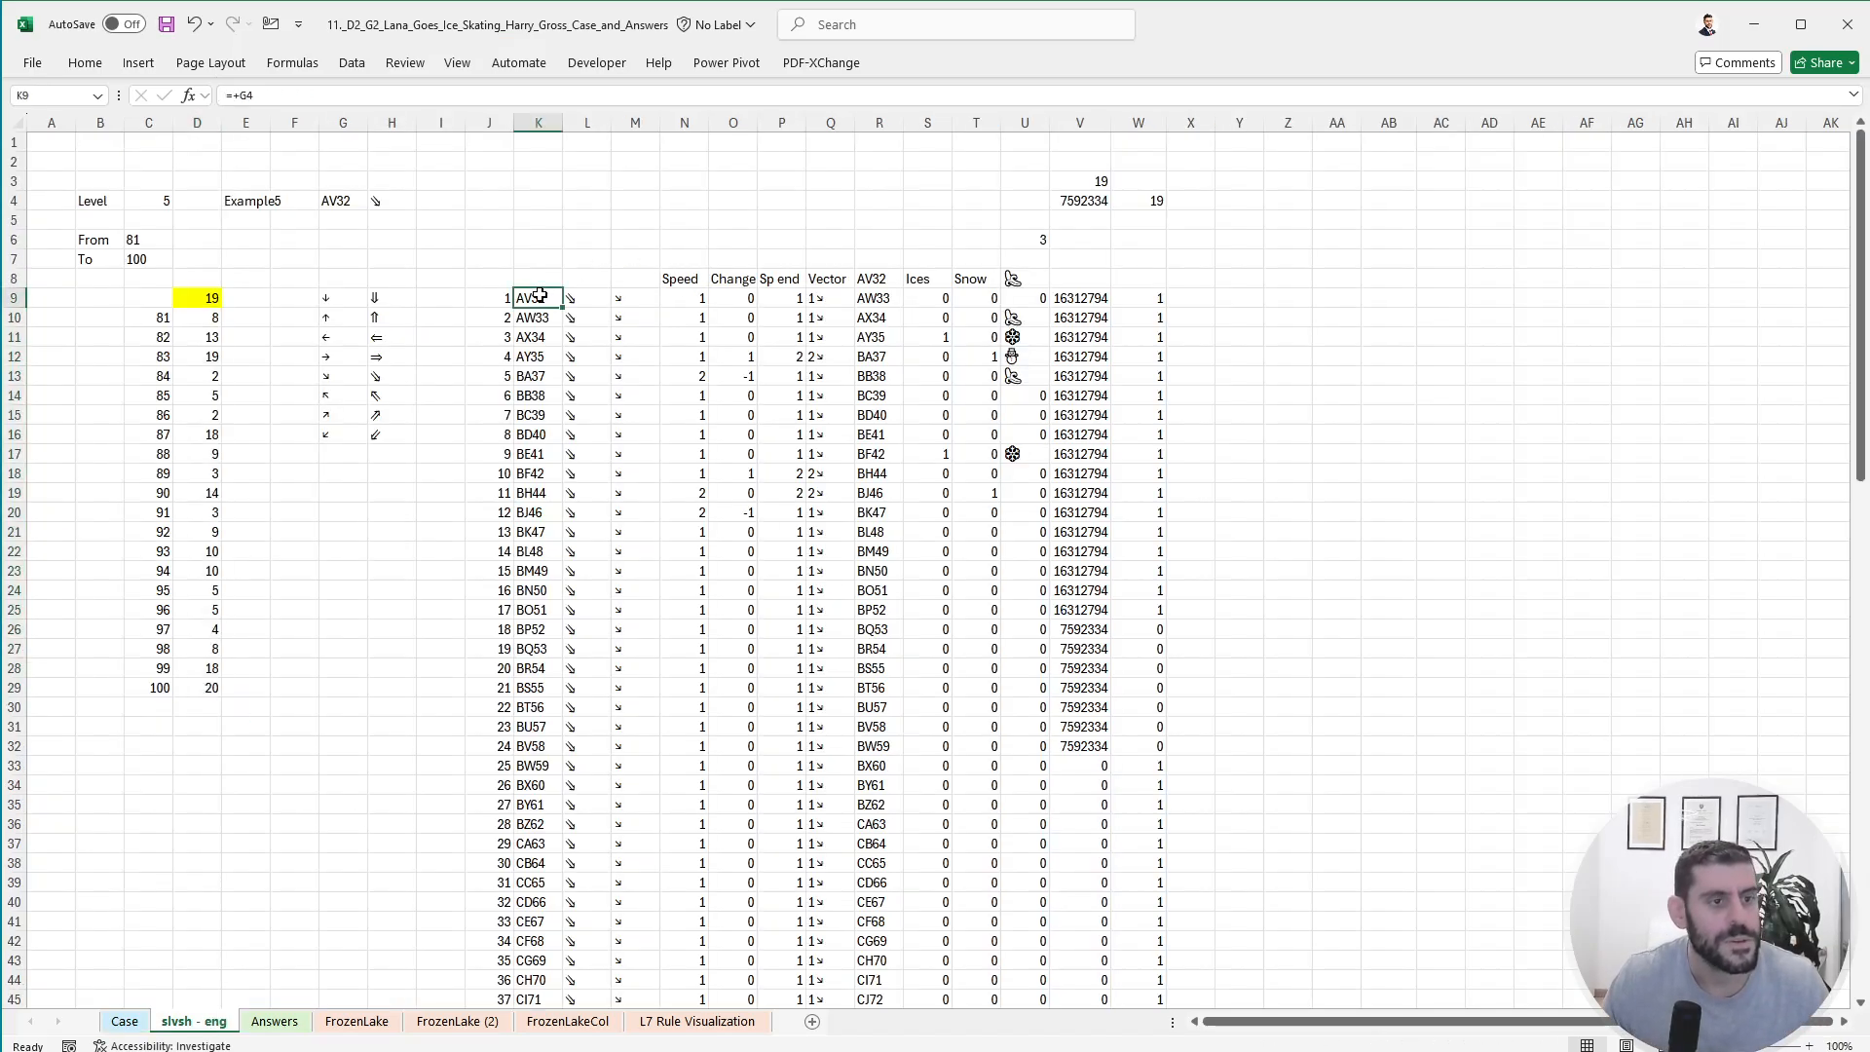
click(246, 198)
click(315, 94)
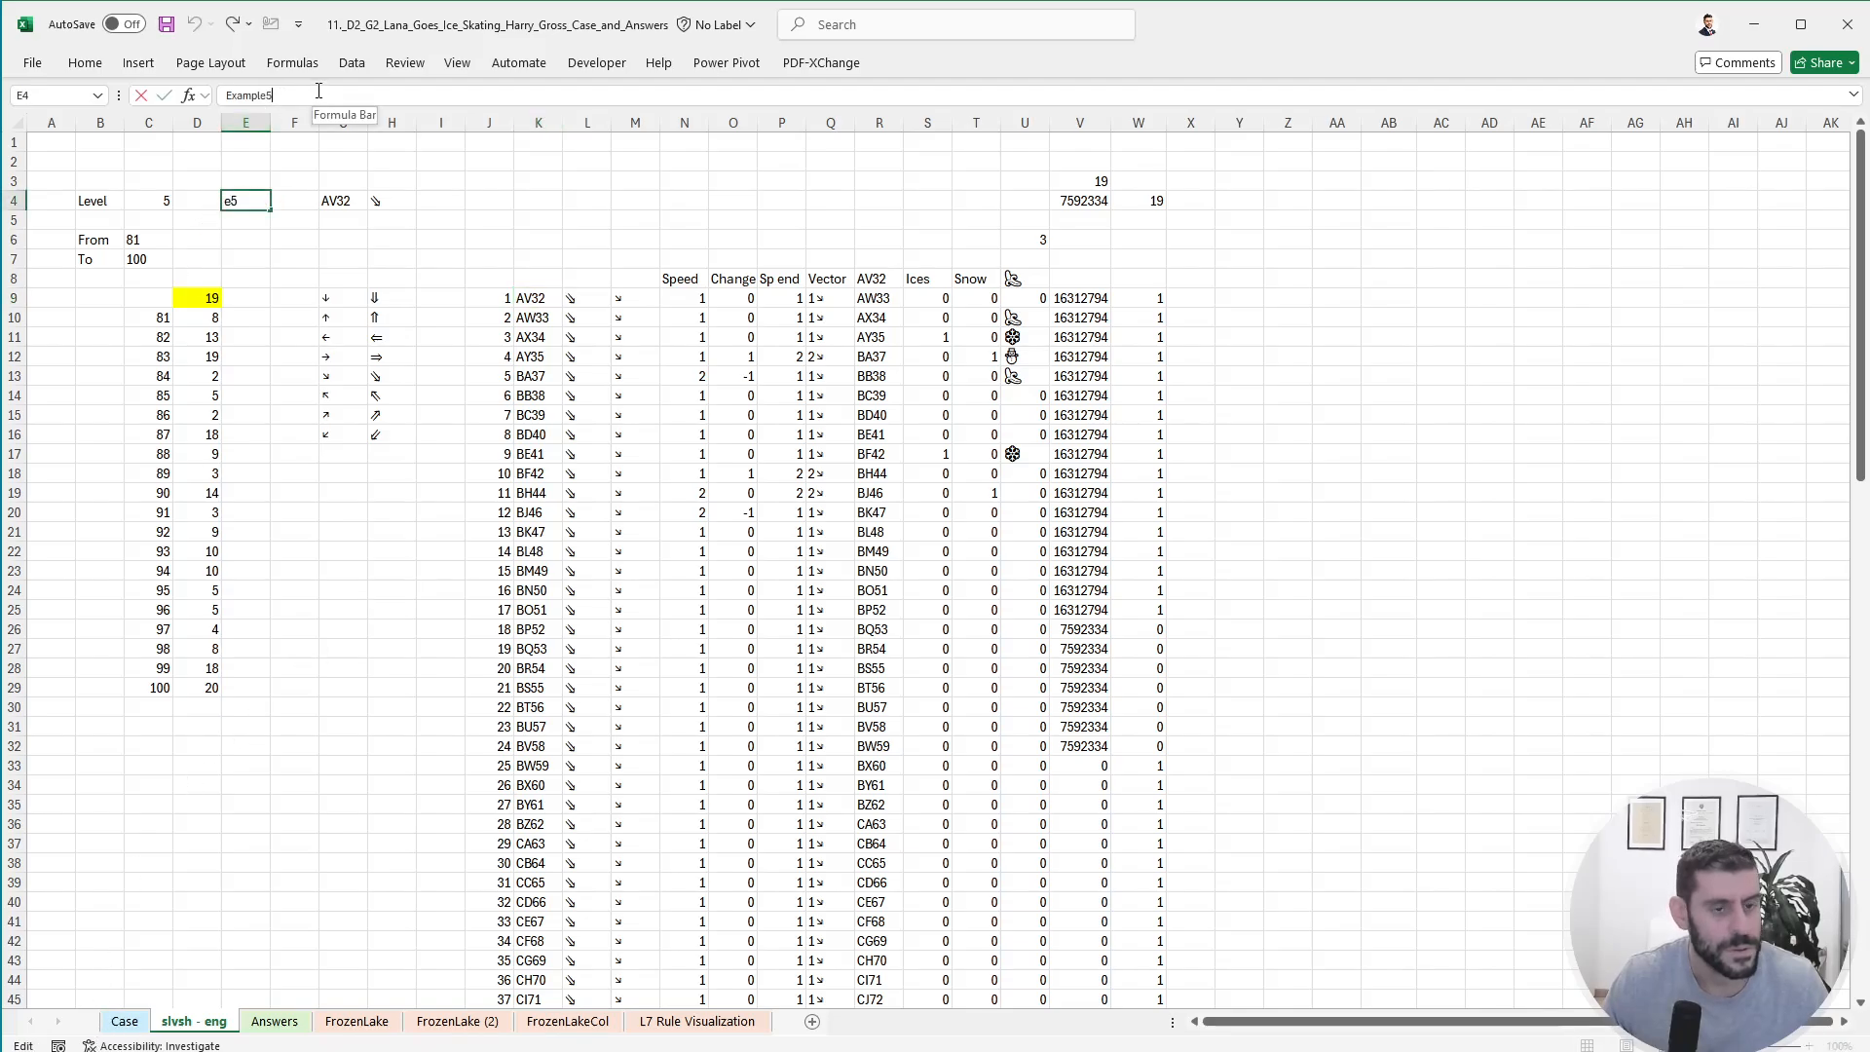
key(BackSpace)
text(6)
key(Return)
key(Right)
key(Right)
key(Right)
key(Right)
key(Right)
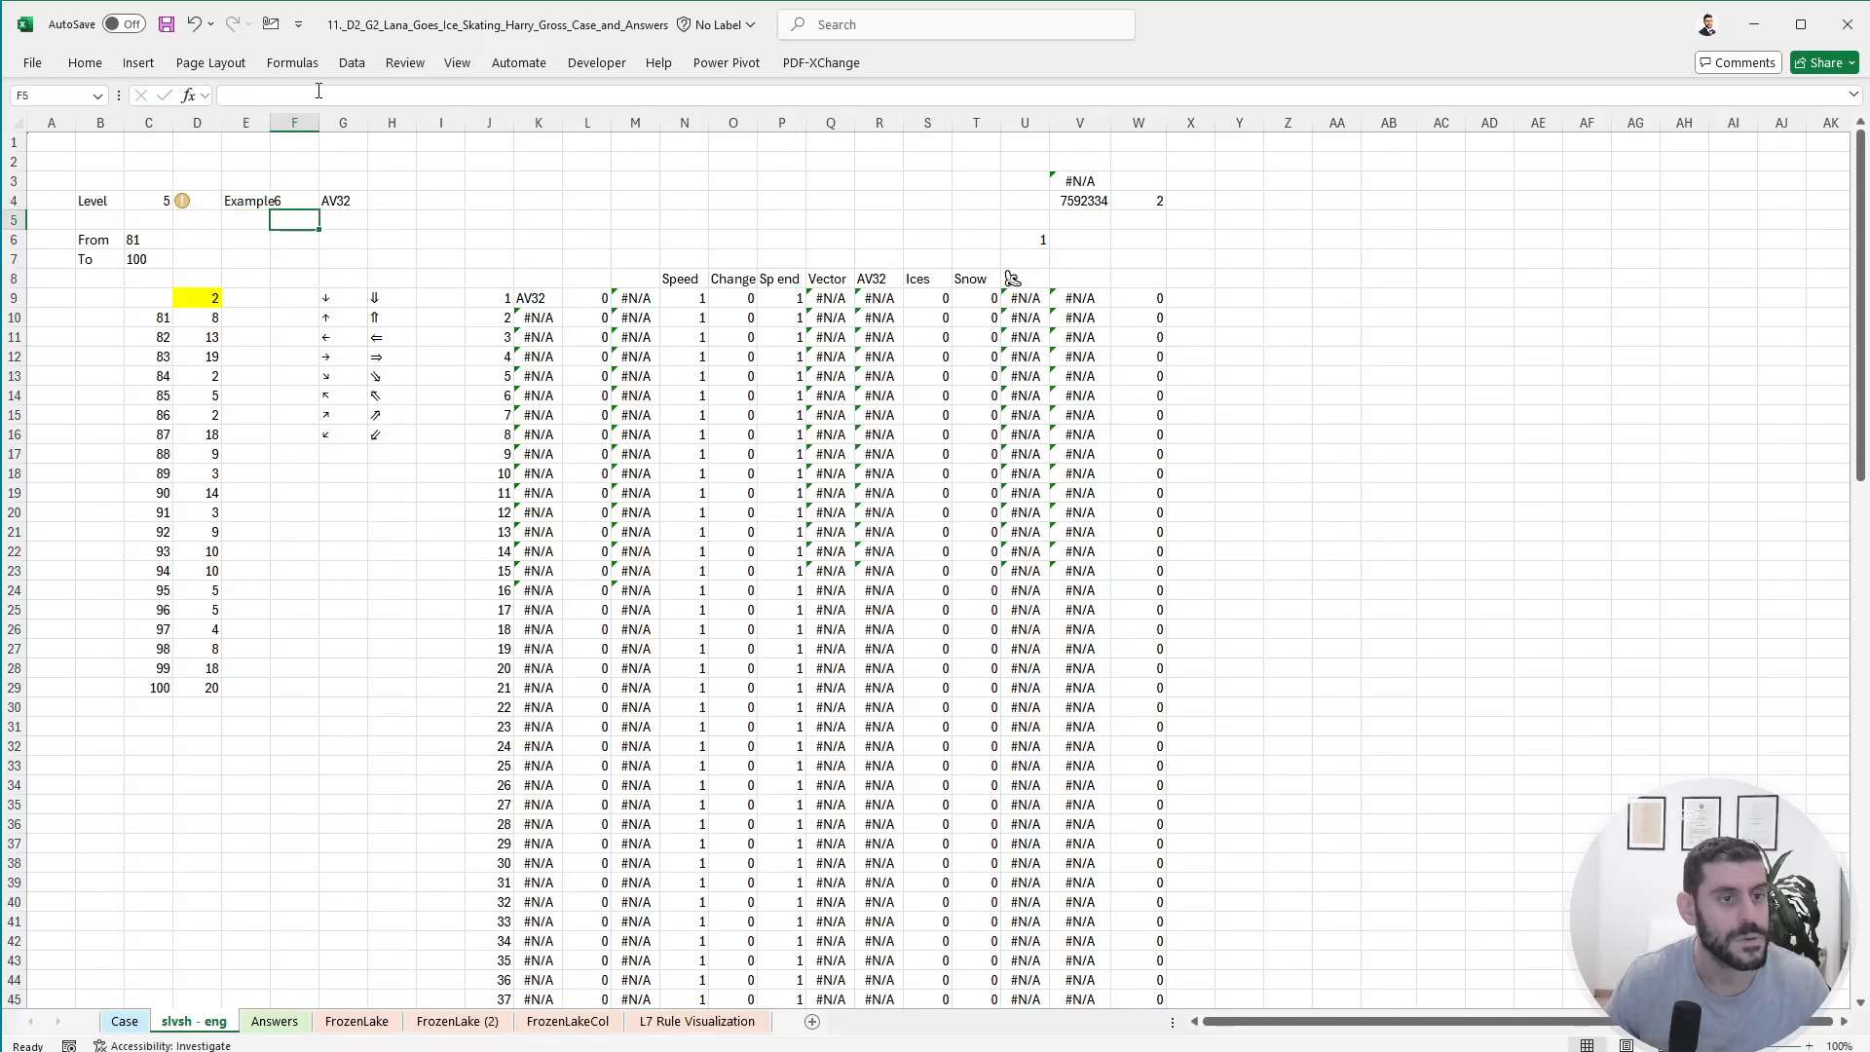
key(Down)
key(Down)
key(Down)
key(Down)
key(Right)
key(Right)
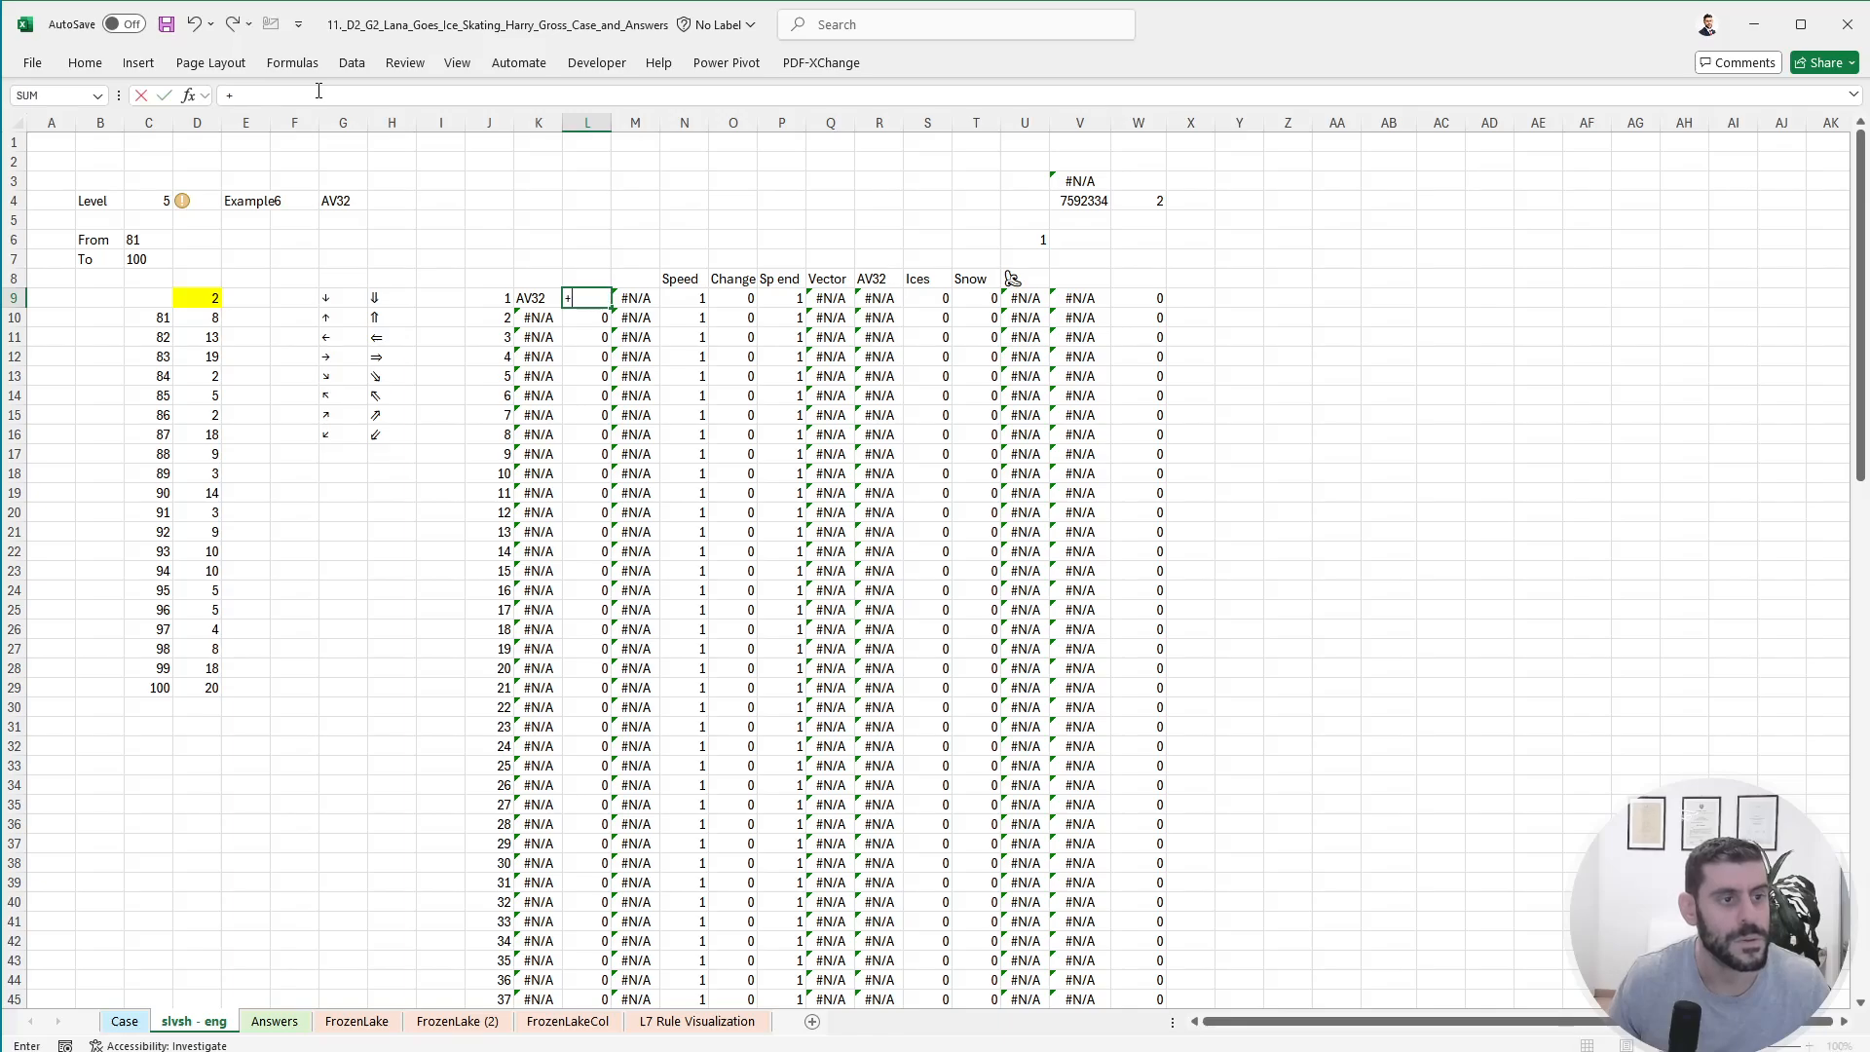
key(Left)
key(Left)
key(Left)
key(Left)
key(Right)
key(Right)
key(Right)
key(Right)
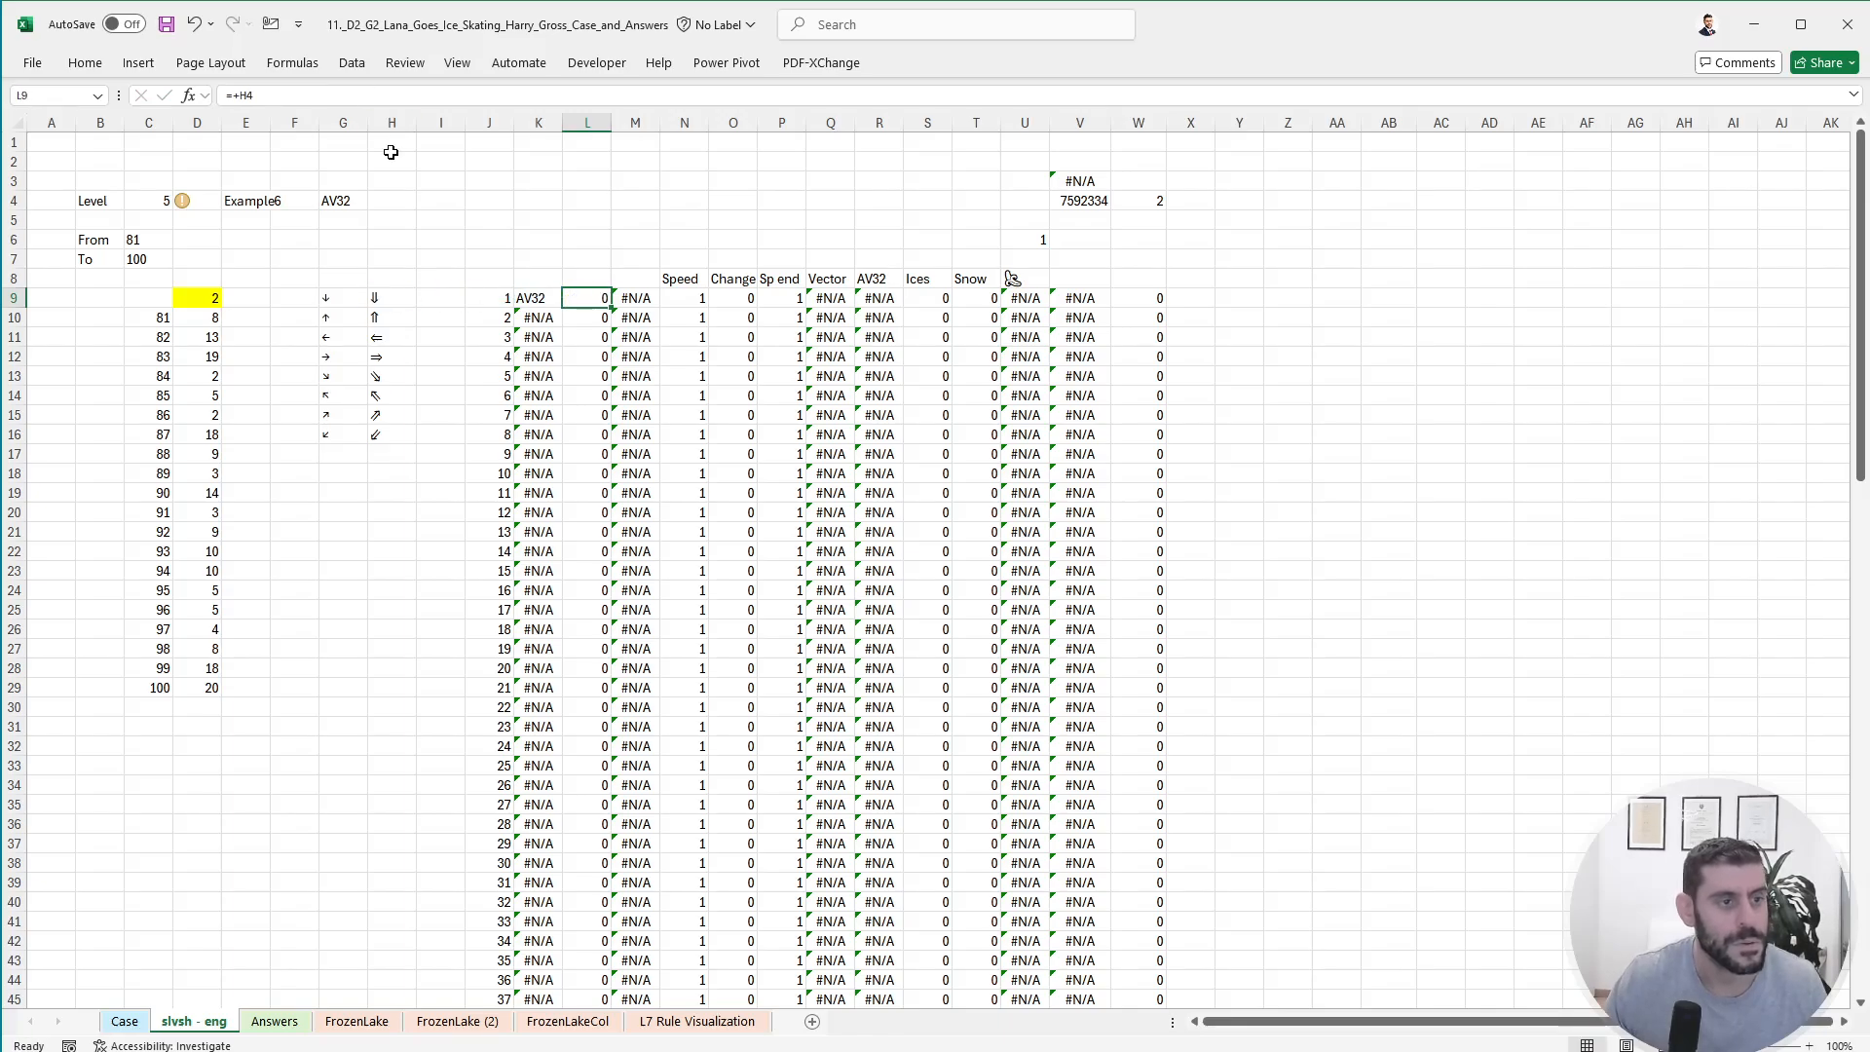
- Copy the down arrow ⇓ from H9 and paste it as a fixed value into the starting direction cell L9
click(395, 298)
key(ctrl+c)
click(585, 298)
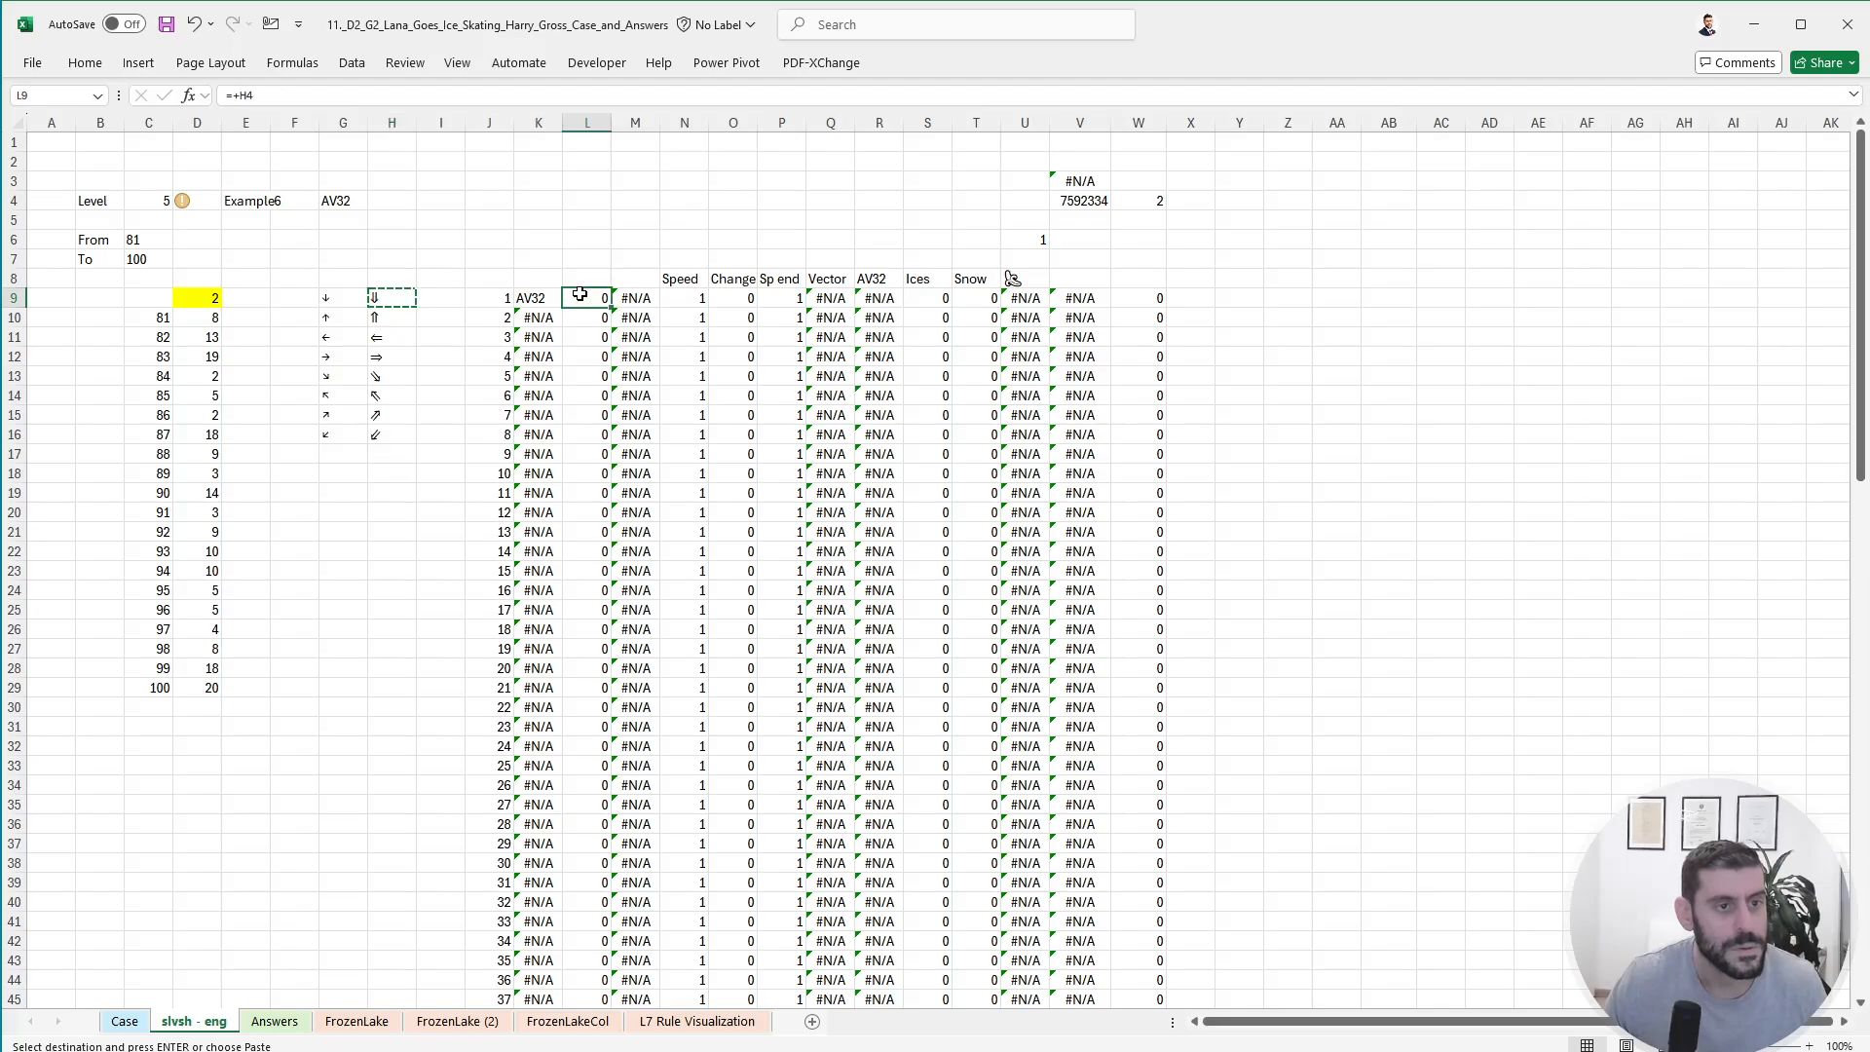
right_click(599, 300)
click(657, 419)
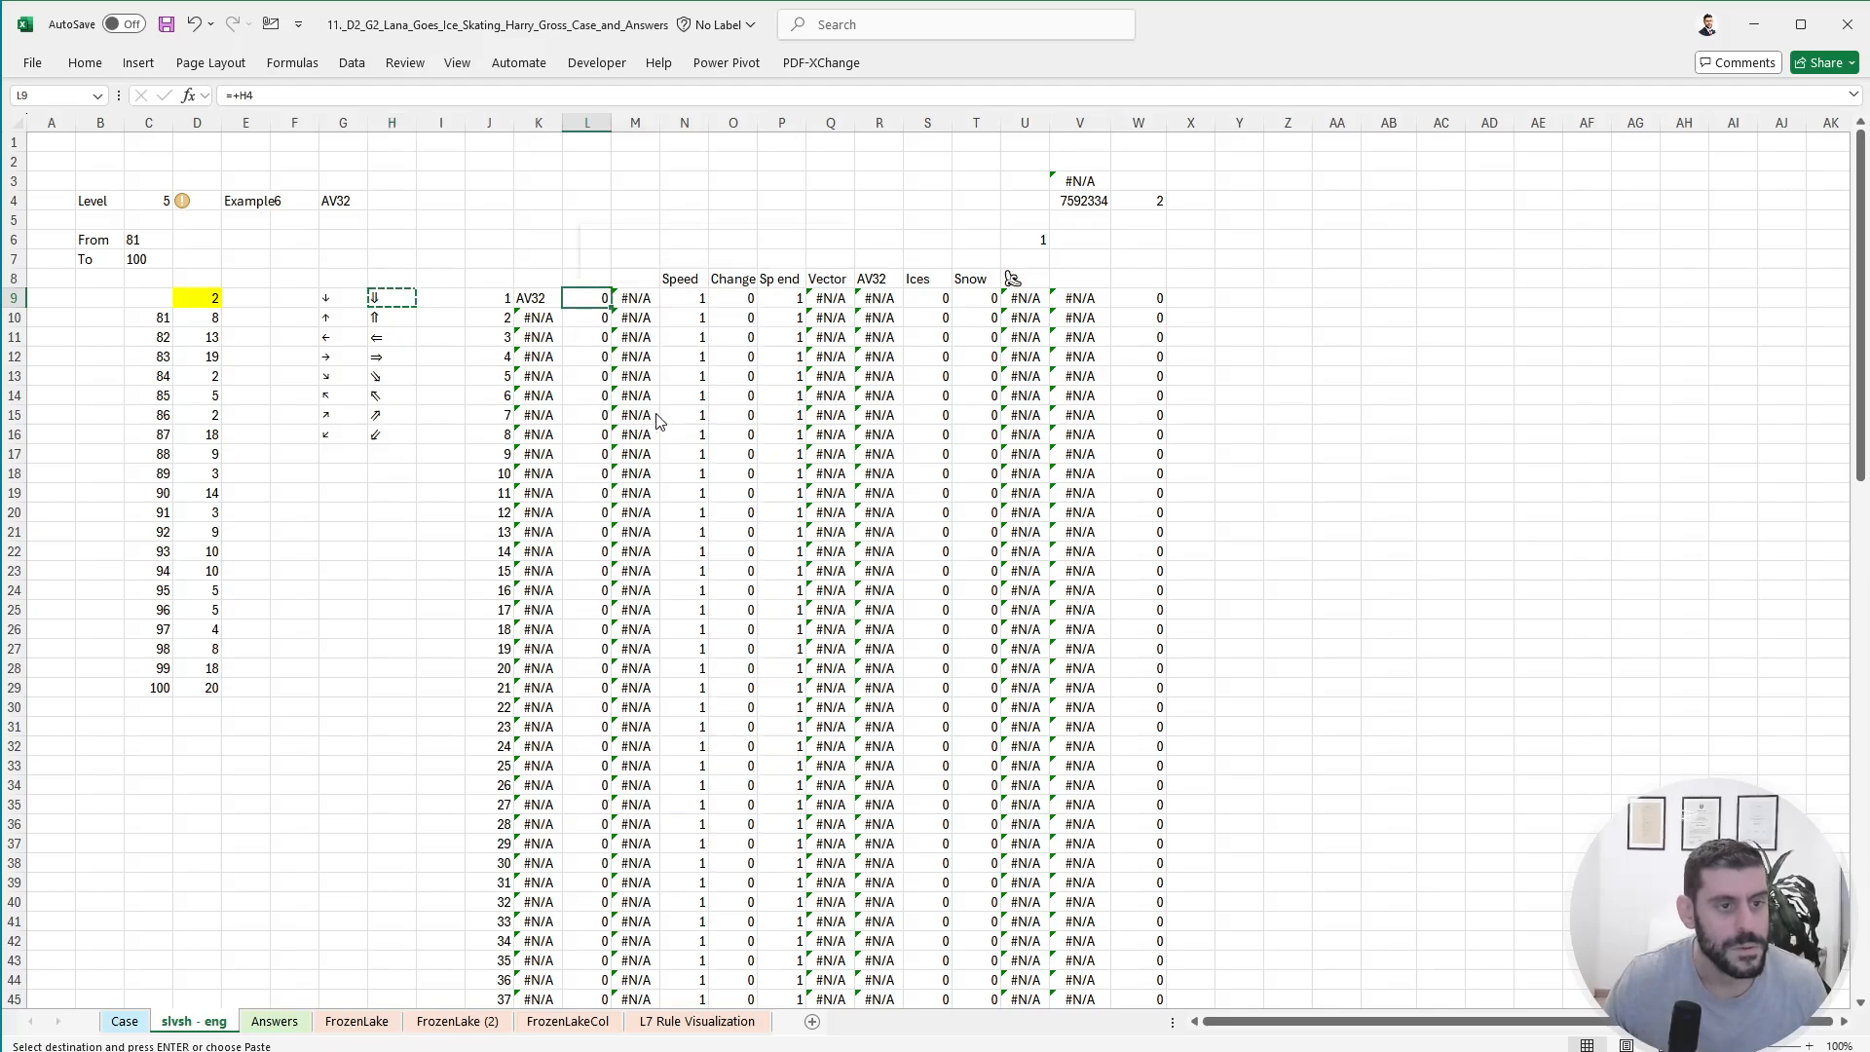
click(1269, 359)
key(Escape)
- Enter a formula in AC9 that spills the game number list from C10#
click(1393, 282)
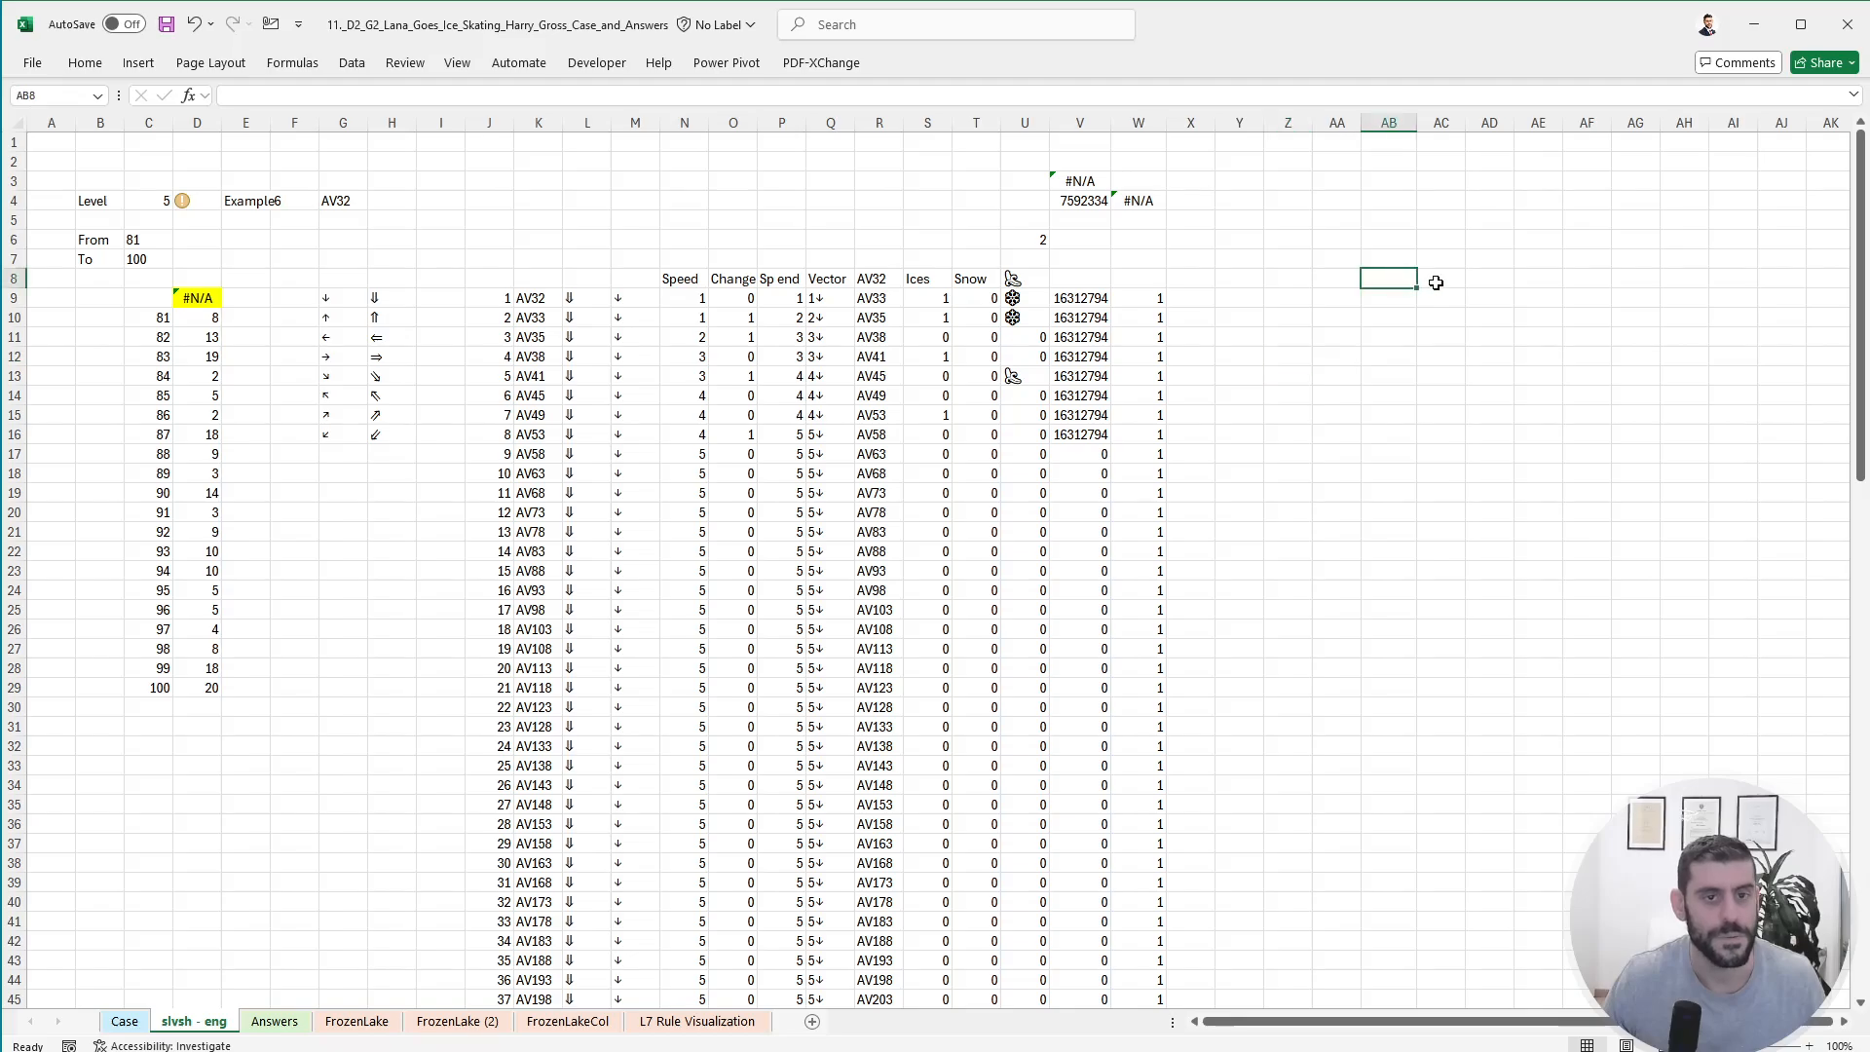
click(1463, 294)
text(+)
key(ctrl+Left)
key(ctrl+Left)
key(ctrl+Left)
key(ctrl+Left)
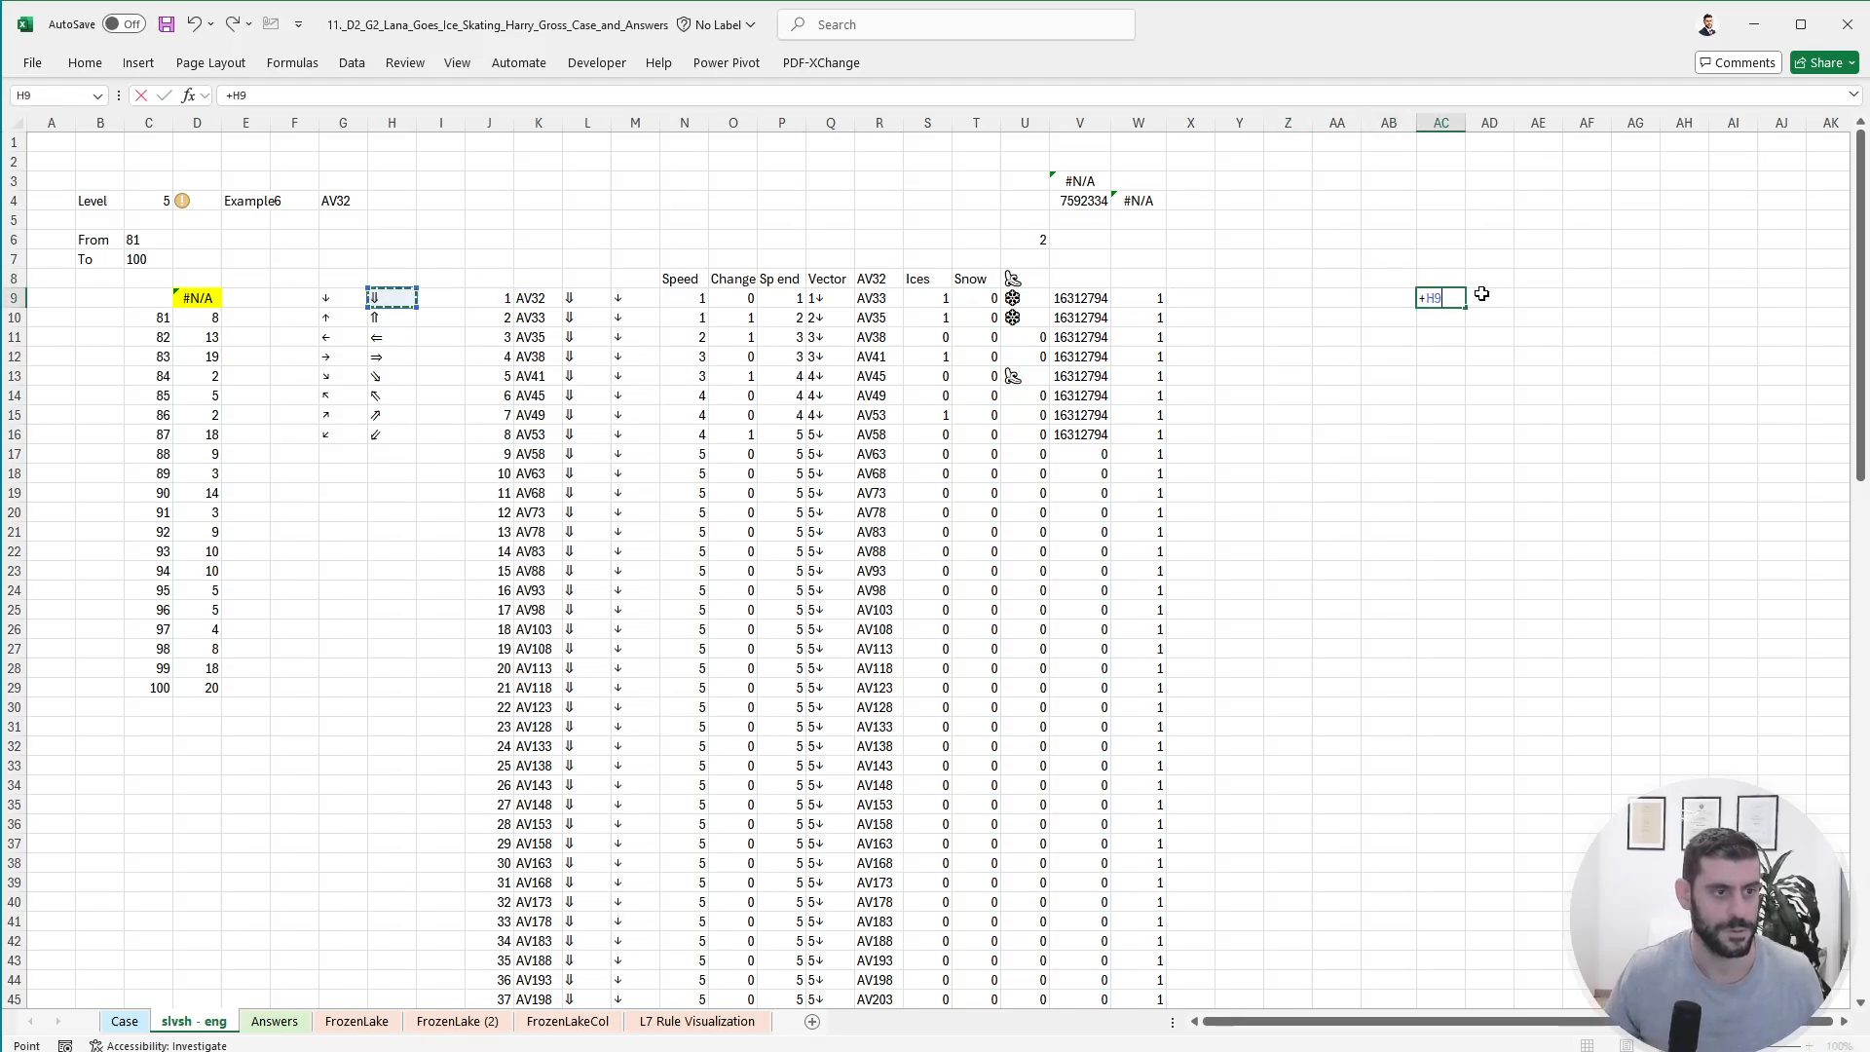
key(Down)
key(Left)
key(Left)
key(Left)
key(Left)
key(ctrl+shift+Down)
key(Return)
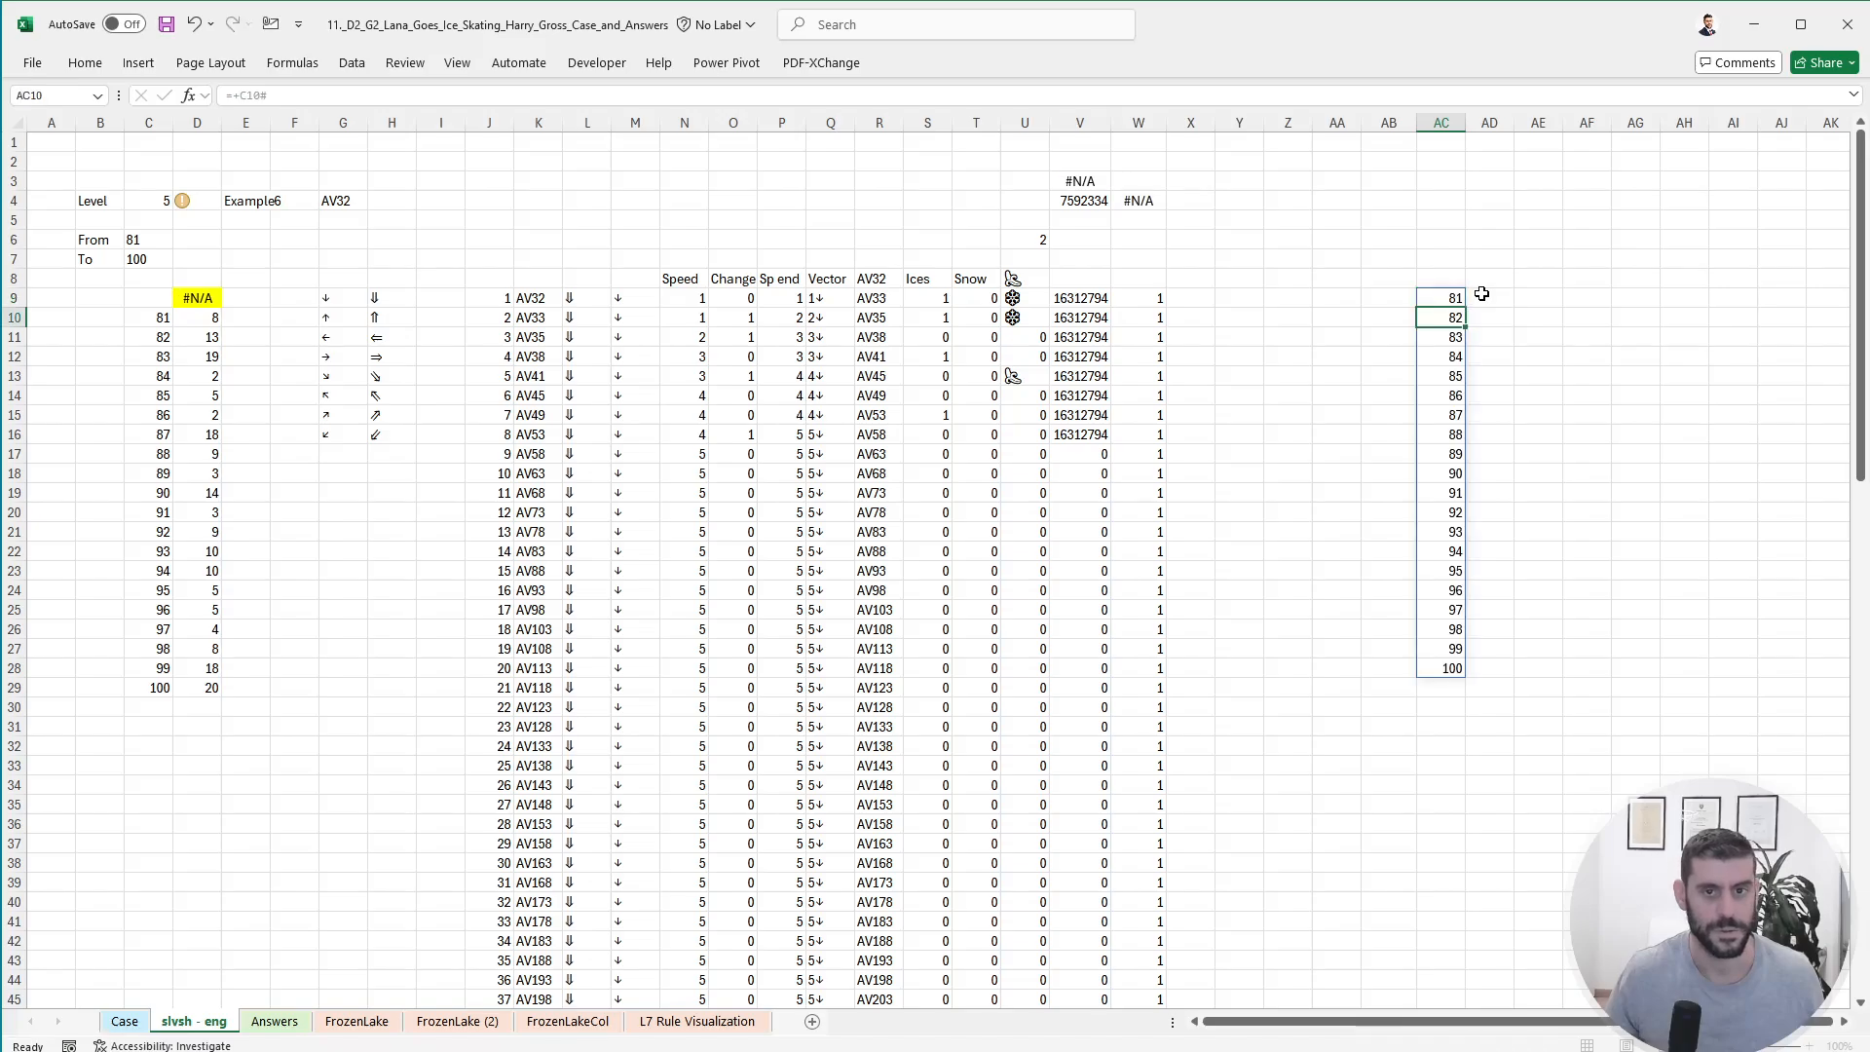
- Set the level in C4 to 6
key(Up)
key(Up)
key(Up)
key(ctrl+Left)
key(ctrl+Left)
key(Right)
key(Up)
key(Up)
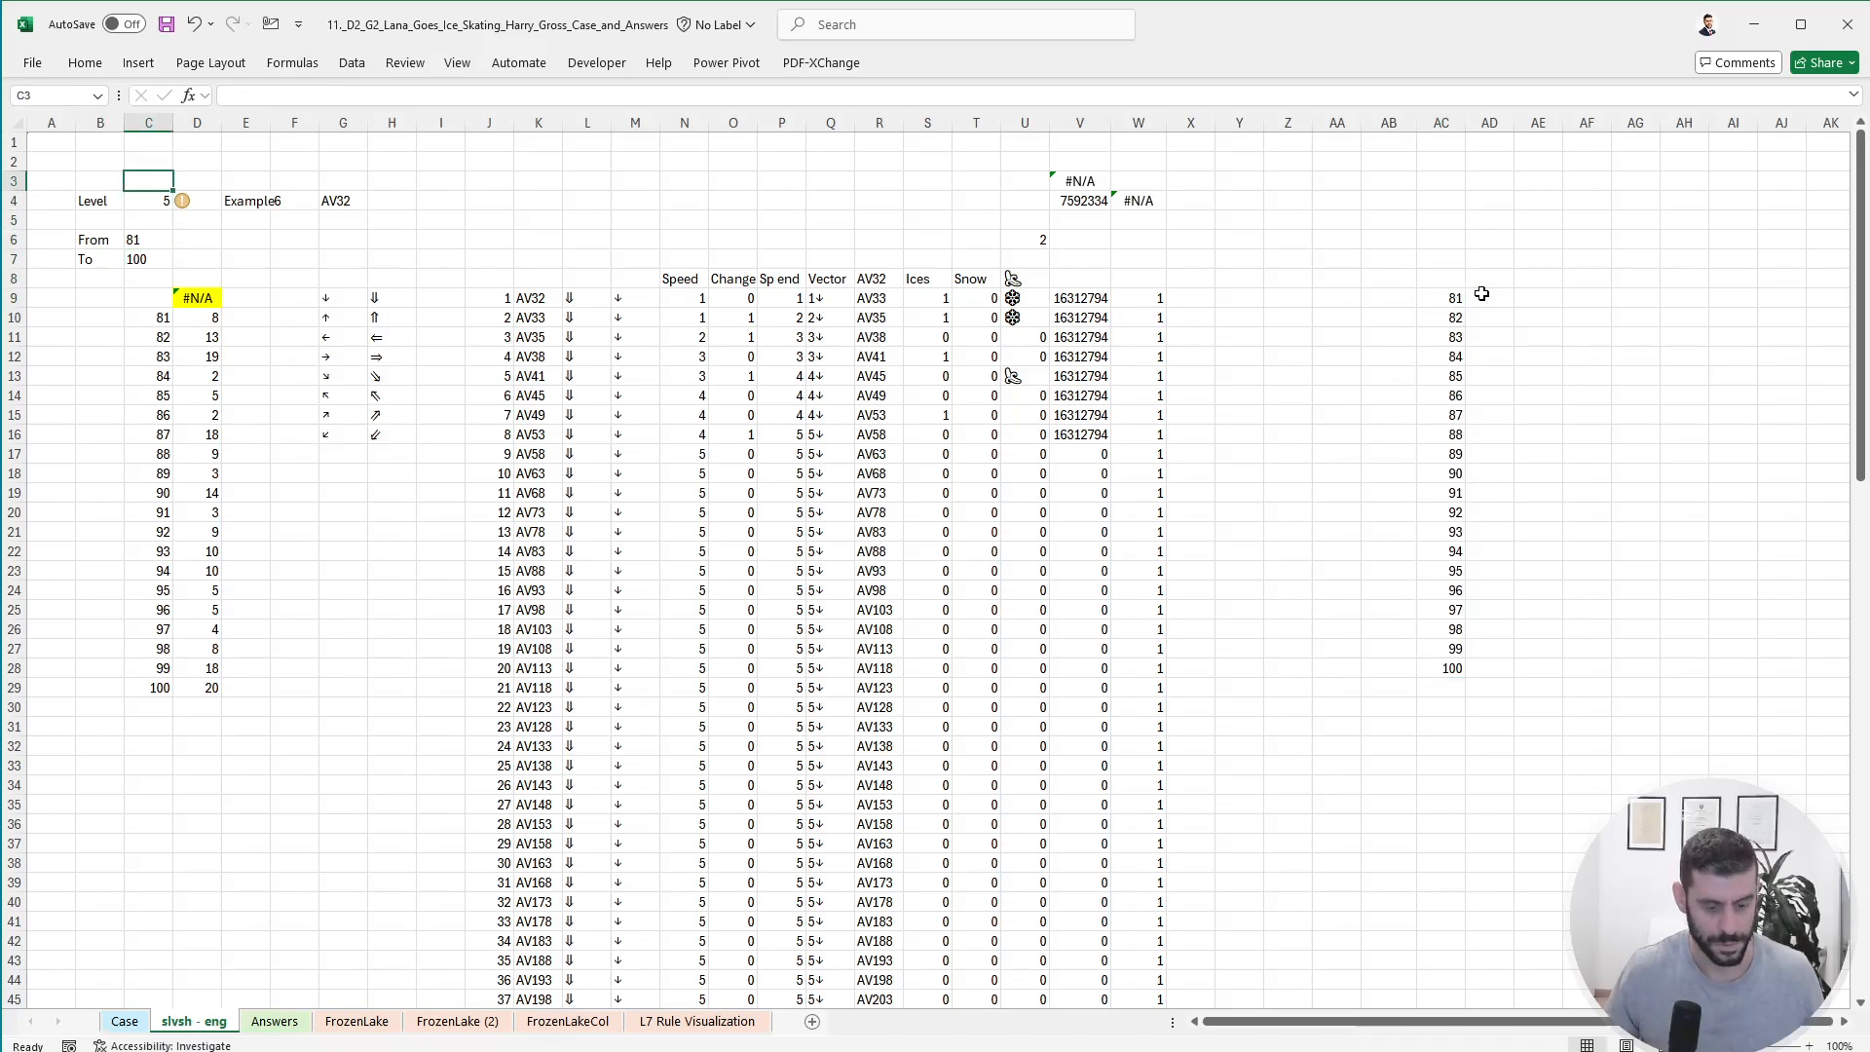
key(Up)
text(6)
key(Return)
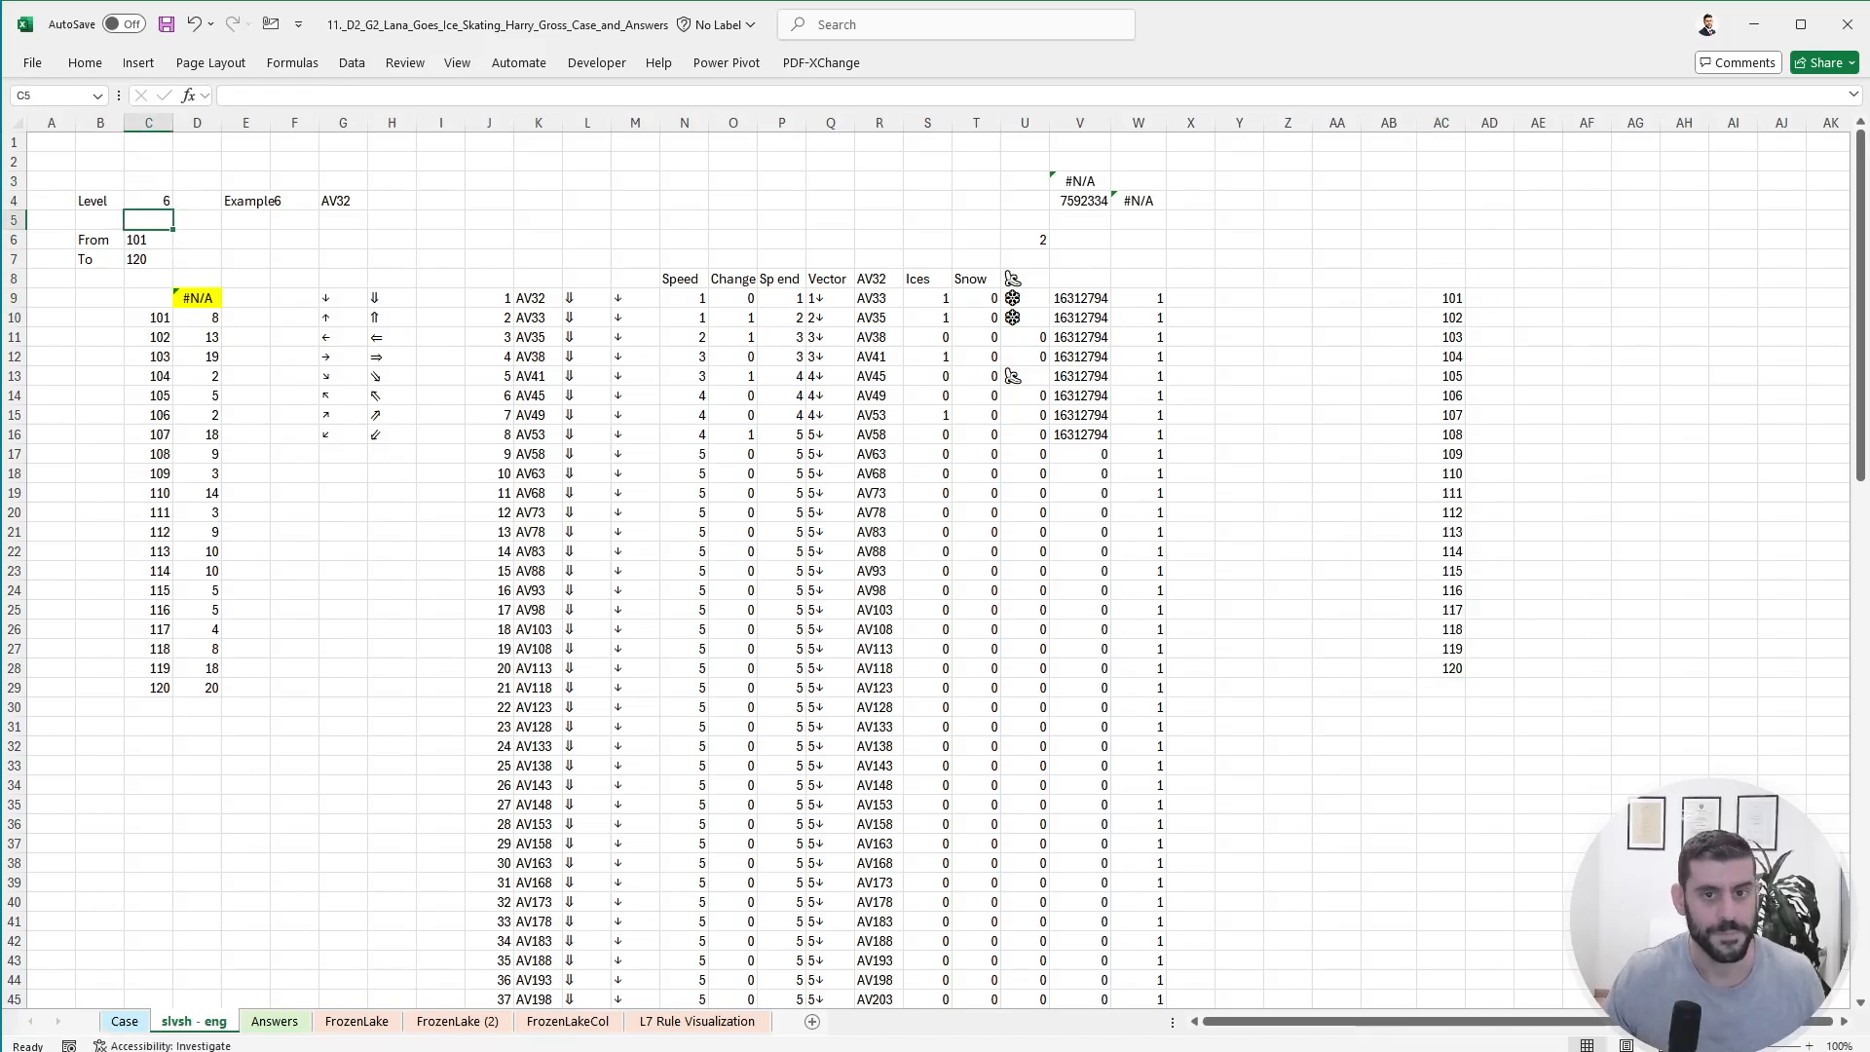
- Enter a TRANSPOSE formula of H9:H16 in AD8 to lay out the eight direction arrows across the header row
click(1490, 277)
text(+tr)
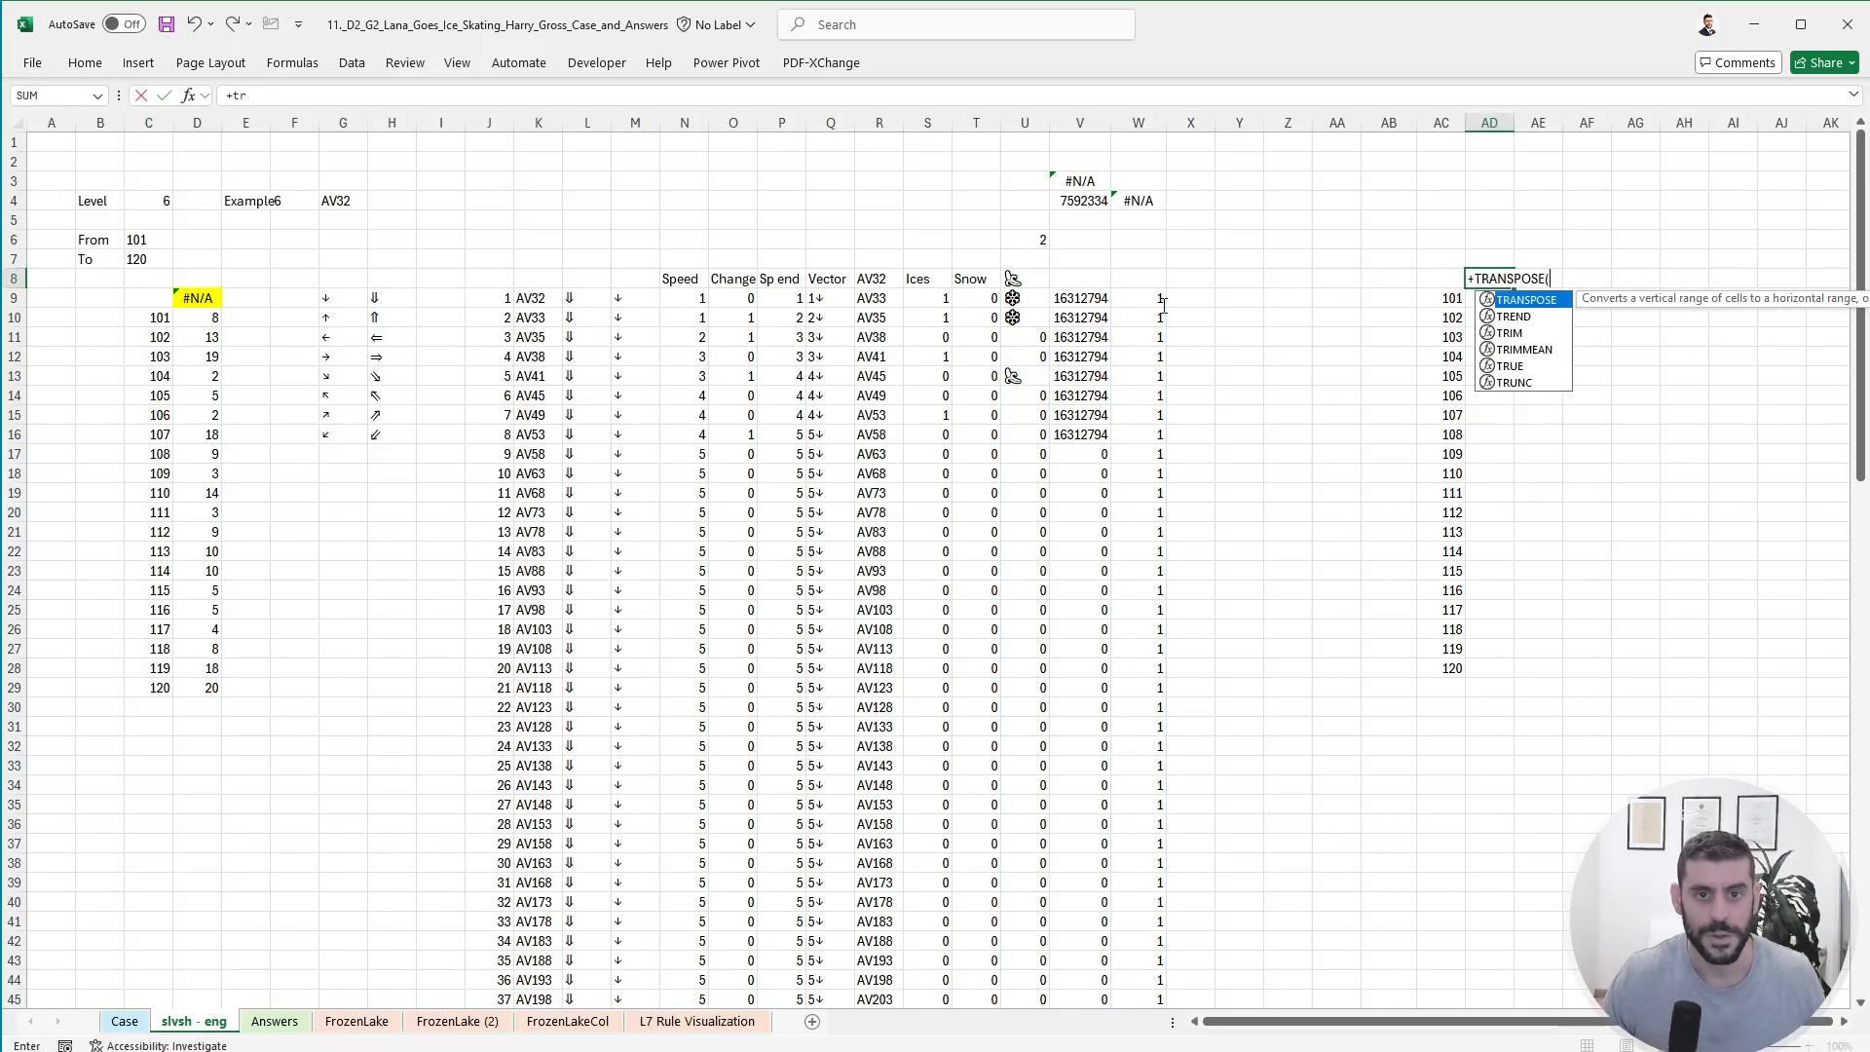
key(Tab)
drag(382, 300, 395, 425)
text())
key(Left)
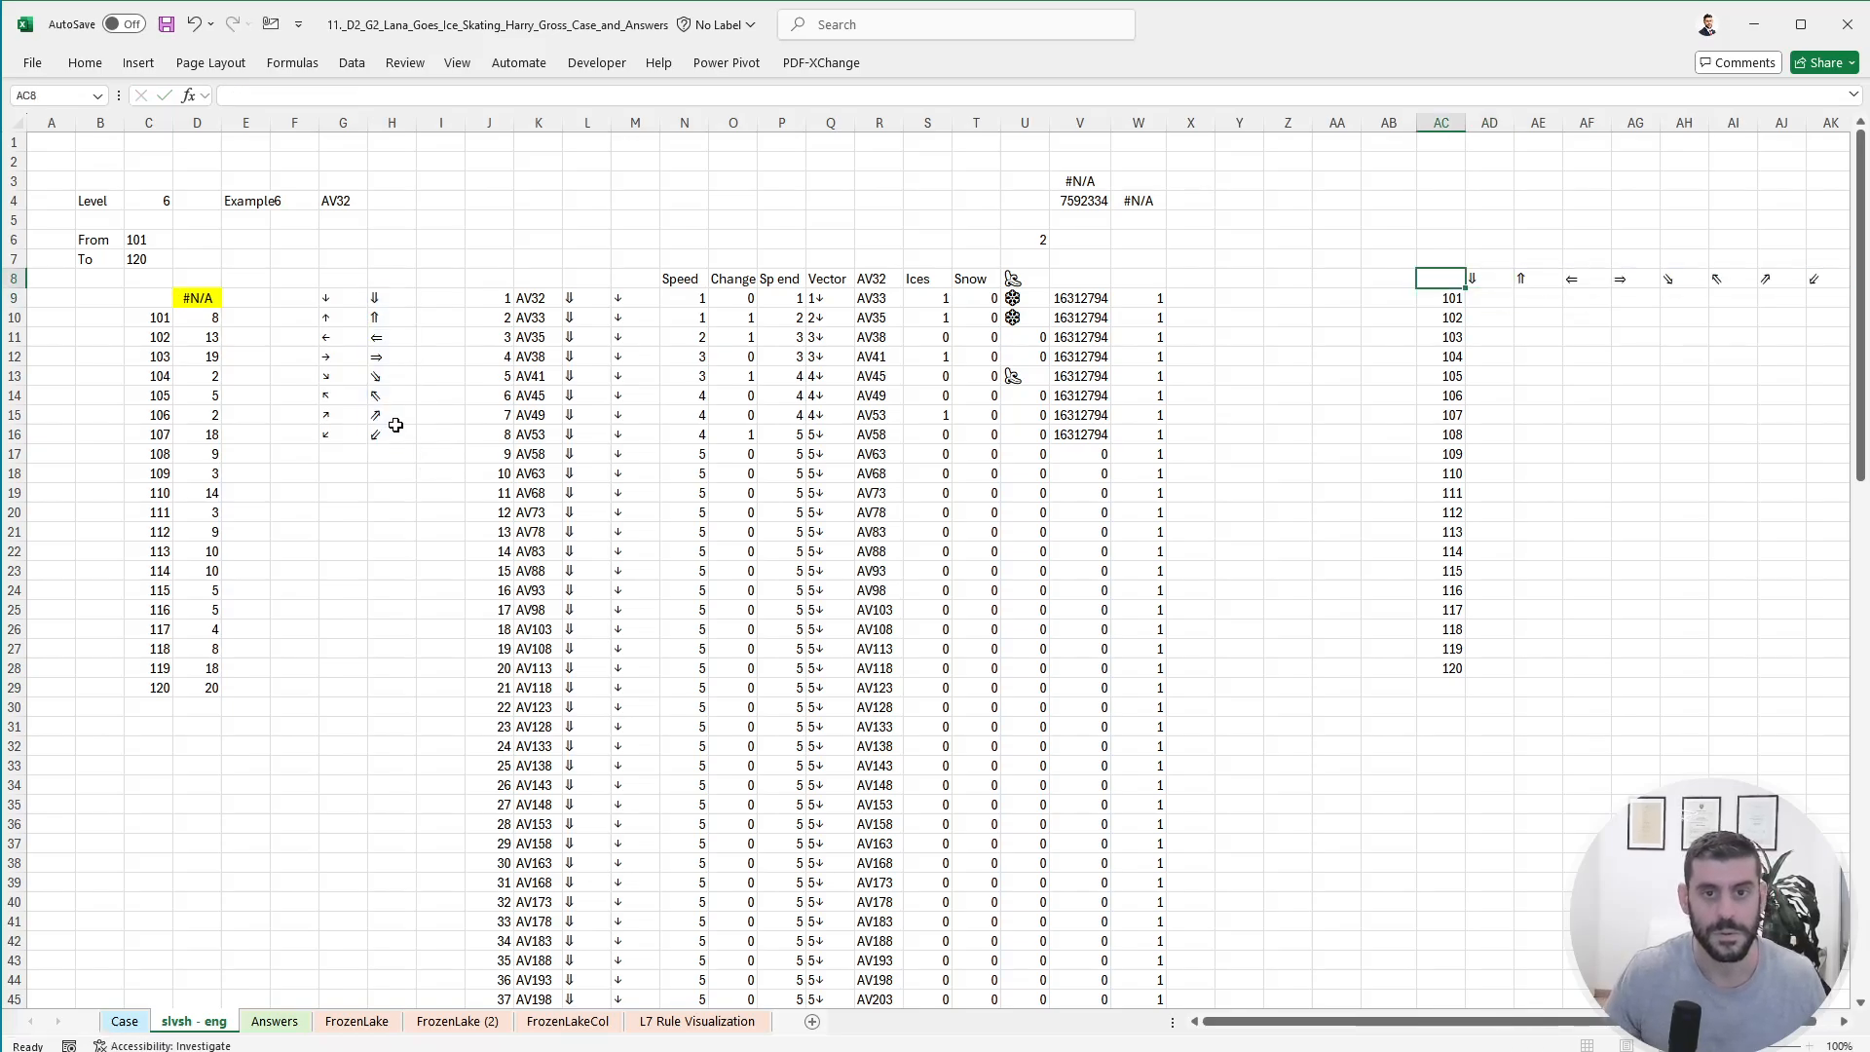
text(+)
key(Left)
key(Left)
key(Left)
key(Left)
key(Left)
key(Left)
key(Left)
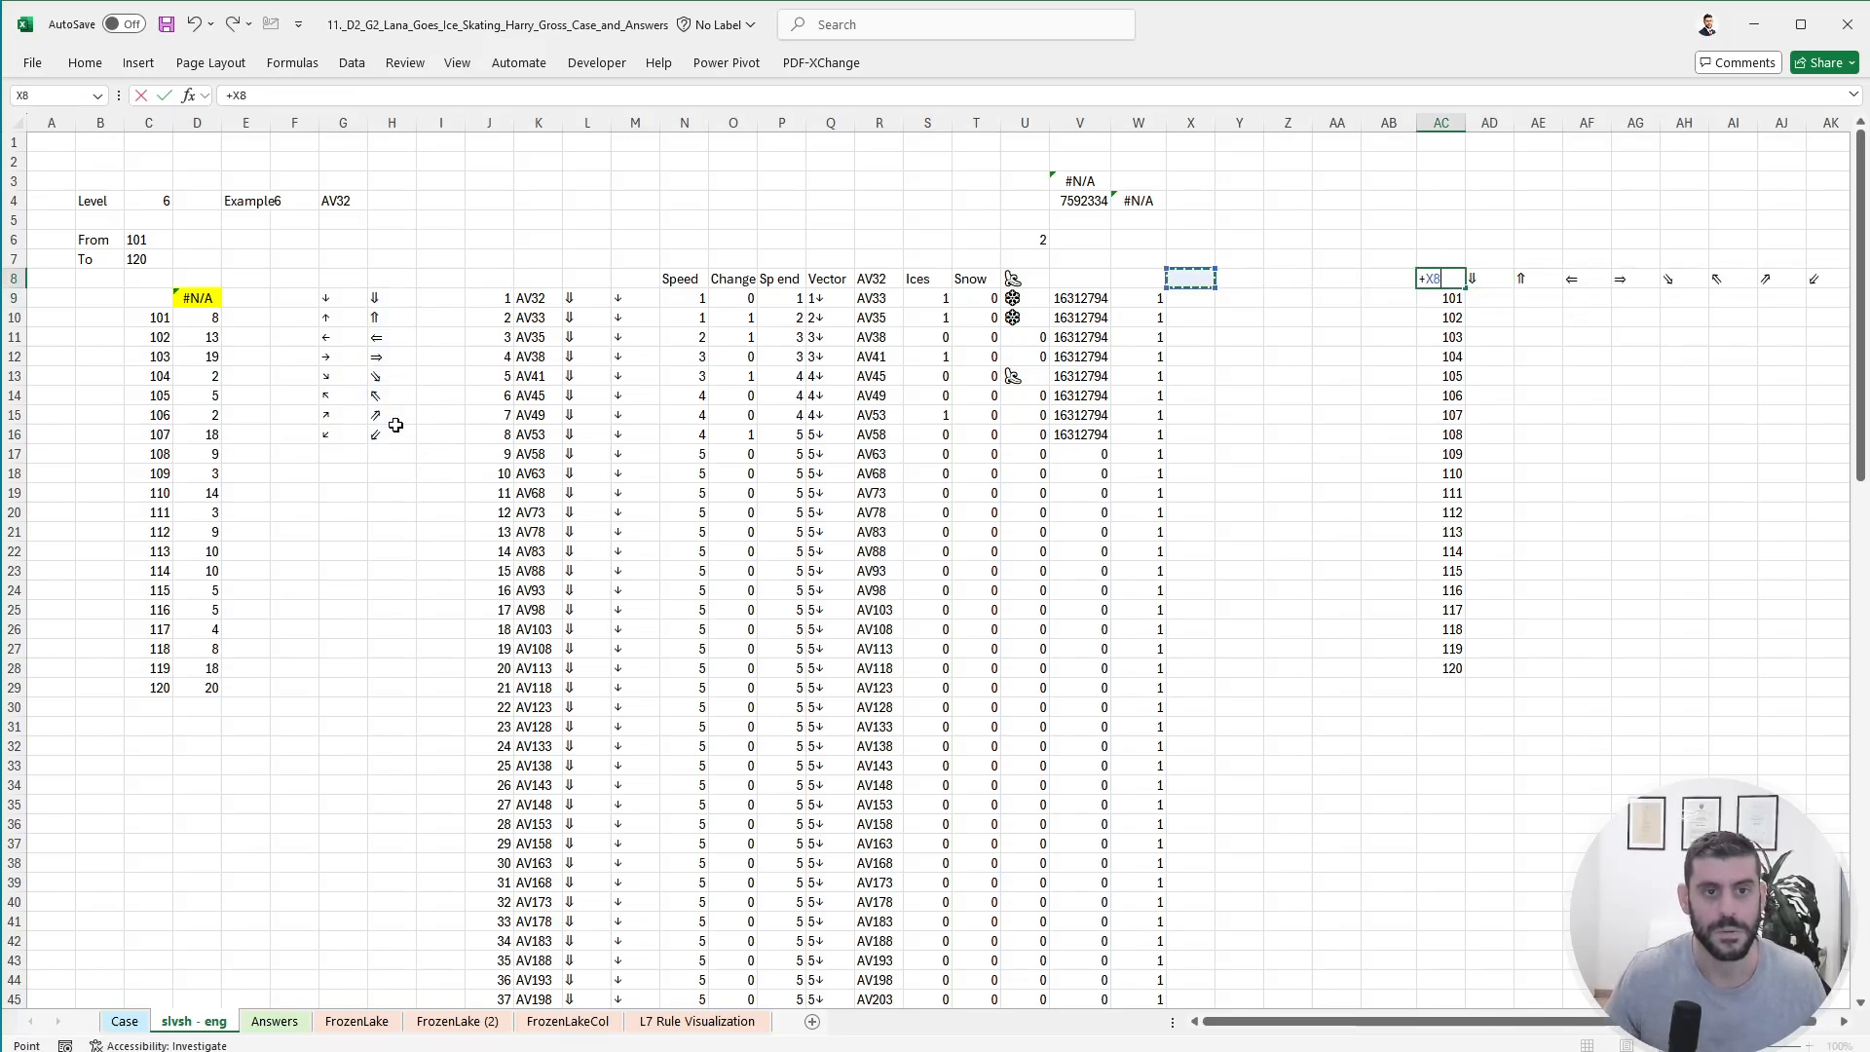
key(Up)
key(Up)
key(Up)
key(Escape)
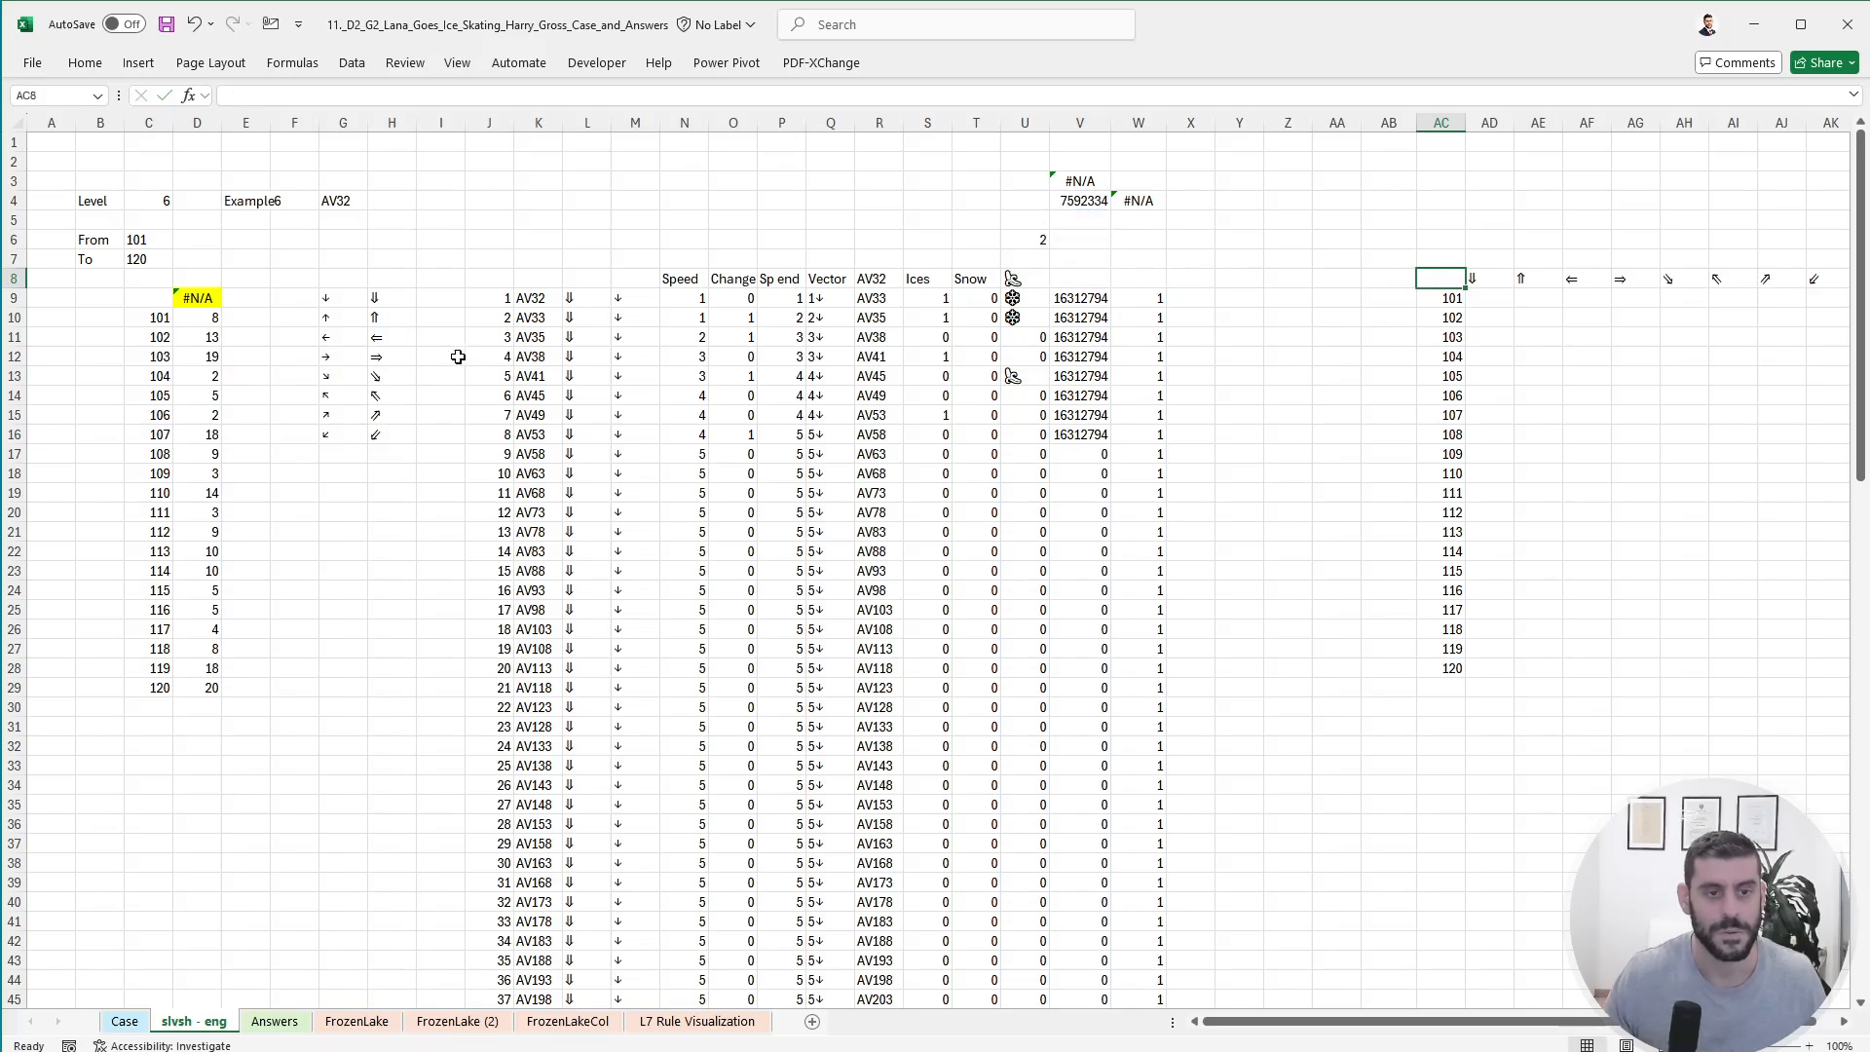
- Inspect the W9 formula and the empty rows below the lake on the FrozenLake sheet
scroll(710, 668, down, 14)
scroll(726, 668, up, 14)
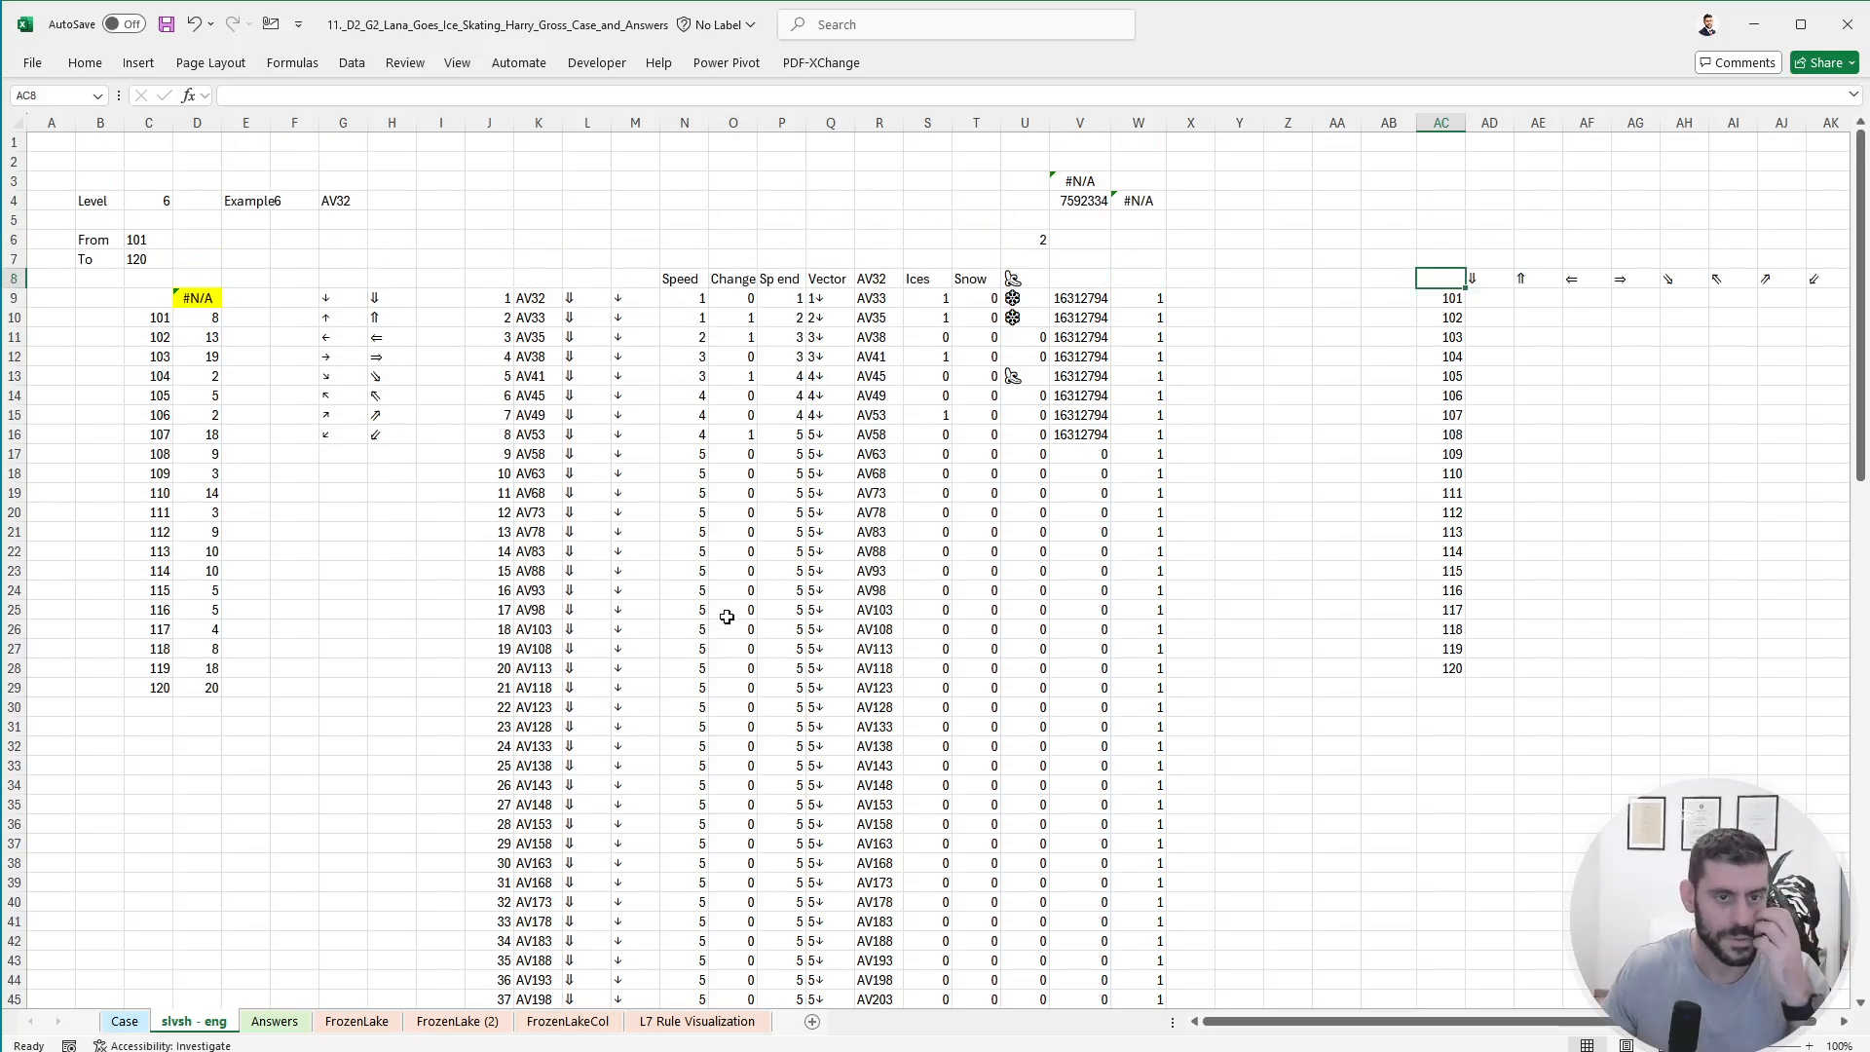
click(1151, 294)
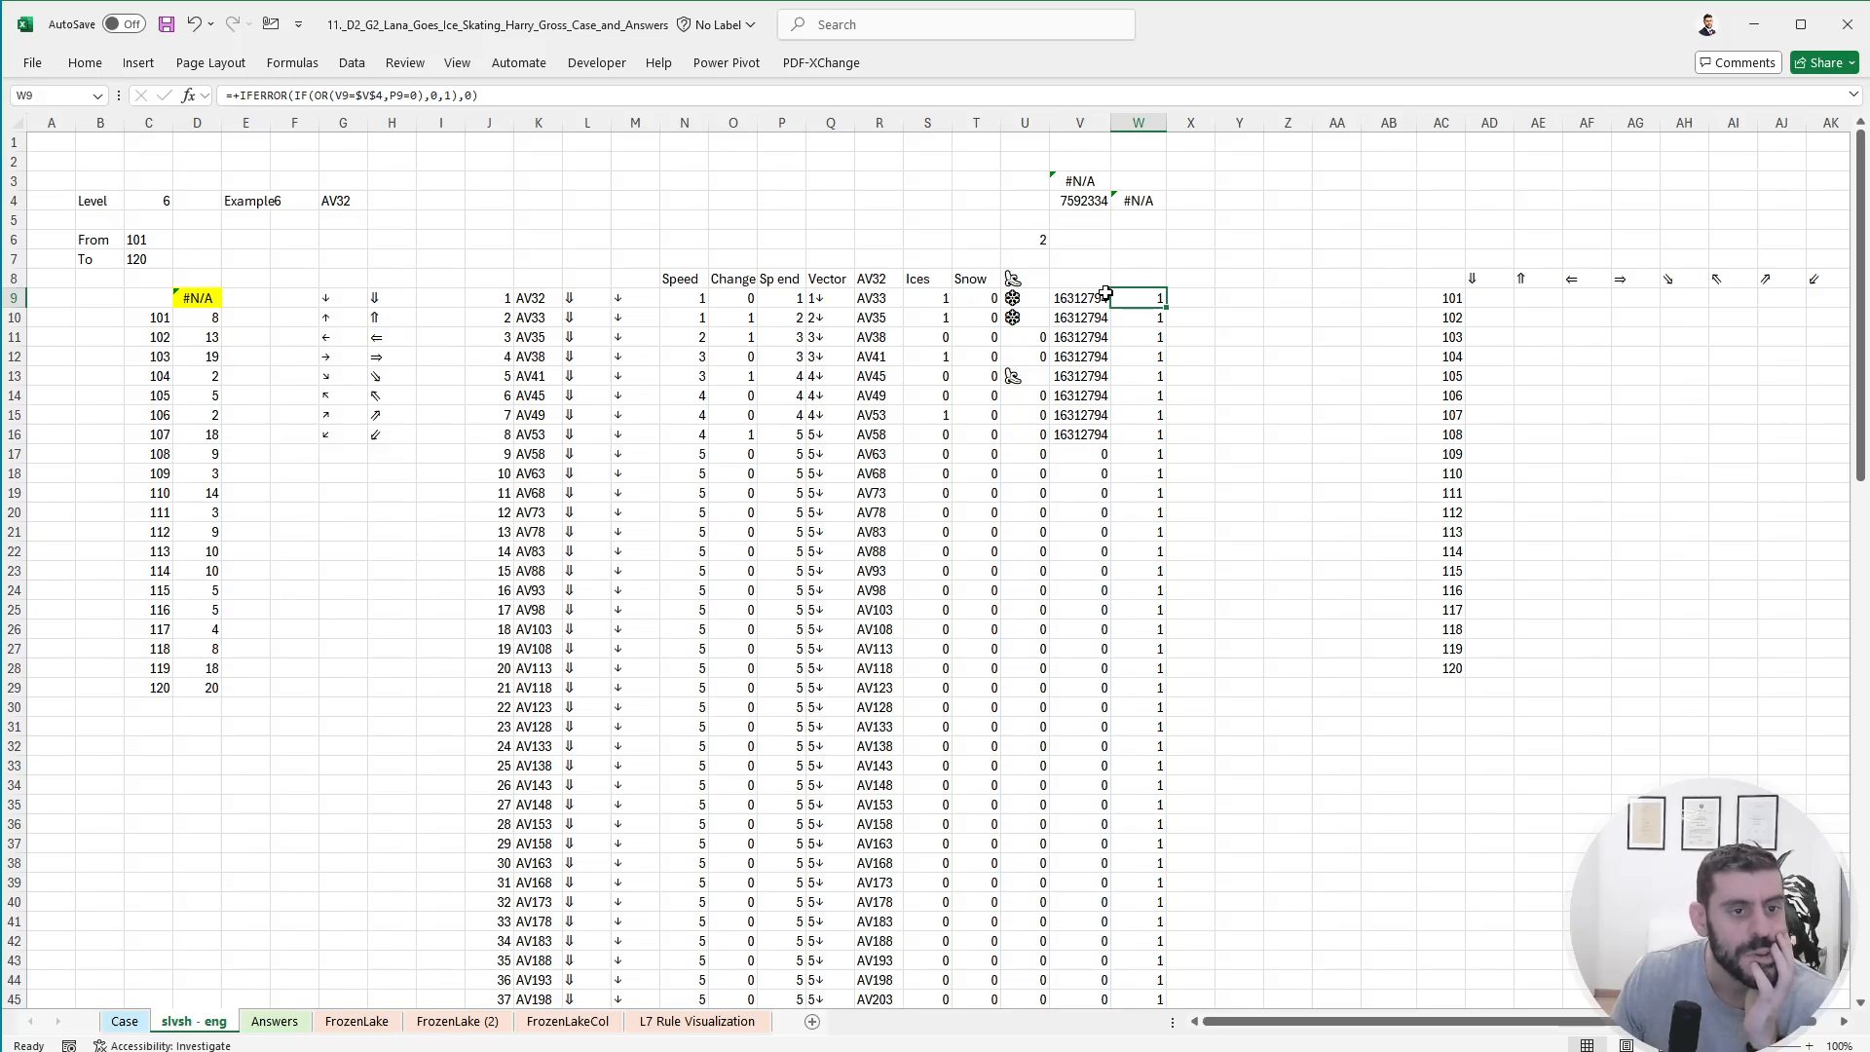
click(357, 1020)
scroll(413, 912, down, 8)
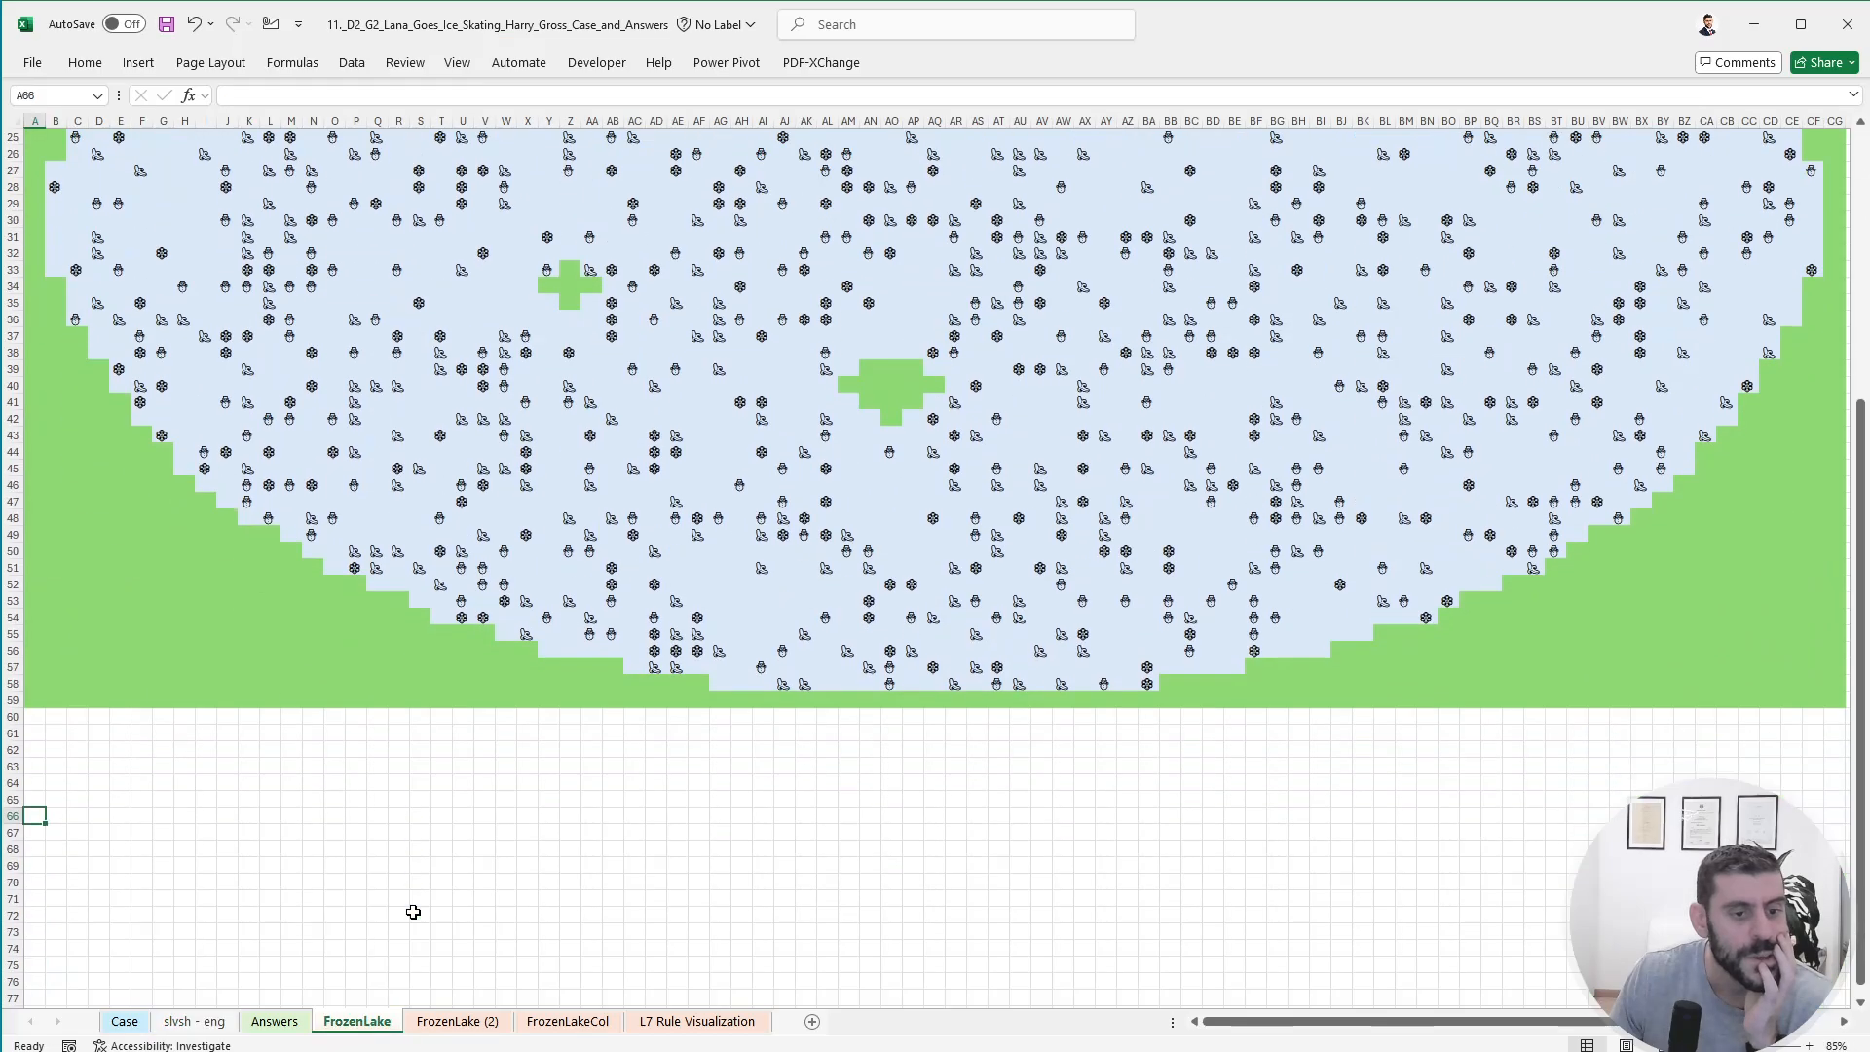
drag(998, 896, 1656, 862)
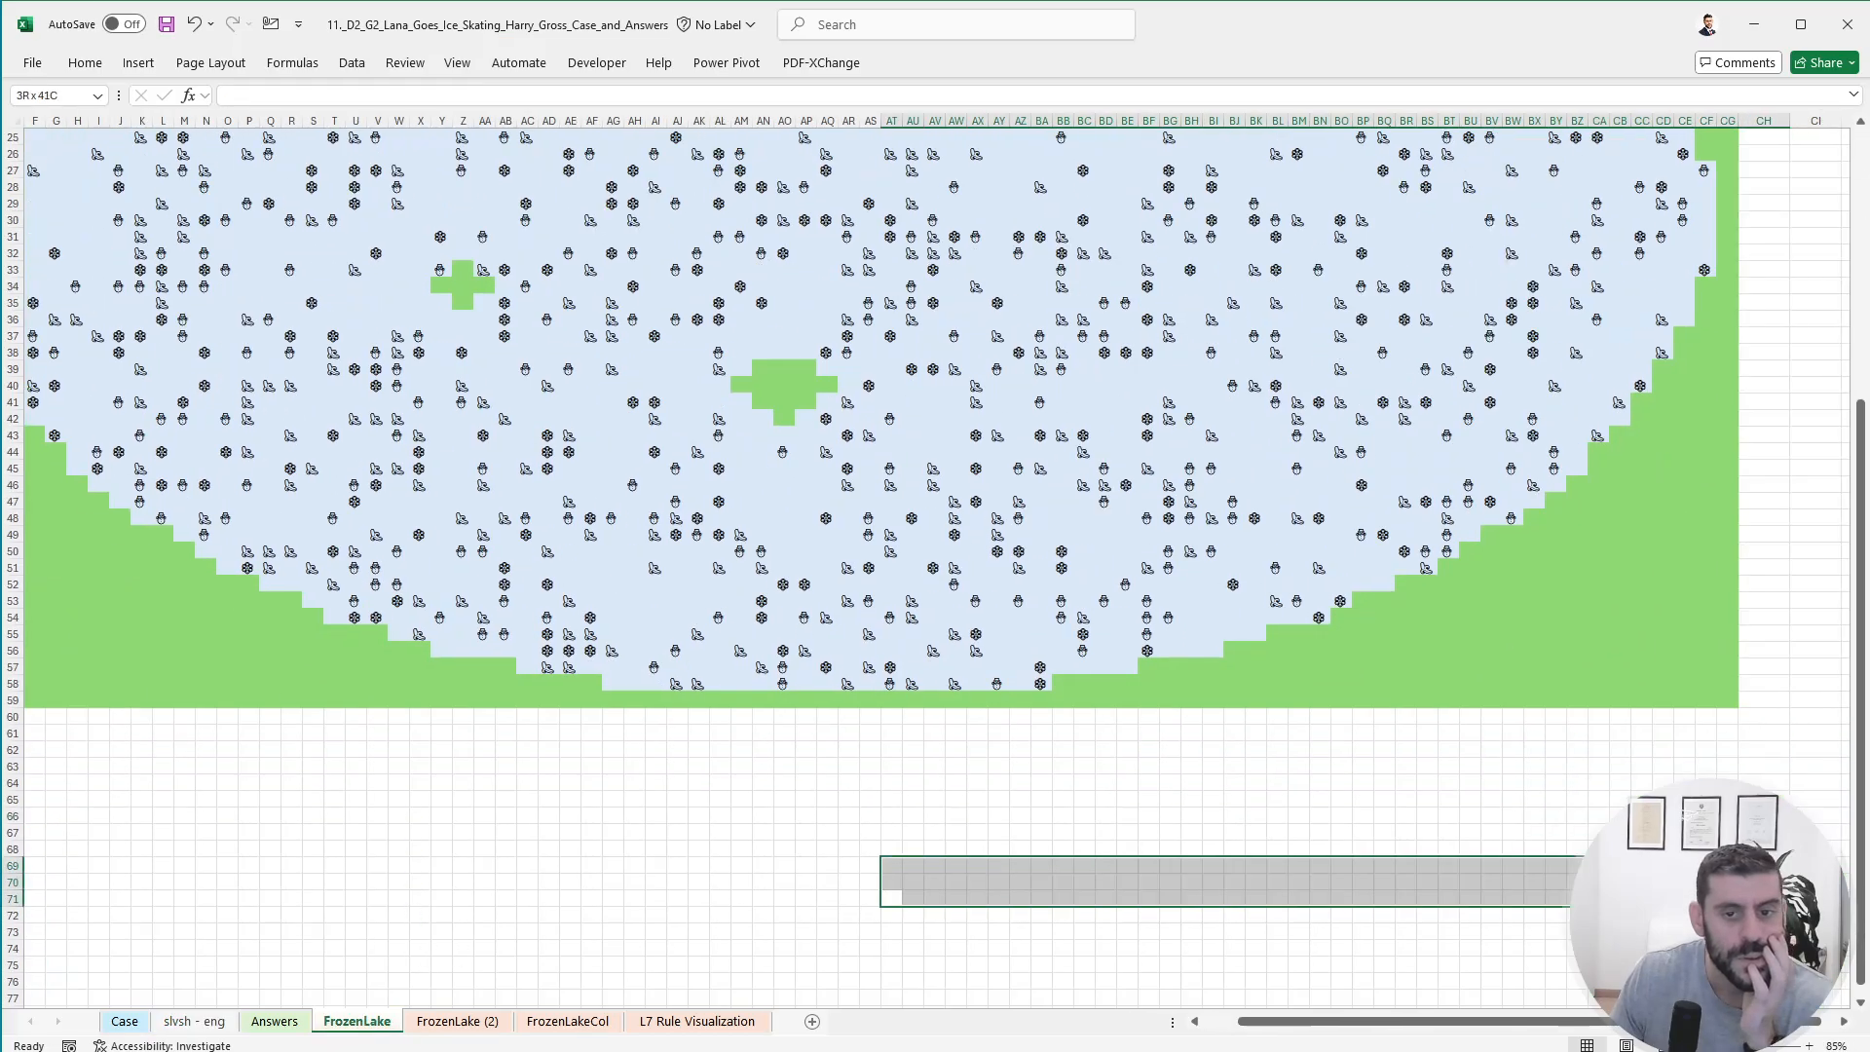
- On the FrozenLakeCol sheet, copy a green land cell's value and paste it across the empty rows from row 60 down
click(568, 1020)
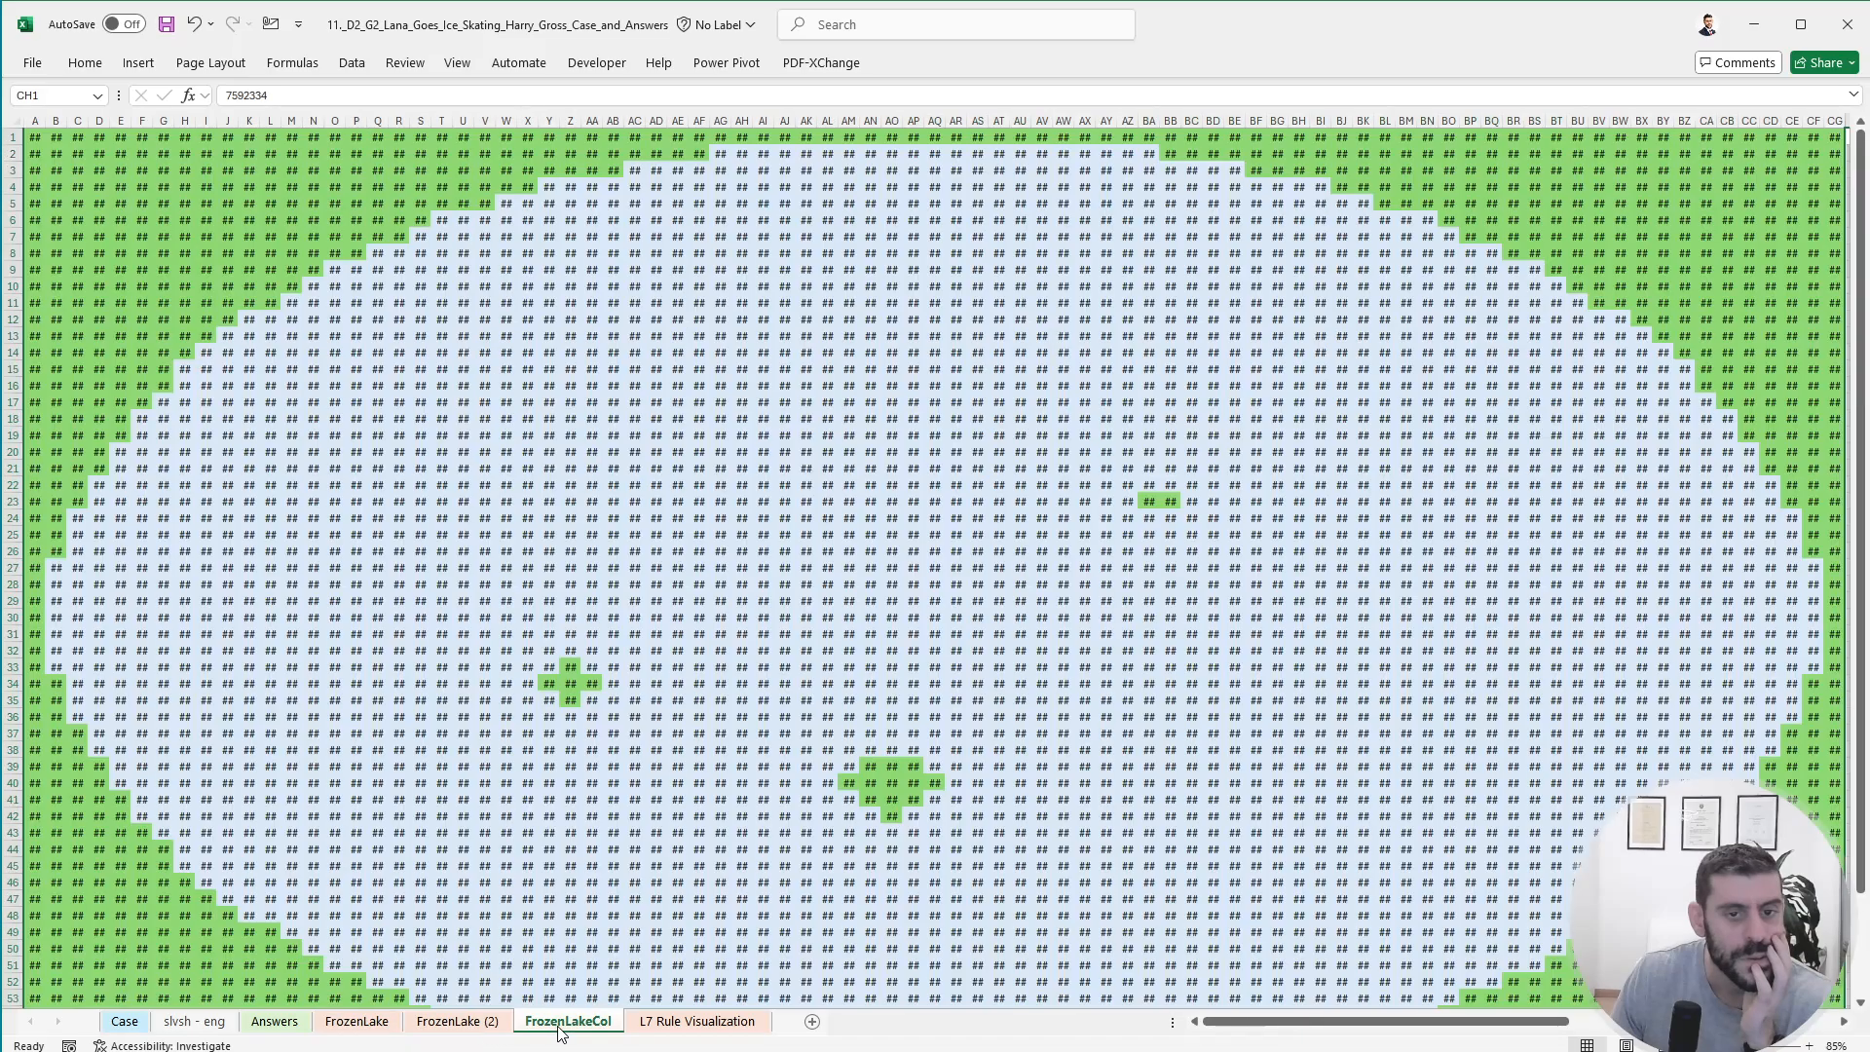
scroll(1266, 810, down, 2)
drag(1359, 816, 1606, 833)
click(1180, 756)
key(ctrl+c)
drag(832, 862, 8, 818)
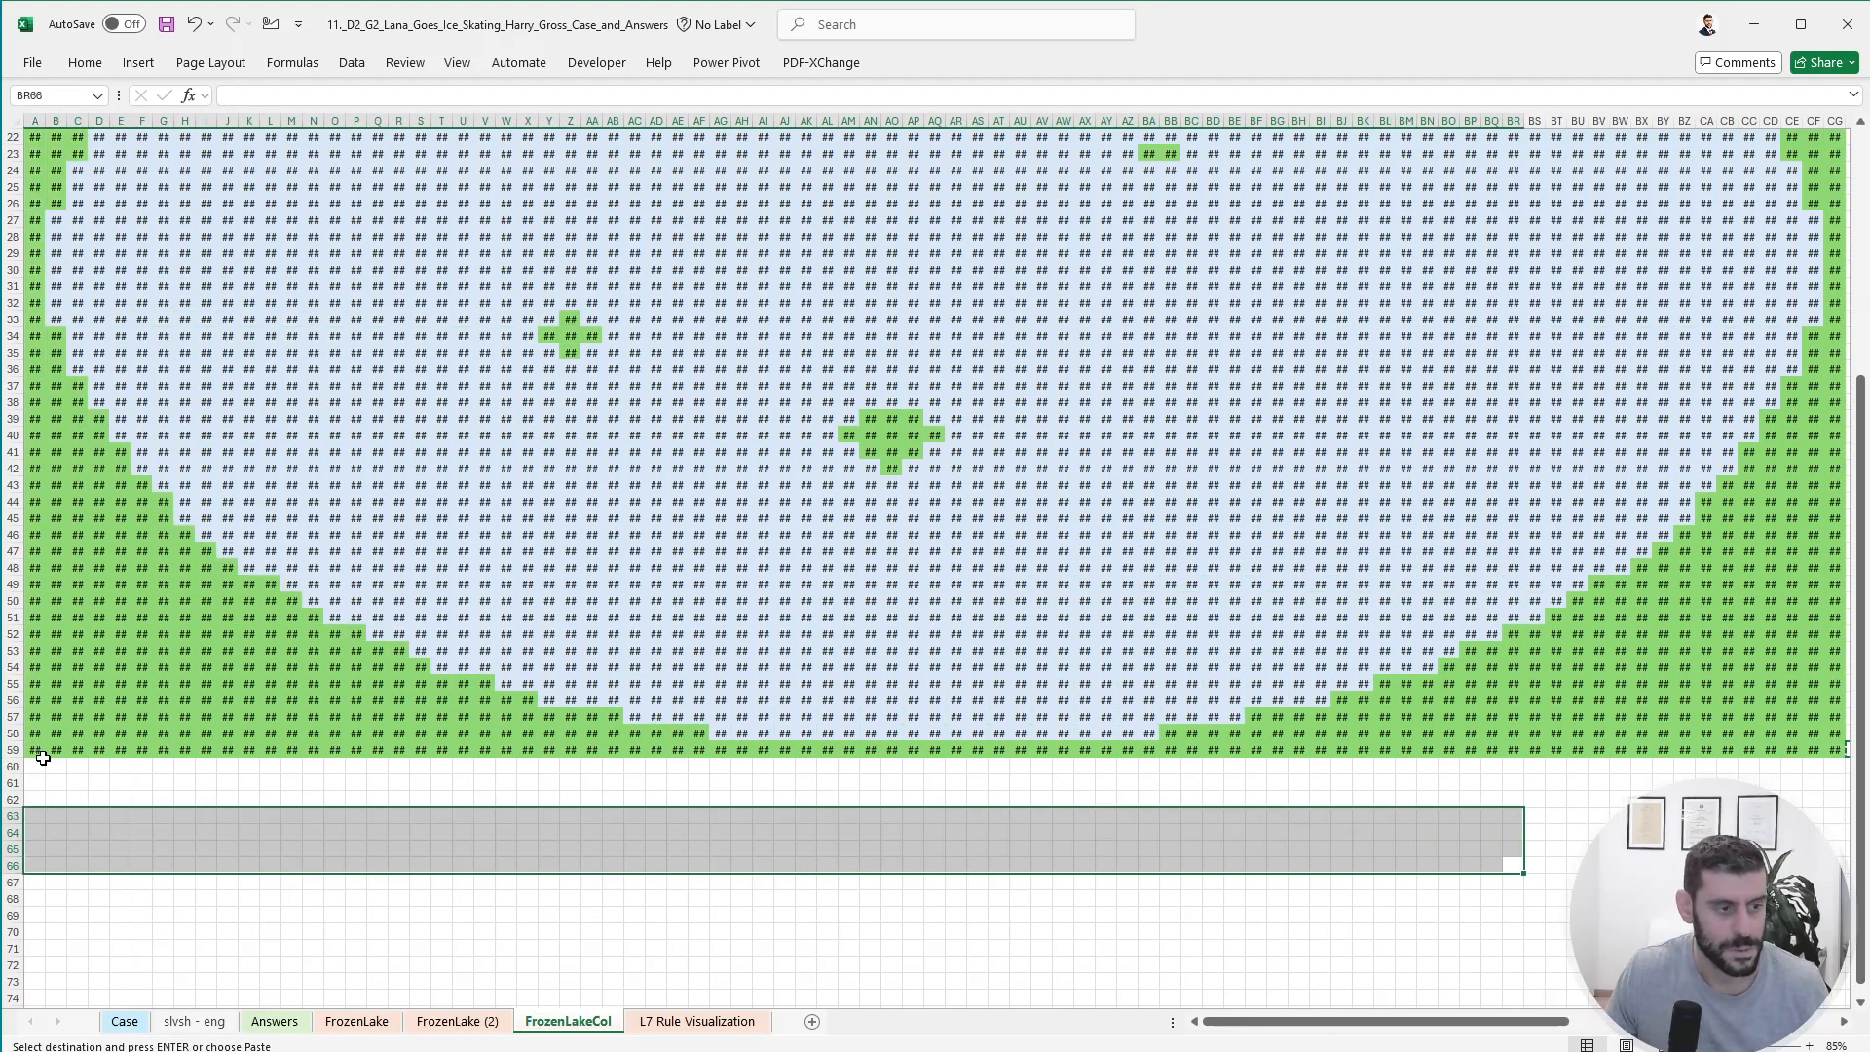
drag(42, 757, 1667, 1003)
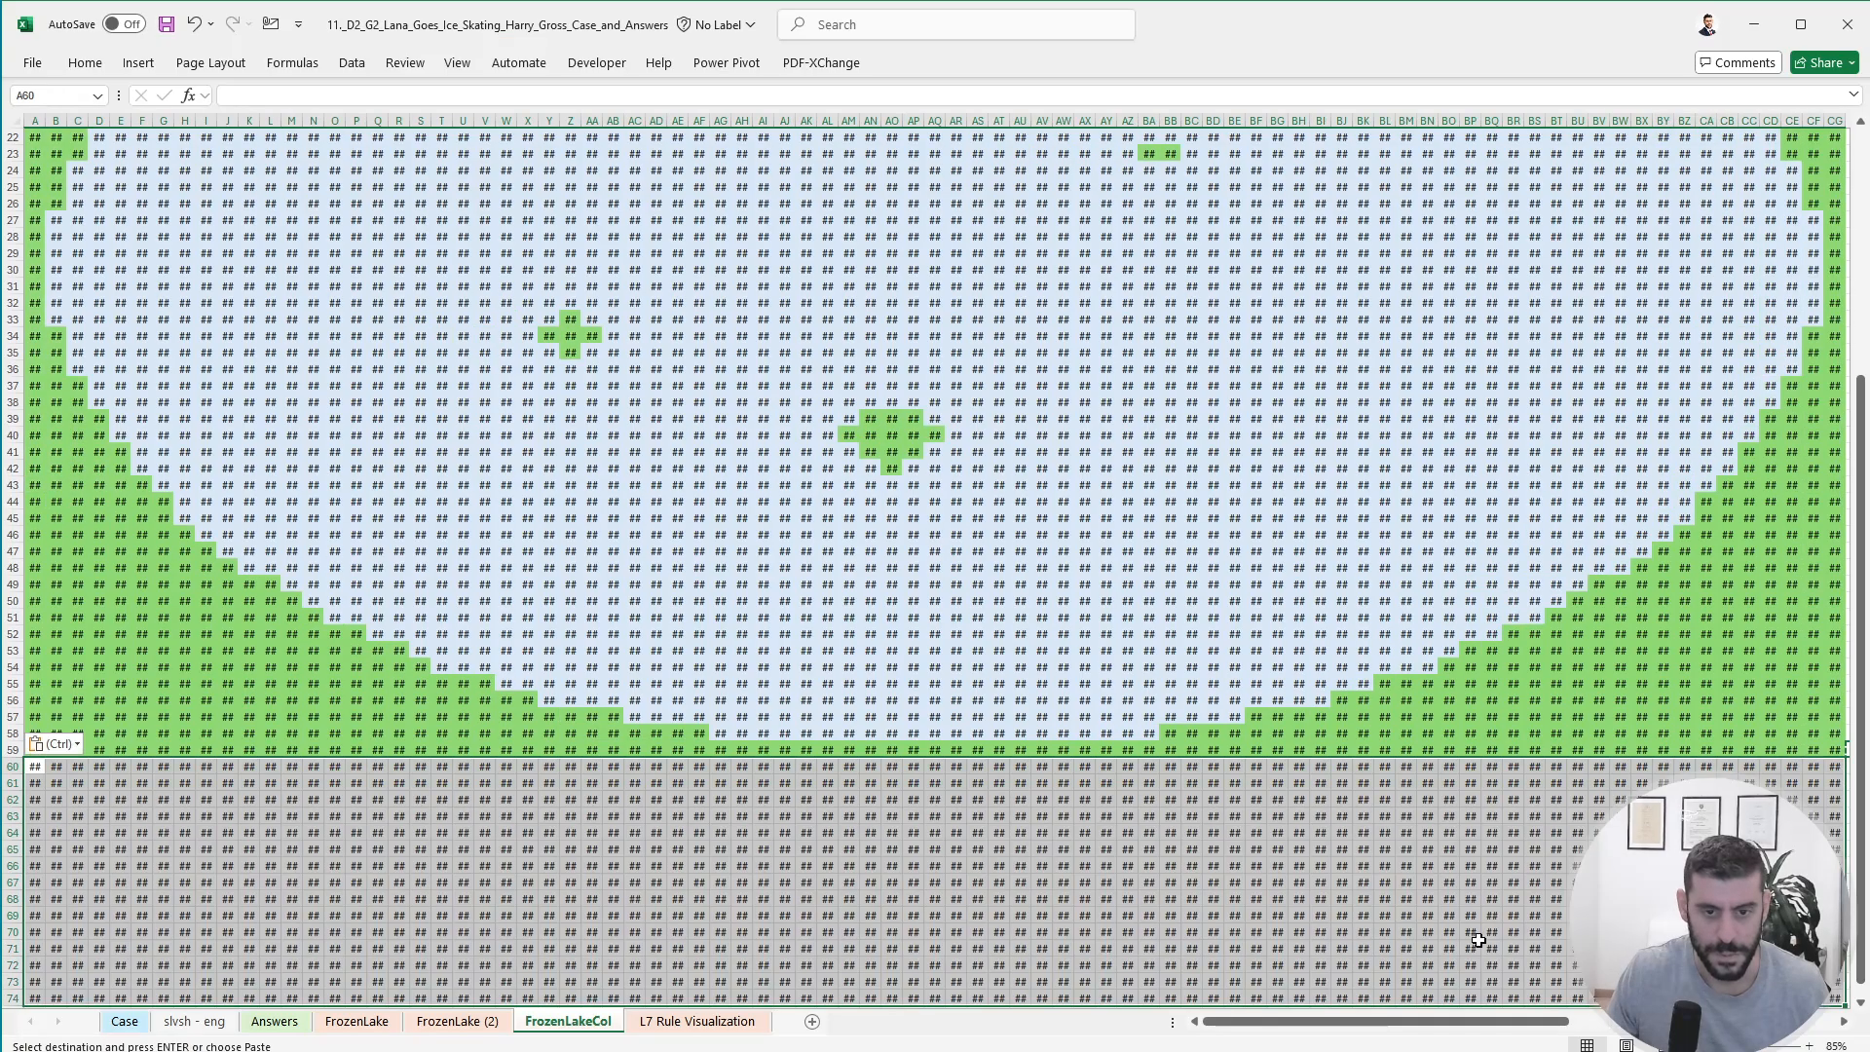
key(ctrl+v)
- On the slvsh - eng sheet, link the table's corner cell AC8 to the banana result in W4
click(221, 1037)
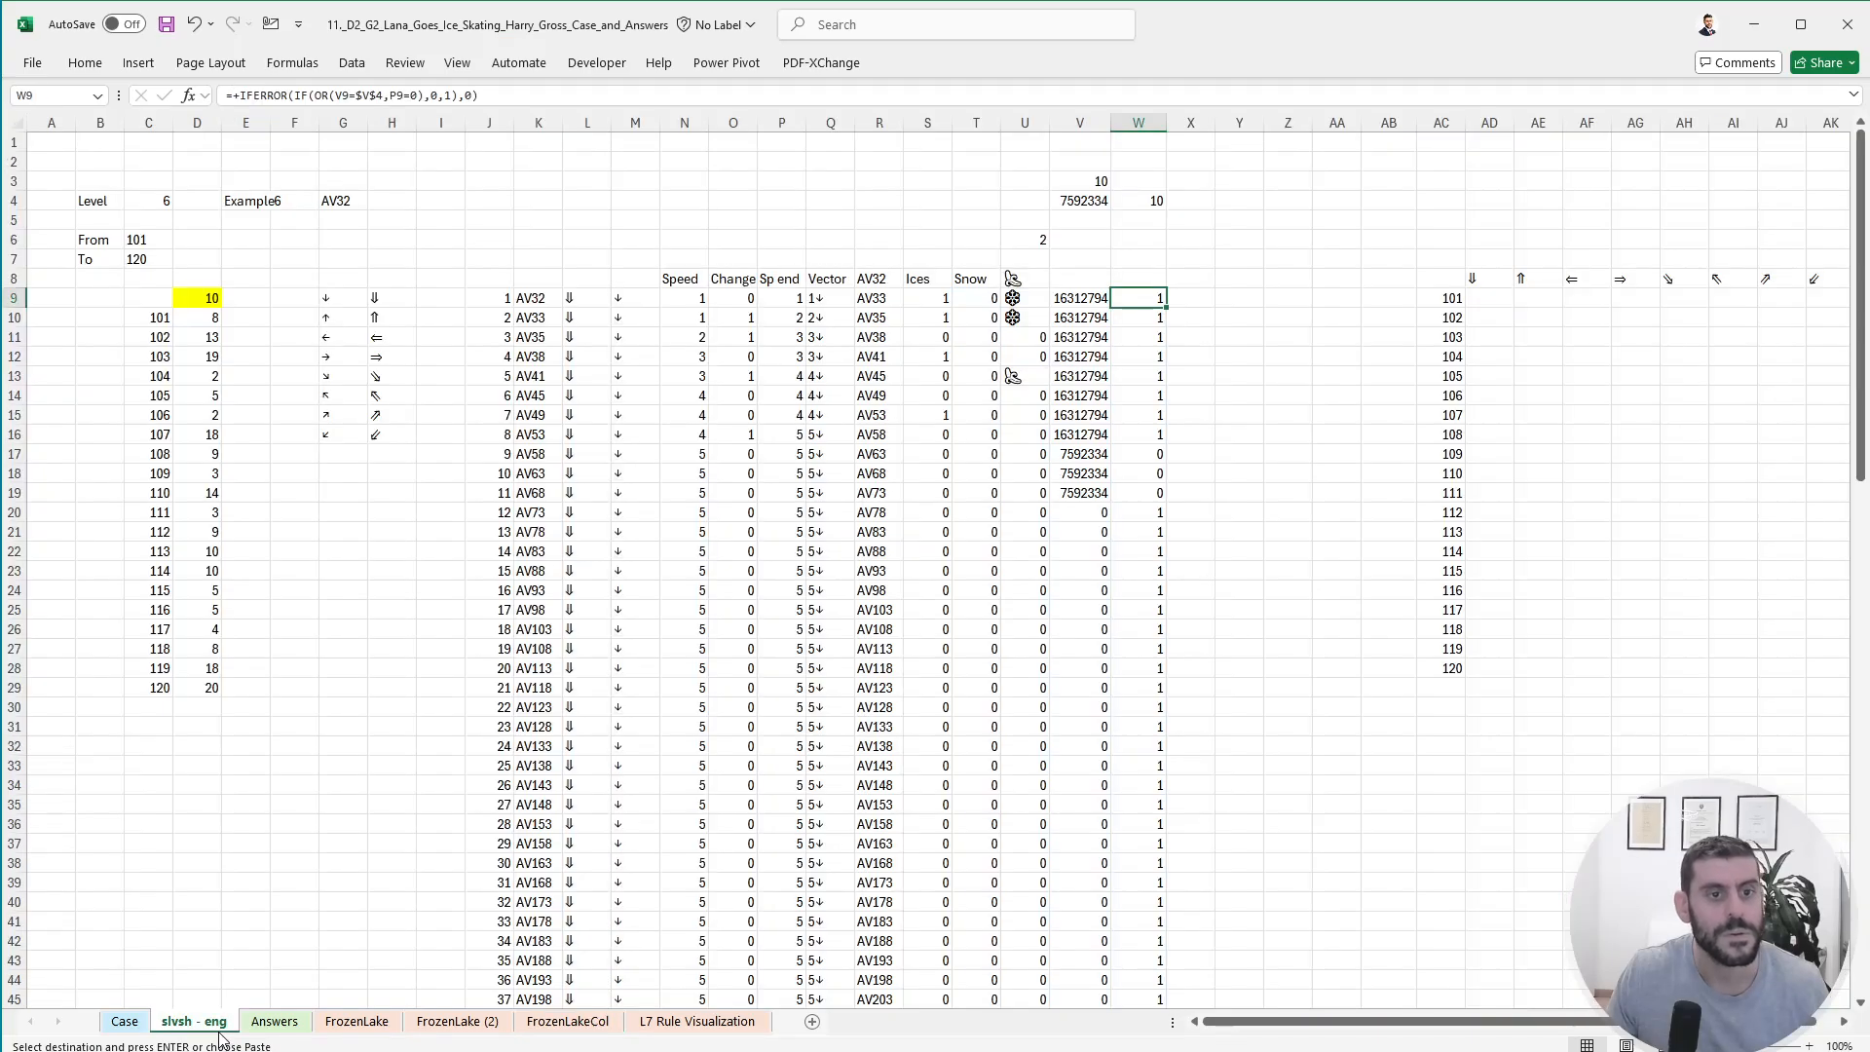
click(1439, 280)
text(+)
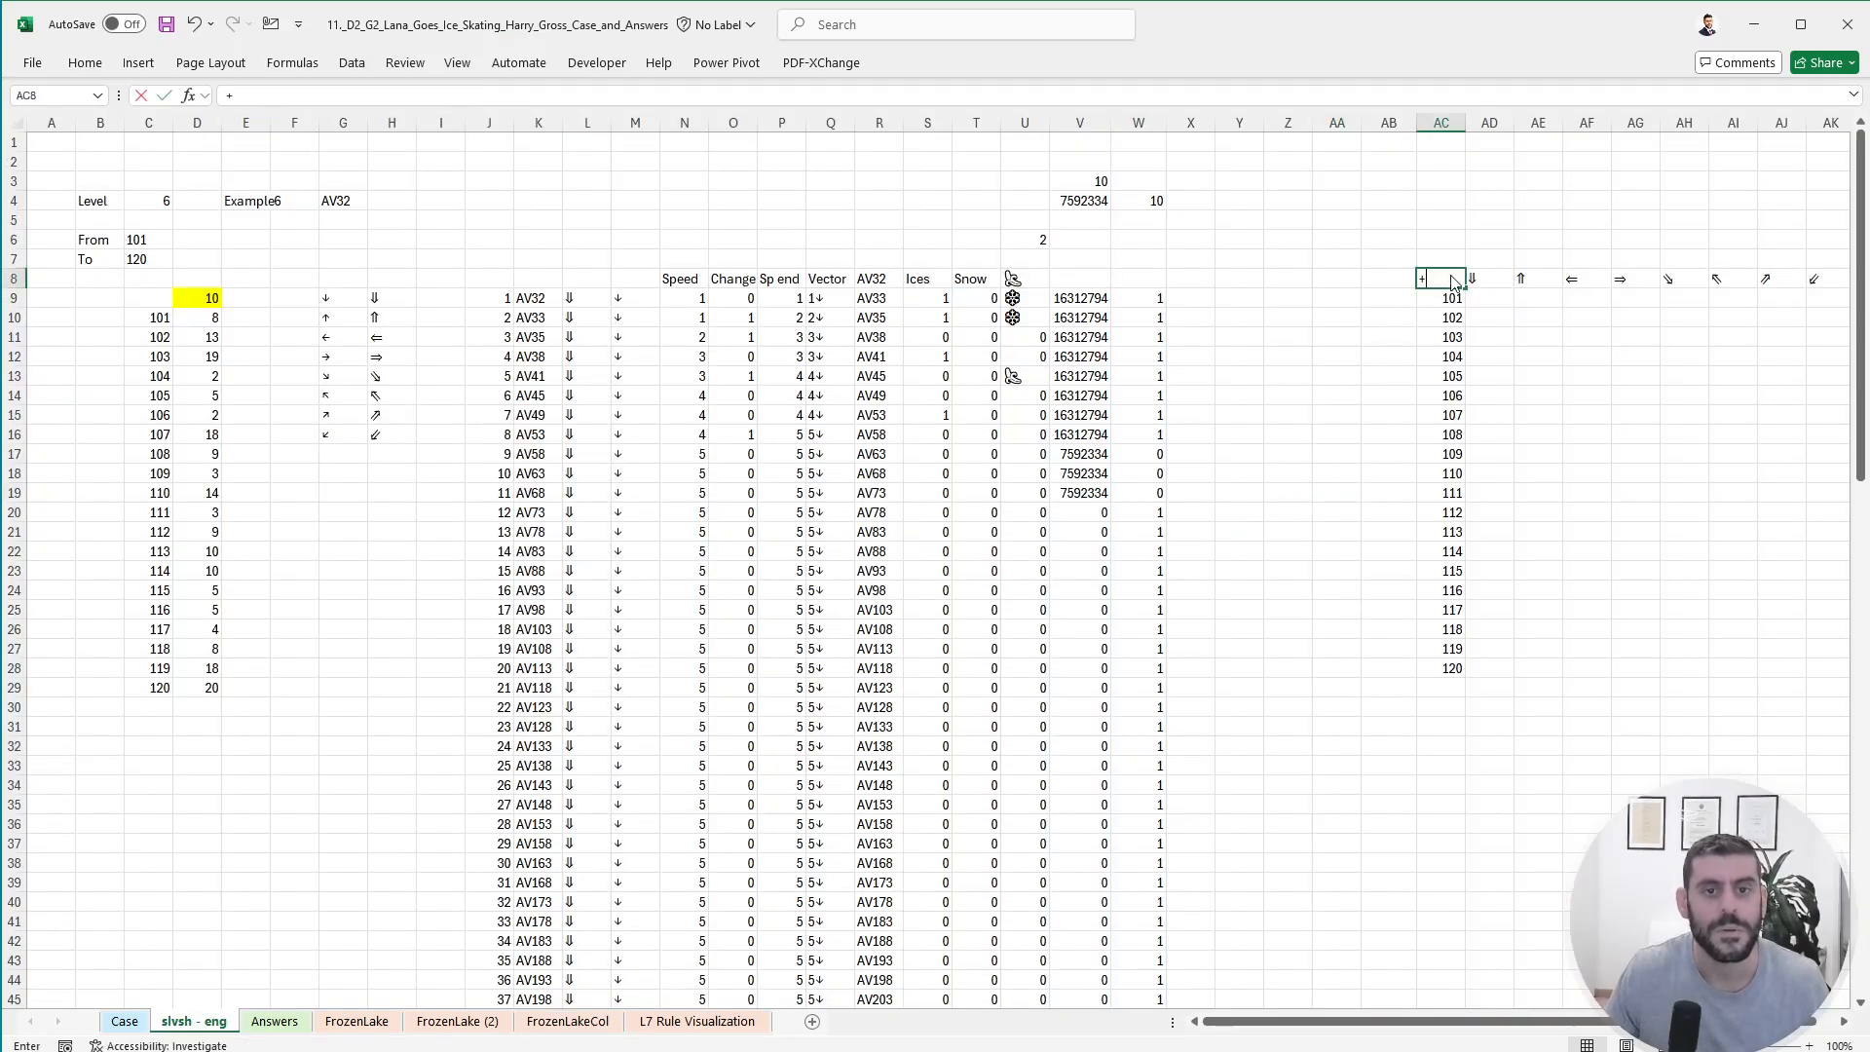
key(Up)
key(Left)
key(Up)
key(Left)
key(Left)
key(Up)
key(Left)
key(Left)
key(Up)
key(Left)
key(Up)
key(Down)
key(ctrl+Return)
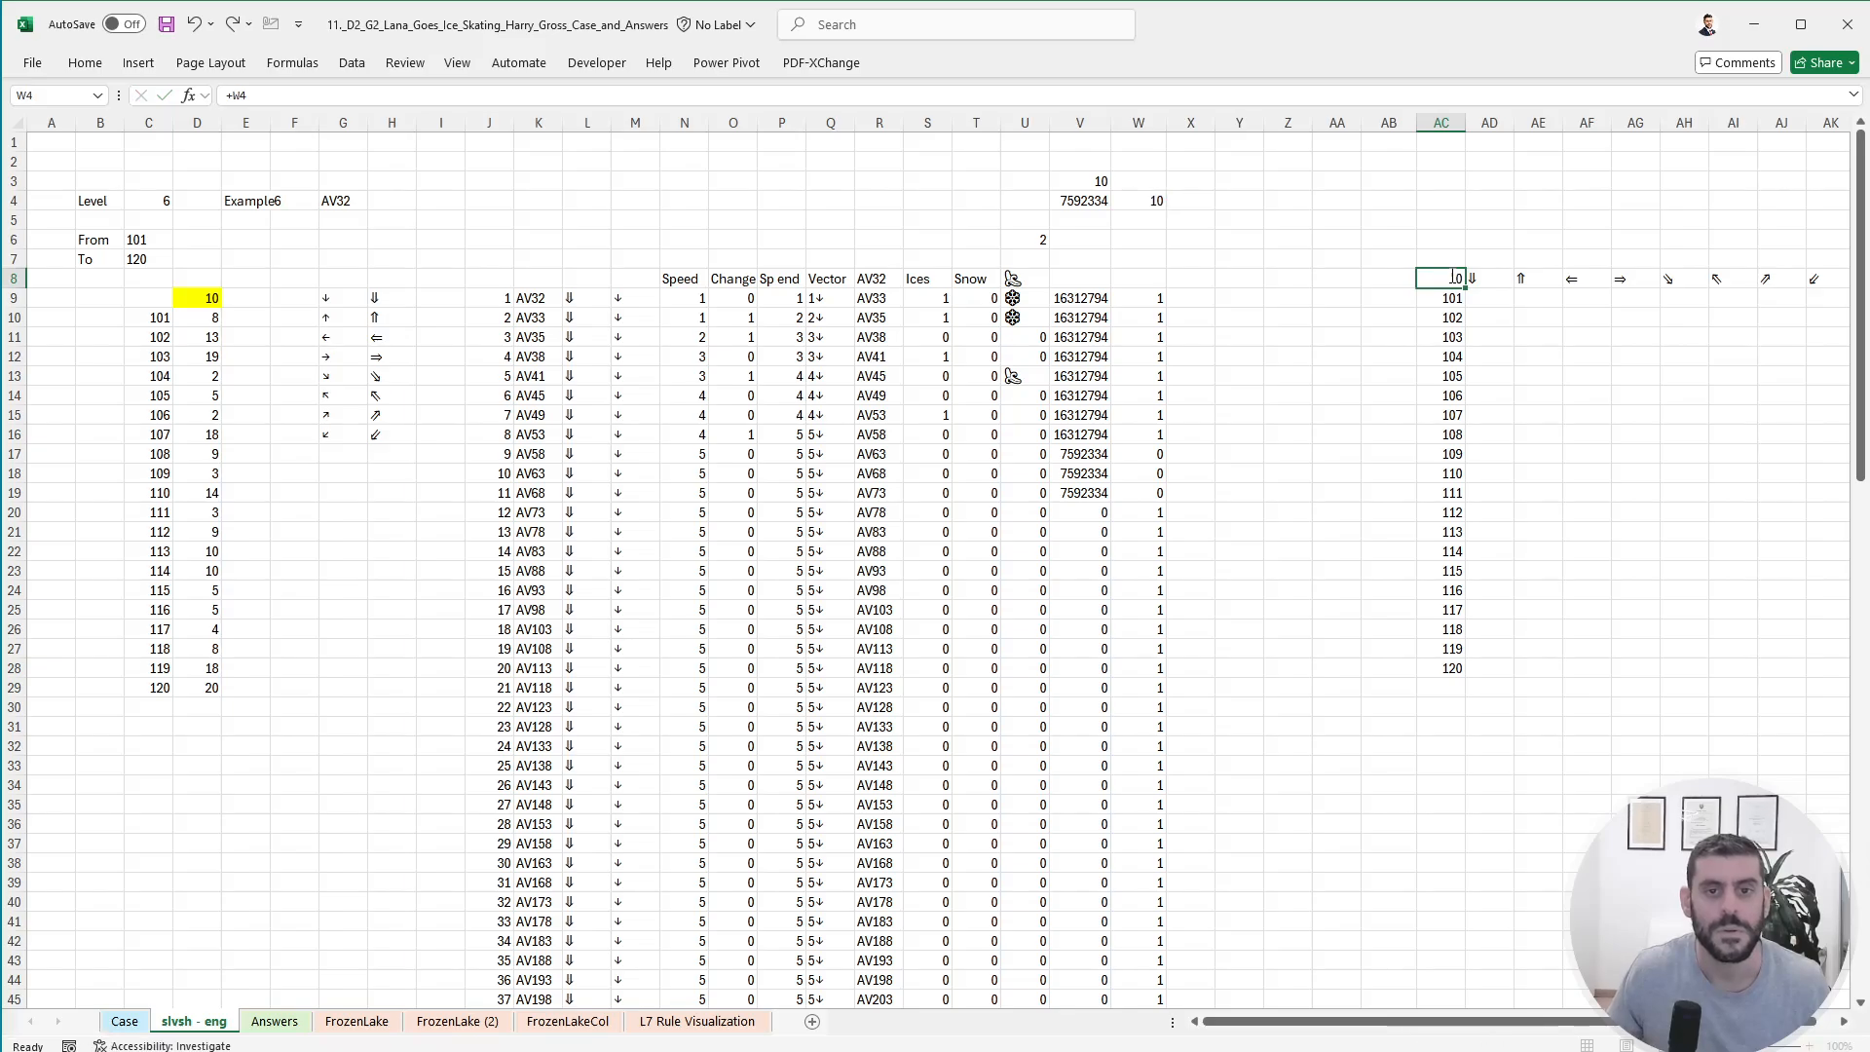
- Create a two-way data table over AC8:AK28 with row input cell L9 and column input cell E4
key(ctrl+shift+Right)
key(ctrl+shift+Down)
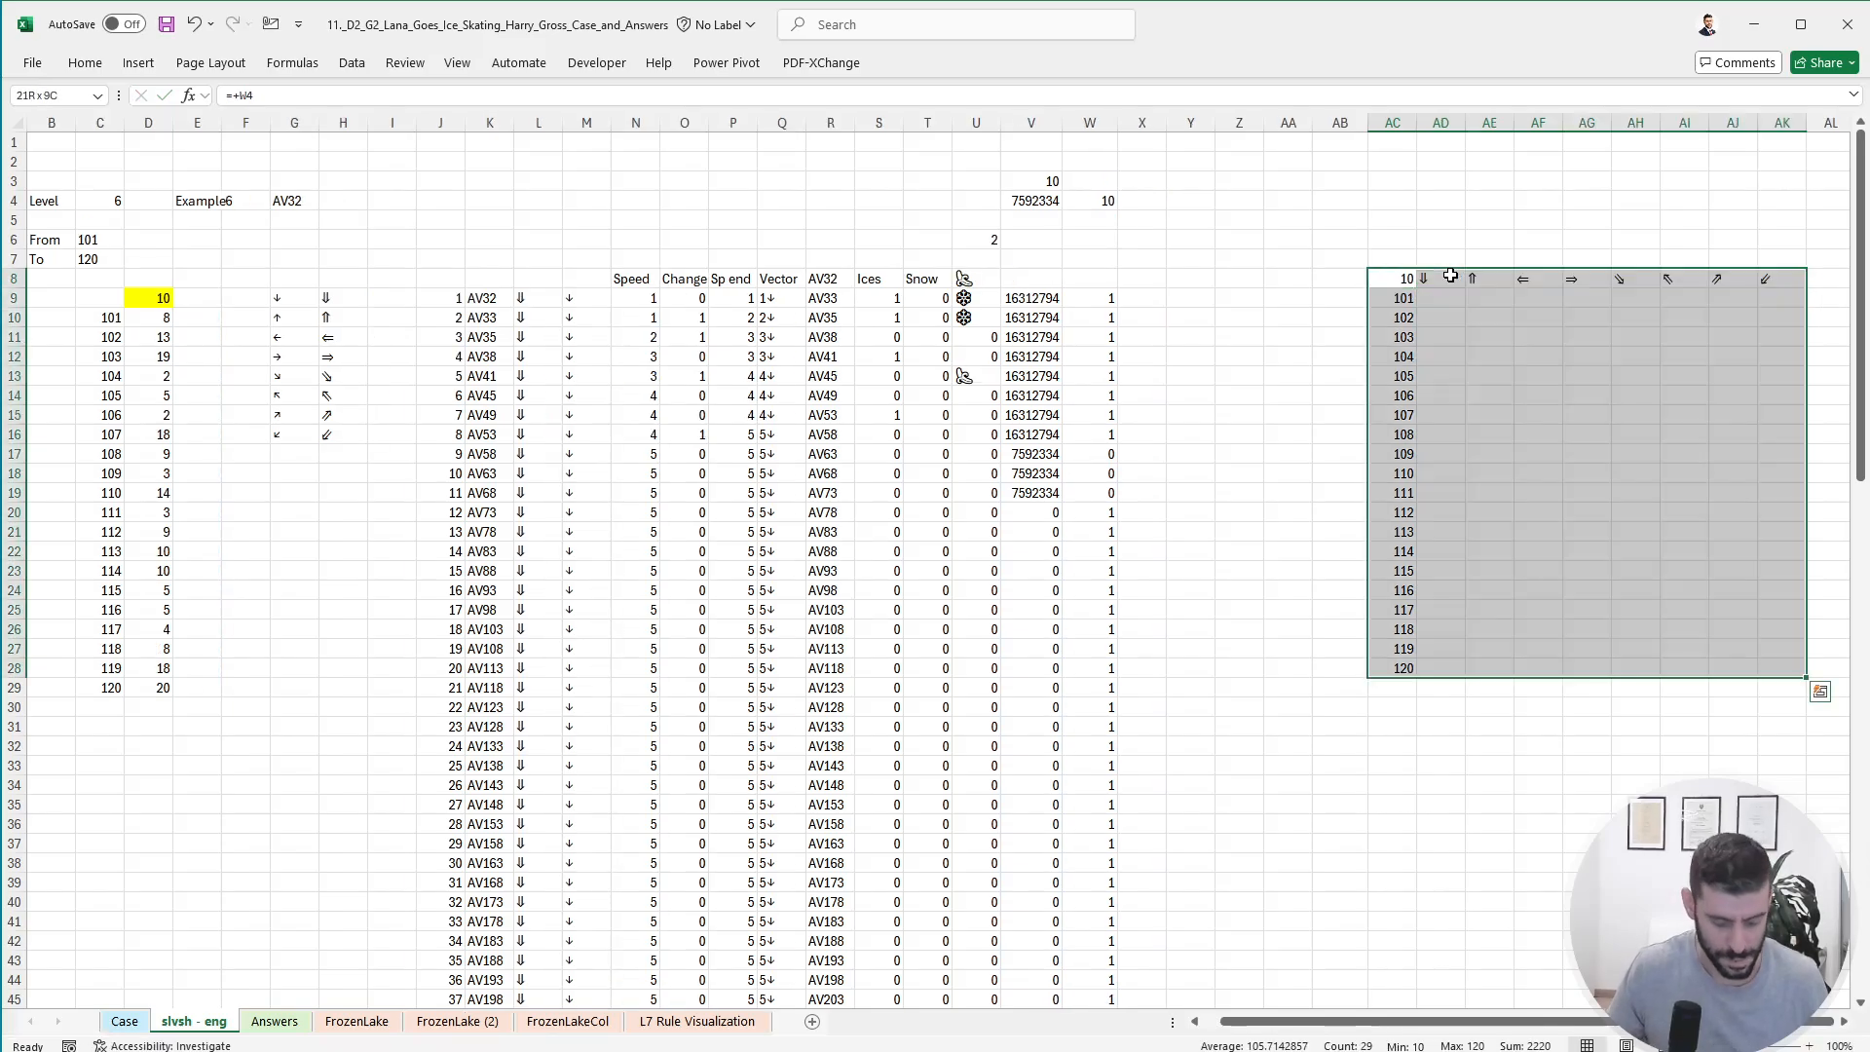
key(alt)
key(a)
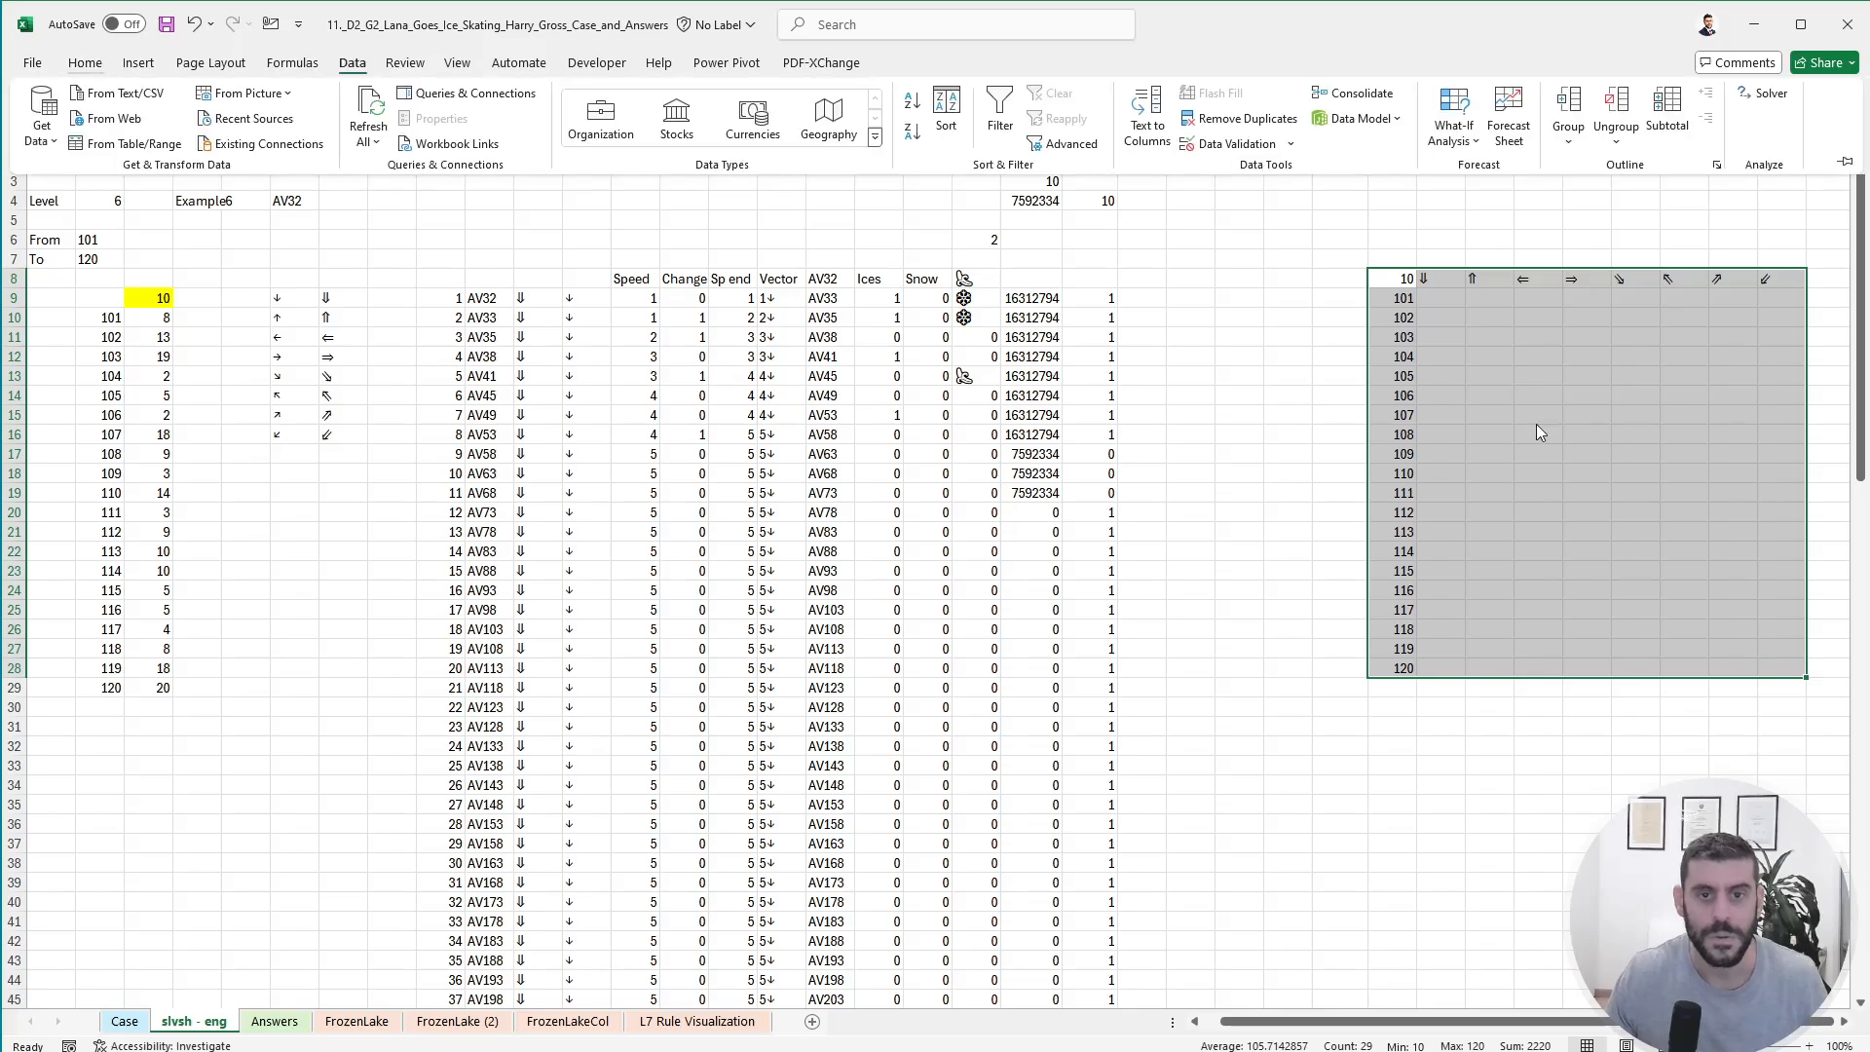
key(w)
key(t)
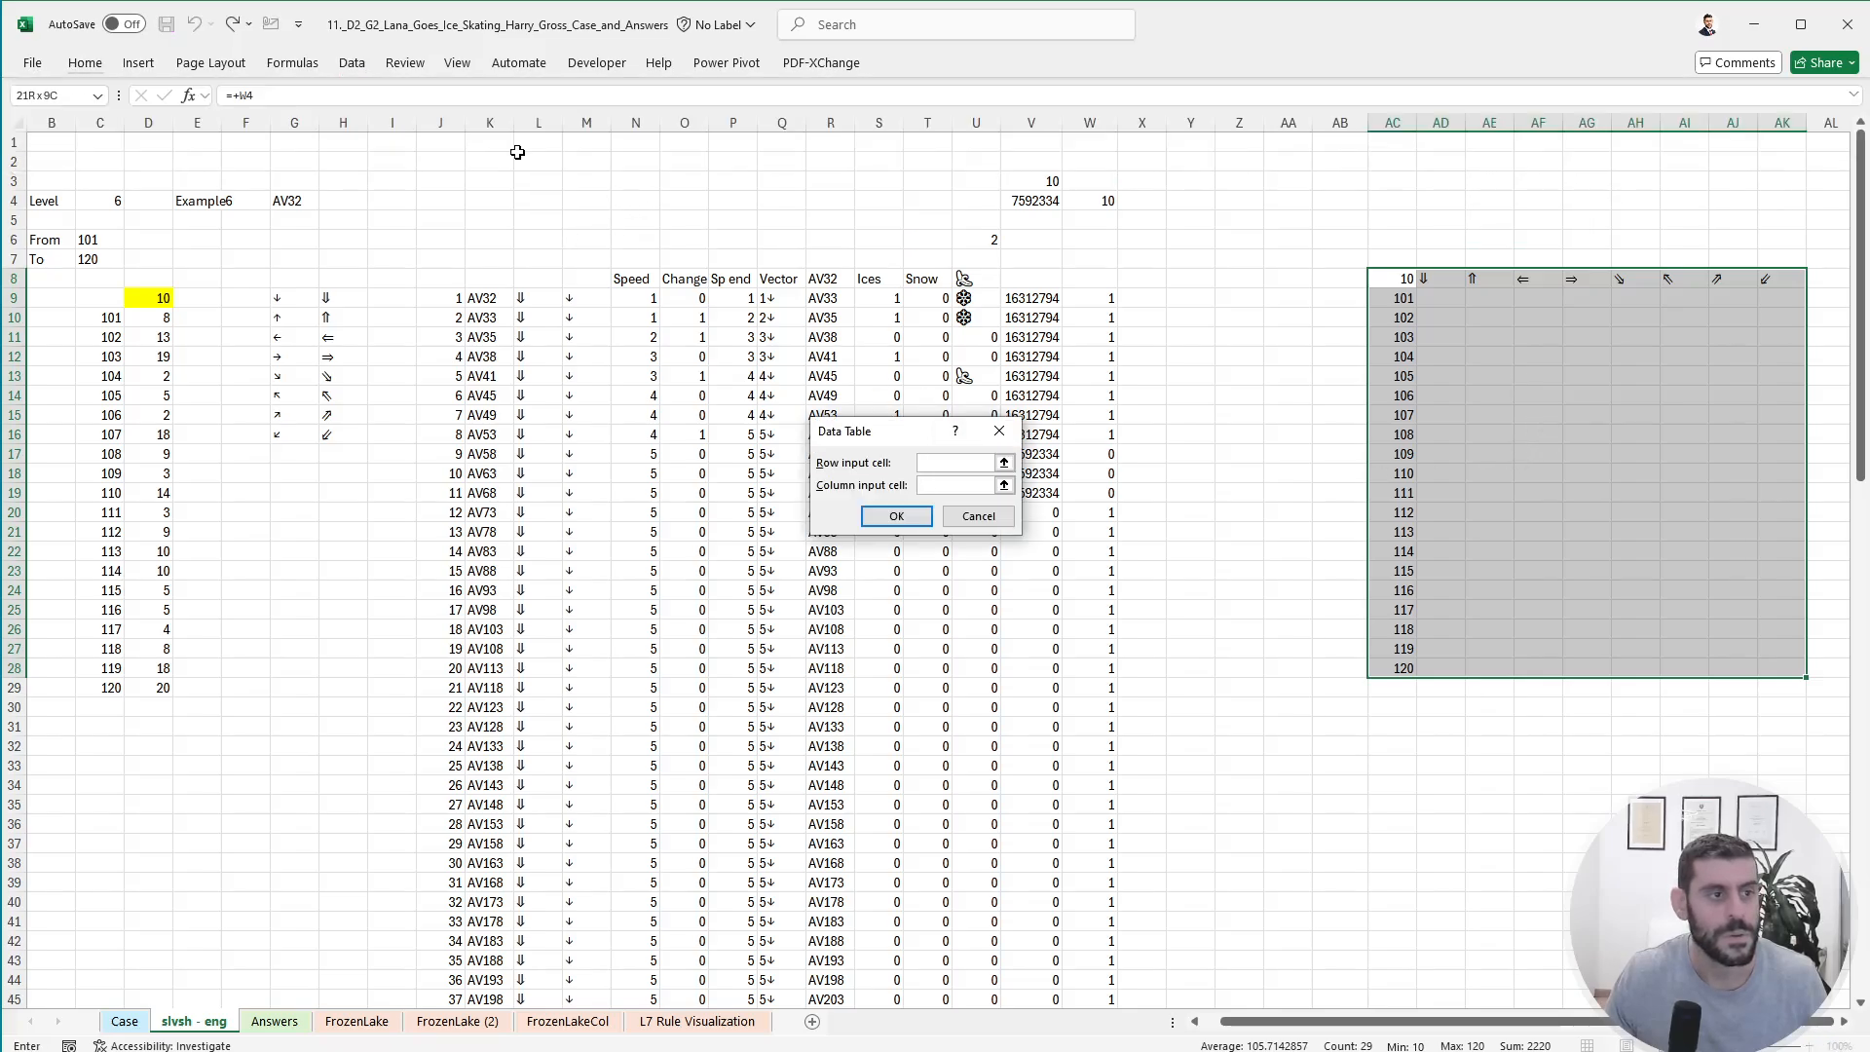
click(283, 196)
click(181, 201)
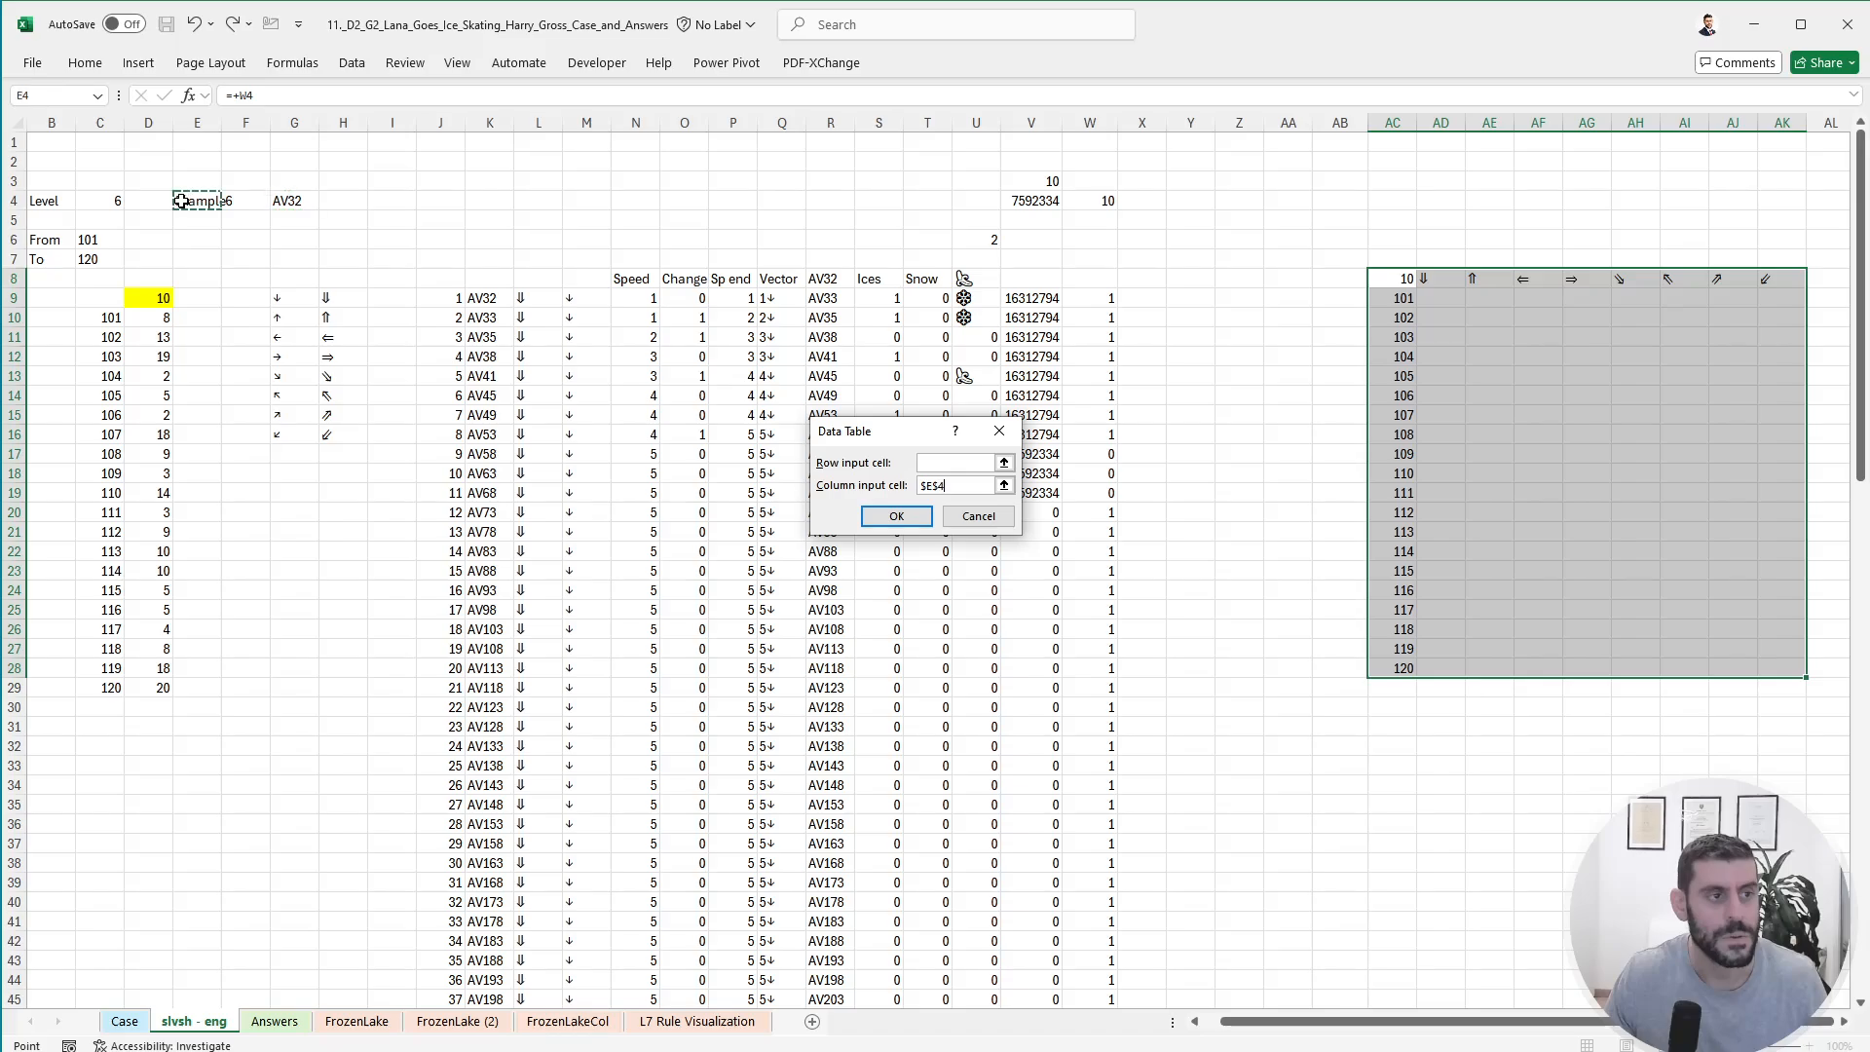
click(966, 462)
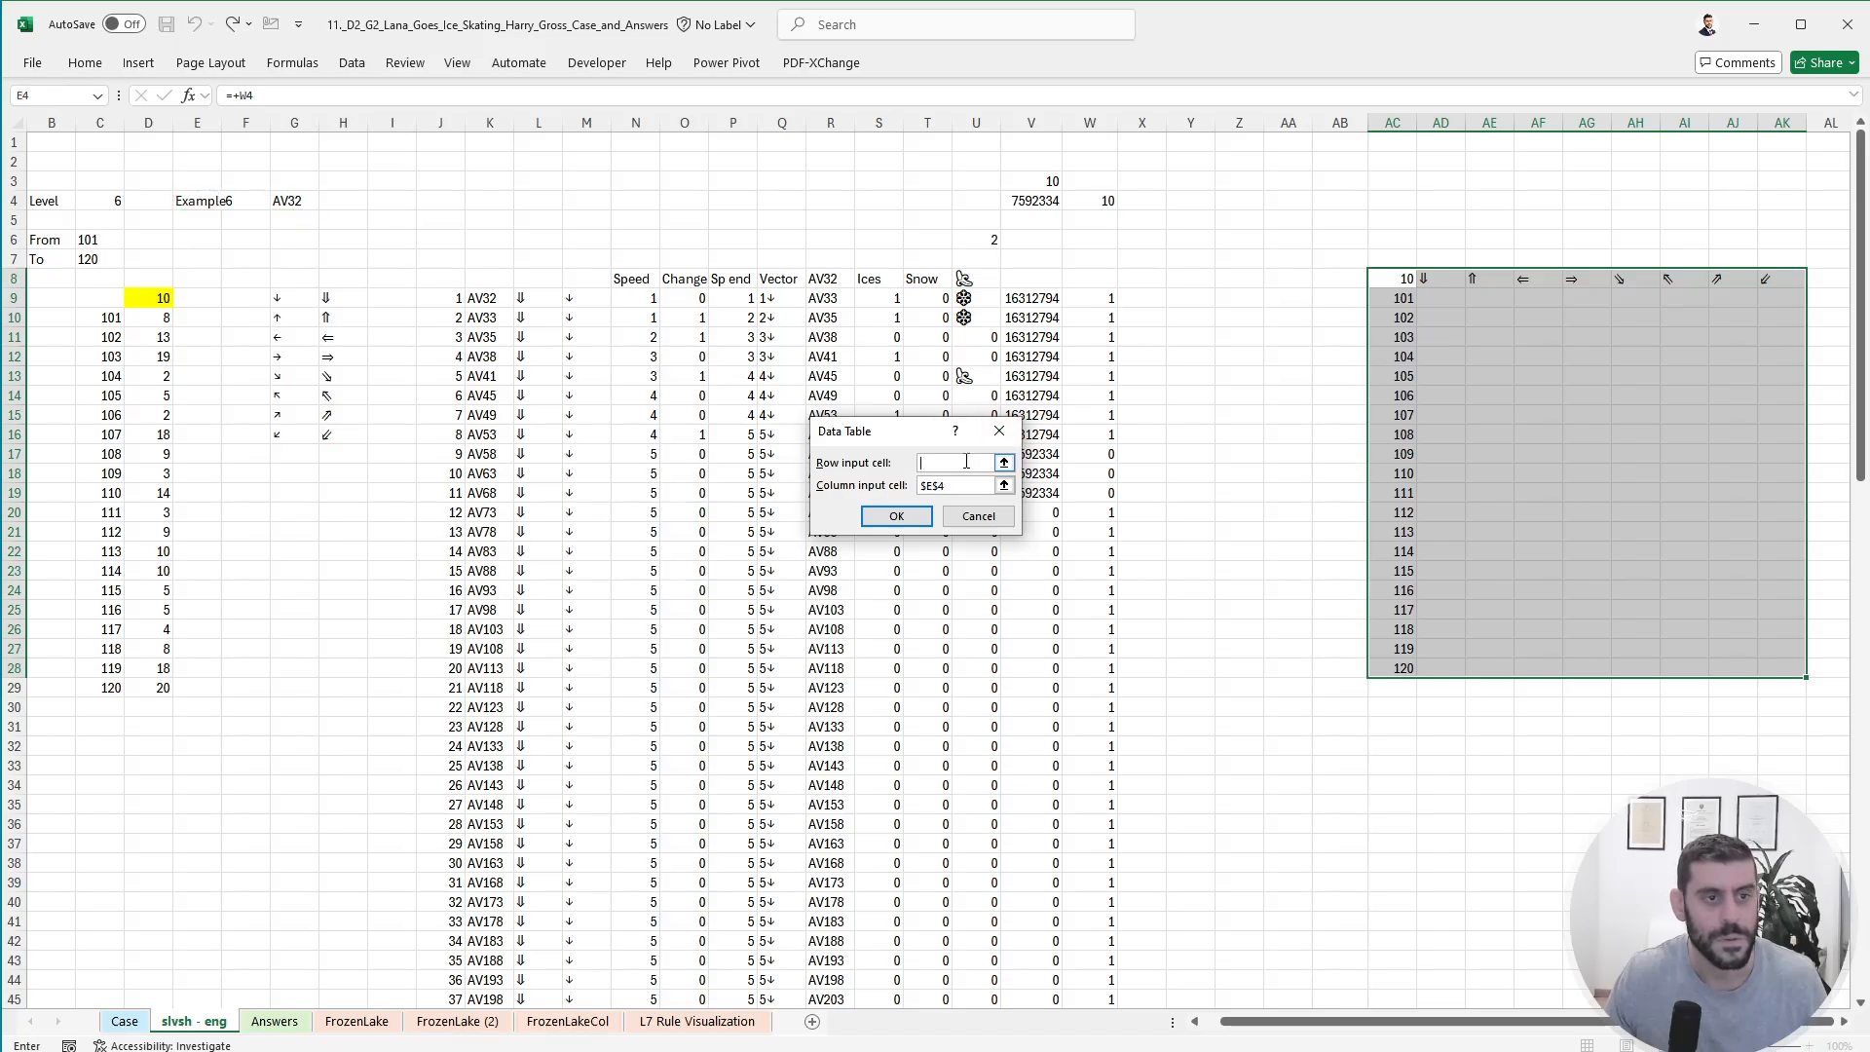
click(526, 294)
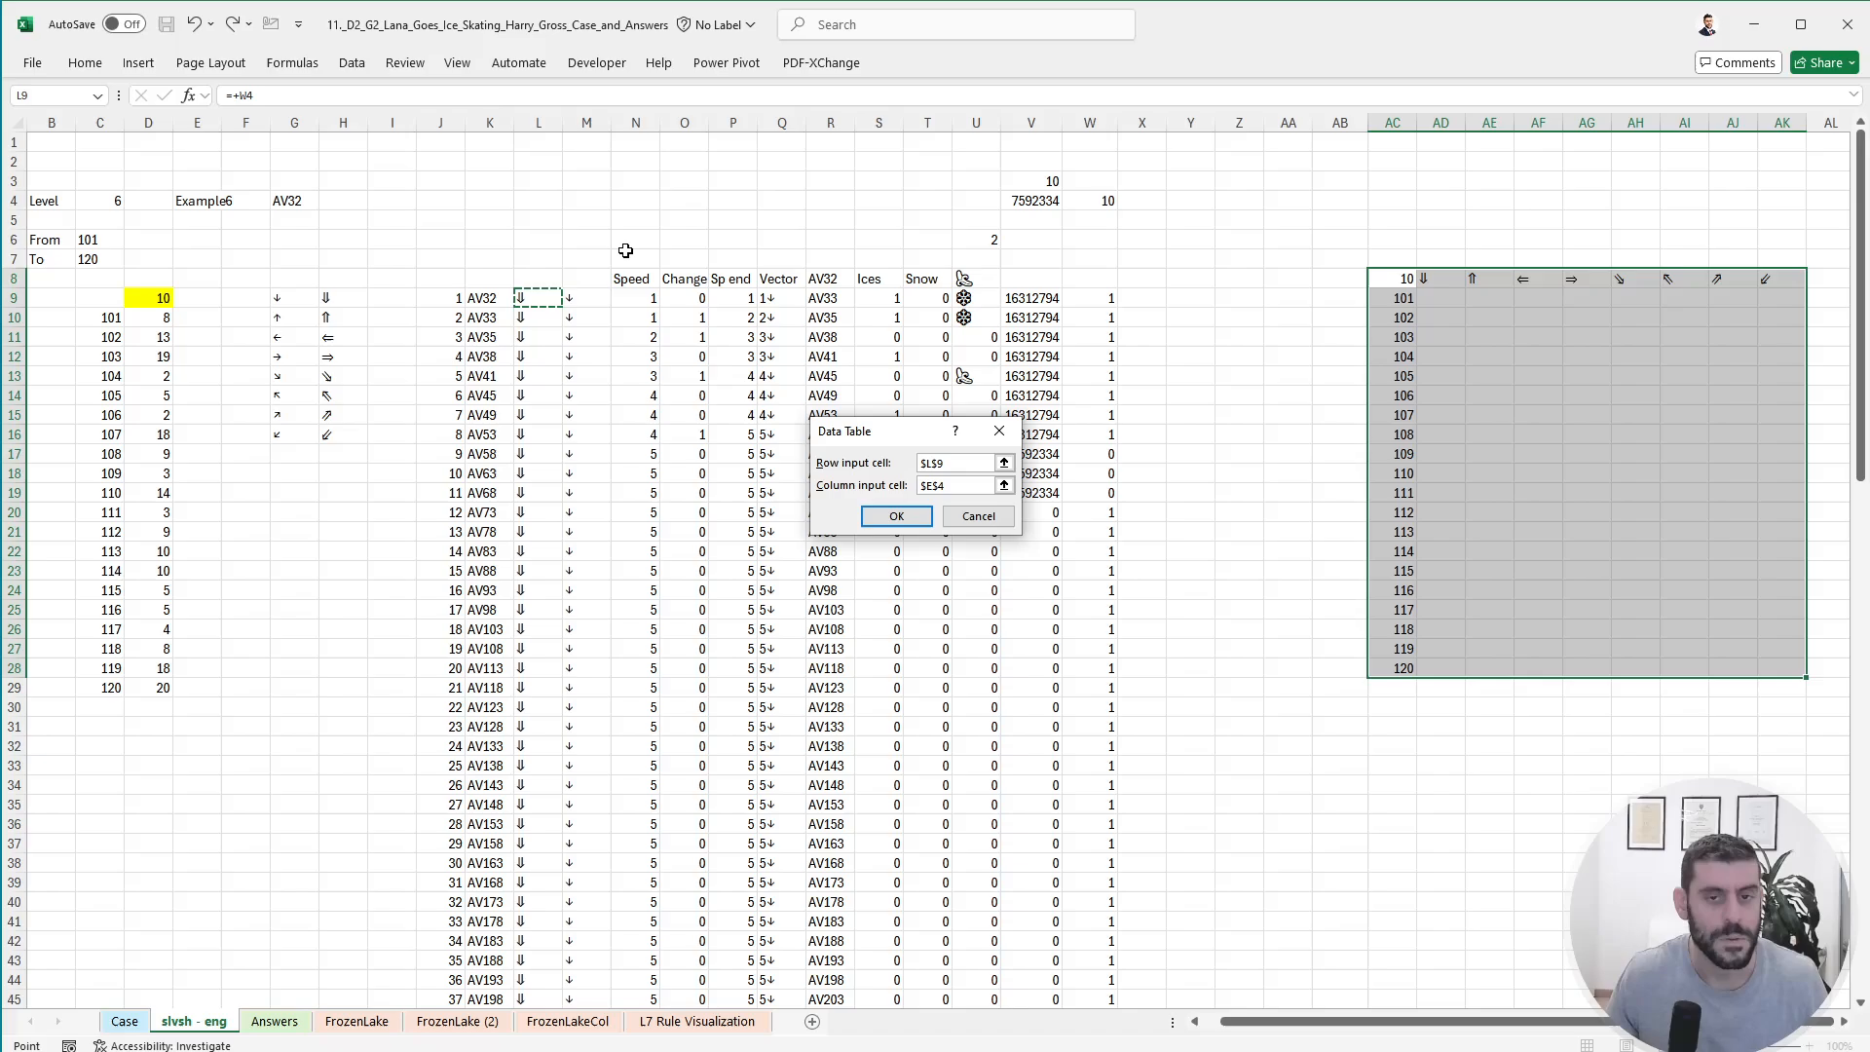
key(Return)
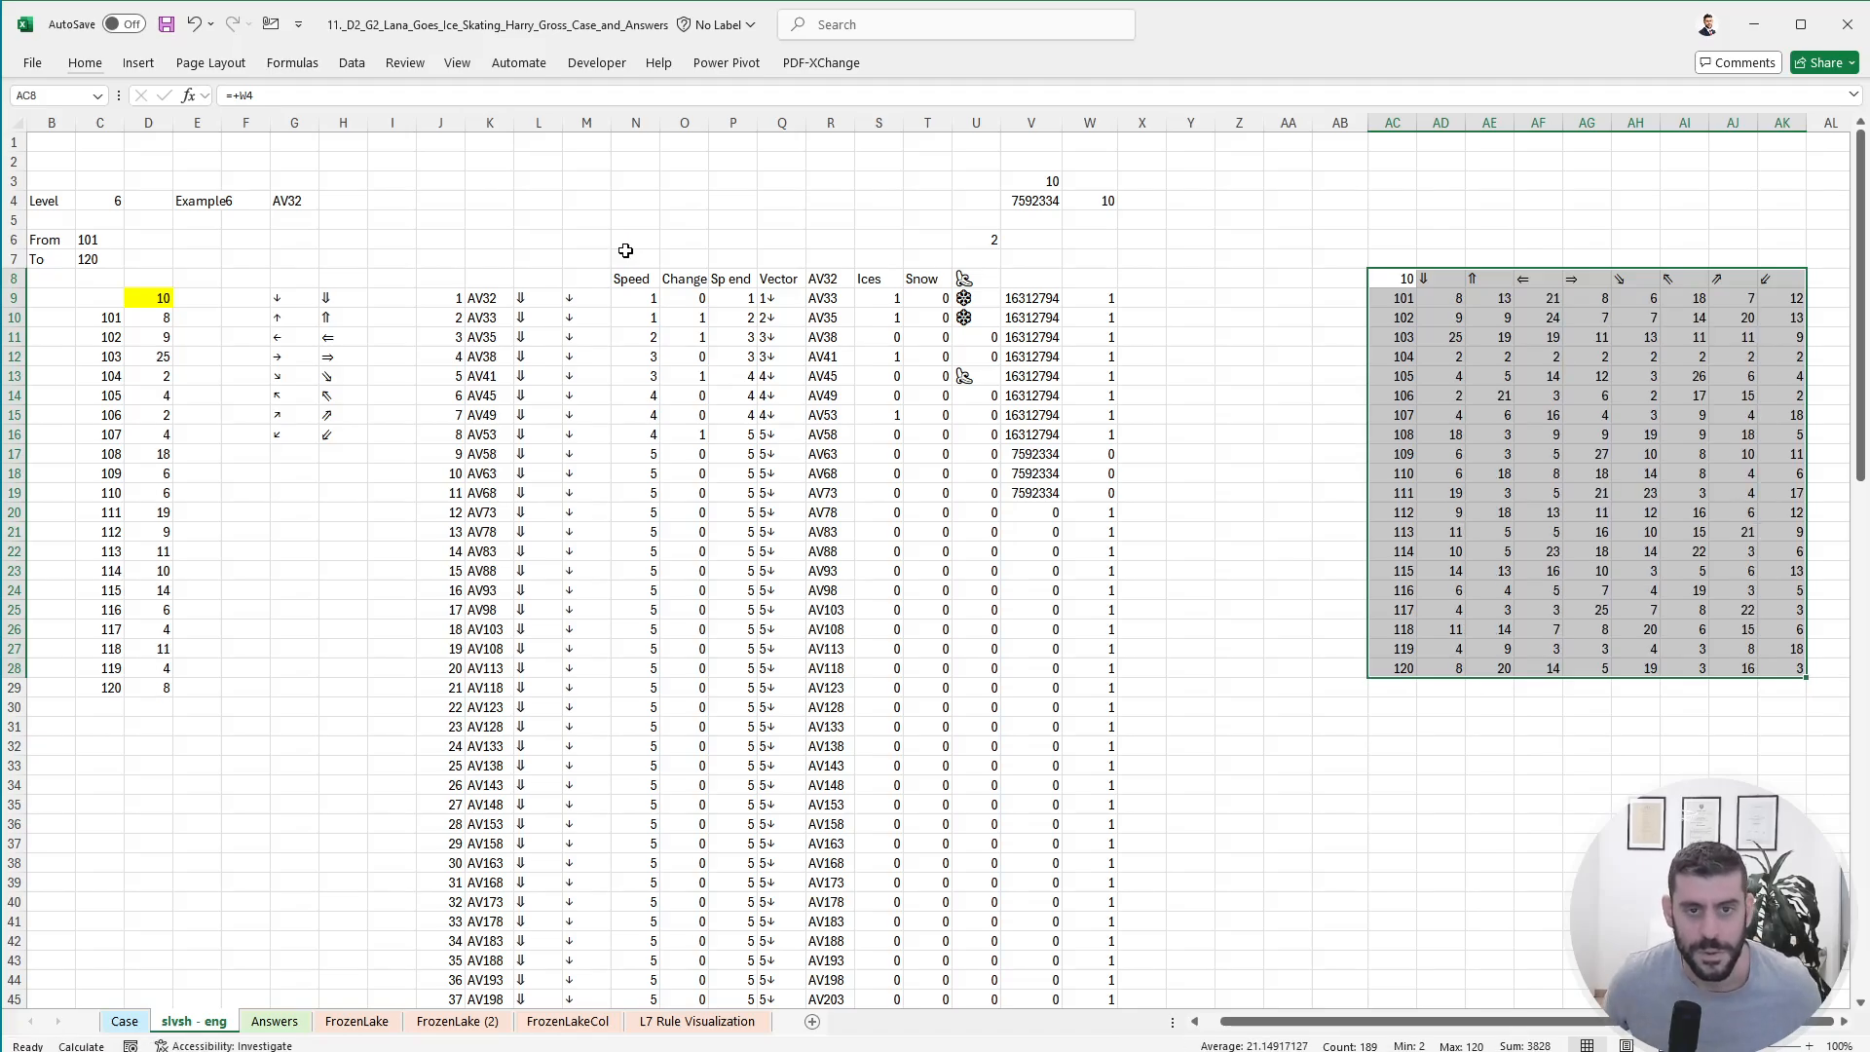
- Check the Level 6 example on the Case sheet and add Example6 below the game numbers in AC29 on slvsh - eng
key(Right)
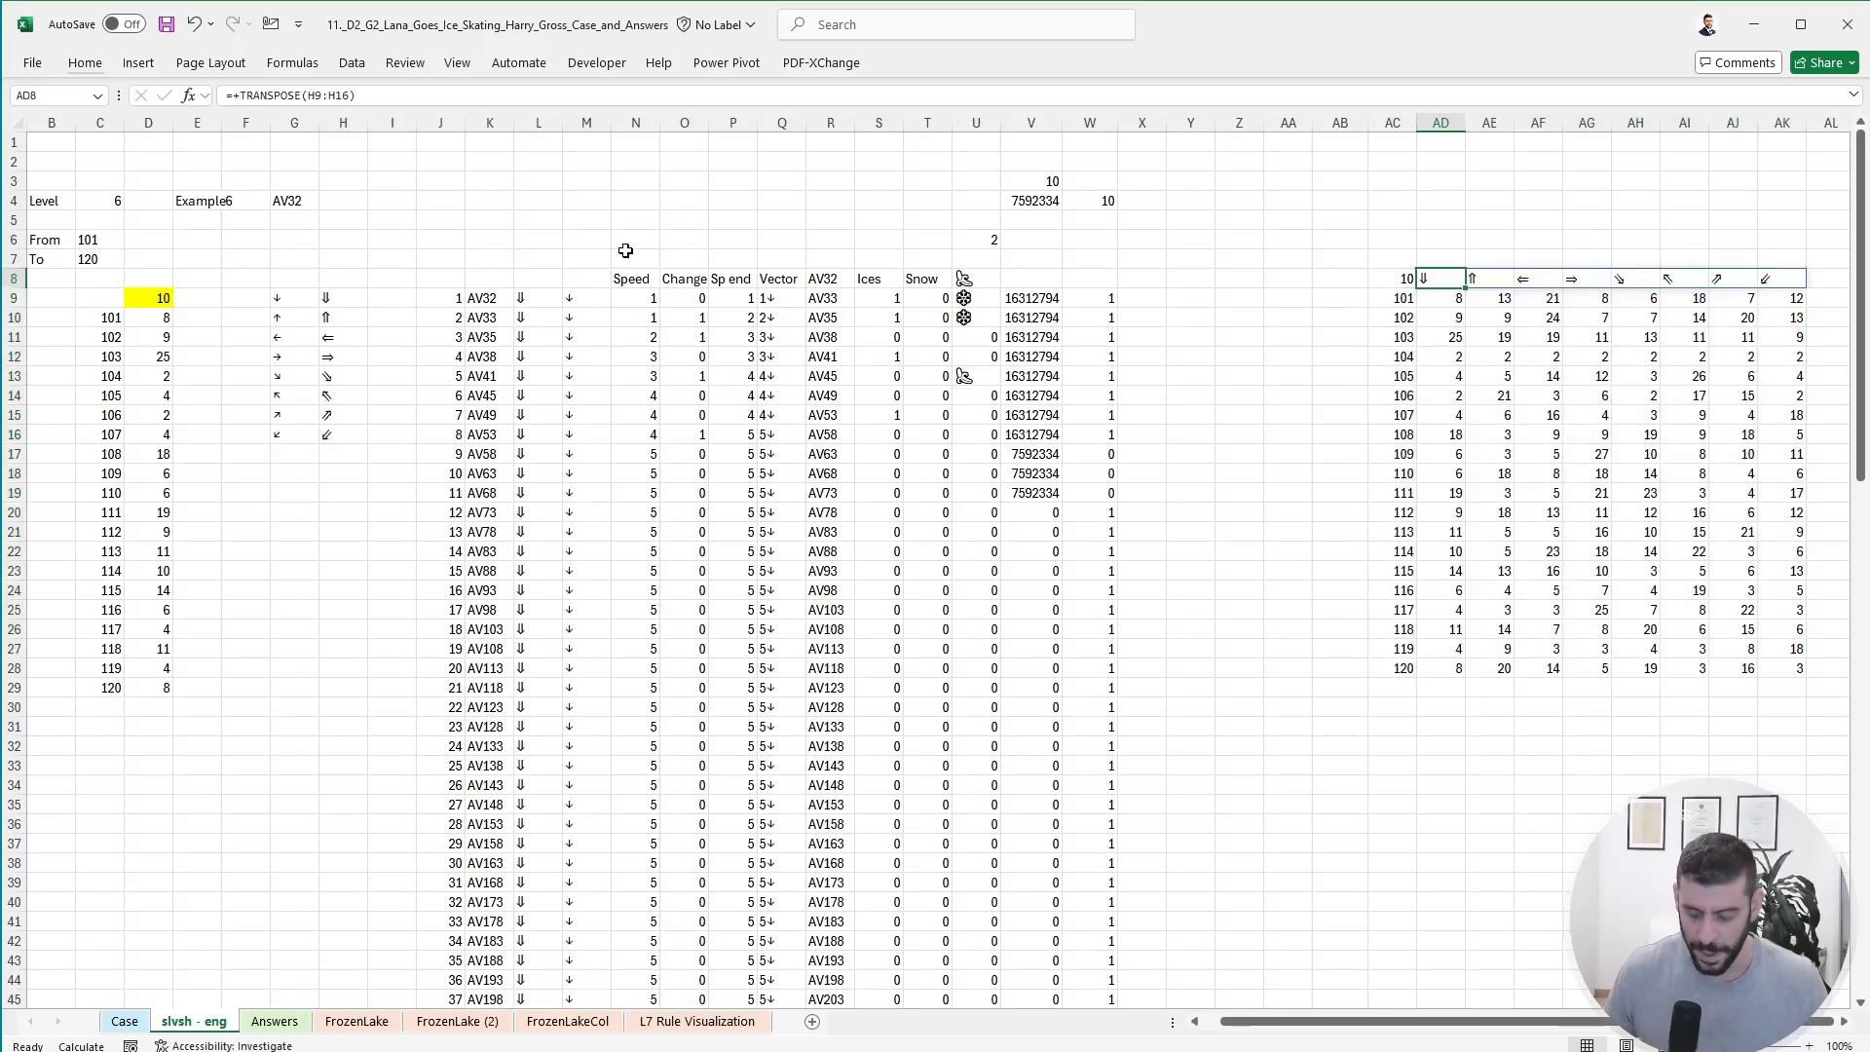
key(ctrl+Page_Up)
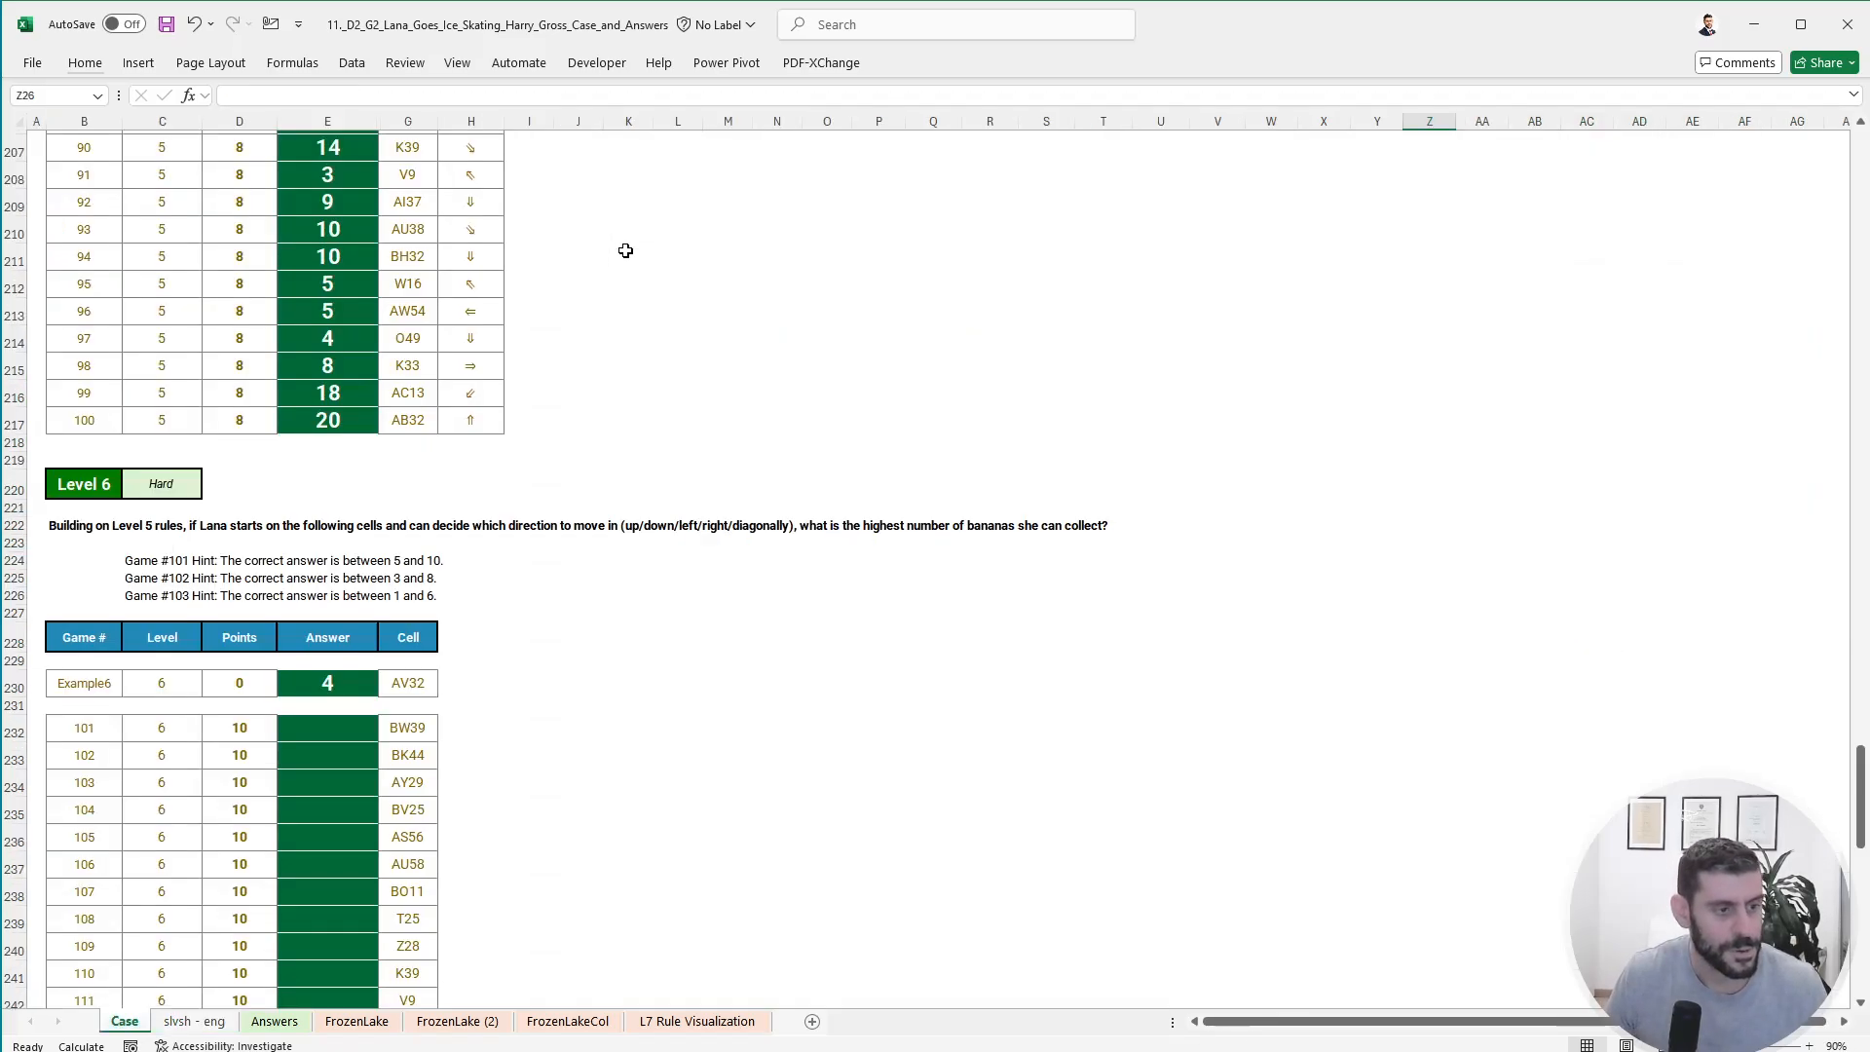
key(ctrl+Page_Down)
key(Left)
key(ctrl+Down)
key(Down)
text(Ex)
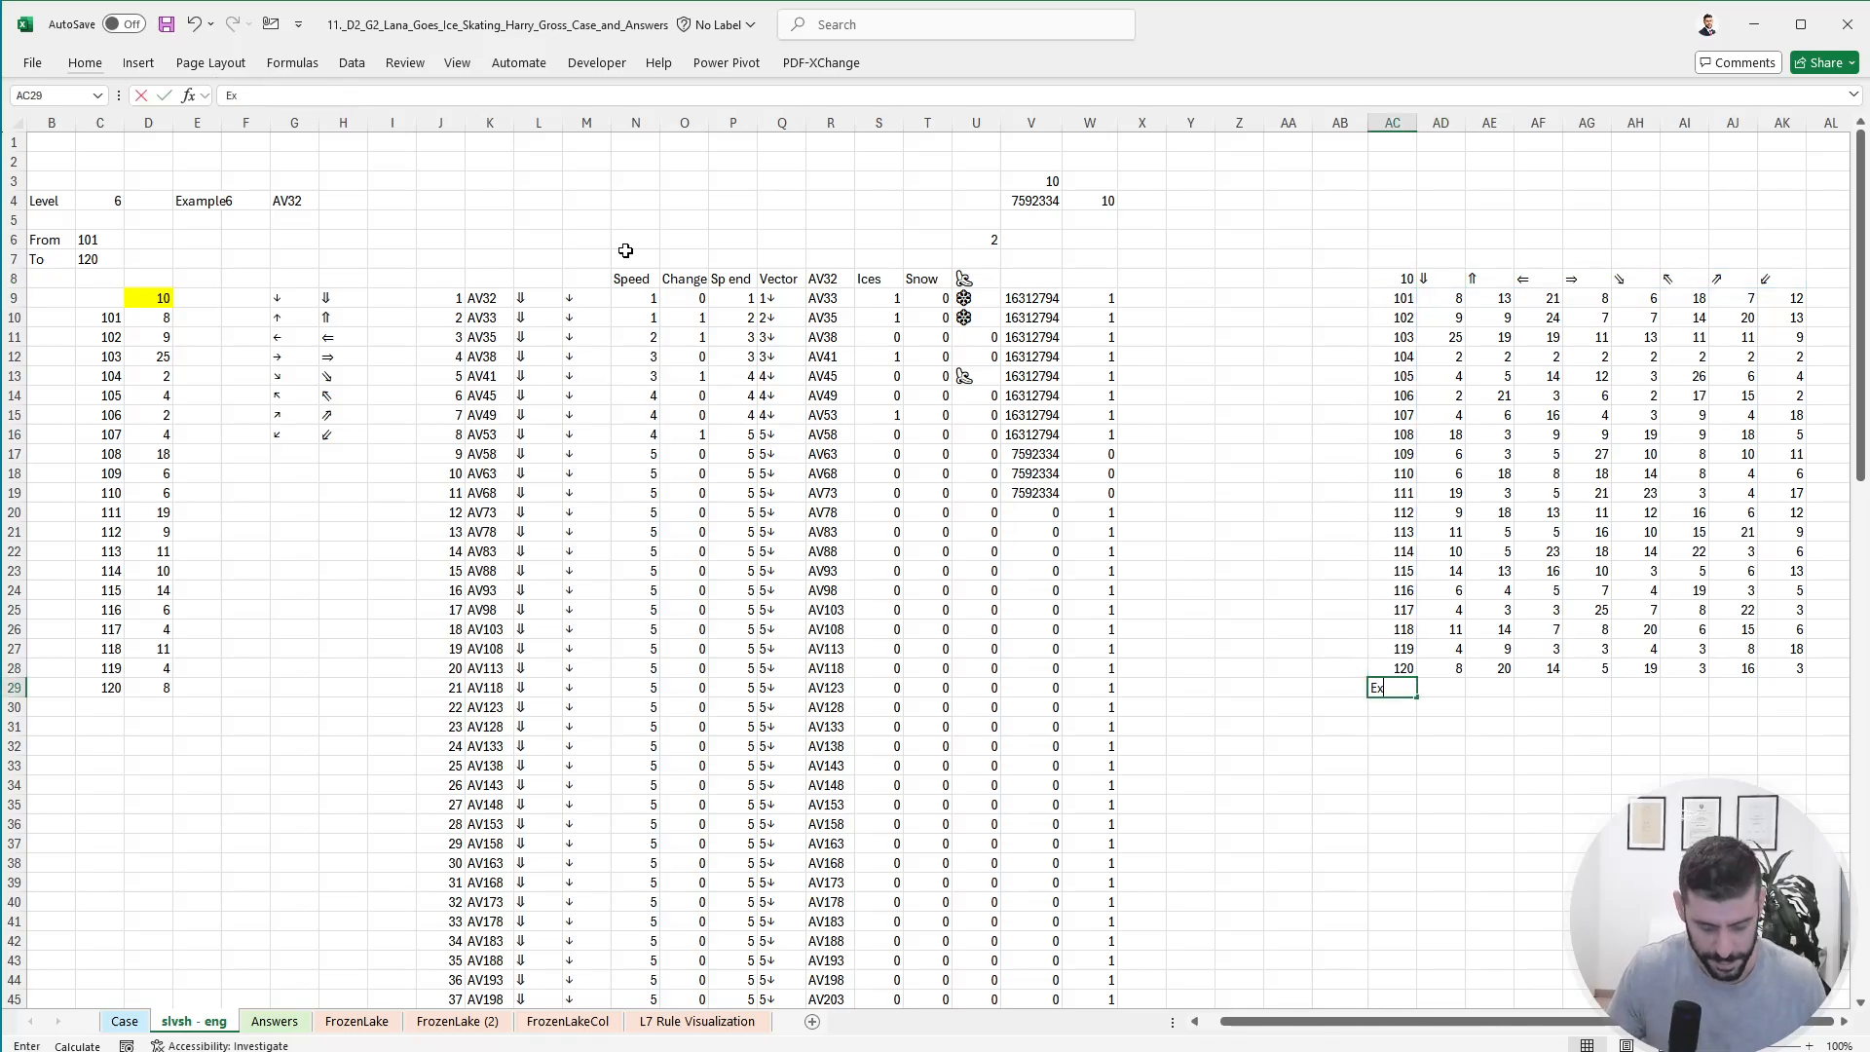
text(ample6)
key(Tab)
- Delete the data table results in AD9:AK28
key(Up)
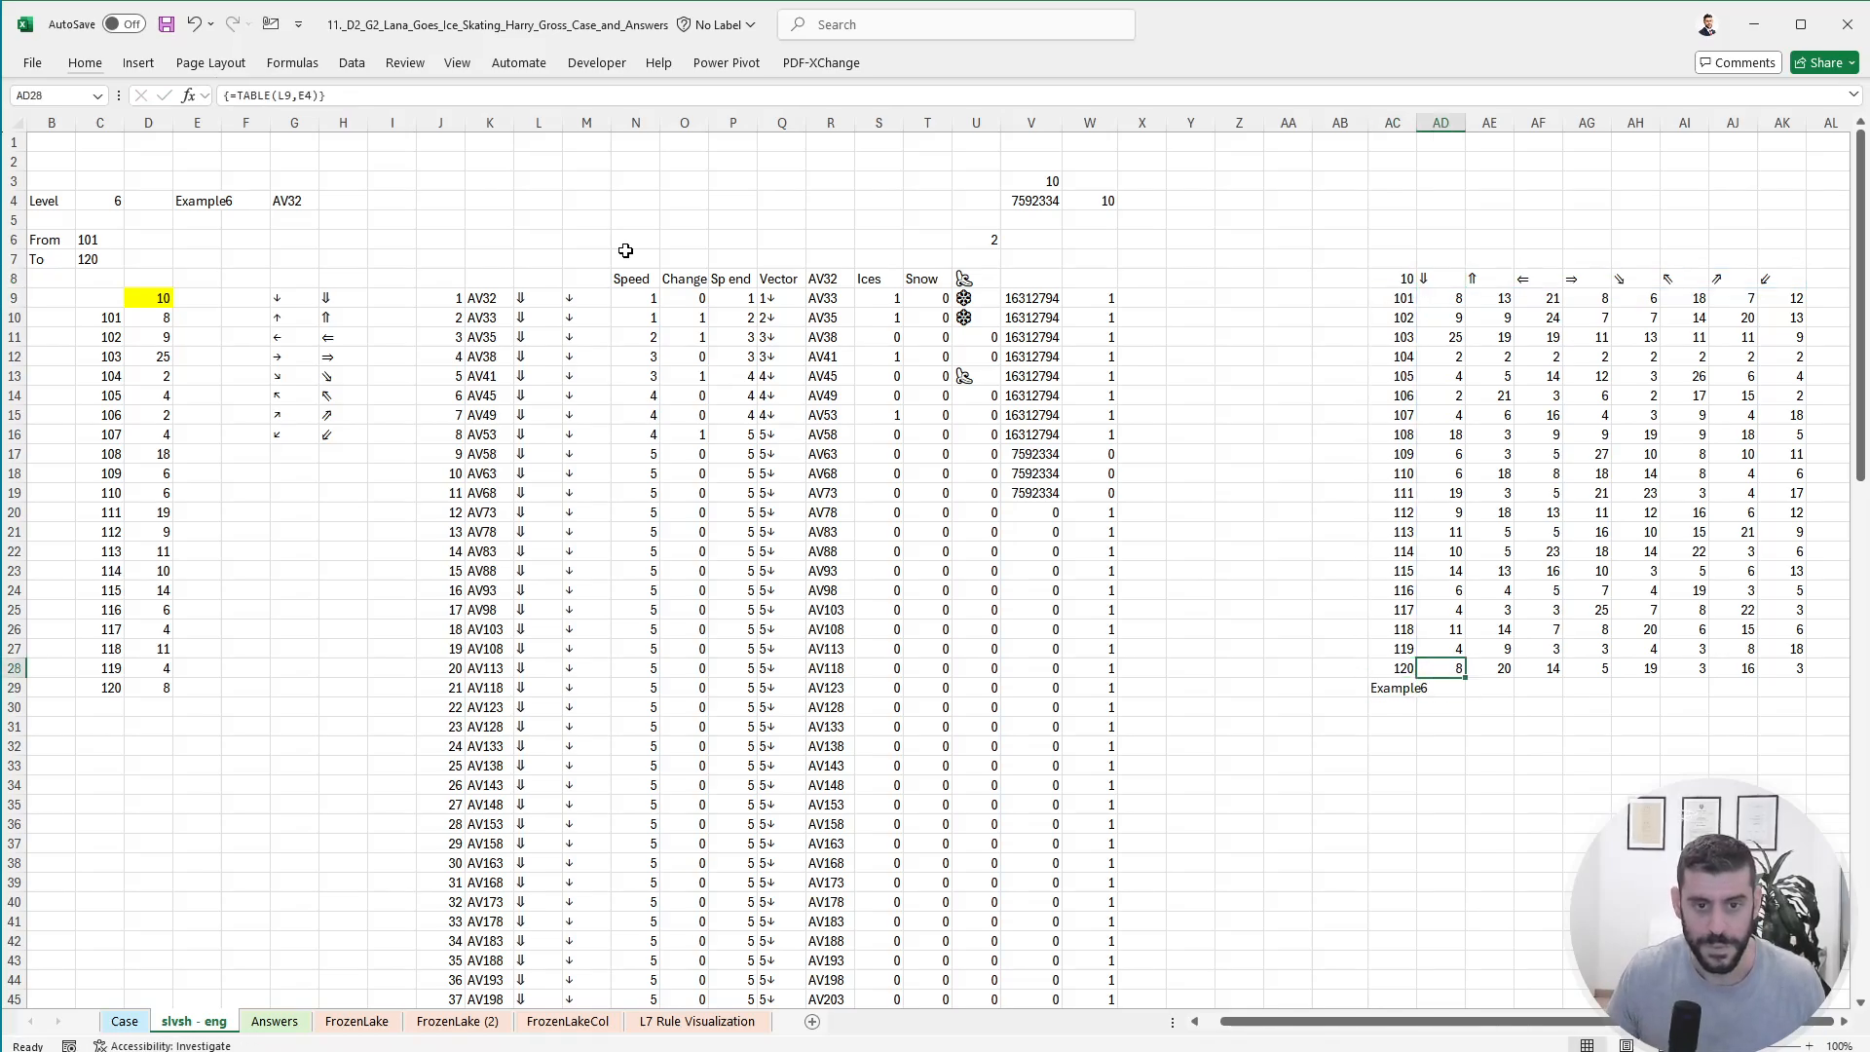
key(ctrl+Up)
key(Down)
key(ctrl+shift+Right)
key(ctrl+shift+Down)
key(Delete)
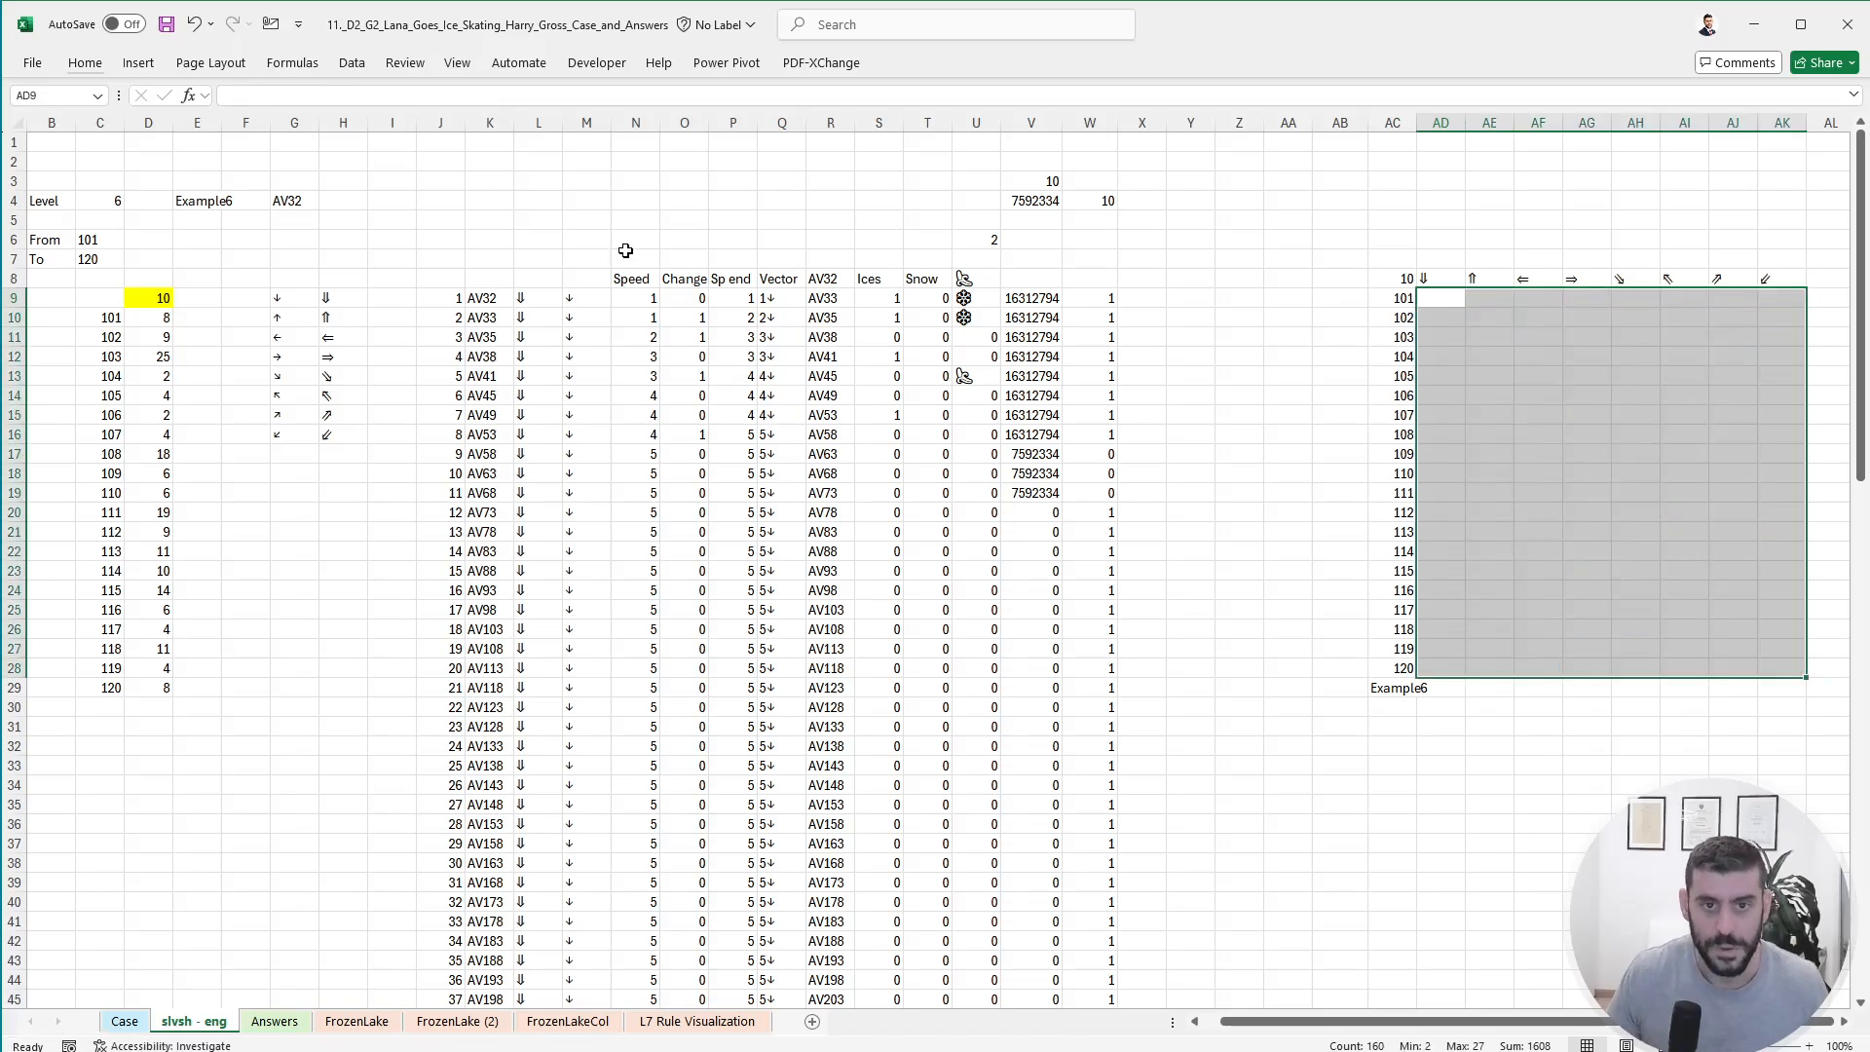
- Create a two-way data table over AC8:AK29 with row input cell L9 and column input cell E4
key(Up)
key(Left)
key(ctrl+shift+Right)
key(ctrl+shift+Down)
key(alt)
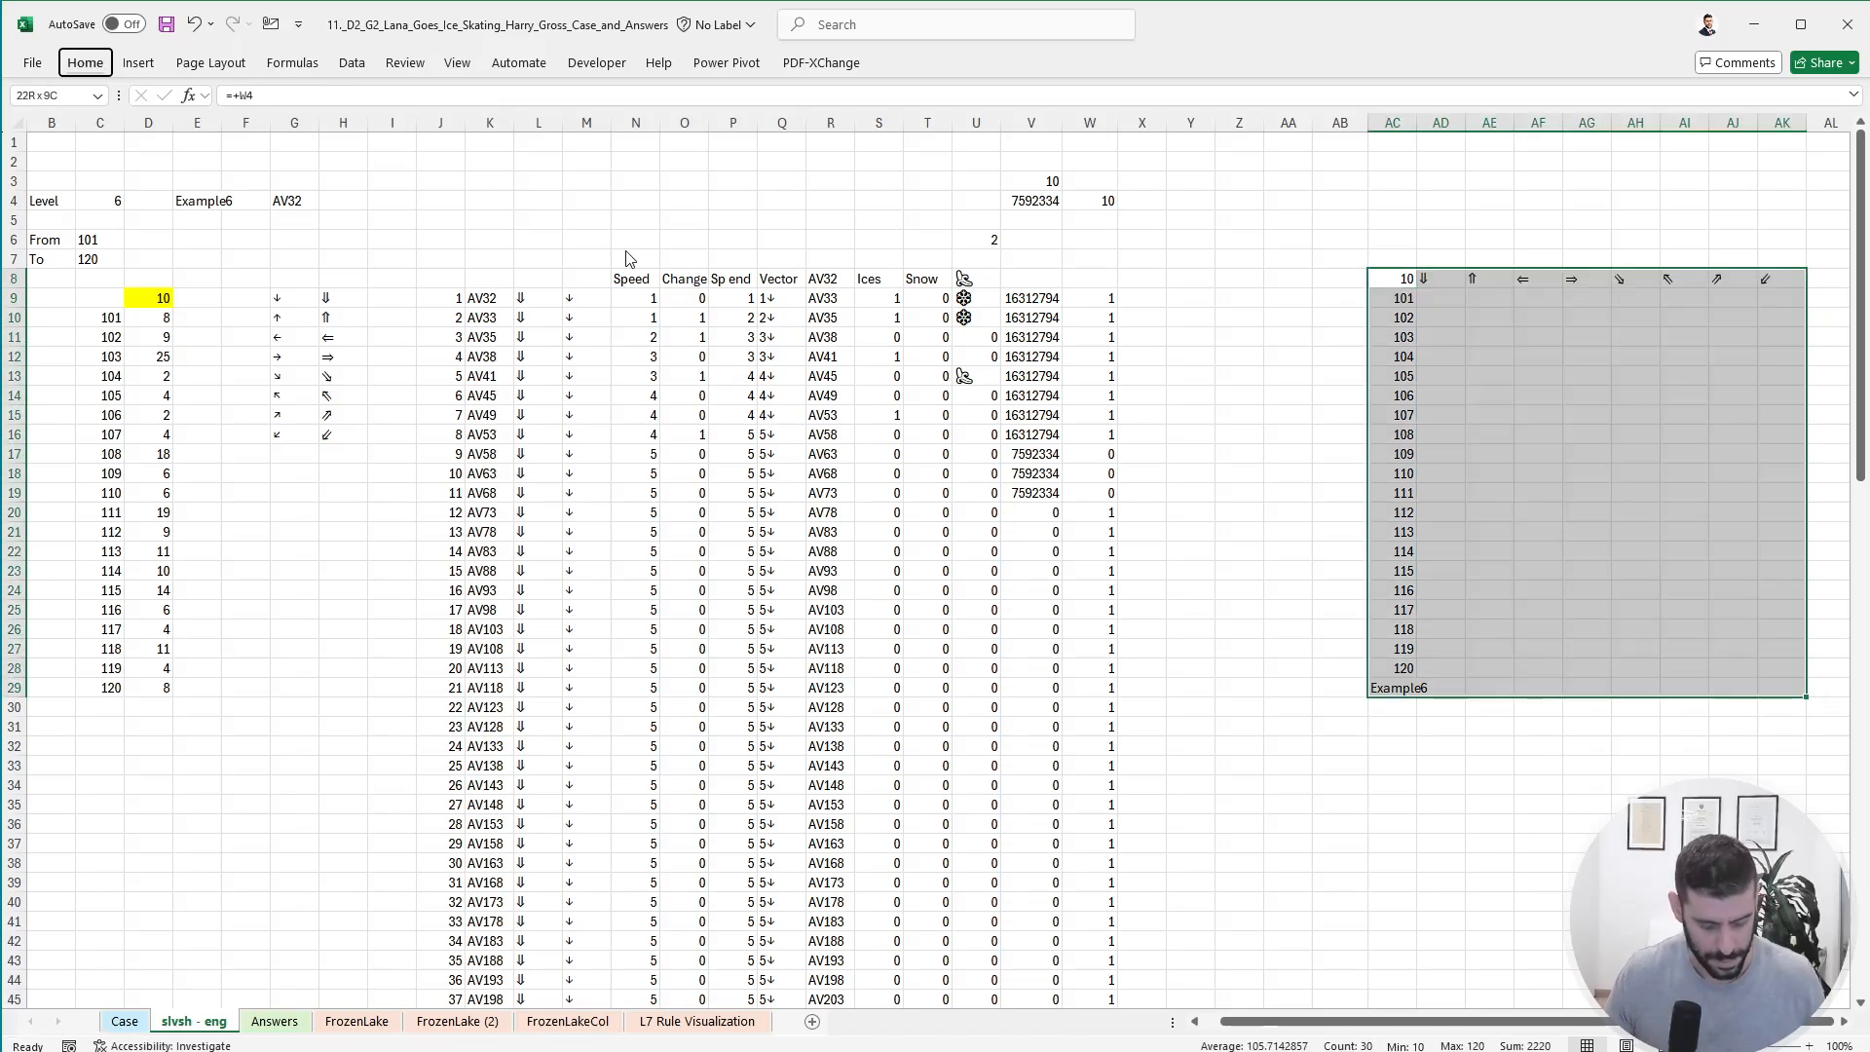
key(a)
key(w)
key(t)
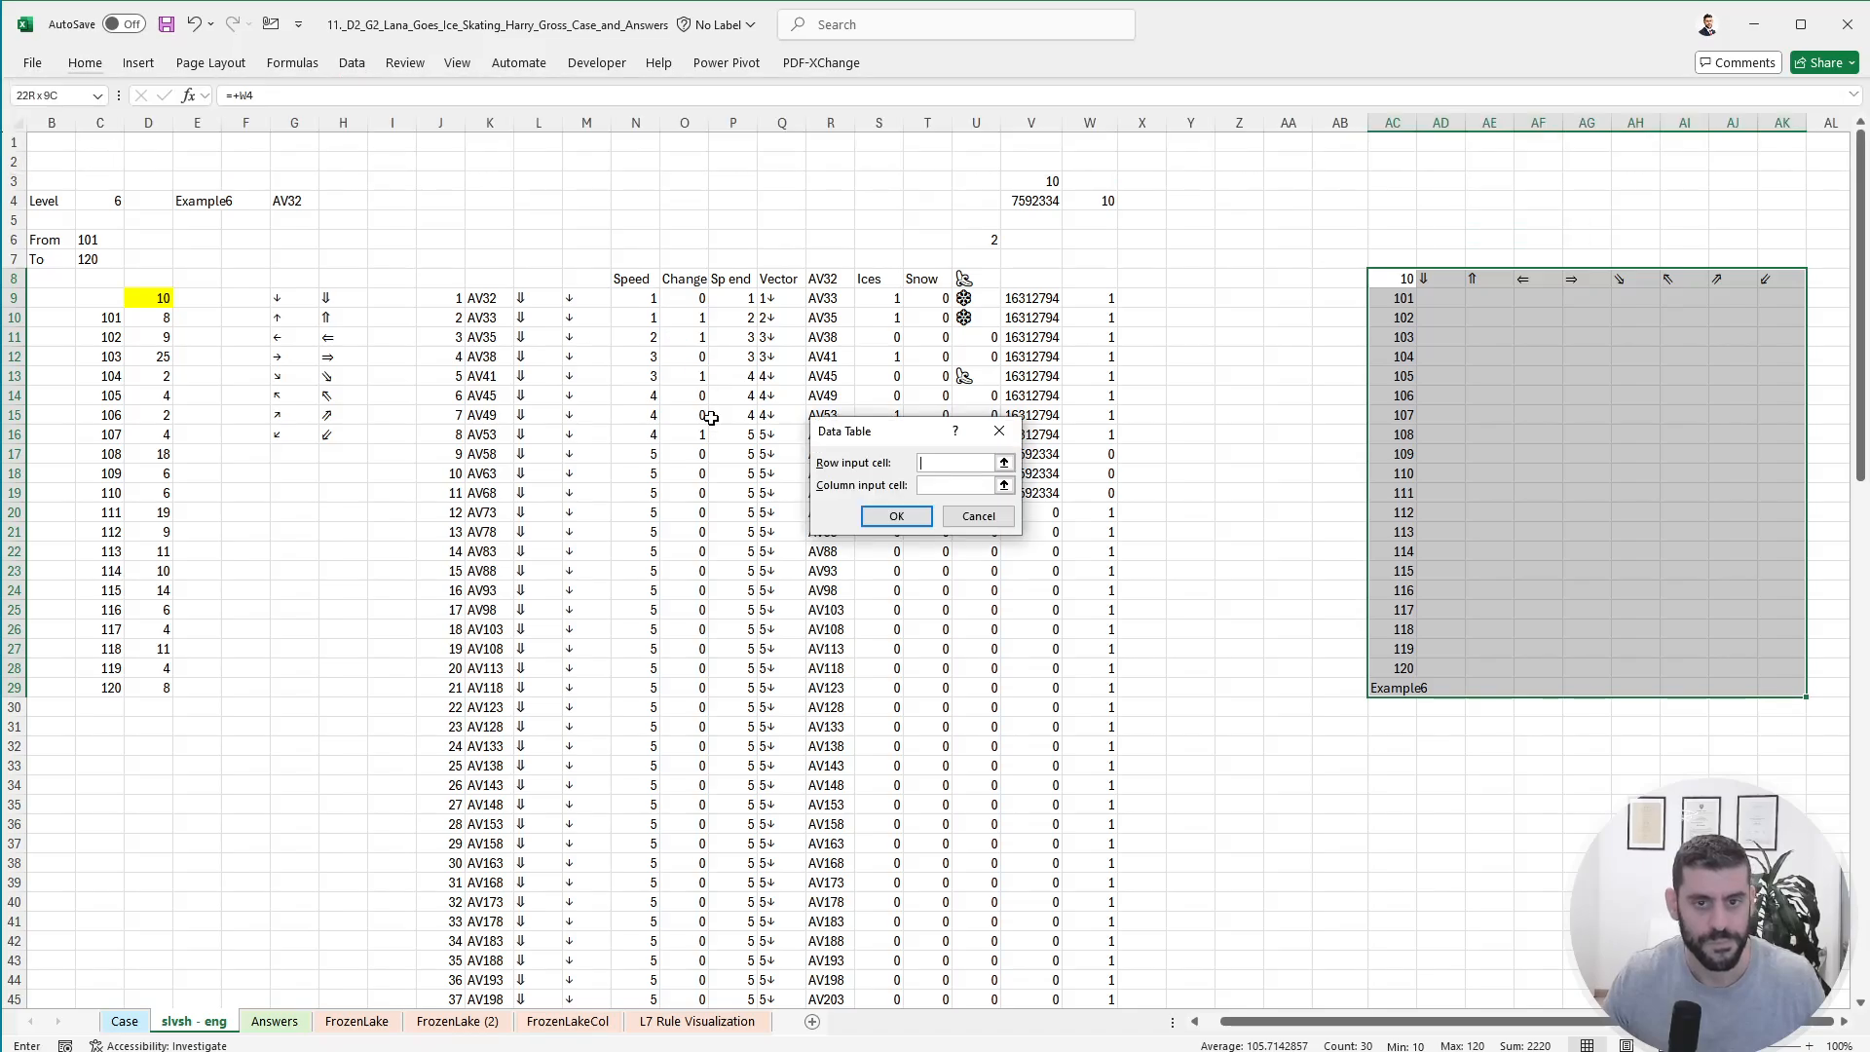
key(Tab)
click(209, 203)
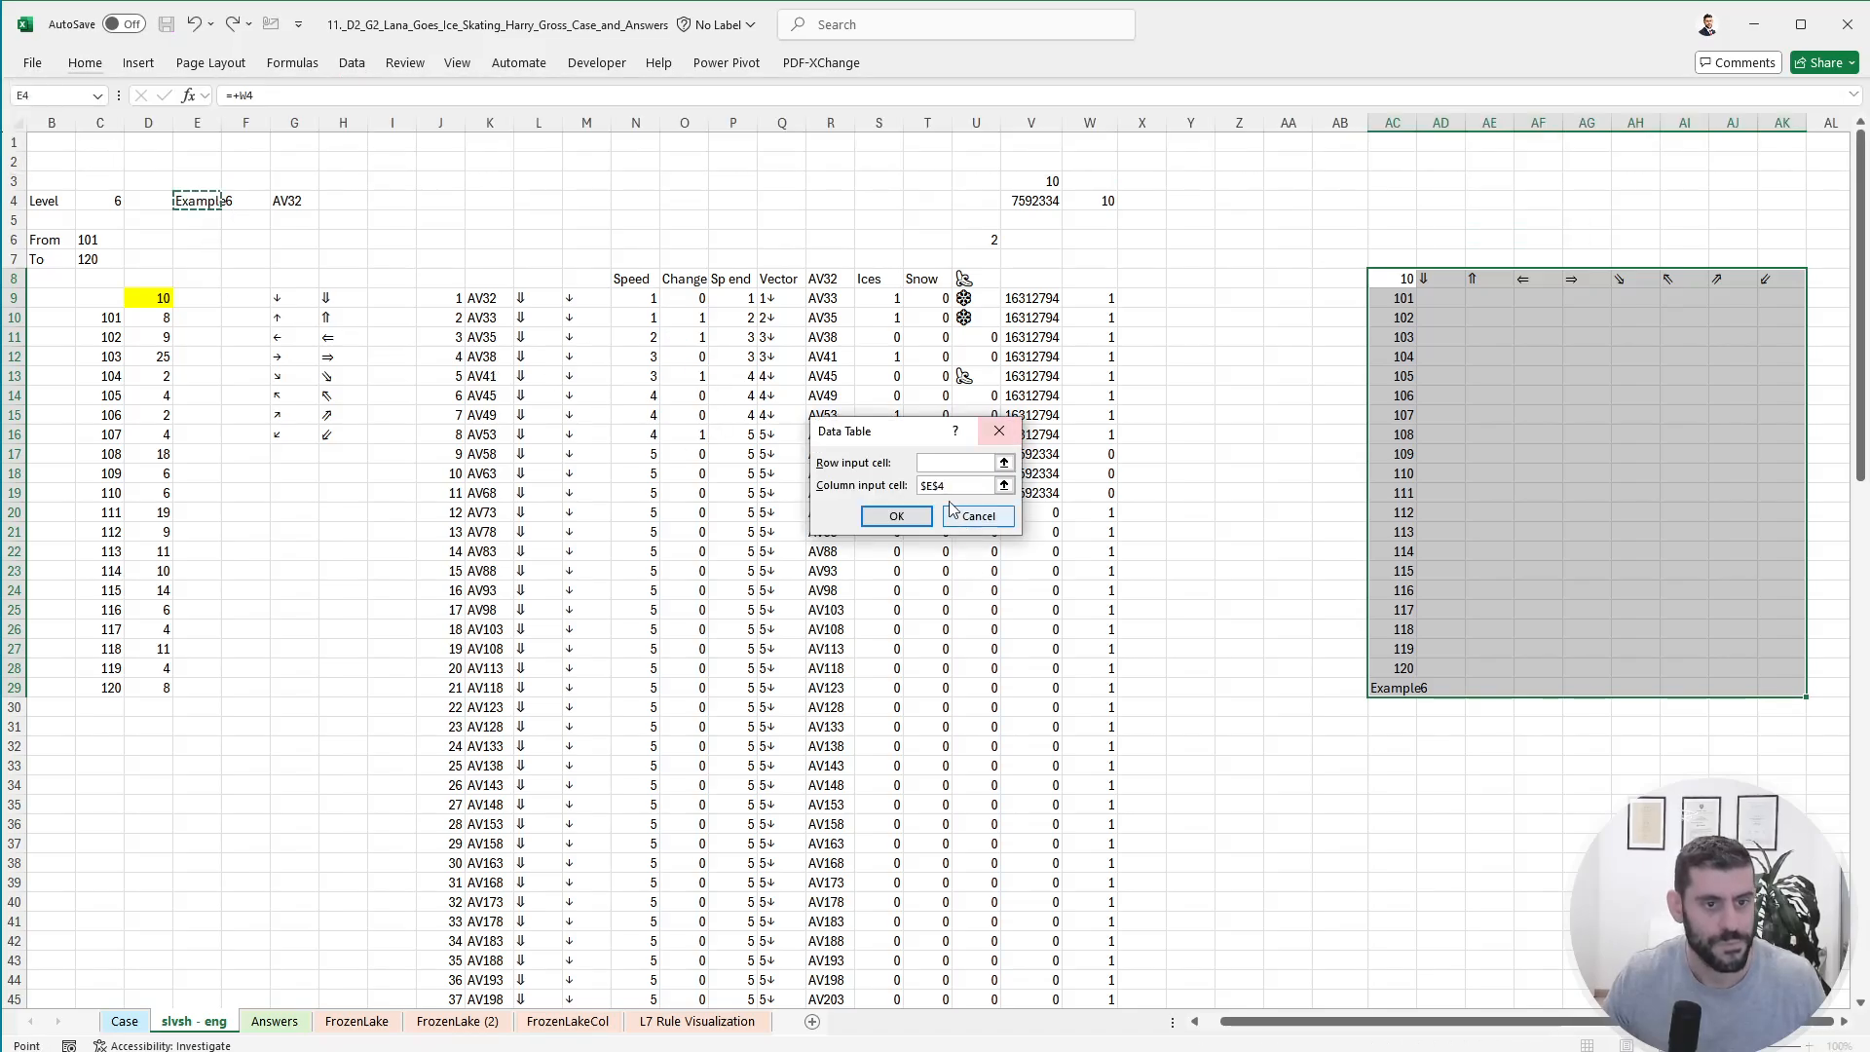
key(shift+Tab)
click(518, 302)
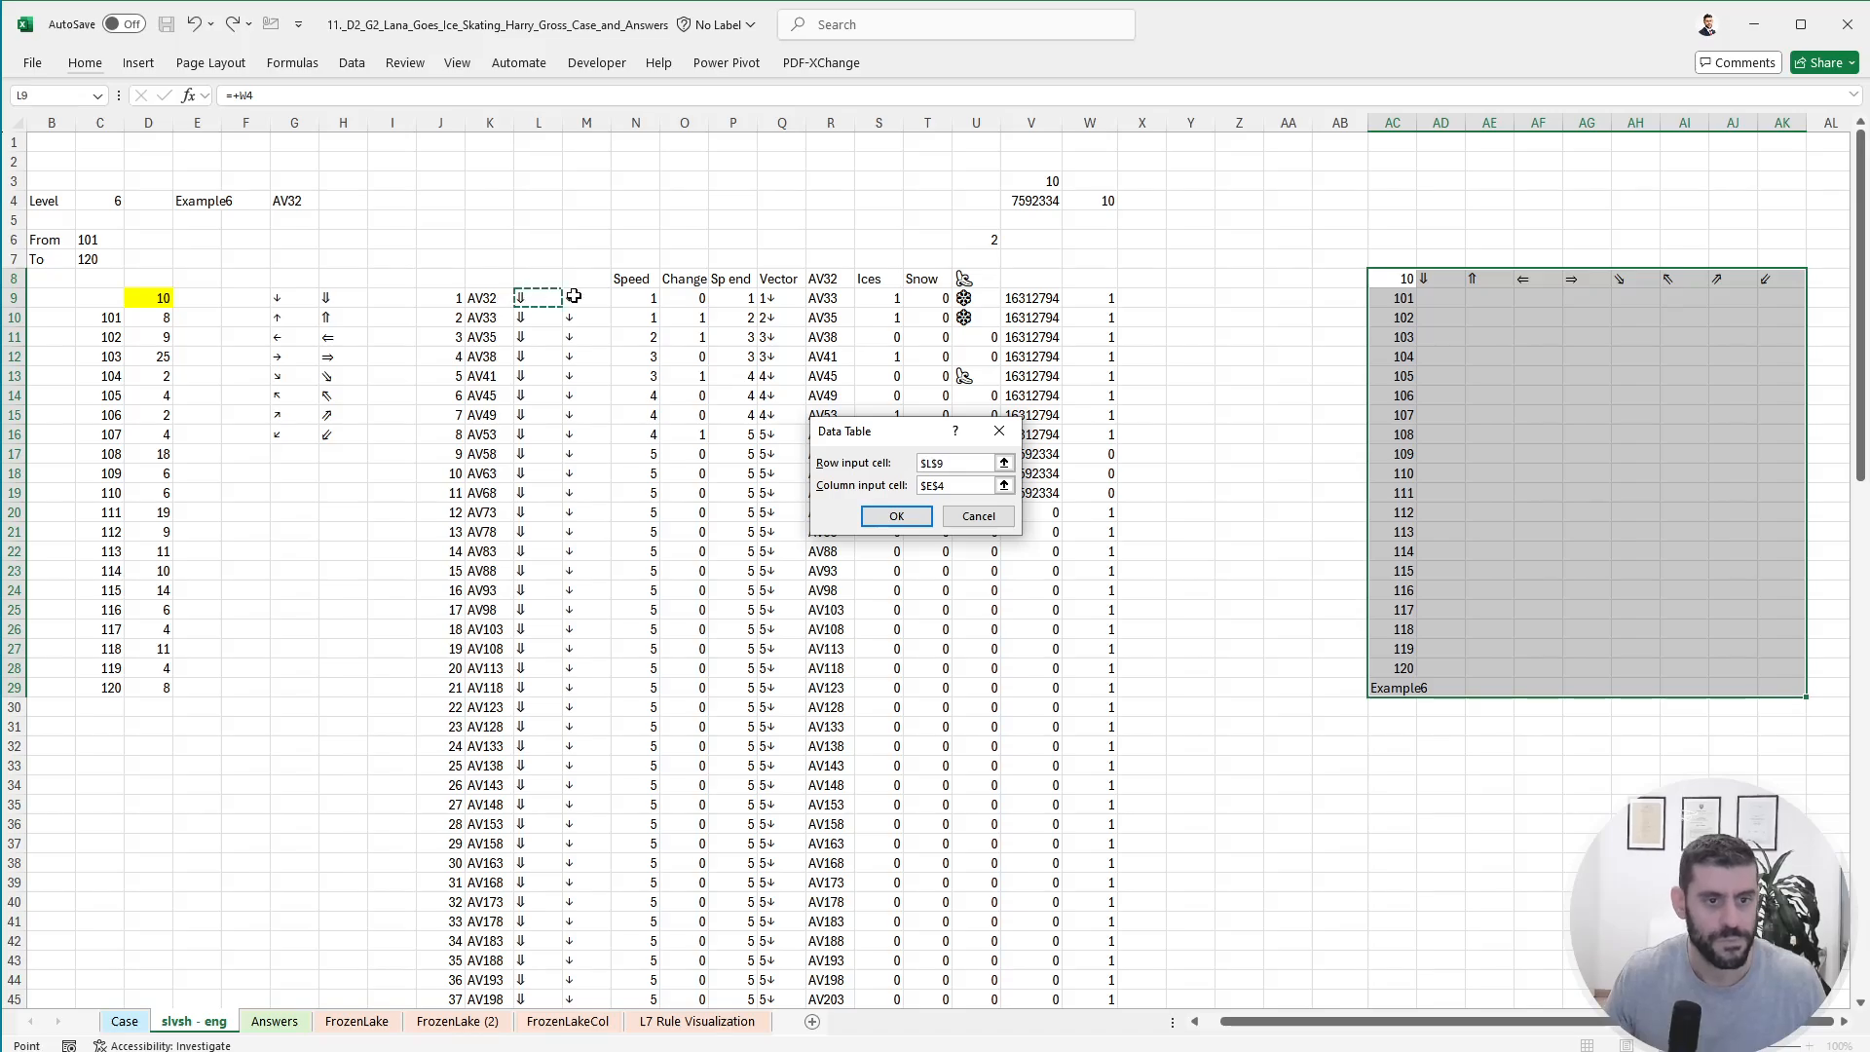
key(Return)
- Set the workbook calculation to automatic so the data table over AC8:AK29 is computed
key(alt+m)
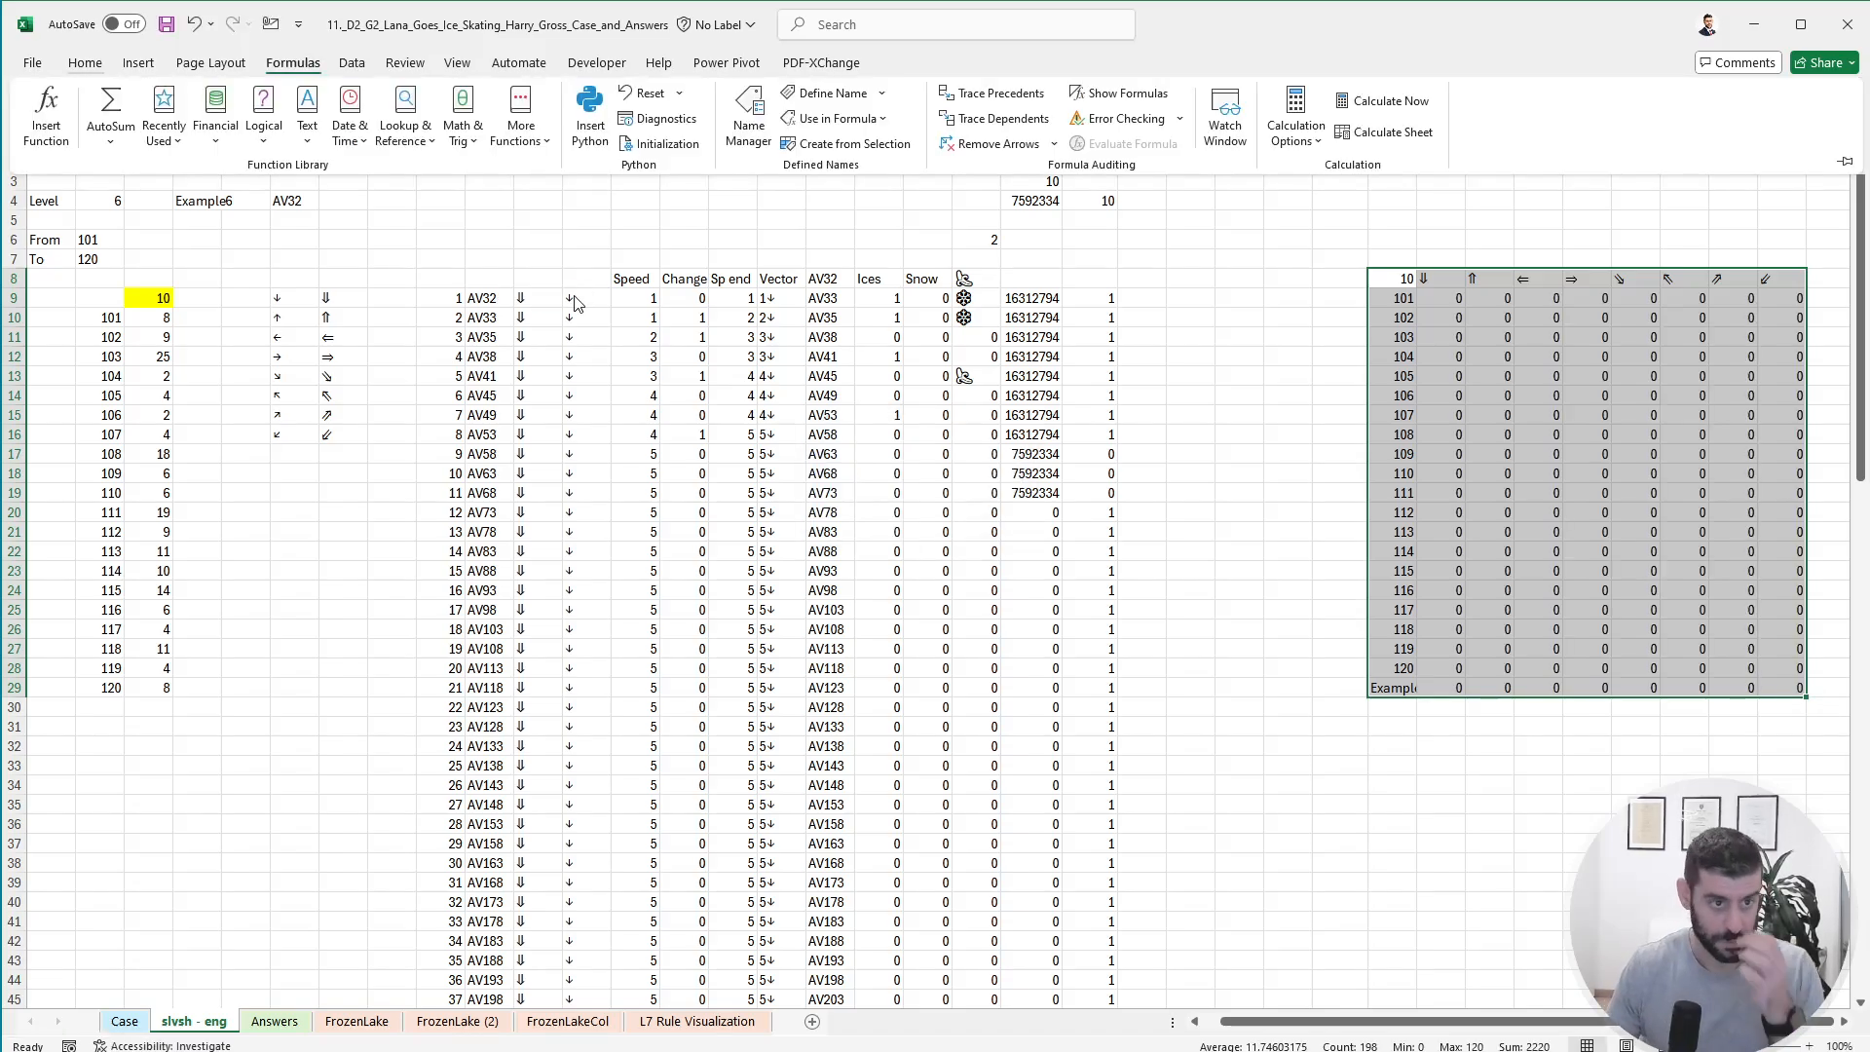
key(x)
key(a)
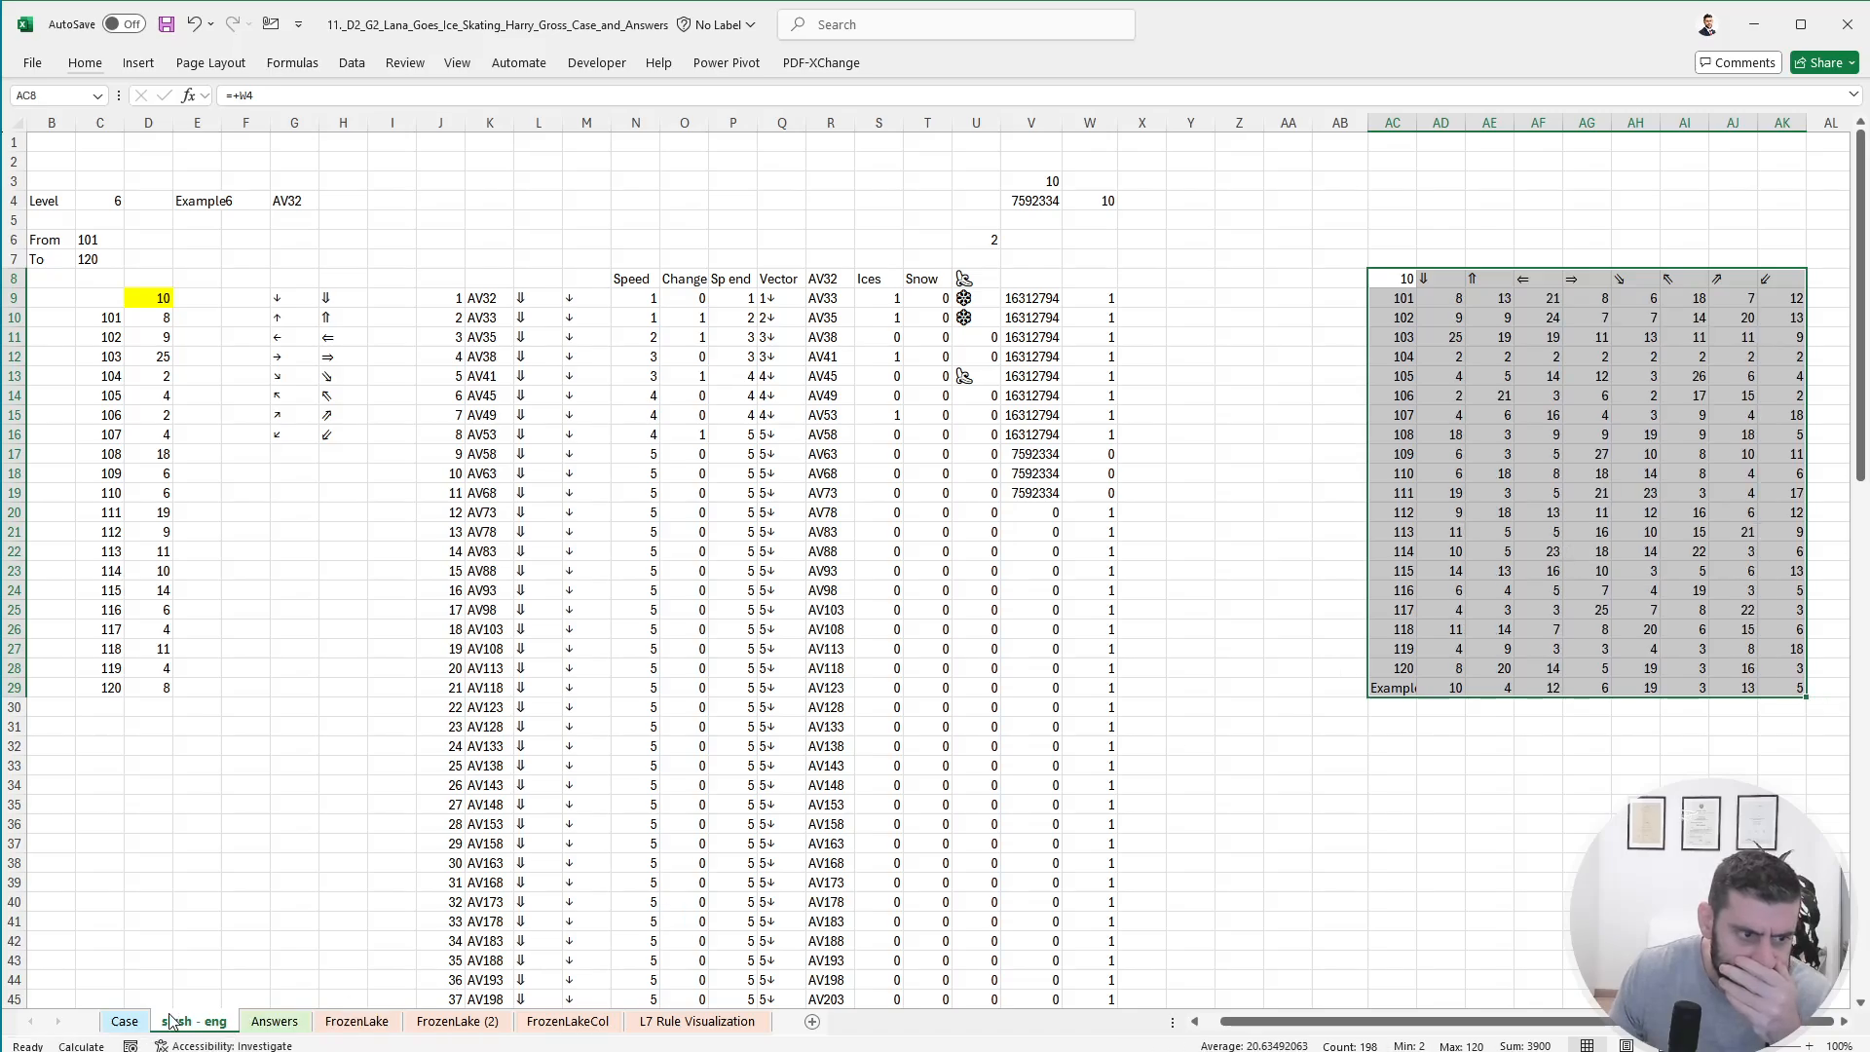
- Check the Level 6 example on the Case sheet and examine the banana count formula in U6 on slvsh - eng
click(136, 1024)
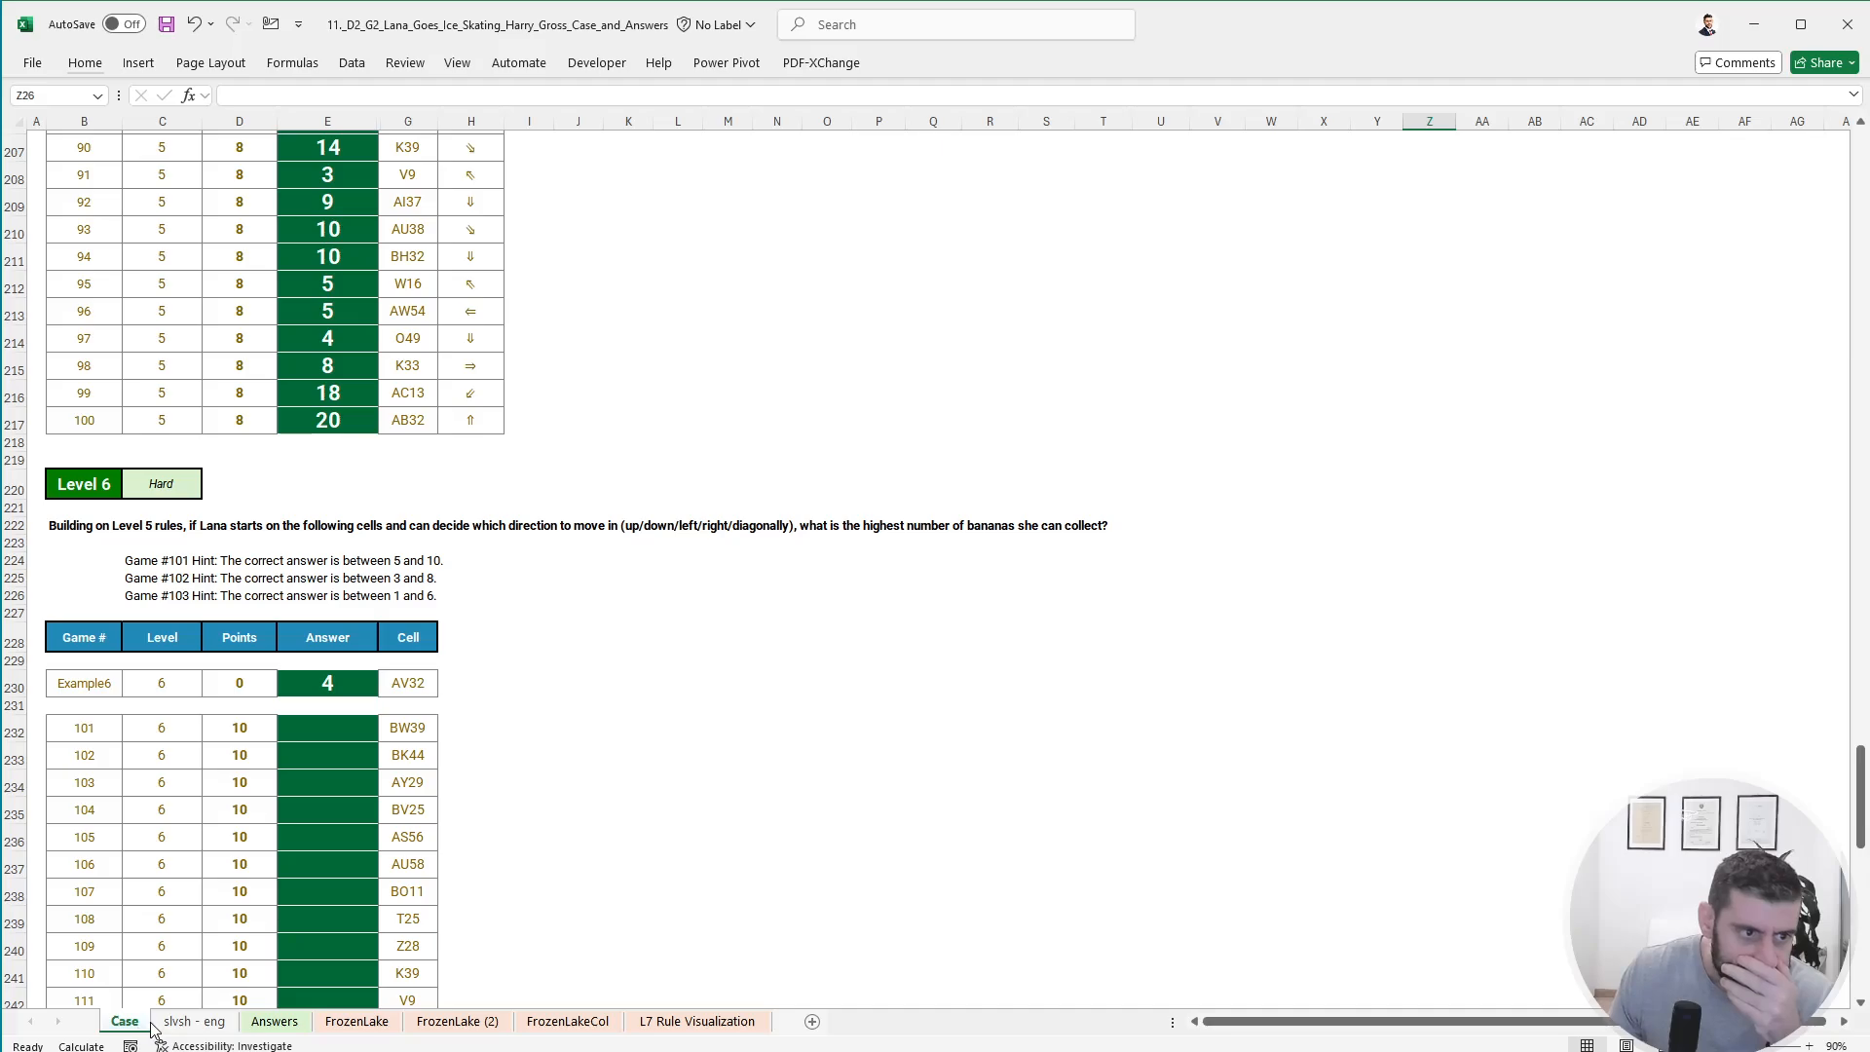
click(182, 1023)
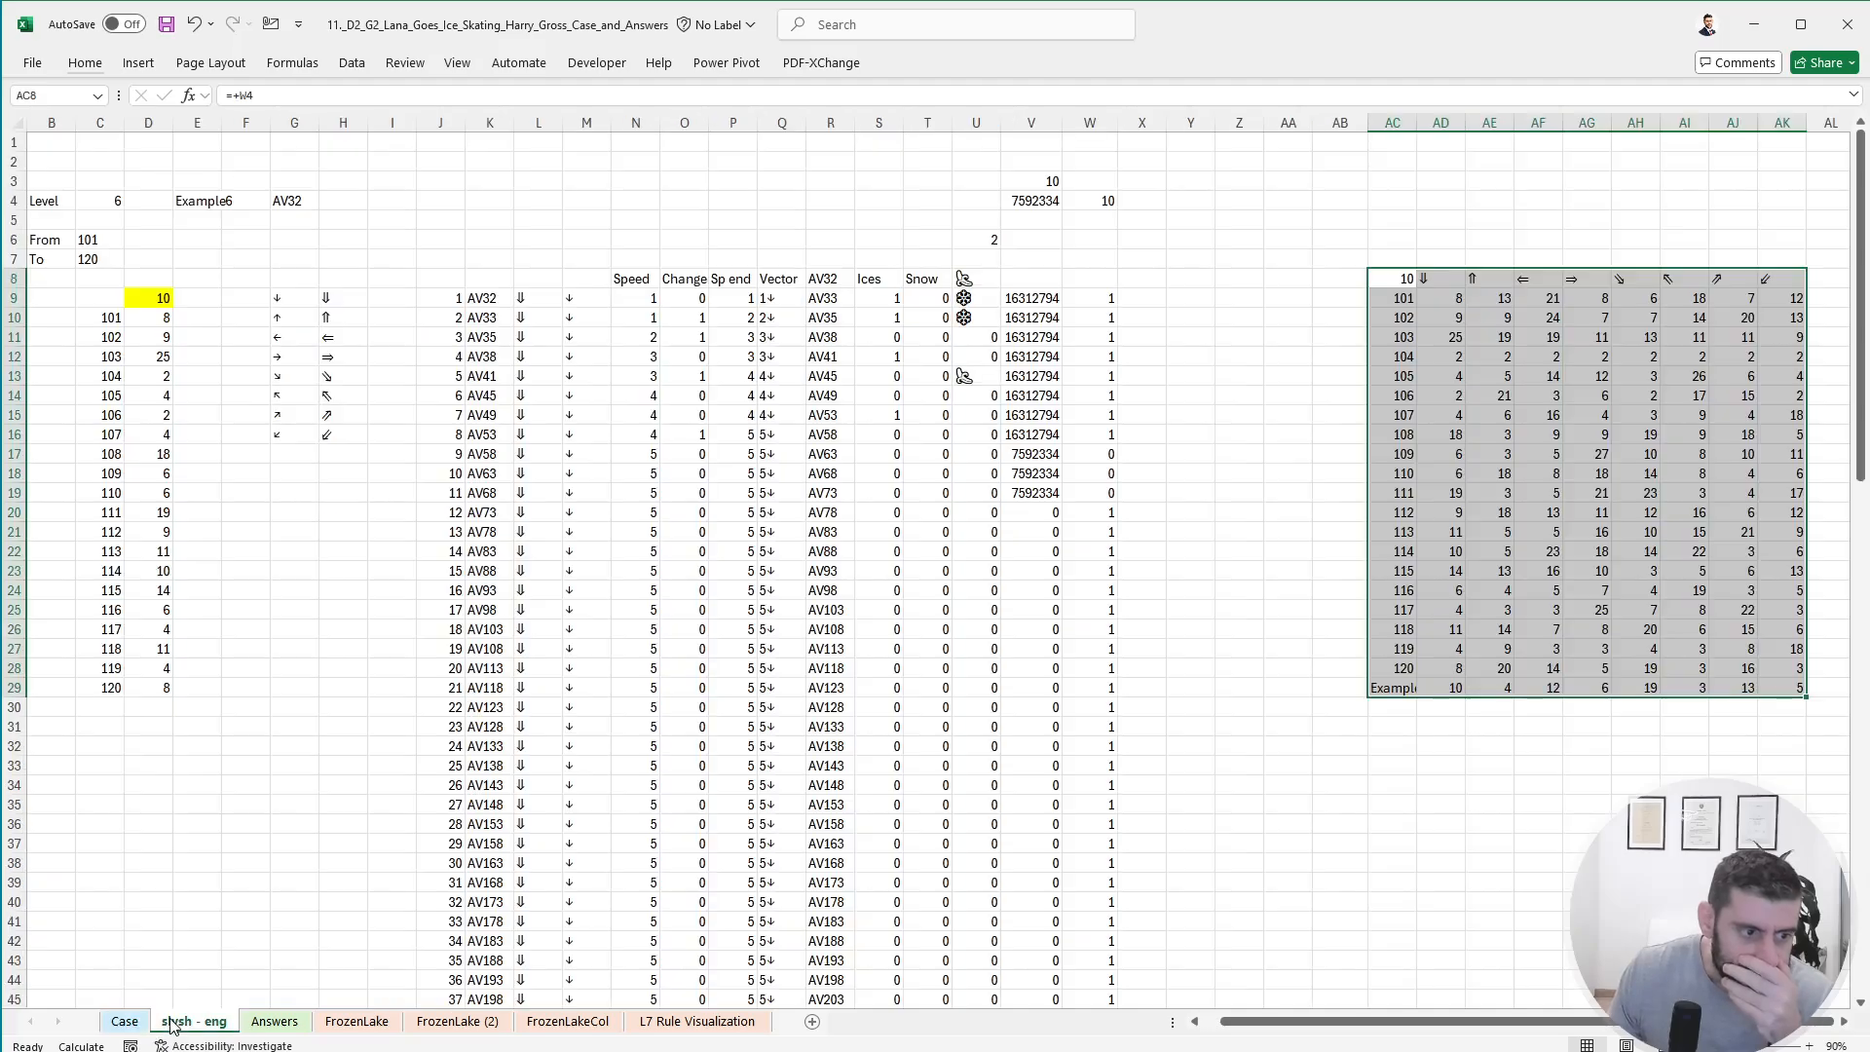
click(999, 238)
click(401, 95)
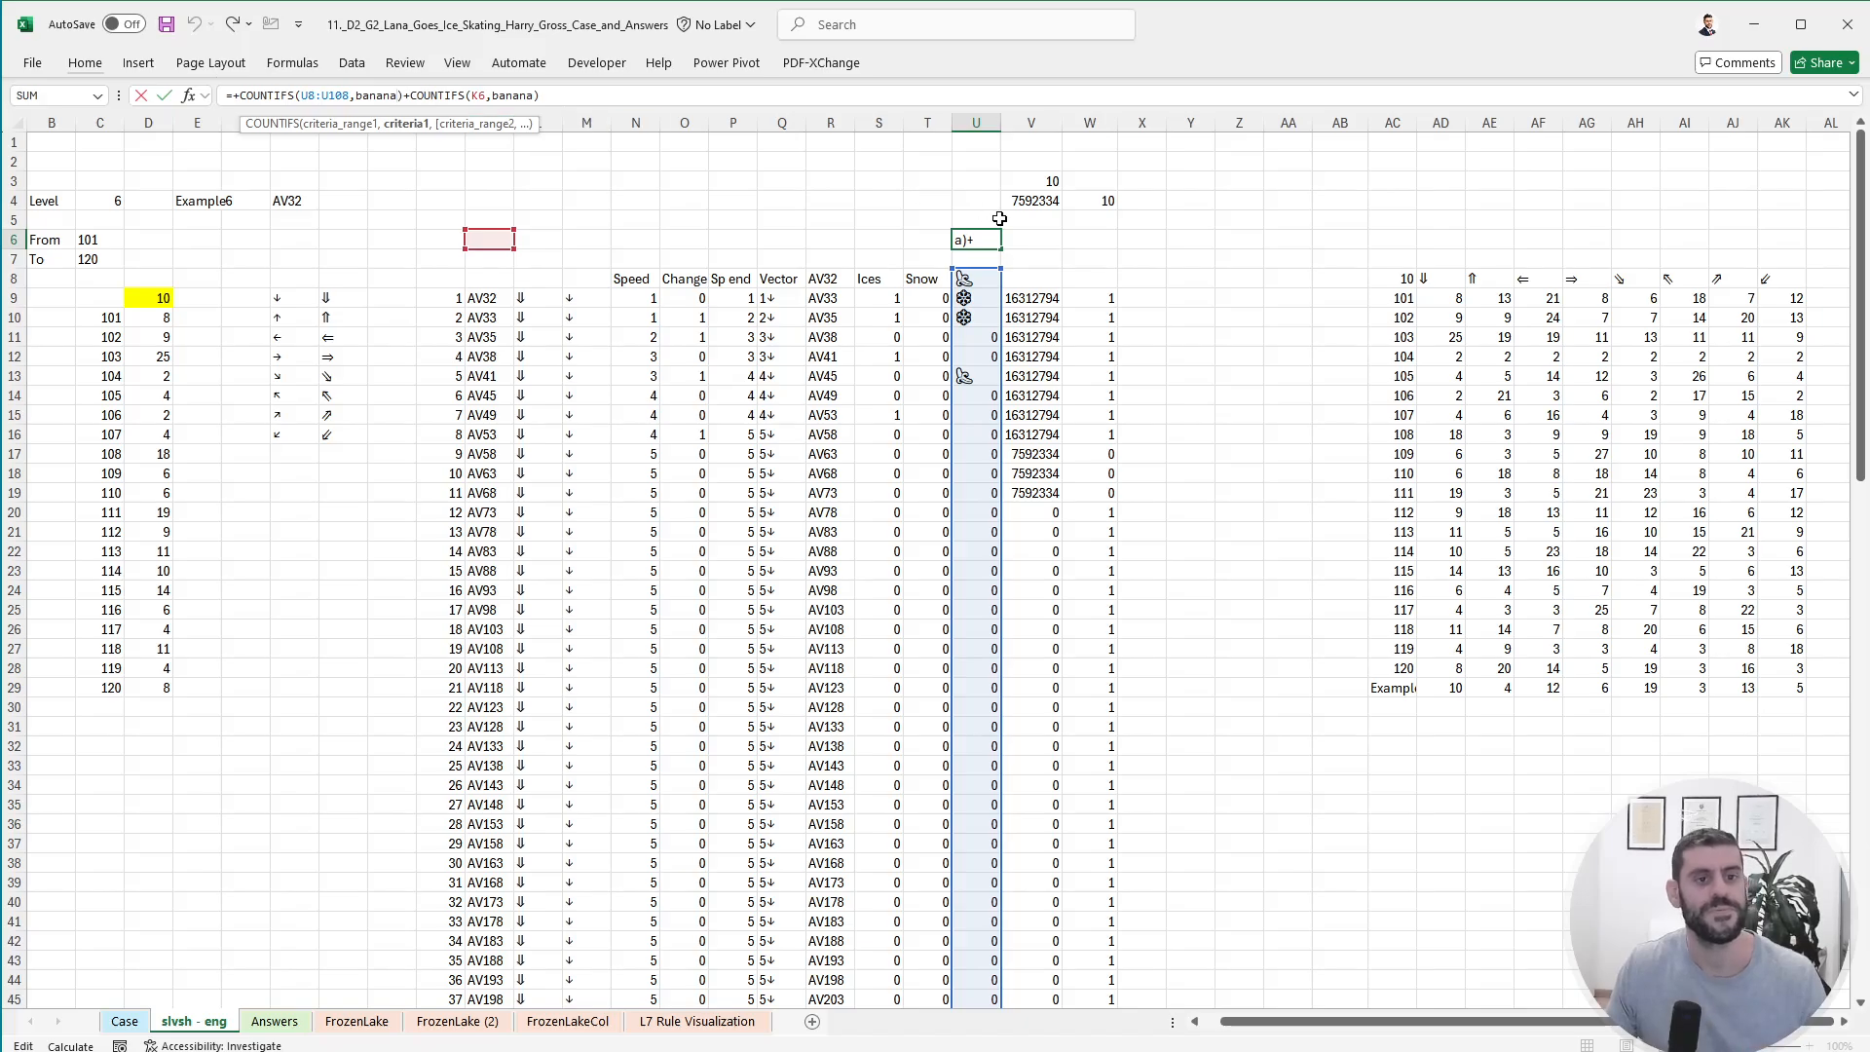
key(Escape)
click(485, 234)
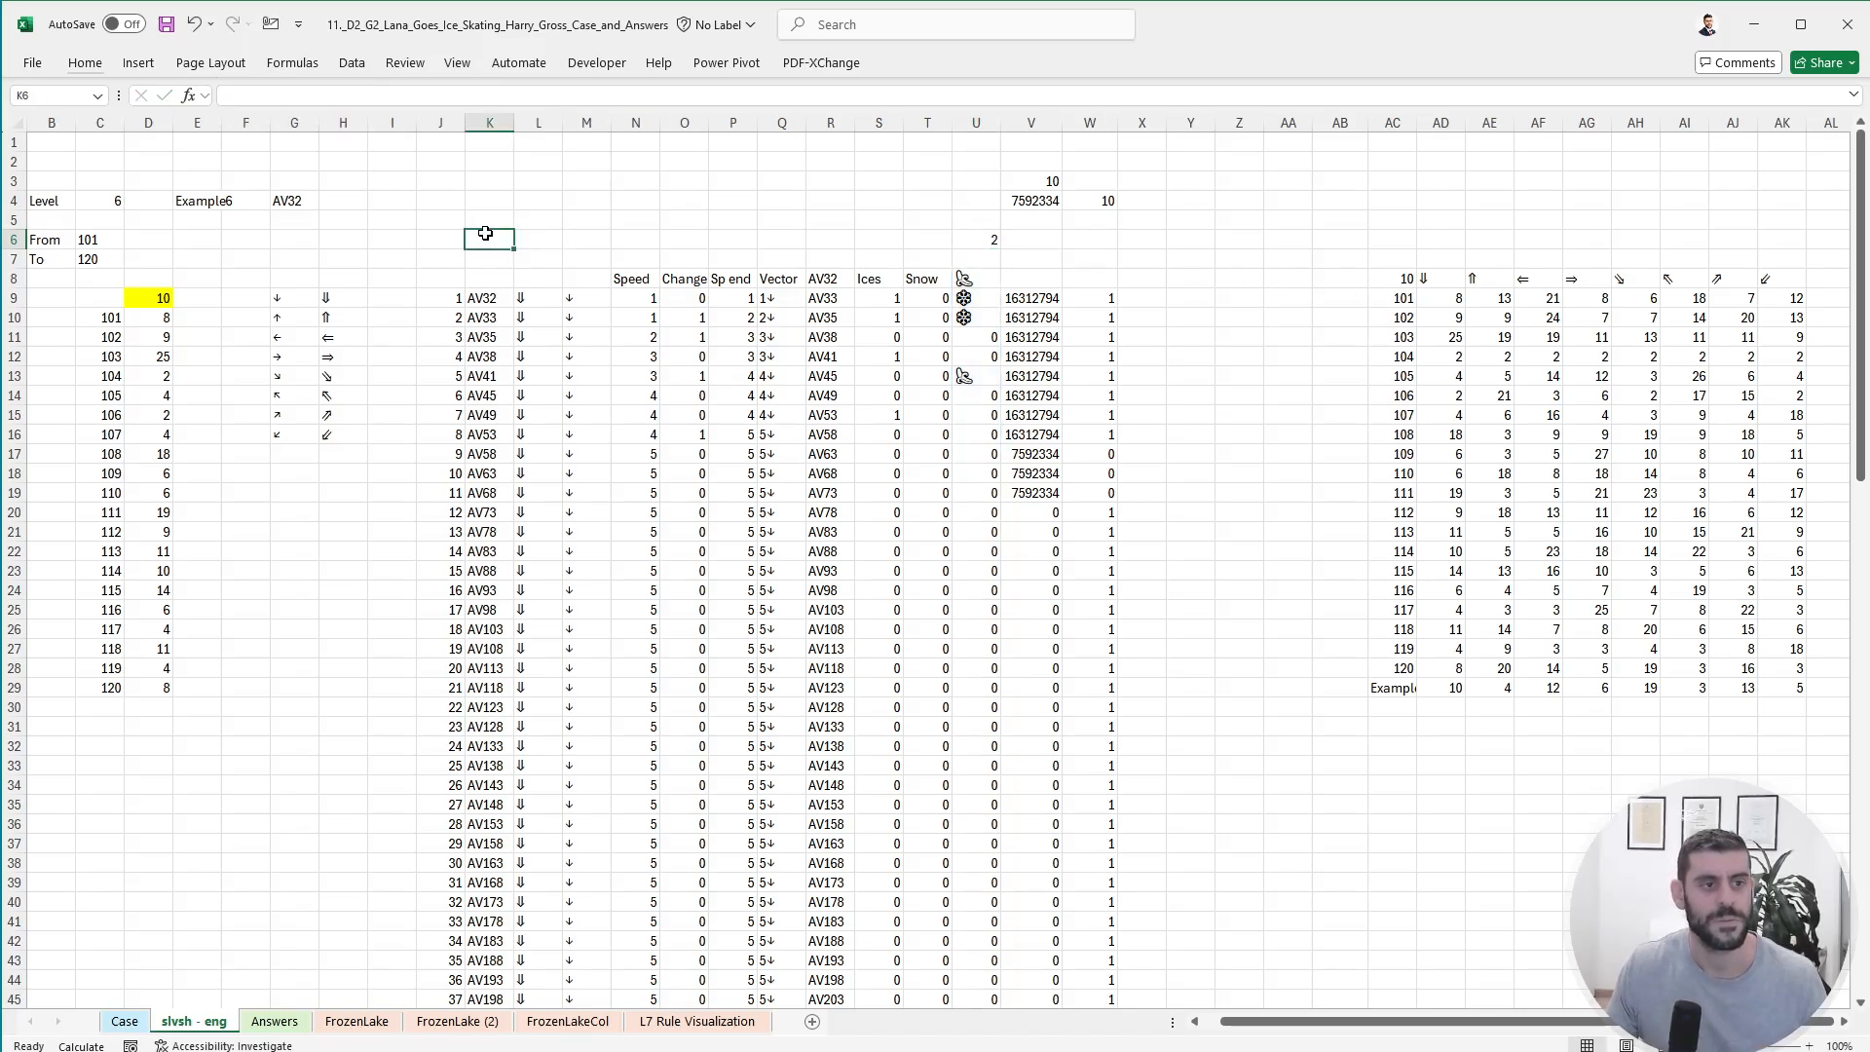
- Link the data table's corner cell AC8 to the banana count in U6 and recalculate the table
click(1397, 277)
text(+)
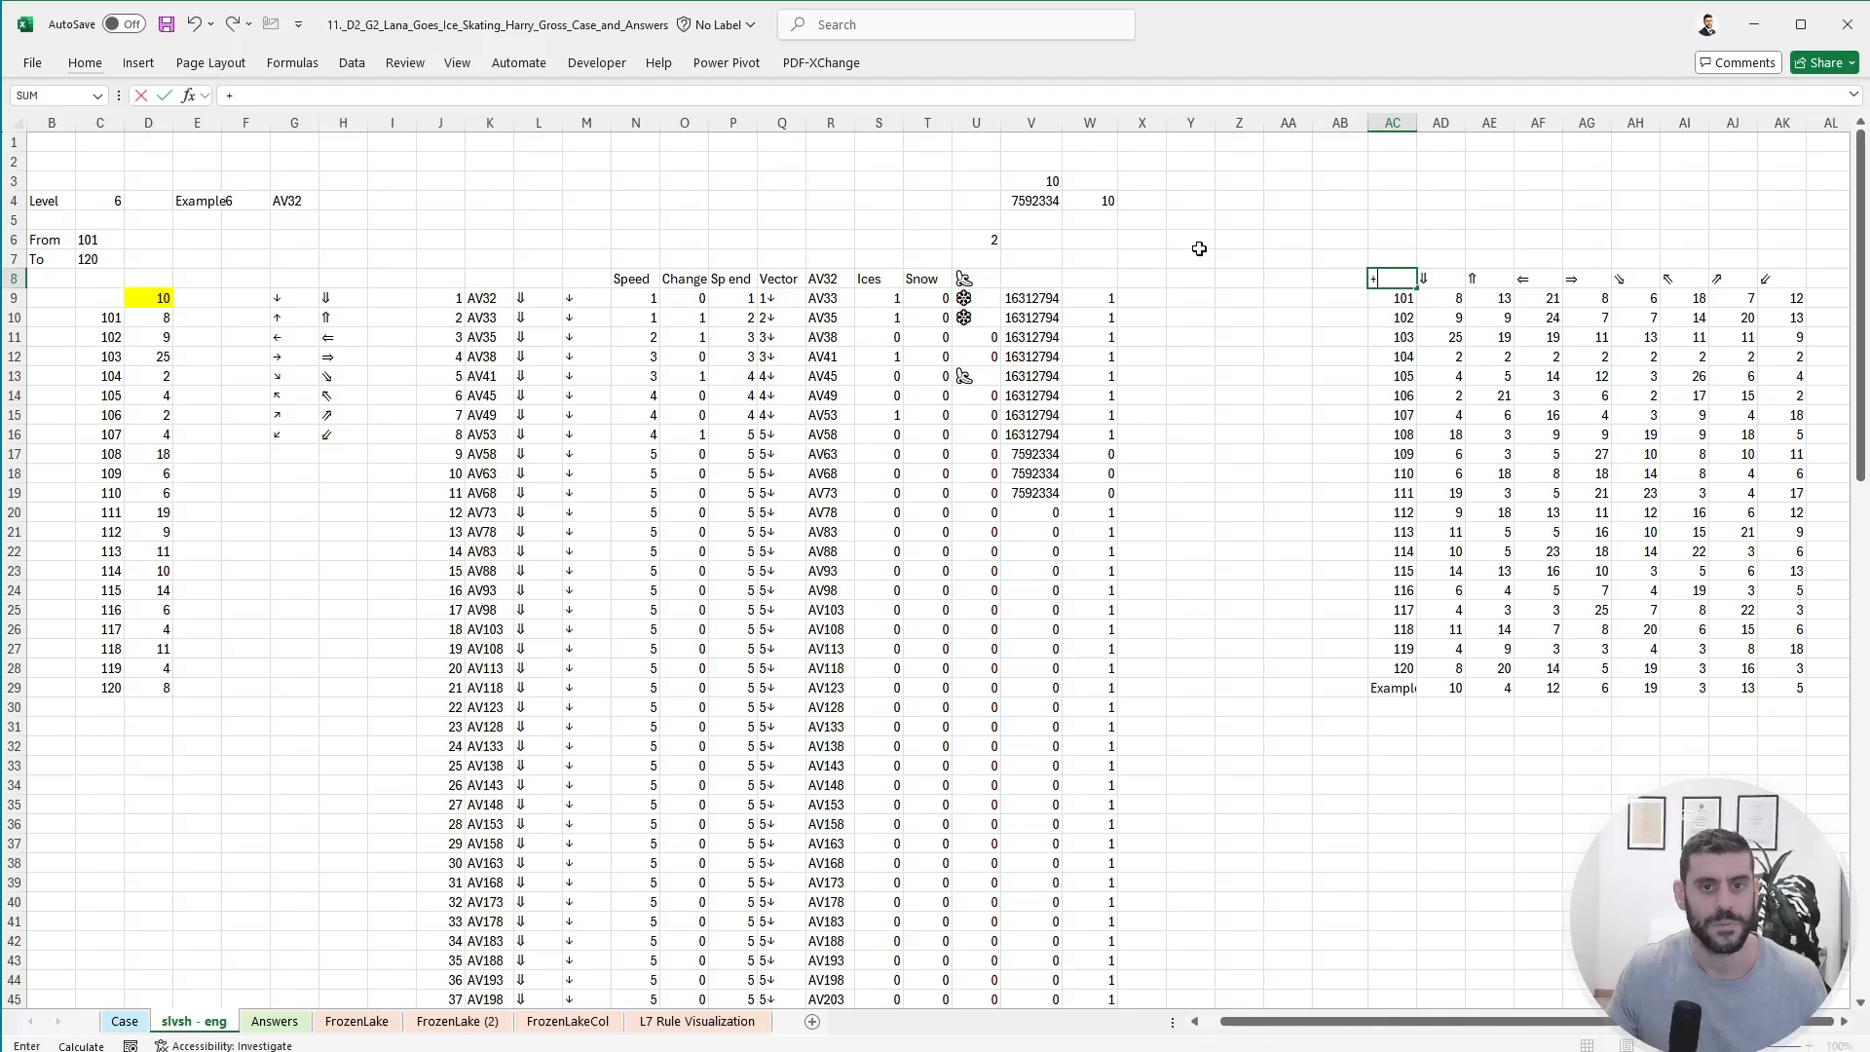
click(988, 236)
key(Return)
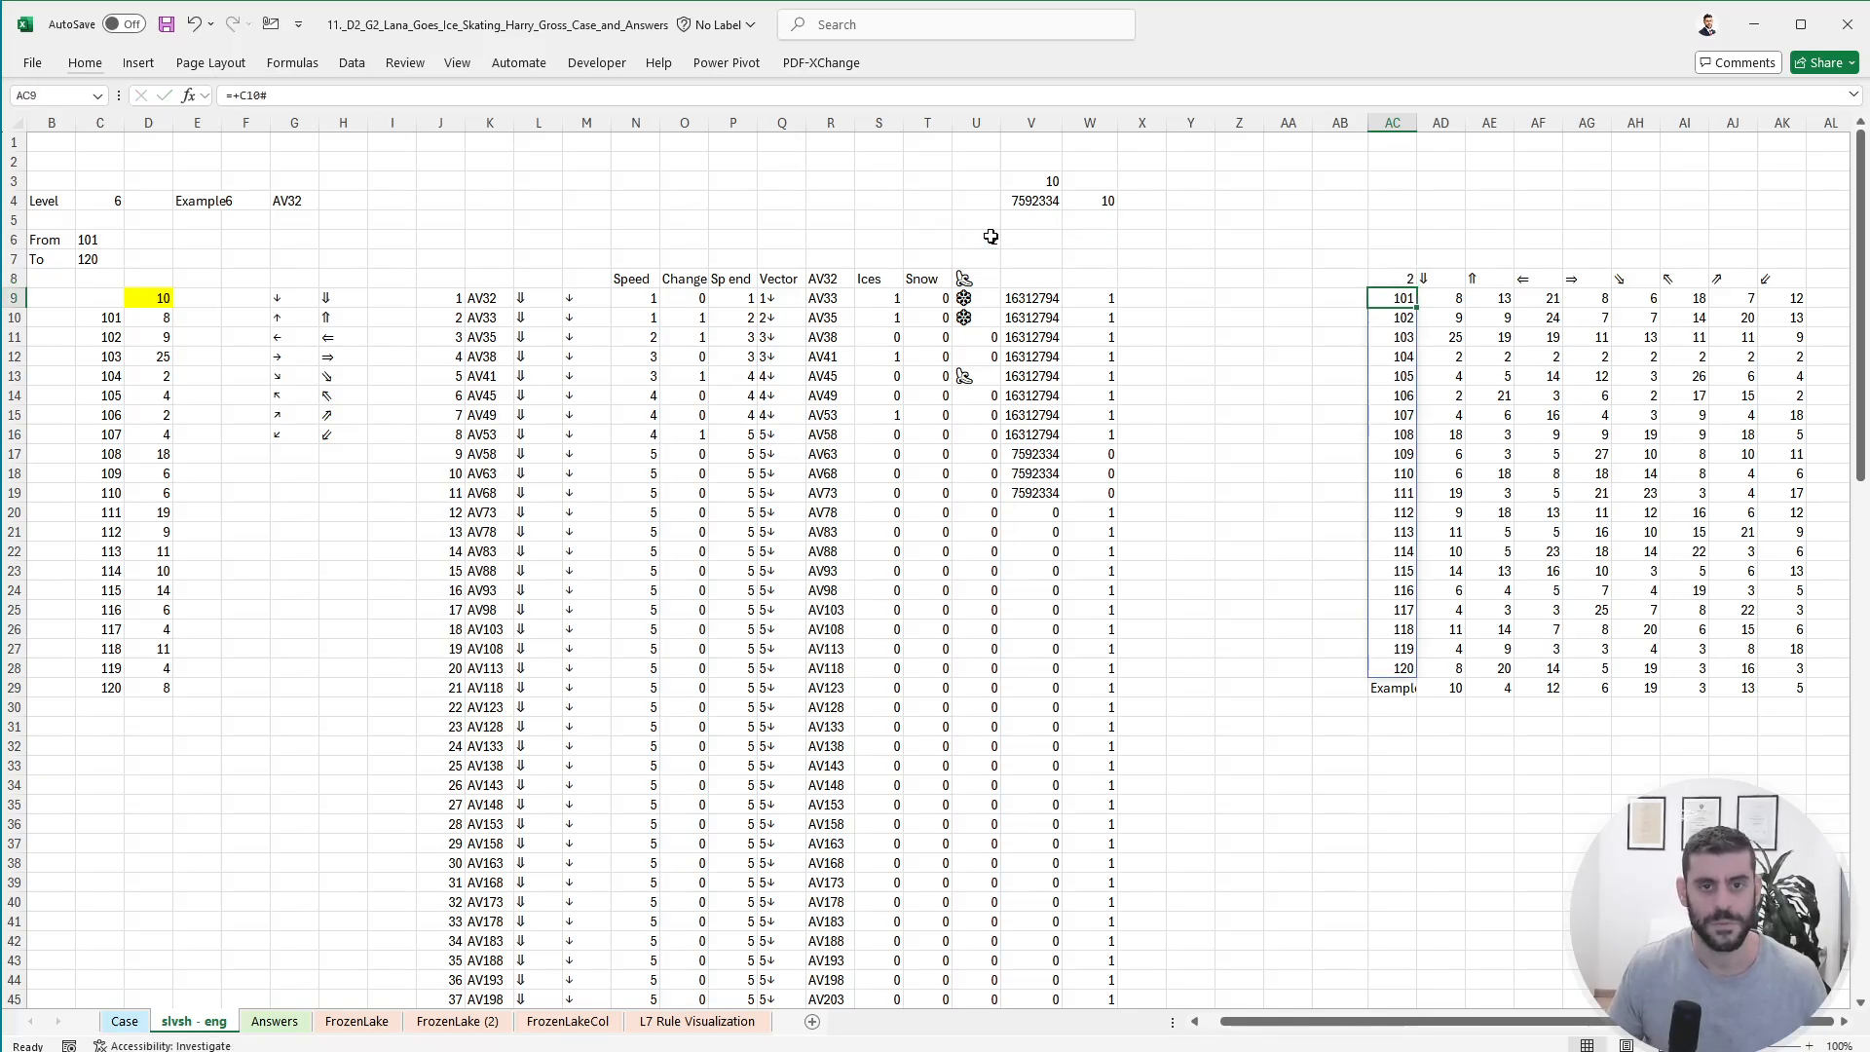
key(alt)
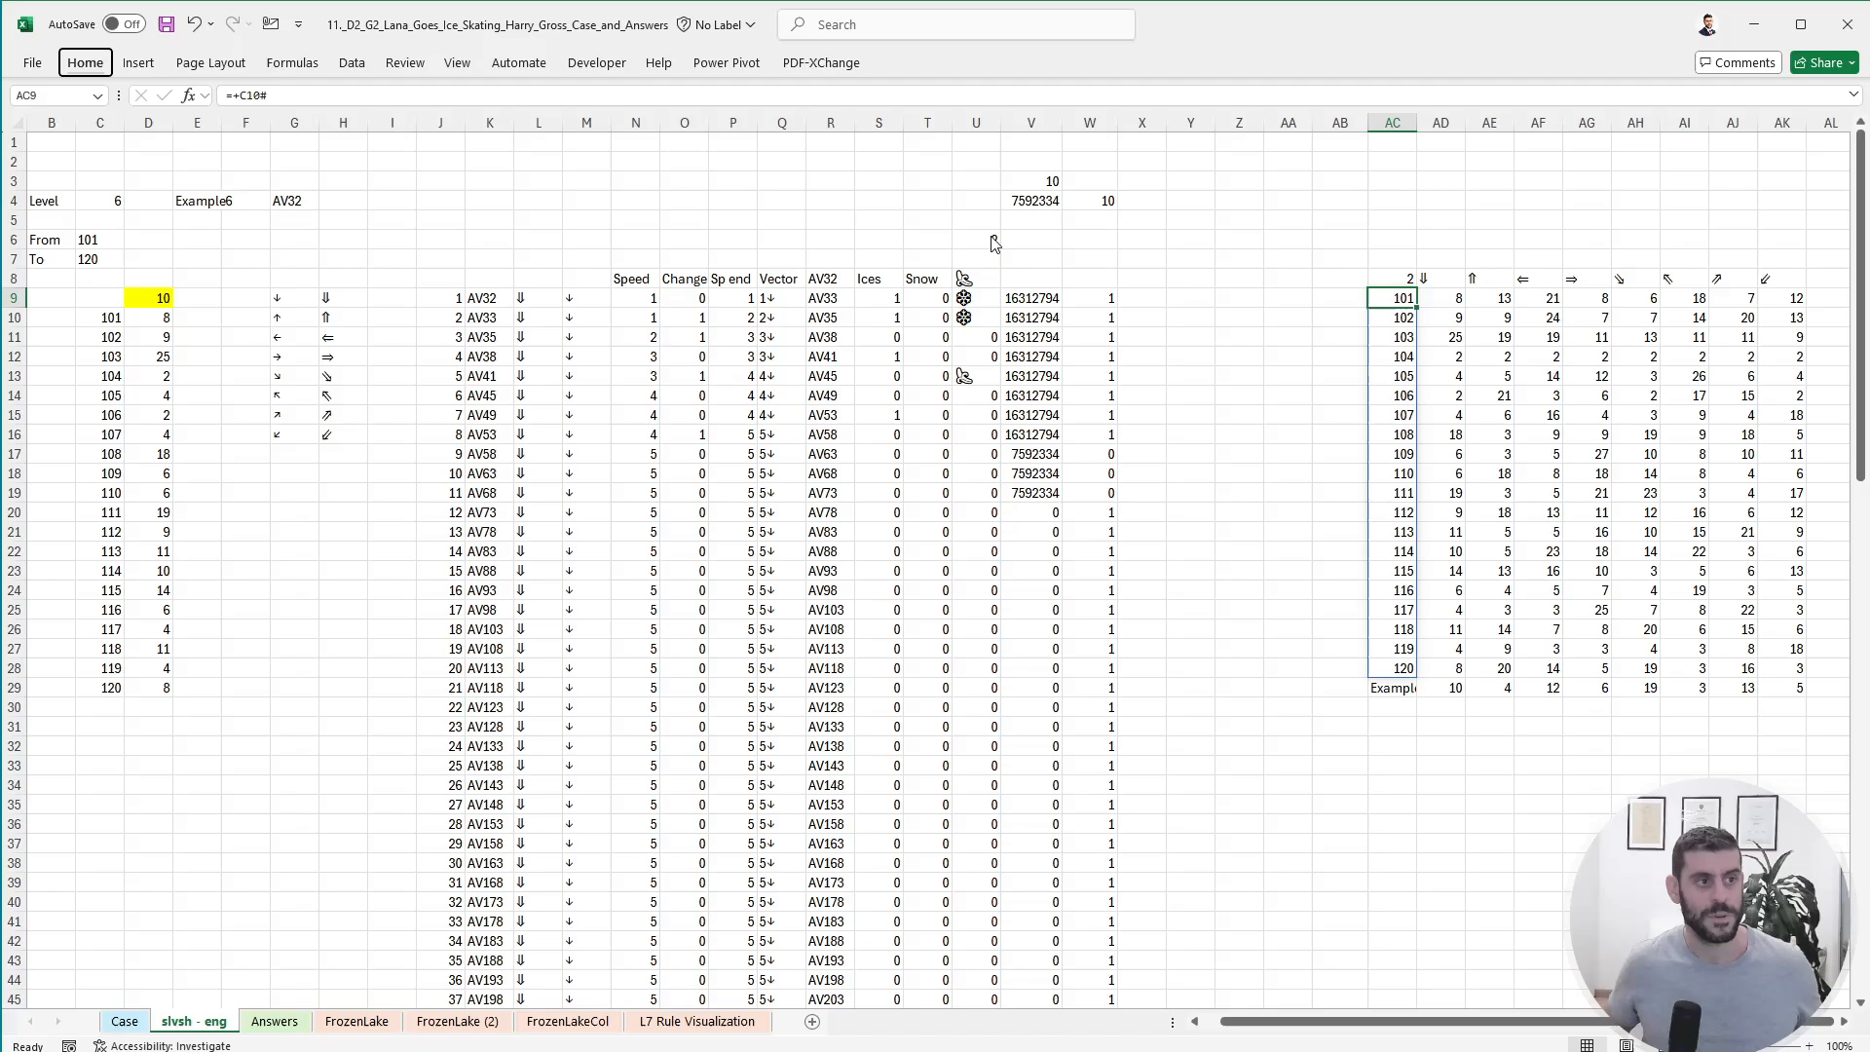
key(m)
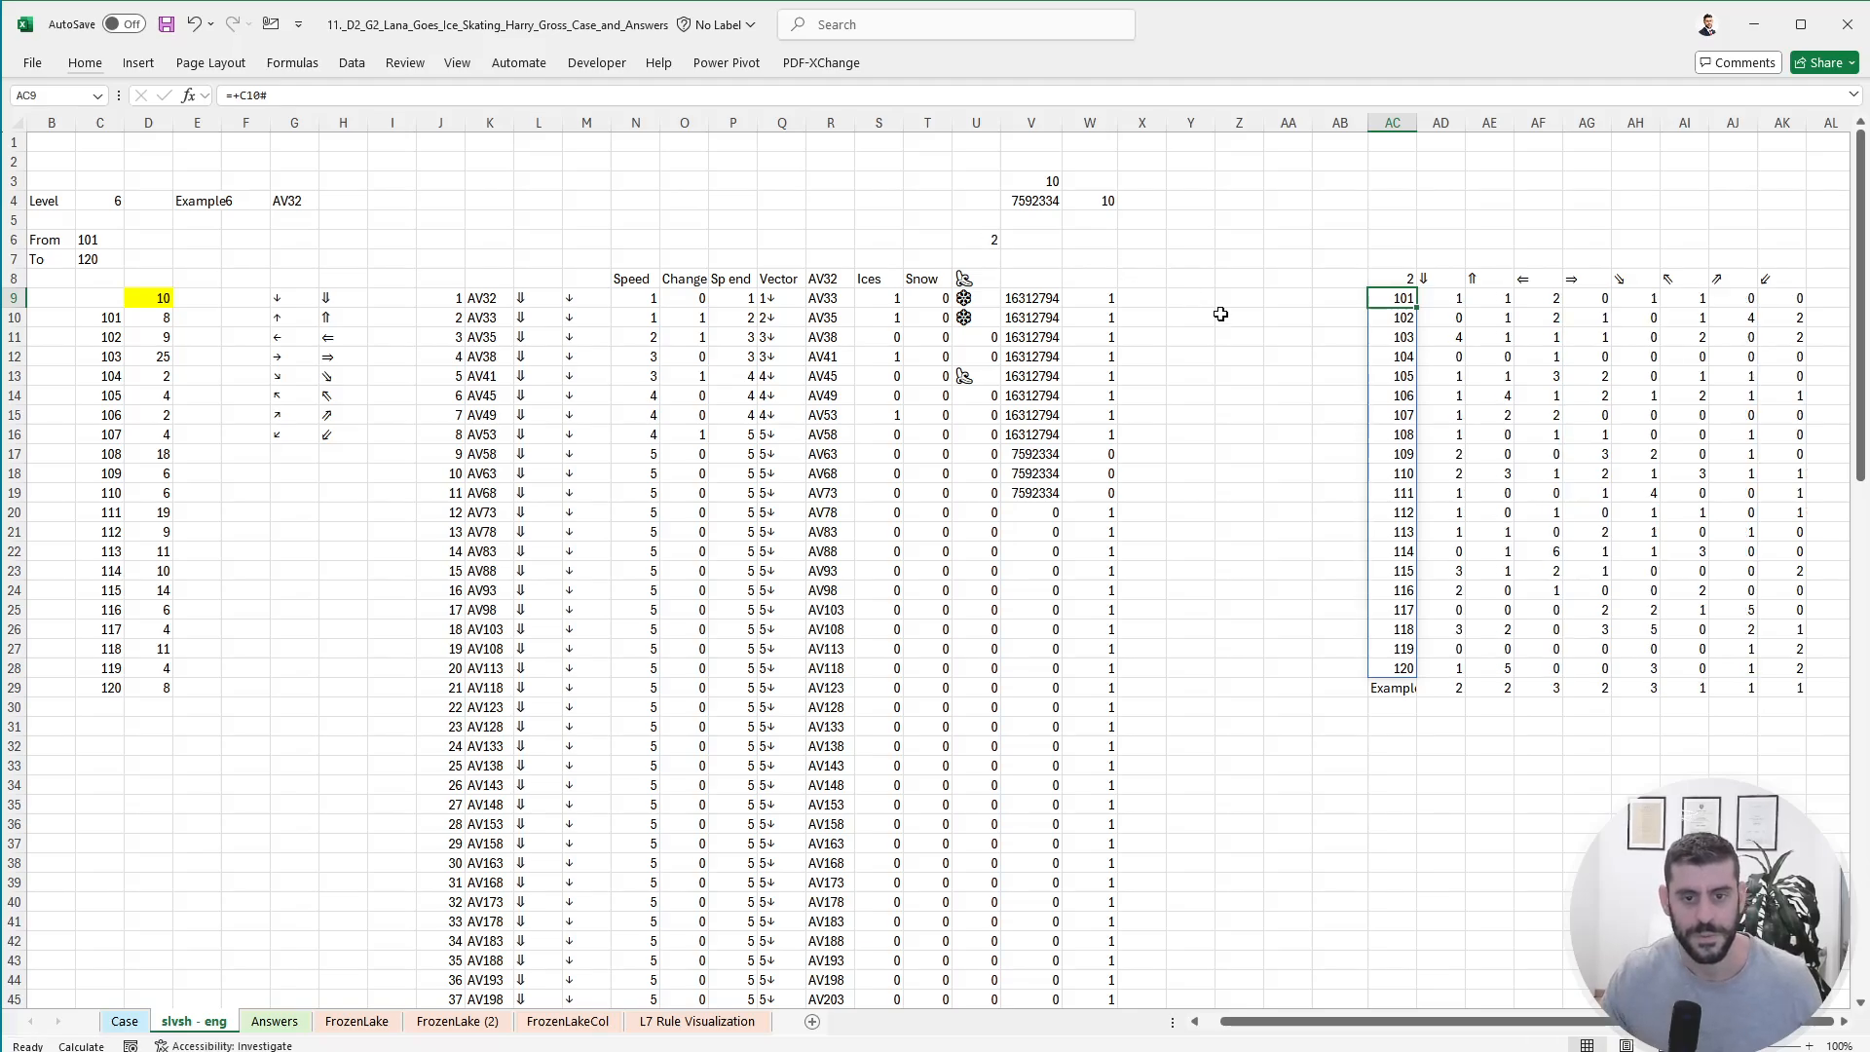
- Enter a formula in AA29 that sums the Example6 results in AD29:AK29
click(1306, 669)
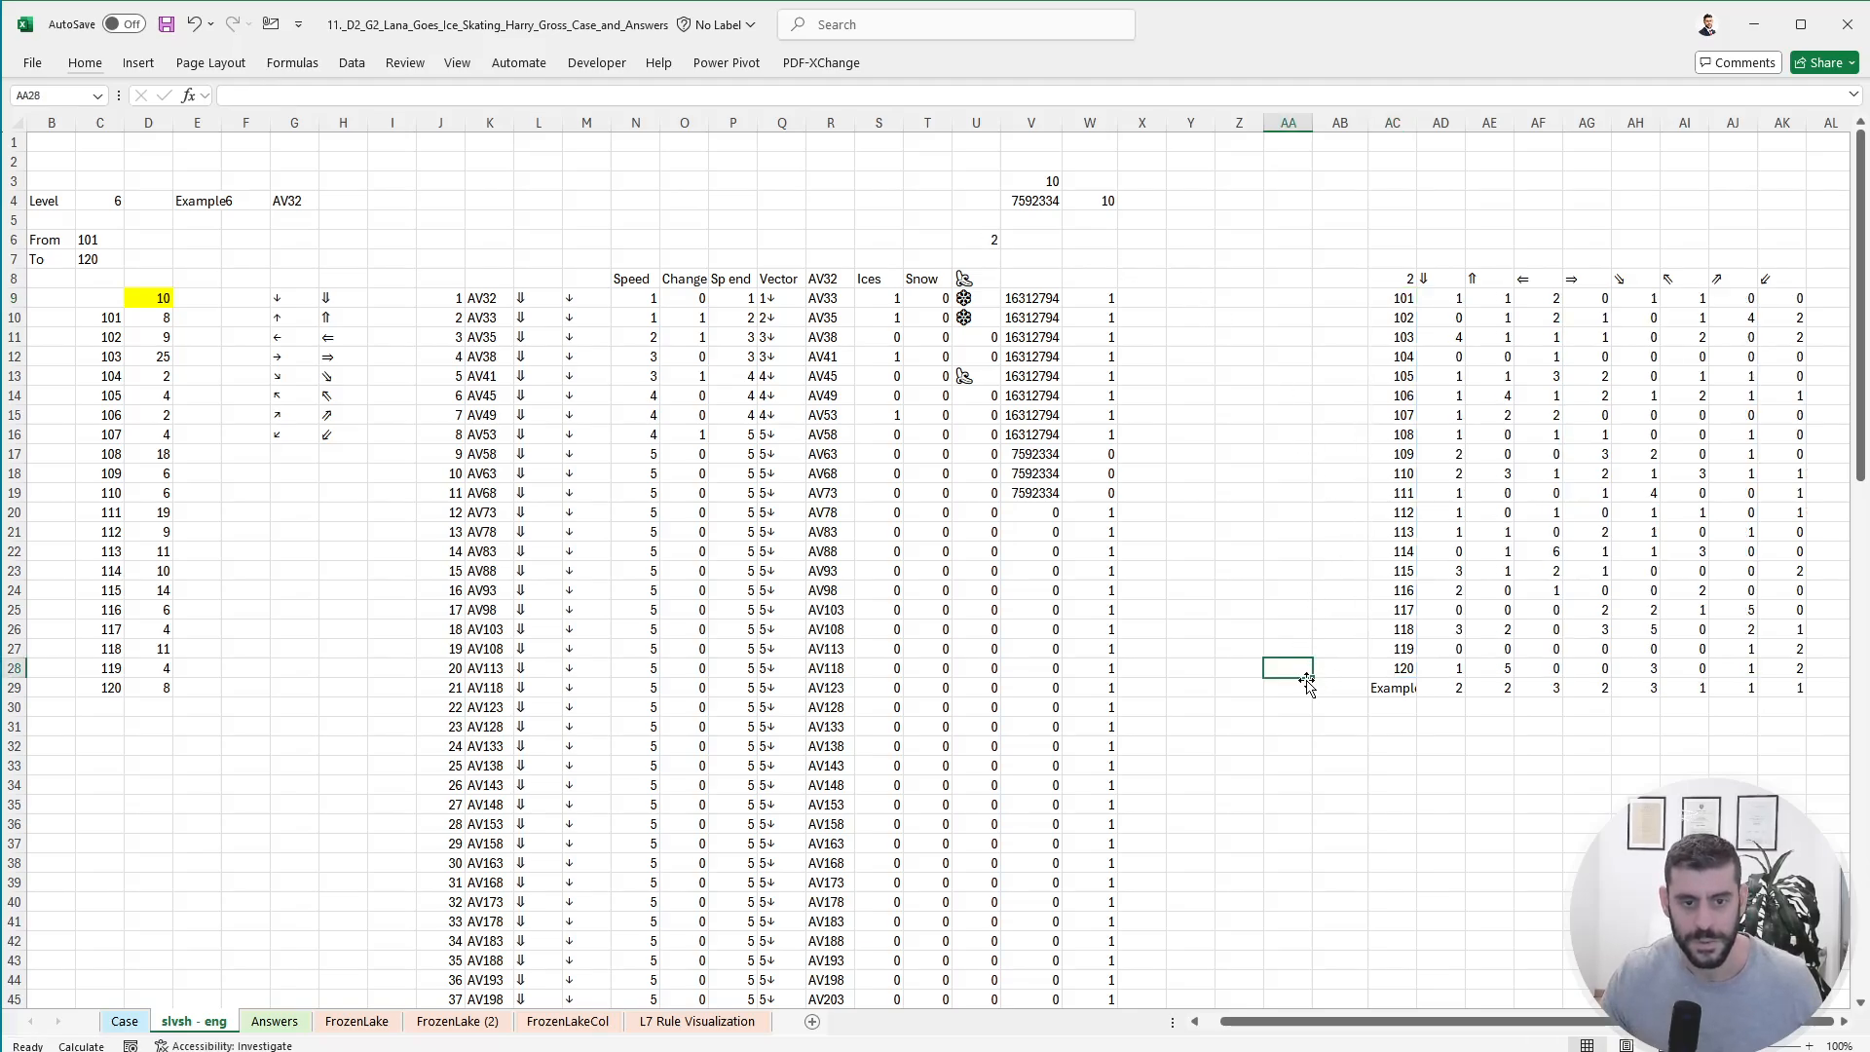
click(1295, 687)
text(+s)
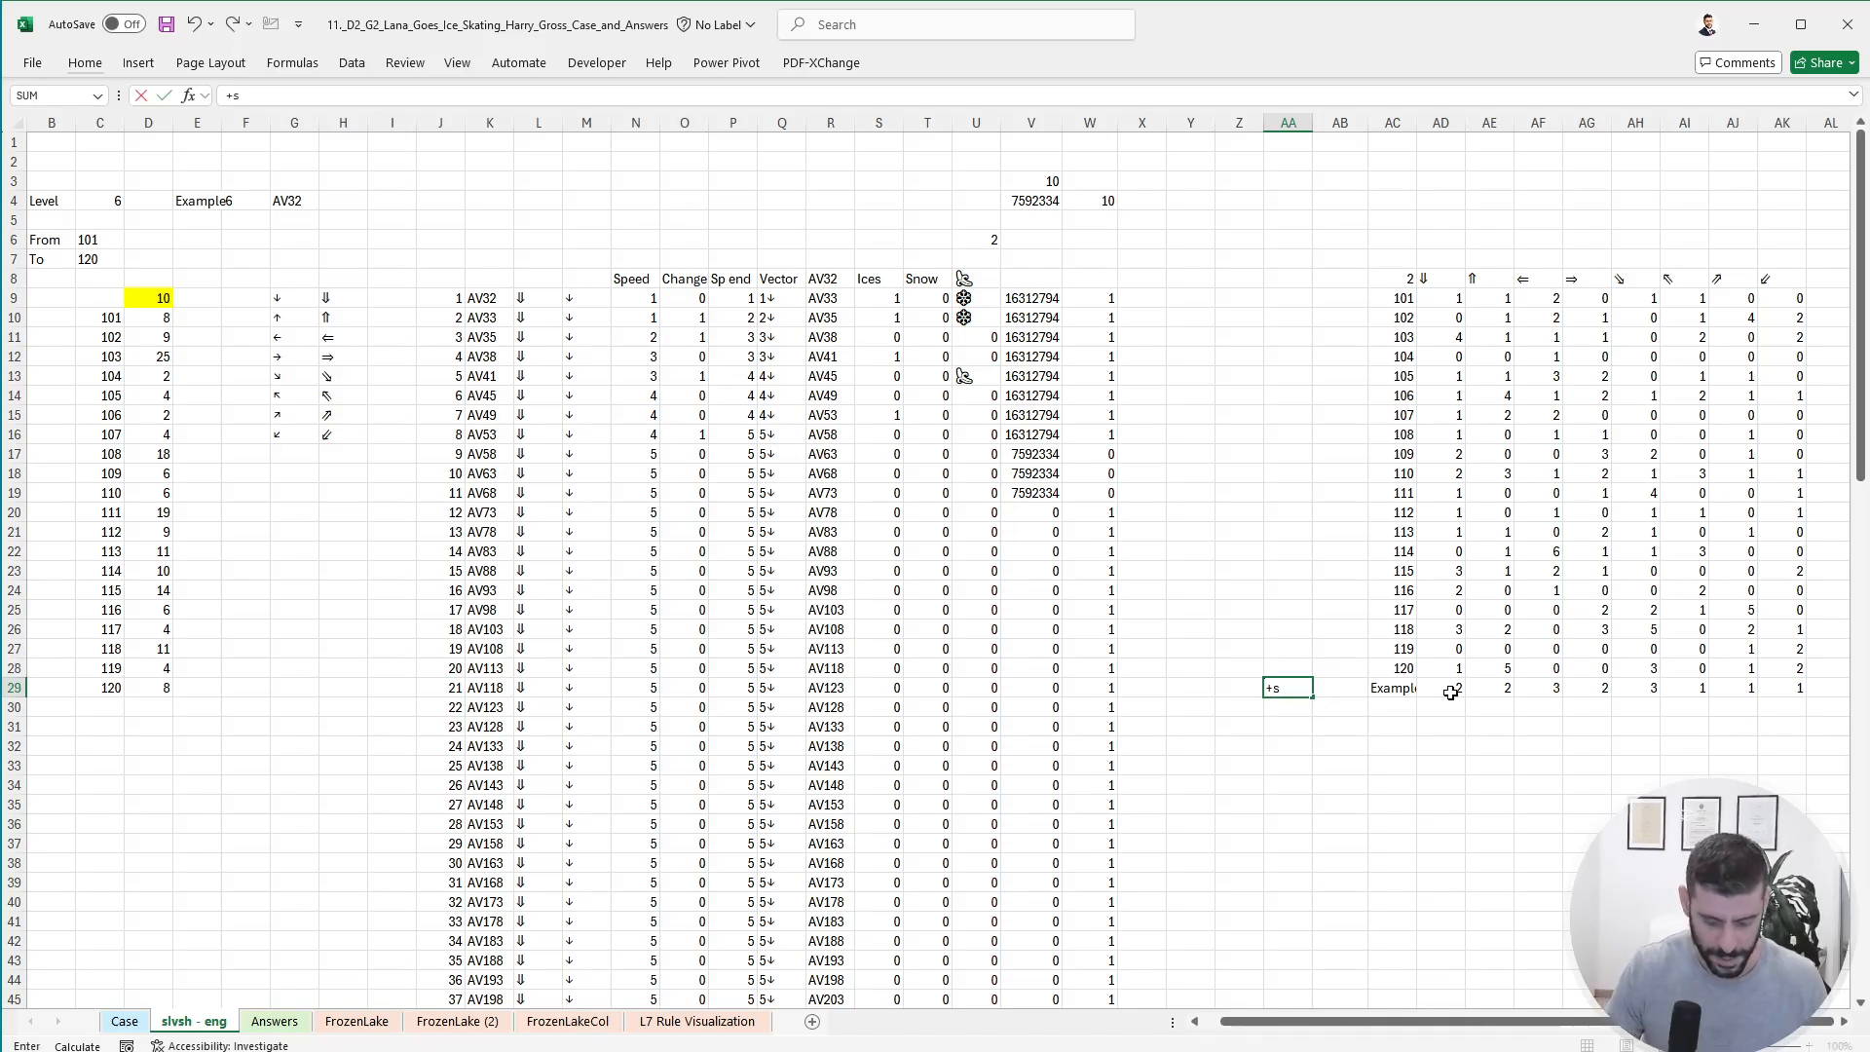
text(um(AD29:AK29)
click(1450, 693)
key(ctrl+shift+Right)
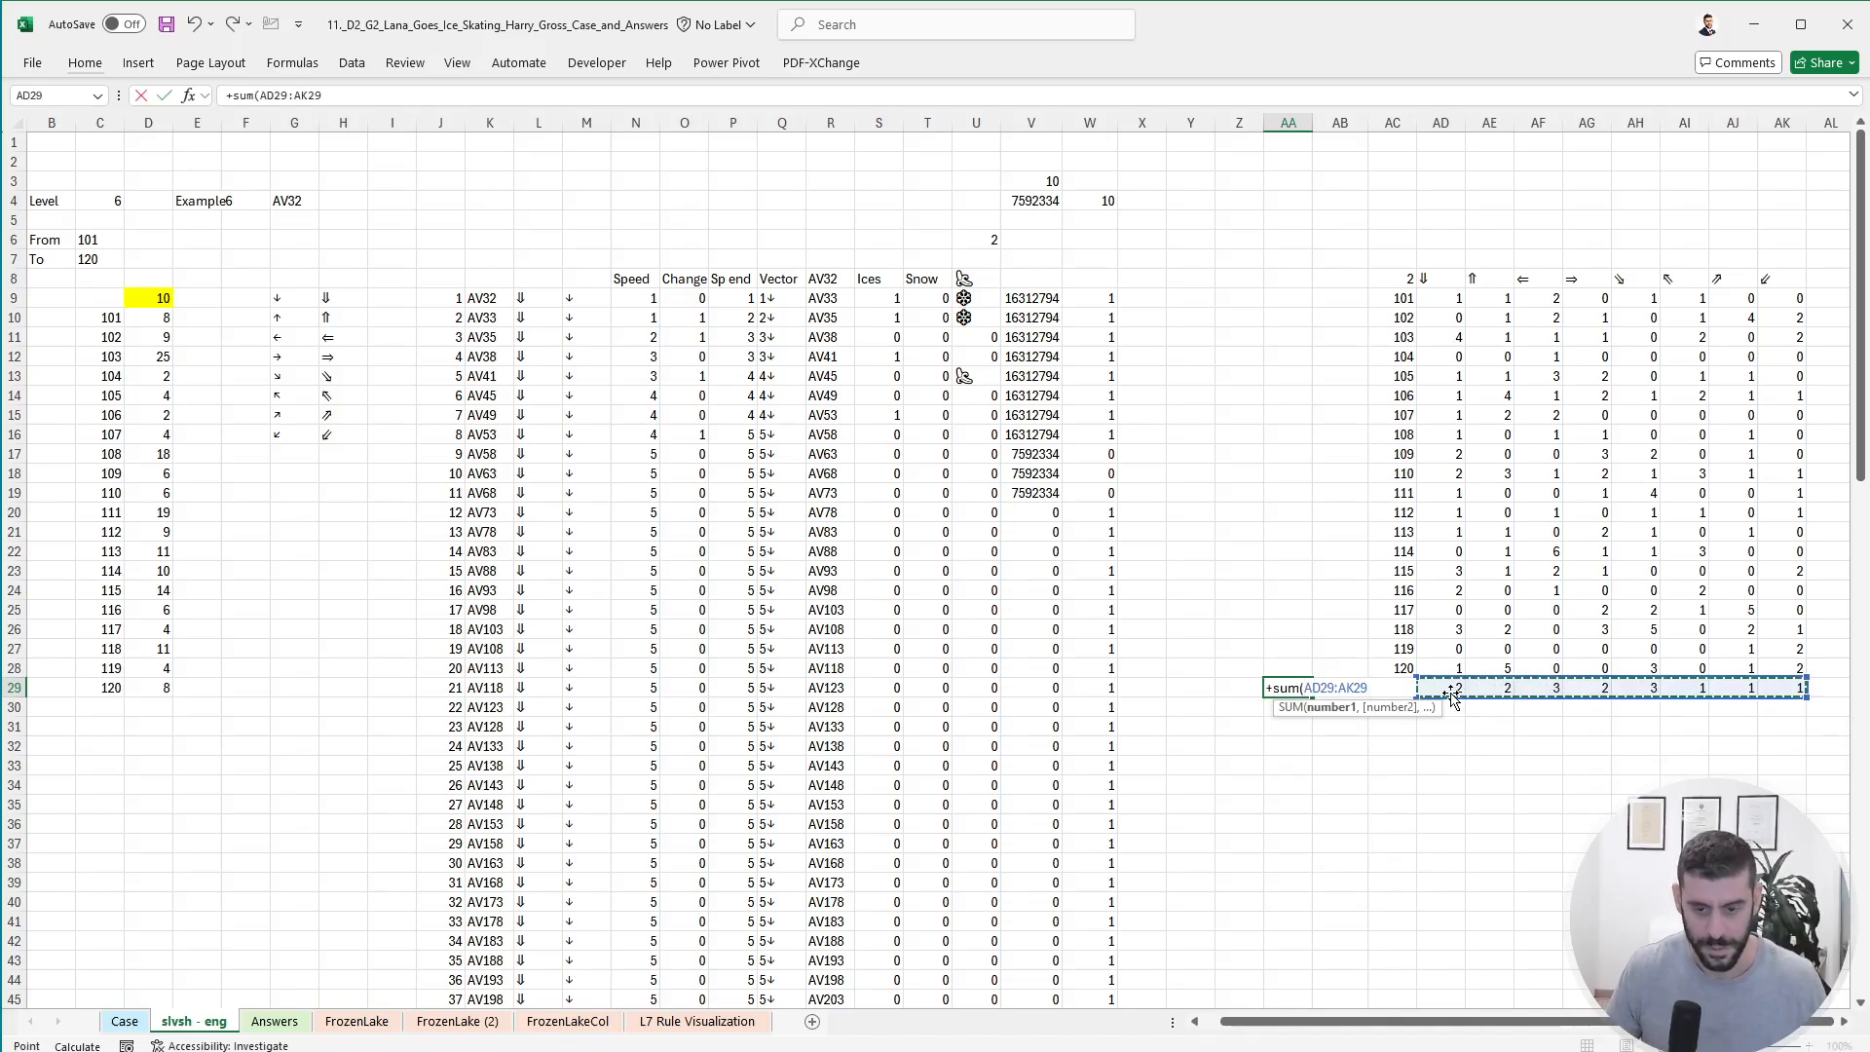
key(ctrl+Return)
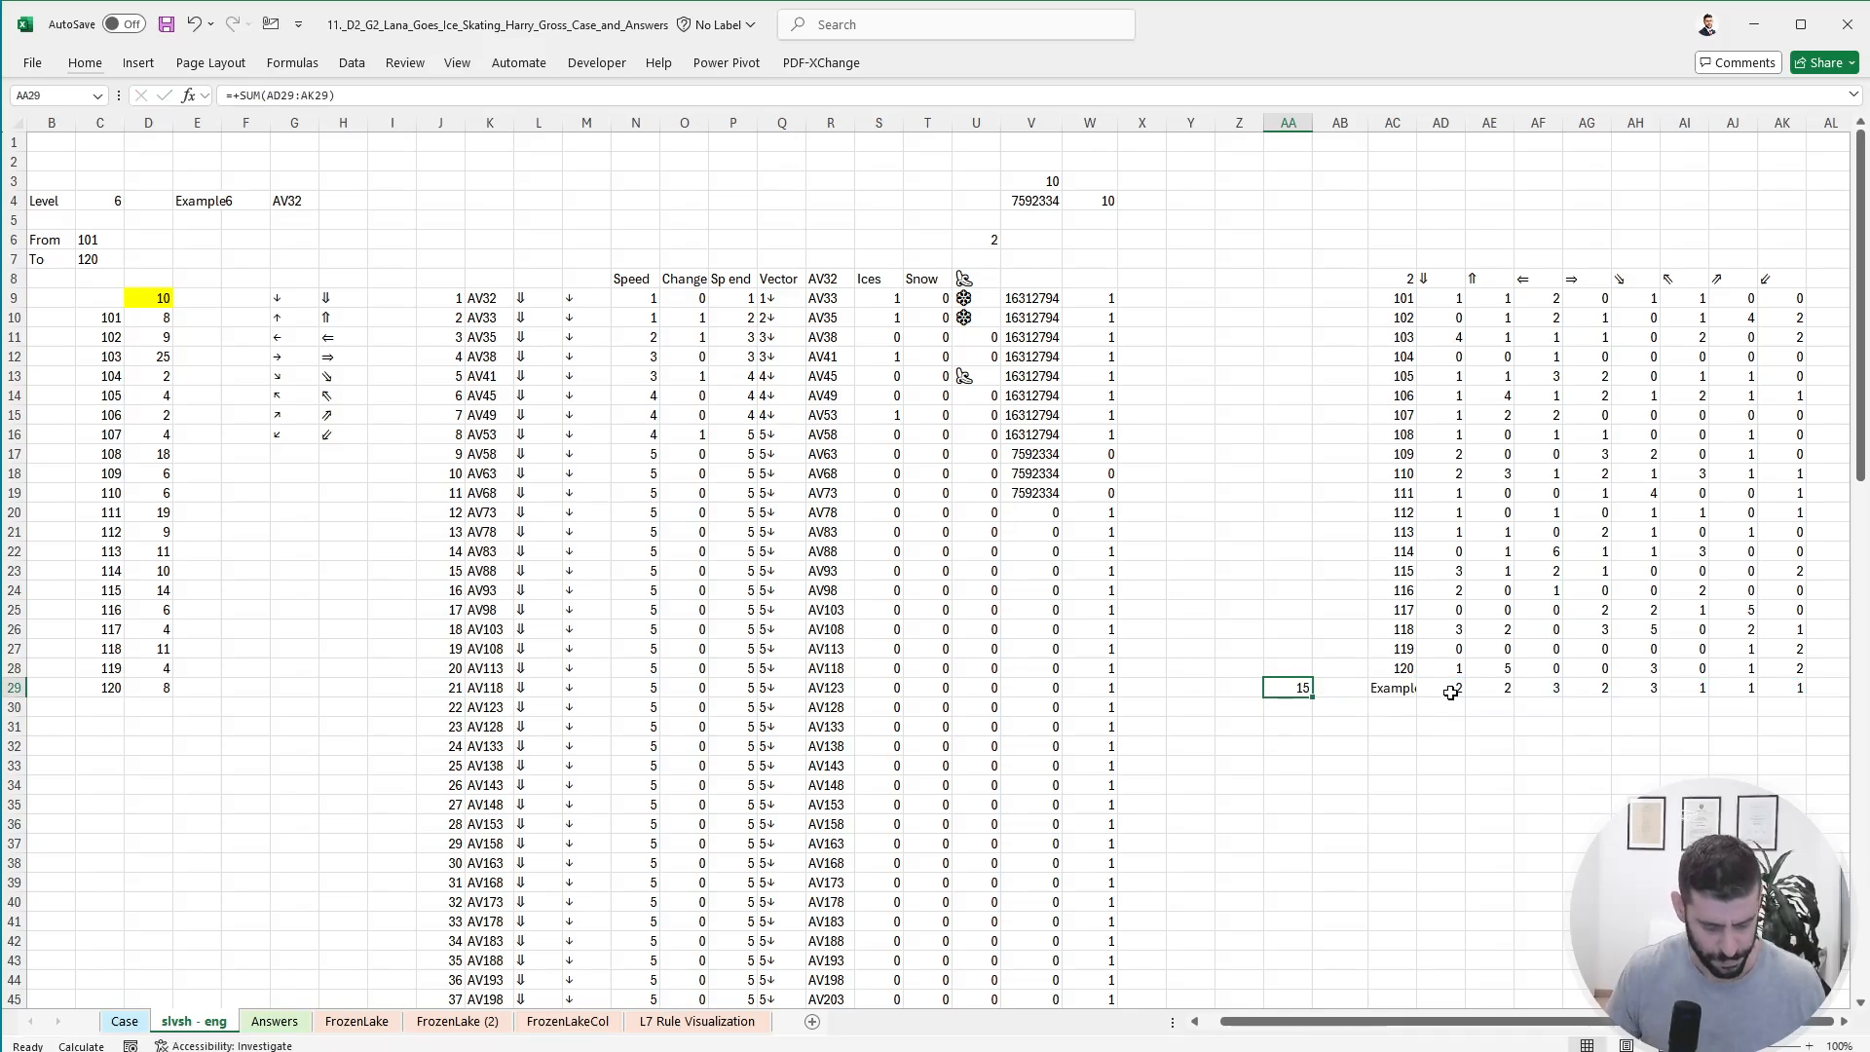
key(super+d)
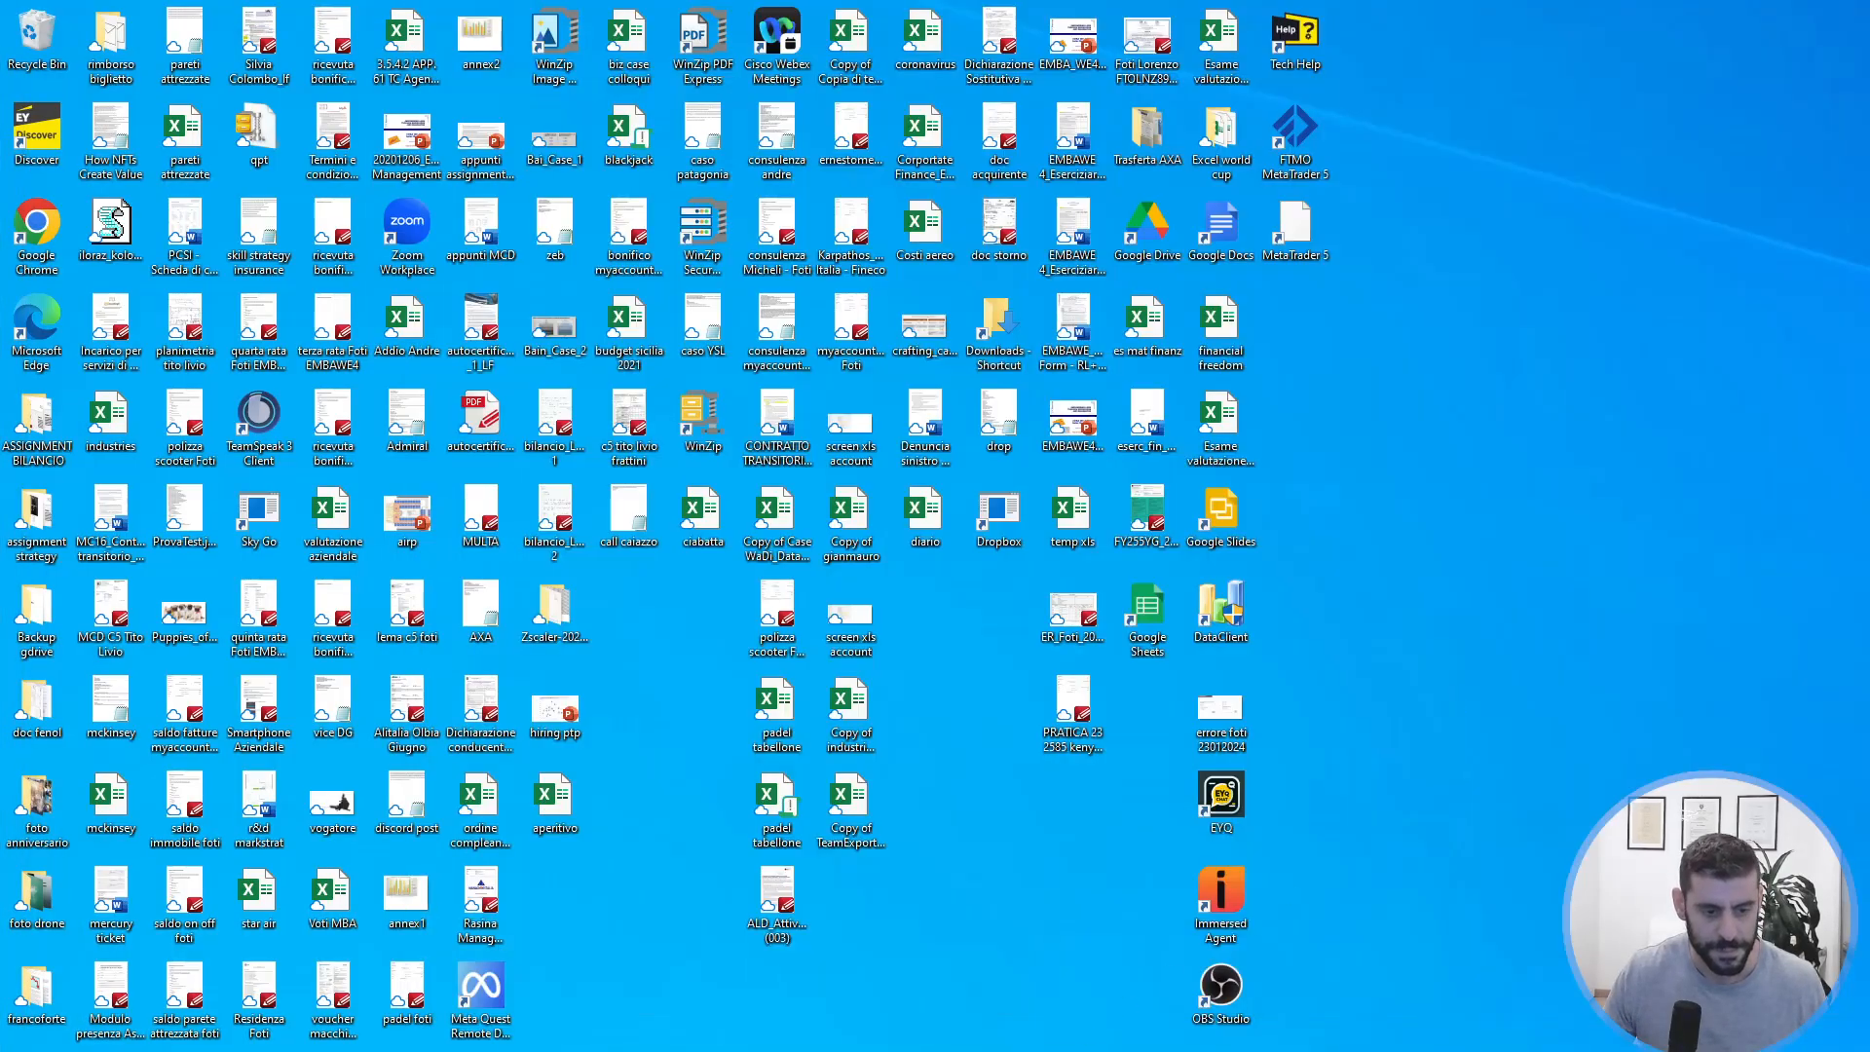
key(super+d)
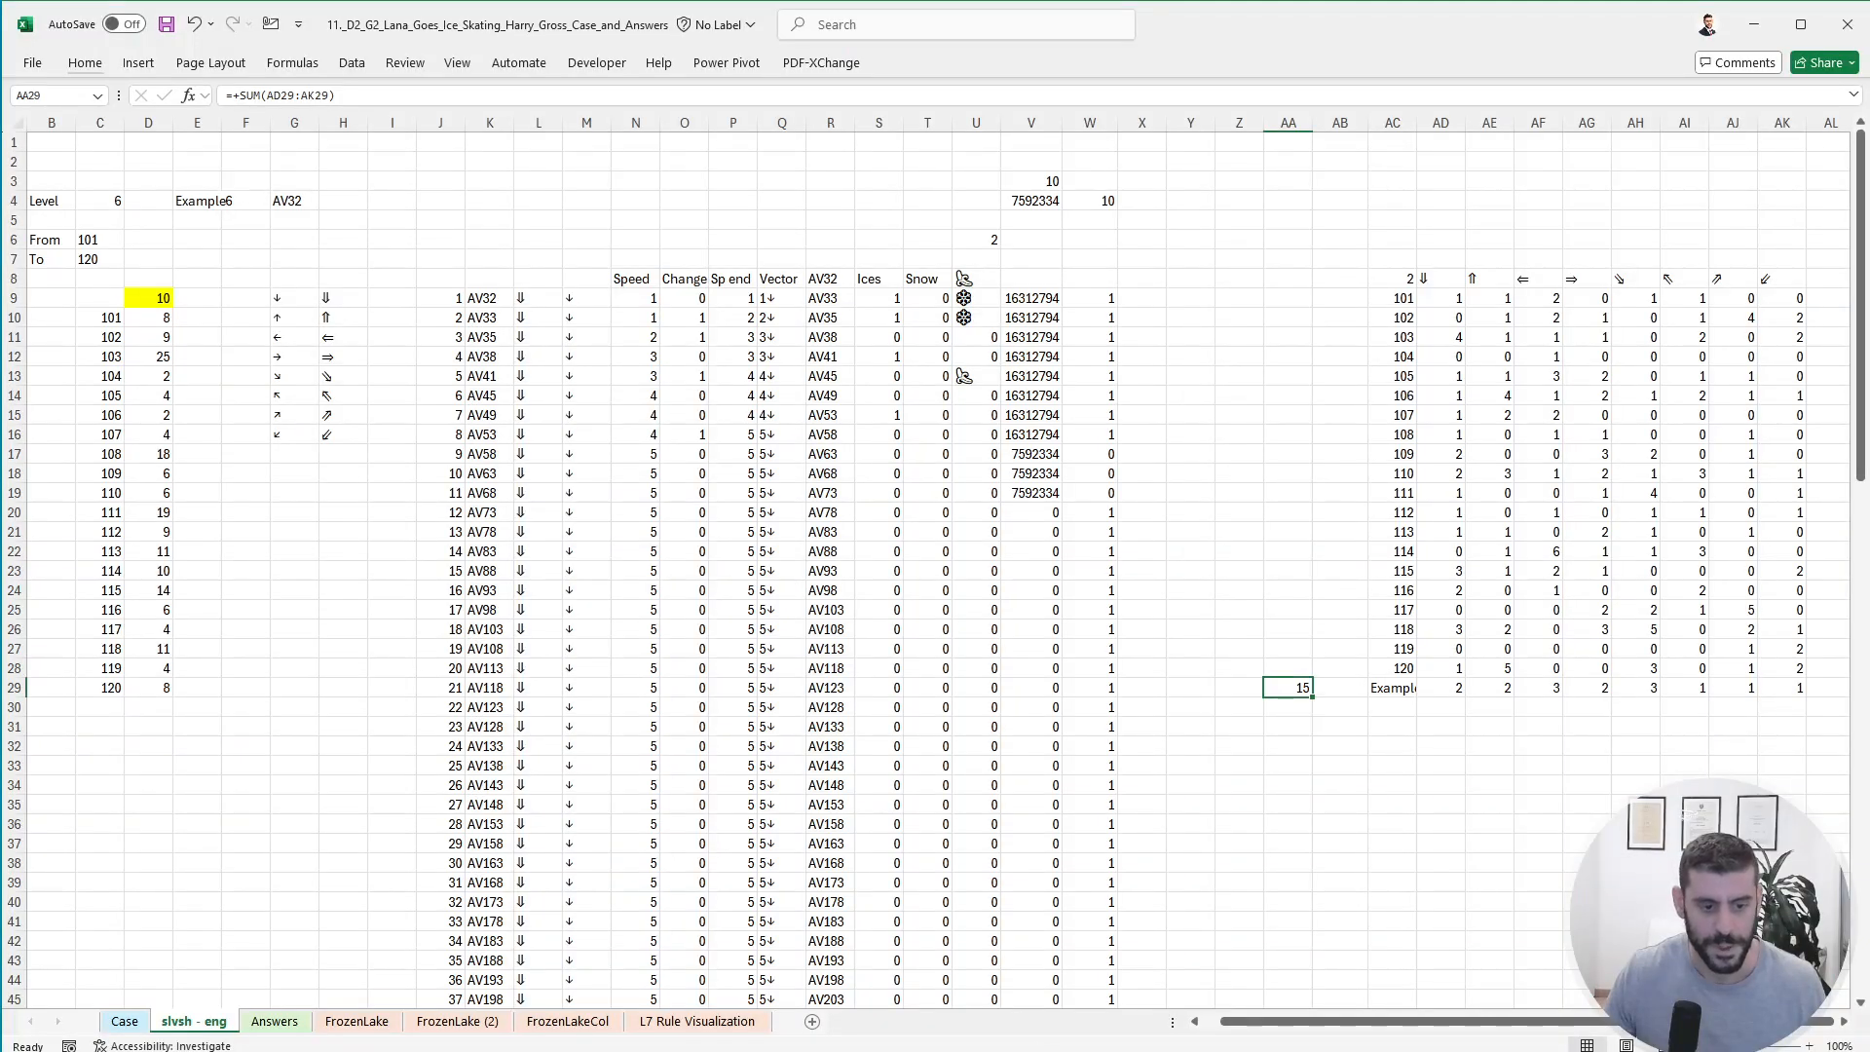
click(1315, 769)
click(1307, 705)
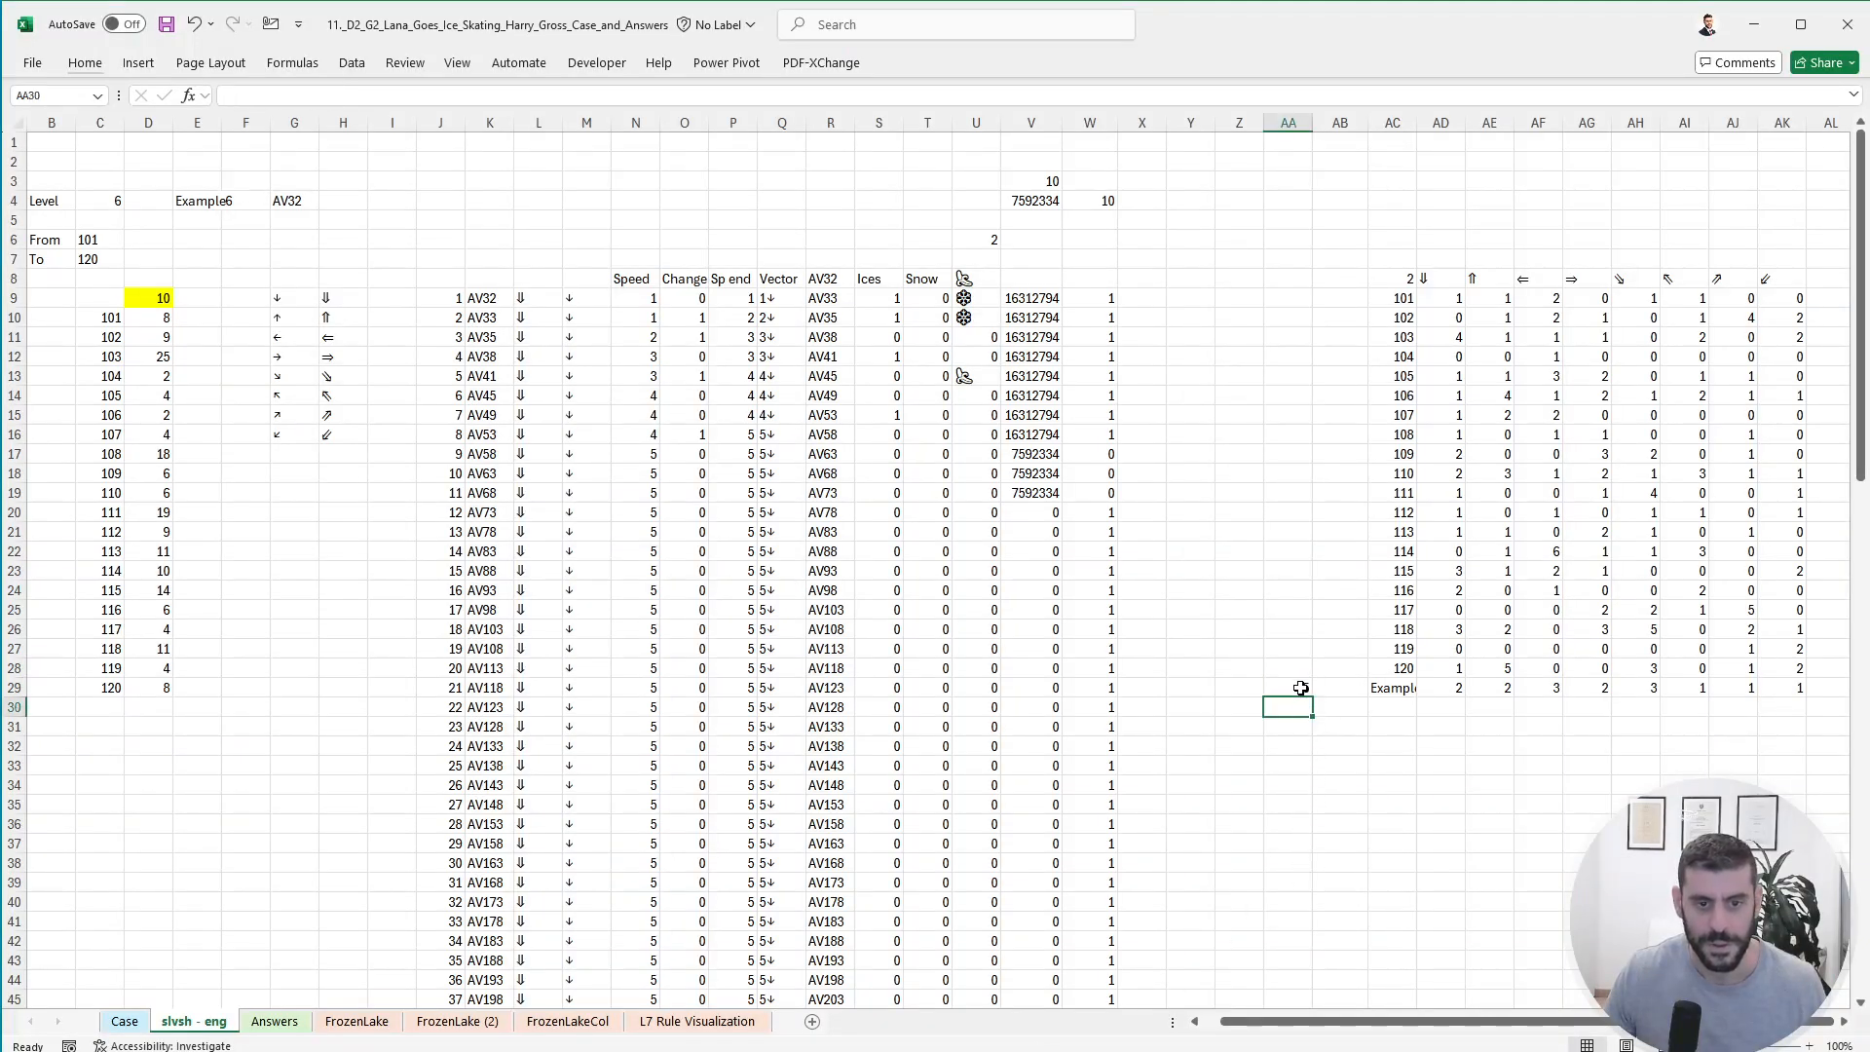
- Set the calculation mode to automatic and let the workbook recalculate
click(1300, 687)
key(alt+m)
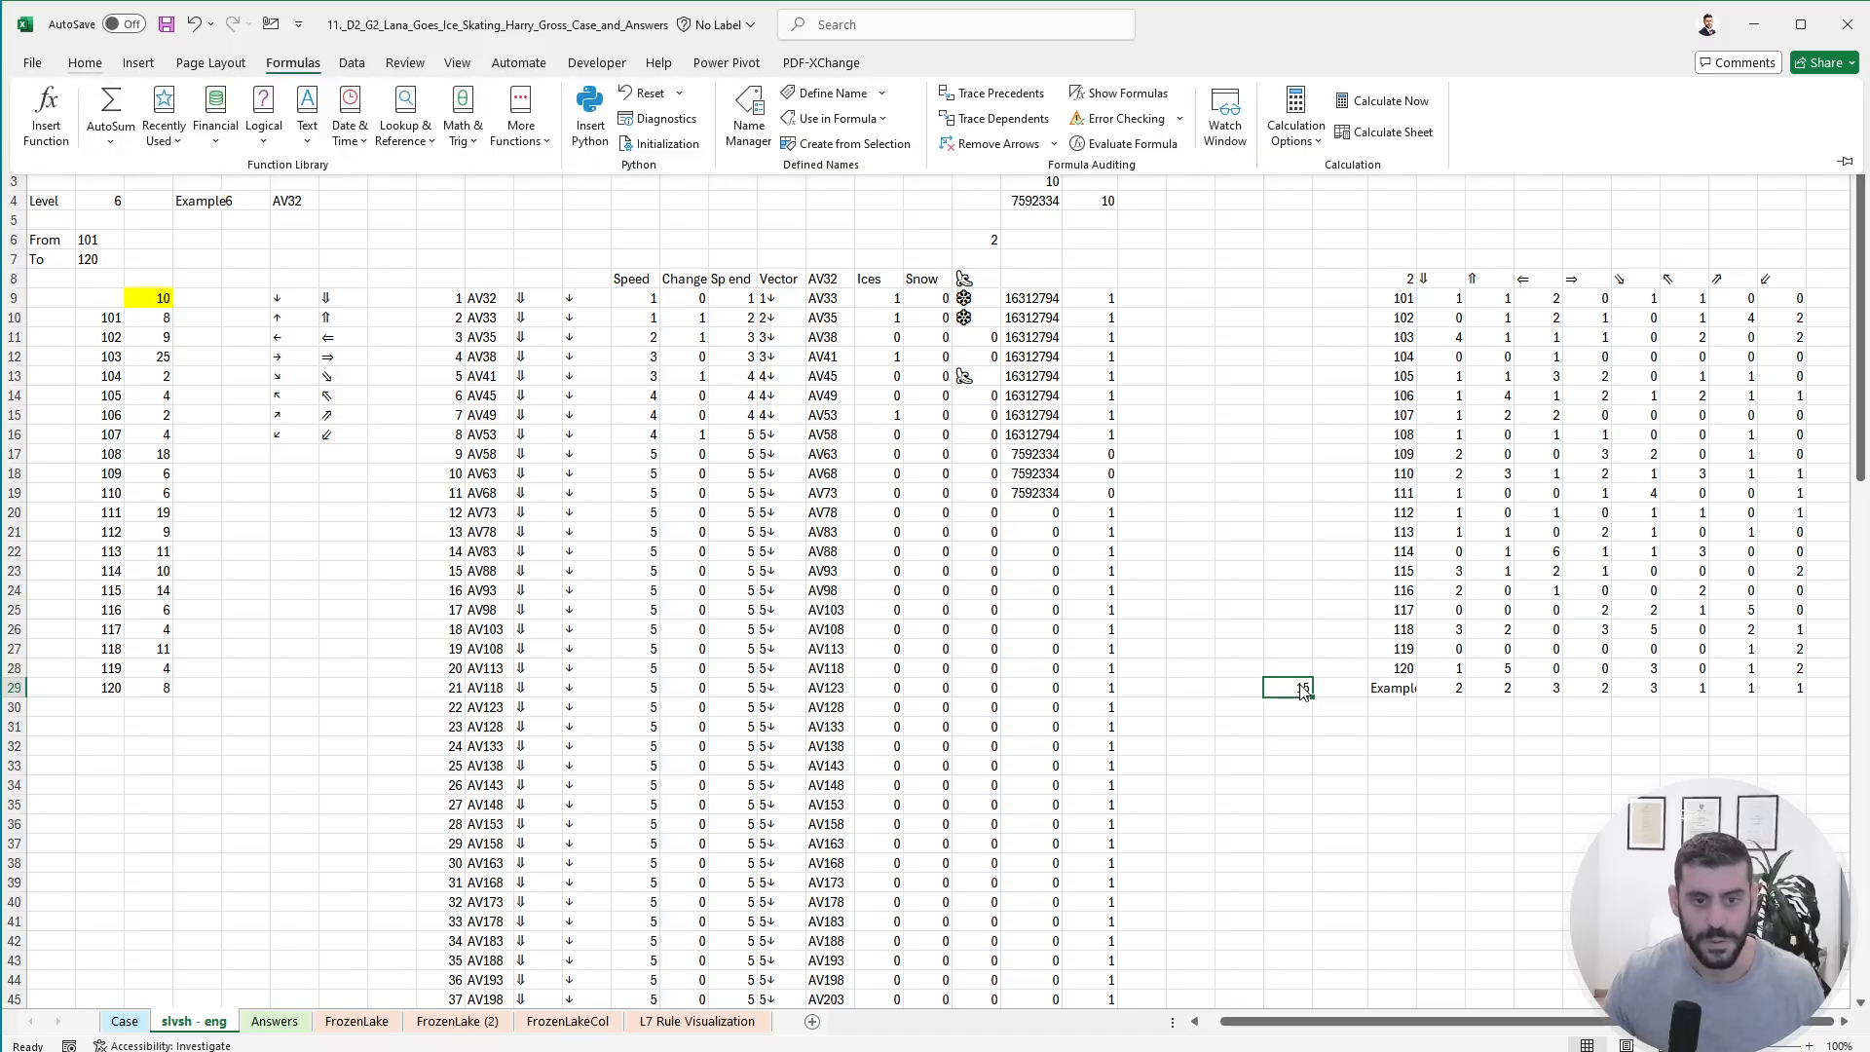
key(x)
key(a)
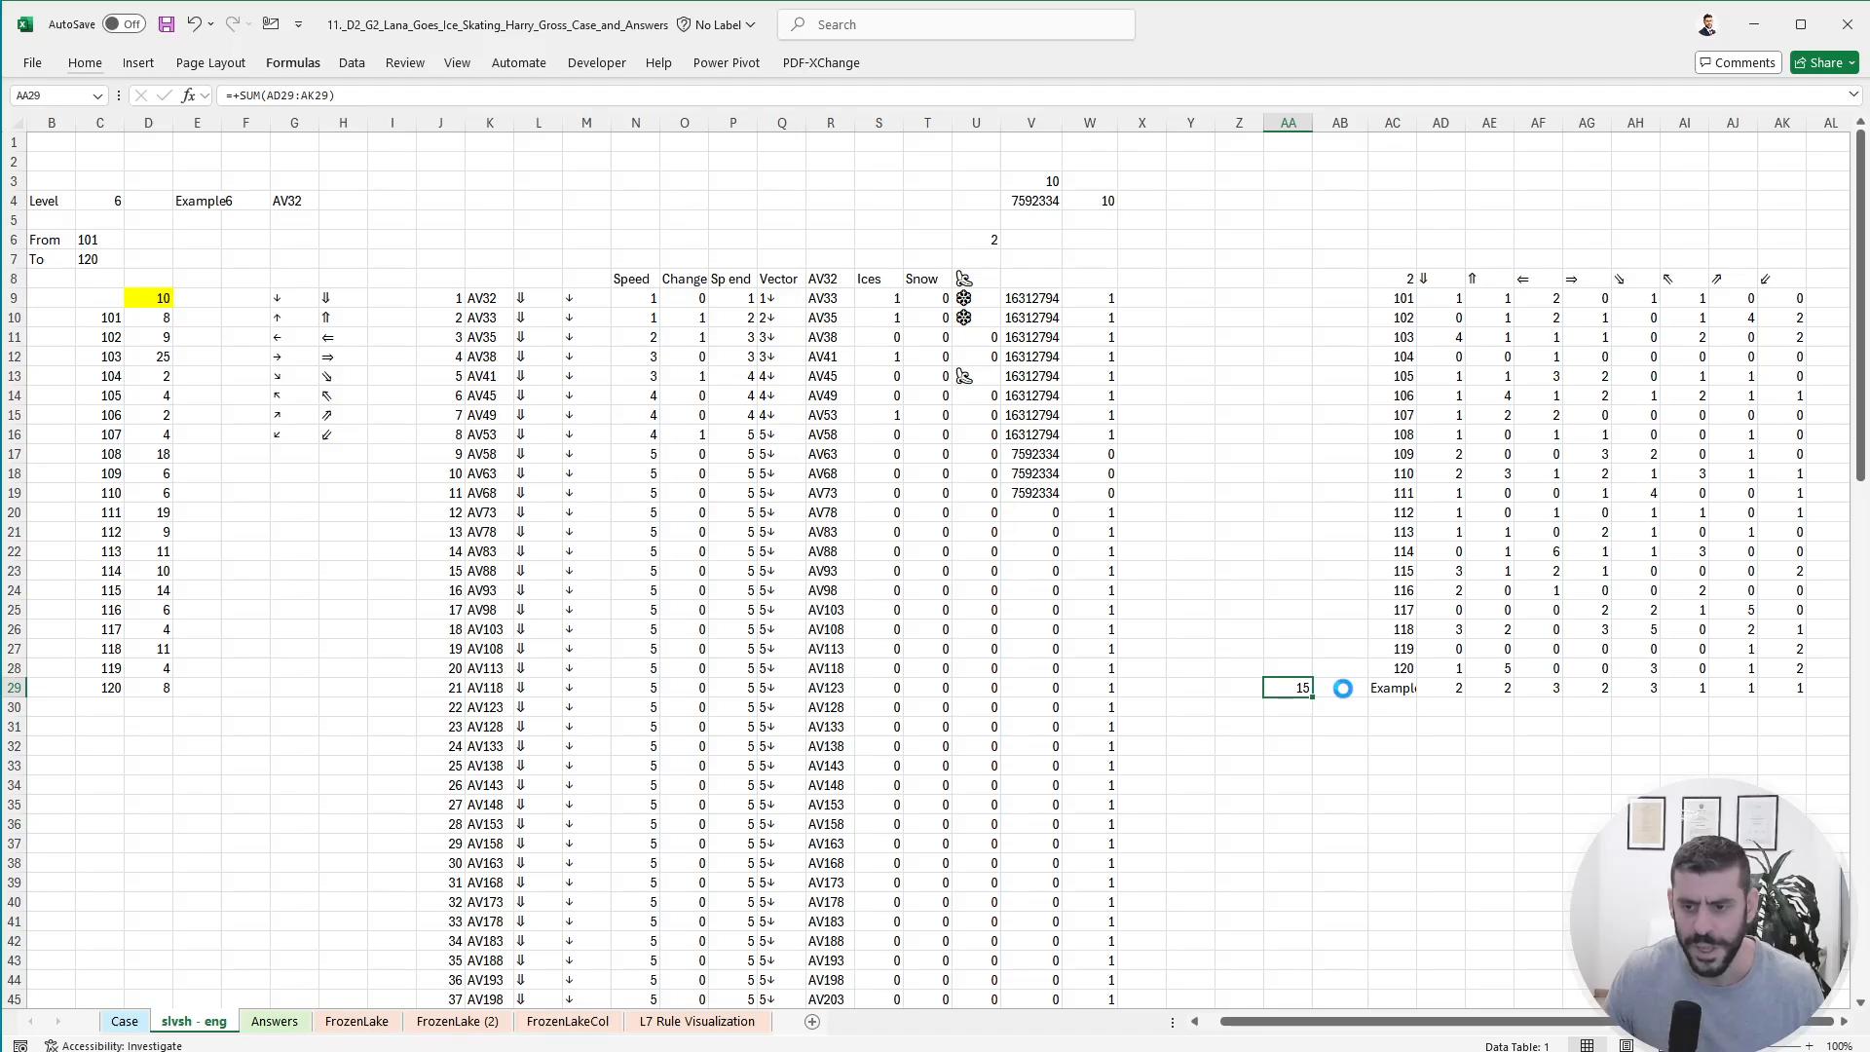
key(ctrl+c)
drag(1302, 668, 1295, 322)
key(Escape)
- Enter a MAX formula over AD29:AK29 in AA29 for the Example6 row
click(1277, 685)
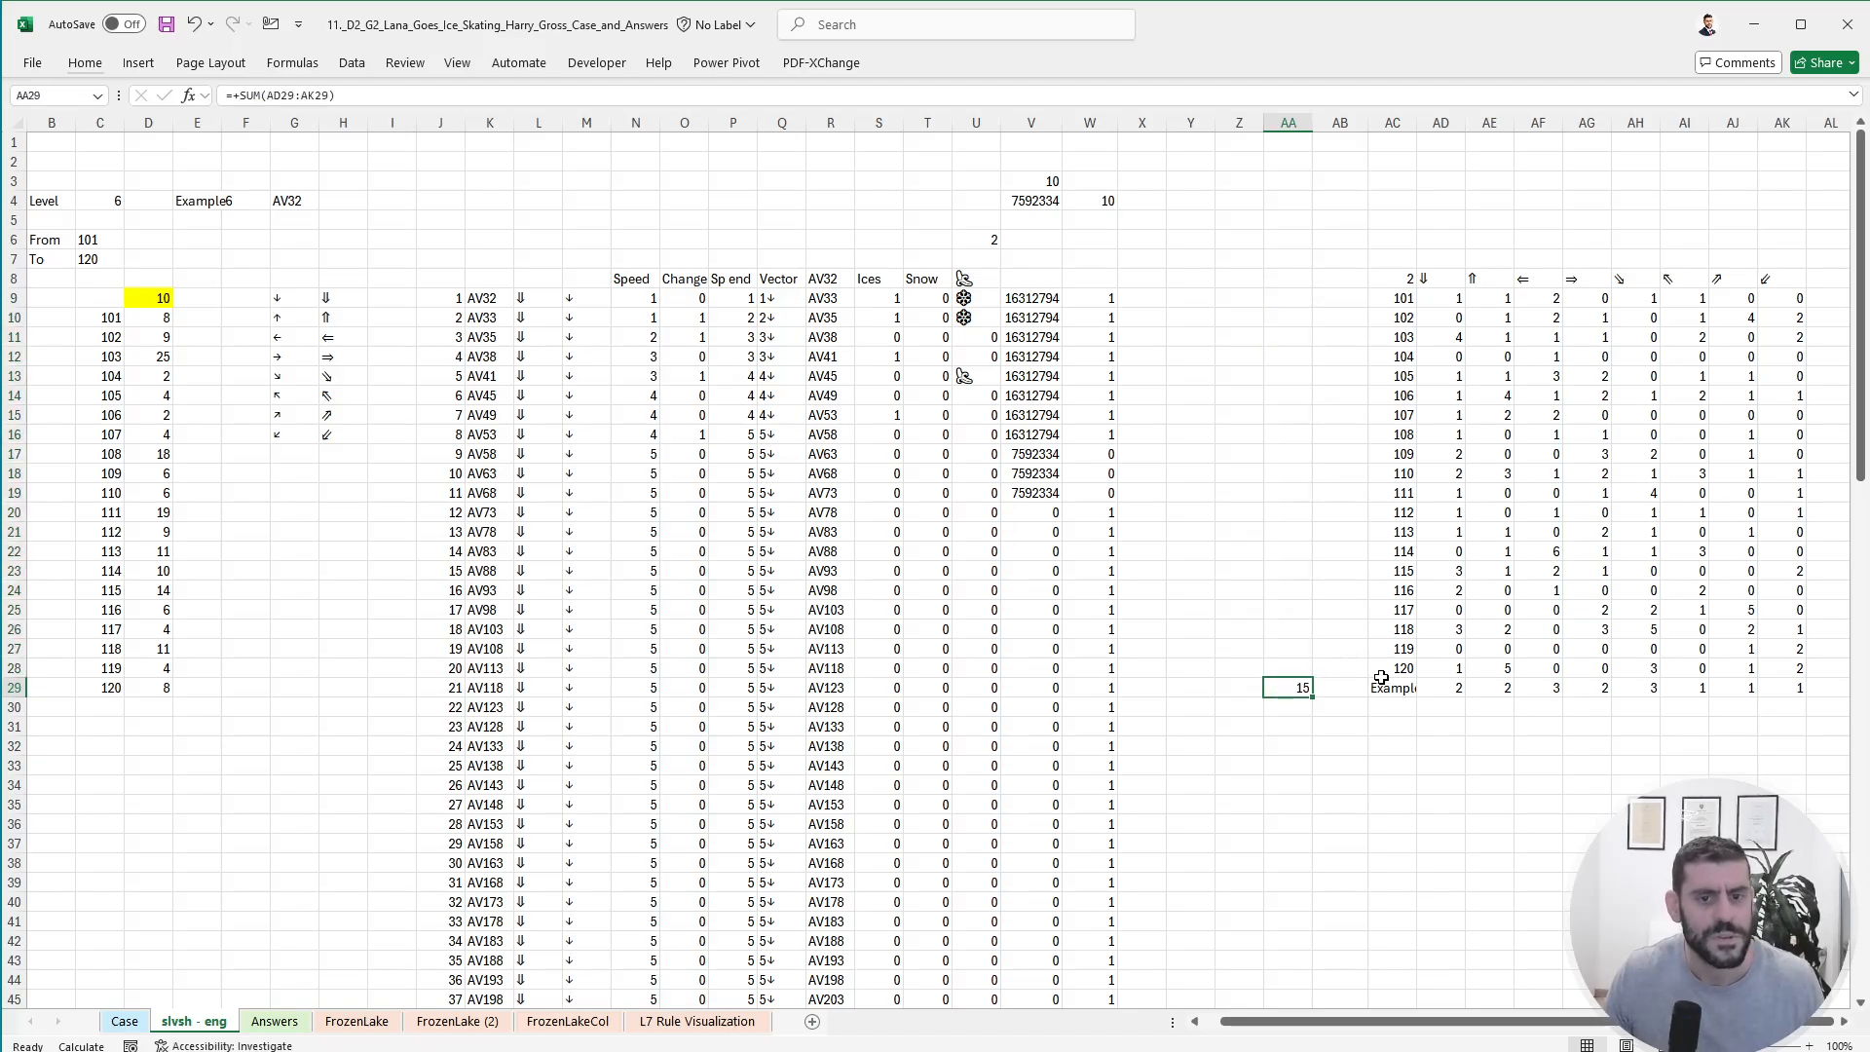
text(+max()
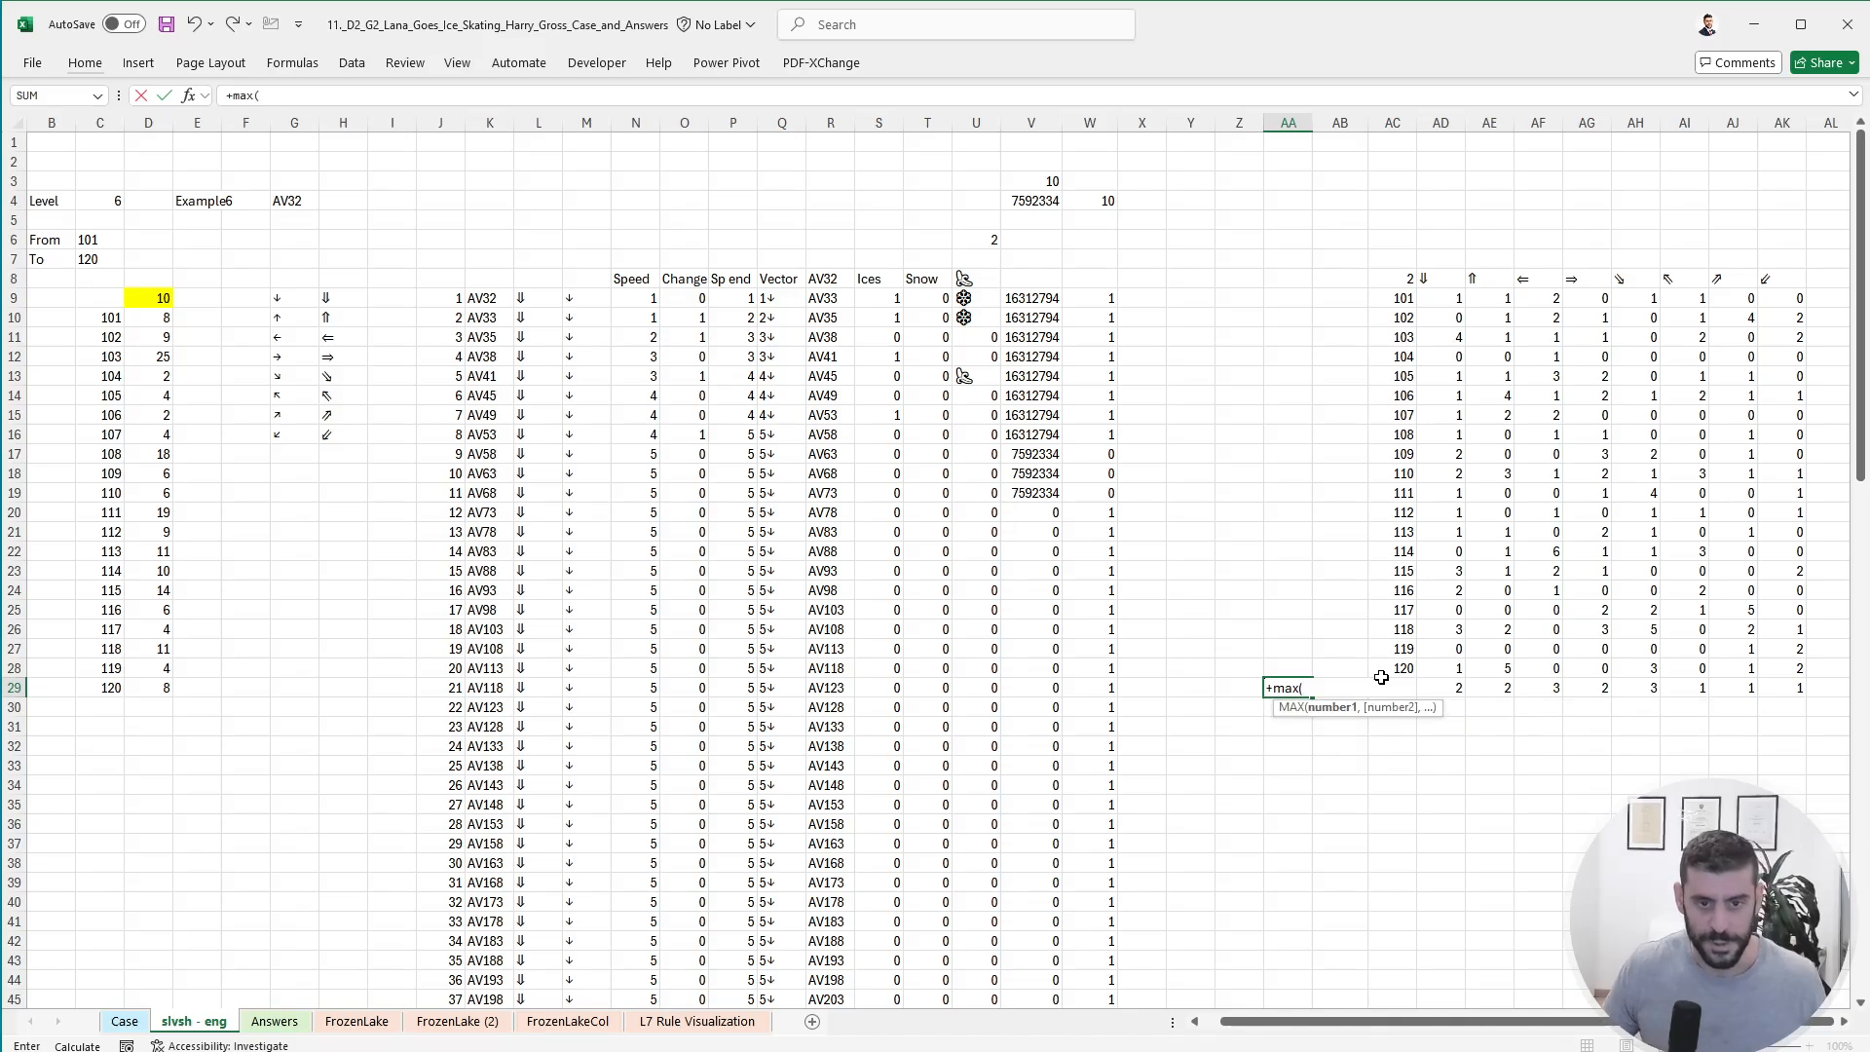
key(Right)
key(Right)
key(Right)
key(ctrl+shift+Right)
text())
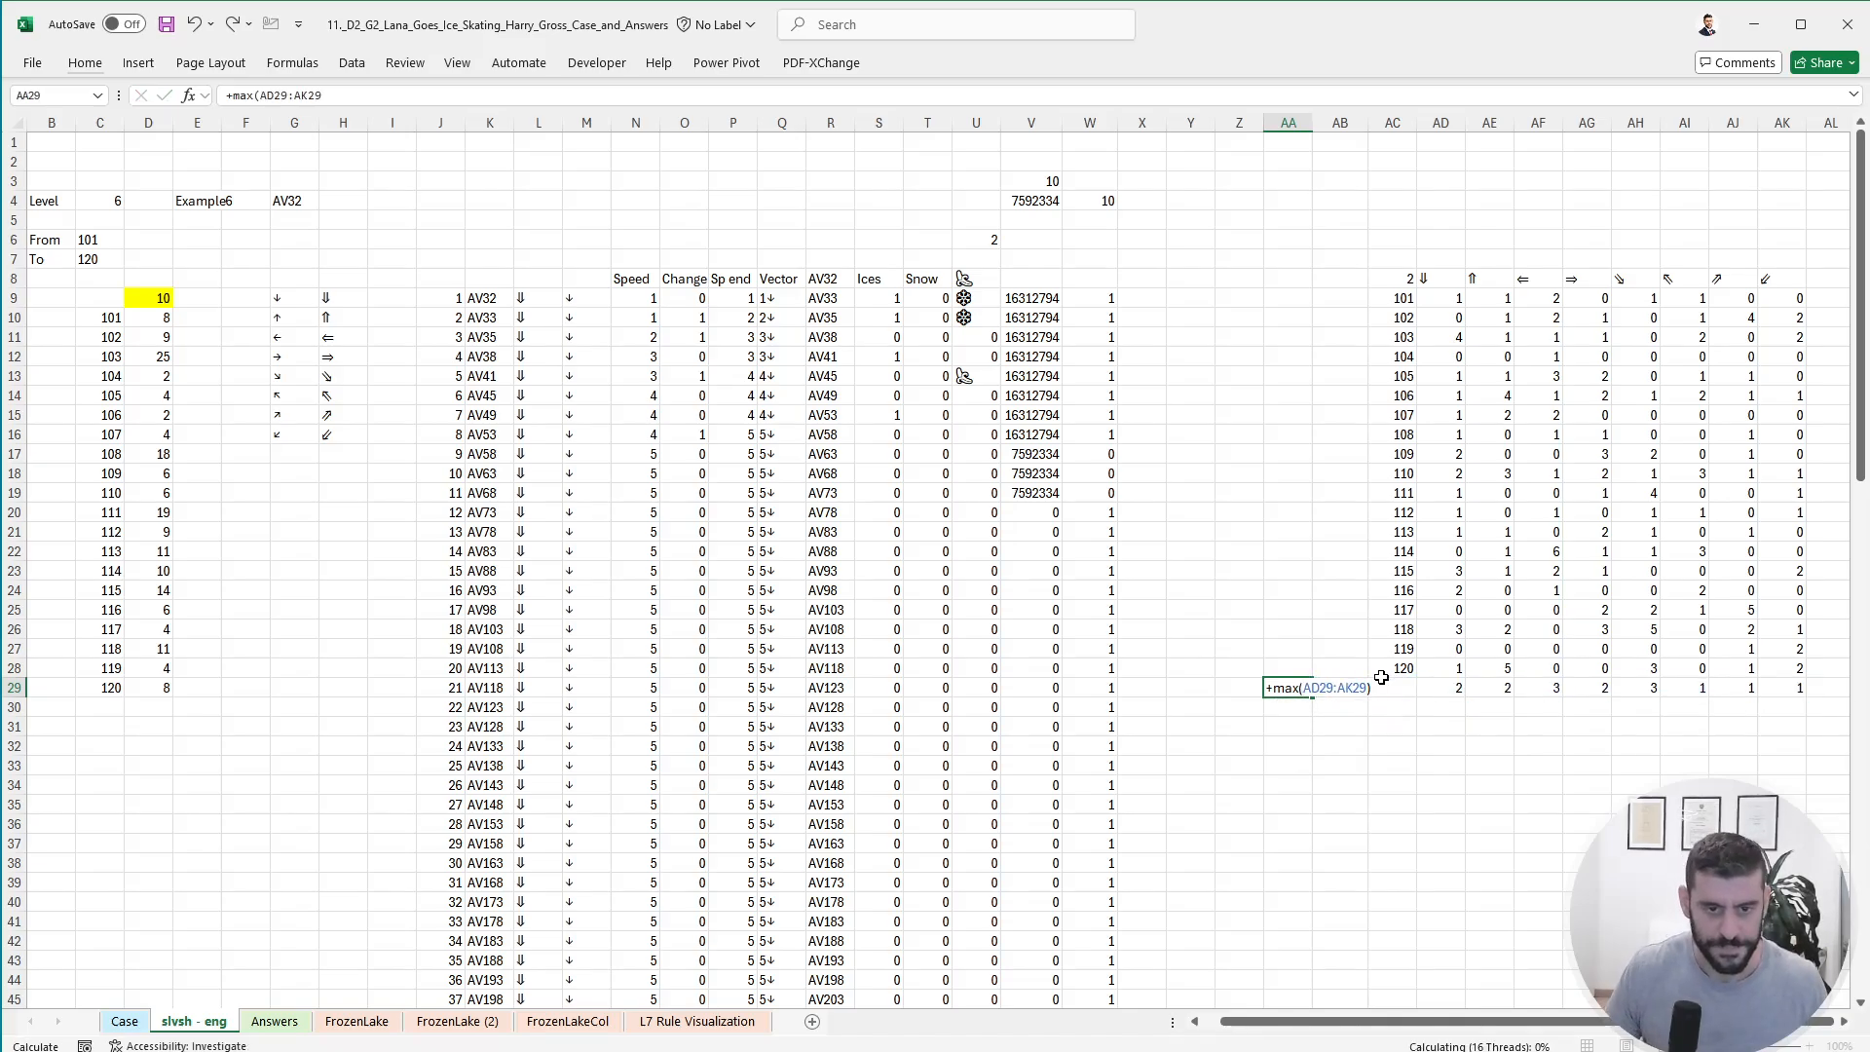
key(ctrl+Return)
- Copy the MAX formula from AA29 into AA9:AA28 for games 101 to 120
key(ctrl+c)
key(Up)
key(shift+Up)
key(shift+Up)
key(shift+Up)
key(shift+Up)
key(shift+Up)
key(shift+Up)
key(shift+Up)
key(shift+Up)
key(shift+Up)
key(shift+Up)
key(shift+Up)
key(shift+Up)
key(shift+Up)
key(shift+Up)
key(shift+Up)
key(shift+Up)
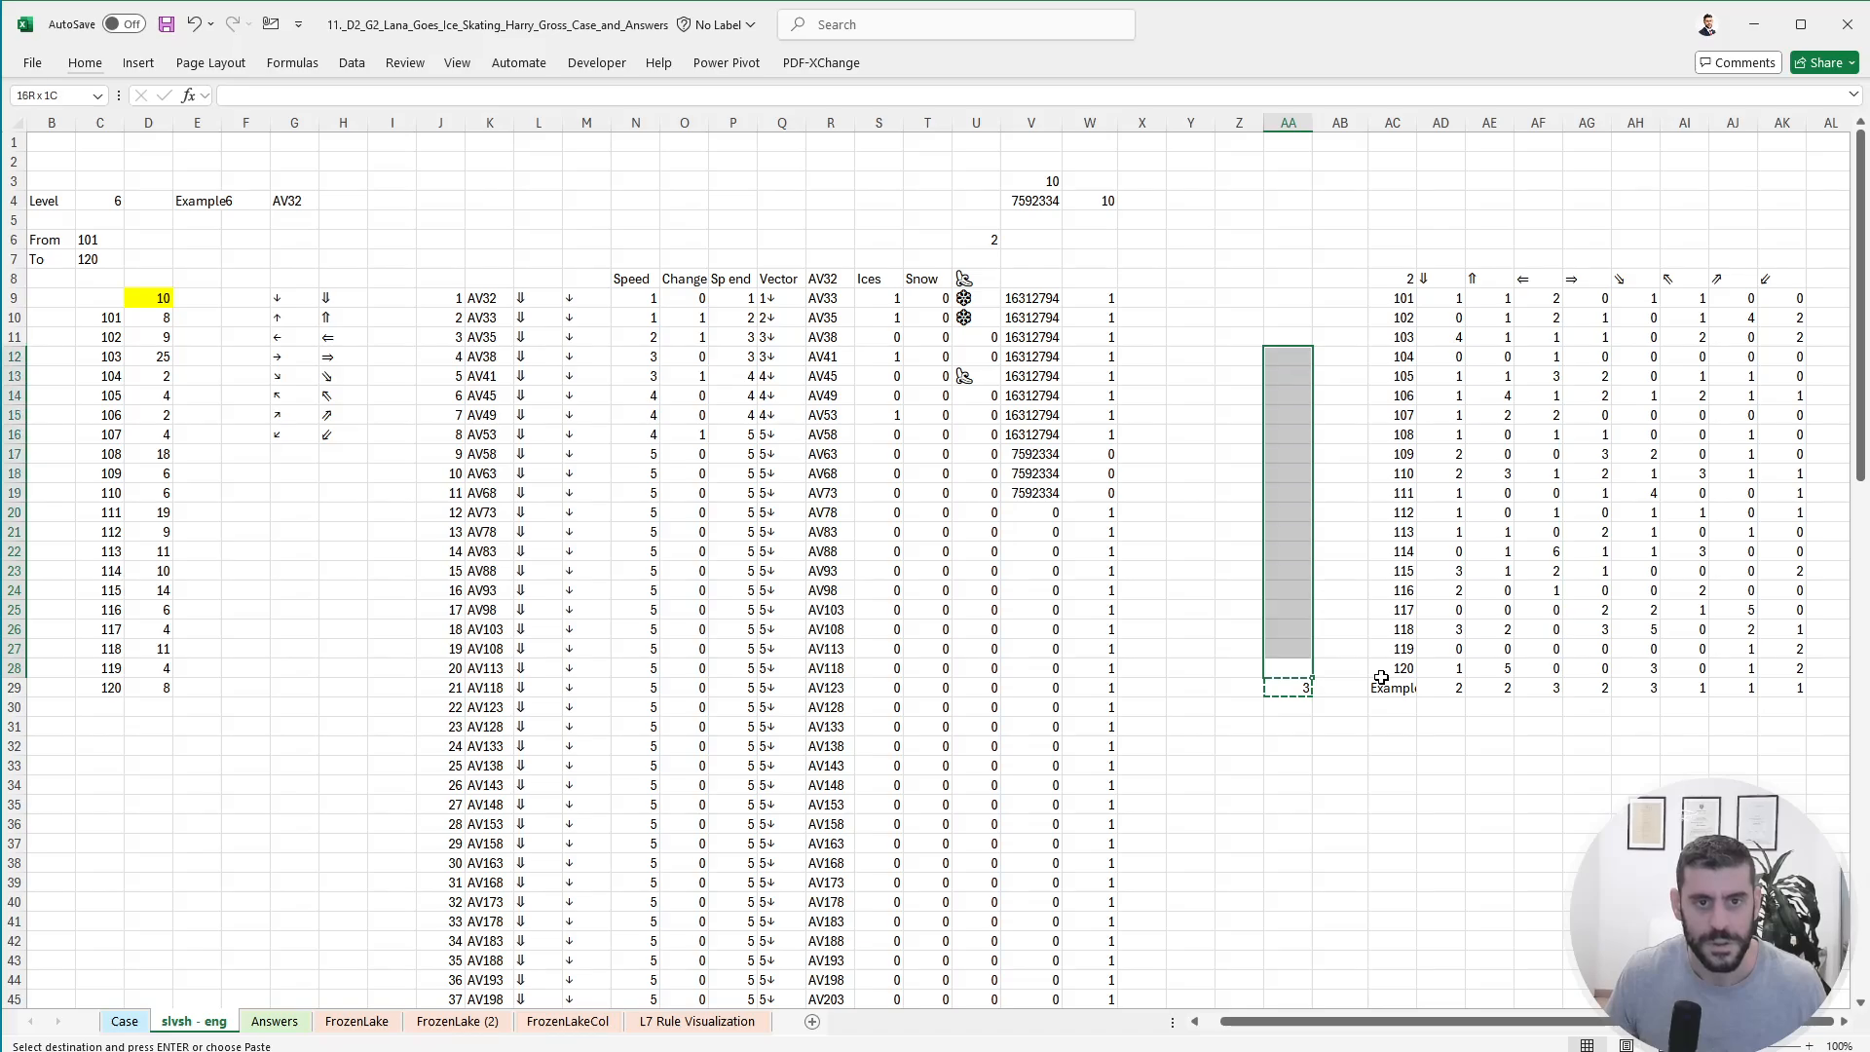
key(shift+Up)
key(shift+Up)
key(shift+Up)
key(Return)
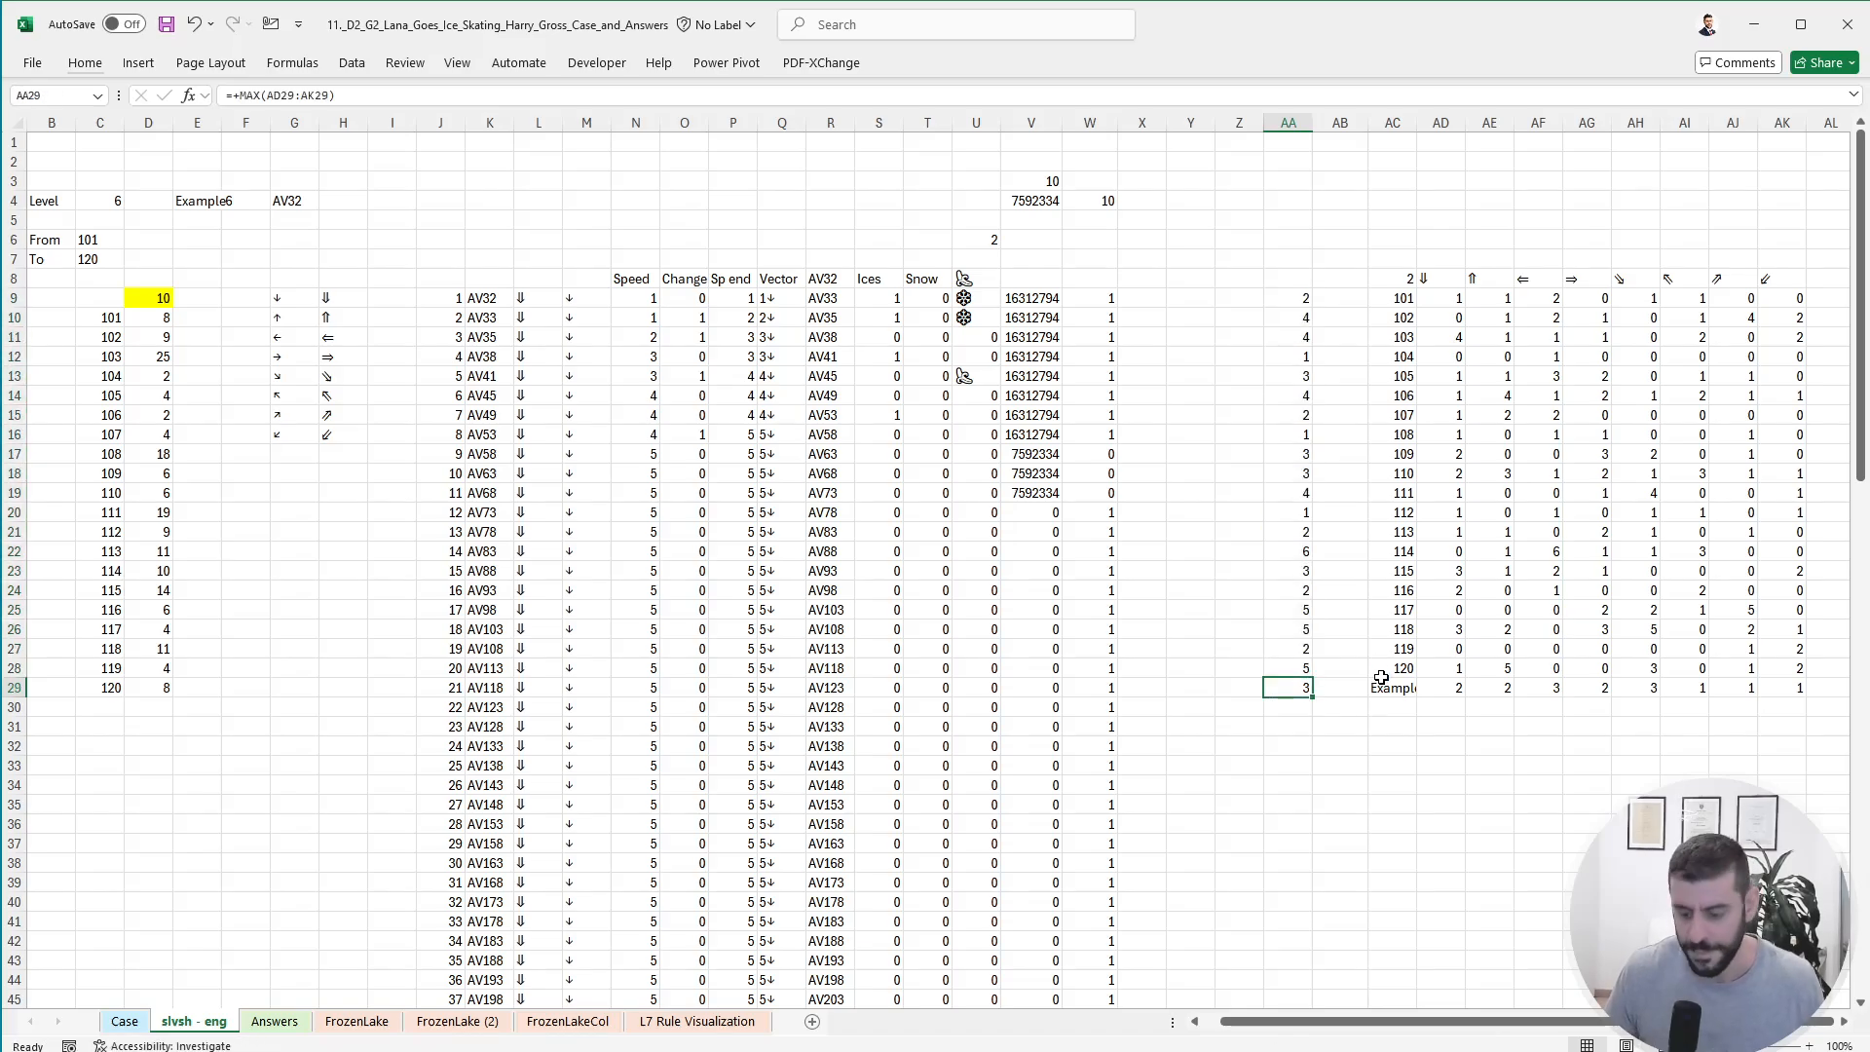
- Compare the Example6 maximum with the Case sheet's answer and examine the surroundings of start cell AV32 on FrozenLake
key(ctrl+Page_Up)
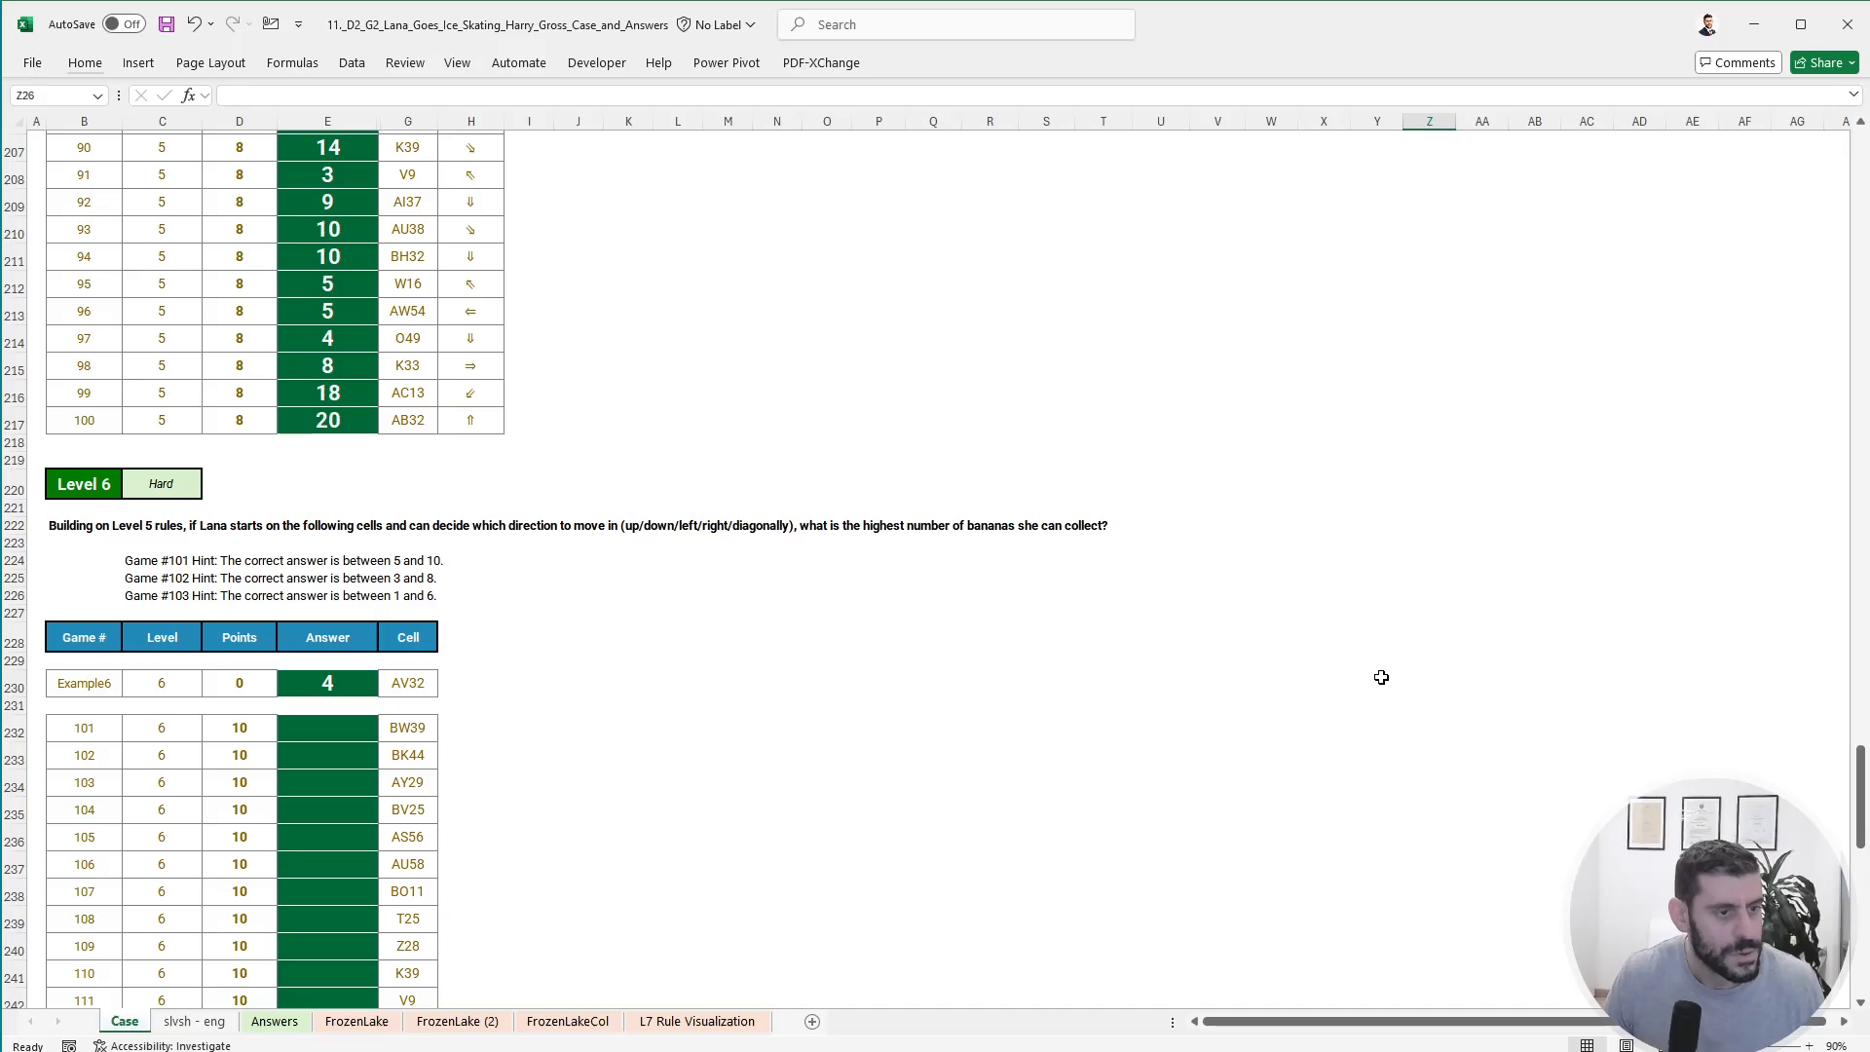
key(ctrl+Page_Down)
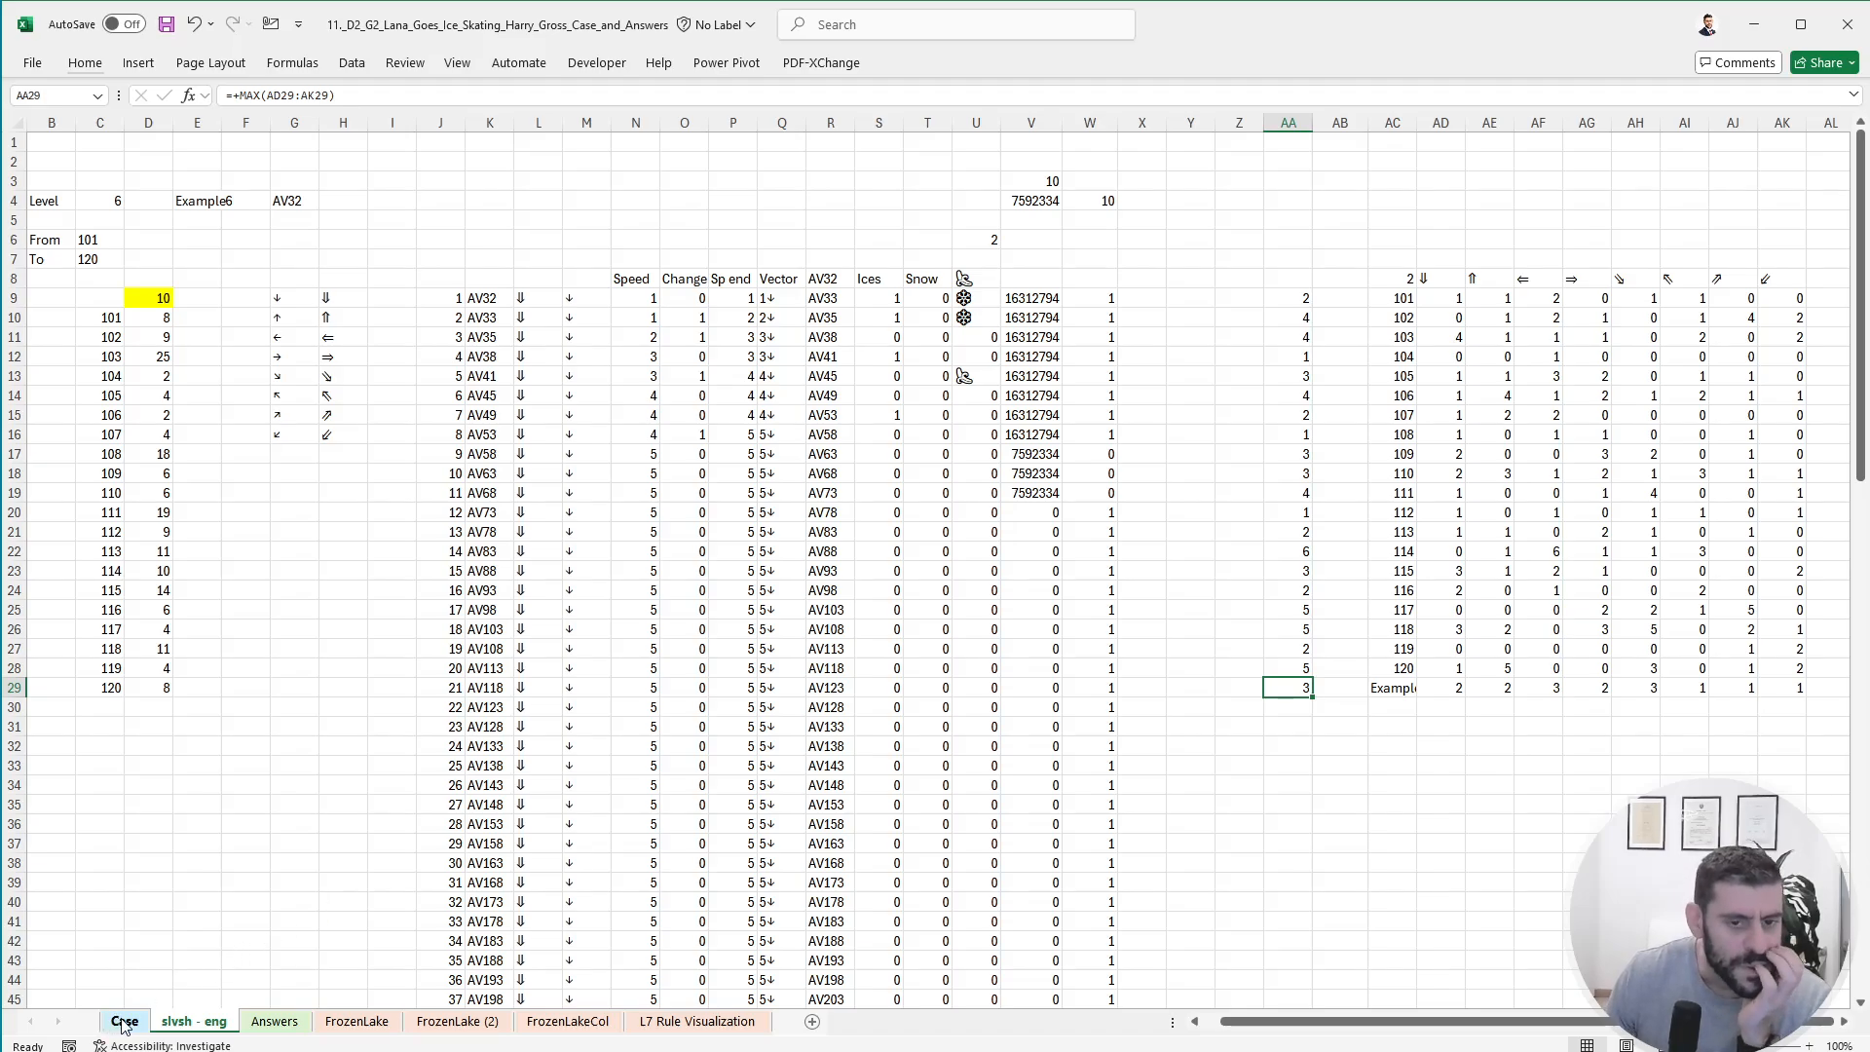
key(ctrl+Page_Down)
key(ctrl+Page_Down)
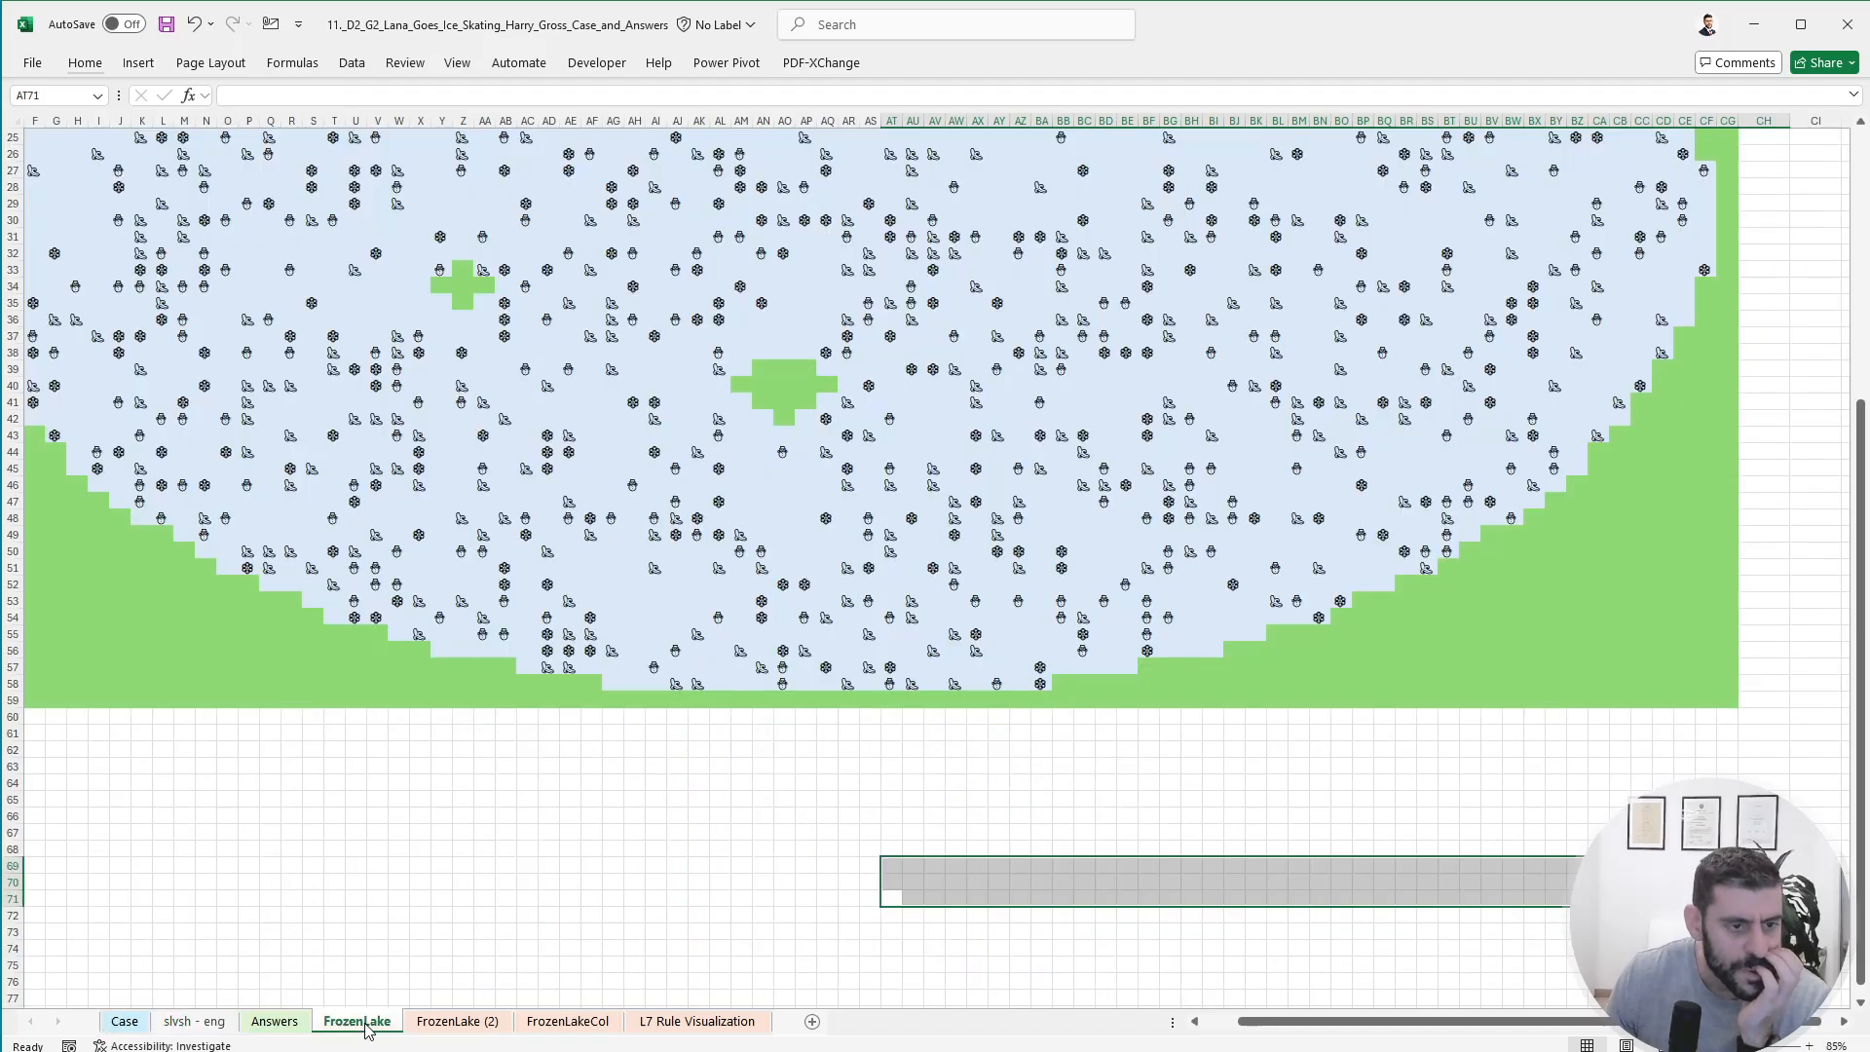
click(64, 92)
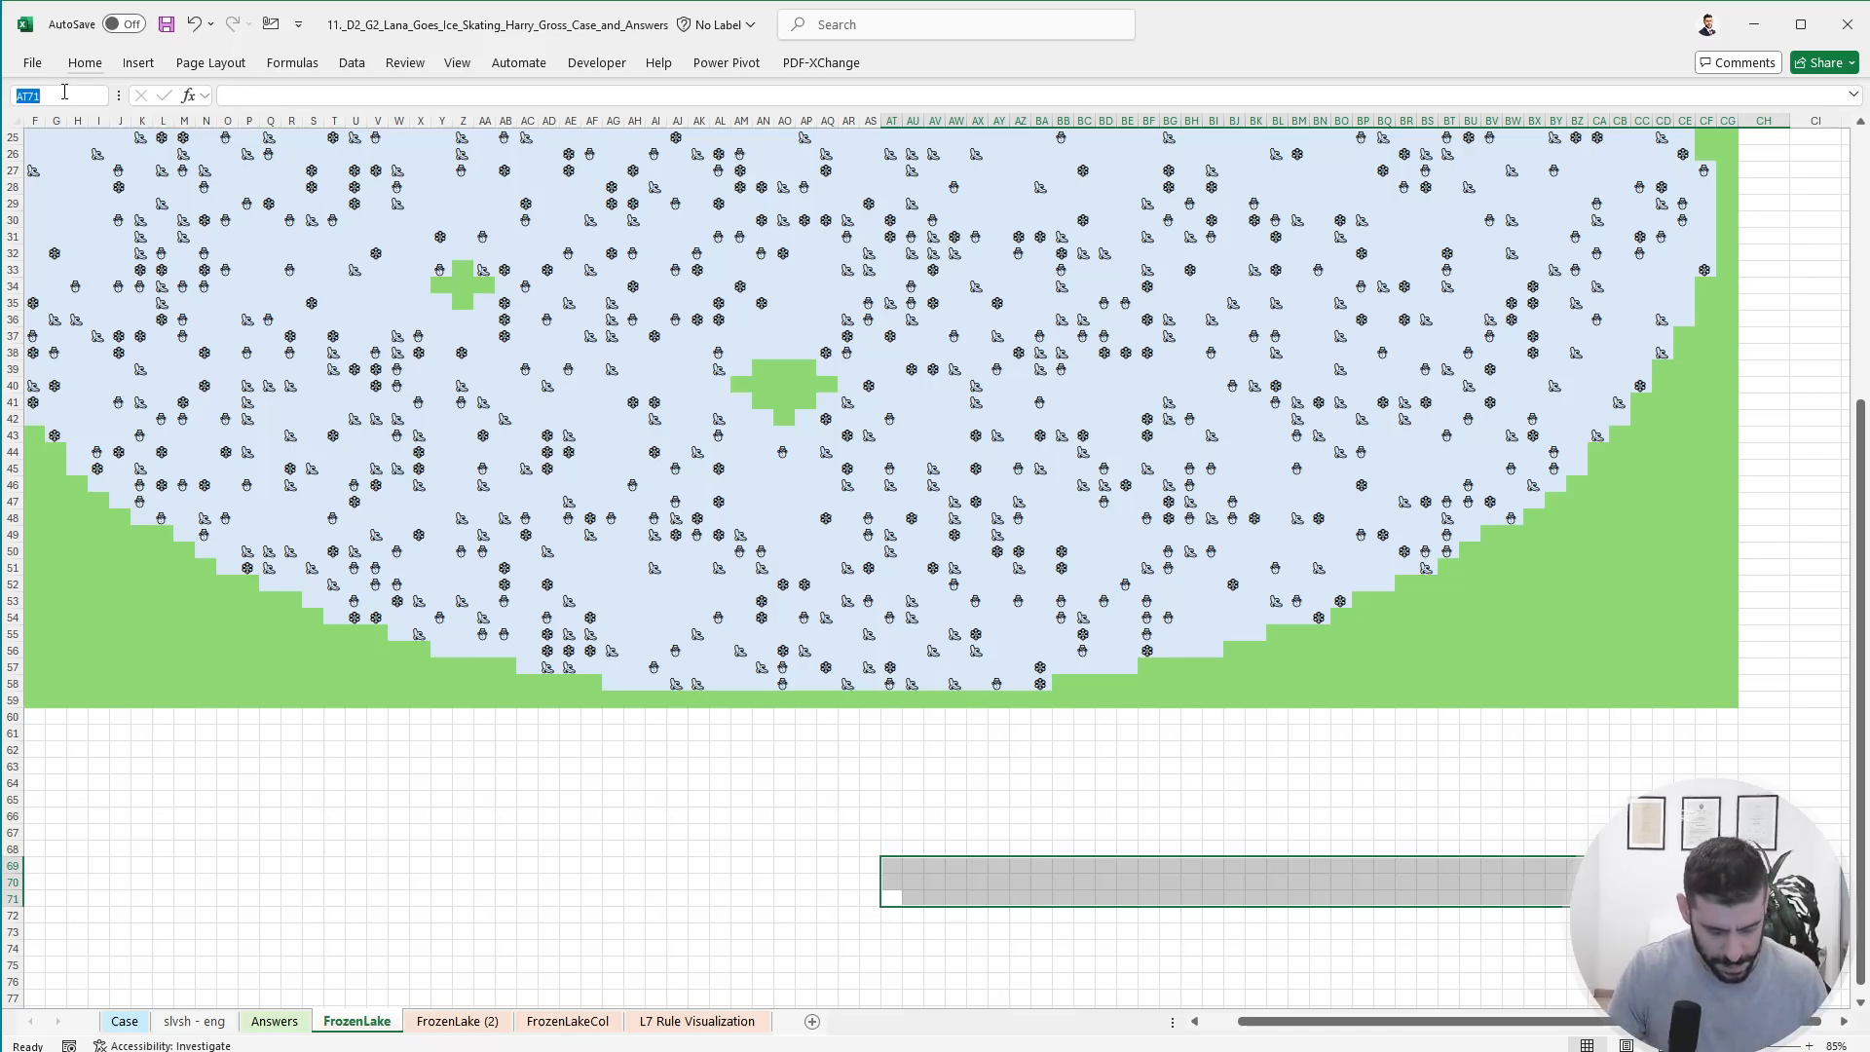
text(av32)
key(Return)
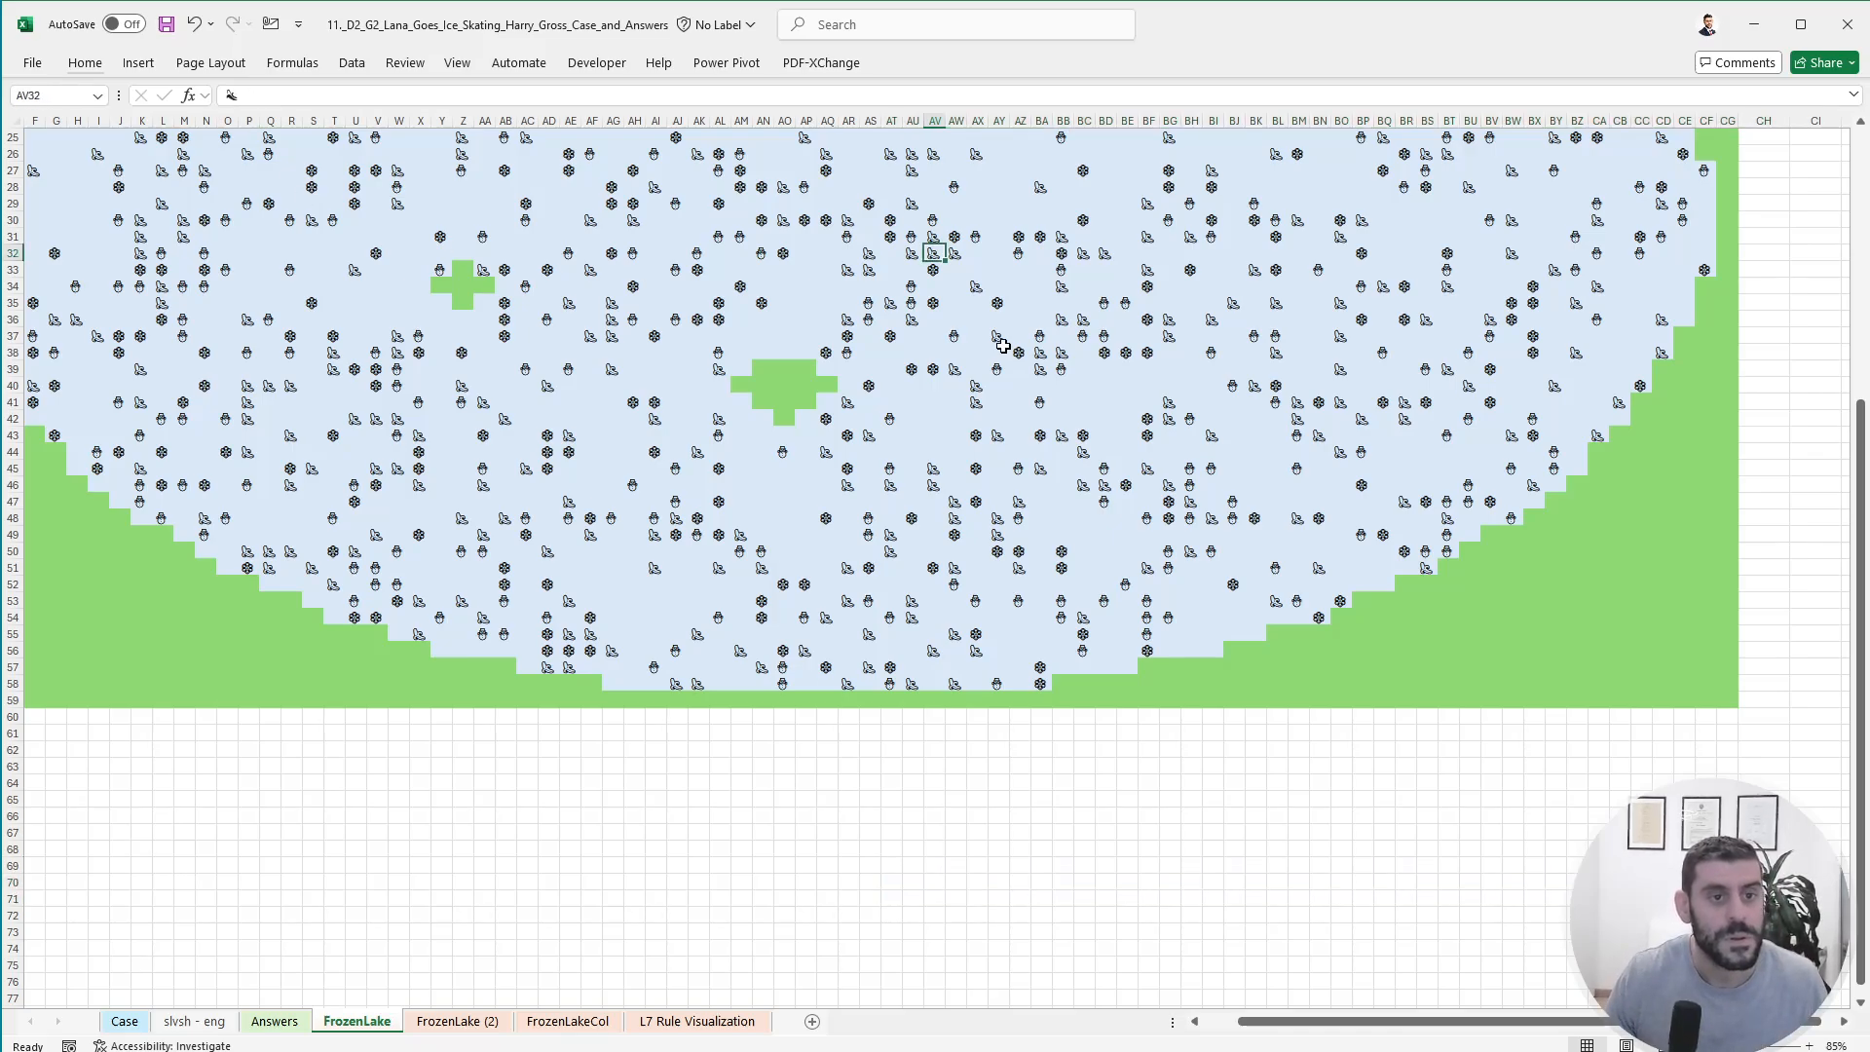
scroll(1060, 388, up, 3)
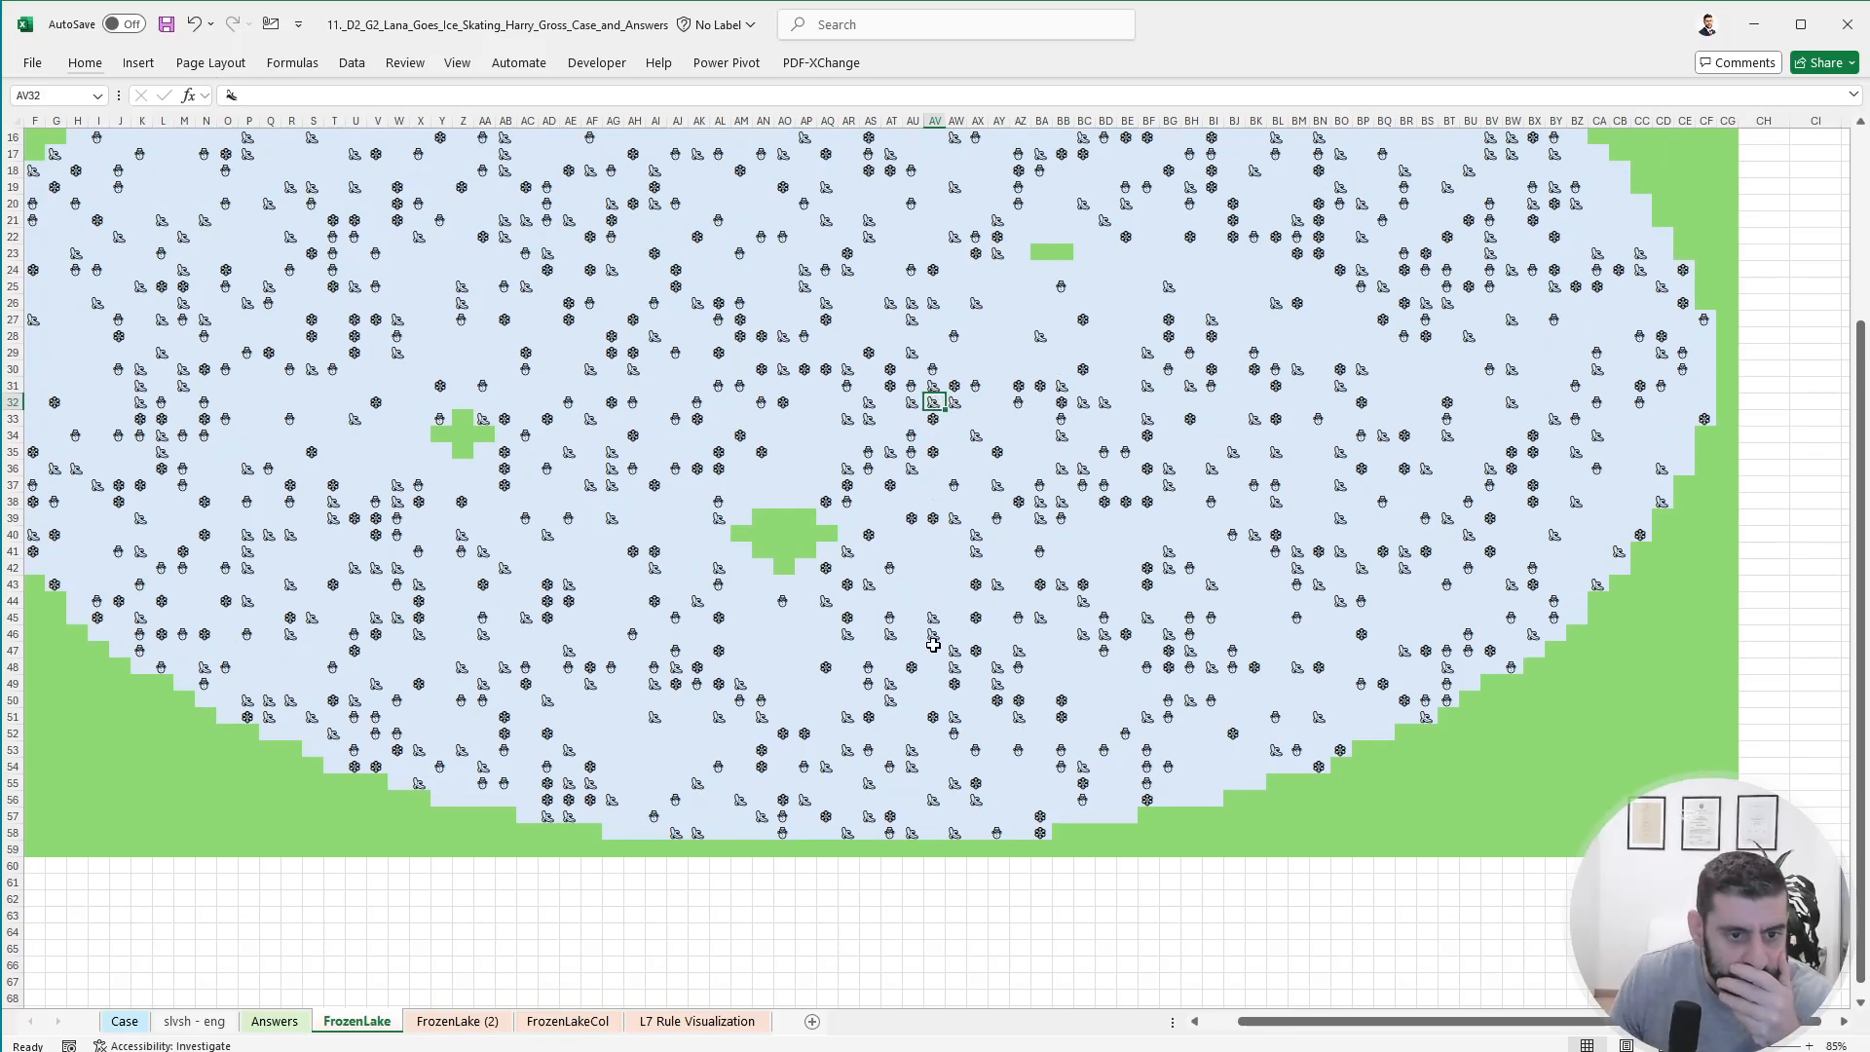
click(221, 1024)
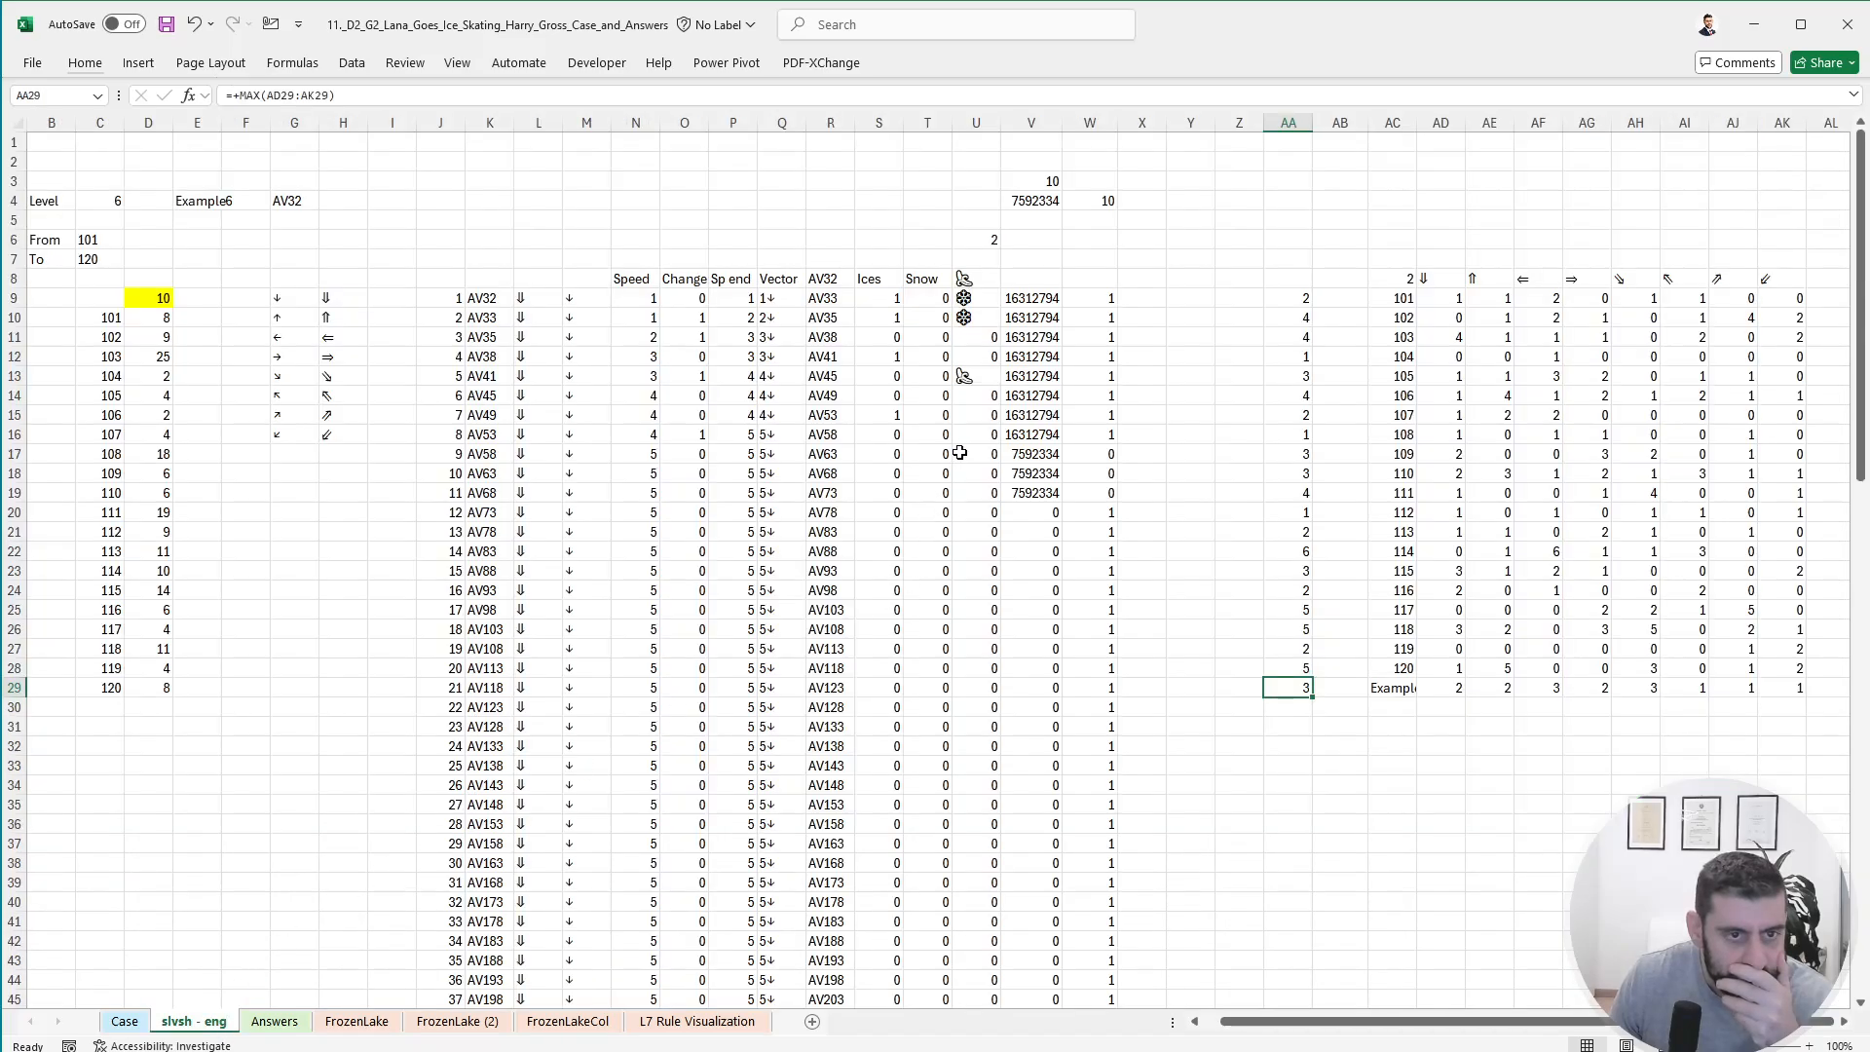
- Insert a new column U before the FrozenLake contents column and head it Ban in U8
click(967, 279)
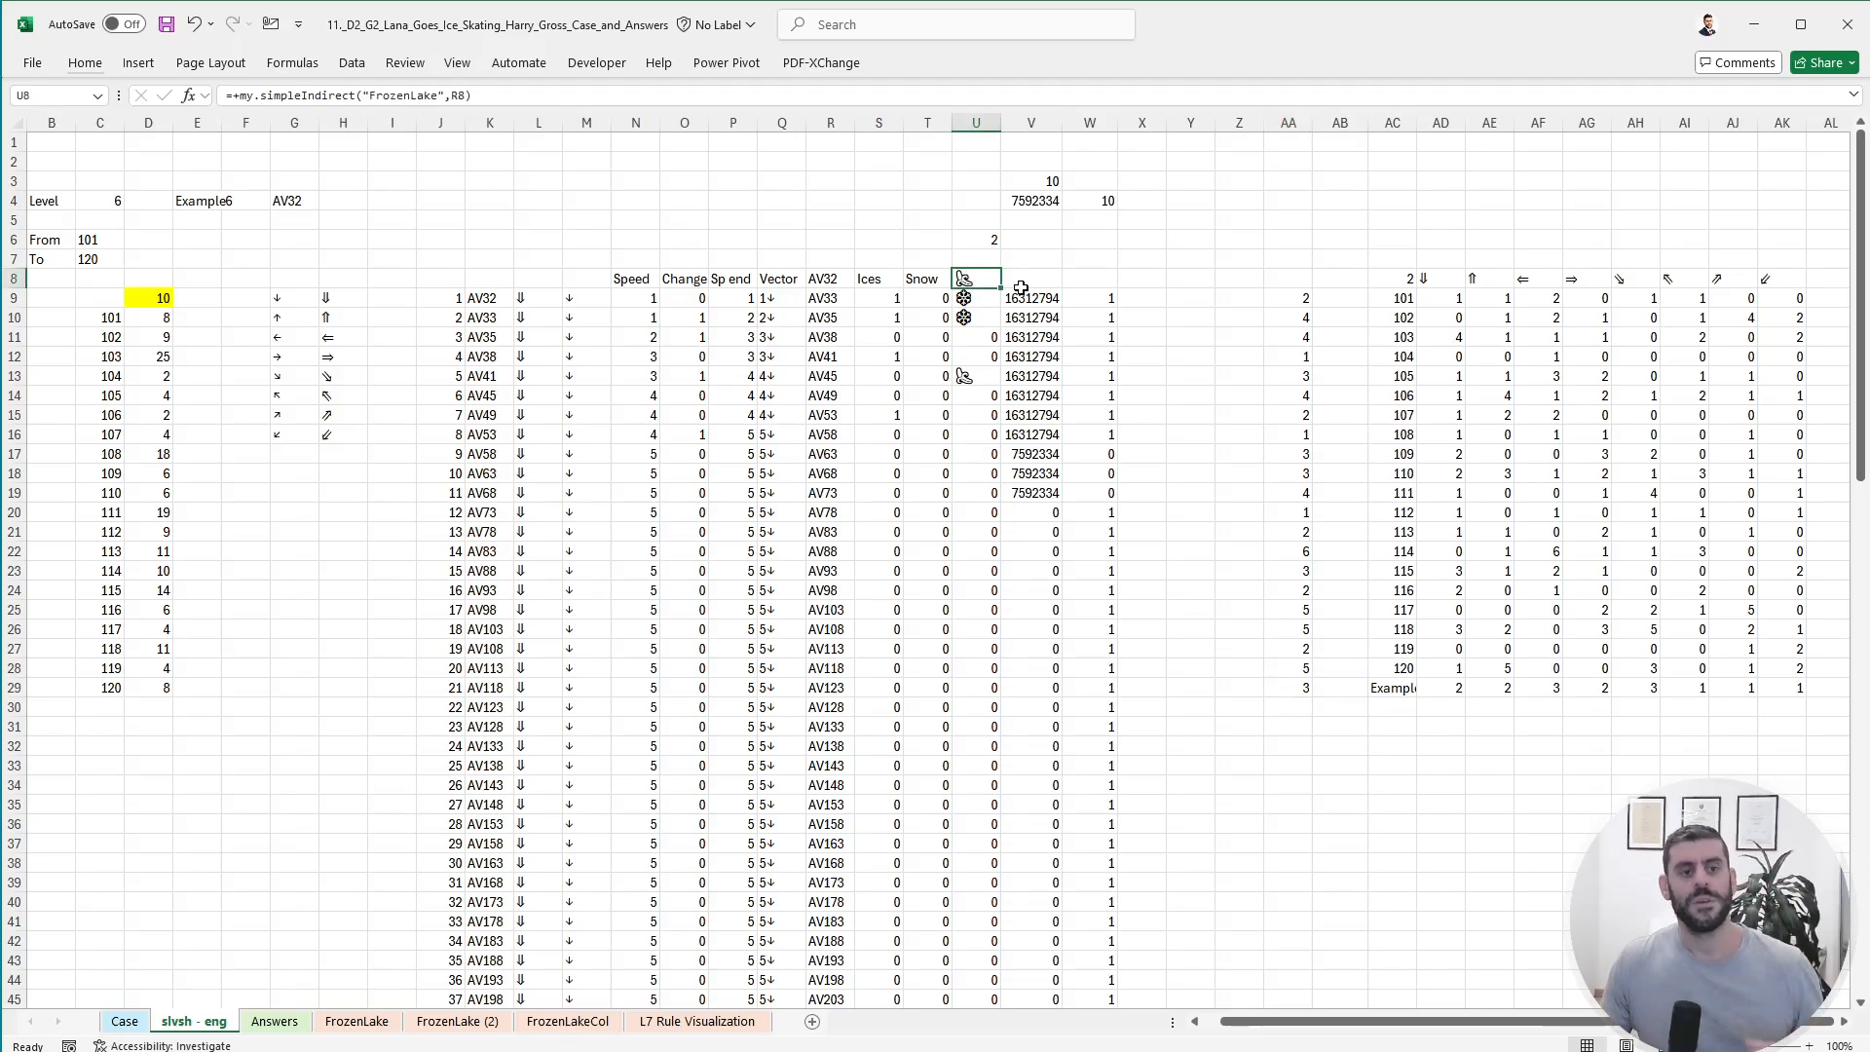
key(ctrl+space)
key(ctrl+shift+plus)
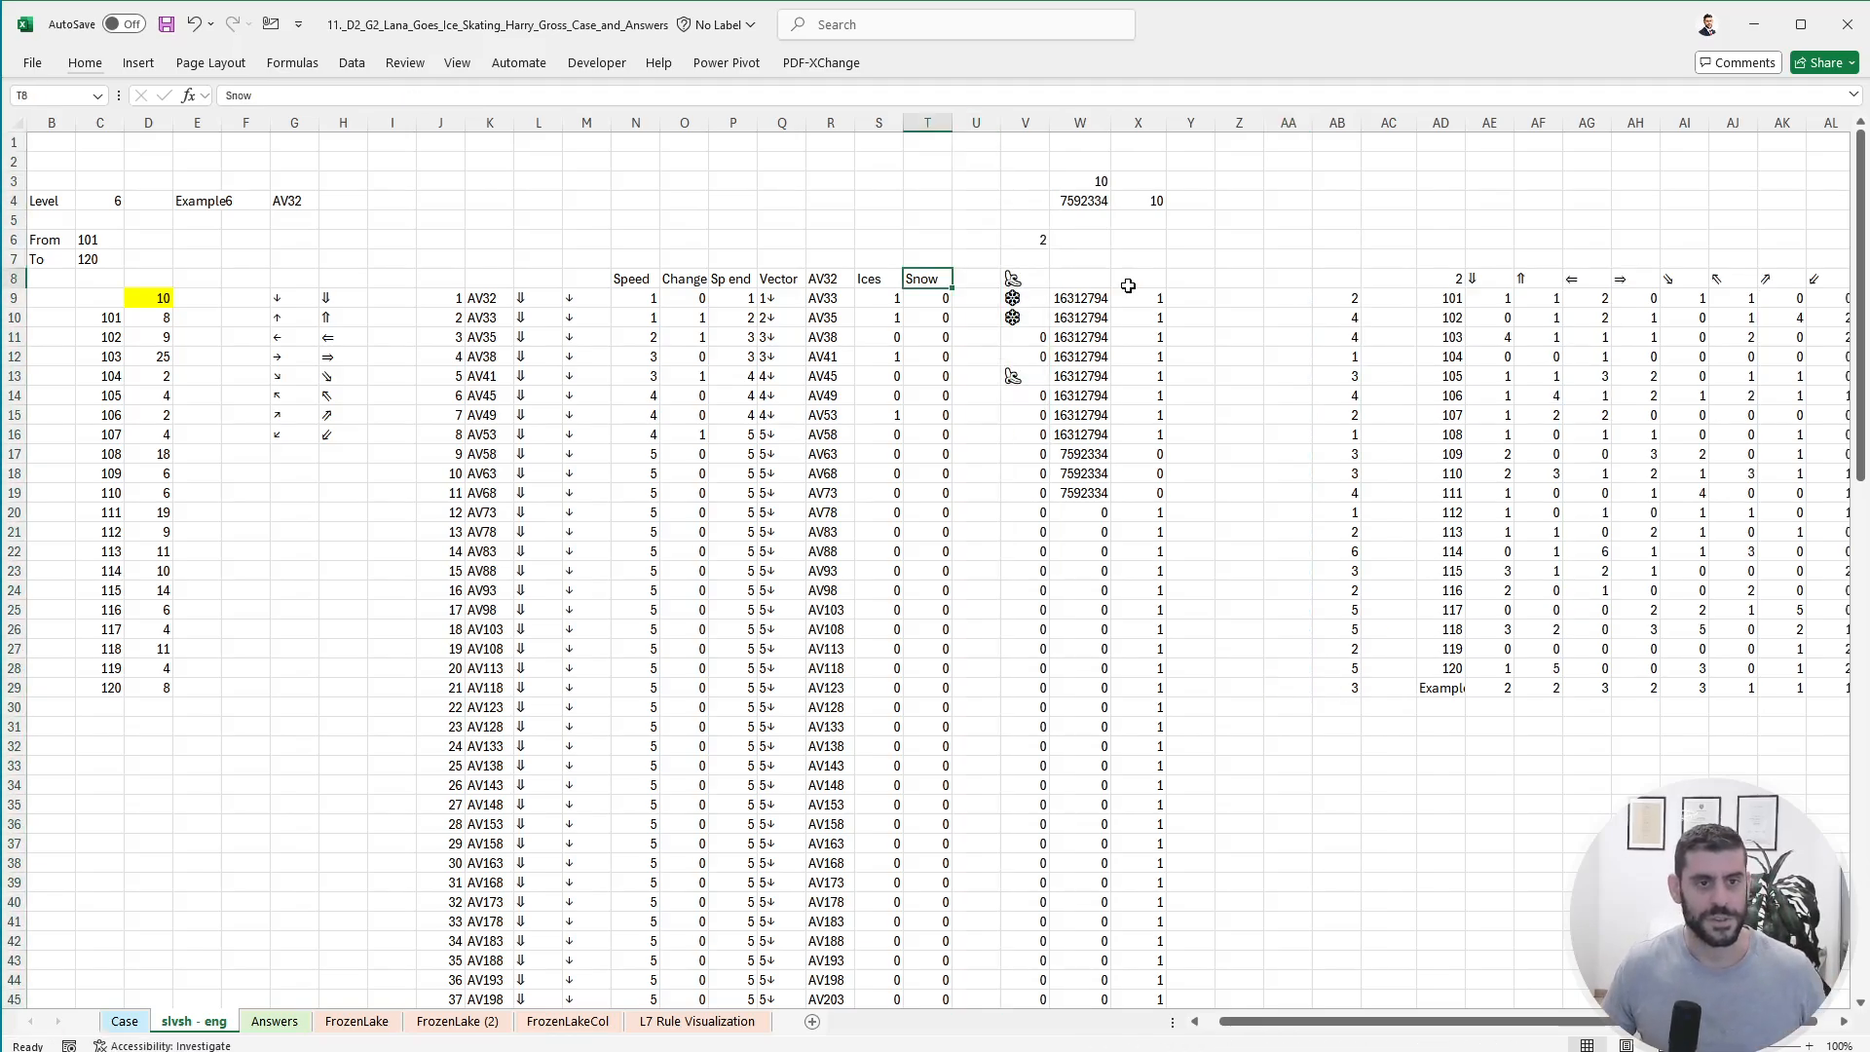
text(Ban)
key(Return)
- Enter T9's path-counting LET formula in U9 with COUNTIFS counting banana instead of snow
key(Left)
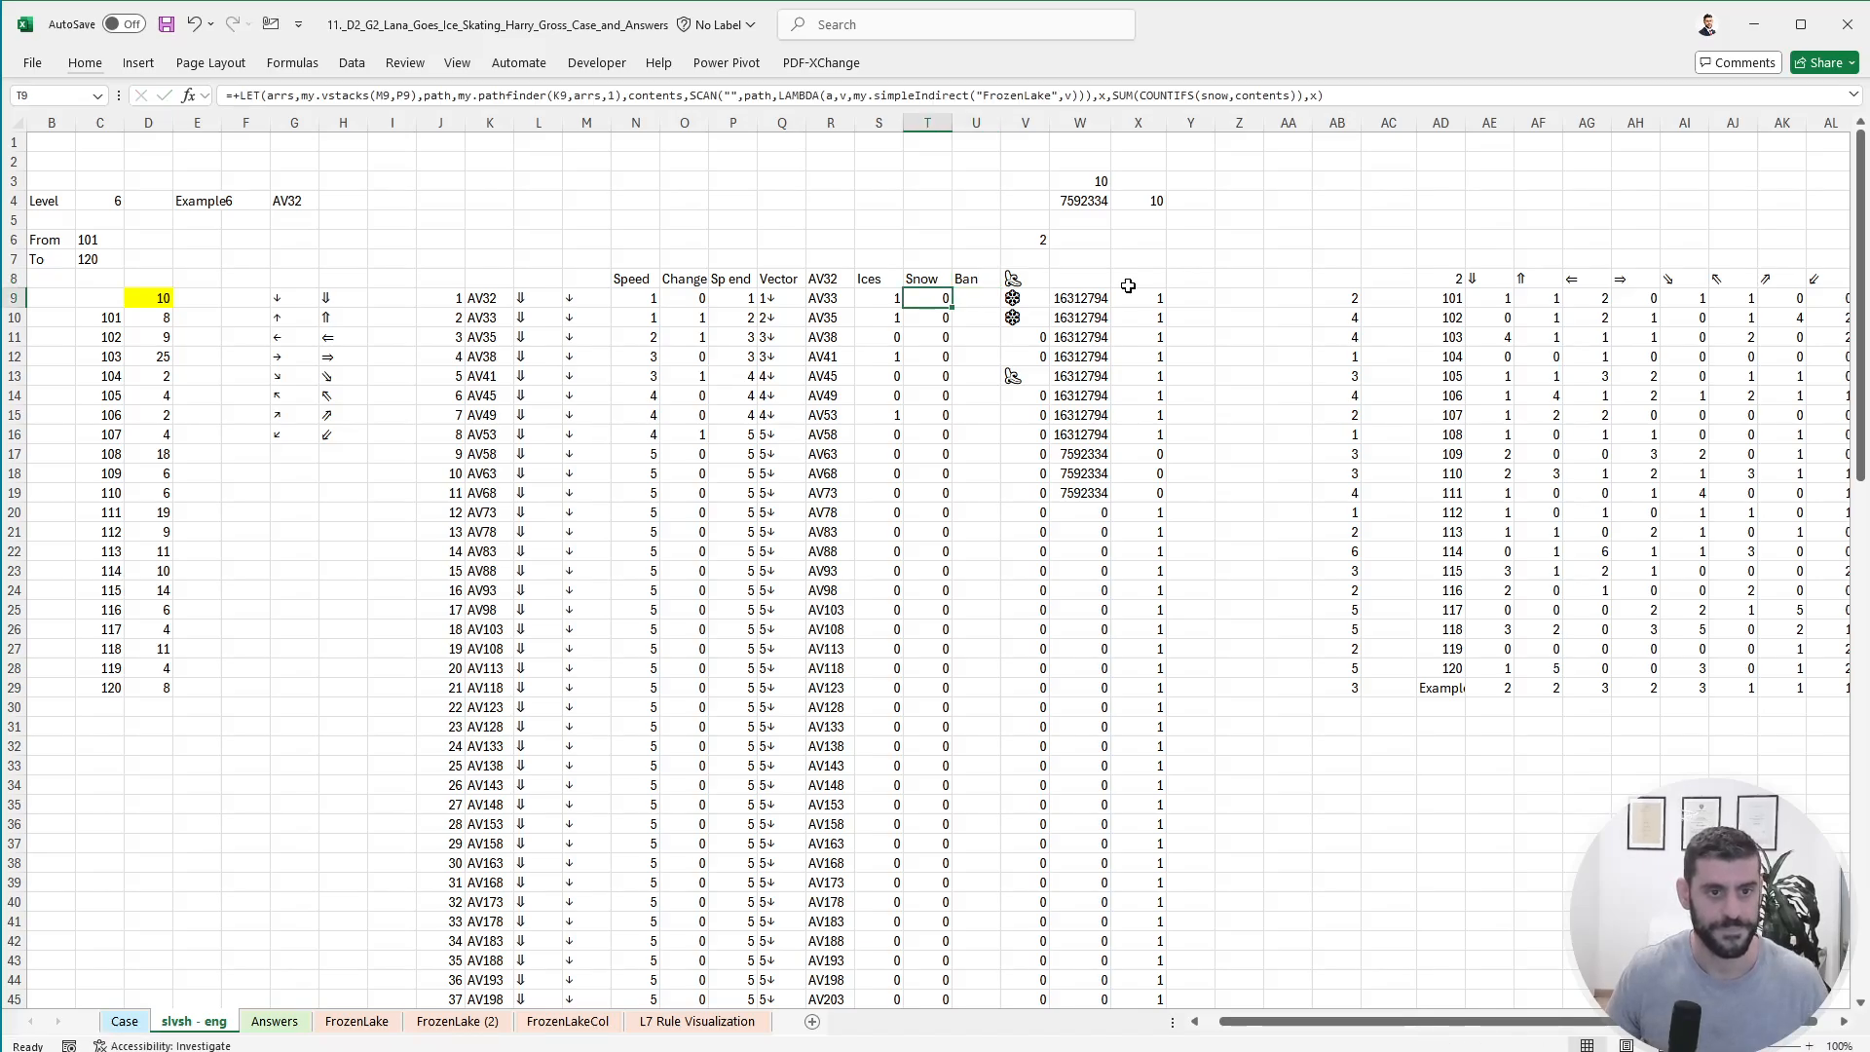
drag(1358, 97, 20, 99)
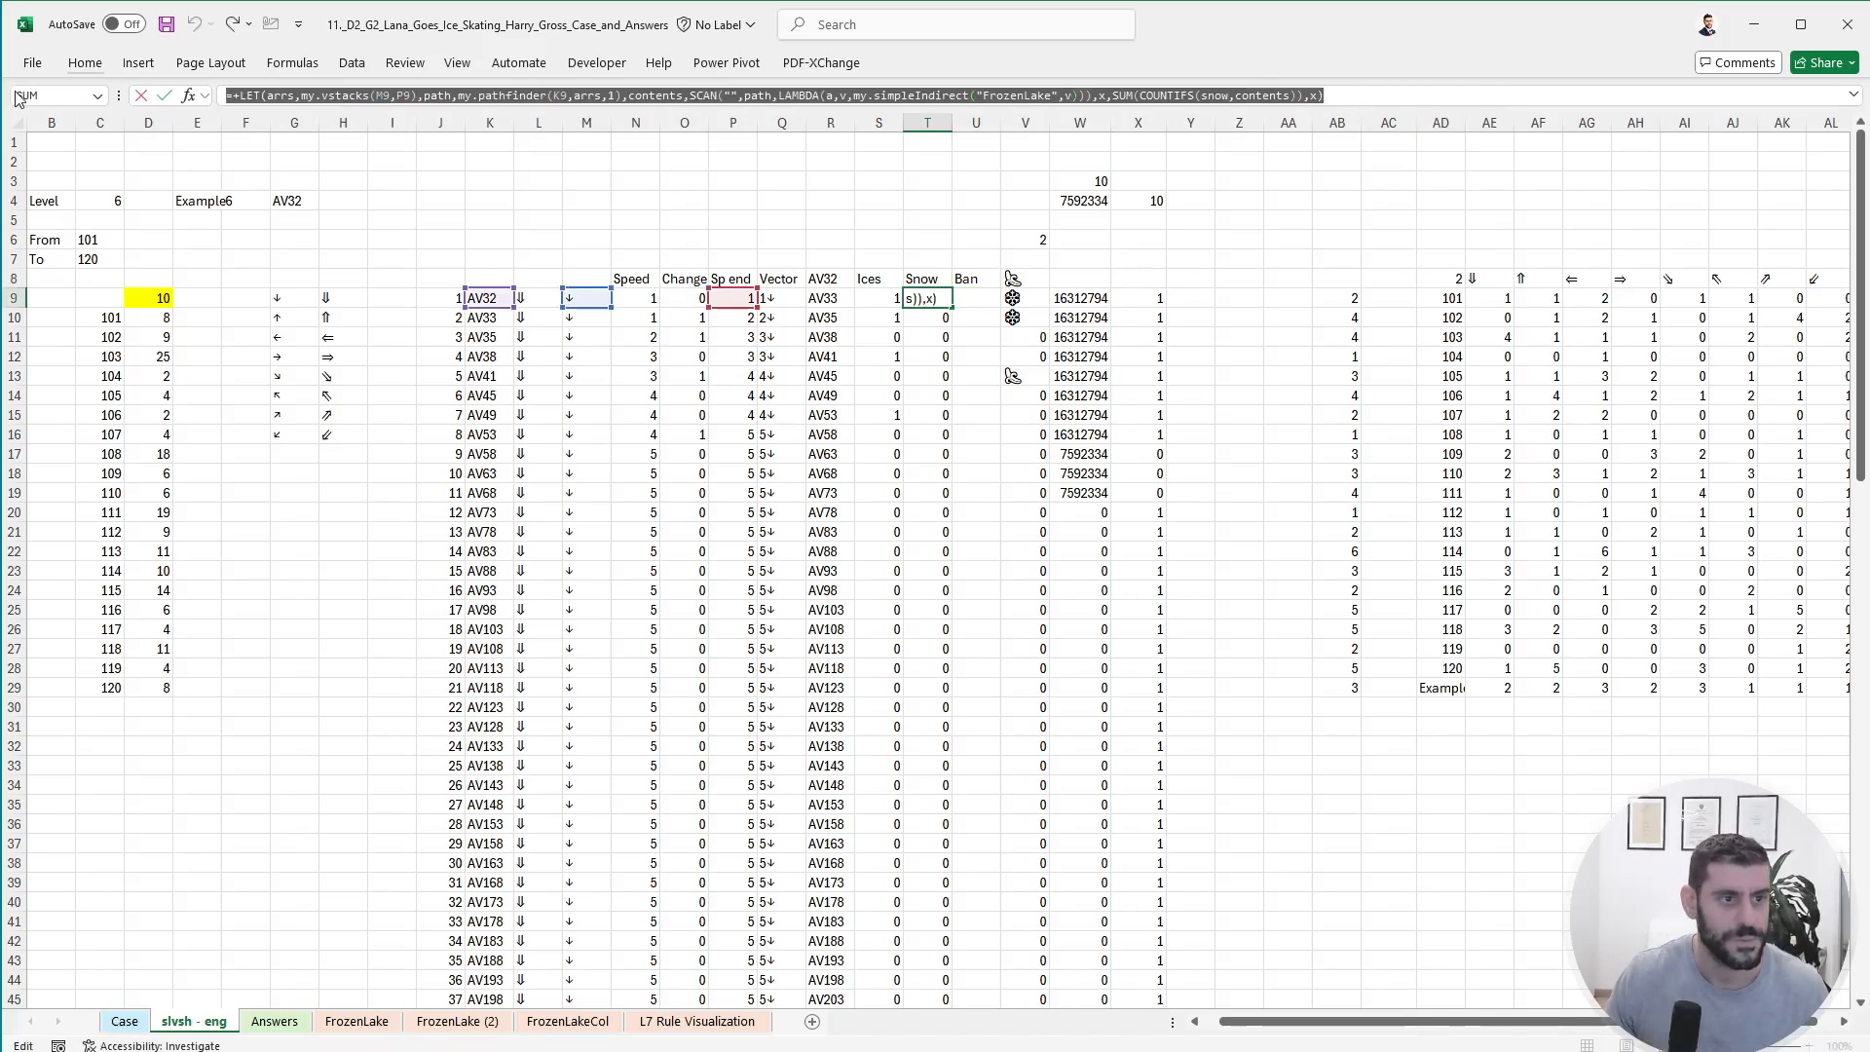
key(Tab)
click(400, 92)
key(ctrl+v)
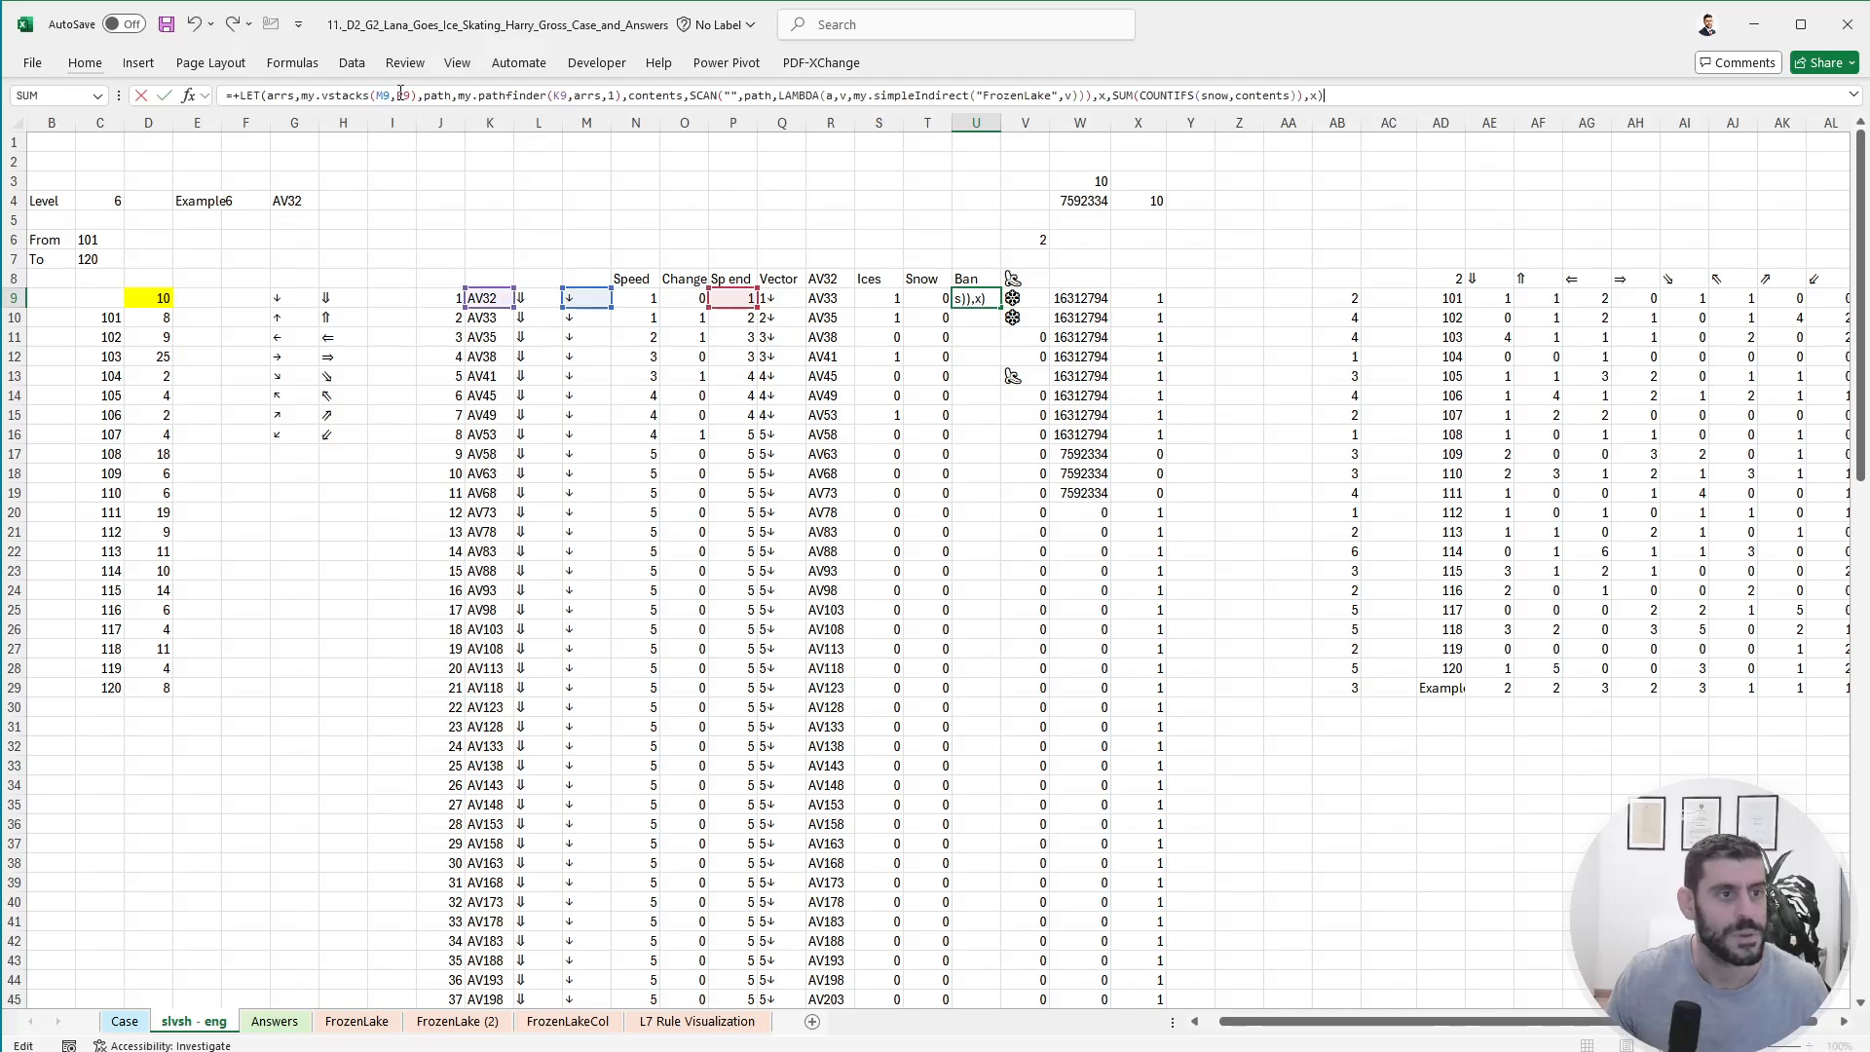
double_click(1214, 94)
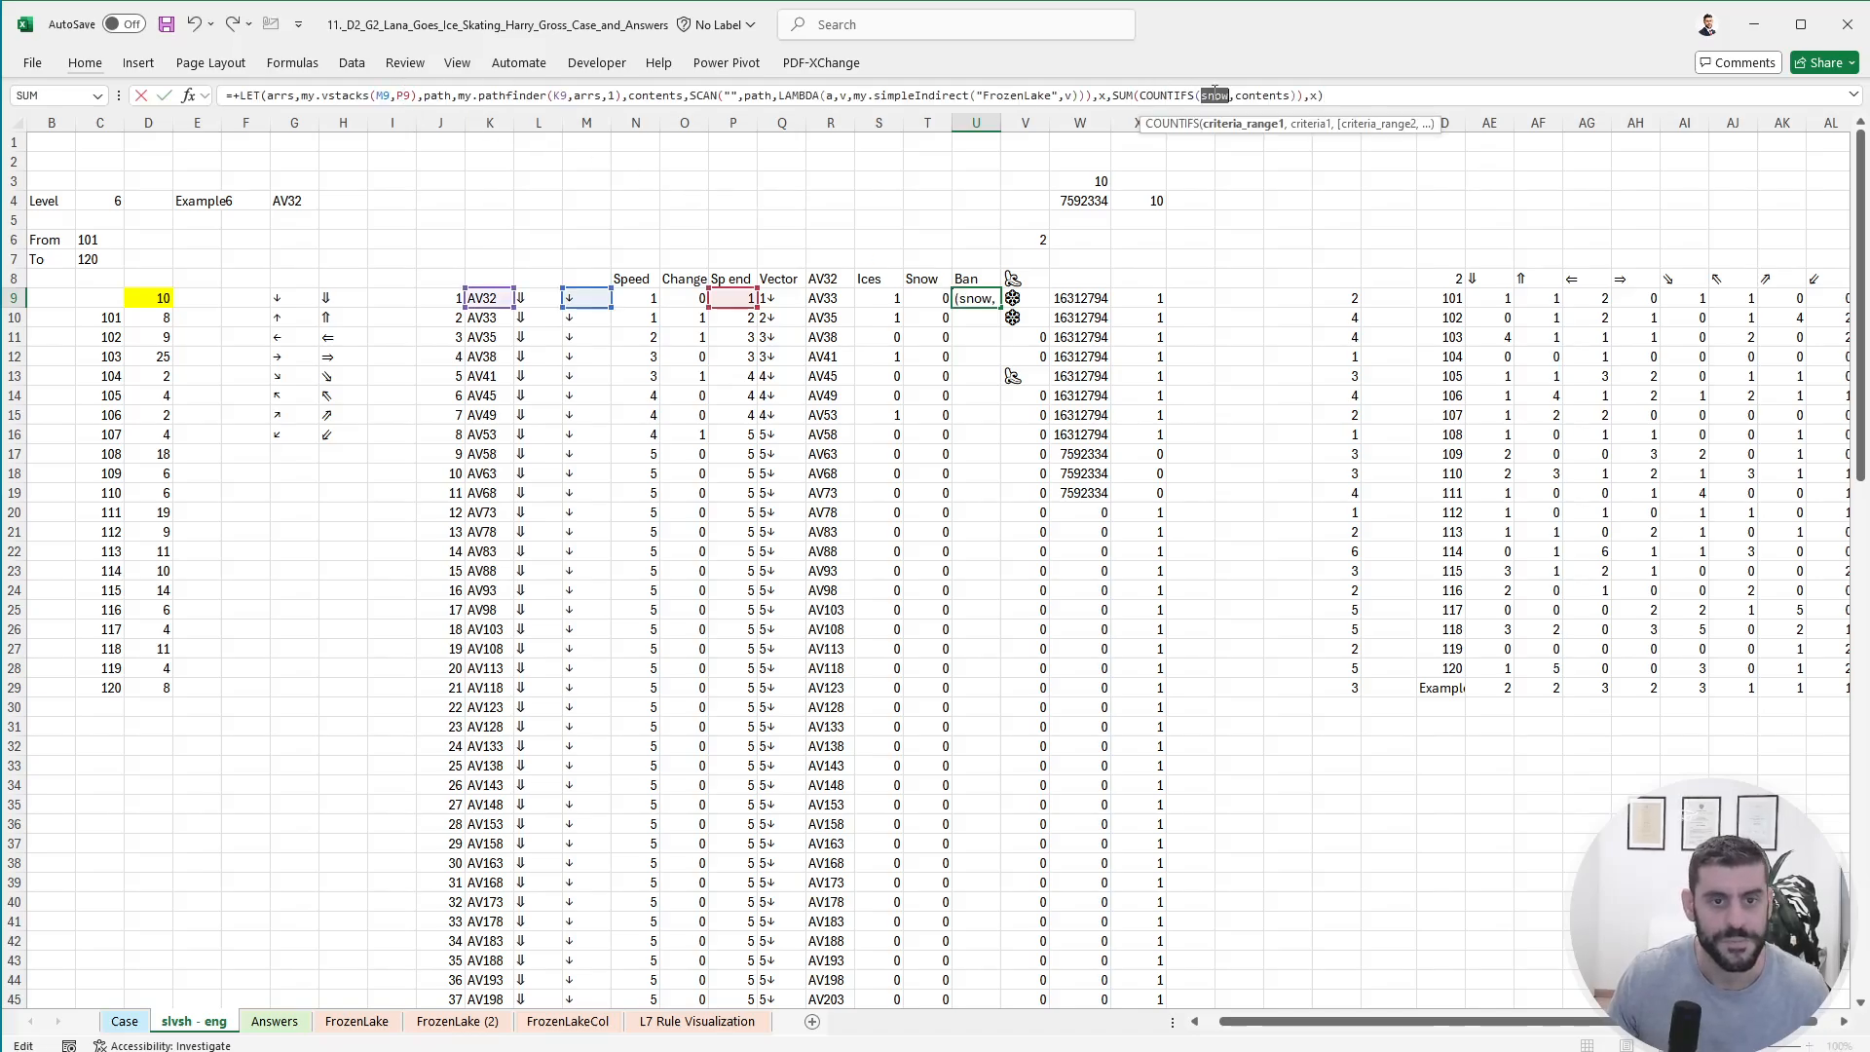
text(bana)
key(Tab)
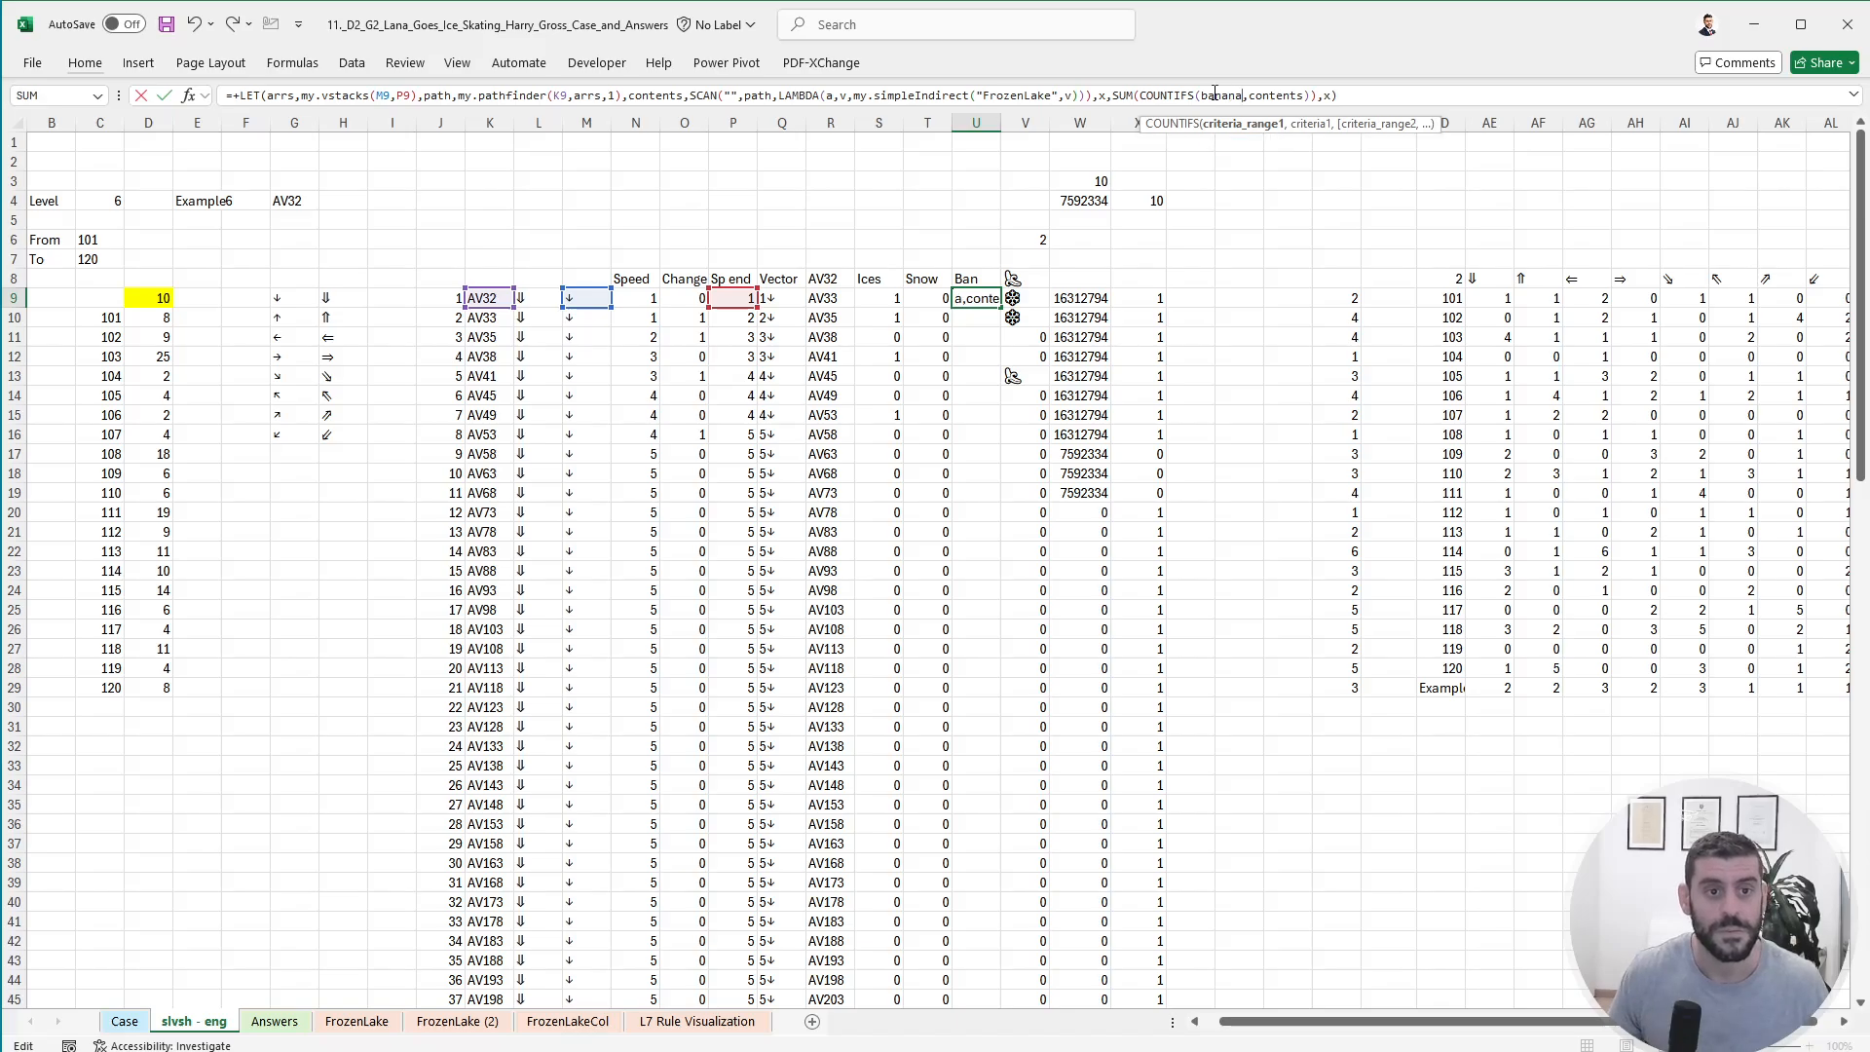
key(Return)
- Copy the banana formula from U9 down the Ban column through U108
key(Up)
key(ctrl+c)
key(Left)
key(ctrl+Down)
key(Right)
key(ctrl+shift+Up)
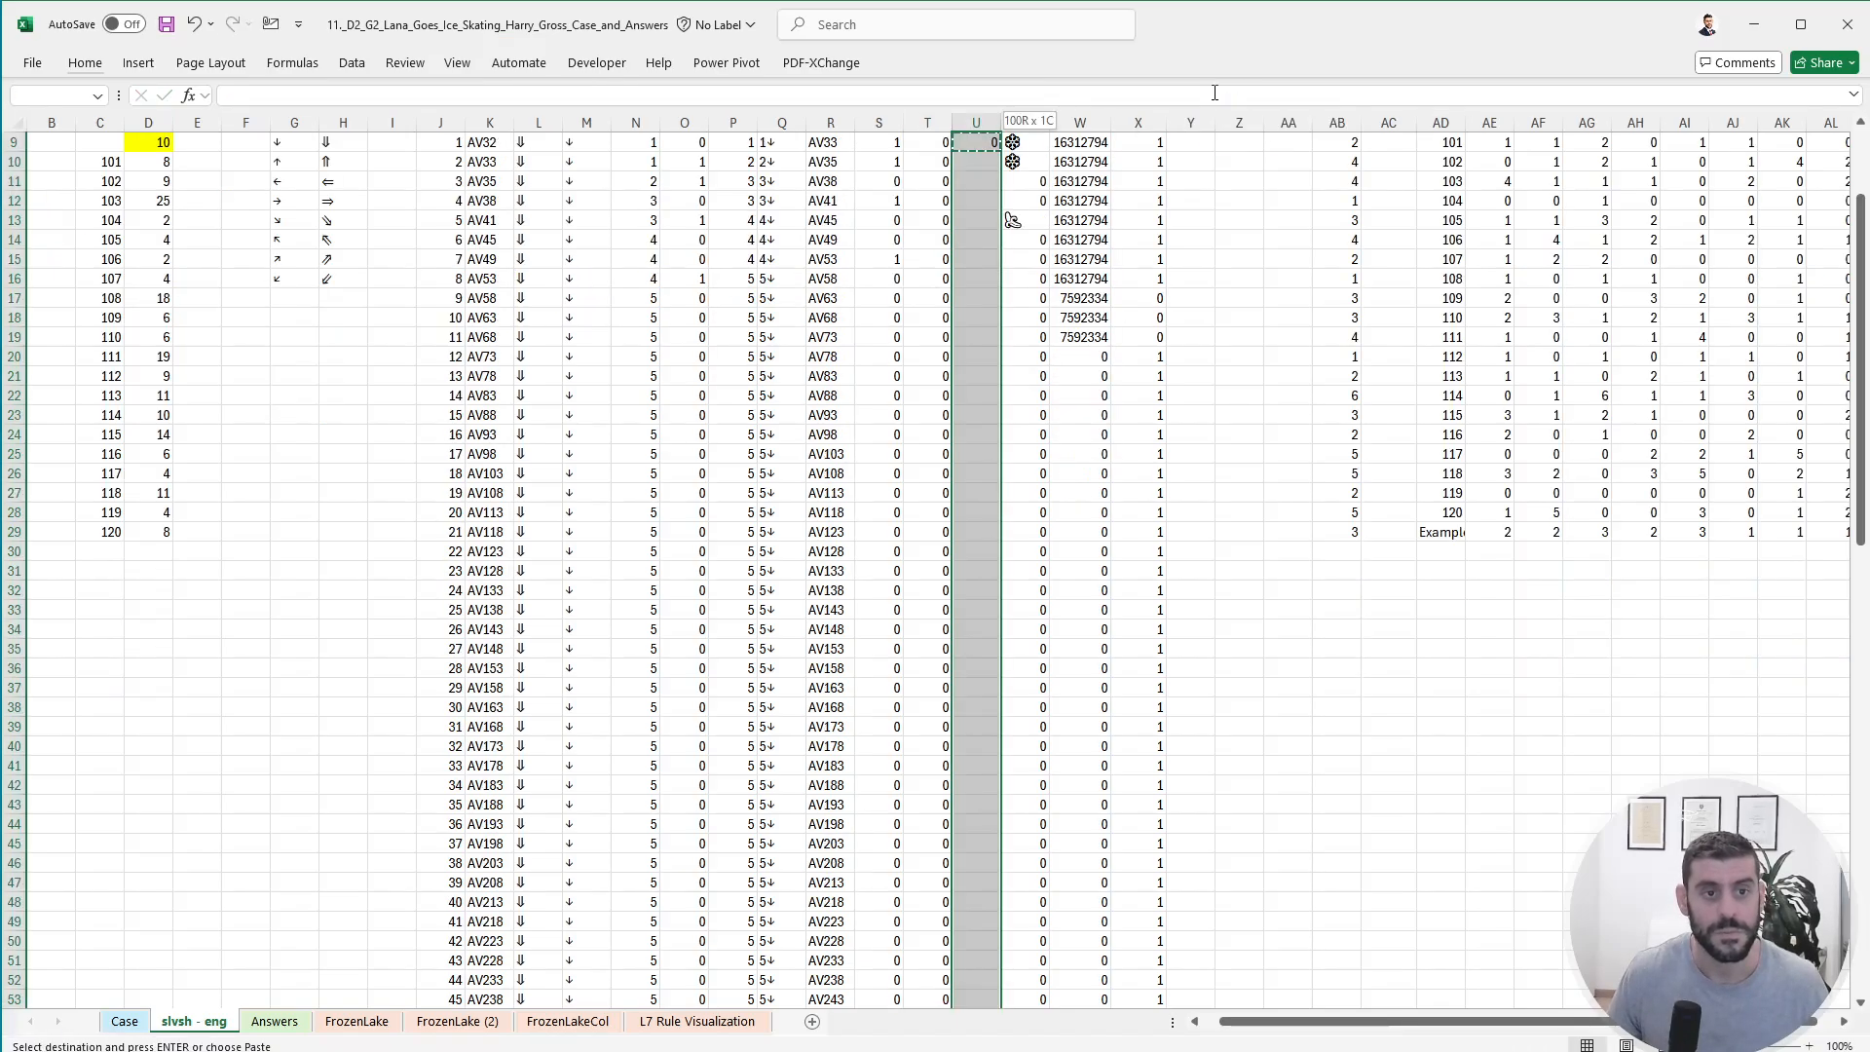
key(ctrl+v)
key(Escape)
key(ctrl+Up)
key(ctrl+Up)
key(ctrl+Down)
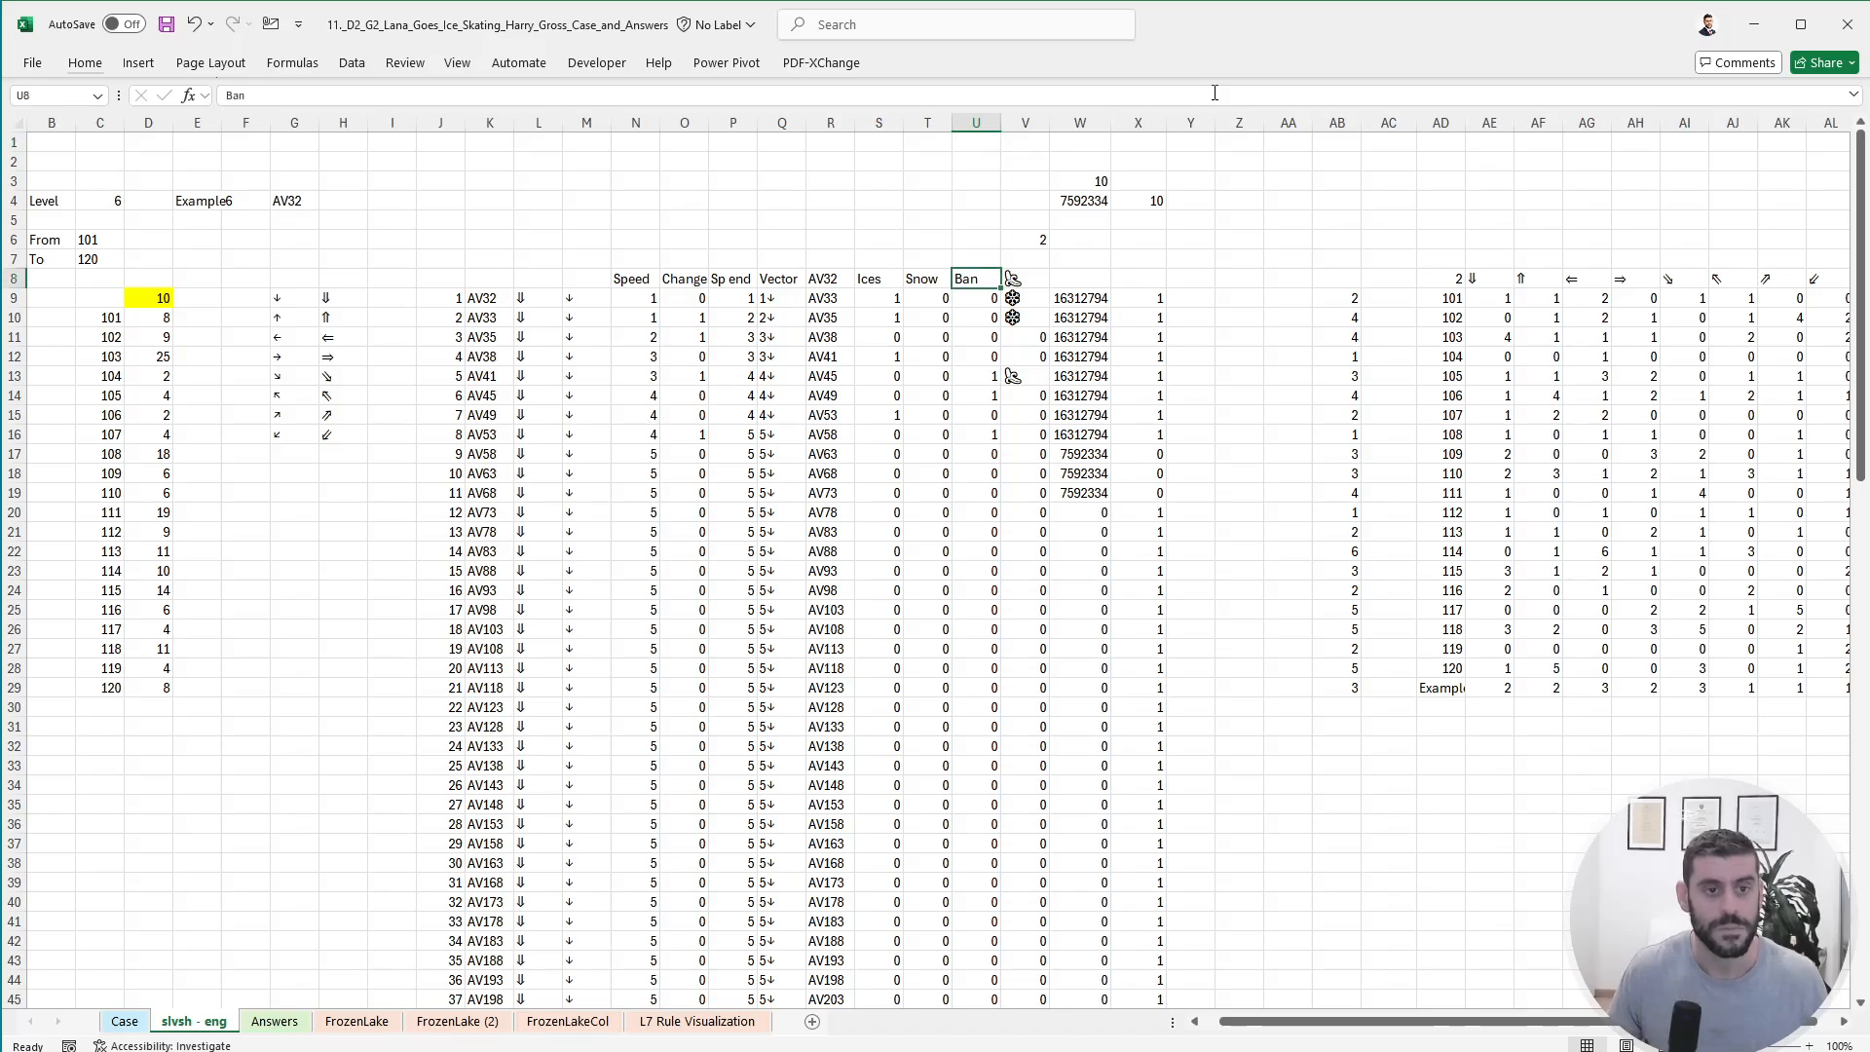
- Reduce the banana count formula in V6 to a single count of the start cell V8
key(Right)
key(Up)
key(Up)
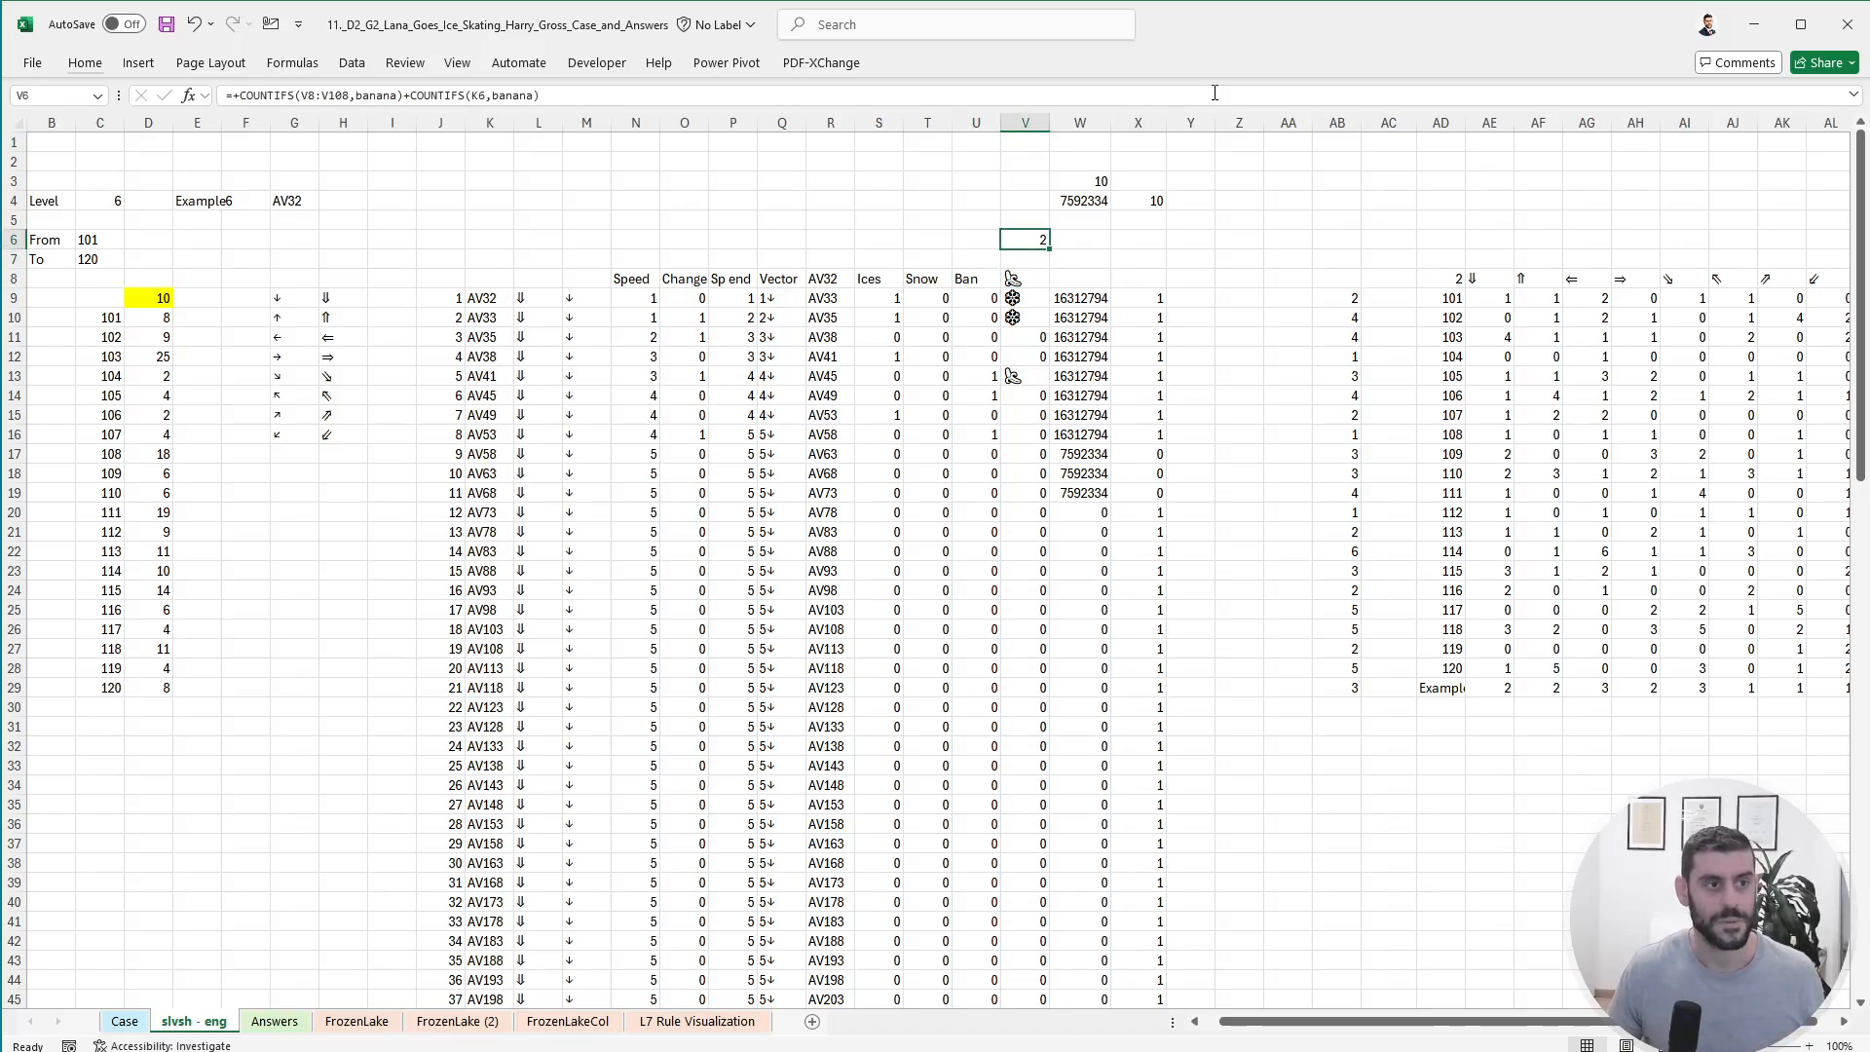
click(408, 95)
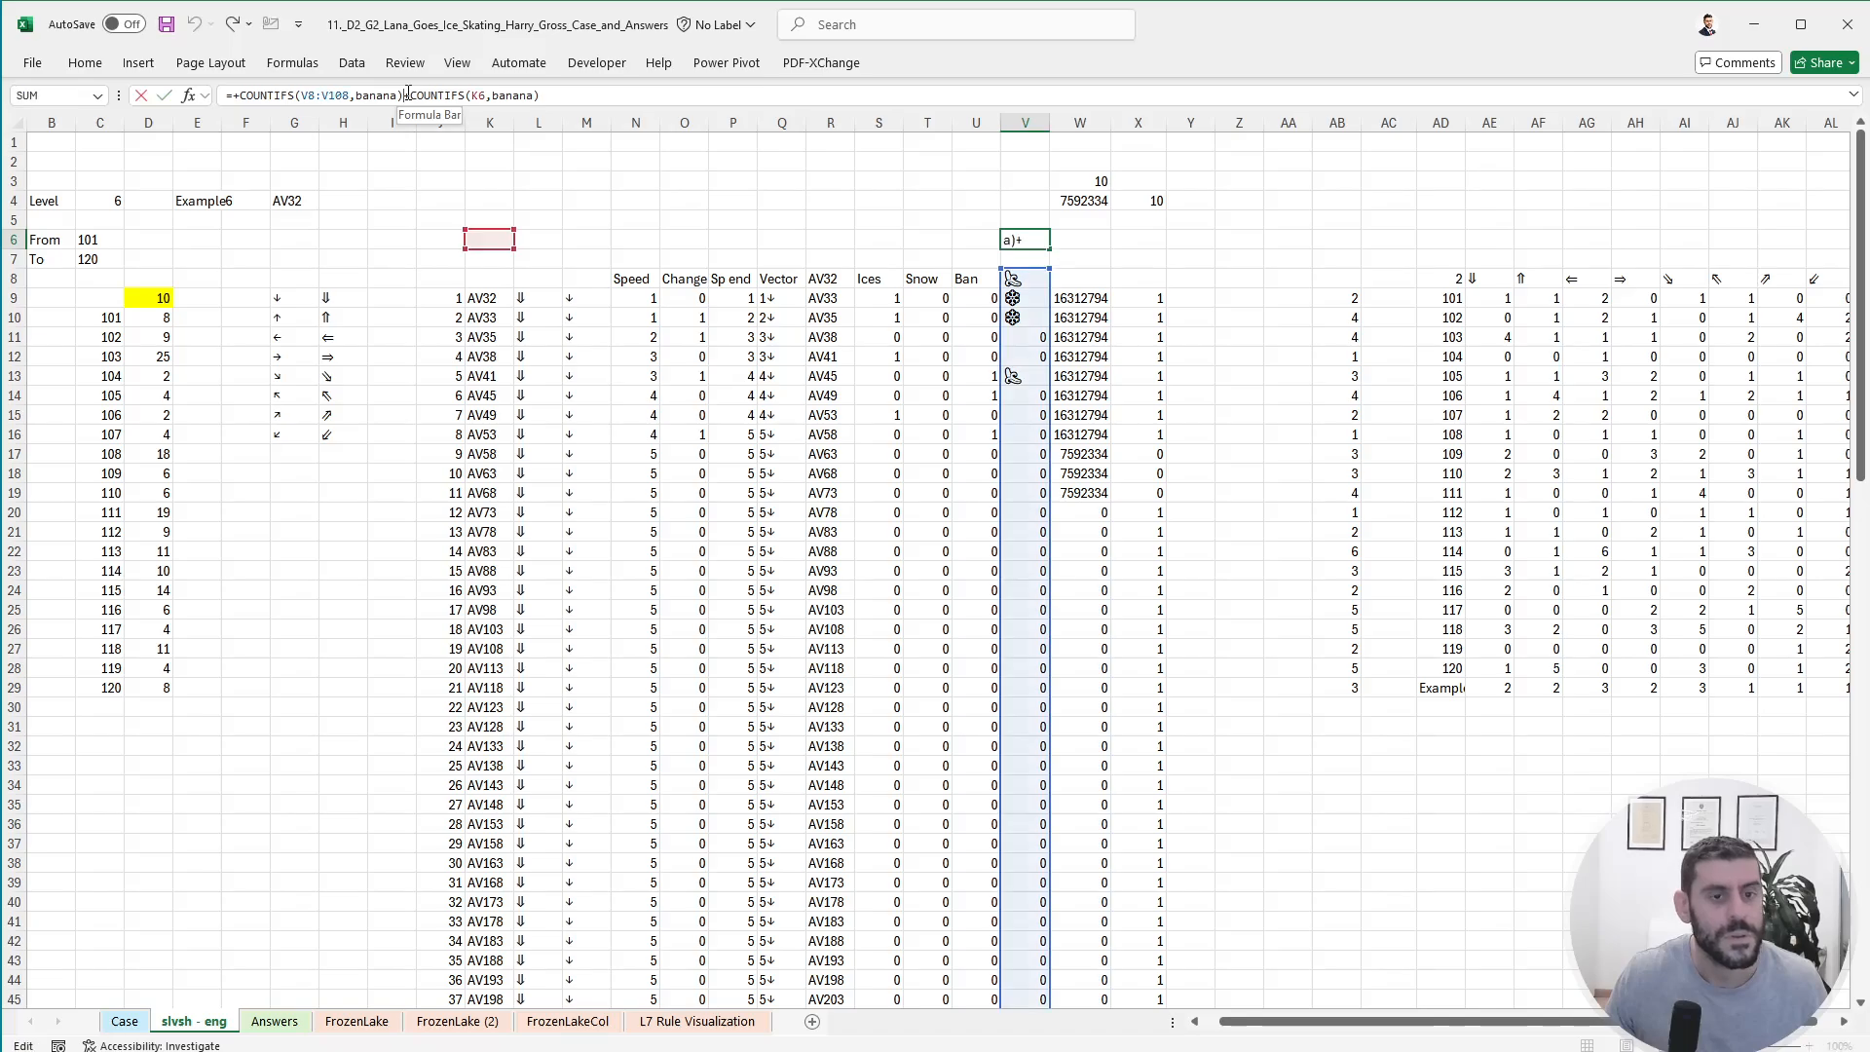
double_click(477, 94)
click(1024, 279)
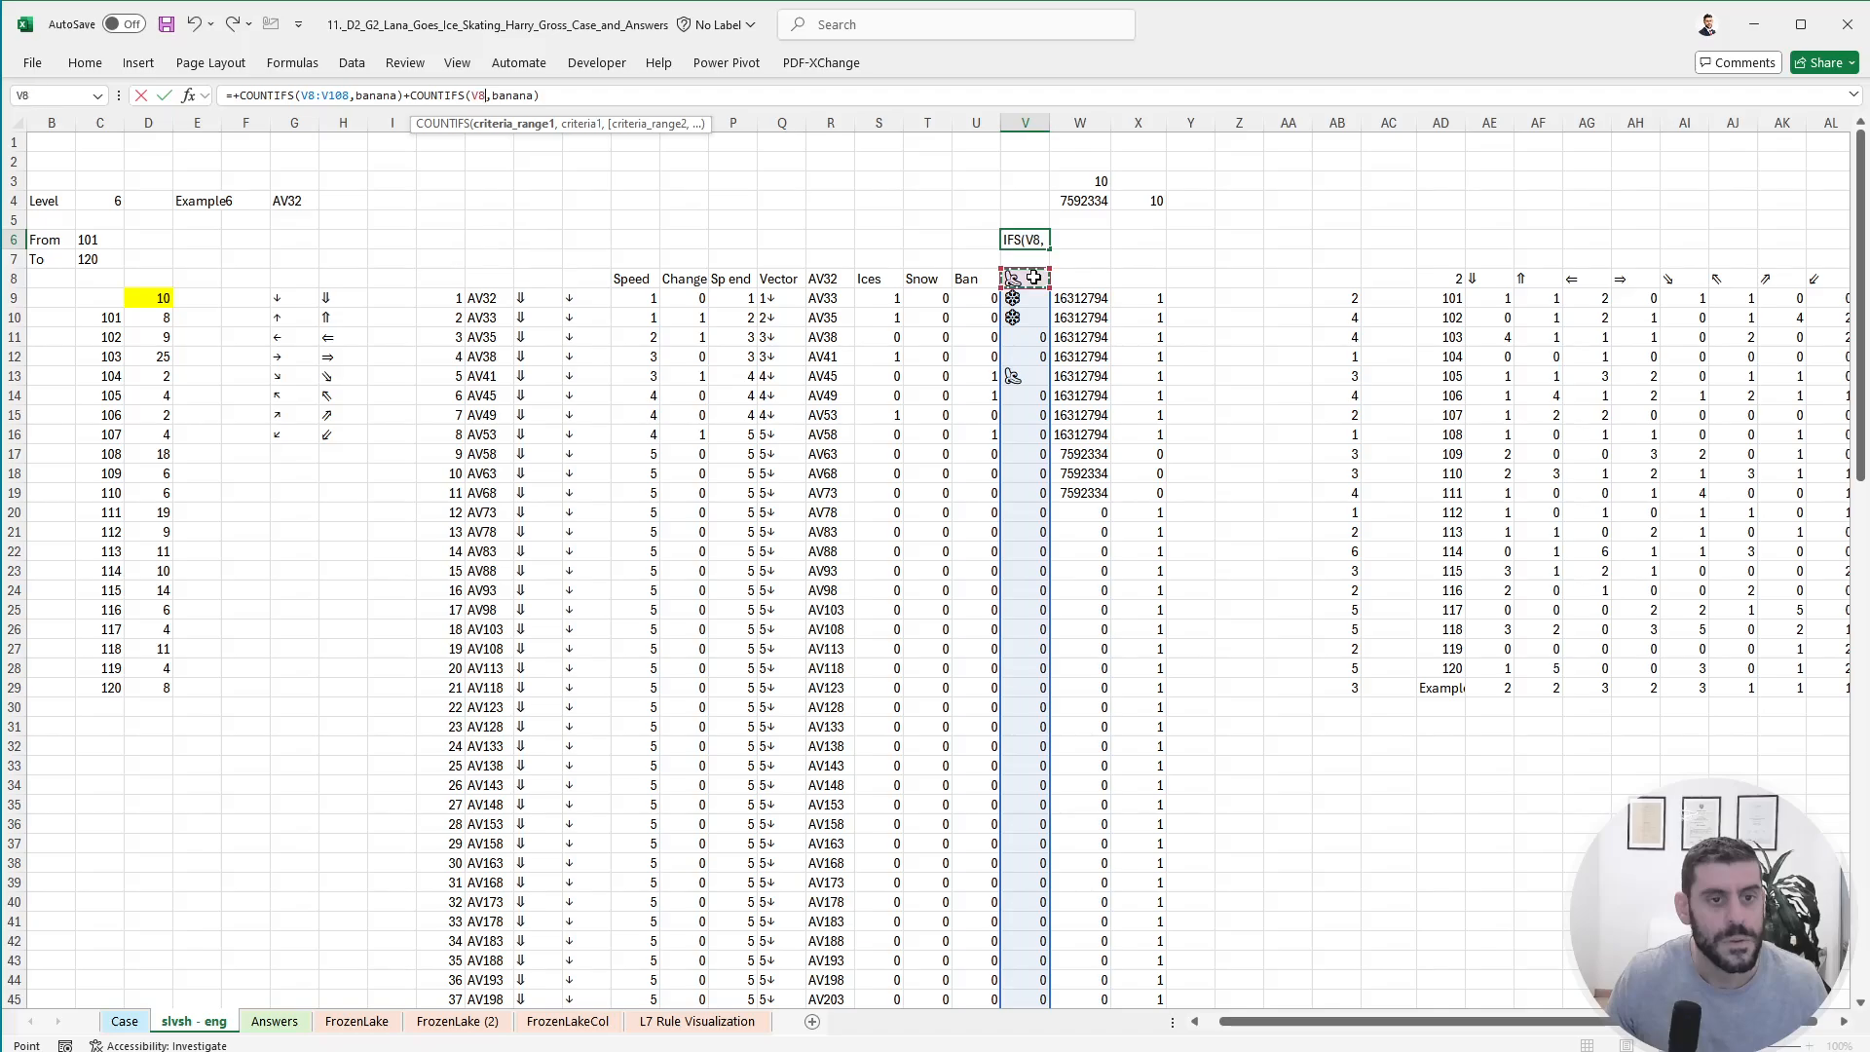
drag(417, 94, 229, 104)
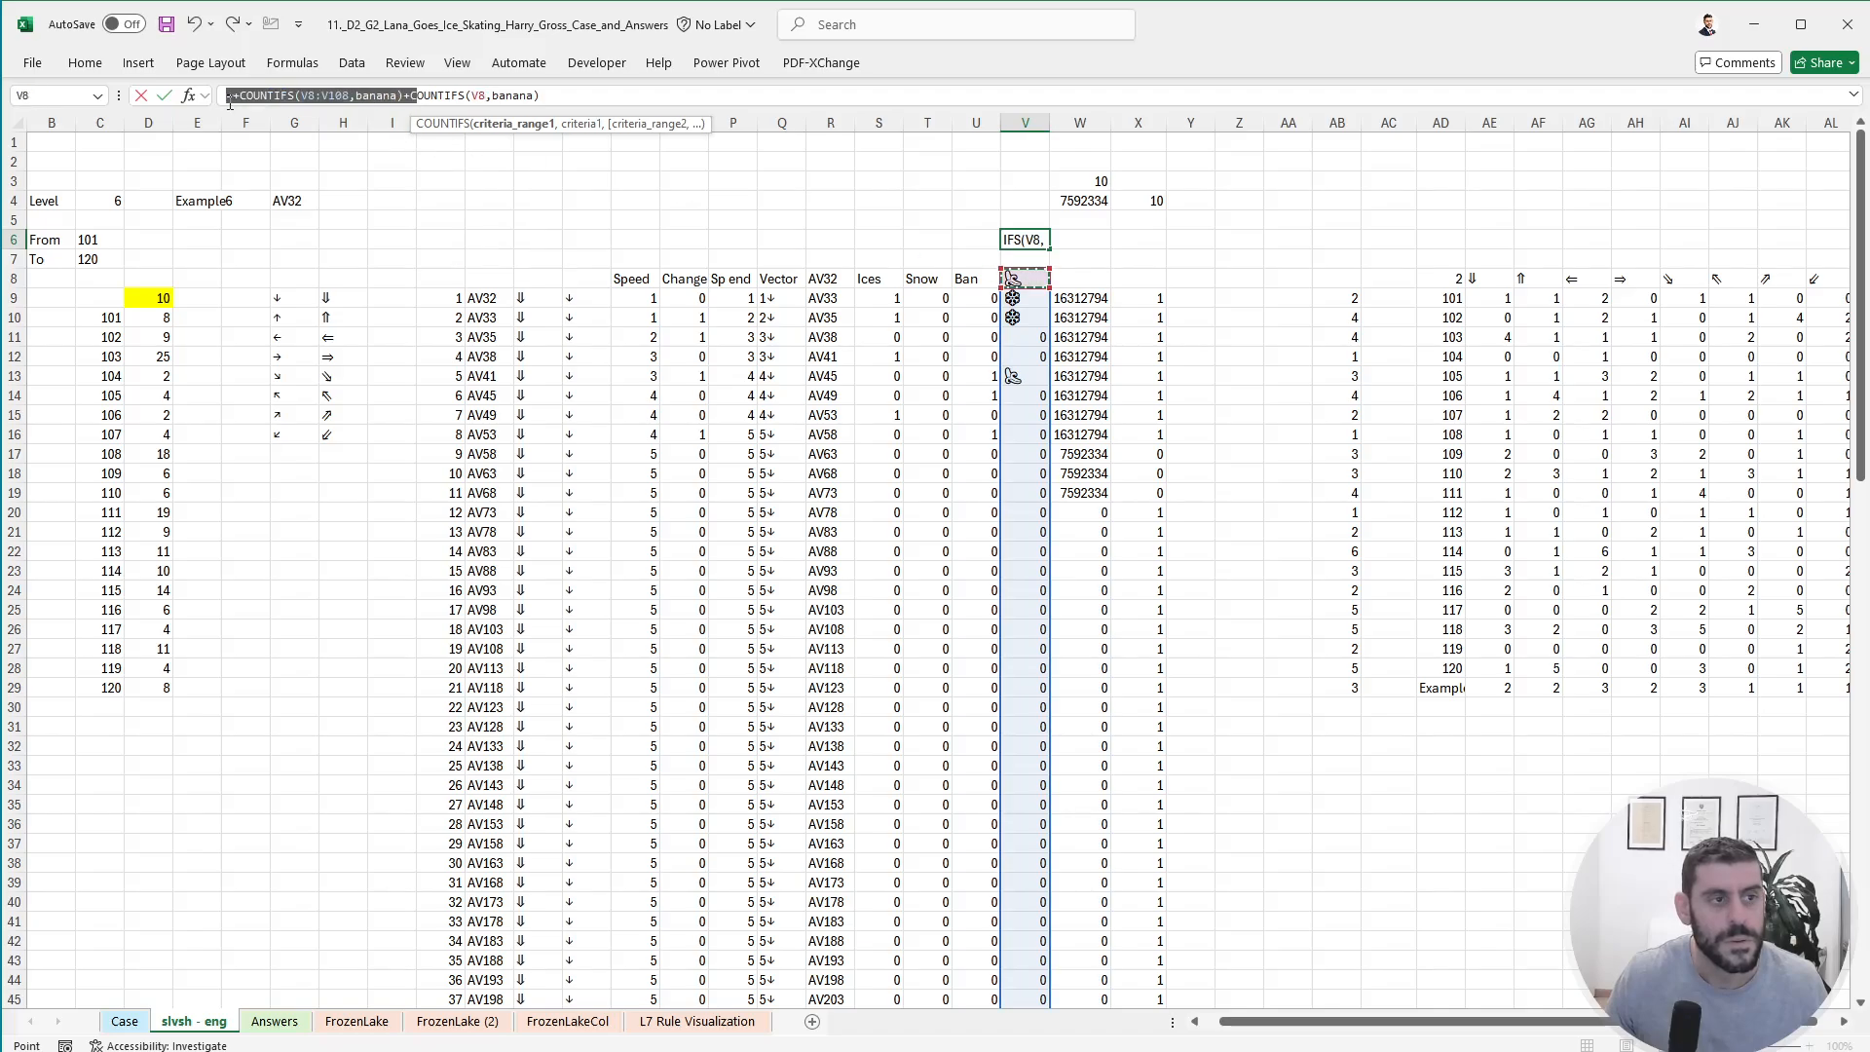
key(Delete)
key(Return)
key(Up)
key(Left)
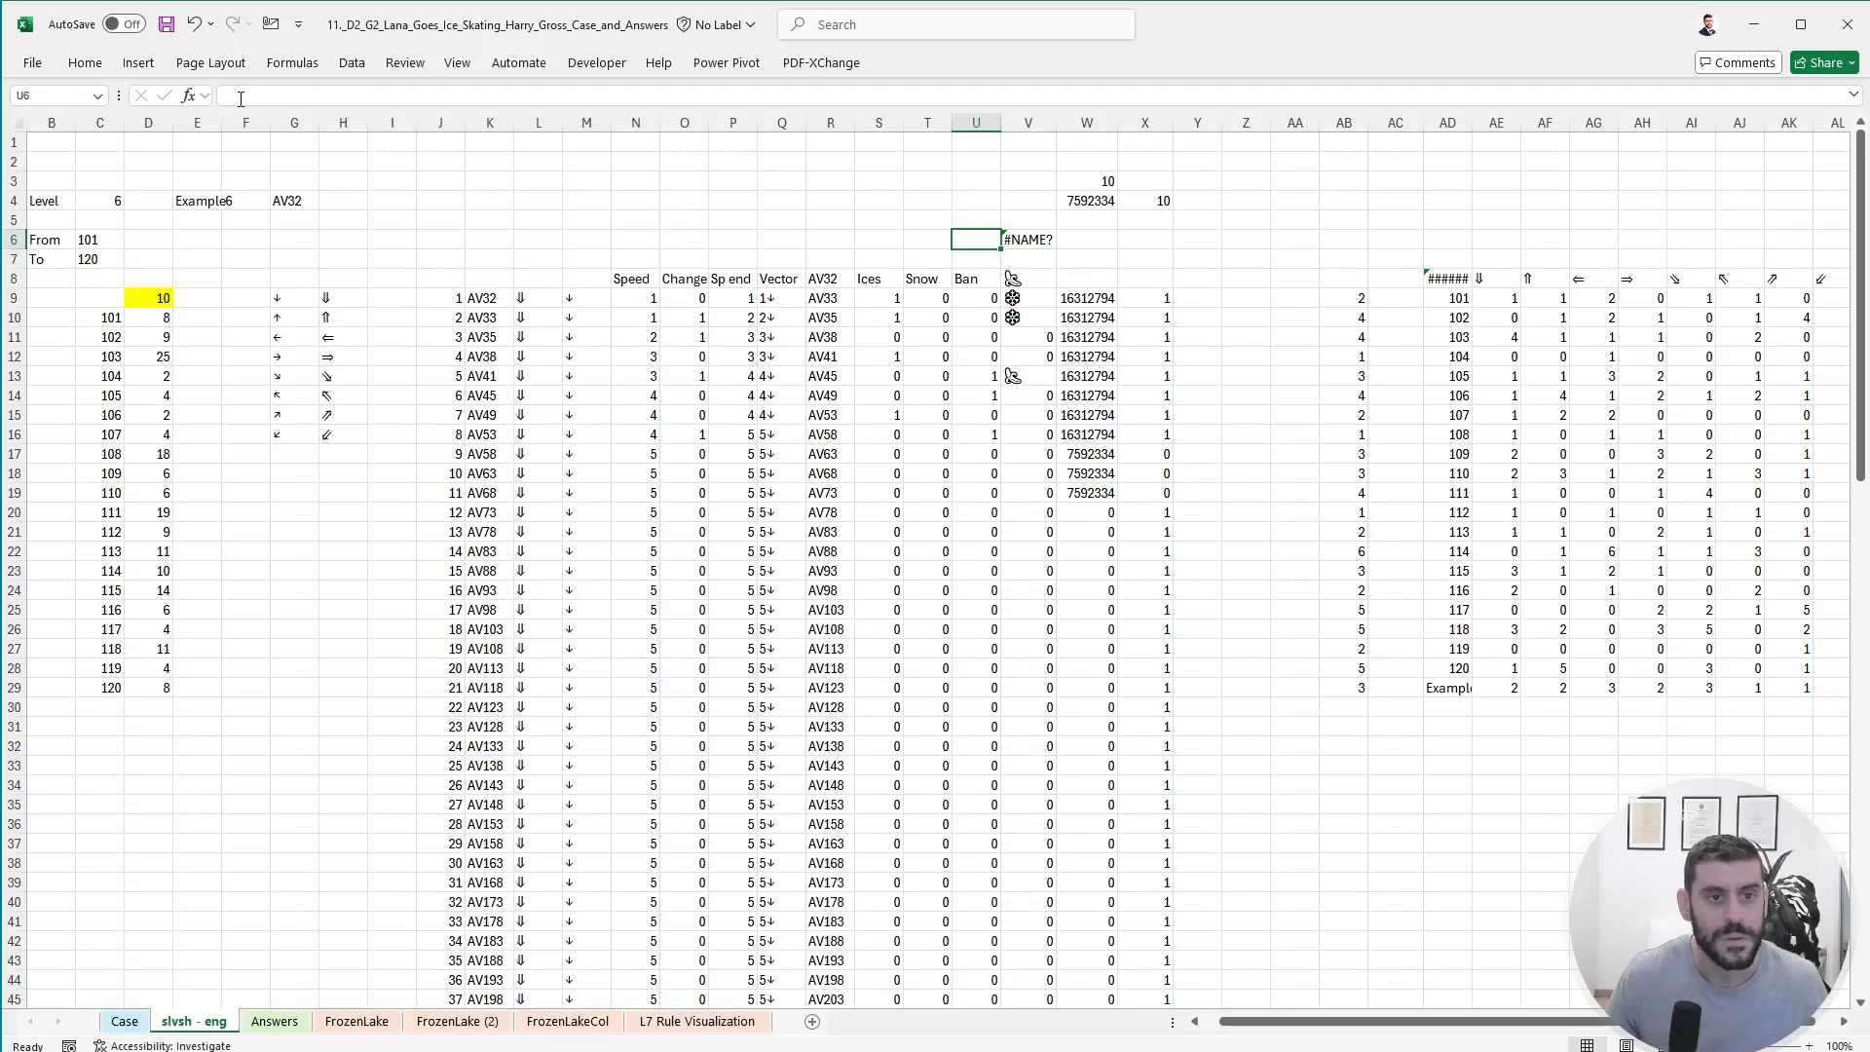
- Correct the function name in V6 so the formula reads =COUNTIFS(V8,banana)
key(Right)
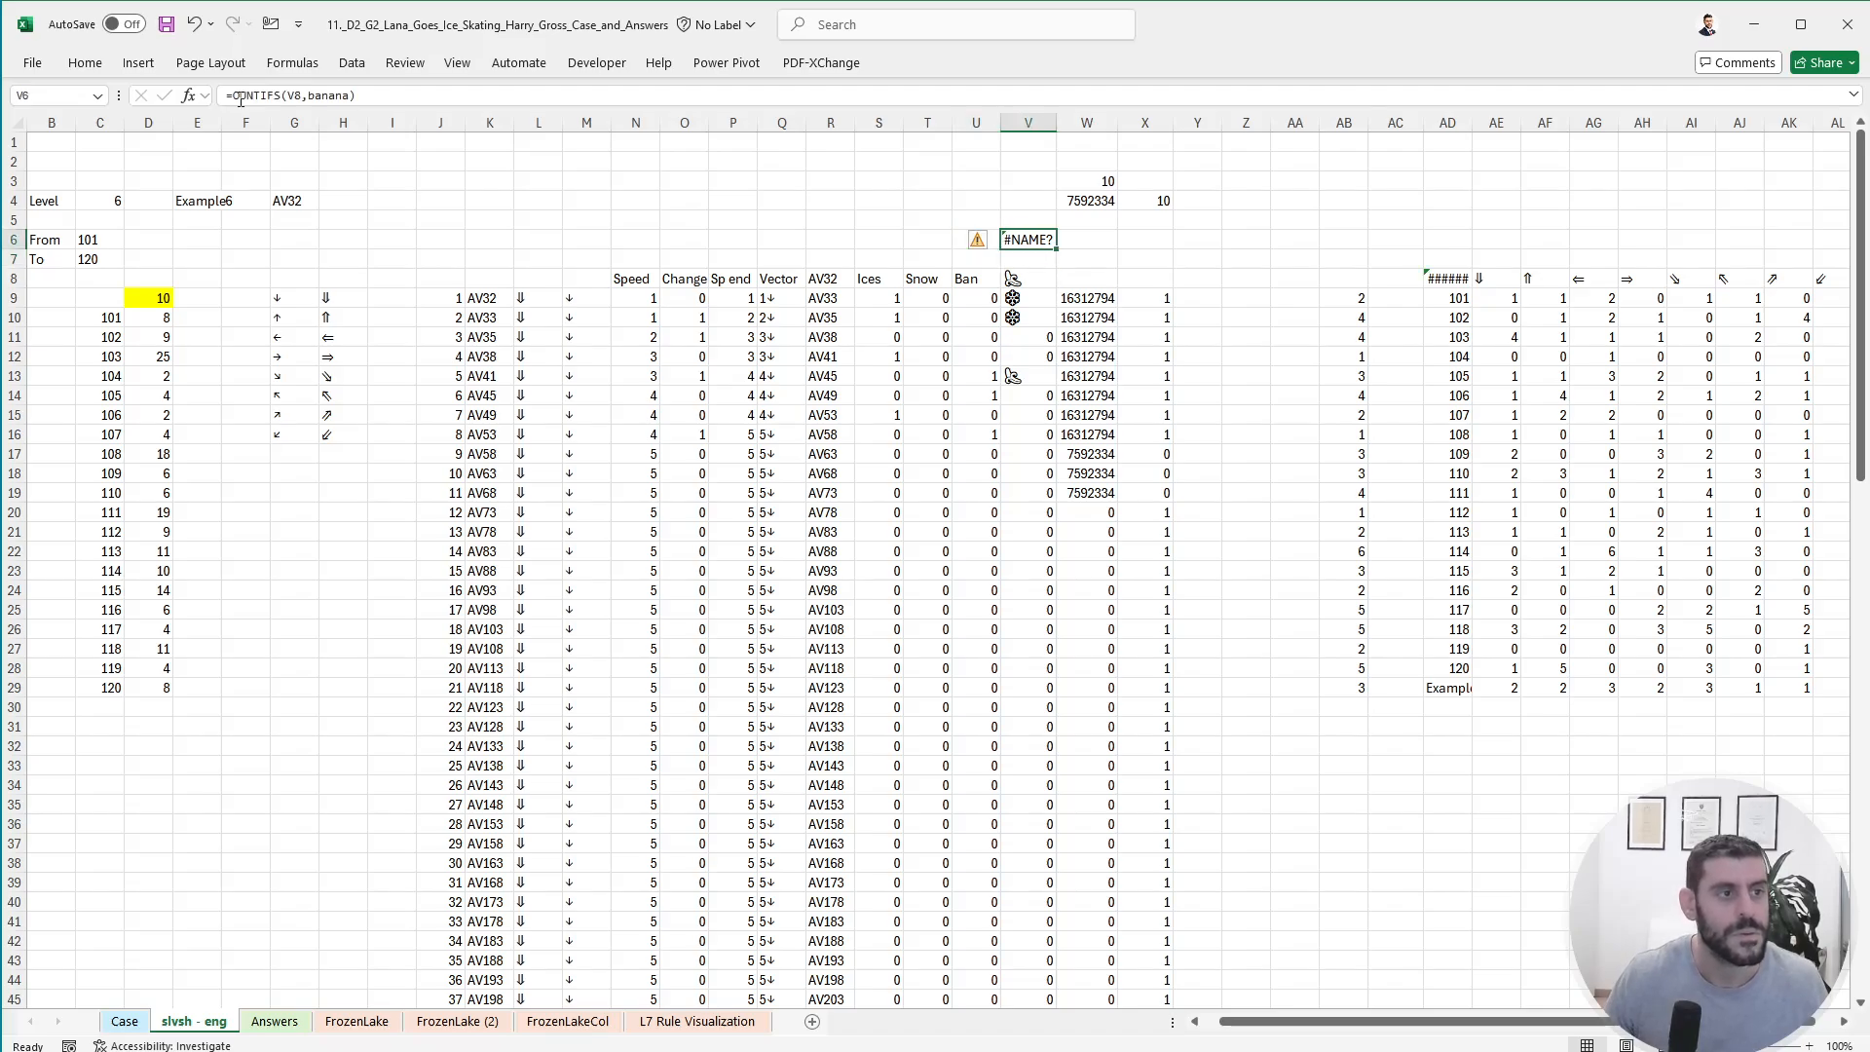
click(310, 95)
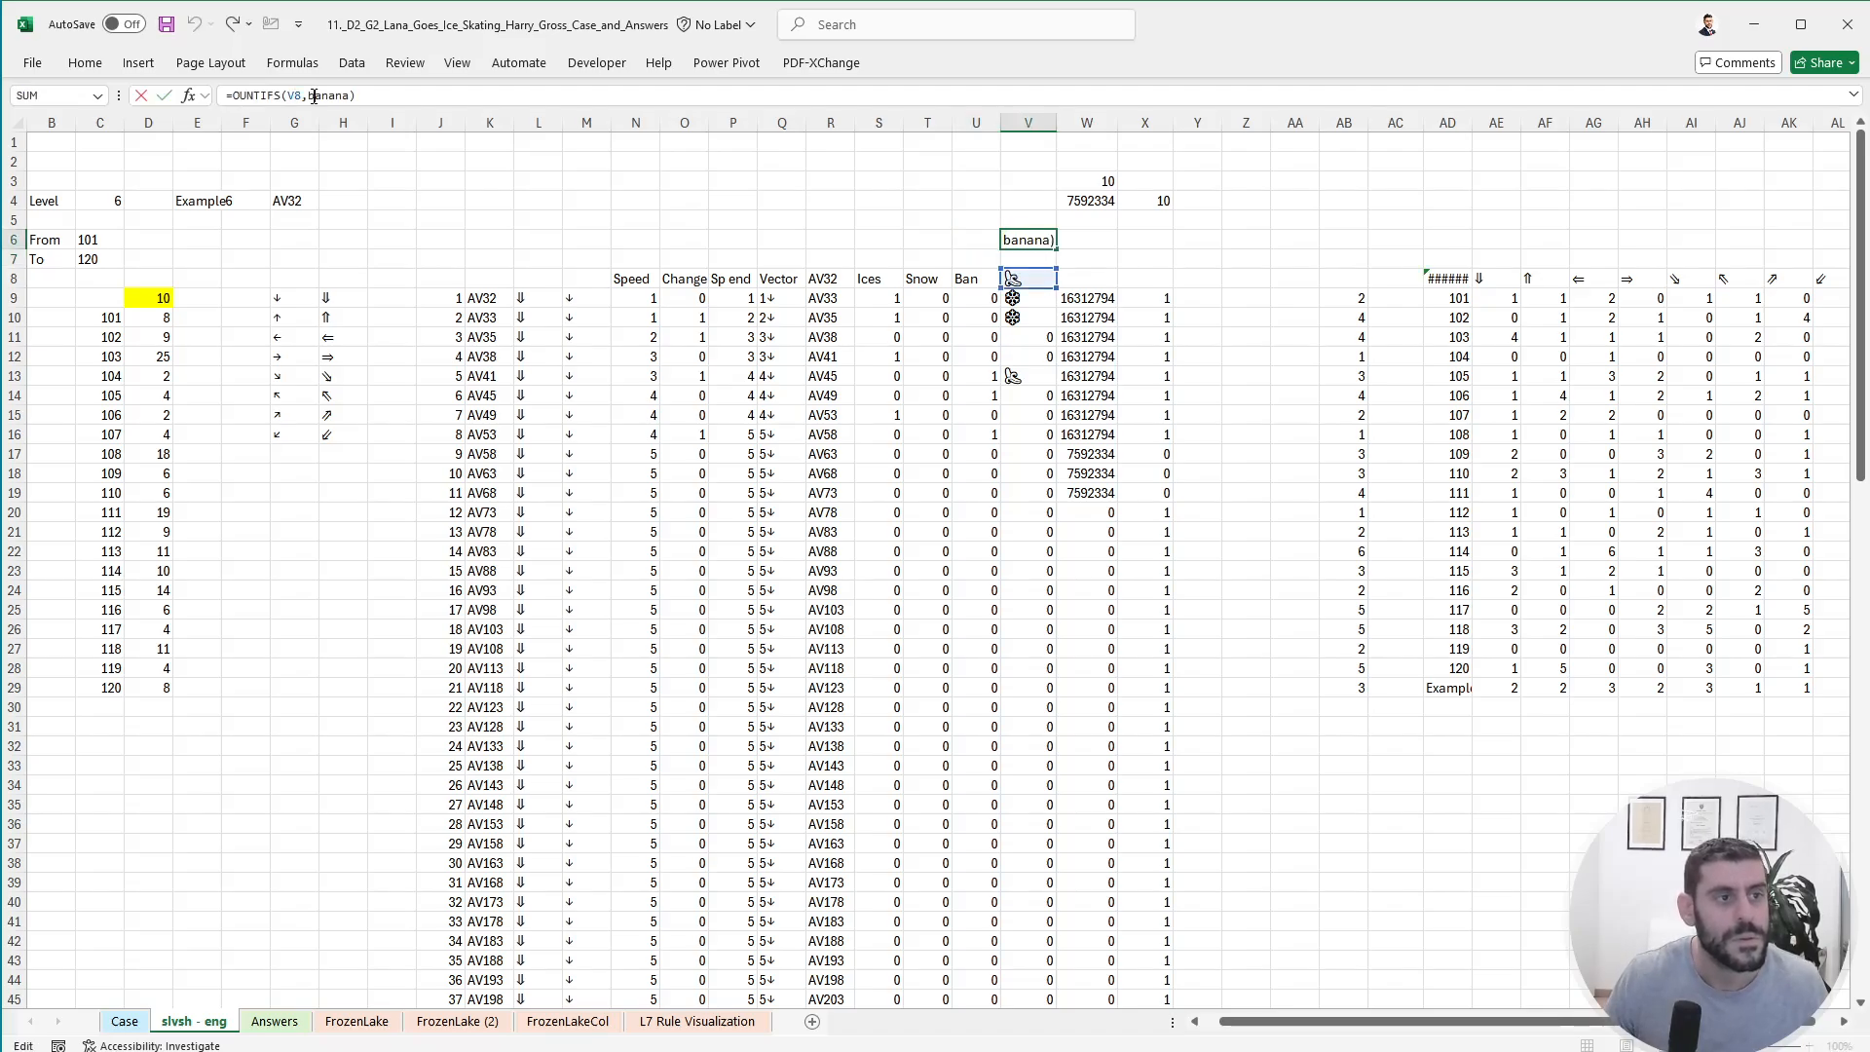
click(234, 95)
text(c)
key(Return)
key(Up)
- Enter a SUM formula in U6 totalling the Ban column over U9:U108
key(Left)
text(+)
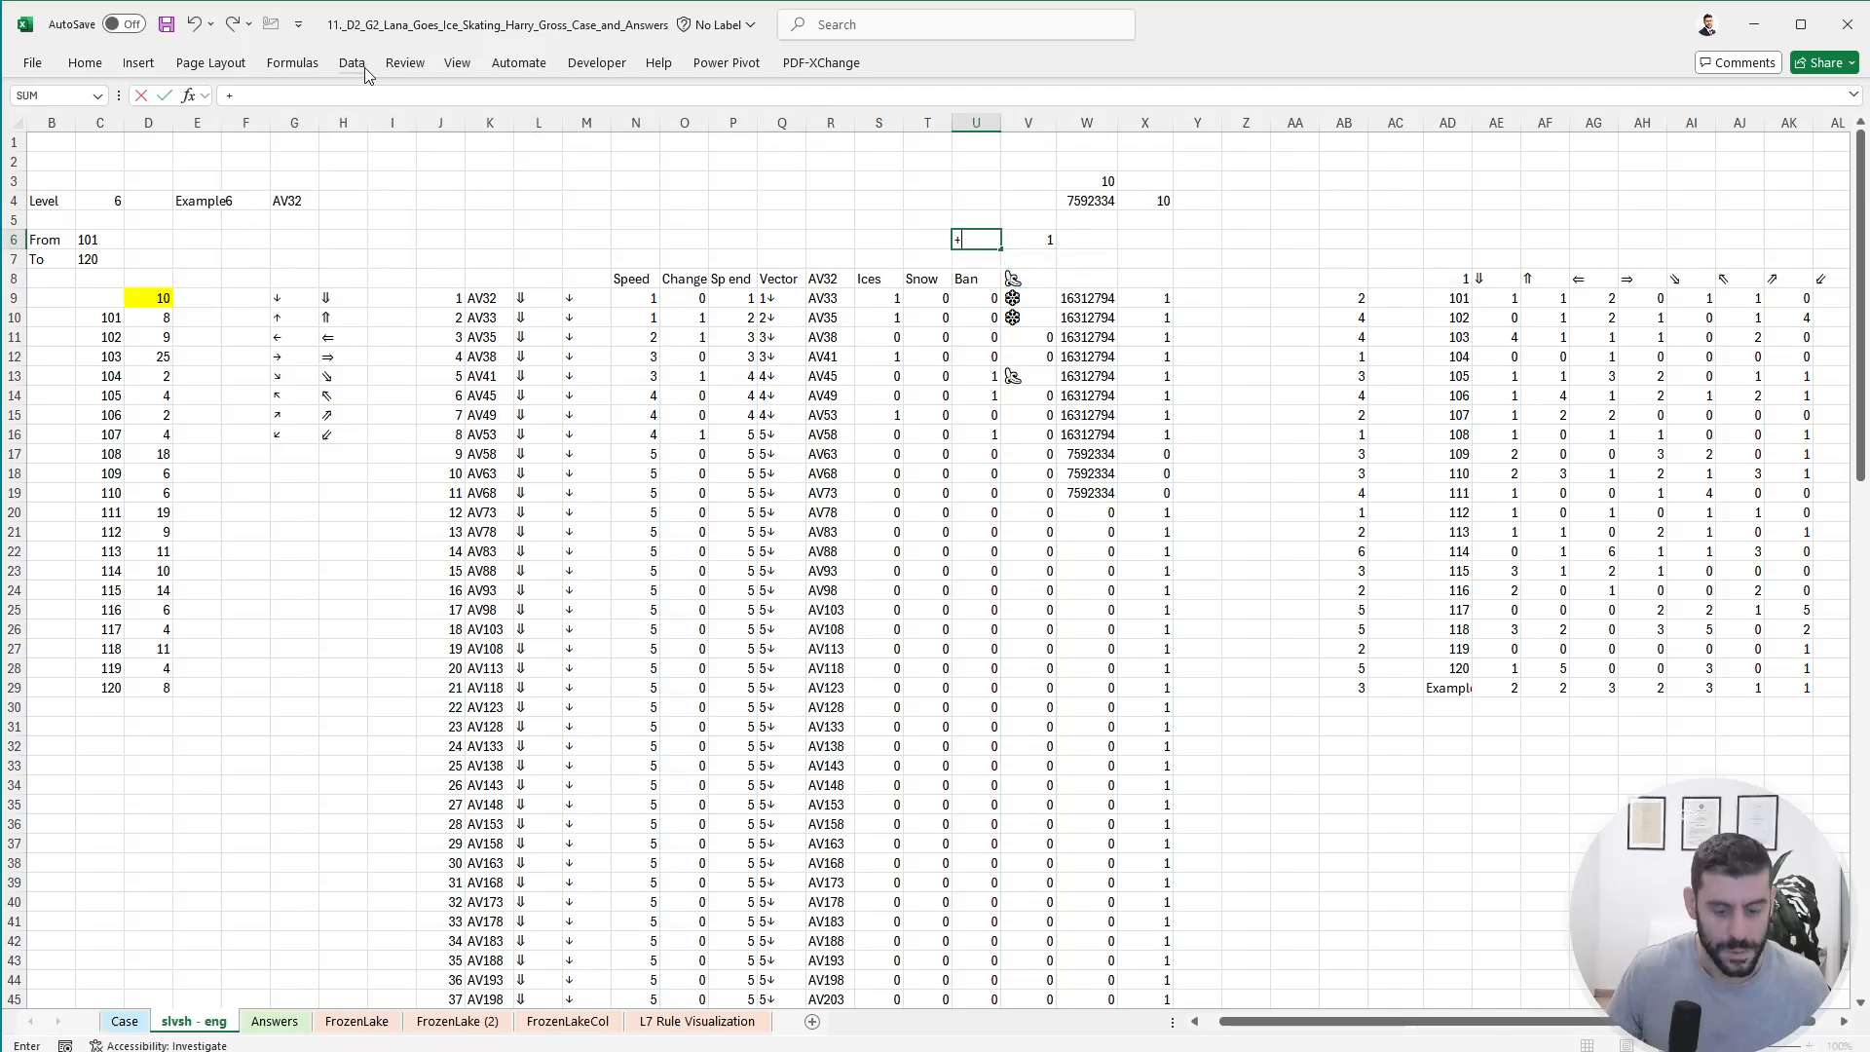
text(sum()
key(Down)
key(Down)
key(Down)
key(ctrl+shift+Down)
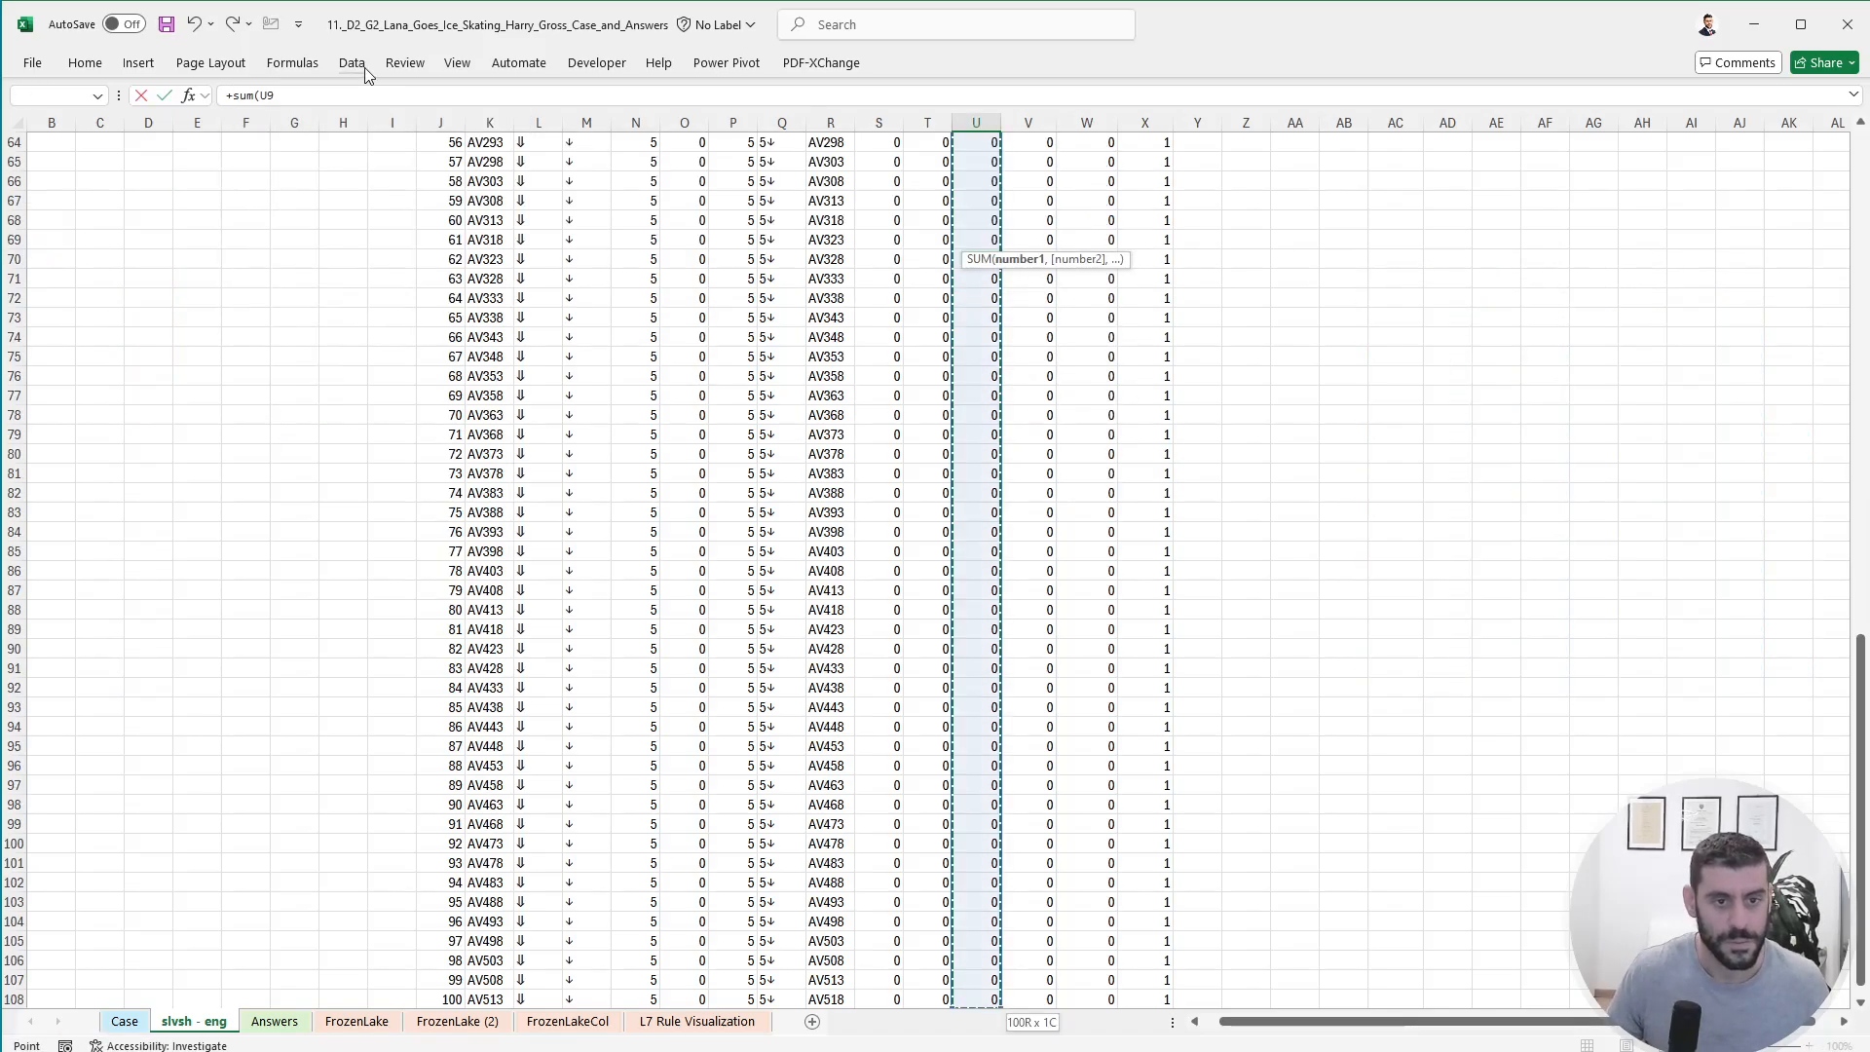
key(Return)
key(ctrl+Up)
key(ctrl+Up)
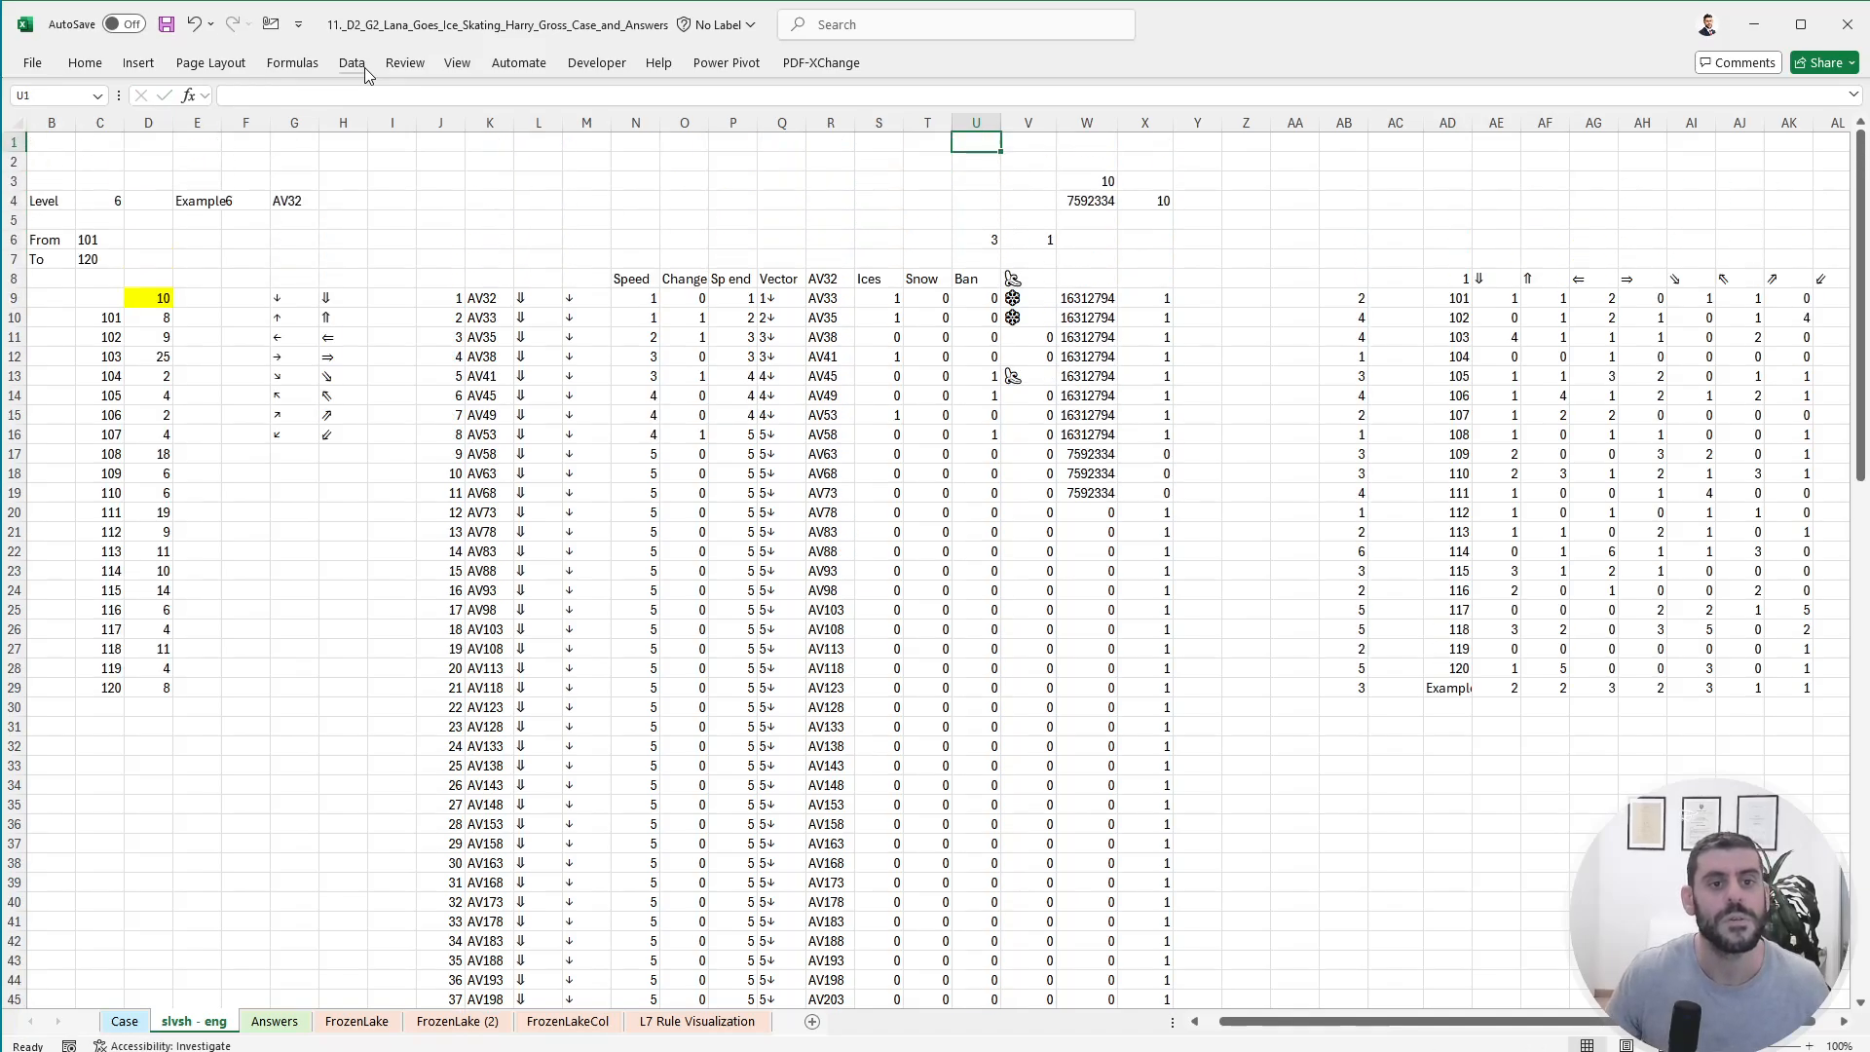
- Set the data table's corner cell AD8 to the formula +U6+V6
click(1443, 279)
text(+)
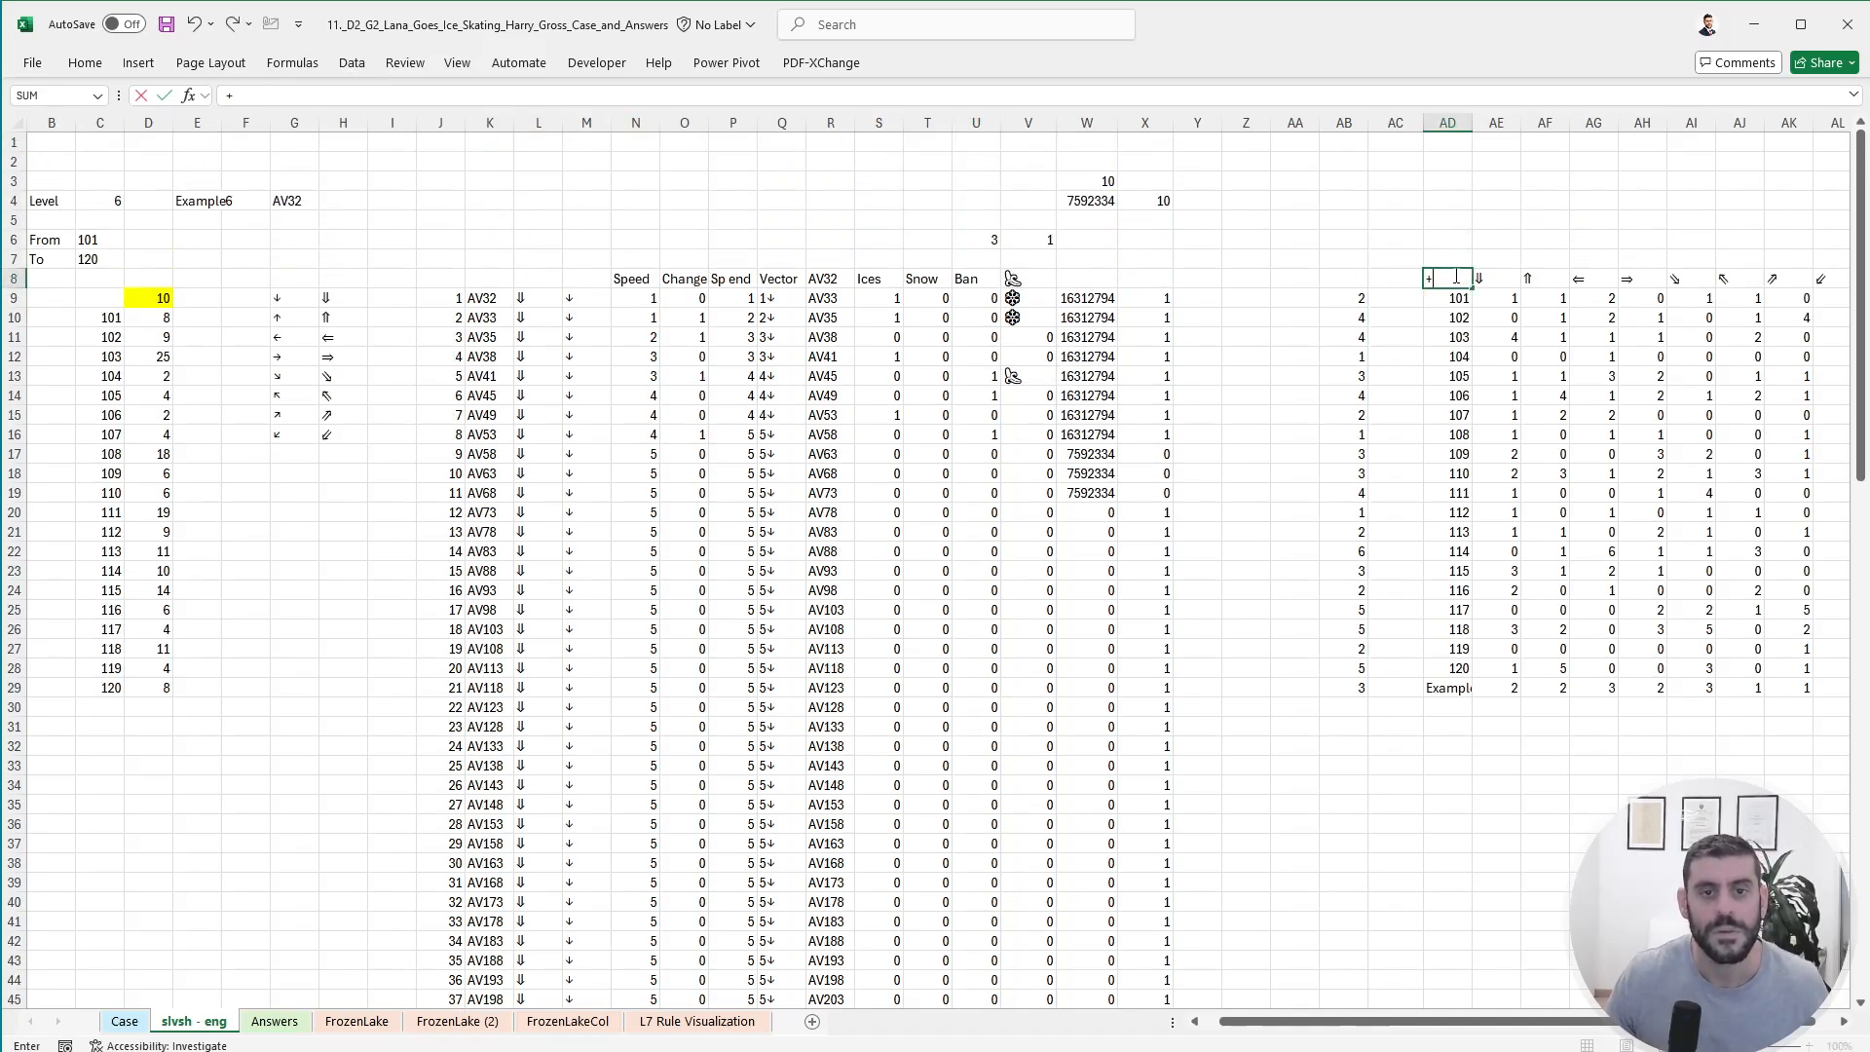
click(984, 240)
text(+)
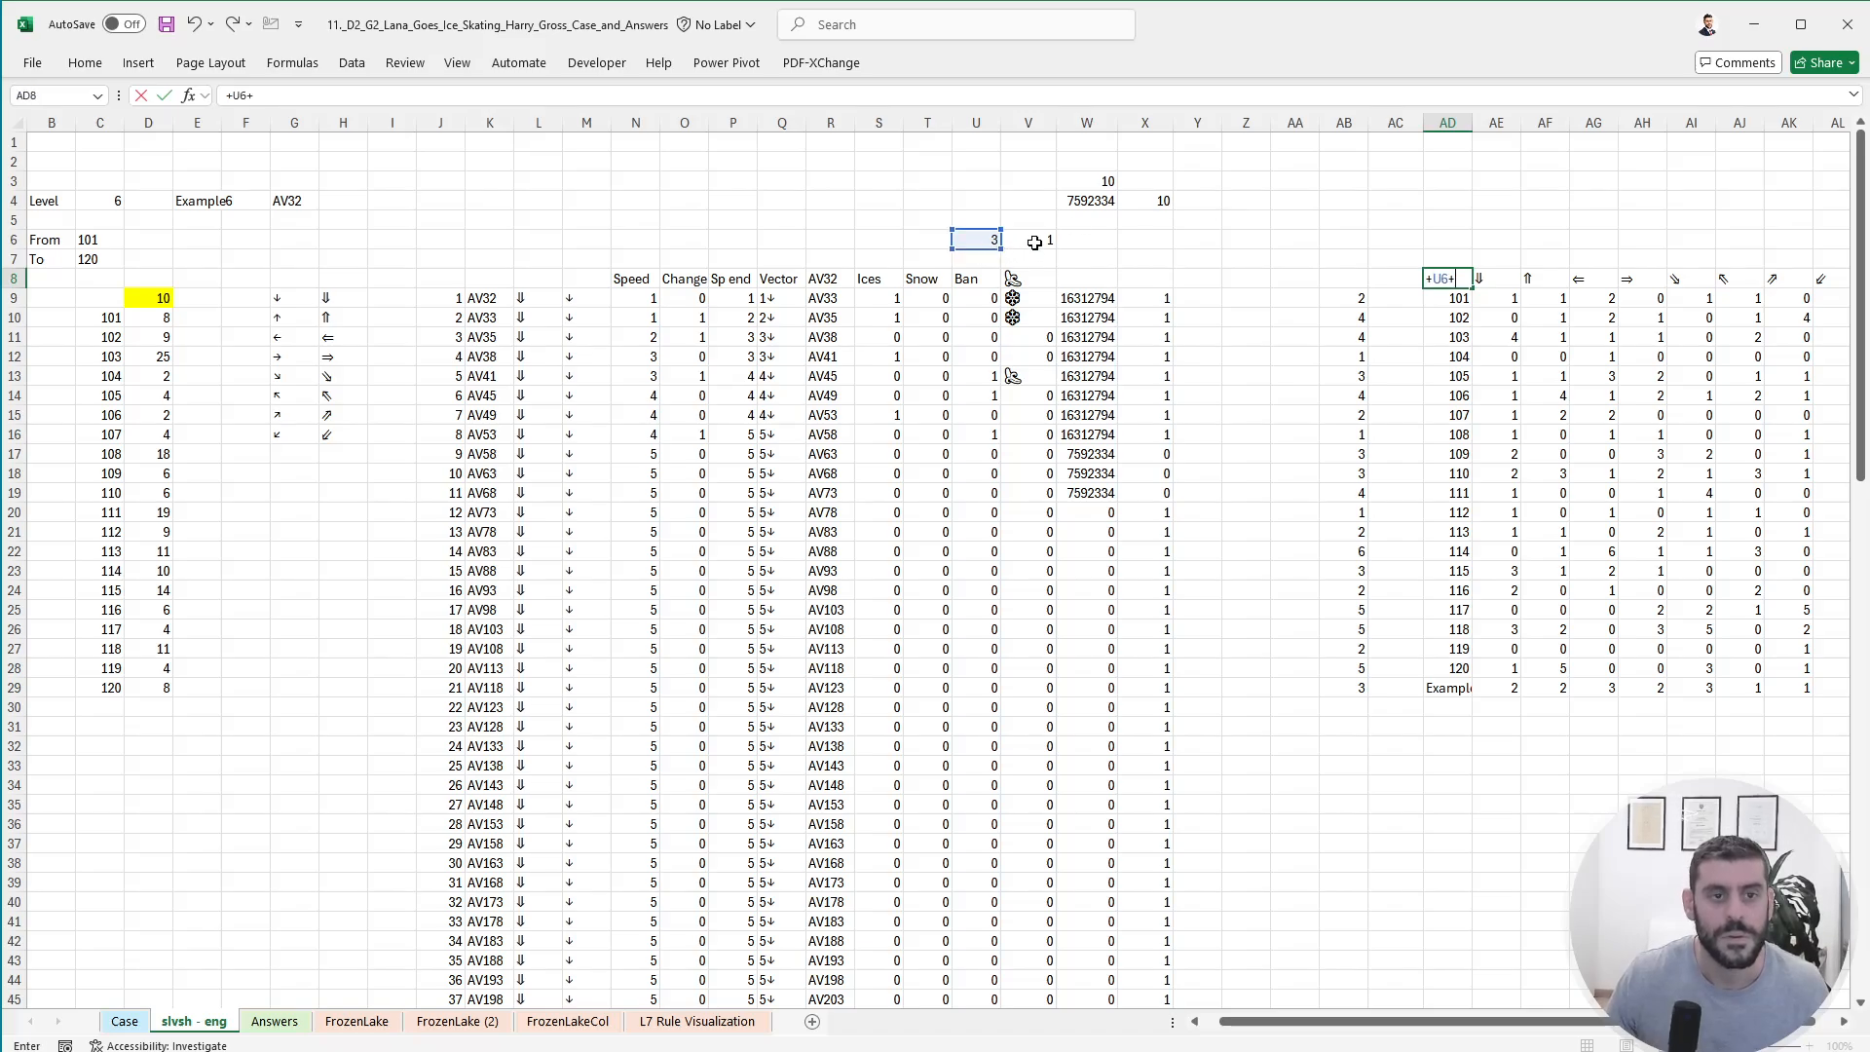
click(1034, 242)
key(Return)
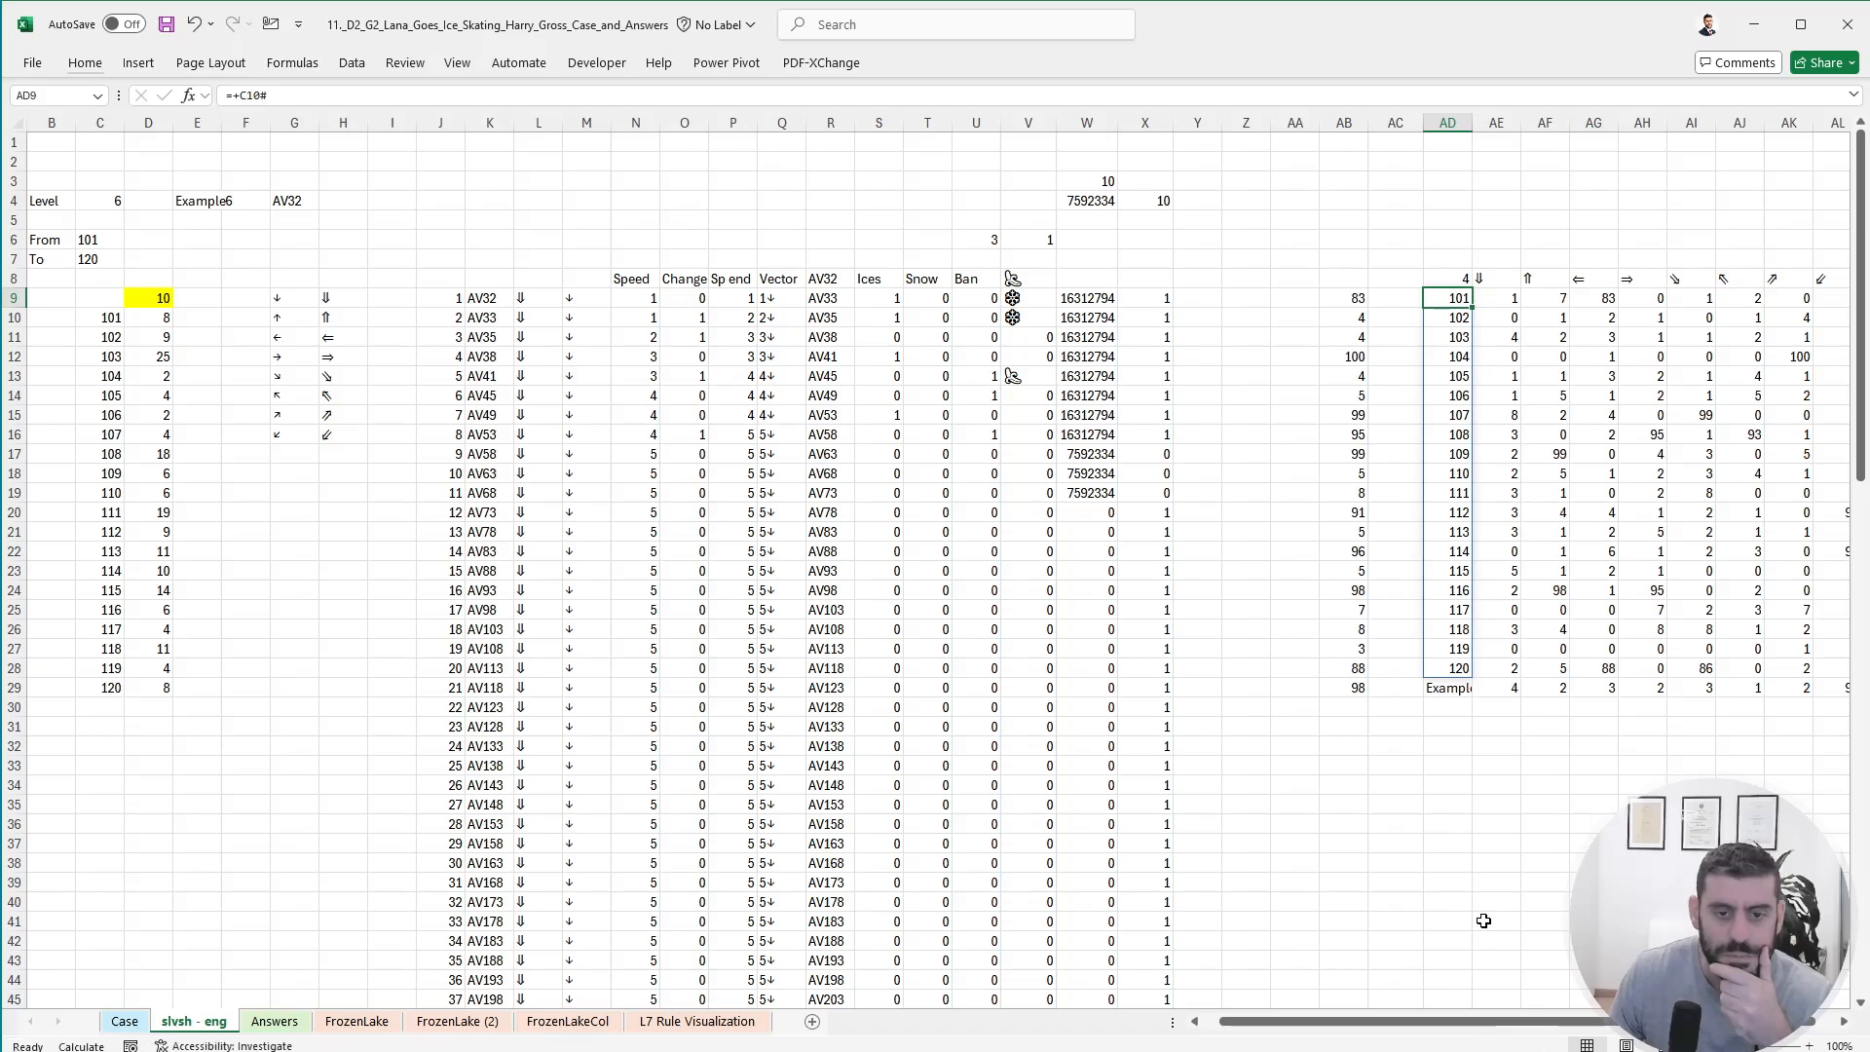
- Copy the down-left arrow from AL8 and paste it as a value into the start direction cell L9
drag(1413, 1024, 1474, 1030)
click(1720, 765)
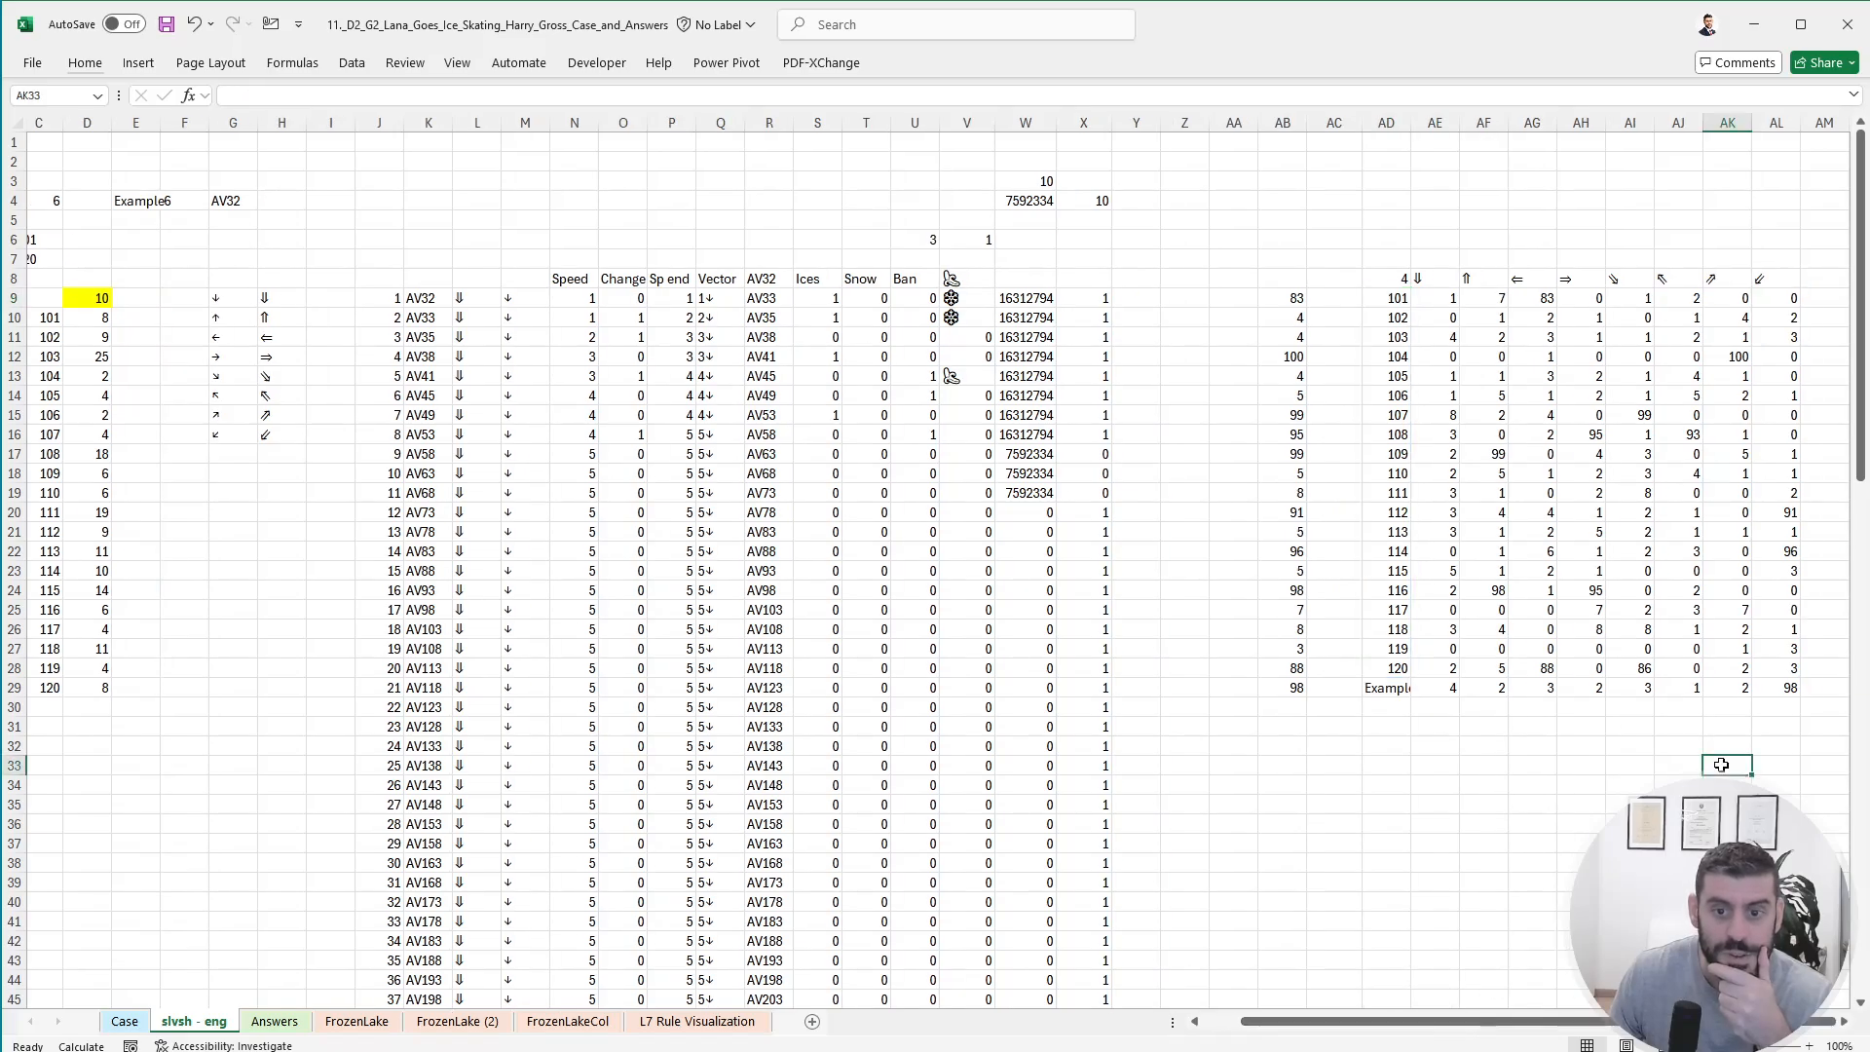
click(1225, 705)
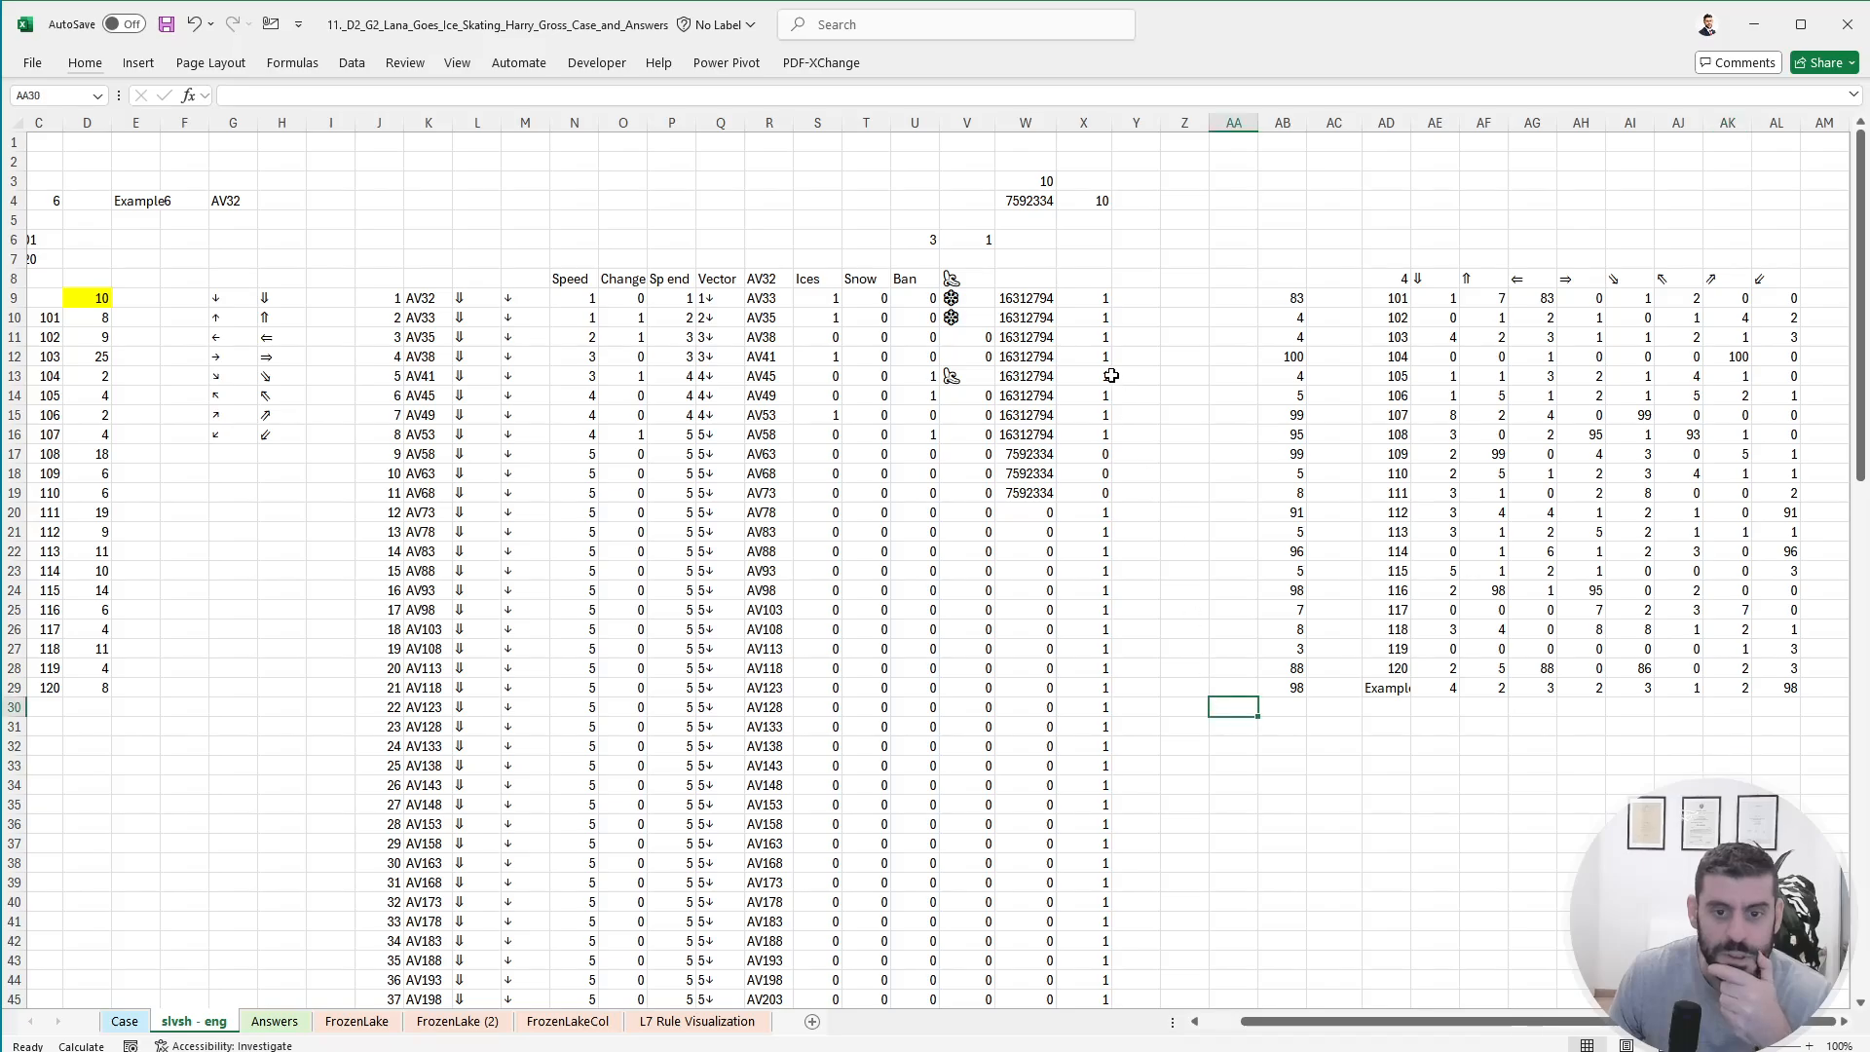
click(1783, 281)
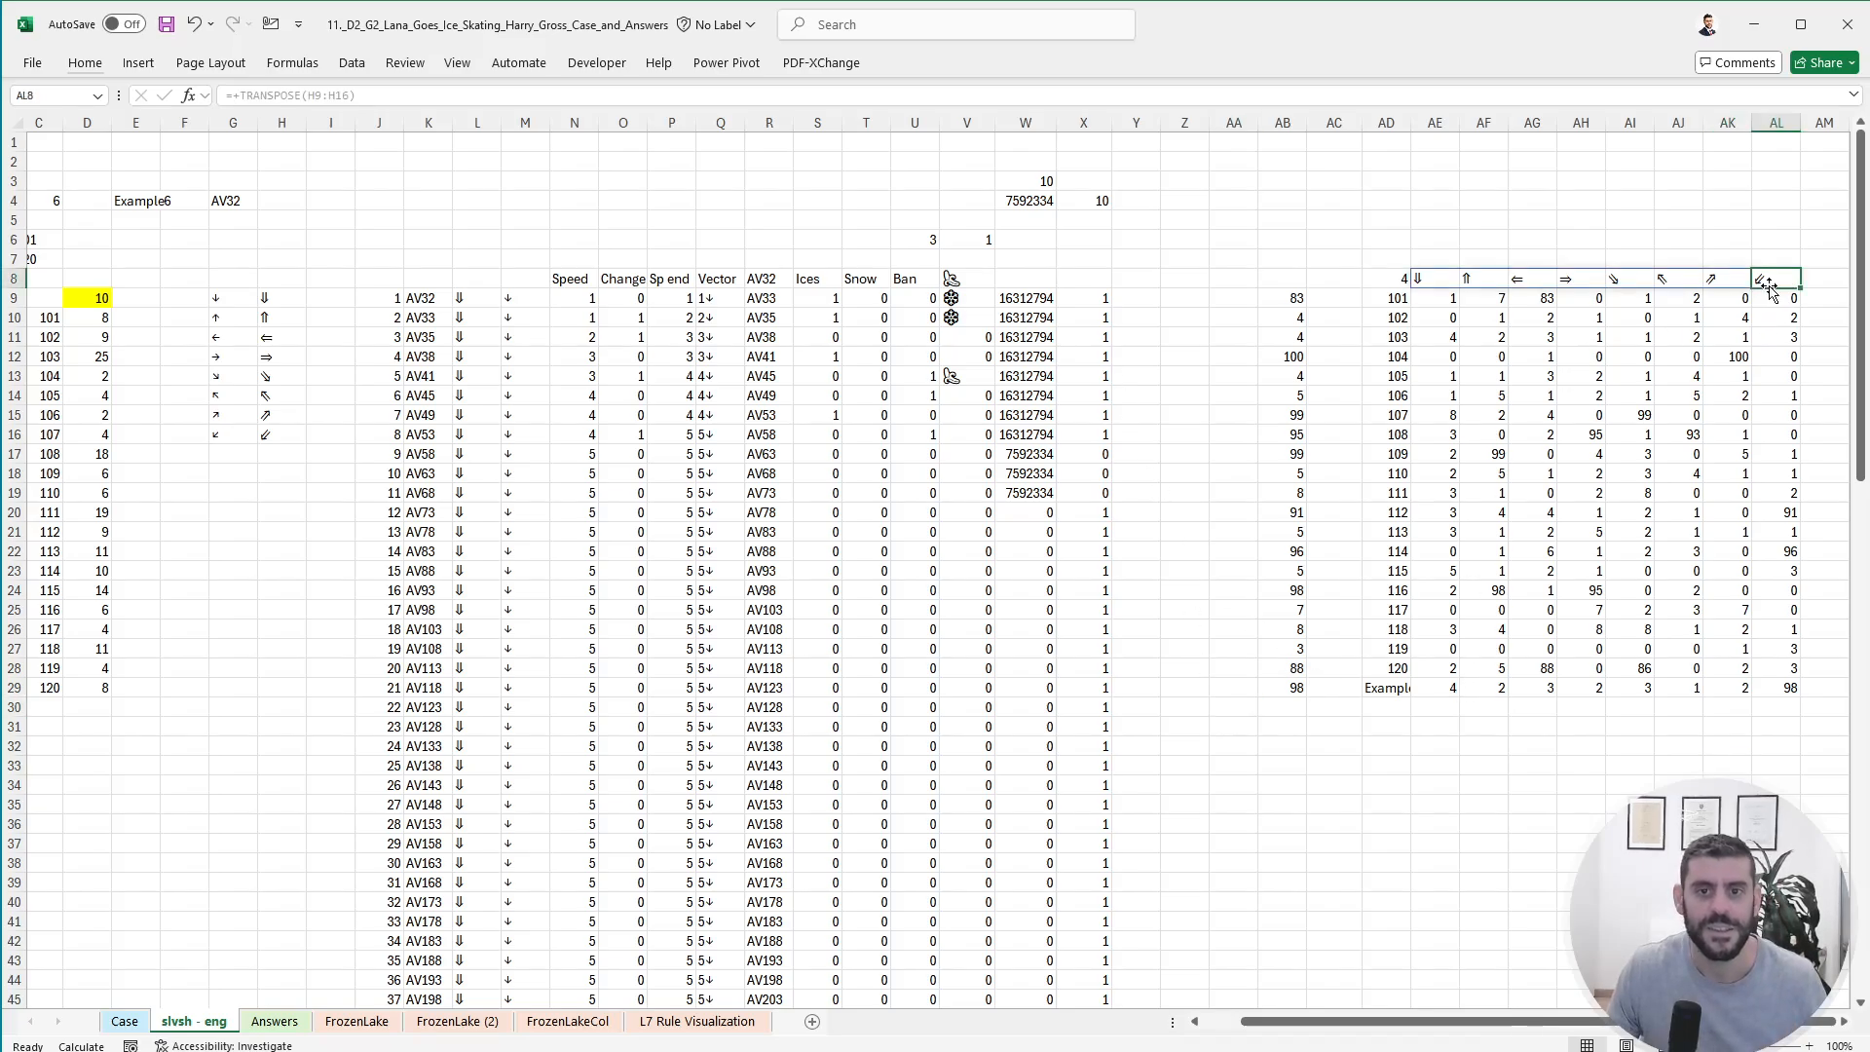
key(ctrl+c)
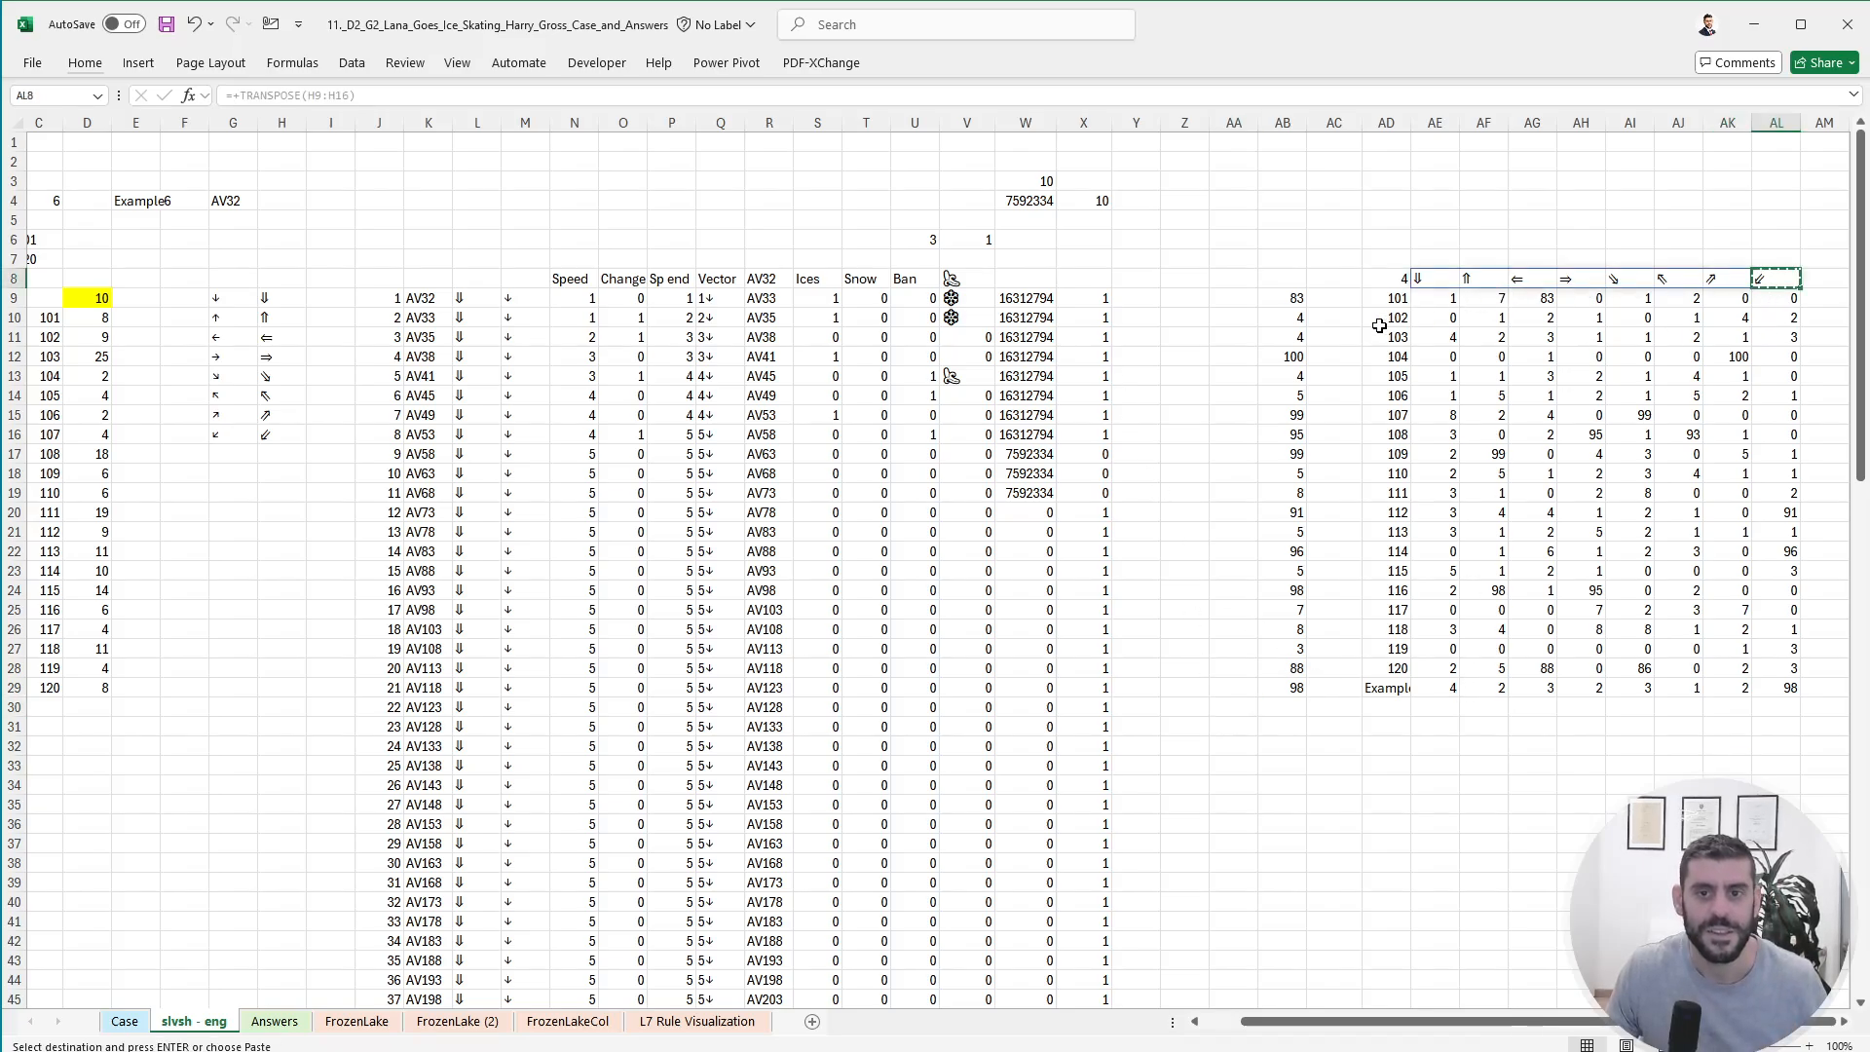
click(471, 299)
right_click(471, 299)
click(550, 428)
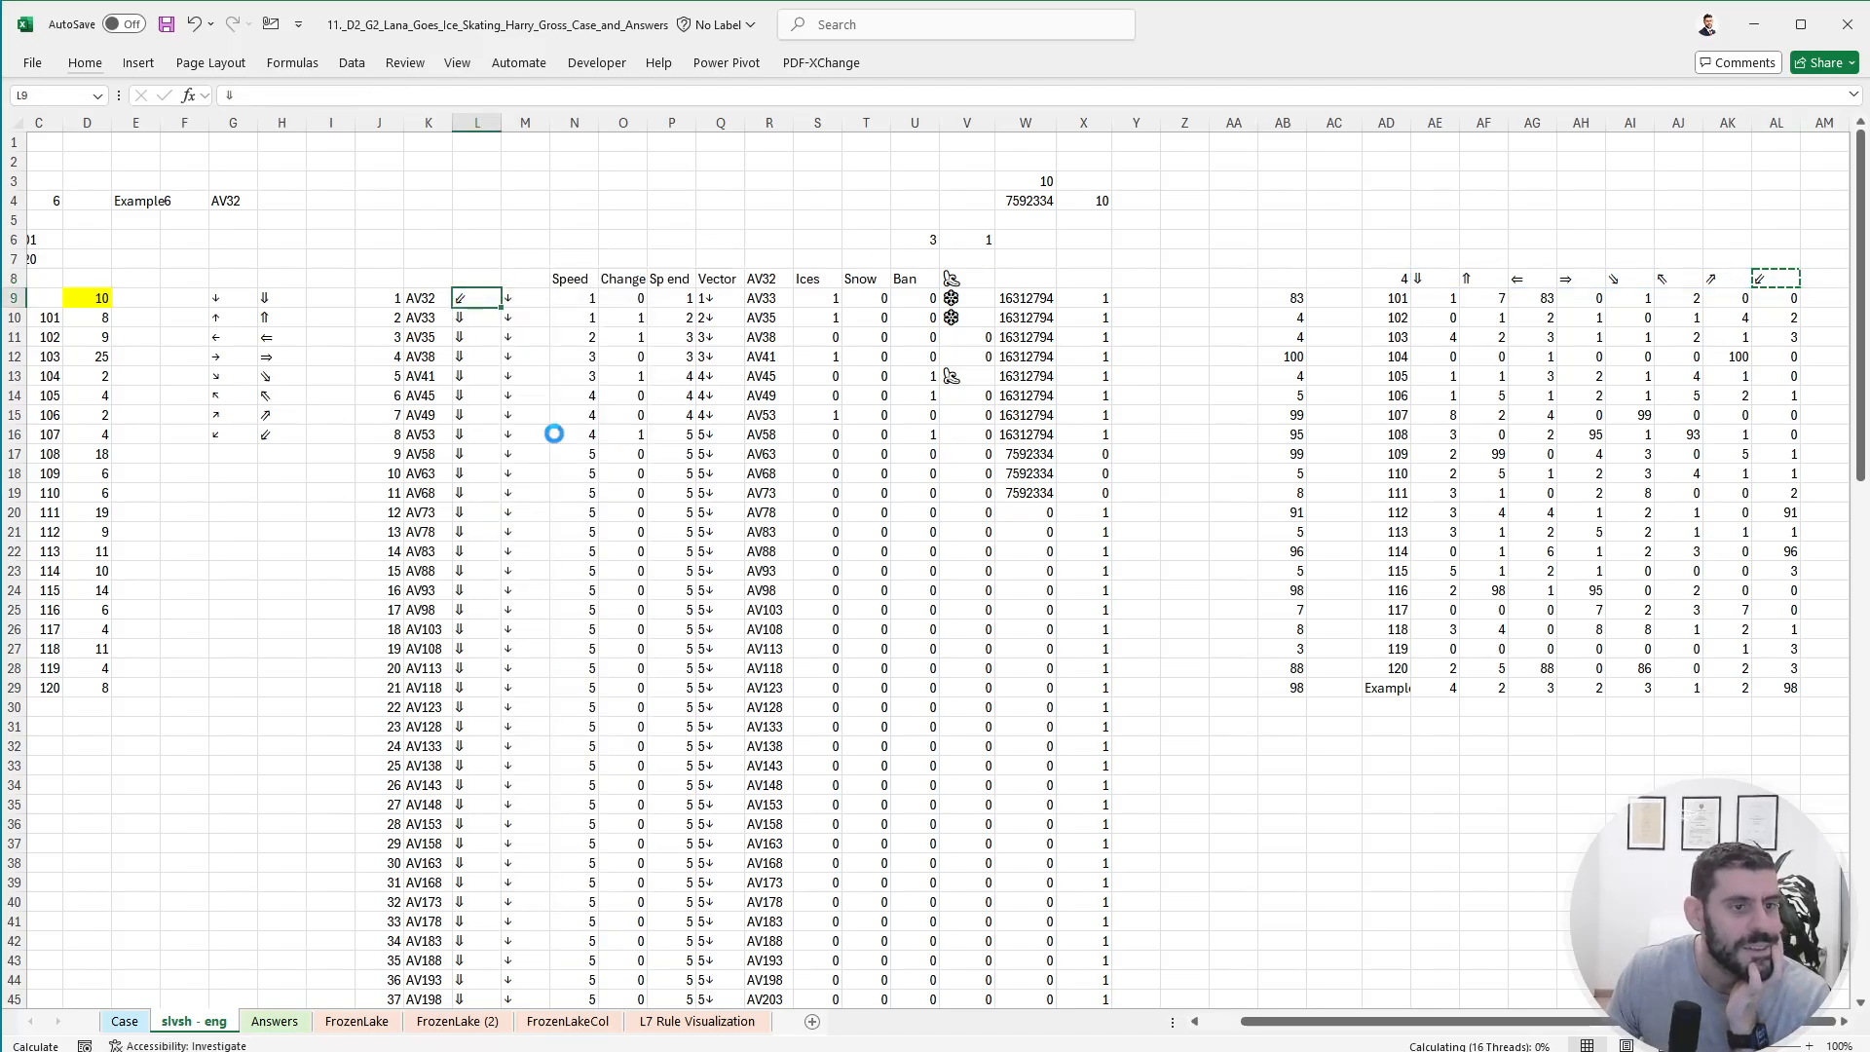
click(919, 340)
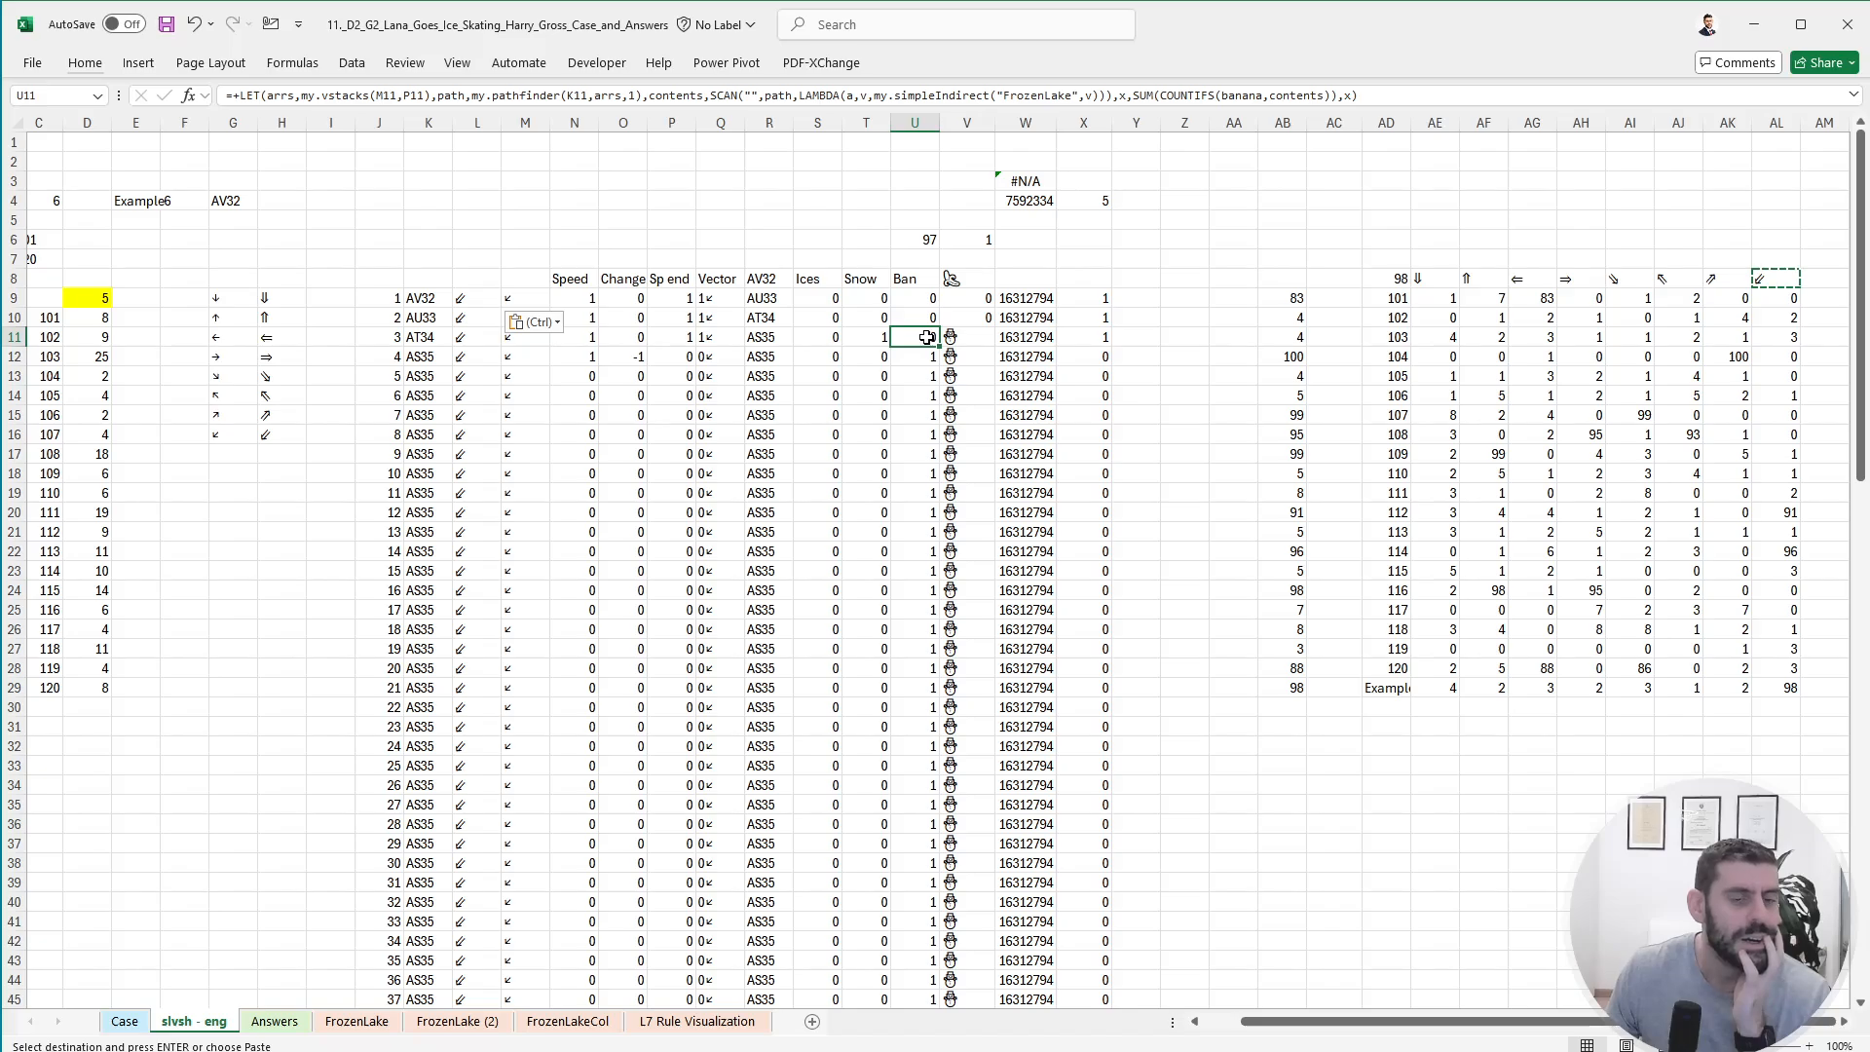
click(1132, 296)
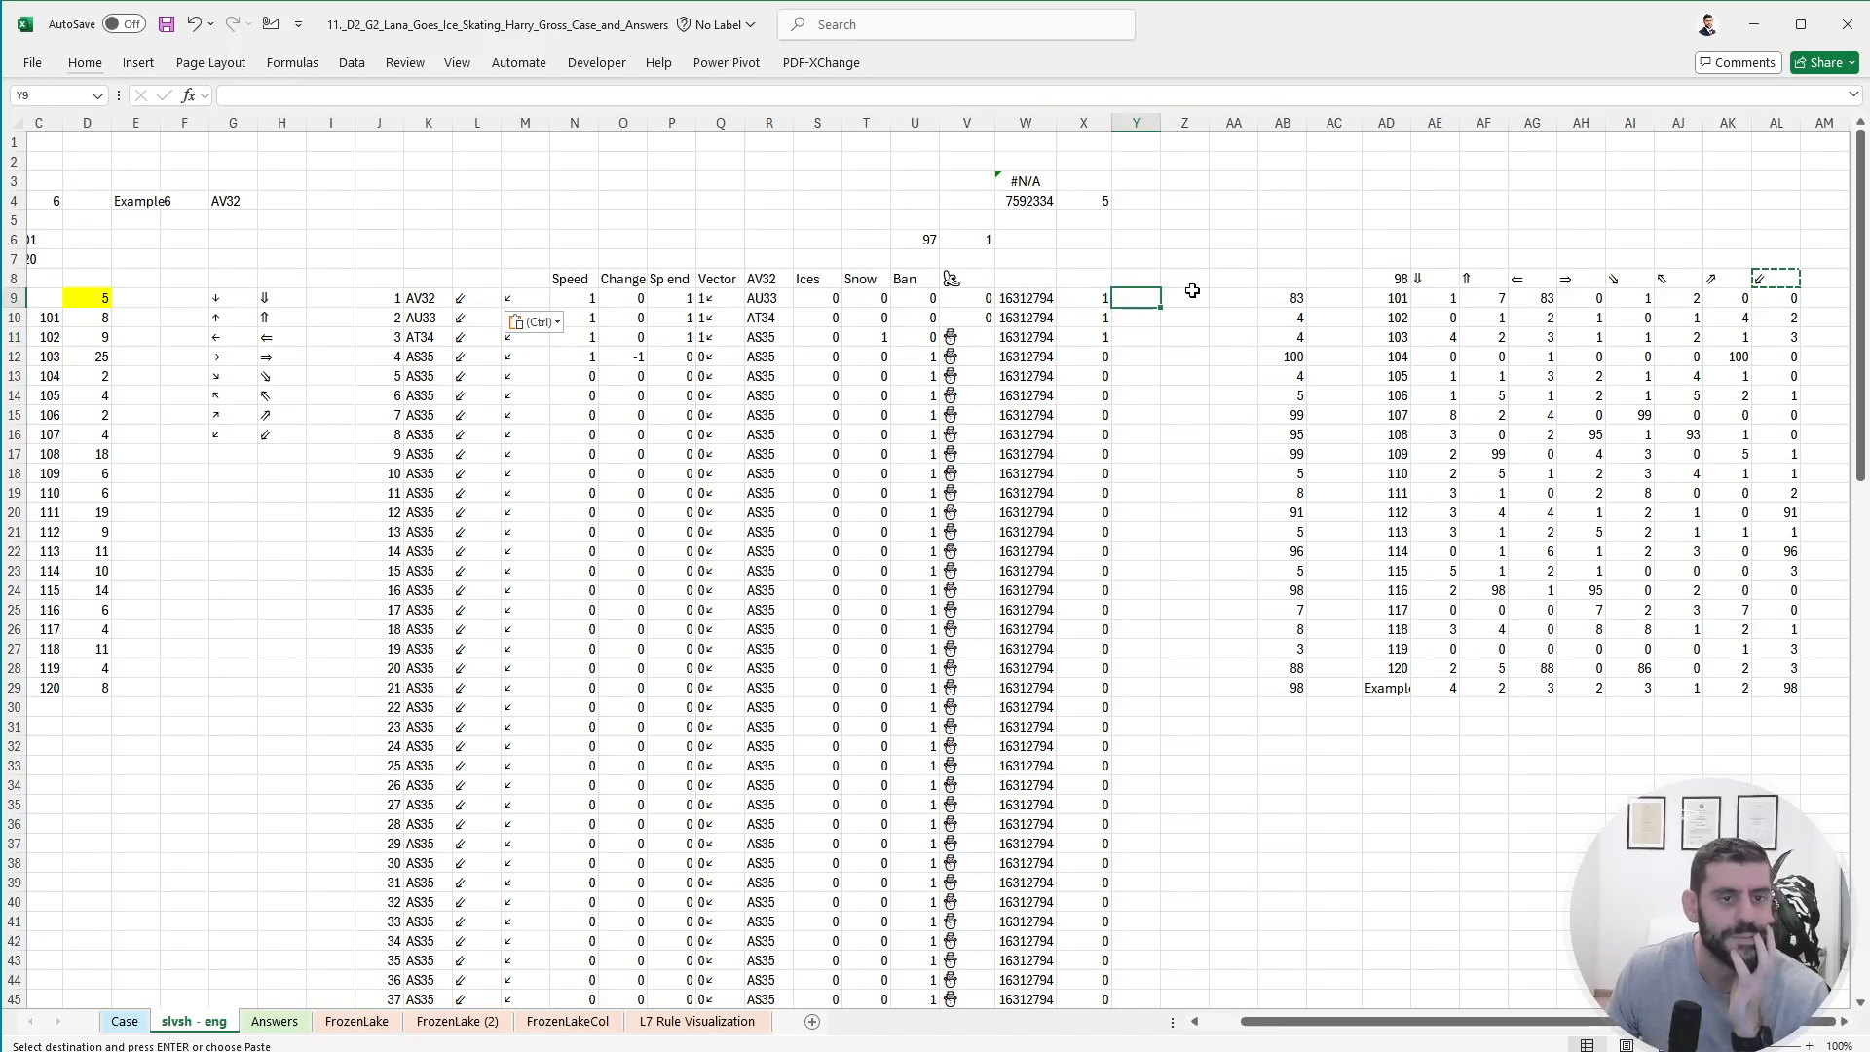
text(+)
key(Left)
text(*)
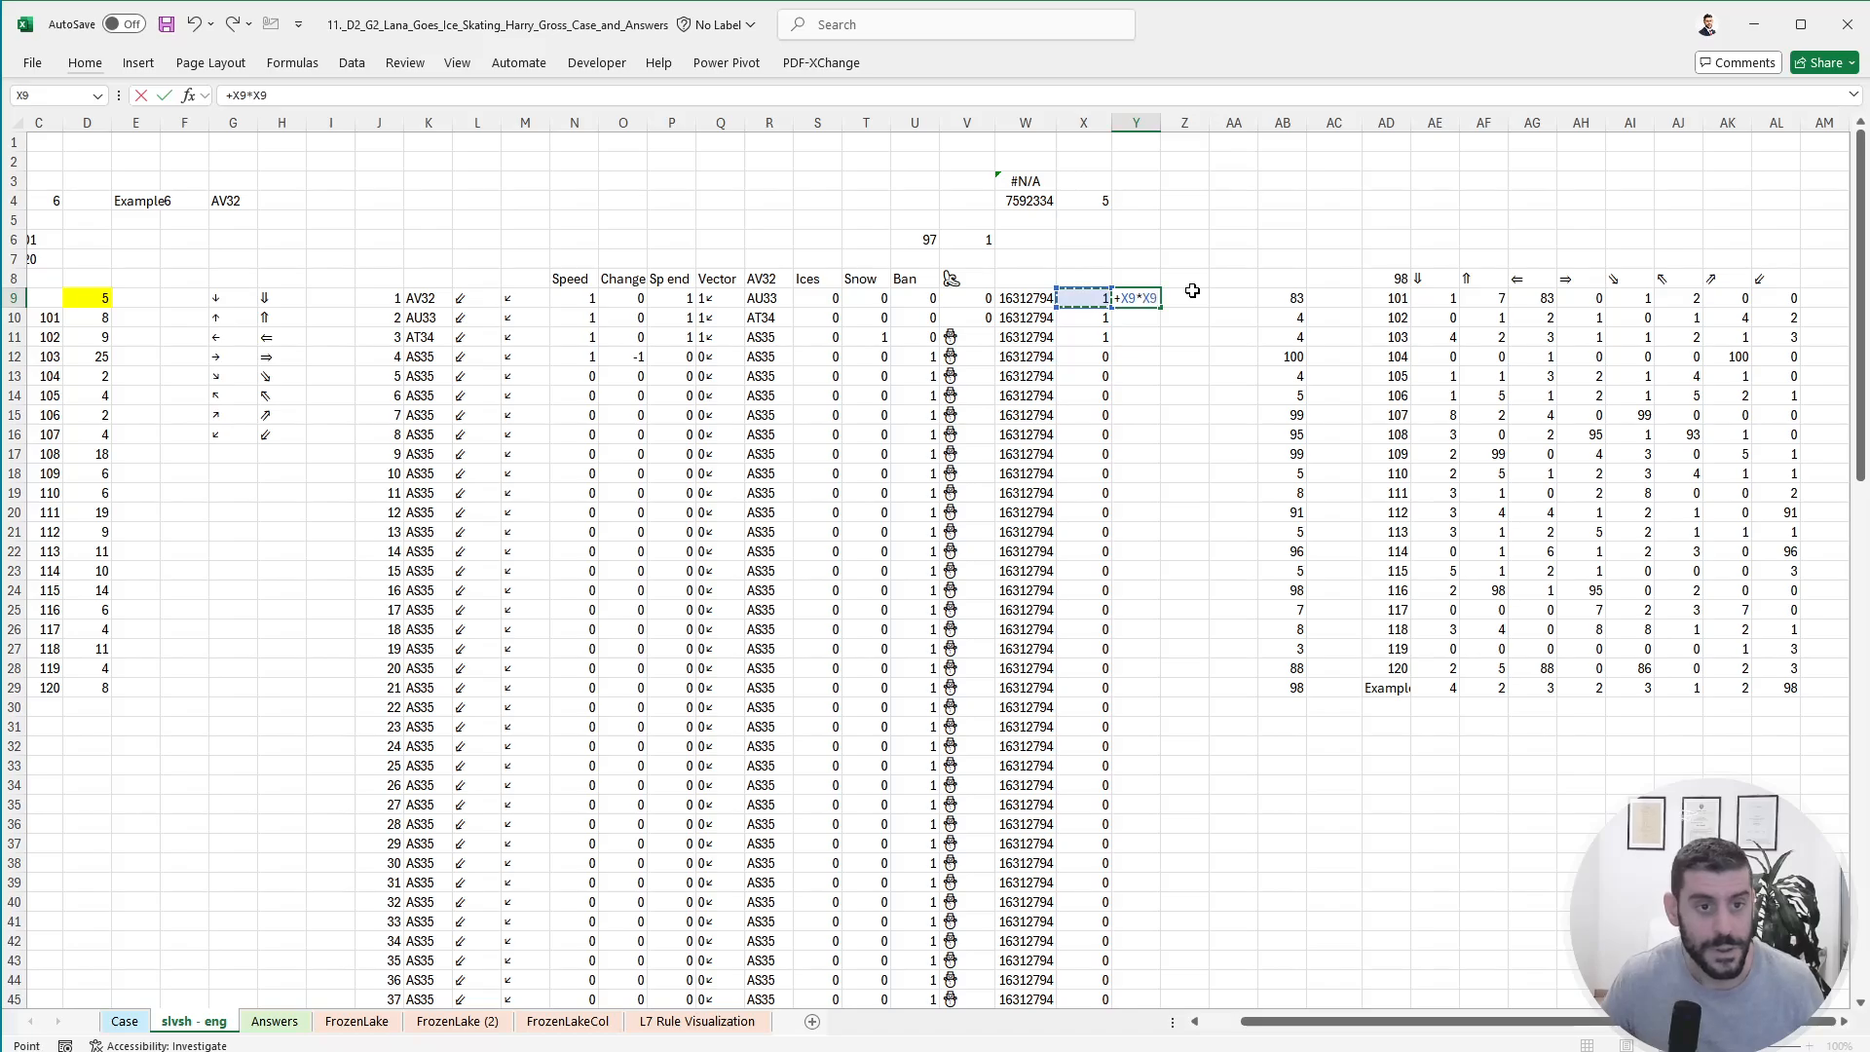
key(Left)
key(Left)
key(Left)
key(Left)
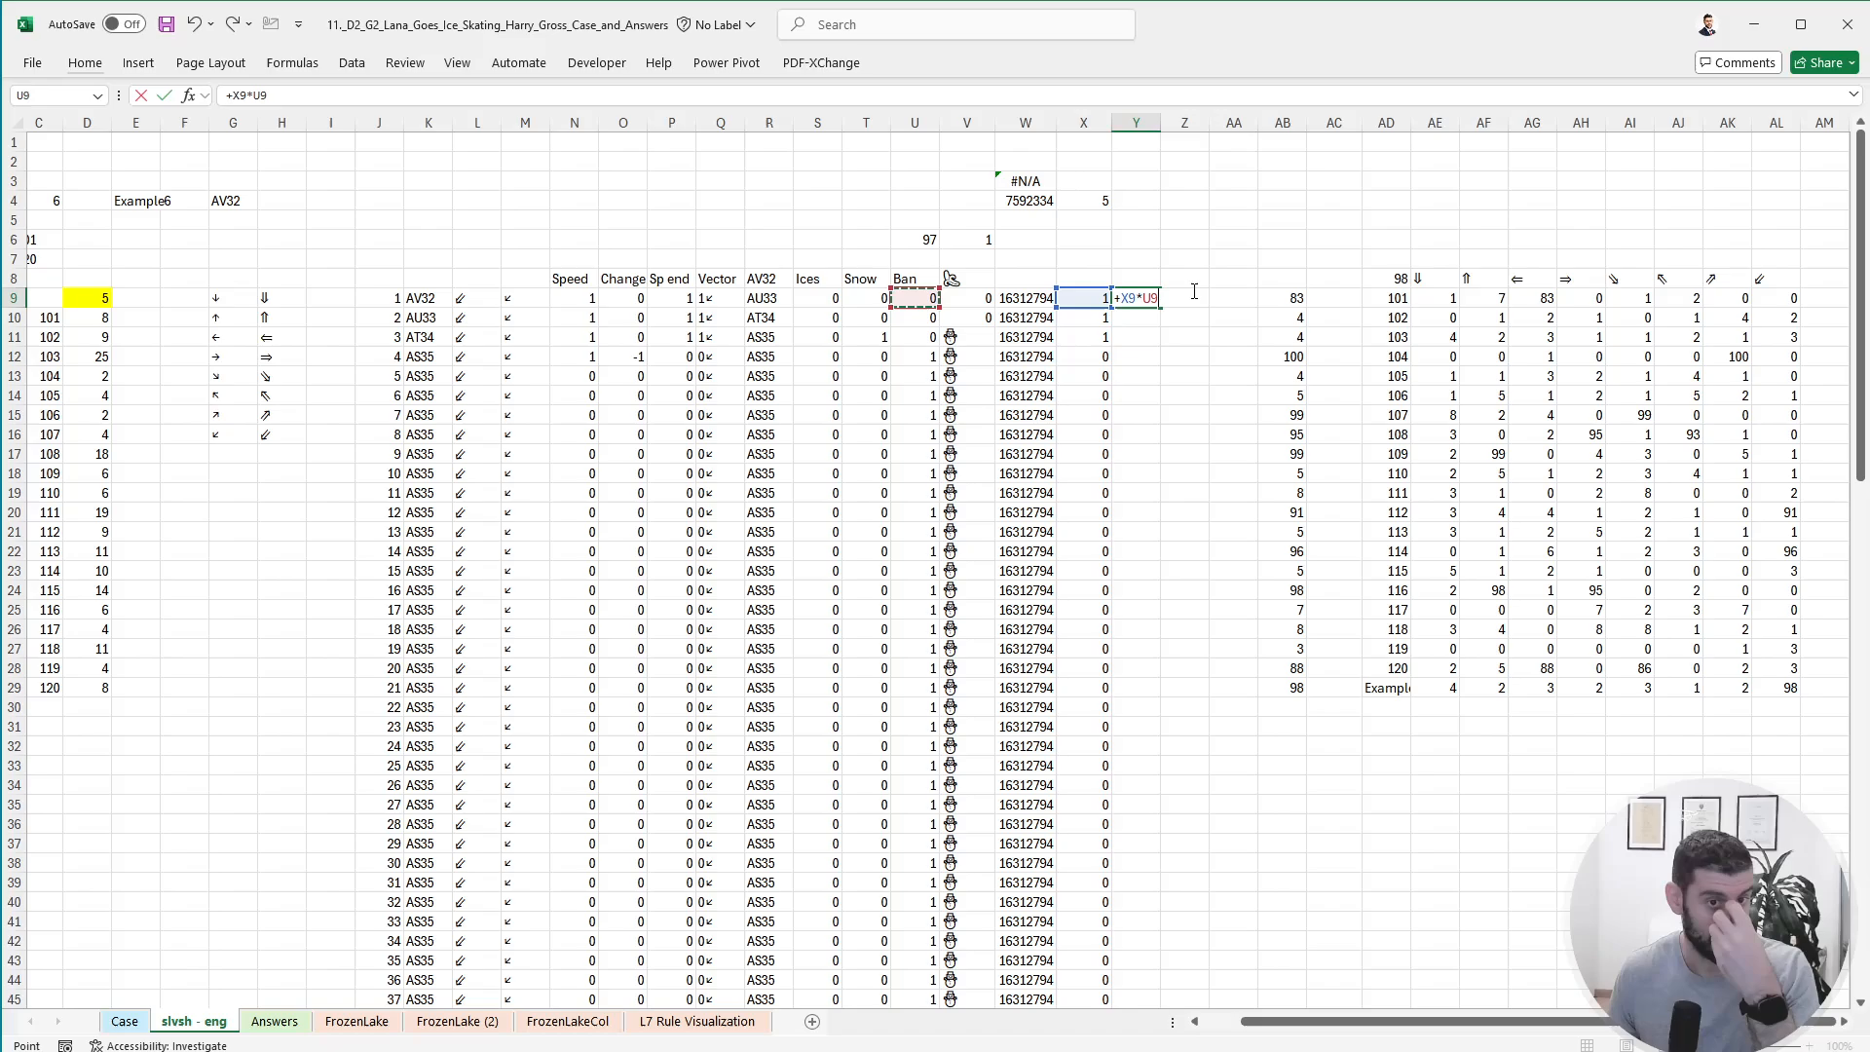
key(Escape)
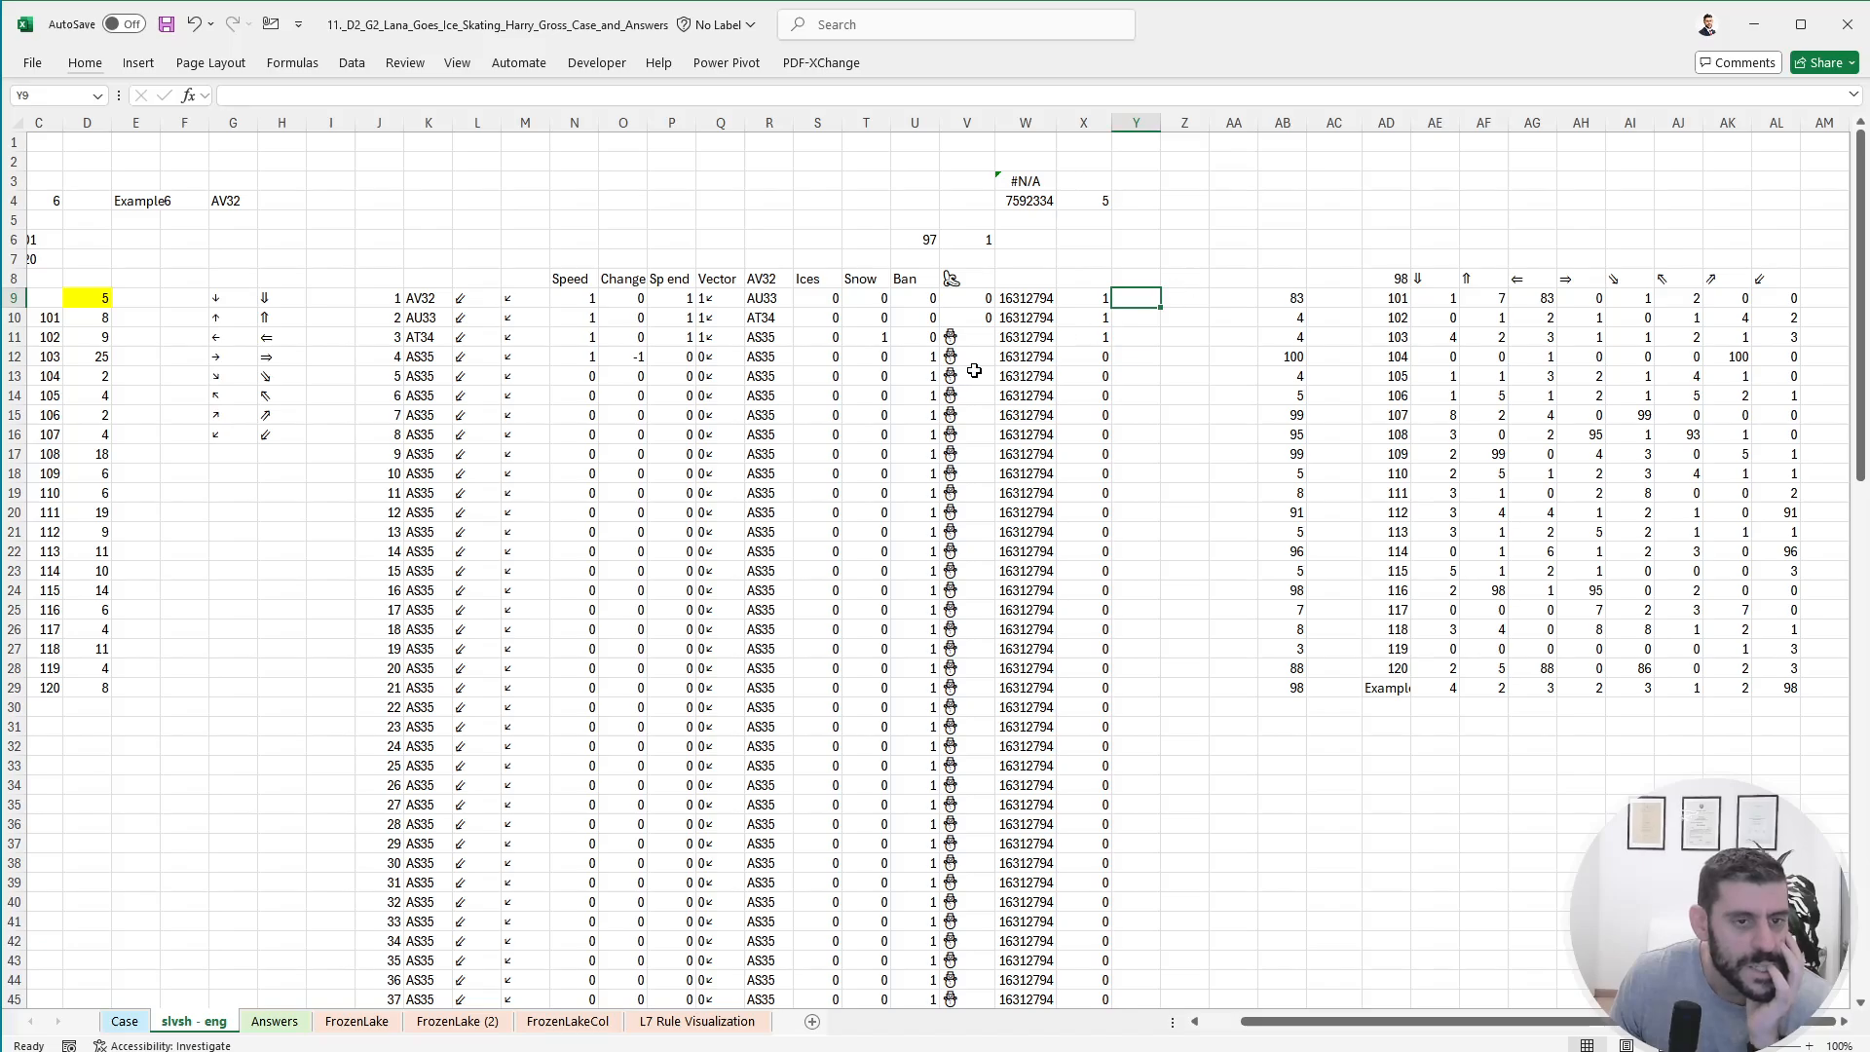
- Wrap the Ban formula in U9 in an IF so it returns 0 when the end speed P9 equals 0
click(926, 360)
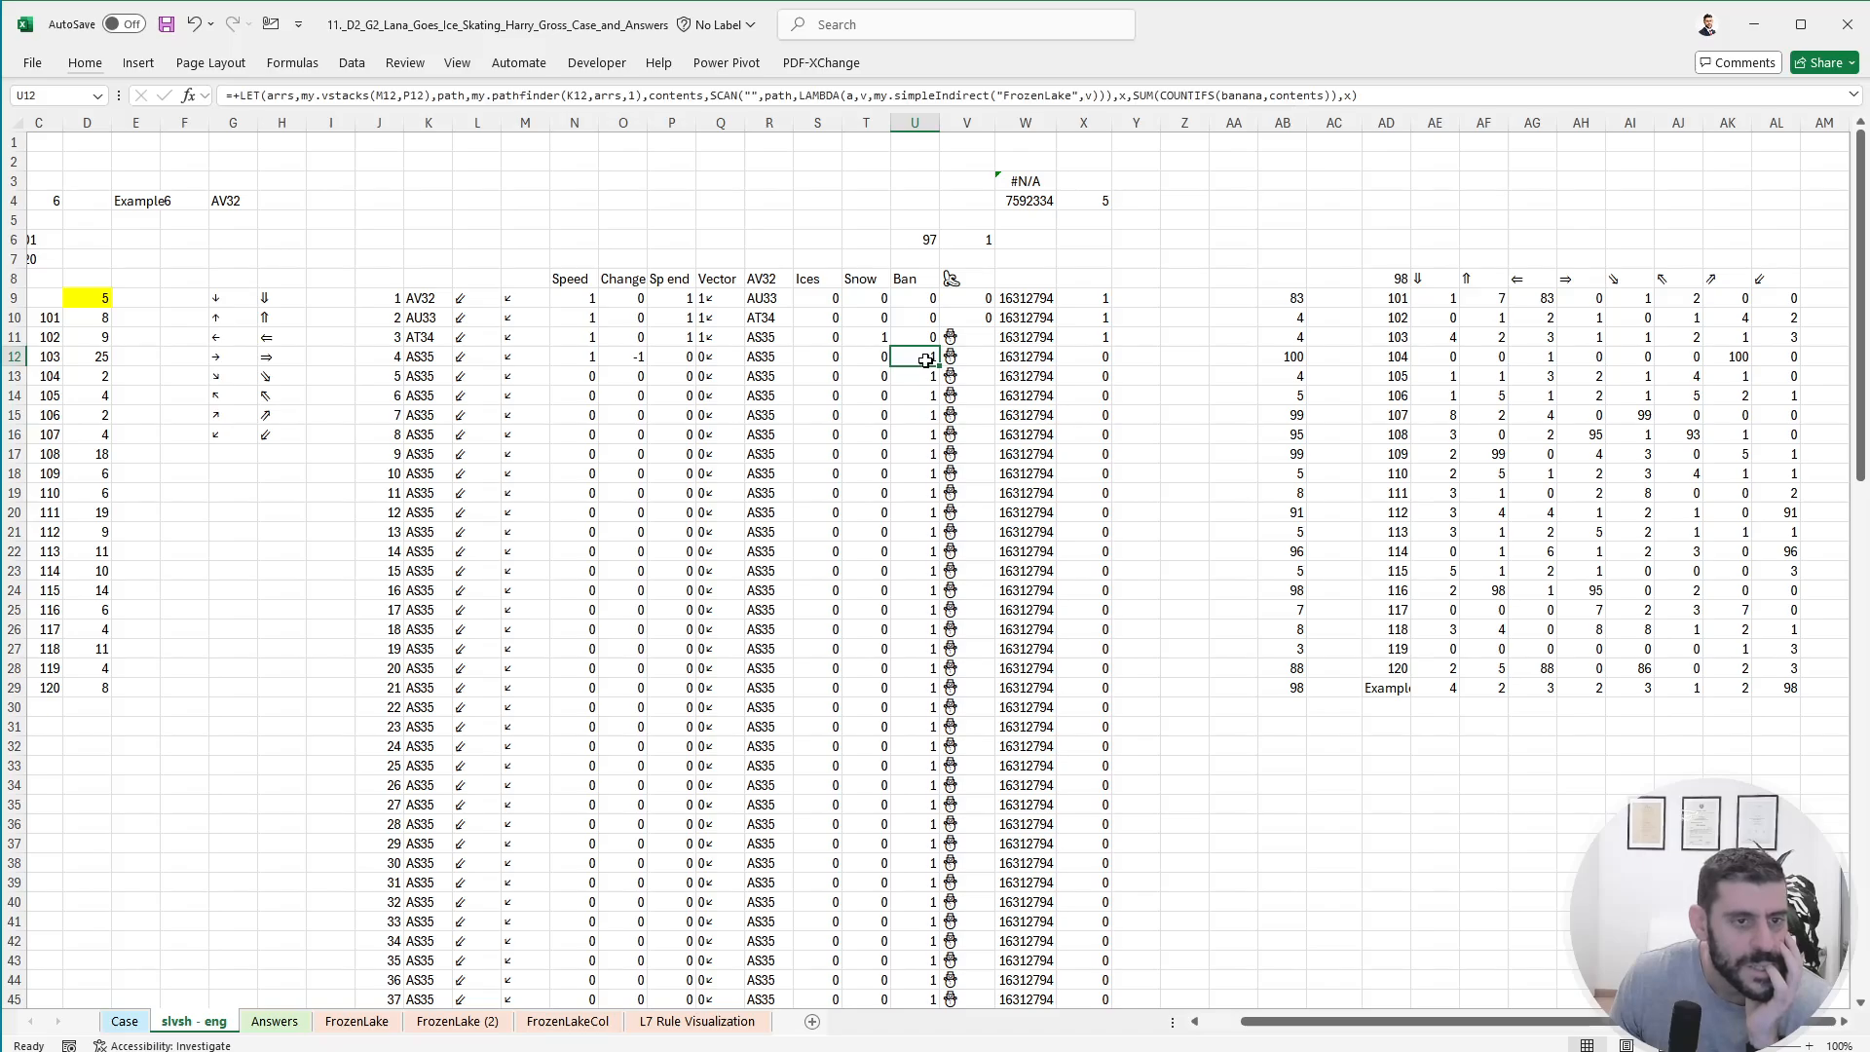
click(916, 300)
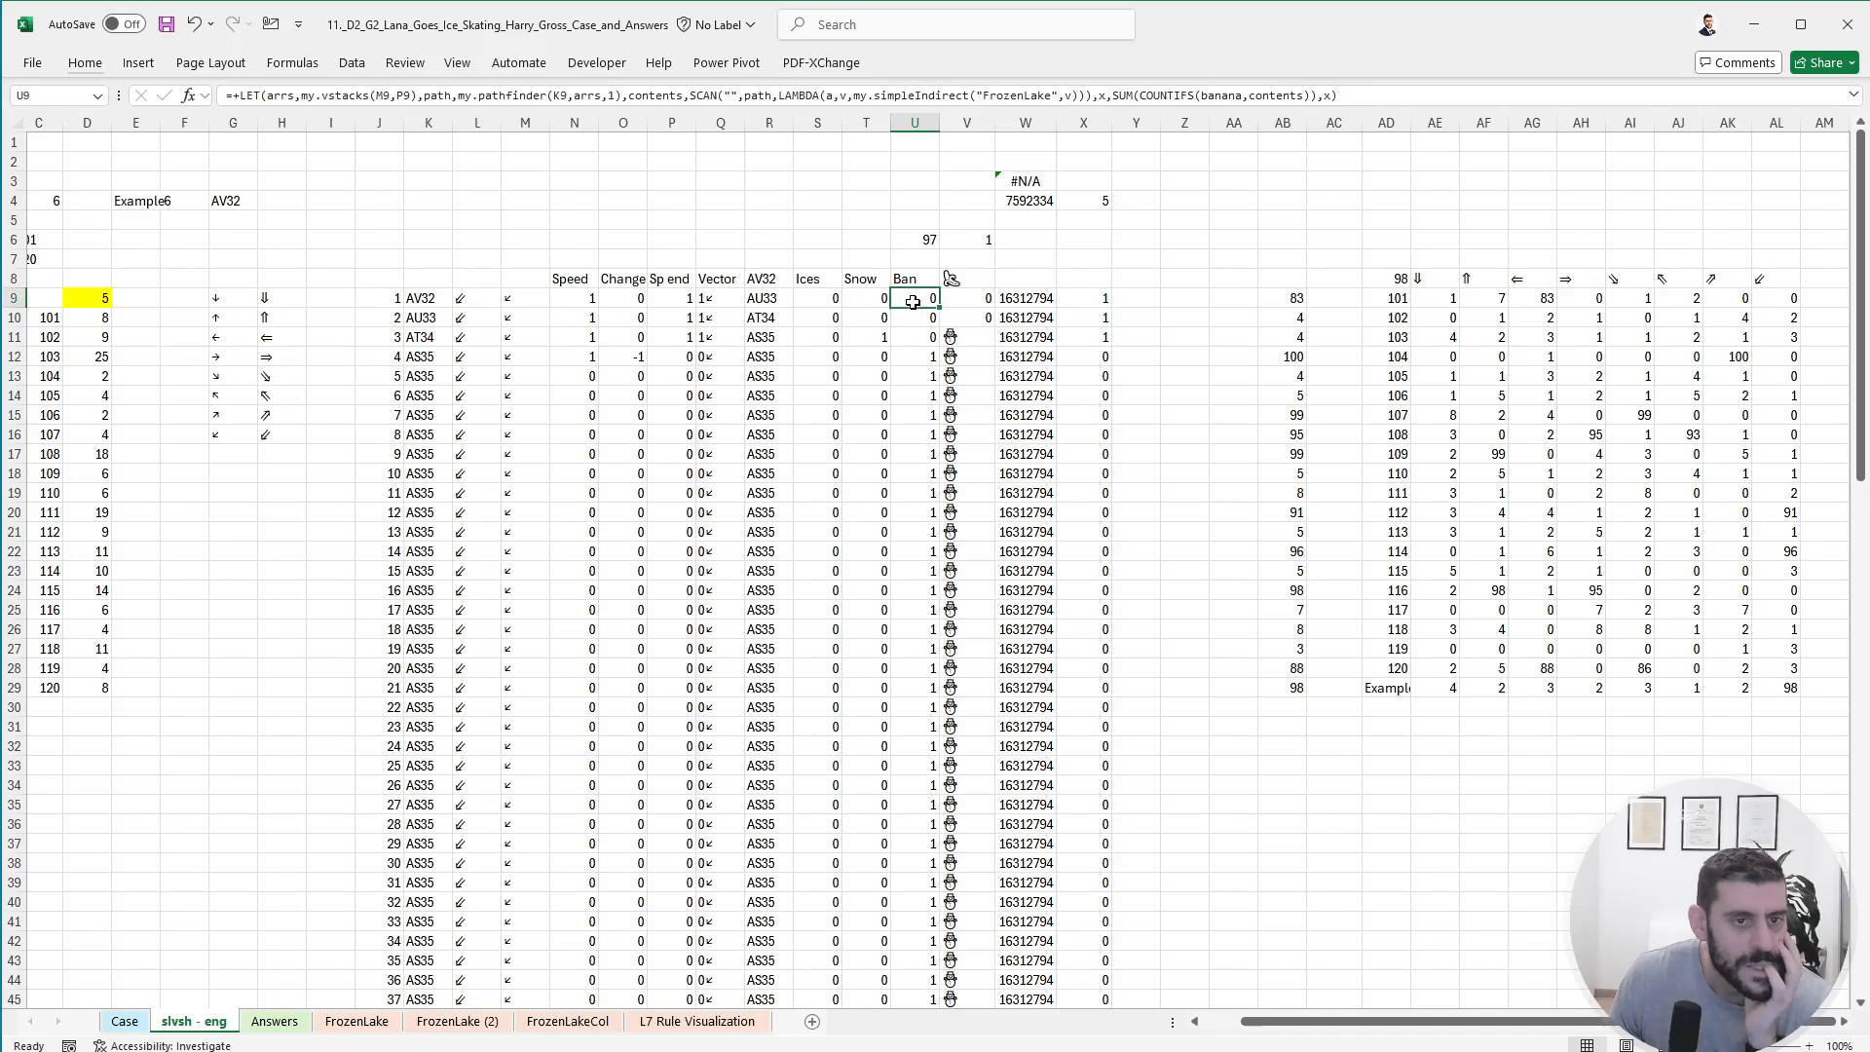
click(236, 90)
text(if()
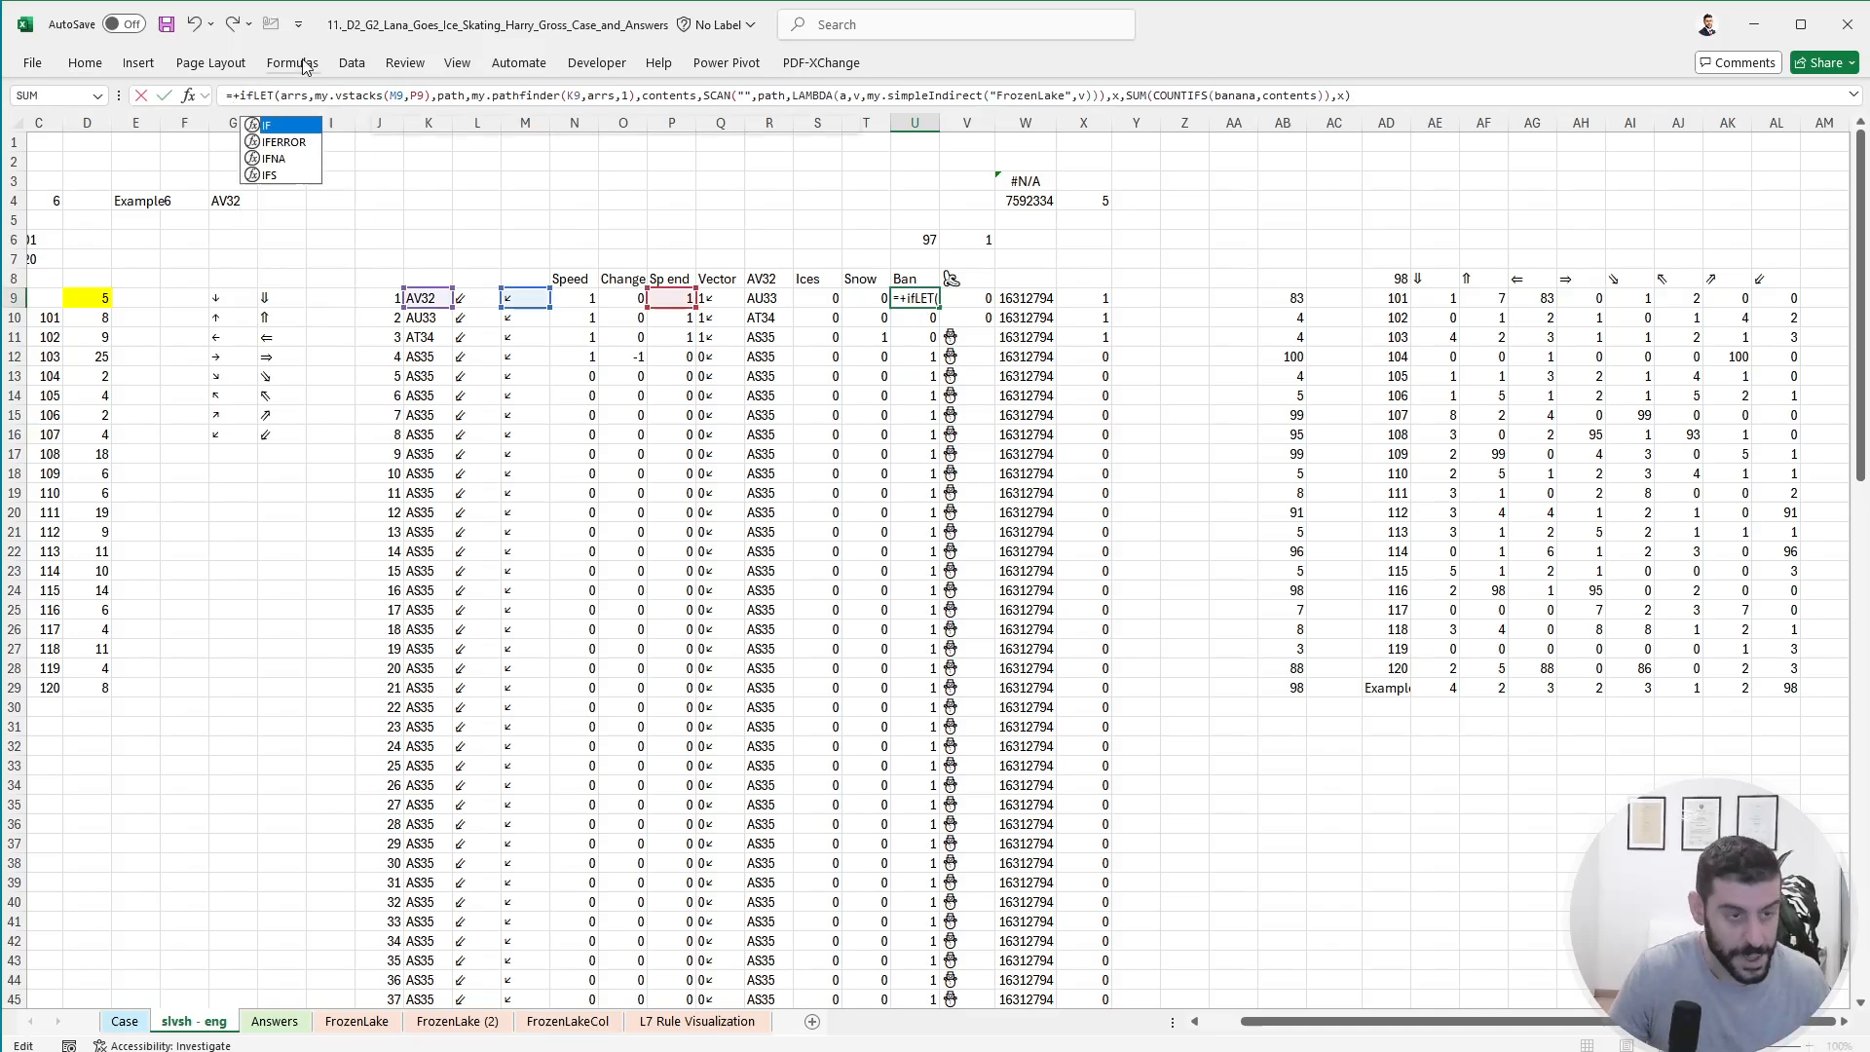
click(670, 302)
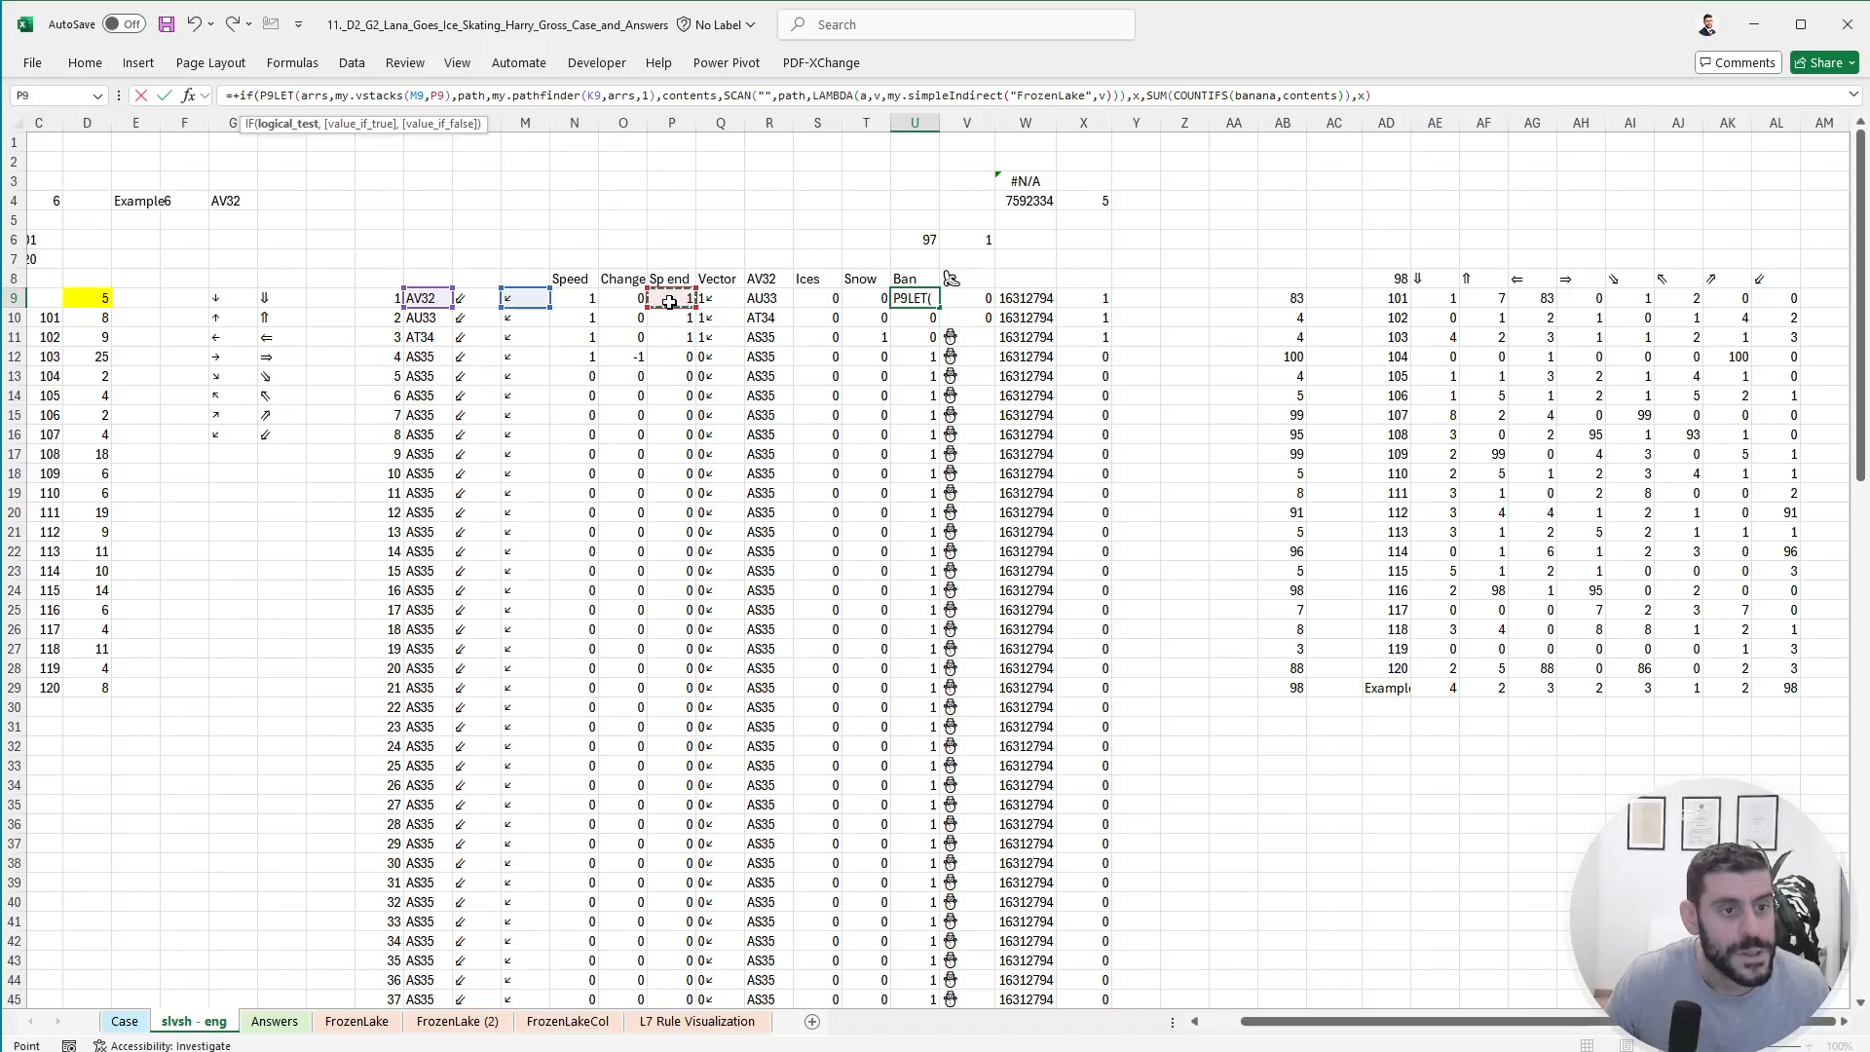
text(=0,0,)
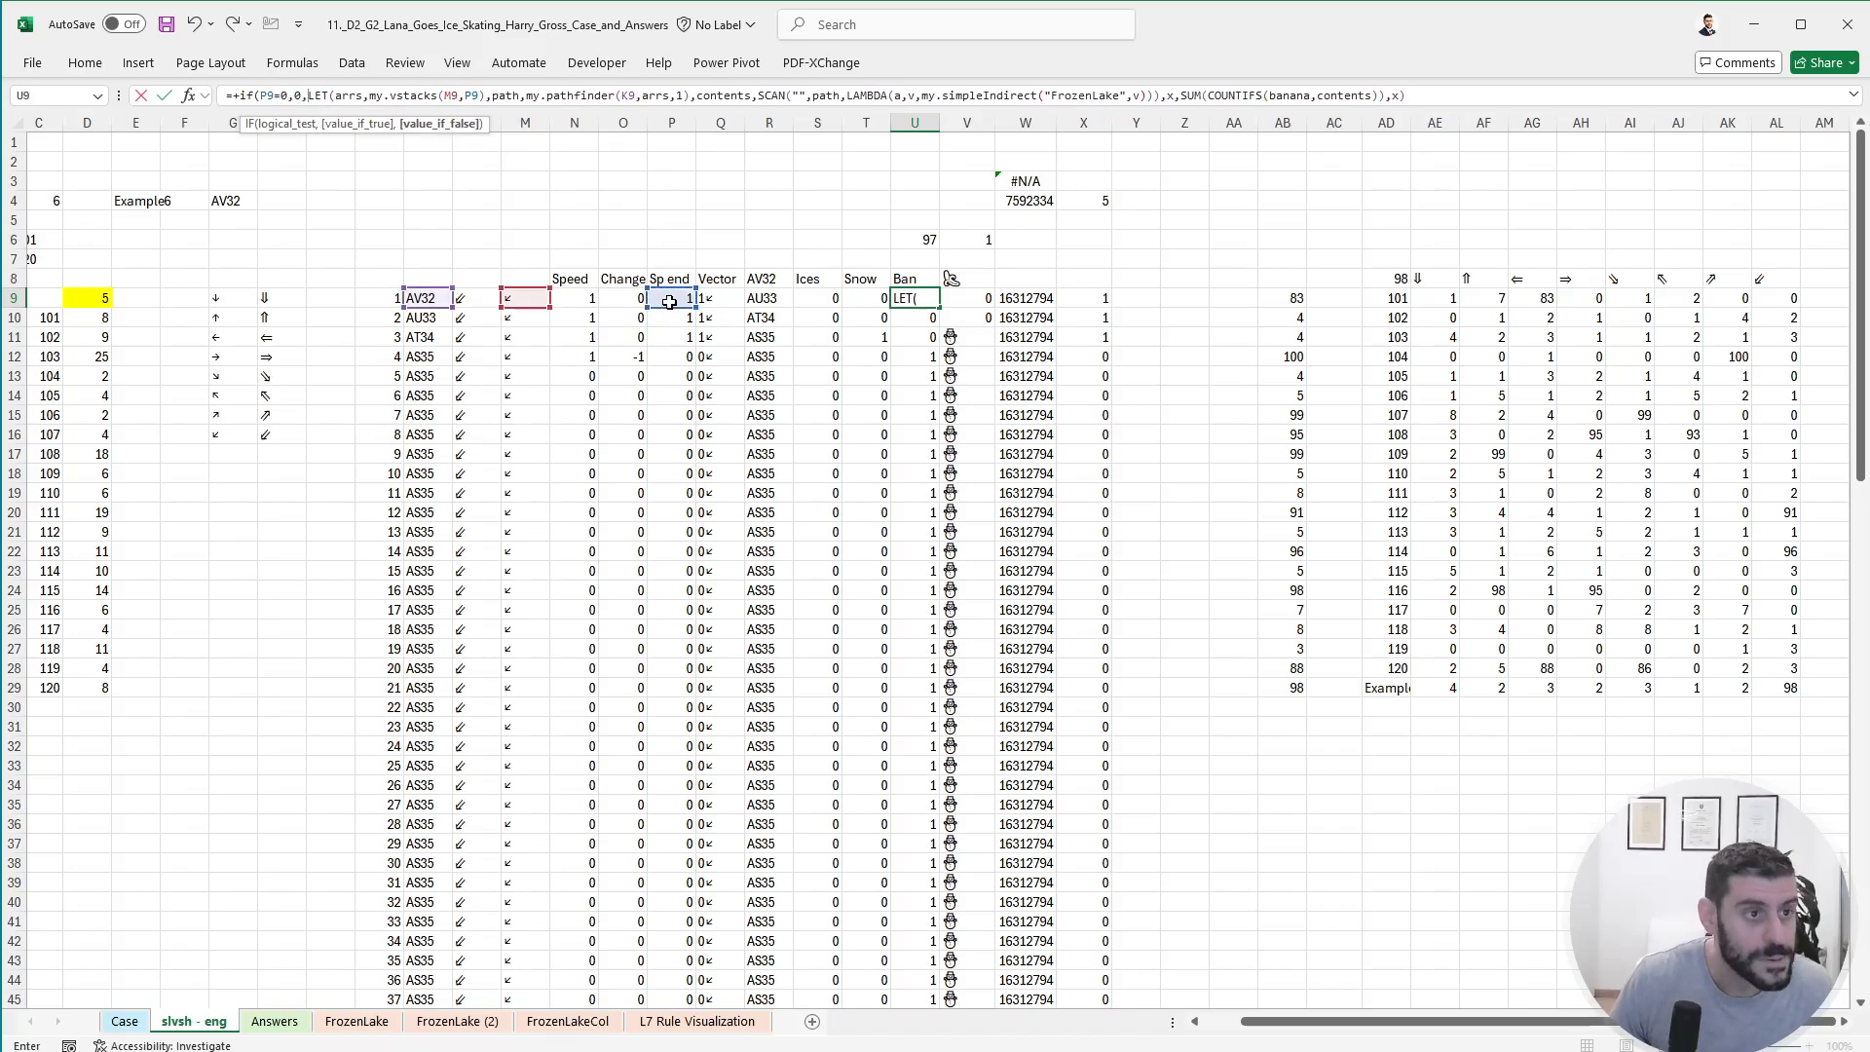
click(1455, 96)
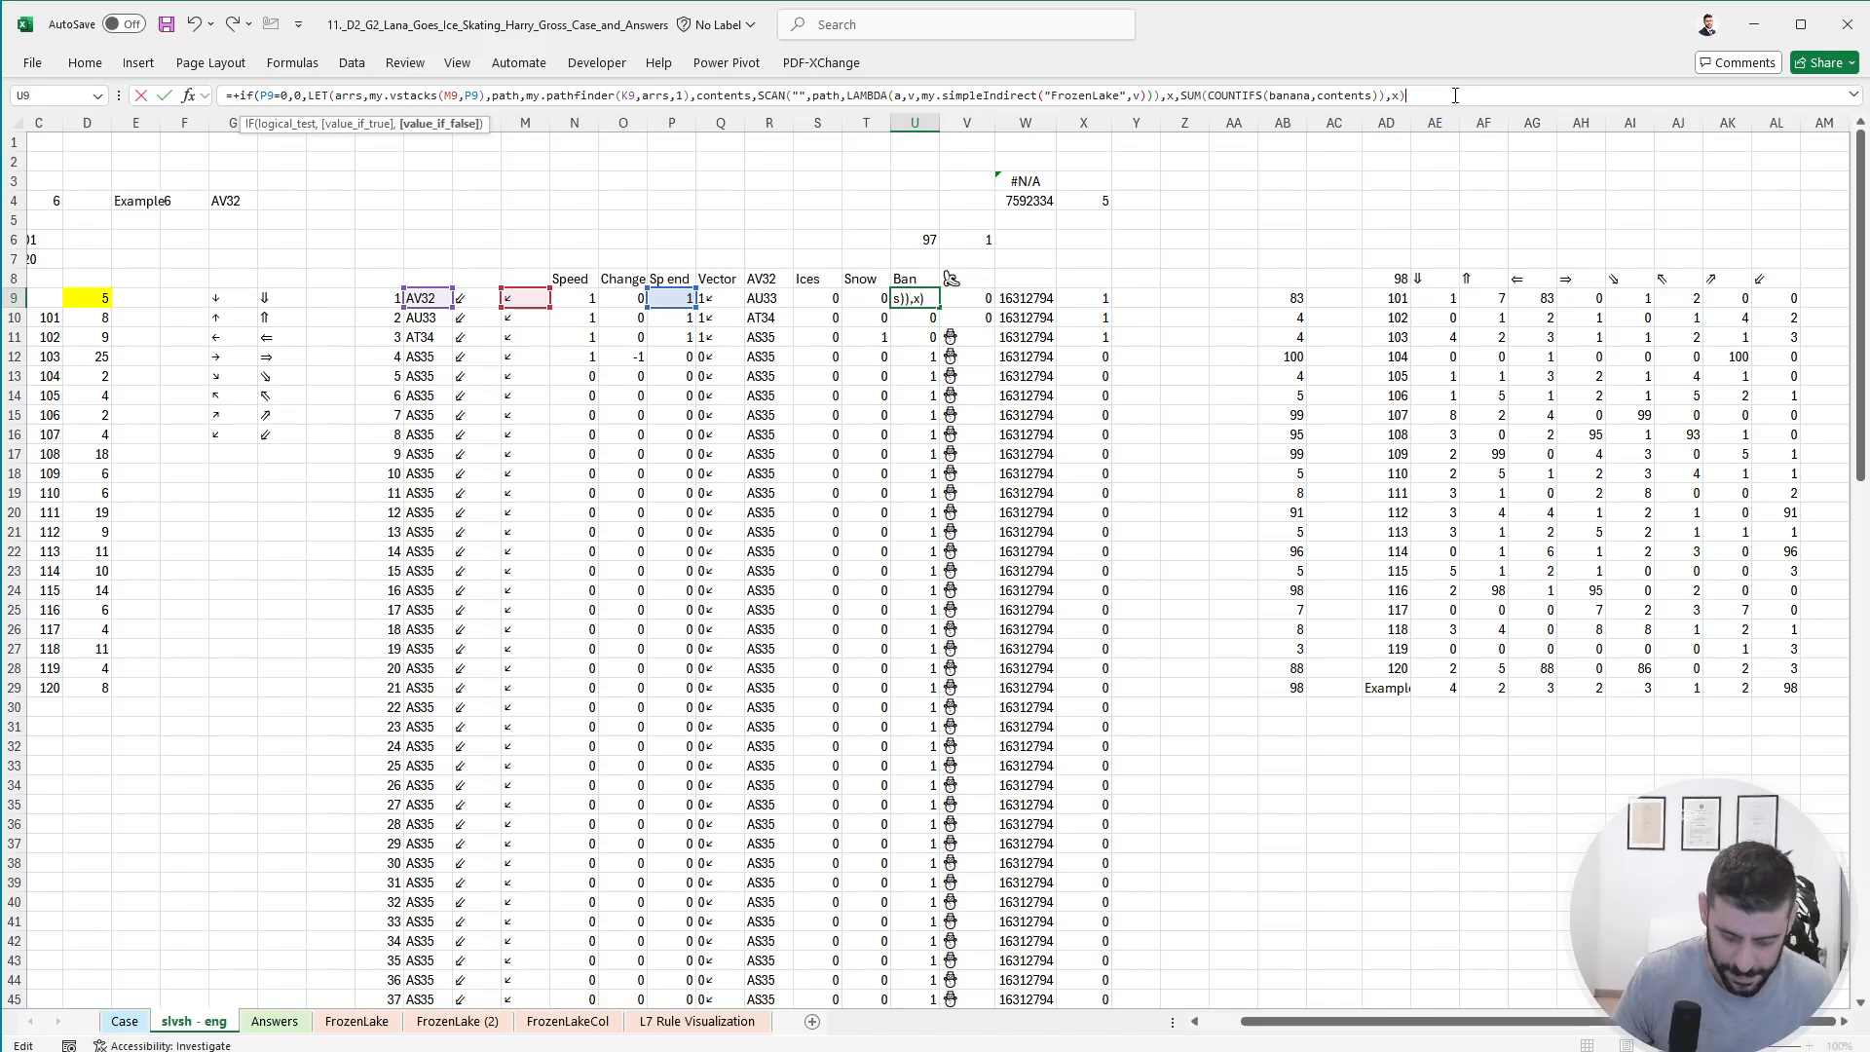
text())
key(Return)
- Copy the U9 formula down the rest of the Ban column and set workbook calculation to automatic
key(Up)
key(ctrl+c)
key(Down)
key(ctrl+shift+Down)
key(ctrl+v)
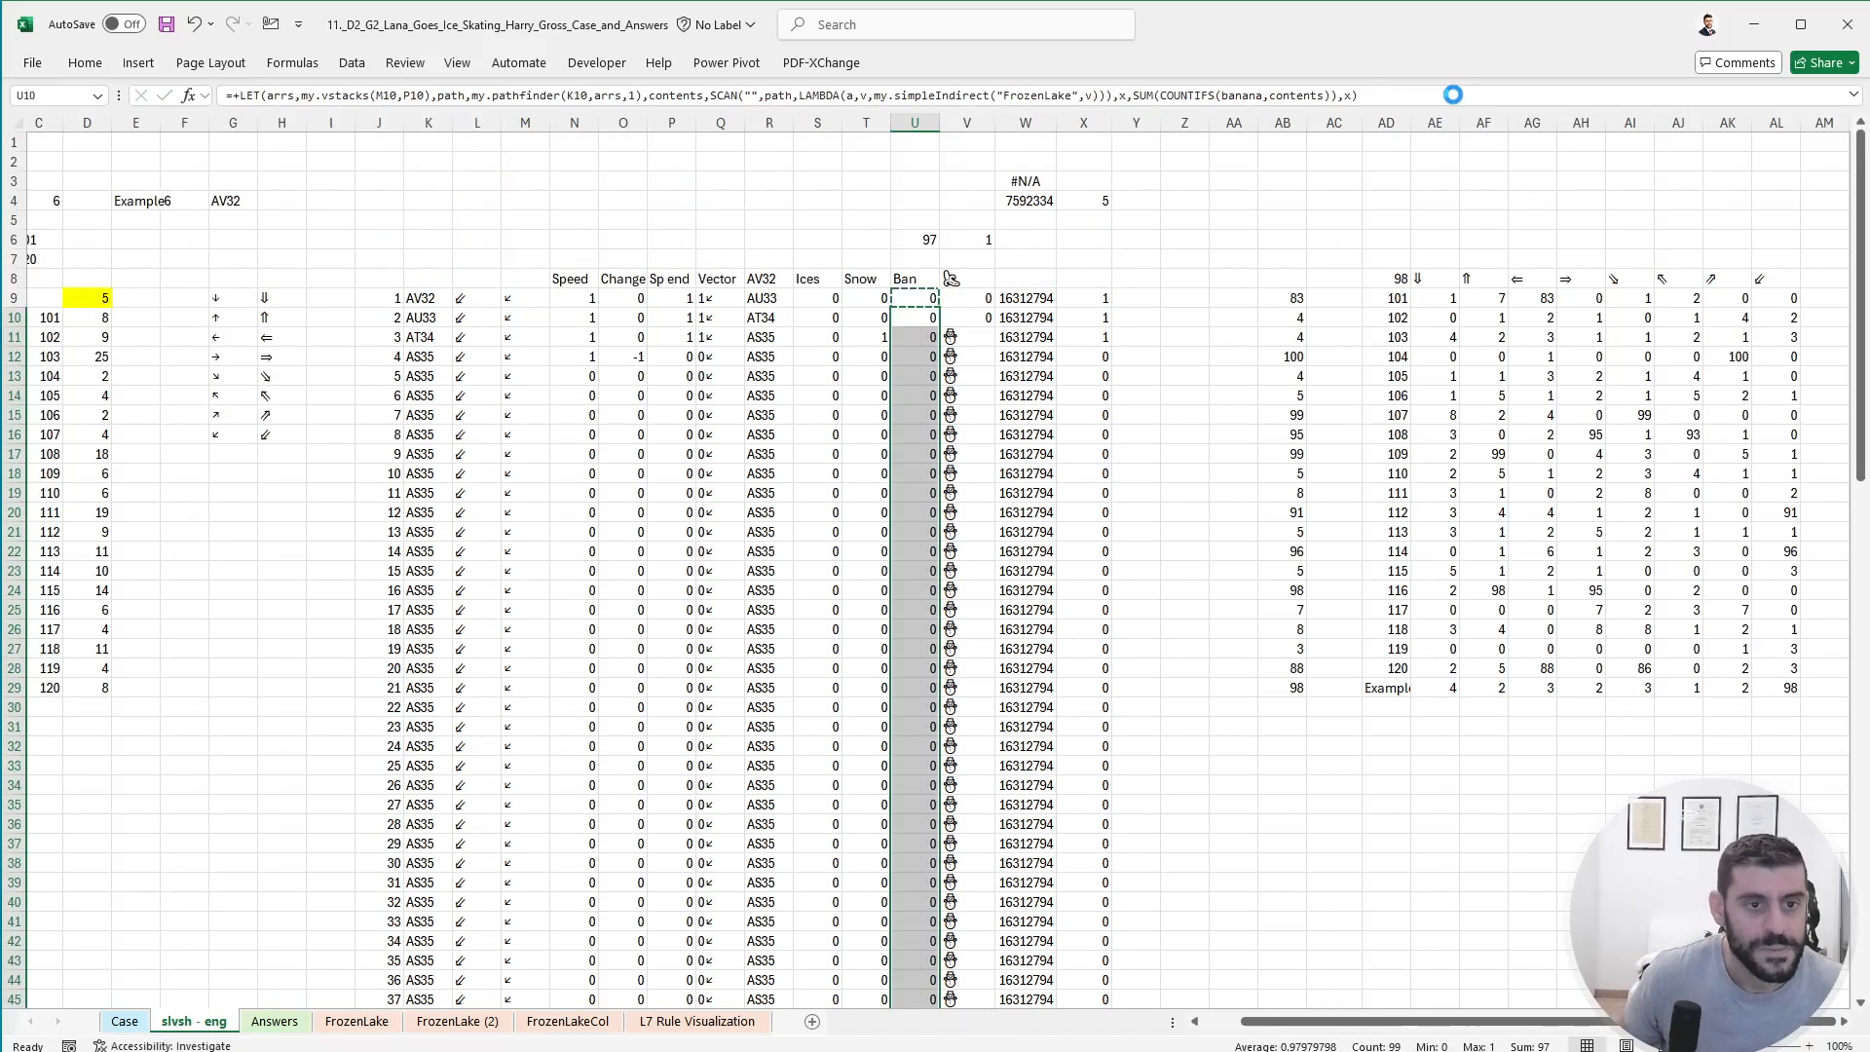
key(Escape)
key(Up)
key(alt+m)
key(x)
key(a)
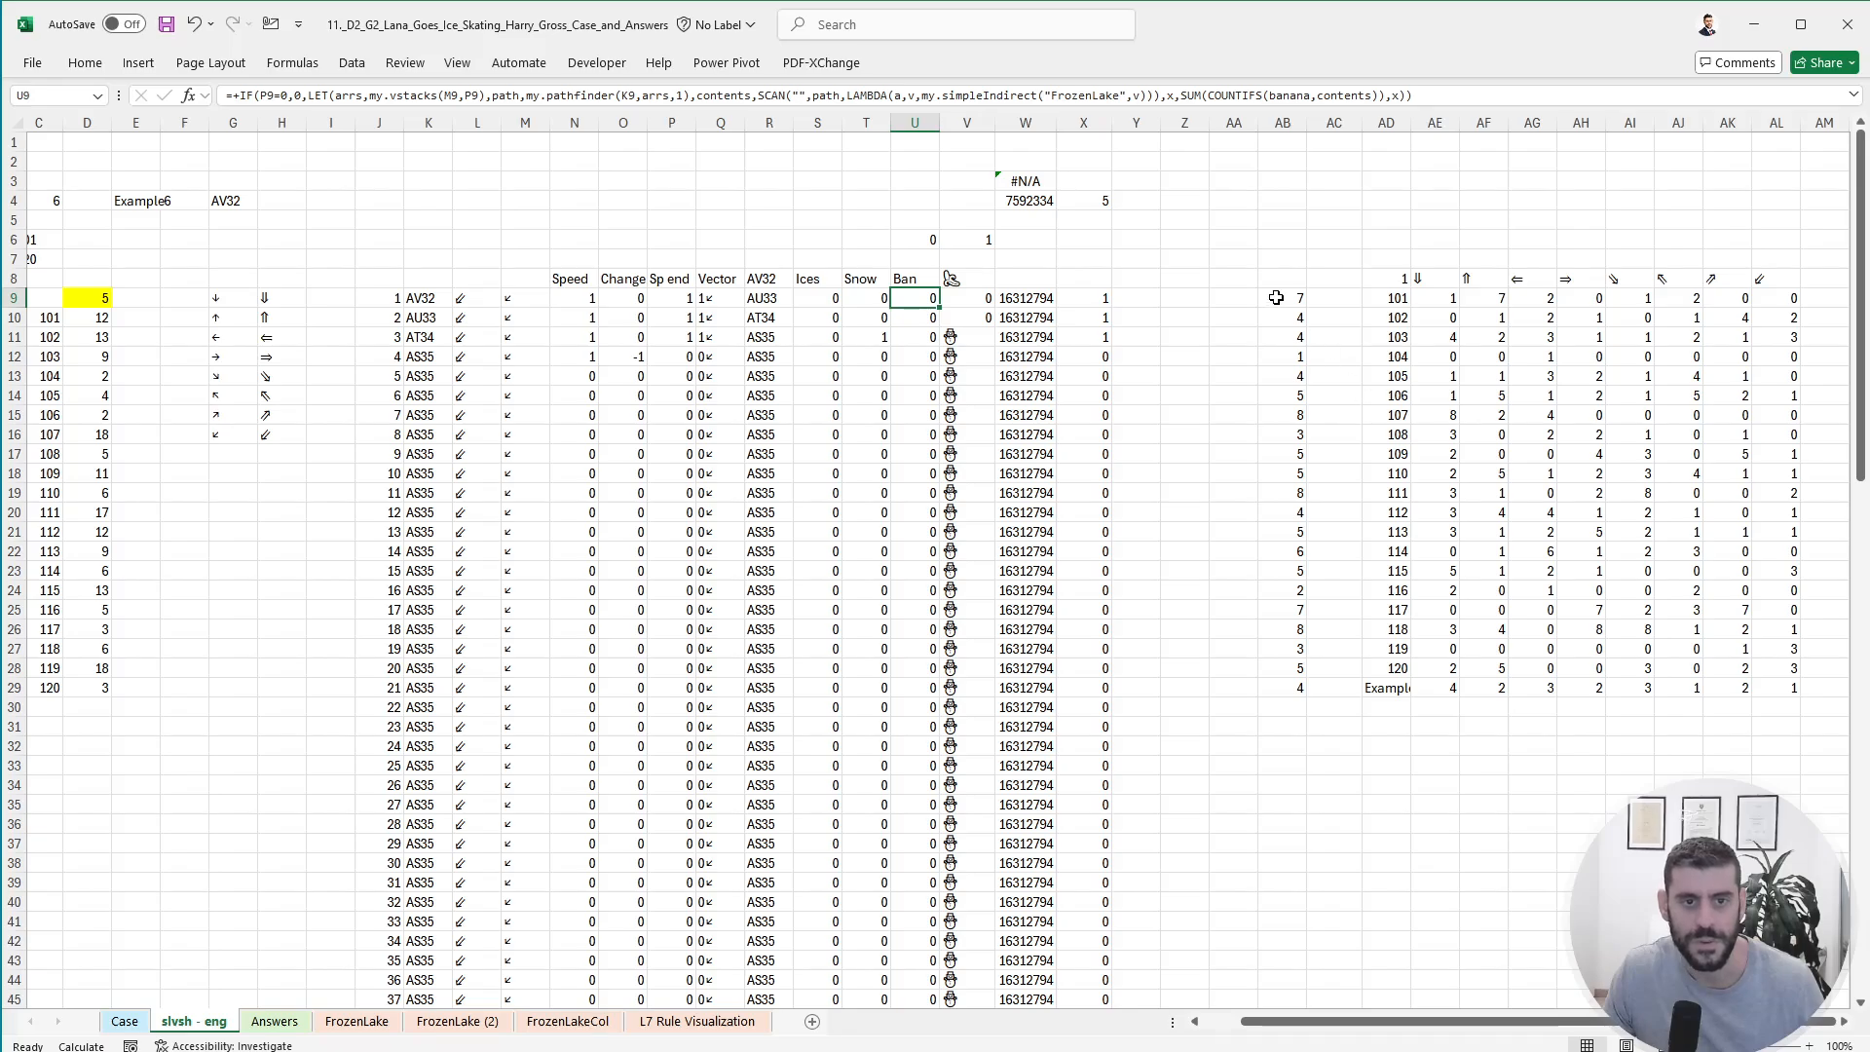
- Copy the maximum banana counts in AB9:AB28 and paste them as values into the Case sheet's Level 6 answers from E232
drag(1275, 297, 1289, 665)
key(ctrl+c)
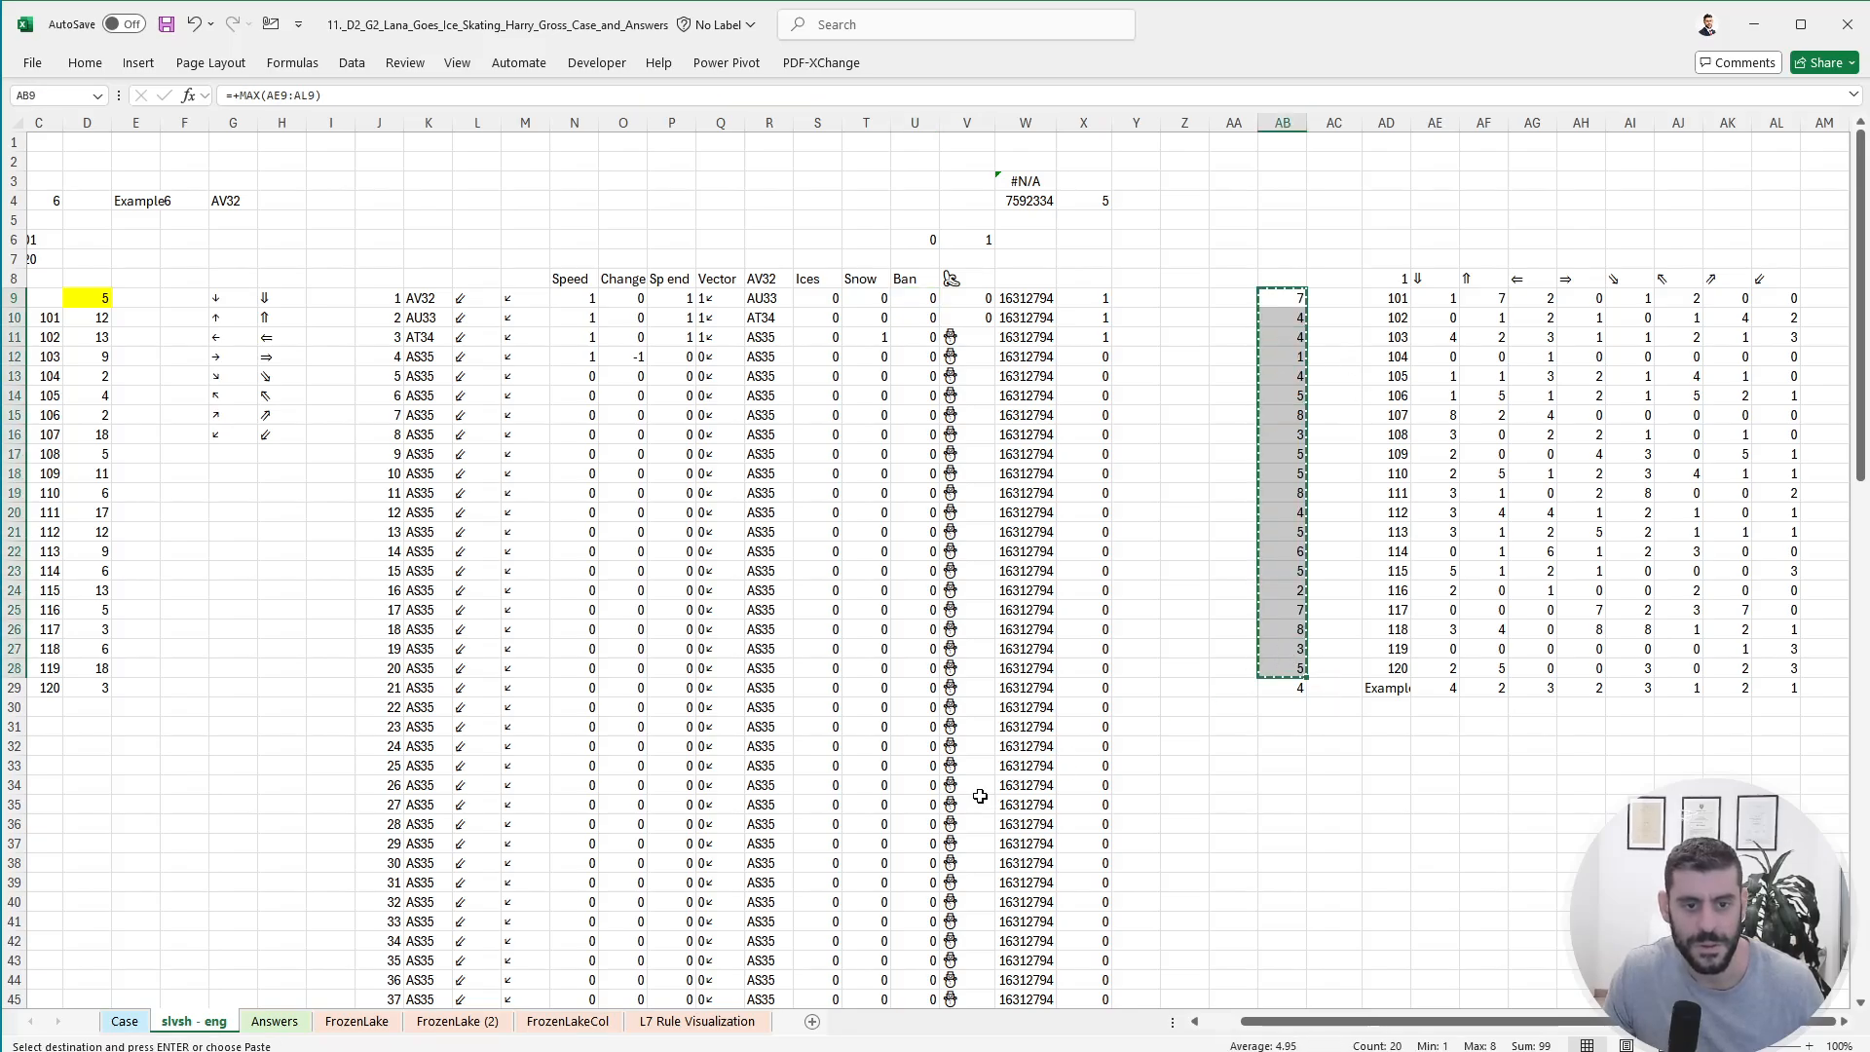
click(125, 1021)
click(355, 730)
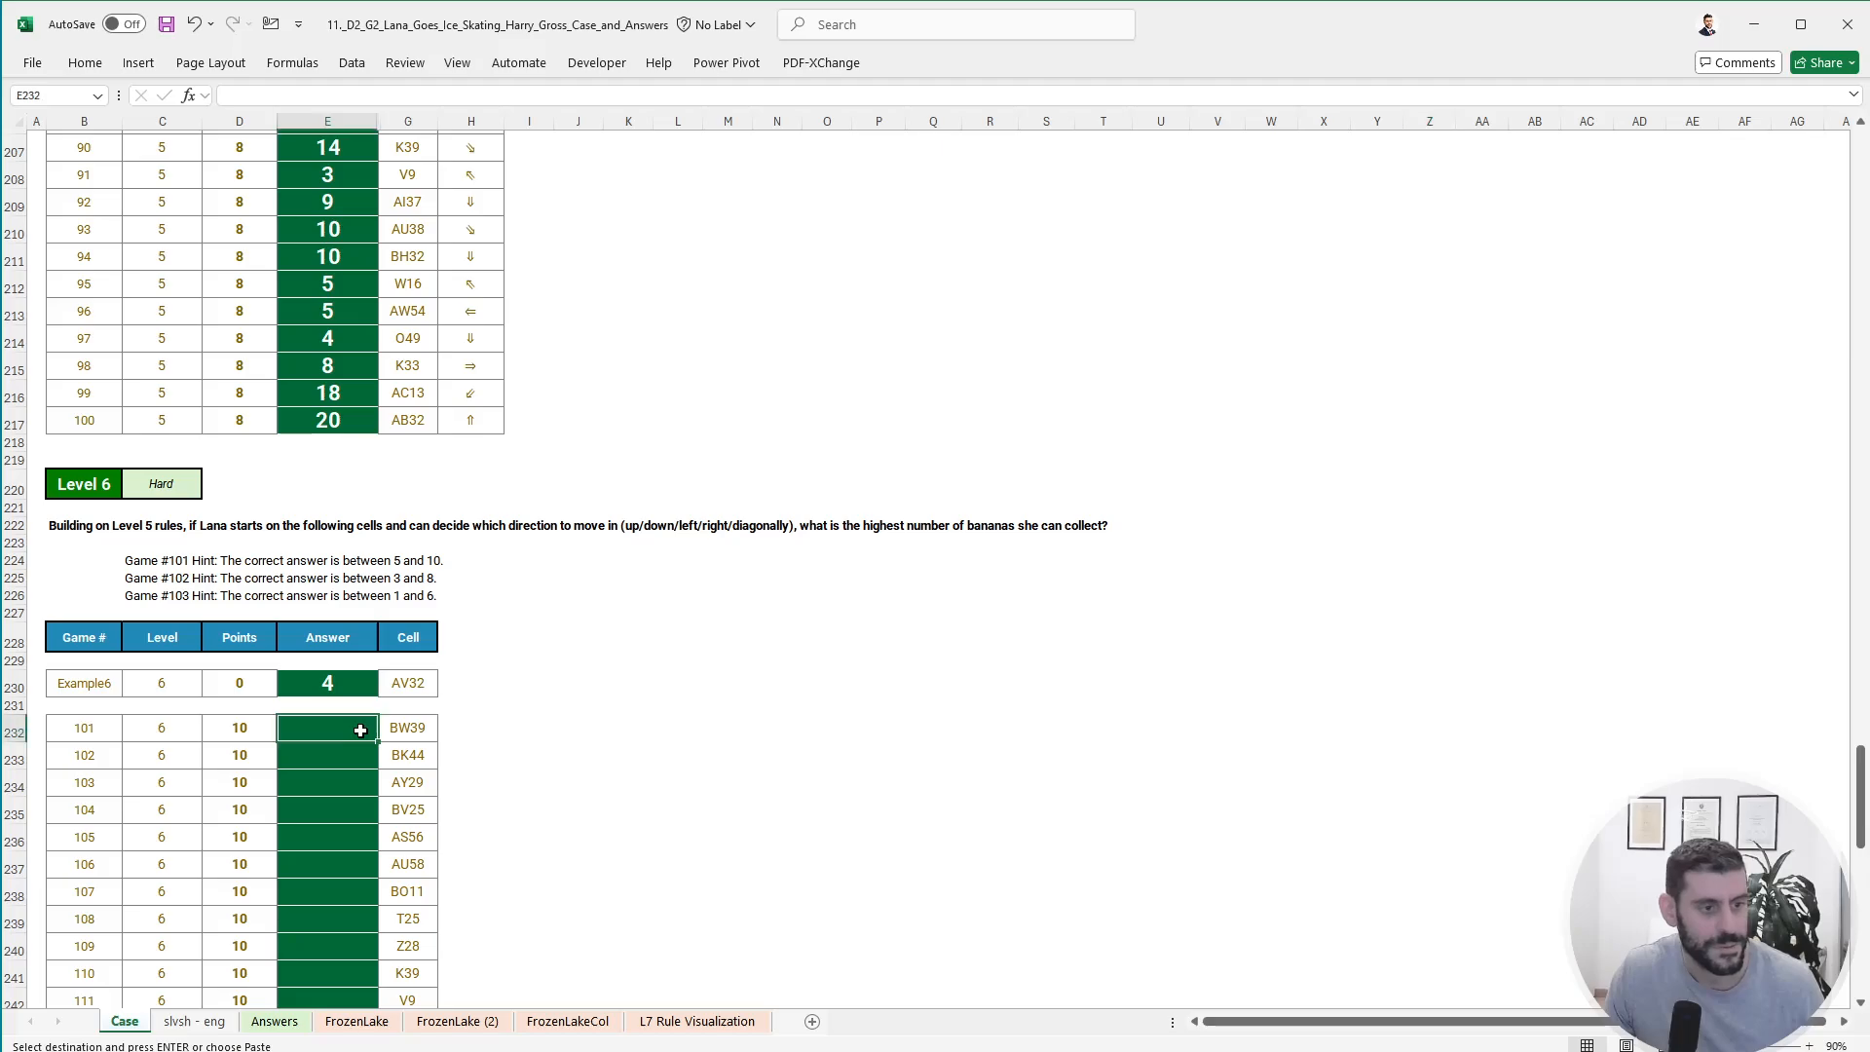
right_click(365, 741)
click(439, 863)
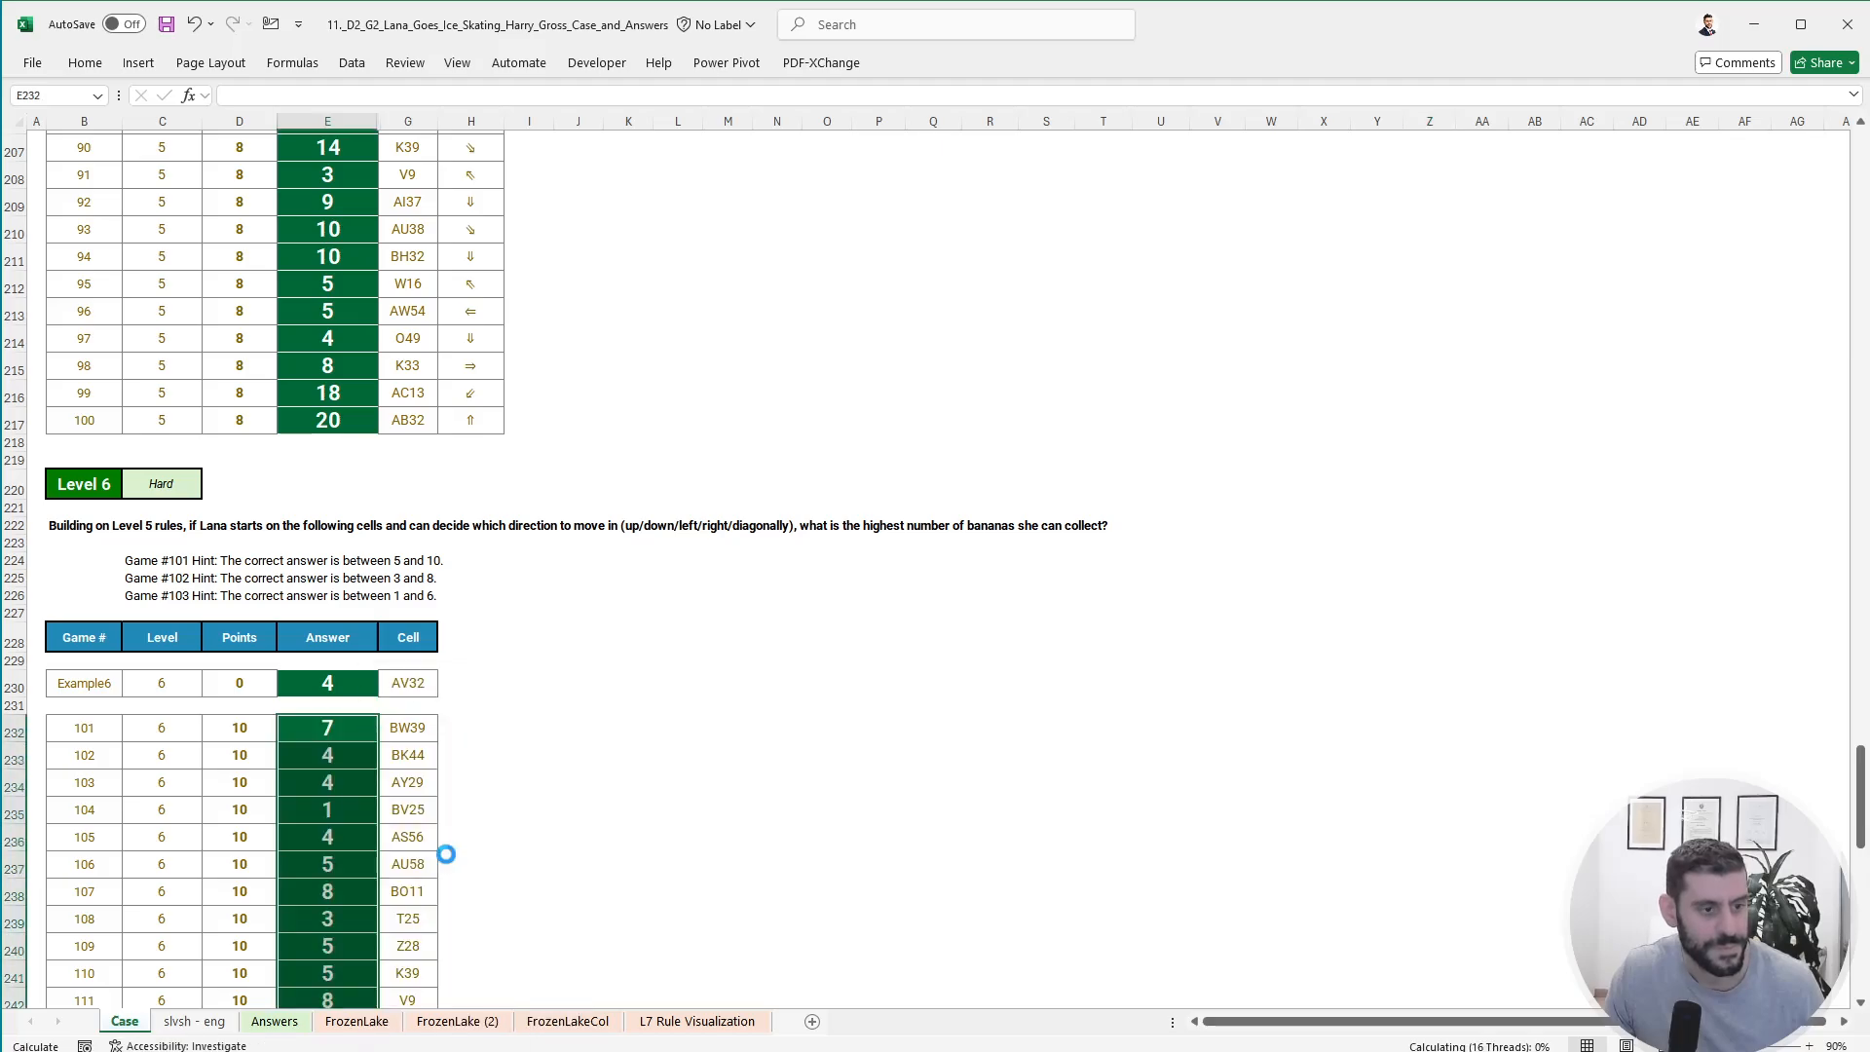
click(480, 732)
click(337, 751)
click(337, 777)
scroll(554, 770, down, 5)
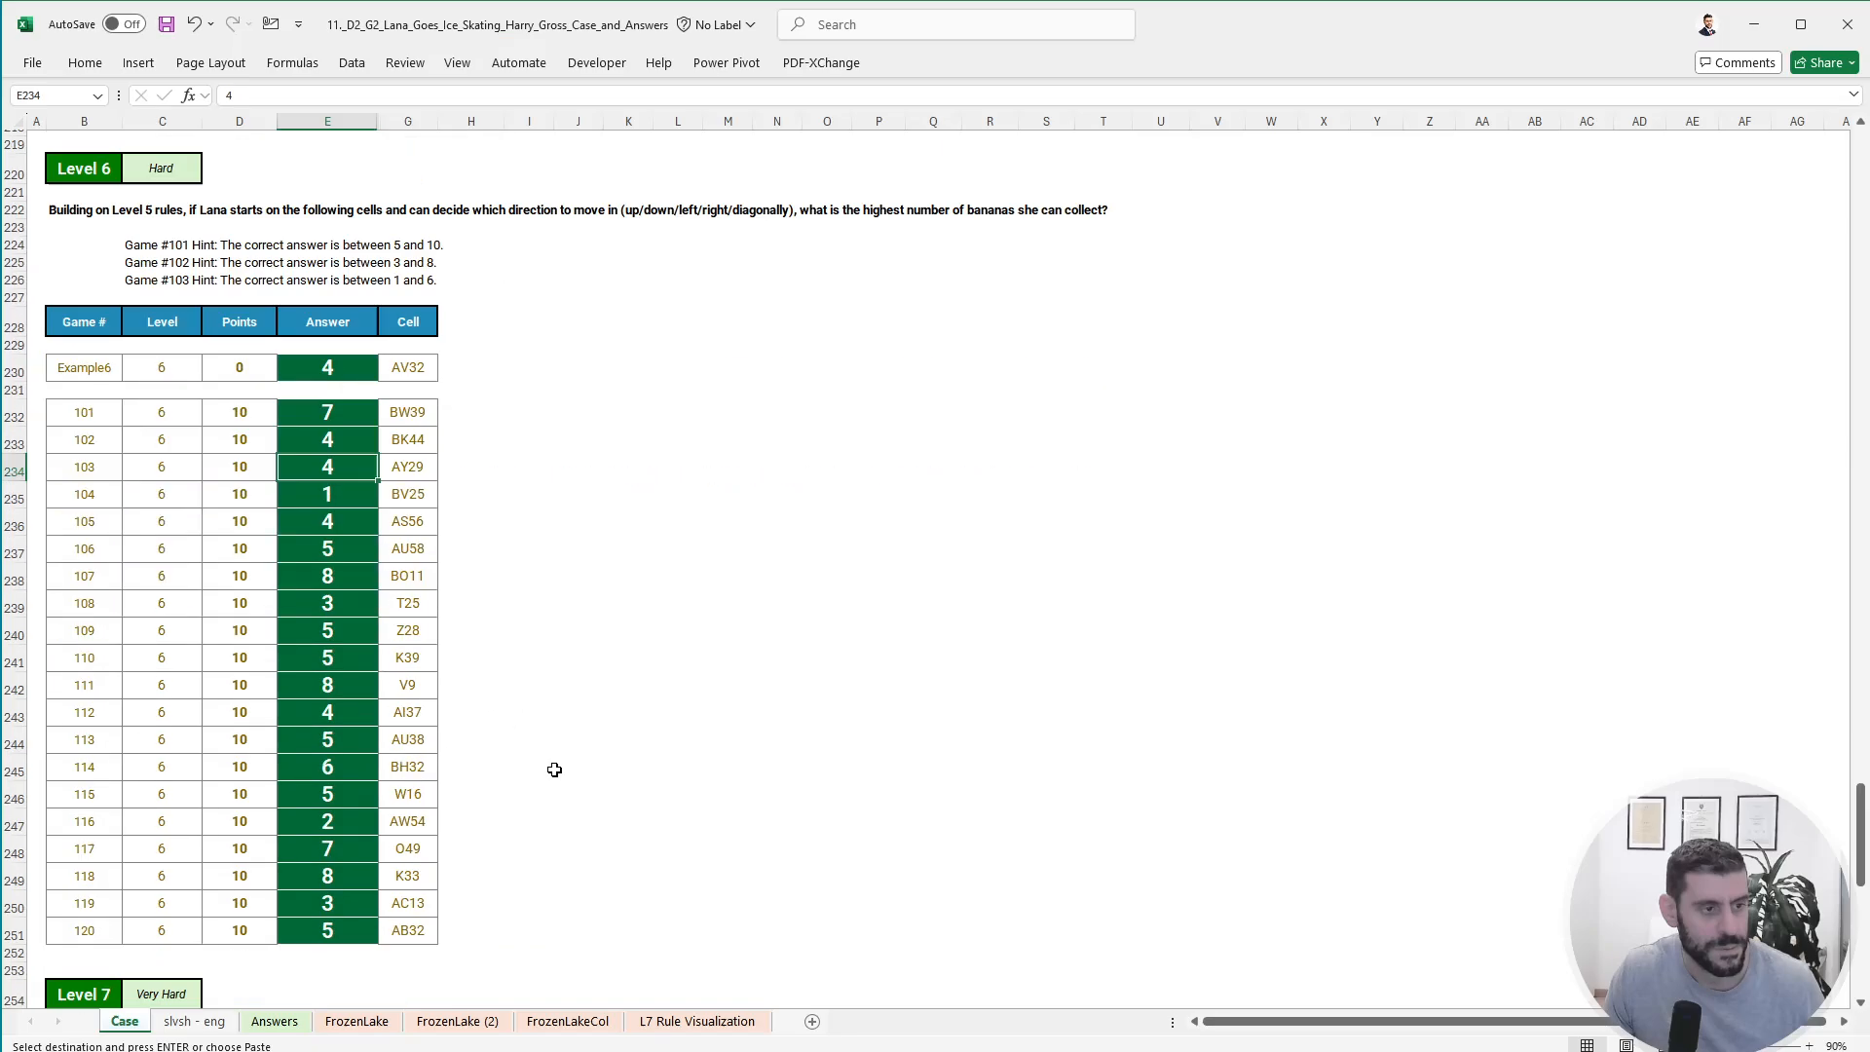
- Review the Level 7 rules and the bonus questions on the Case sheet, focusing on Bonus 4
scroll(550, 769, down, 9)
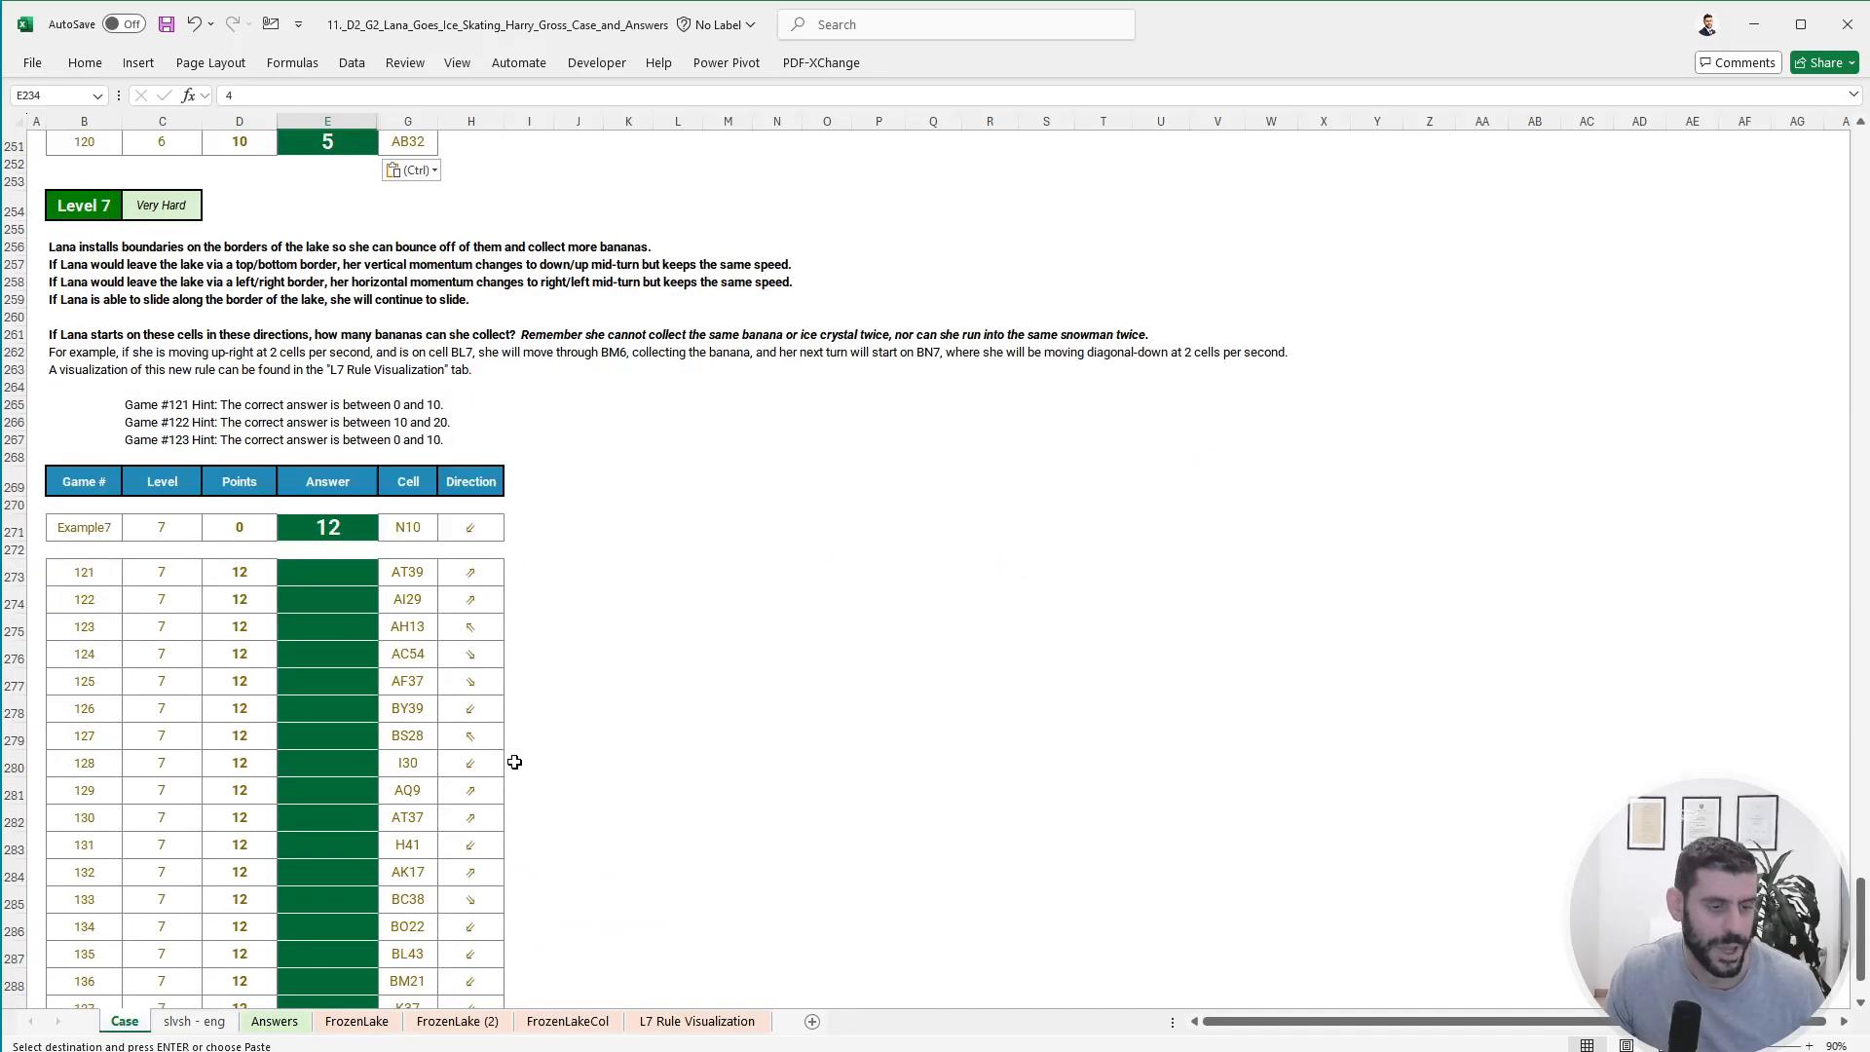
scroll(514, 764, up, 5)
click(882, 818)
key(Page_Up)
key(Page_Up)
key(Page_Up)
key(Page_Up)
key(Page_Up)
key(Page_Up)
key(Page_Up)
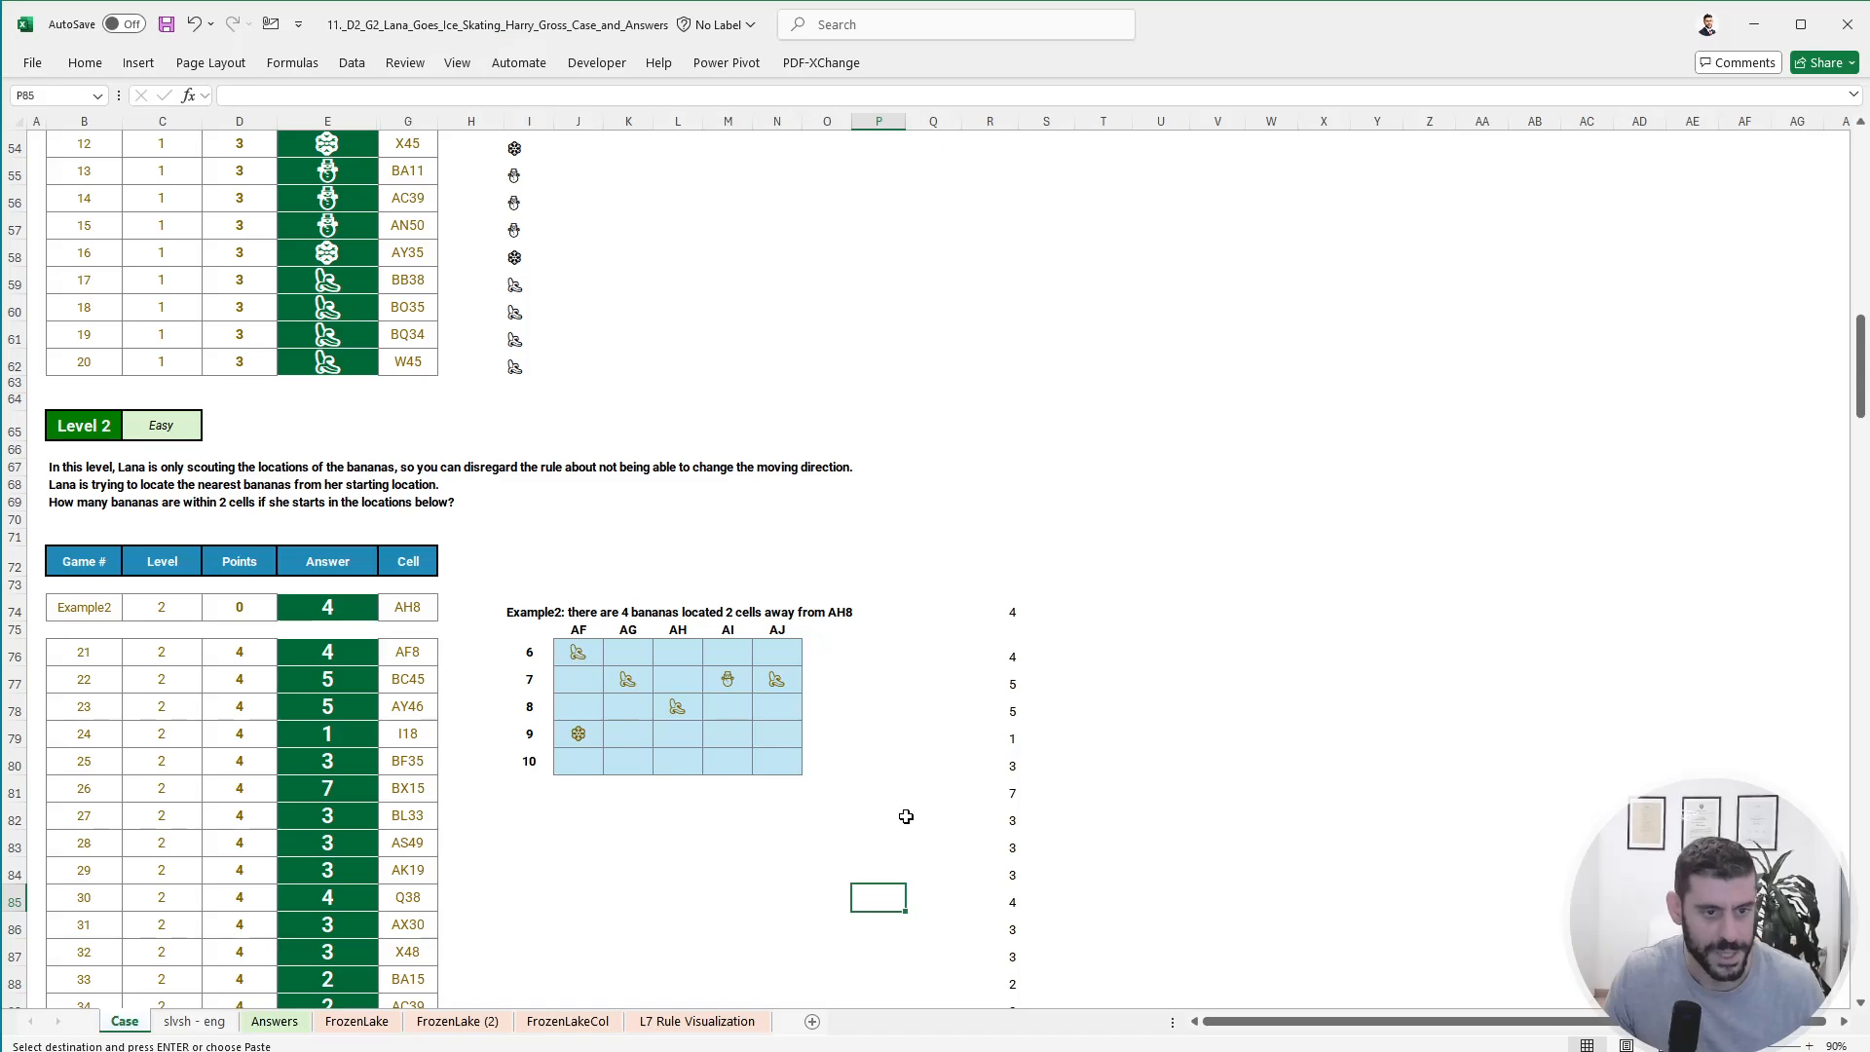
scroll(849, 816, down, 3)
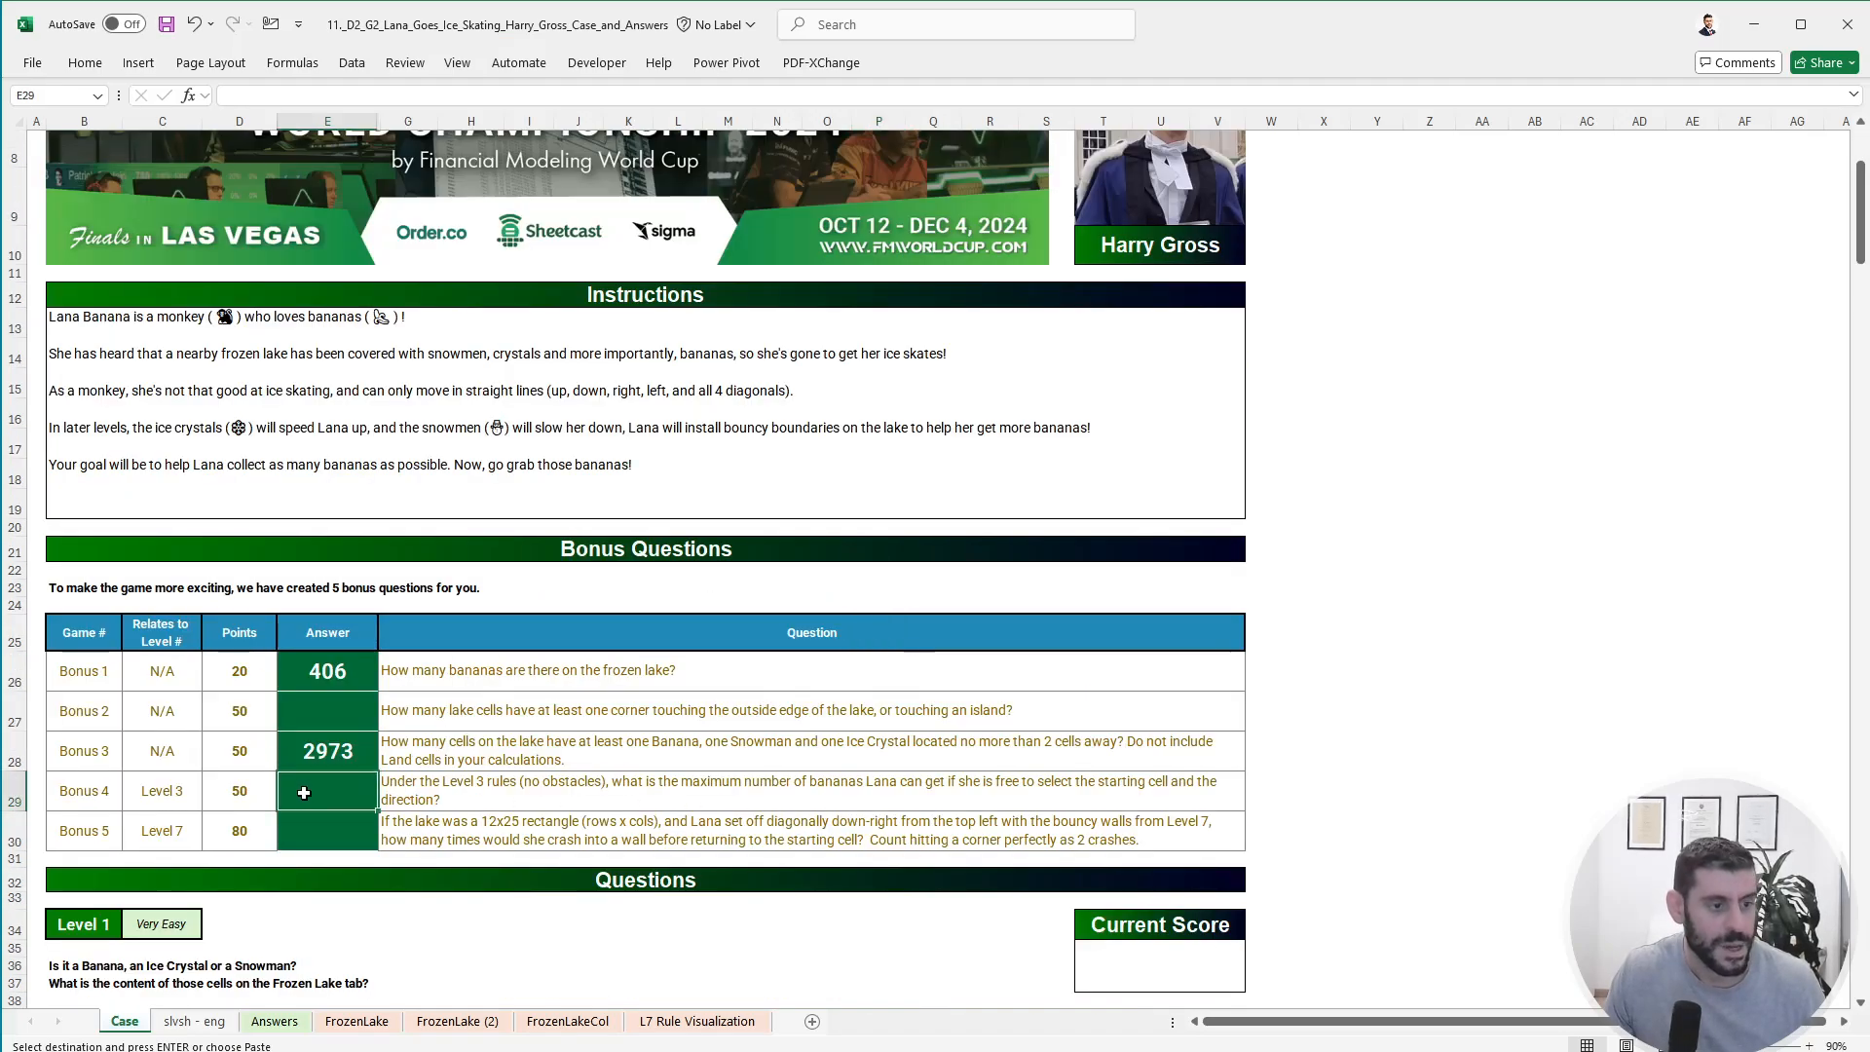
drag(84, 791, 545, 797)
click(1448, 821)
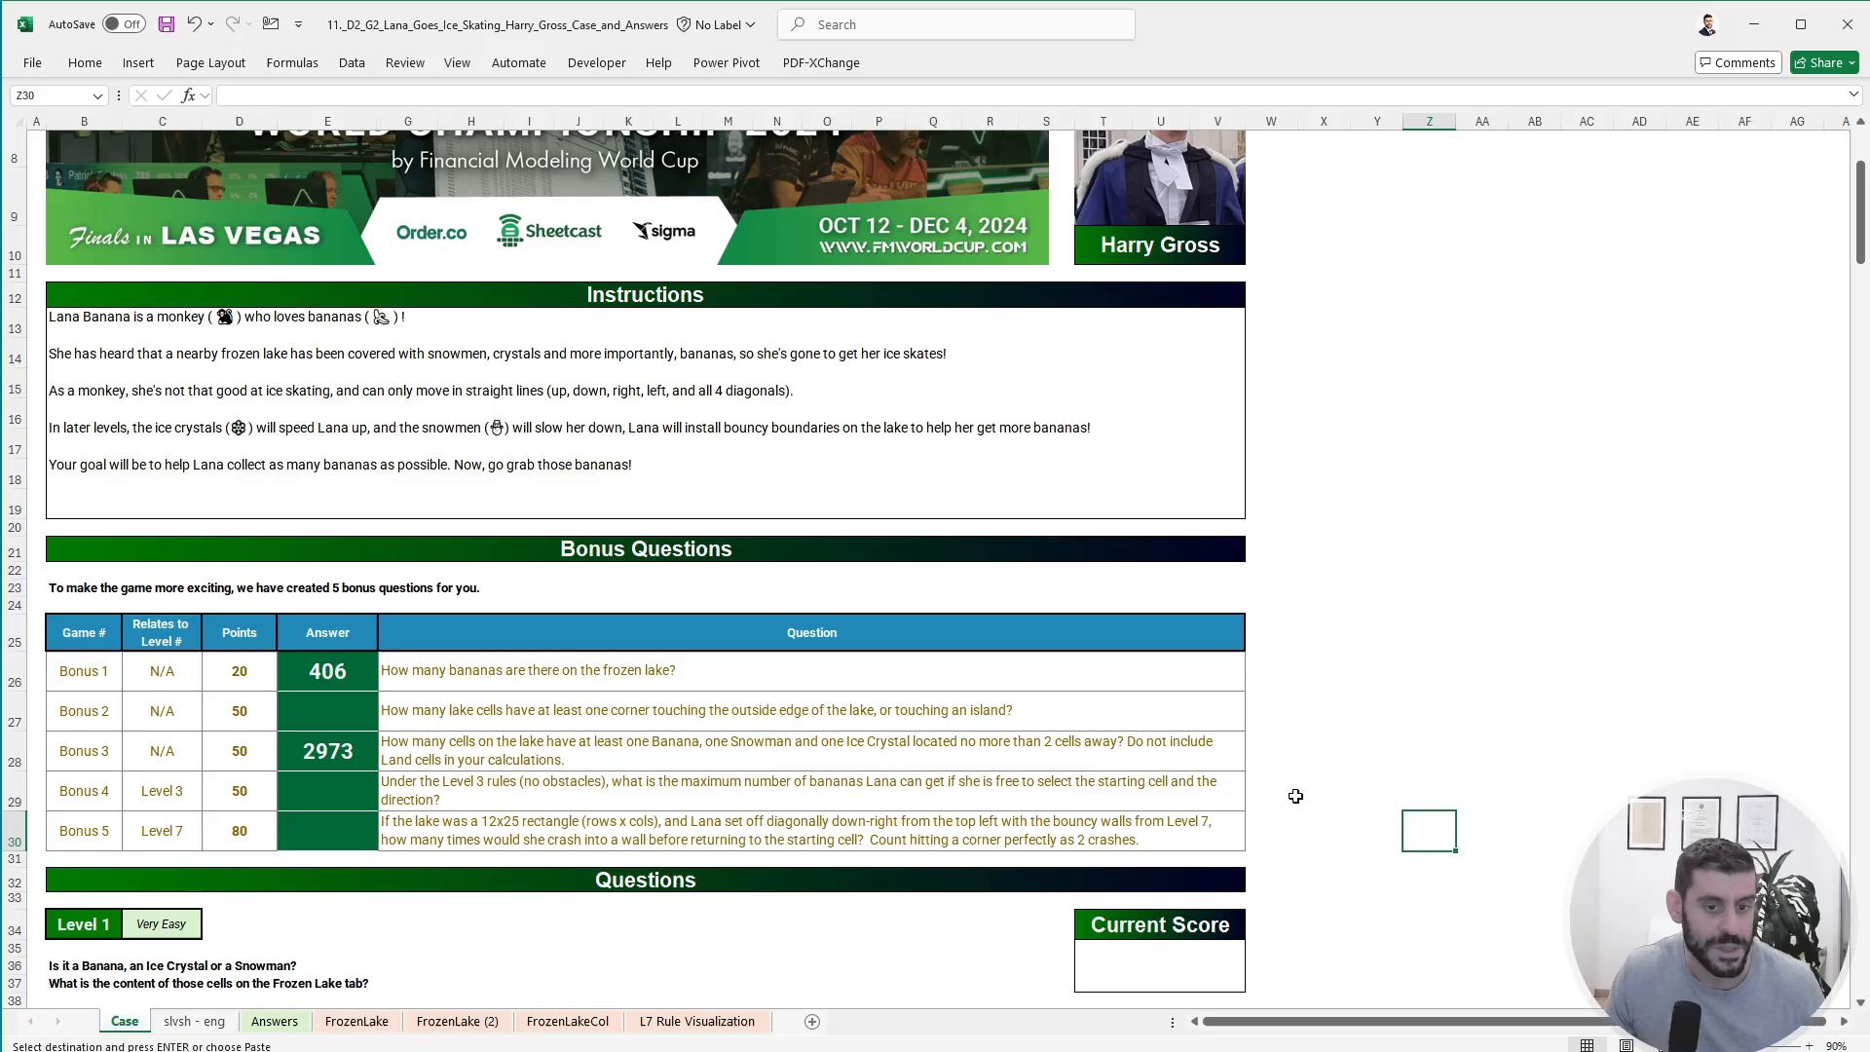
click(1326, 787)
click(1435, 792)
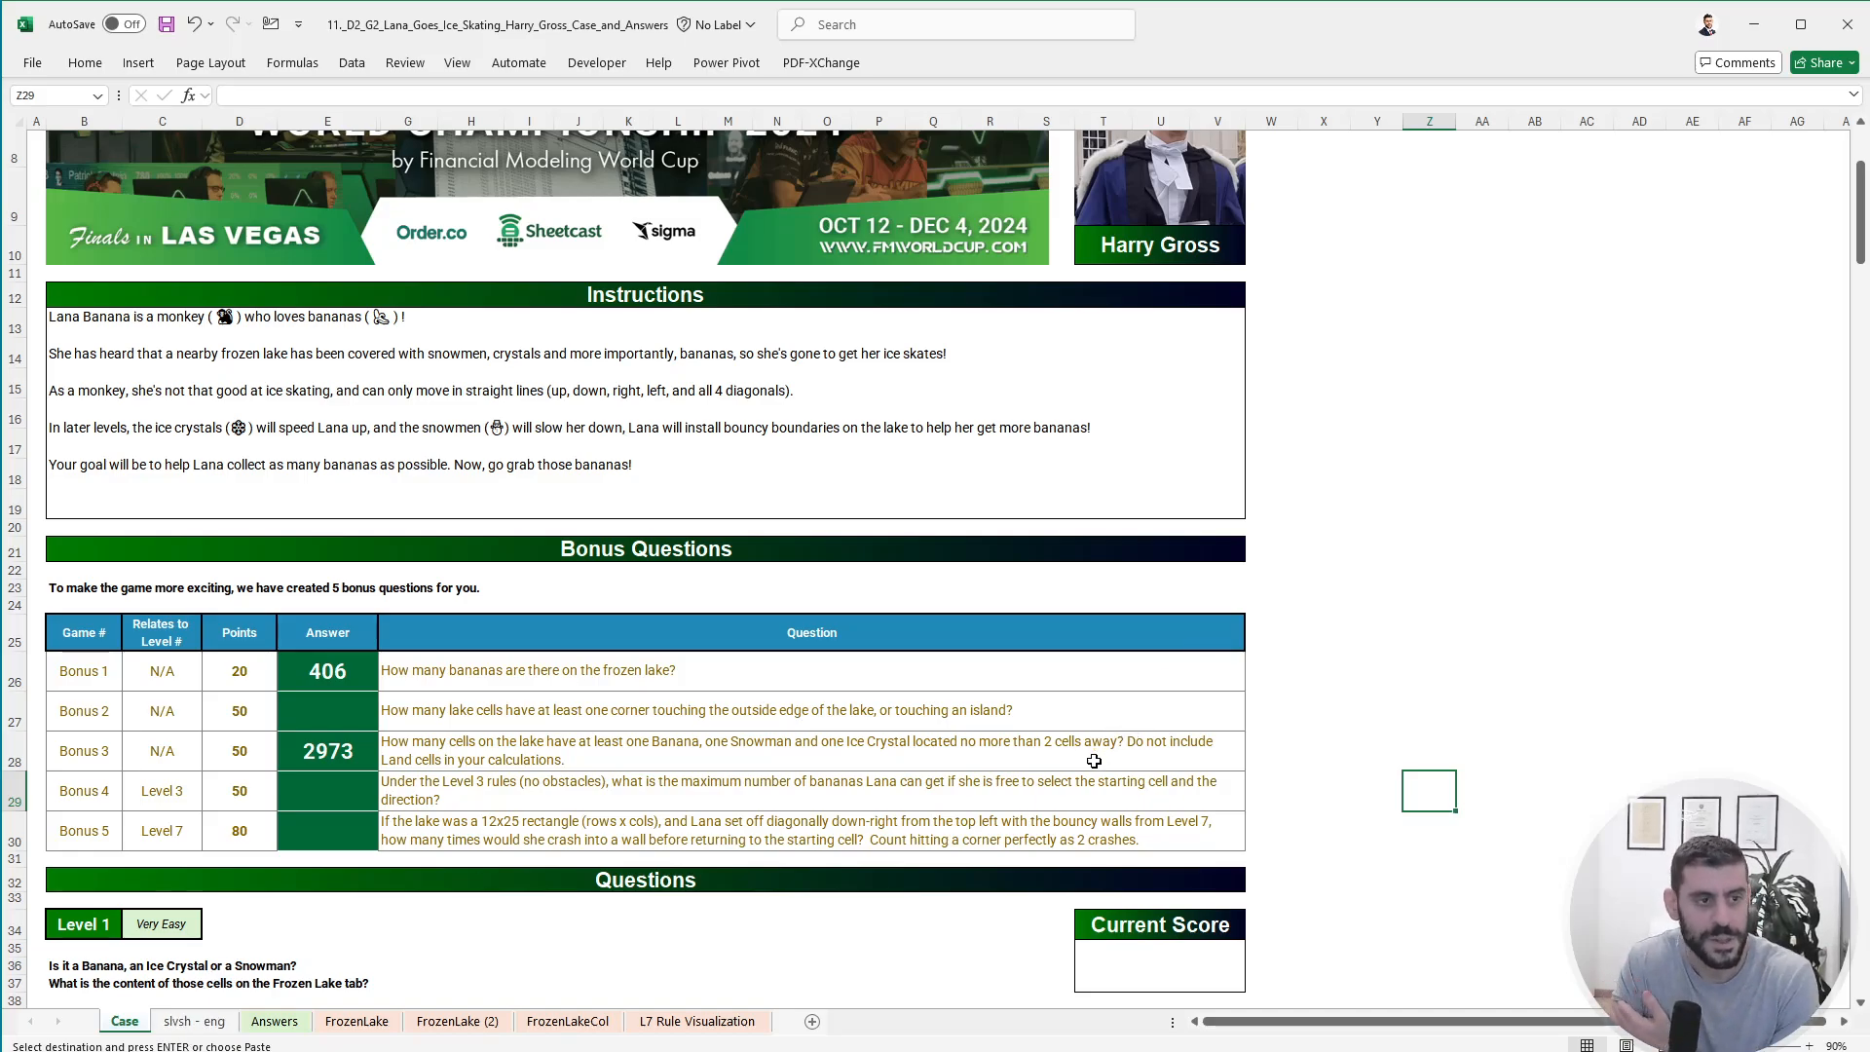
- Change the font color of the Current Score value in T35 to black
click(1140, 958)
click(85, 62)
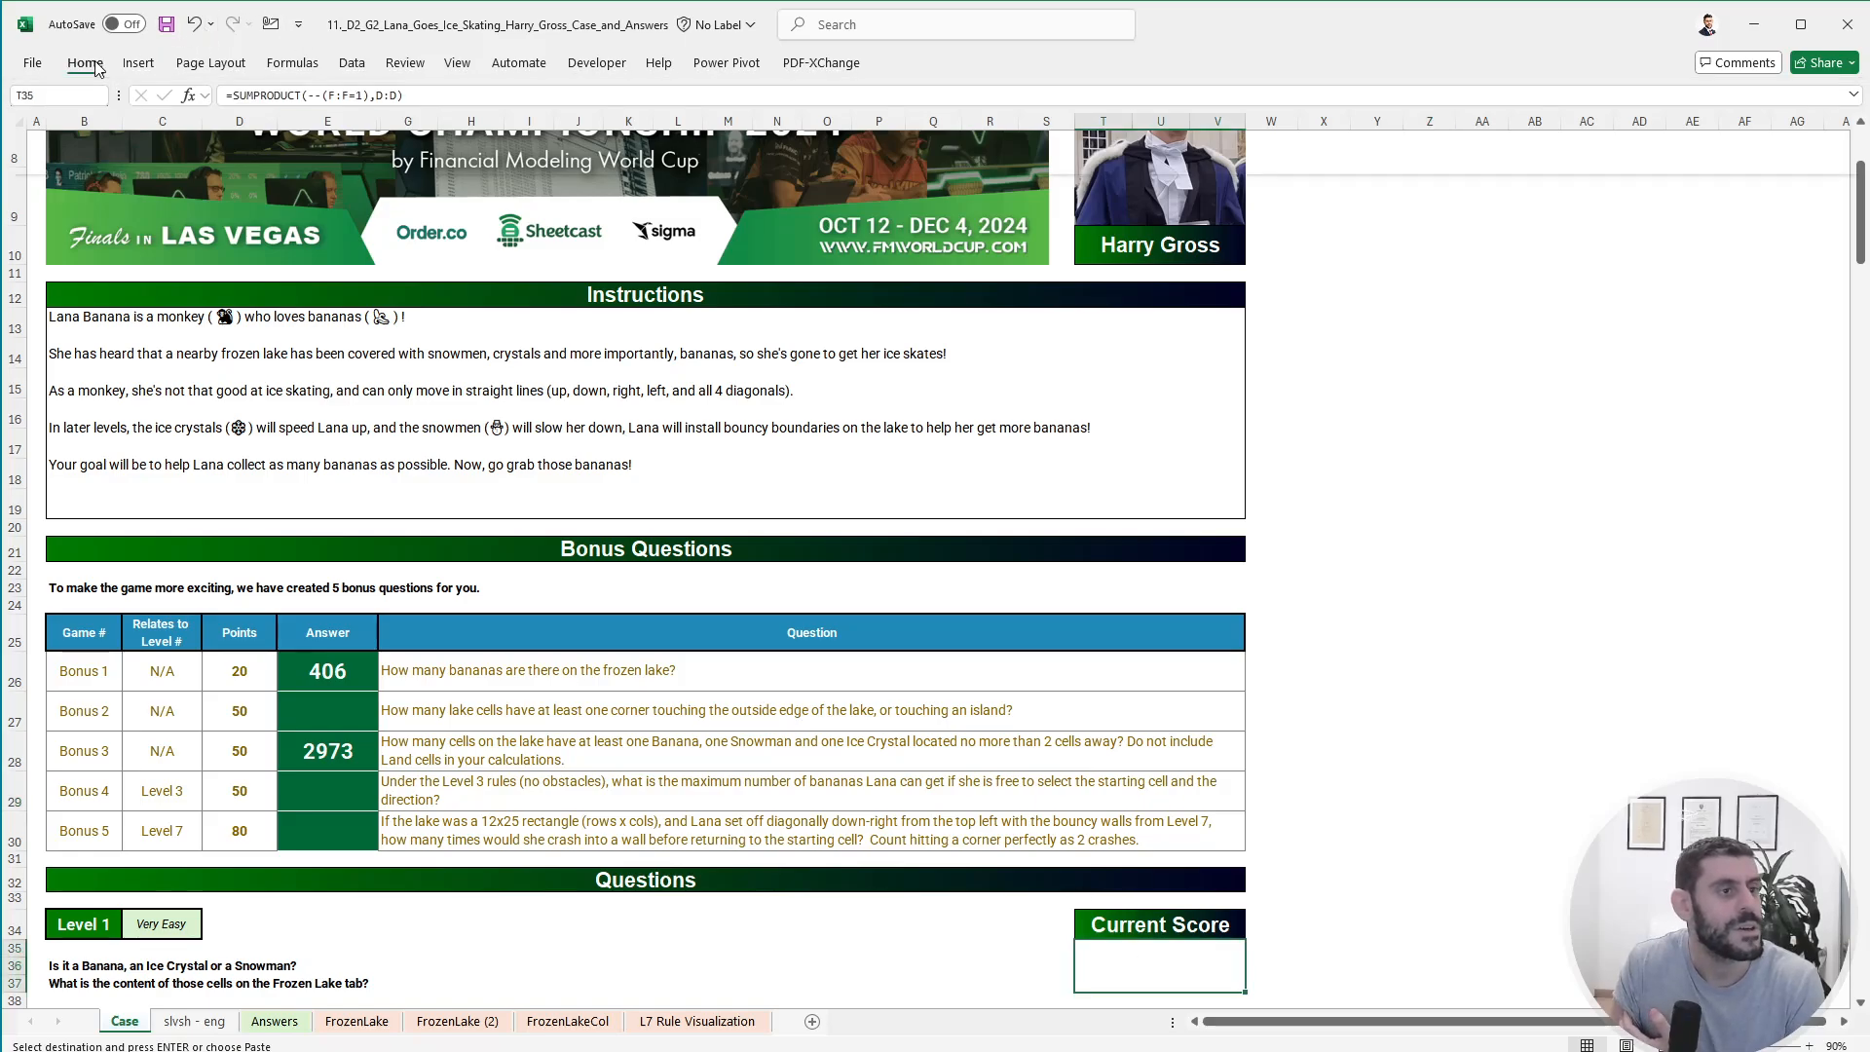
click(394, 132)
click(400, 164)
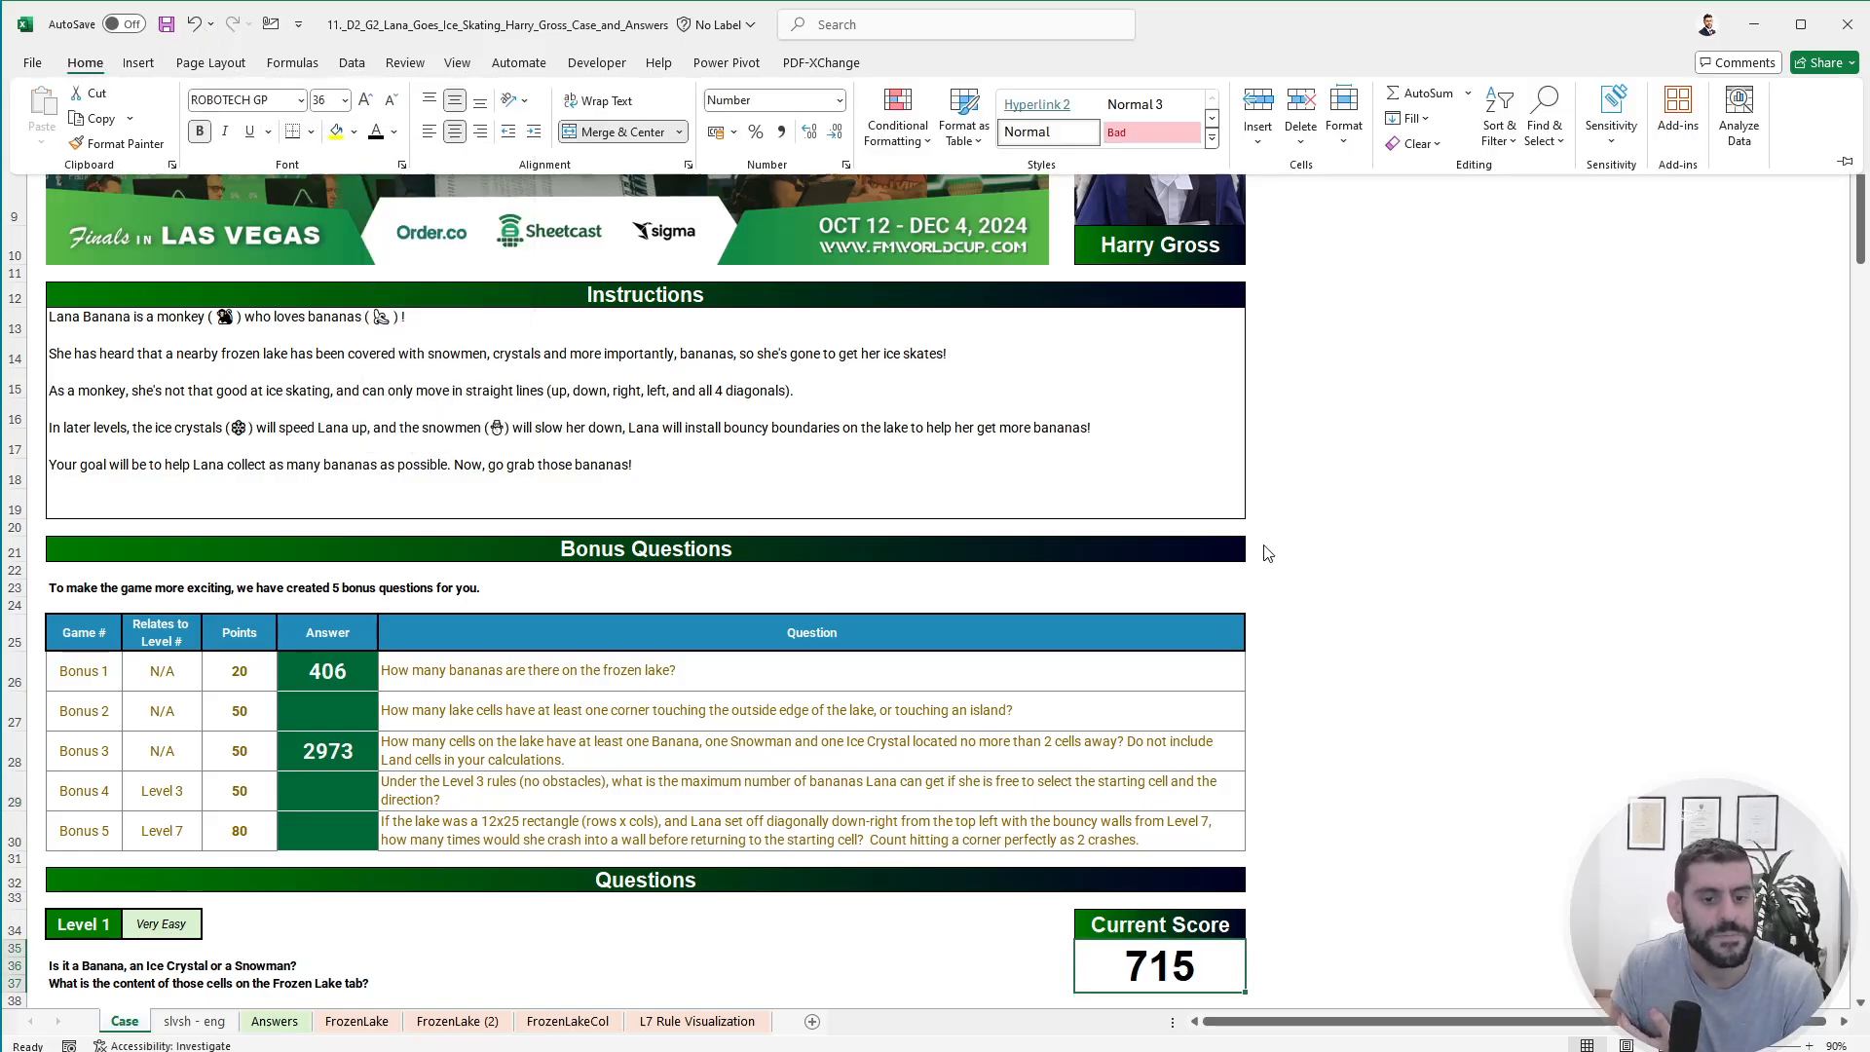
click(1465, 649)
click(1272, 697)
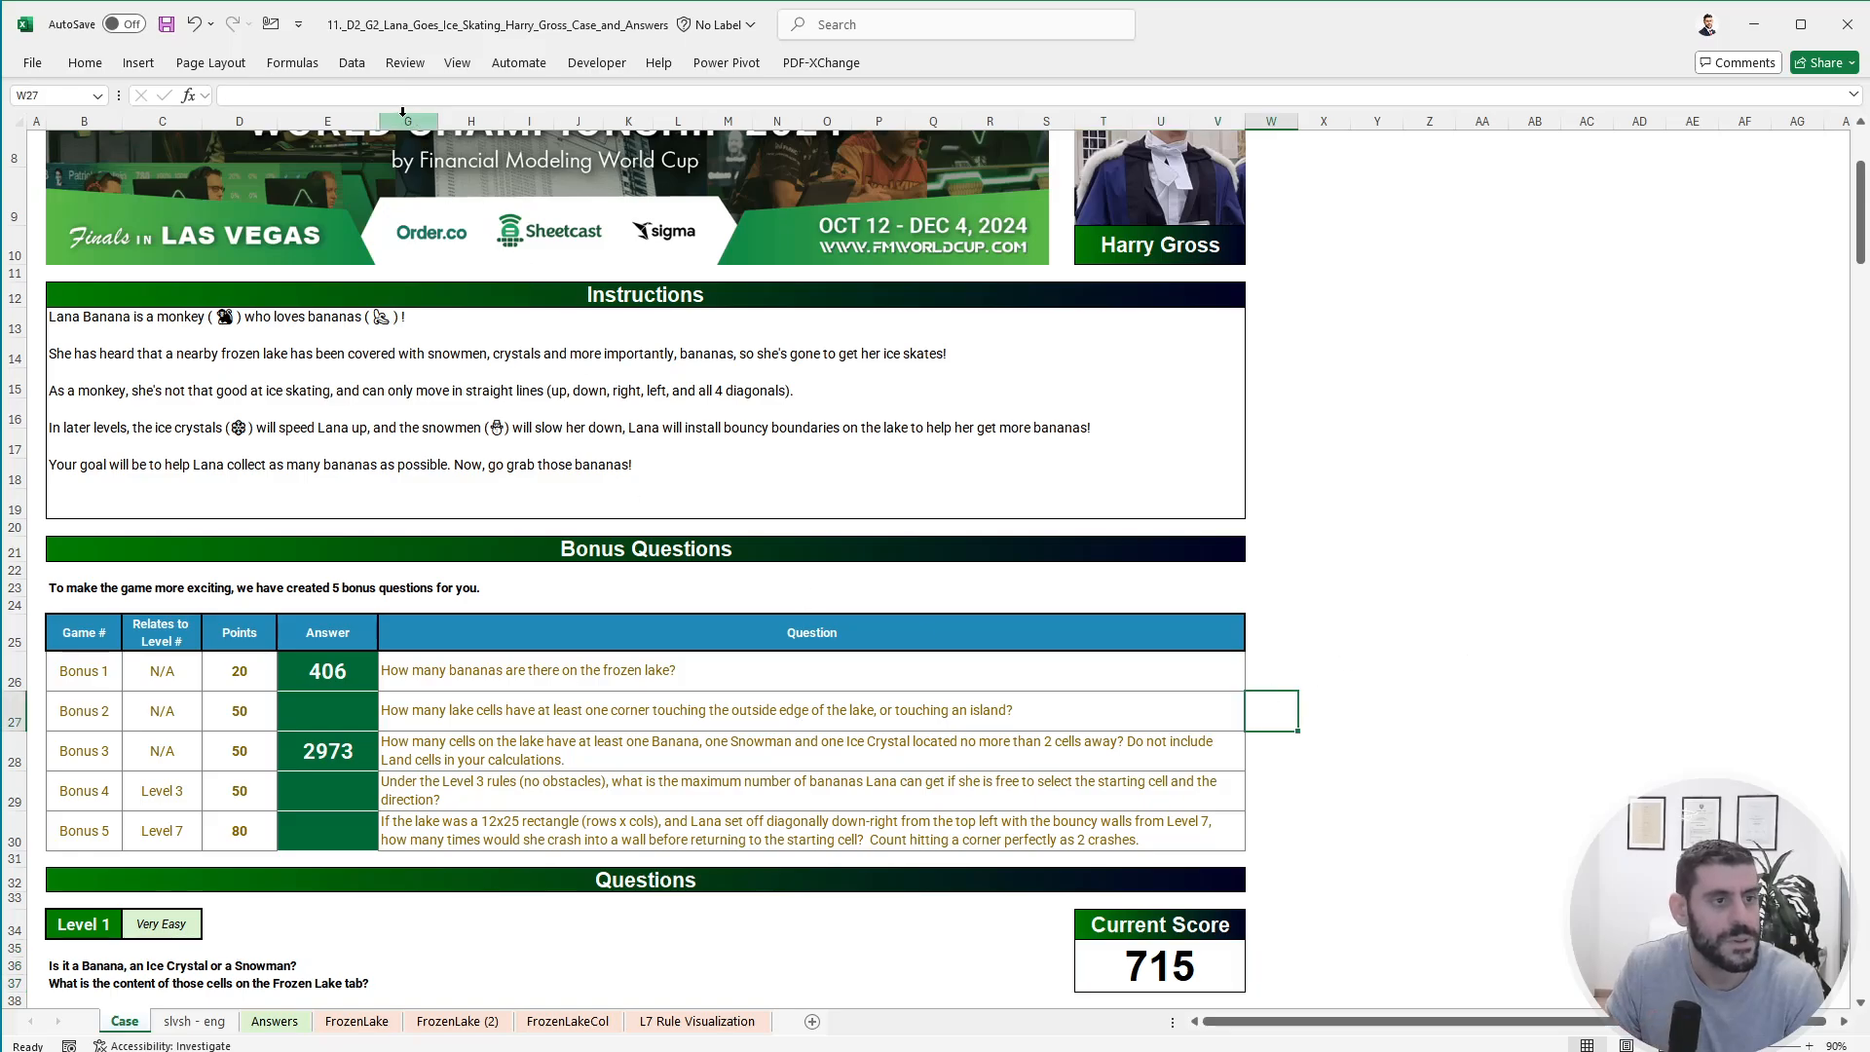
- Unhide the answer check column F between columns E and G on the Case sheet
drag(409, 122, 356, 124)
right_click(355, 126)
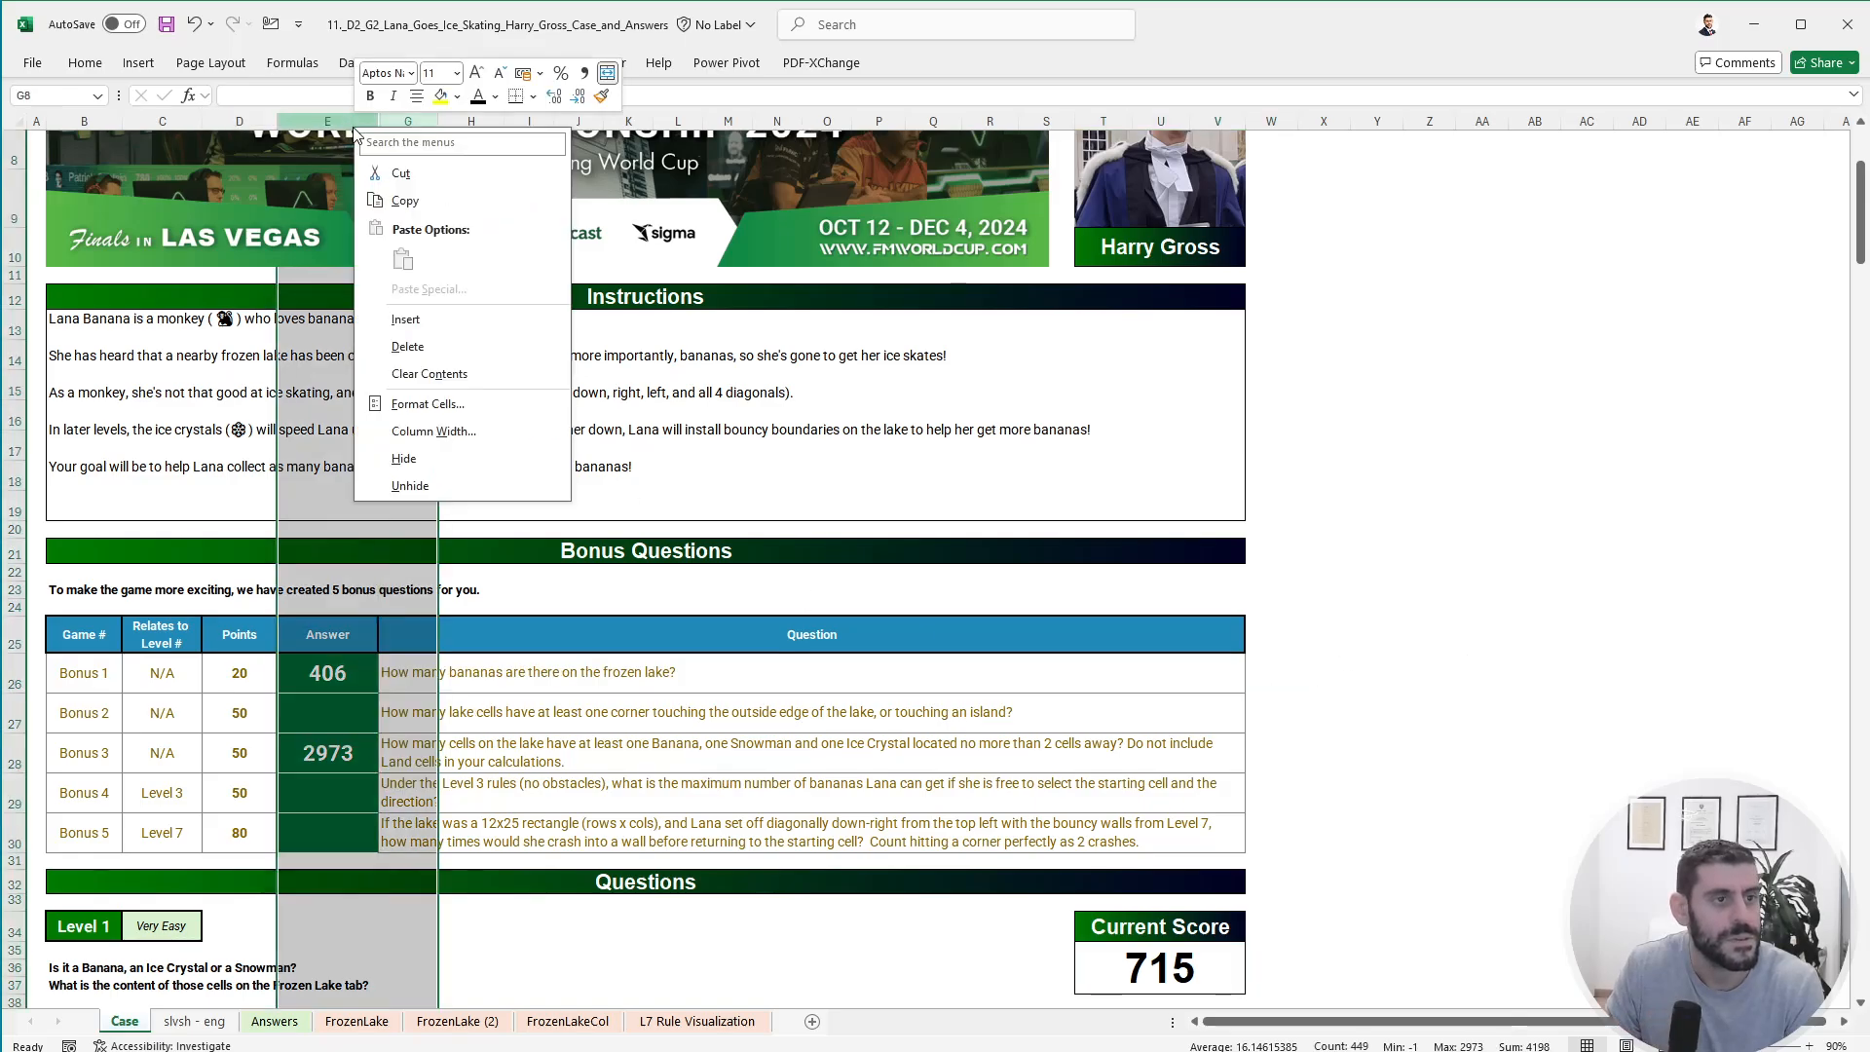
click(450, 485)
click(1518, 676)
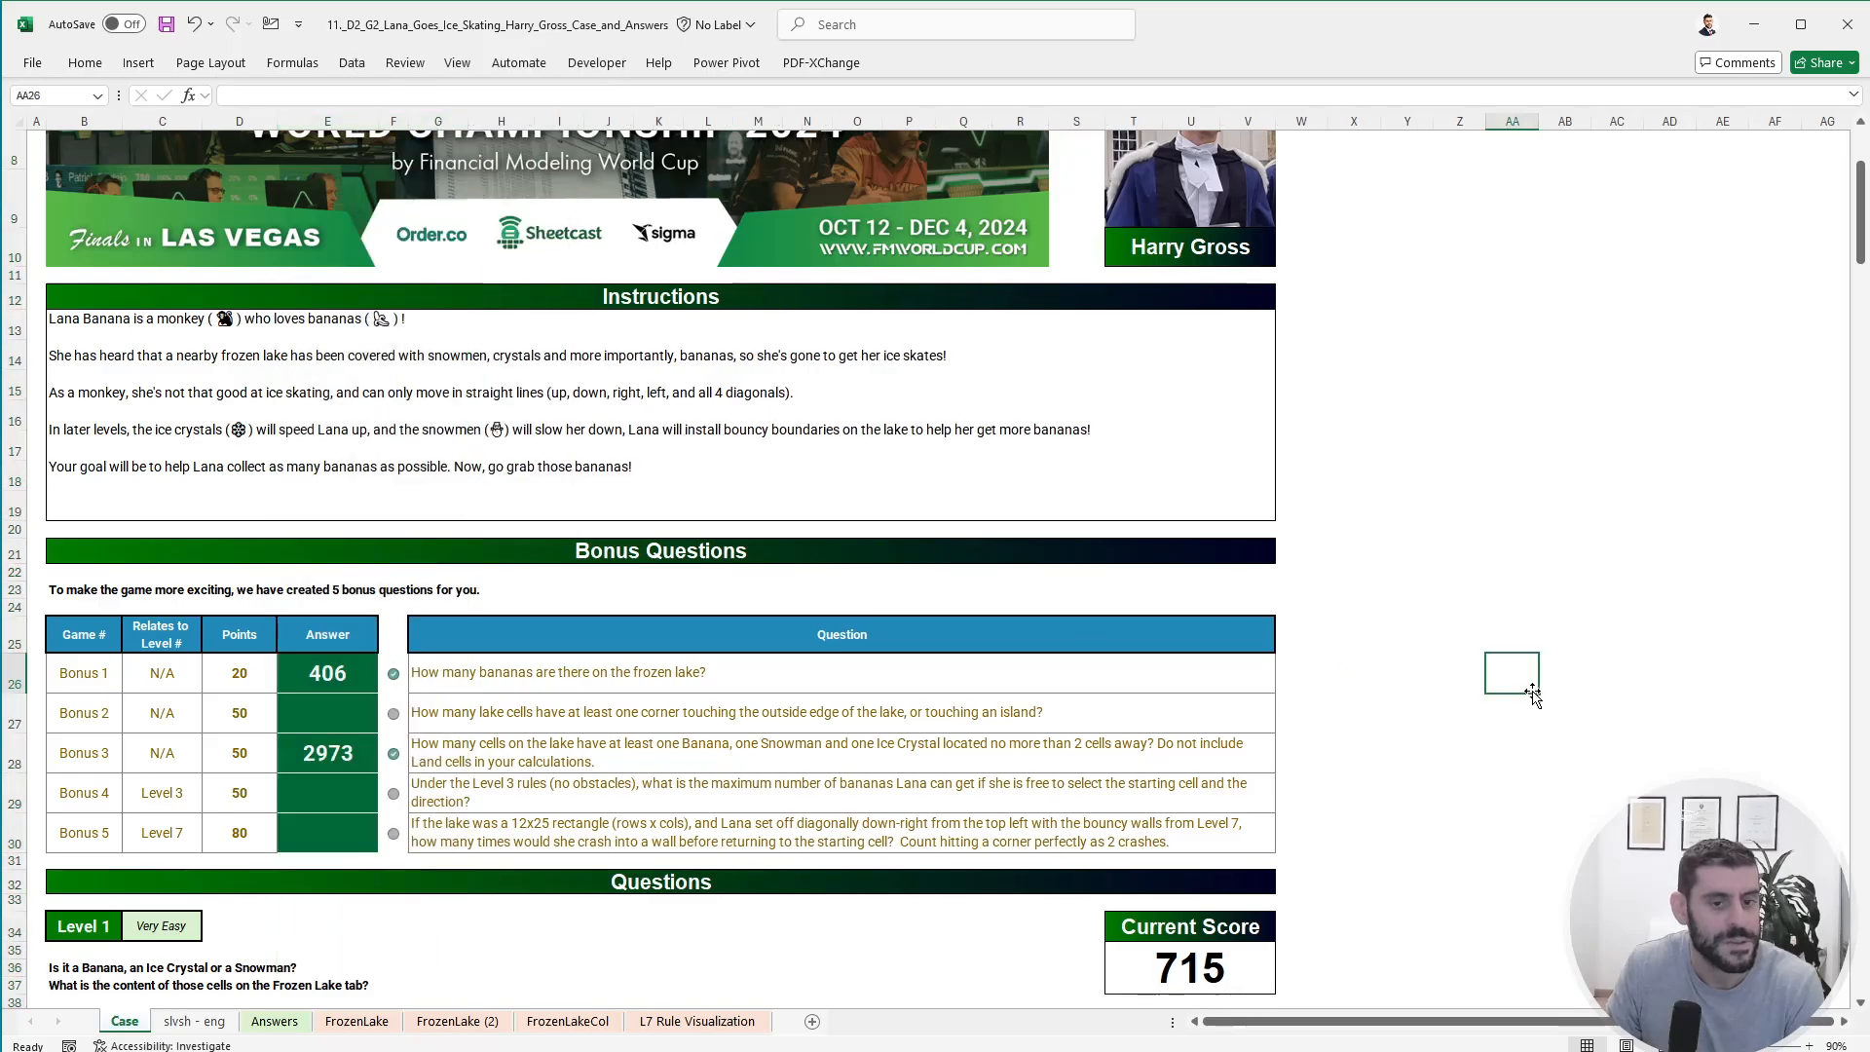
- Select the points of Bonus 4 and Bonus 2 together with the Current Score to total them
scroll(1382, 719, down, 2)
click(255, 582)
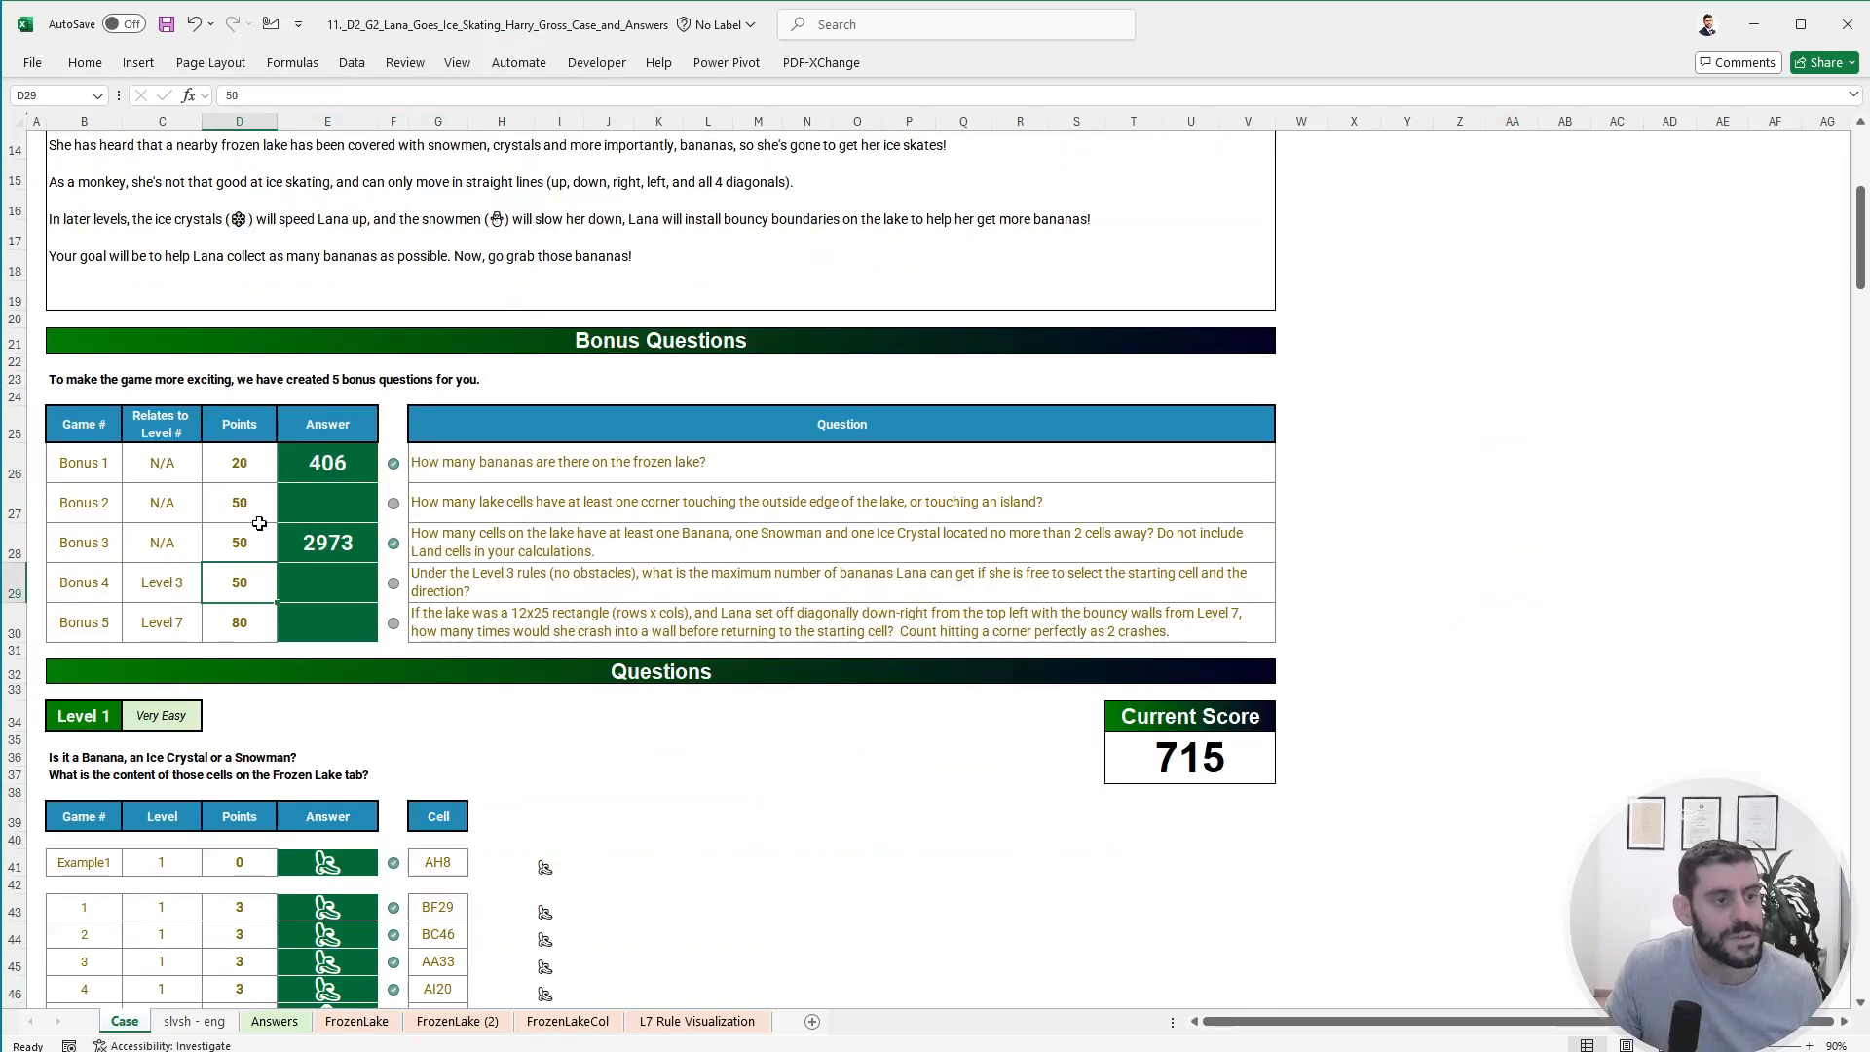
ctrl+click(256, 506)
ctrl+click(1190, 758)
click(1517, 691)
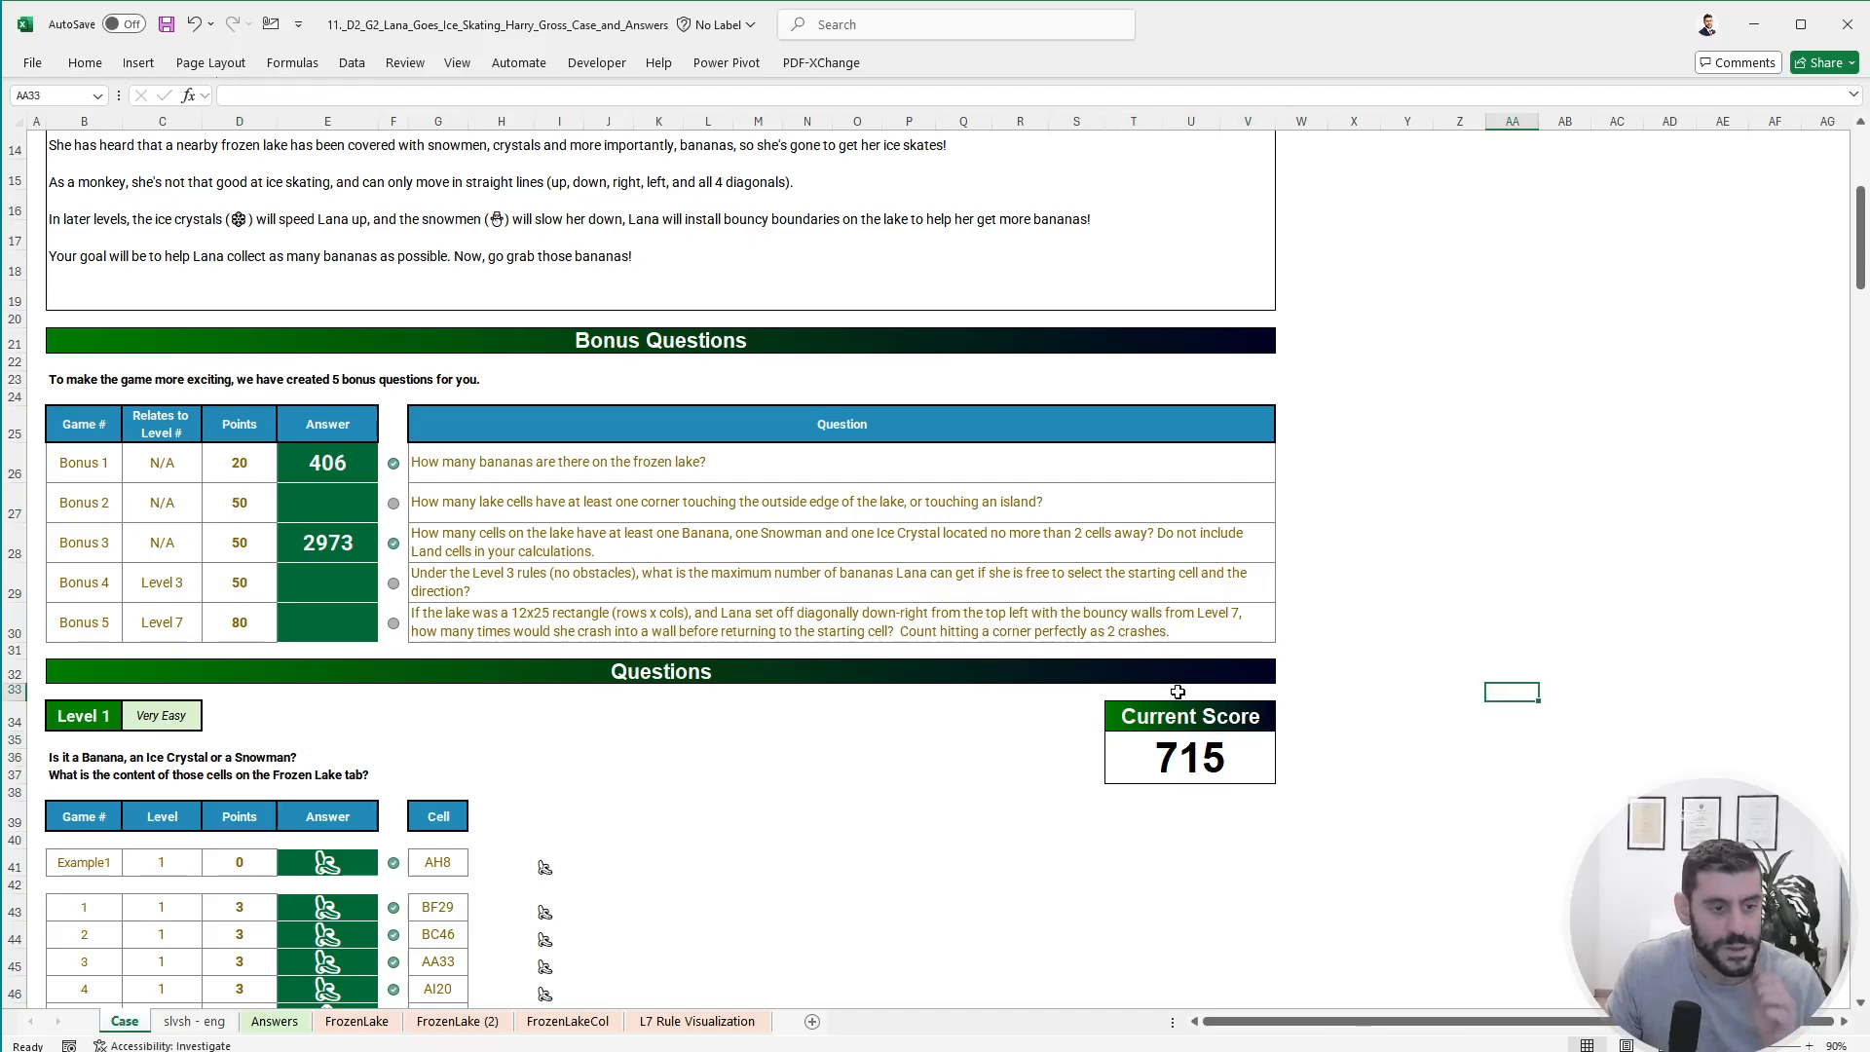
- Examine the check marks beside the Level 3 to Level 6 answers, looking for wrong ones such as game 72
scroll(1266, 720, down, 20)
scroll(813, 754, down, 20)
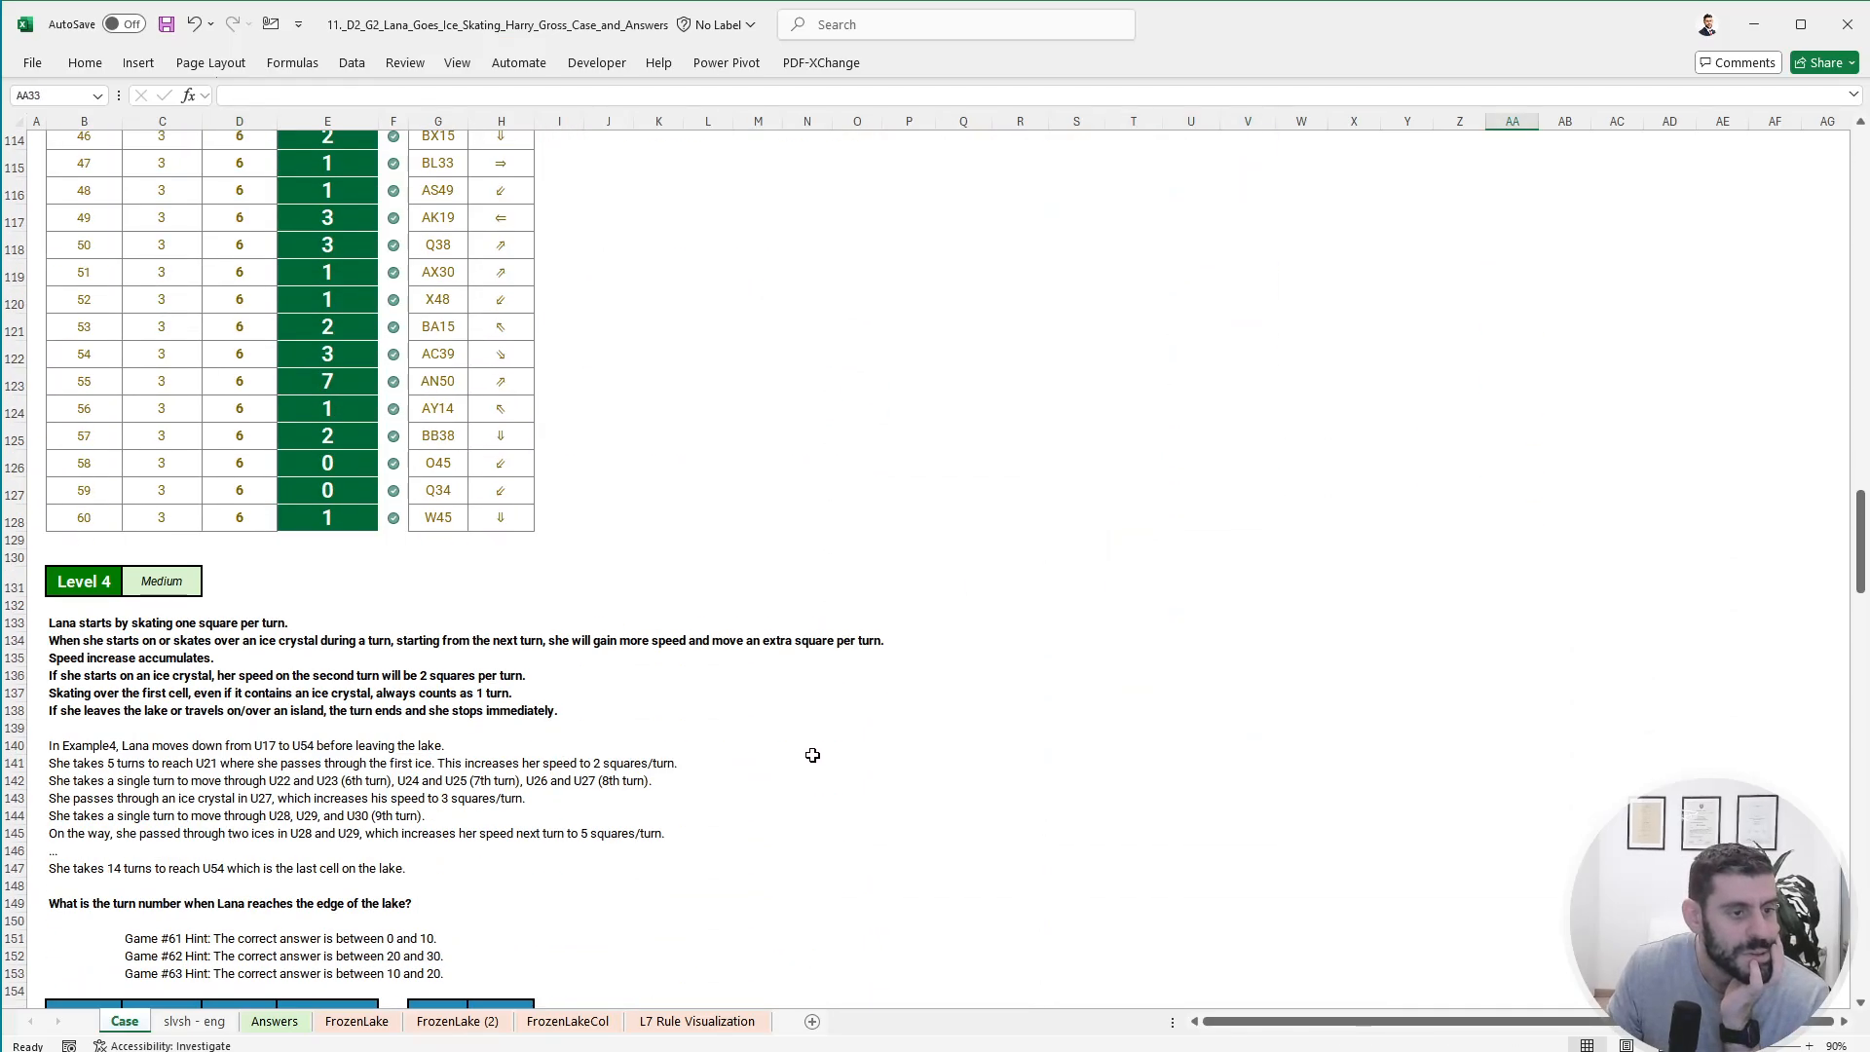
drag(92, 514, 493, 510)
scroll(847, 658, up, 1)
scroll(847, 658, up, 6)
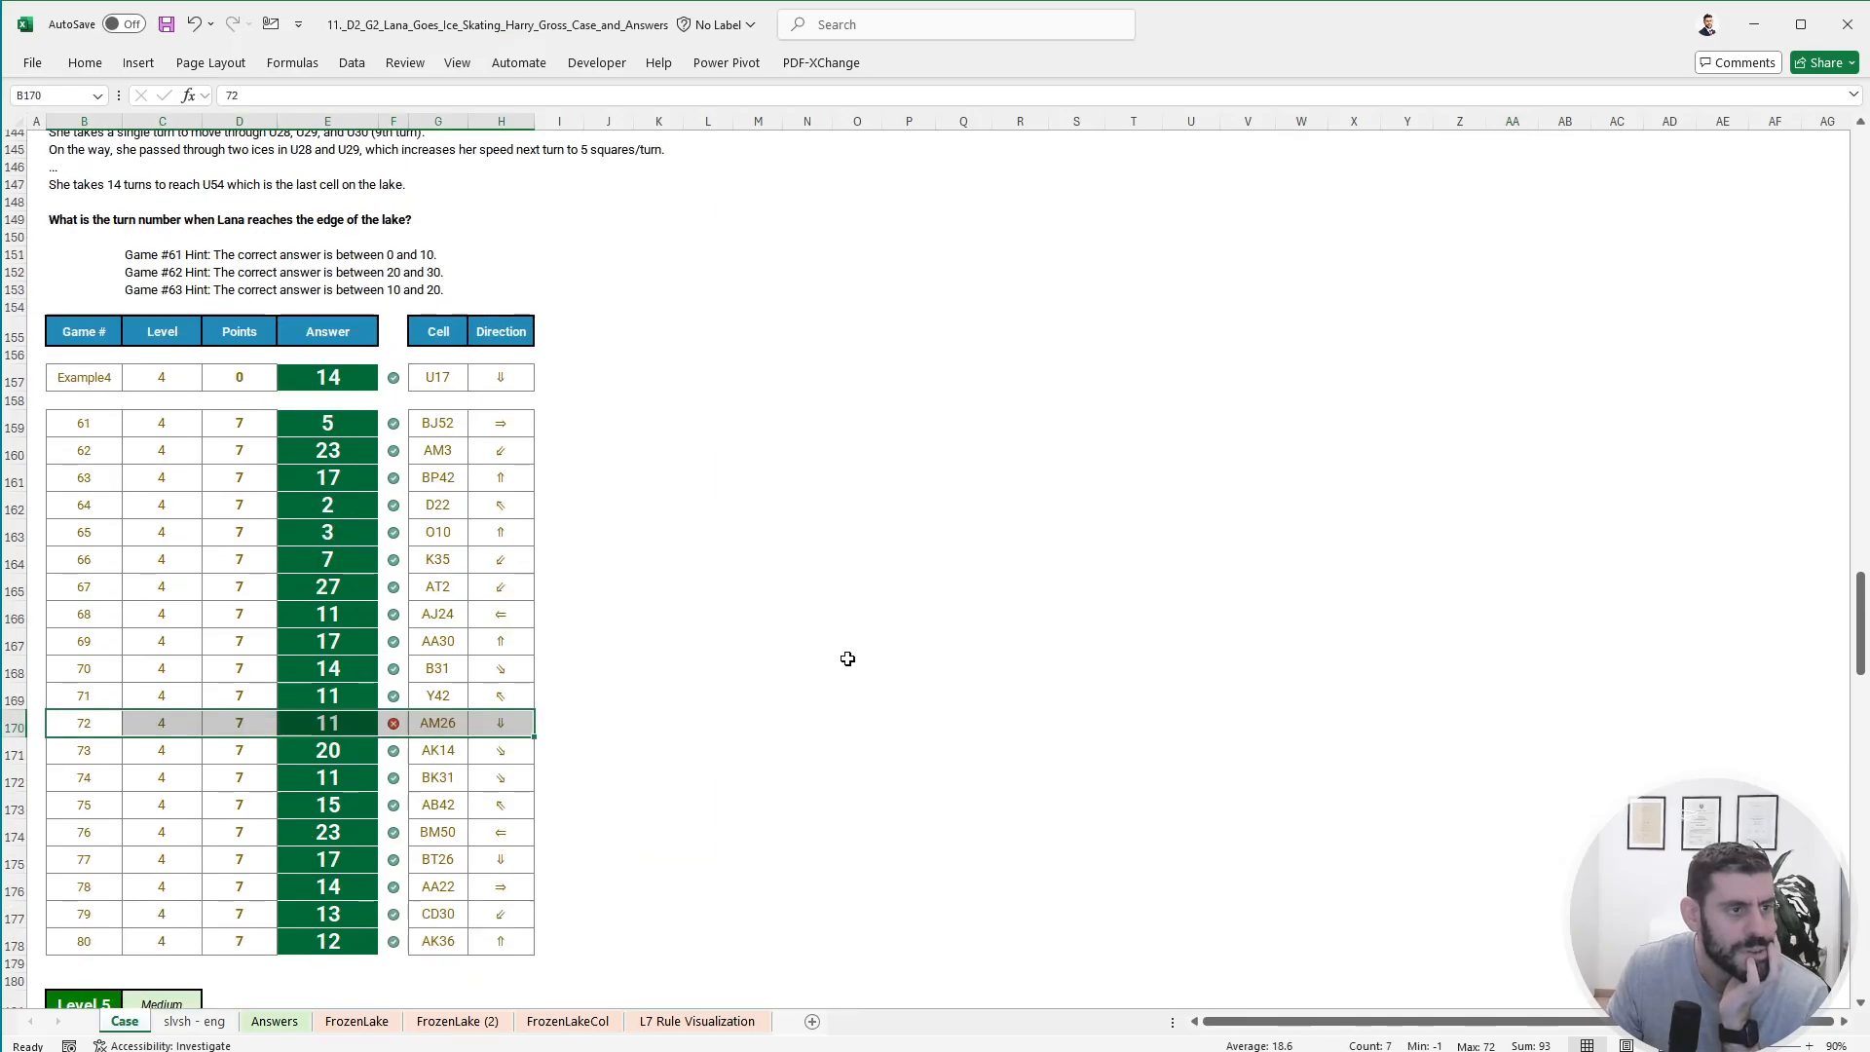
scroll(848, 661, down, 10)
scroll(848, 661, down, 8)
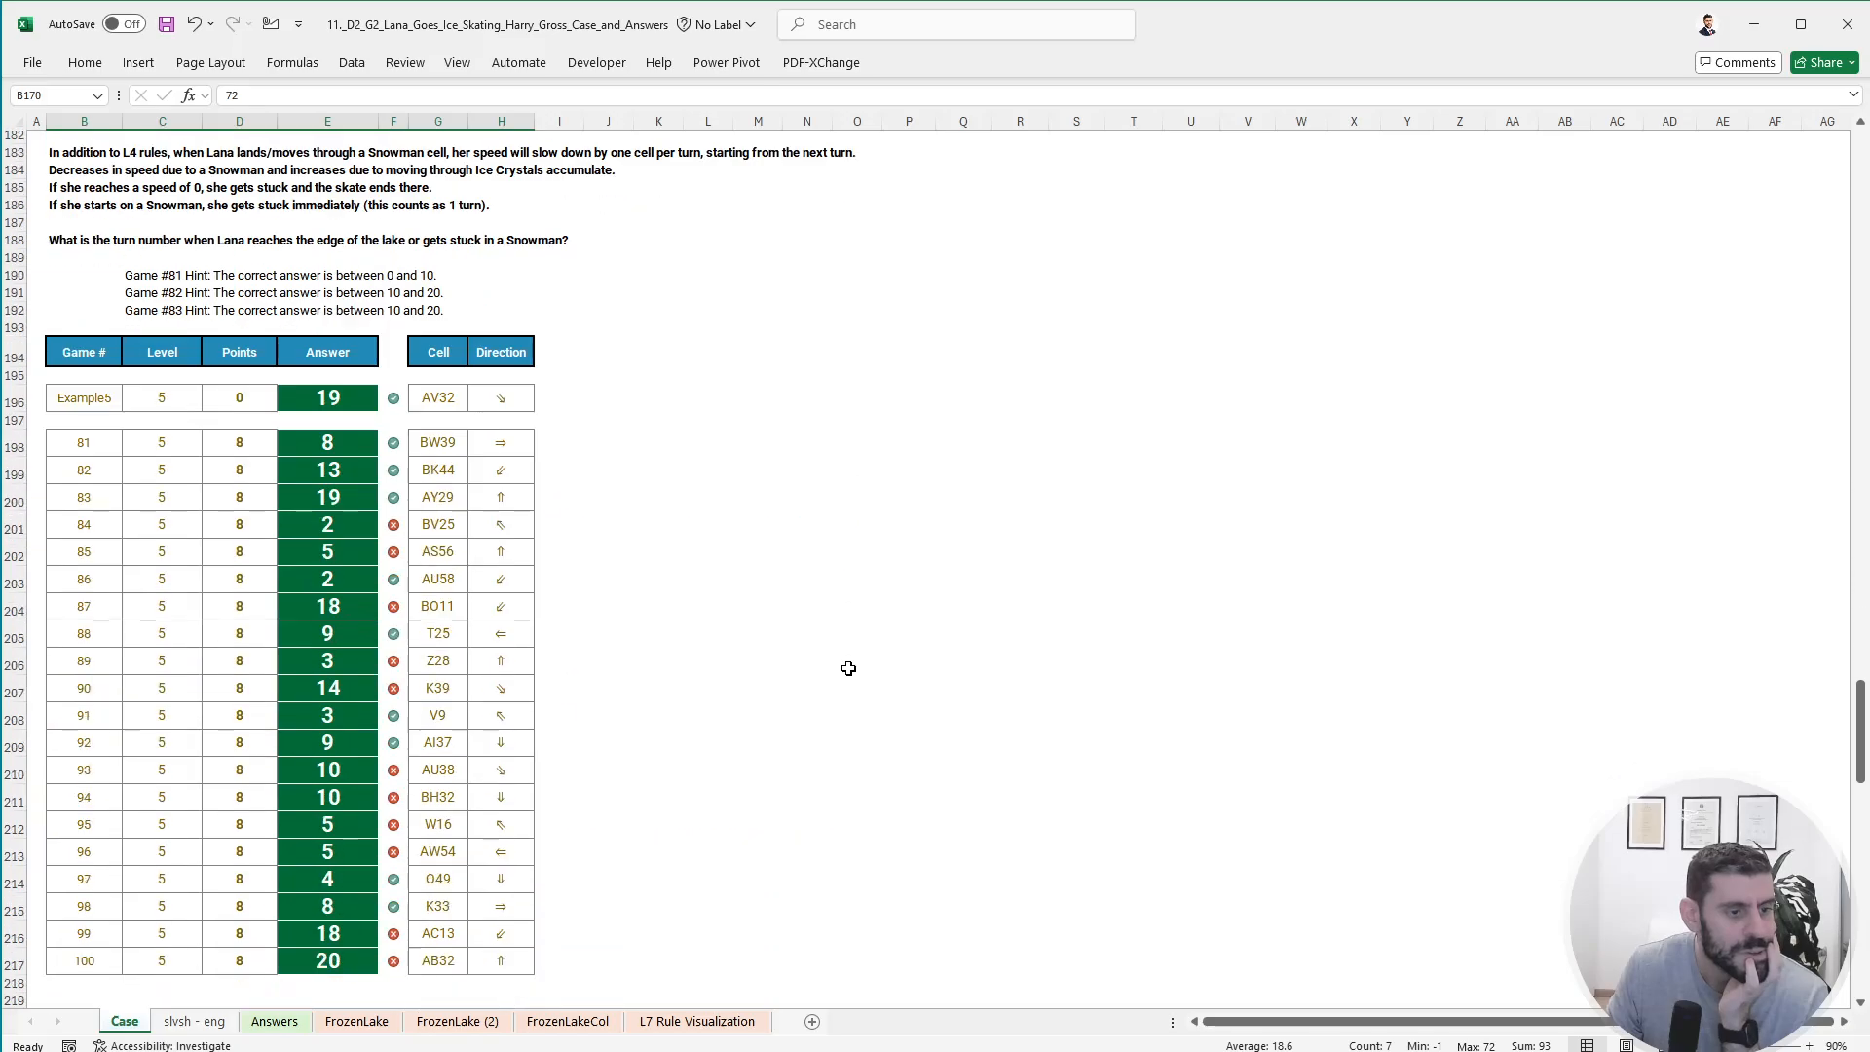
click(619, 527)
scroll(619, 527, up, 5)
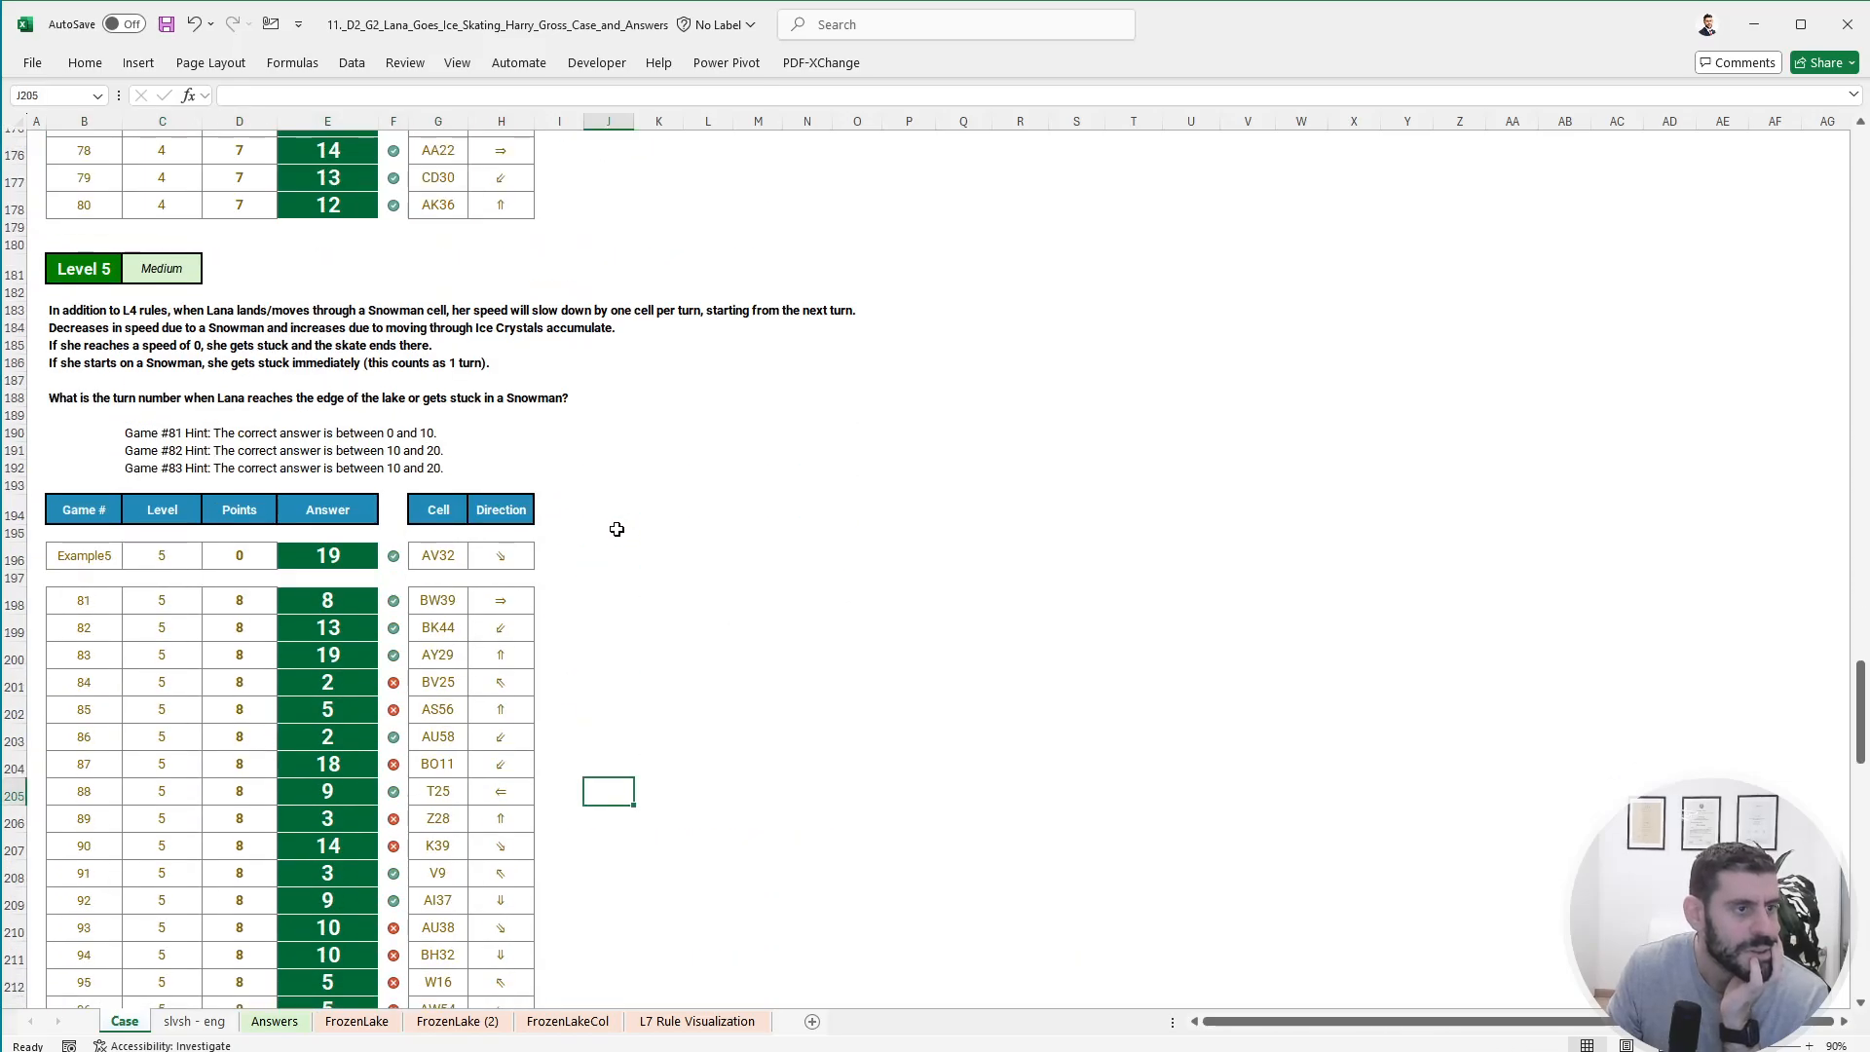
scroll(659, 626, down, 15)
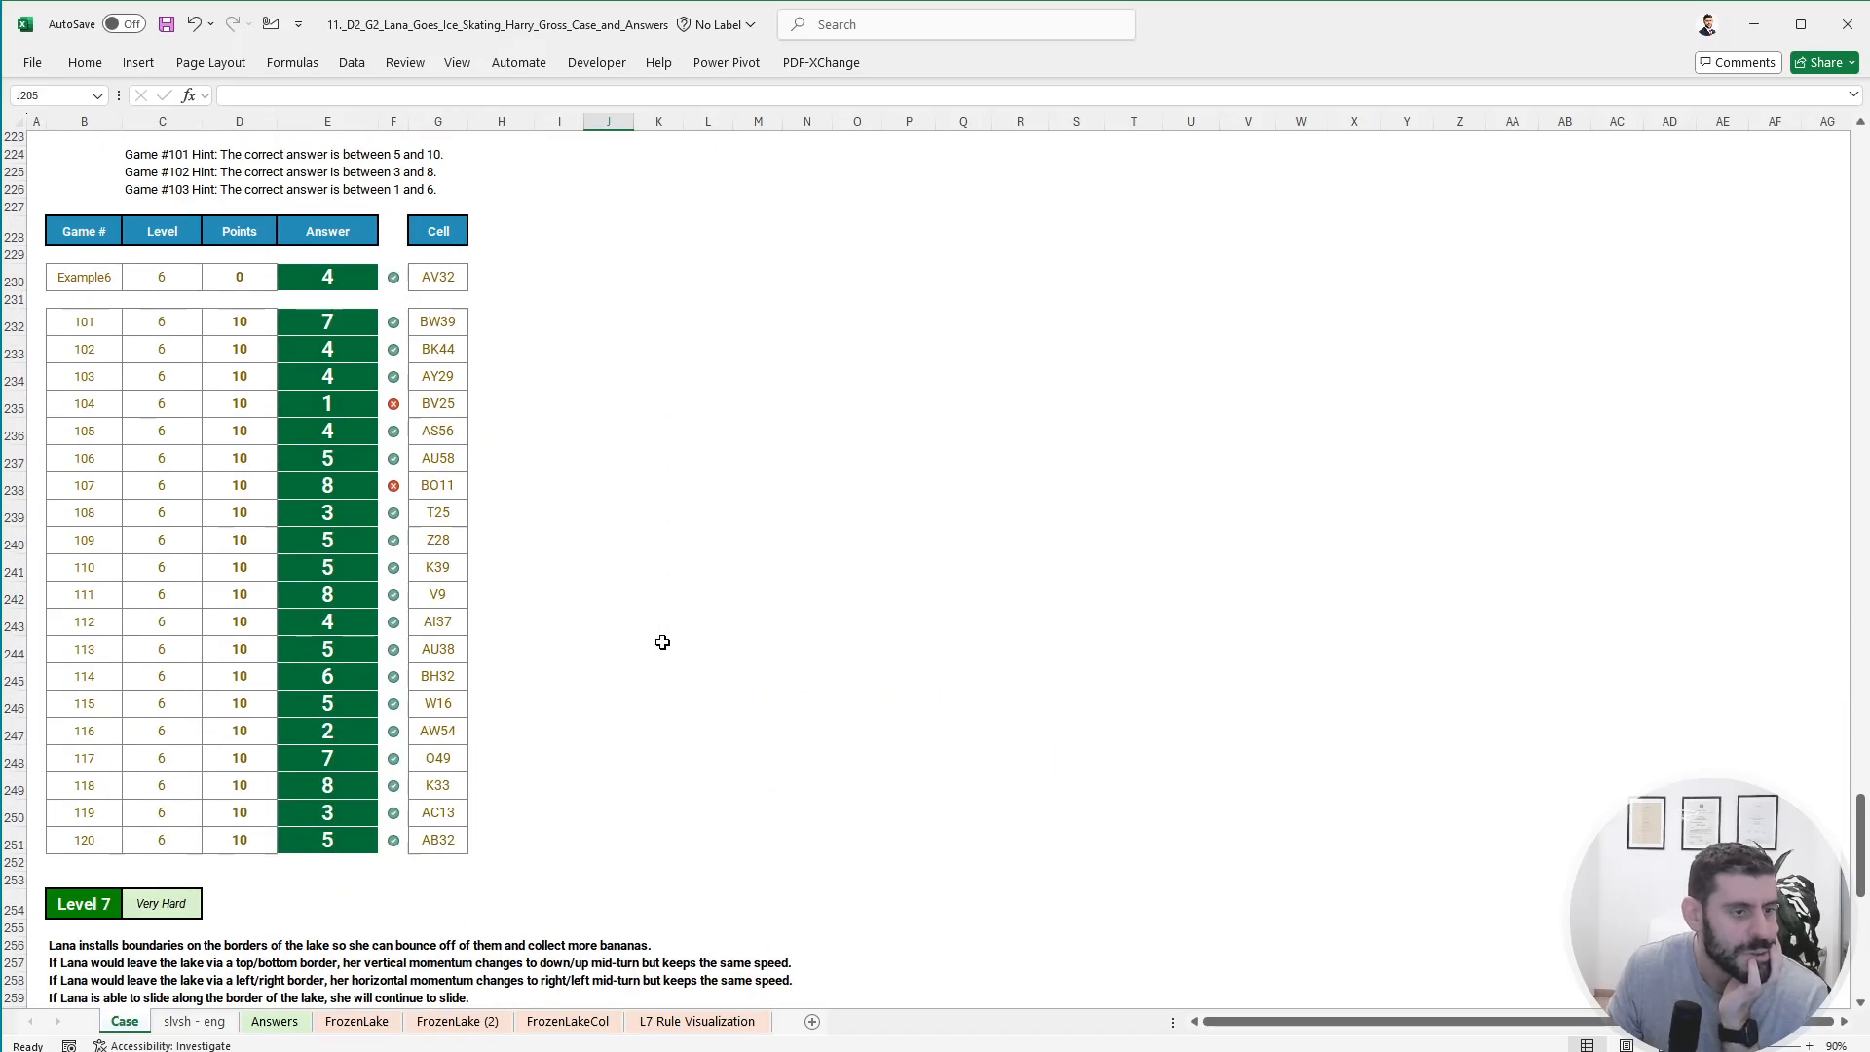
- Select the points of all Level 5 games marked wrong to add up the points lost
scroll(663, 642, up, 10)
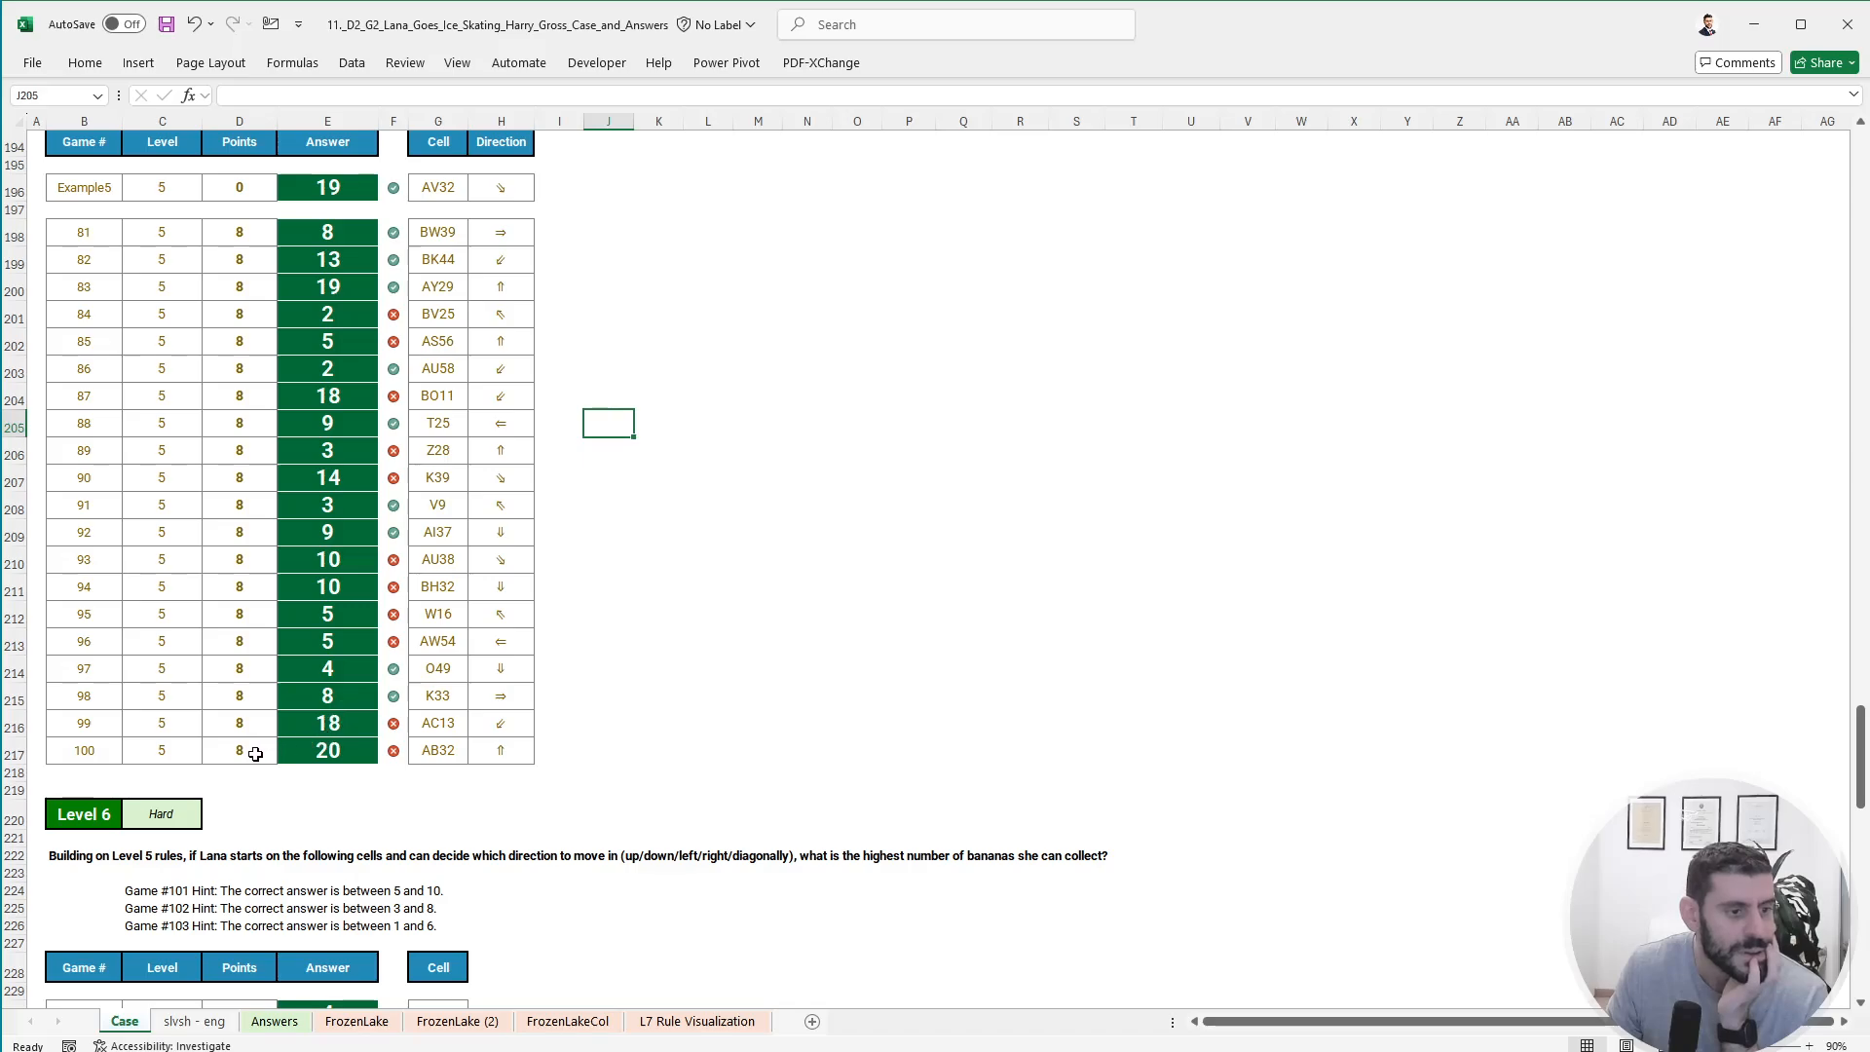
drag(255, 752, 244, 722)
ctrl+drag(248, 641, 256, 560)
ctrl+drag(244, 484, 243, 455)
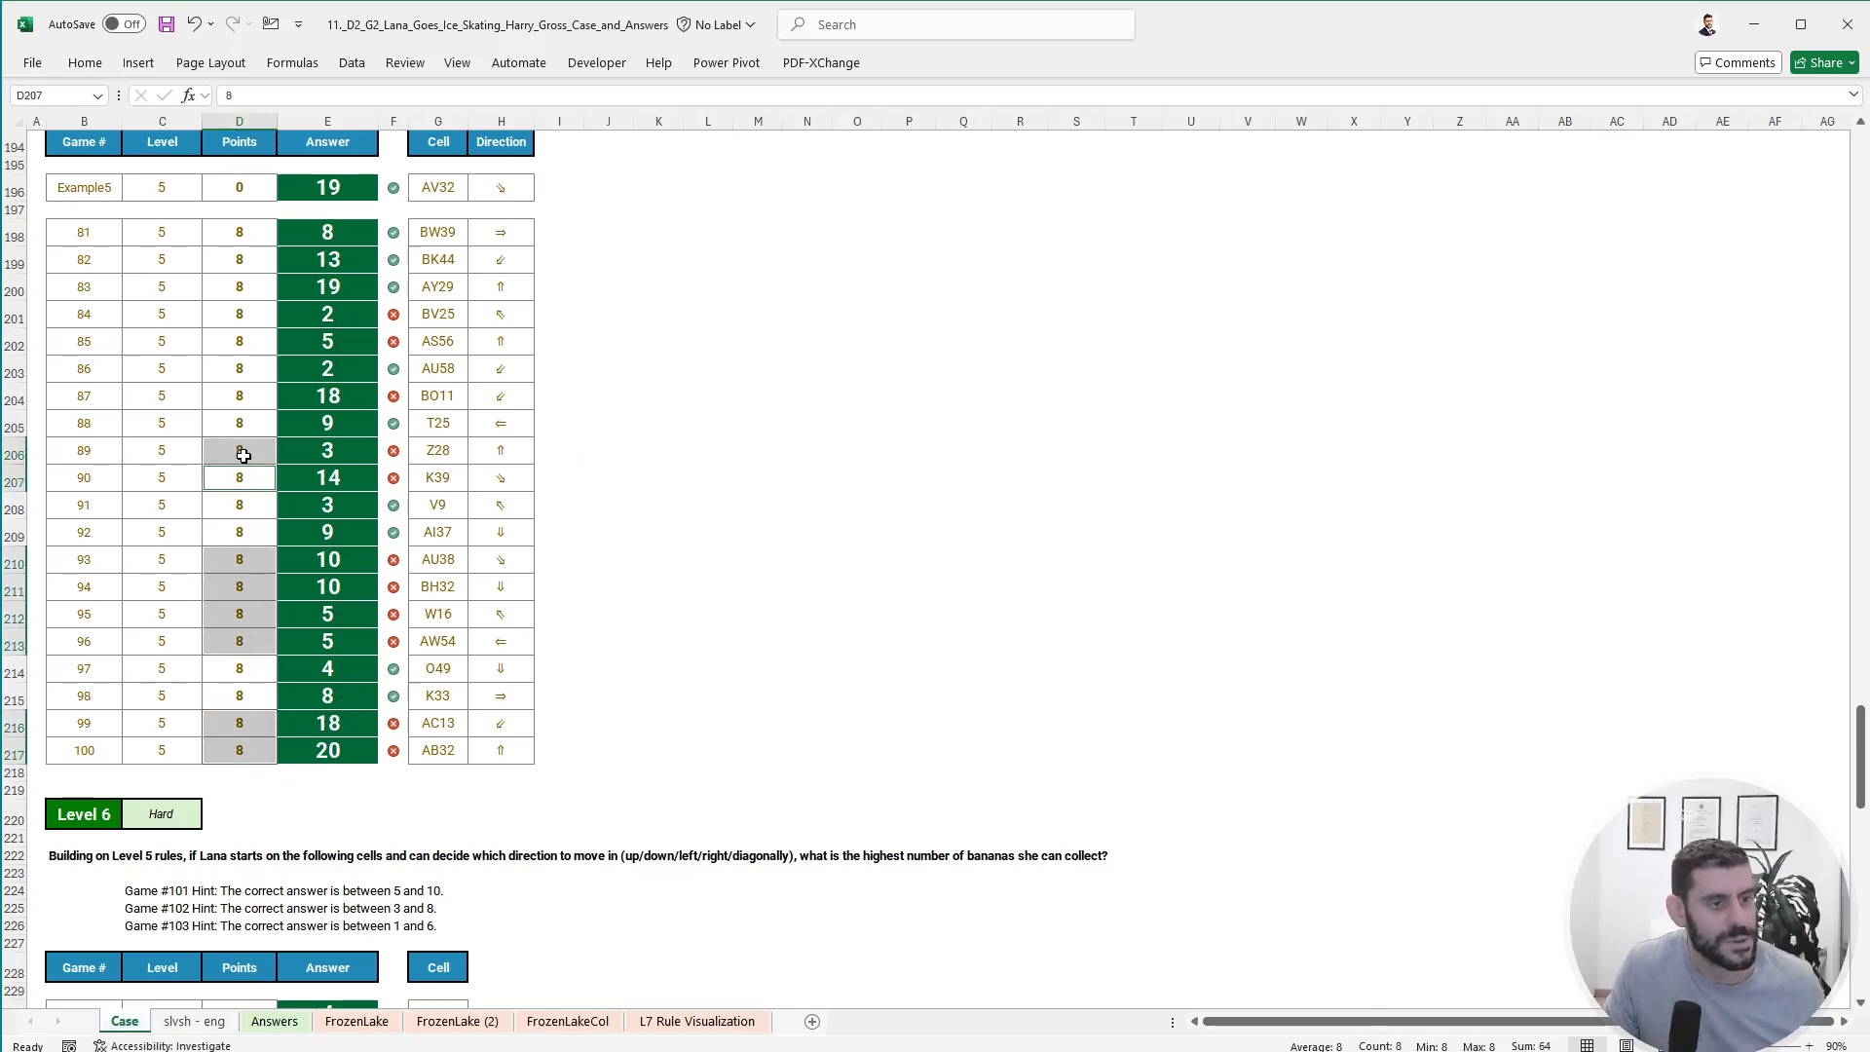
ctrl+click(248, 394)
ctrl+drag(246, 341, 247, 315)
scroll(772, 638, up, 9)
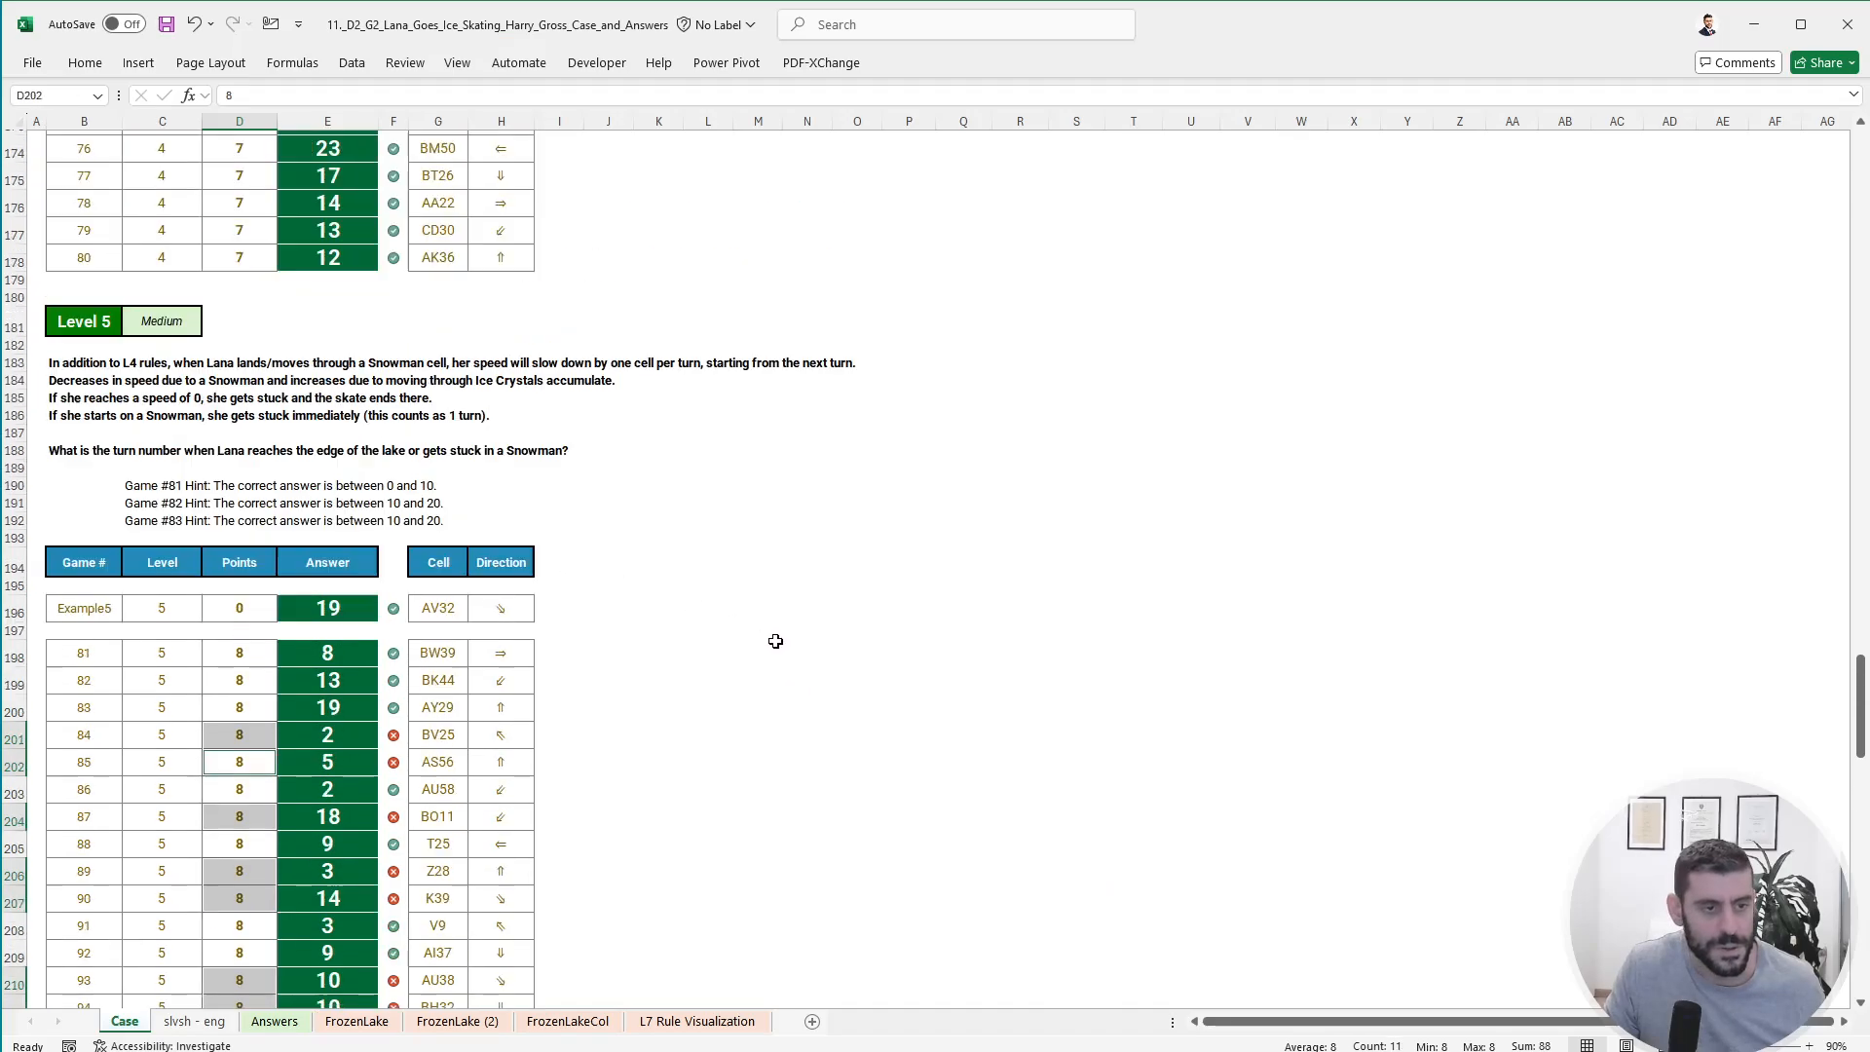
- Examine the check marks beside the Level 6 and Level 7 answers and compare them with Level 5
scroll(755, 659, down, 17)
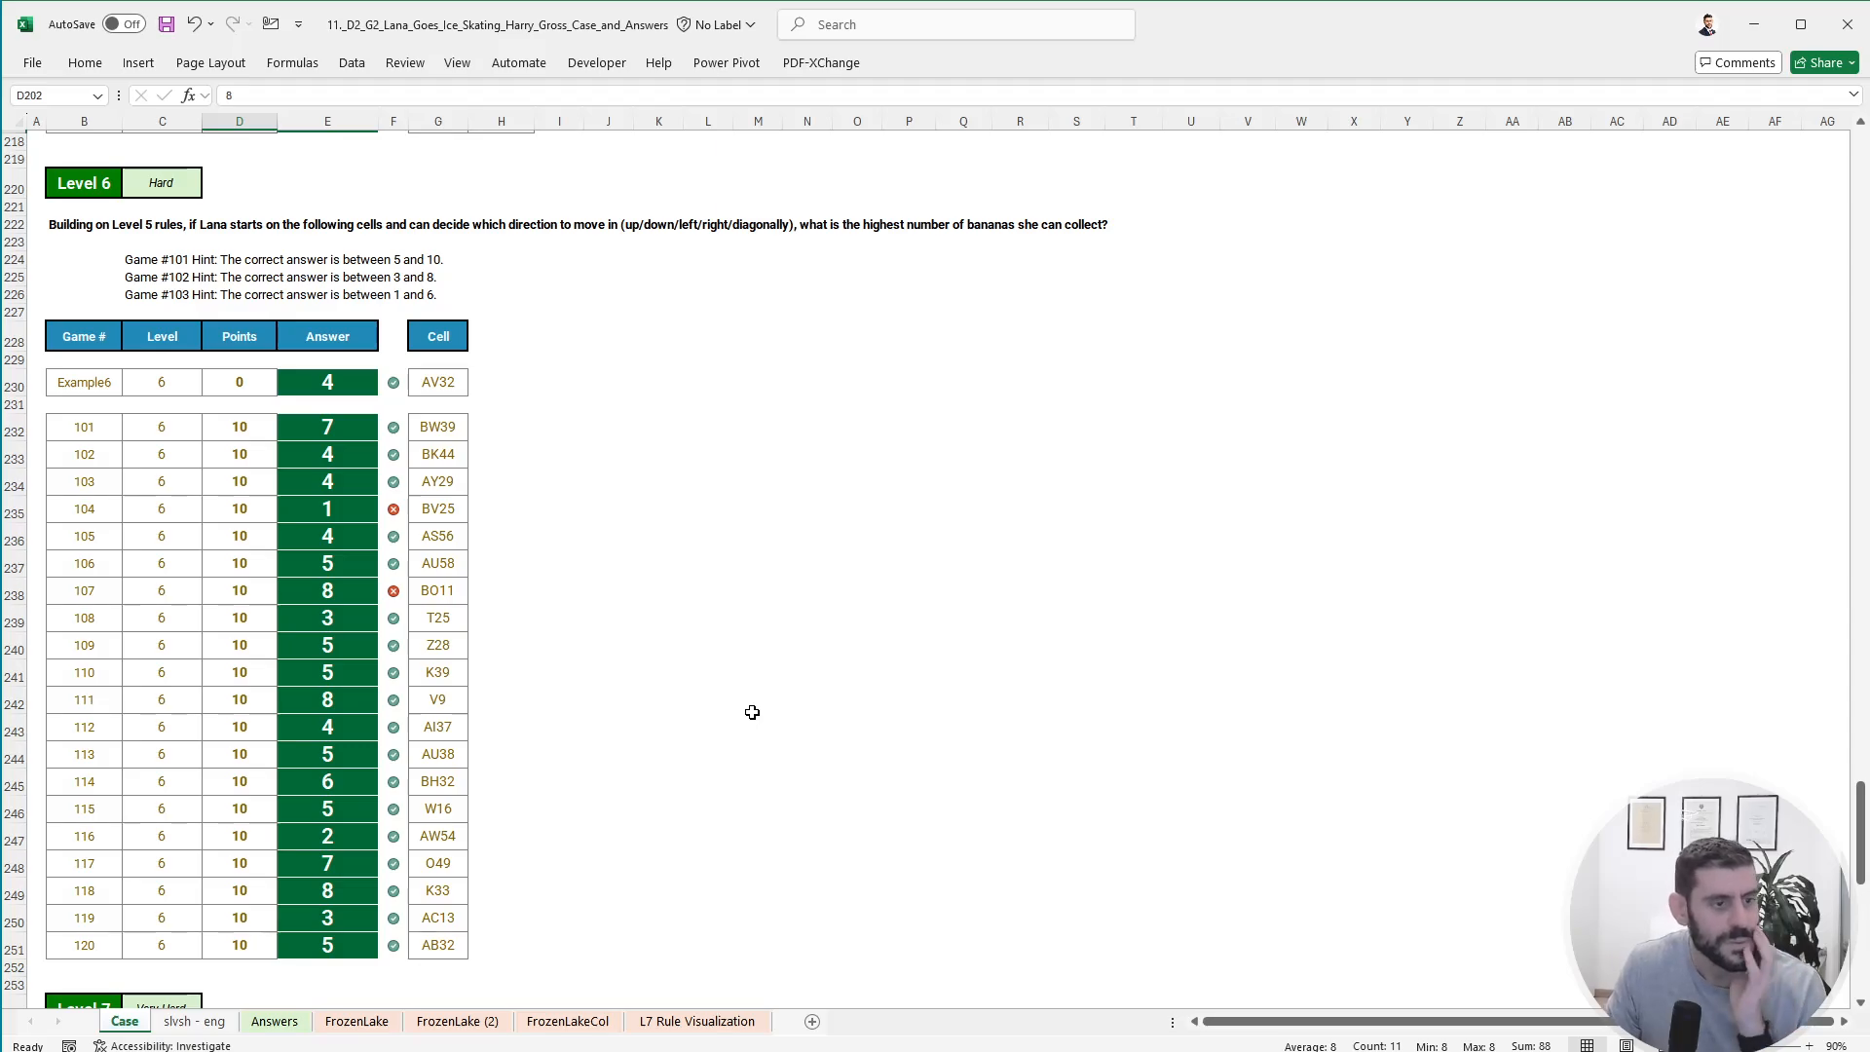
scroll(752, 711, down, 12)
scroll(752, 712, down, 10)
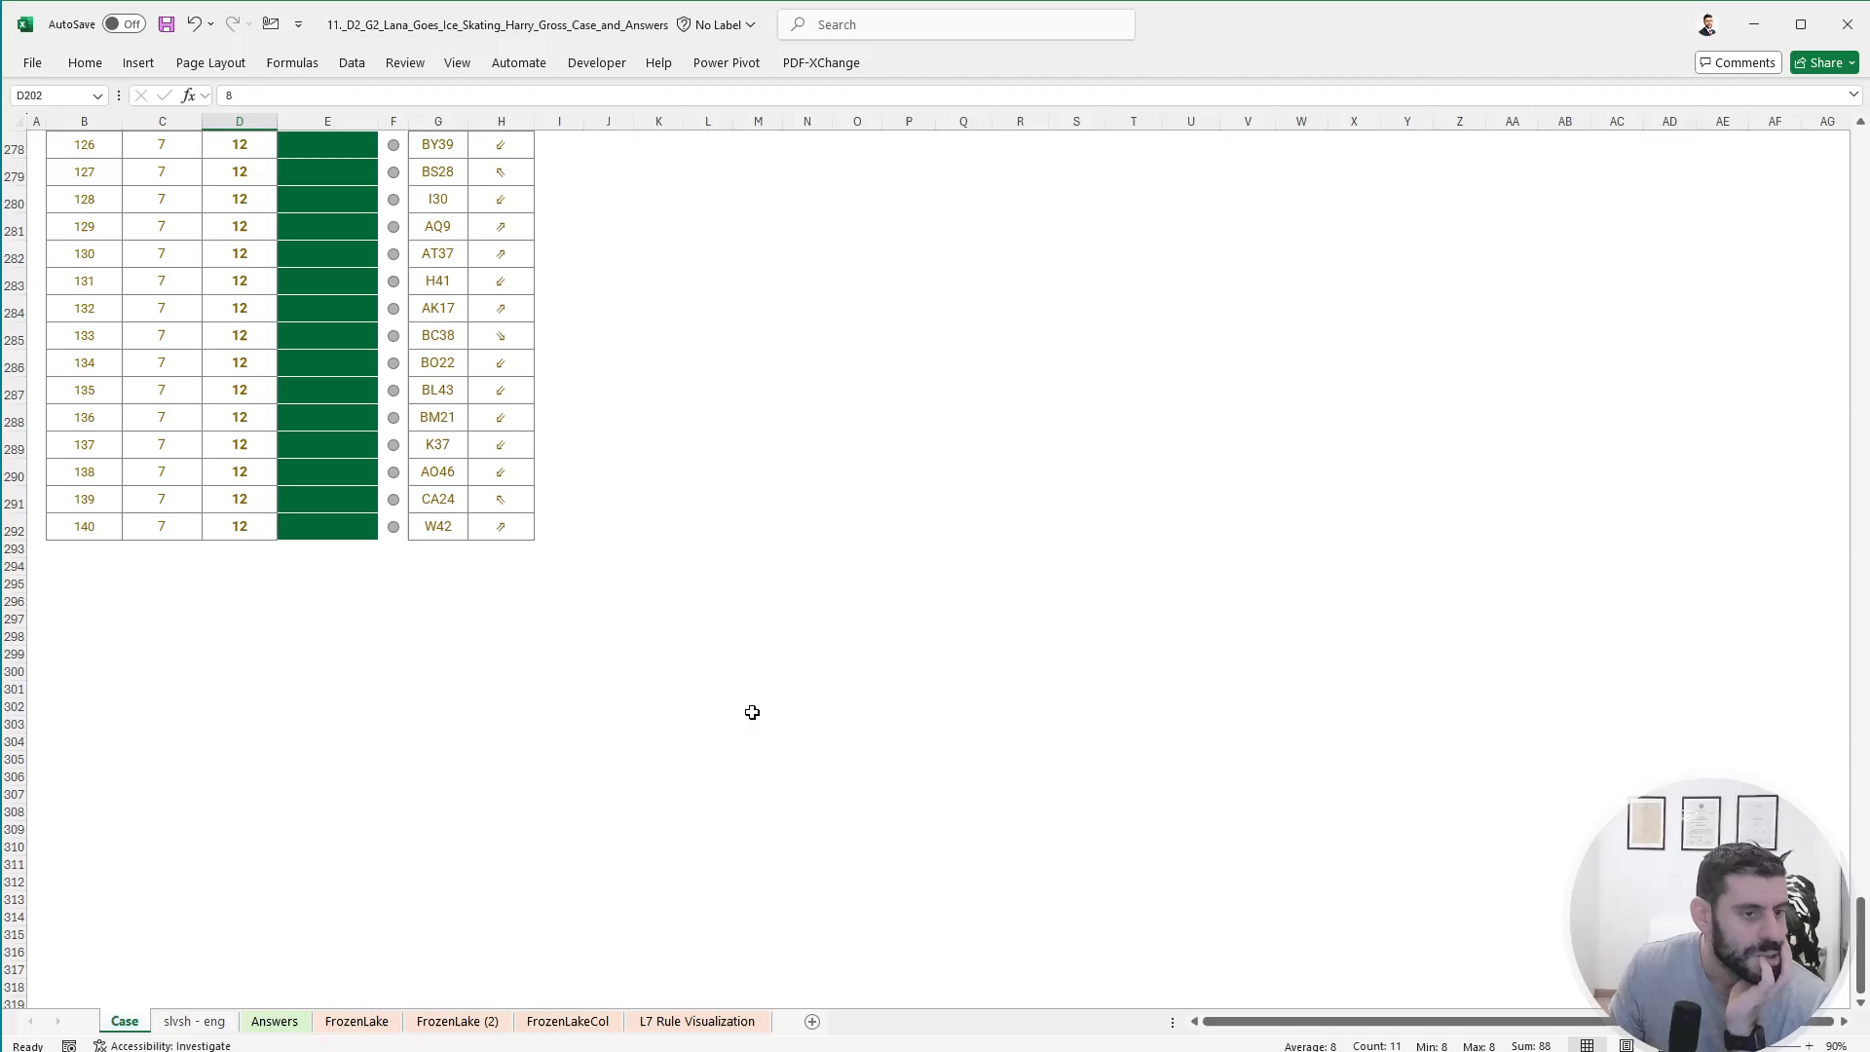
scroll(751, 711, up, 20)
scroll(750, 711, up, 7)
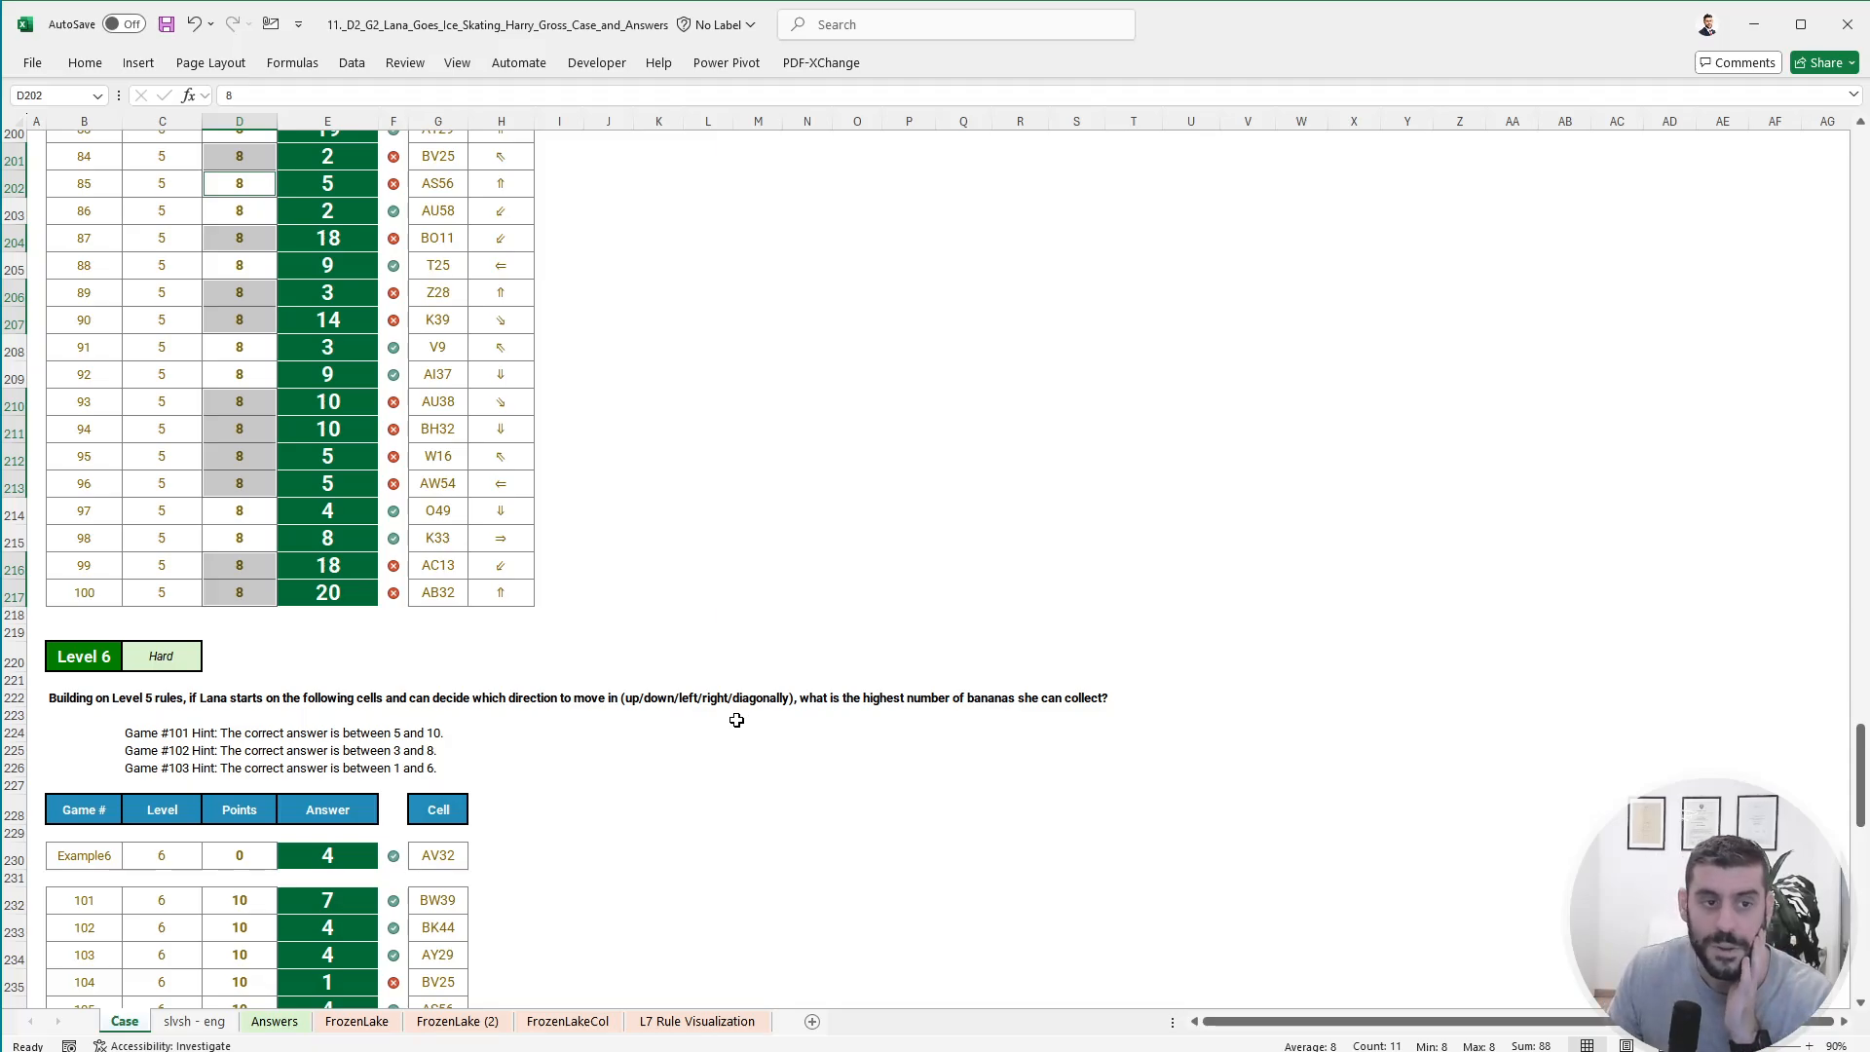
- Review the case sheet from the instructions, bonus questions and Current Score down to the Level 5 rules and answer check marks
click(828, 488)
key(ctrl+Home)
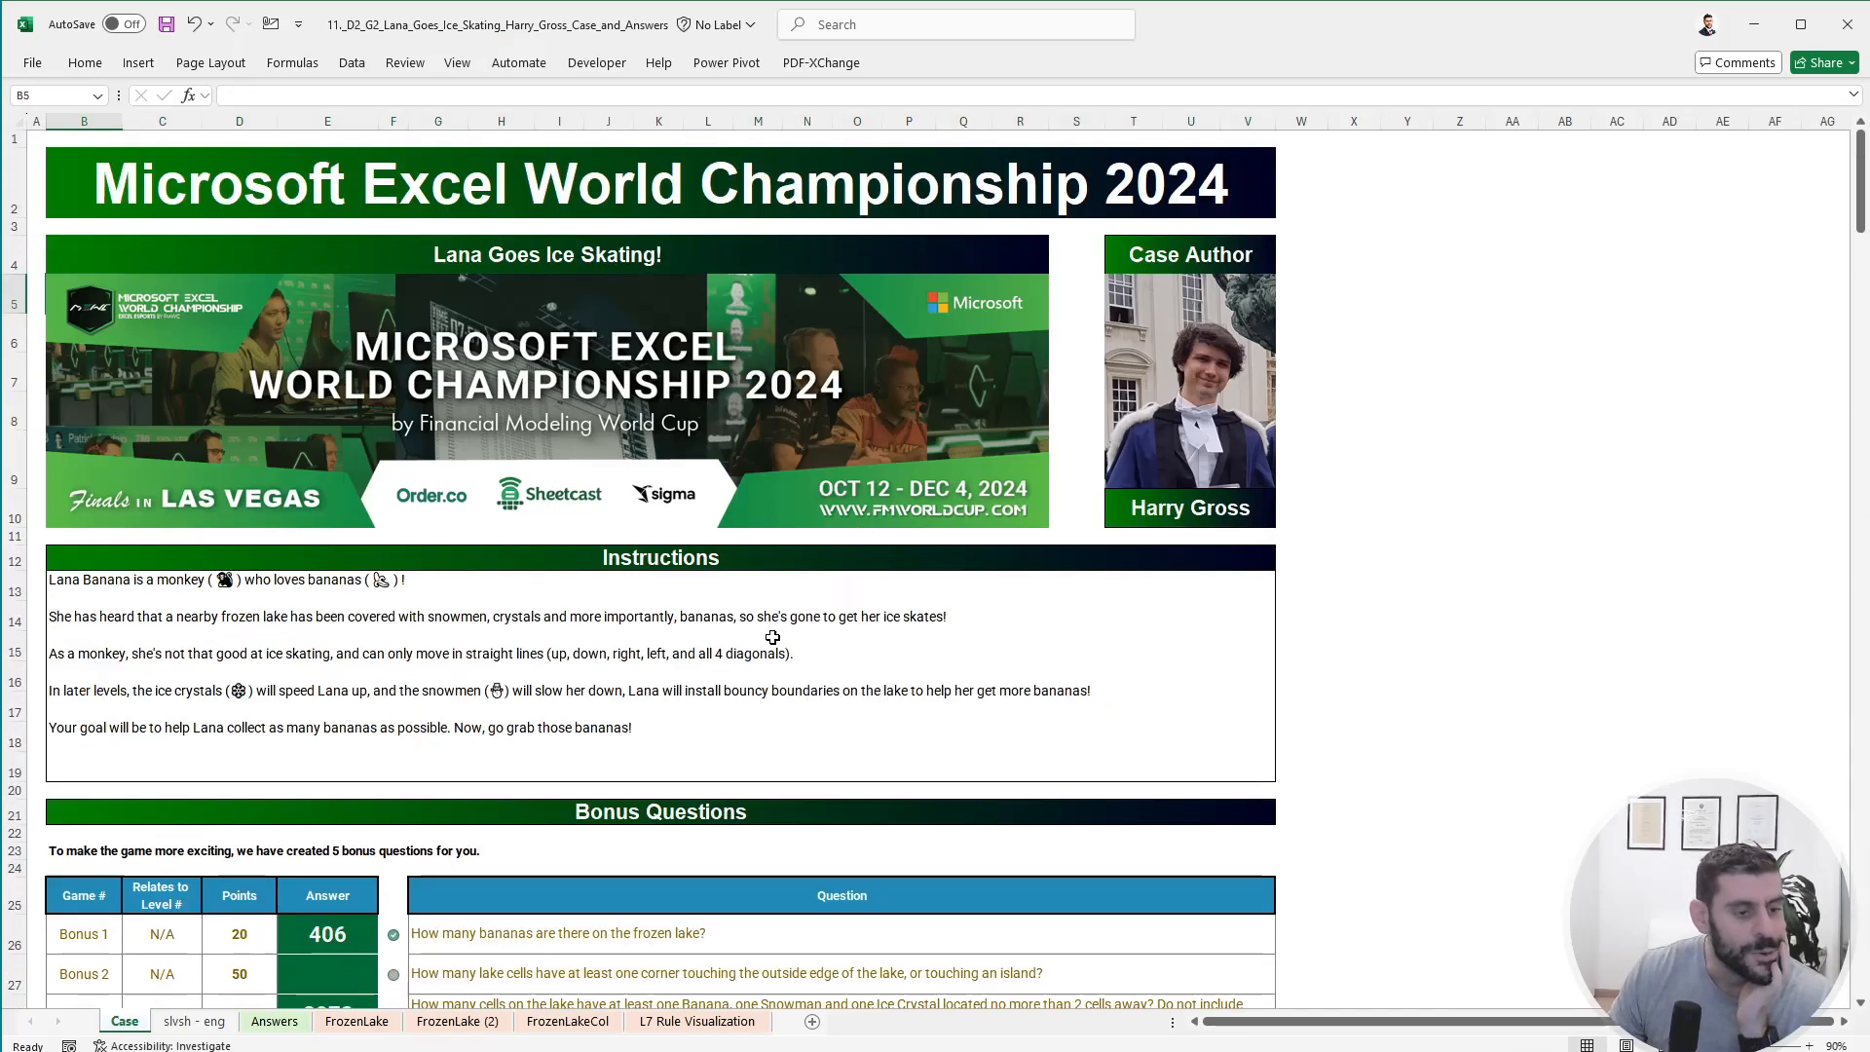
scroll(713, 686, down, 3)
click(1458, 542)
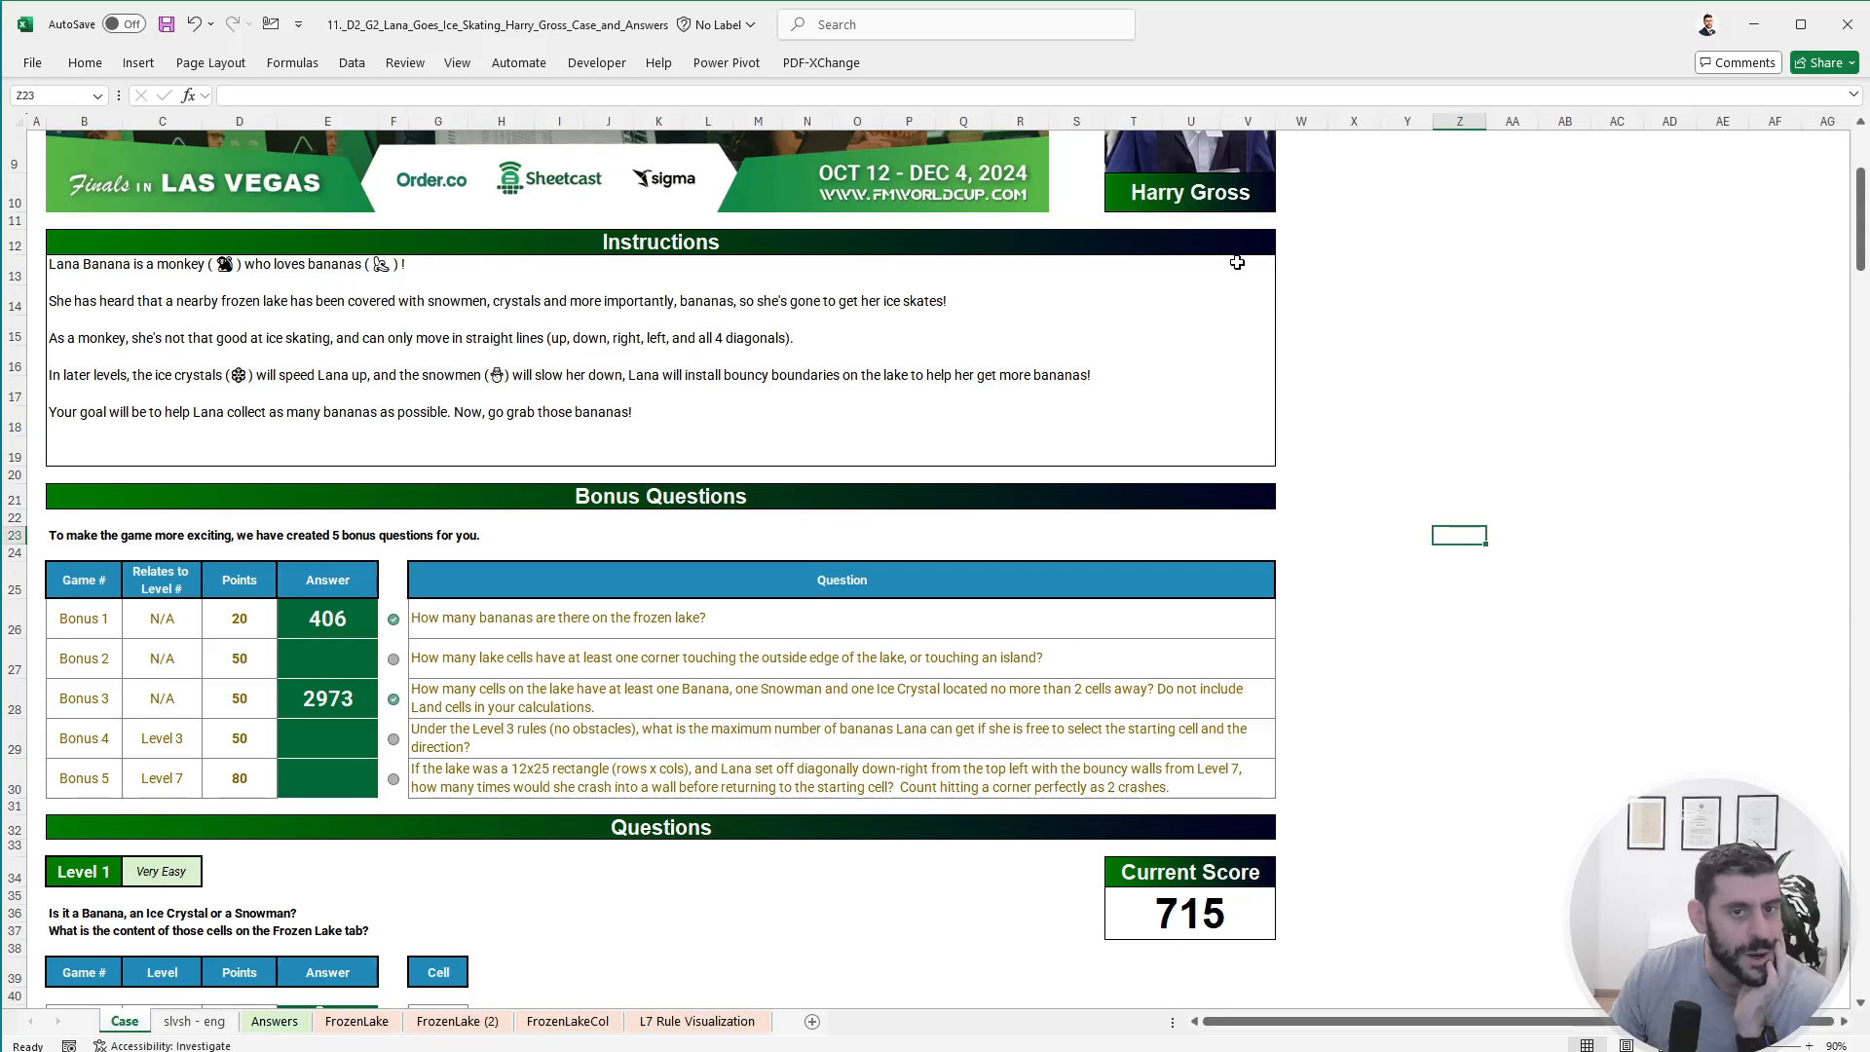
scroll(1237, 263, up, 2)
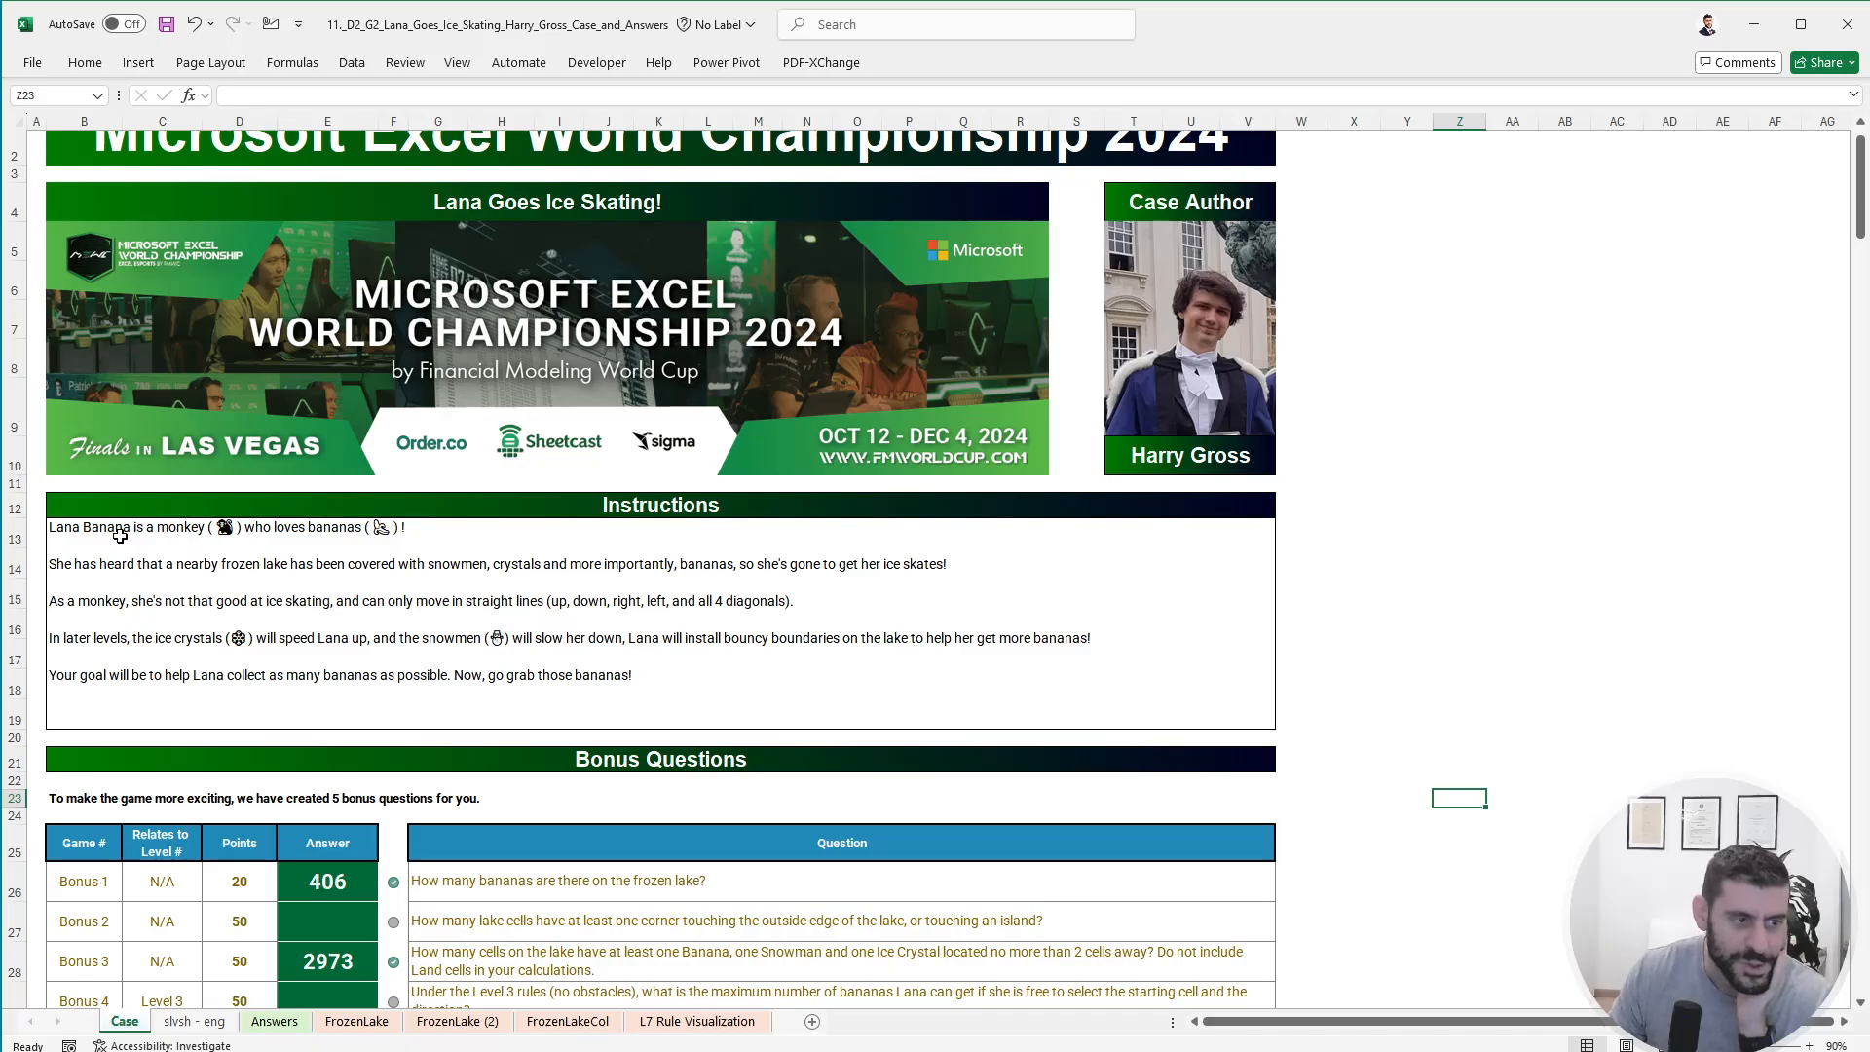
click(1502, 388)
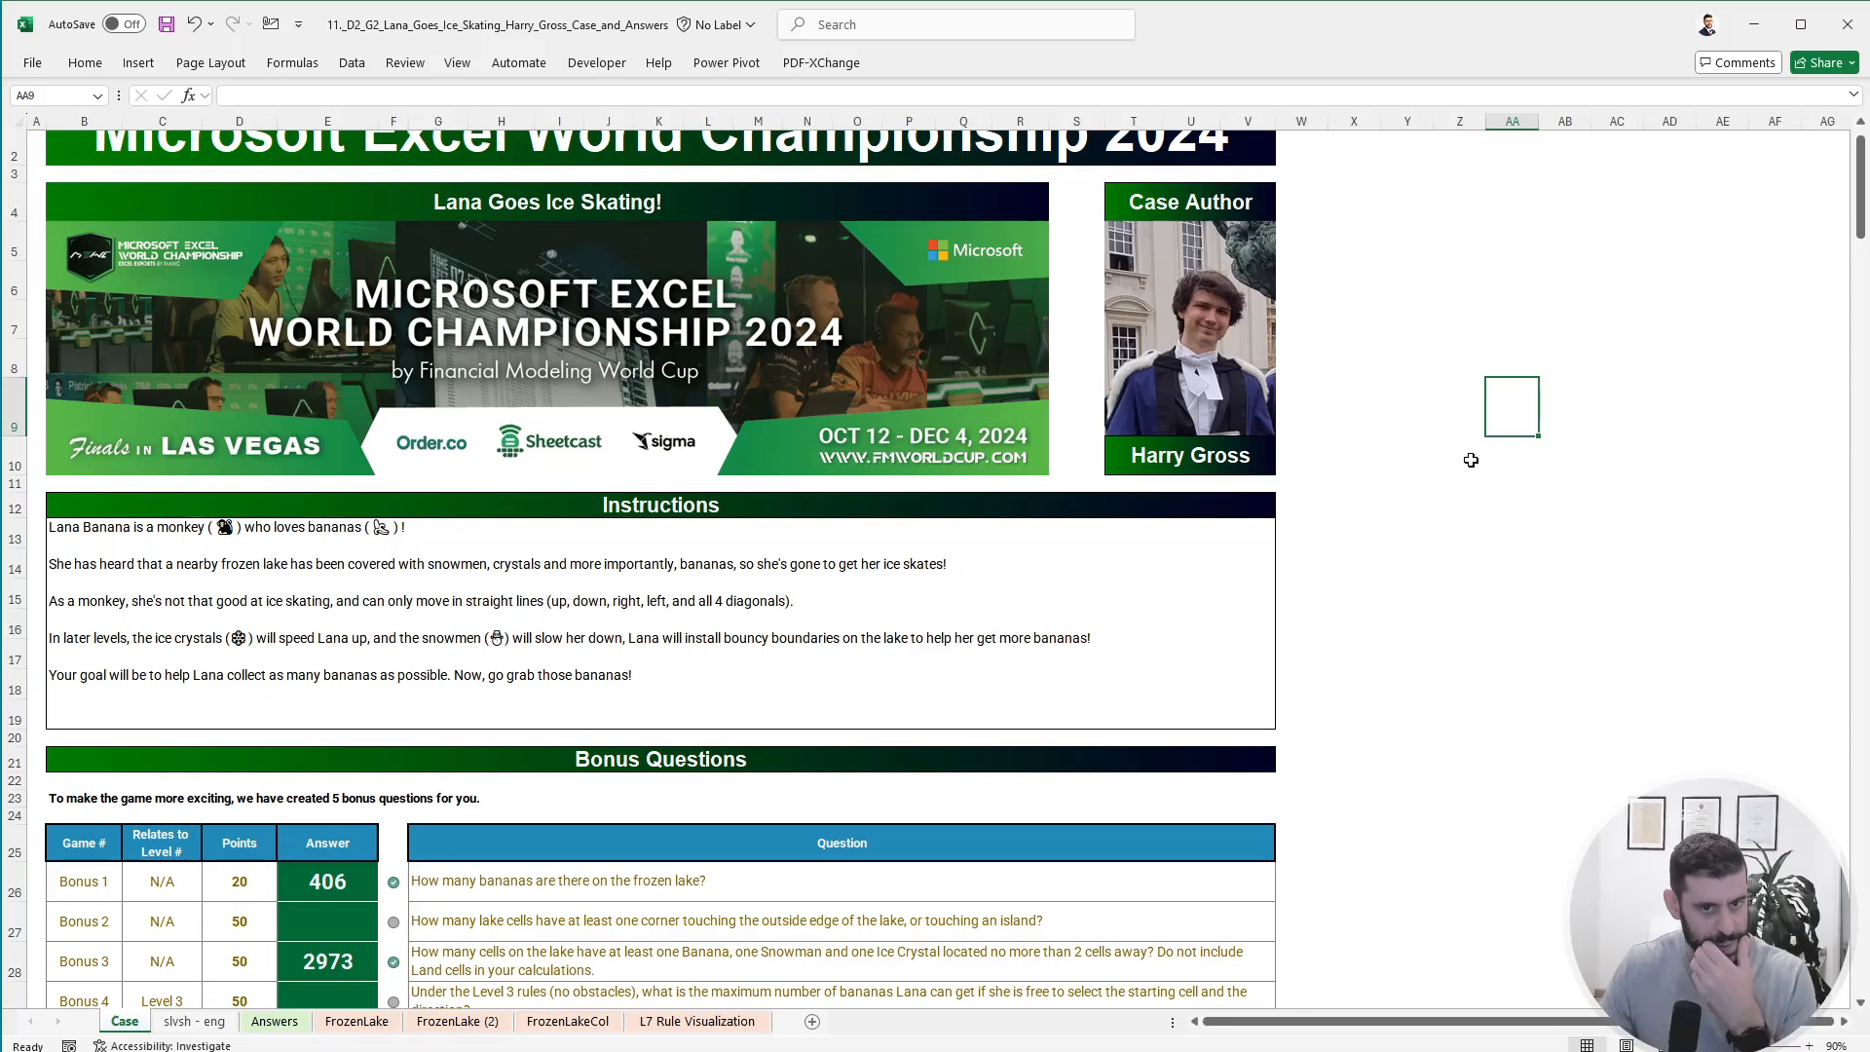
scroll(1473, 457, down, 20)
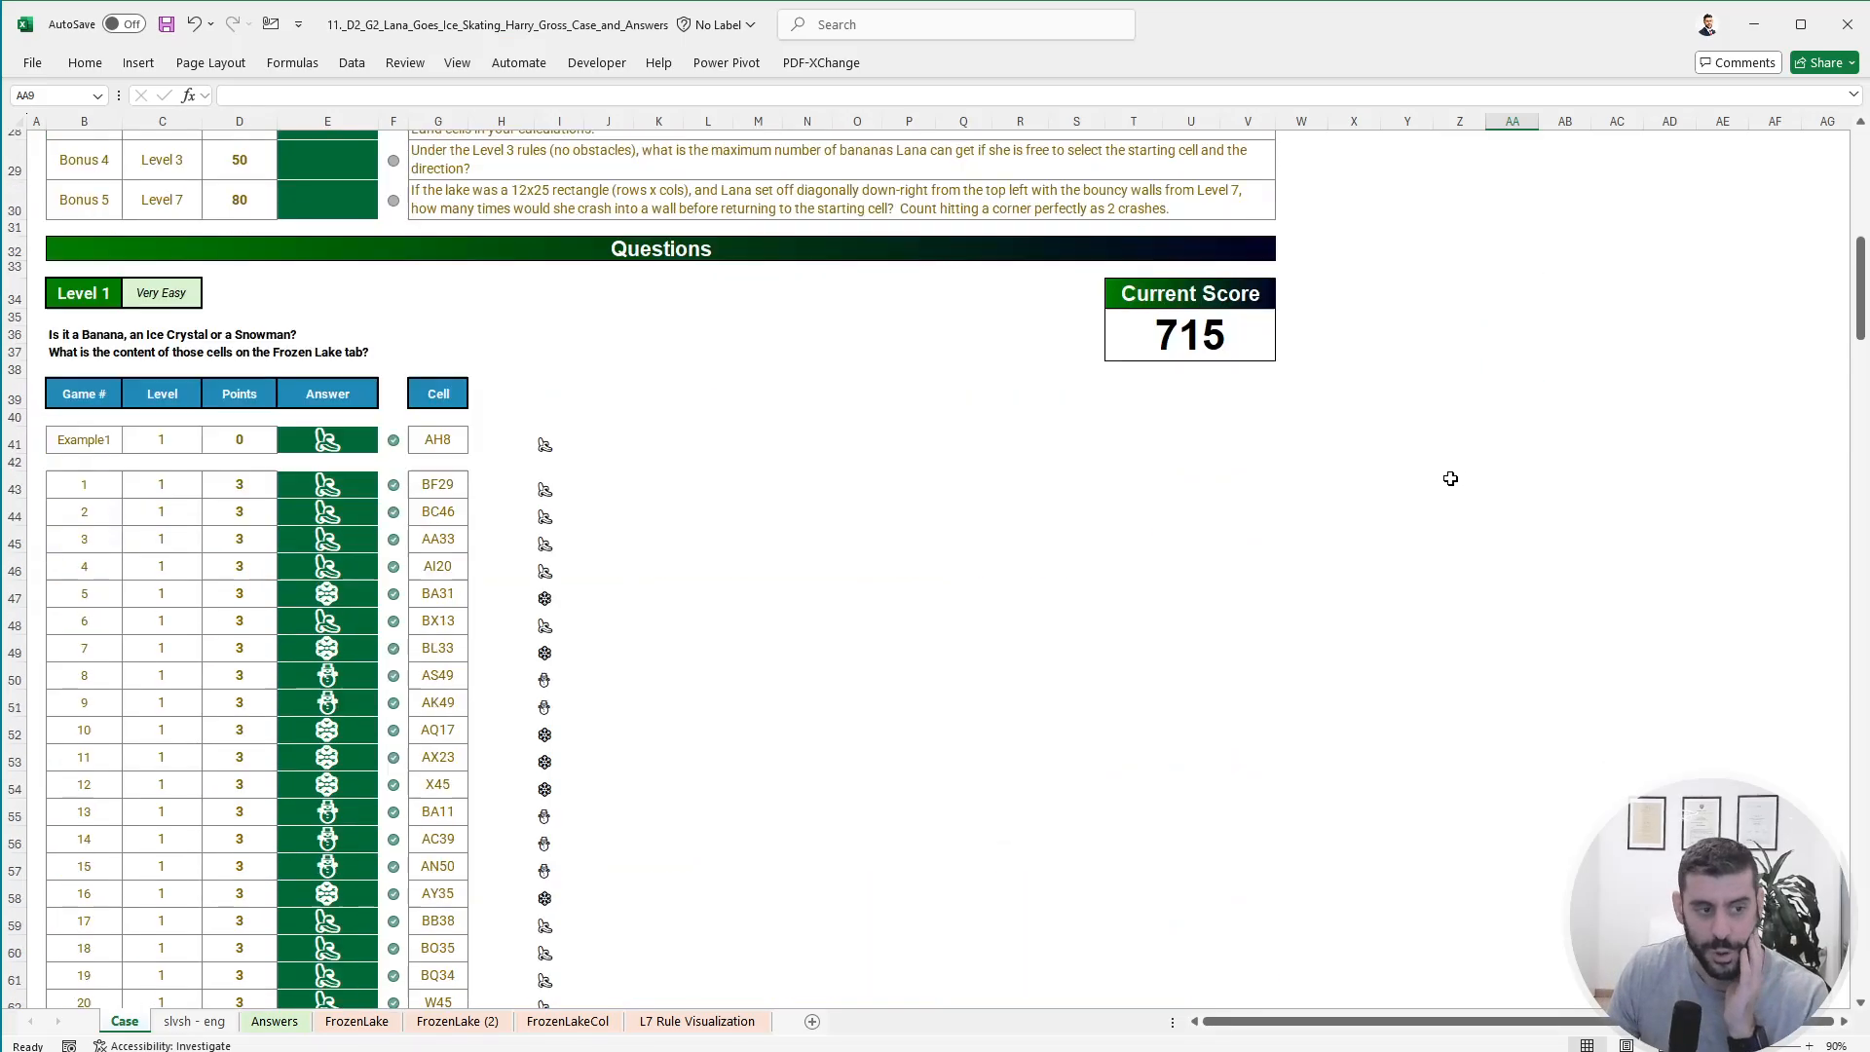
scroll(1437, 497, down, 20)
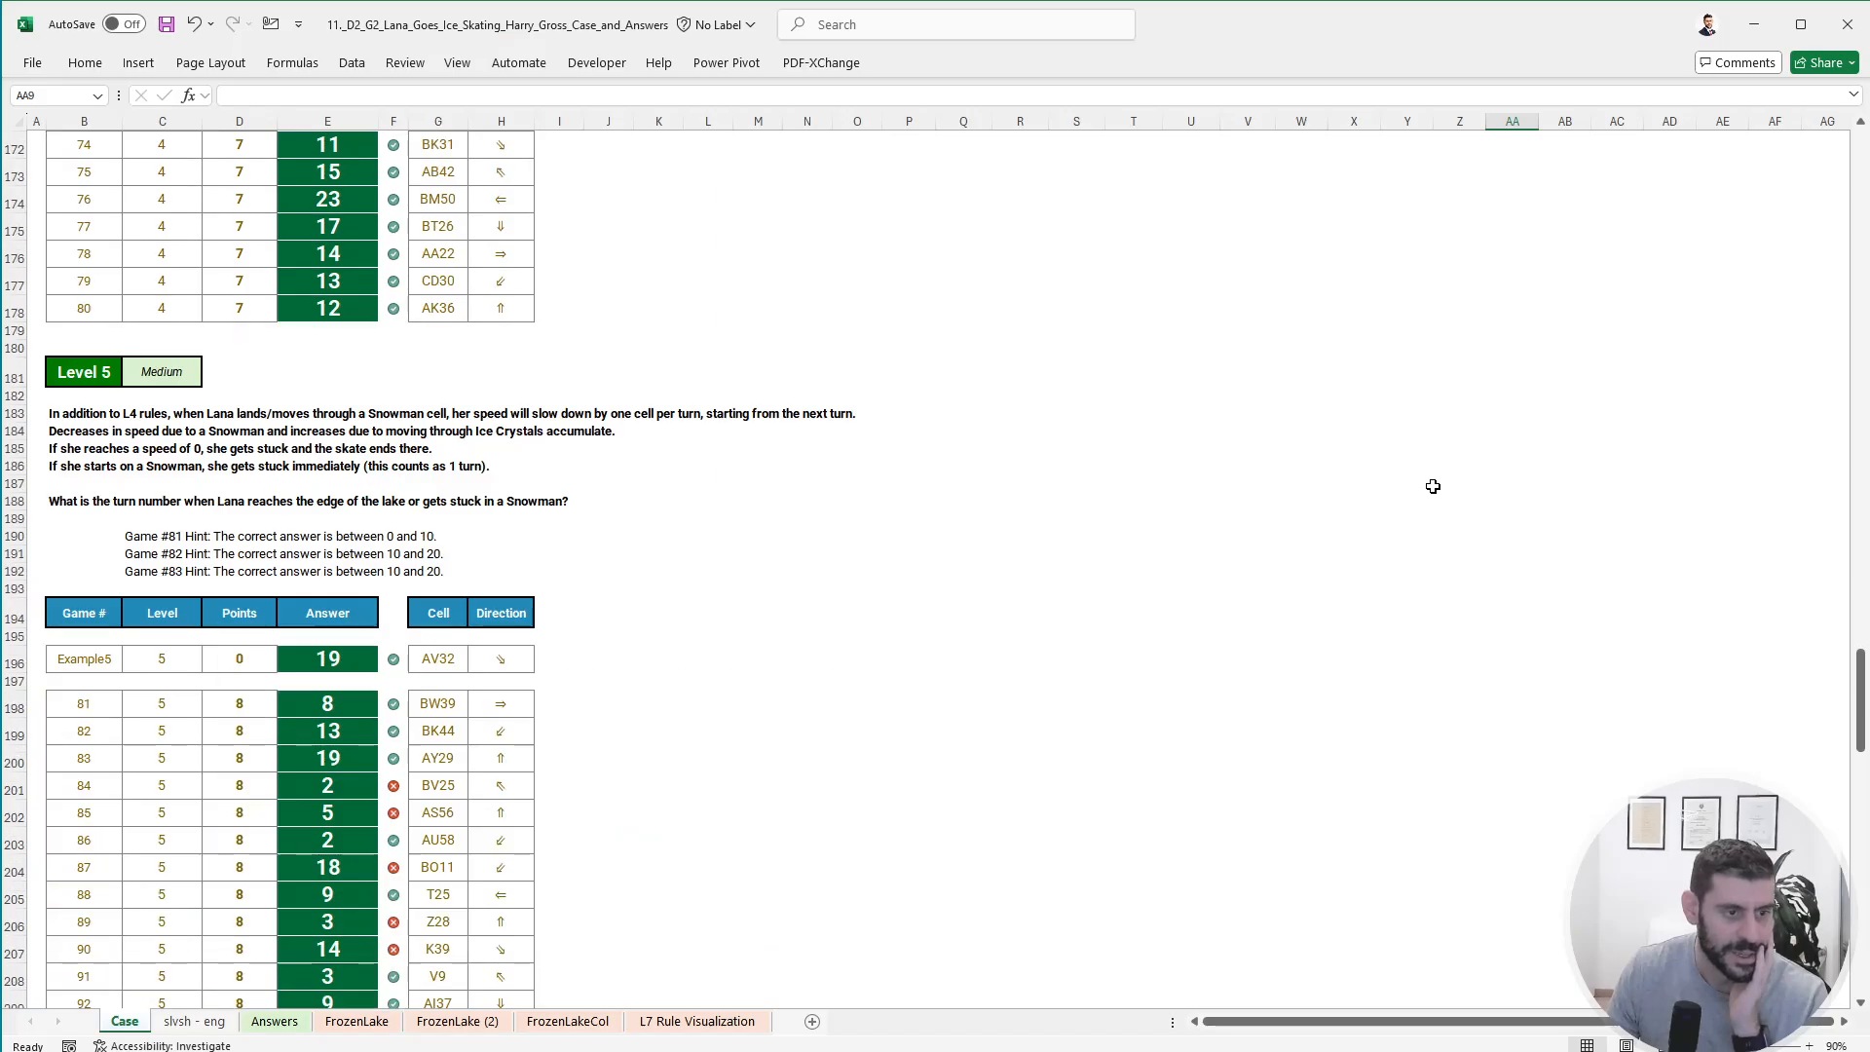